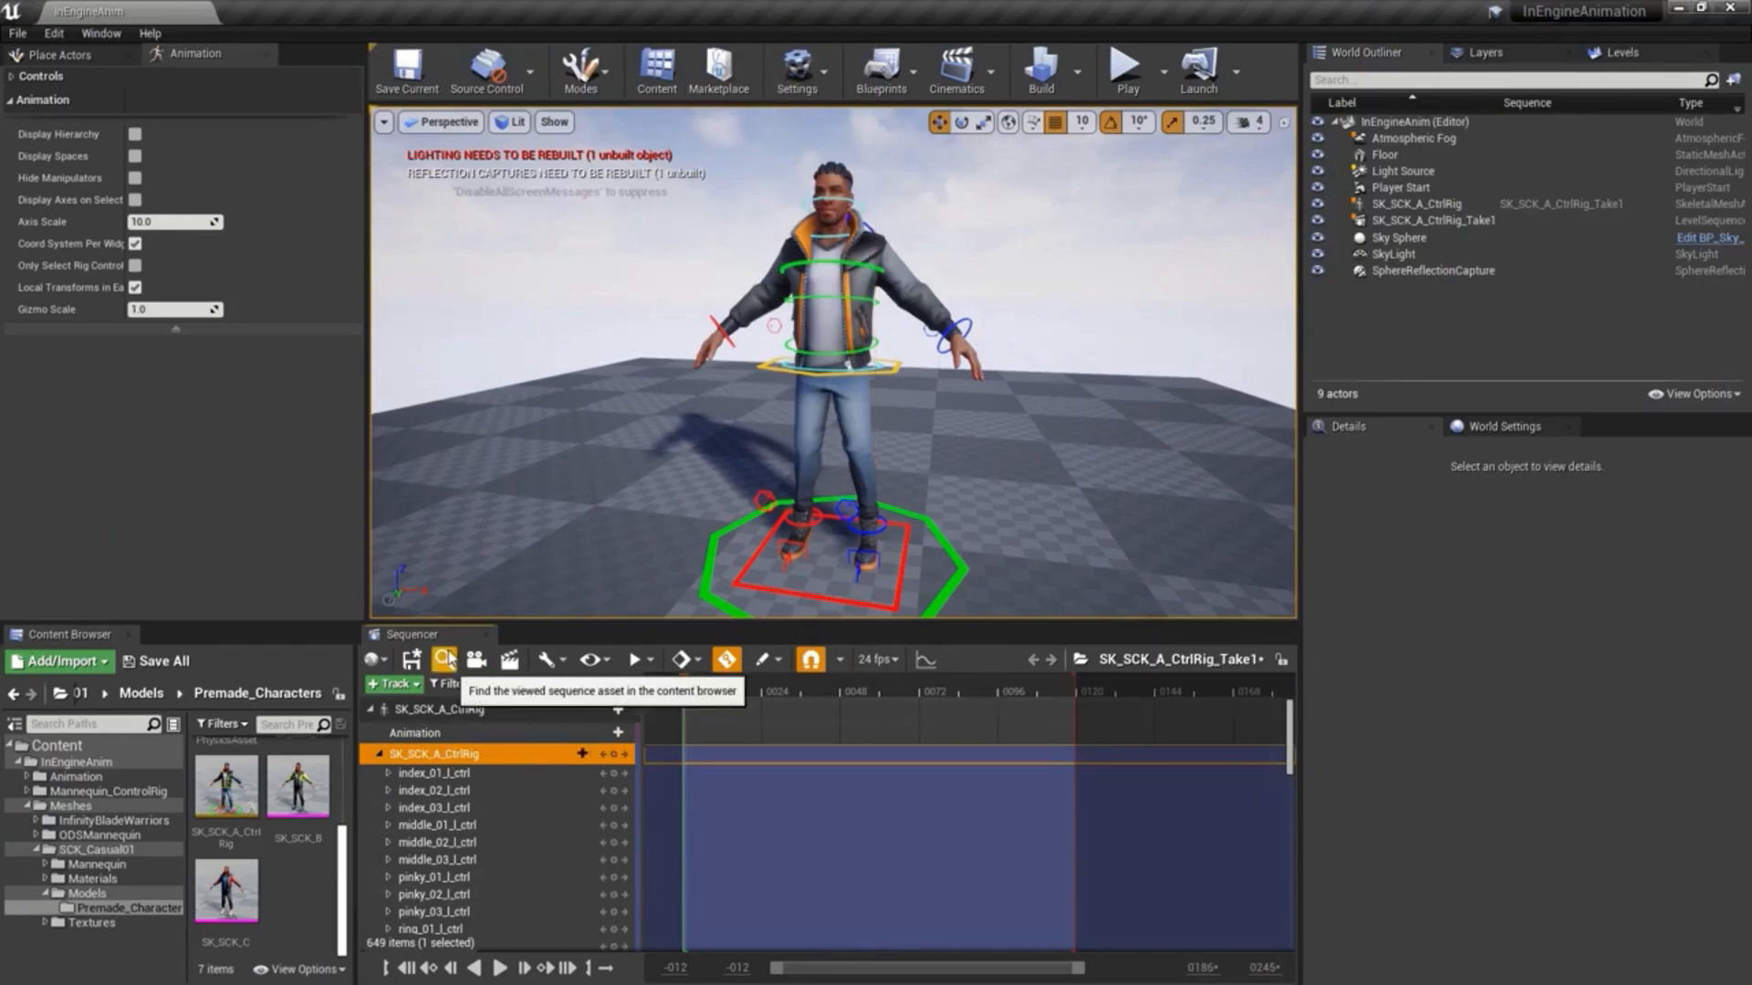
- Run the mannequin around the robot arms in the playing level to examine how they react to it
mouse_move(231, 804)
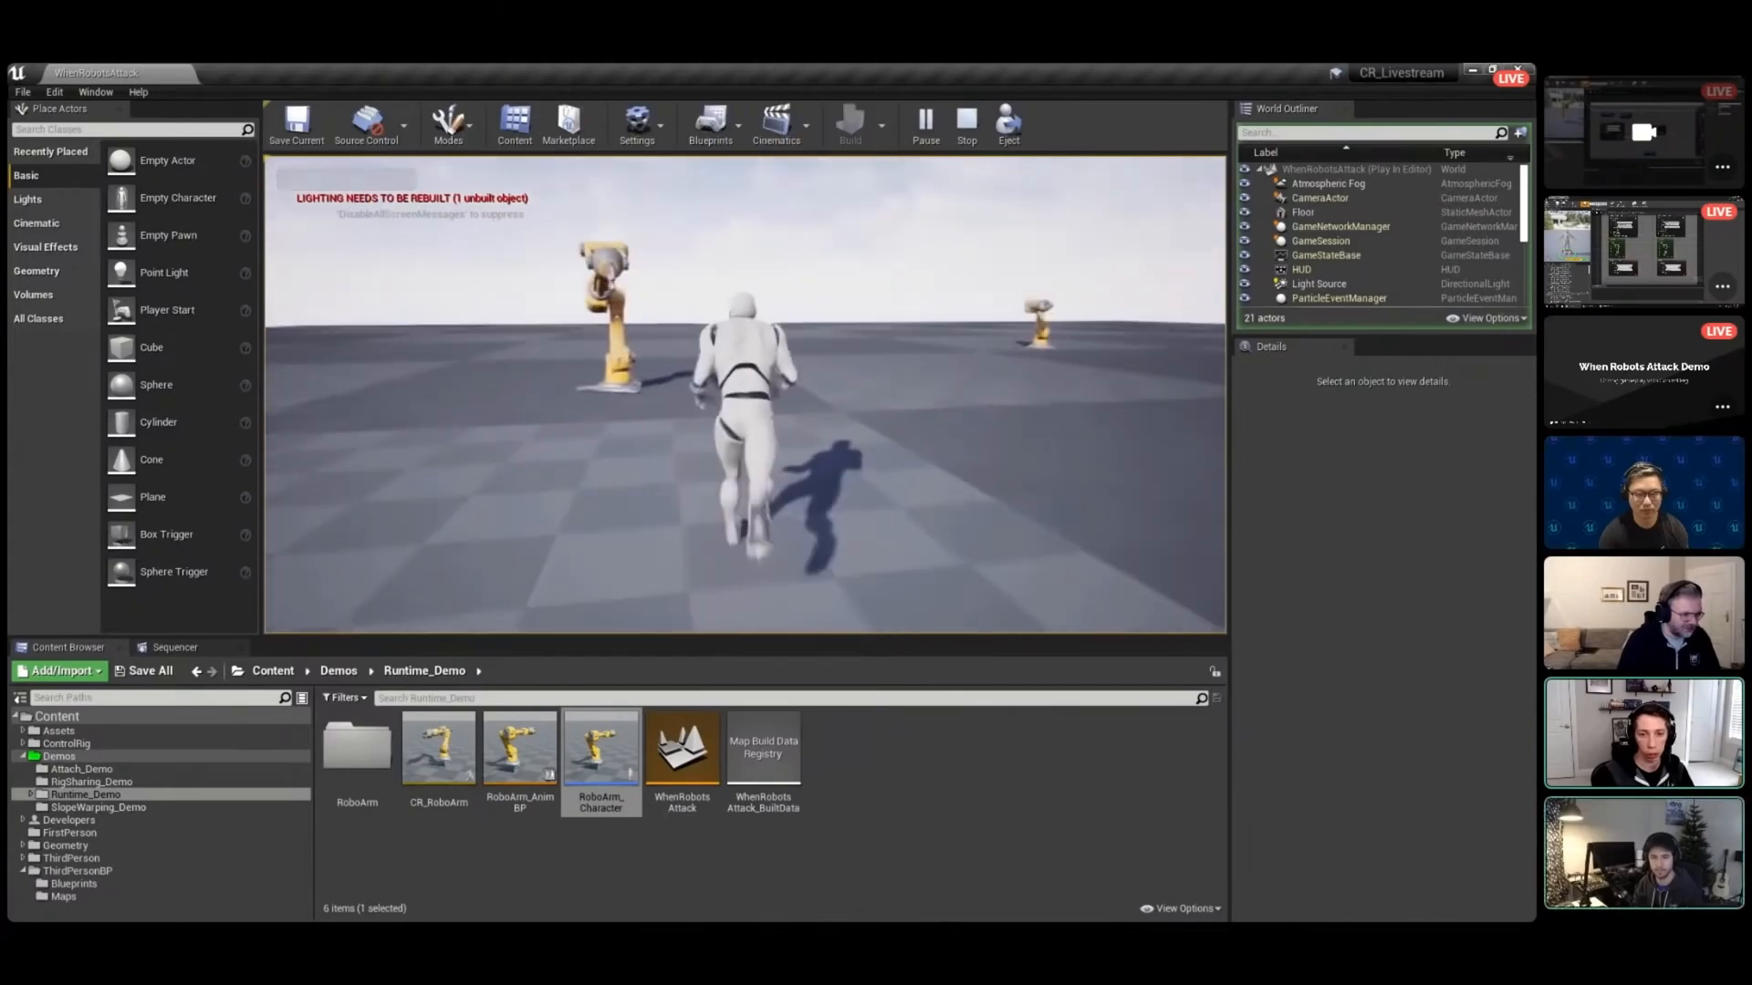
key("w")
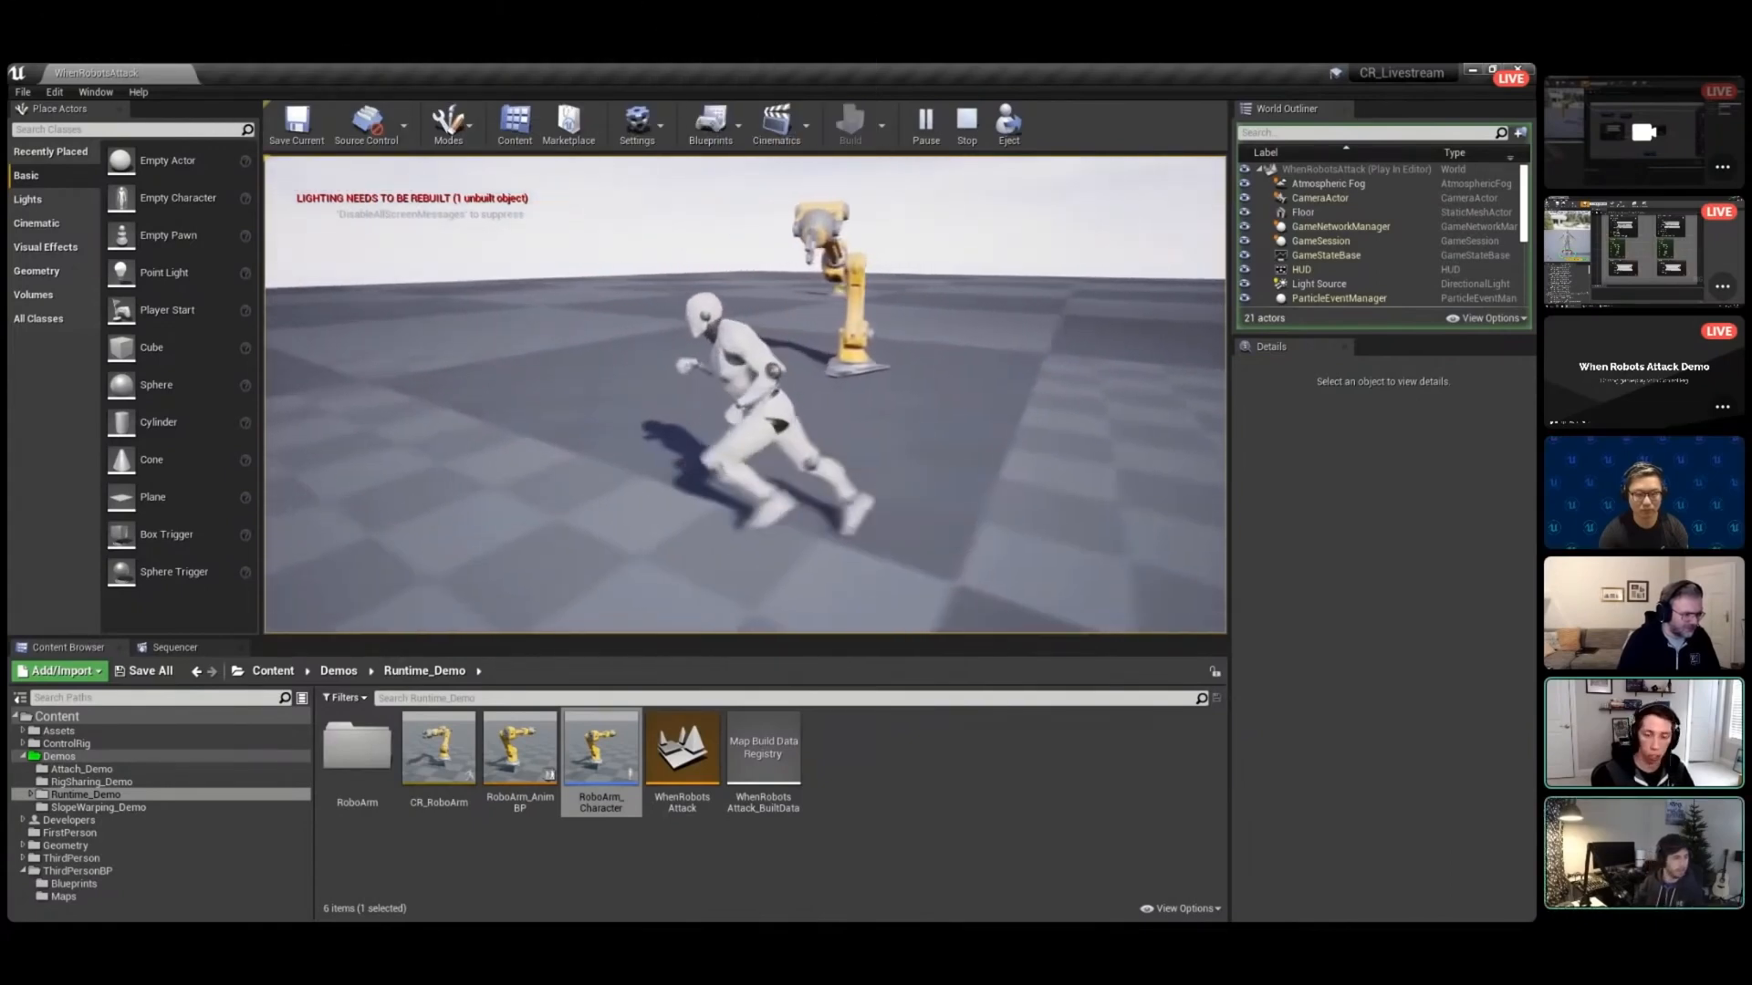
key("d")
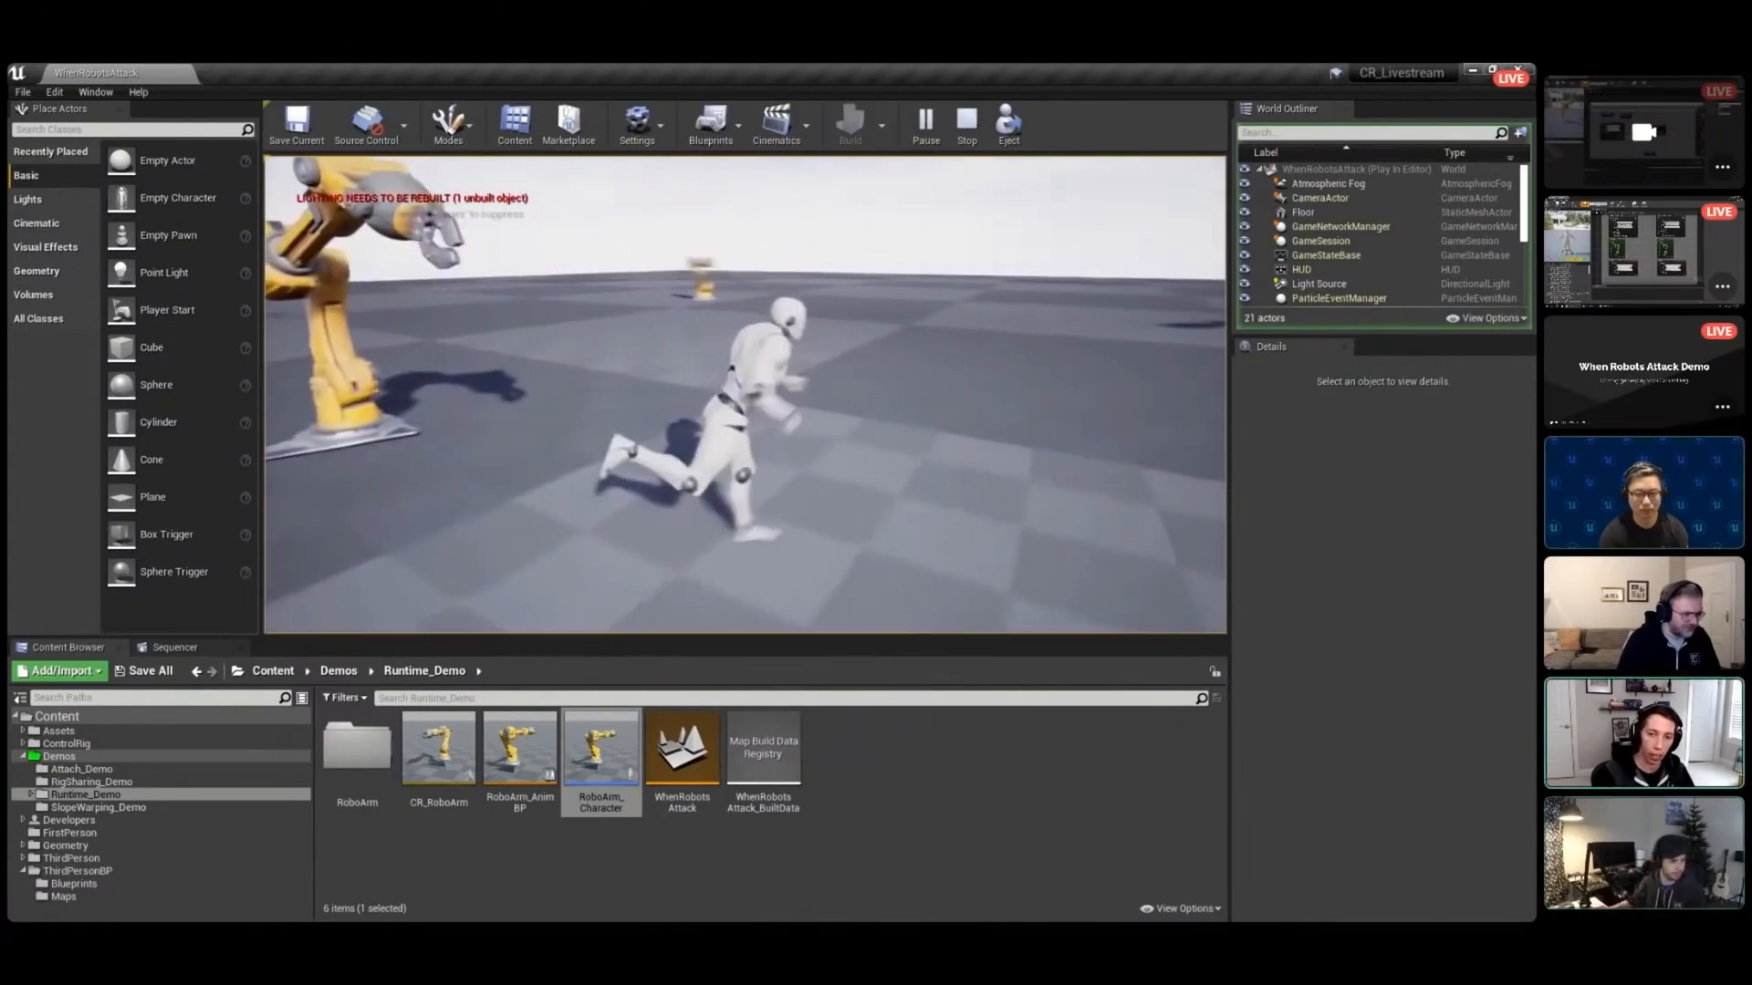
key("s")
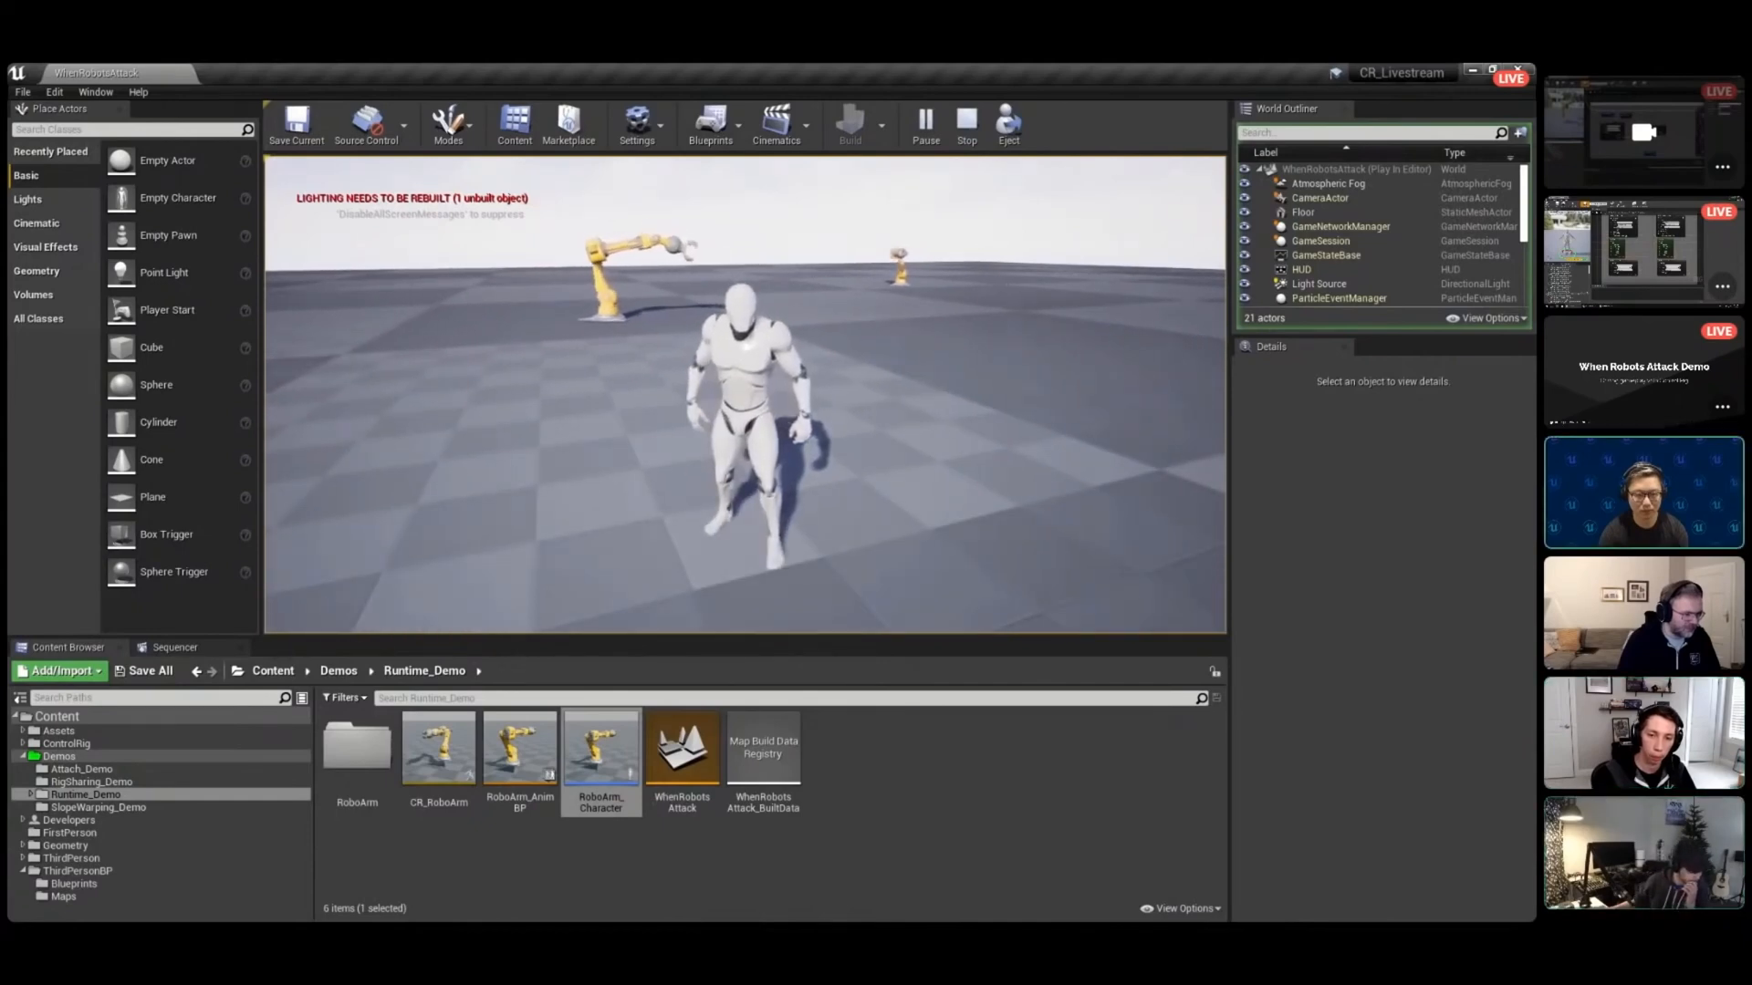
key("w")
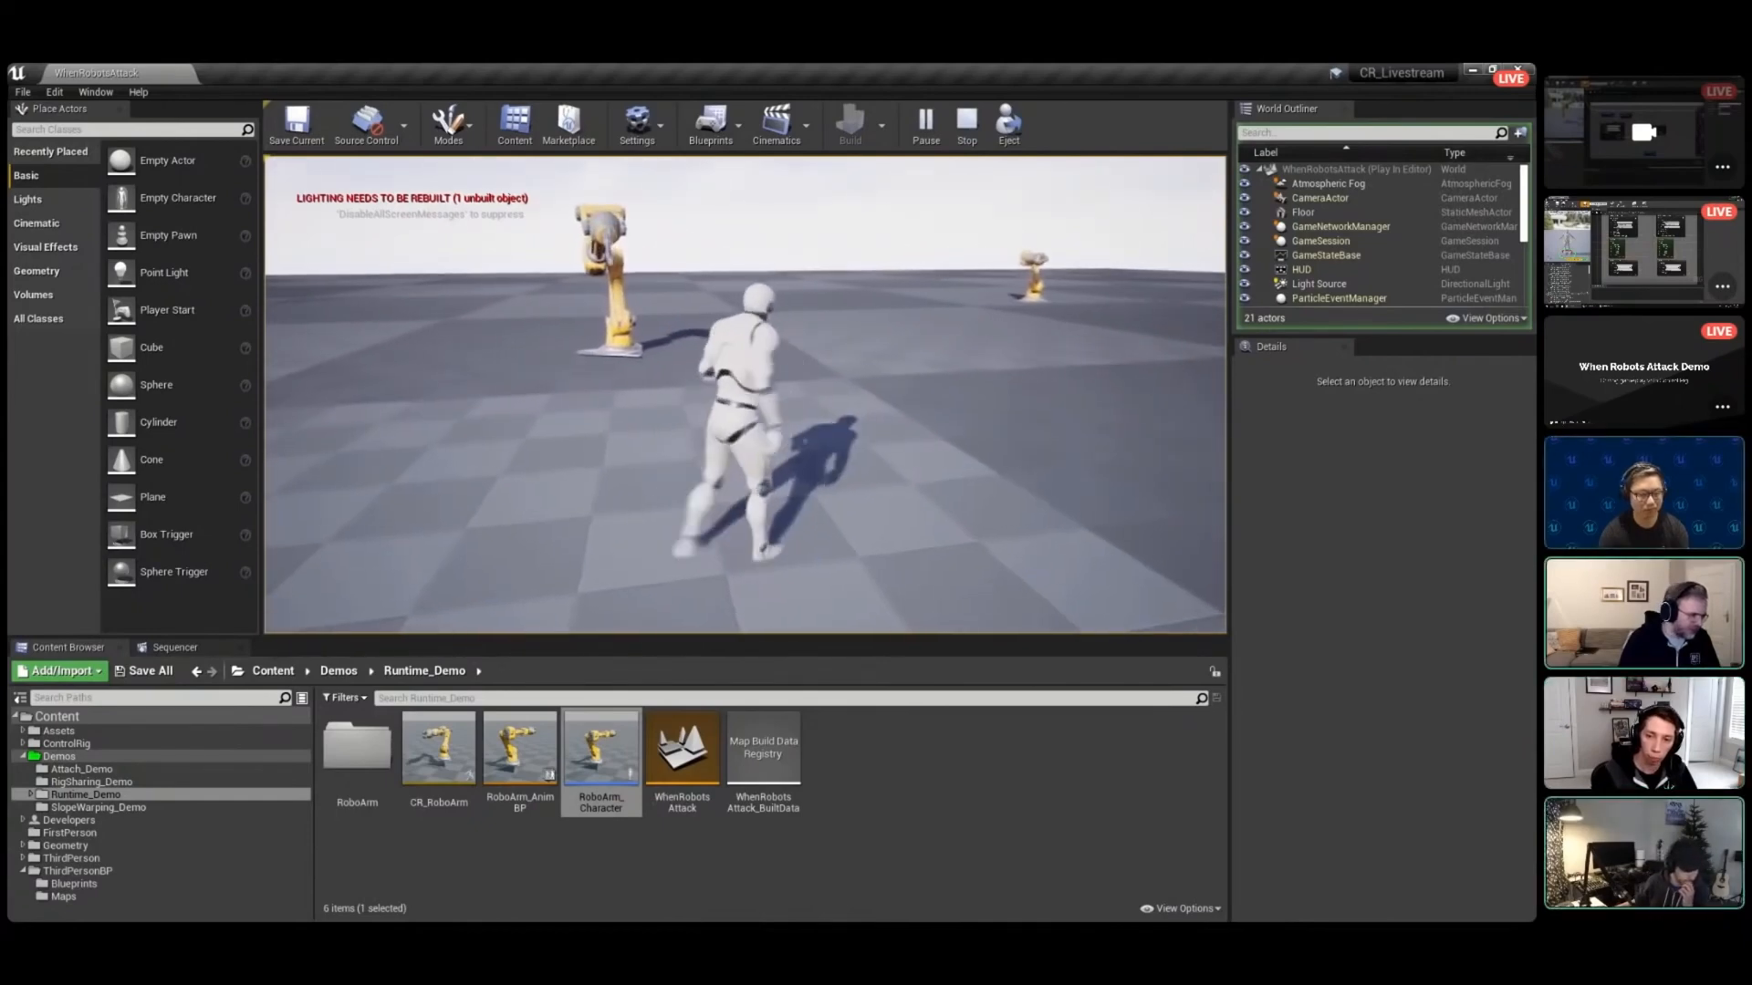
key("w")
key("d")
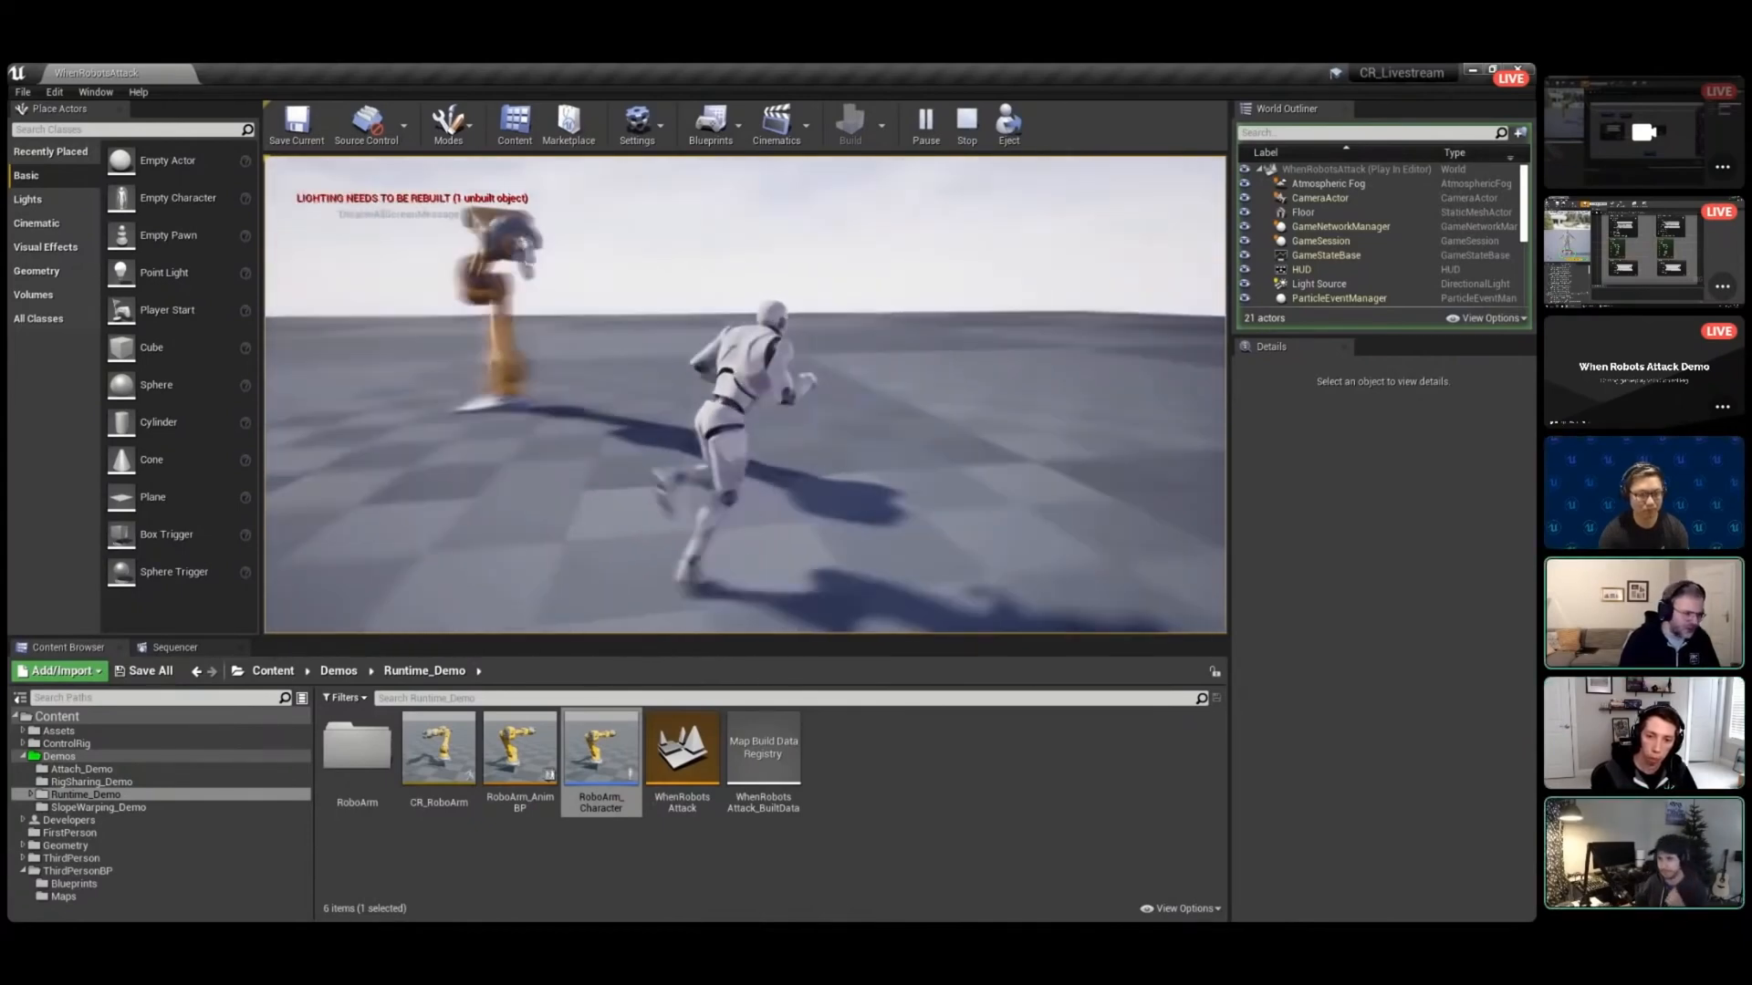
key("d")
key("s")
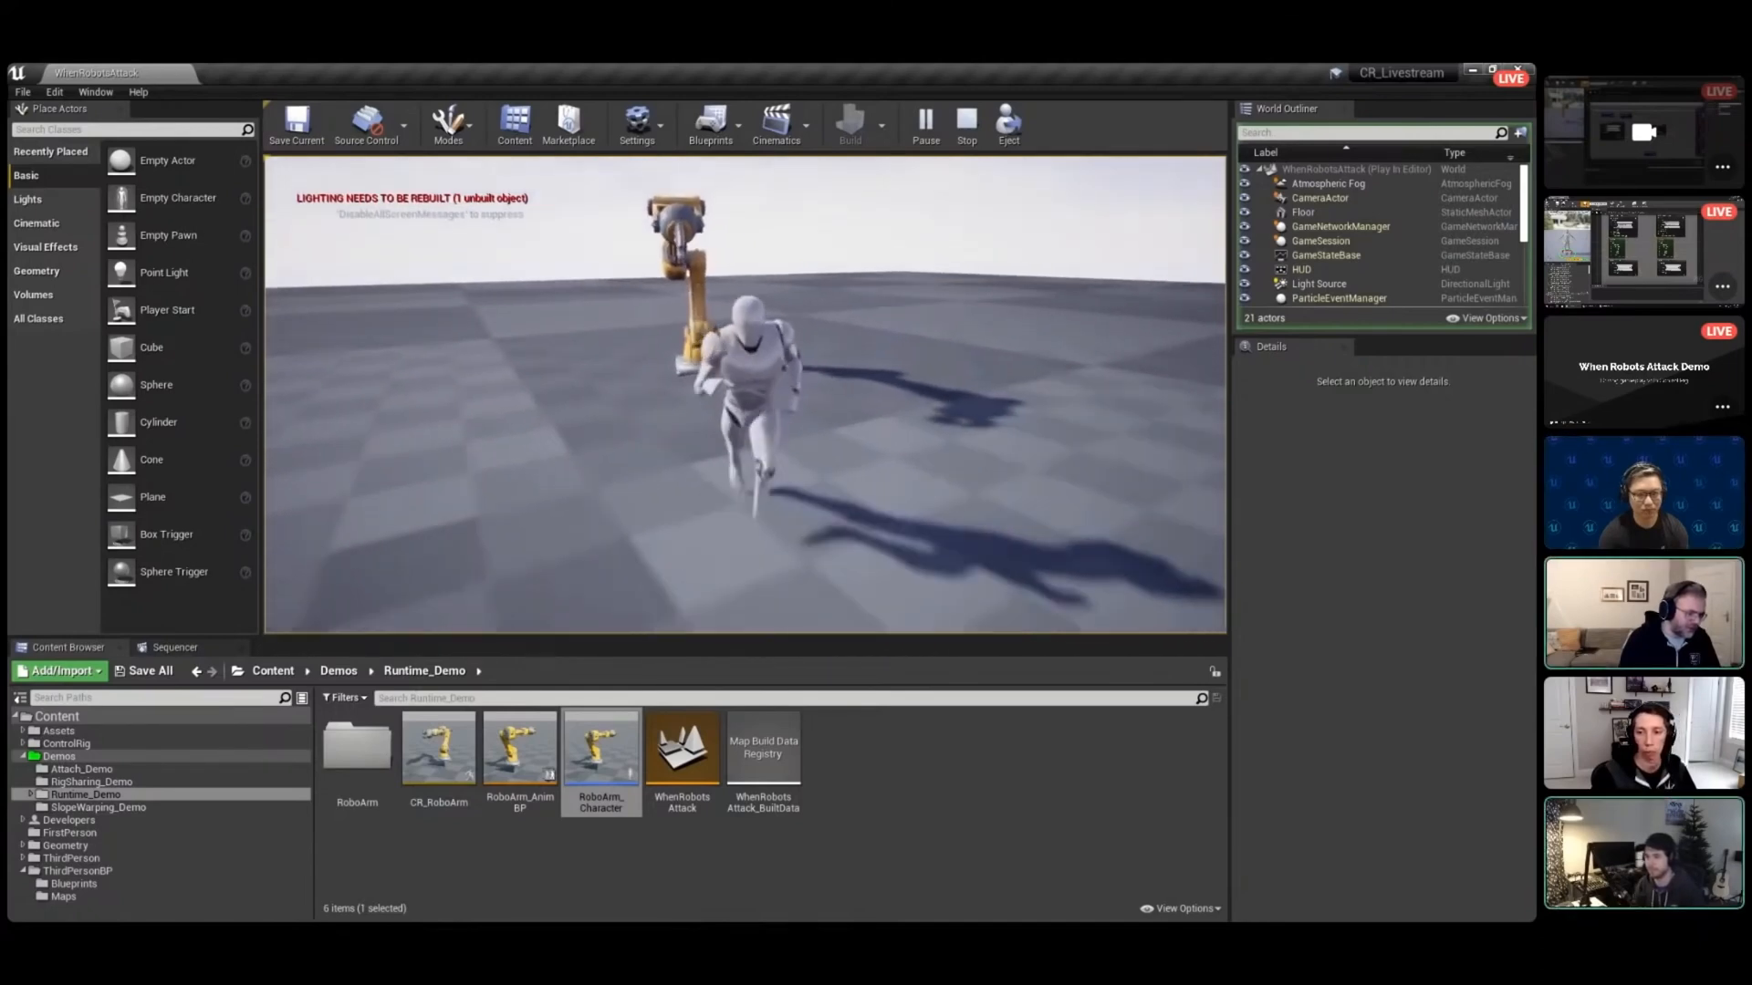
key("s")
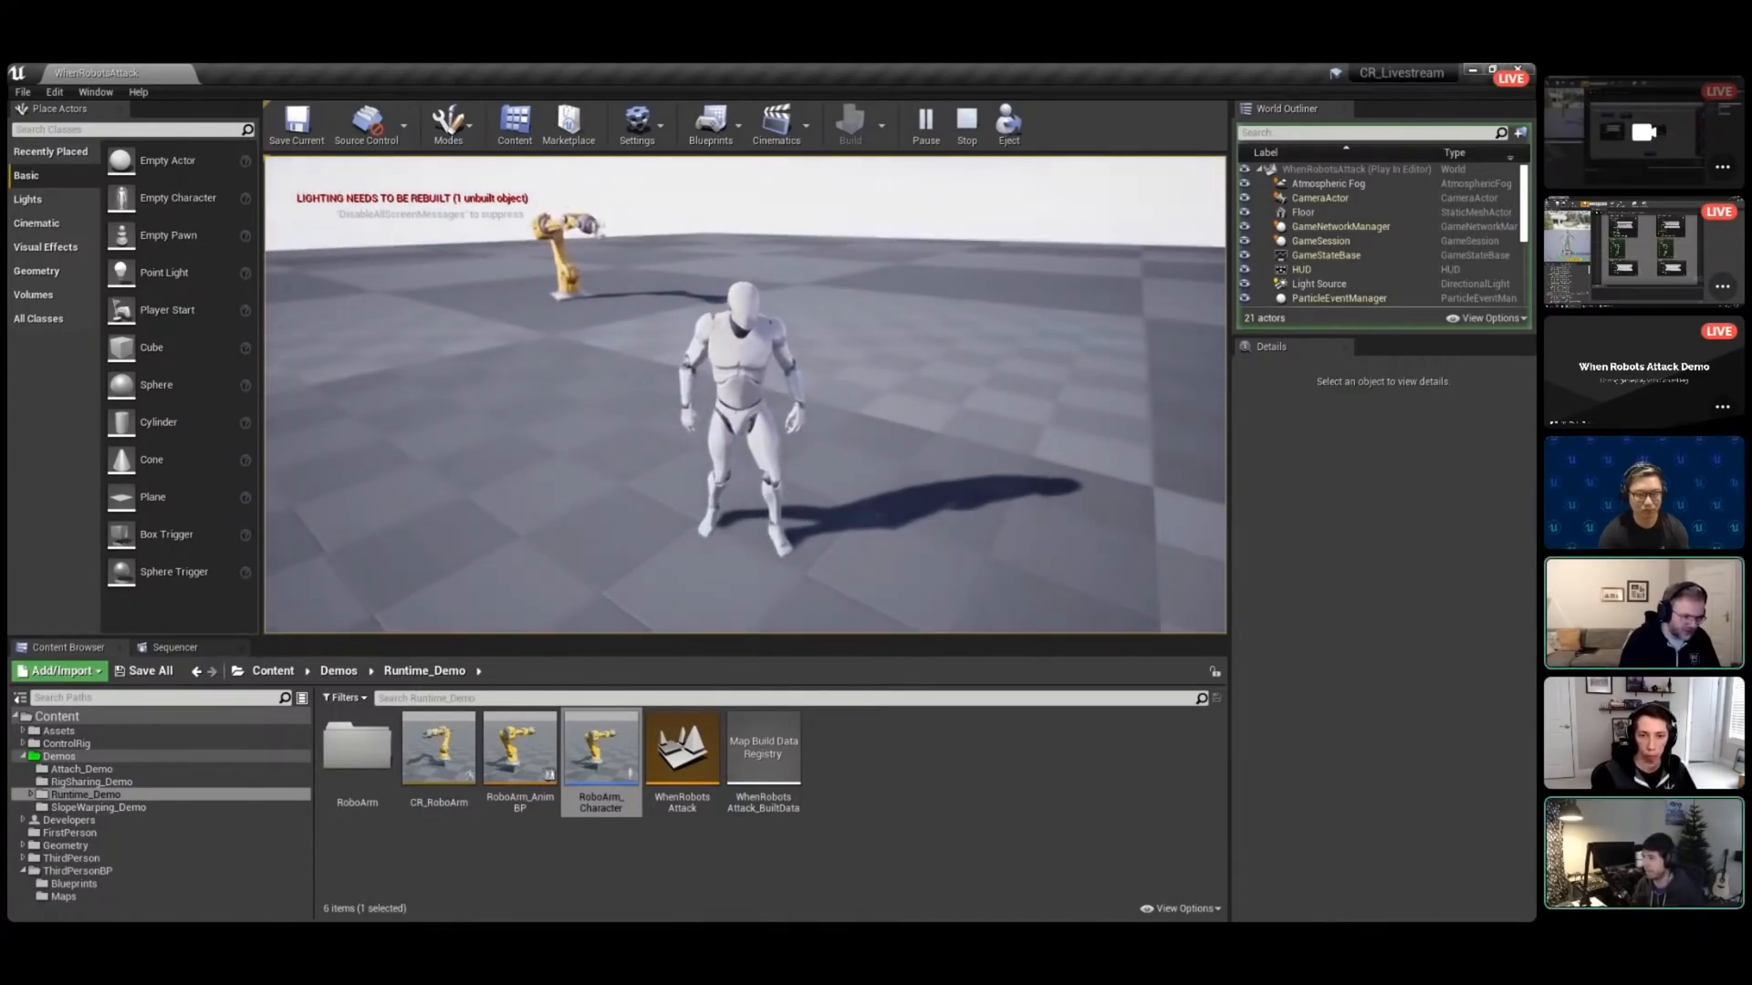
key("w")
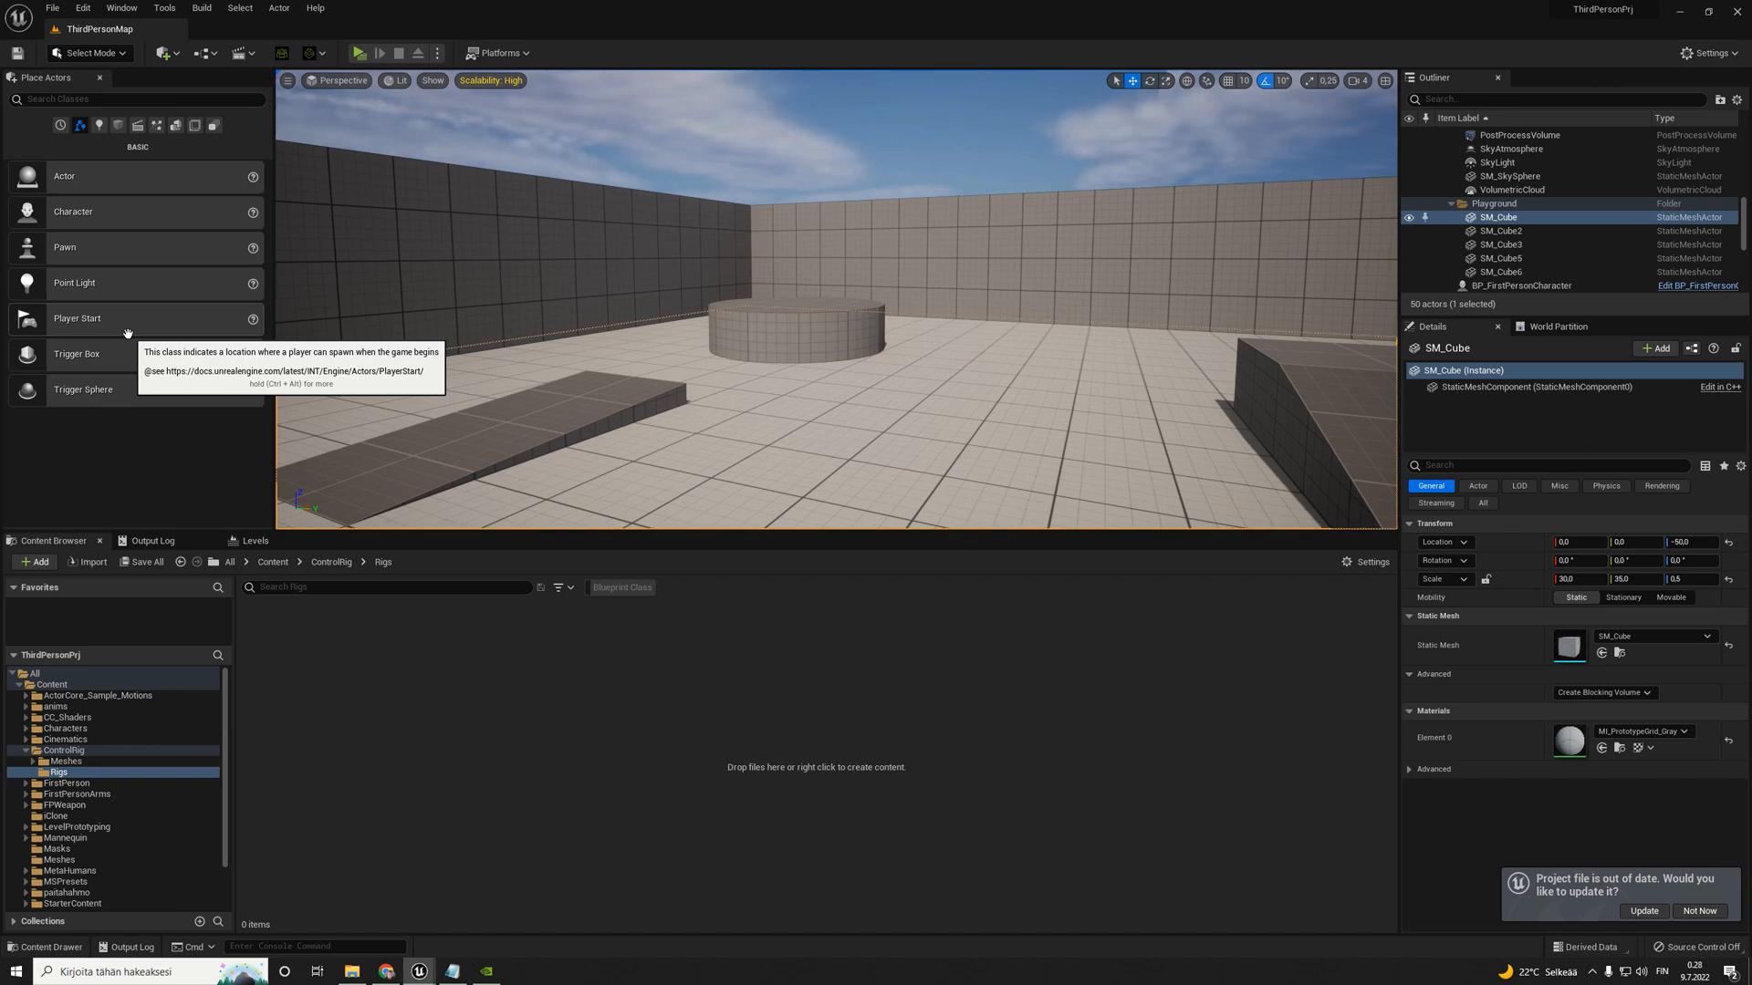
- Examine the right arm's control shapes in the ctrl_rig_Base1 preview, selecting RightForeArm_ctrl and RightArm_ctrl along the way
right_click_drag(634, 294, 653, 300)
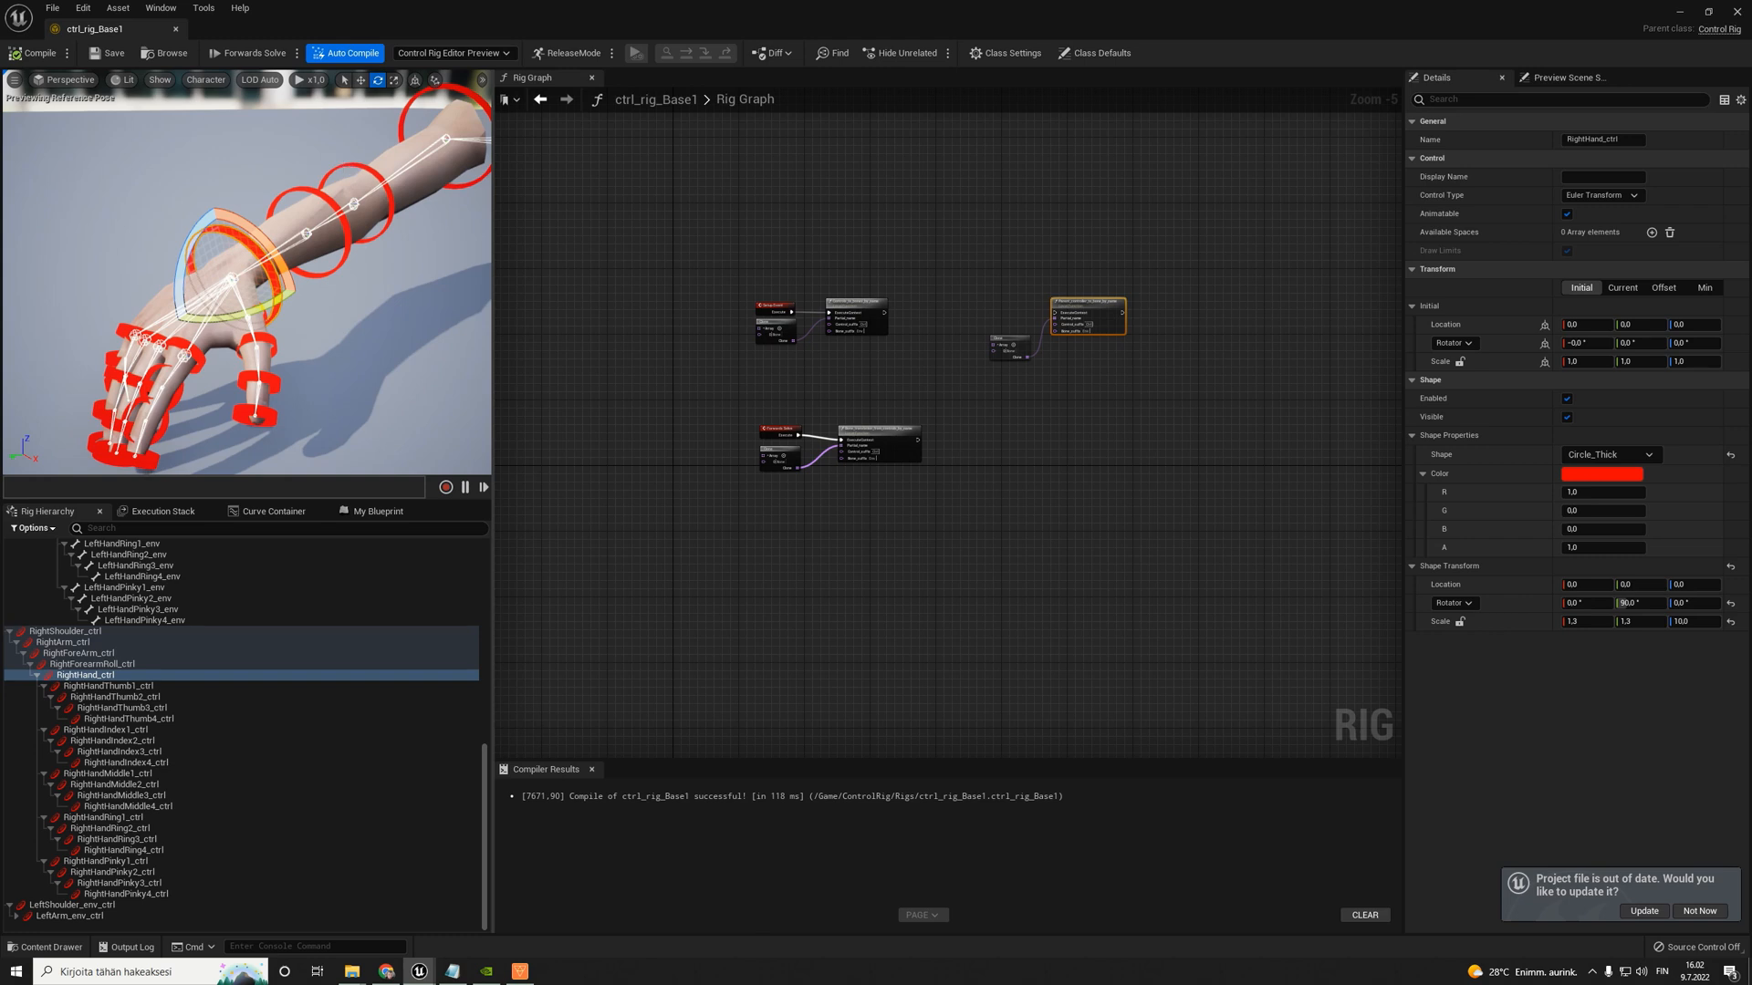
left_click(391, 199)
right_click_drag(402, 248, 347, 154)
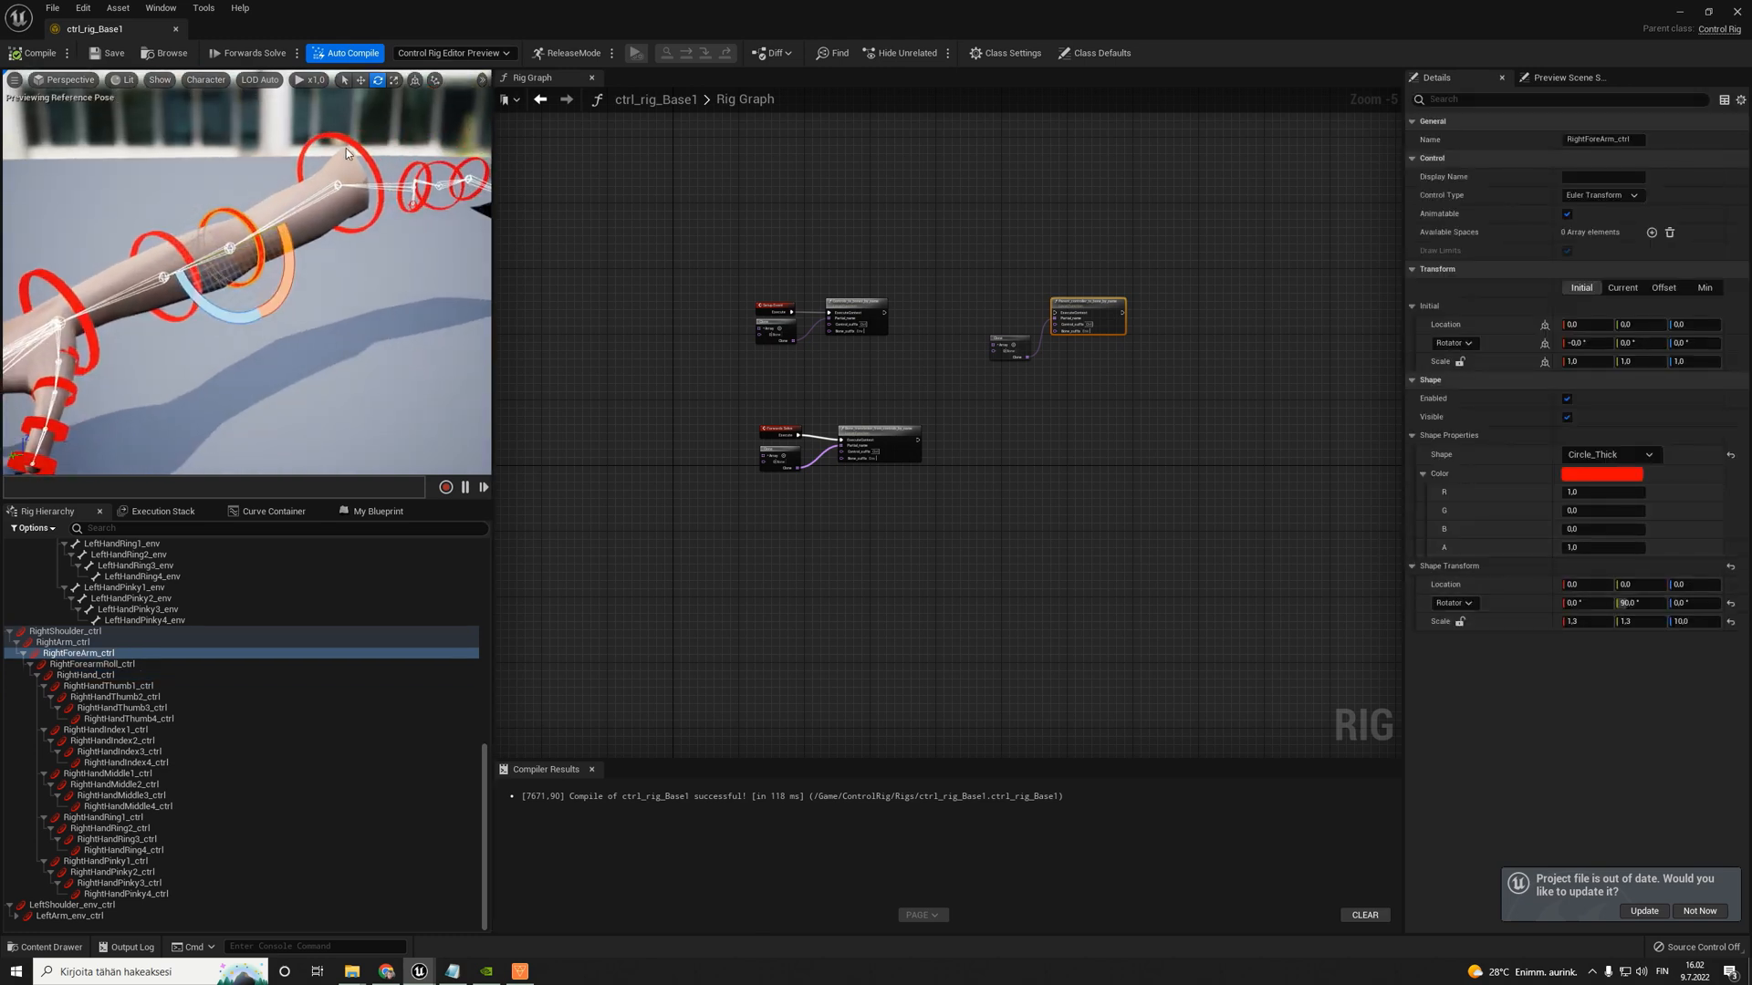
left_click(329, 137)
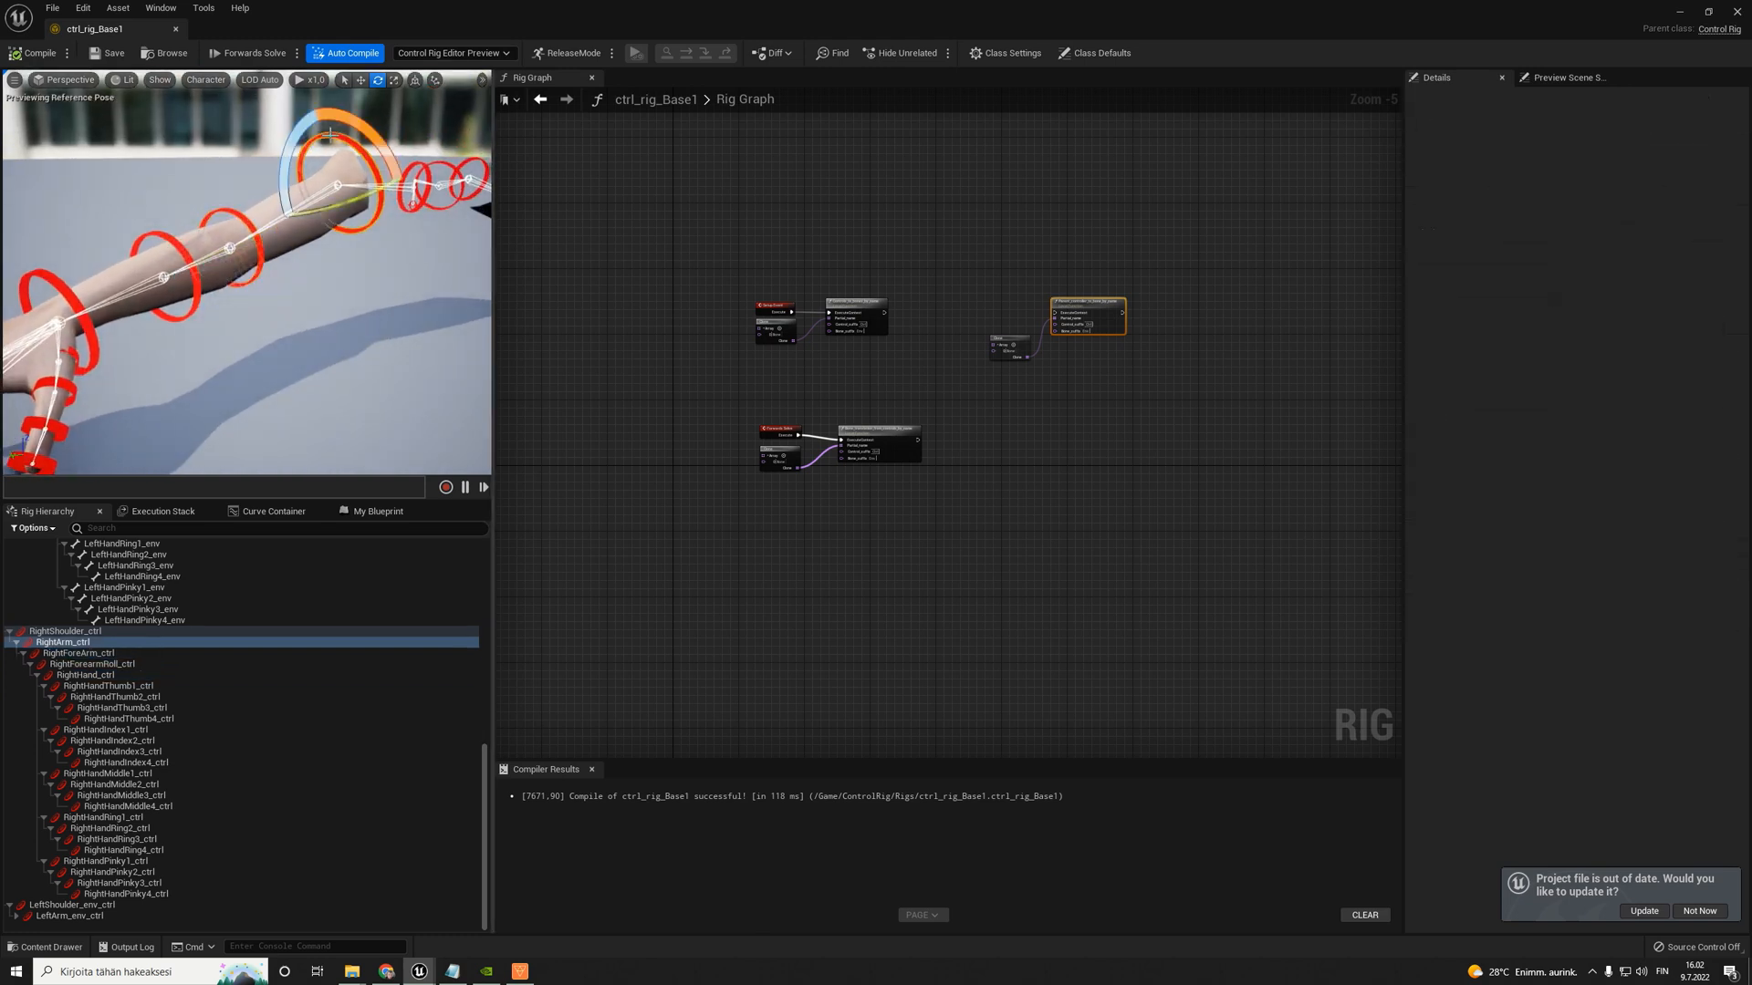
left_click_drag(1571, 621, 1579, 622)
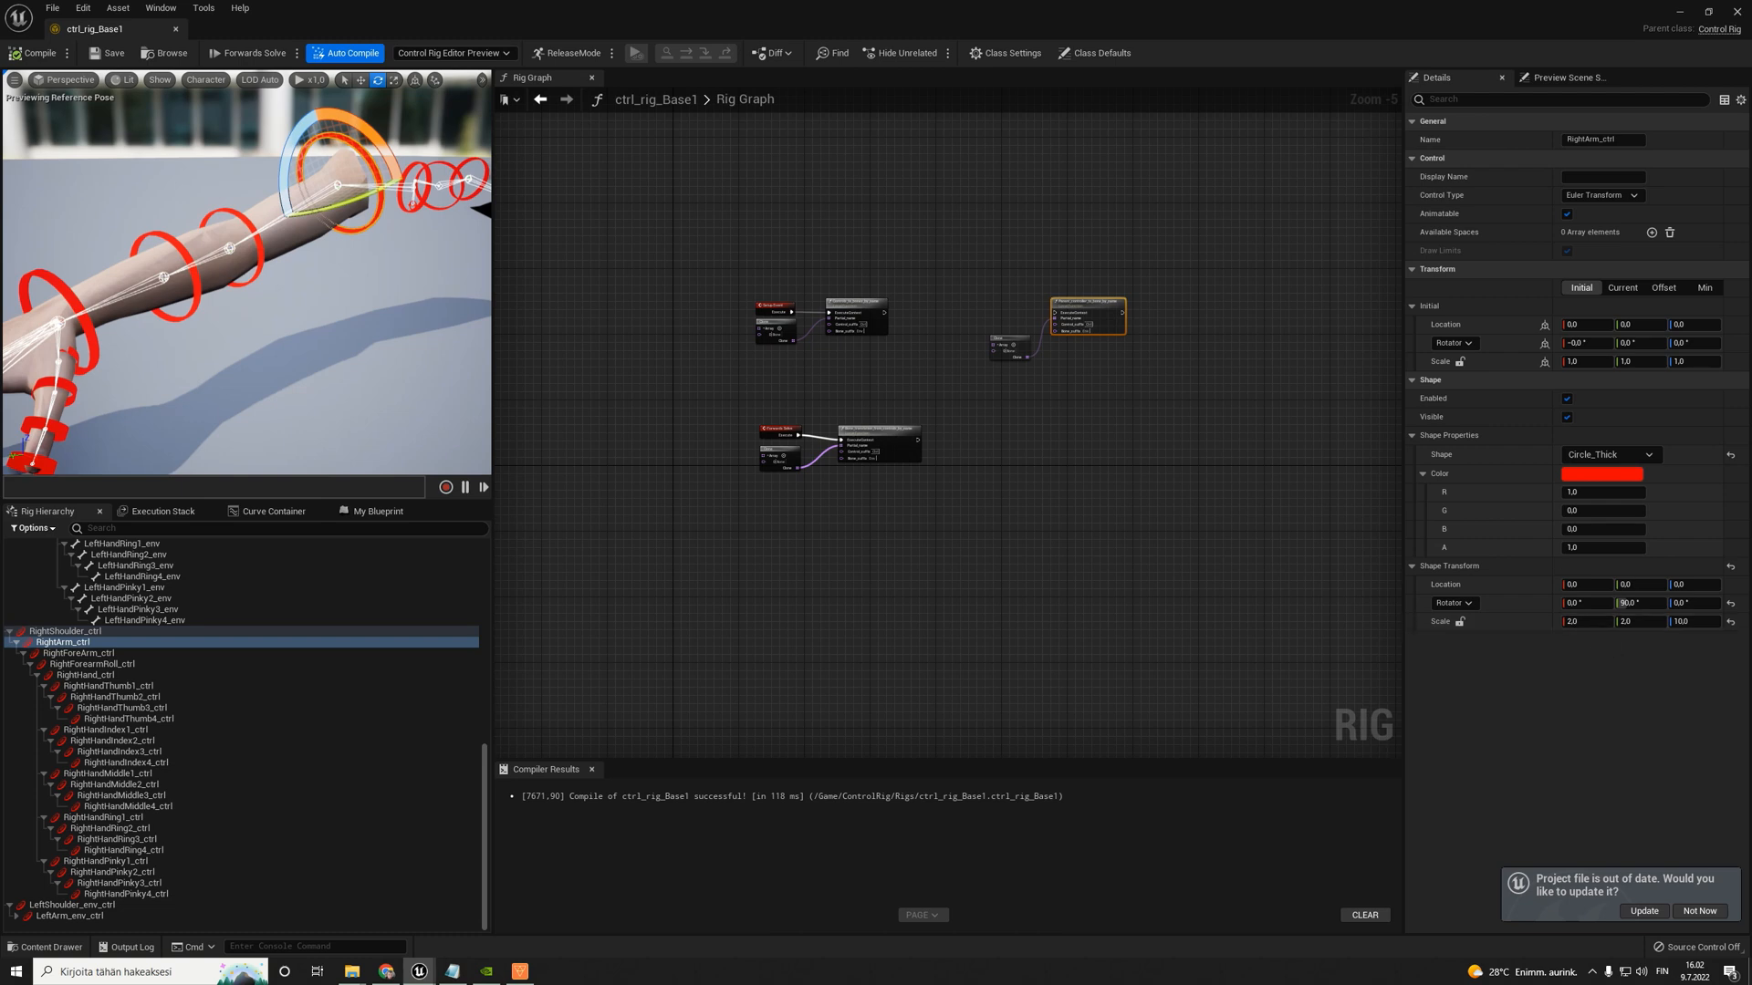
right_click_drag(313, 202, 265, 169)
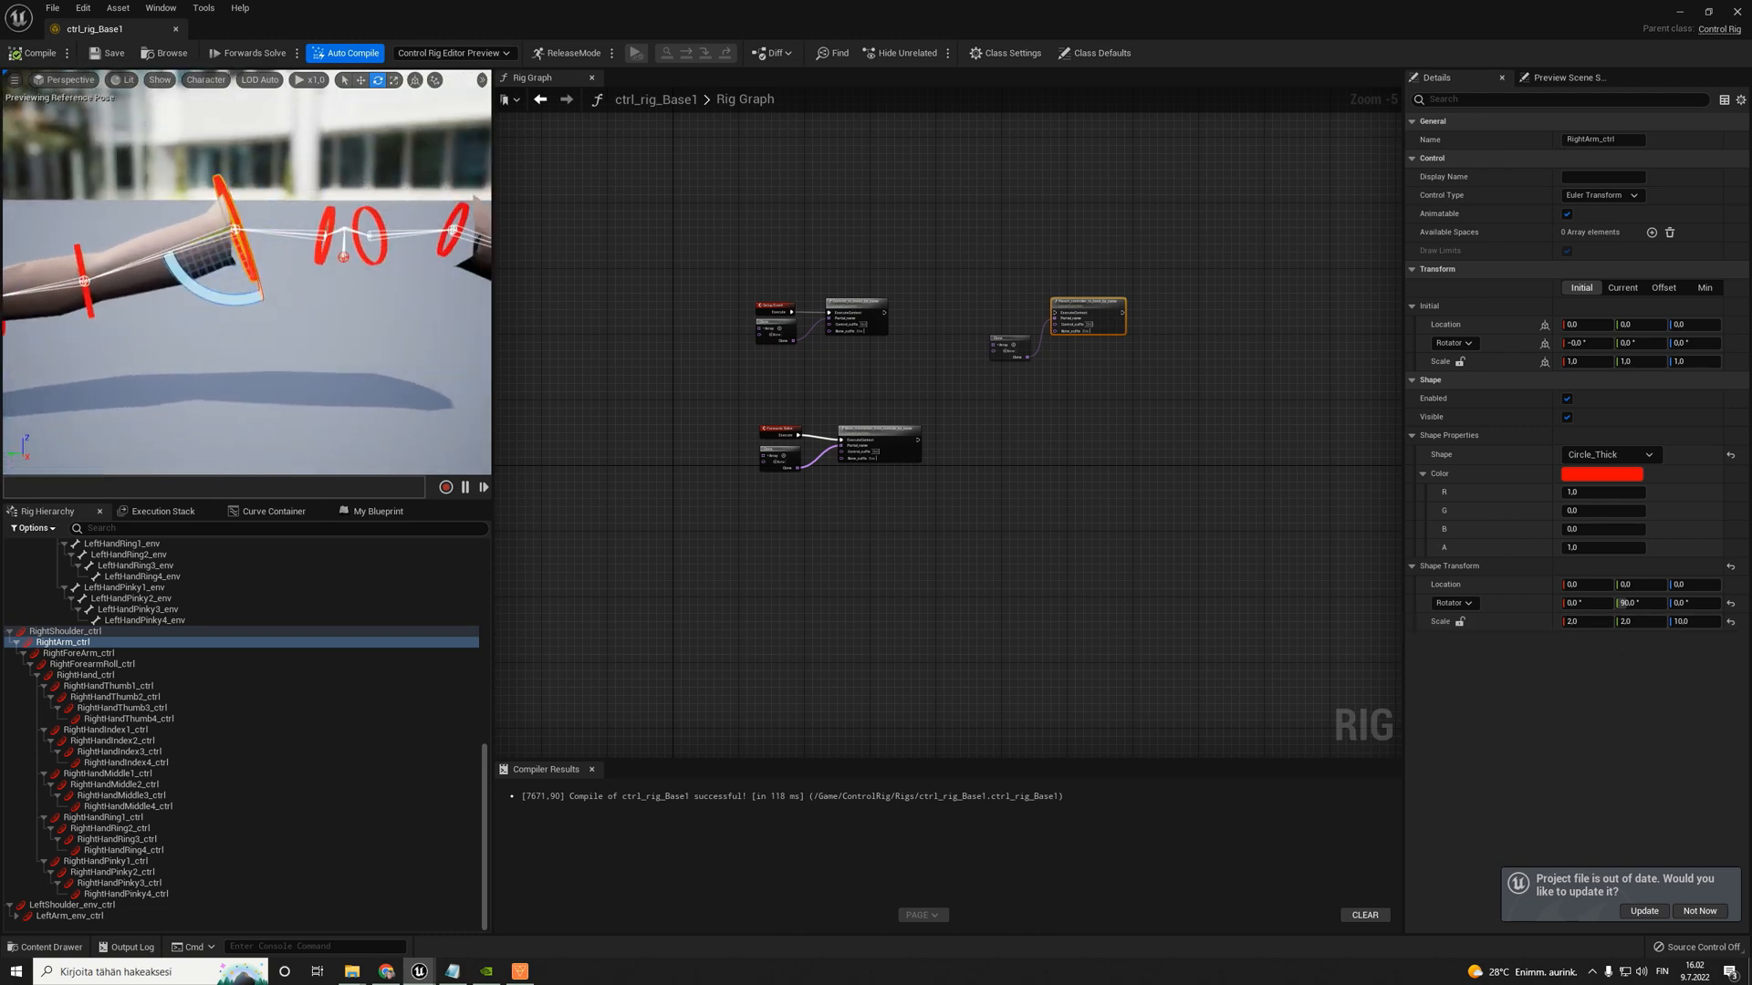
left_click(328, 212)
right_click_drag(320, 265, 256, 278)
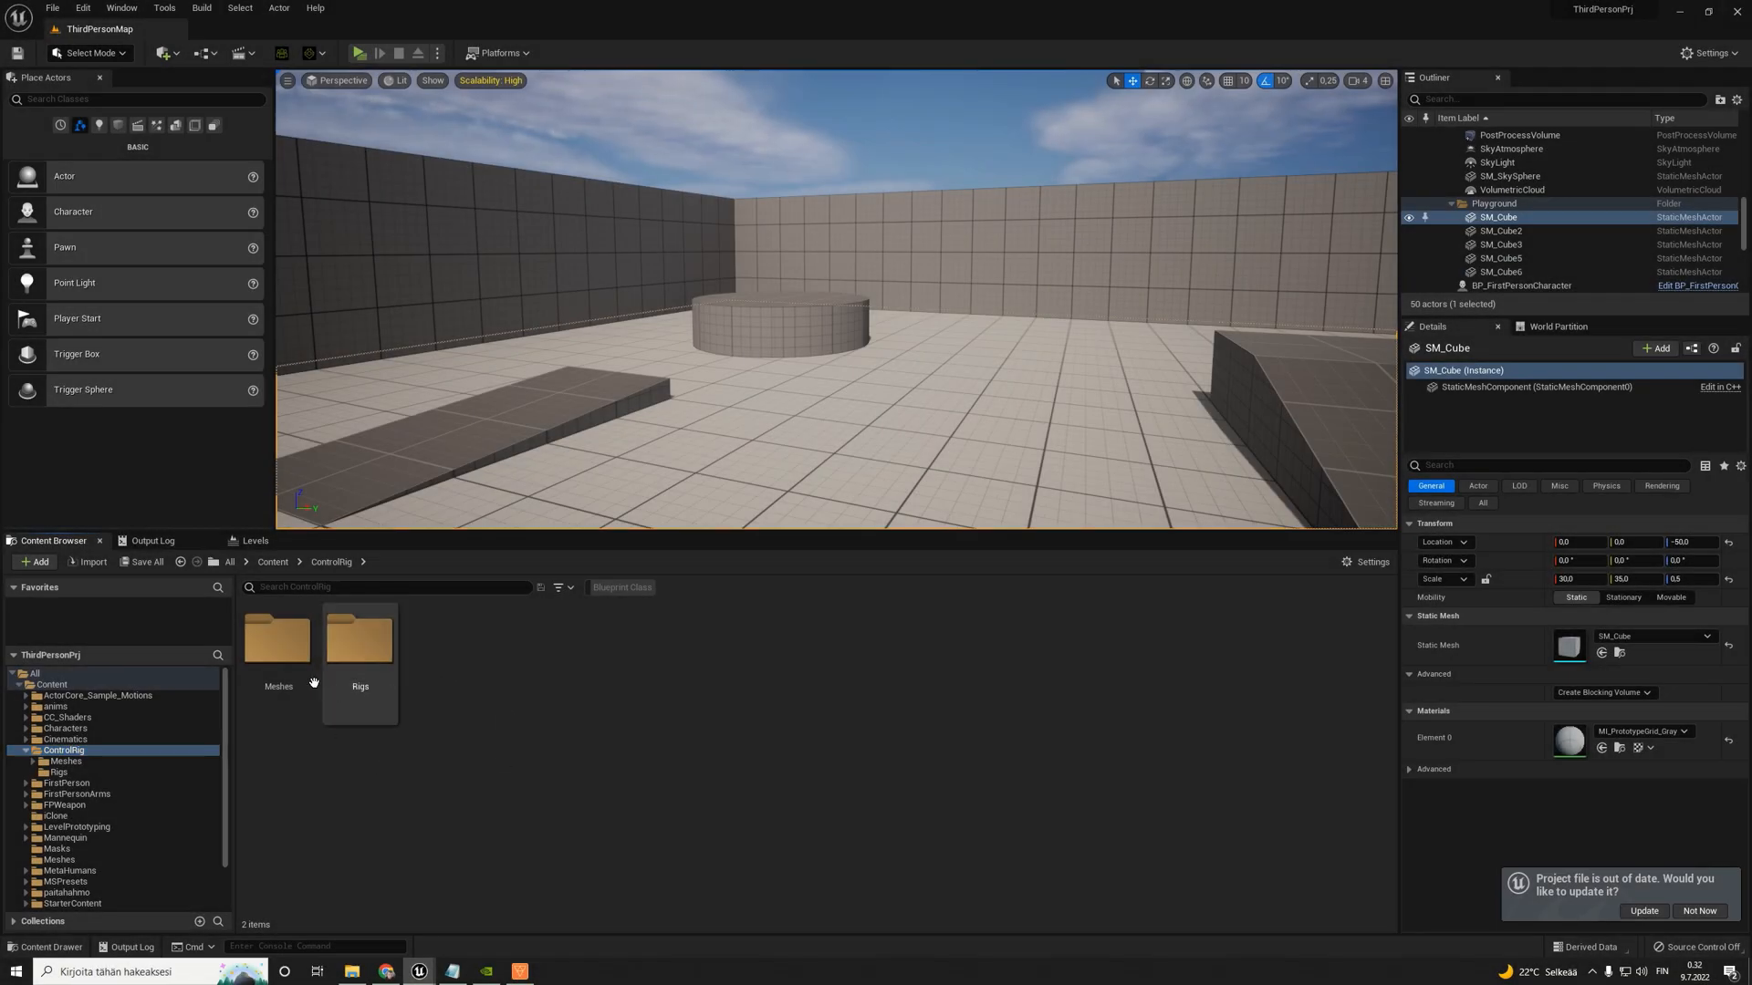
- Open the ctrl_rig_Tail_Object skeletal mesh from ControlRig/Meshes/TailObject and look over its bone chain
double_click(281, 652)
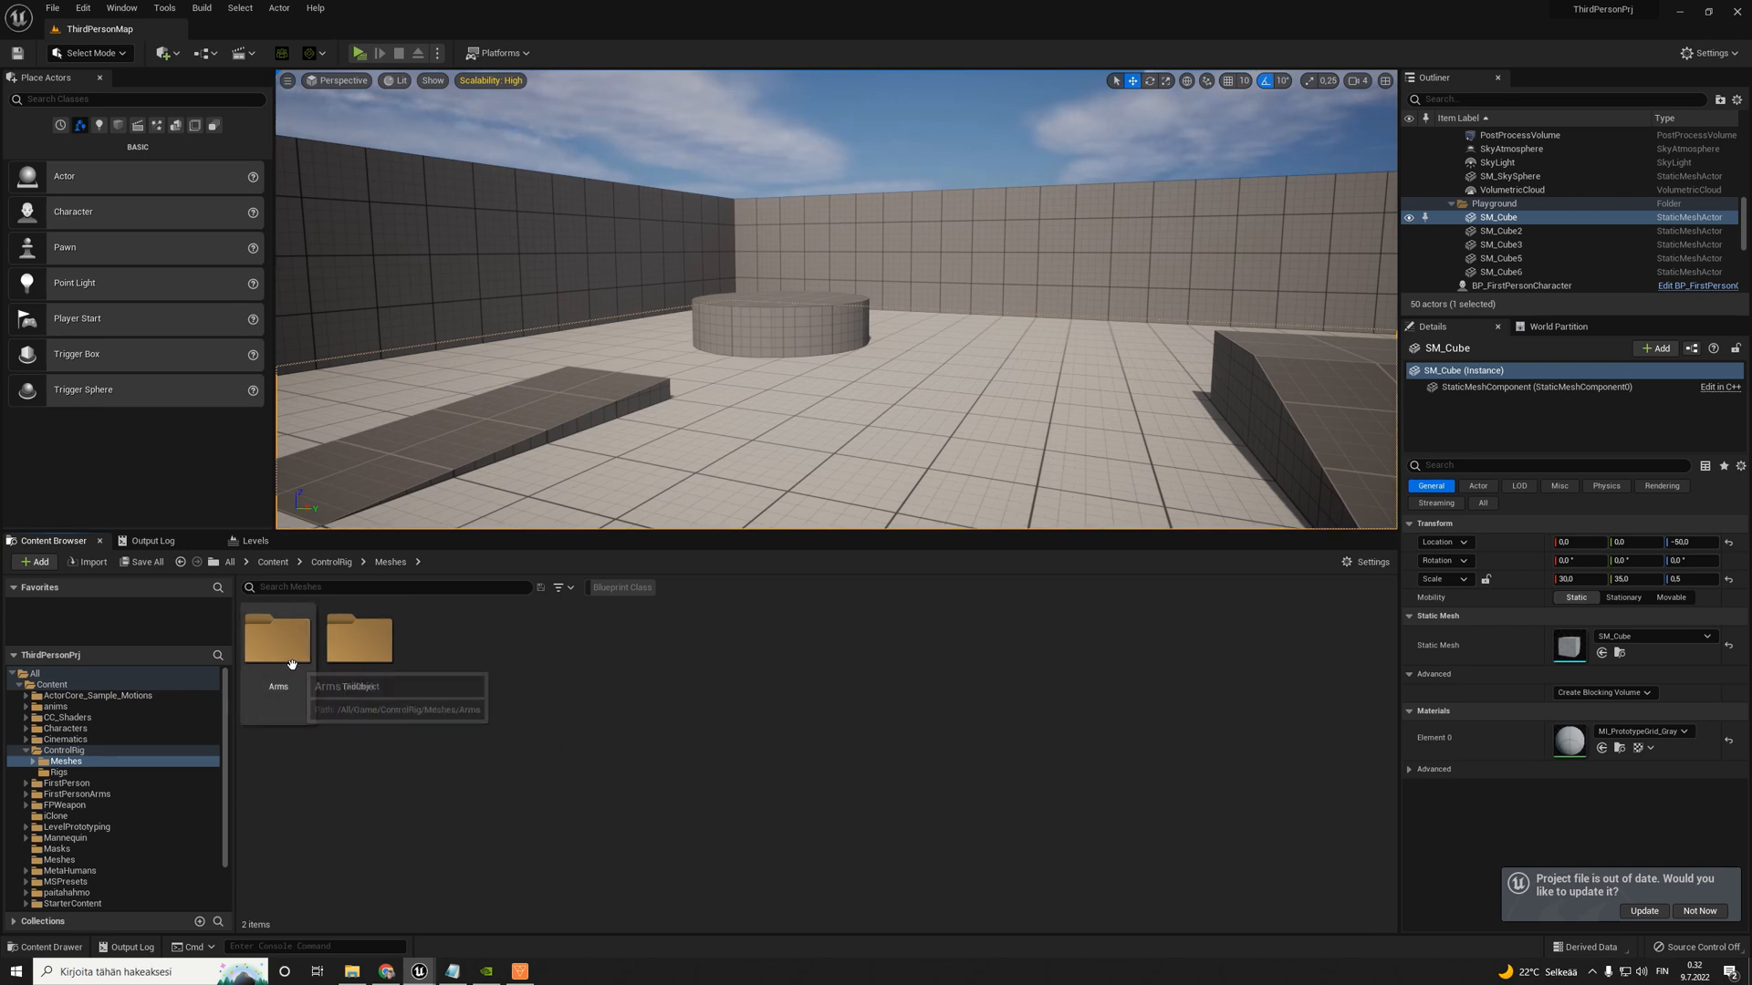
left_click(385, 662)
double_click(388, 662)
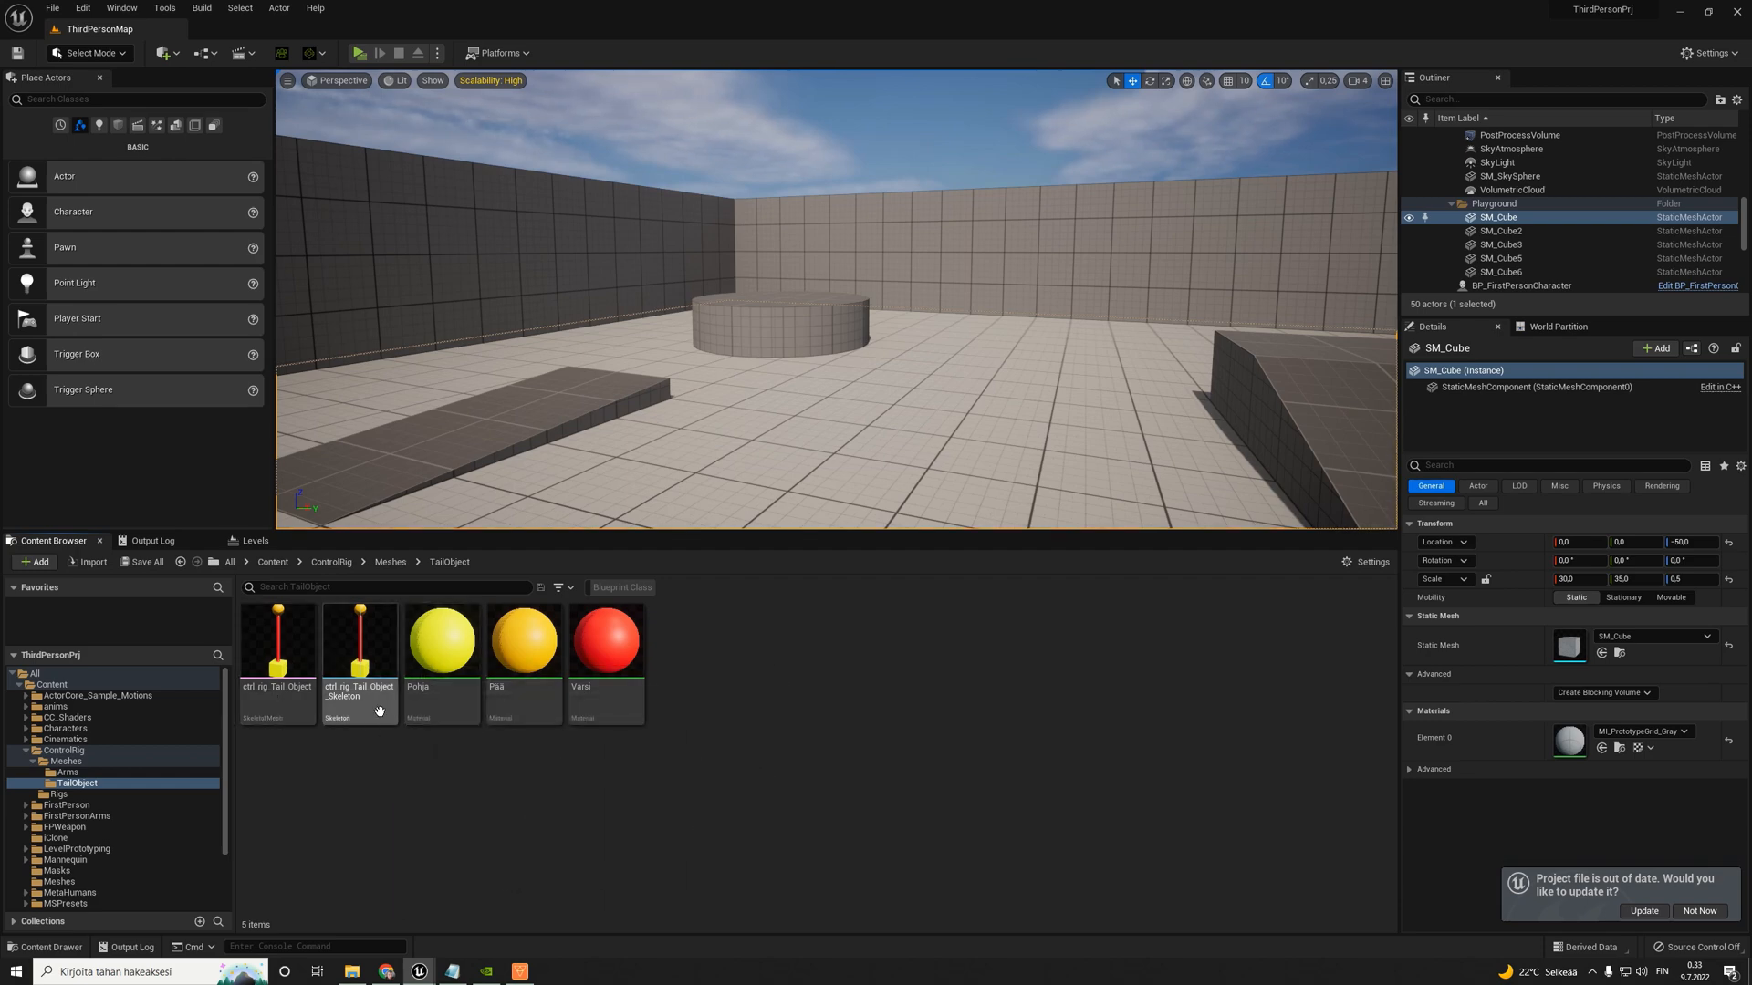
double_click(278, 649)
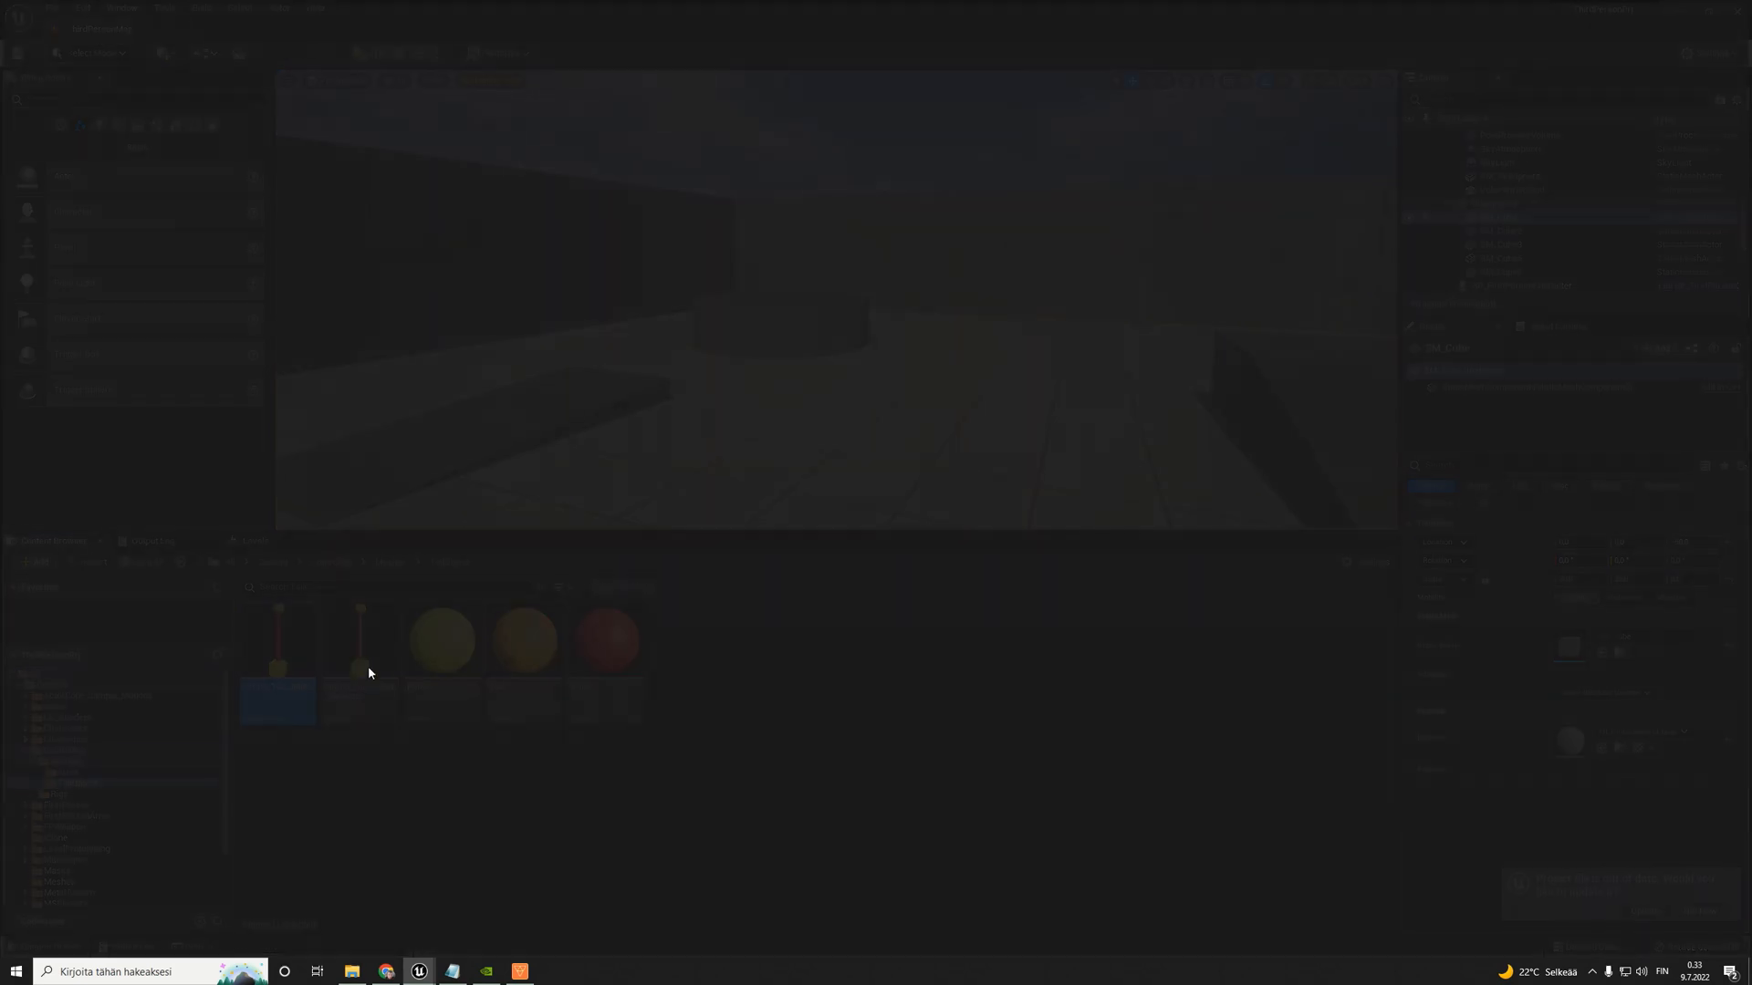
right_click_drag(824, 310, 784, 312)
key("s")
key("d")
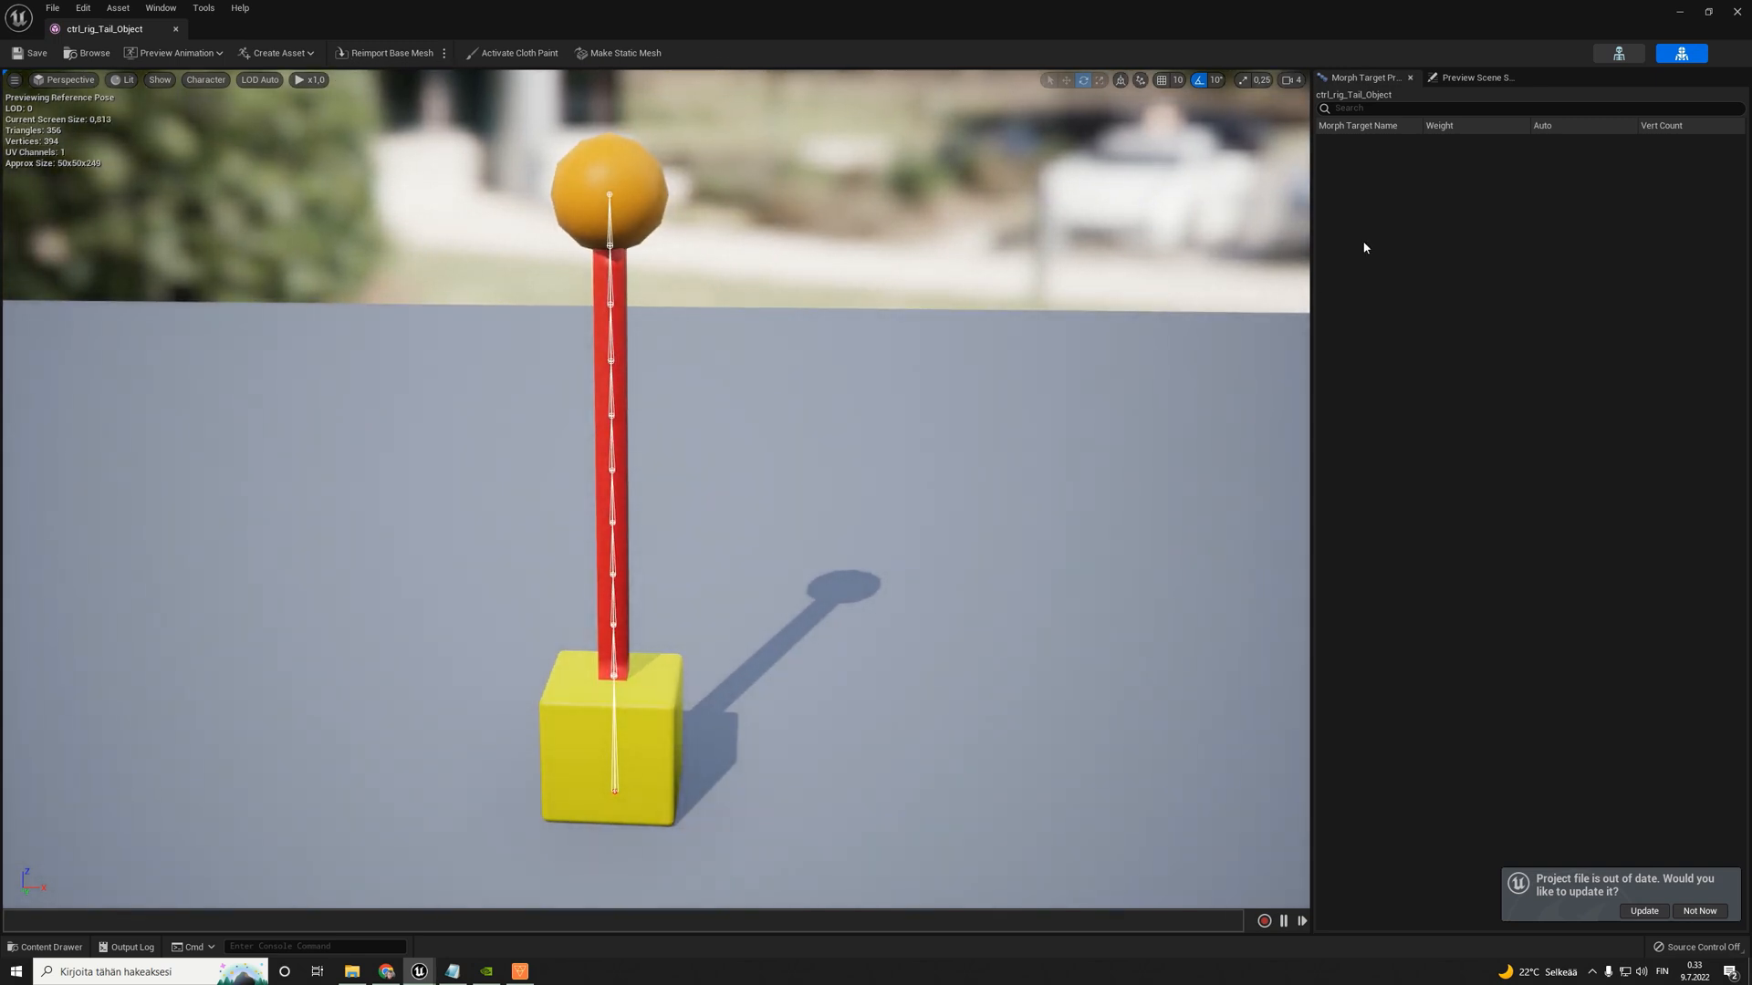
- Inspect the tail object's skeleton by selecting Root, Bone_001_Env, Bone_010_Env and Bone_002_Env, and close both asset editors
left_click(1681, 53)
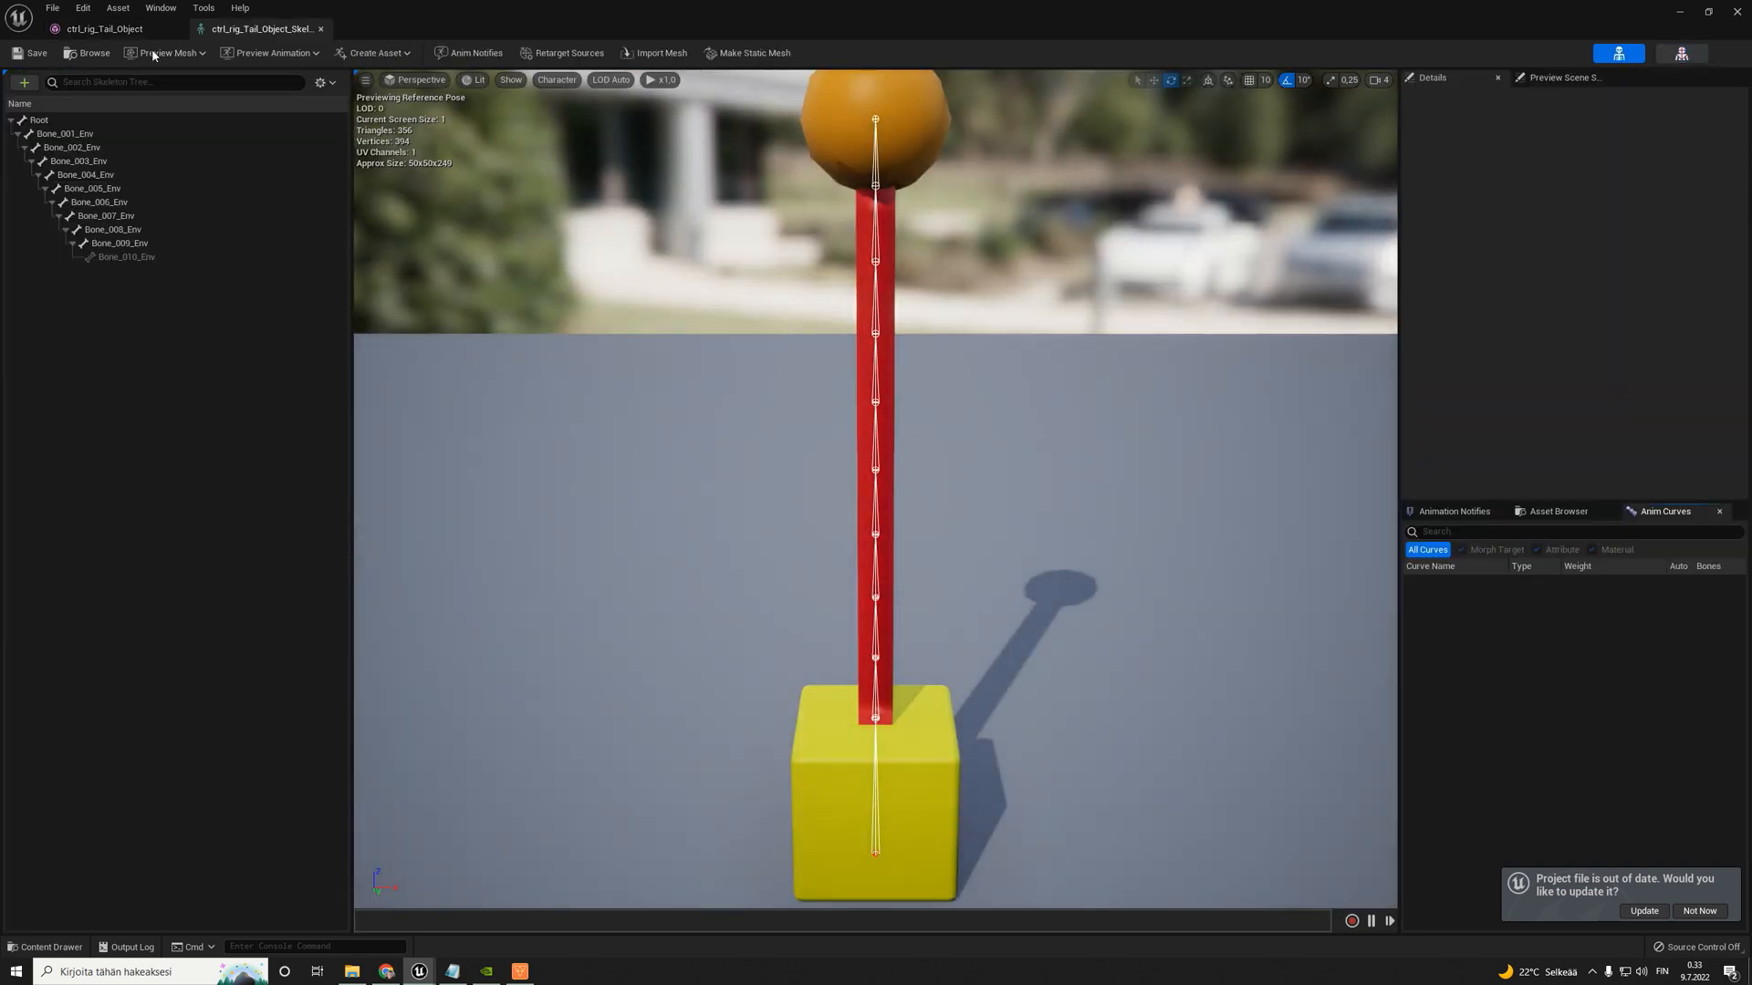
left_click(34, 119)
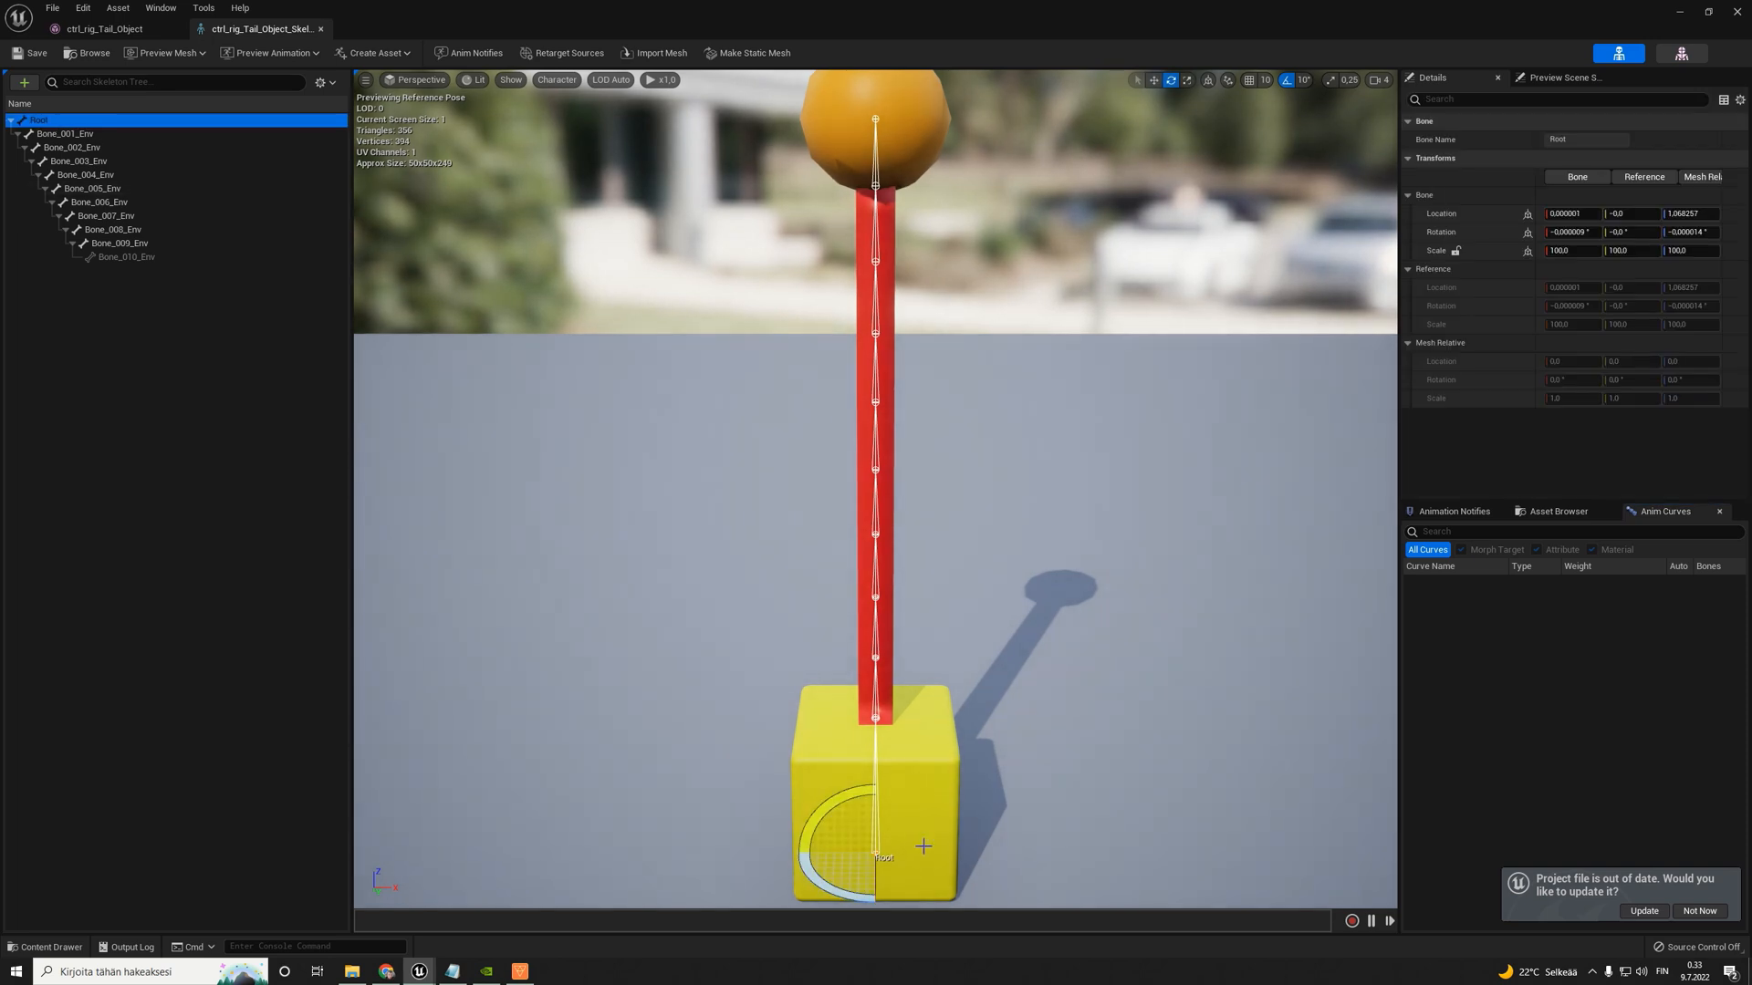
left_click(73, 134)
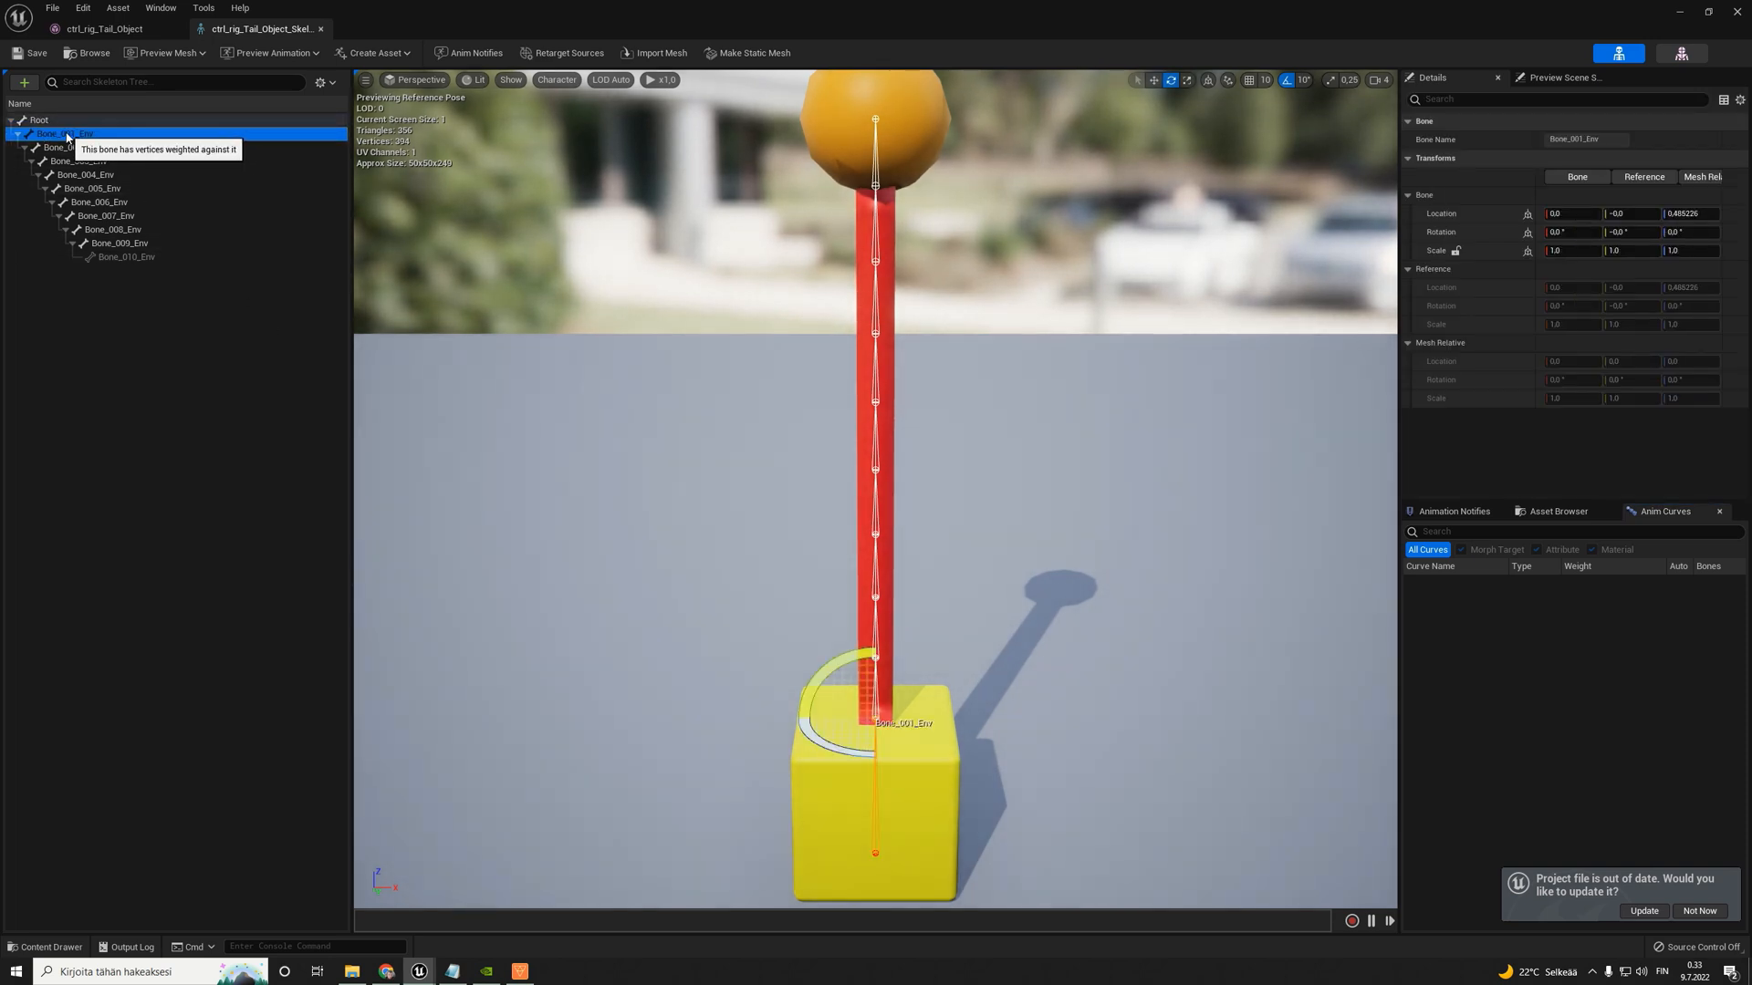
left_click(133, 259)
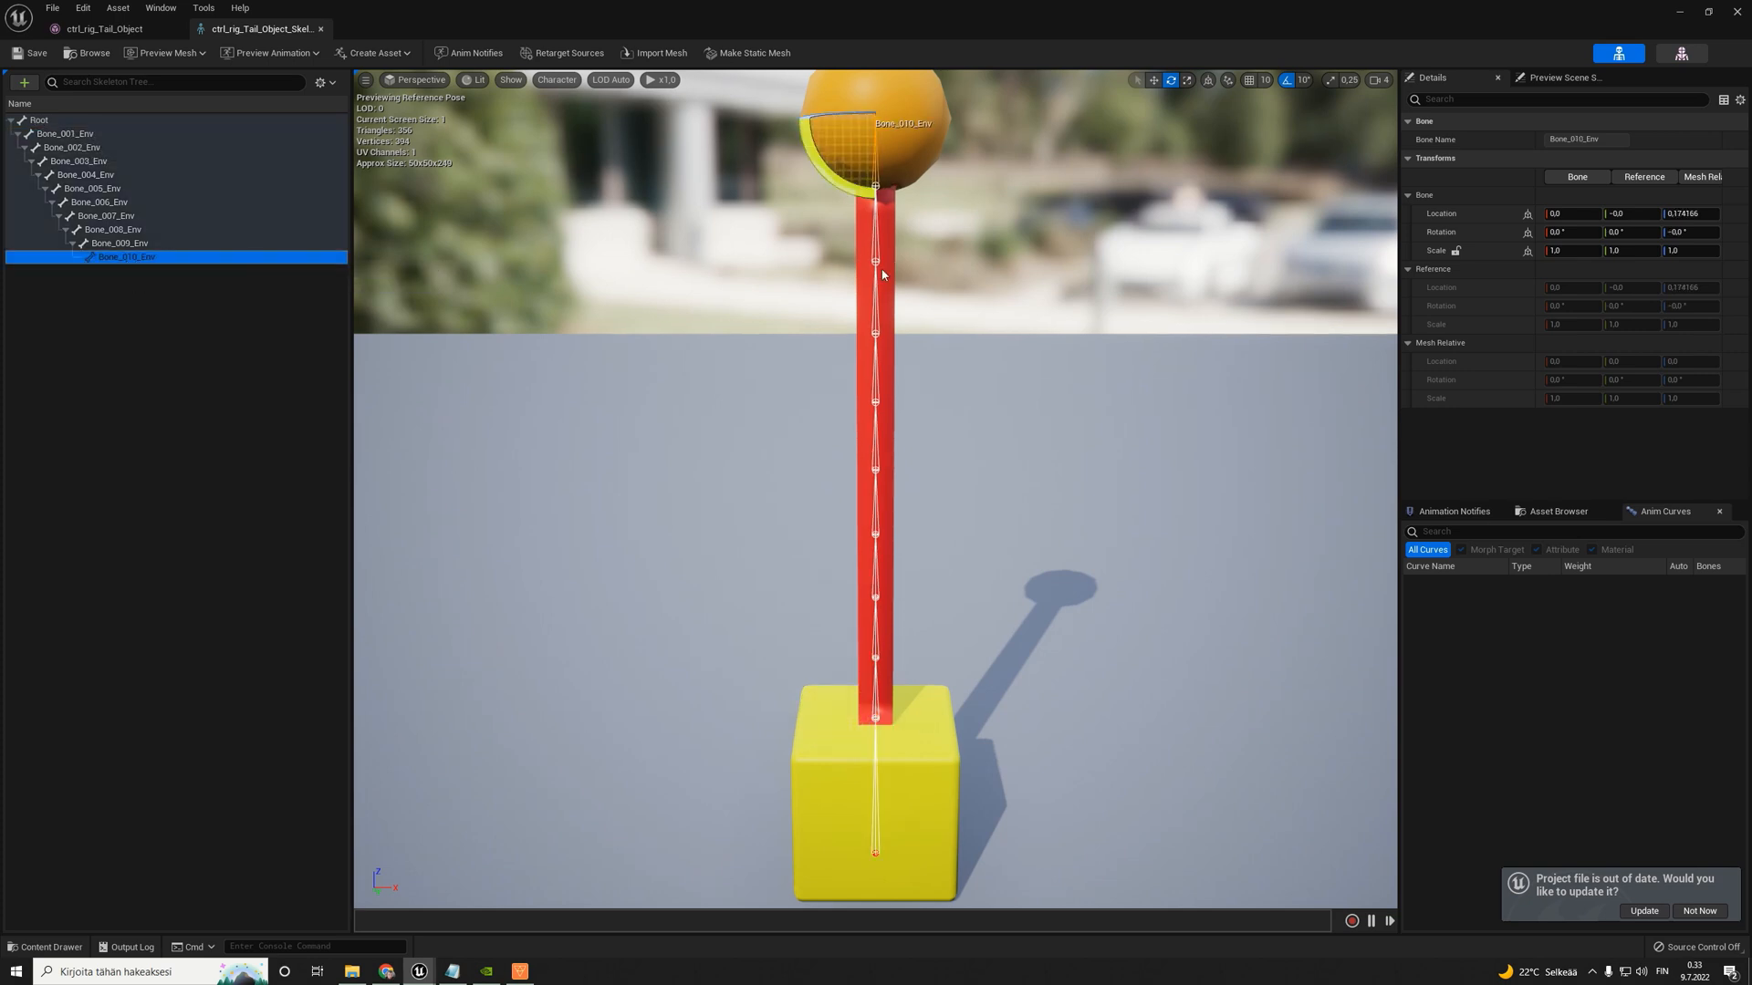
right_click_drag(1023, 306, 974, 512)
left_click(918, 551)
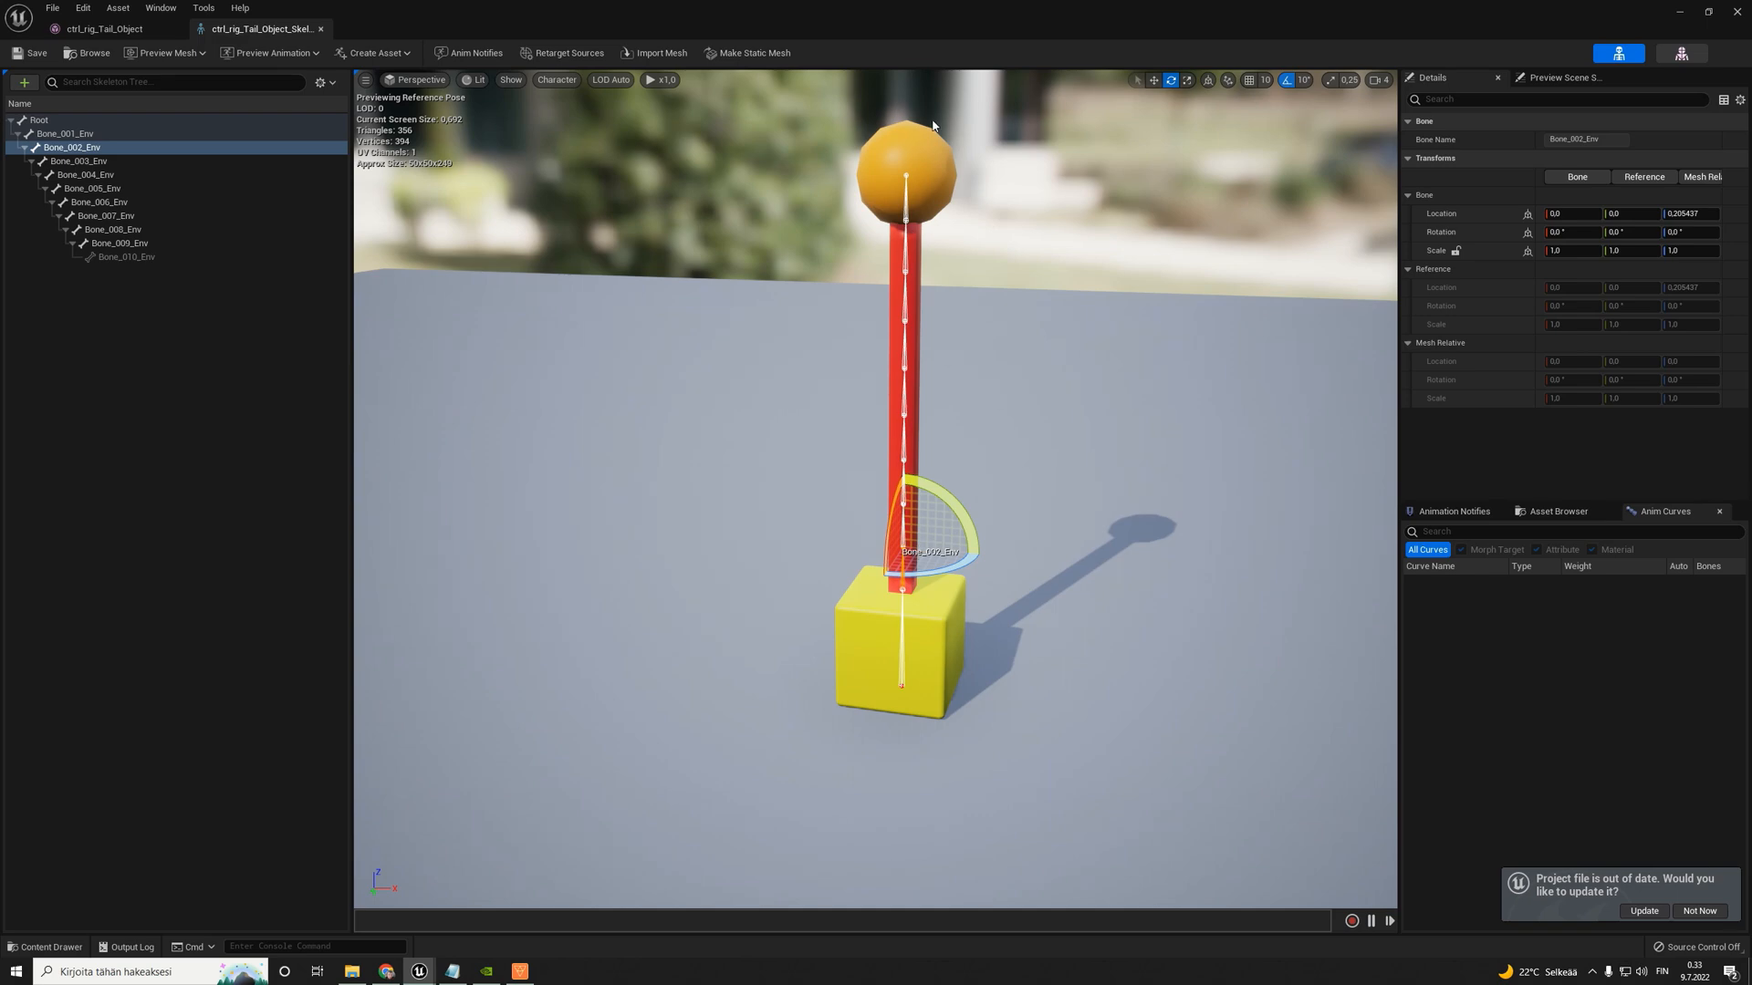
left_click(321, 29)
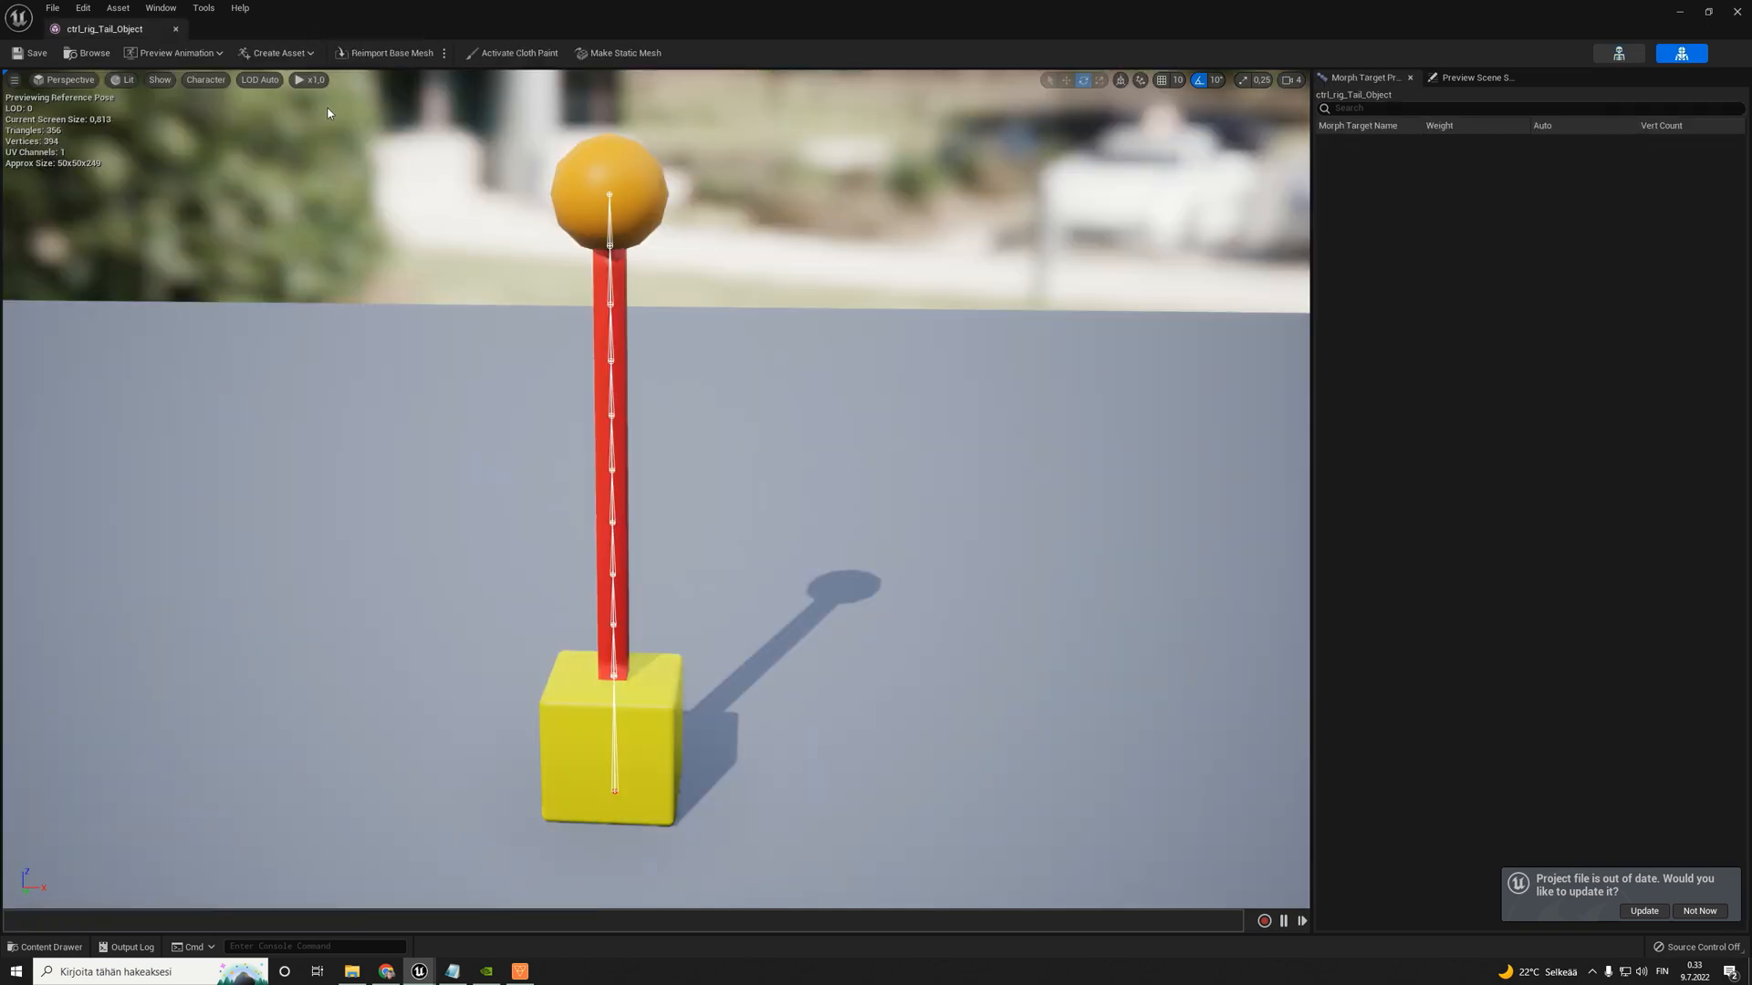
left_click(175, 29)
- Create a Control Rig asset in the ControlRig/Rigs folder with ControlRig as its parent rig
left_click(65, 795)
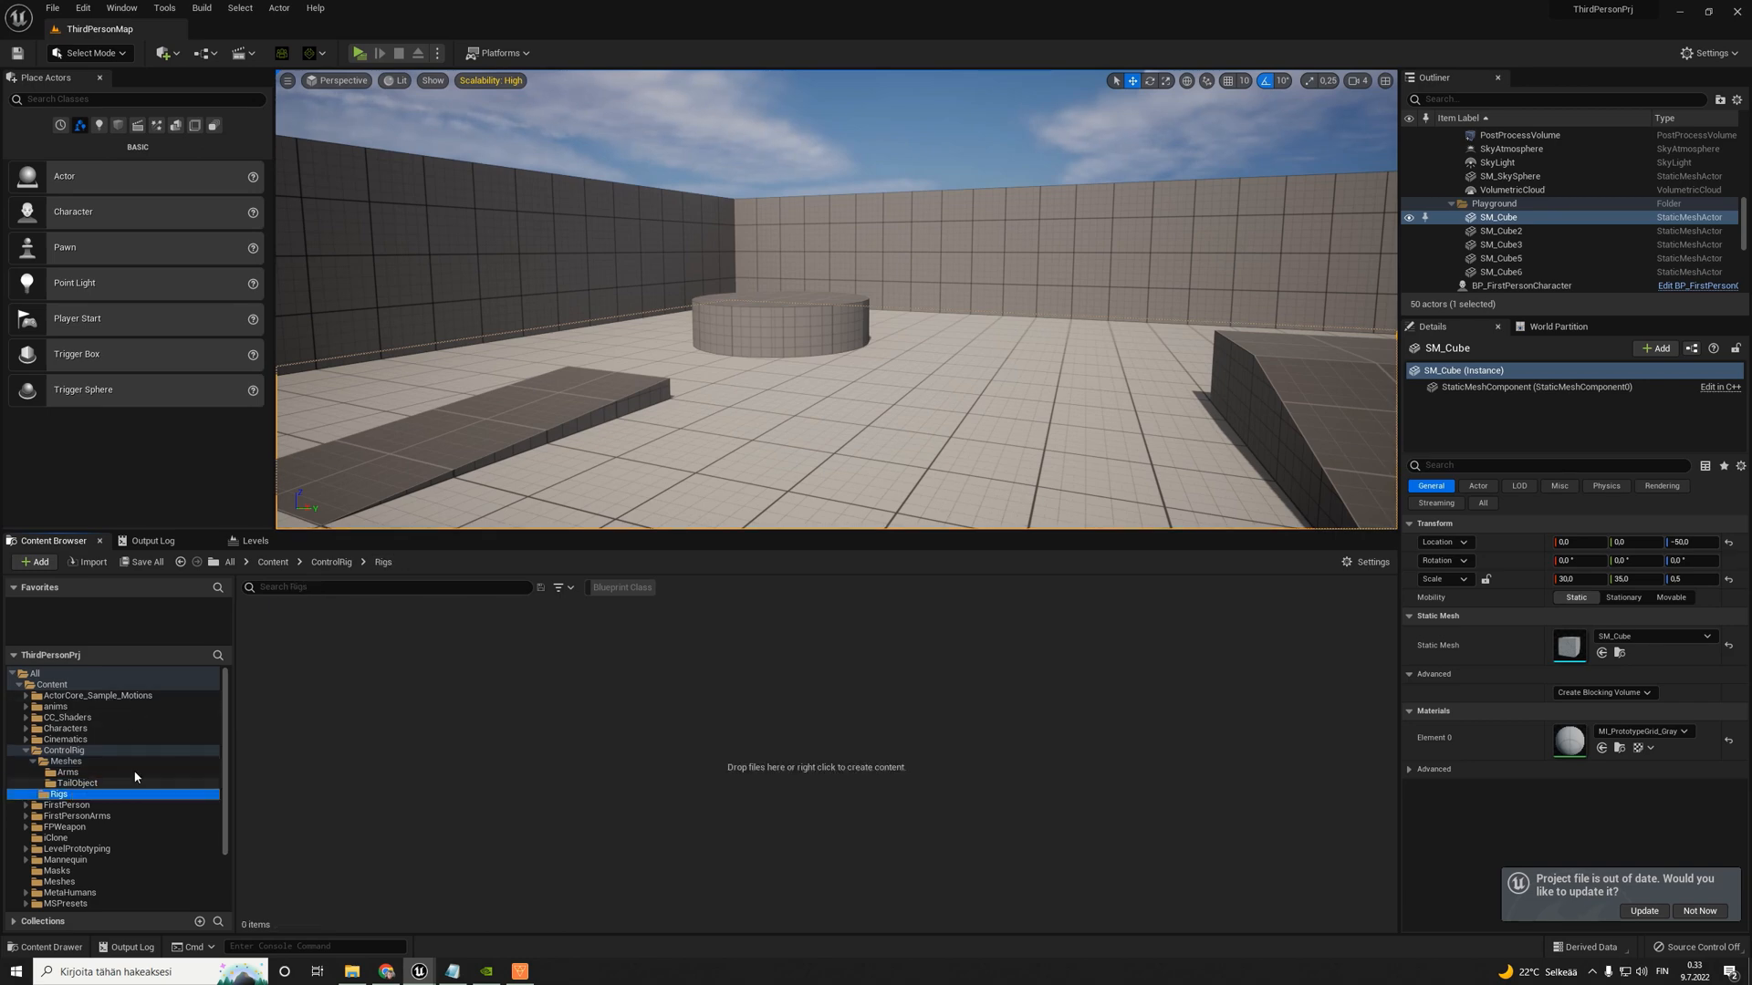
right_click(348, 696)
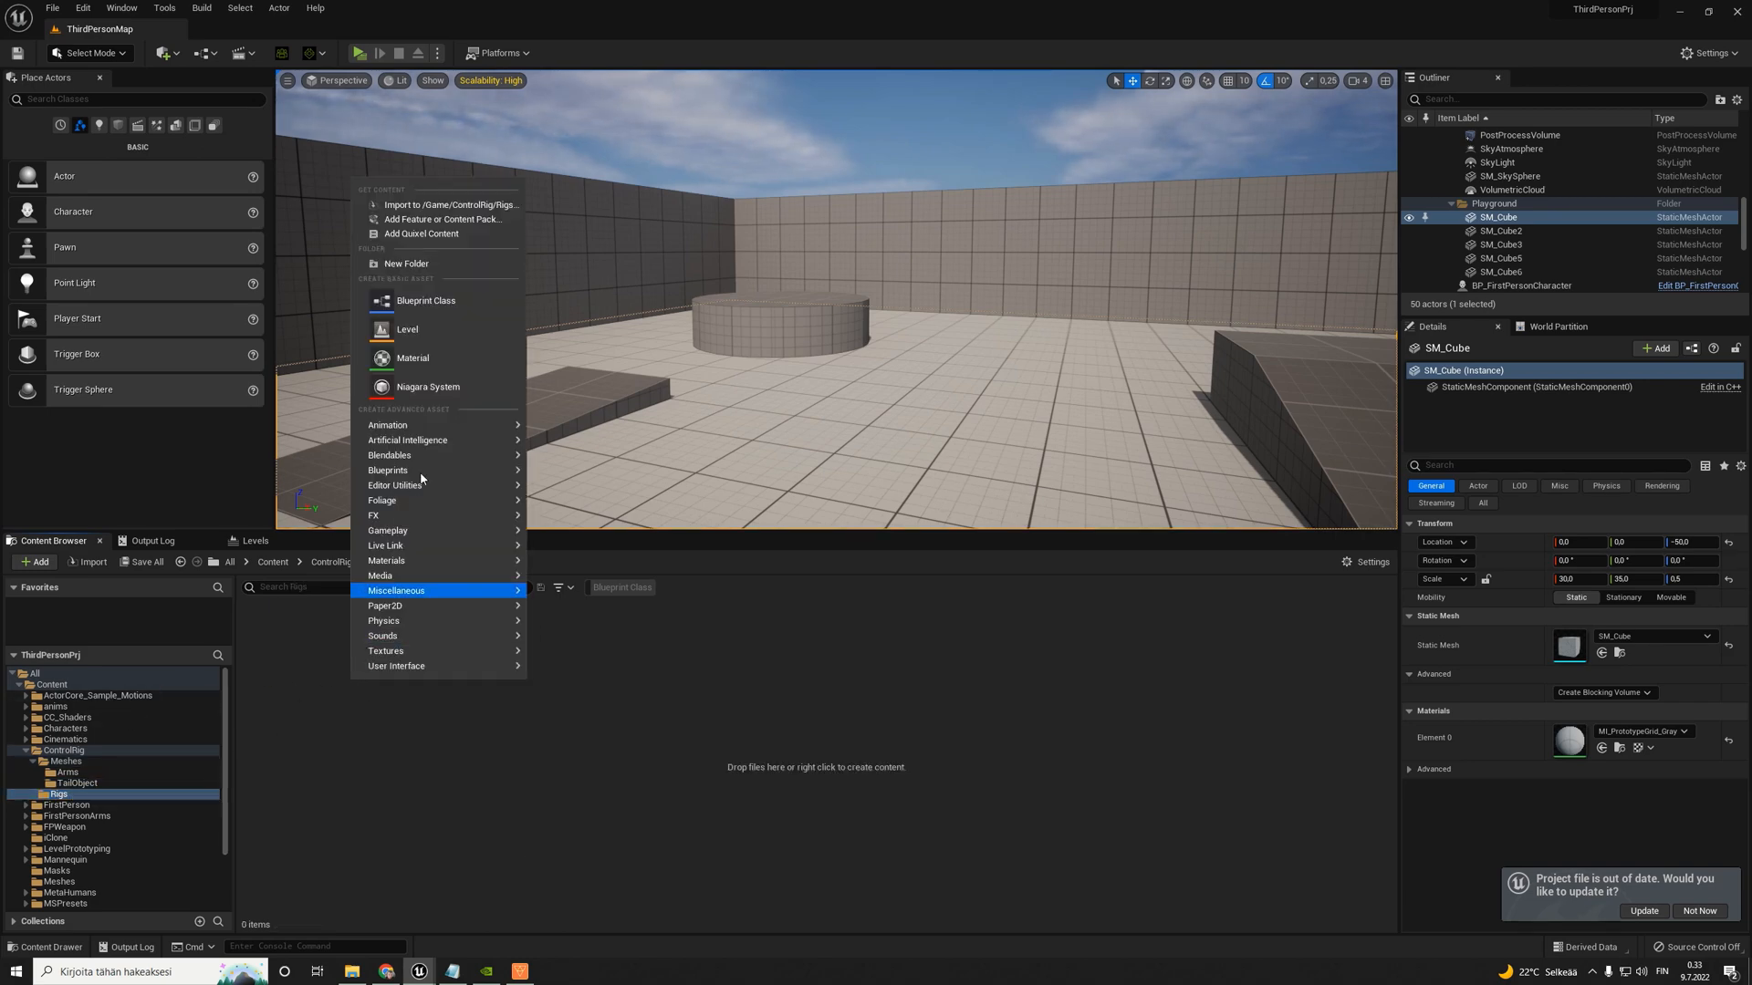
mouse_move(443, 427)
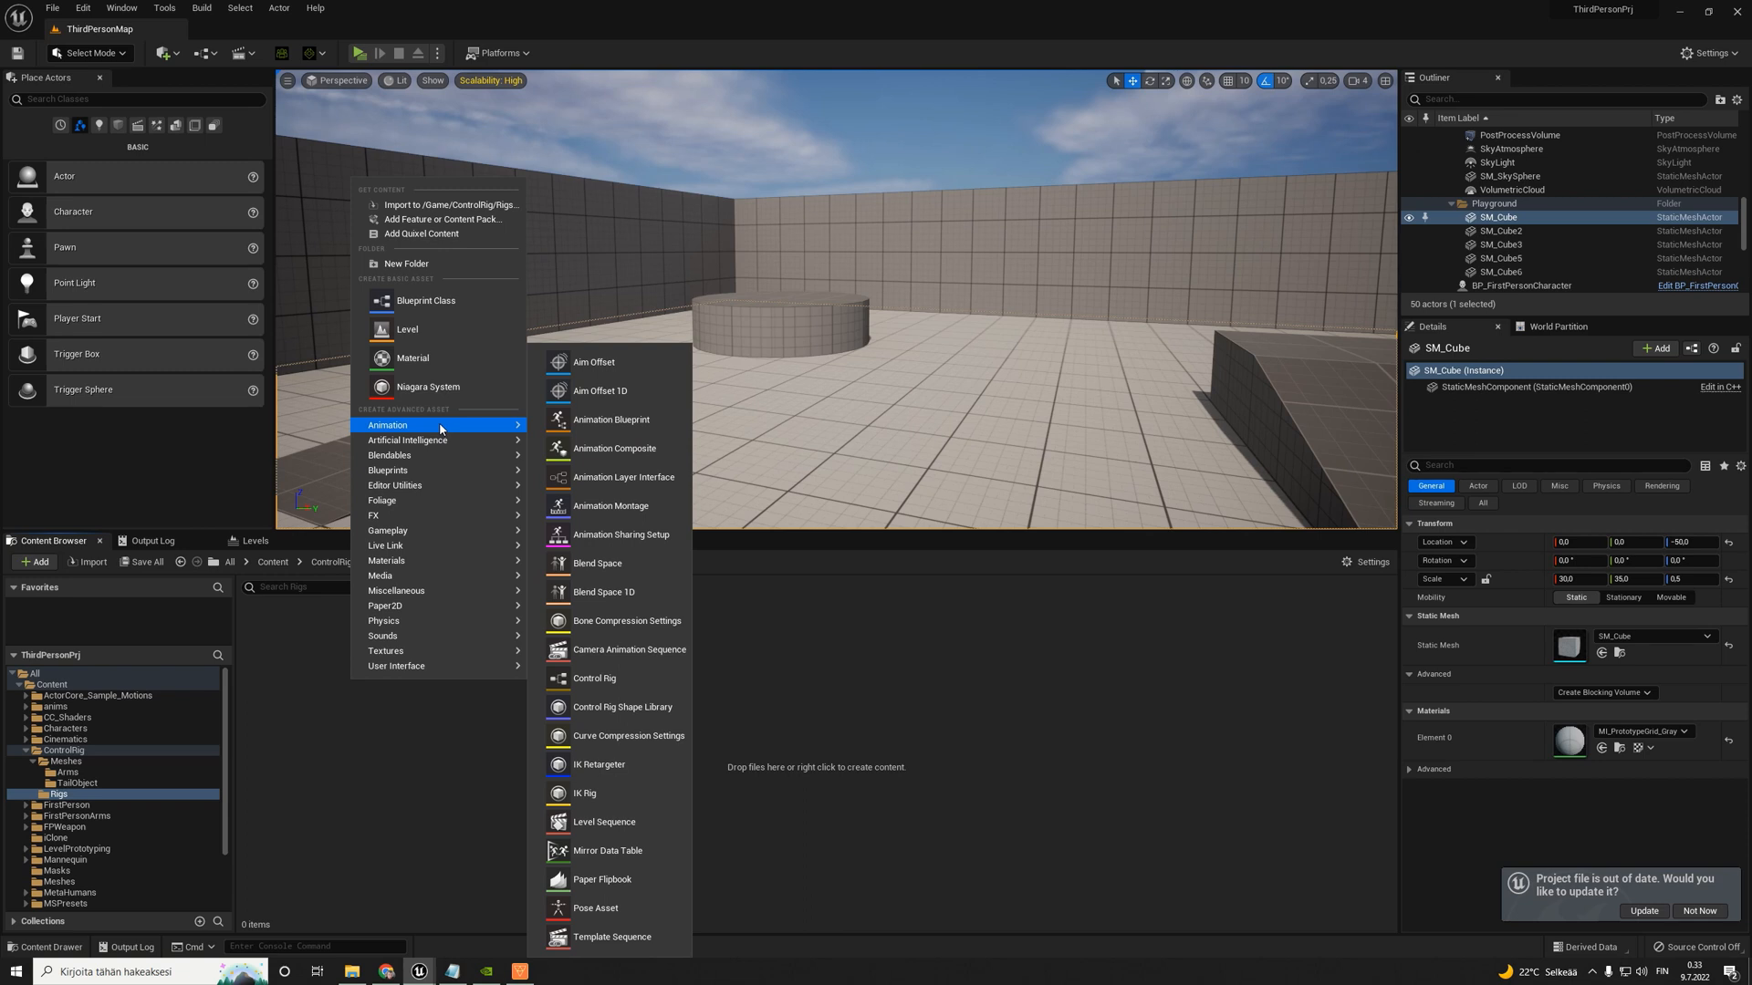
left_click(593, 679)
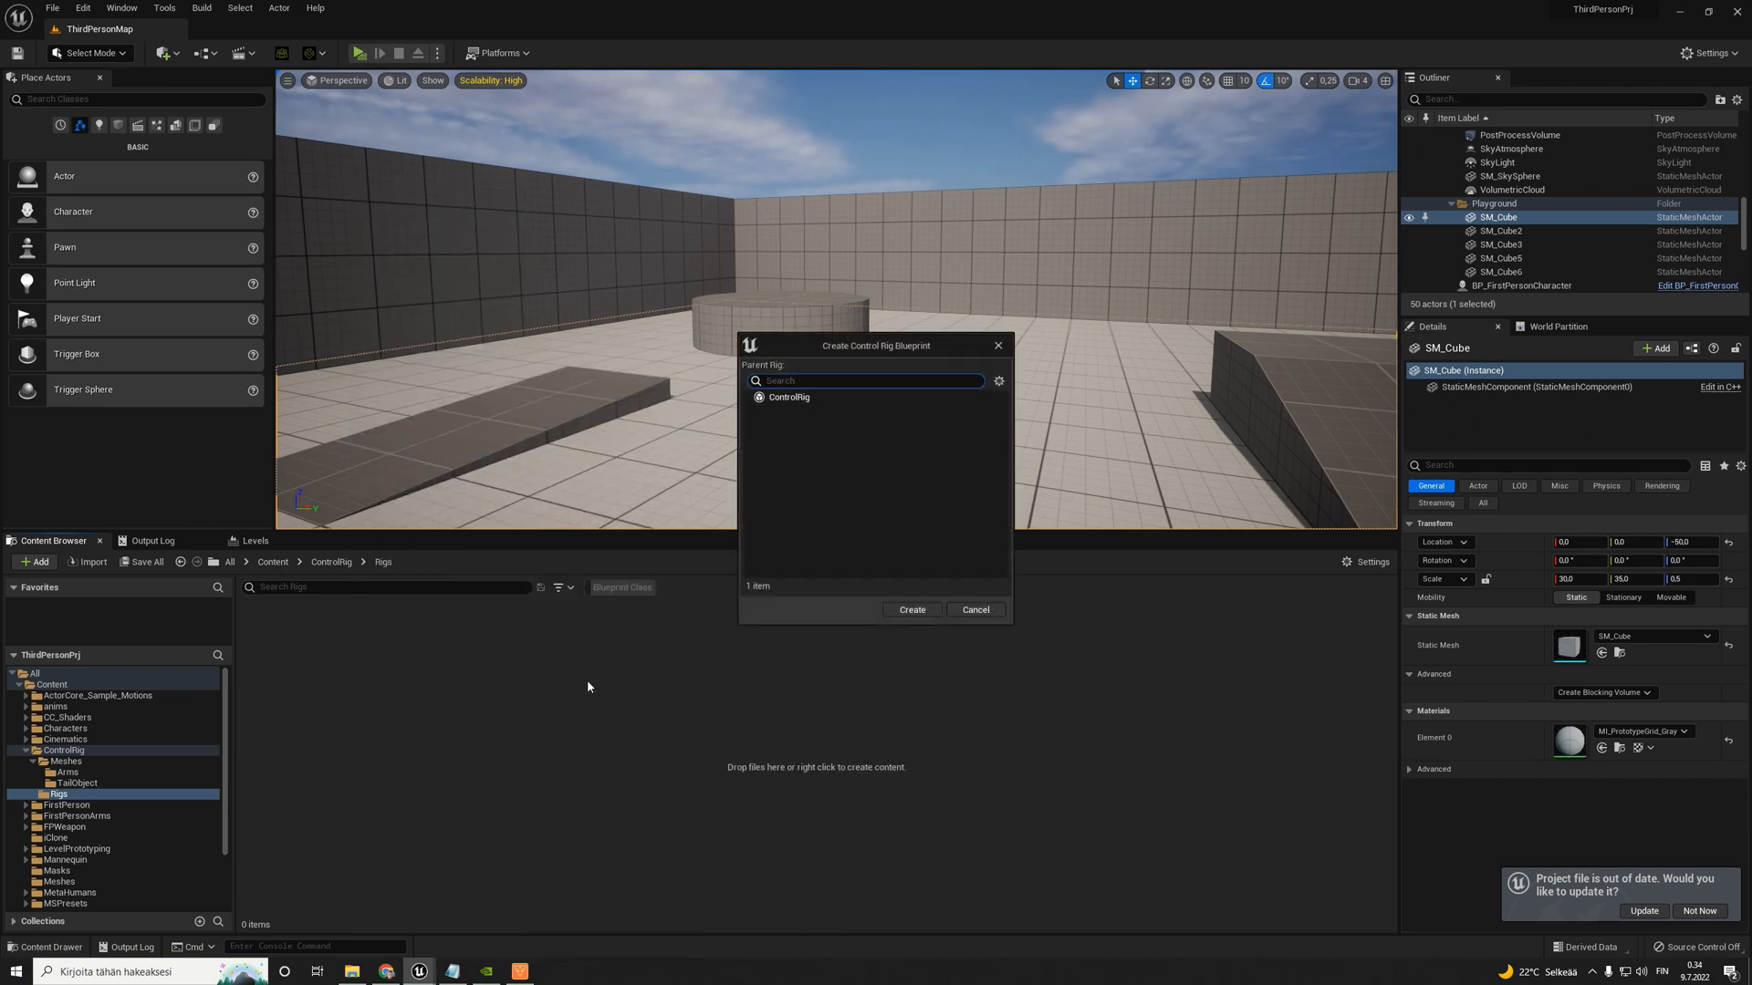
left_click(791, 398)
left_click(911, 610)
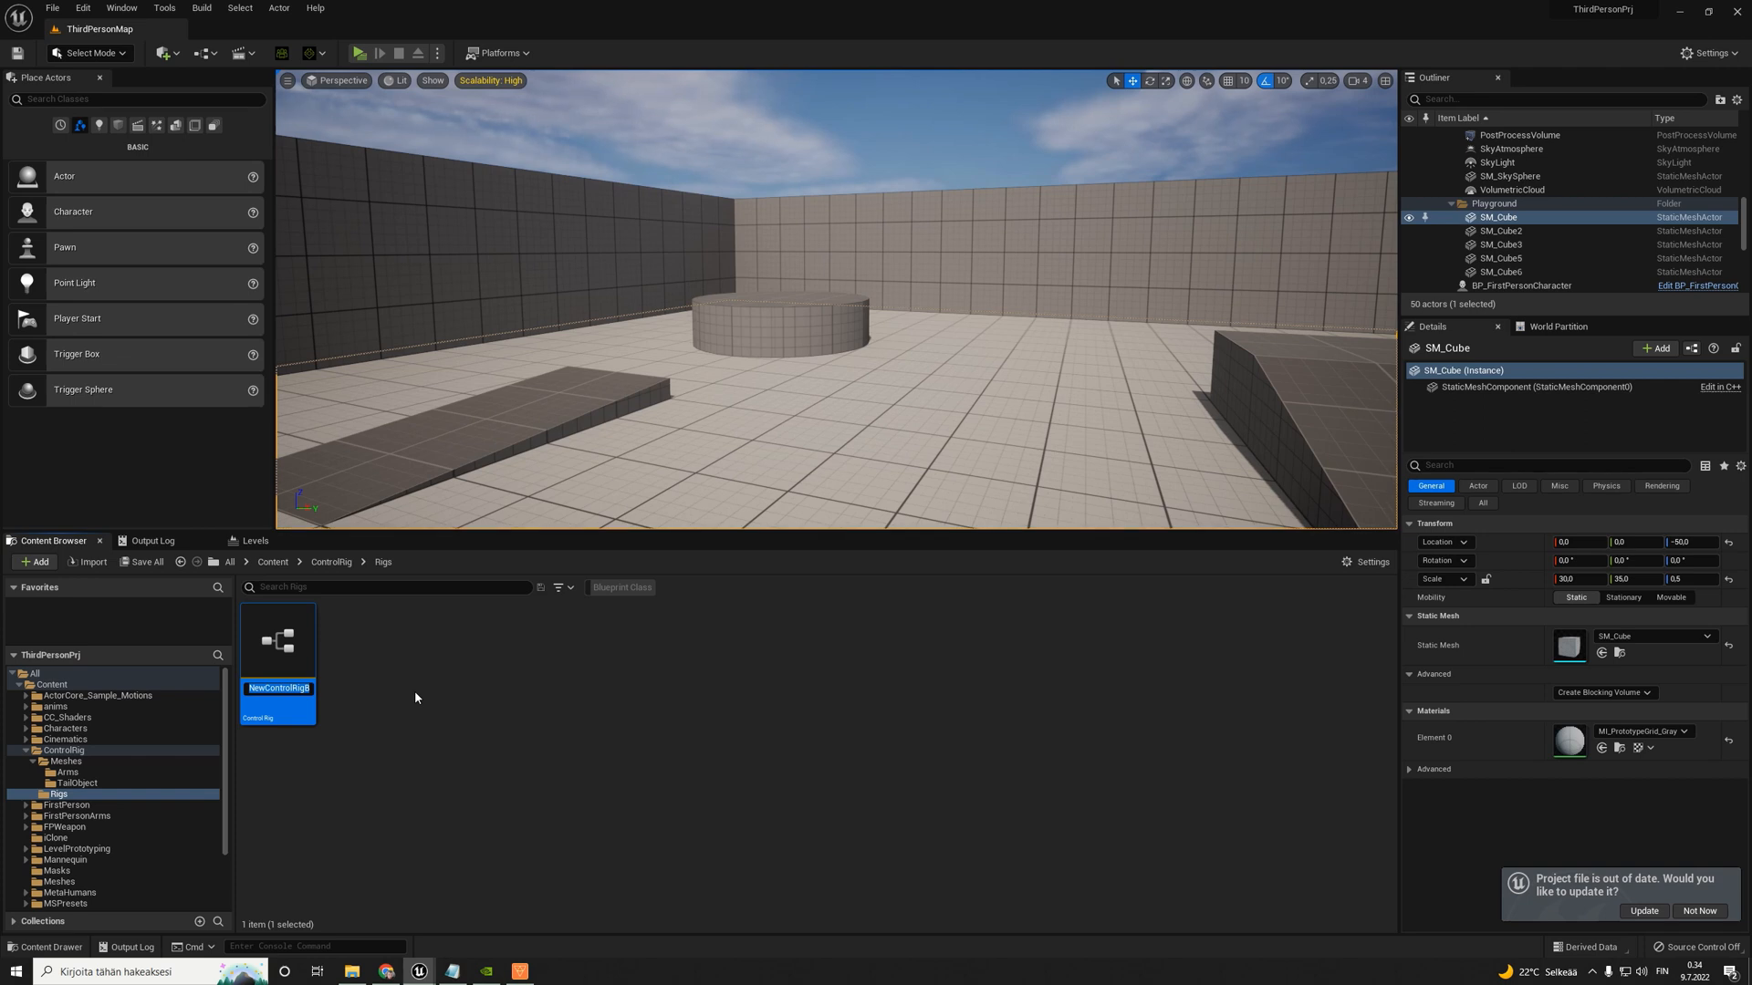
- Name the new Control Rig asset ctrl_rig_Base
type("ctrl_rig_Bas")
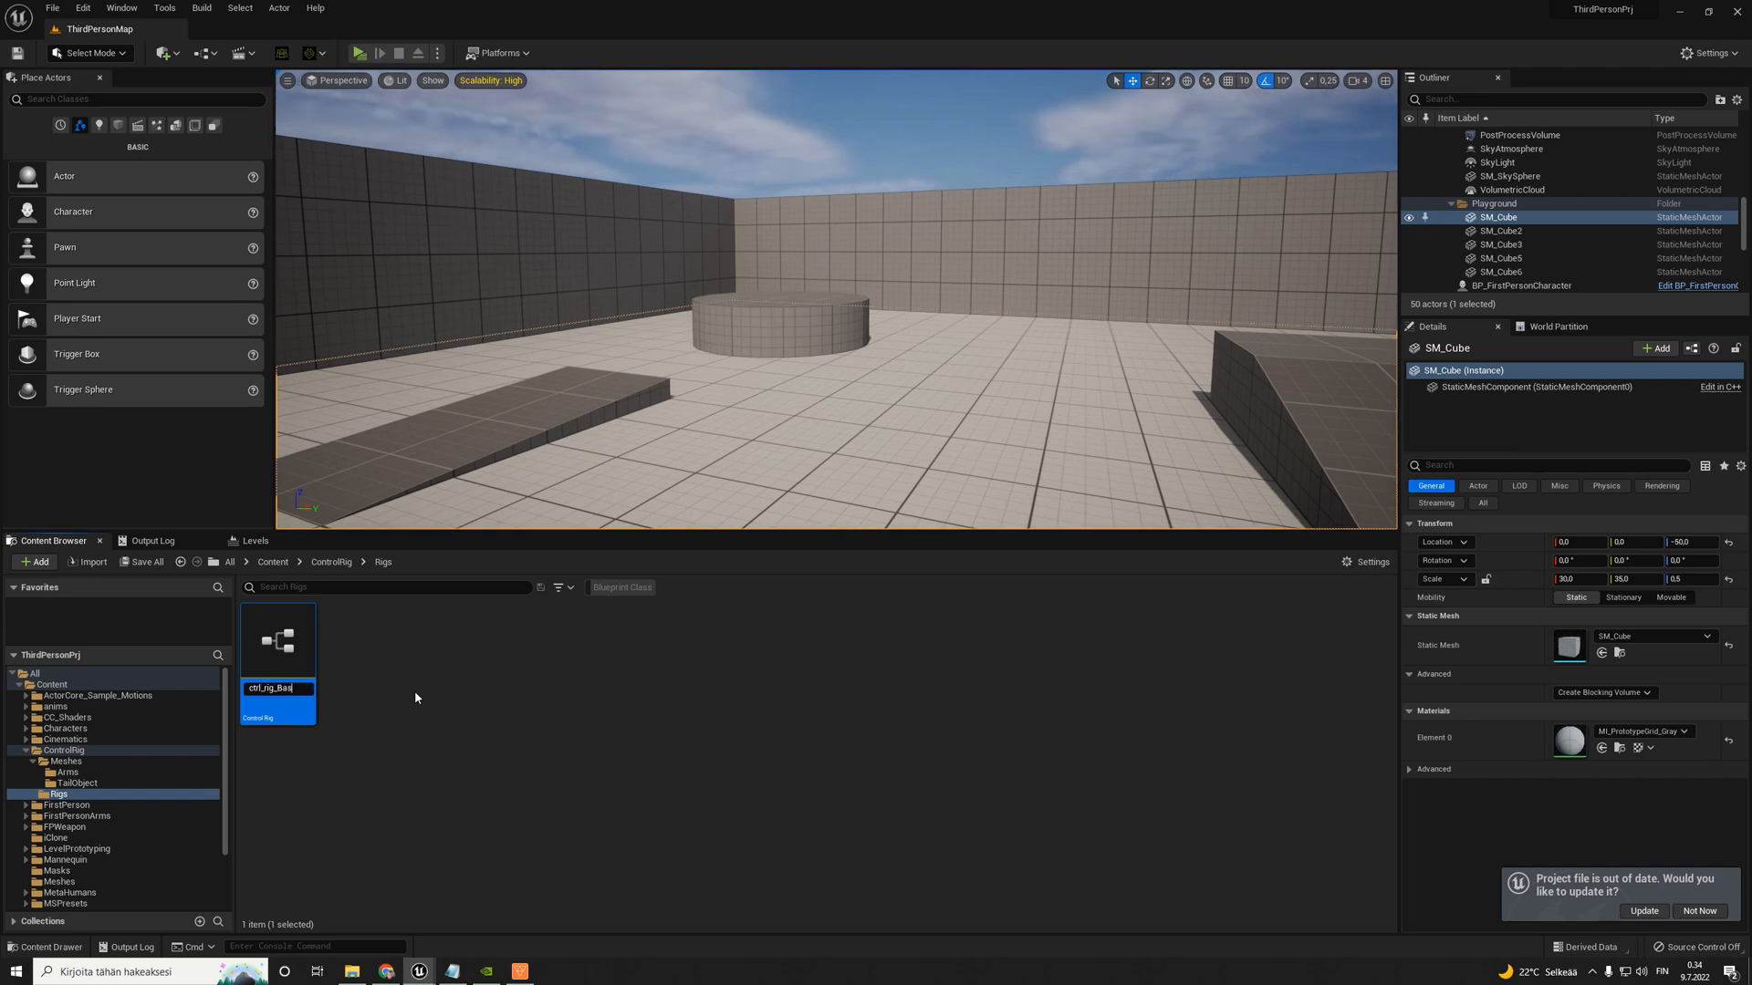
type("e")
key("Return")
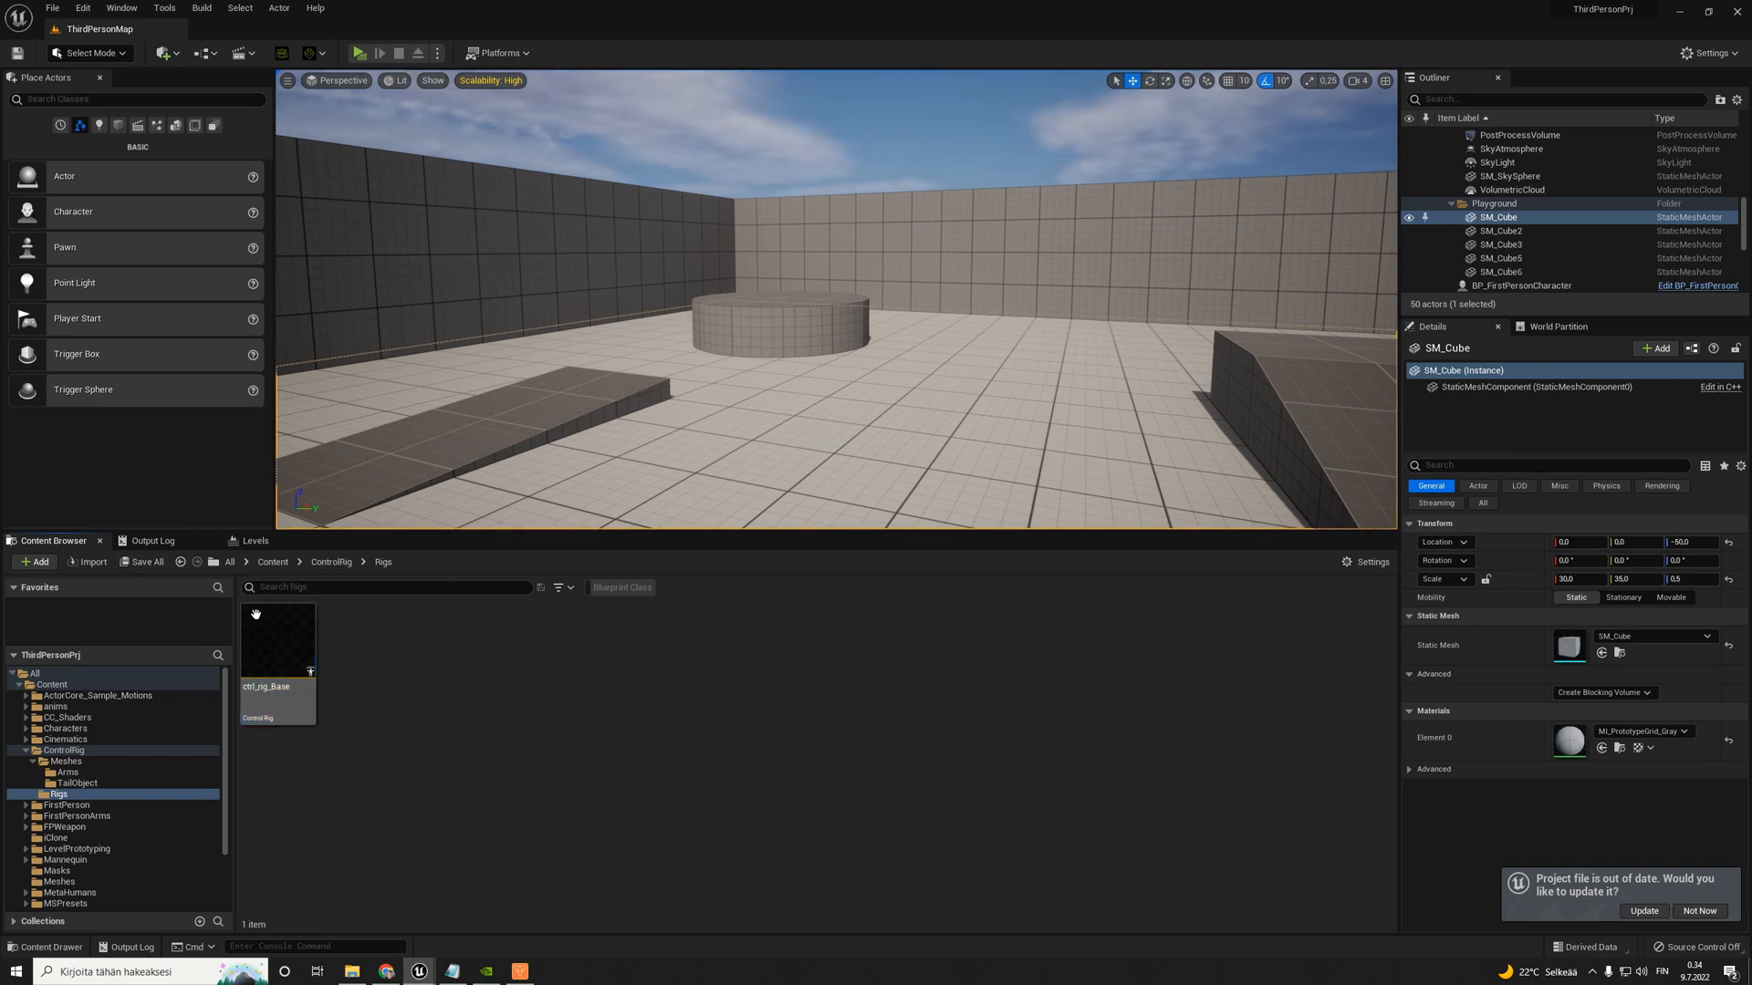
- Open ctrl_rig_Base in its editor and shrink the window over the level editor, keeping the Content Browser folders accessible
double_click(260, 621)
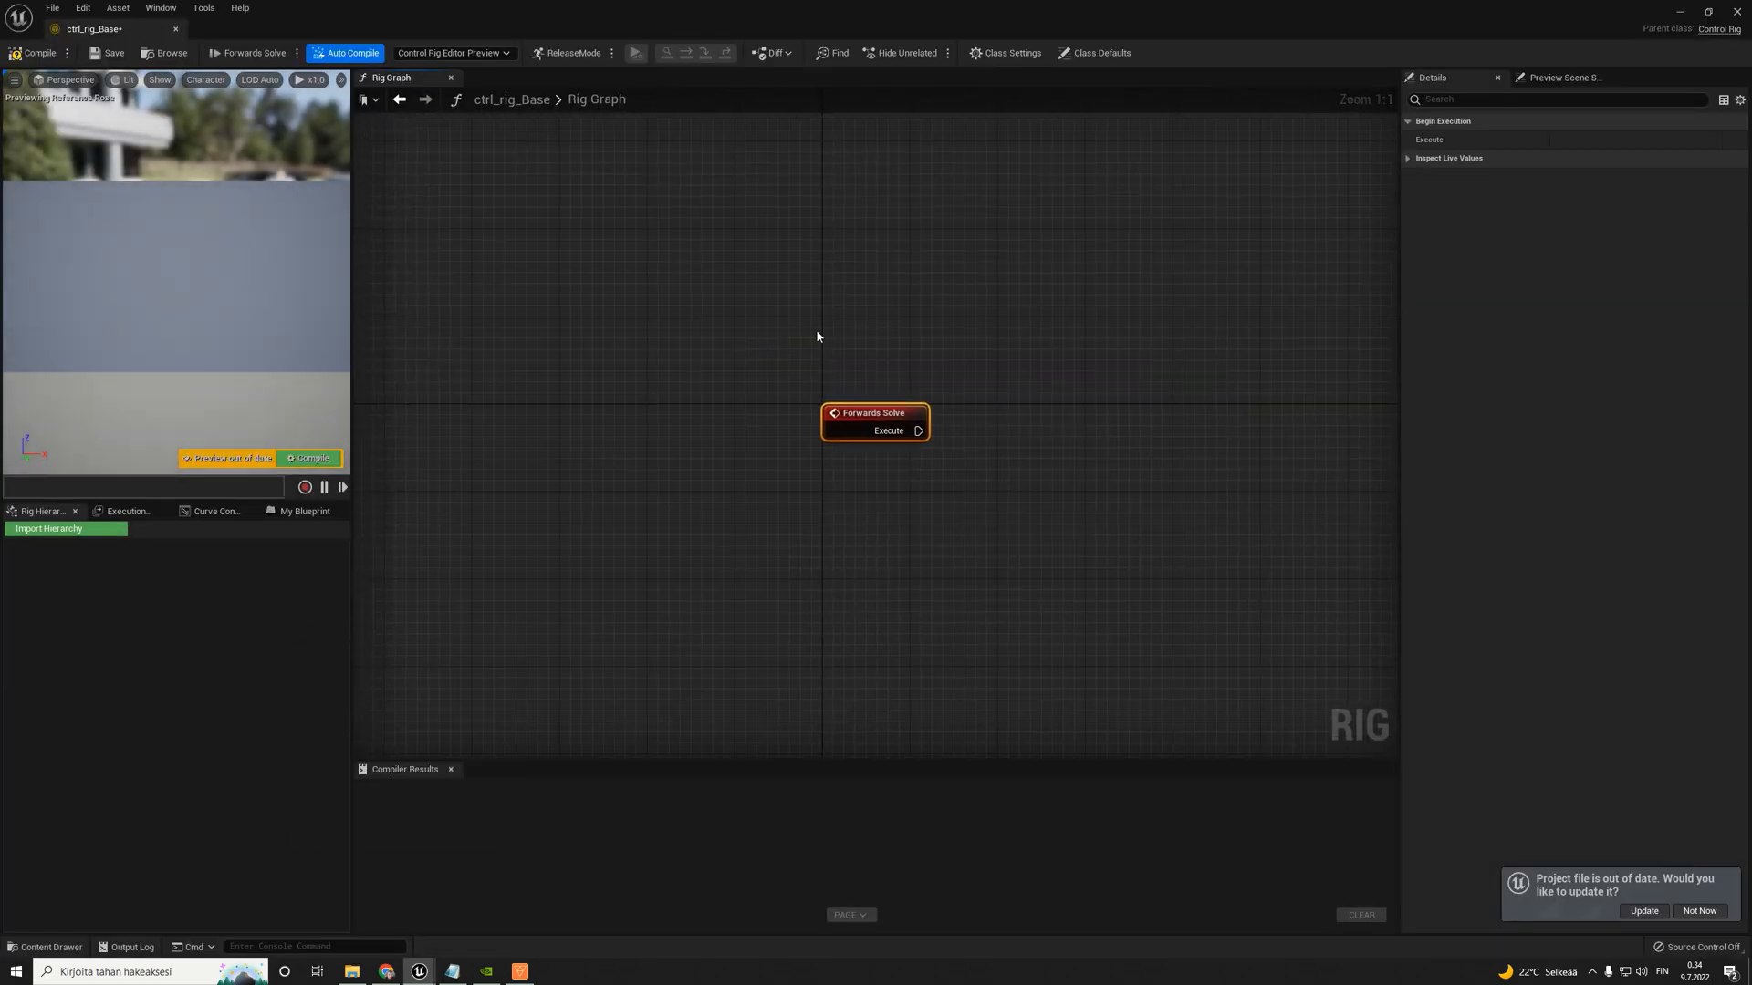
scroll(883, 328, "down", 1)
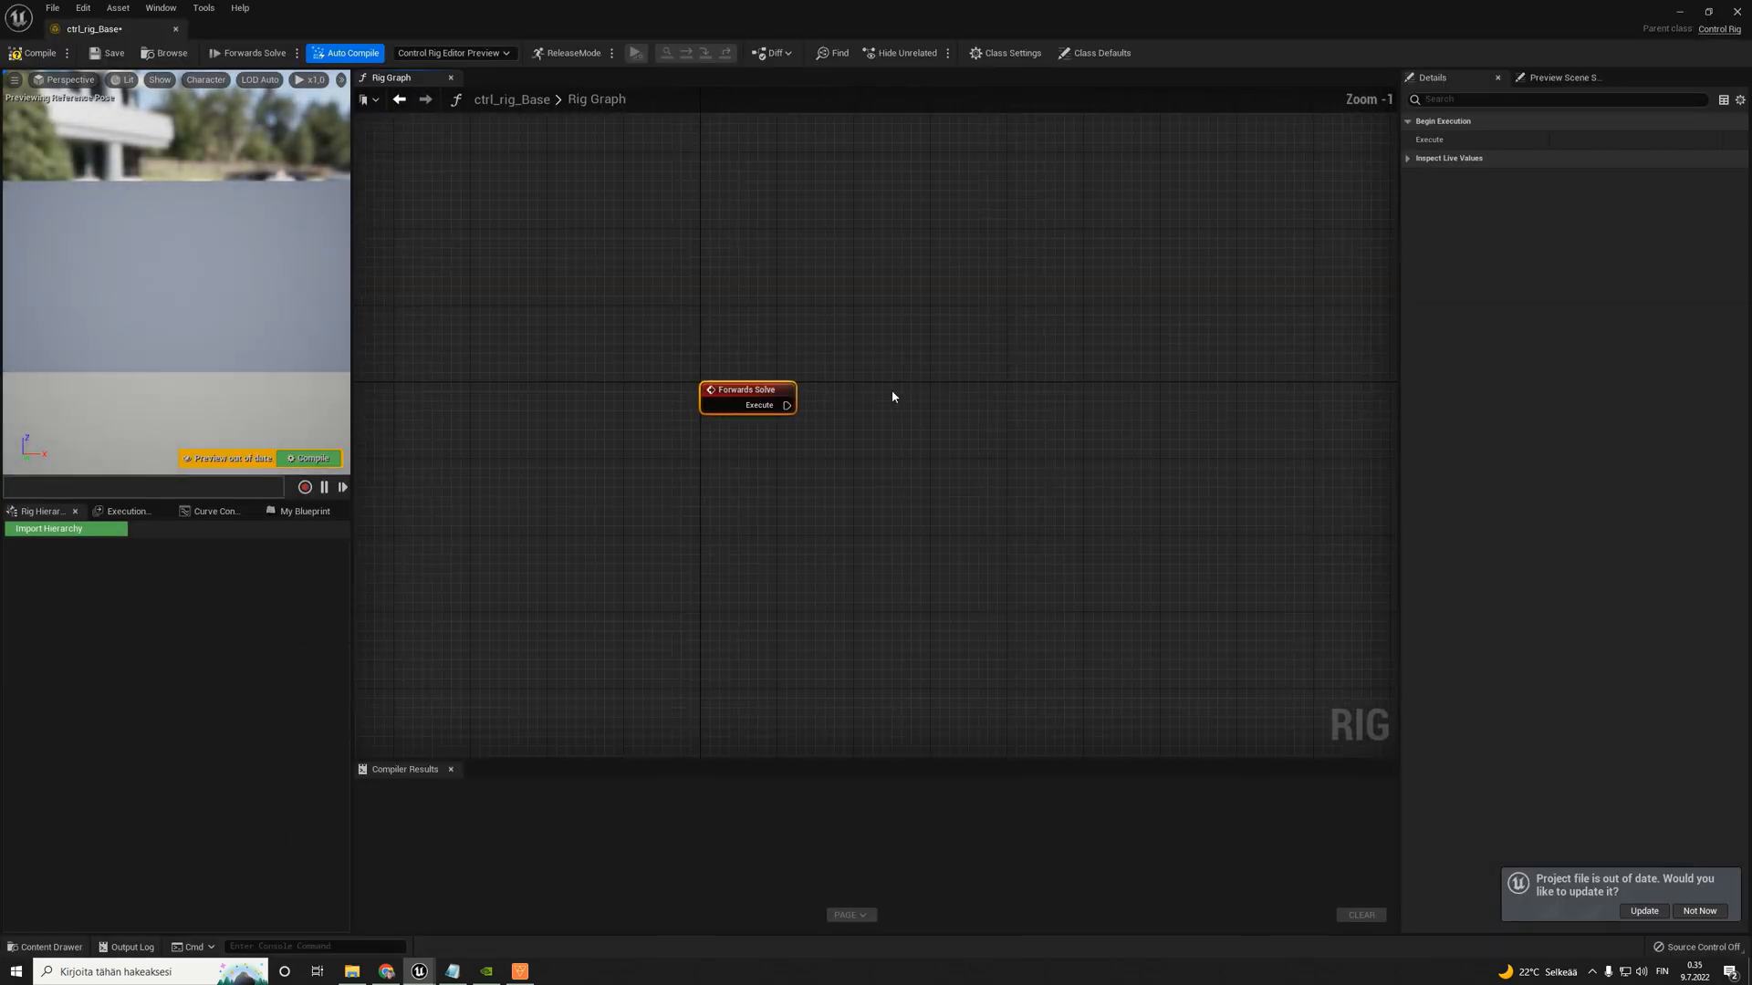
scroll(885, 397, "up", 1)
left_click_drag(457, 2, 771, 354)
mouse_move(254, 619)
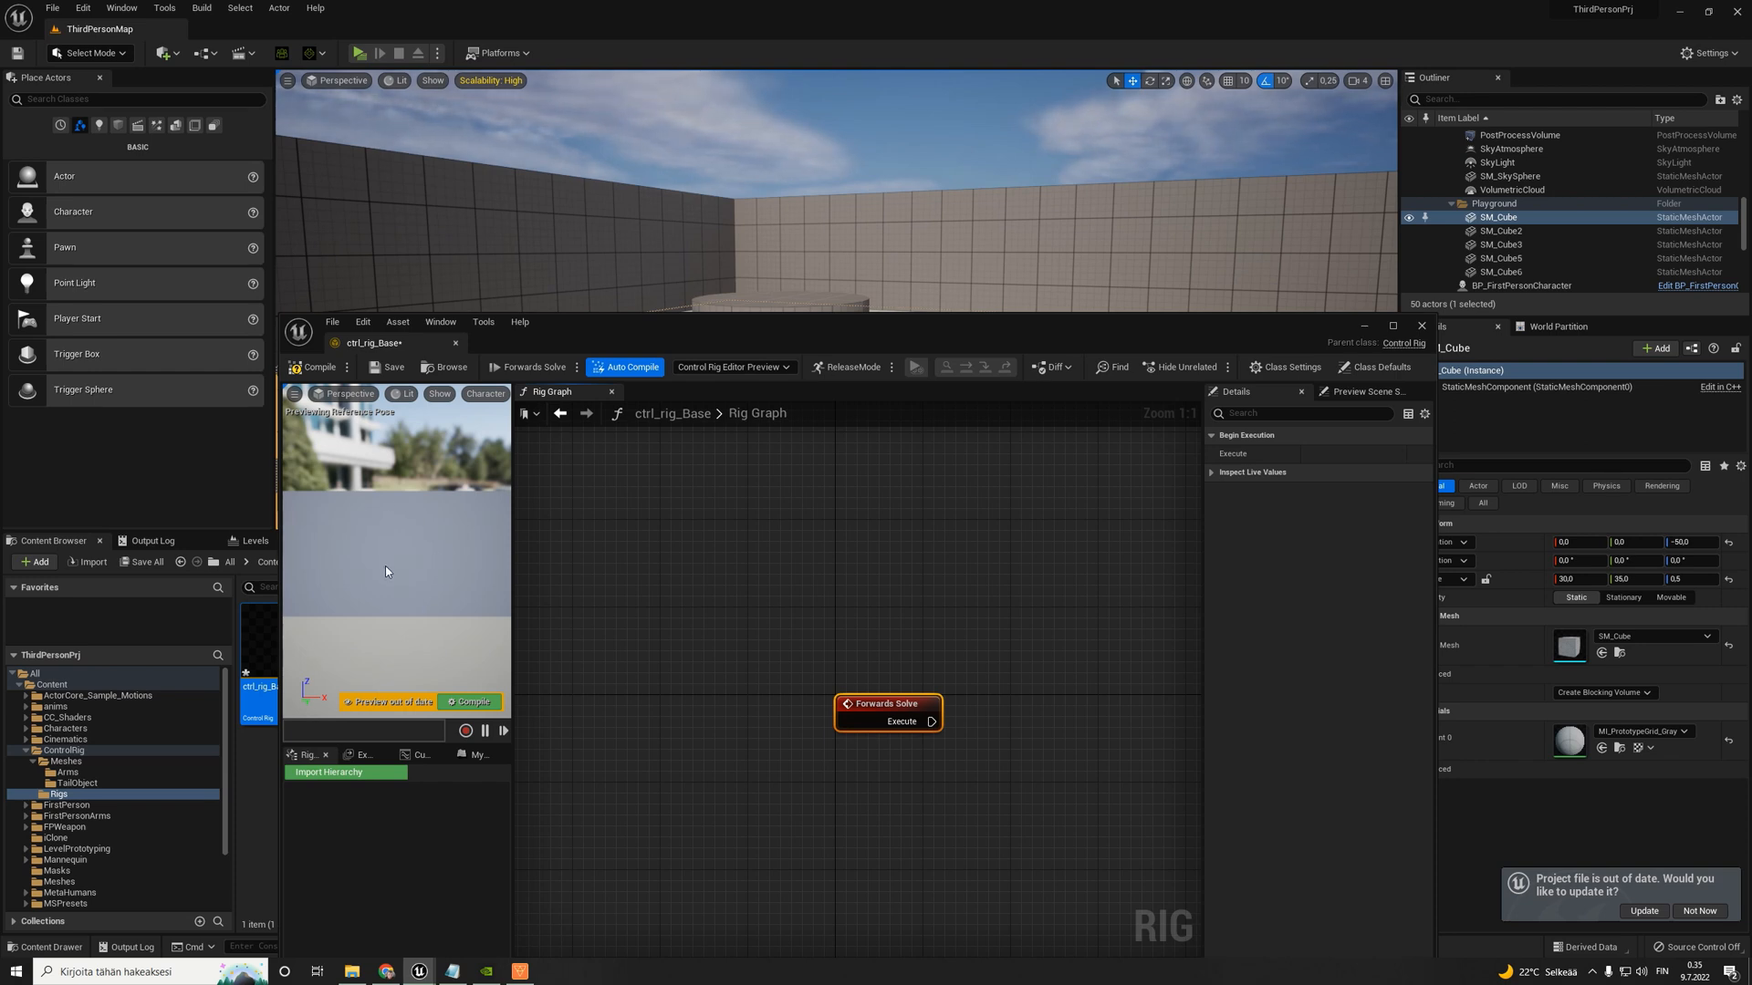
- Import the hierarchy from the ctrl_rig_Tail_Object skeletal mesh into the rig and select the Root bone
left_click_drag(698, 321, 799, 102)
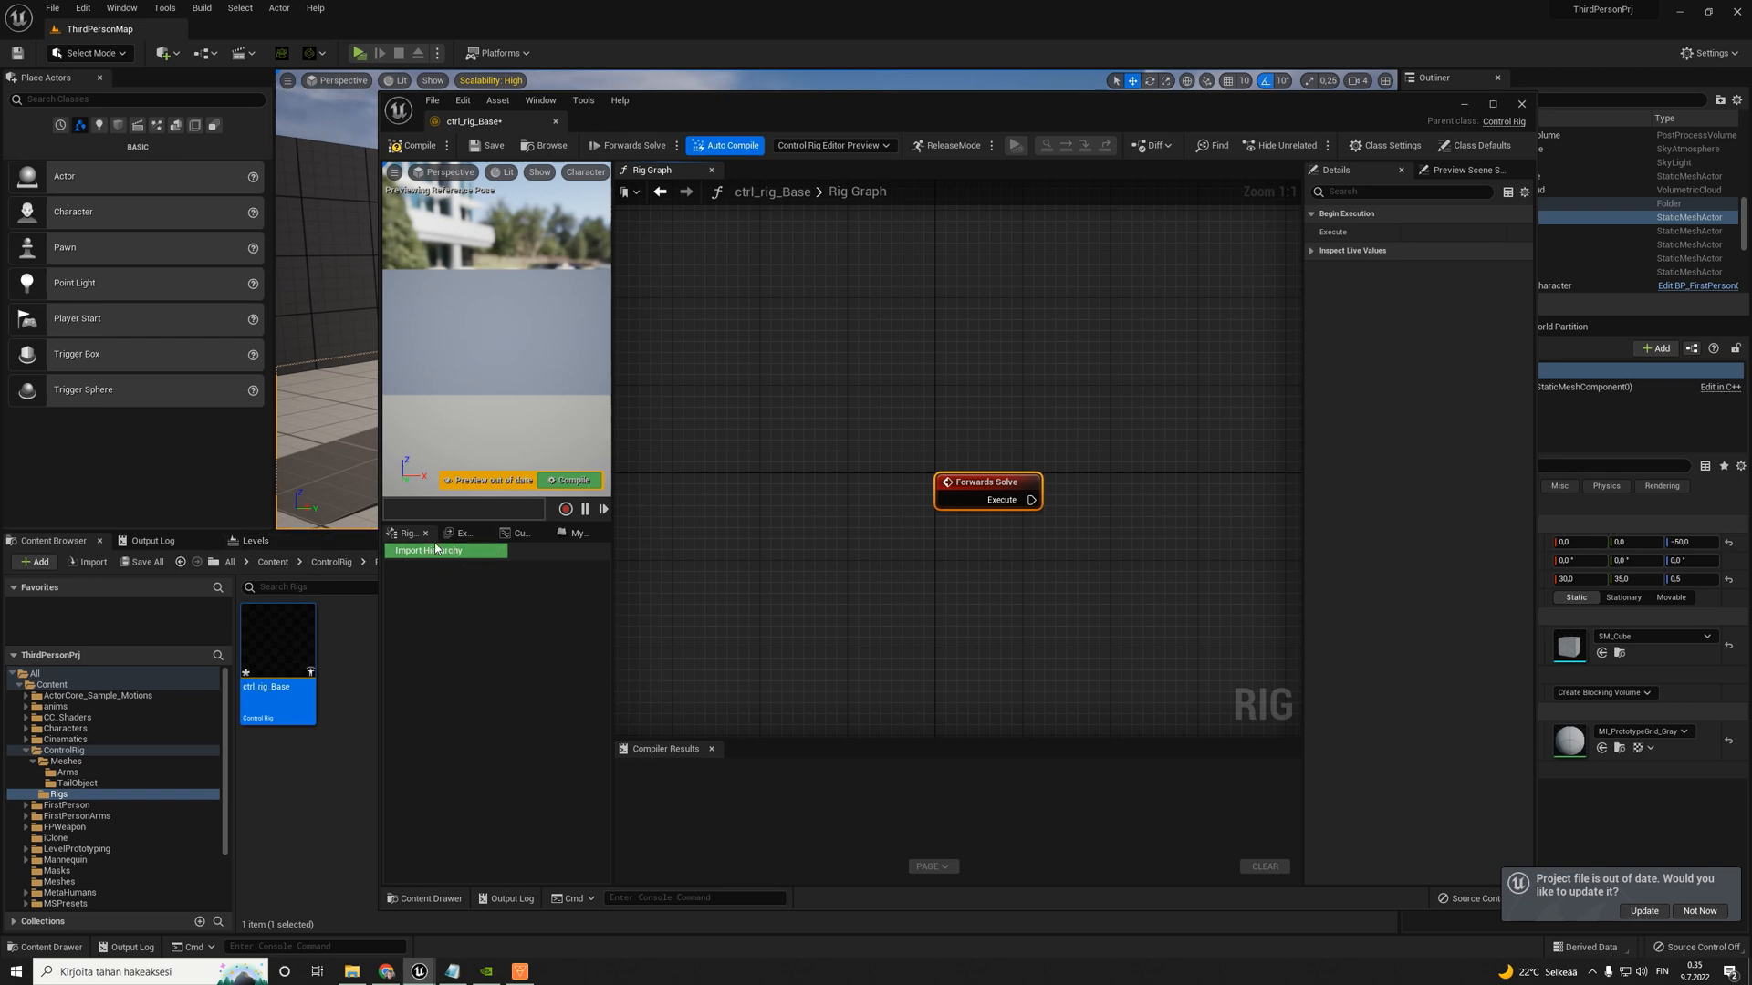
left_click(418, 553)
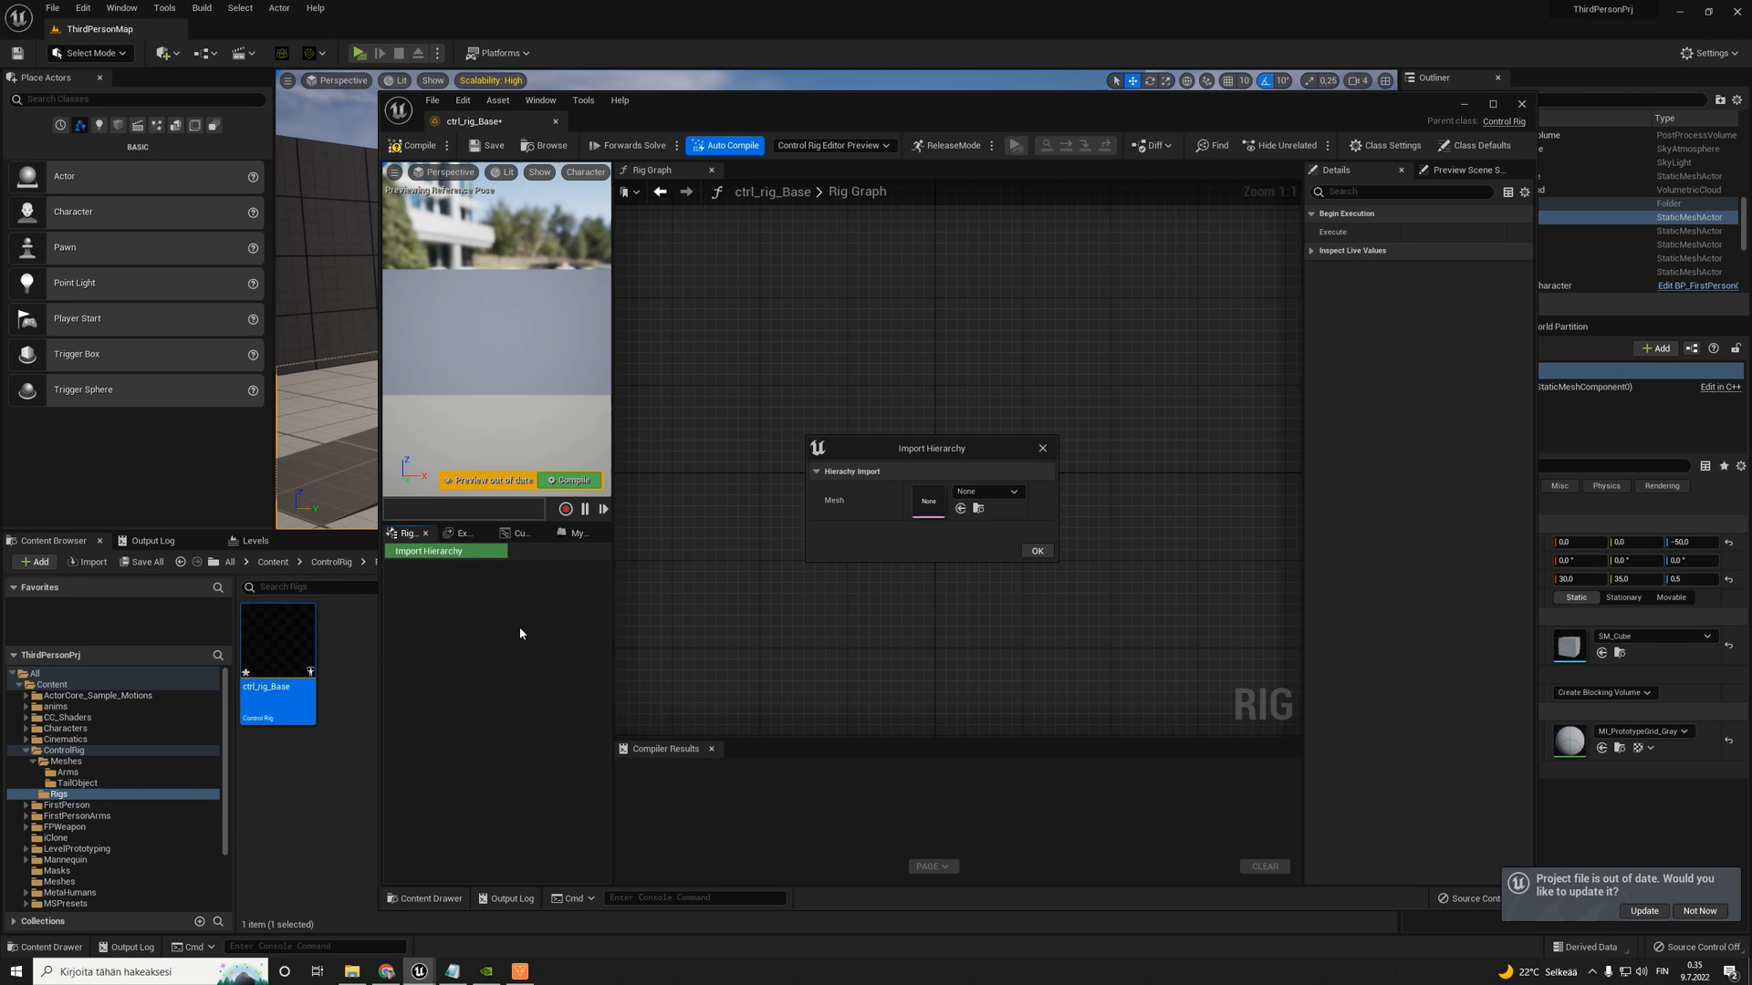
left_click(1011, 491)
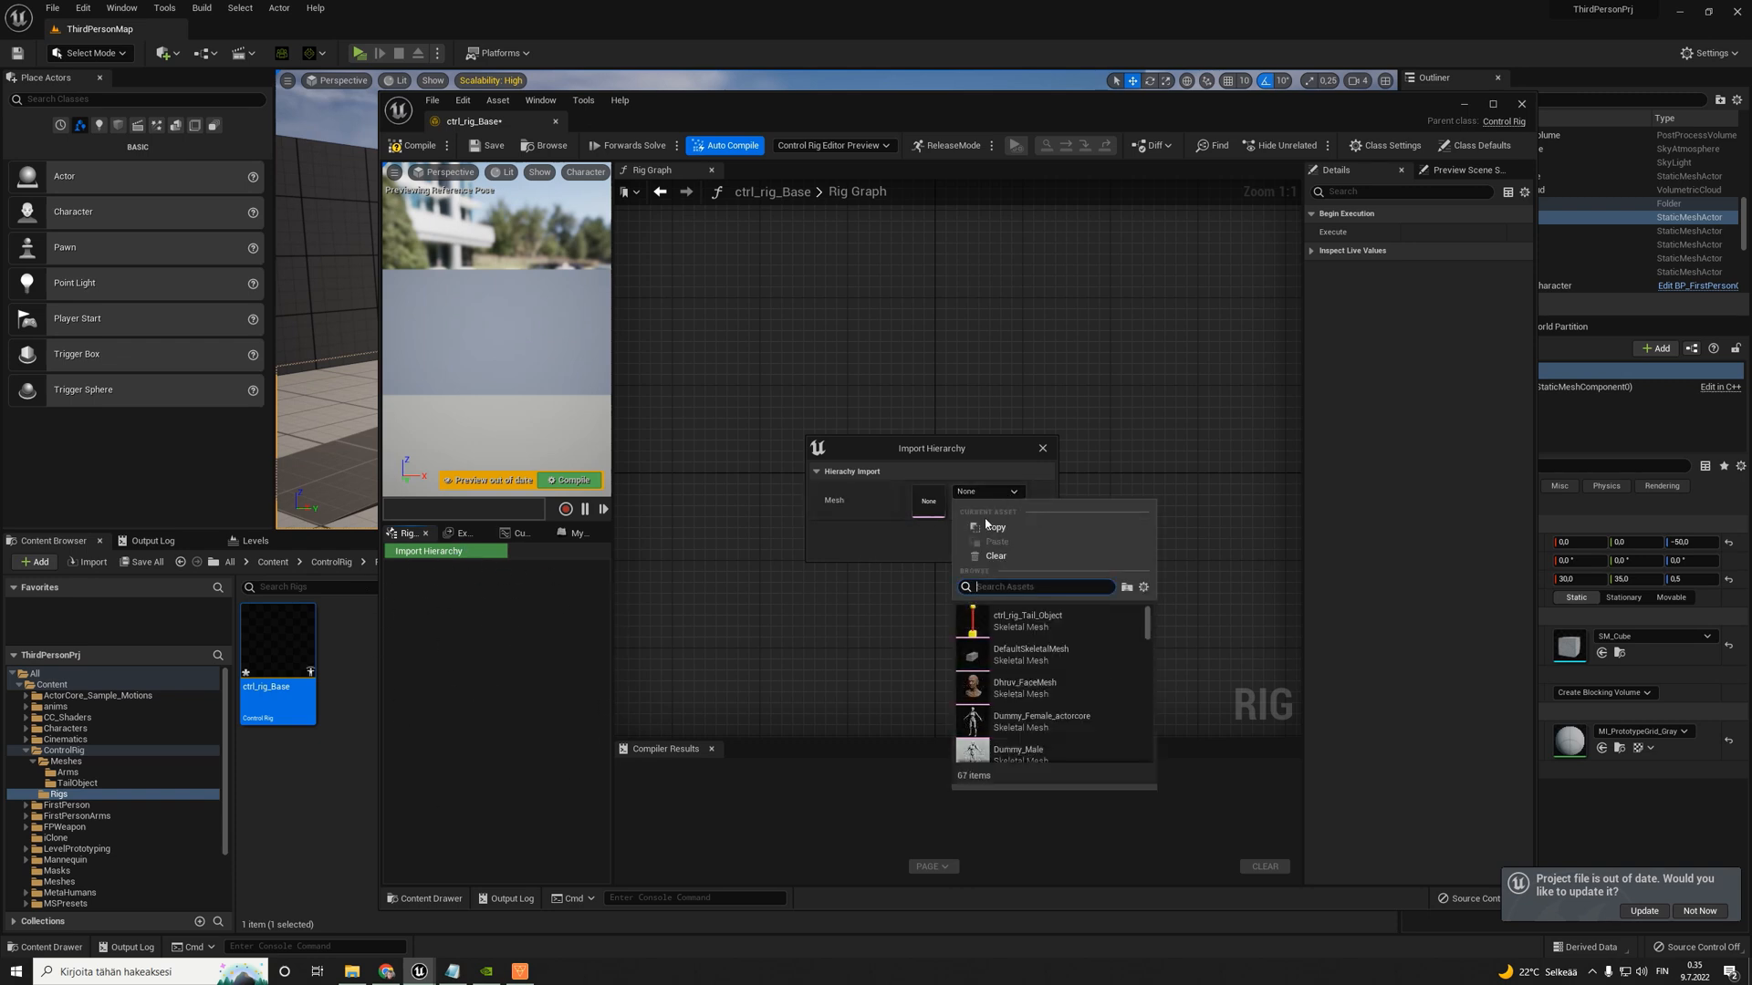
left_click(1011, 617)
left_click(1034, 554)
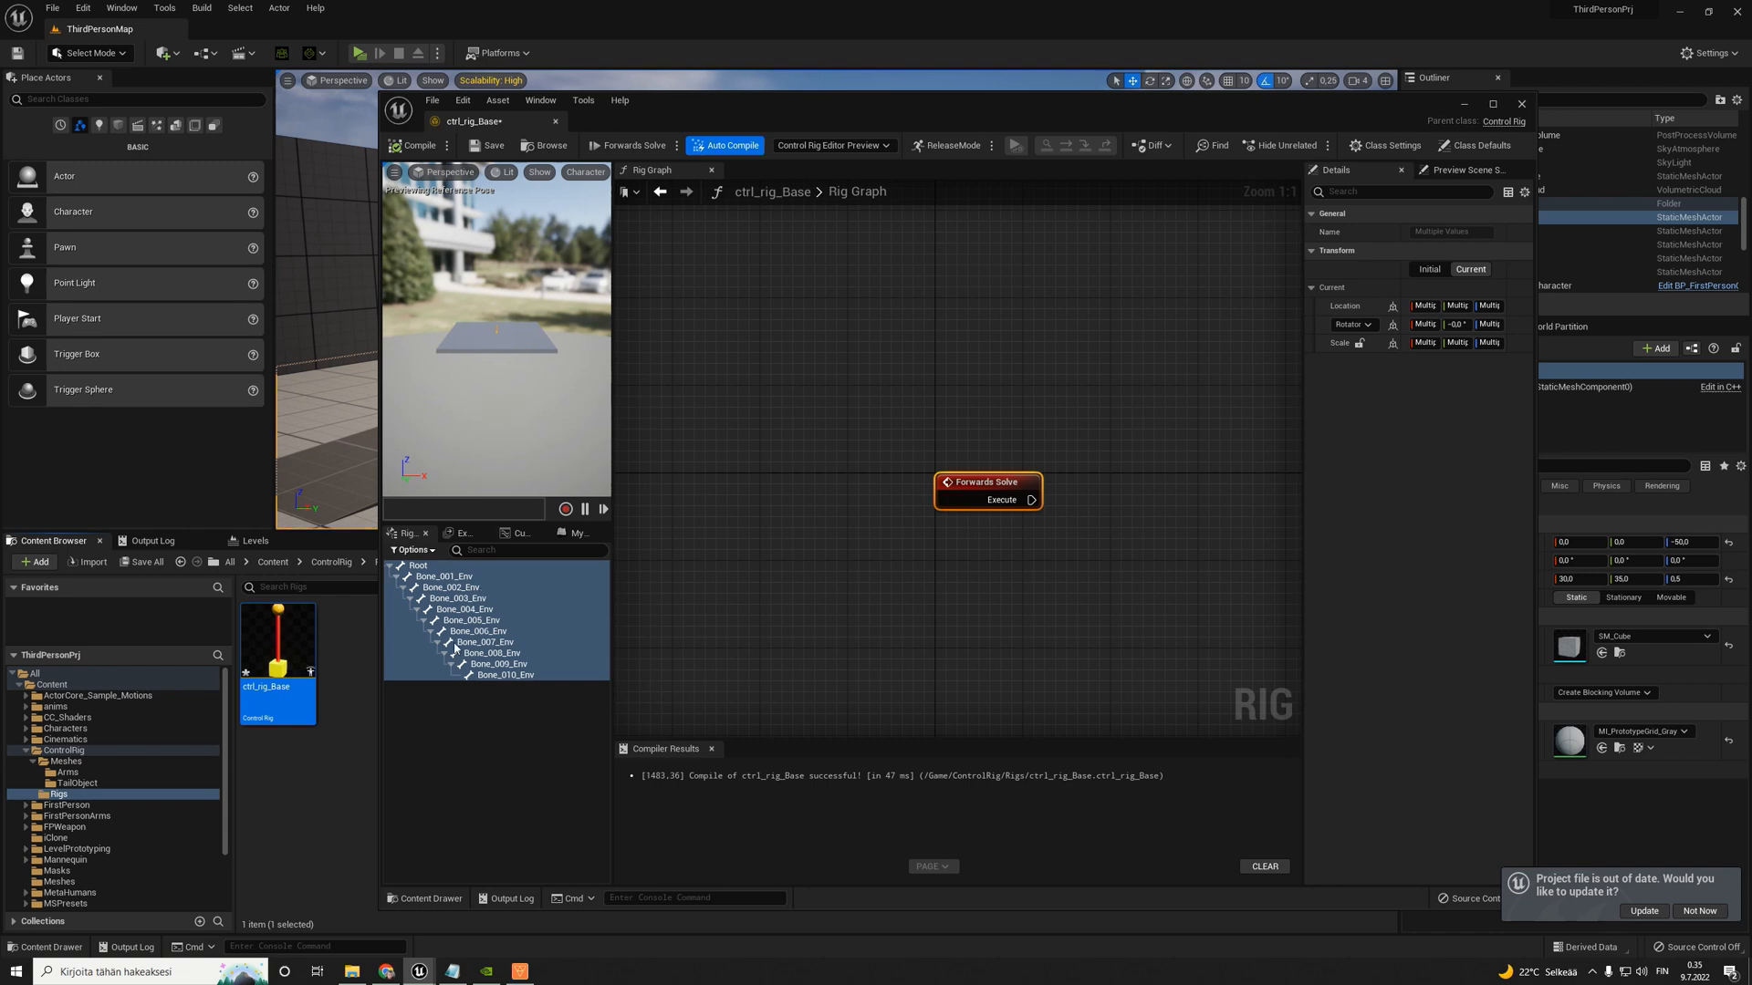
left_click(420, 567)
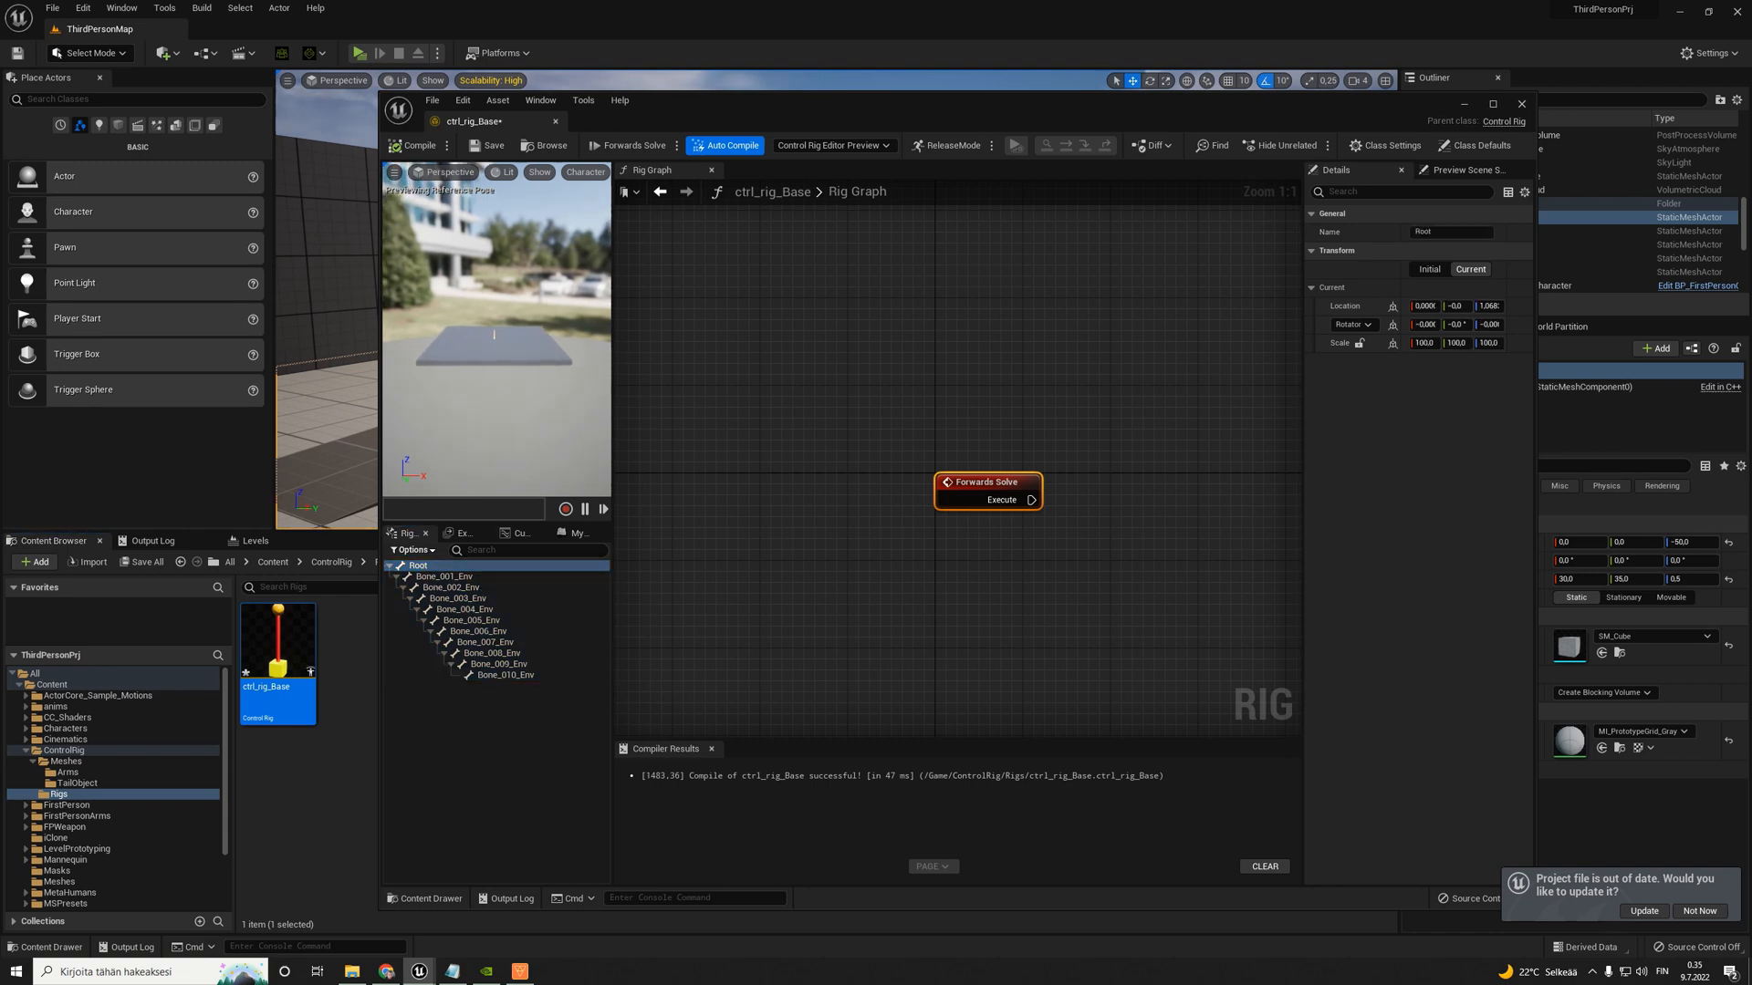
- Refresh the rig hierarchy from the Dummy_Female_actorcore skeletal mesh and look through its bones down to the end of the list
right_click(489, 710)
mouse_move(589, 684)
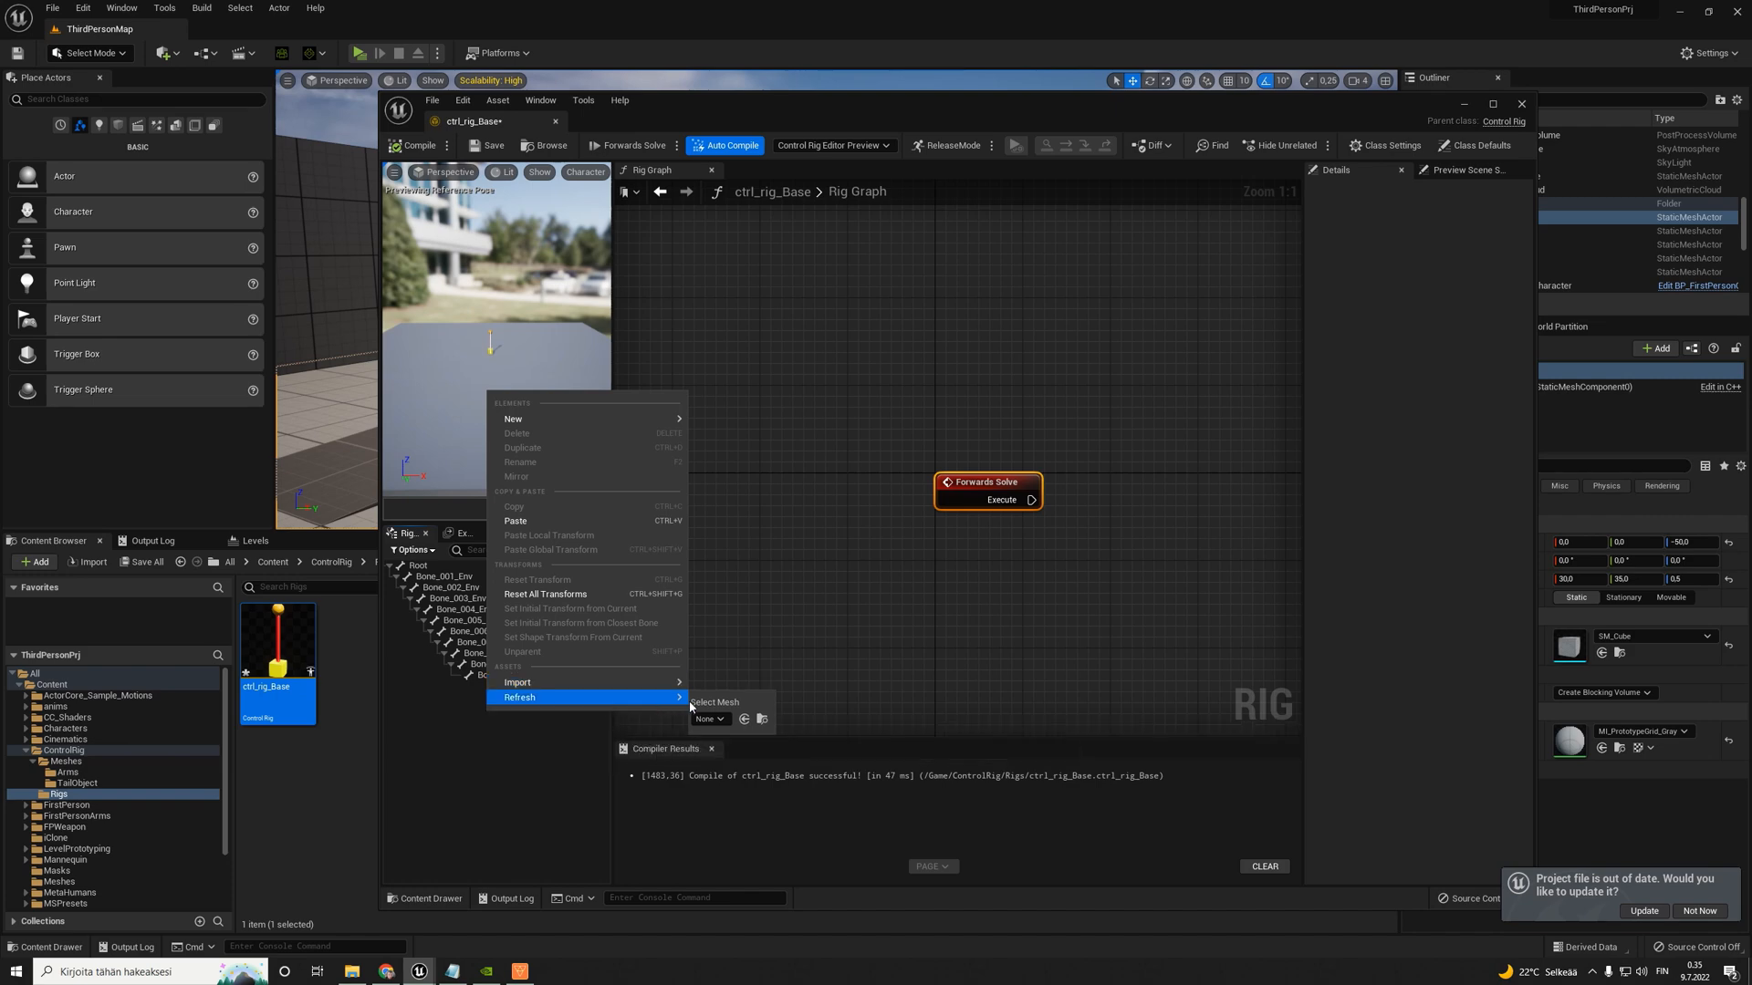
left_click(720, 719)
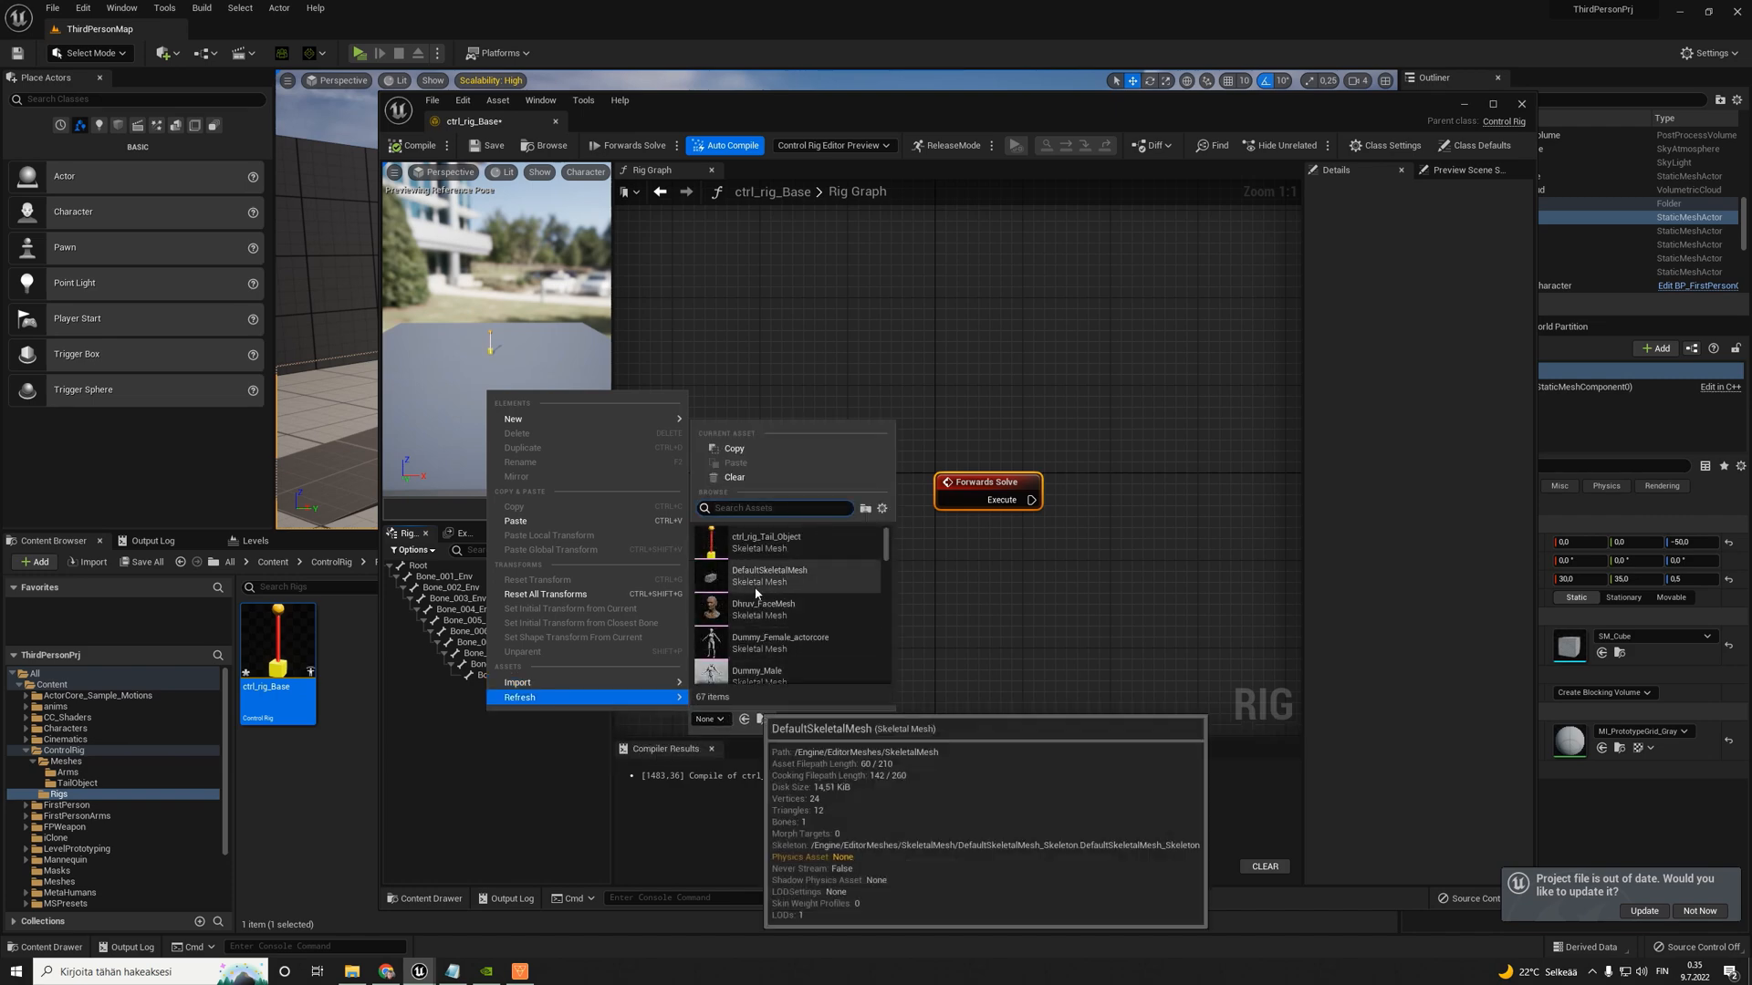
left_click(763, 646)
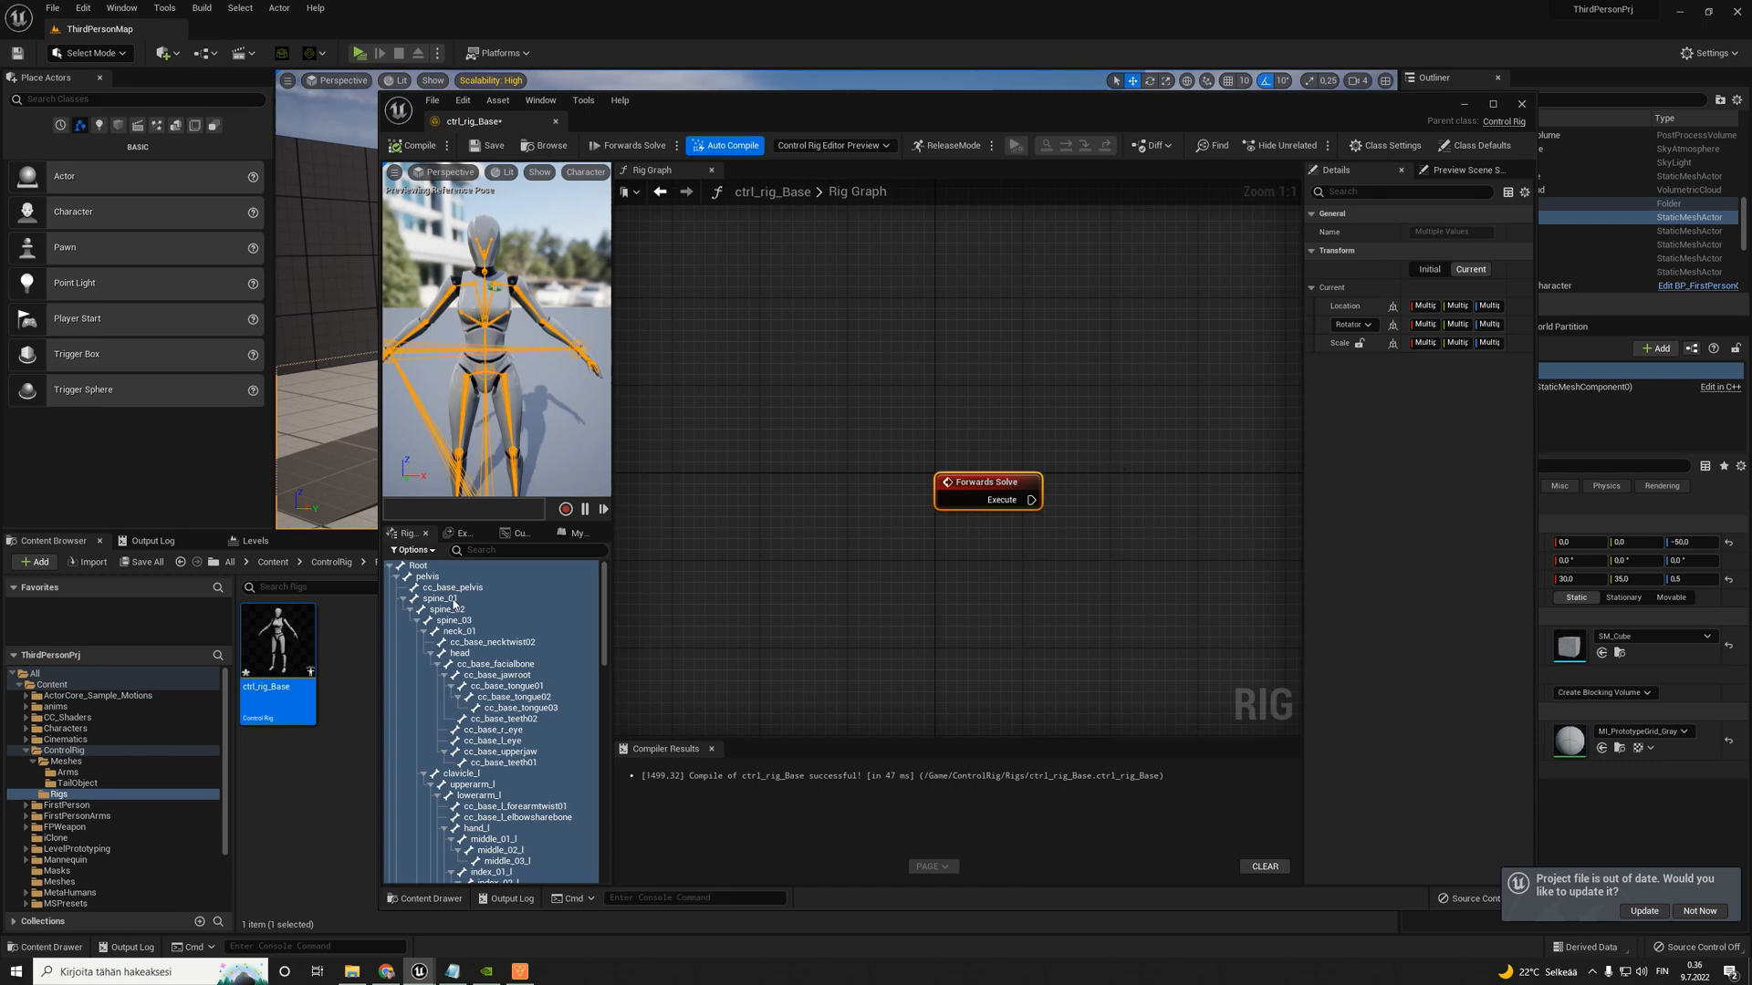
scroll(493, 671, "down", 8)
left_click_drag(605, 673, 594, 843)
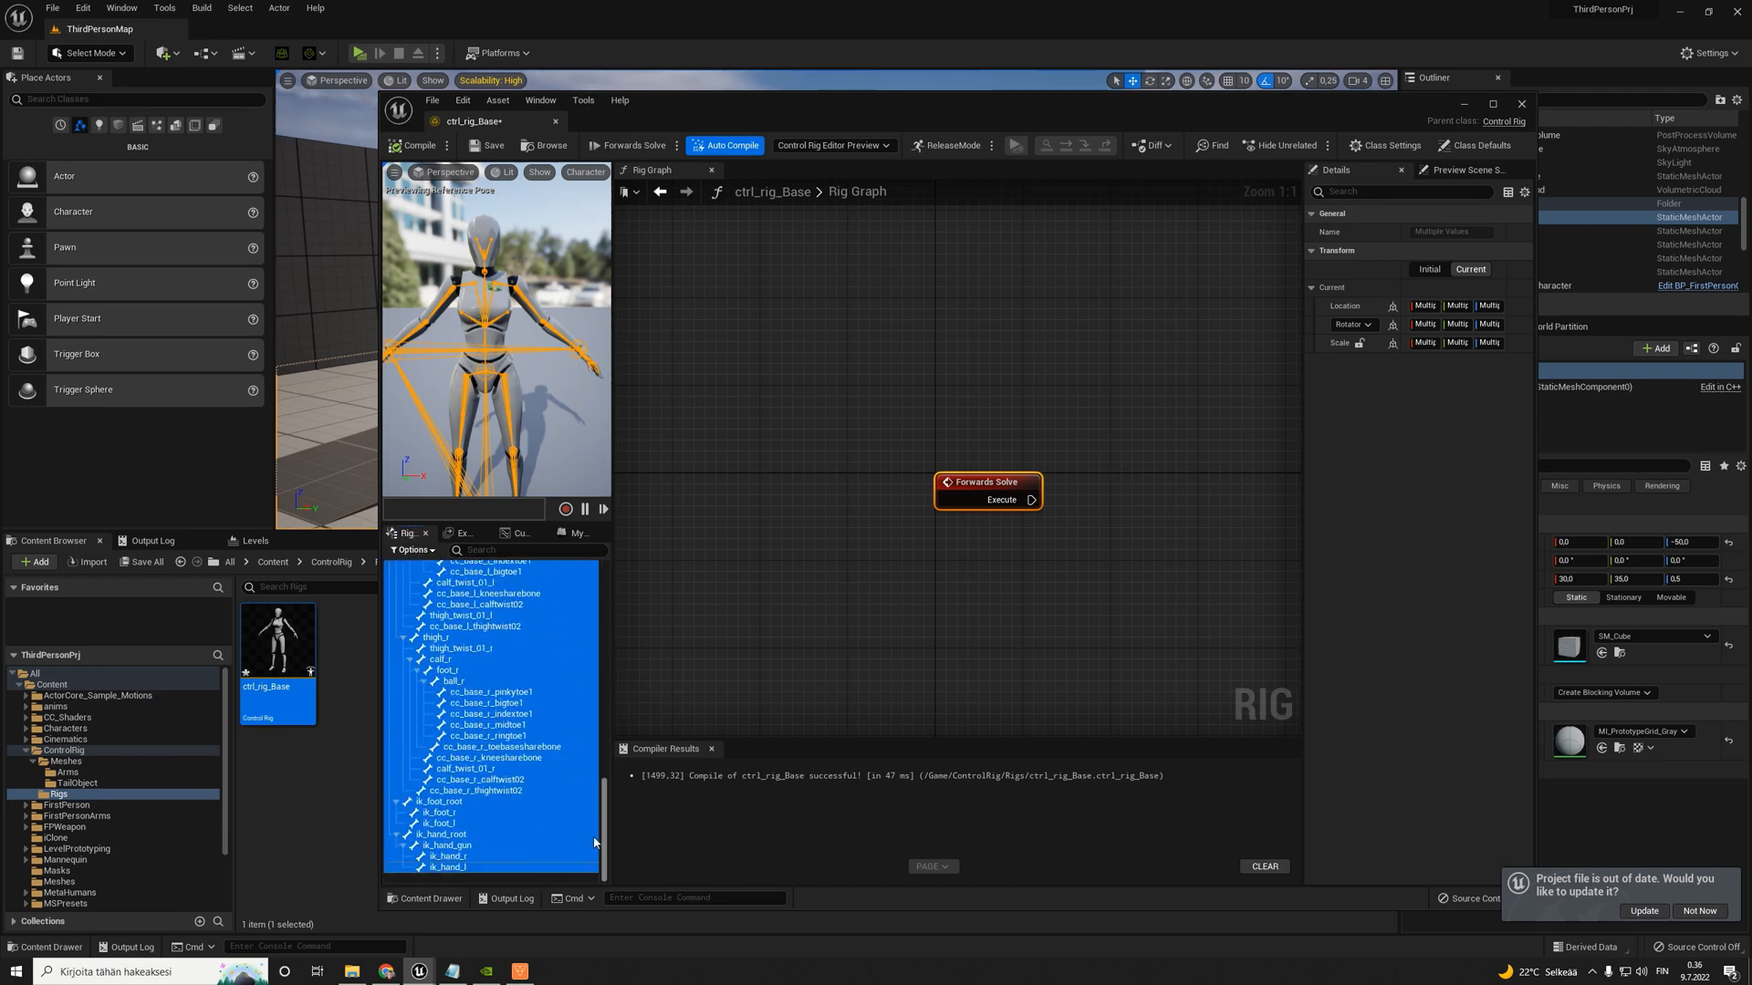
- Refresh the rig hierarchy from the ctrl_rig_Tail_Object skeletal mesh
right_click(528, 878)
mouse_move(561, 876)
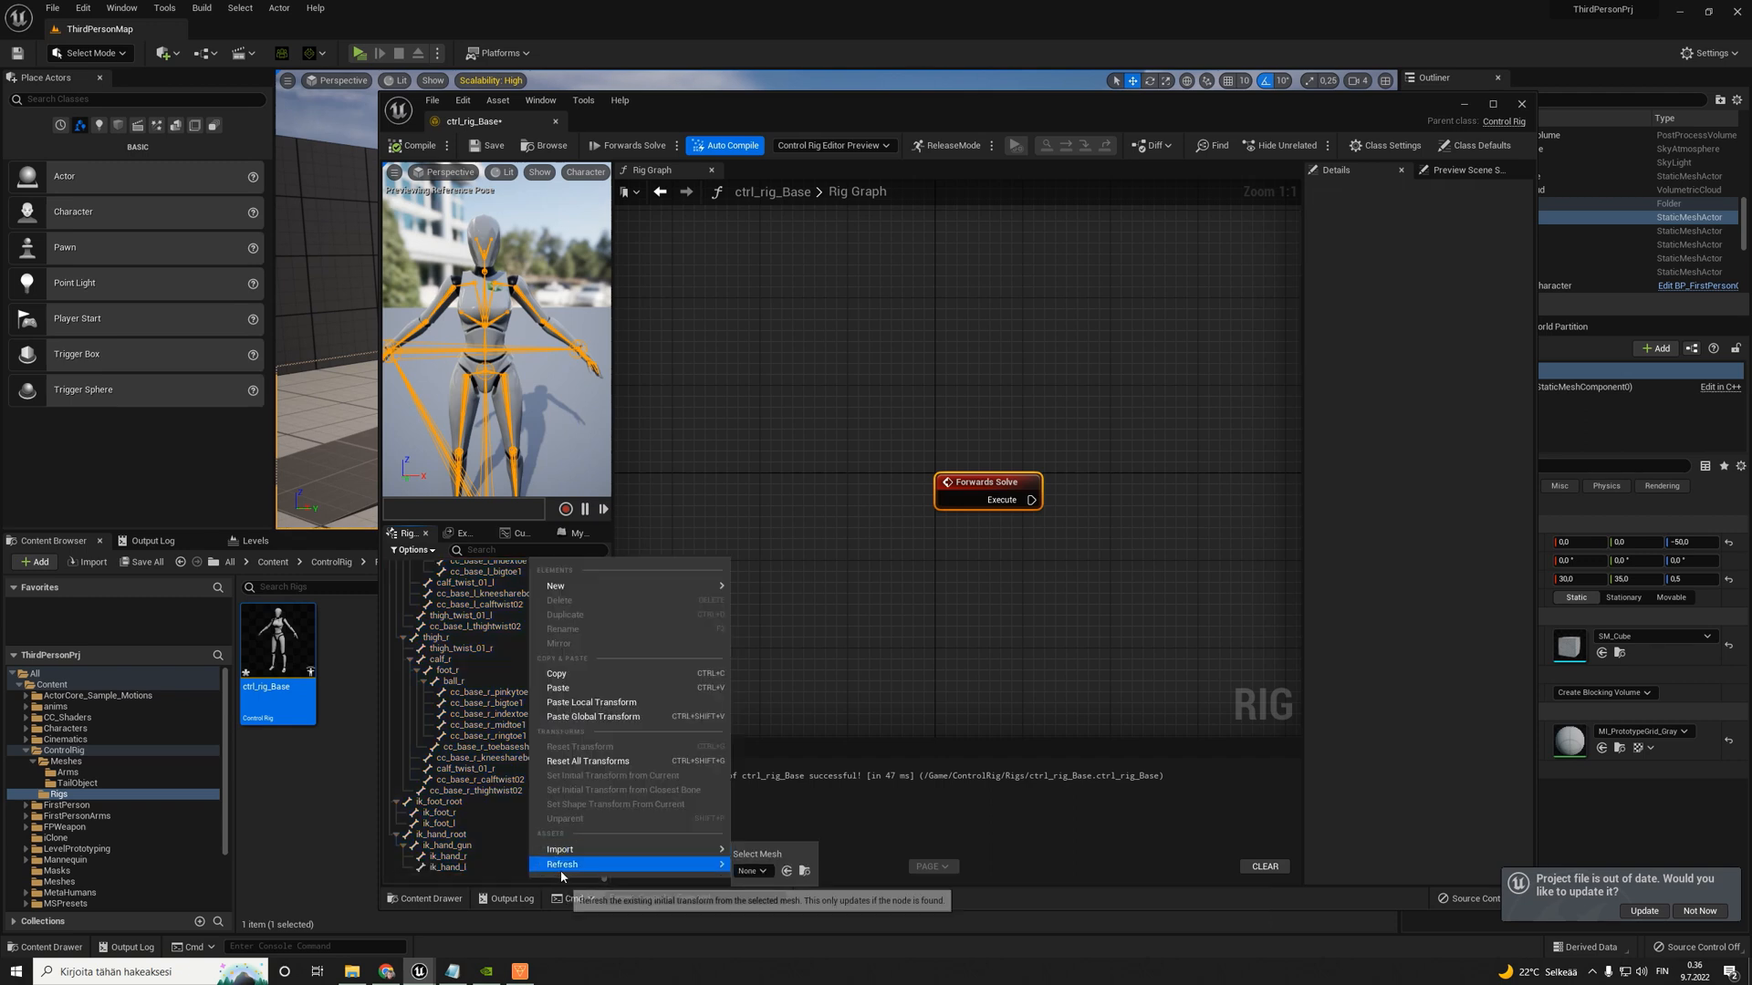
left_click(751, 886)
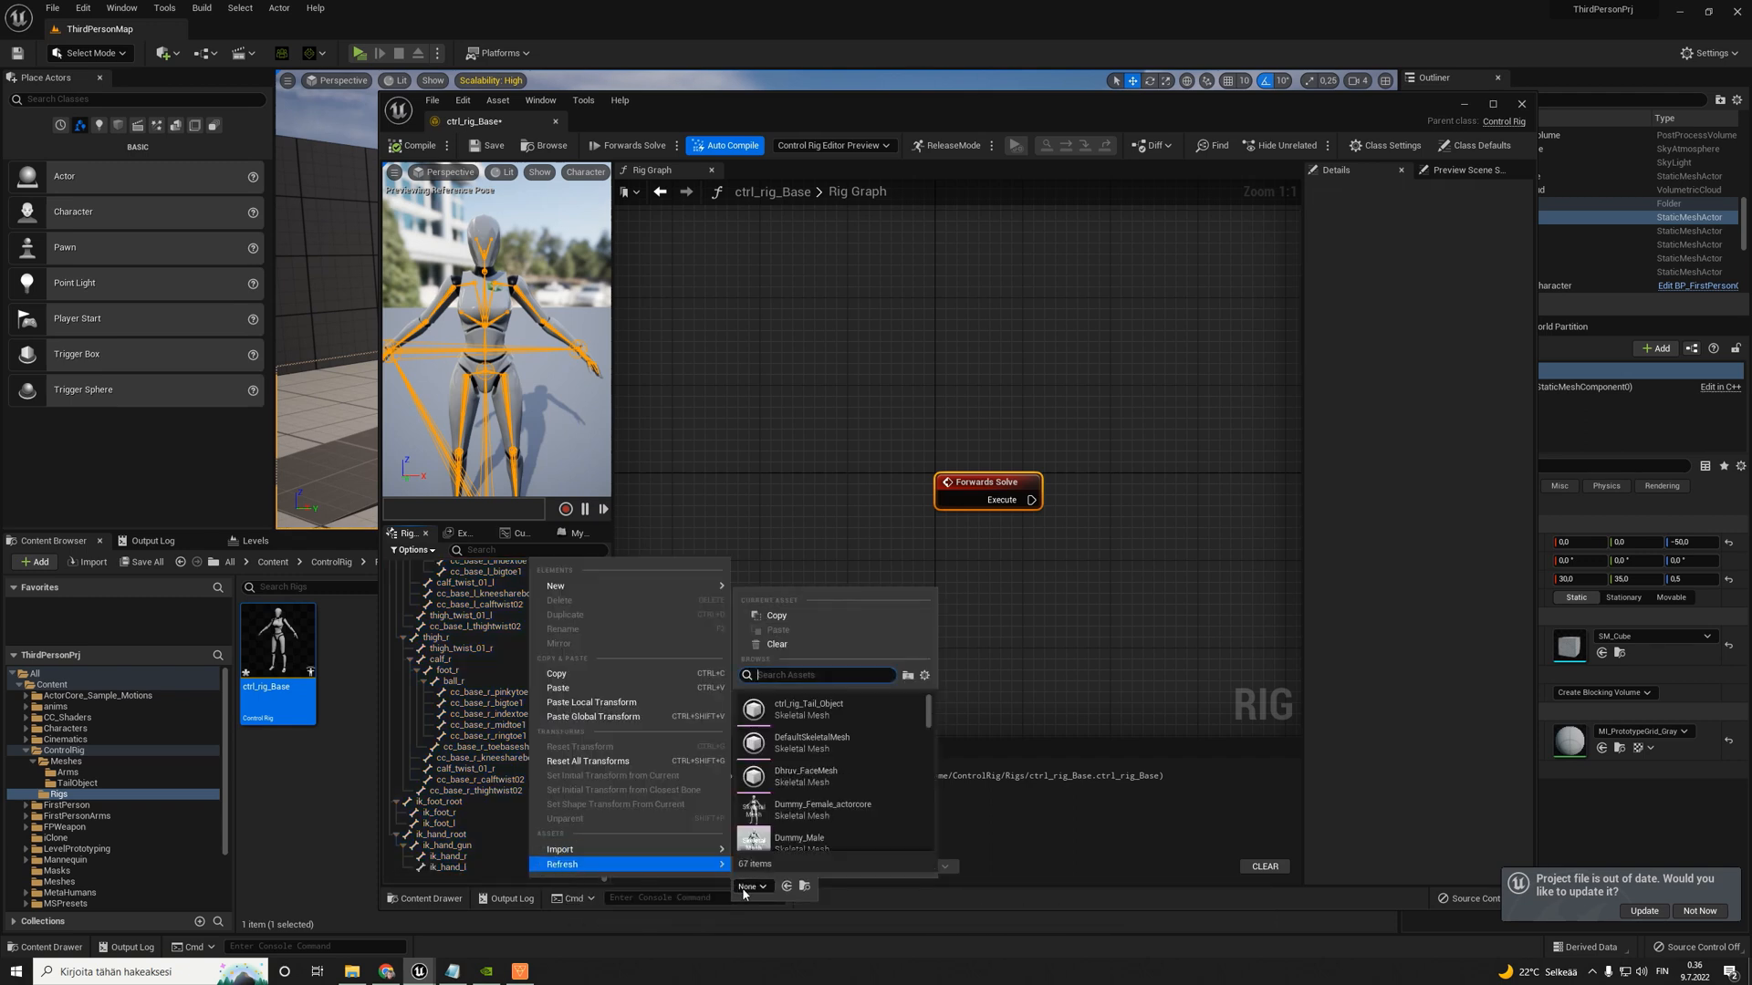
left_click(801, 710)
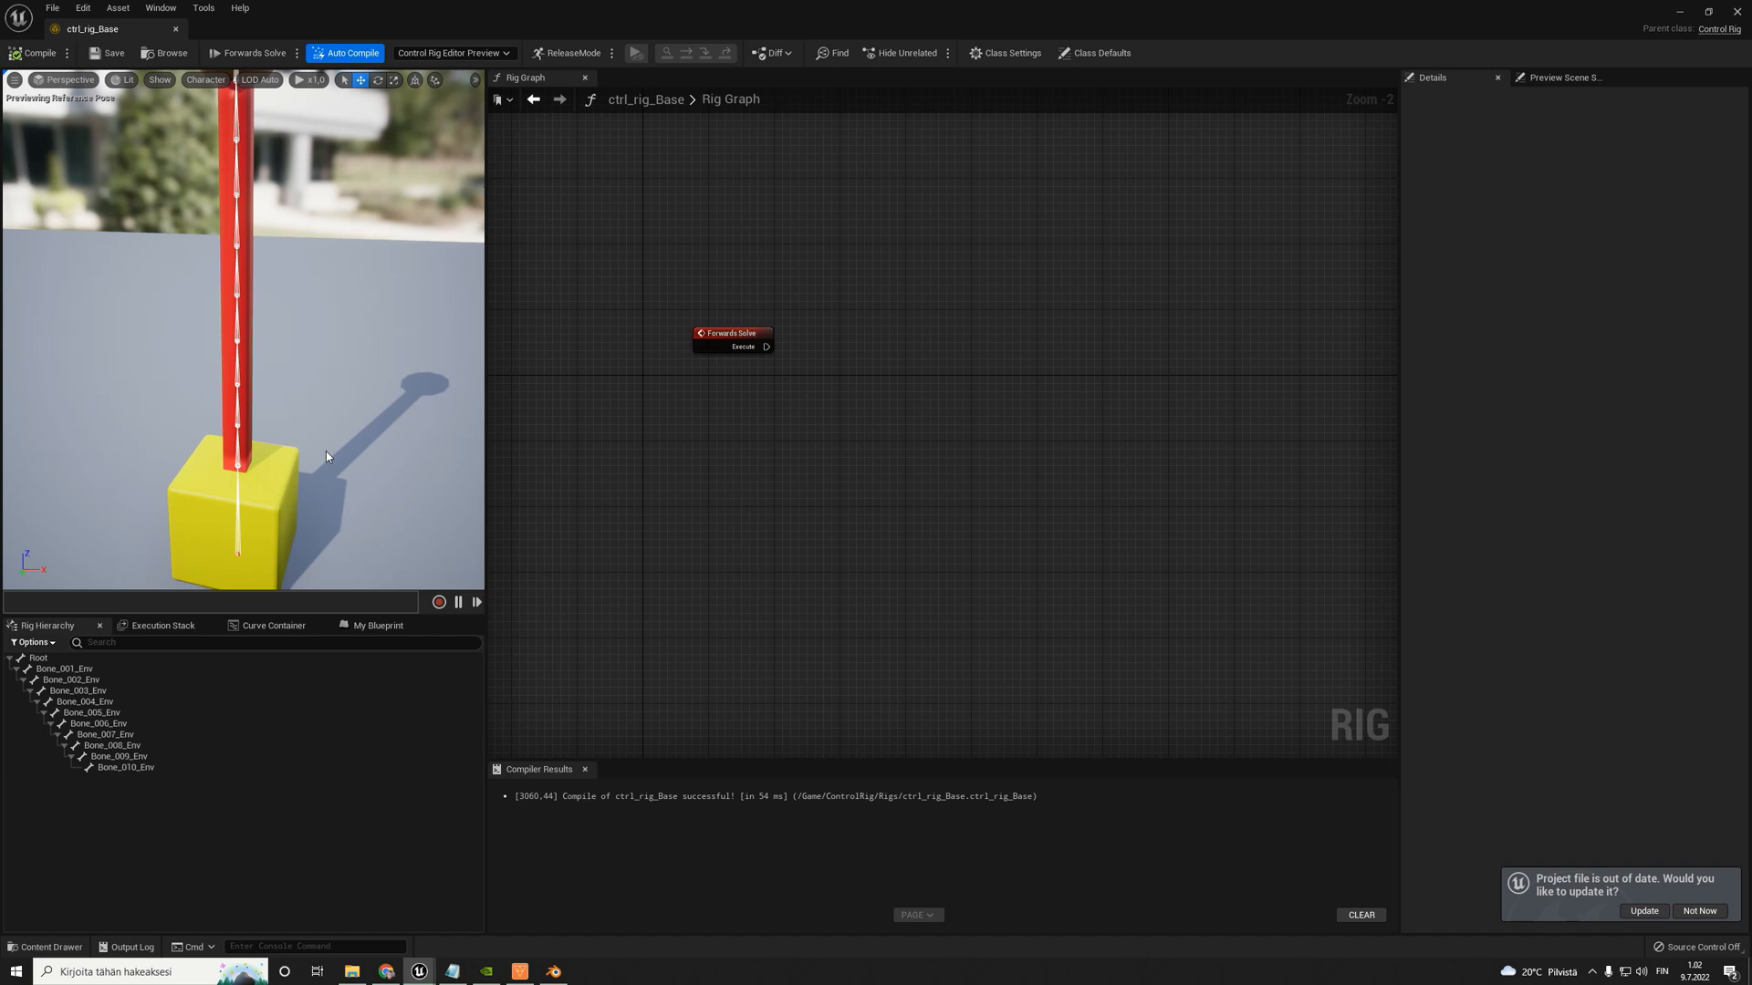
- Add a new control to the rig hierarchy outside the bone chain
scroll(849, 333, "up", 2)
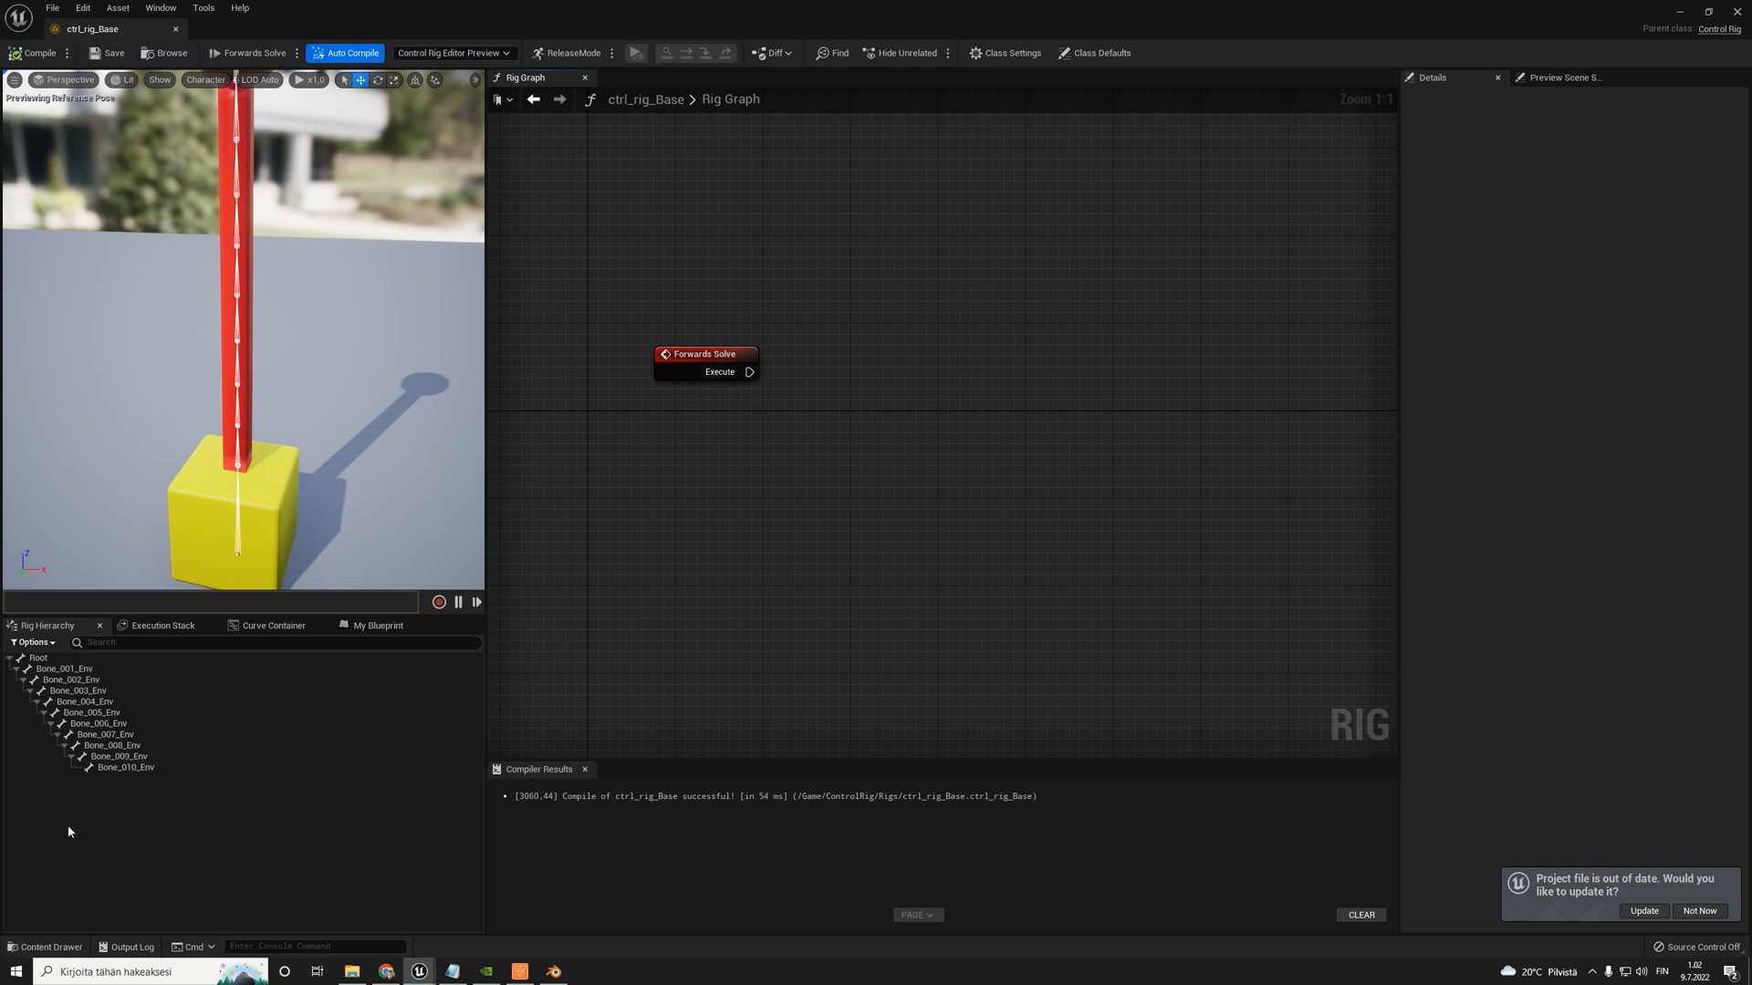
right_click(70, 801)
mouse_move(153, 520)
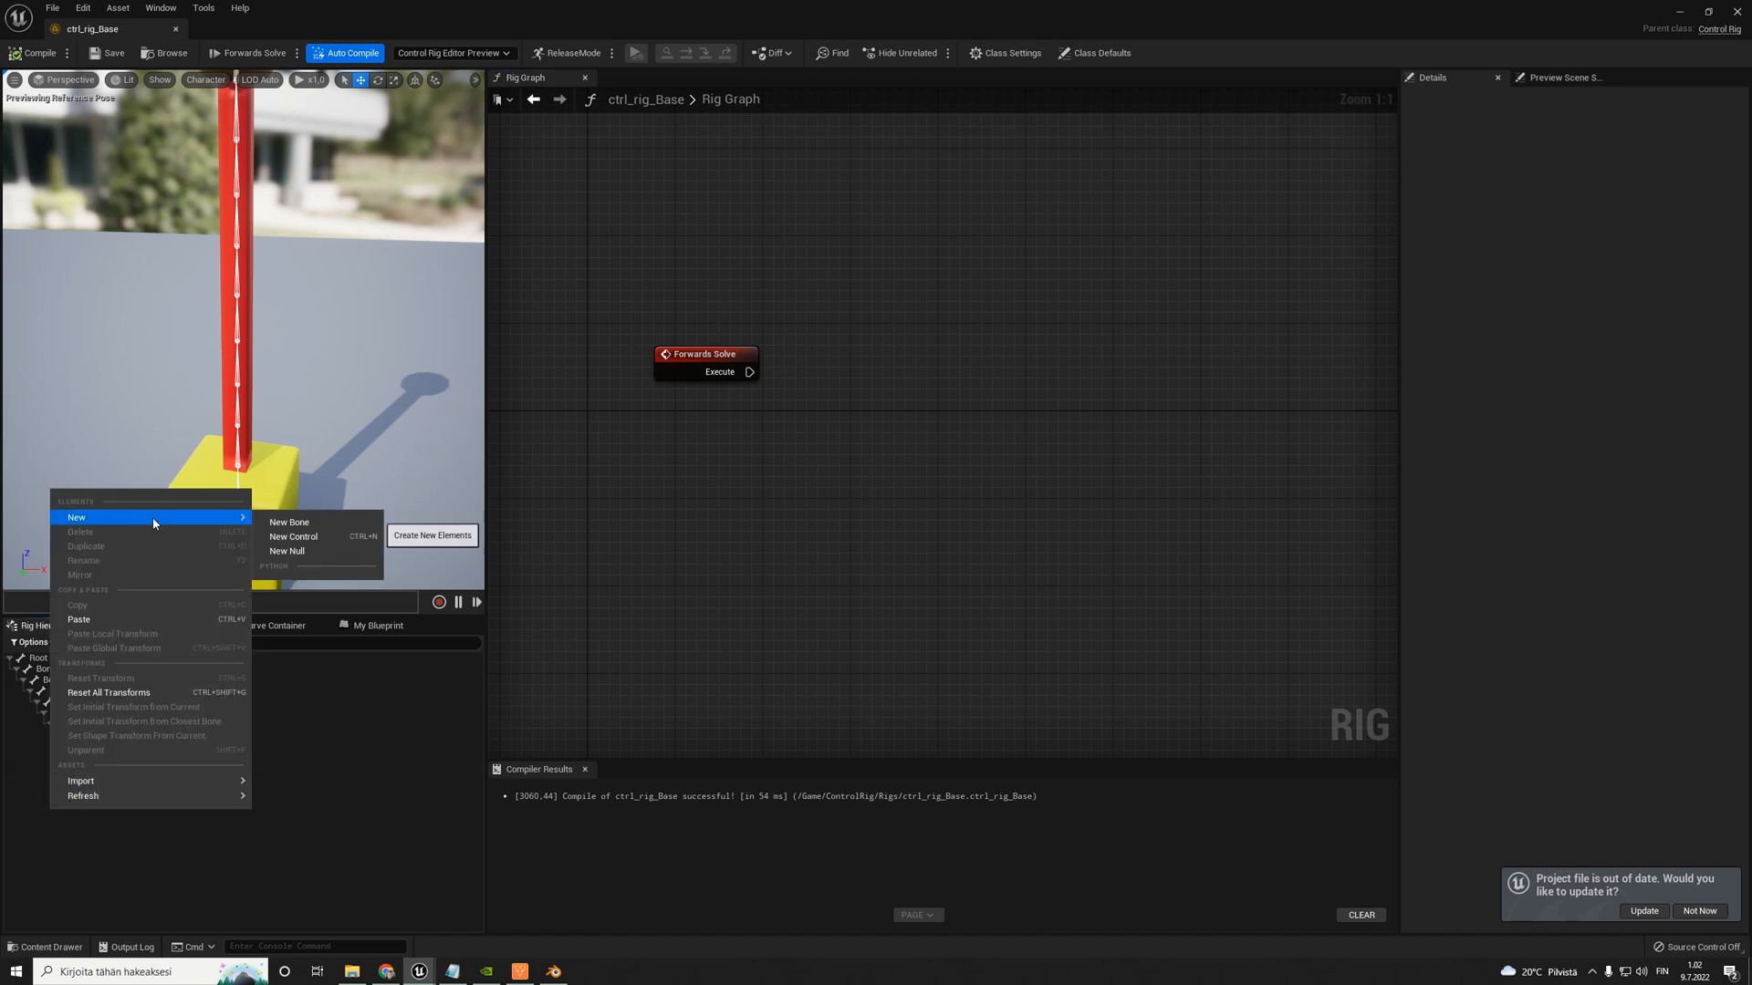
left_click(301, 536)
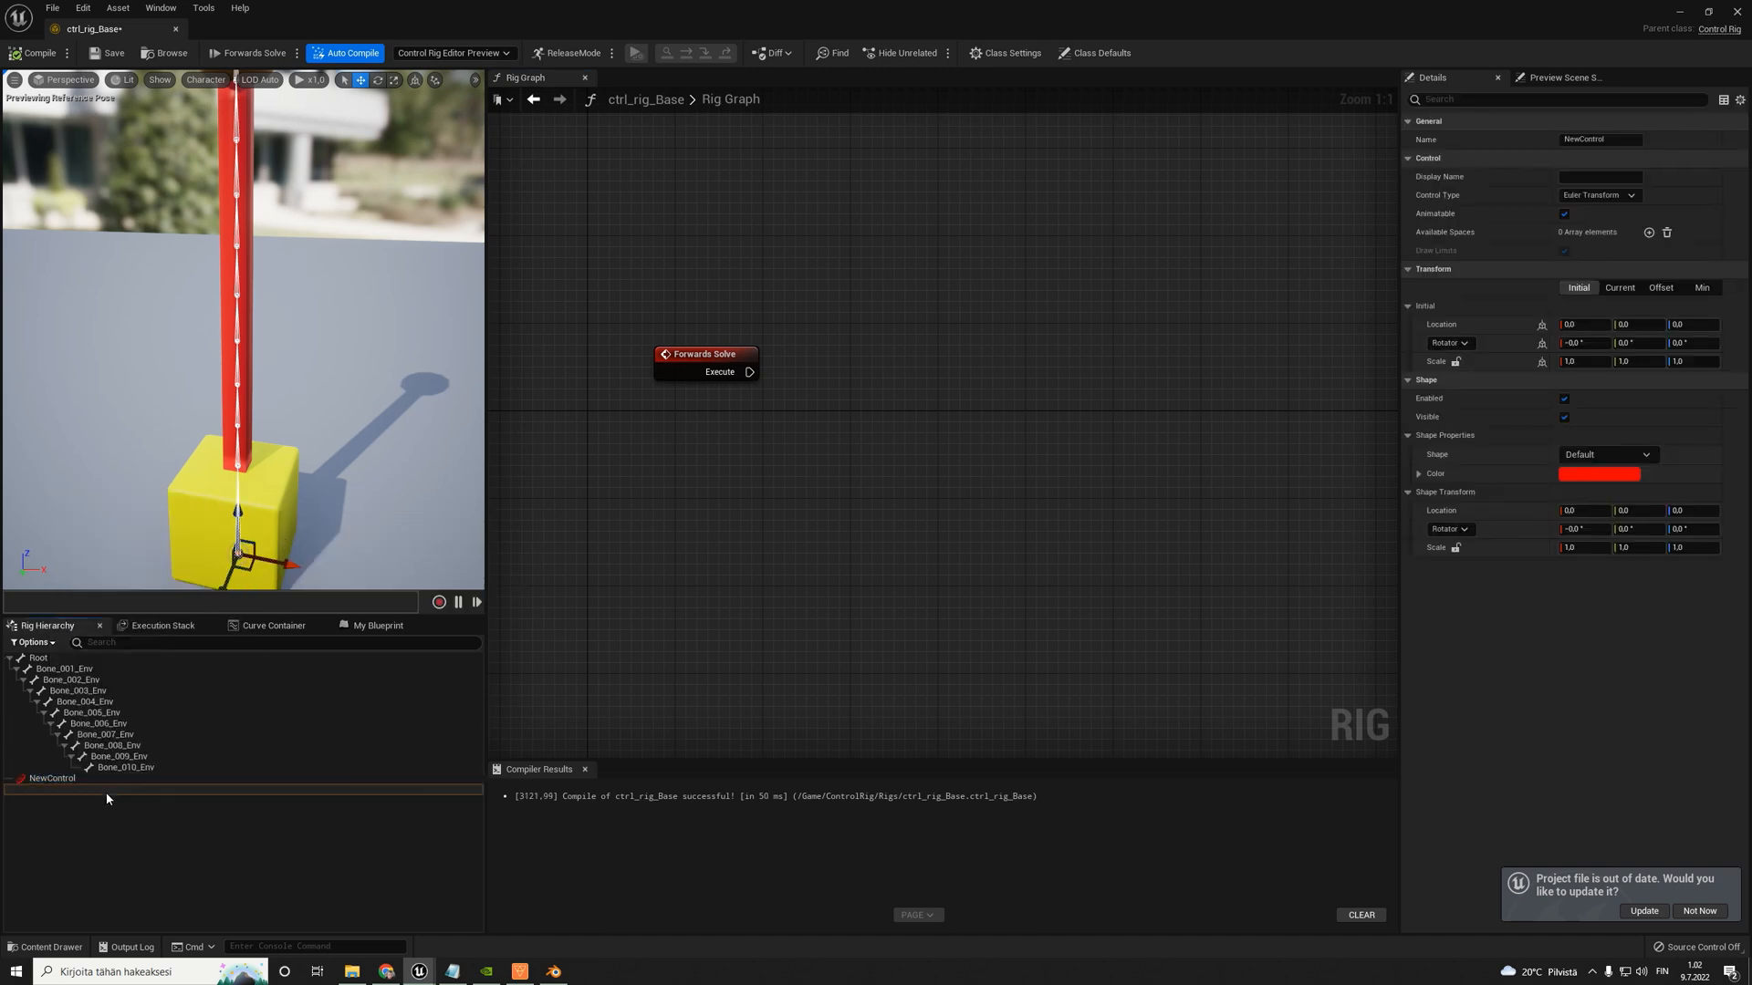
- Rename the new control as Bone_002_Ctrl
left_click(57, 781)
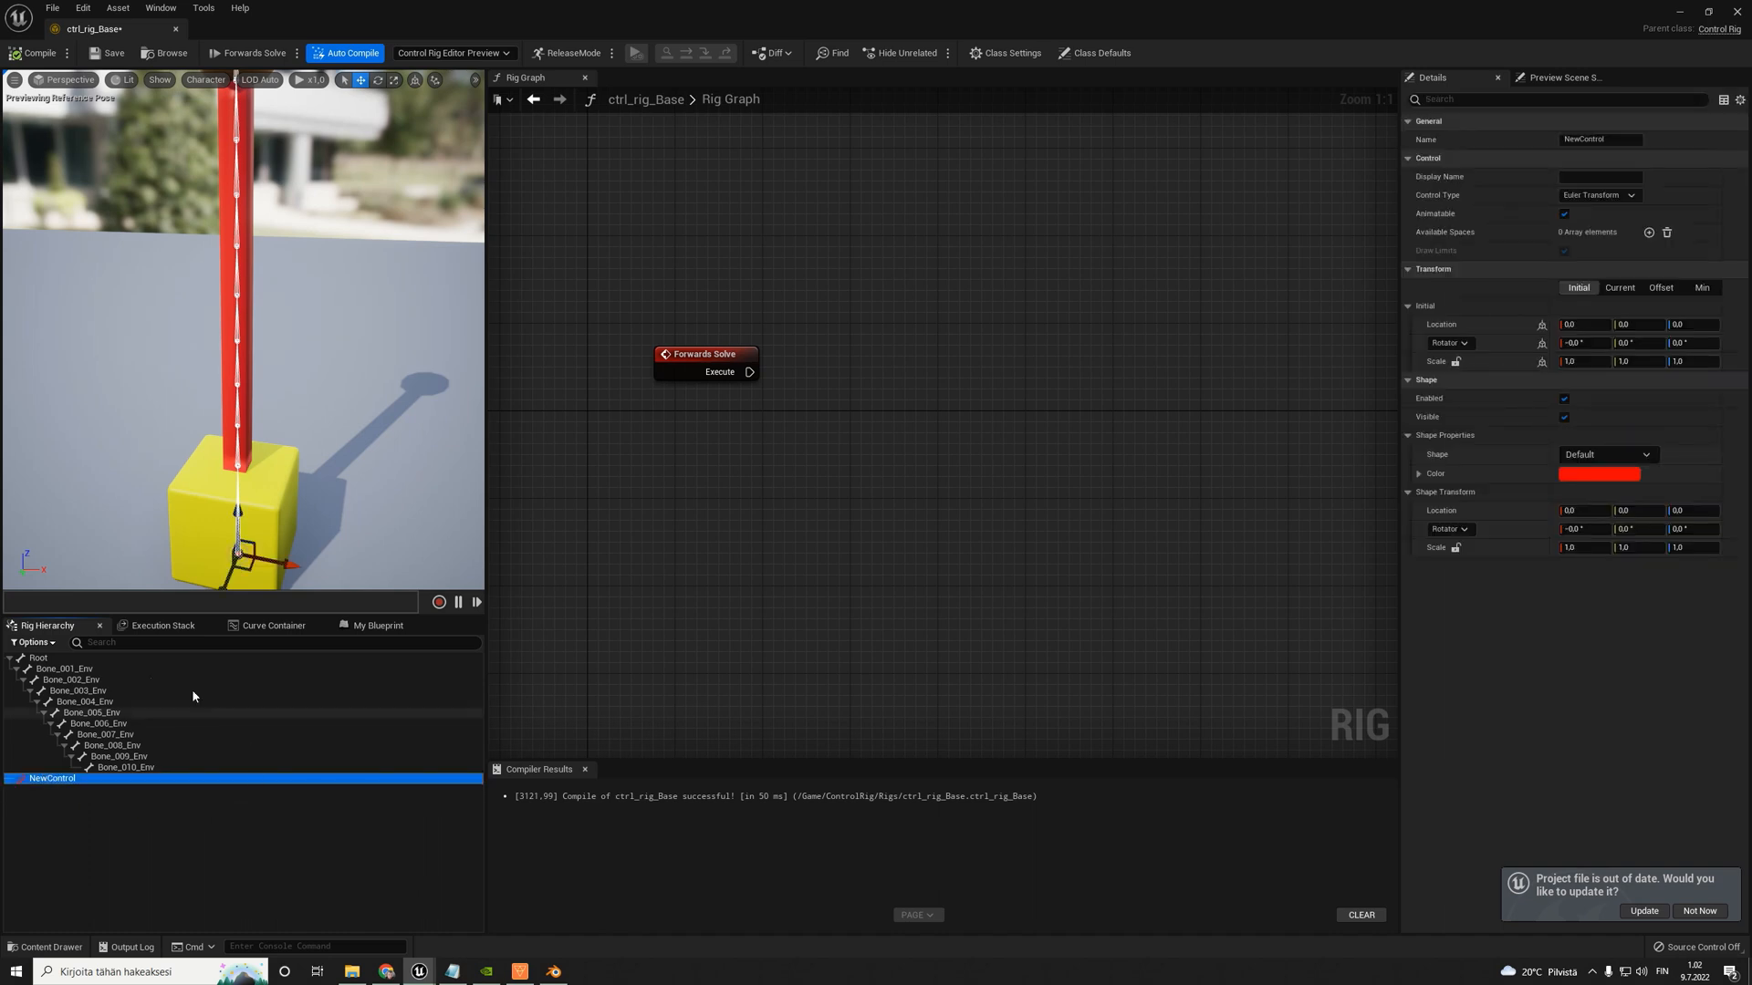
left_click(64, 669)
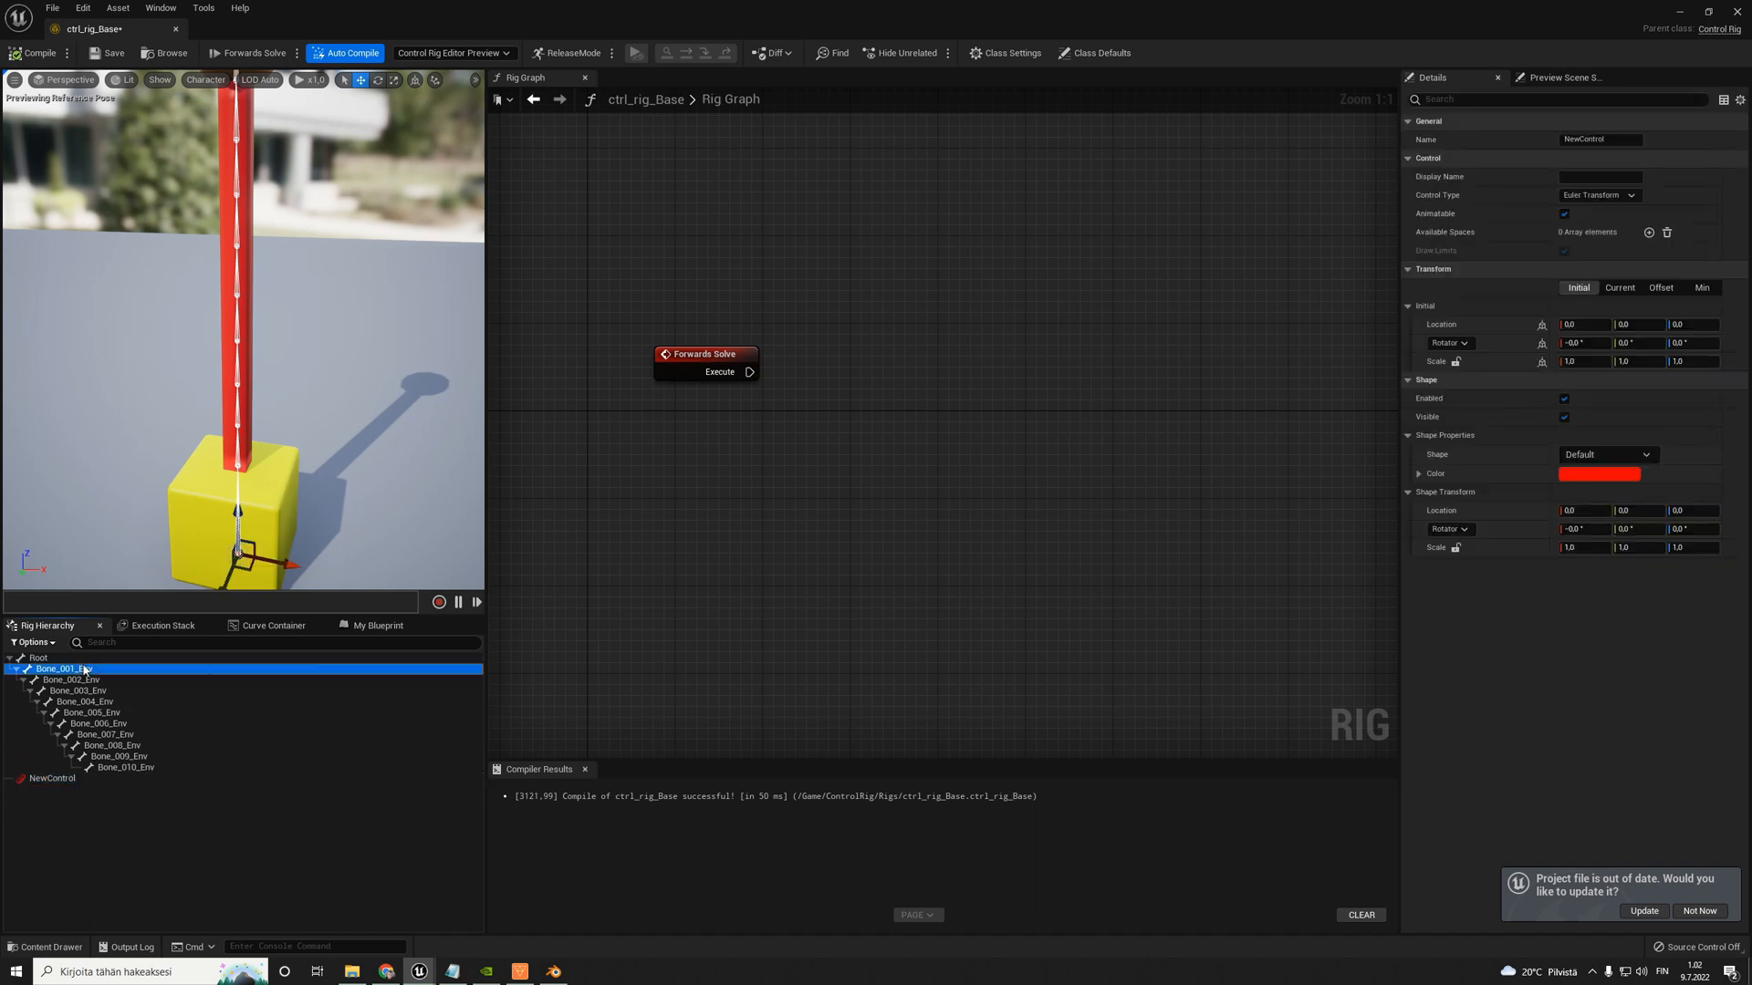
left_click(62, 779)
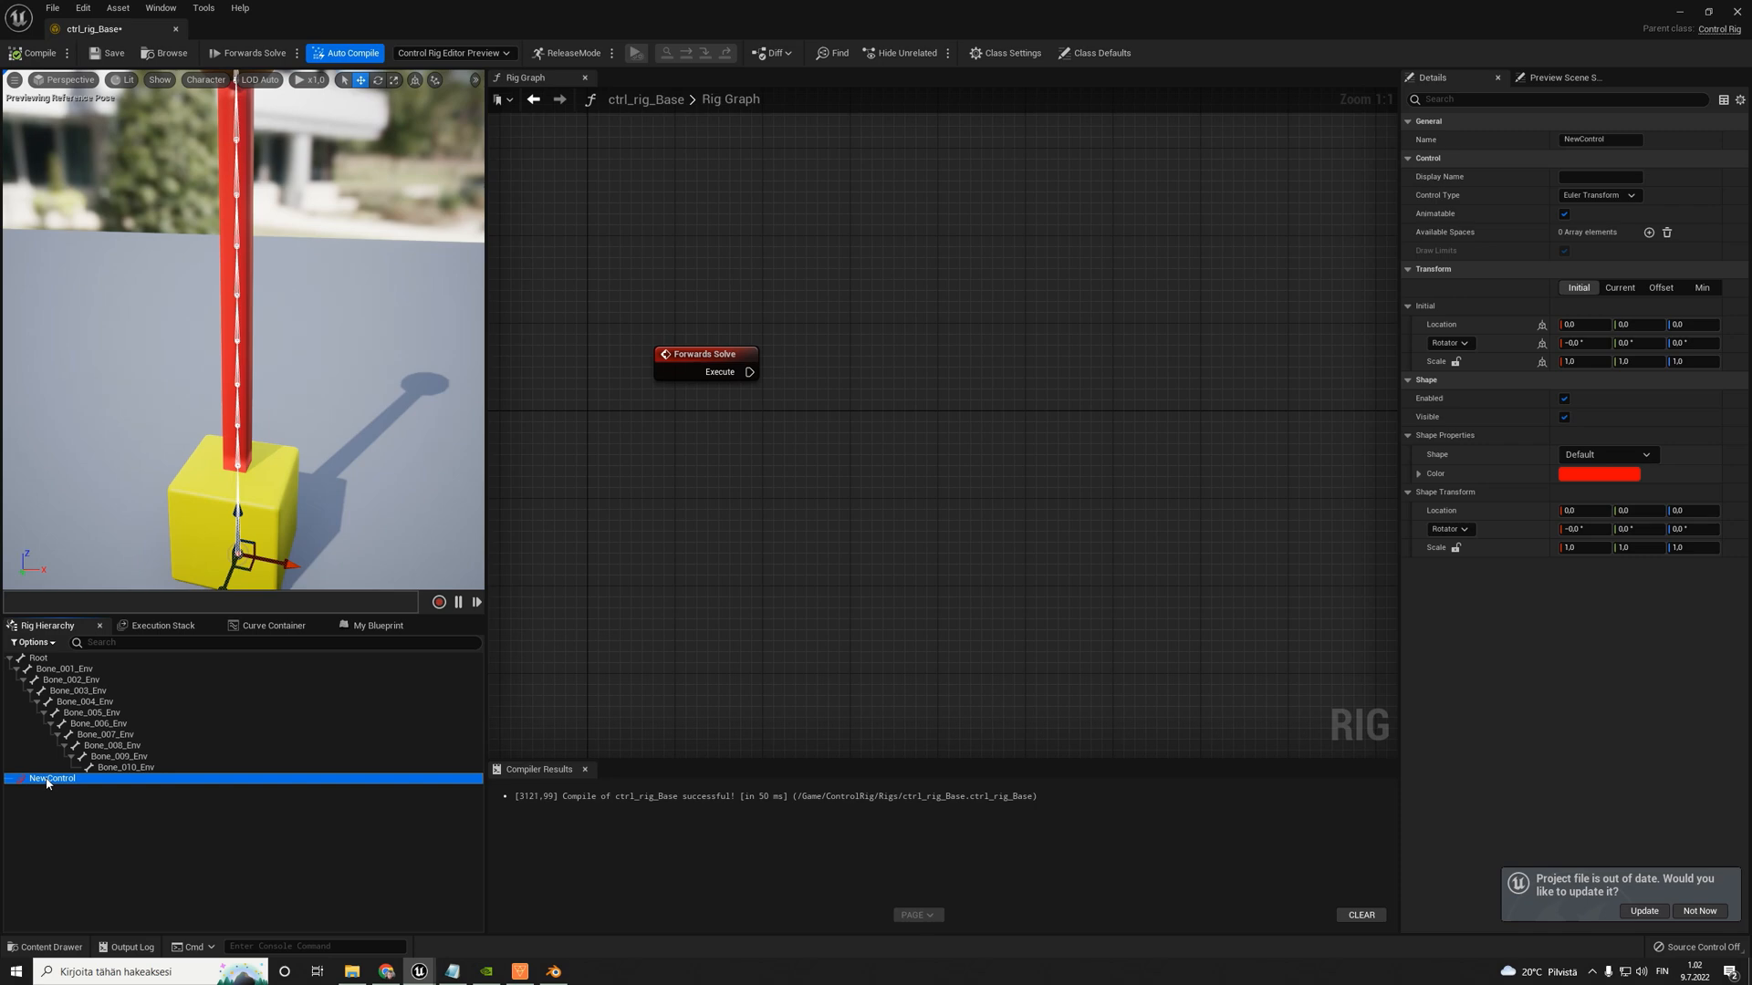
key("F2")
type("Bone_002")
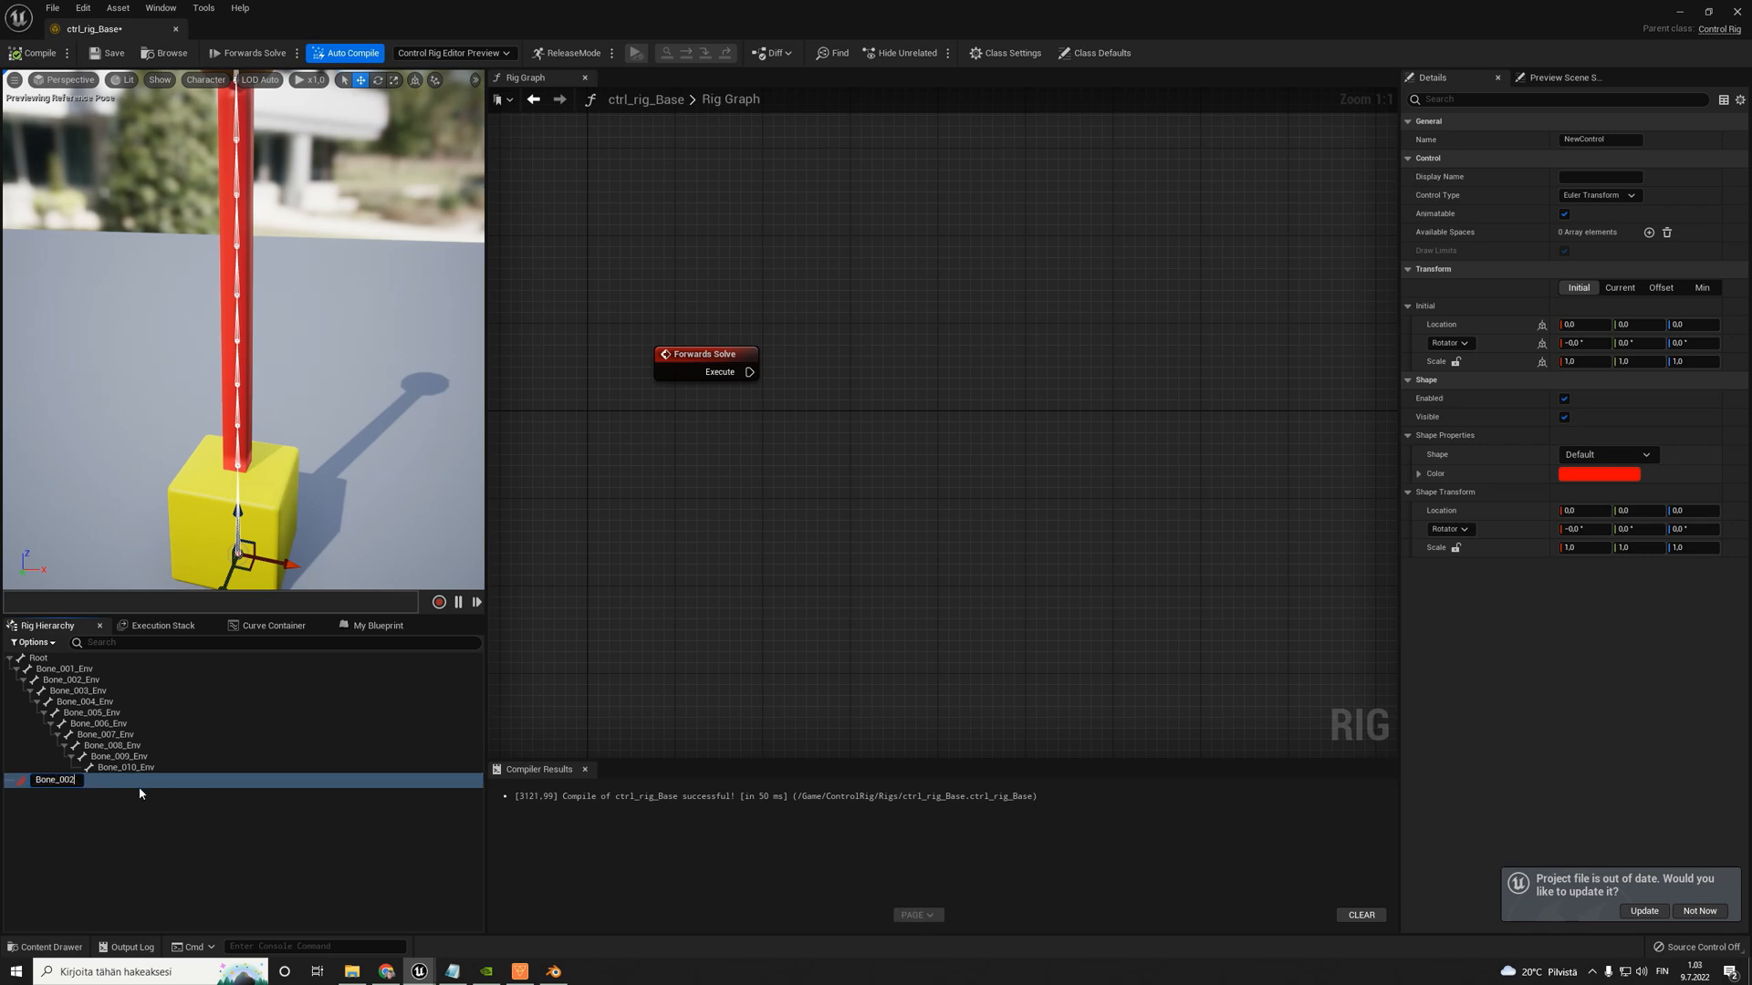
type("_Ctrl")
key("Return")
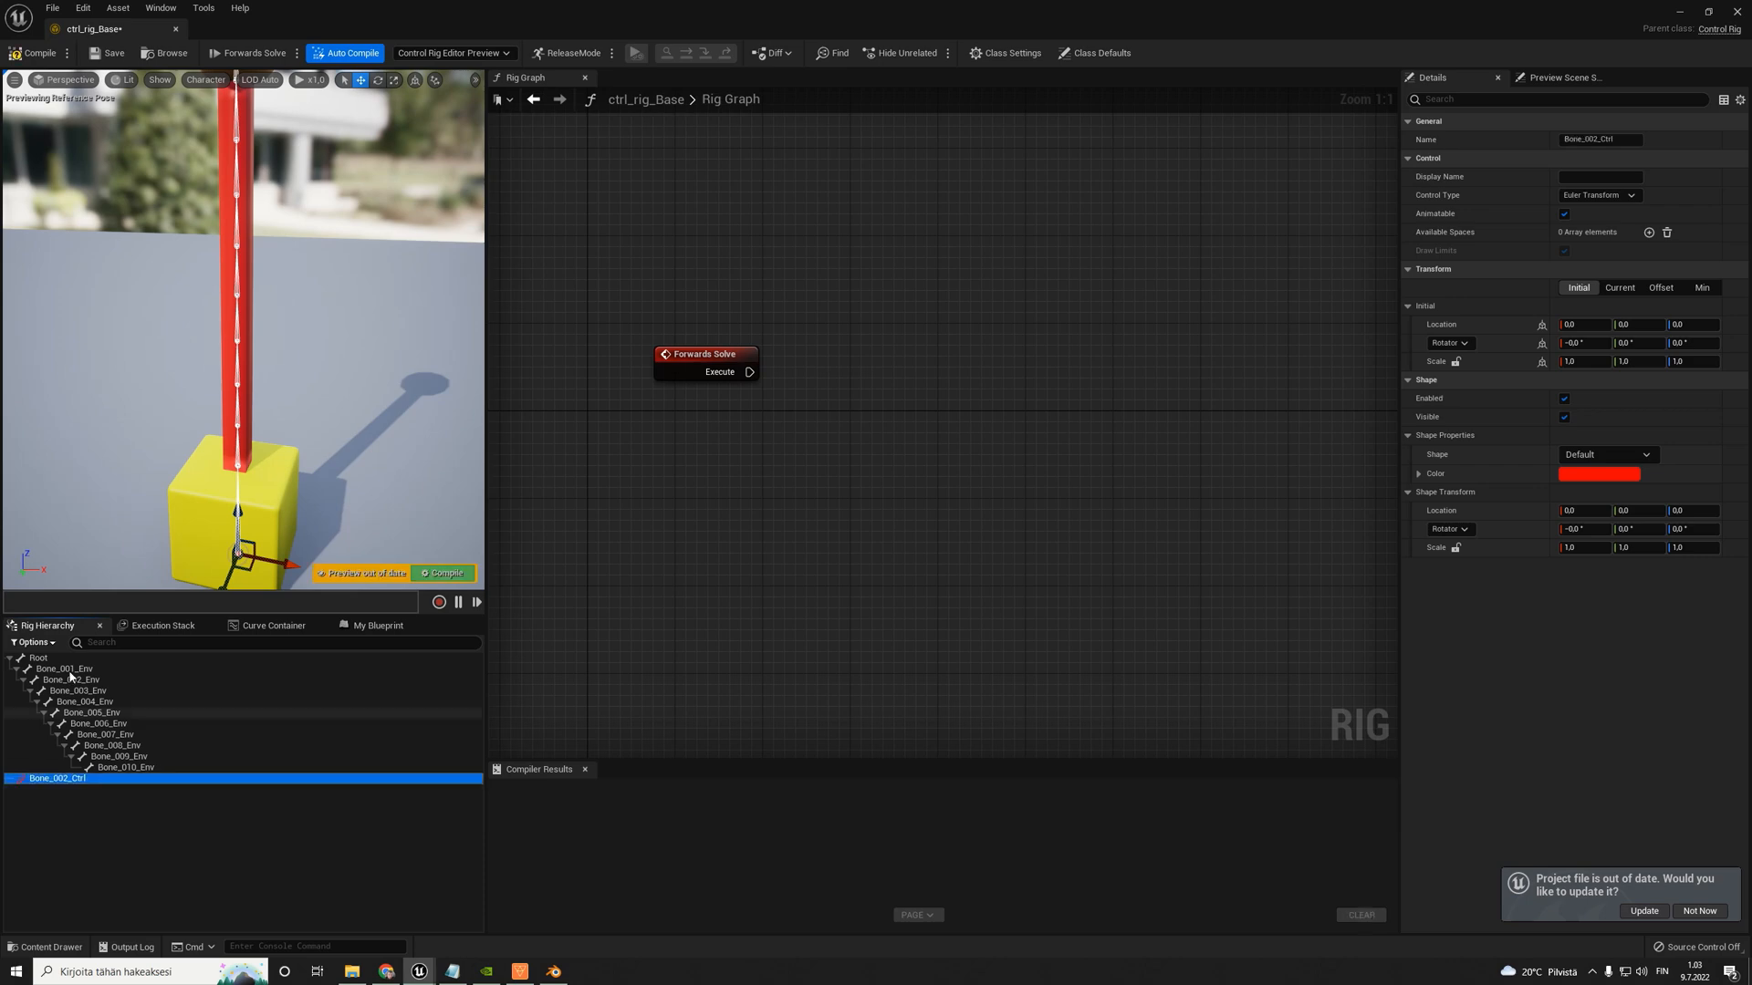
- Move Bone_002_Ctrl up beside the second bone's joint and set its offset transform from the closest bone
right_click_drag(346, 462, 336, 497)
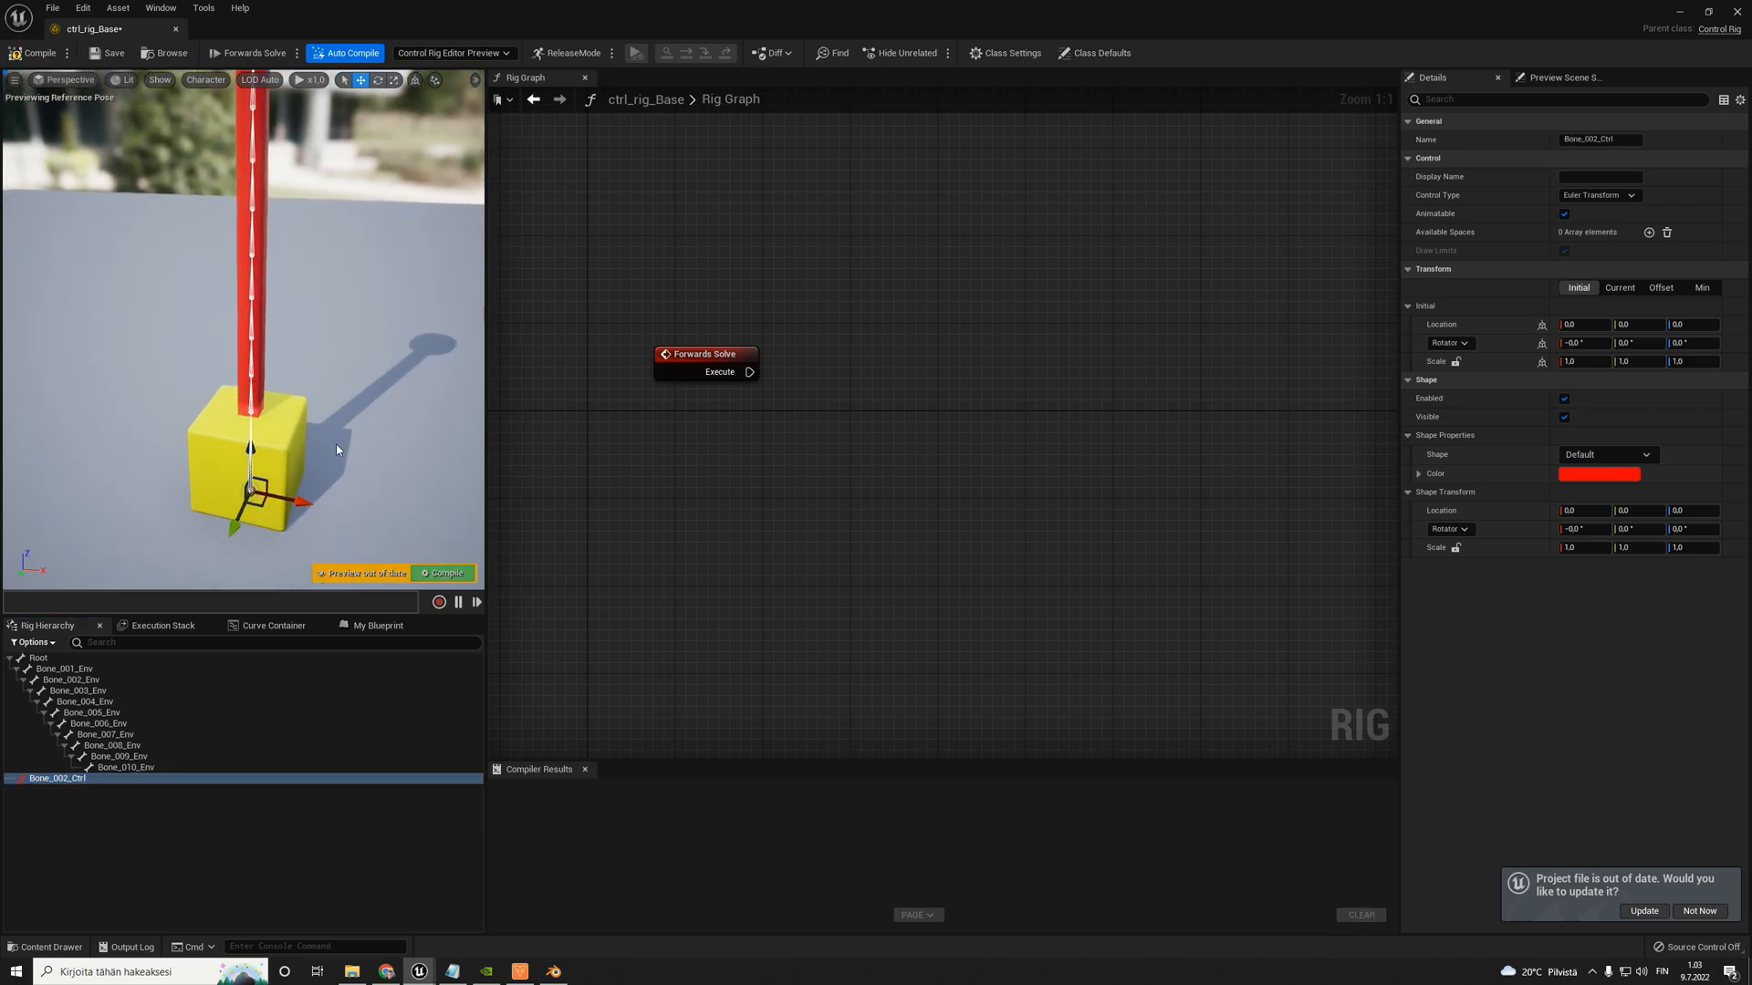
left_click_drag(252, 458, 252, 327)
right_click_drag(305, 391, 308, 420)
key("w")
left_click_drag(307, 420, 342, 421)
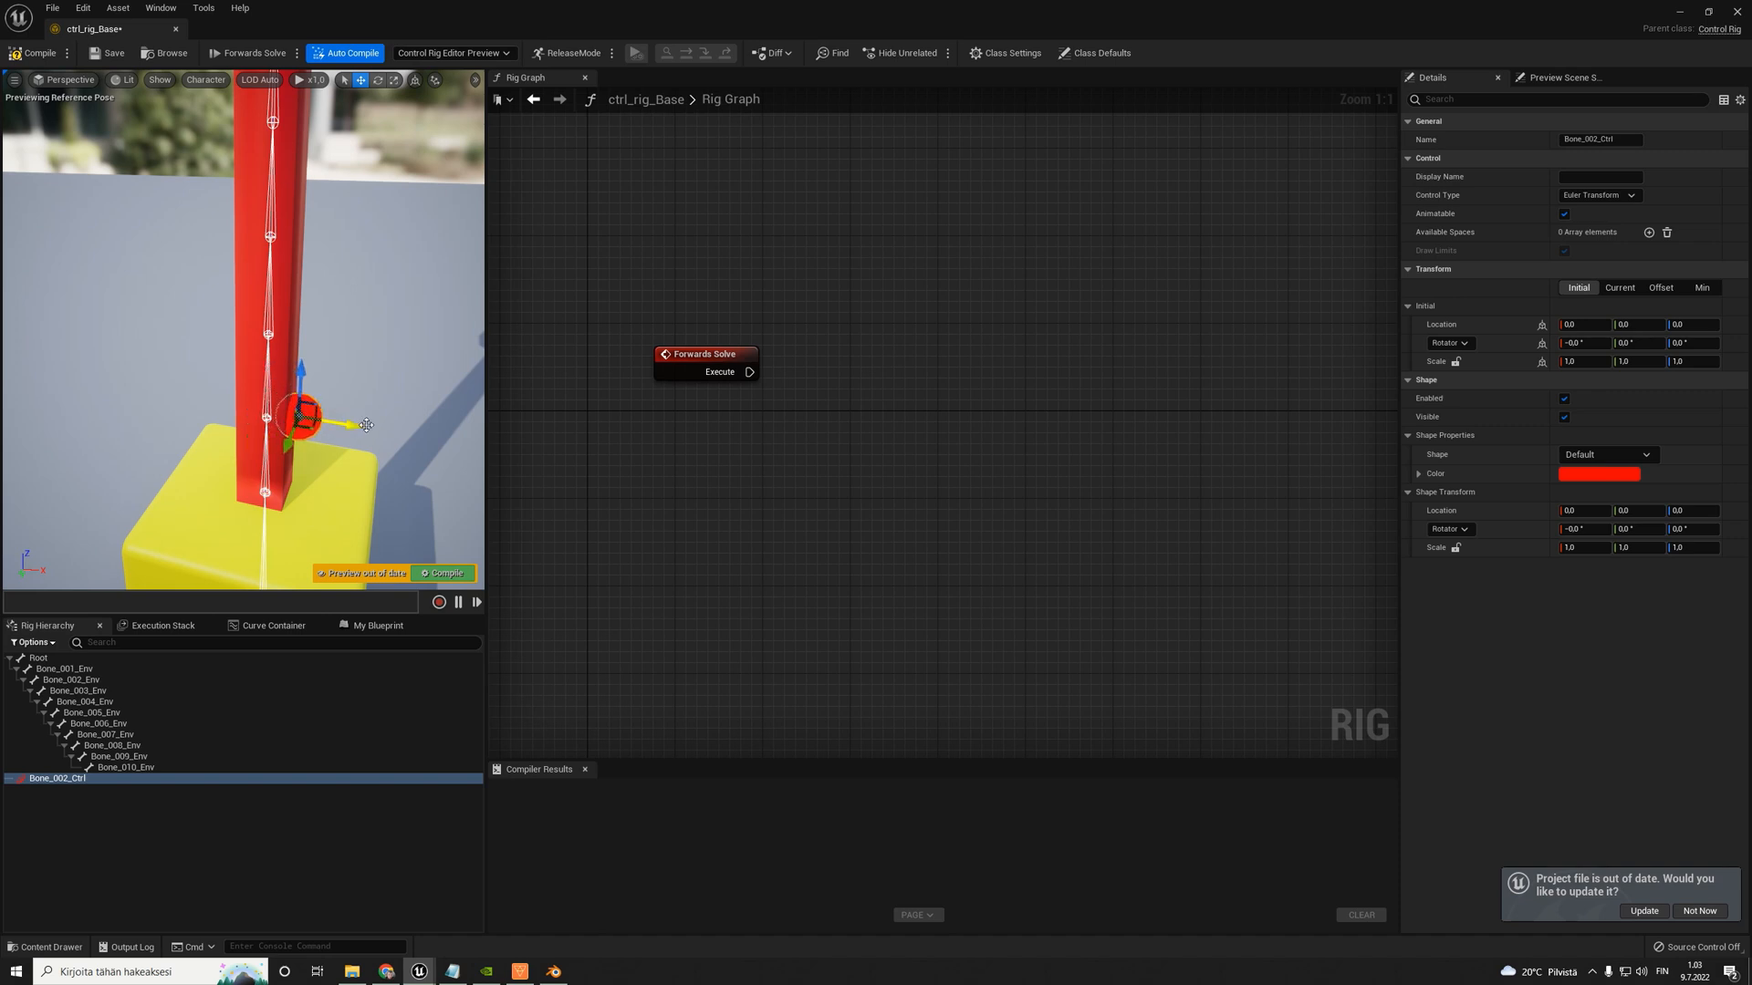
right_click(296, 423)
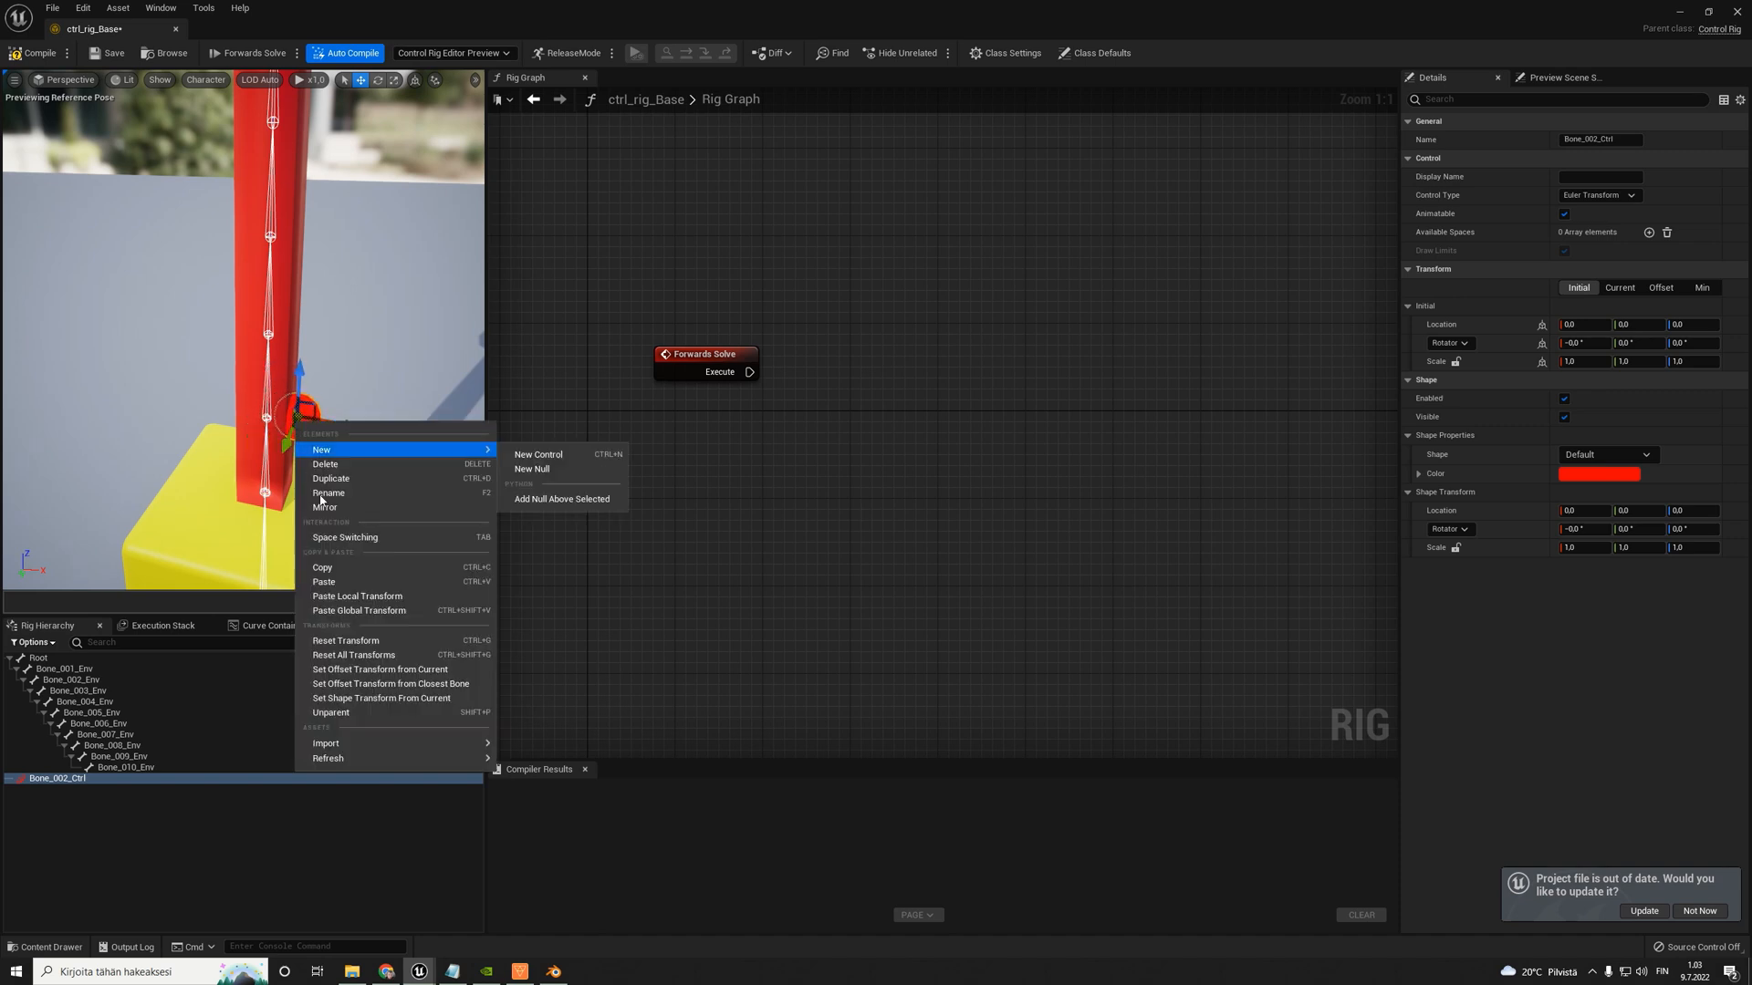
left_click(415, 689)
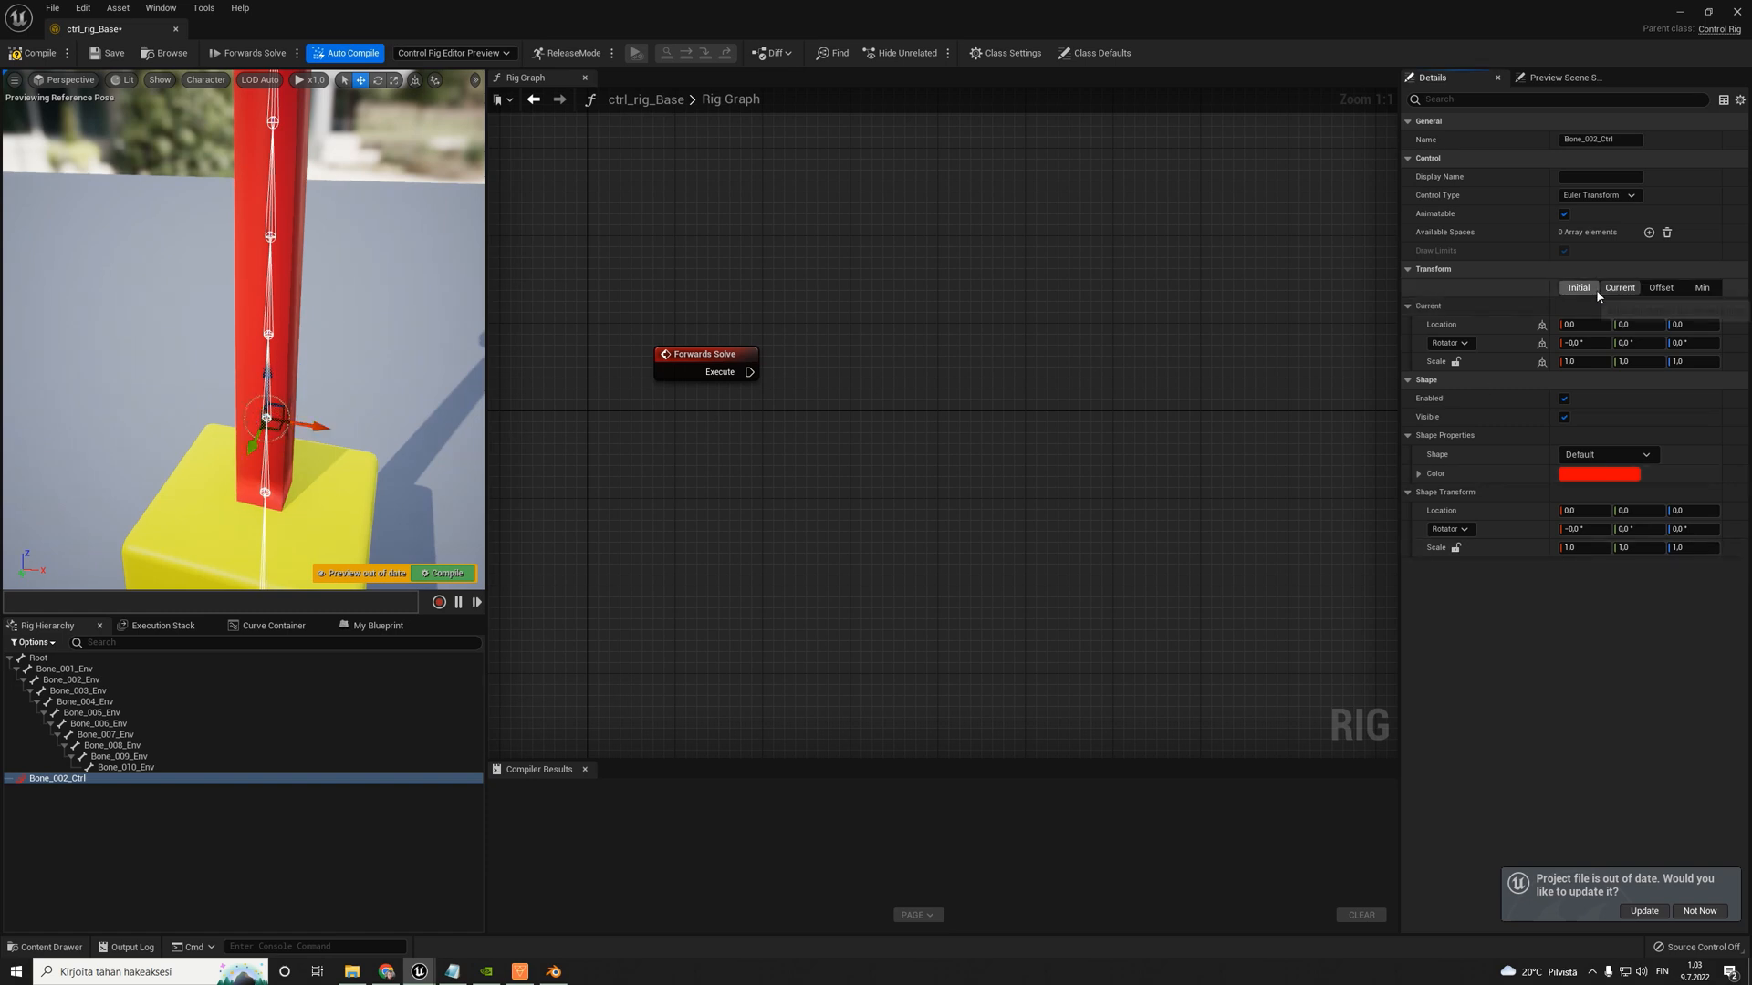
- Try the Circle_Thick shape on Bone_002_Ctrl, and switch its shape to Circle_Solid
right_click_drag(299, 440, 262, 386)
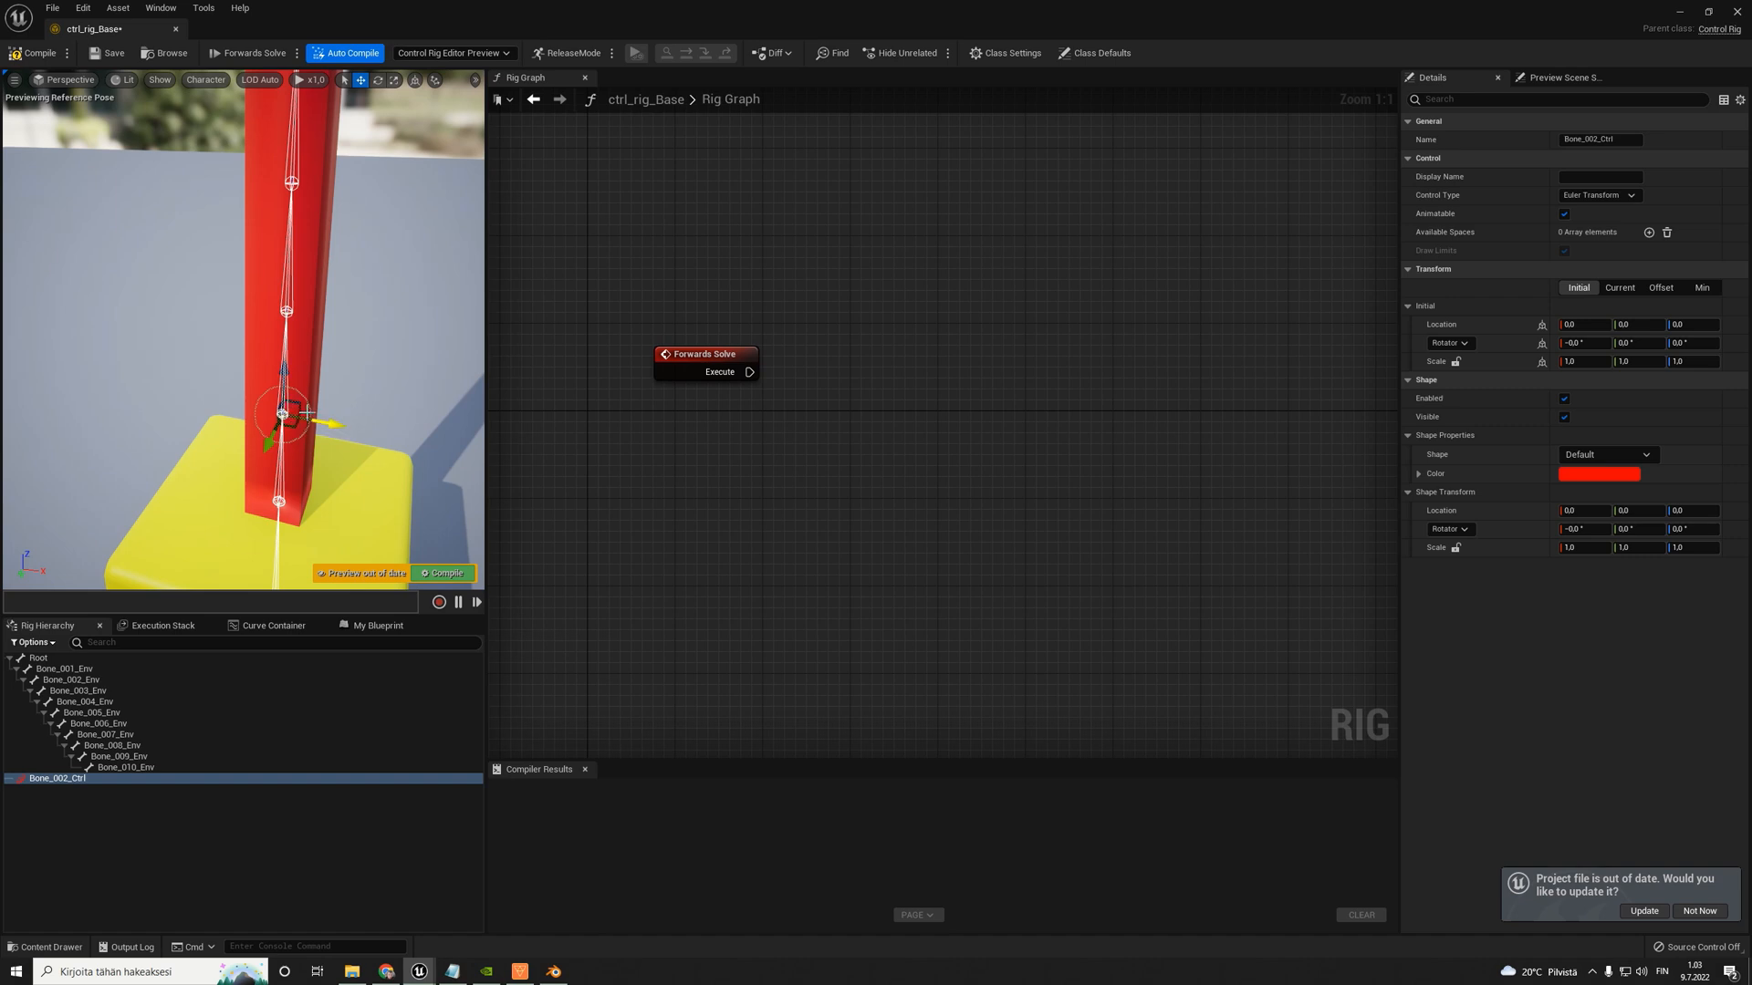
right_click_drag(282, 414, 256, 362)
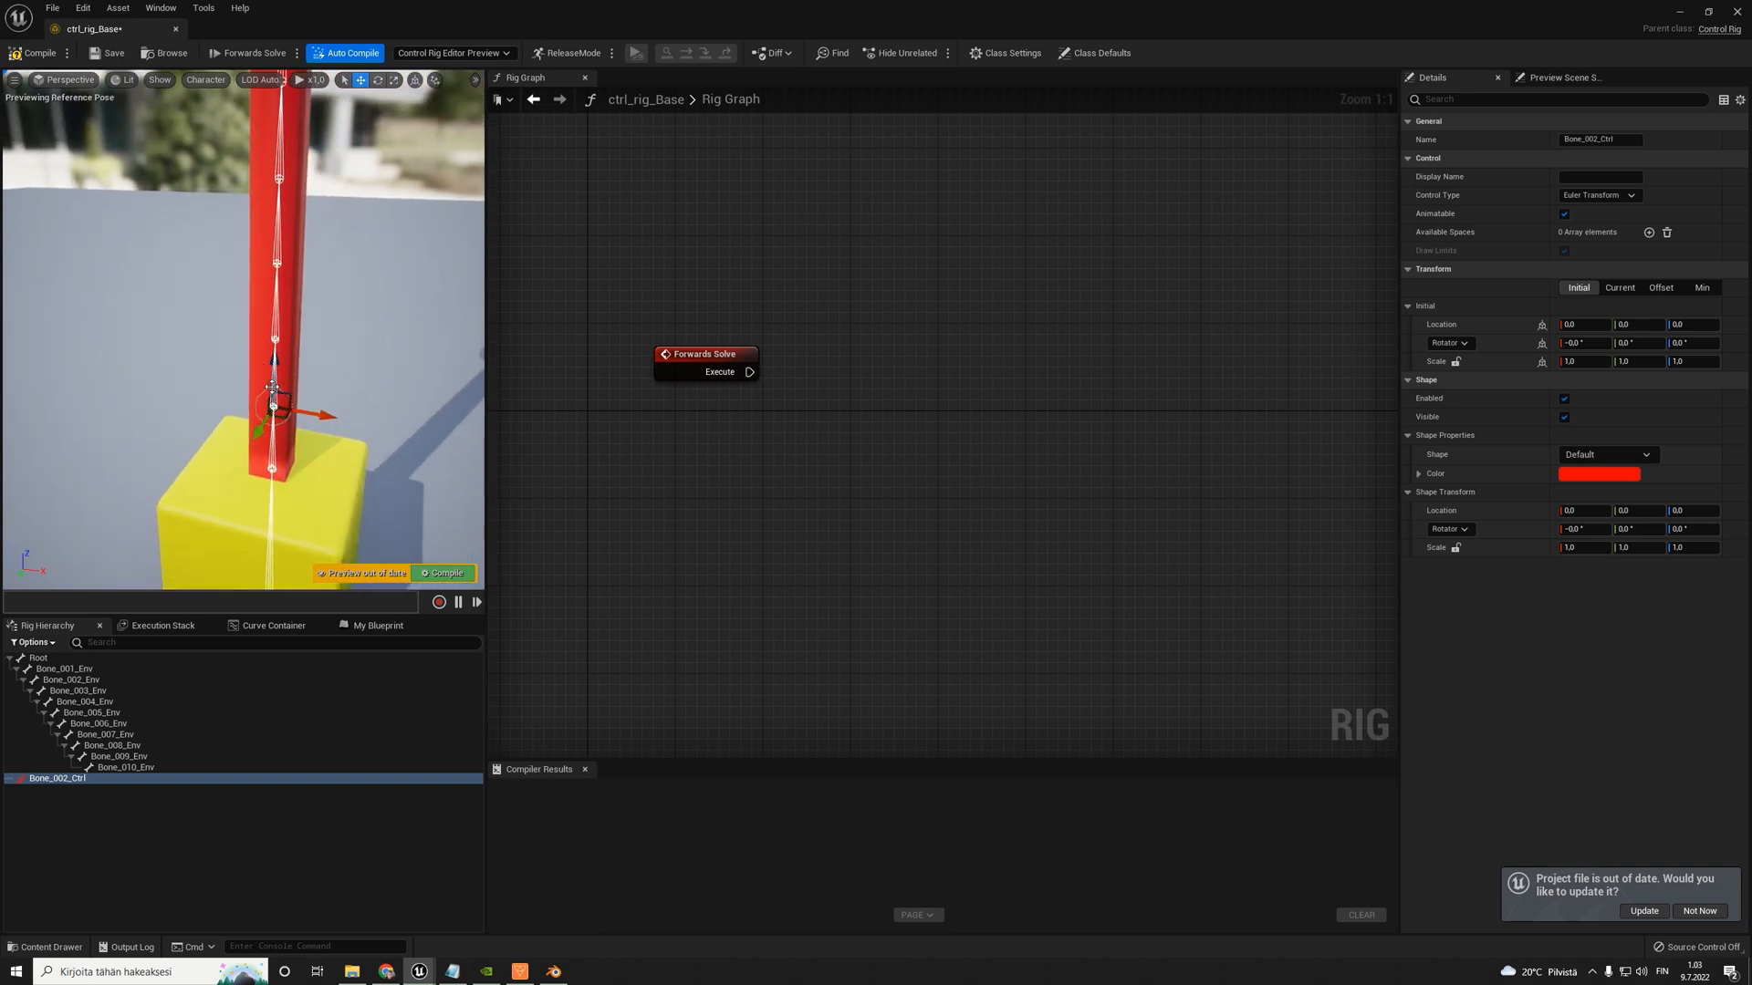
mouse_move(577, 432)
right_mouse_down()
mouse_move(555, 442)
mouse_move(581, 440)
right_mouse_up()
right_click_drag(374, 406, 347, 397)
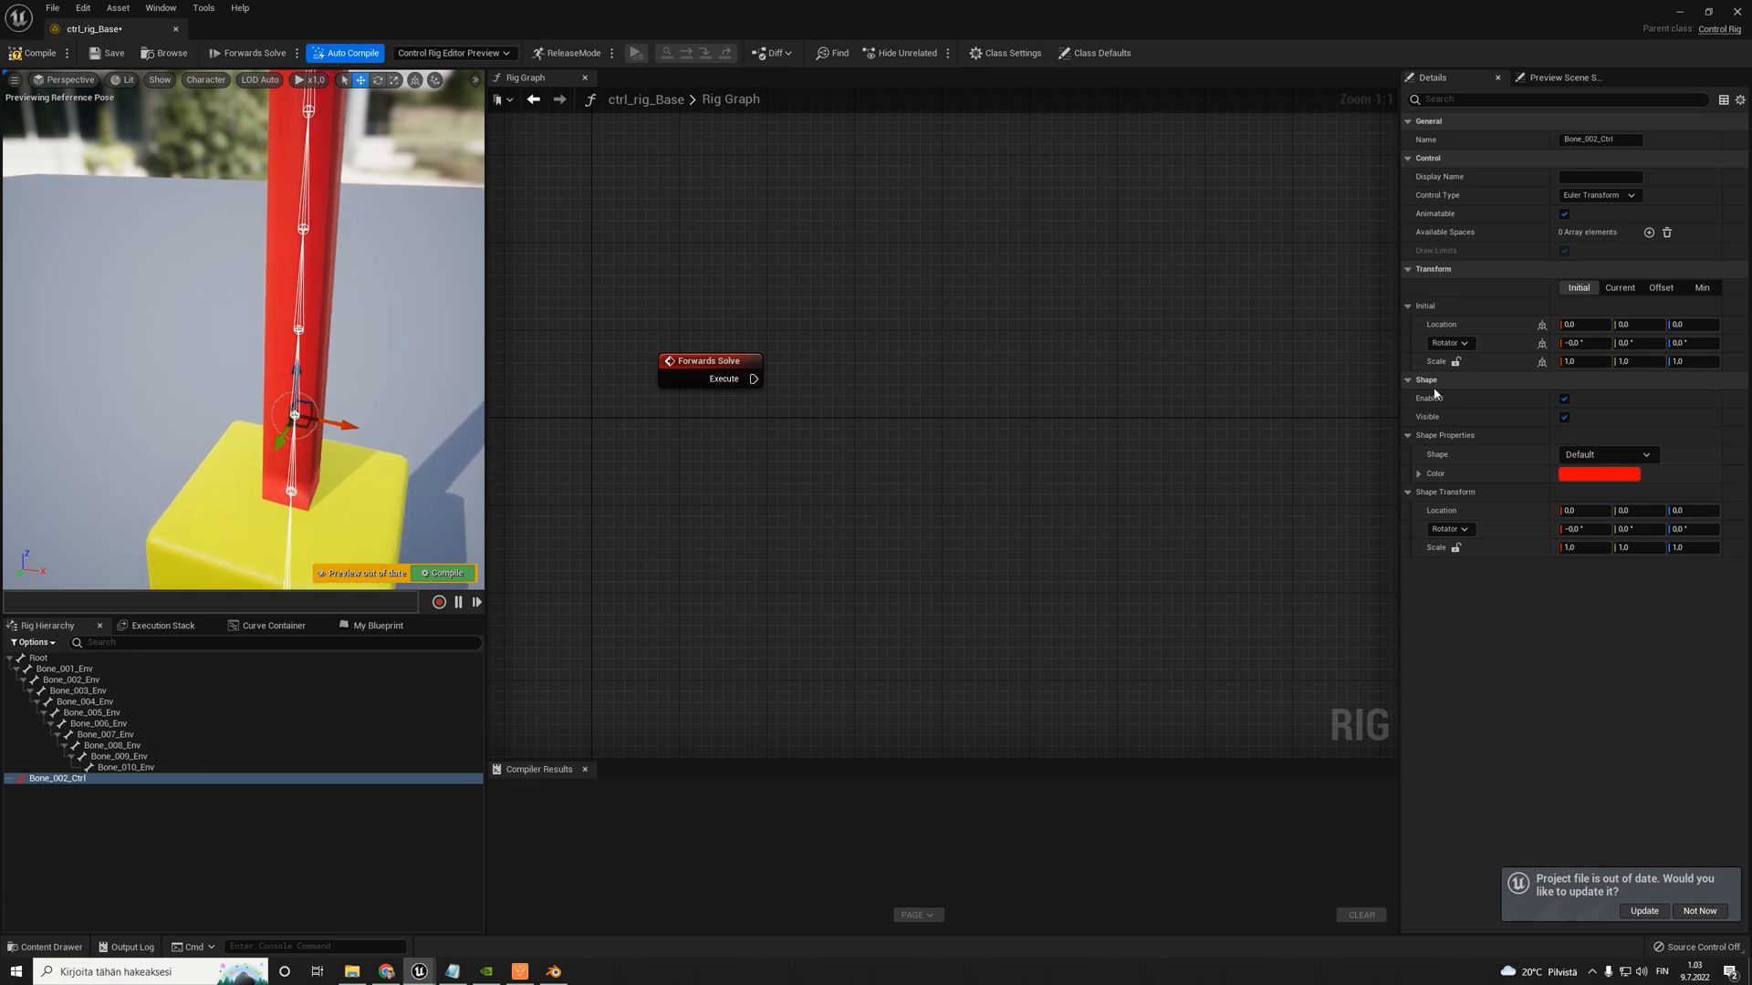
left_click(1645, 456)
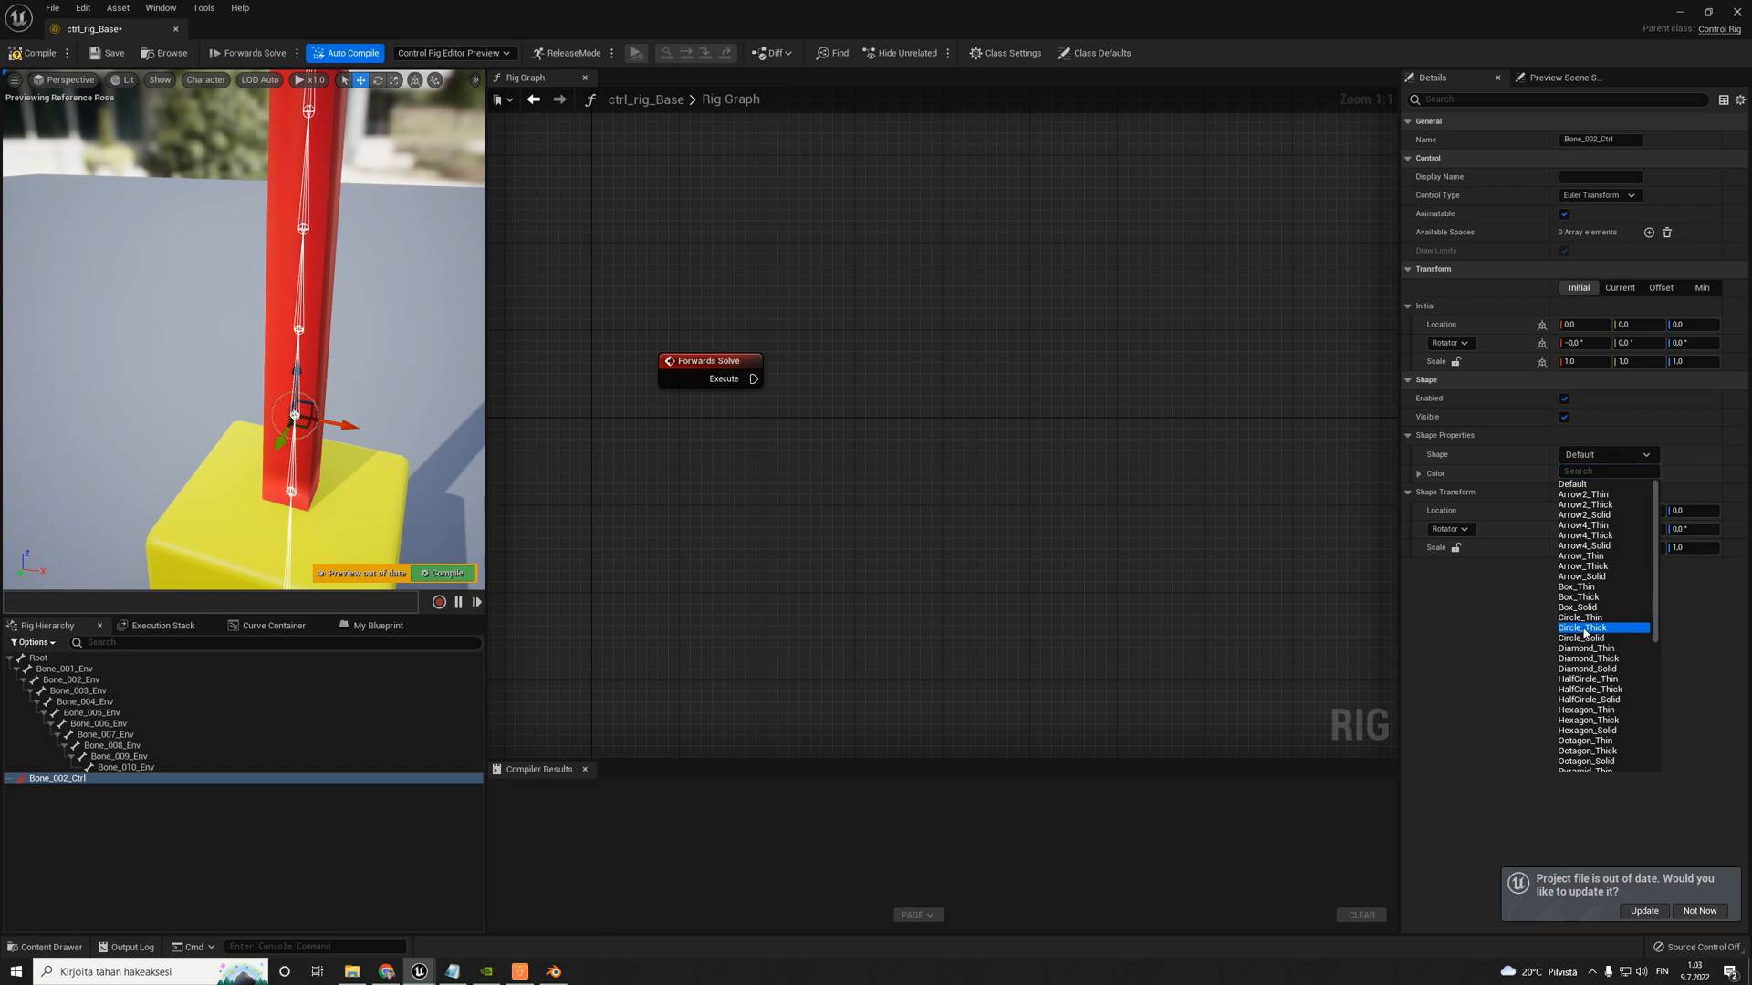
left_click(1585, 629)
left_click(1633, 455)
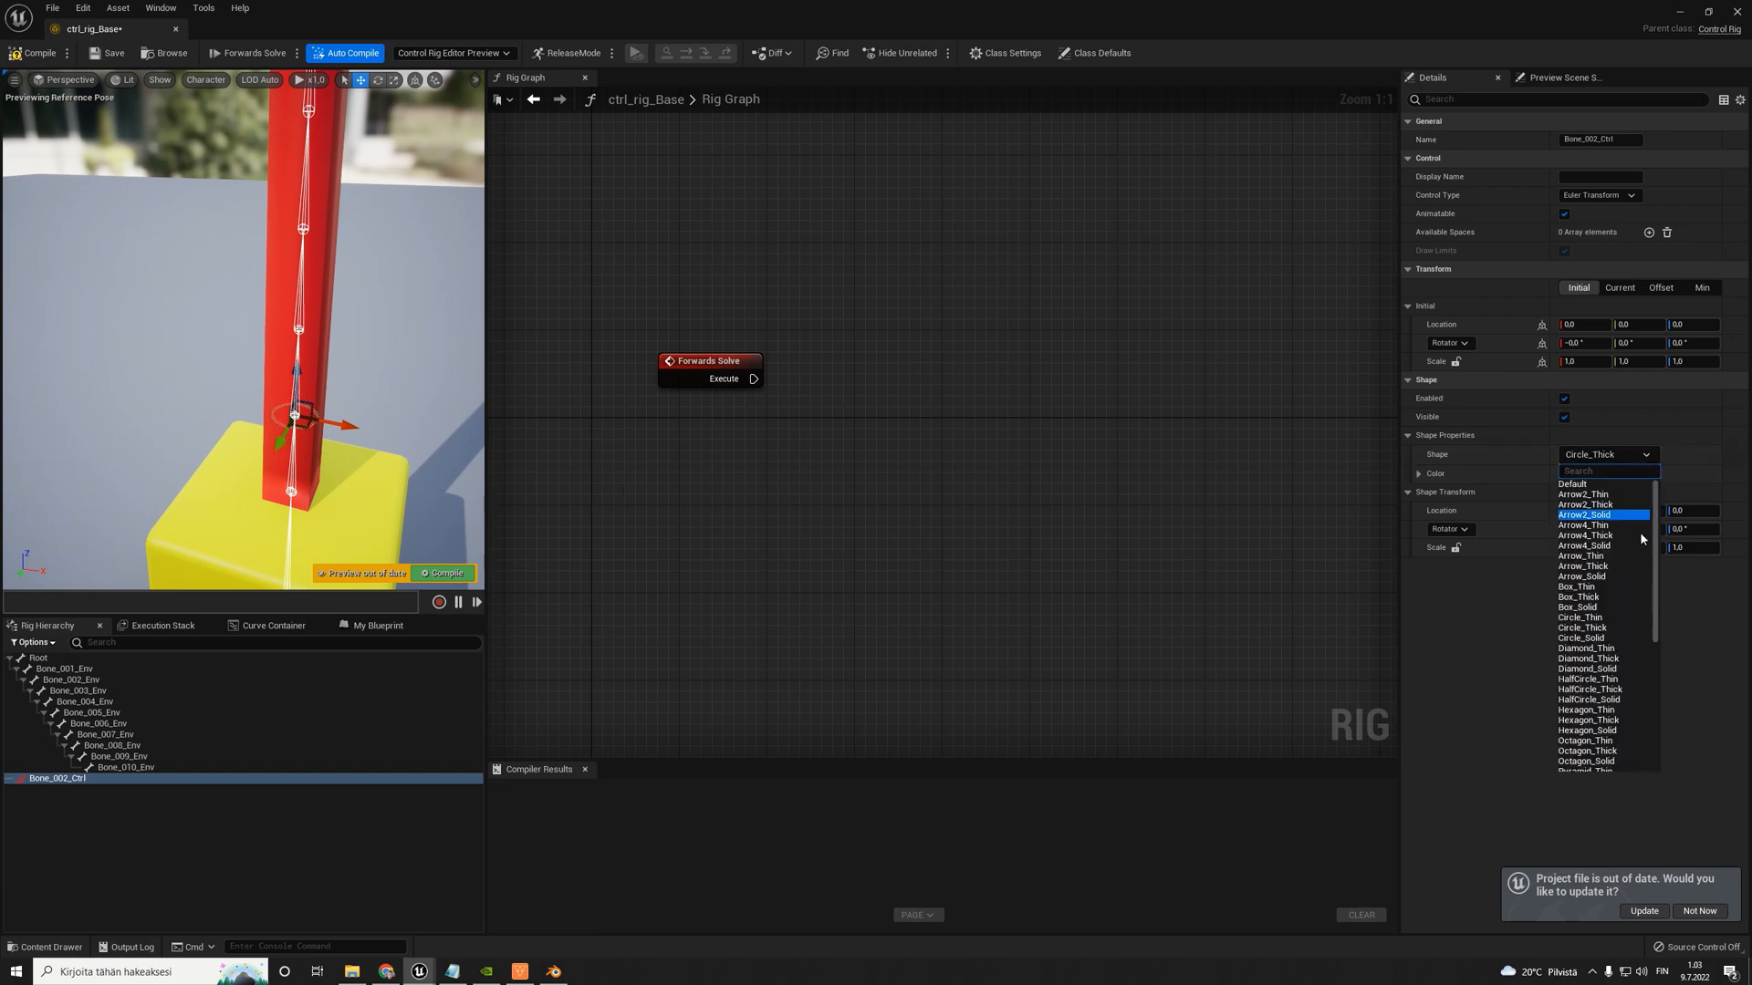
left_click(1598, 639)
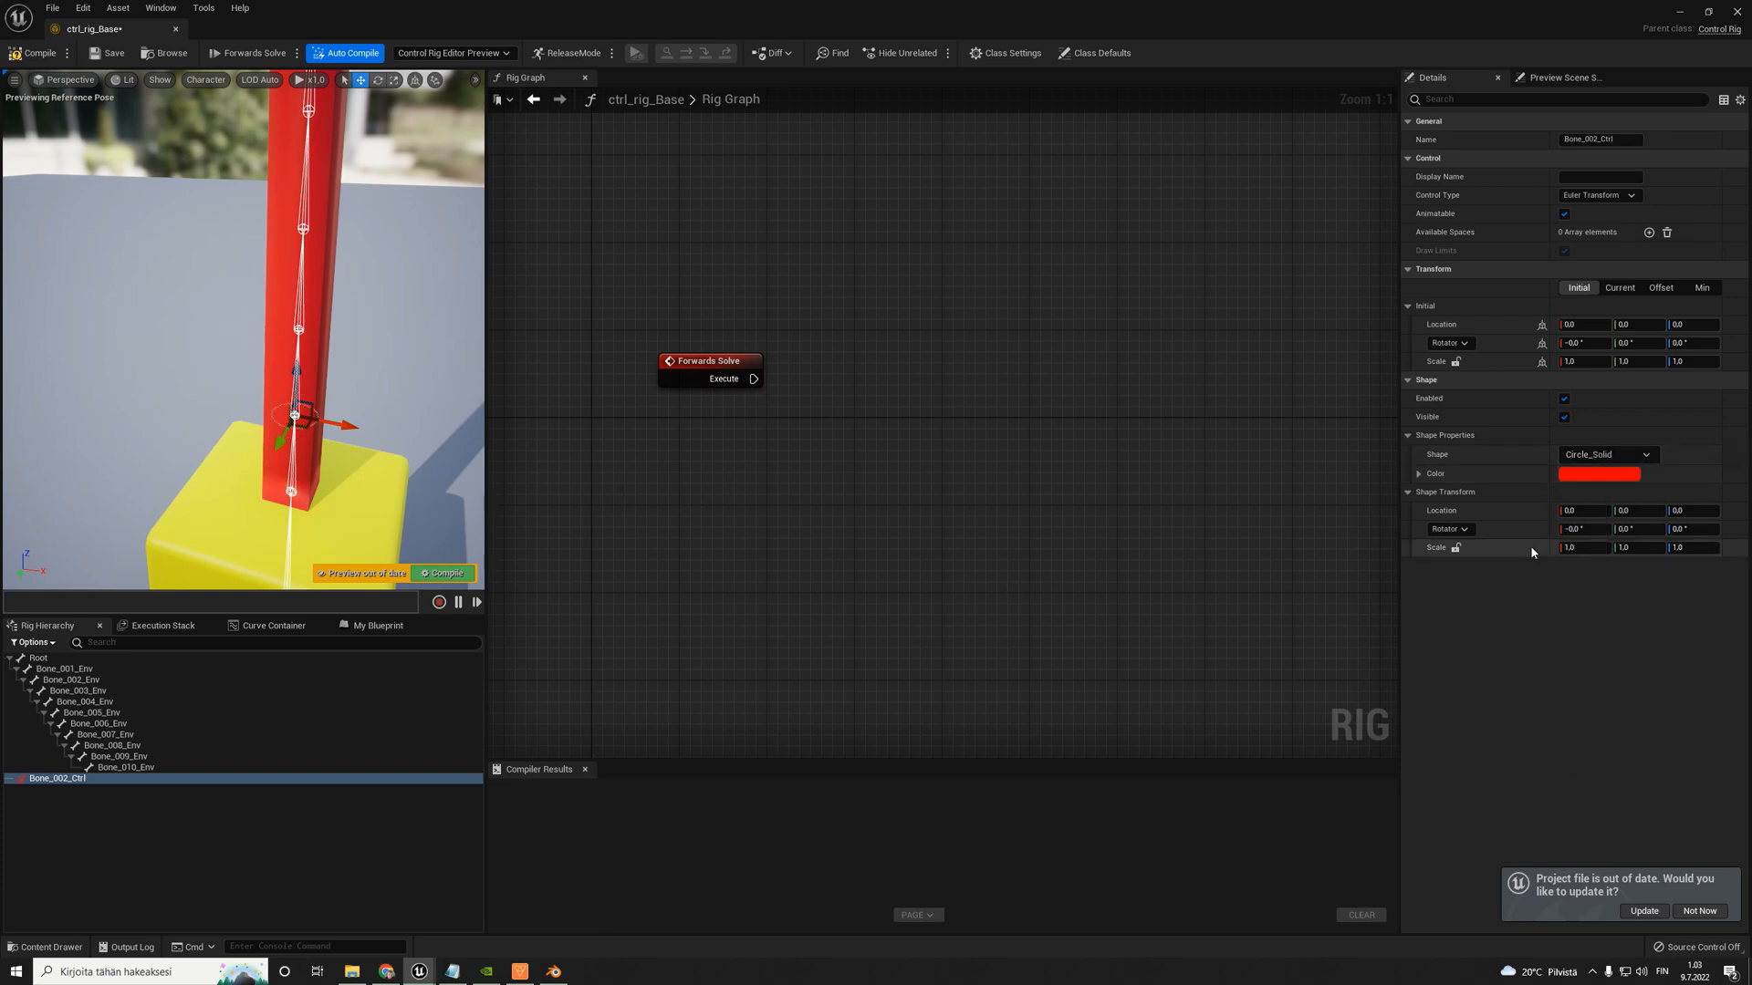
- Set the shape transform scale of Bone_002_Ctrl to 3.0 on X, Y and Z
left_click(1587, 548)
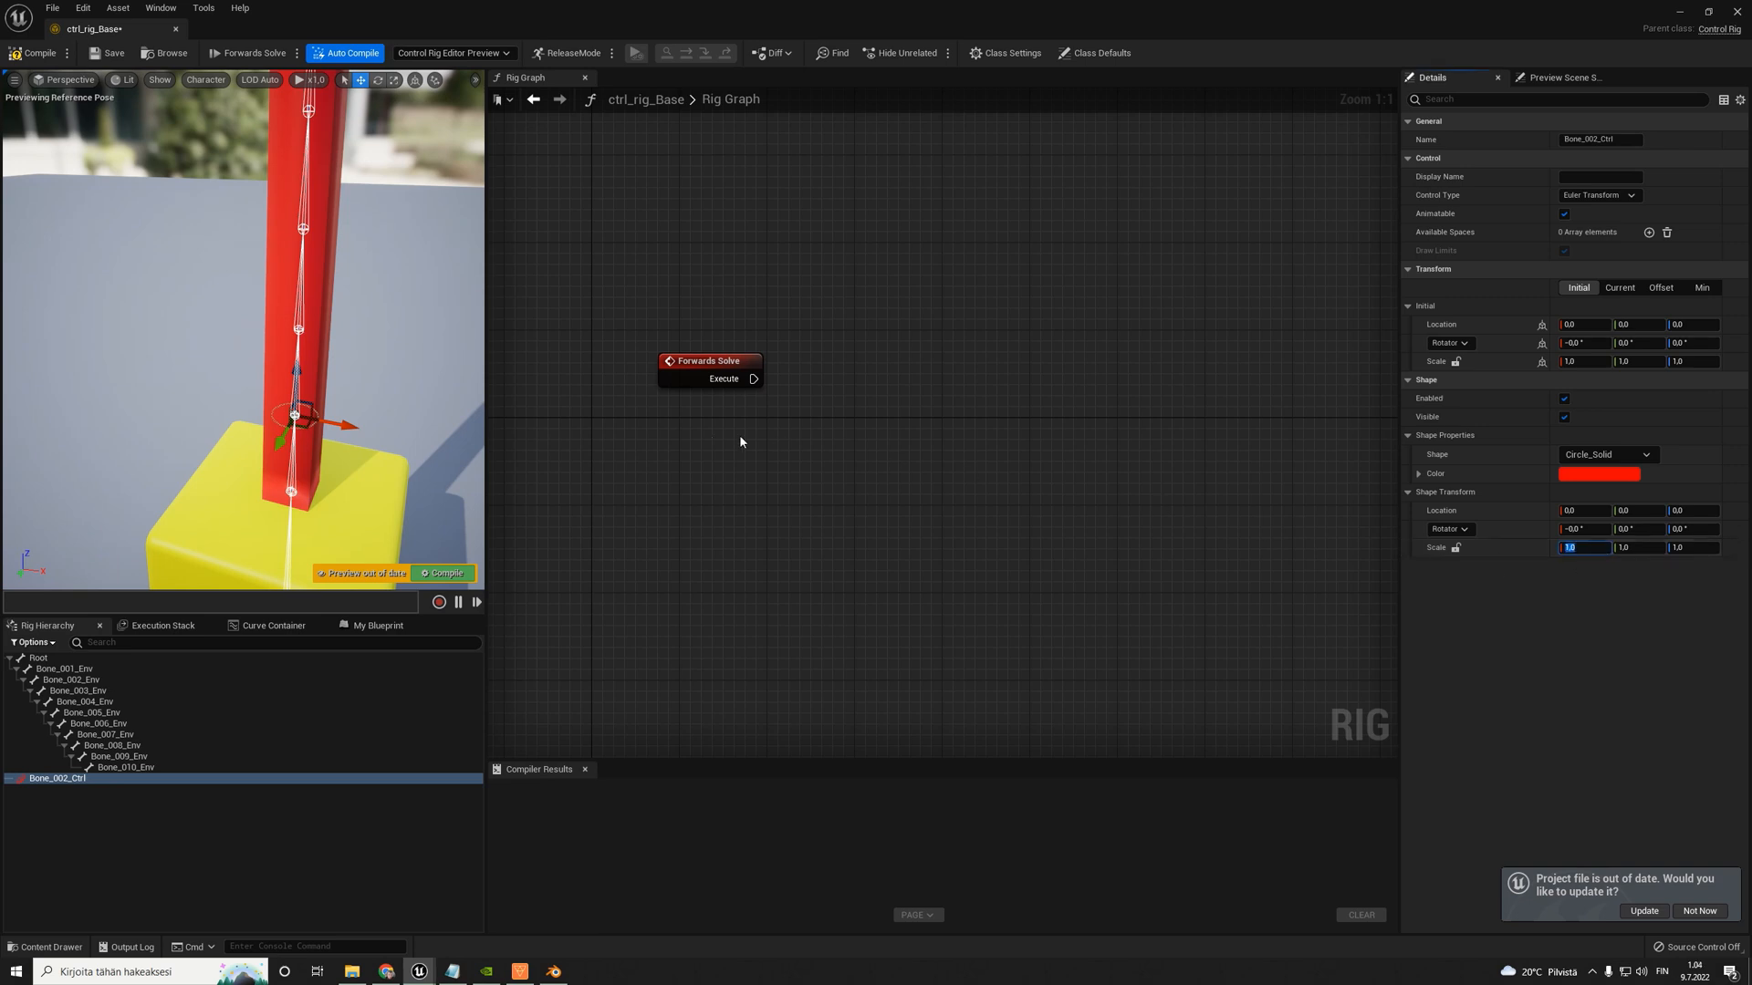
type("3")
key("Tab")
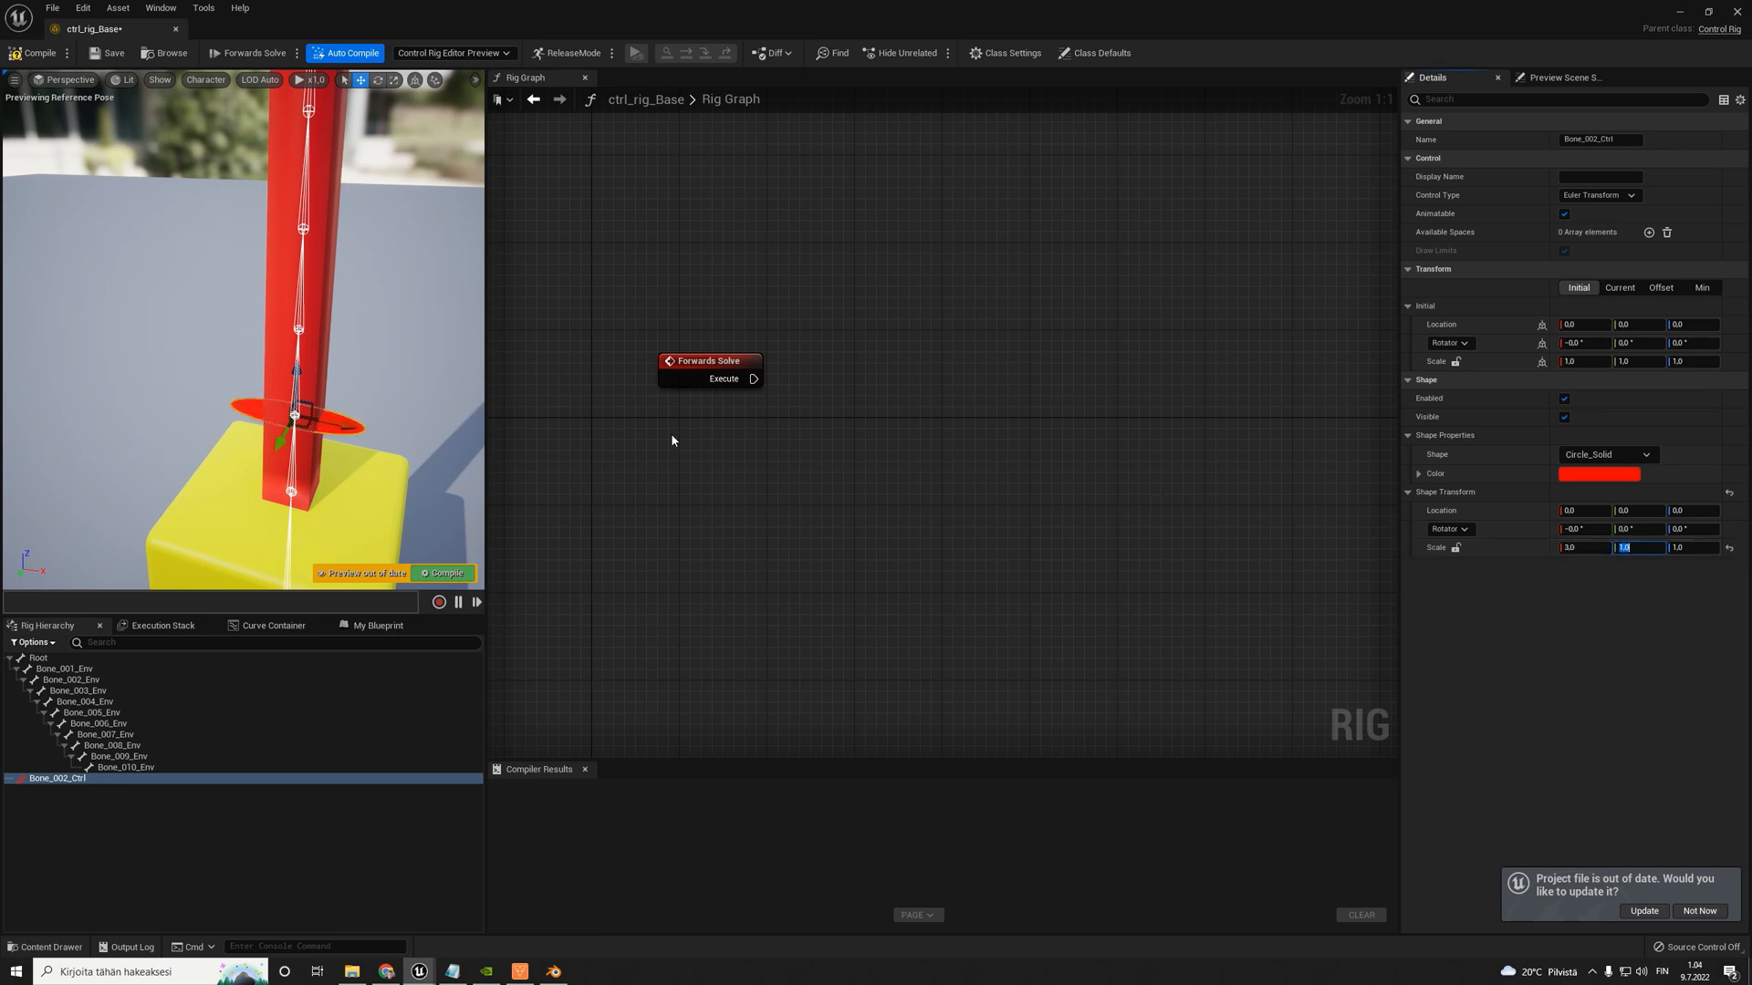
type("3")
key("Tab")
type("3")
key("Return")
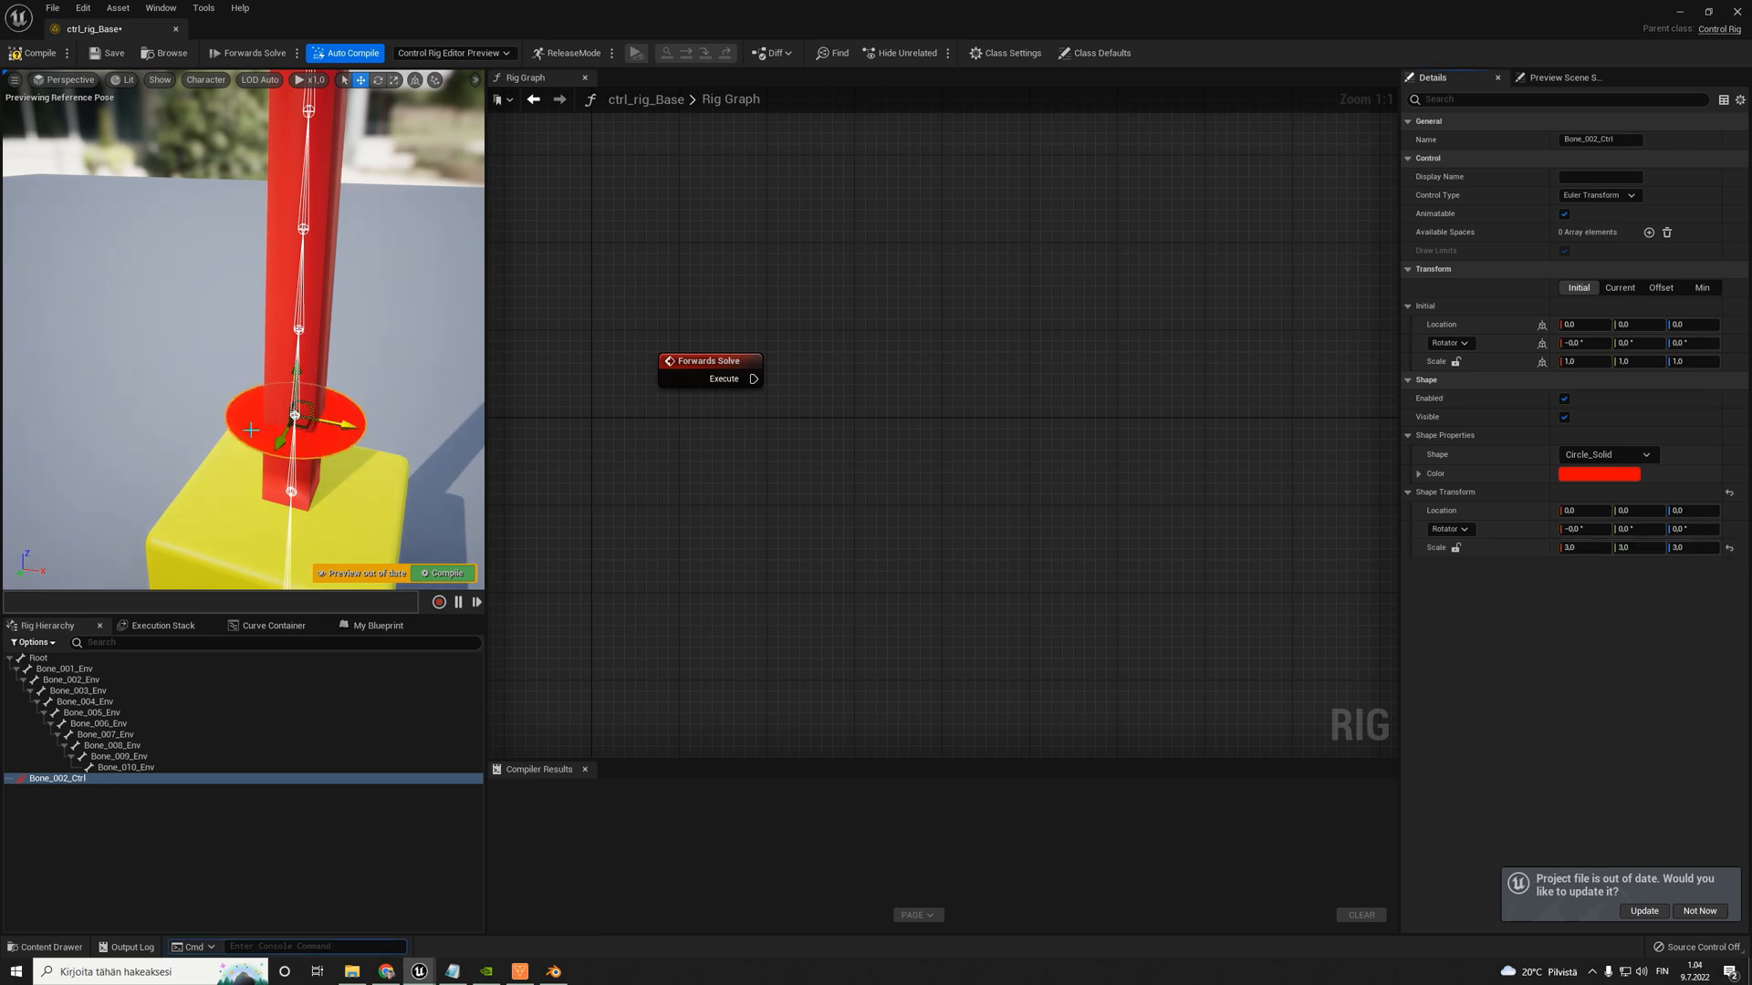
left_click(157, 360)
right_click_drag(156, 361, 146, 355)
right_click_drag(365, 410, 255, 429)
left_click(321, 420)
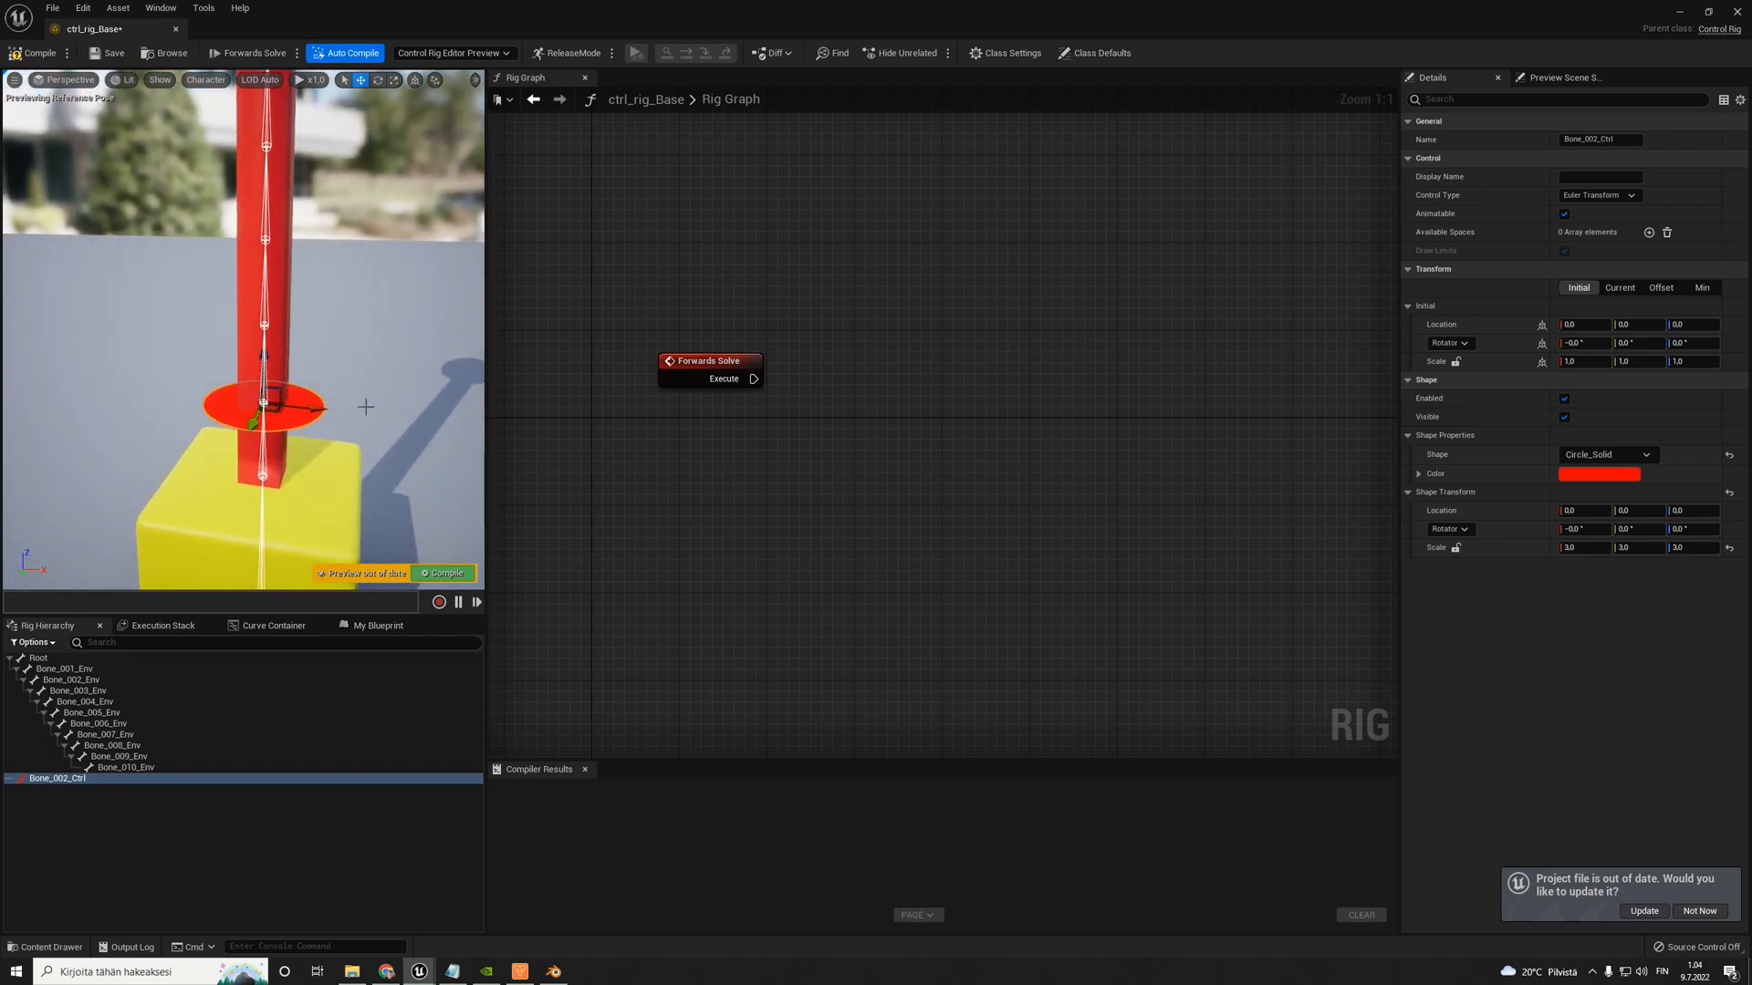
right_click_drag(900, 387, 783, 401)
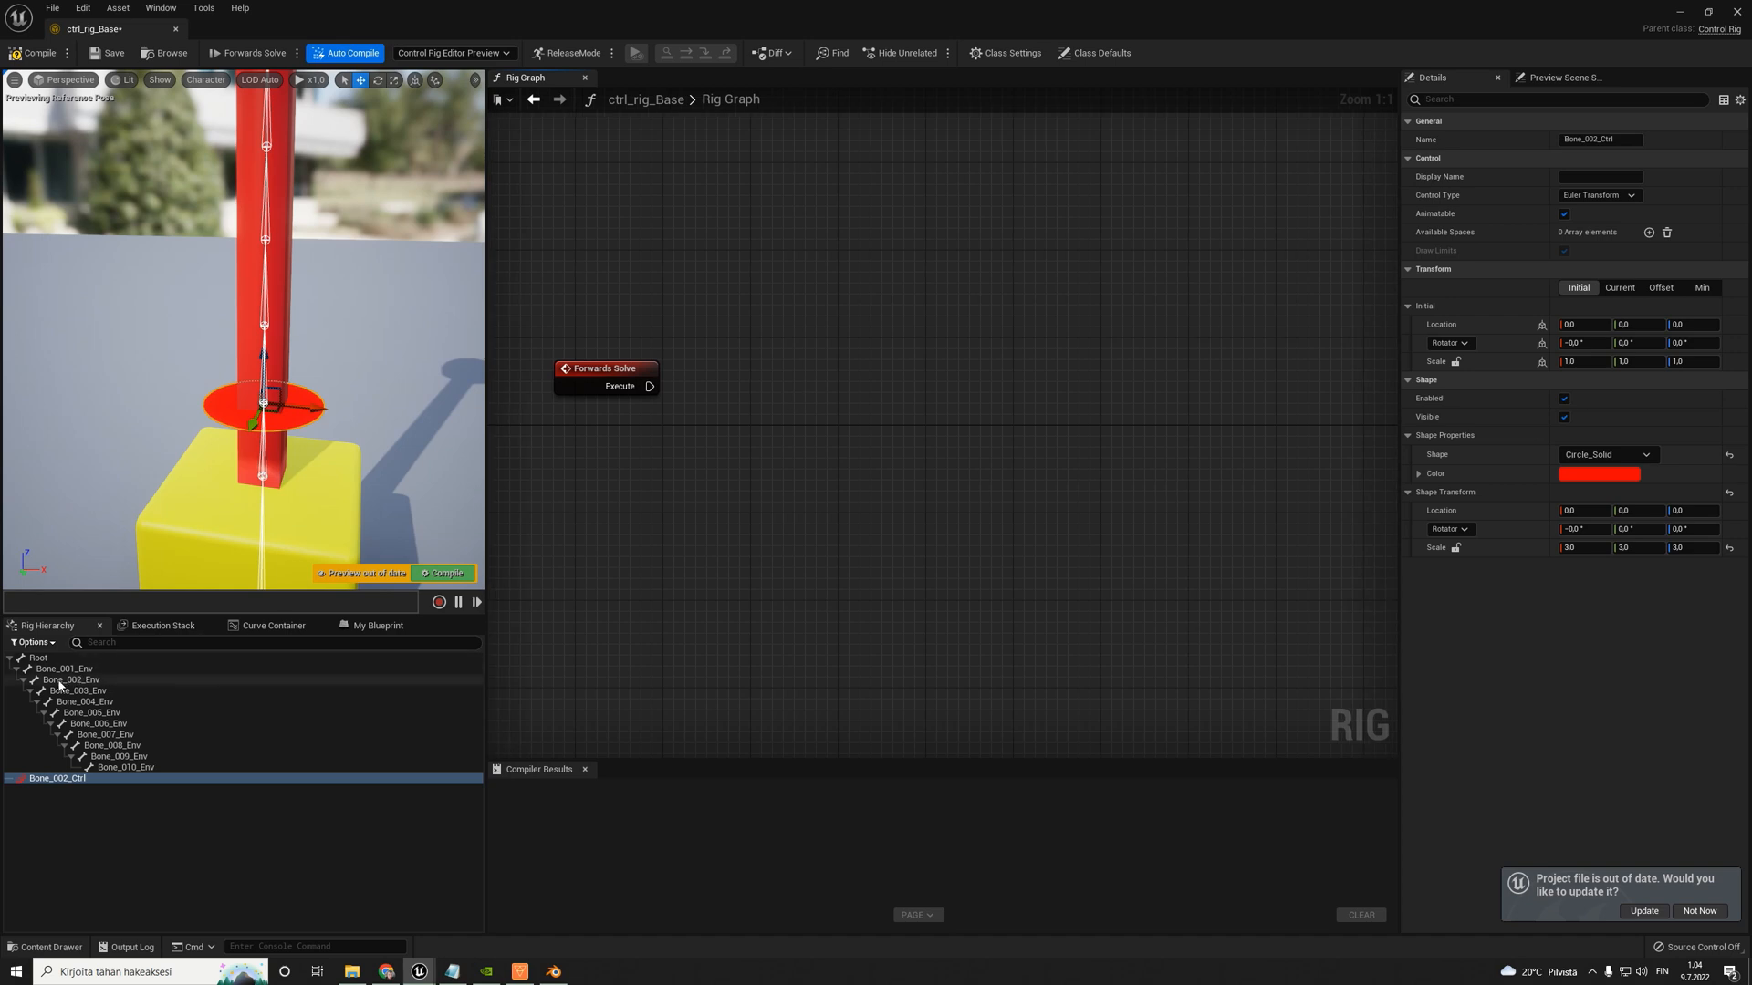
- Add a Set Bone transform node for Bone_002_Env to the Rig Graph and place it well away from Forwards Solve
left_click_drag(127, 680, 910, 316)
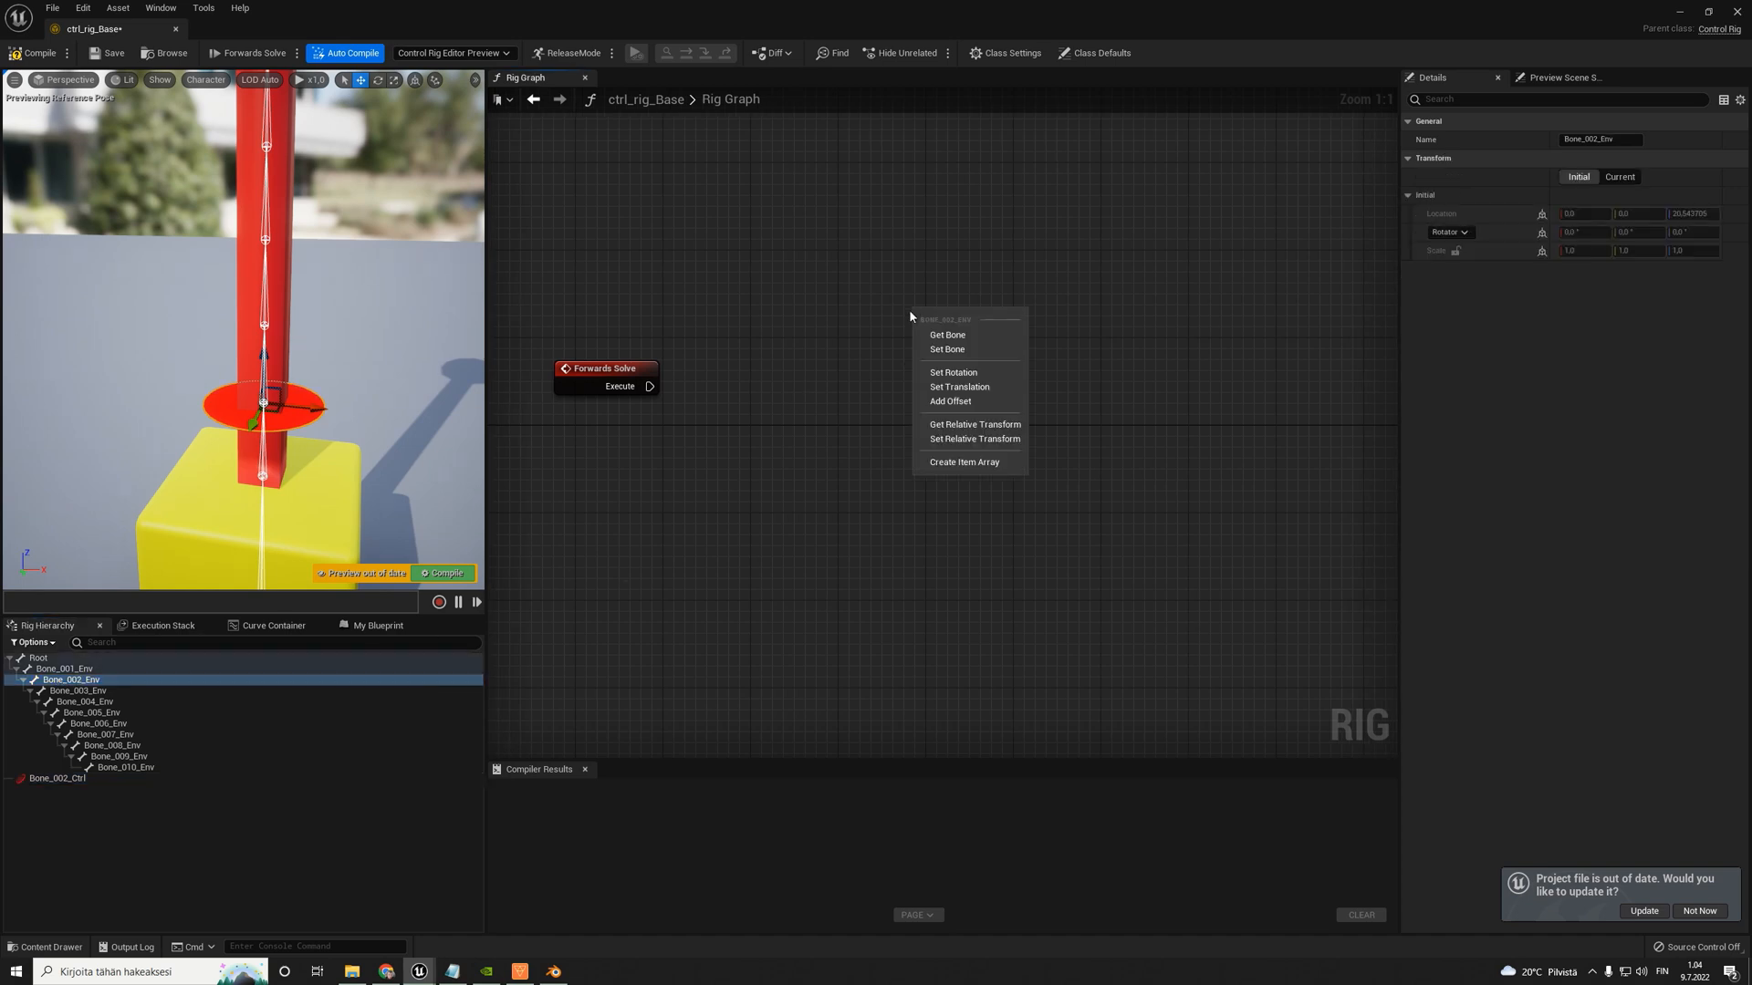
left_click(958, 352)
left_click_drag(988, 314, 1101, 276)
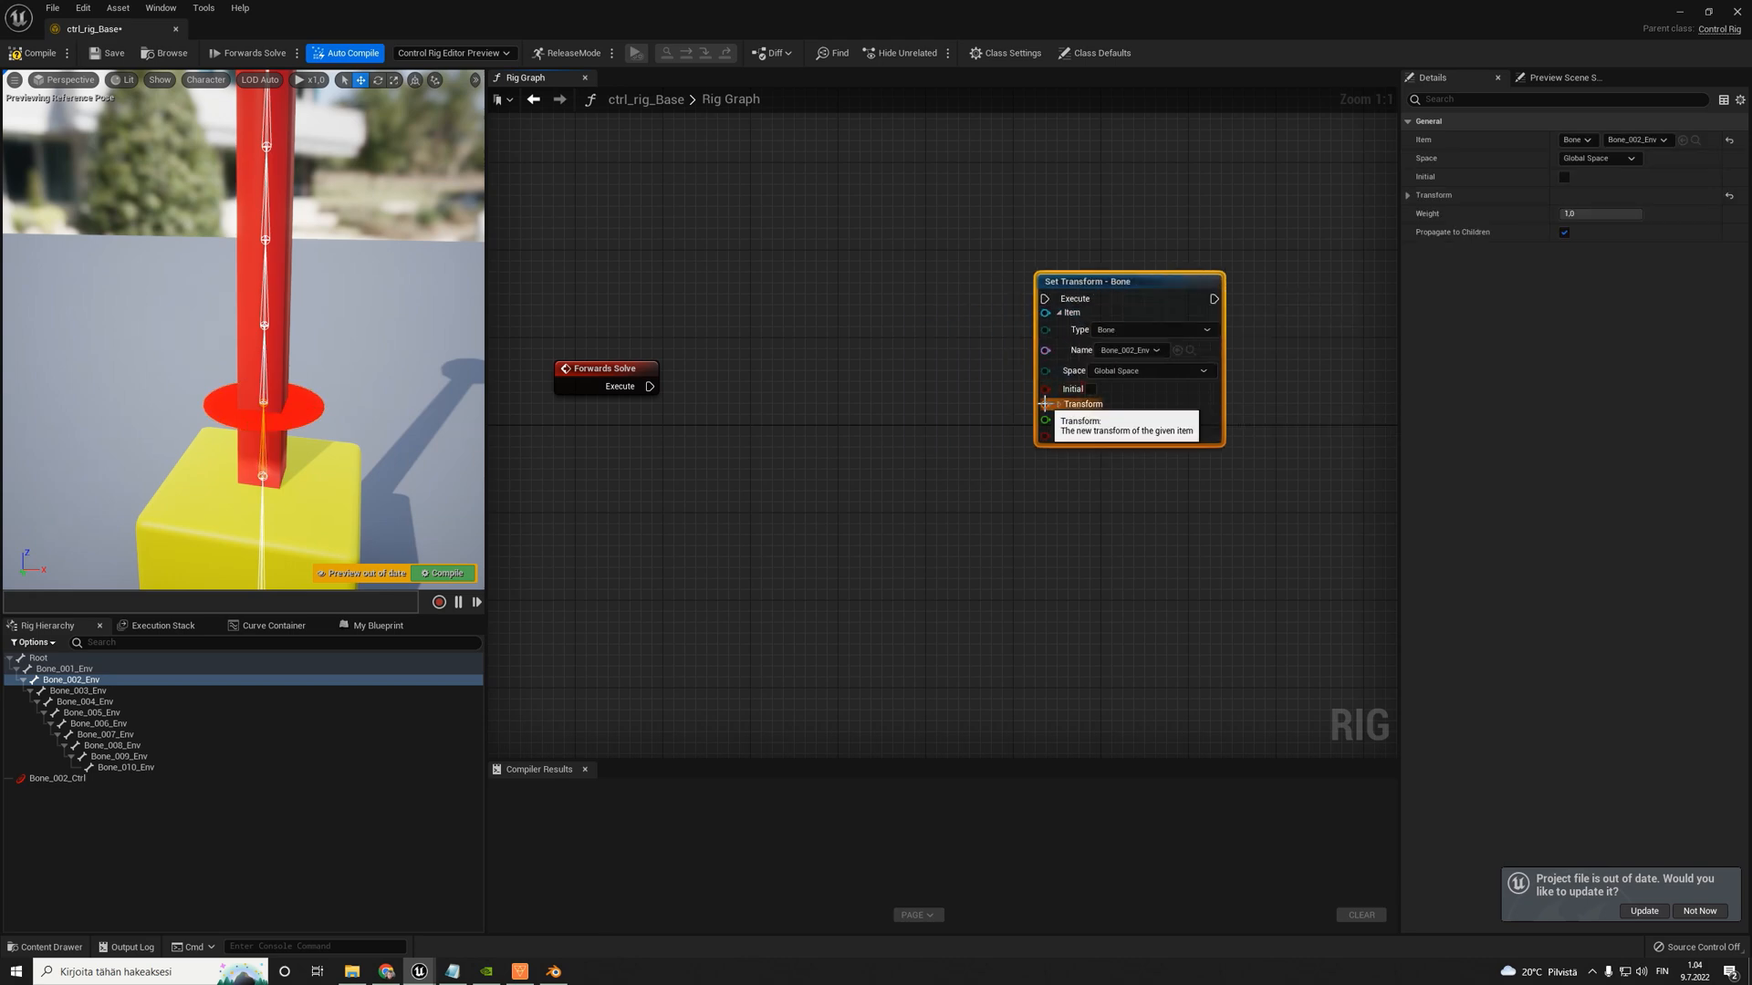
left_click_drag(1046, 404, 907, 446)
left_click(1111, 283)
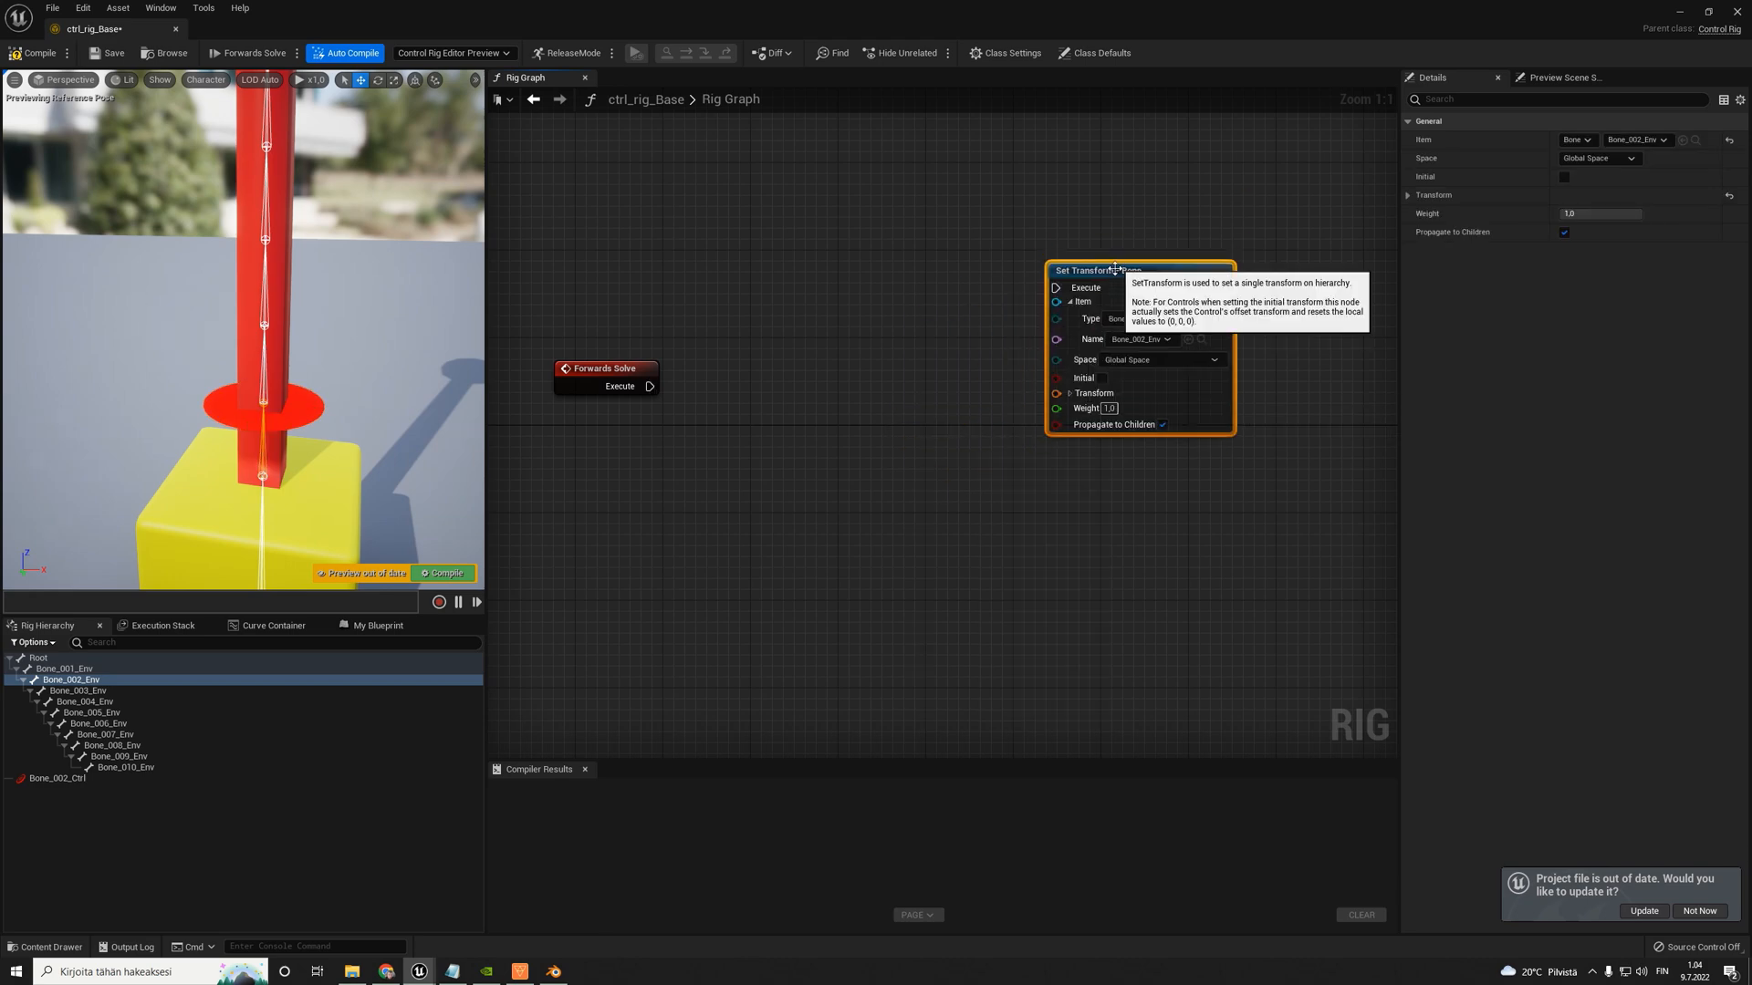
mouse_move(1098, 282)
left_mouse_down()
mouse_move(1087, 303)
mouse_move(1098, 283)
left_mouse_up()
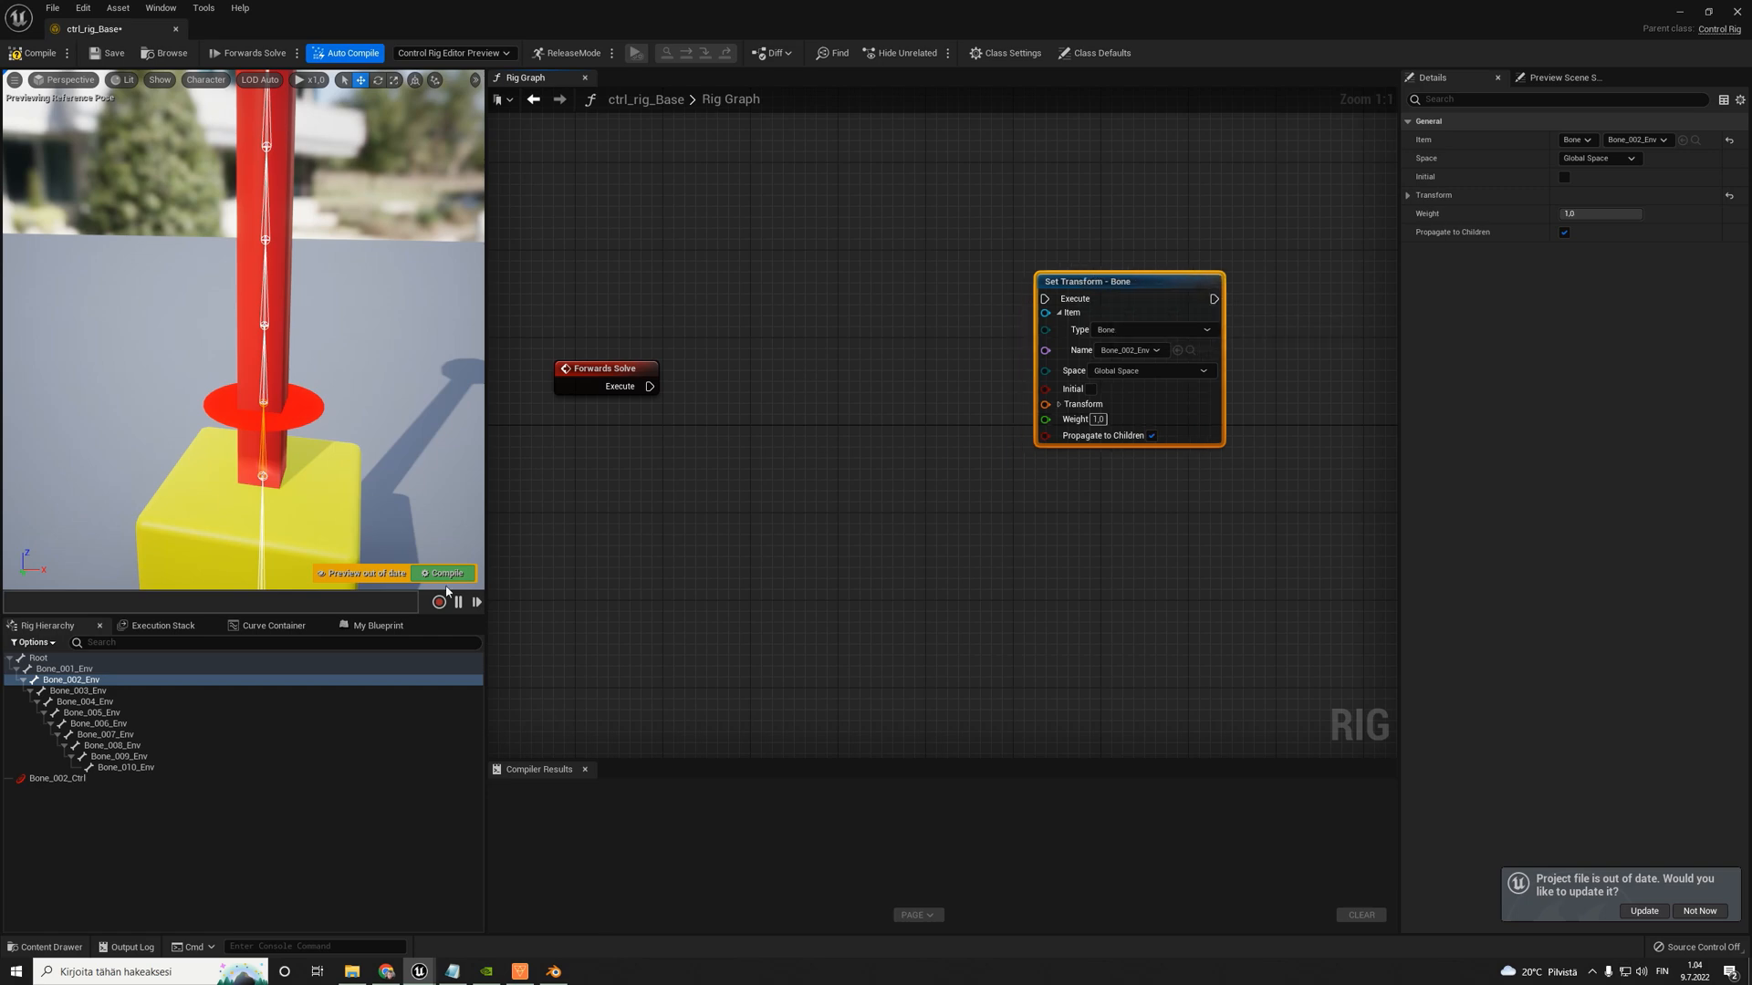
- Add a Get Control node for Bone_002_Ctrl and connect its Transform and the Forwards Solve execution to the bone's Set Transform node
left_click_drag(38, 780, 560, 423)
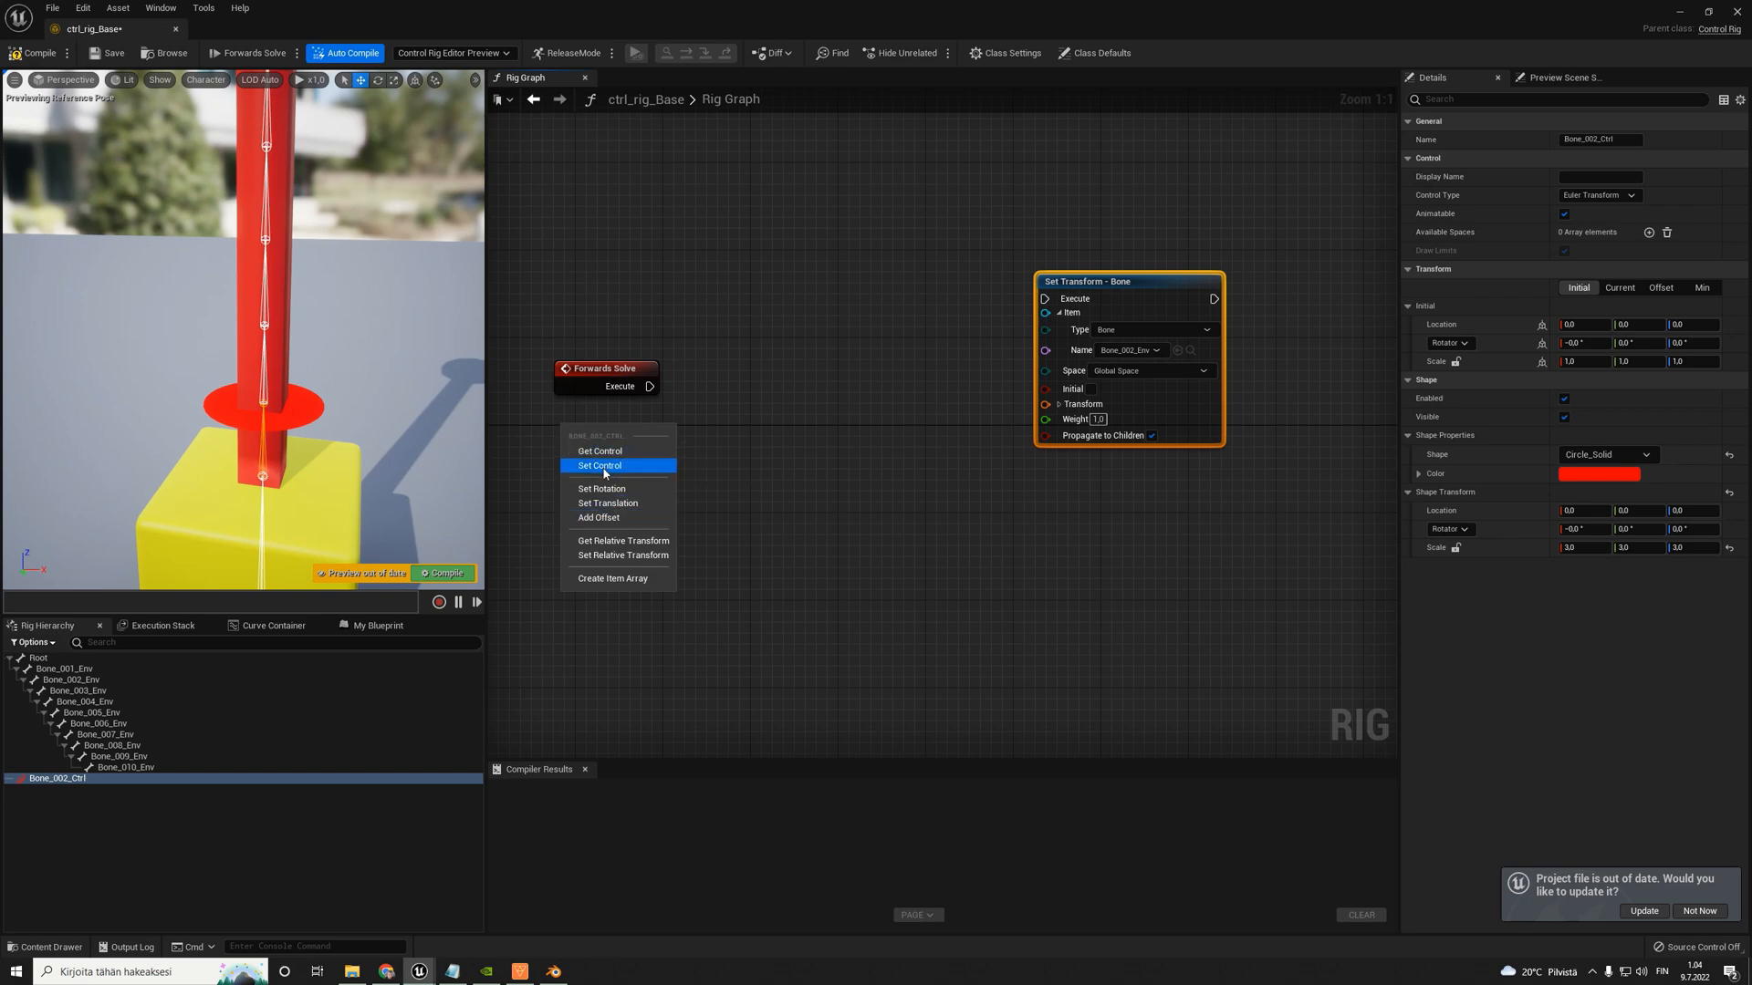
left_click(602, 452)
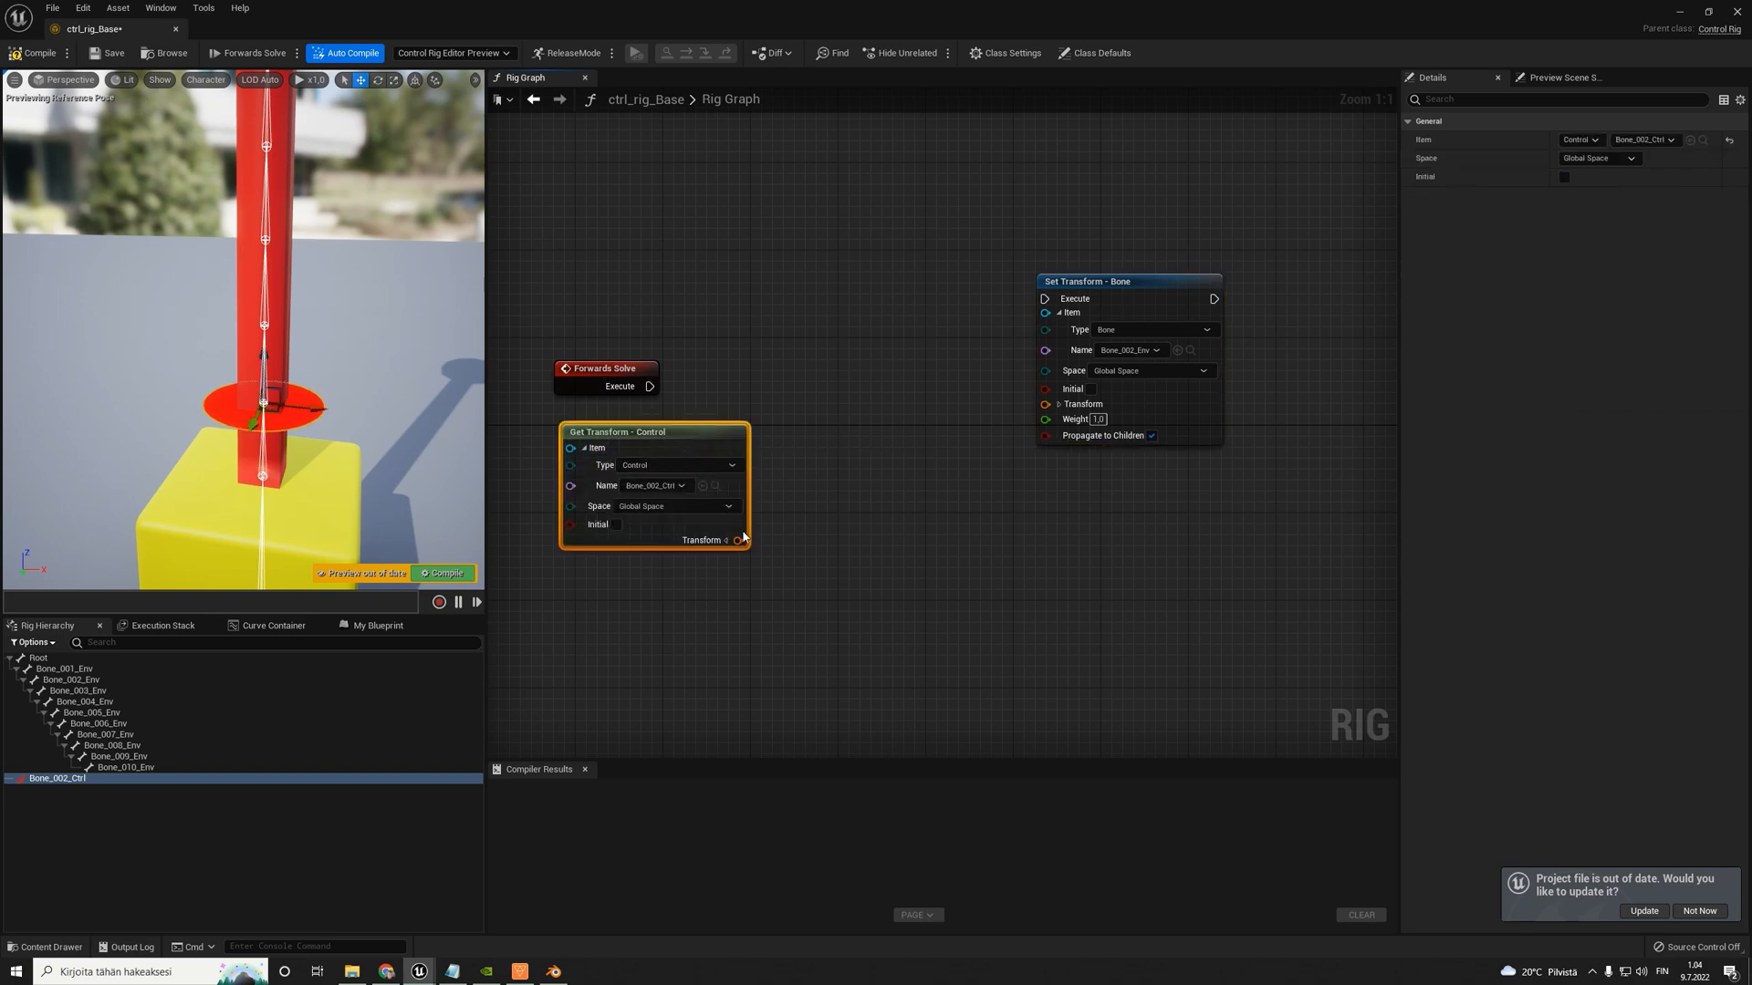
left_click_drag(738, 540, 1047, 404)
left_click_drag(649, 386, 1045, 298)
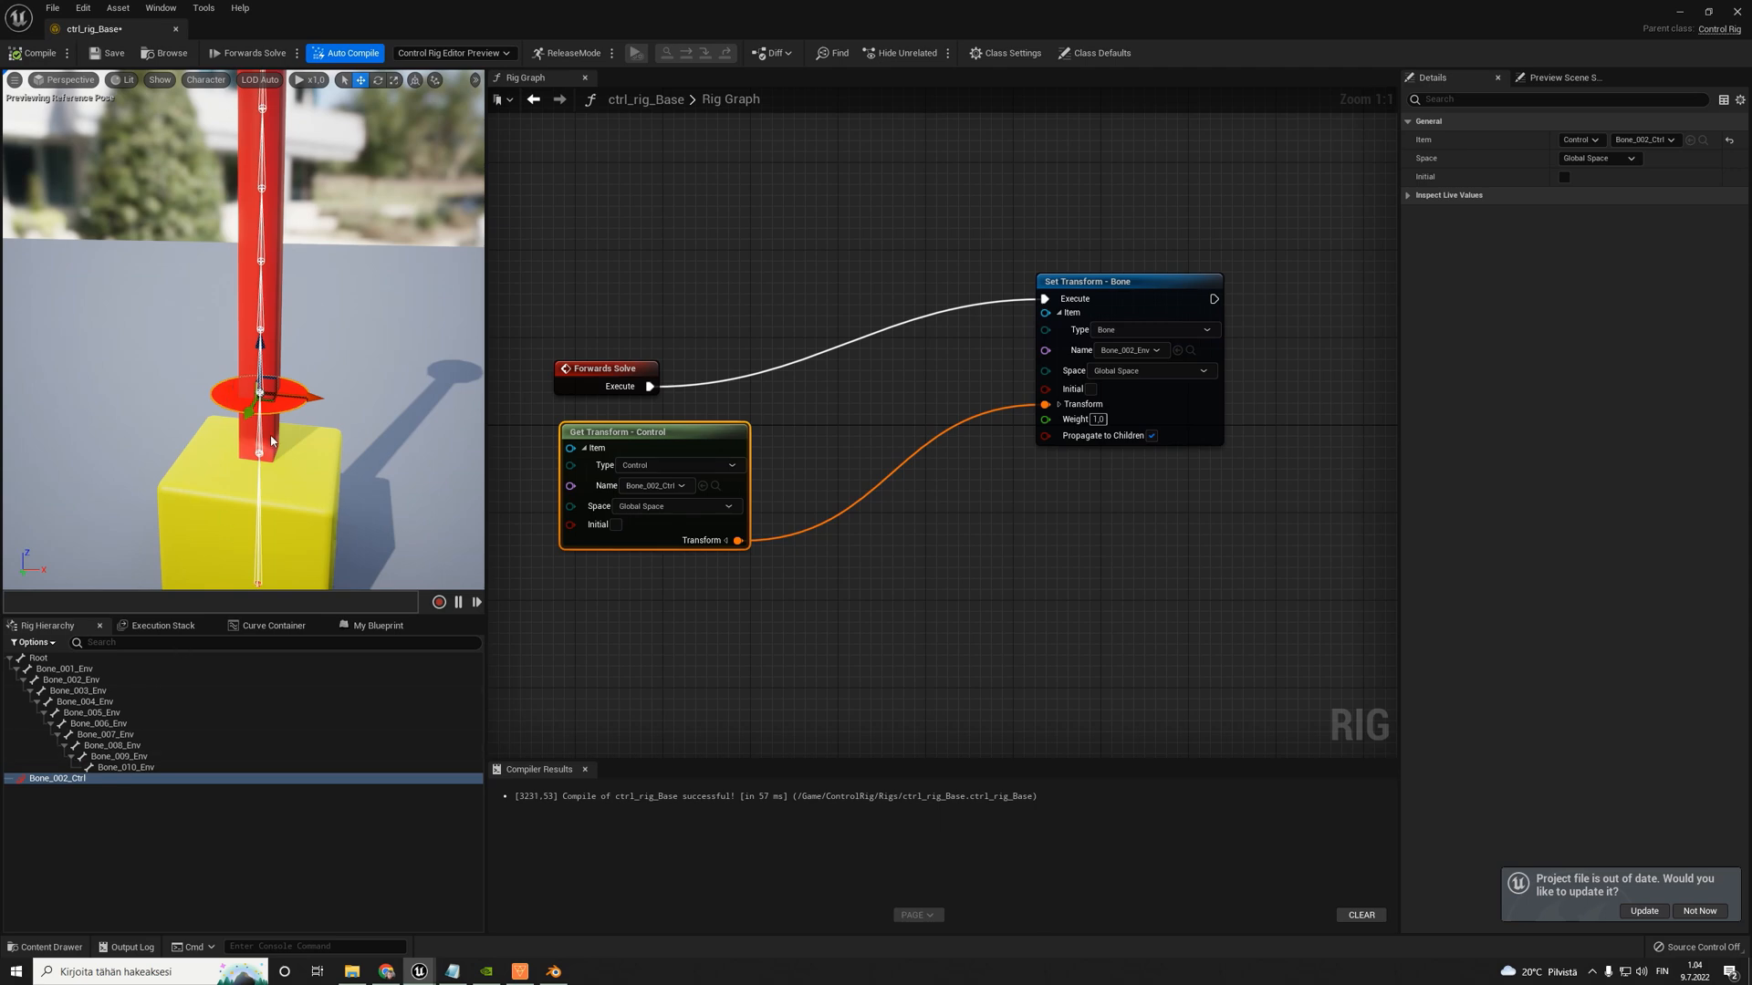
- Rotate Bone_002_Ctrl in the viewport to test how it bends the tail, and return it to the upright pose
left_click(1073, 285)
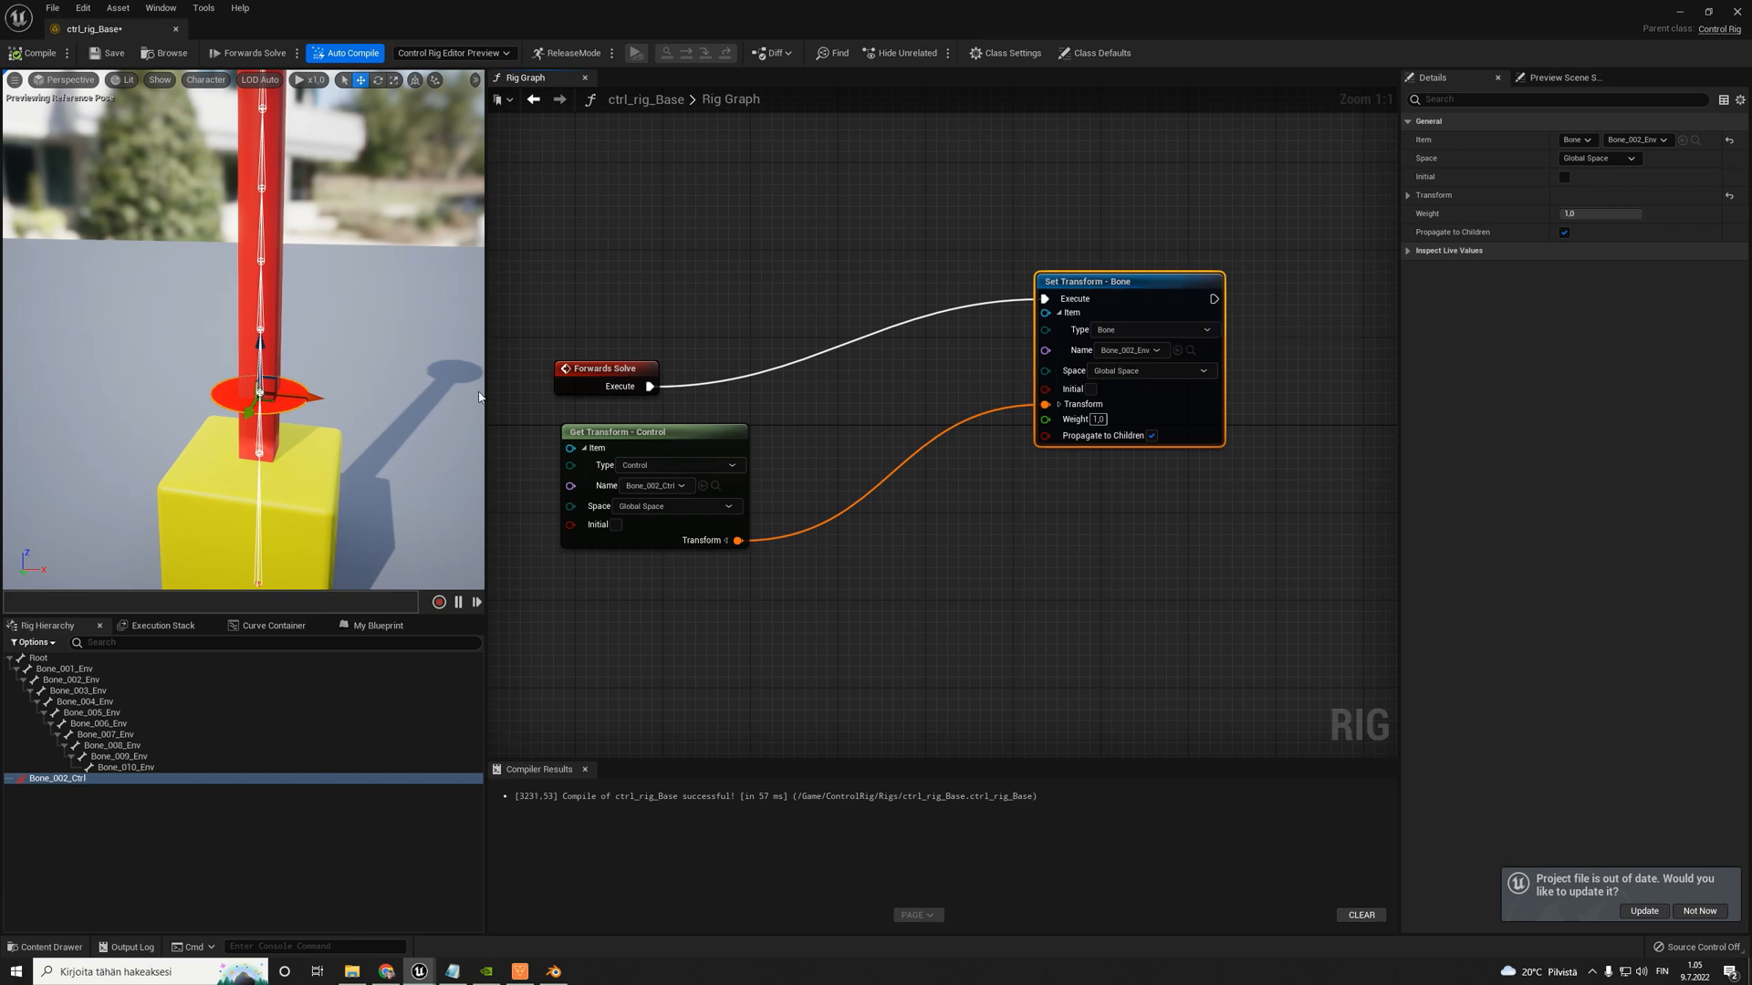
key("e")
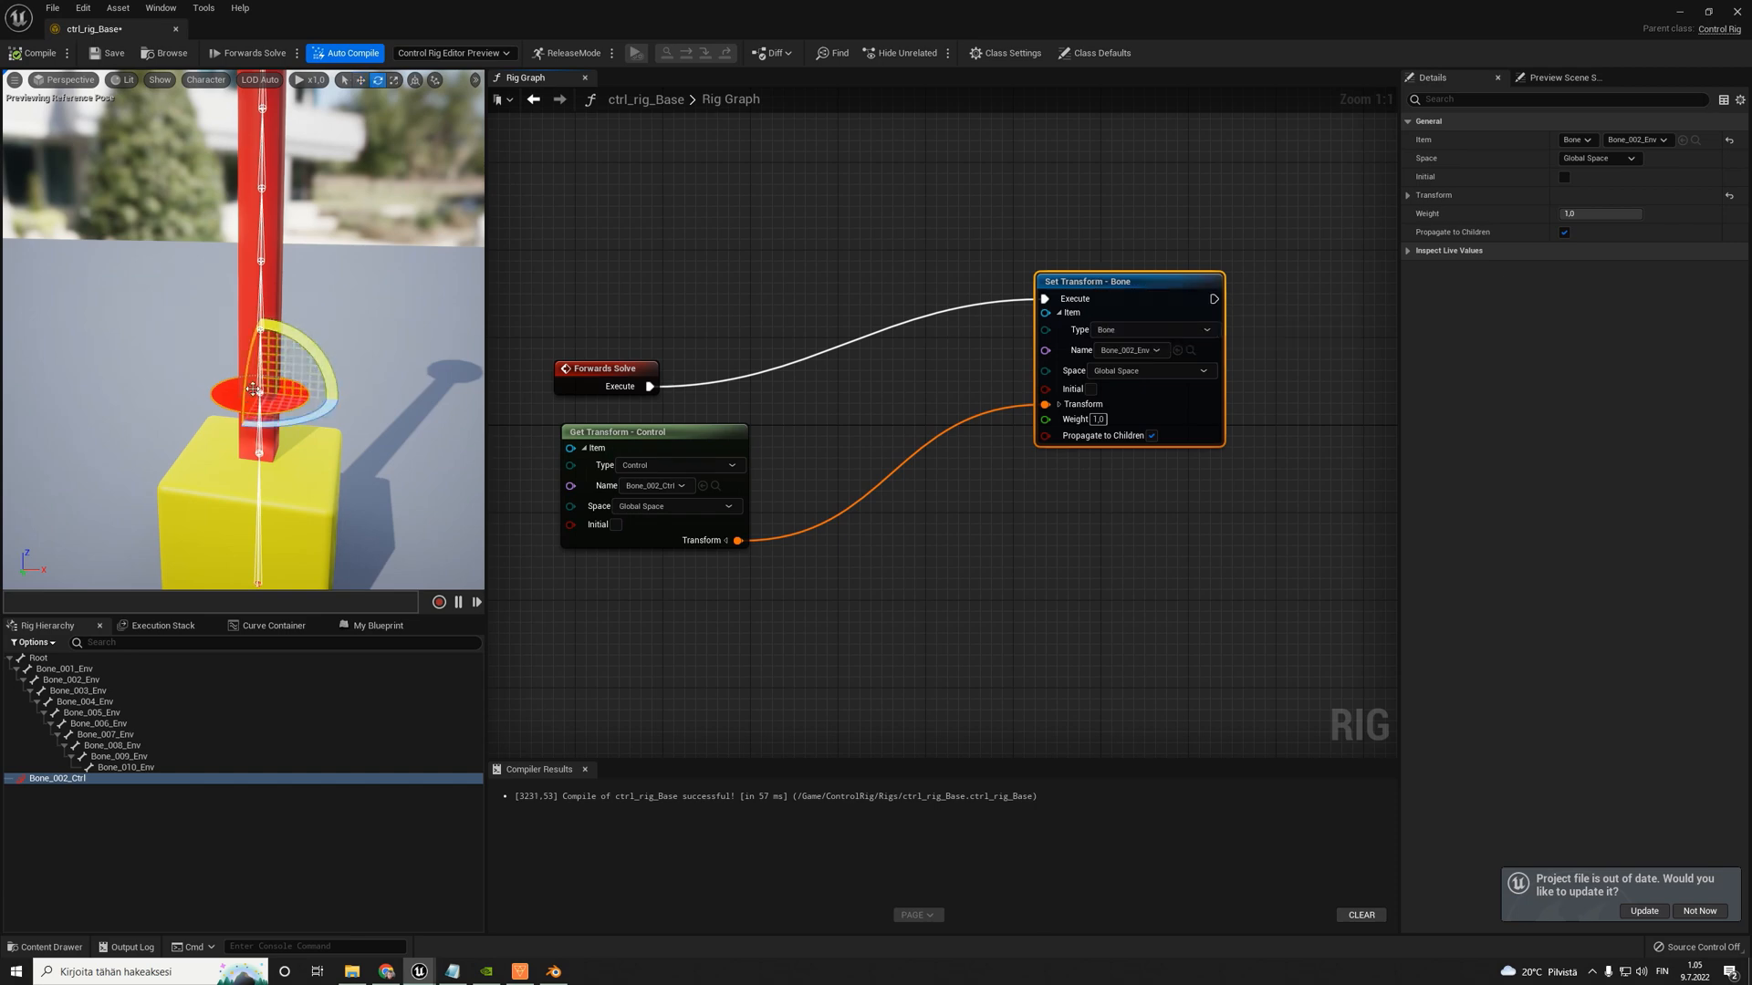
left_click_drag(317, 362, 263, 408)
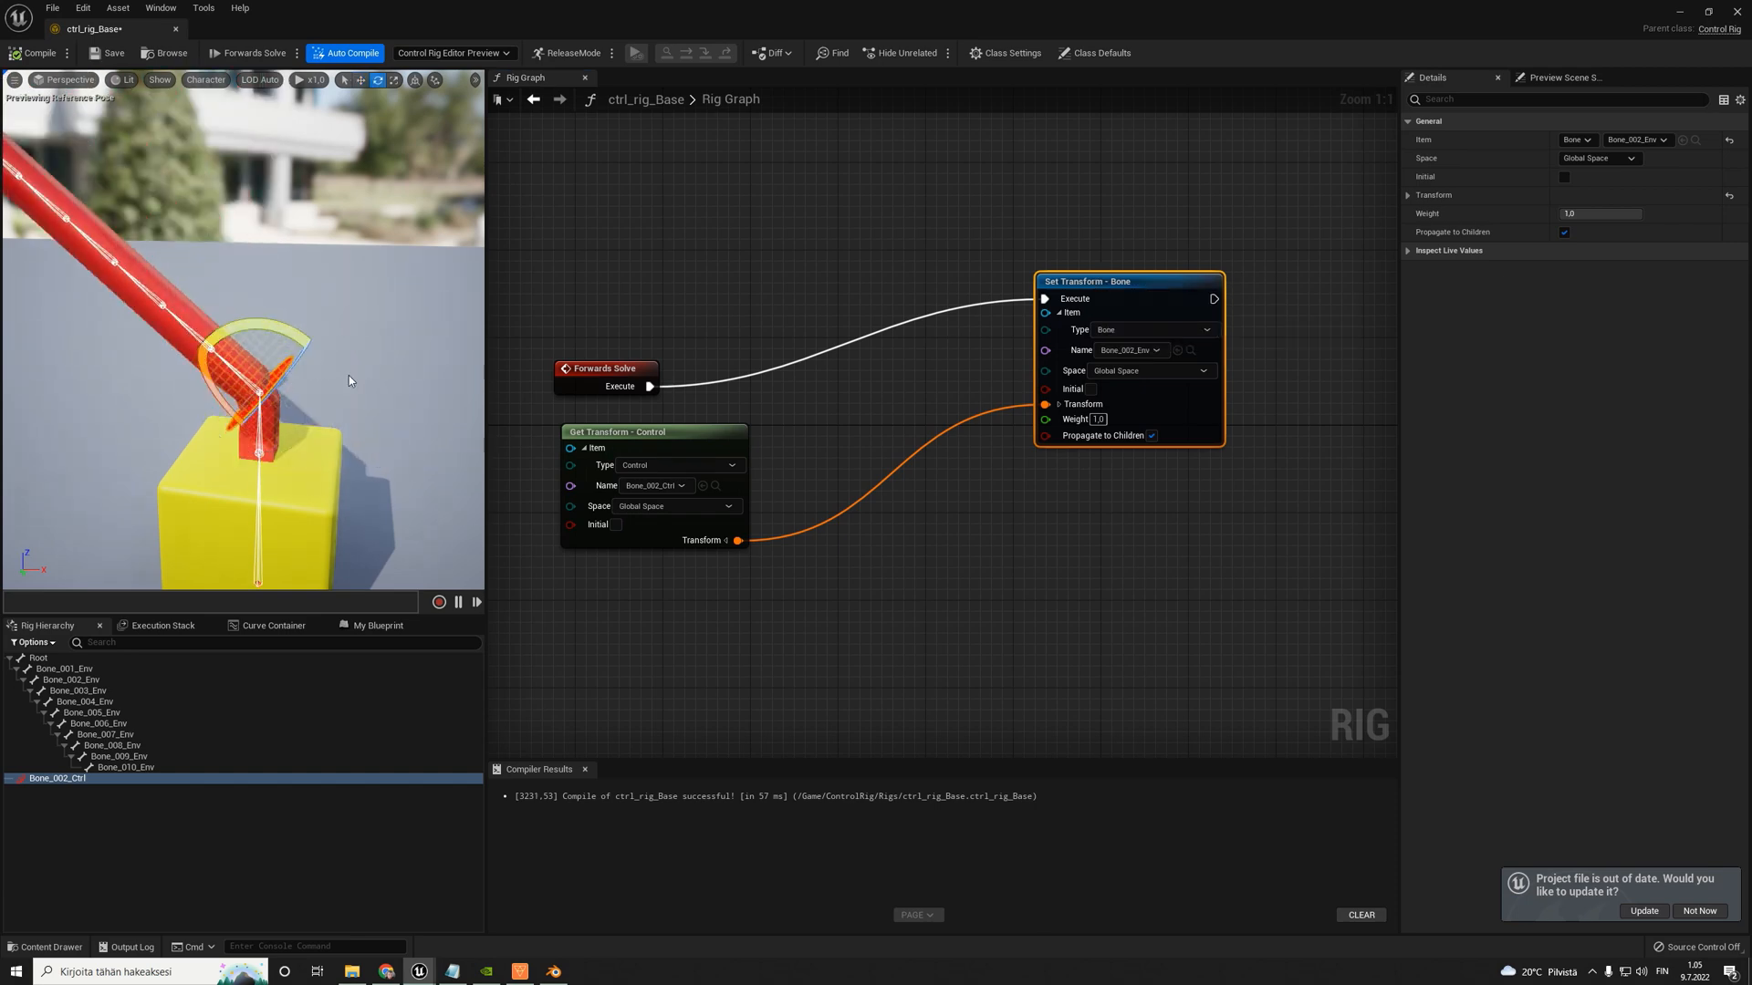
key("s")
right_click_drag(329, 307, 354, 286)
left_click_drag(299, 305, 342, 337)
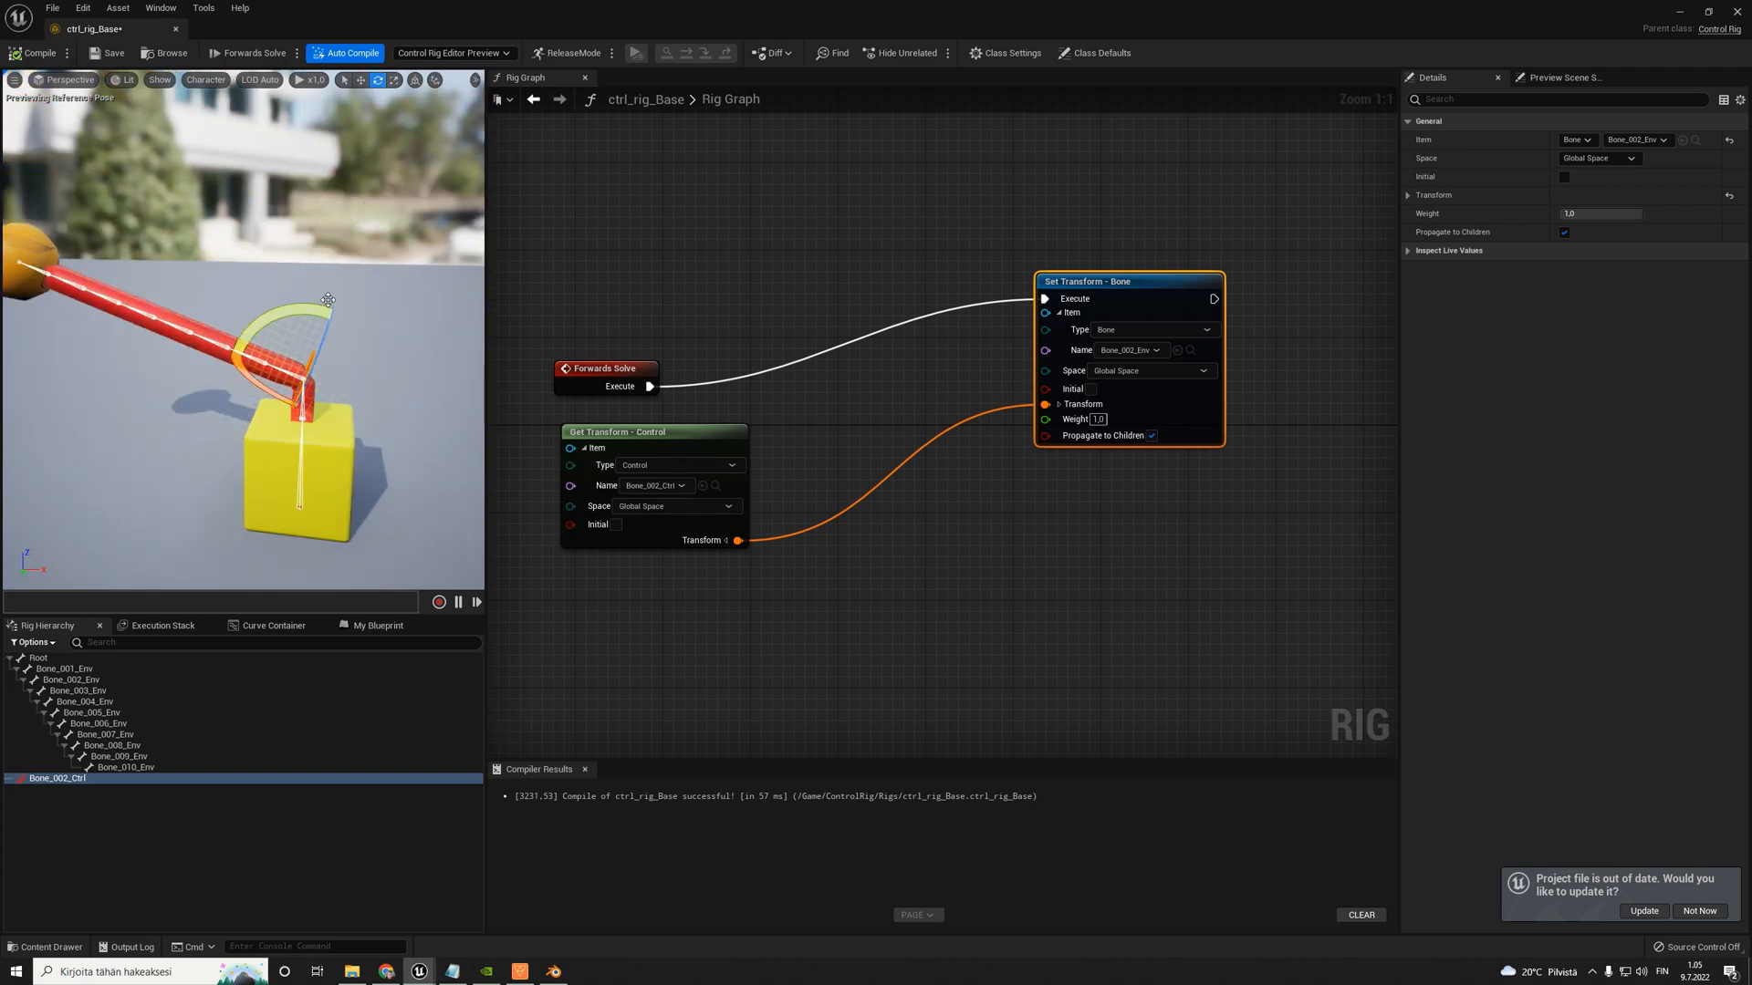
key("s")
right_click_drag(342, 338, 340, 327)
left_click_drag(351, 330, 293, 137)
right_click_drag(351, 330, 351, 391)
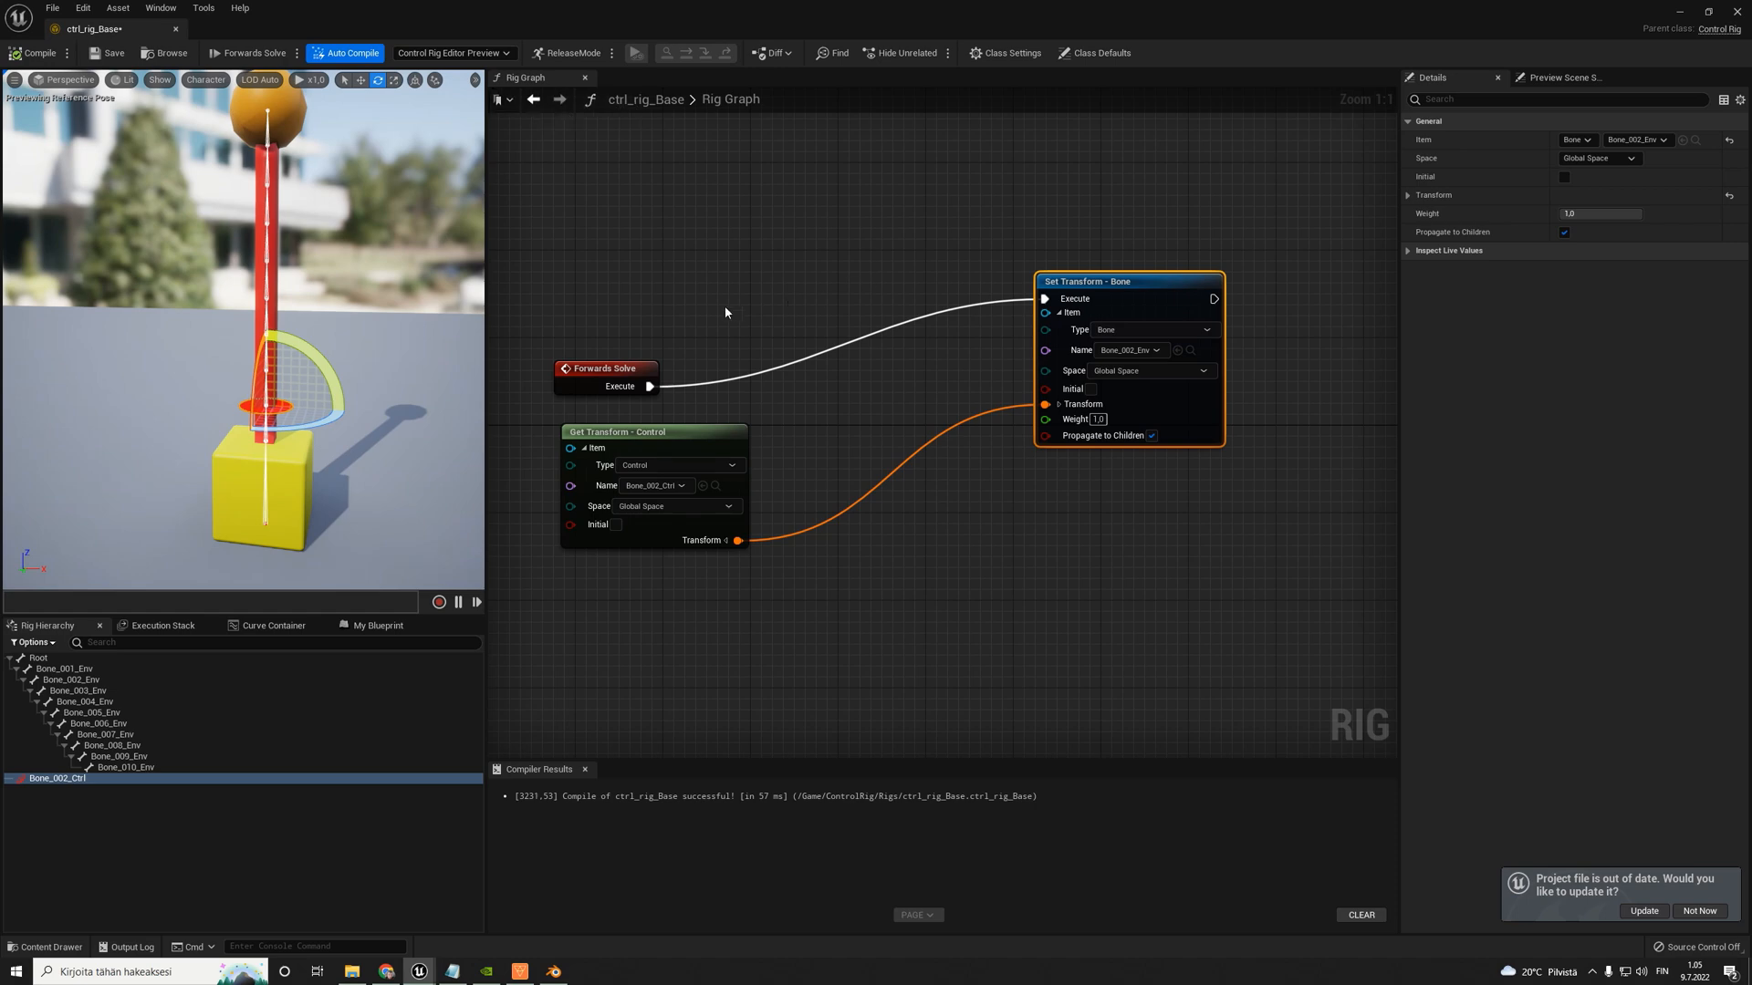
- Examine the individual bones along the tail in the viewport by selecting them one after another, and reselect Bone_002_Ctrl
left_click(676, 288)
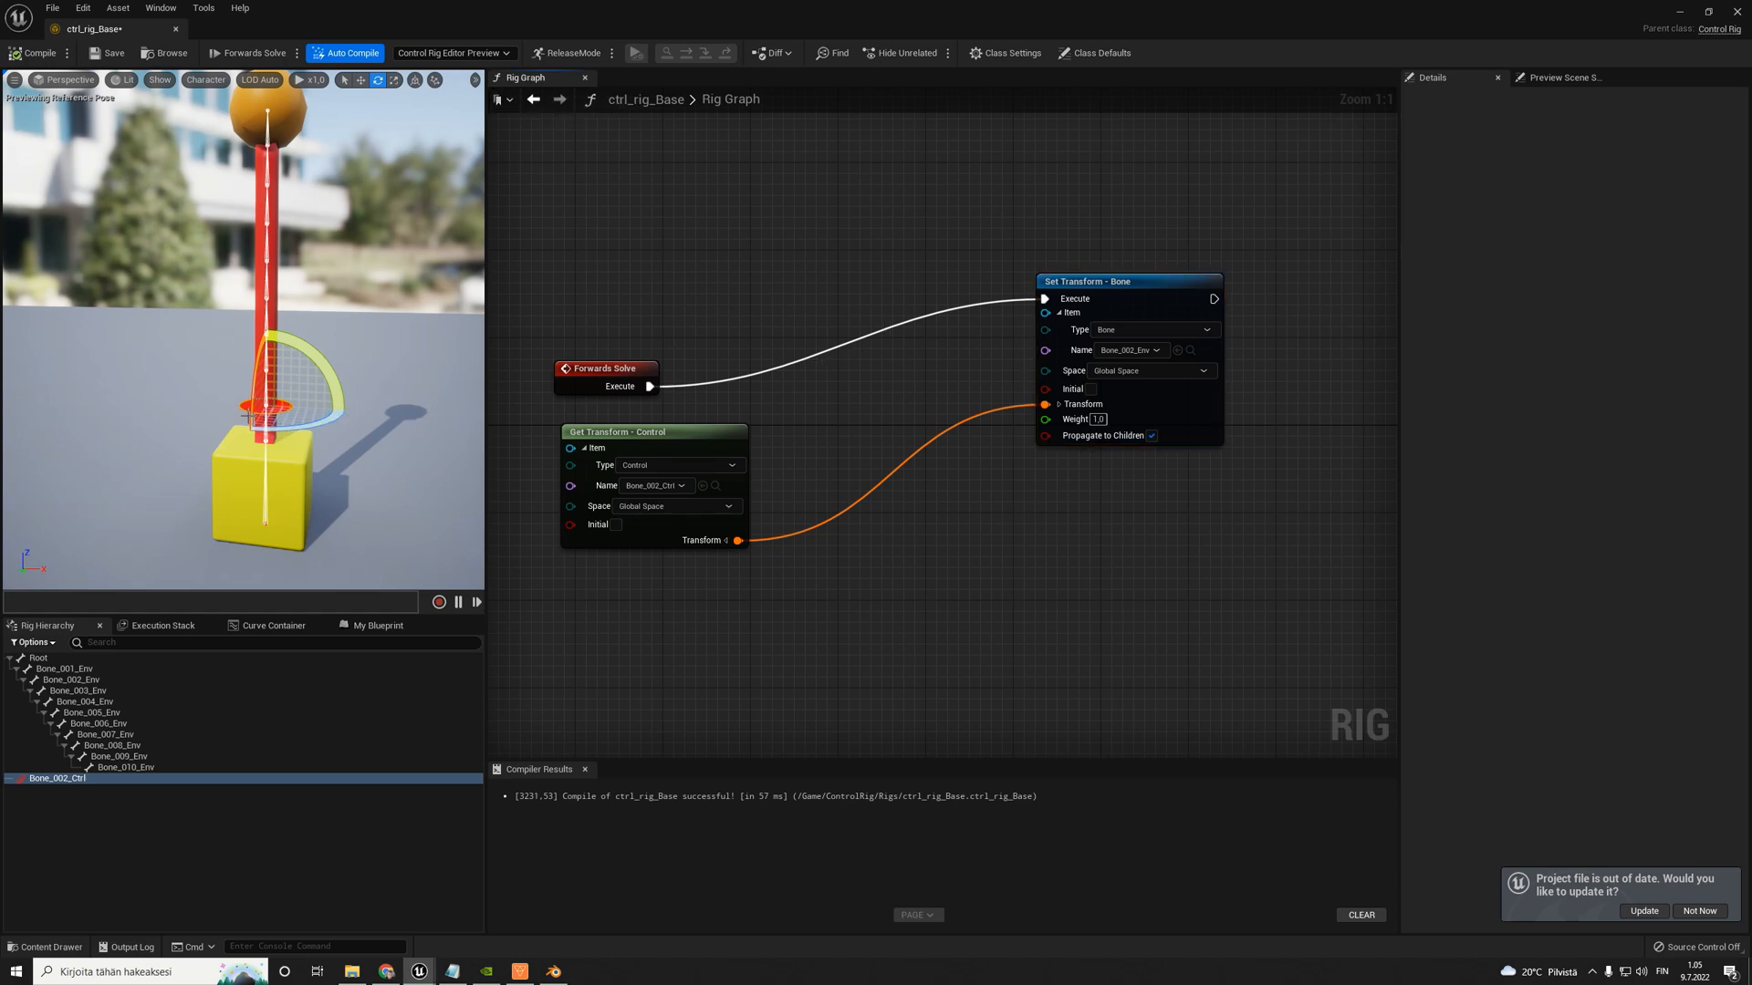
left_click_drag(248, 411, 248, 412)
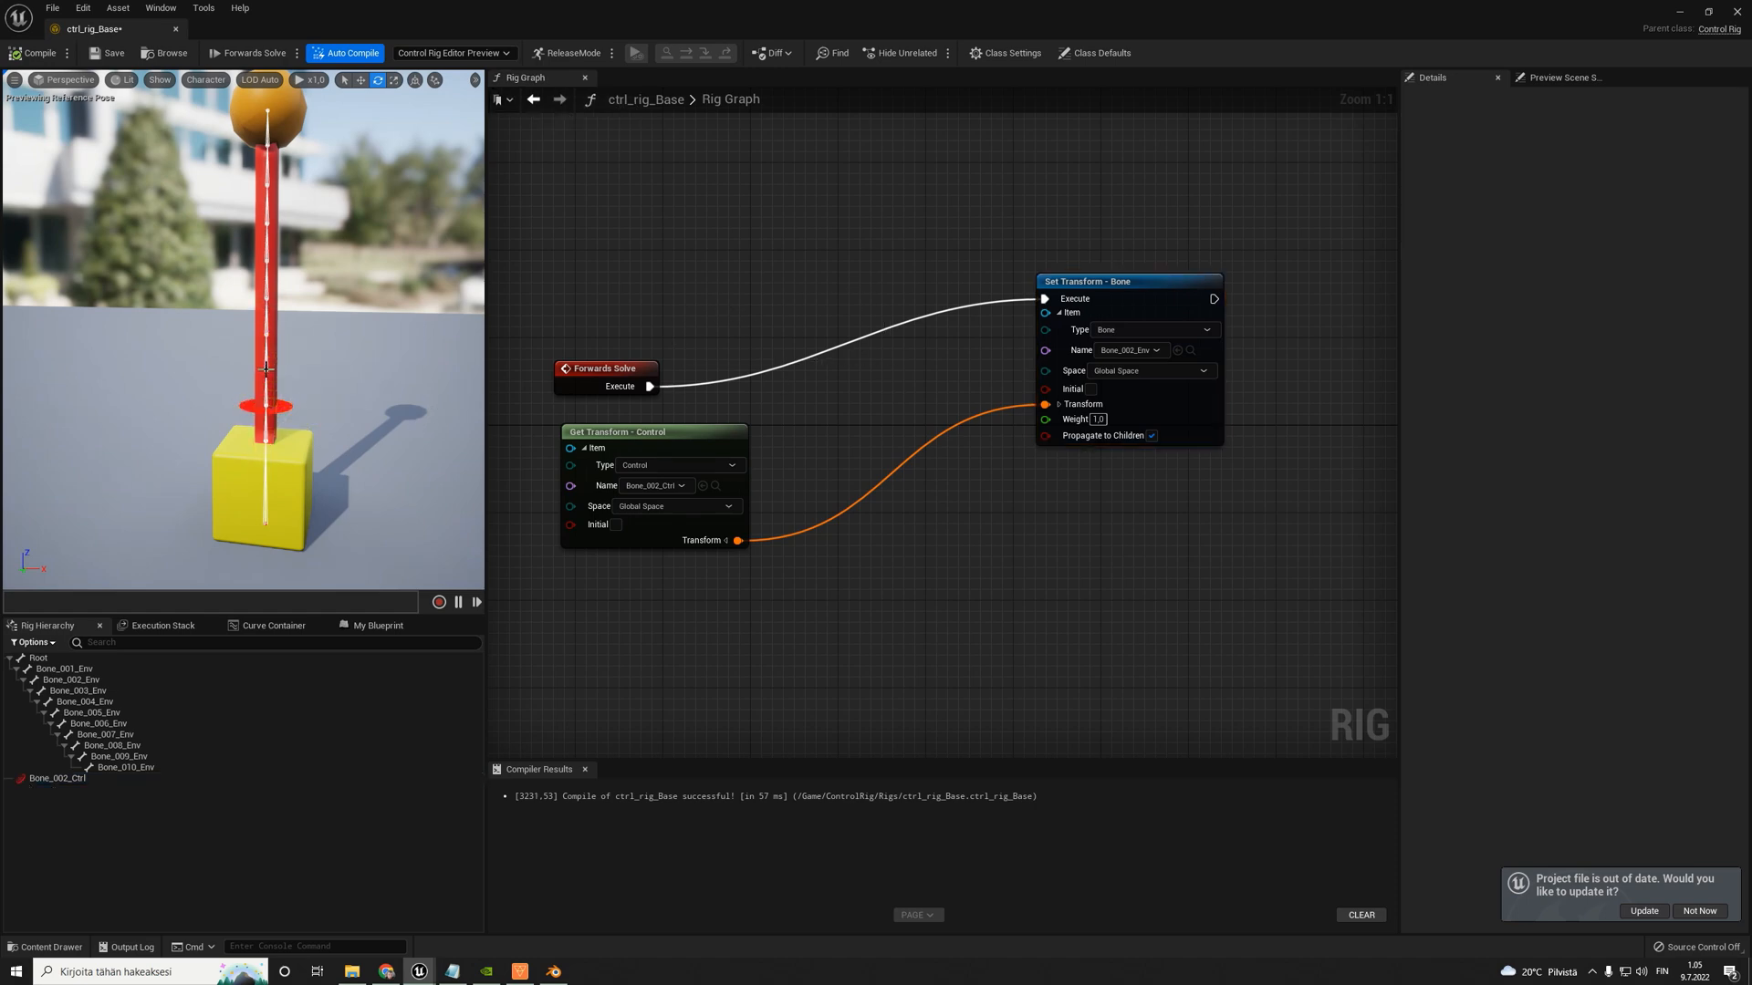
left_click(266, 372)
left_click(268, 304)
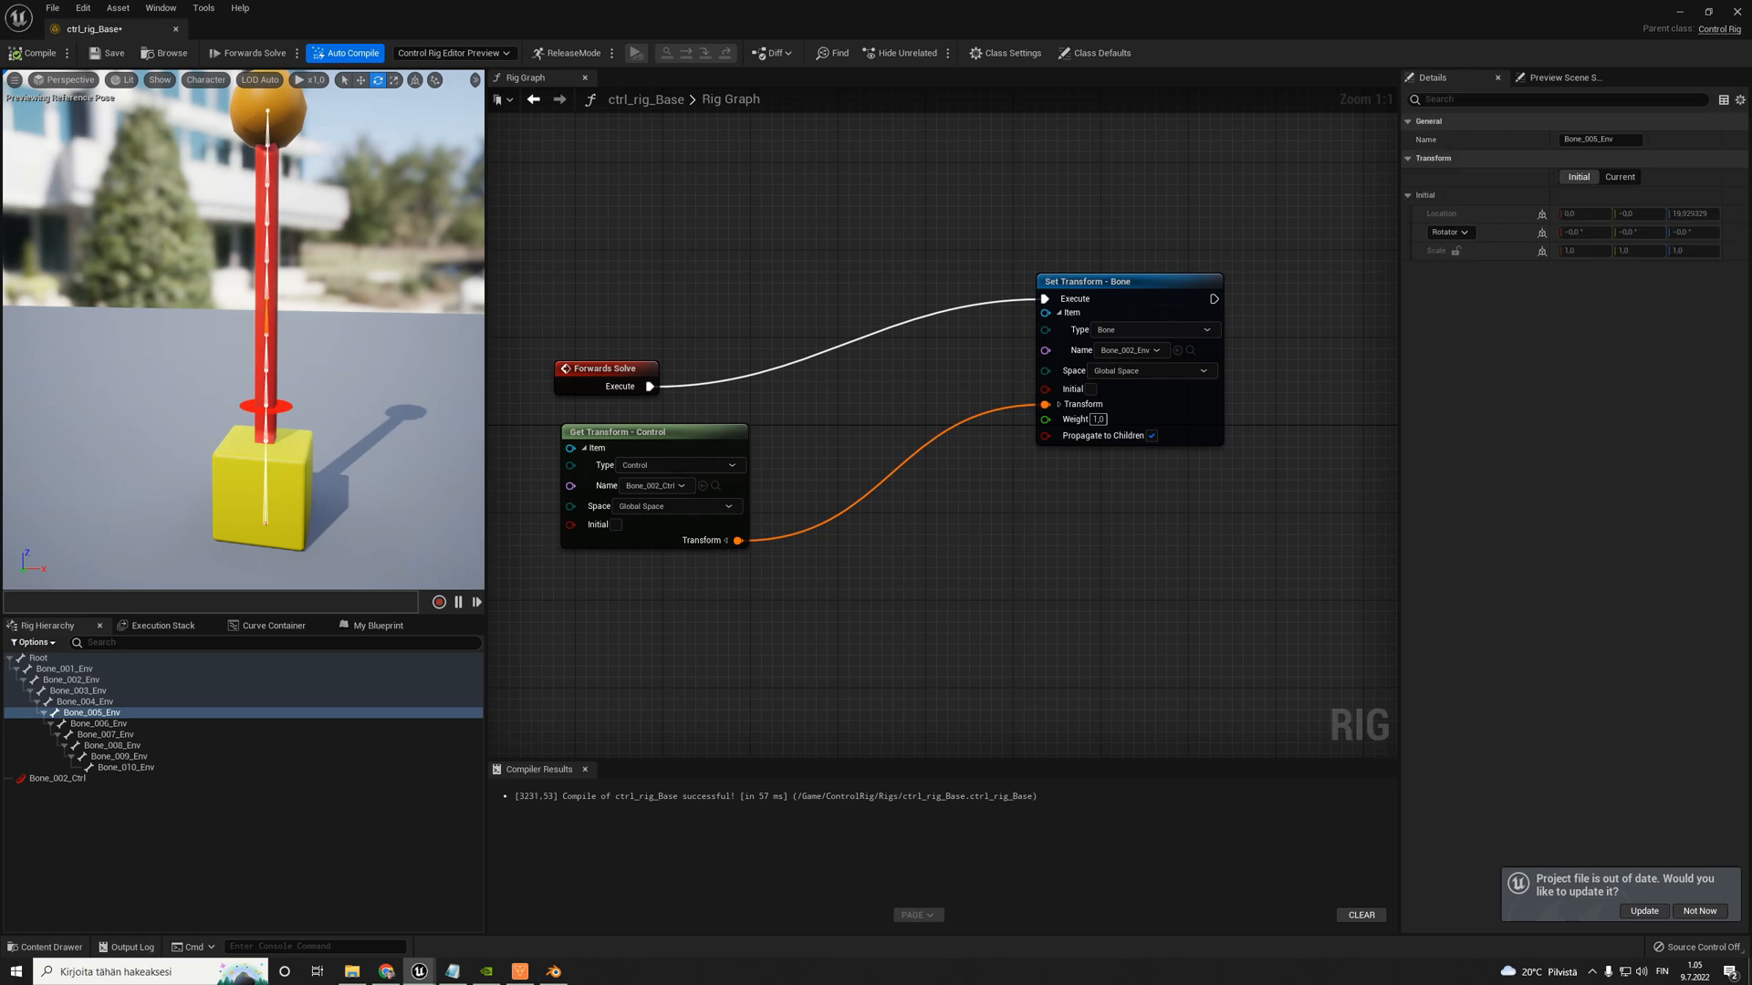
left_click(267, 228)
left_click(267, 193)
left_click(266, 153)
left_click(266, 109)
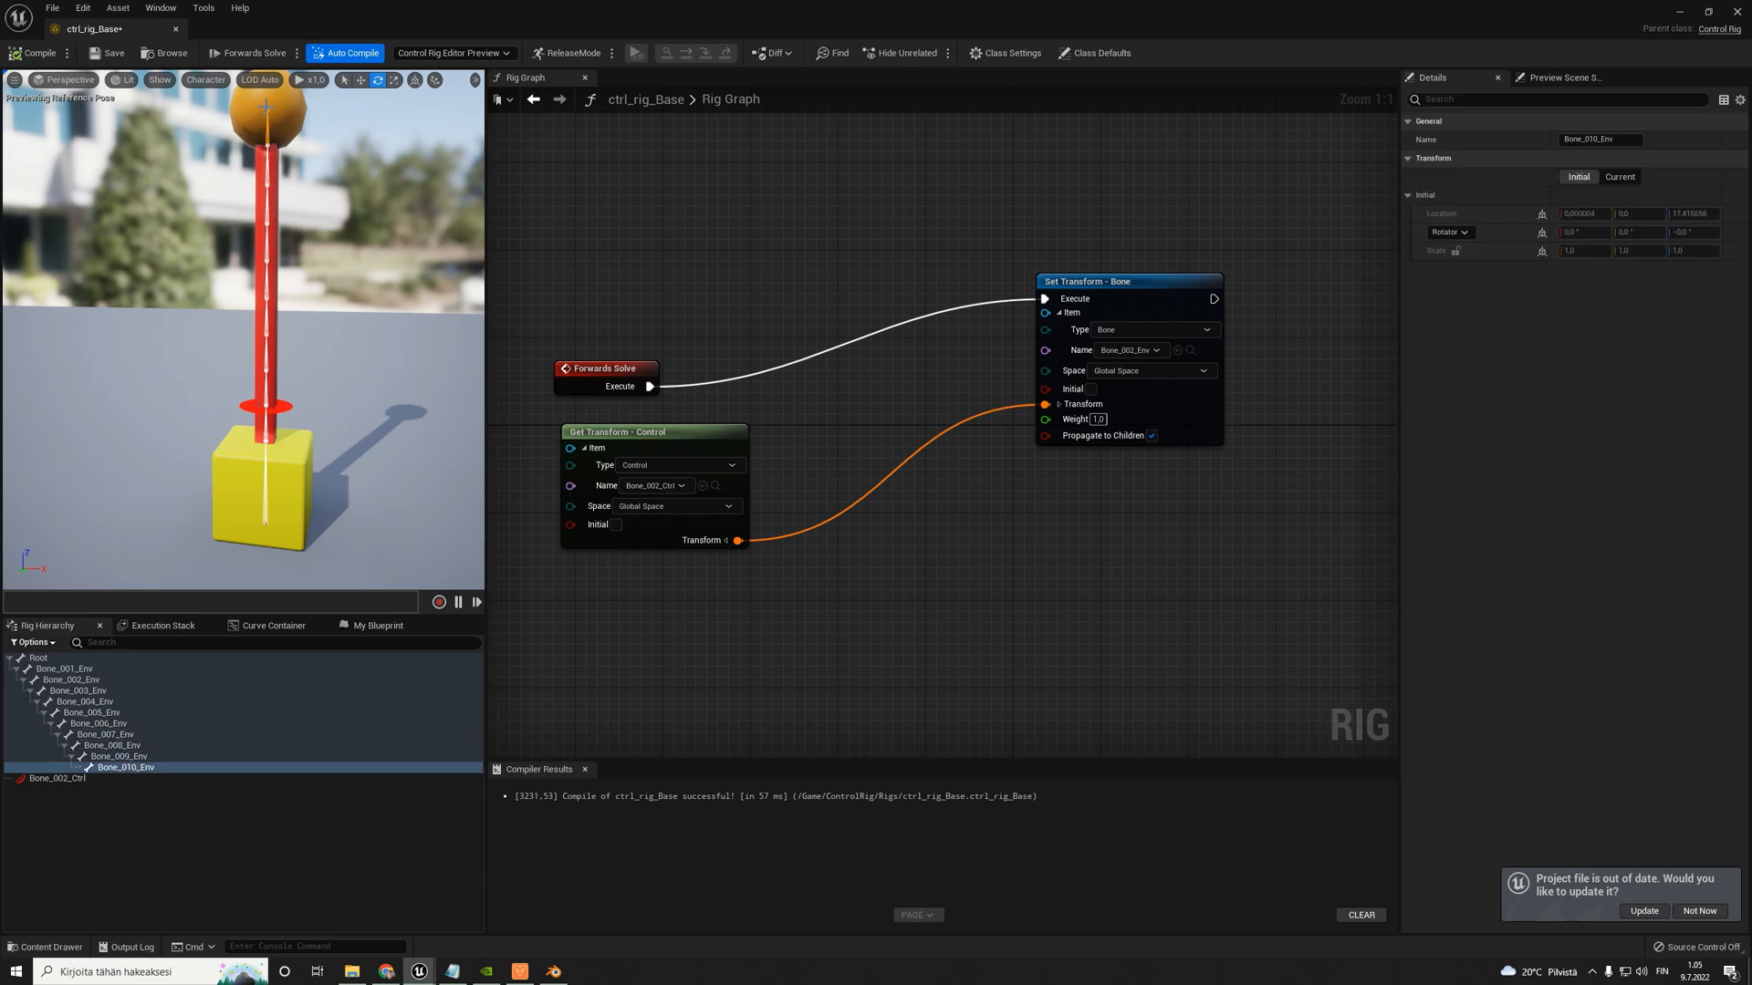
left_click(283, 407)
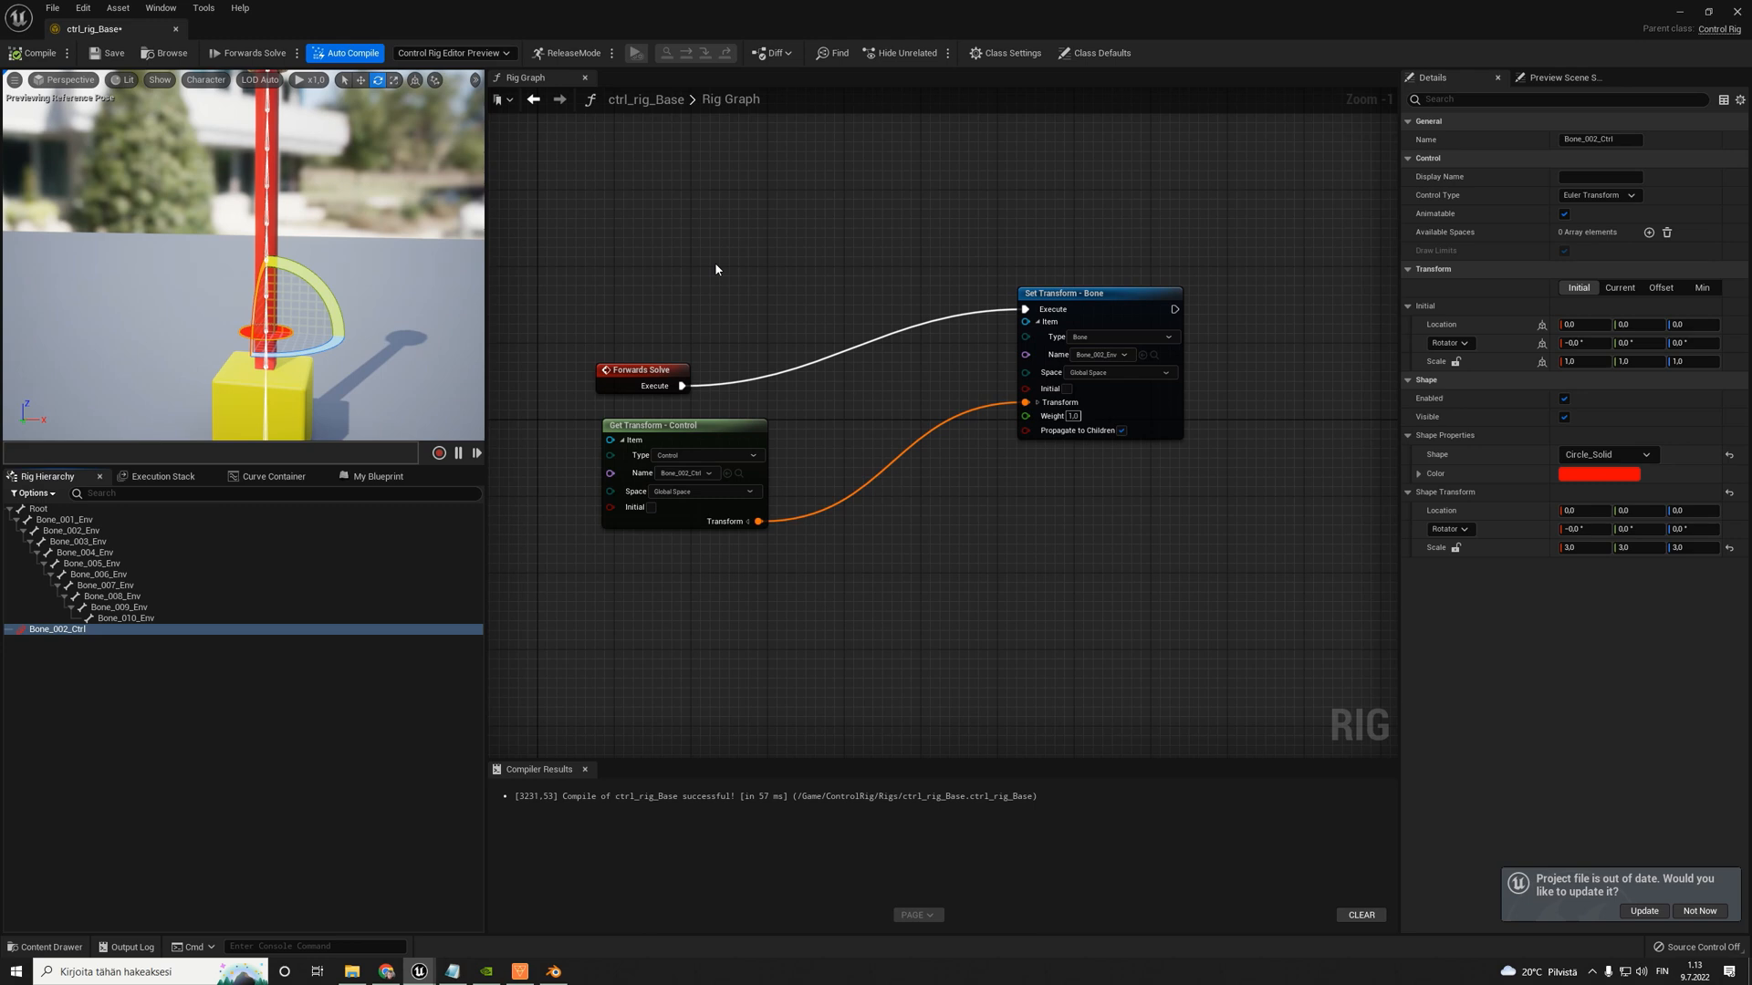
- Delete the control and bone transform nodes from the Rig Graph, keeping only Forwards Solve
left_click_drag(714, 288, 1154, 552)
key("Delete")
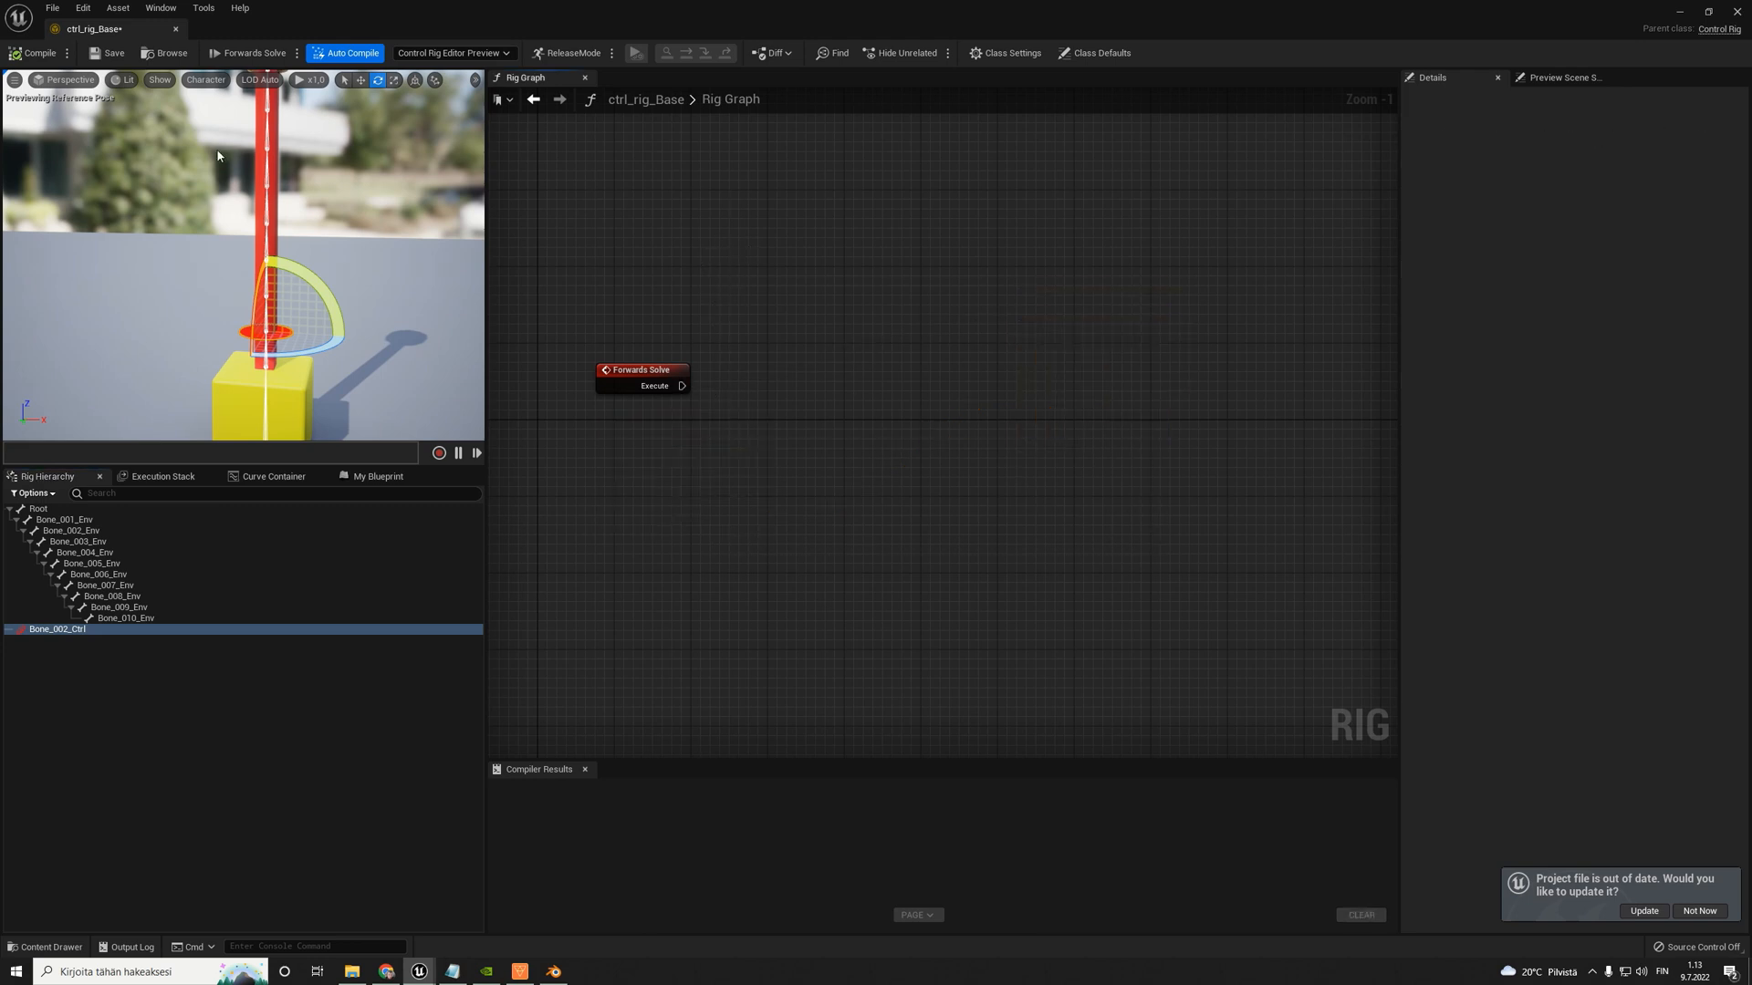
- Create a new rig function named Controls_to_bones_by_name
left_click(361, 480)
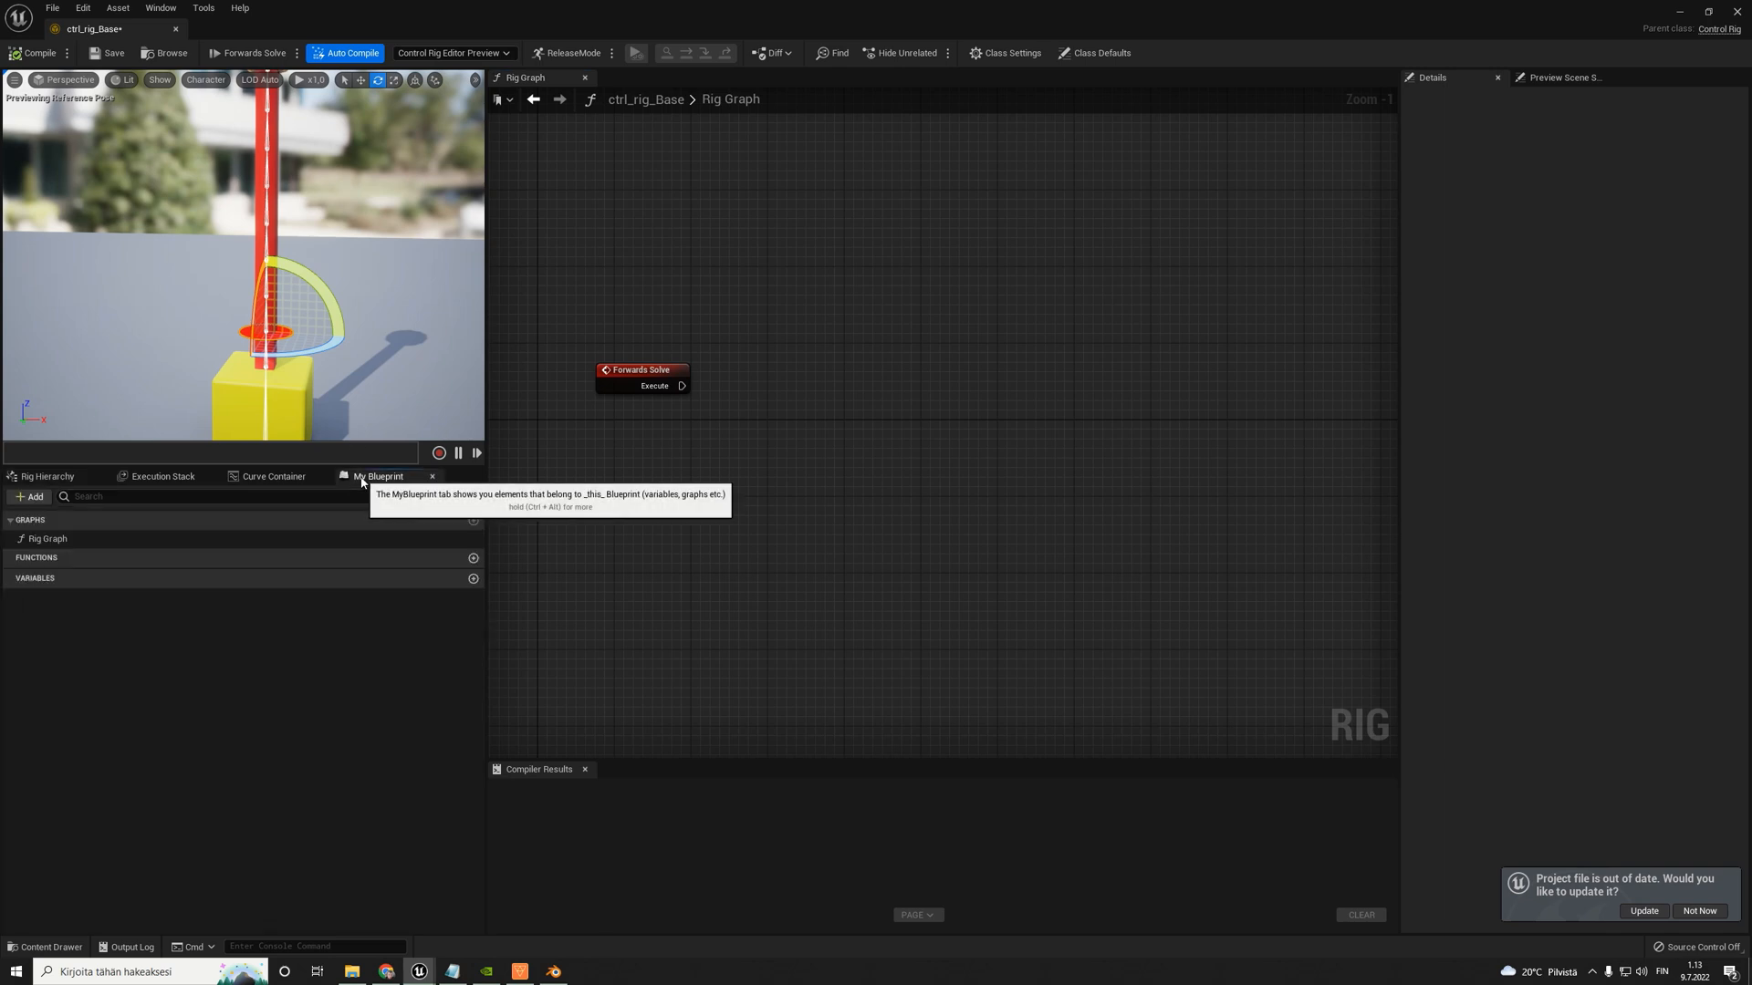
left_click(474, 559)
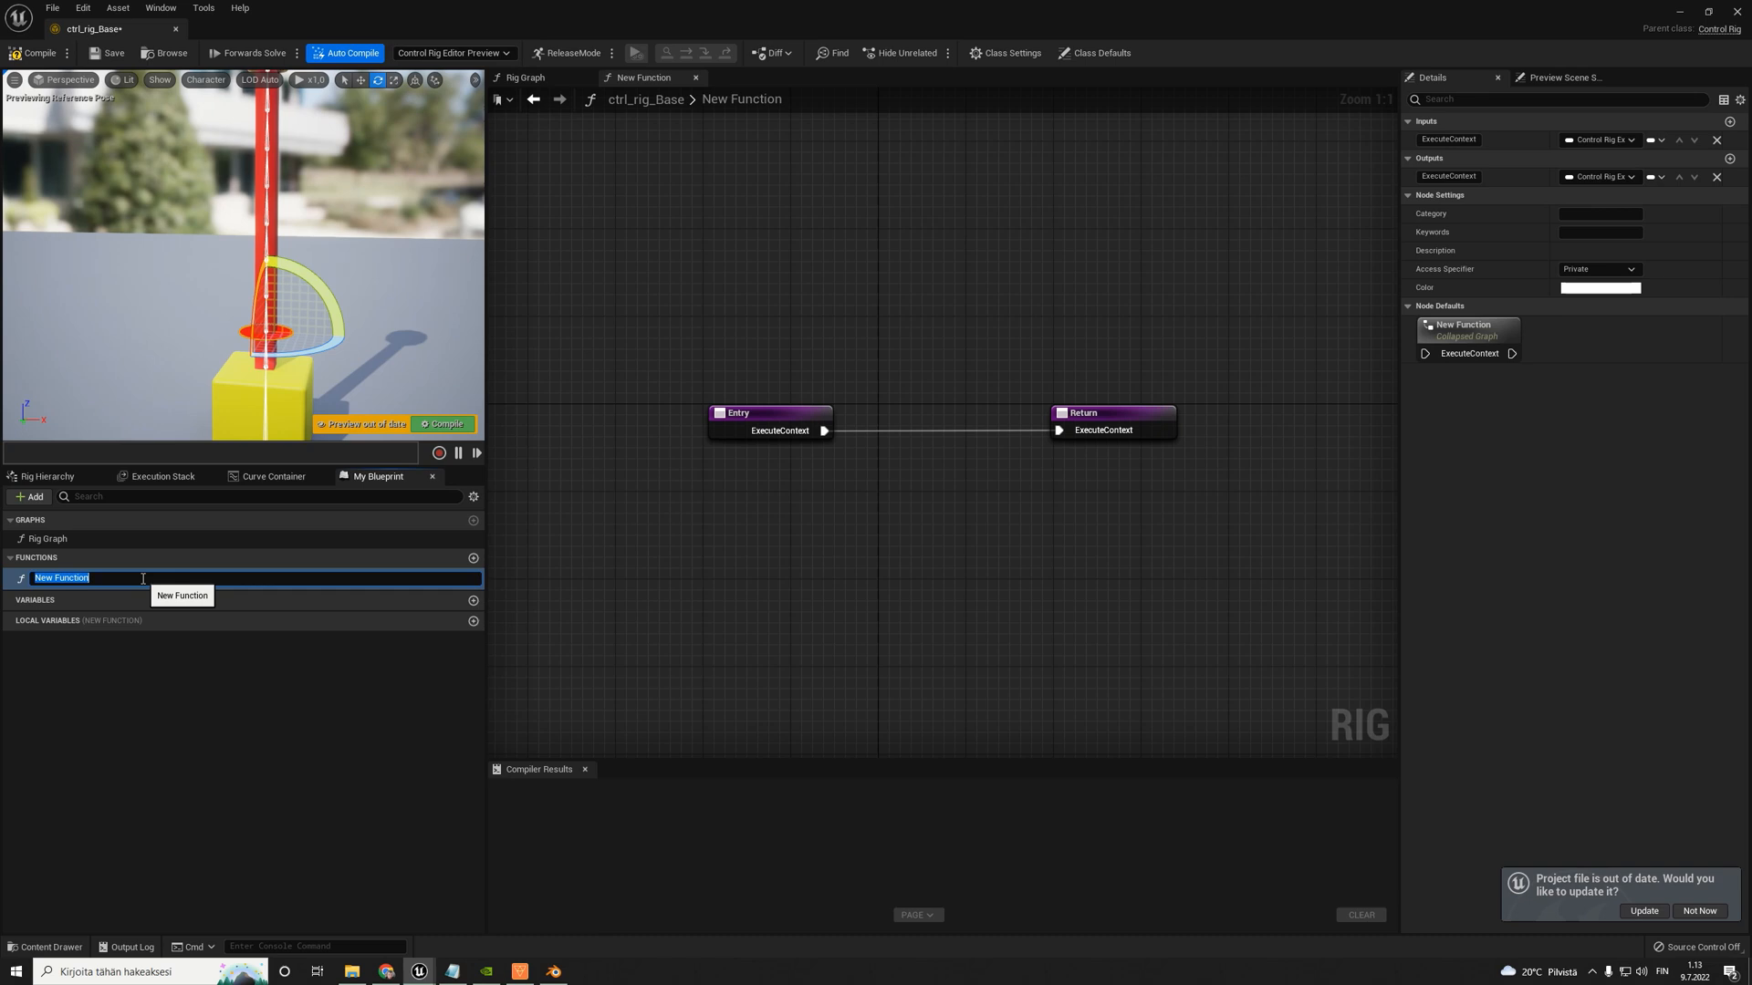
type("Cont")
type("rols_to_bones_by_name")
key("Return")
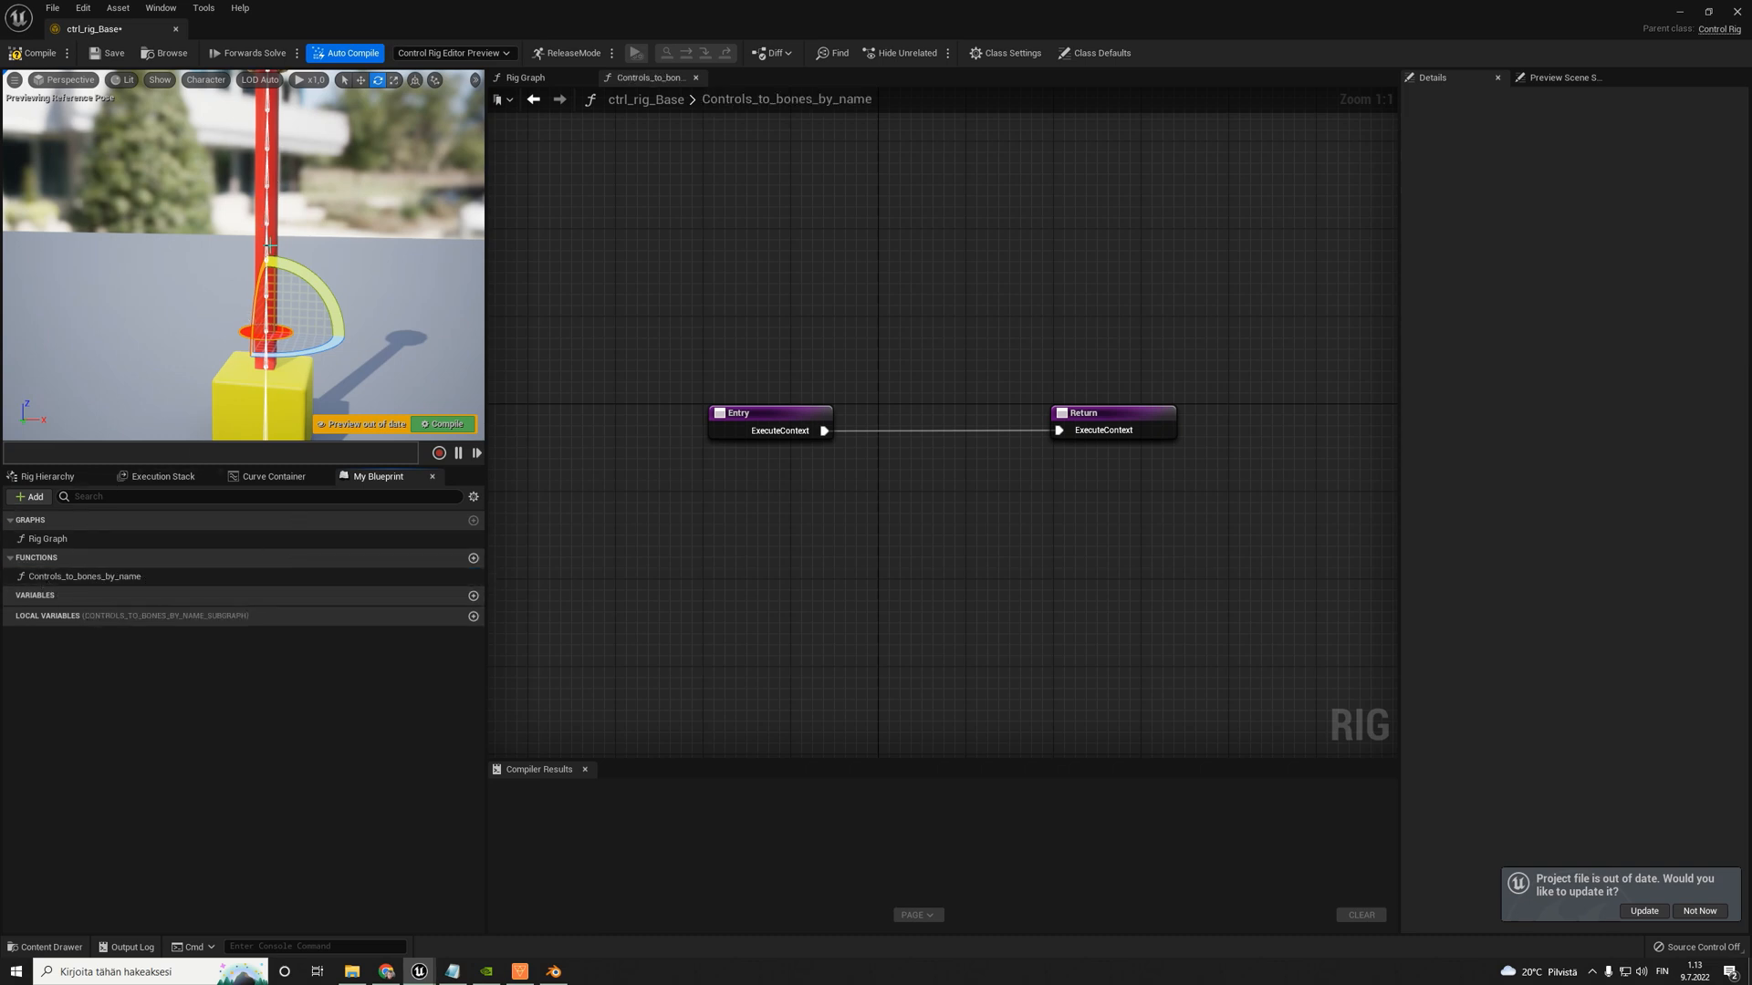
- Spread the Entry and Return nodes of the function graph apart to make room between them
scroll(1028, 471, "down", 3)
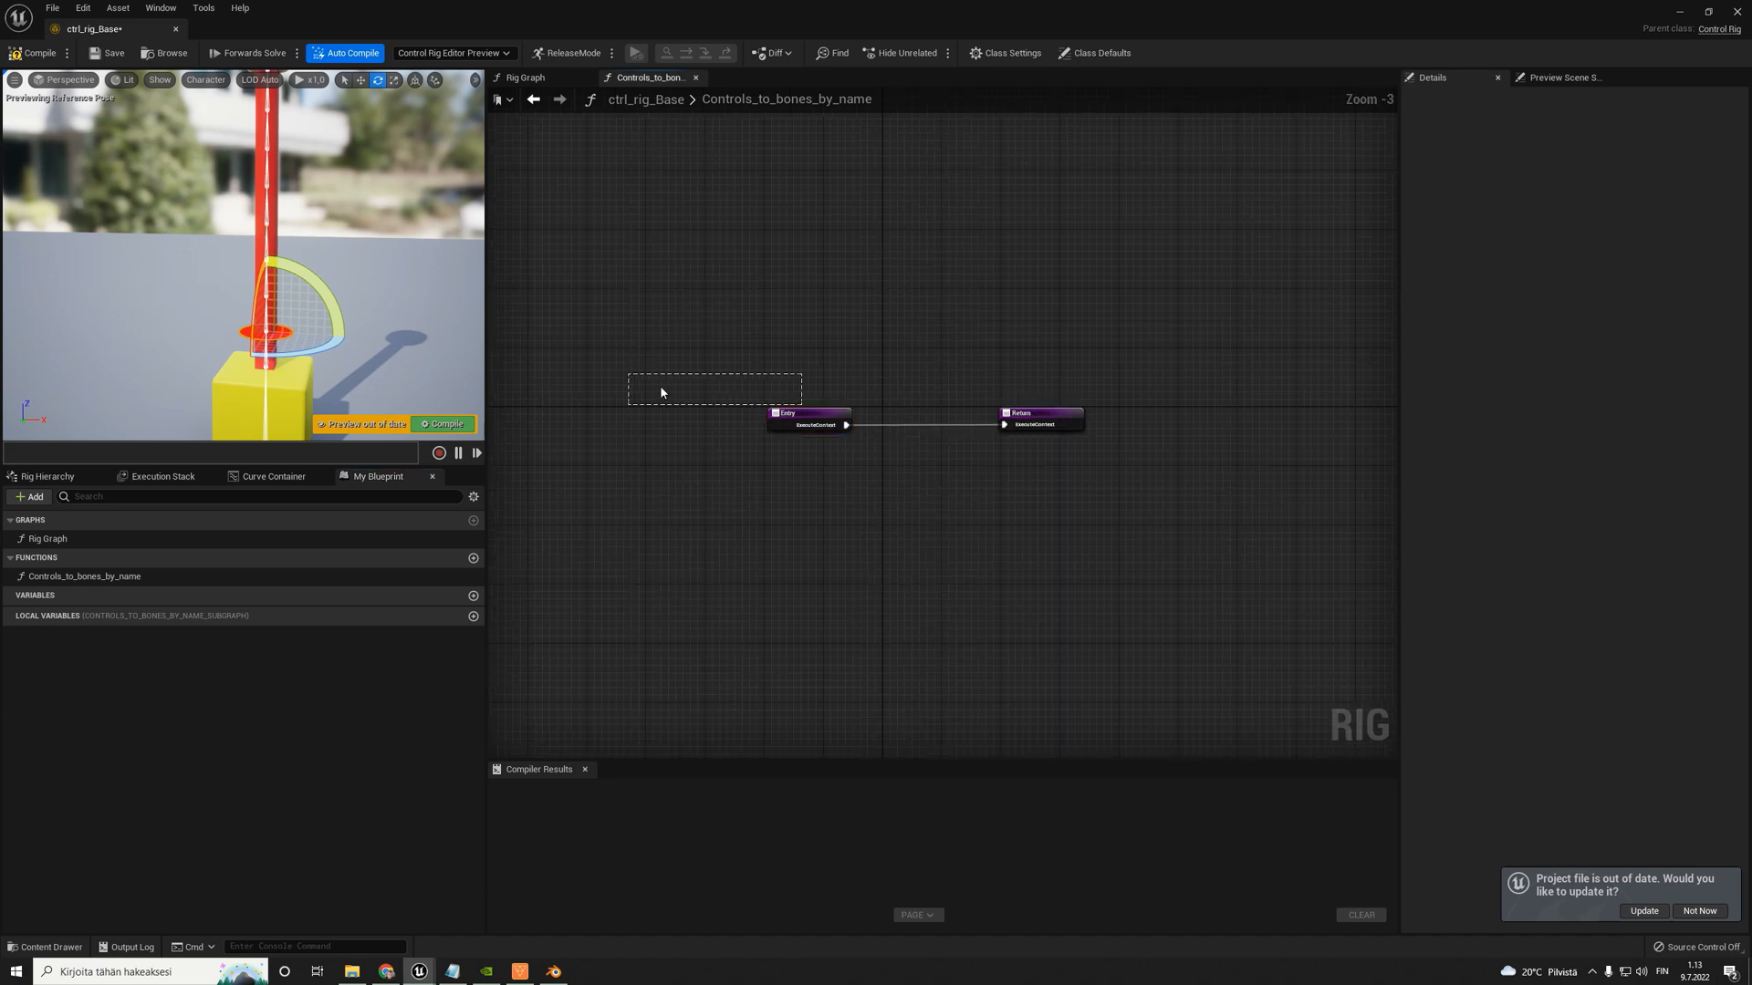
left_click_drag(1049, 419, 1173, 420)
left_click_drag(800, 423, 641, 408)
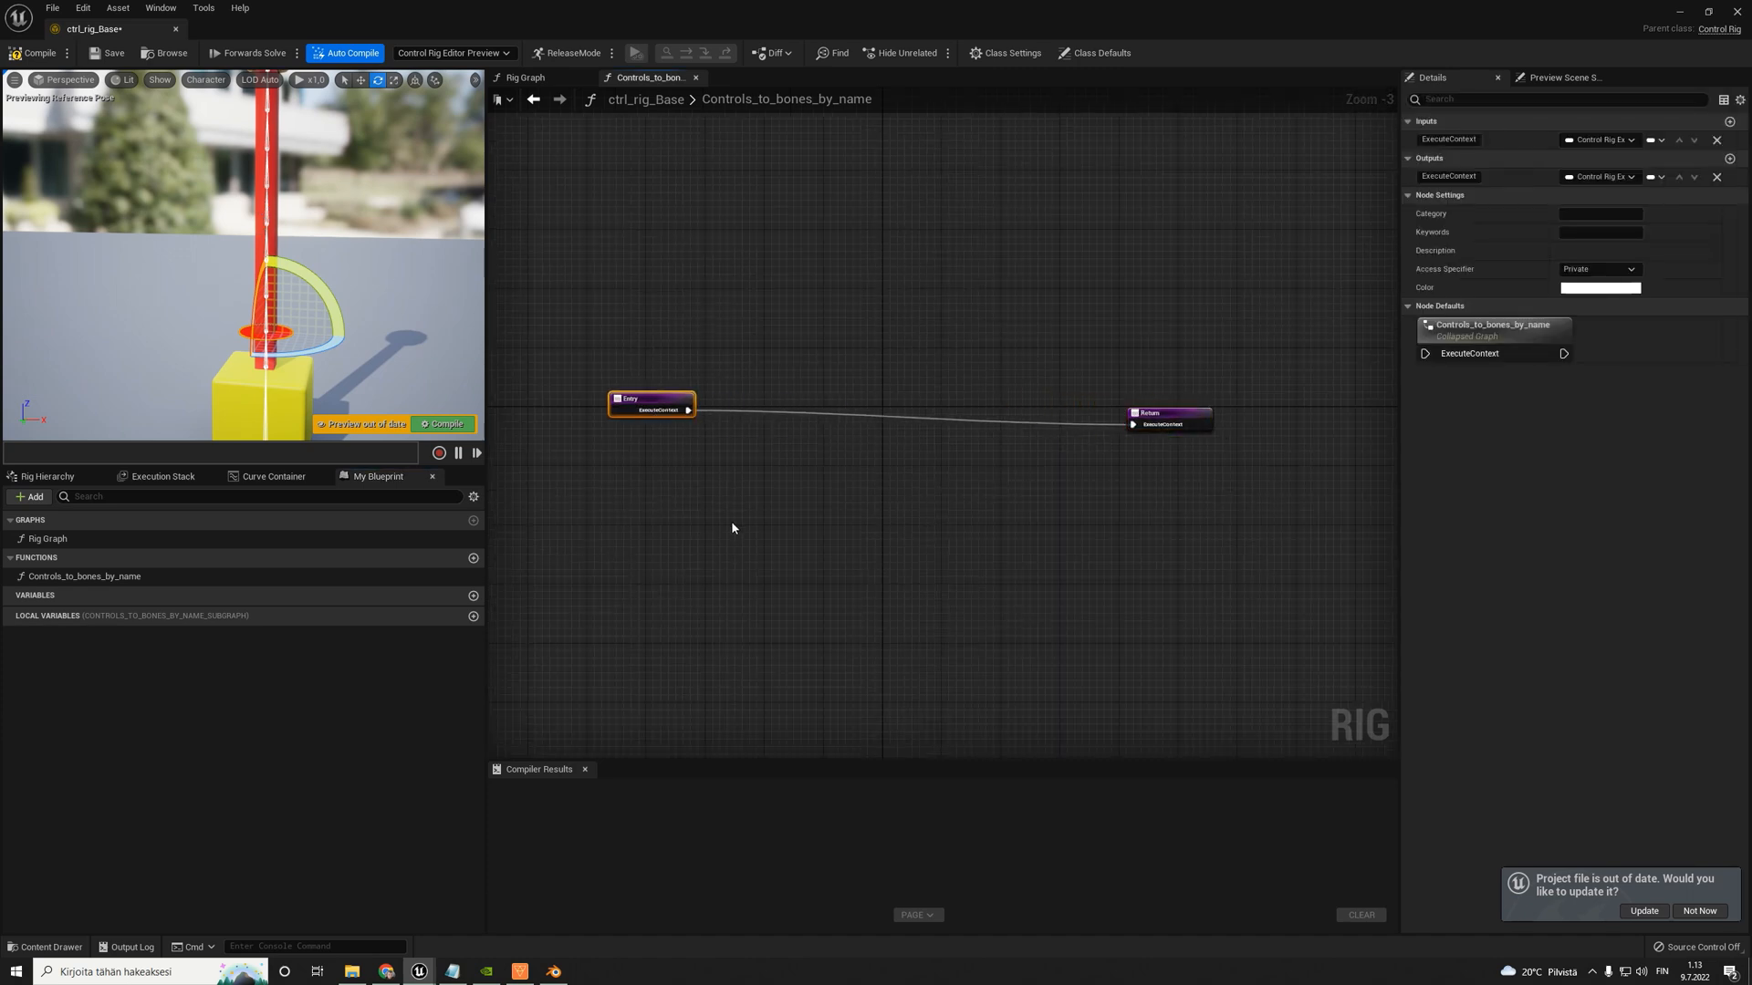
right_click_drag(681, 493, 780, 476)
left_click(779, 475)
left_click_drag(739, 386, 547, 371)
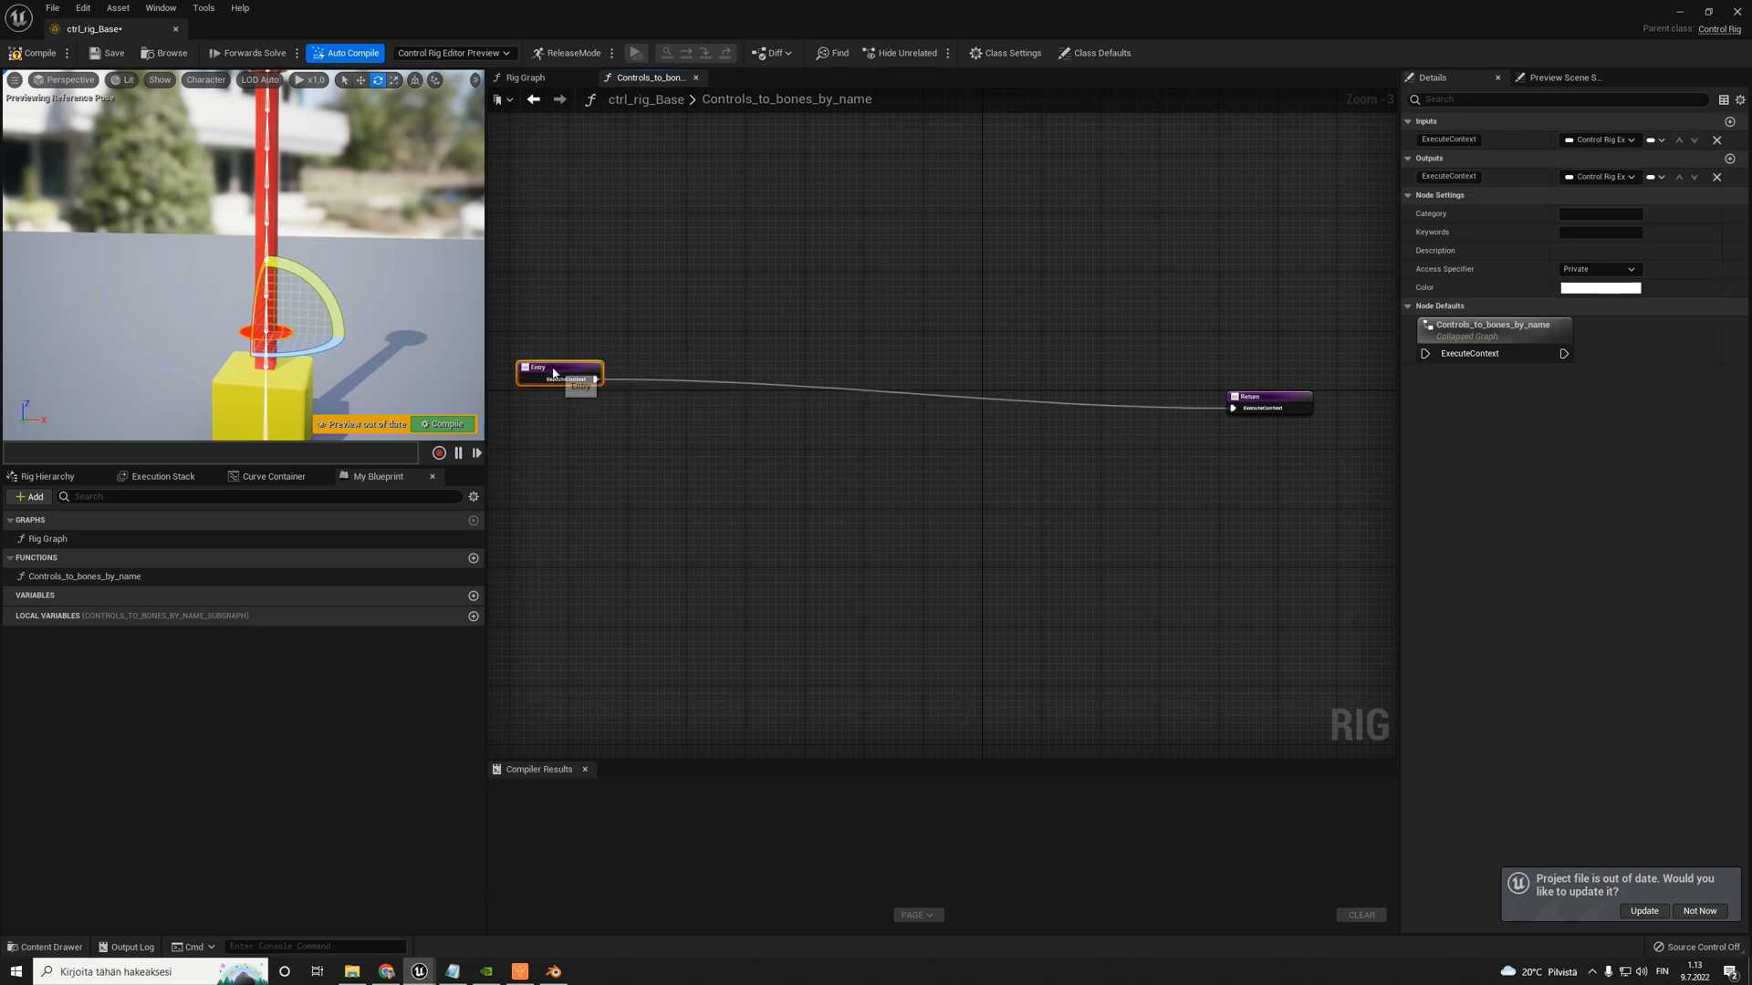
right_click_drag(703, 305, 734, 292)
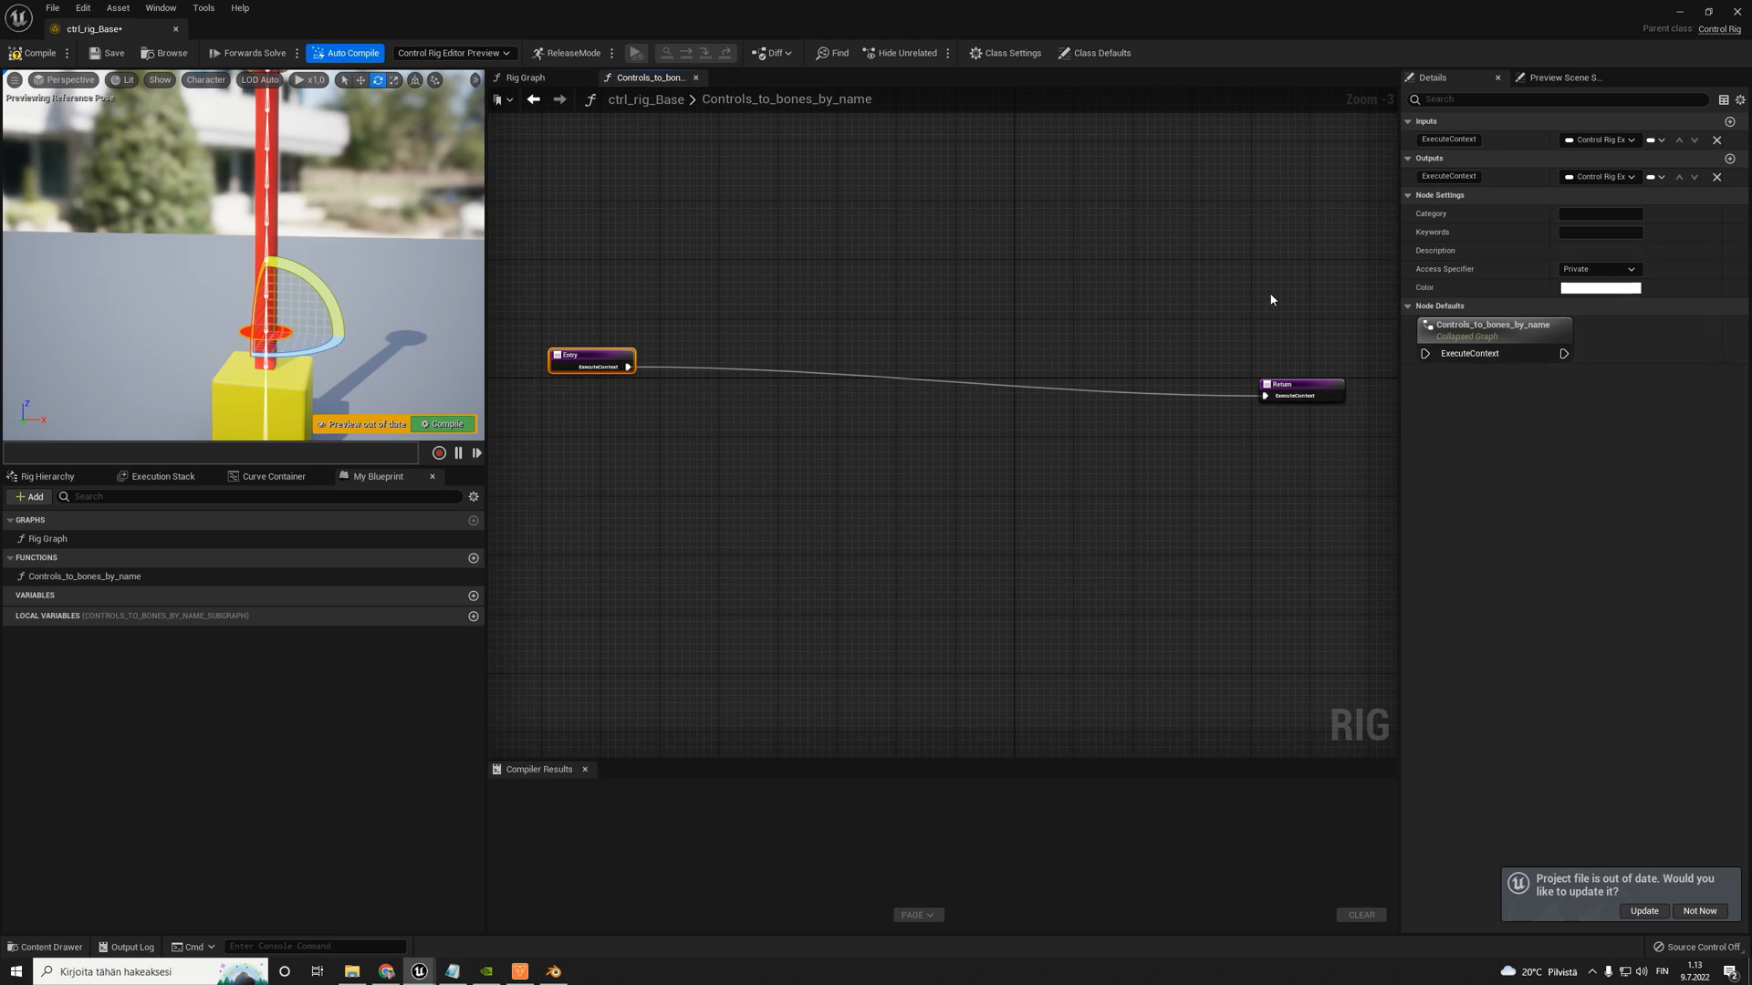
left_click_drag(1280, 388, 1050, 298)
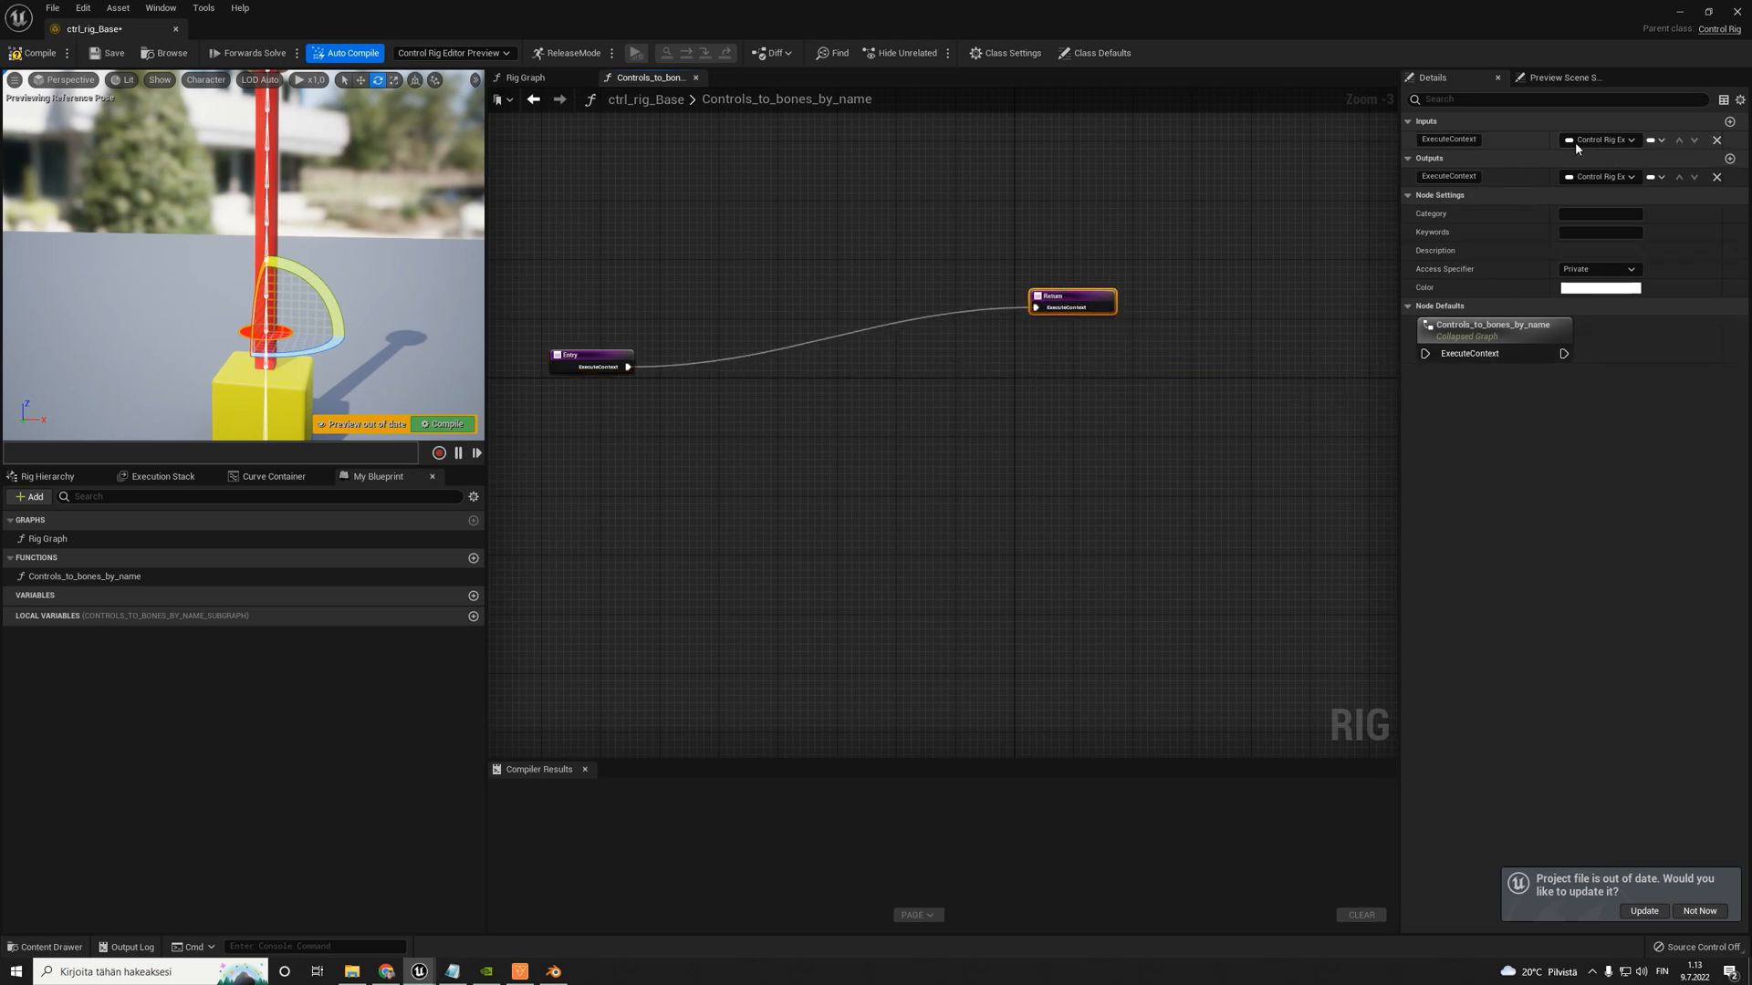
- Add a function input of type Name and name it Partial_name
left_click(1729, 121)
left_click(1606, 157)
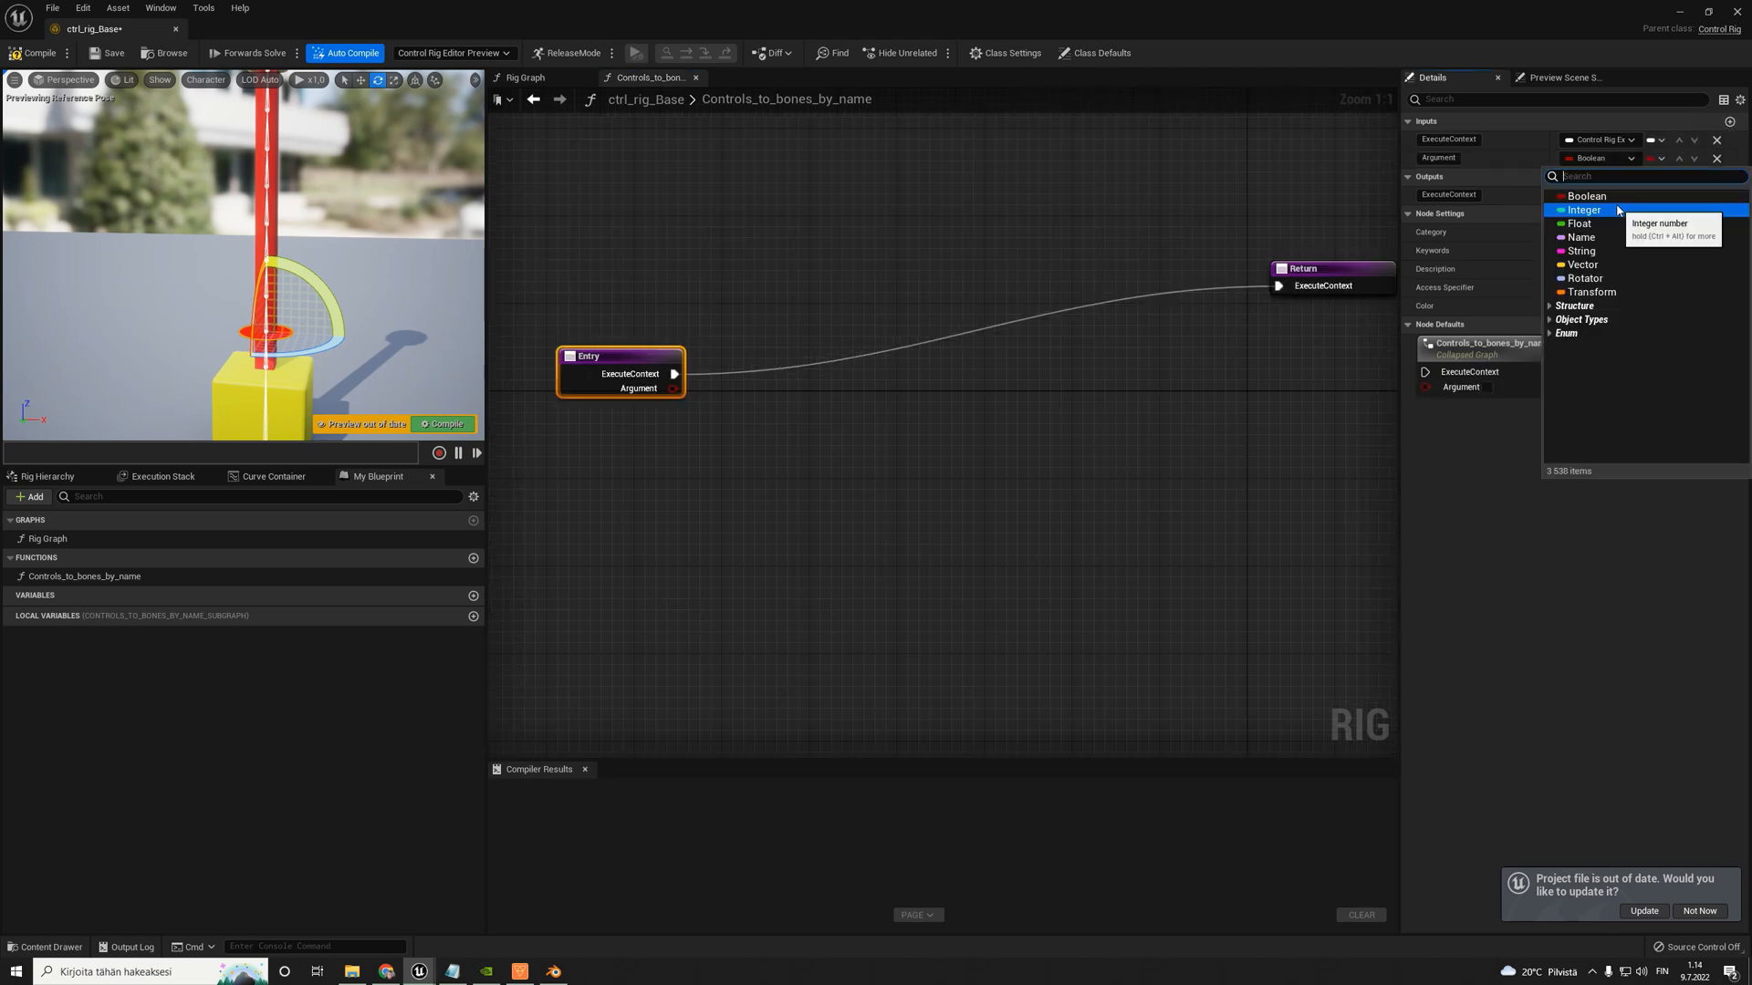
left_click(1580, 239)
left_click(1450, 157)
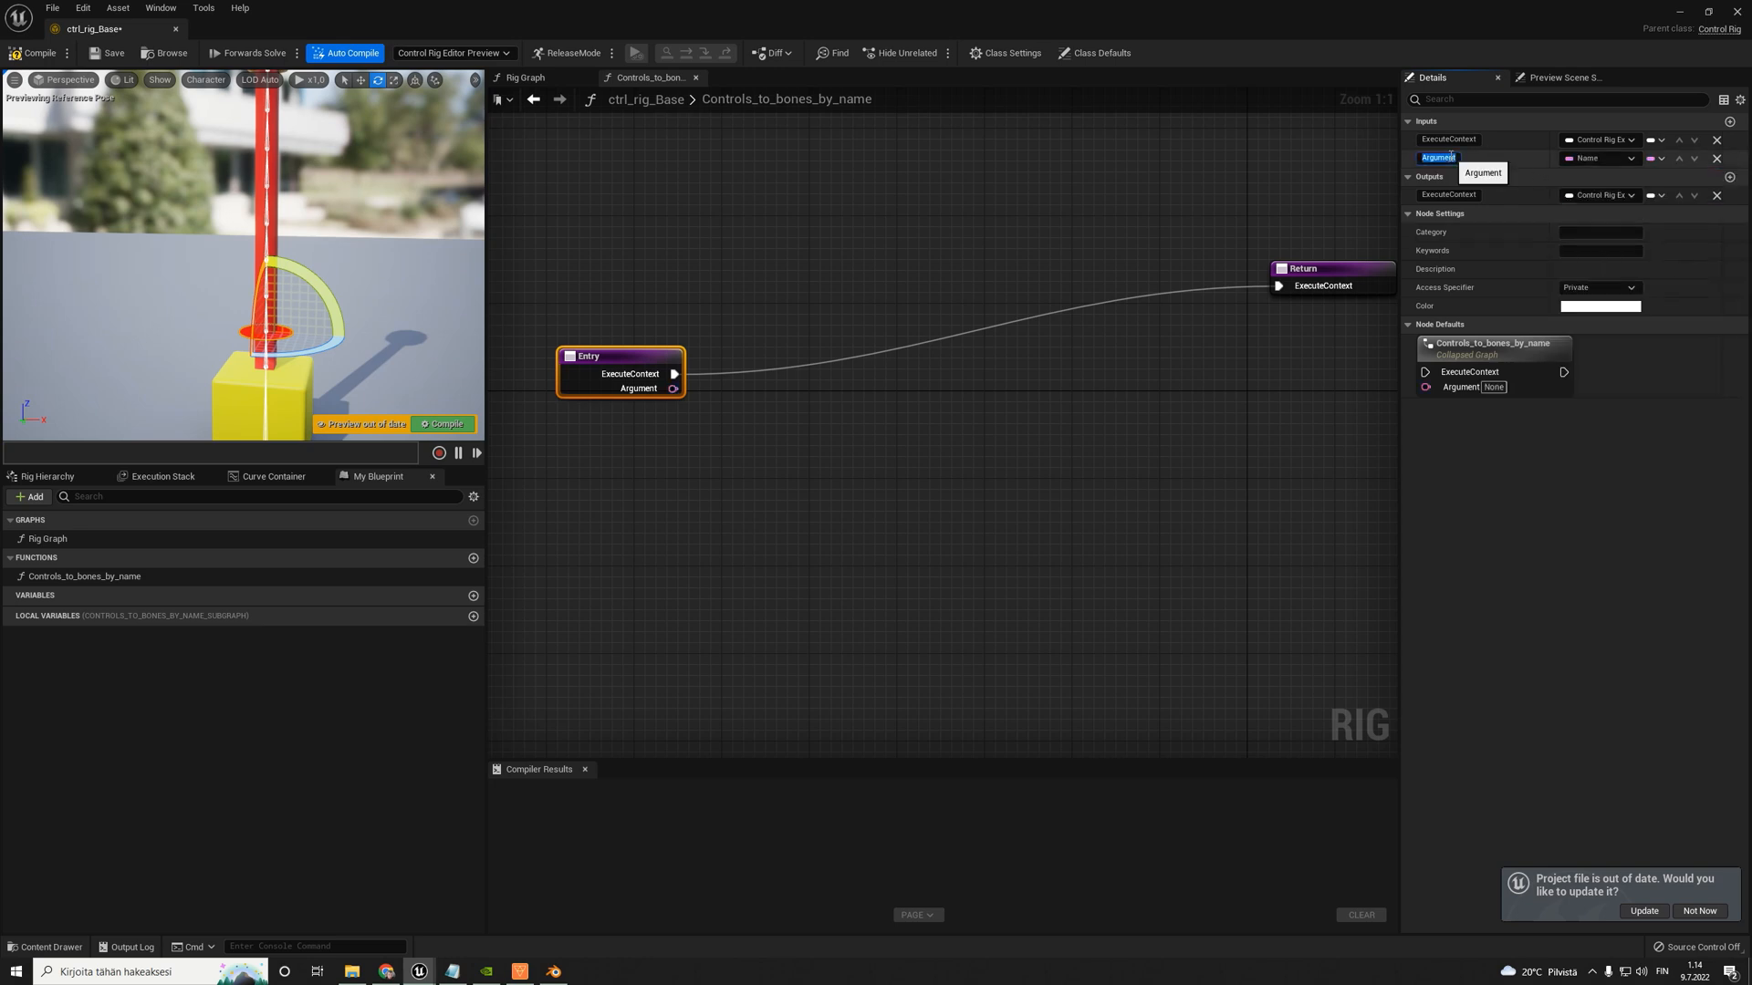
type("Partial_name")
key("Return")
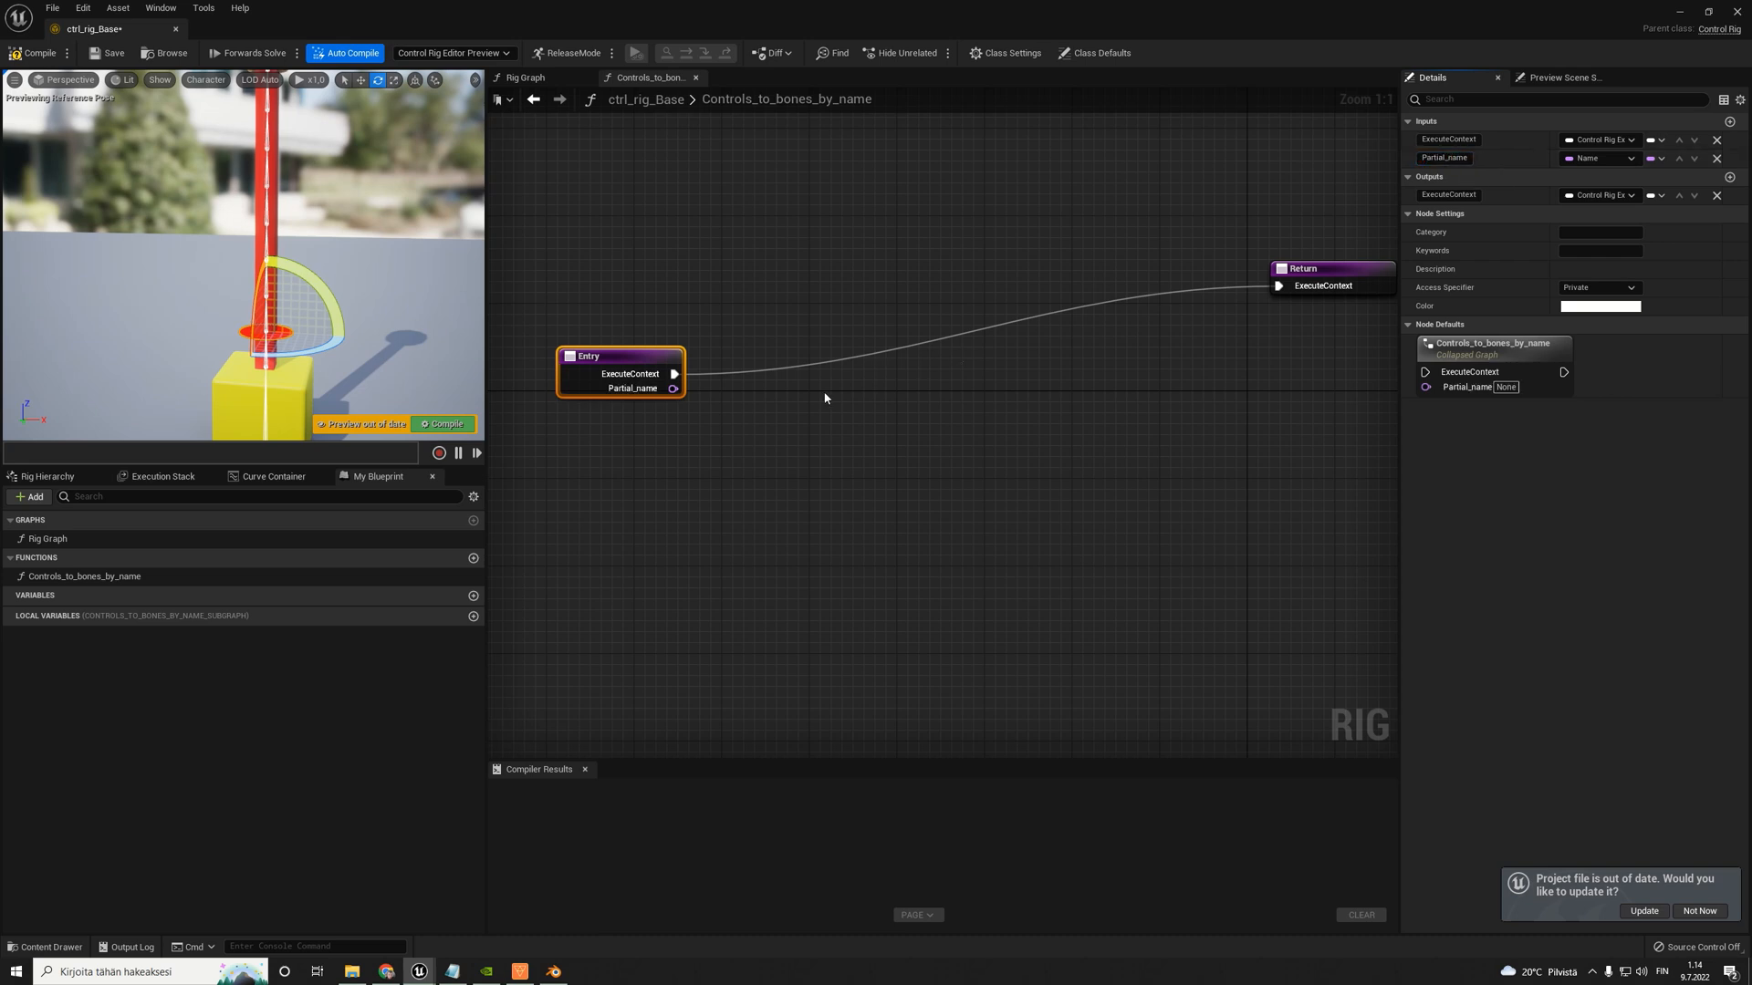
- Reposition the Entry node slightly and add a second Name input called Control_suffix to the function
right_click_drag(781, 400, 860, 393)
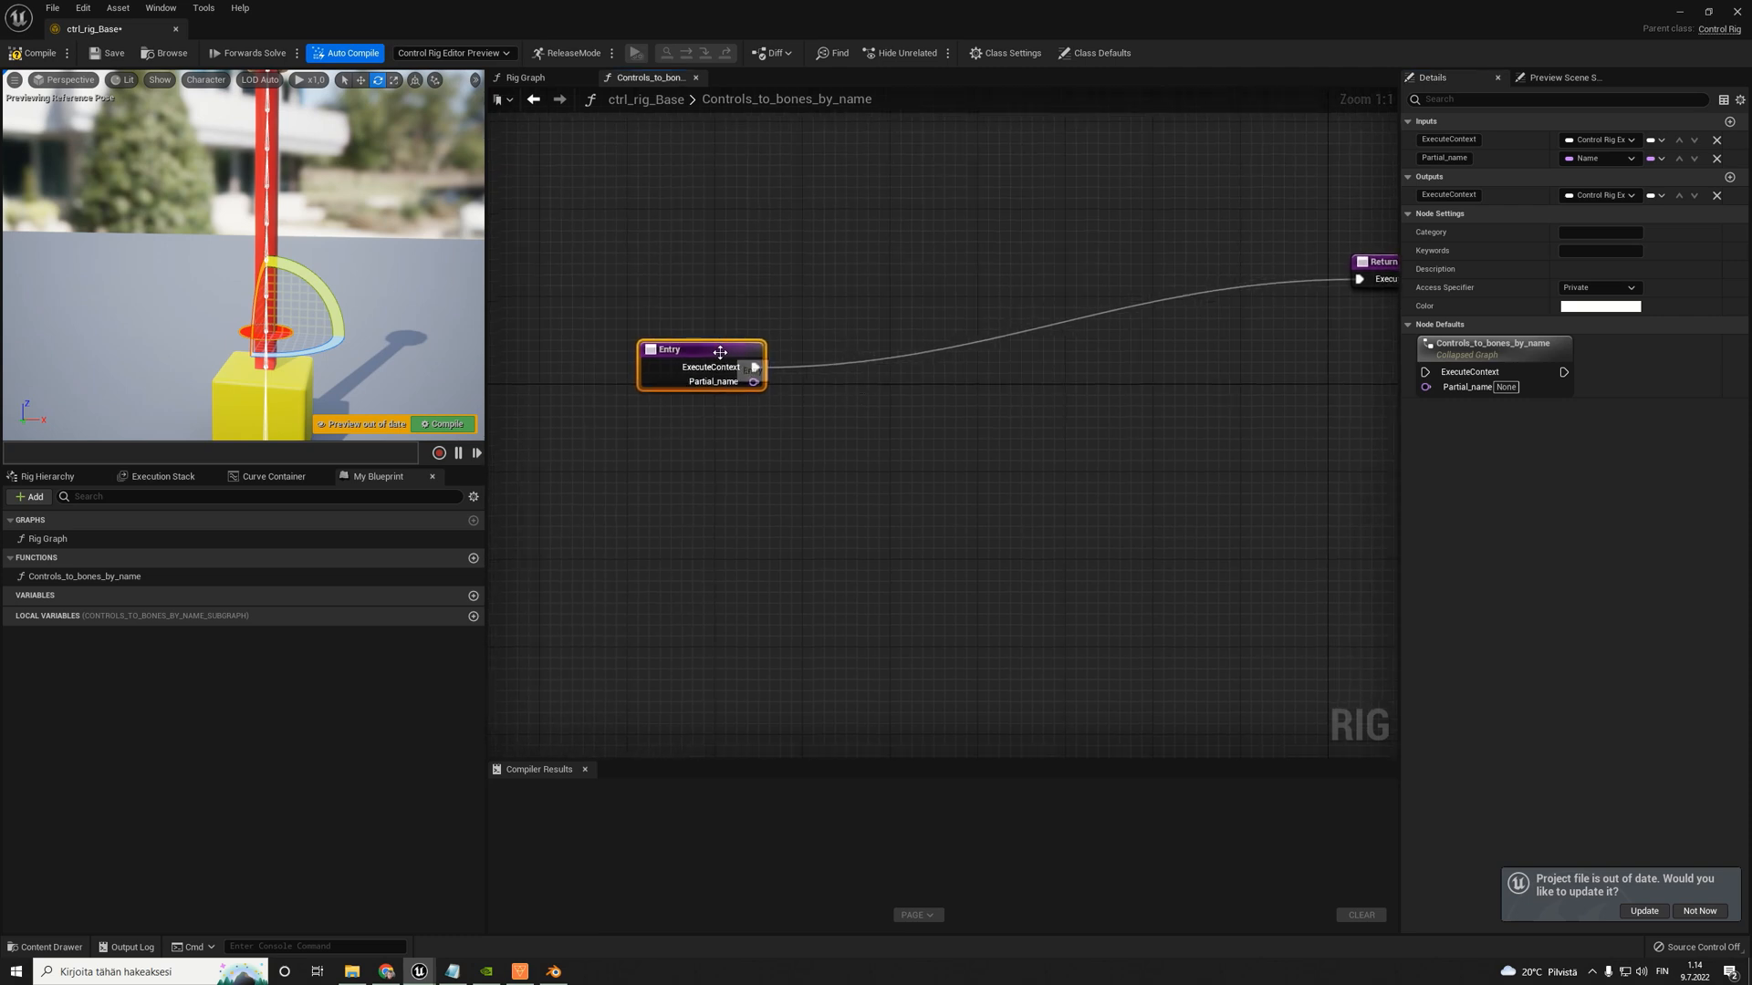
left_click_drag(717, 349, 673, 327)
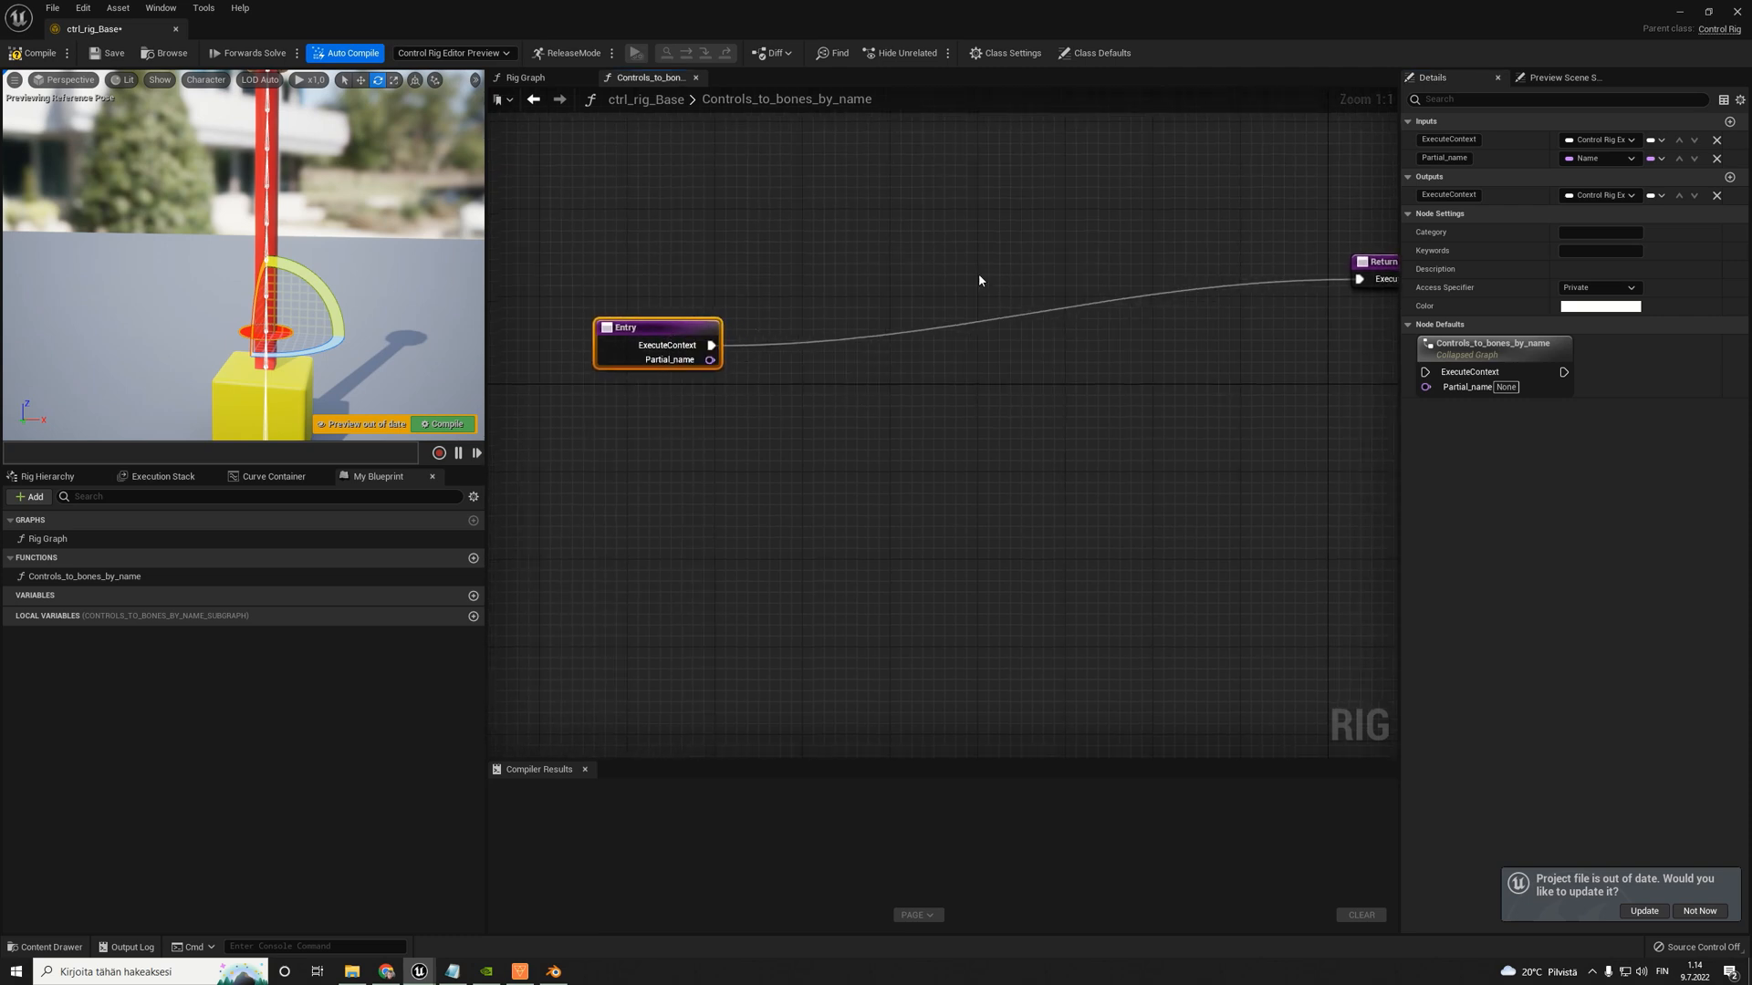
left_click(1730, 121)
left_click(1517, 176)
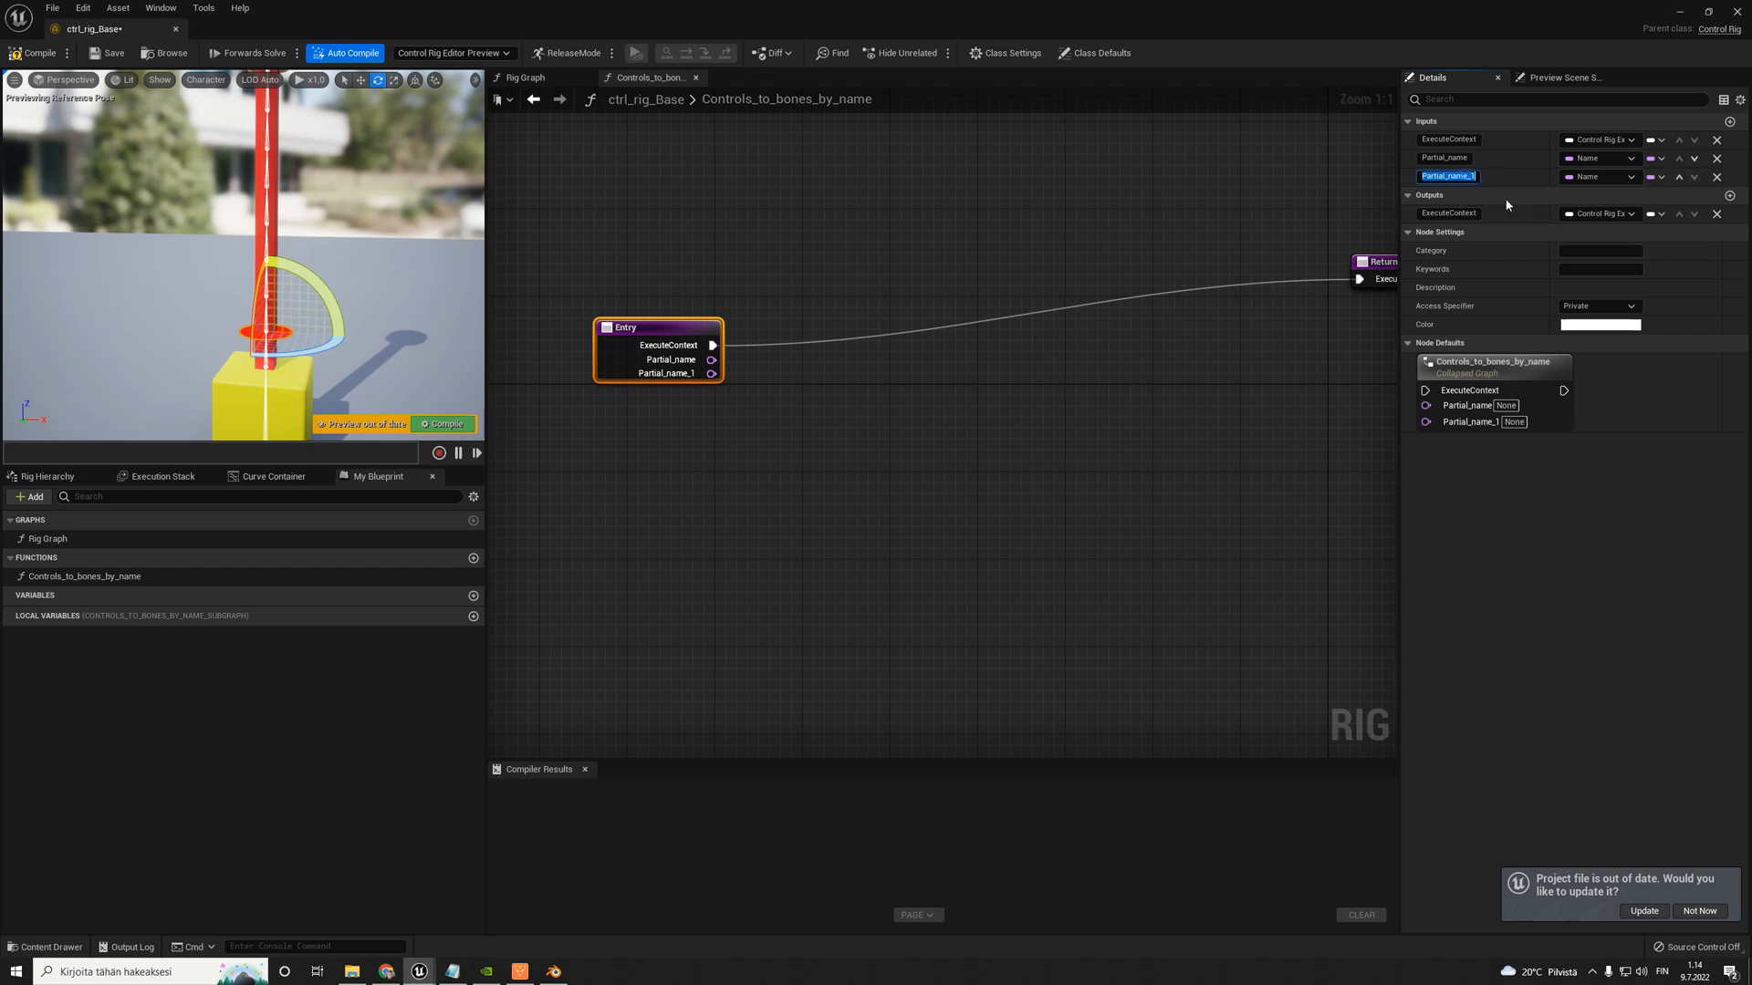
type("Control_suffix")
key("Return")
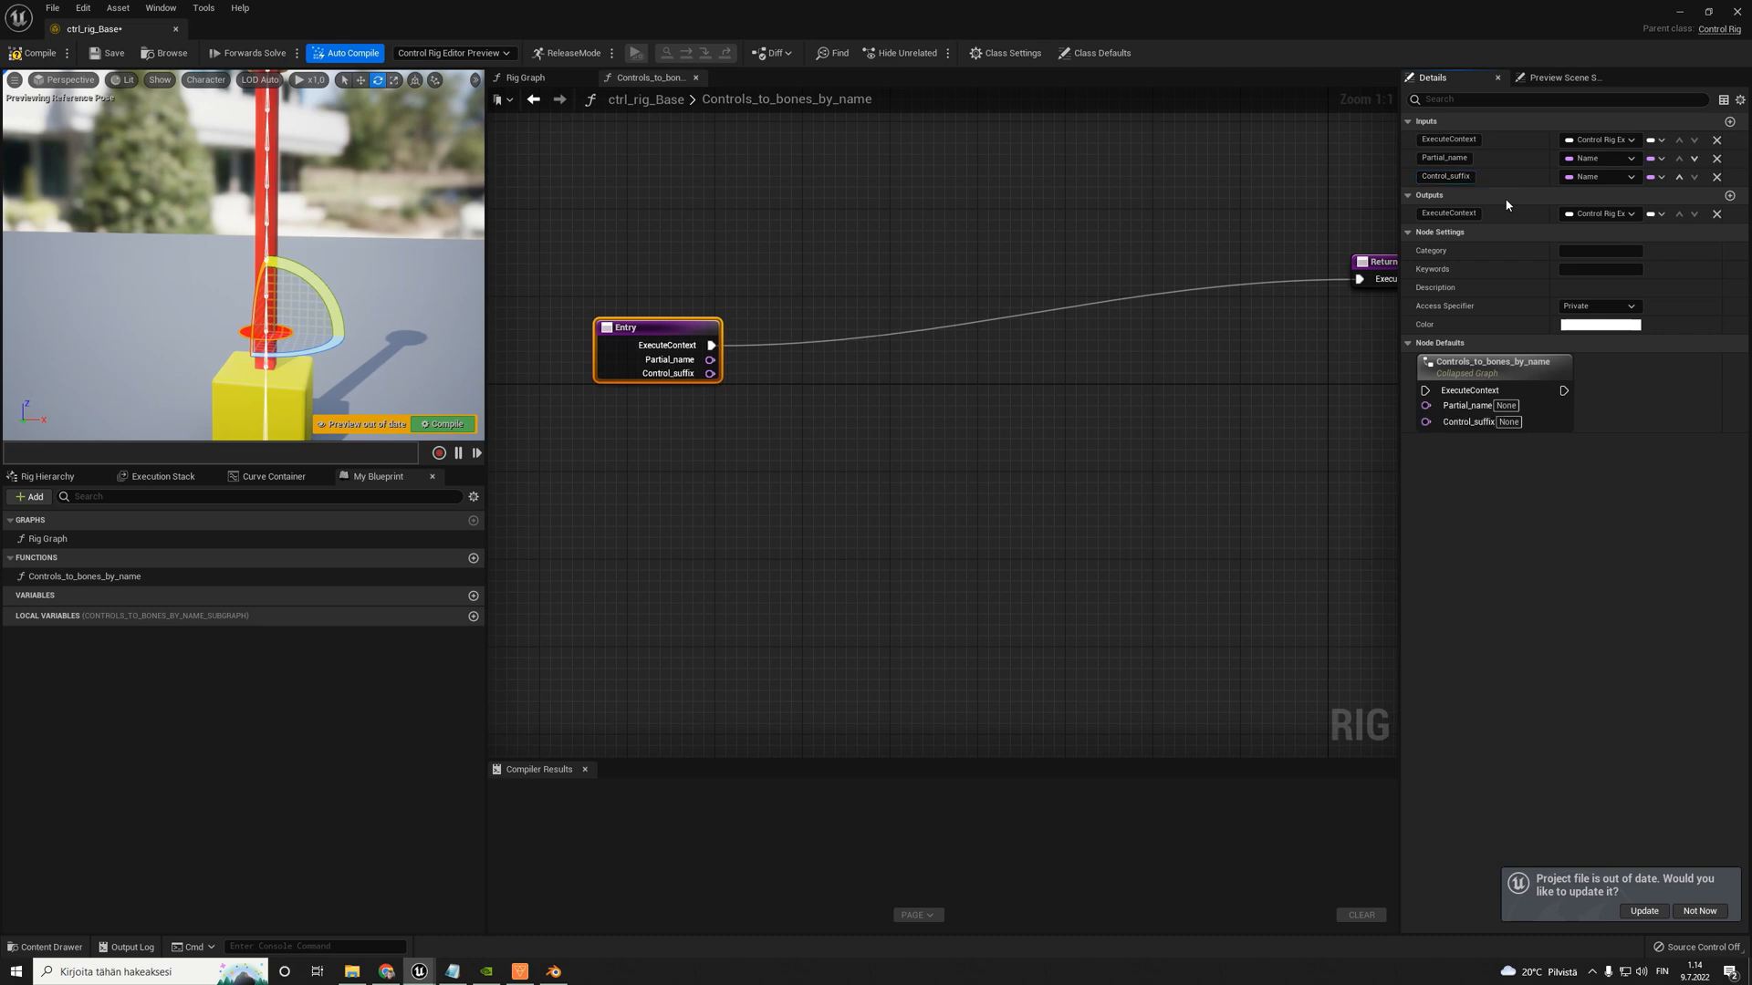
- Add a third Name input called Bone_suffix to the function
left_click(1729, 122)
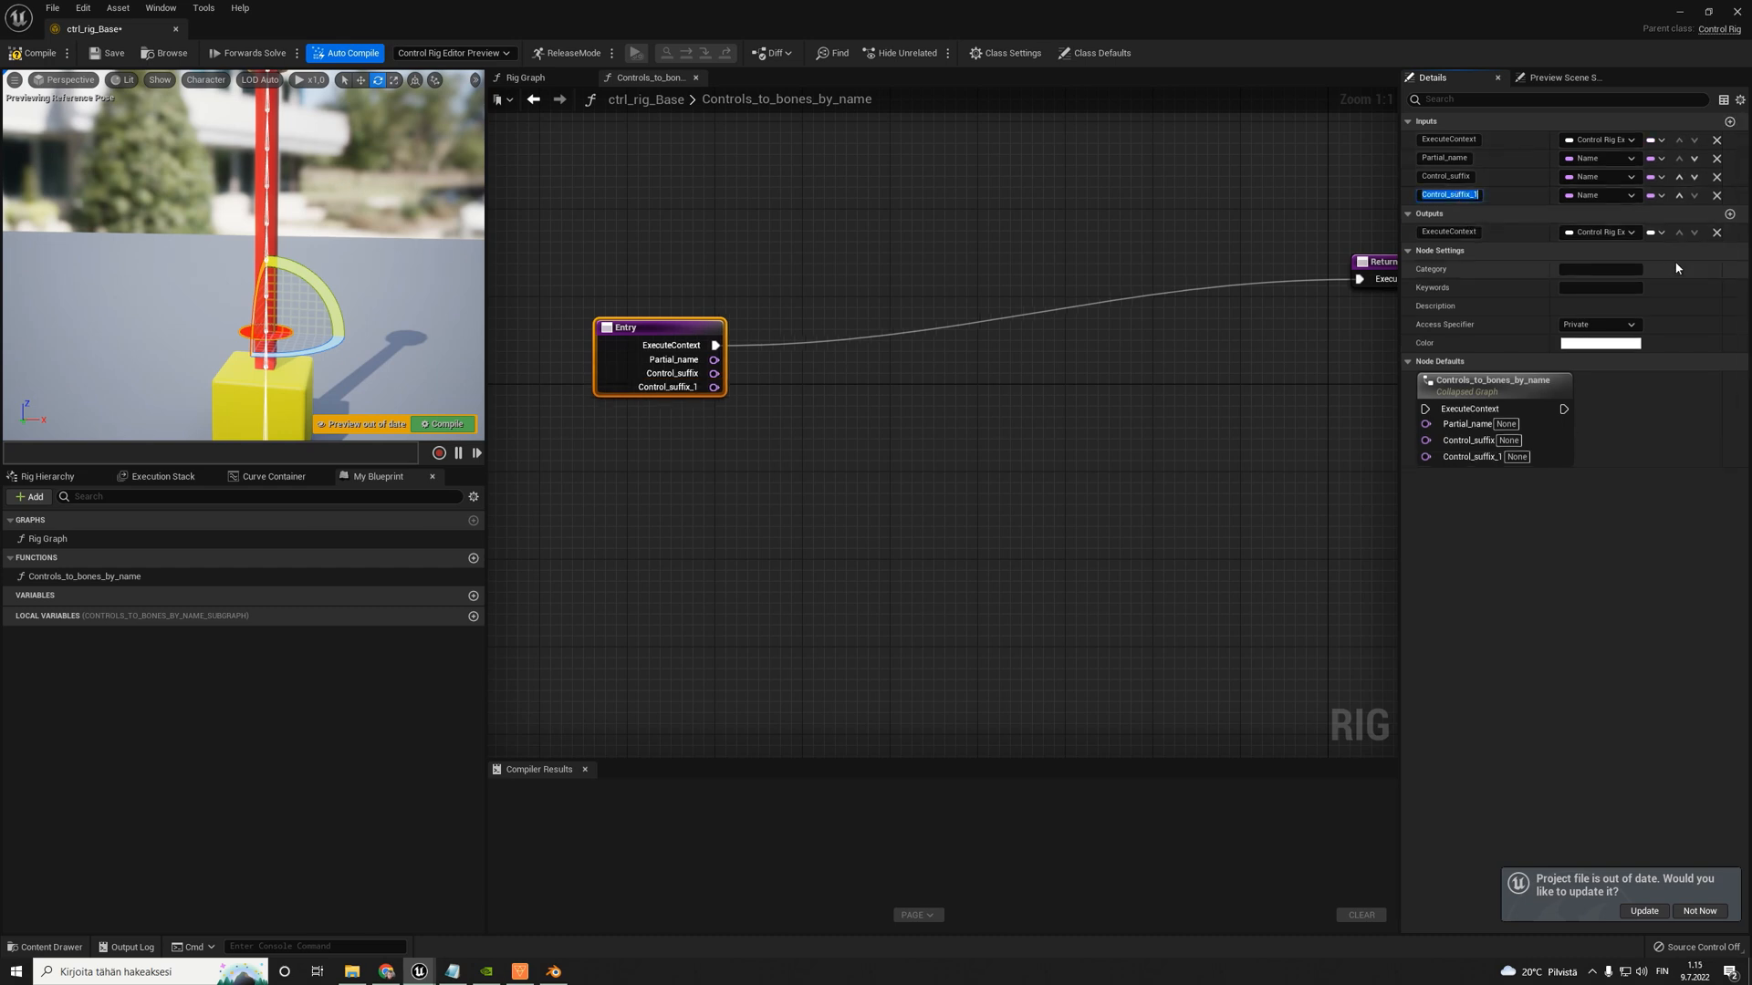
type("Bone_suffix")
key("Return")
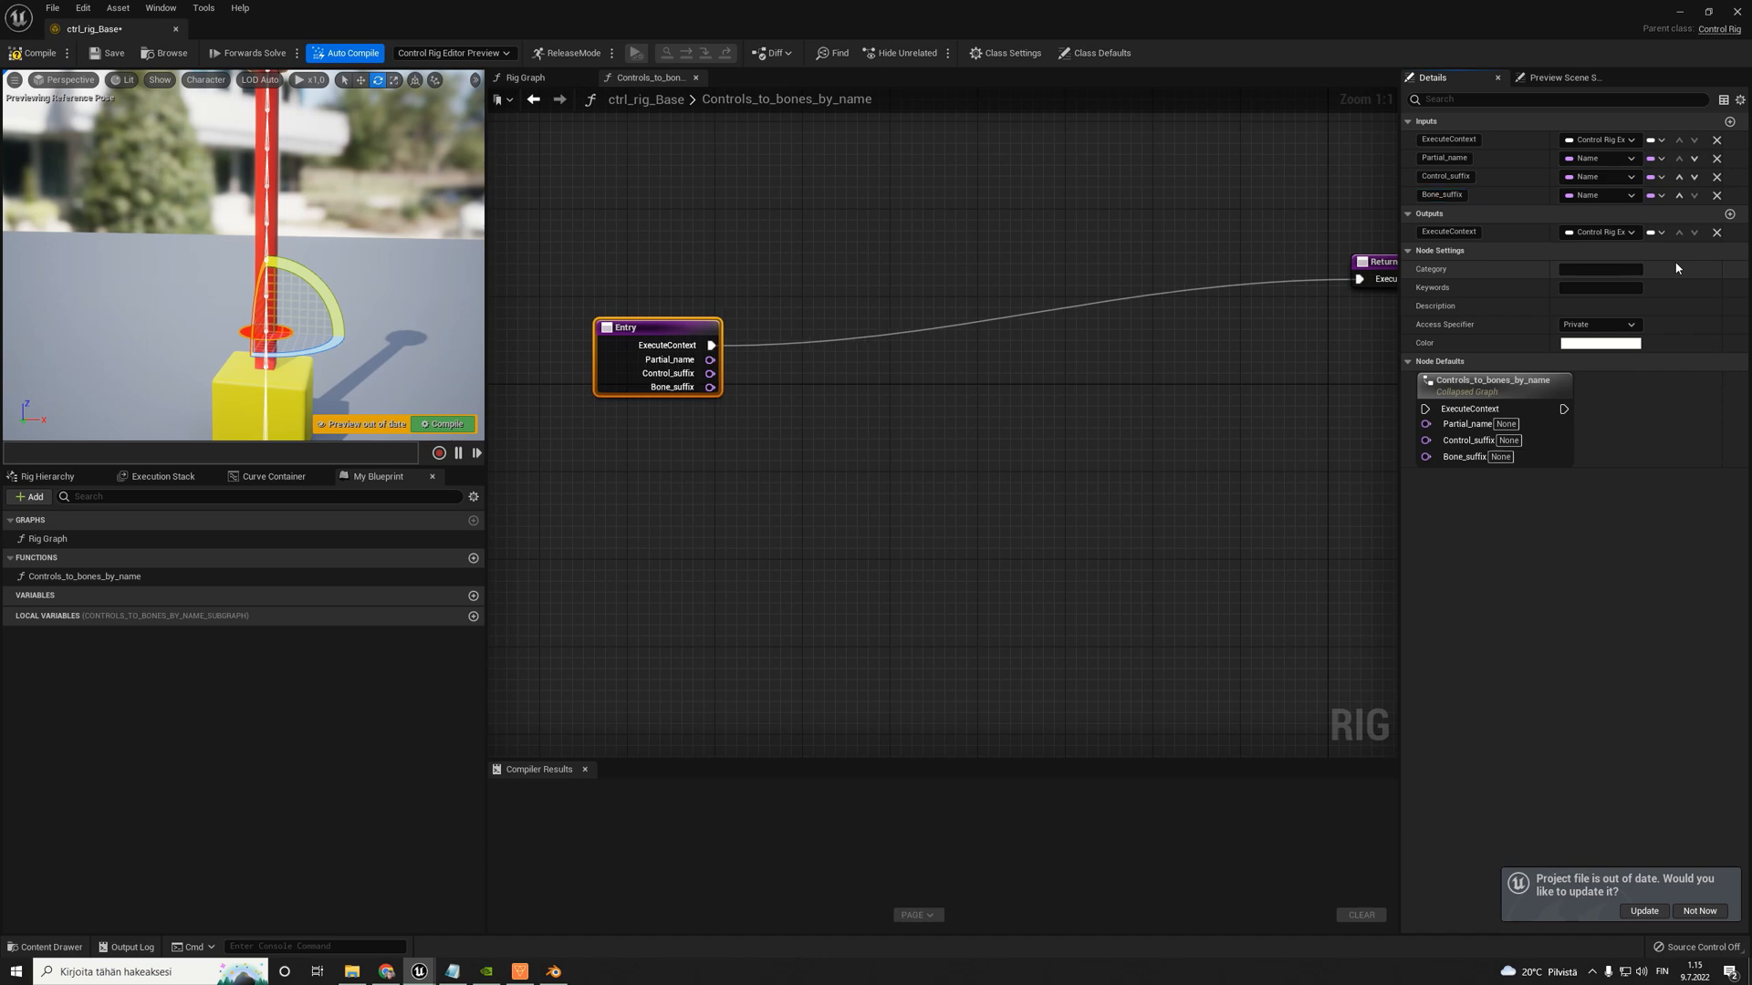
- Move the Forwards Solve node down in the Rig Graph and add a Setup Event node above it
left_click(850, 424)
left_click(528, 81)
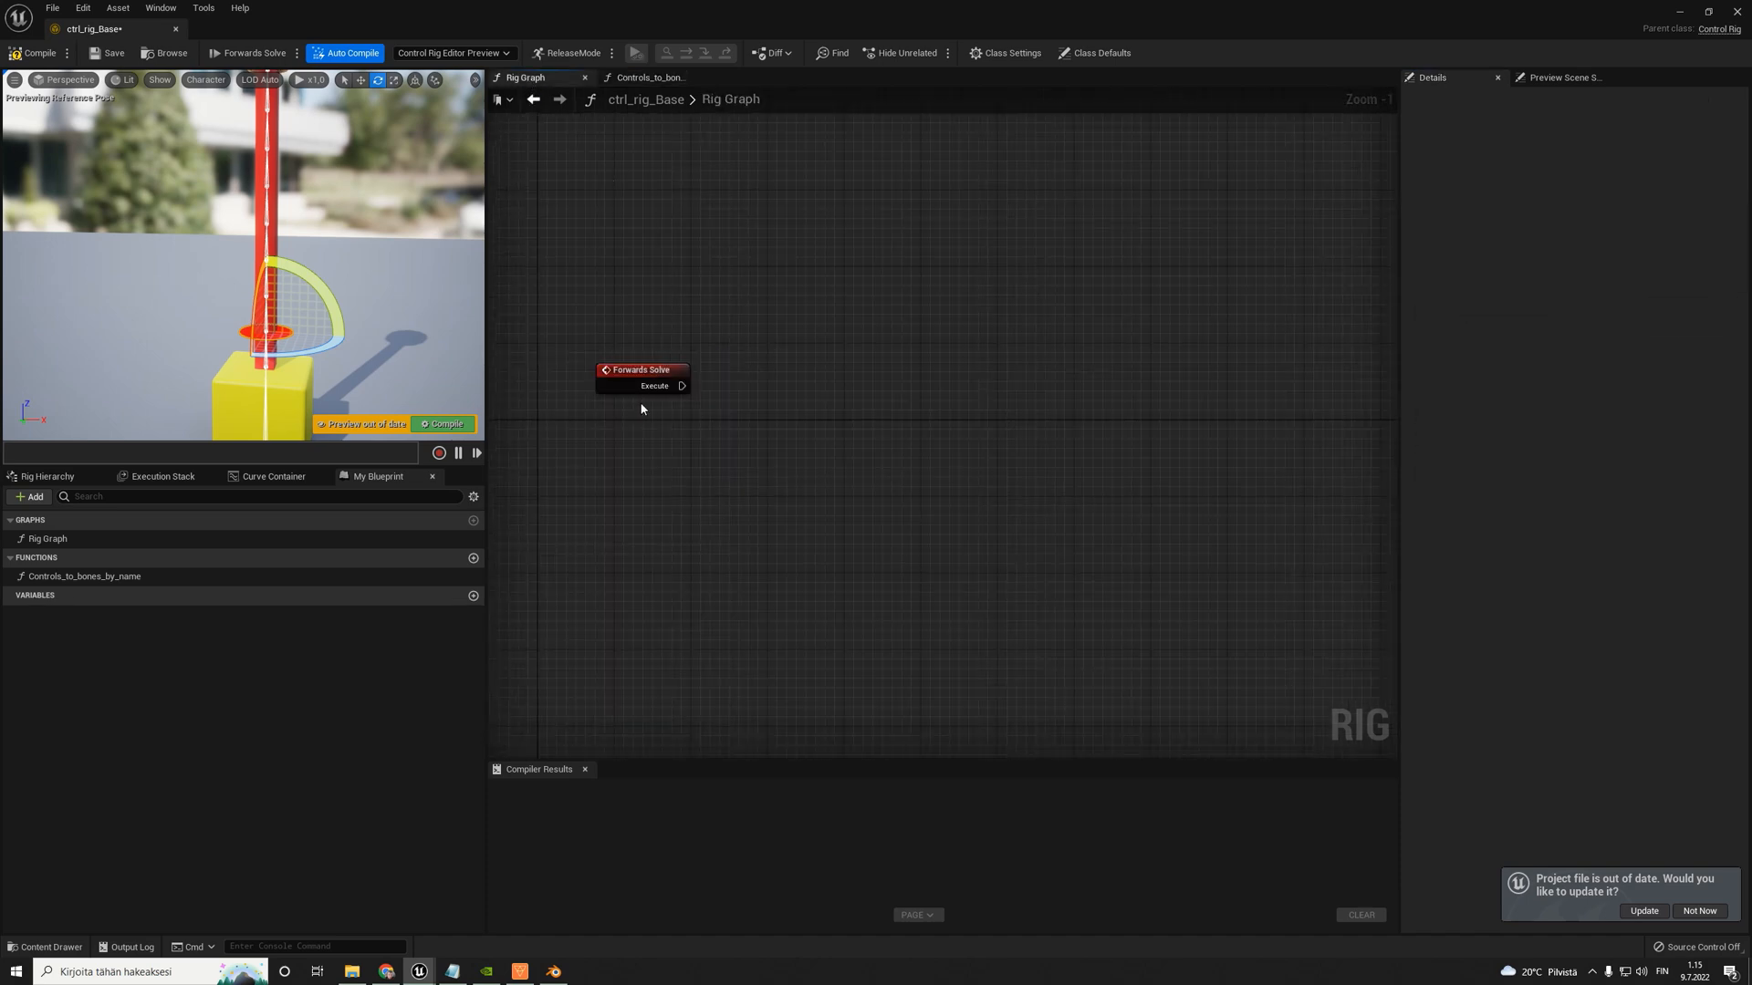
scroll(716, 478, "up", 1)
left_click_drag(682, 369, 676, 558)
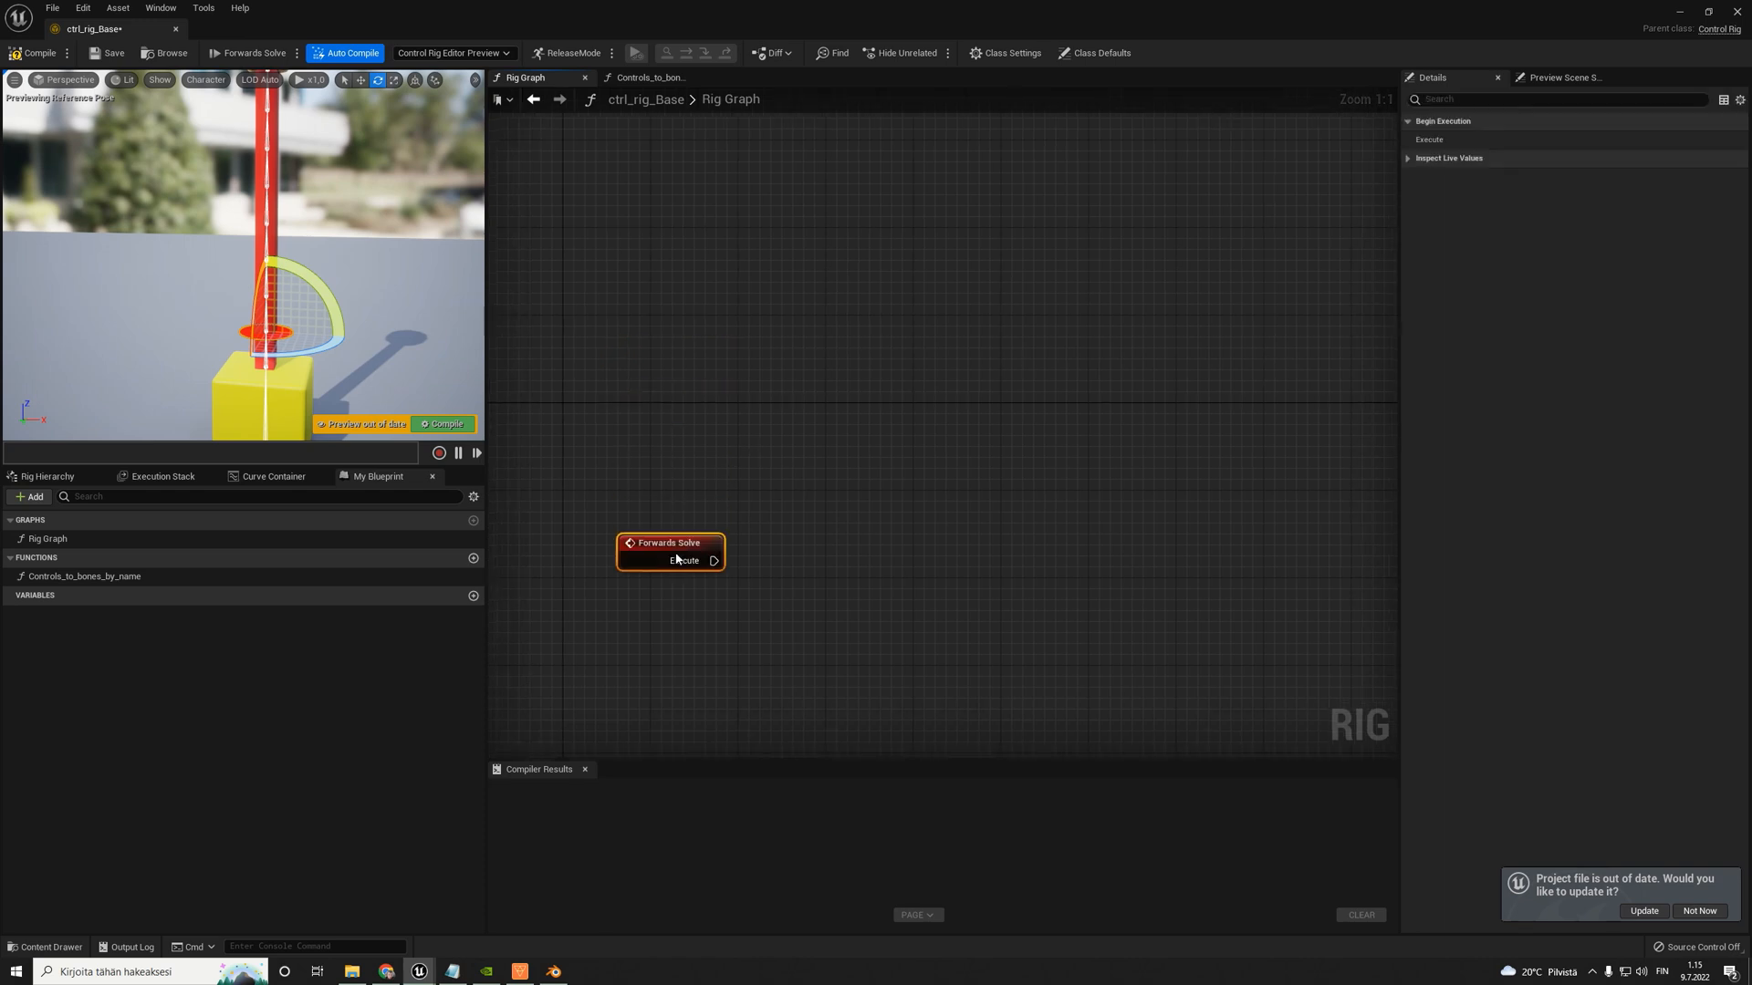
right_click_drag(697, 352, 707, 371)
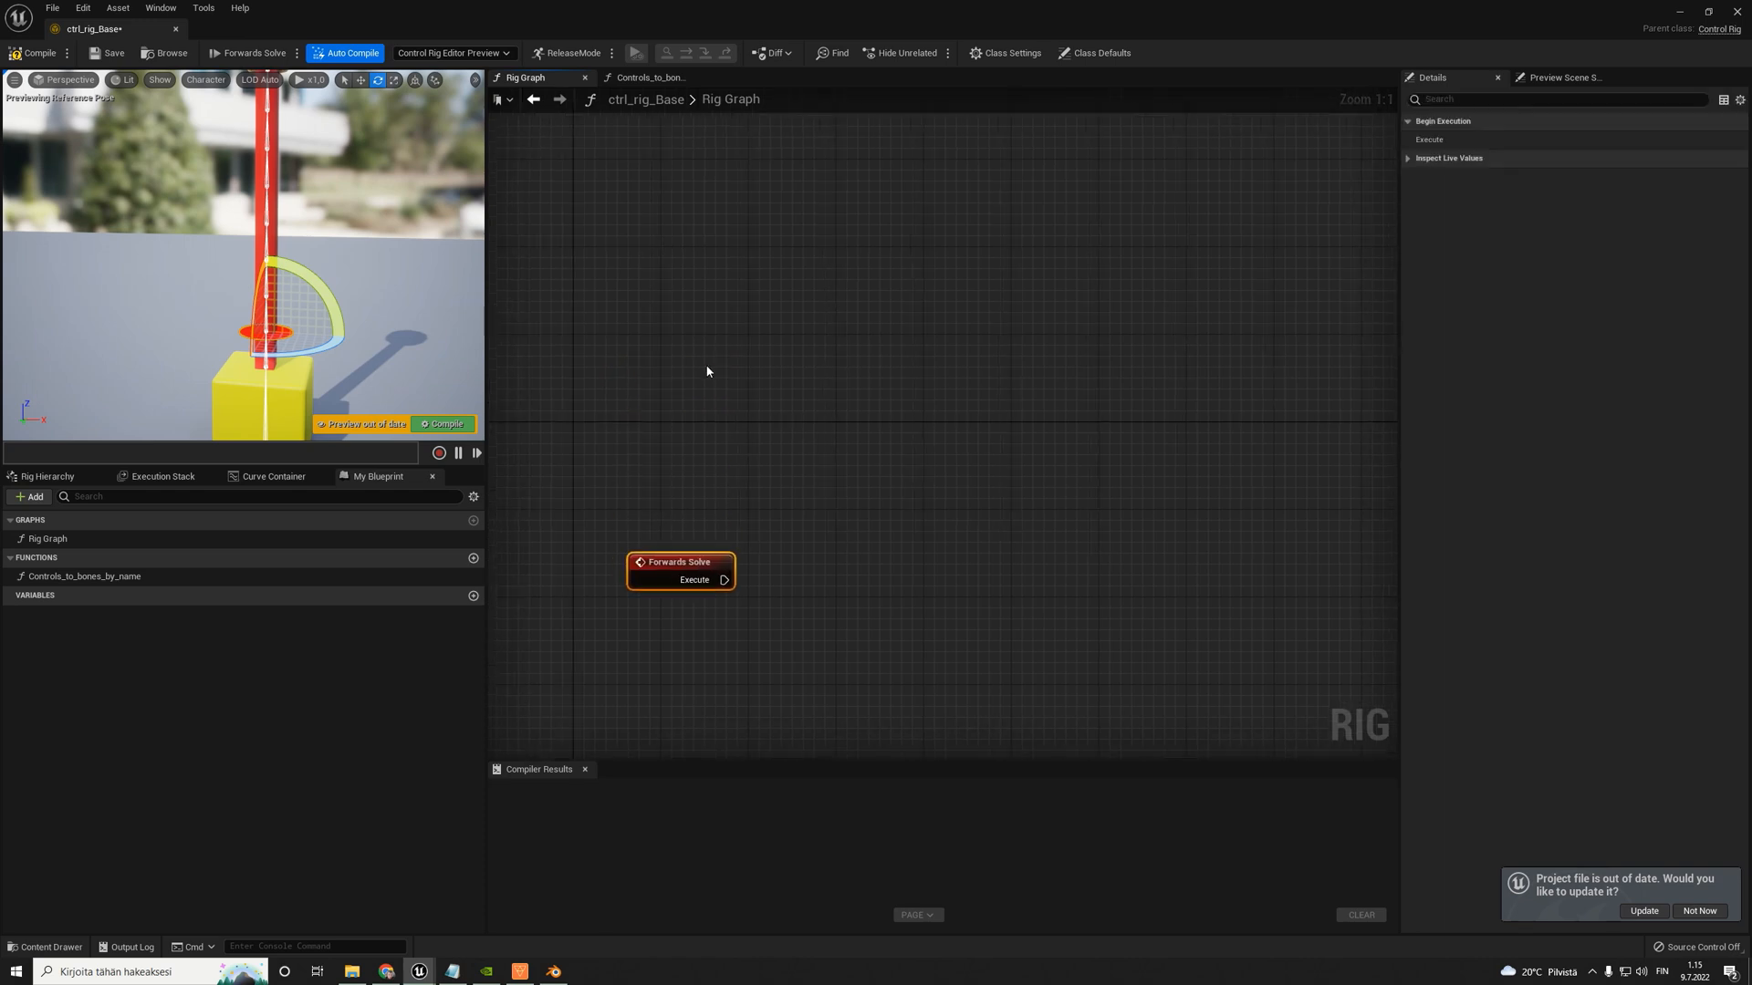
right_click(635, 350)
type("setup")
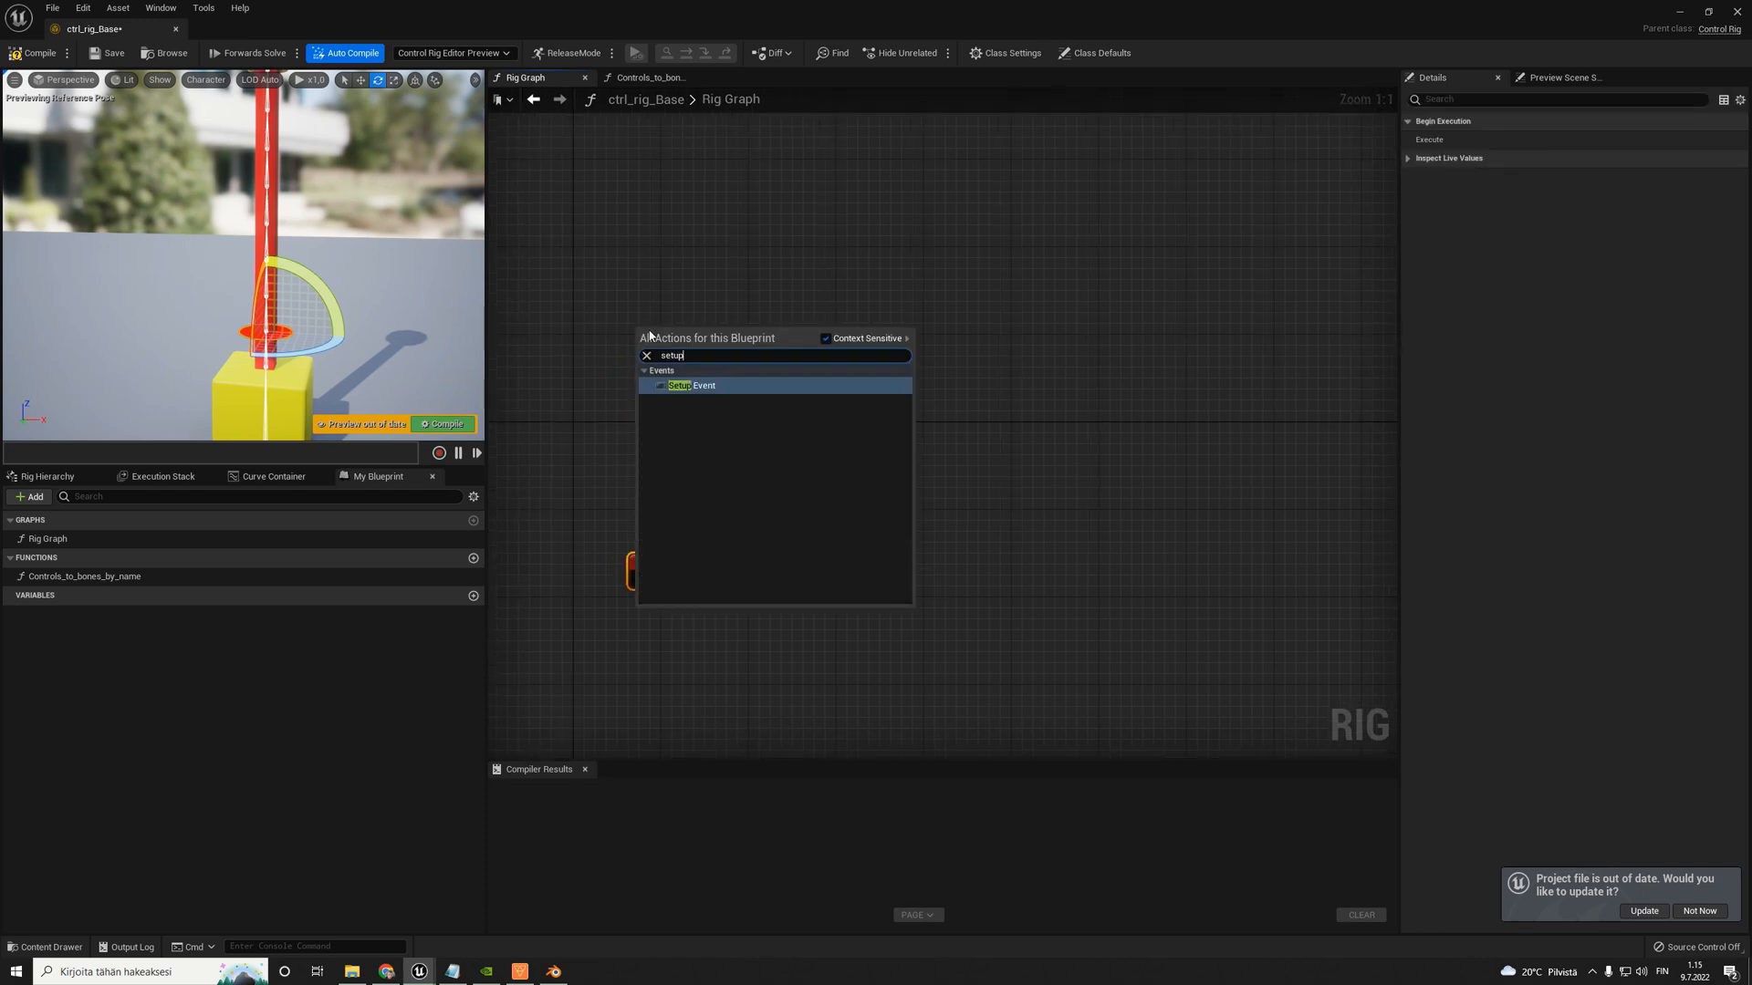
key("Return")
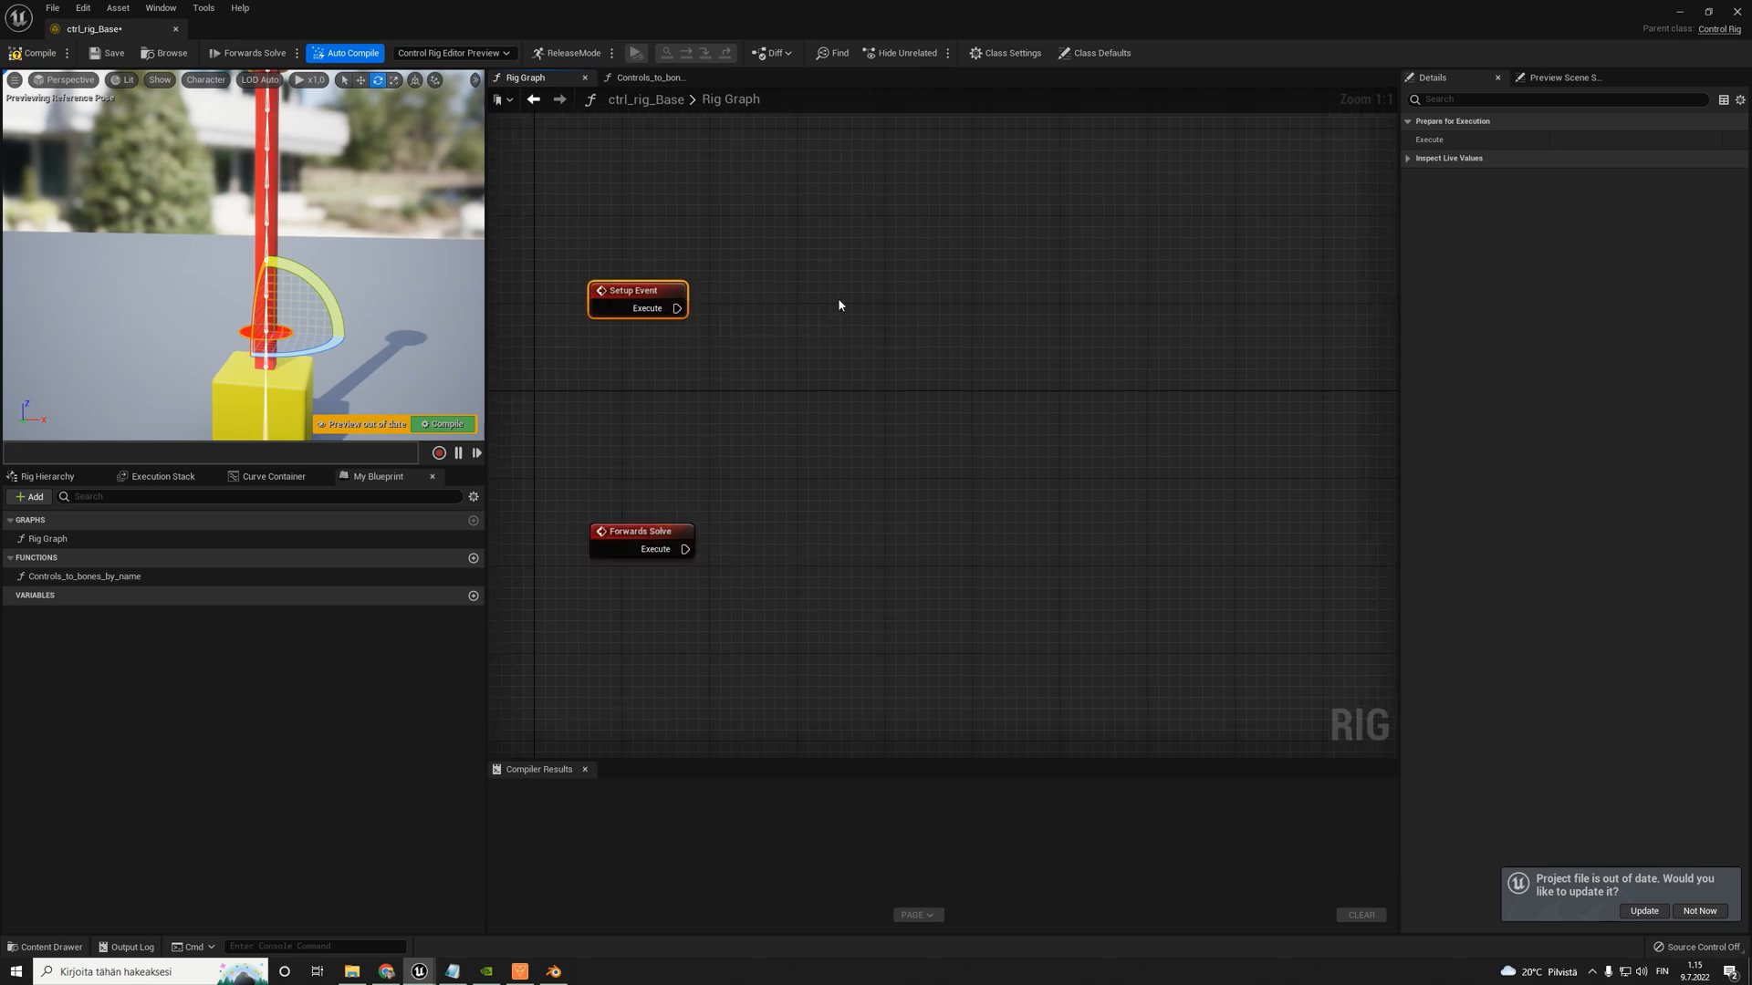
- Spread the Forwards Solve and Setup Event nodes further apart vertically in the Rig Graph
left_click_drag(648, 533, 636, 611)
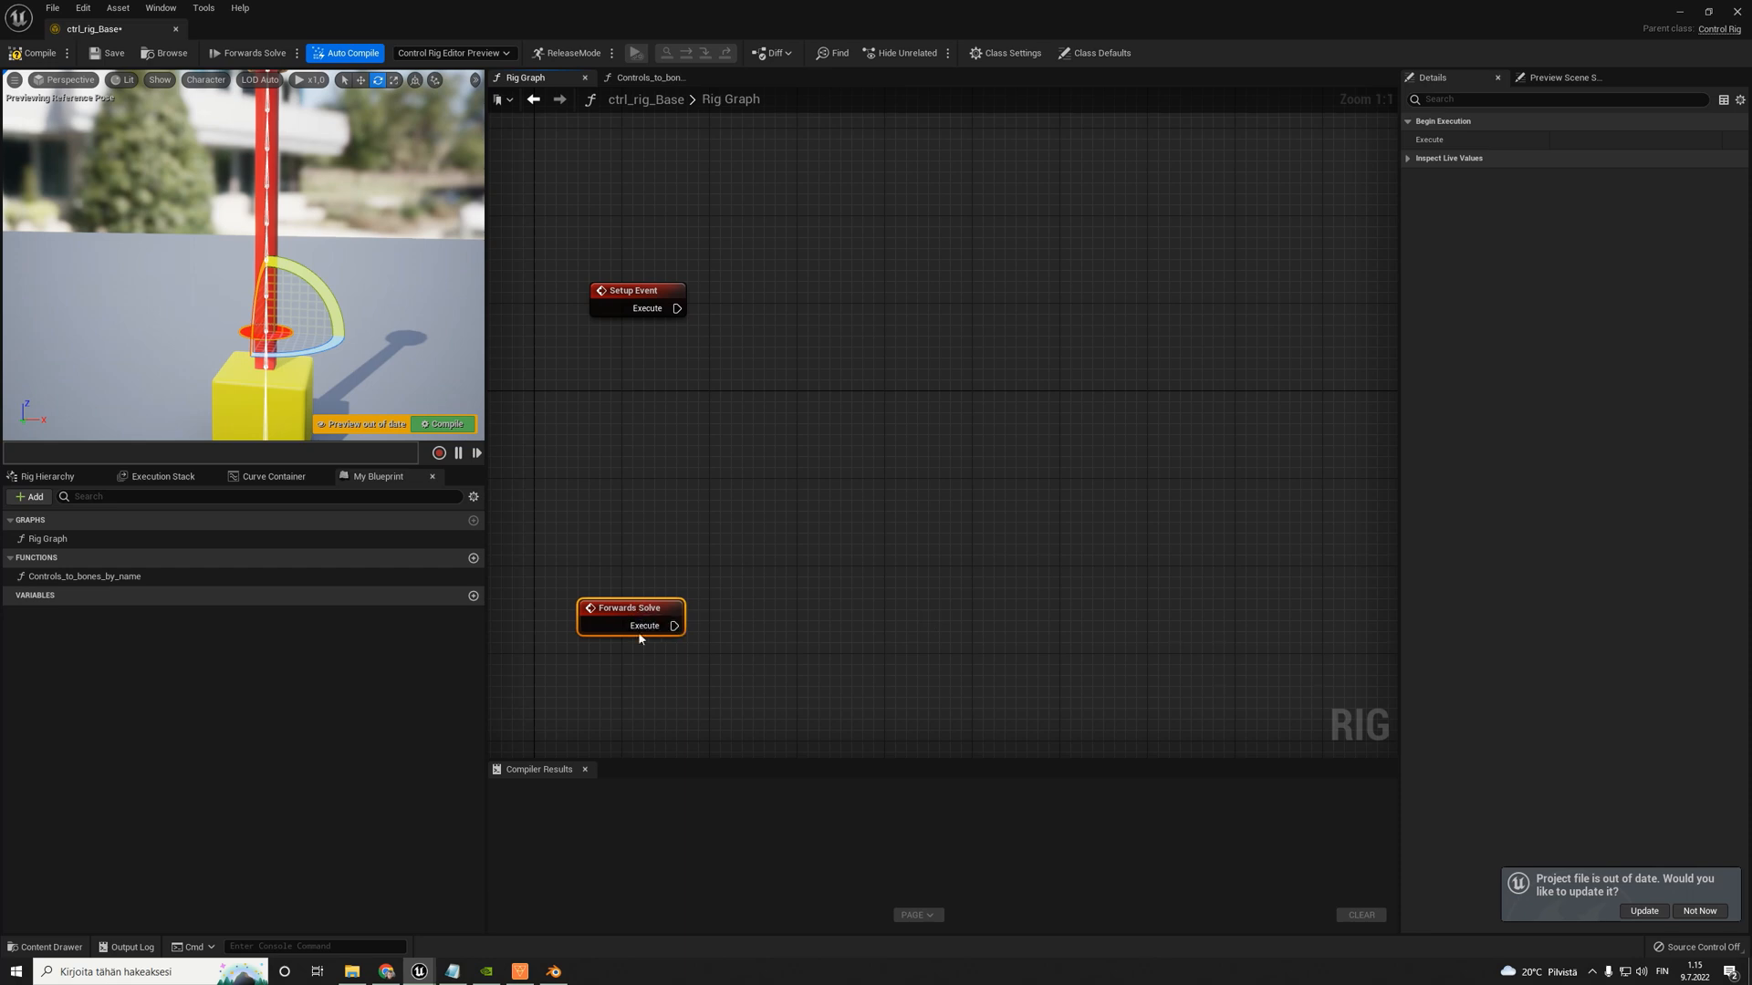
right_click_drag(690, 295, 709, 362)
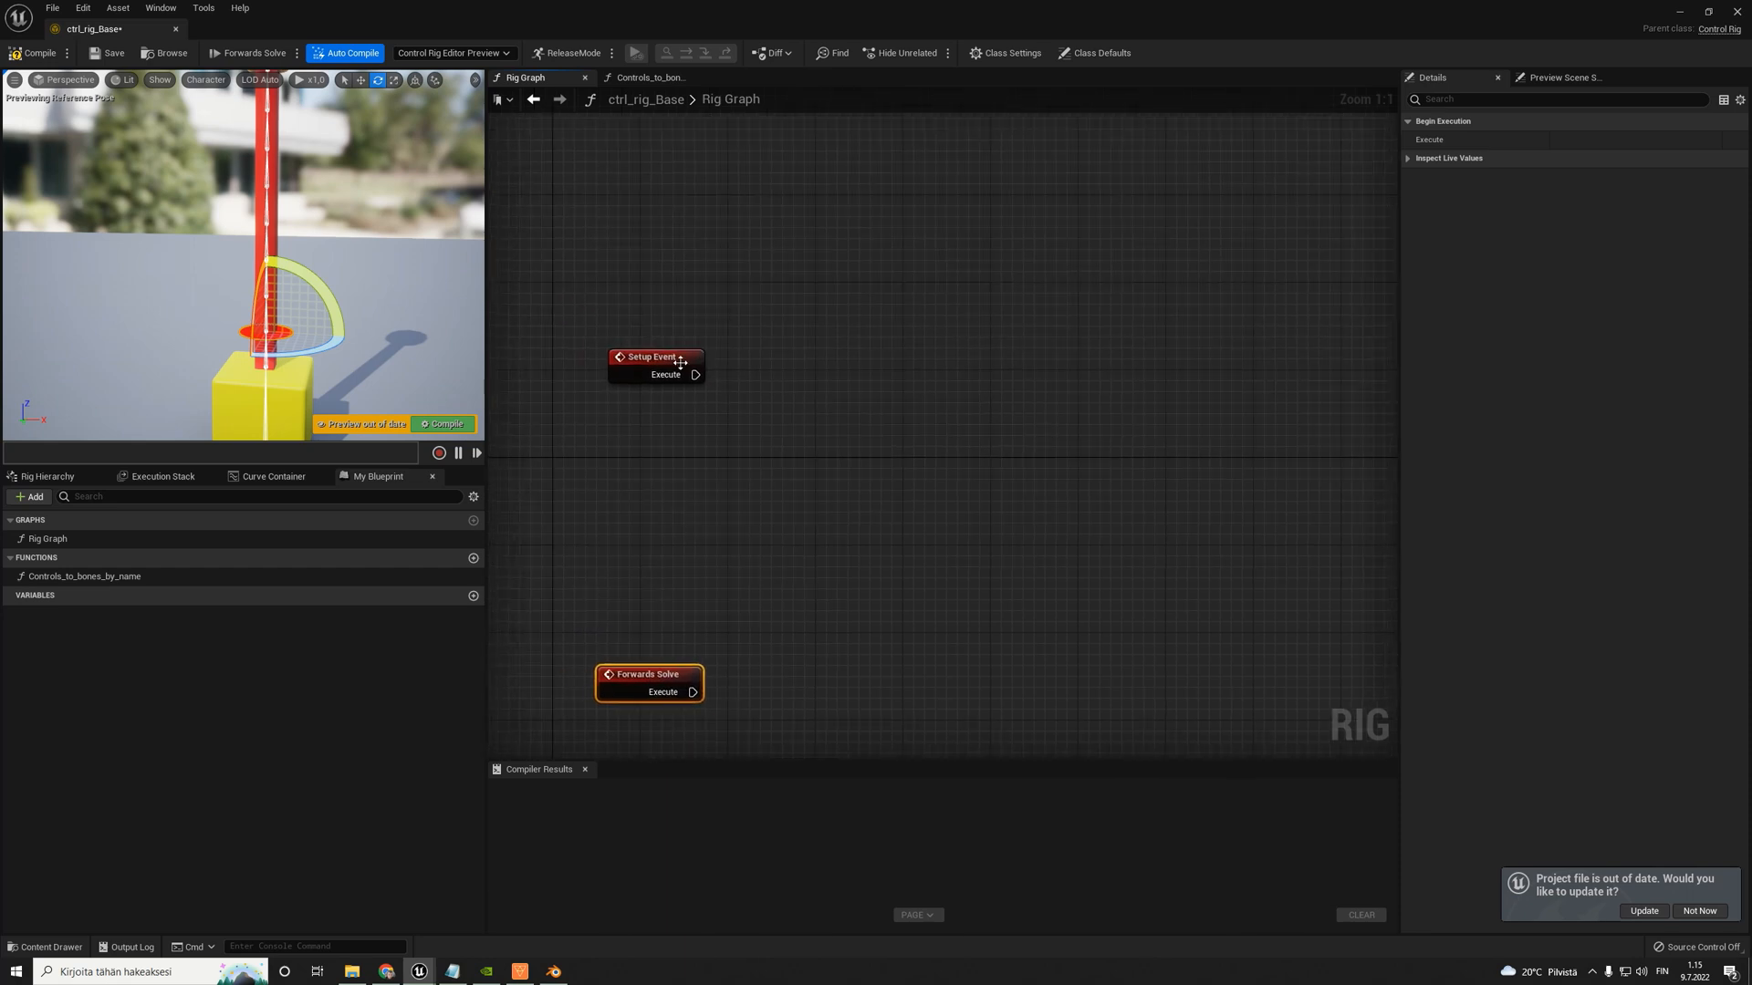
left_click_drag(679, 363, 713, 341)
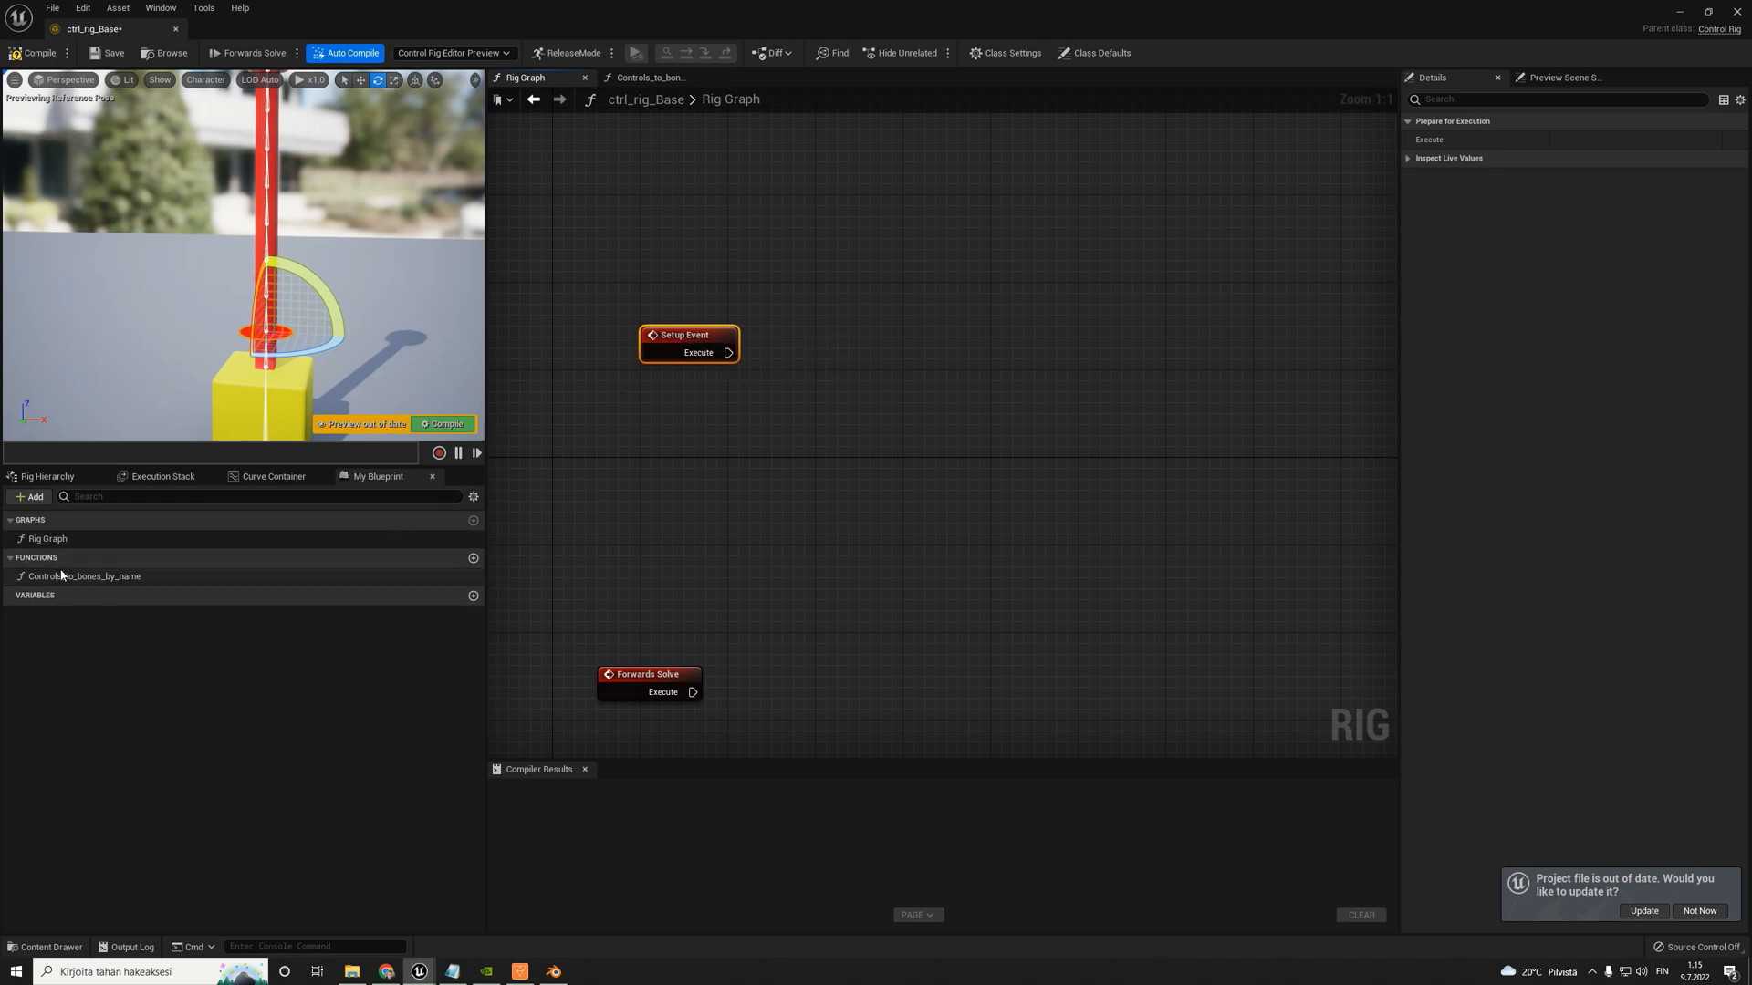
- Place a Controls_to_bones_by_name function node in the Rig Graph and connect Setup Event's Execute output to its ExecuteContext
left_click_drag(61, 576, 910, 353)
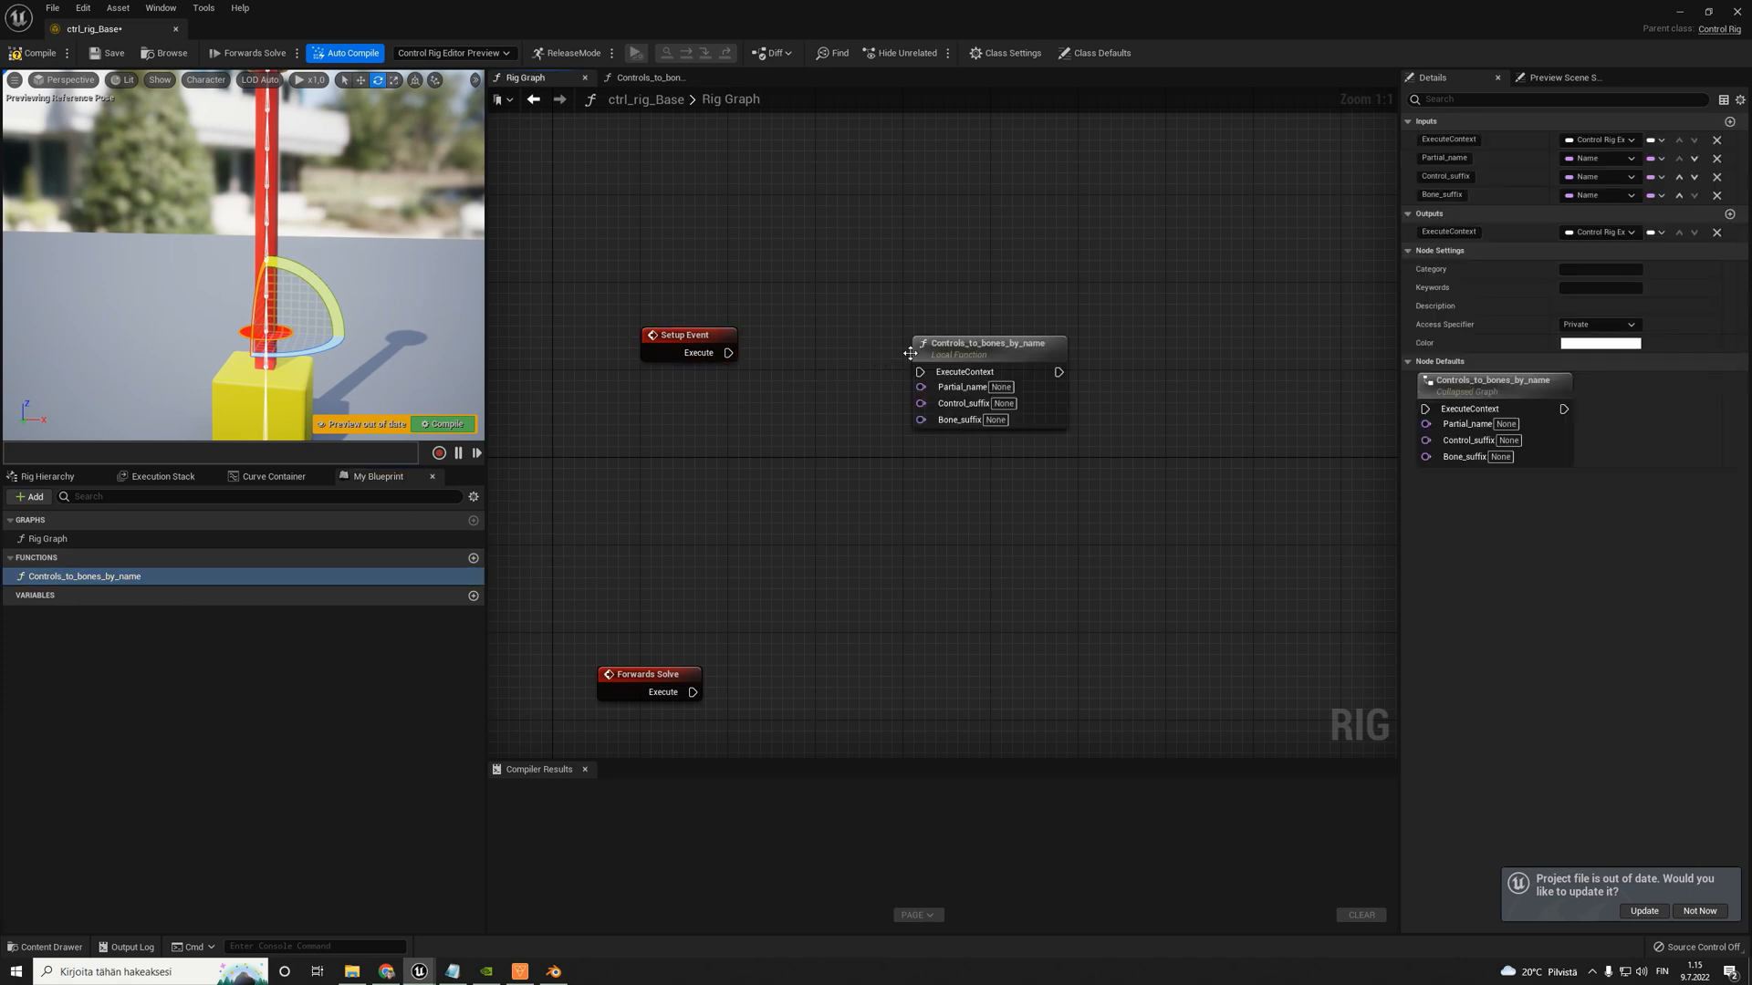
left_click_drag(689, 334, 689, 280)
left_click_drag(969, 360, 961, 297)
left_click_drag(728, 299, 897, 274)
right_click_drag(1071, 261, 1047, 277)
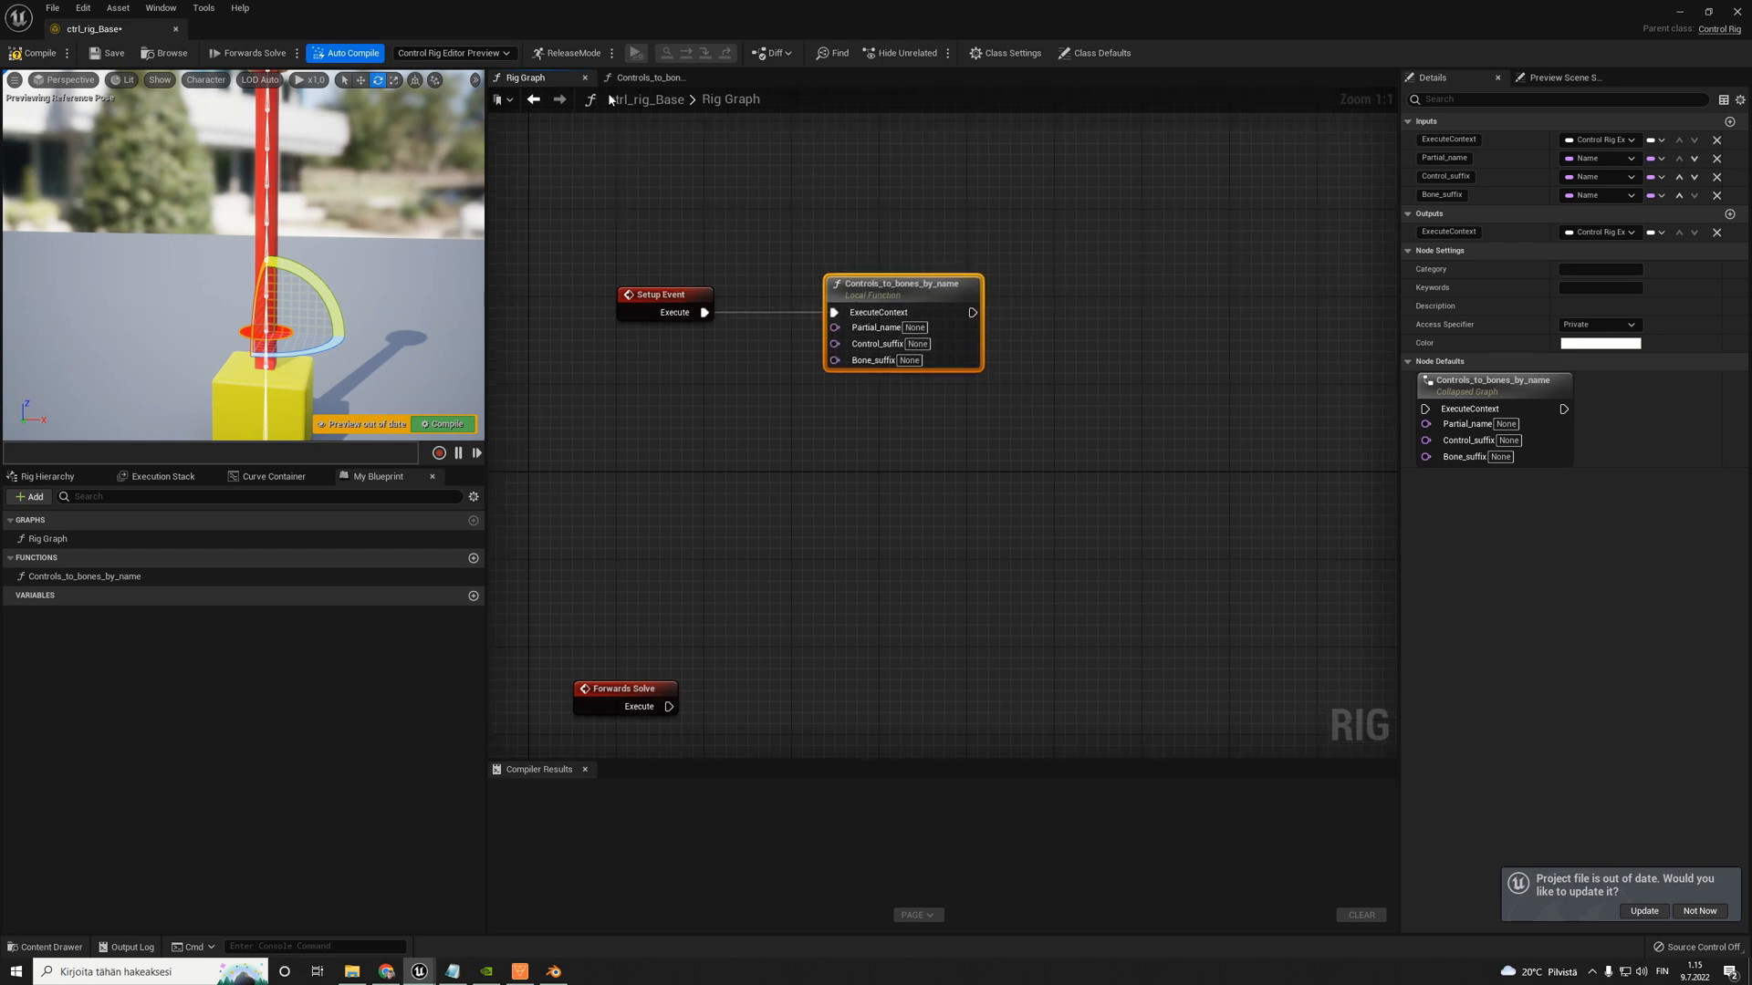
- In the Controls_to_bones_by_name graph, widen the graph area and move the Return and Entry nodes further apart
left_click(645, 77)
scroll(812, 325, "down", 3)
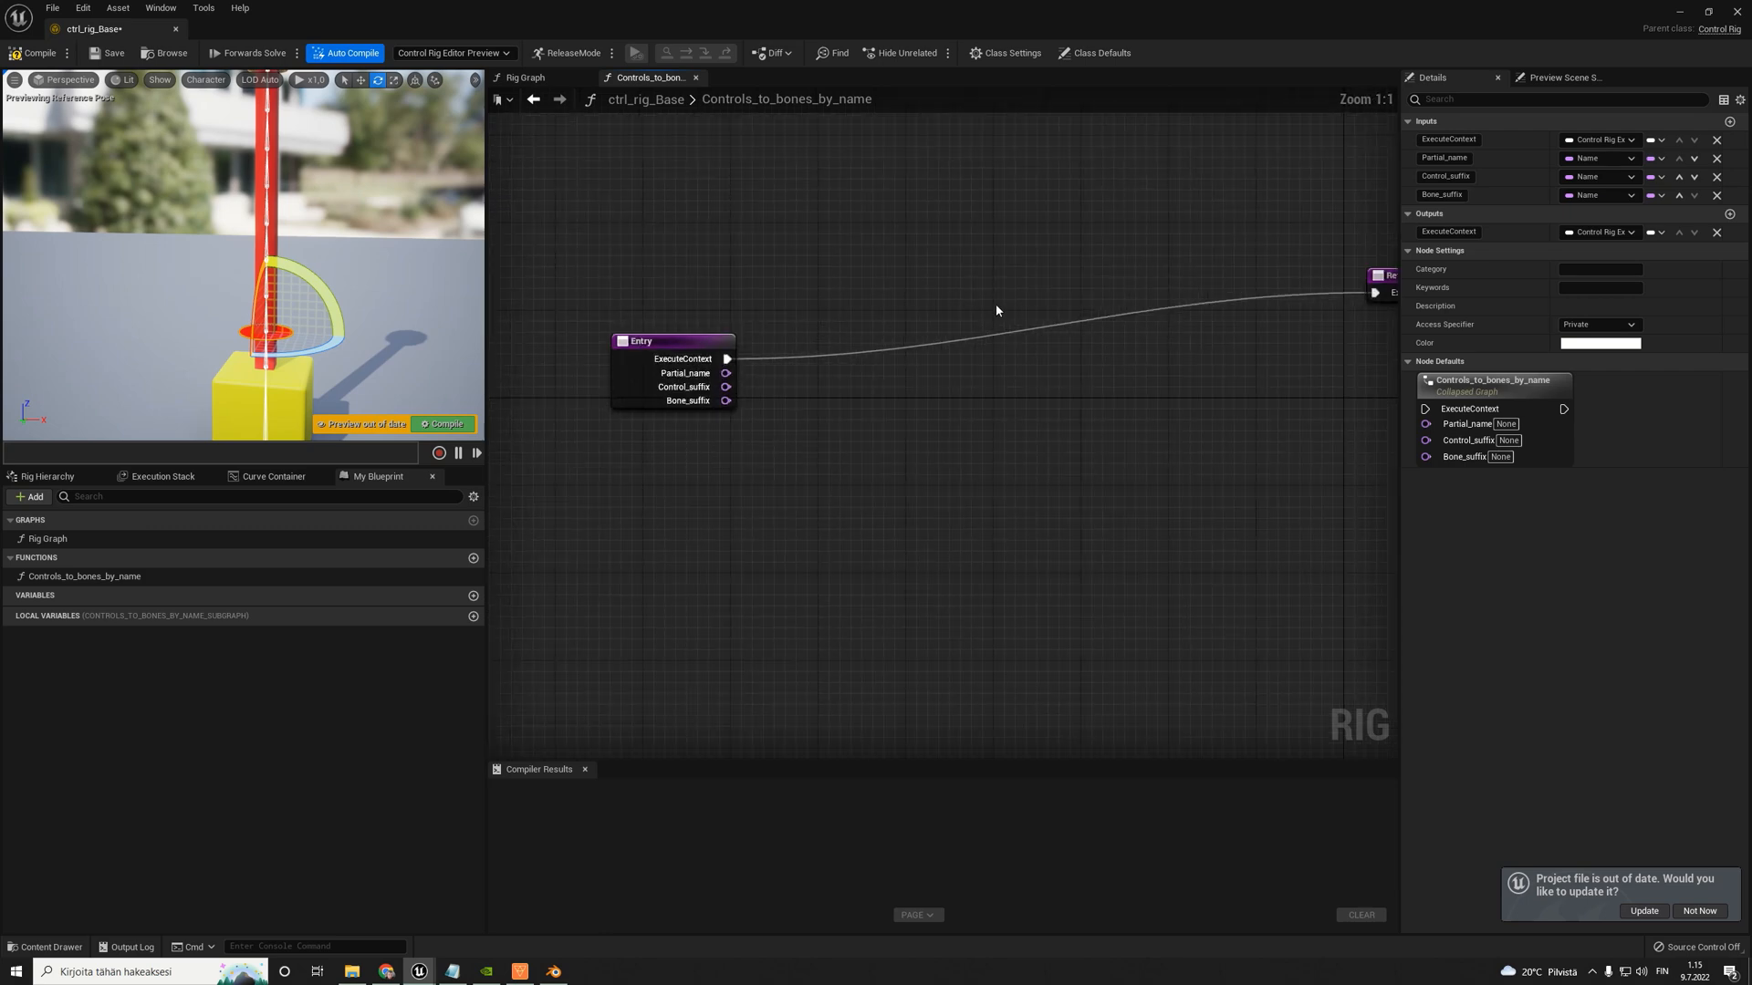
left_click_drag(1214, 279, 1332, 326)
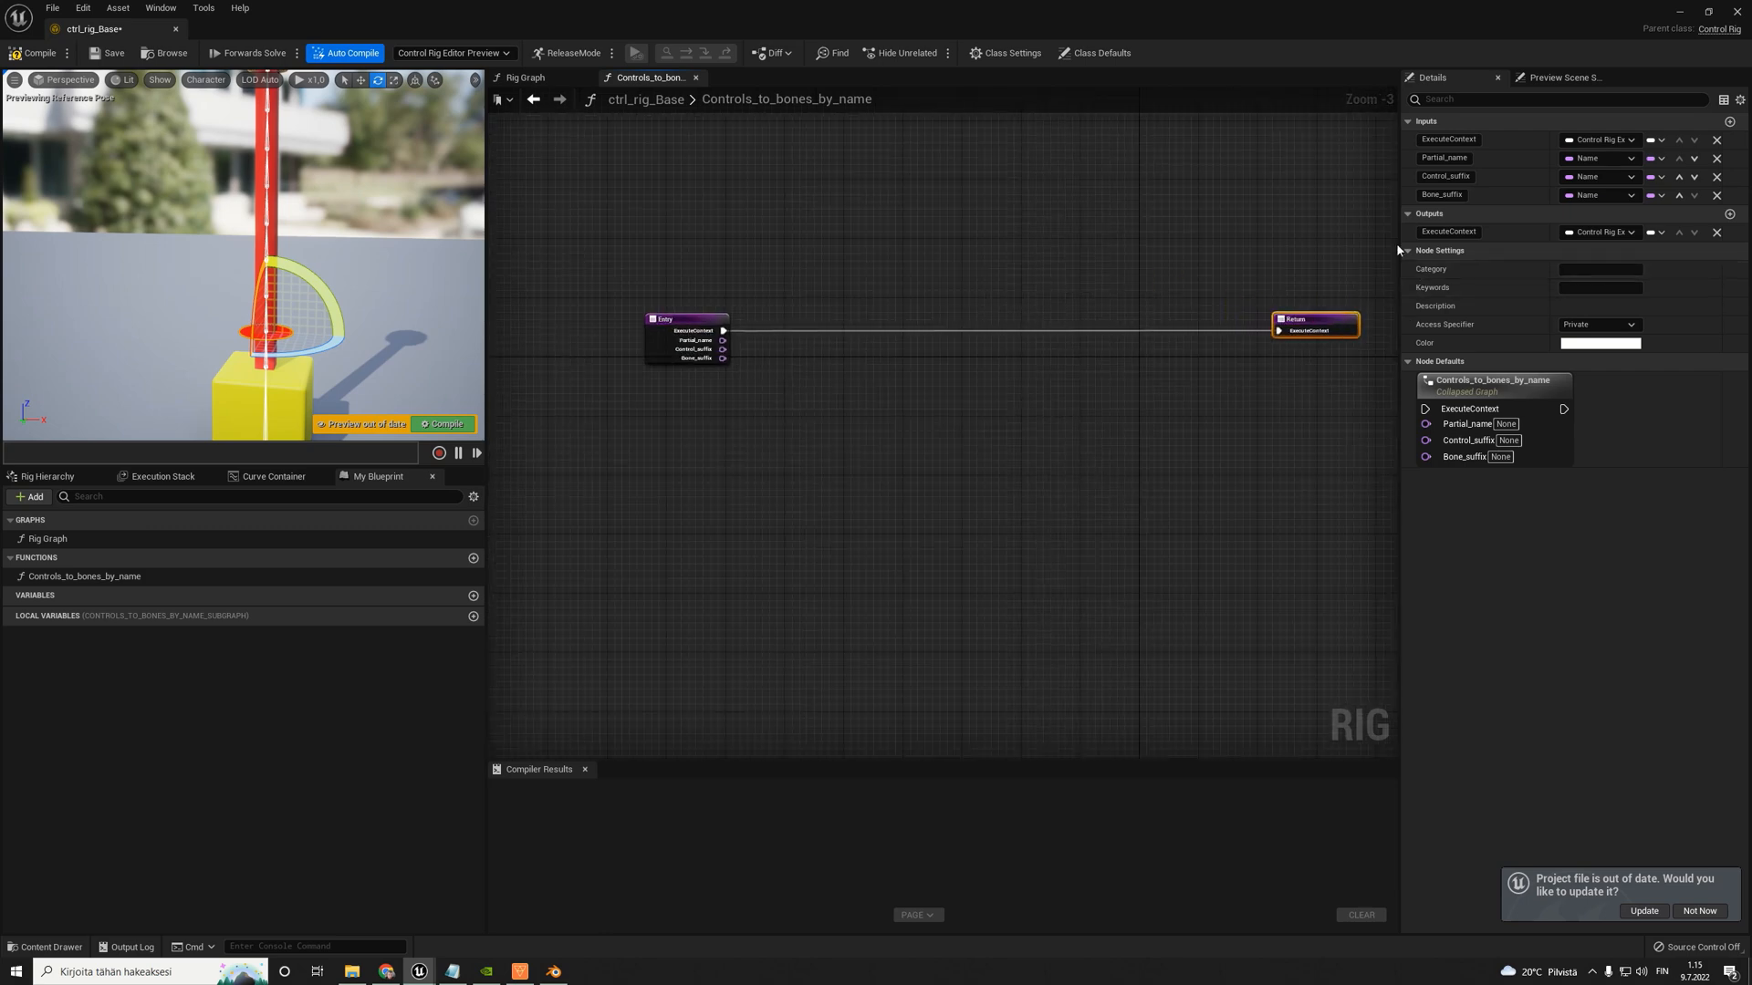
left_click_drag(1397, 243, 1633, 244)
left_click_drag(711, 319, 614, 292)
- Add a Sequence node beside Entry and connect Entry's ExecuteContext to the Sequence's Execute input
scroll(702, 304, "up", 2)
right_click(709, 304)
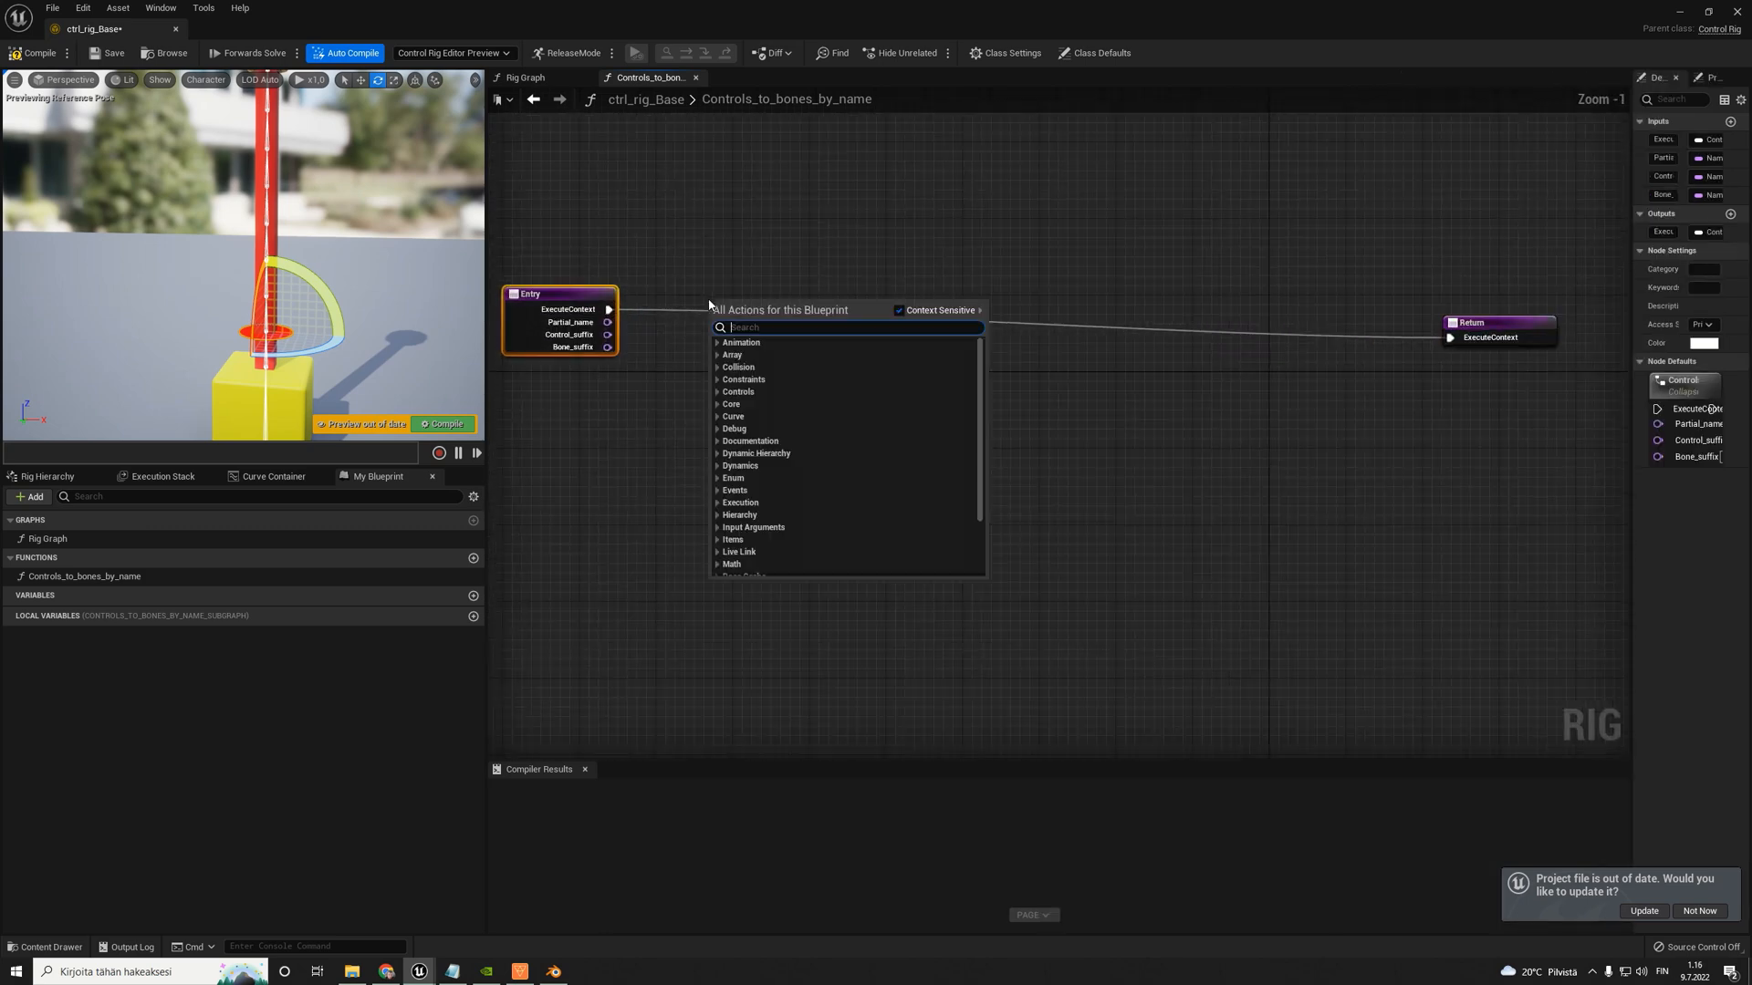
type("sequen")
key("Return")
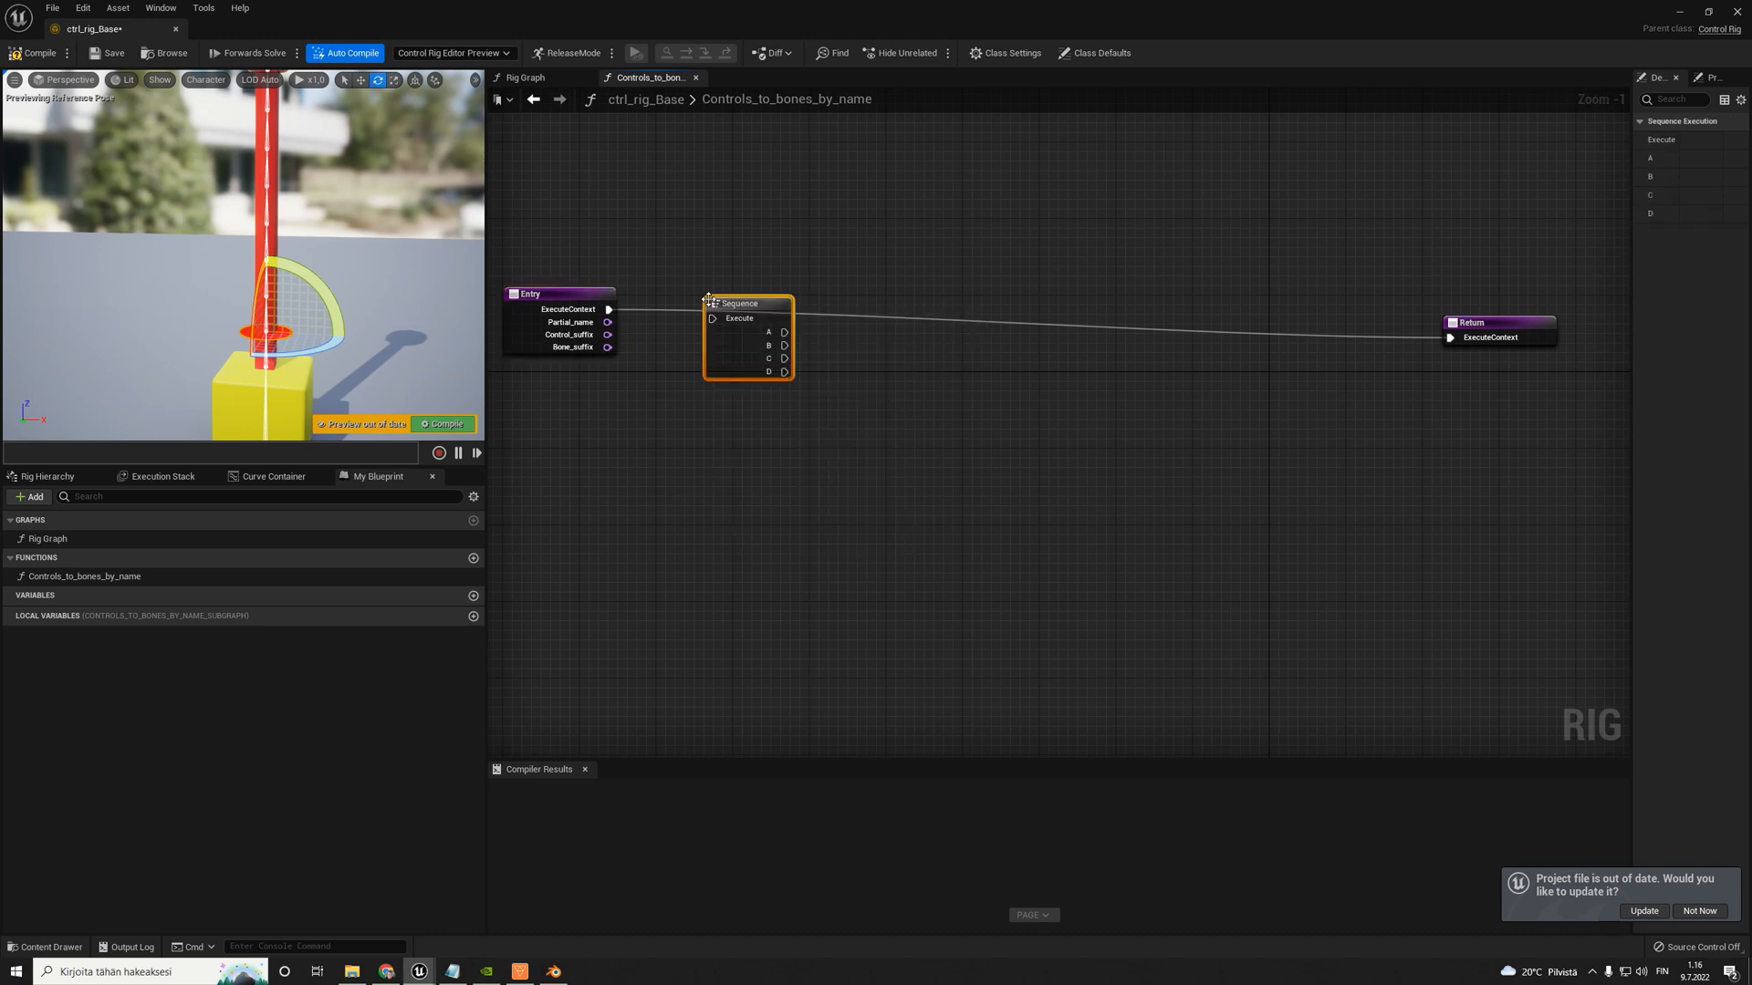
left_click_drag(609, 310, 712, 319)
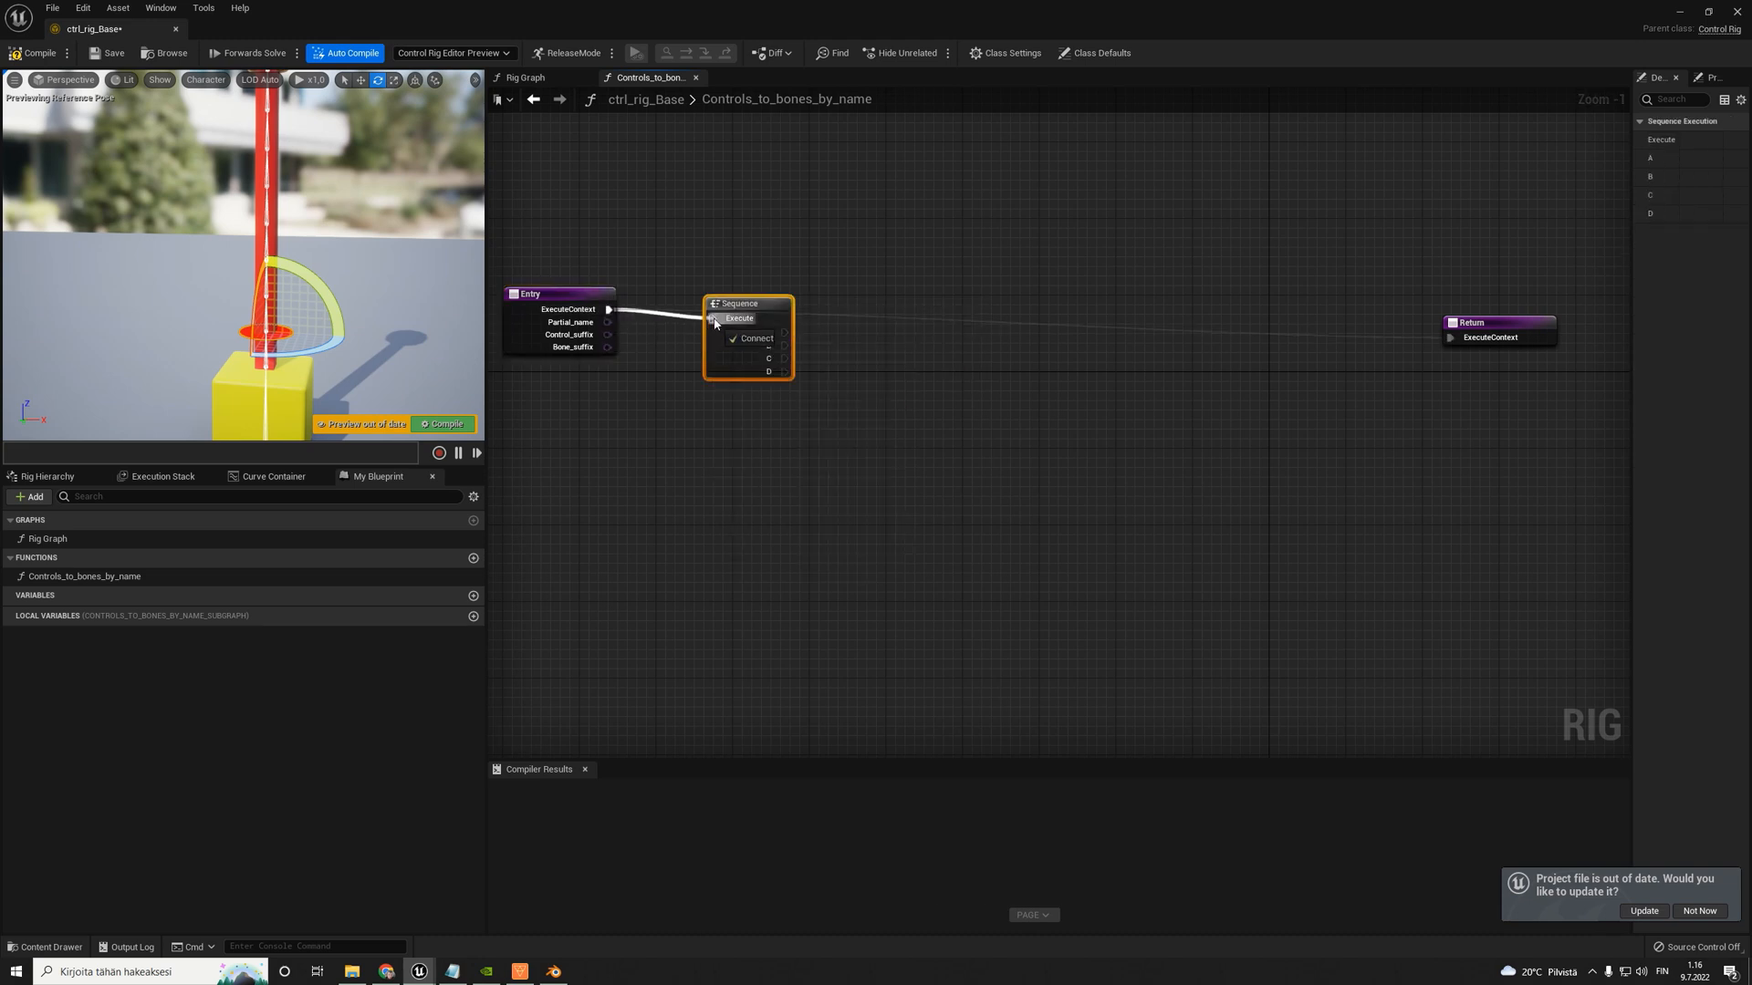
- Move the Return node well below the Sequence node and connect Sequence output D to its ExecuteContext
left_click_drag(1450, 328, 741, 616)
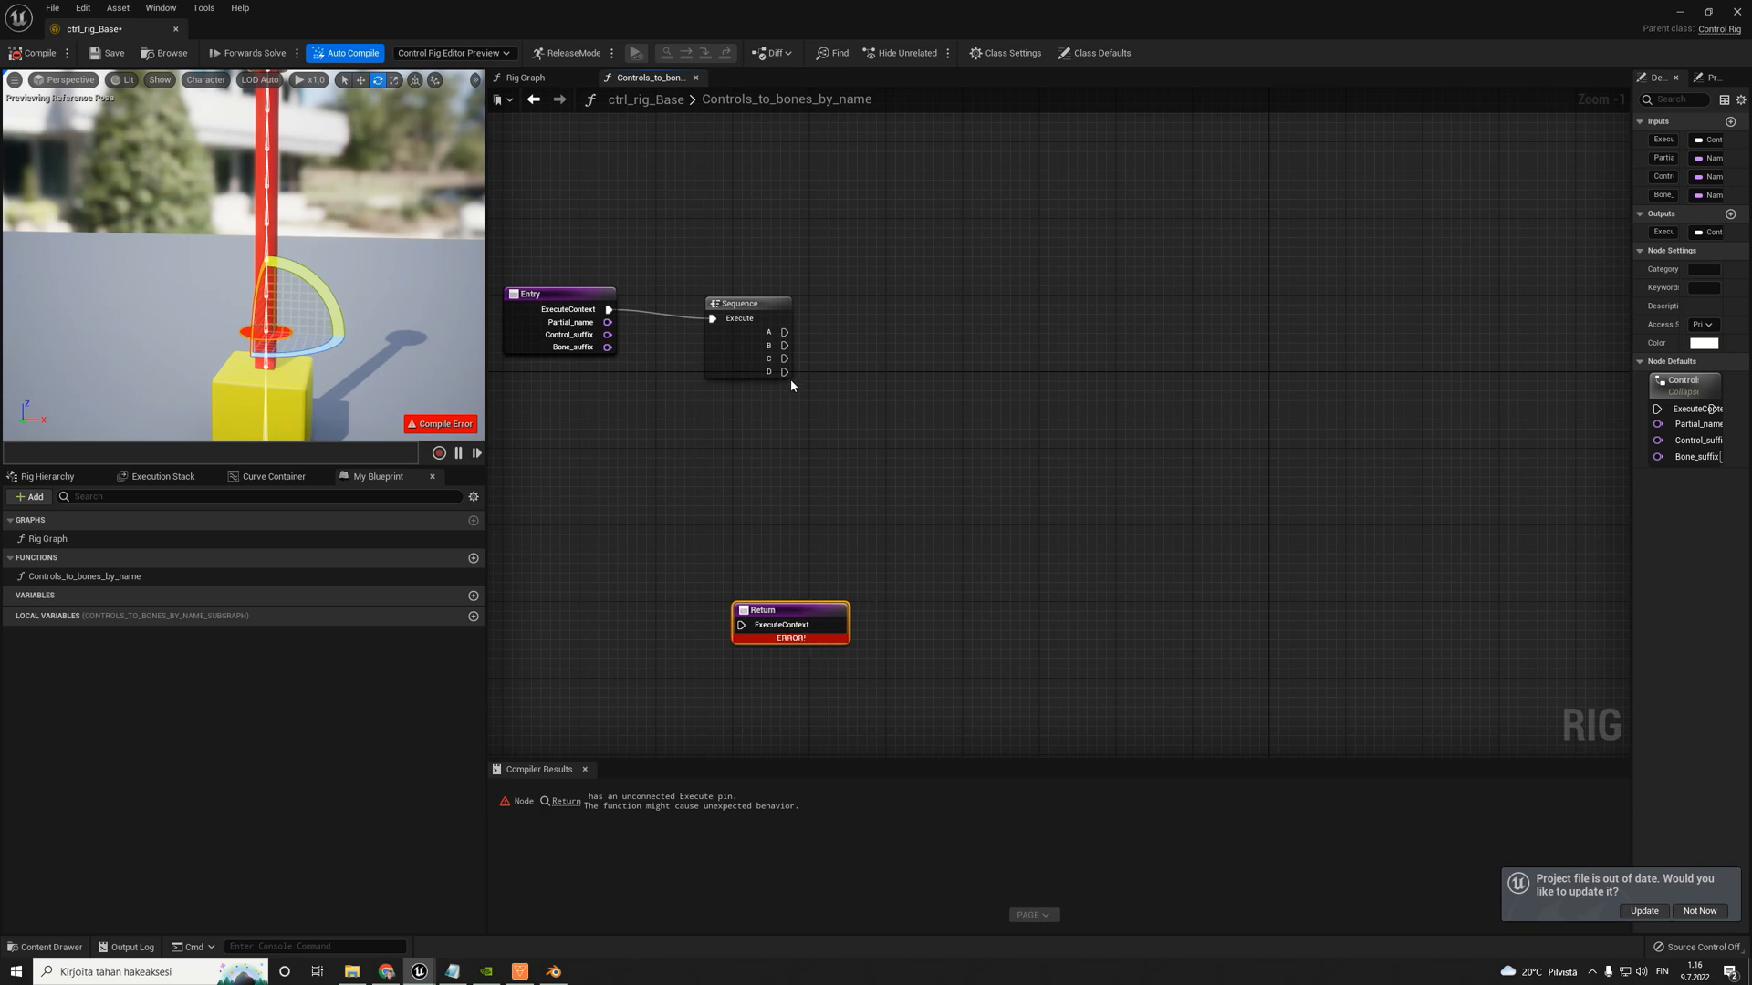
left_click_drag(784, 371, 751, 627)
scroll(777, 560, "down", 2)
right_click_drag(777, 560, 785, 501)
left_click_drag(800, 560, 799, 704)
- Reposition the Entry and Sequence nodes to leave a wider gap between them
right_click_drag(826, 482, 695, 527)
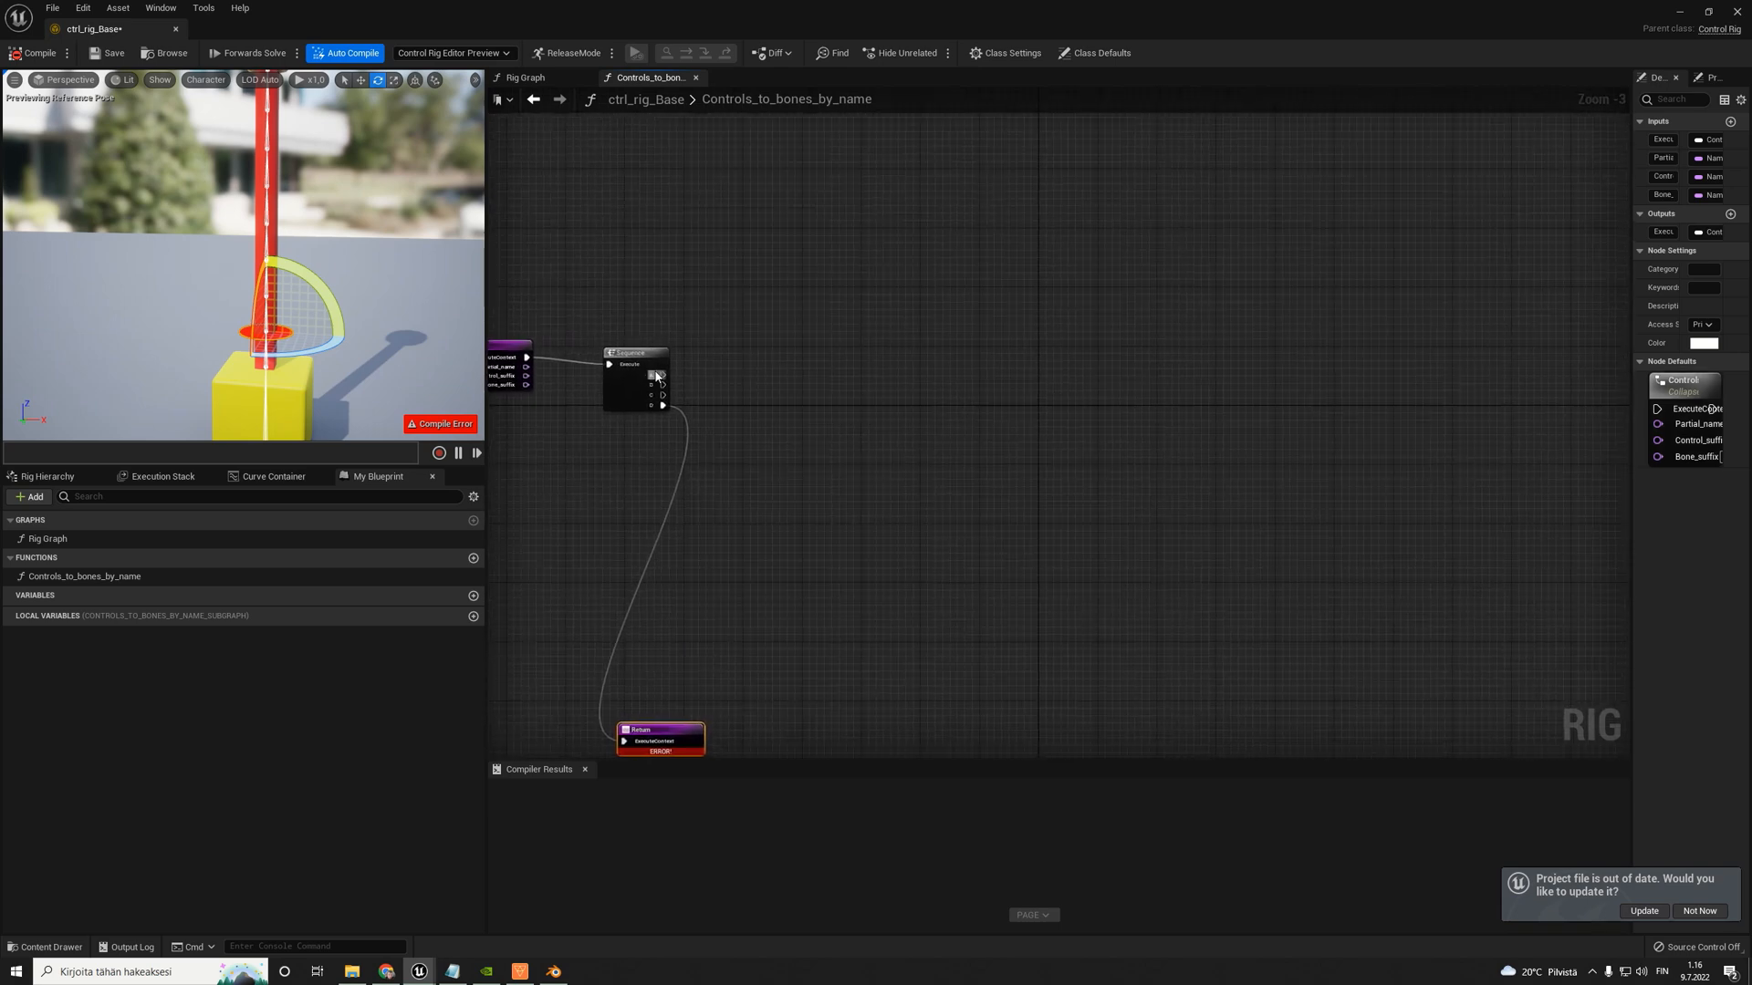
left_click_drag(662, 374, 1472, 356)
left_click_drag(755, 295, 1582, 354)
right_click_drag(865, 315, 1020, 321)
left_click_drag(616, 354, 535, 361)
left_click_drag(791, 362, 805, 367)
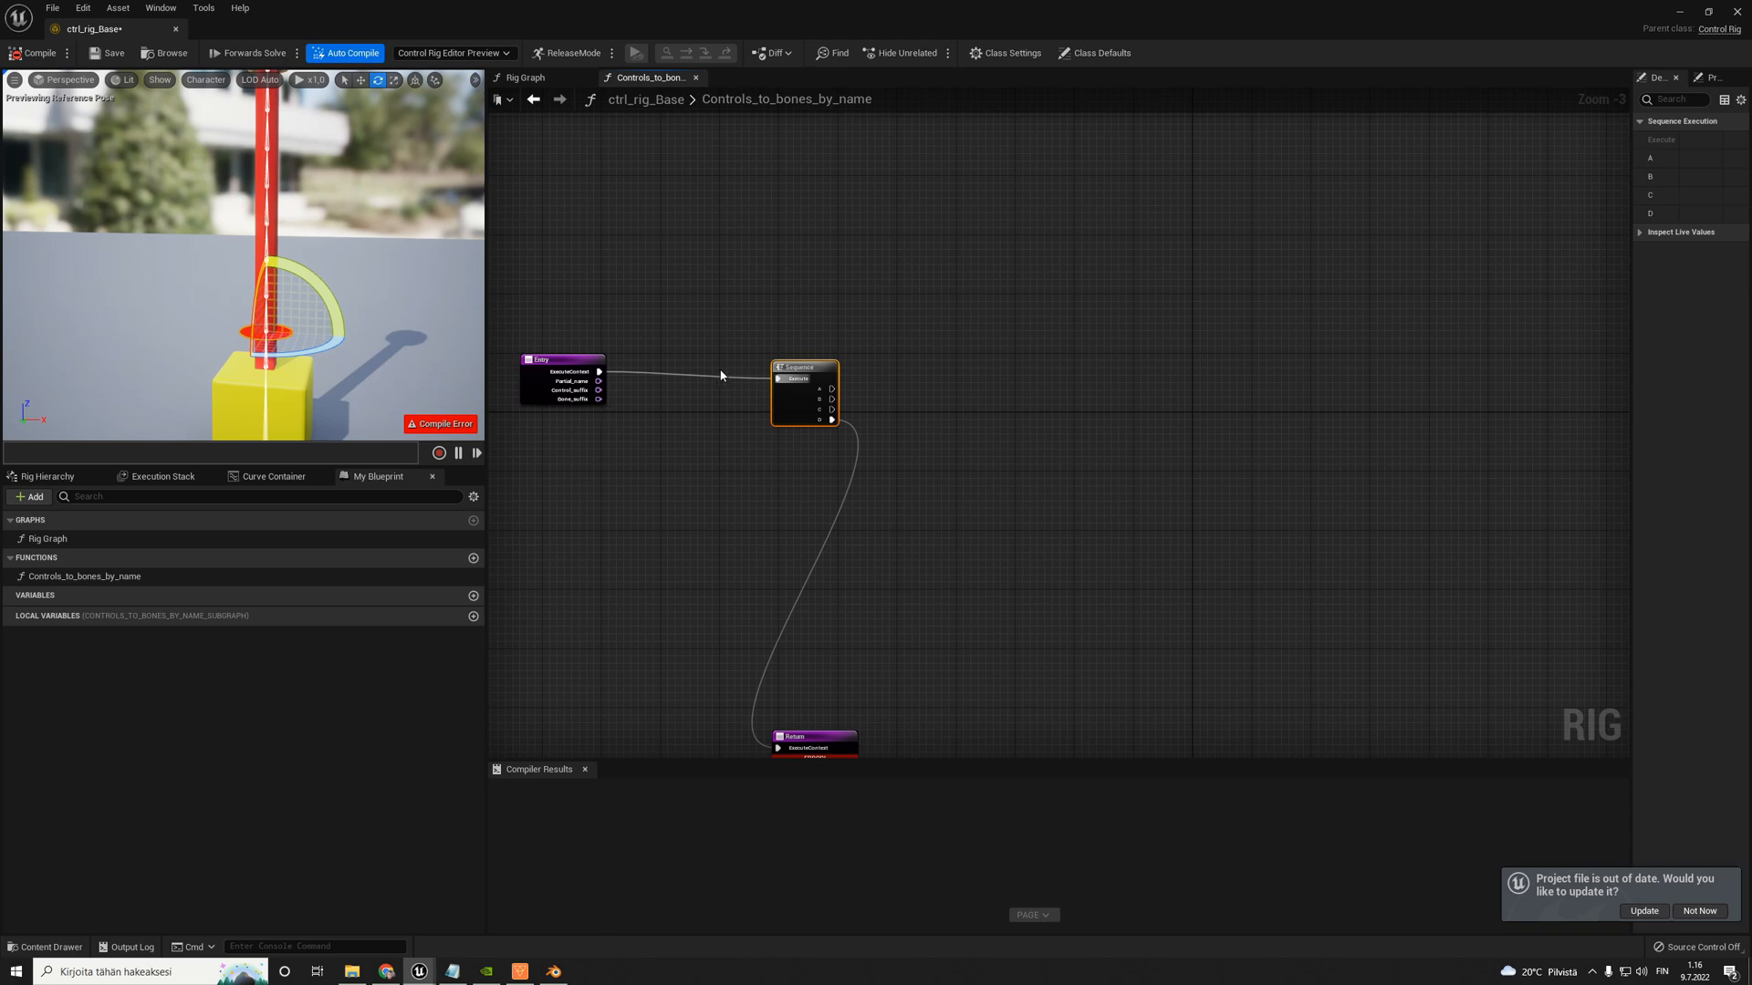
- Change the function's Partial_name input into an array of Names and compile the rig
scroll(648, 370, "up", 1)
scroll(677, 418, "up", 1)
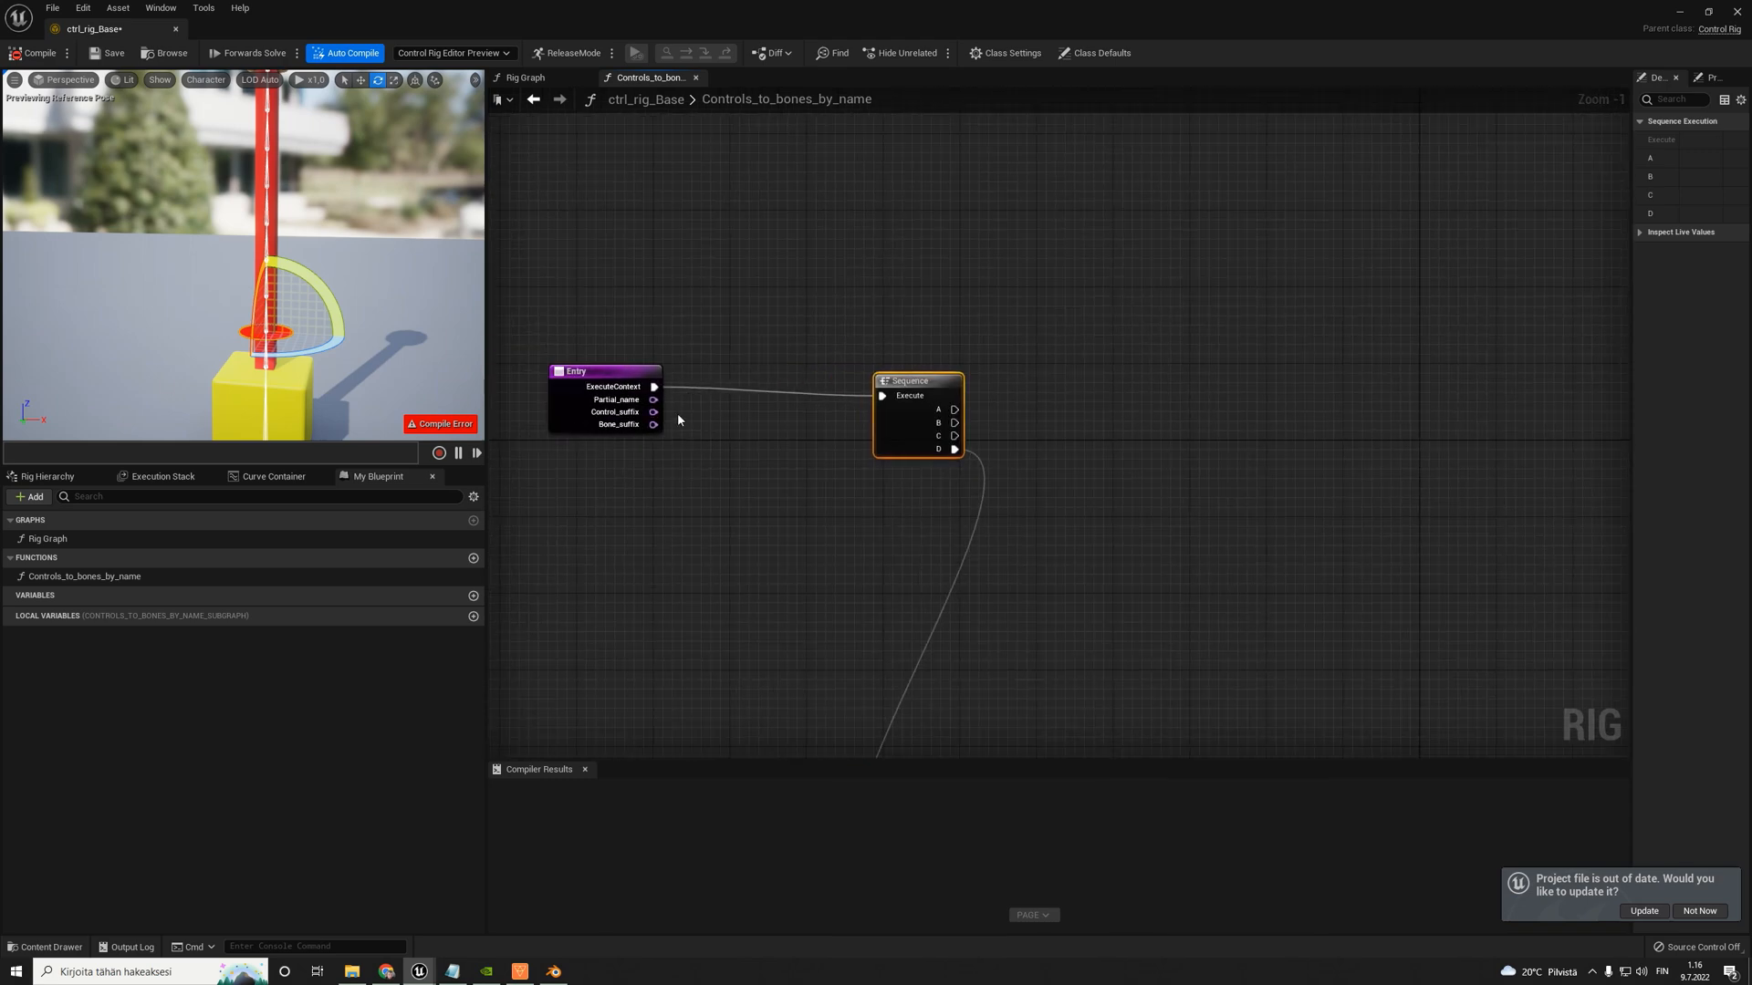
left_click(607, 374)
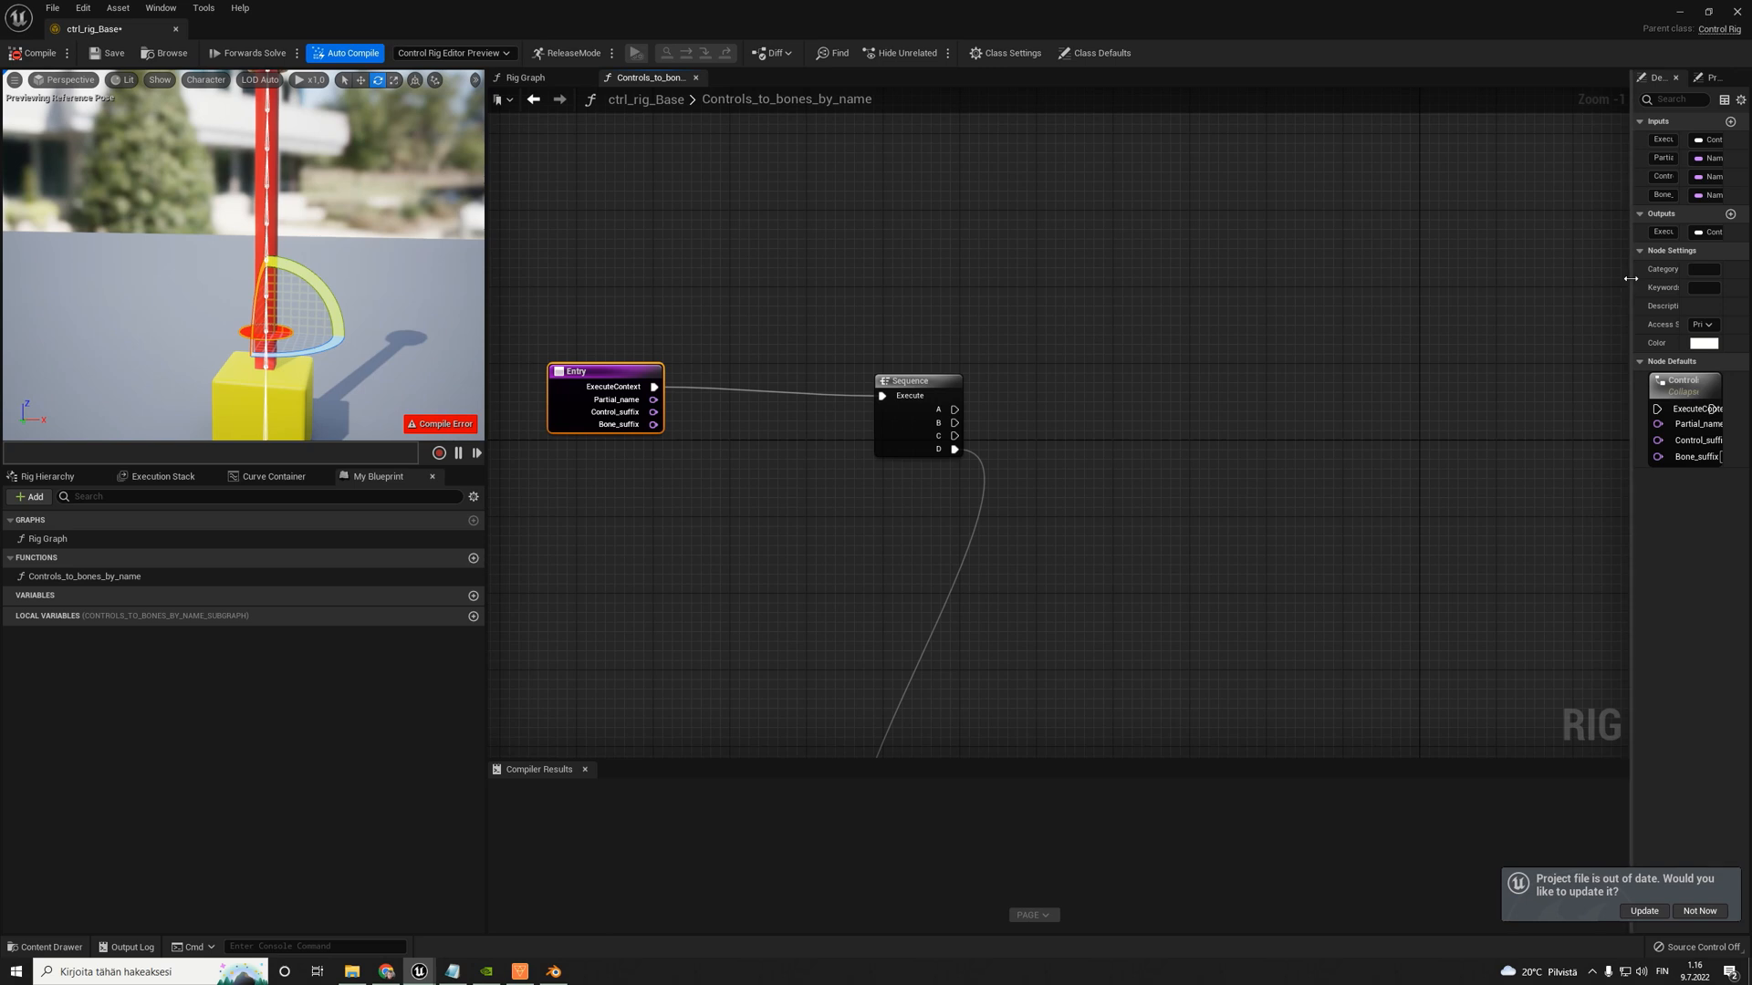
left_click_drag(1632, 283, 1297, 284)
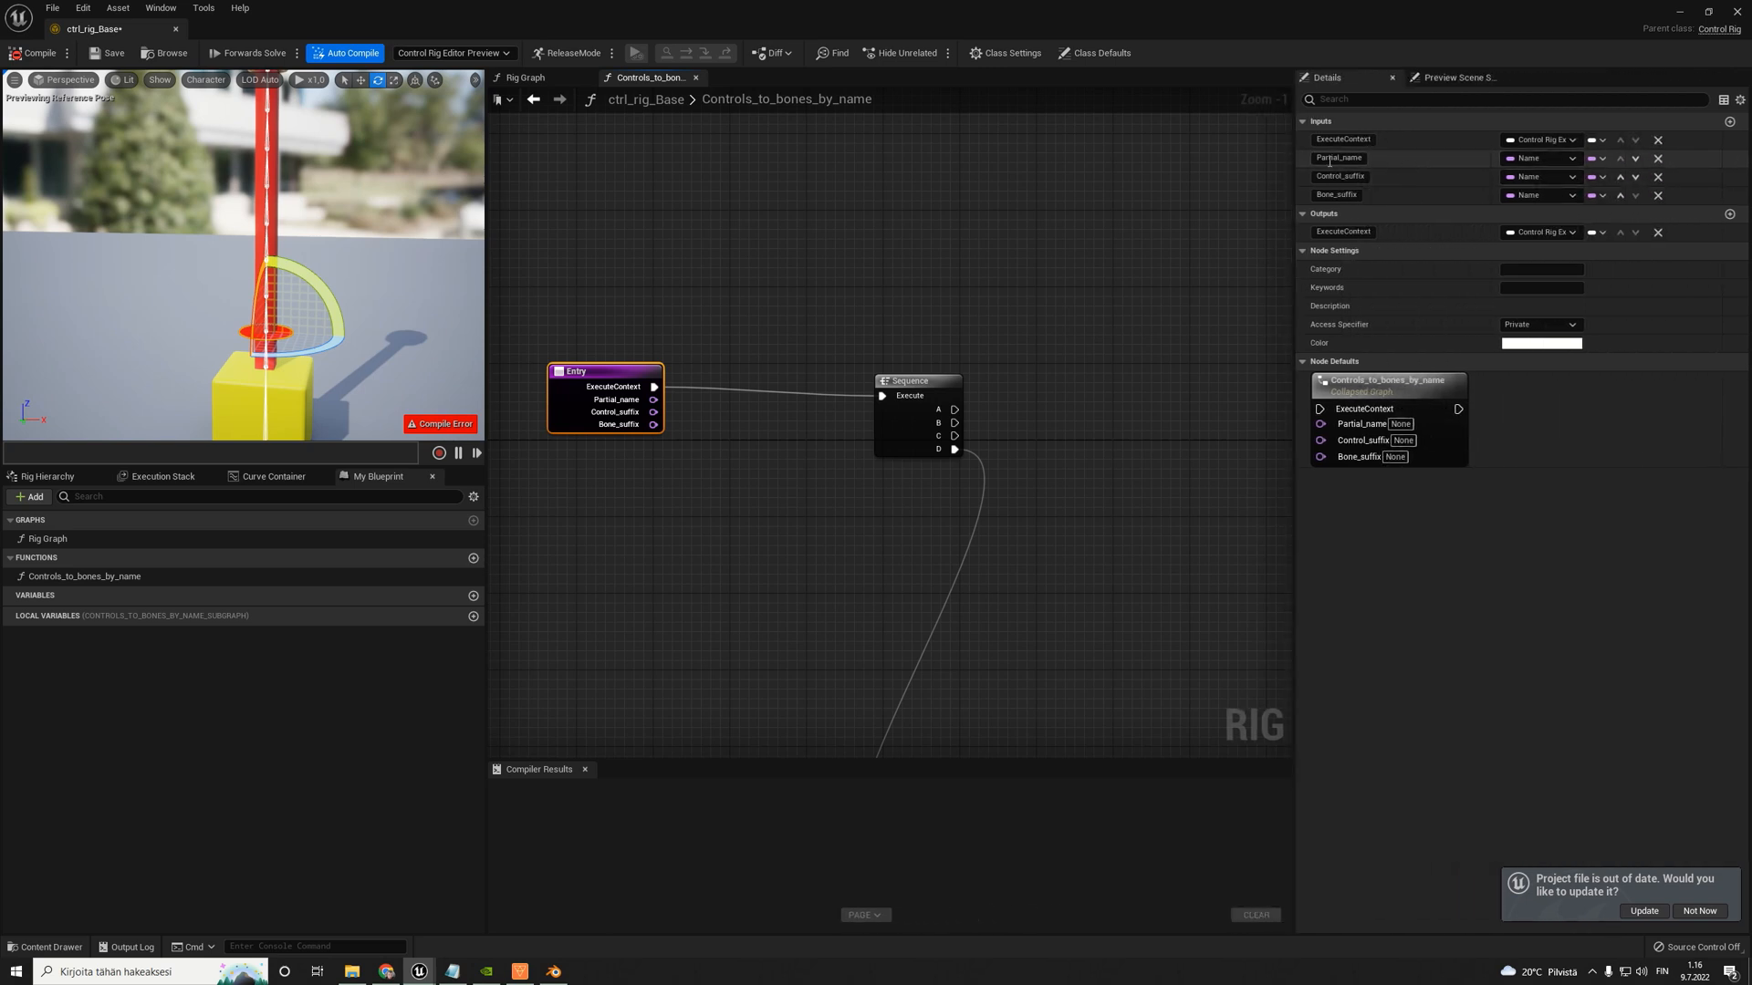
left_click(1598, 160)
left_click(1579, 197)
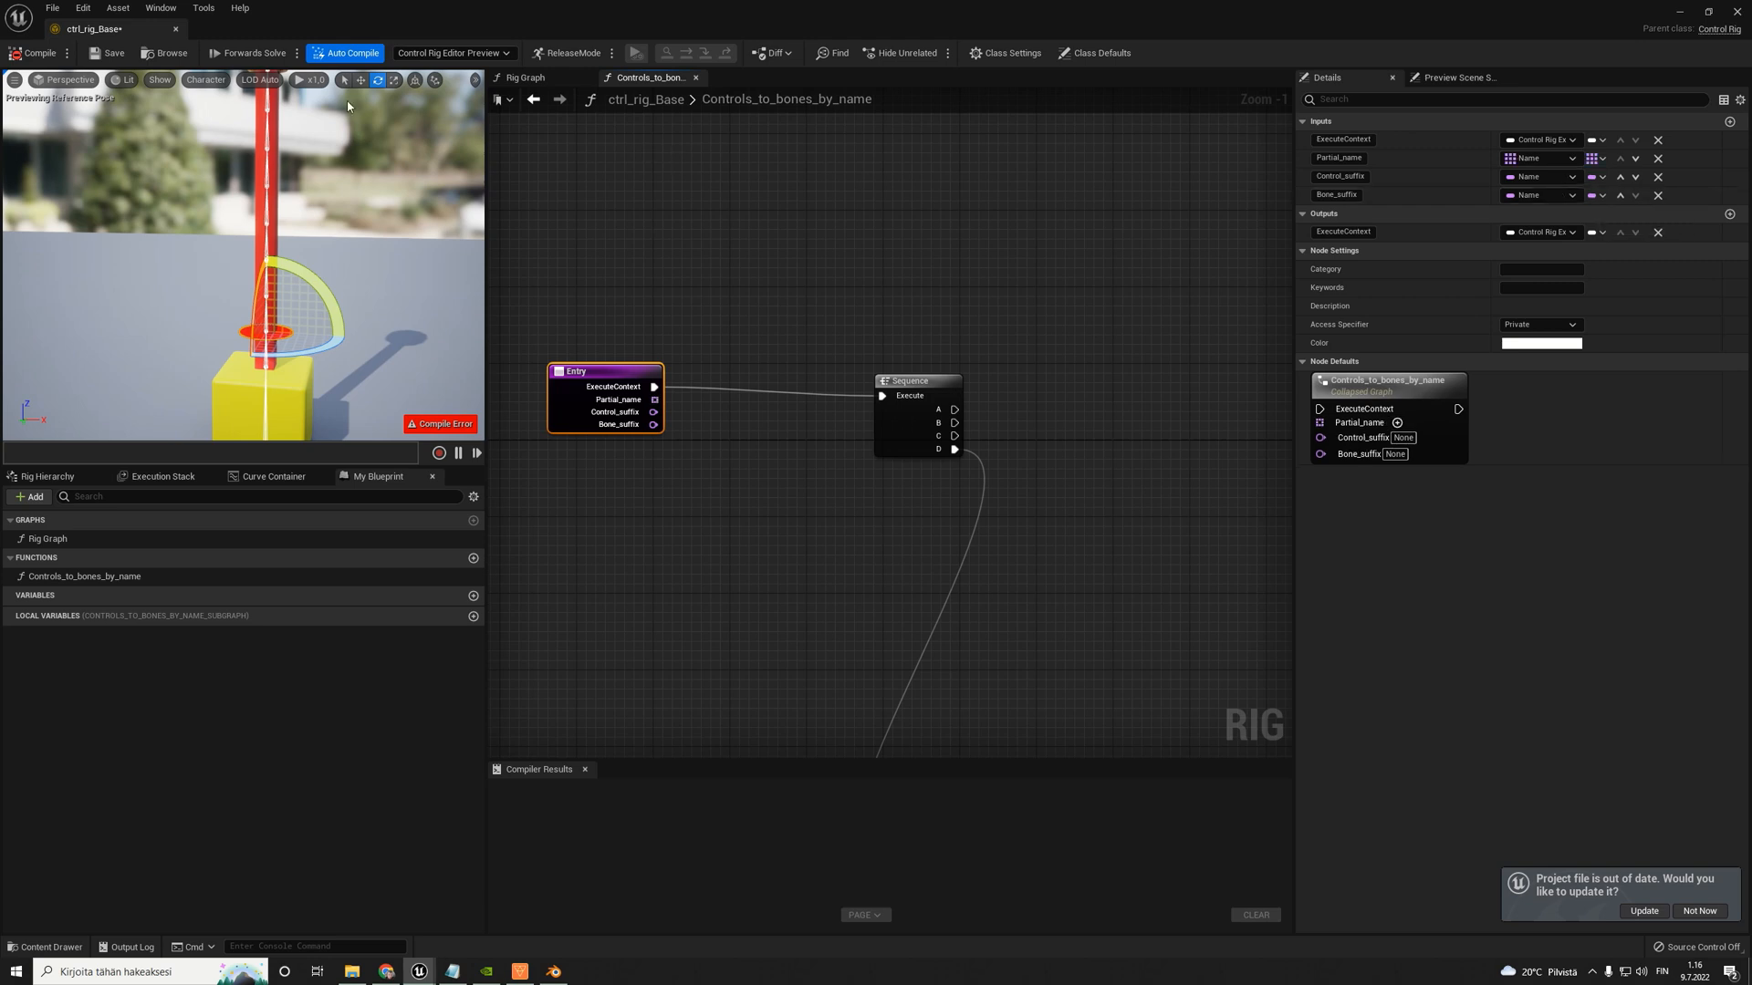
left_click(36, 53)
- Create a For Each node from the Partial_name array and connect Sequence output A to its Execute input
scroll(743, 328, "down", 2)
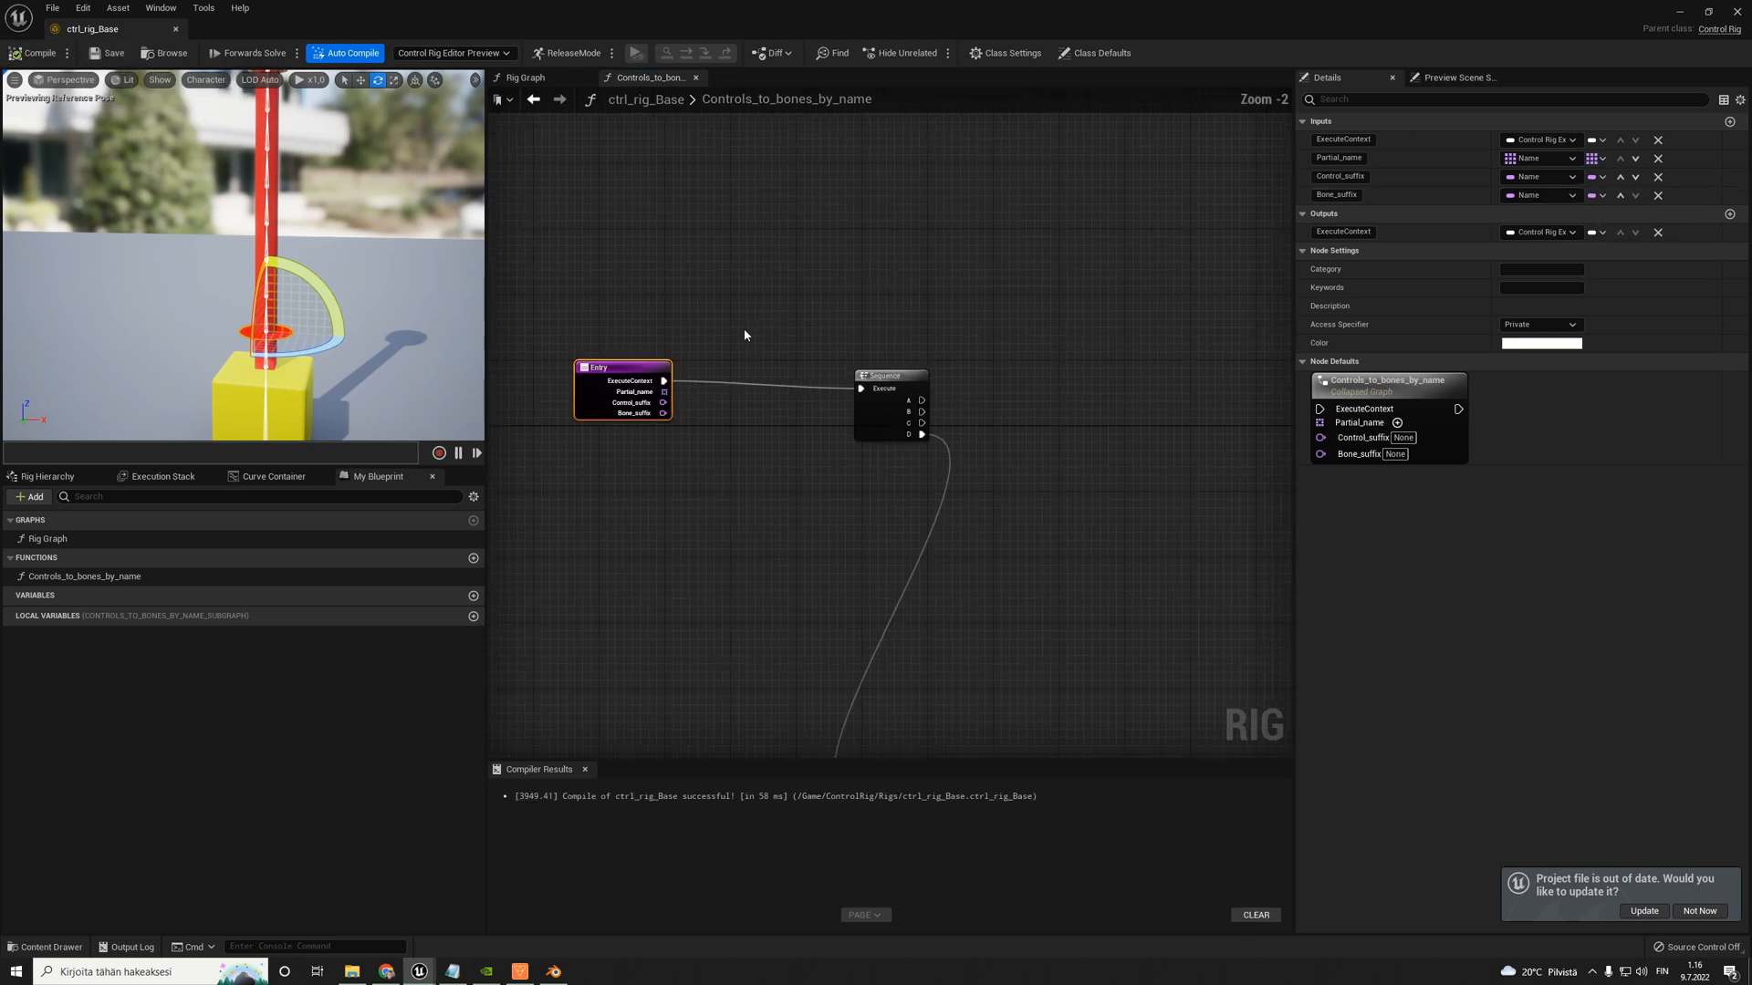
left_click_drag(646, 394, 1027, 313)
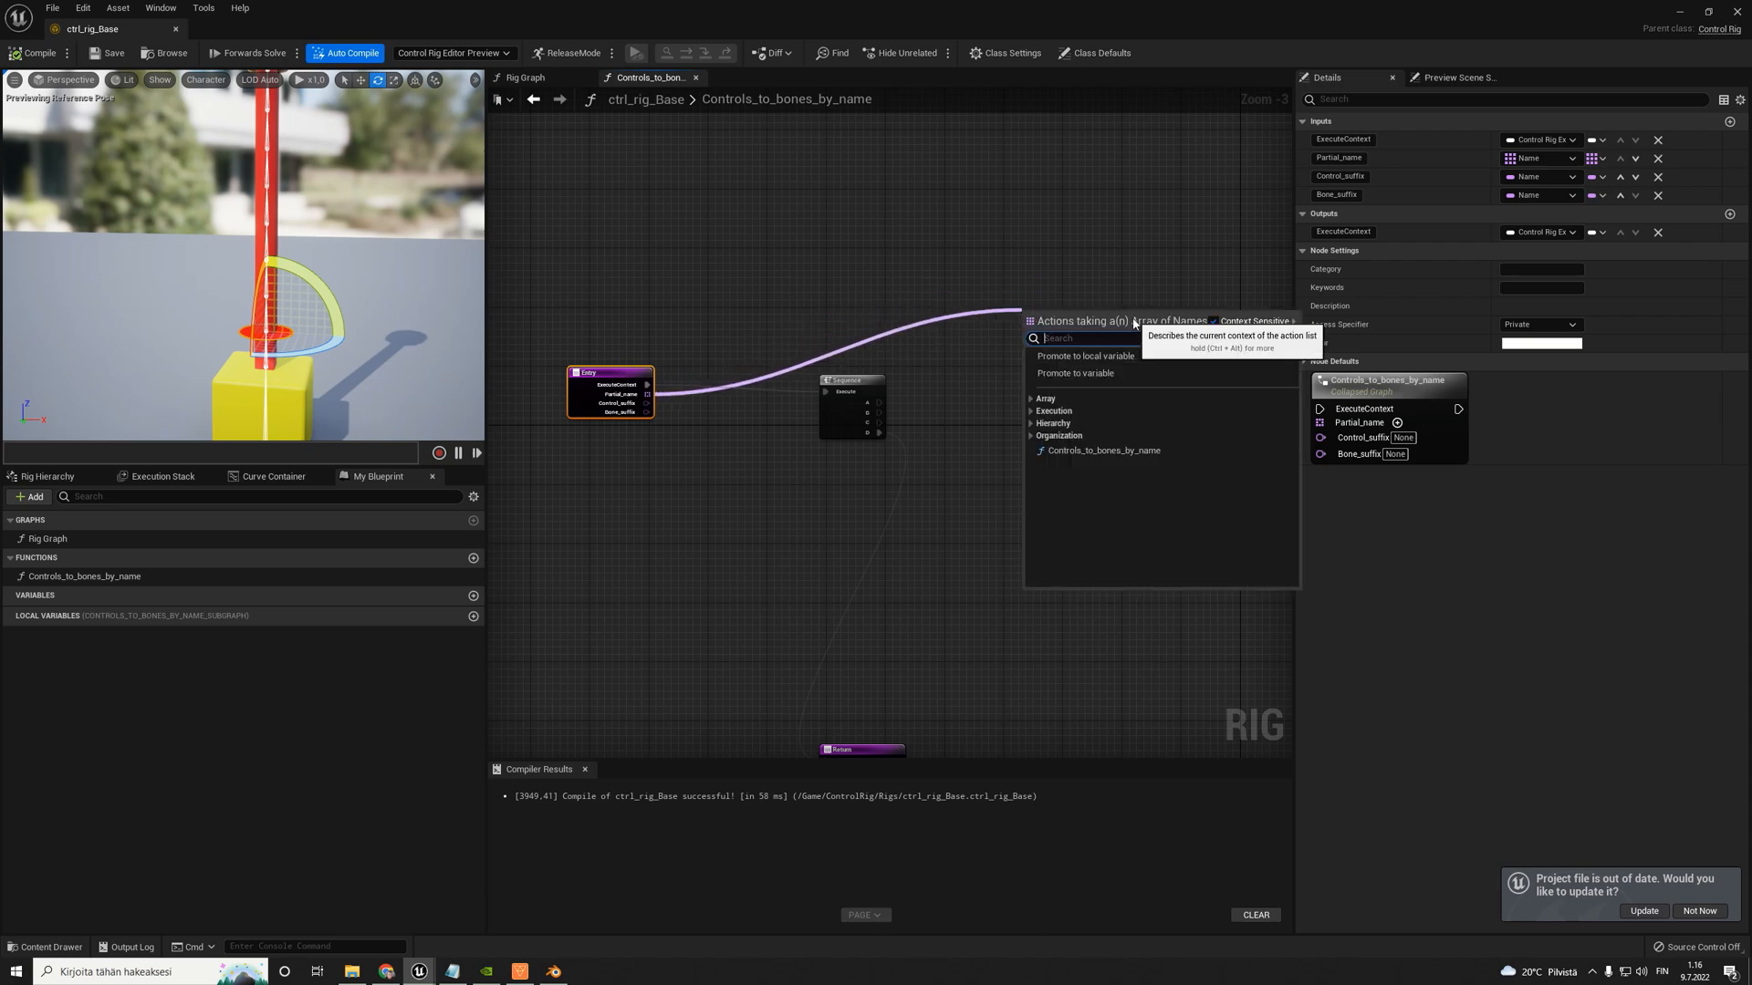
type("forea")
key("Return")
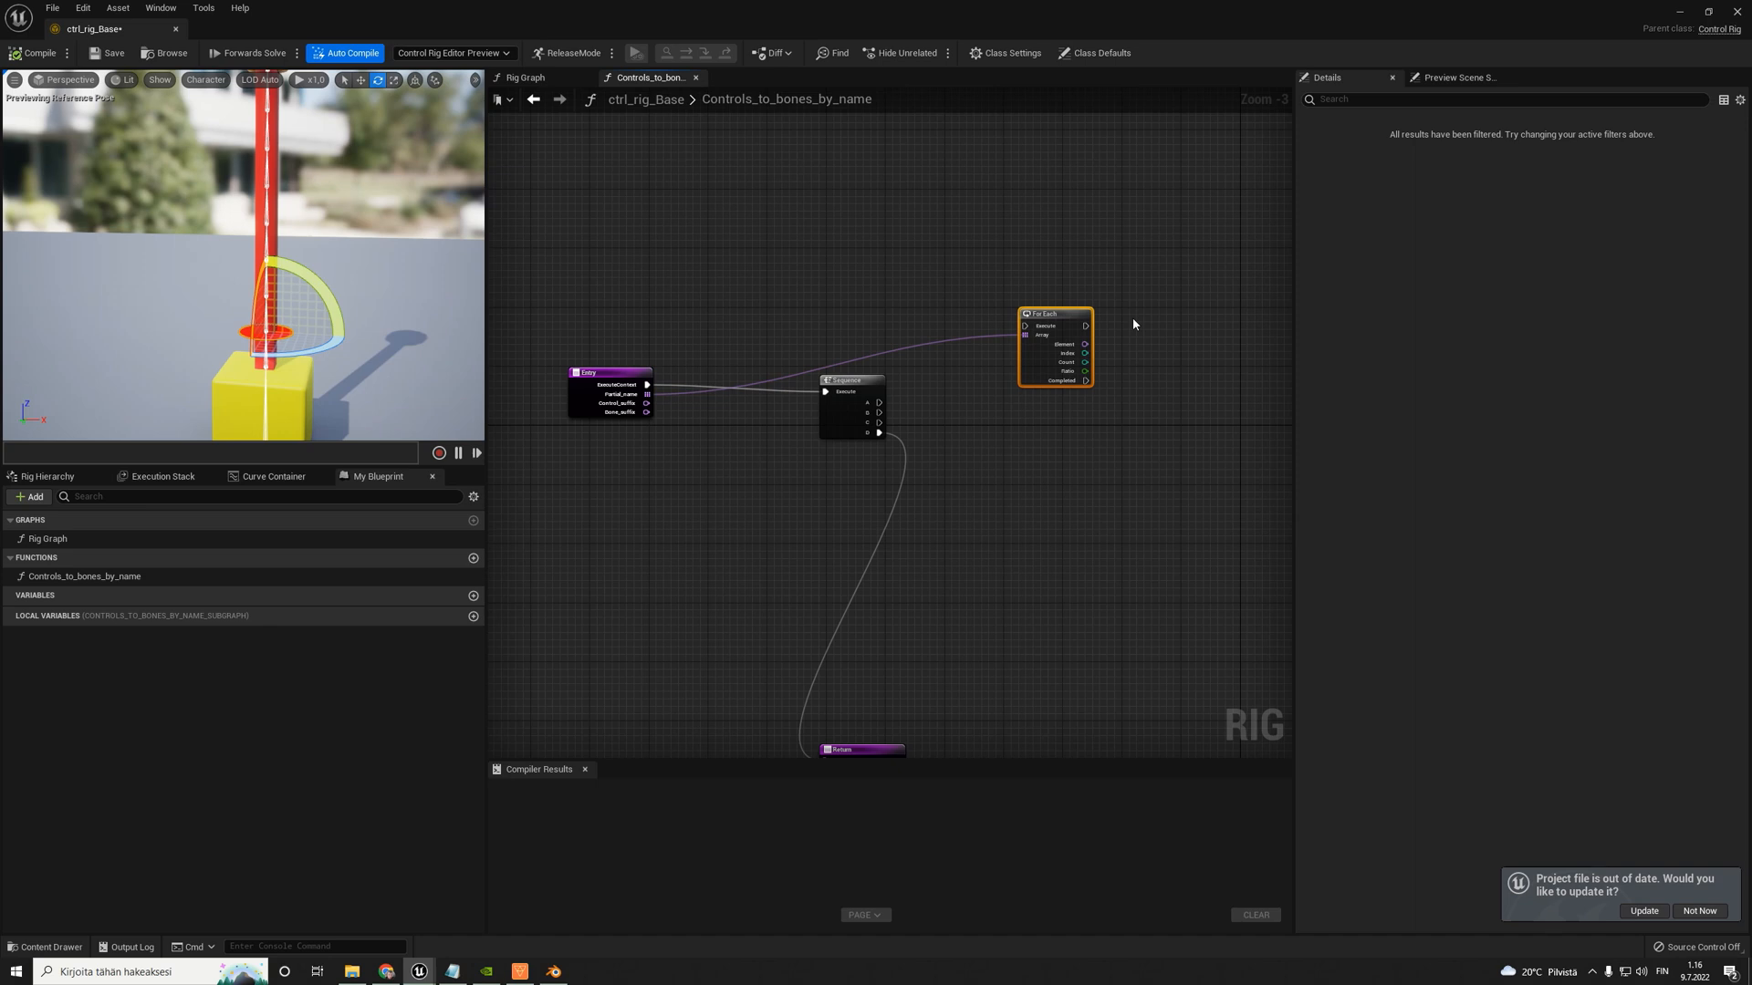
left_click_drag(879, 403, 1025, 325)
scroll(1007, 361, "up", 1)
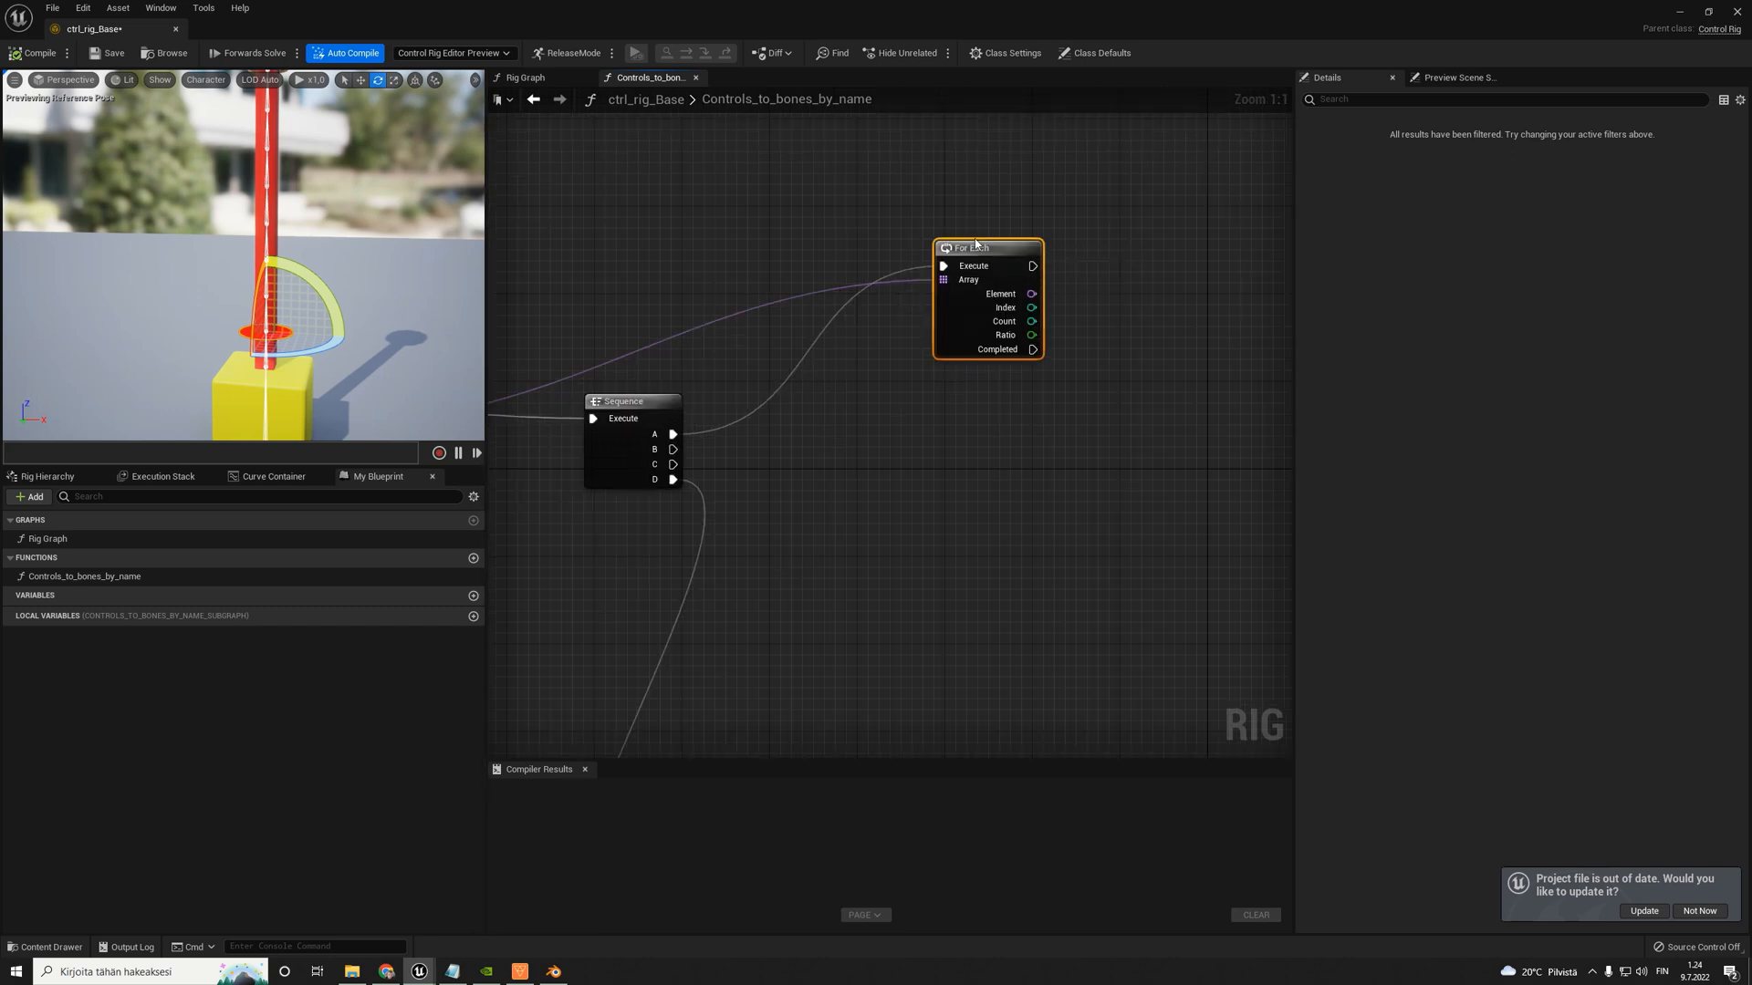
- Add an Item Name Search node in the empty graph area beyond the For Each node
scroll(1011, 319, "up", 2)
right_click_drag(1011, 319, 1024, 320)
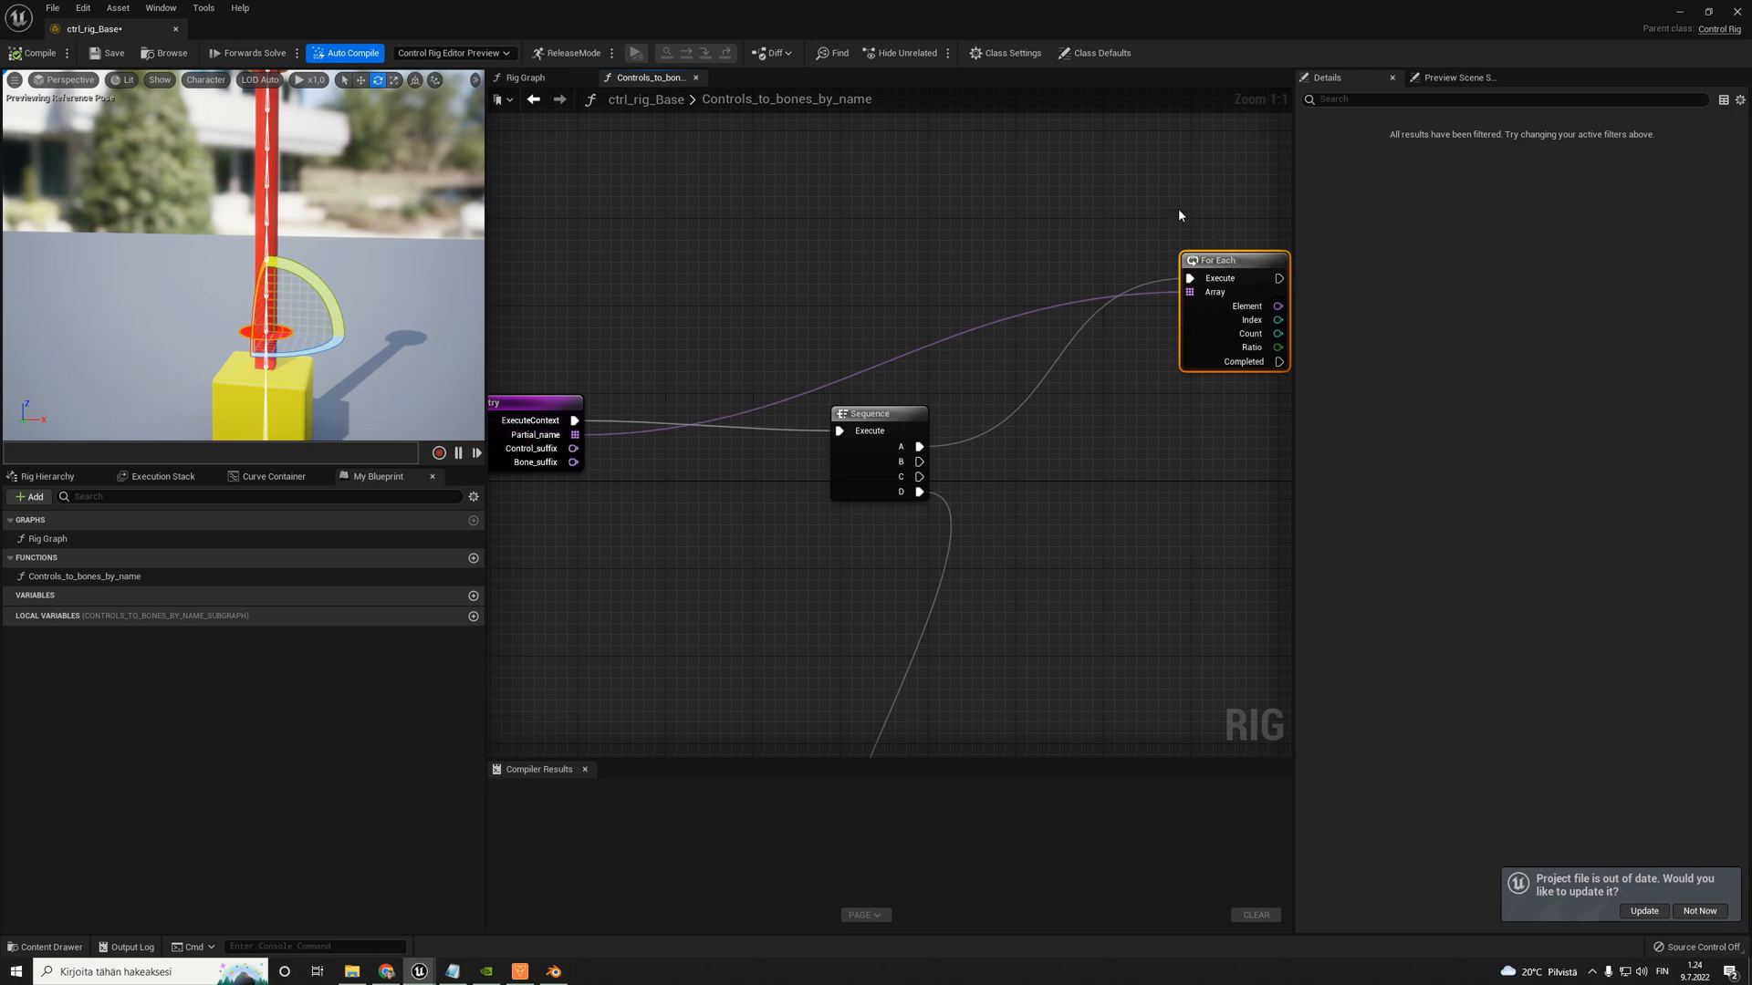
right_click_drag(1179, 217, 588, 210)
right_click_drag(936, 372, 862, 369)
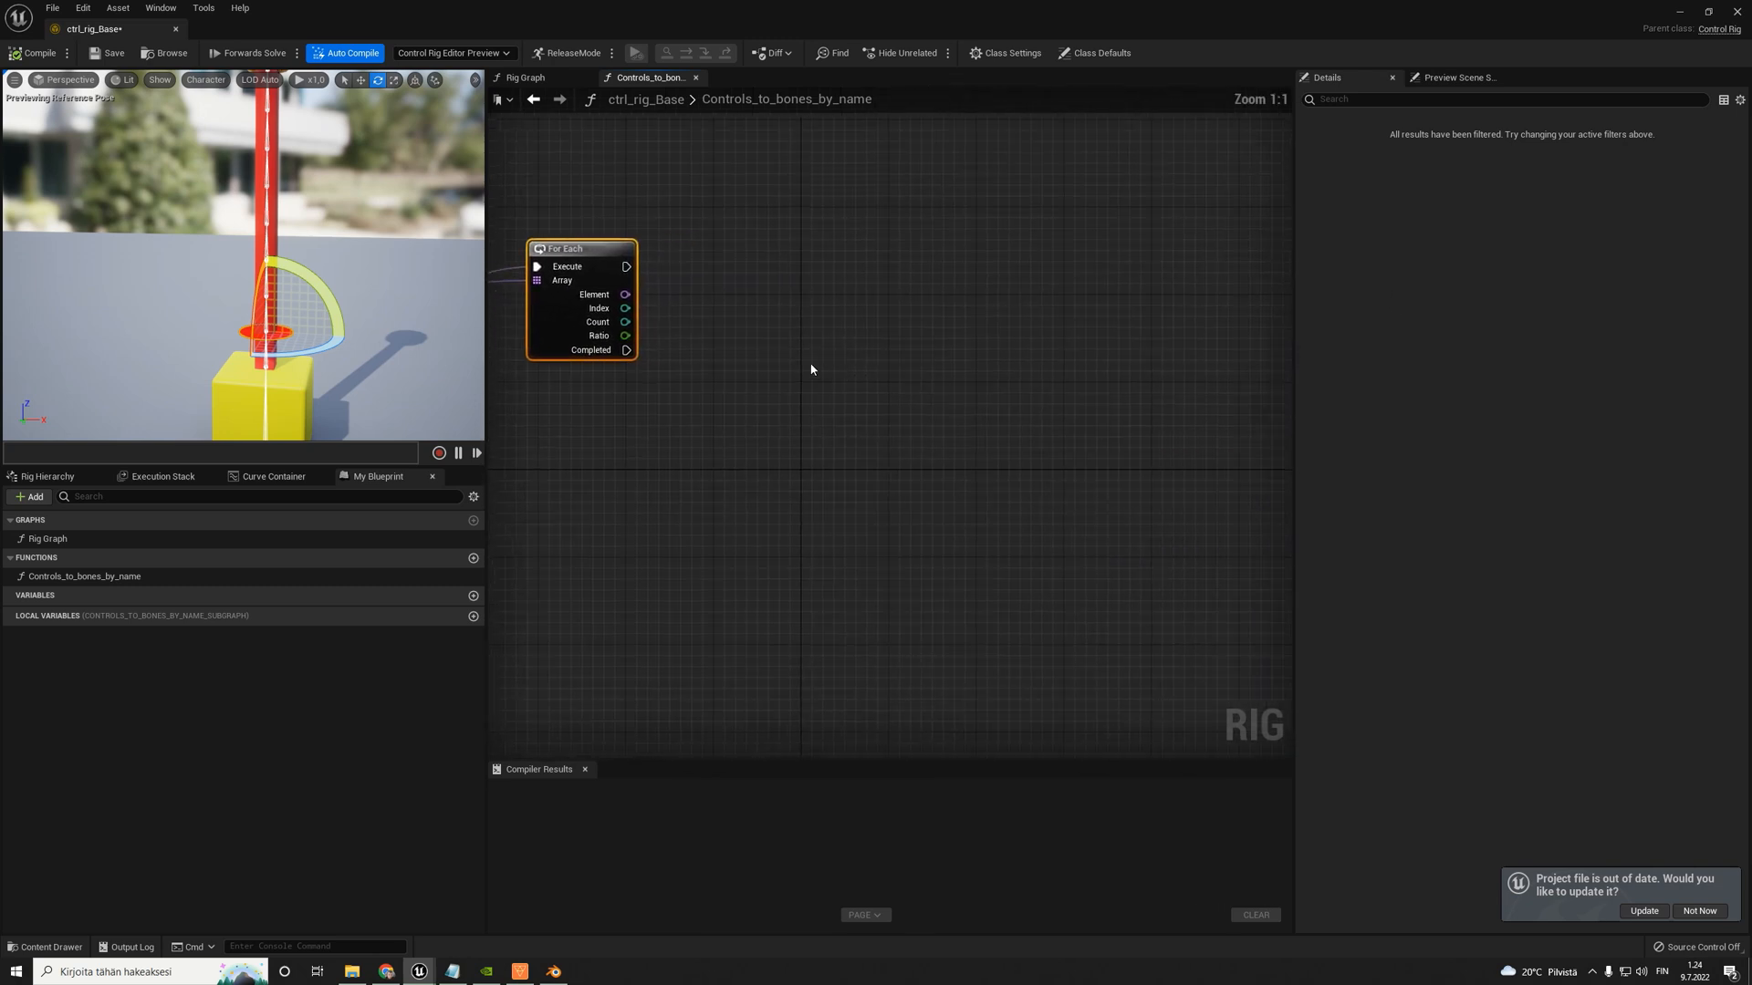
right_click(817, 354)
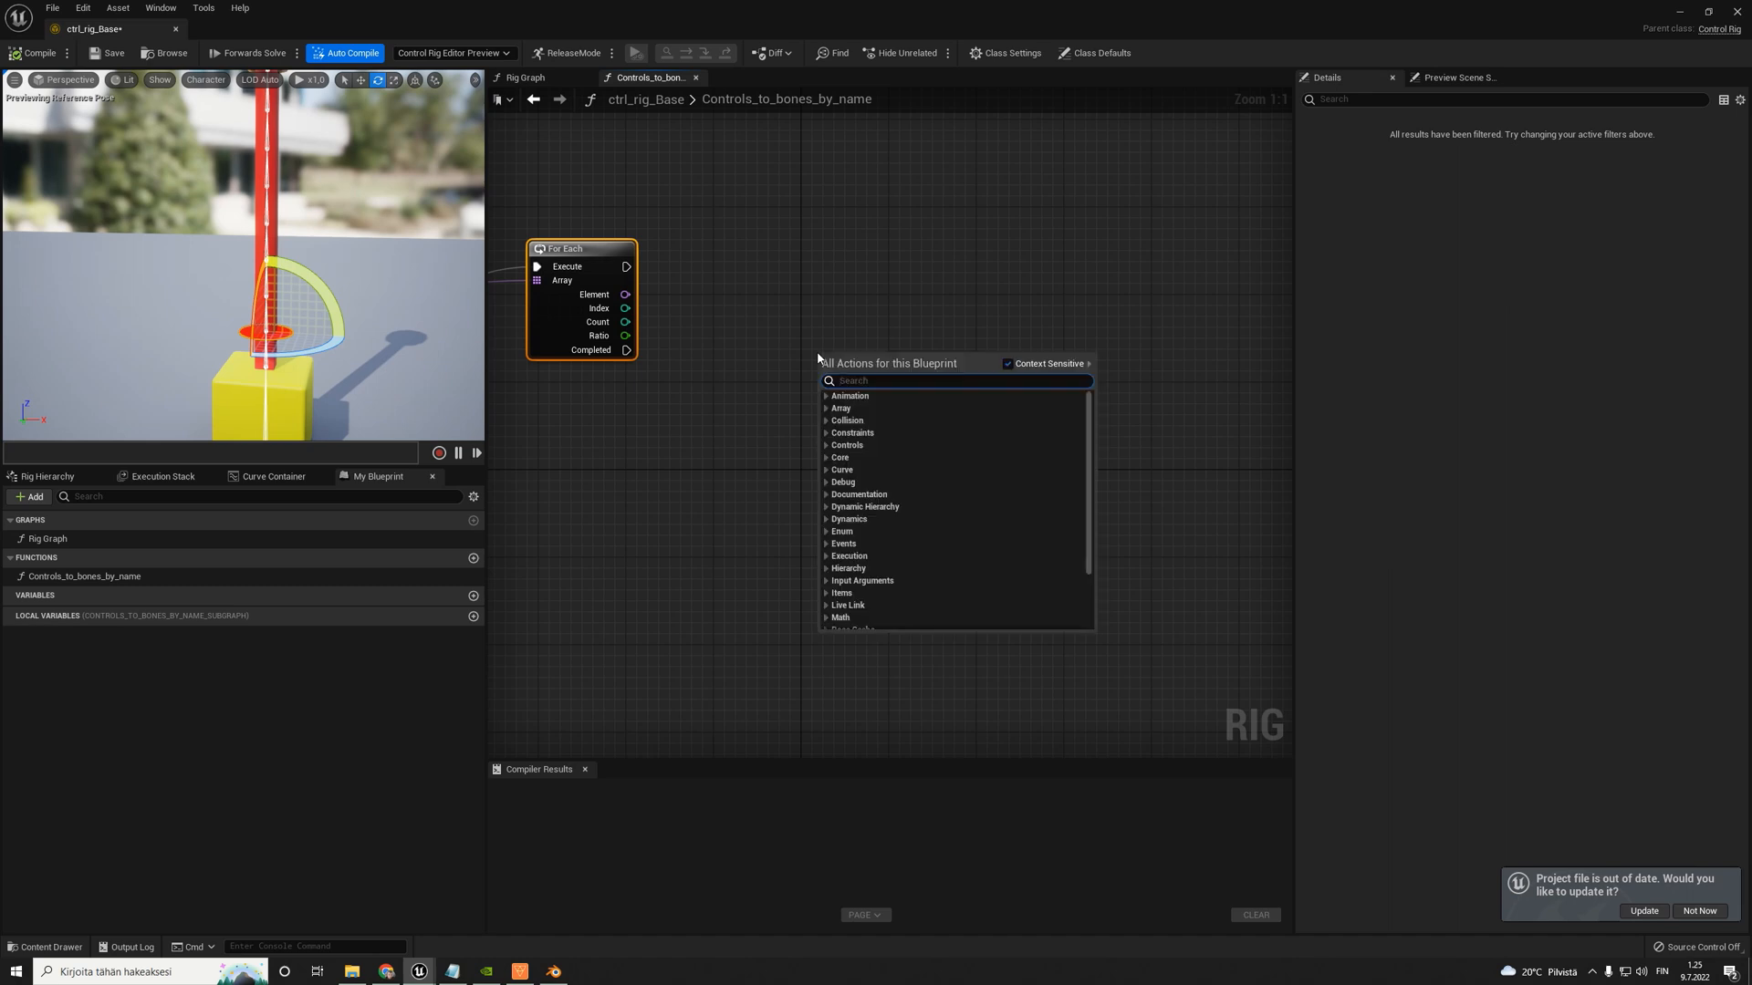
type("item name")
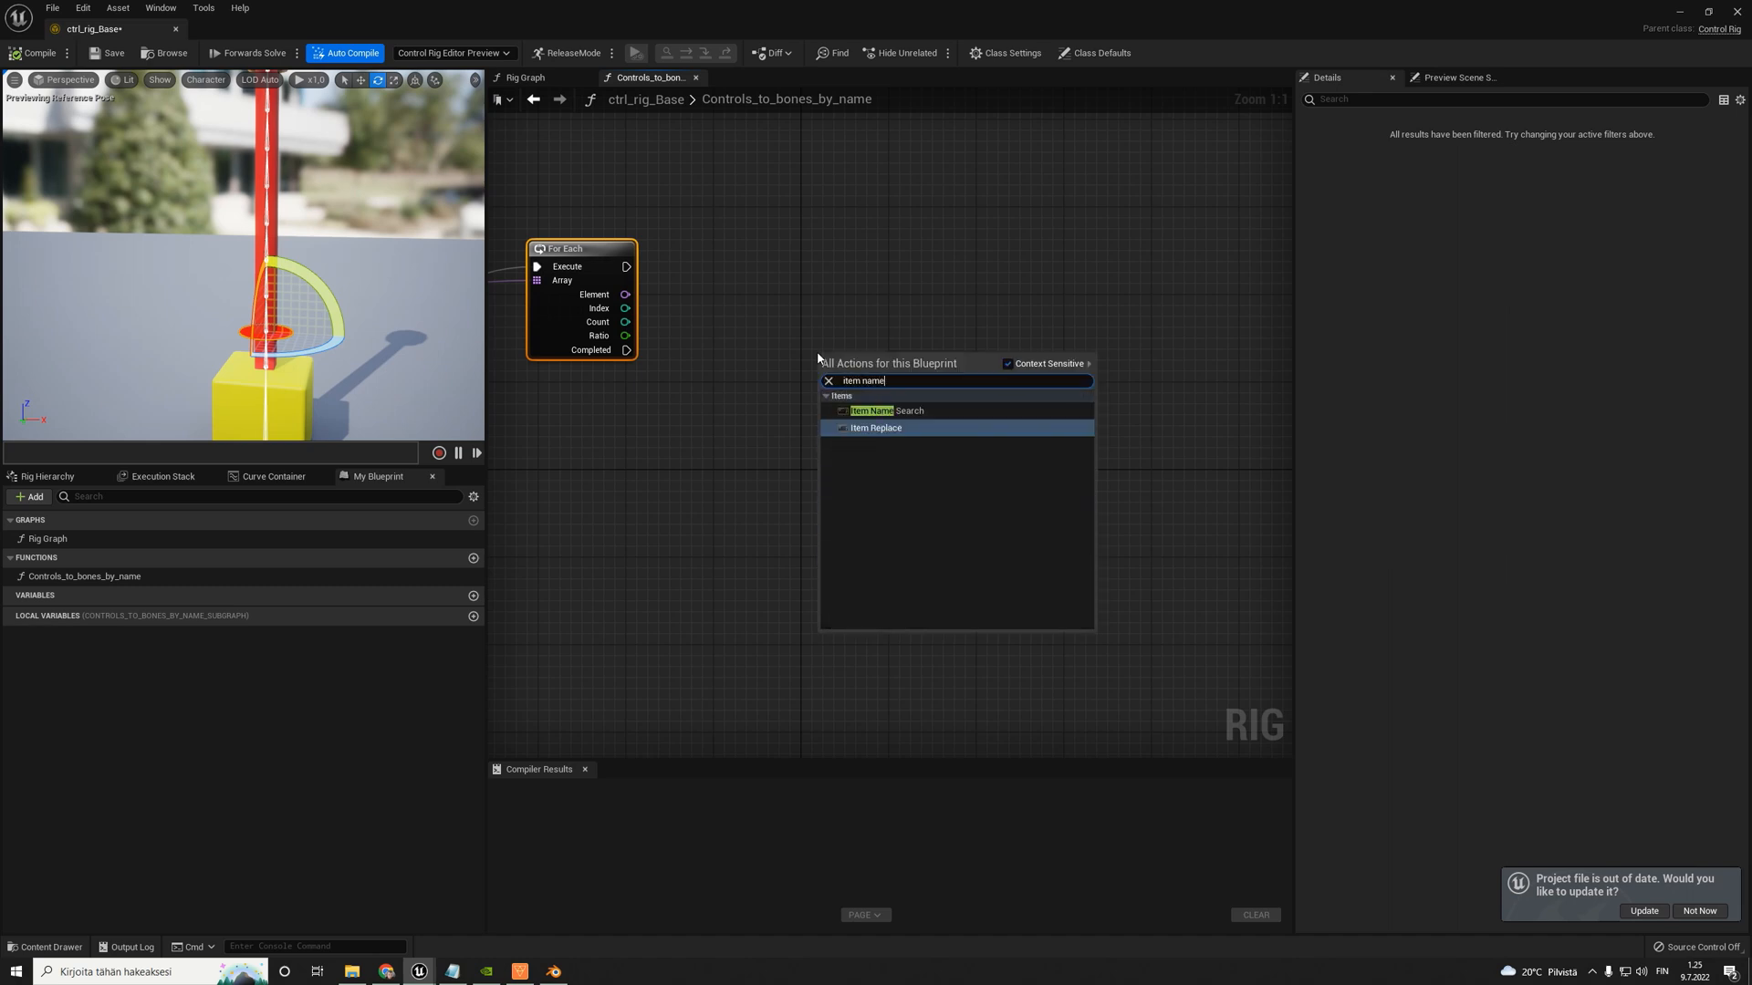
key("Up")
key("Return")
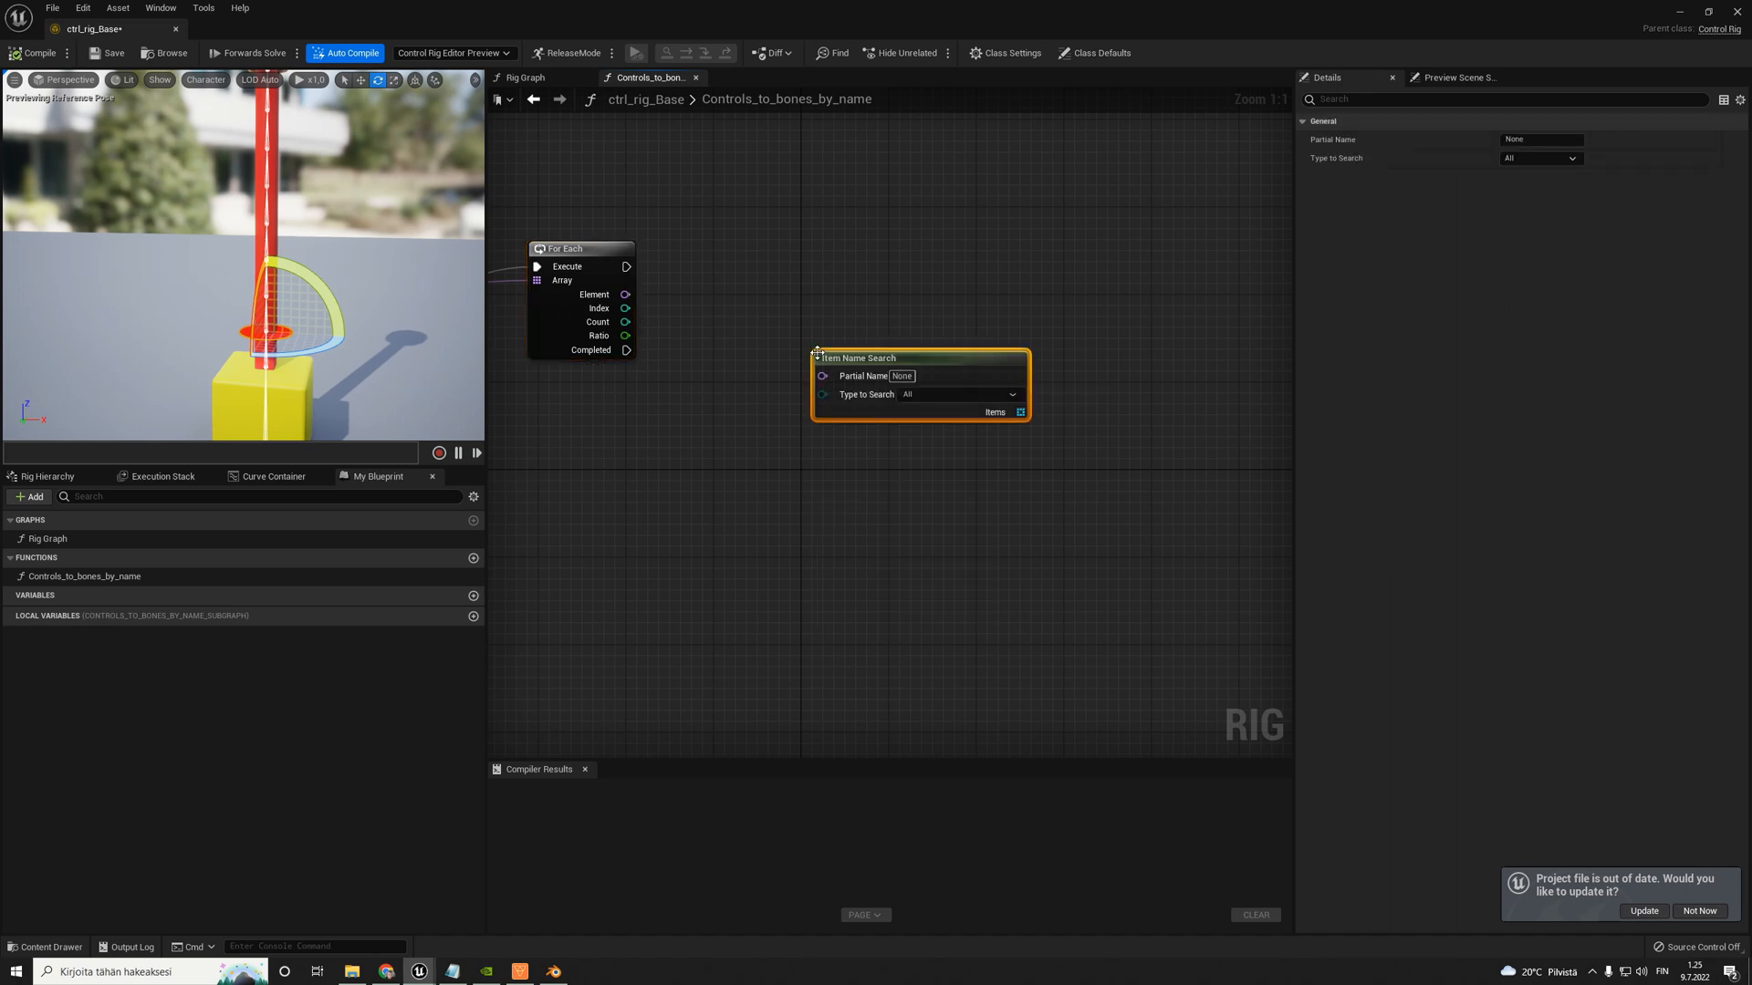
left_click_drag(818, 354, 884, 343)
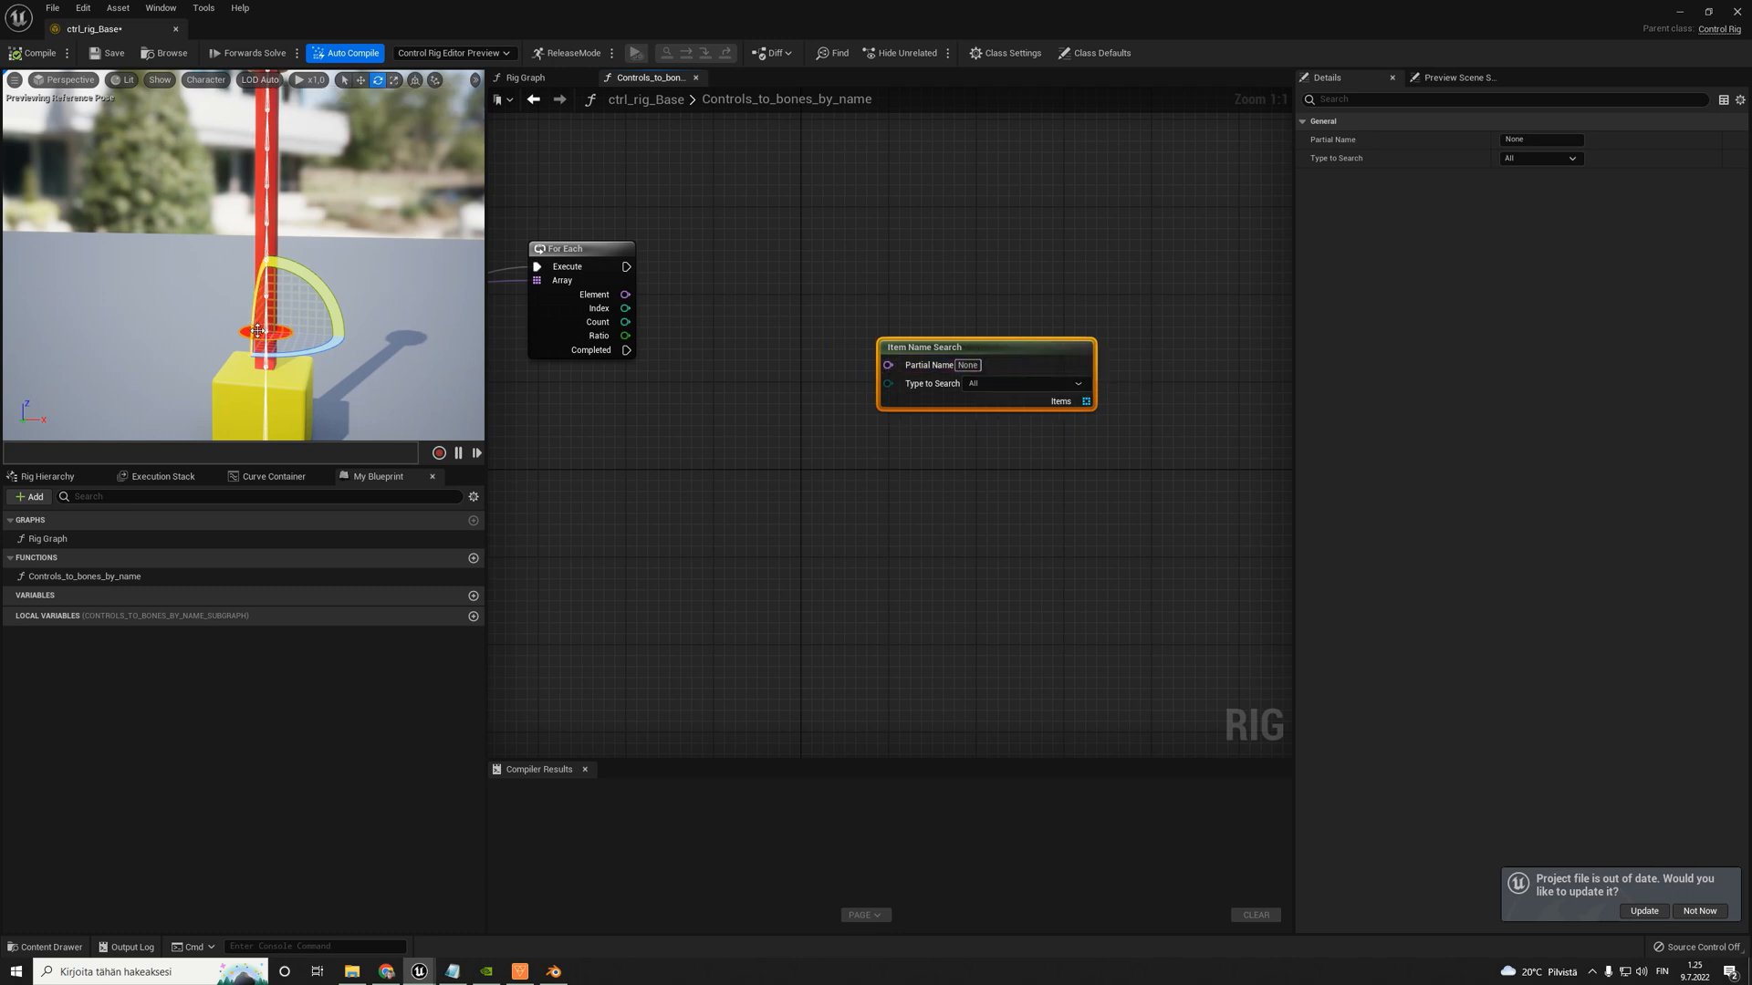
- Set the Item Name Search's Type to Search to Bone and connect the For Each Element to its Partial Name
left_click(1015, 384)
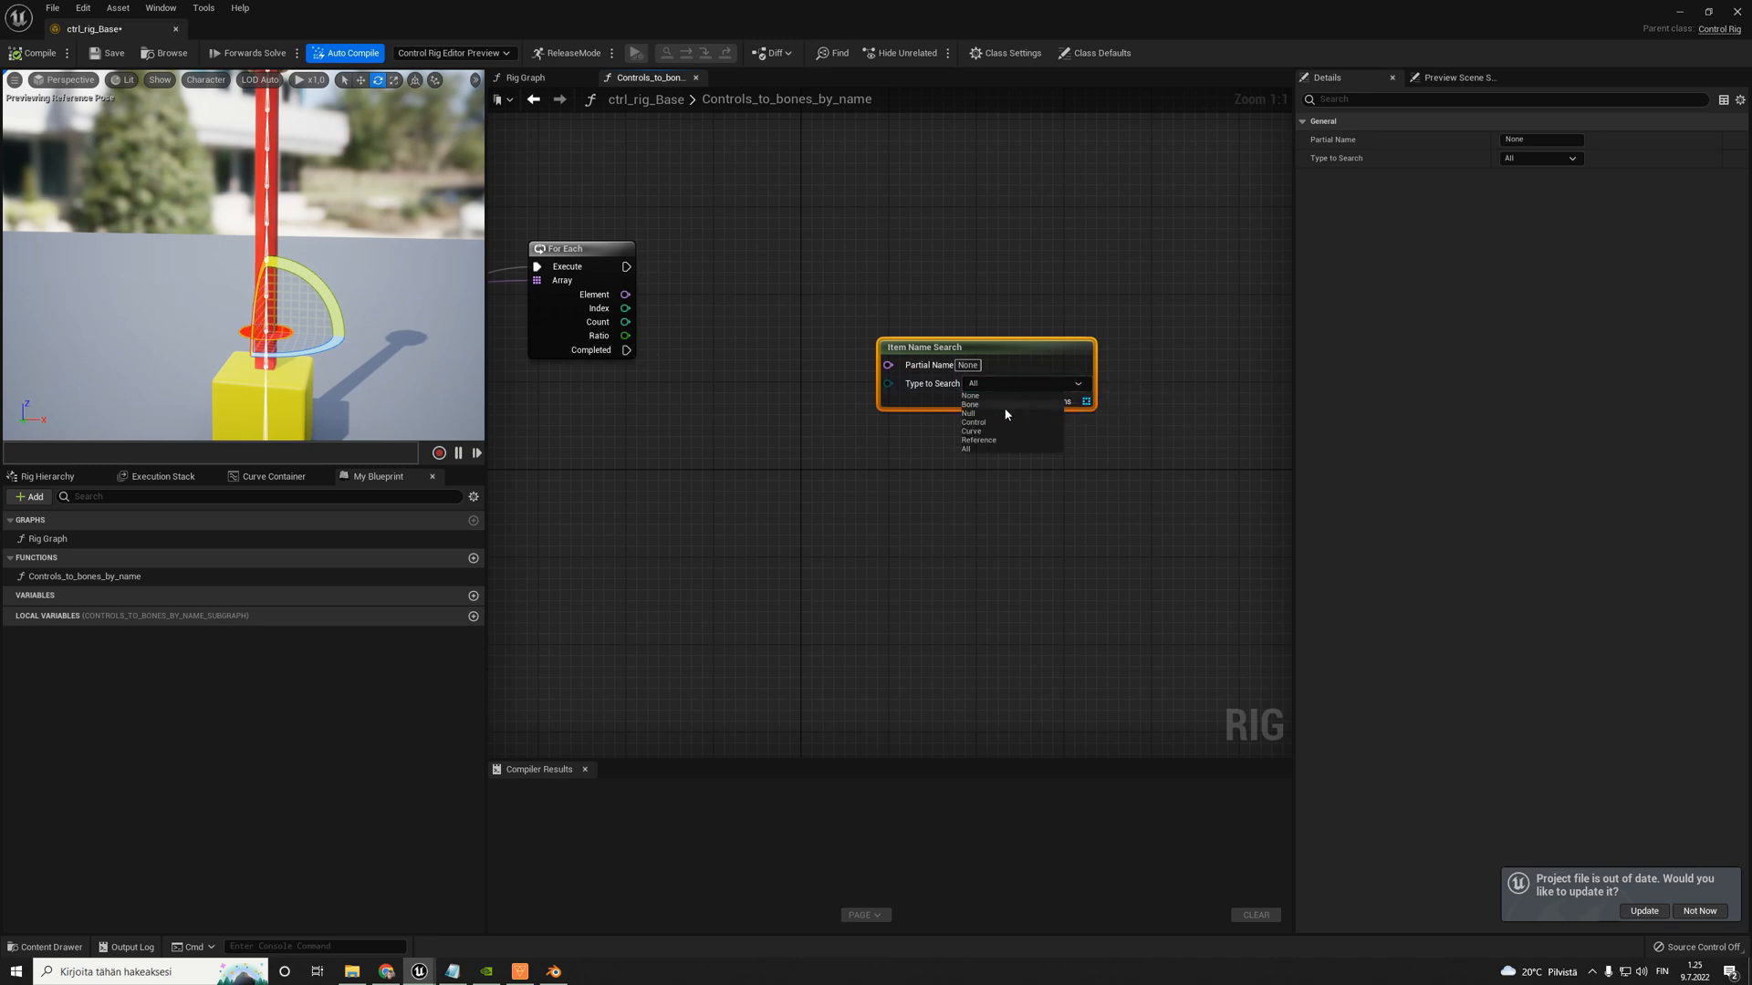
left_click(994, 404)
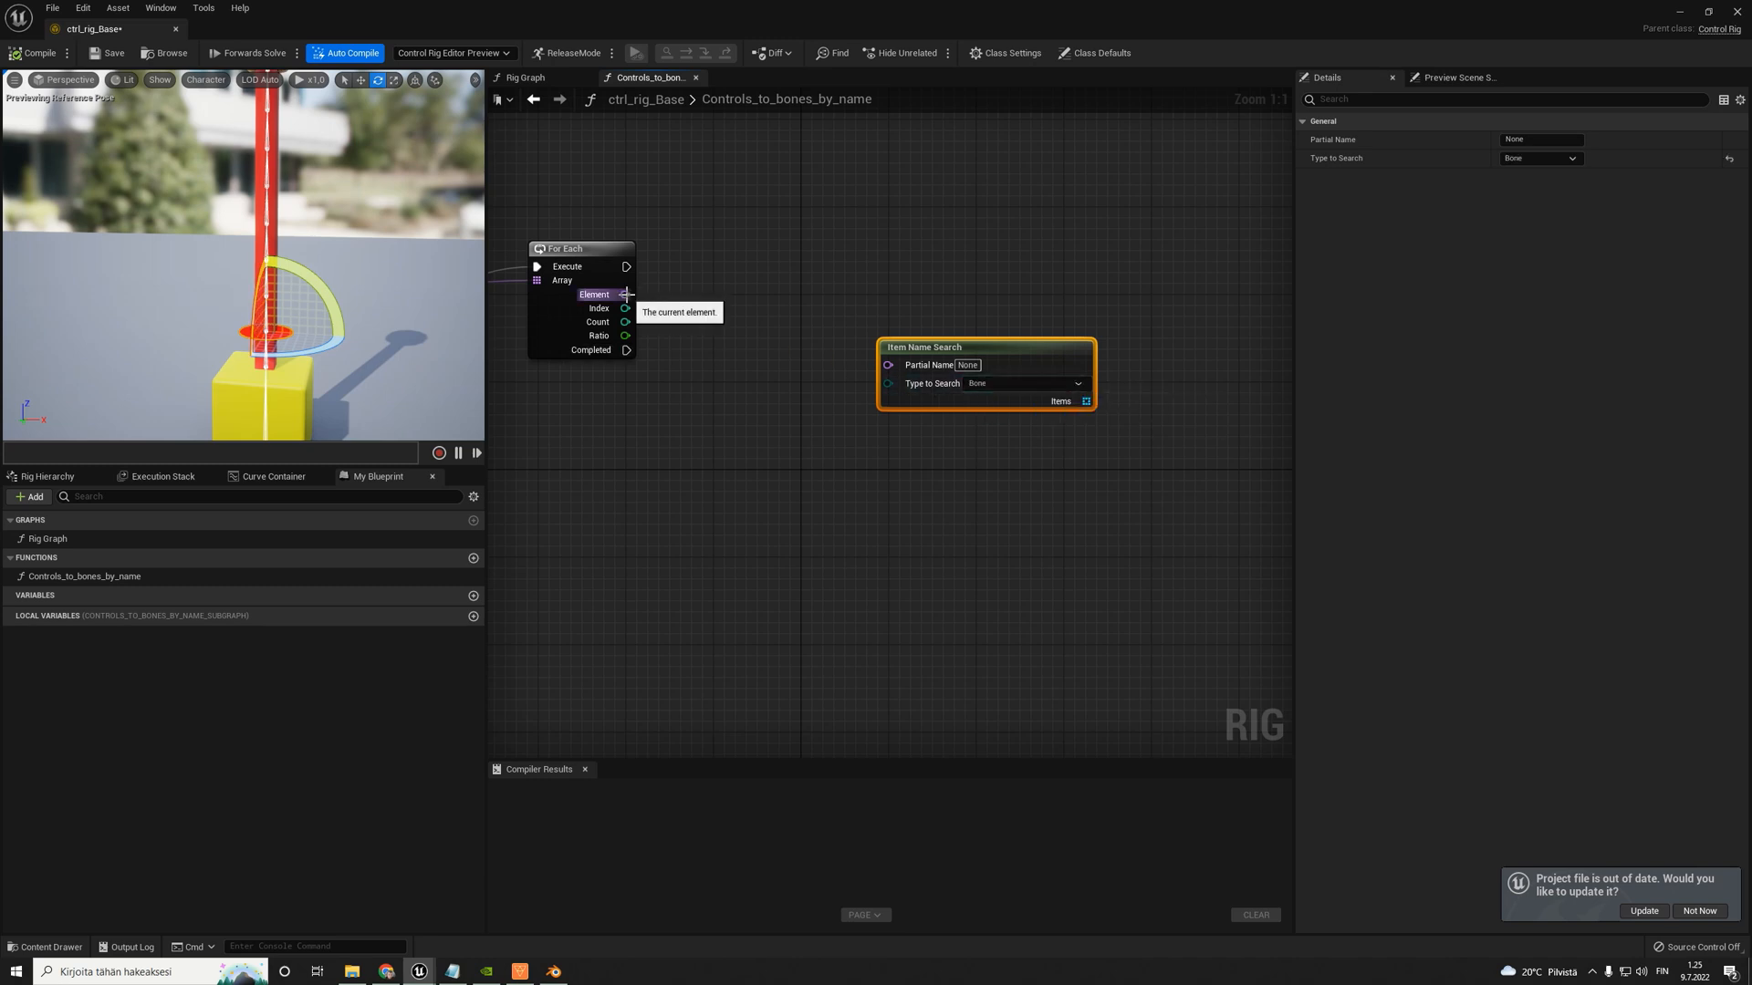
left_click_drag(625, 295, 887, 365)
scroll(826, 372, "down", 4)
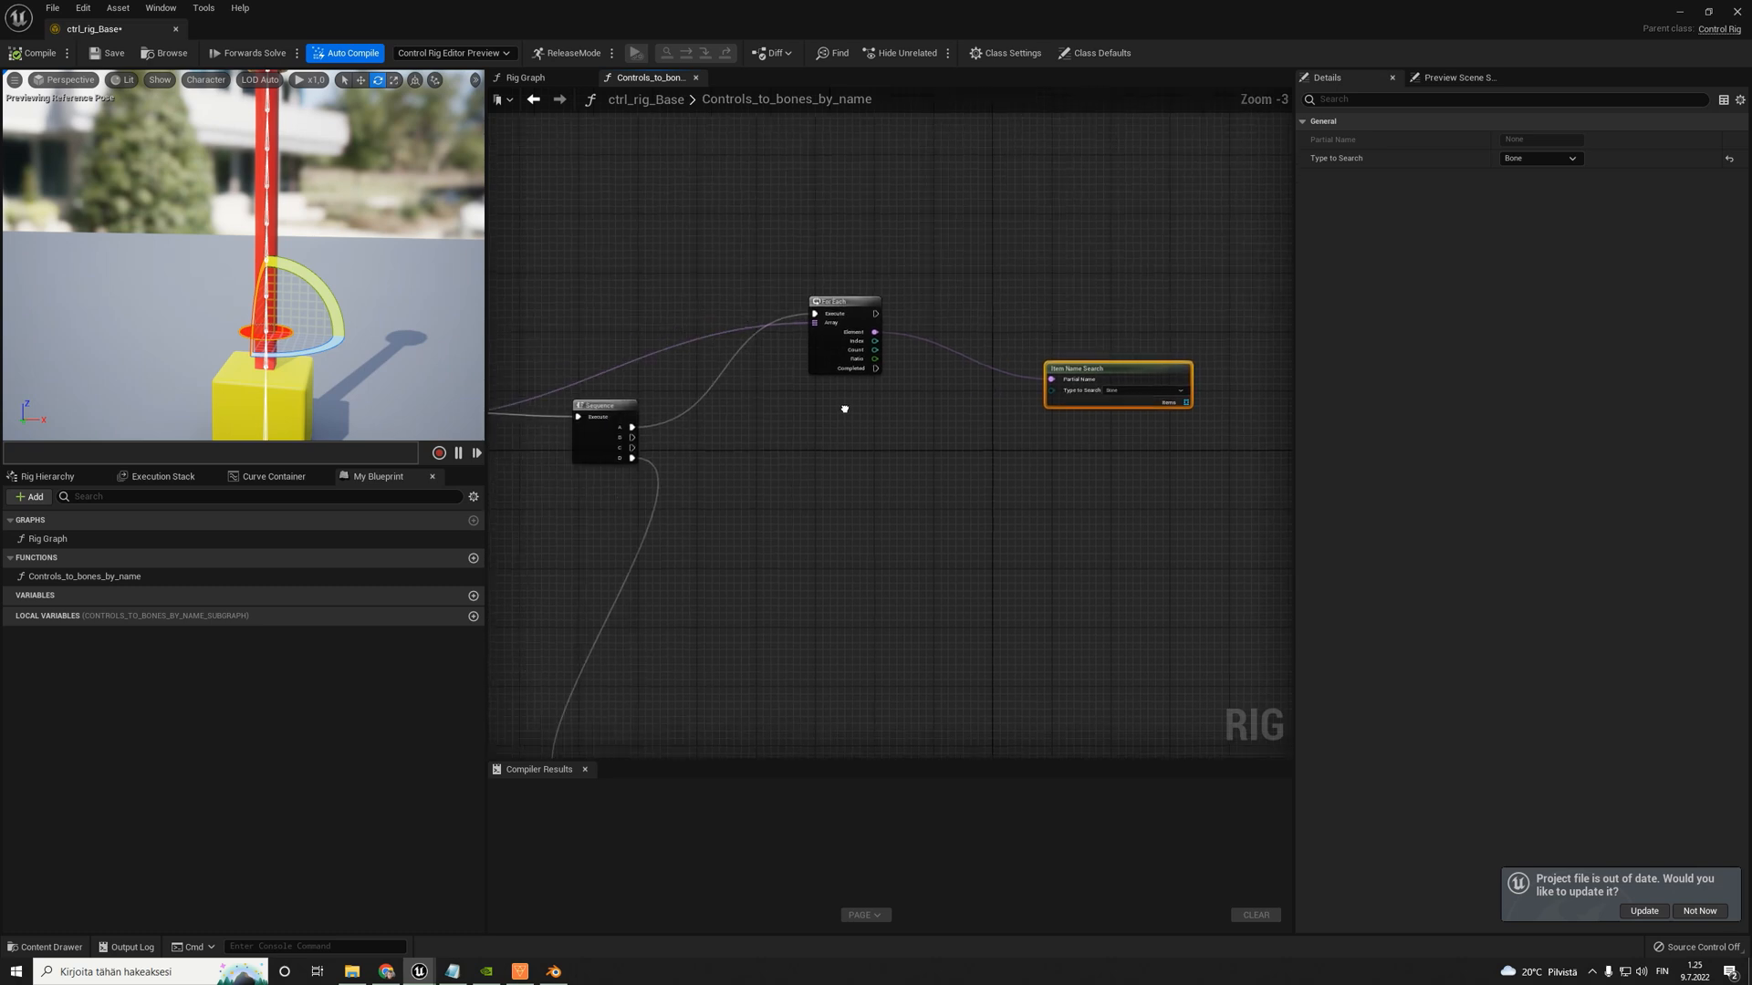
- Create a second For Each node from the Item Name Search's Items output
scroll(797, 372, "up", 2)
right_click_drag(787, 316, 750, 304)
left_click_drag(748, 304, 1099, 482)
right_click_drag(633, 468, 762, 425)
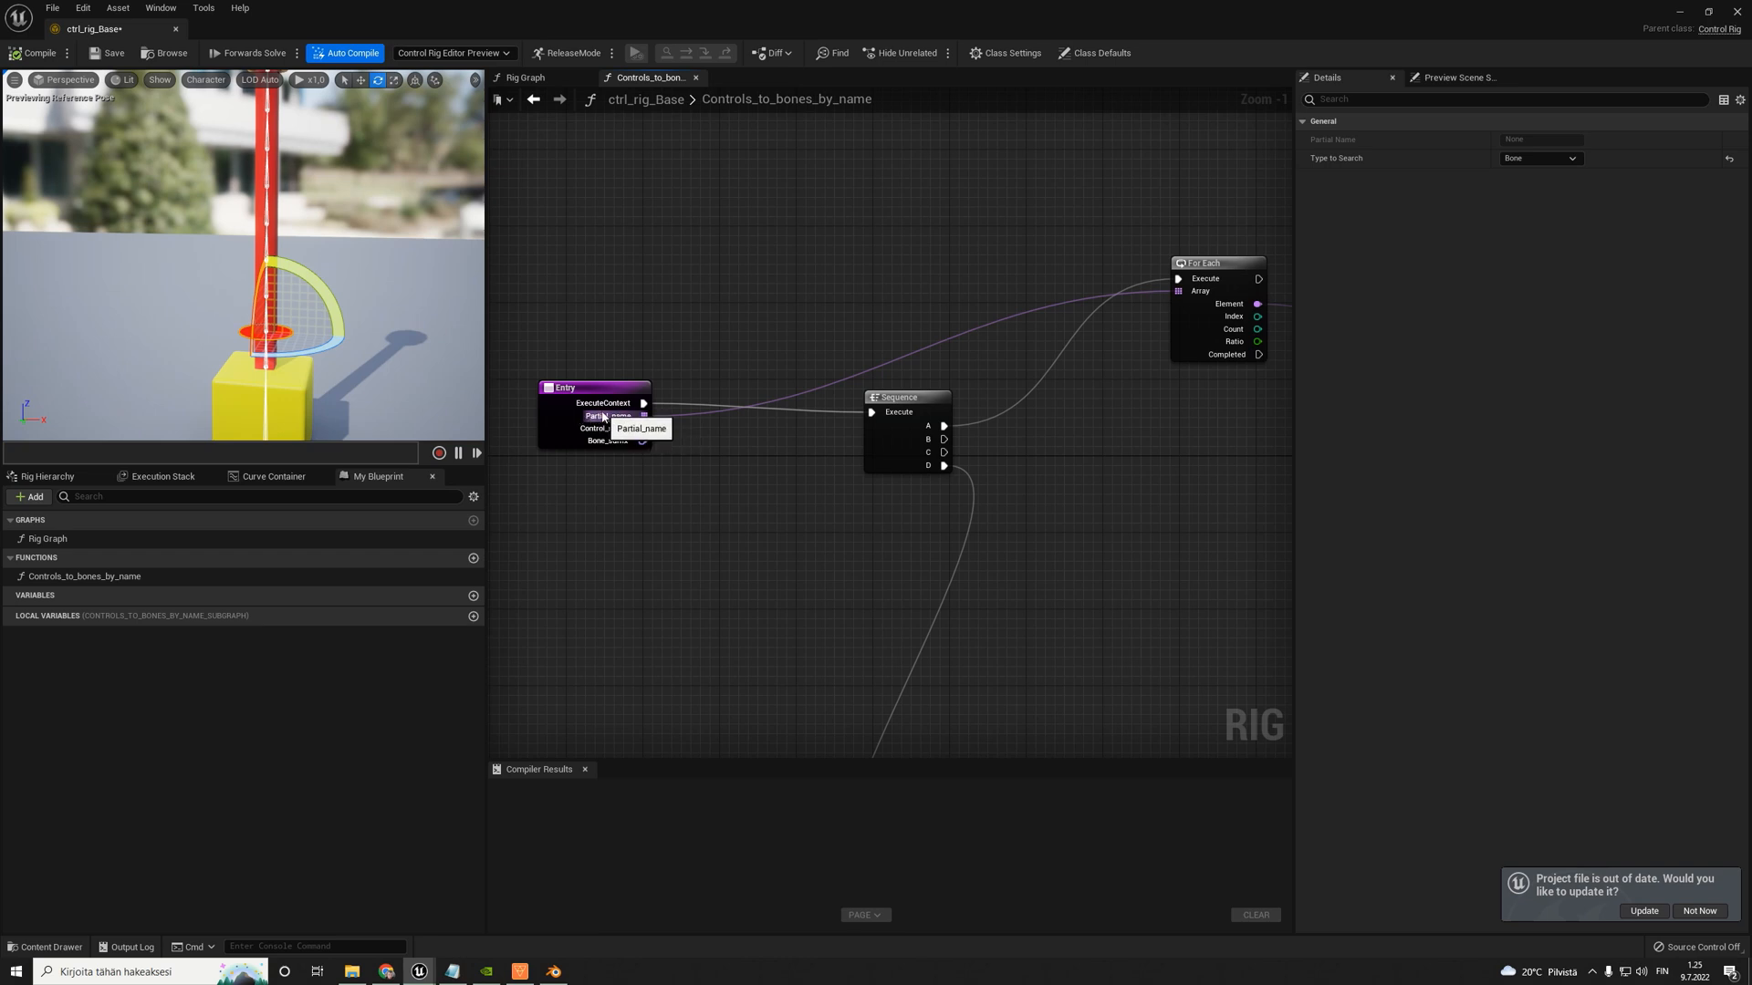
right_click_drag(1088, 443, 739, 445)
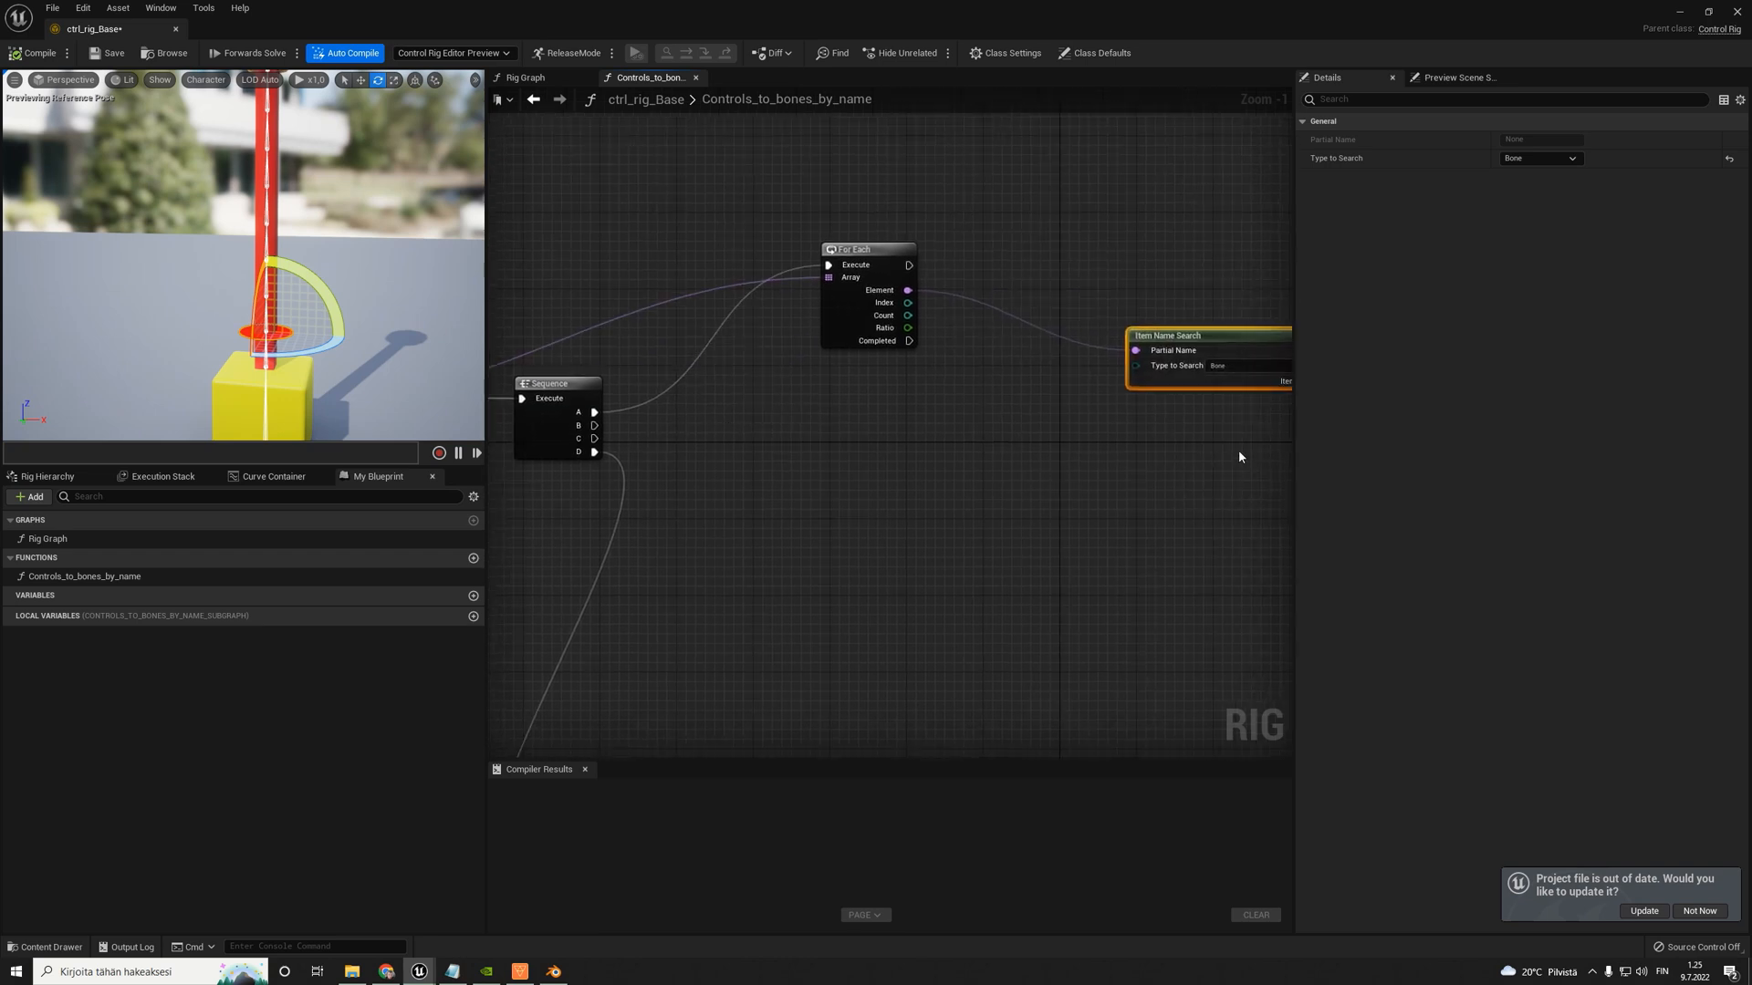
right_click_drag(1163, 473, 761, 482)
left_click_drag(804, 354, 778, 332)
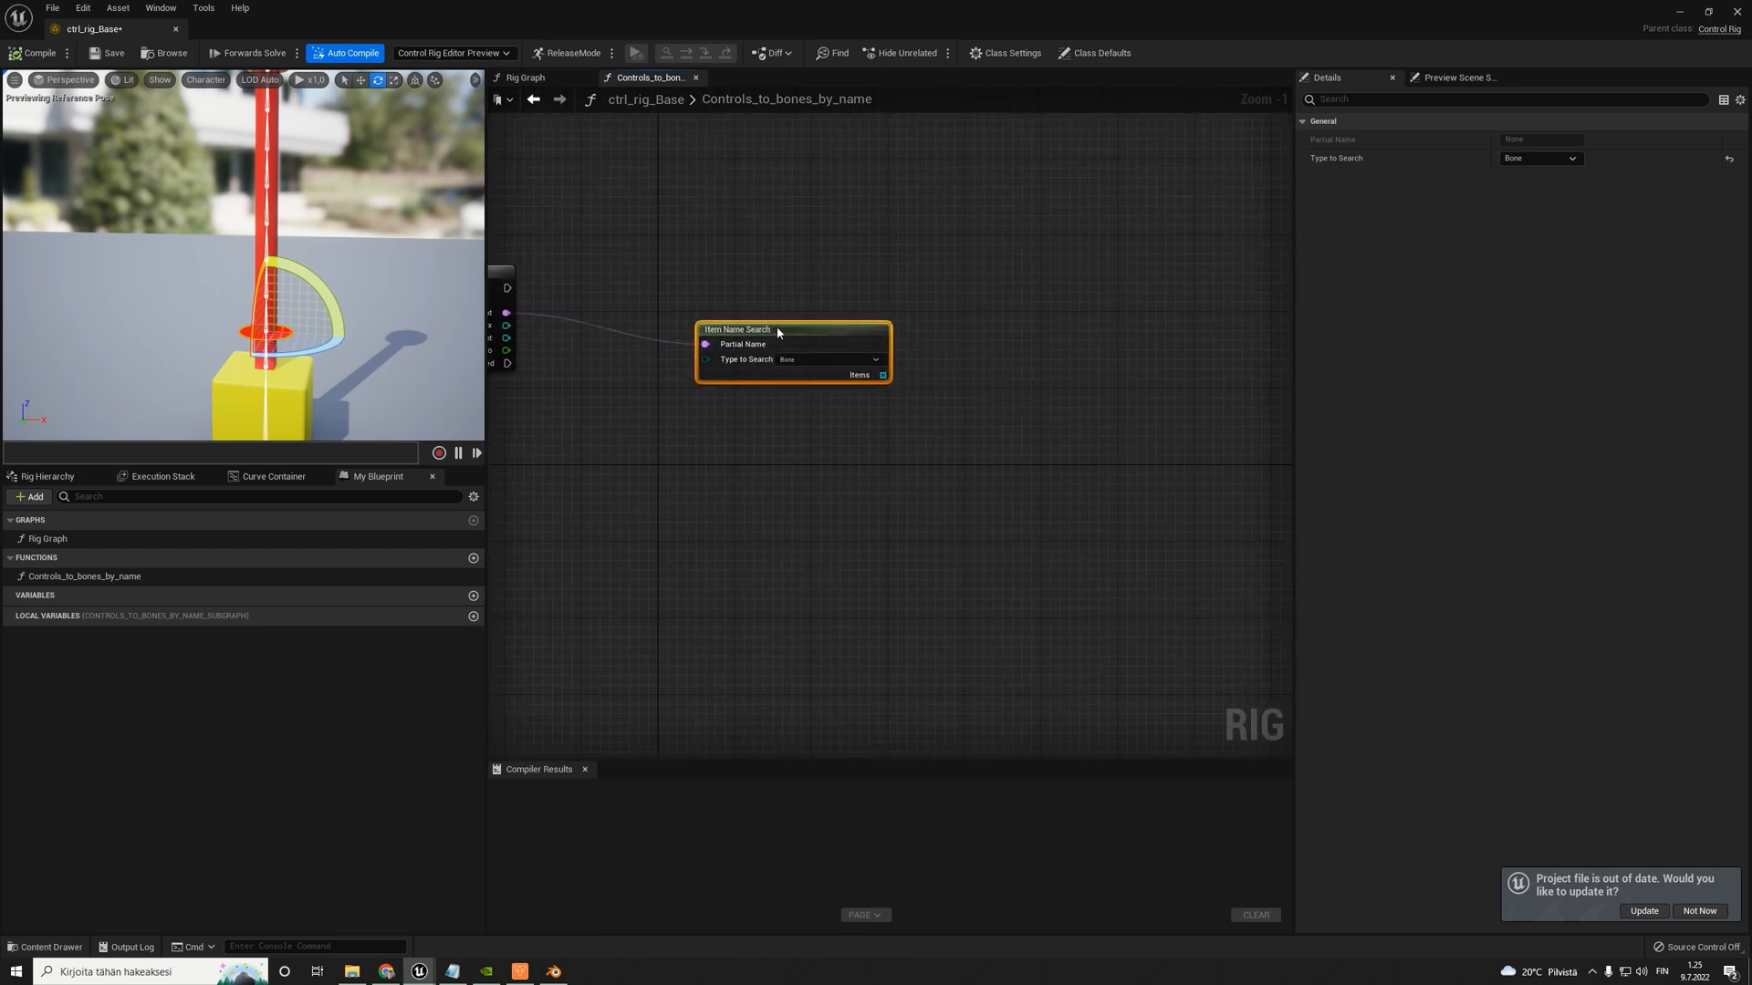
scroll(1067, 348, "up", 1)
right_click_drag(1068, 348, 962, 337)
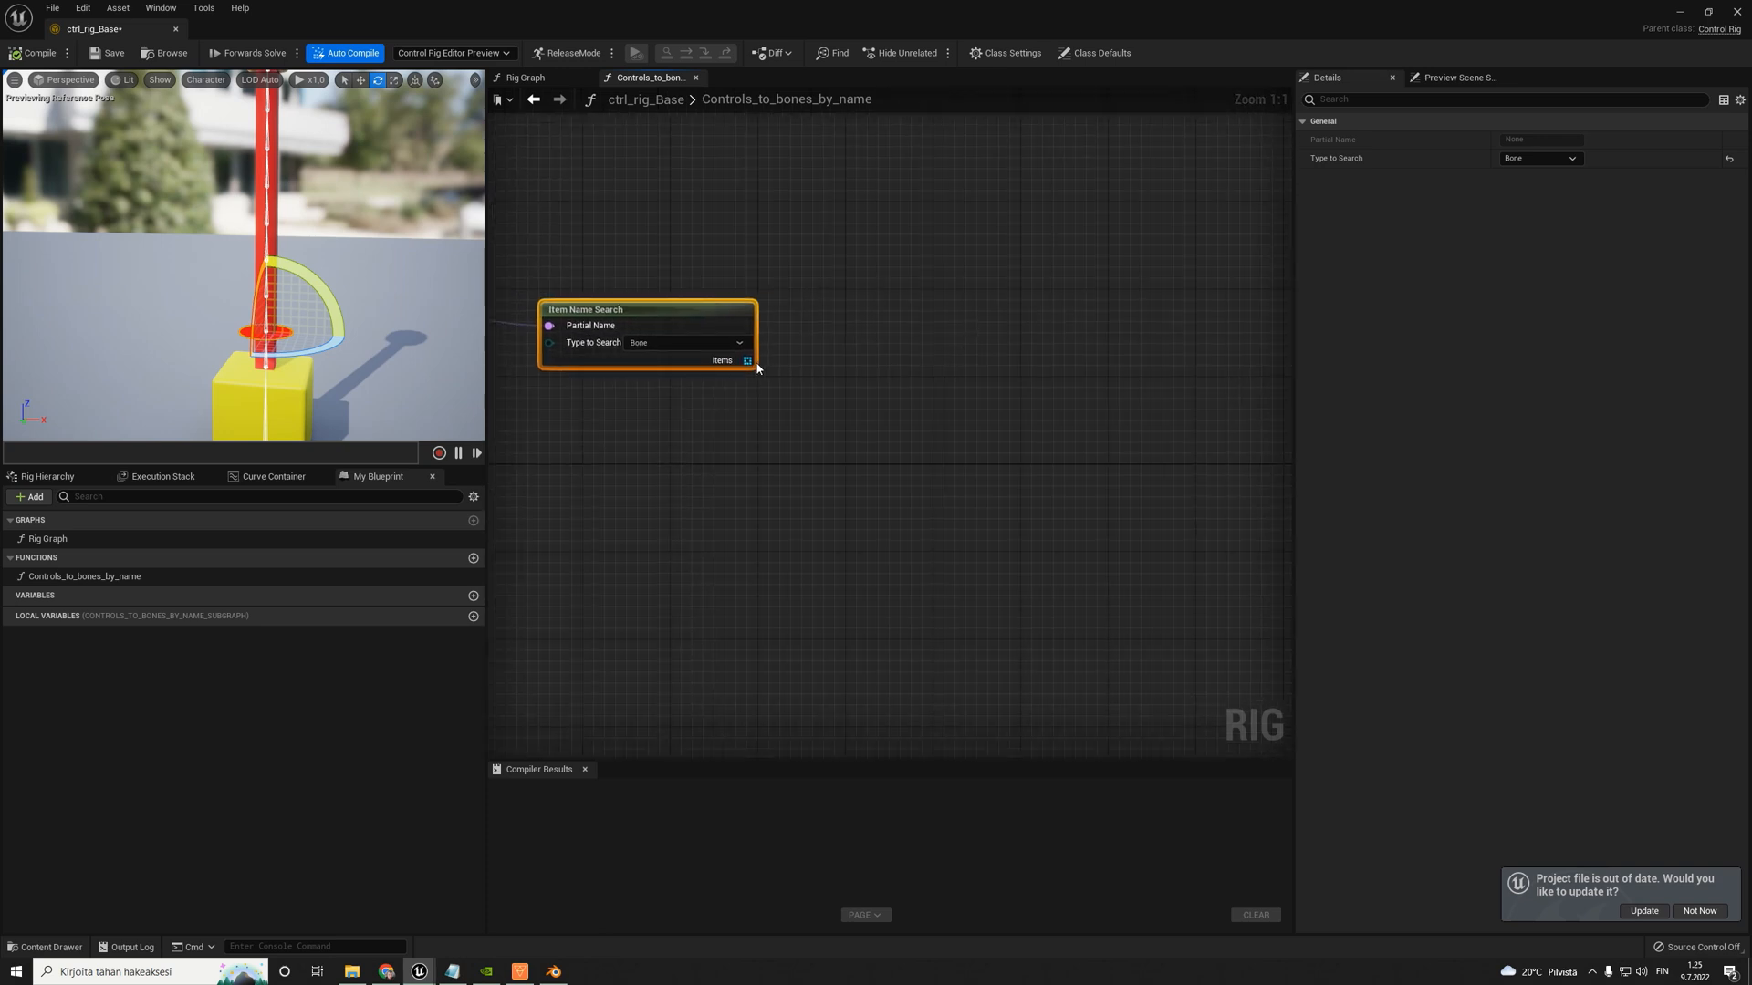
left_click_drag(749, 360, 932, 261)
type("for each")
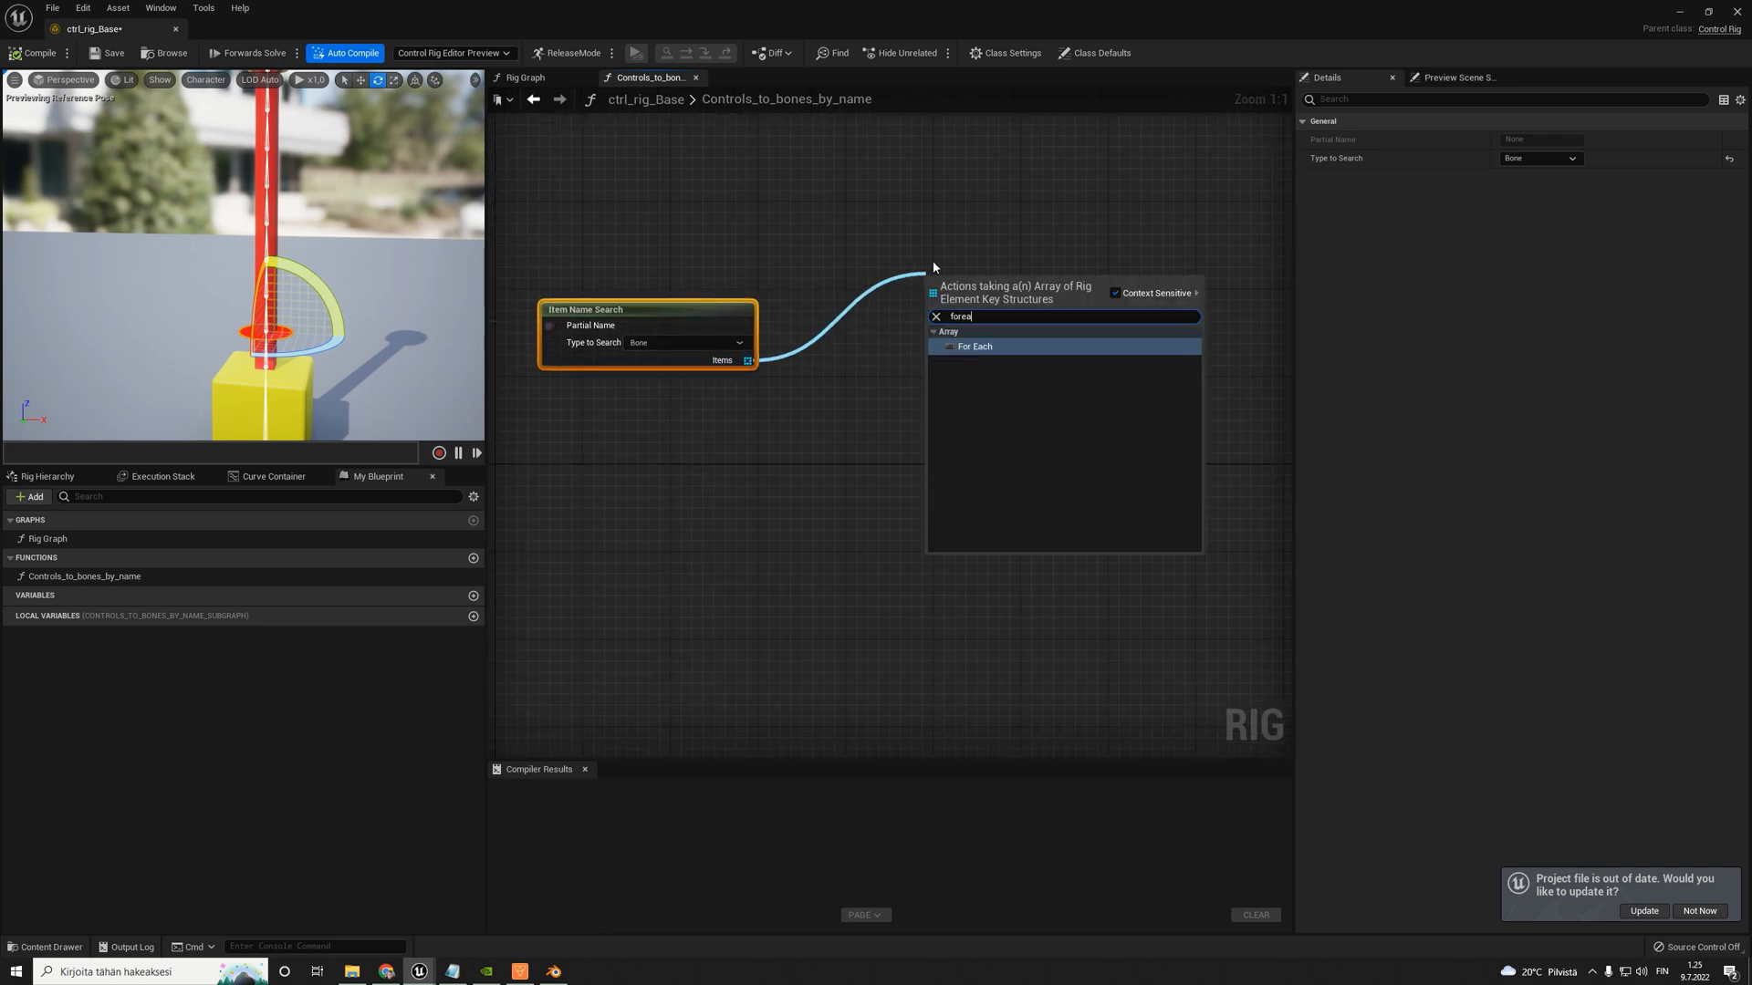
key("Return")
- Place the second For Each beyond the Item Name Search and connect the first For Each's execution output to its Execute
scroll(980, 266, "down", 3)
right_click_drag(981, 266, 1030, 315)
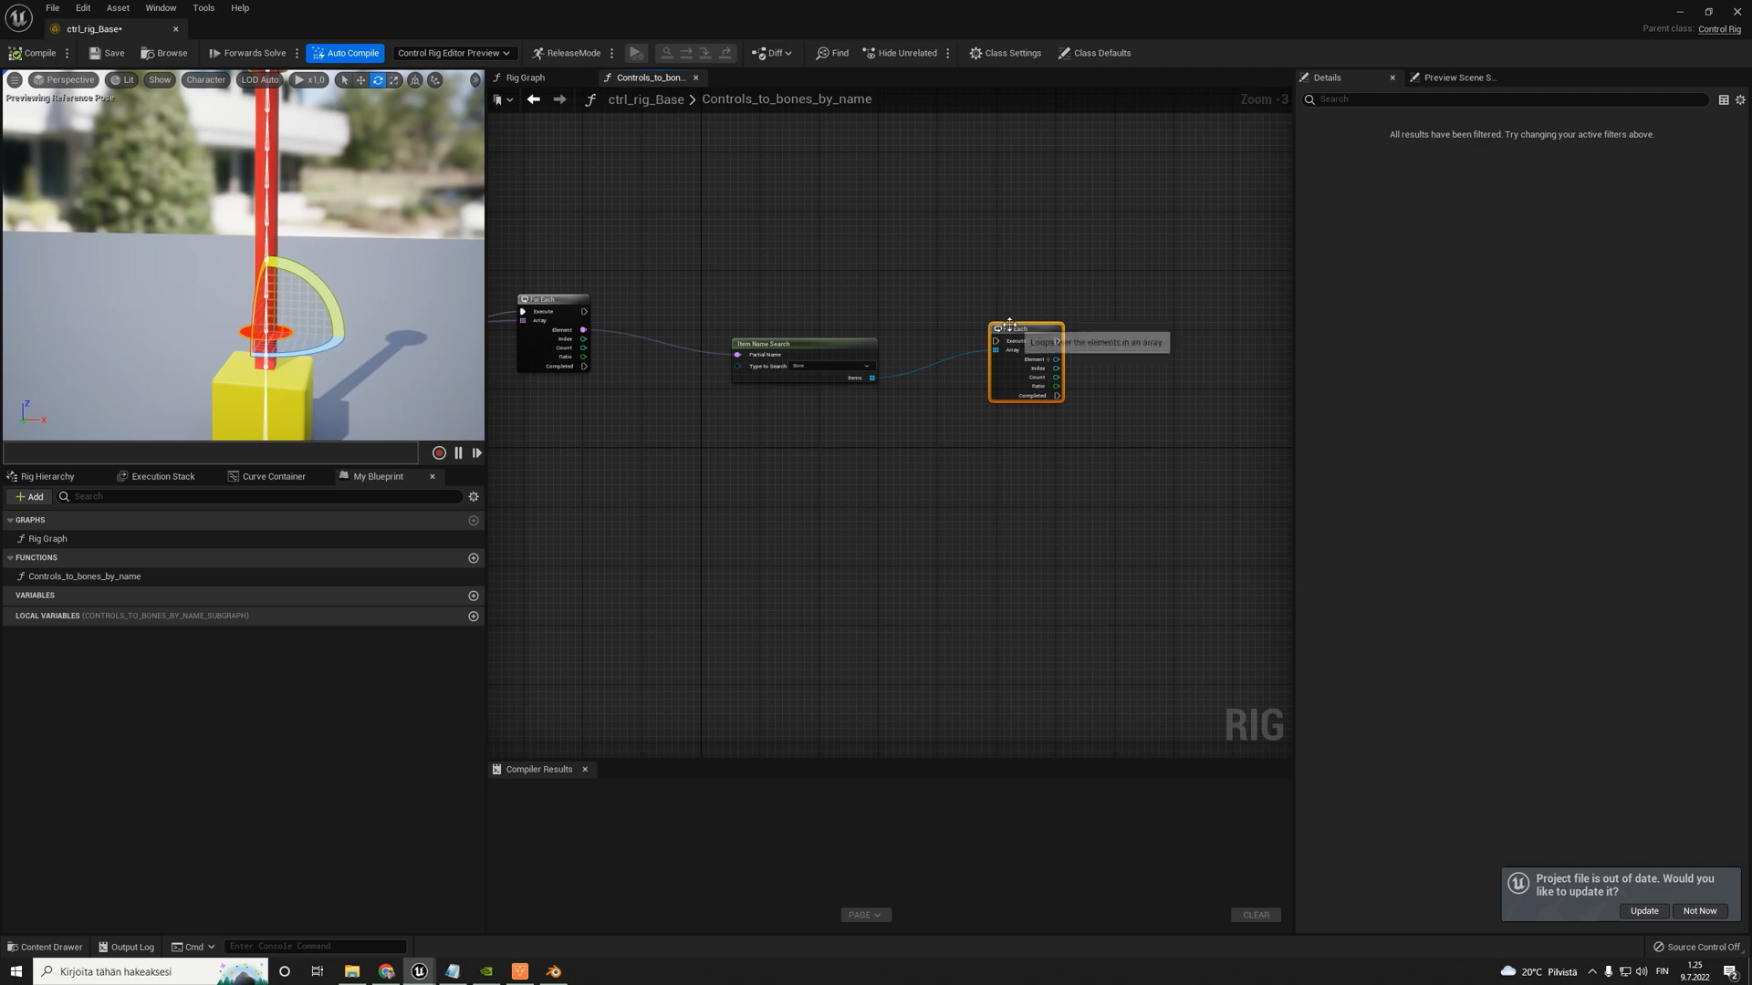
left_click_drag(1010, 326, 1018, 281)
left_click_drag(580, 312, 1007, 302)
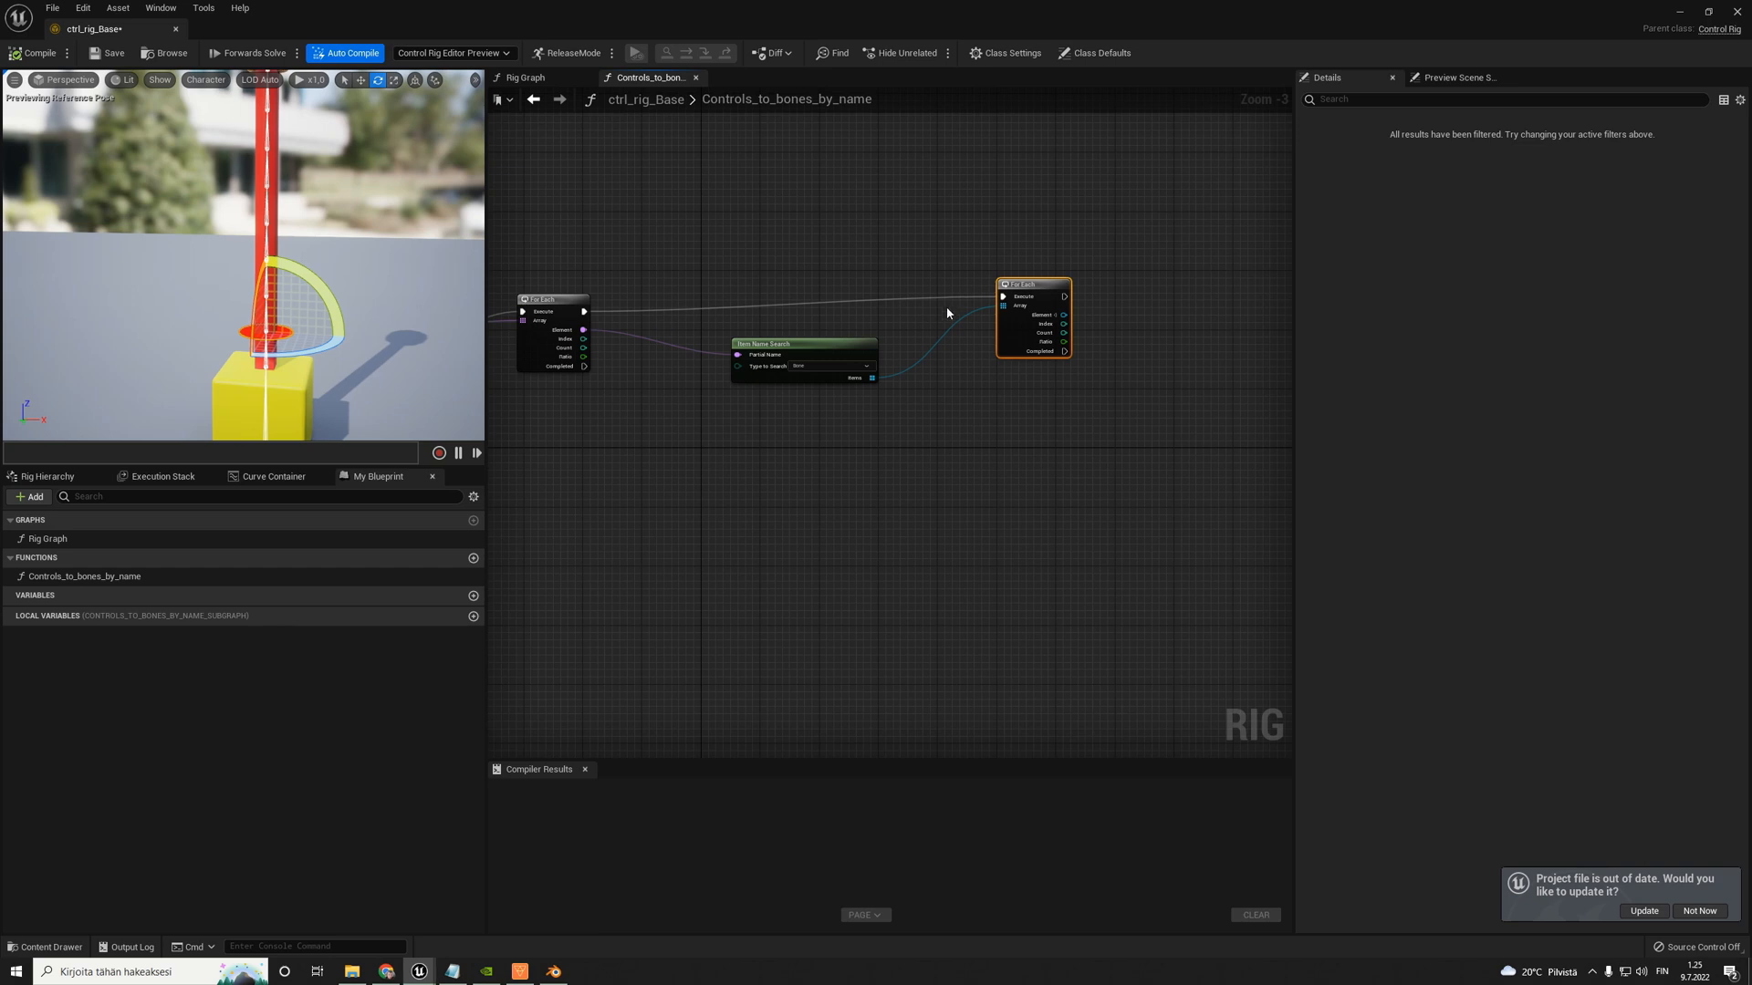
- Expand the second For Each's Element output to expose its Type and Name pins
scroll(947, 313, "down", 1)
left_click(1186, 317)
right_click_drag(1195, 320, 987, 297)
scroll(817, 281, "up", 2)
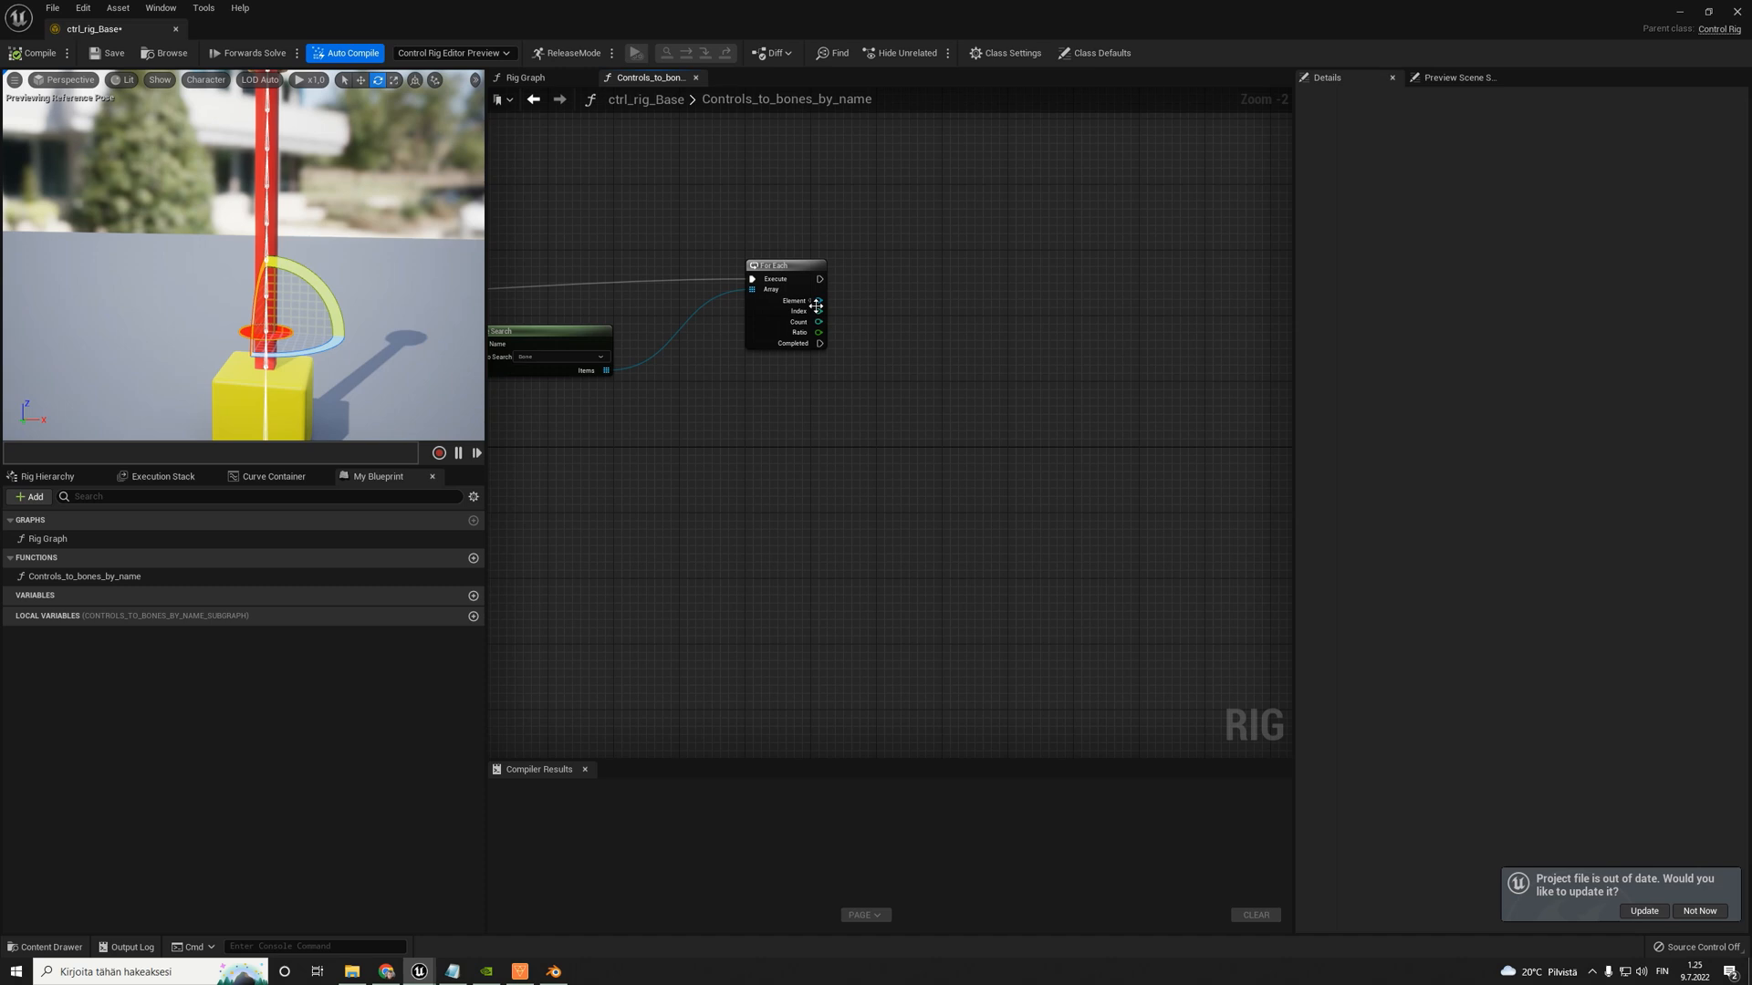
scroll(954, 339, "up", 1)
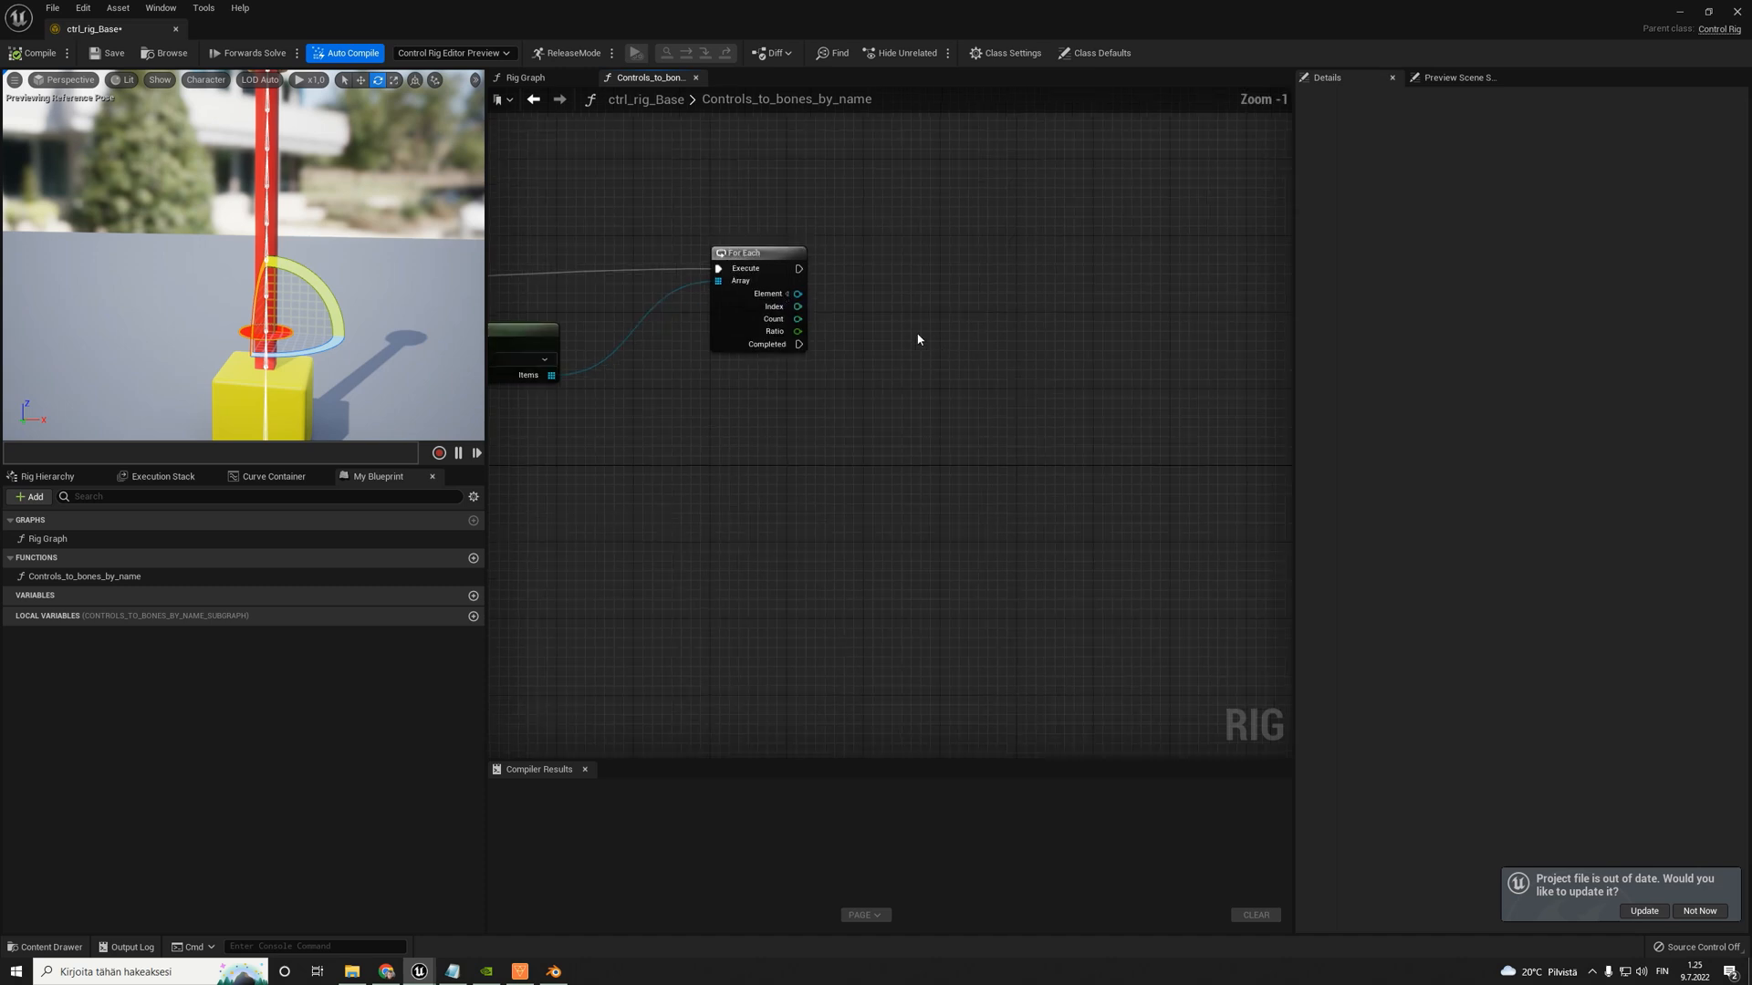
left_click(790, 297)
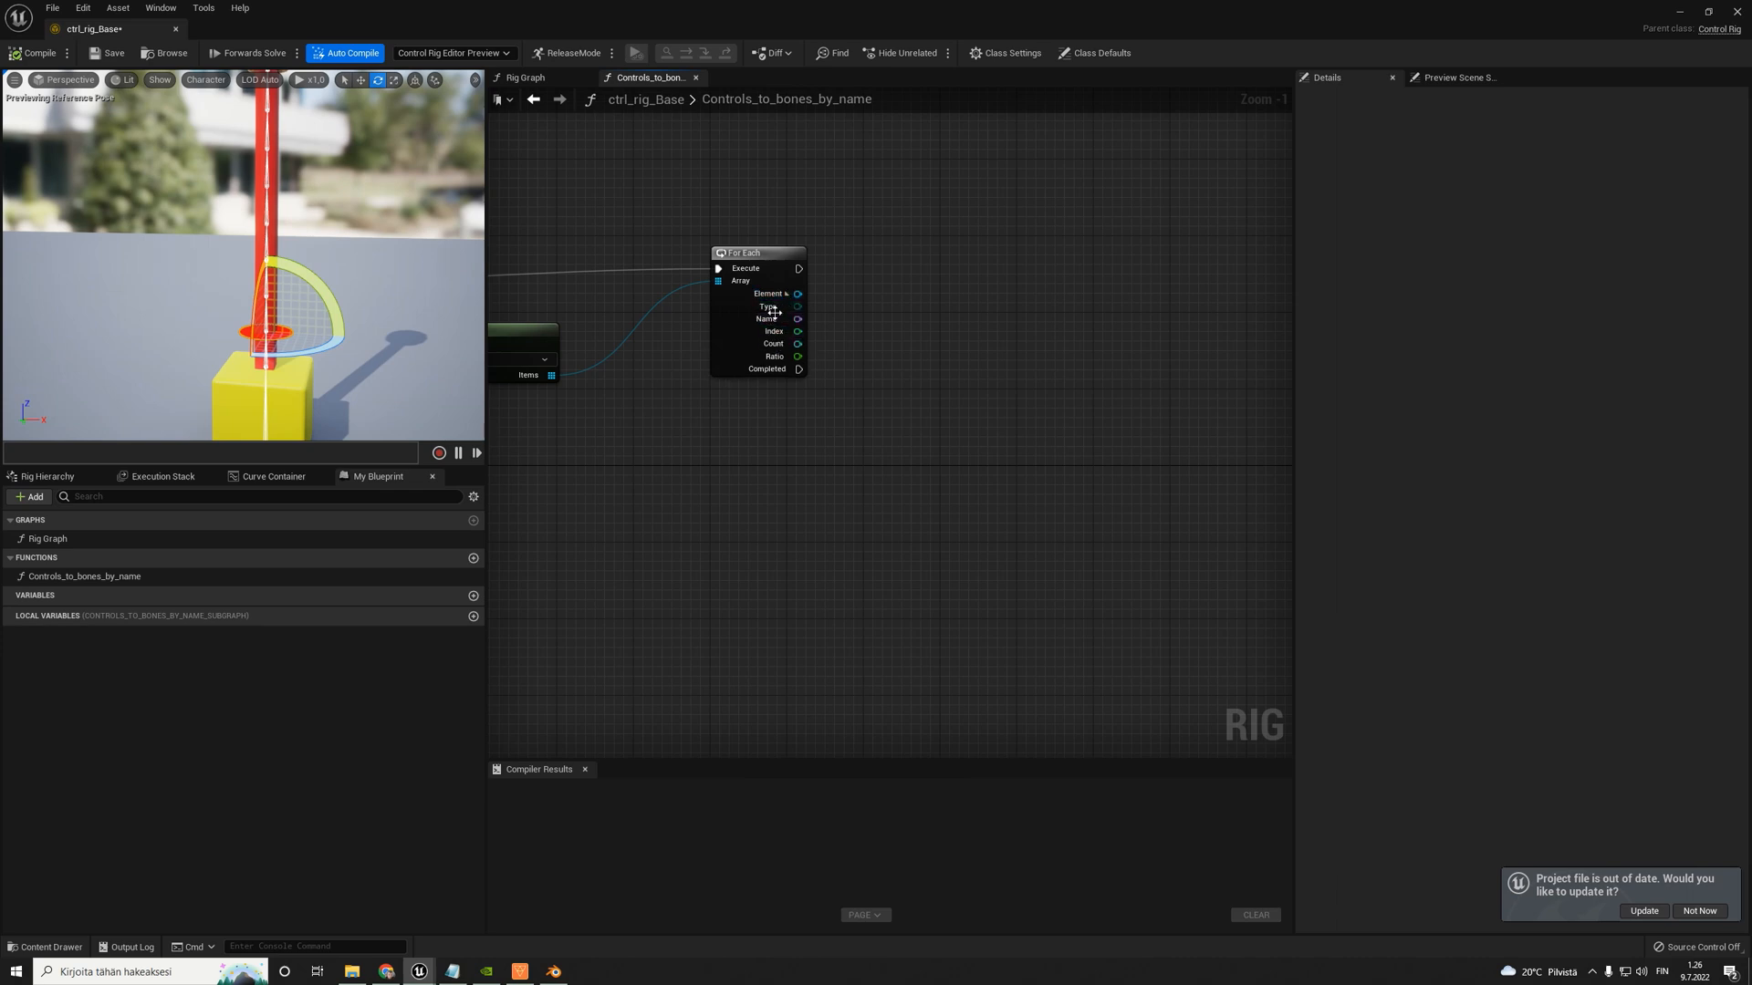
right_click_drag(916, 343, 750, 327)
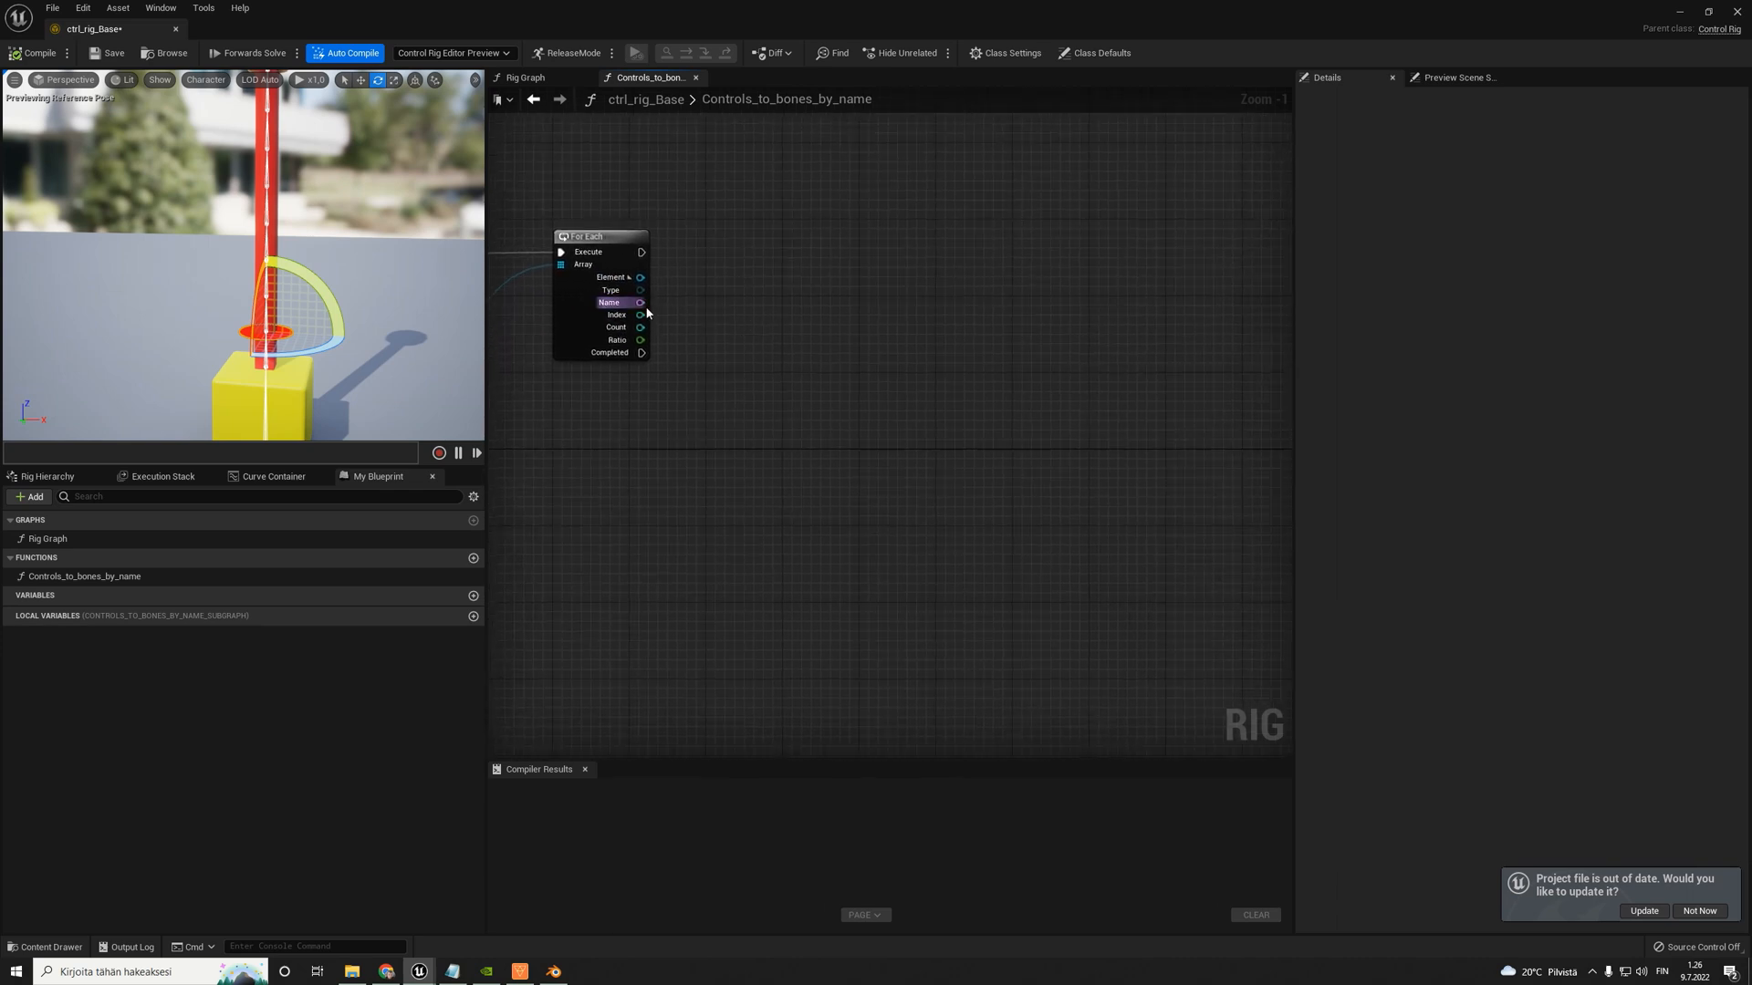
- Create a Get Control Transform node from the second For Each's Name output and align it beside the loop
left_click_drag(641, 302, 863, 341)
type("get")
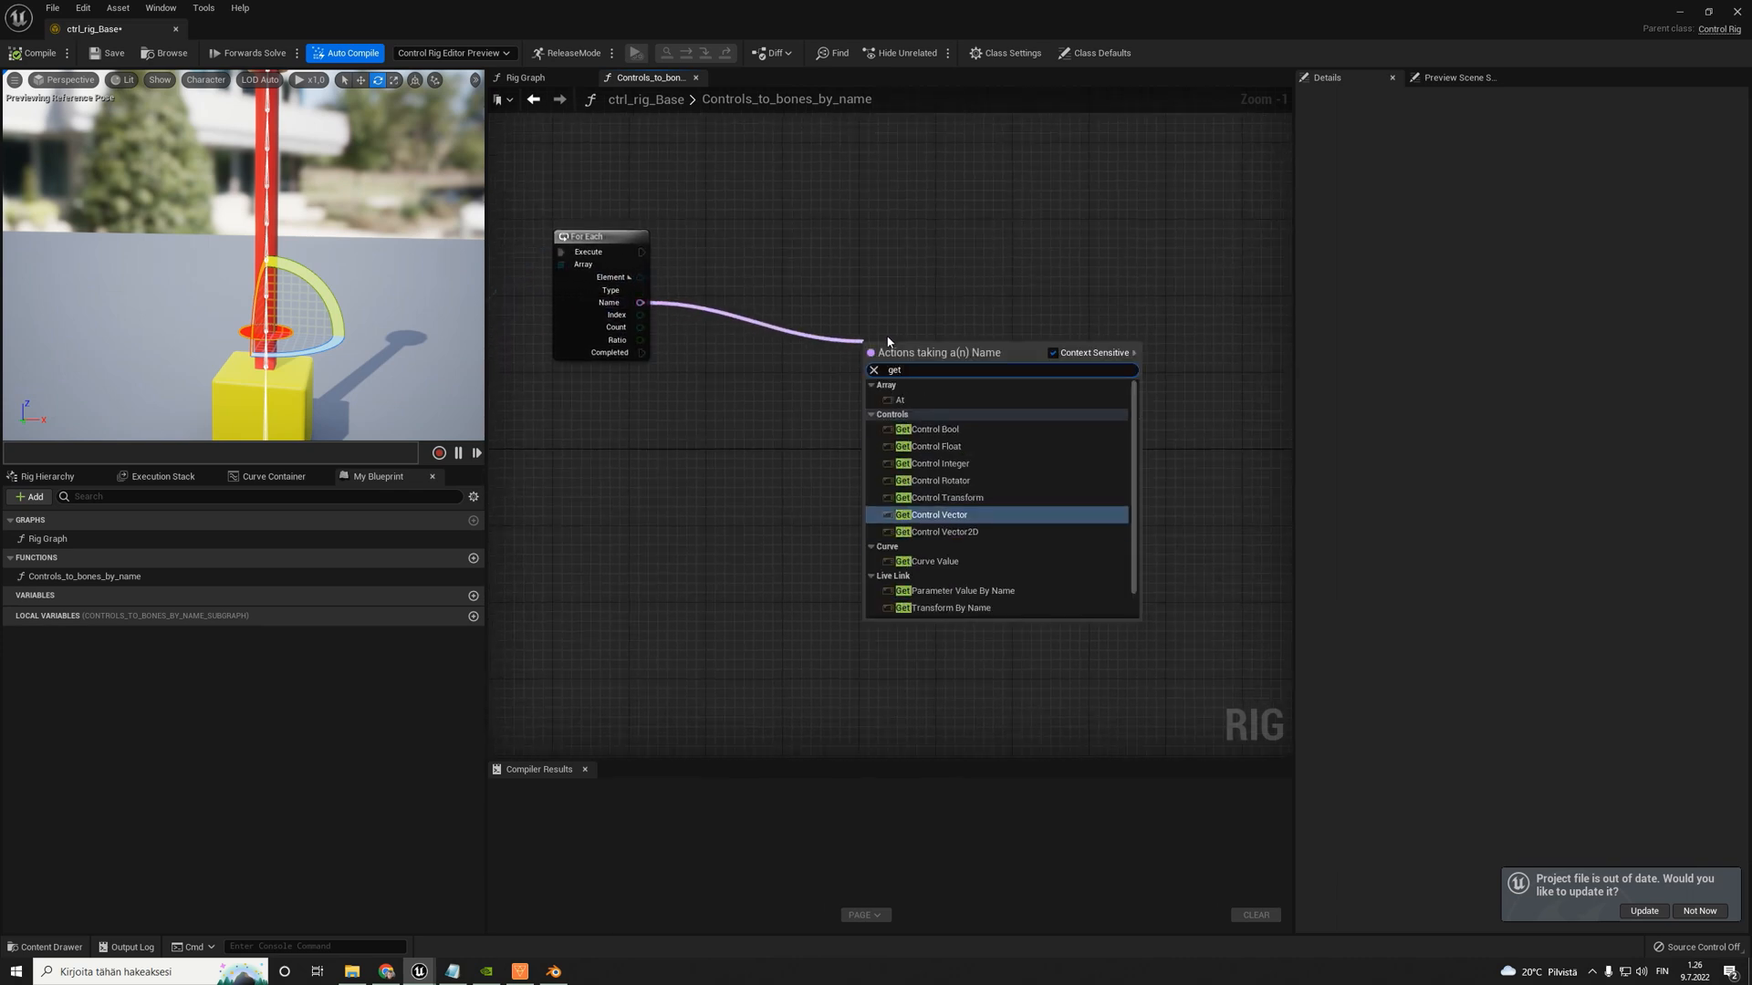
type(" trans")
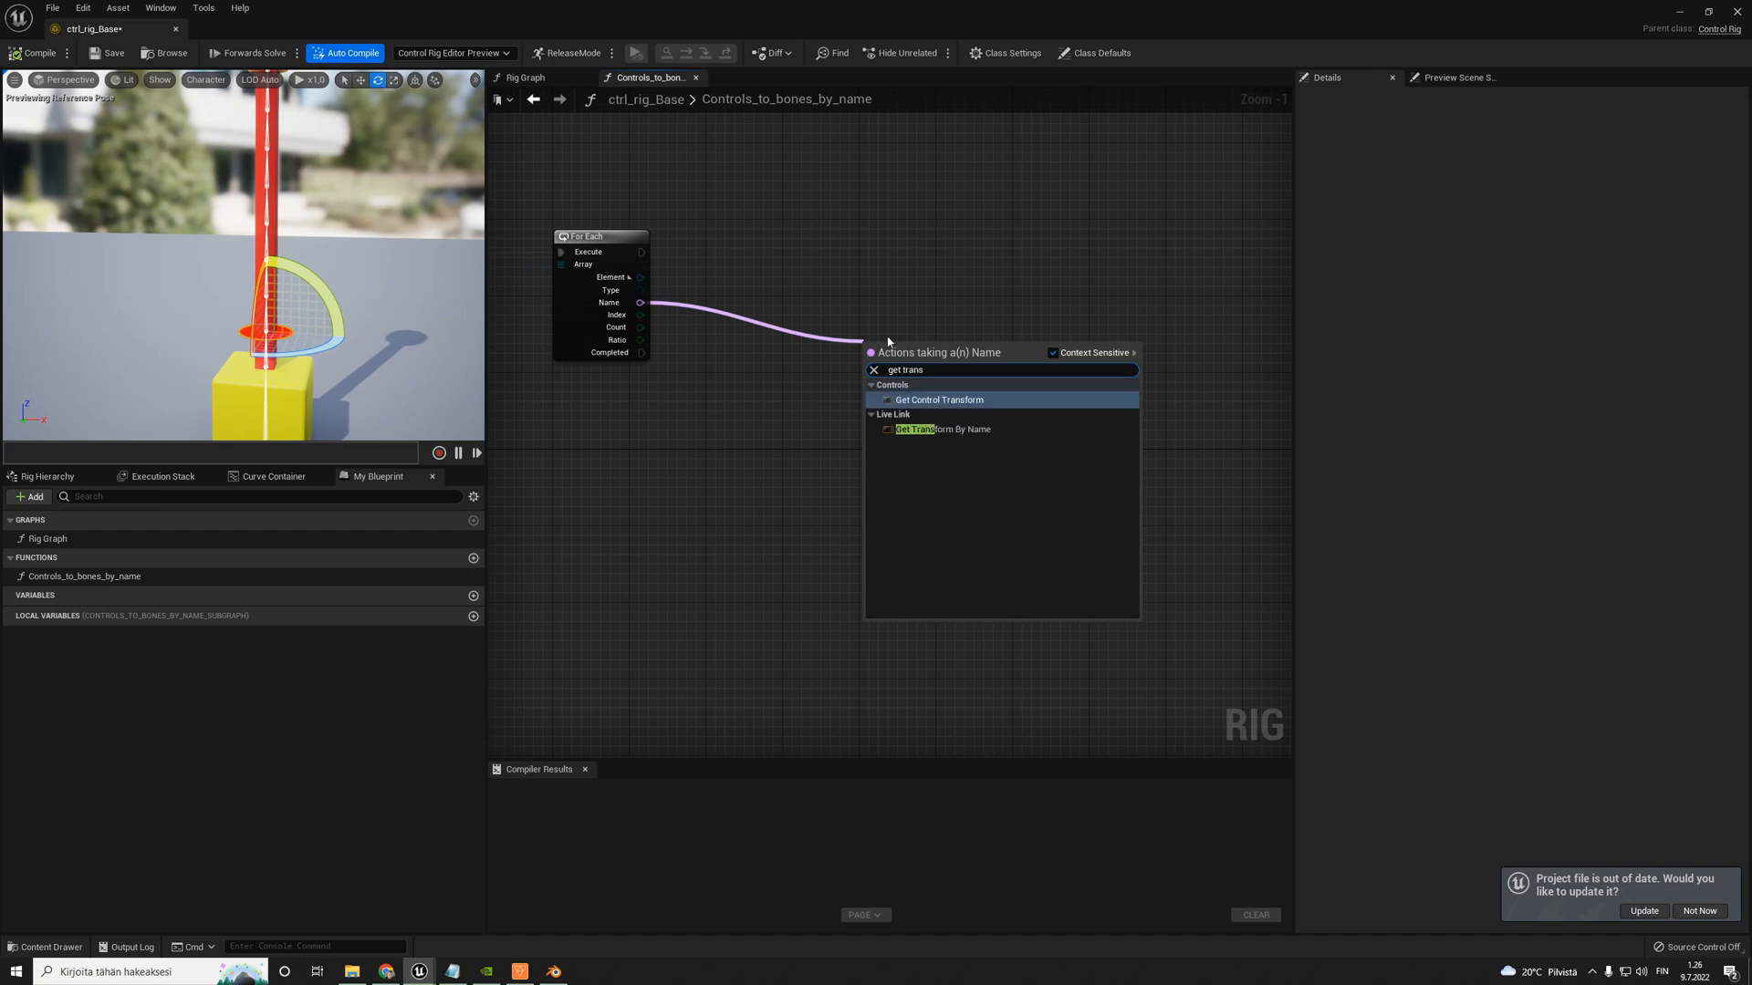
left_click(939, 402)
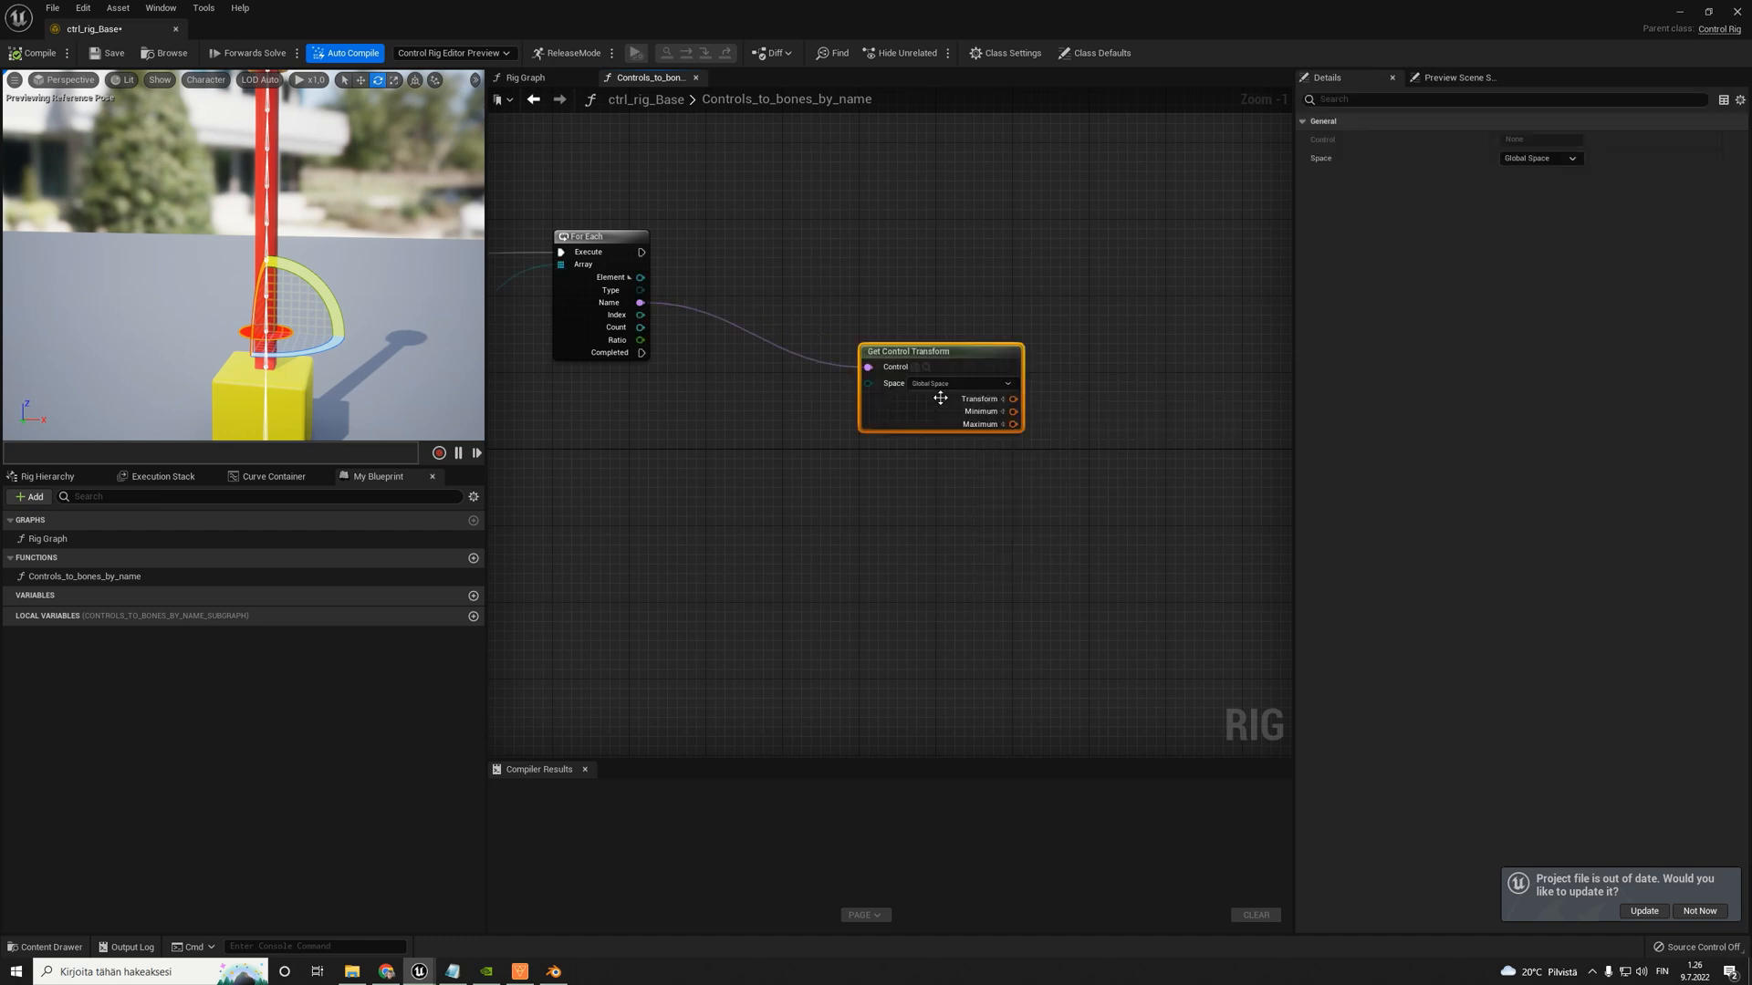
left_click_drag(955, 353, 954, 275)
- Add a Set Transform node for a Control item in the empty graph area beyond the Get Control Transform node
right_click_drag(1107, 266, 860, 274)
right_click_drag(1005, 254, 907, 263)
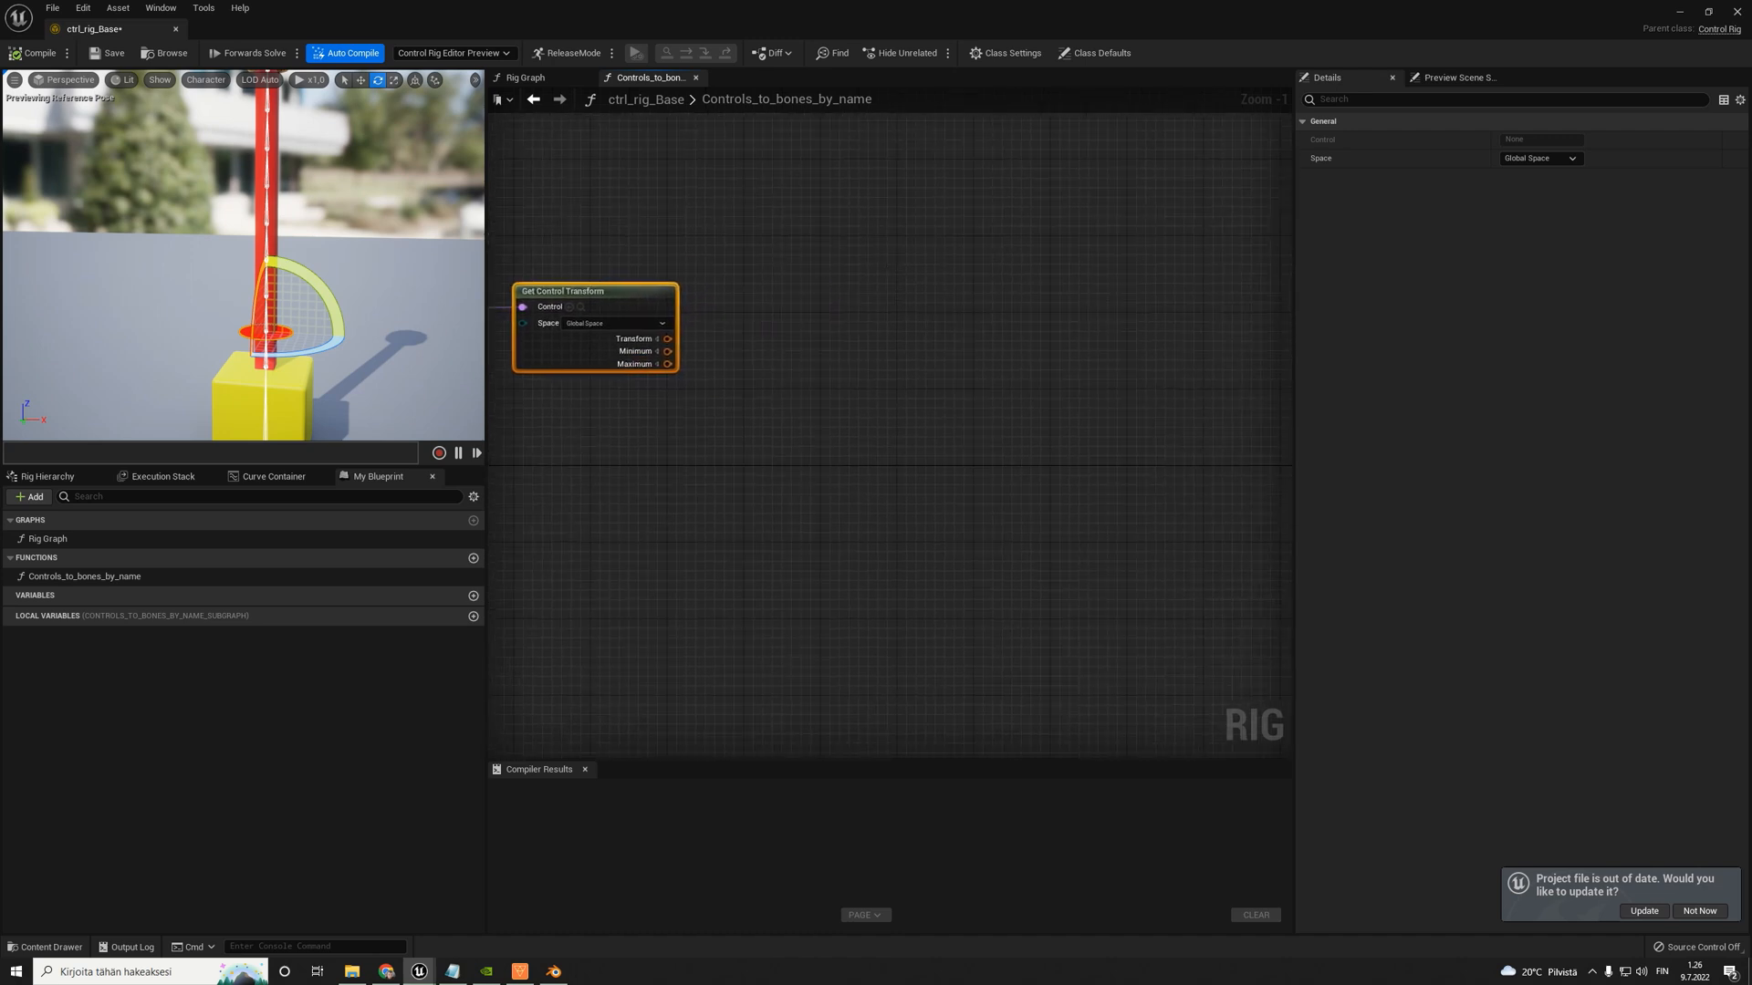
right_click(881, 288)
type("set")
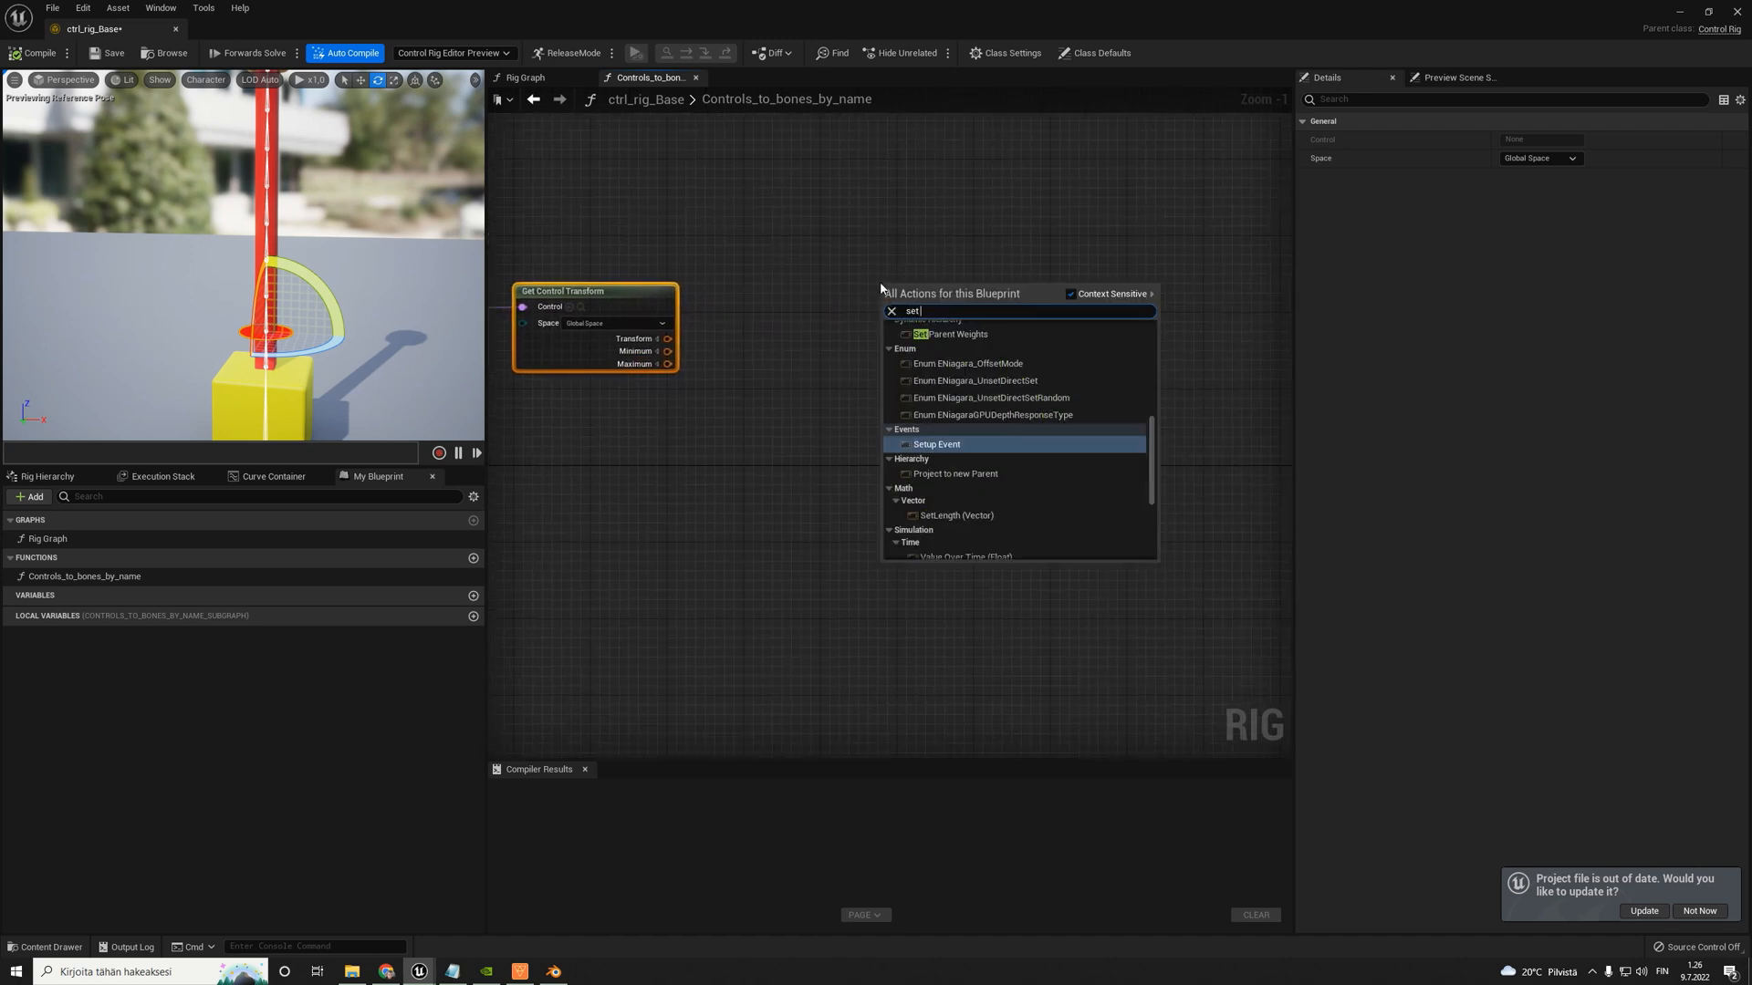
type(" control trans")
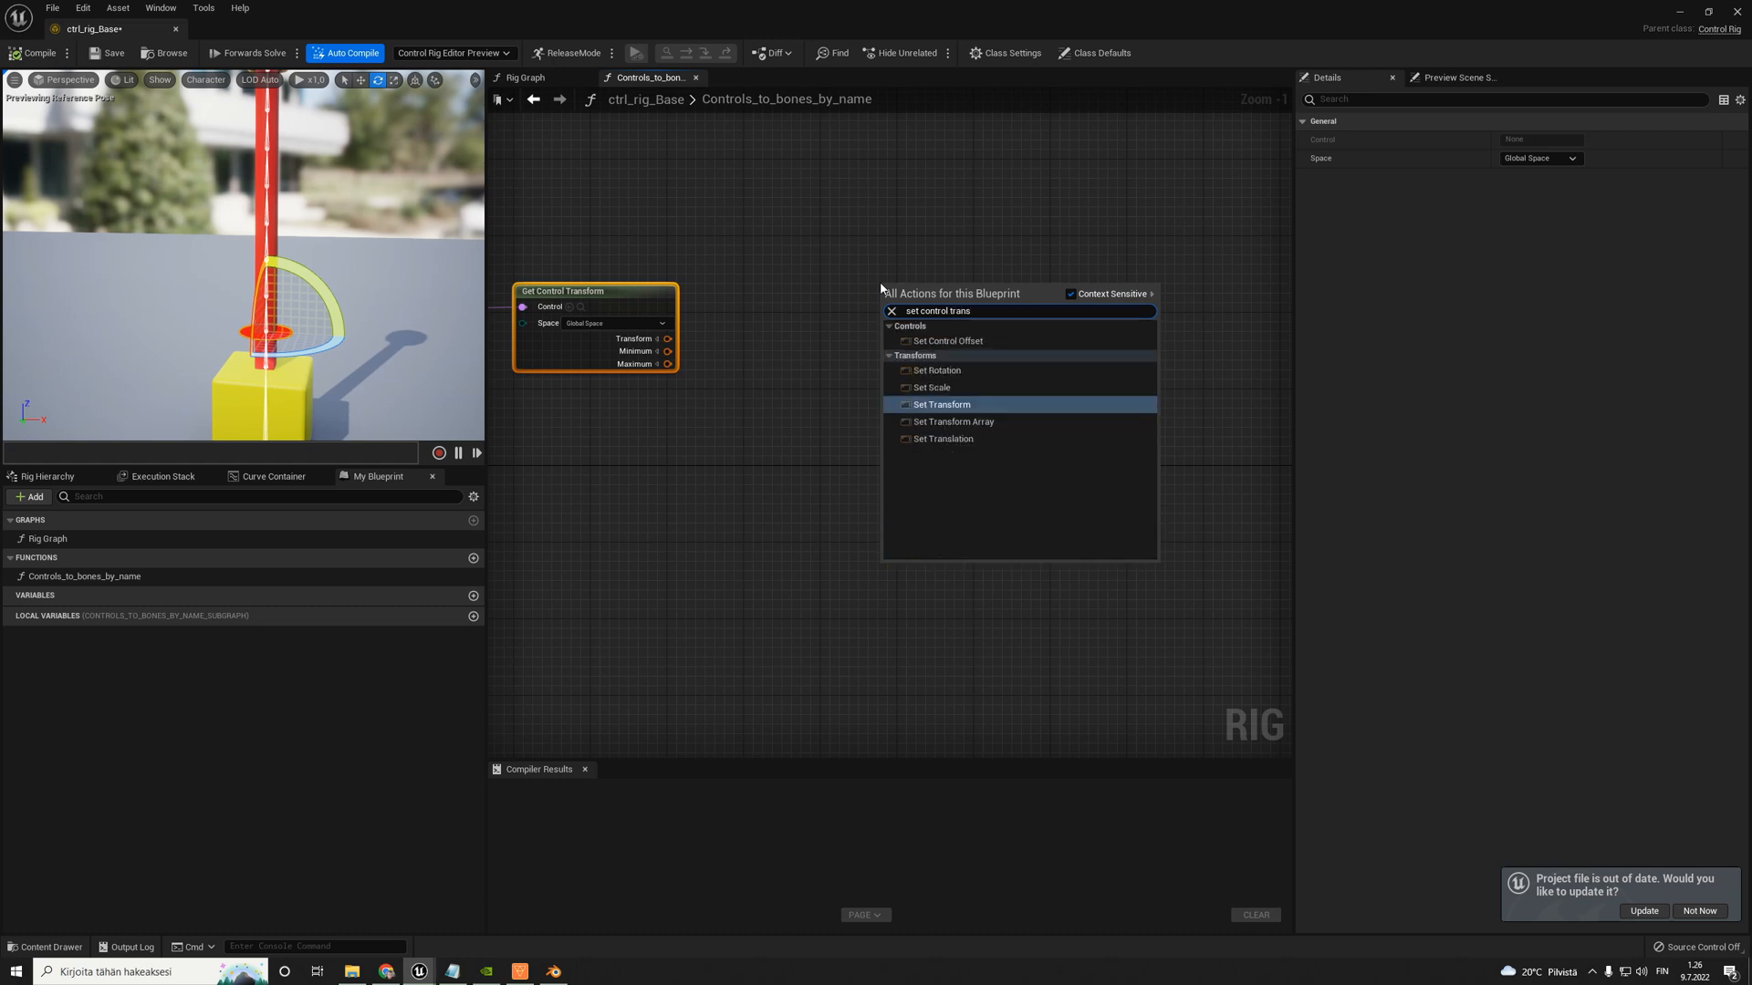
left_click(942, 404)
left_click_drag(927, 338, 1036, 303)
right_click_drag(683, 256, 829, 284)
right_click_drag(1118, 364, 971, 336)
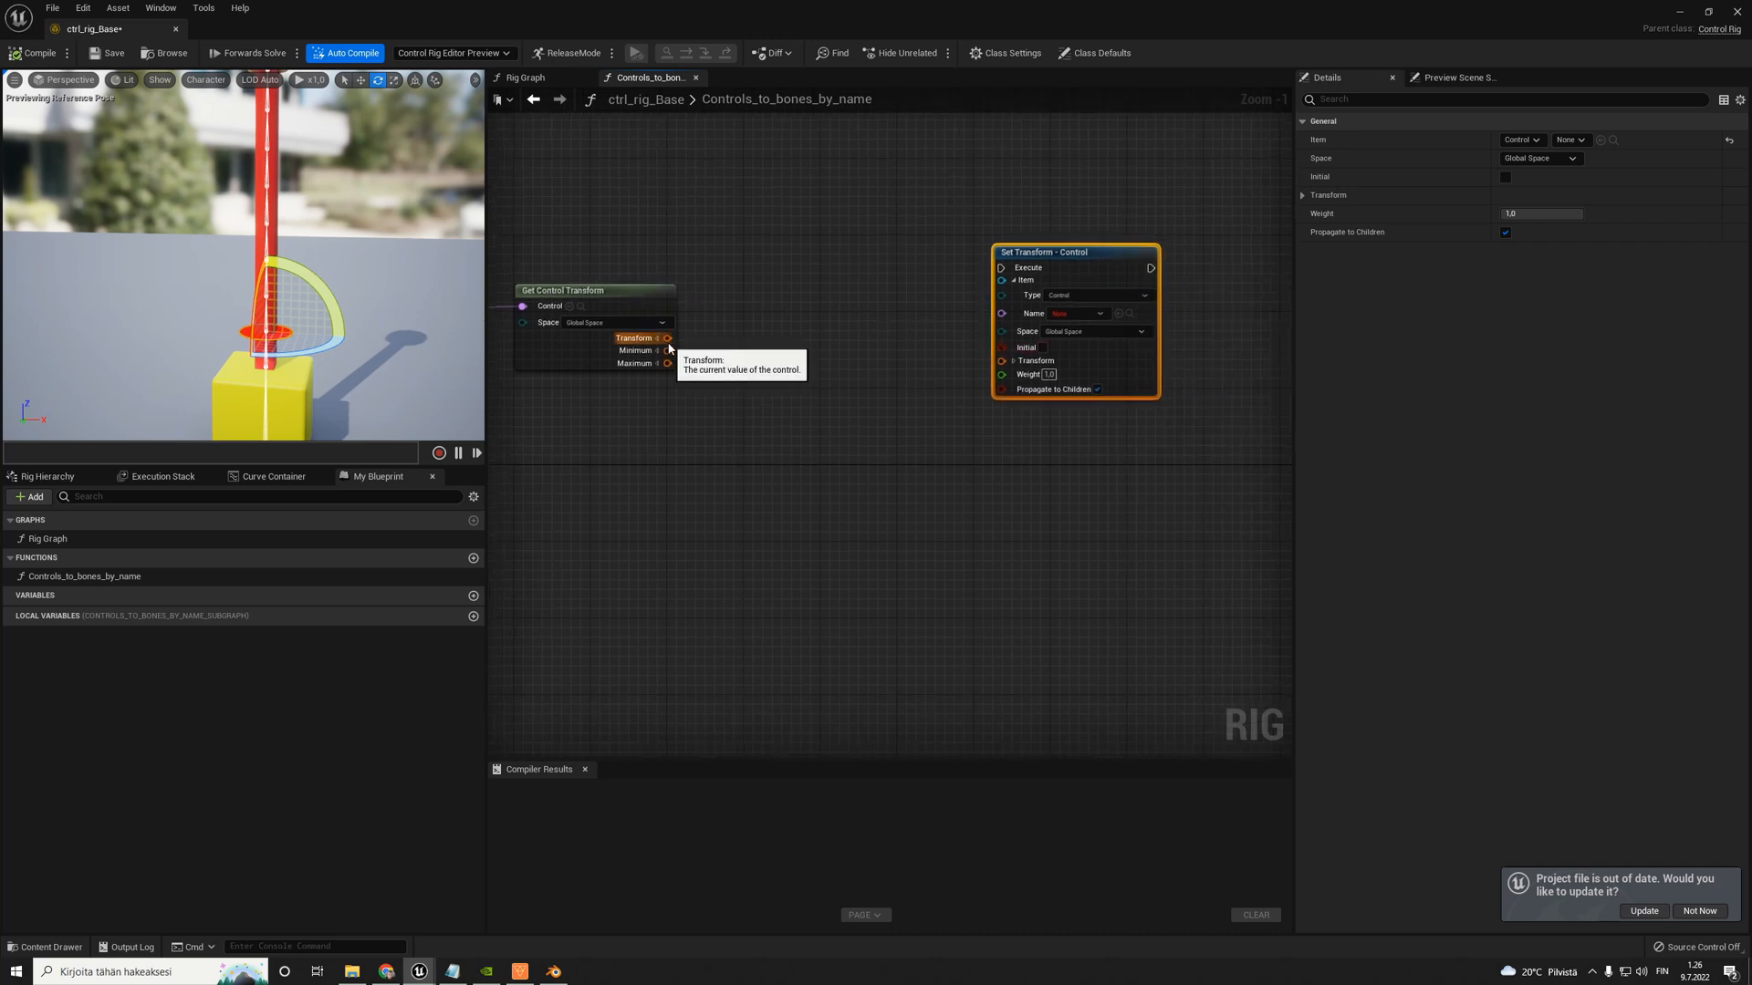
- Connect Get Control Transform's Transform output and the second For Each's execution output to the Set Transform node
left_click_drag(665, 338, 1004, 361)
right_click_drag(768, 343, 959, 345)
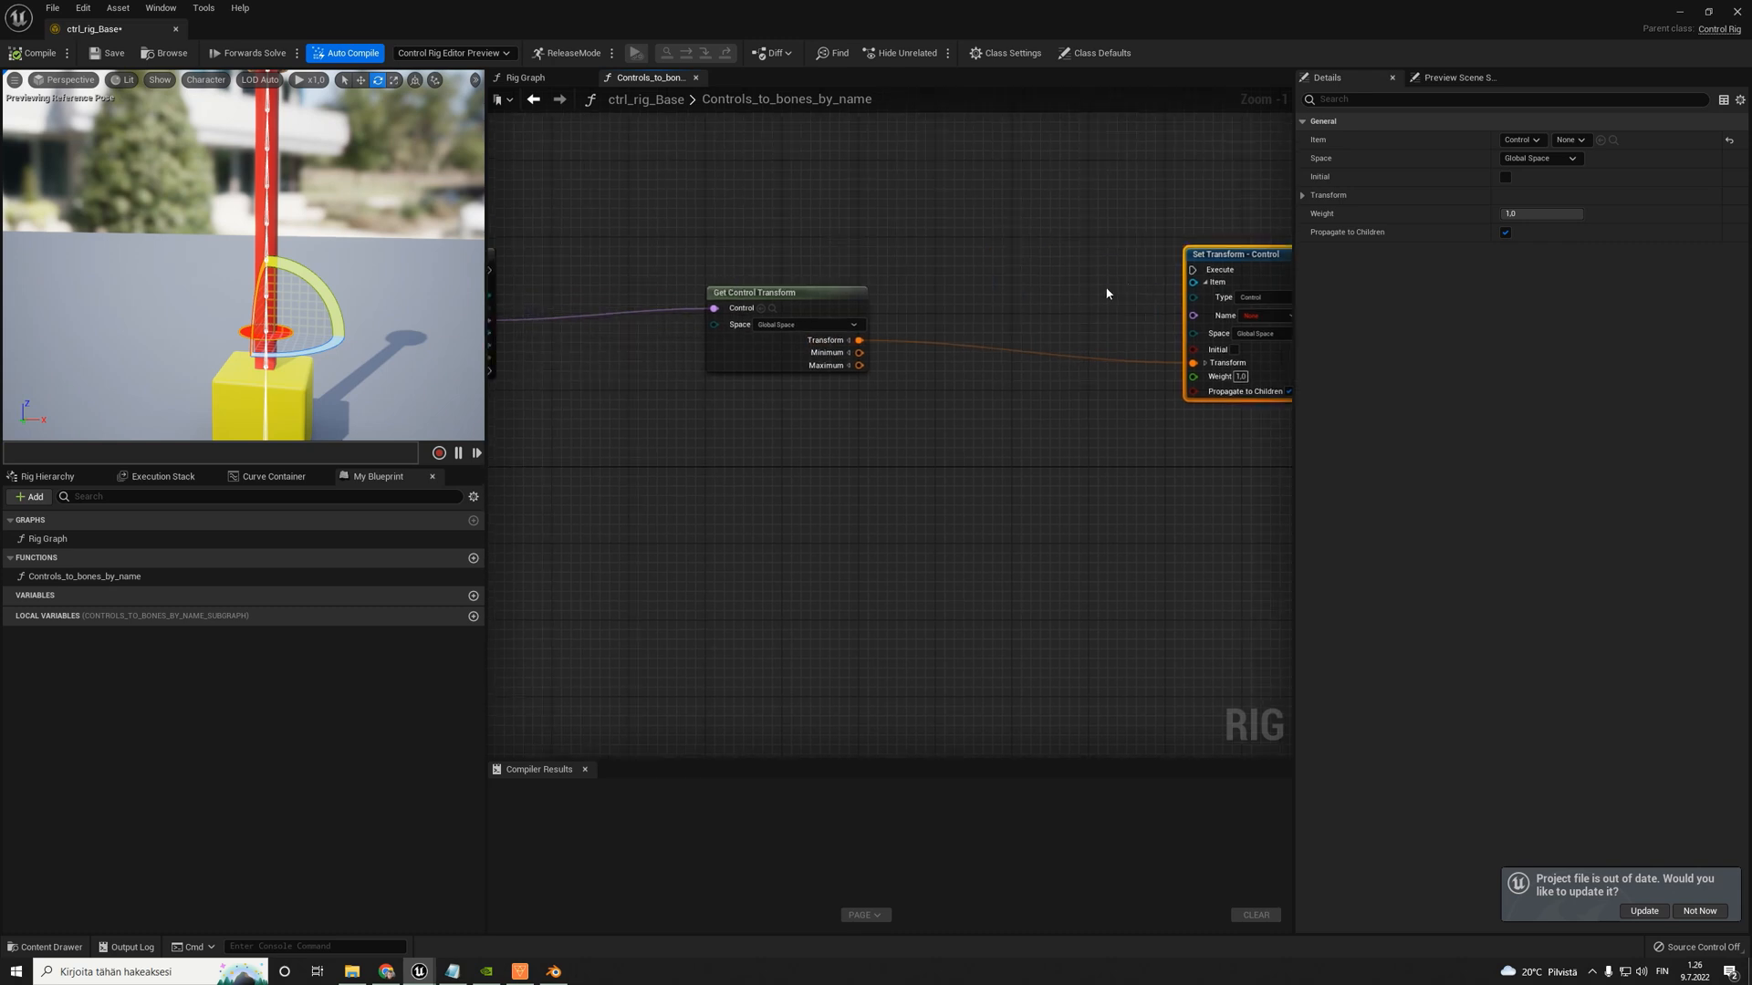
left_click_drag(1197, 258, 1159, 182)
right_click_drag(710, 204, 768, 247)
left_click_drag(545, 313, 1225, 241)
- Delete the Get Control Transform node
scroll(1067, 330, "down", 4)
right_click_drag(969, 374, 853, 393)
scroll(1023, 360, "up", 5)
scroll(992, 370, "down", 2)
left_click(849, 287)
left_click(881, 322)
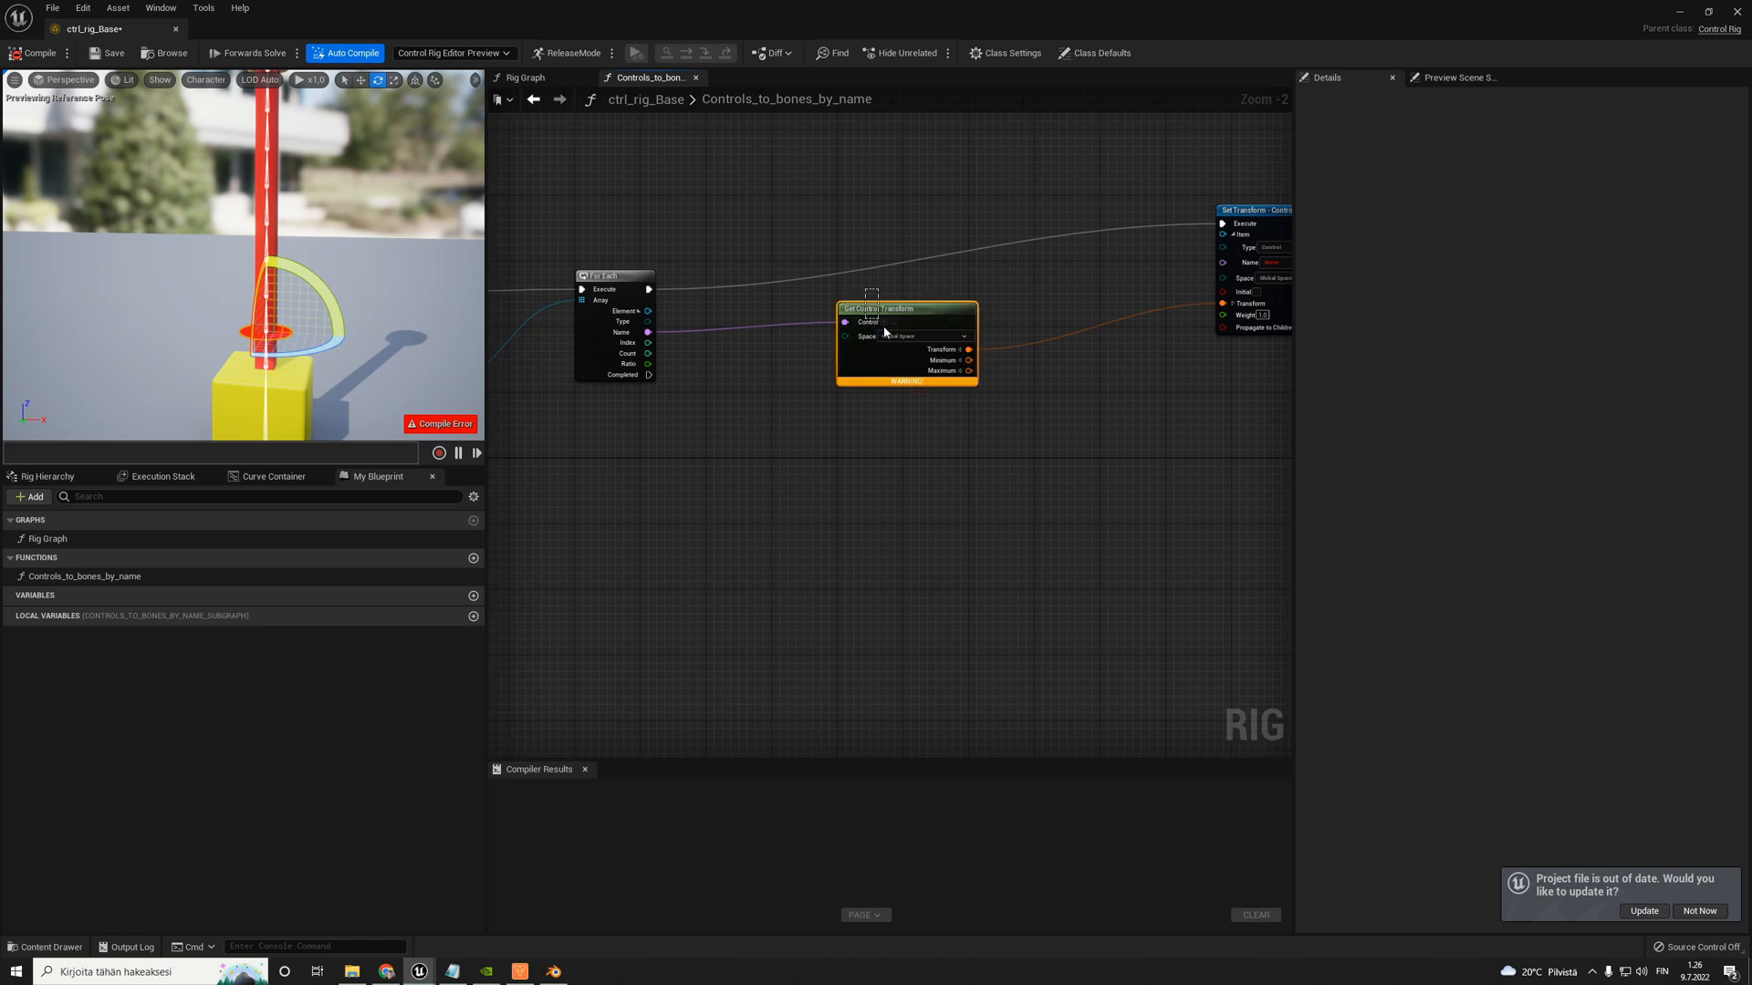
key("Delete")
- Add a Get Transform node for a Bone item between the second For Each and the Set Transform node
right_click(834, 339)
type("get")
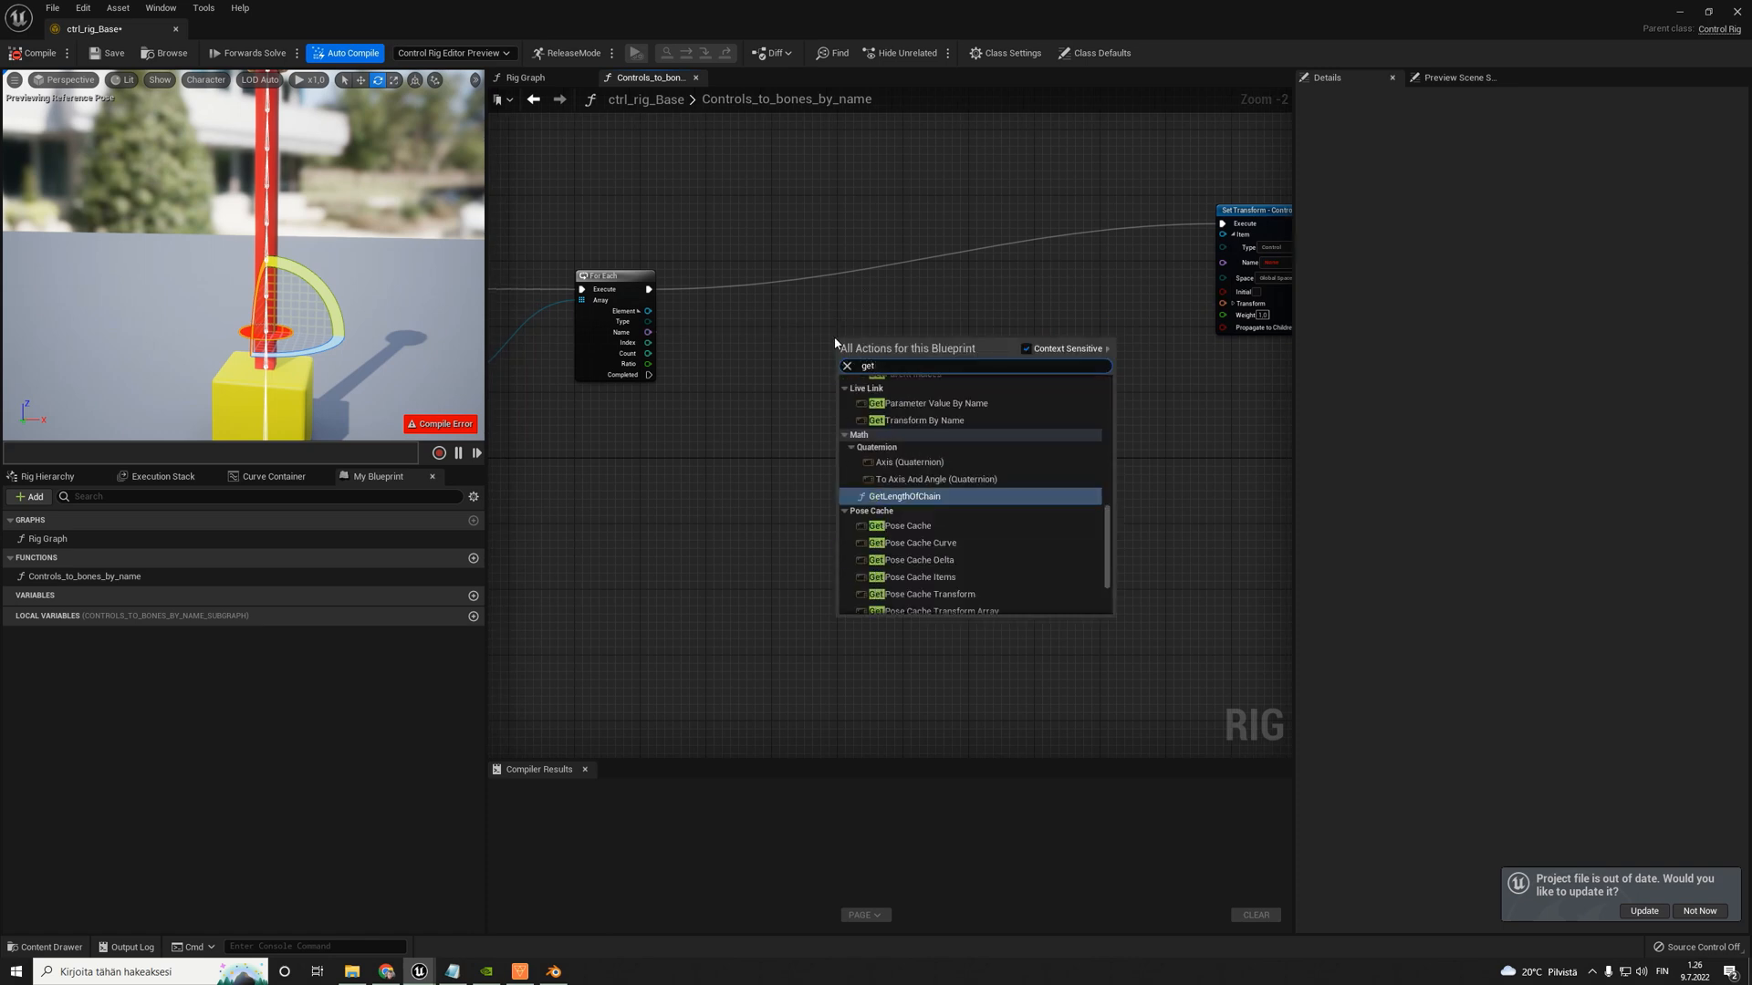
type(" bone tras")
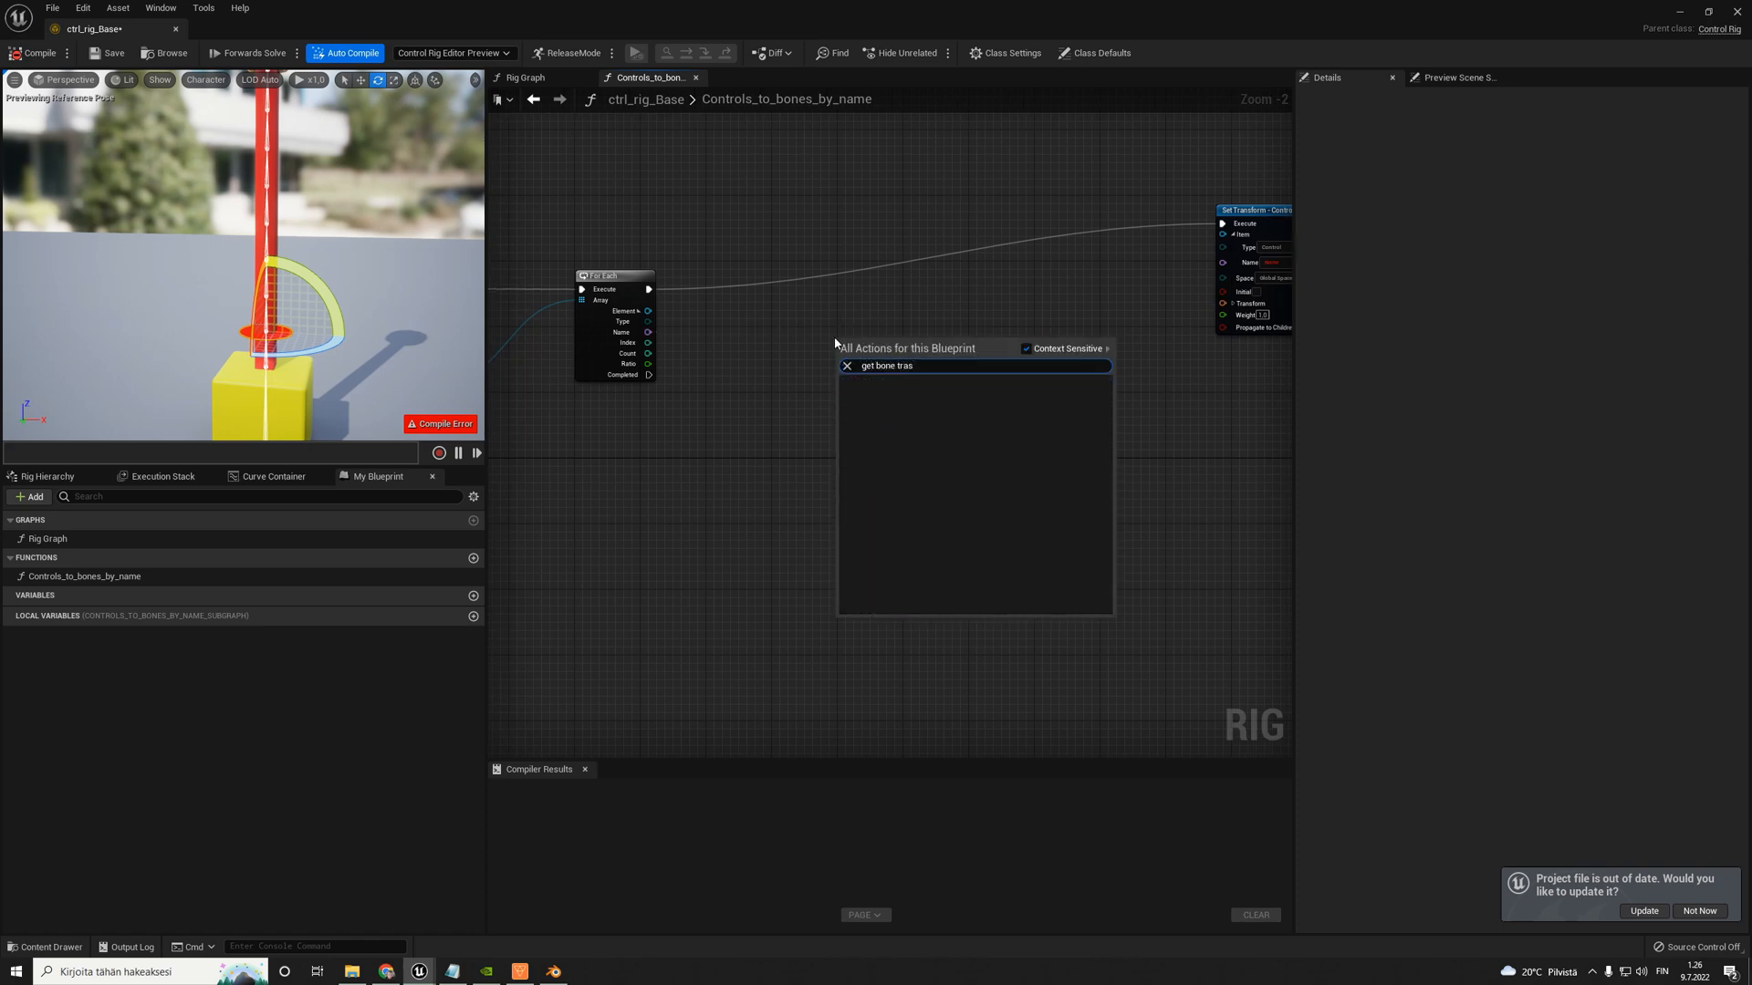
type("nn")
key("Return")
scroll(845, 349, "up", 2)
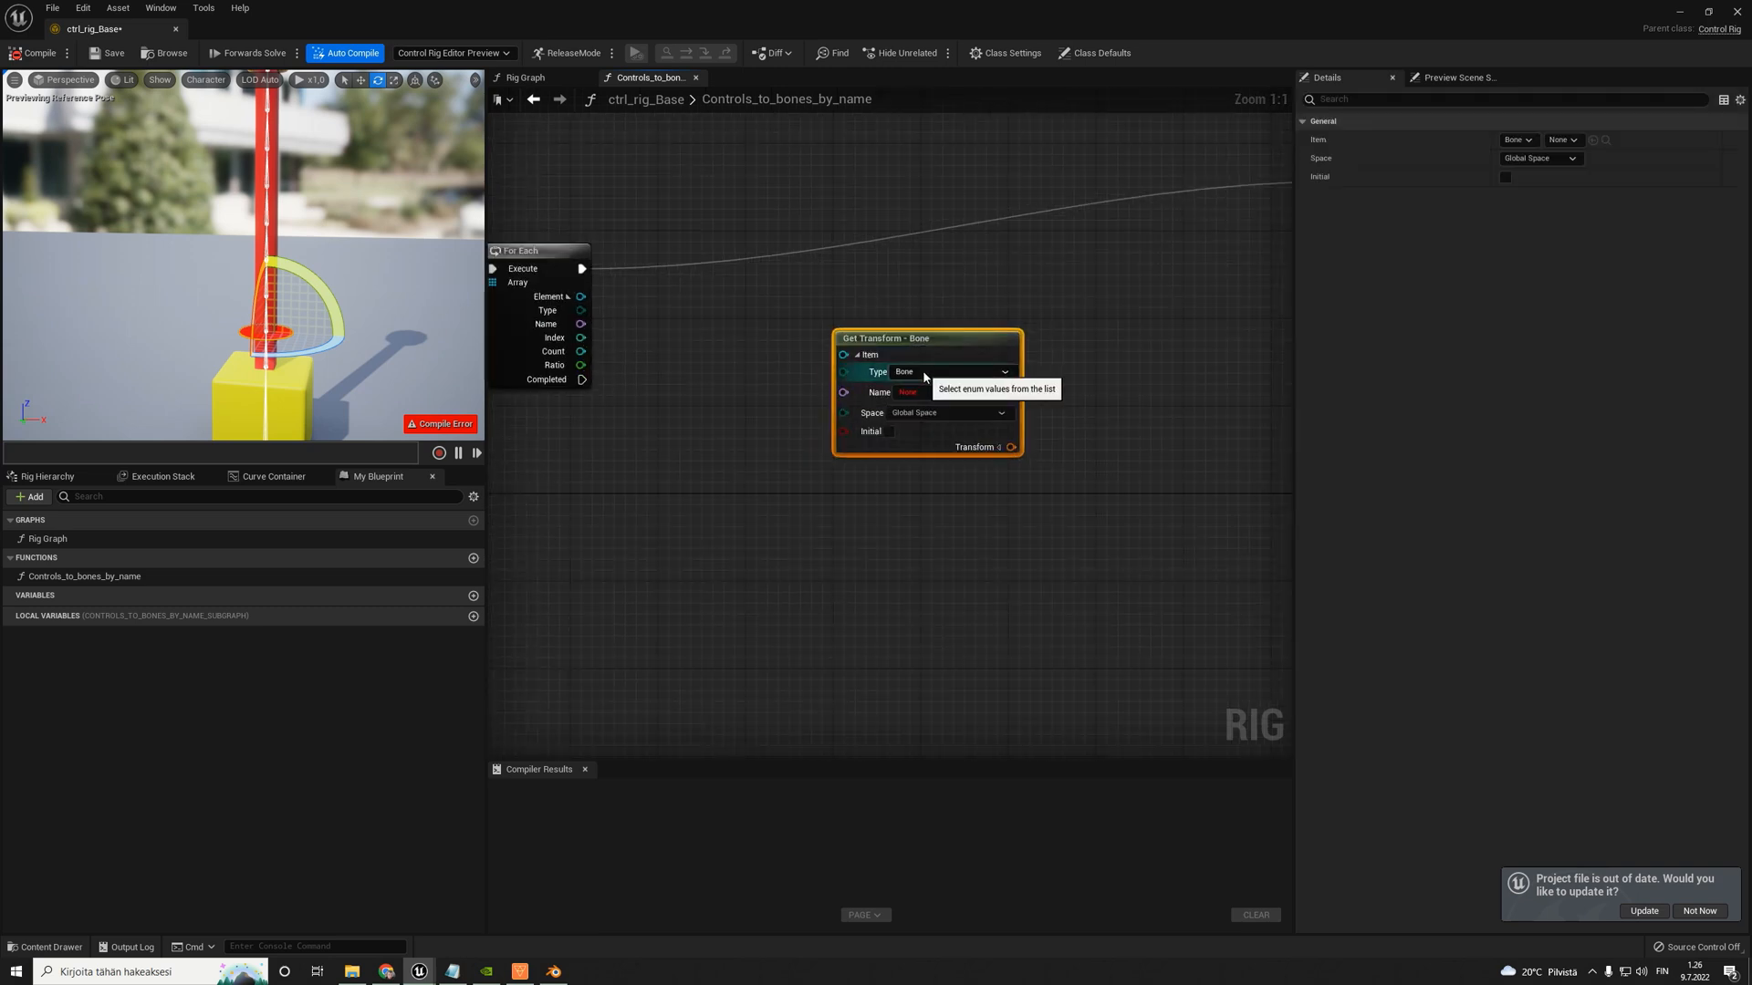
- Connect the second For Each's Name to the Get Transform - Bone's Name, and its Transform output to Set Transform
left_click_drag(578, 325, 1106, 314)
scroll(912, 393, "down", 3)
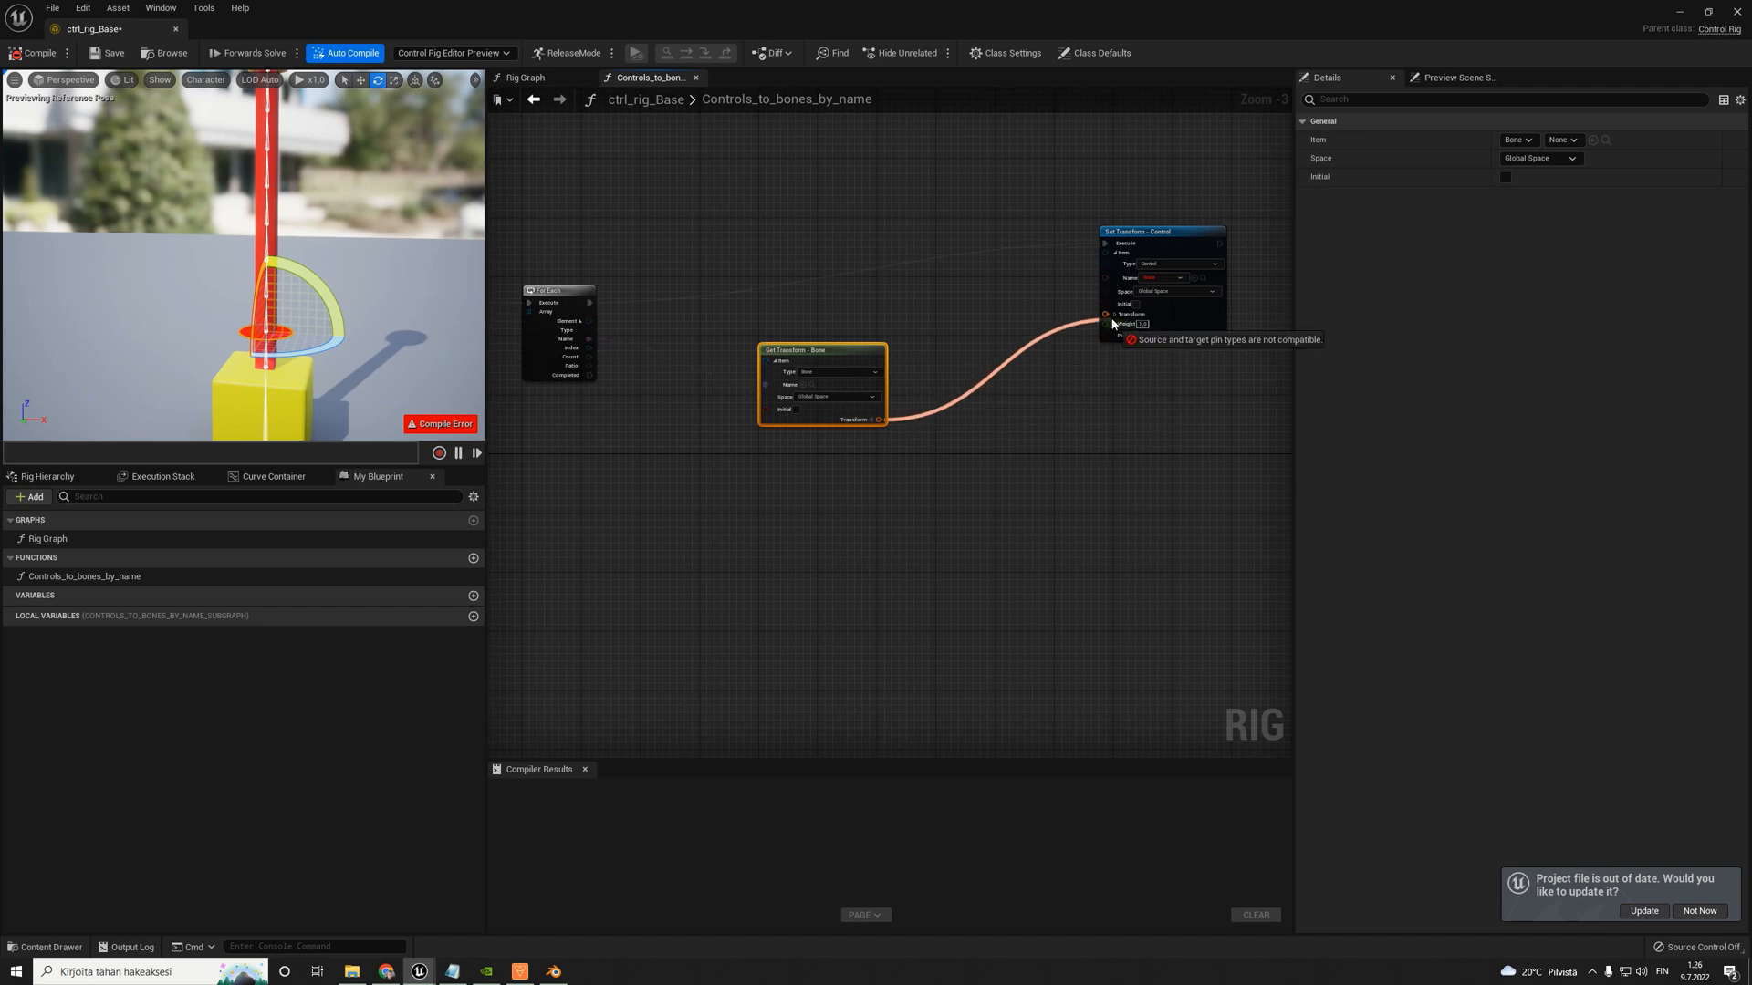
left_click_drag(839, 357, 861, 342)
- Rearrange the Entry, Sequence and first For Each nodes into a tidier layout at the start of the function
scroll(861, 342, "down", 4)
right_click_drag(605, 367, 828, 369)
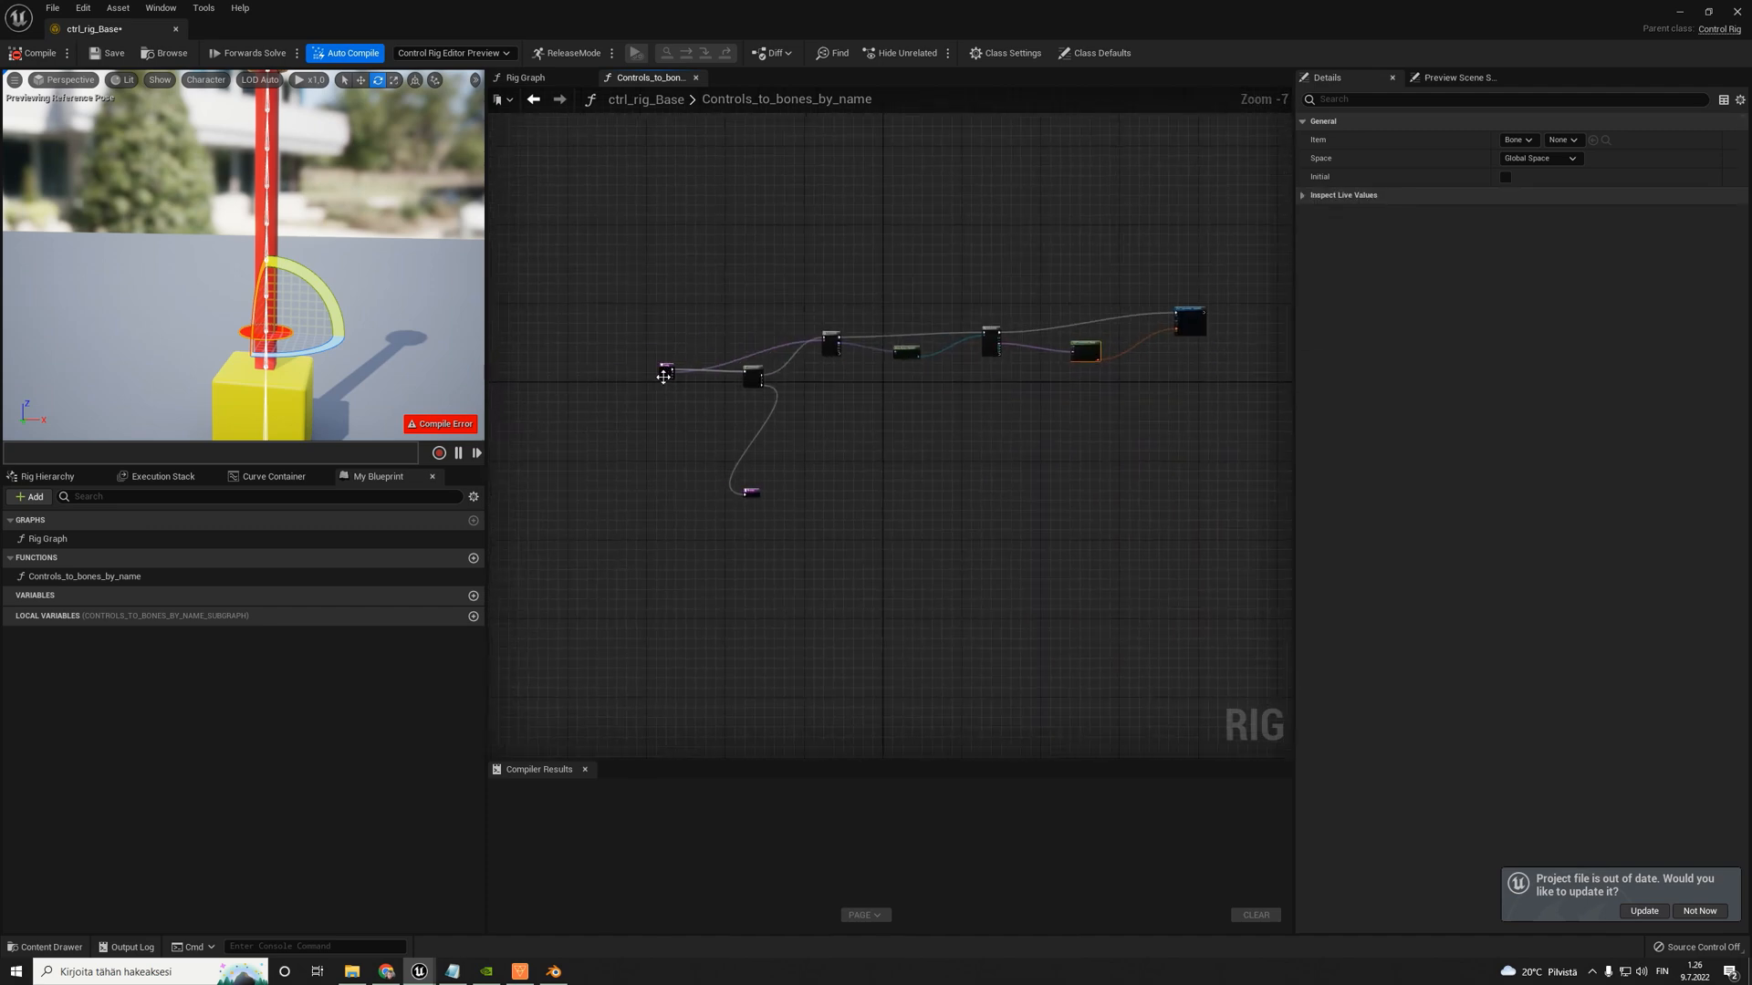
scroll(658, 376, "up", 6)
left_click_drag(654, 336, 517, 279)
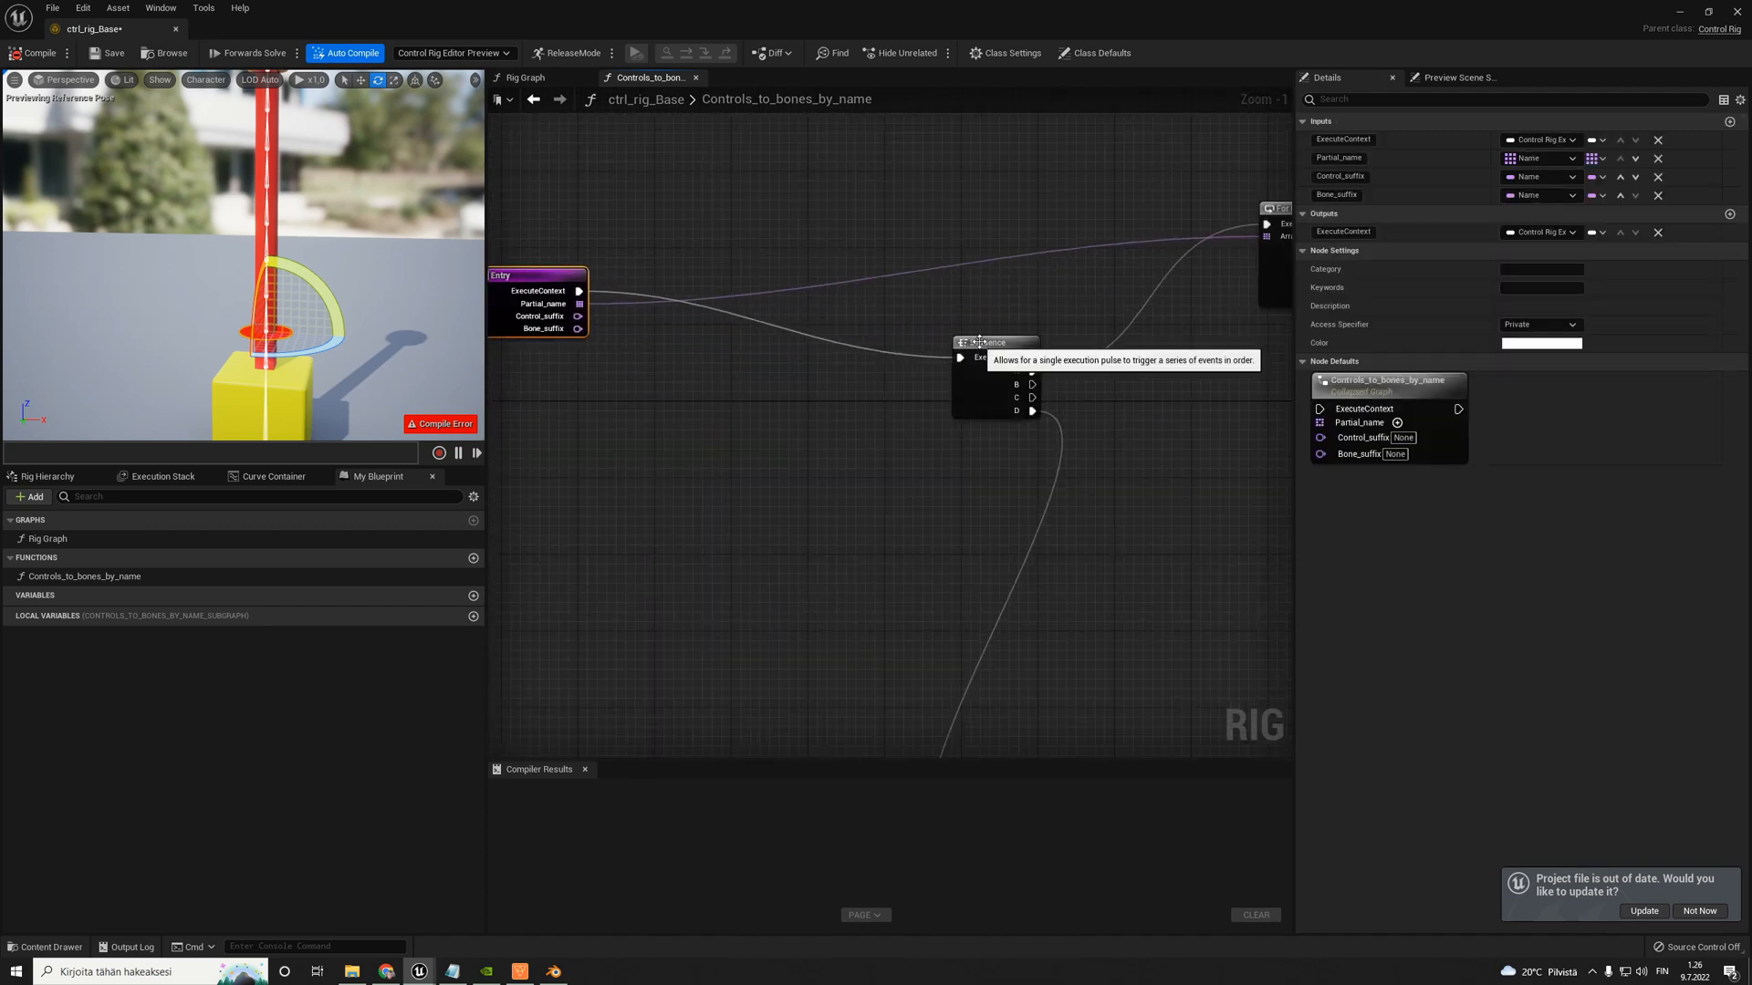
left_click_drag(974, 341, 934, 330)
right_click_drag(735, 239, 663, 277)
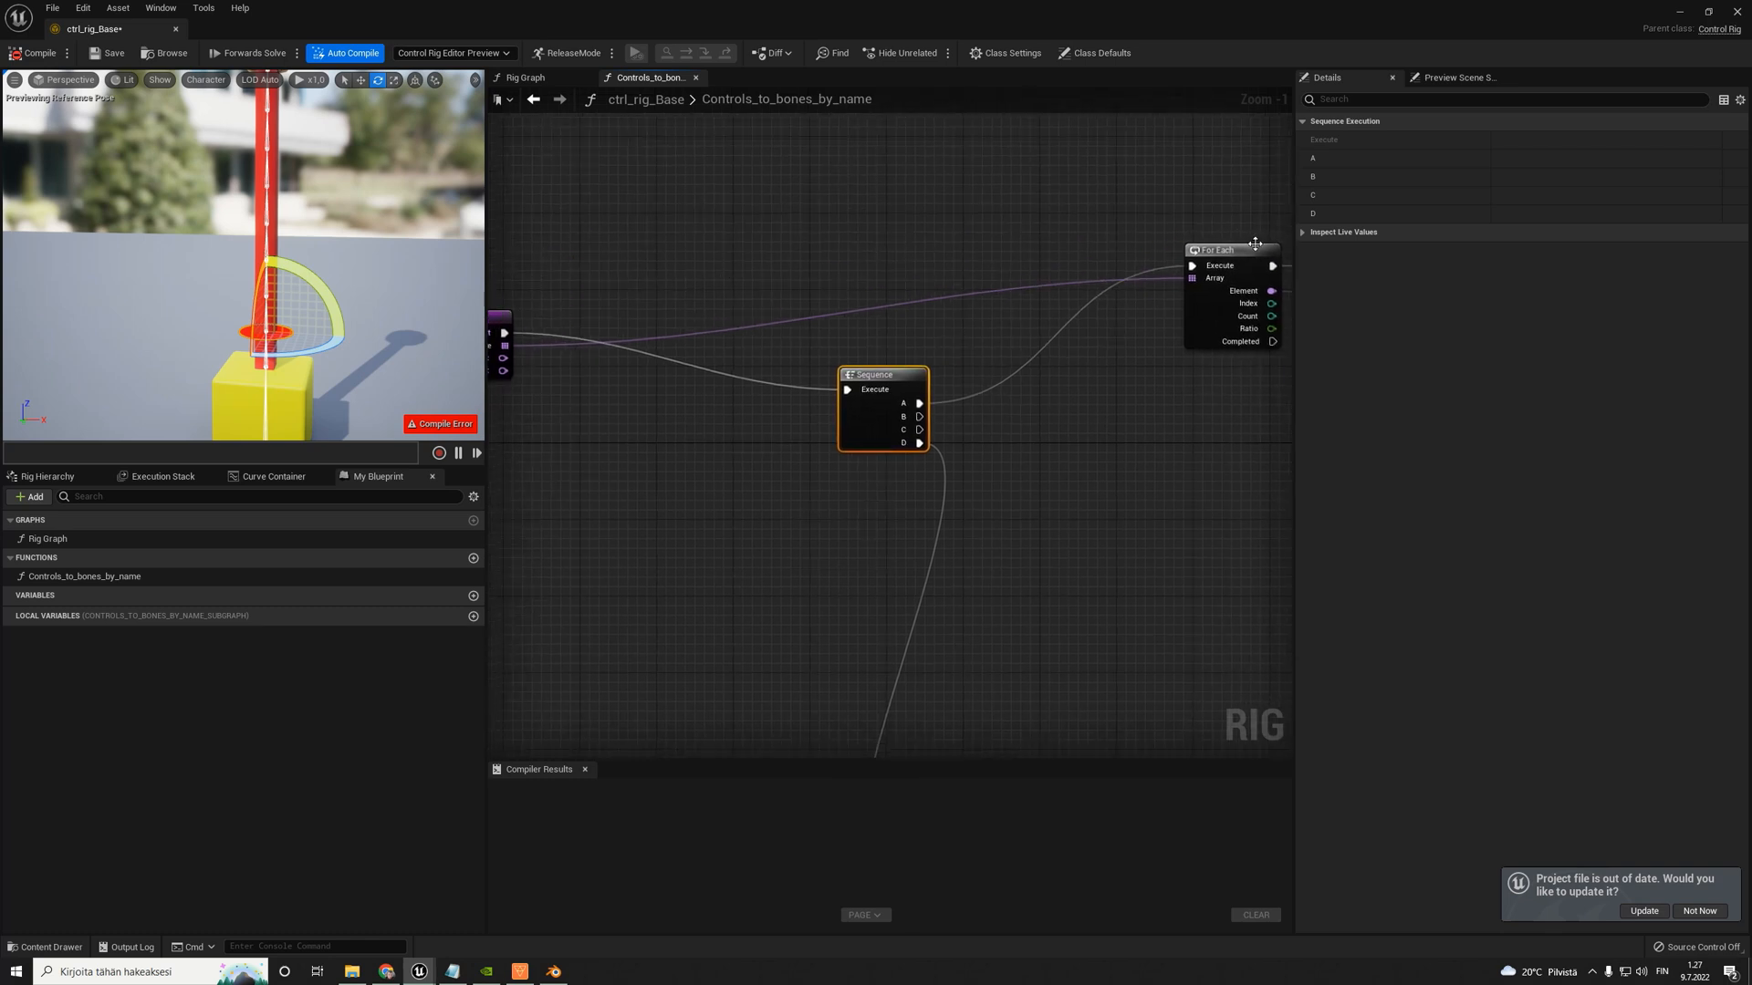
left_click_drag(1252, 243, 1192, 232)
right_click_drag(529, 337, 636, 346)
left_click(586, 352)
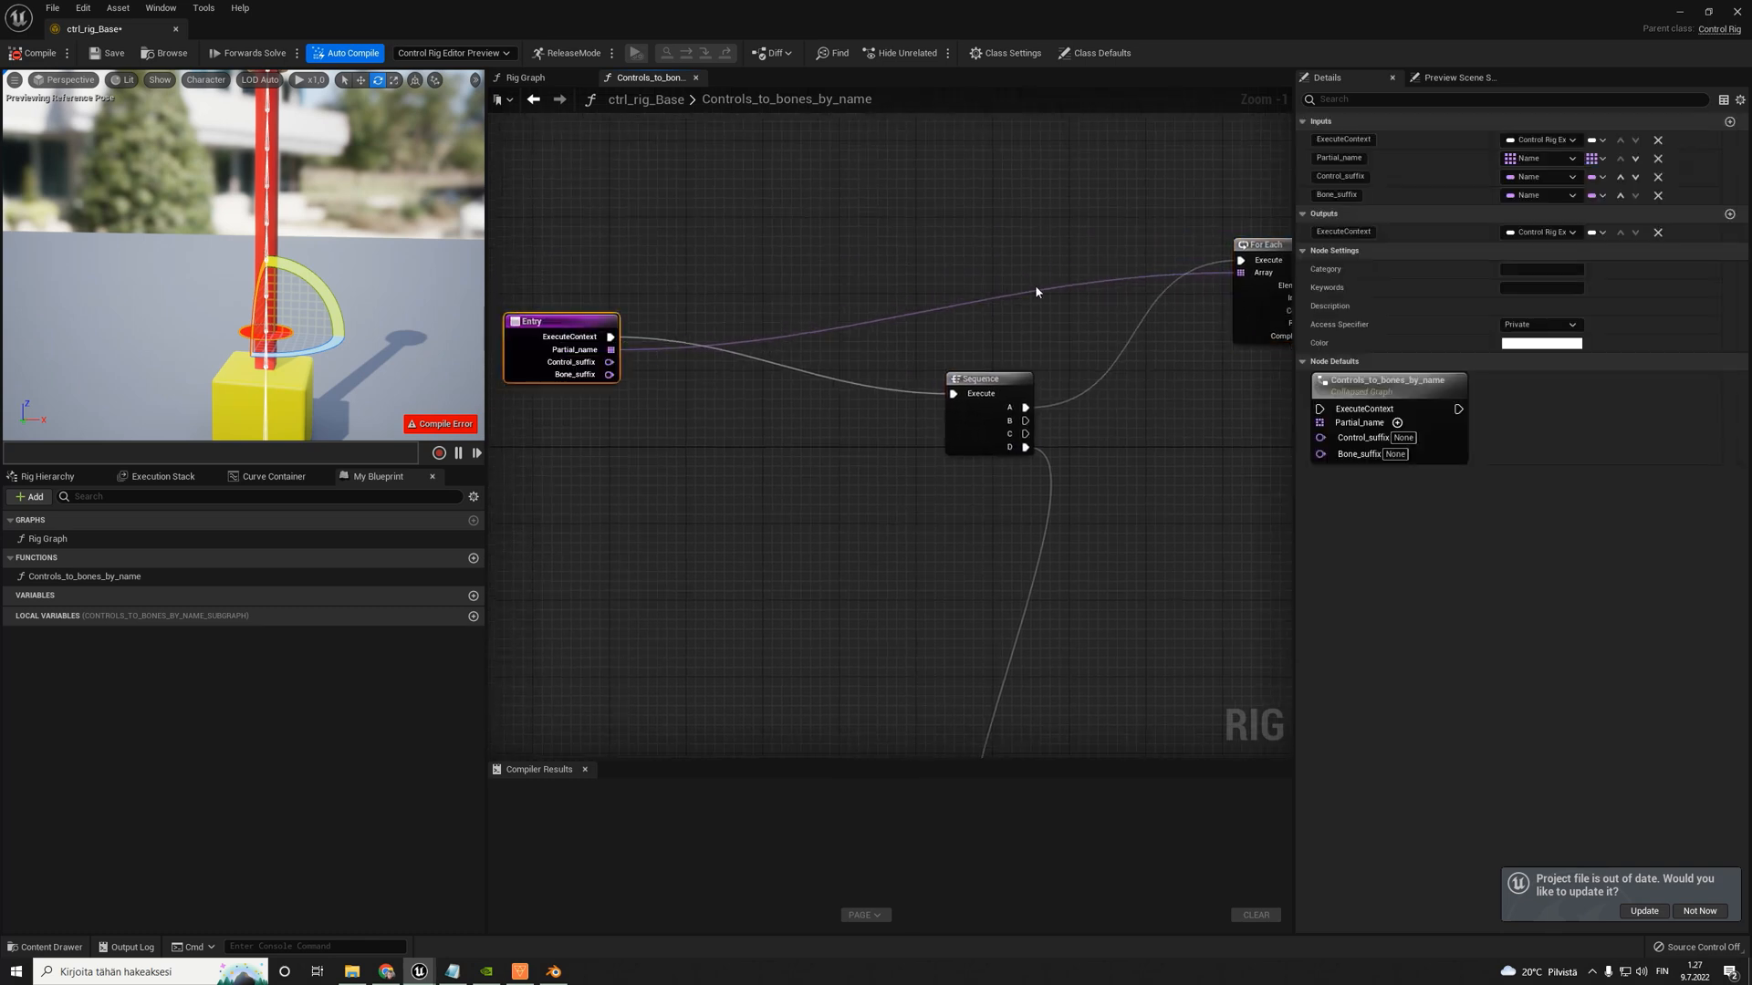
- Reposition the Item Name Search, Get Transform - Bone and Set Transform - Control nodes to tidy the rest of the chain
right_click_drag(1130, 264, 931, 288)
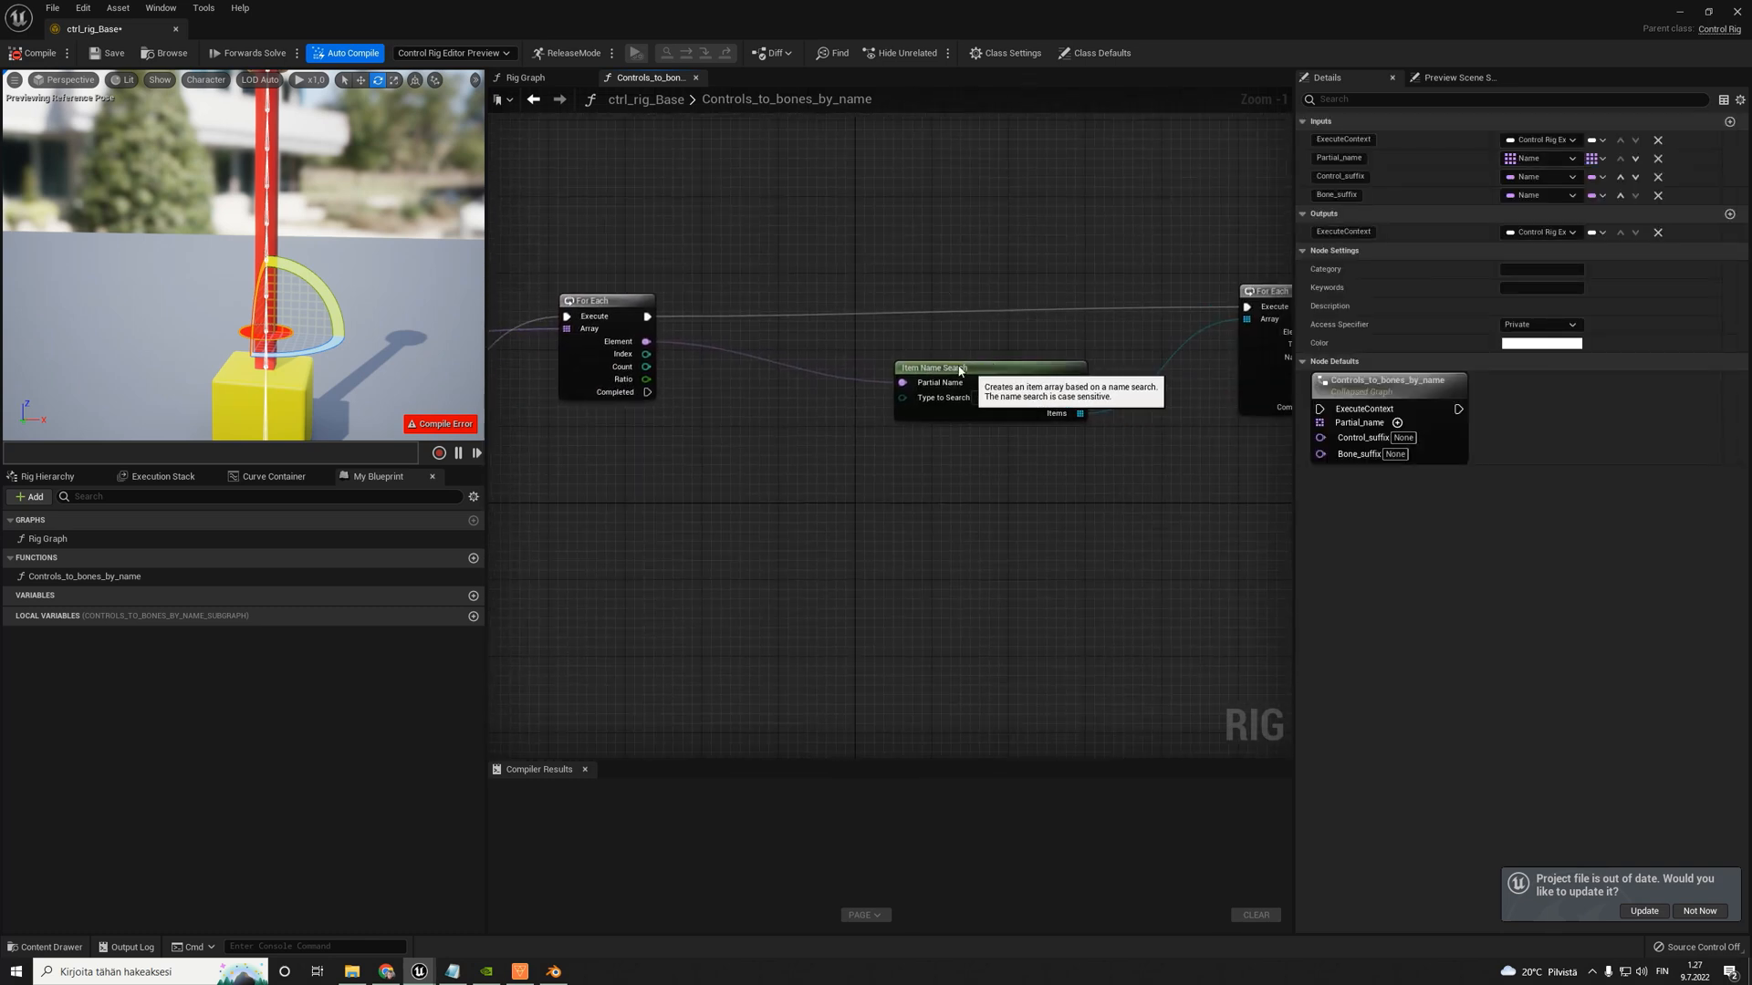
left_click_drag(999, 372, 950, 363)
left_click_drag(551, 247, 1067, 440)
right_click_drag(1175, 444, 756, 442)
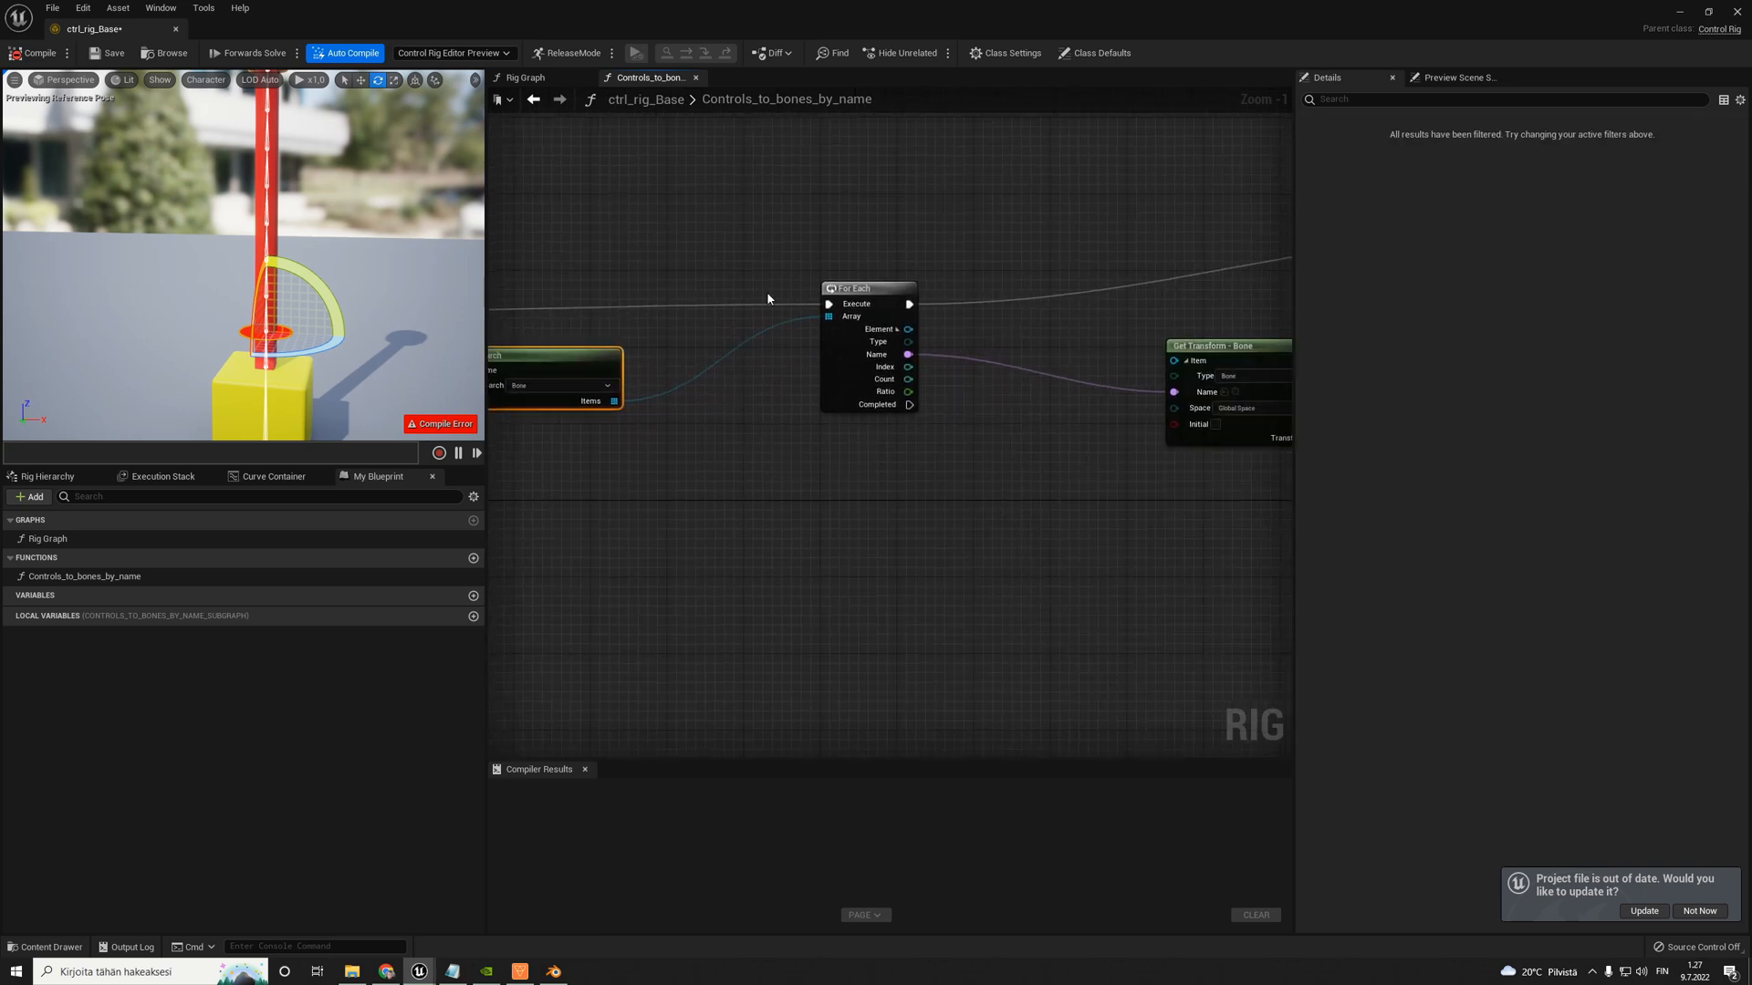
left_click_drag(770, 225, 993, 476)
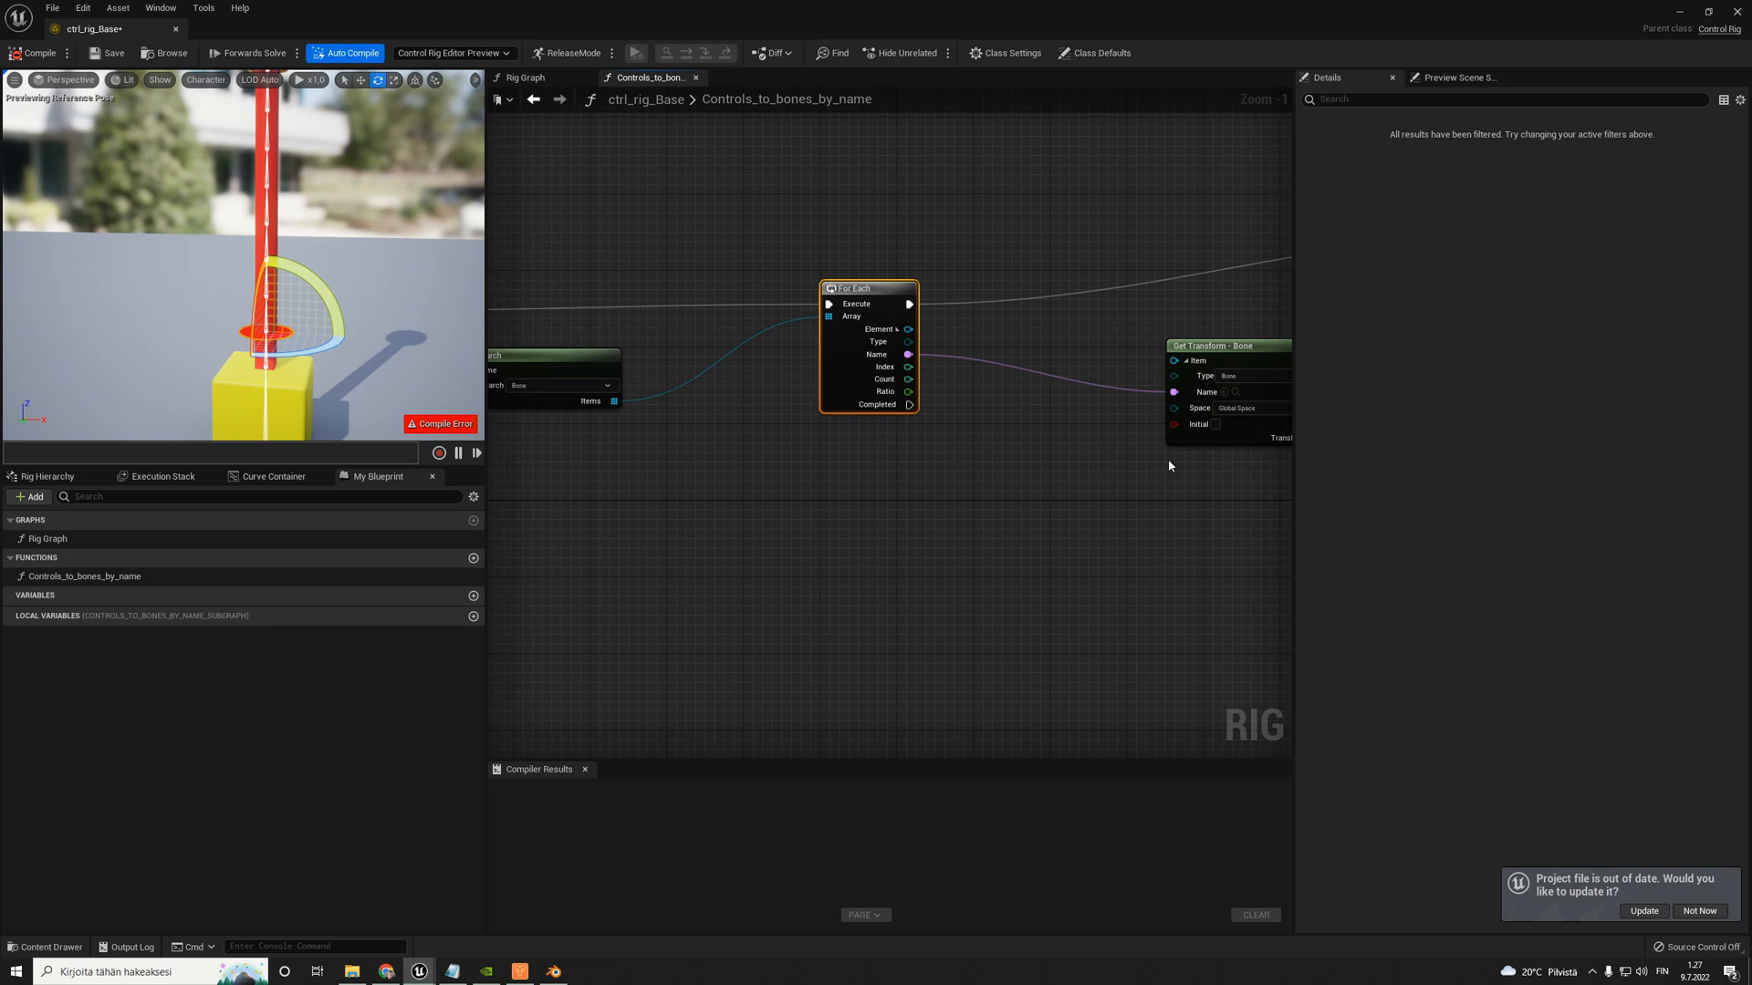
right_click_drag(1168, 458, 791, 454)
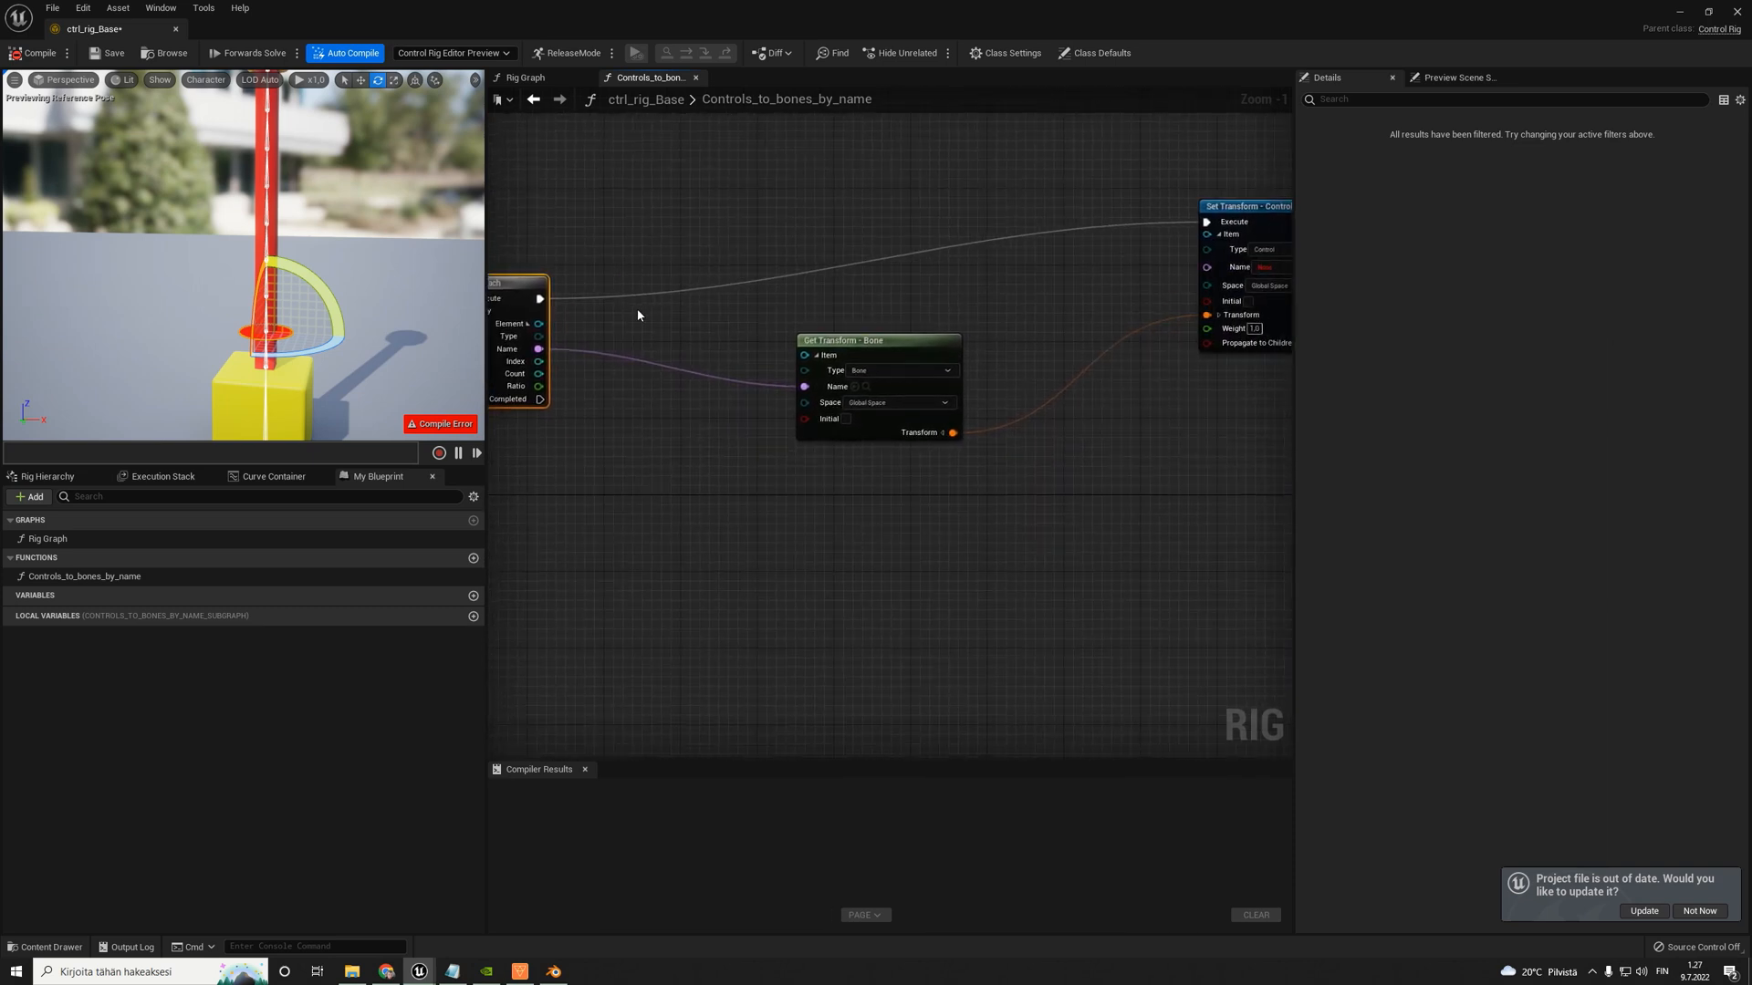
left_click(873, 408)
left_click_drag(865, 366, 812, 339)
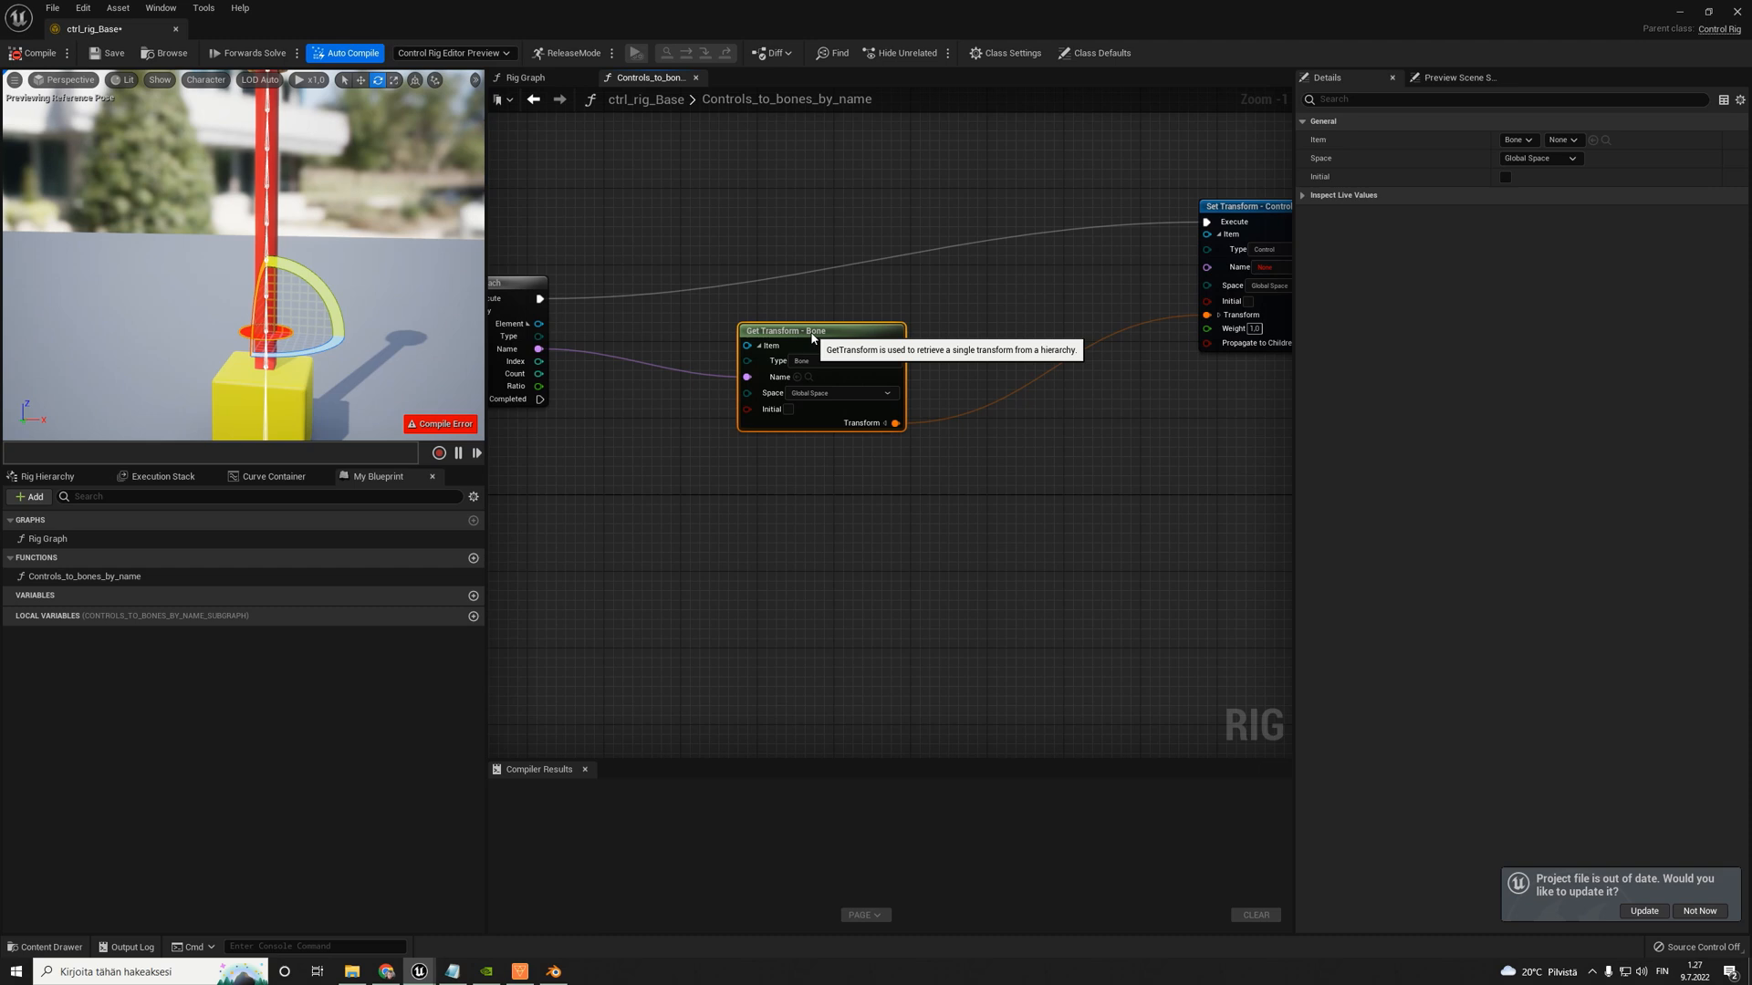
right_click_drag(1035, 314, 911, 315)
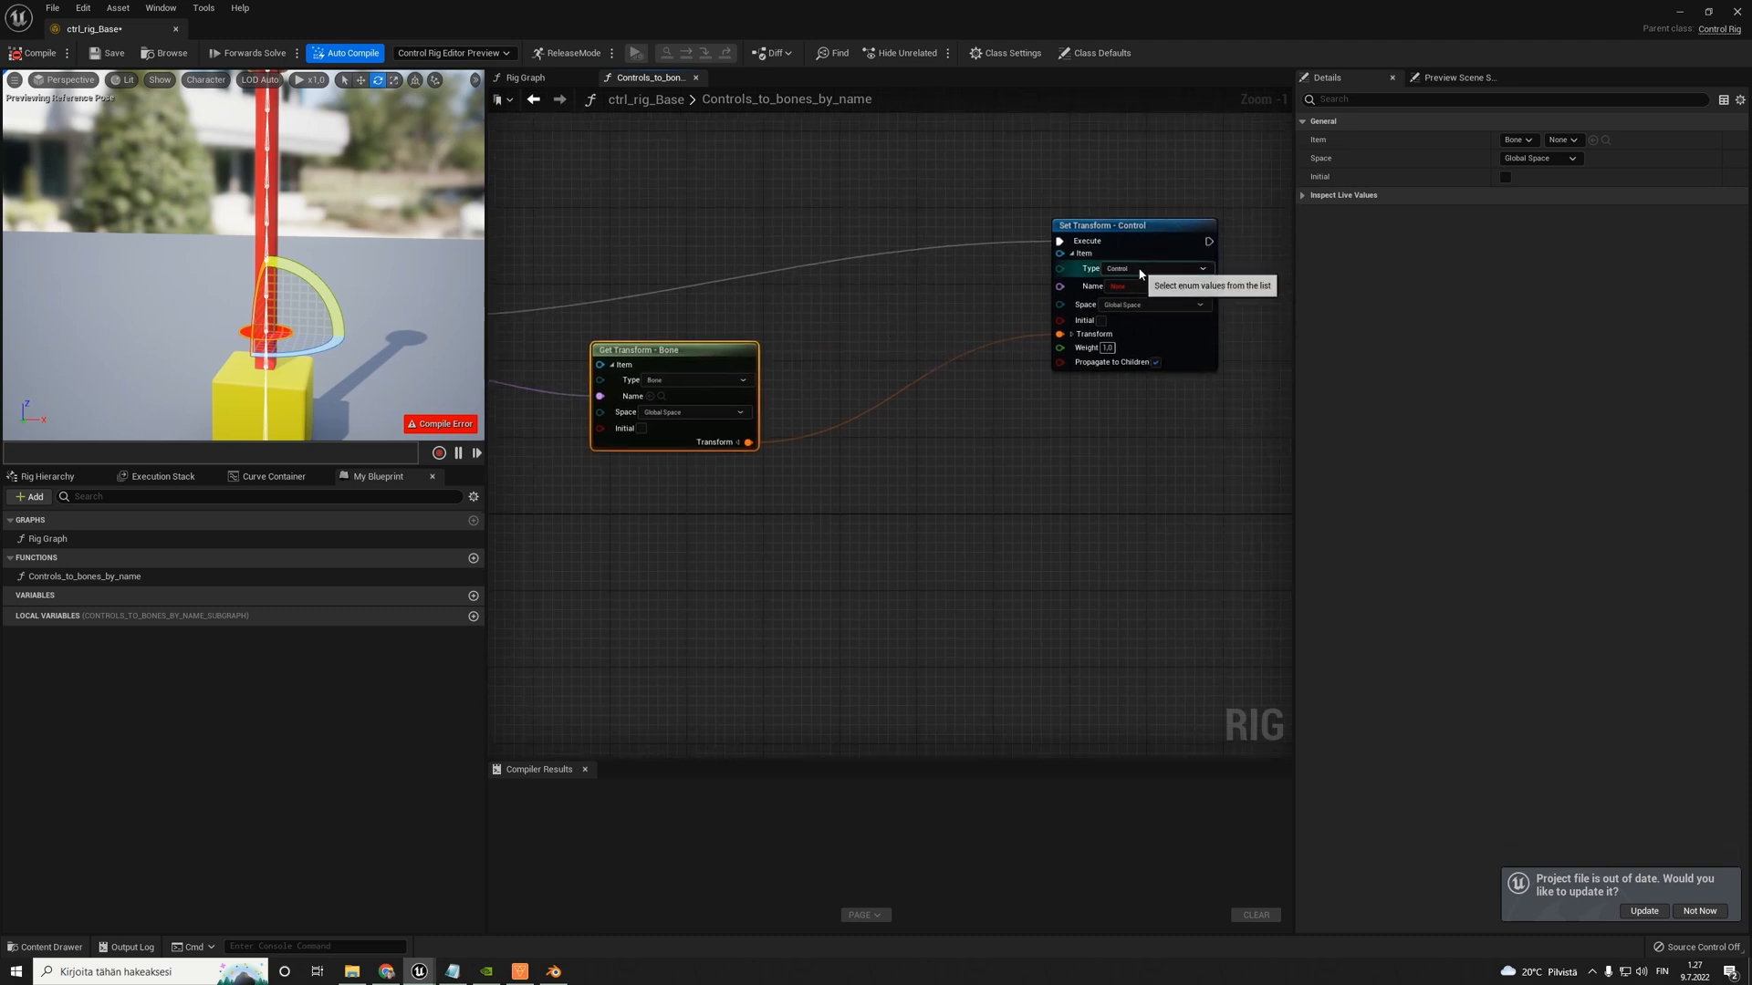
left_click_drag(1130, 227, 1131, 255)
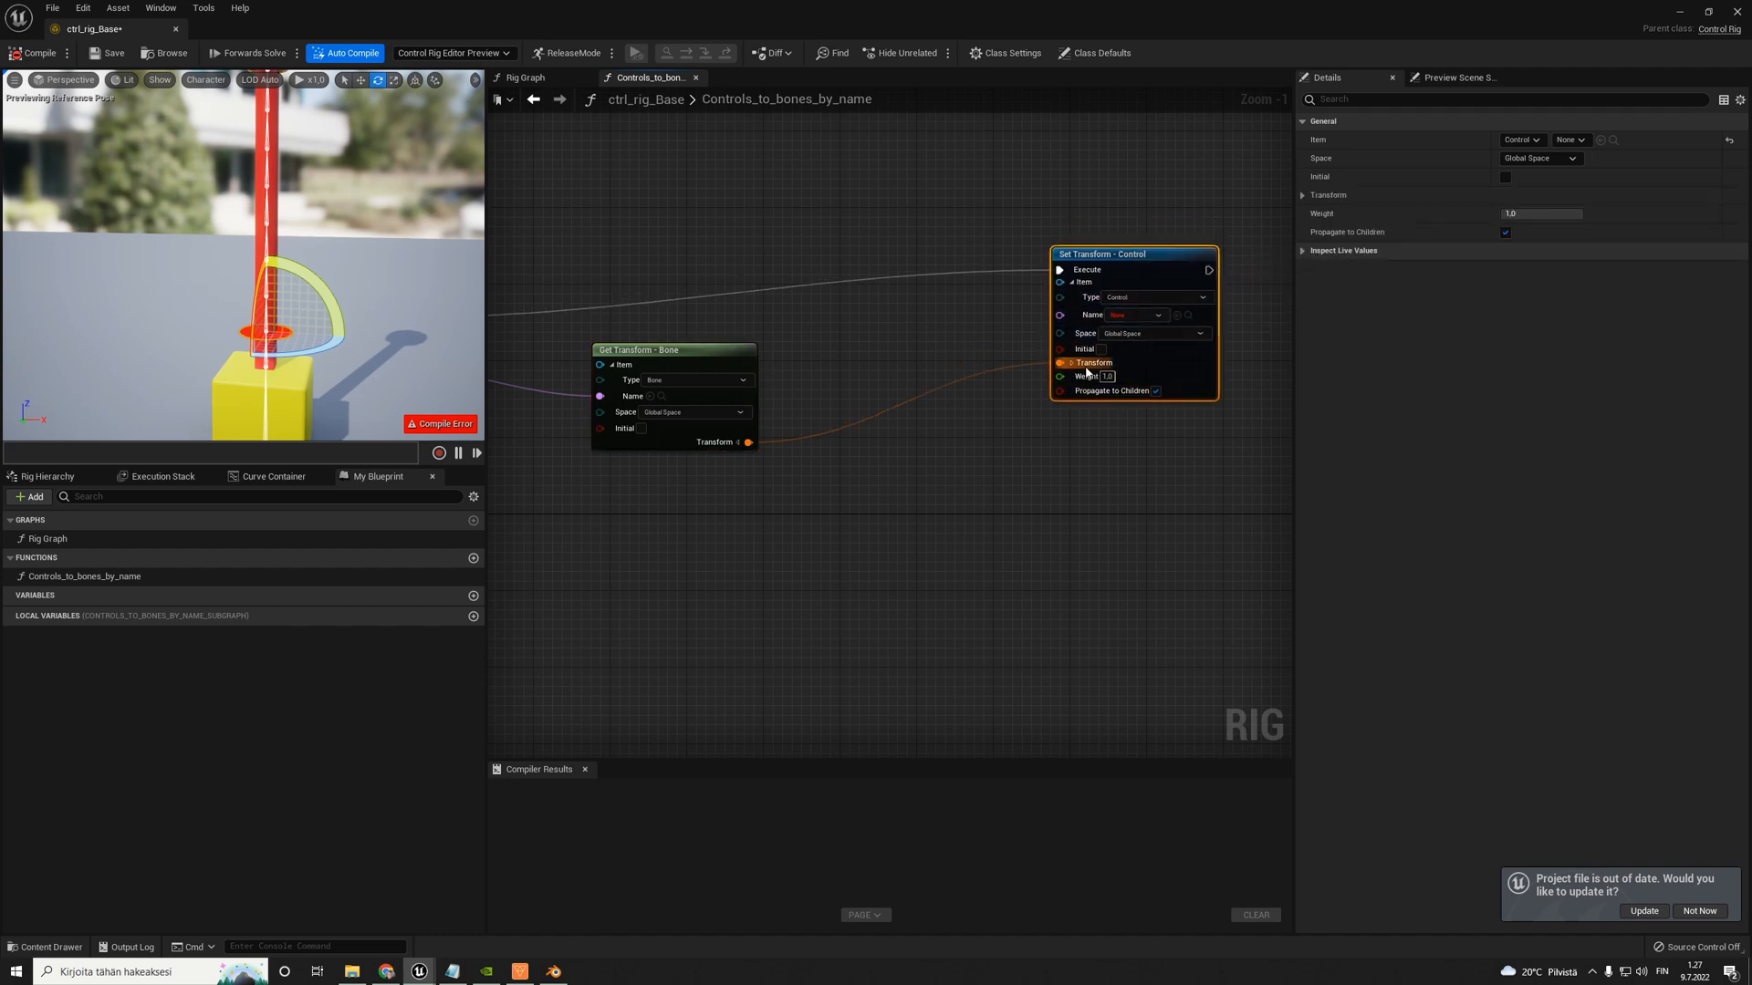
left_click_drag(543, 328, 812, 487)
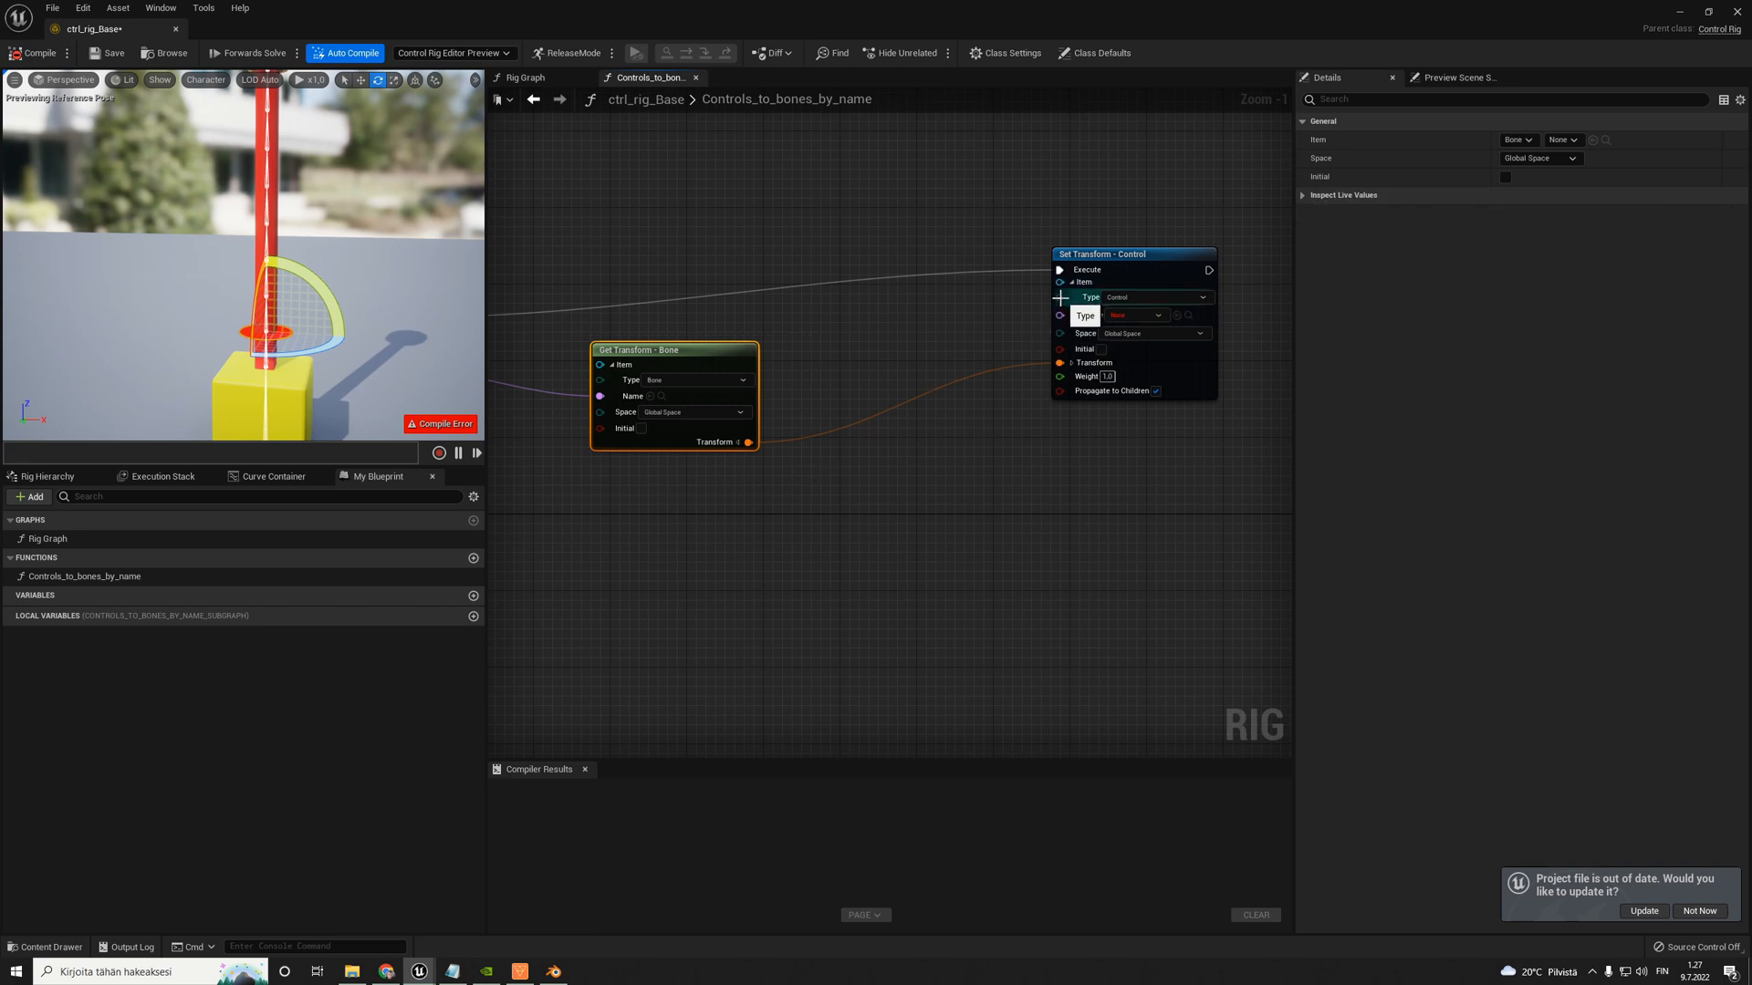
left_click_drag(1059, 297, 1058, 335)
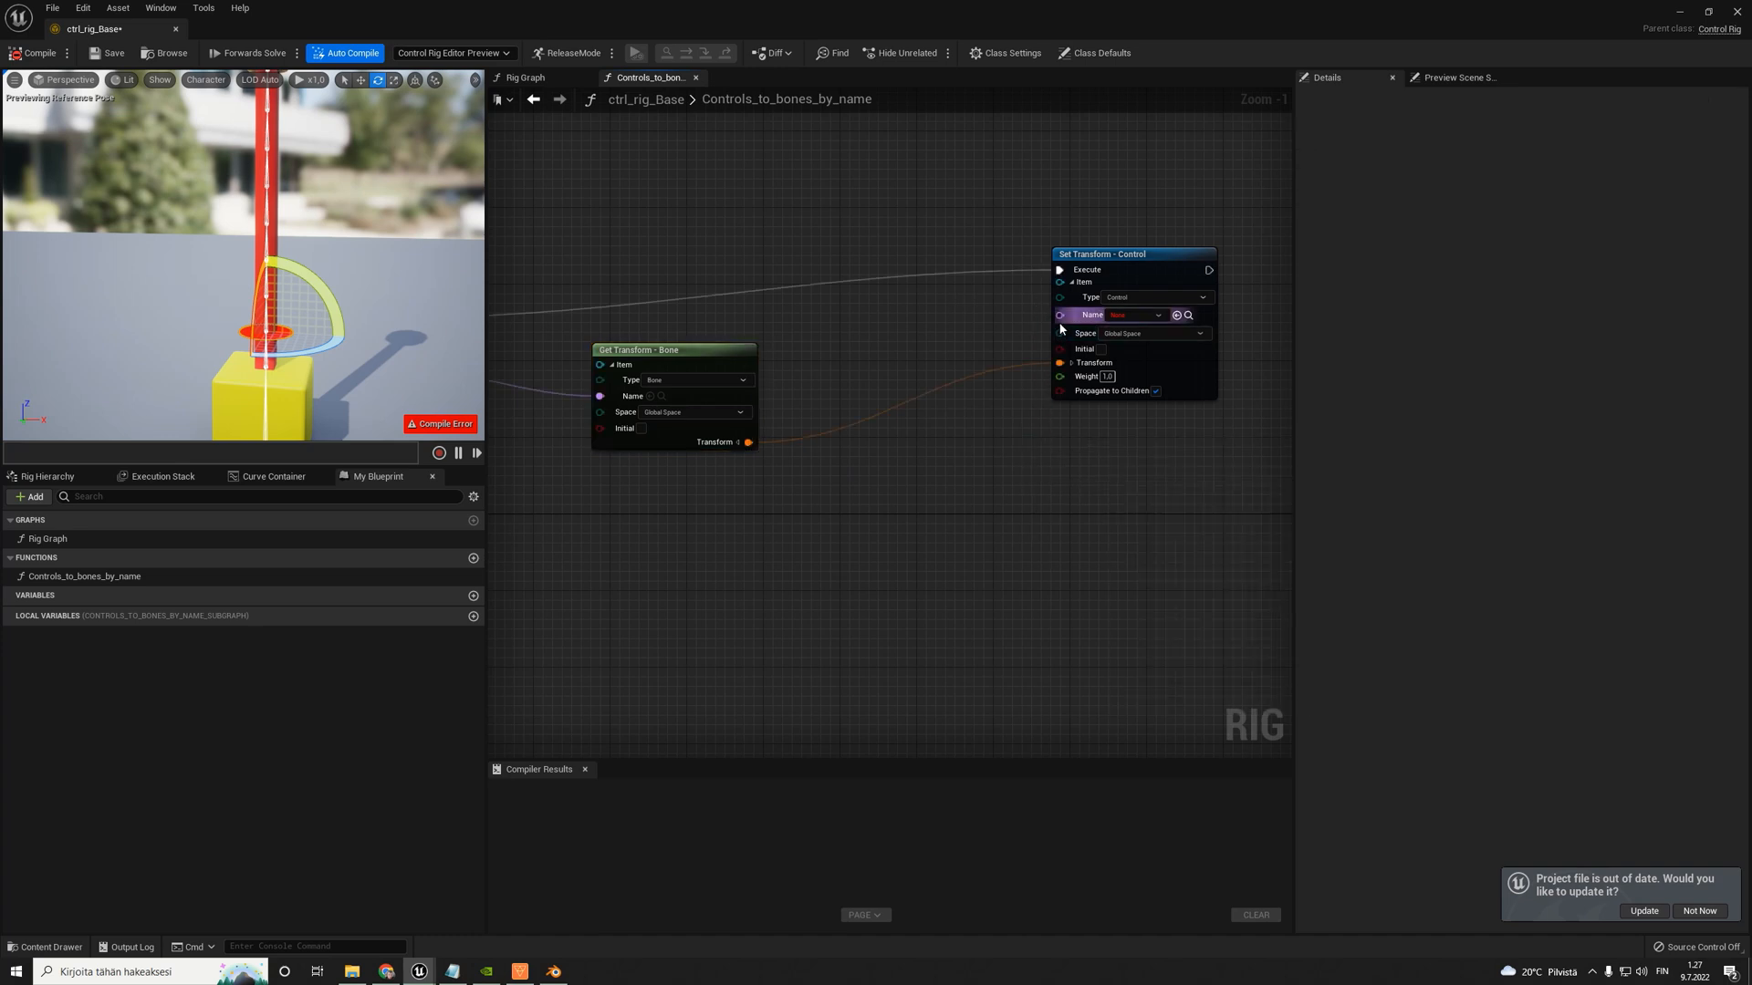
scroll(1054, 319, "down", 5)
scroll(946, 378, "up", 5)
right_click_drag(949, 373, 910, 387)
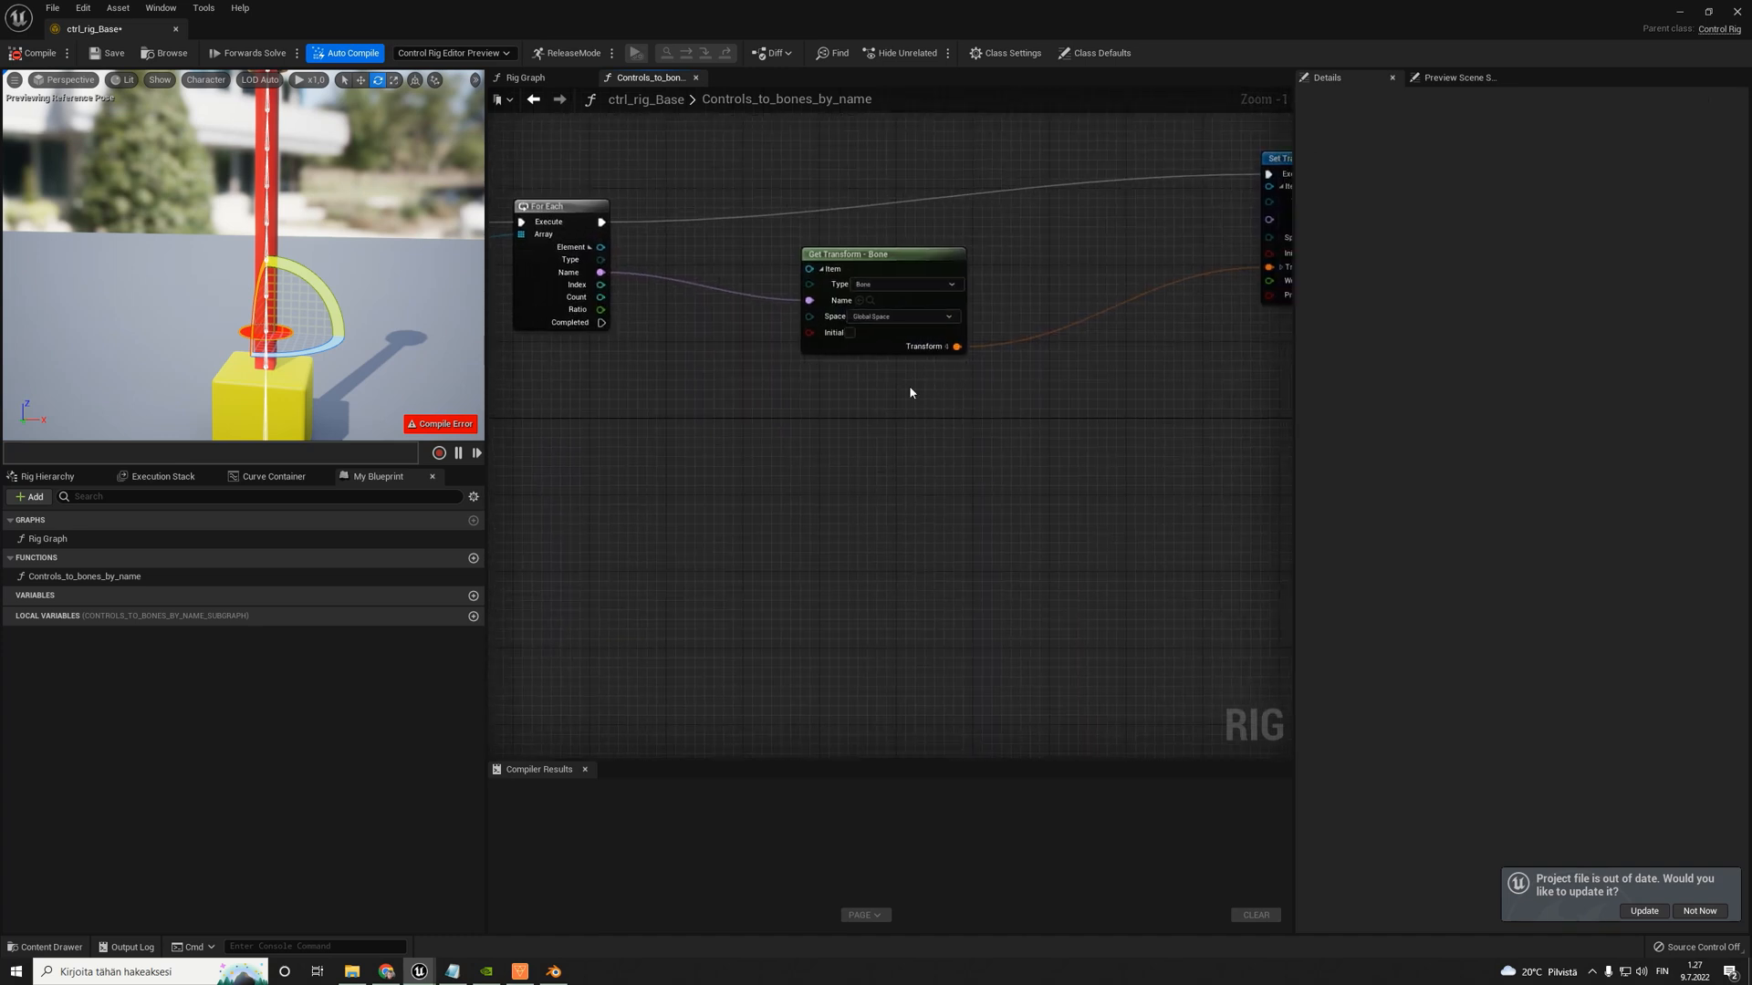
right_click_drag(1043, 371, 974, 395)
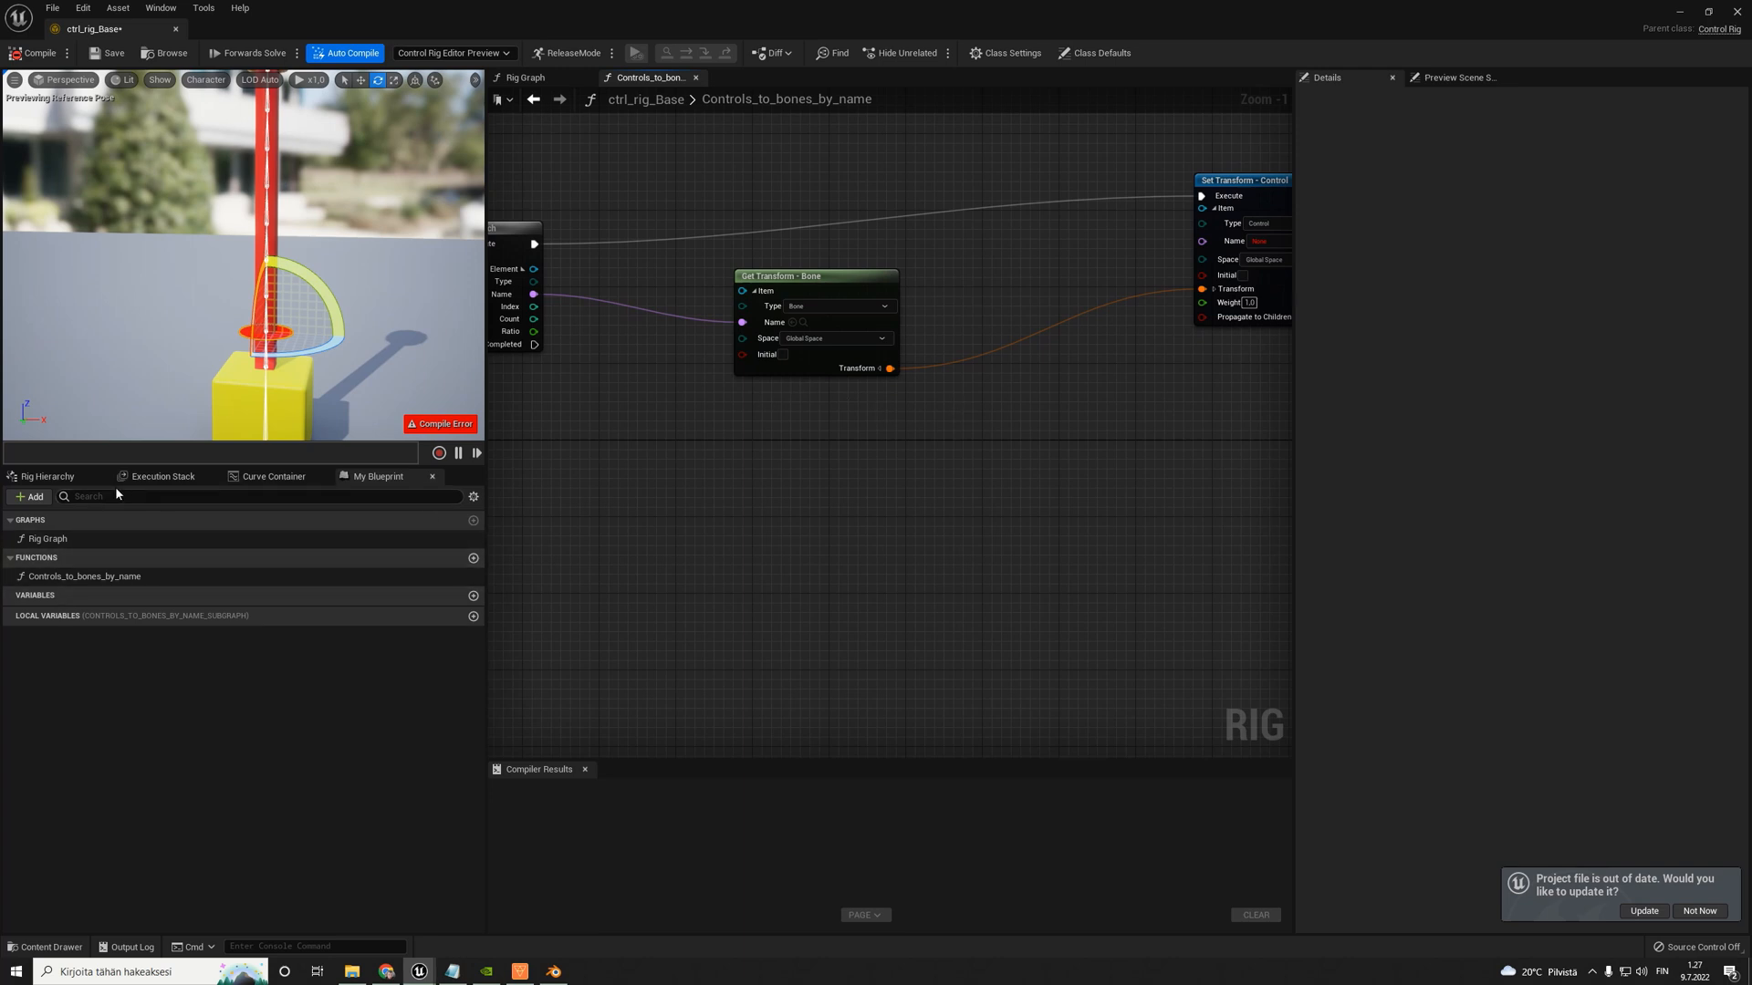
- Show the rig hierarchy with Bone_001_Env selected, and add a name Replace node below Get Transform - Bone
left_click(47, 476)
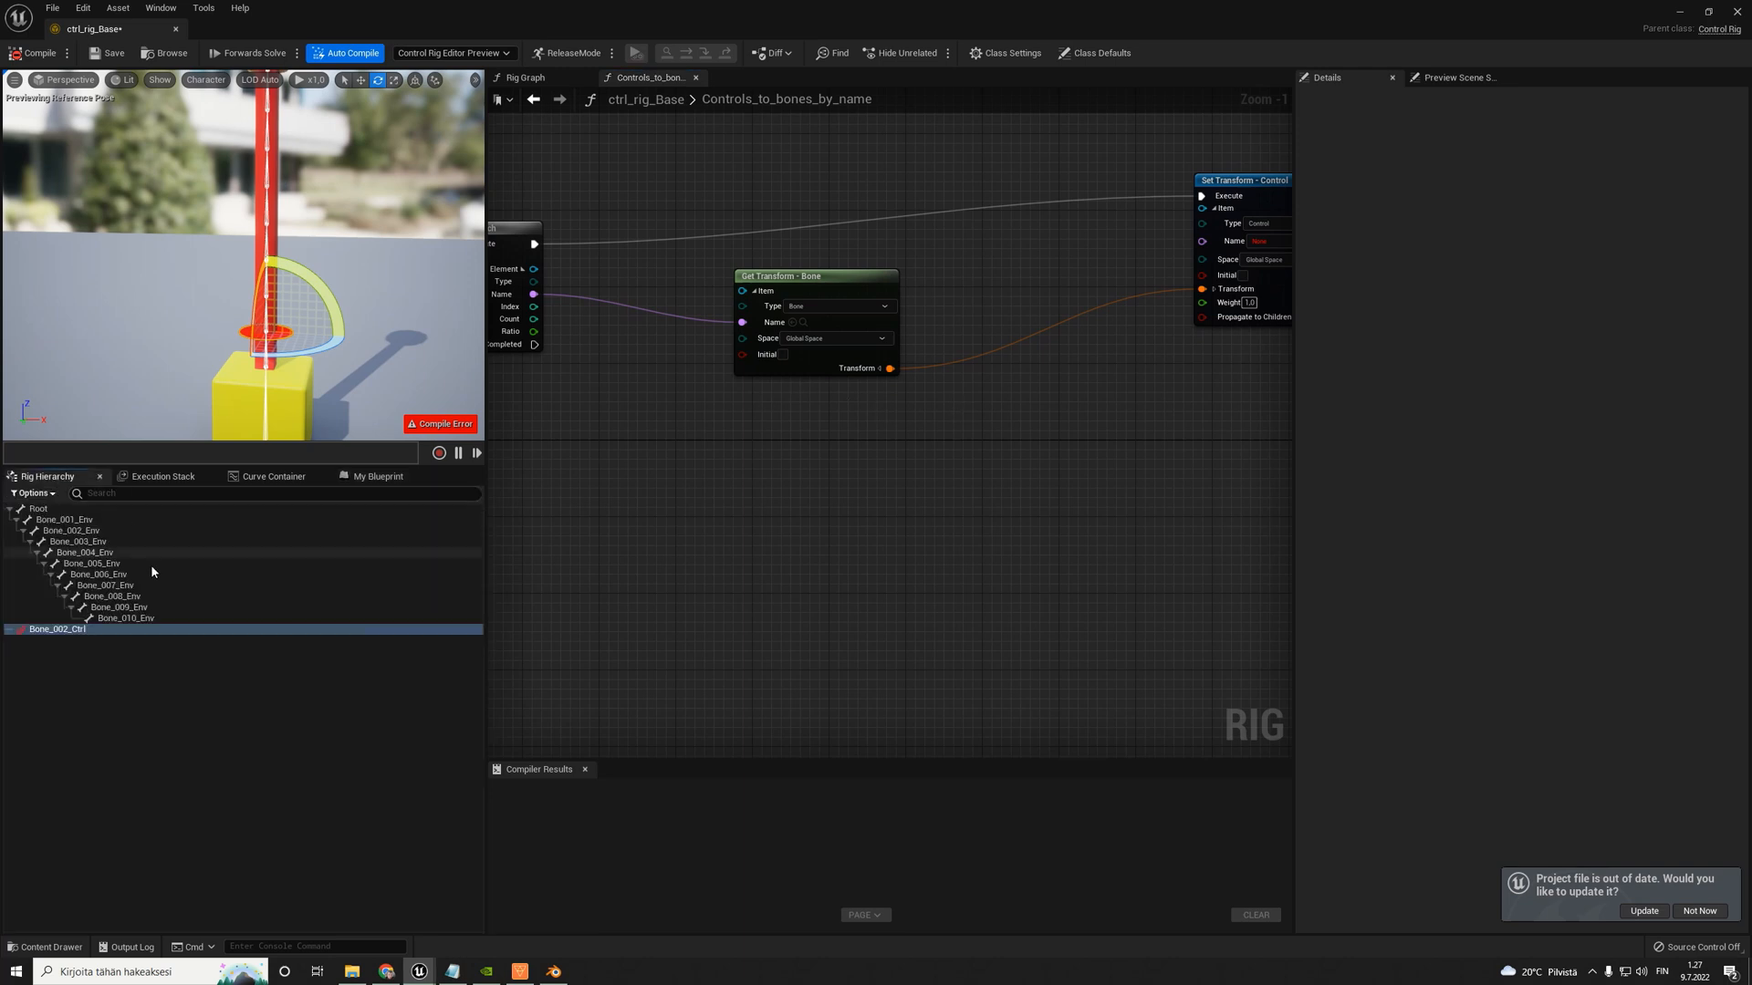
left_click(63, 519)
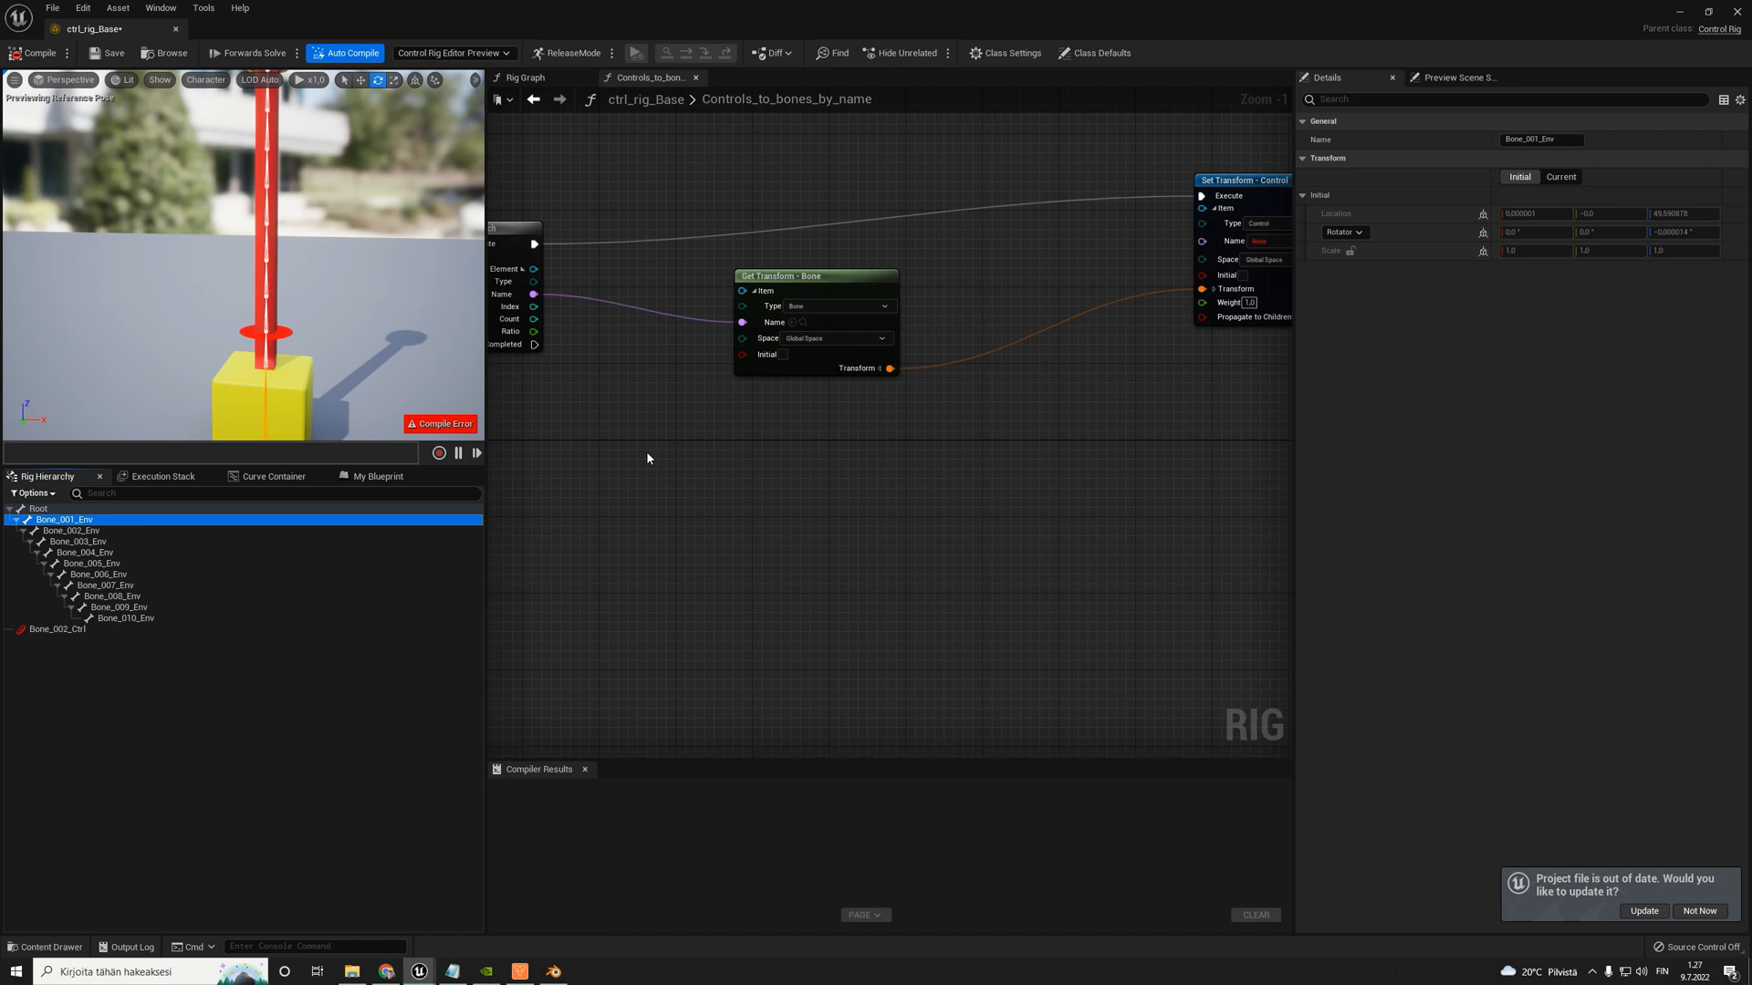
right_click(748, 447)
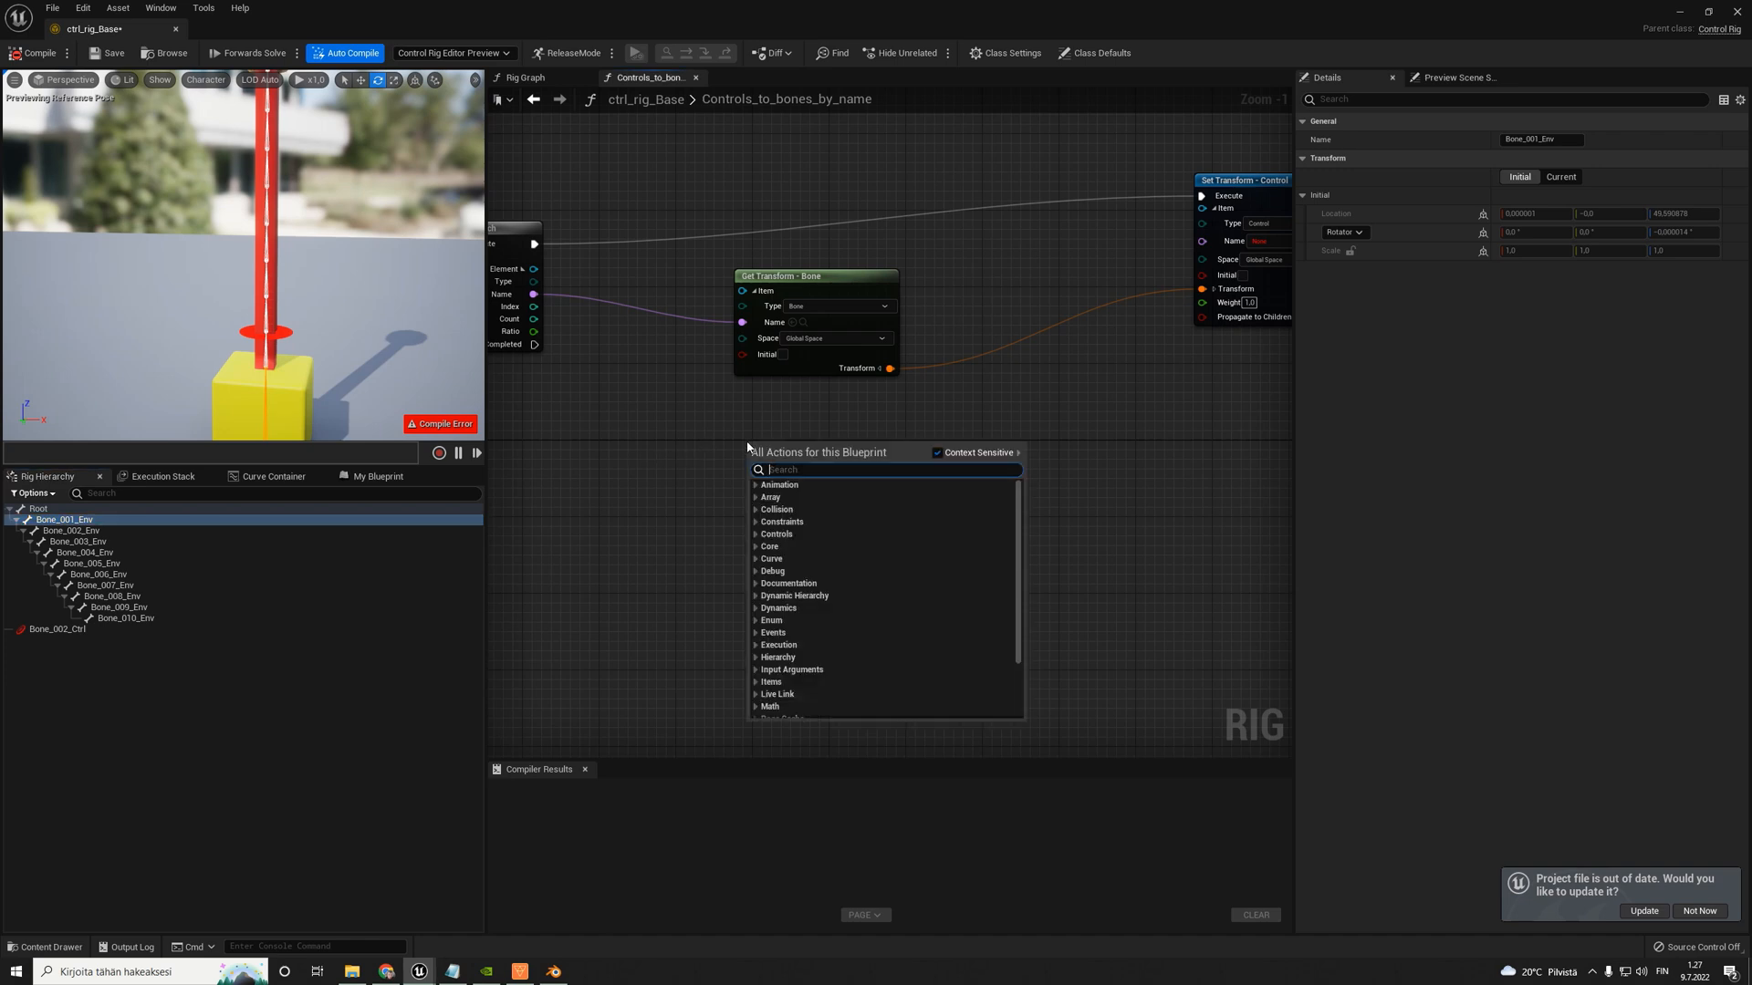
type("replace")
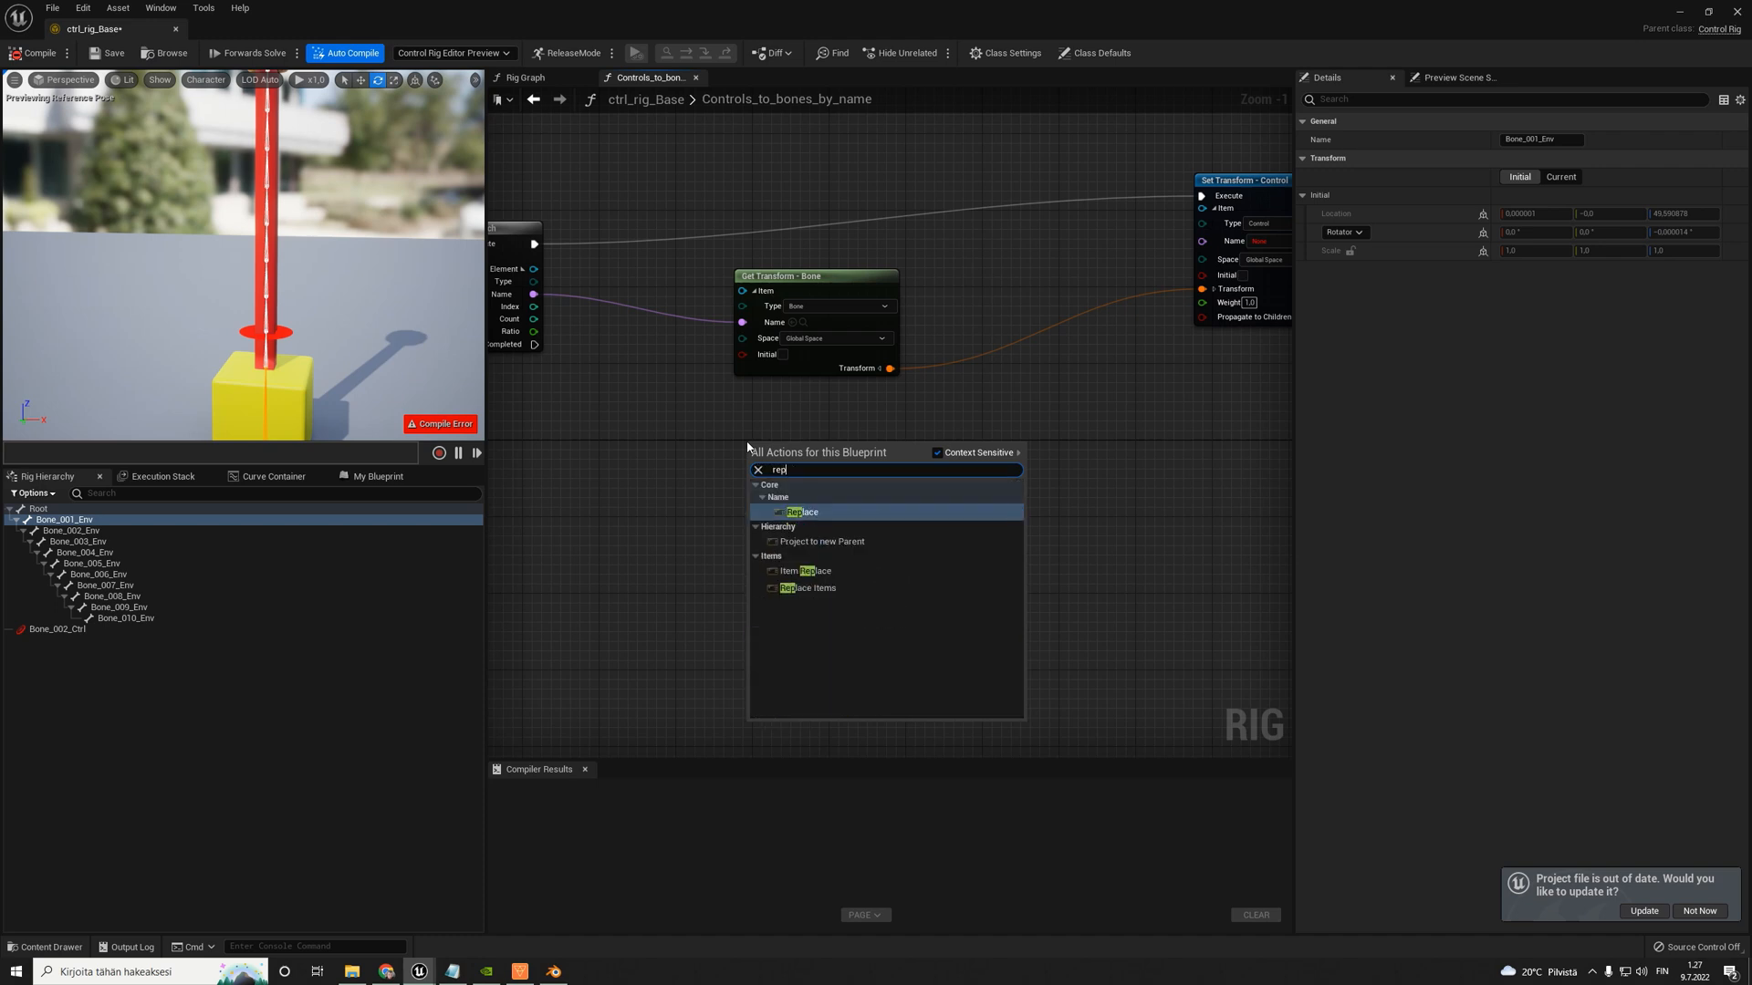
key("Return")
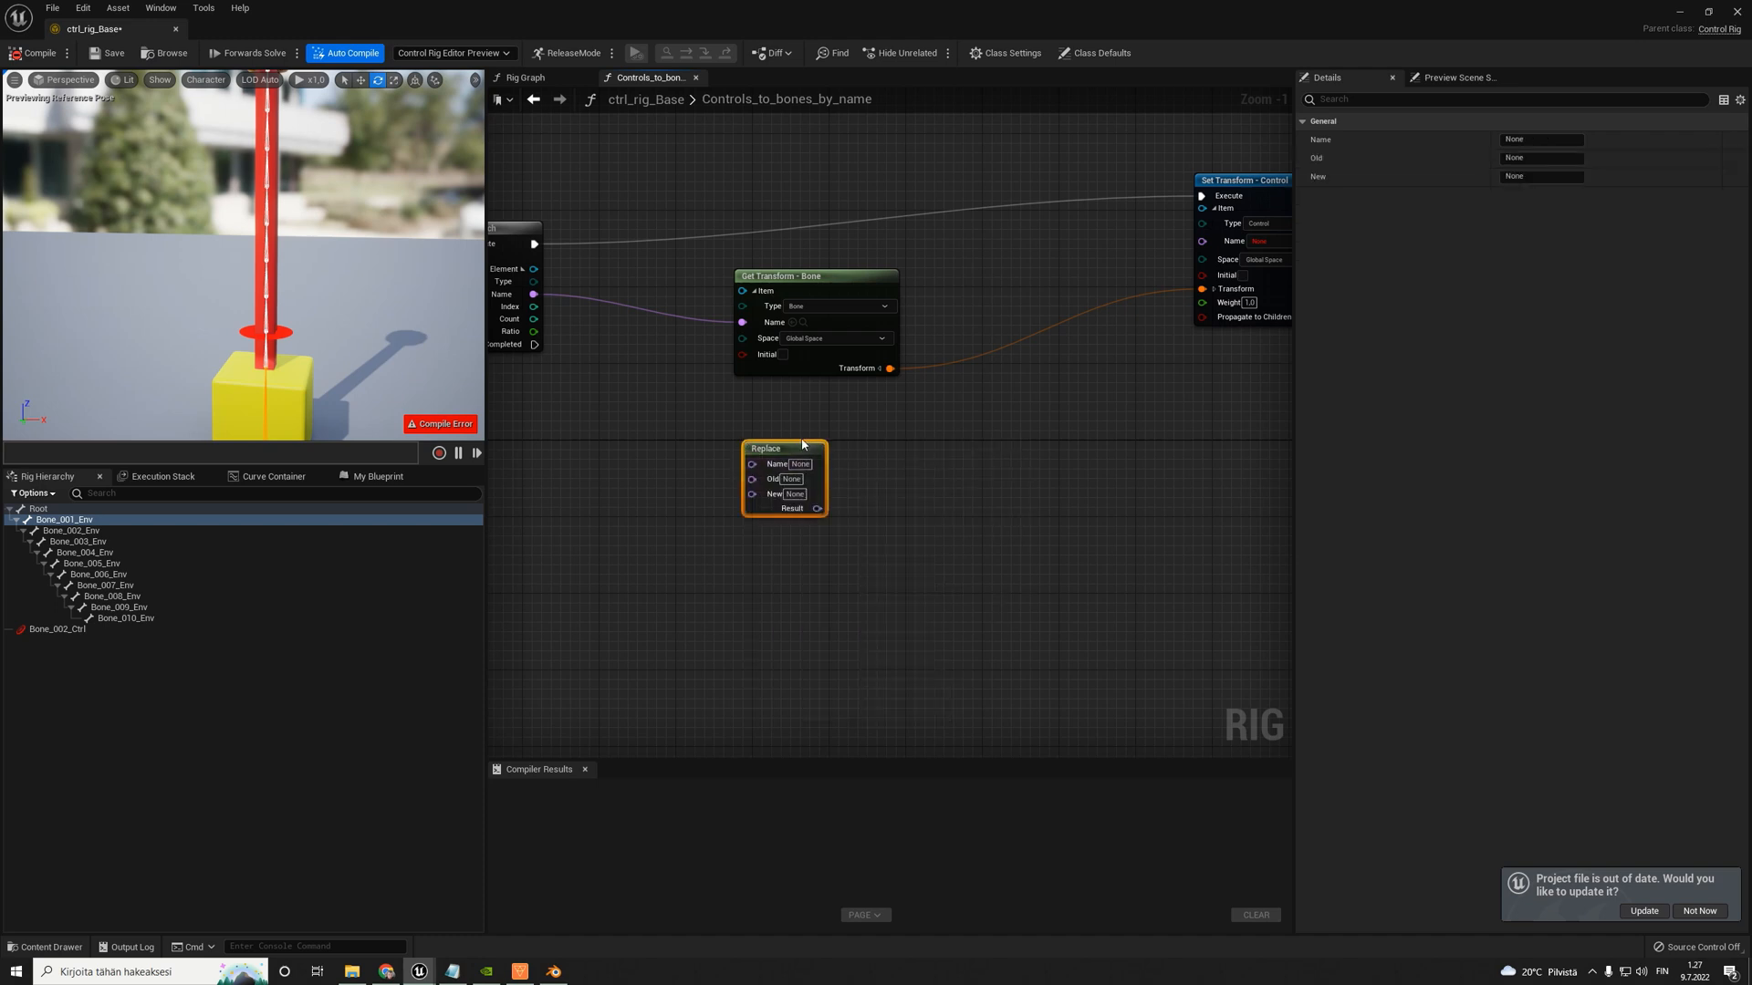
left_click_drag(803, 444, 841, 435)
right_click_drag(1000, 441, 889, 446)
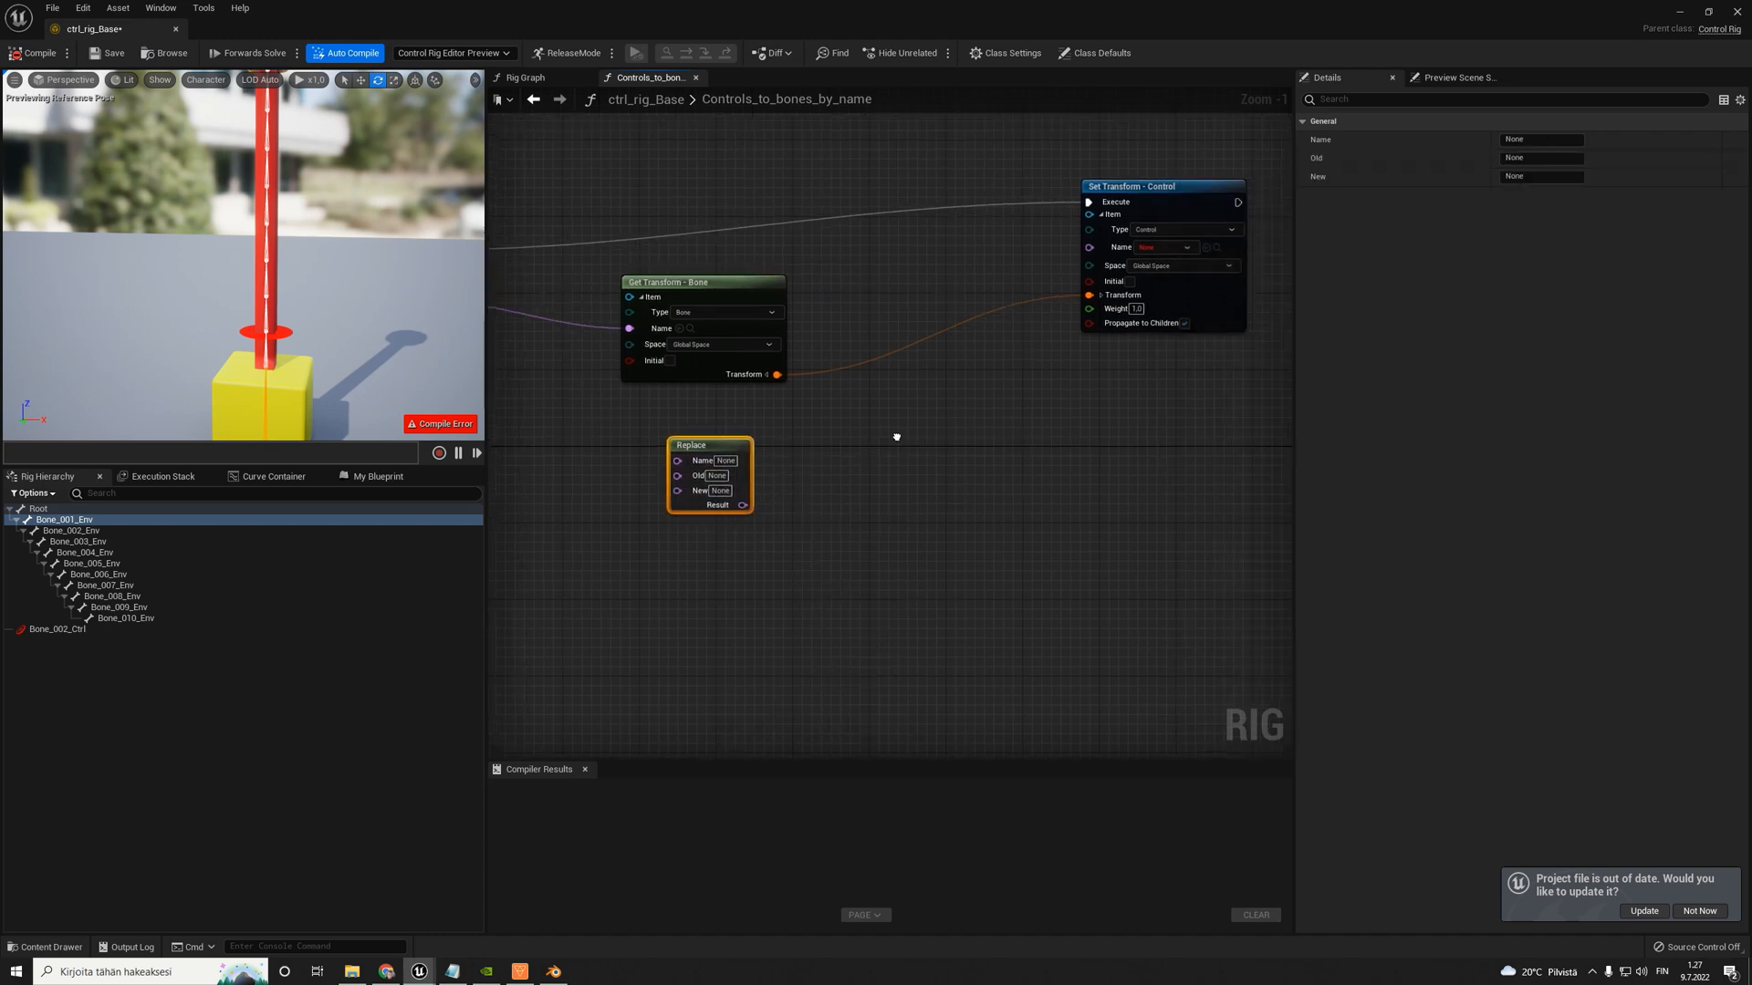
- Add a Set Control Offset node below the Set Transform - Control node
left_click_drag(1119, 189, 1107, 196)
scroll(962, 232, "up", 1)
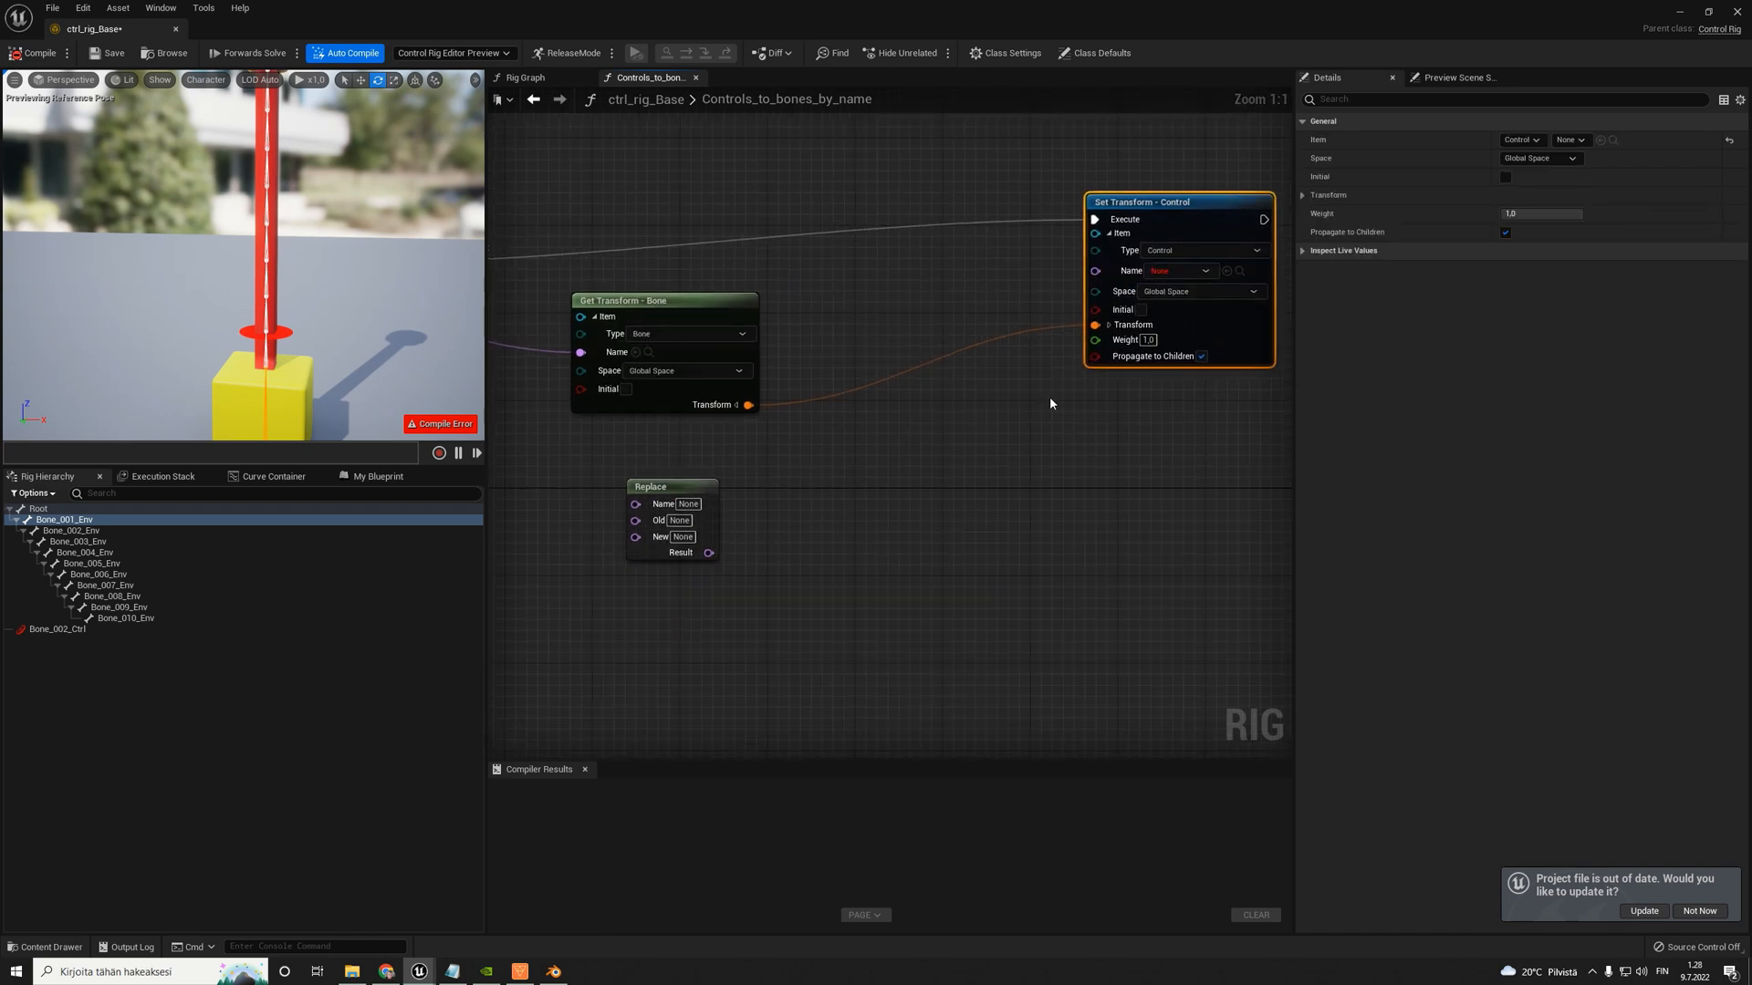
right_click(1031, 419)
type("set control offset")
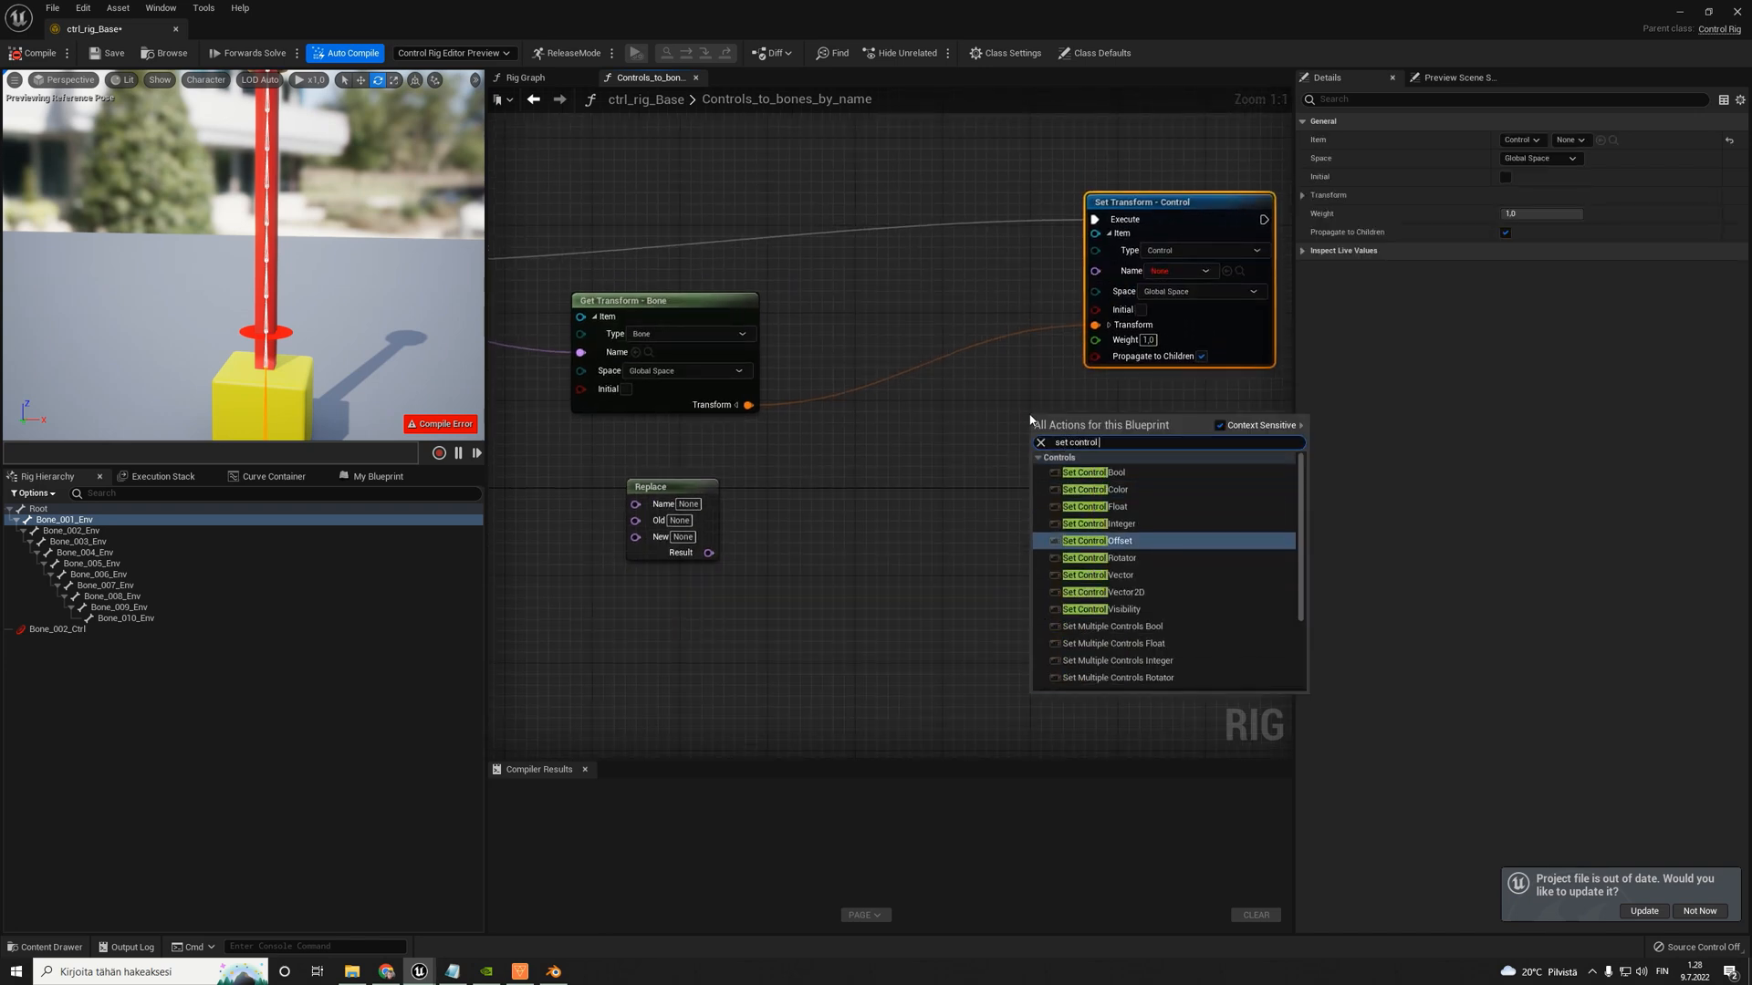
key("Return")
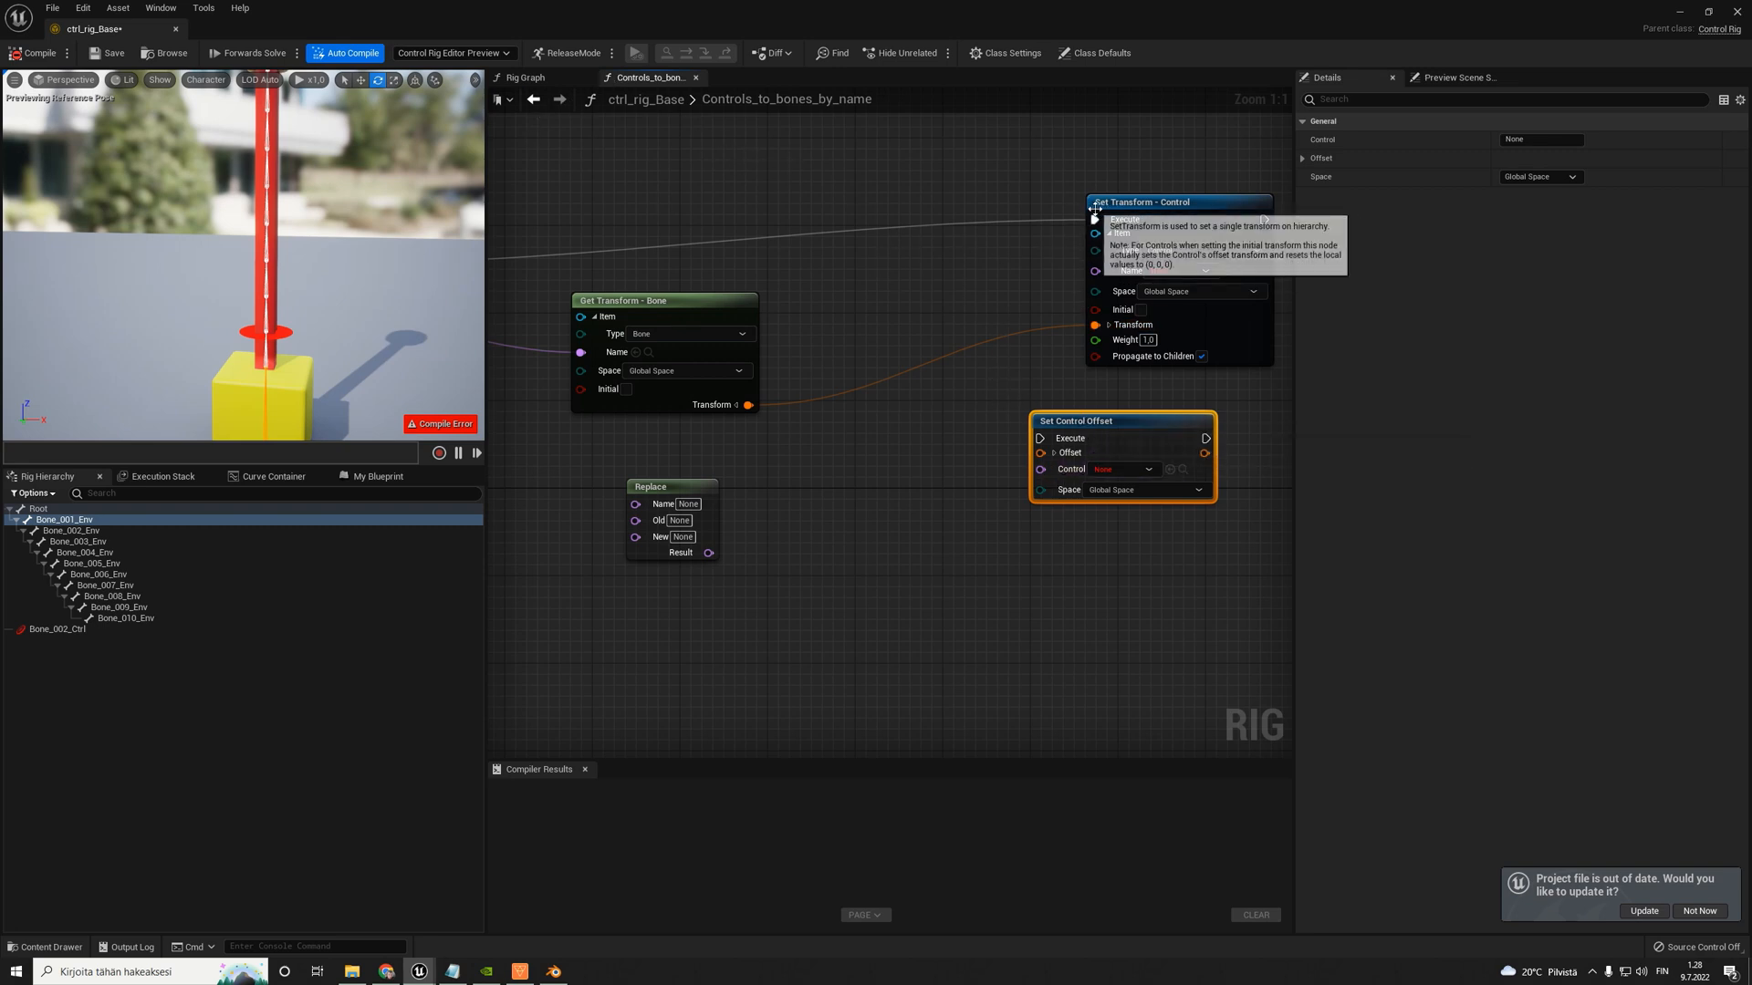
- Substitute Set Control Offset for Set Transform - Control, wiring its Execute and its Offset from the bone's Transform, and delete the old node
left_click_drag(1095, 219, 1040, 438, "ctrl")
left_click_drag(748, 404, 1136, 248)
left_click(1172, 205)
key("Delete")
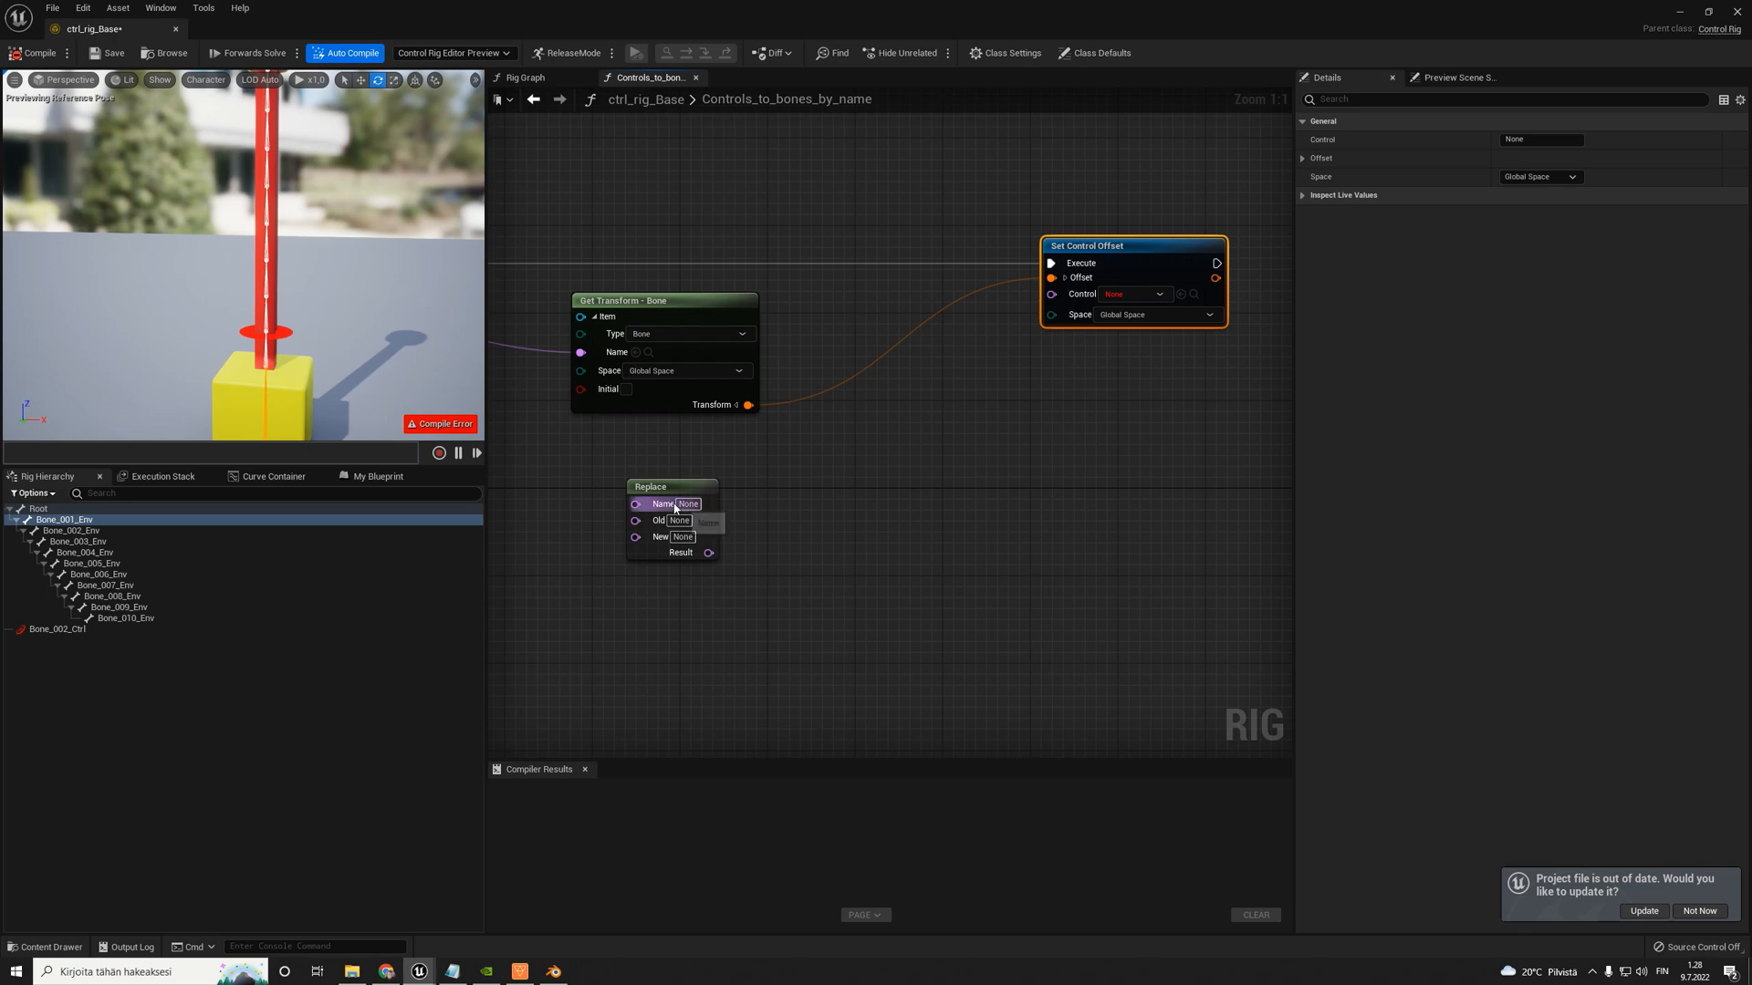
- Connect the Replace node's Result to the Control input of Set Control Offset
left_click_drag(674, 491, 693, 482)
left_click_drag(730, 542, 1054, 295)
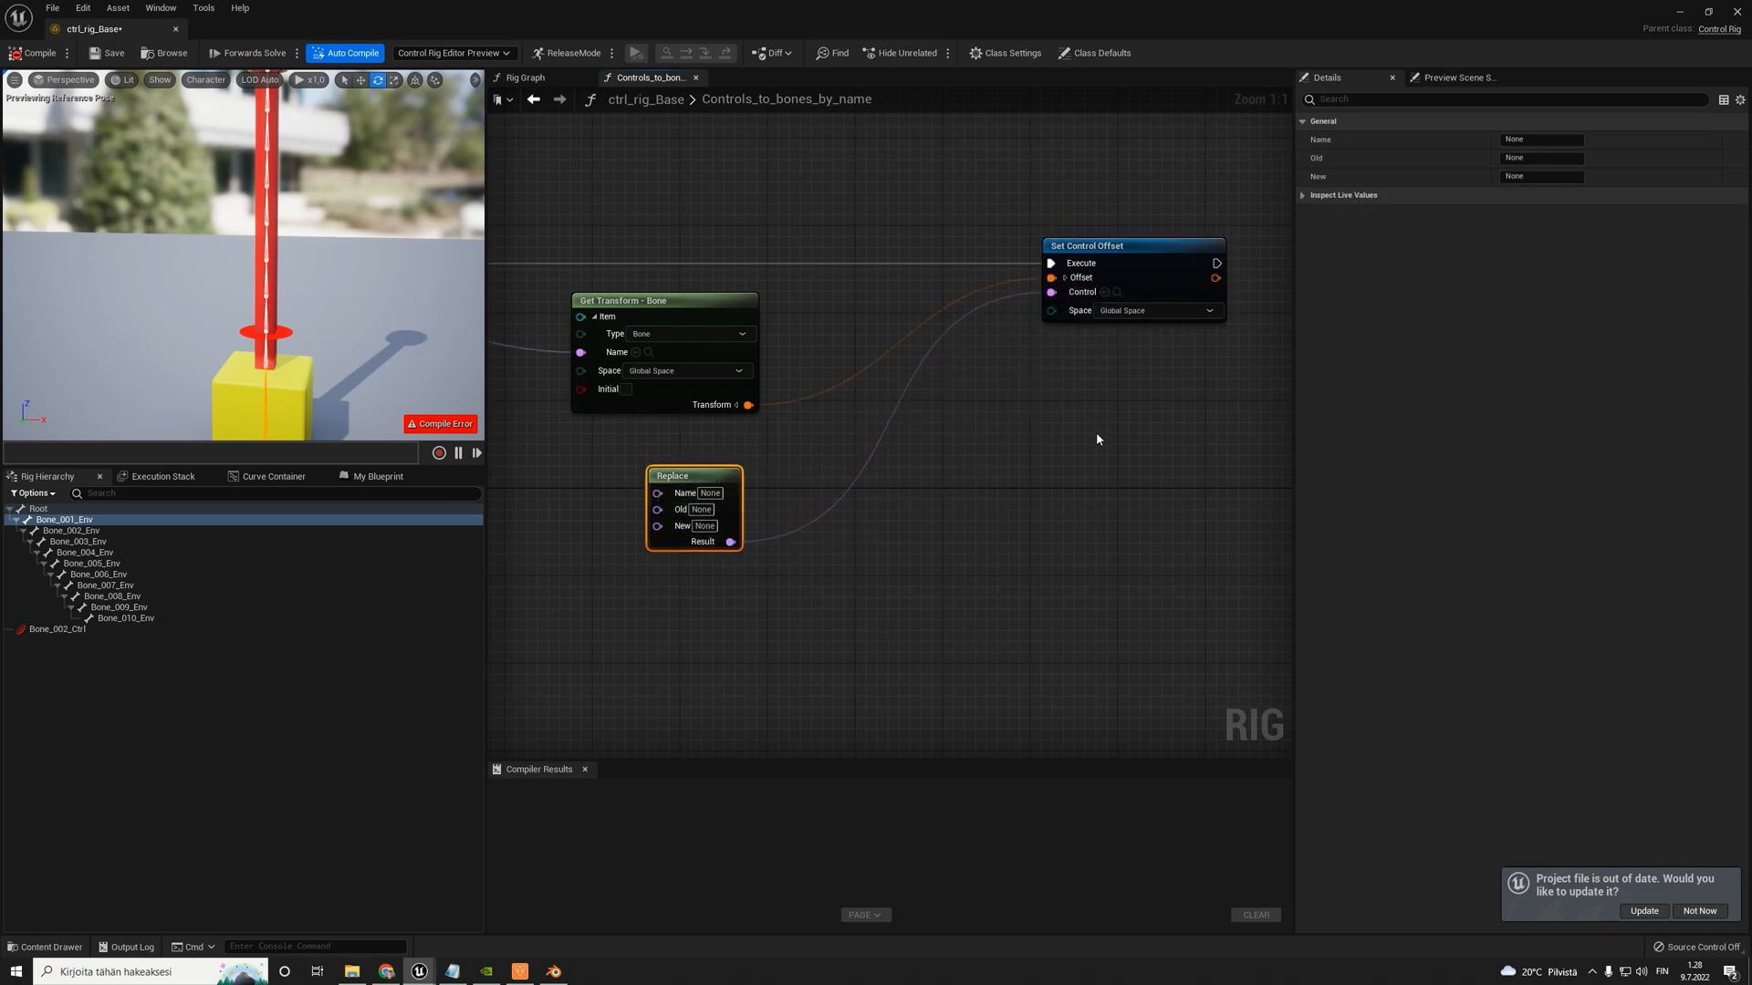
scroll(1107, 369, "down", 5)
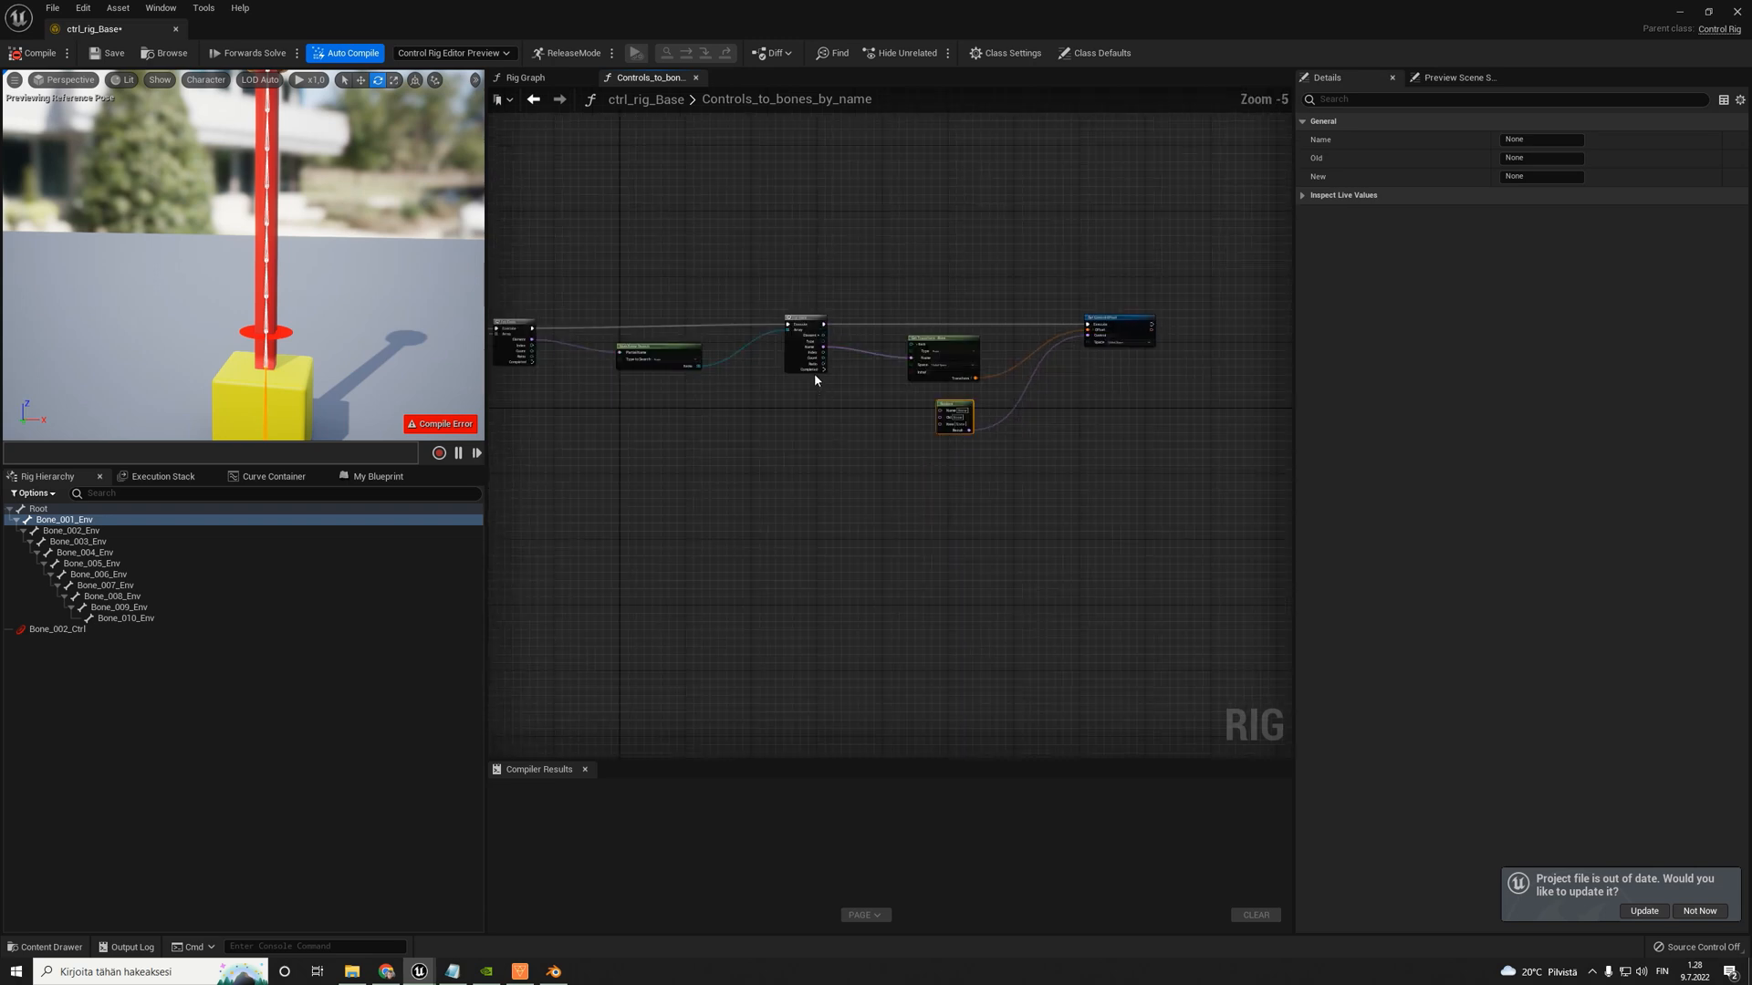
- Reposition the second For Each node and connect its Name output to the Replace node's Name input
scroll(883, 384, "up", 5)
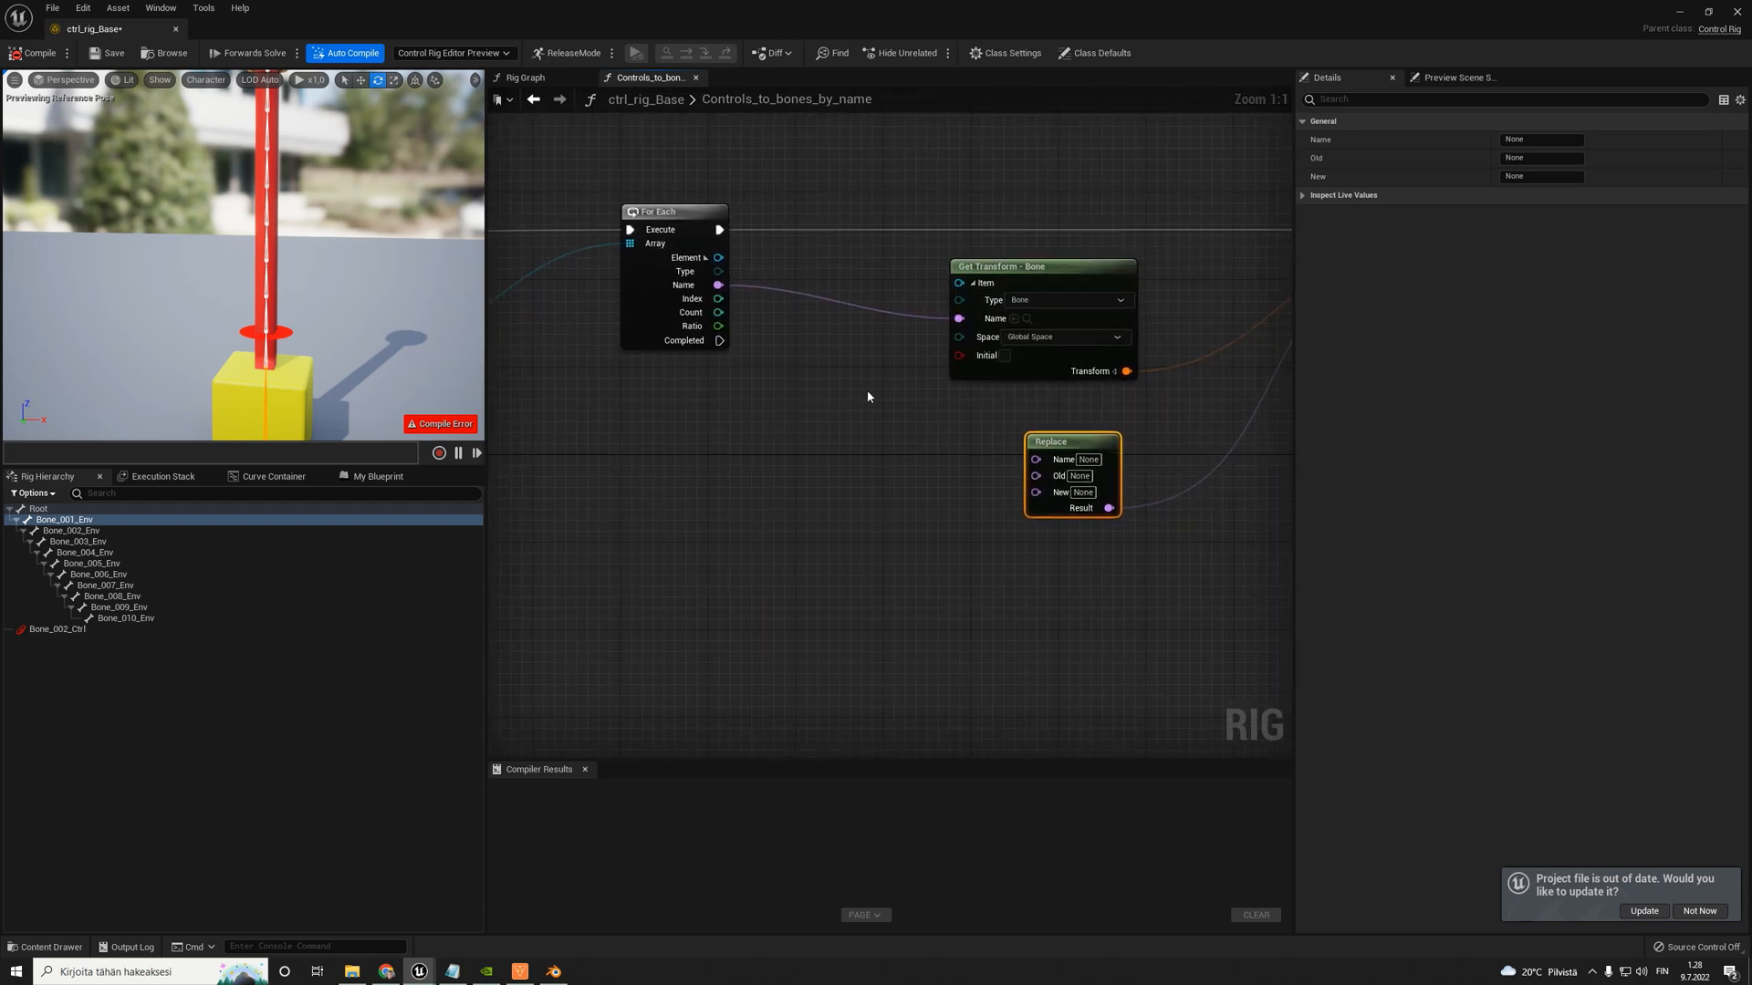
right_click_drag(653, 371, 739, 370)
left_click_drag(763, 223, 730, 233)
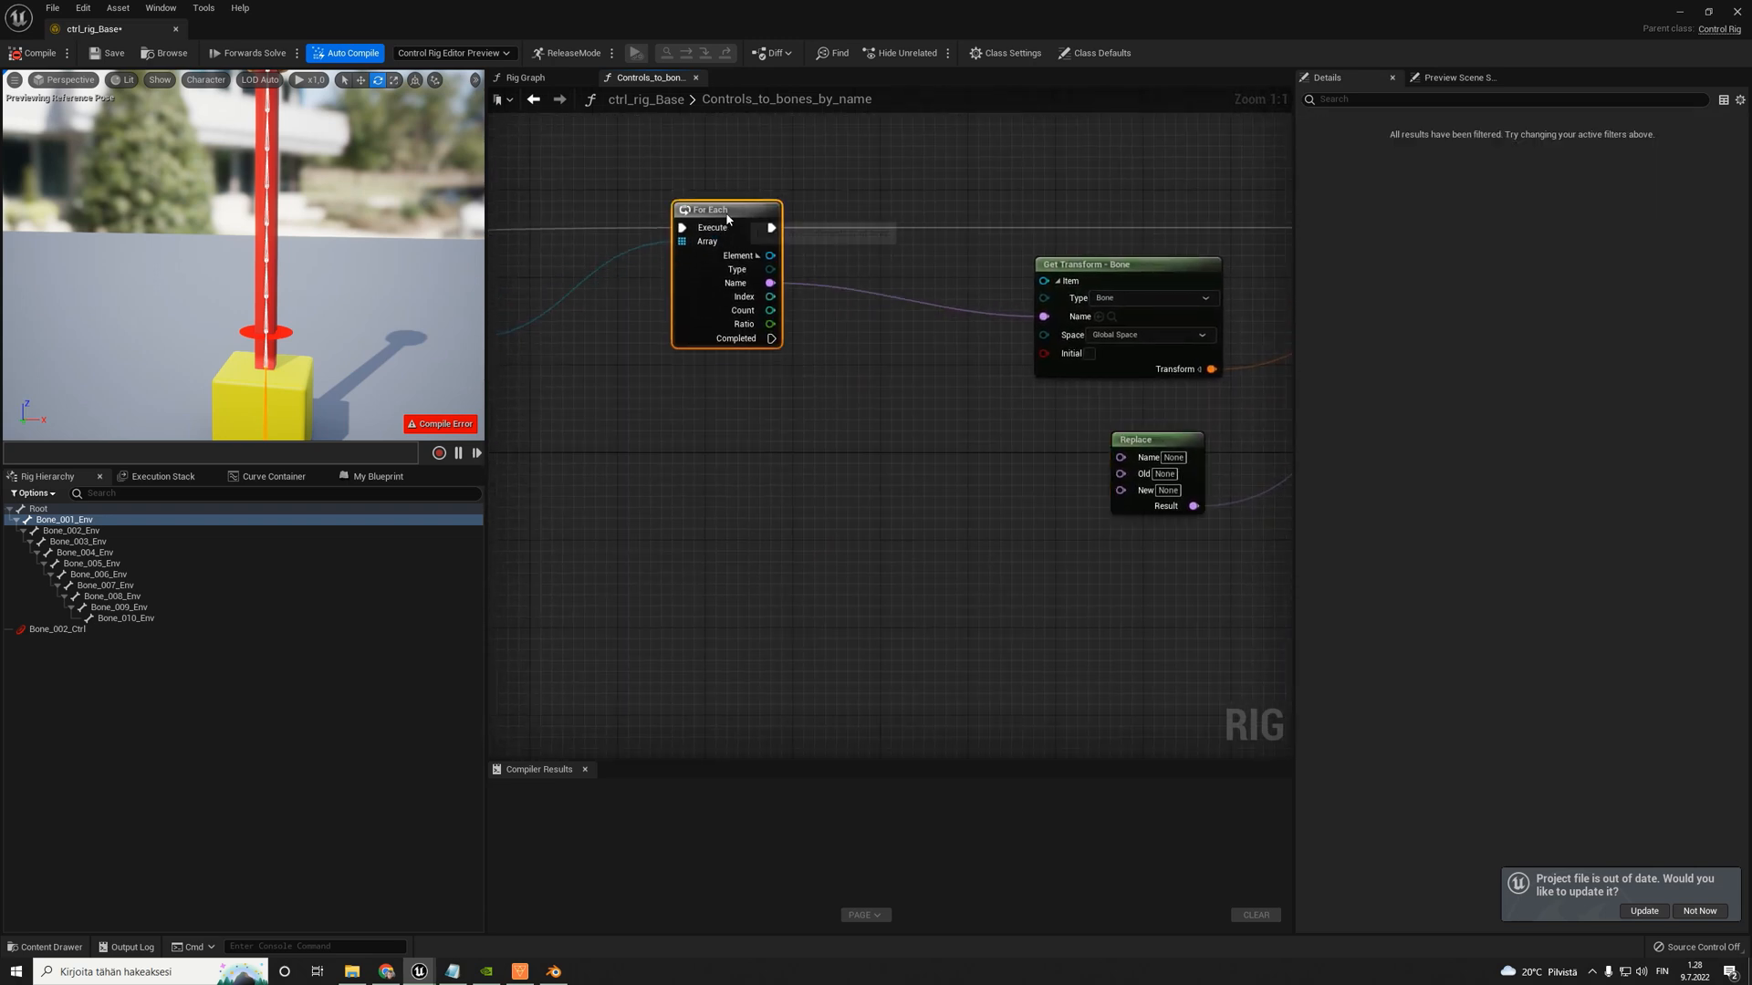
right_click_drag(615, 216, 767, 223)
left_click_drag(965, 389, 965, 380)
right_click_drag(1044, 346, 836, 319)
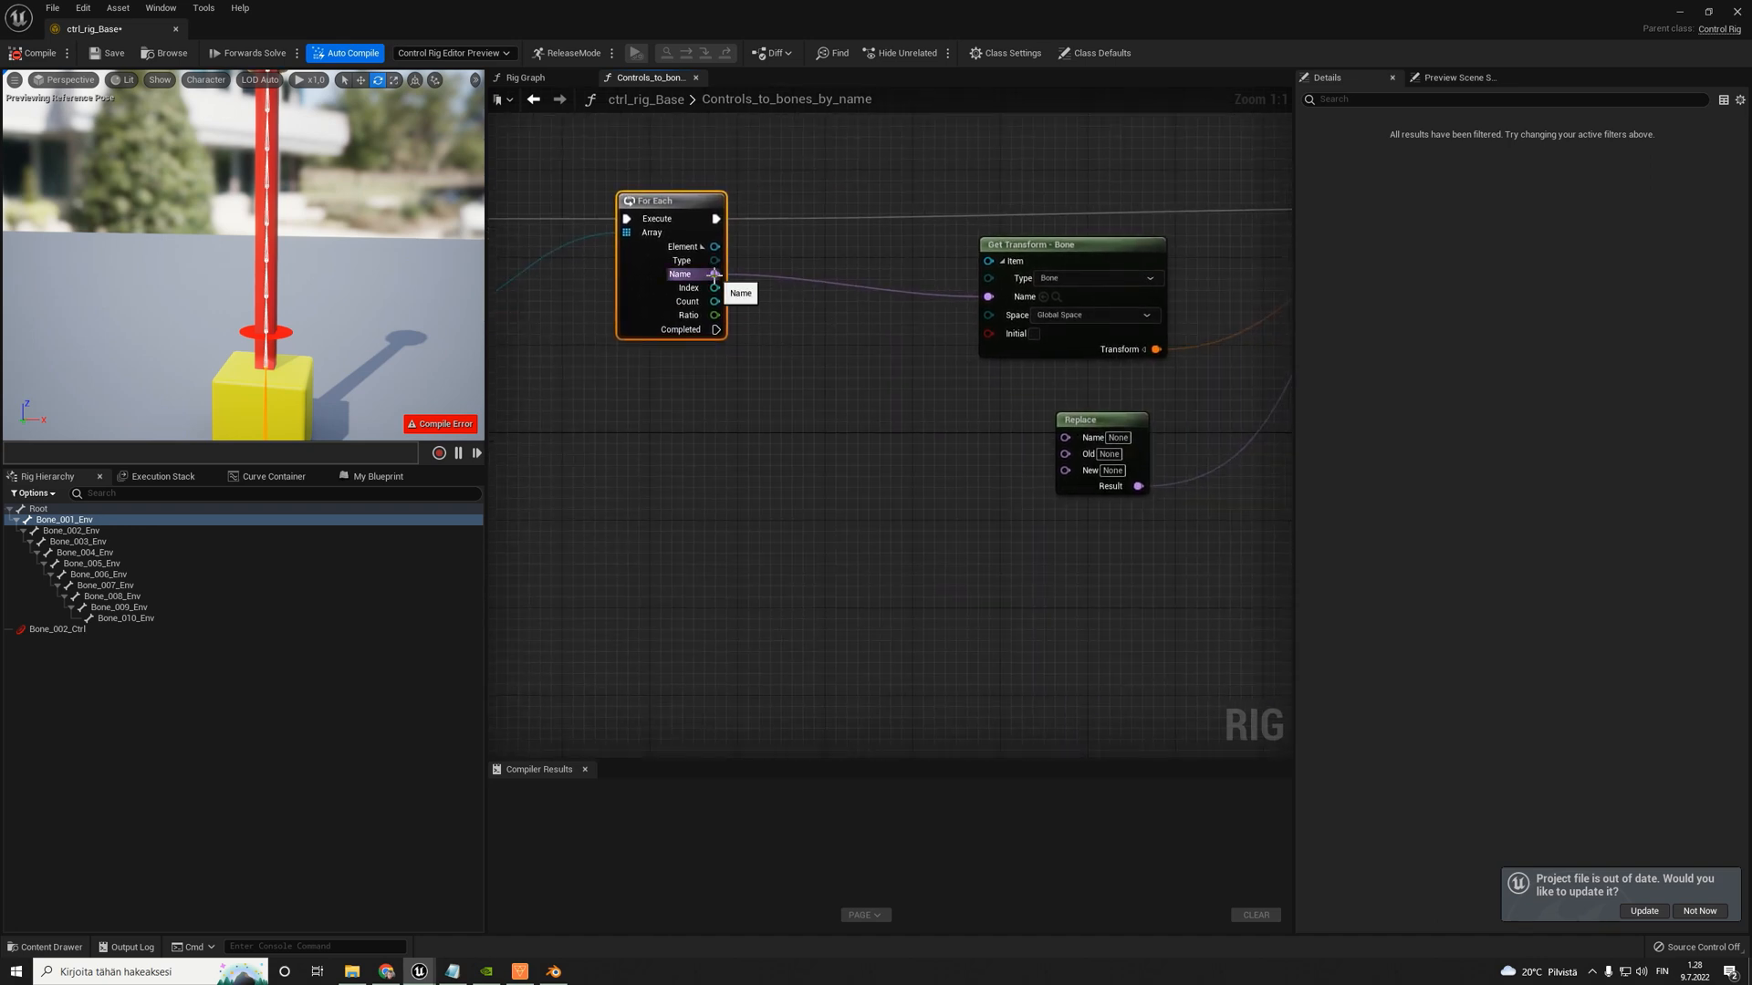
left_click_drag(715, 274, 1130, 415)
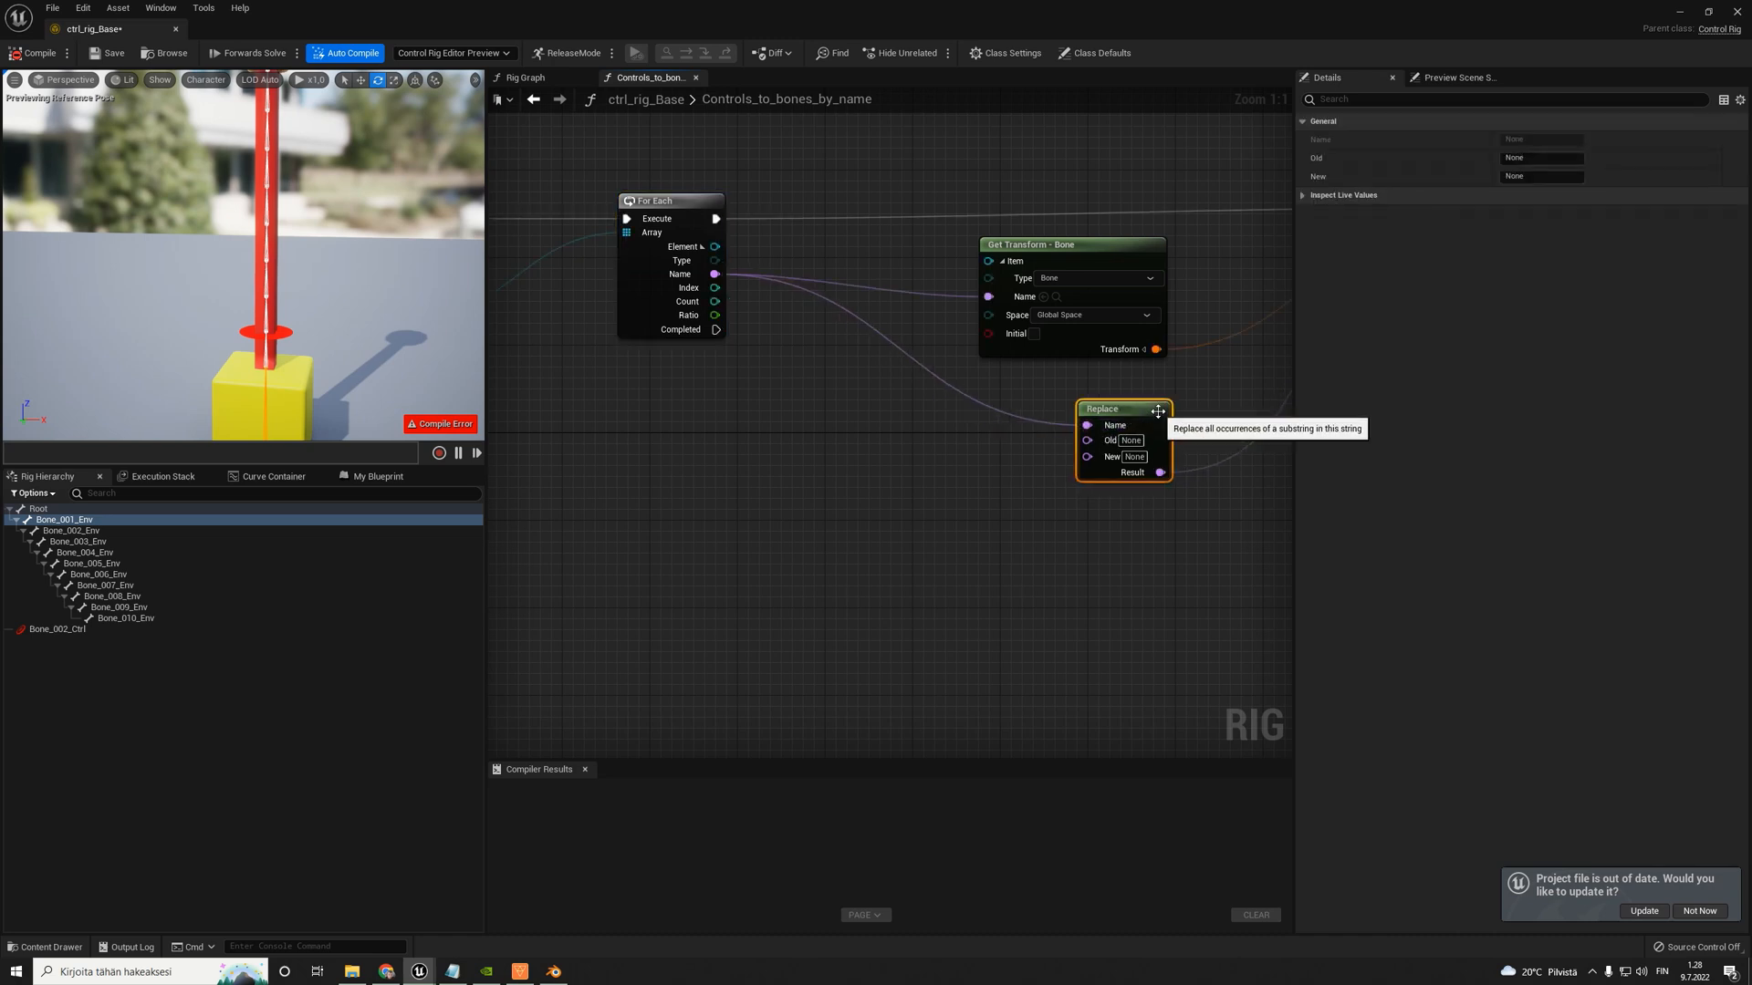
- Connect the Entry node's two remaining name outputs to the Replace node's Old and New inputs
scroll(1158, 412, "down", 6)
scroll(1150, 397, "up", 4)
scroll(1056, 461, "down", 4)
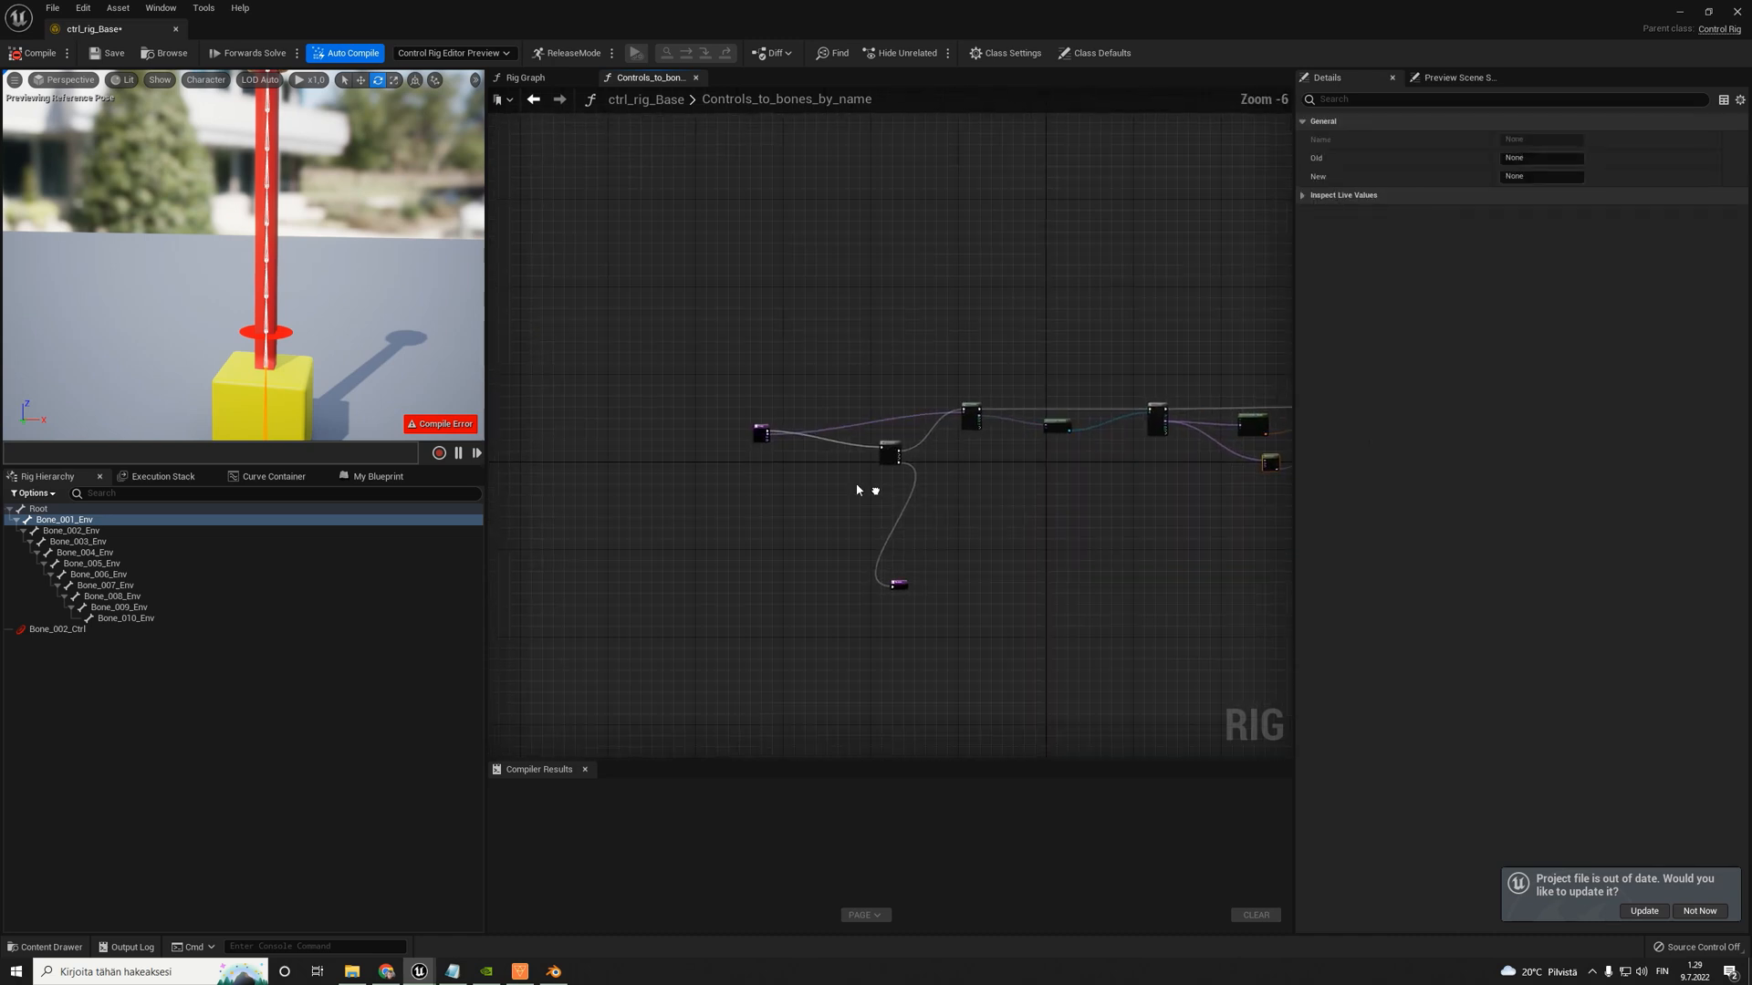
scroll(857, 490, "up", 6)
mouse_move(686, 463)
left_mouse_down()
mouse_move(1438, 601)
mouse_move(1048, 557)
mouse_move(356, 573)
mouse_move(490, 564)
mouse_move(713, 491)
mouse_move(688, 466)
left_mouse_up()
scroll(693, 452, "down", 5)
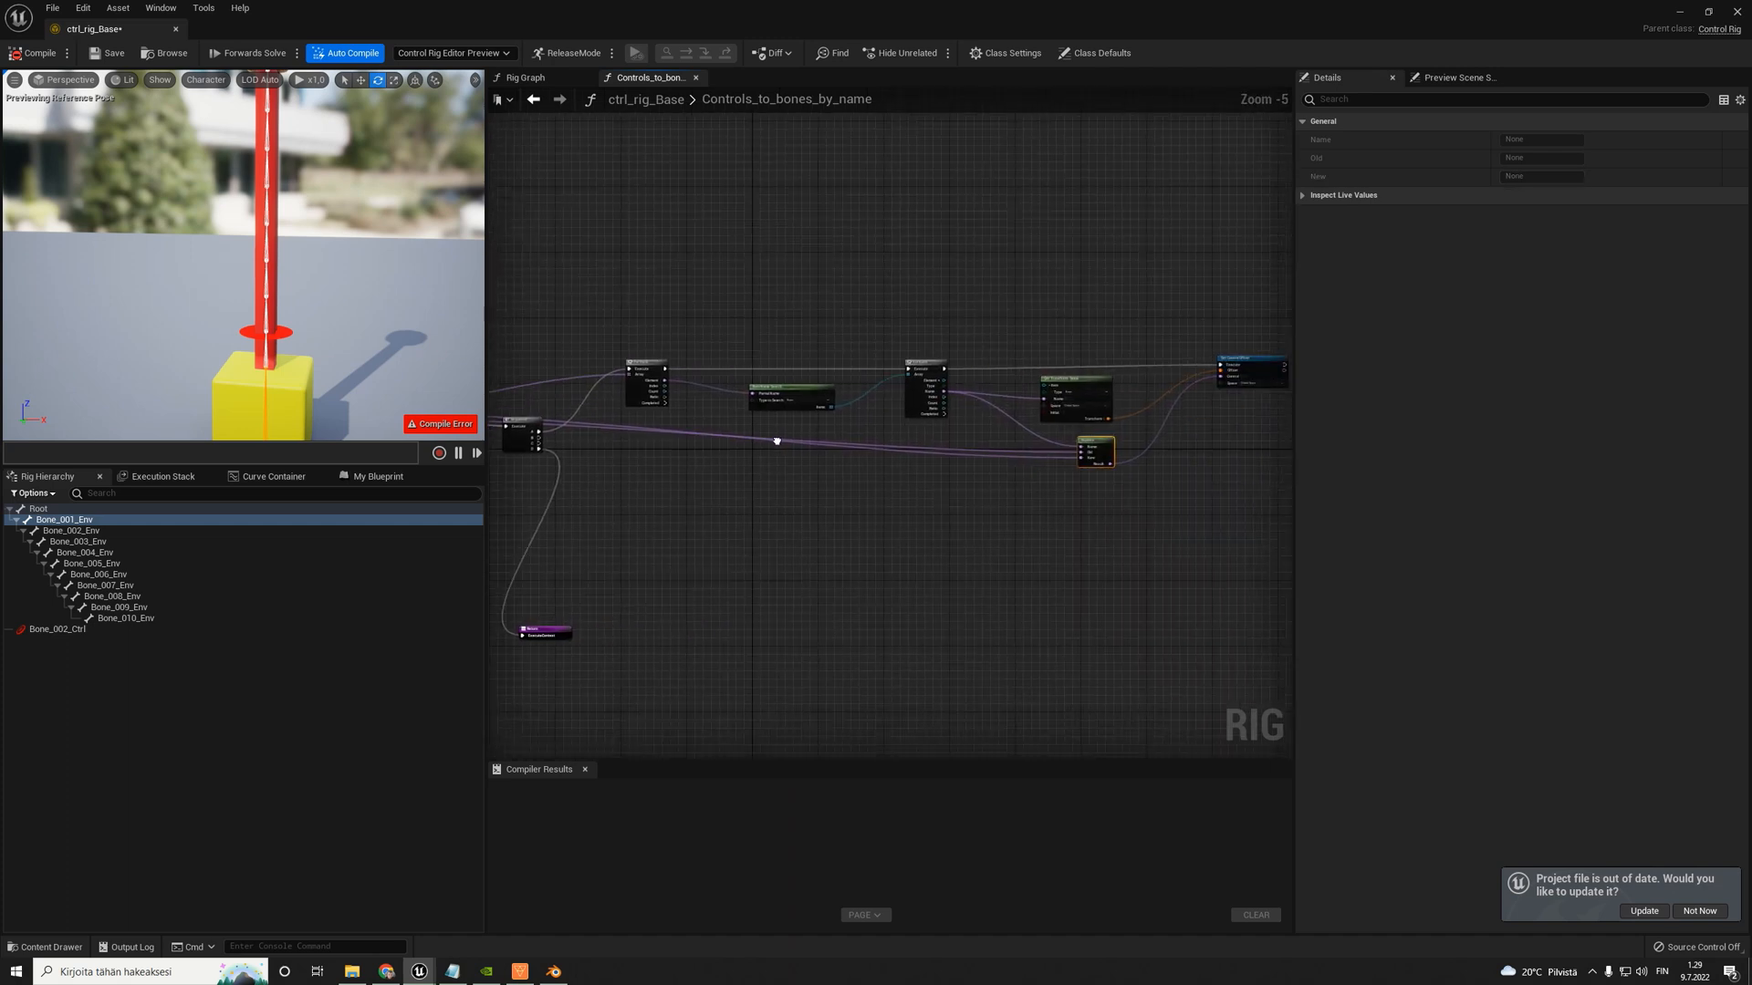
scroll(854, 451, "up", 3)
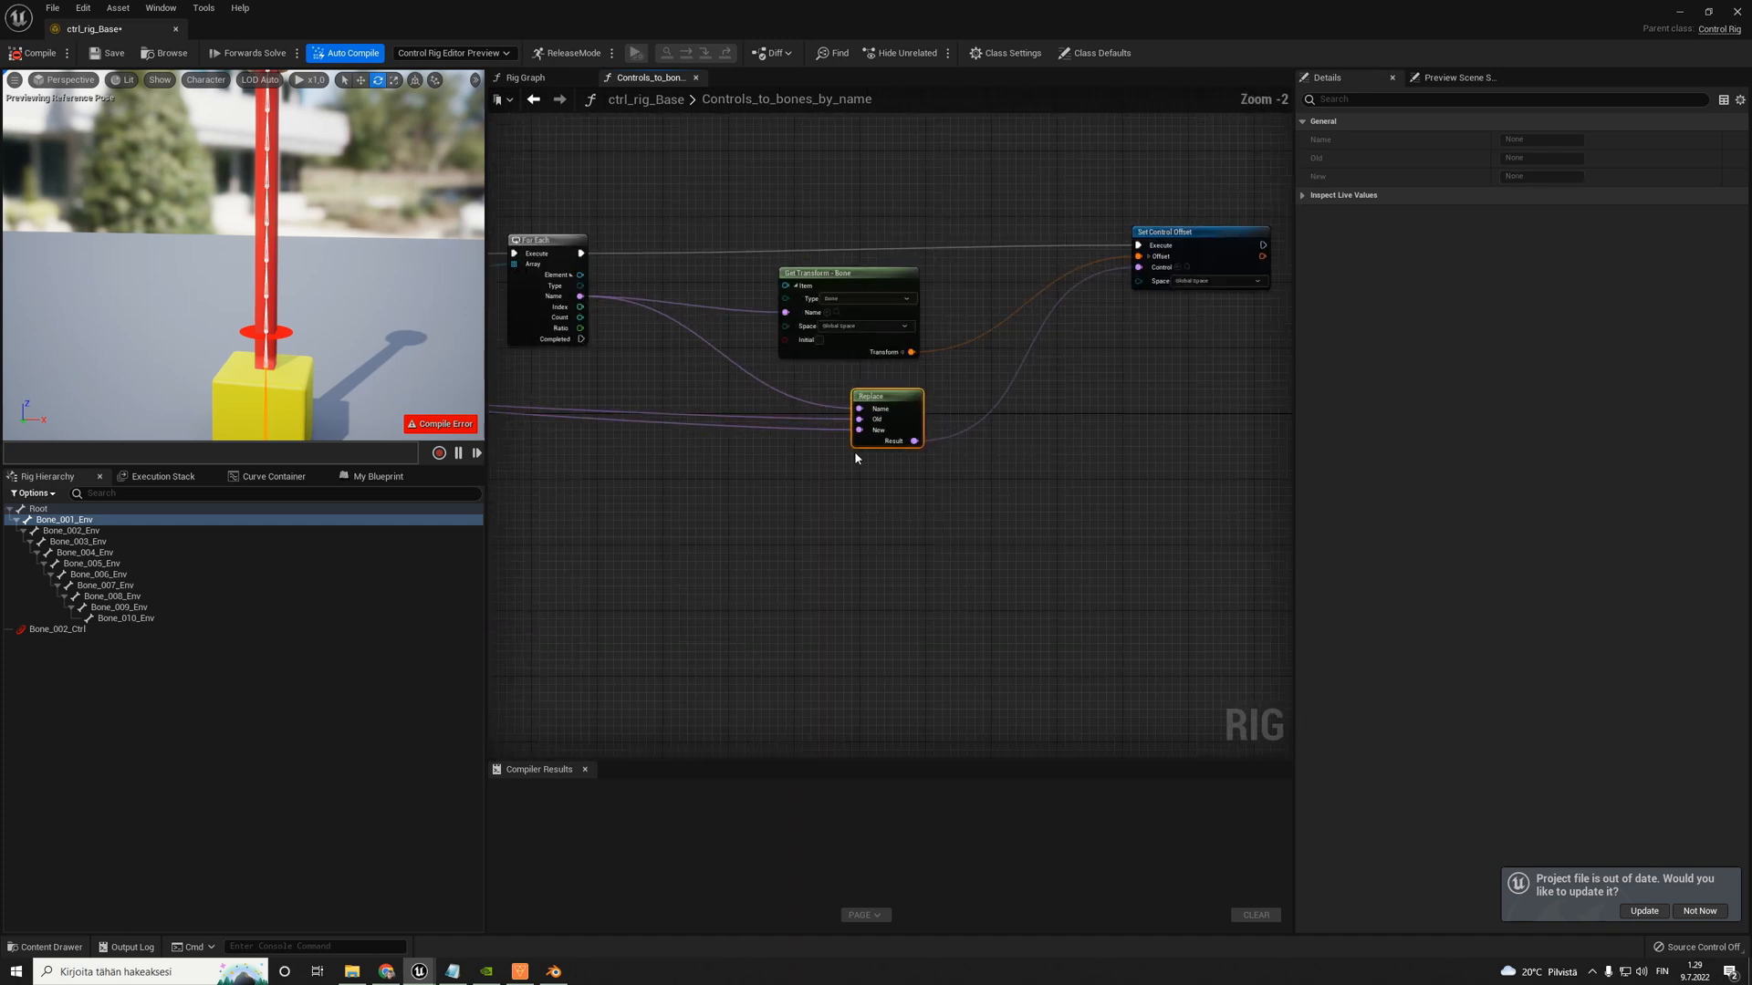
- Compare the naming of the Bone_002_Ctrl control with the Env bones in the rig hierarchy
left_click(44, 631)
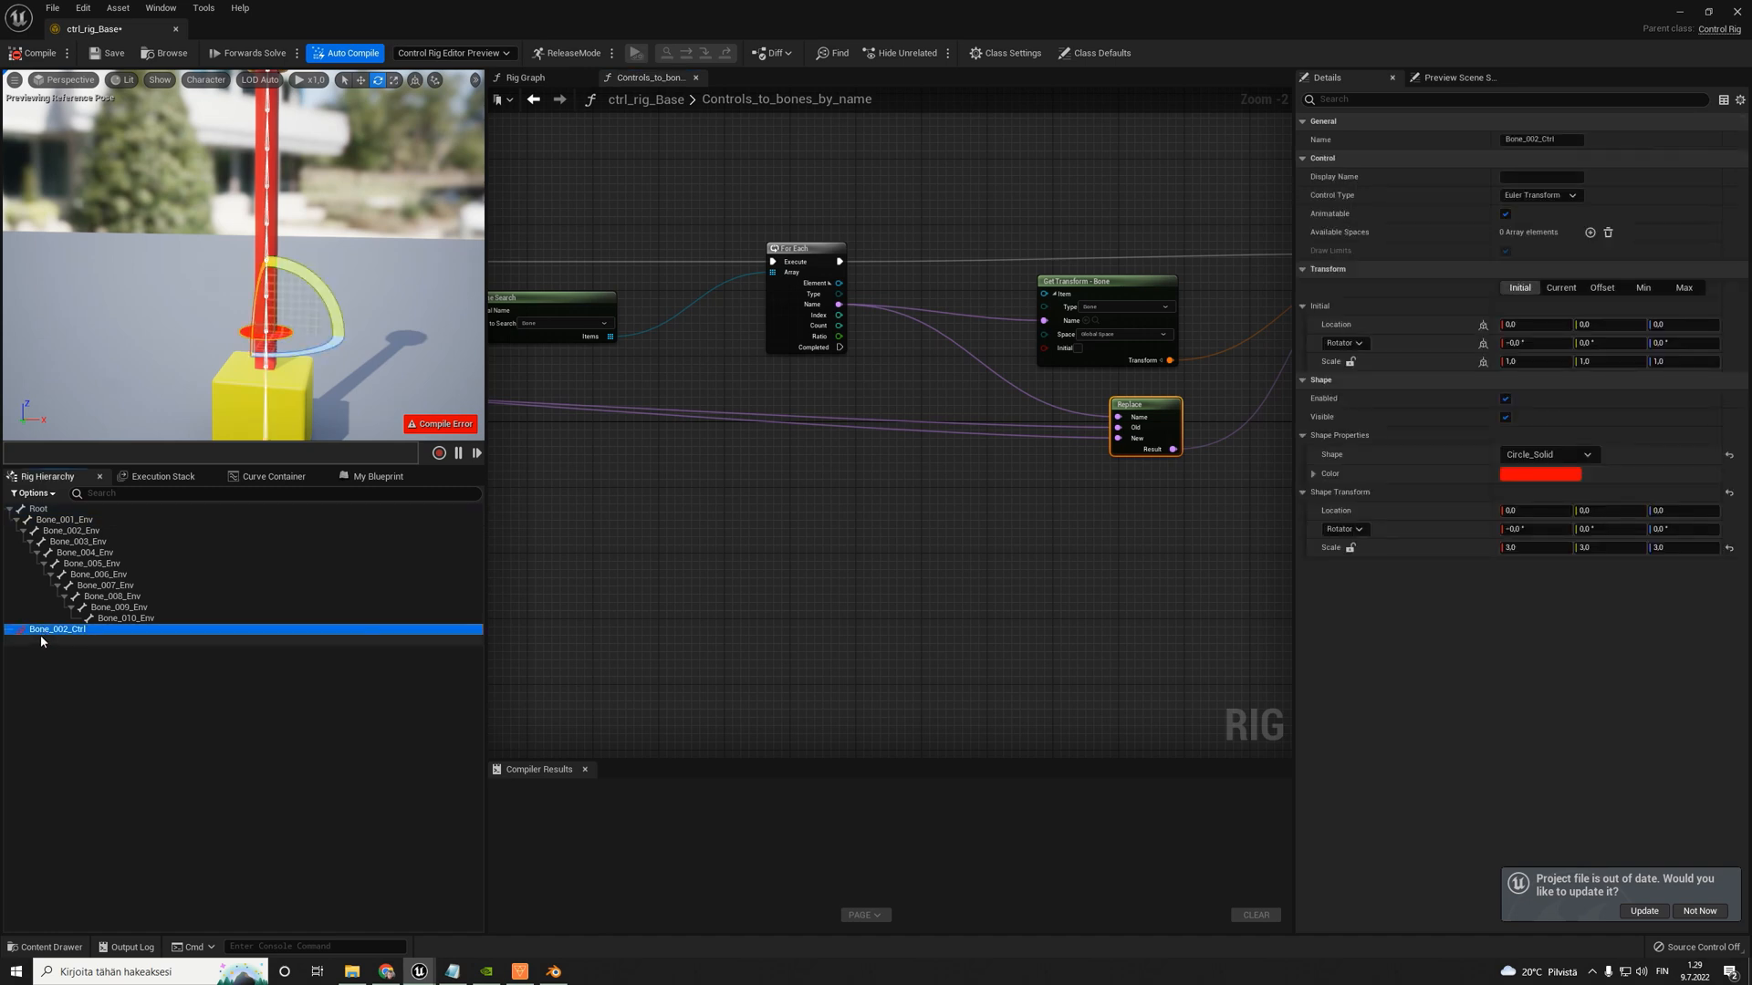
left_click(55, 532)
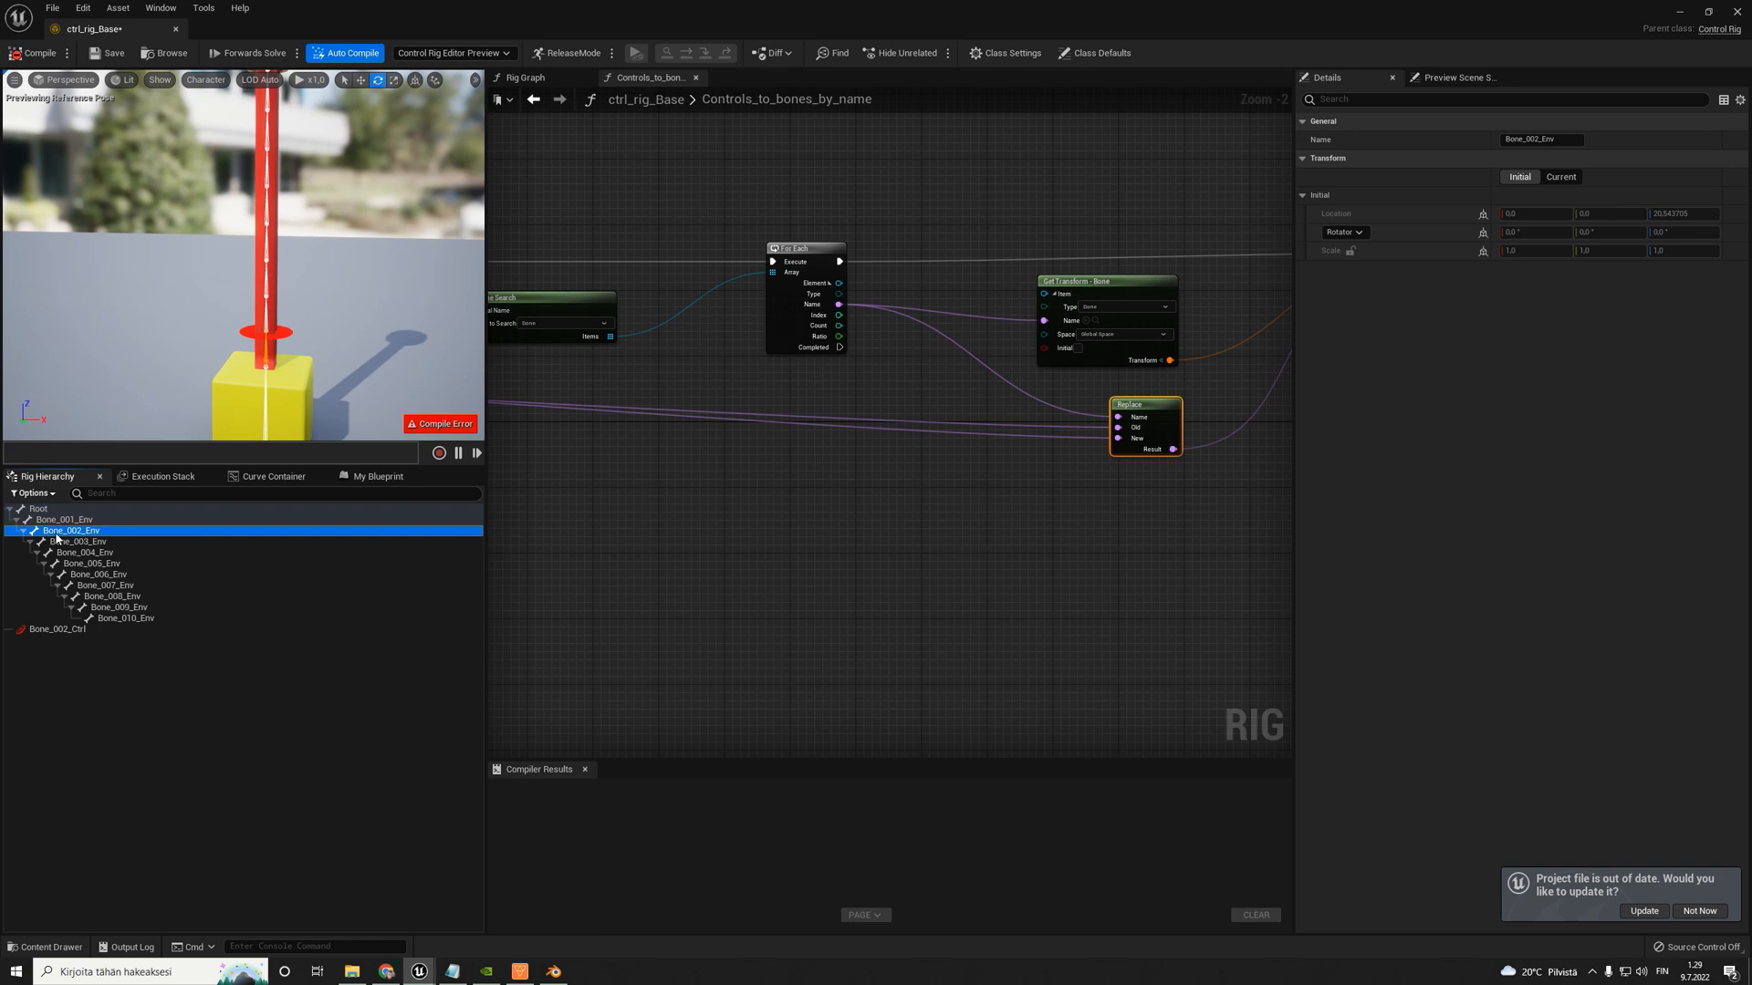
scroll(1223, 398, "up", 2)
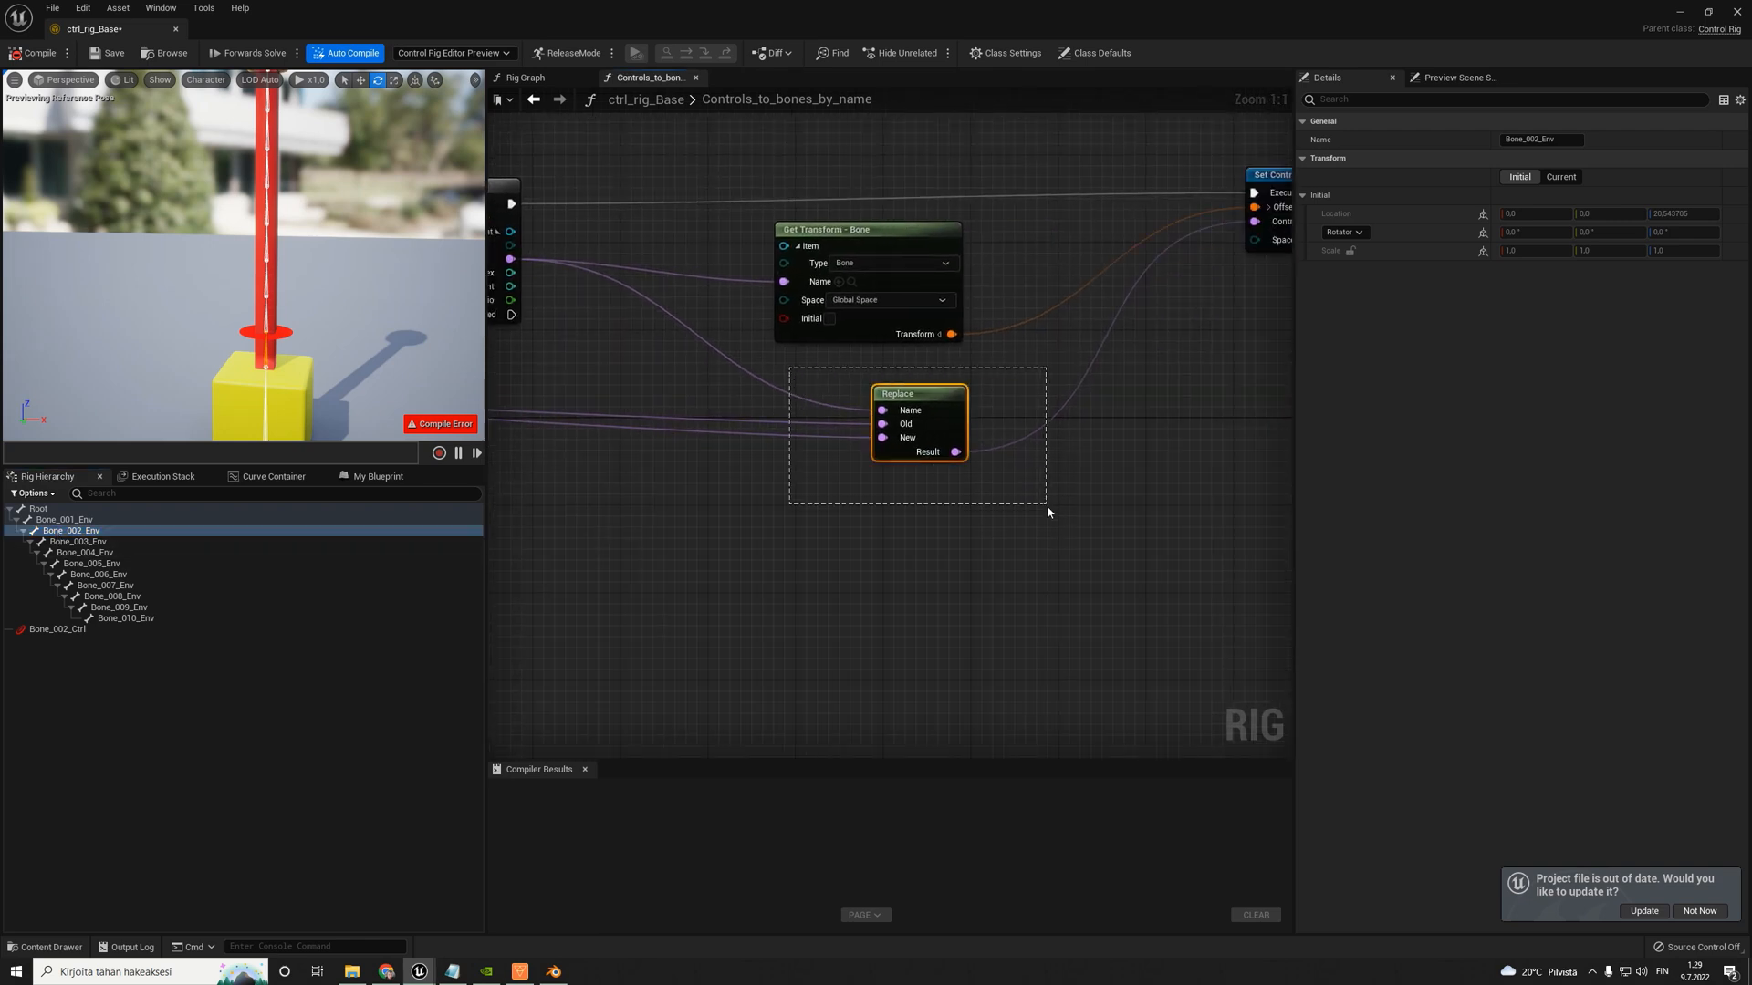
left_click_drag(1048, 505, 1047, 507)
left_click(65, 630)
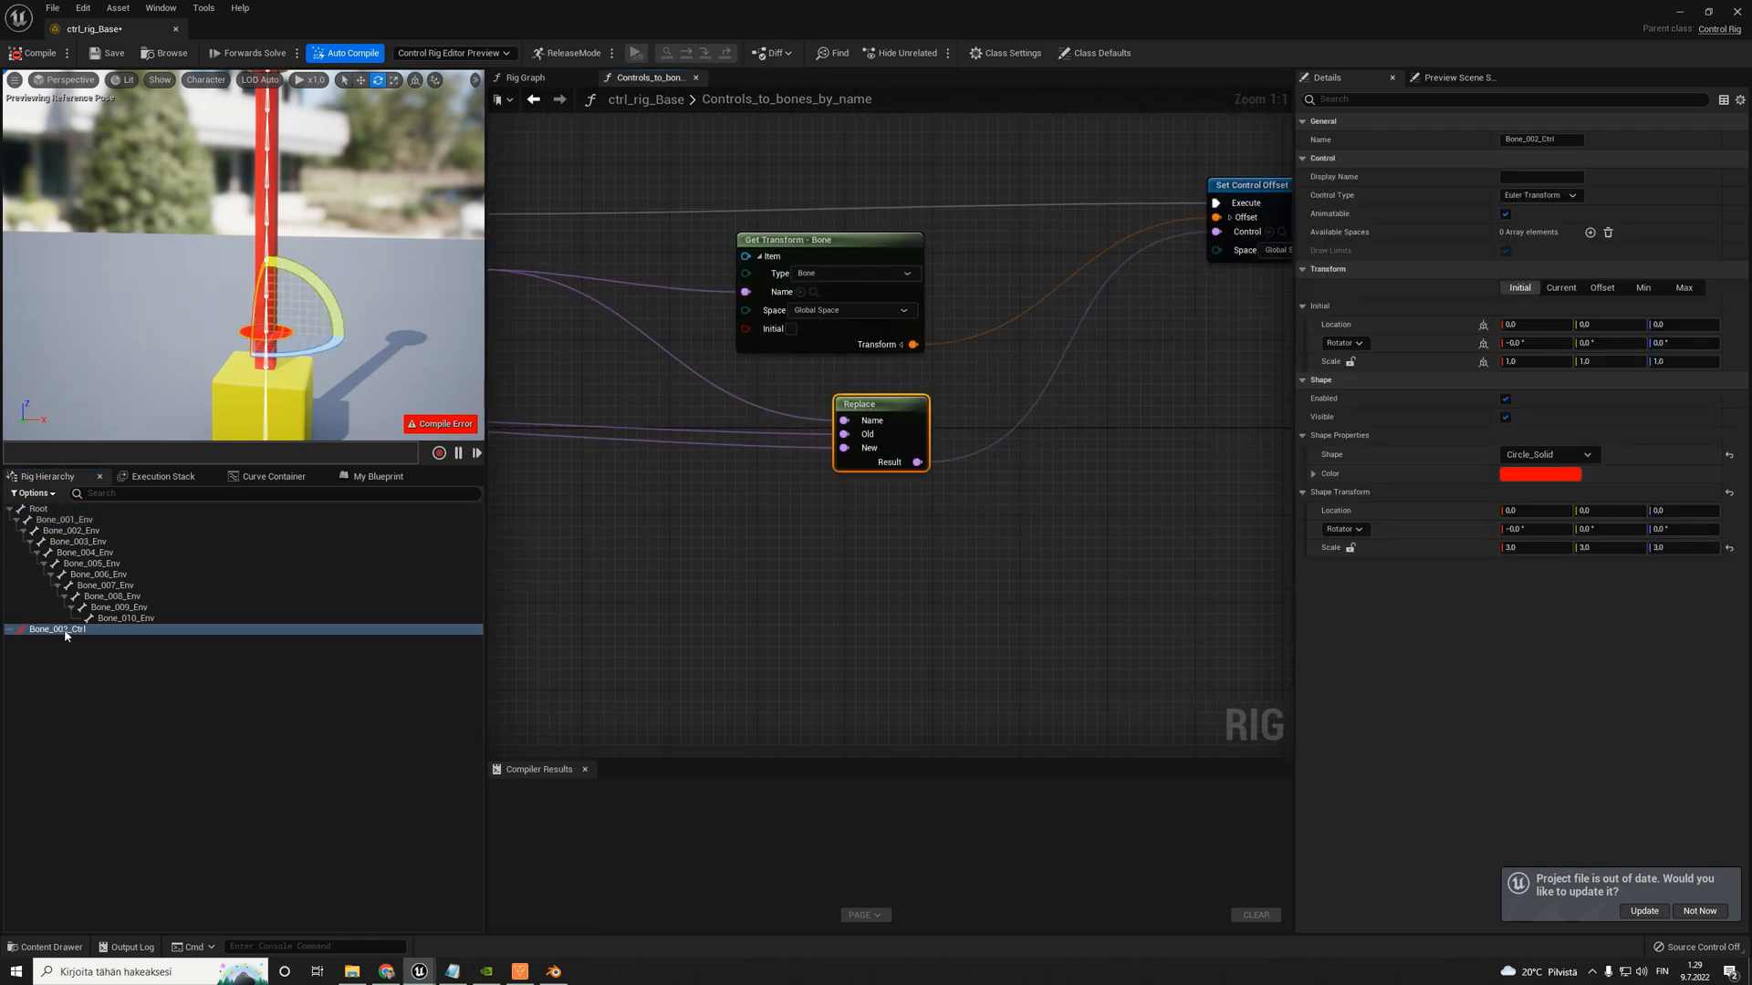
left_click(66, 520)
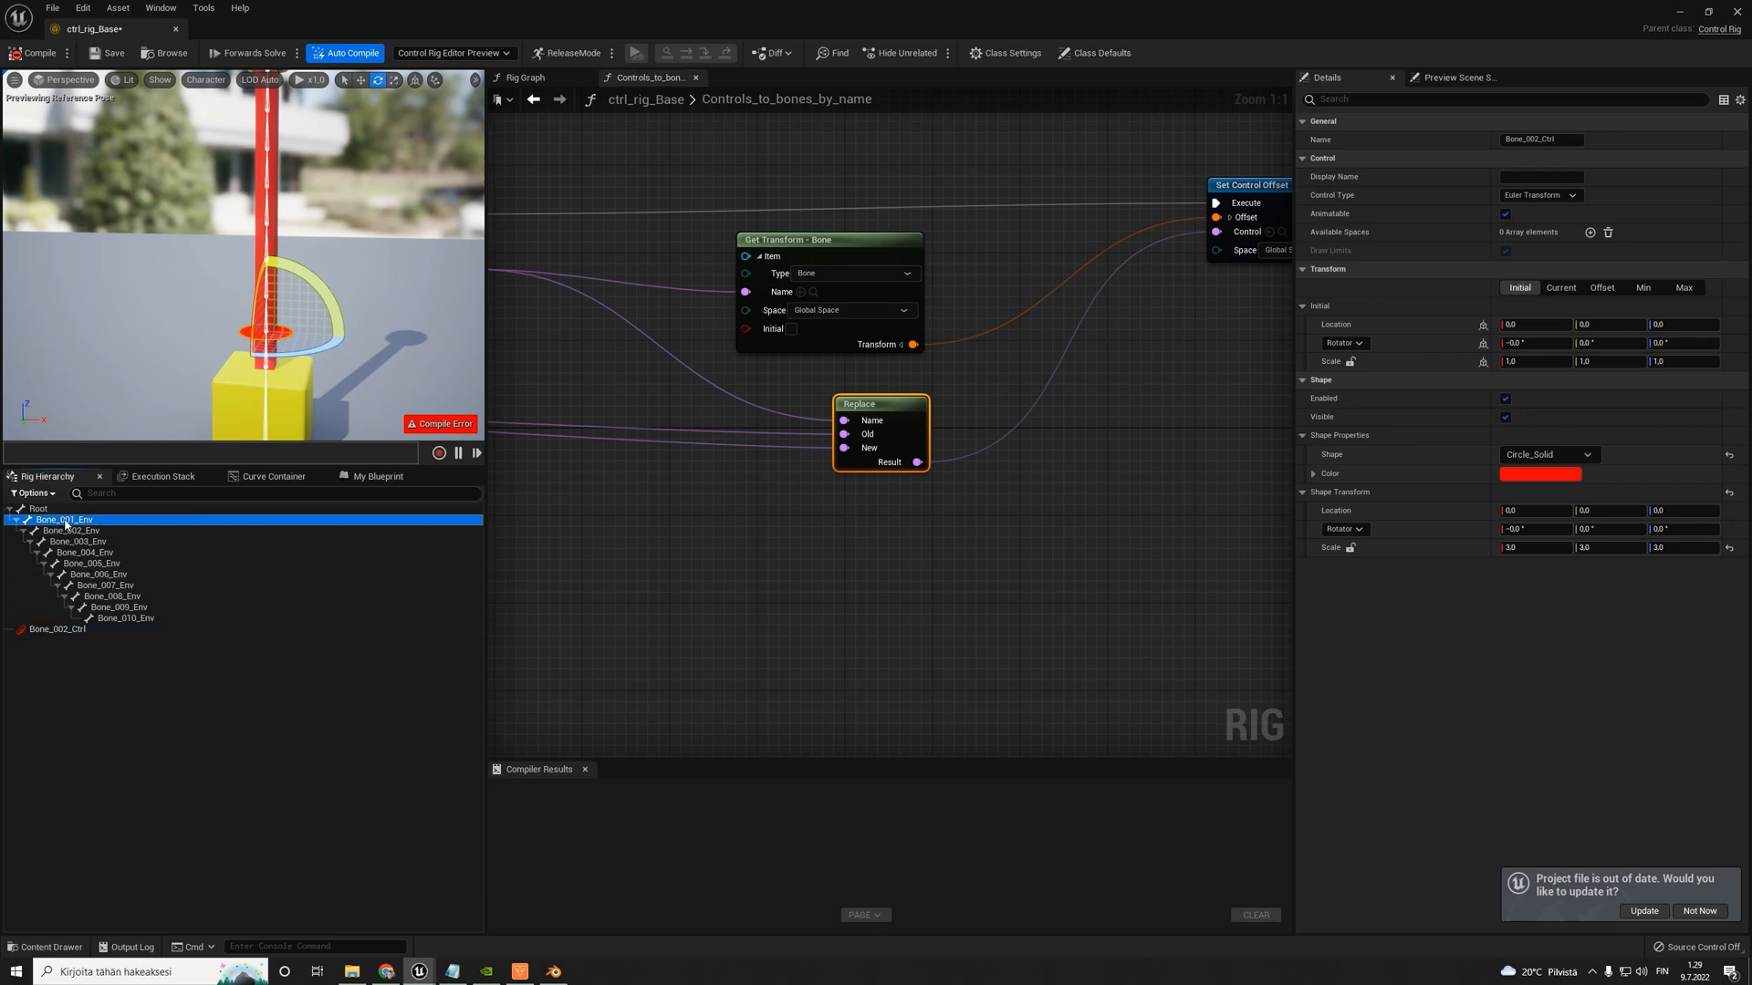
left_click(42, 633)
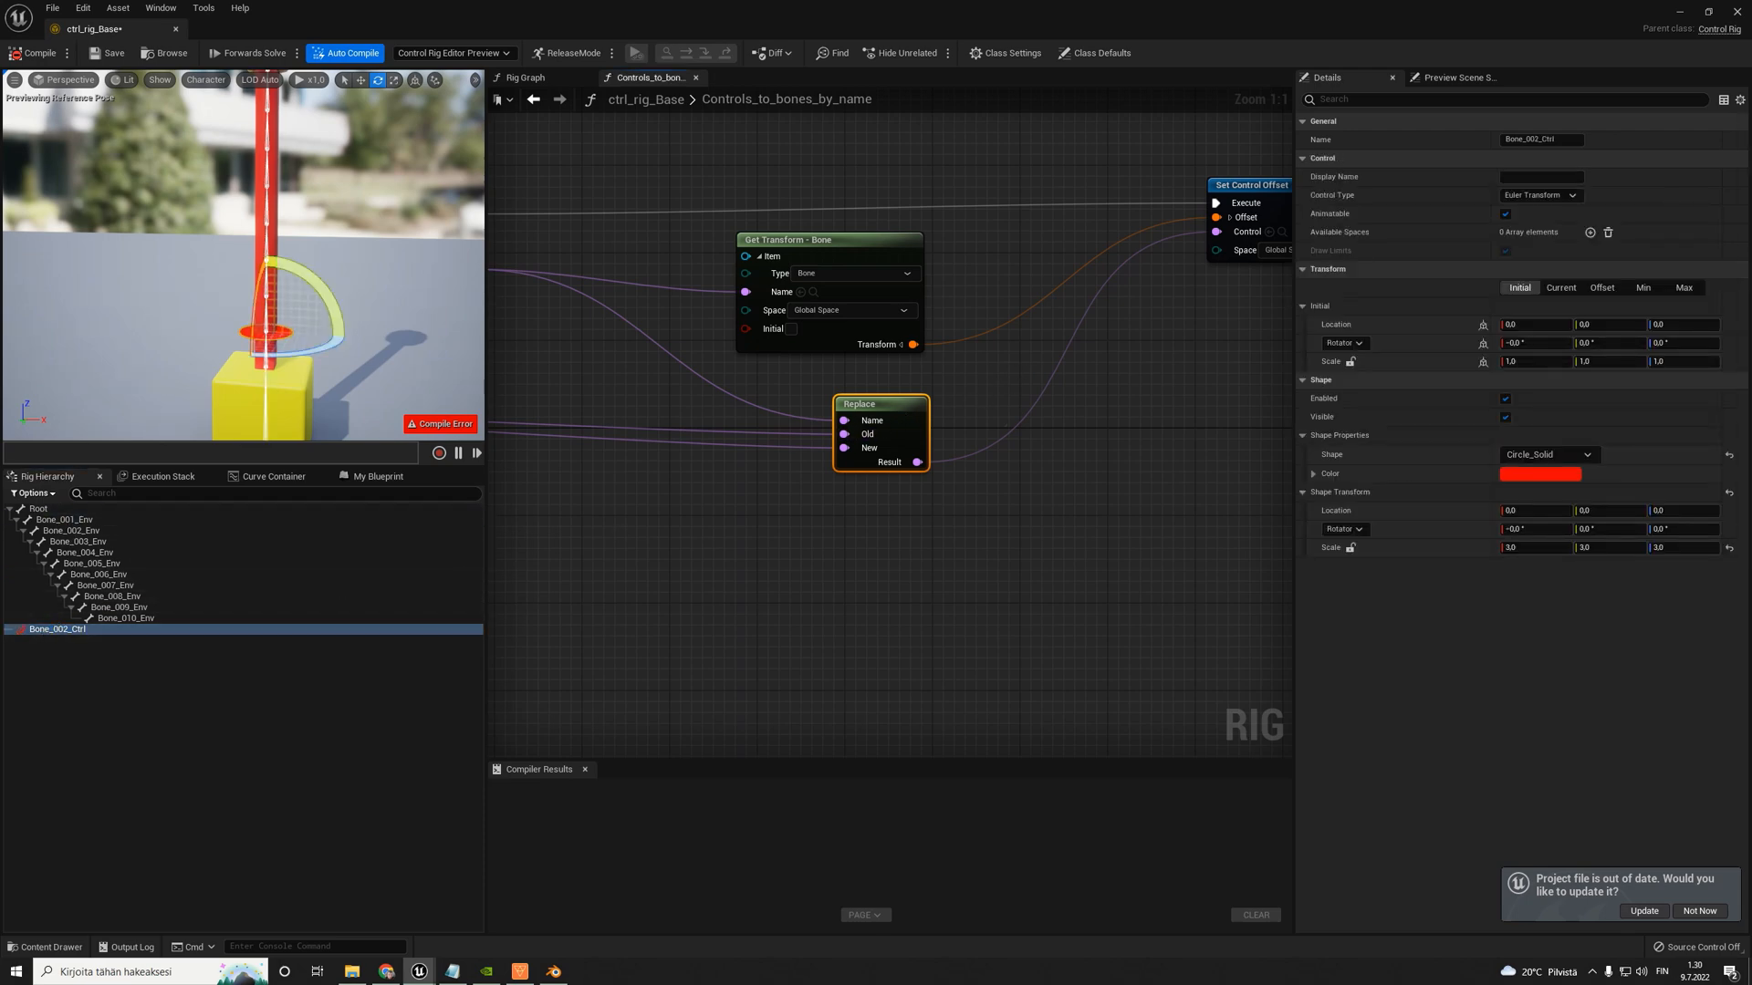
left_click(66, 520)
left_click(58, 630)
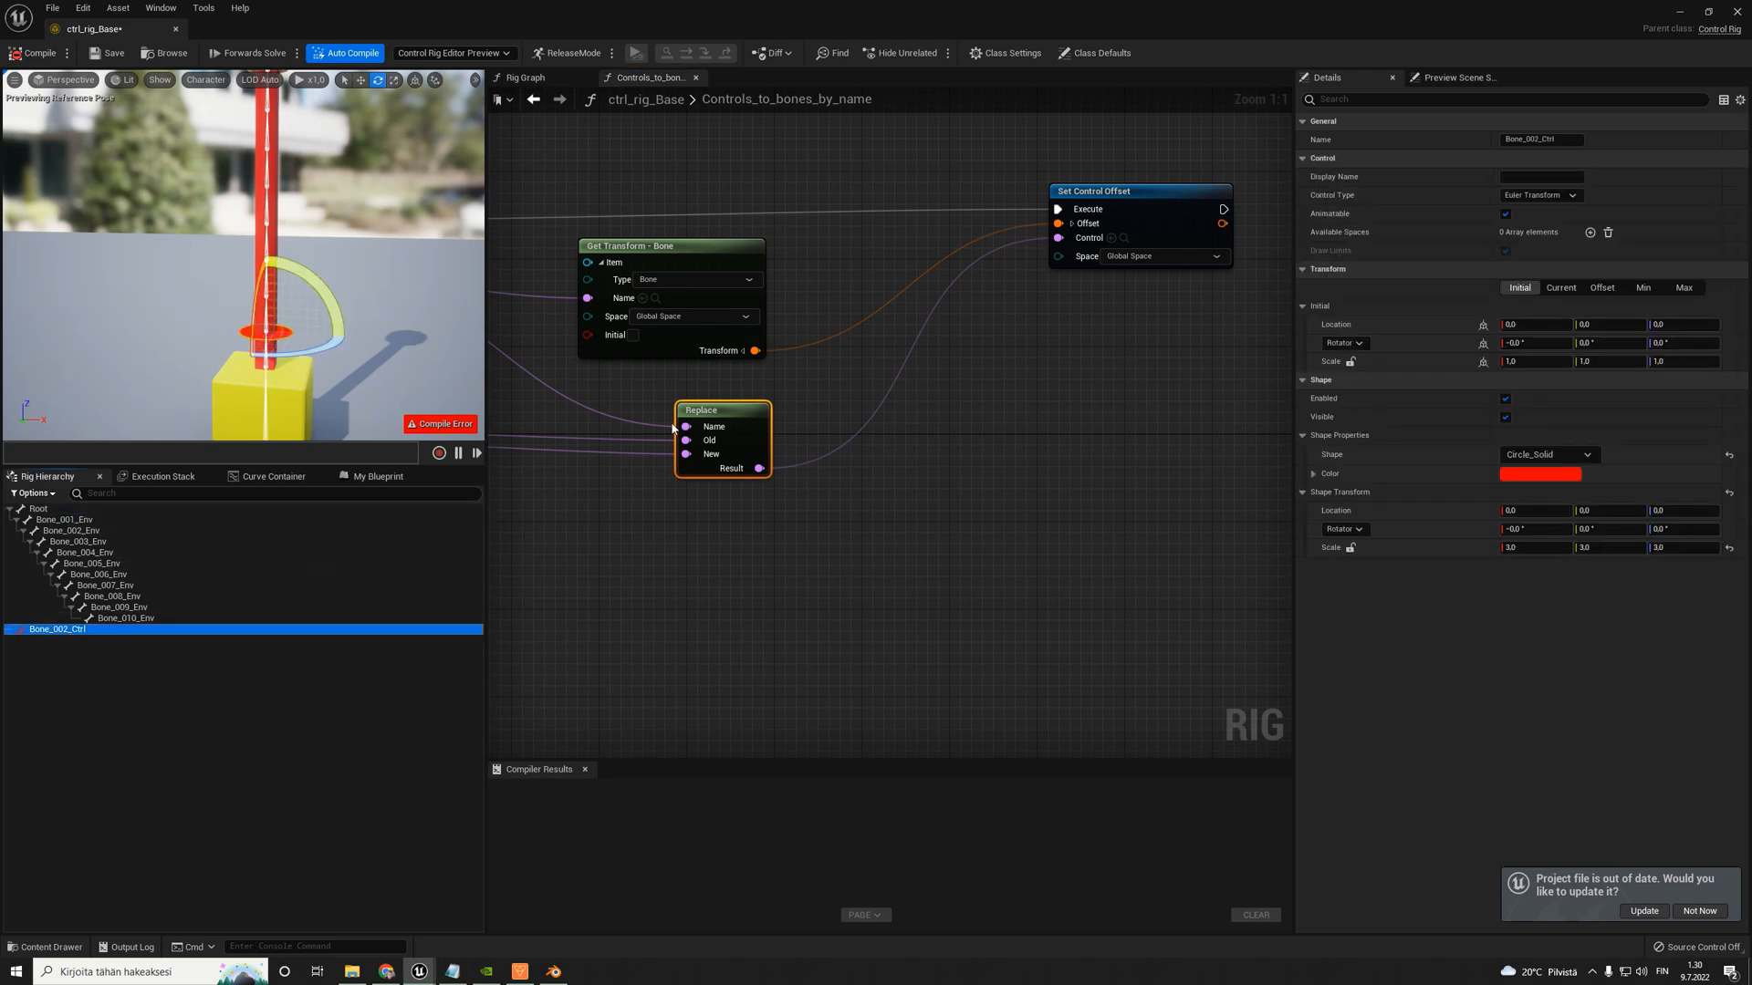
- Move the Set Control Offset node slightly away from the Replace node and select the Bone_002_Ctrl control
left_click_drag(1108, 216, 1129, 226)
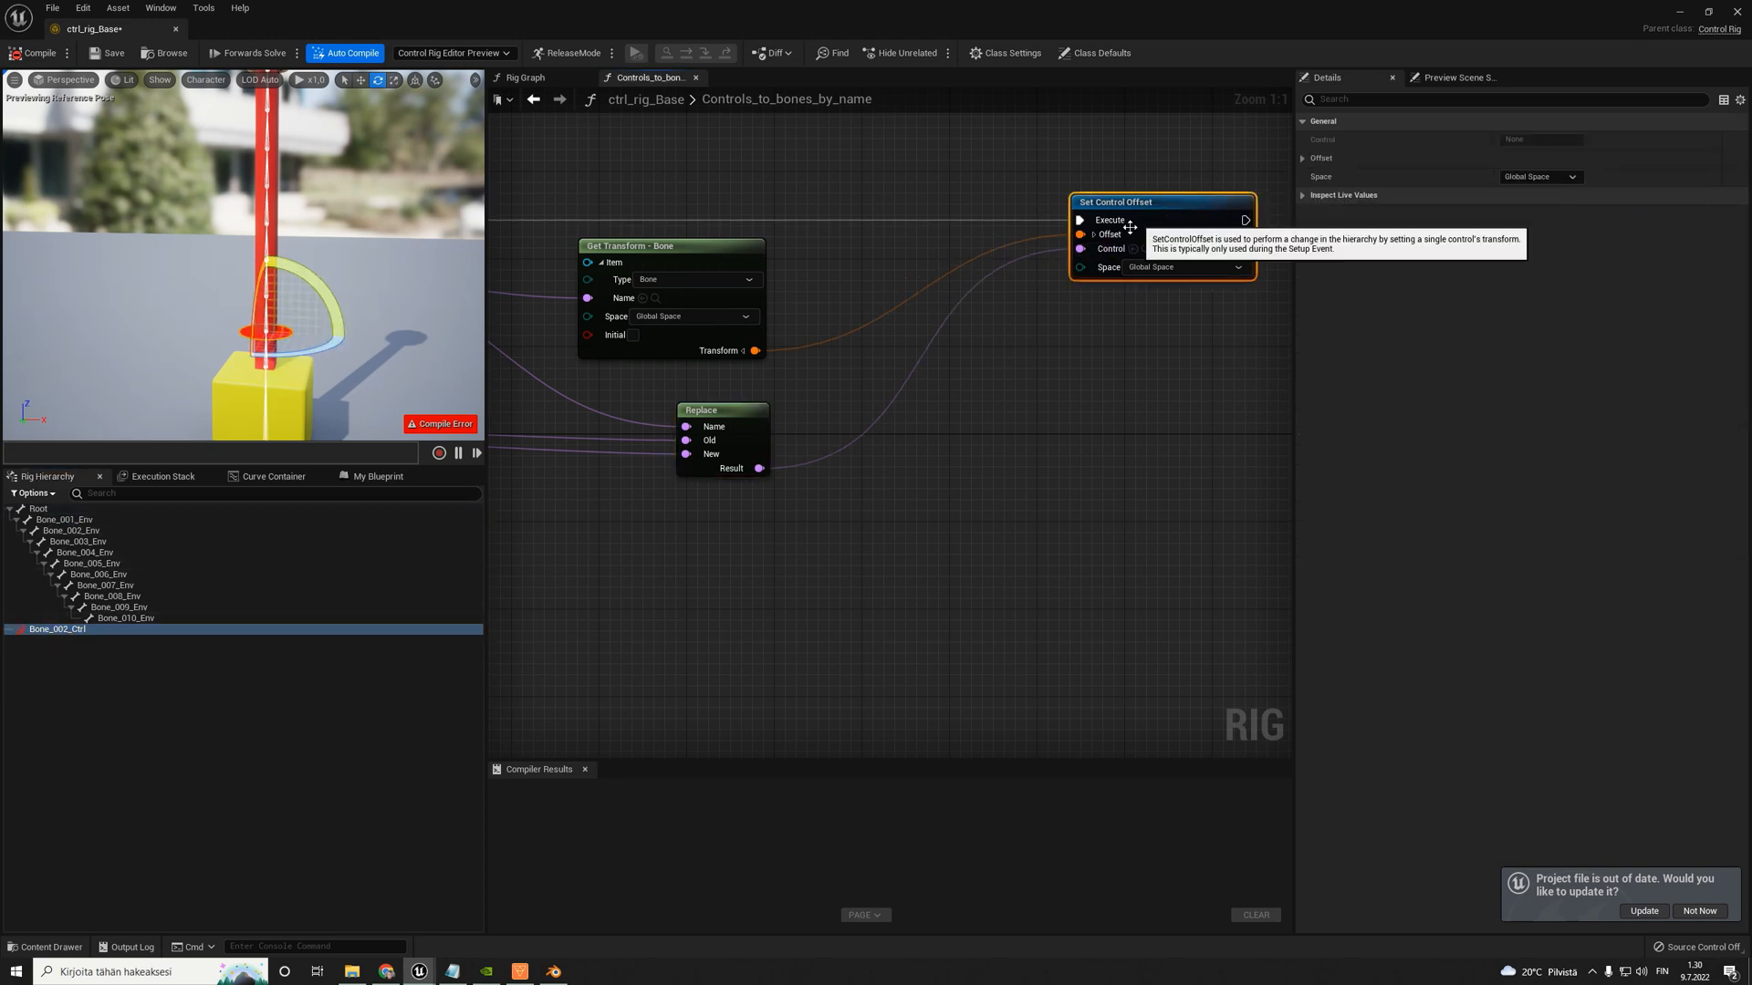
left_click(55, 629)
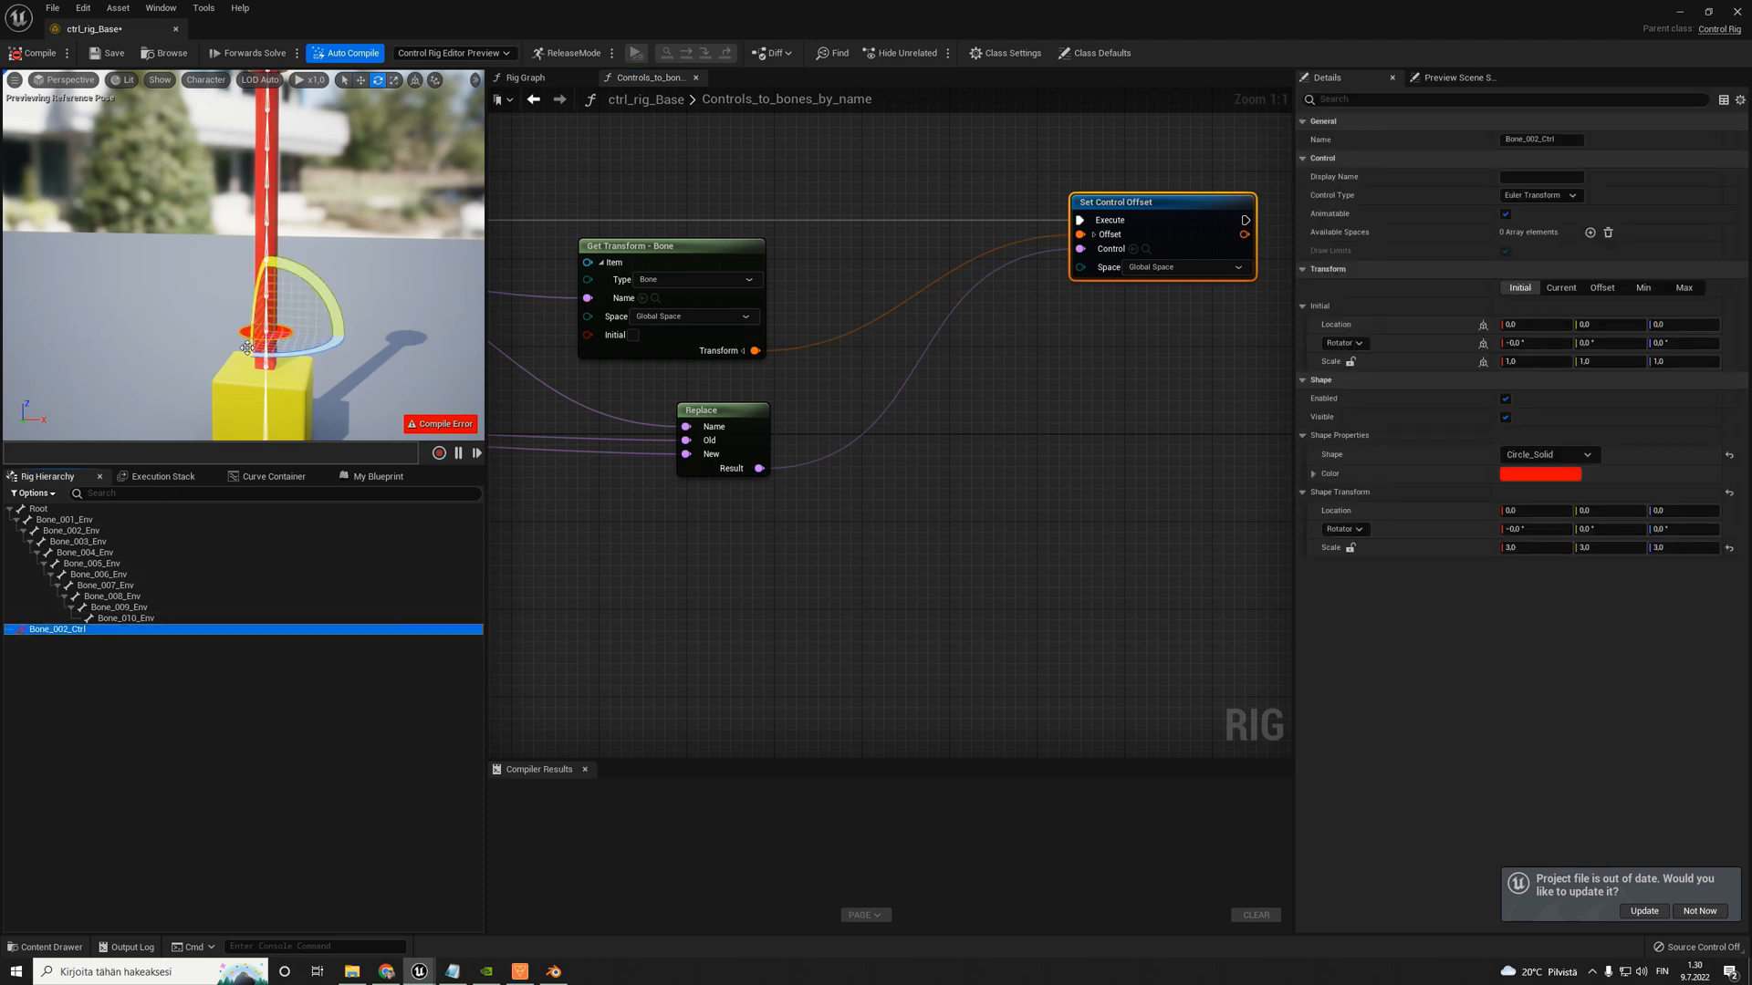
left_click(1022, 312)
scroll(1029, 312, "down", 6)
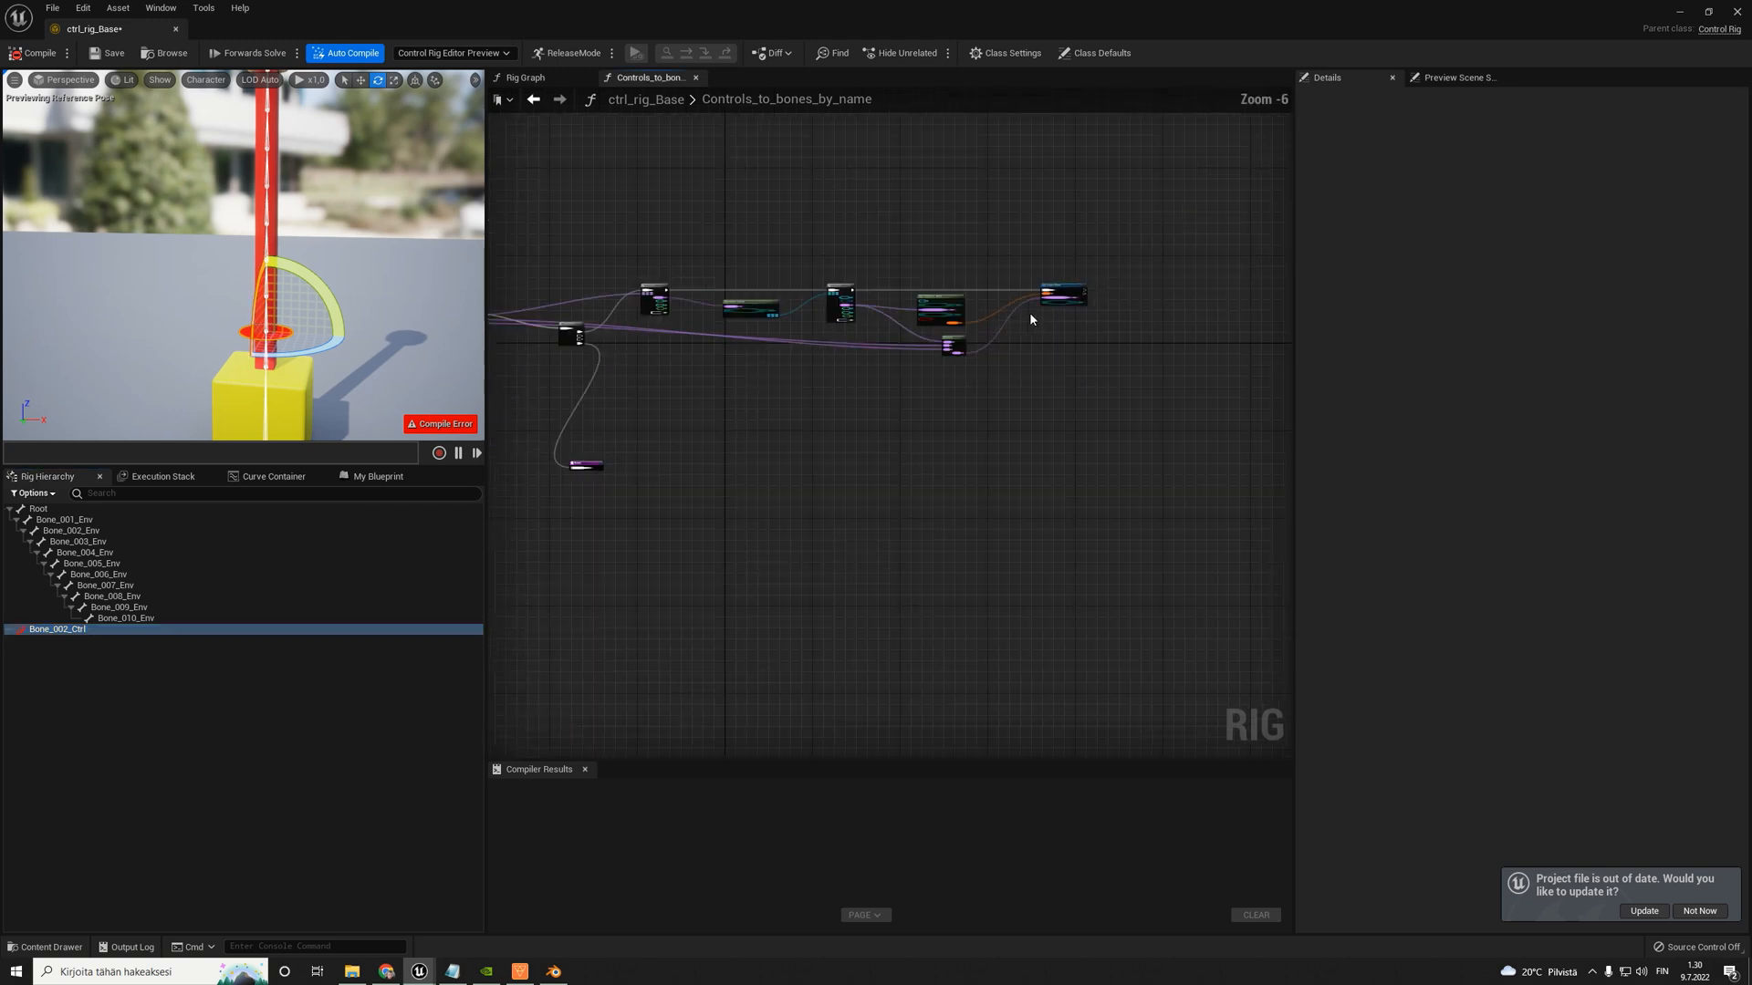
right_click_drag(870, 410, 985, 409)
scroll(754, 412, "up", 5)
right_click_drag(772, 166, 751, 325)
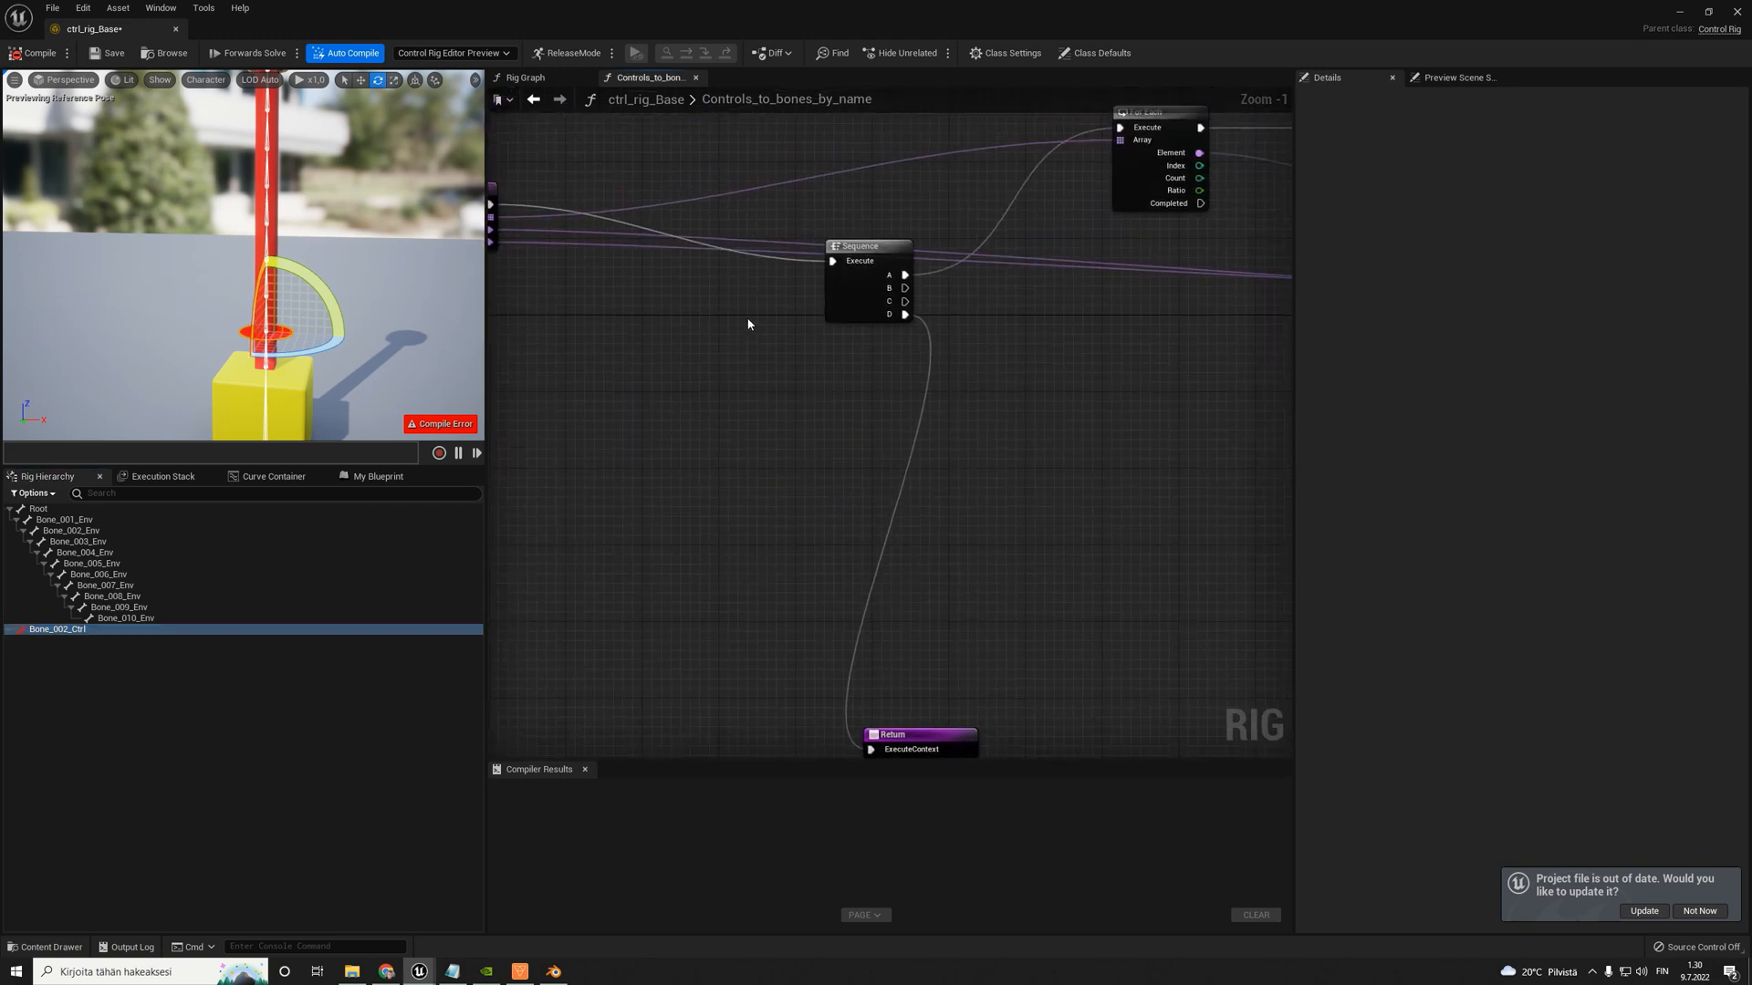
scroll(735, 294, "down", 4)
scroll(329, 335, "down", 3)
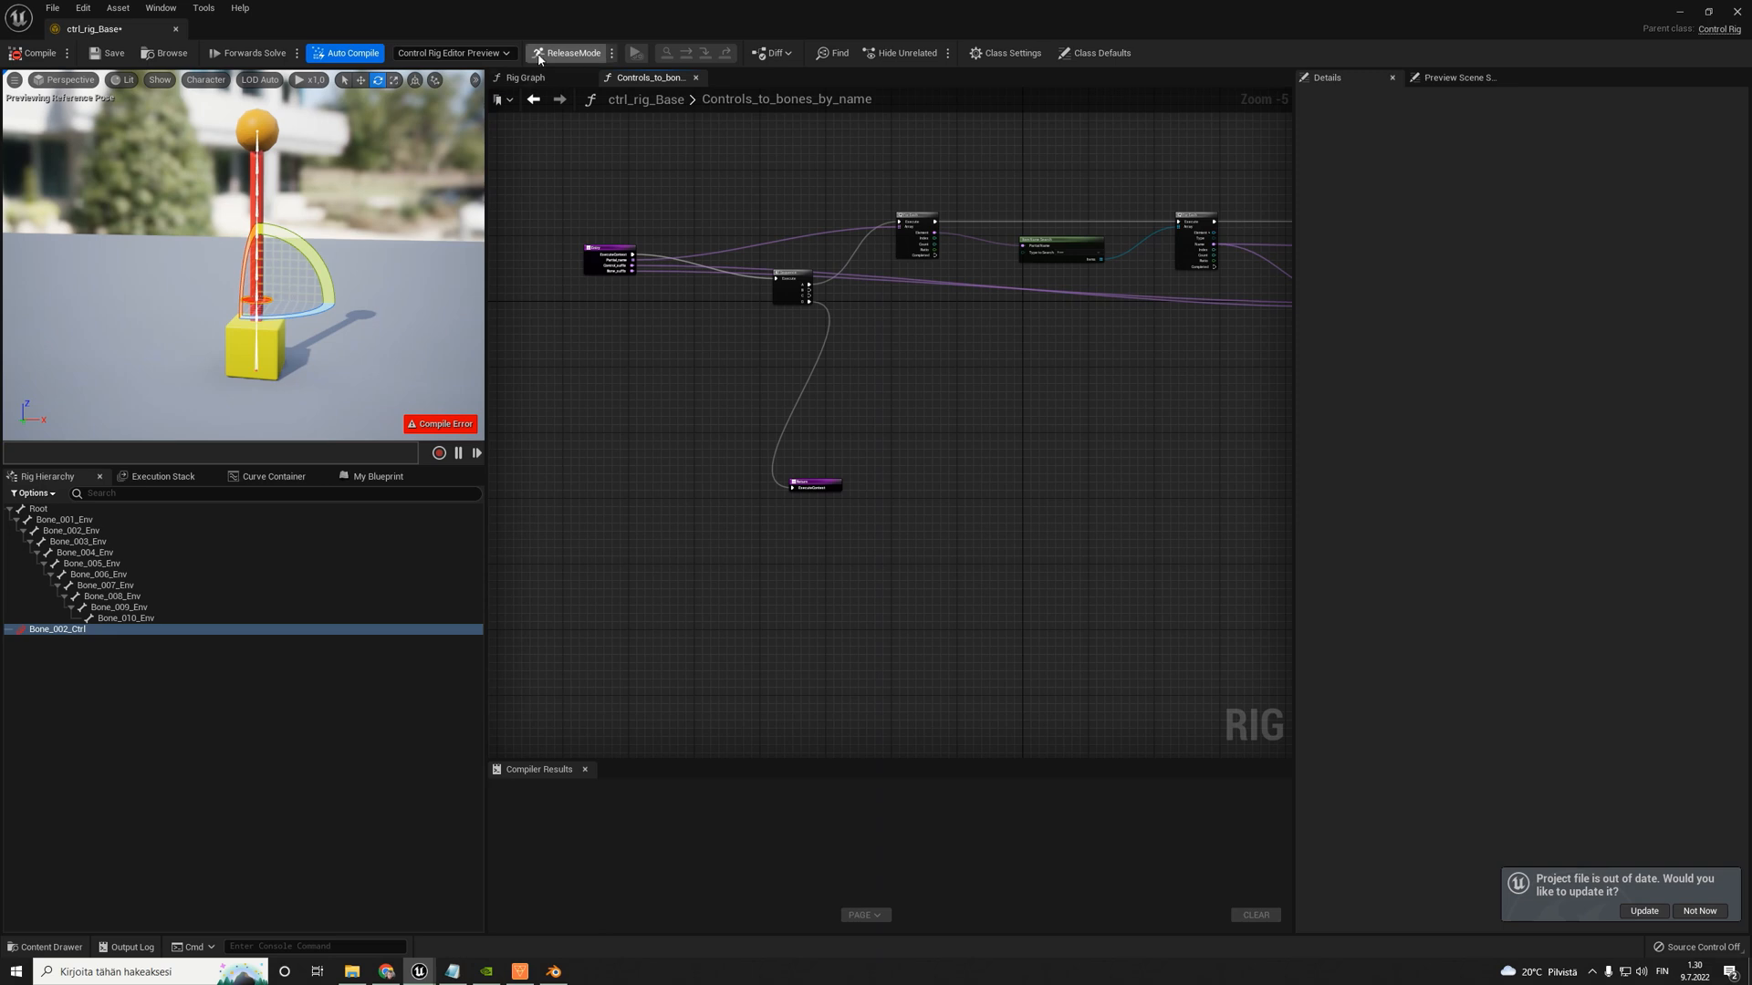
- Inspect the Bone_002_Ctrl control in the preview along with its current transform
scroll(298, 316, "up", 2)
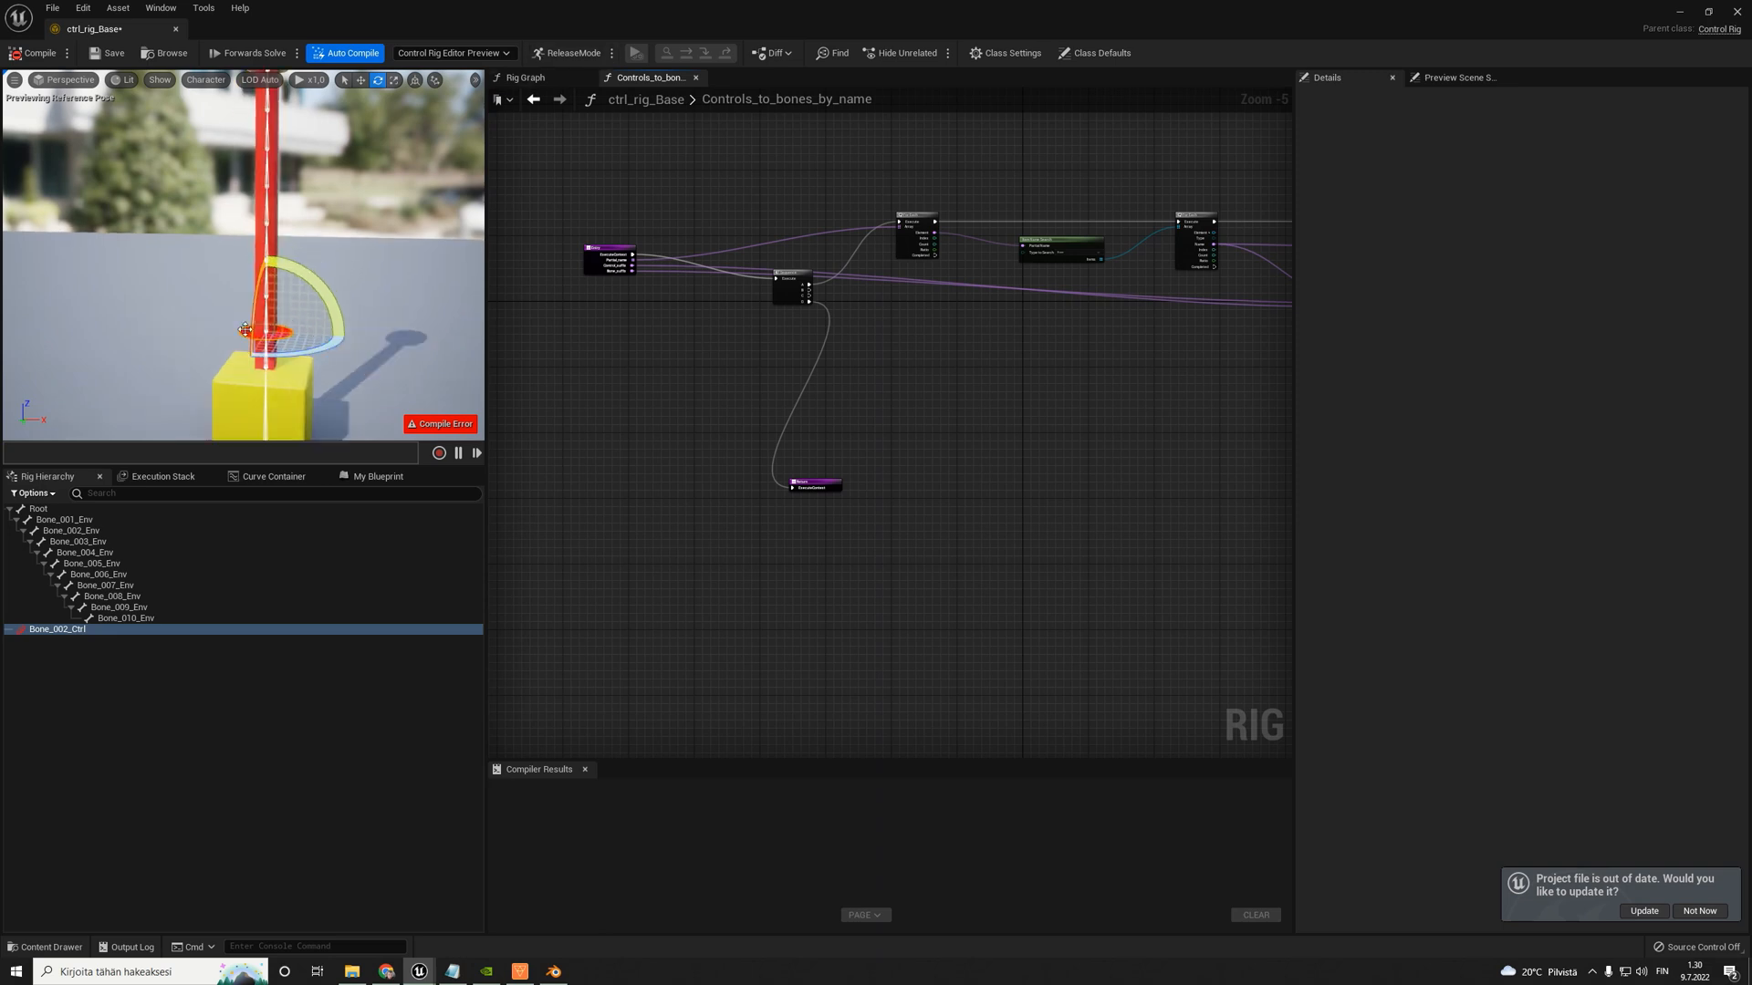
left_click(244, 329)
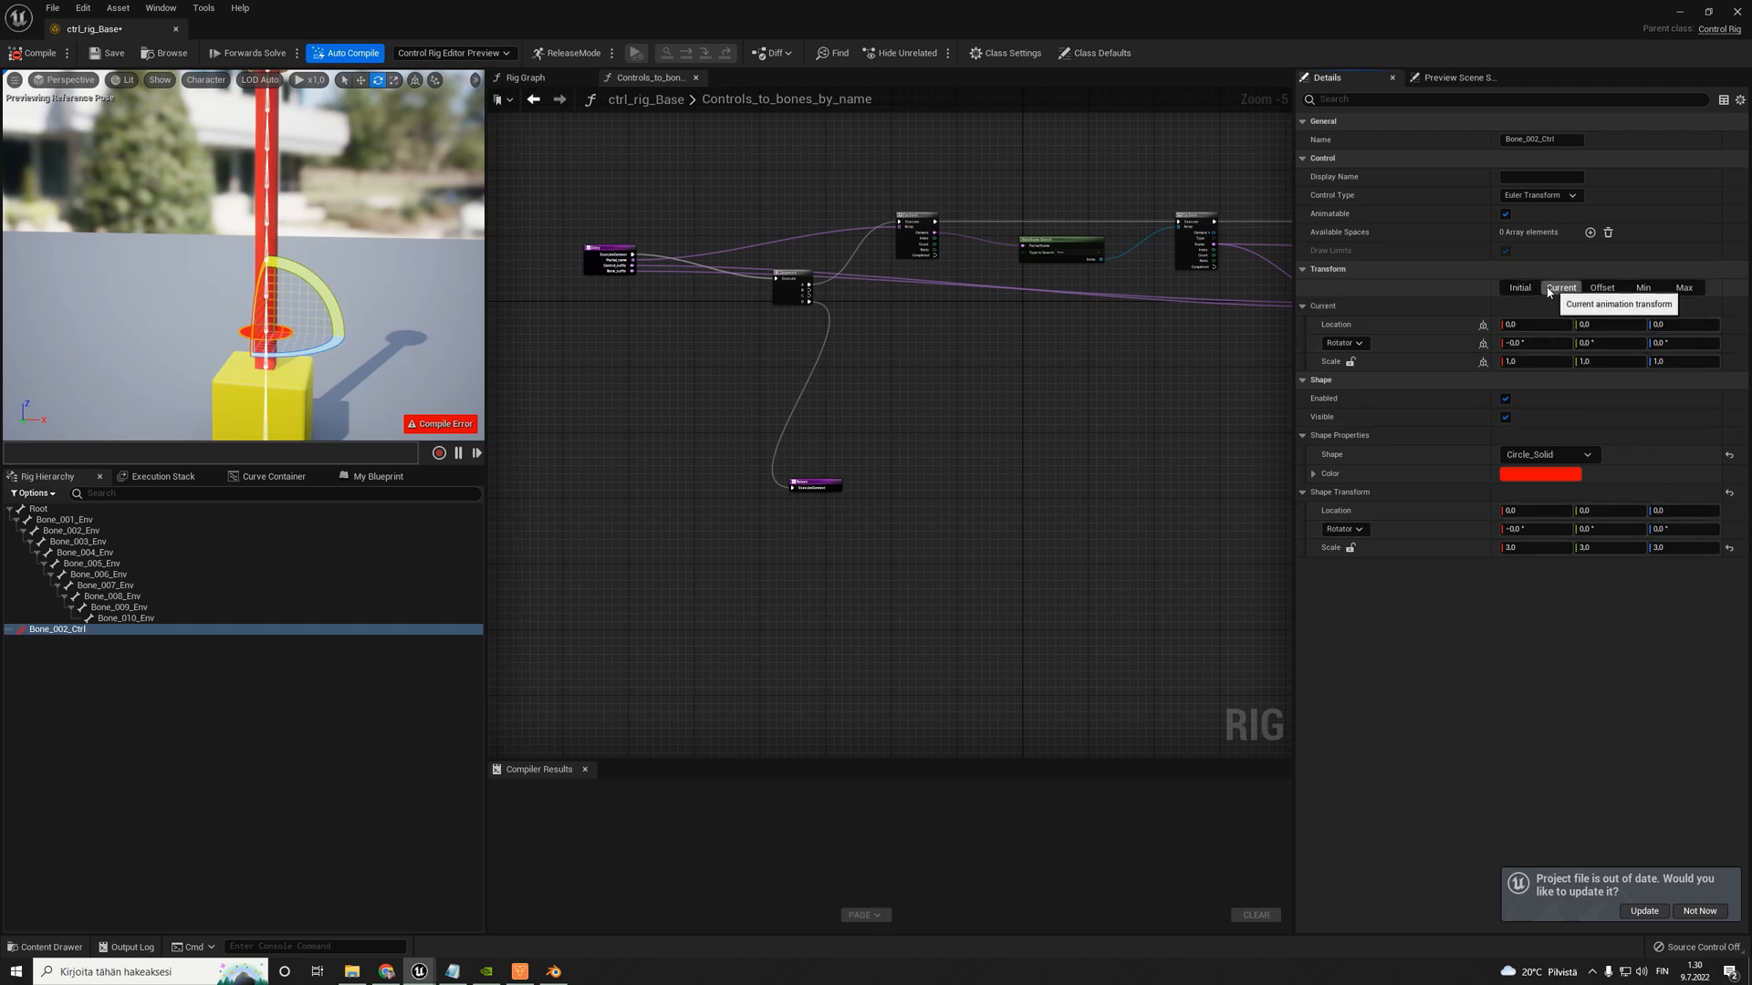
left_click(234, 327)
left_click(243, 330)
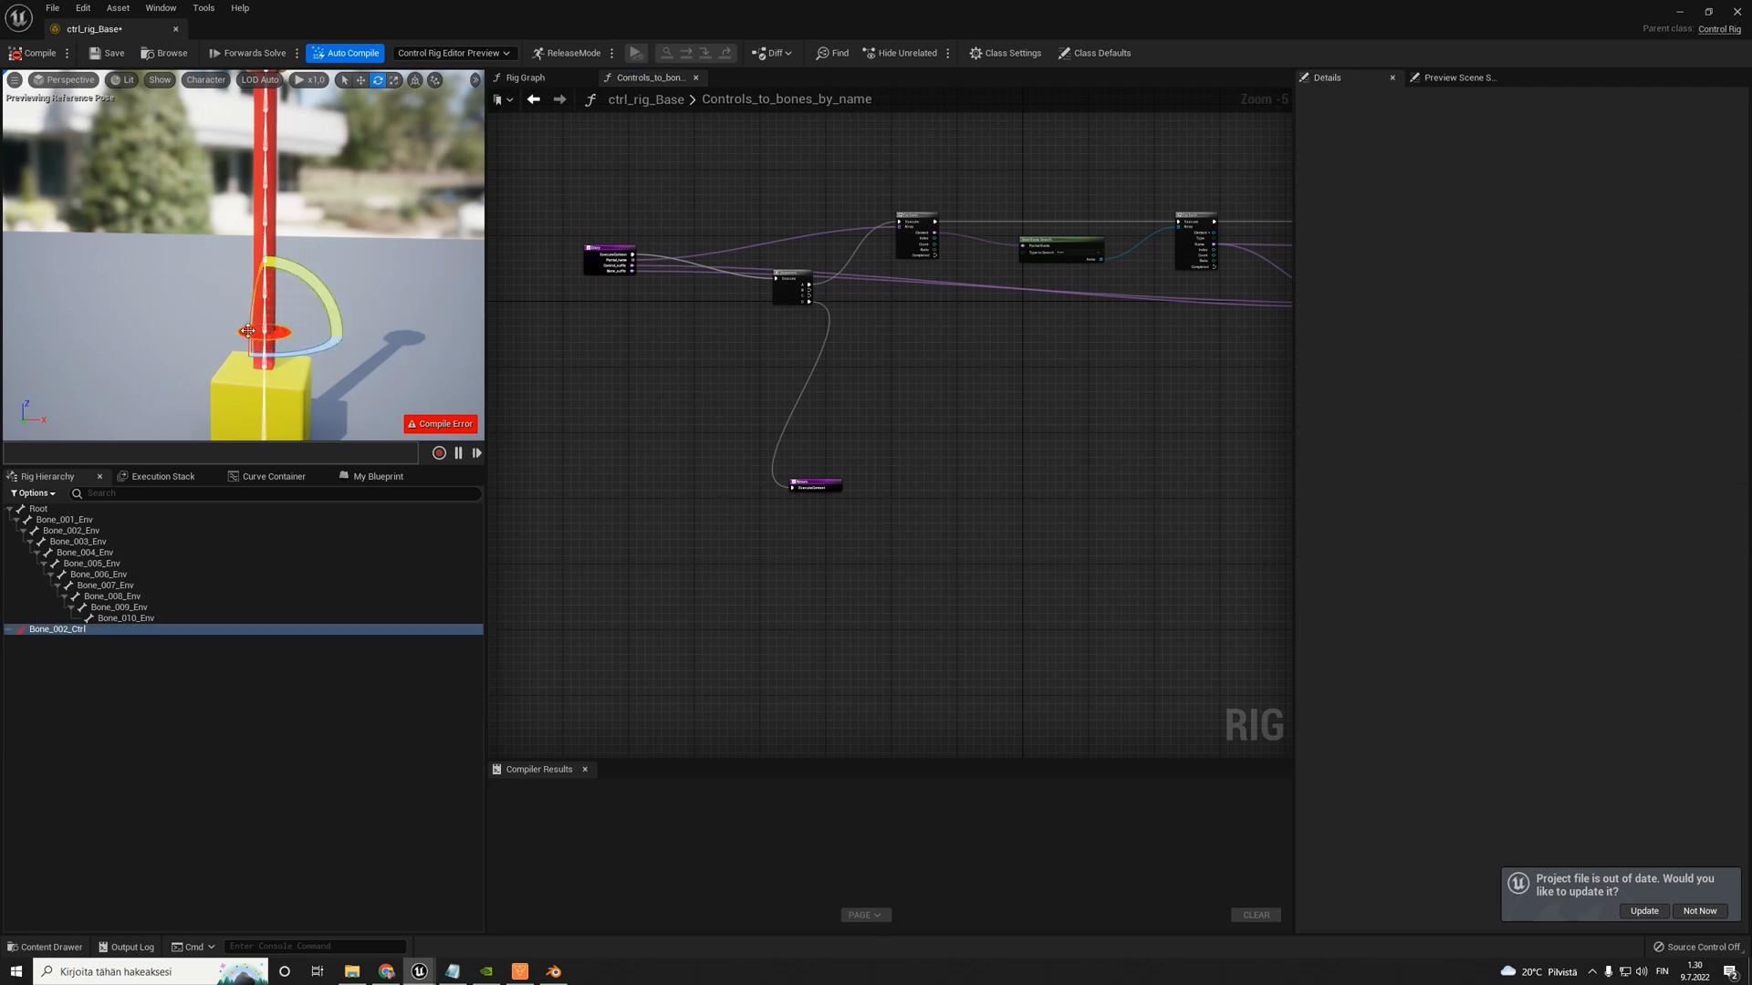
scroll(282, 321, "down", 4)
key("w")
- Delete the Bone_002_Ctrl control from the rig hierarchy and recompile the rig
left_click(171, 641)
left_click(82, 631)
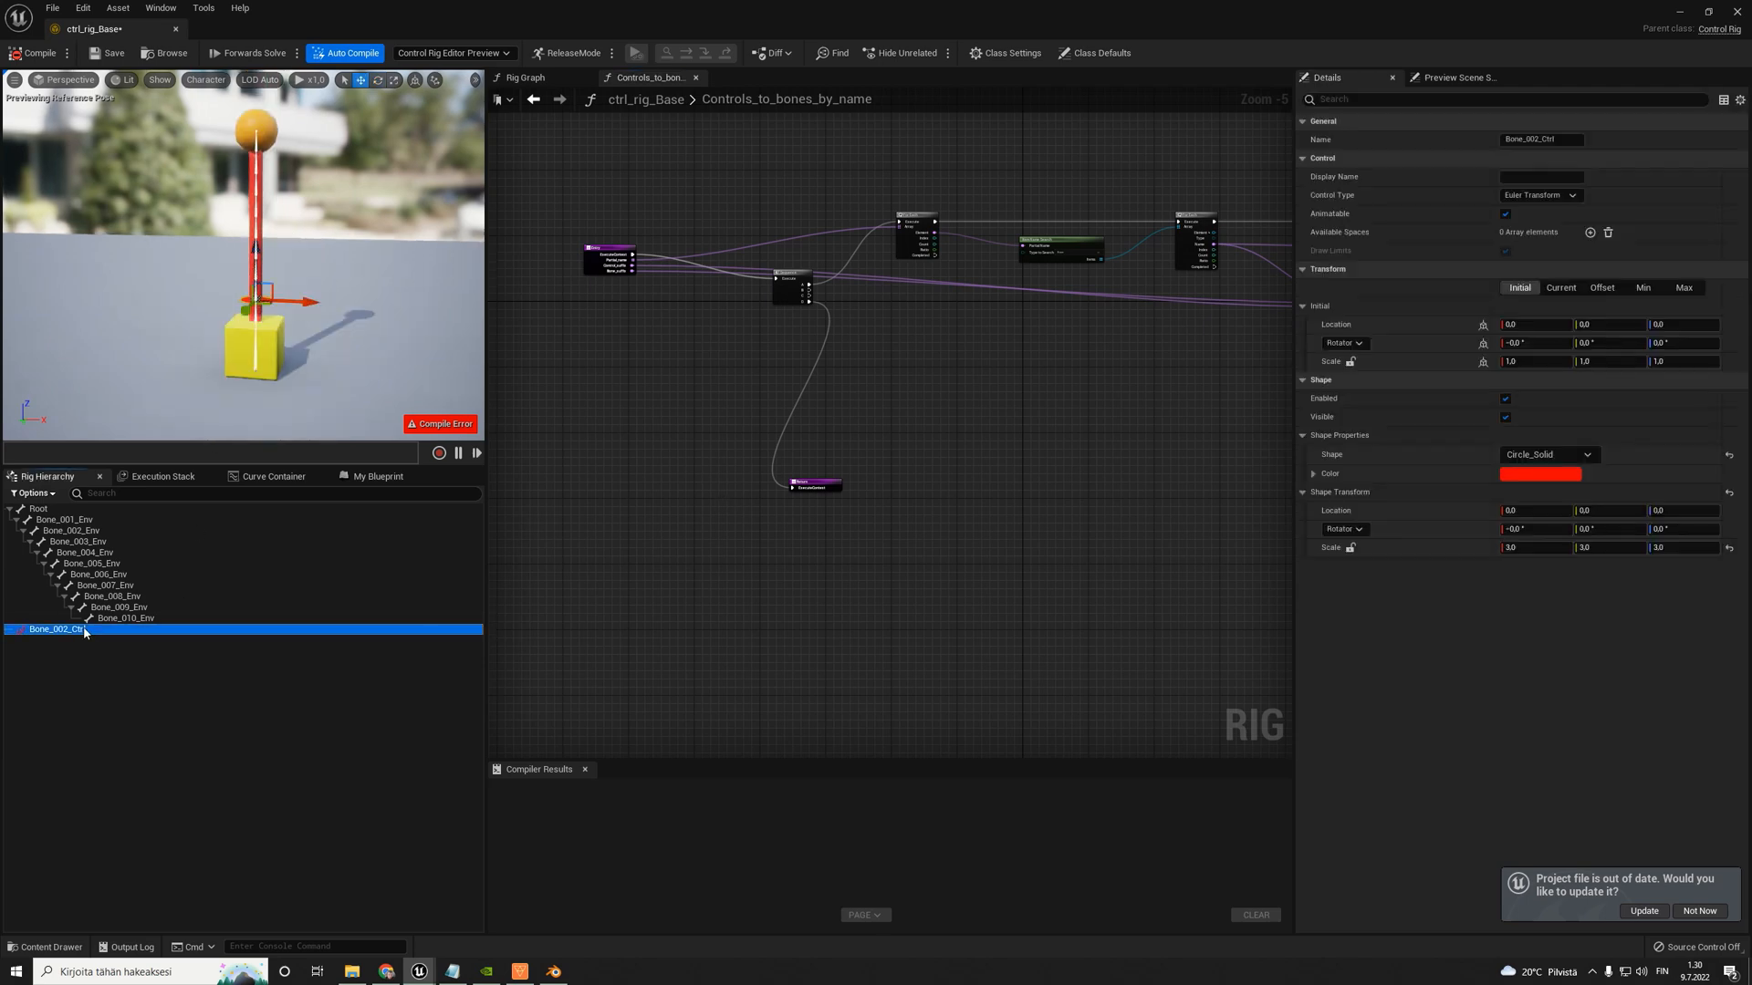
key("Delete")
scroll(1110, 283, "up", 1)
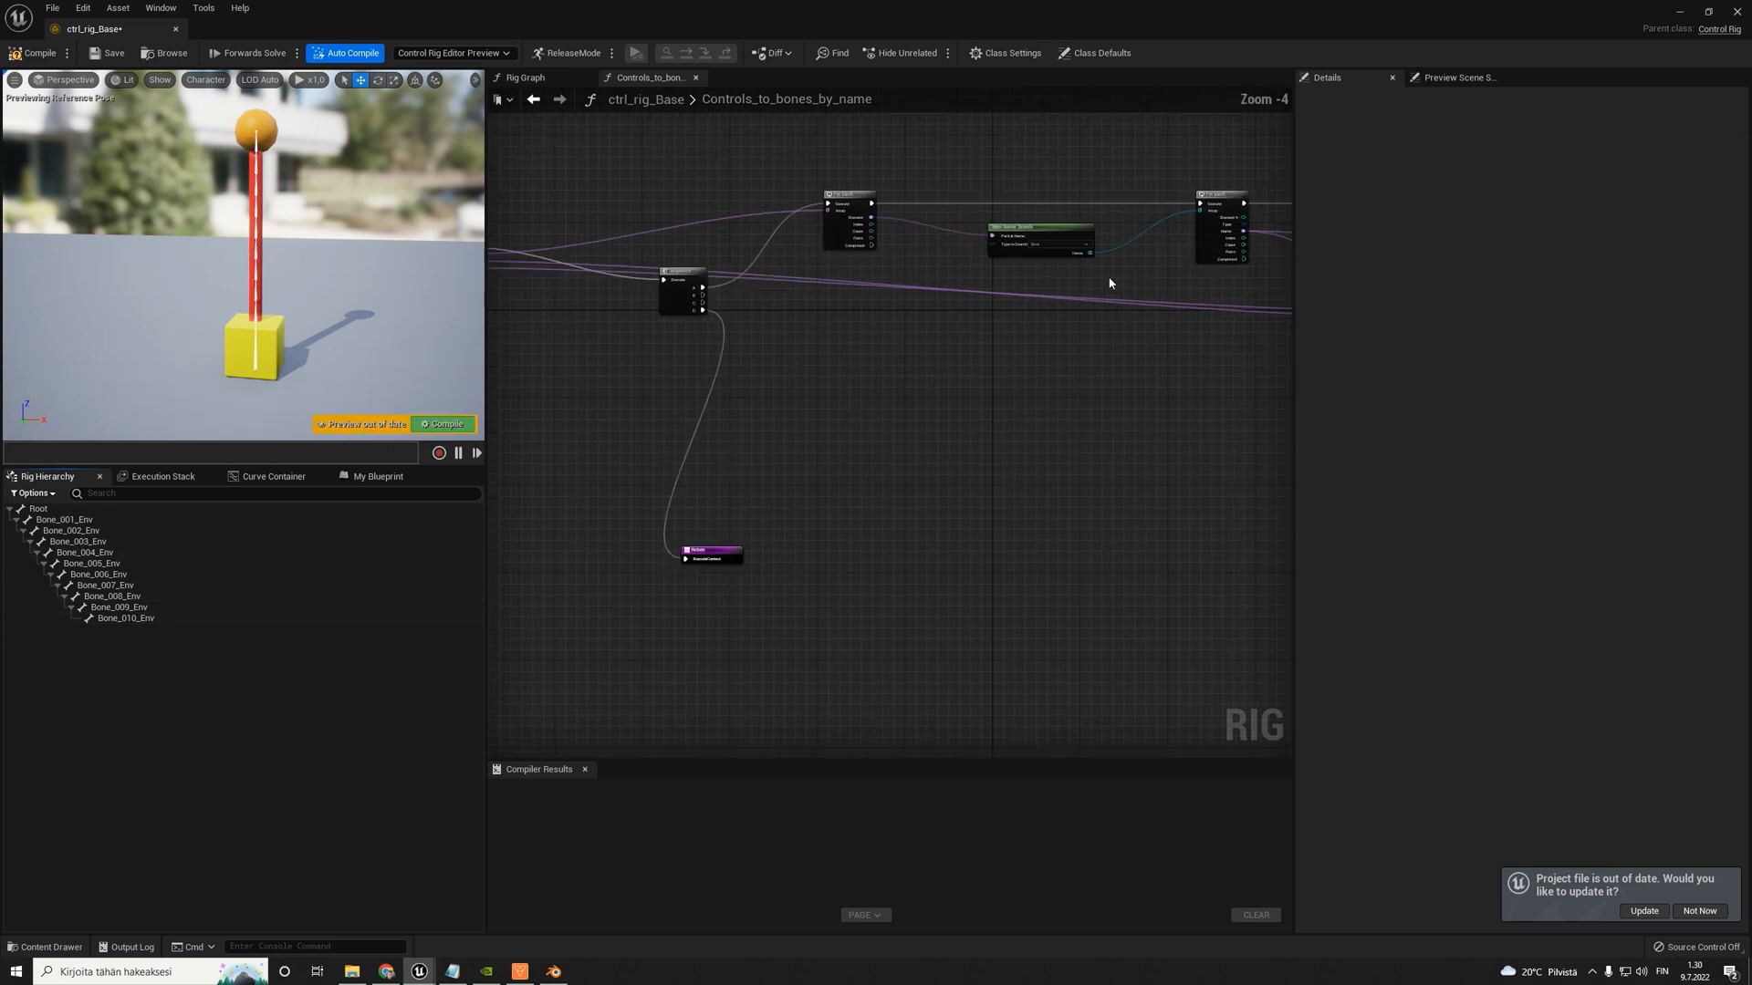
left_click(35, 53)
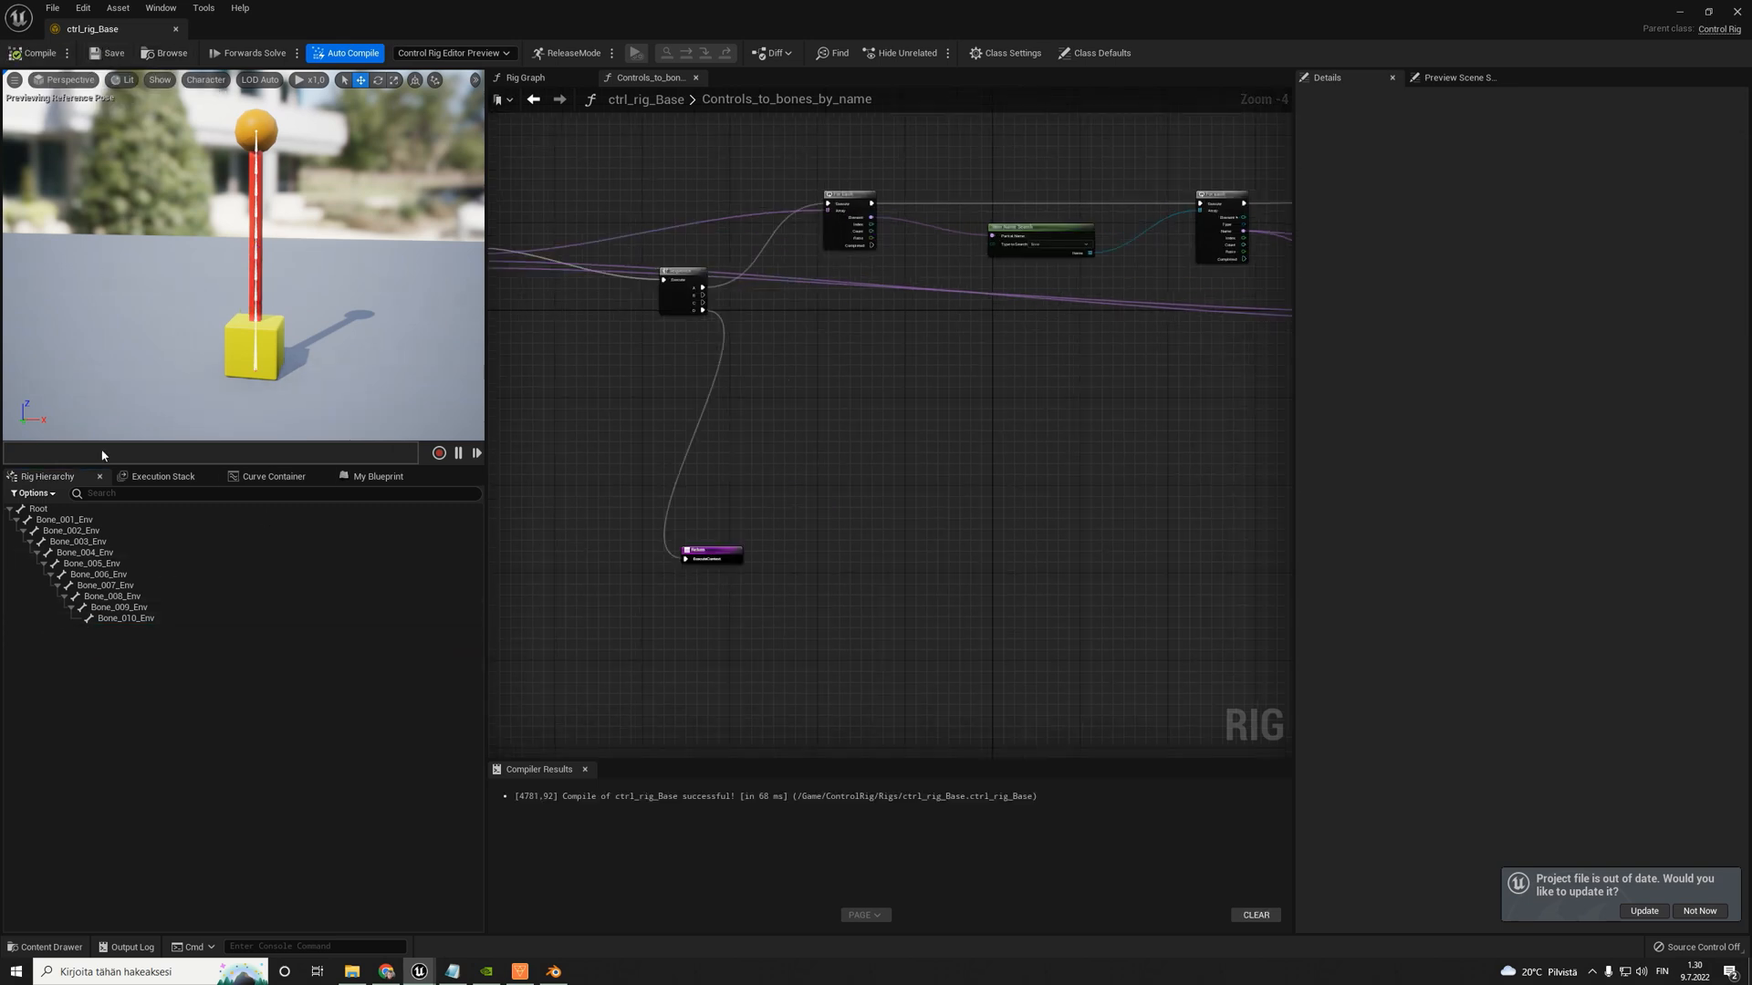
- Create a new unparented control in the rig hierarchy and name it Bone_002_Ctrl
right_click(40, 657)
mouse_move(73, 364)
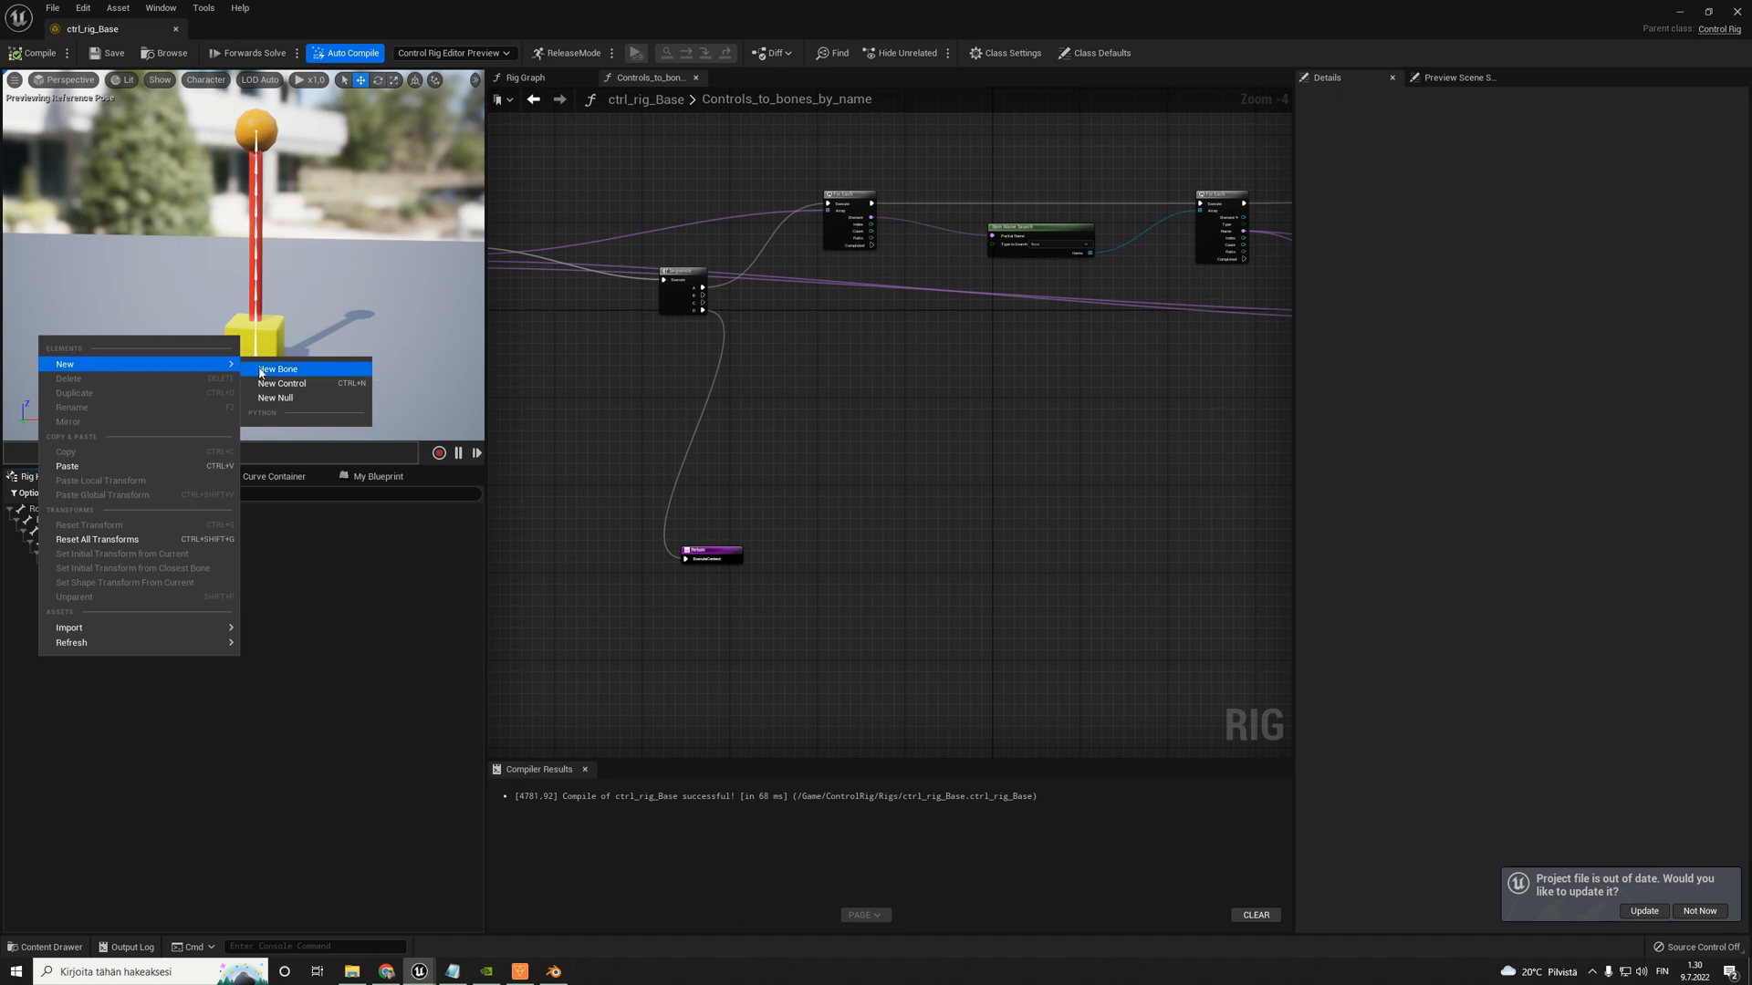
left_click(292, 381)
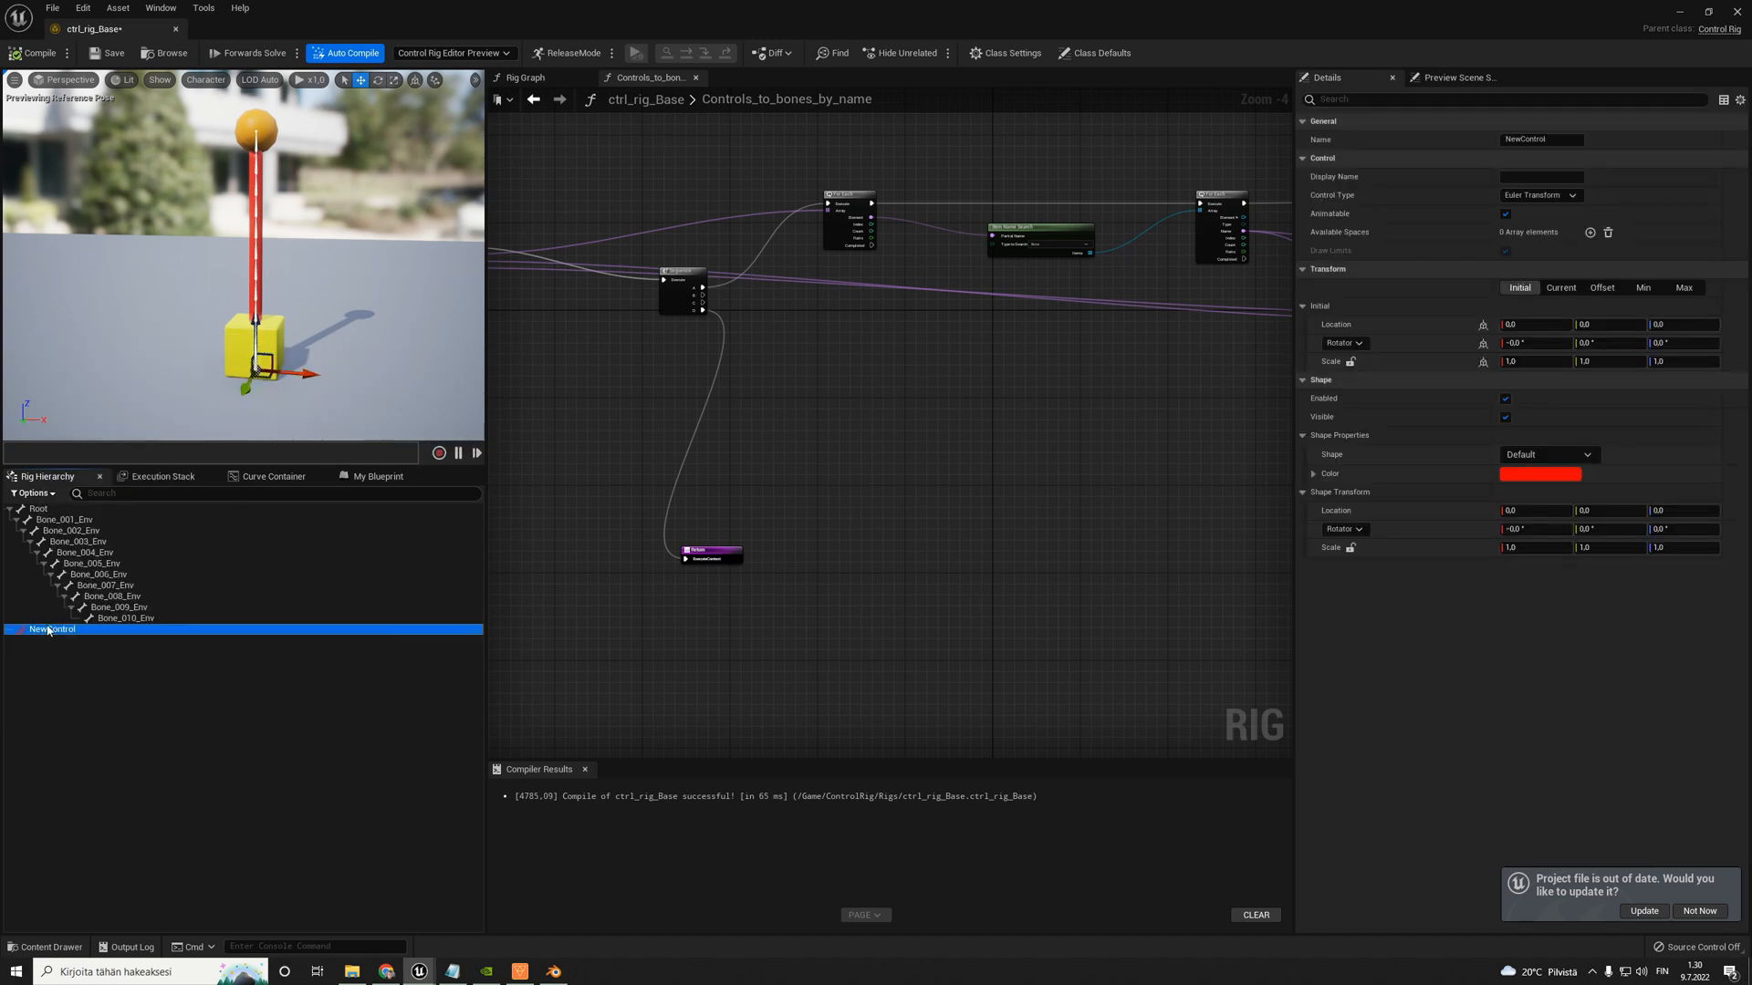
left_click(48, 630)
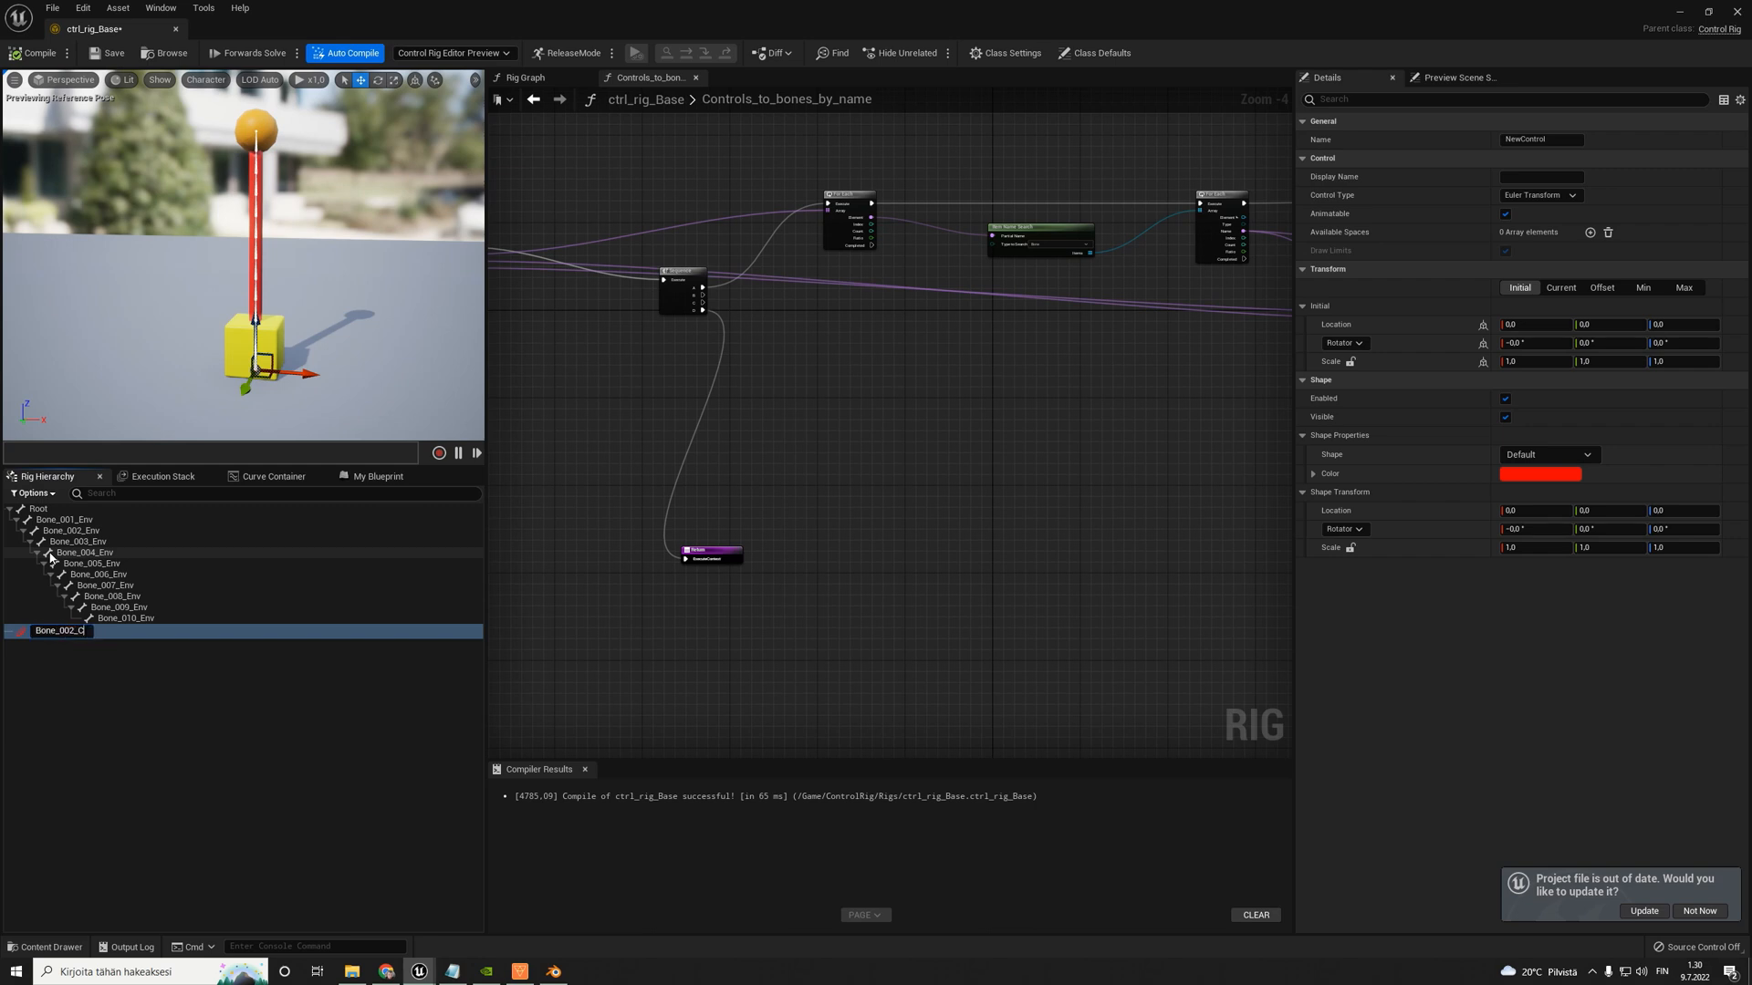
type("Bone_002_Ctrl")
key("Return")
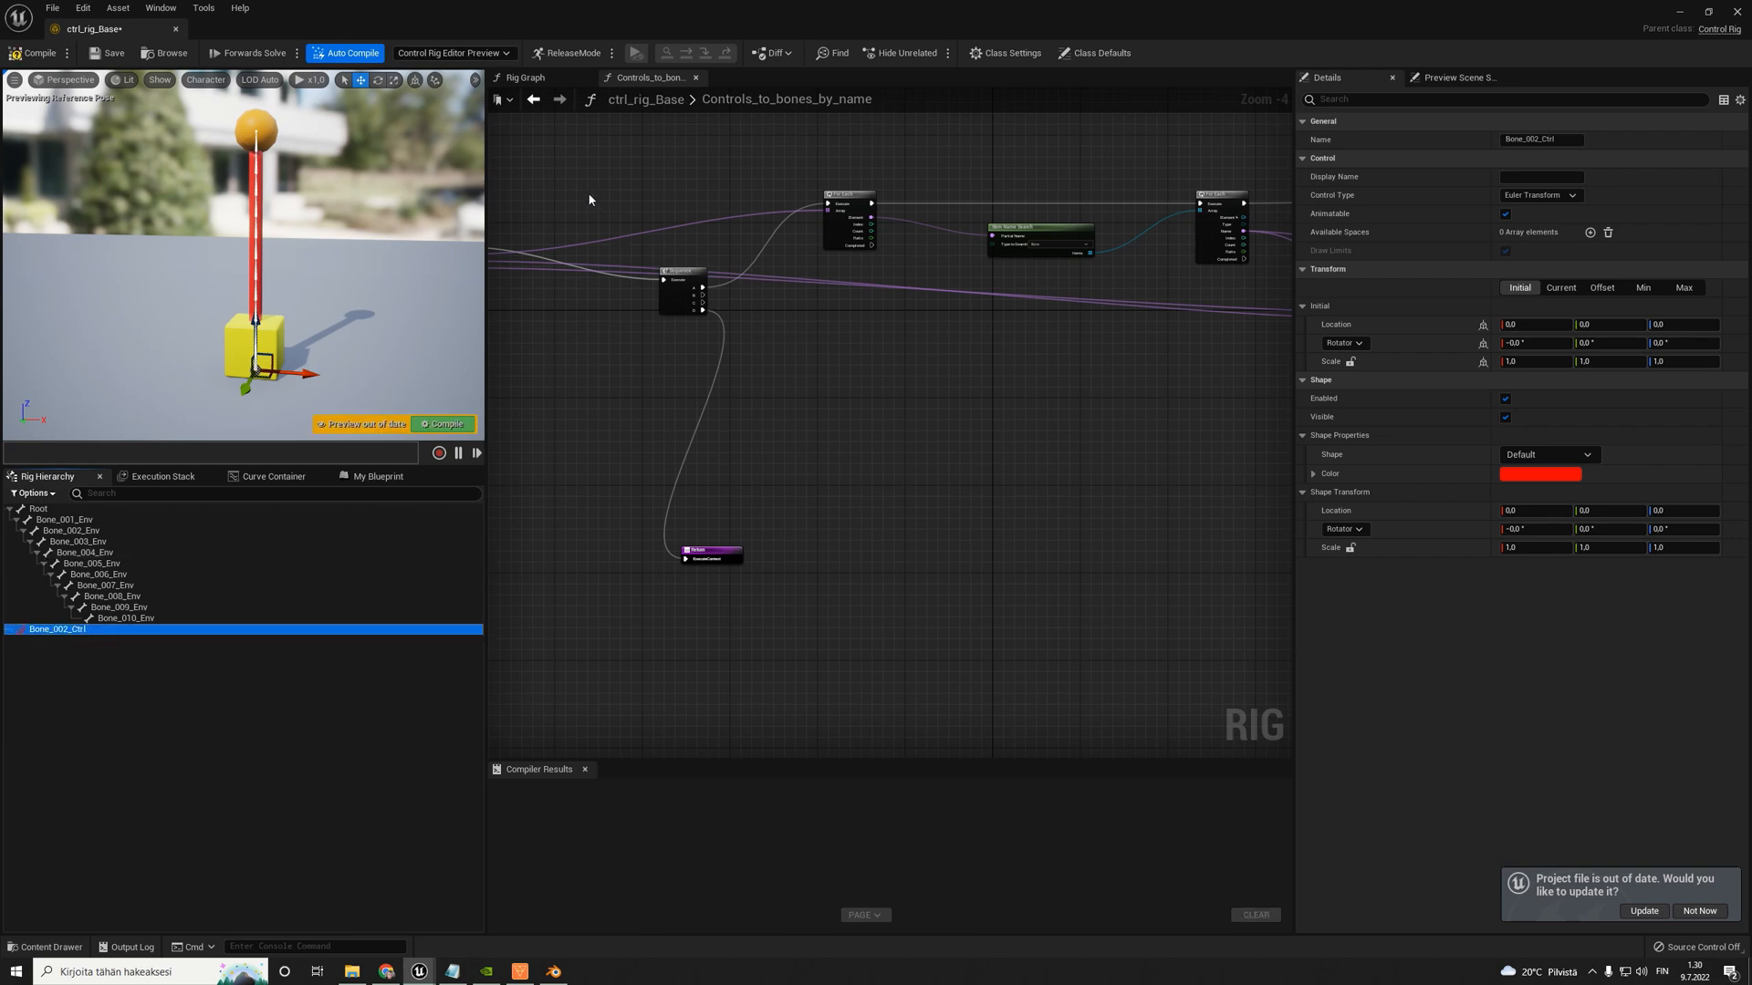
- Return to the Rig Graph and set the Controls_to_bones_by_name node's Control_suffix to Ctrl and Bone_suffix to Env
left_click(533, 99)
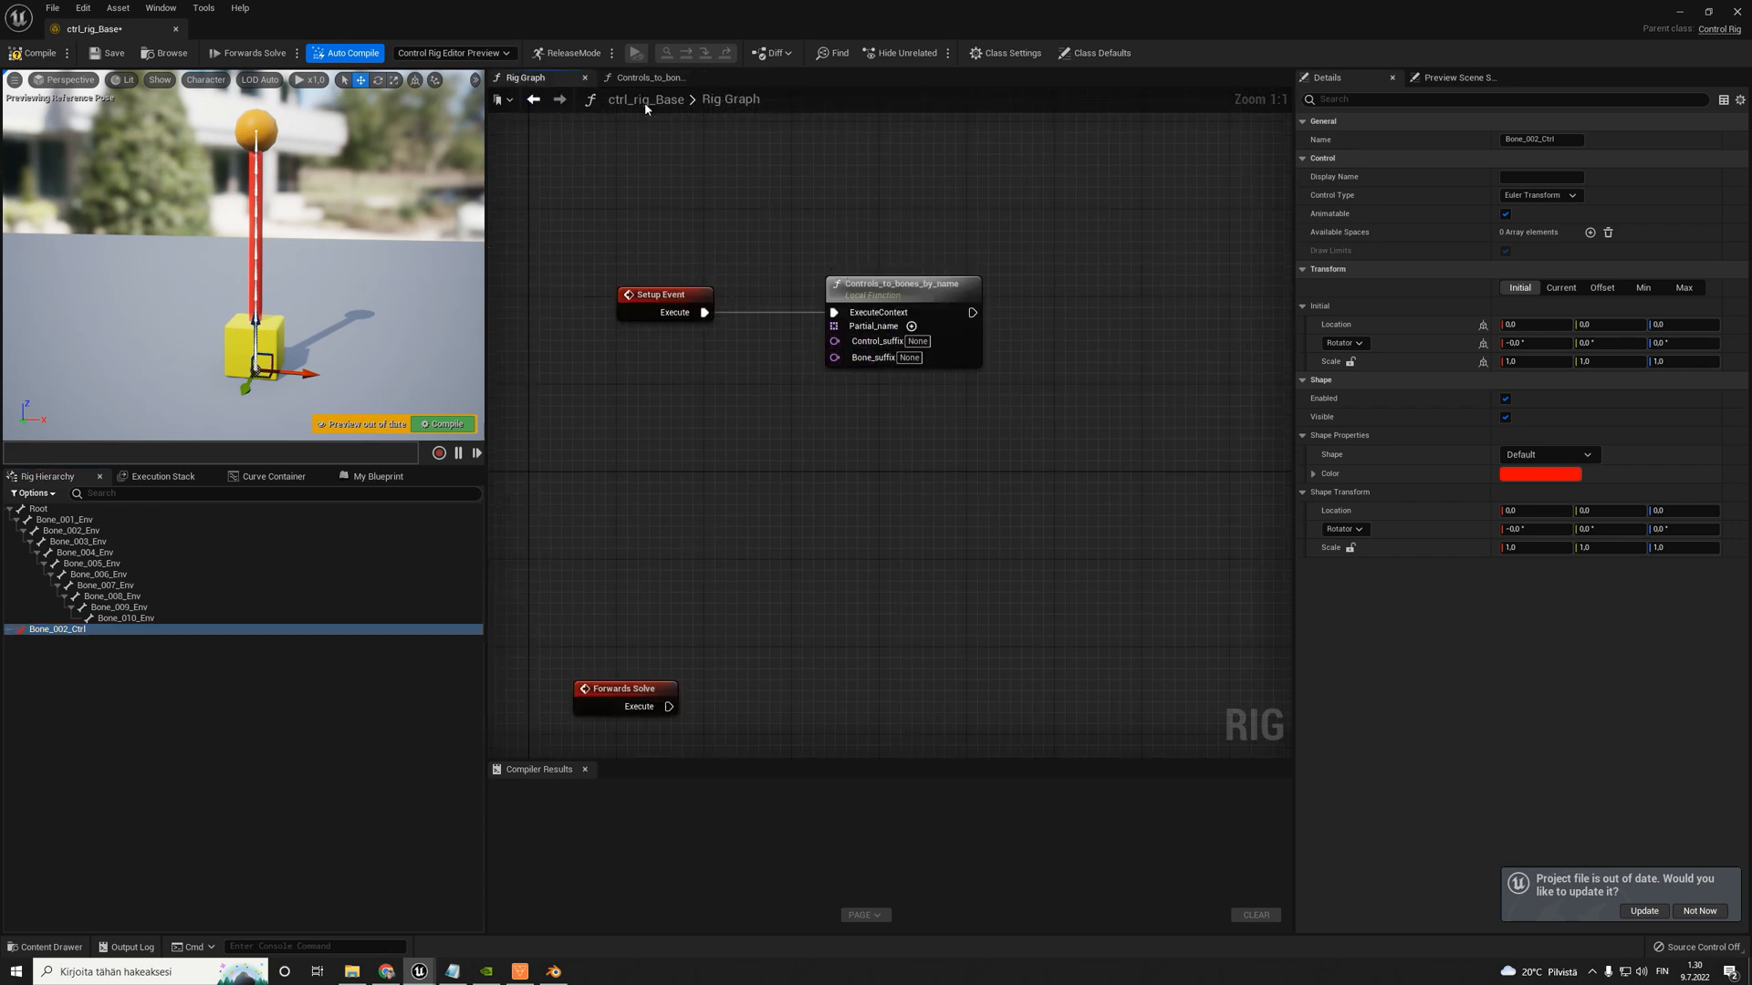
left_click(916, 342)
type("Ctrl")
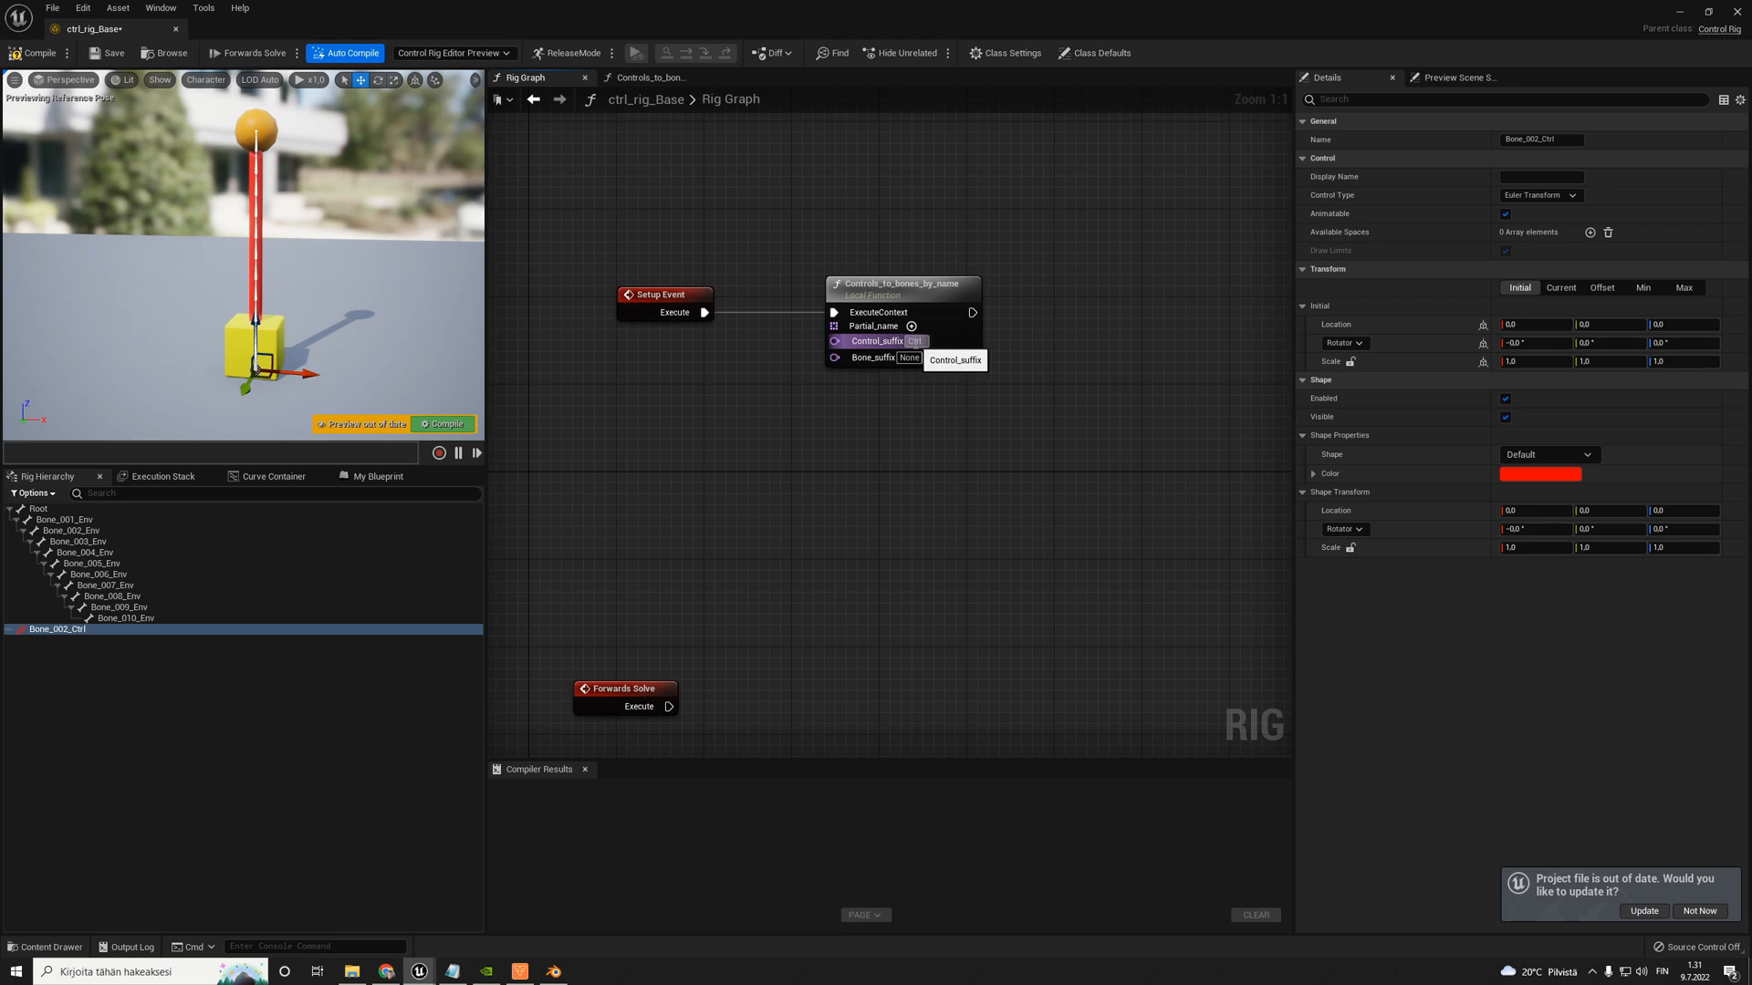
left_click(910, 357)
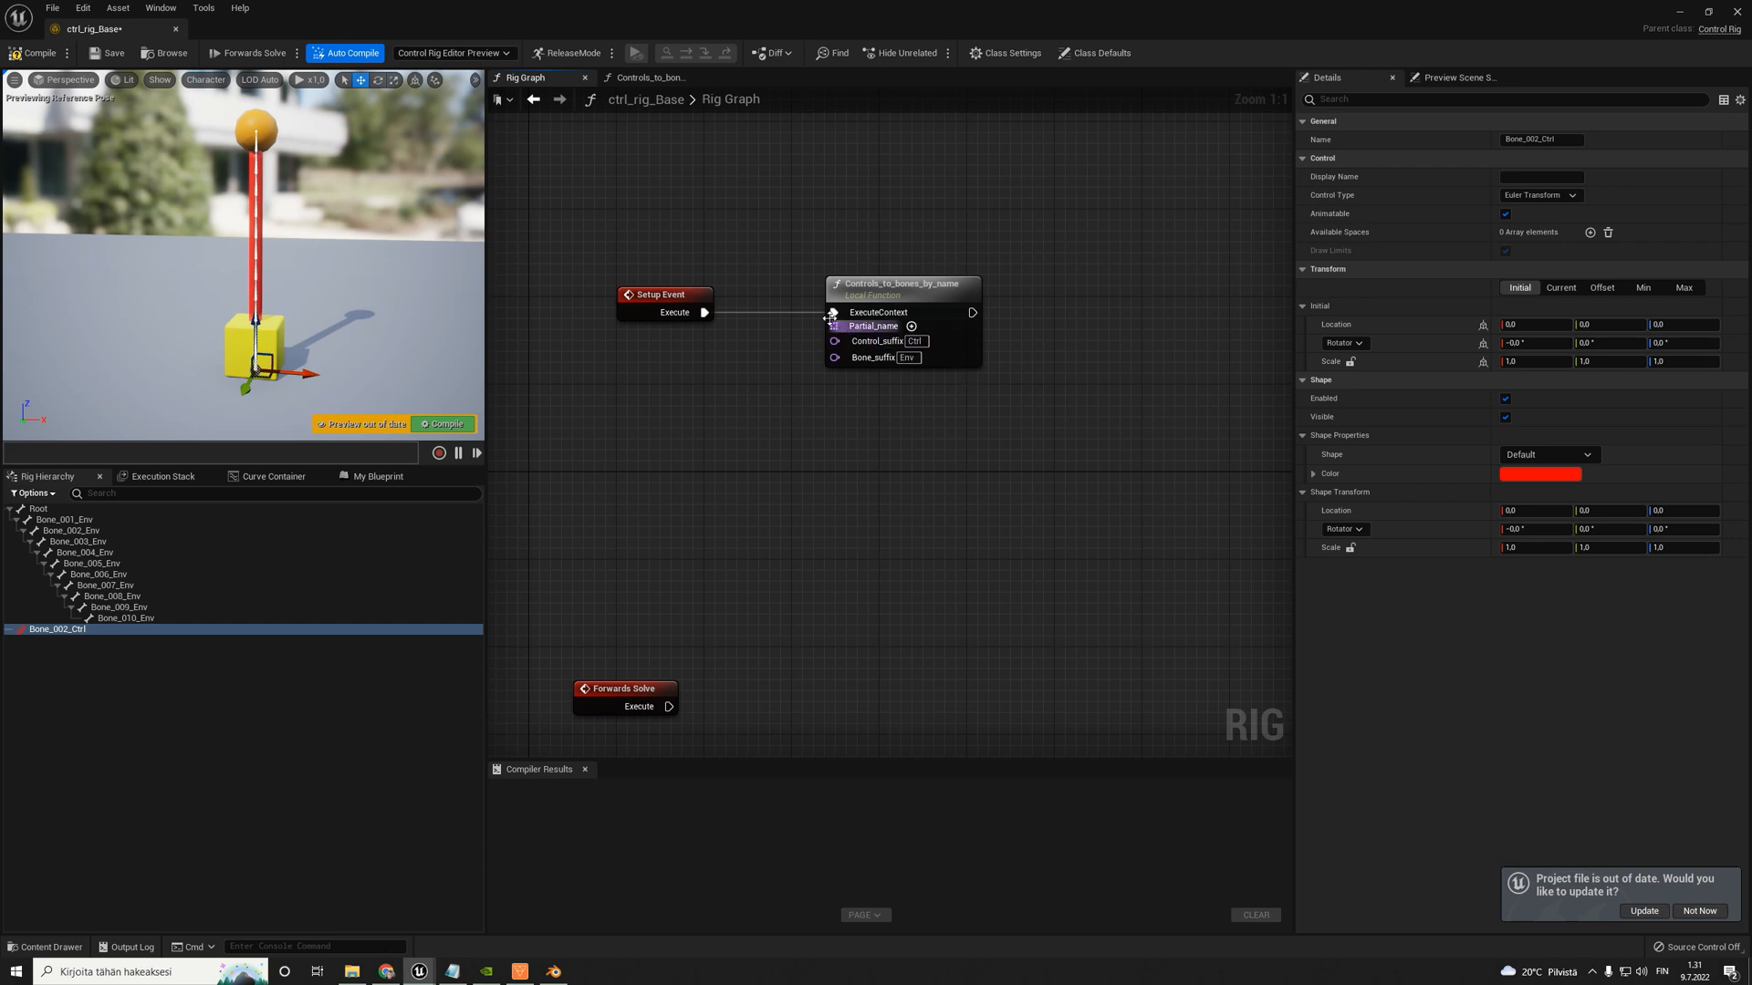
right_click_drag(757, 352, 810, 346)
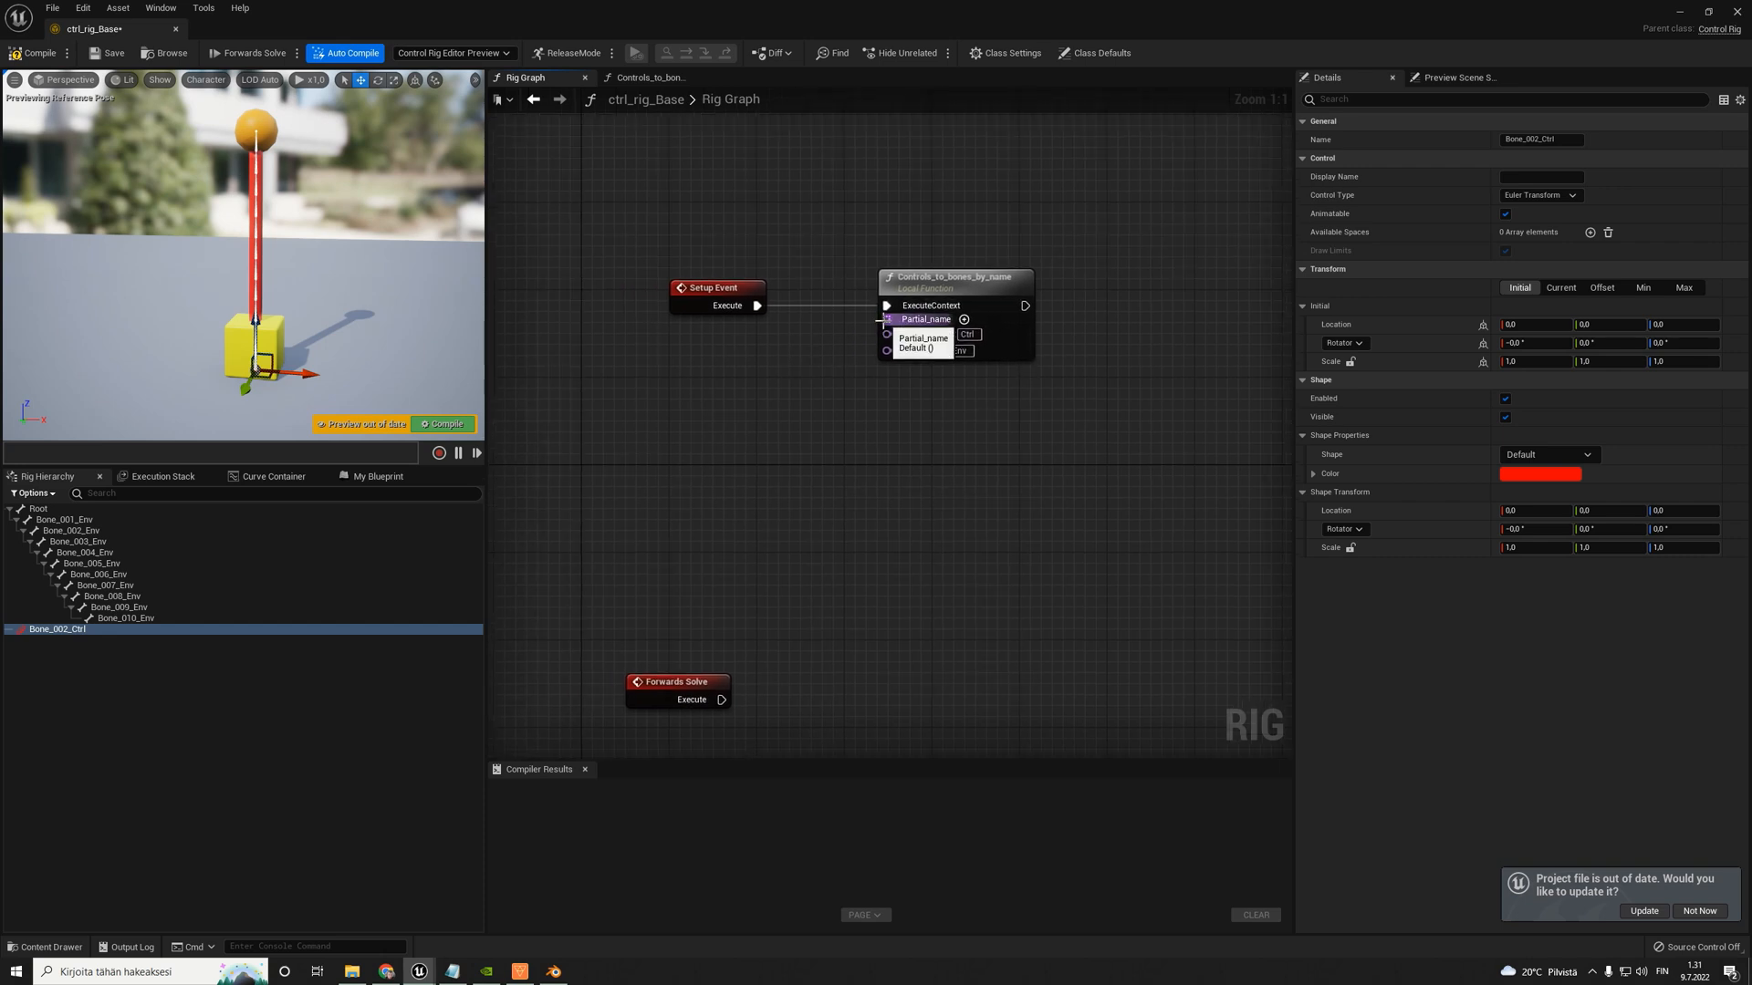
left_click_drag(888, 320, 701, 378)
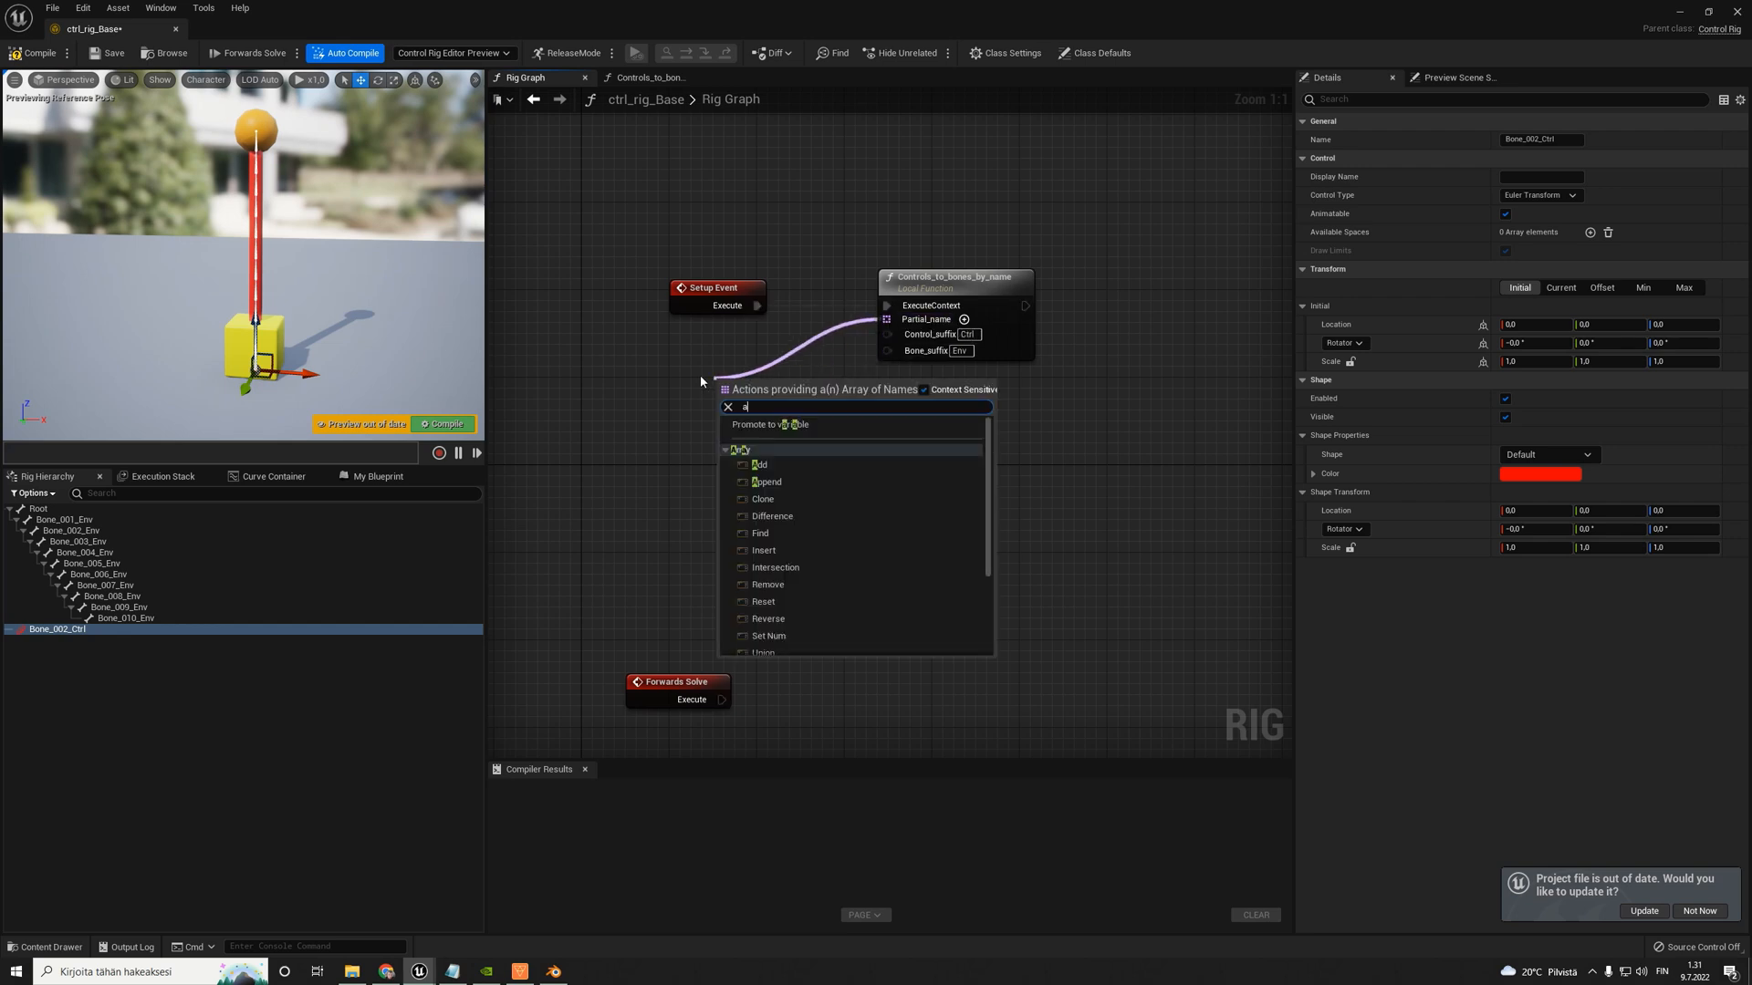
type("array")
scroll(794, 508, "down", 2)
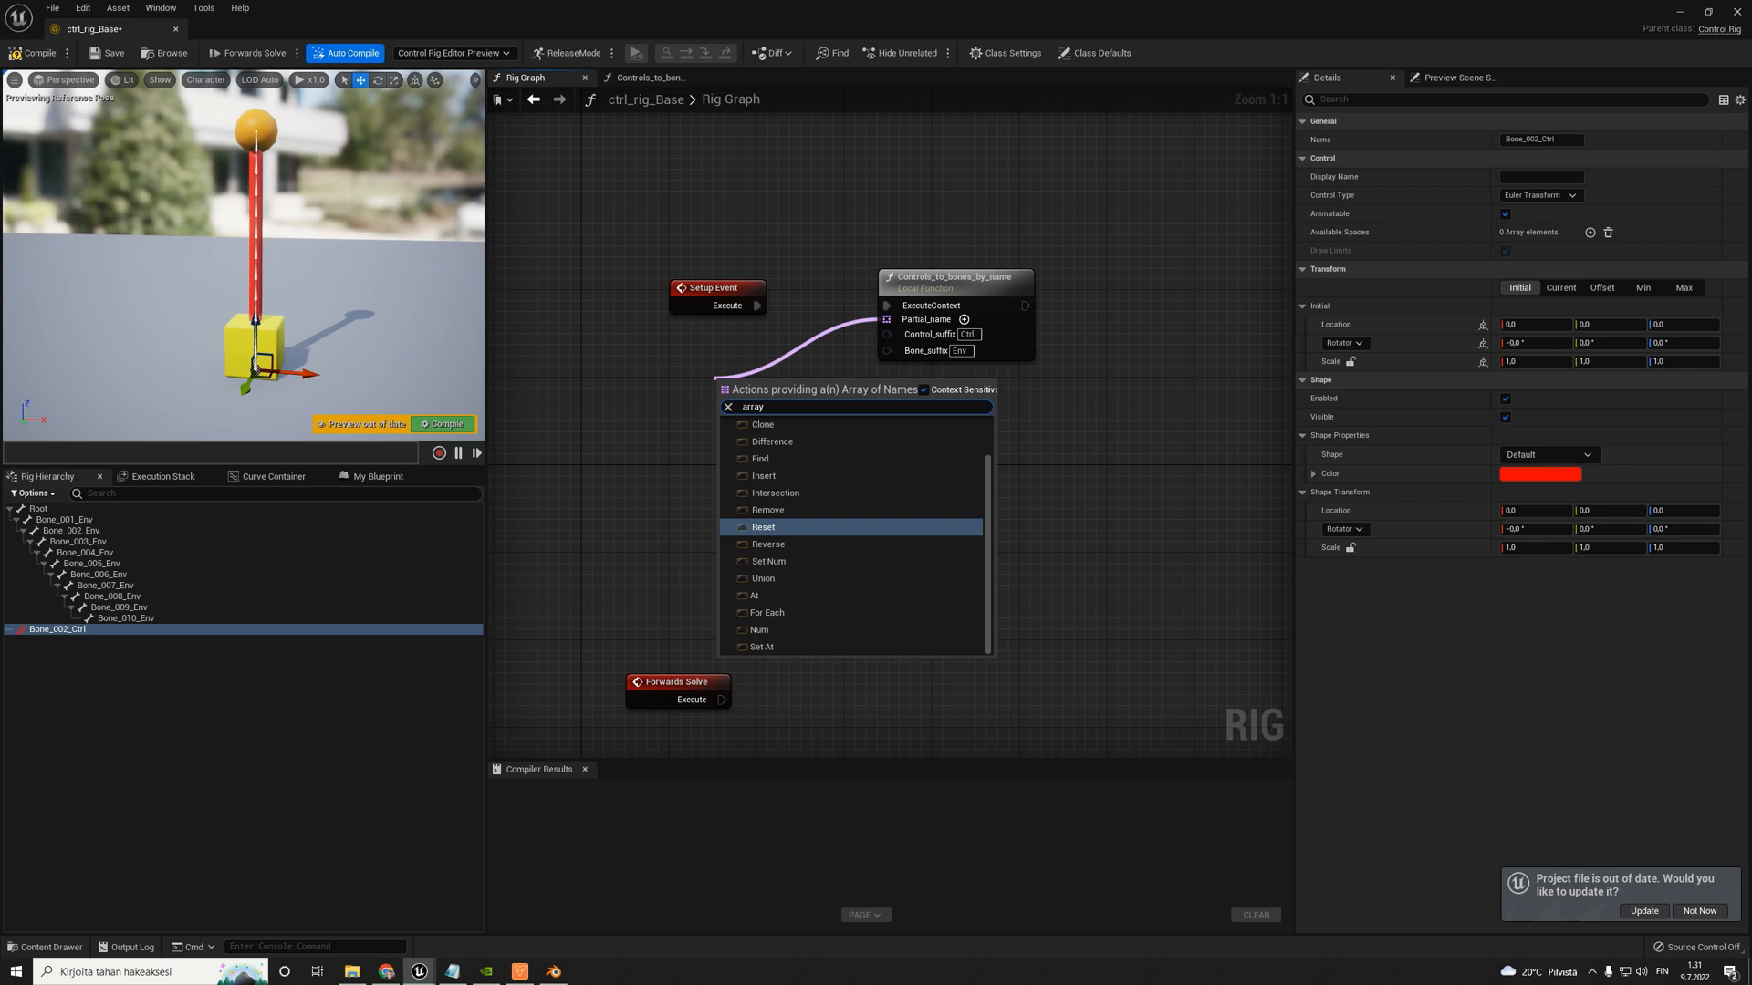
key("Escape")
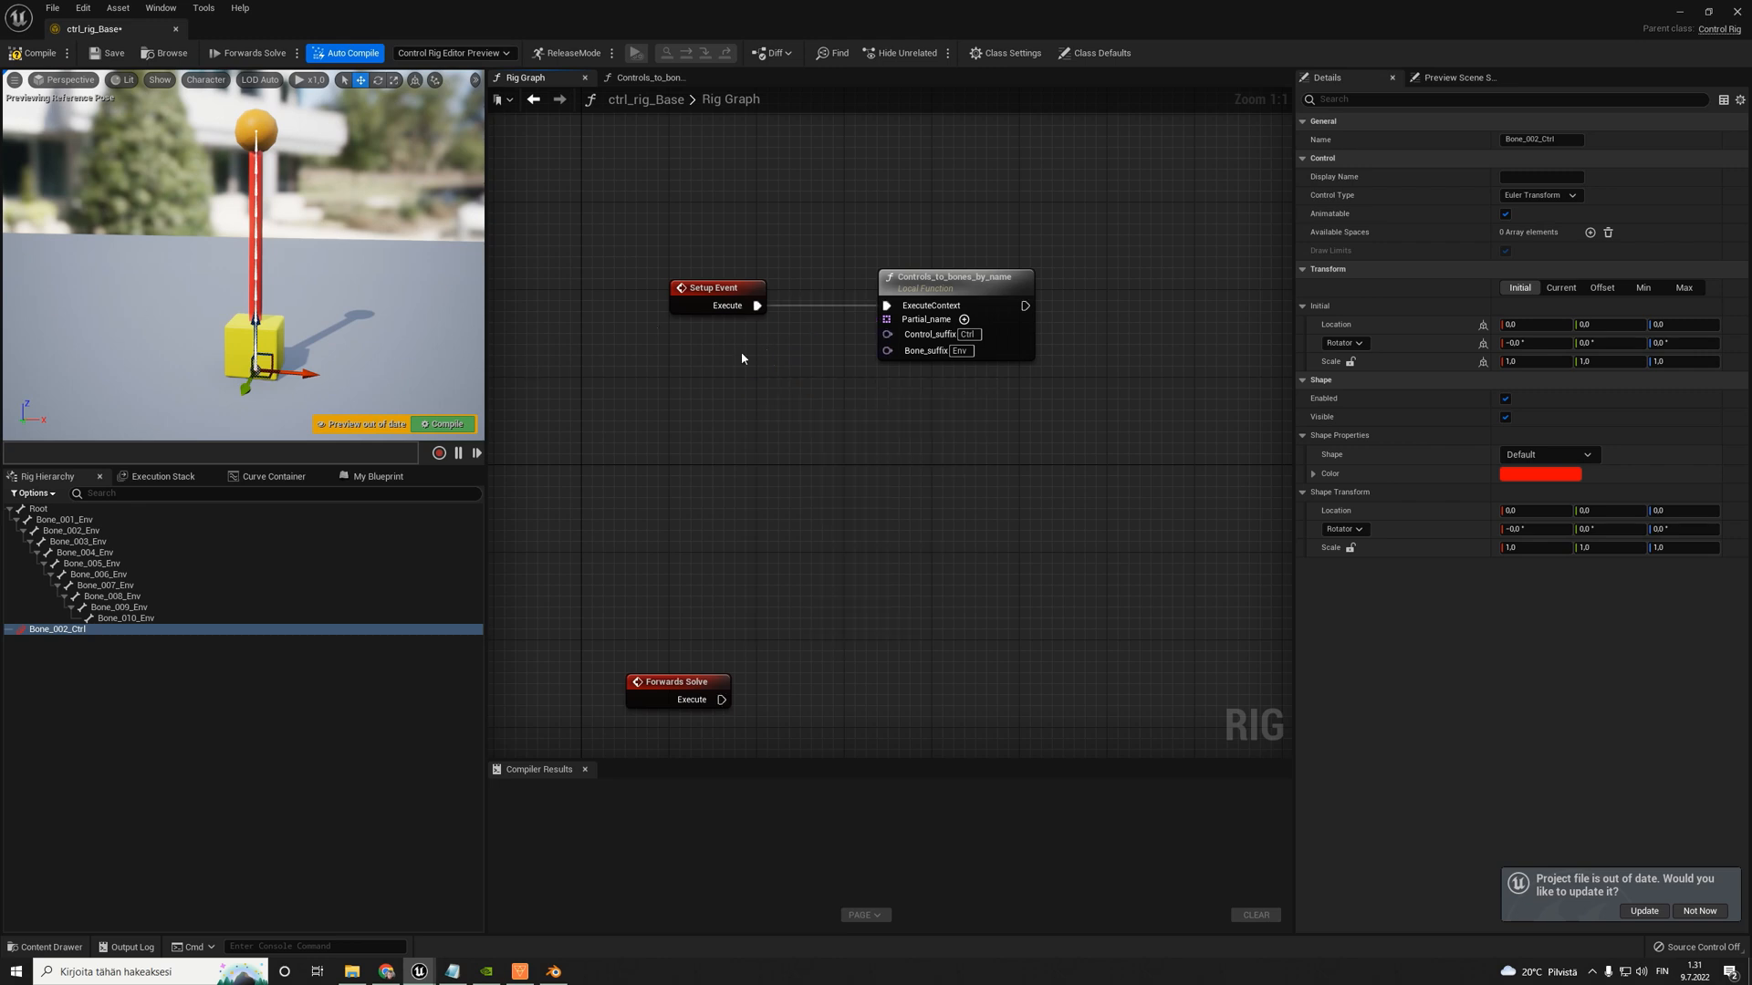
right_click(689, 374)
- Add an array Clone node feeding the Partial_name input, place it just below Setup Event, and add one element to its array
left_click_drag(890, 320, 711, 381)
type("c")
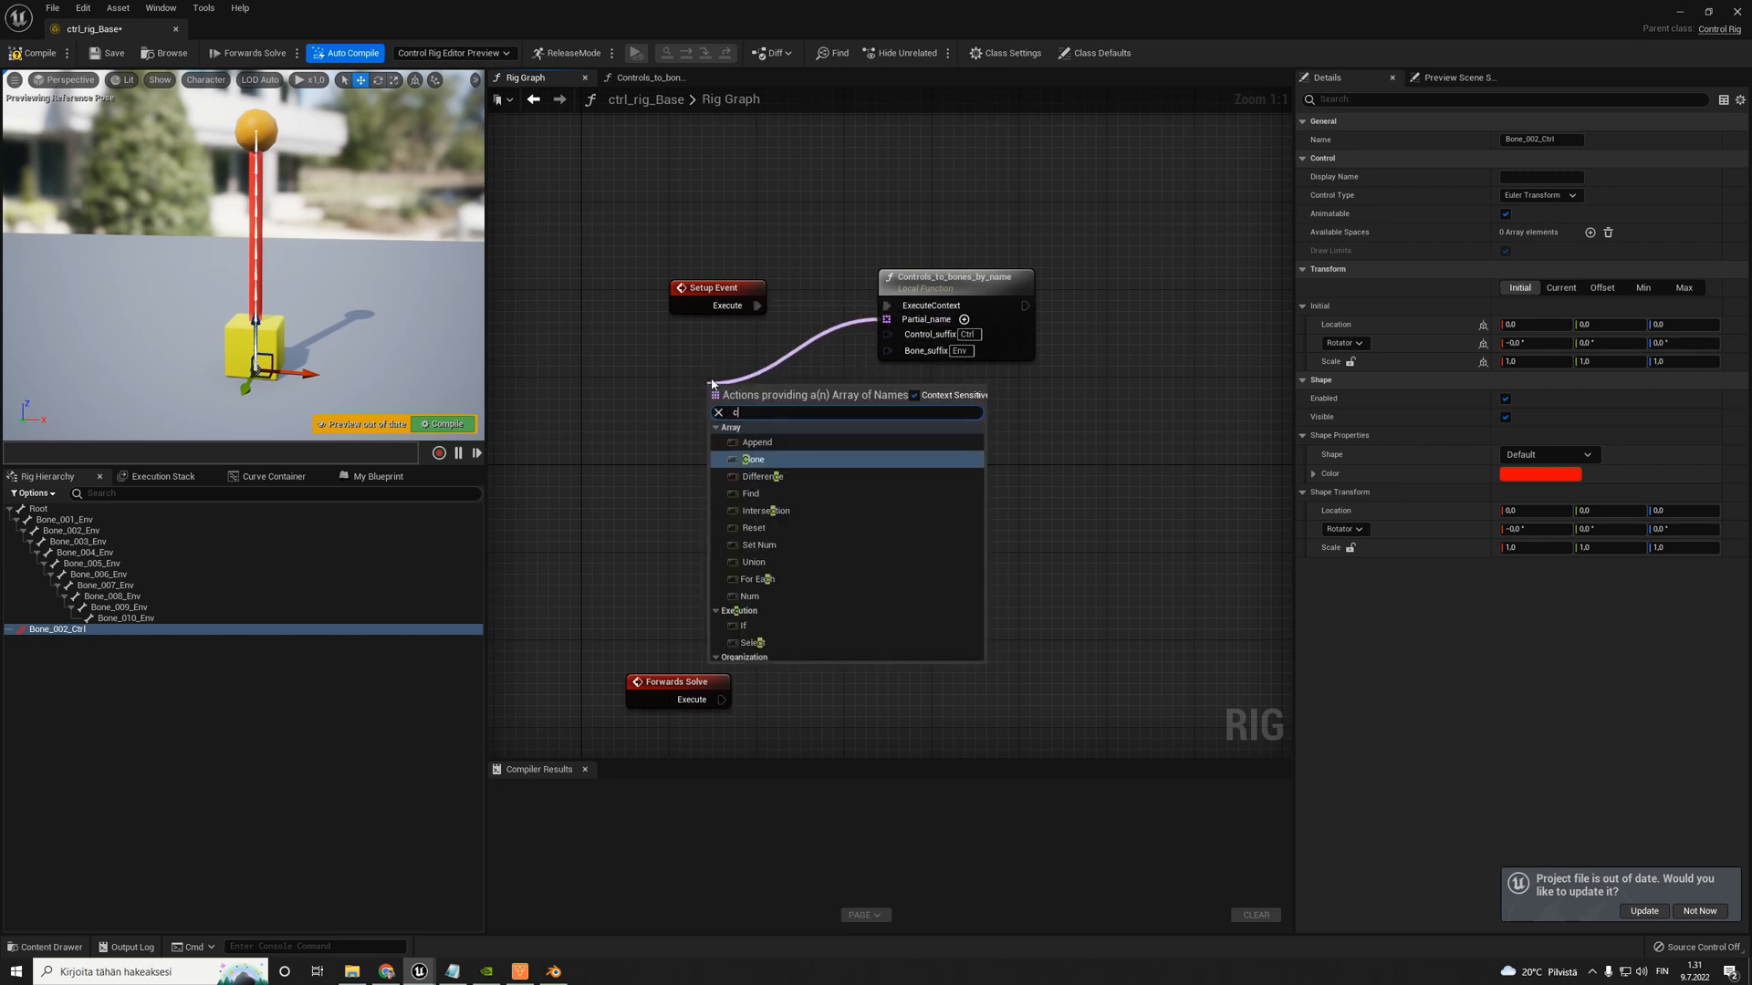
type("lone")
key("Return")
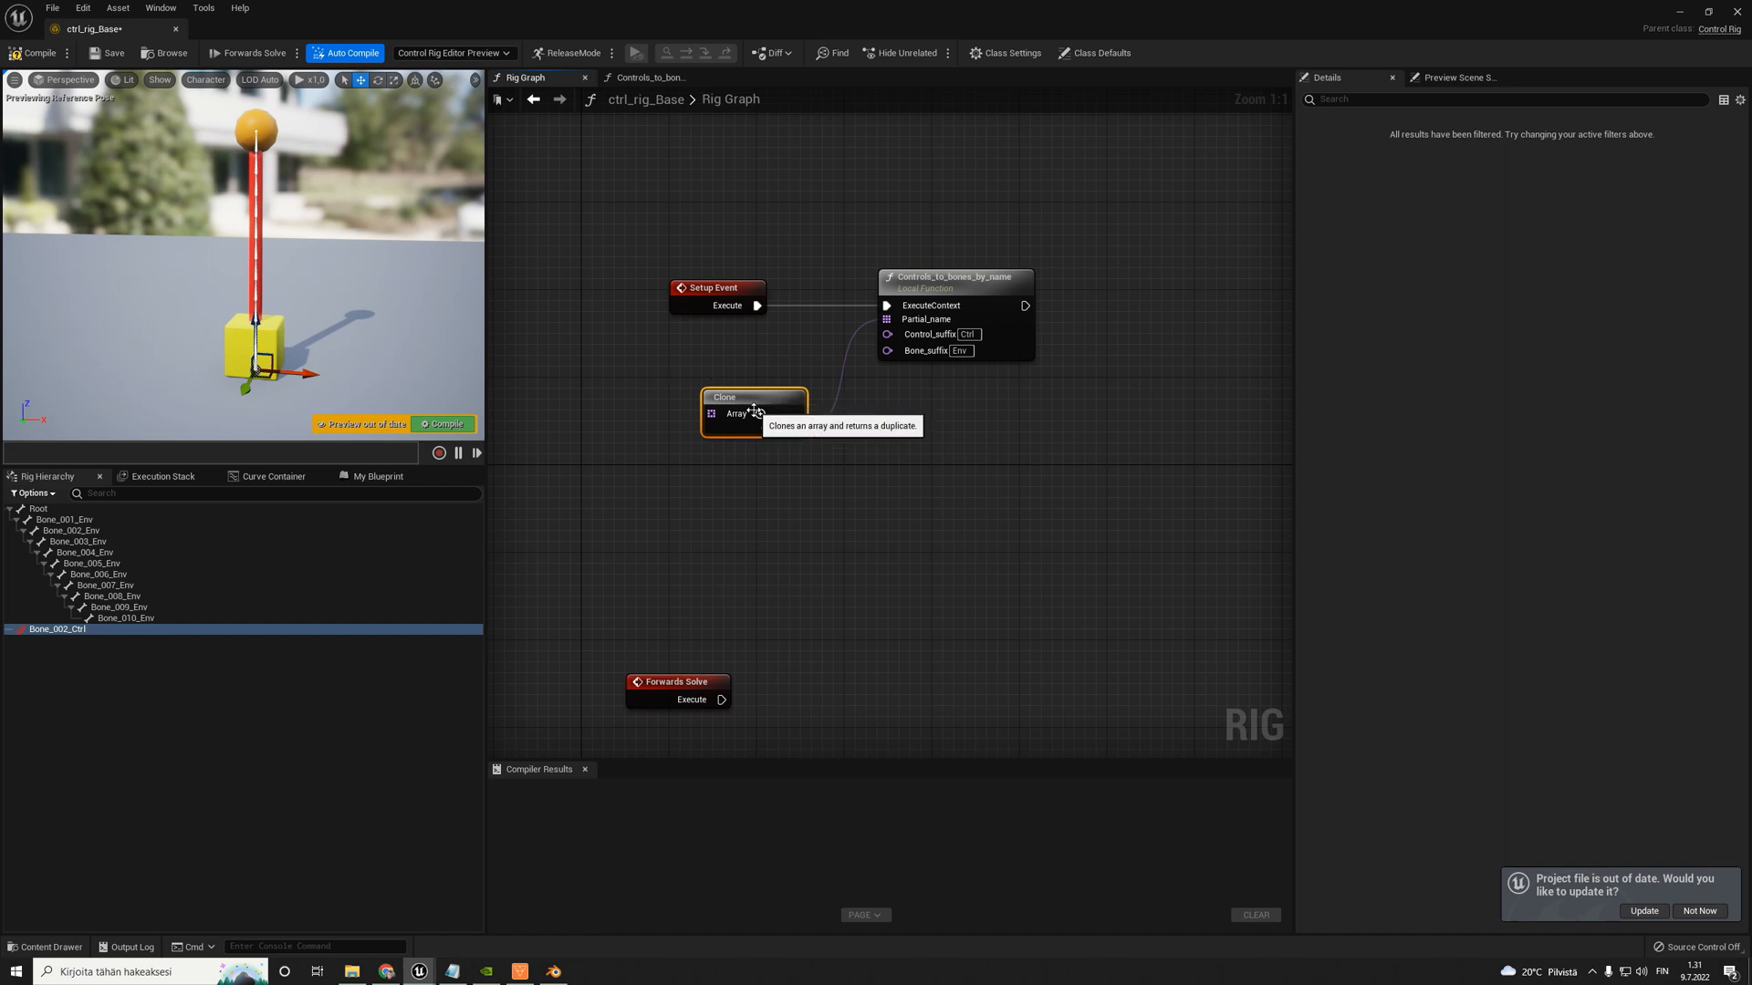
left_click_drag(748, 415, 748, 360)
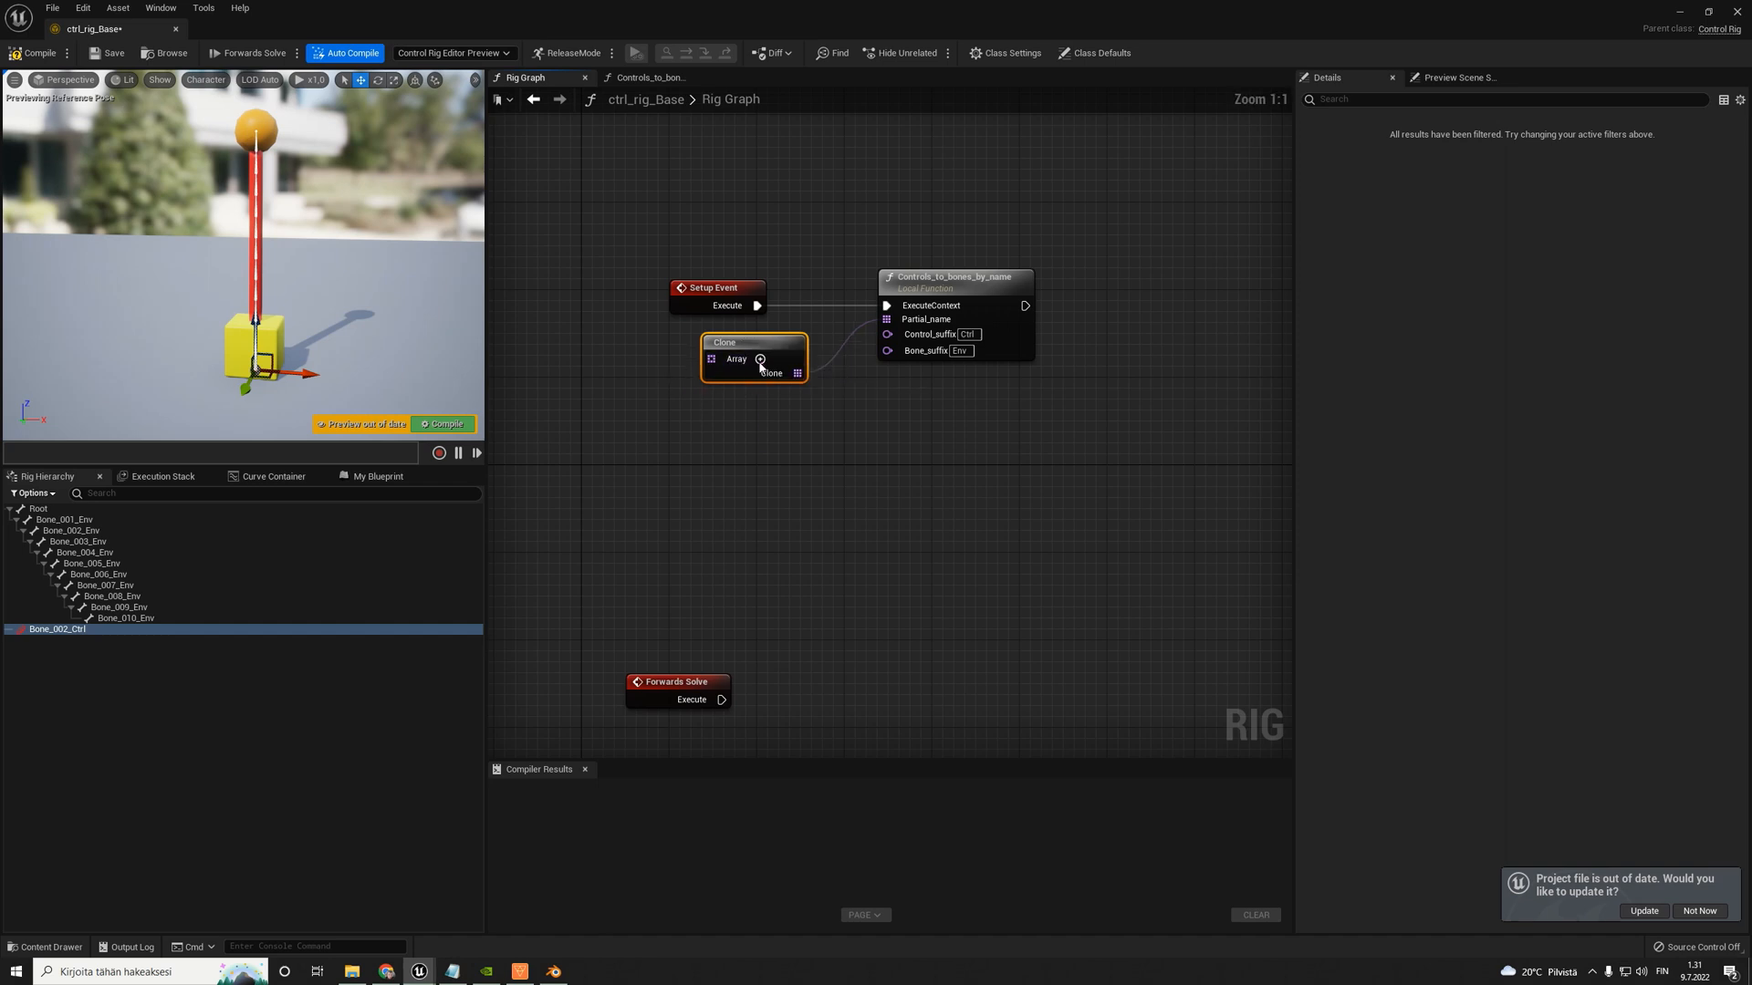
left_click(760, 359)
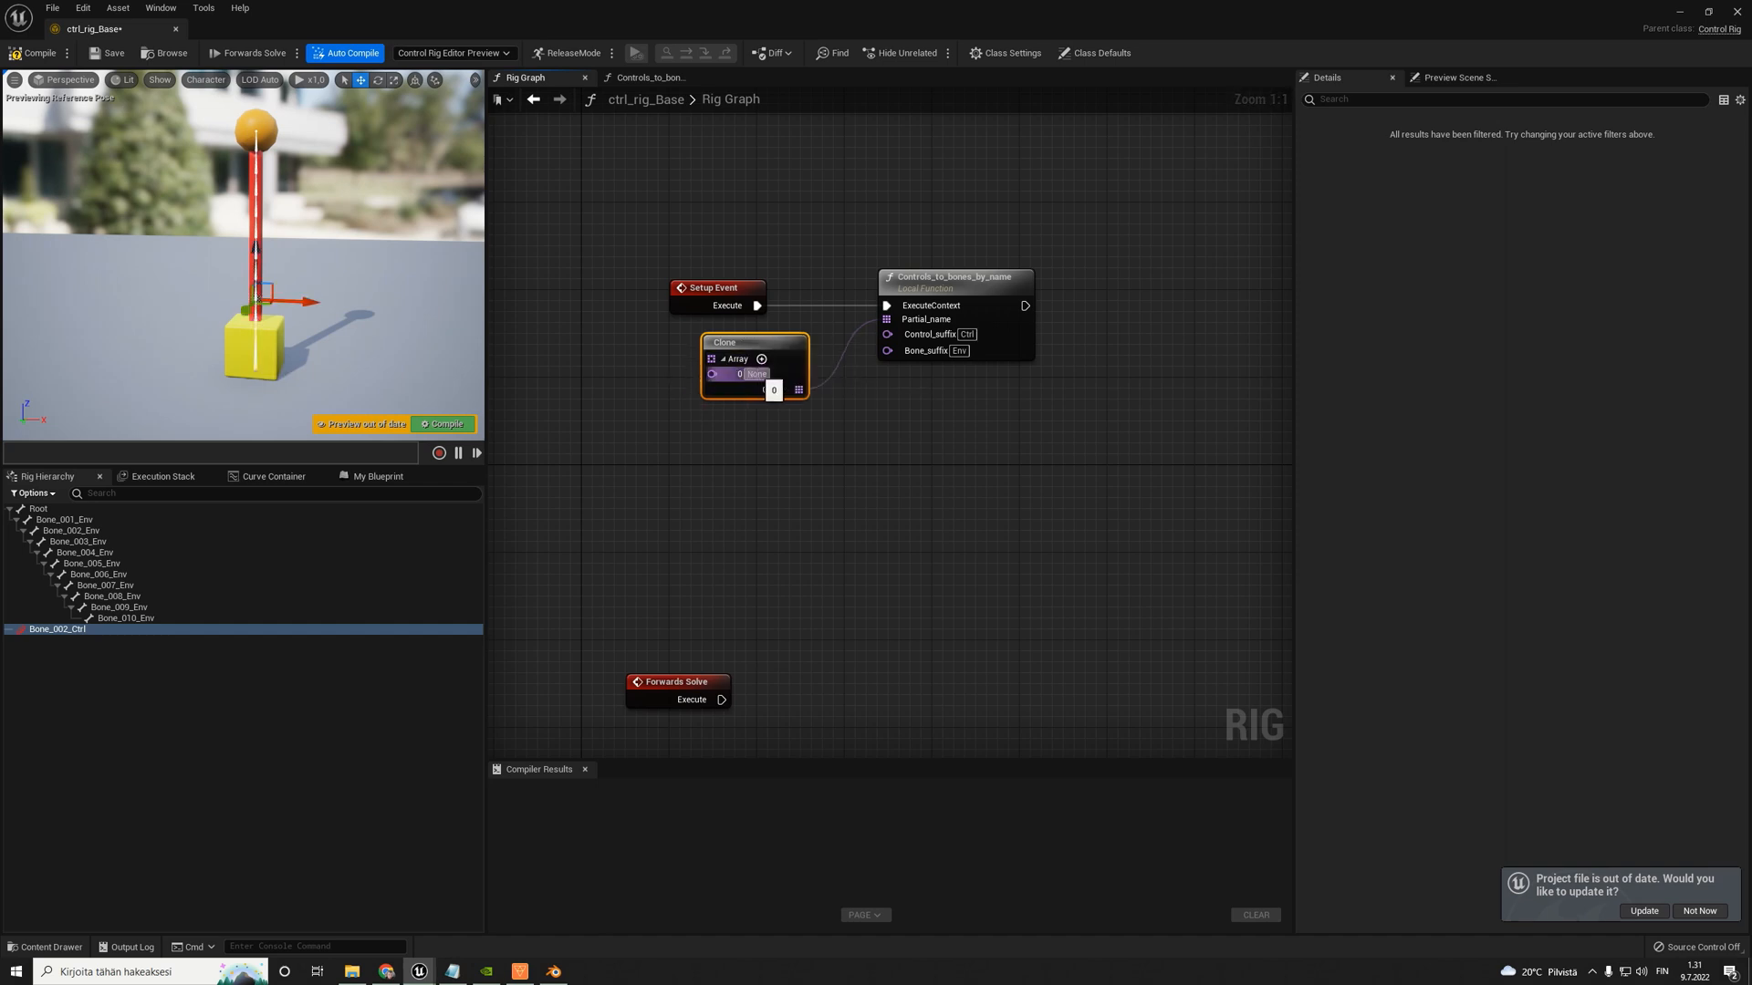
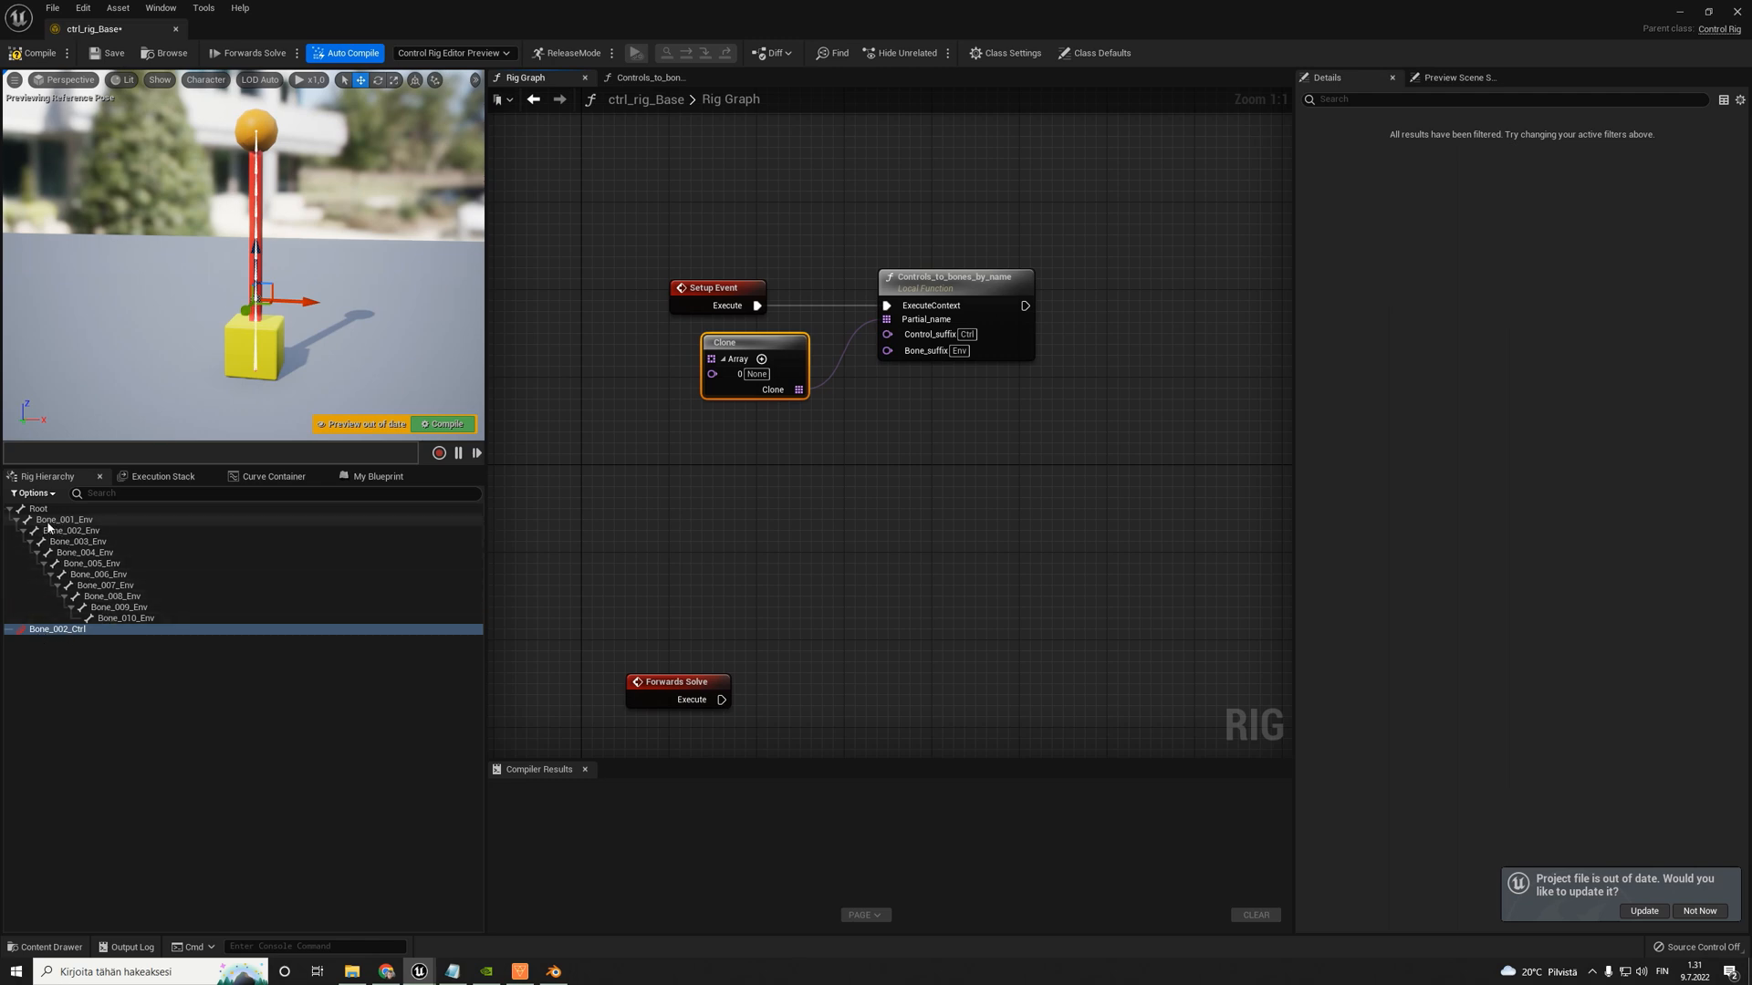
- Set the Clone node's array element 0 to Bone and recompile the rig
left_click(64, 519)
left_click(53, 630)
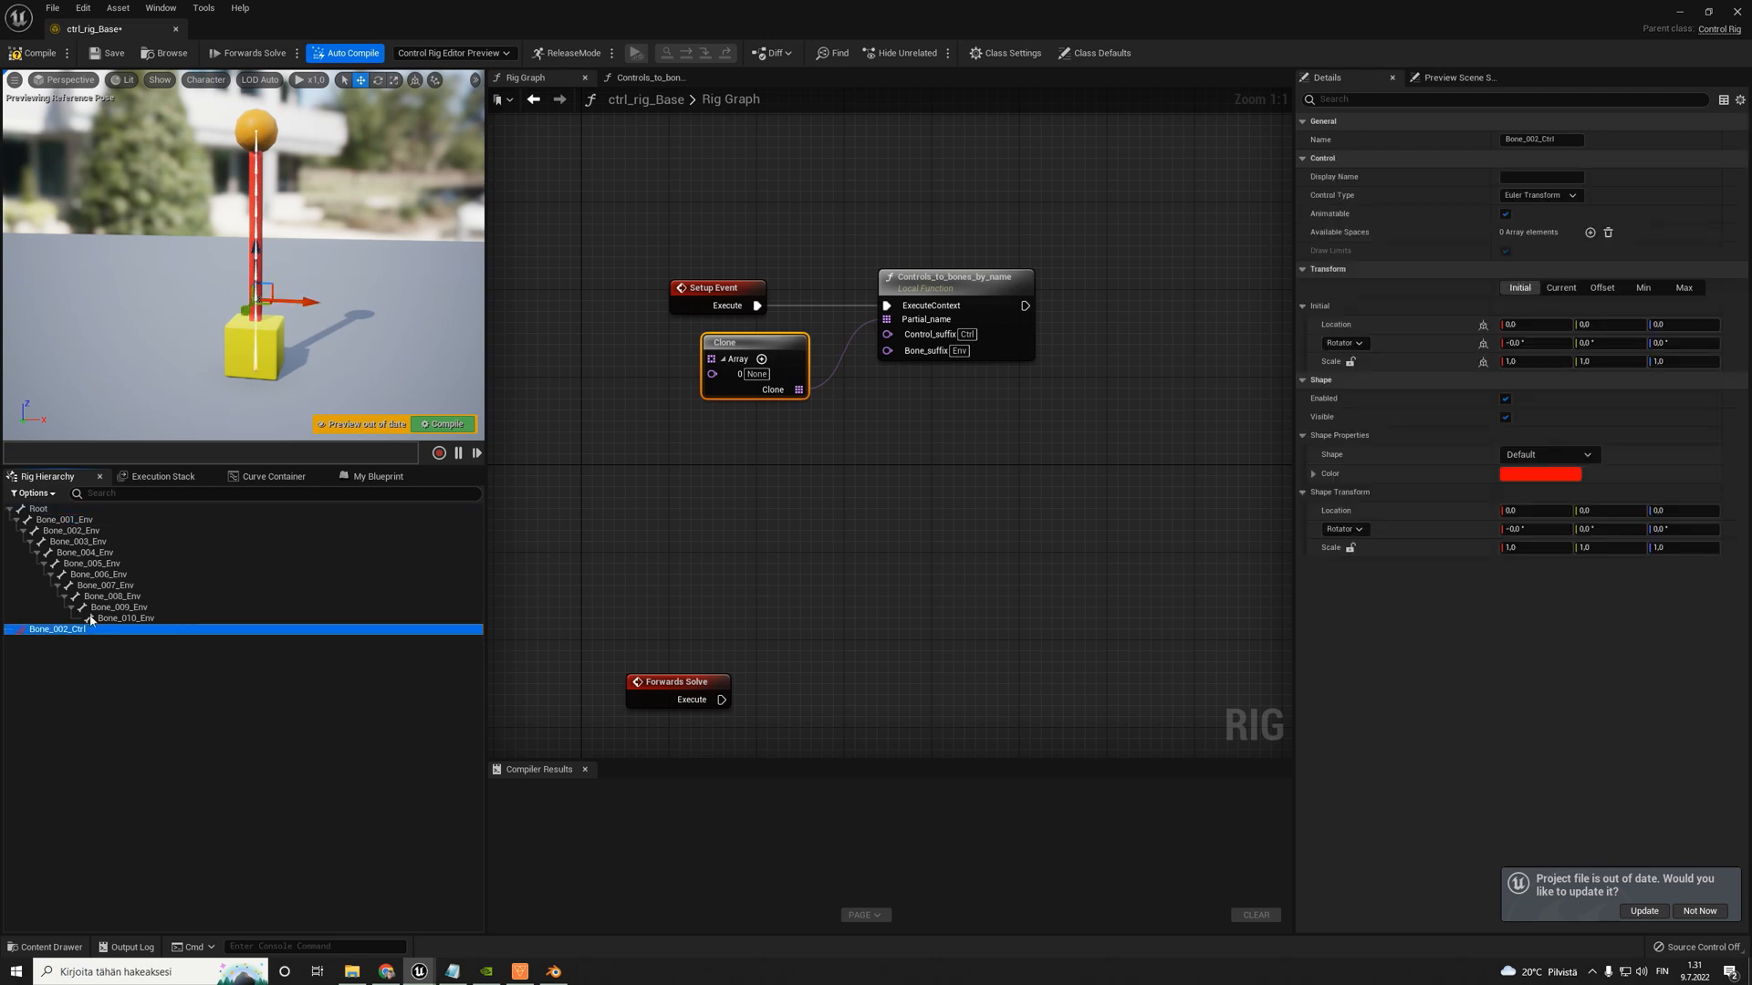
left_click(748, 375)
type("Bone")
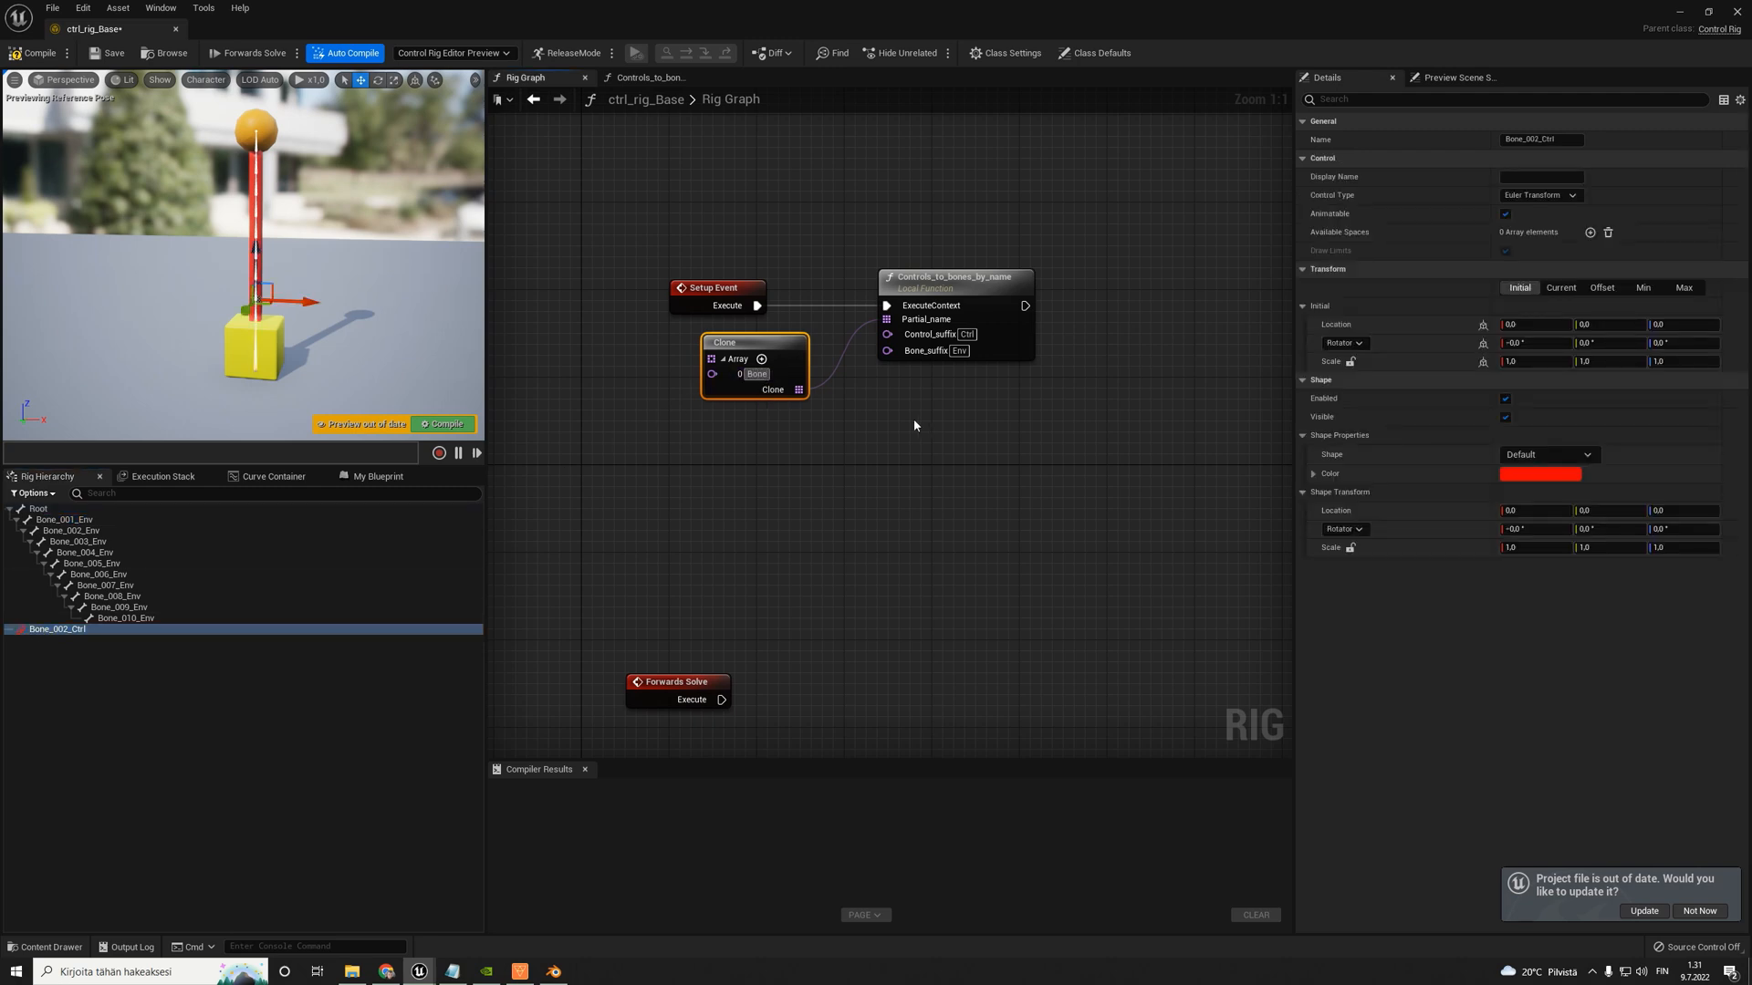
key("Return")
right_click_drag(424, 287, 420, 312)
key("w")
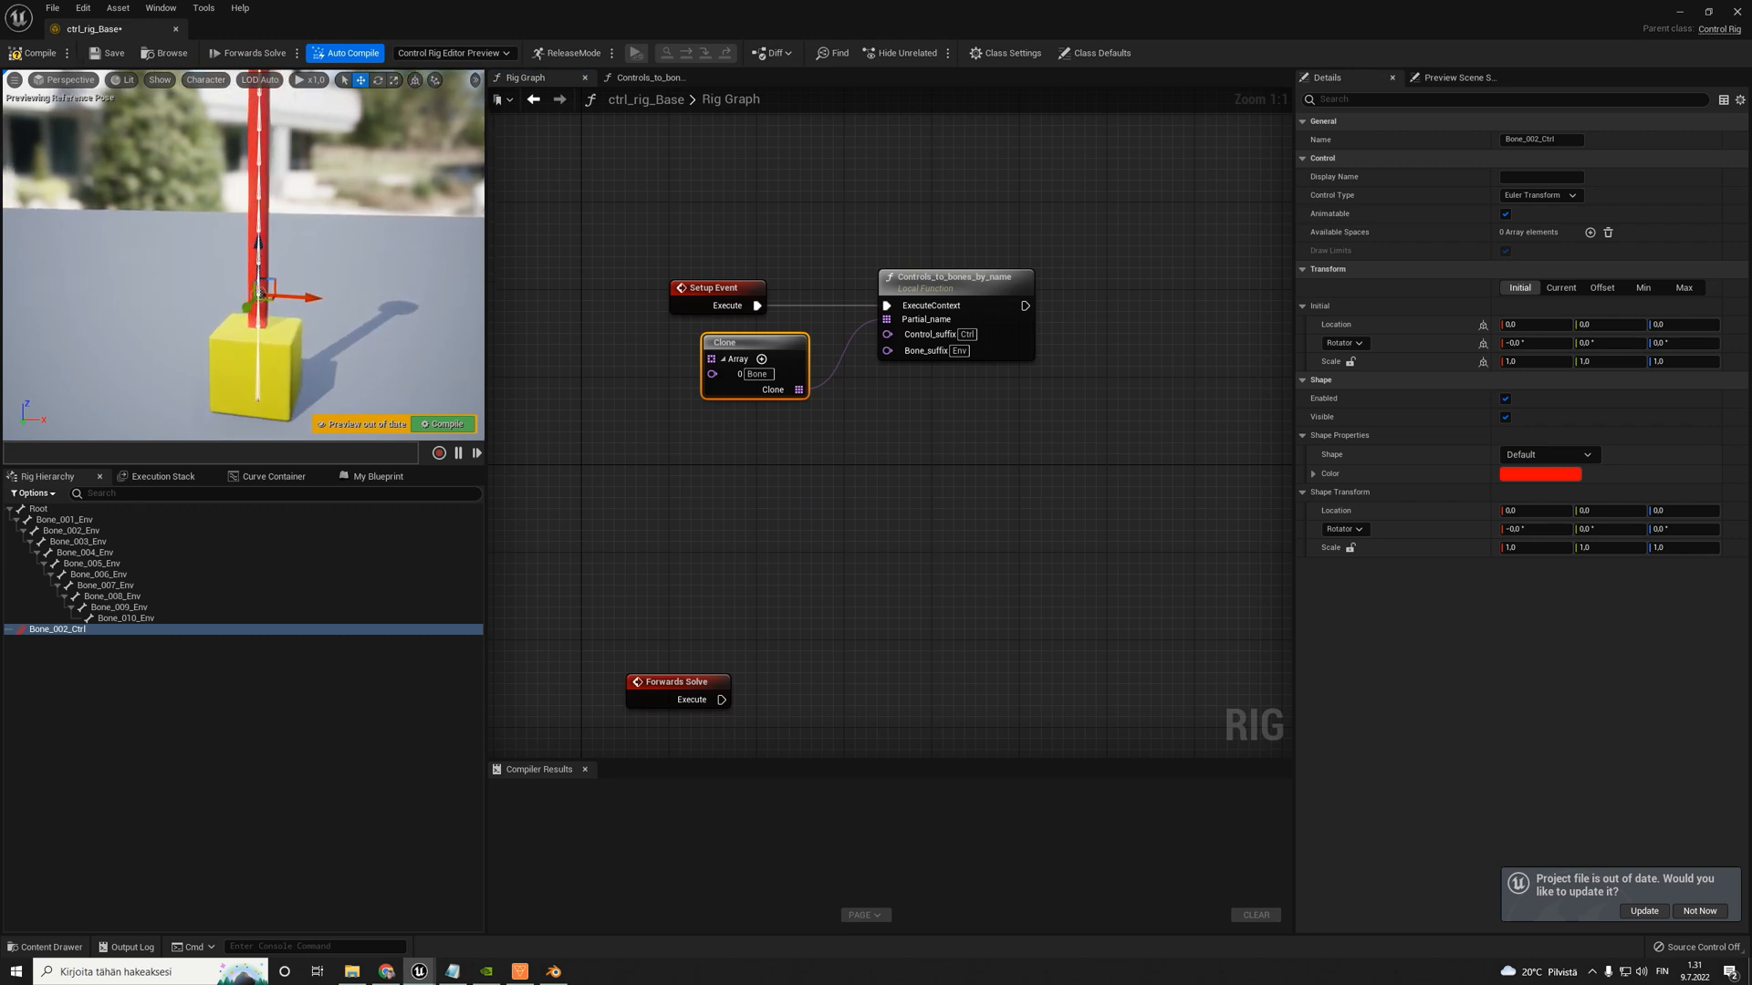
scroll(261, 292, "up", 4)
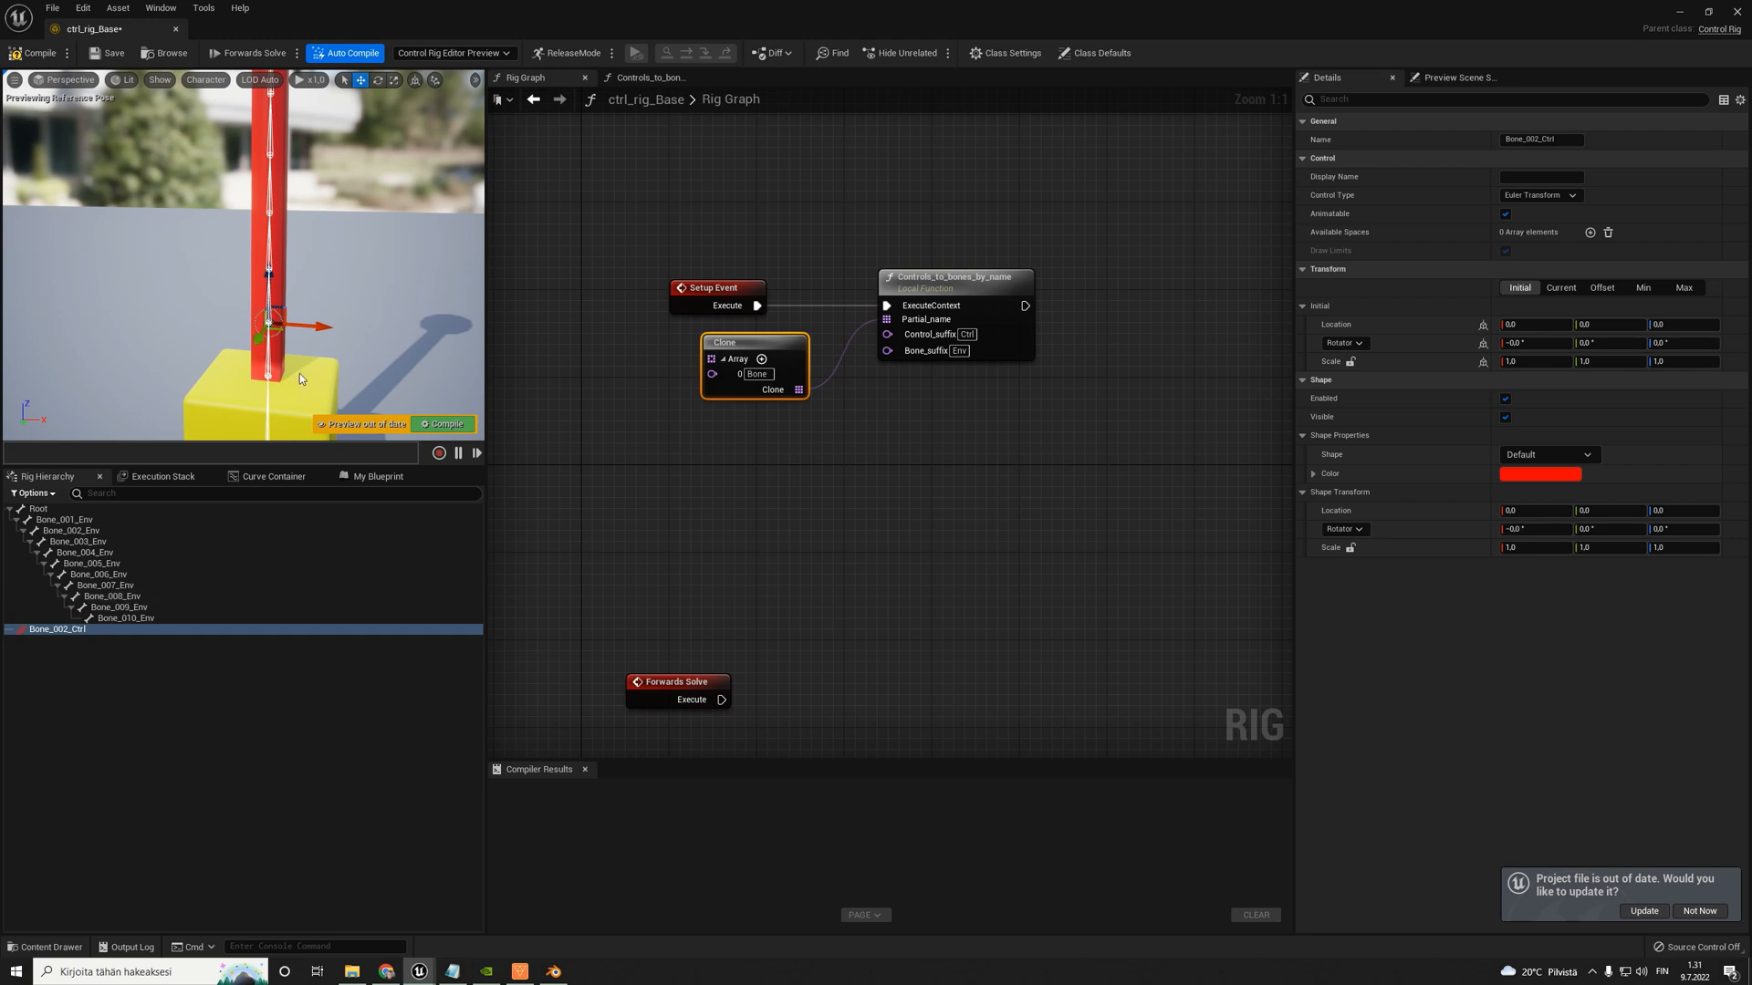
left_click(34, 53)
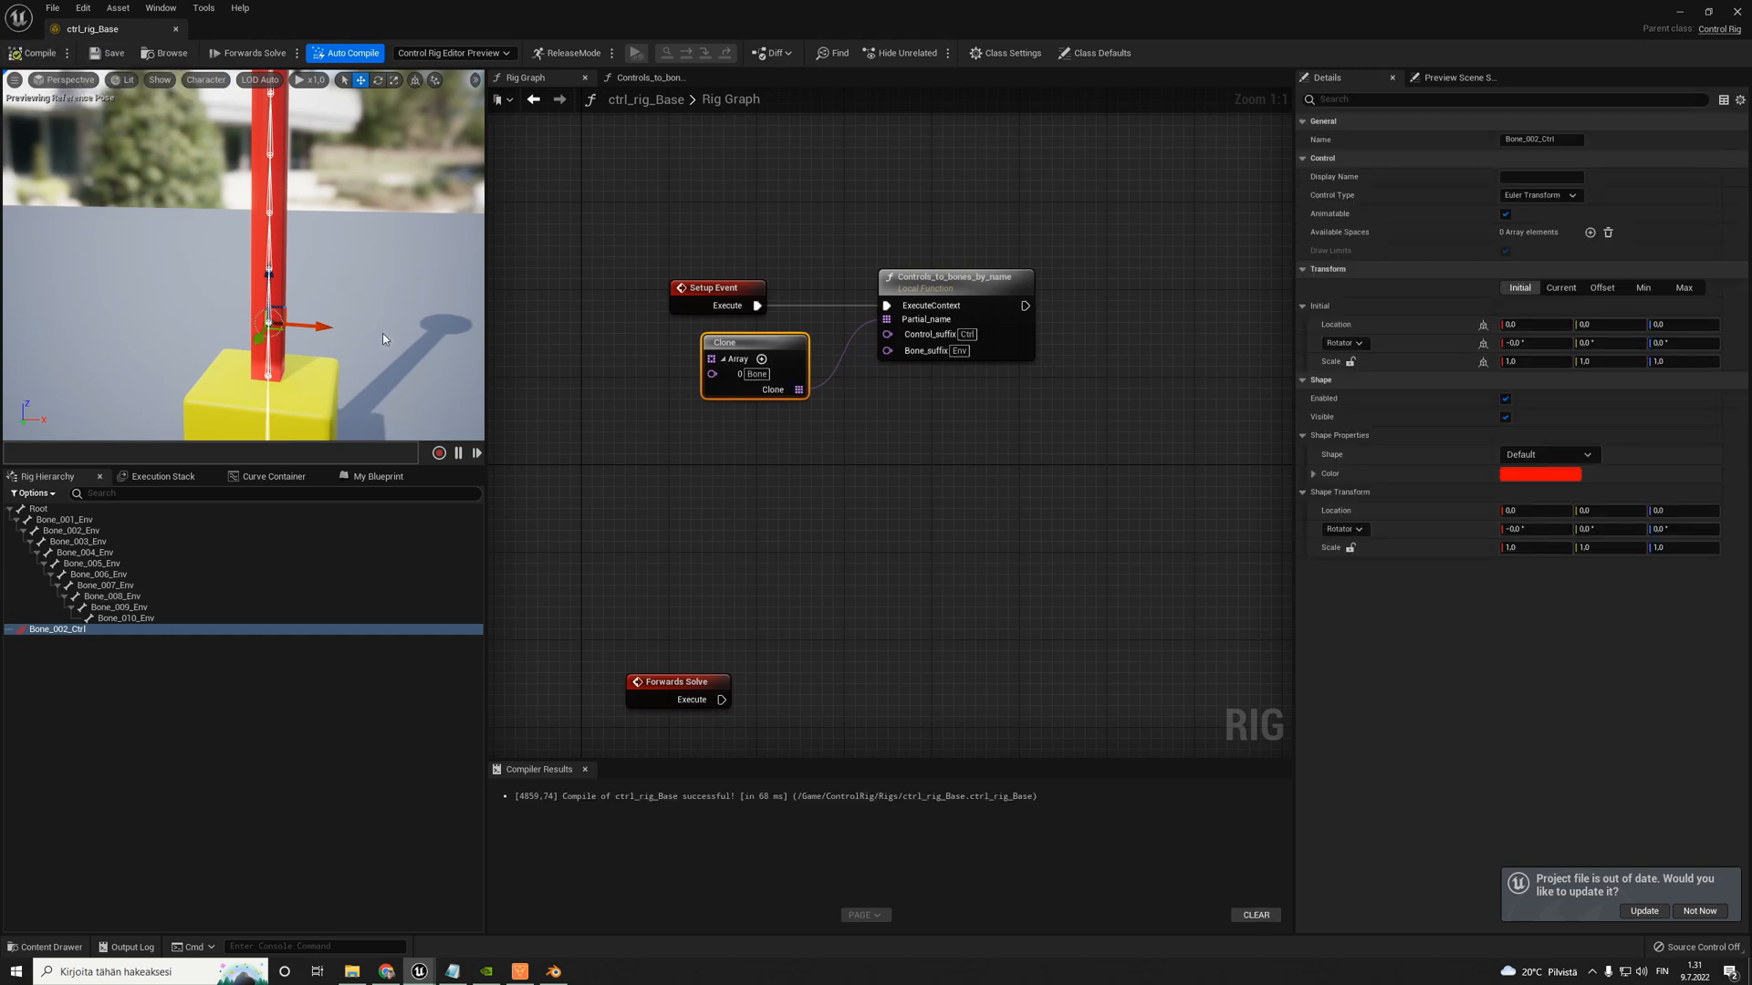
- Create another unparented control in the rig hierarchy, name it Bone_003_Ctrl, and recompile the rig
scroll(385, 333, "down", 3)
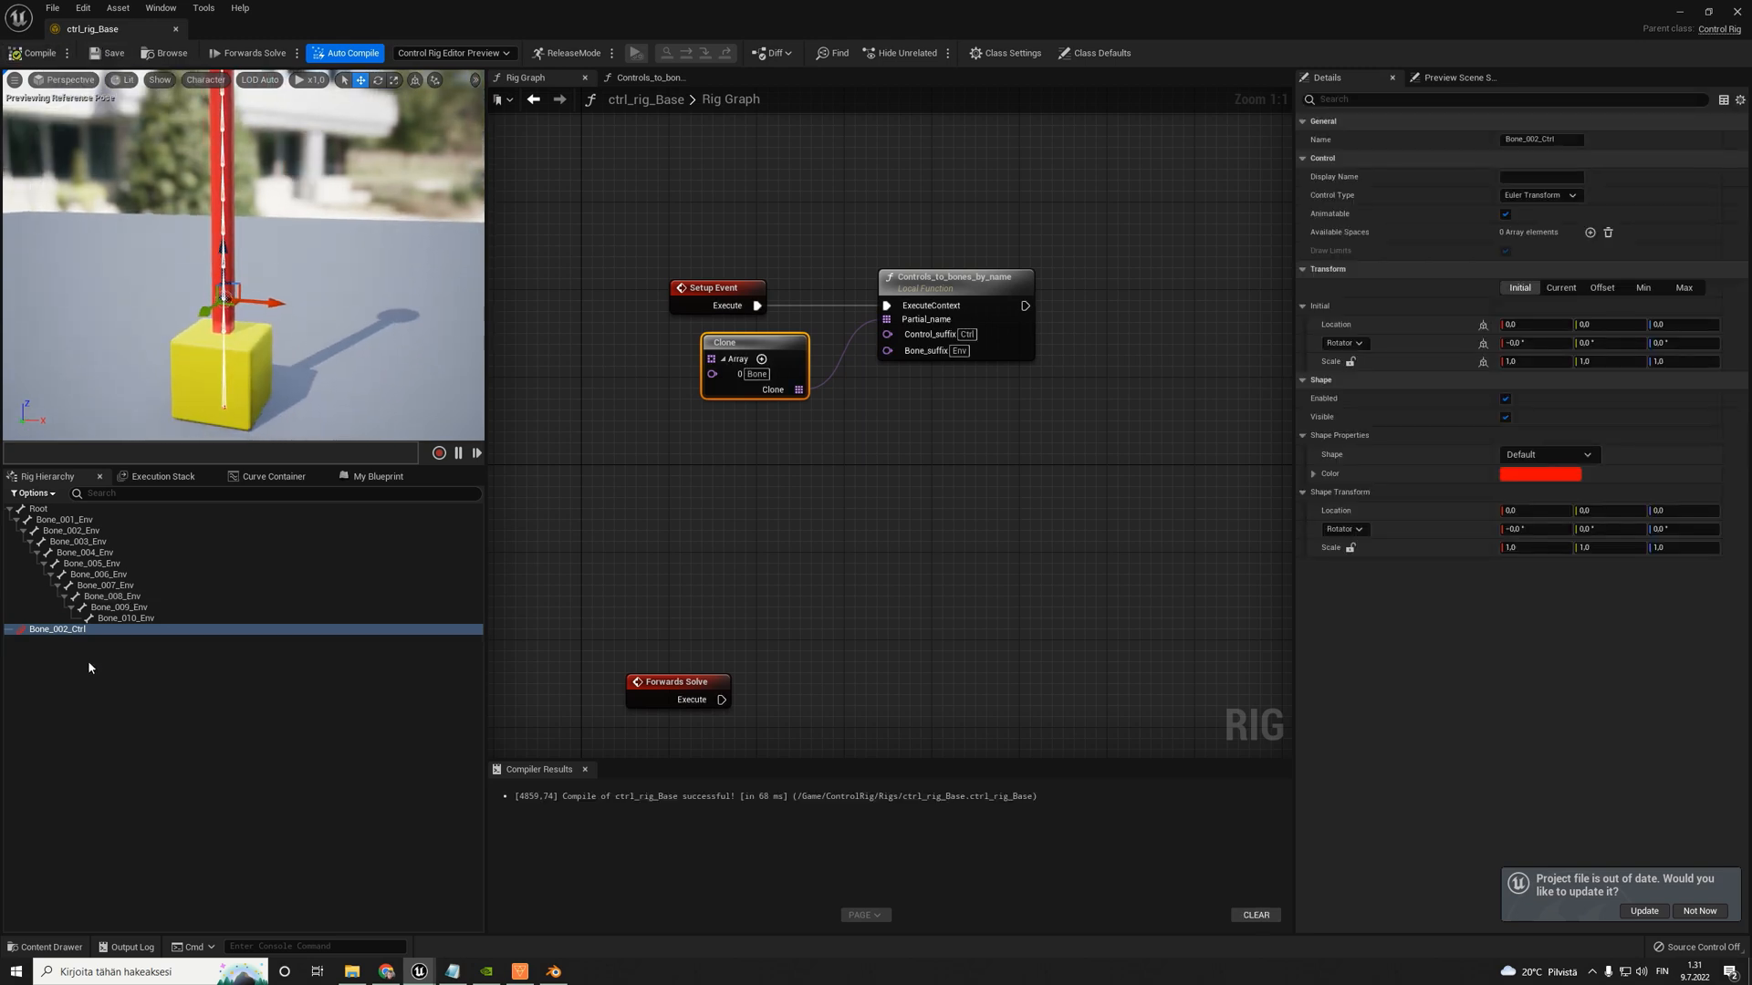
right_click(30, 638)
mouse_move(100, 355)
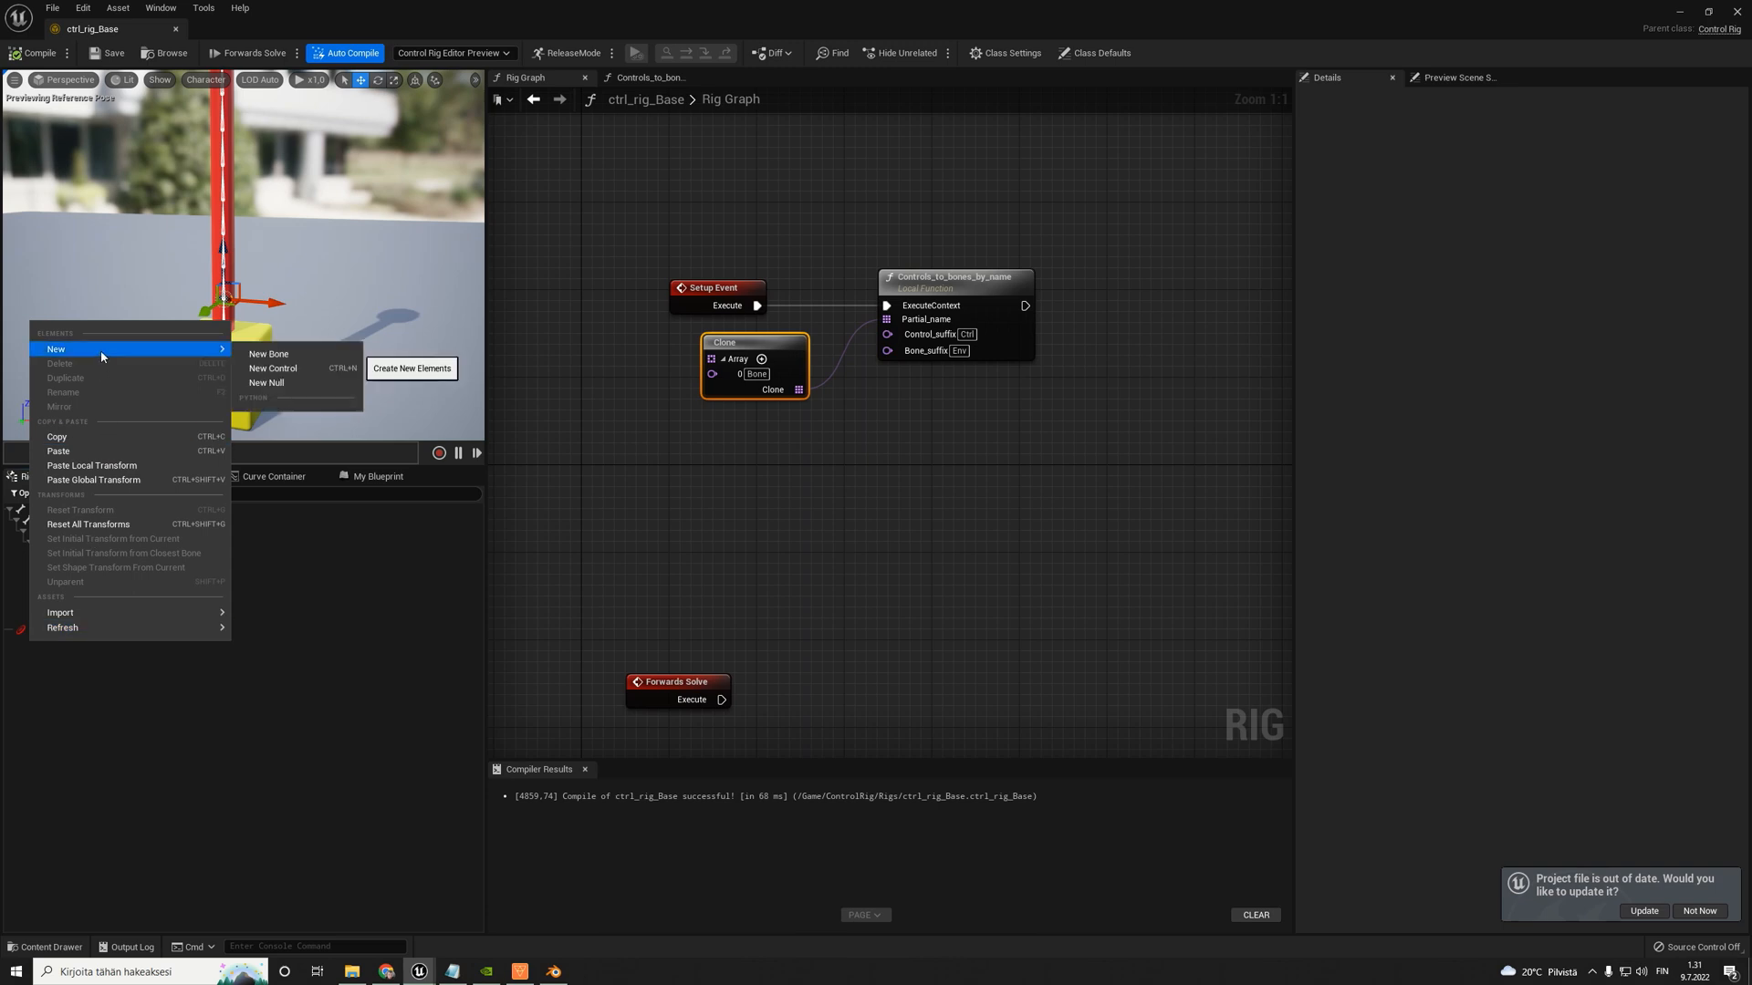
left_click(273, 368)
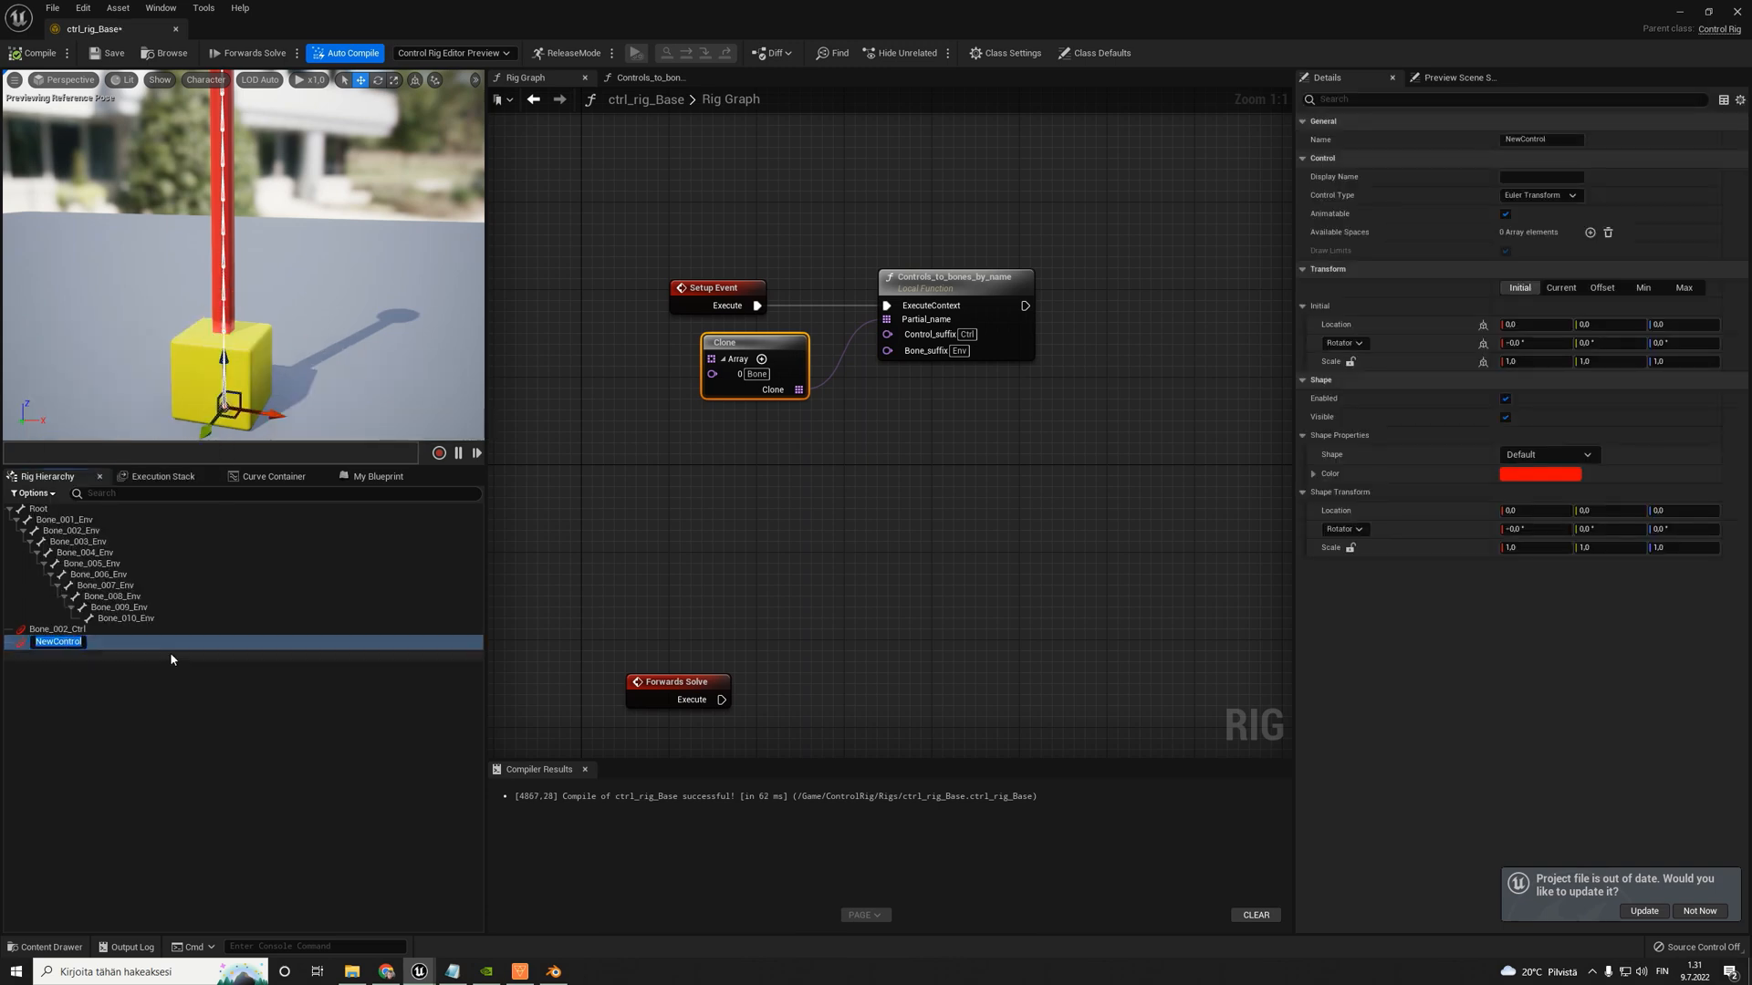
type("Bone_003_Ctrl")
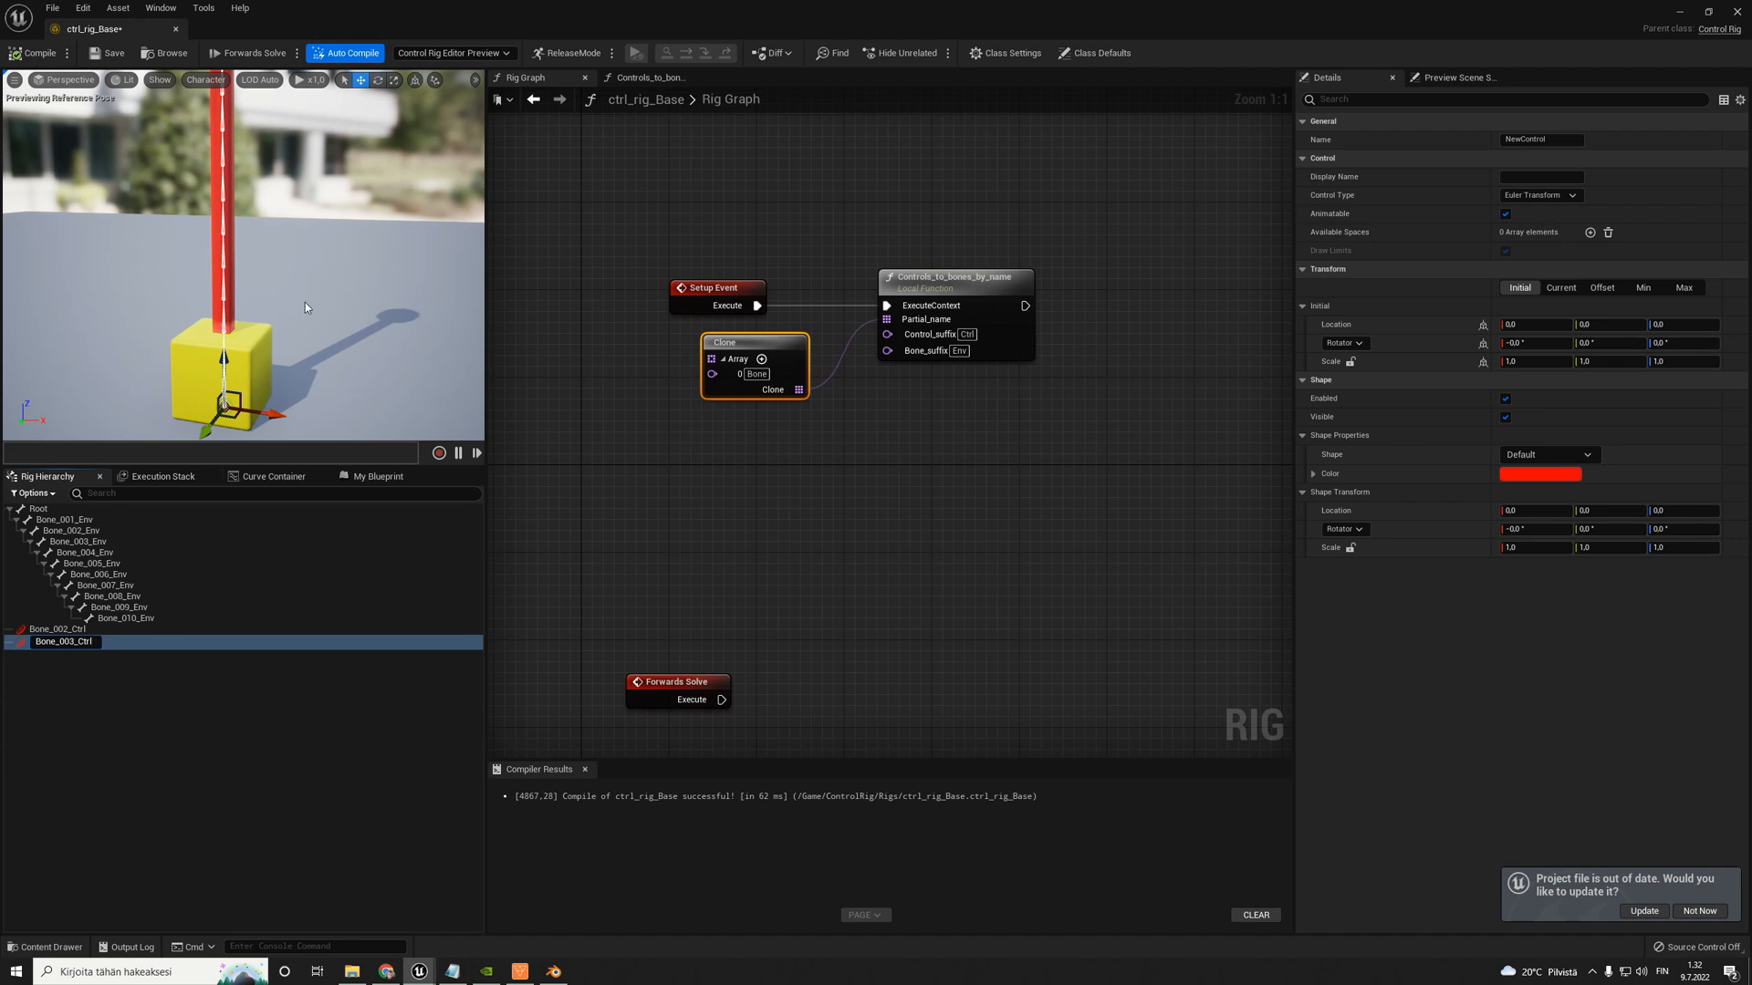
key("Return")
right_click_drag(277, 297, 308, 306)
key("w")
key("s")
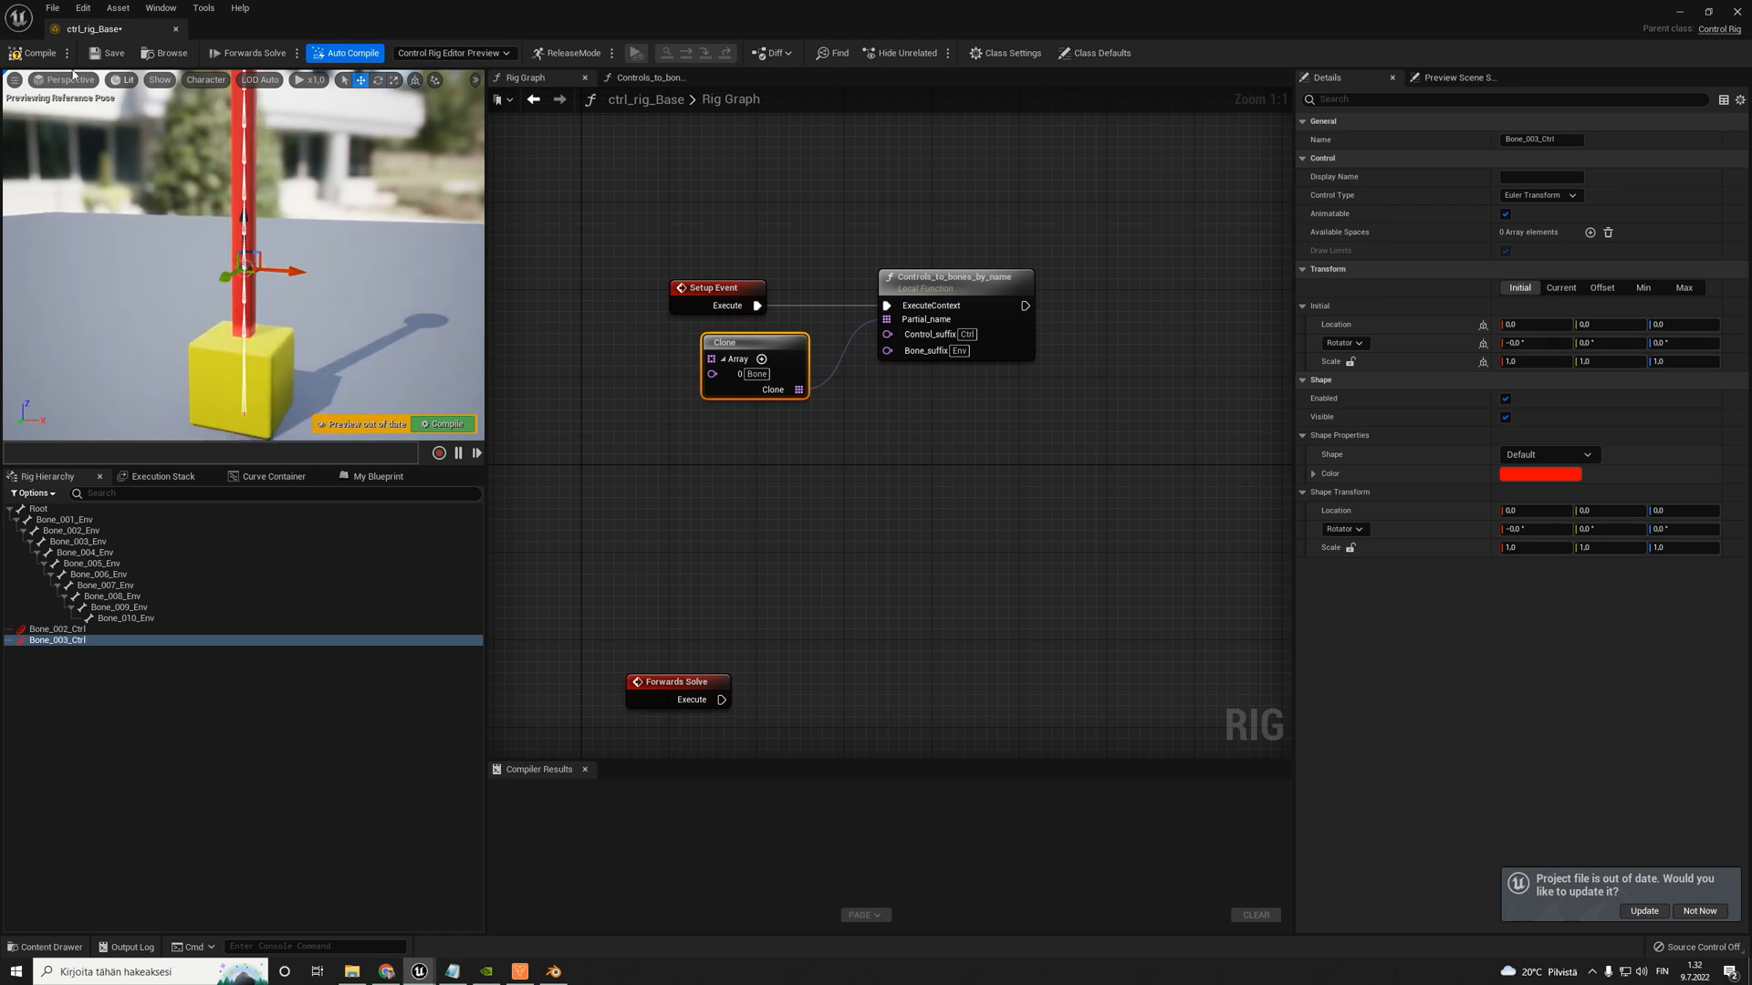
left_click(41, 53)
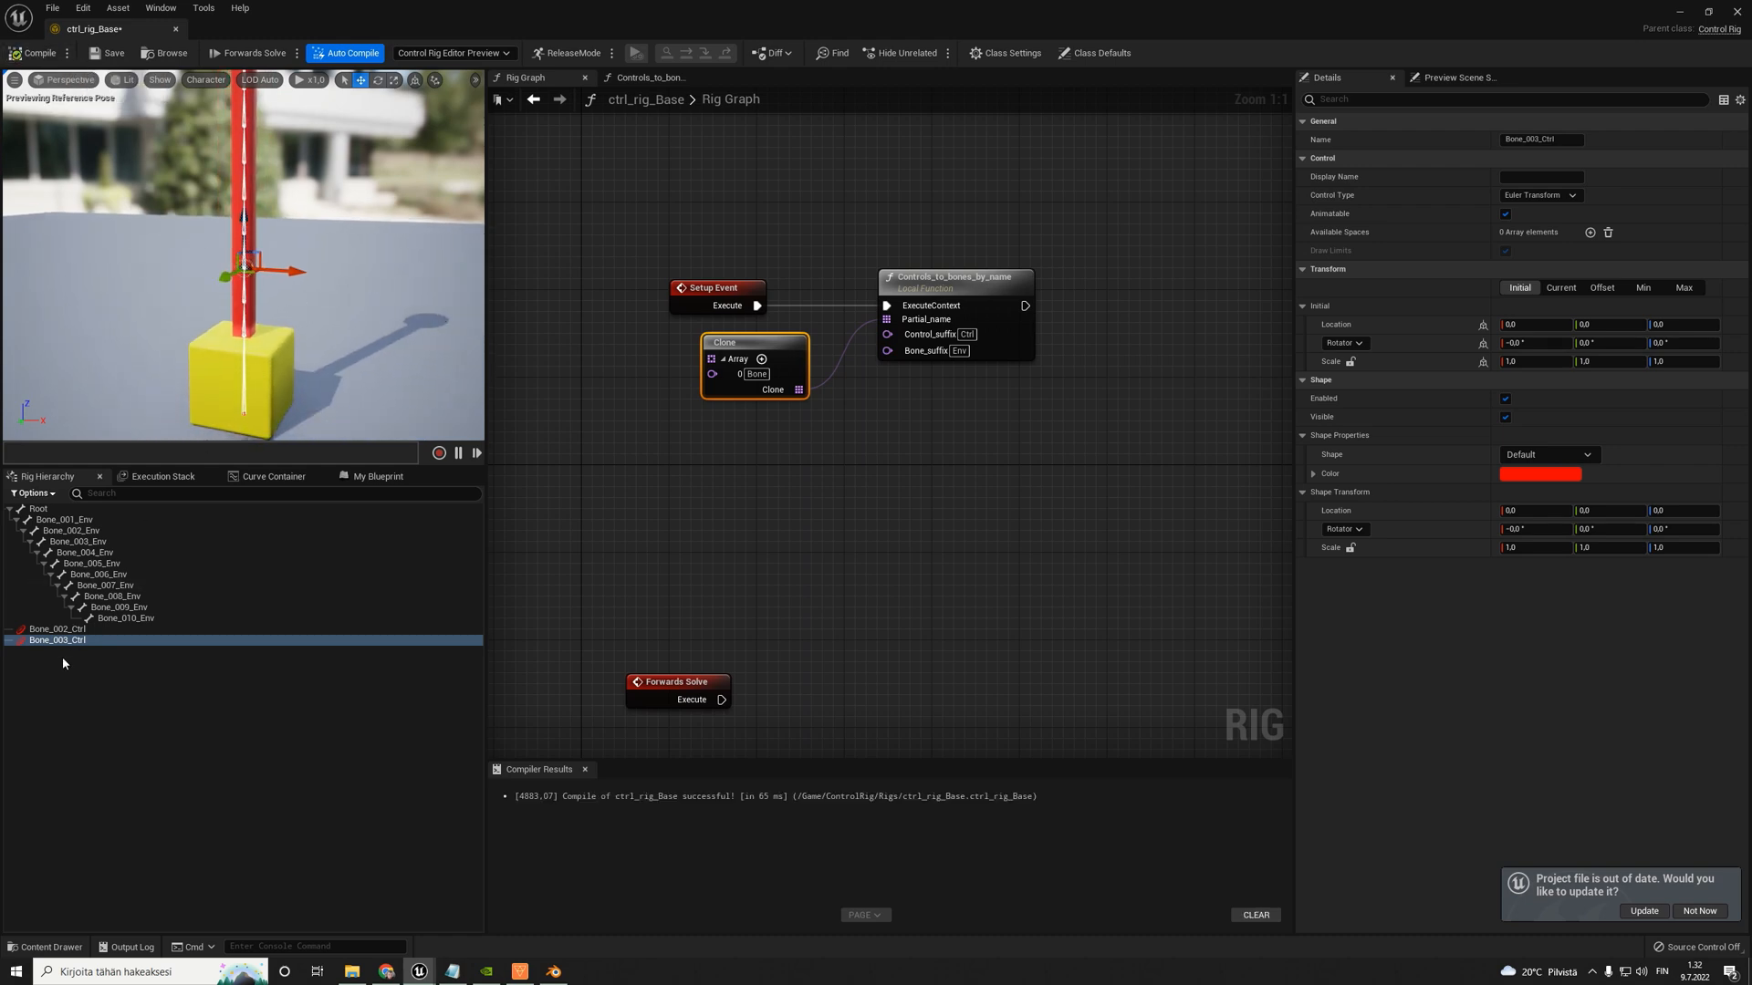
- Change the Bone_002_Ctrl control's shape to Circle_Thick
left_click(72, 628)
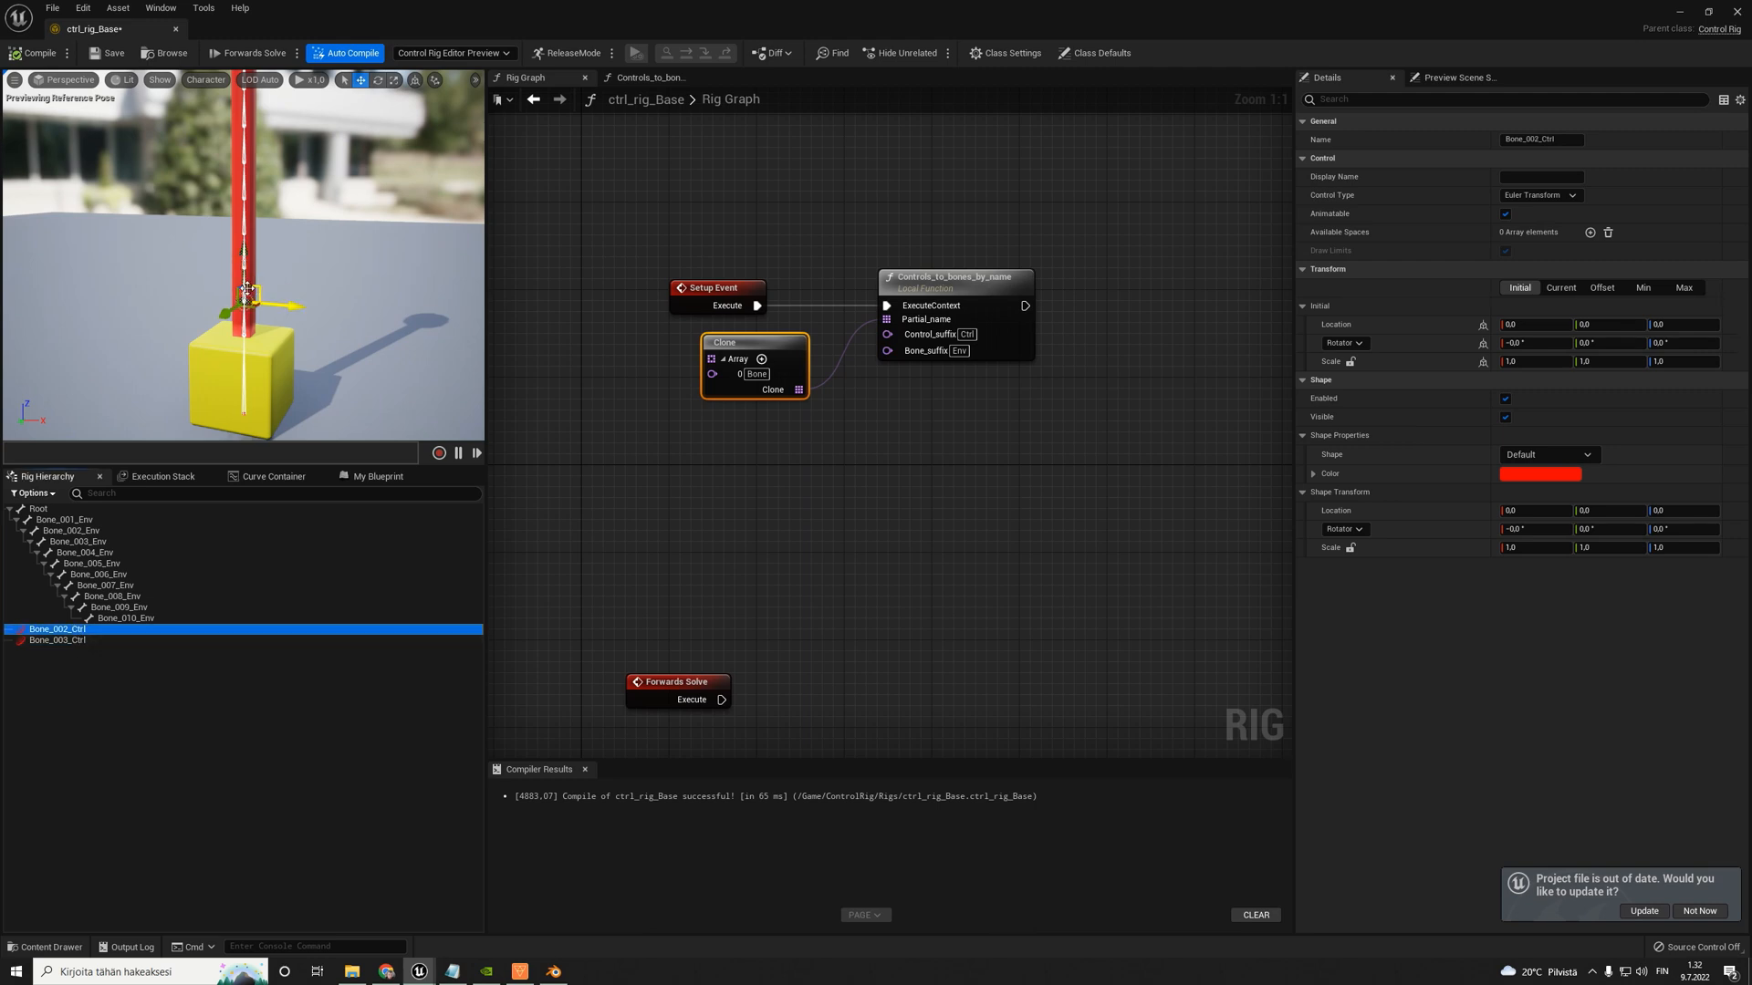
left_click(60, 648)
left_click(71, 630)
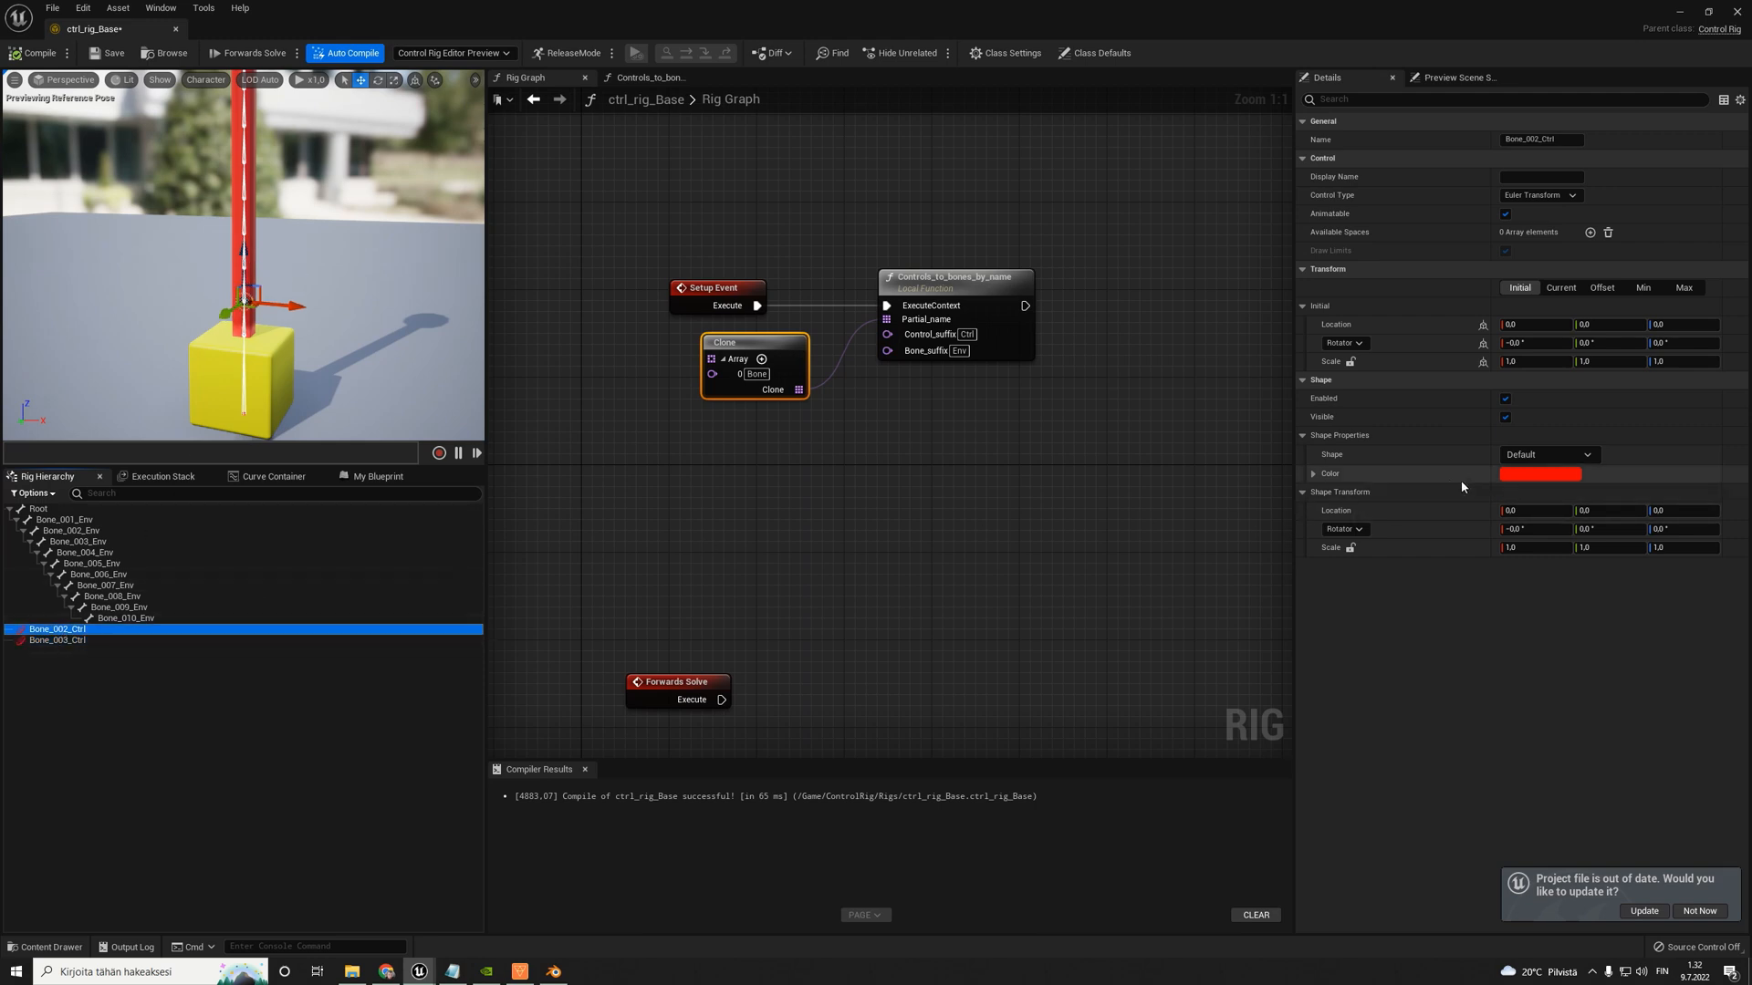
left_click(1314, 475)
left_click(1555, 454)
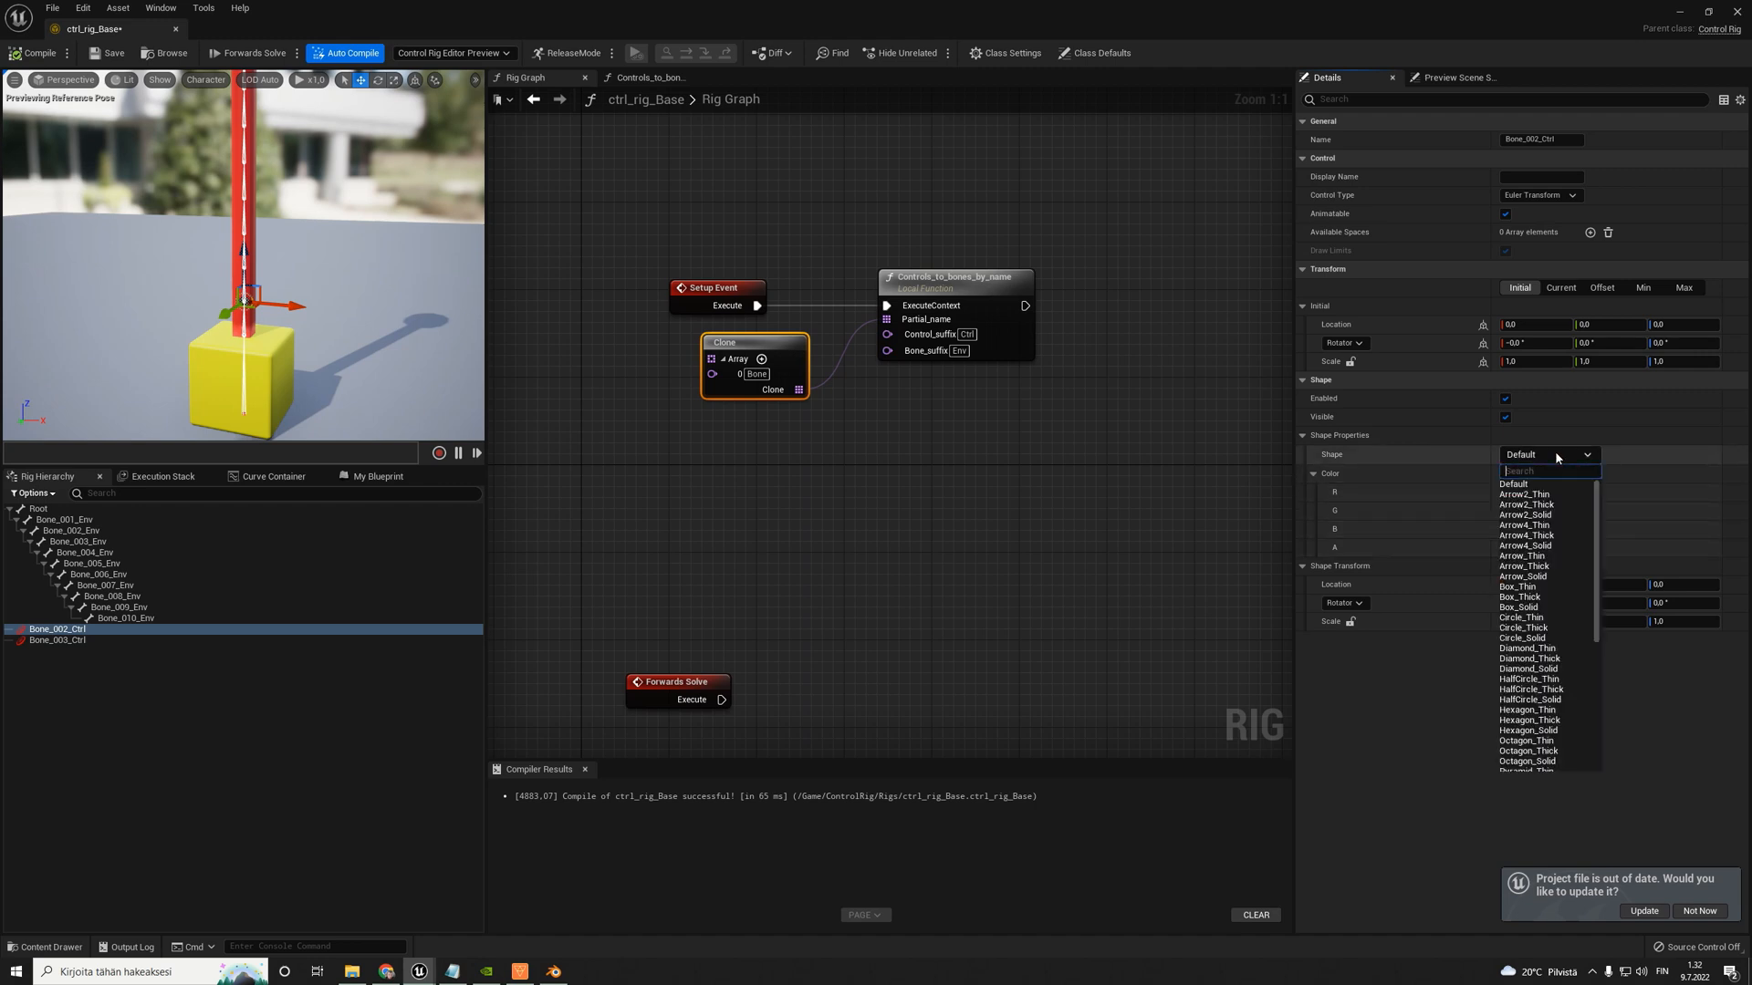
left_click(1544, 629)
right_click_drag(323, 331, 277, 368)
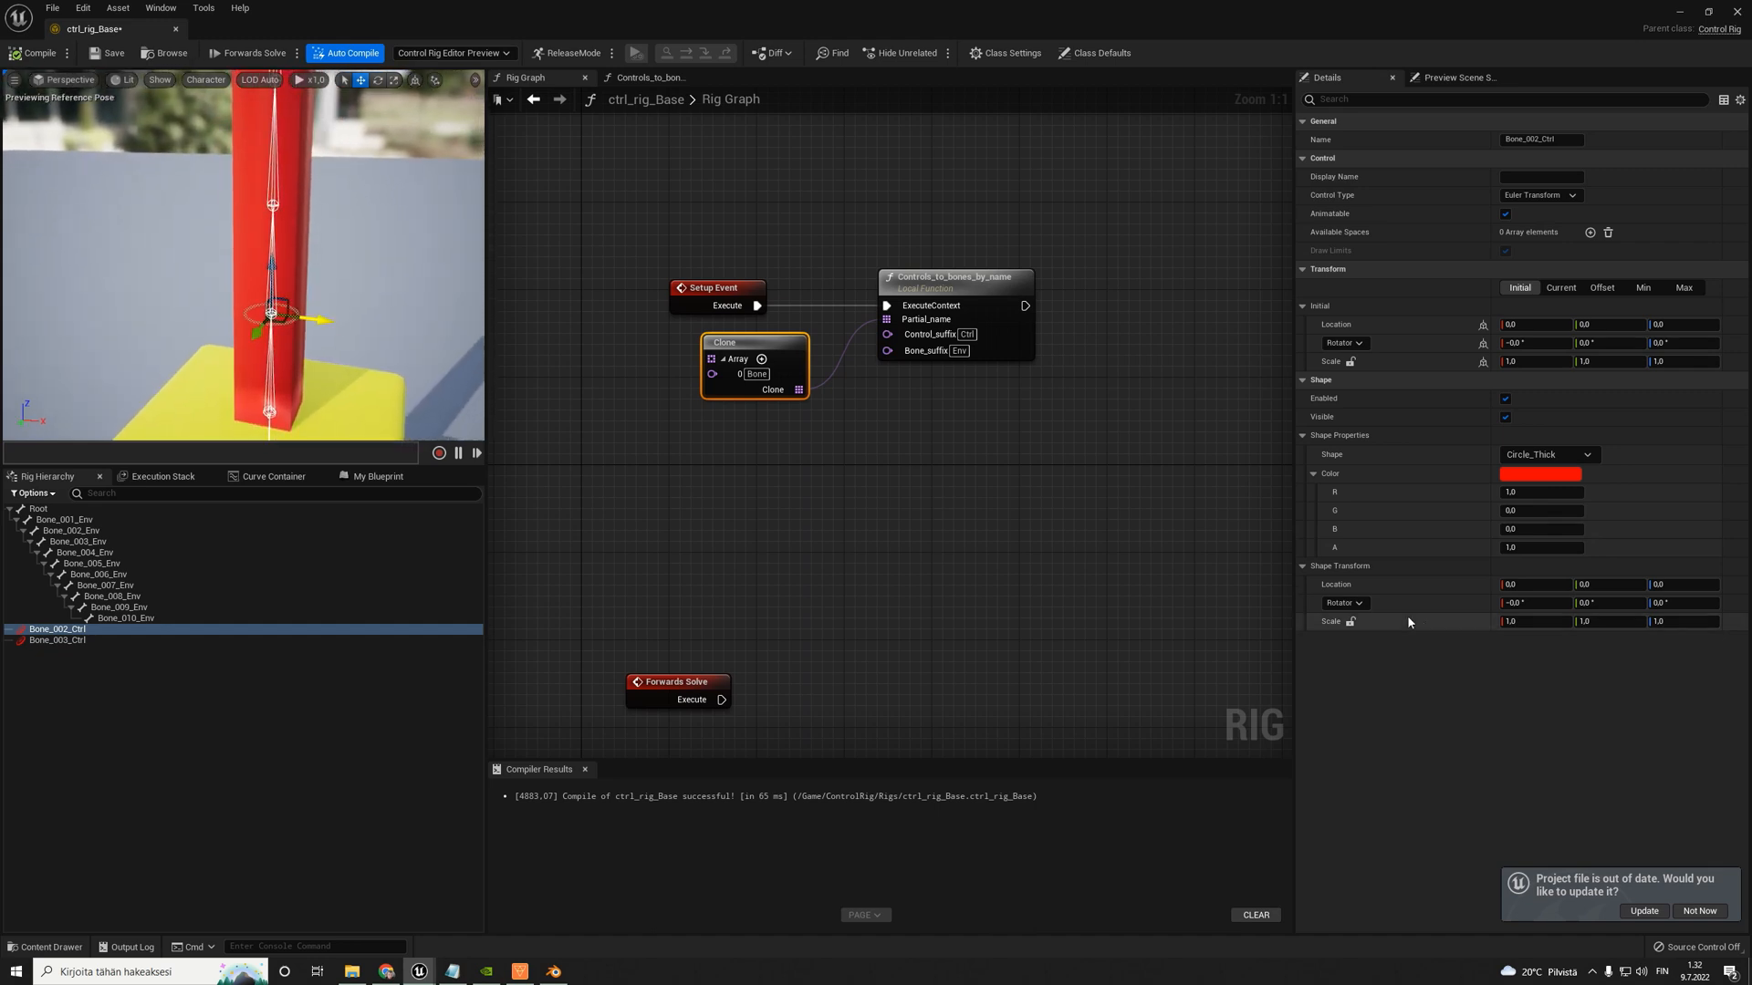
- Set Bone_002_Ctrl's shape transform scale to 2, 2, 10 in X, Y and Z
type("2")
key("Tab")
type("2")
key("Tab")
type("1")
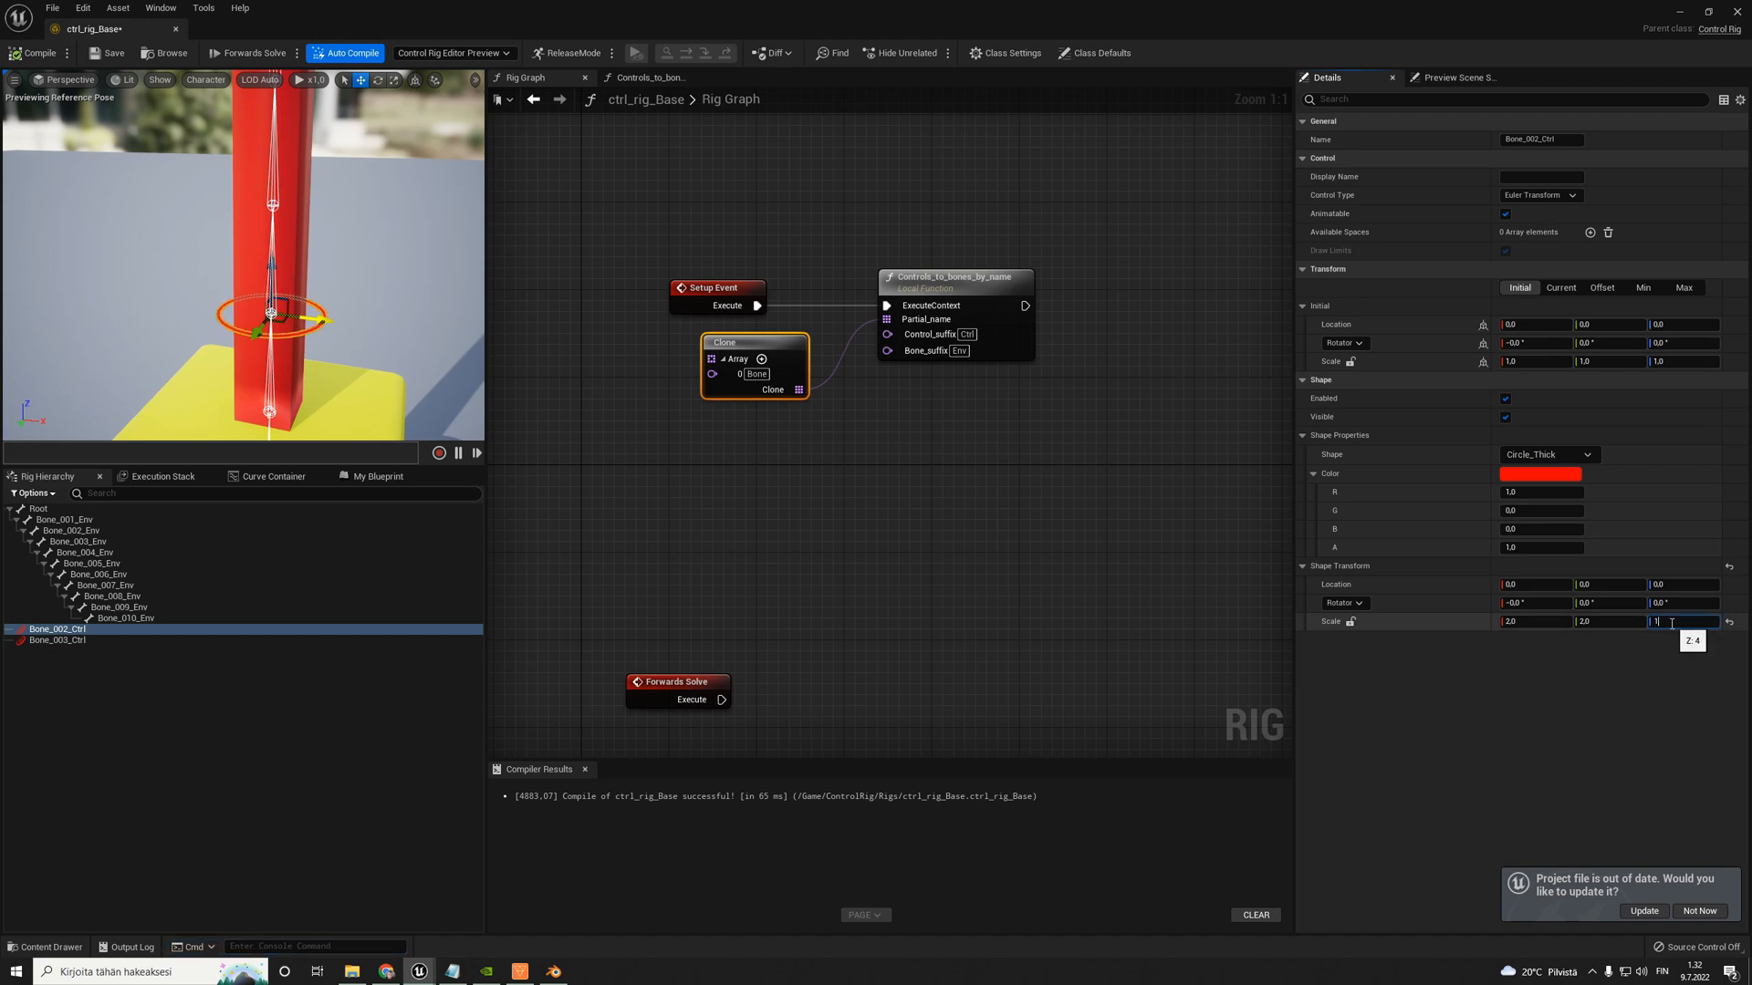
type("0")
key("Return")
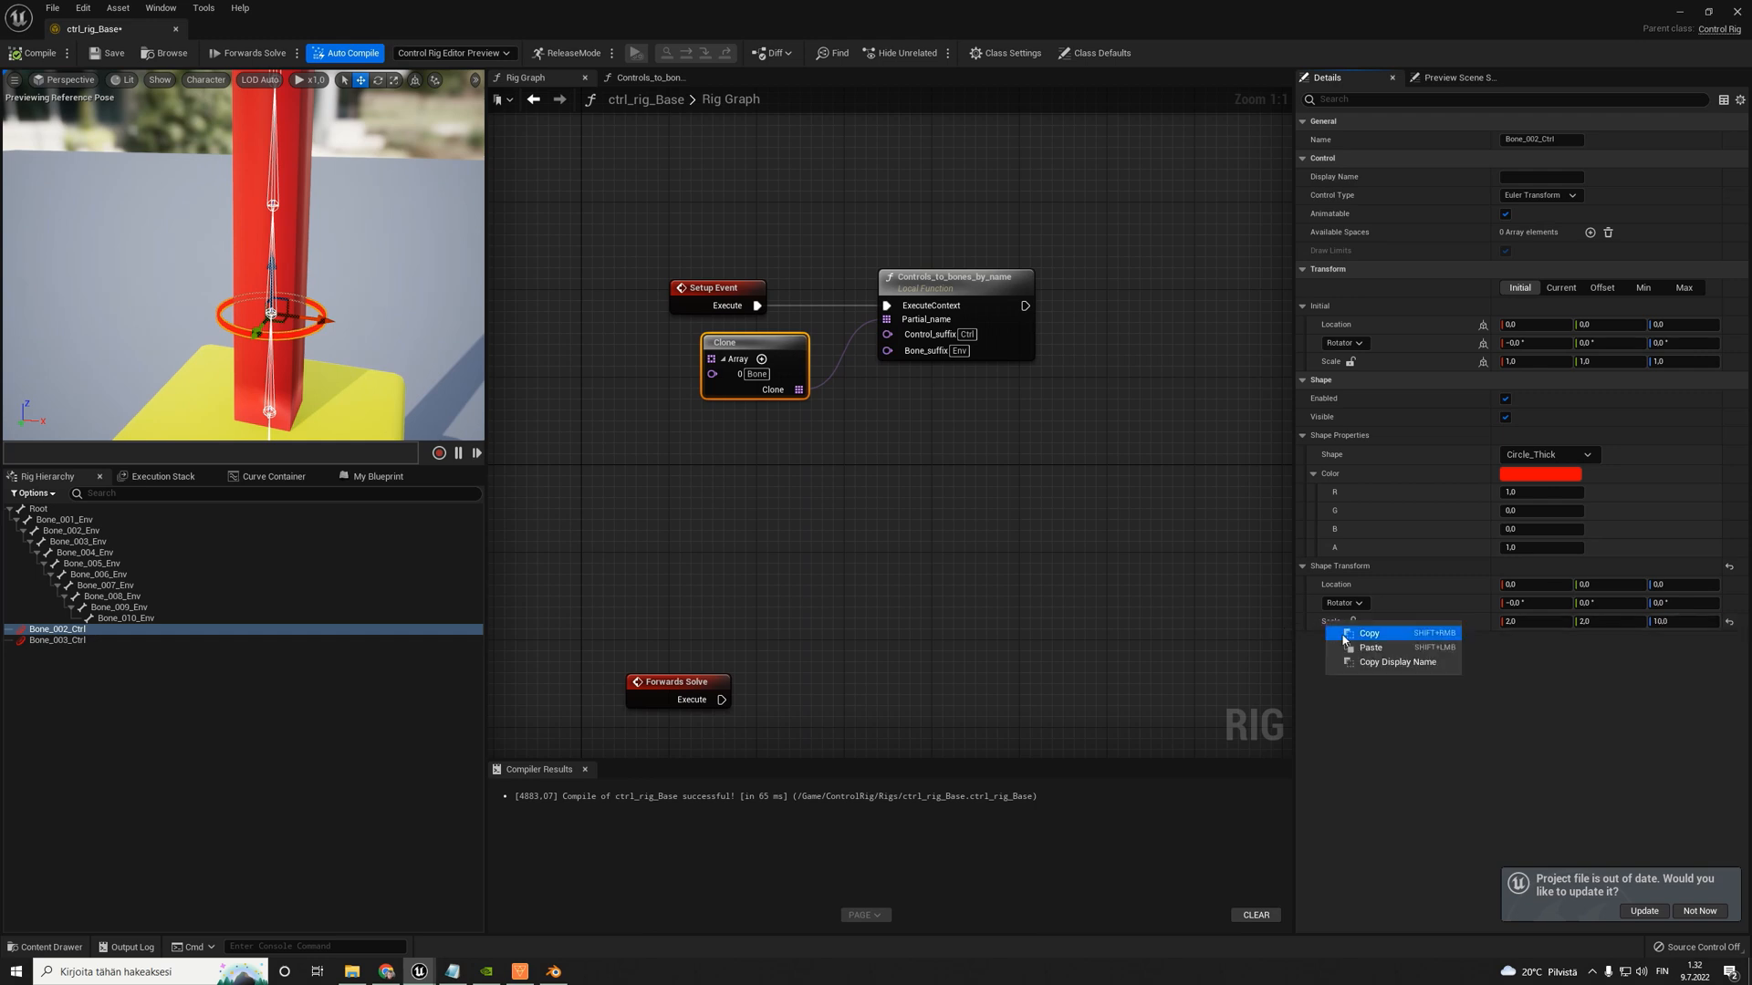
- Copy Bone_002_Ctrl's shape scale onto Bone_003_Ctrl and set that control's shape to Circle_Thick
left_click(64, 640)
right_click(1305, 624)
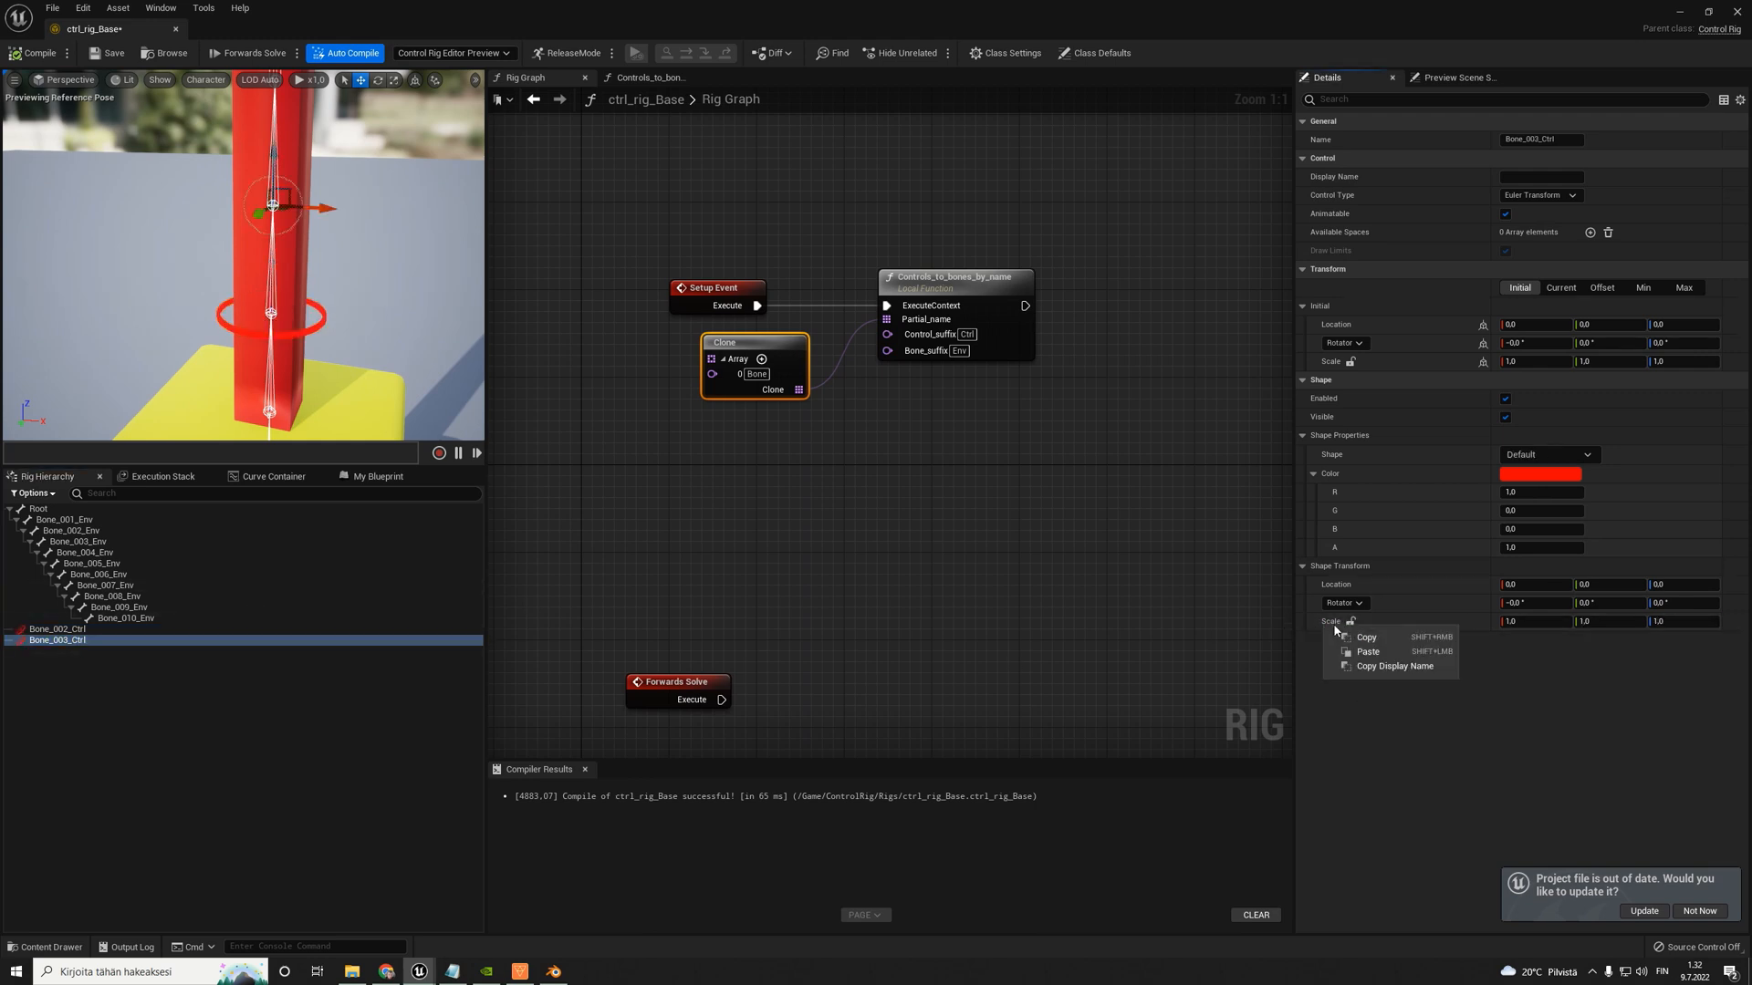
left_click(1360, 655)
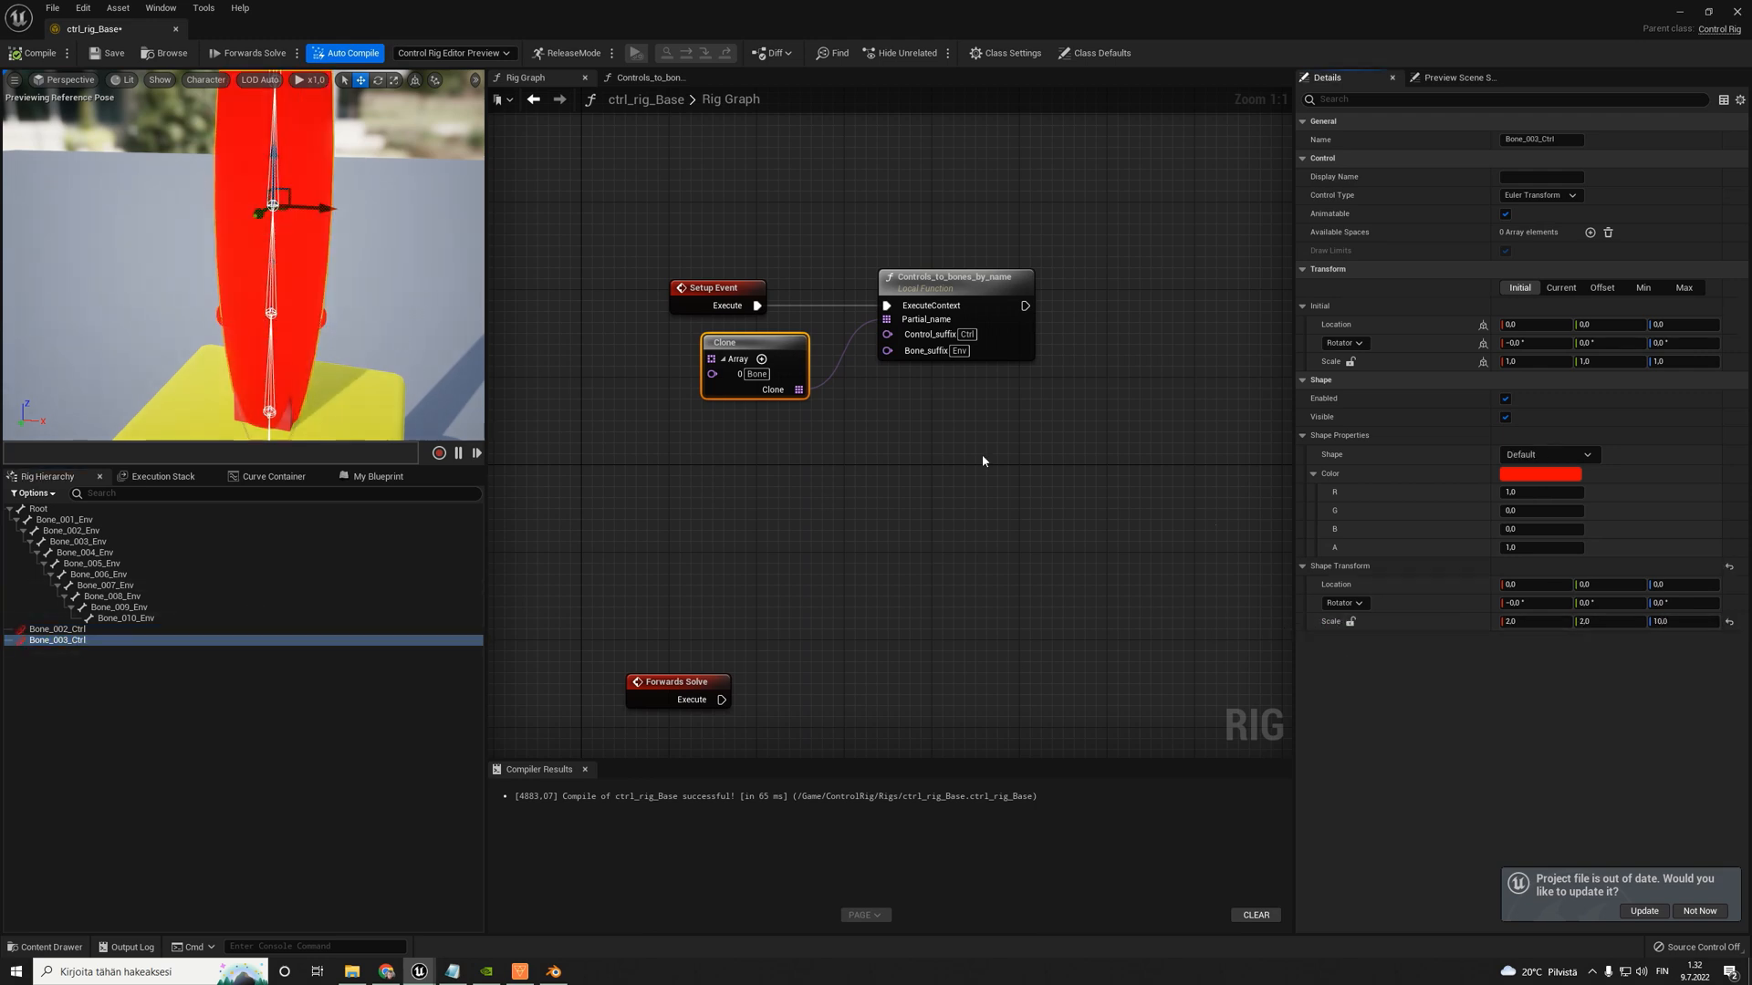
left_click(1590, 455)
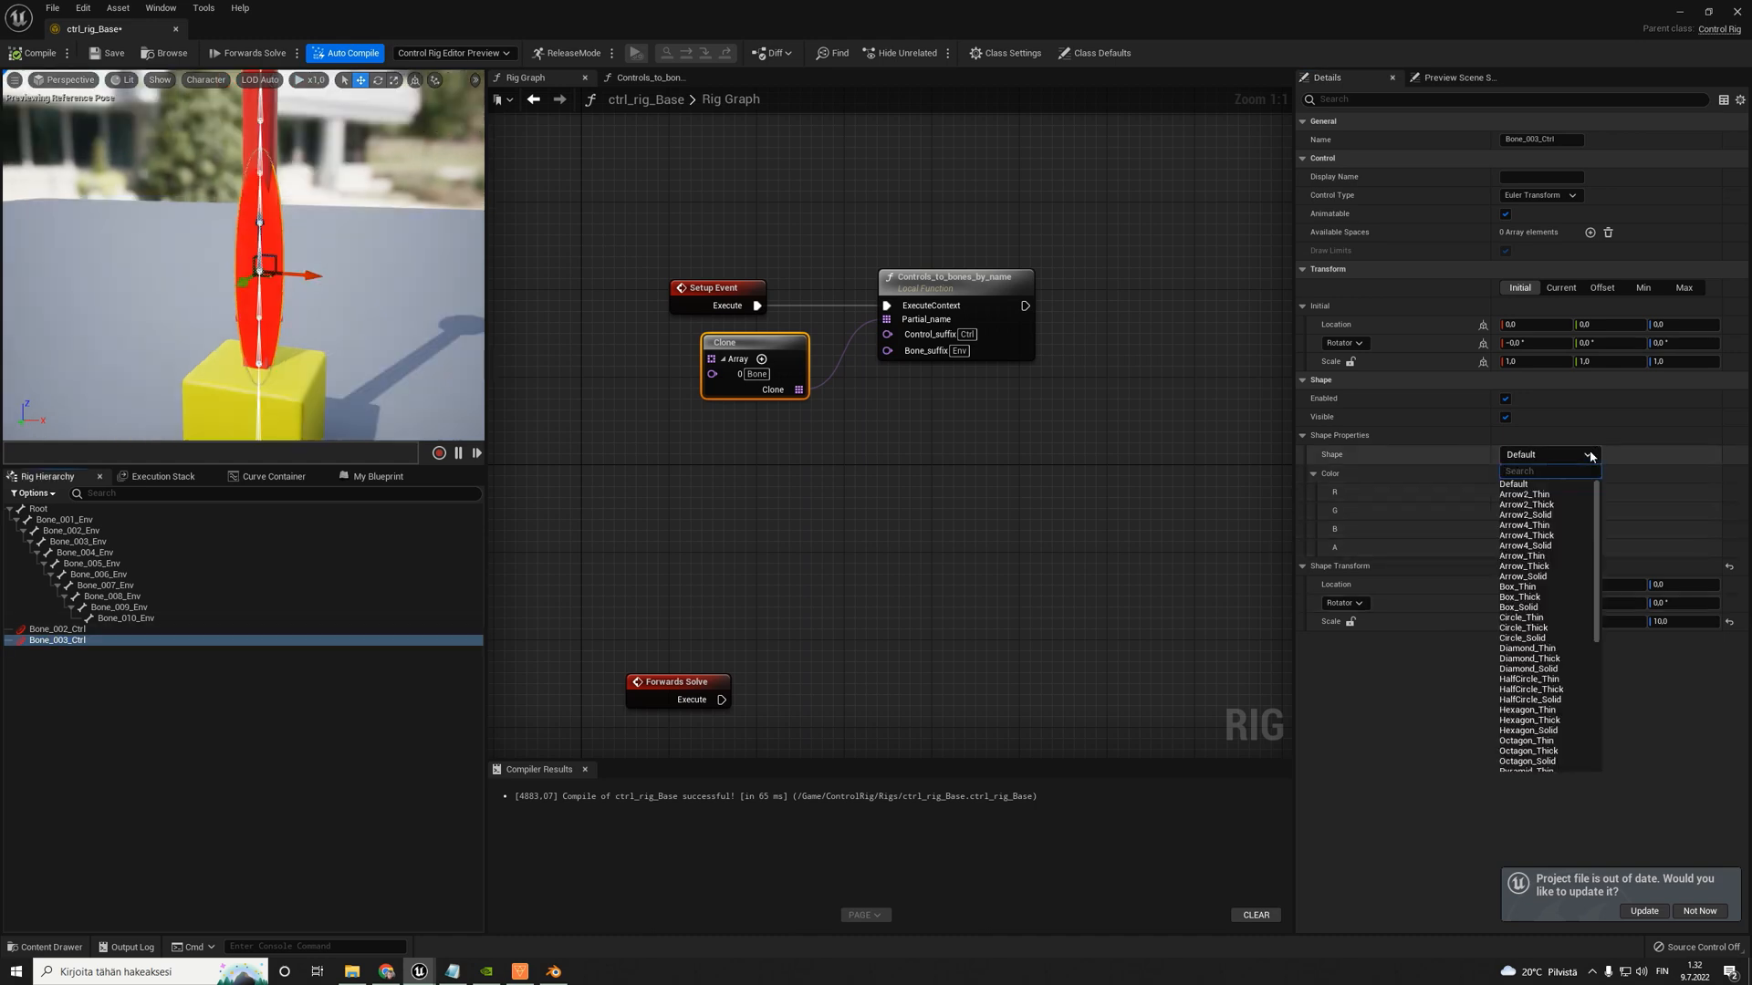
left_click(1542, 629)
left_click(406, 337)
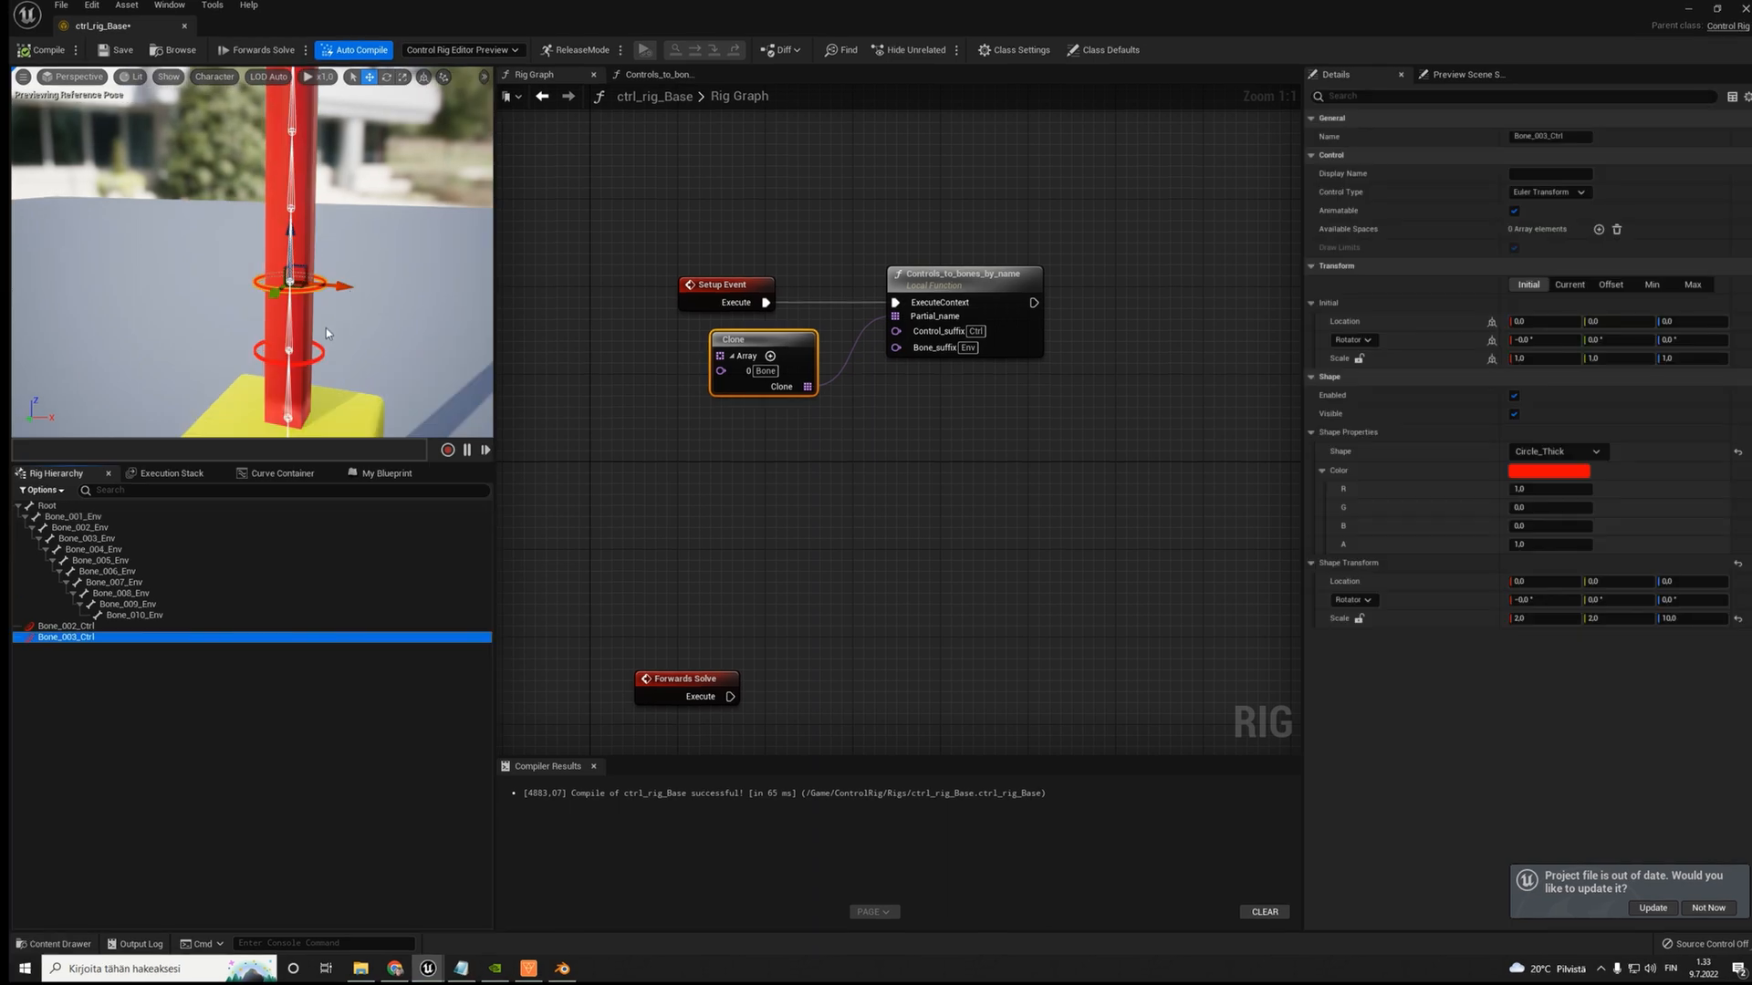
- Duplicate the Bone_003_Ctrl control and rename the copy Bone_004_Ctrl
left_click(76, 655)
left_click(72, 638)
key("ctrl+d")
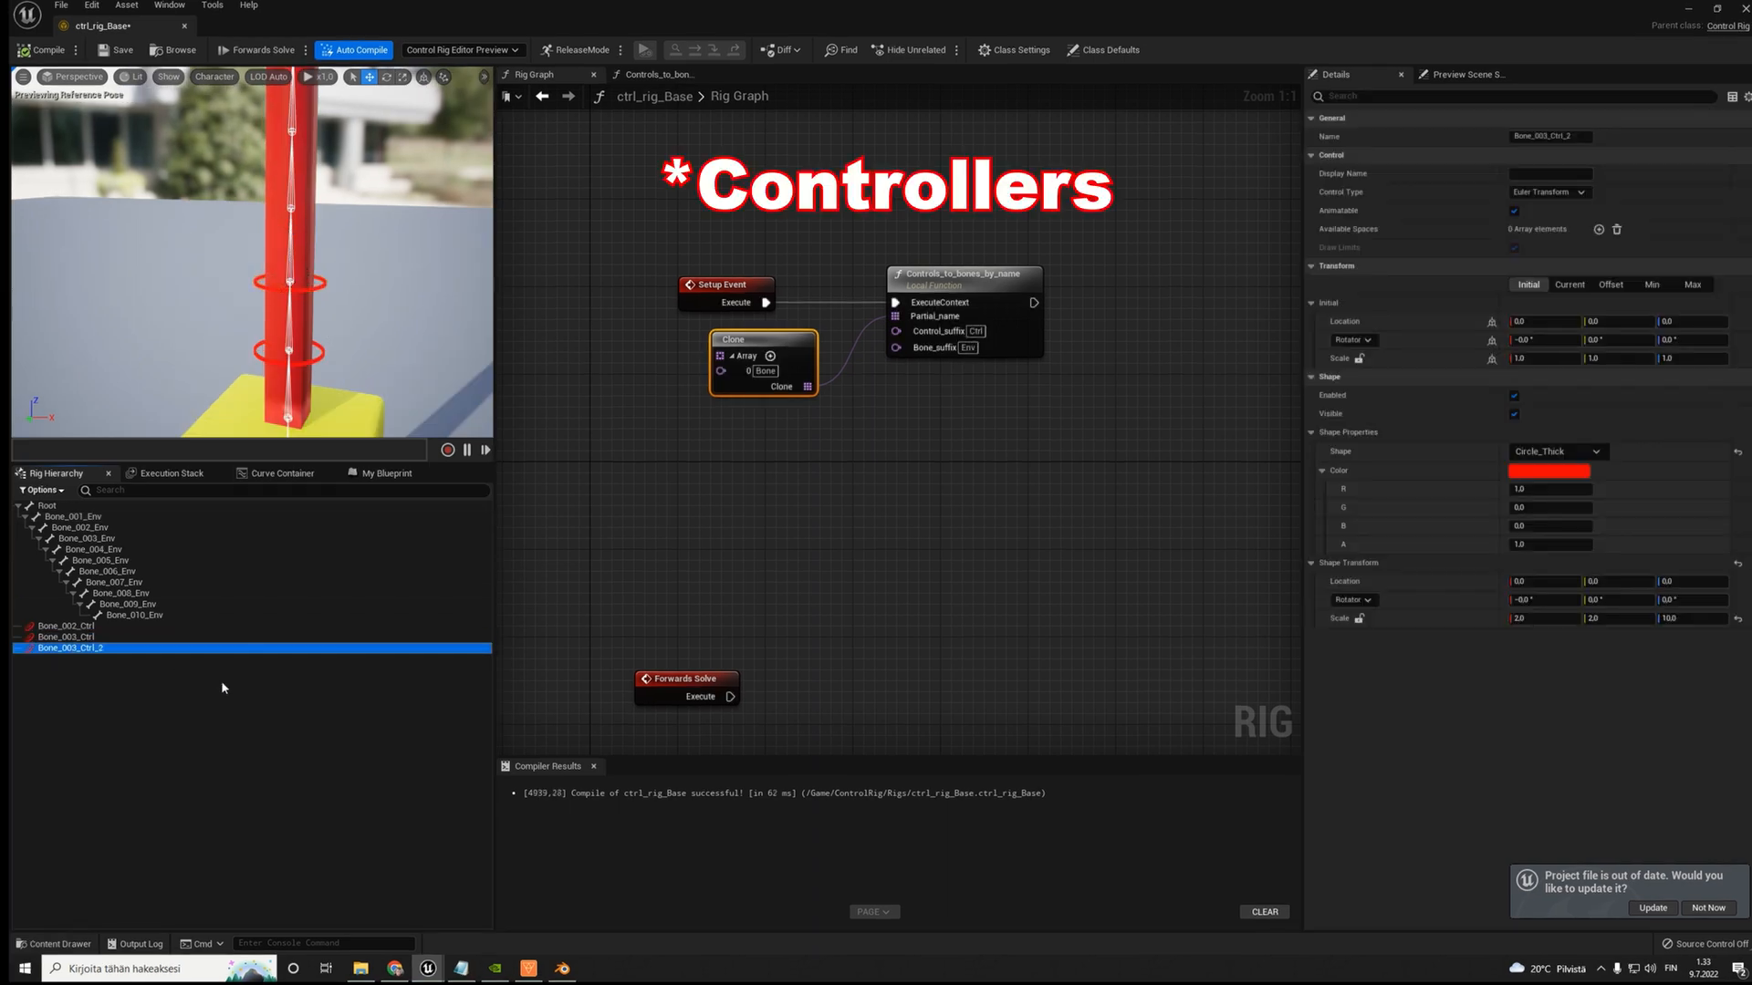
left_click(84, 648)
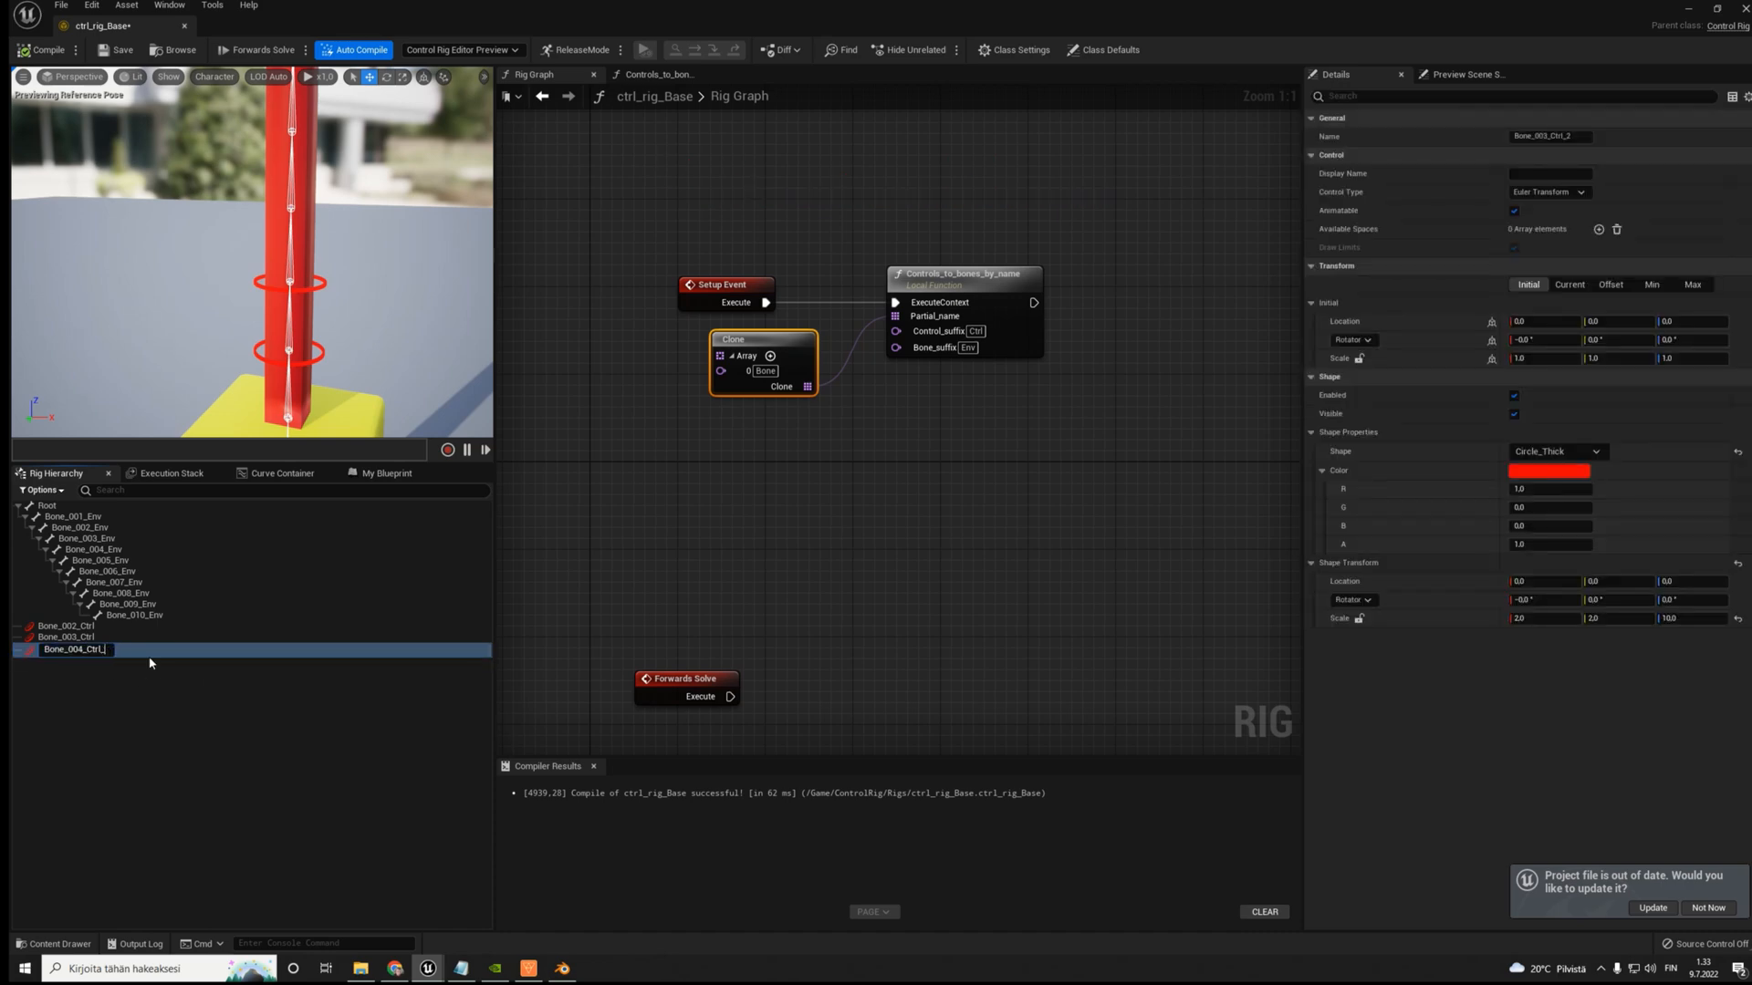
key("Return")
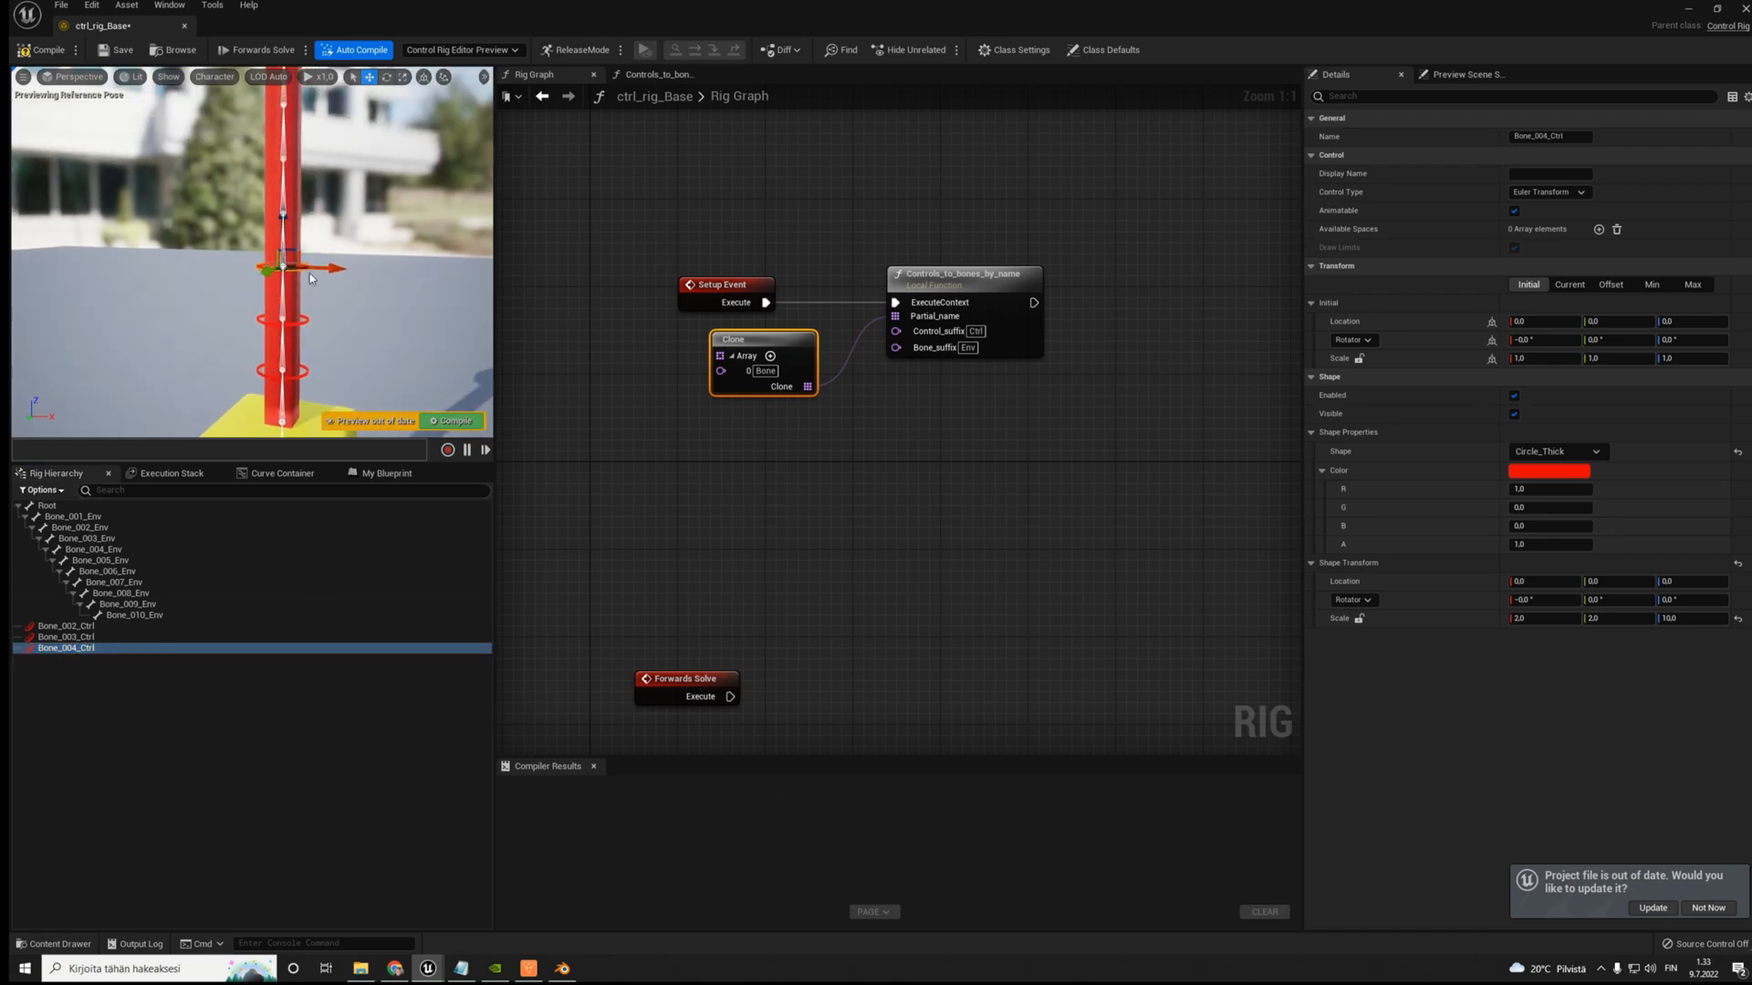
- Duplicate the Bone_004_Ctrl control and rename the copy Bone_005_Ctrl
key("ctrl+d")
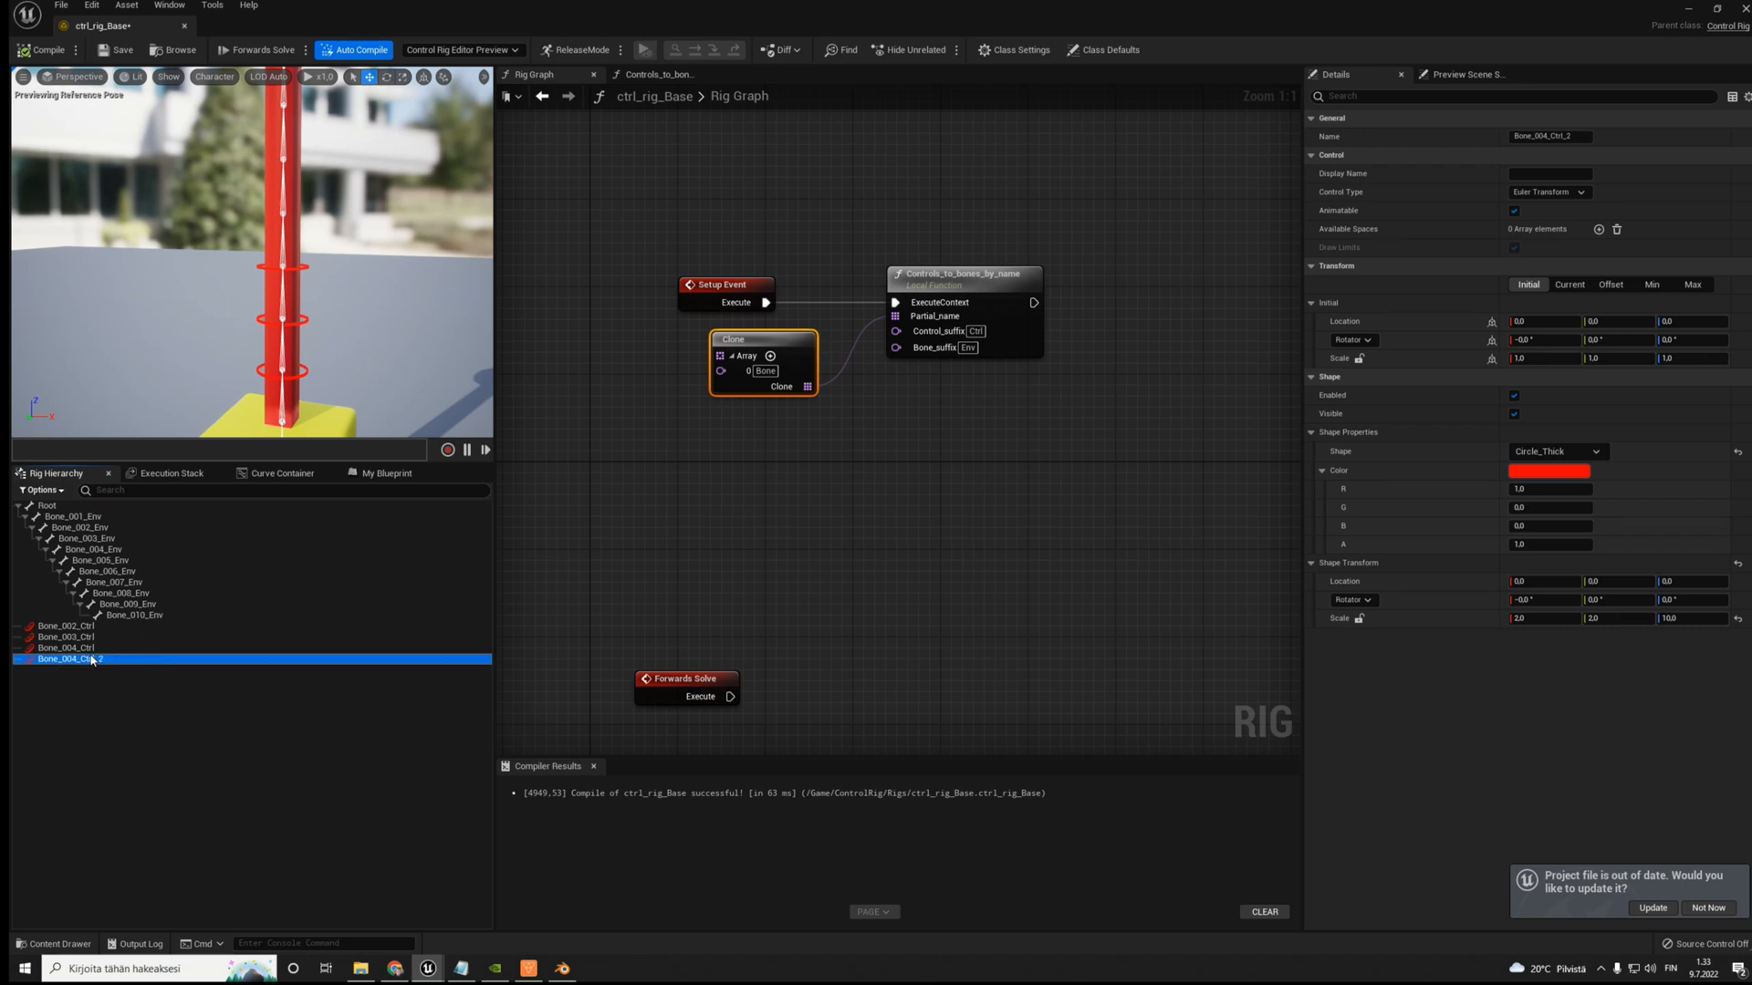
double_click(90, 660)
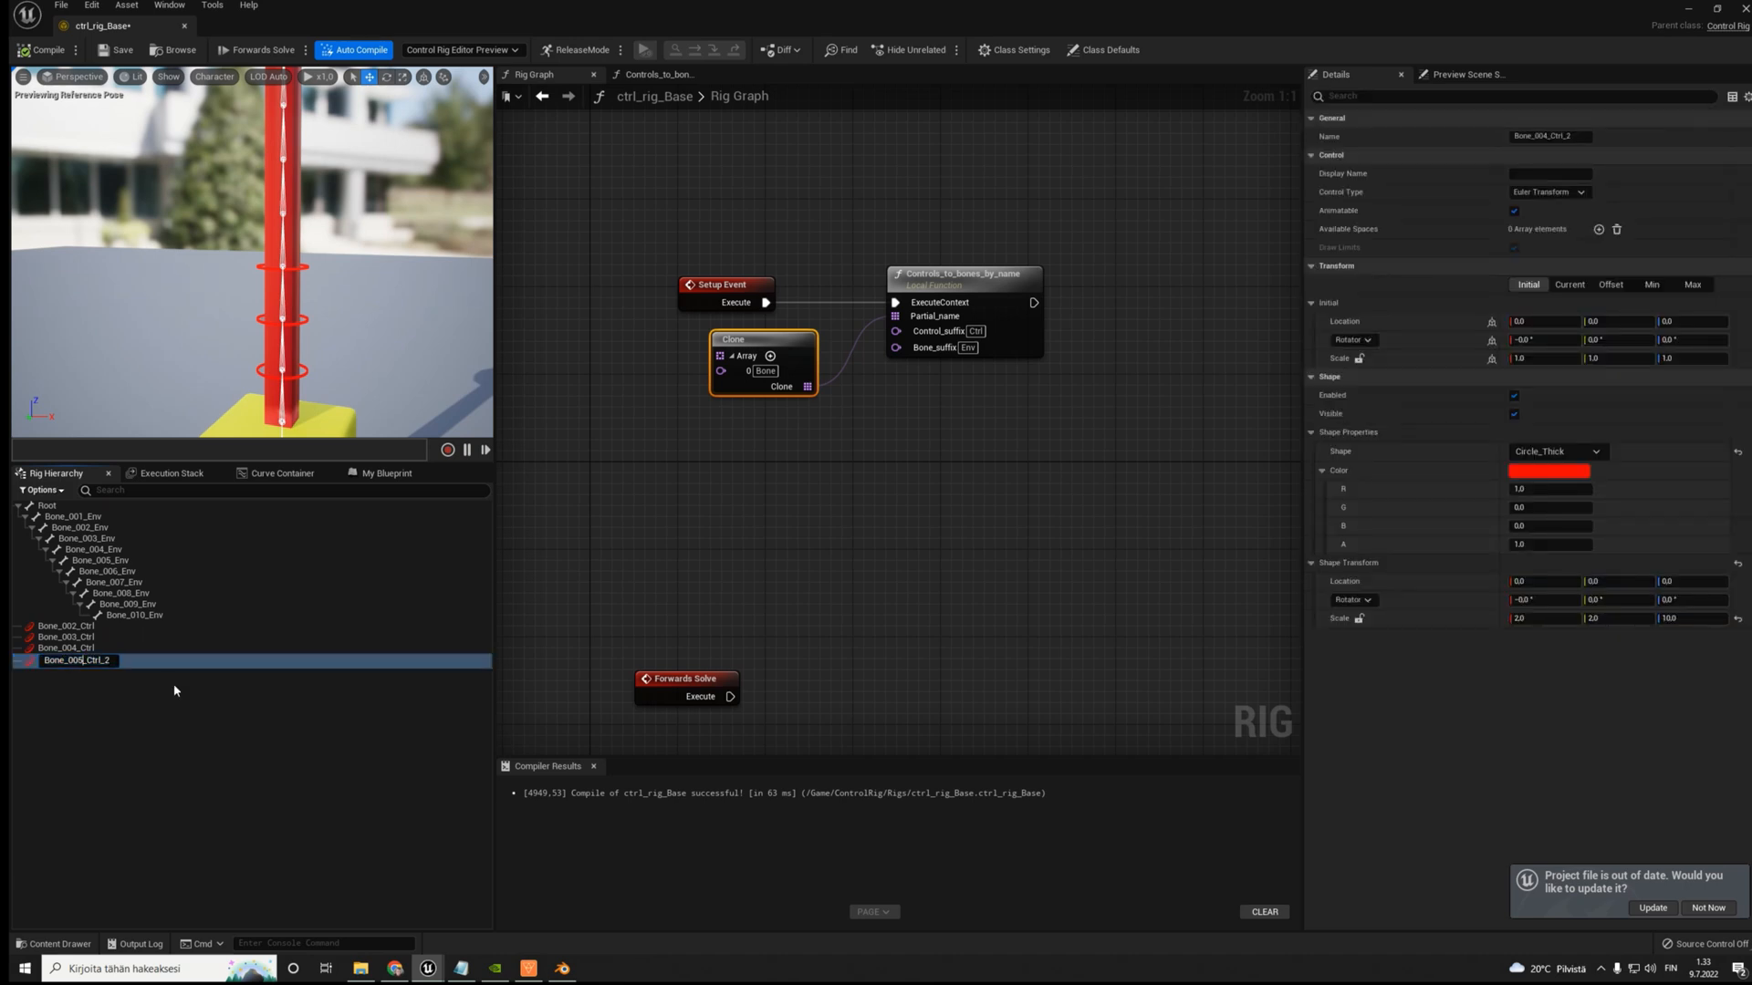
type("Bone_005_Ctrl")
key("Return")
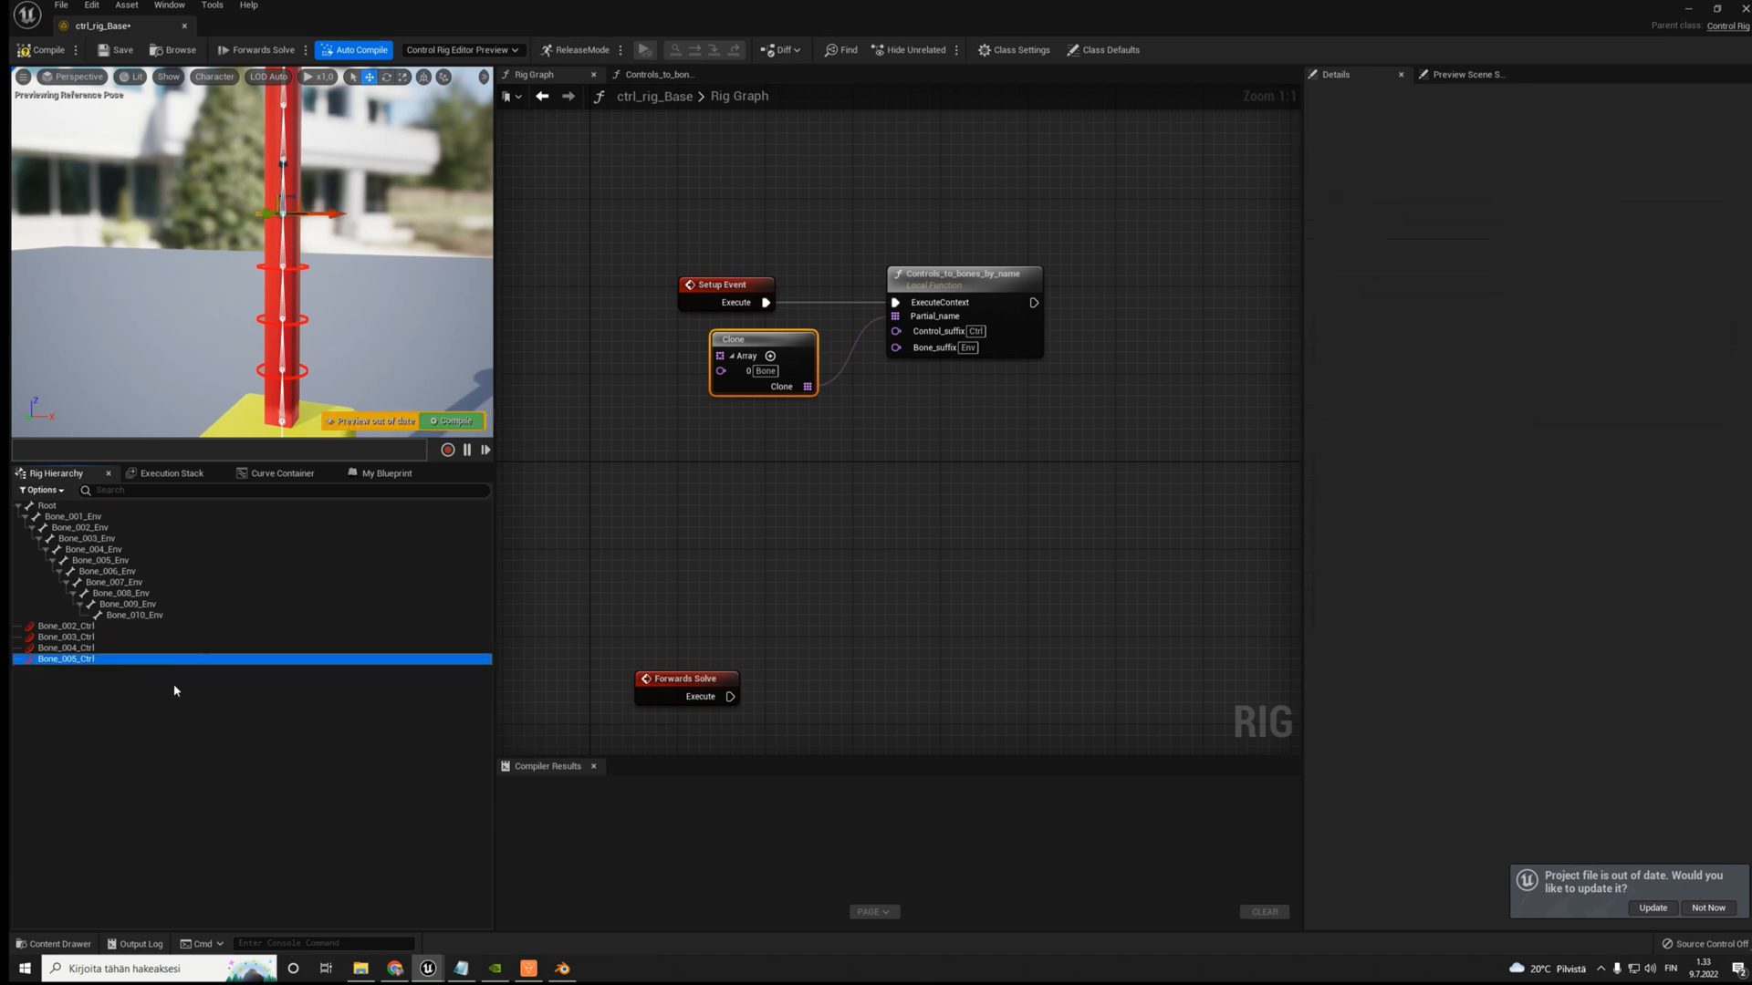
- Duplicate the Bone_005_Ctrl control, rename the copy Bone_006_Ctrl, and recompile the rig
right_click_drag(274, 256, 260, 288)
key("ctrl+d")
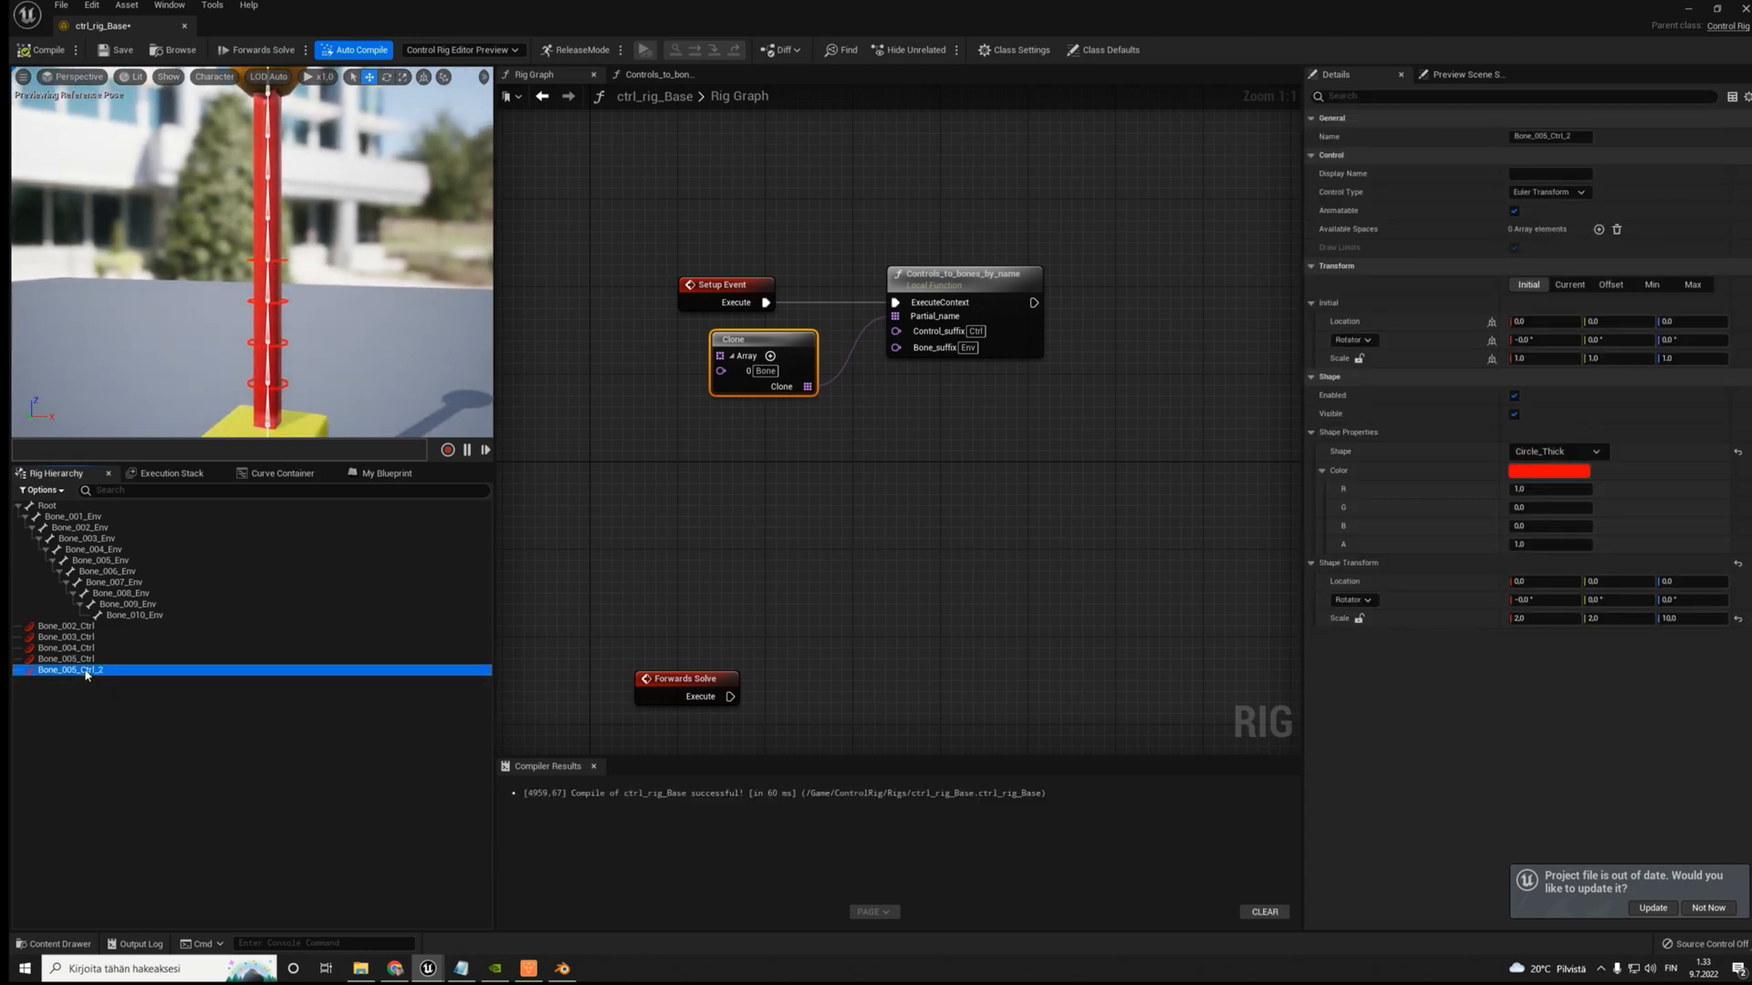
key("F2")
key("End")
key("BackSpace")
key("BackSpace")
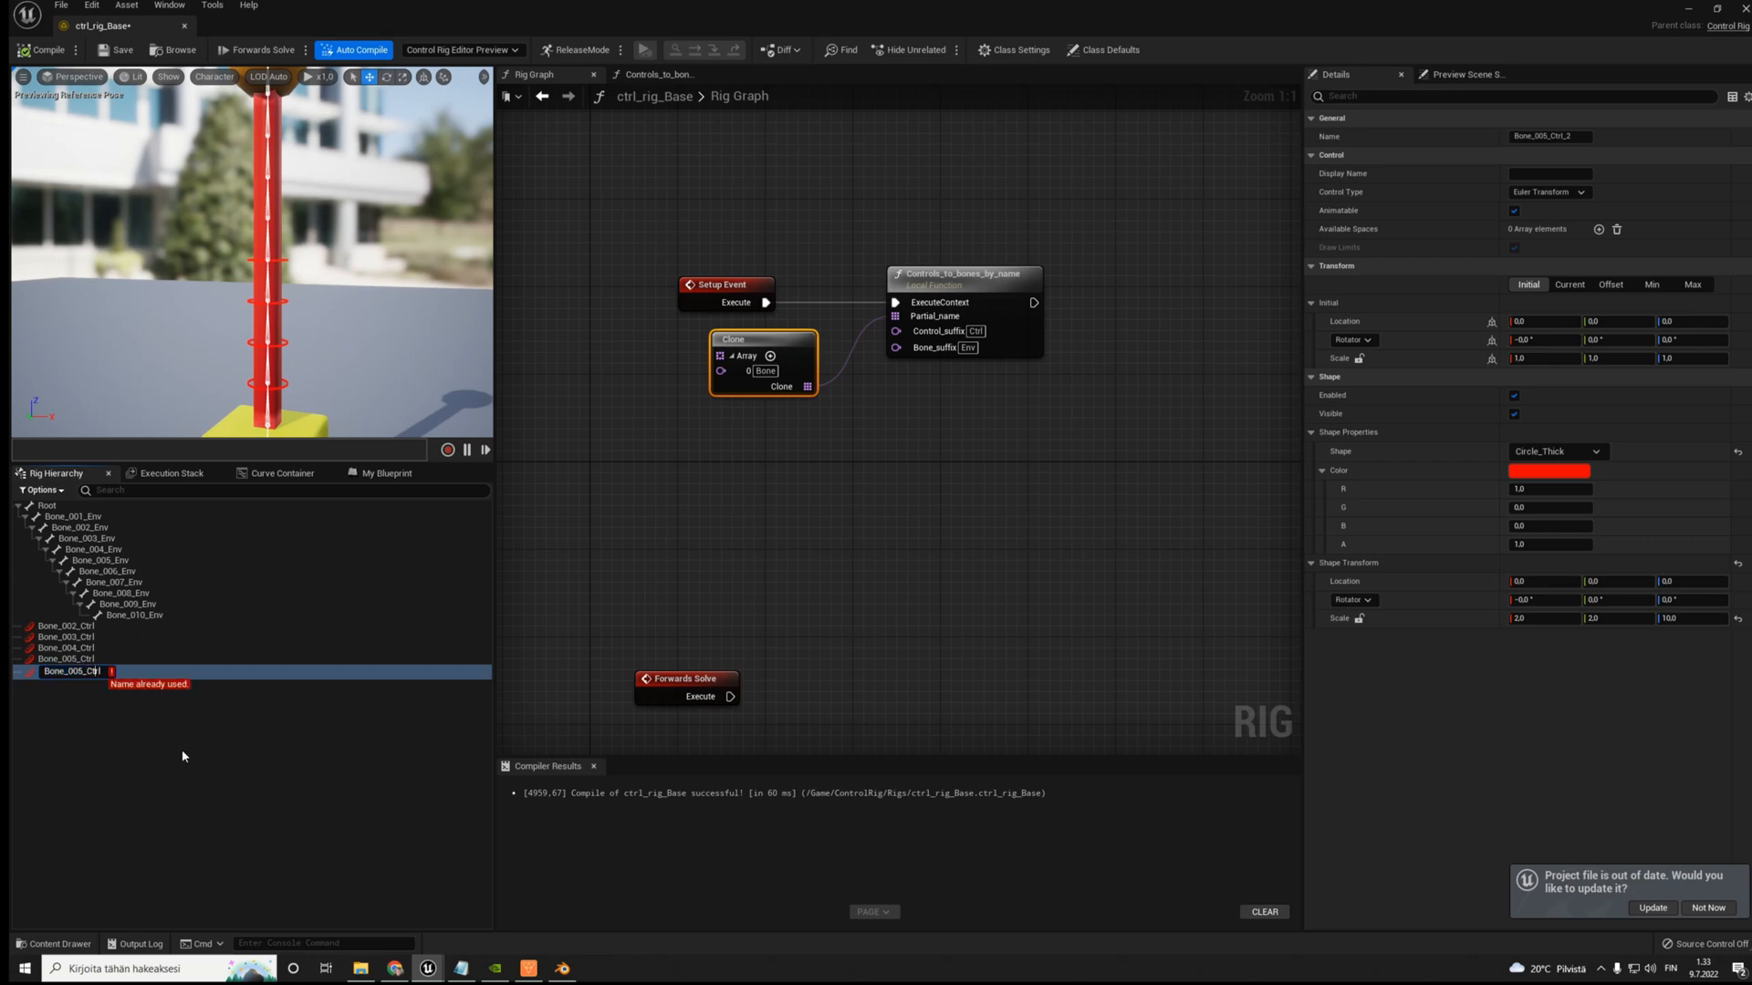
key("BackSpace")
type("6")
key("Return")
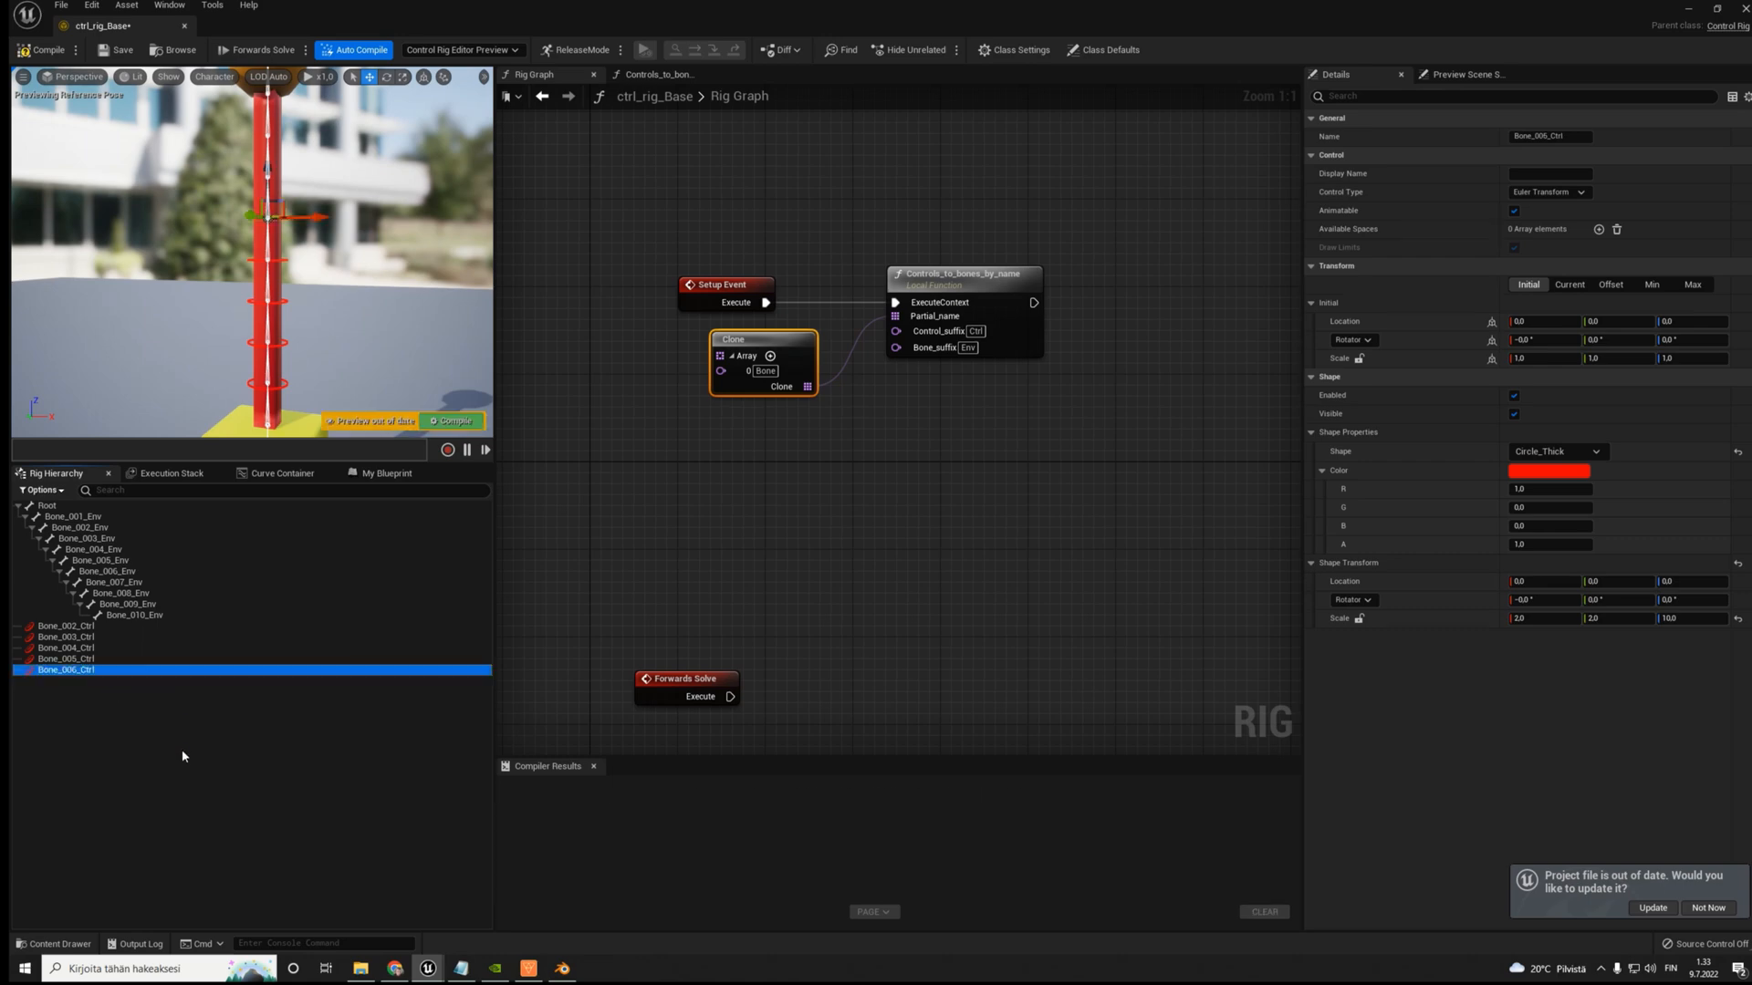
left_click(46, 51)
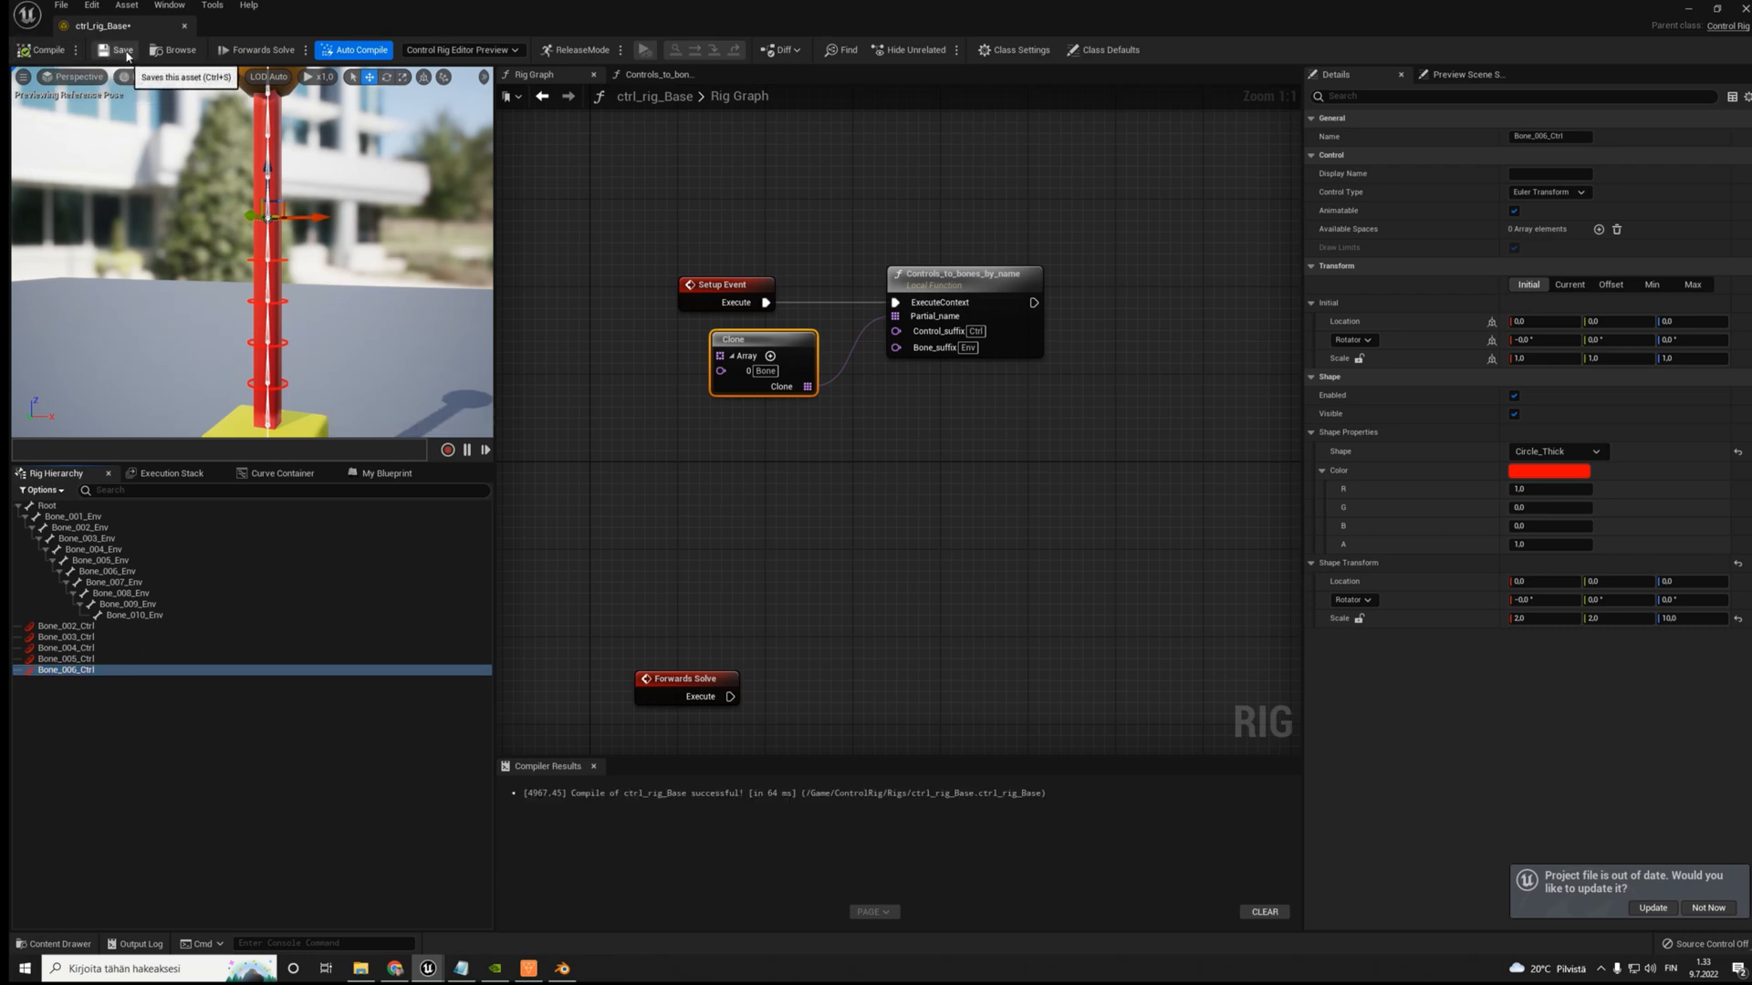
- Select the Controls_to_bones_by_name node in the Rig Graph to review its inputs and defaults
left_click_drag(717, 354, 684, 365)
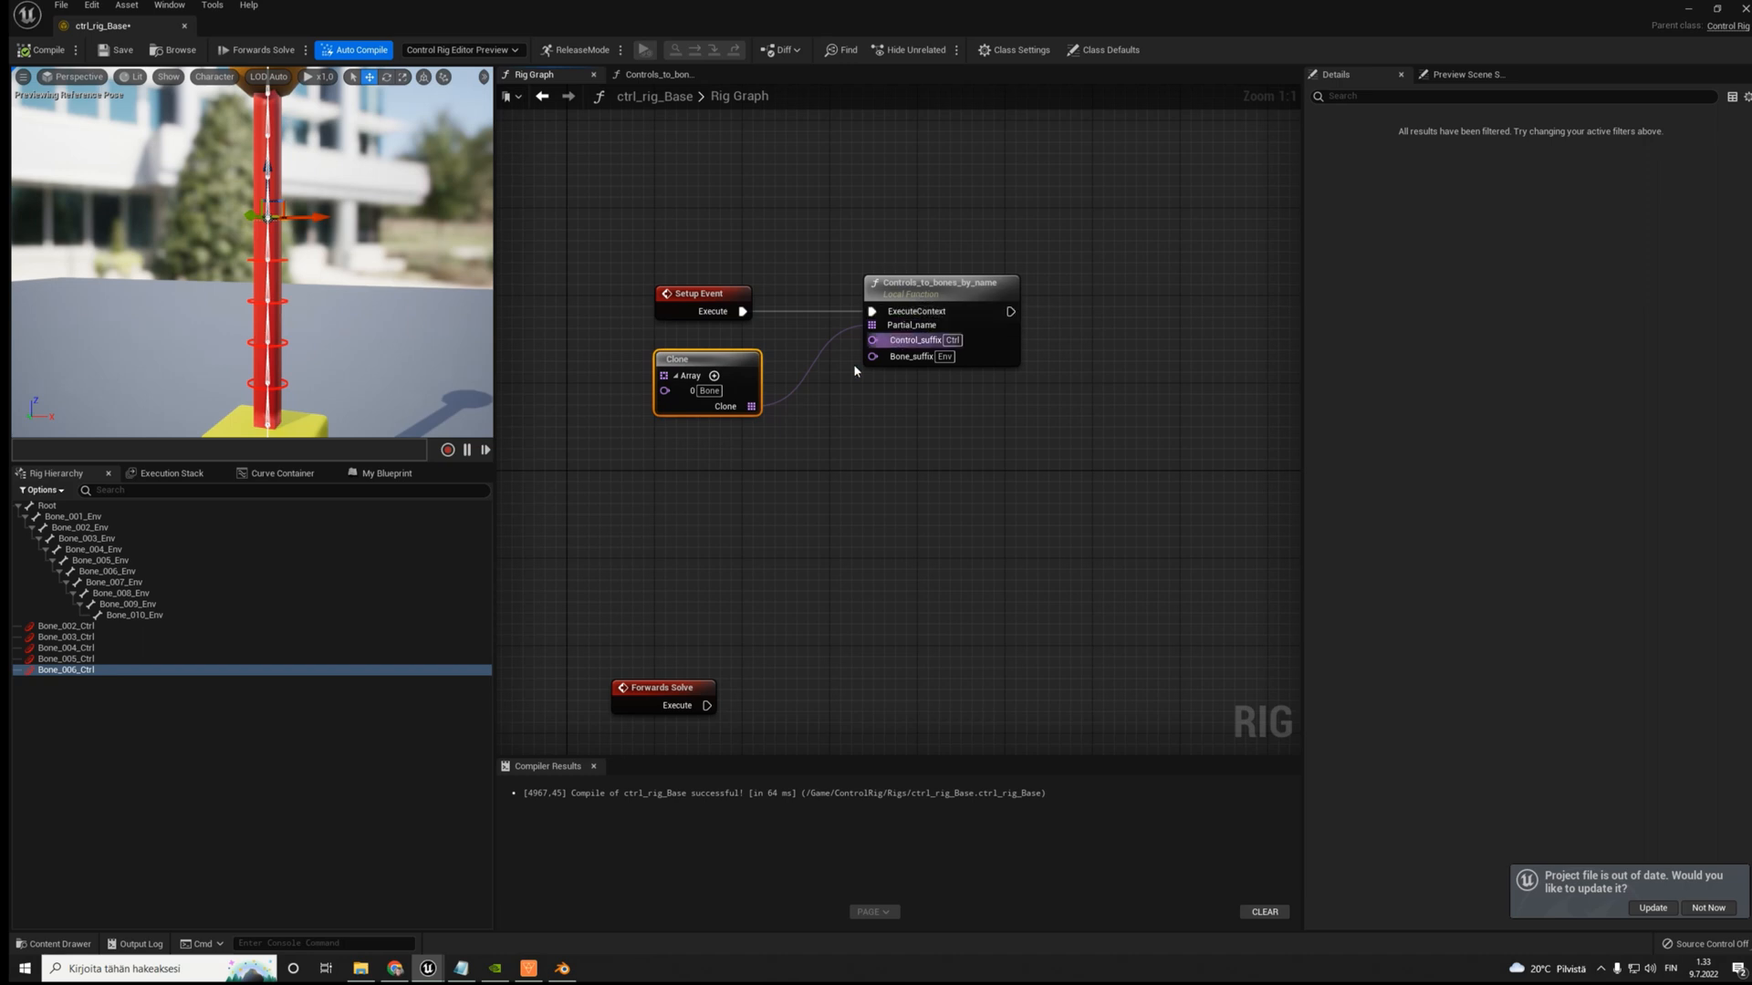
right_click_drag(843, 409, 794, 451)
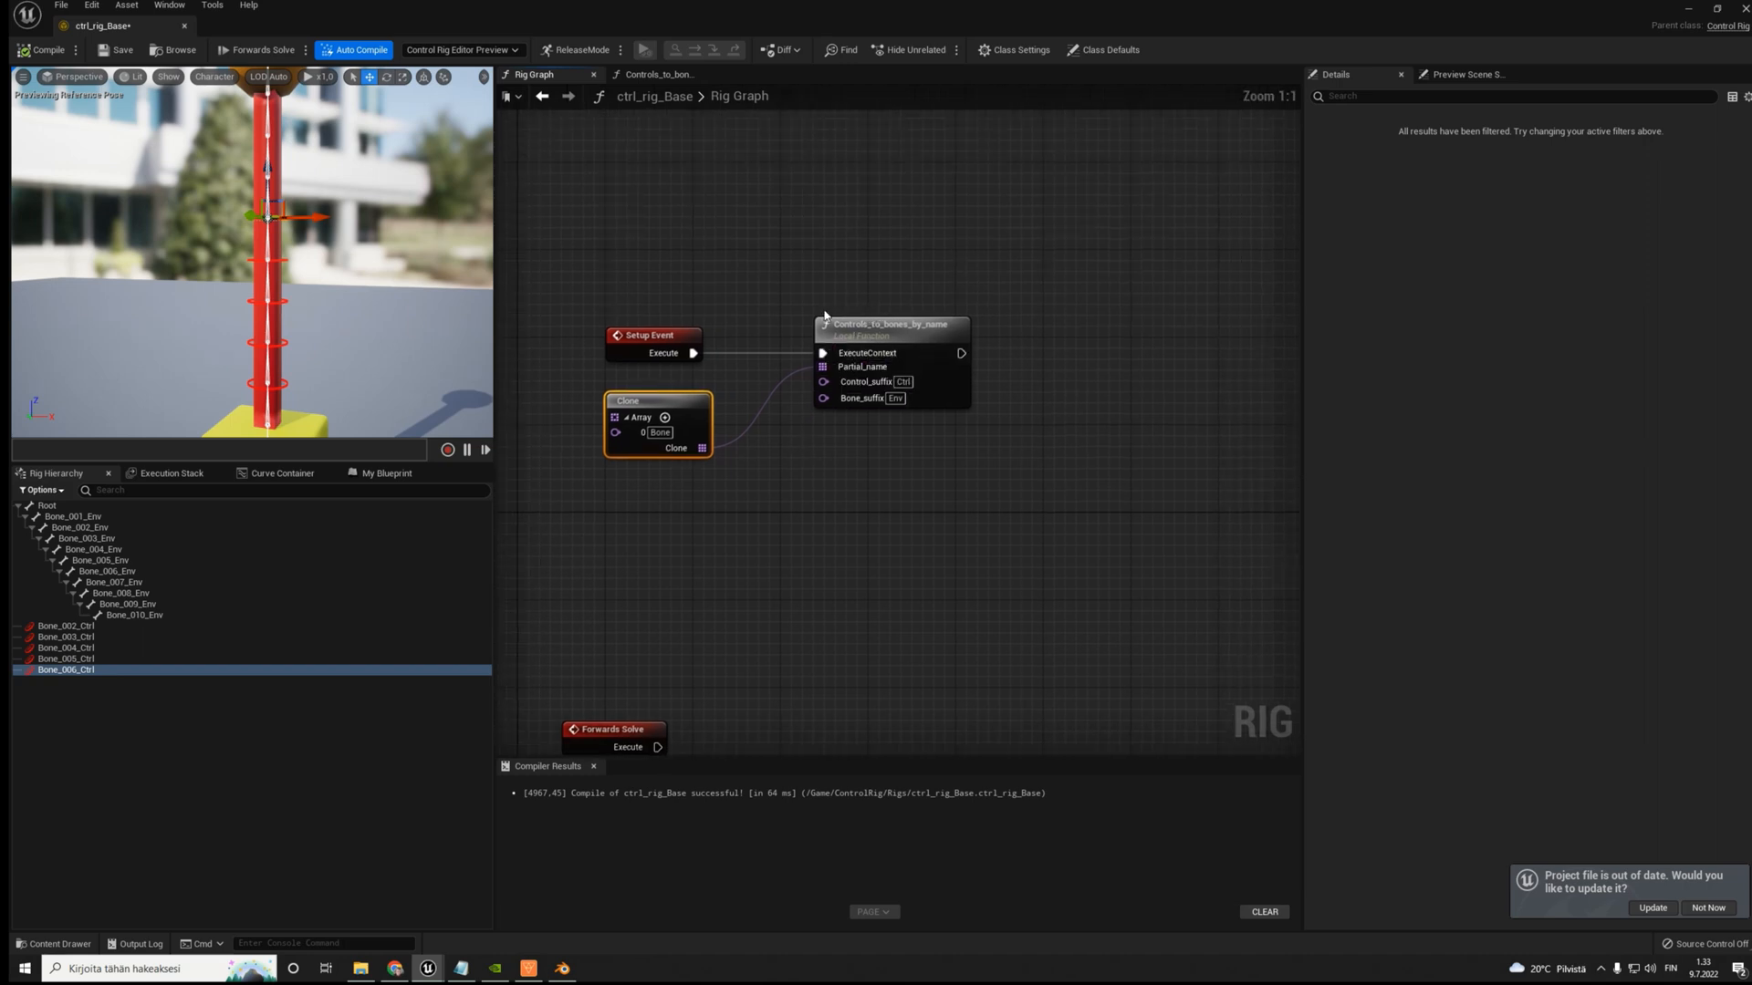
left_click(952, 391)
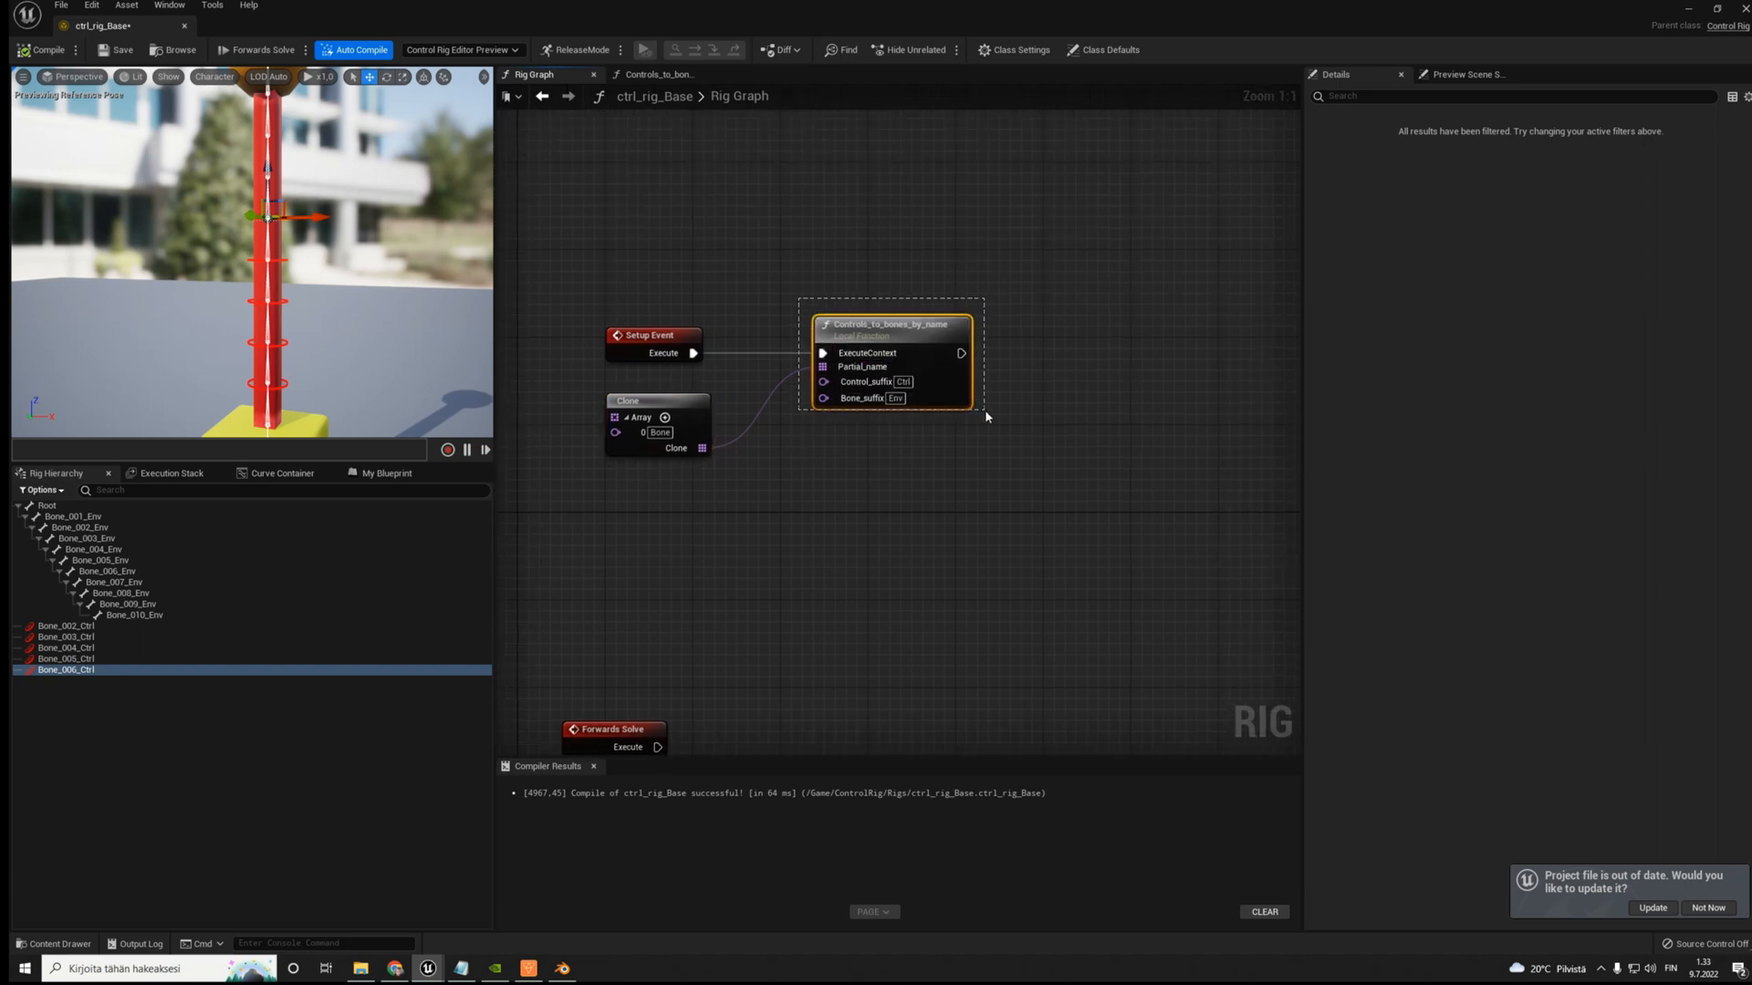
left_click_drag(983, 409, 1001, 434)
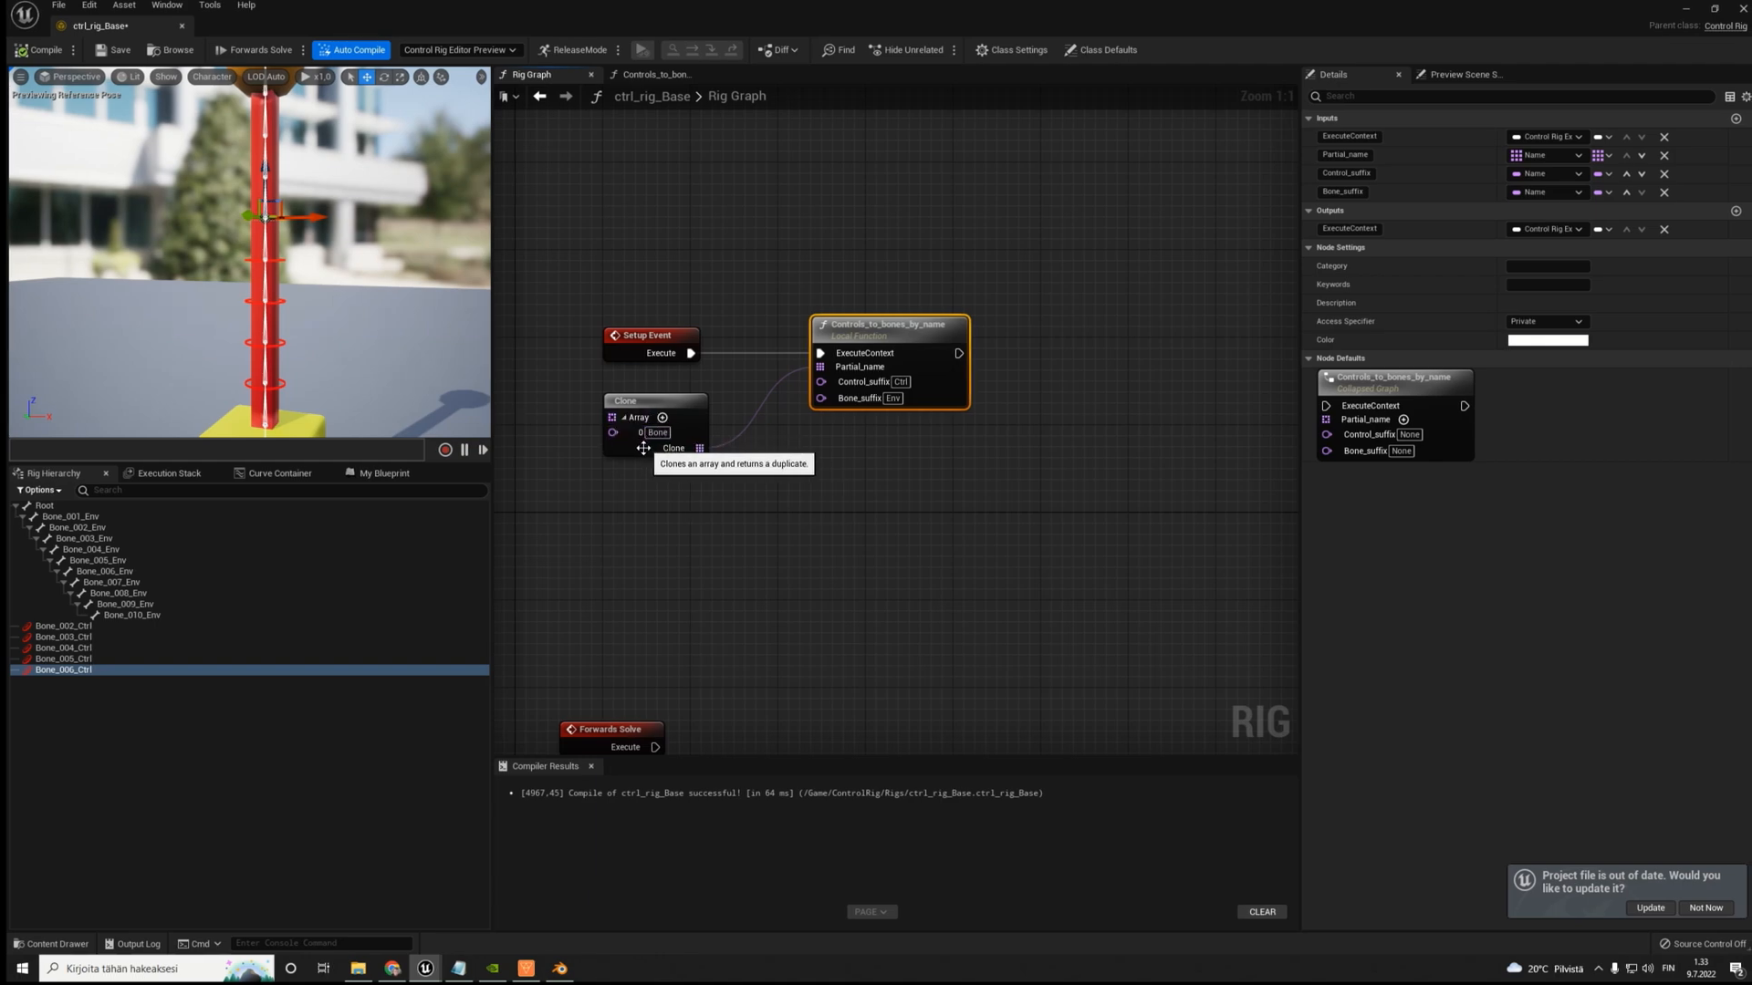
- Compare the Bone_001_Env and Bone_002_Ctrl names in the rig hierarchy with the inputs of the Controls_to_bones_by_name node
left_click(59, 519)
left_click(54, 628)
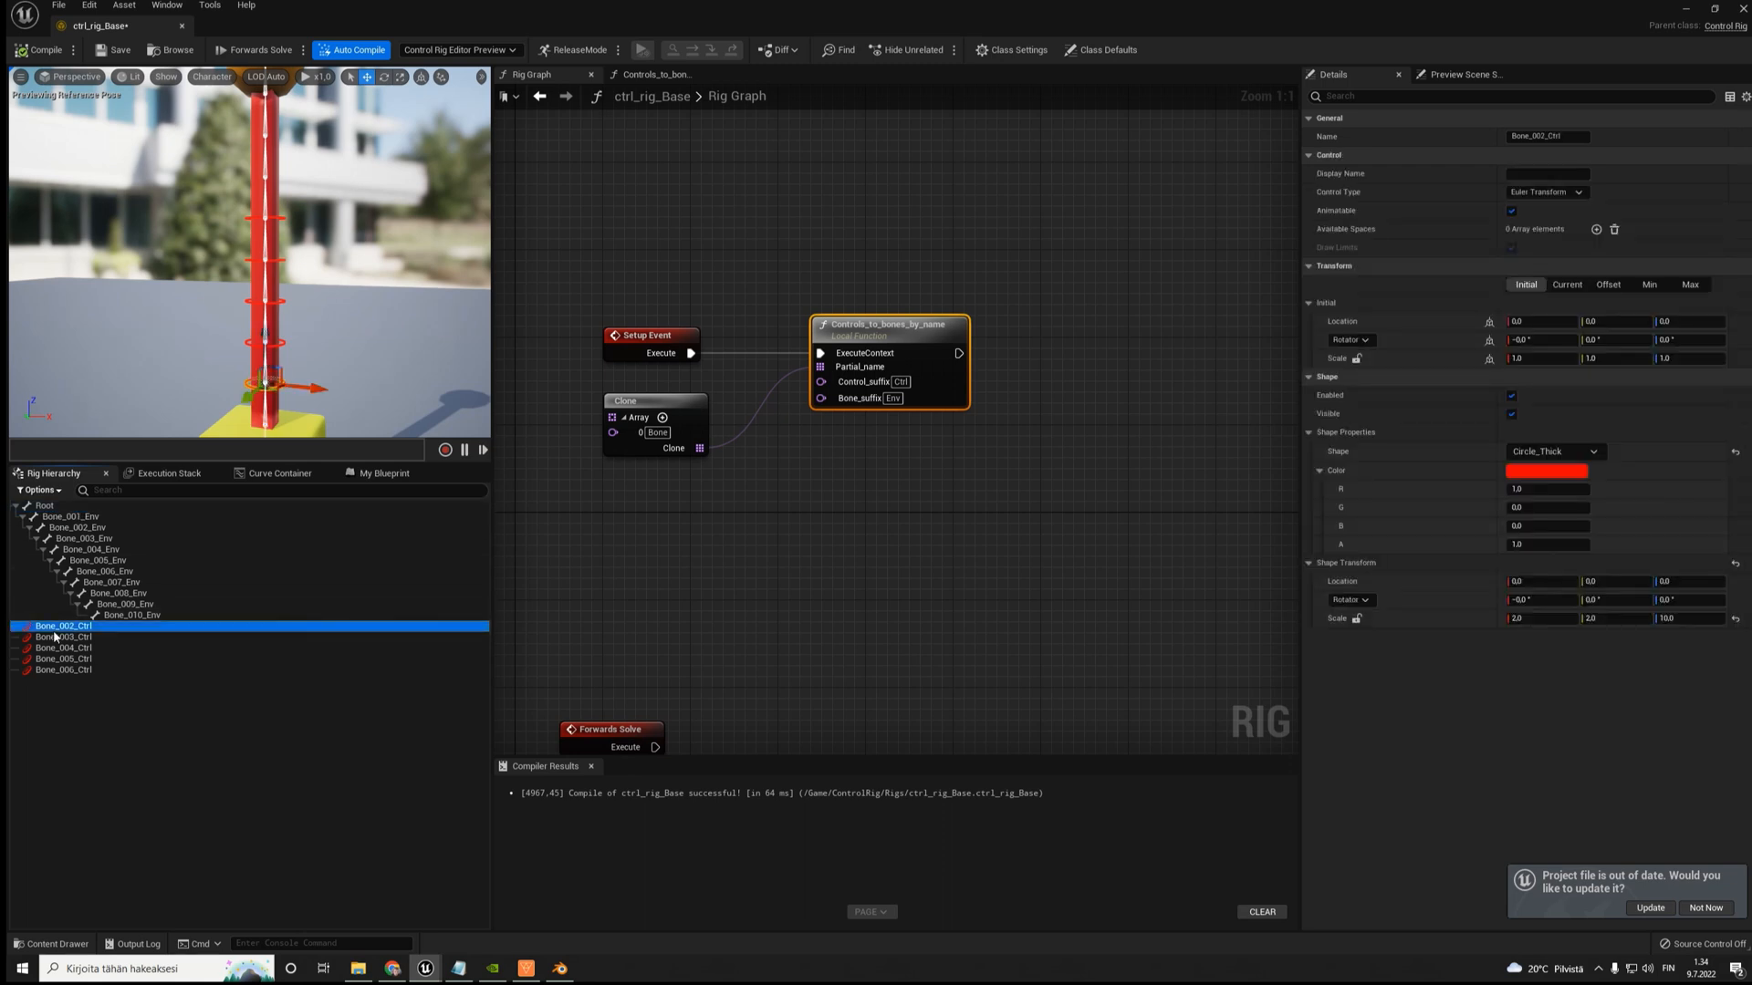
left_click(657, 439)
left_click(46, 506)
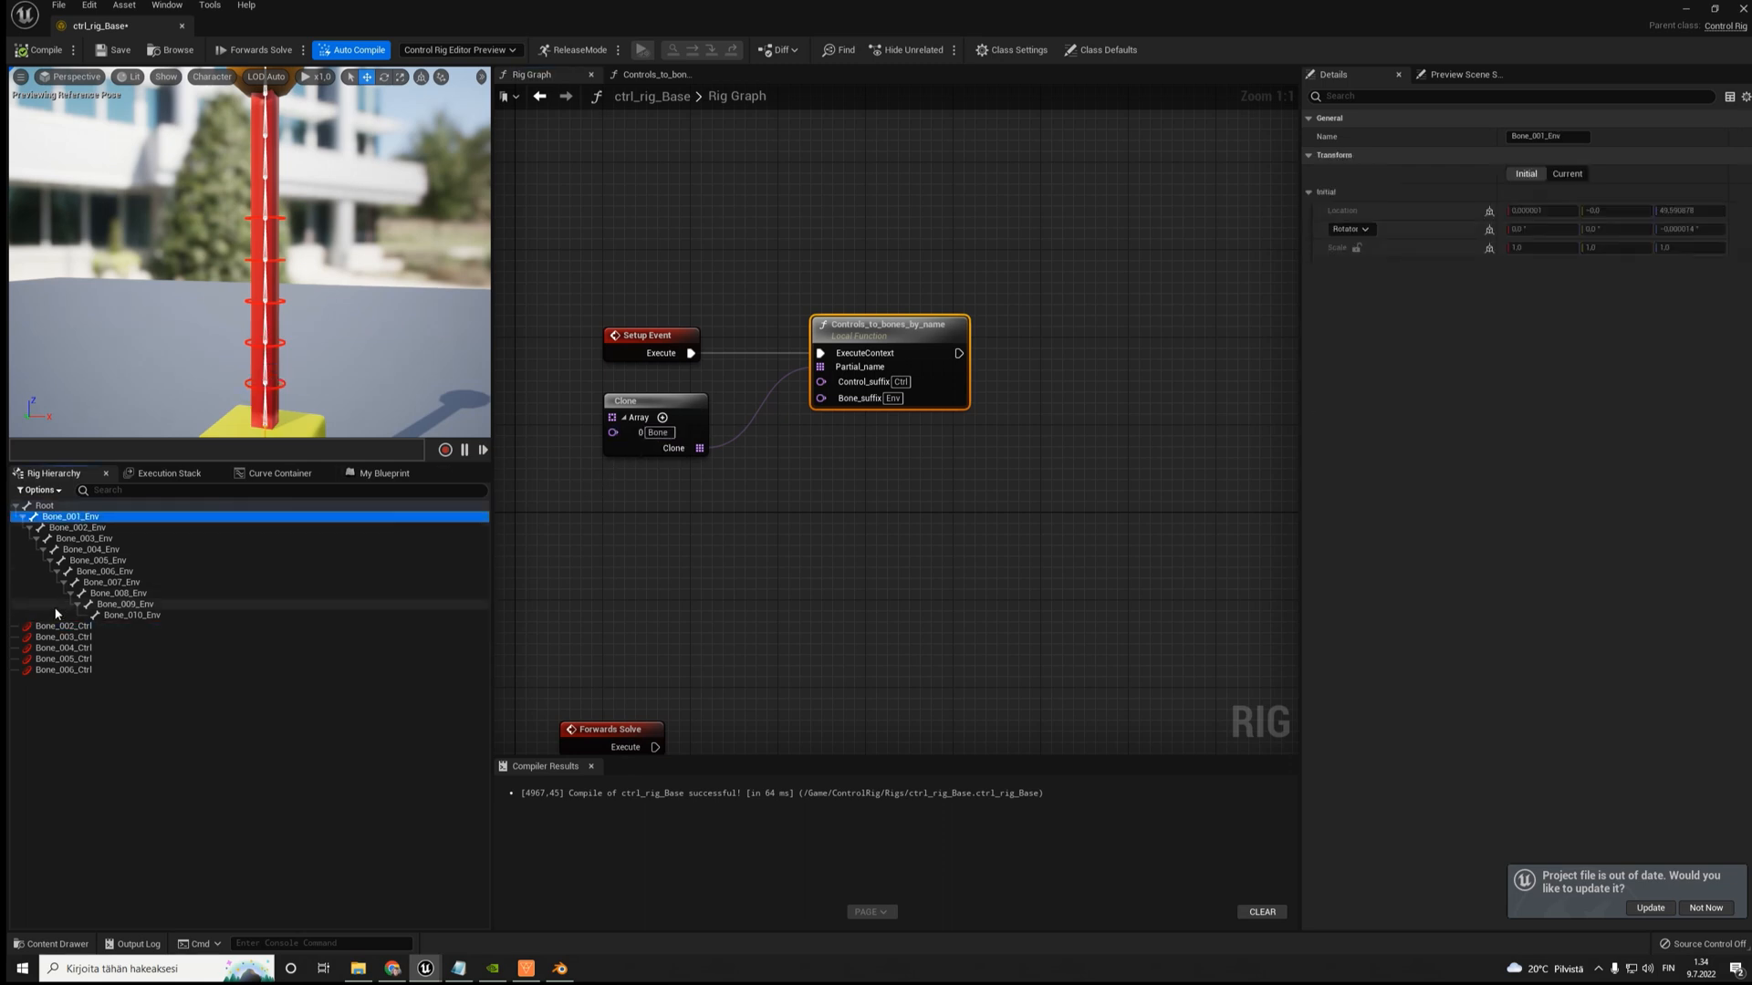
left_click(59, 625)
left_click(56, 507)
left_click(59, 626)
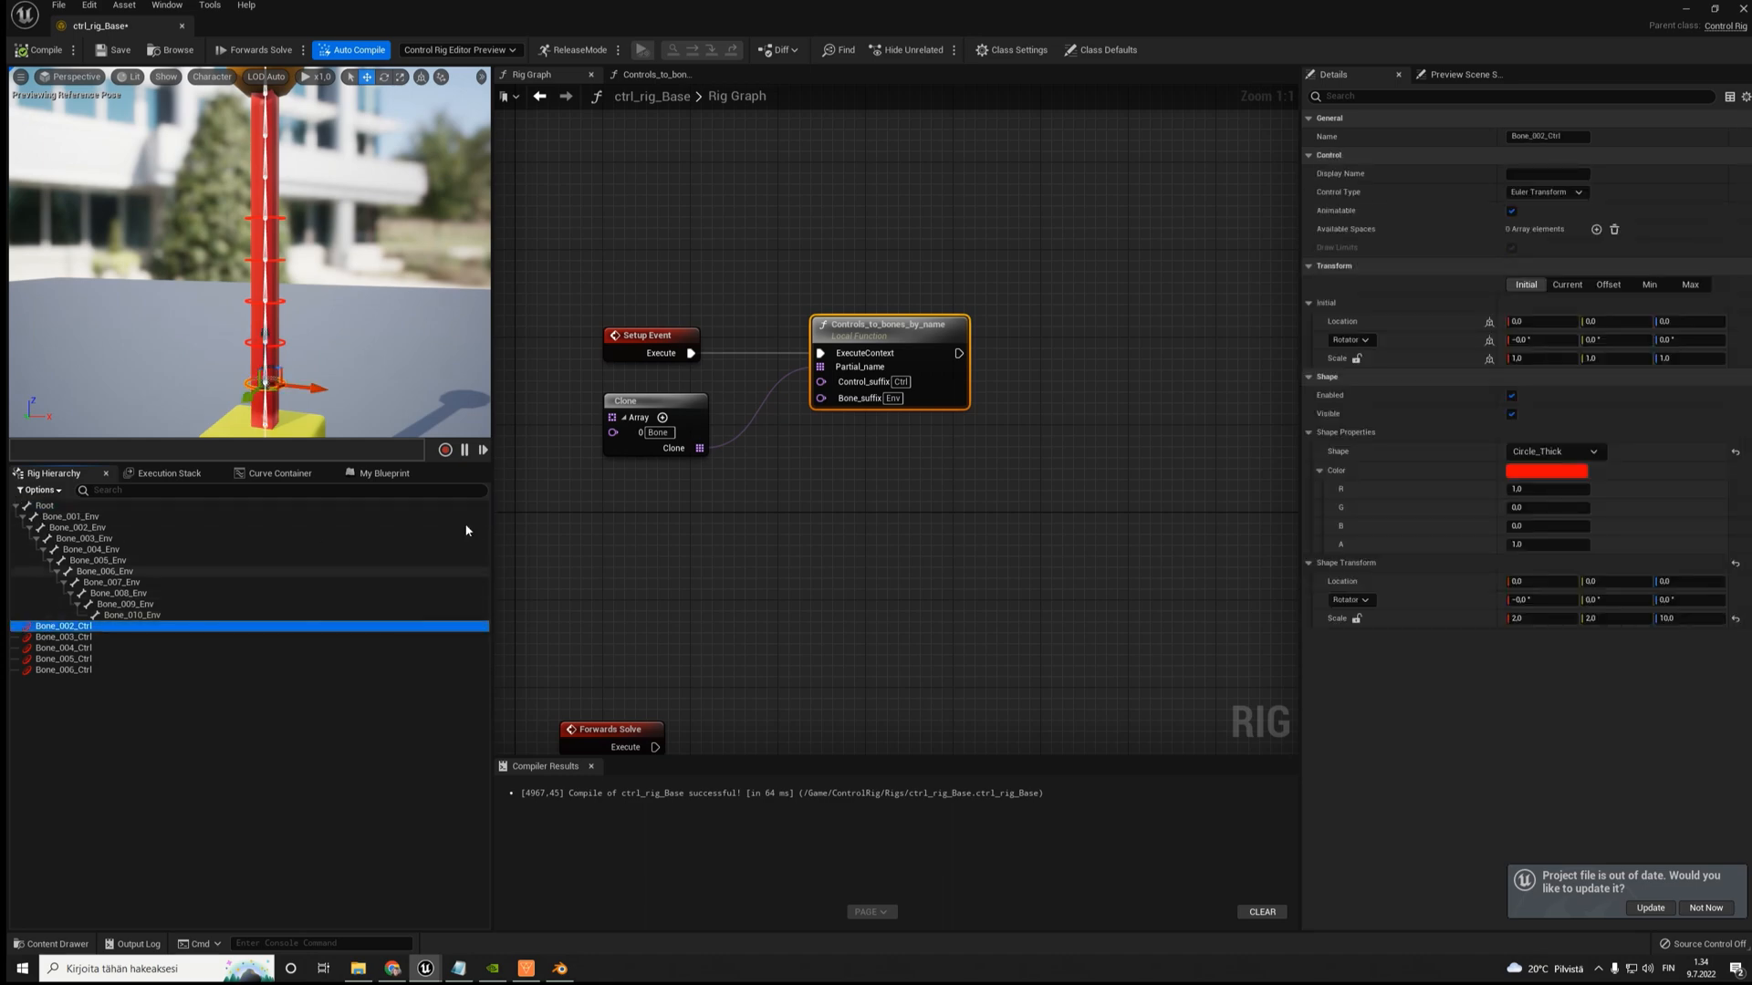
left_click(881, 357)
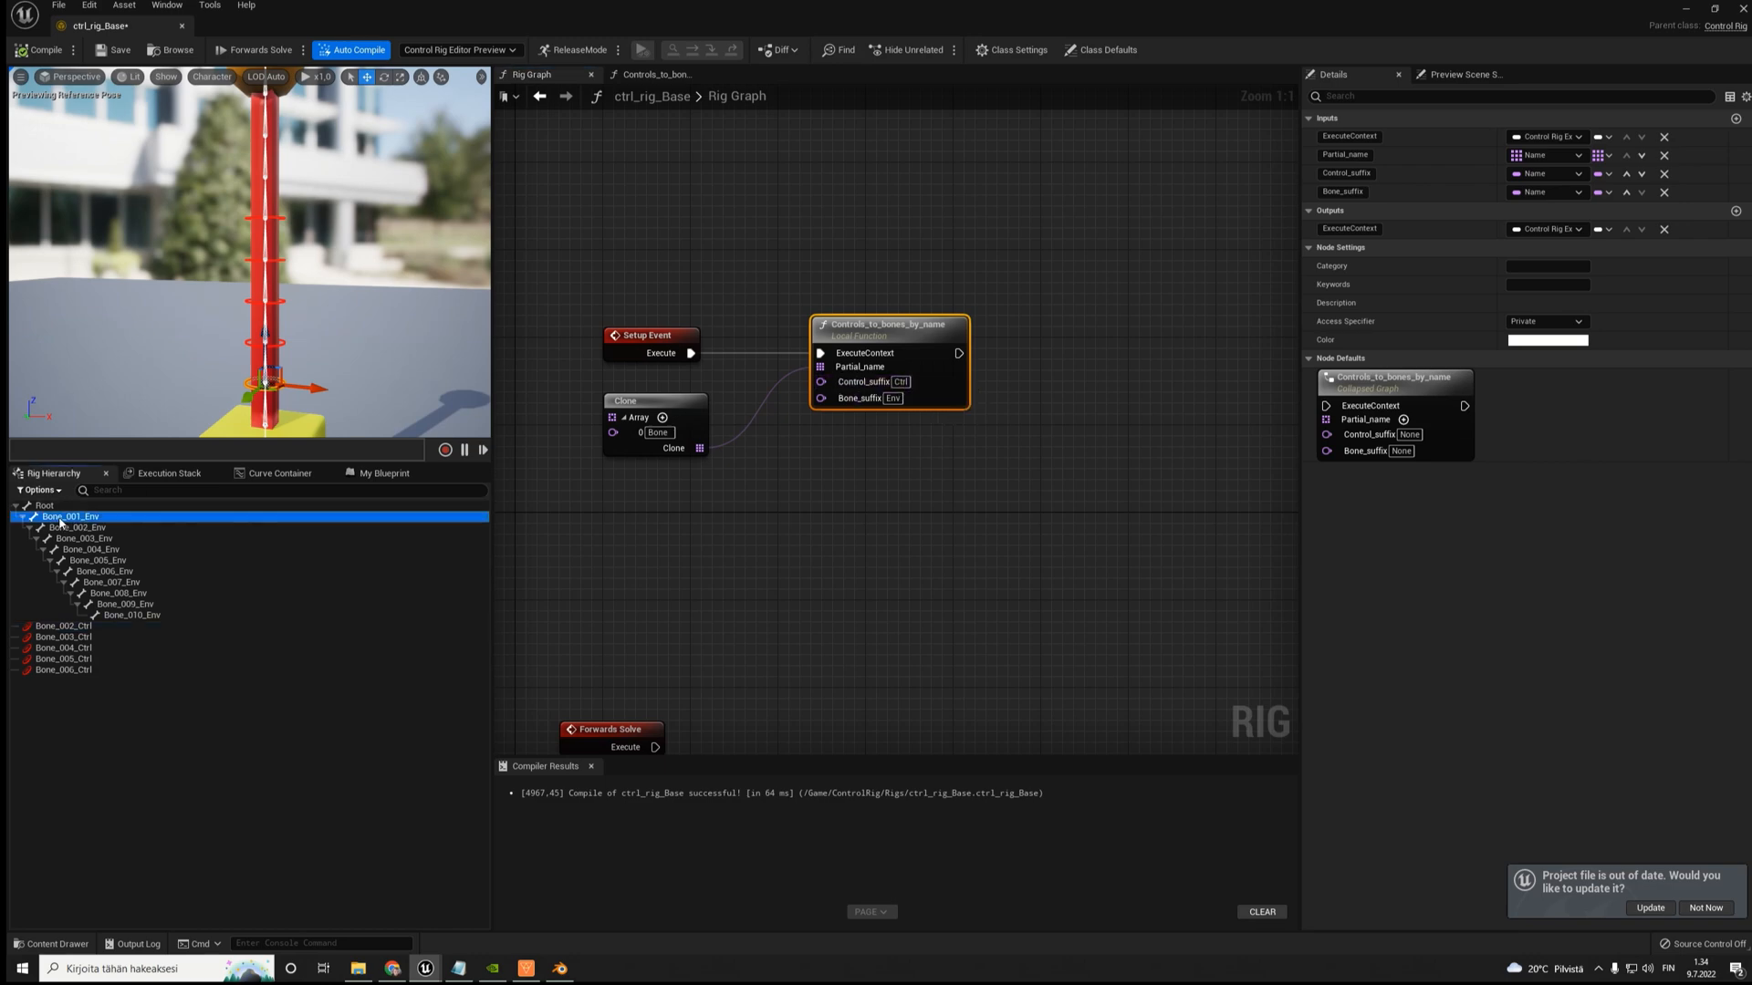
left_click(95, 519)
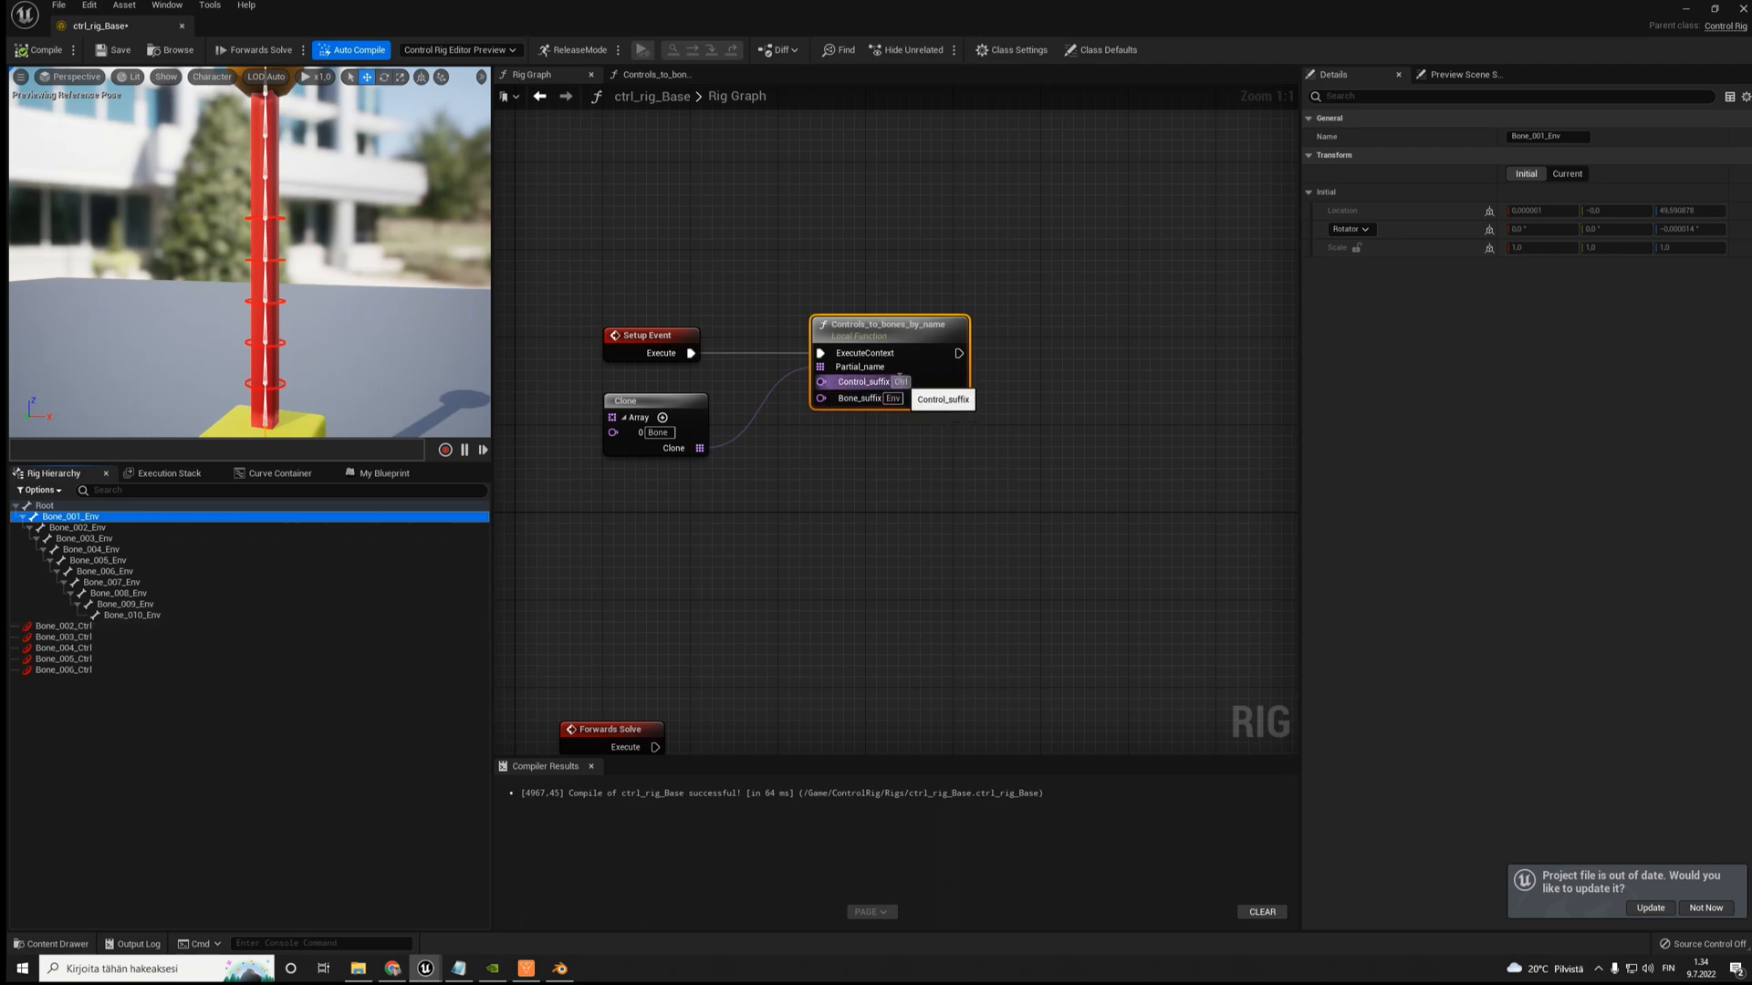
- Open the Controls_to_bones_by_name function and reposition the Sequence node beside Entry and the first For Each node after it
double_click(871, 335)
scroll(871, 336, "down", 6)
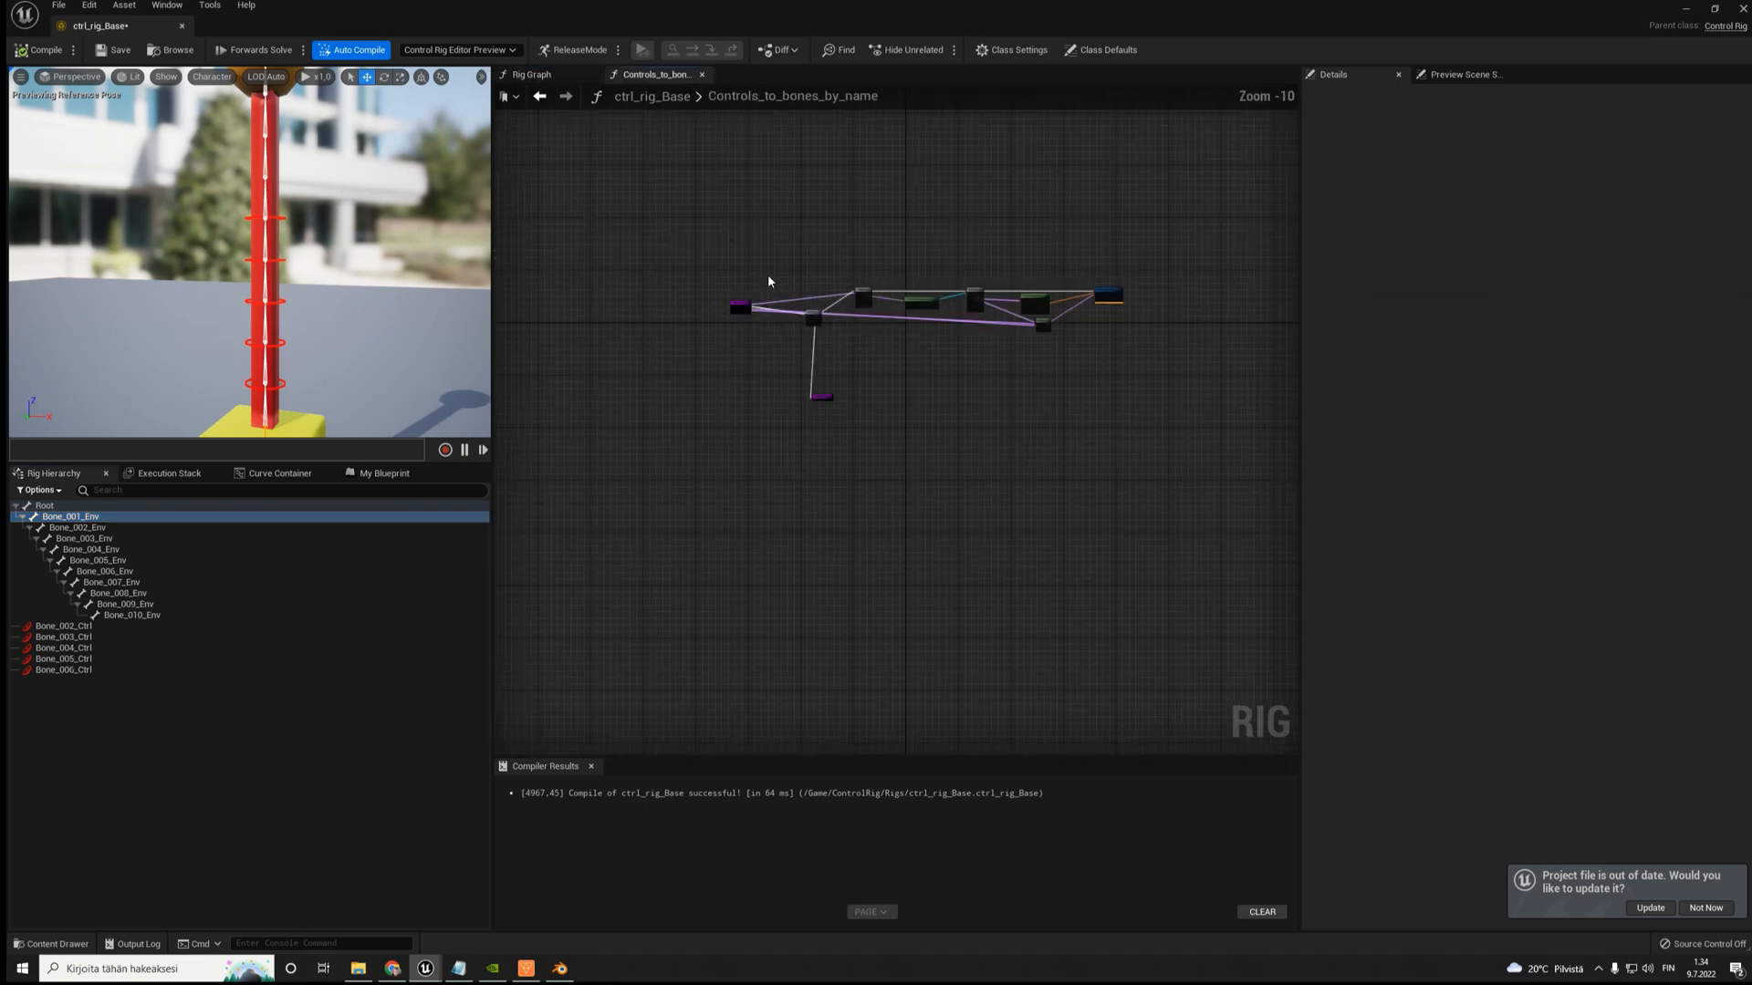
scroll(769, 281, "up", 9)
left_click_drag(656, 342, 526, 335)
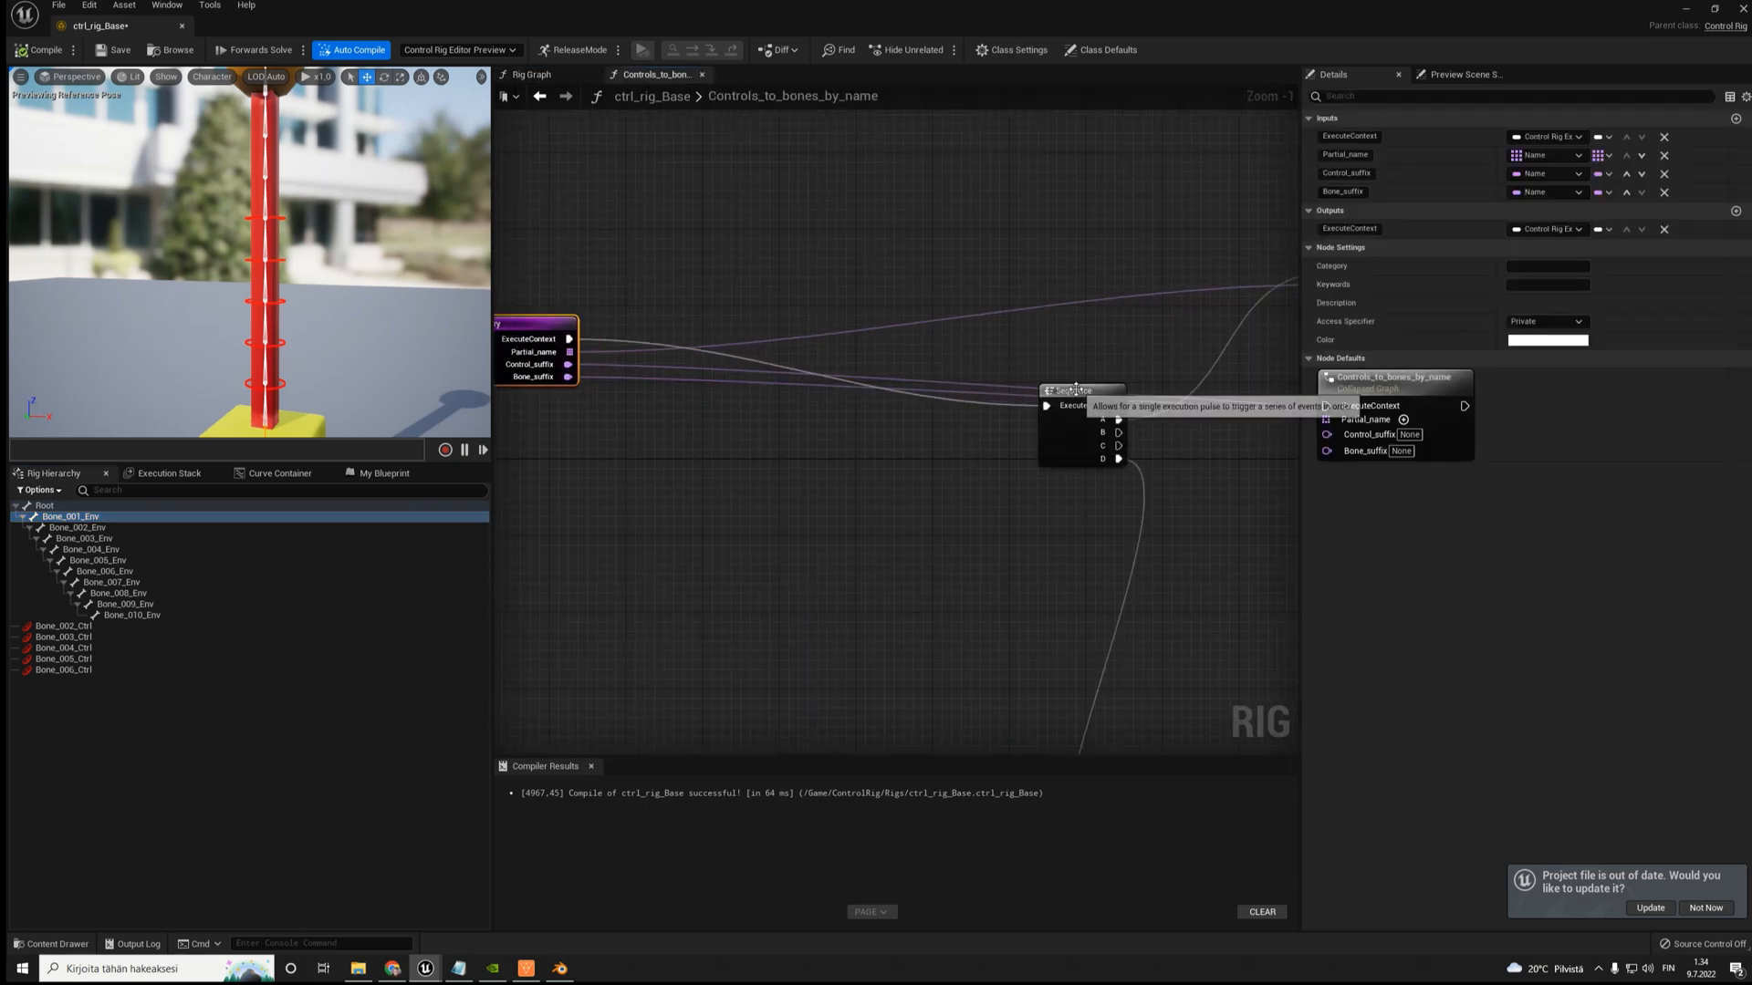
left_click_drag(1076, 389, 676, 235)
right_click_drag(970, 273, 701, 310)
left_click_drag(1112, 296, 1023, 254)
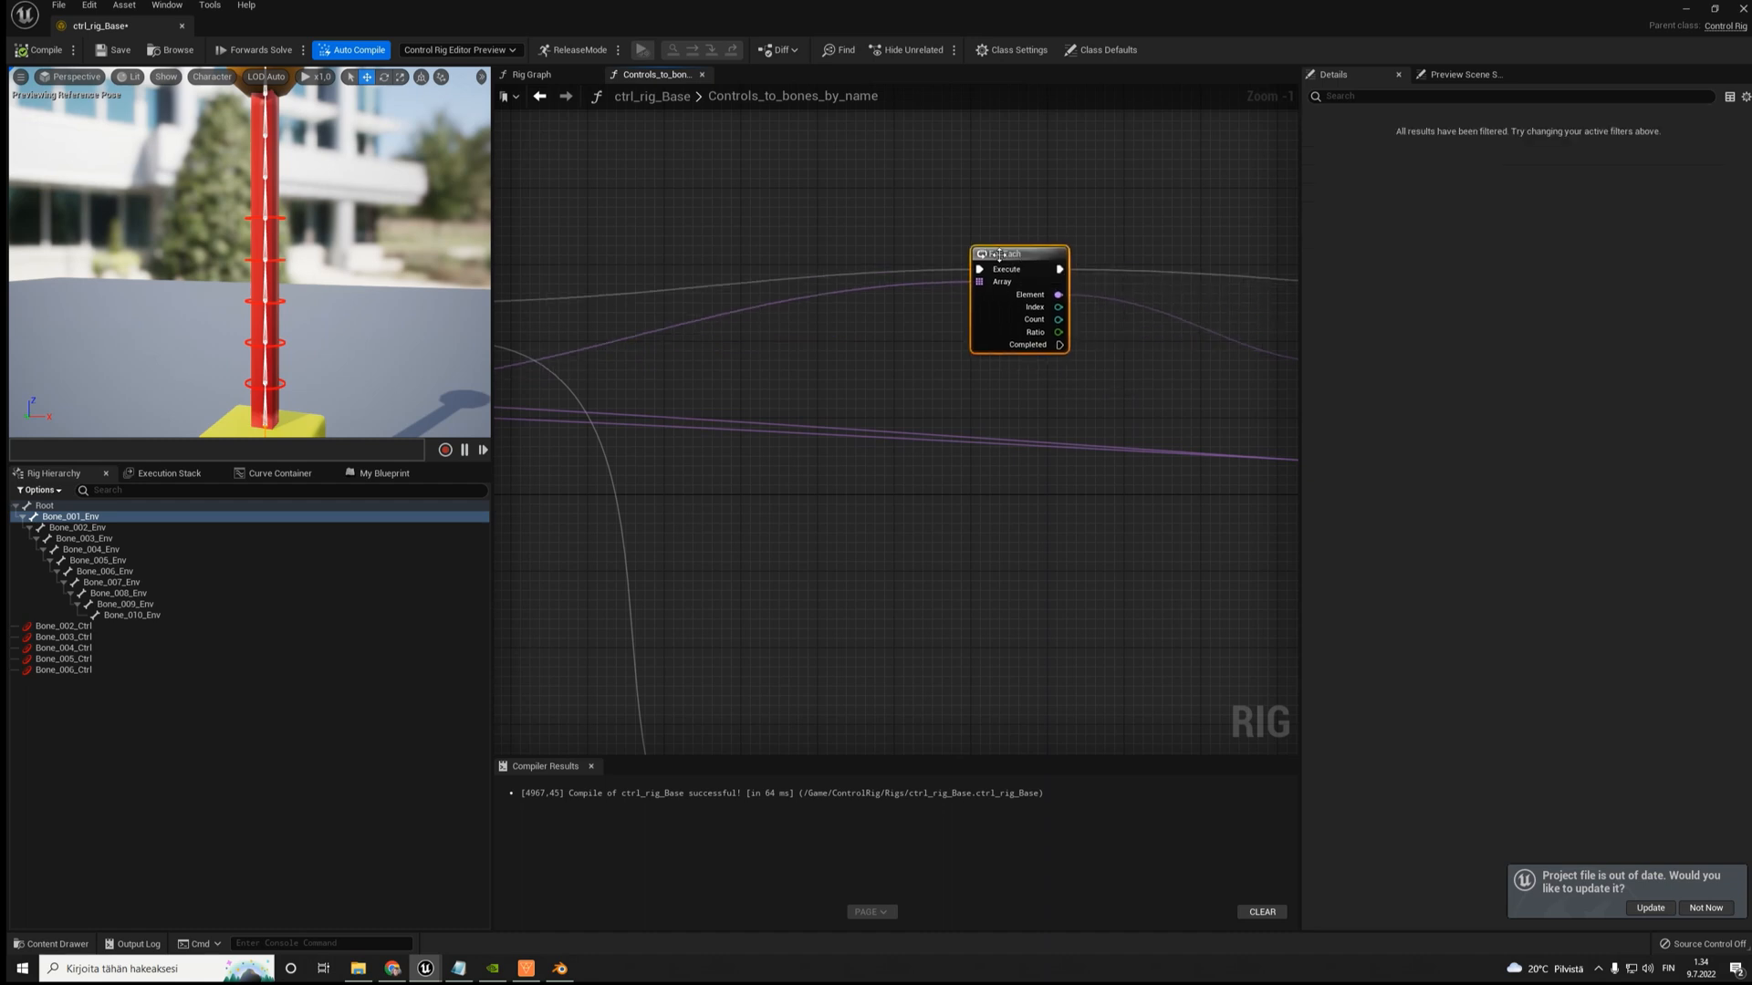
right_click_drag(573, 355, 841, 364)
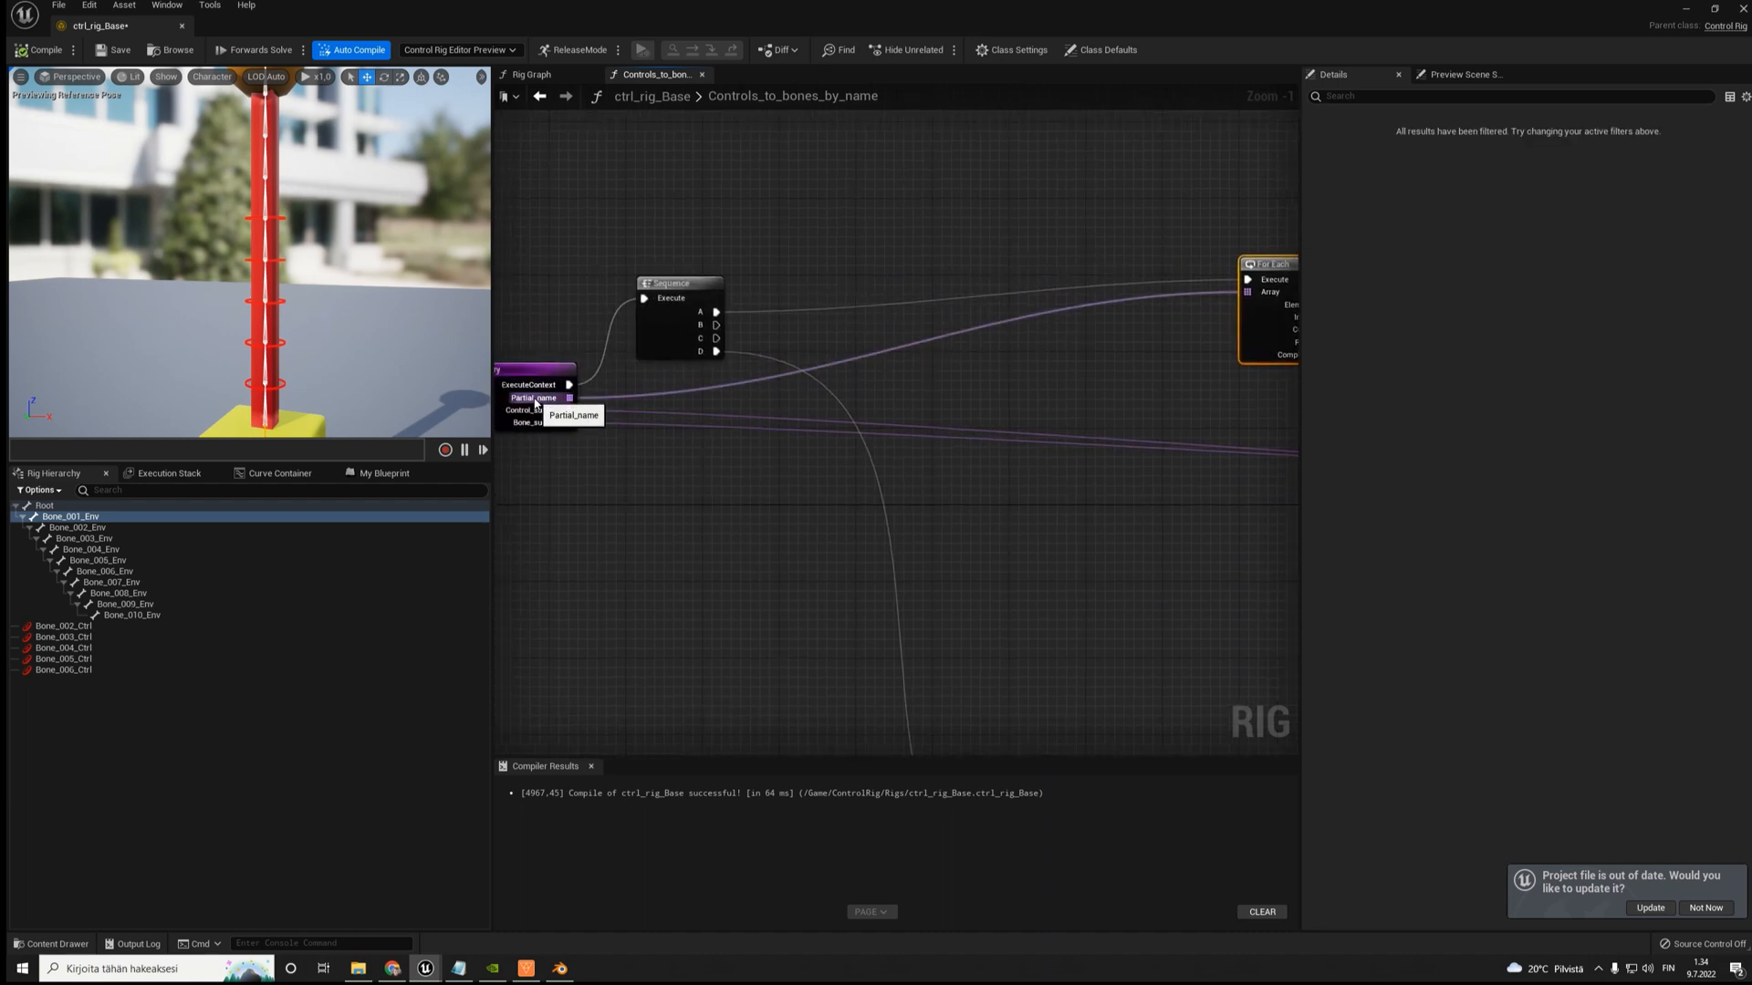
right_click_drag(1183, 331, 638, 341)
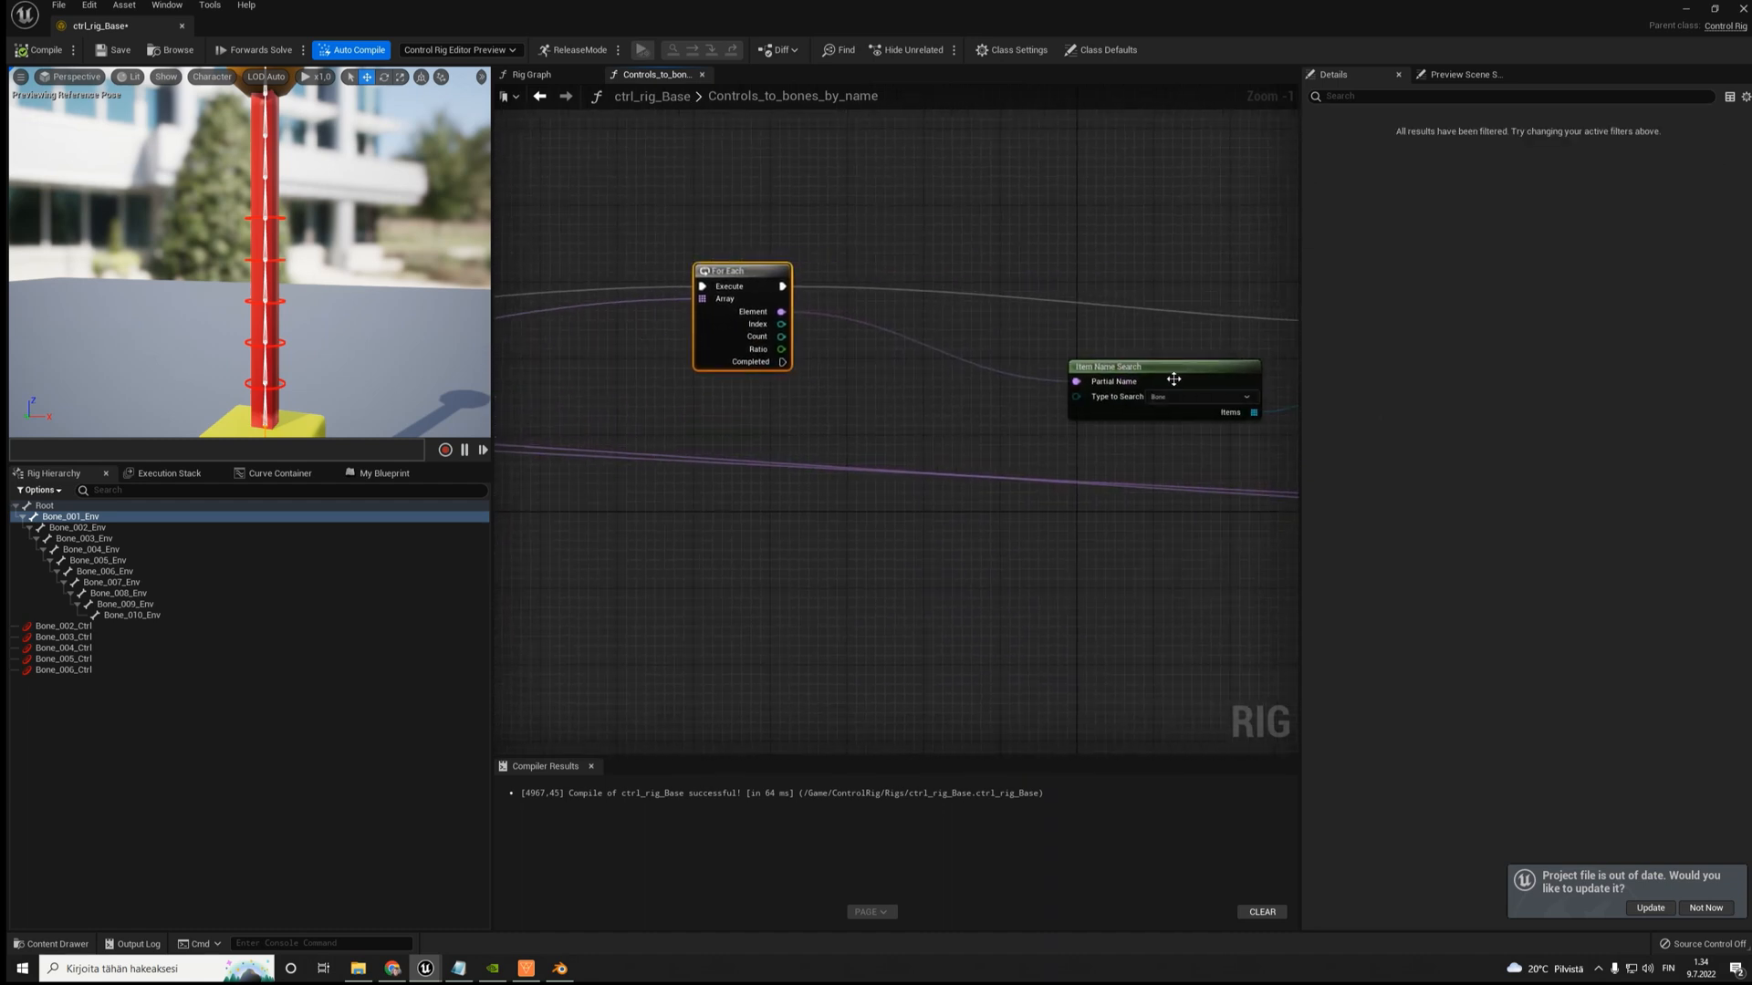
- Move the Item Name Search node closer to the first For Each node and inspect its Type to Search setting
left_click_drag(1157, 366, 1074, 352)
right_click_drag(1060, 334, 958, 319)
scroll(972, 347, "up", 1)
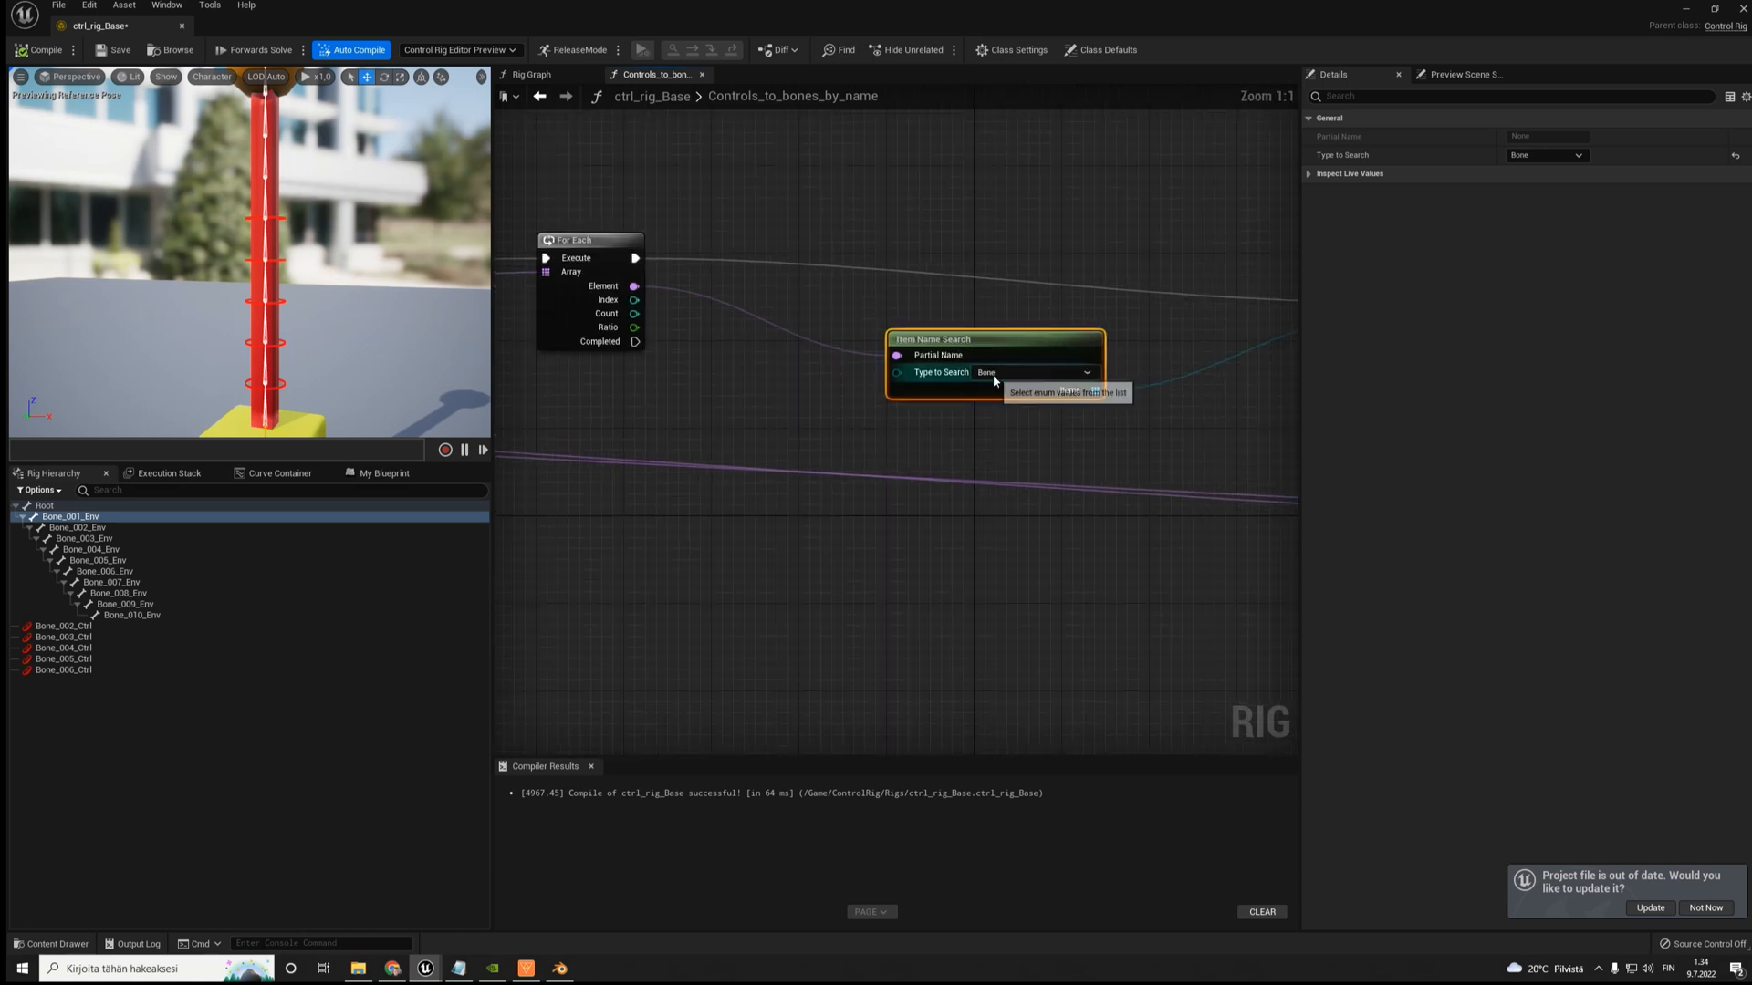
scroll(998, 380, "down", 1)
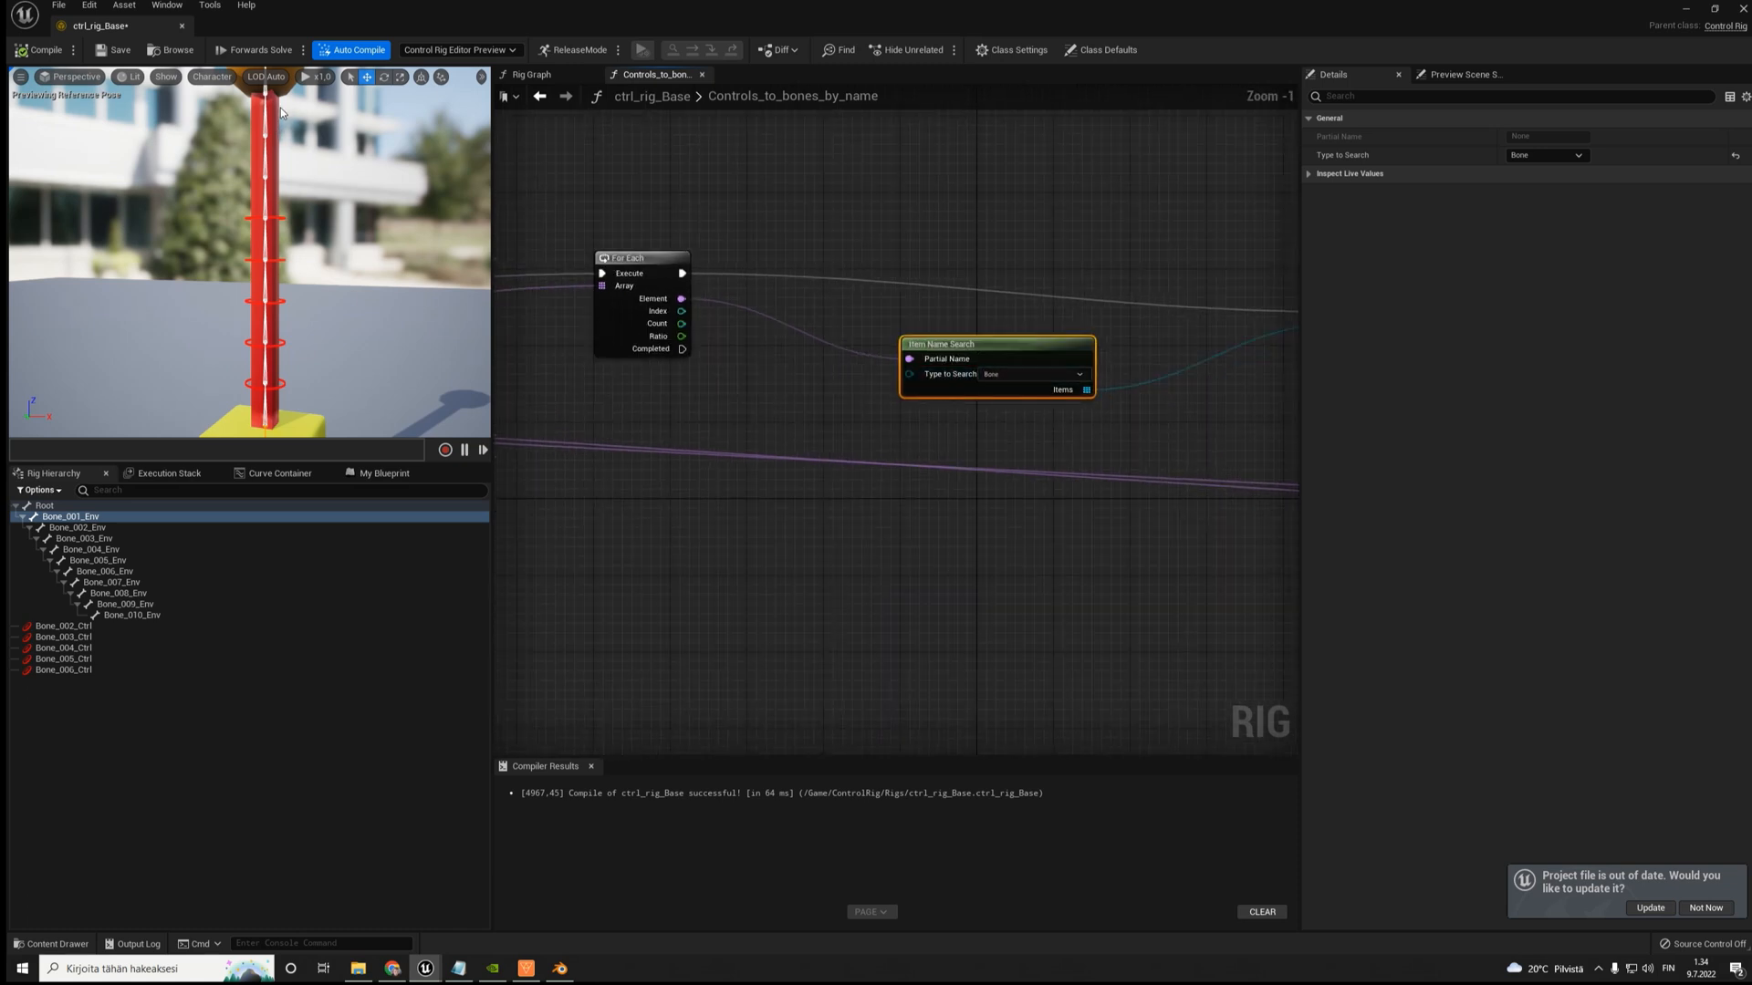
scroll(260, 123, "down", 3)
scroll(878, 362, "up", 1)
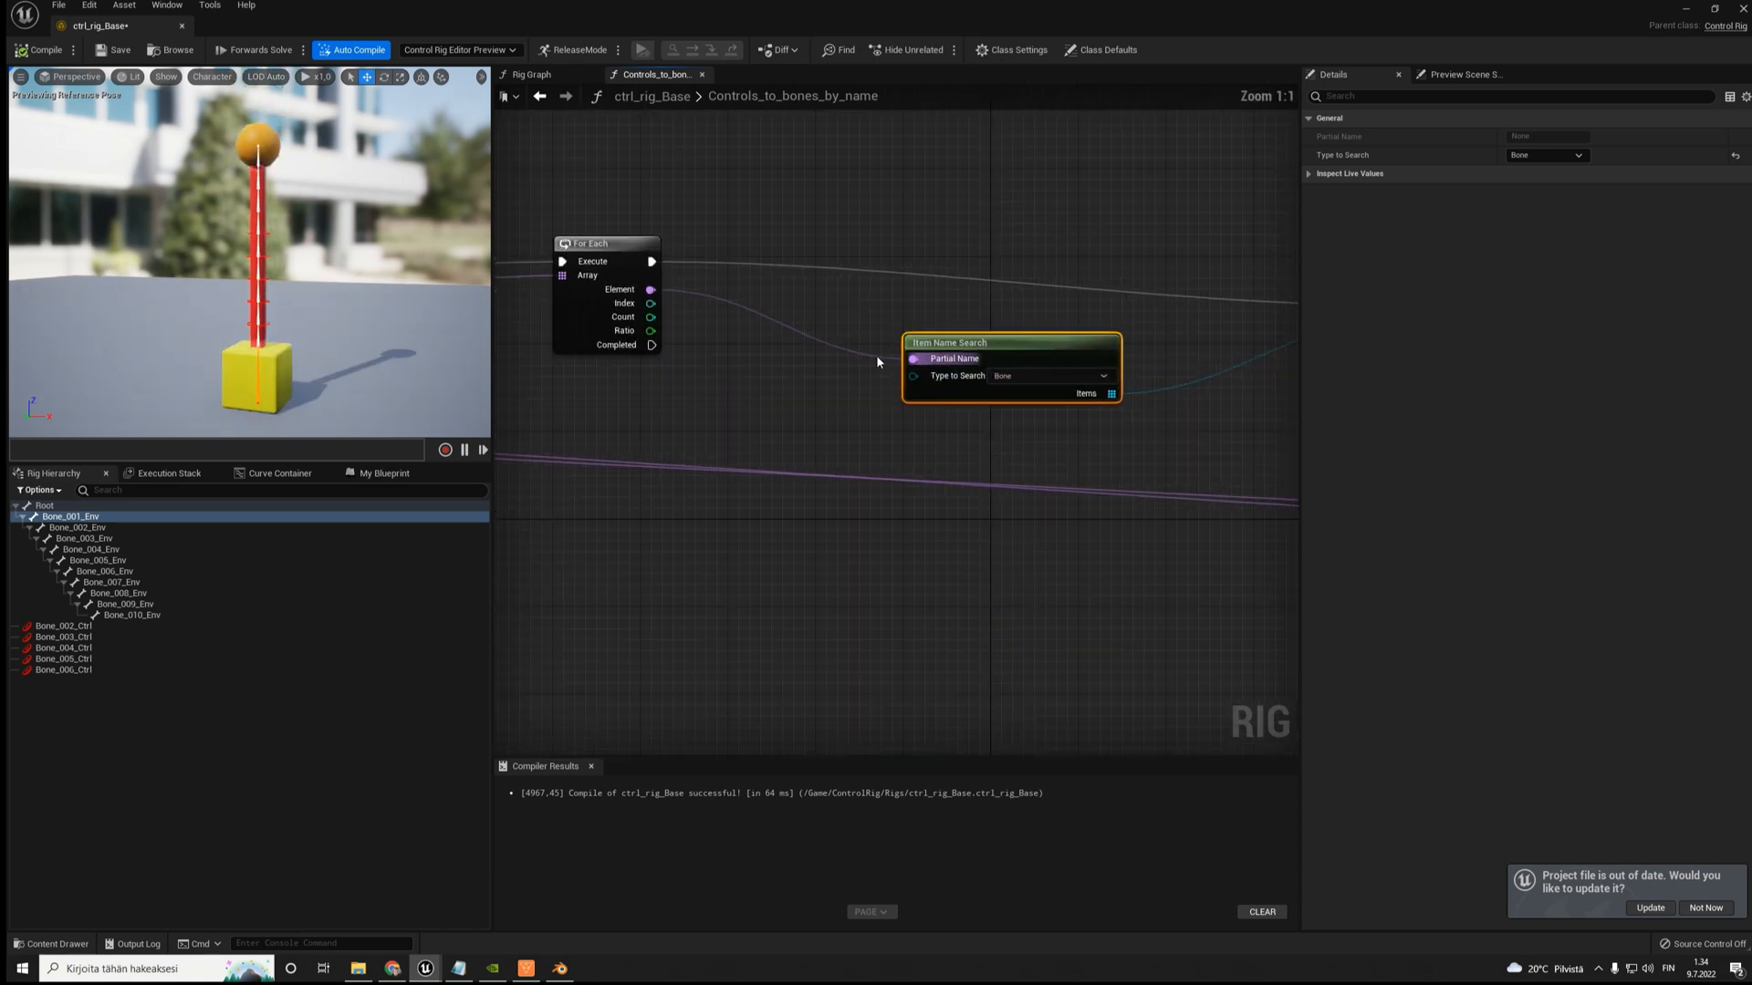
left_click_drag(970, 335, 914, 341)
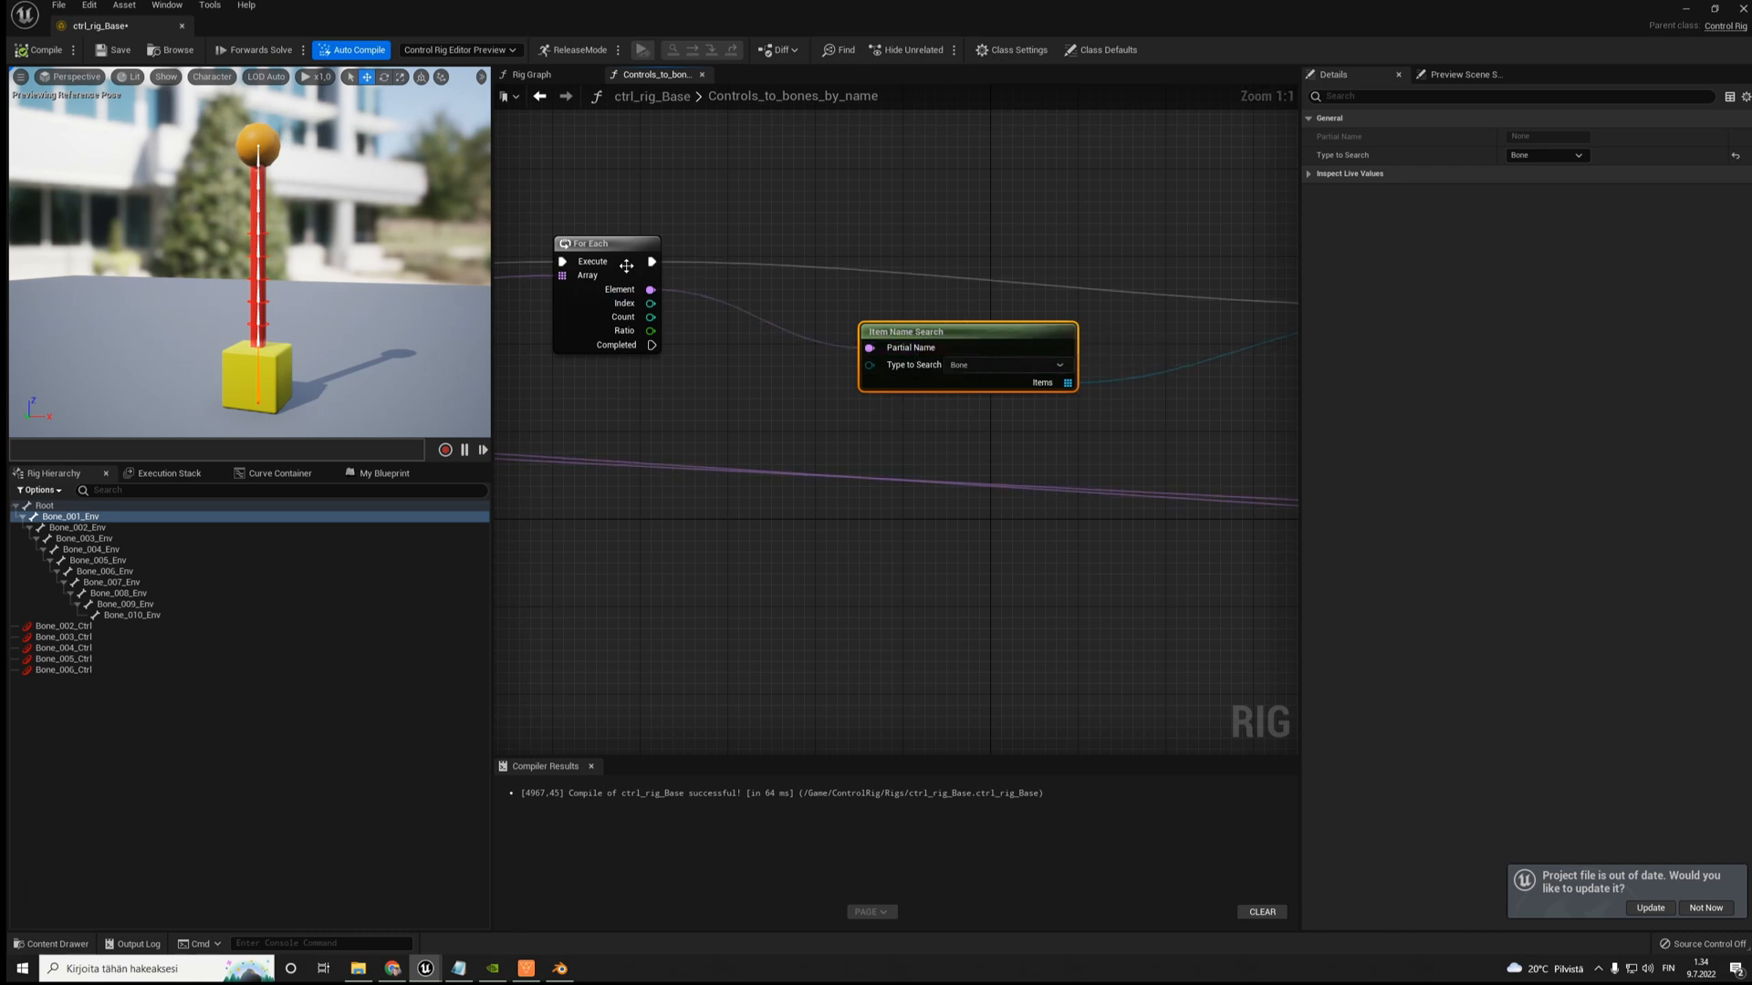
- Nudge the first For Each node towards Item Name Search and trace its Partial_name array back to the Entry node
left_click_drag(626, 265, 650, 271)
right_click_drag(651, 272, 1184, 299)
right_click_drag(888, 359, 1164, 343)
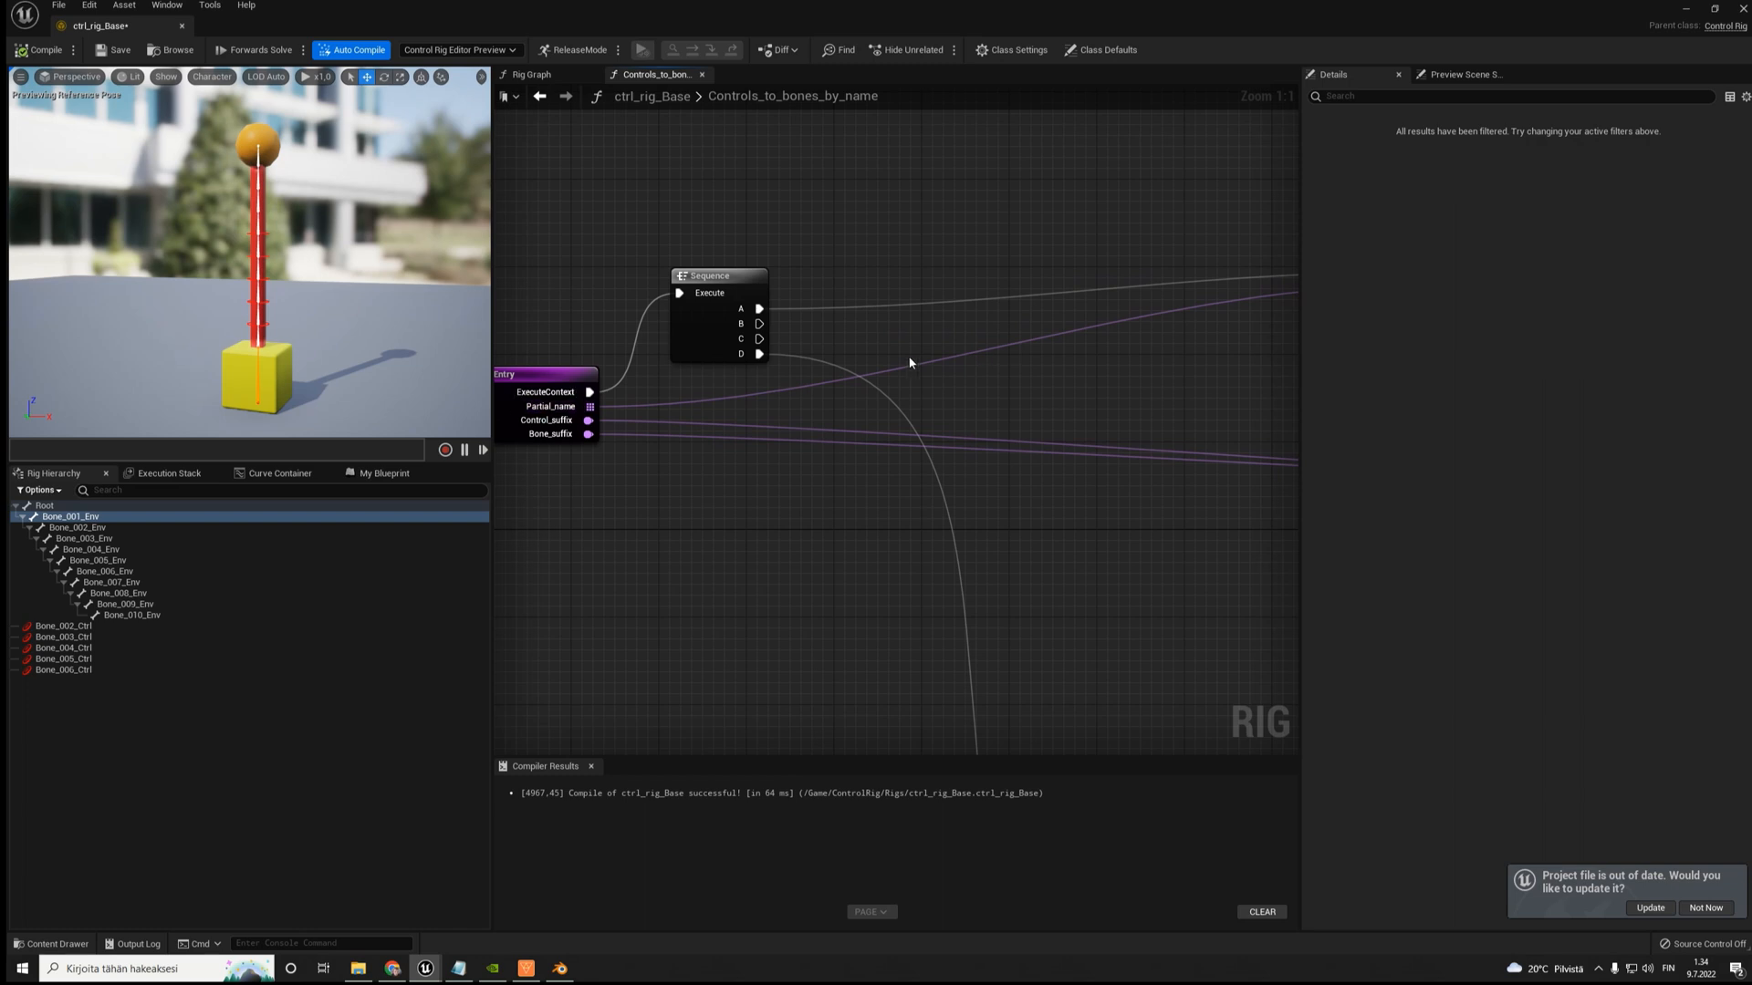
right_click_drag(909, 364, 532, 361)
right_click_drag(1144, 364, 713, 358)
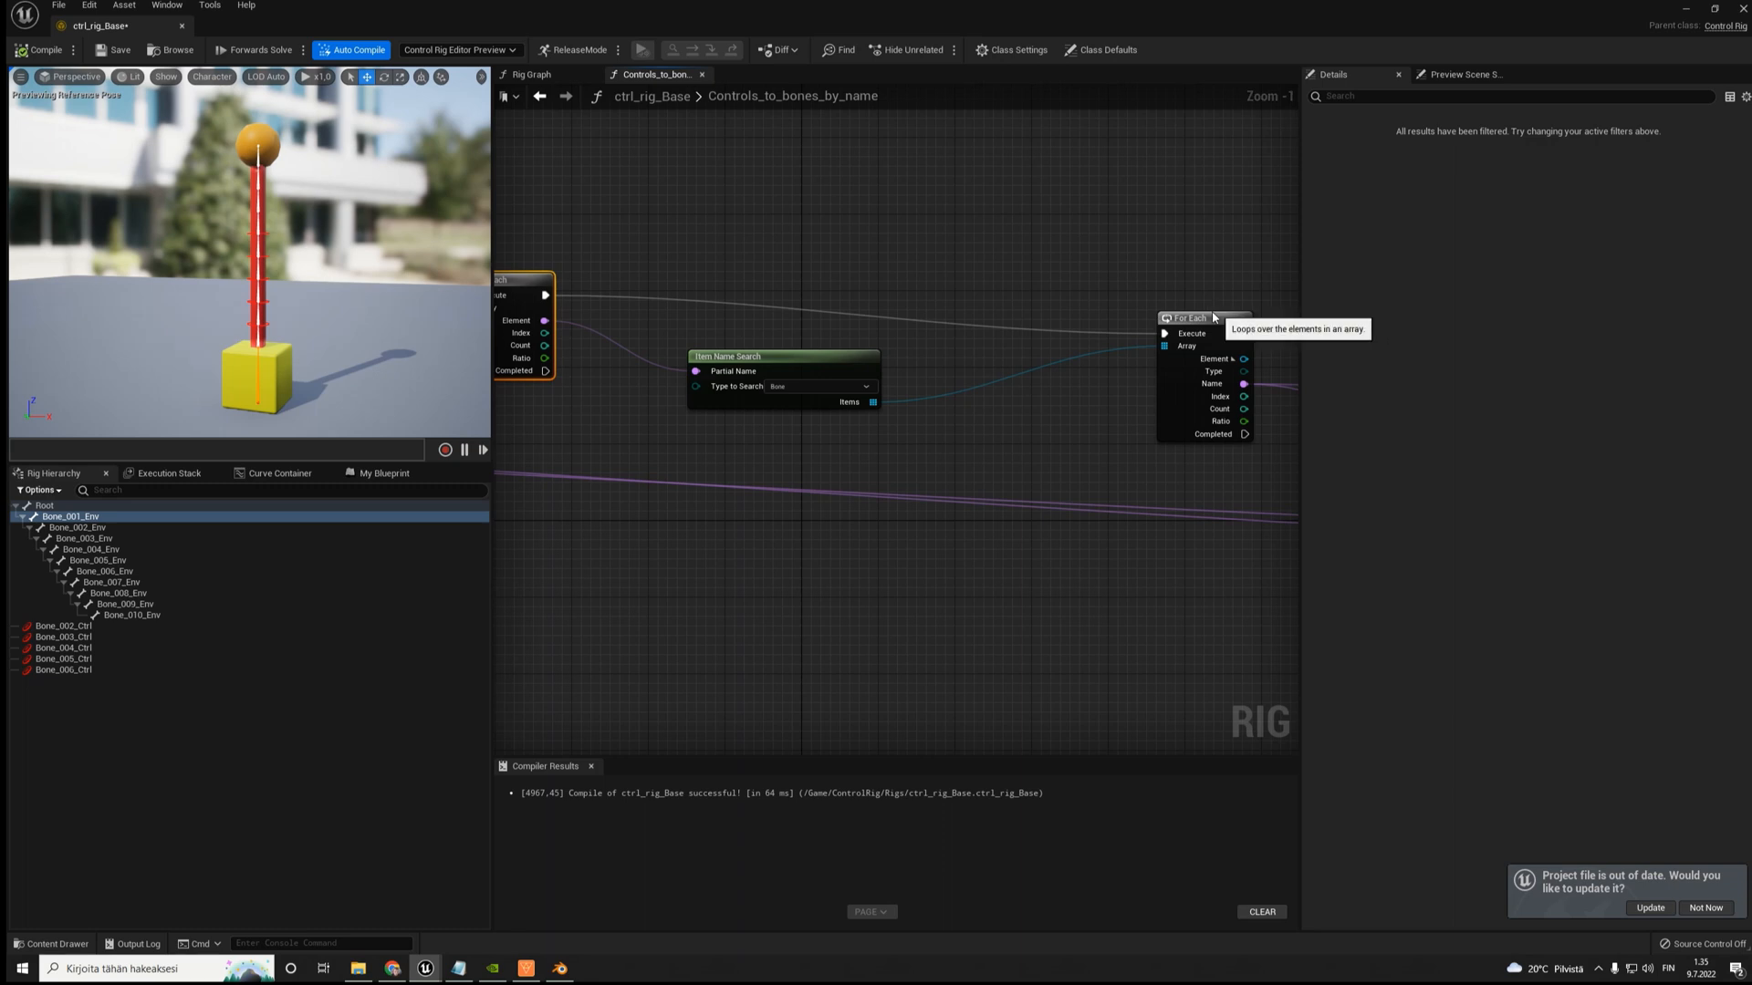
- Reposition the second For Each node and raise the Item Name Search node slightly, leaving the second For Each selected
left_click_drag(1215, 320, 1098, 269)
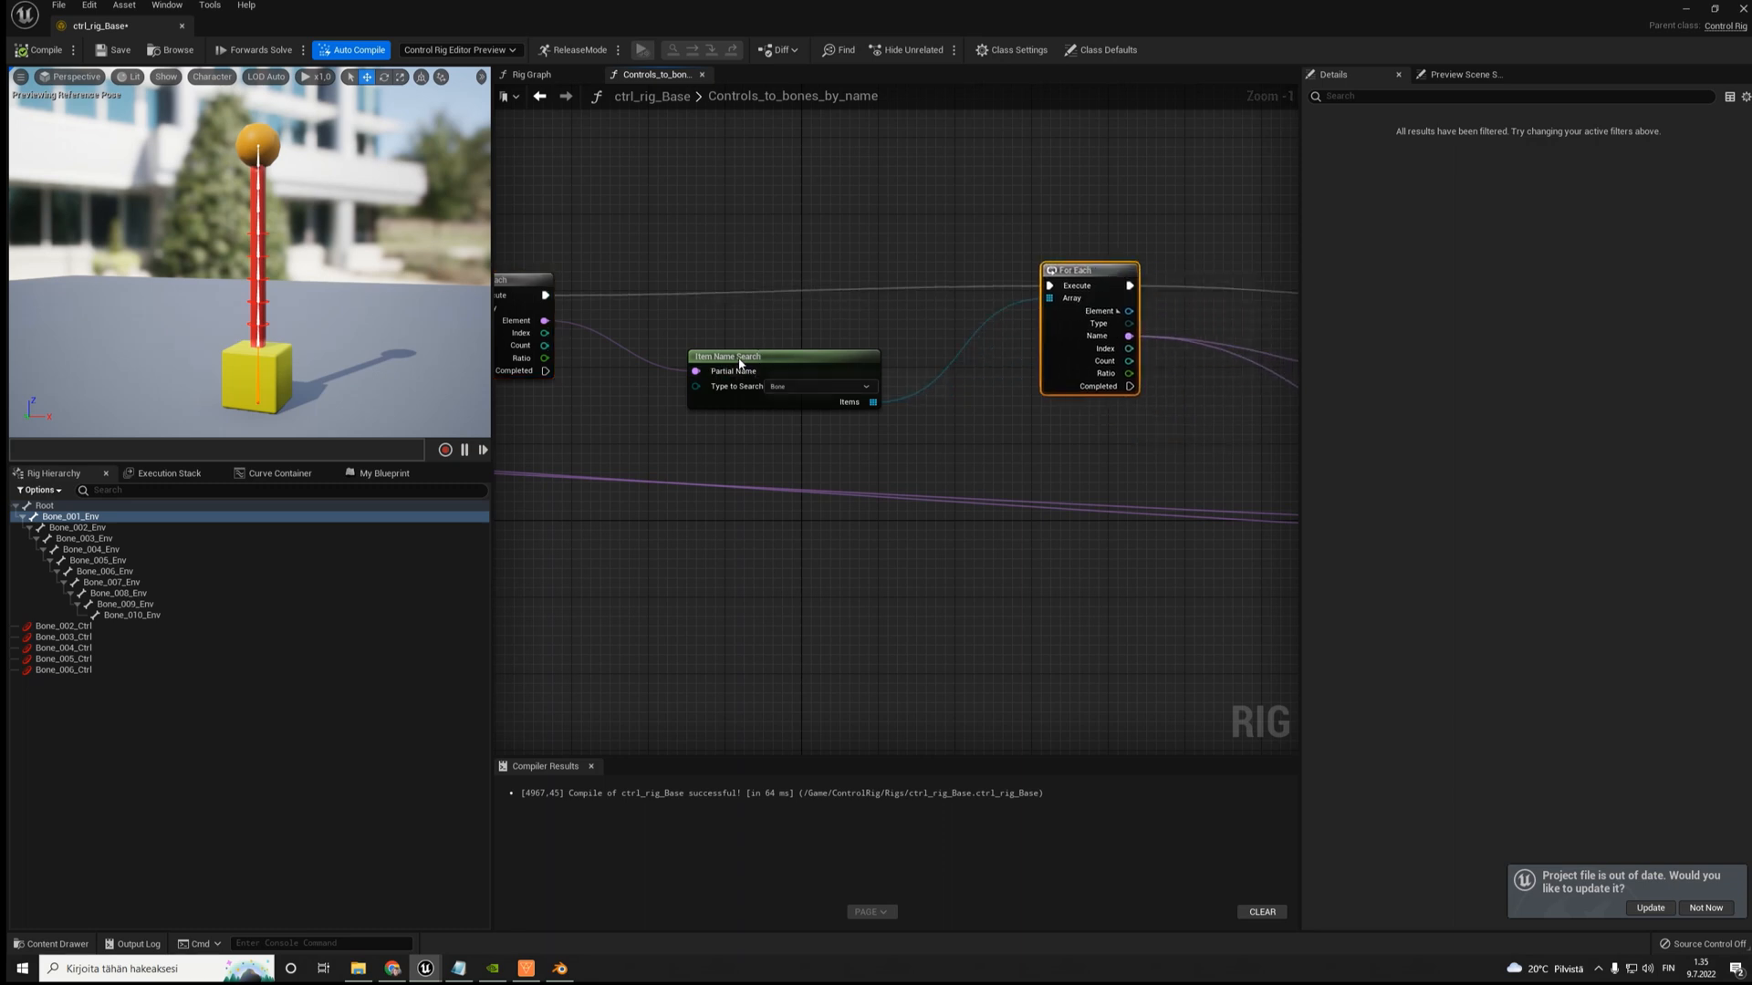
left_click_drag(740, 364, 740, 344)
right_click_drag(1053, 223, 930, 218)
left_click_drag(873, 212, 958, 294)
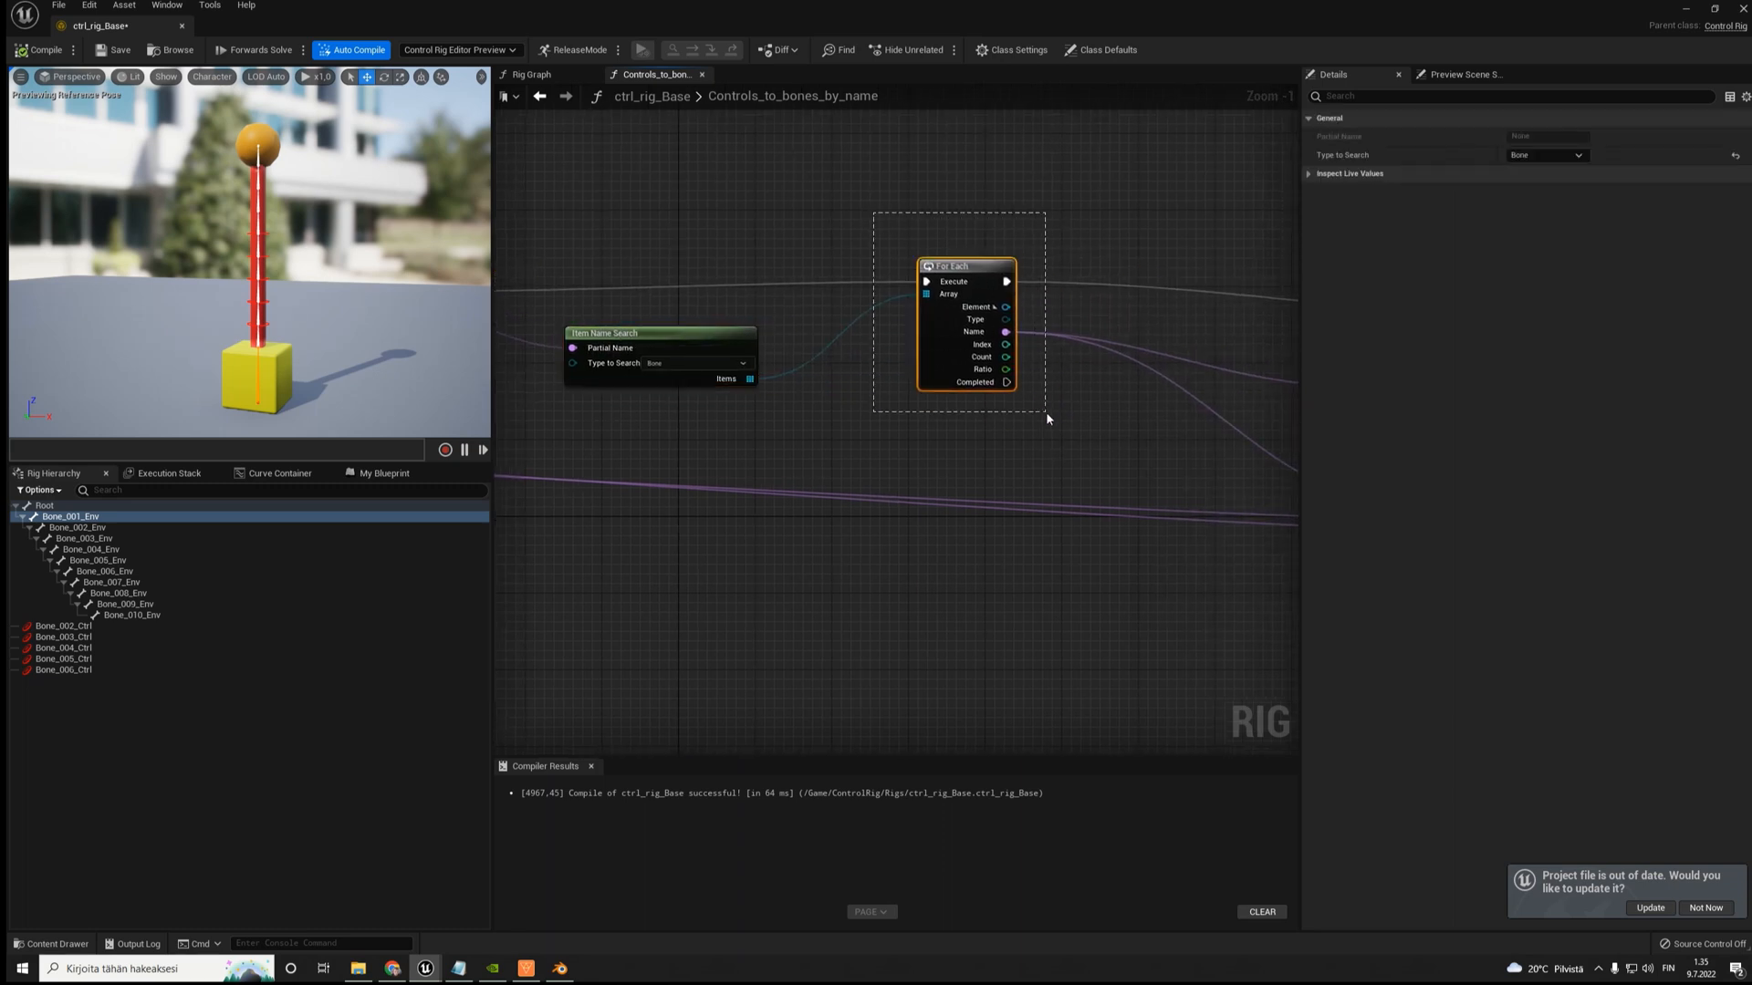
left_click_drag(1045, 412, 1046, 412)
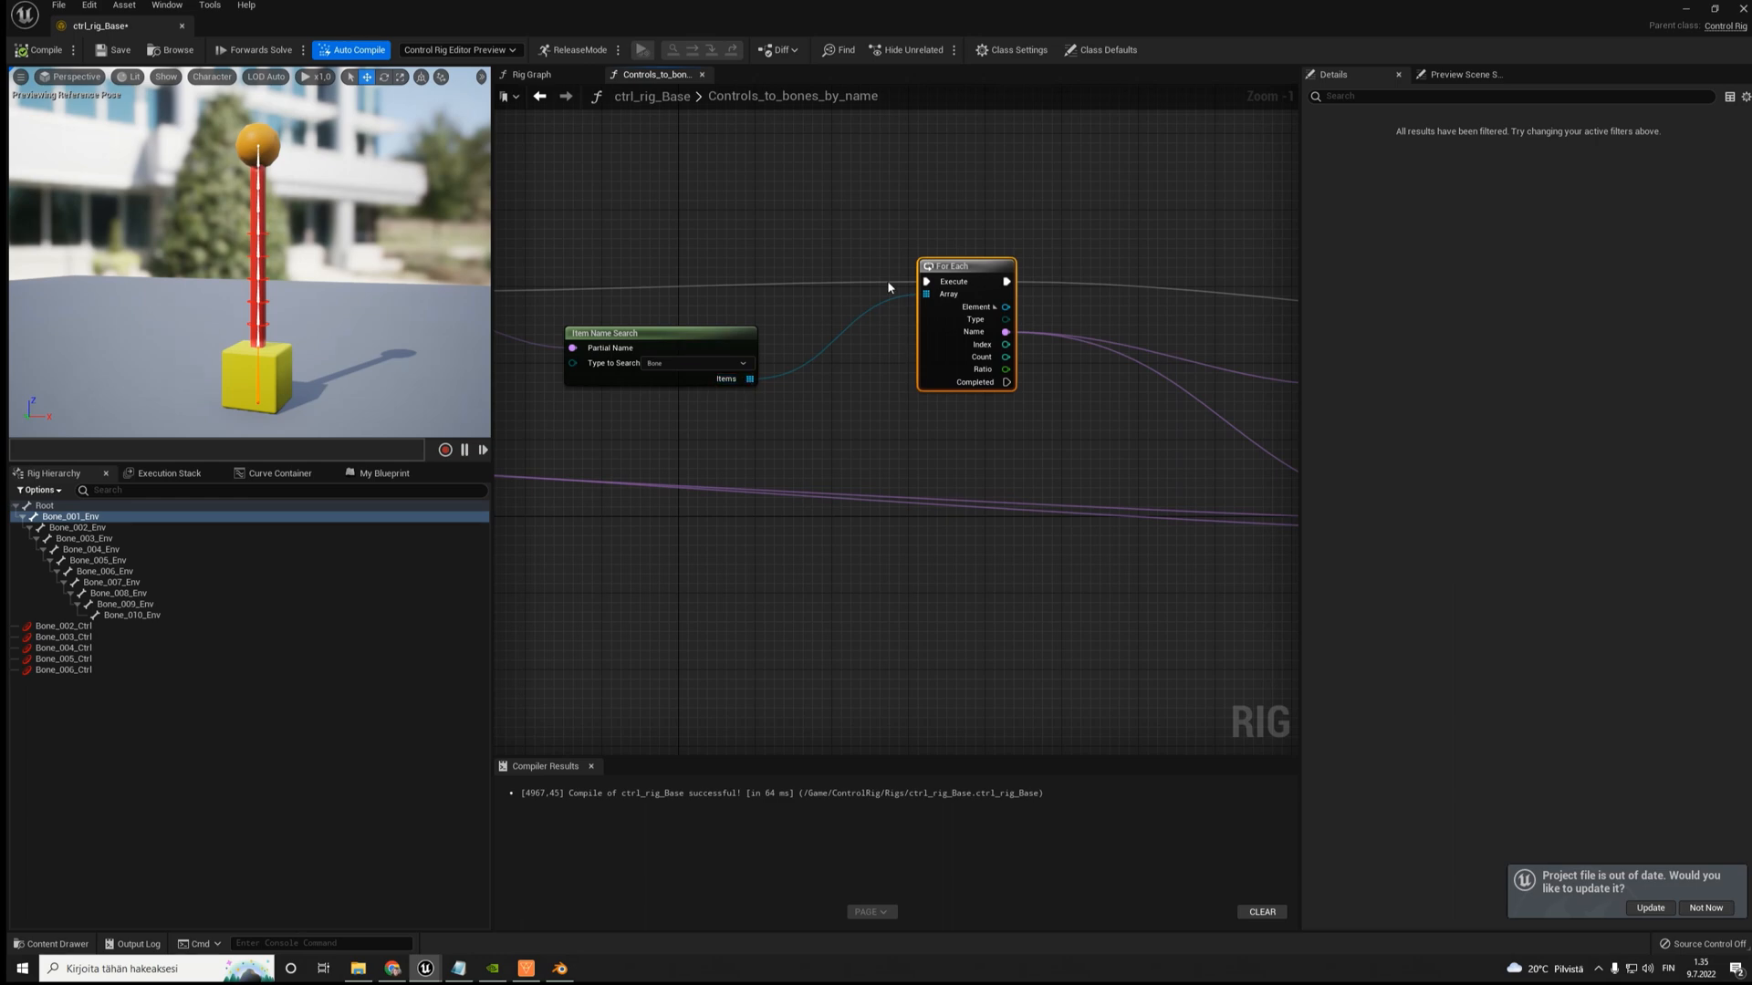
- Move the Get Transform - Bone node and the Set Control Offset node higher, following the second For Each node's outputs
right_click_drag(1015, 340, 862, 304)
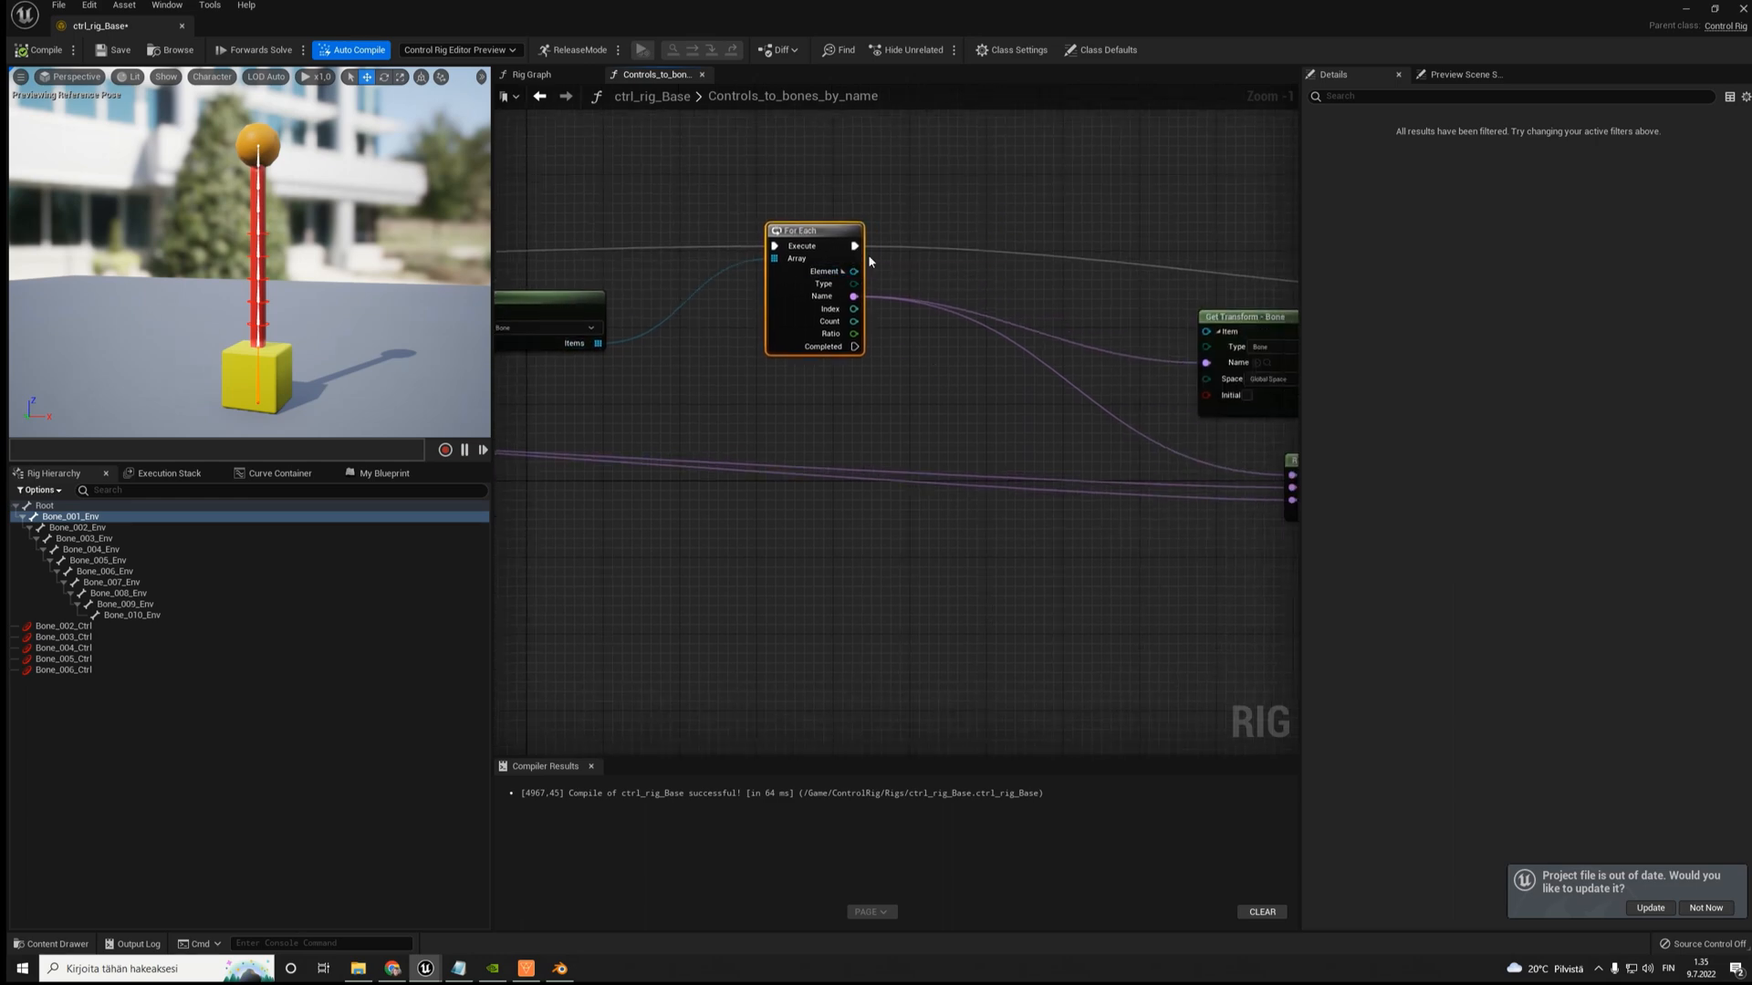
right_click_drag(1007, 230, 831, 300)
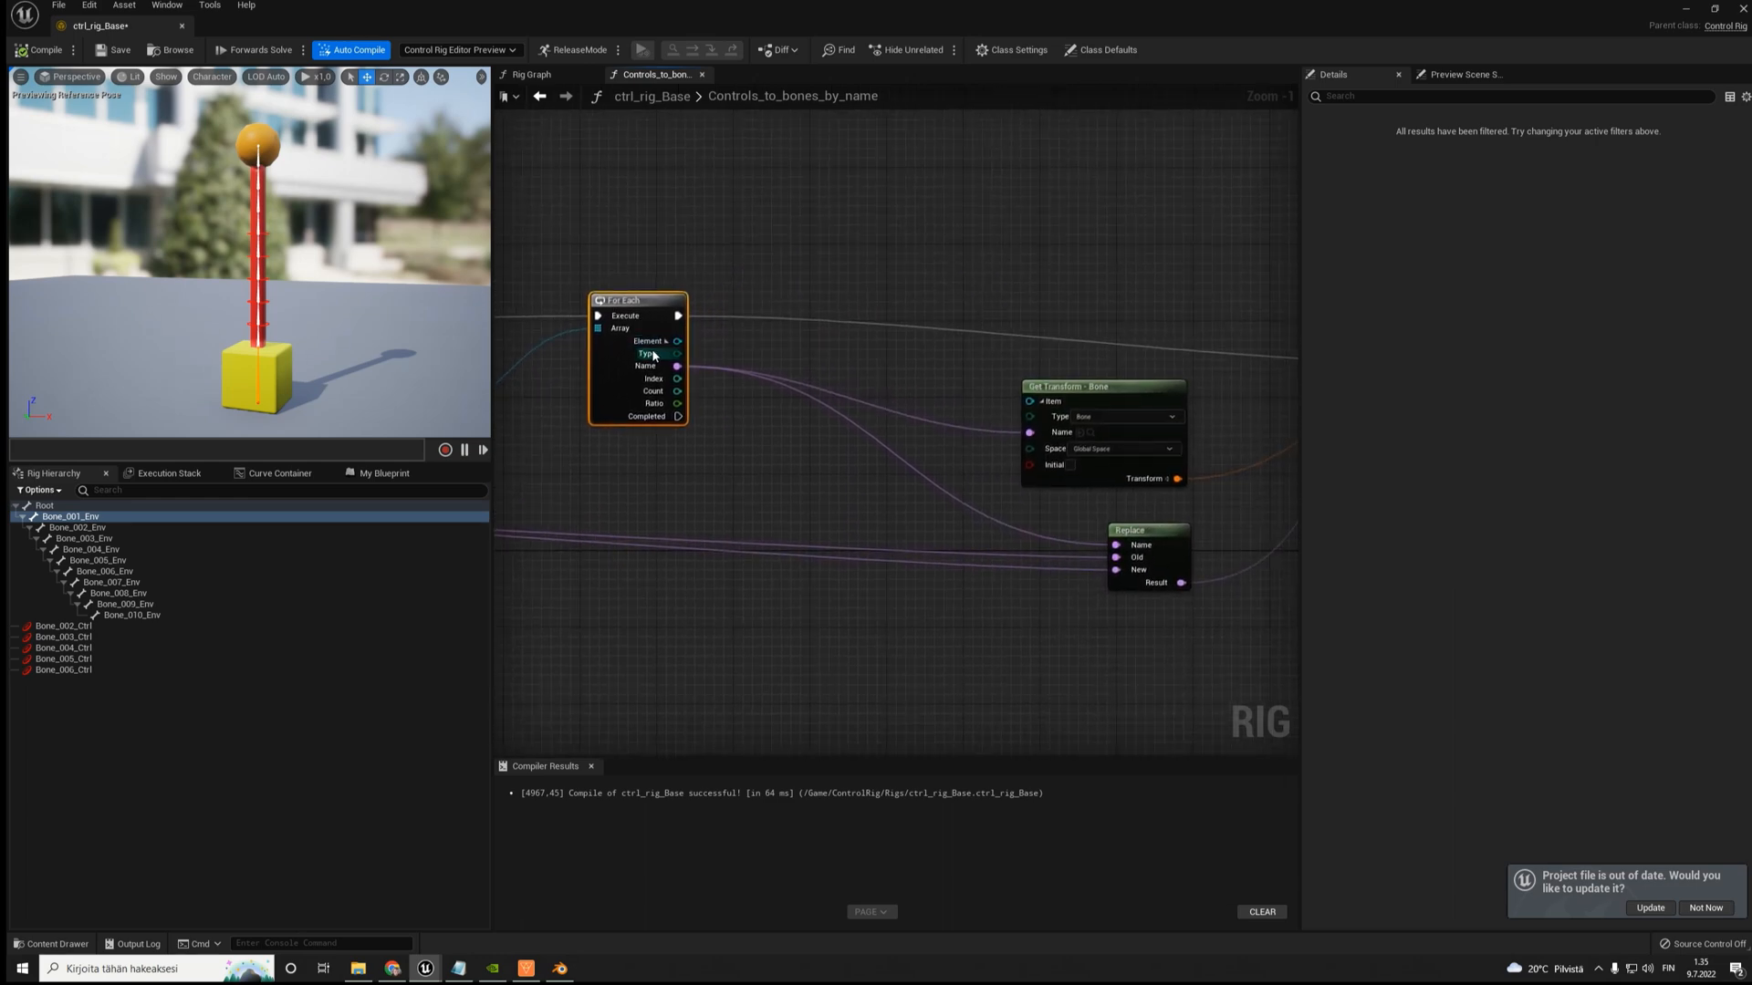
left_click_drag(1102, 384, 1081, 346)
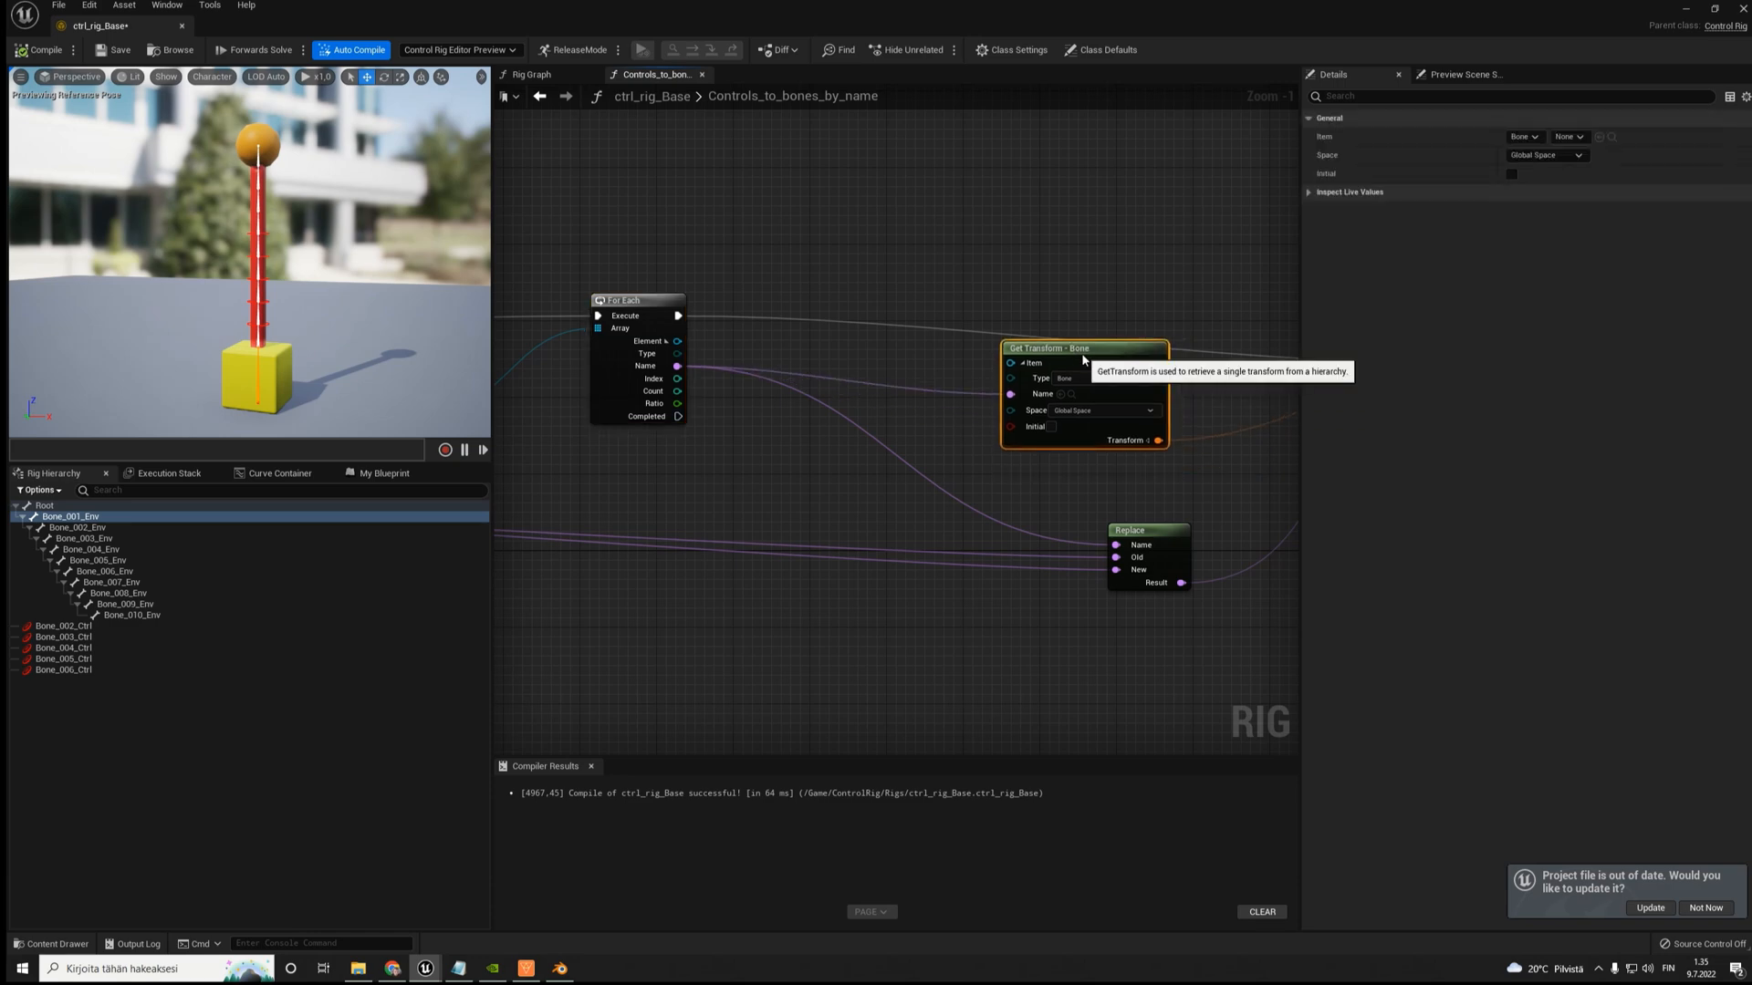
right_click_drag(1175, 287, 874, 311)
left_click_drag(1193, 370, 1183, 283)
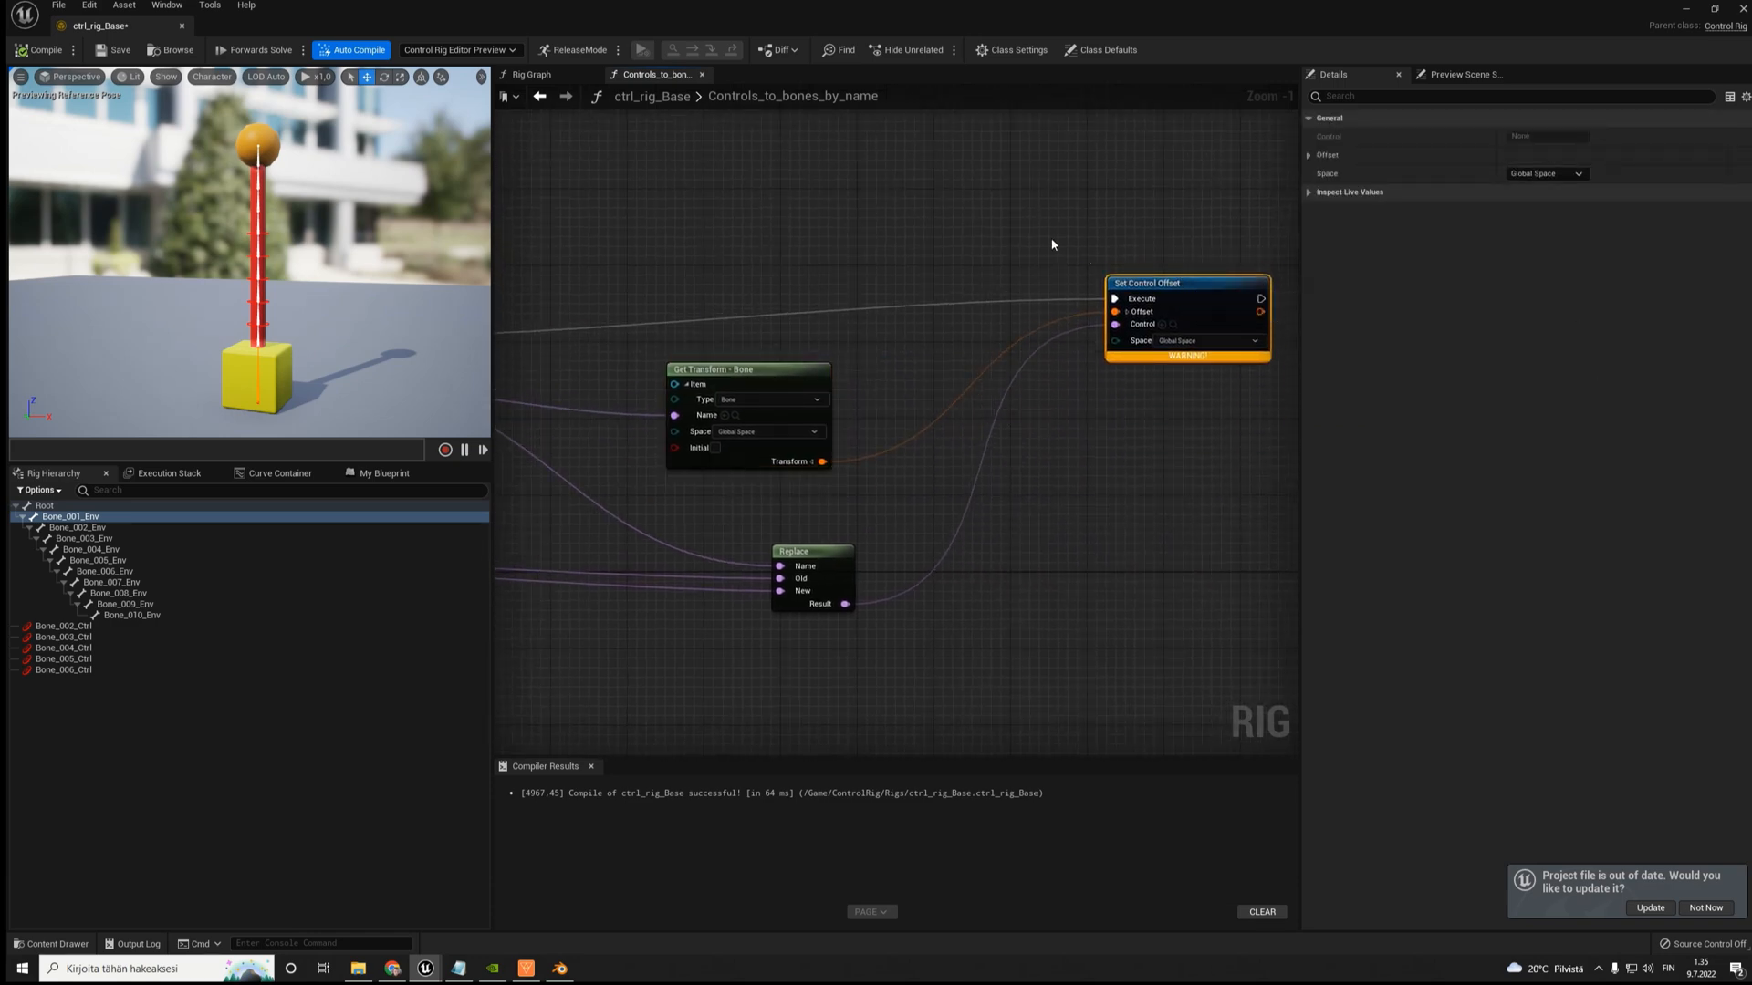
left_click_drag(1265, 345, 1290, 380)
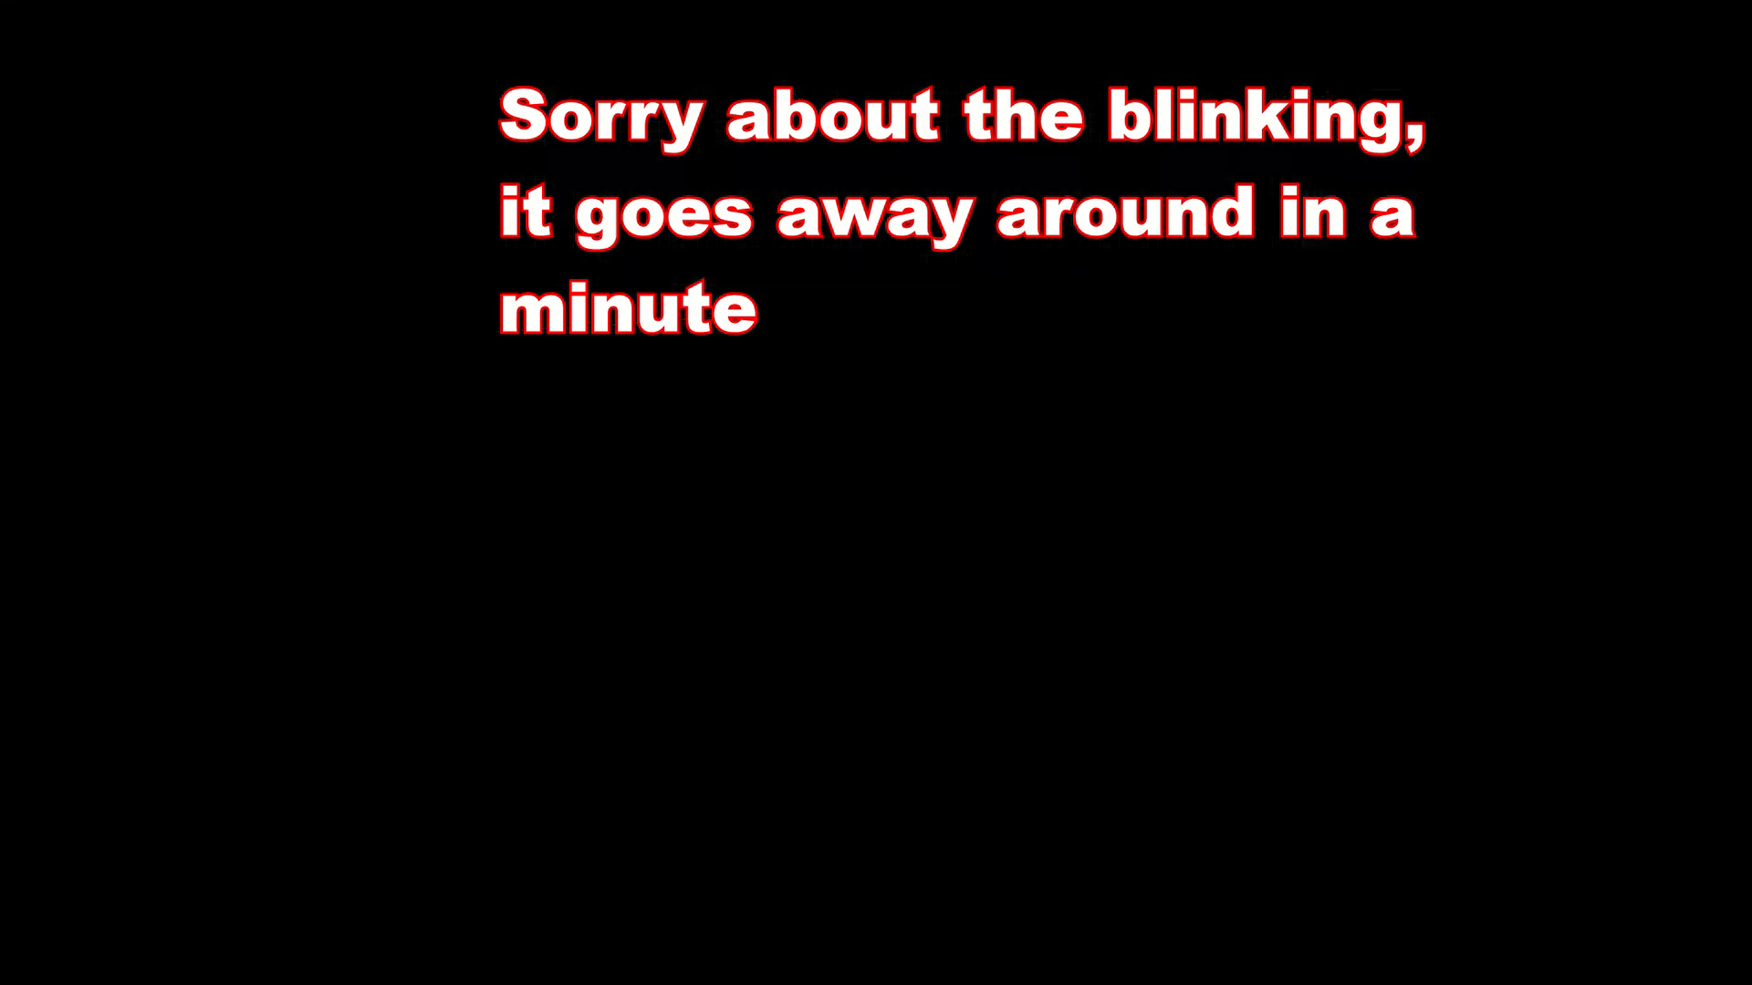
- Raise the Get Transform - Bone node slightly and review its connections from the second For Each to Set Control Offset
right_click_drag(757, 337, 930, 293)
left_click(896, 325)
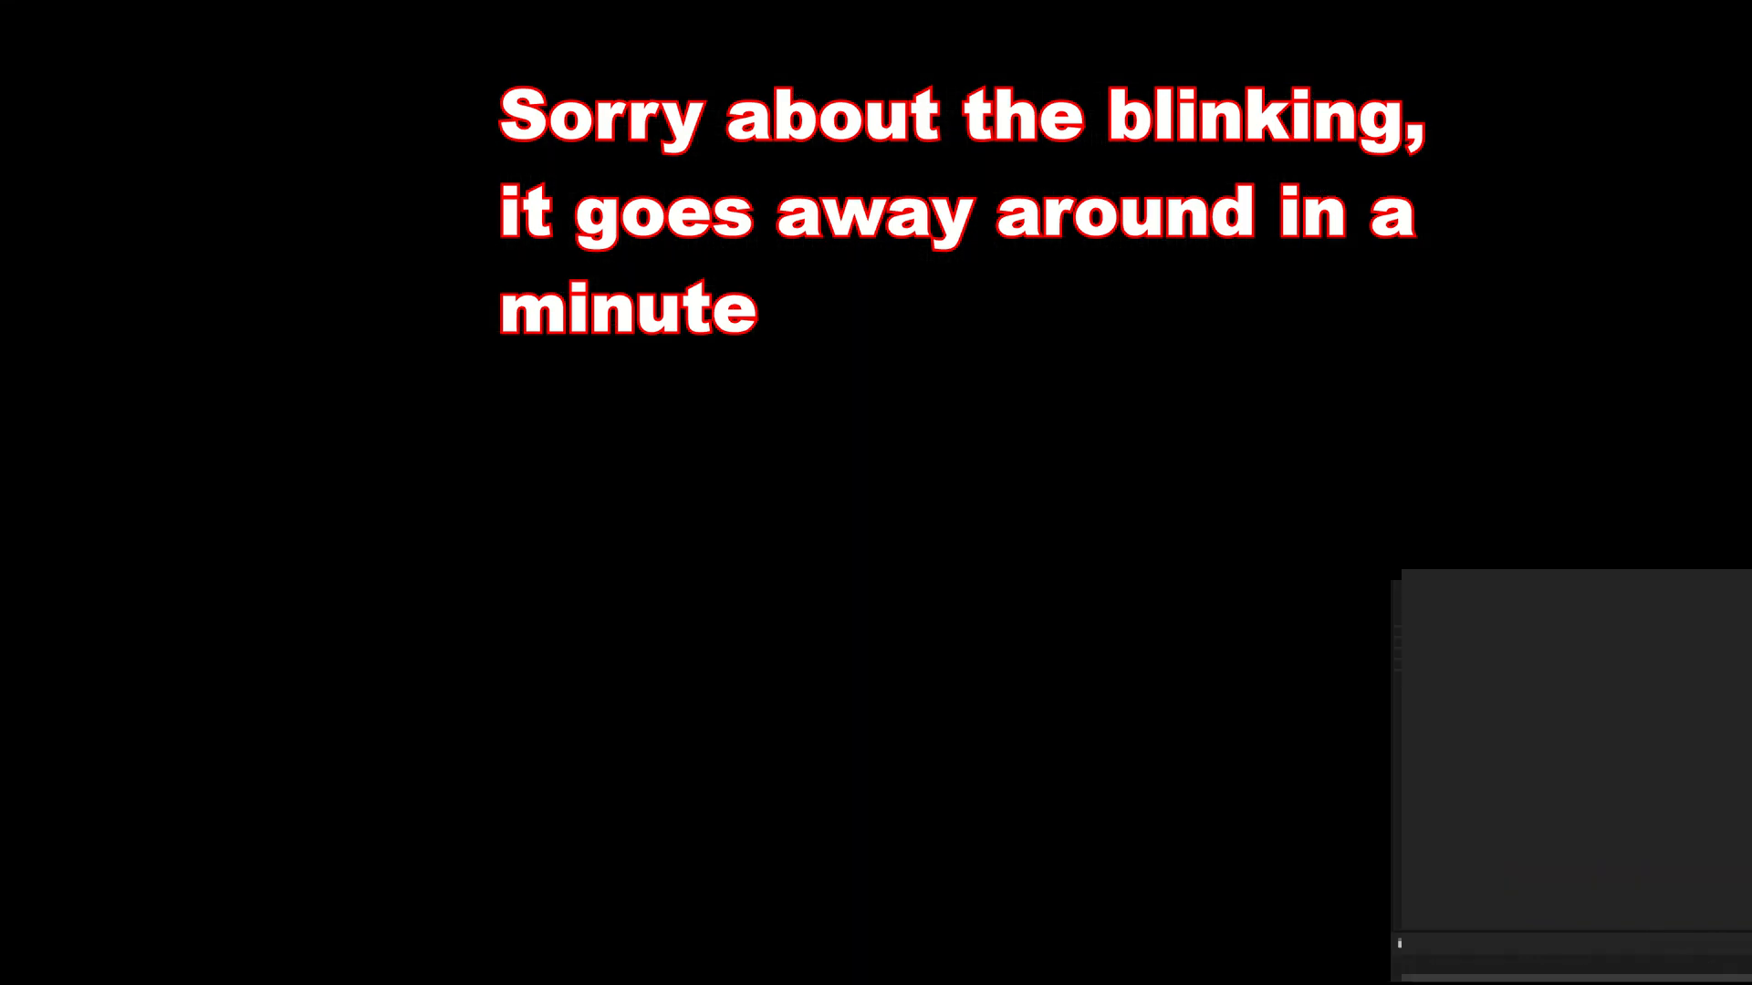
left_click_drag(888, 318, 898, 298)
right_click_drag(1137, 268, 899, 290)
scroll(1030, 311, "up", 1)
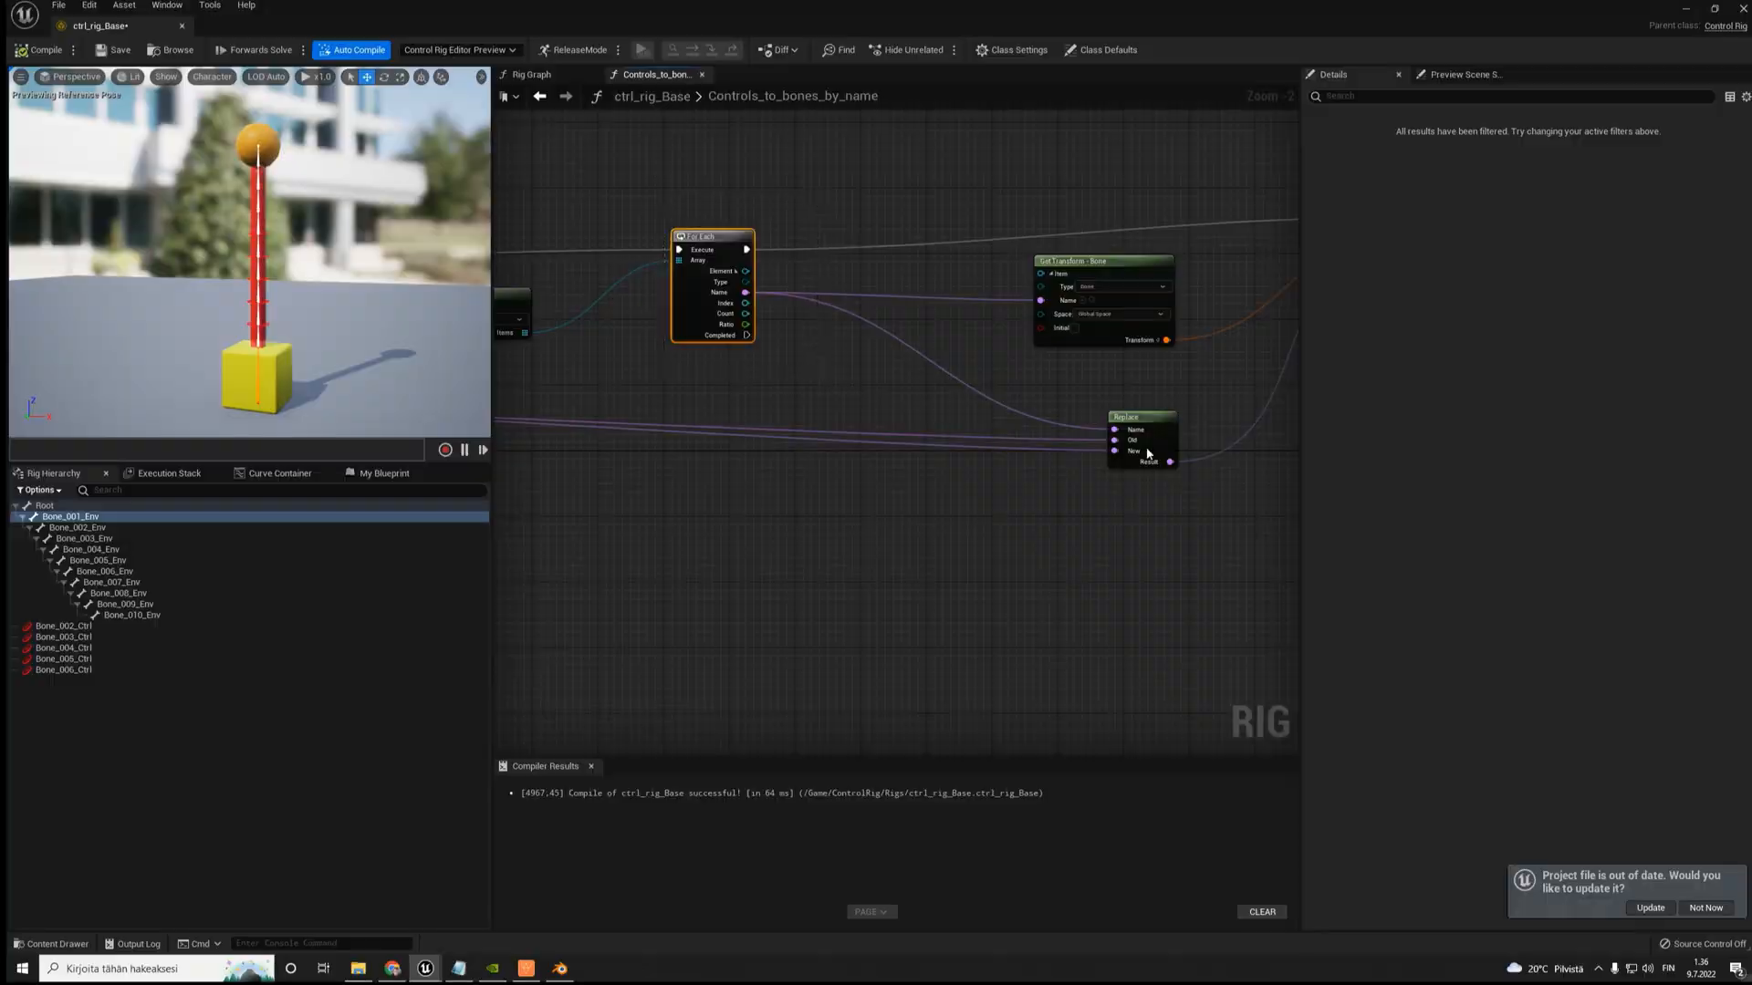
scroll(1042, 405, "up", 2)
- Examine the Replace node's Name, Old and New inputs and compare Bone_005_Ctrl with Bone_006_Env in the rig hierarchy
left_click(1042, 405)
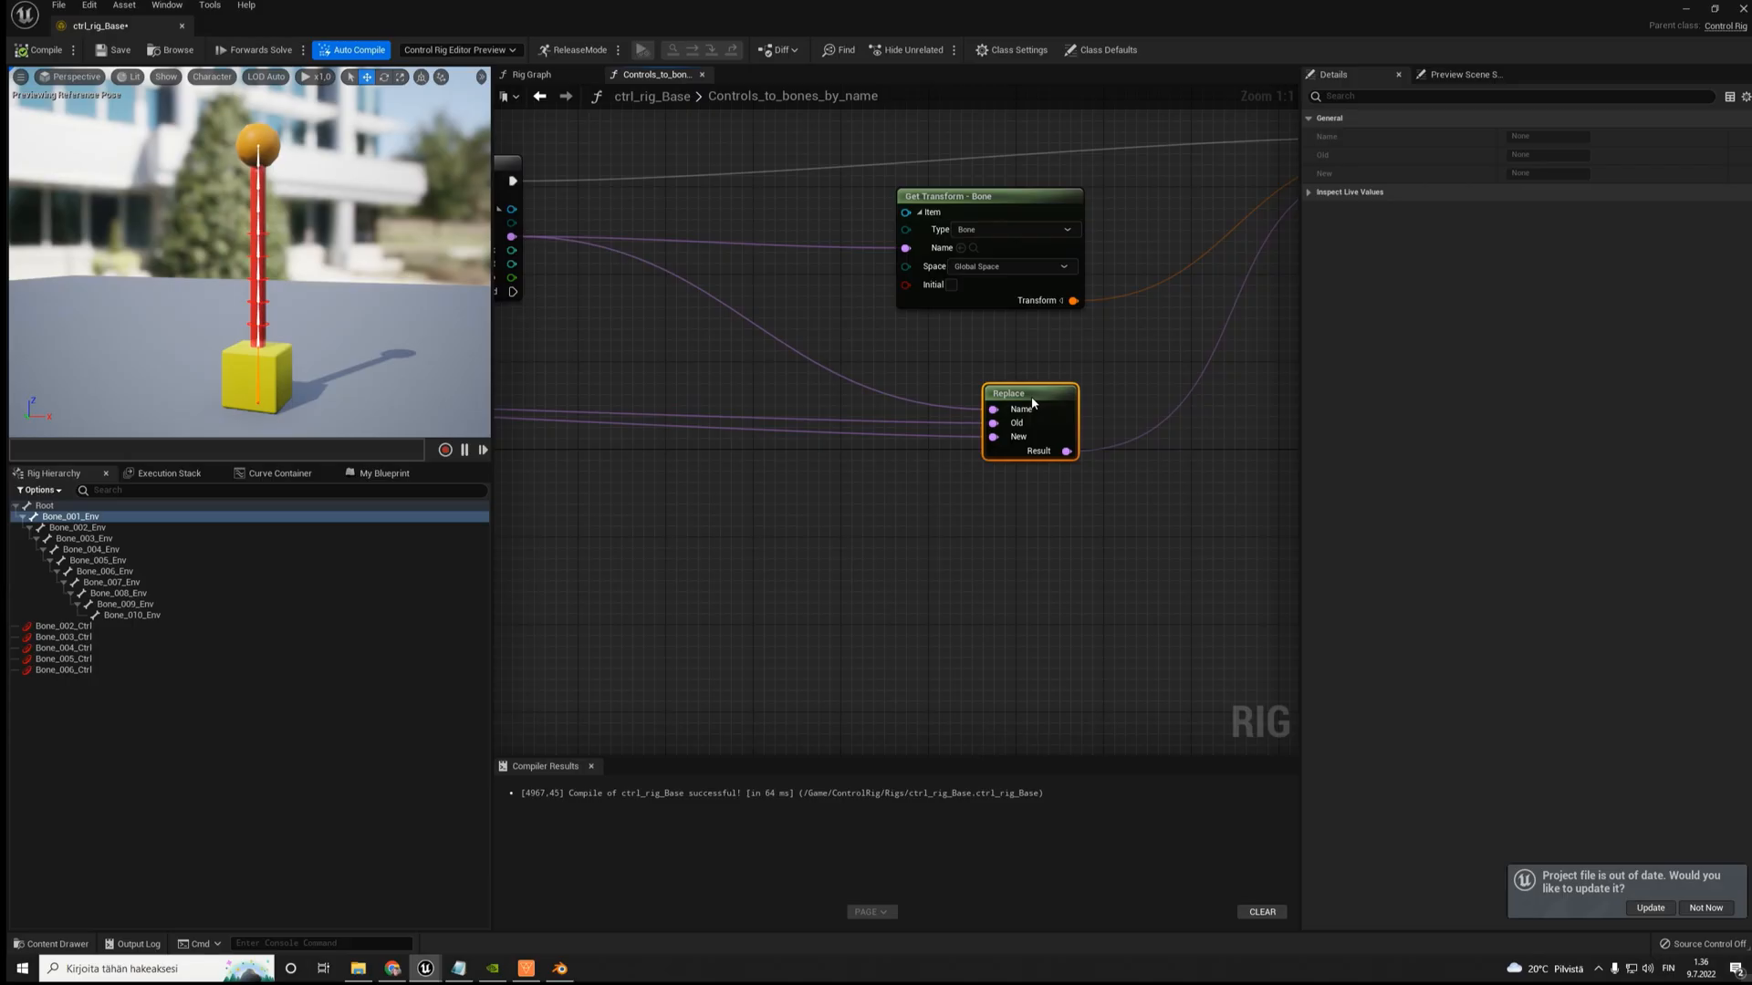
scroll(1011, 442, "down", 4)
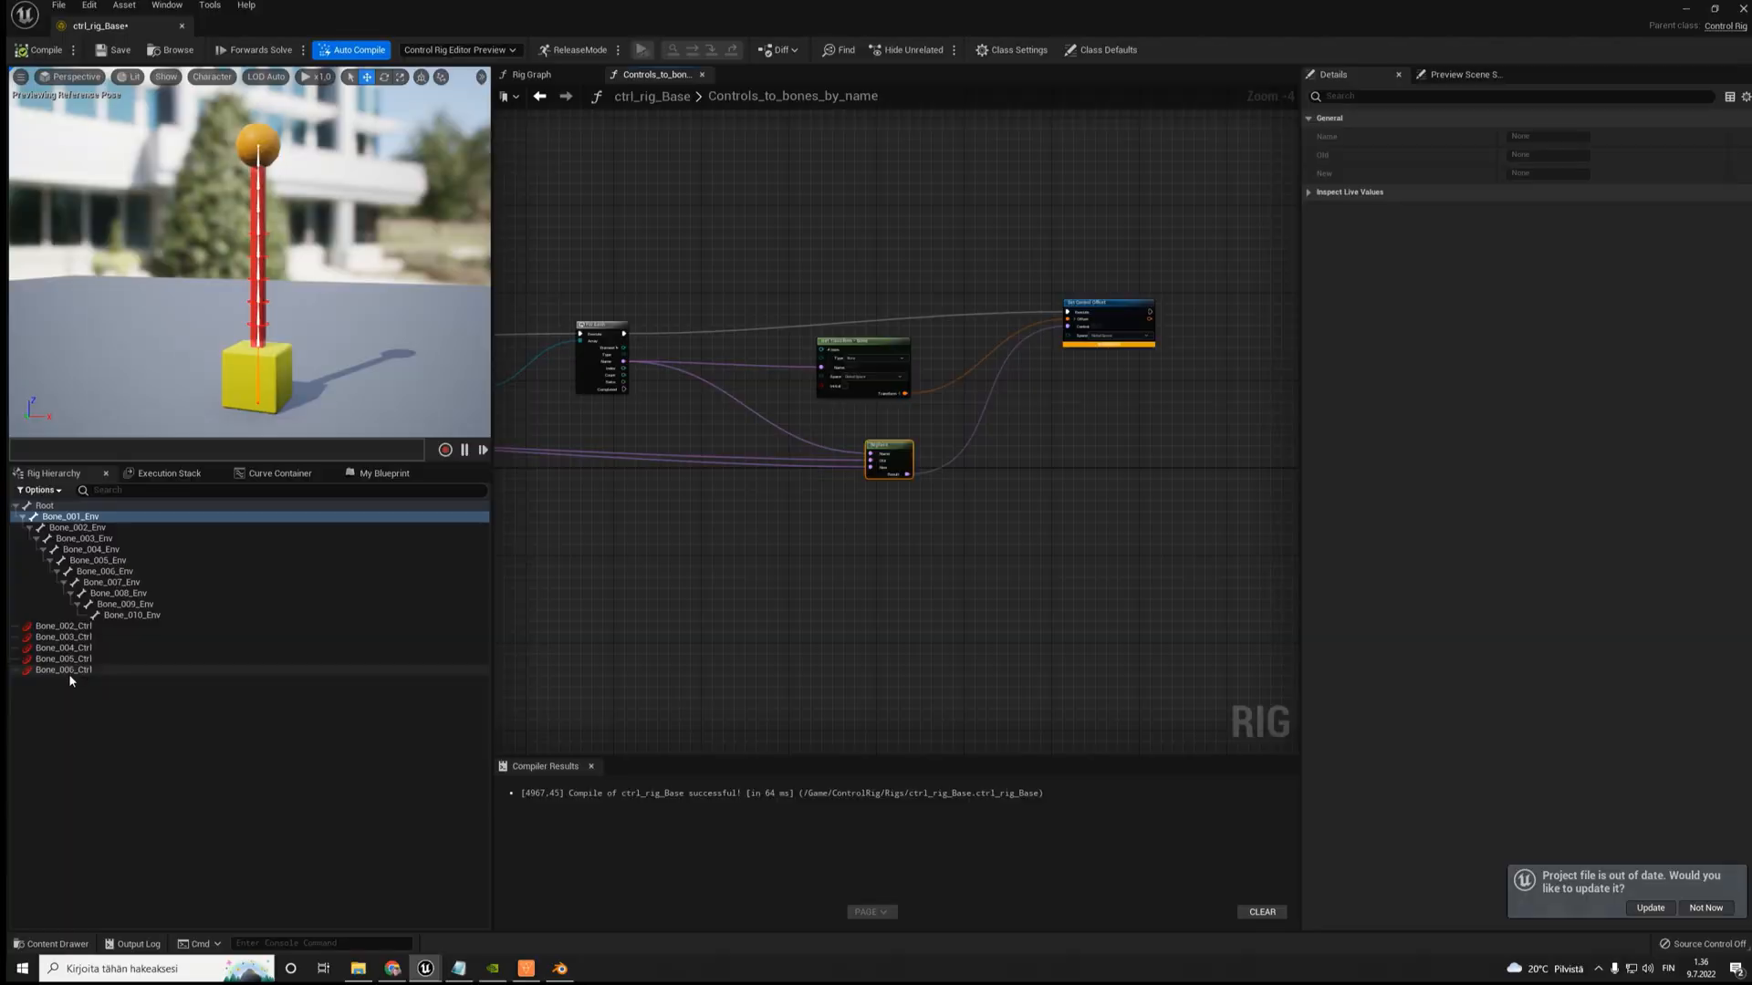
scroll(897, 403, "up", 4)
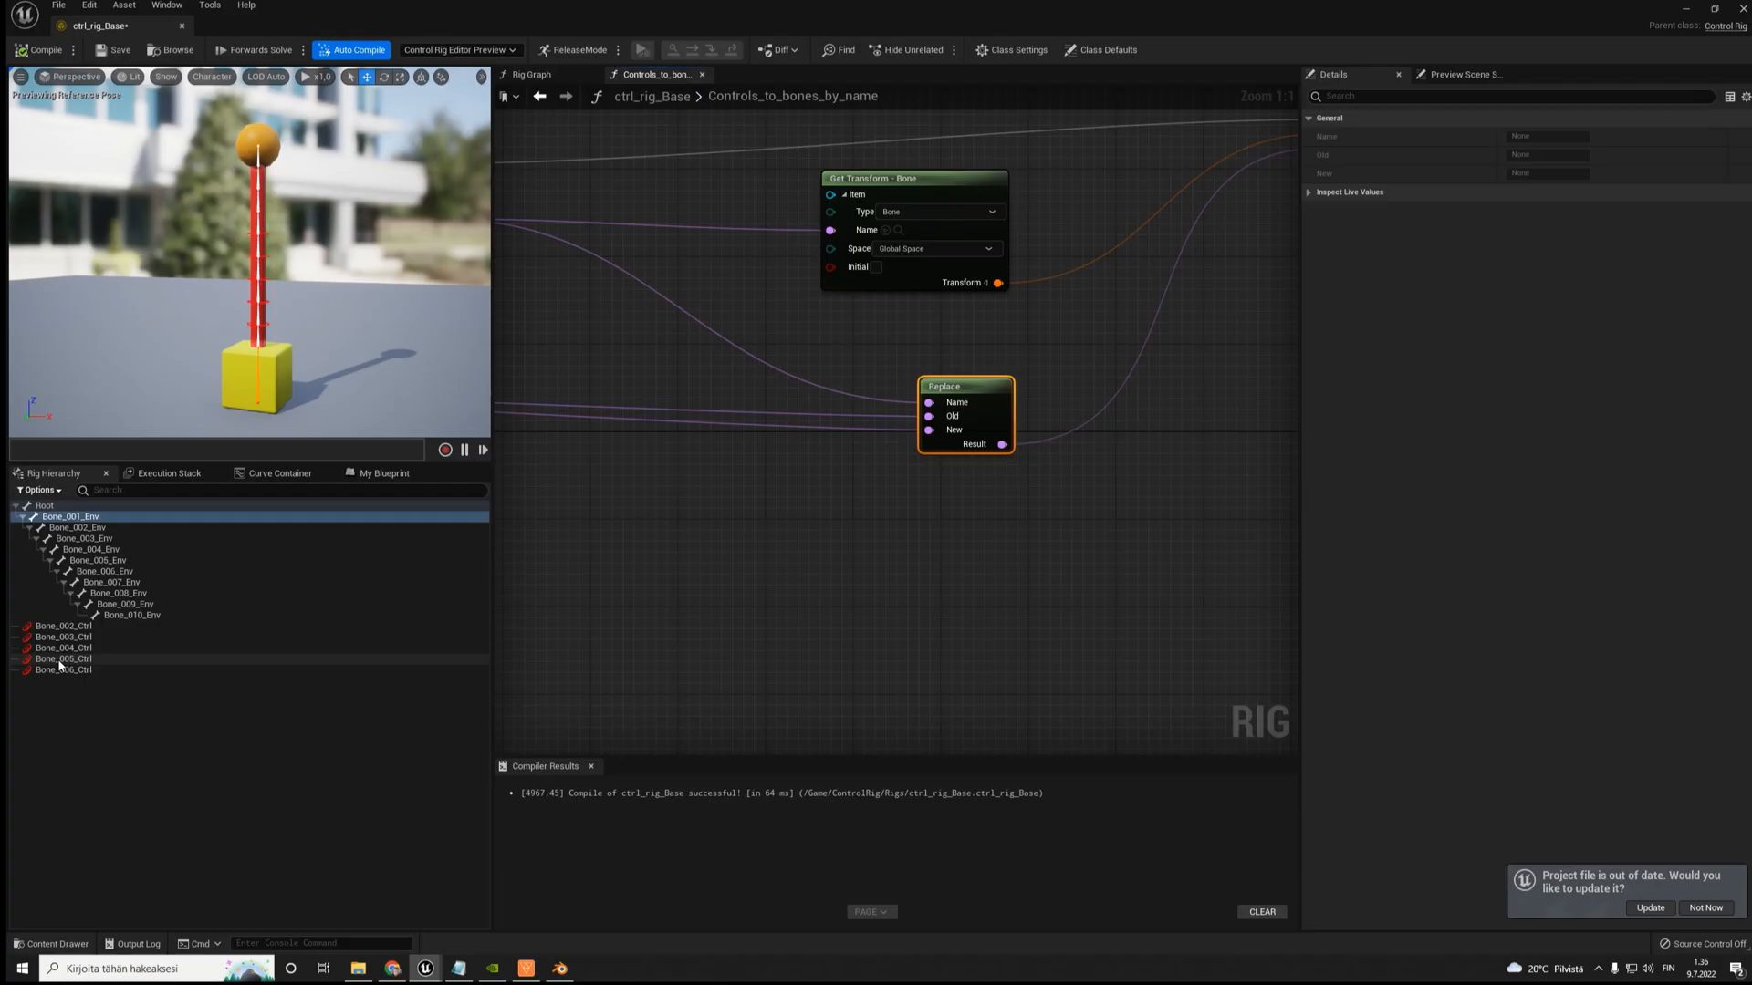
left_click(60, 660)
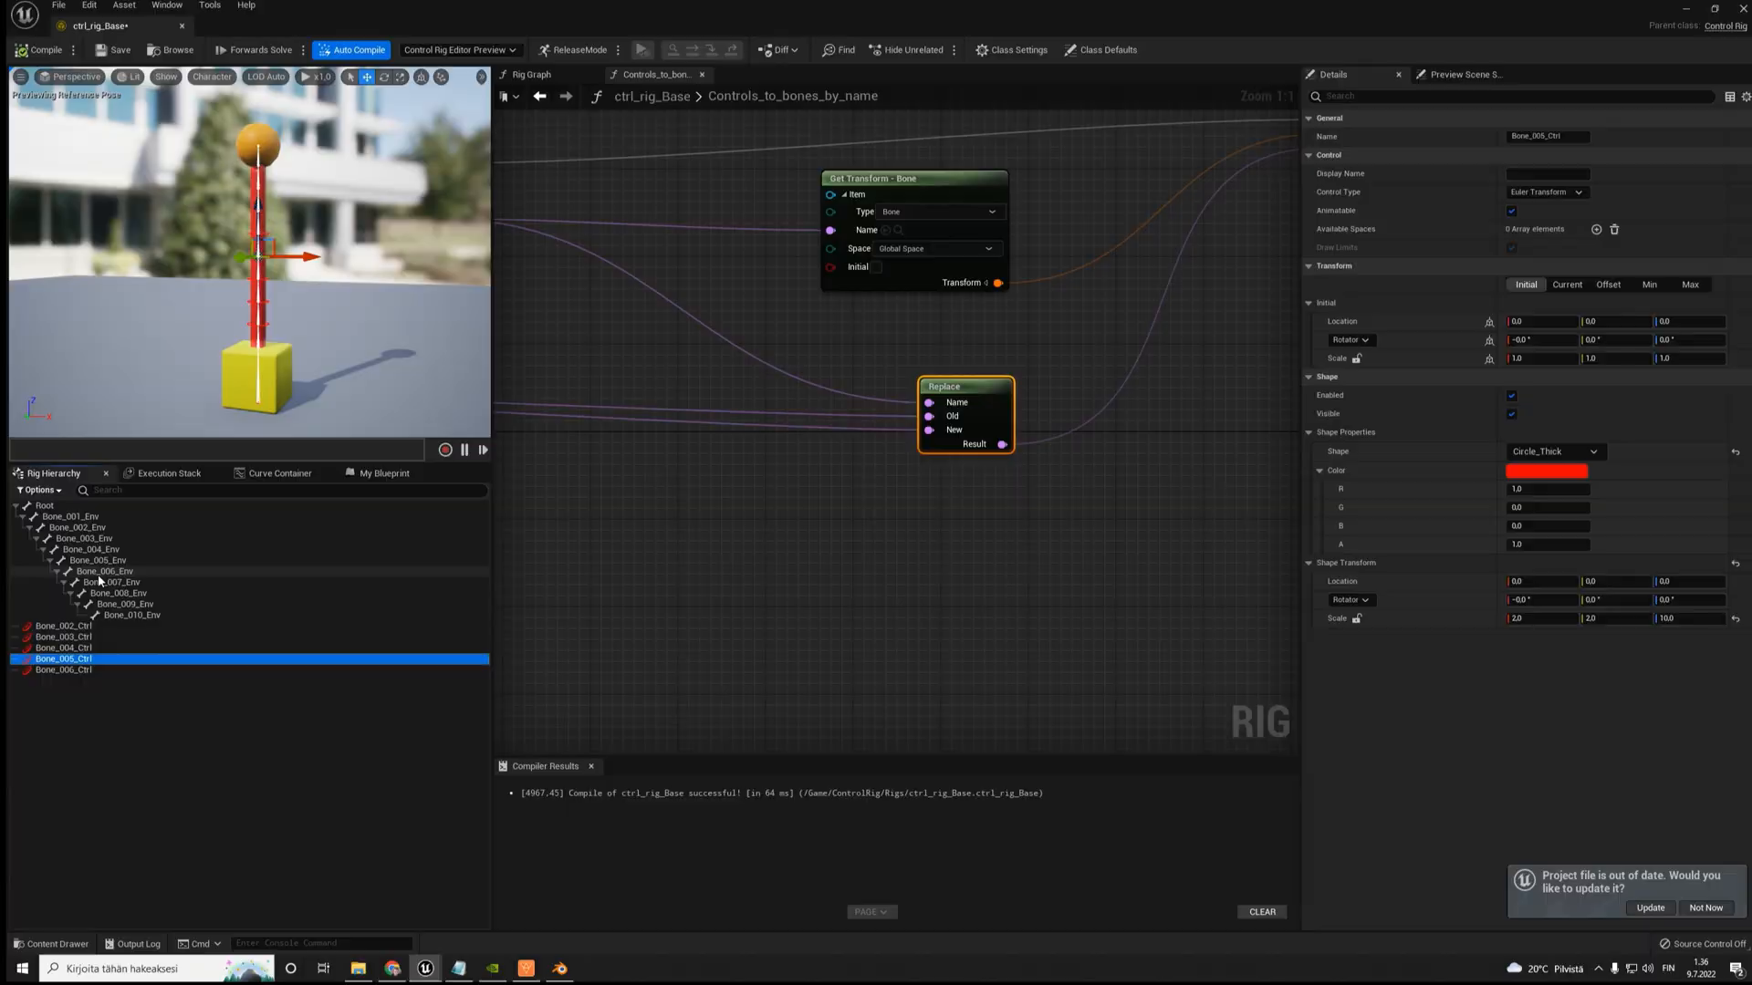
left_click(107, 572)
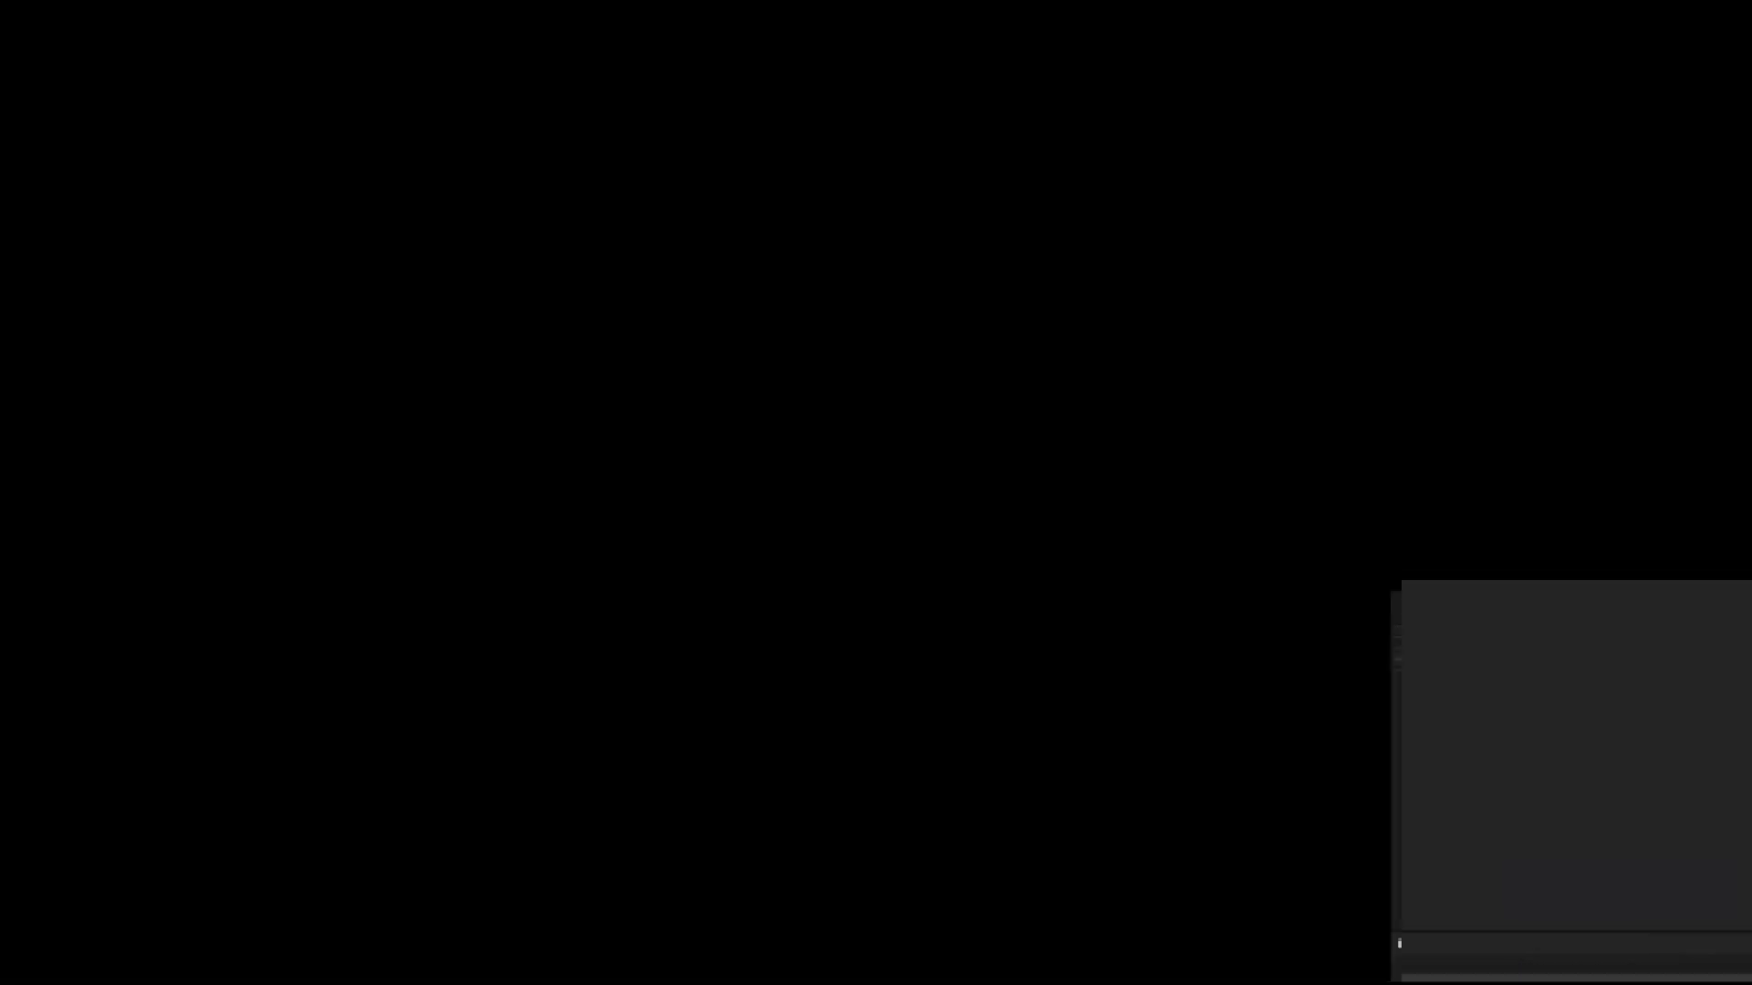
left_click(95, 660)
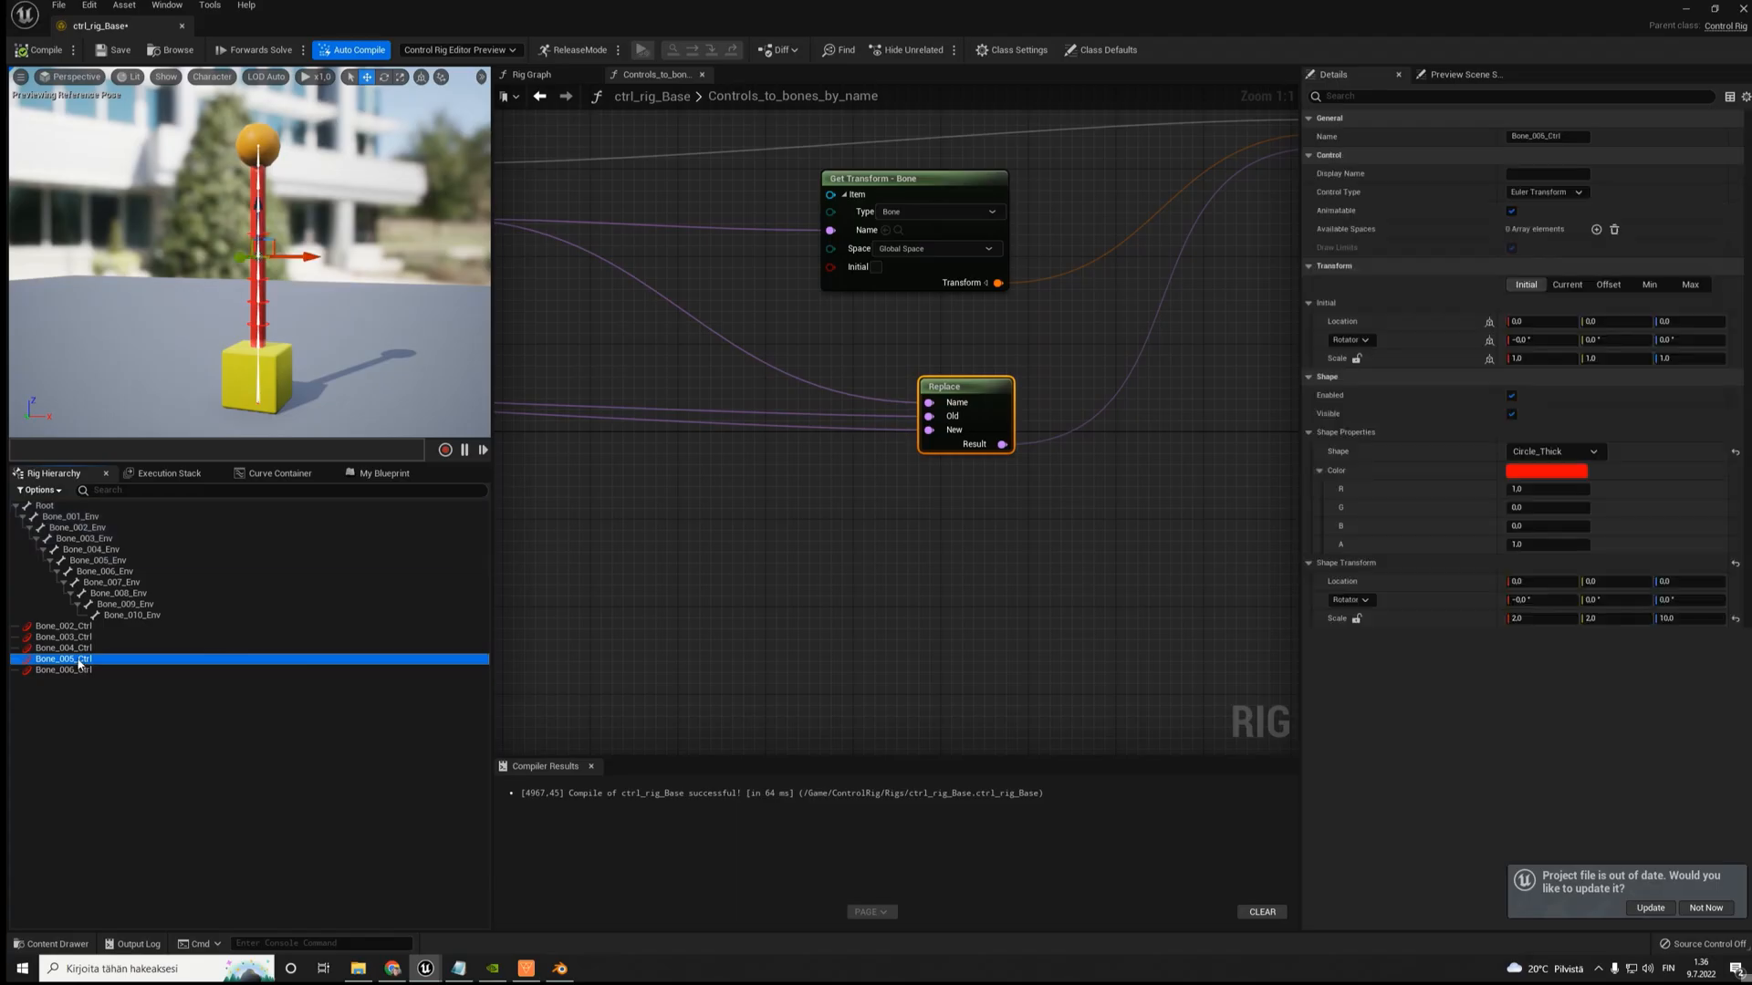
scroll(710, 207, "down", 8)
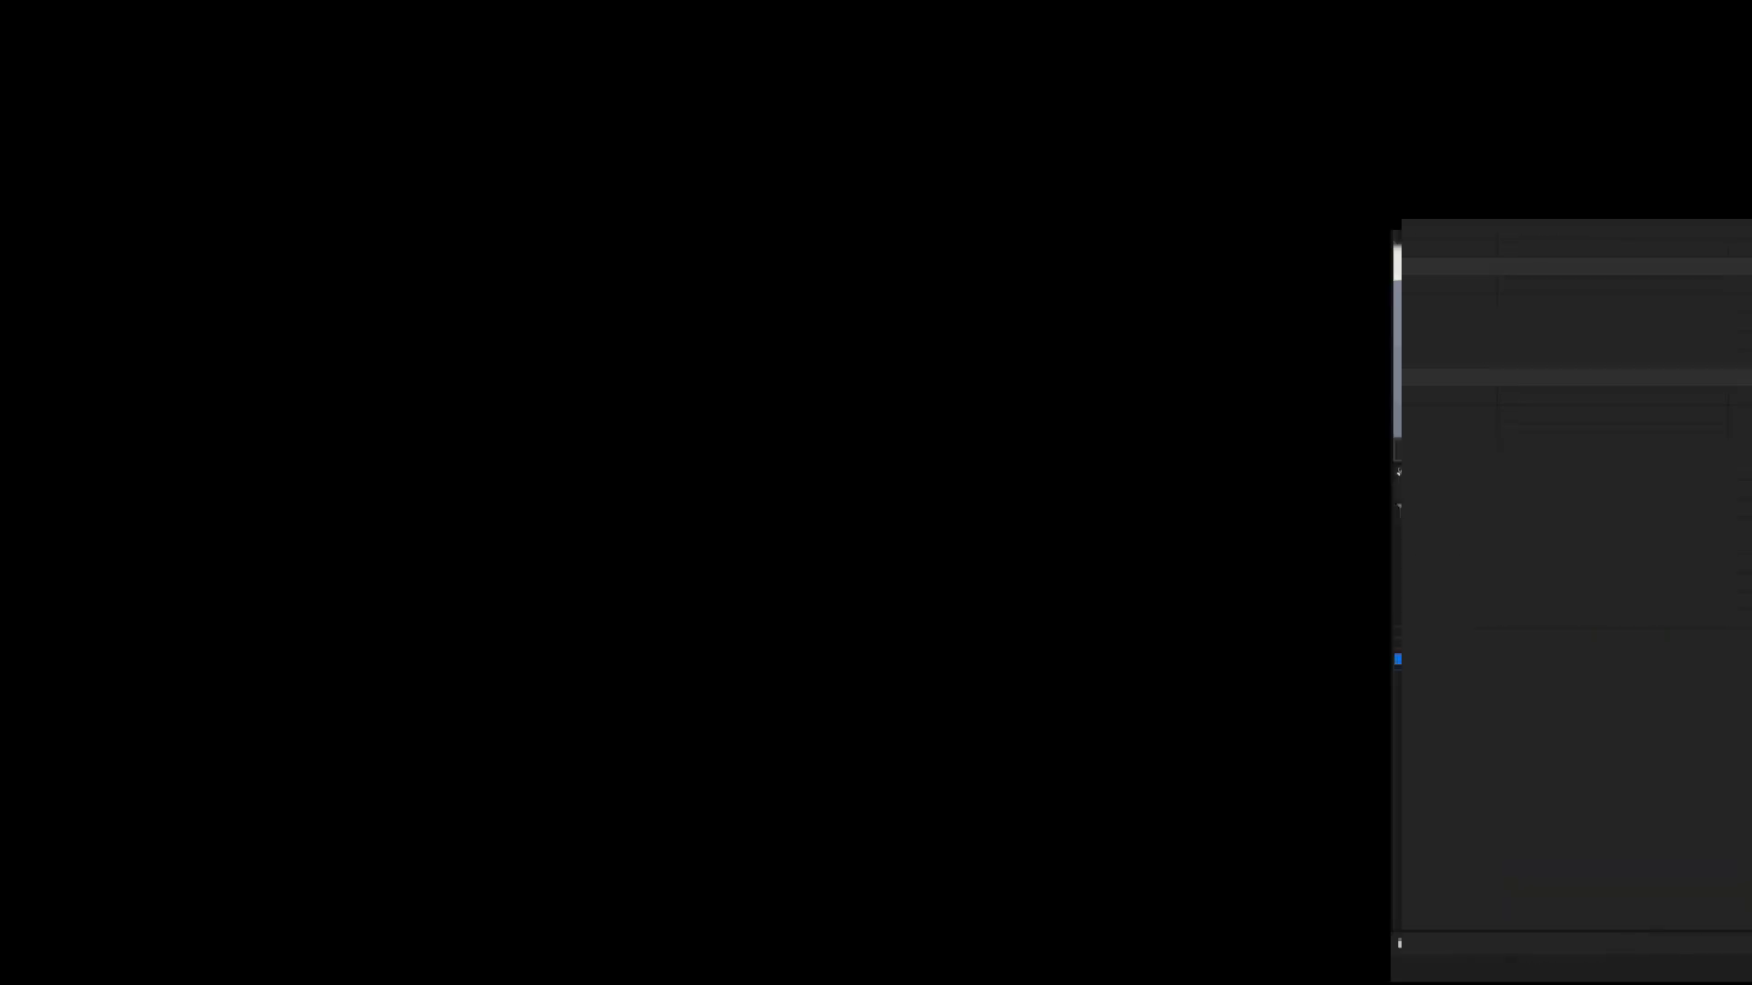
- Return to the main Rig Graph and select the Bone_006_Ctrl control in the rig hierarchy
left_click(532, 75)
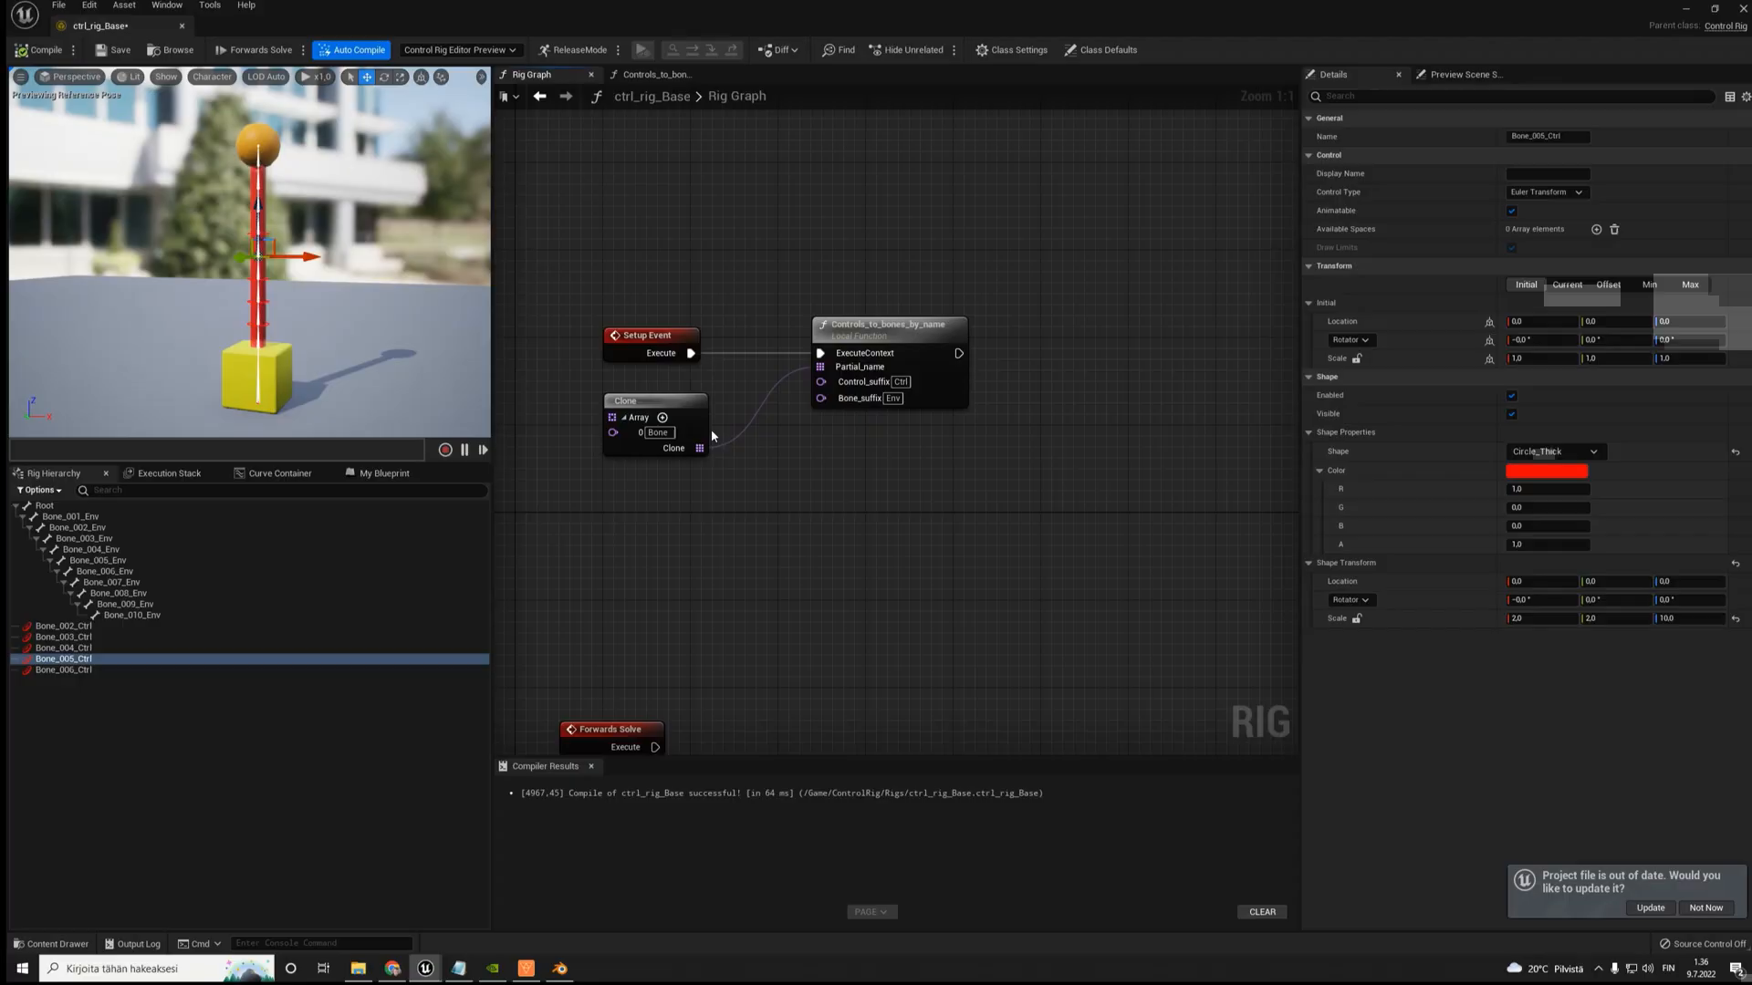
left_click(66, 671)
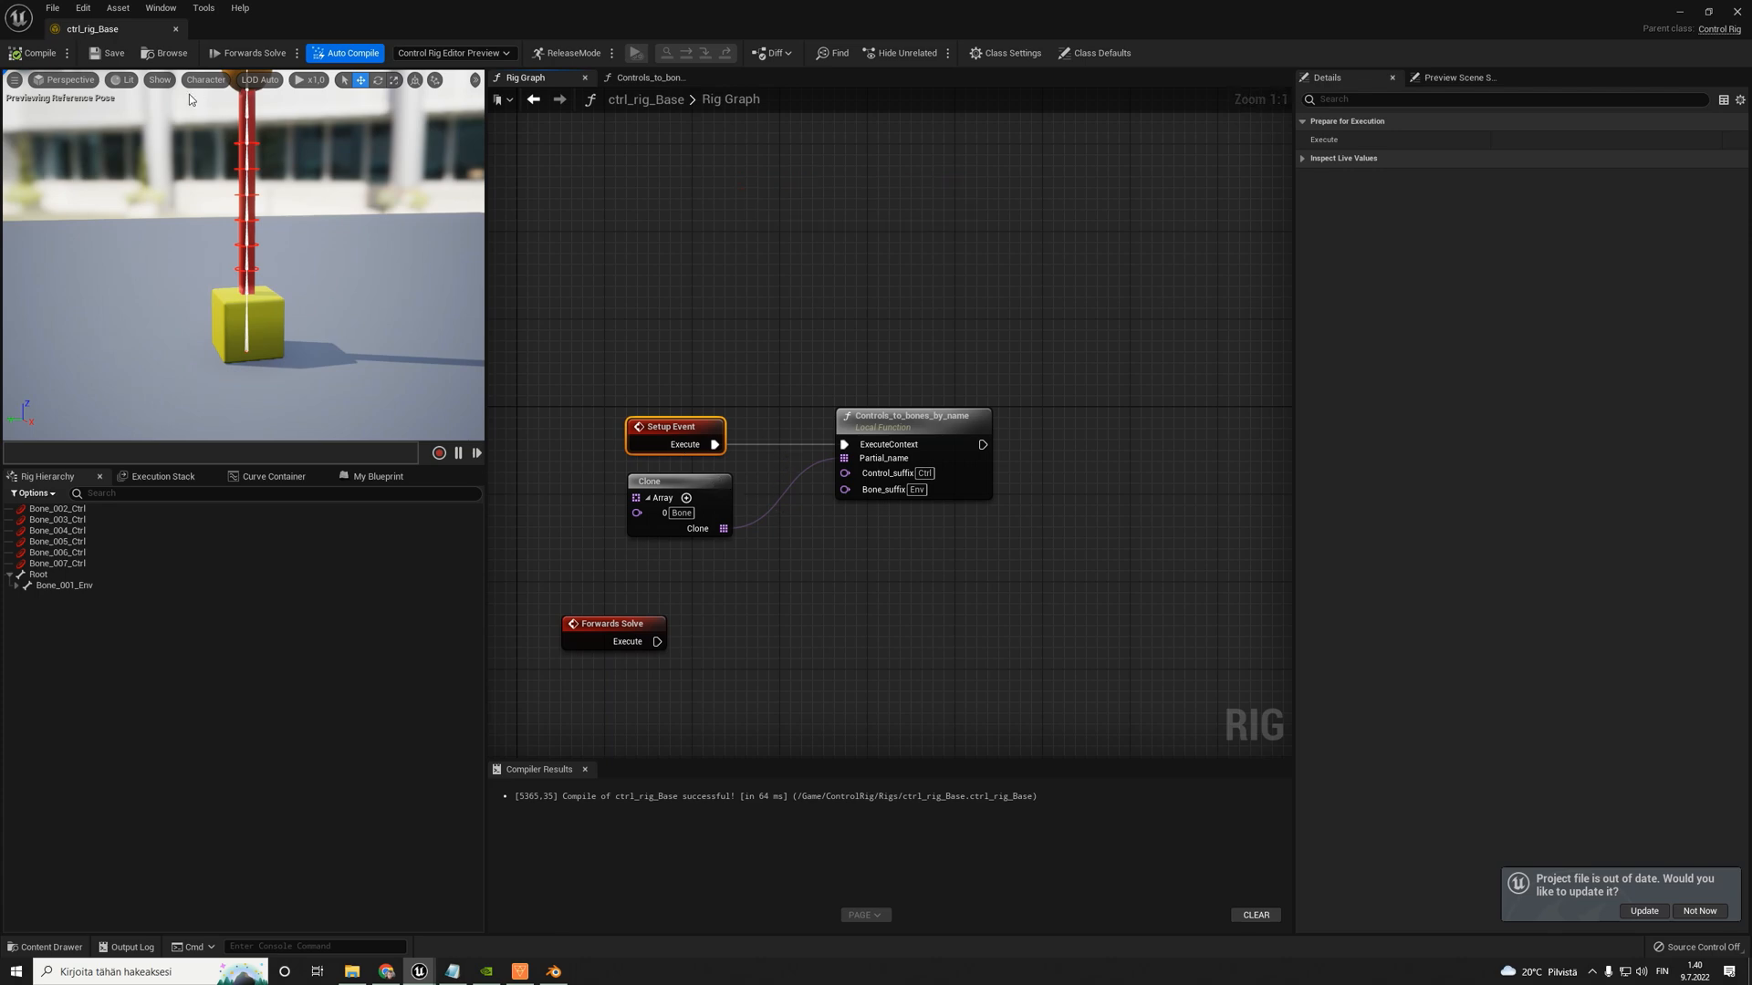
- Close the ctrl_rig_Base editor, duplicate the asset in the Rigs folder as ctrl_rig_Base1 and open the copy
left_click(176, 30)
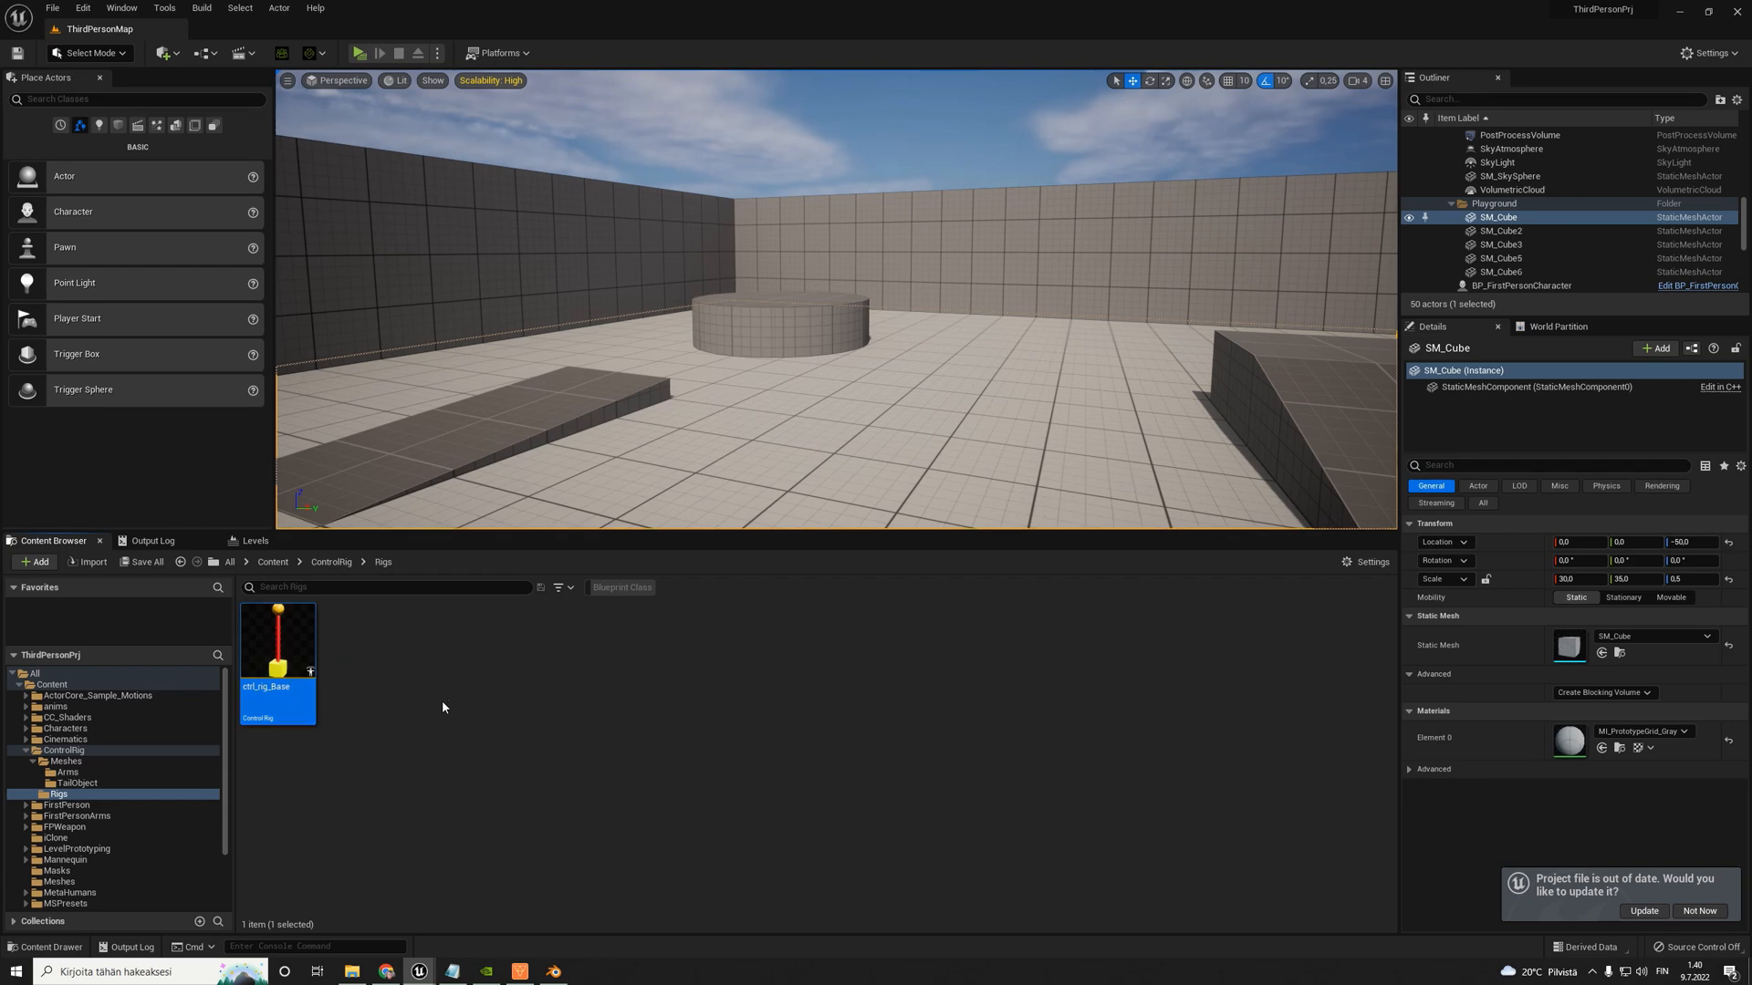
key("ctrl+d")
key("Return")
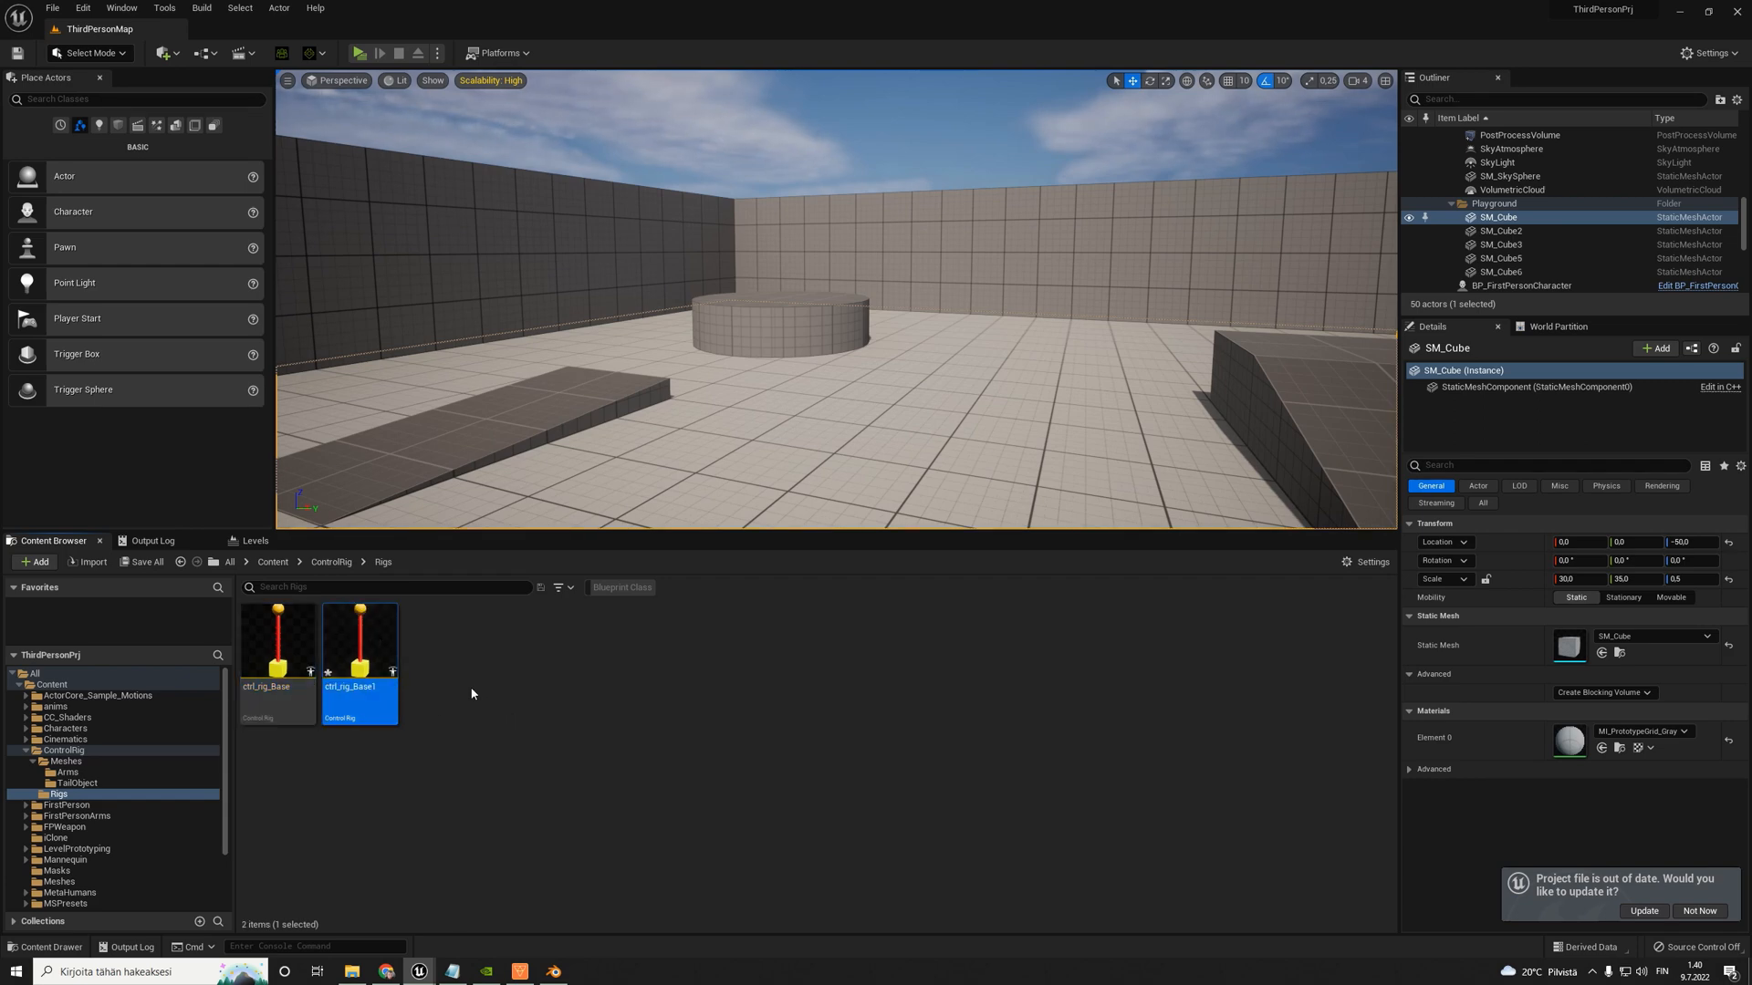
double_click(373, 649)
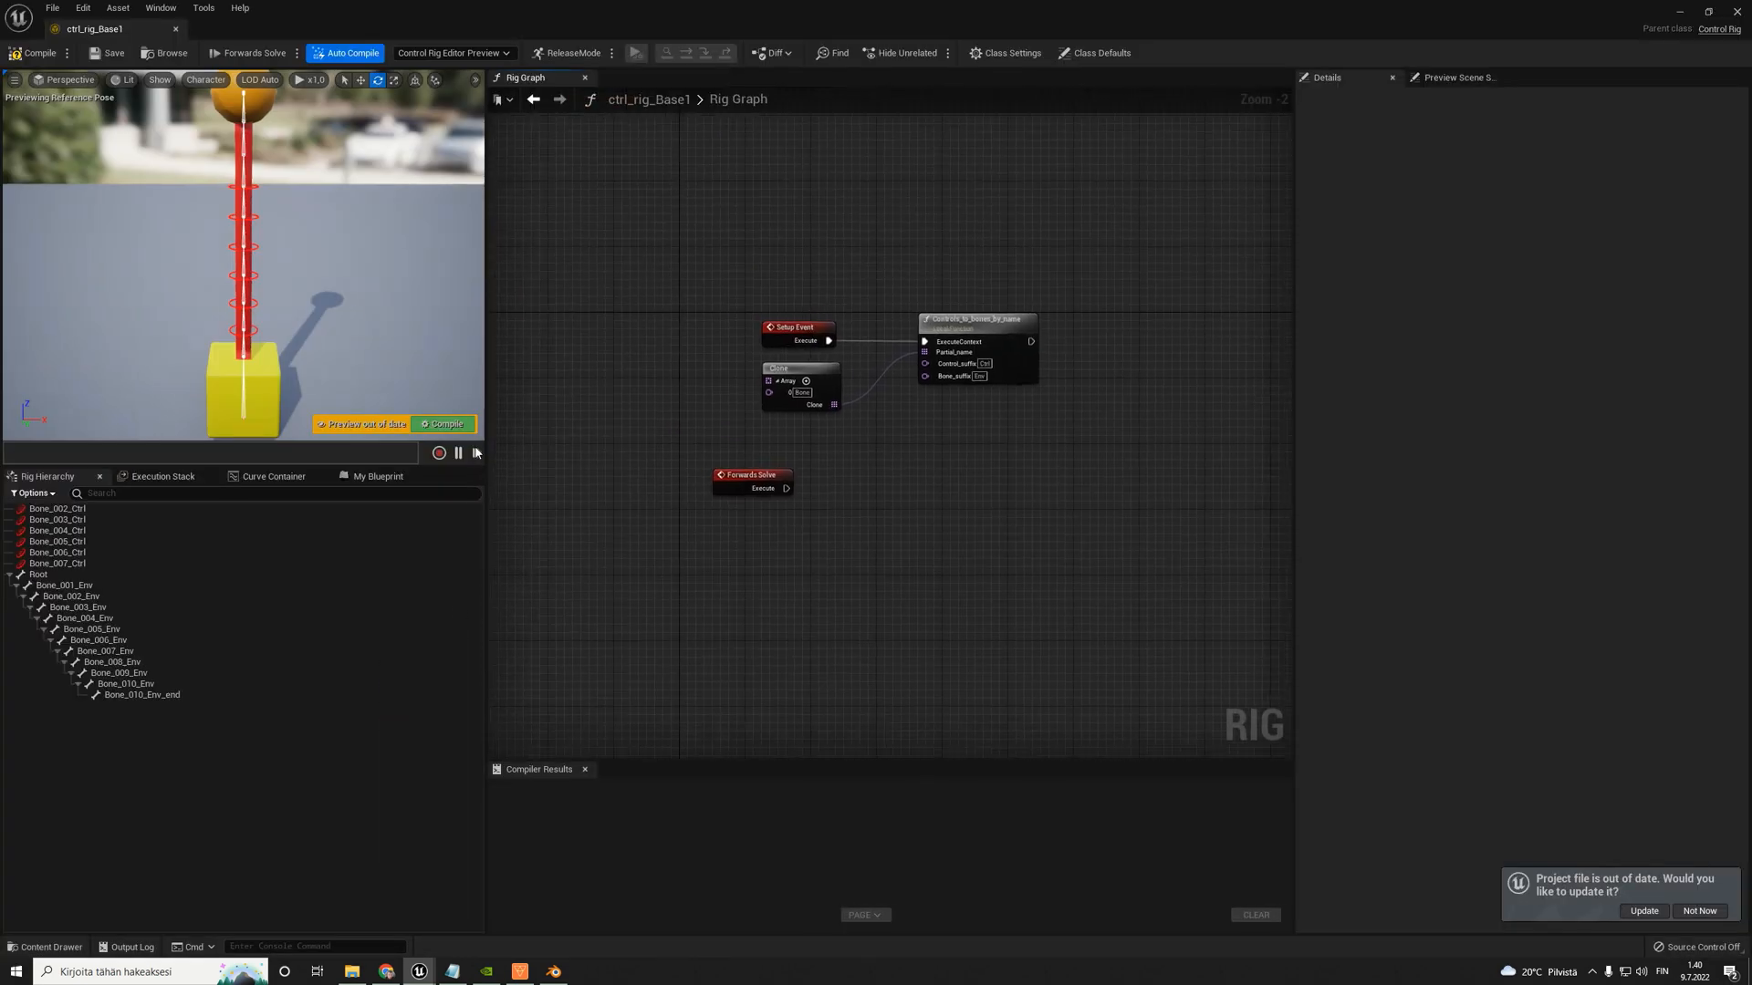
- Refresh the rig hierarchy from the arms skeletal mesh, finding it with the search term "arms"
right_click(141, 736)
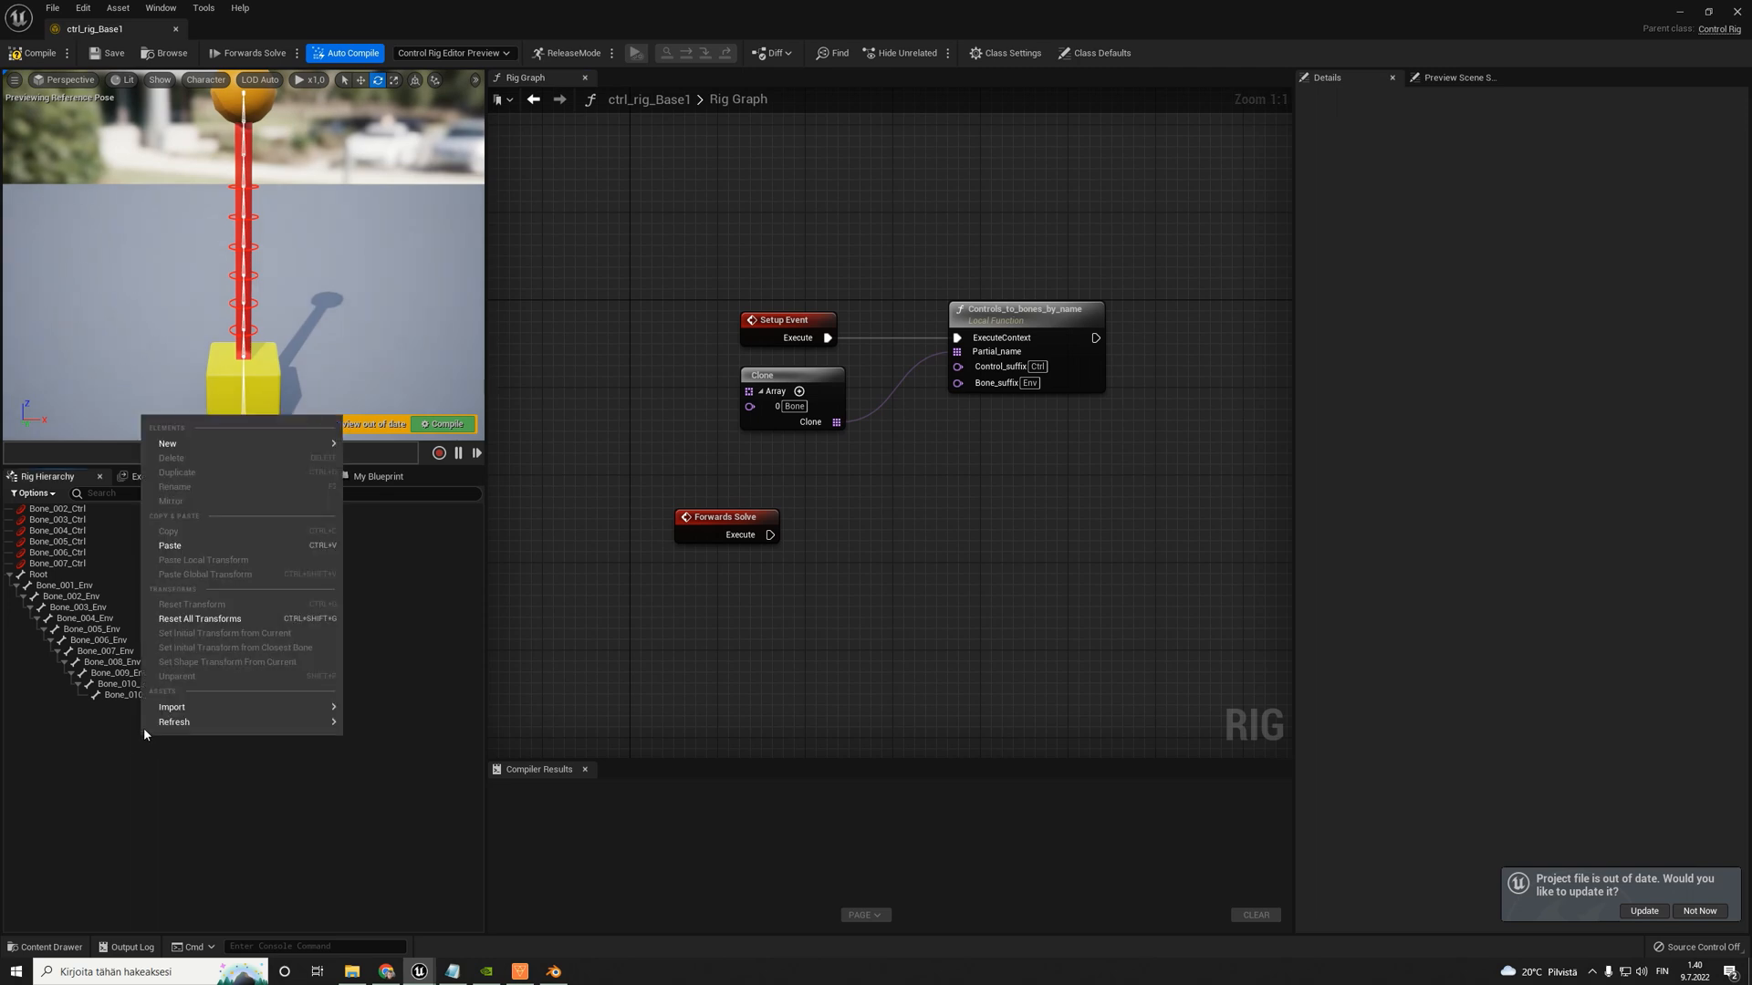
mouse_move(150, 723)
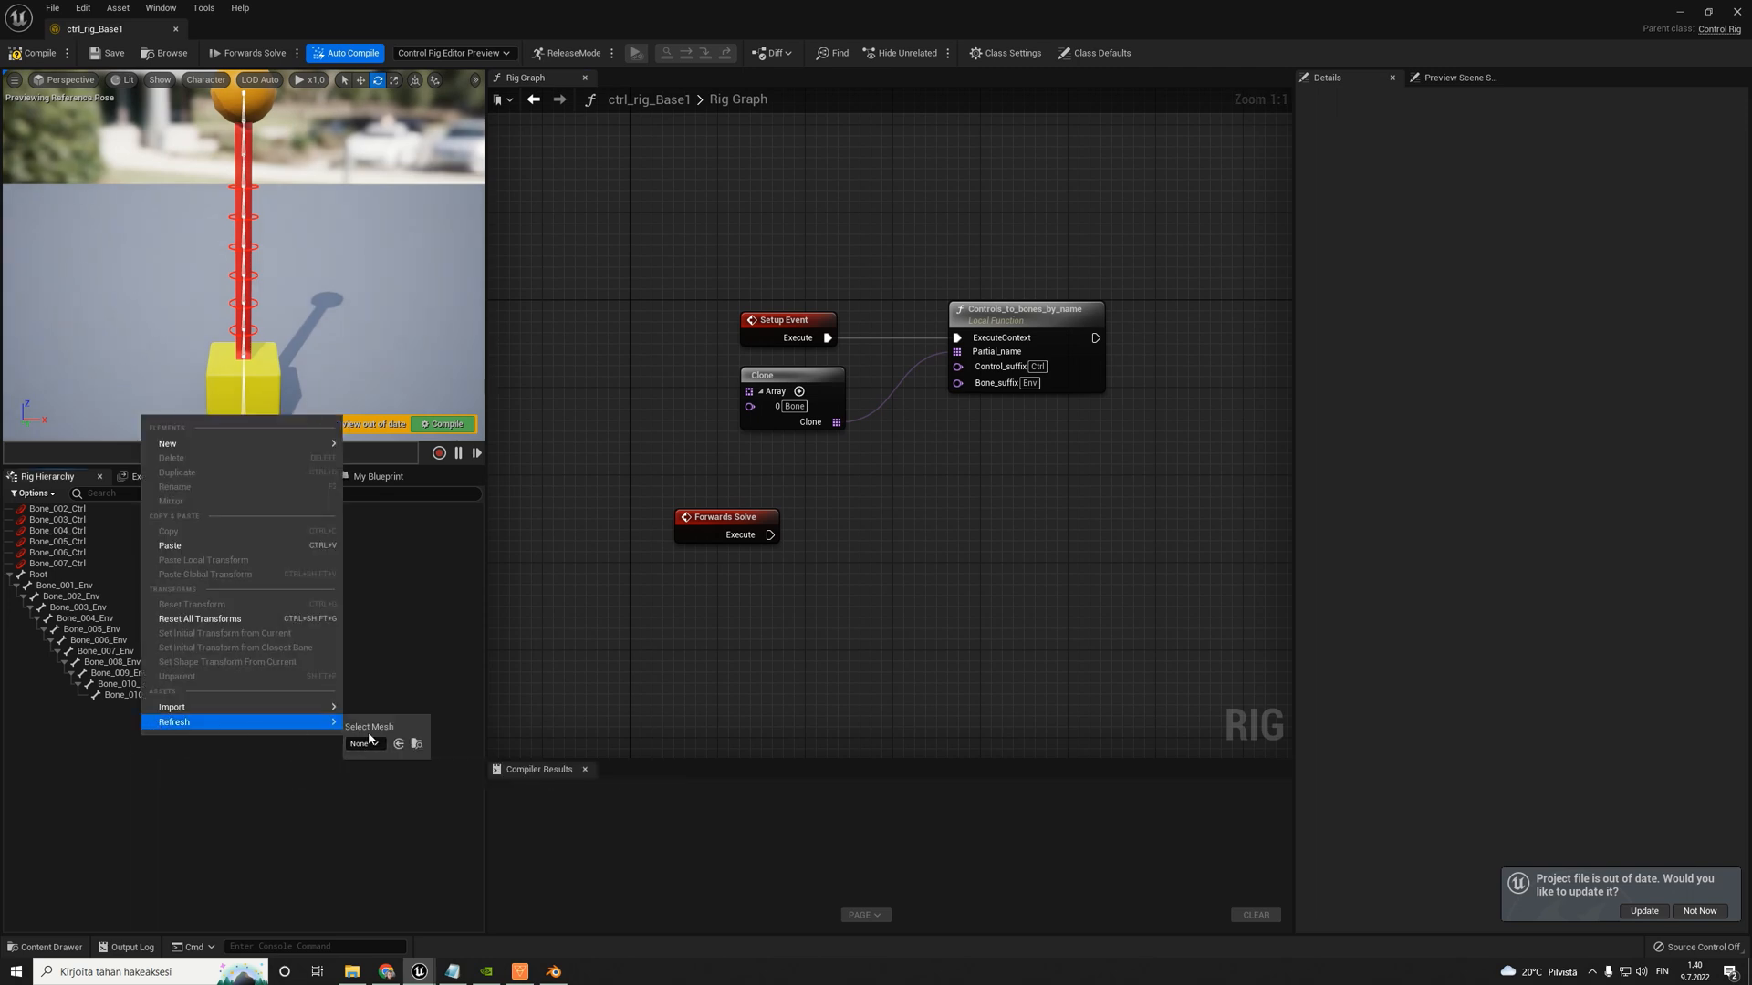
mouse_move(304, 710)
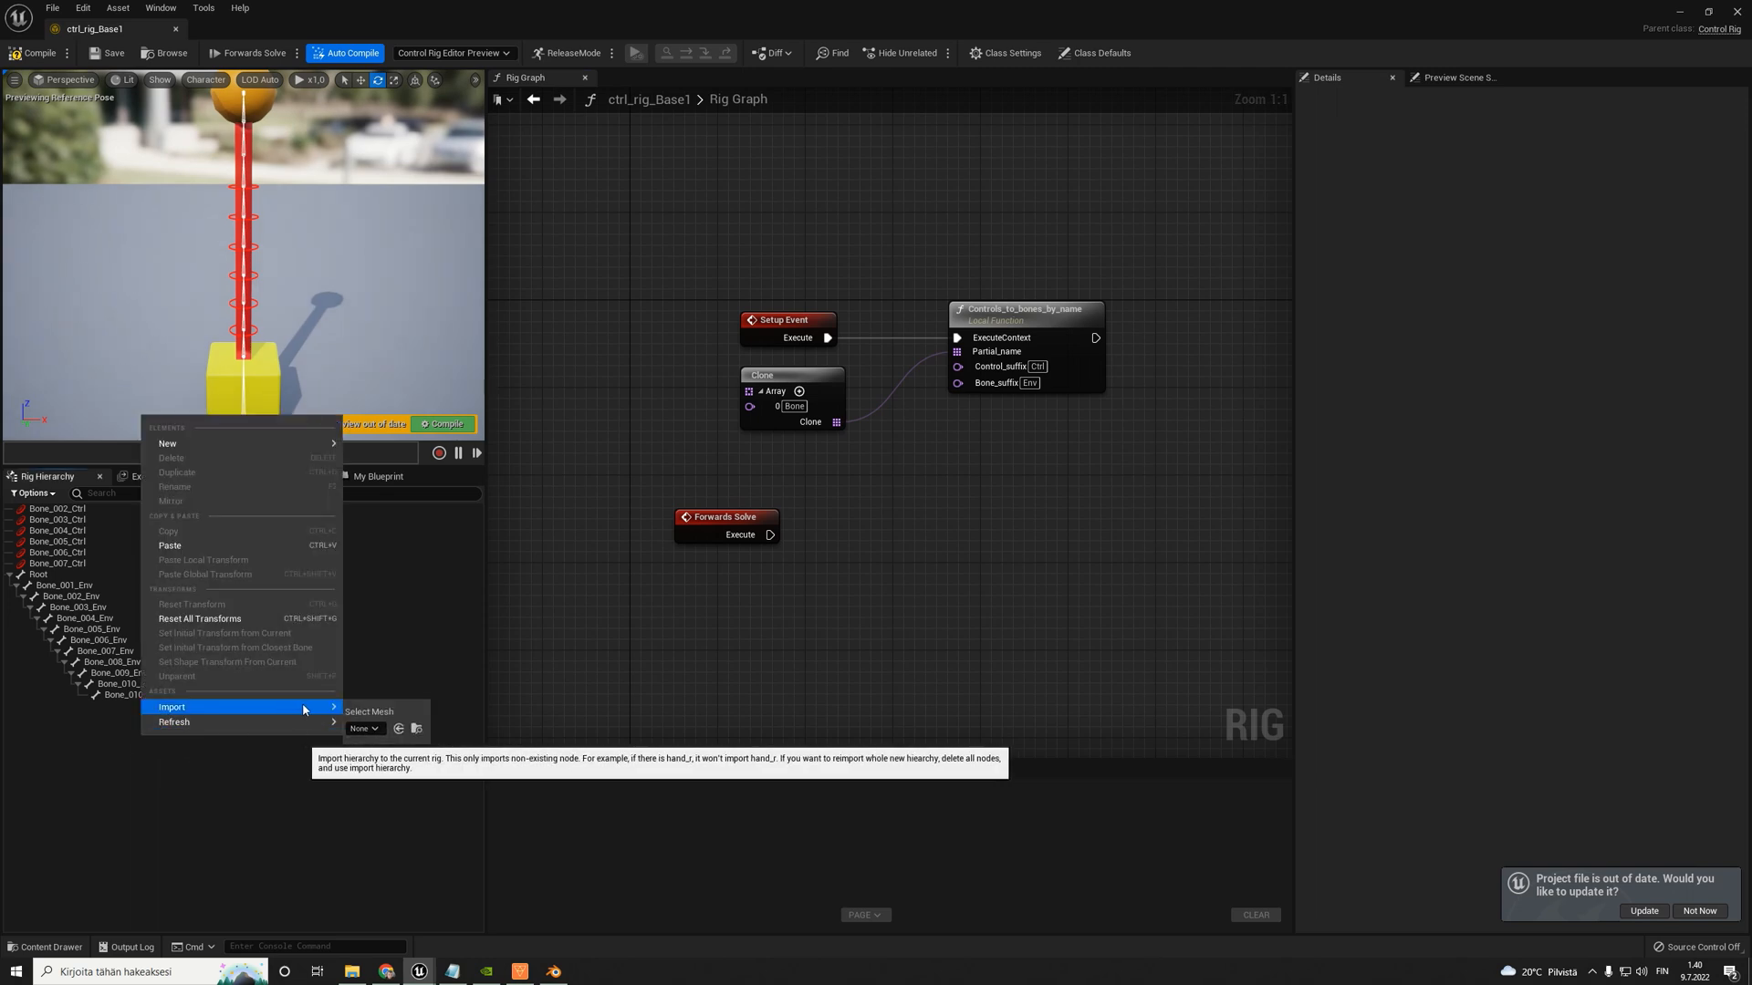
left_click(363, 743)
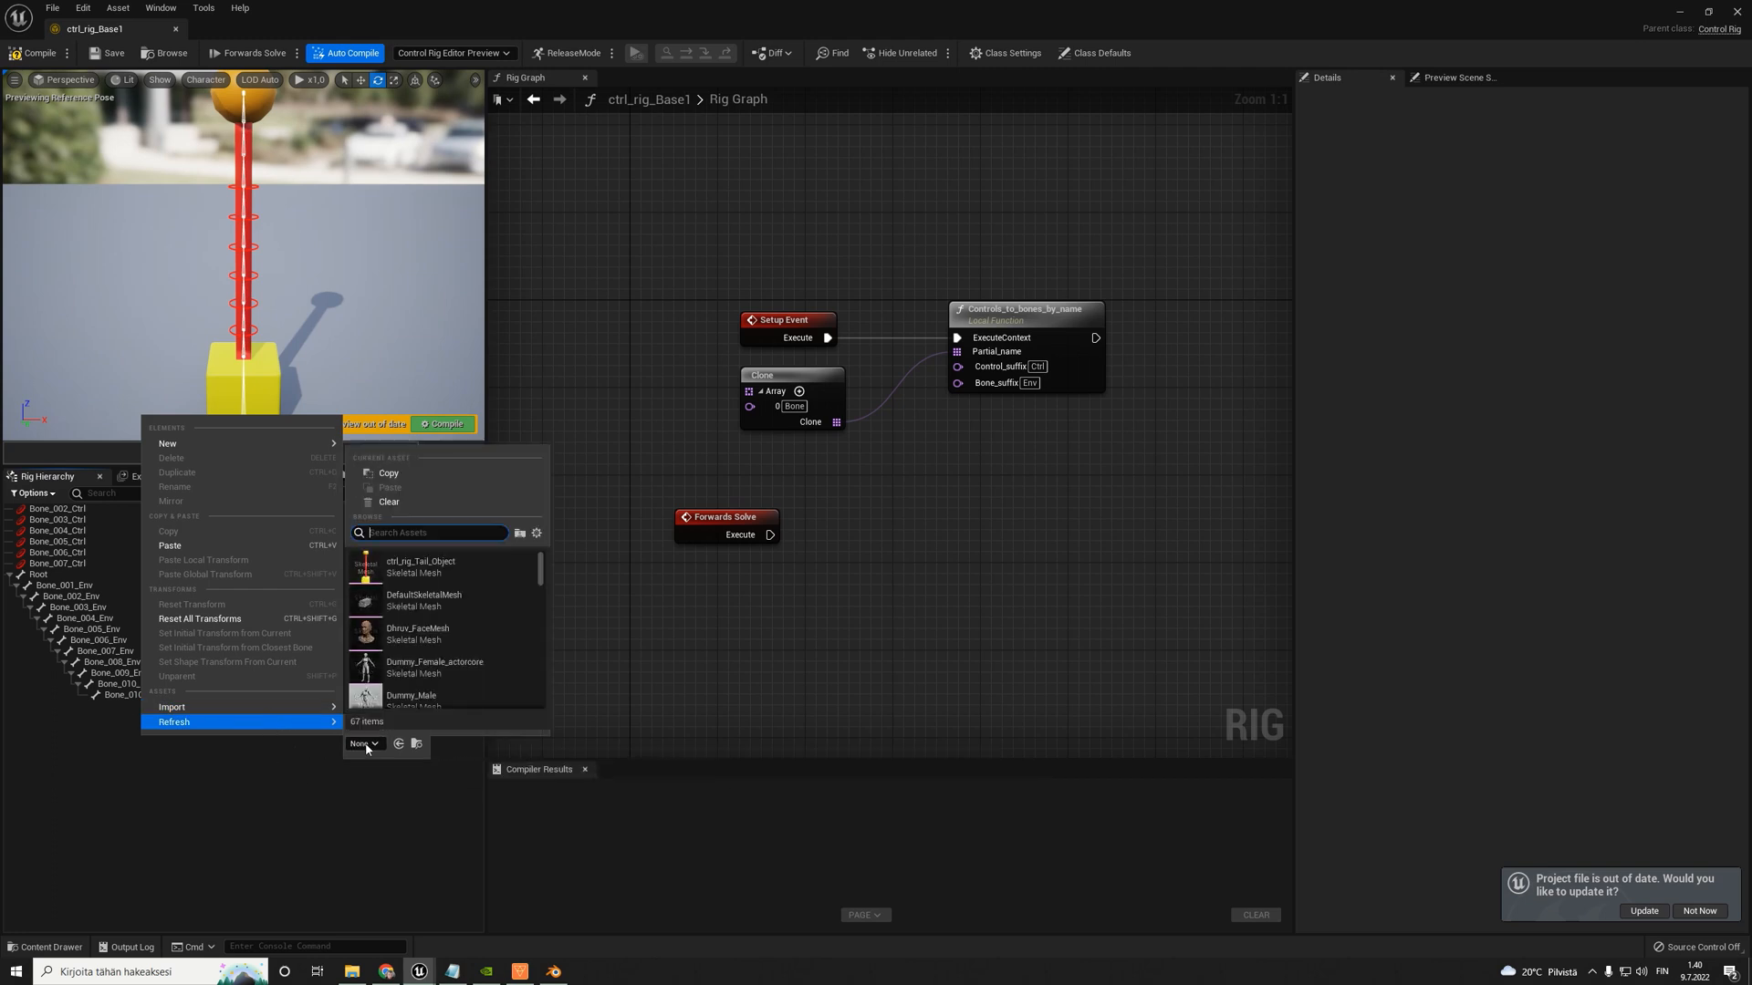
type("a")
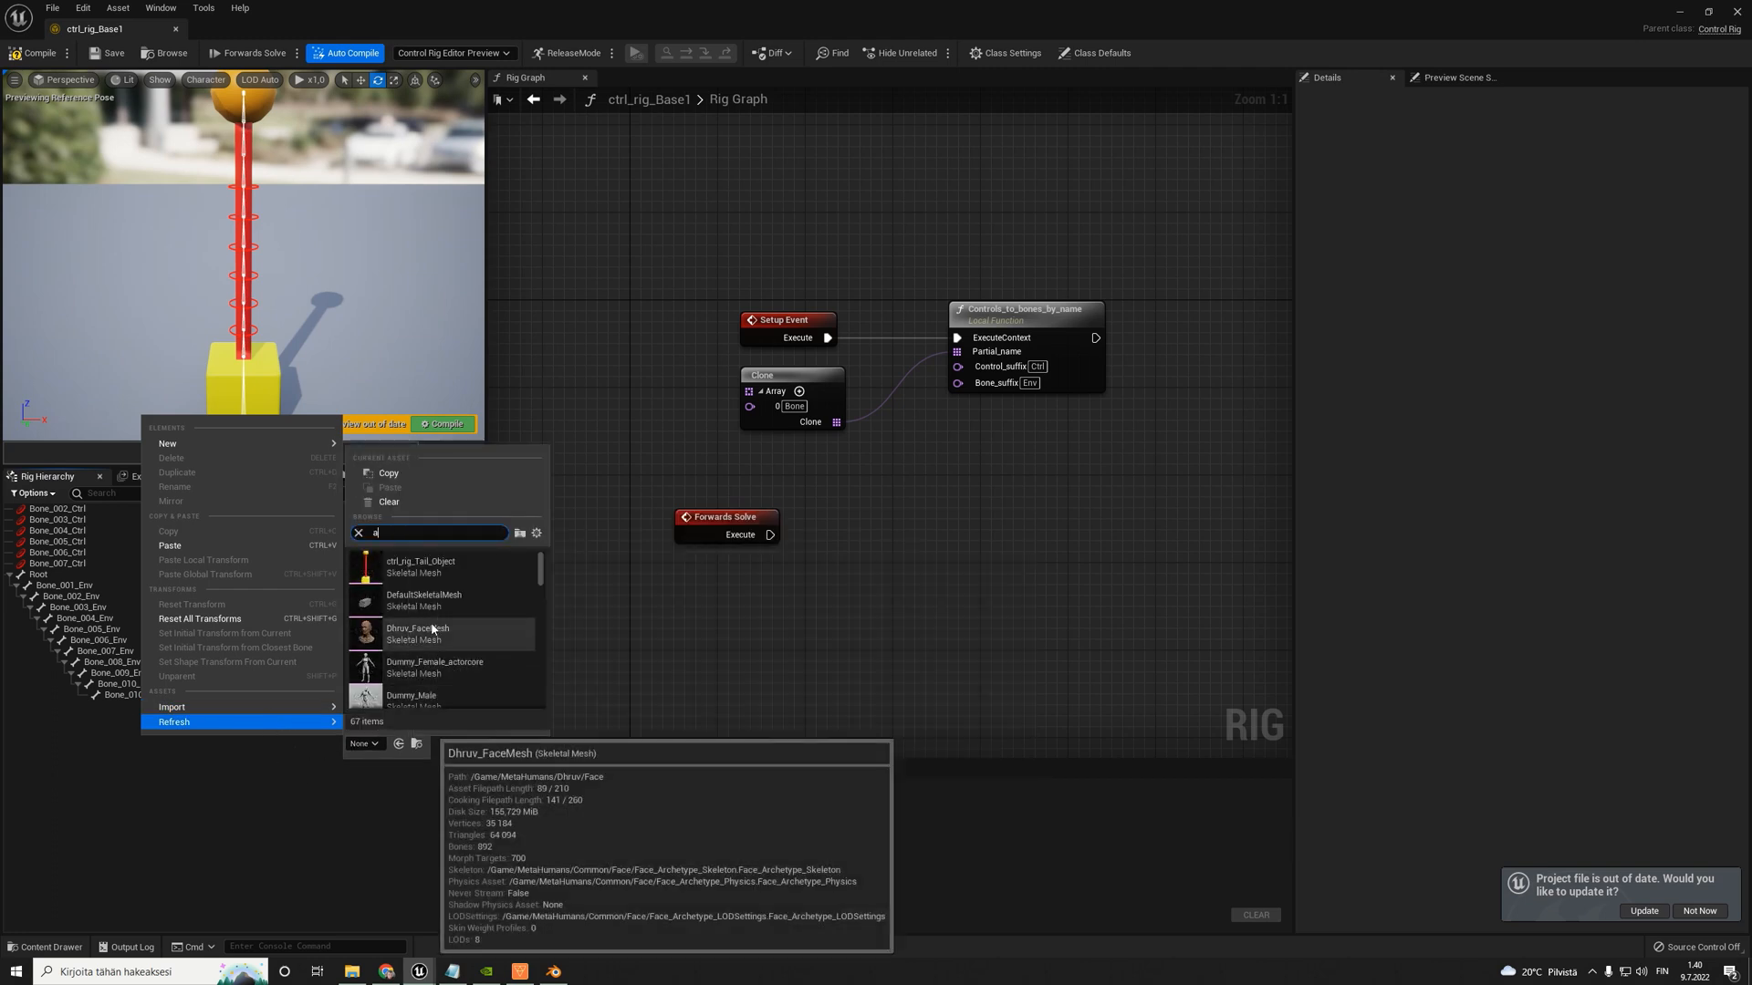
type("rms")
left_click(425, 567)
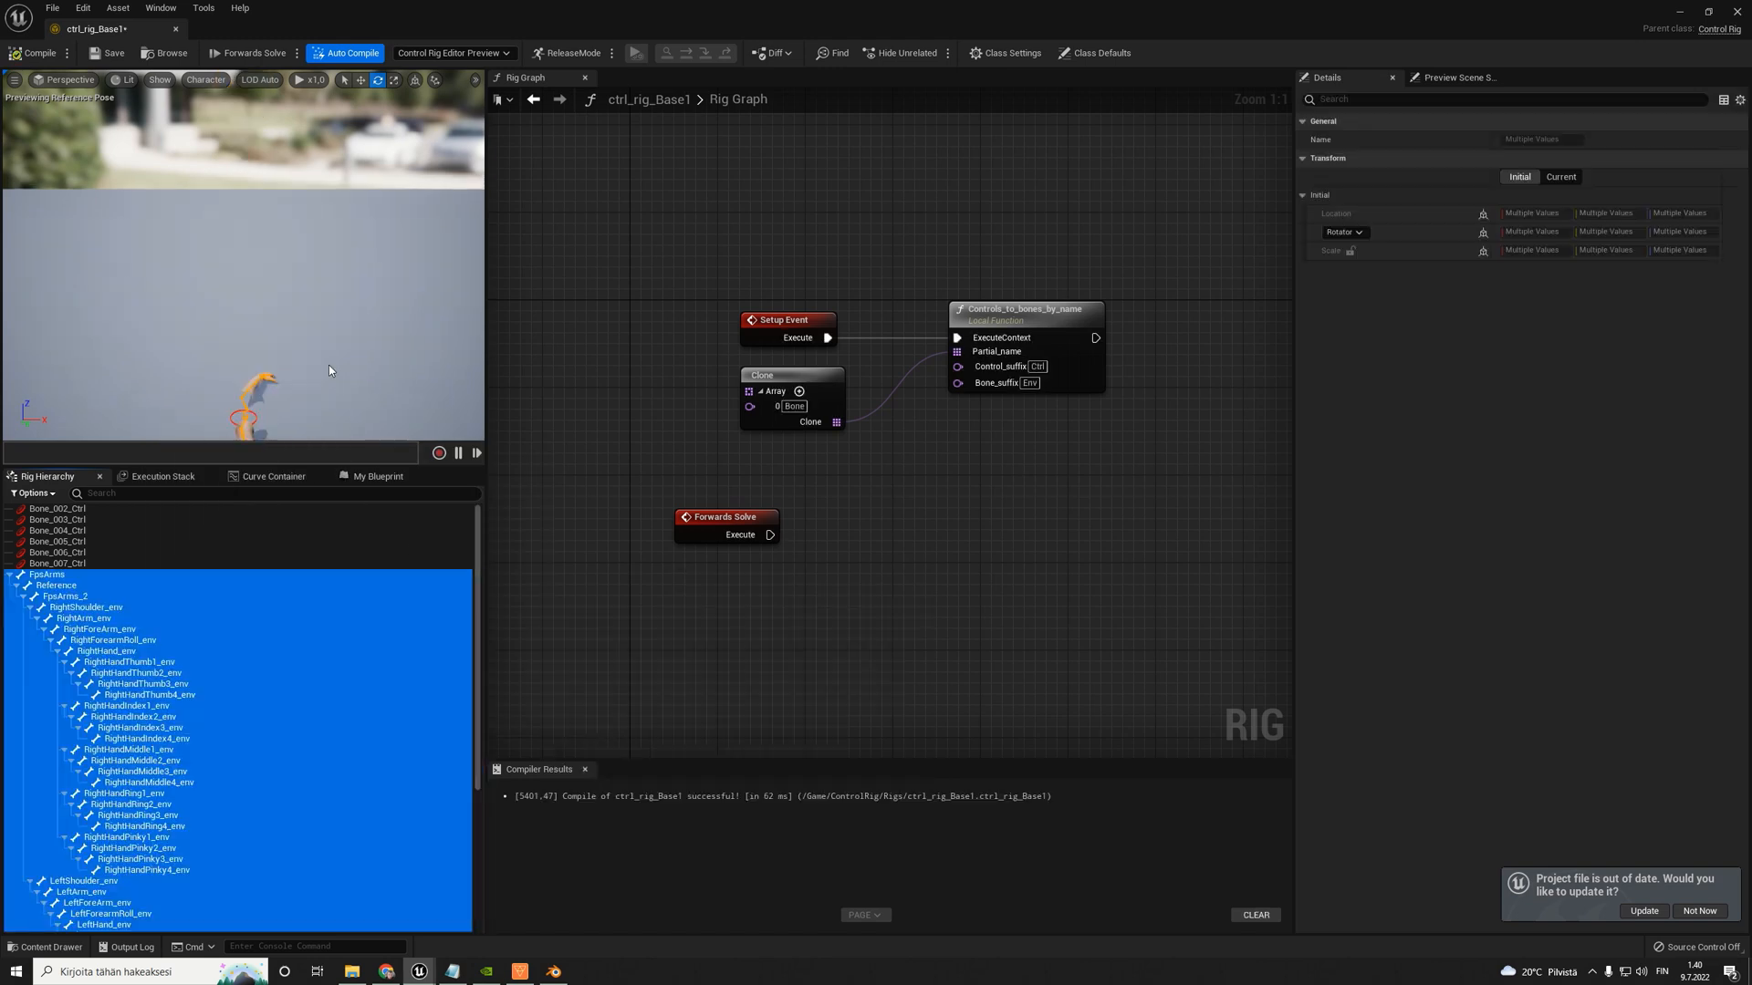
- Delete the controls Bone_002_Ctrl through Bone_007_Ctrl from the rig hierarchy and recompile the rig
left_click(90, 562)
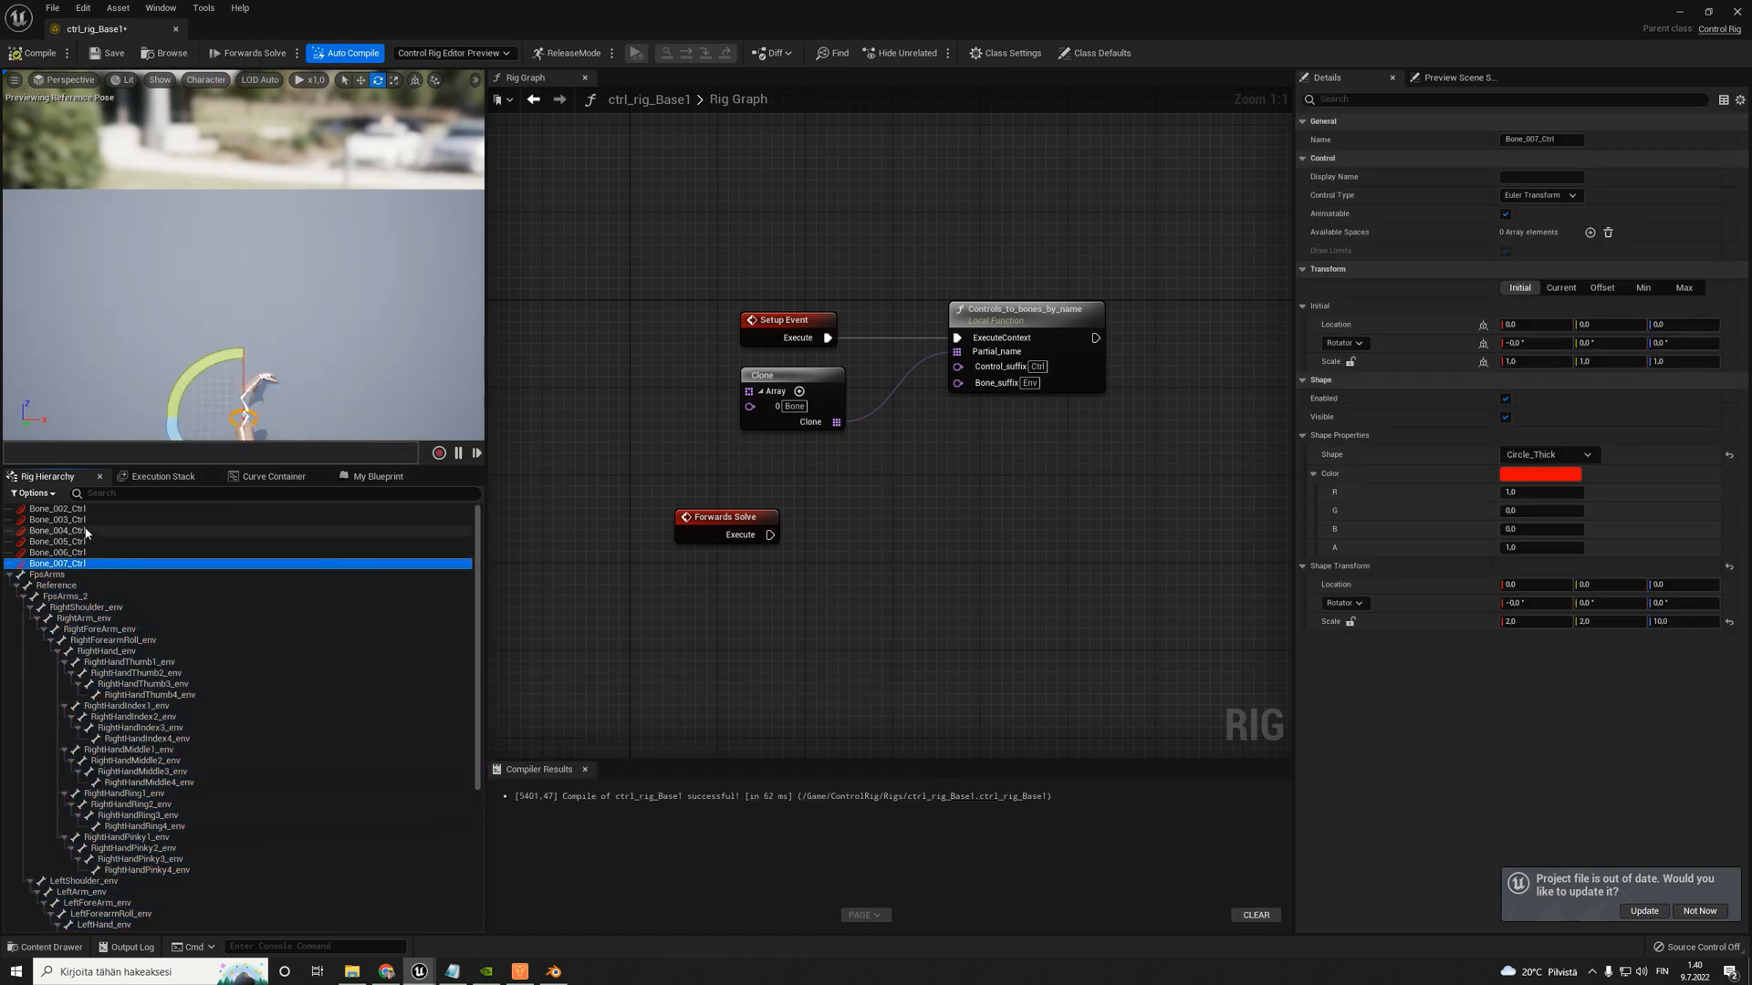
left_click(74, 511, "shift")
key("Delete")
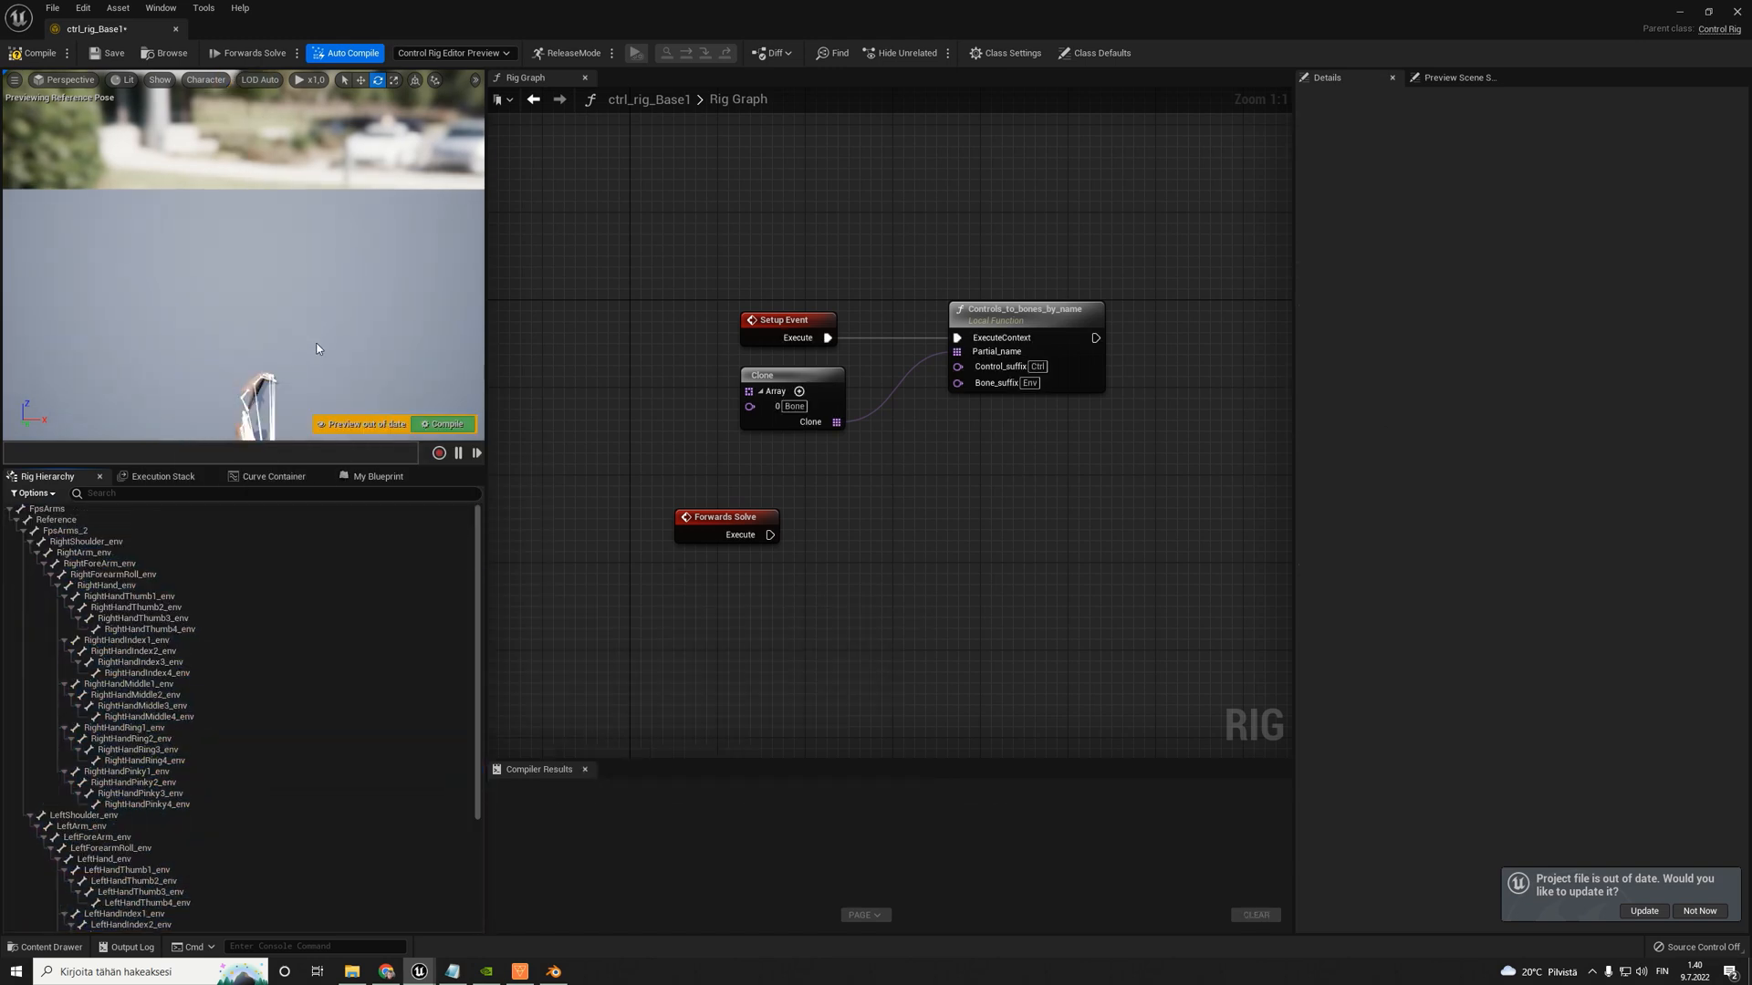
key("w")
right_click_drag(243, 255, 64, 251)
scroll(231, 622, "down", 6)
scroll(232, 621, "up", 6)
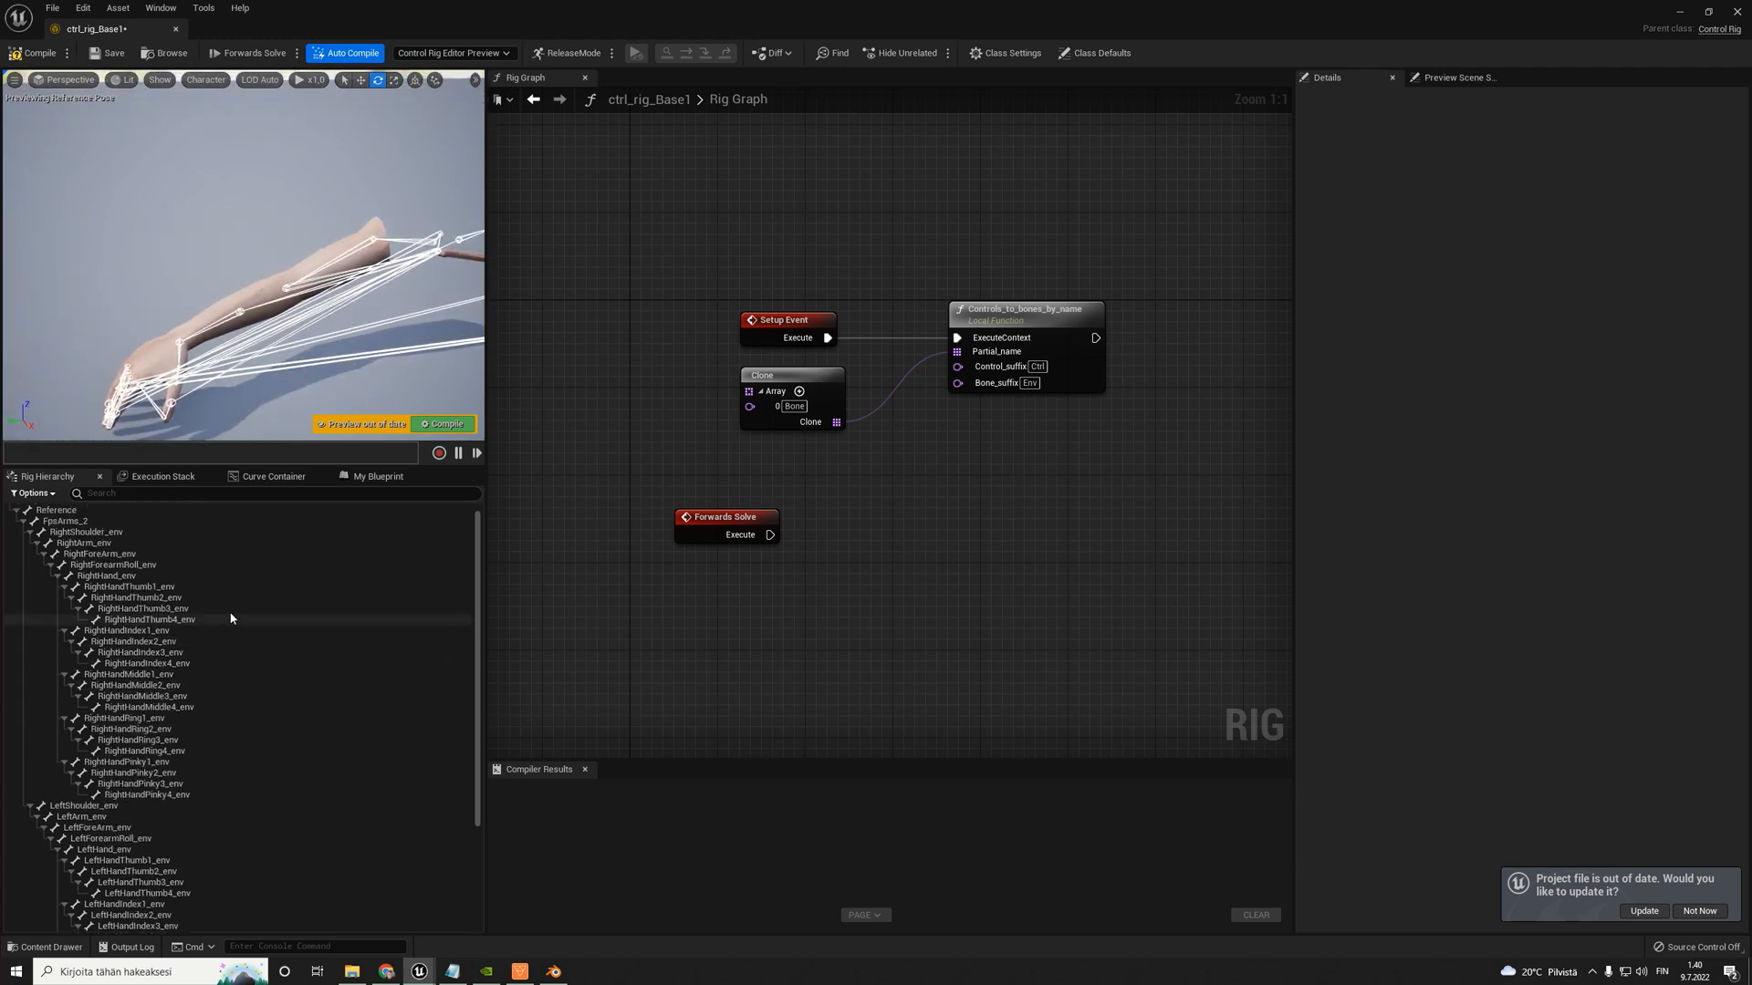
left_click(40, 55)
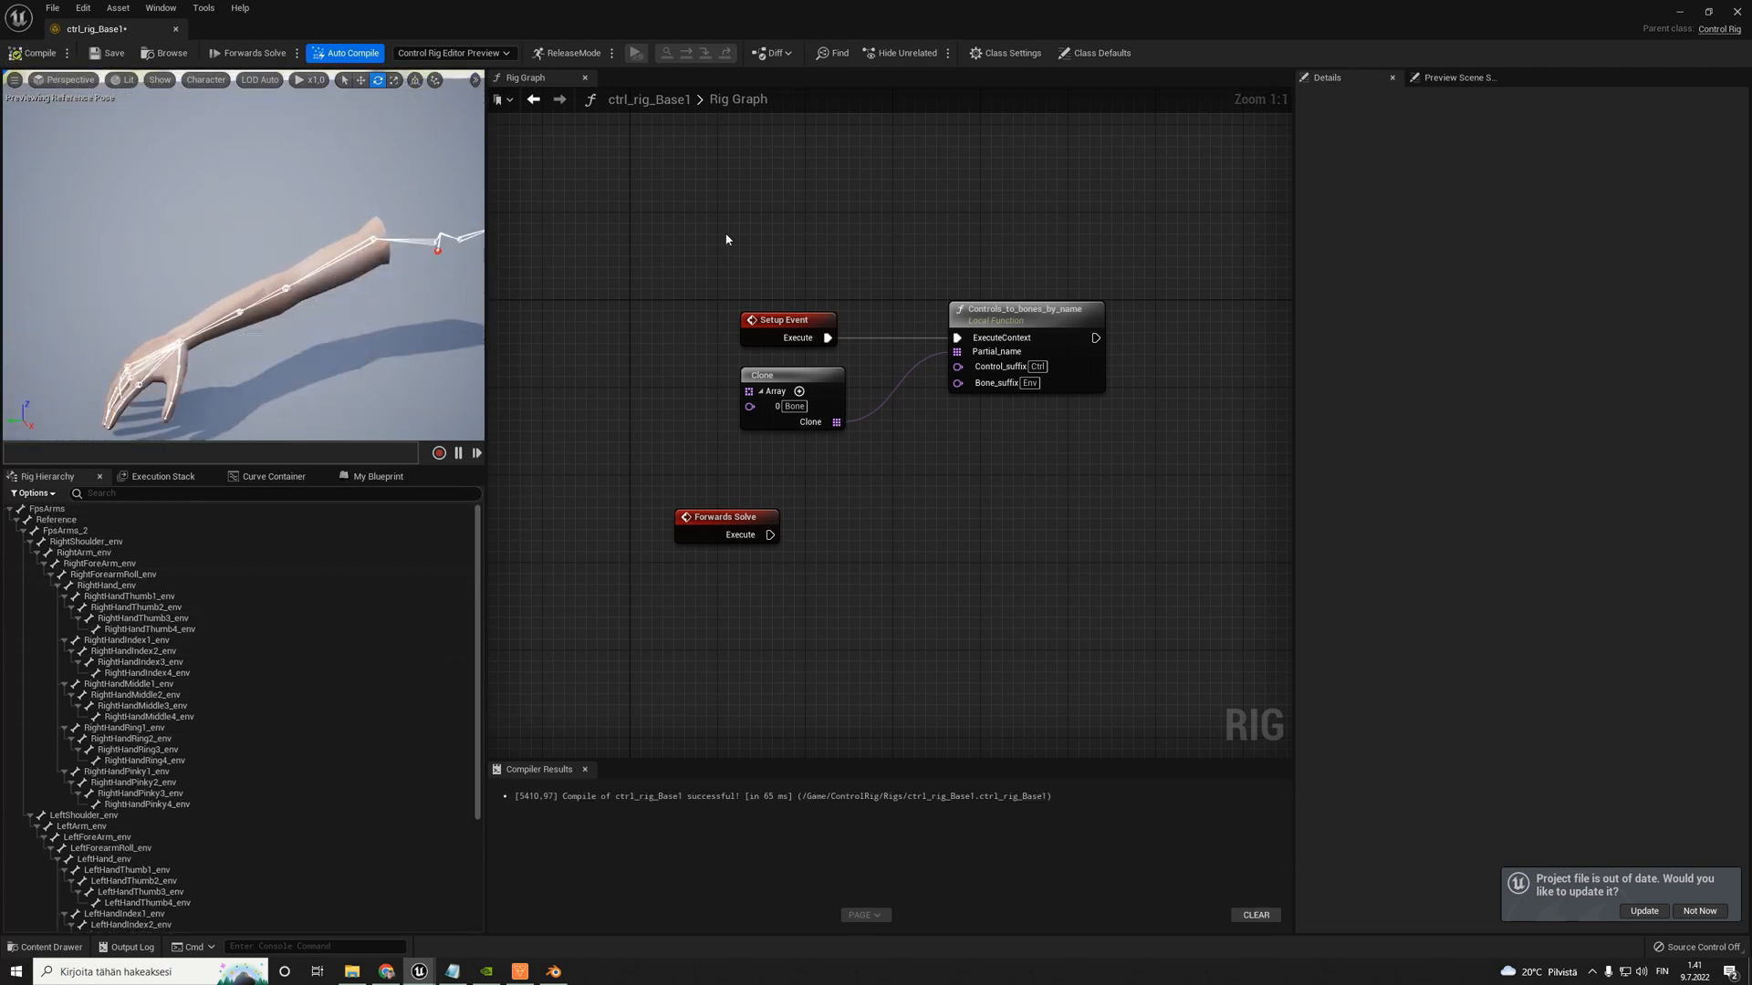
- Disconnect Setup Event from Controls_to_bones_by_name, recompile, and move the Setup Event and Clone nodes farther away from the function node
left_click(828, 337, "alt")
left_click(30, 55)
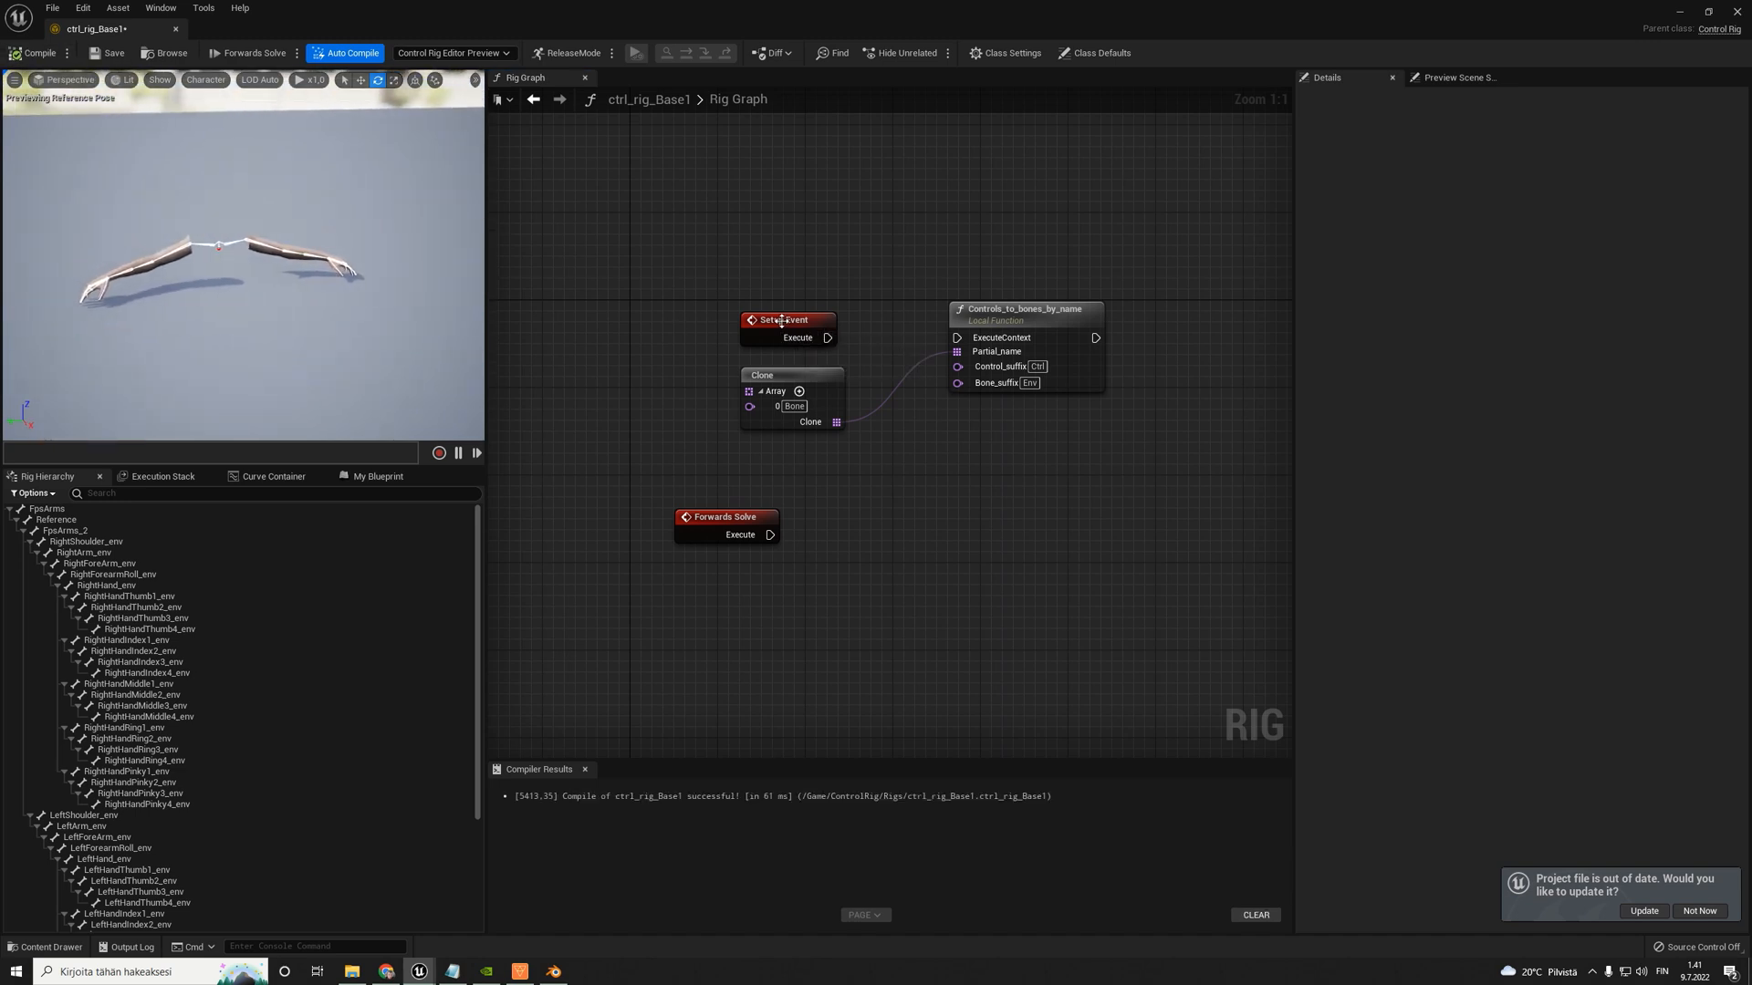
left_click_drag(783, 321, 618, 266)
left_click_drag(776, 375, 721, 364)
left_click_drag(687, 347, 595, 320)
key("w")
right_click_drag(235, 301, 187, 309)
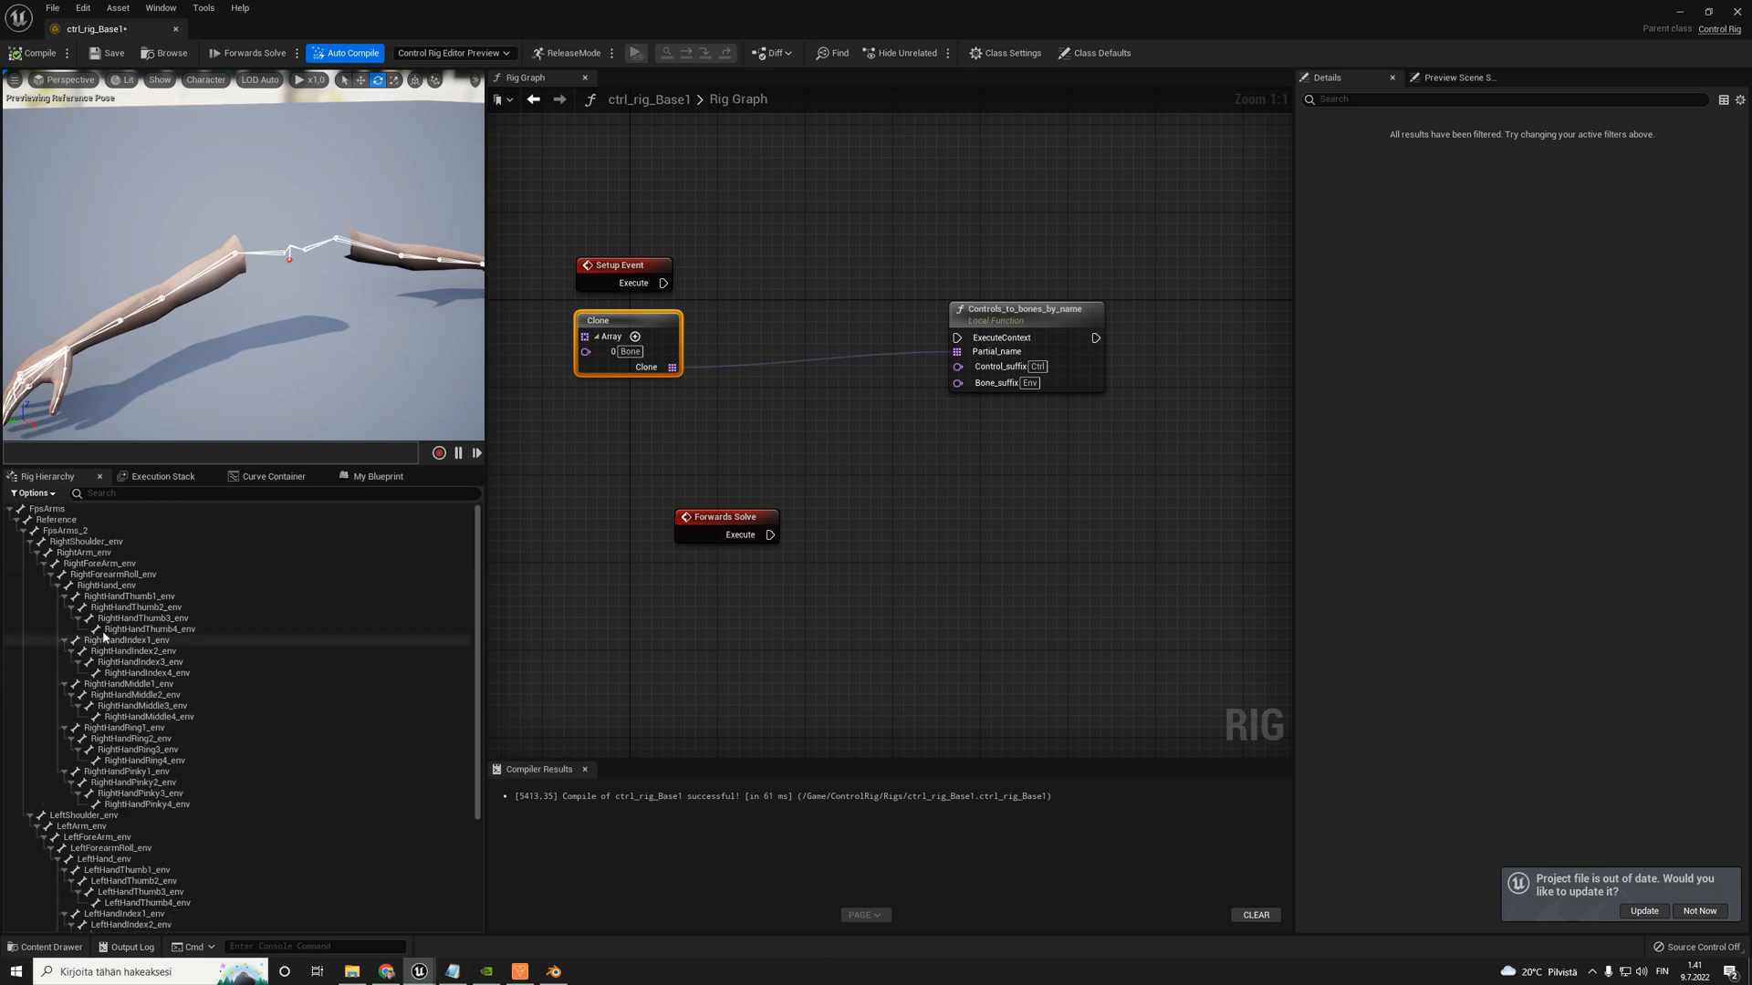
- Examine how the right and left arm bones are named in the rig hierarchy, from RightShoulder_env to LeftForearmRoll_env
scroll(111, 780, "down", 5)
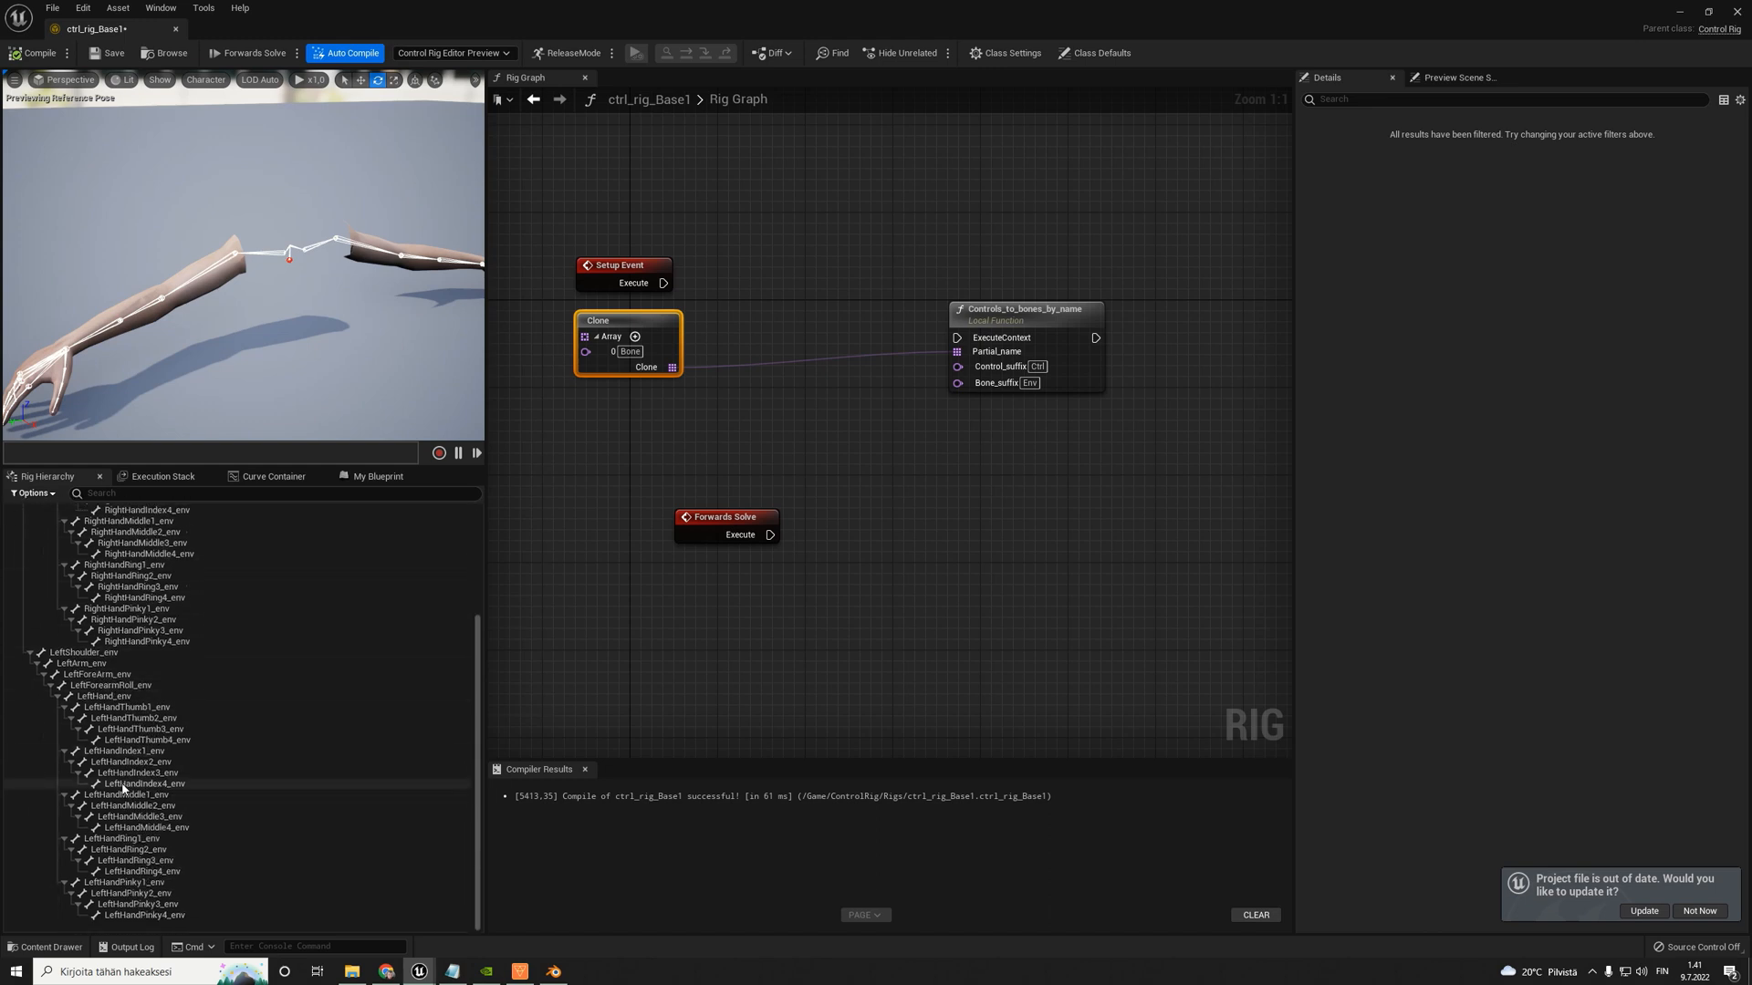
scroll(84, 560, "up", 5)
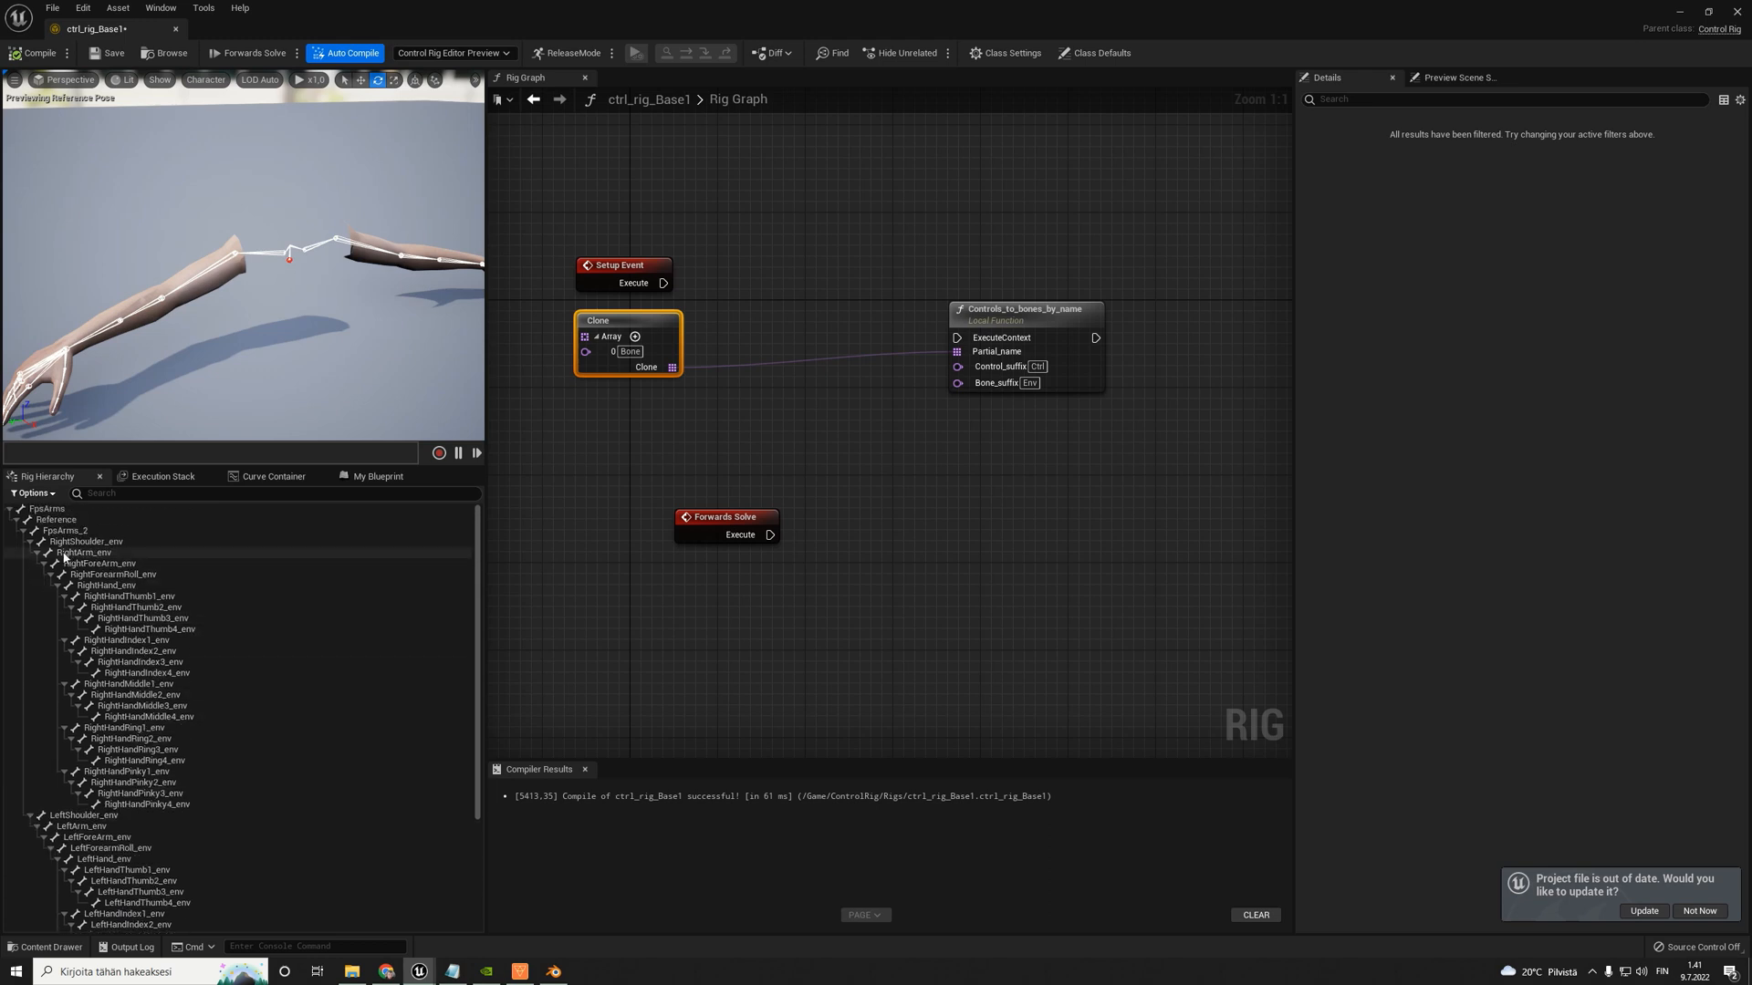
left_click(54, 544)
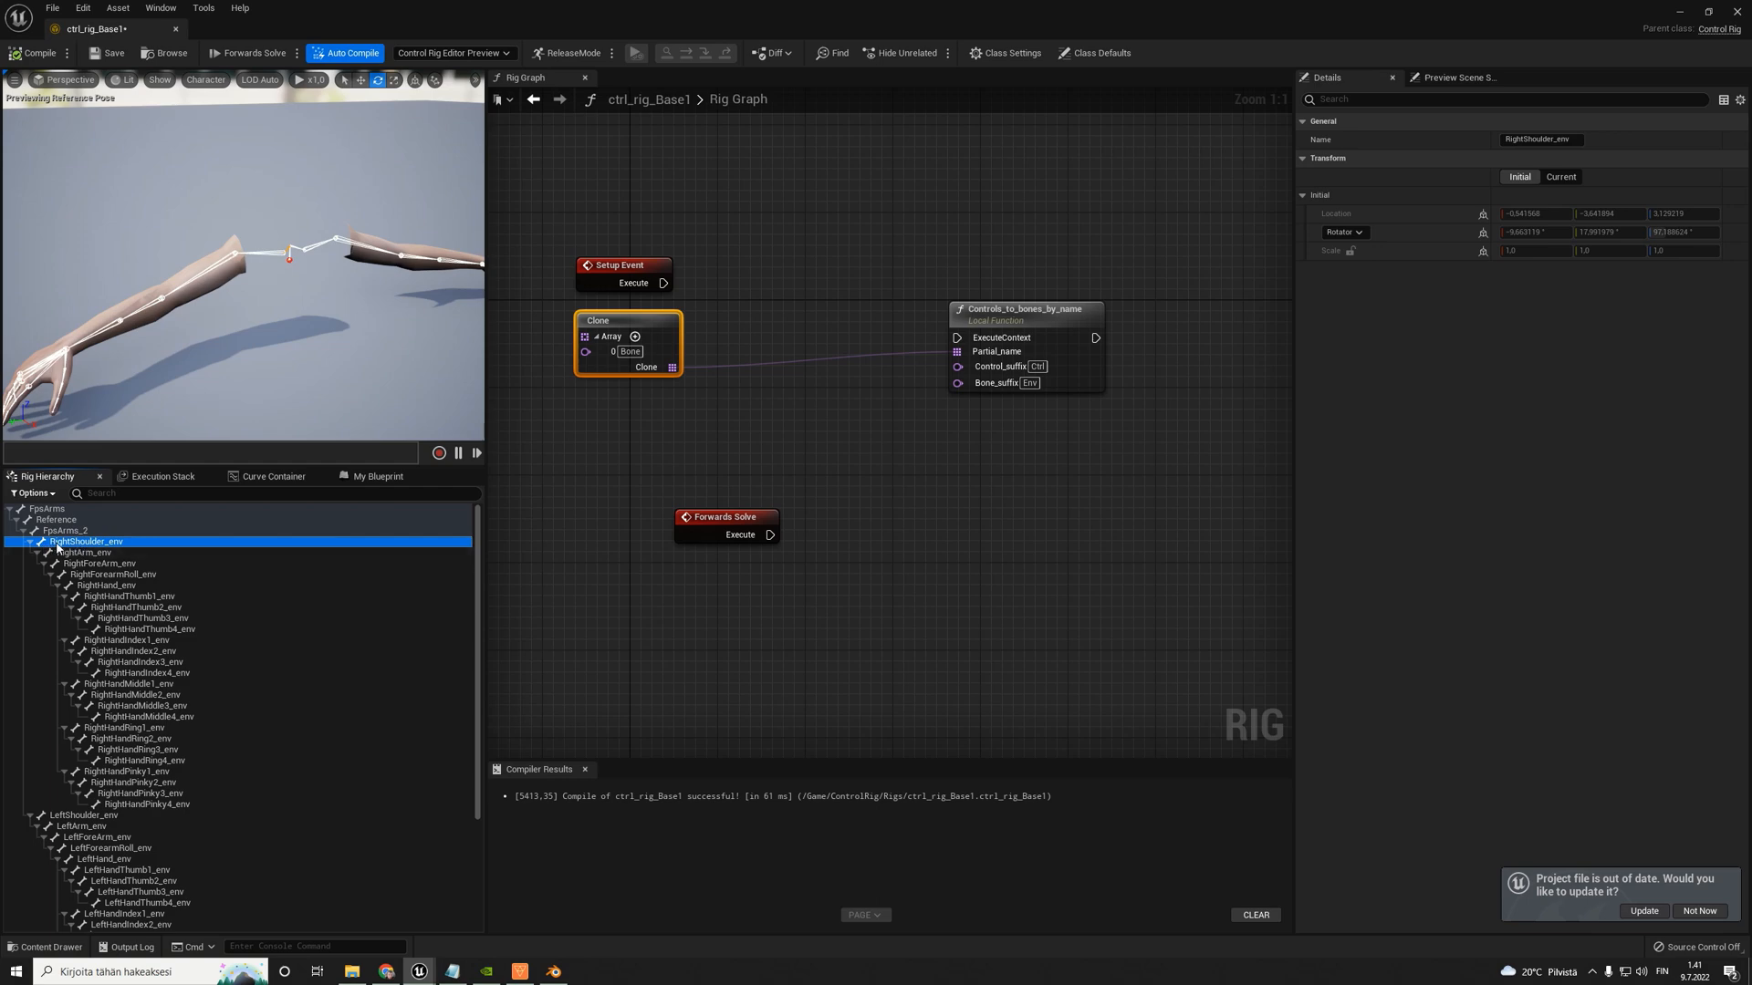
left_click(84, 815)
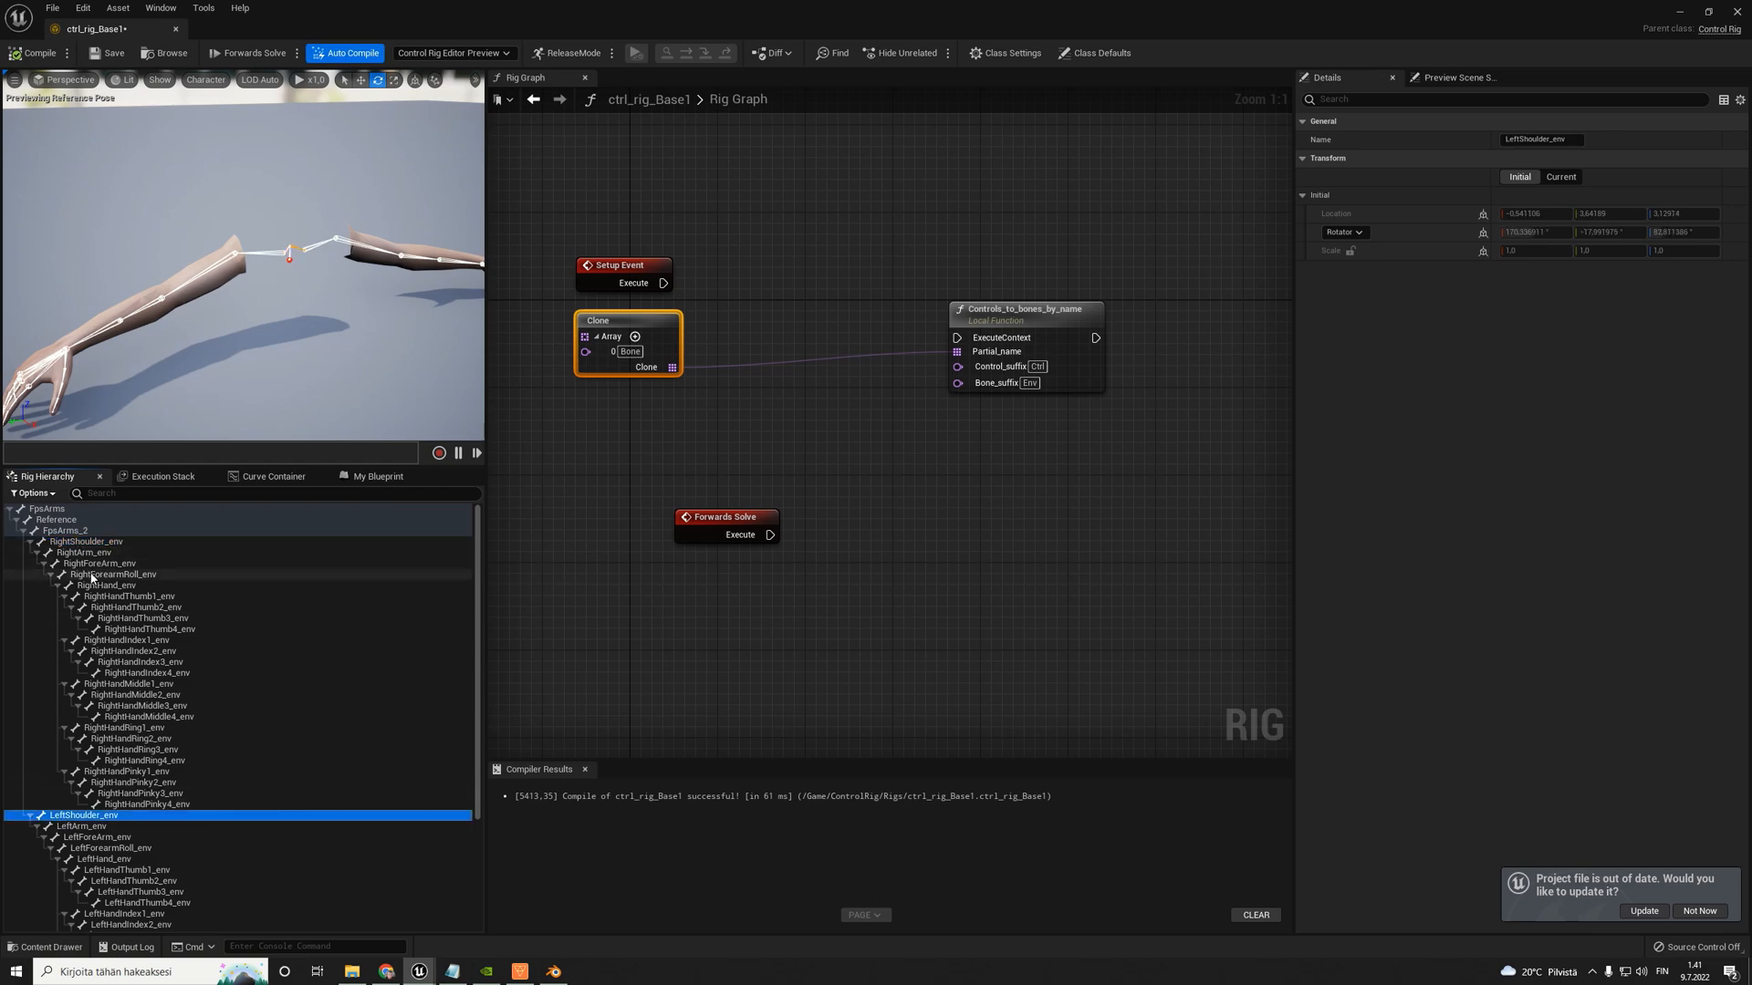
left_click(86, 542)
scroll(112, 665, "down", 2)
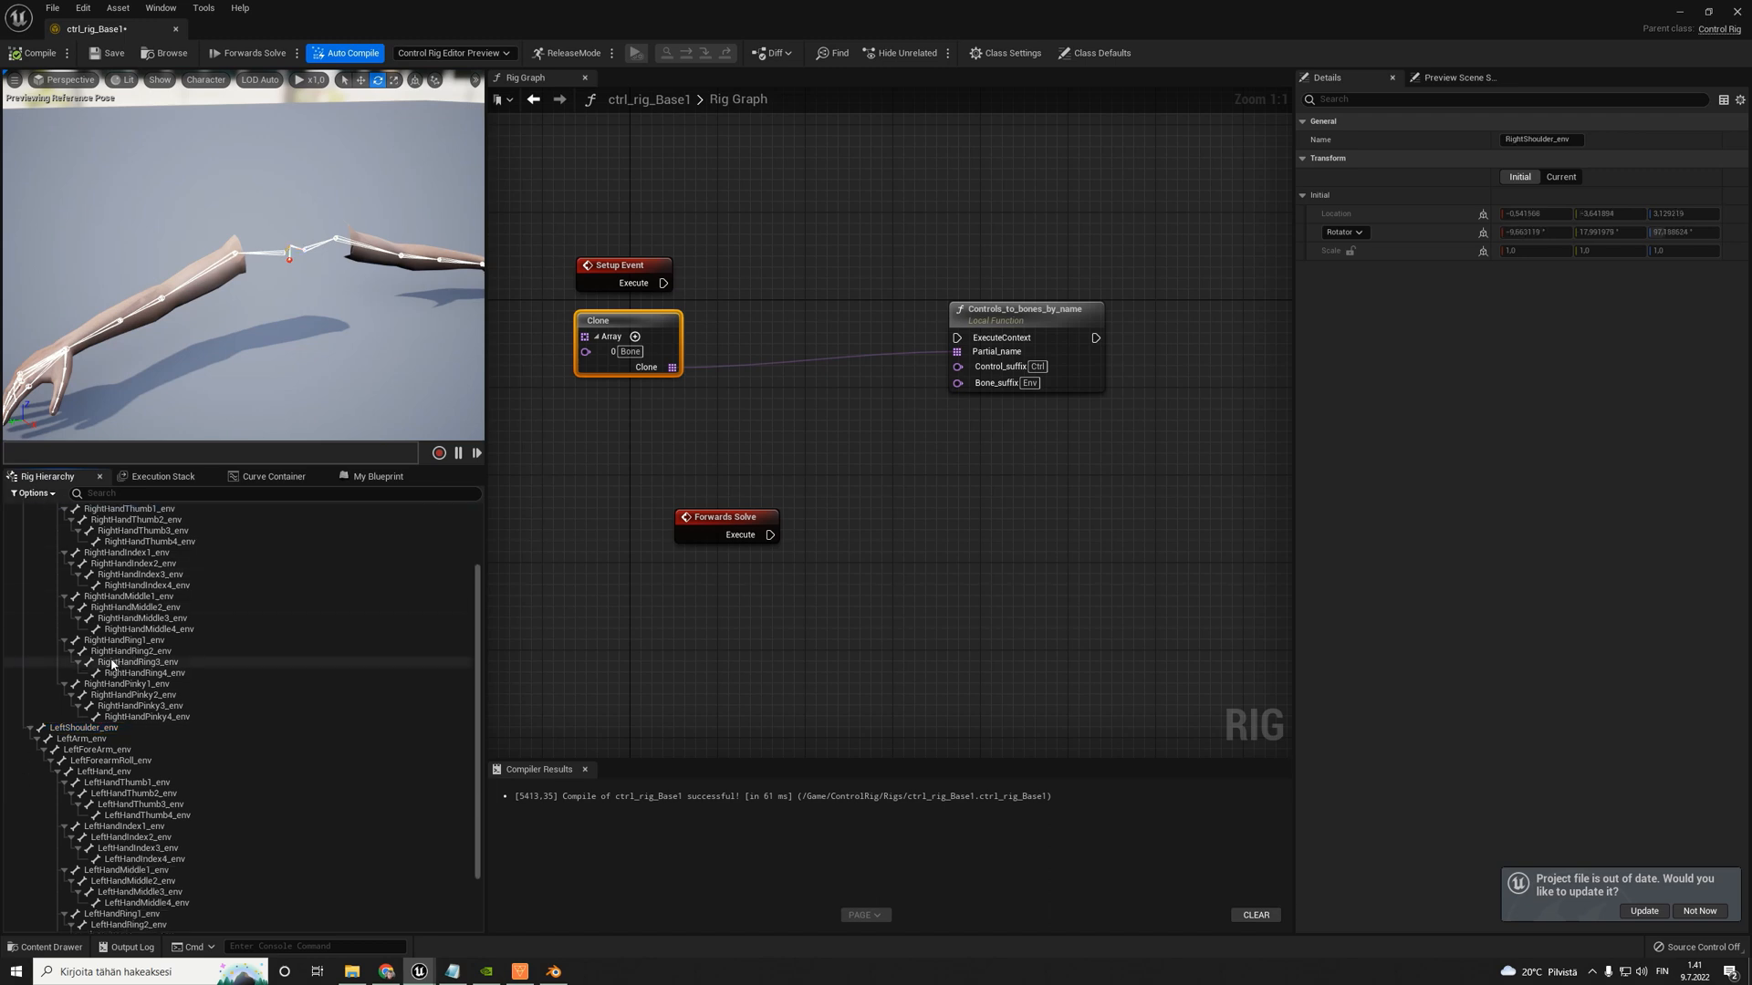
left_click(84, 762)
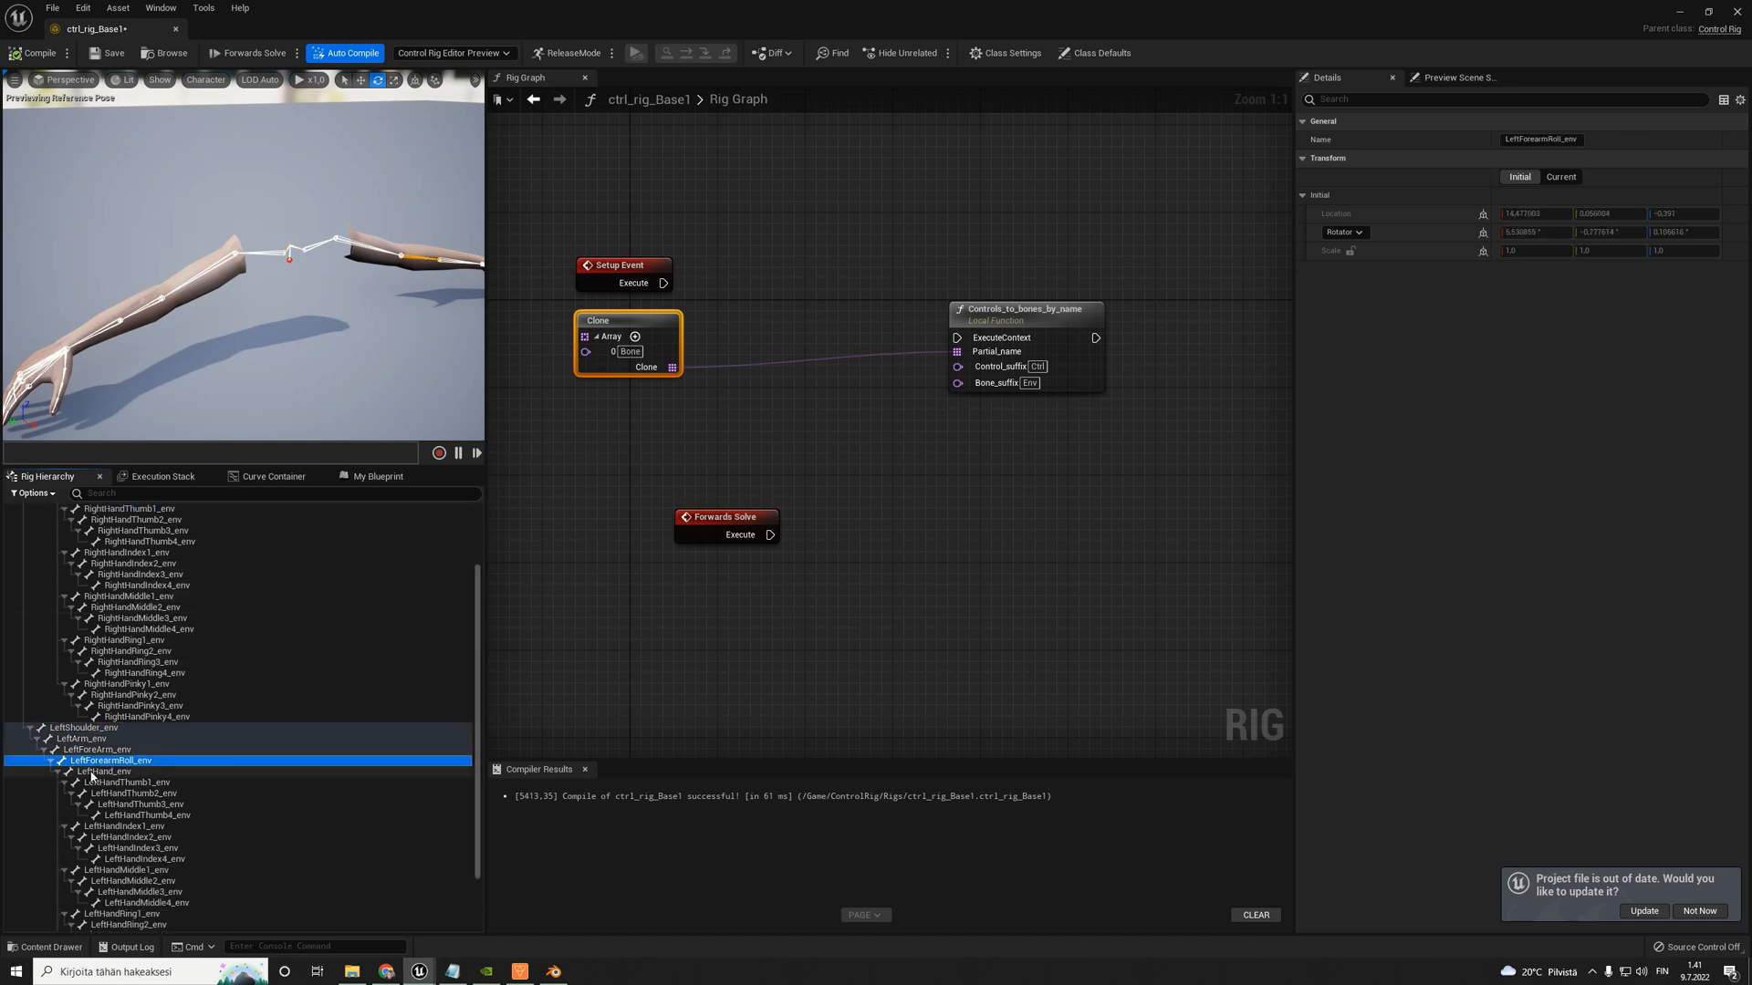
scroll(91, 771, "up", 2)
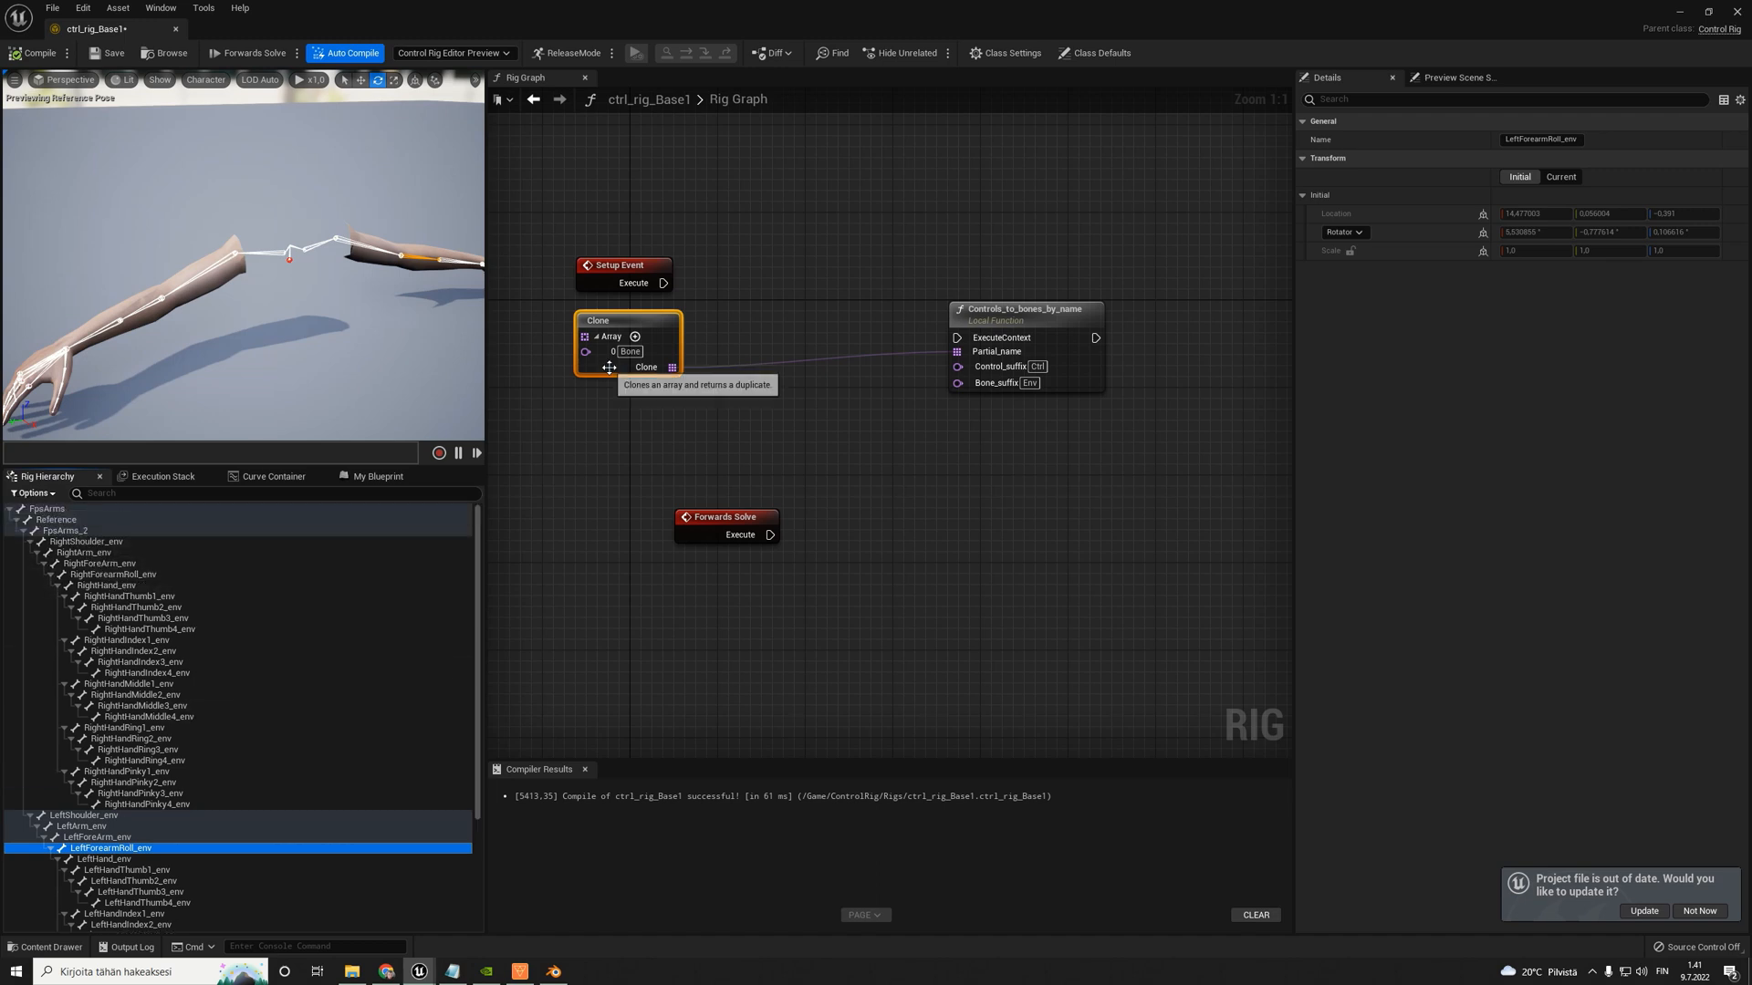
- Align the Controls_to_bones_by_name node with Setup Event and set entry 0 of the Clone array to Right
left_click(744, 384)
left_click_drag(1023, 320, 989, 276)
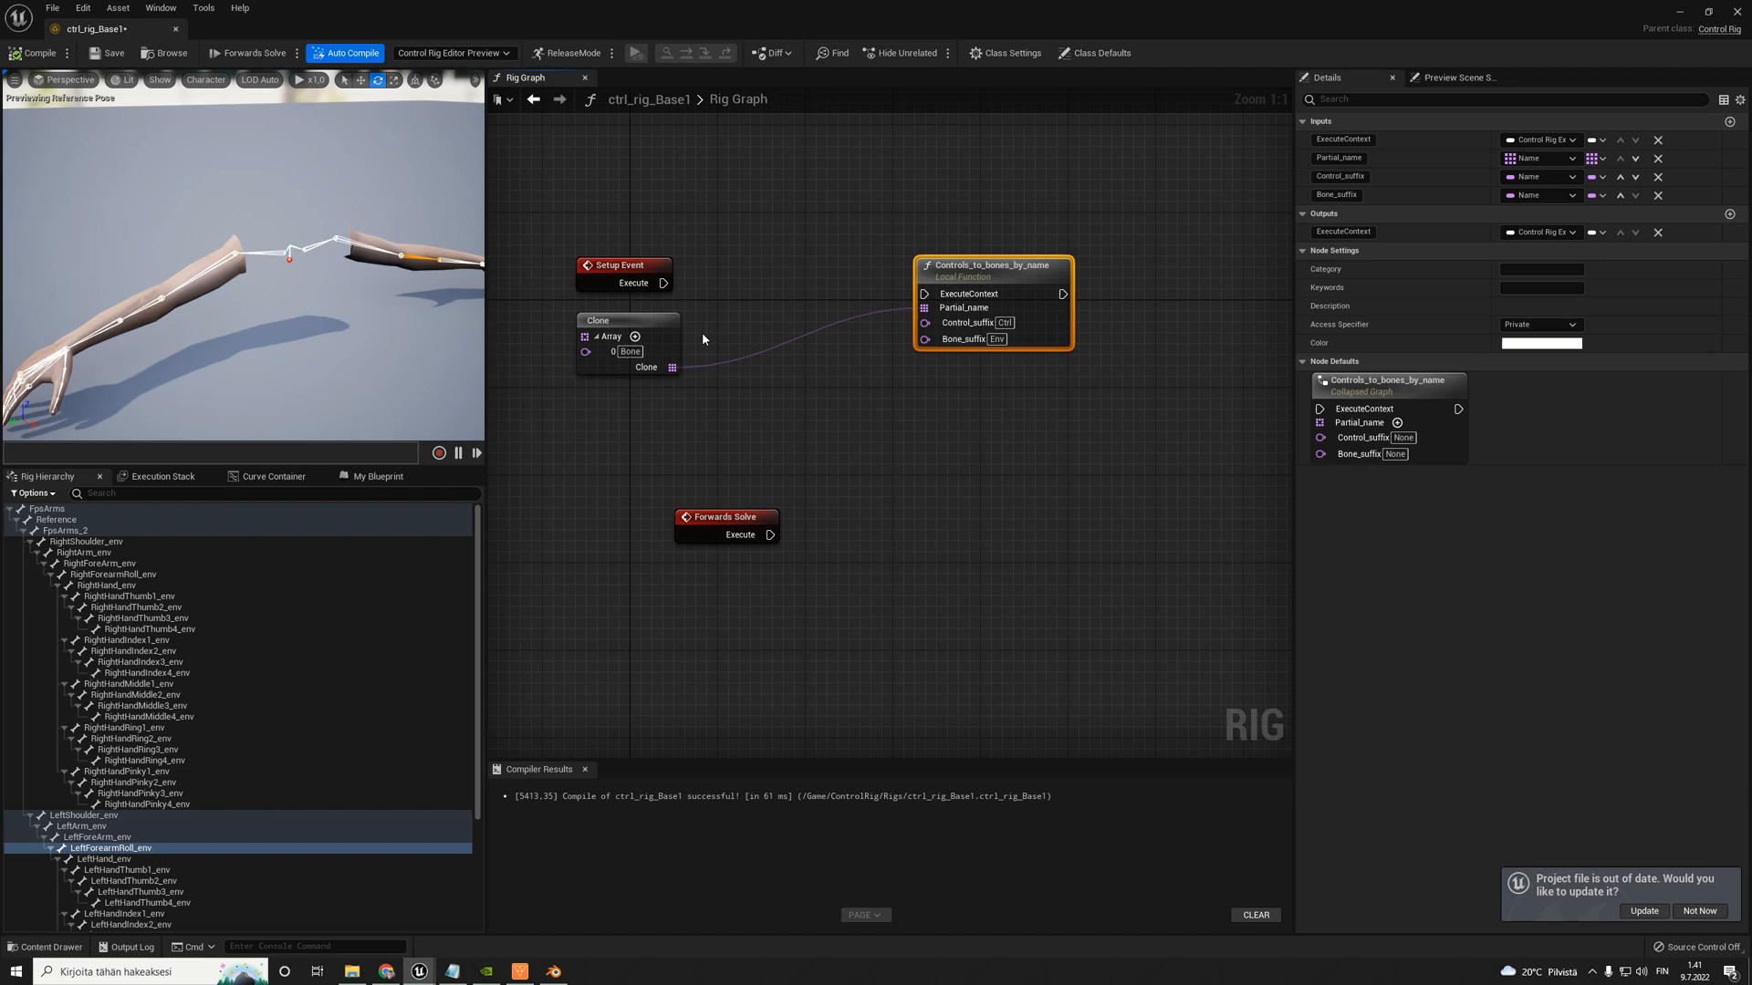
left_click(618, 325)
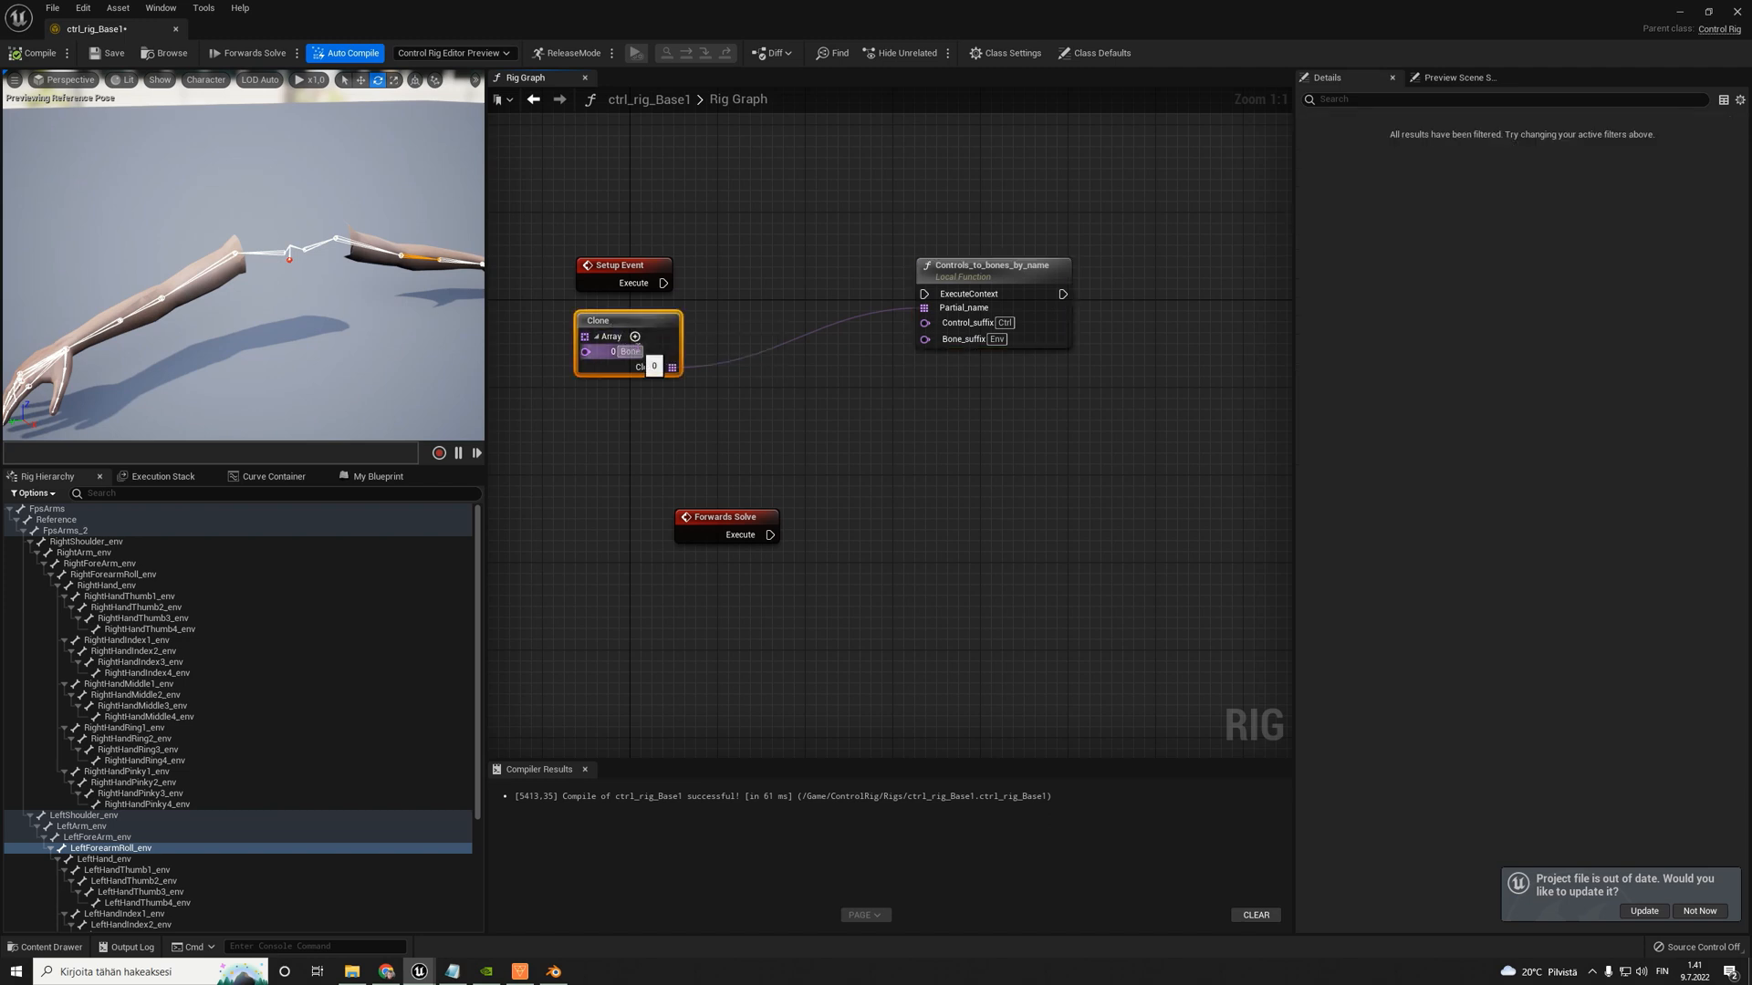
type("Right")
key("Return")
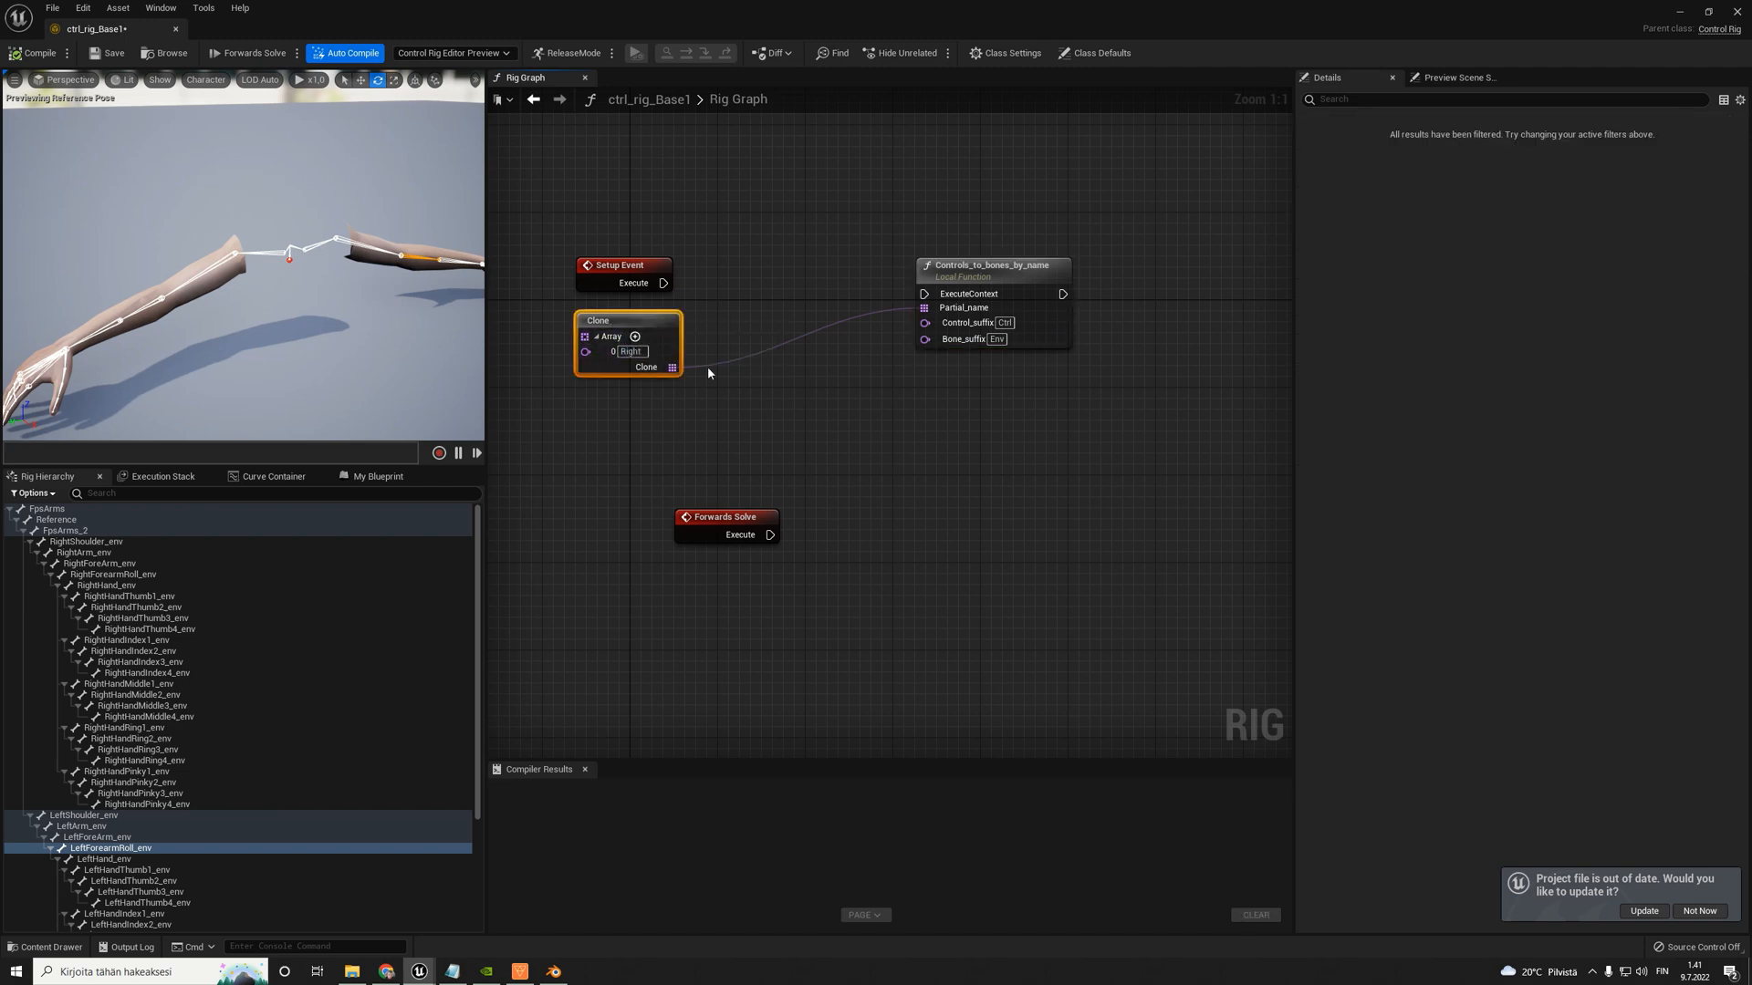
- Add a second entry named Left to the Clone array and save the rig
left_click(635, 337)
type("Left")
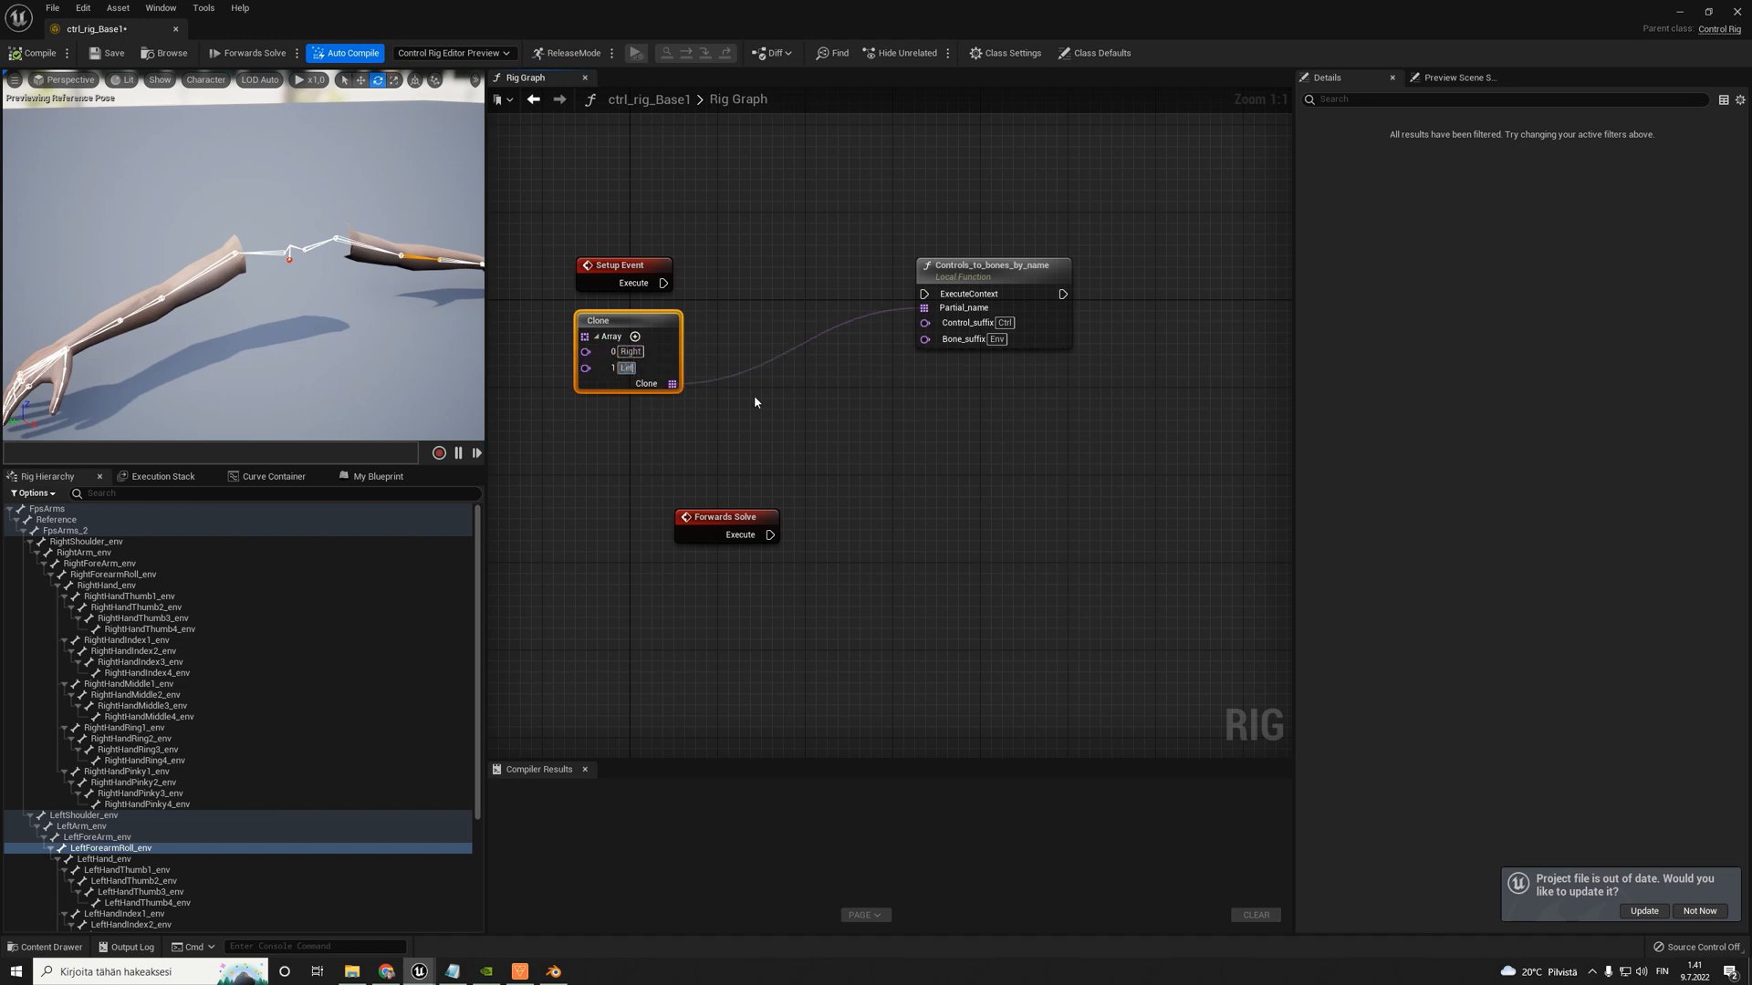
key("Return")
key("ctrl+s")
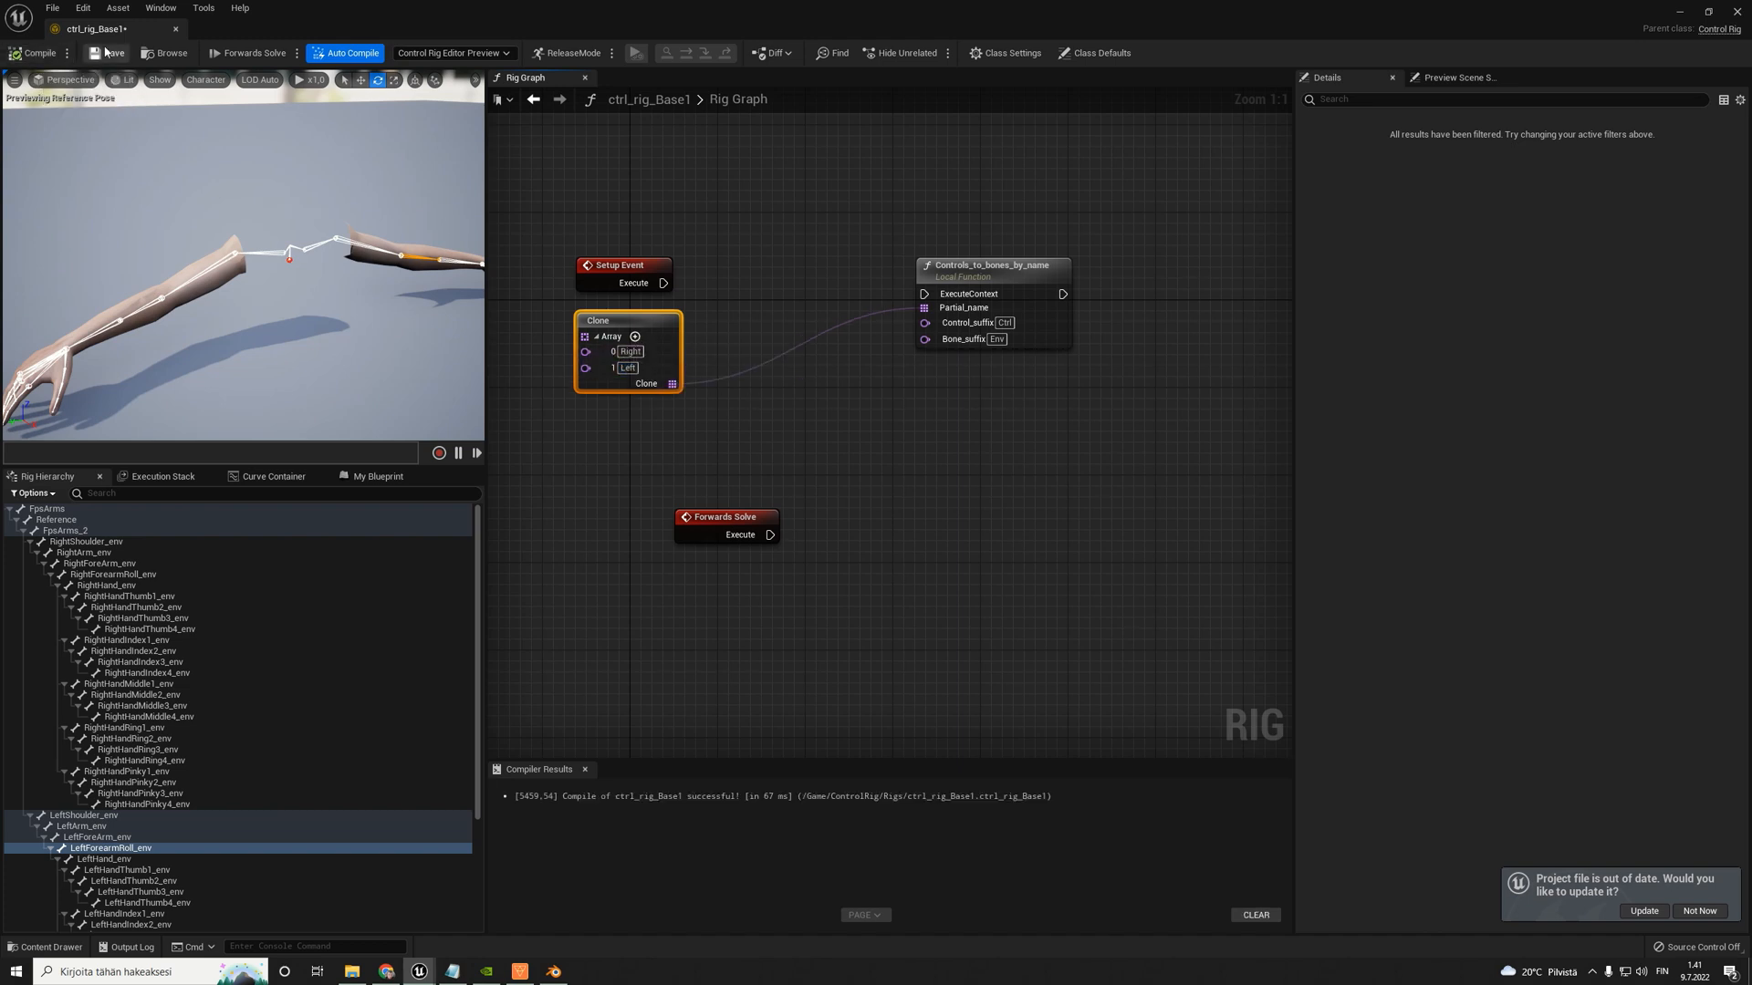
- Collapse the FpsArms_2 branch in the rig hierarchy and add a new control outside the bone tree
left_click(17, 520)
left_click(18, 520)
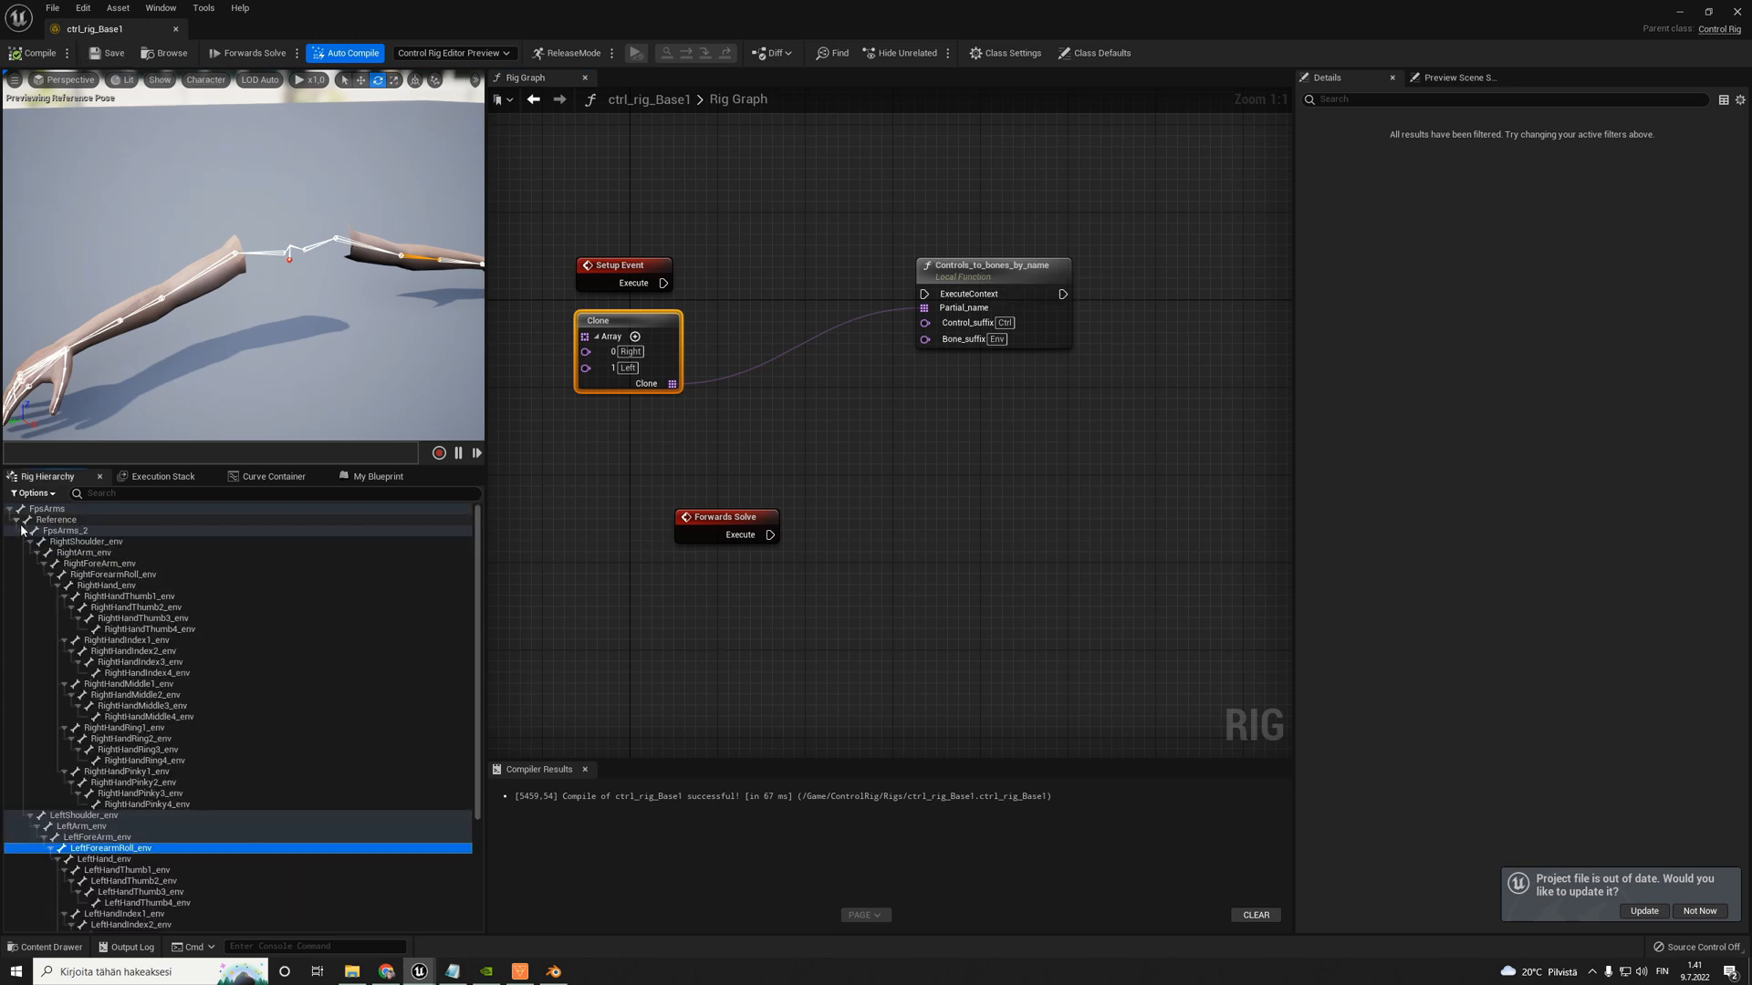
left_click(24, 533)
right_click(36, 565)
mouse_move(62, 593)
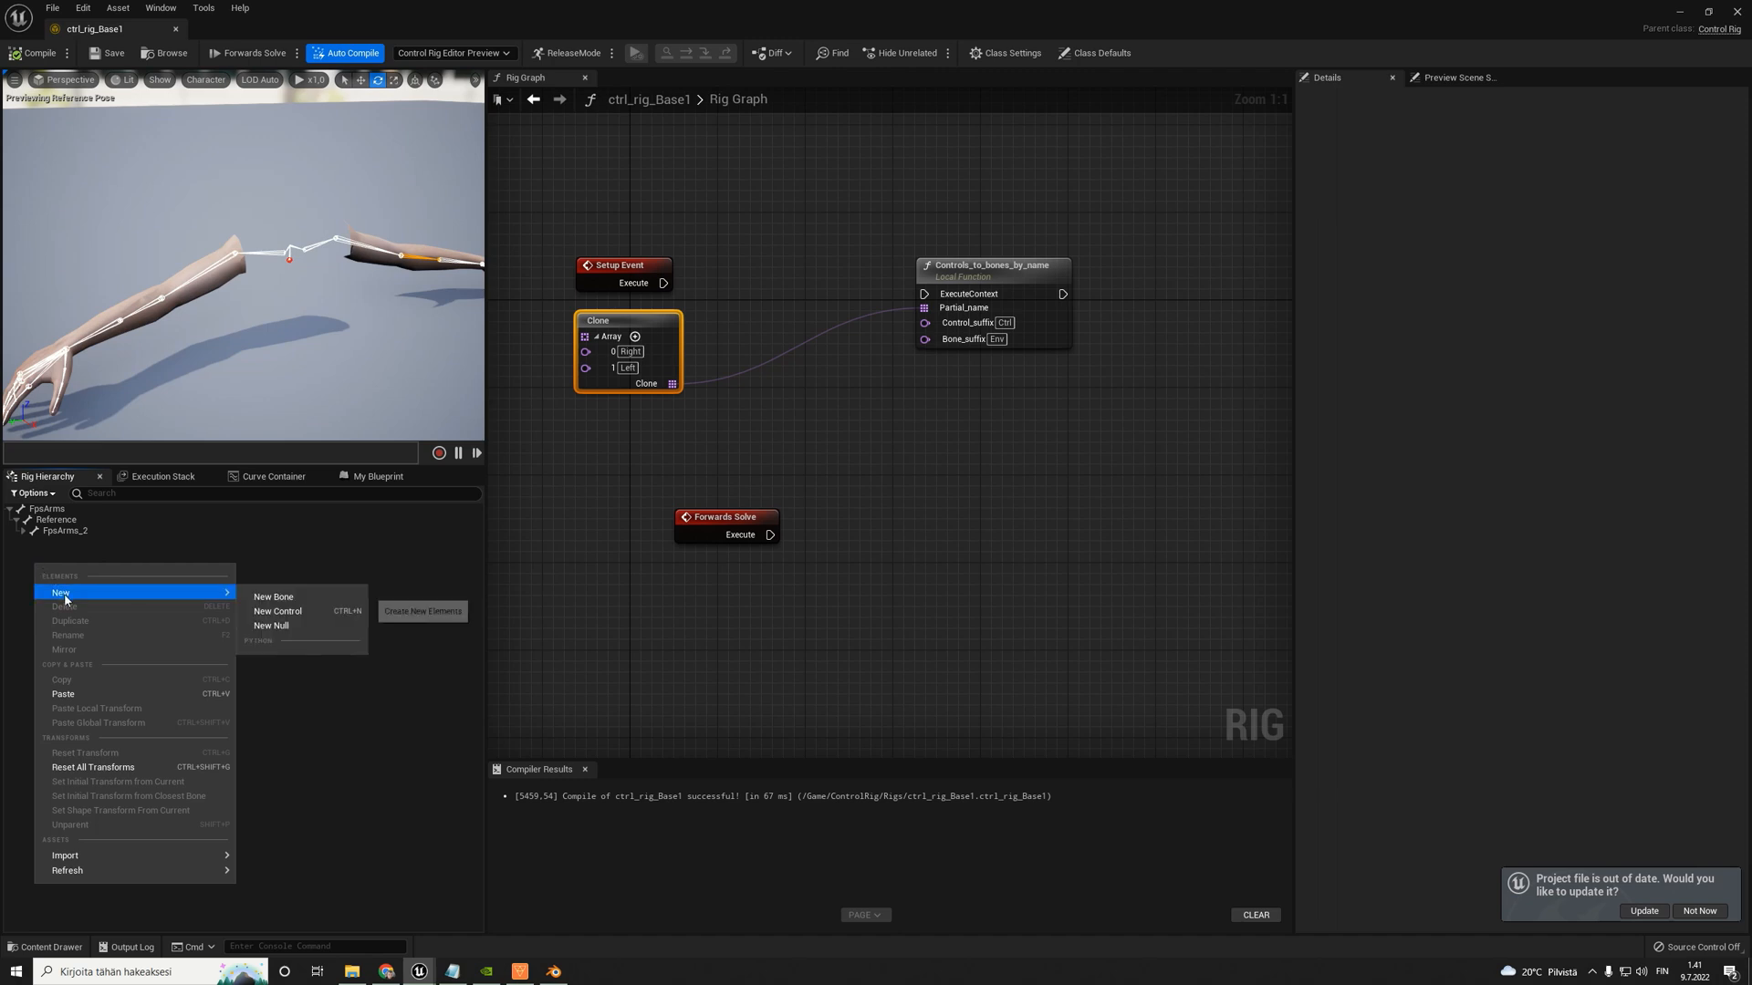
left_click(284, 612)
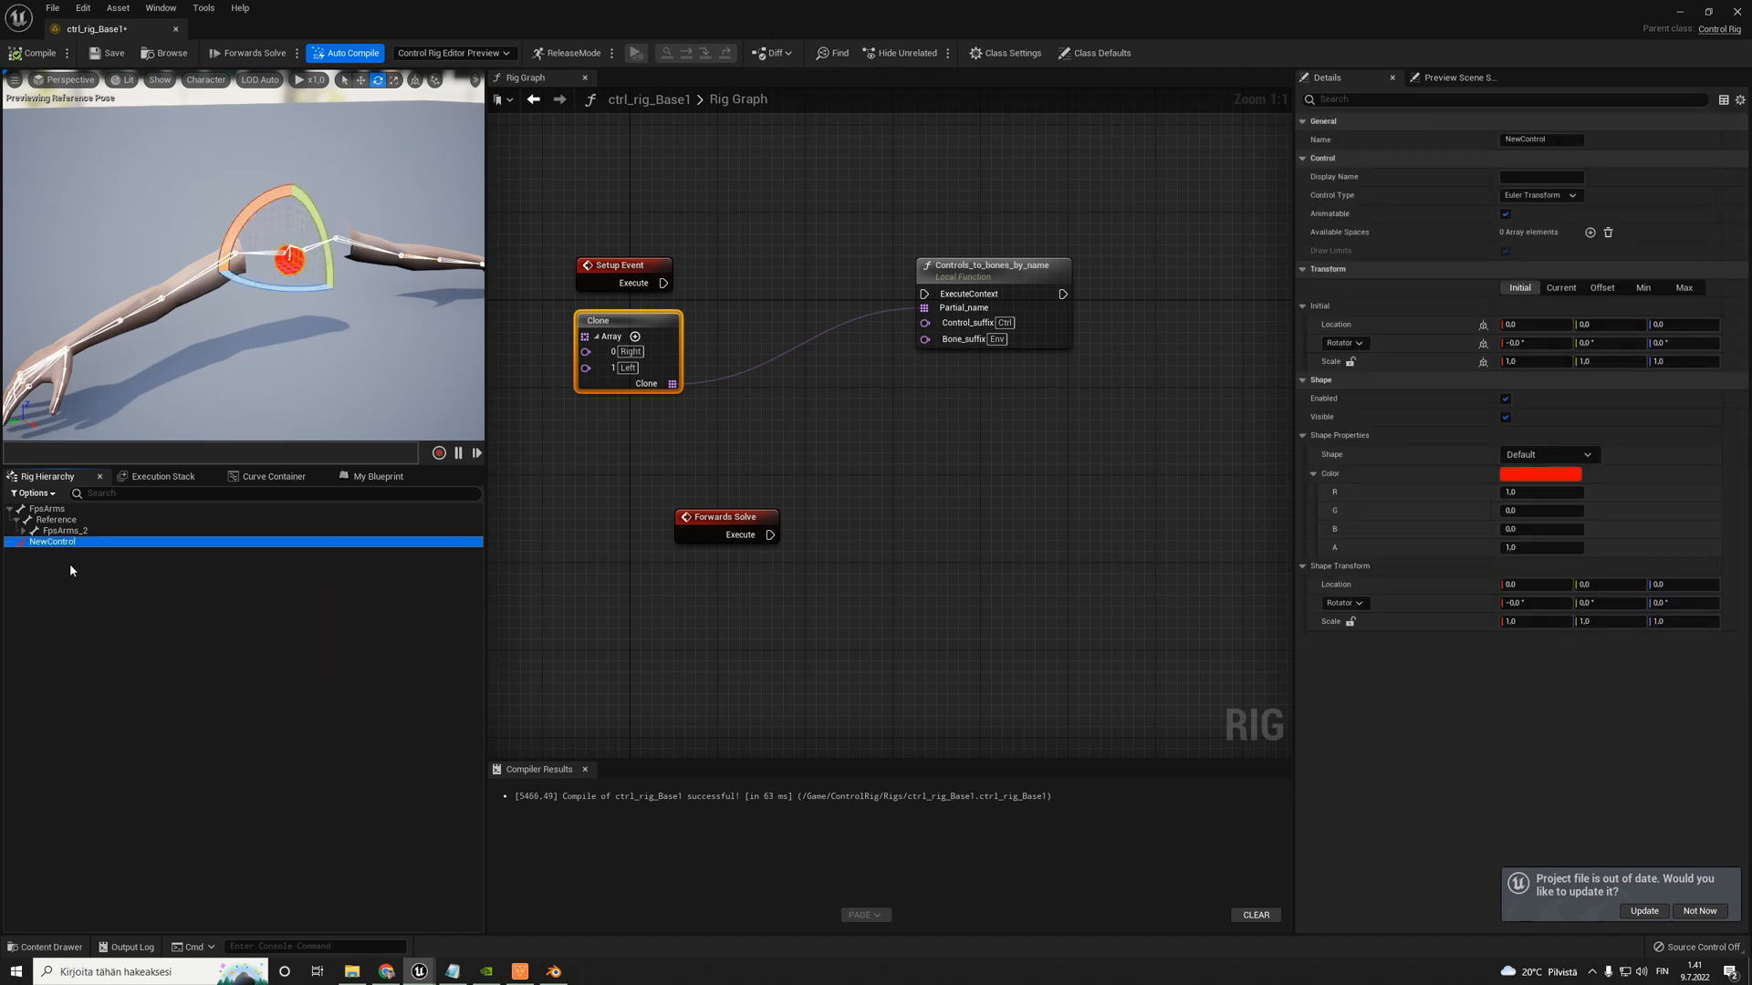
- Expand FpsArms_2 and examine which arm segments RightForeArm_env, RightArm_env and RightShoulder_env cover in the preview
left_click(23, 531)
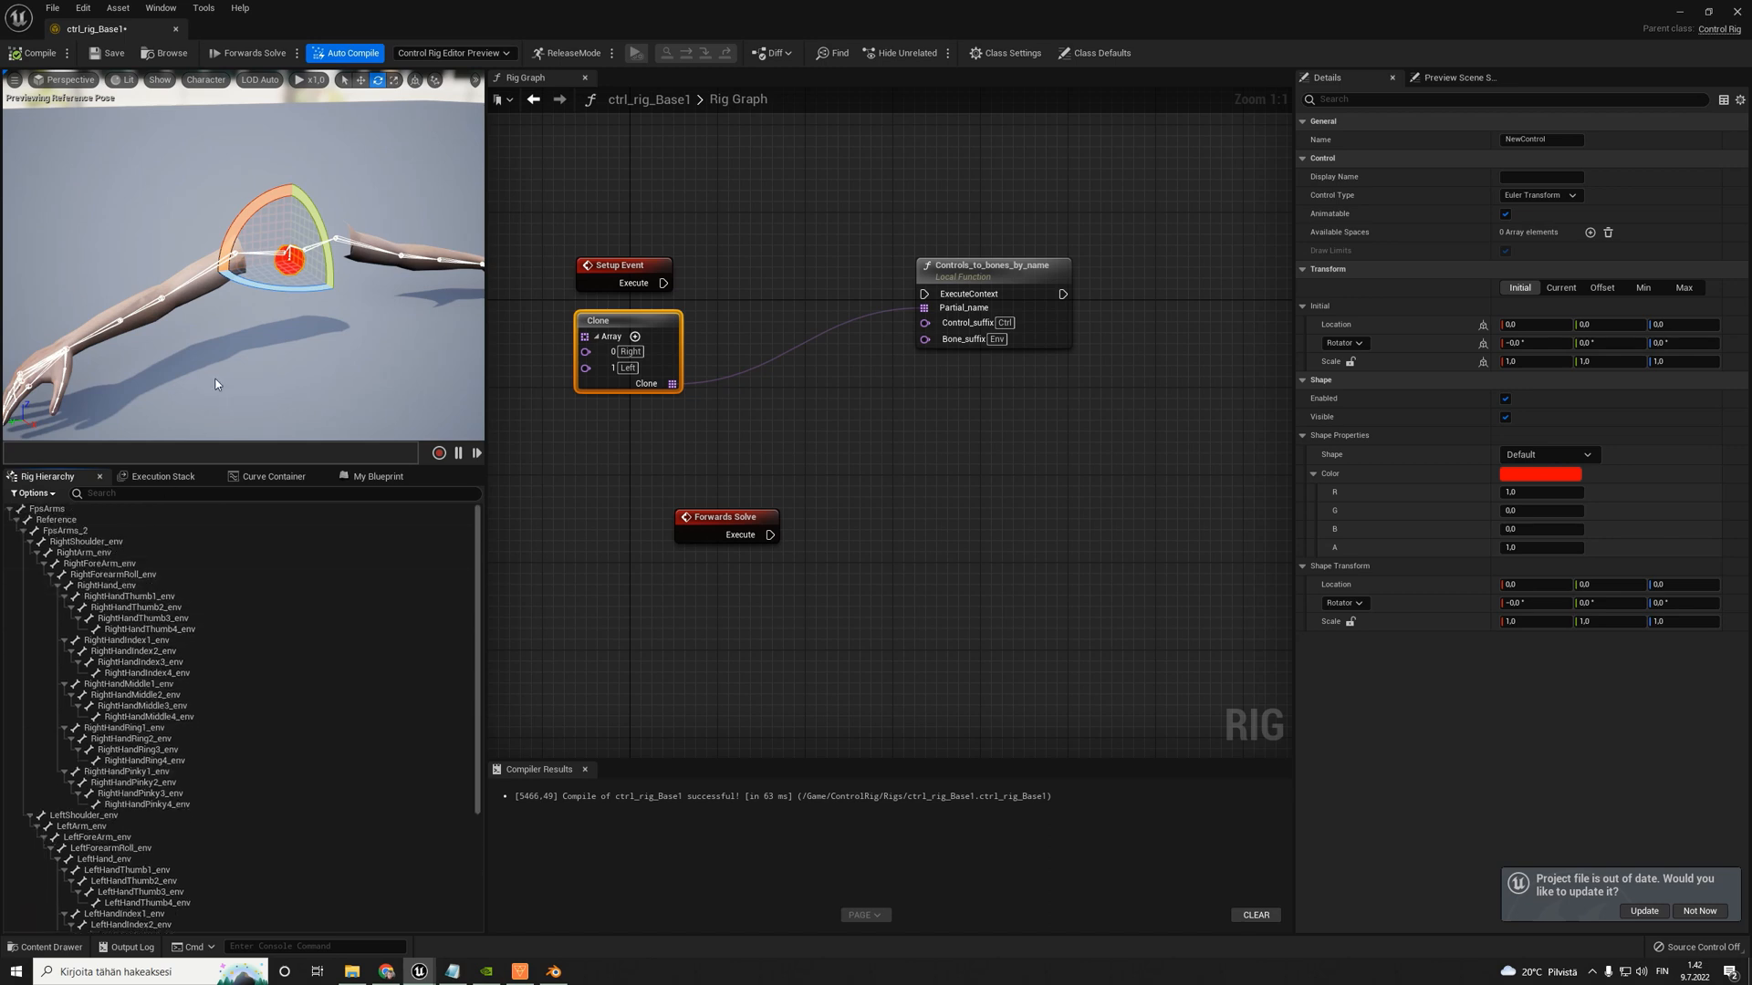
scroll(262, 321, "up", 5)
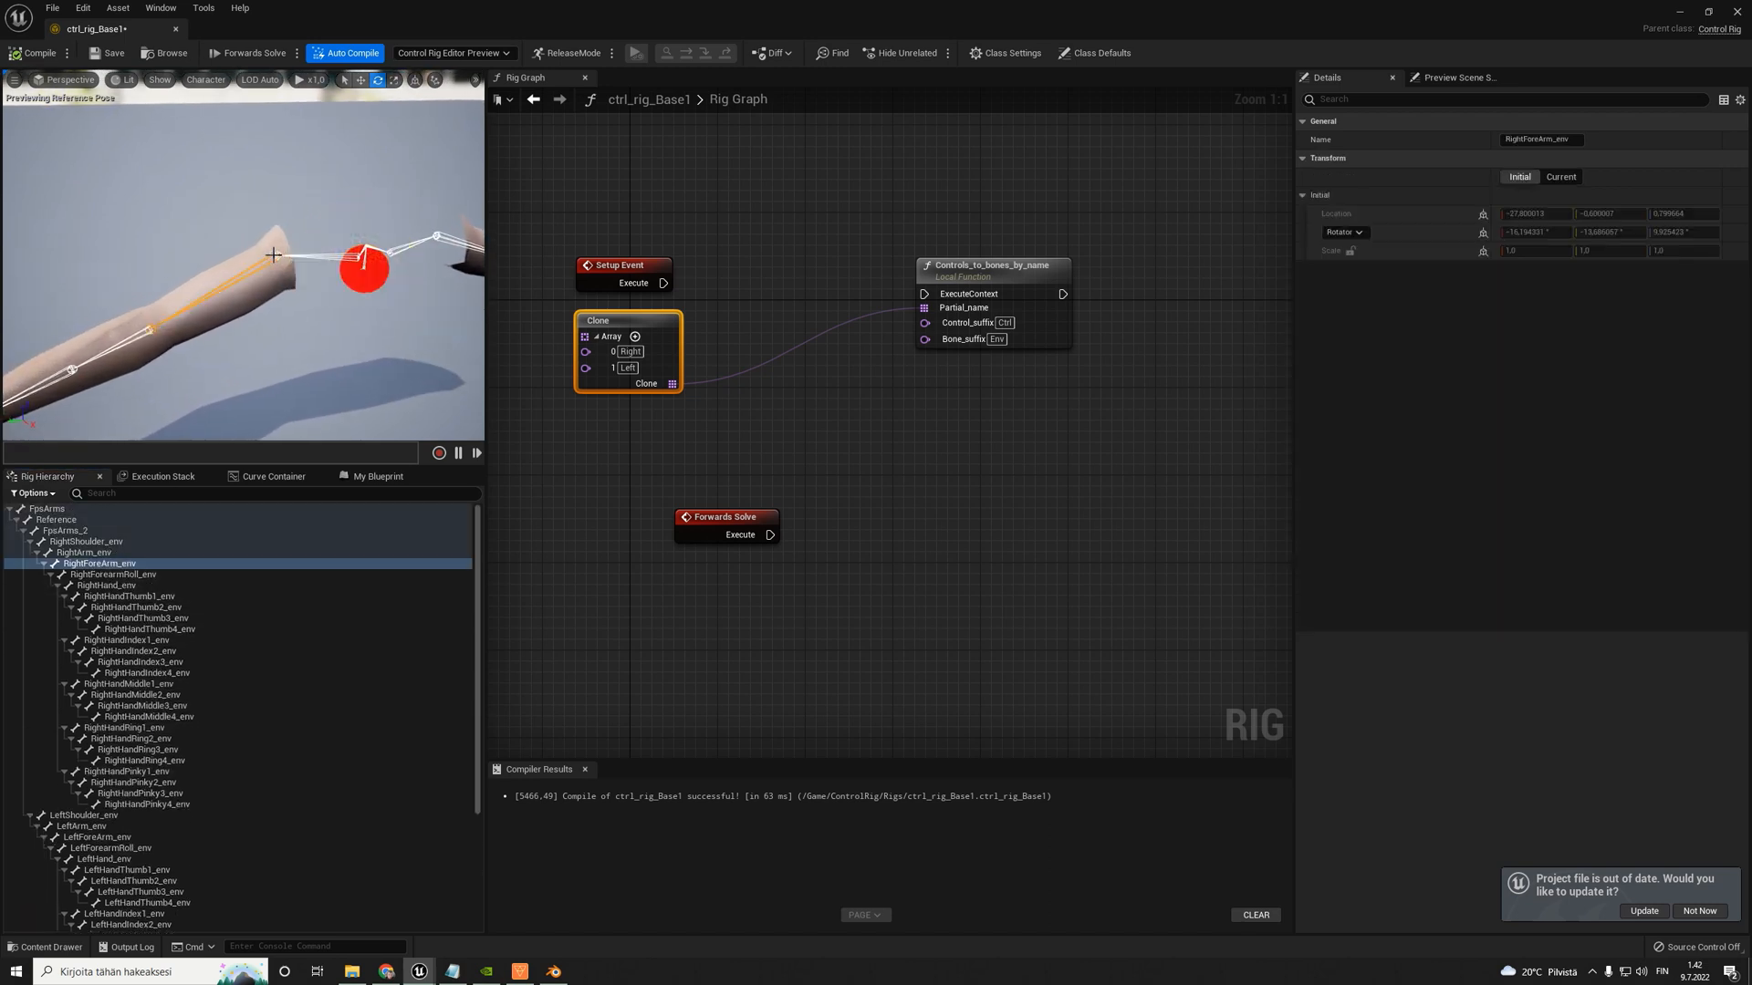
left_click(273, 254)
left_click(100, 554)
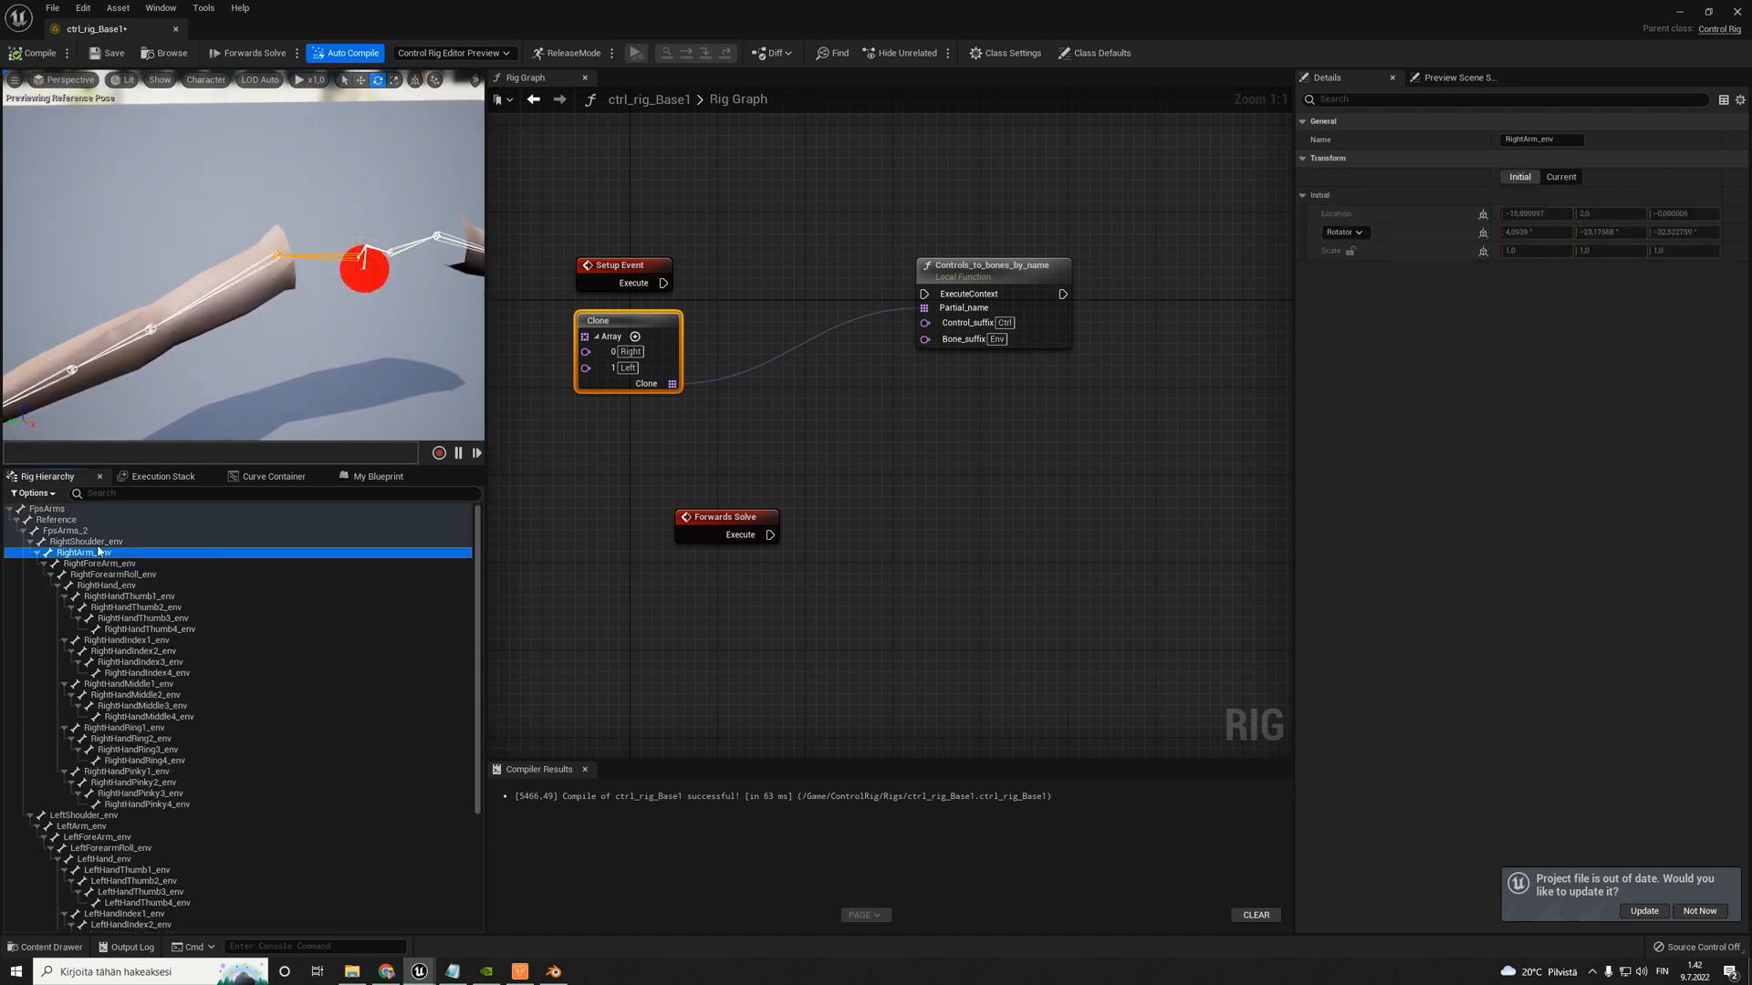
scroll(268, 334, "down", 5)
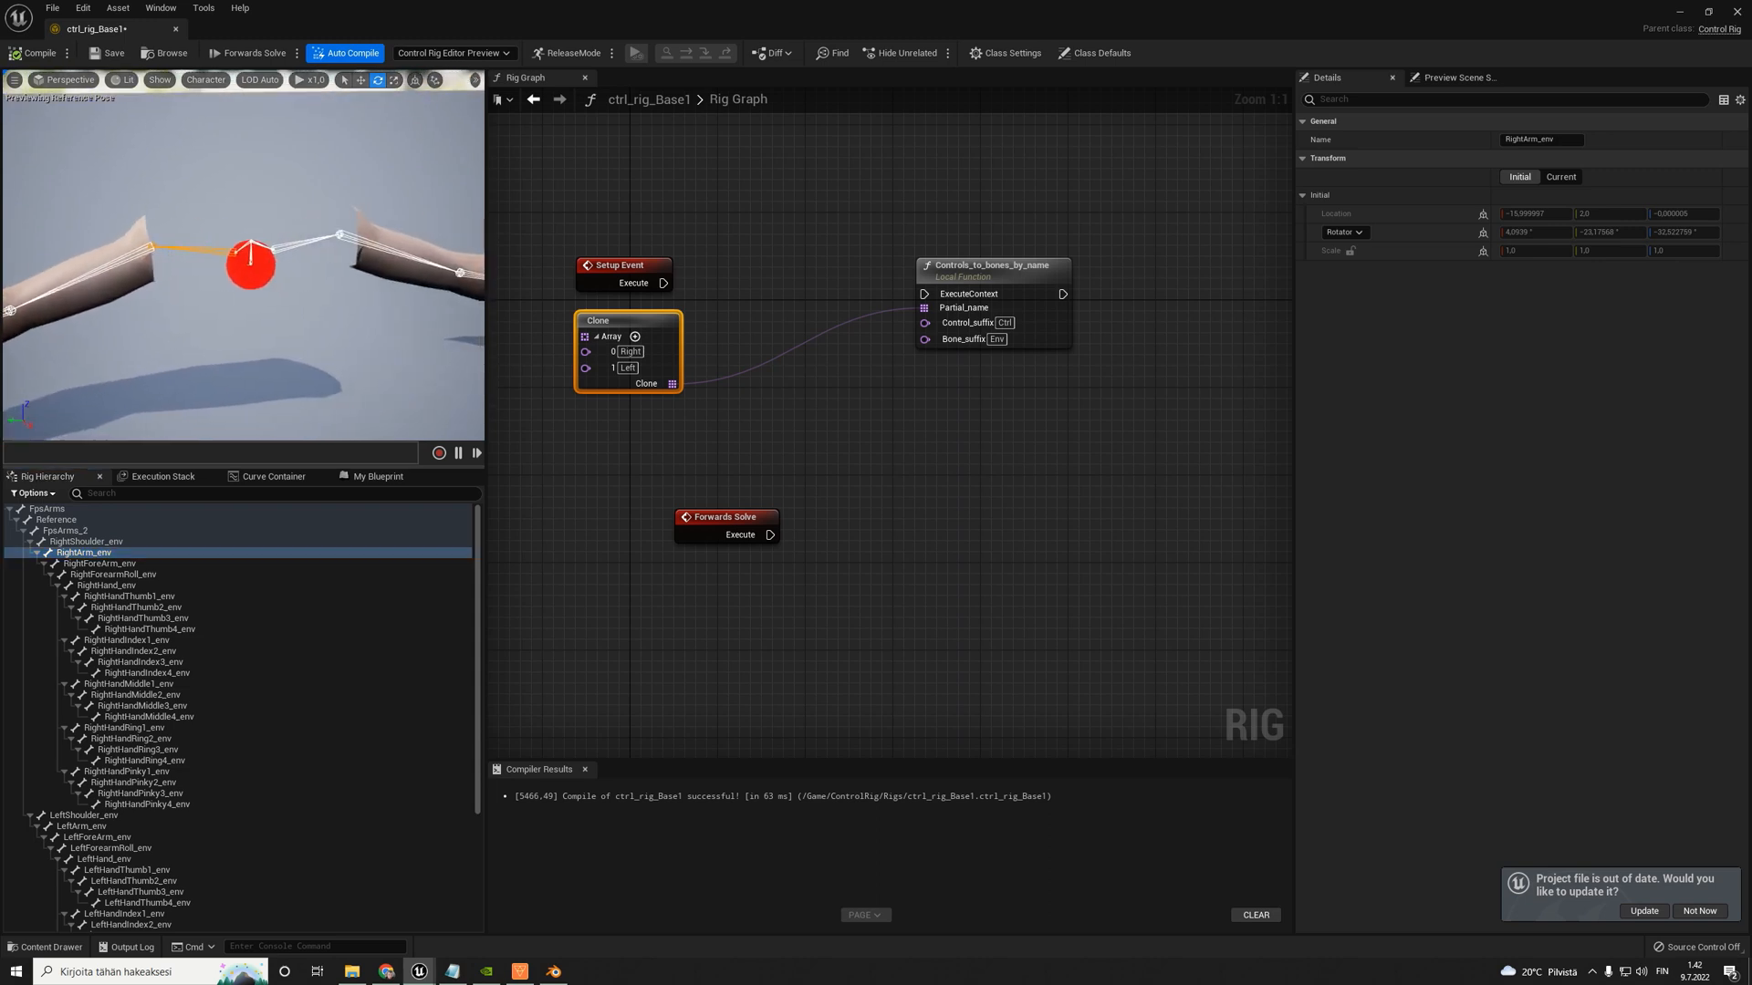
left_click(117, 565)
mouse_move(219, 342)
right_mouse_down()
mouse_move(173, 342)
mouse_move(189, 345)
right_mouse_up()
left_click(83, 542)
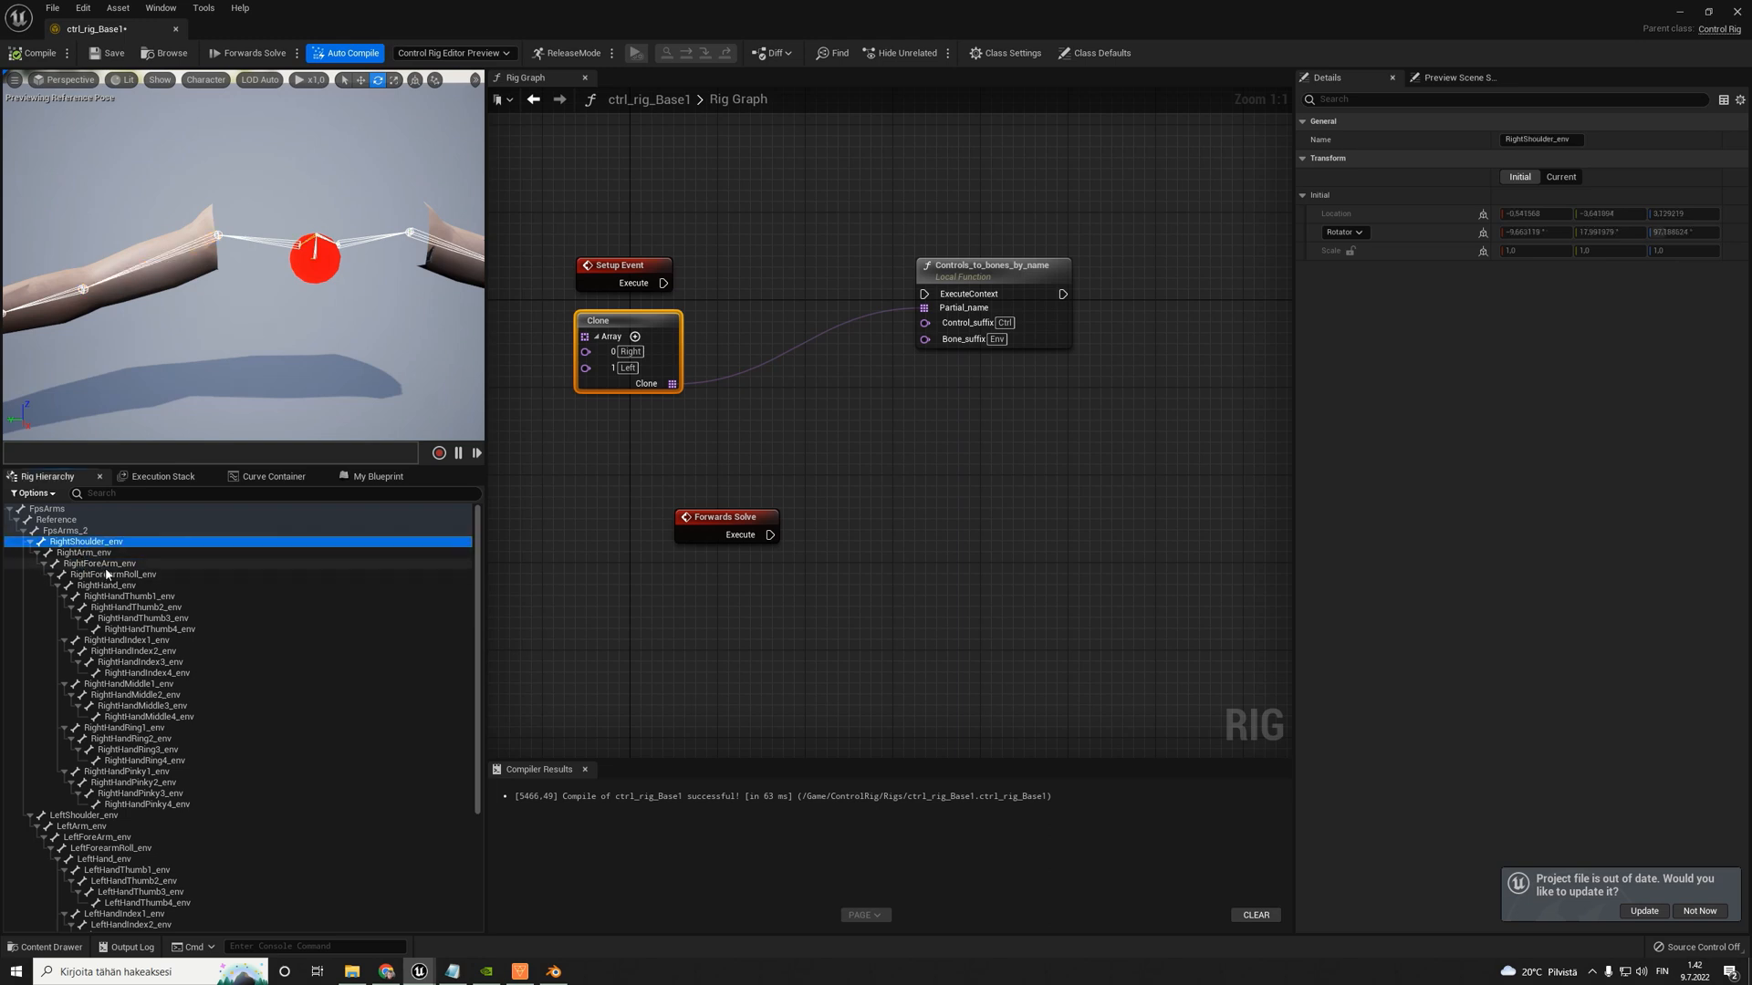
- Rename the new control to RightArm_Ctrl after the RightArm_env bone
left_click(92, 553)
scroll(152, 714, "down", 5)
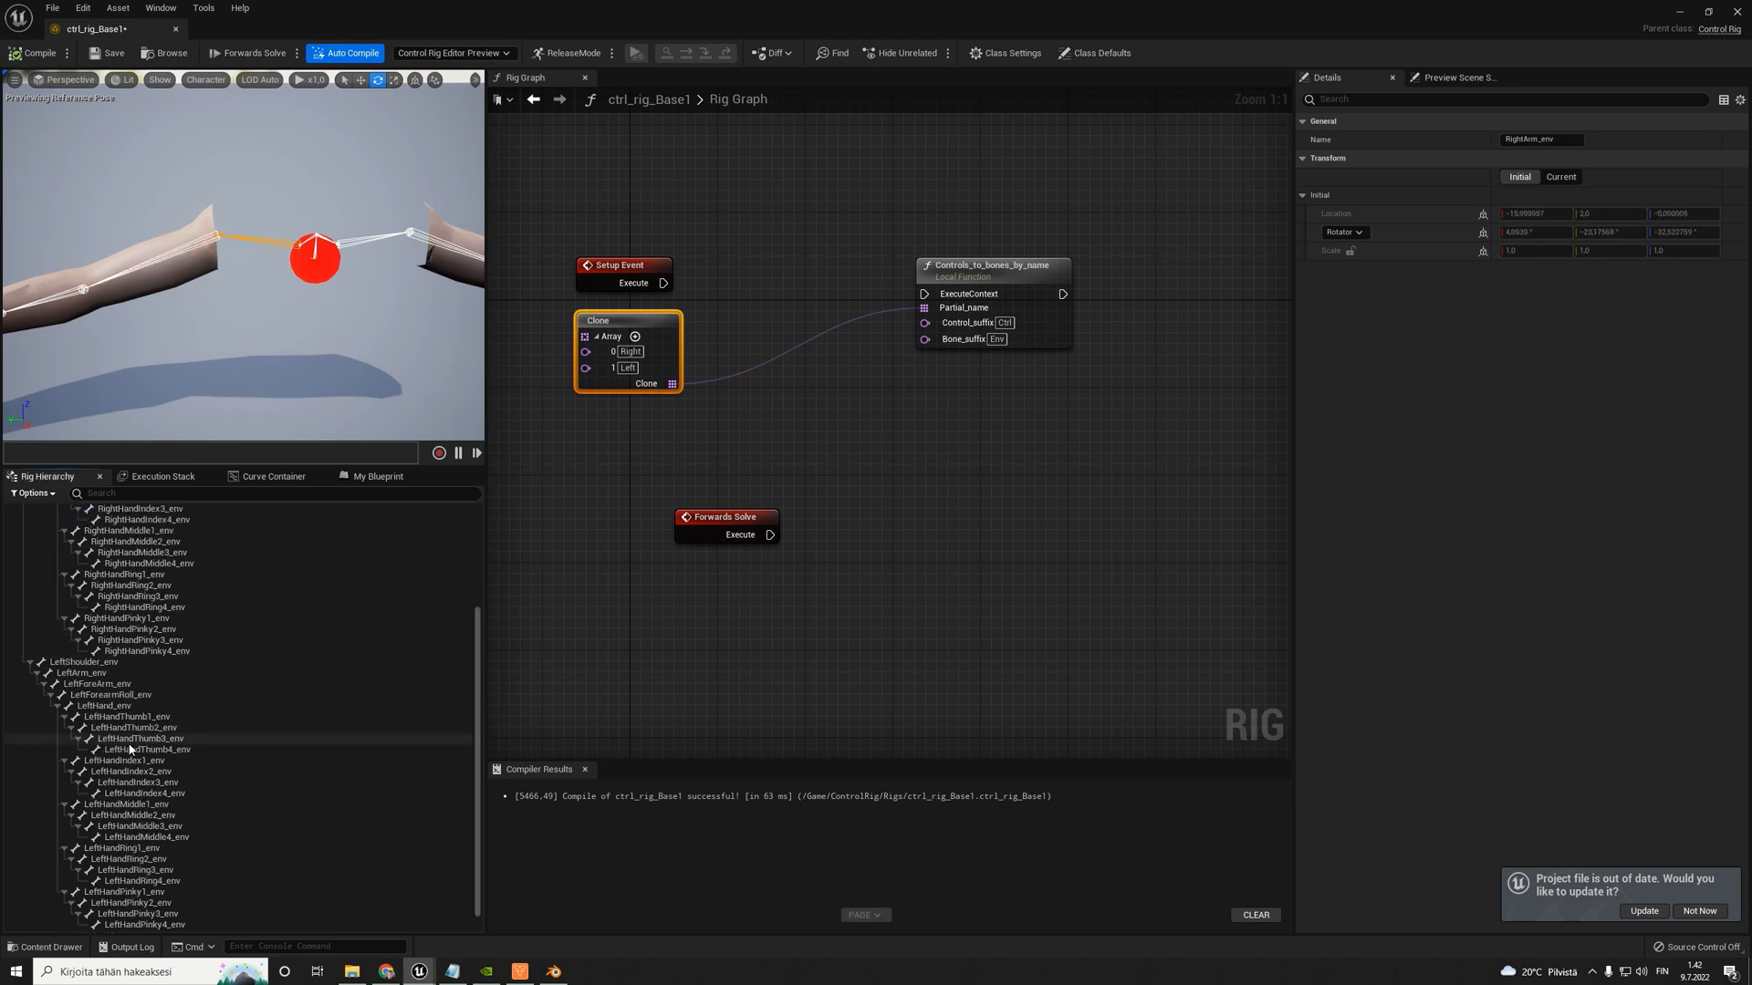
left_click(50, 916)
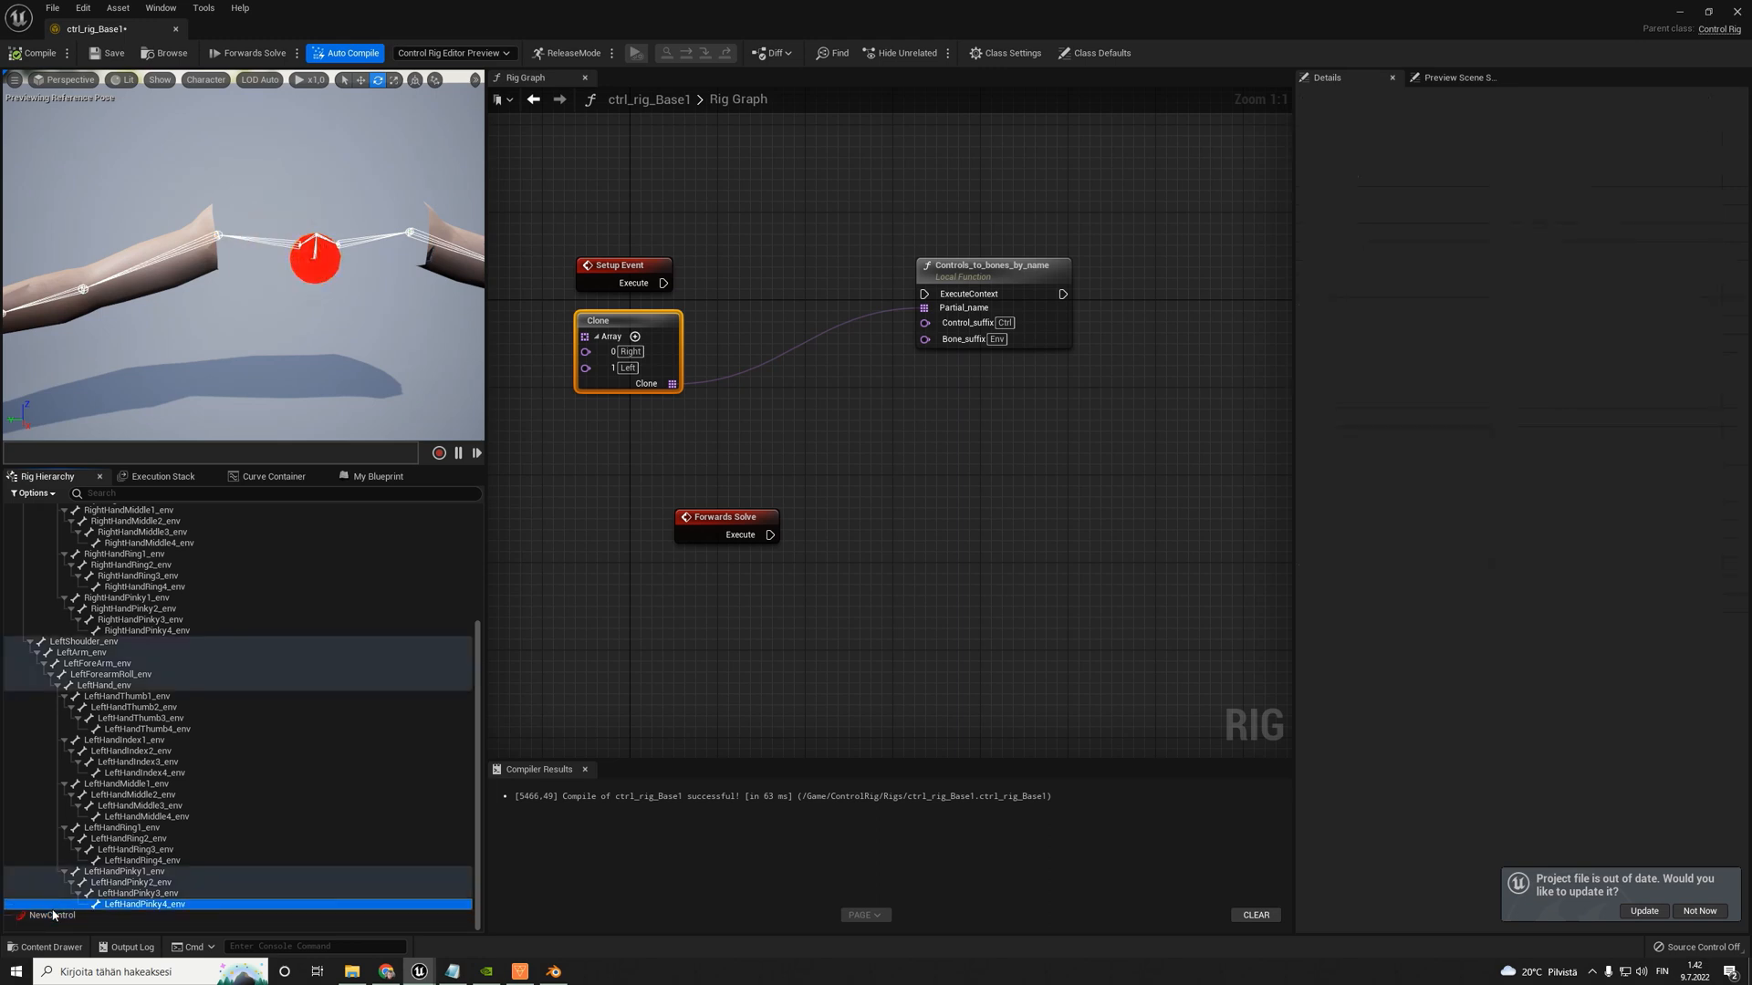
key("F2")
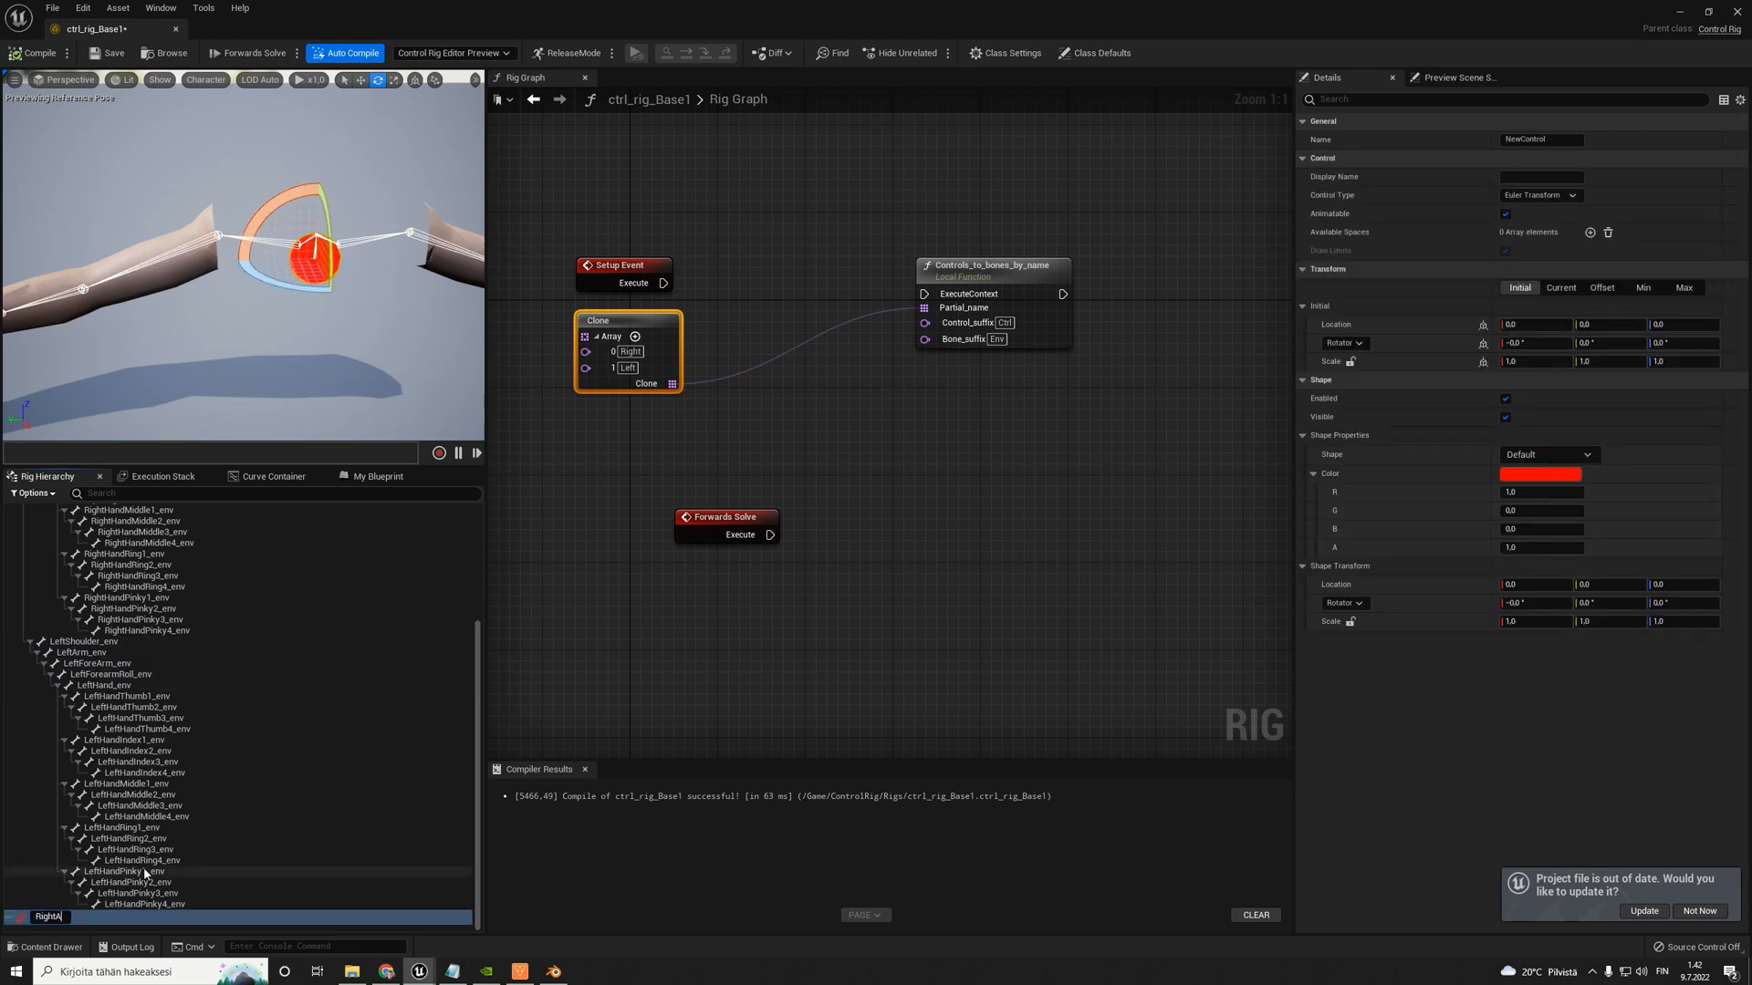
type("RightArm_Ctrl")
key("Return")
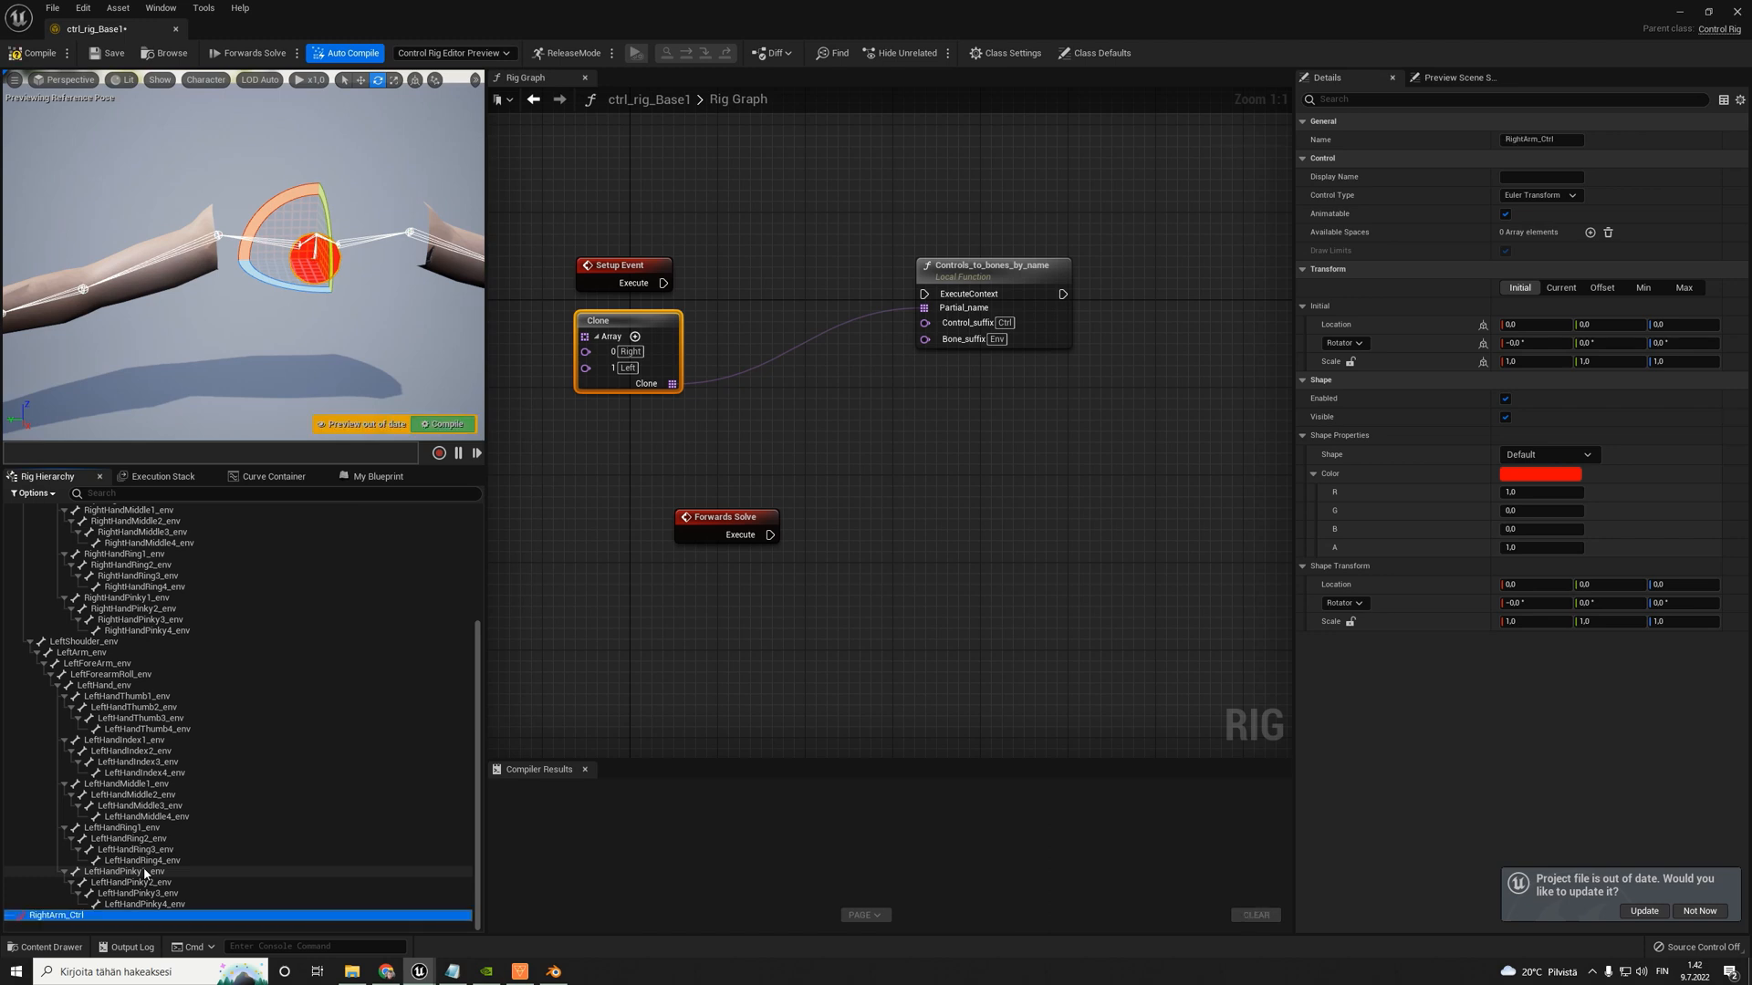
- Compare the RightArm_env and RightArm_Ctrl names, set Bone_suffix on Controls_to_bones_by_name to env, and compile the rig
scroll(80, 546, "up", 10)
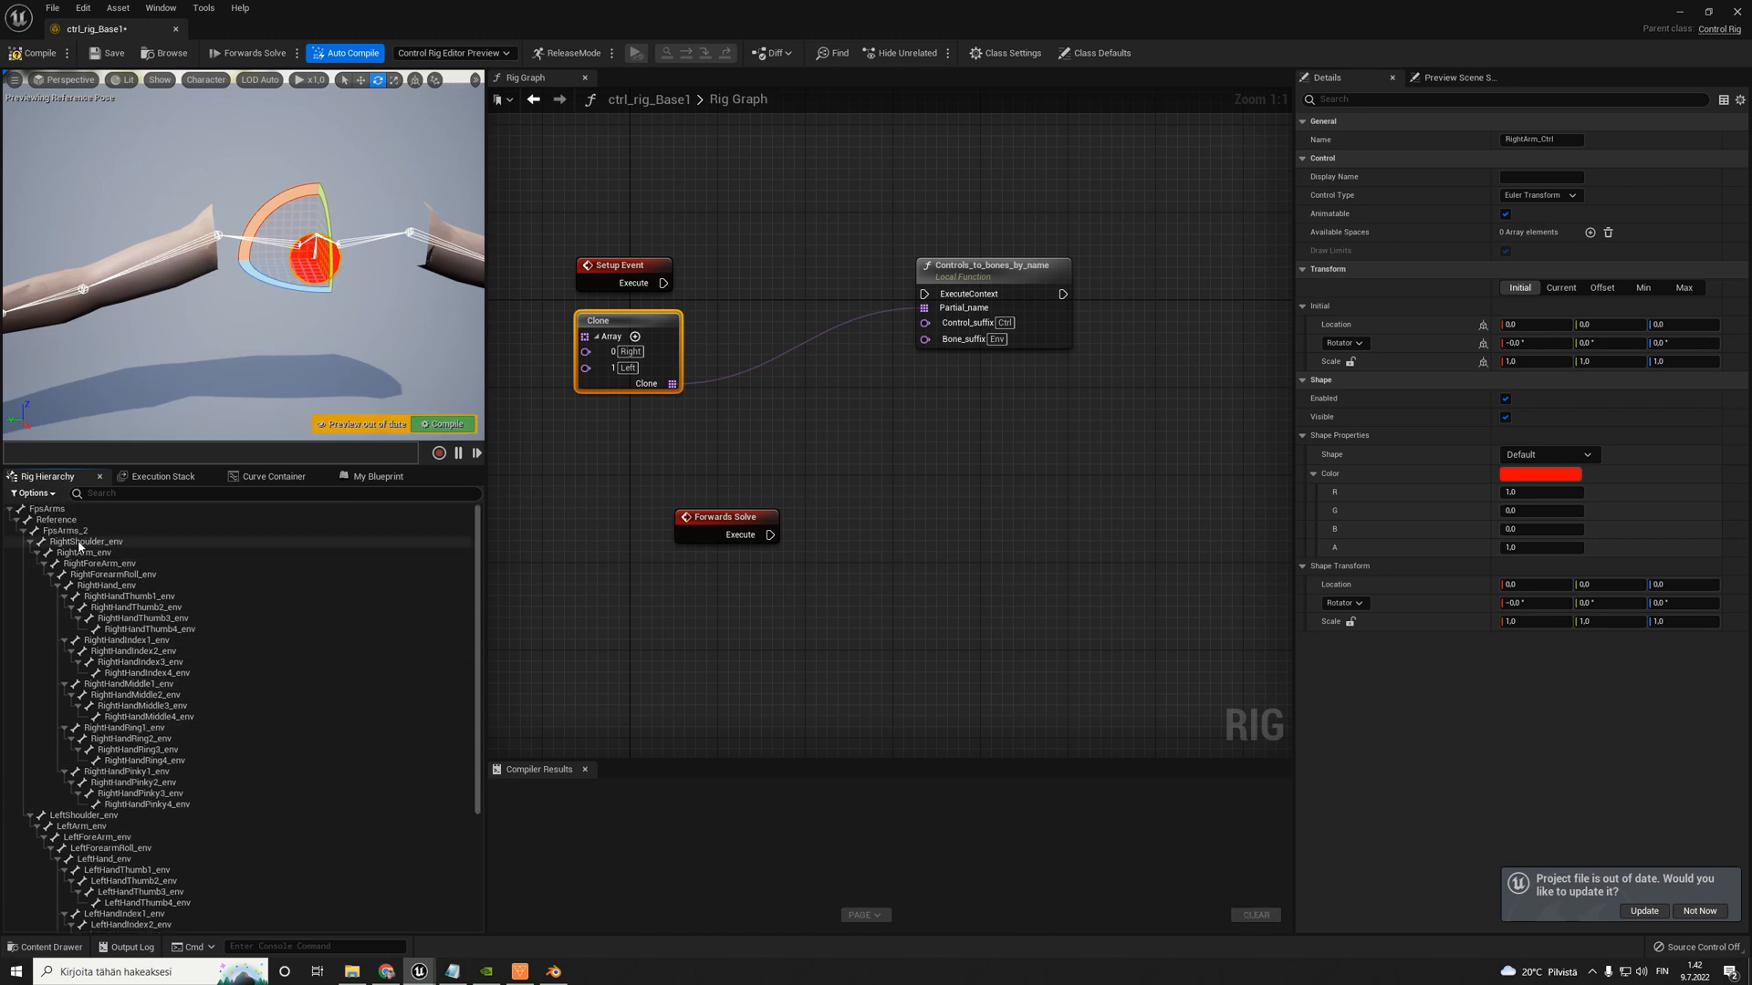
left_click(96, 553)
scroll(106, 750, "down", 5)
scroll(106, 750, "down", 1)
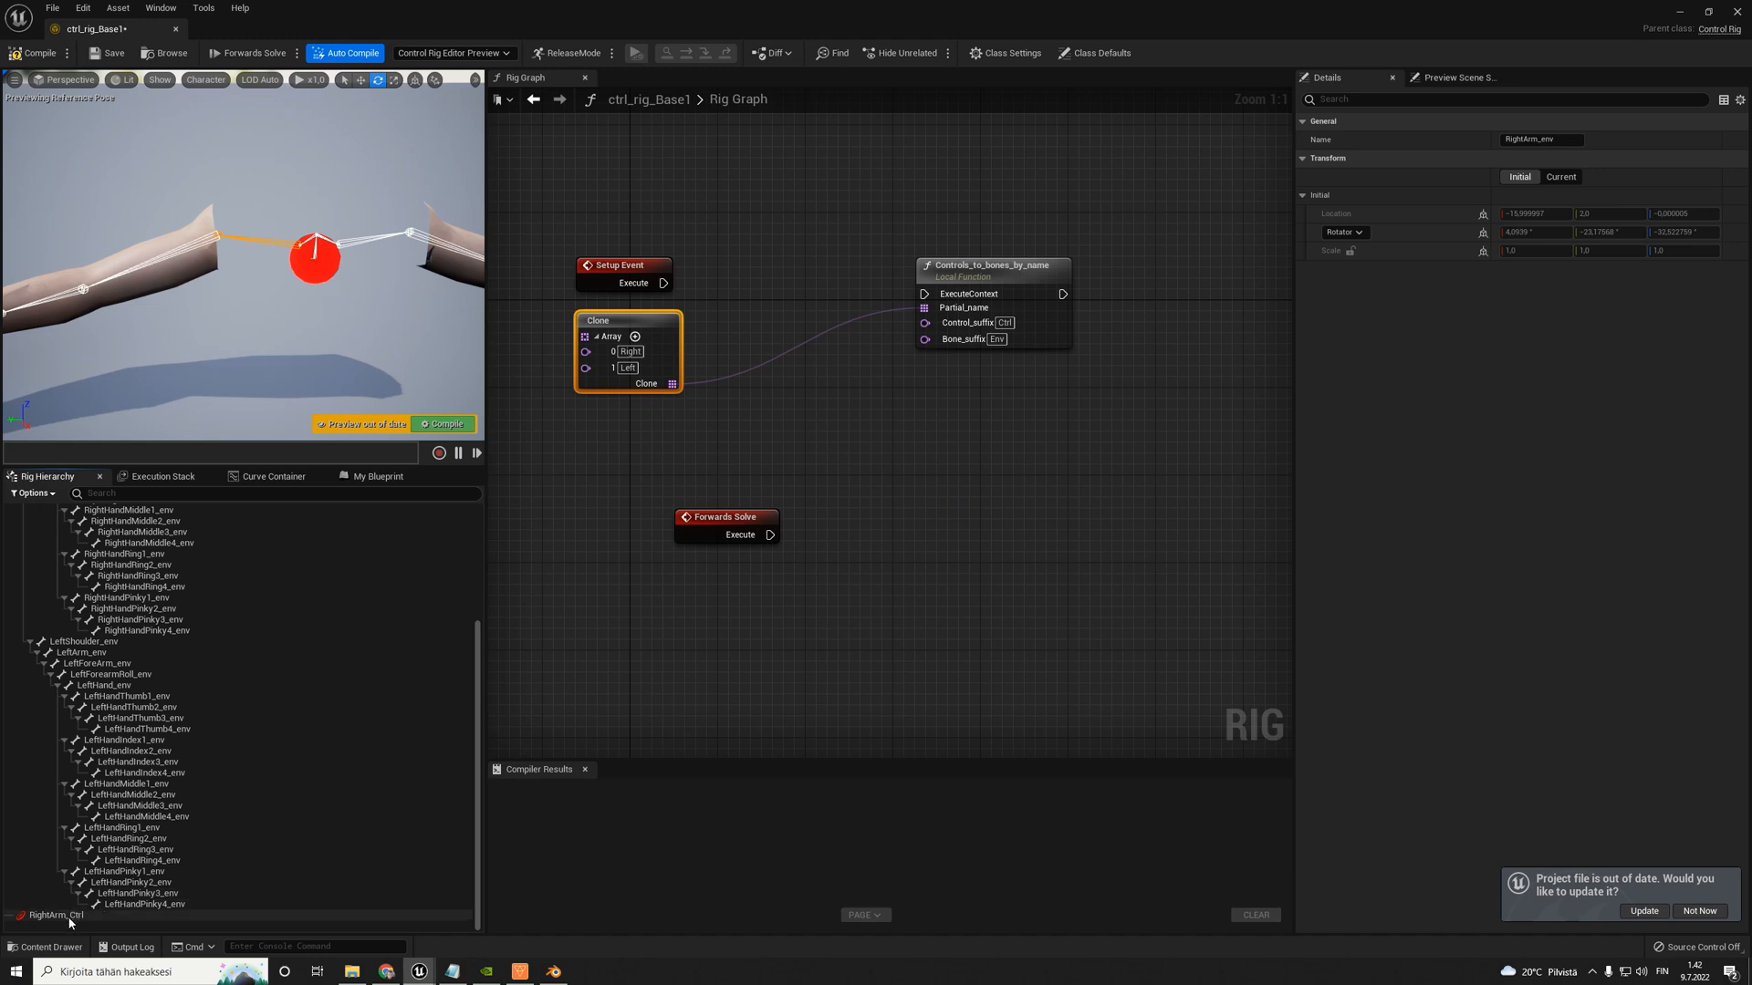
left_click(56, 915)
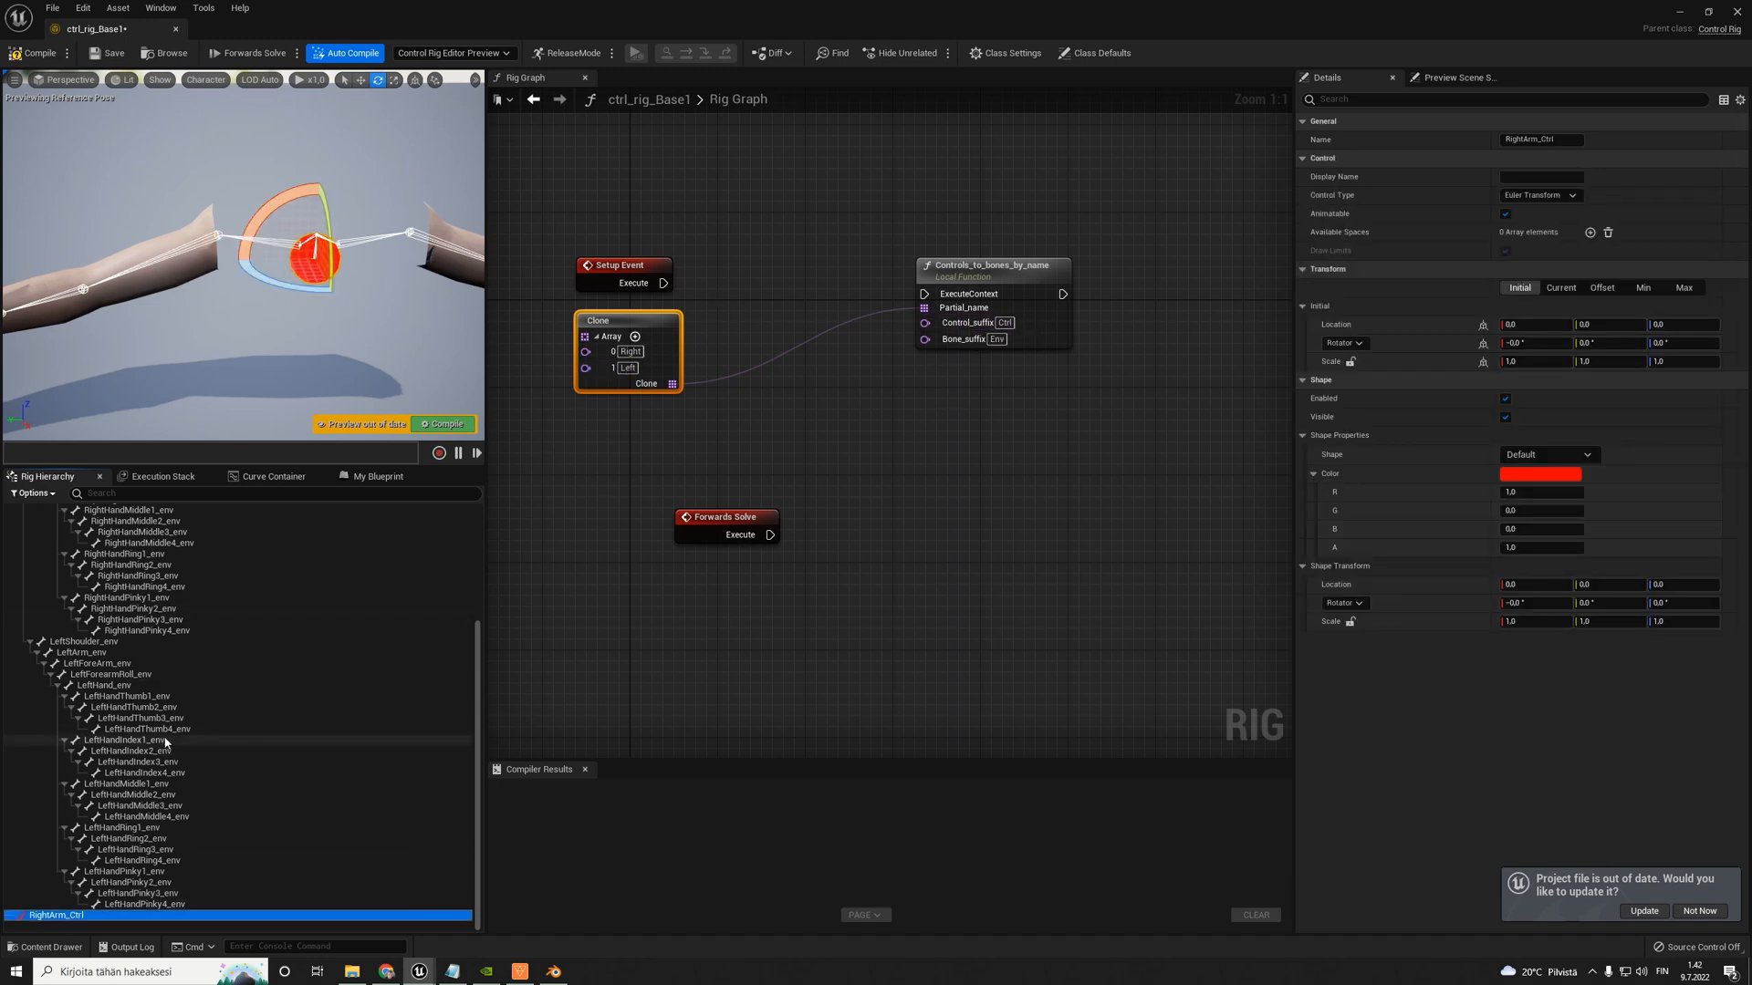
left_click(997, 341)
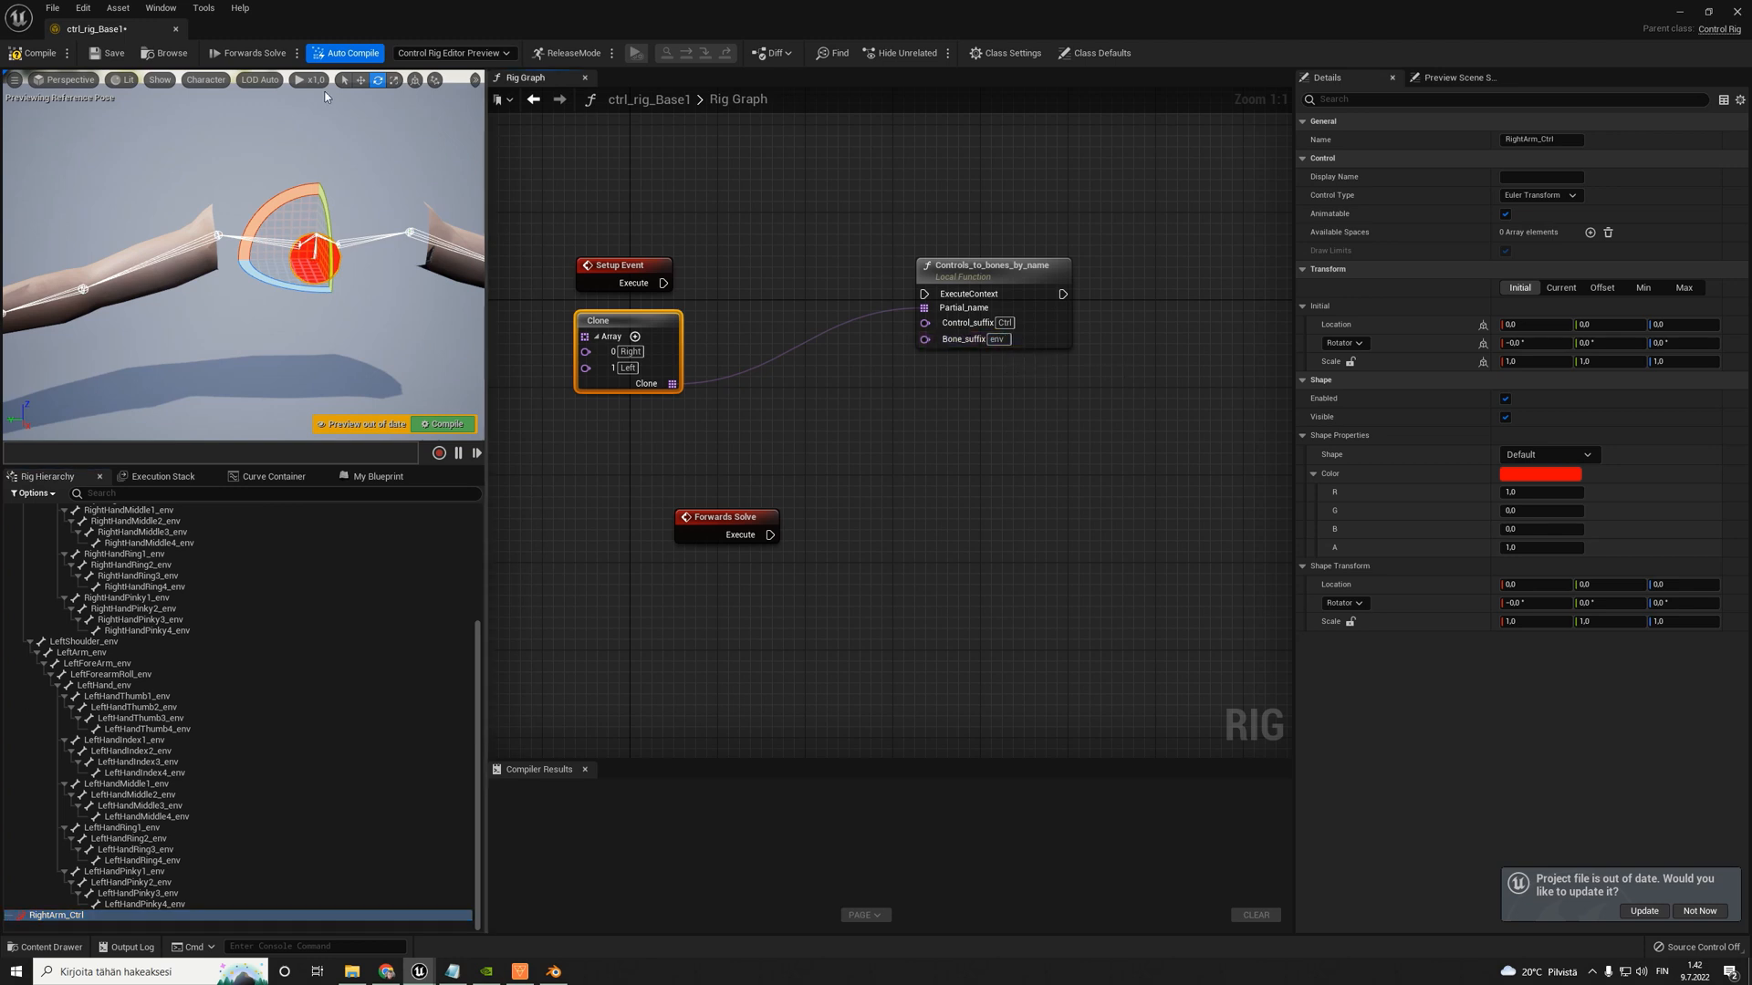
left_click(34, 52)
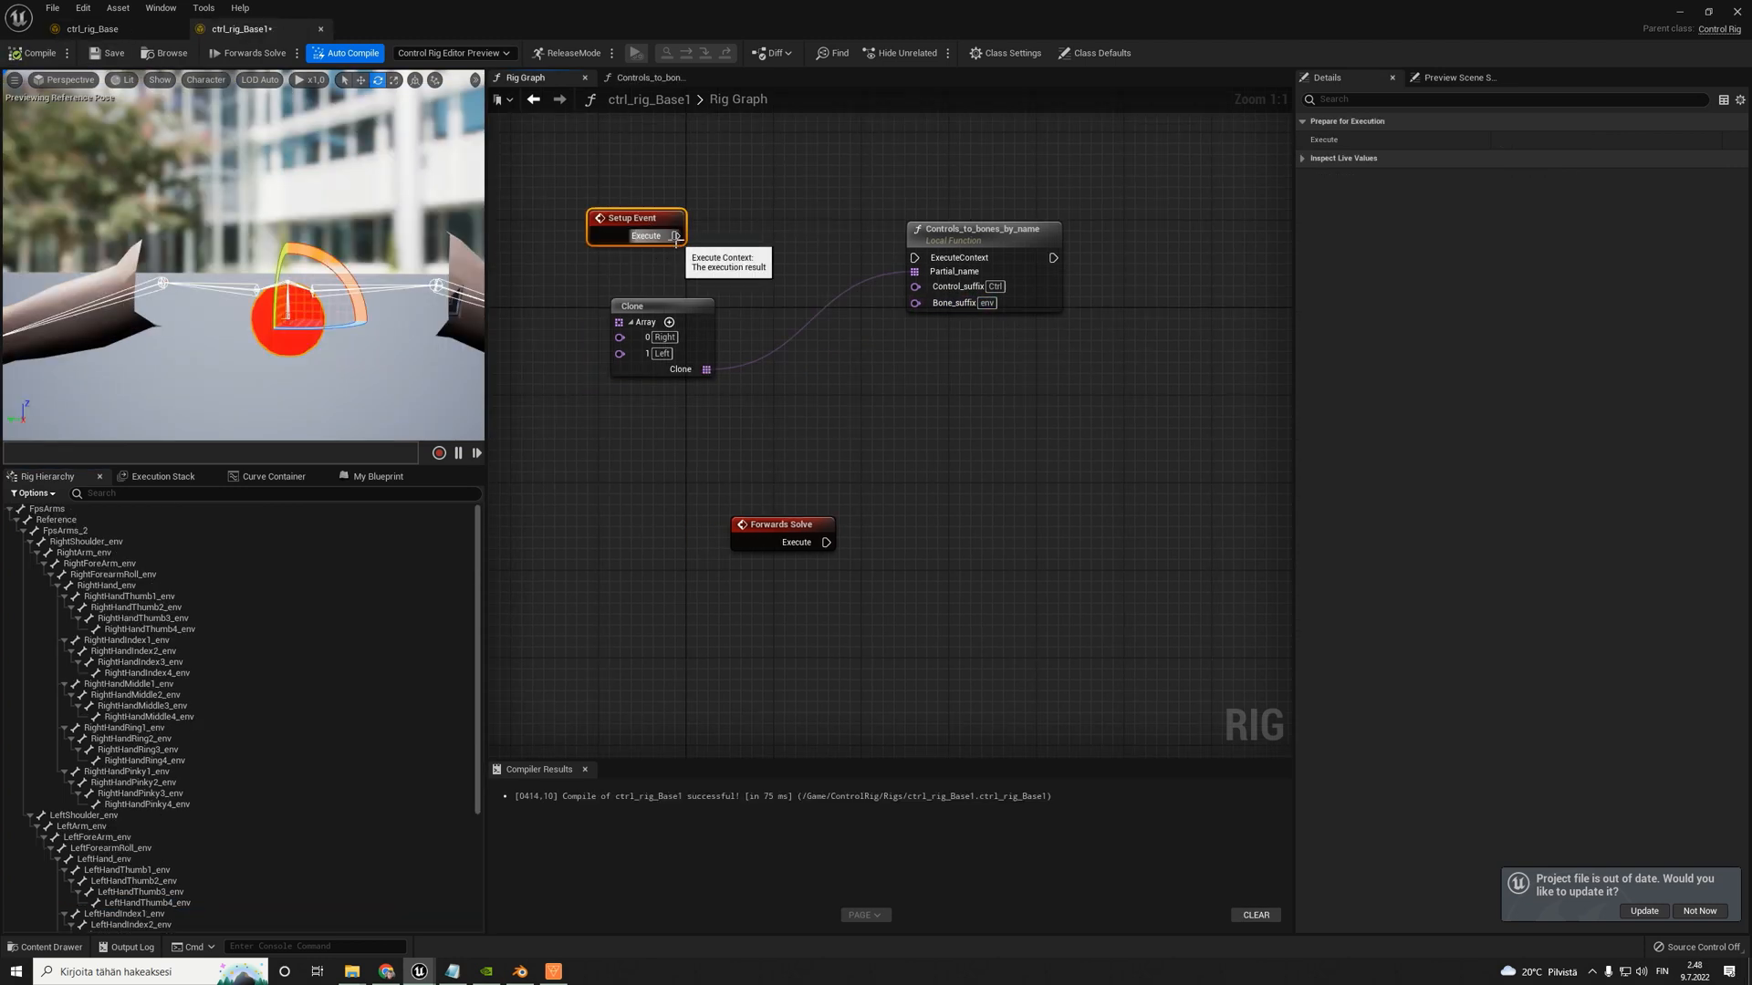
- Connect Setup Event's execution output to Controls_to_bones_by_name and move the function's Bone_suffix input above Control_suffix
left_click_drag(675, 239, 905, 264)
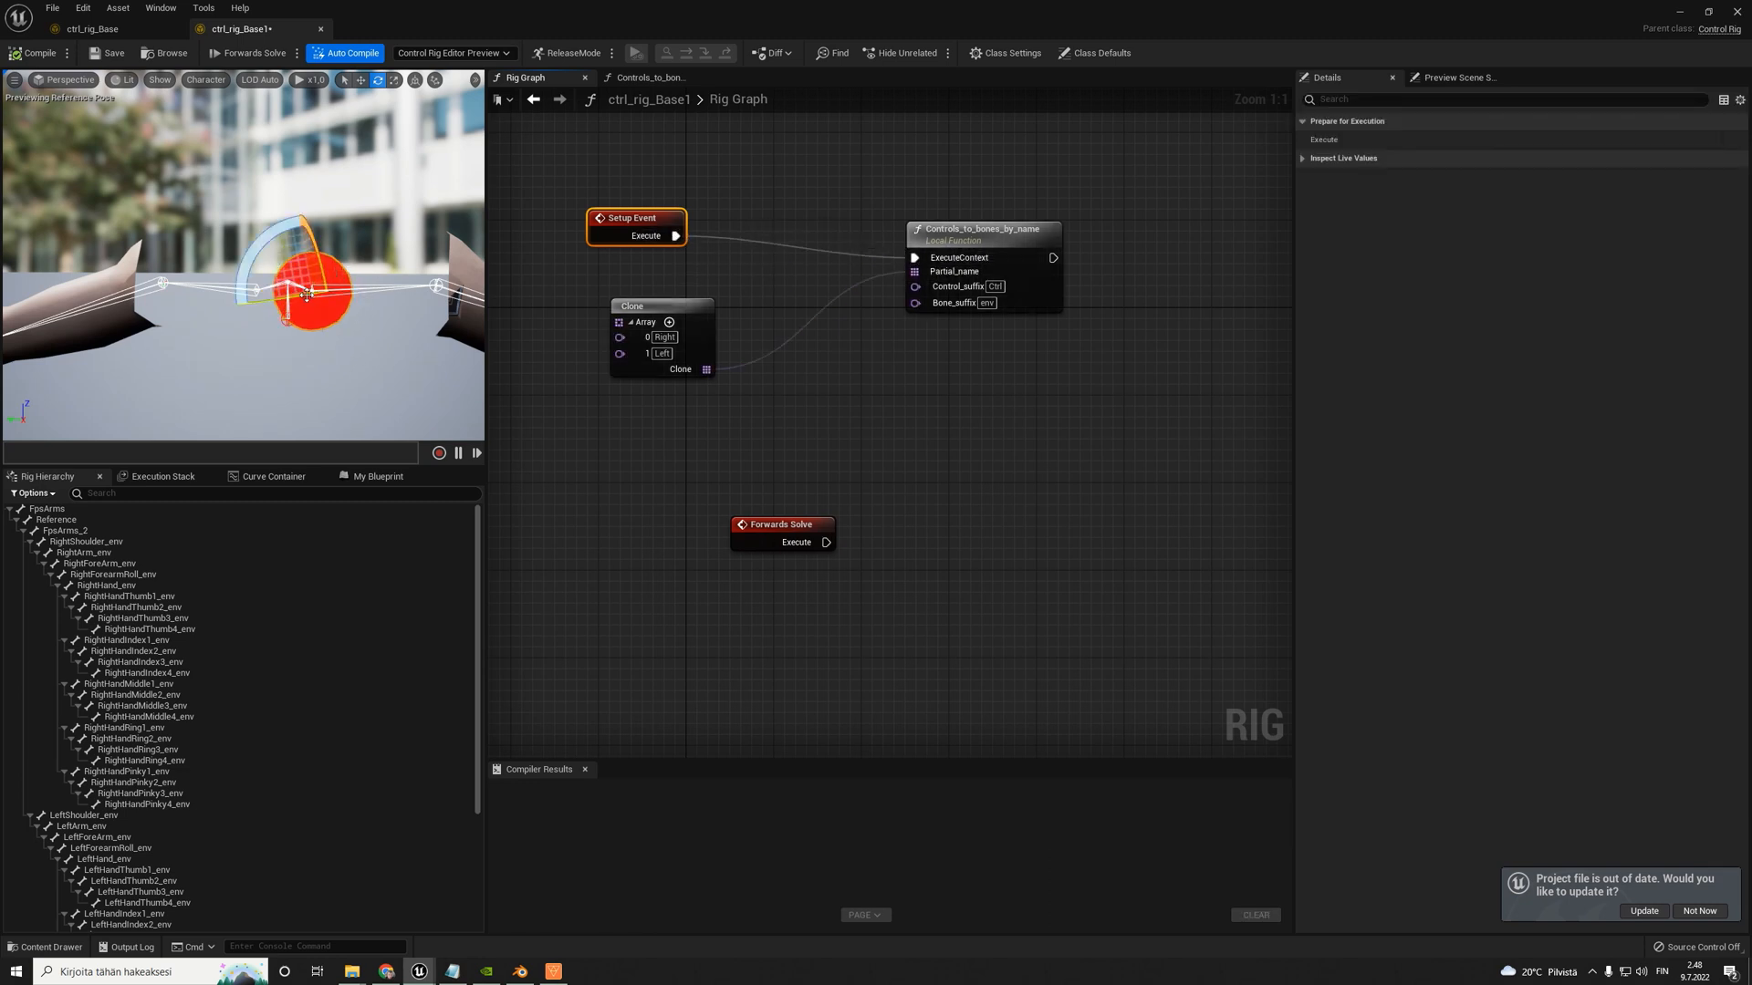
left_click(317, 310)
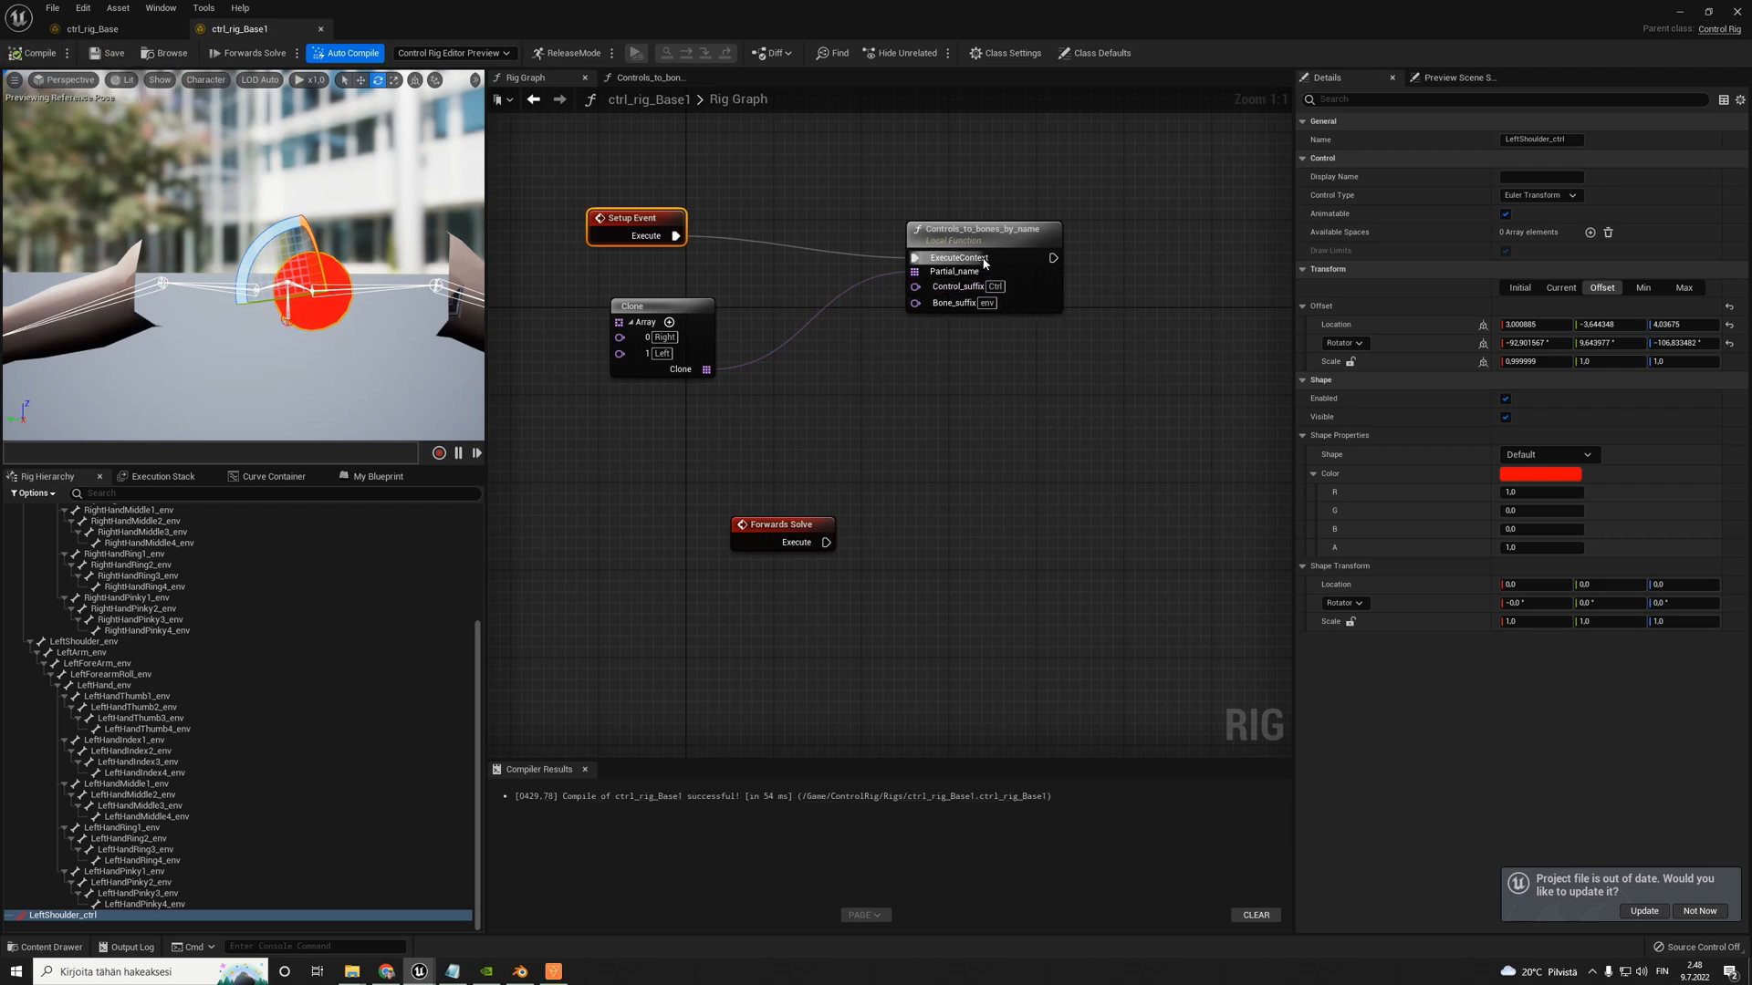
left_click(972, 234)
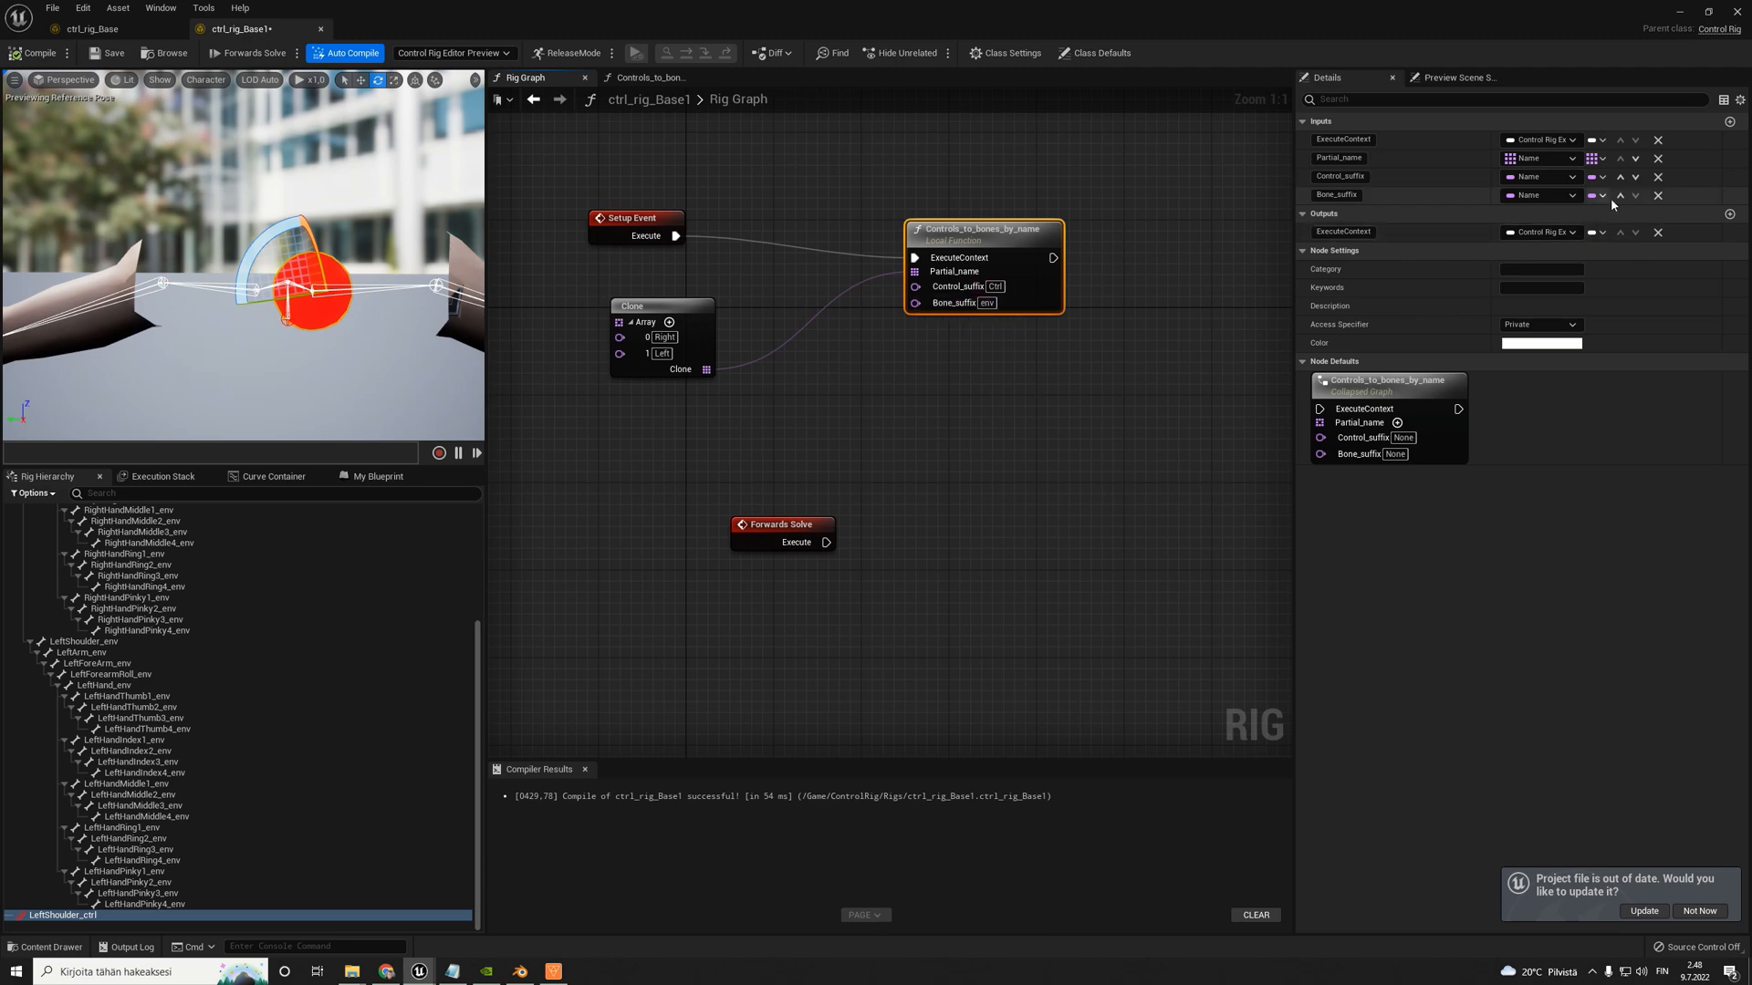
- Examine how the suffix inputs feed the Replace node inside Controls_to_bones_by_name and return to the Rig Graph
double_click(981, 229)
scroll(1077, 429, "up", 5)
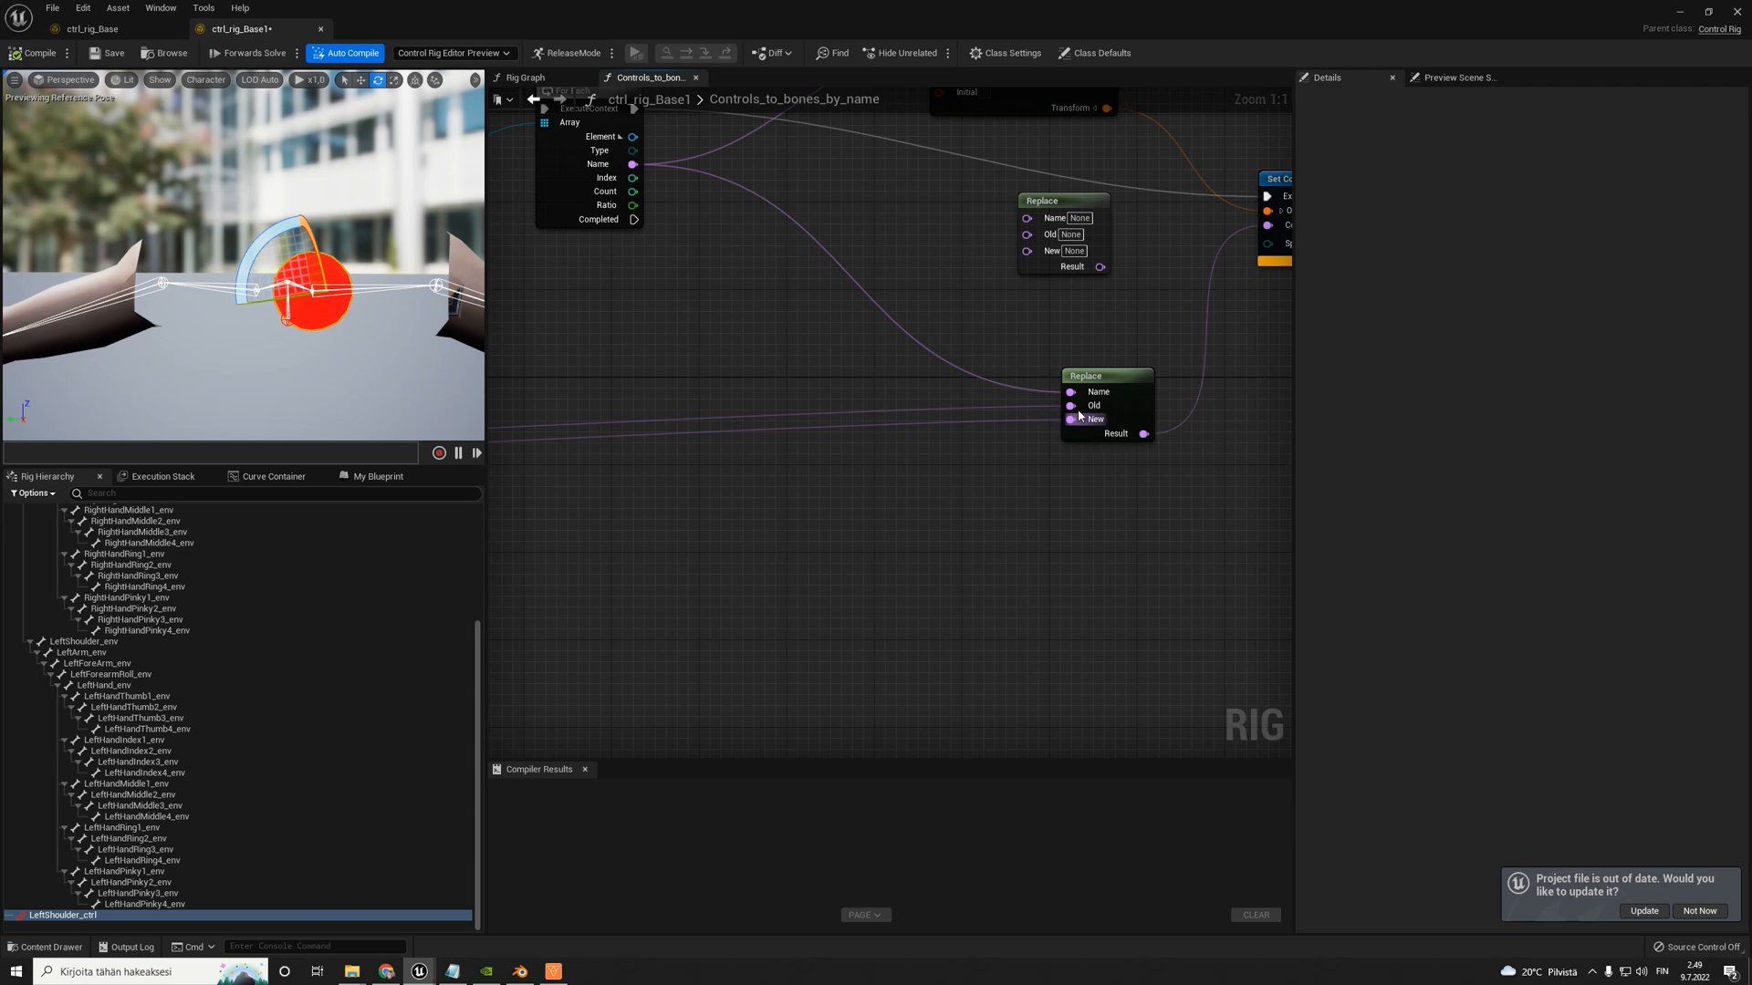
scroll(1079, 415, "down", 5)
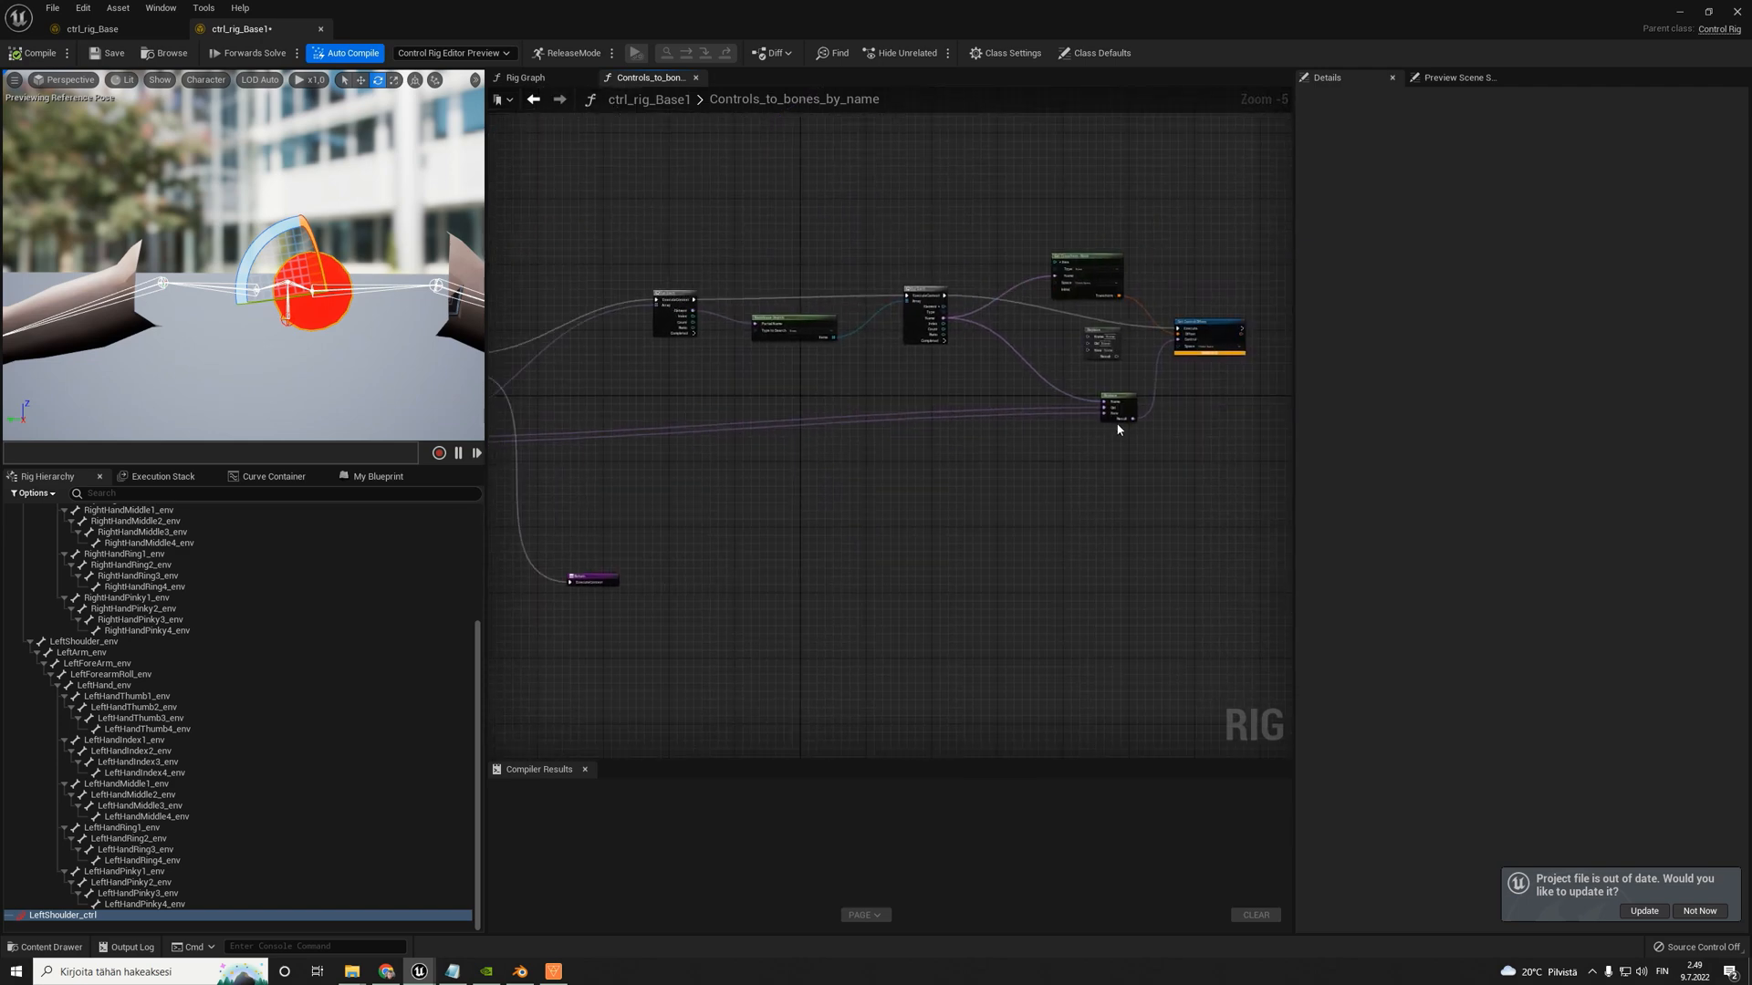
left_click(524, 78)
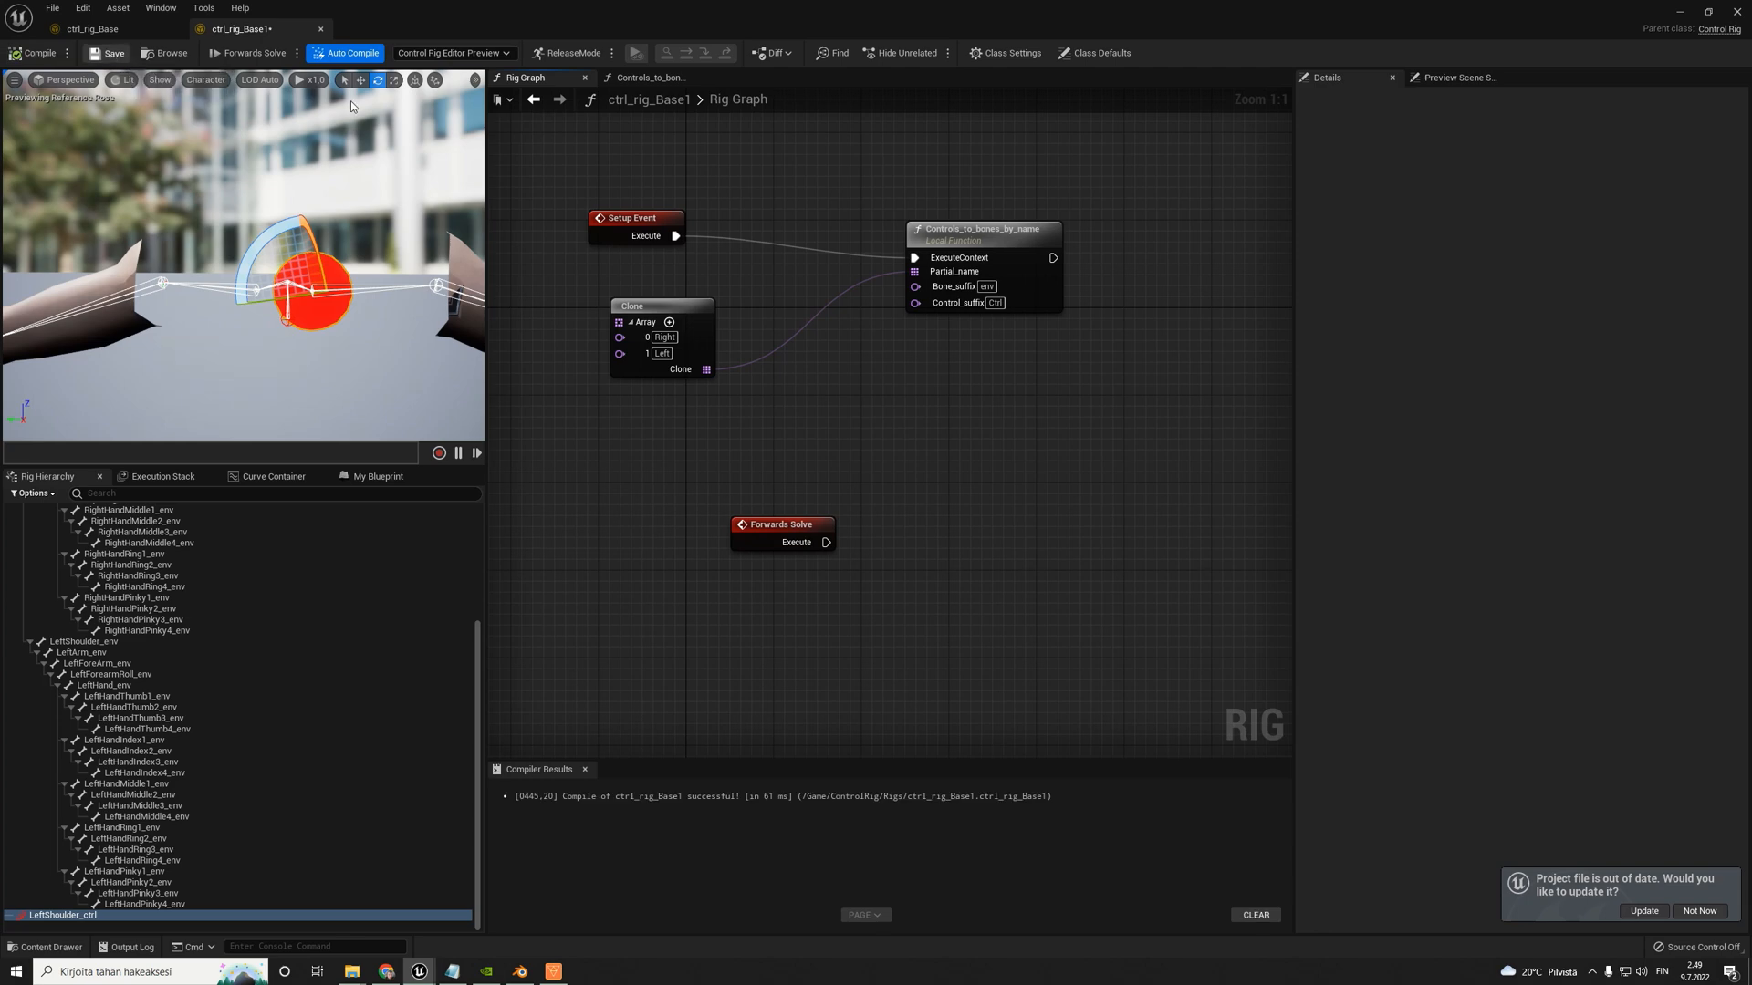
scroll(867, 242, "down", 2)
left_click(917, 219)
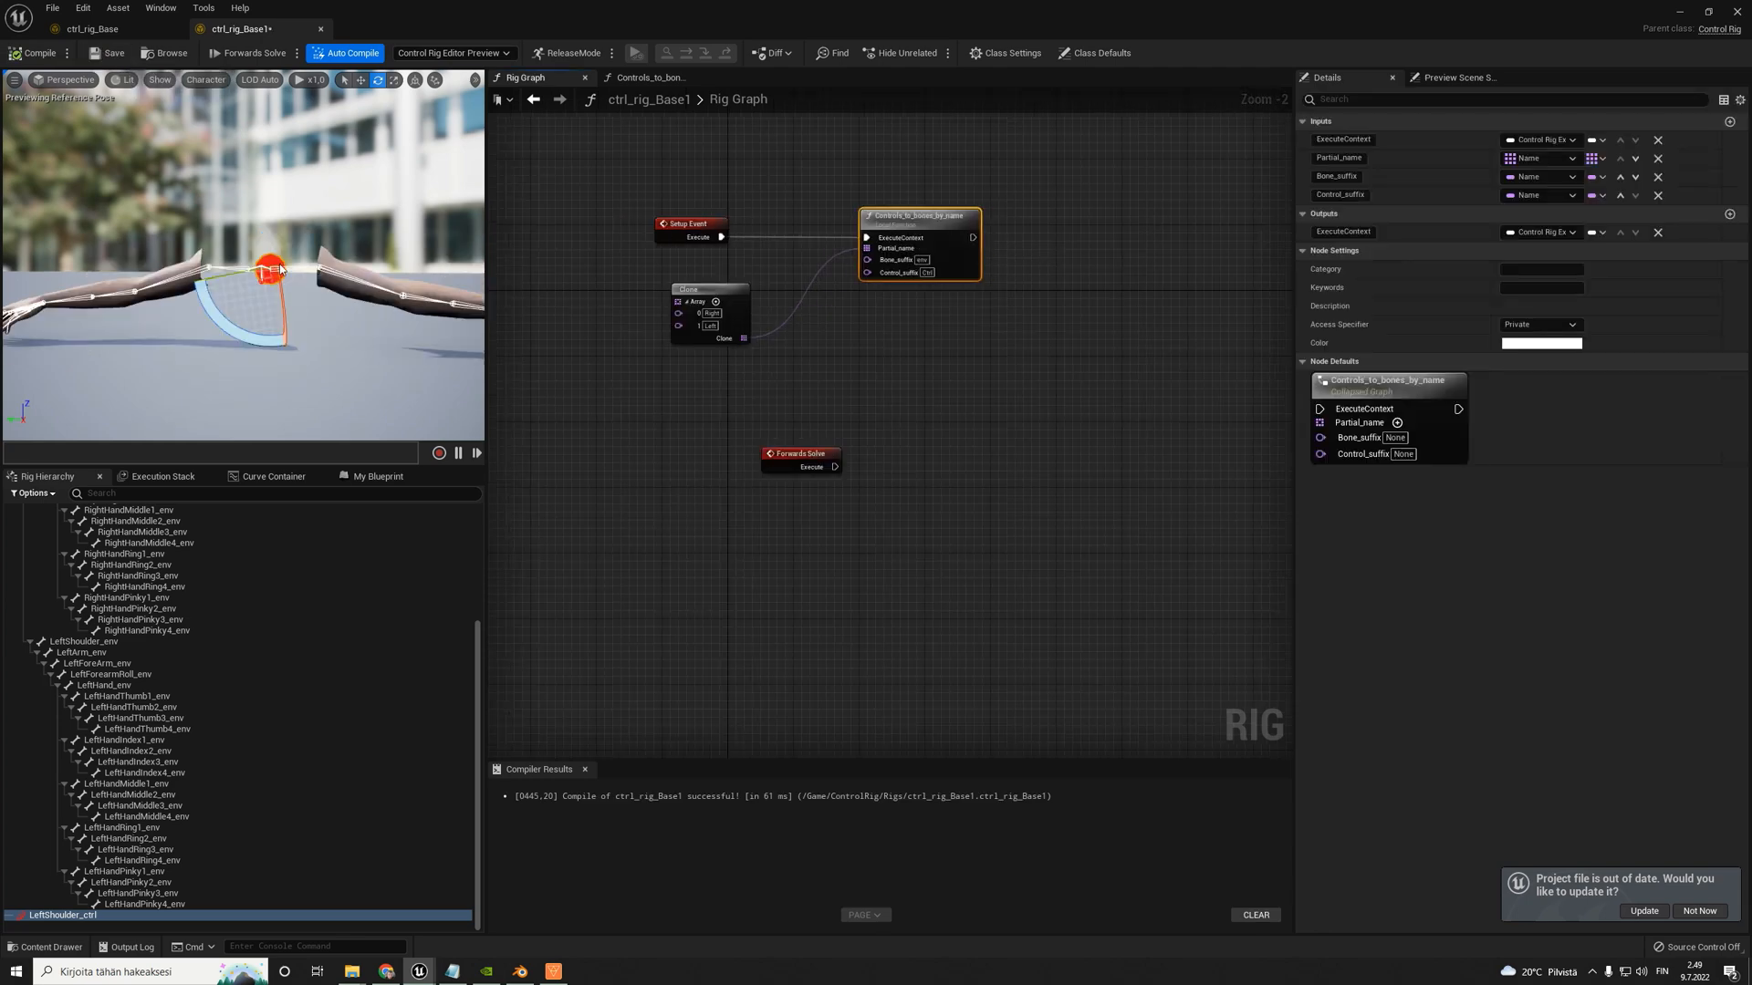
- Change LeftShoulder_ctrl's shape to Circle_Thick with a Z shape scale of 10 and compile the rig
left_click(301, 290)
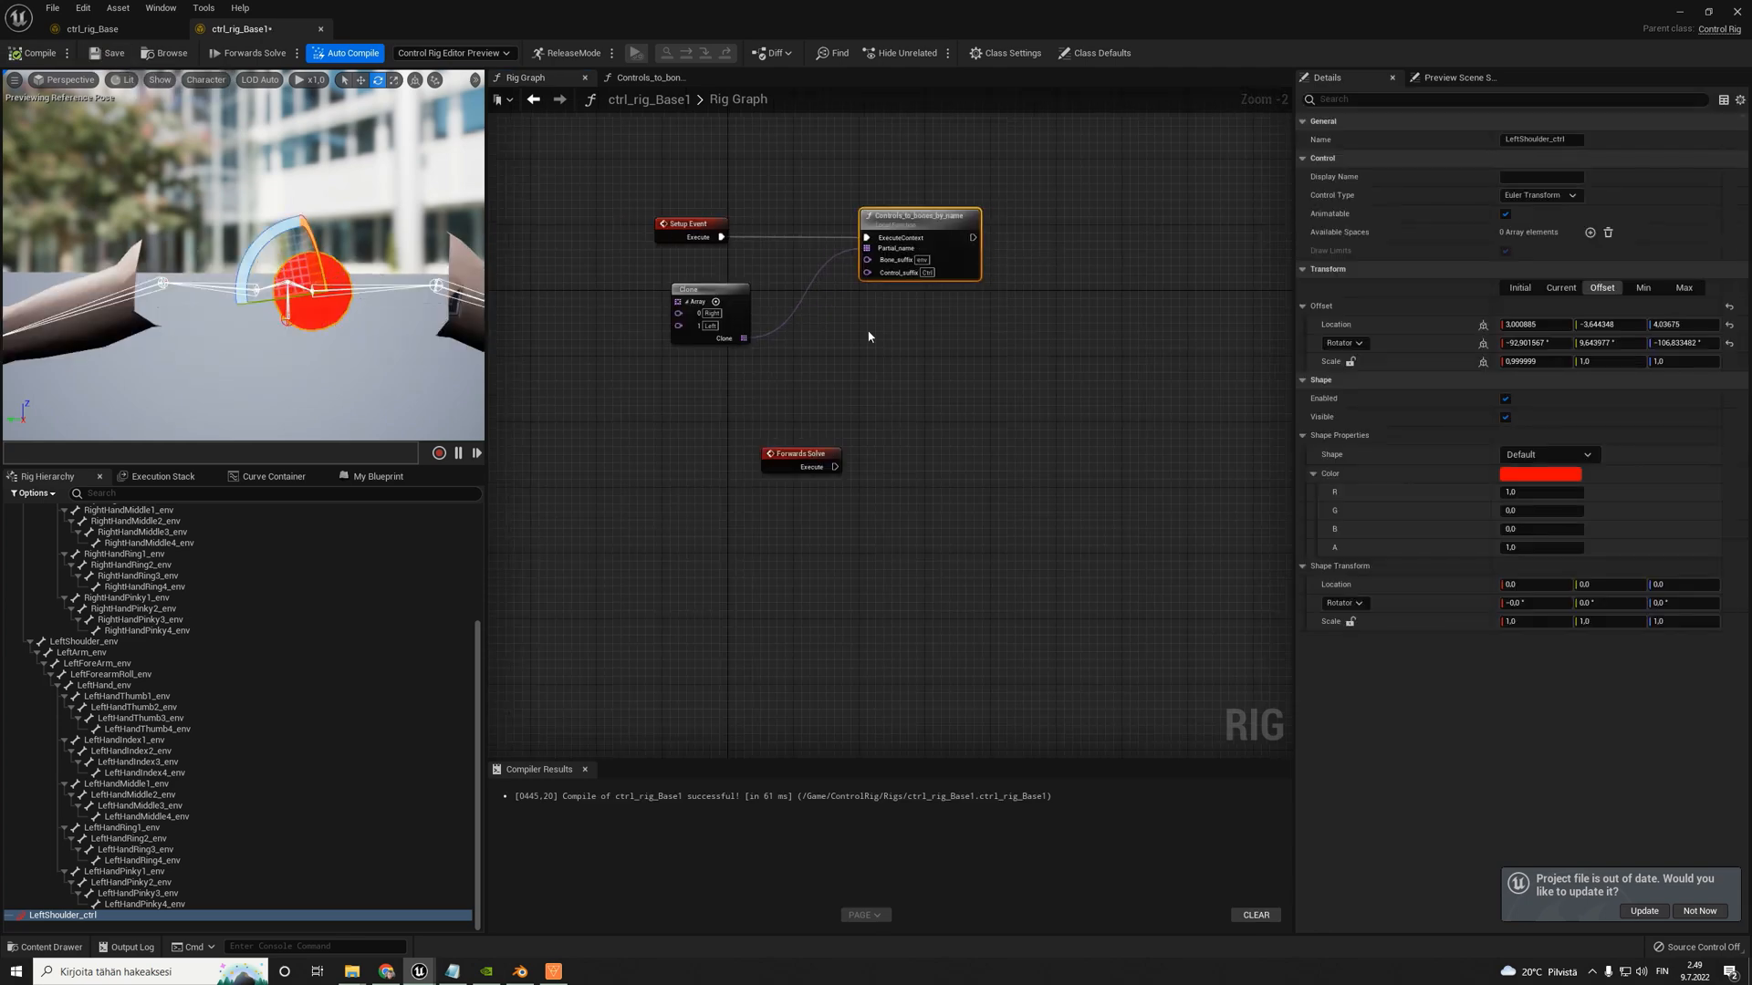
left_click(1575, 461)
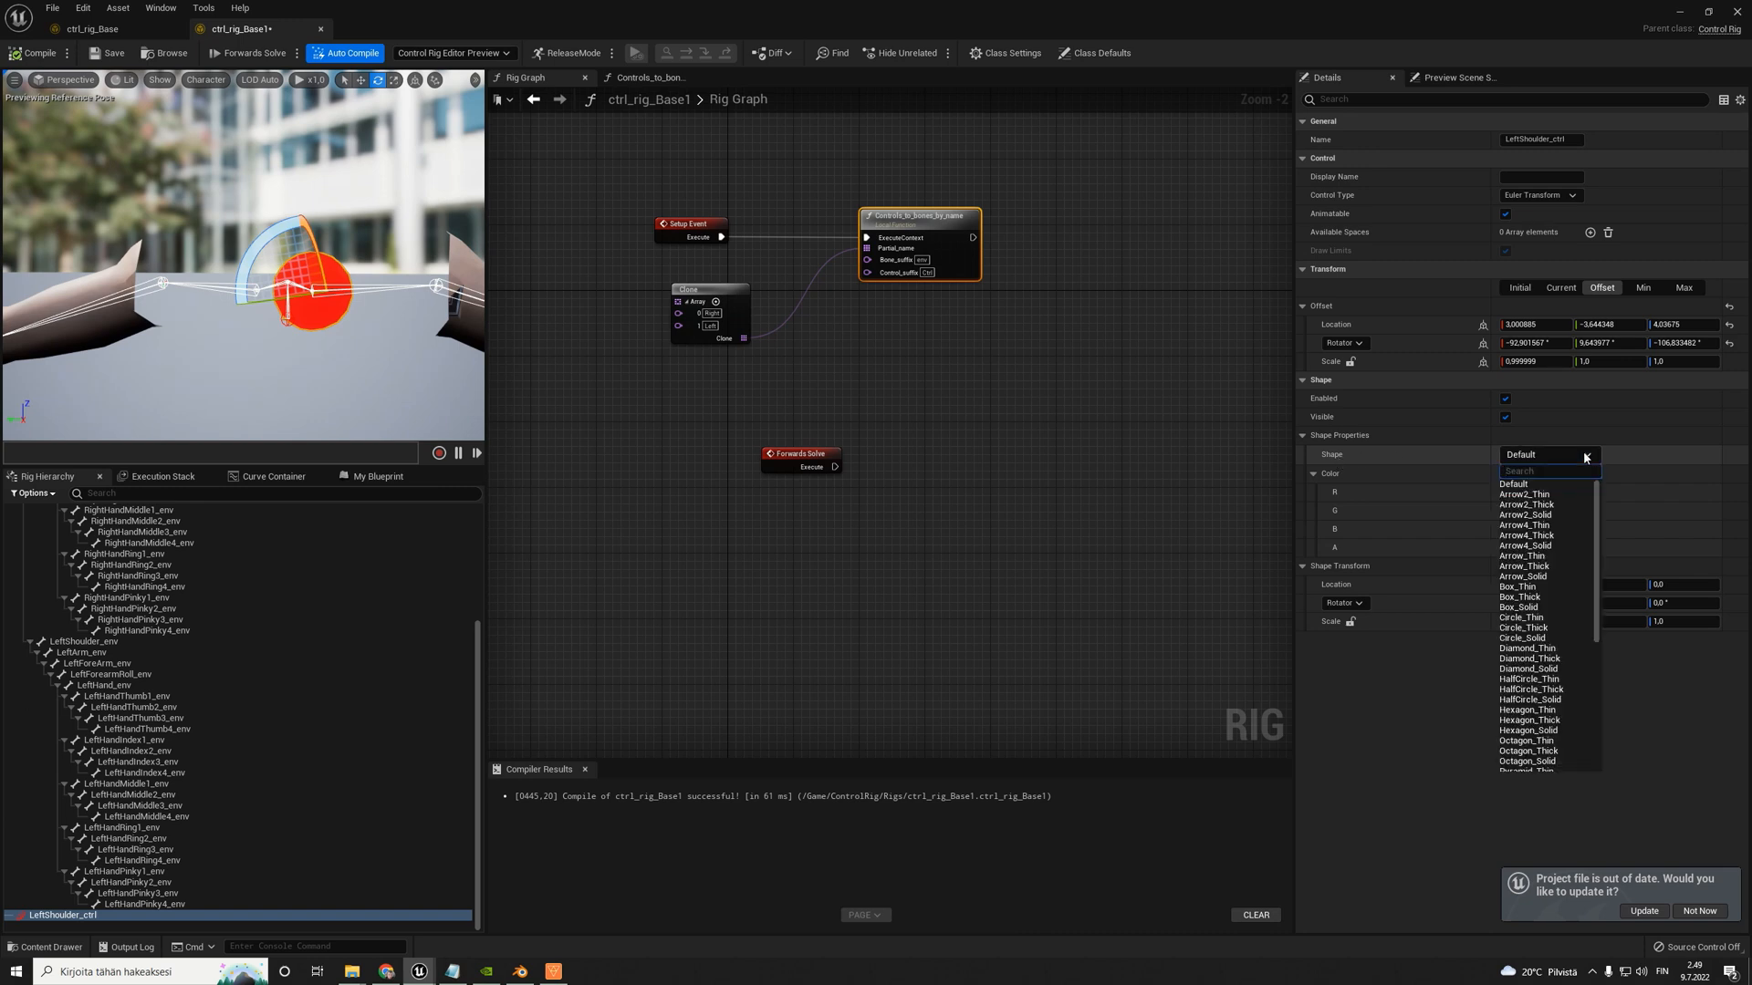
left_click(1534, 629)
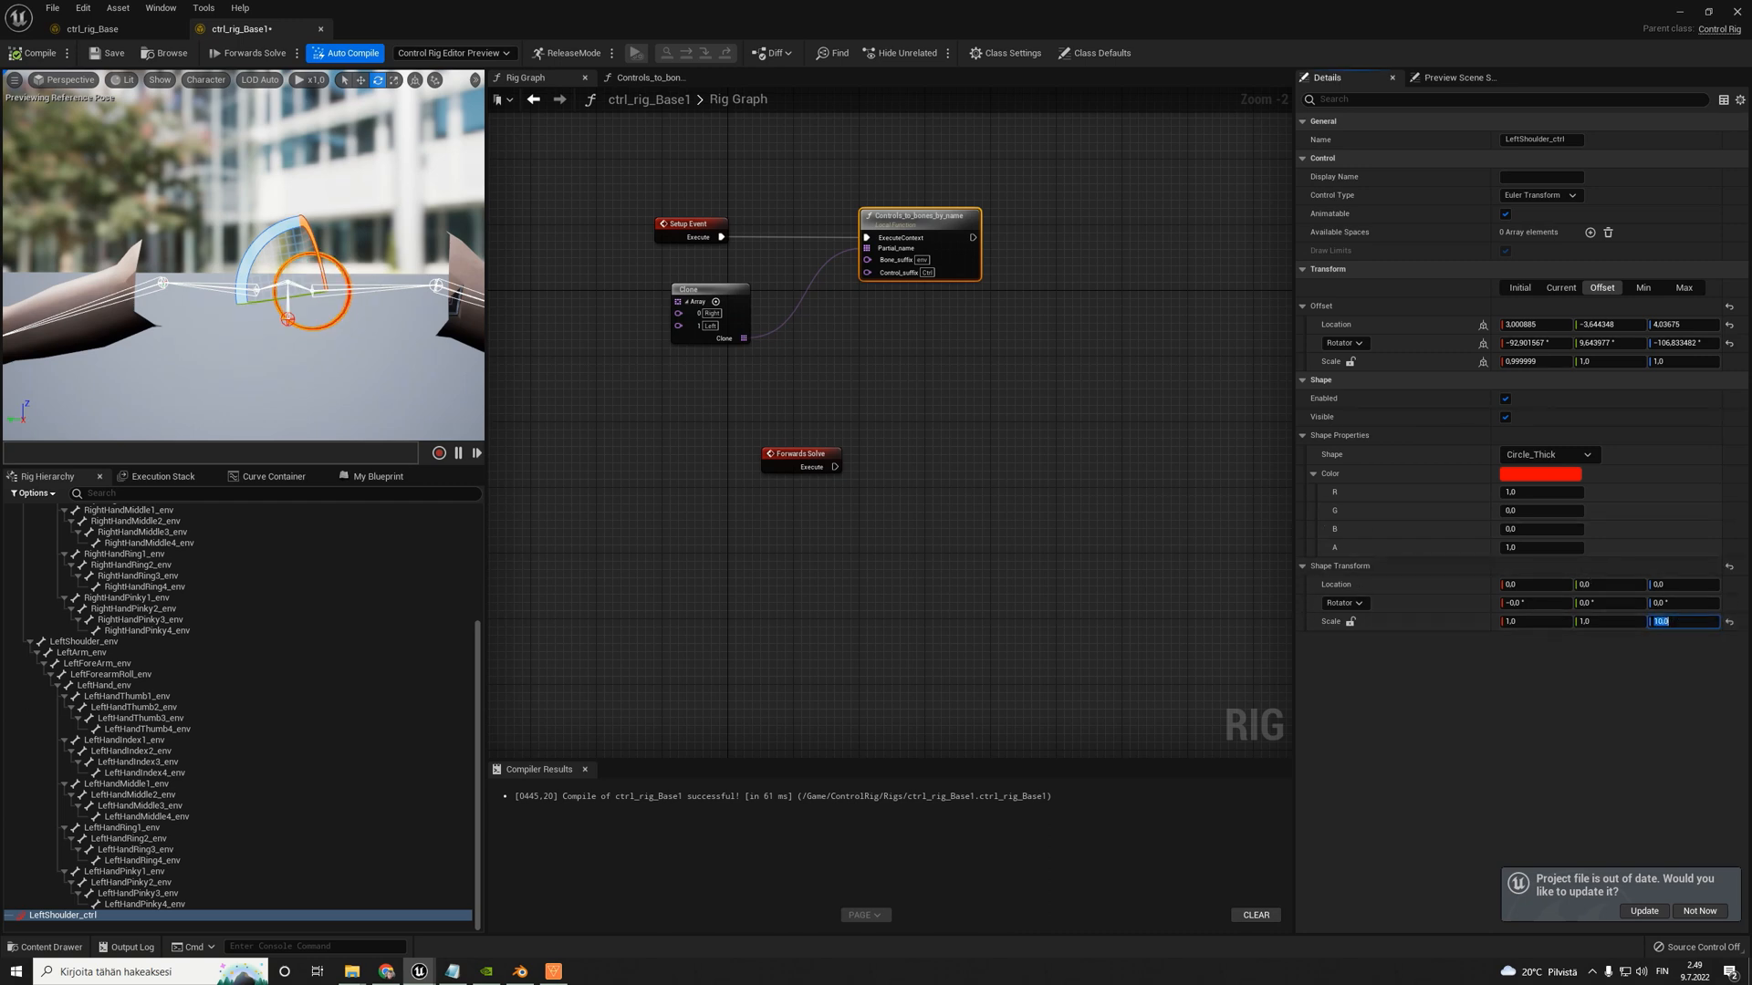
right_click_drag(274, 274, 183, 315)
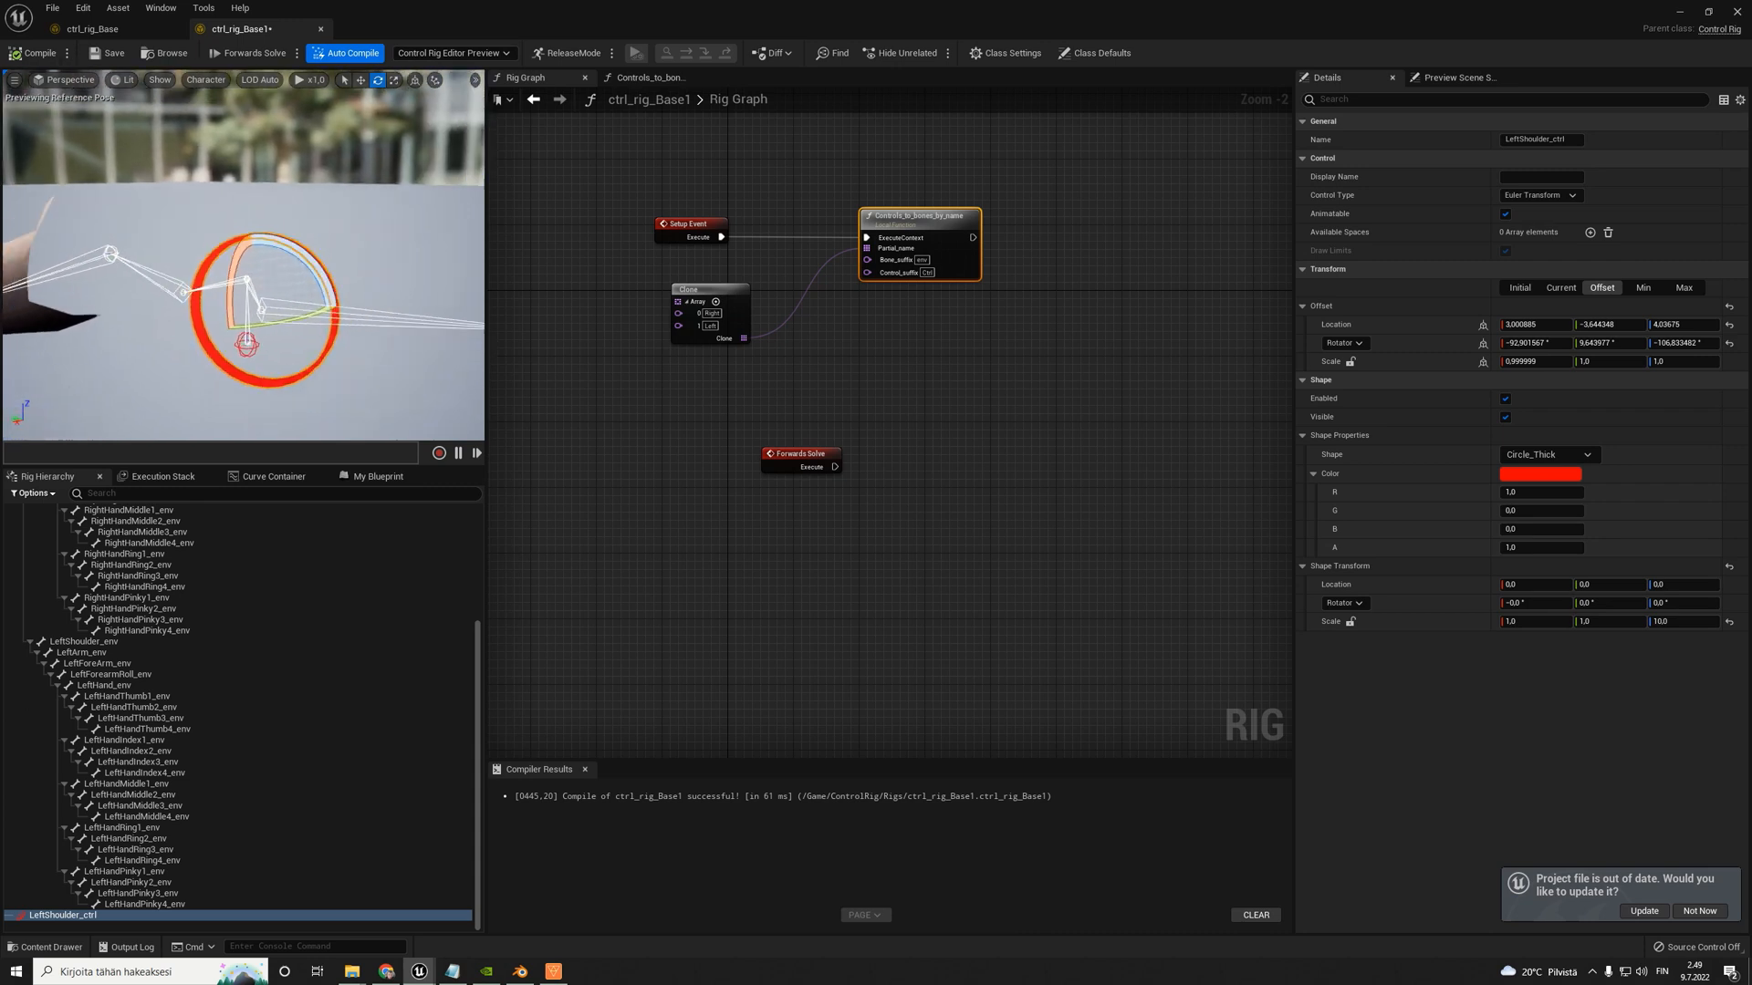
right_click_drag(374, 301, 416, 293)
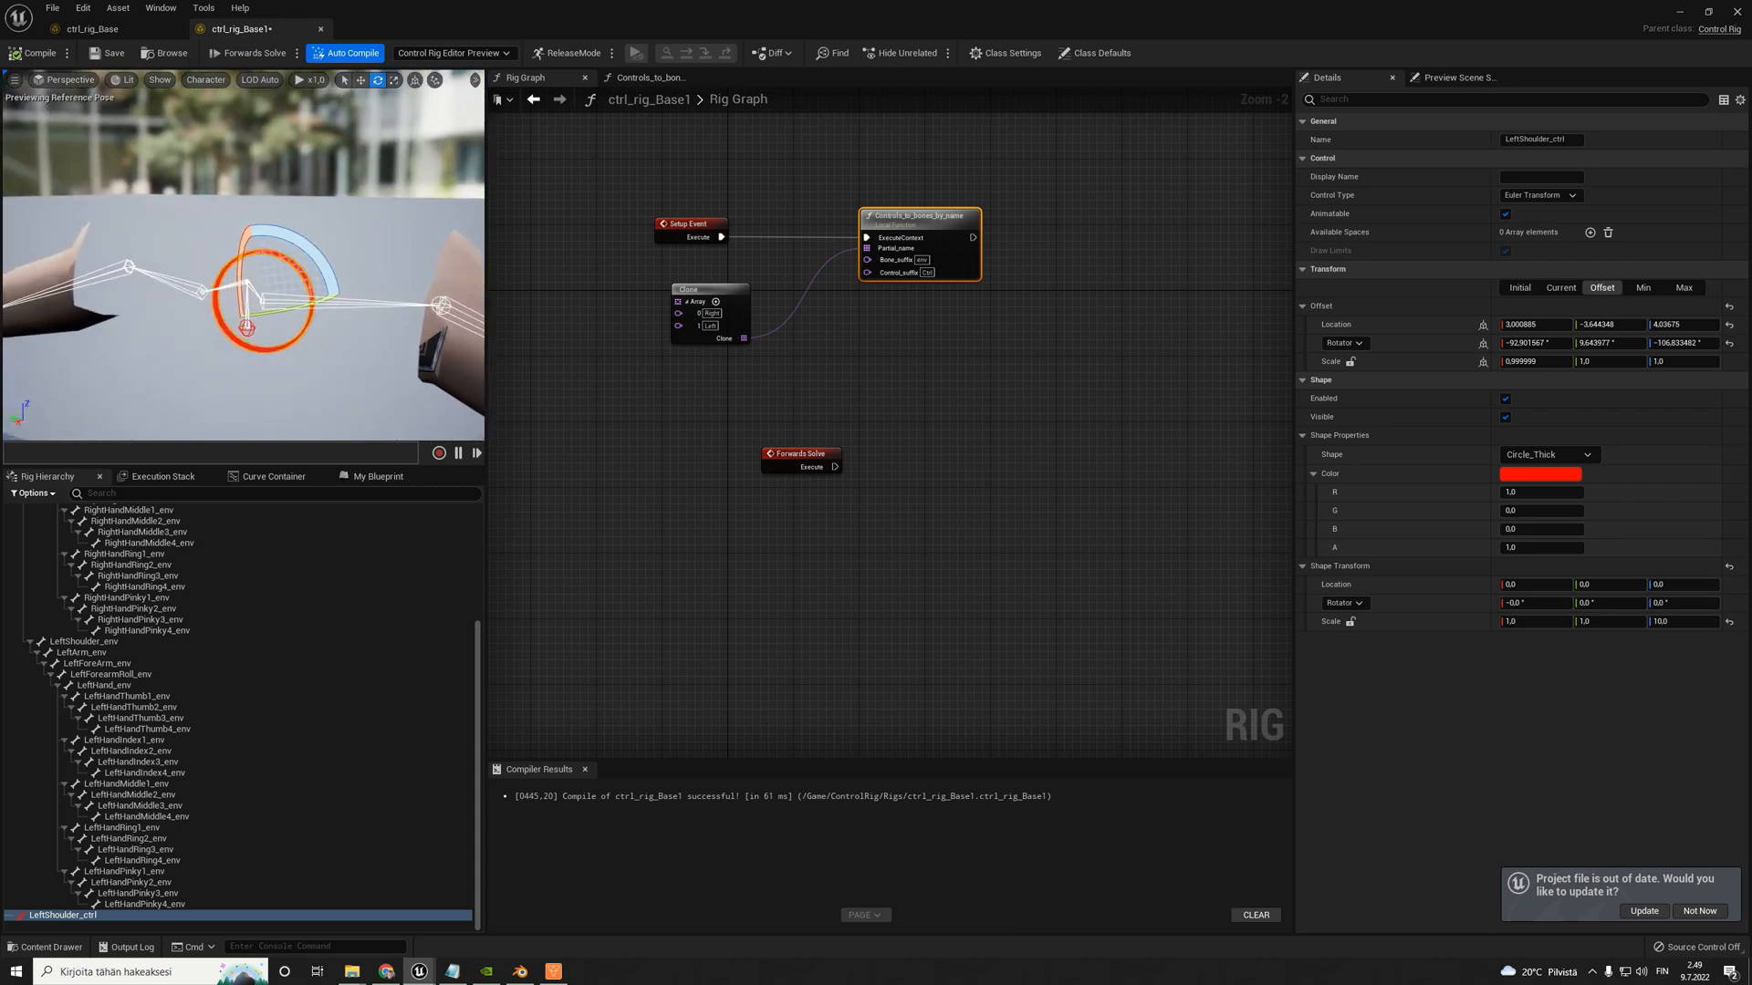
left_click(37, 53)
- Inspect the node that sets the control offset inside Controls_to_bones_by_name, return to the Rig Graph, and reselect LeftShoulder_ctrl
left_click(1561, 290)
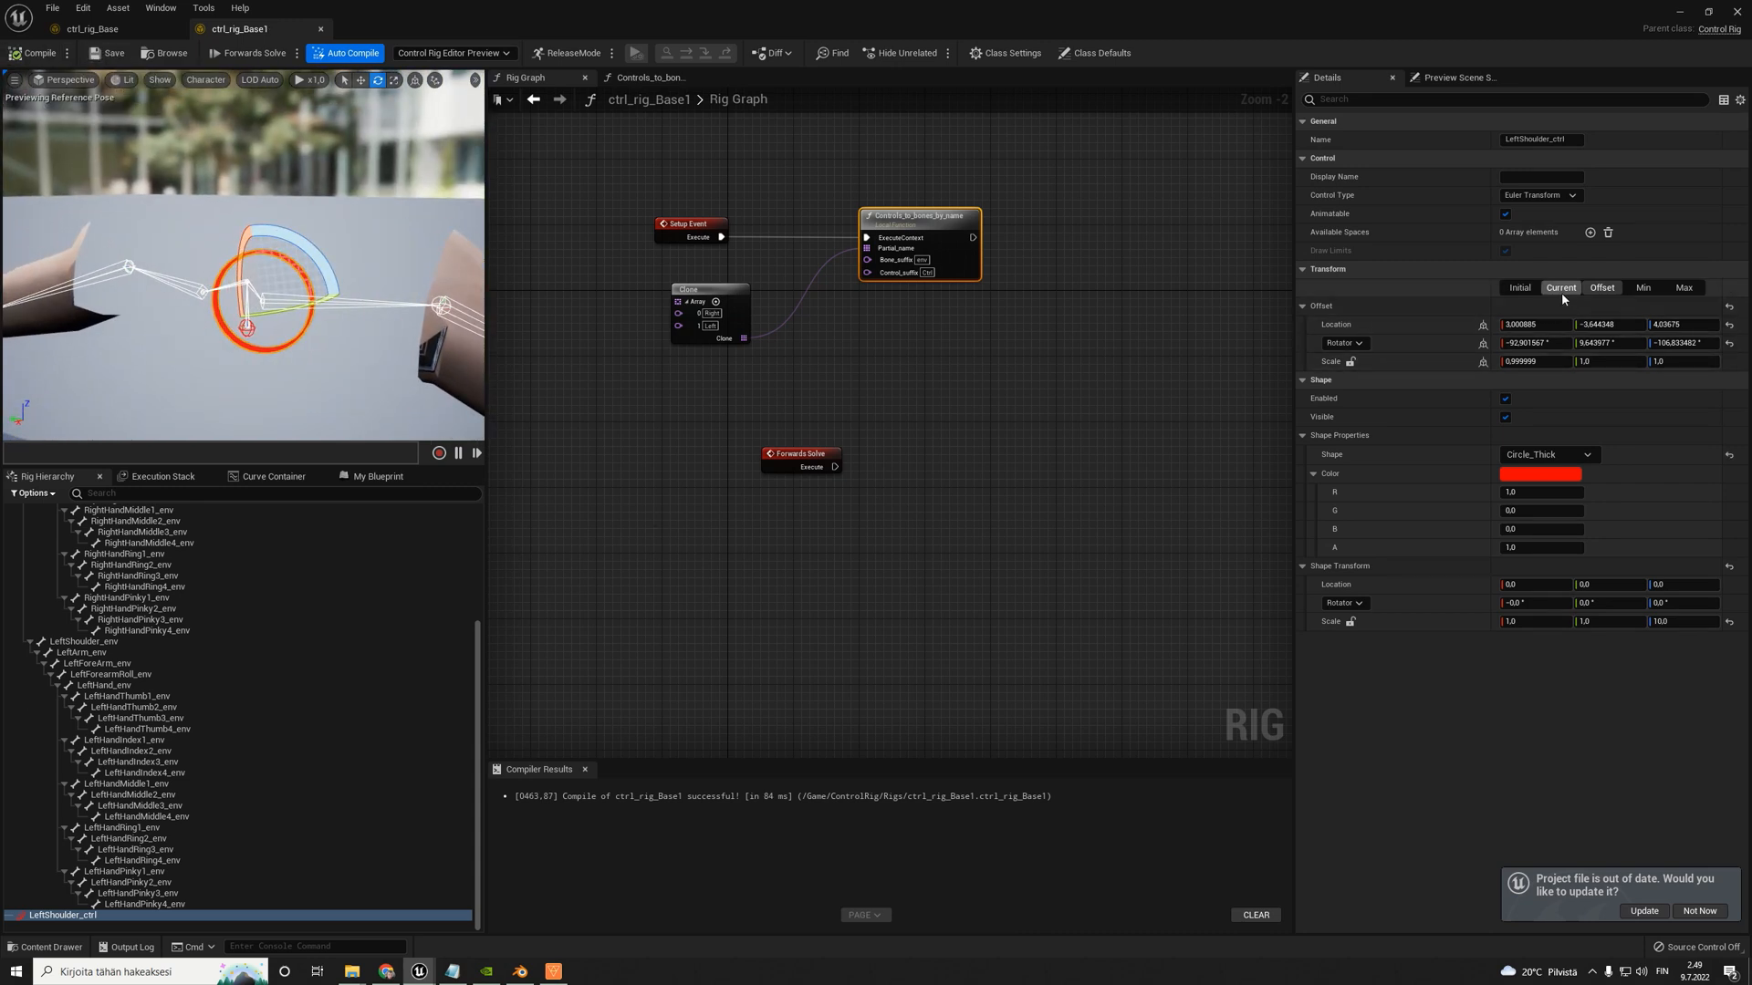
double_click(916, 213)
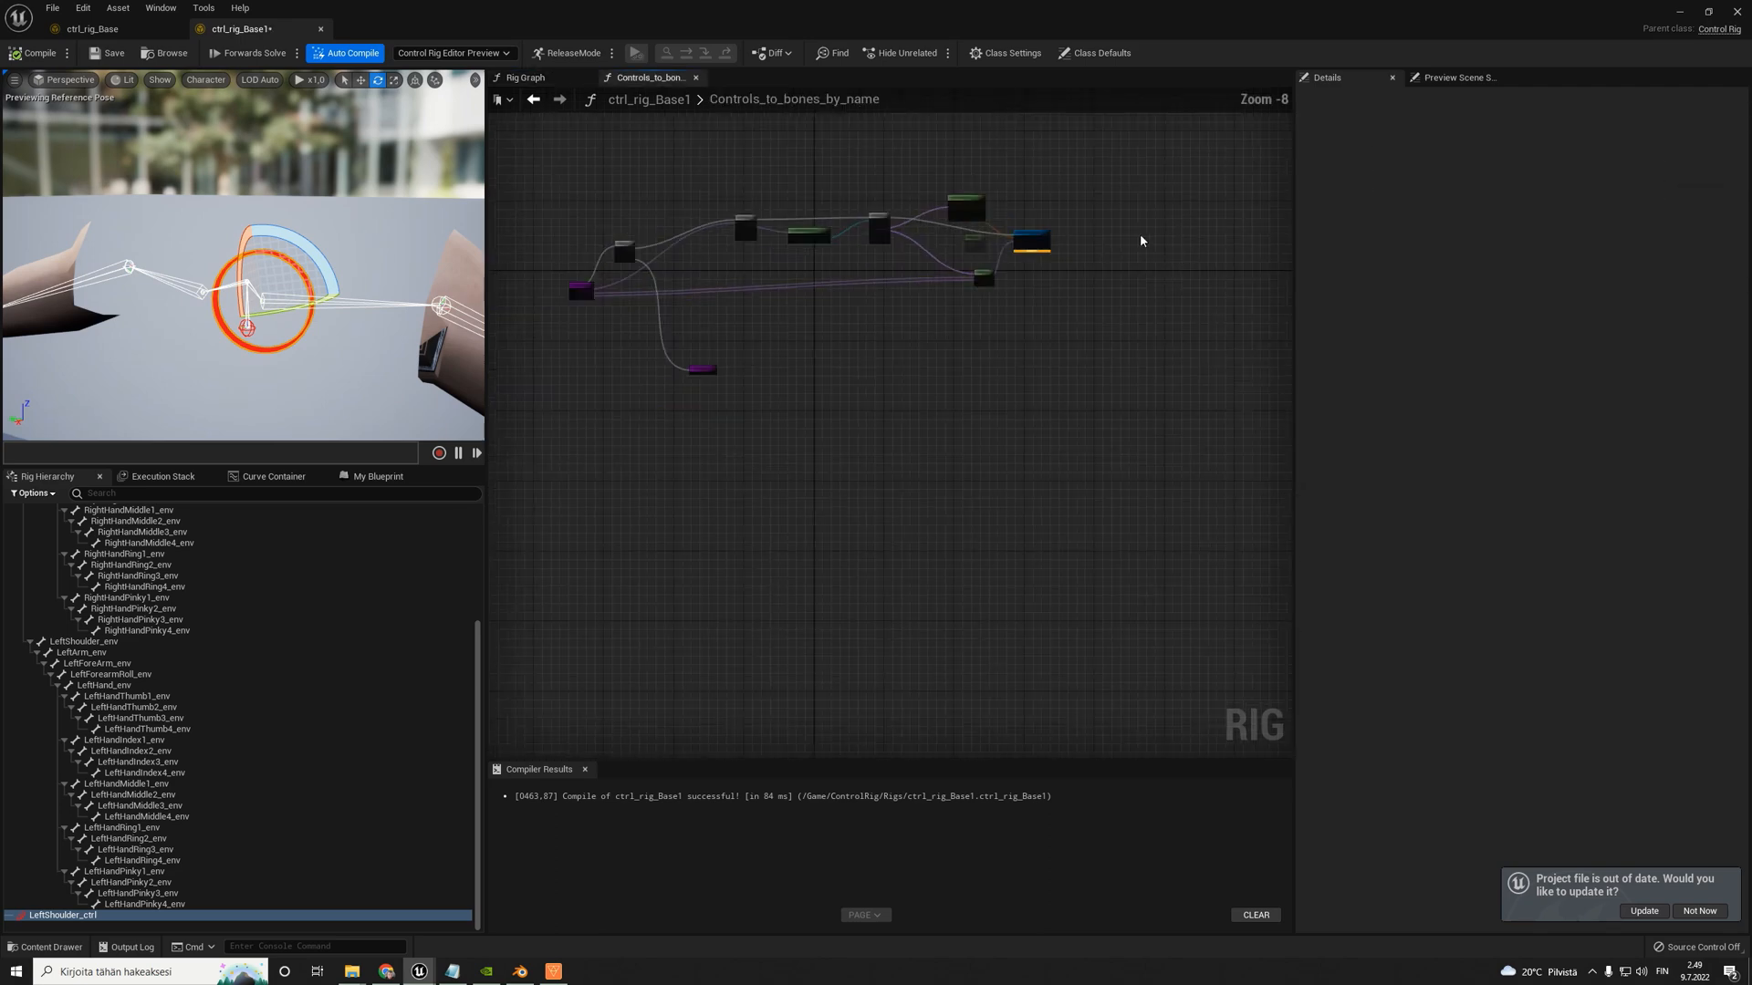
scroll(716, 214, "up", 5)
left_click(714, 212)
left_click(525, 80)
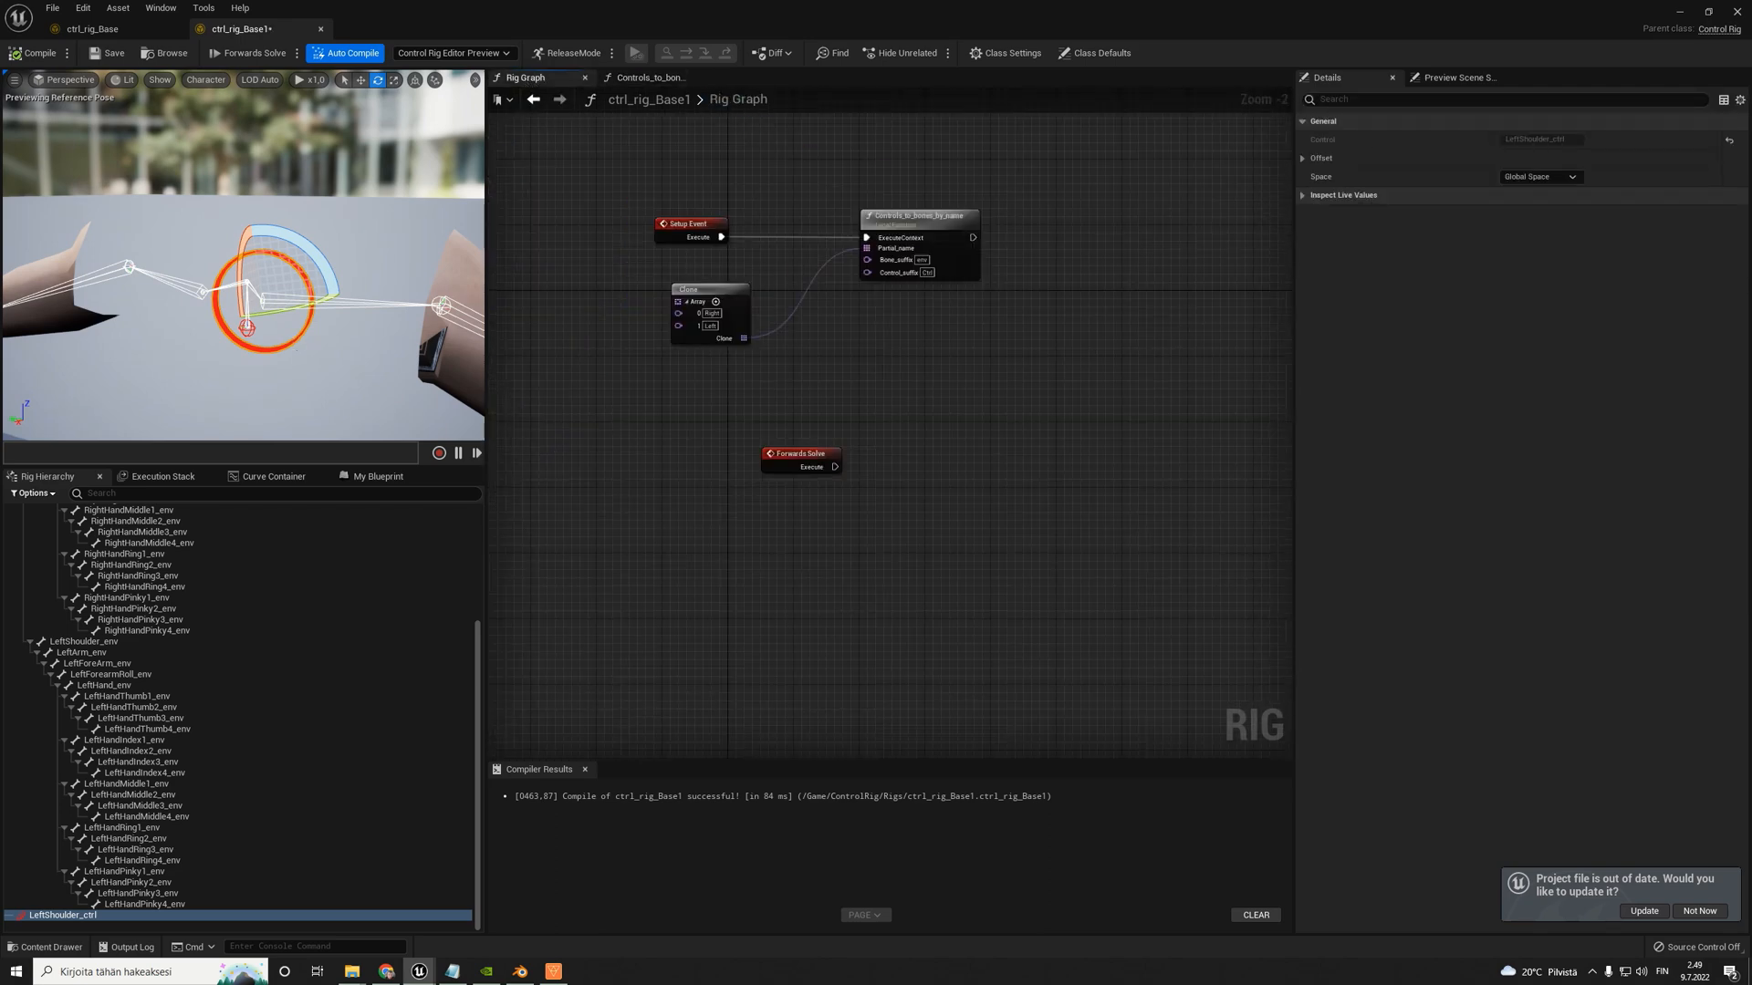
left_click(295, 343)
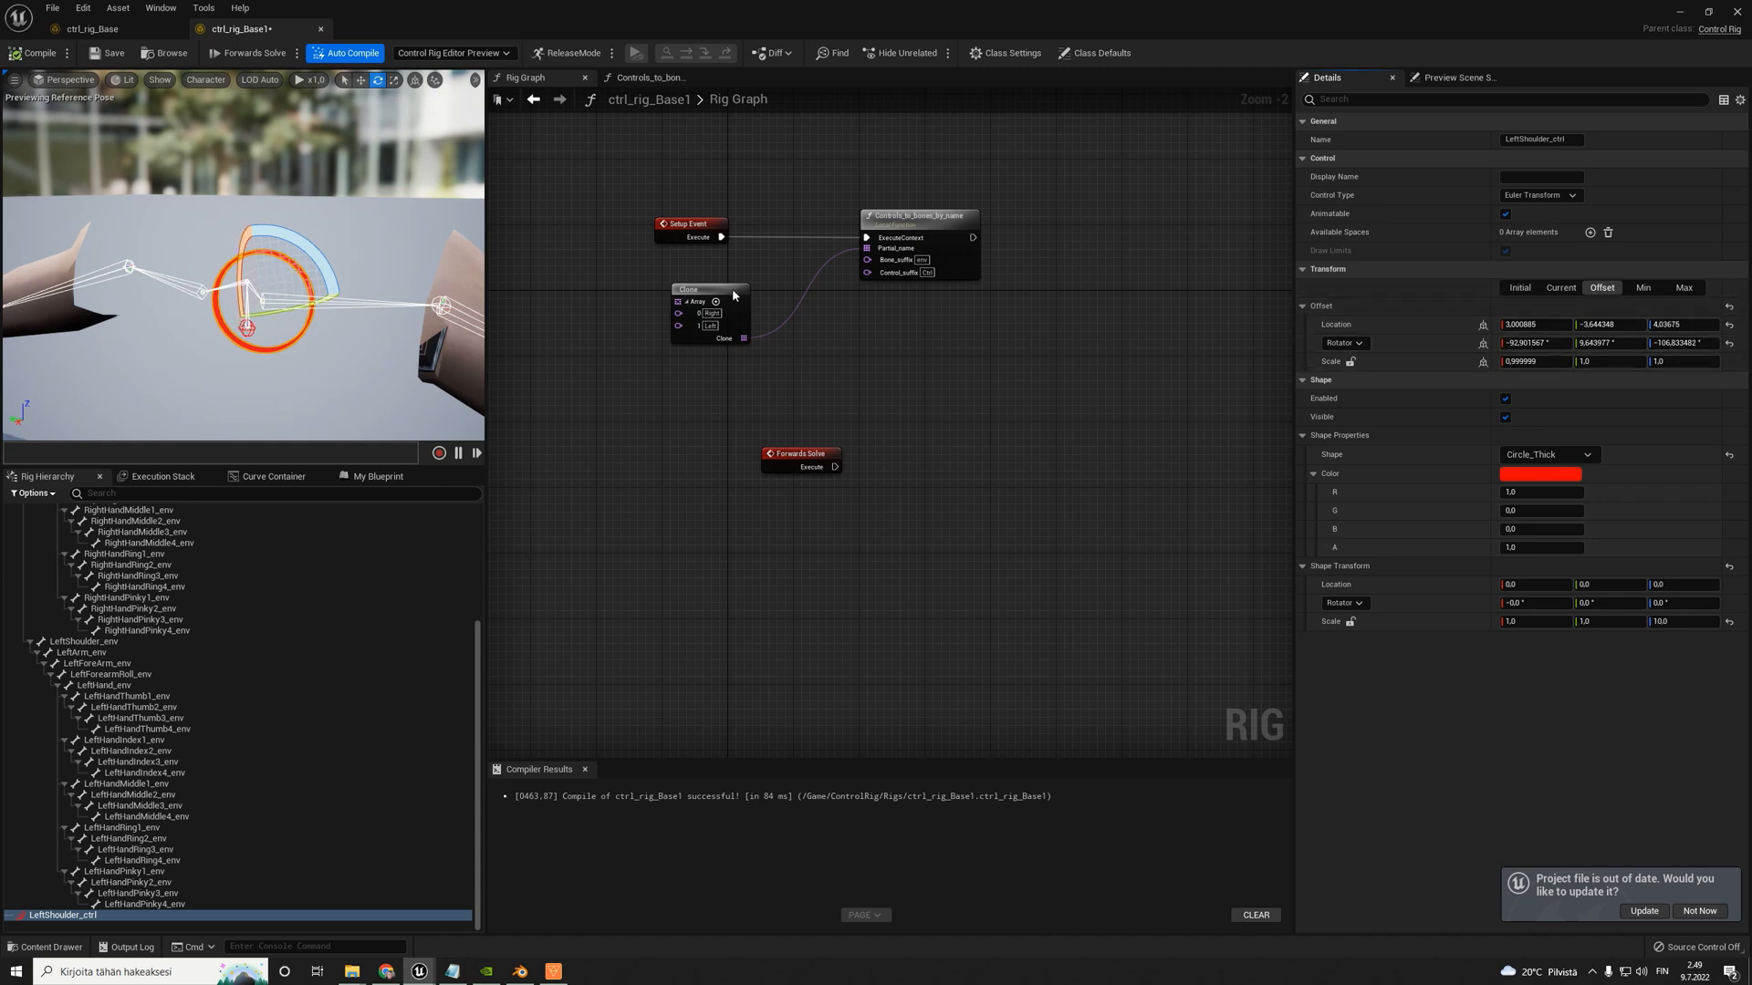
- Try rotating LeftShoulder_ctrl's circle shape about Z and reset that rotation to 0°
right_click_drag(342, 264, 336, 322)
key("w")
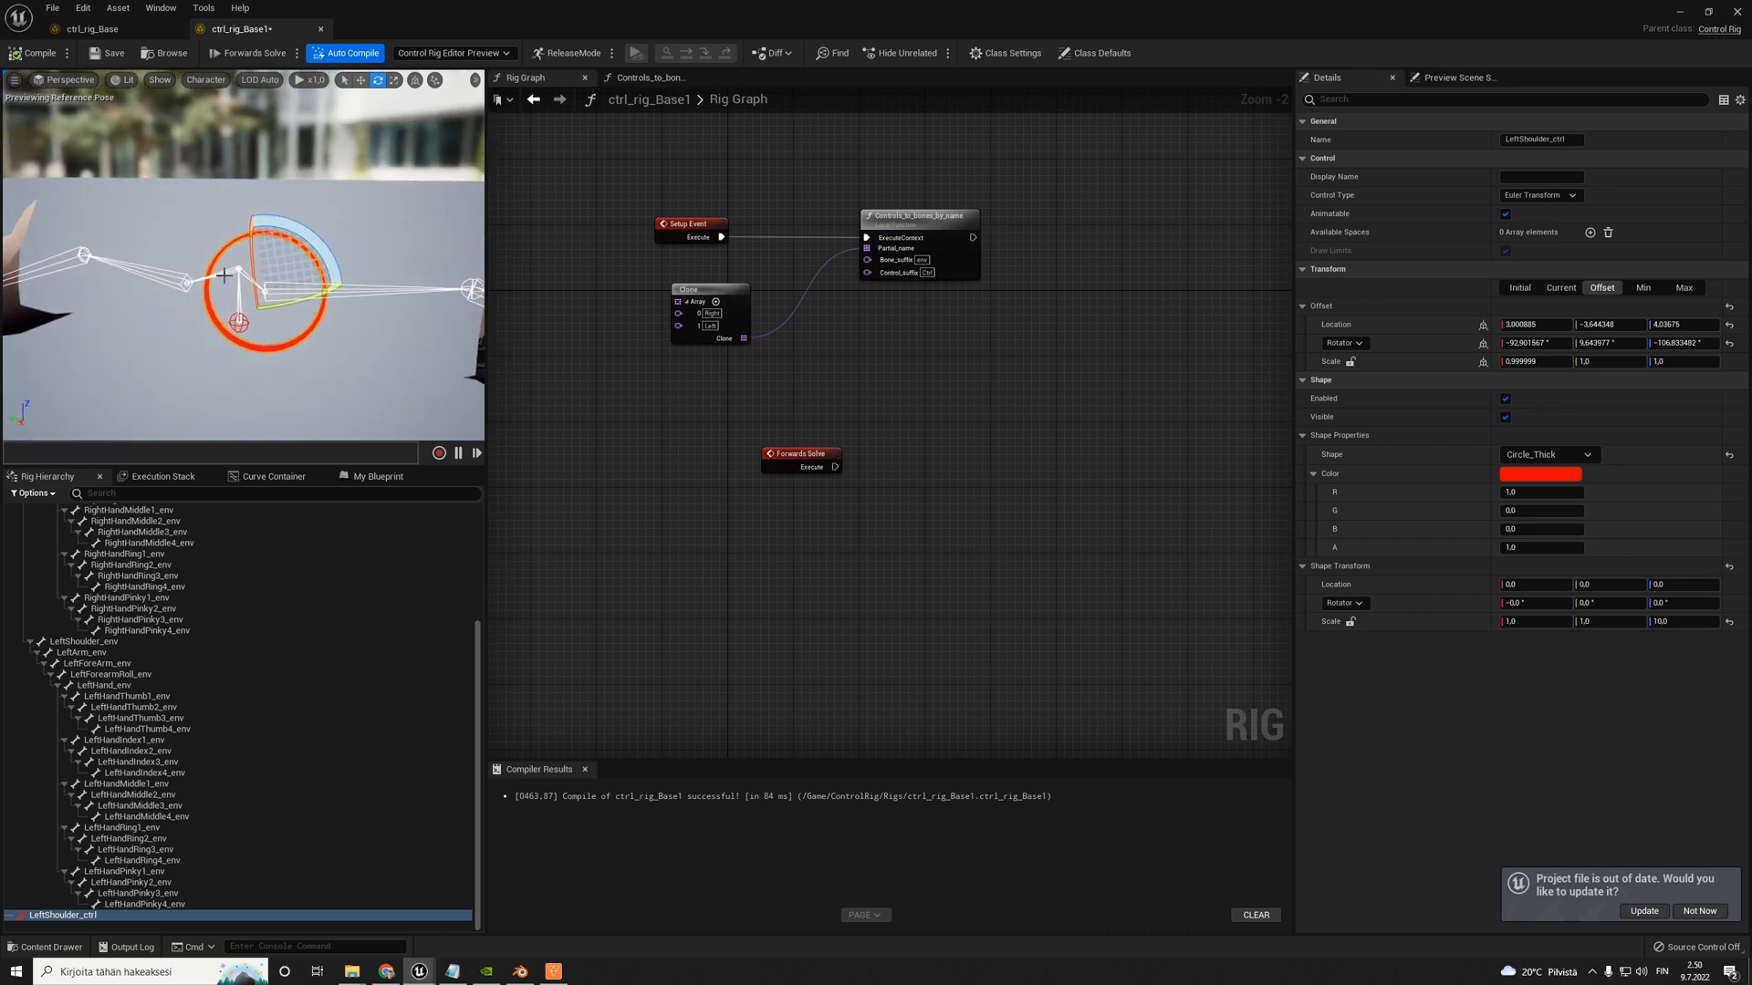
right_click_drag(224, 275, 156, 283)
right_click_drag(345, 271, 301, 273)
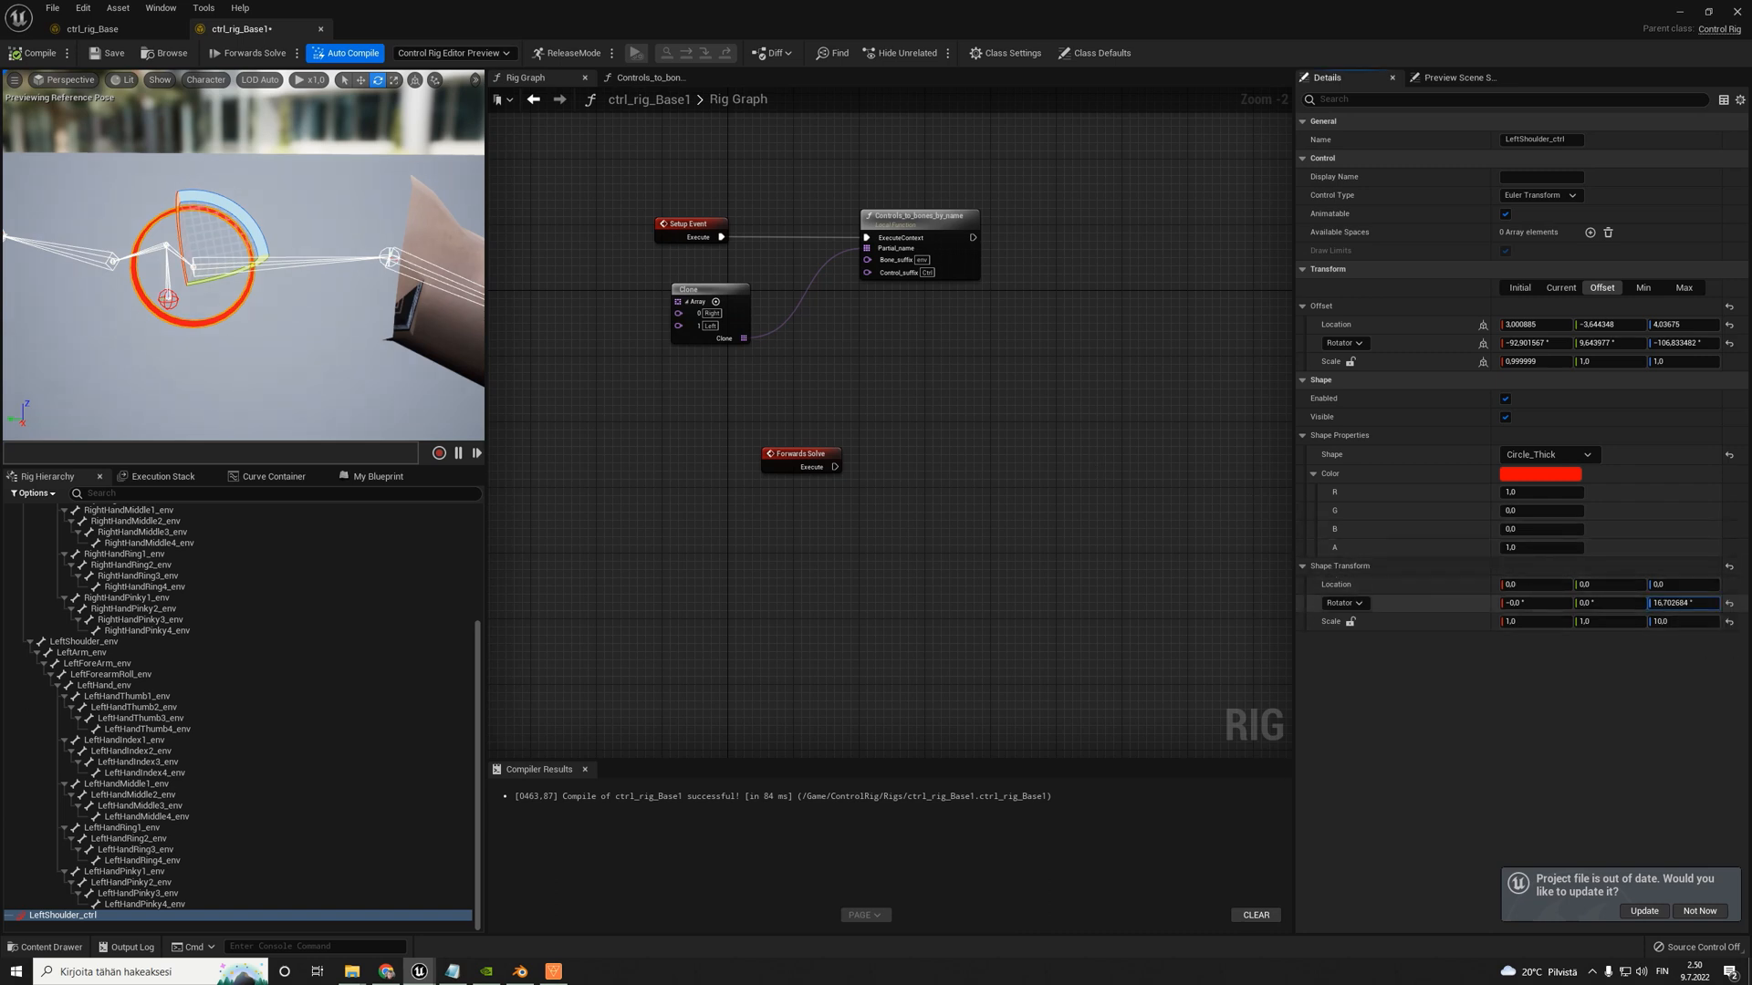
left_click_drag(1683, 602, 1633, 602)
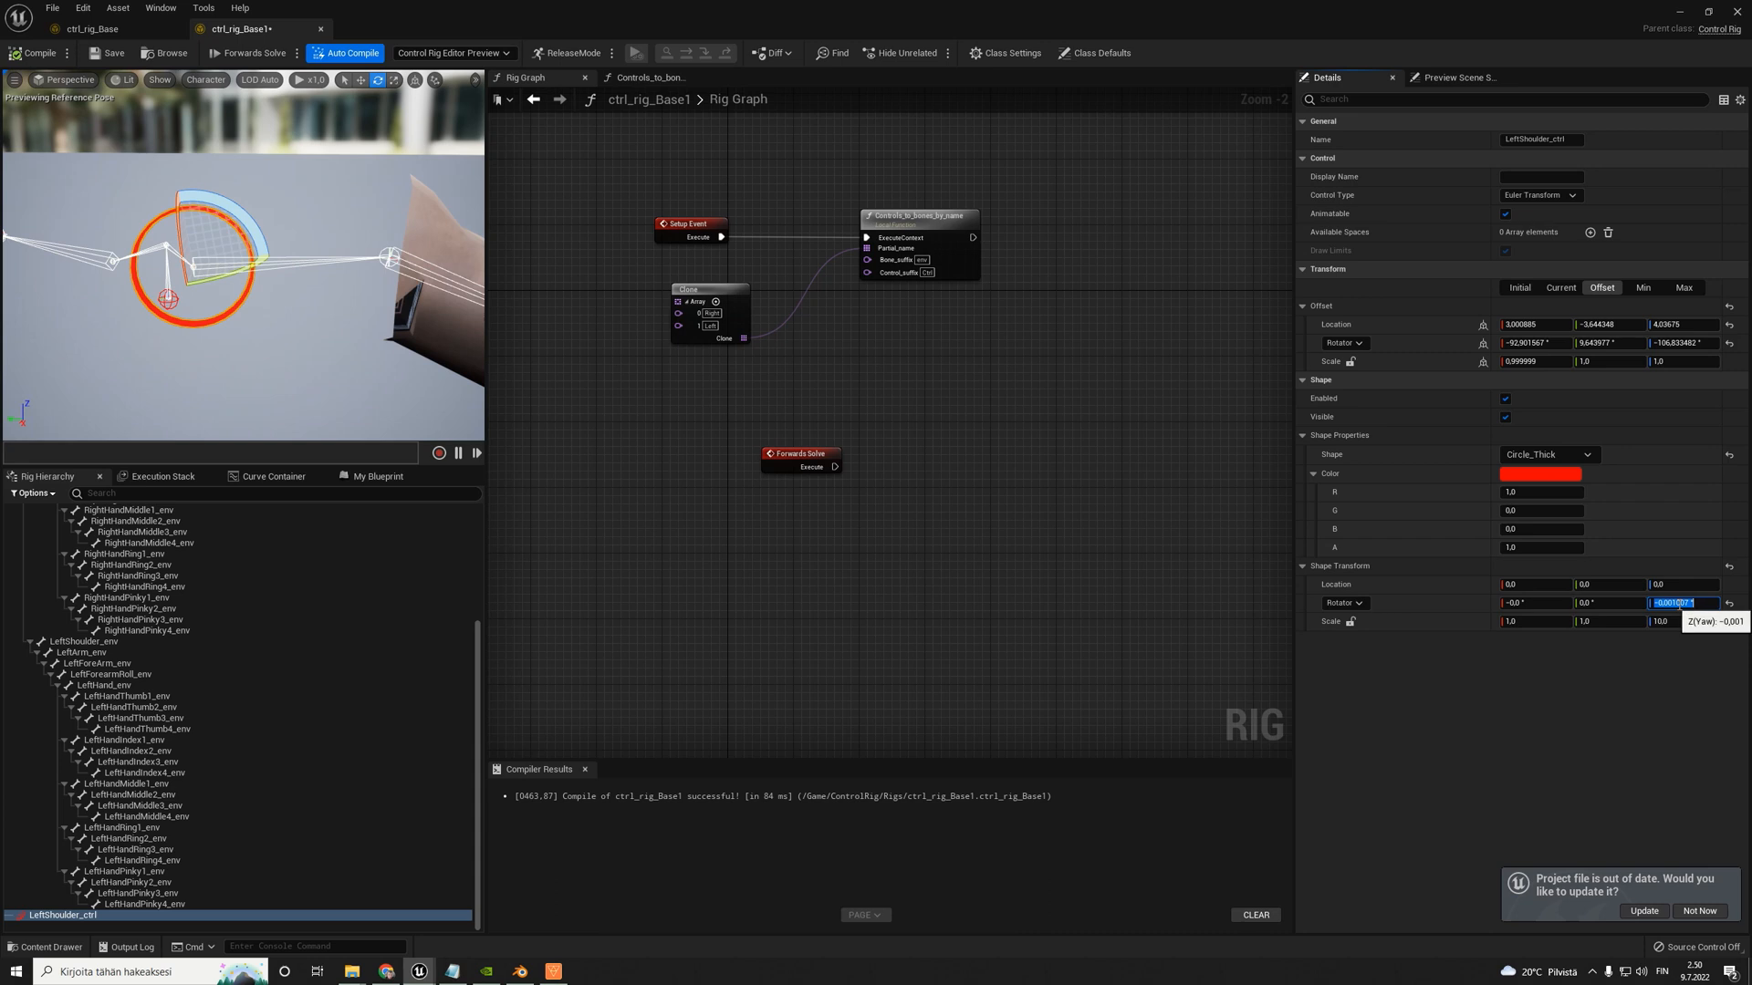
type("0")
key("Return")
- Set the Y rotation of LeftShoulder_ctrl's shape transform to 90° and check the circle's orientation around the bone
left_click(1626, 605)
type("90")
key("Return")
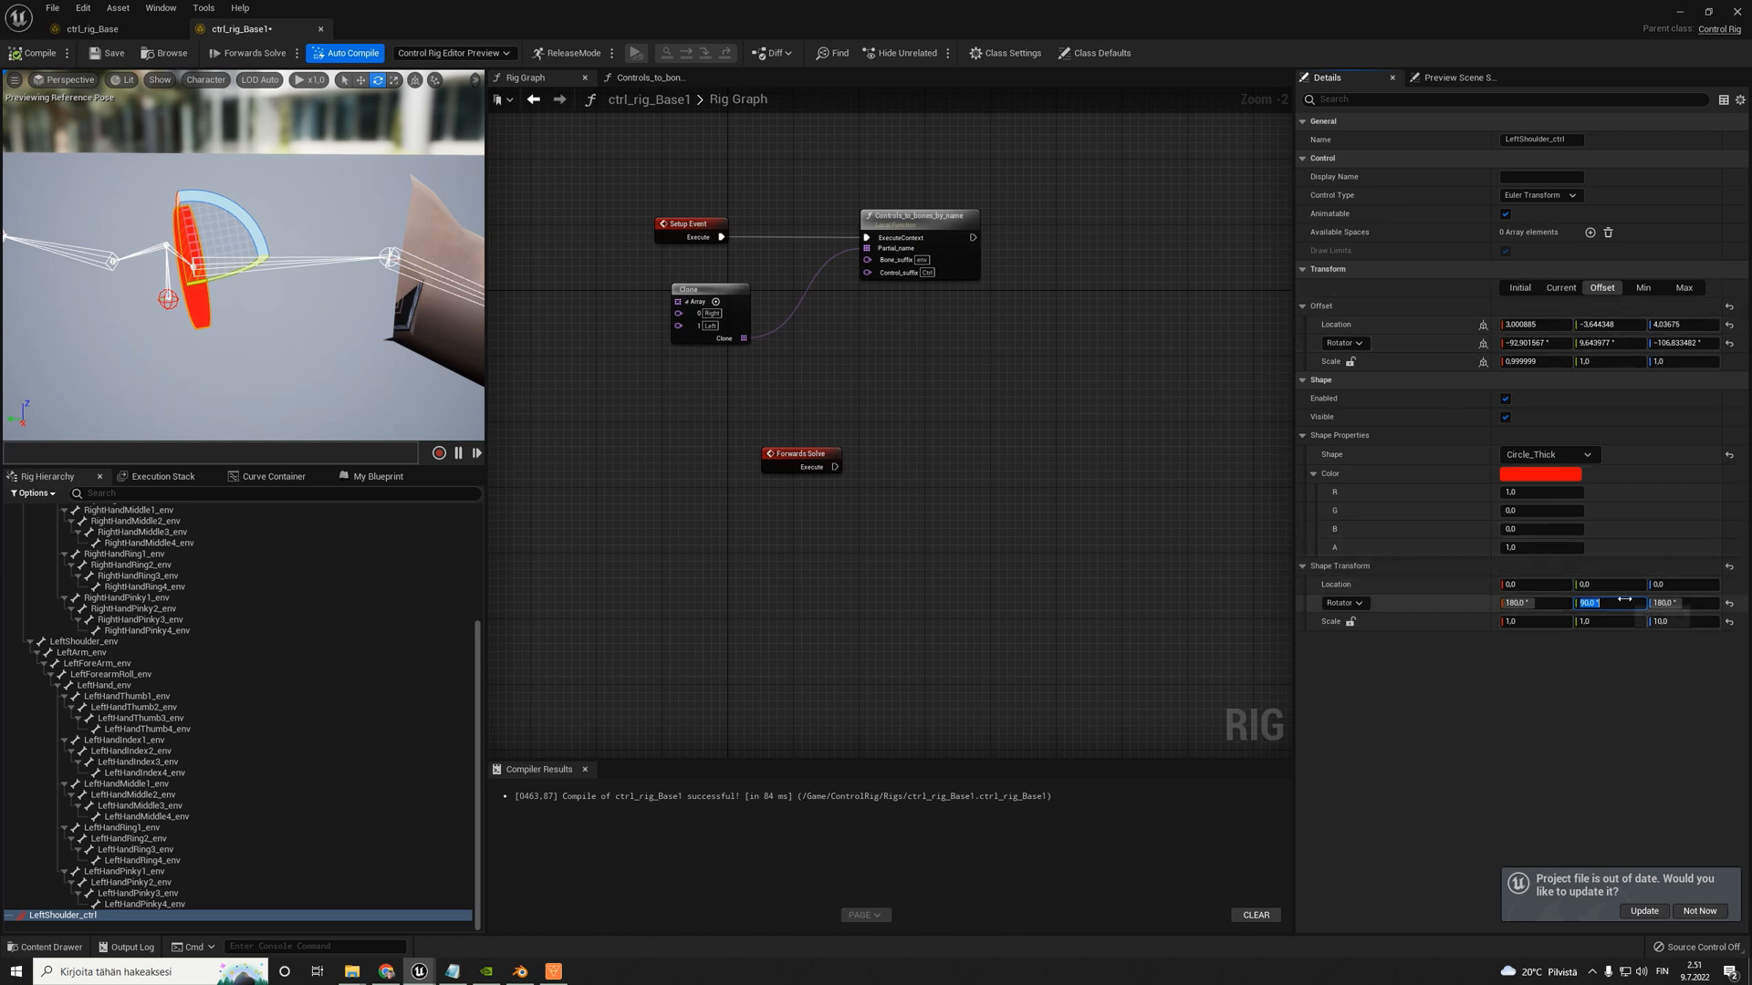
left_click_drag(336, 297, 456, 303, "alt")
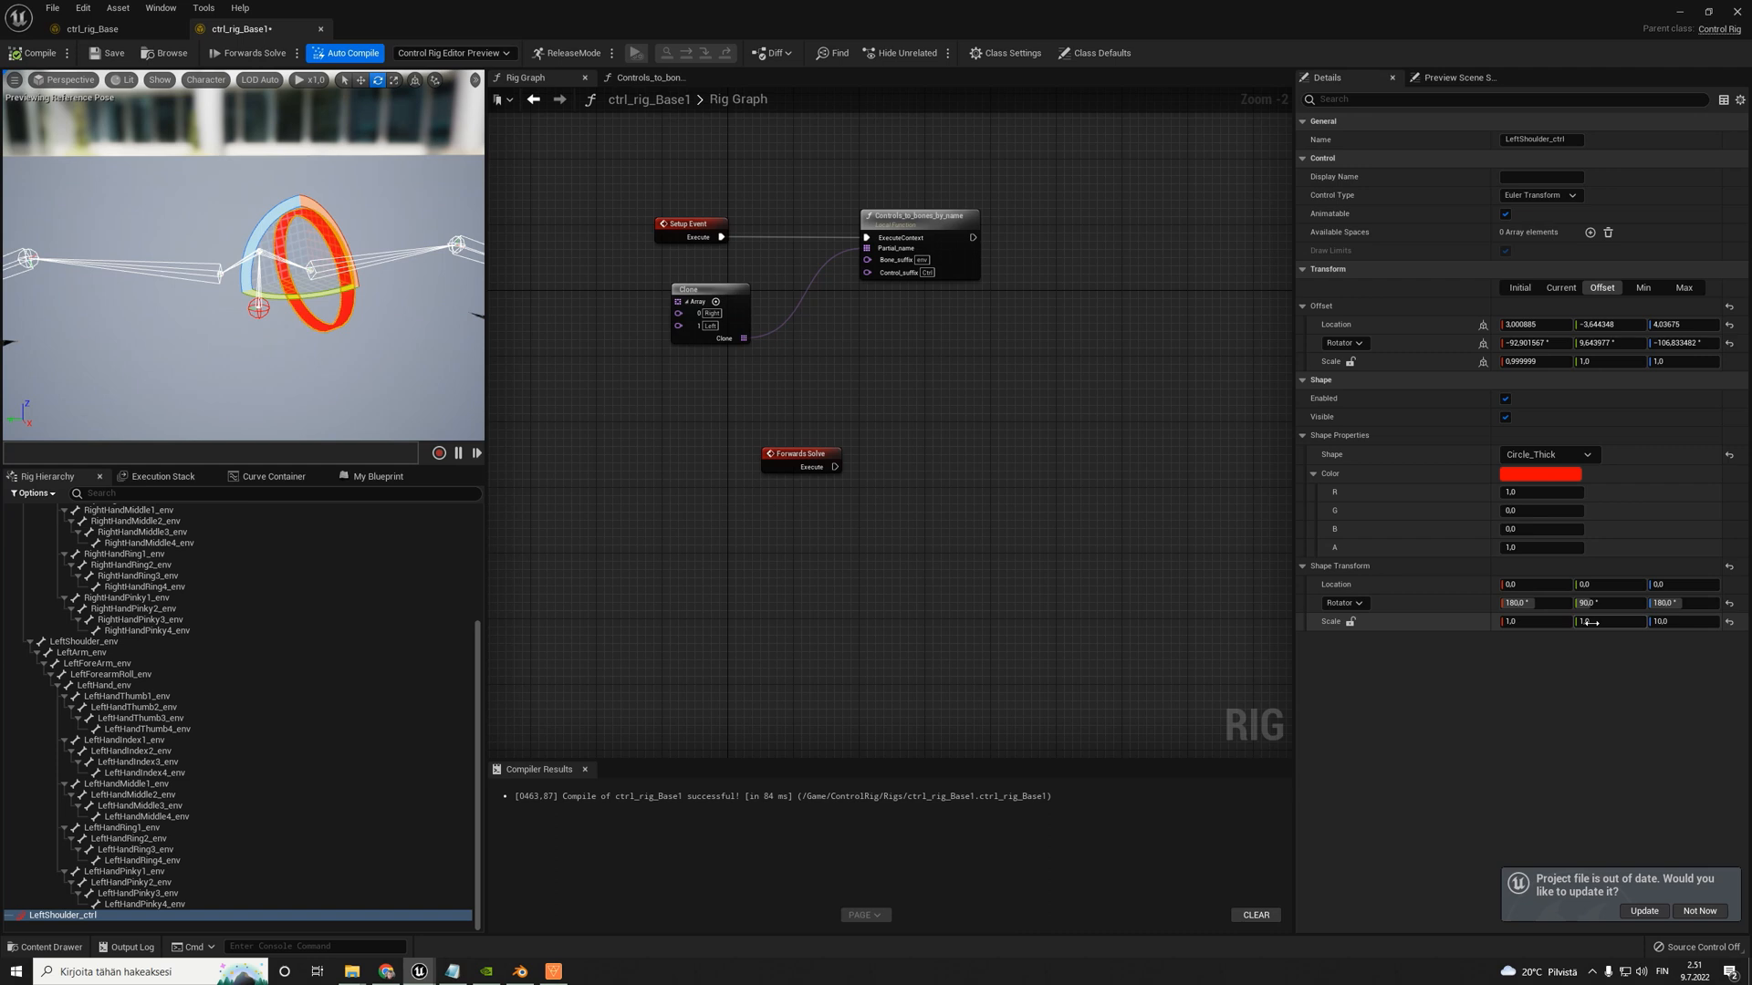
mouse_move(281, 290)
right_mouse_down()
mouse_move(136, 266)
mouse_move(356, 274)
mouse_move(237, 277)
mouse_move(283, 282)
right_mouse_up()
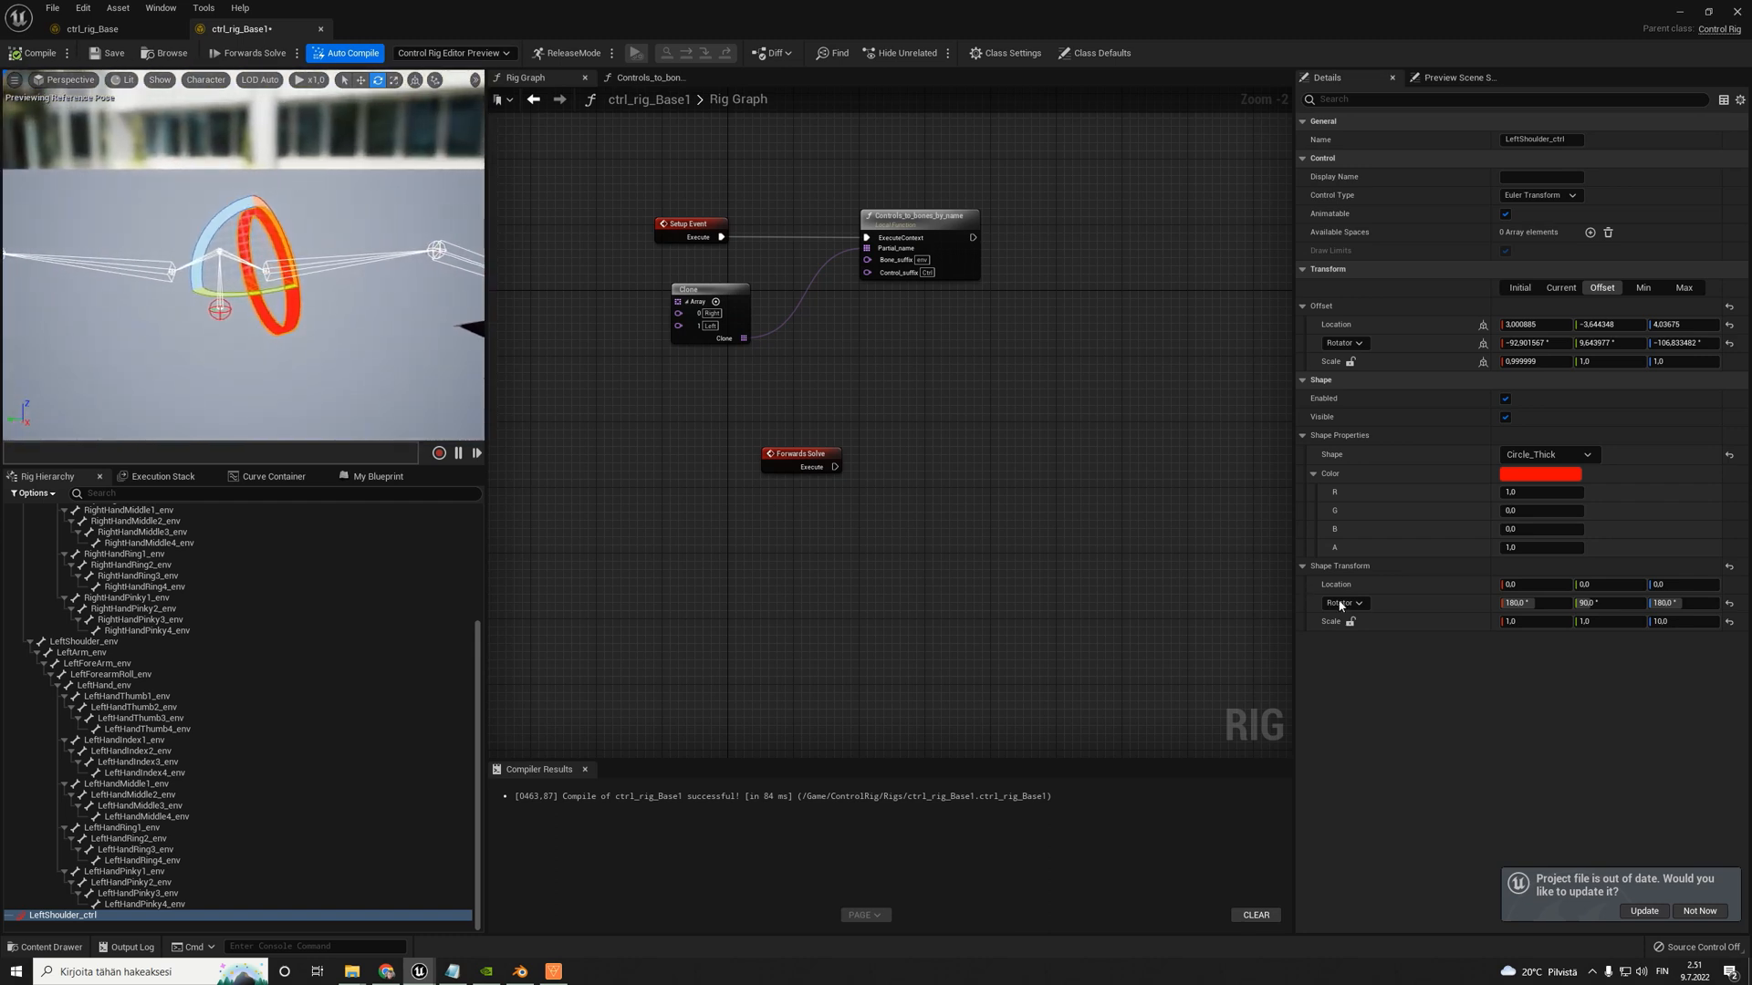
- Set the shape scale of LeftShoulder_ctrl to 0.7 in X, 0.7 in Y and 7 in Z
left_click(1533, 621)
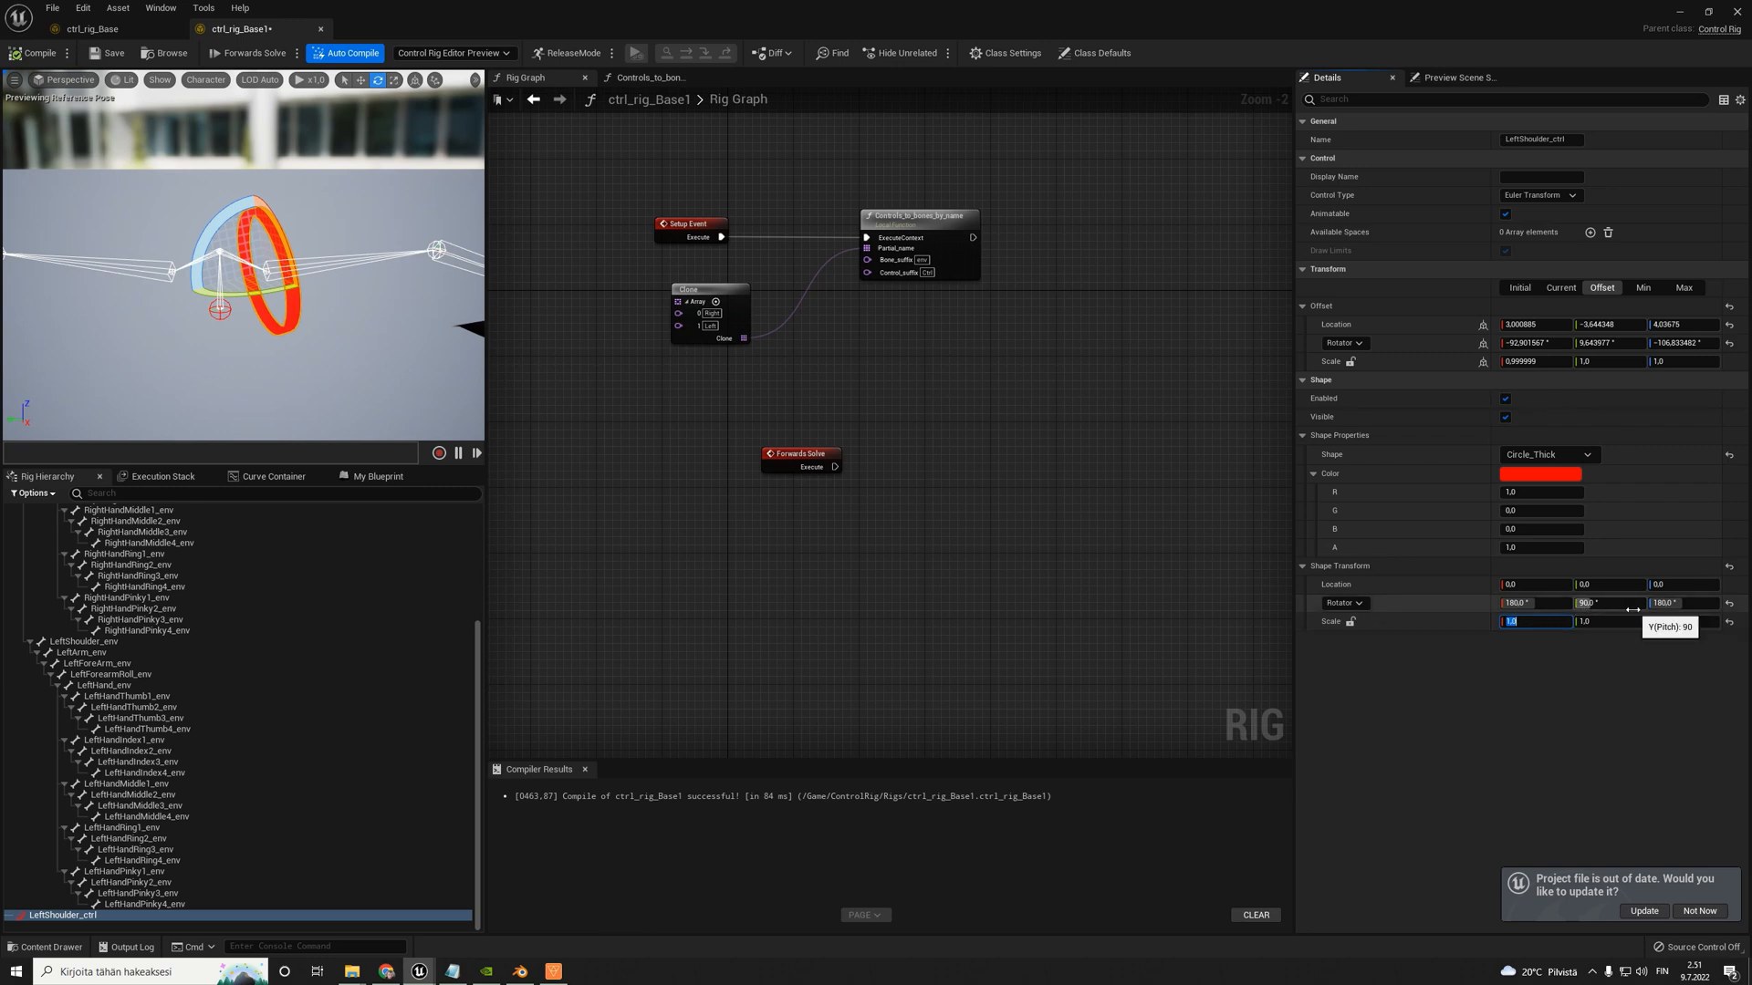
key("Tab")
key("Tab")
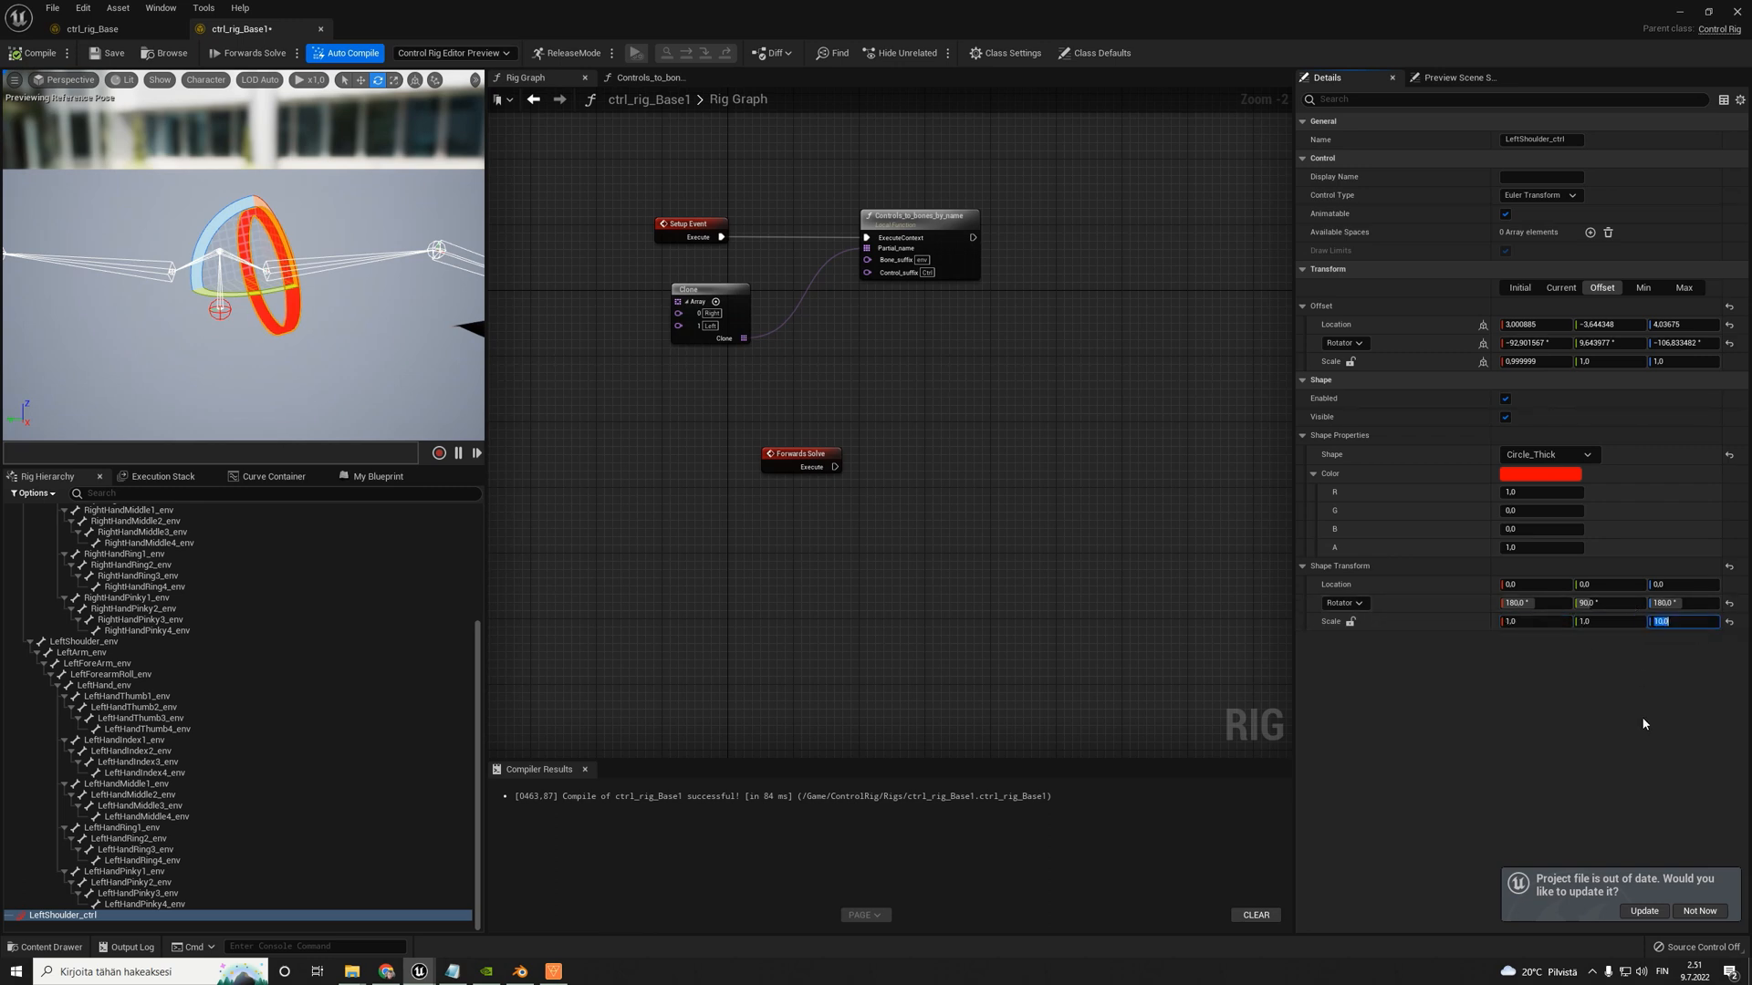
type("7")
key("Return")
left_click(1557, 624)
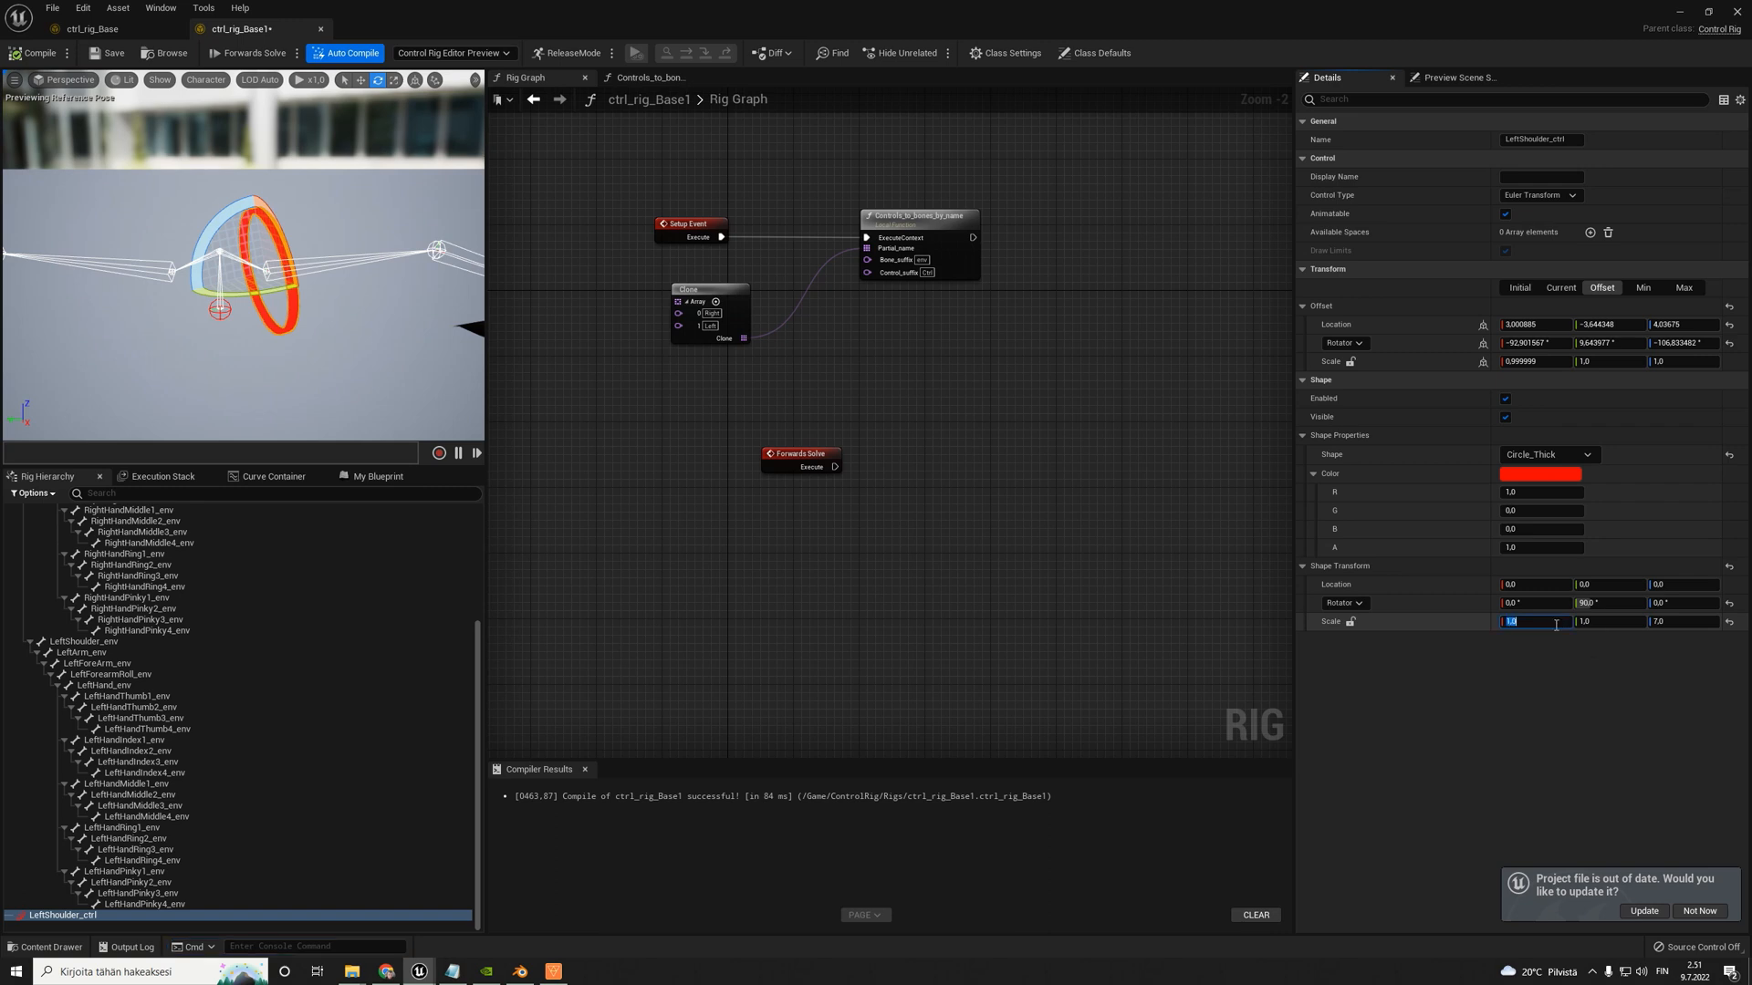
type("0.7")
key("Tab")
type("0.7")
key("Tab")
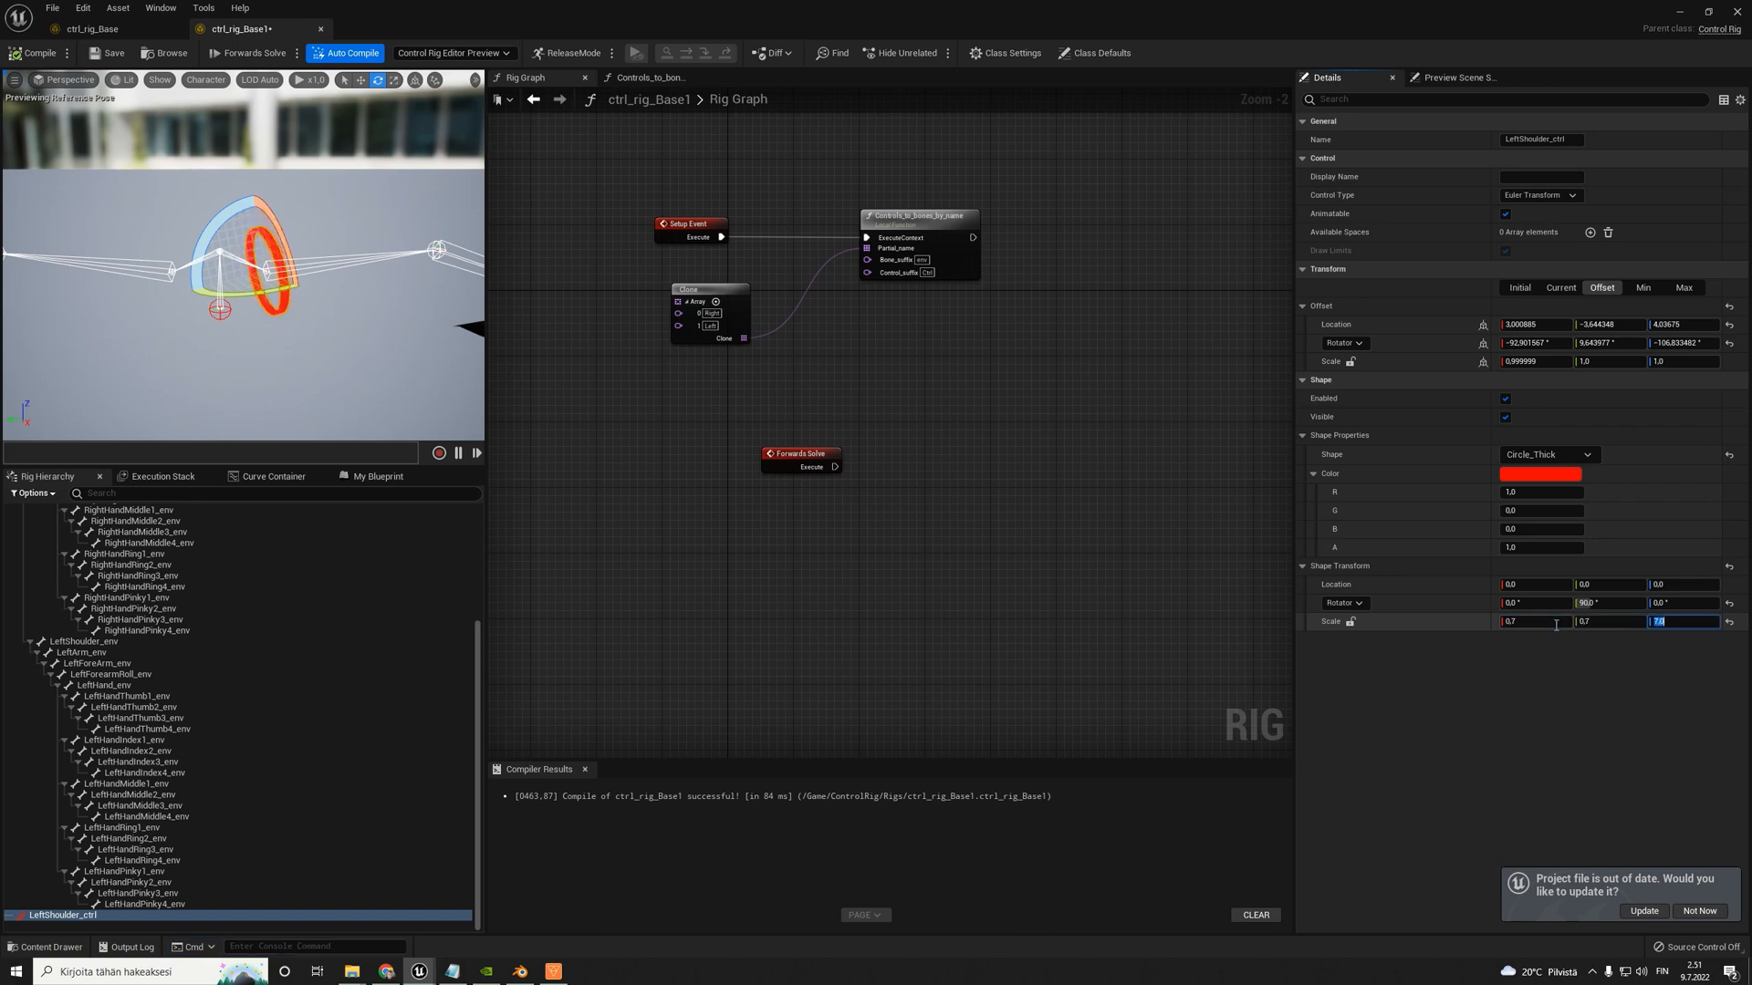
- Duplicate LeftShoulder_ctrl in the rig hierarchy and rename the copy as LeftArm_ctrl
left_click(365, 215)
right_click_drag(365, 214, 333, 217)
left_click(91, 916)
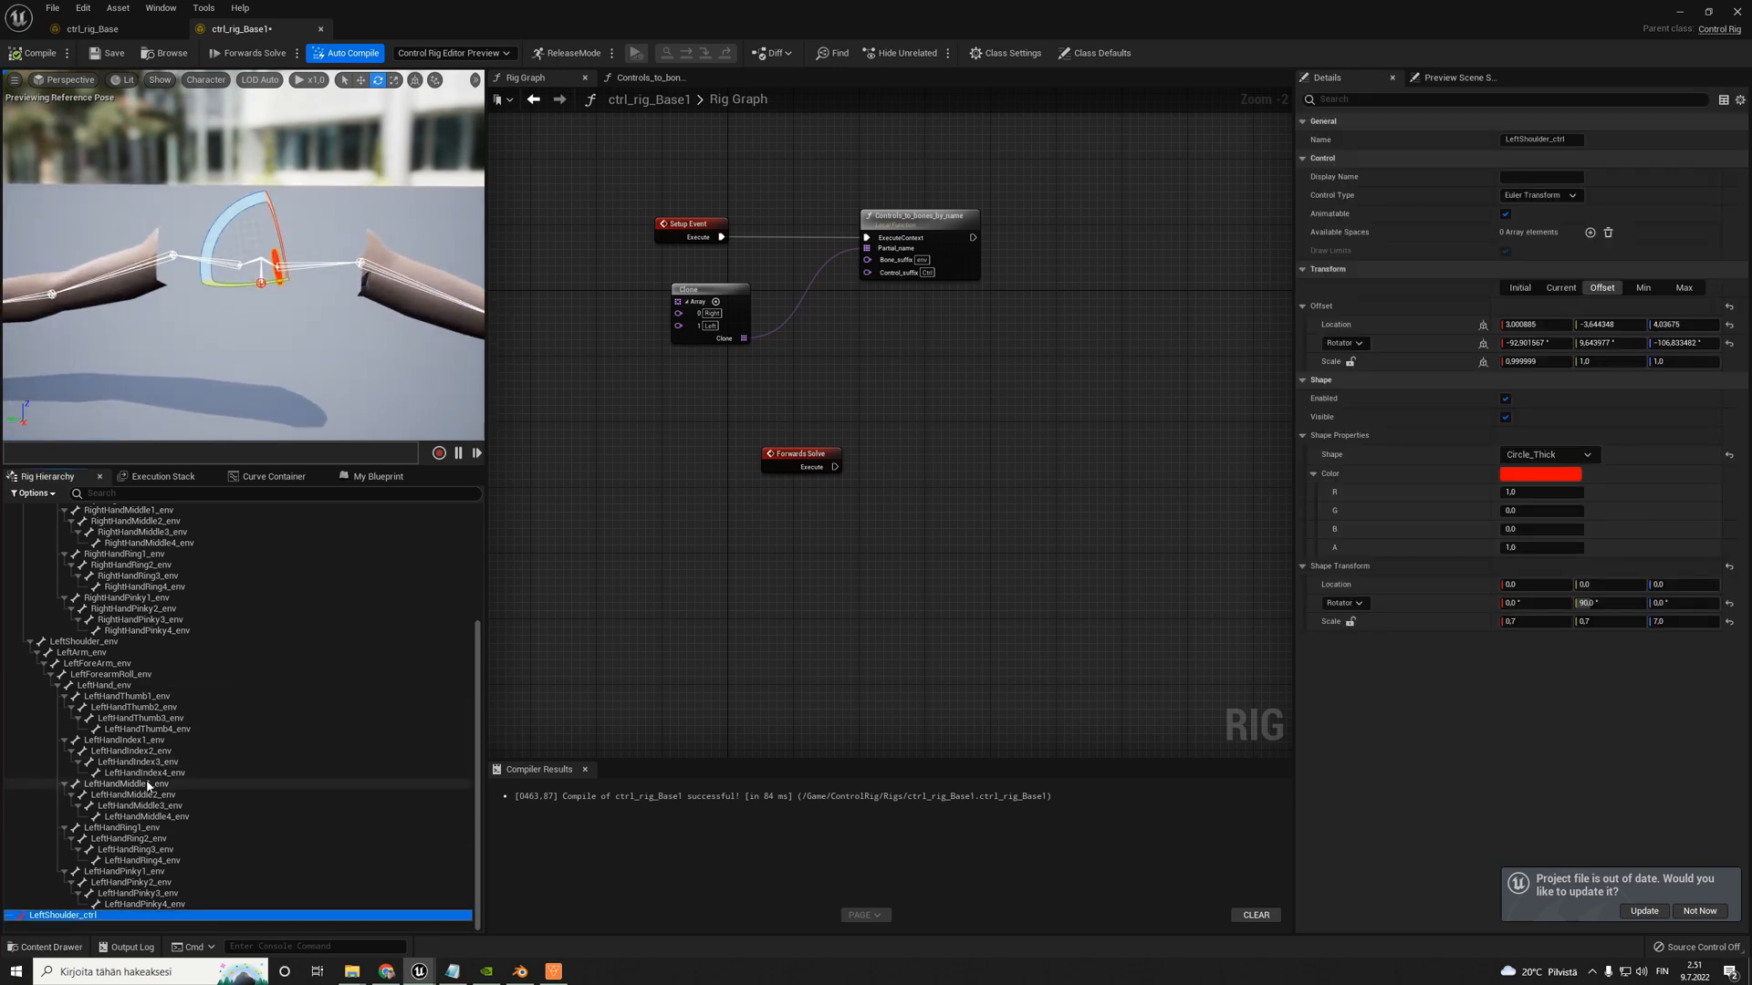
key("ctrl+d")
double_click(83, 927)
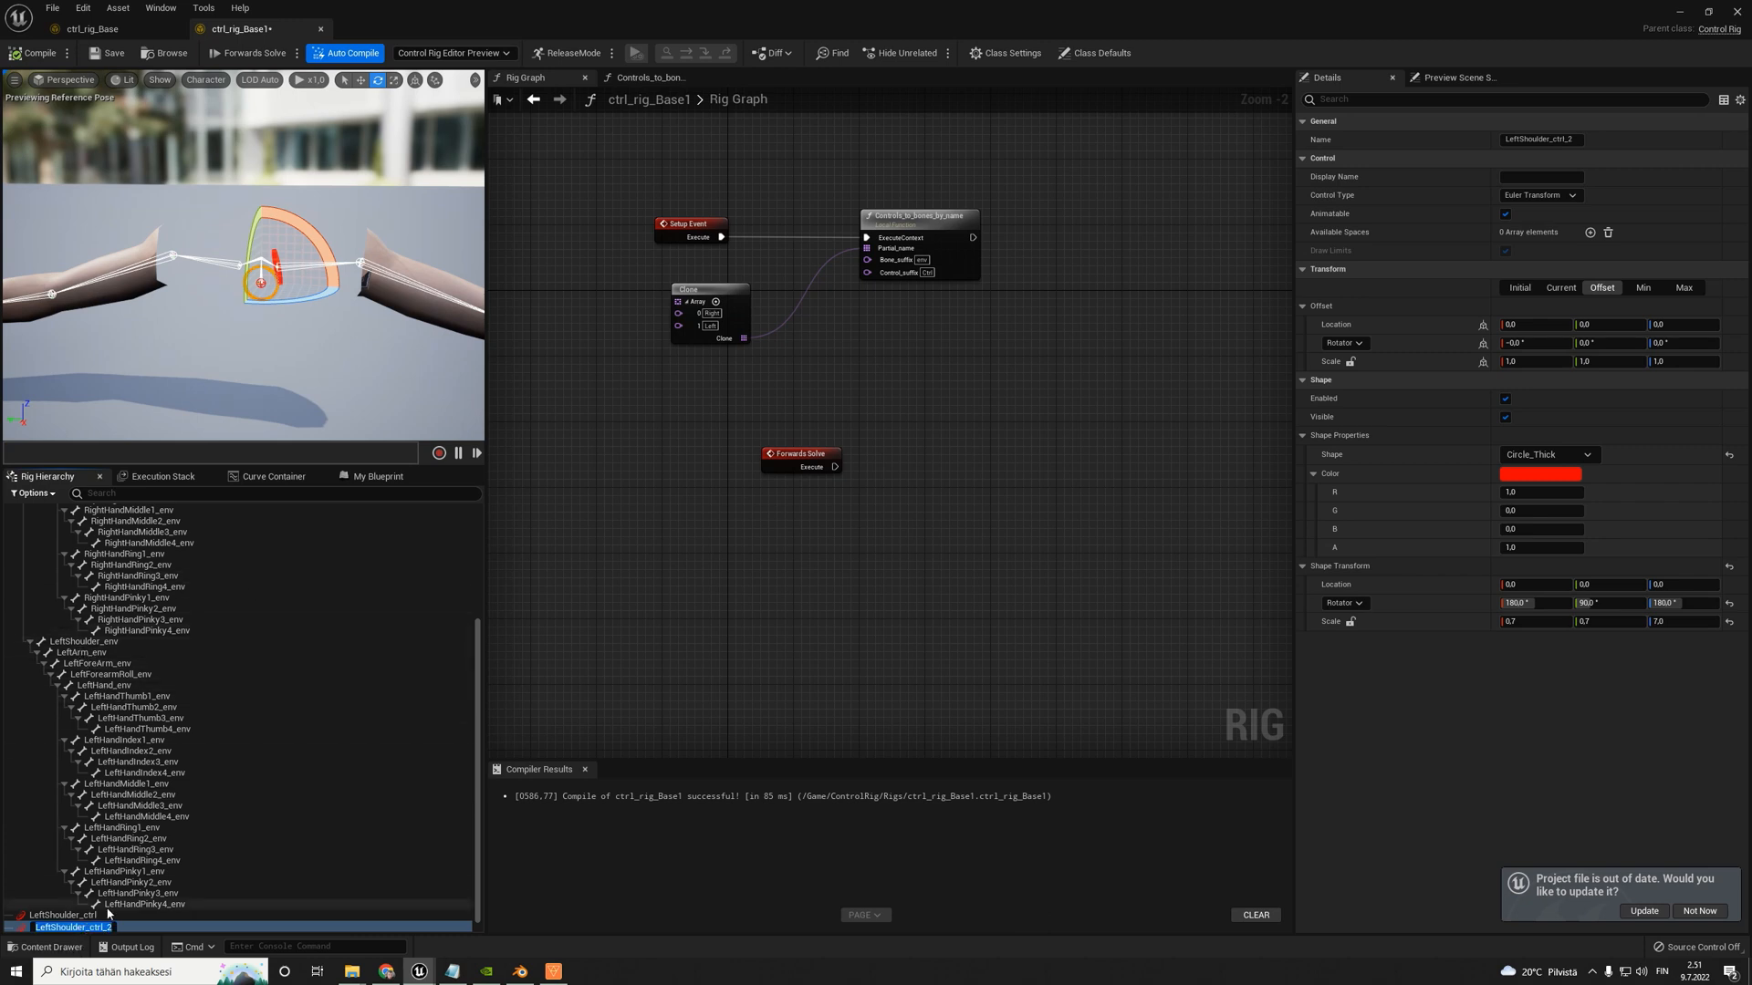
type("Lef")
key("Return")
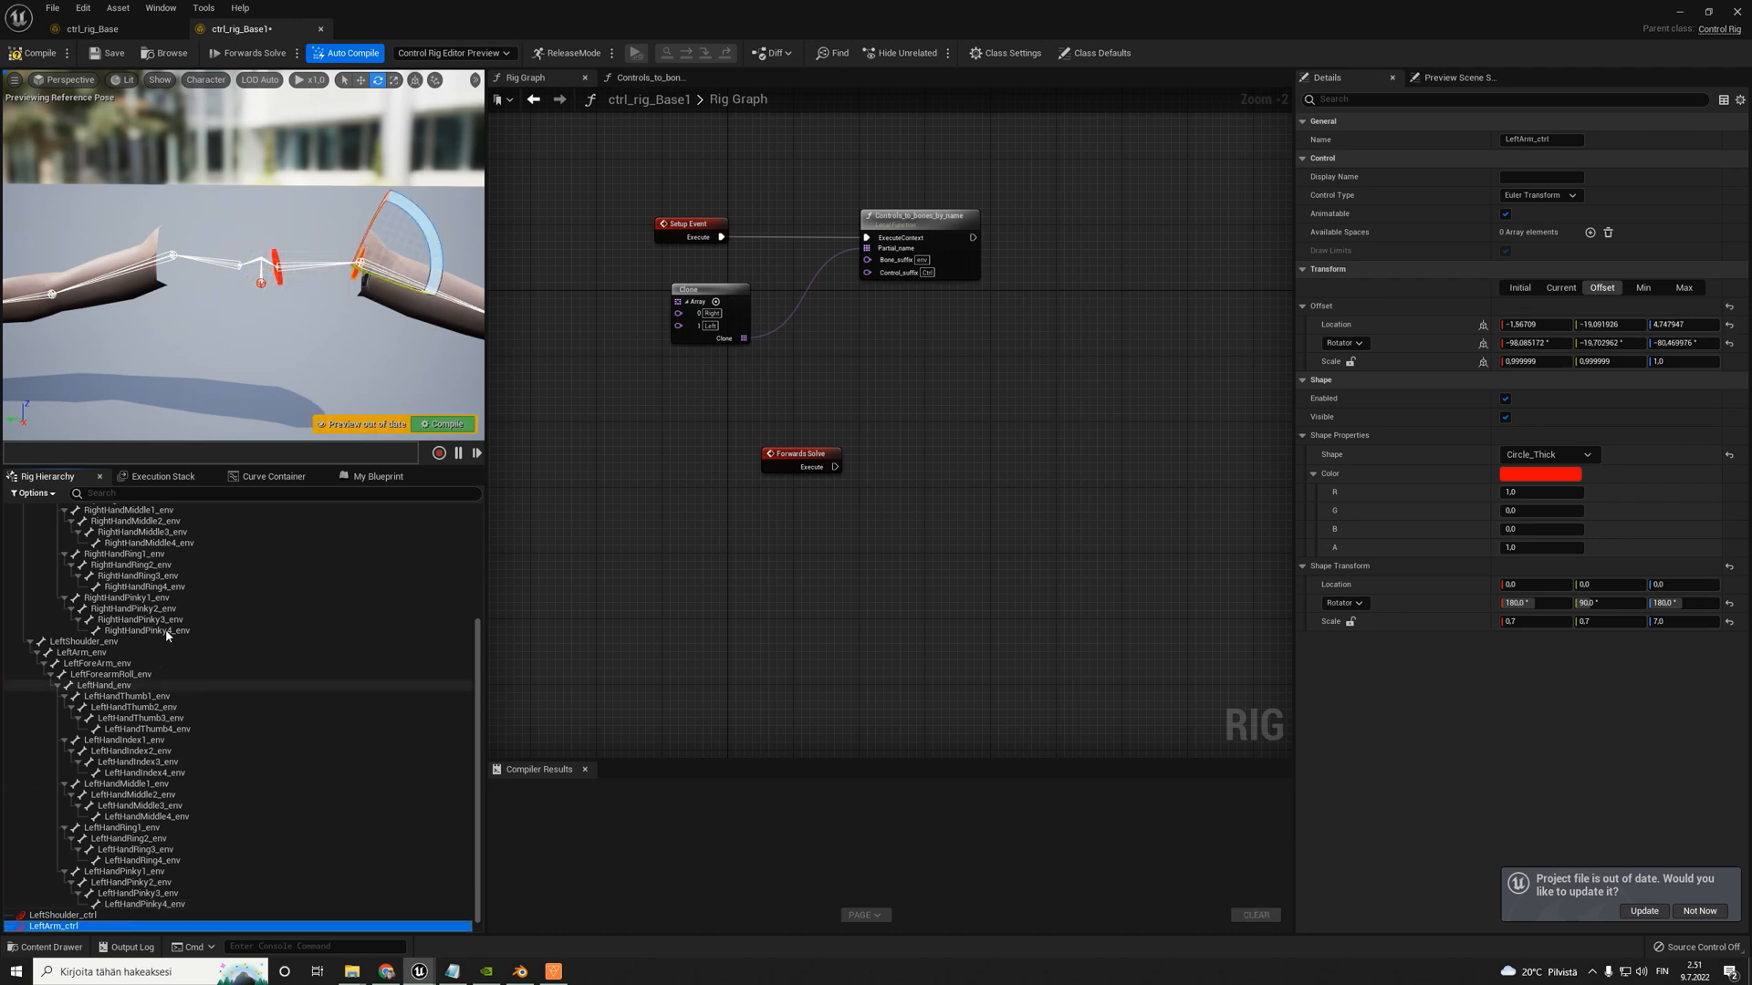
- Set the shape scale of LeftArm_ctrl to 2.0 in X and 2.0 in Y and check the circle around the upper arm
left_click(1542, 621)
type("1.2")
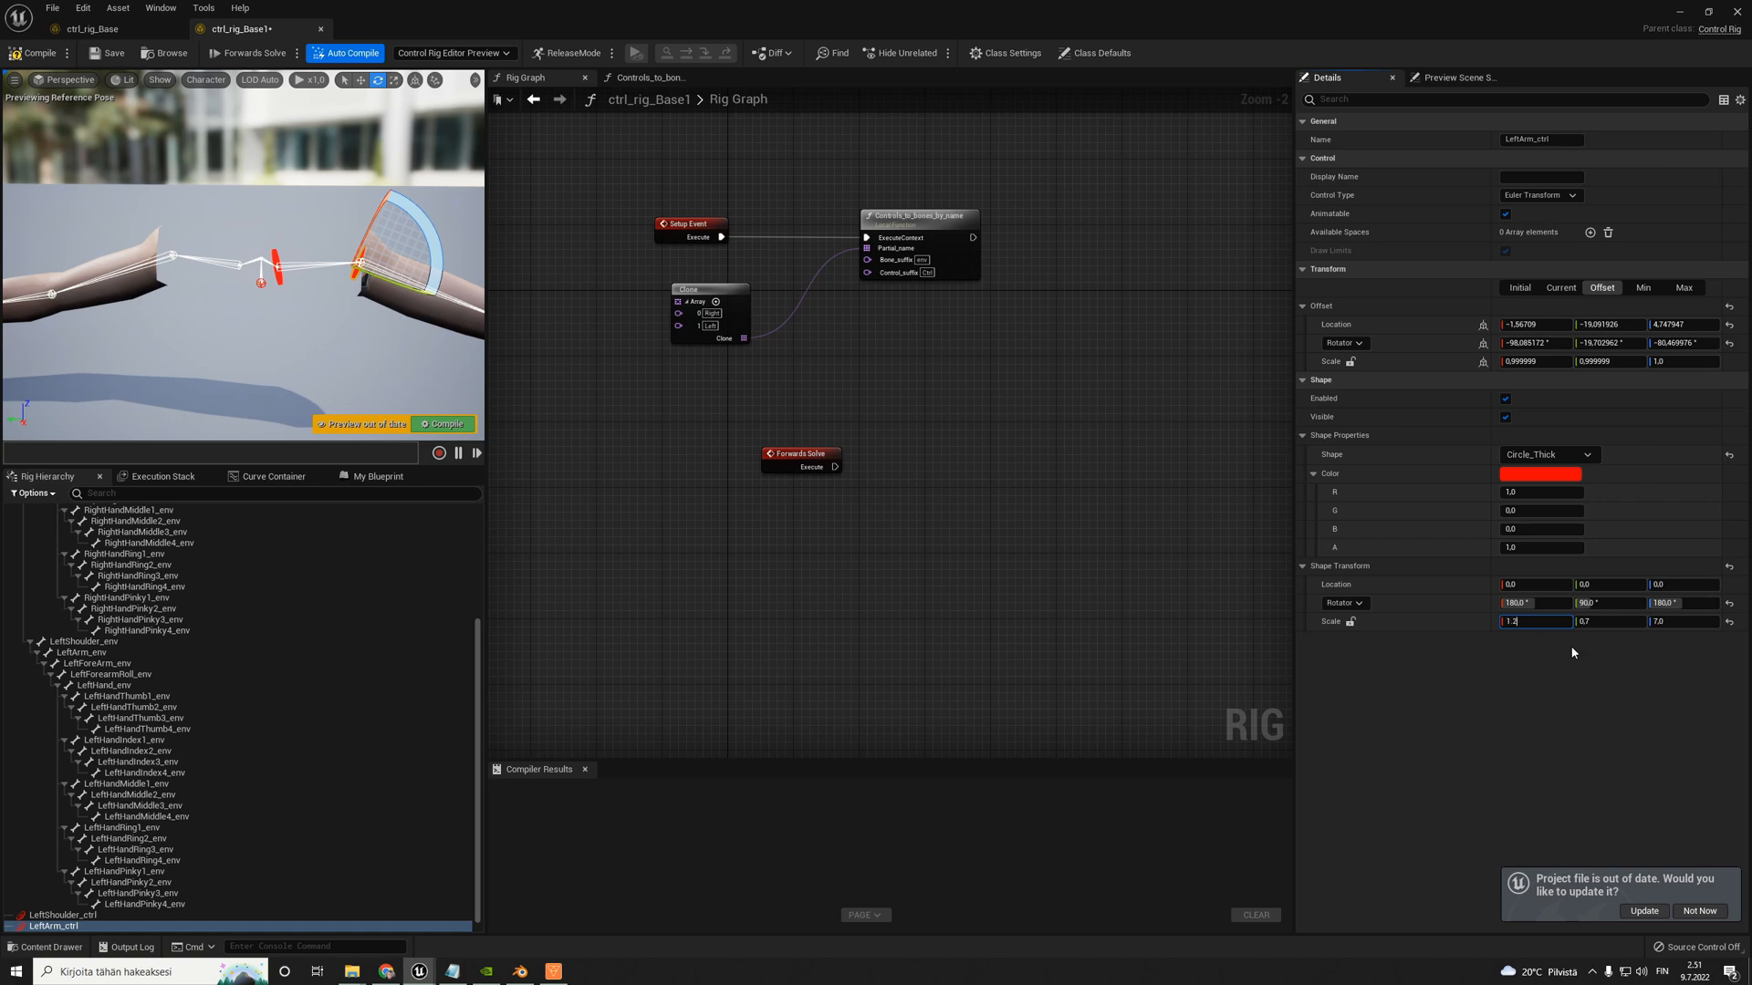
key("Tab")
type("1")
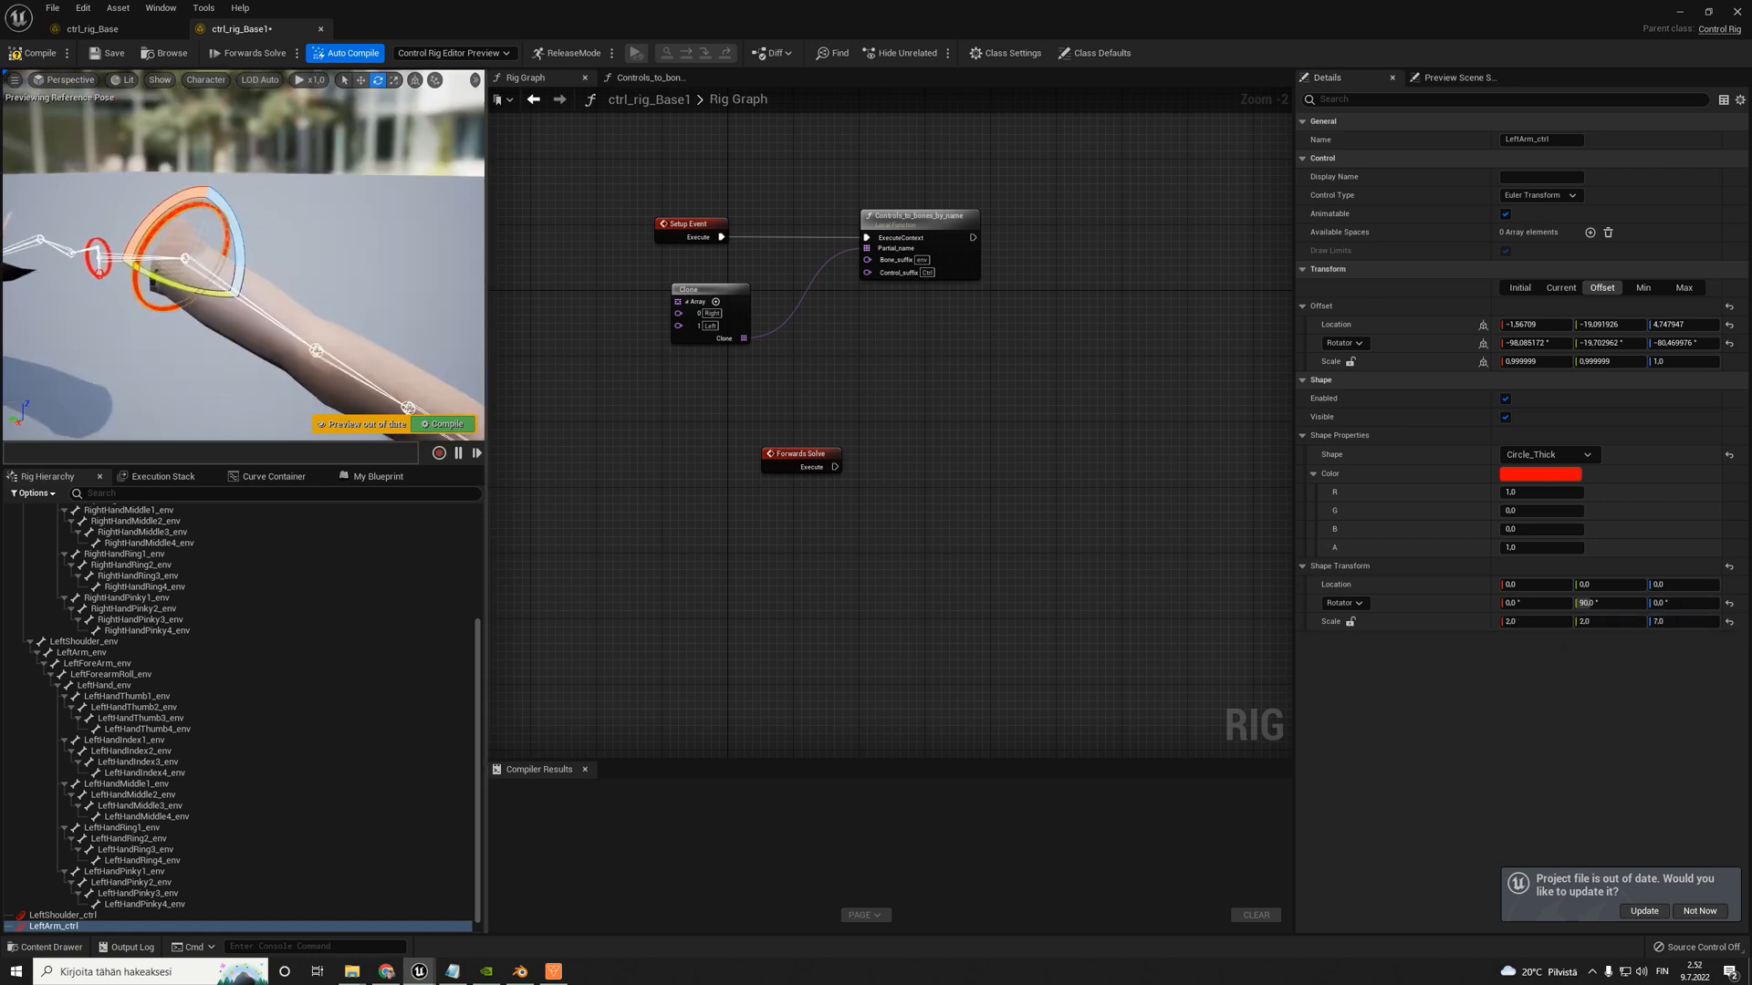
mouse_move(210, 273)
left_mouse_down("alt")
mouse_move(301, 274)
mouse_move(212, 274)
left_mouse_up("alt")
- Duplicate LeftArm_ctrl in the rig hierarchy and rename the copy as LeftForeArm_ctrl
left_click(146, 829)
left_click(68, 928)
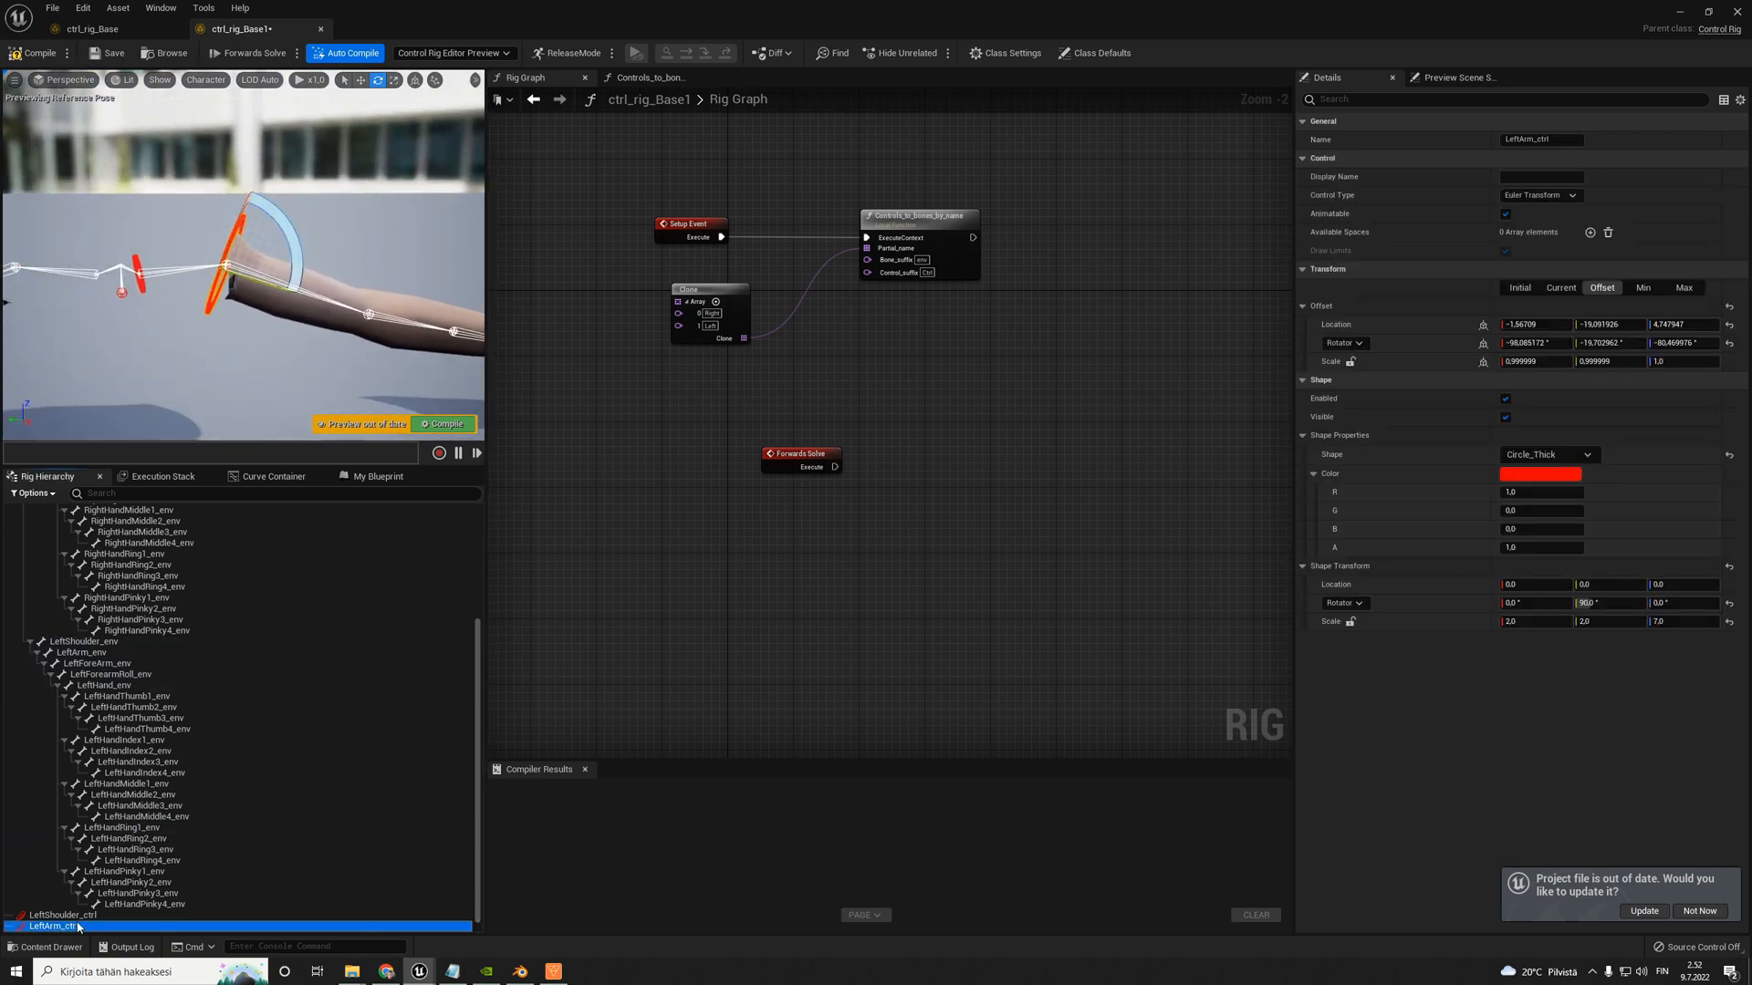
key("ctrl+d")
scroll(104, 684, "down", 1)
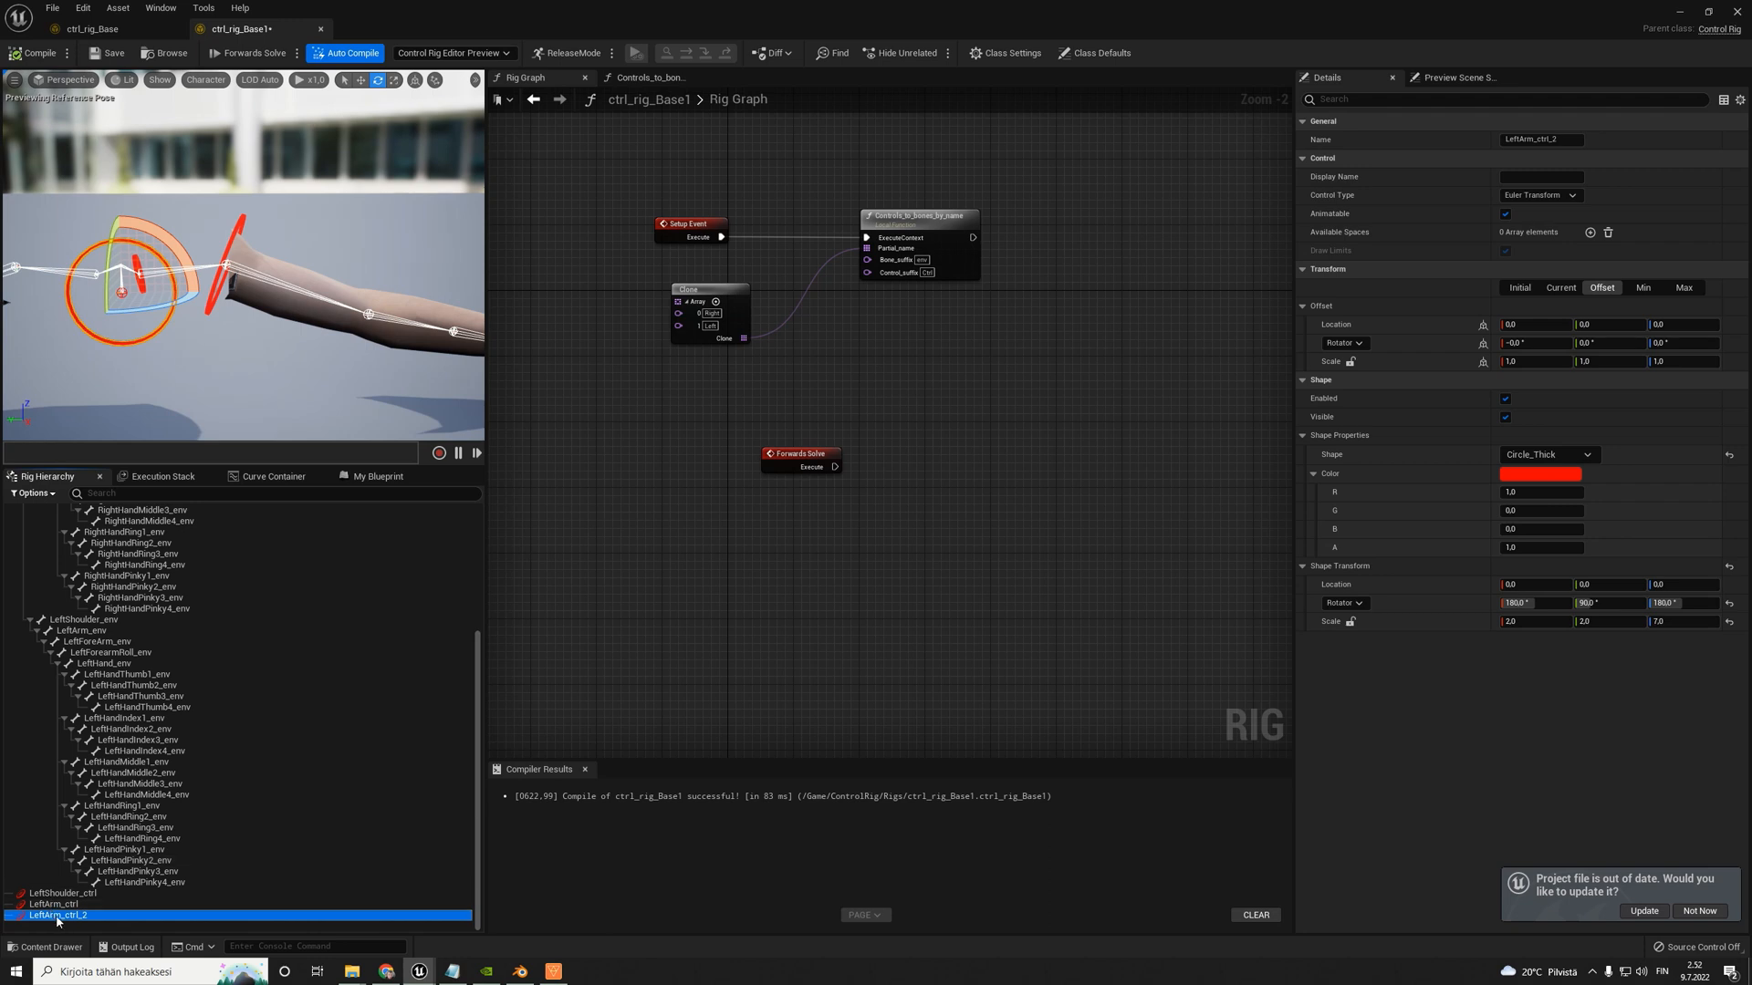
key("F2")
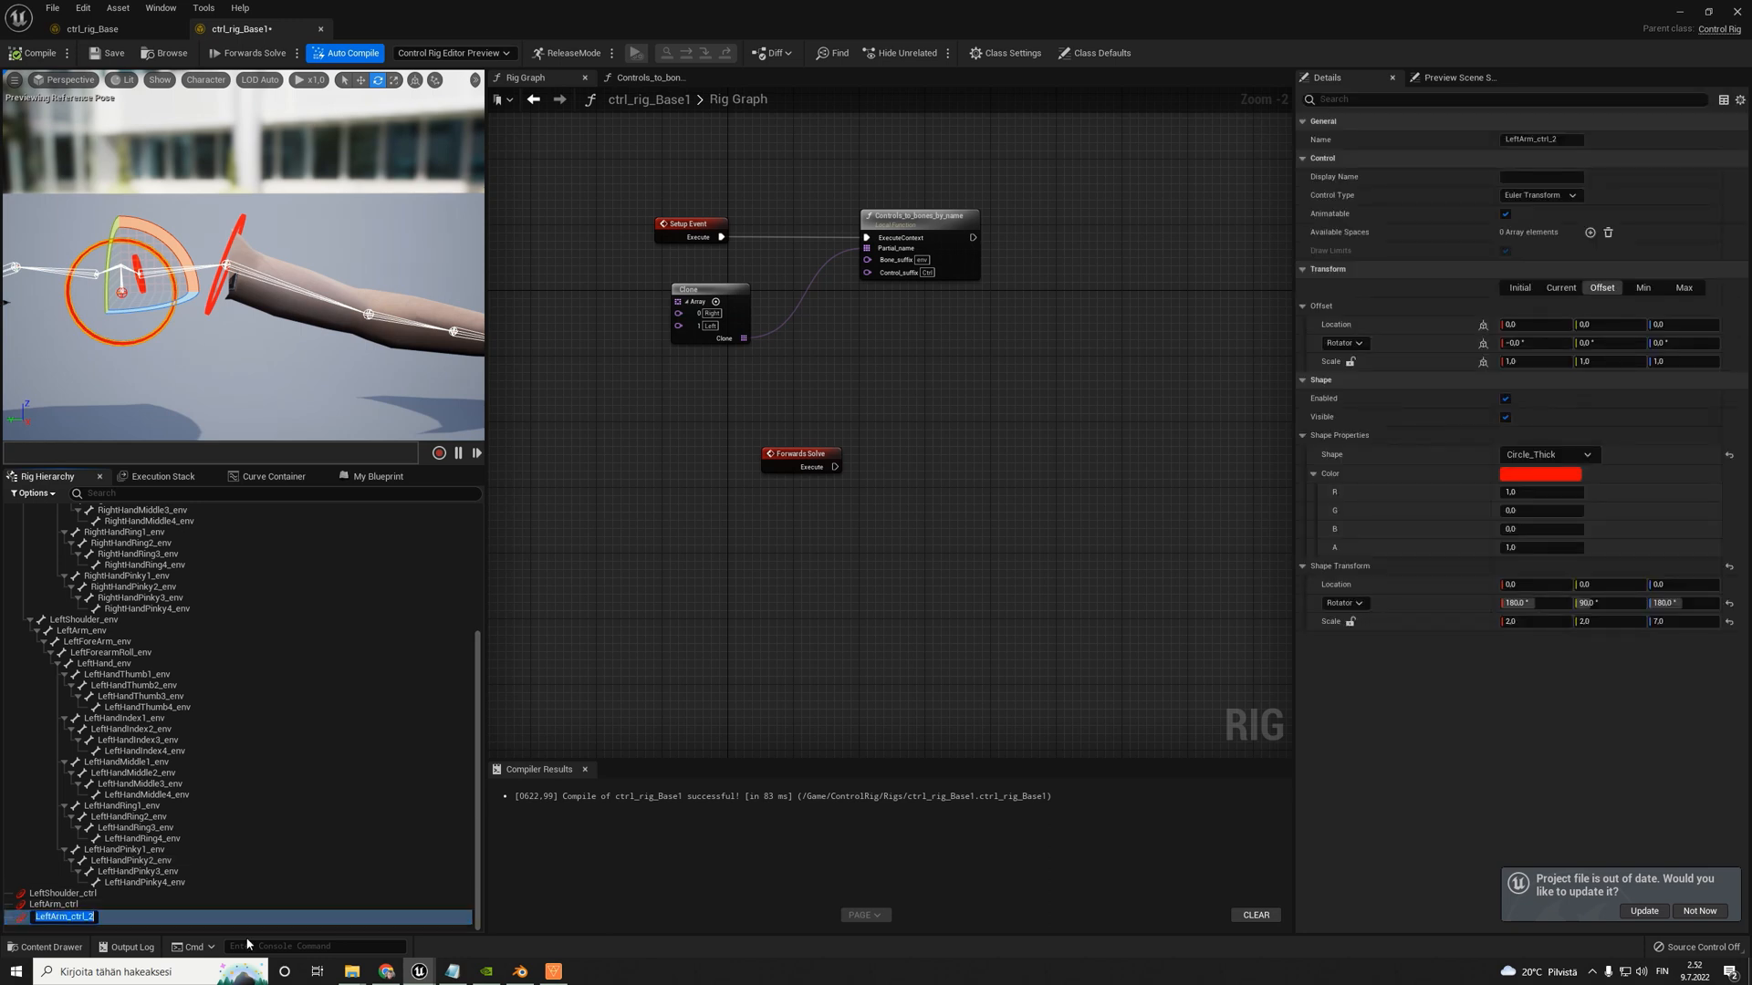
type("L")
key("Return")
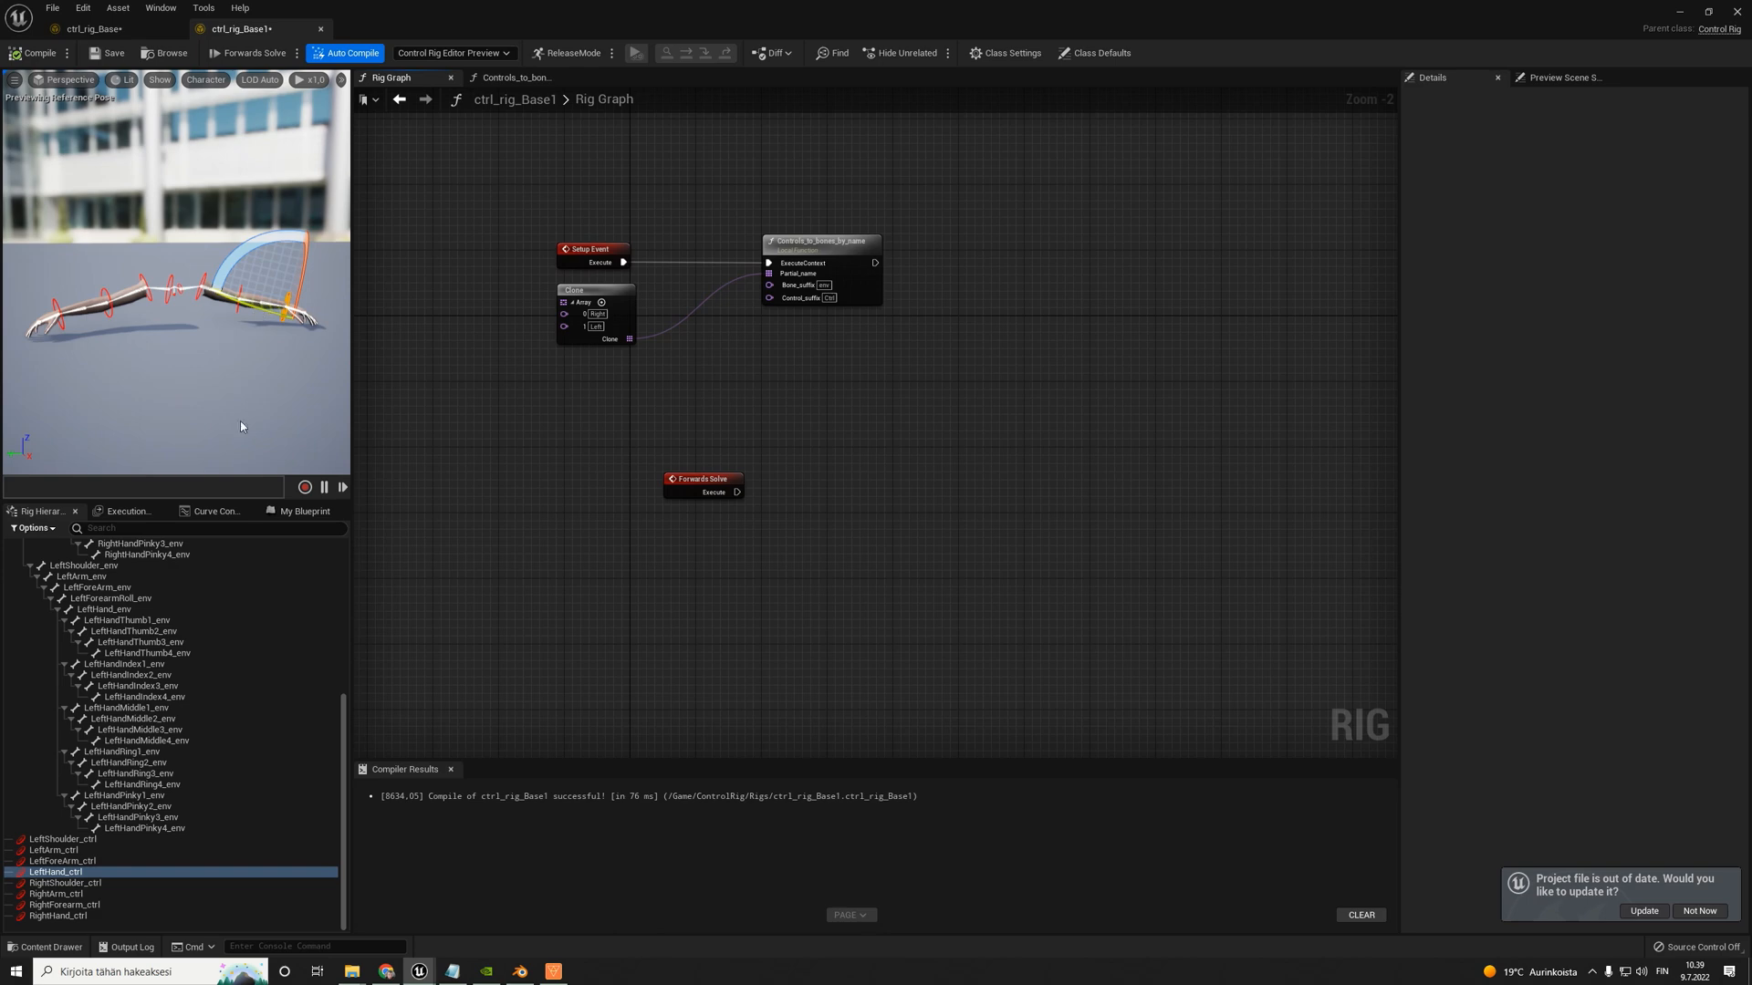
- Select LeftShoulder_ctrl, LeftArm_ctrl, LeftForeArm_ctrl and LeftHand_ctrl in turn to check their placement on the left arm bones
scroll(190, 677, "up", 3)
scroll(178, 716, "down", 3)
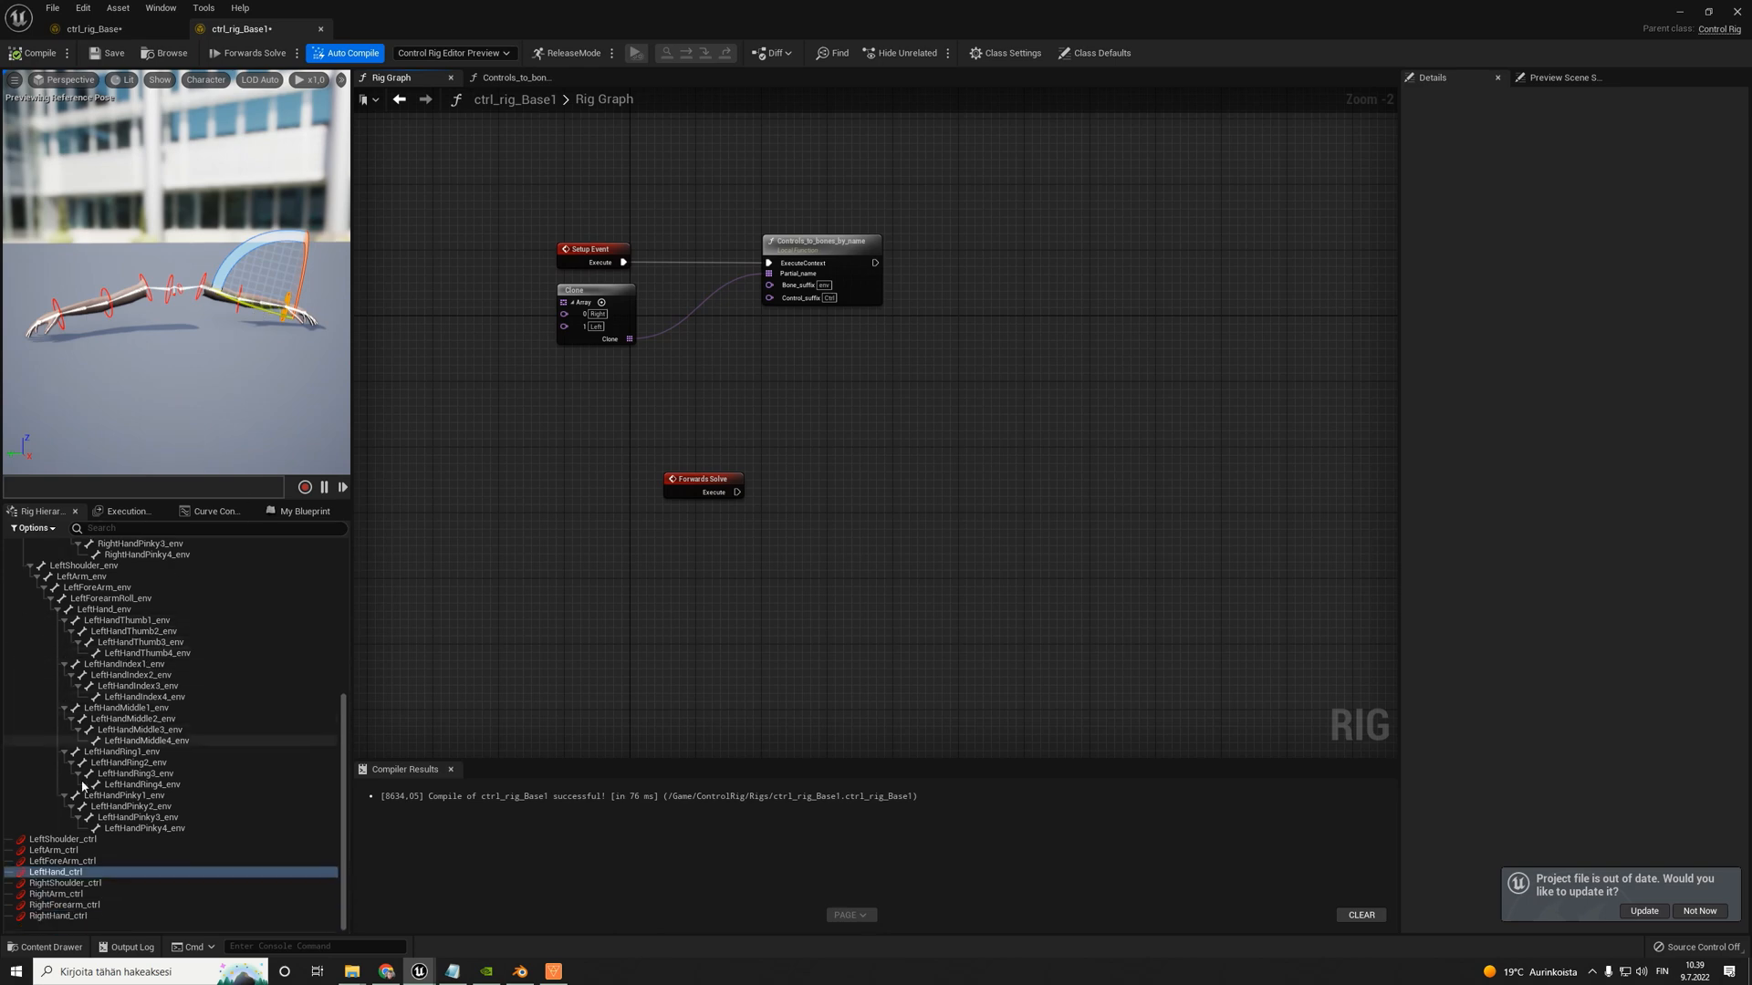
left_click(63, 849)
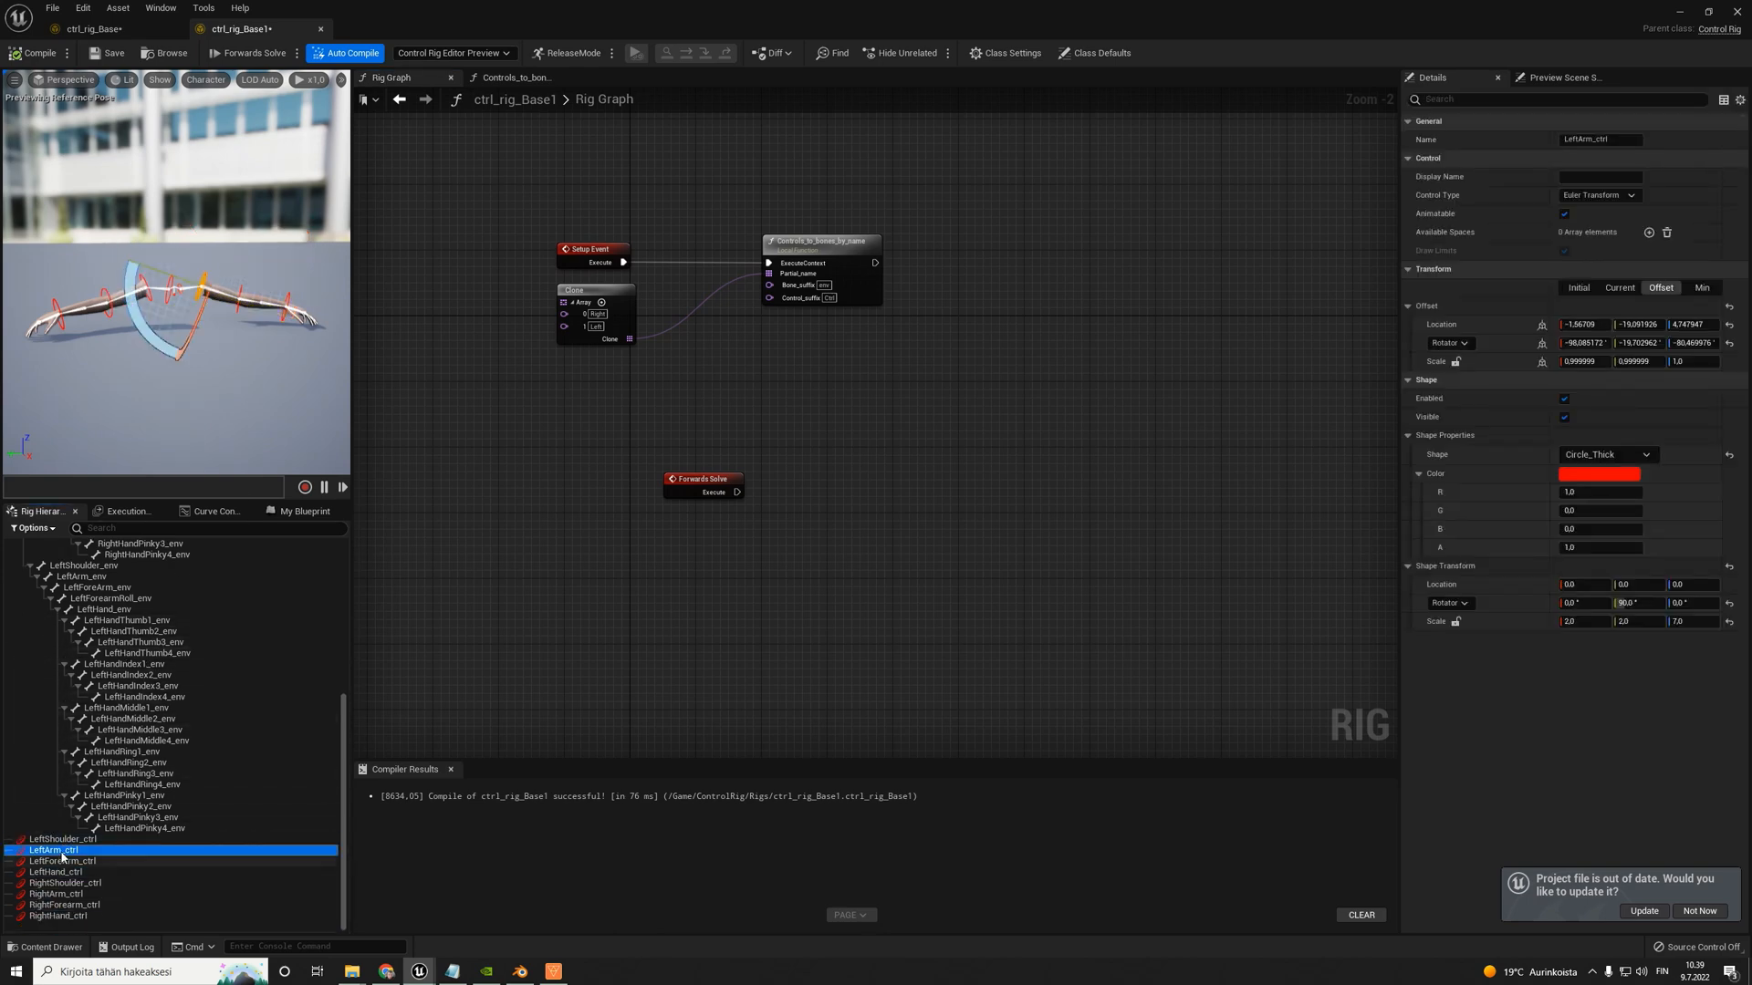
left_click(60, 840)
left_click(59, 852)
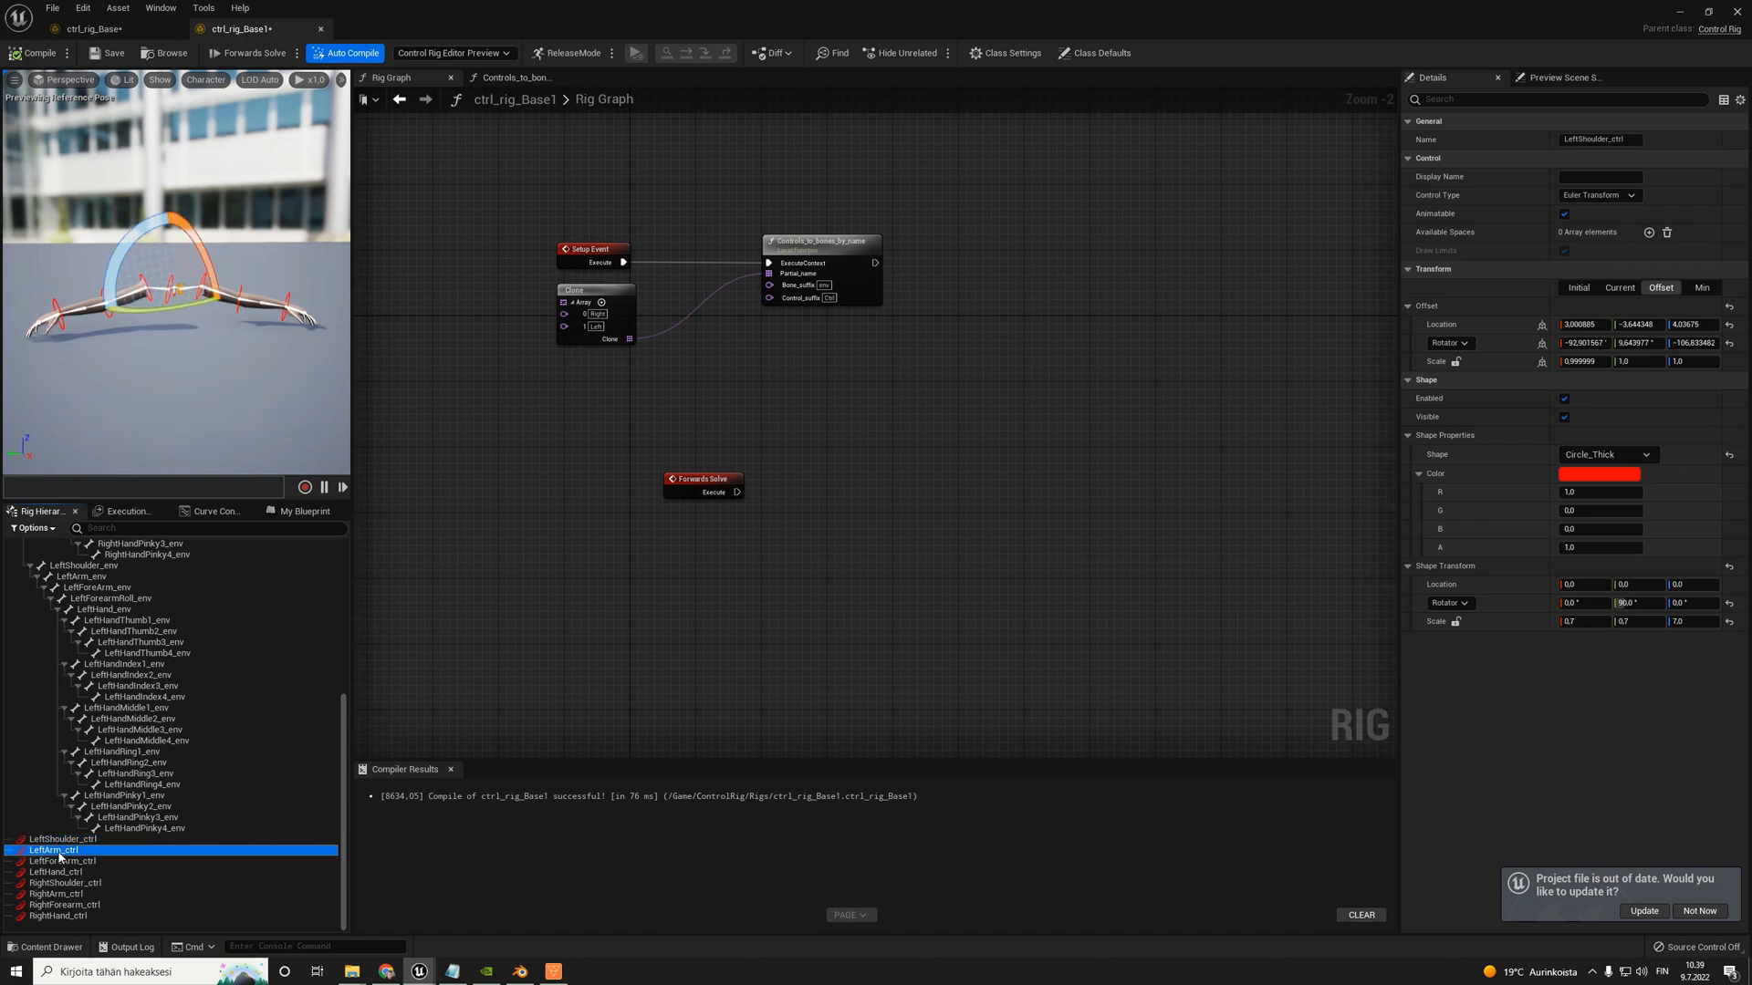
left_click(66, 861)
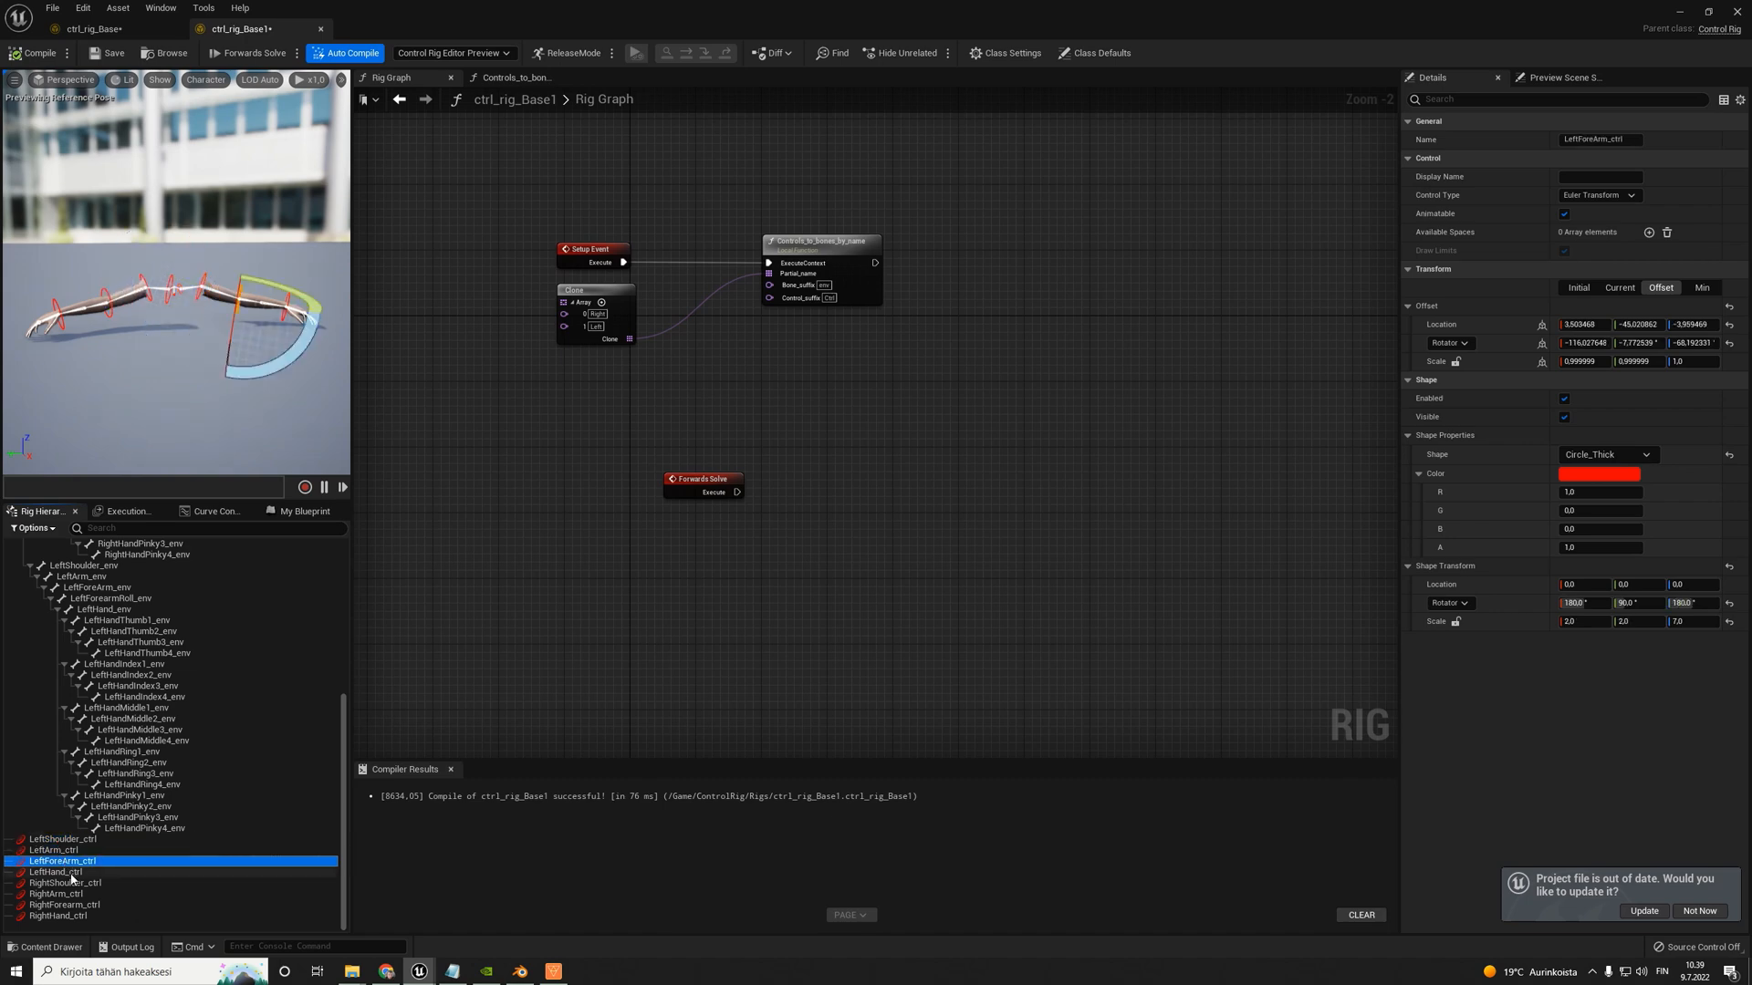
left_click(62, 873)
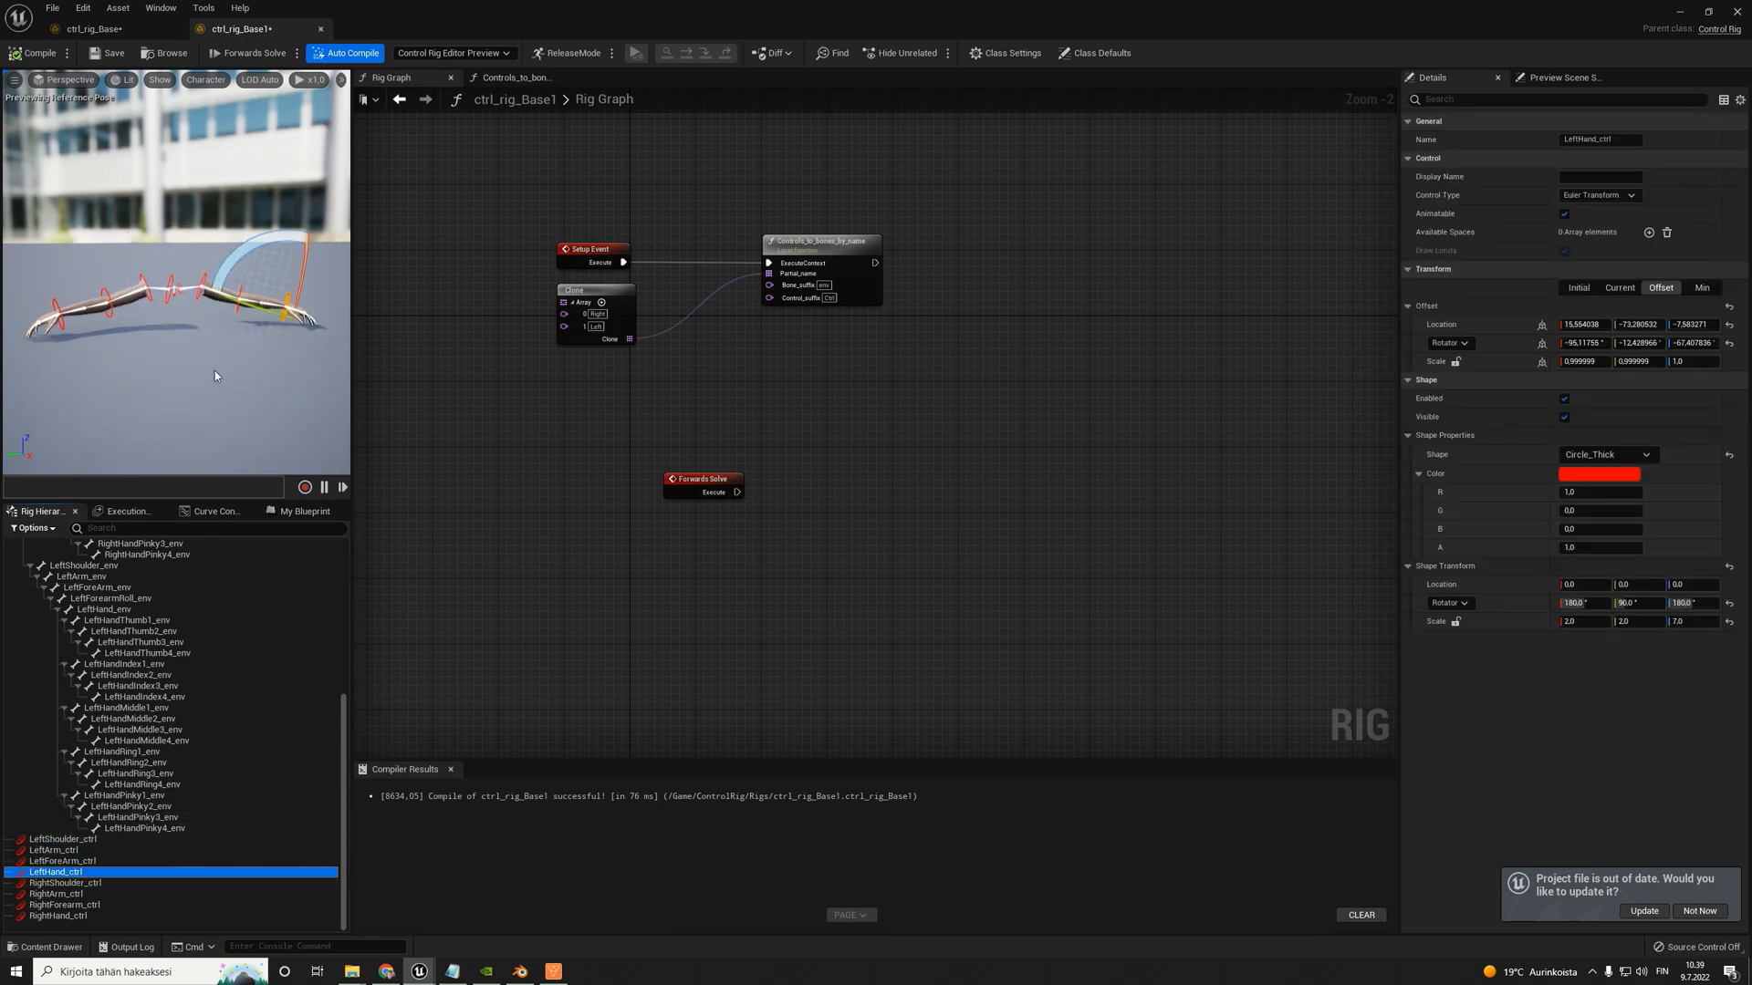
key("w")
mouse_move(216, 370)
right_mouse_down()
mouse_move(173, 370)
mouse_move(205, 356)
right_mouse_up()
- Select RightShoulder_ctrl, RightArm_ctrl and RightForearm_ctrl in turn to check their placement on the right arm bones
left_click(64, 884)
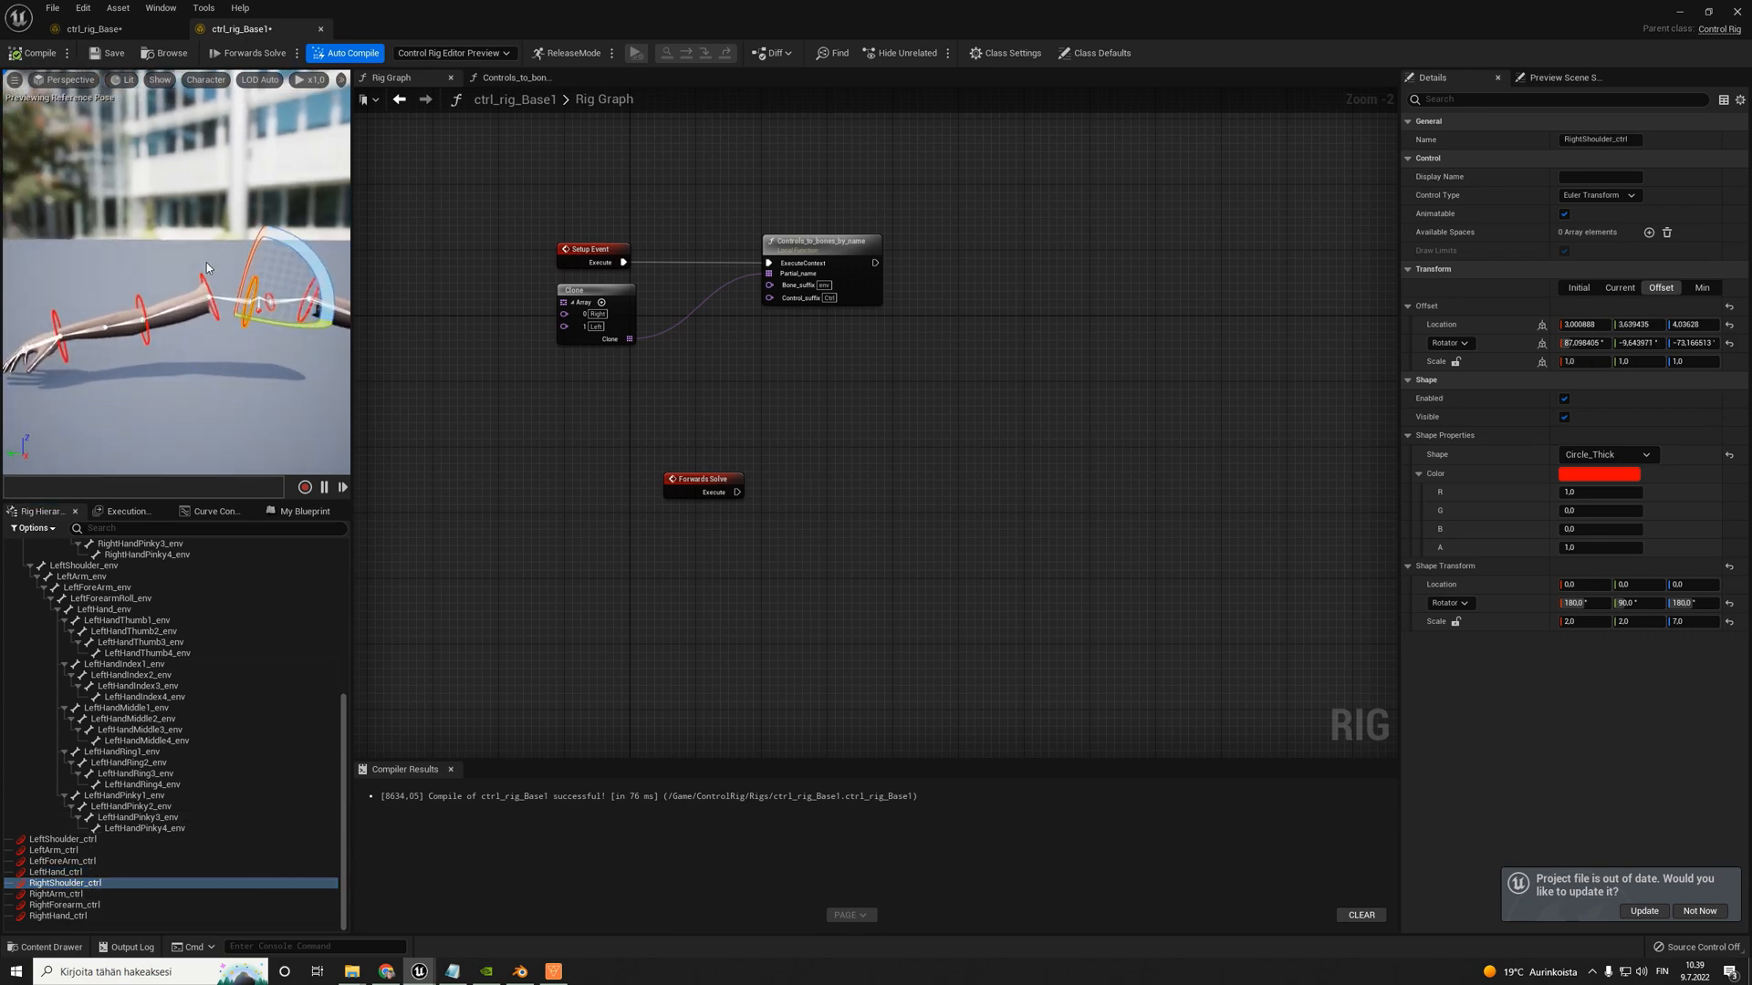
left_click(214, 298)
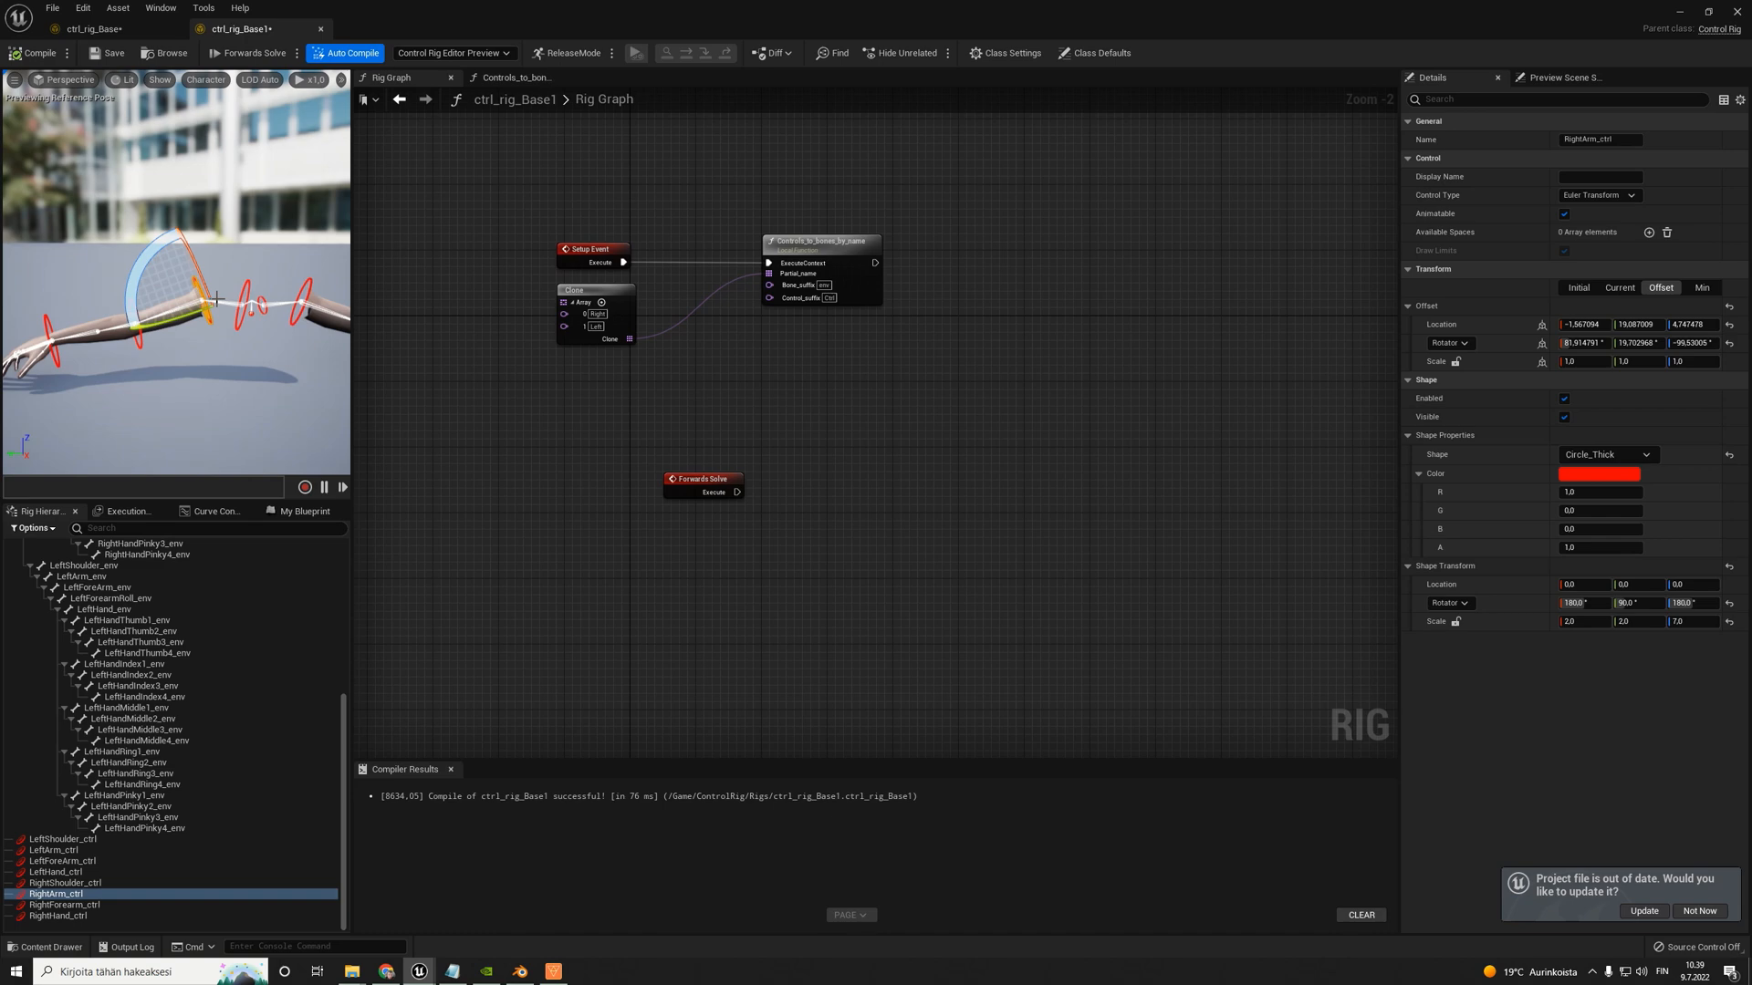
right_click_drag(281, 350, 281, 350)
key("s")
right_click_drag(168, 319, 181, 295)
key("w")
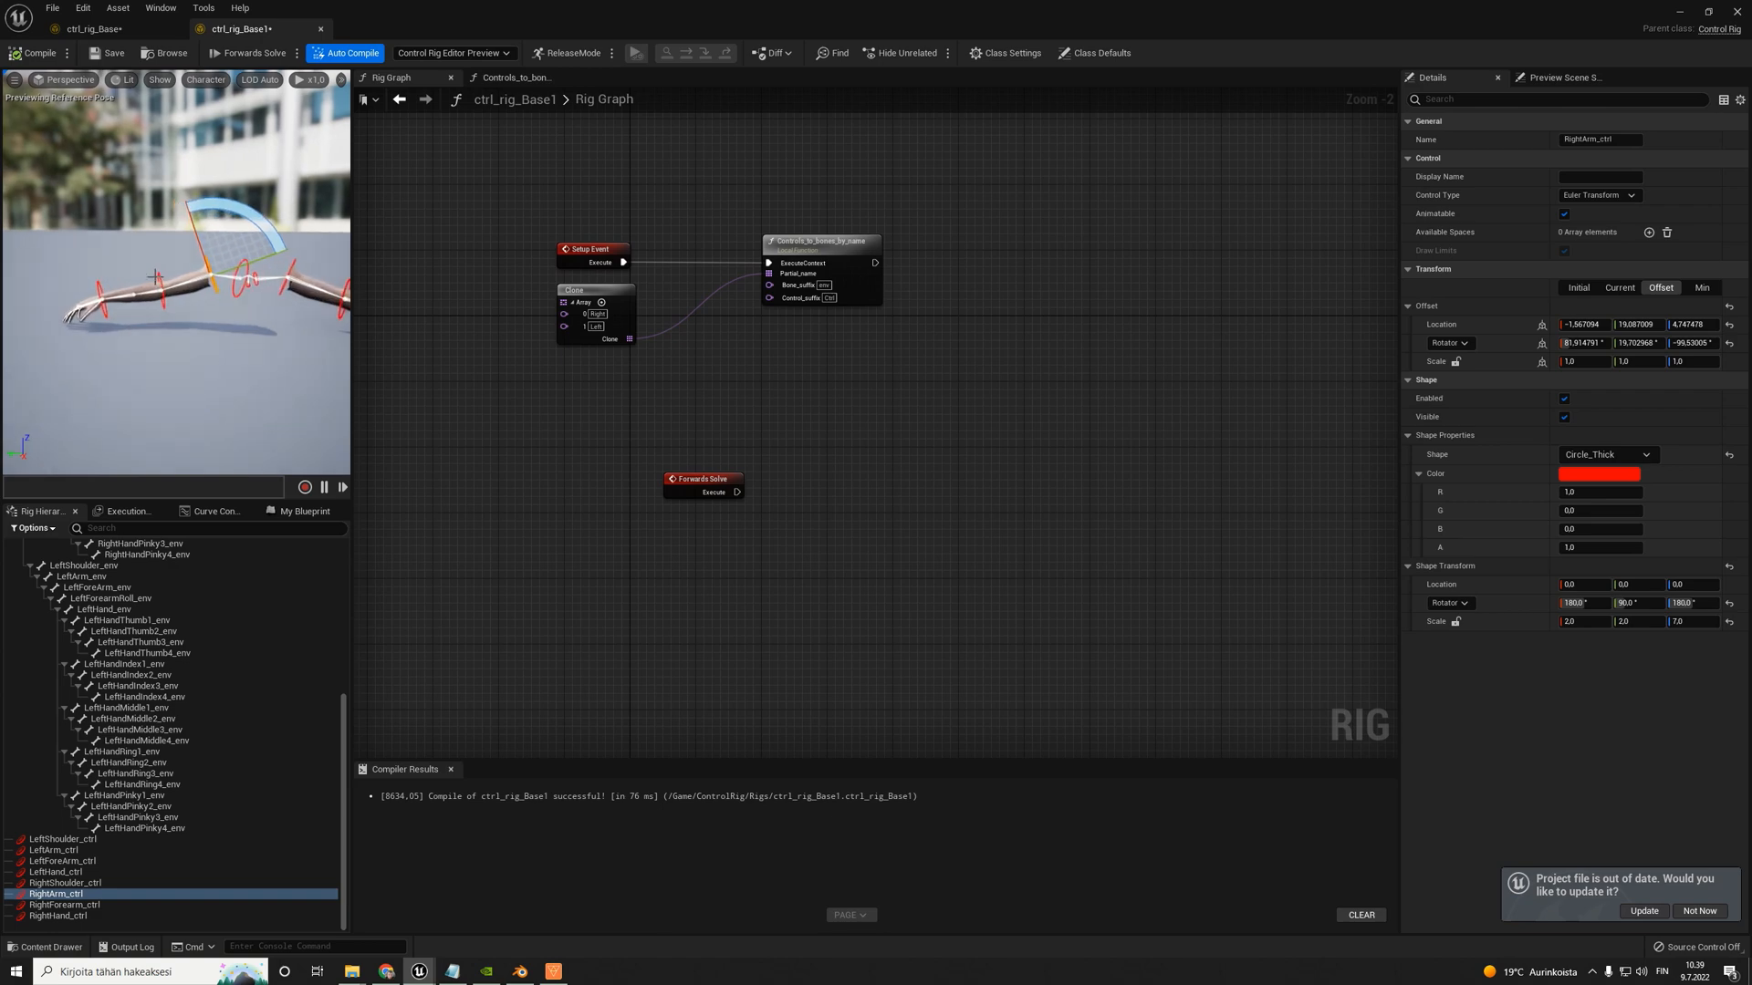
left_click(94, 286)
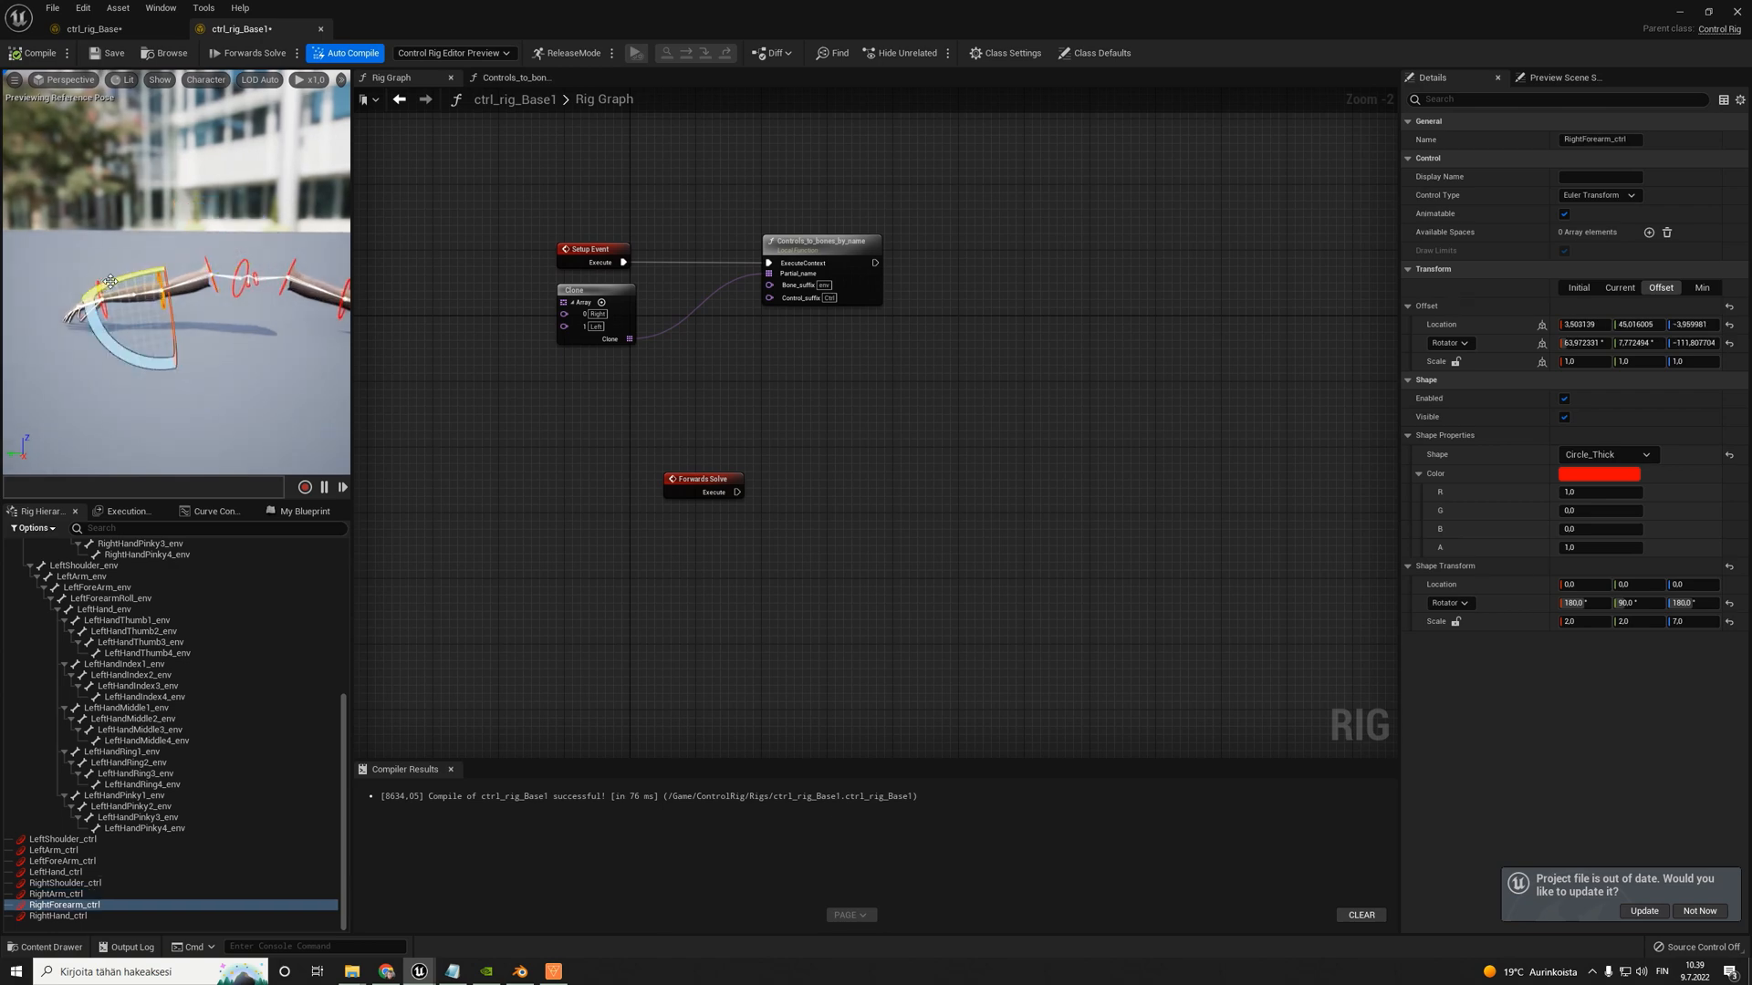
right_click_drag(111, 282, 110, 282)
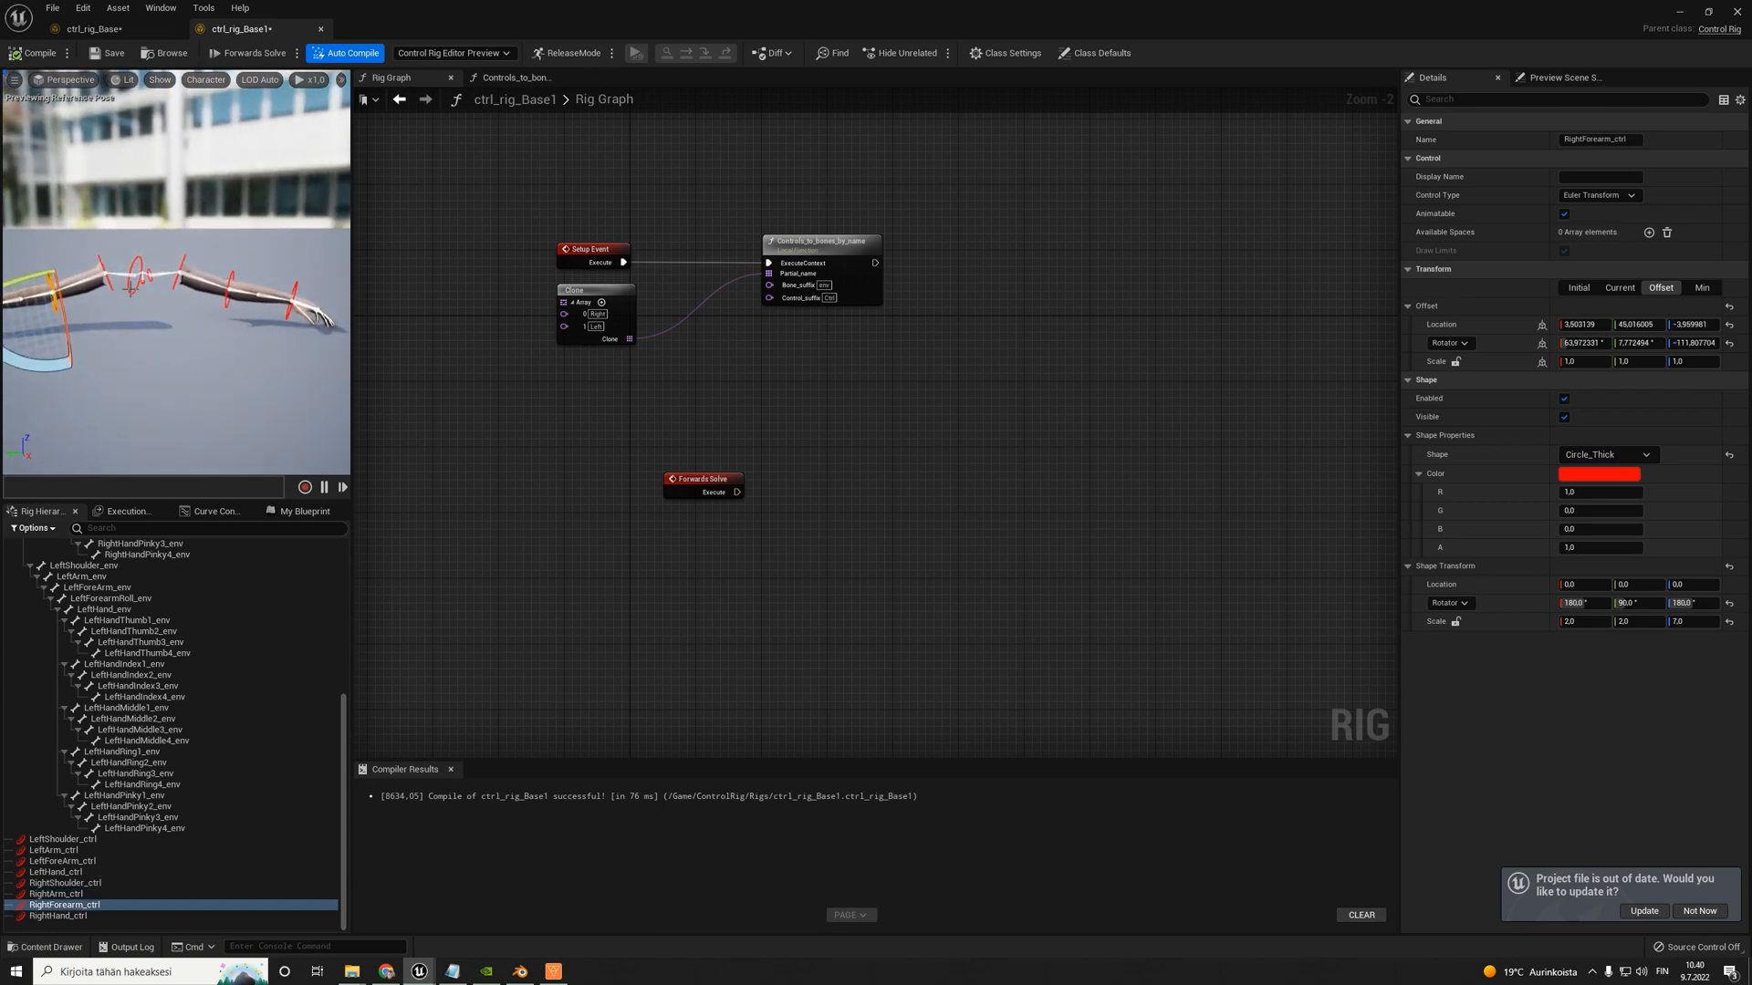
- Review both arms with all their controls, close ctrl_rig_Base1 and return to ctrl_rig_Base
right_click_drag(68, 152, 68, 152)
right_click_drag(182, 227, 158, 181)
left_click(189, 323)
left_click(165, 370)
left_click(152, 407)
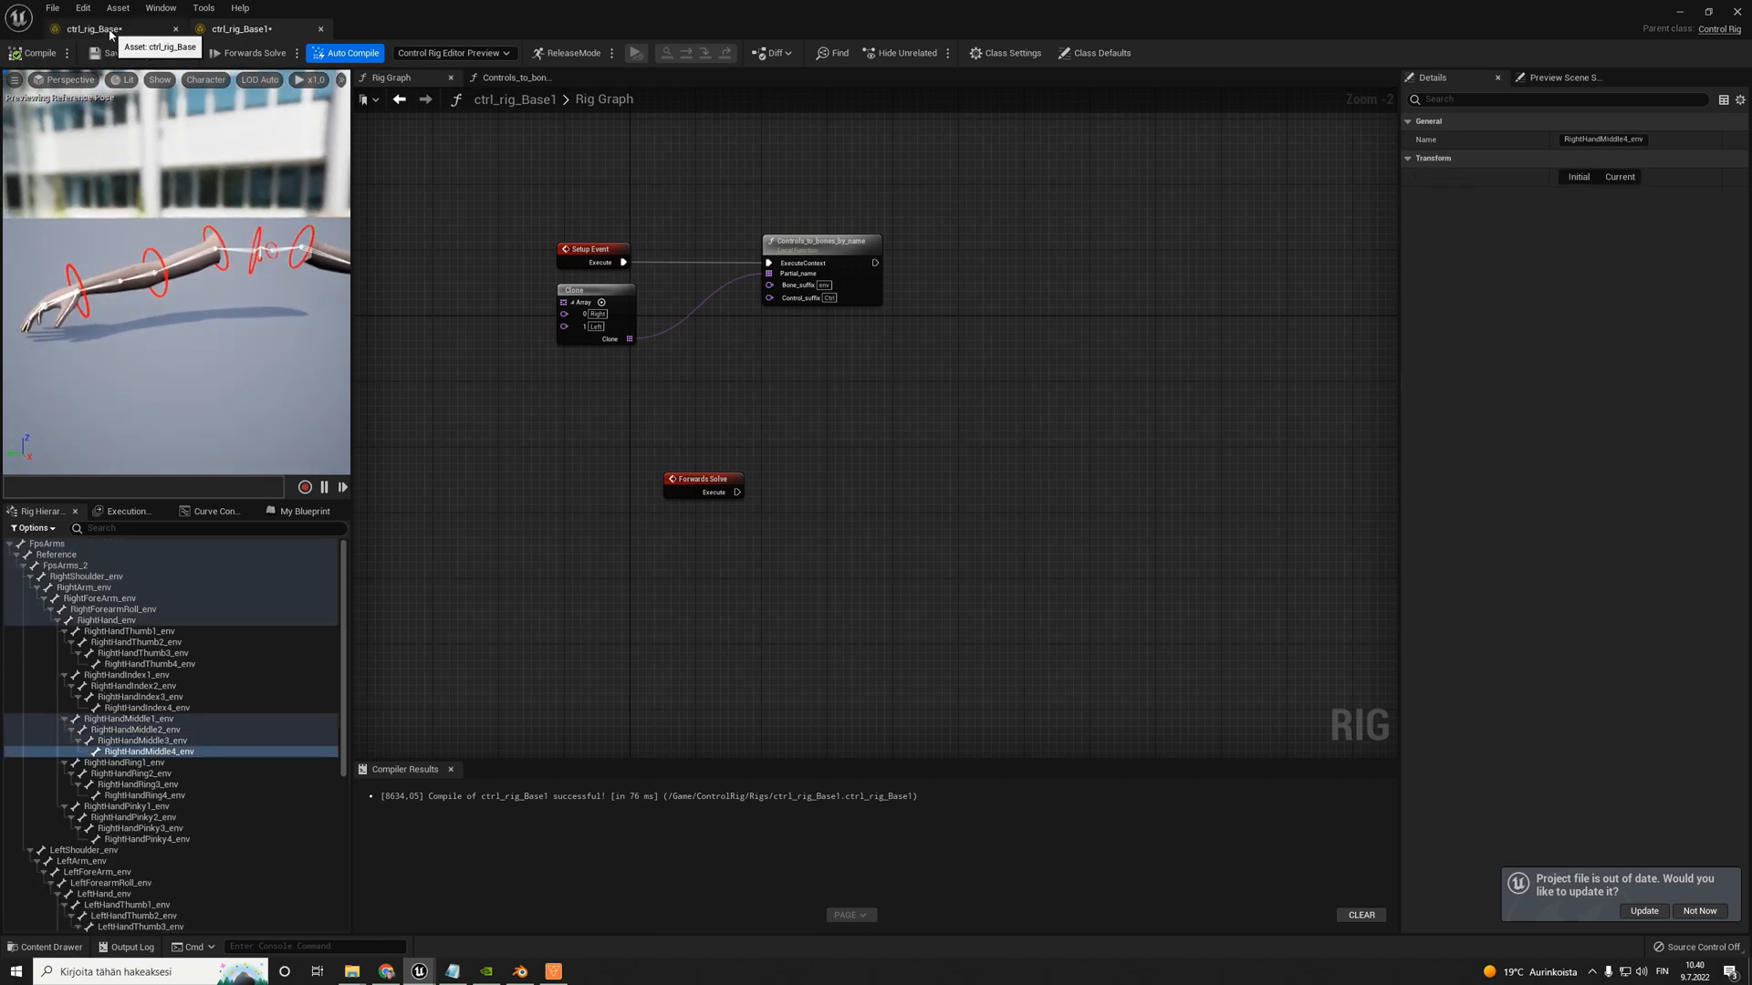
right_click_drag(190, 268, 163, 251)
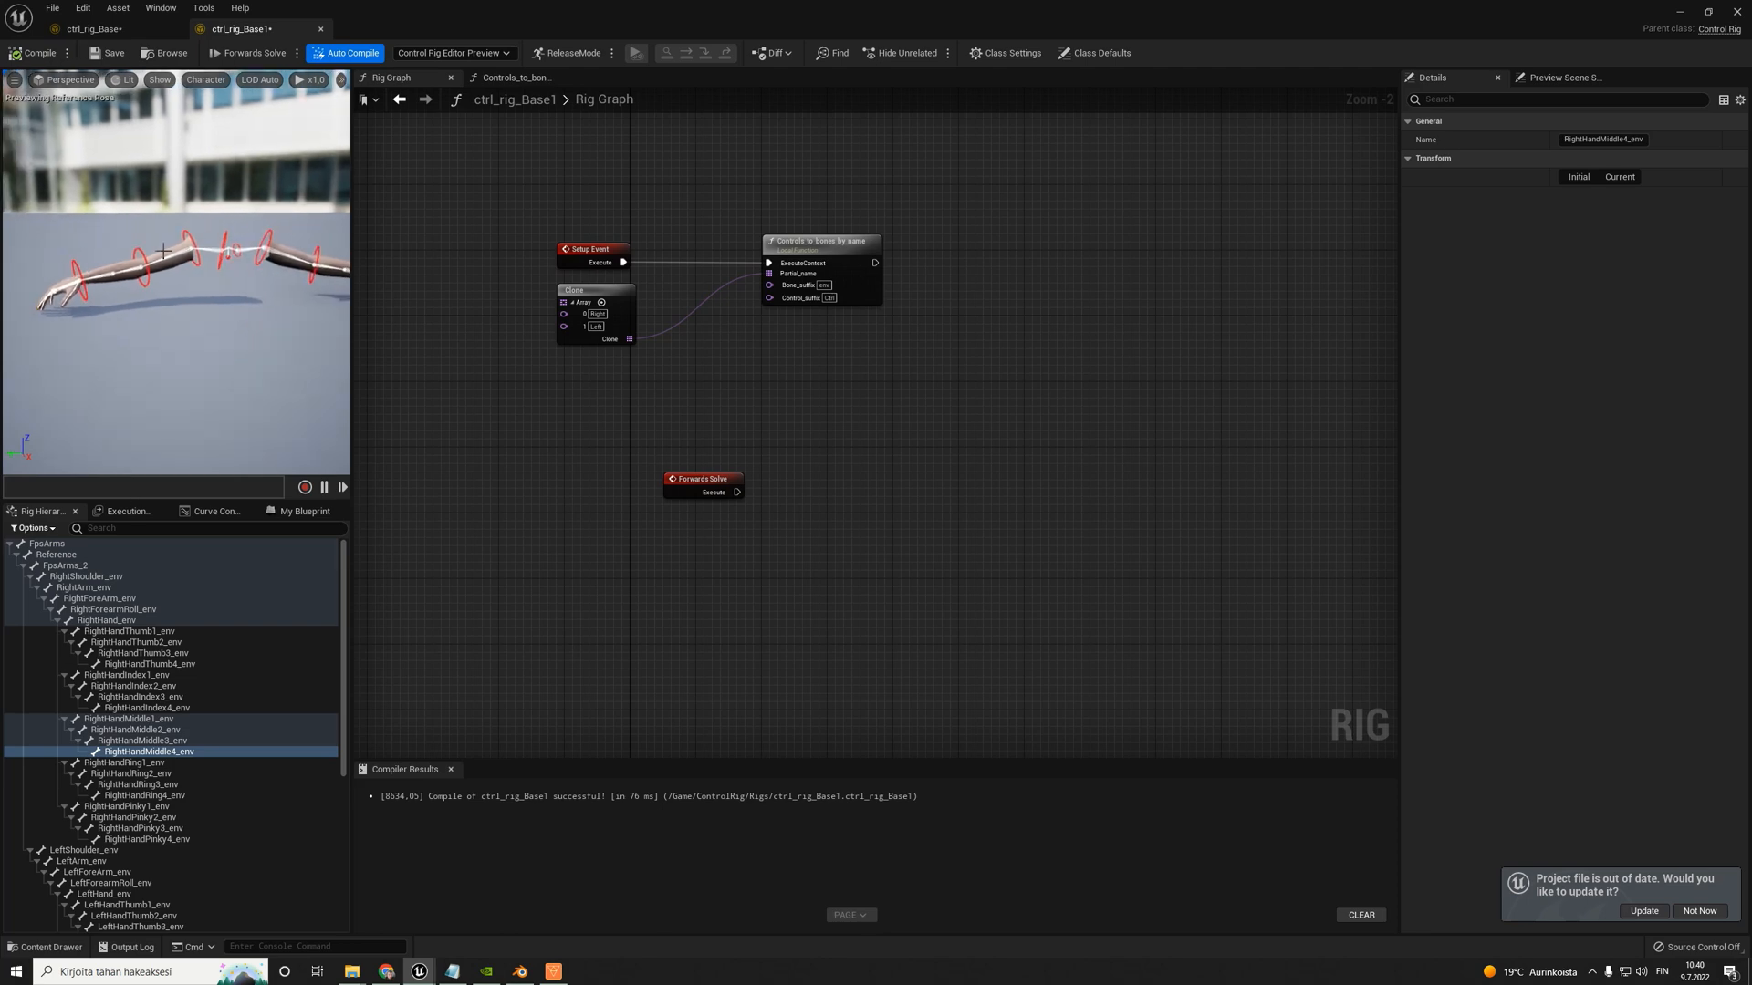
left_click(321, 29)
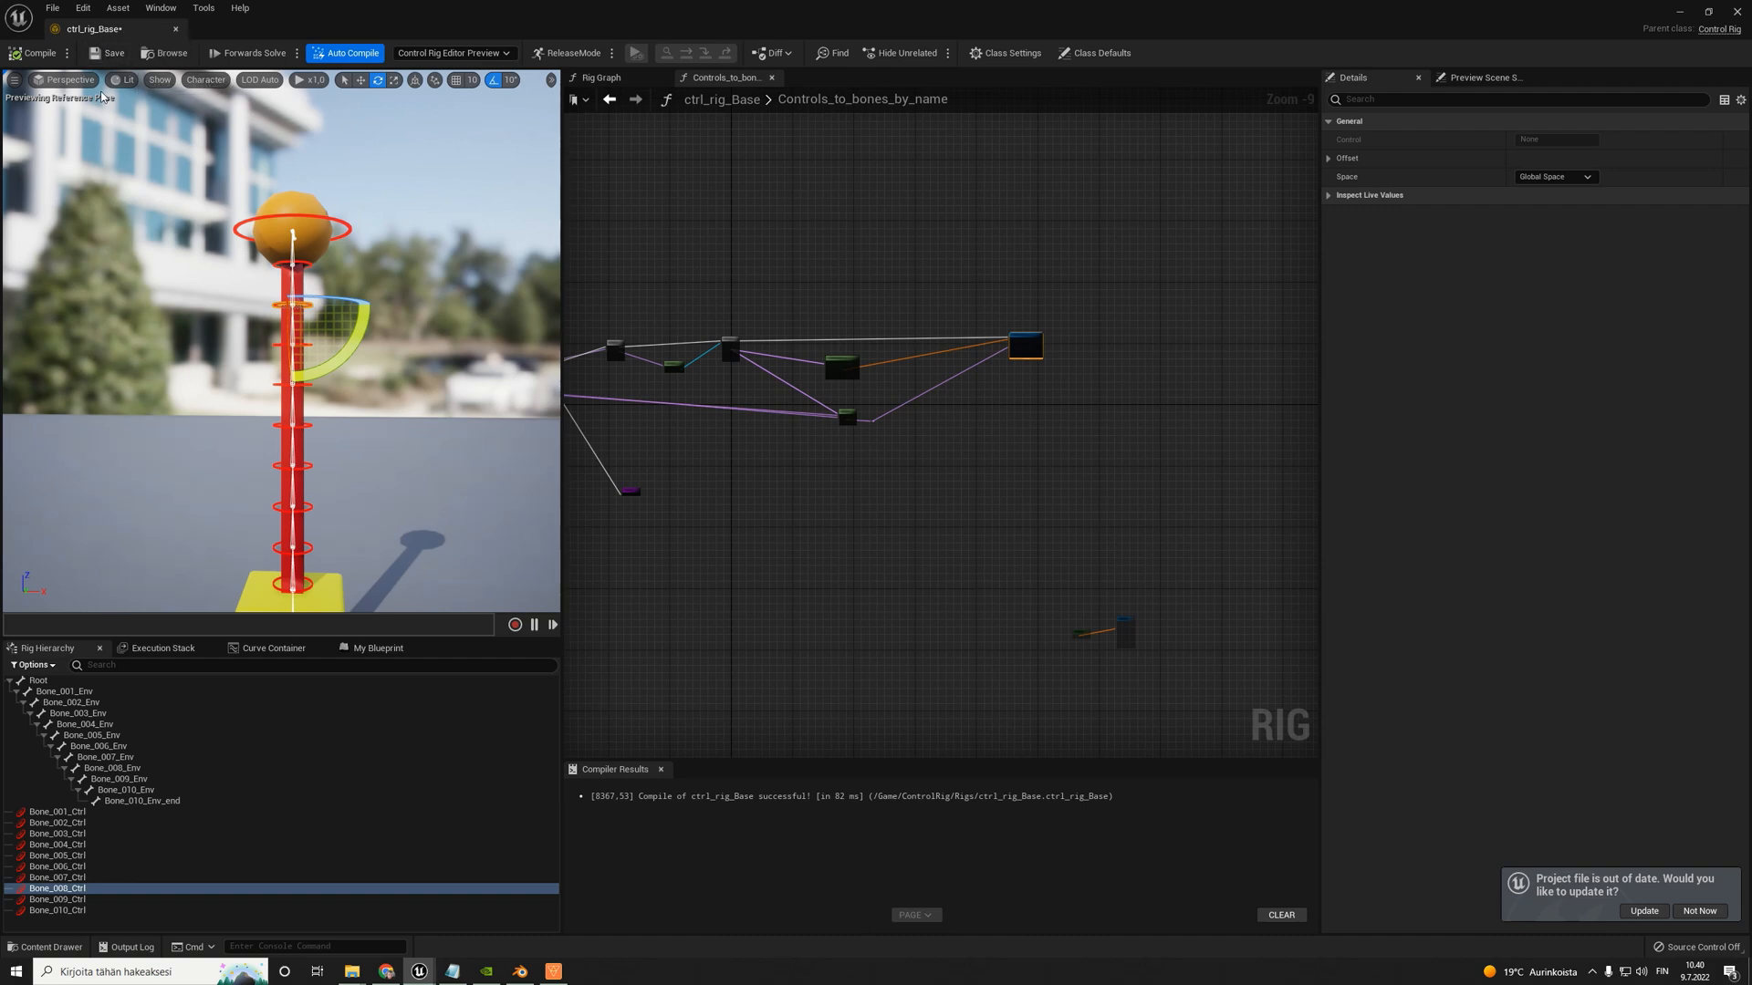
- Select several bone controls on the column, try rotating Bone_002_Ctrl in the preview and rotate it back
scroll(853, 326, "up", 1)
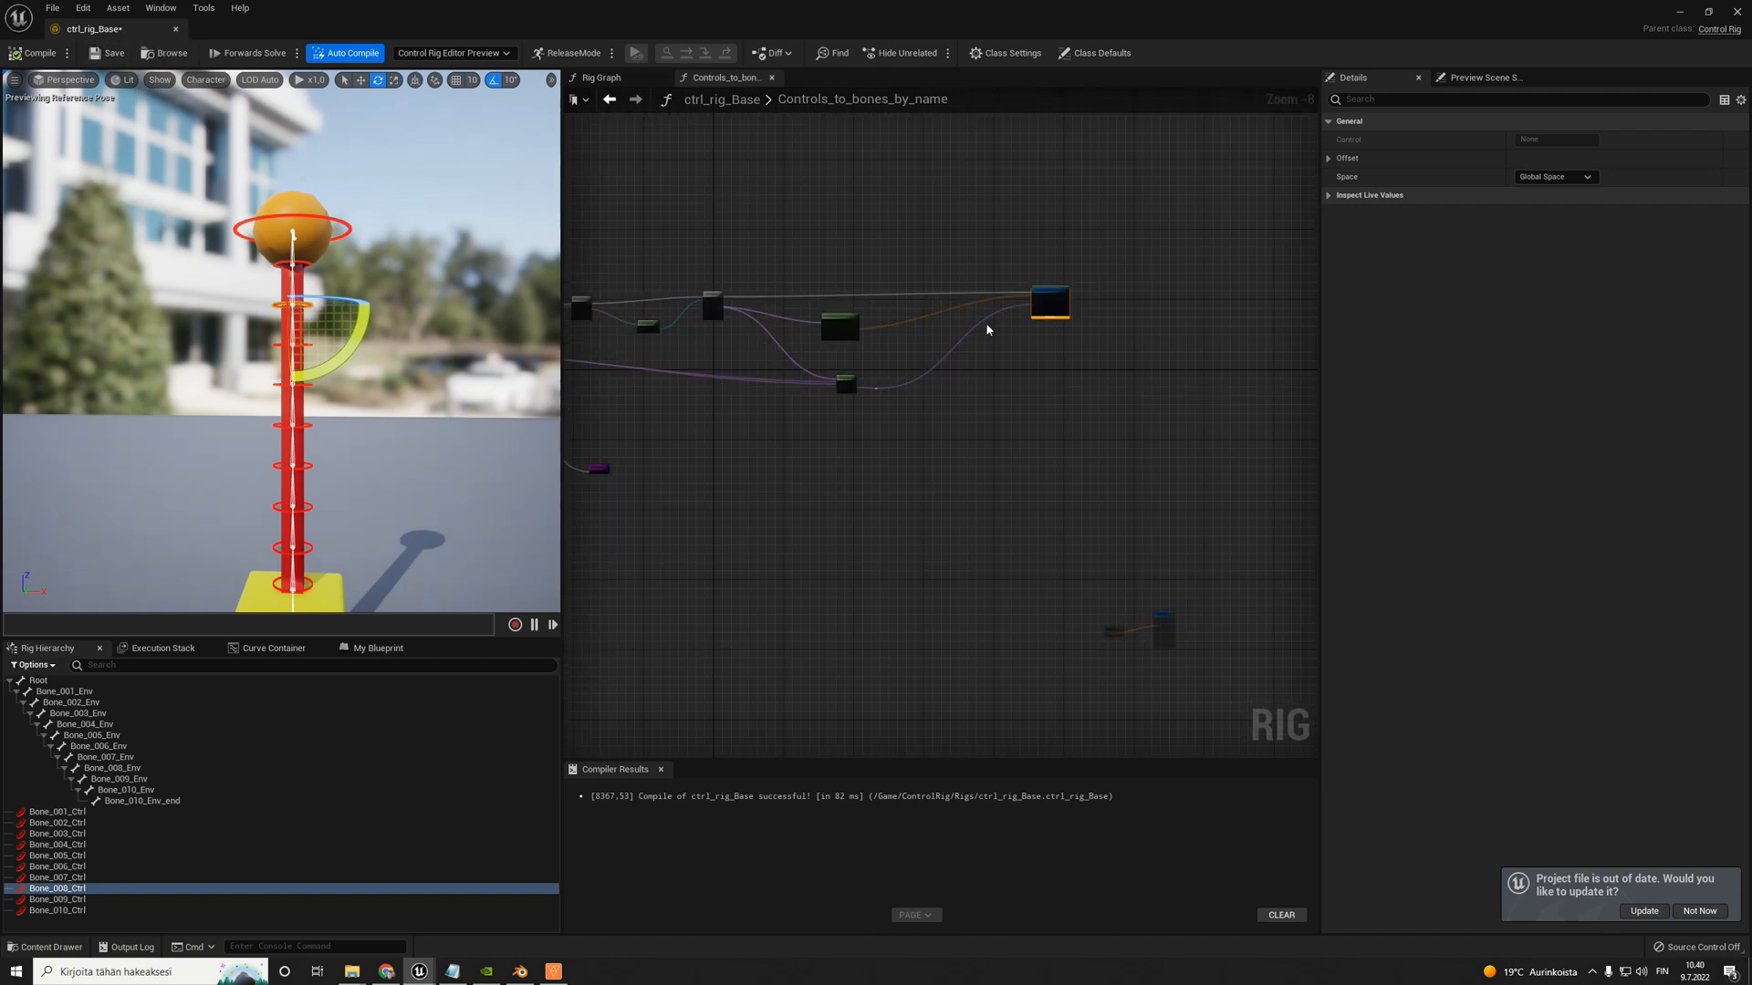
left_click(308, 548)
left_click(303, 507)
left_click(309, 466)
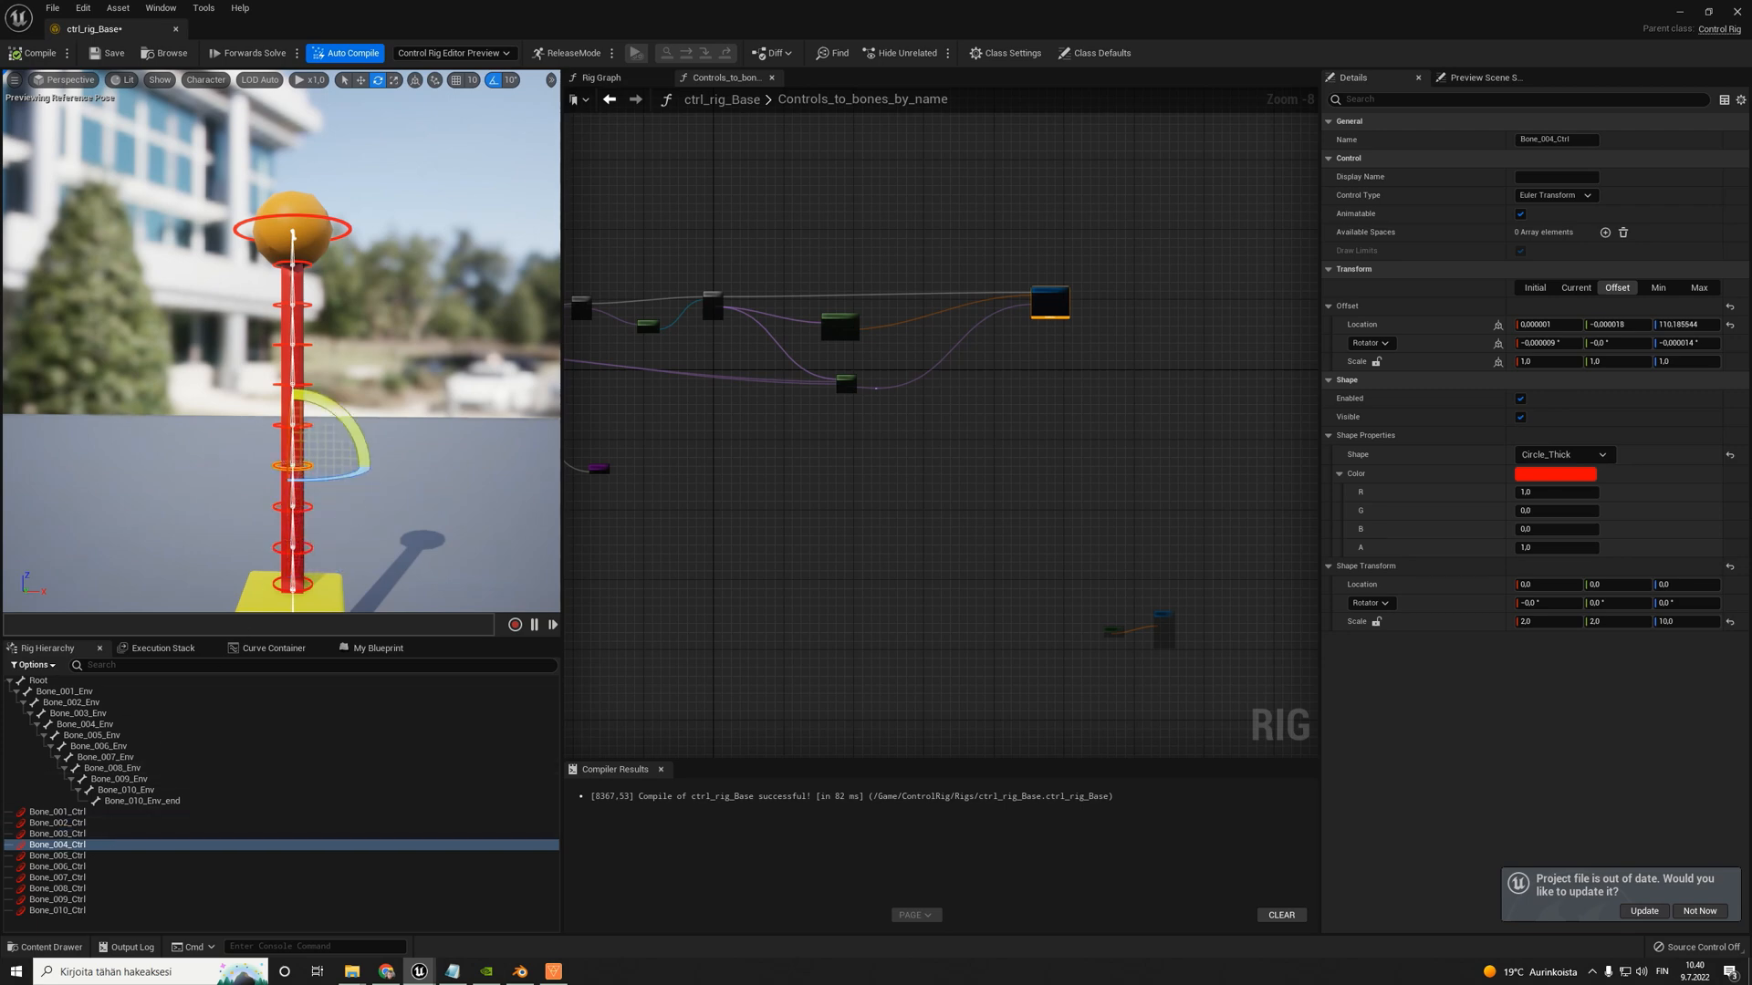
left_click(308, 548)
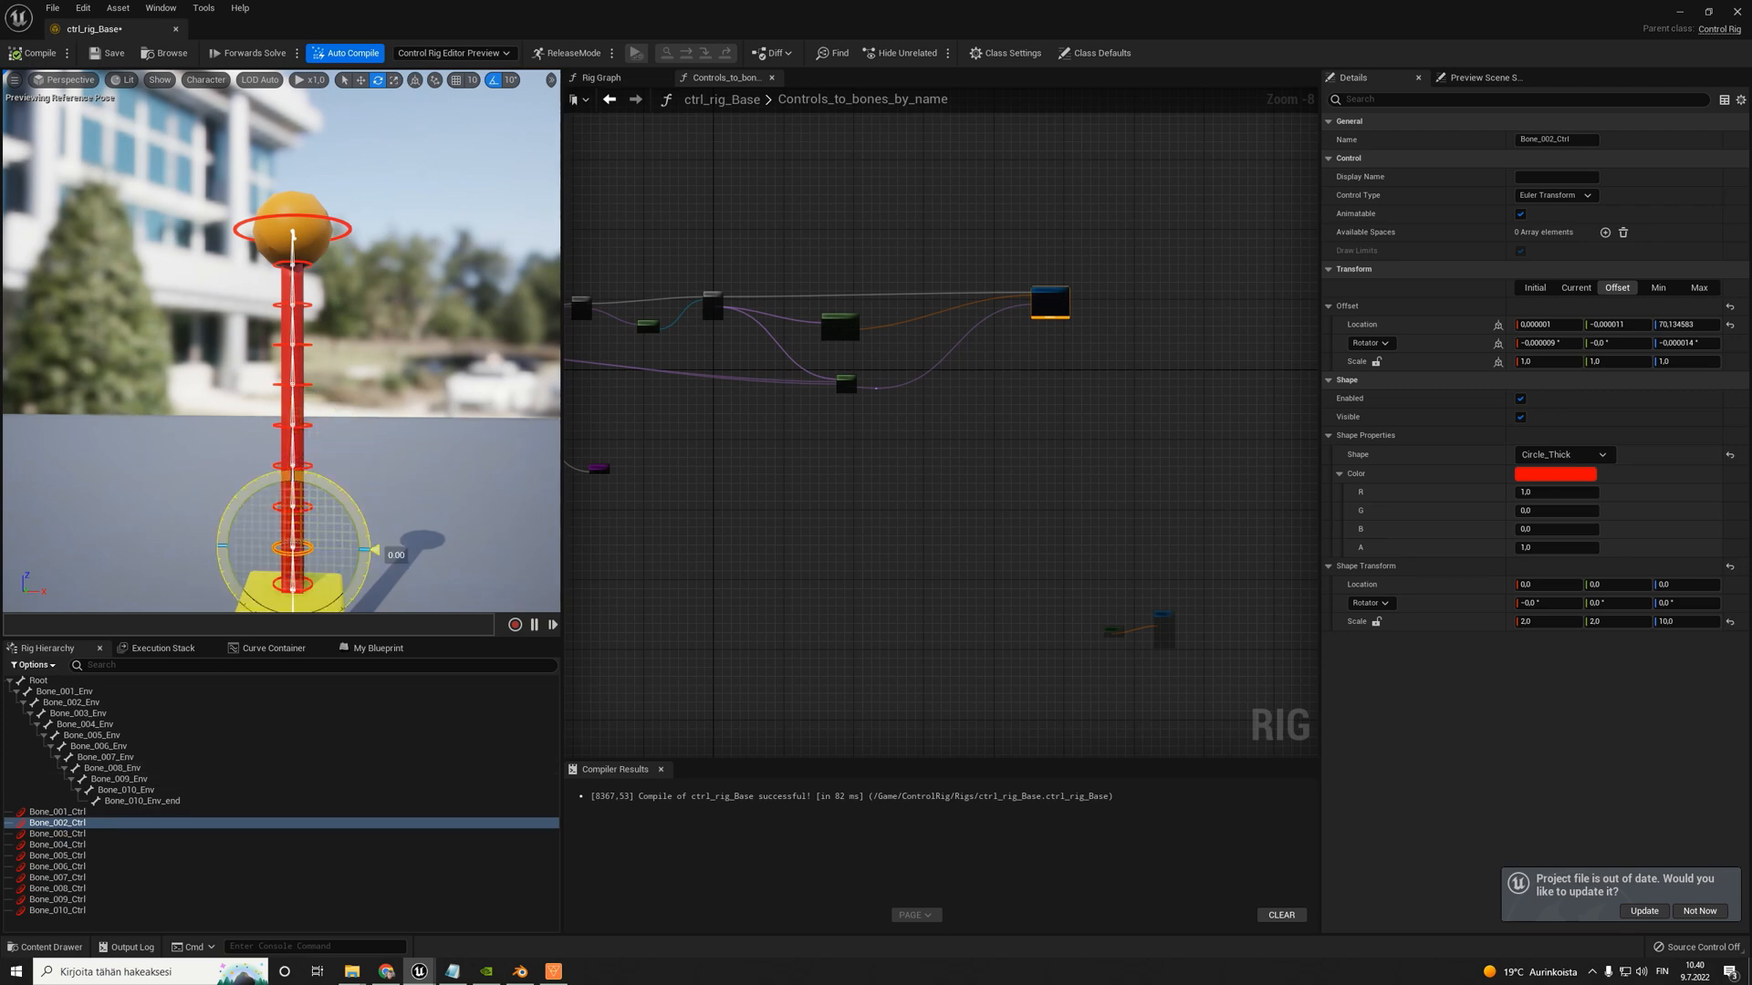
left_click_drag(370, 547, 342, 485)
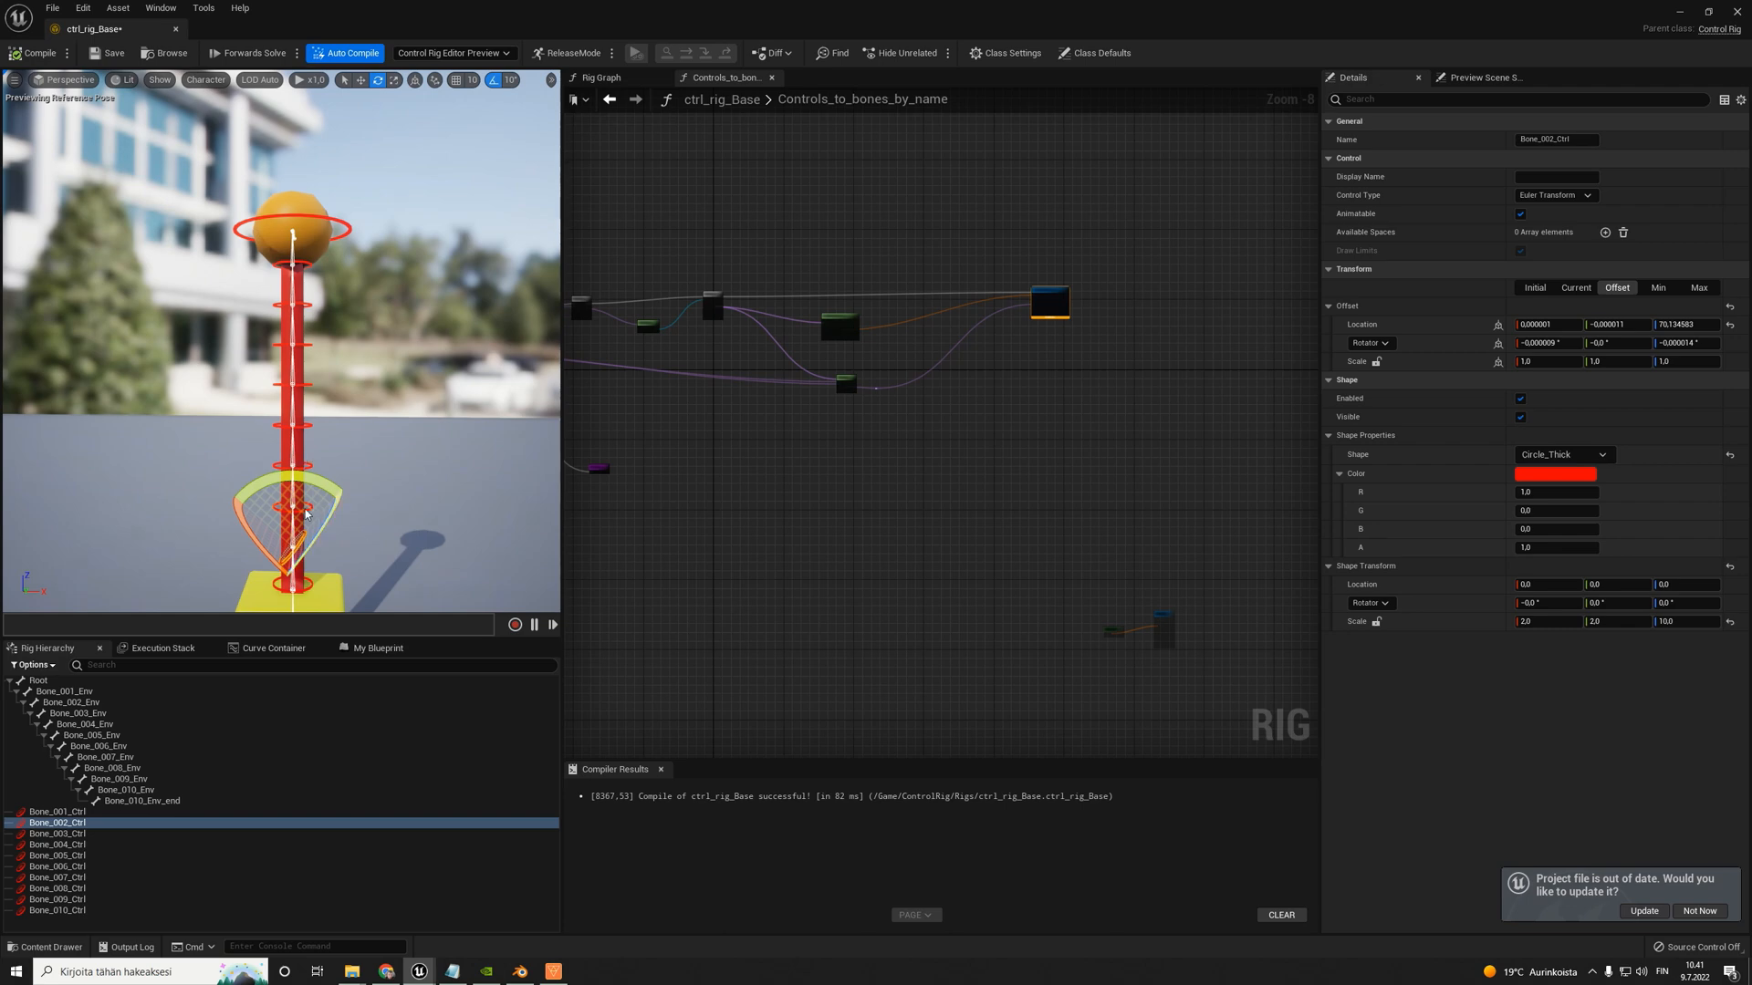
left_click_drag(343, 482, 369, 536)
- Parent Bone_002_Ctrl under Bone_001_Ctrl in the rig hierarchy and check where the control sits on the column
scroll(1040, 319, "up", 6)
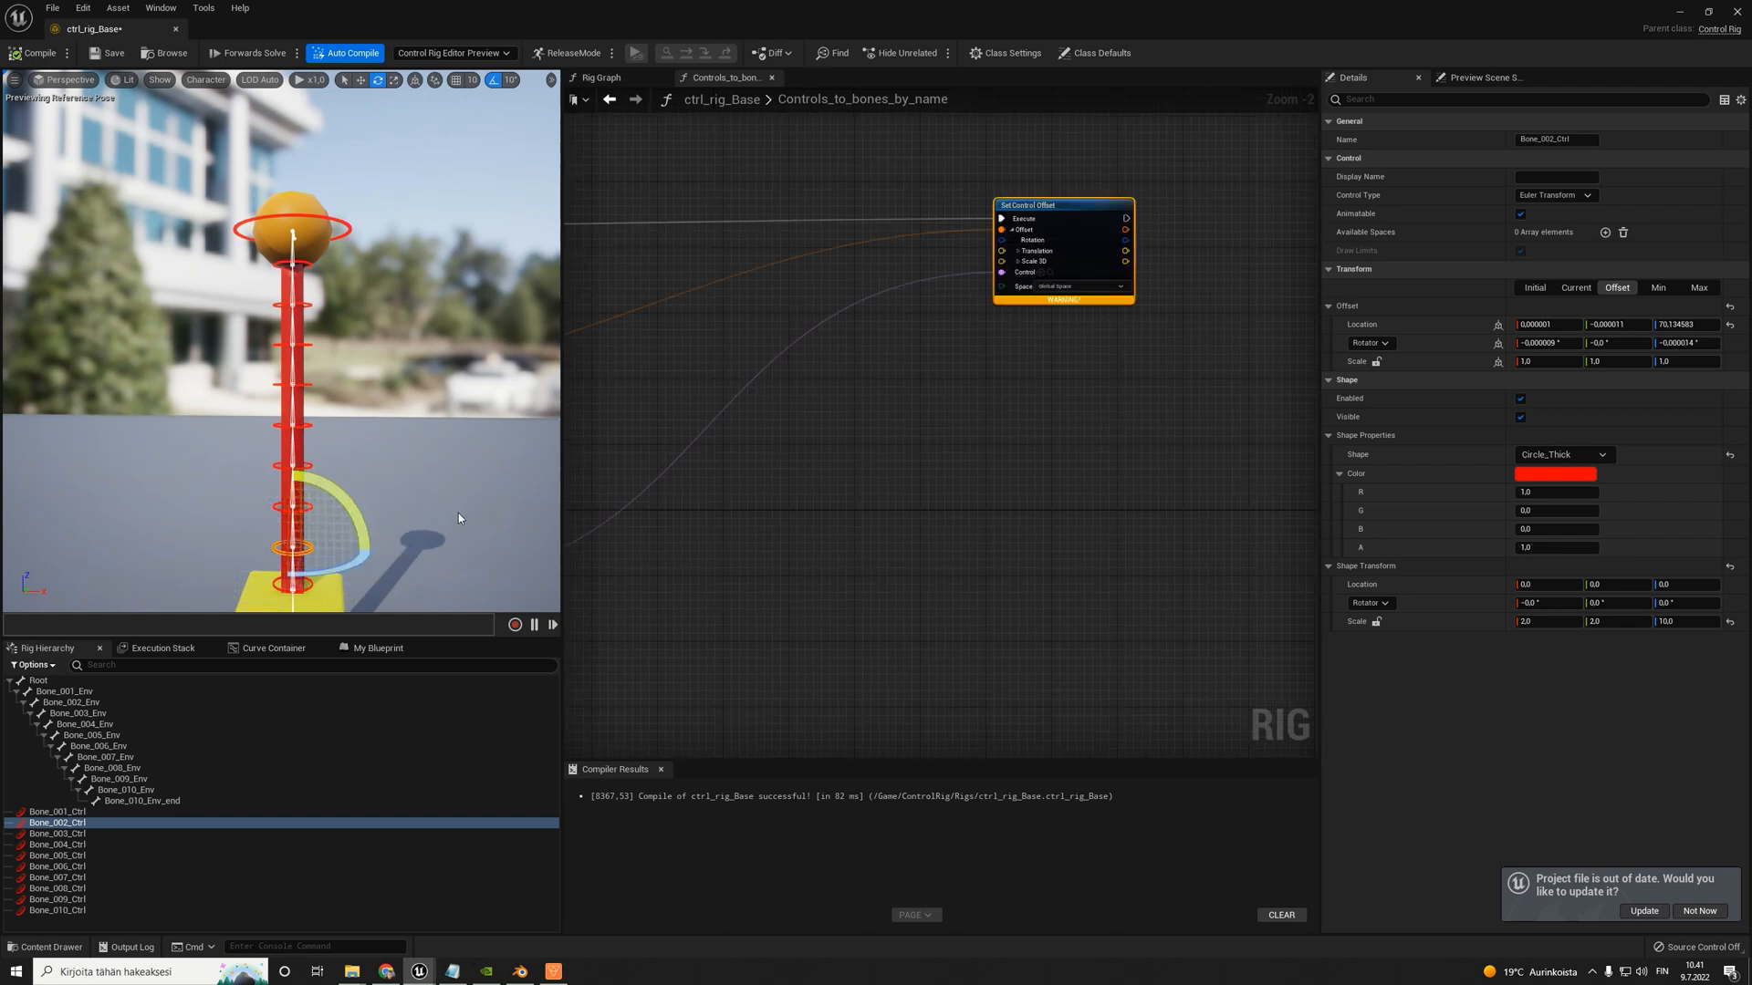
scroll(756, 333, "down", 2)
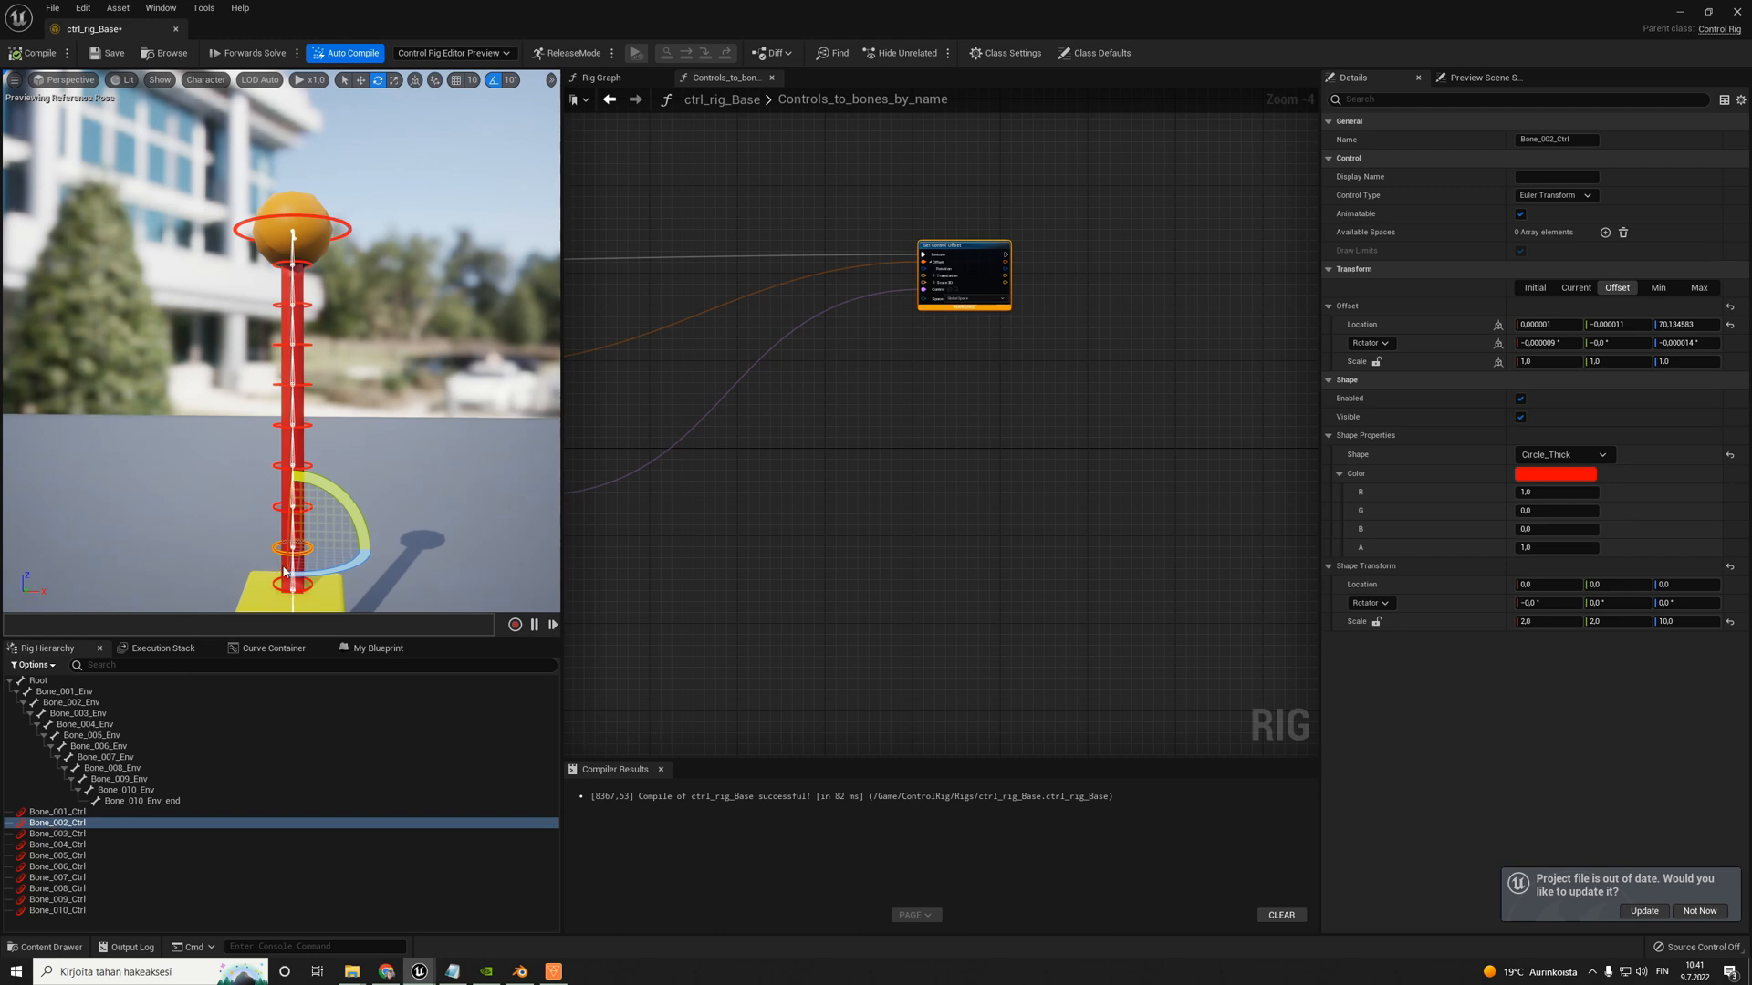
left_click(61, 826)
left_click_drag(65, 824, 60, 815)
scroll(347, 496, "down", 2)
right_click_drag(348, 496, 354, 613)
scroll(348, 496, "up", 3)
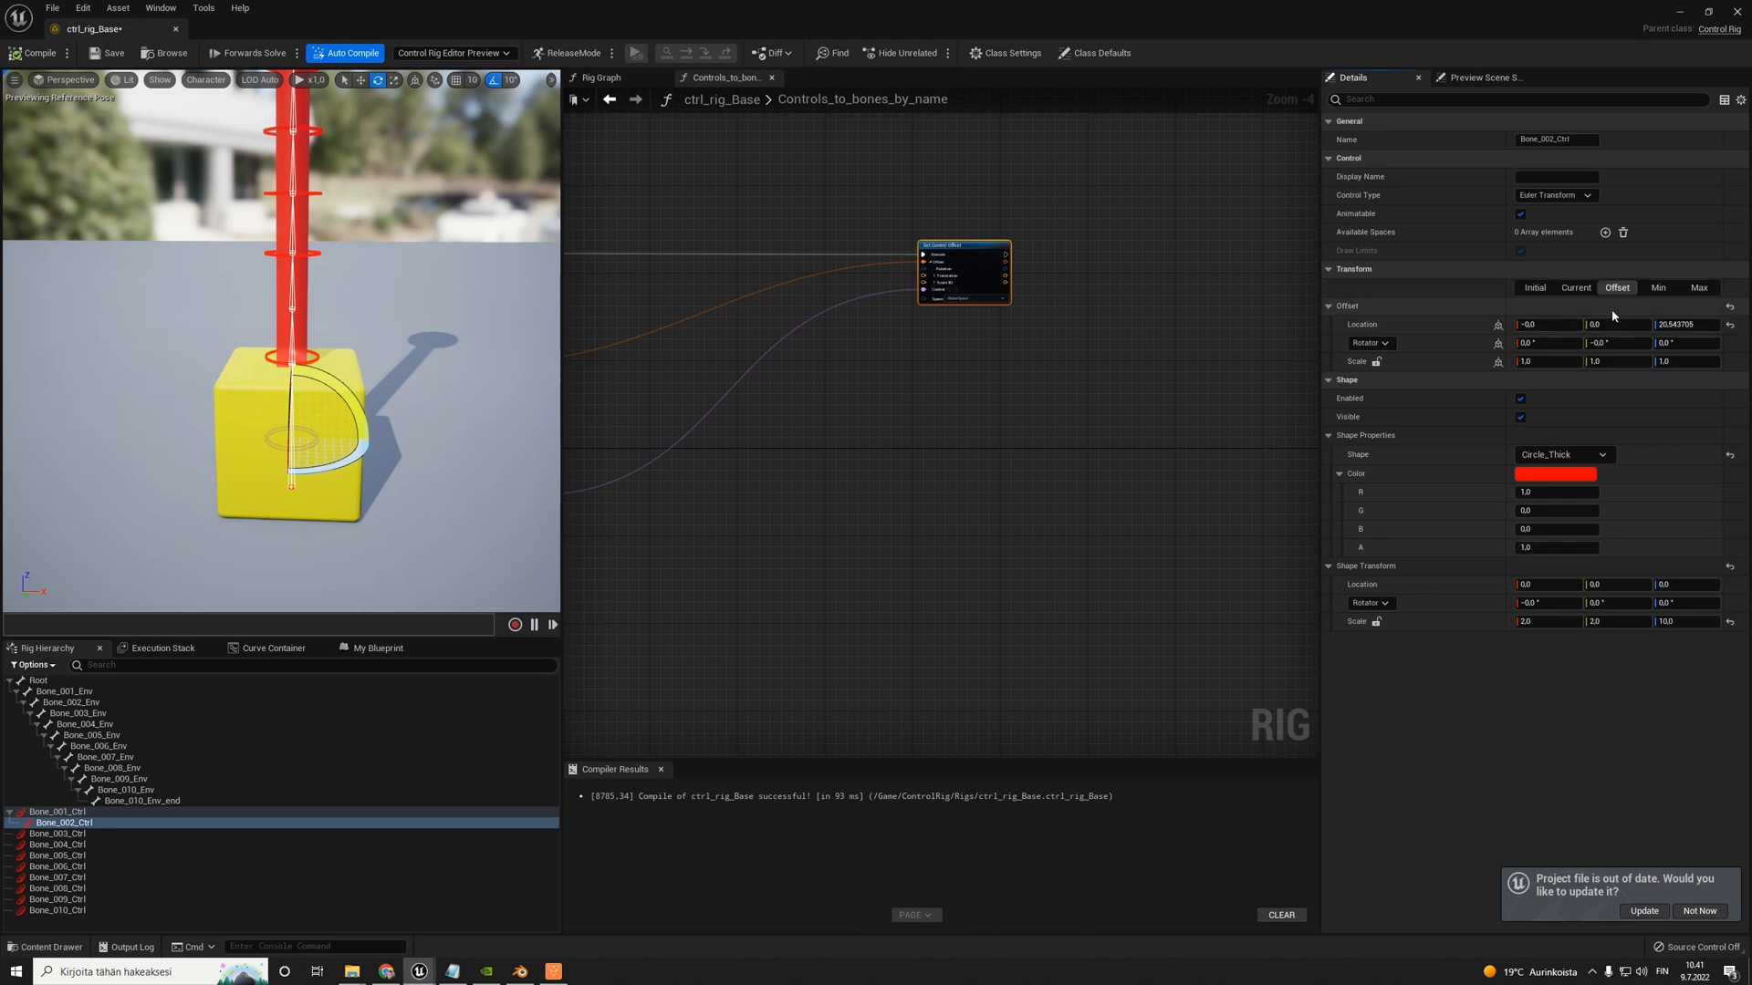
- Try resetting the offset location of Bone_002_Ctrl, and undo both the reset and its parenting under Bone_001_Ctrl
left_click(1546, 325)
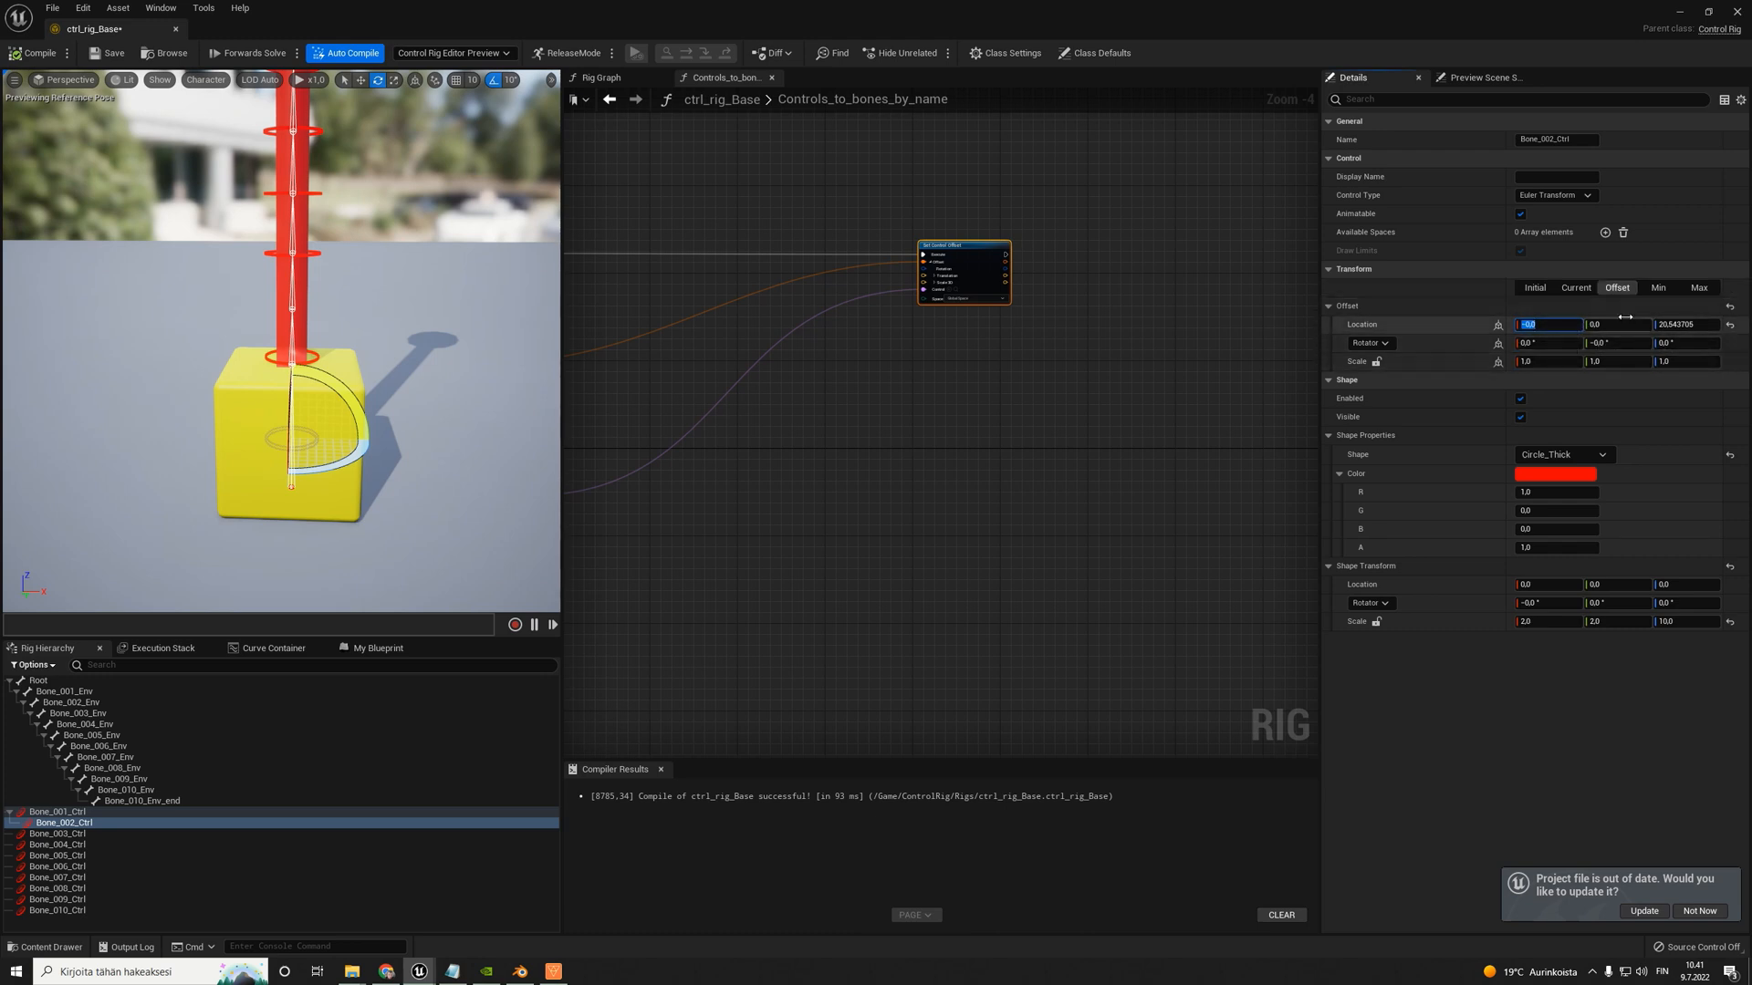
left_click(1730, 327)
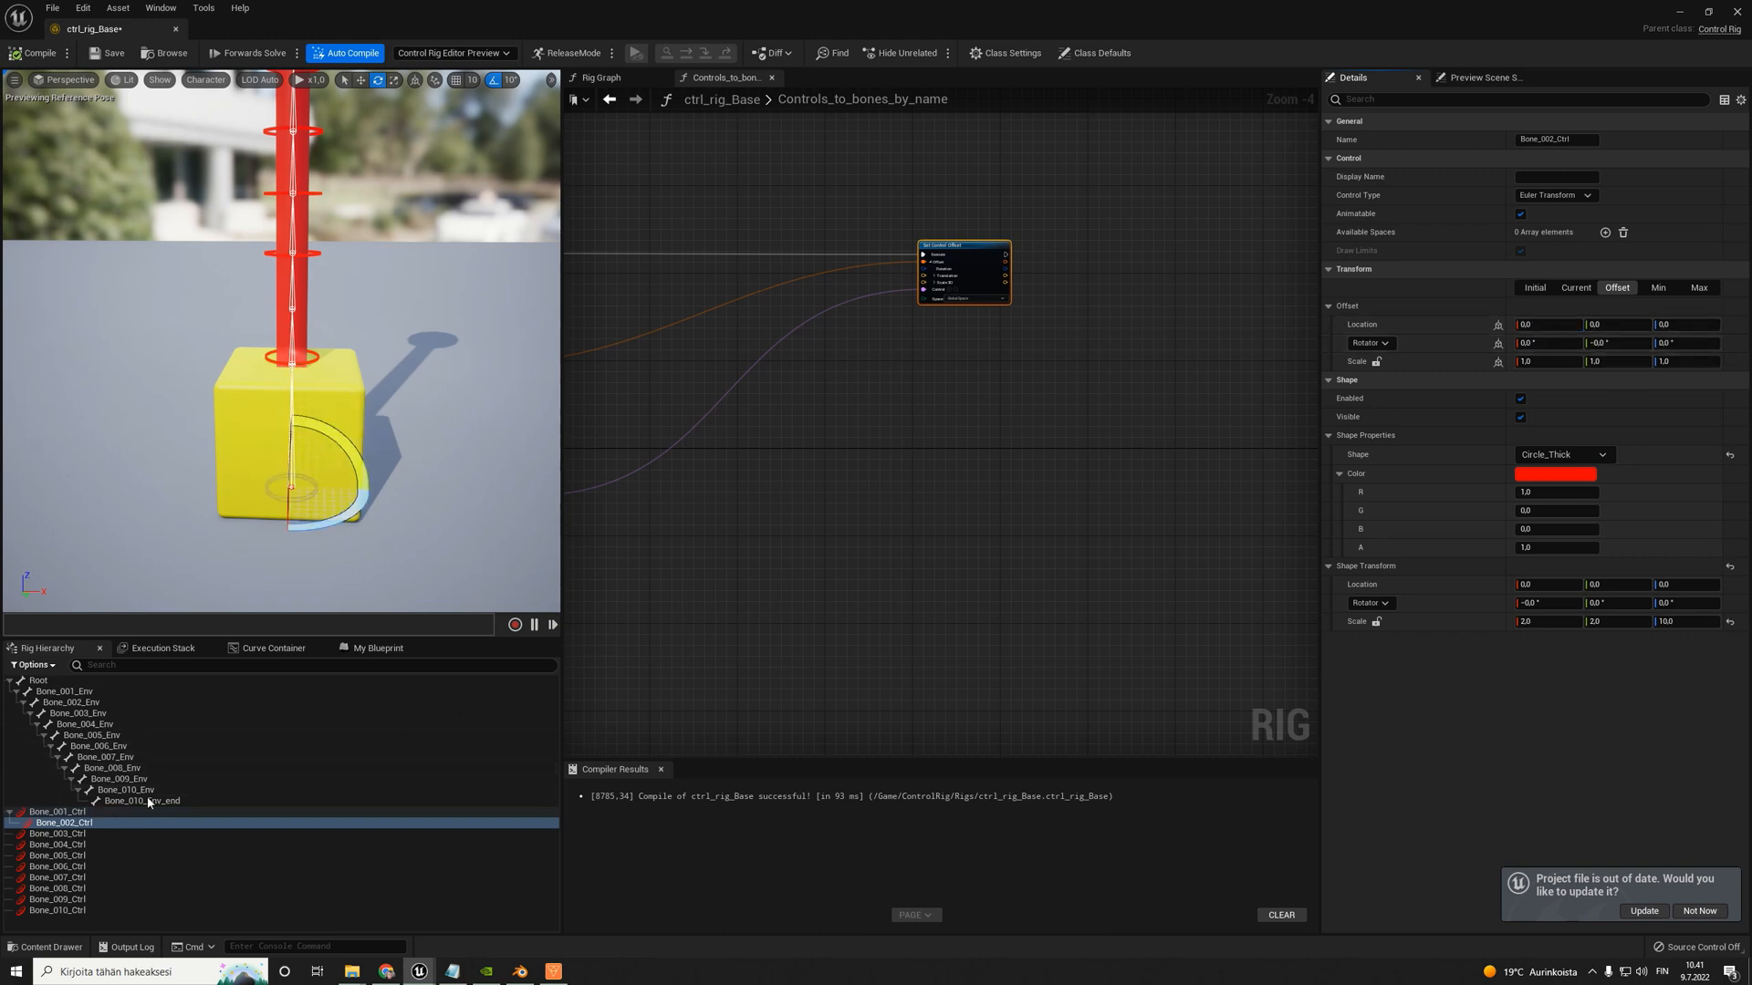
key("ctrl+z")
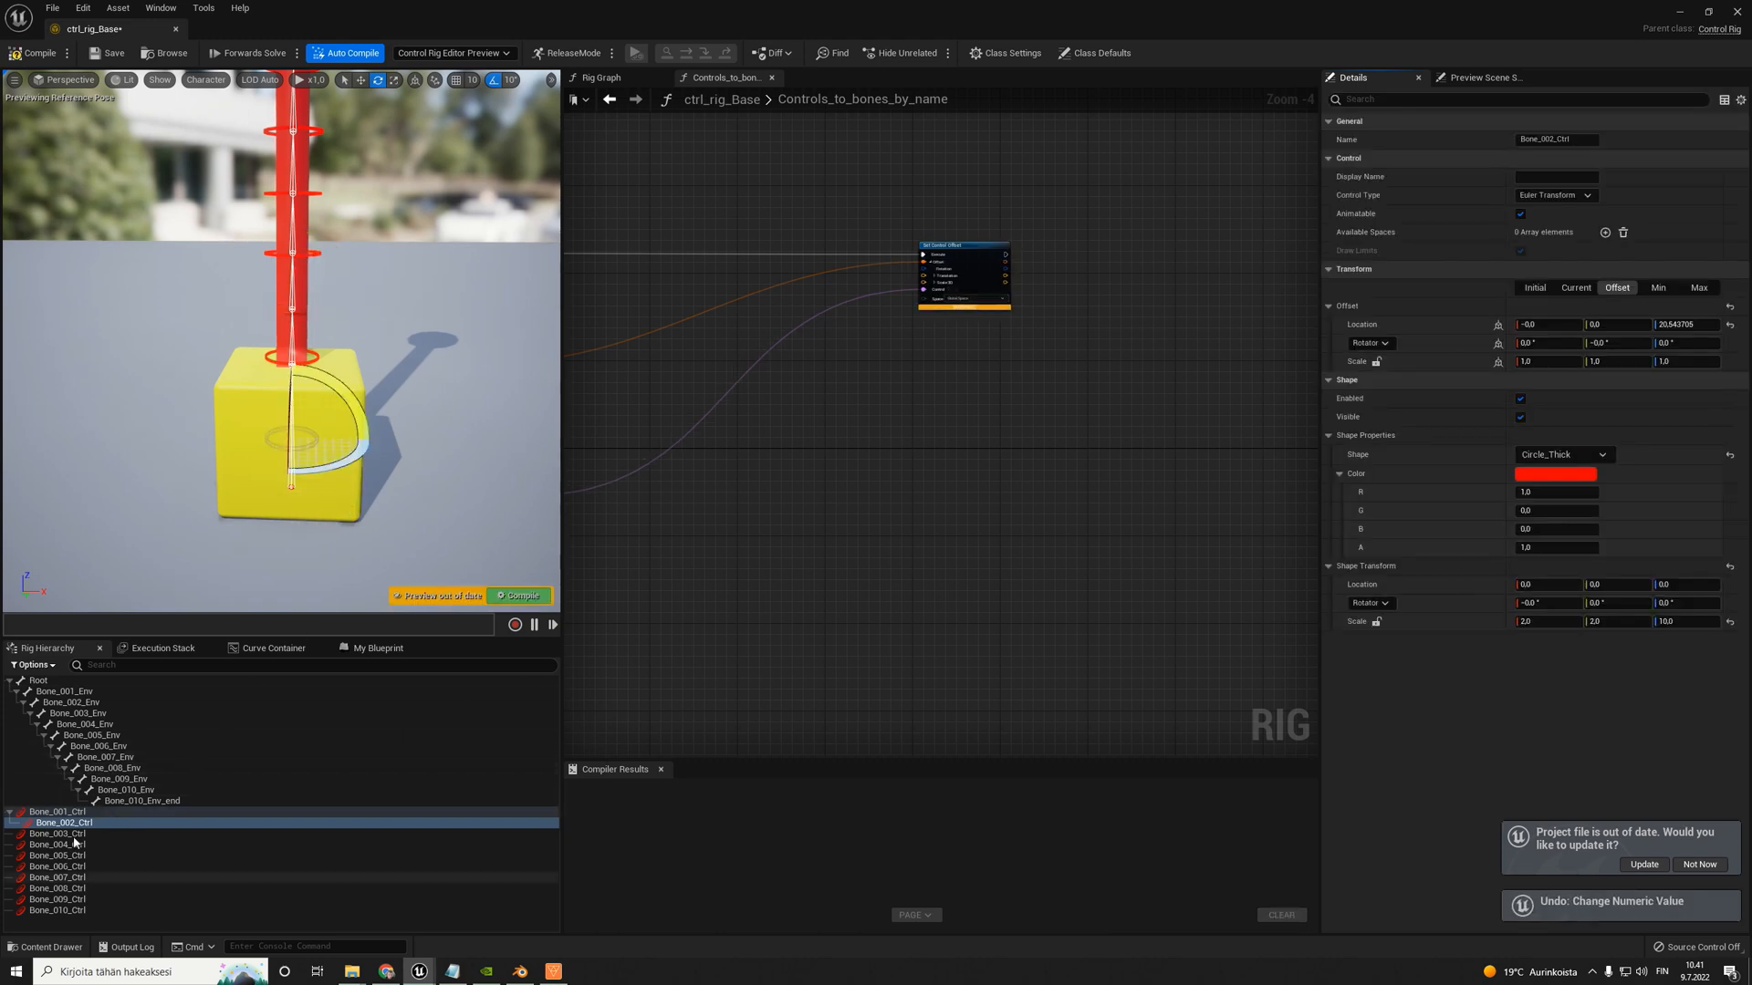
key("ctrl+z")
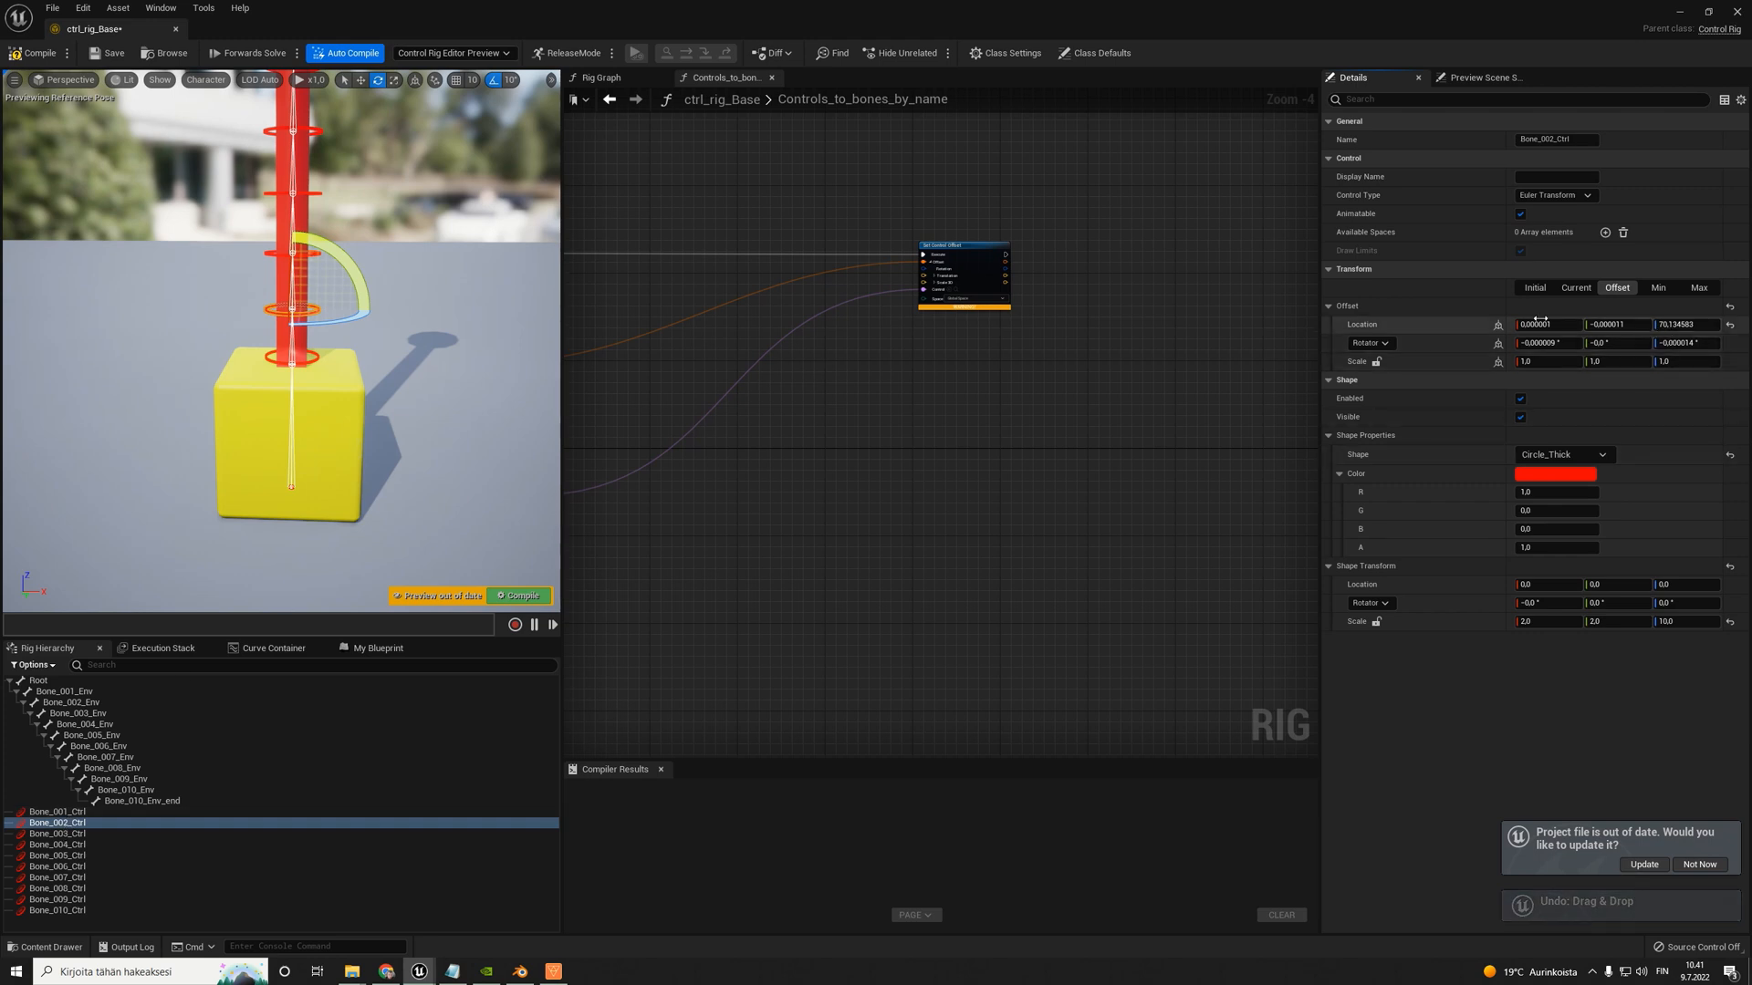
- Examine the Set Control Offset node and the node chain feeding it in Controls_to_bones_by_name
left_click_drag(473, 304, 447, 329)
scroll(970, 293, "down", 5)
scroll(970, 293, "up", 9)
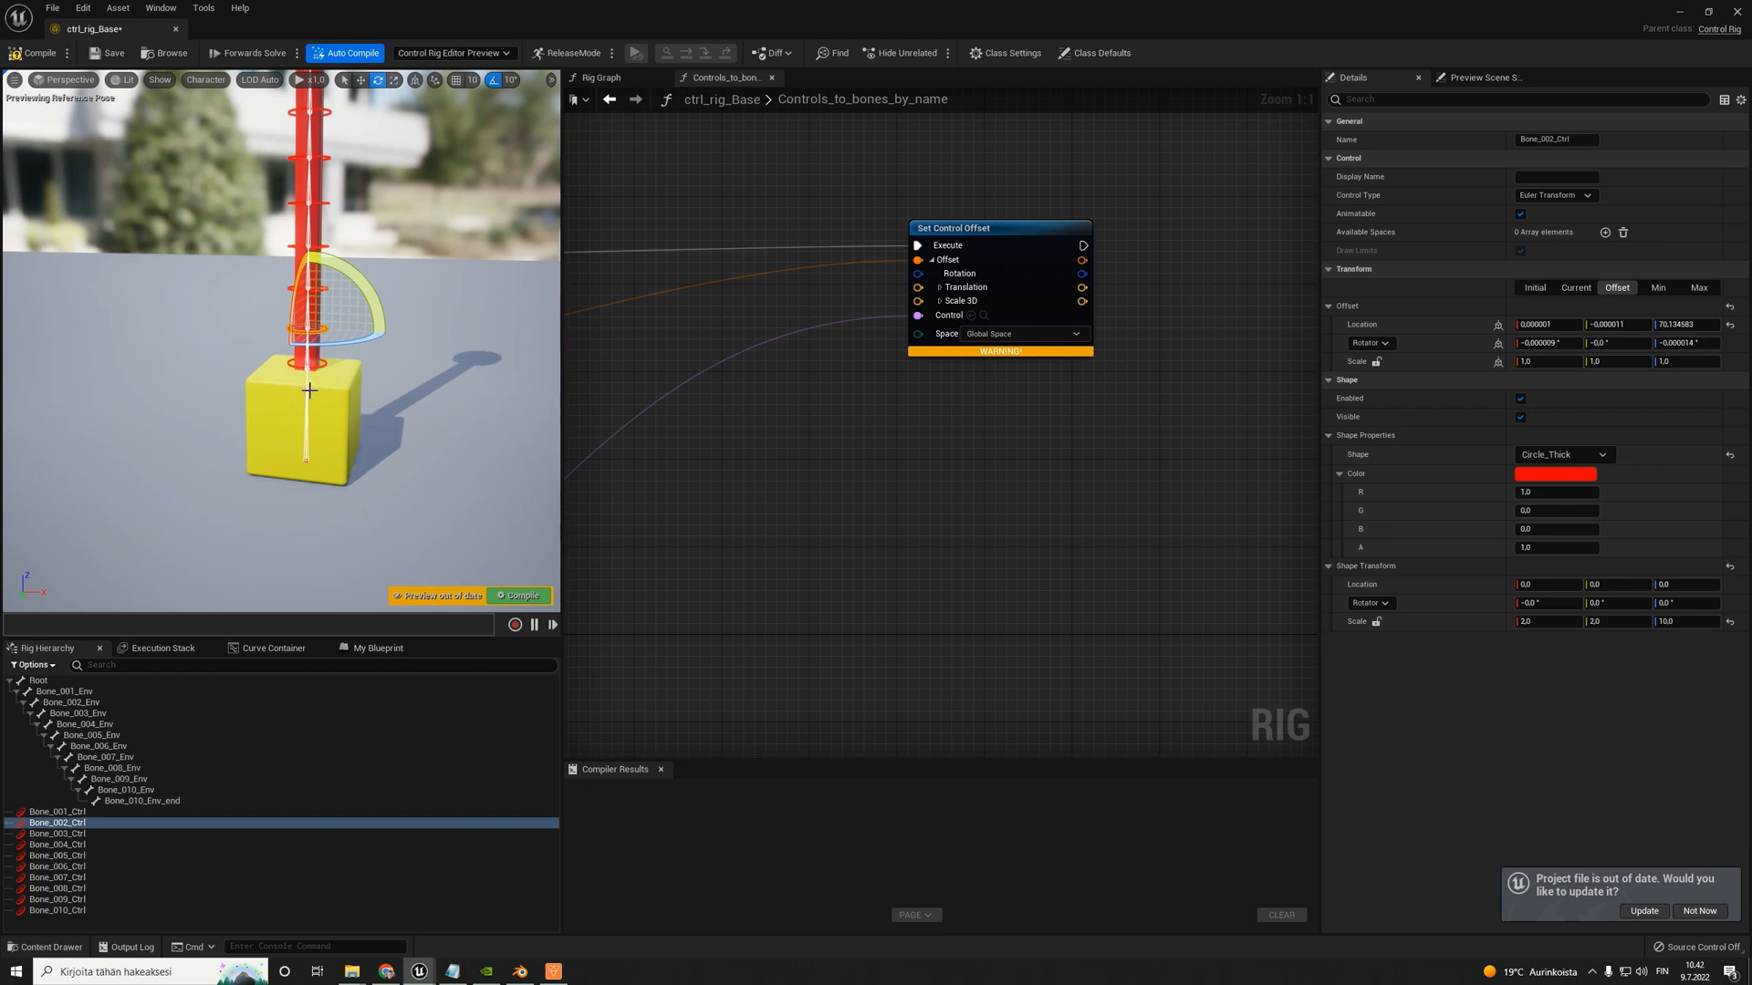
scroll(940, 397, "down", 8)
right_click_drag(734, 480, 1038, 462)
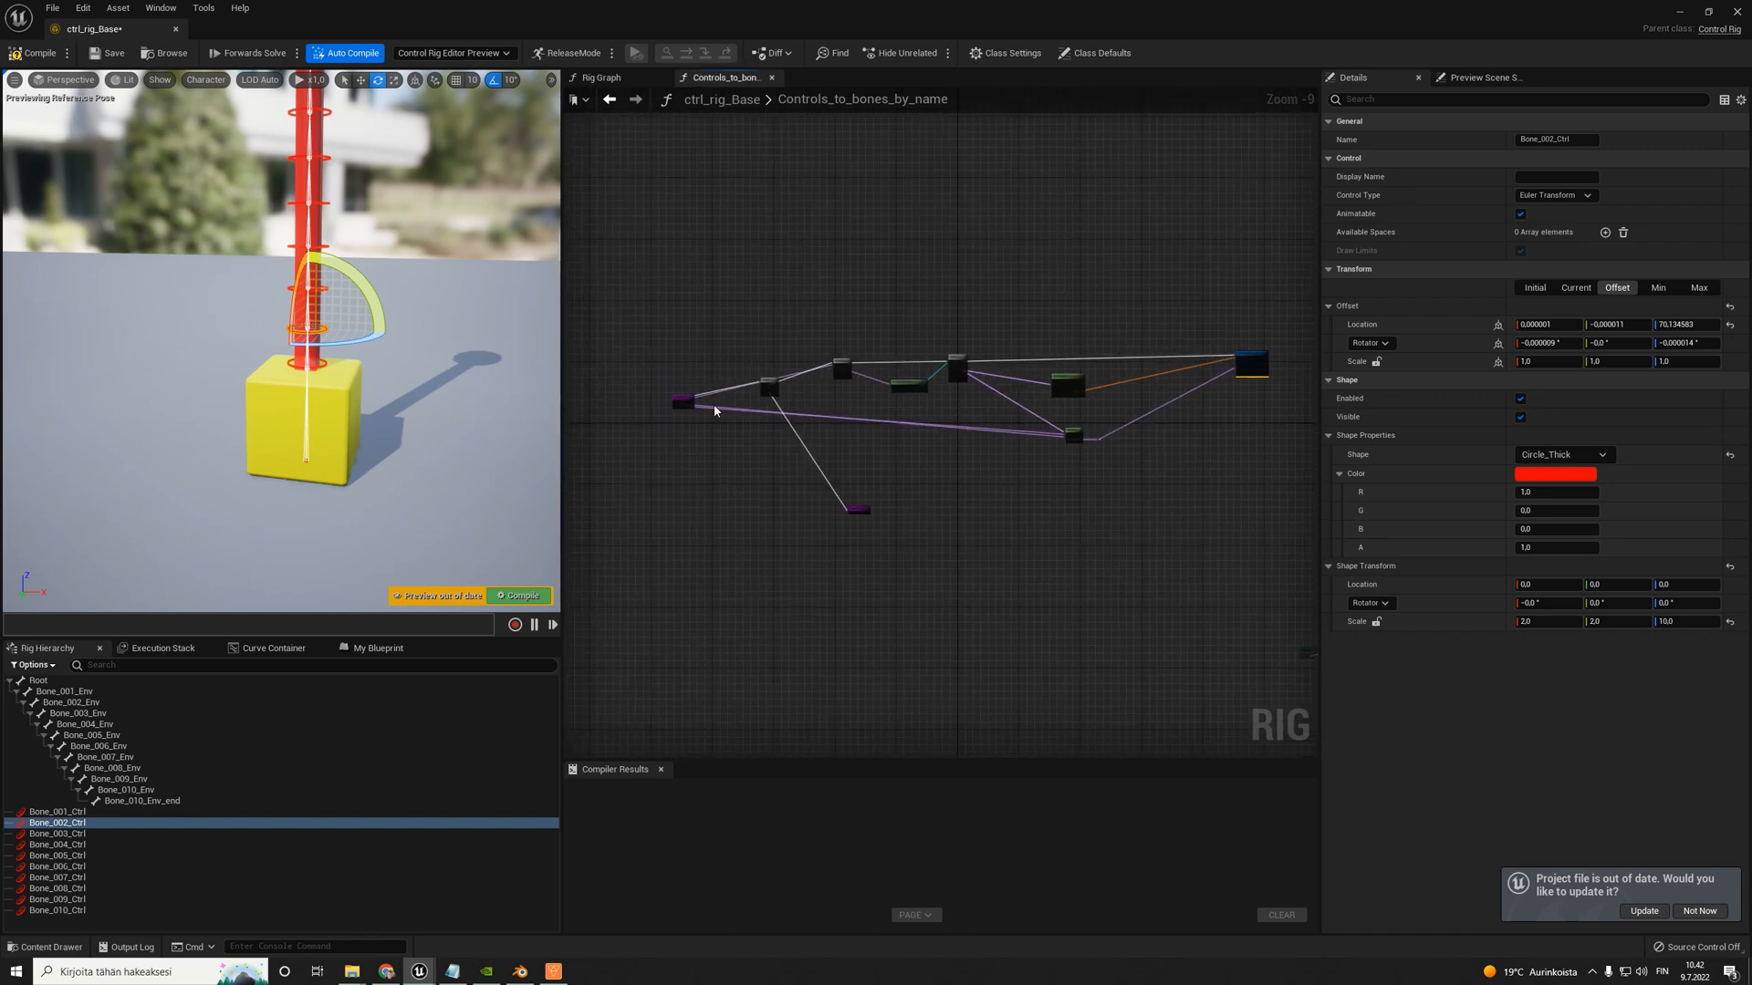
- Create a local variable named Partial_name_local with the Name type in the Controls_to_bones_by_name function
scroll(692, 410, "up", 6)
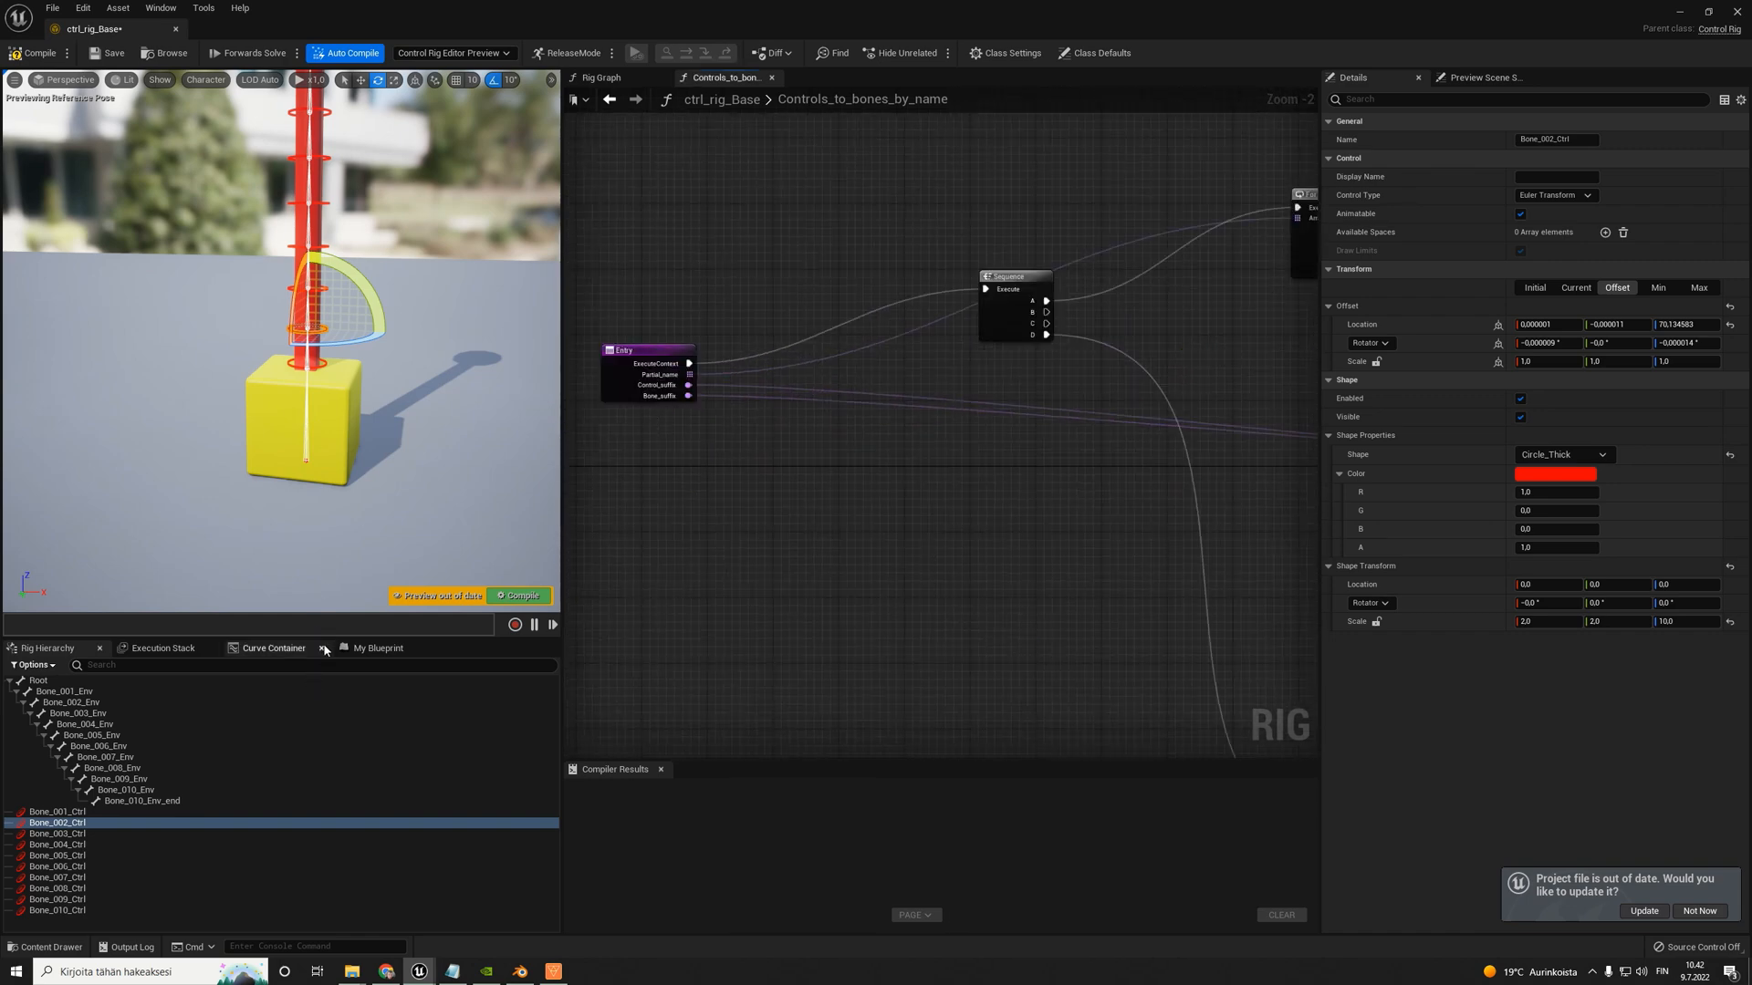
scroll(644, 408, "up", 2)
left_click(668, 354)
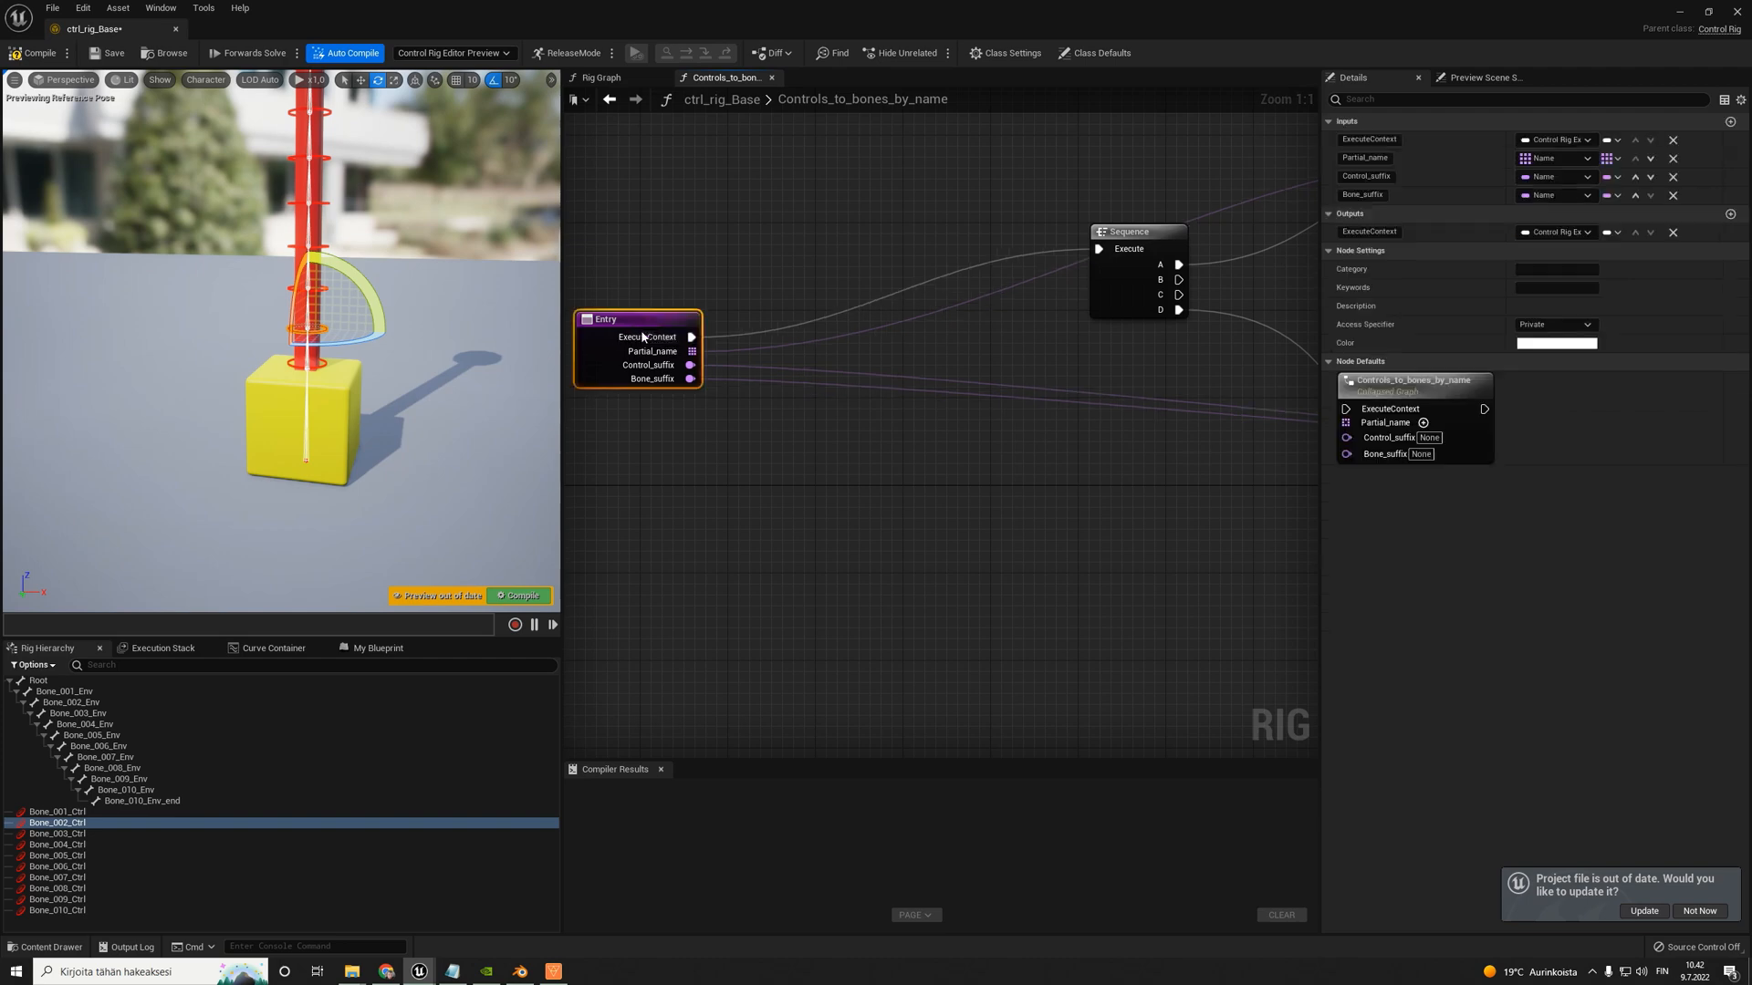
scroll(862, 308, "down", 3)
scroll(764, 323, "up", 3)
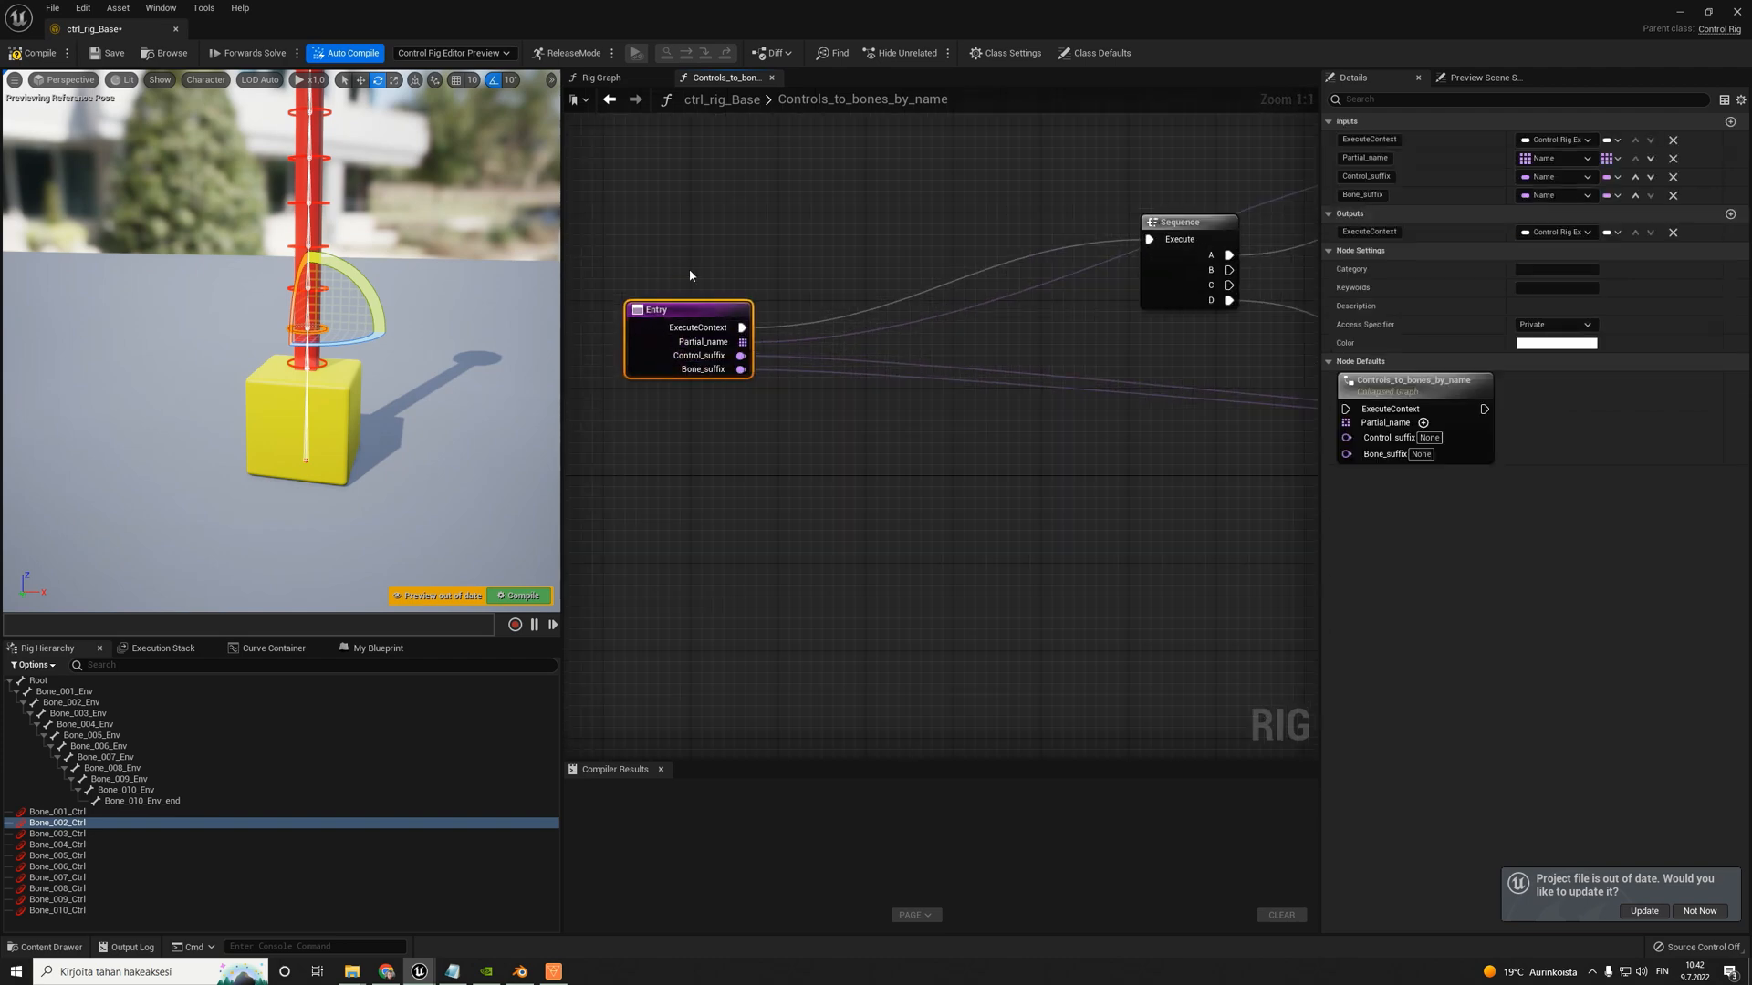
left_click(378, 648)
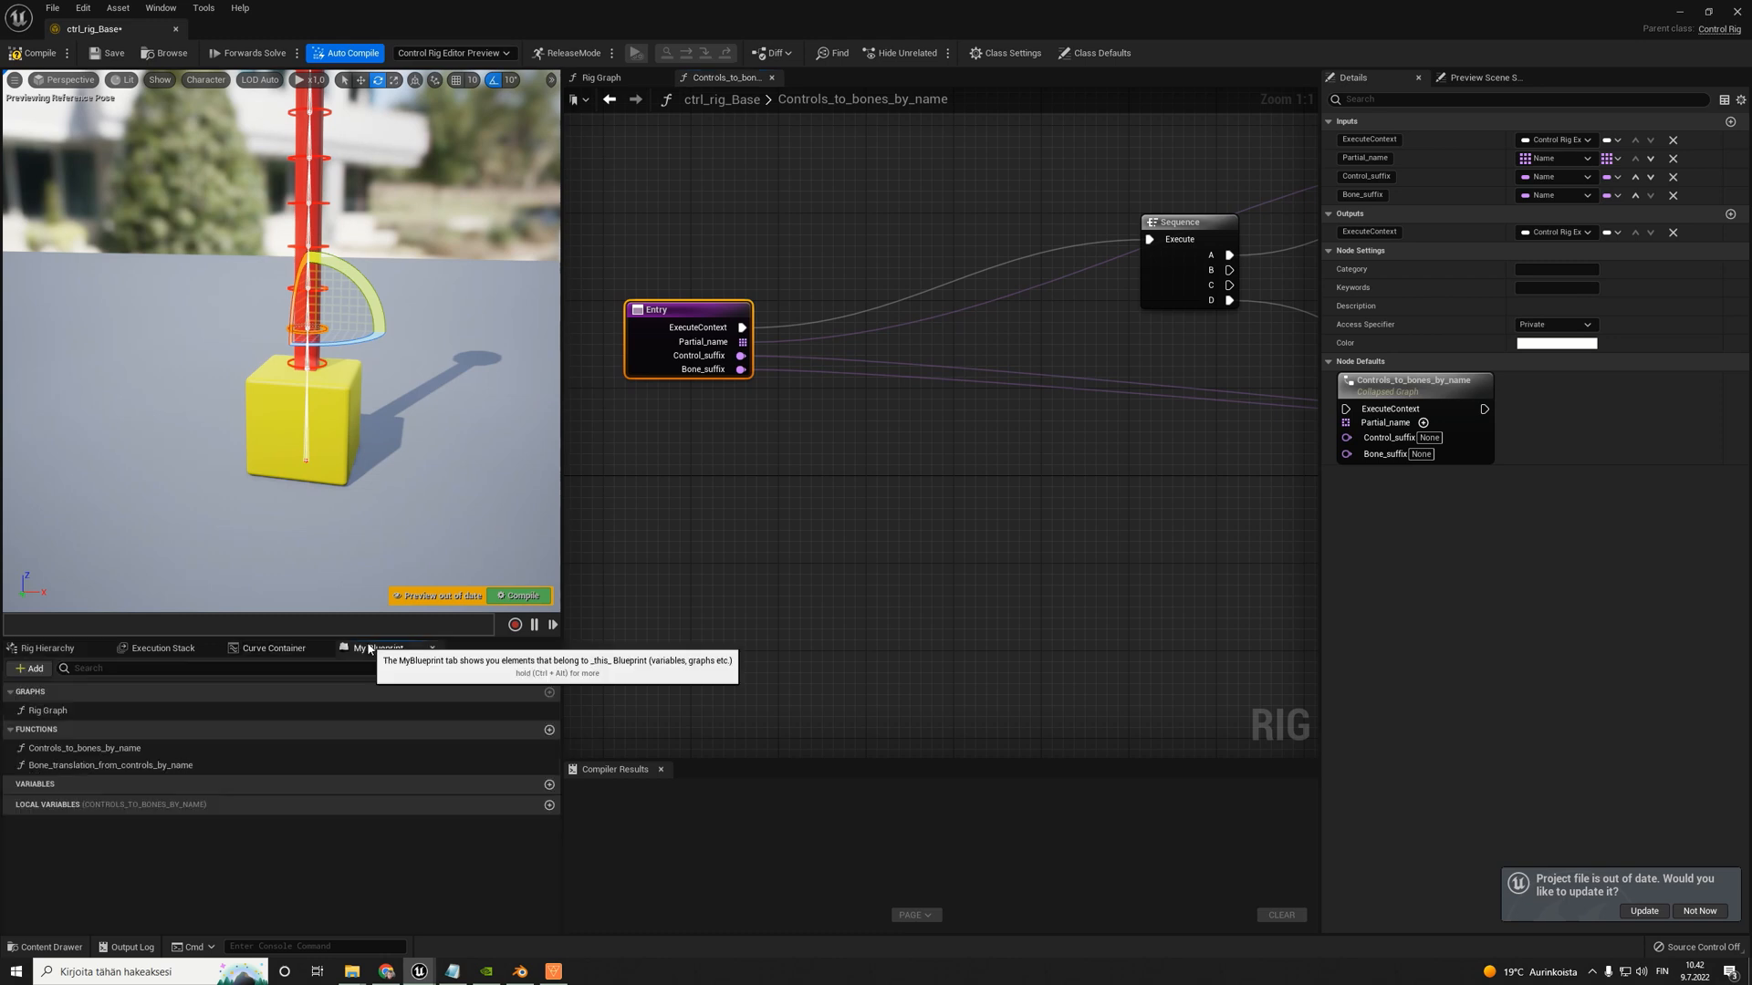
left_click(548, 805)
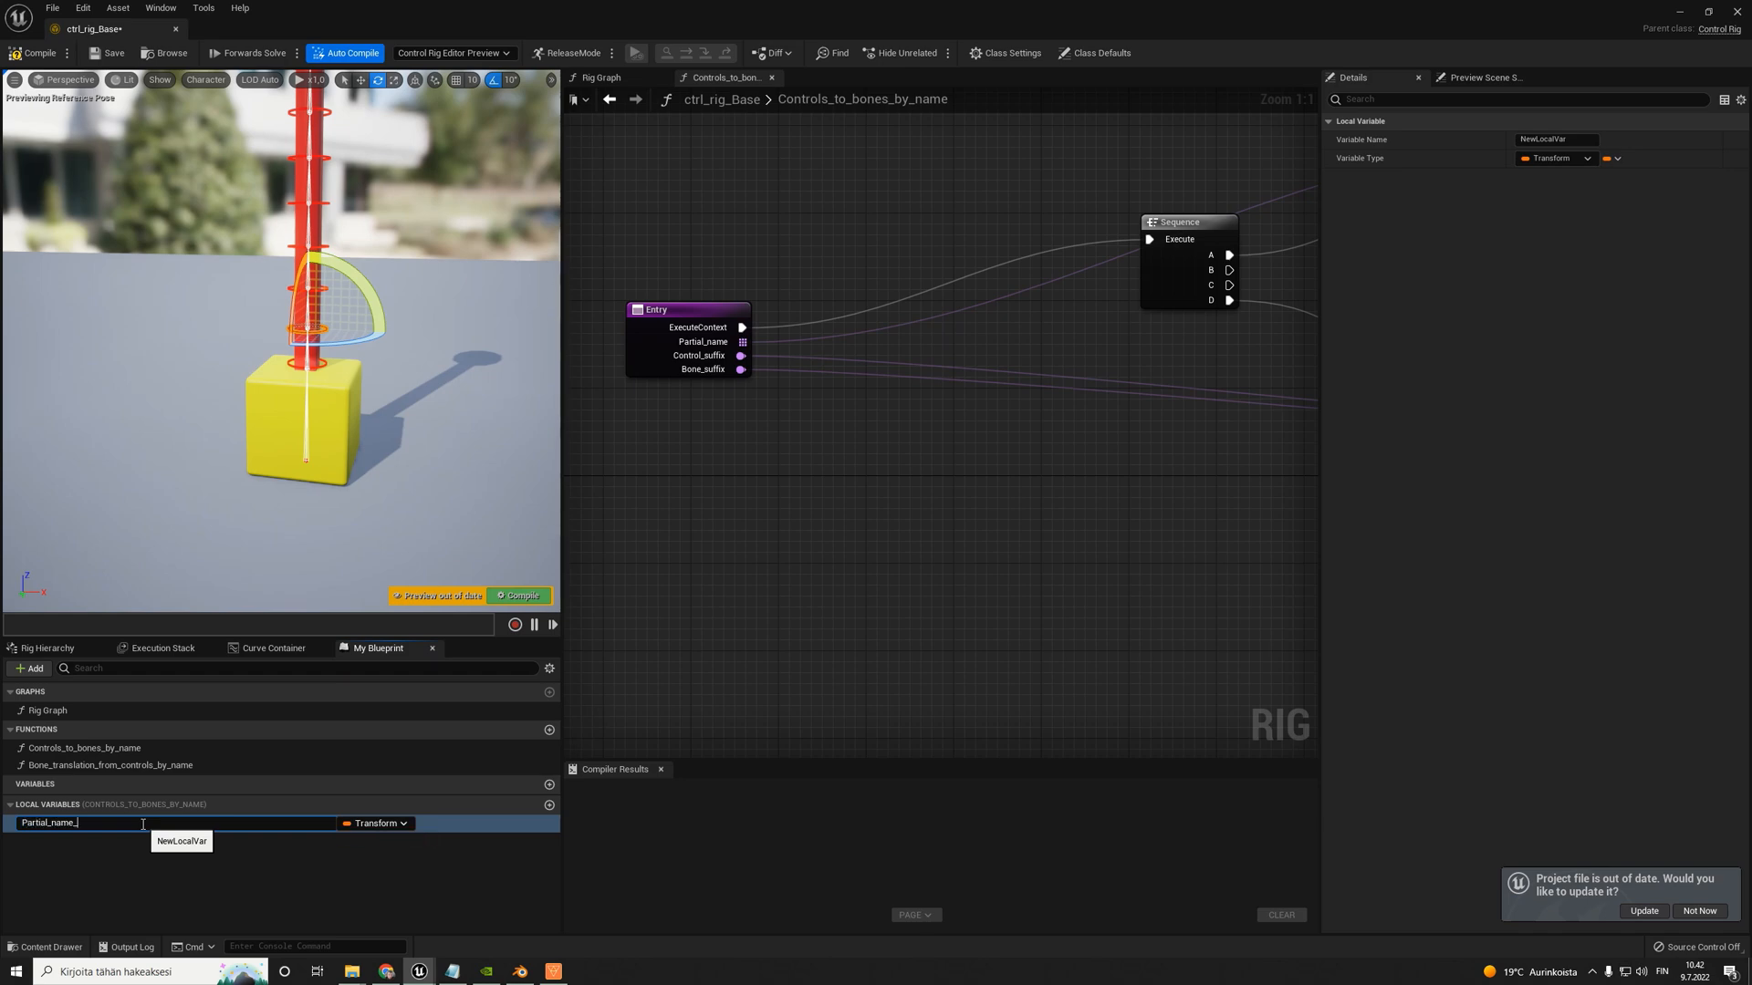
type("Partial_name_local")
key("Return")
left_click(375, 823)
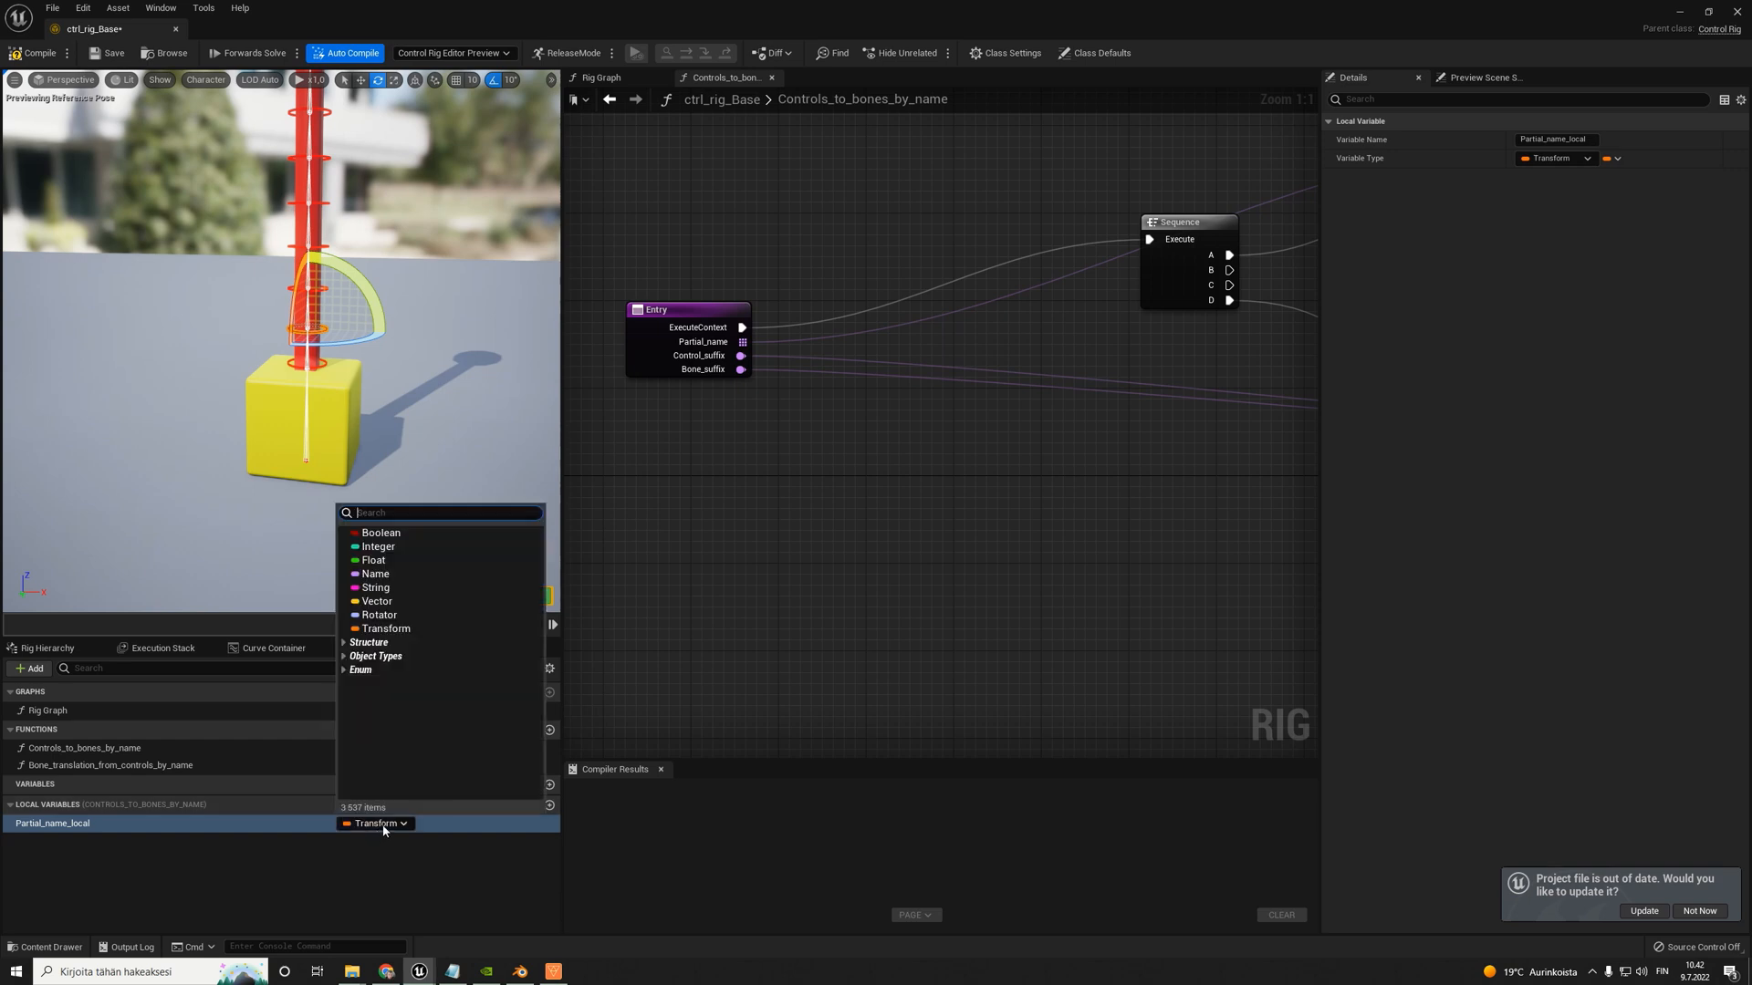
left_click(375, 574)
- Place a Set Partial_name_local node beside Entry and try to connect Entry's Partial_name output to its value
left_click_drag(91, 823, 374, 686)
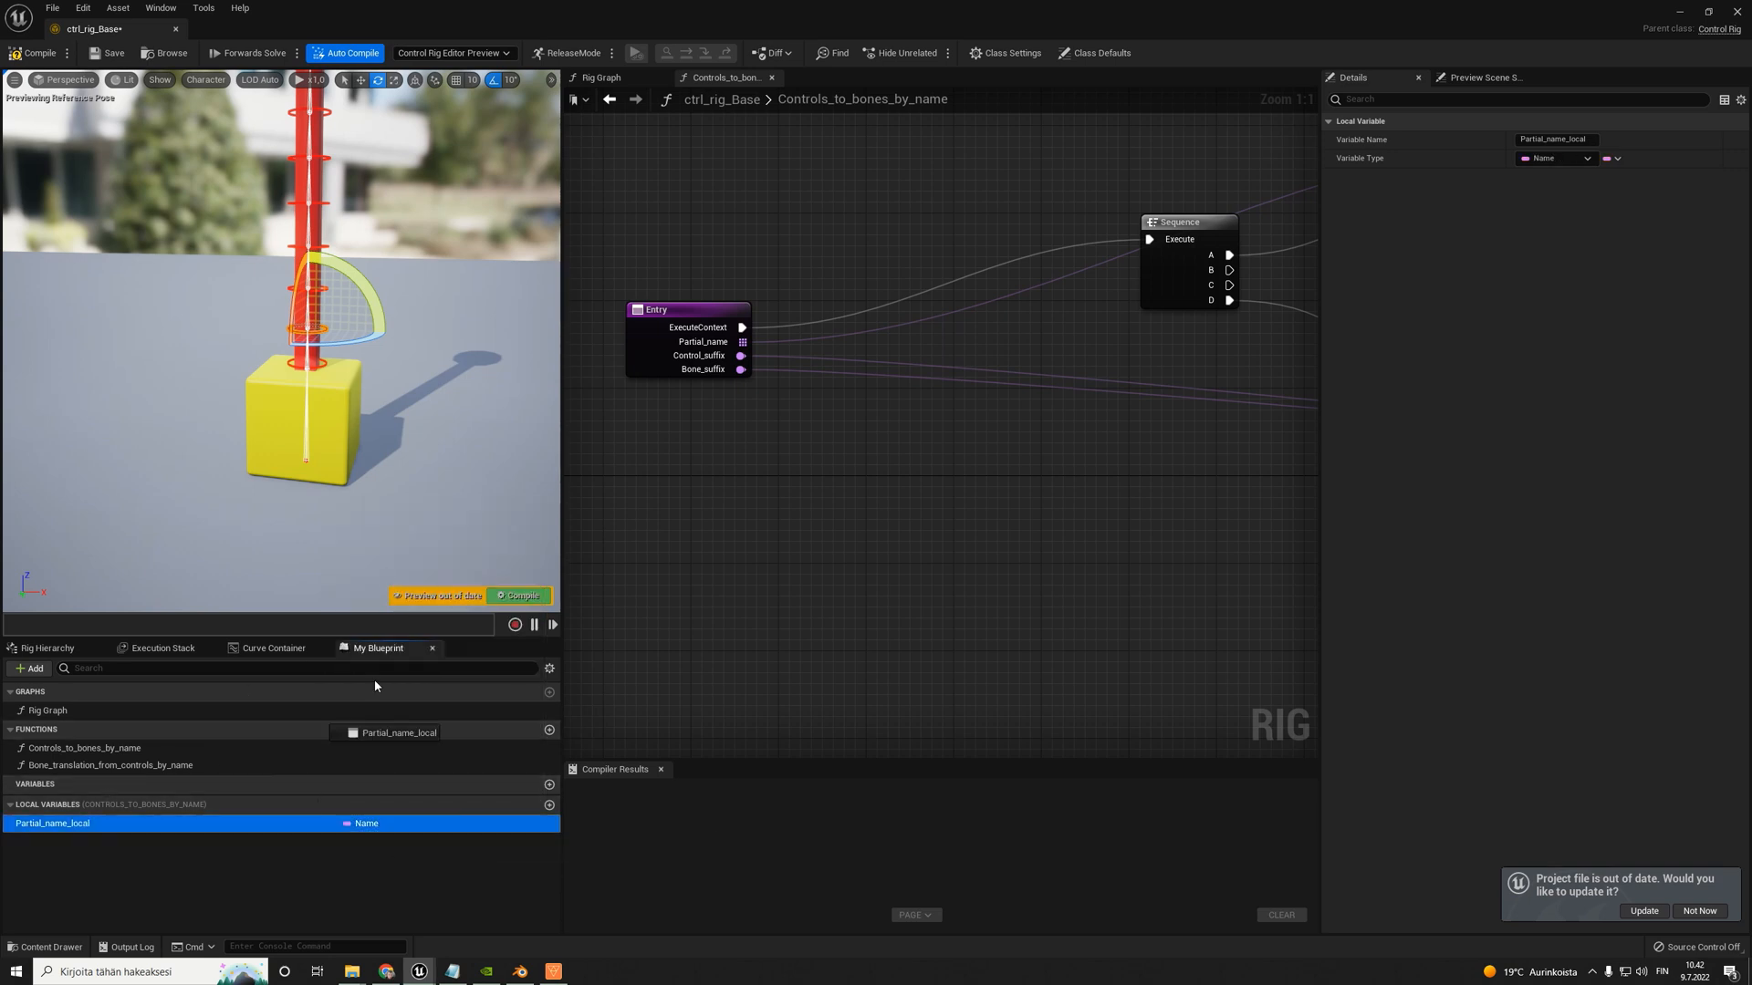
left_click_drag(783, 256, 783, 257)
left_click(796, 294)
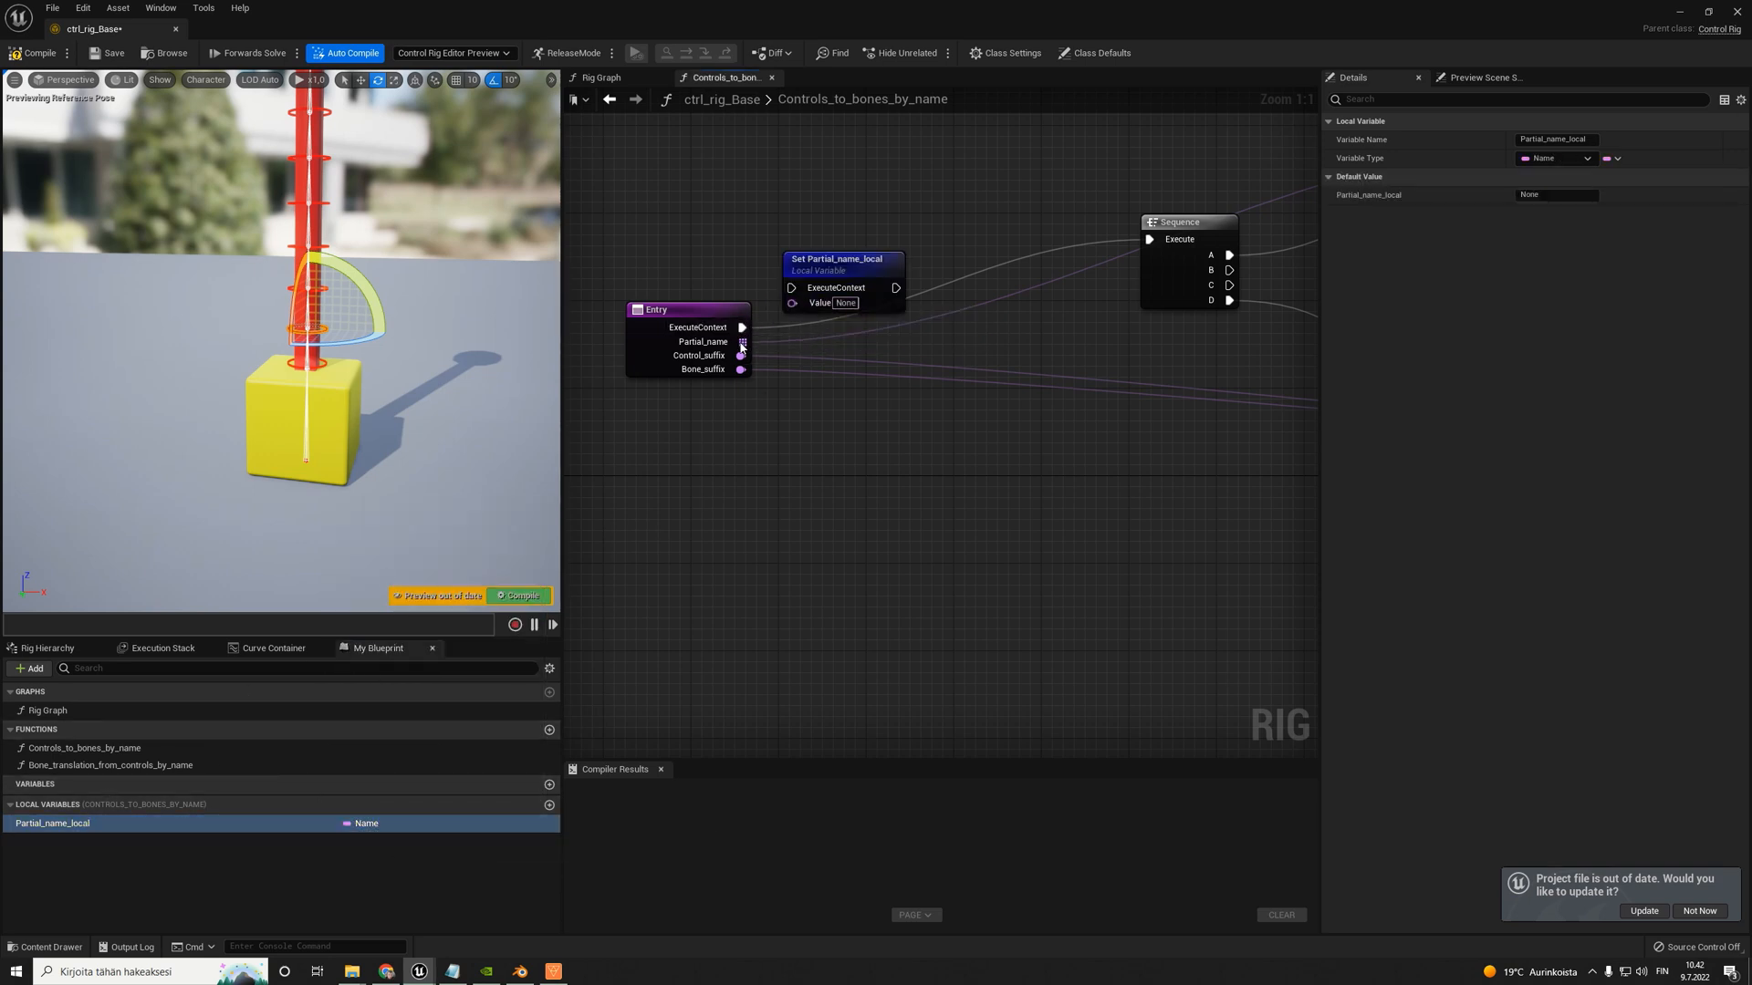
left_click_drag(742, 345, 817, 266)
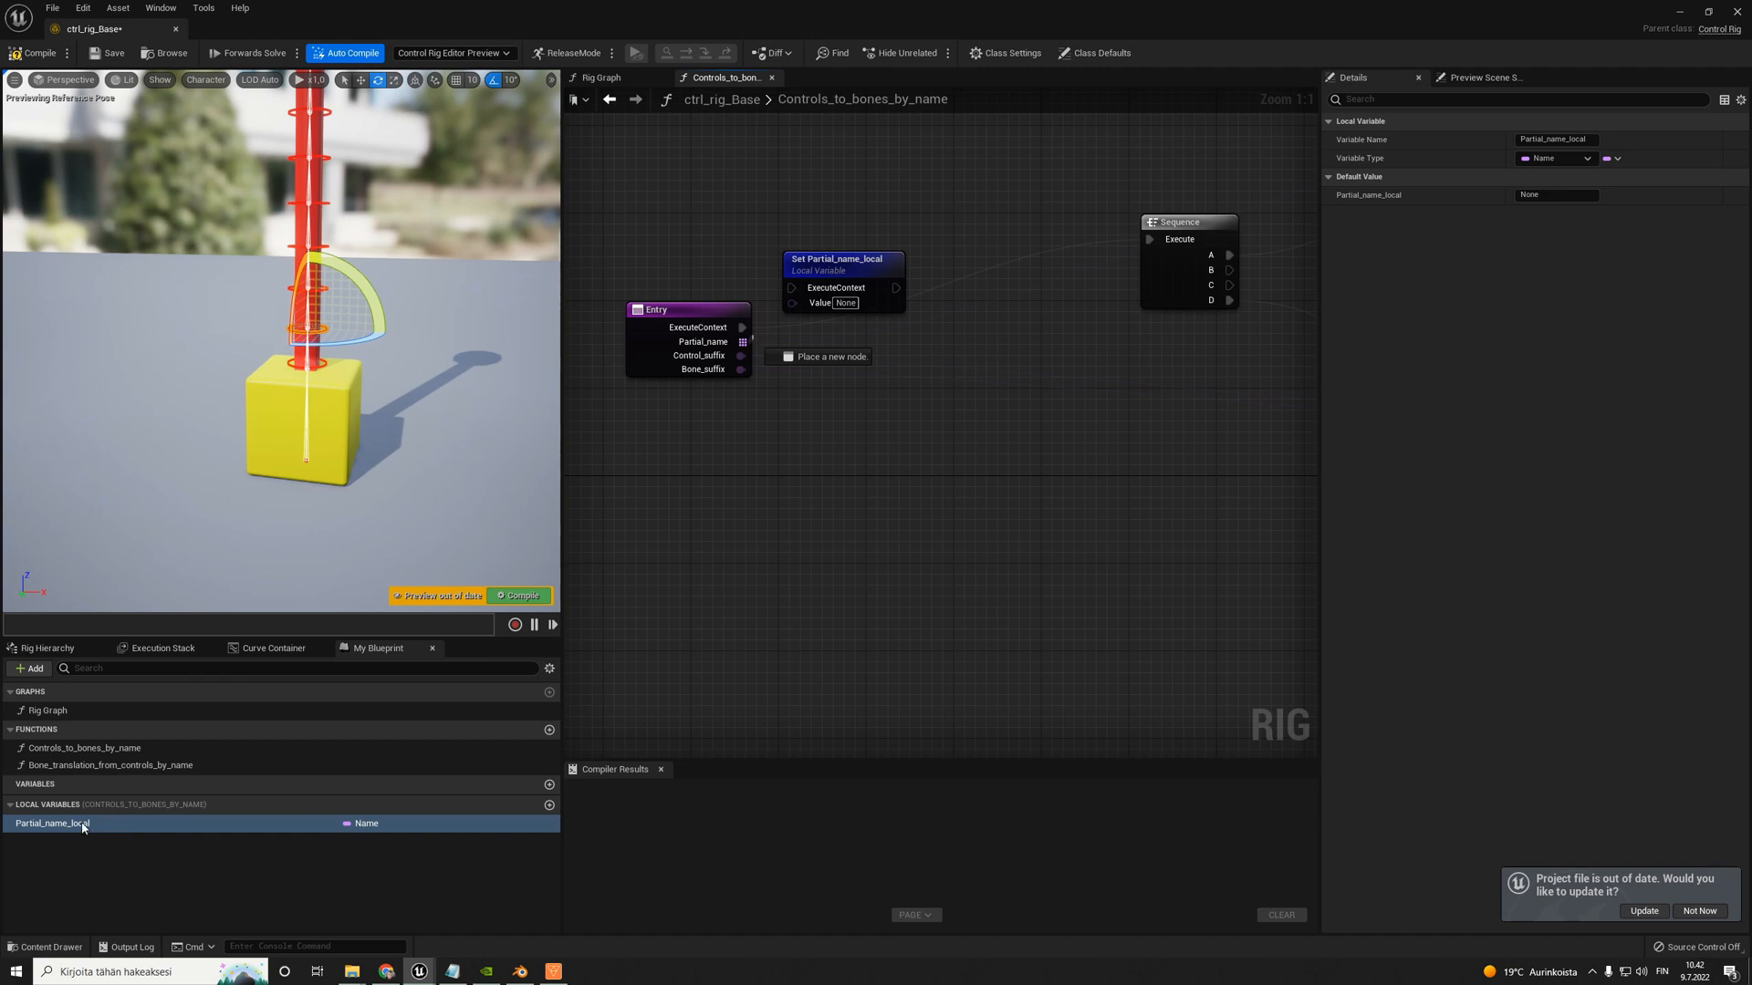
- Make Partial_name_local an array and connect Entry's ExecuteContext and Partial_name outputs to its Set node
left_click(408, 822)
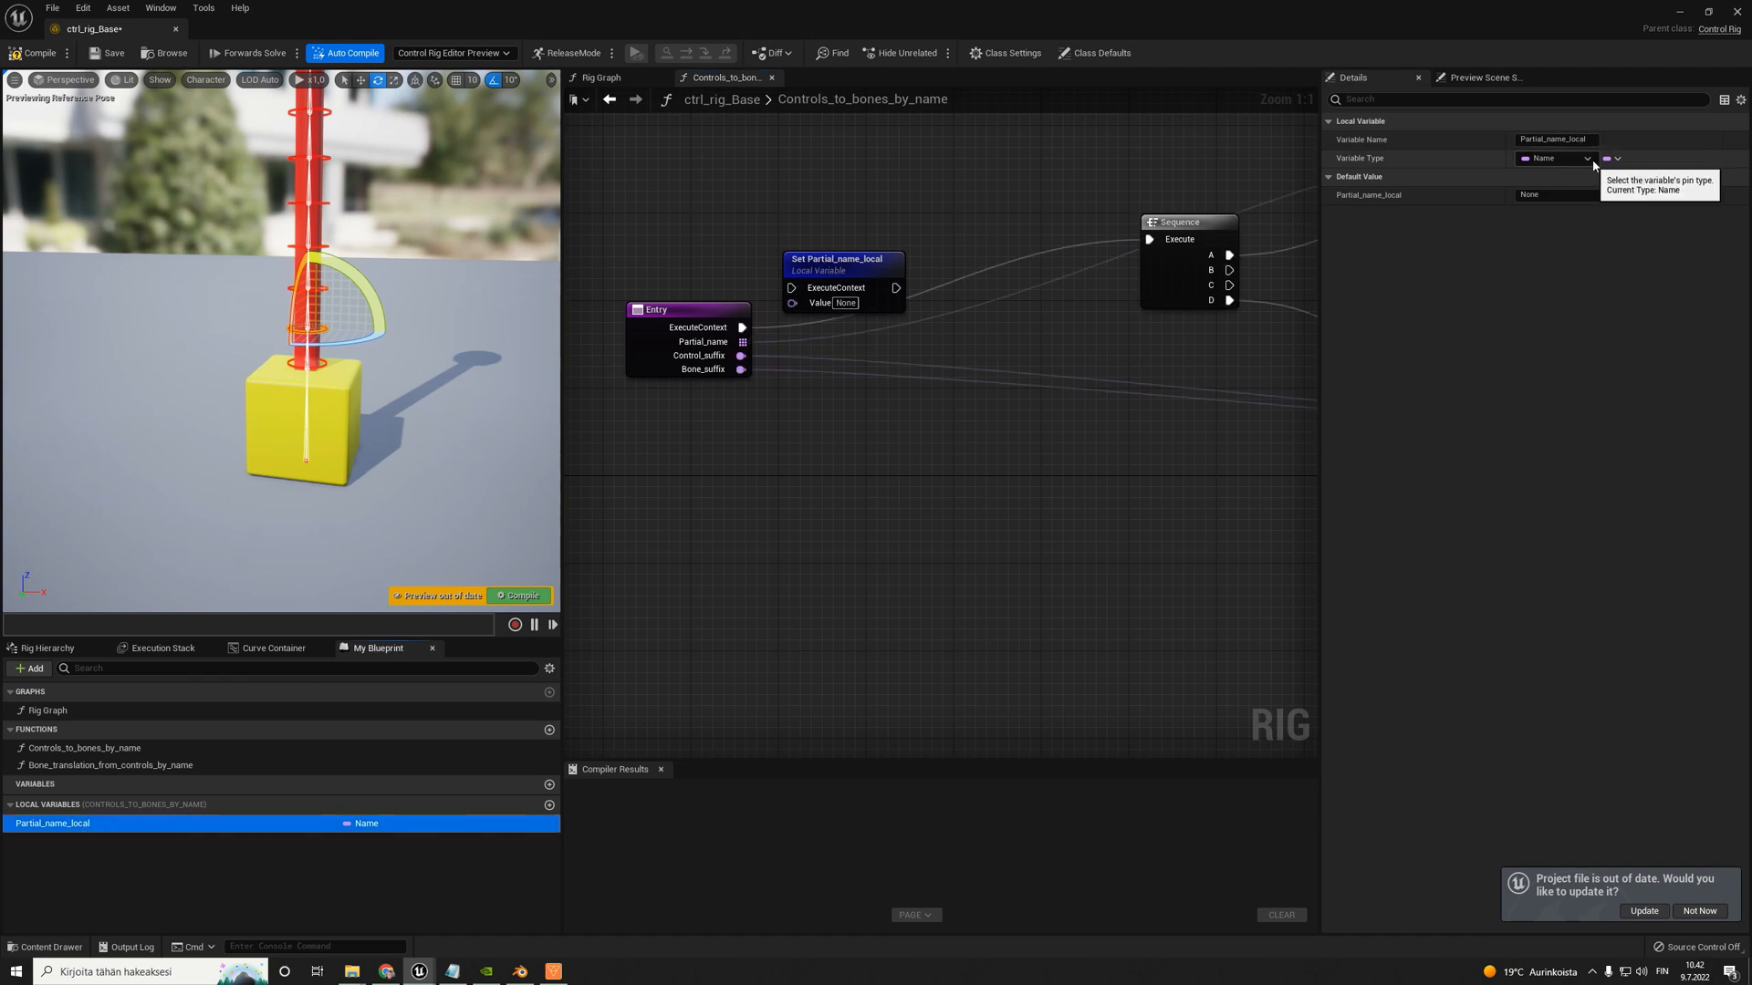
left_click(1613, 159)
left_click(1595, 200)
left_click_drag(694, 310, 792, 290)
left_click_drag(667, 342, 777, 273)
right_click(665, 356)
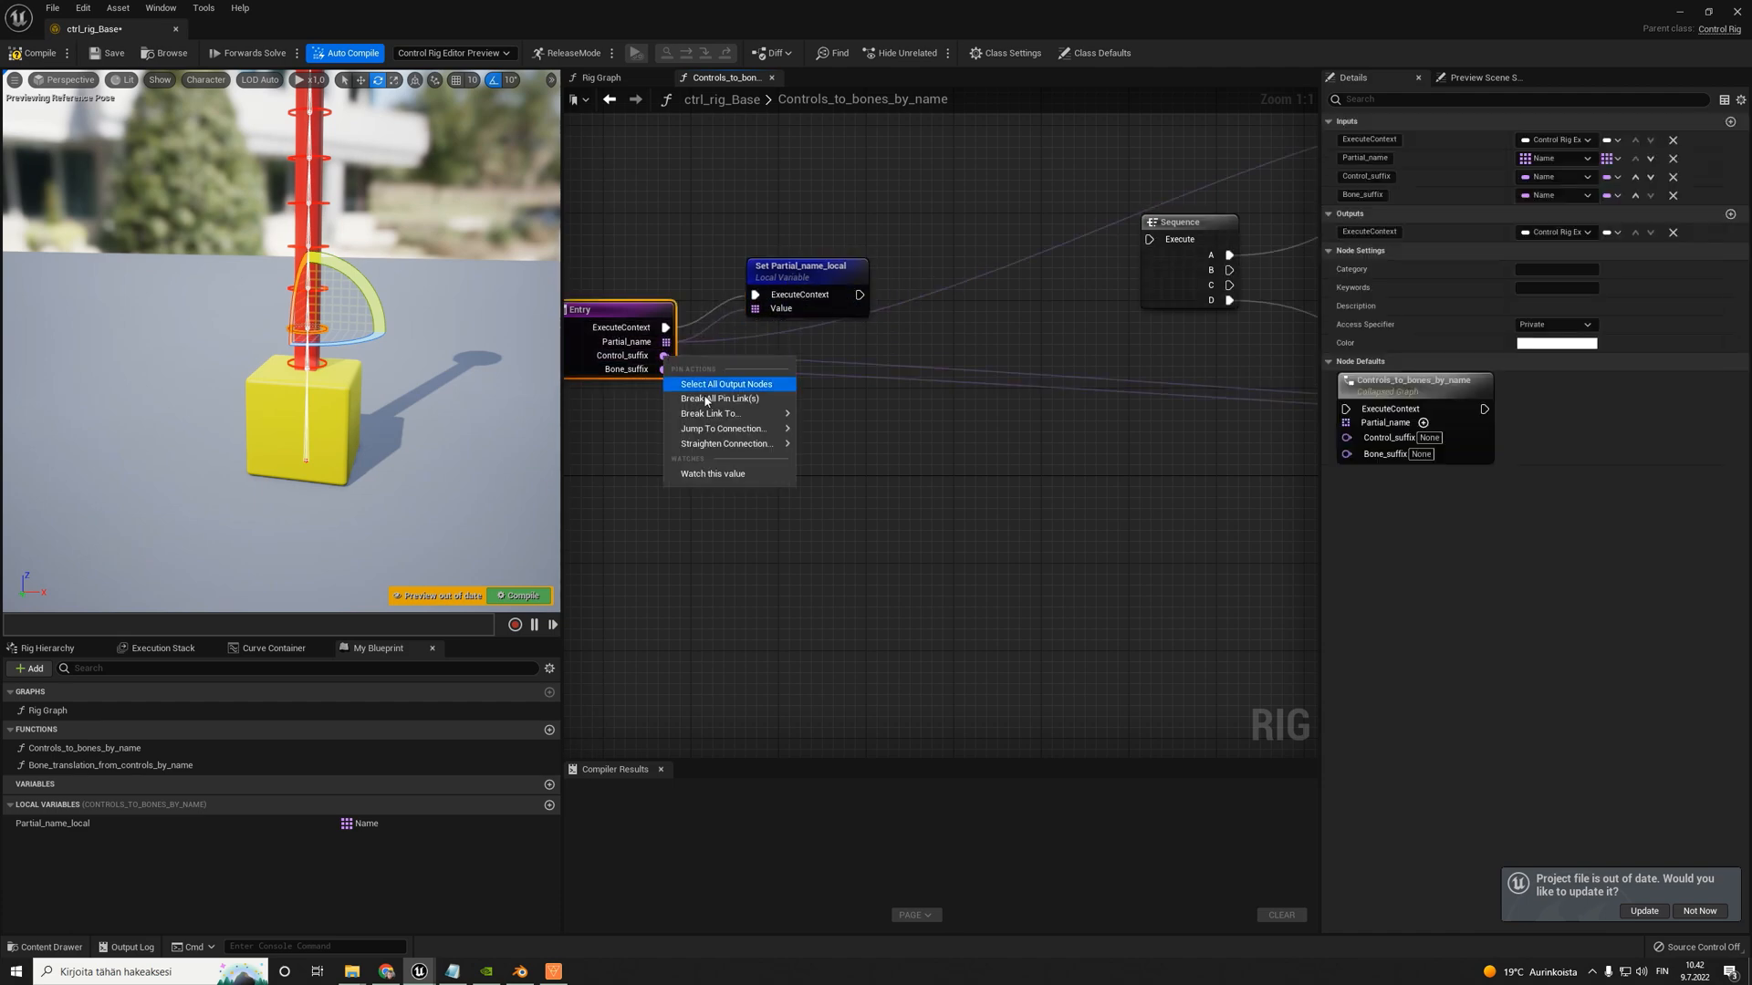
left_click(677, 639)
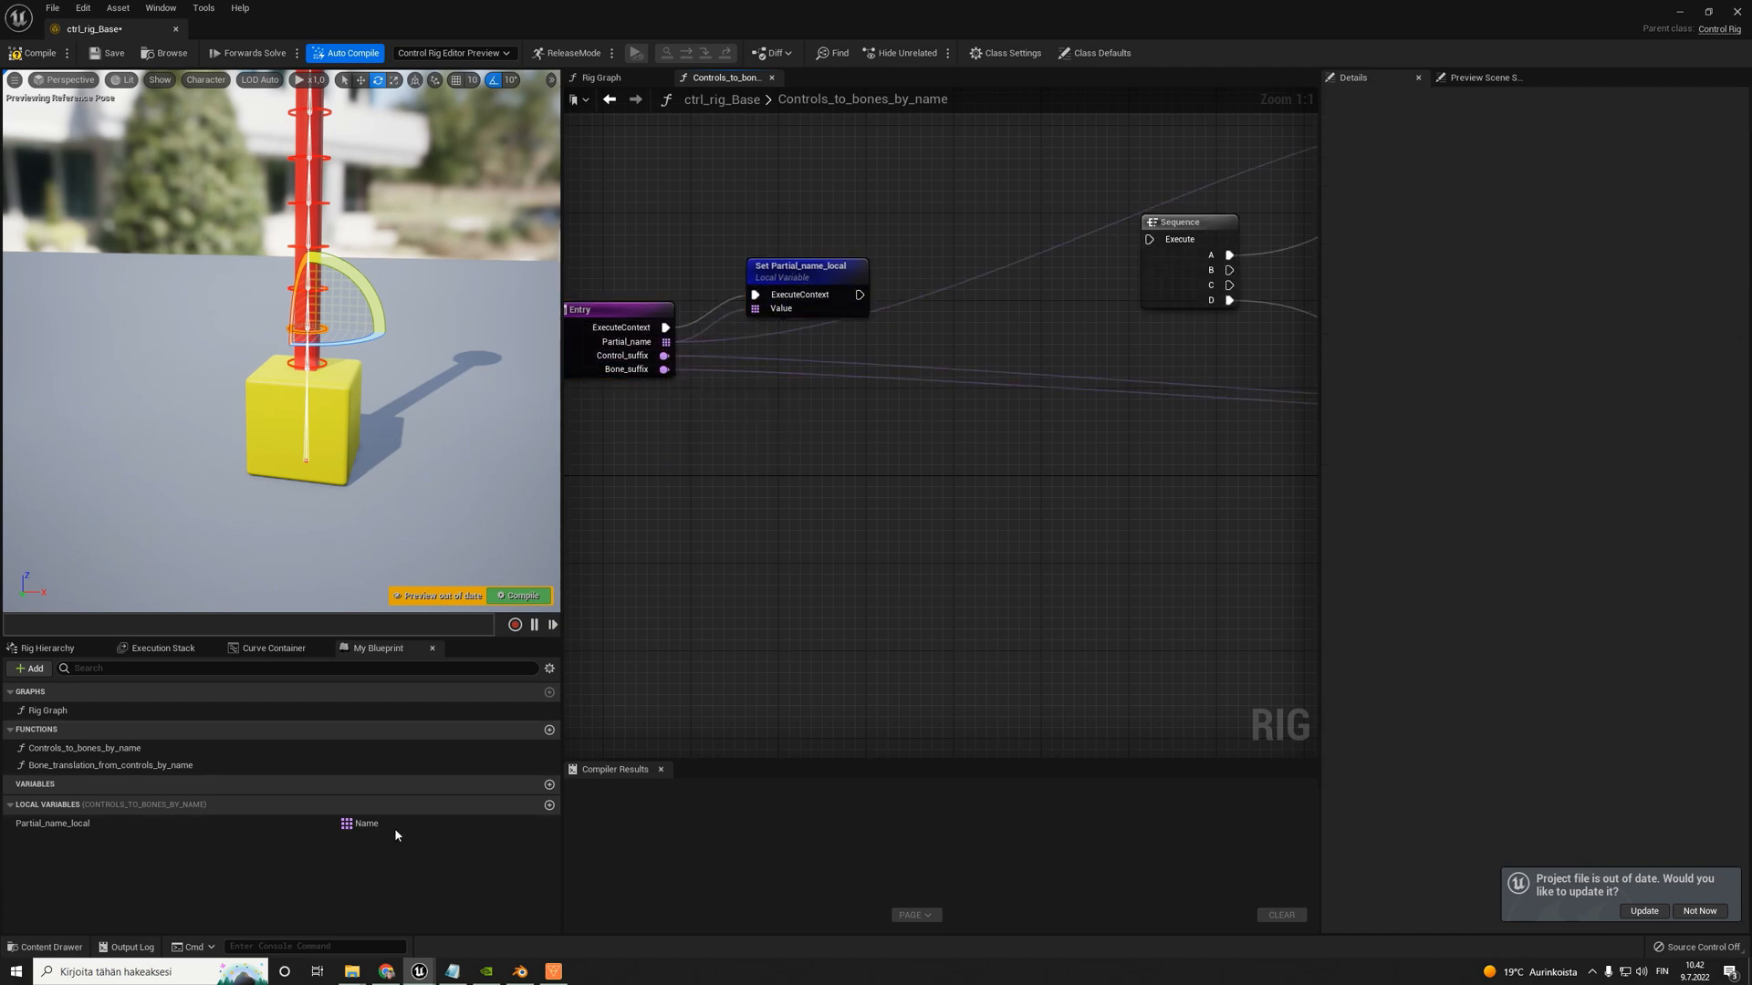
- Add two more local variables of type Name, called Control_suffix_local and Bone_suffix_local
left_click(549, 805)
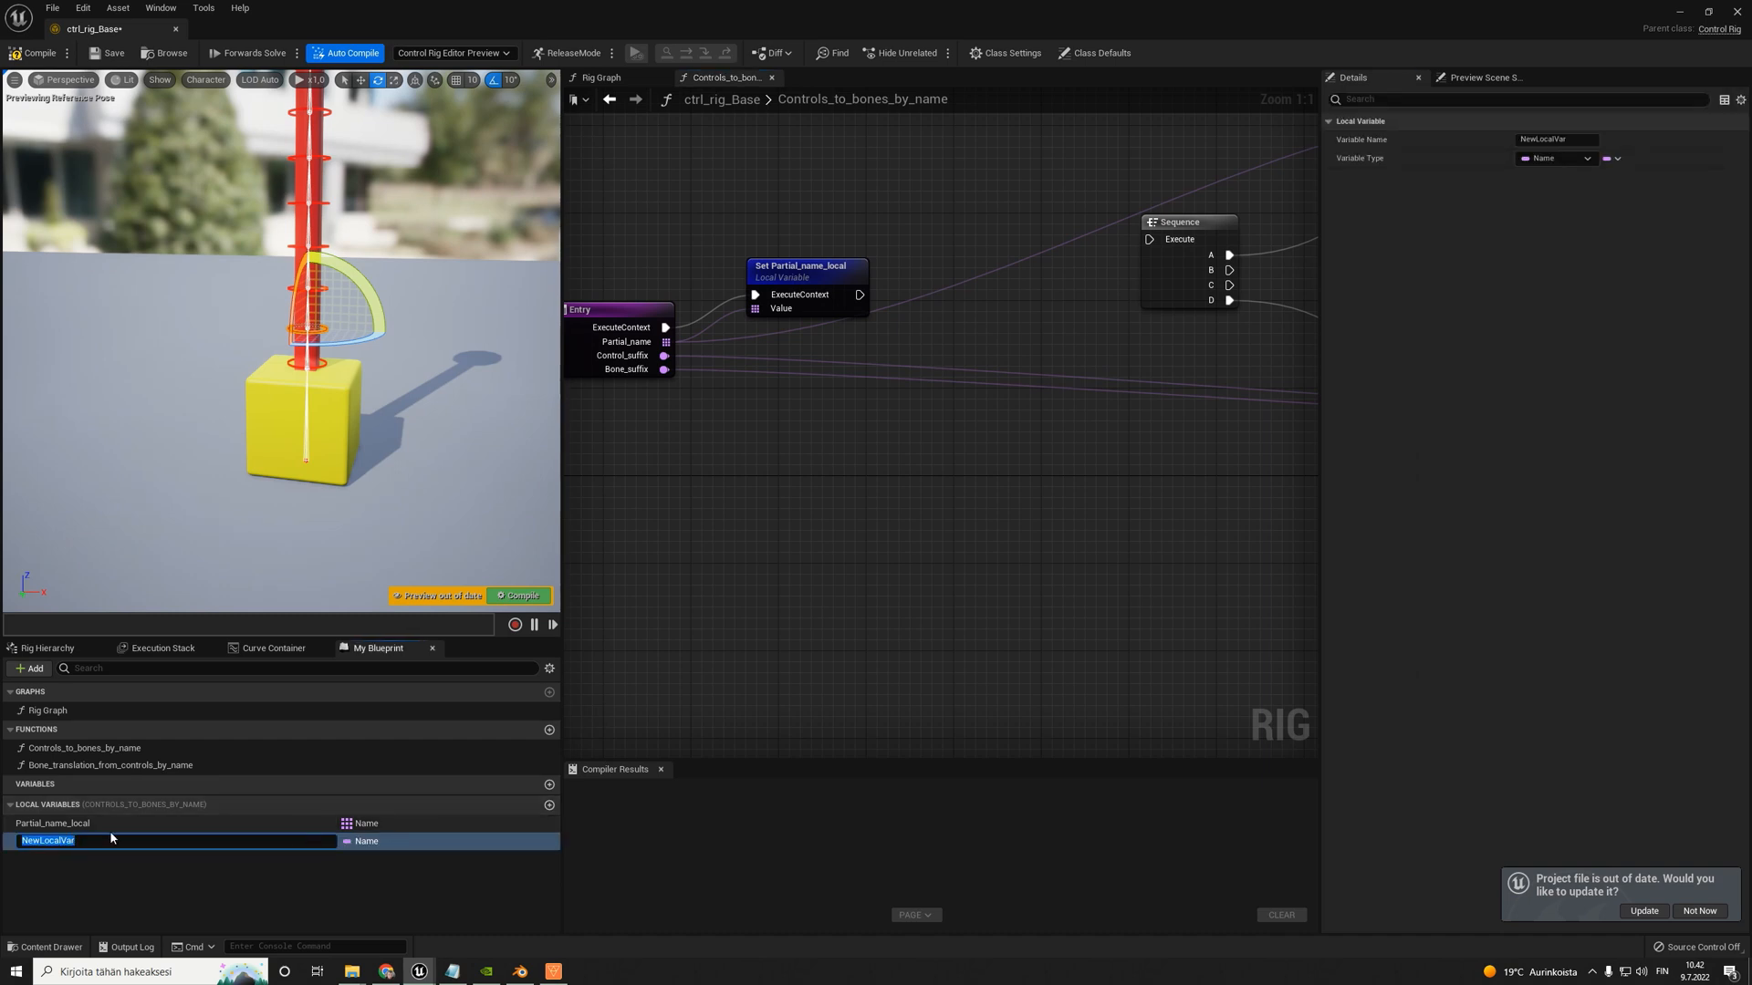
type("Control_")
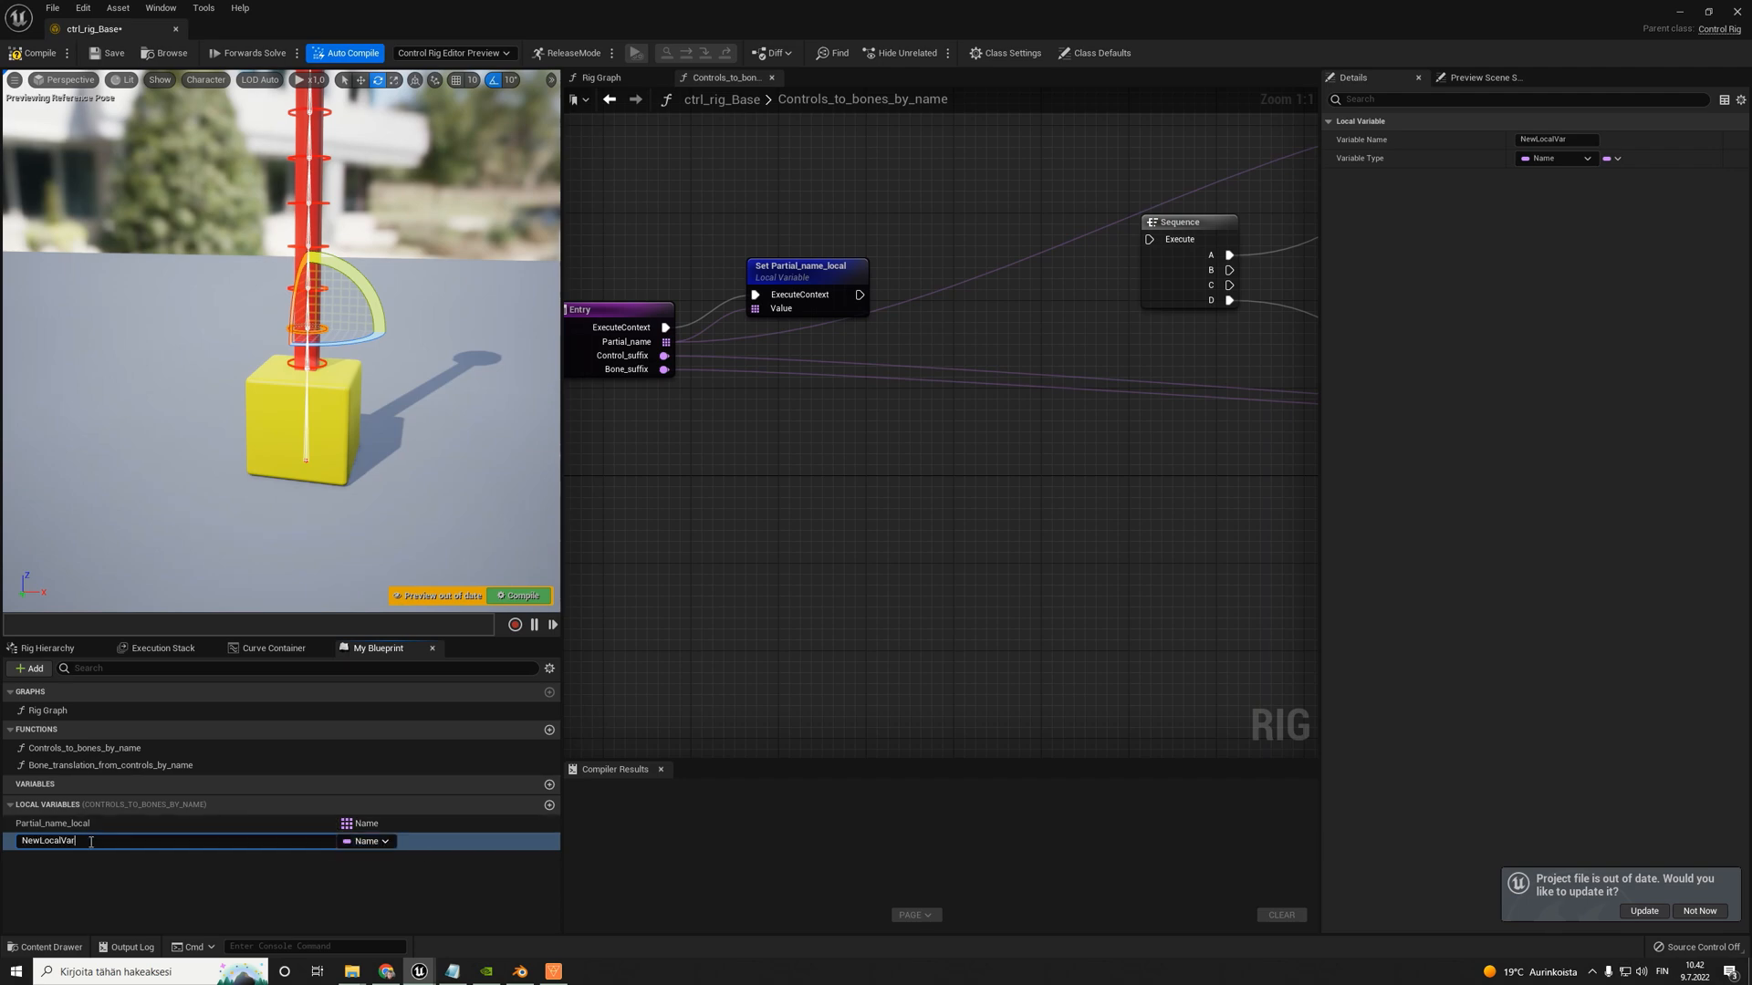
key("ctrl+a")
type("Control_suffix_local")
key("Return")
left_click(549, 805)
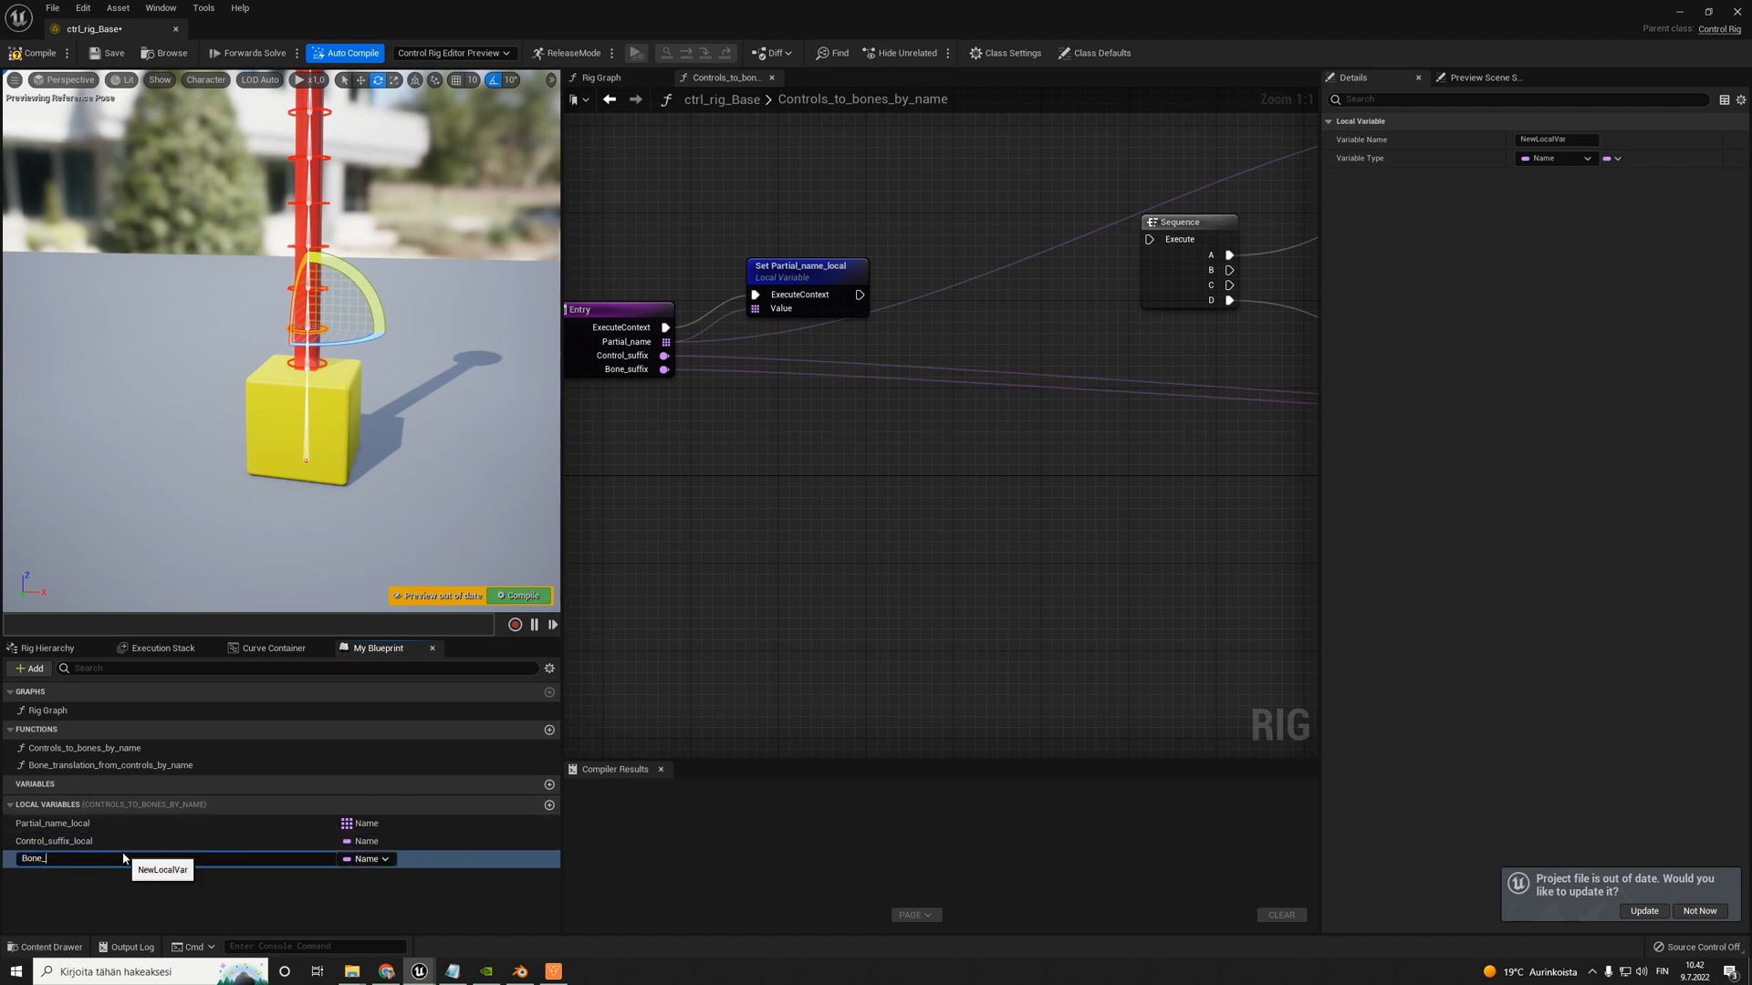
type("Bone_suffix_local")
key("Return")
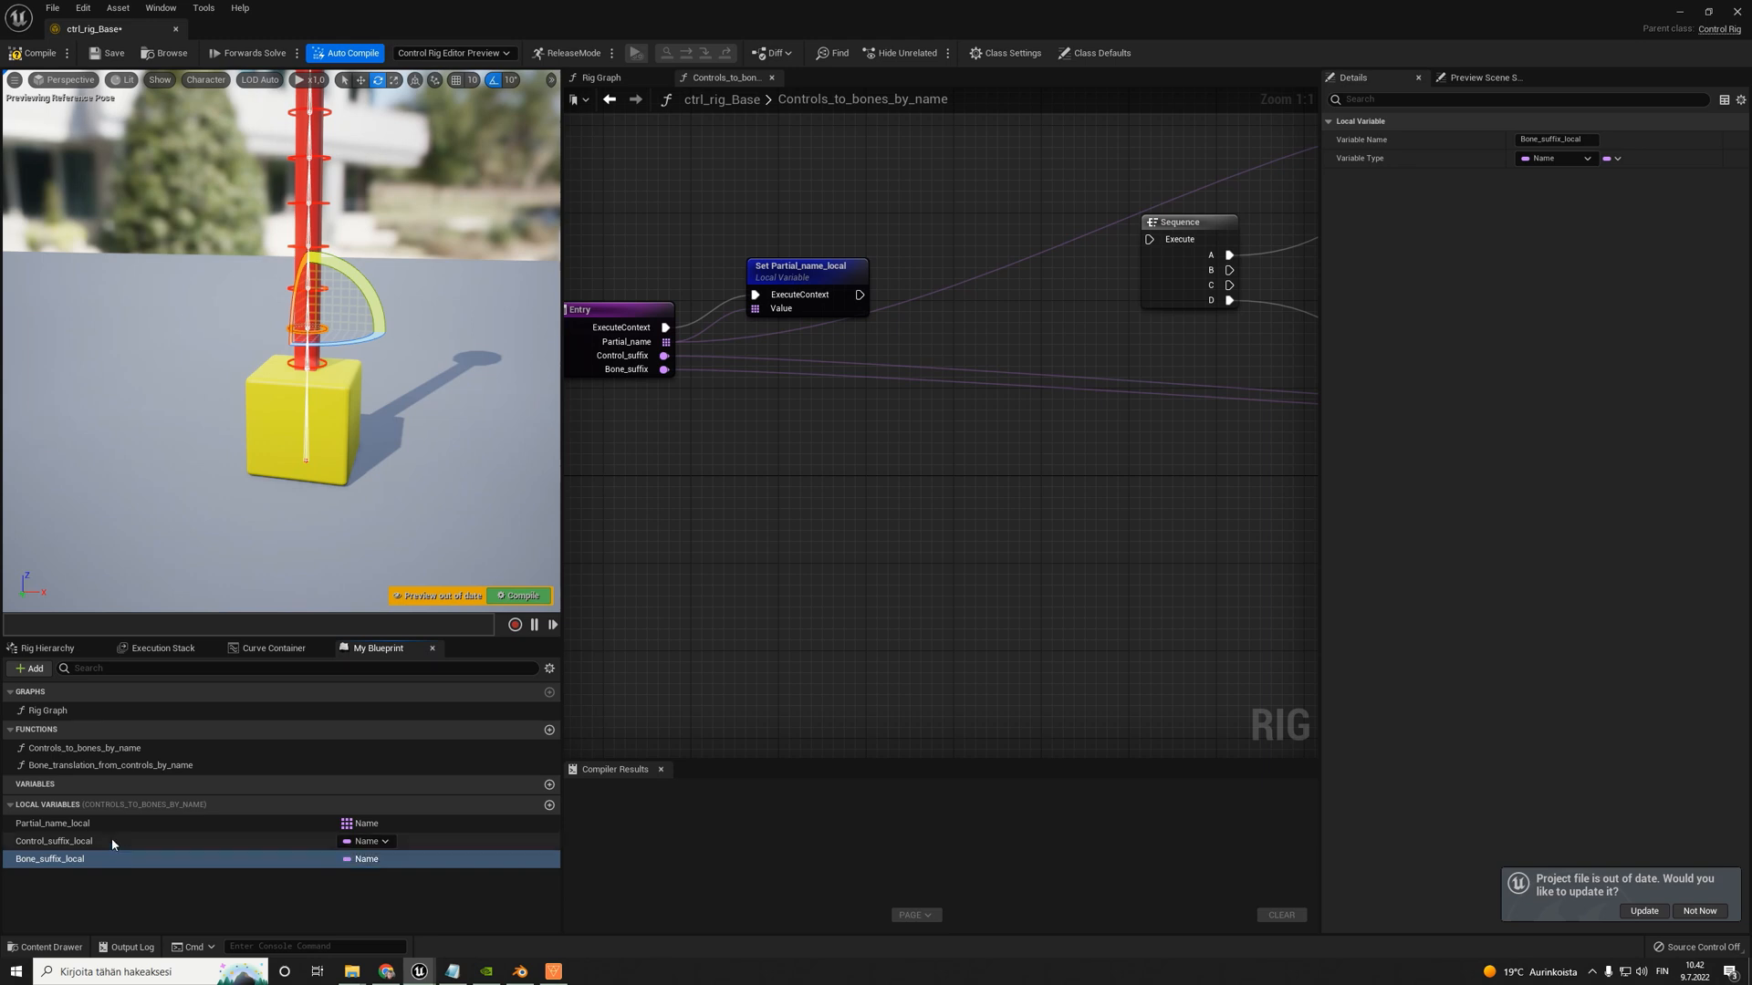
- Place Set nodes for Control_suffix_local and Bone_suffix_local in a row after Set Partial_name_local
left_click_drag(91, 840, 857, 257)
left_click(920, 312)
left_click(829, 240)
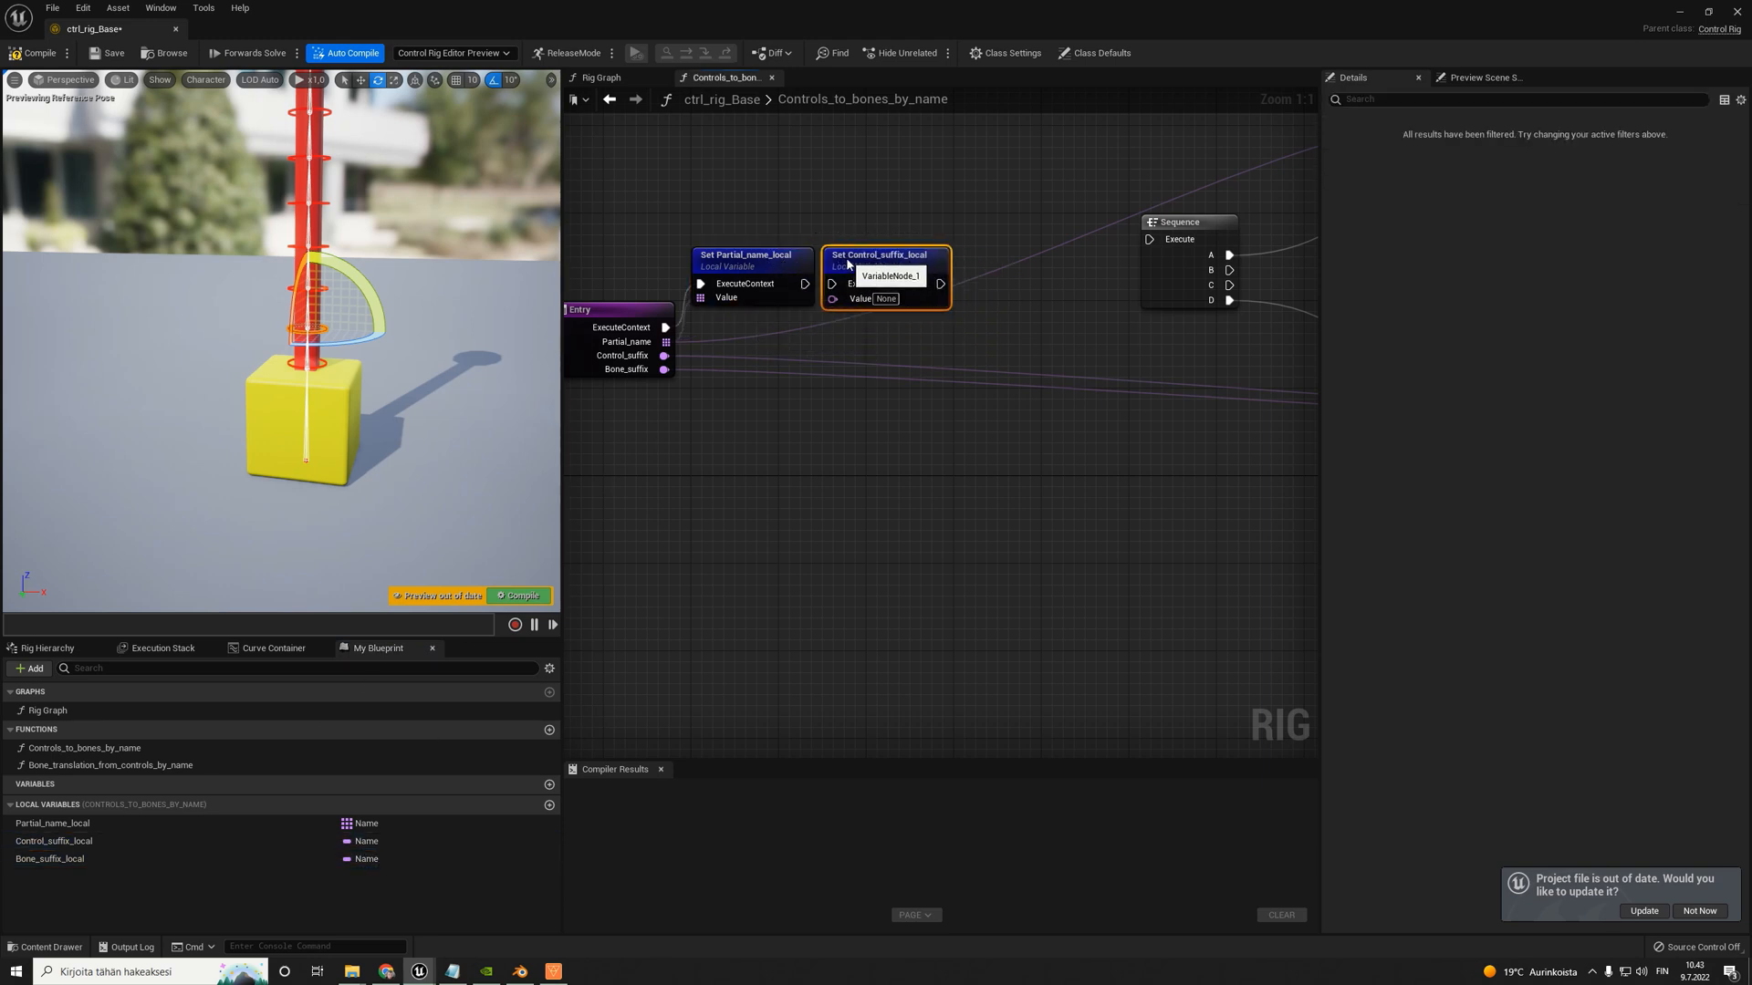
left_click_drag(52, 855, 981, 286)
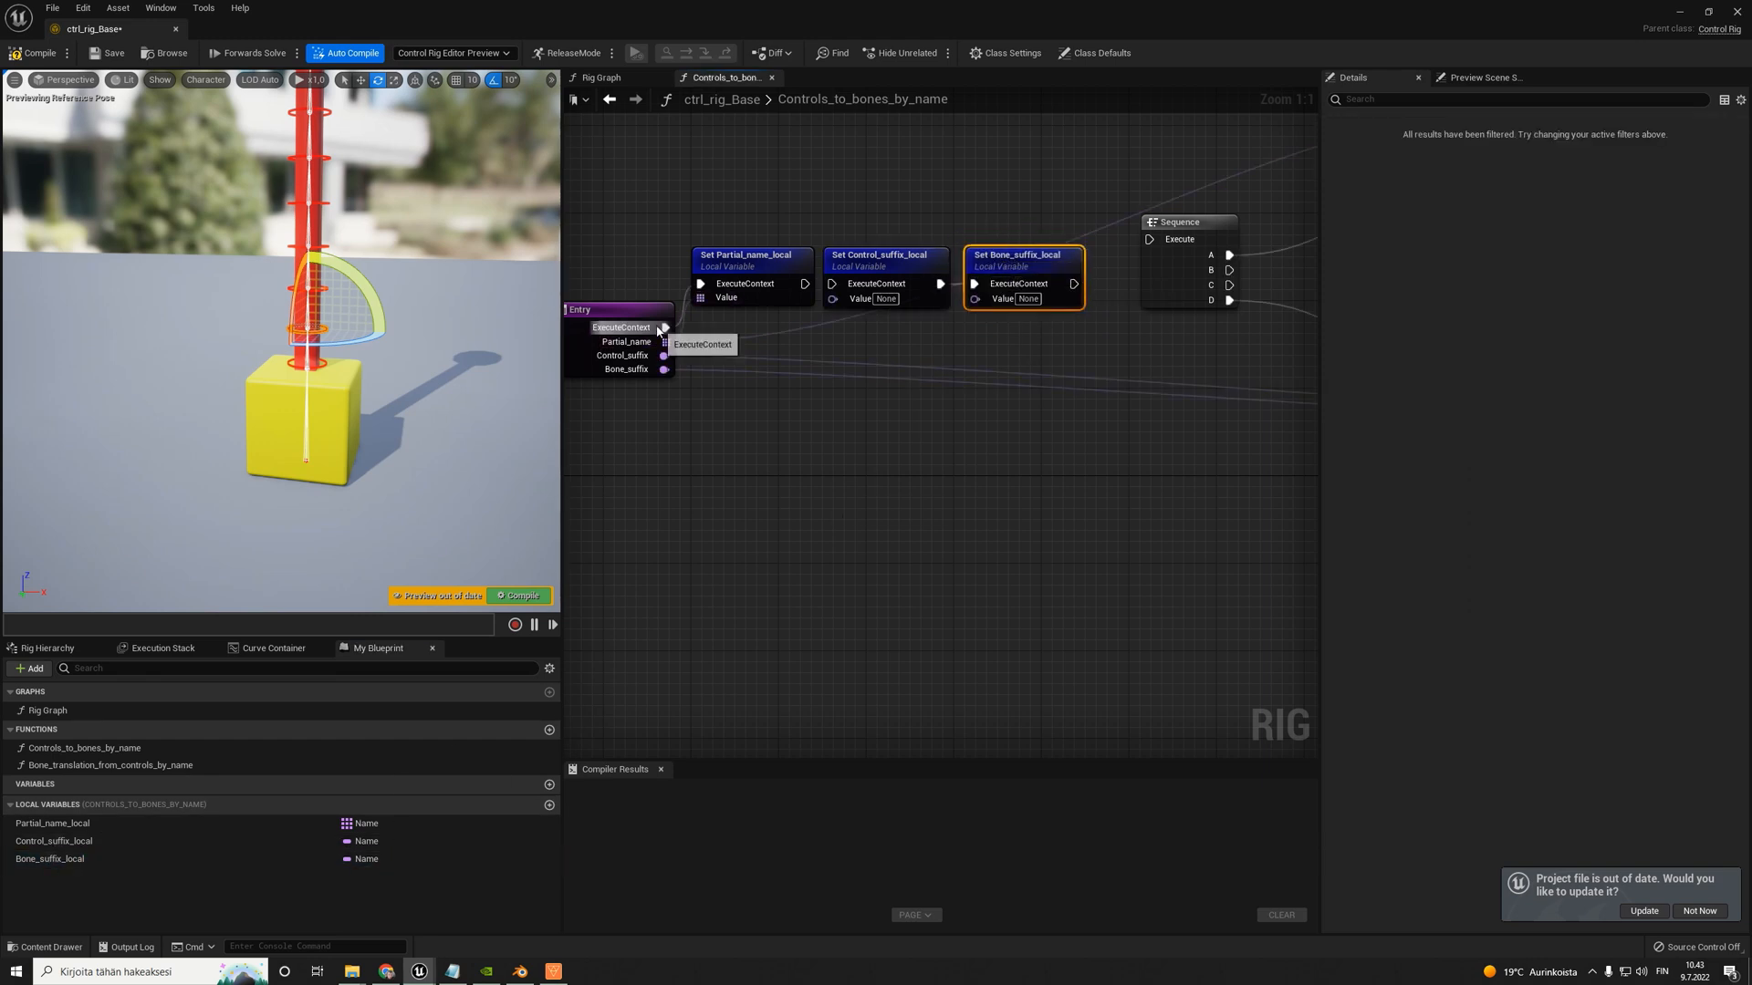
- Wire Entry's Control_suffix and Bone_suffix outputs into their Set nodes and link the execution chain on to Sequence
left_click_drag(658, 313, 833, 301)
left_click_drag(609, 369, 1201, 225)
scroll(1151, 281, "down", 3)
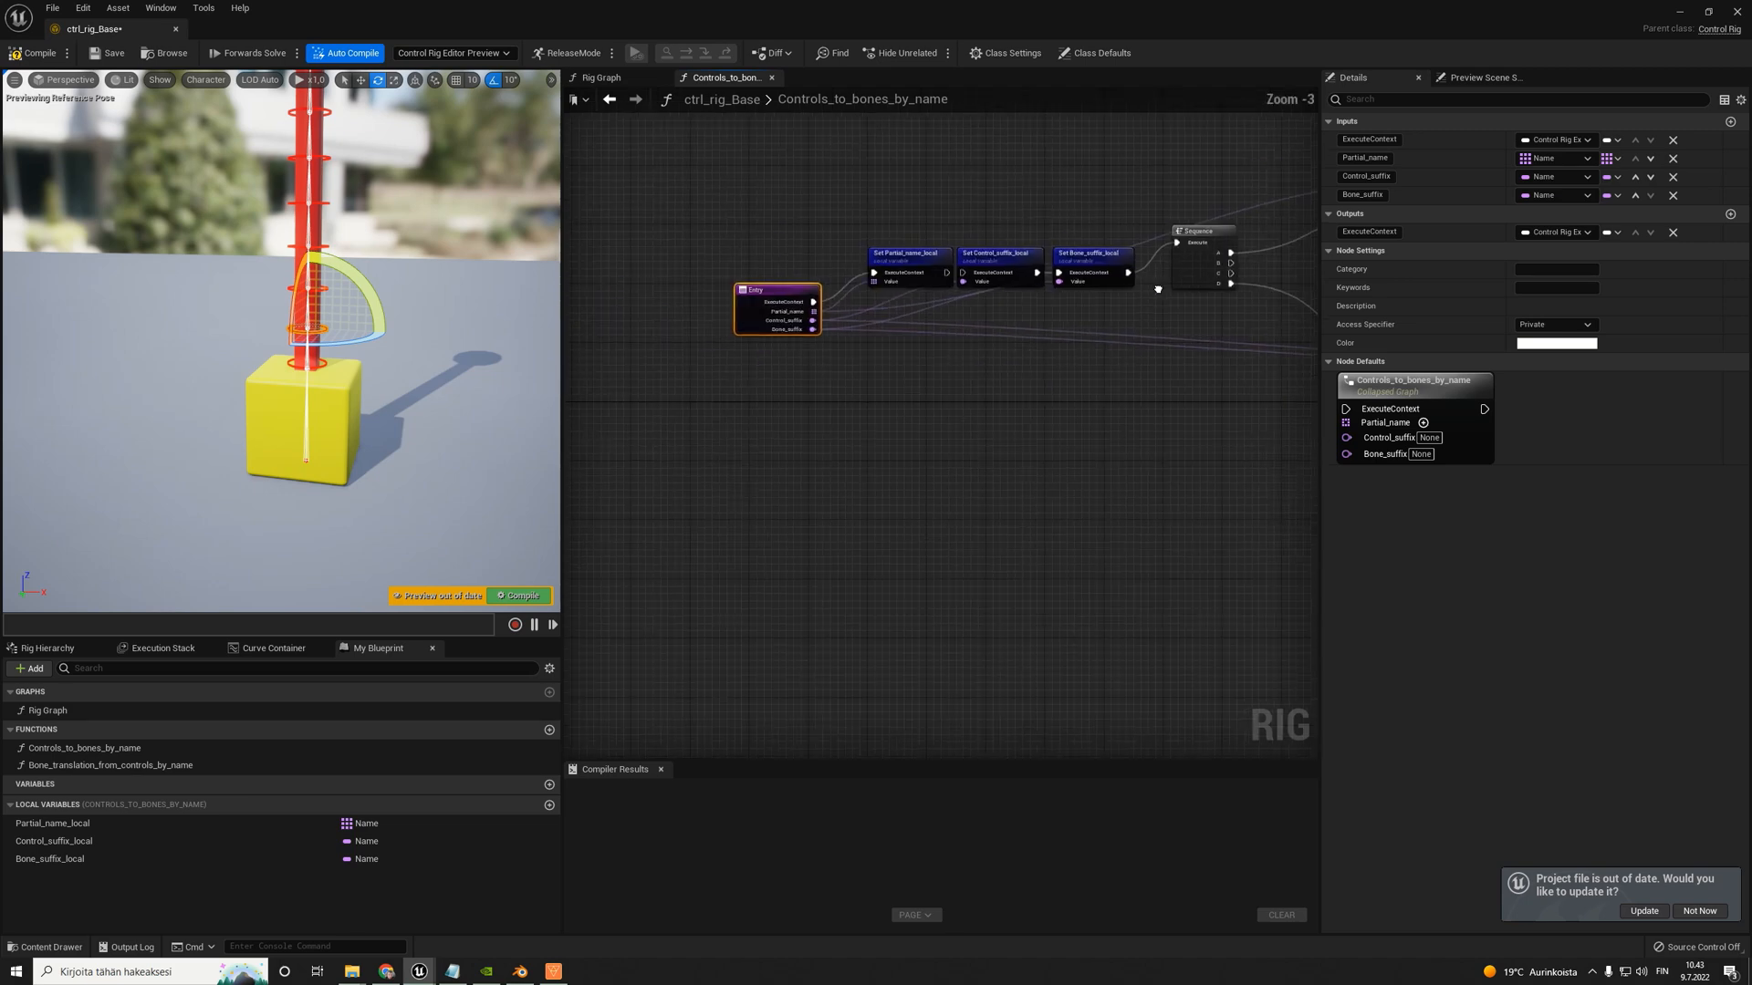
- Feed the Replace node's New input from a Get Control_suffix_local node instead of the Entry wire, placing the getter below it
right_click_drag(1157, 285, 777, 263)
right_click_drag(1155, 375, 734, 364)
right_click_drag(1224, 420, 865, 405)
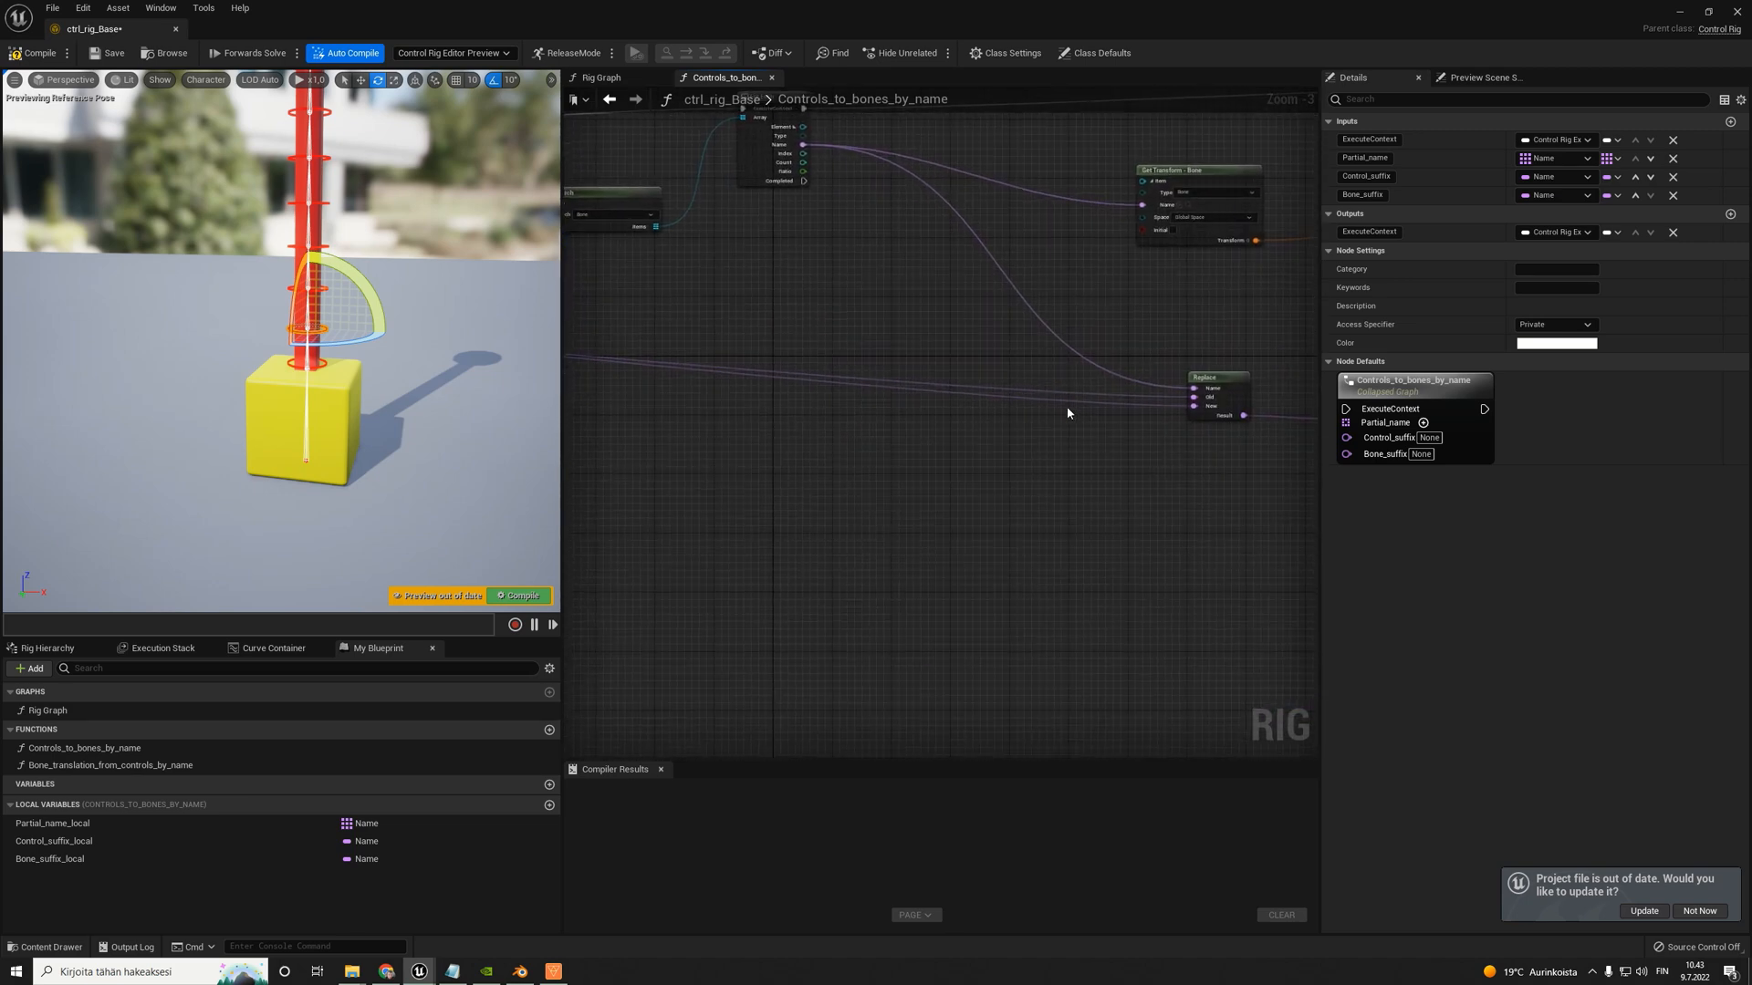
right_click_drag(750, 422, 1154, 385)
scroll(1121, 402, "down", 2)
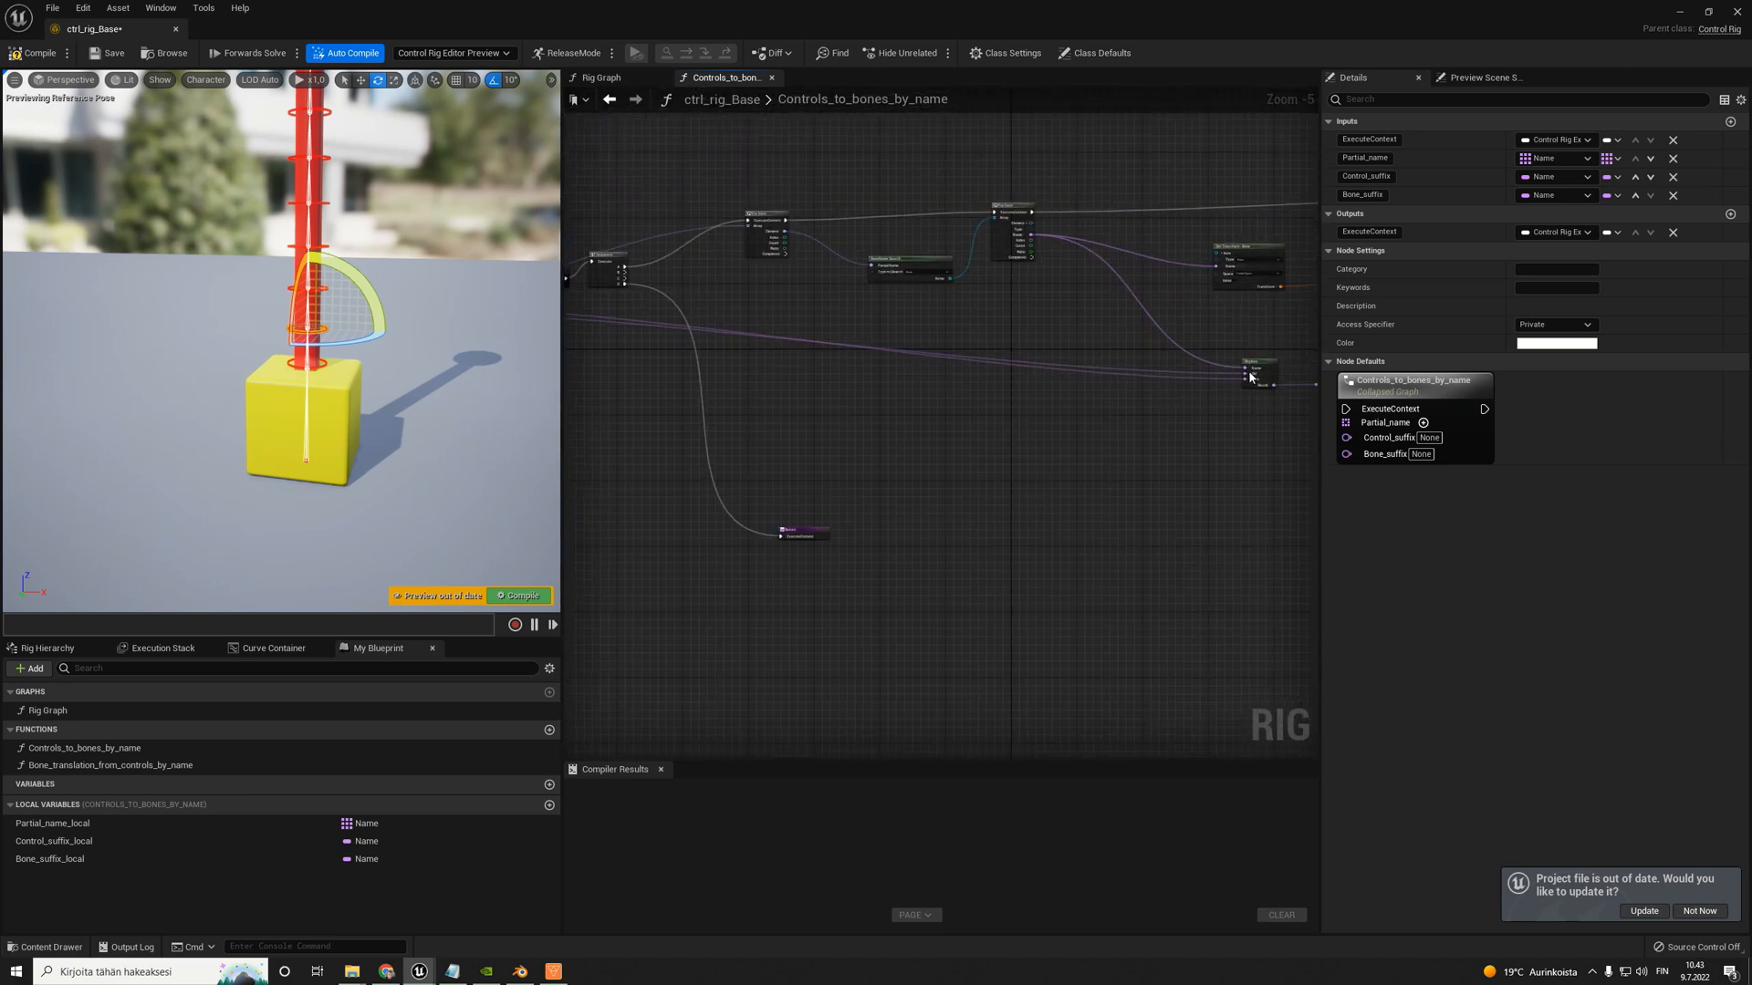
scroll(1255, 374, "up", 4)
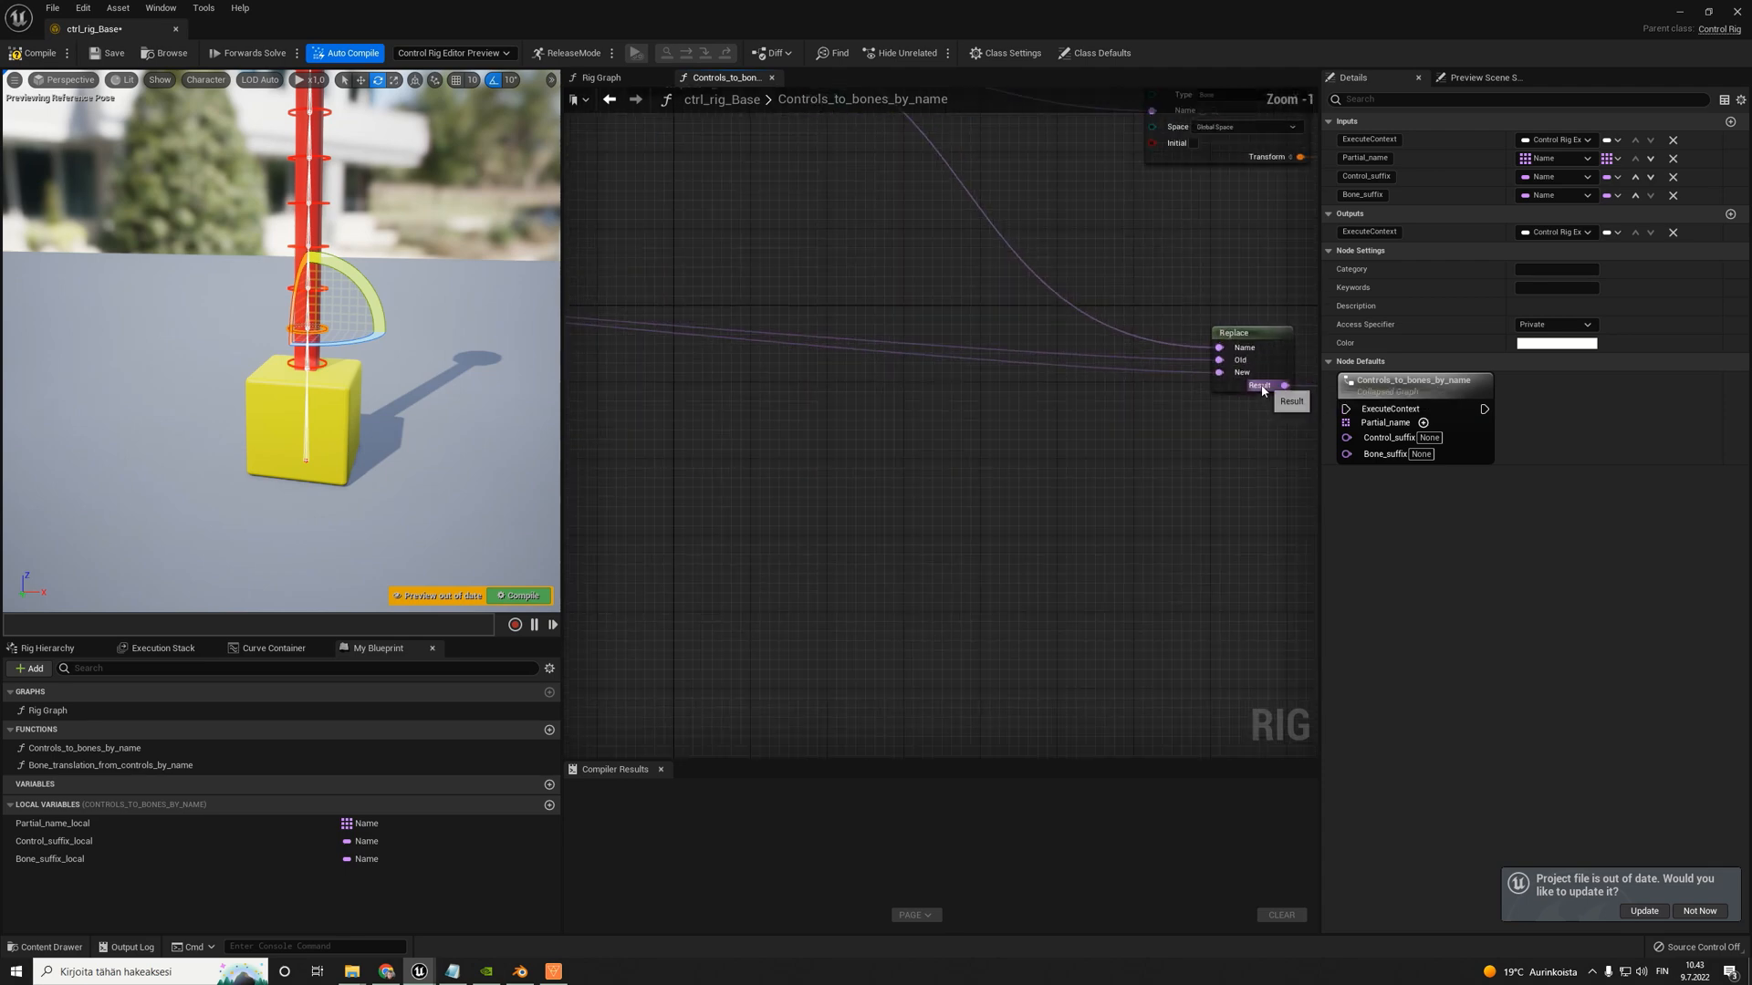
left_click_drag(1230, 376, 1031, 372, "ctrl")
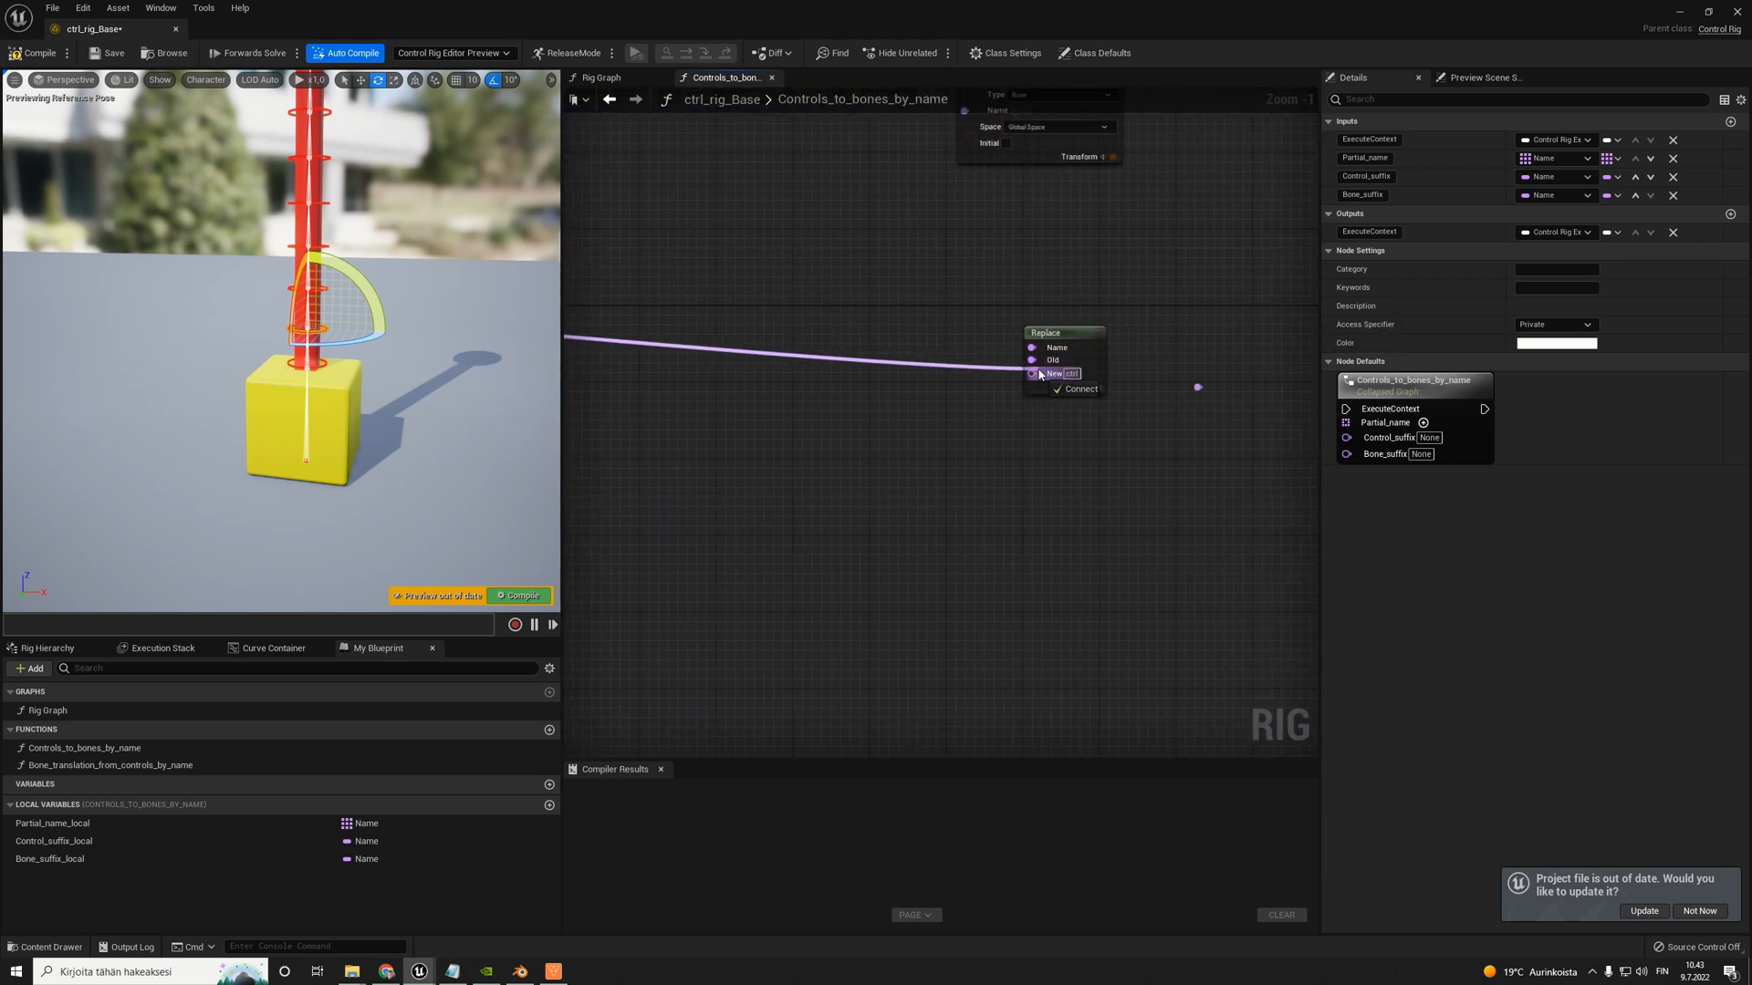
left_click_drag(55, 841, 872, 404)
left_click(932, 427)
left_click_drag(973, 432, 1032, 373)
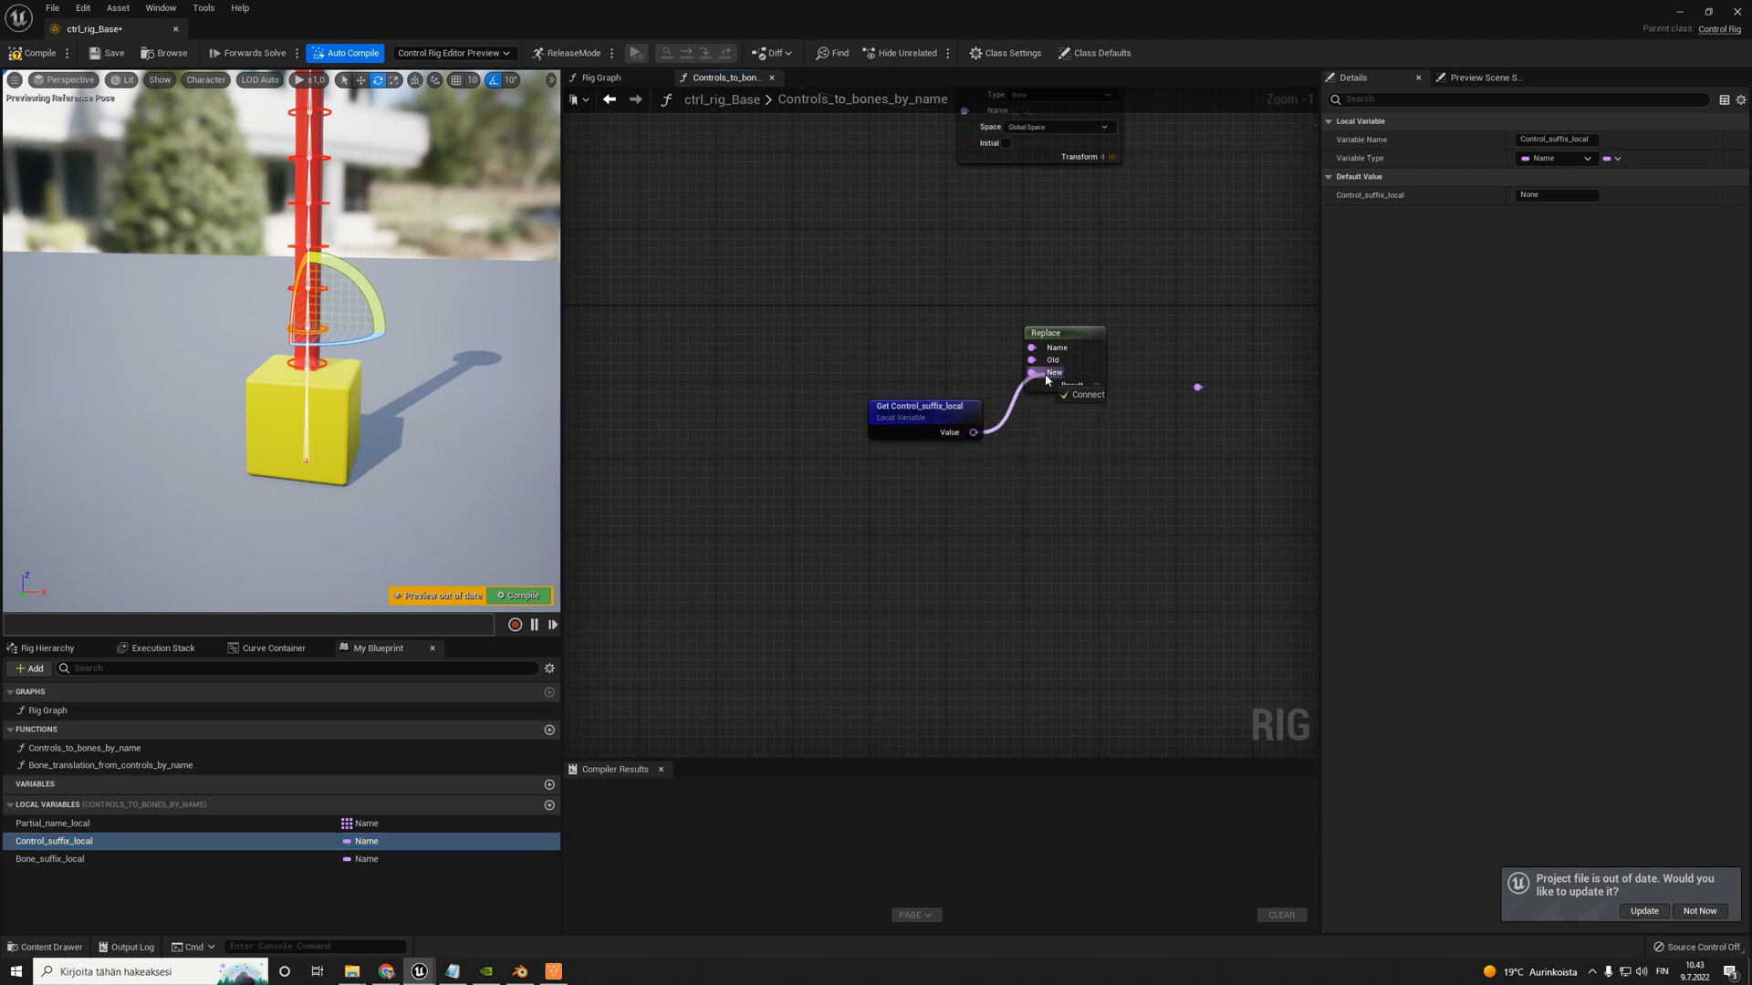
left_click_drag(954, 413, 861, 483)
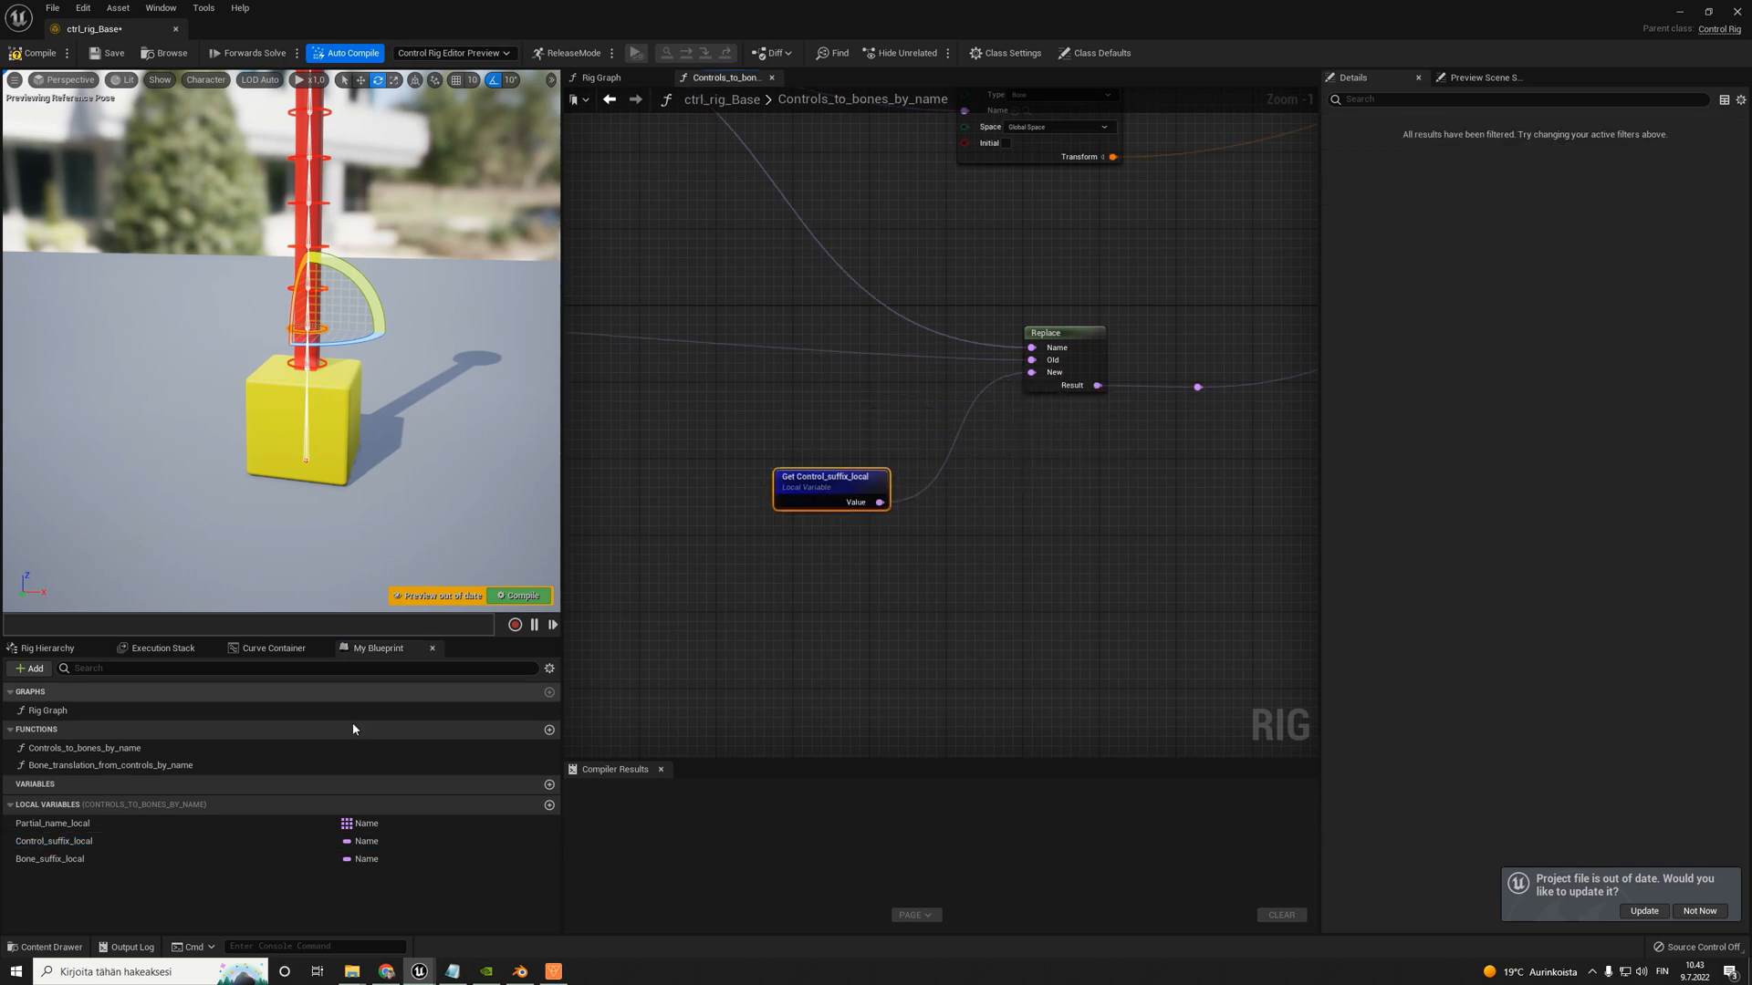
- Delete the Bone_translation_from_controls_by_name function and feed the Replace node's Old input from a Get Bone_suffix_local node
left_click(101, 767)
key("Delete")
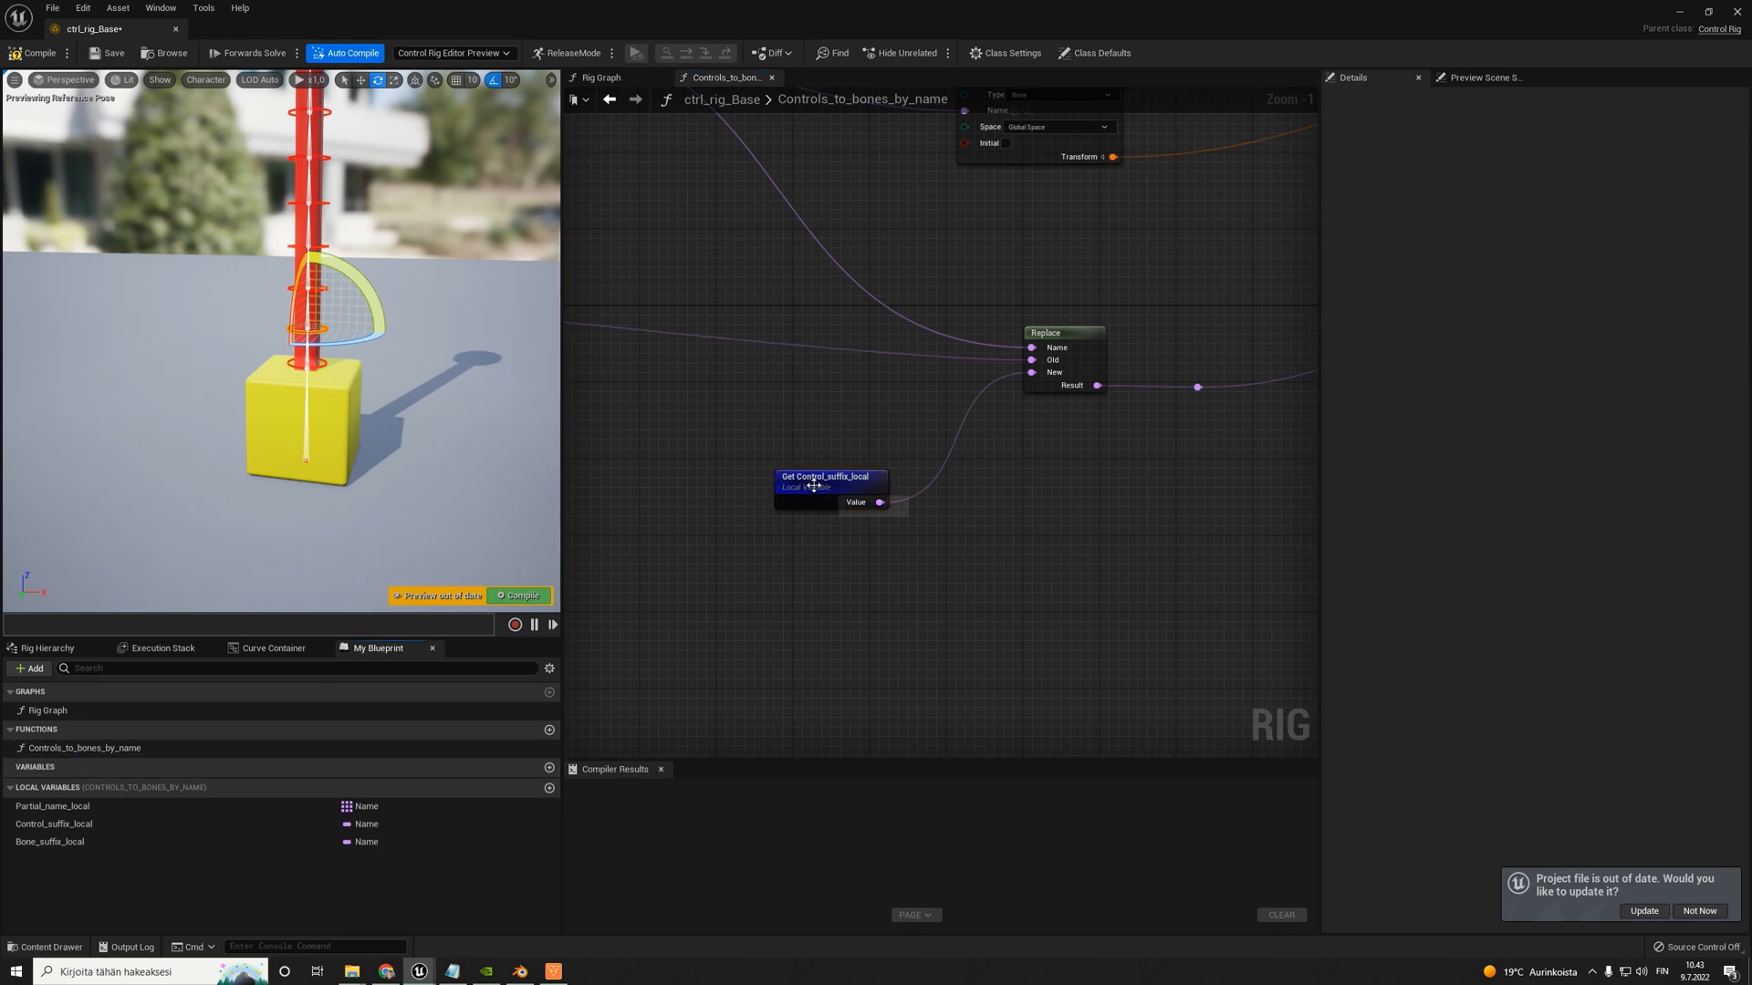
scroll(799, 485, "up", 1)
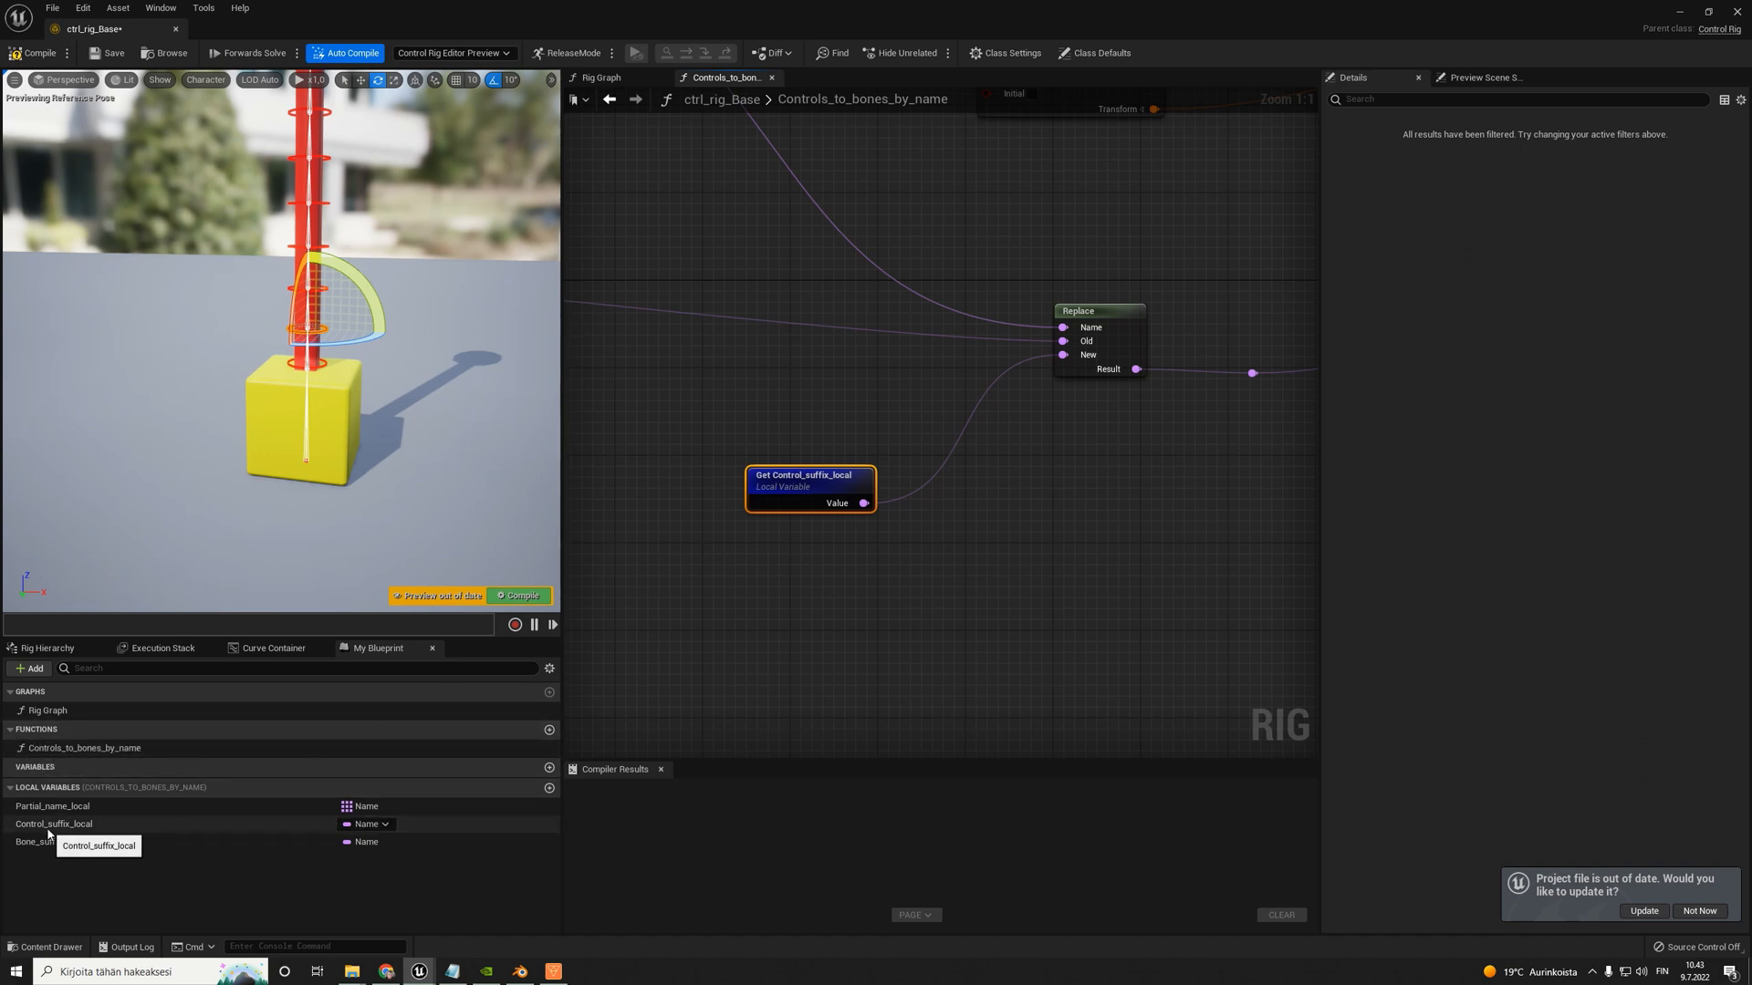
left_click_drag(49, 841, 1077, 345)
- Move the three Set local variable nodes up above the wires and shift the Entry node away from them
scroll(1022, 435, "down", 6)
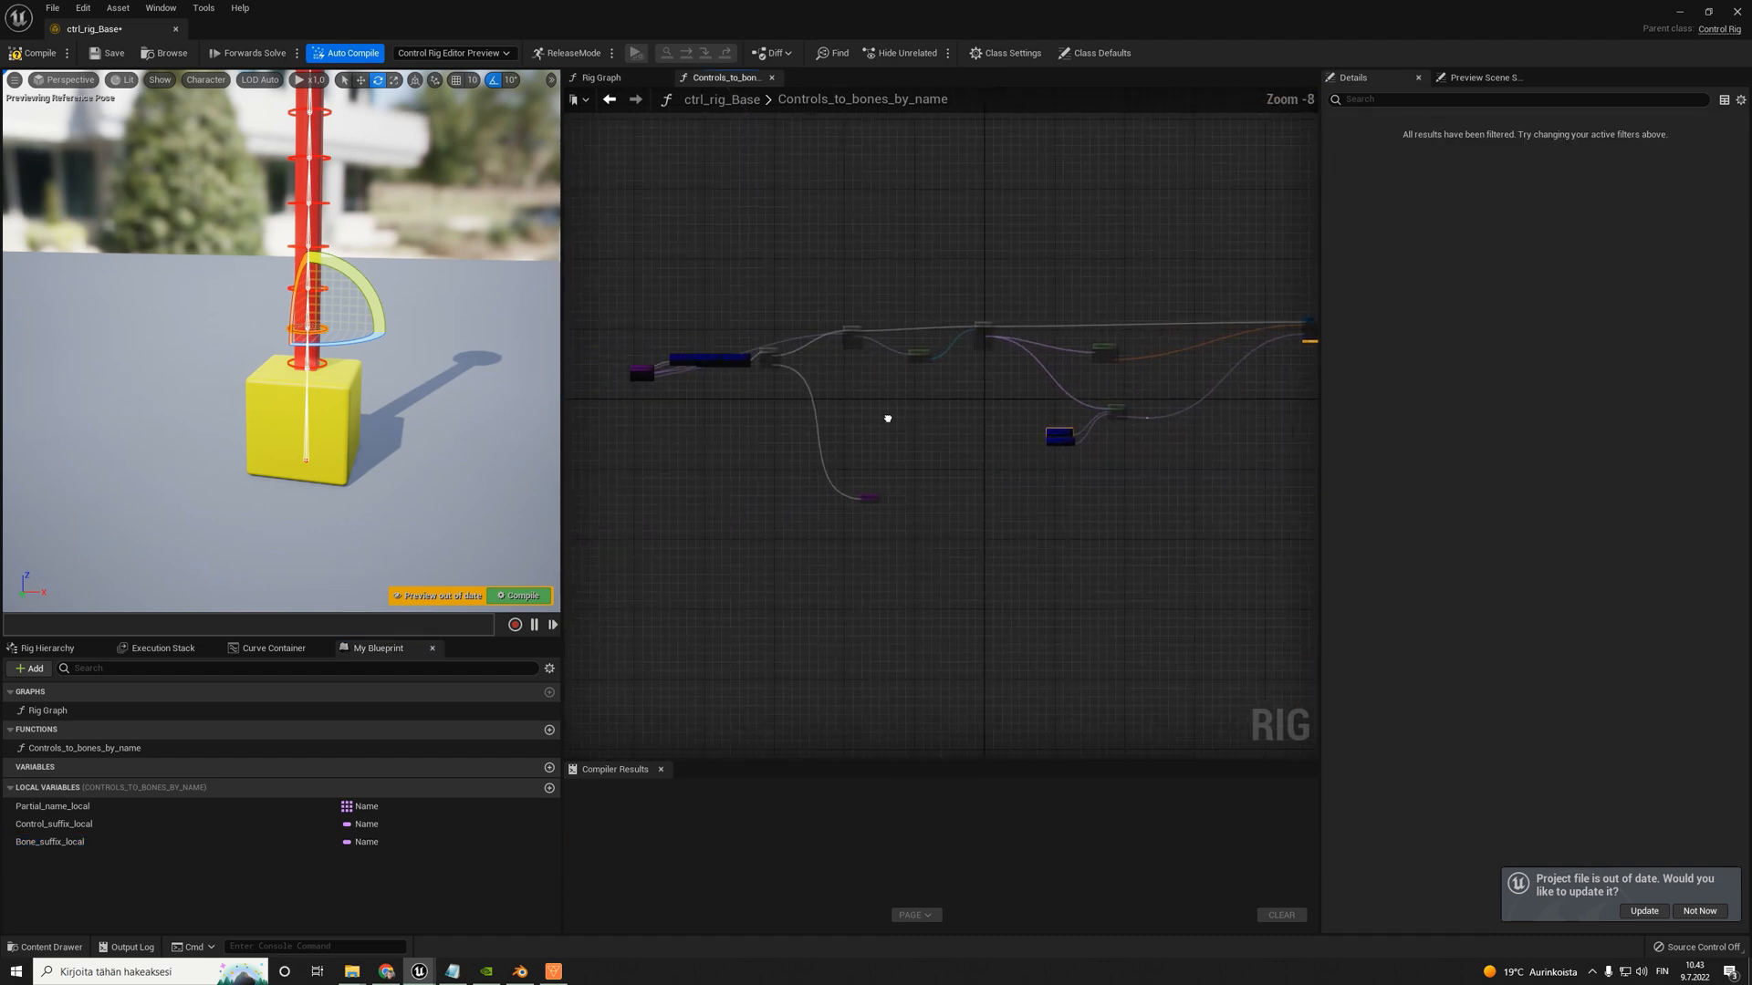
scroll(834, 391, "up", 3)
scroll(862, 390, "down", 2)
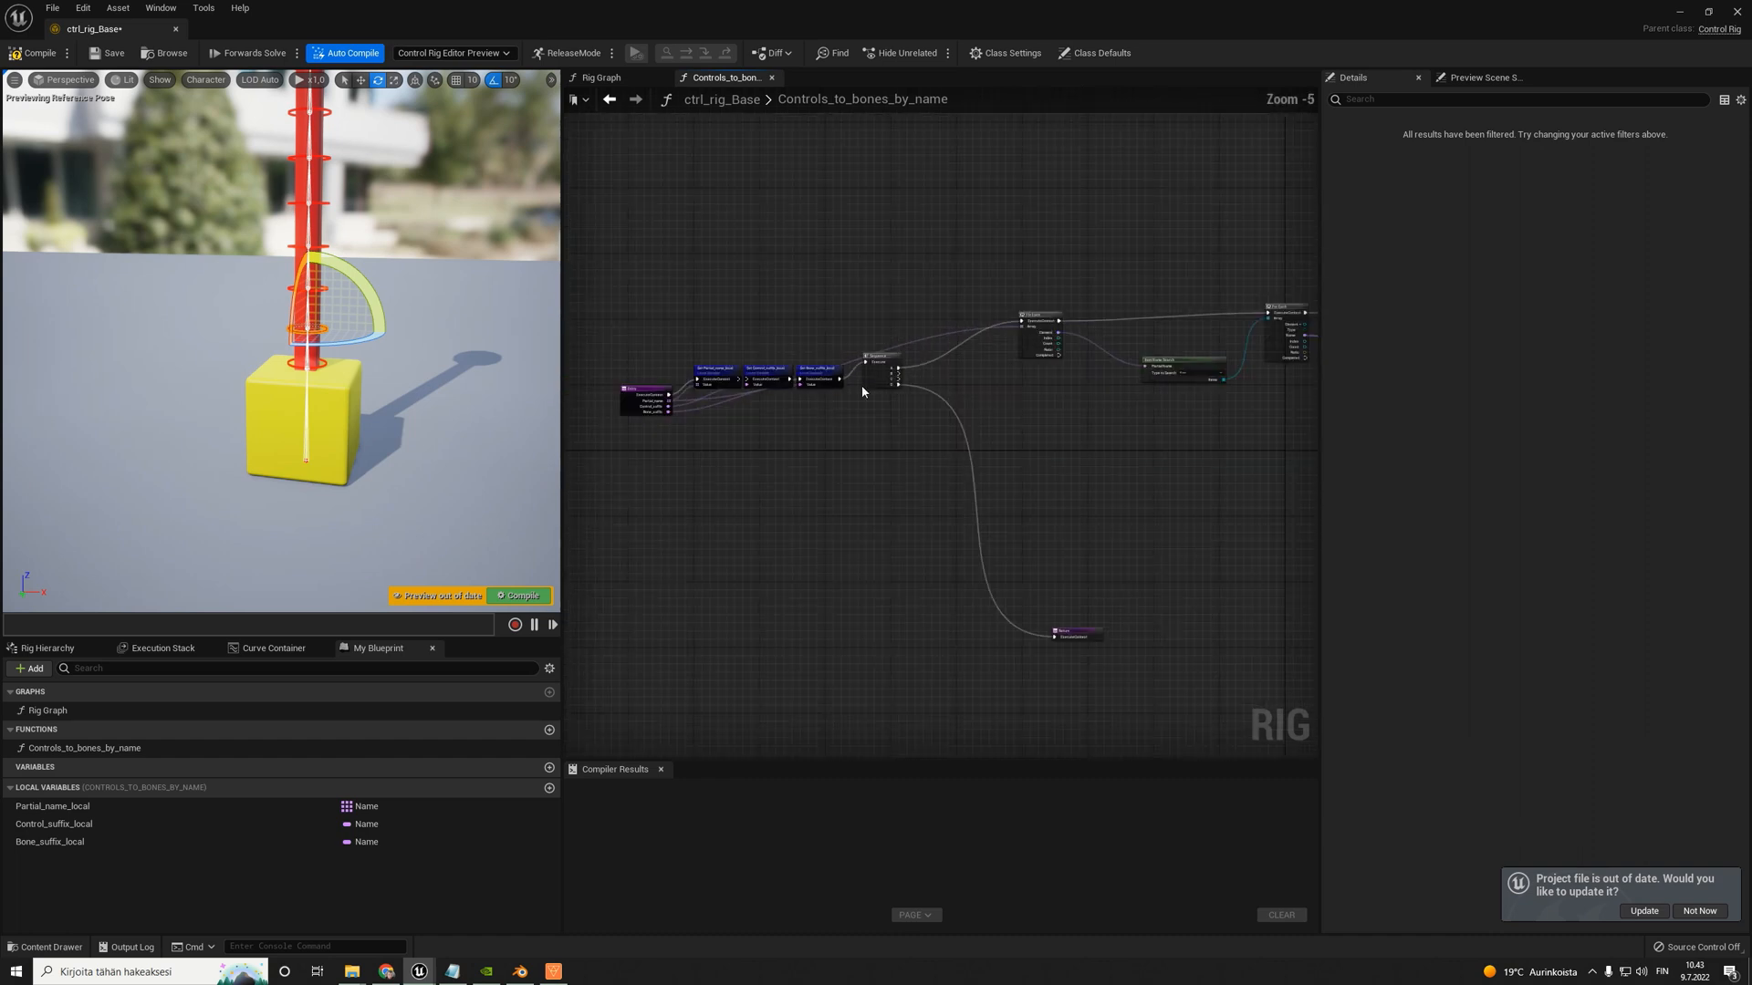
left_click_drag(829, 366, 834, 375)
left_click_drag(712, 374, 691, 332)
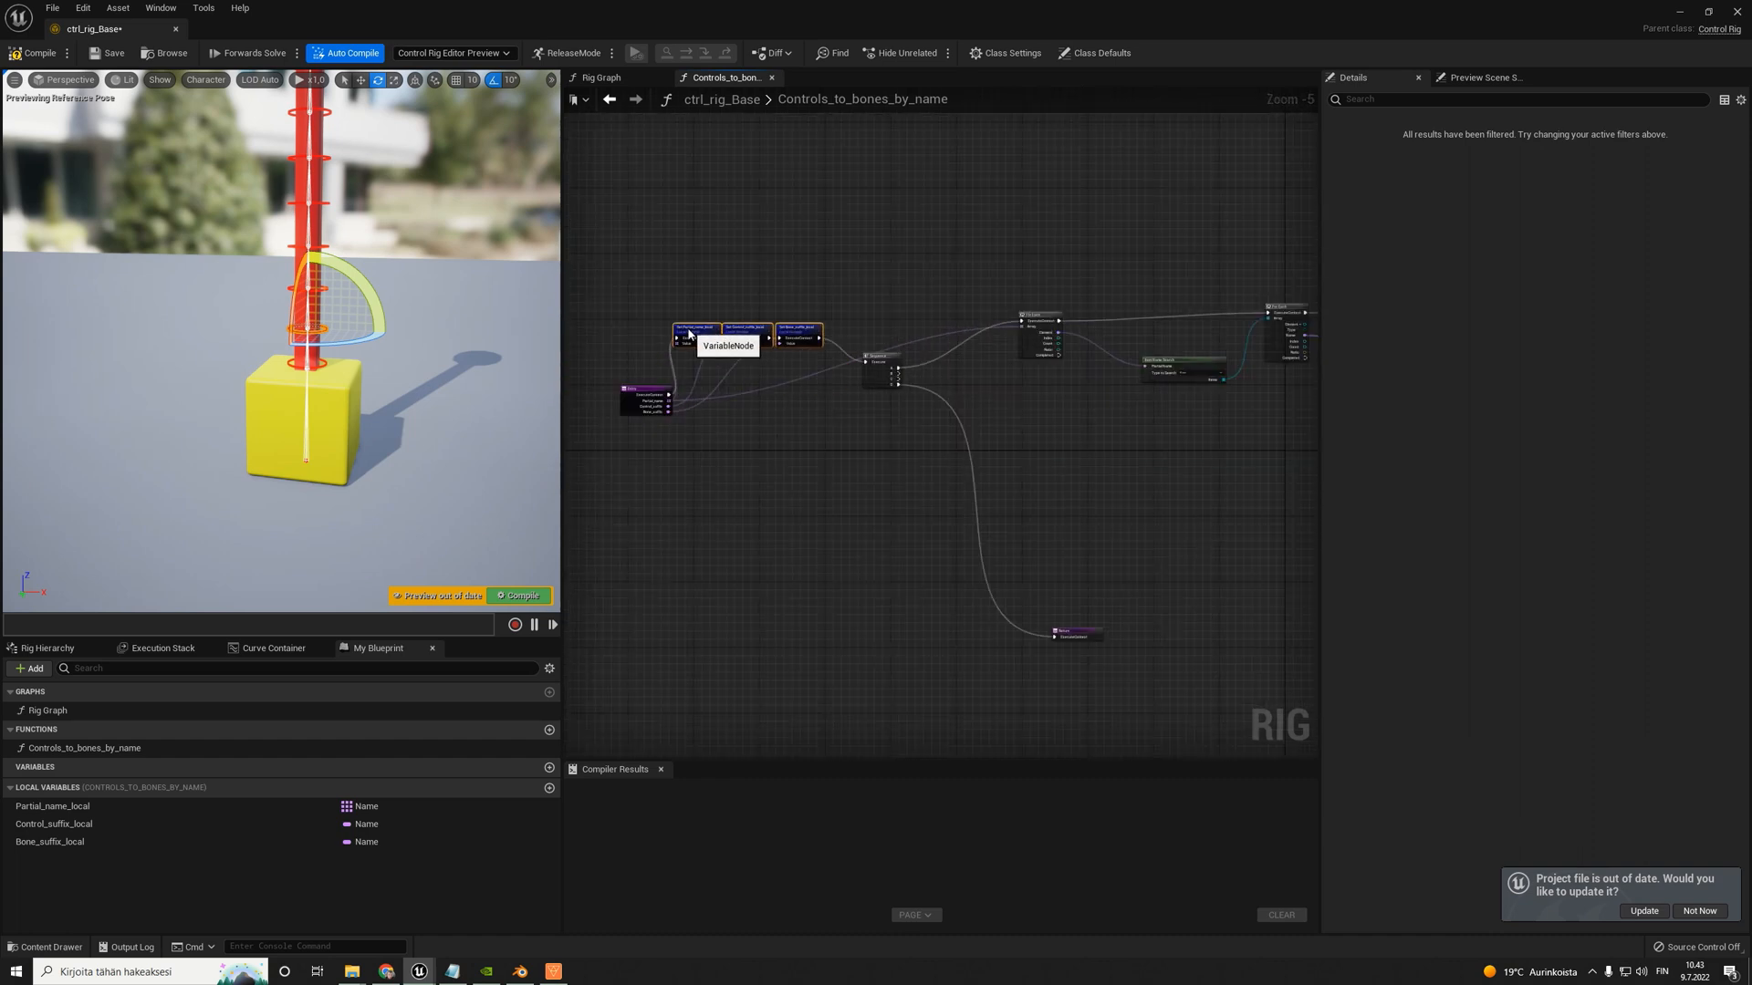
left_click_drag(650, 389, 630, 387)
- Add a Get Partial_name_local node after Sequence and connect it to the Array input of the first For Each
scroll(945, 352, "up", 5)
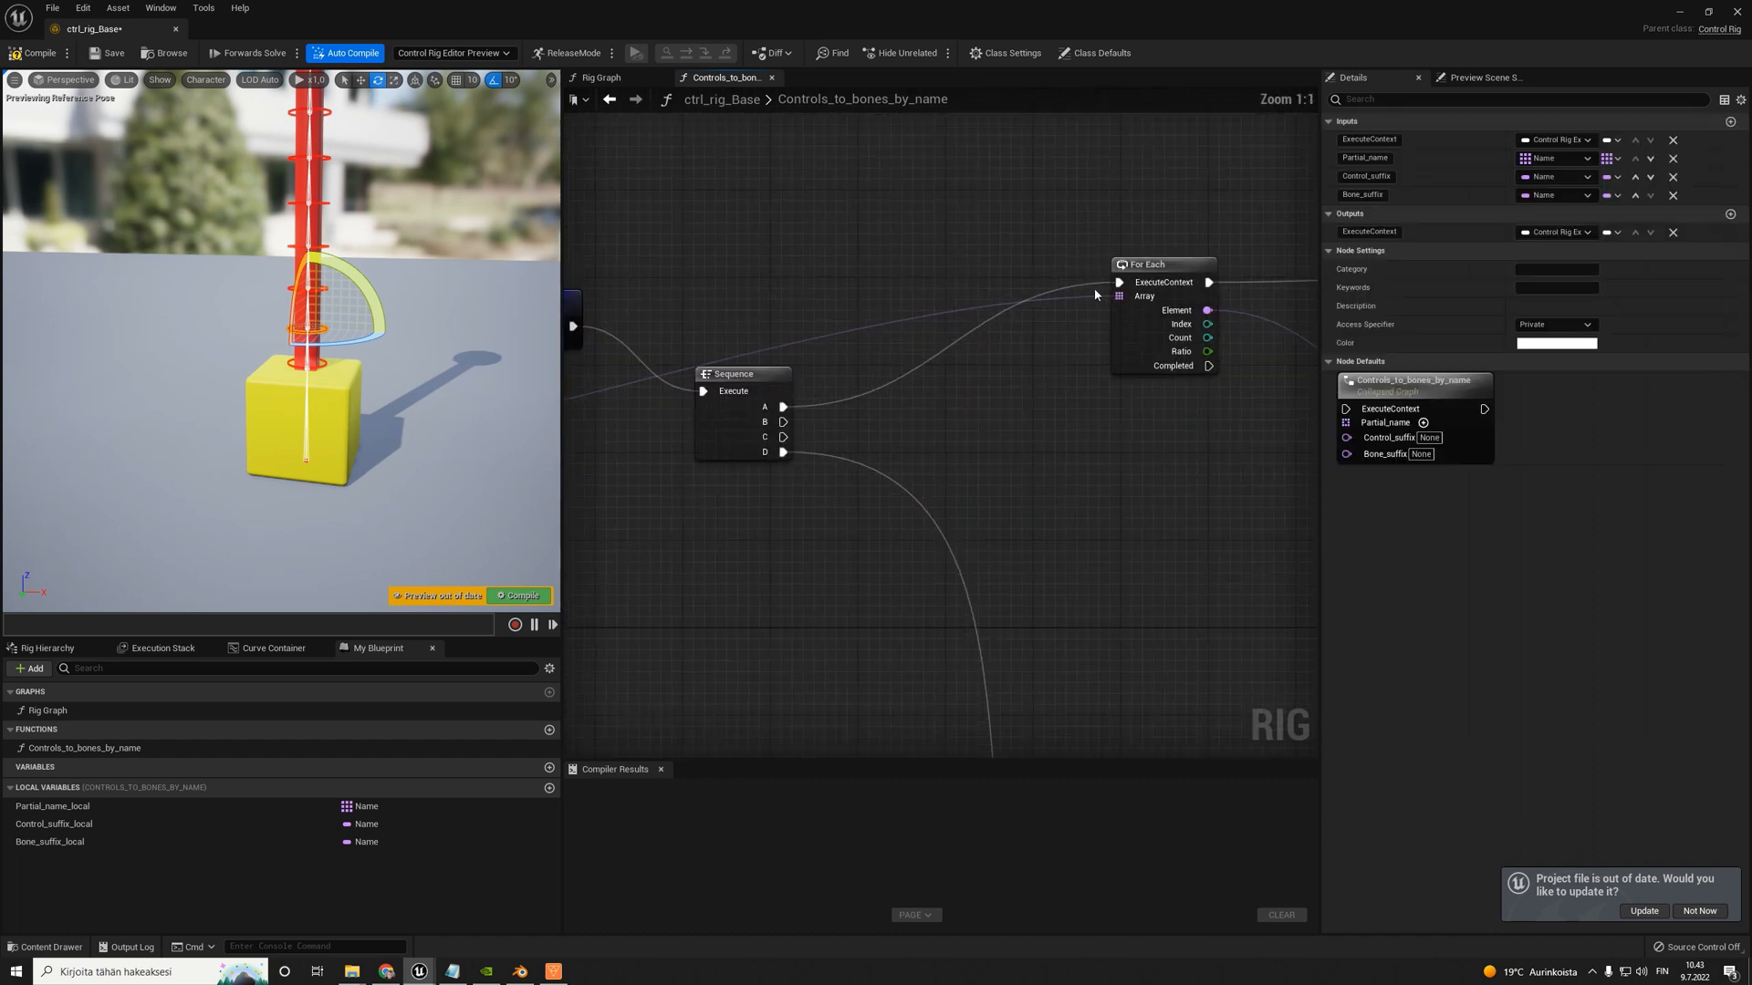
left_click_drag(50, 806, 887, 347)
left_click(912, 349)
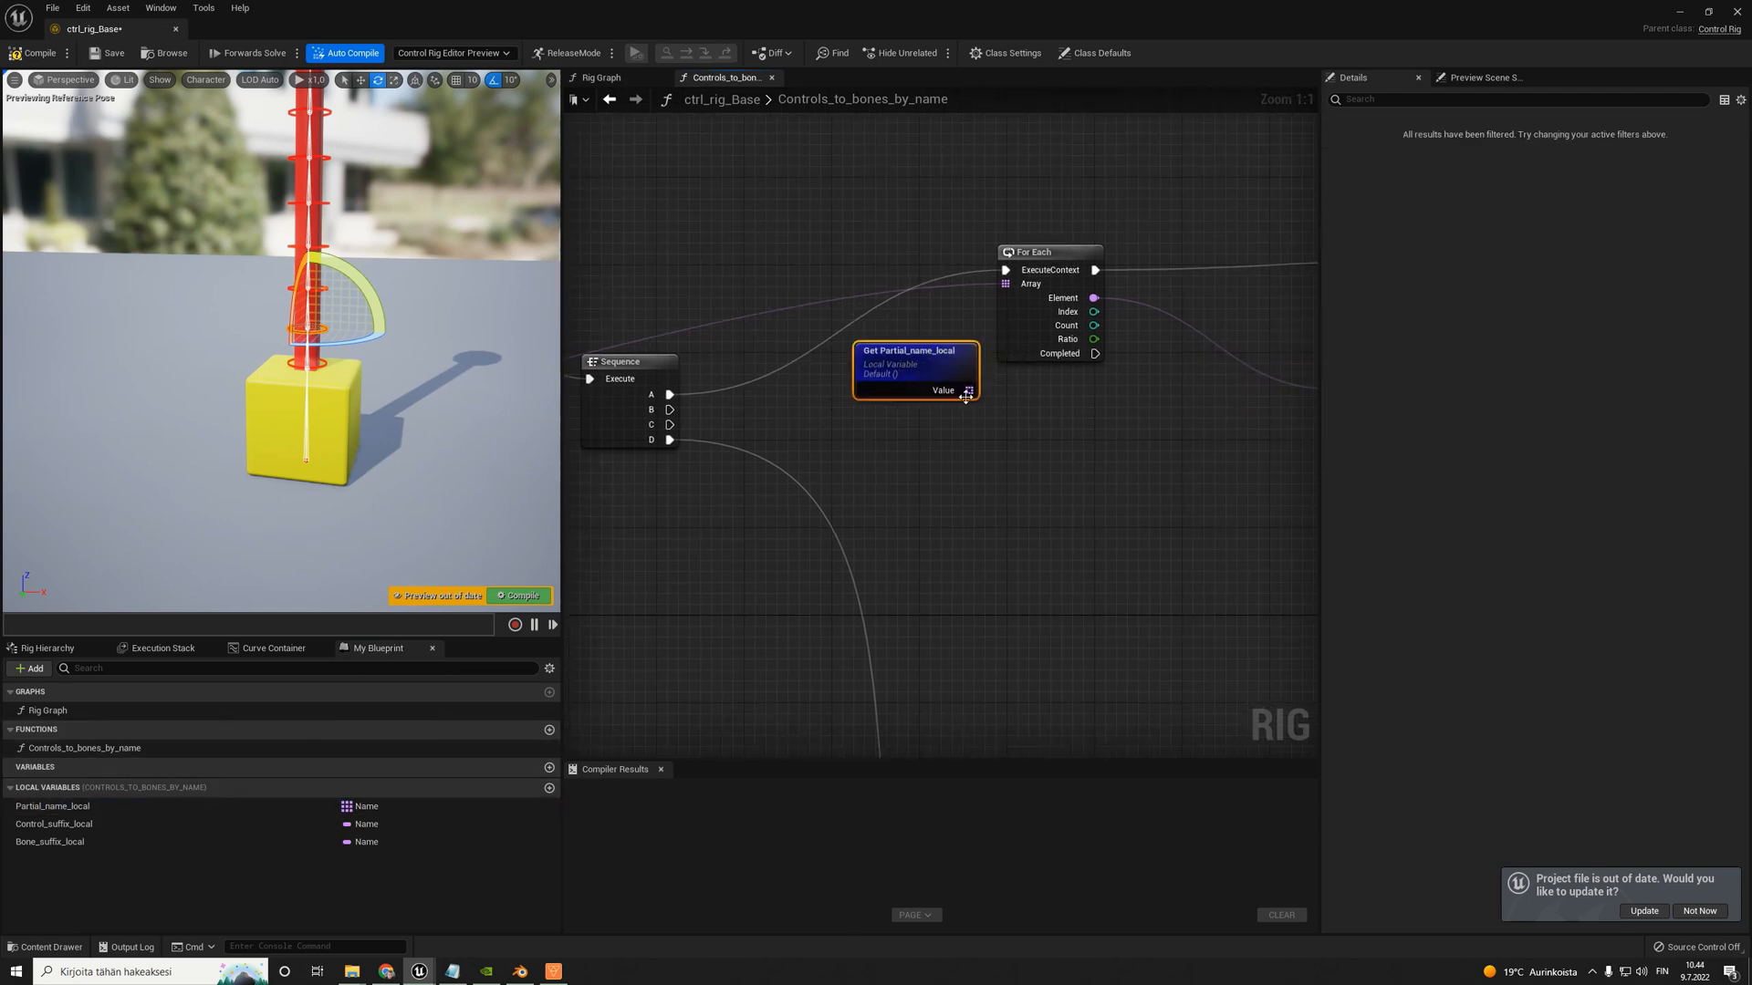
left_click_drag(969, 391, 1004, 284)
scroll(1017, 274, "down", 4)
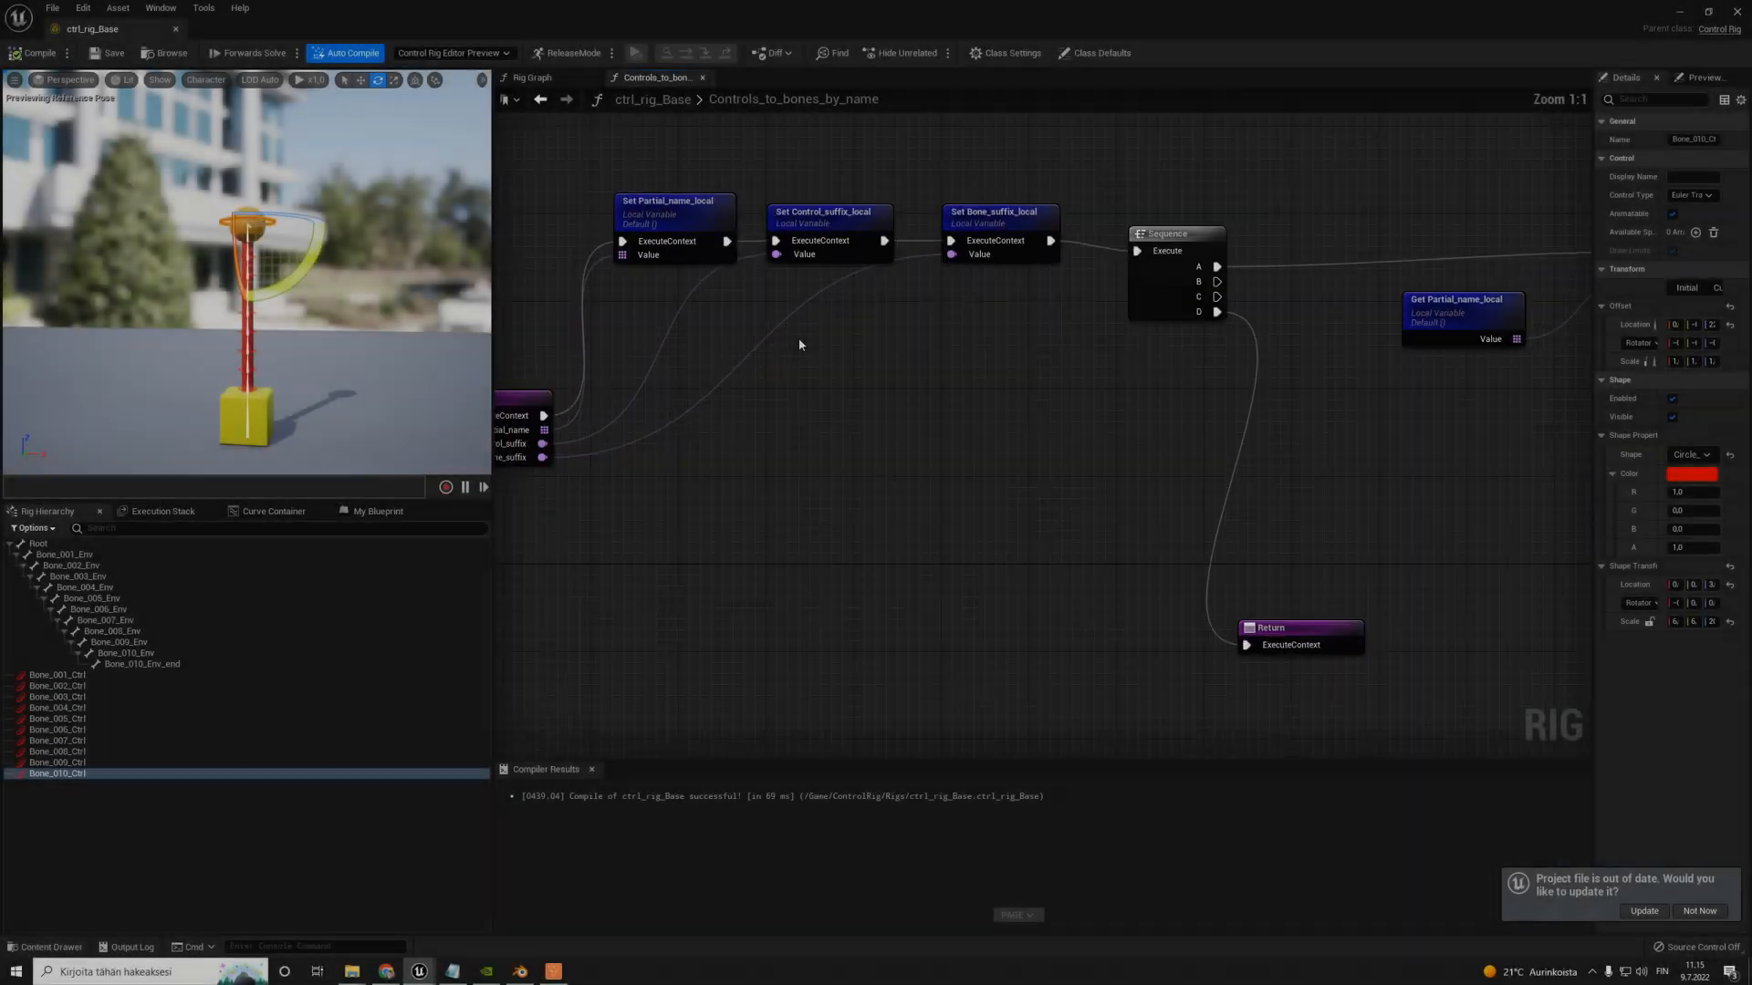
- Tidy the function graph by nudging the Replace node and the Set Controlled_control_name node slightly left
left_click_drag(716, 213, 559, 169)
left_click_drag(777, 235, 1041, 301)
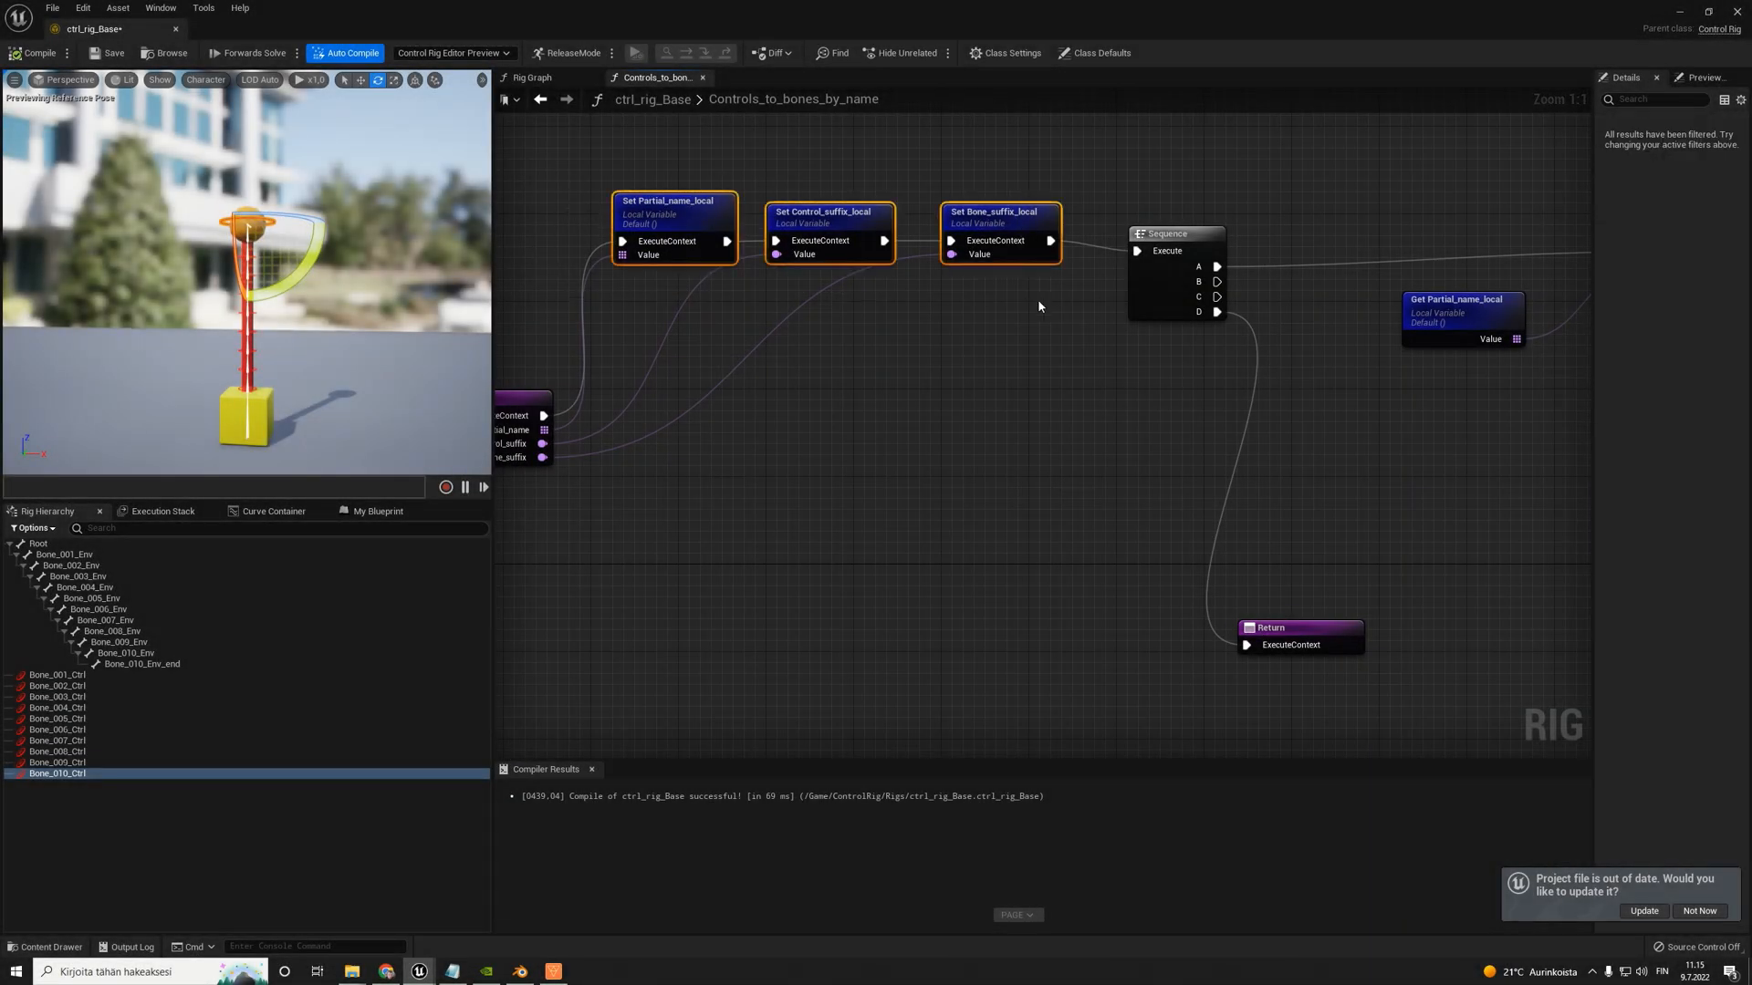
scroll(1041, 302, "down", 7)
scroll(1162, 275, "up", 6)
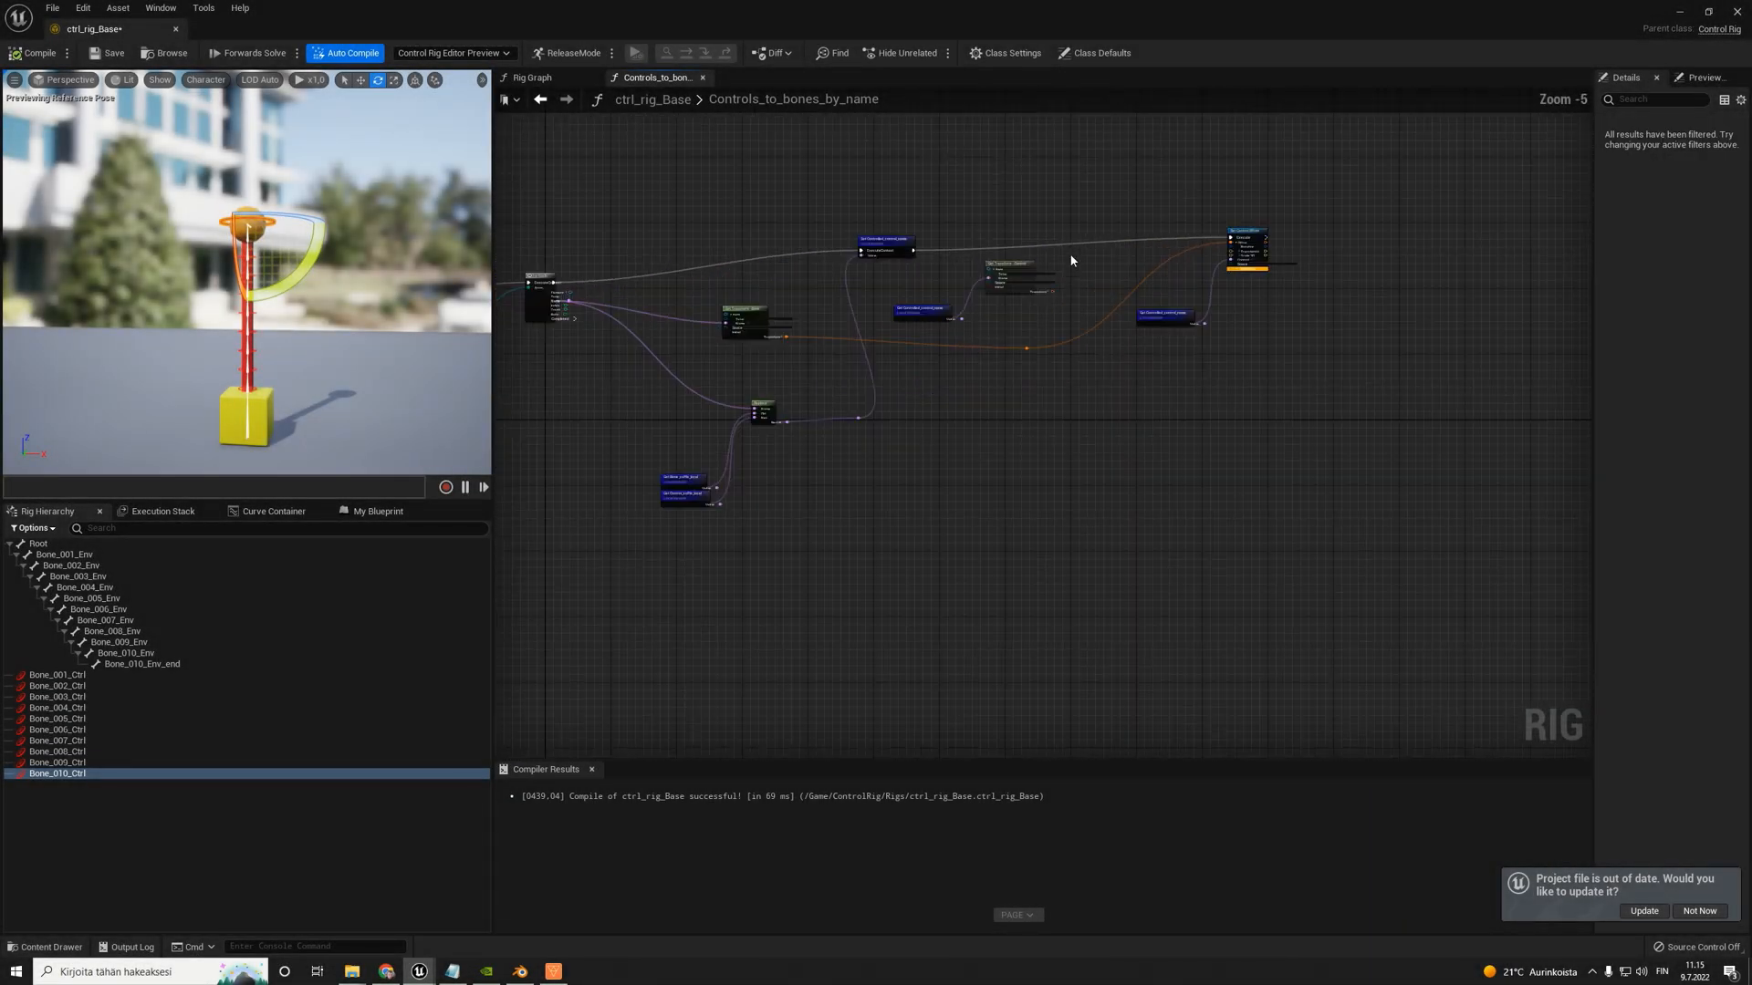
right_click_drag(1001, 539, 962, 445)
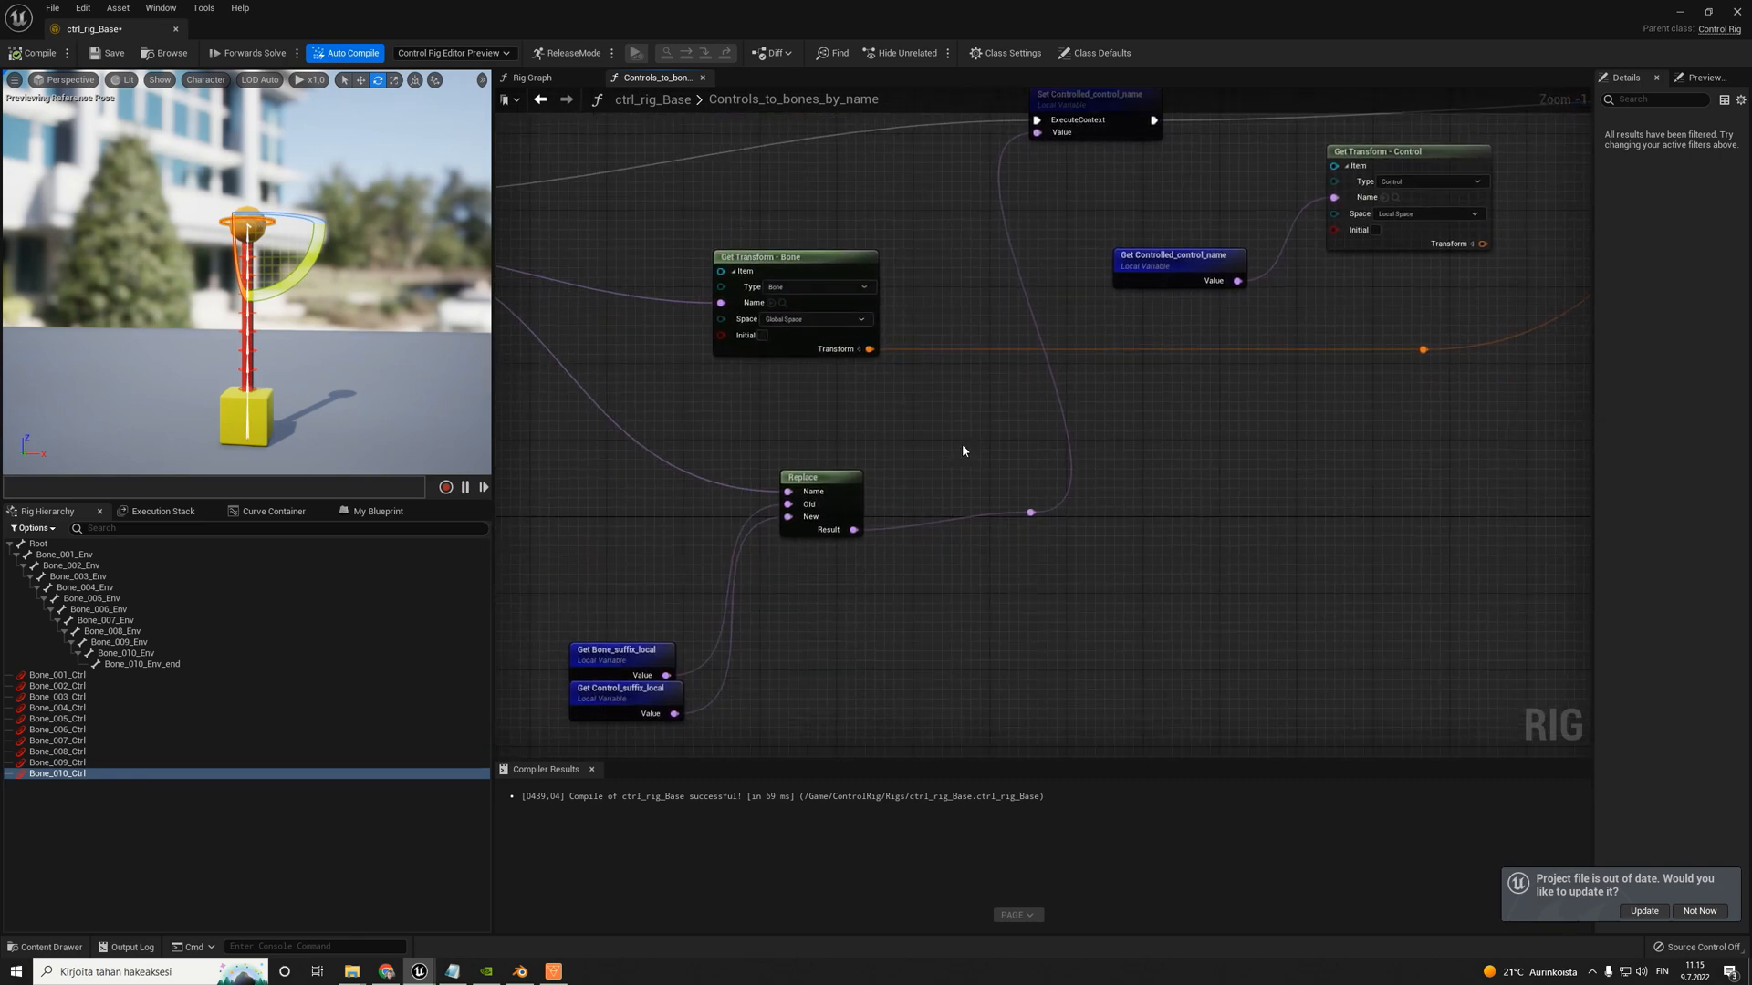
left_click(771, 476)
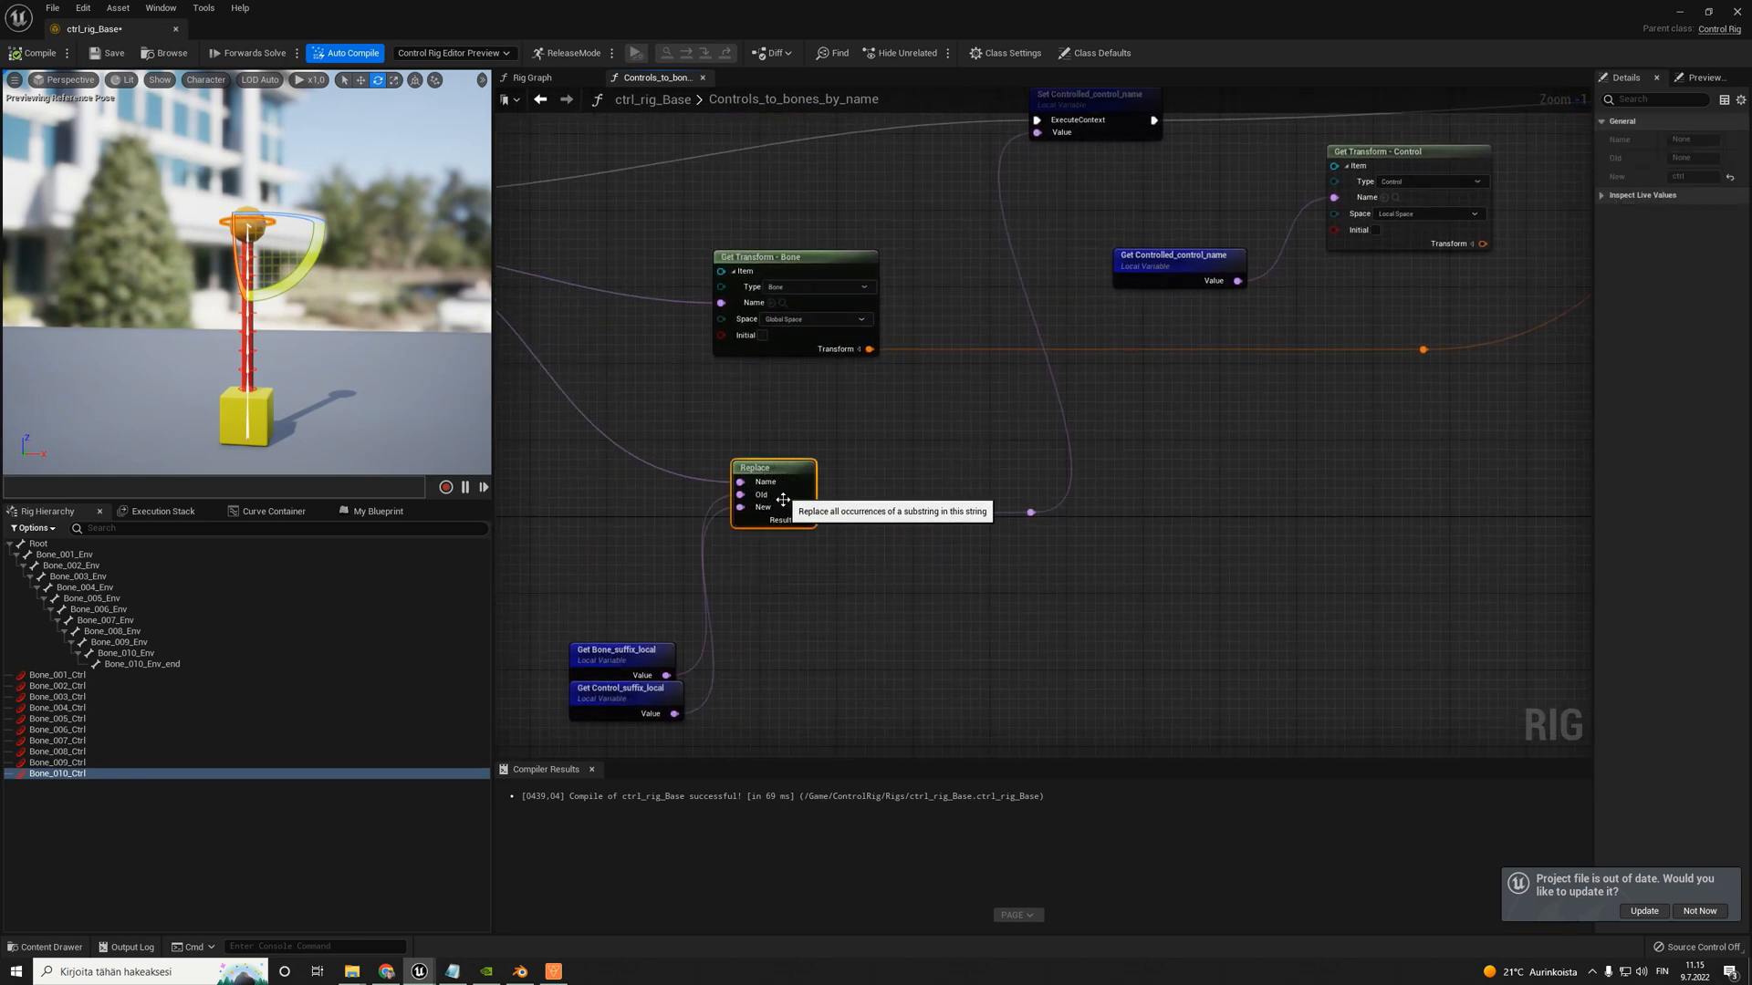
right_click_drag(1013, 468, 978, 538)
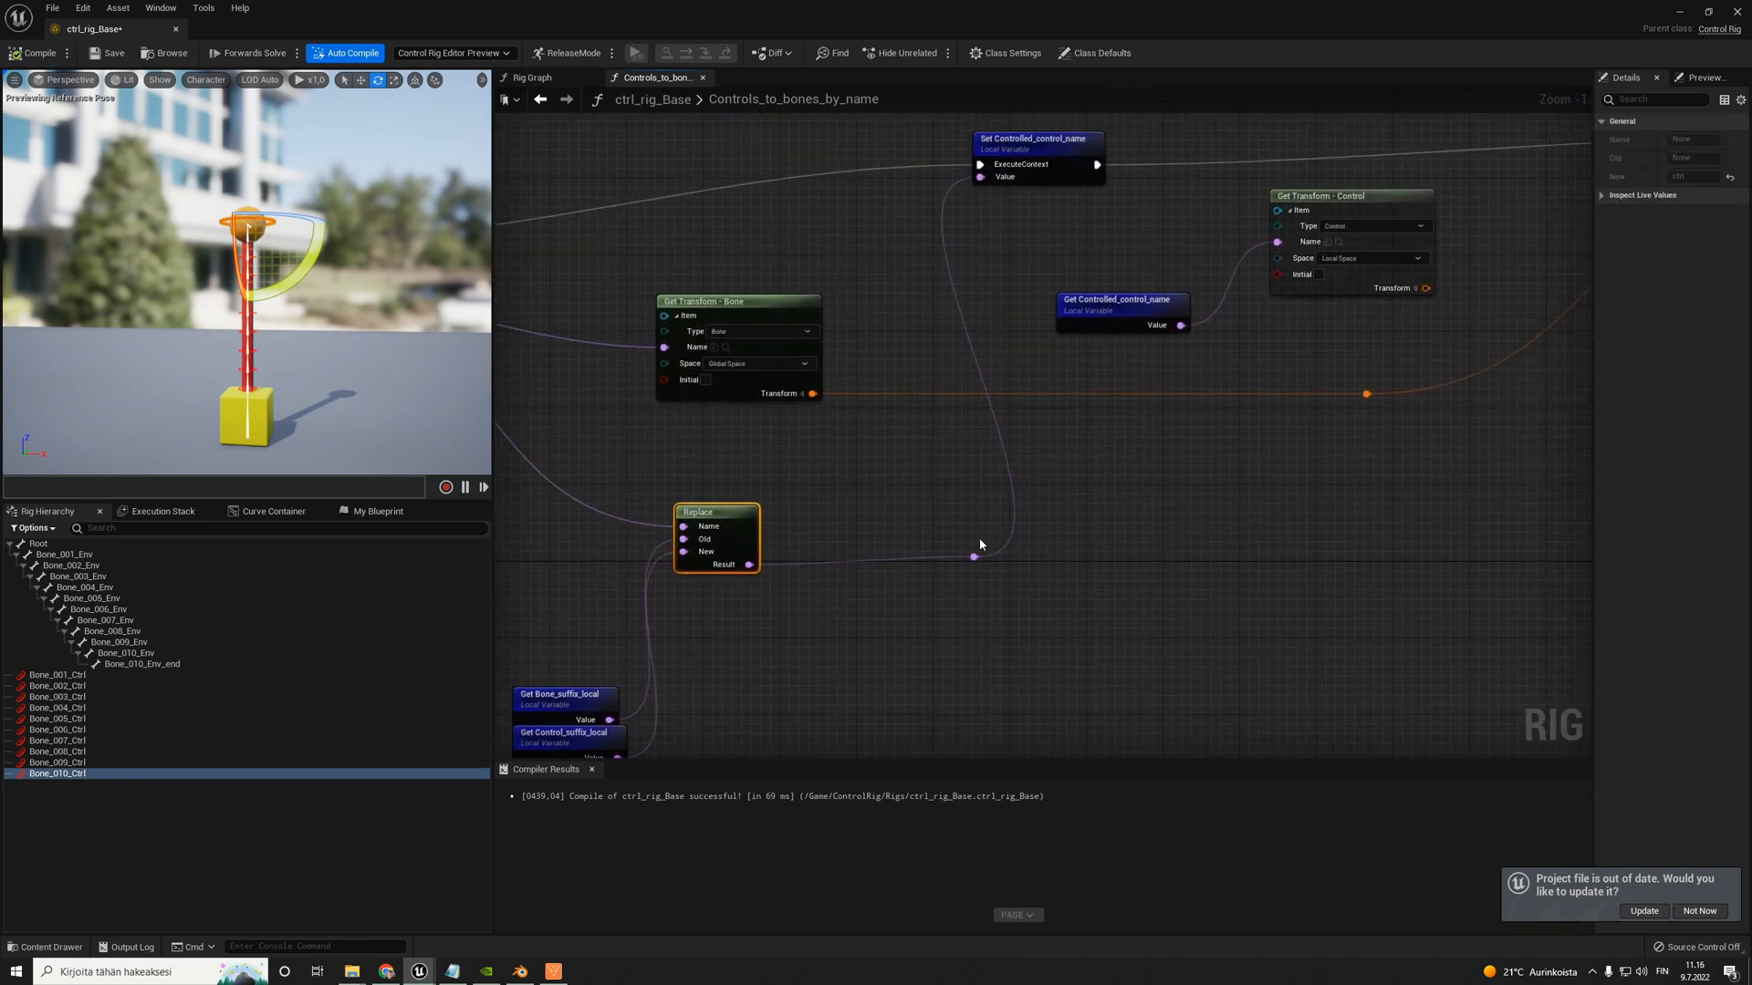
left_click(973, 556)
left_click(1029, 146)
right_click_drag(1163, 215, 968, 289)
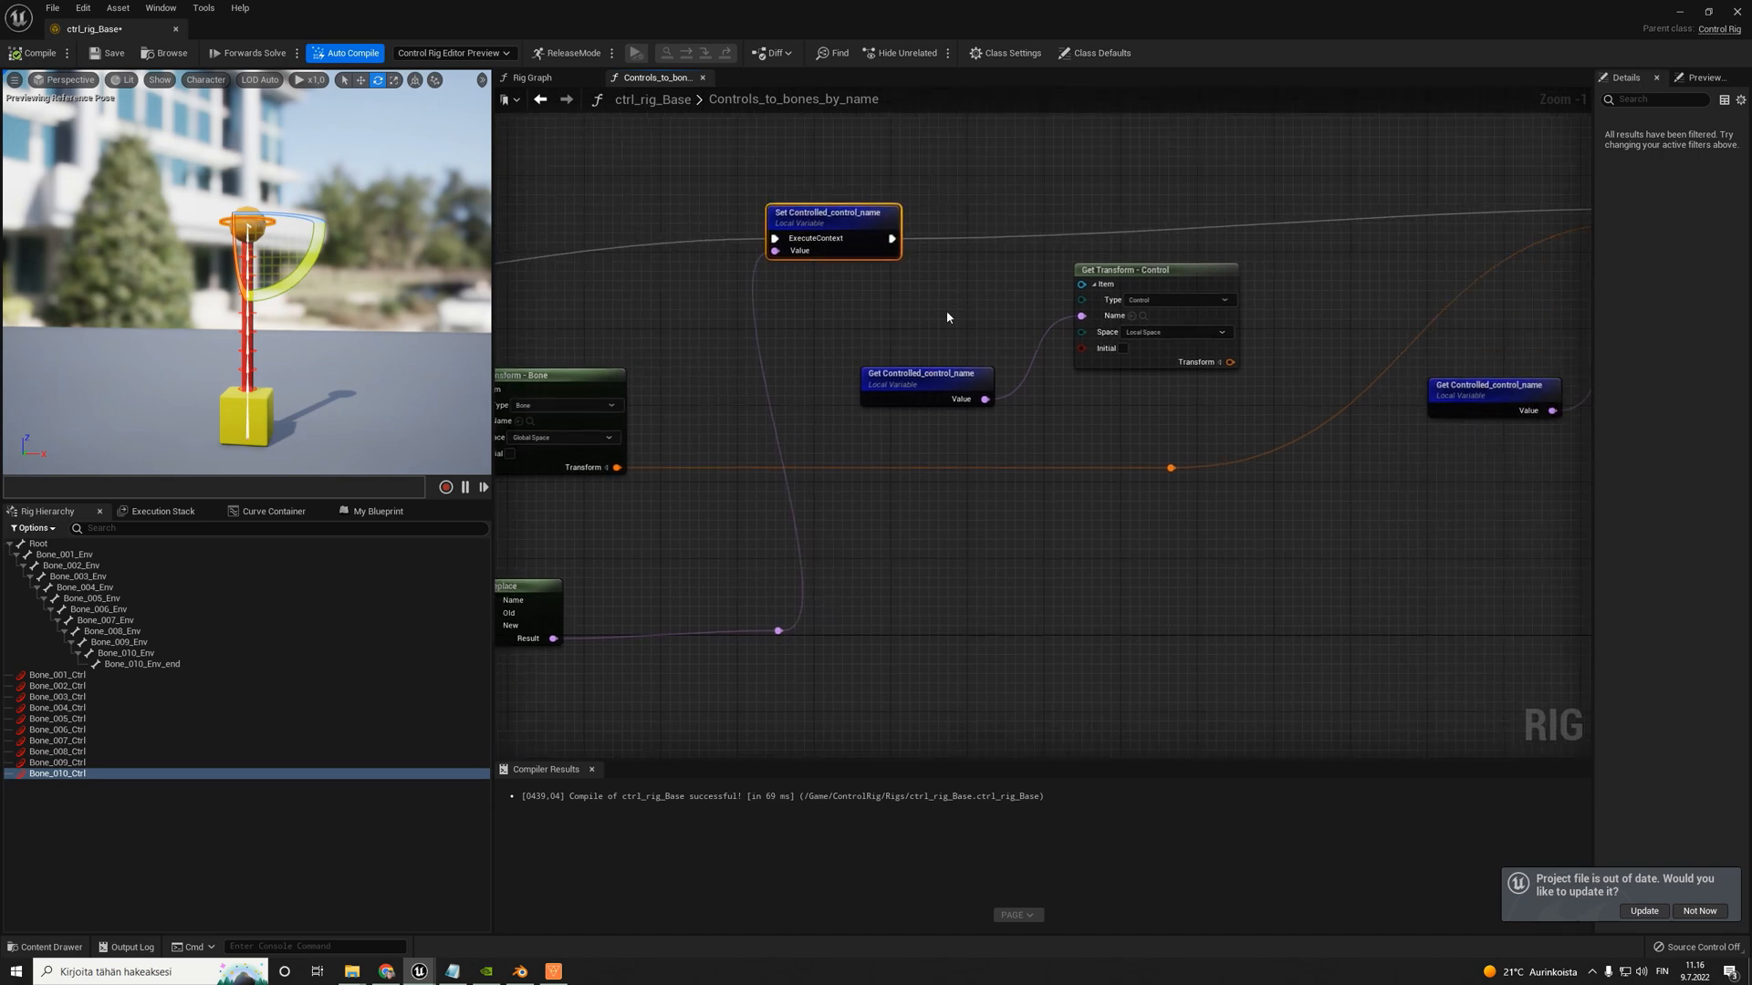
- Review the node chain from the Entry node through Set Controlled_control_name to Set Control Offset
left_click_drag(918, 326, 944, 349)
right_click_drag(1124, 327, 1005, 331)
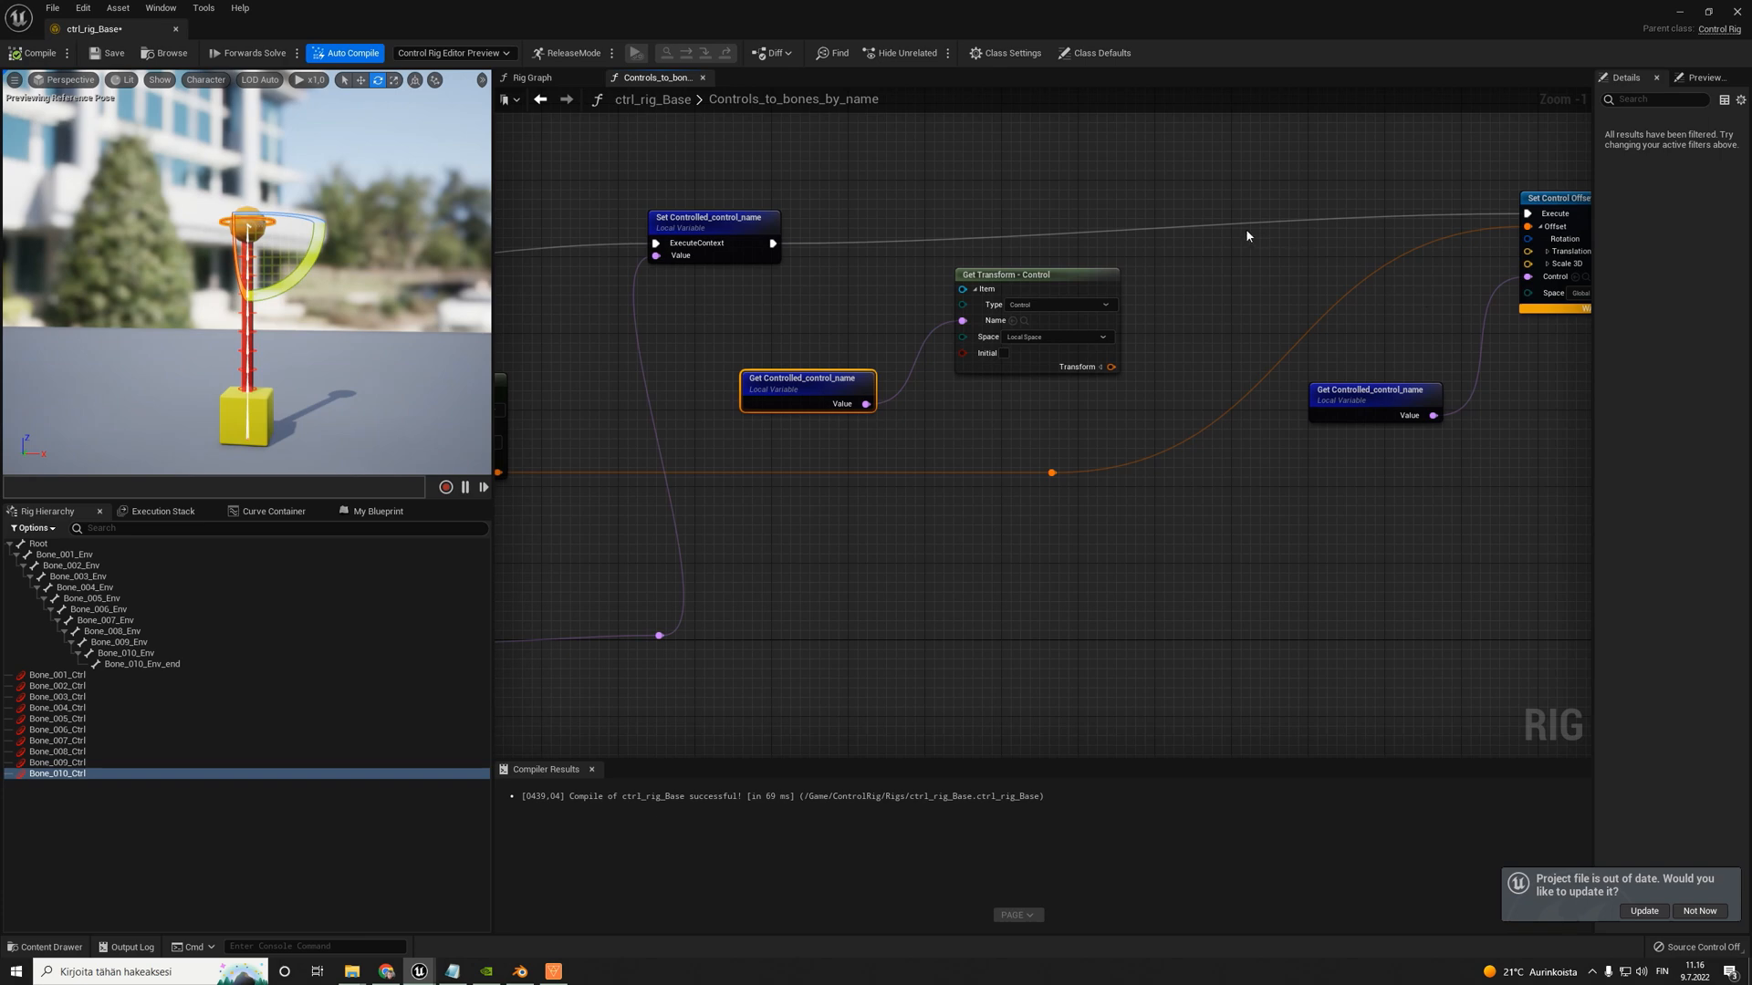
left_click(1167, 197)
scroll(1167, 195, "down", 1)
scroll(1408, 219, "up", 2)
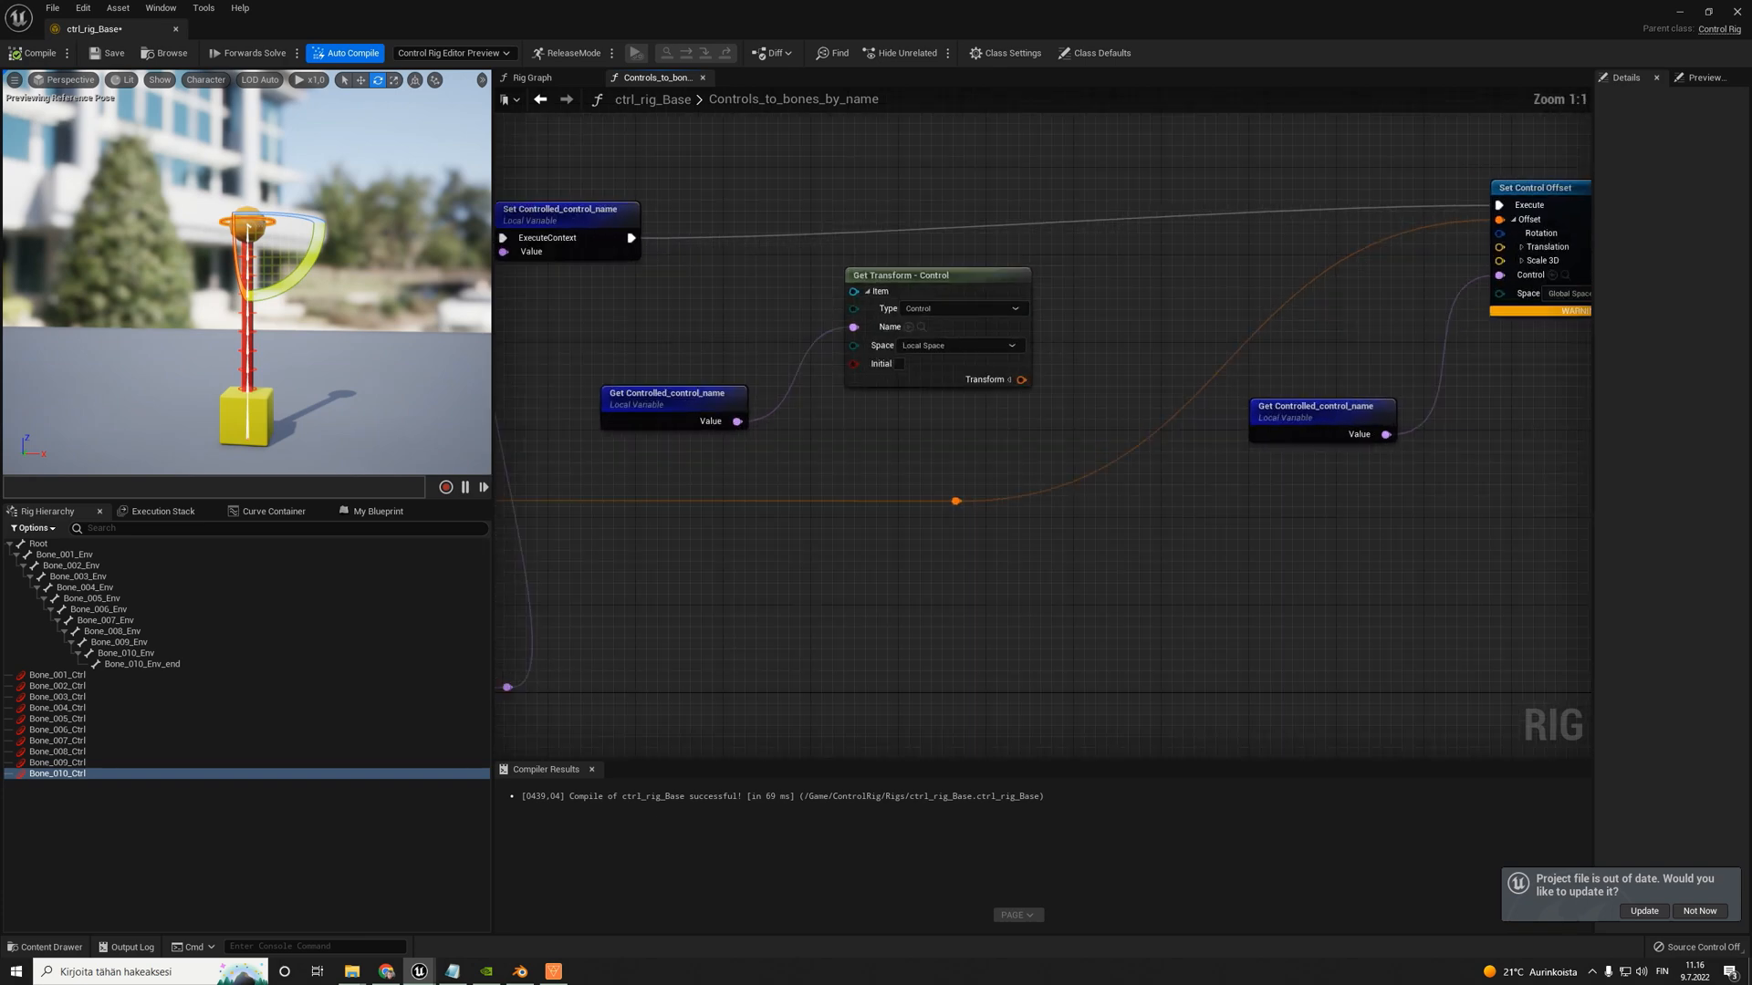
right_click_drag(1533, 183, 1422, 216)
scroll(1421, 216, "down", 3)
scroll(1422, 216, "down", 3)
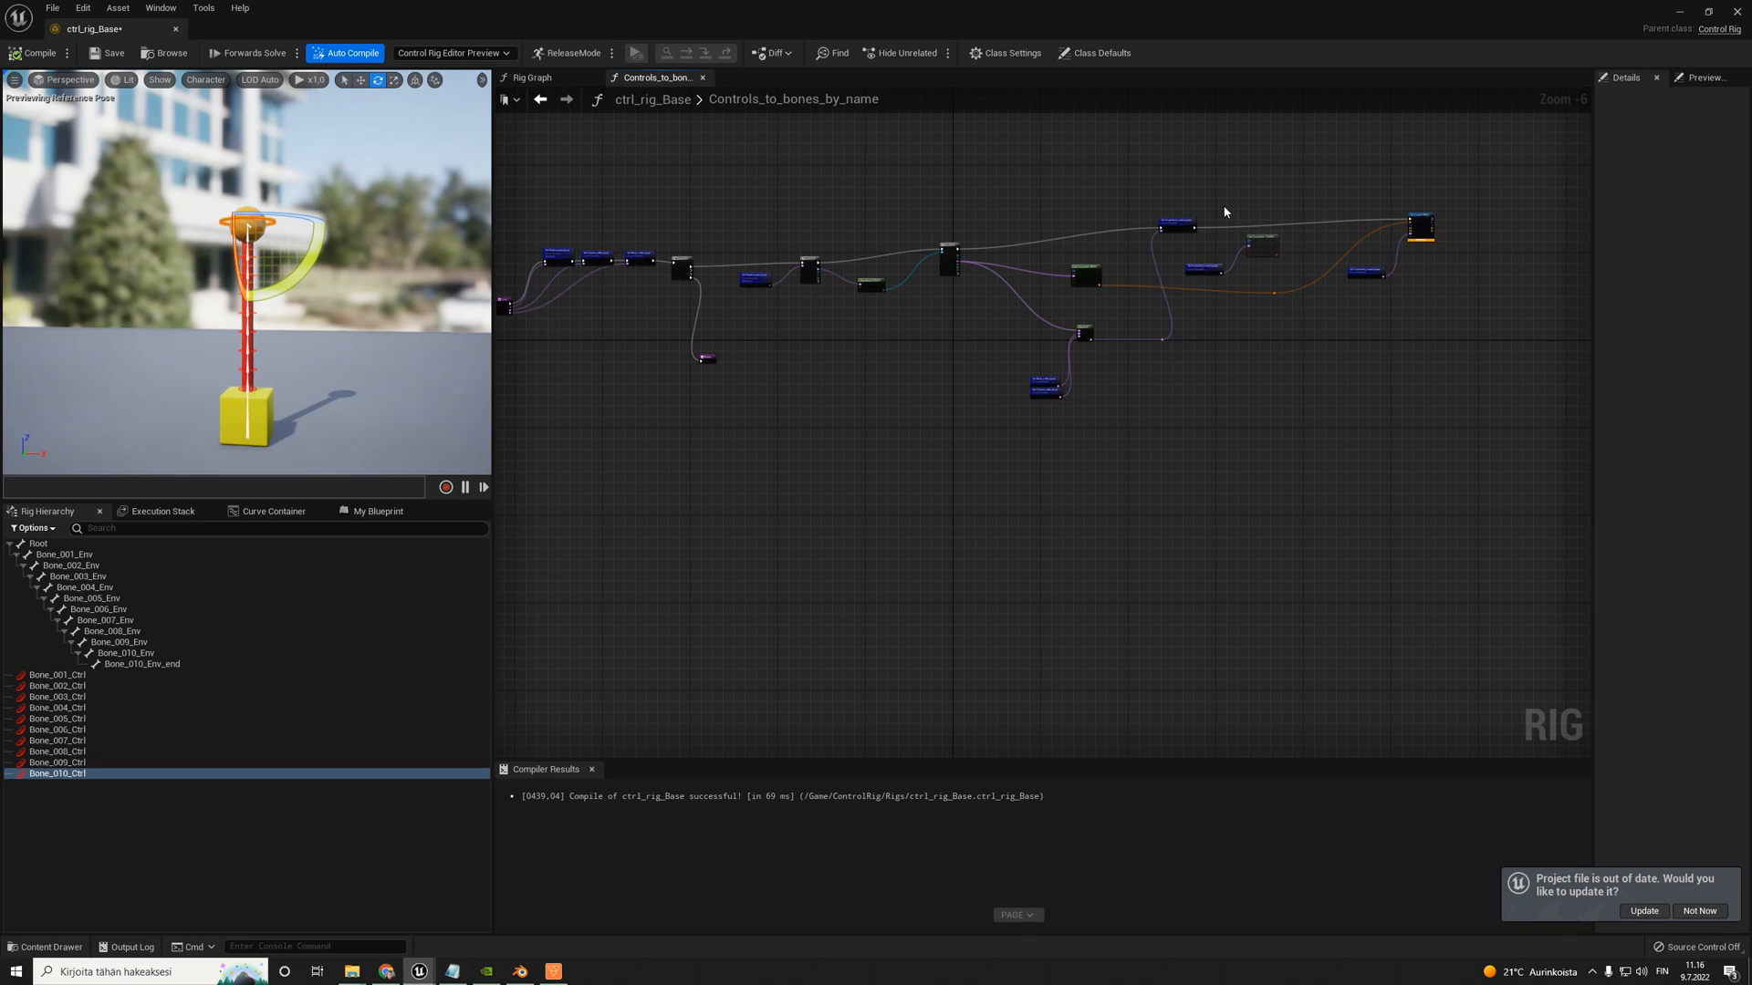
scroll(1317, 226, "up", 2)
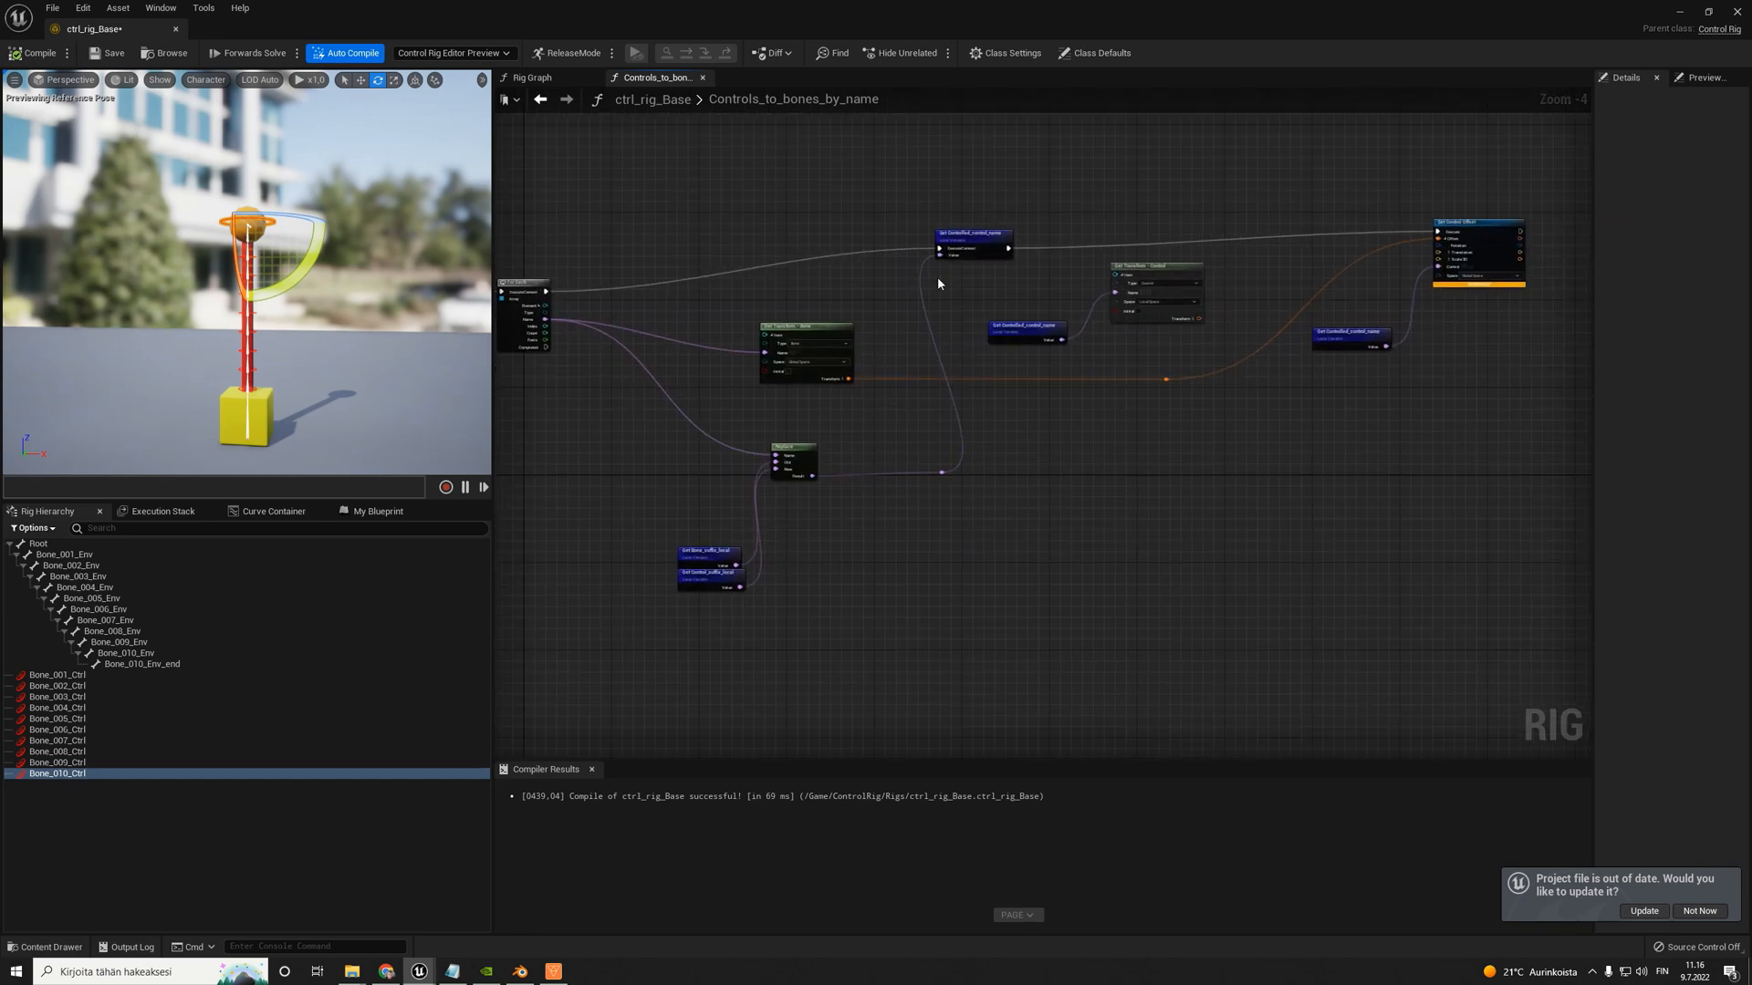
- Parent Bone_002_Ctrl under Bone_001_Ctrl in the rig hierarchy, and compile and save the control rig
right_click_drag(314, 363, 301, 465)
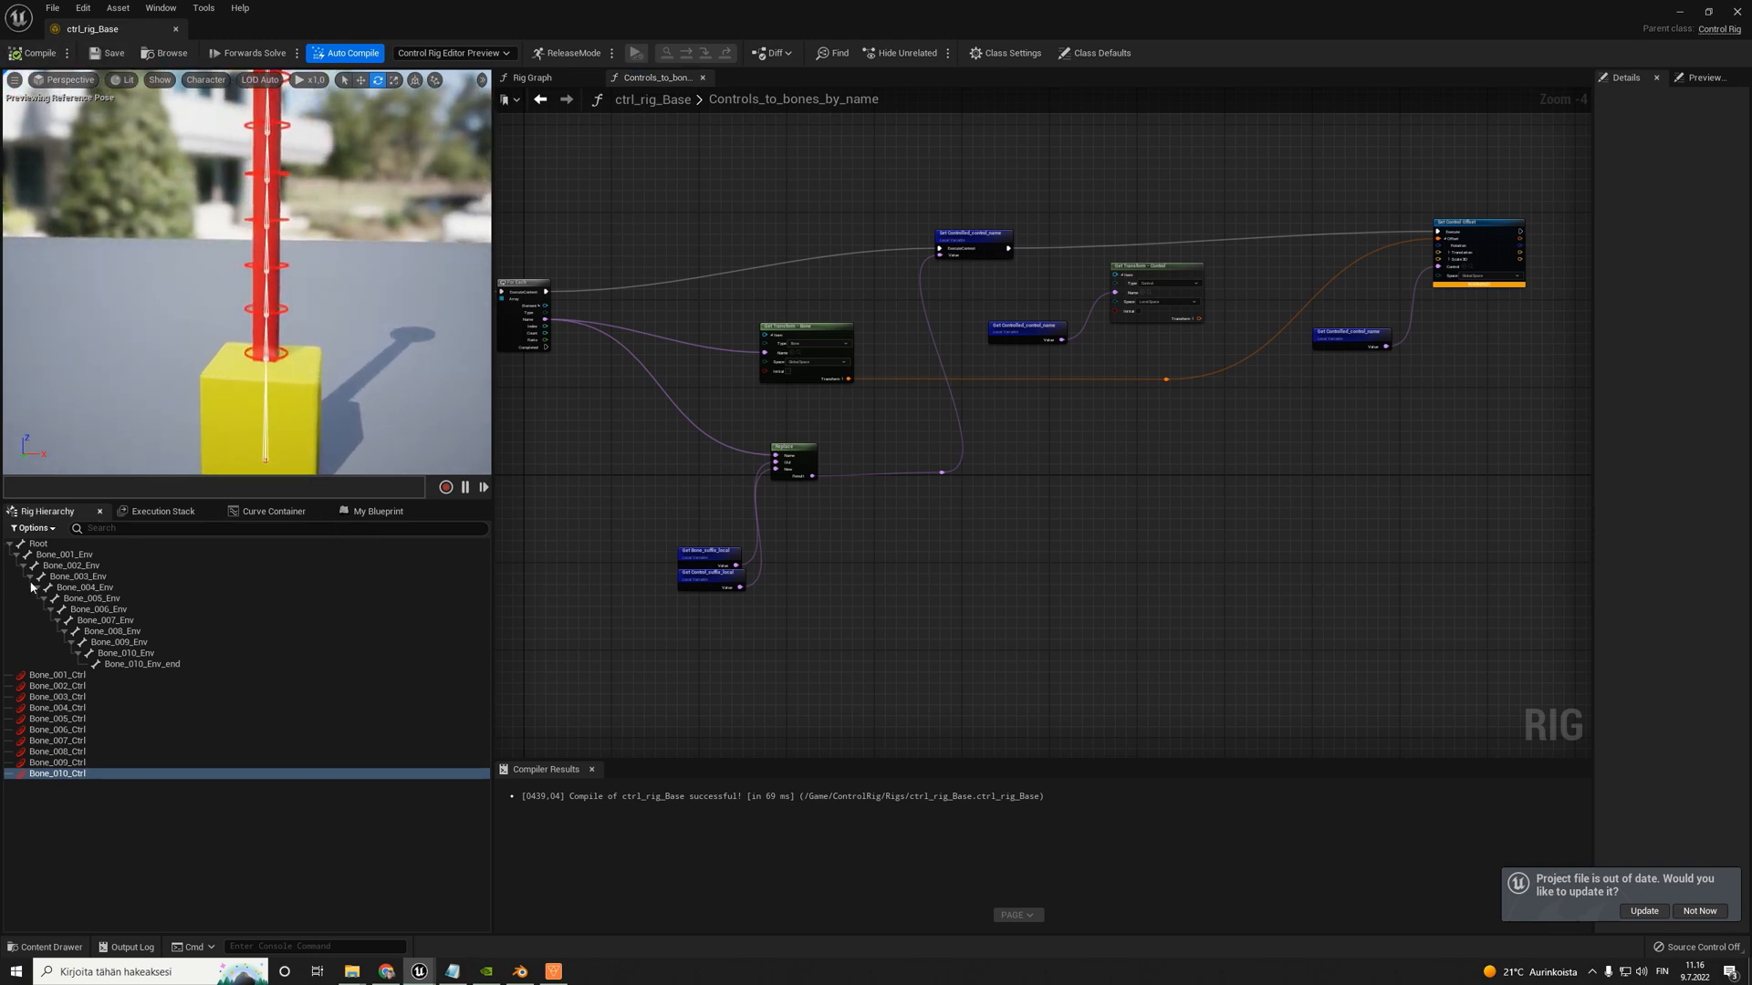
left_click(62, 687)
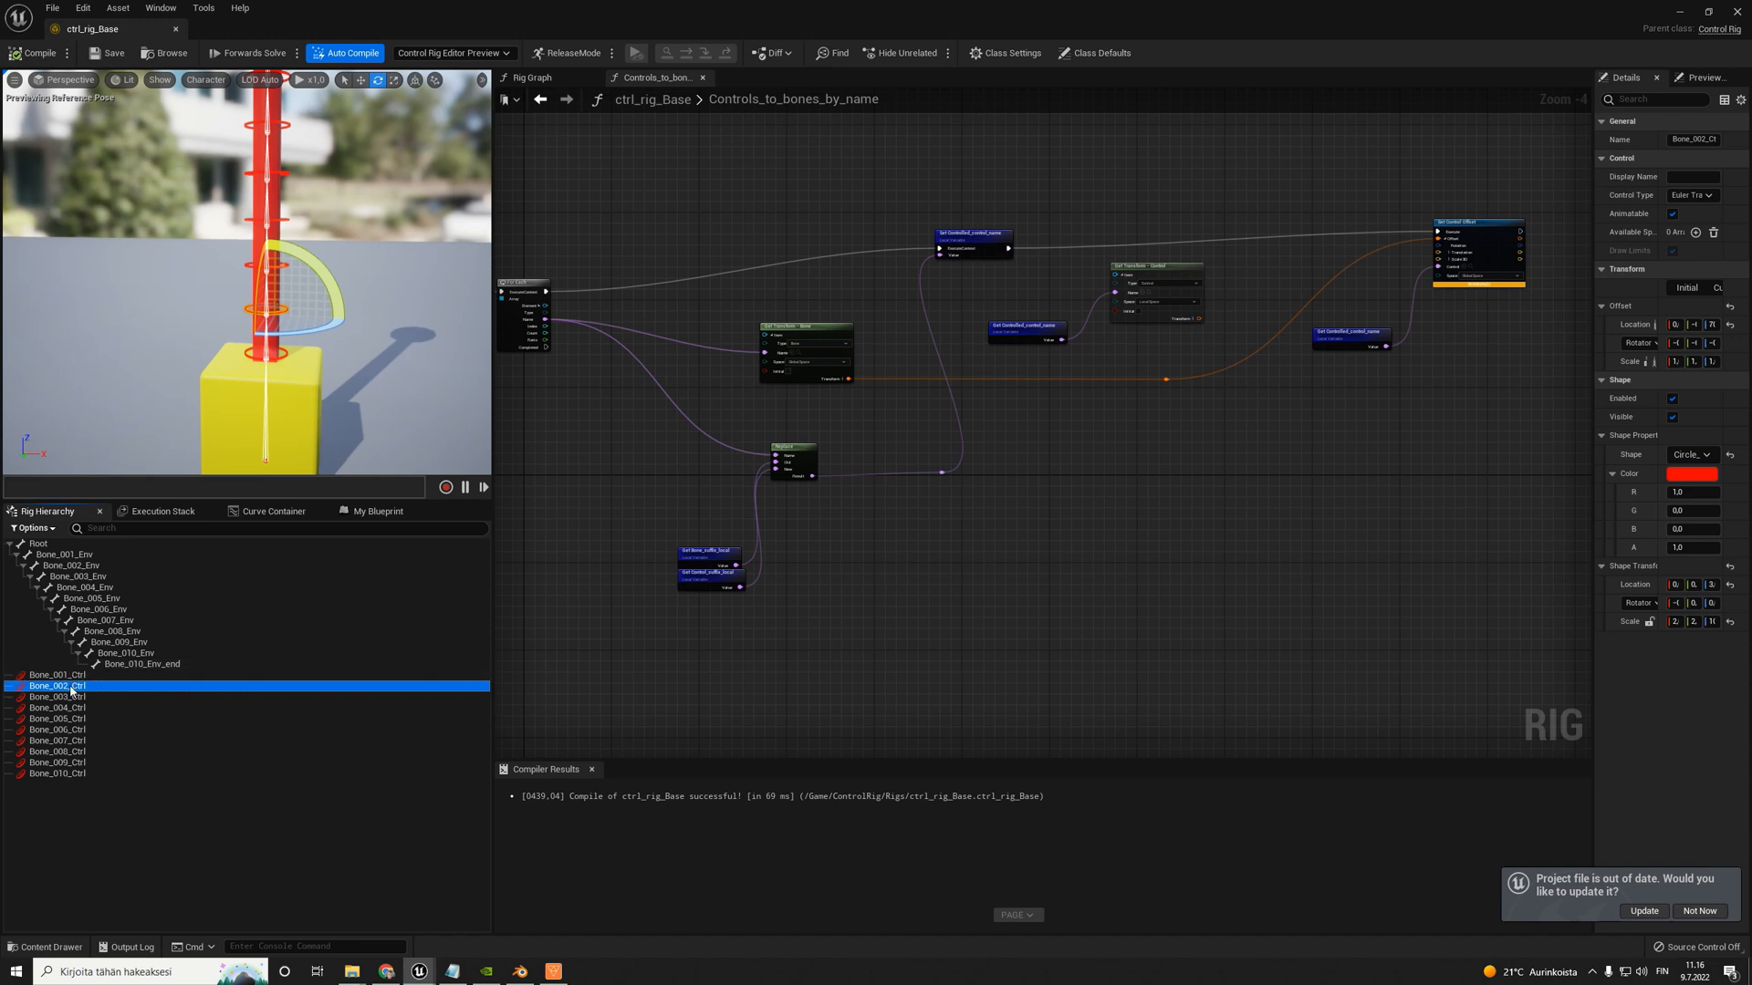
left_click_drag(67, 690, 68, 680)
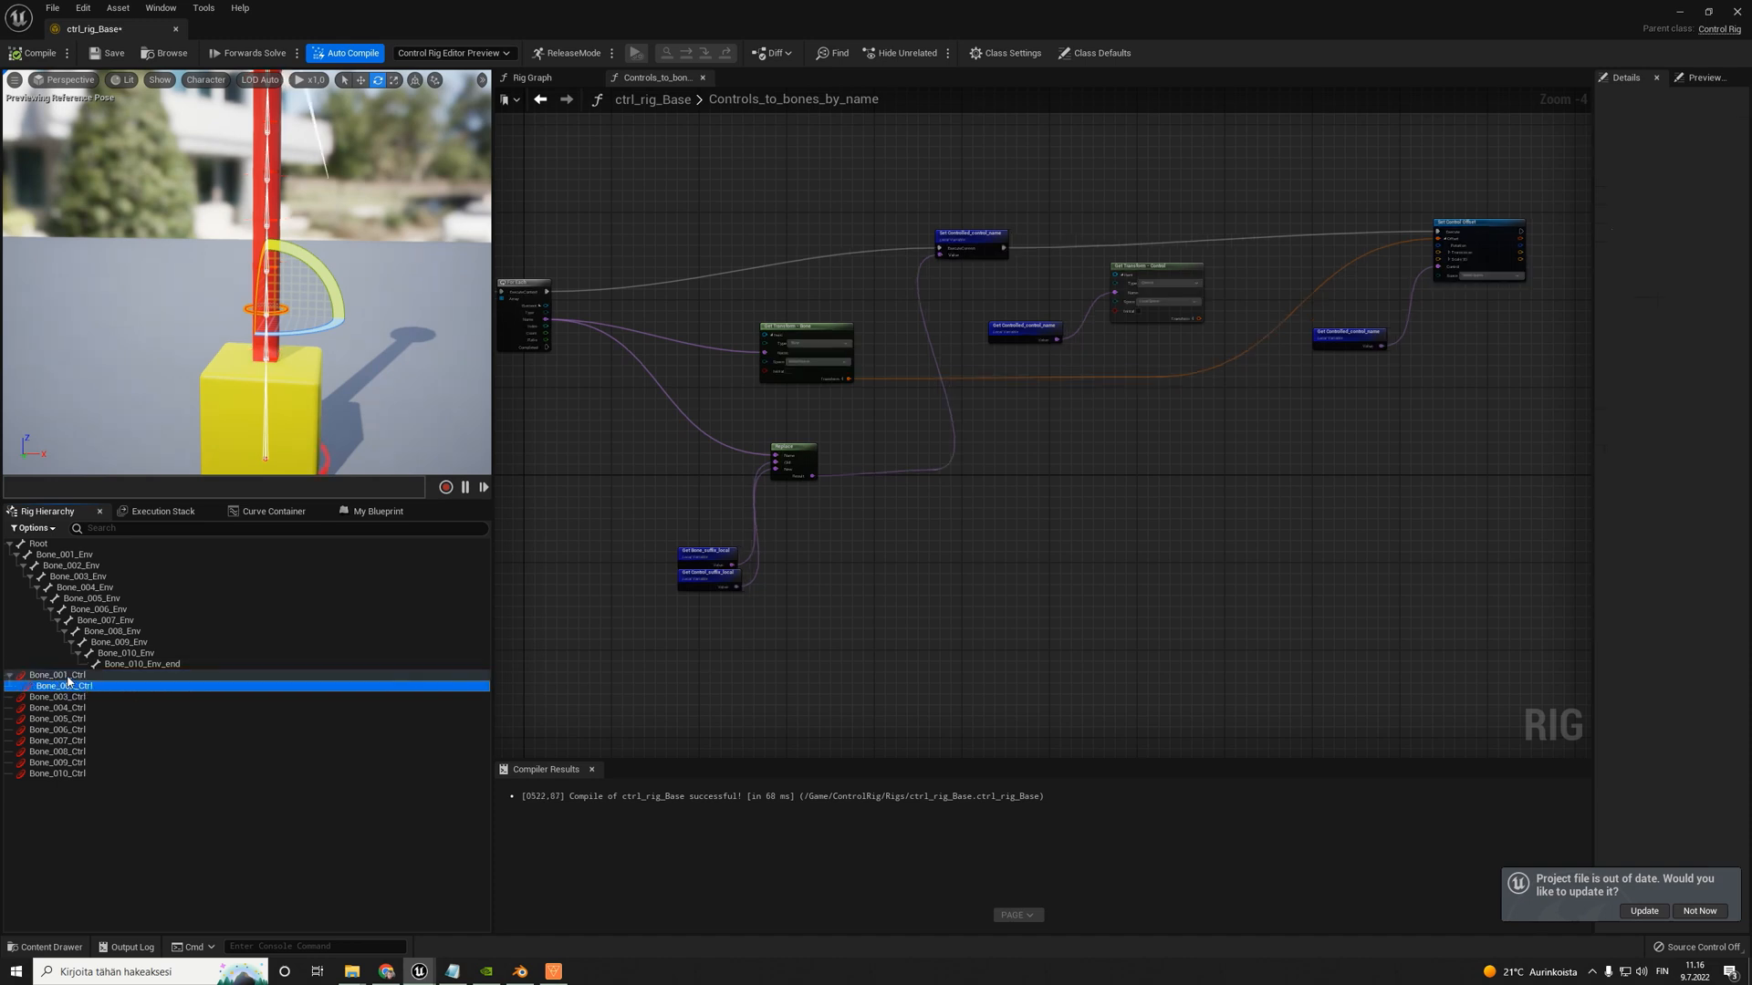
right_click_drag(339, 251, 341, 239)
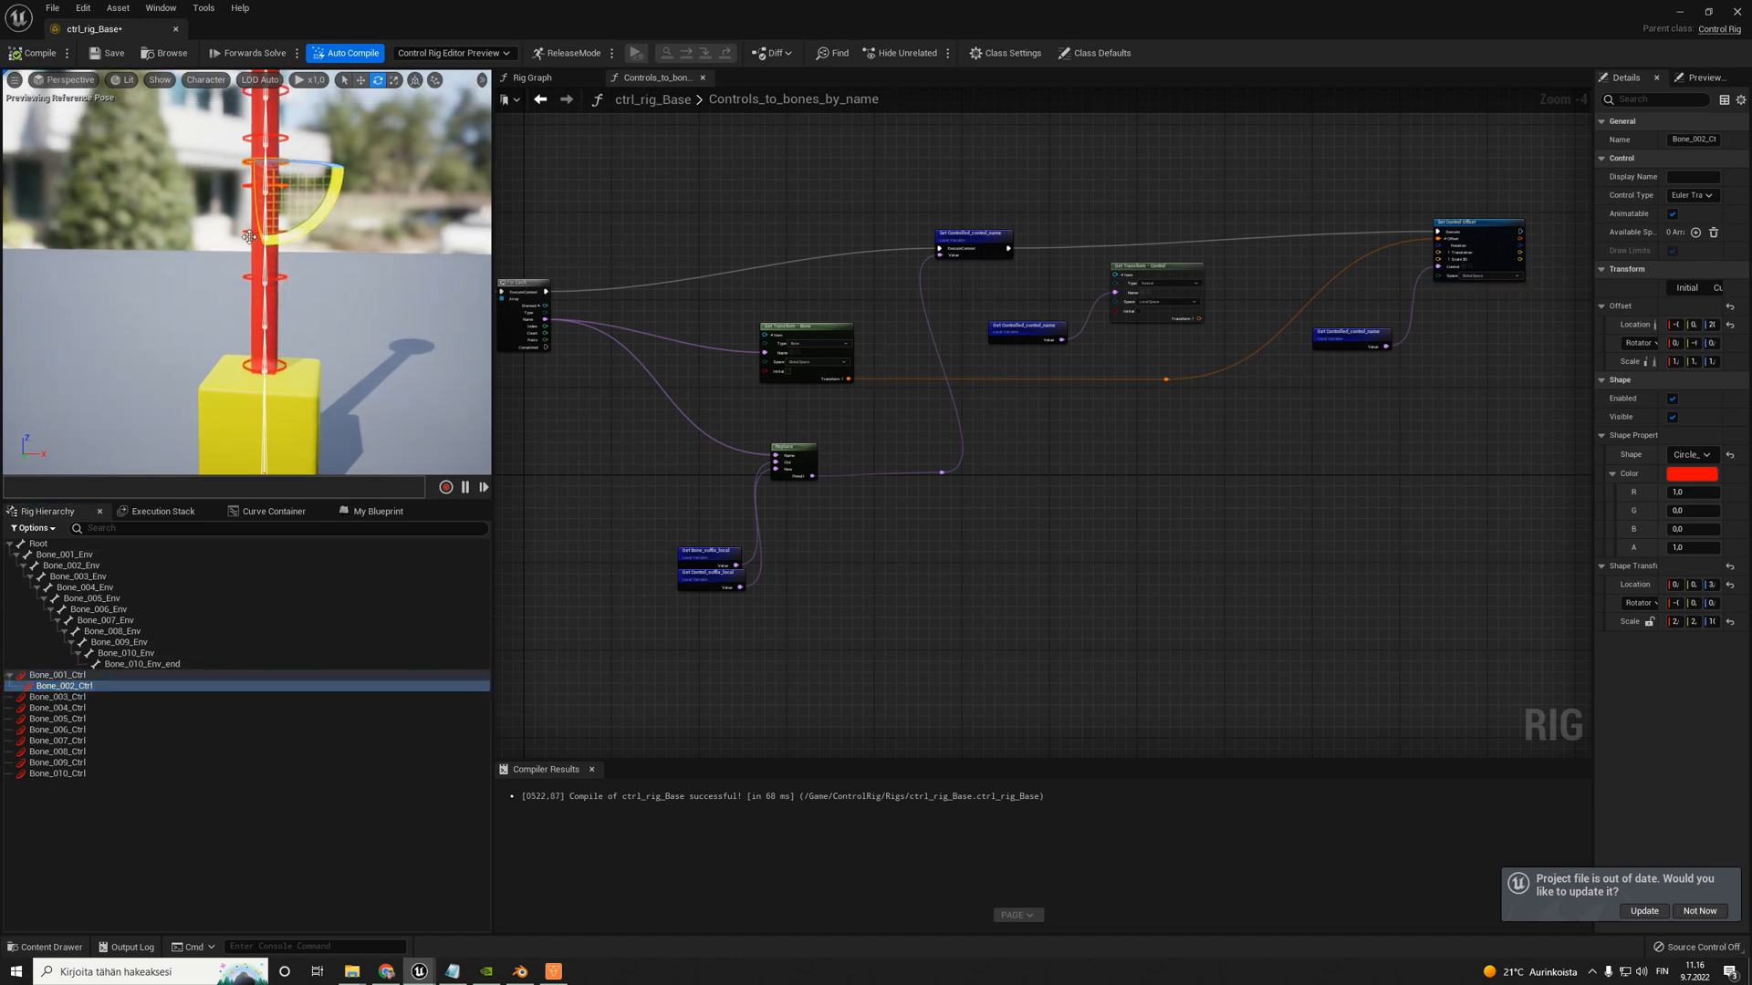
left_click(36, 55)
left_click(113, 58)
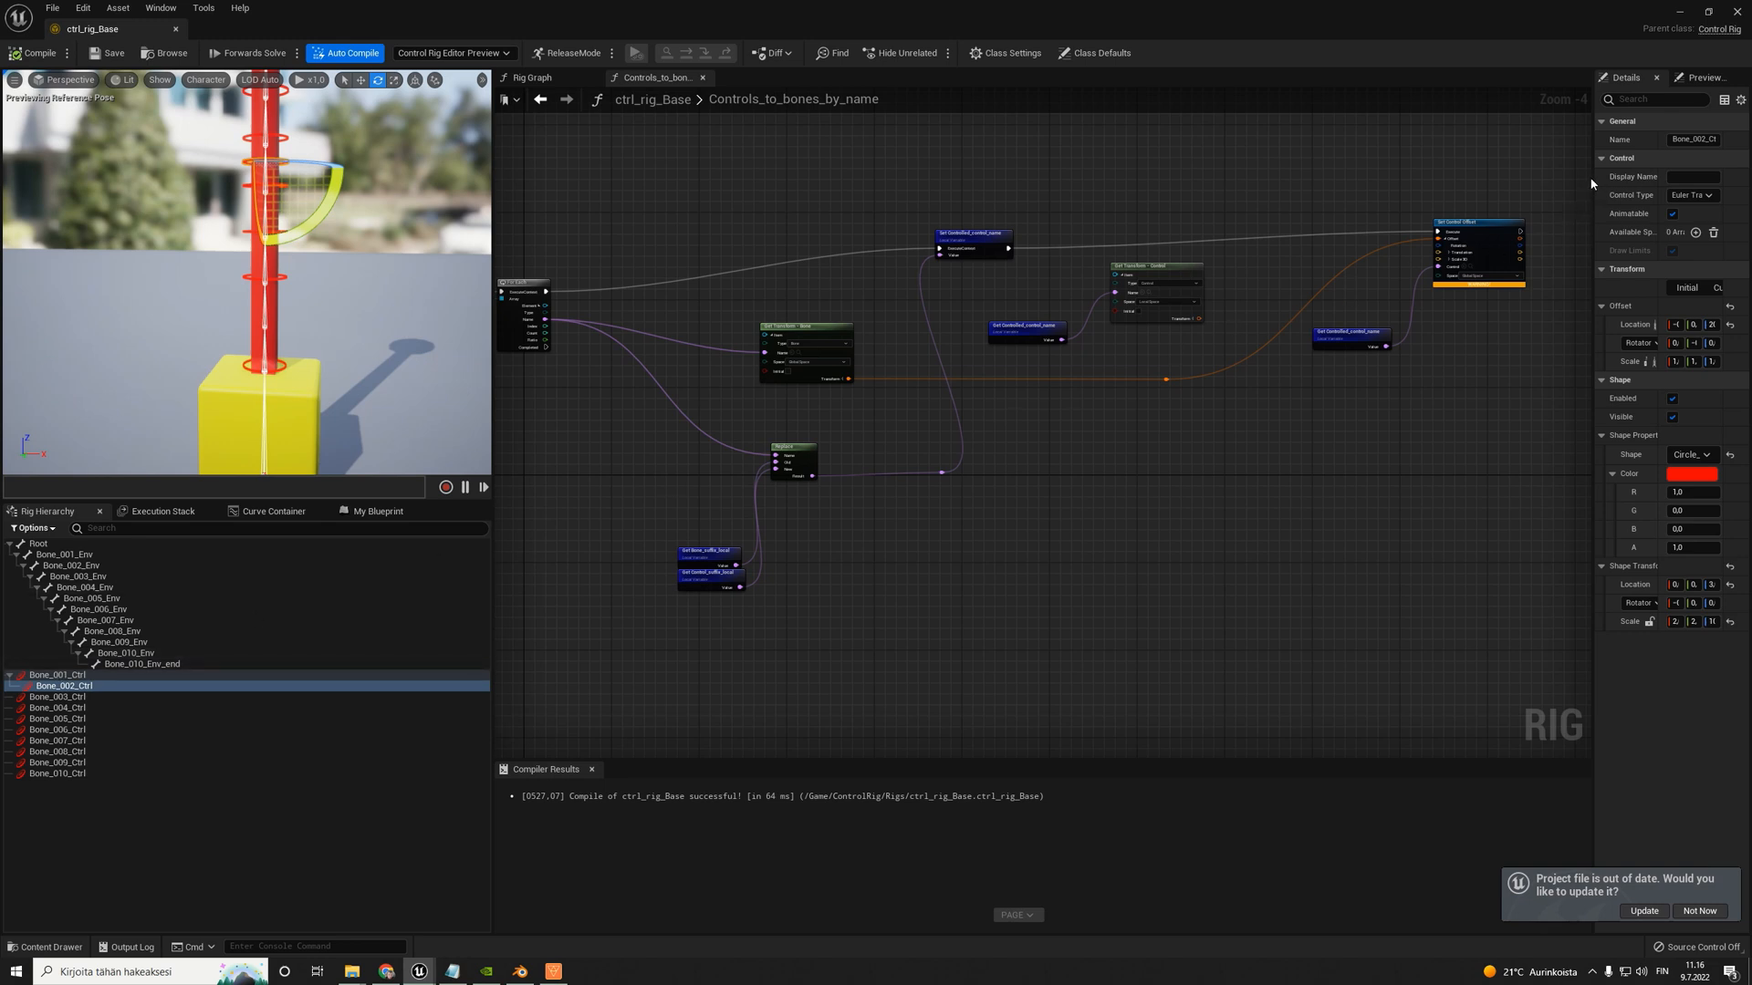
- Widen the details area and compare the Offset and Current transform locations of Bone_002_Ctrl
left_click_drag(1592, 183, 1119, 184)
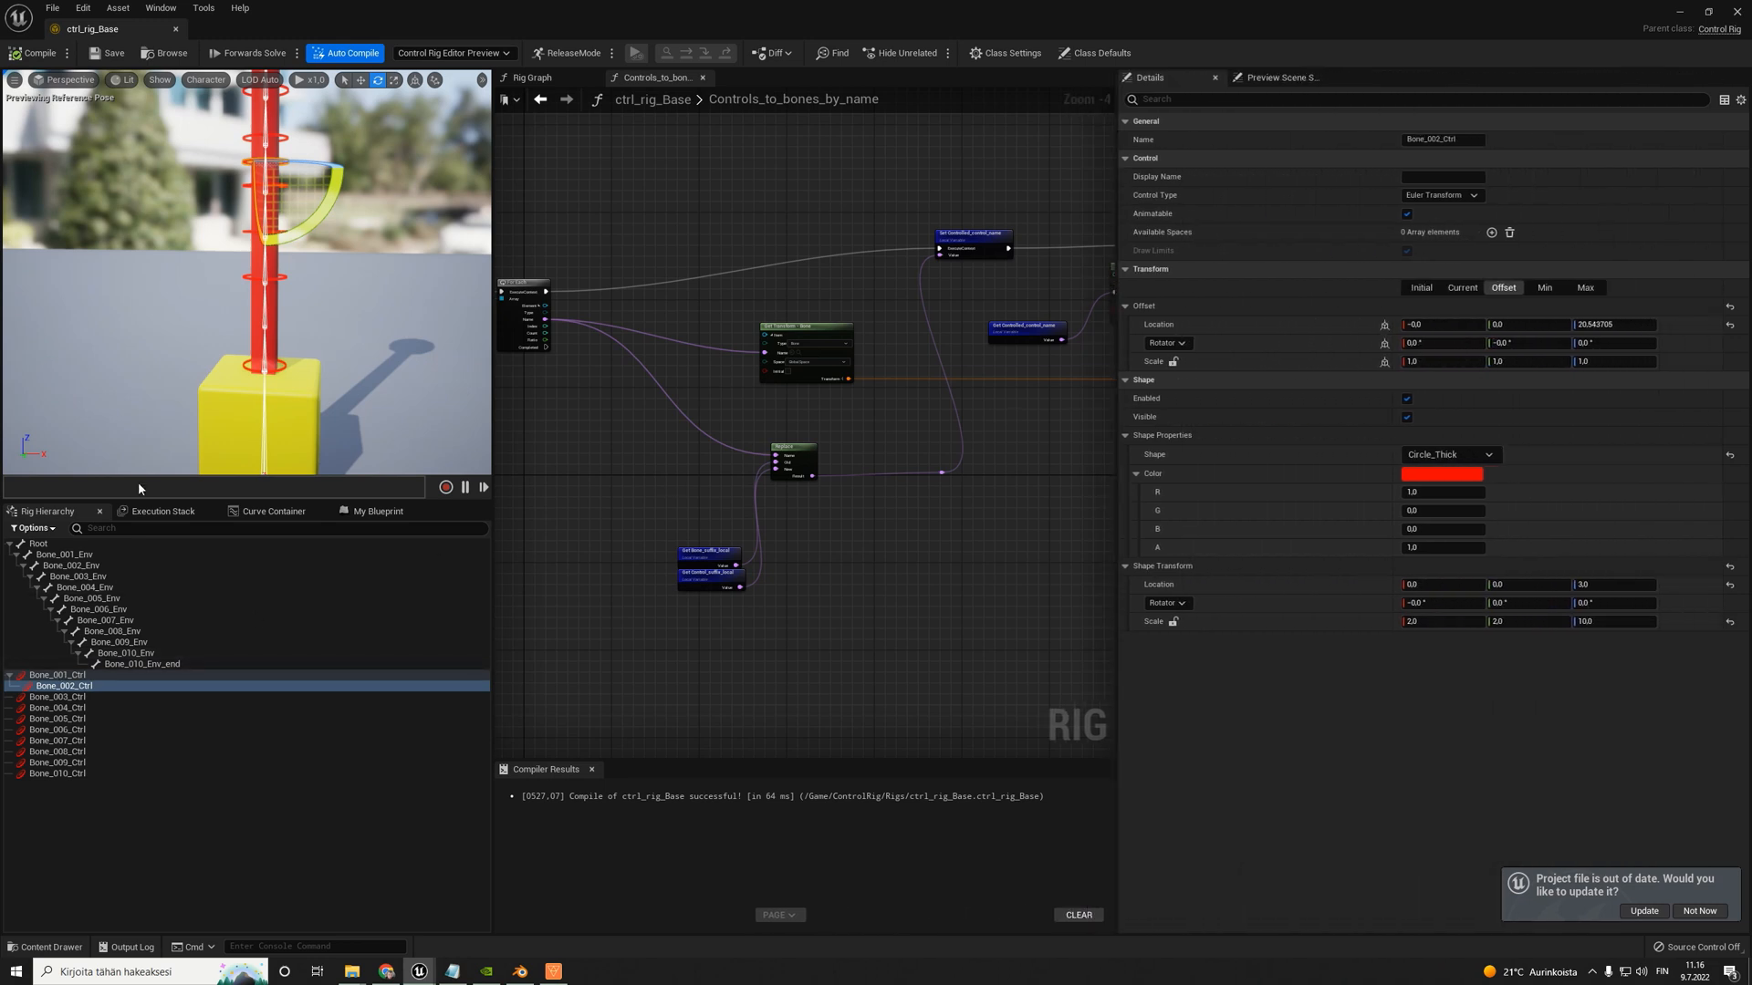
left_click(64, 686)
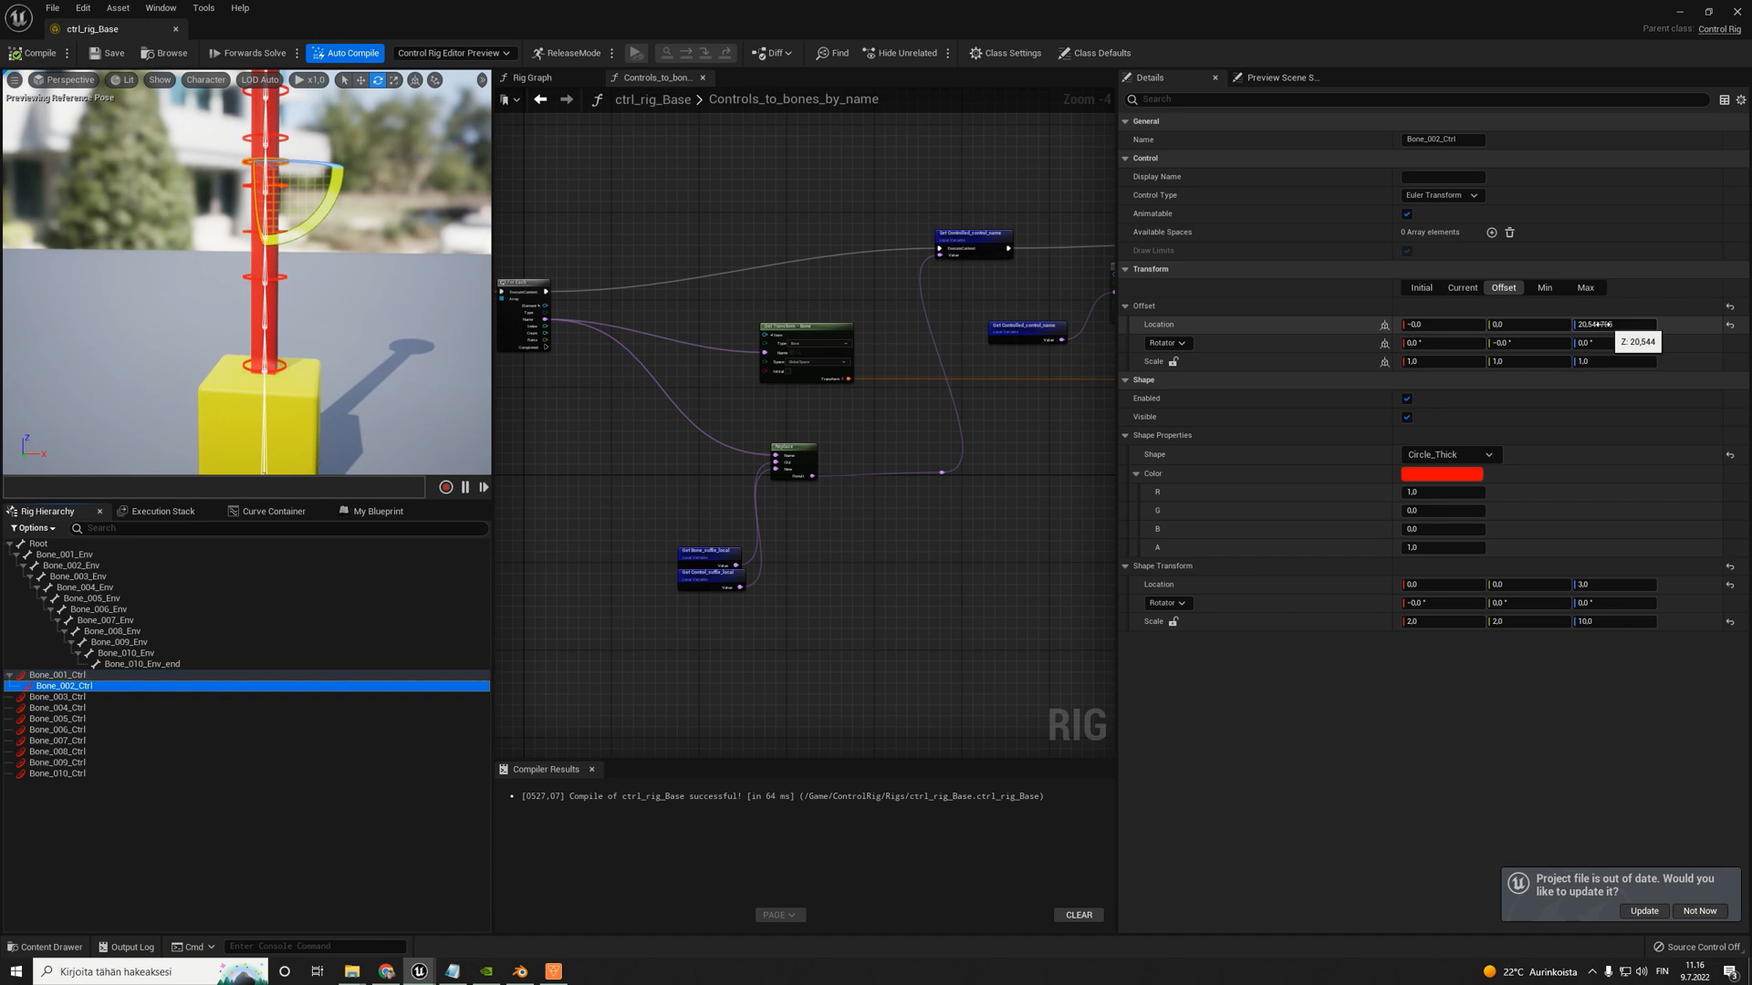
left_click(1463, 288)
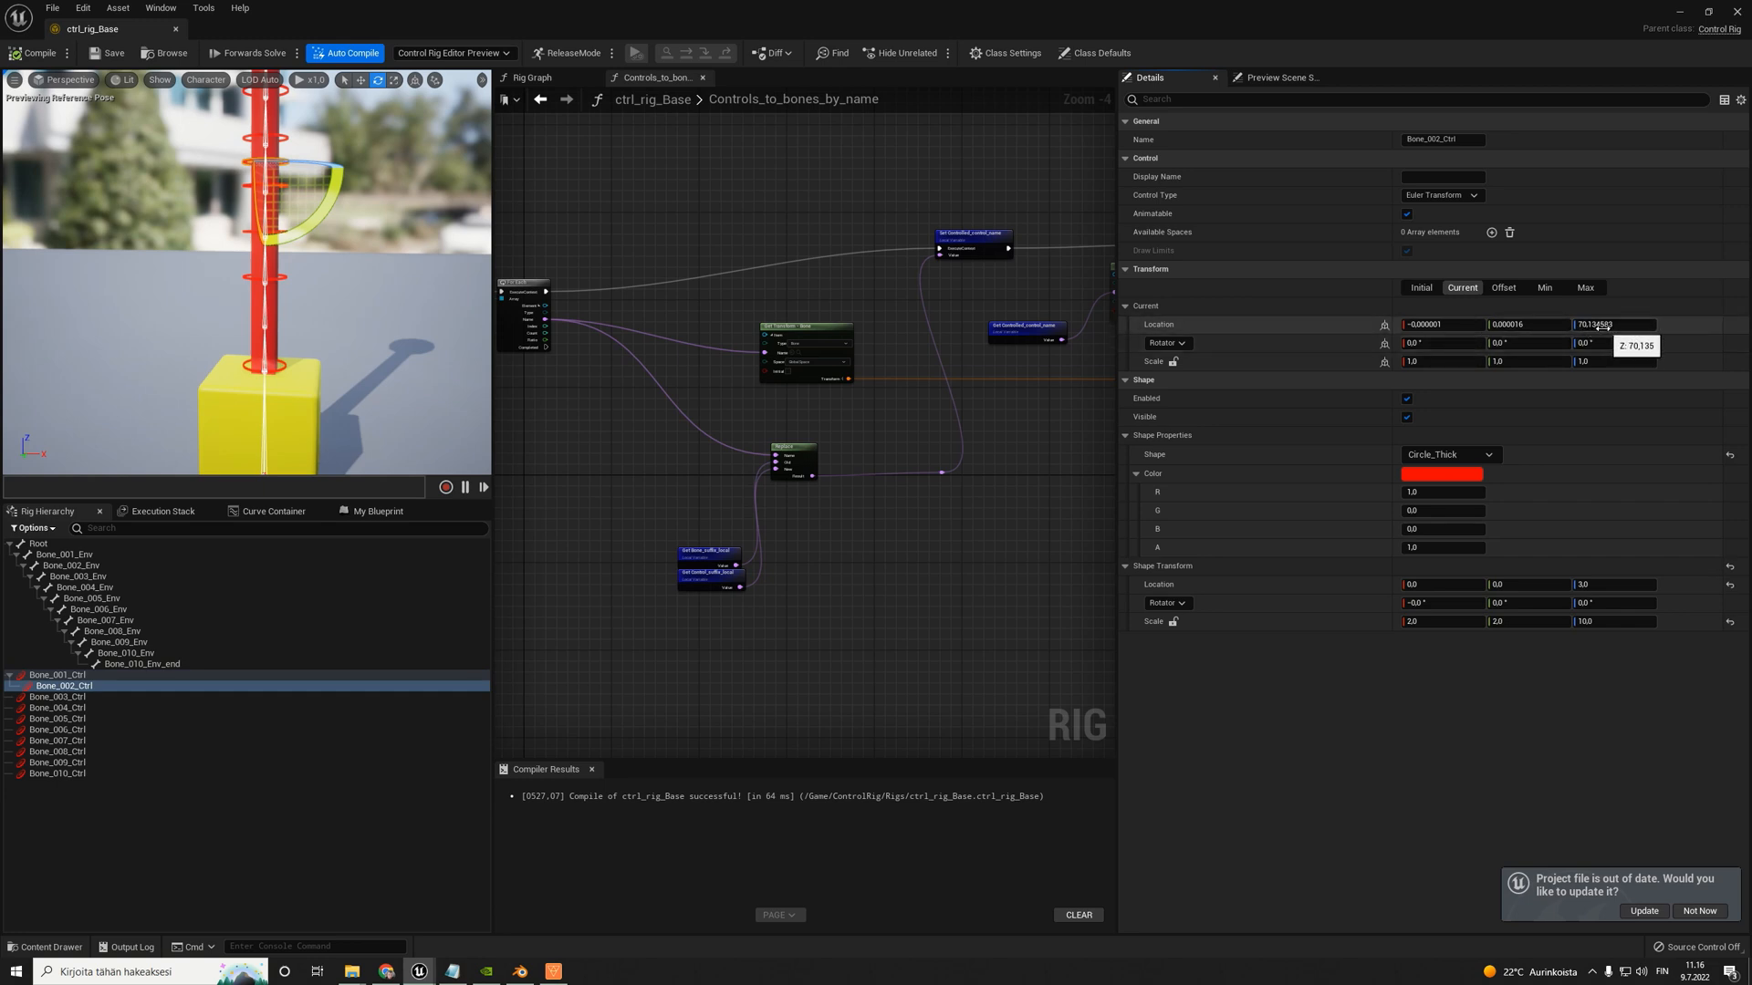
scroll(258, 330, "down", 2)
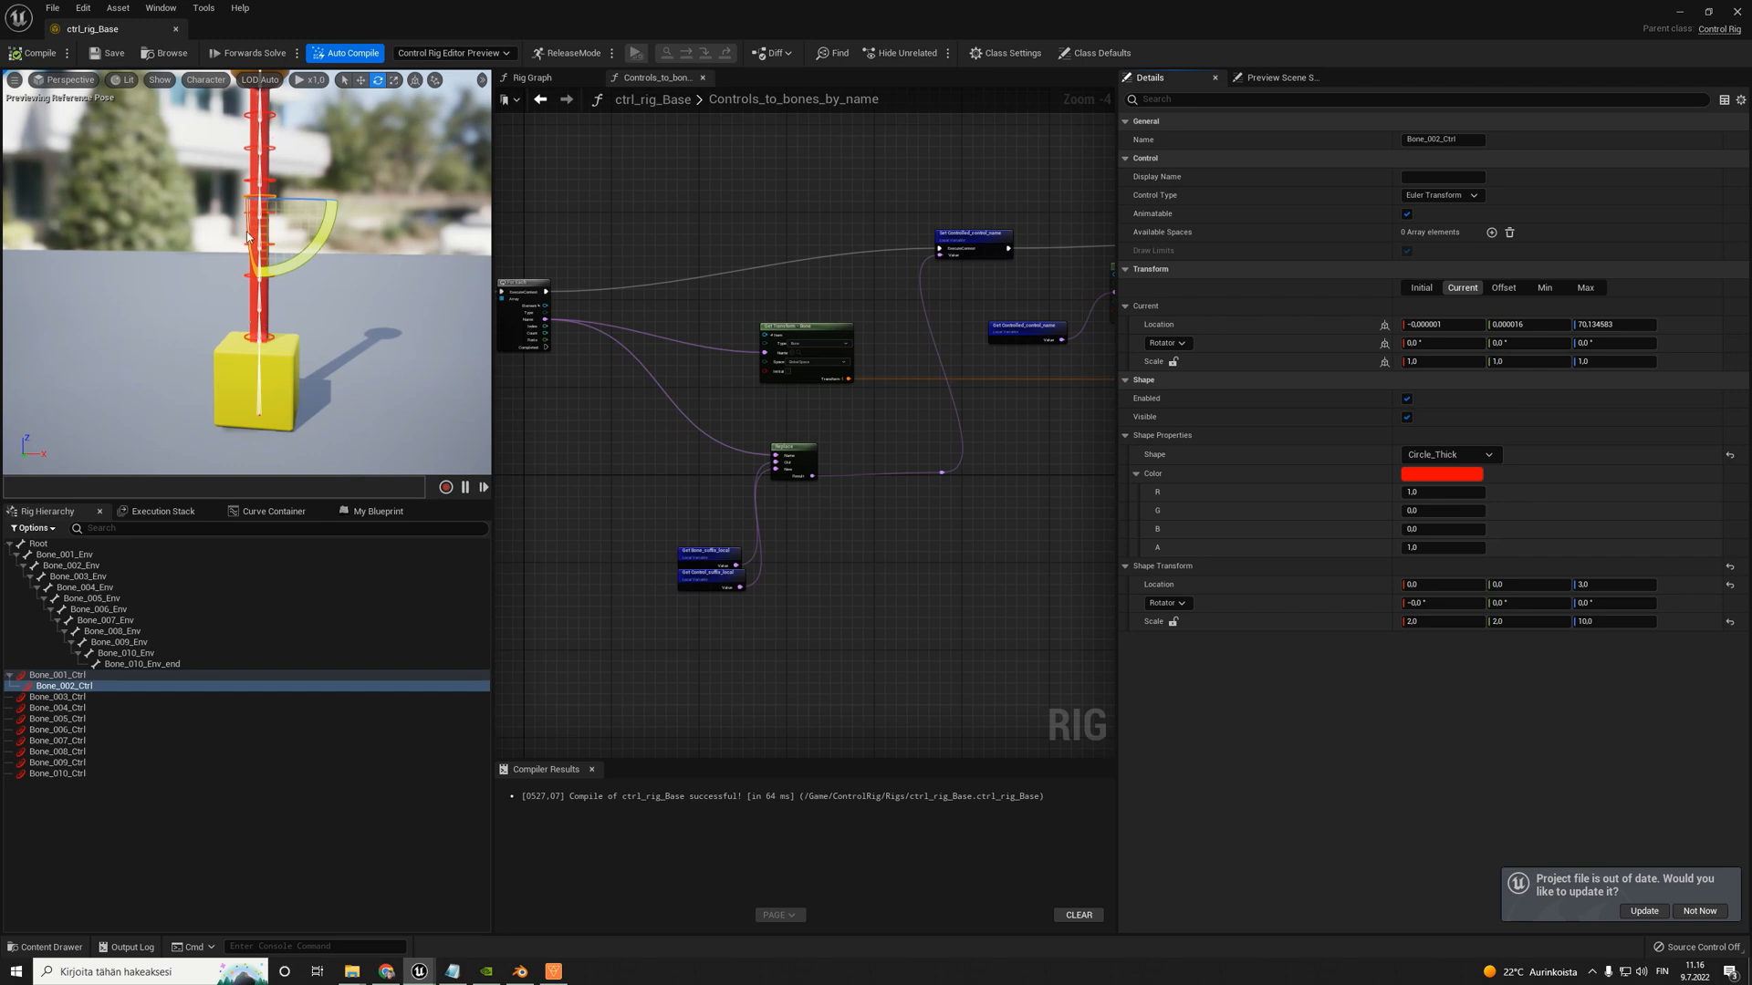
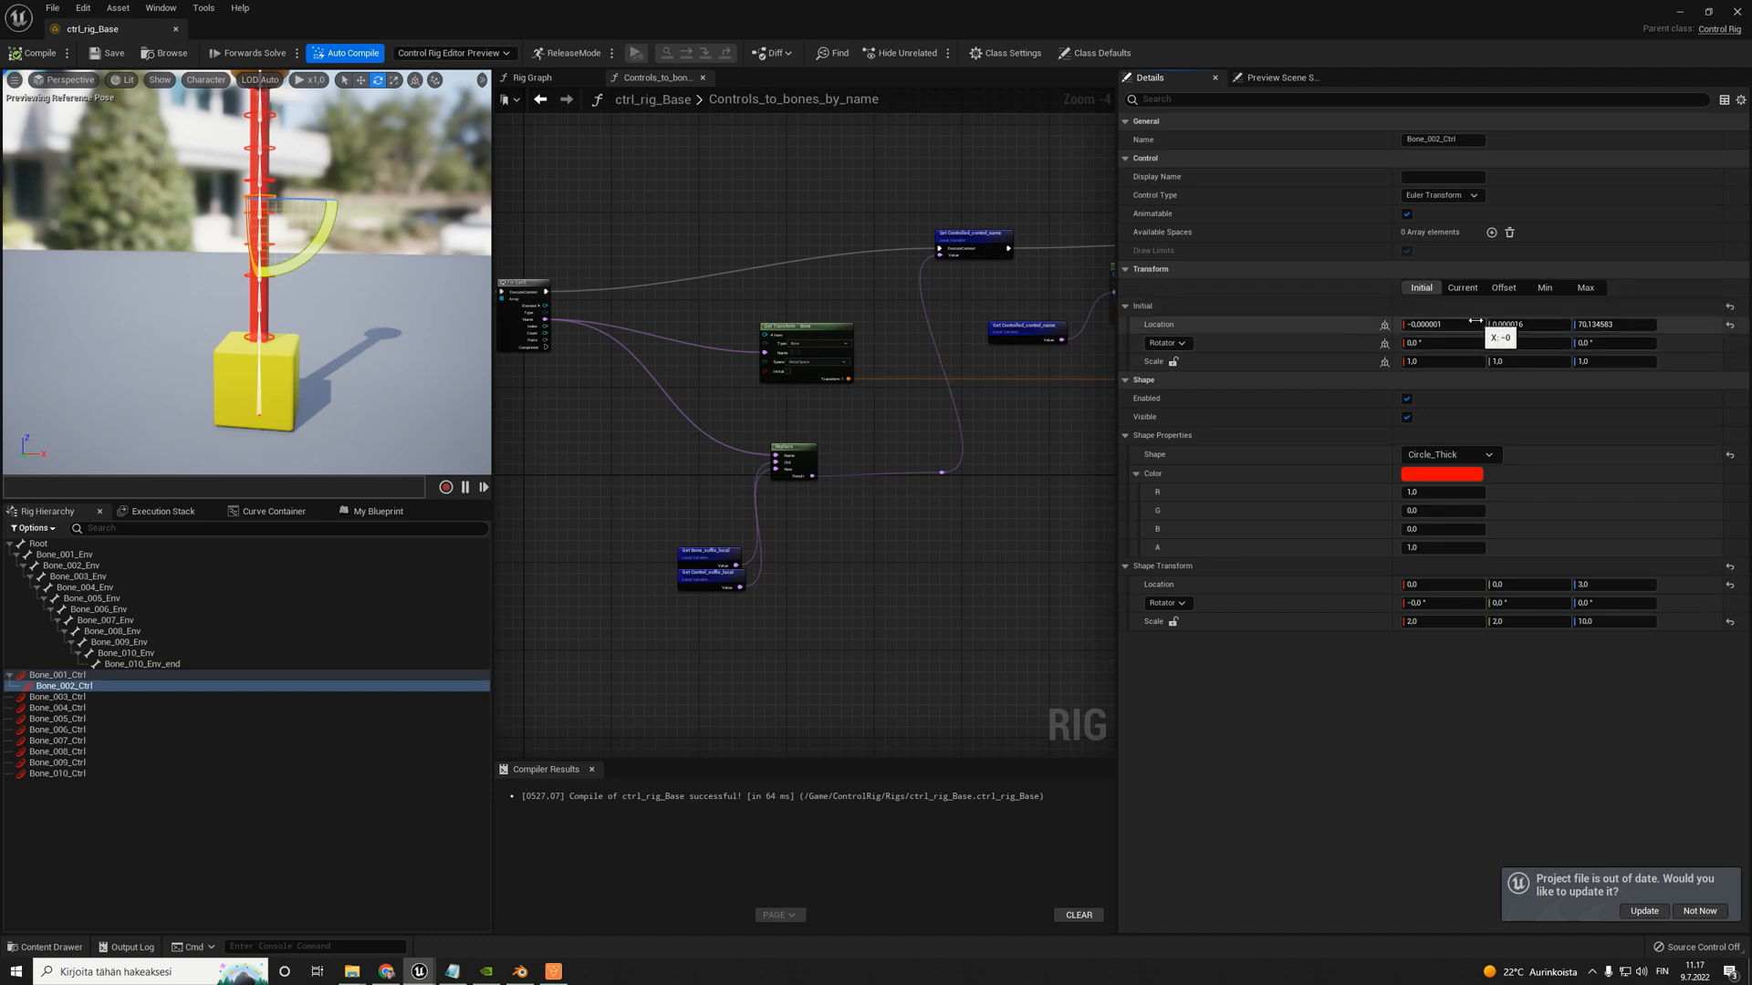
- Reset Bone_002_Ctrl's initial location to its default, check the lowest controls in the preview, and compile and save the rig
left_click(1729, 327)
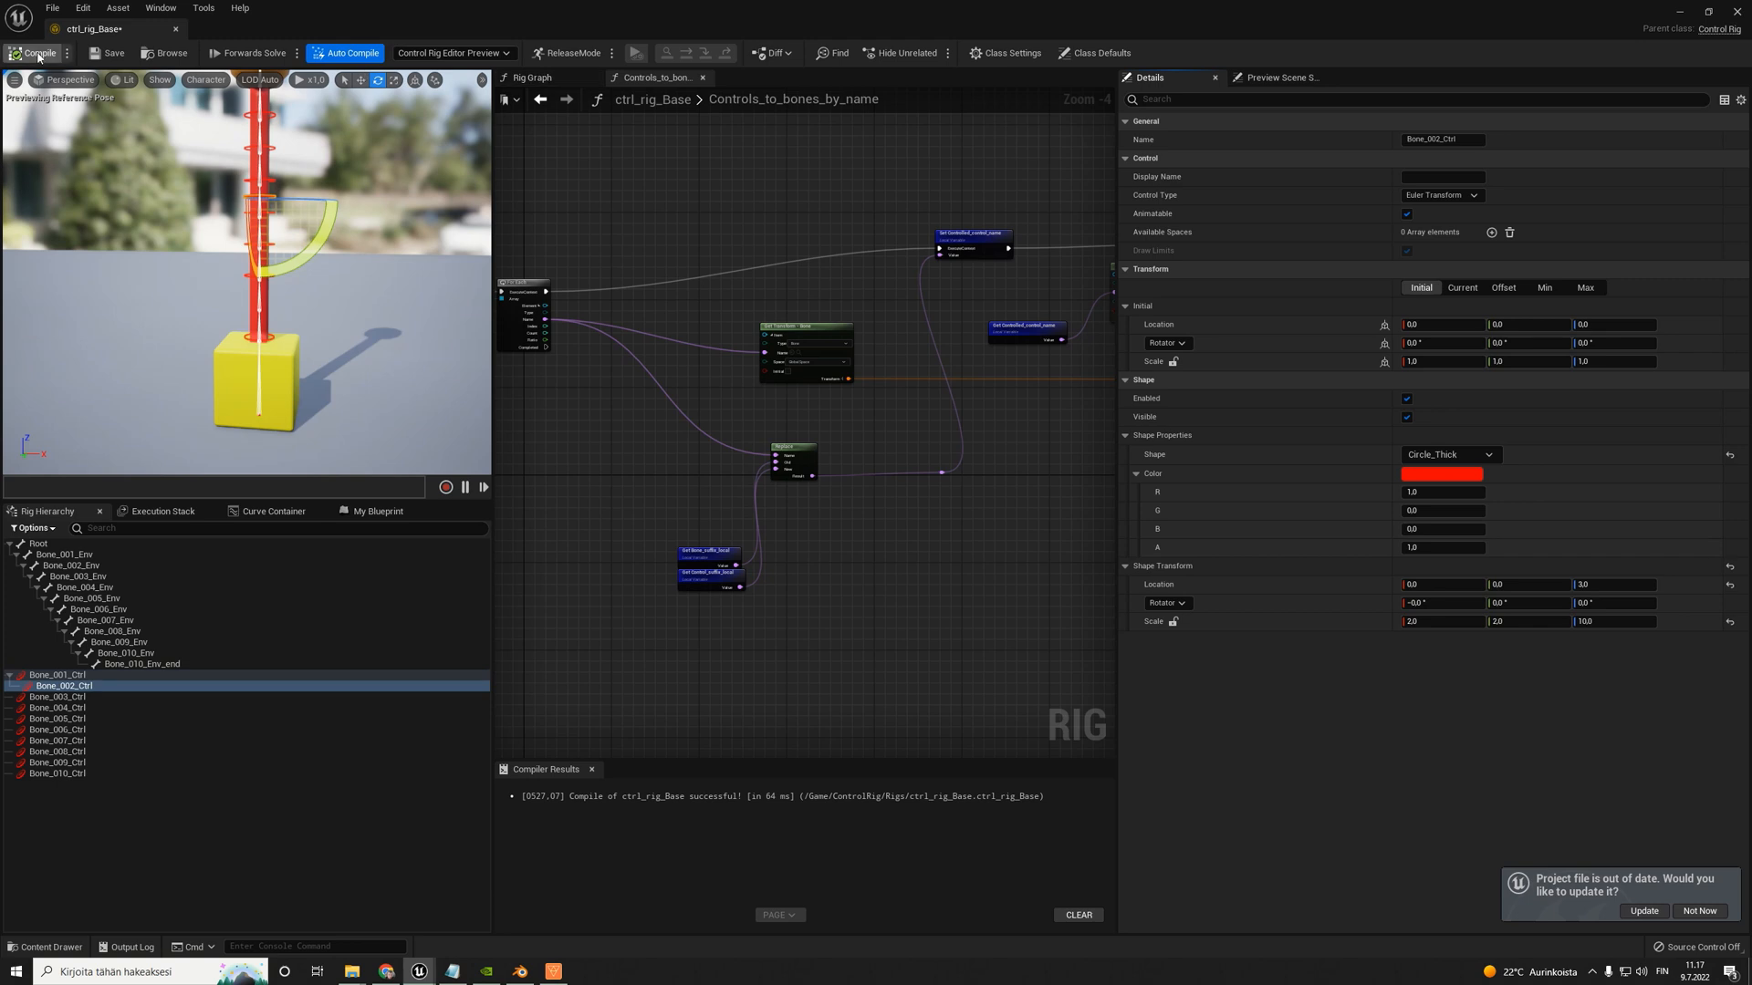
scroll(272, 319, "up", 3)
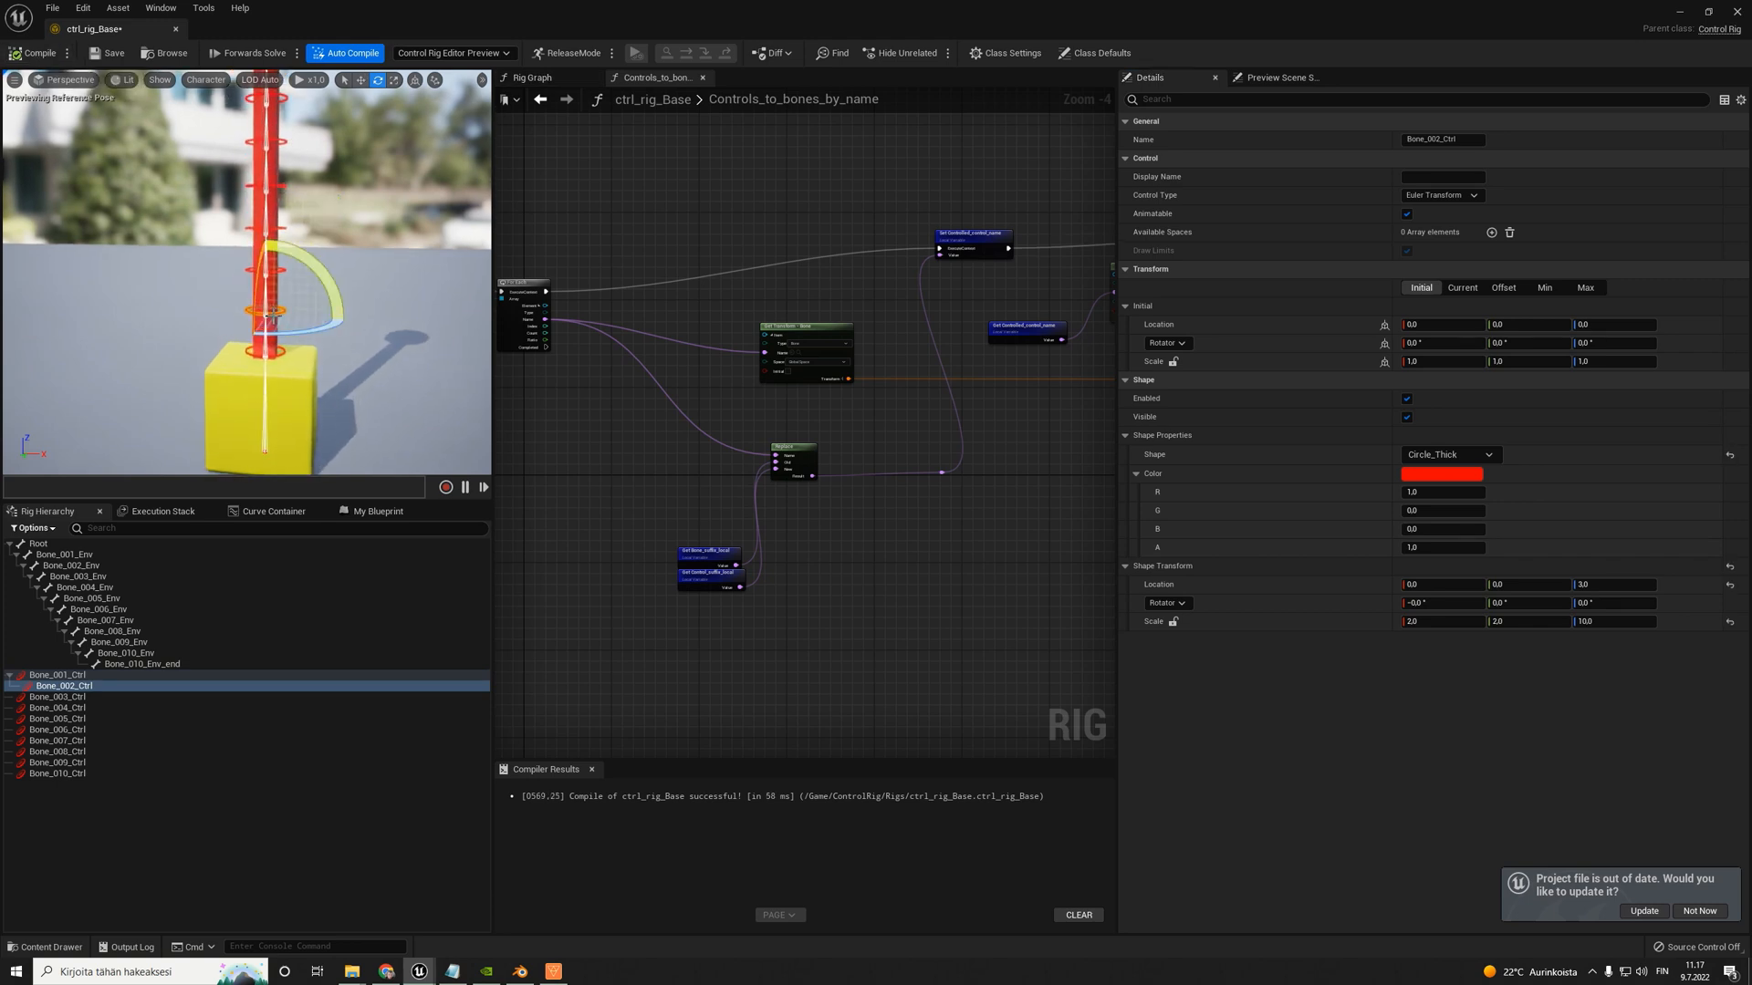
left_click(271, 349)
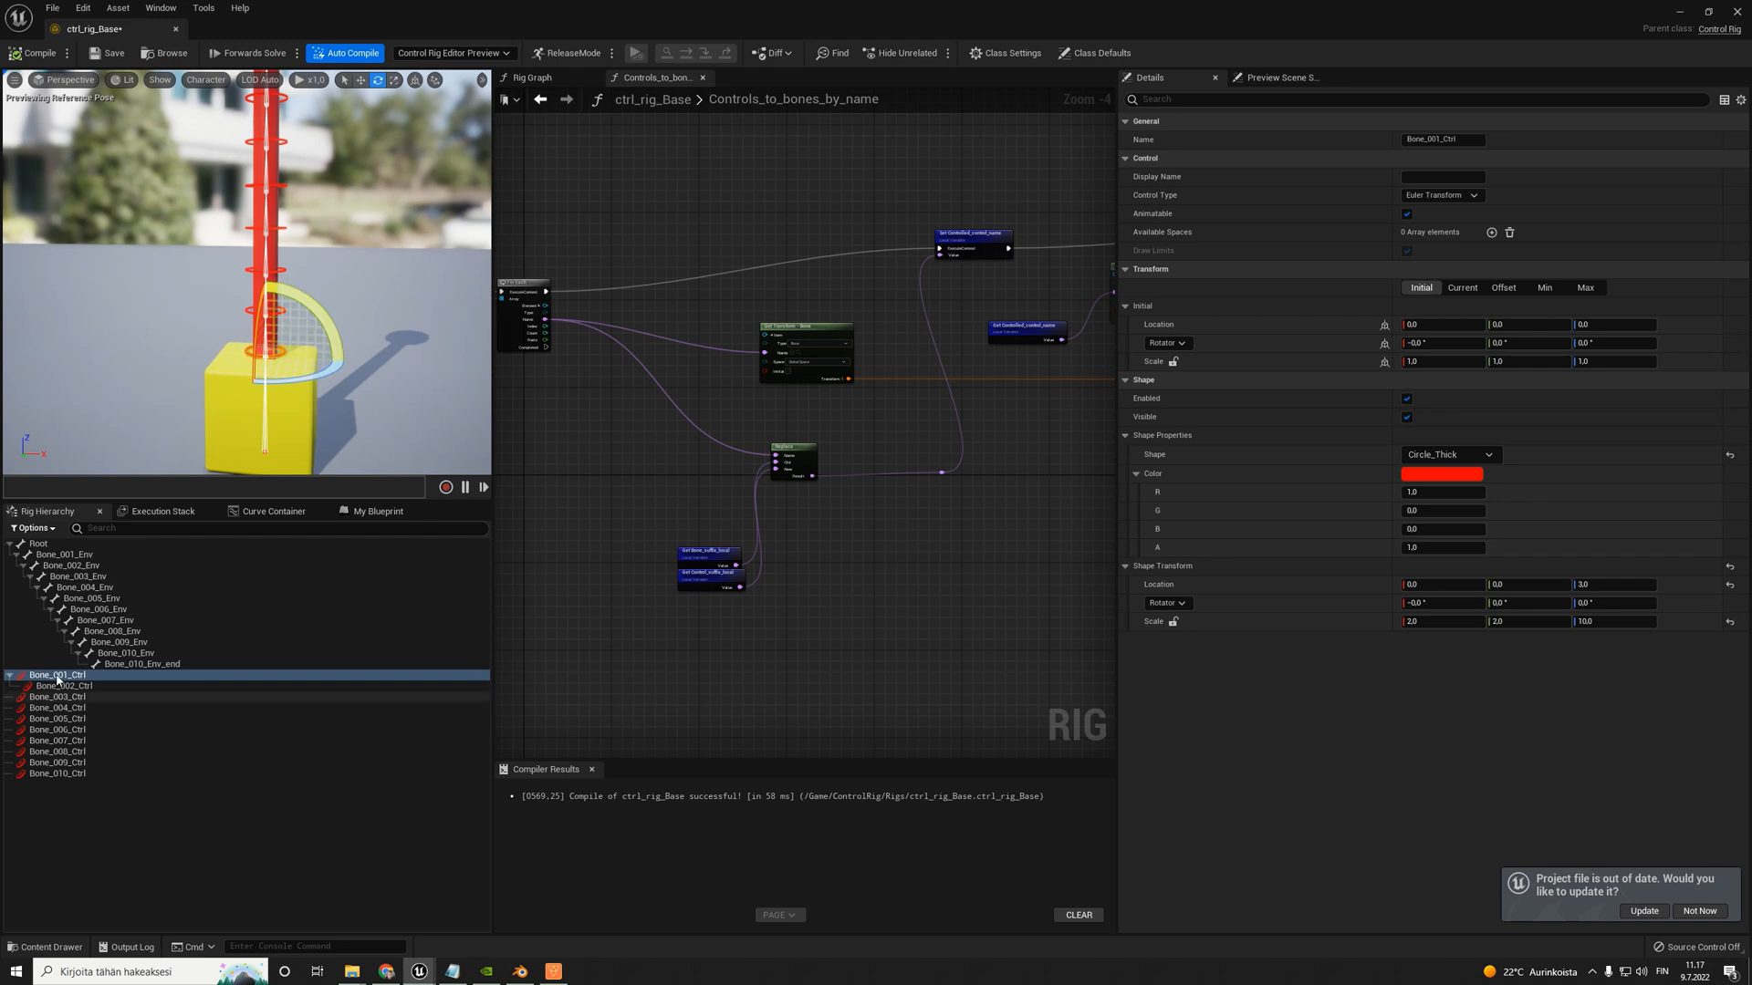
left_click_drag(243, 290, 329, 307)
left_click(33, 53)
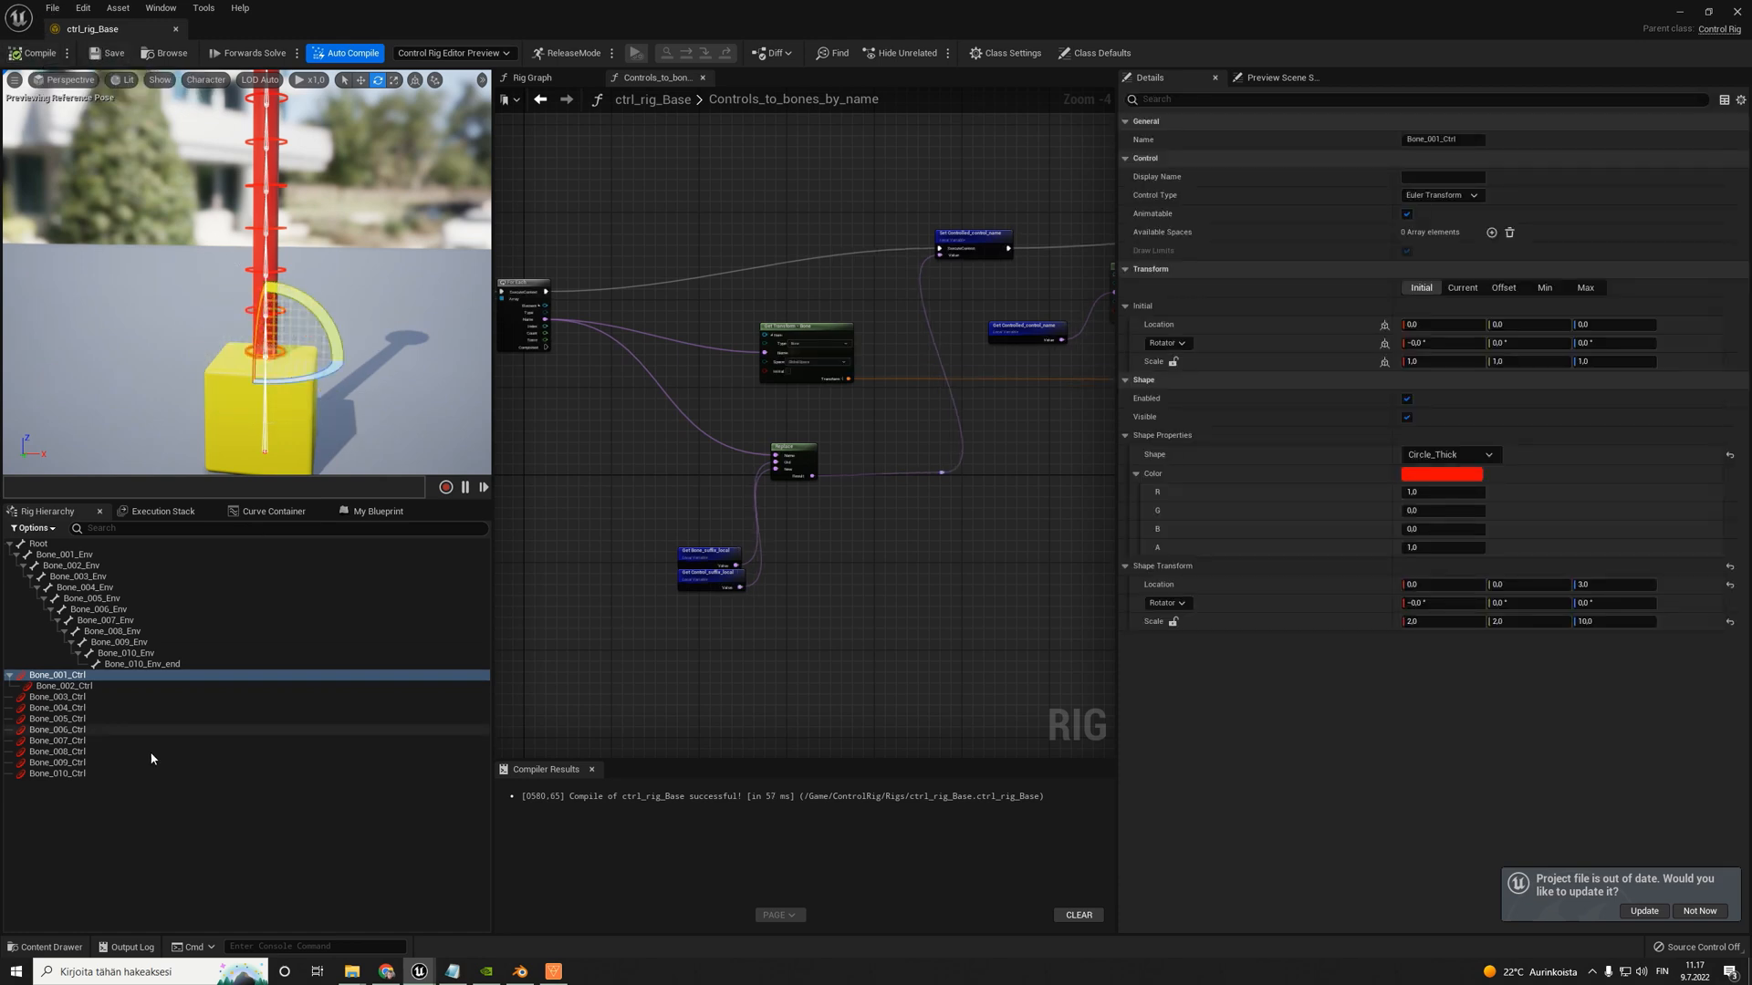
- Parent Bone_003_Ctrl through Bone_010_Ctrl each under the preceding control to form one chain below Bone_001_Ctrl
left_click(96, 789)
scroll(756, 419, "down", 3)
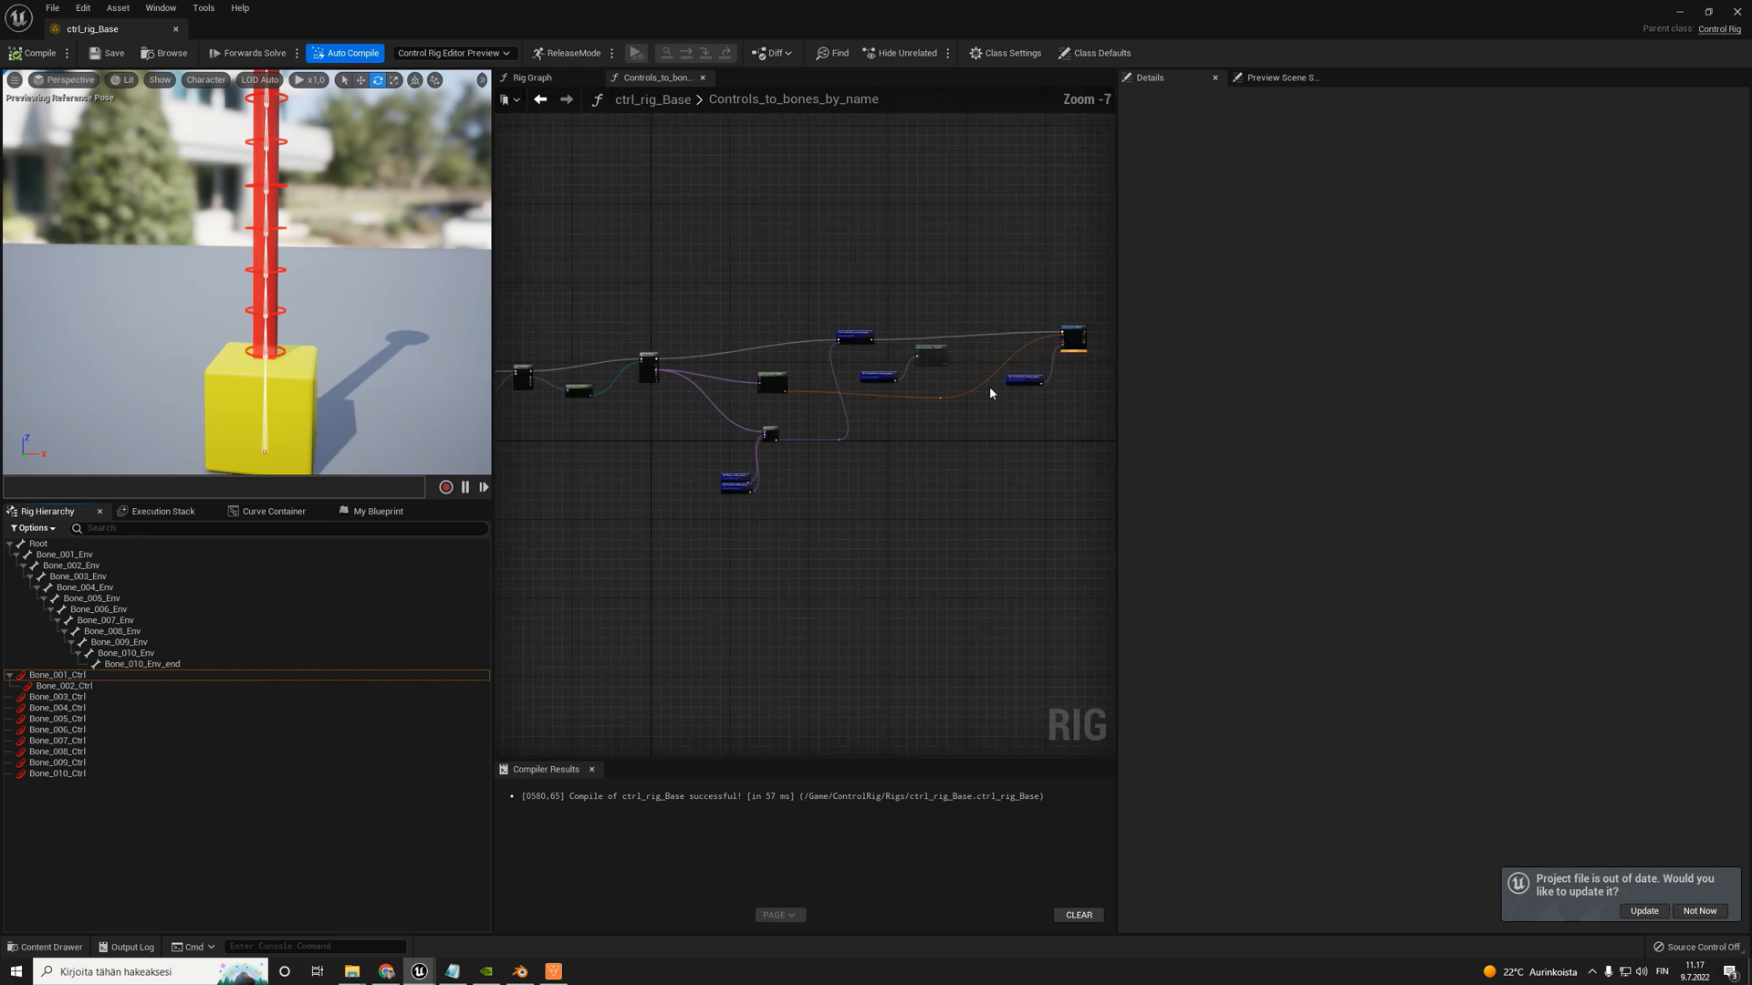
left_click_drag(1115, 322, 1404, 324)
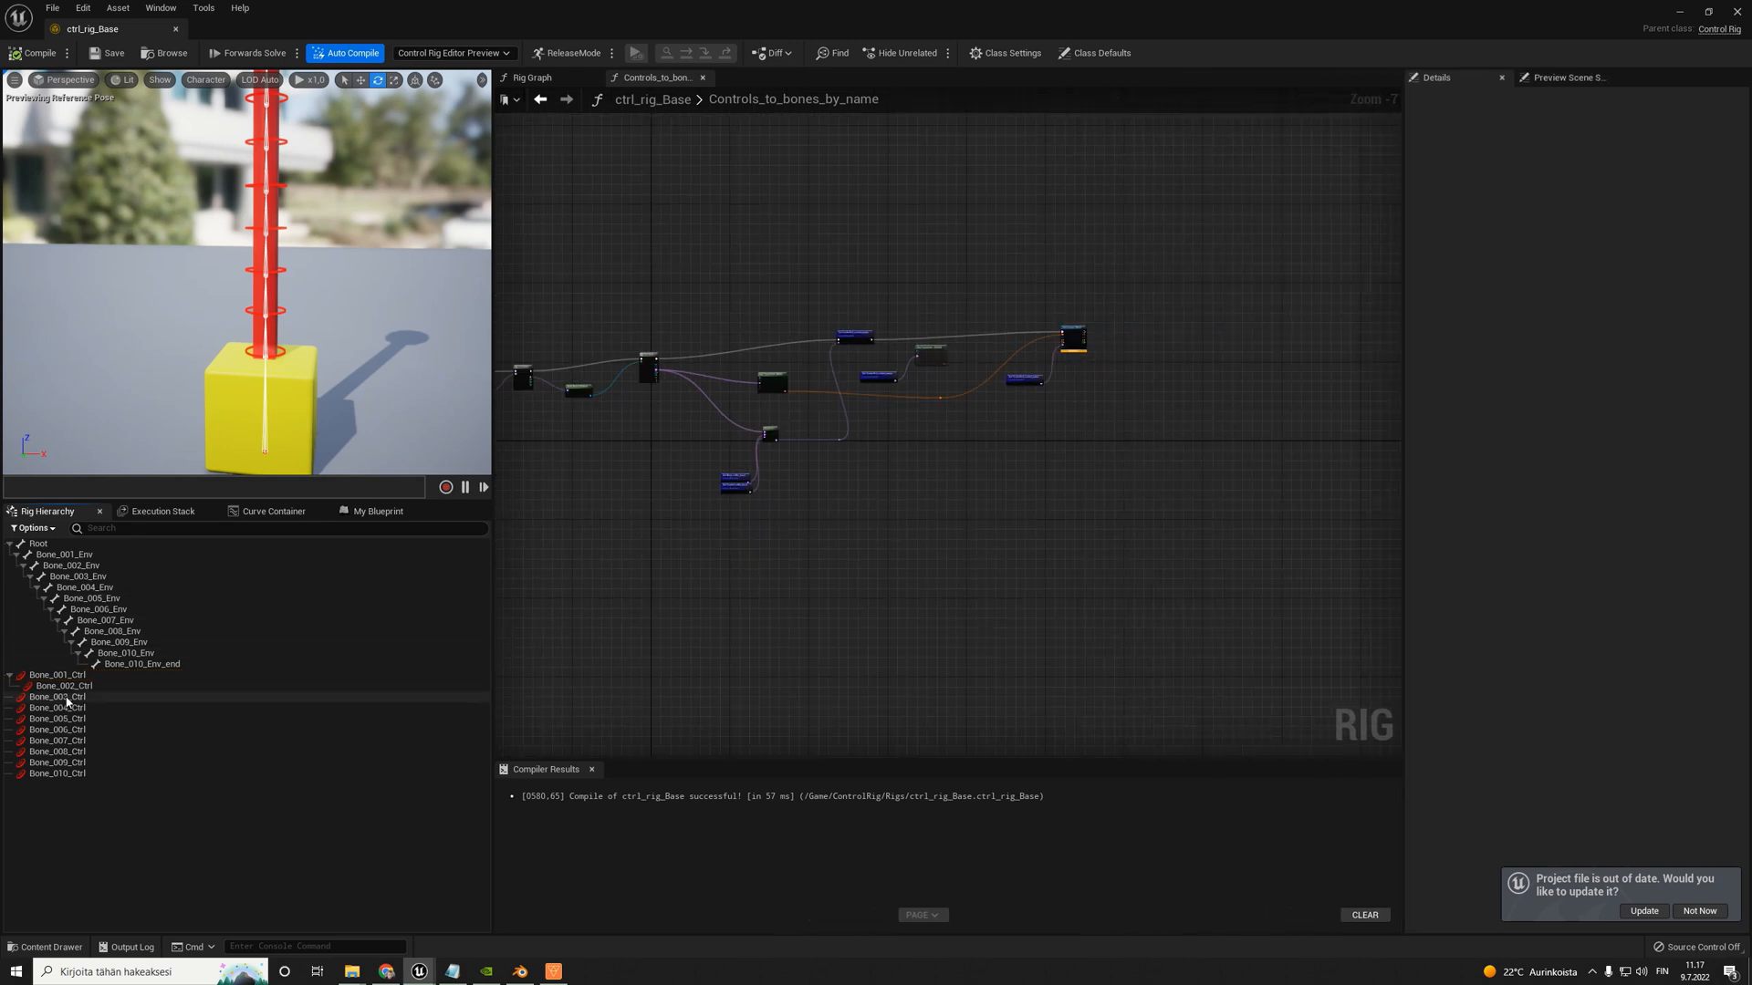
left_click_drag(55, 701, 90, 719)
left_click(83, 719)
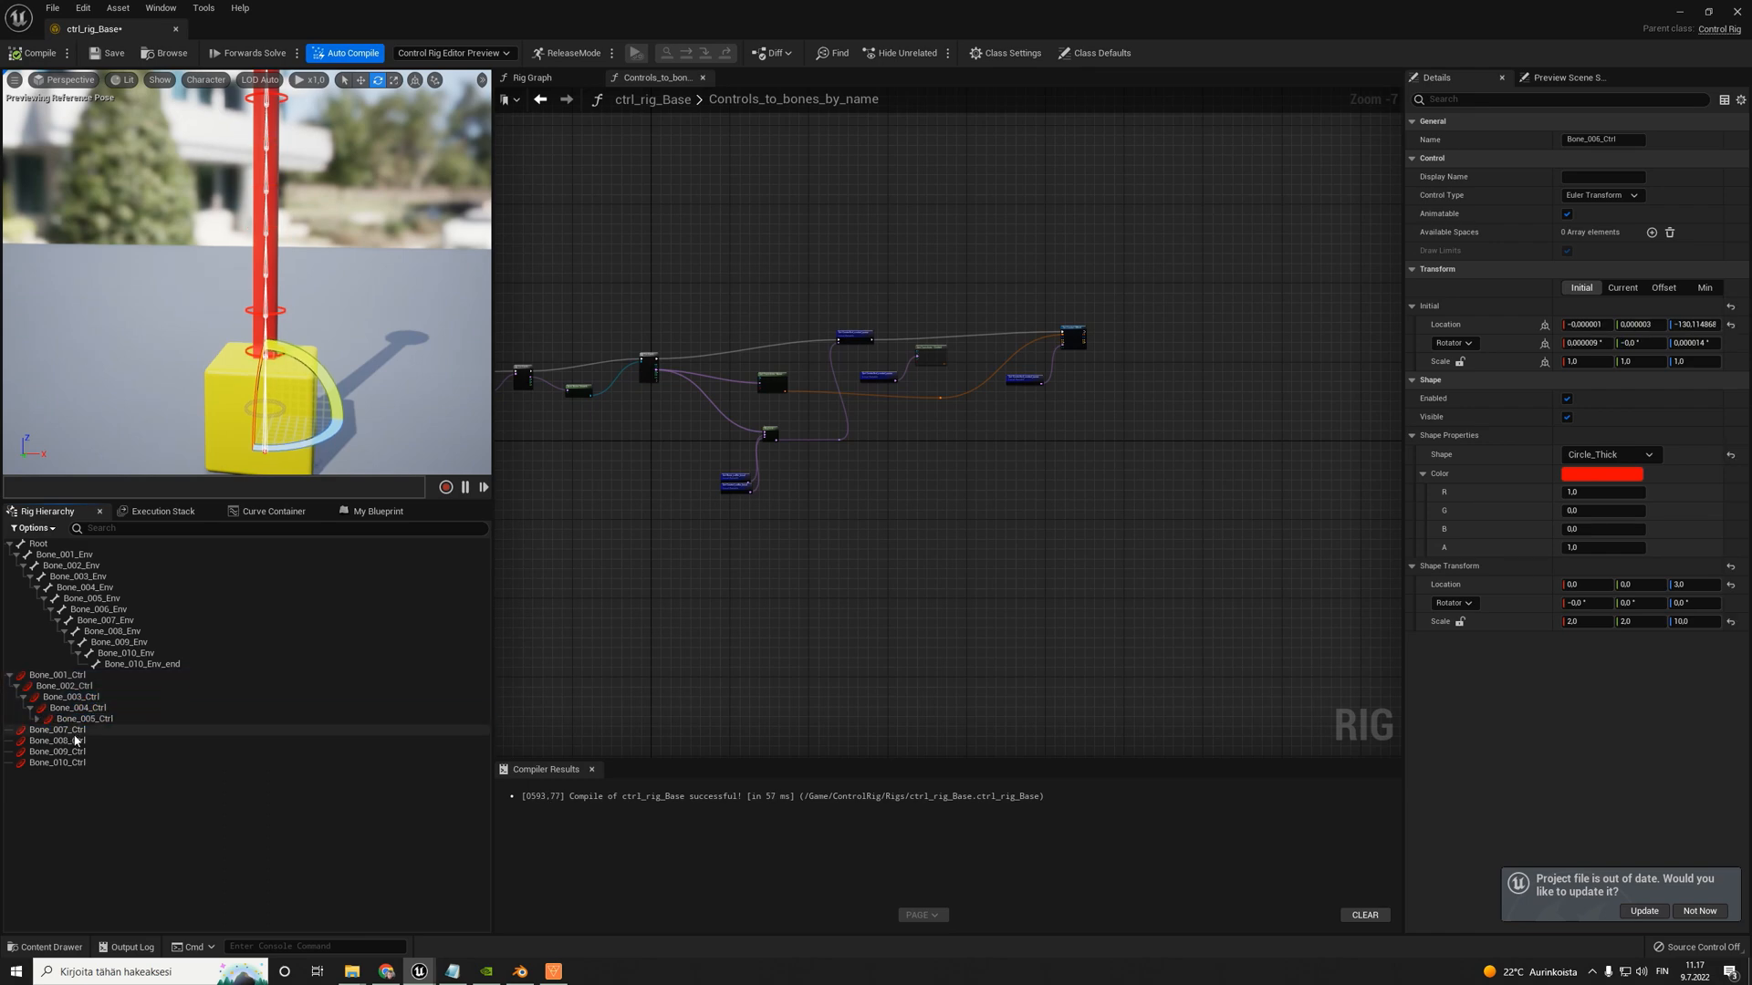
key("ctrl+z")
left_click_drag(68, 744, 95, 744)
left_click_drag(70, 765, 99, 763)
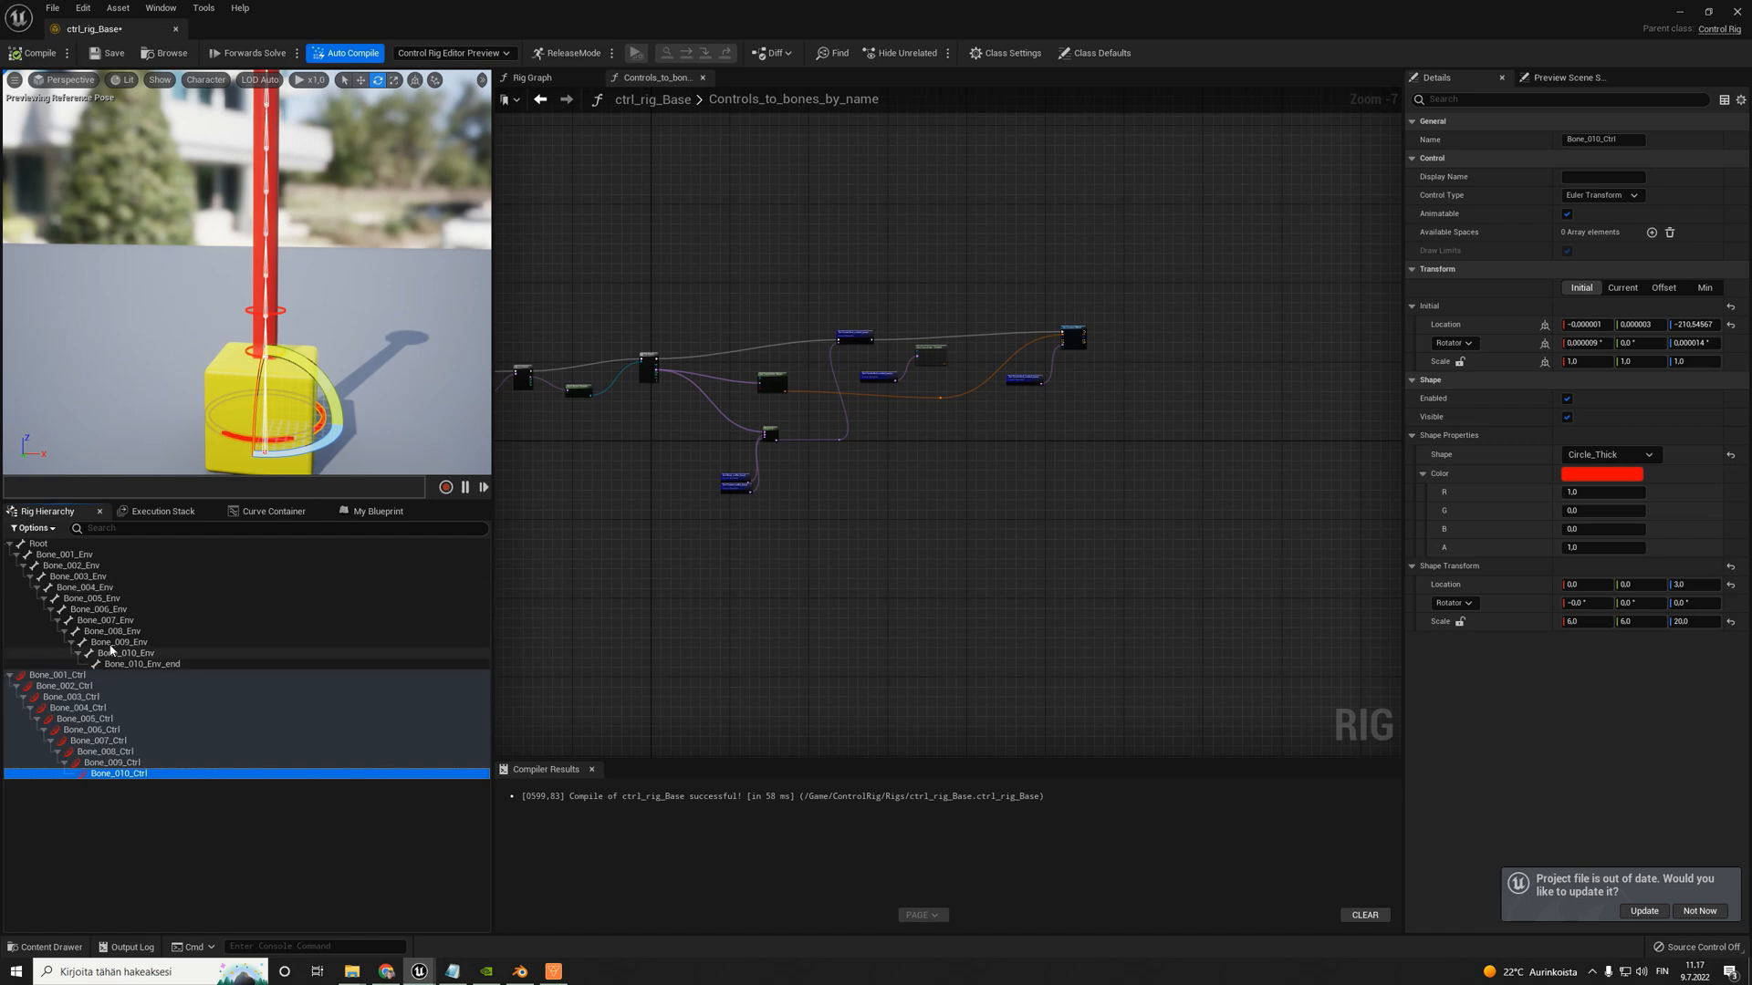
left_click(11, 675)
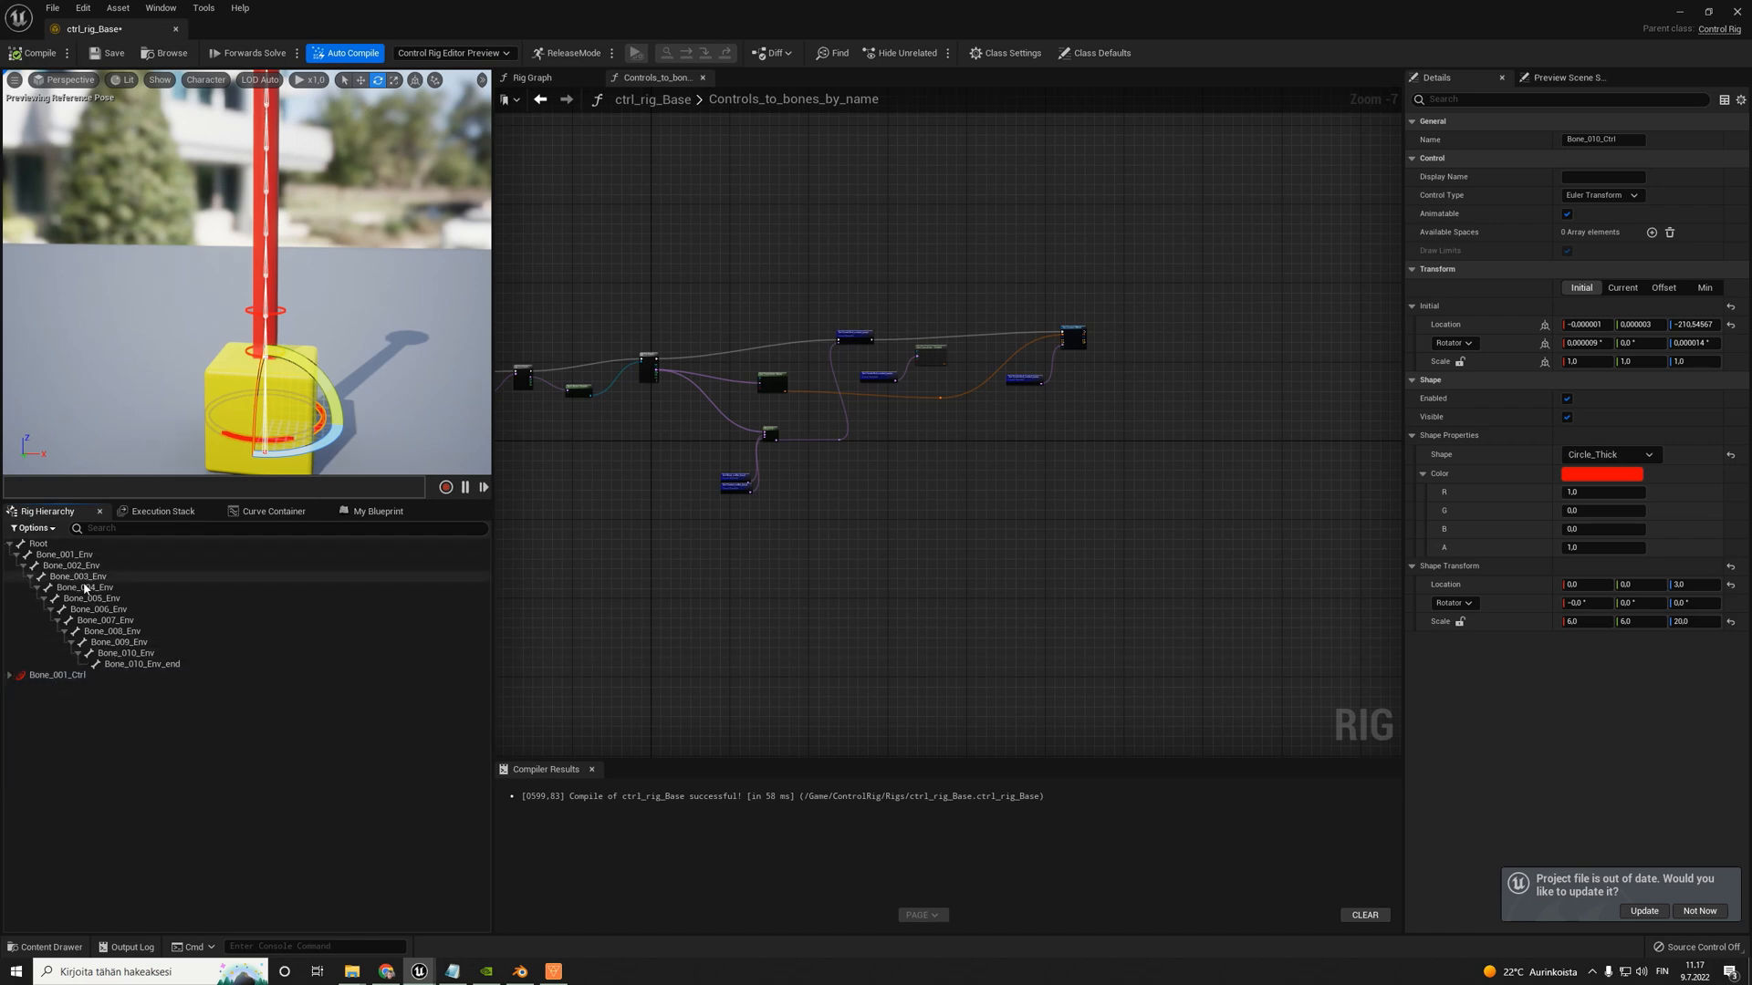
left_click(9, 676)
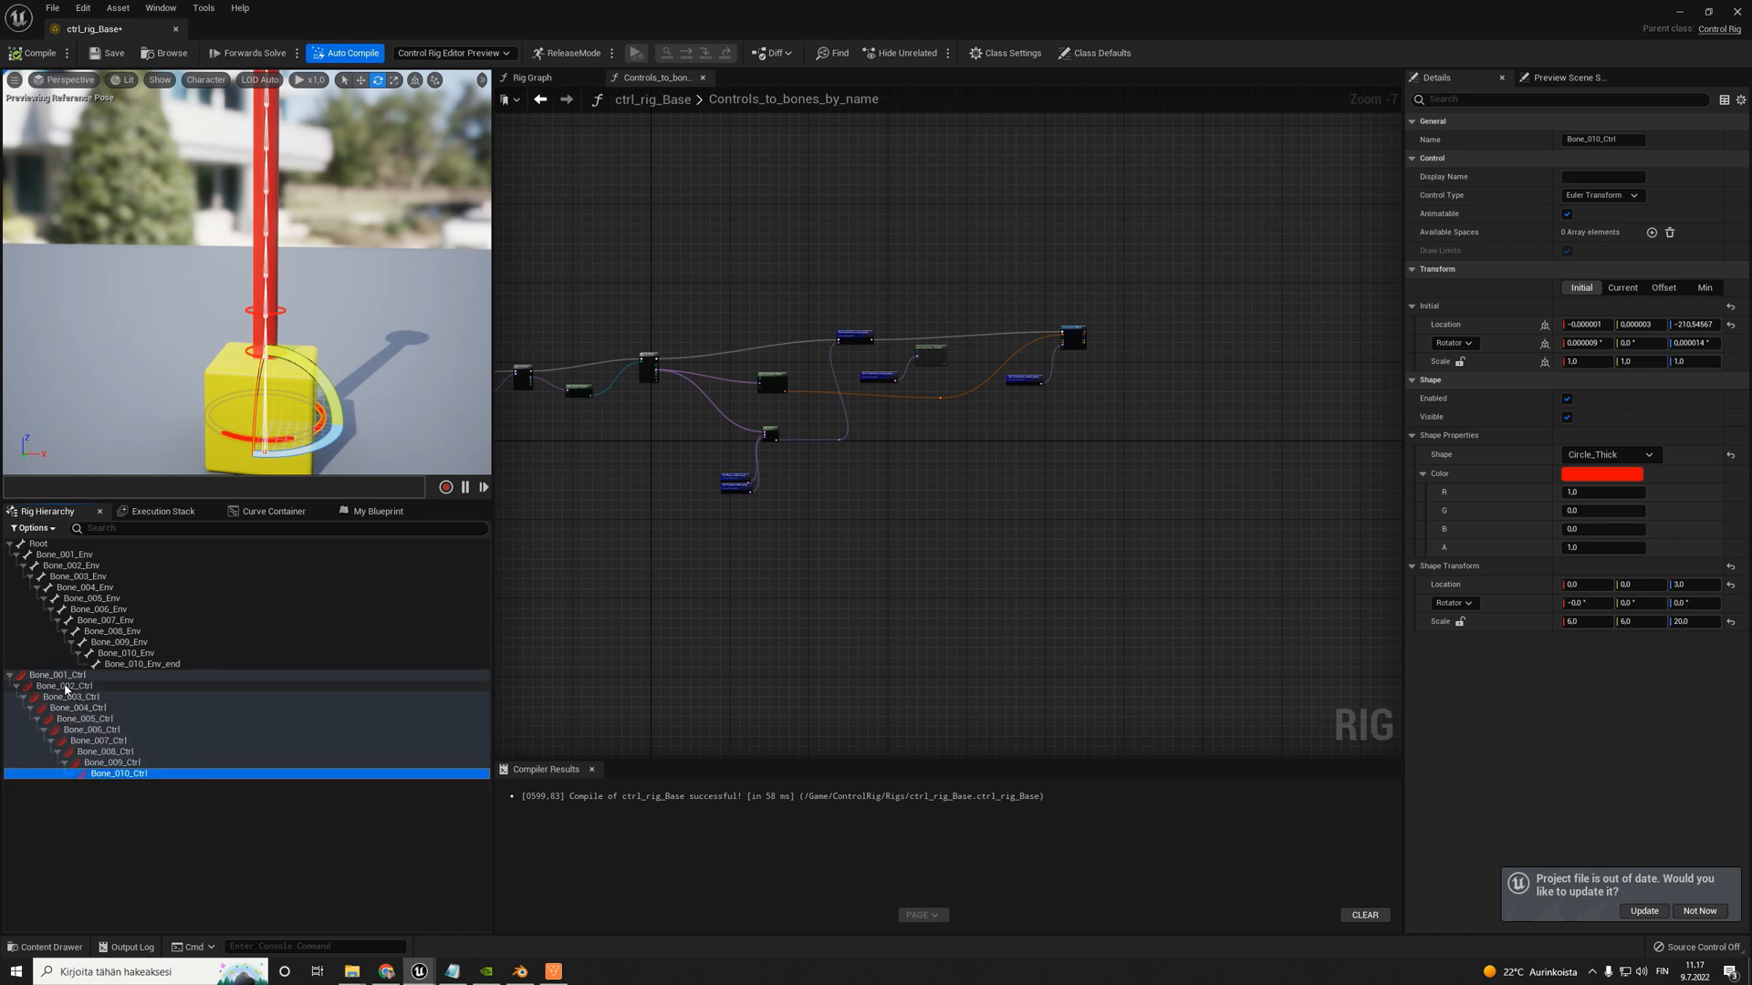
- Reset the initial location of Bone_003_Ctrl to its default and compile the control rig
left_click(67, 687)
left_click(79, 698)
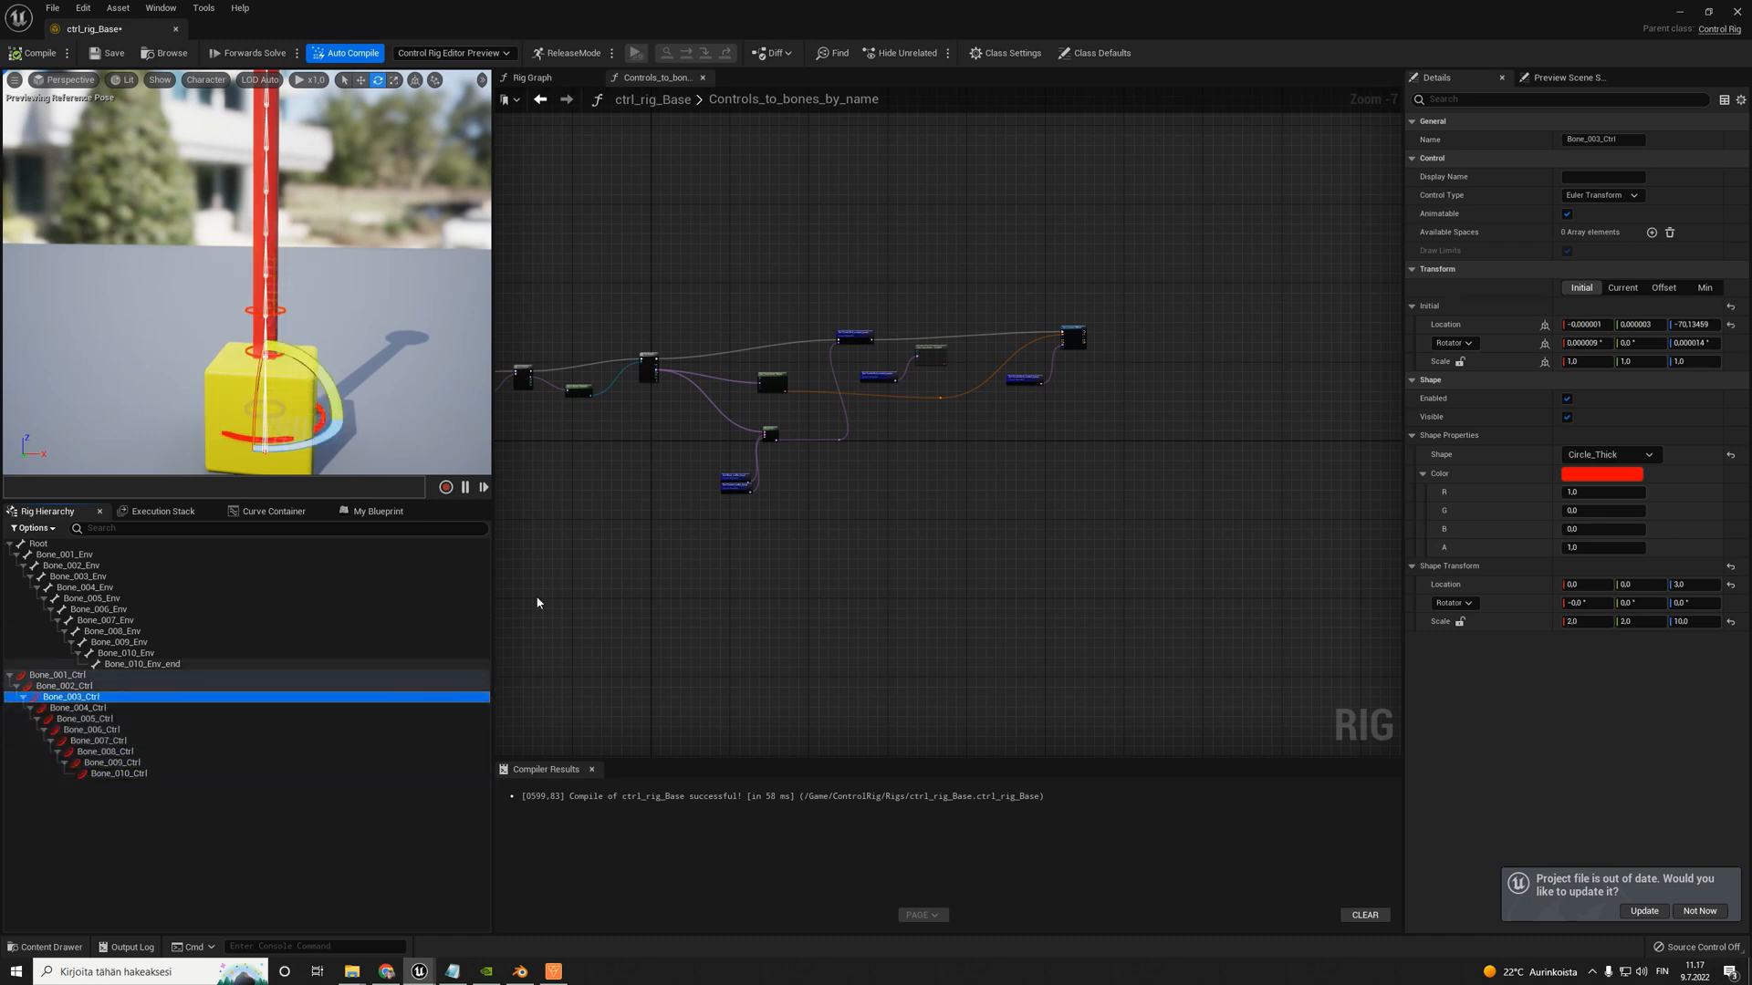
left_click(1579, 289)
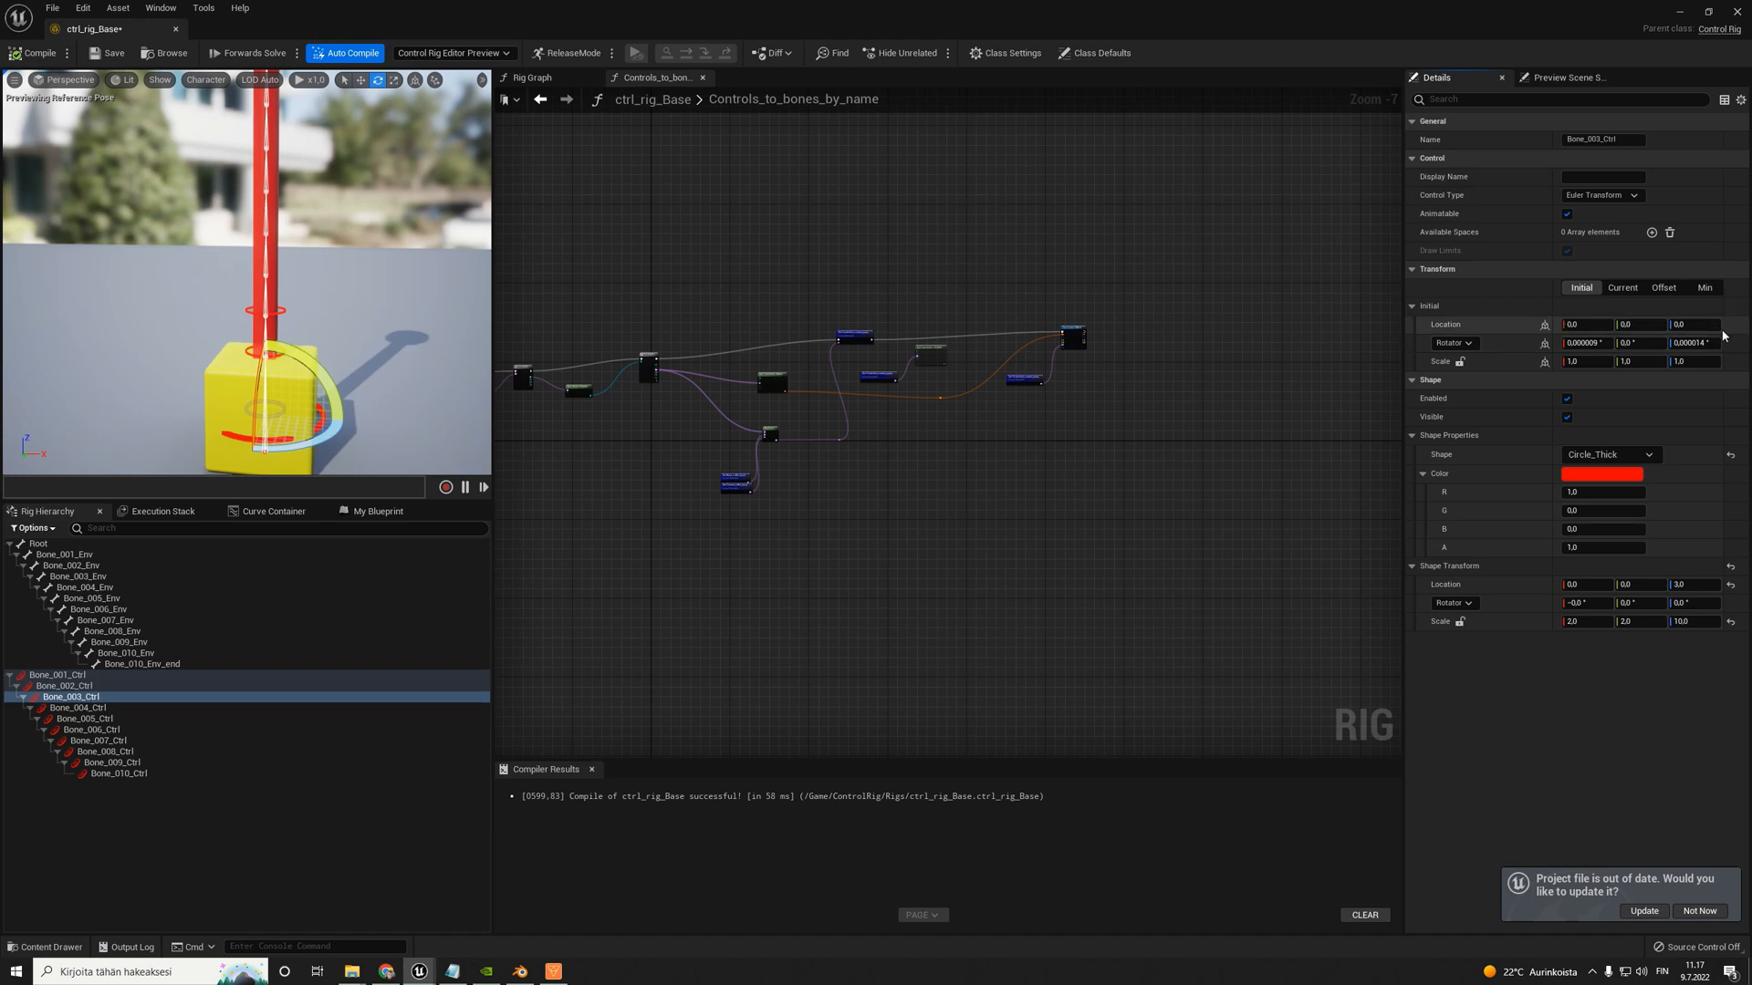
left_click(36, 53)
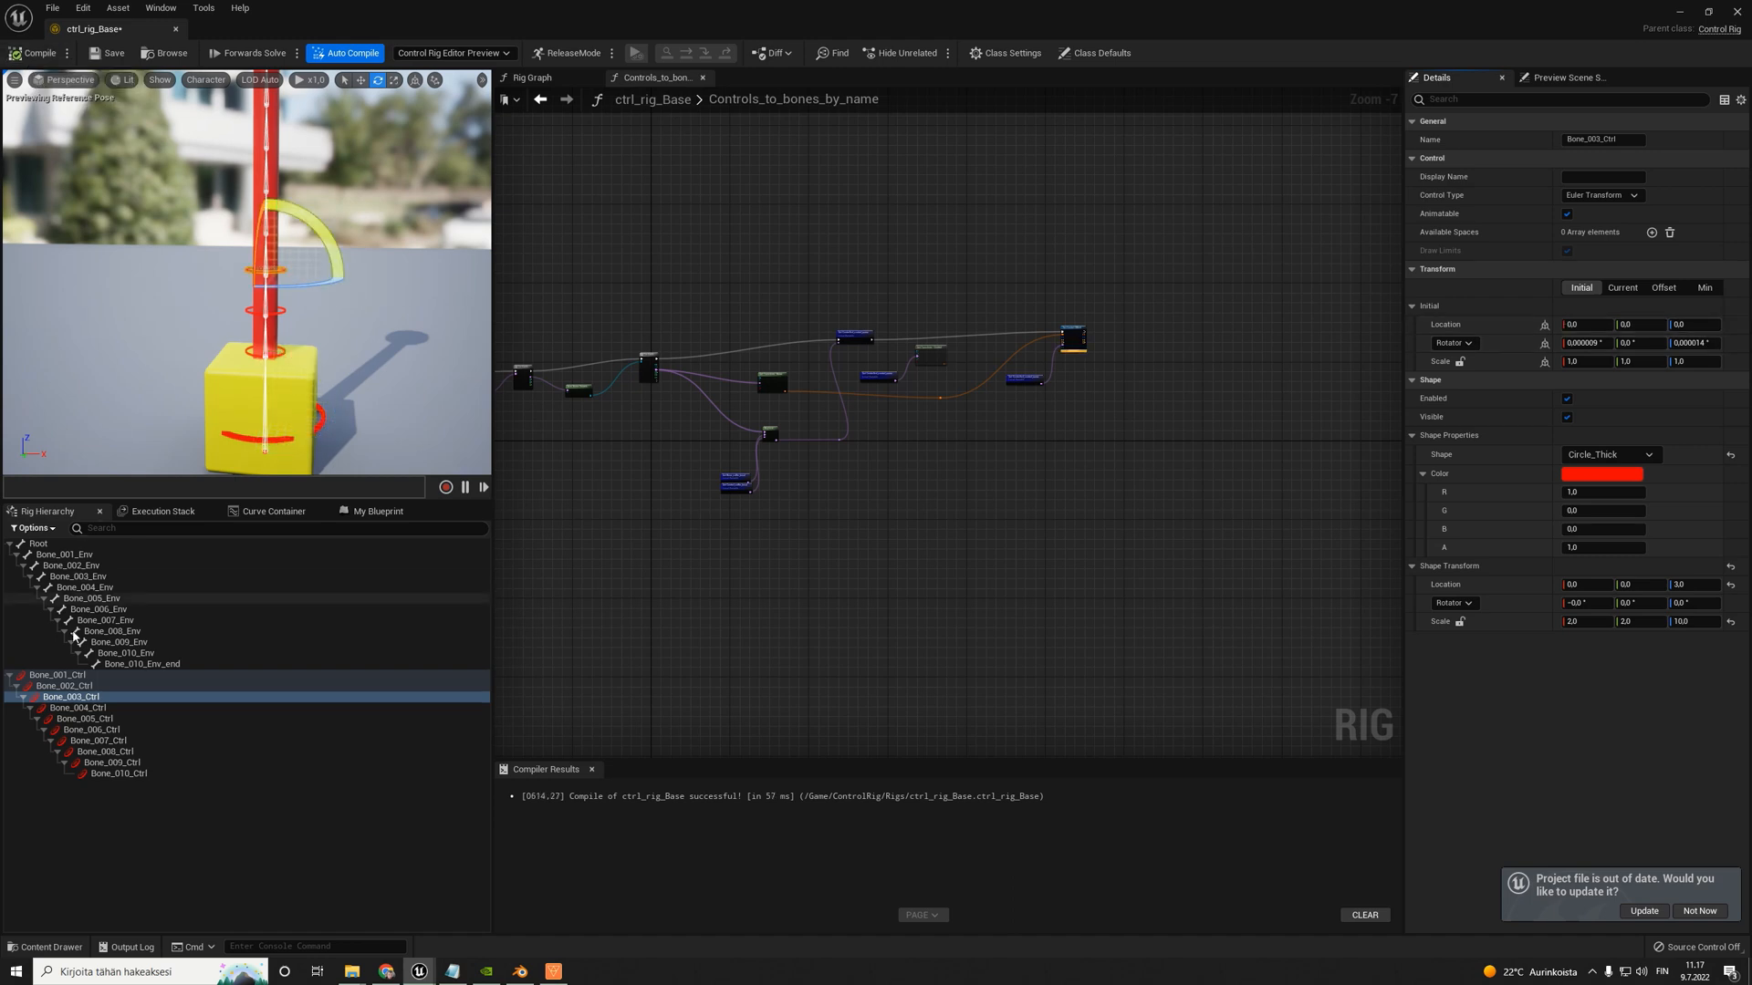
- Reset the initial location of Bone_004_Ctrl through Bone_010_Ctrl together to the default, and compile the control rig
left_click(83, 708)
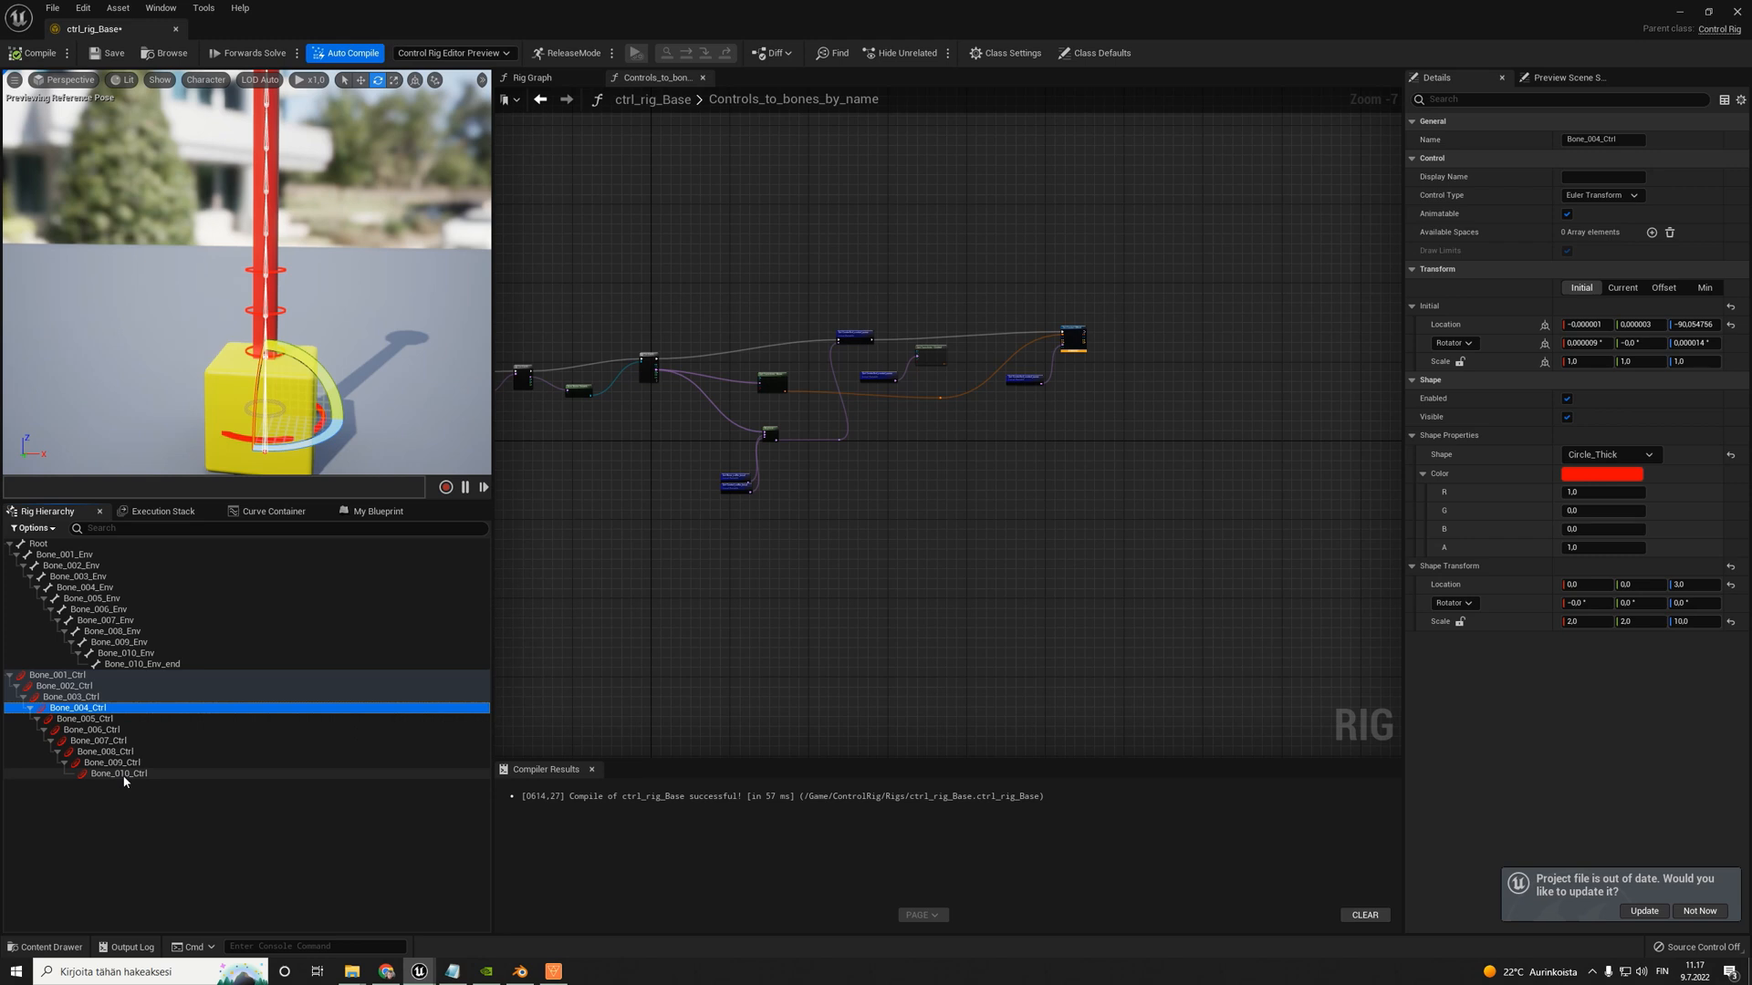
left_click(125, 774, "shift")
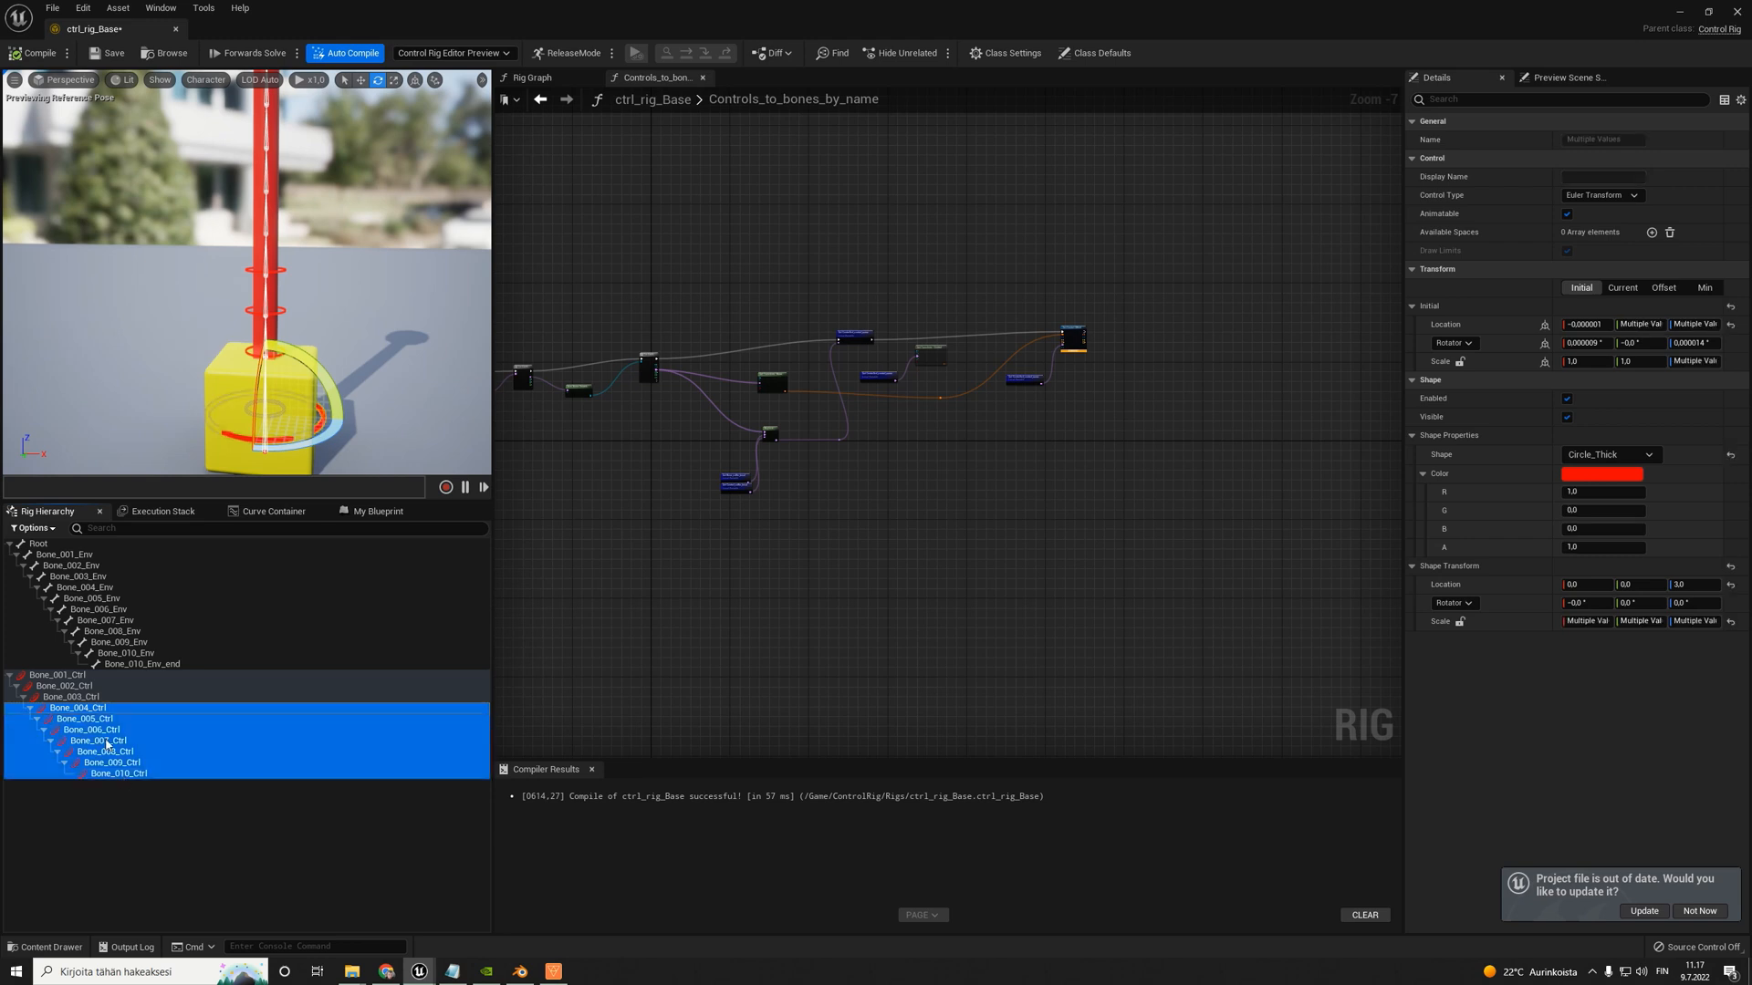
left_click(1731, 327)
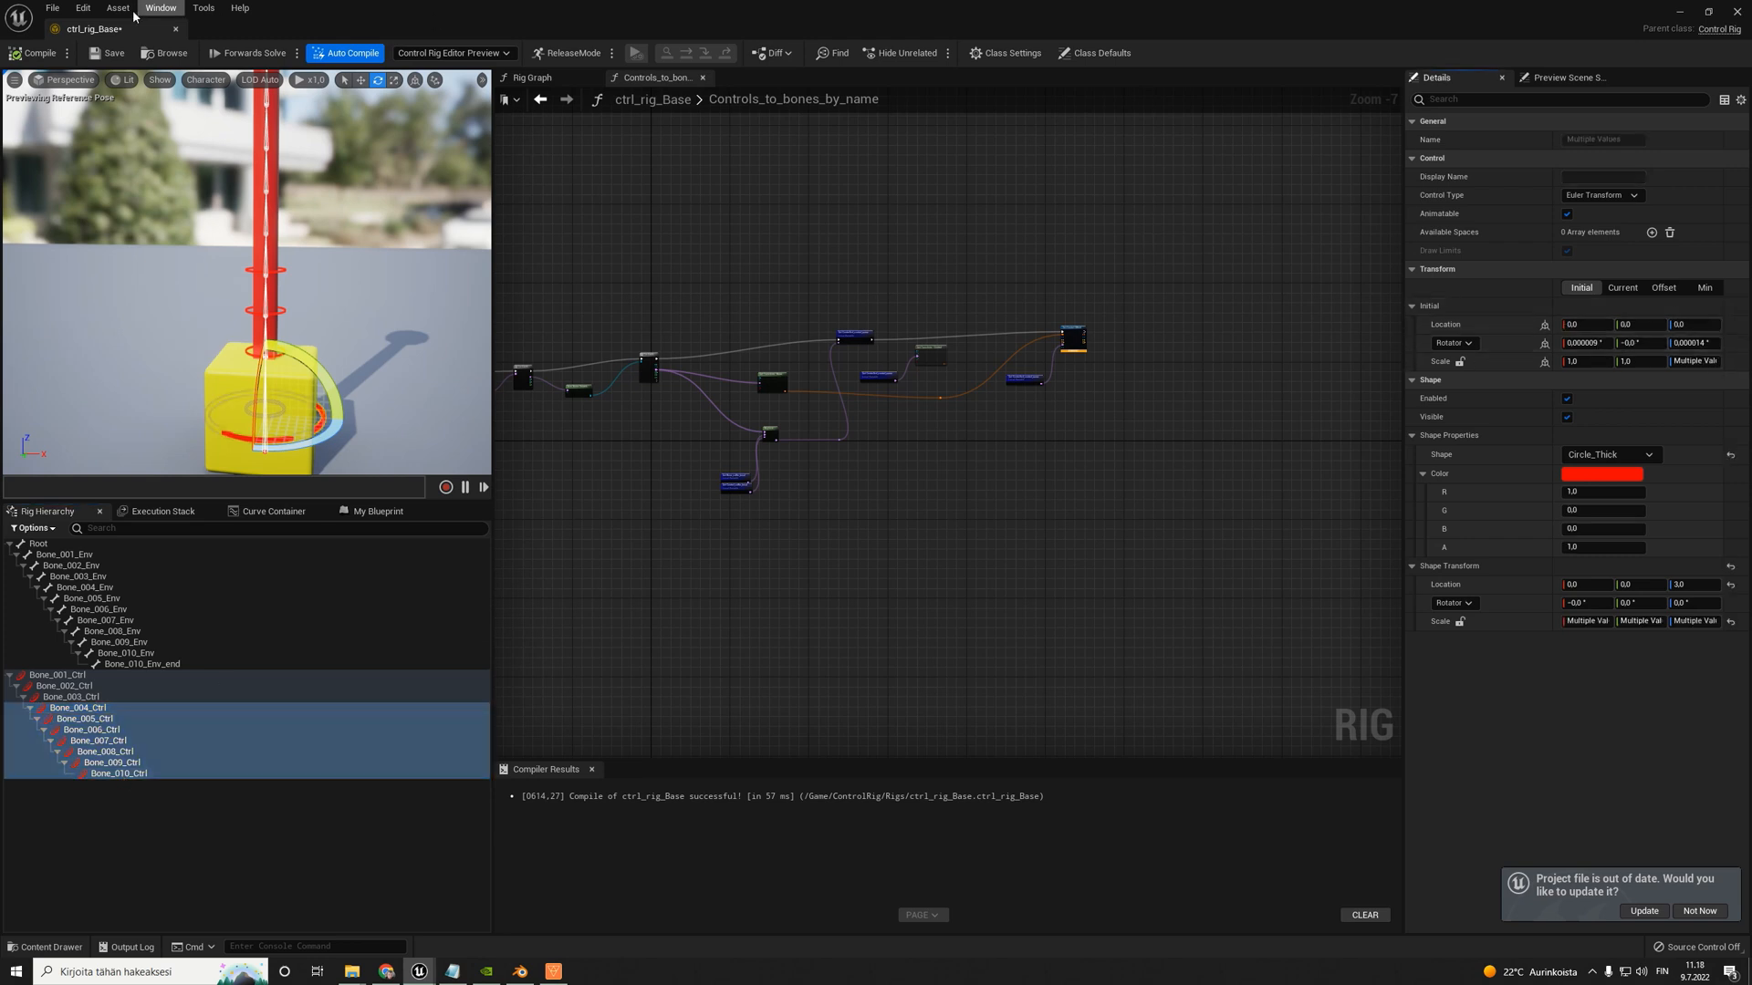
left_click(35, 54)
right_click_drag(333, 267, 365, 196)
scroll(333, 266, "down", 3)
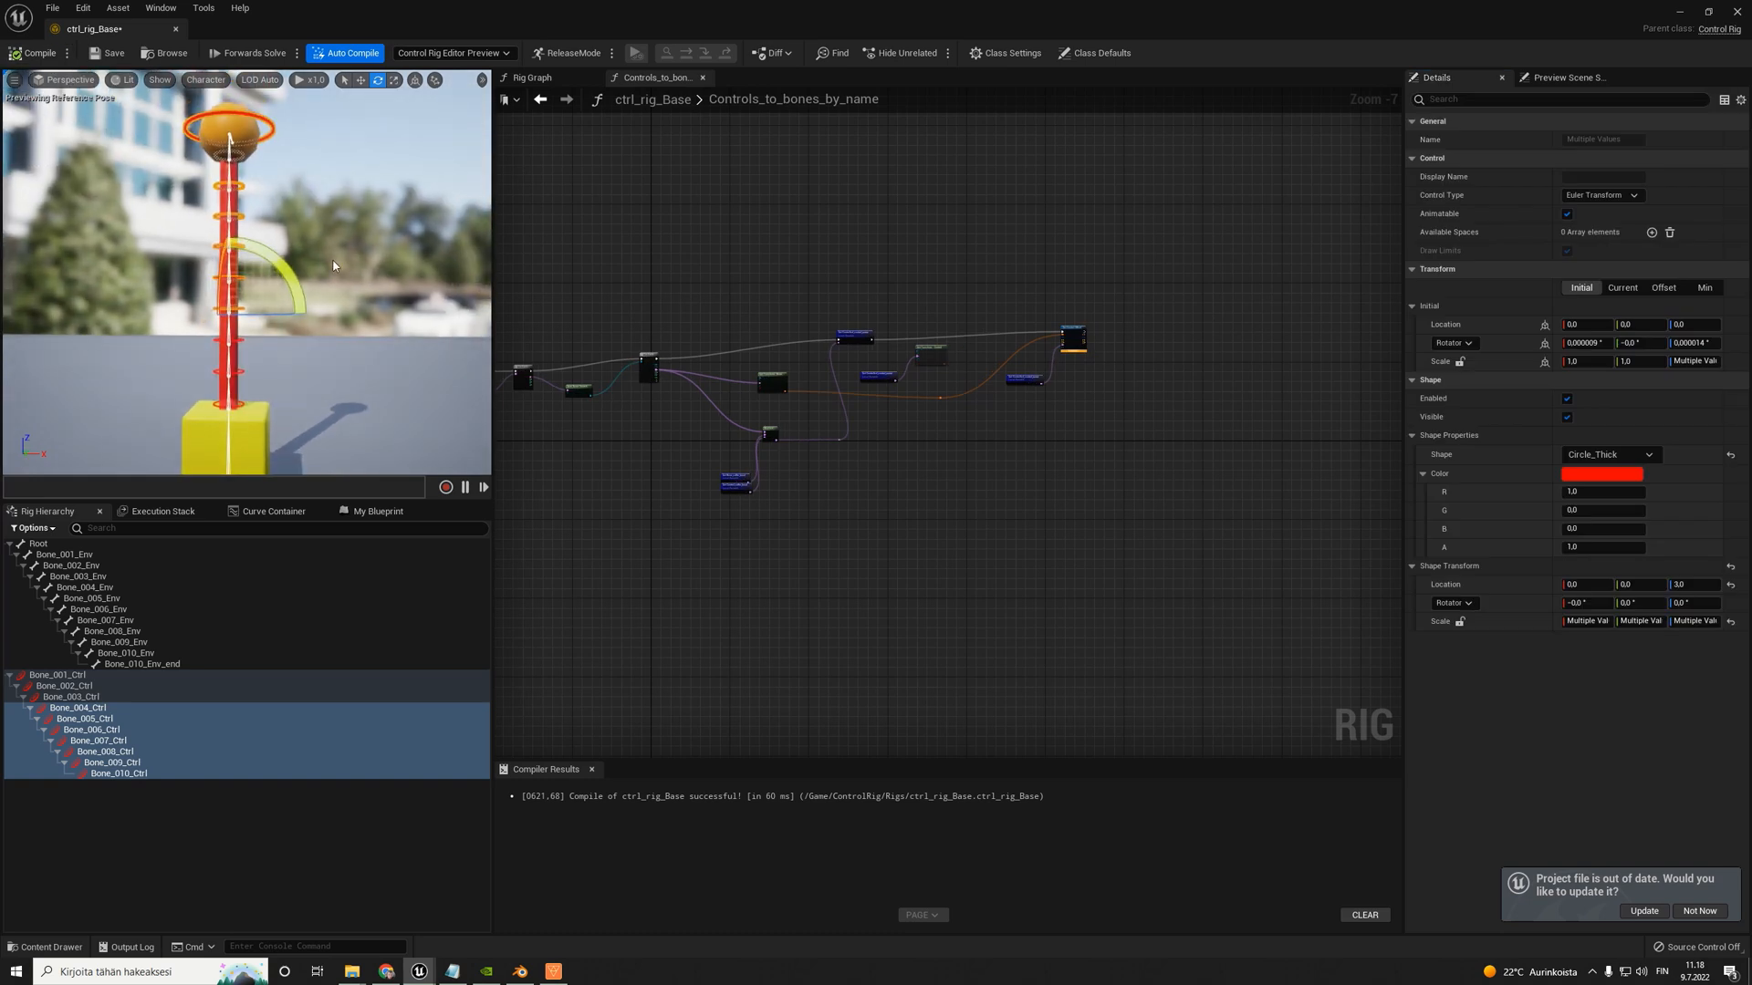
- Try a shape transform location Z of 0 on Bone_001_Ctrl and restore it to 3
left_click(355, 285)
right_click_drag(332, 317, 303, 404)
key("w")
key("w")
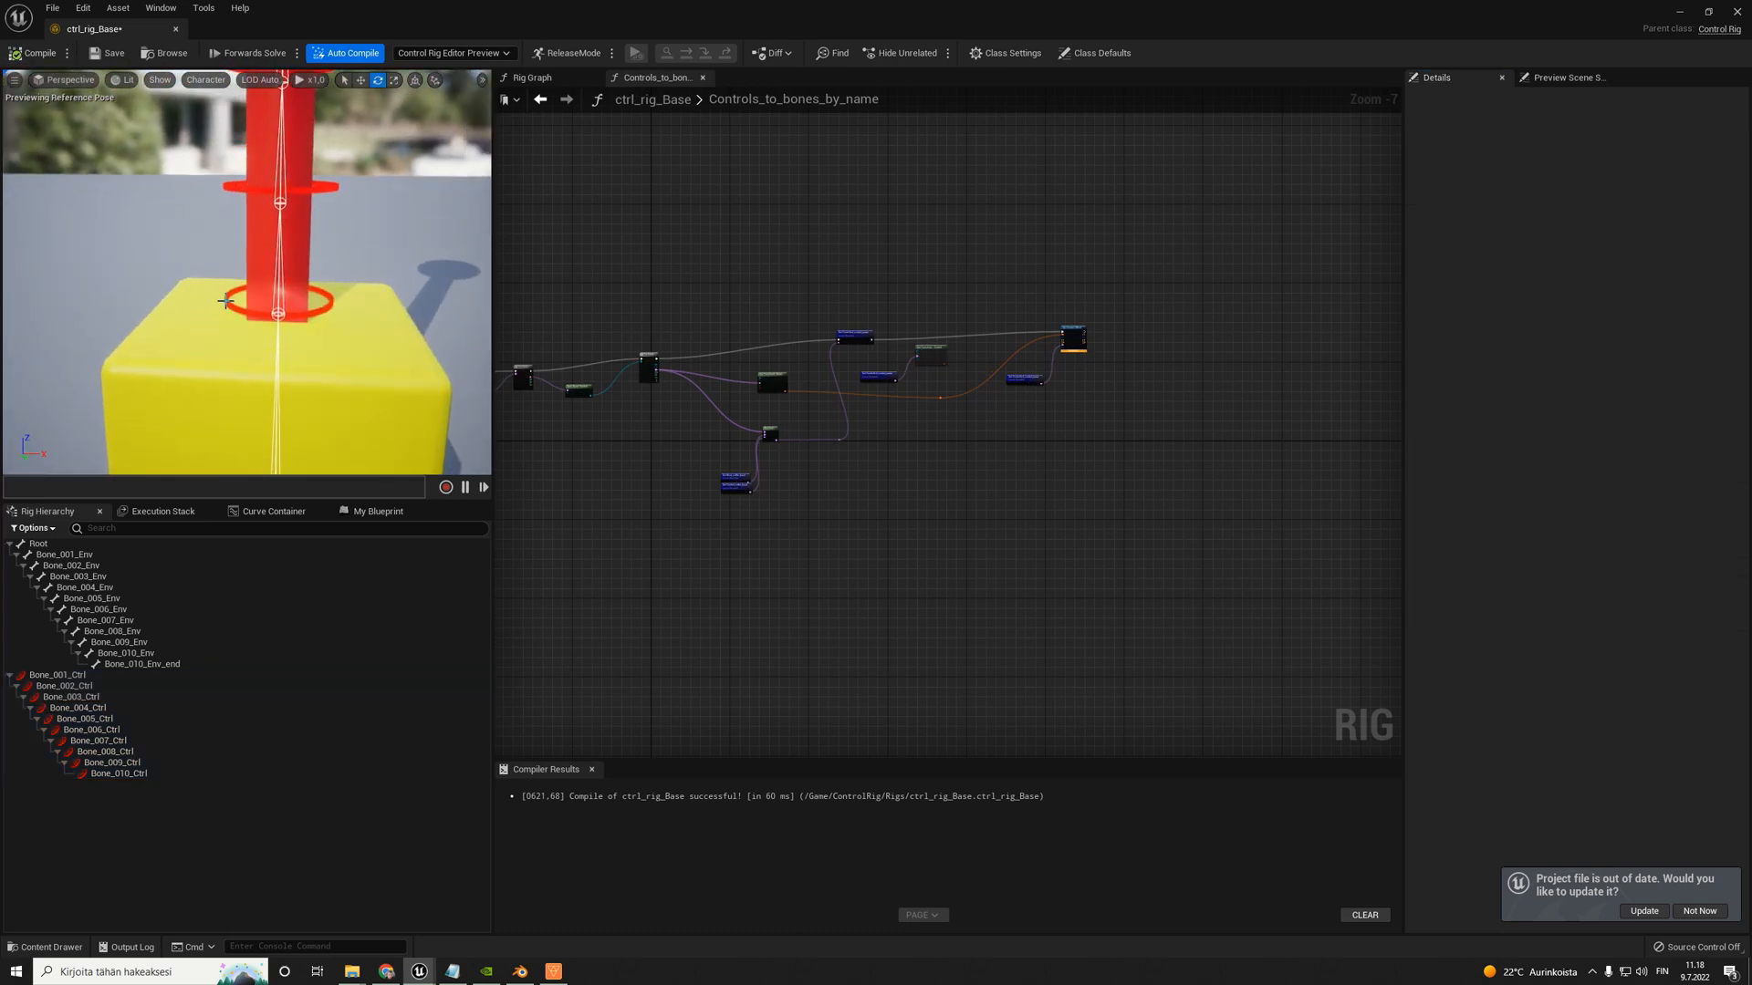
left_click(237, 302)
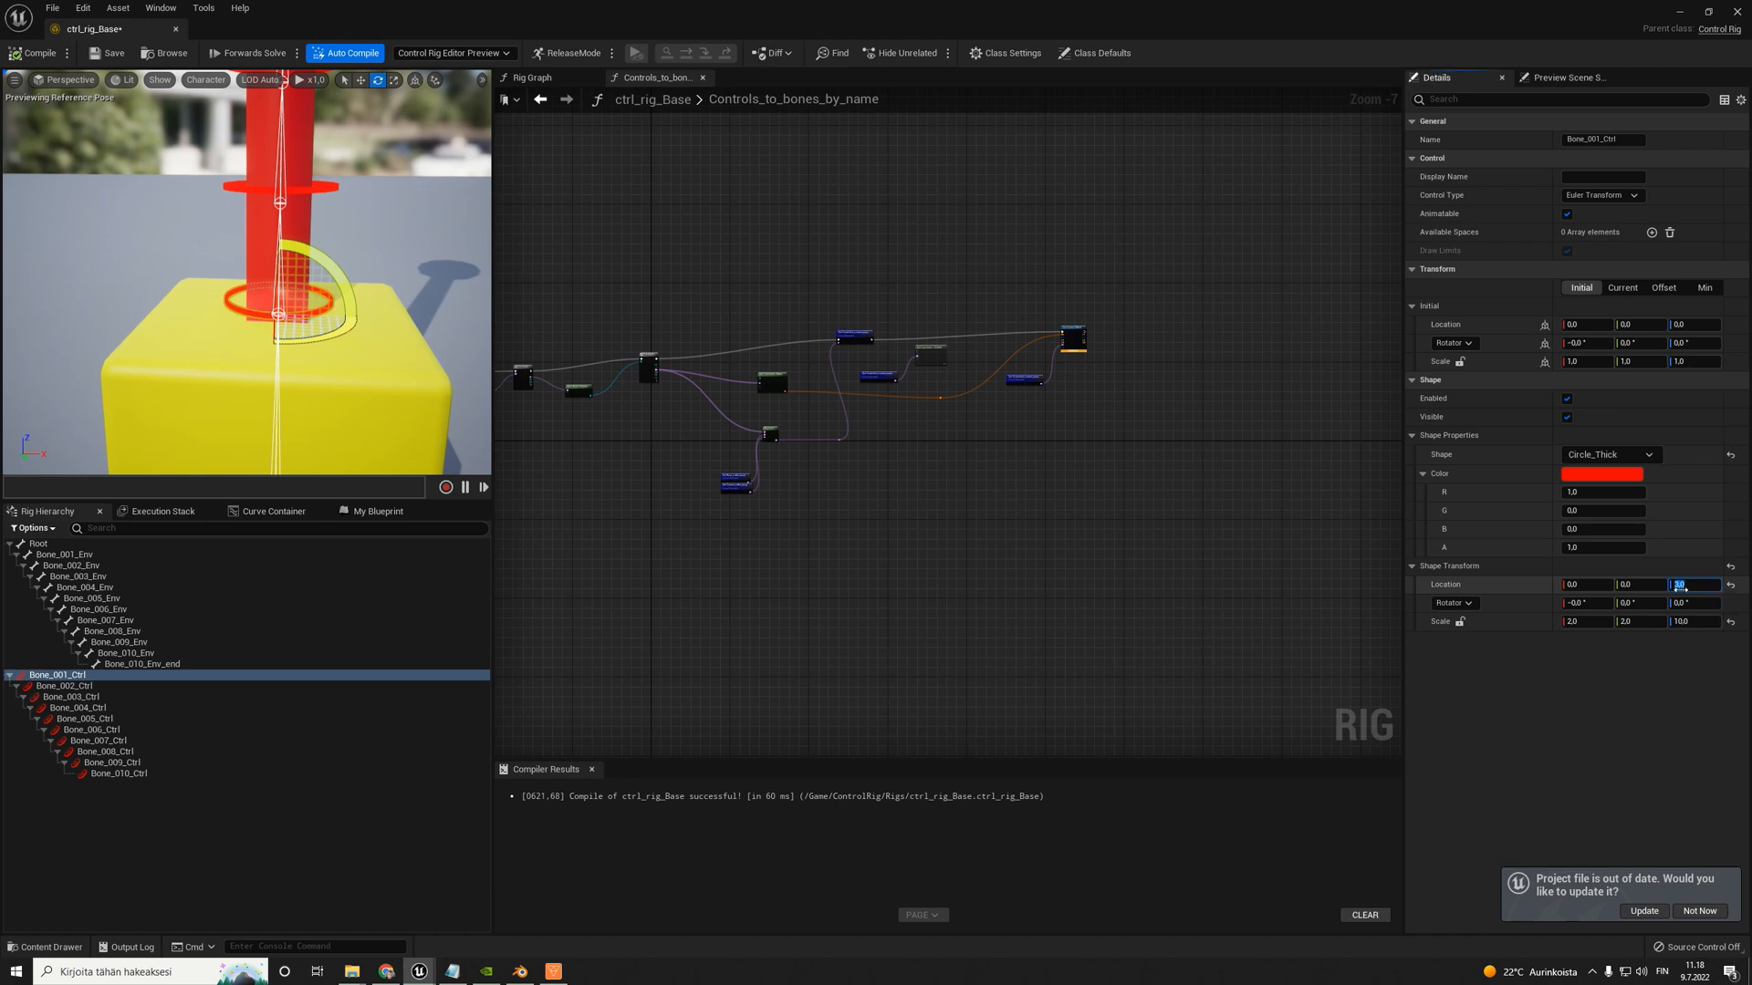
type("0")
key("Return")
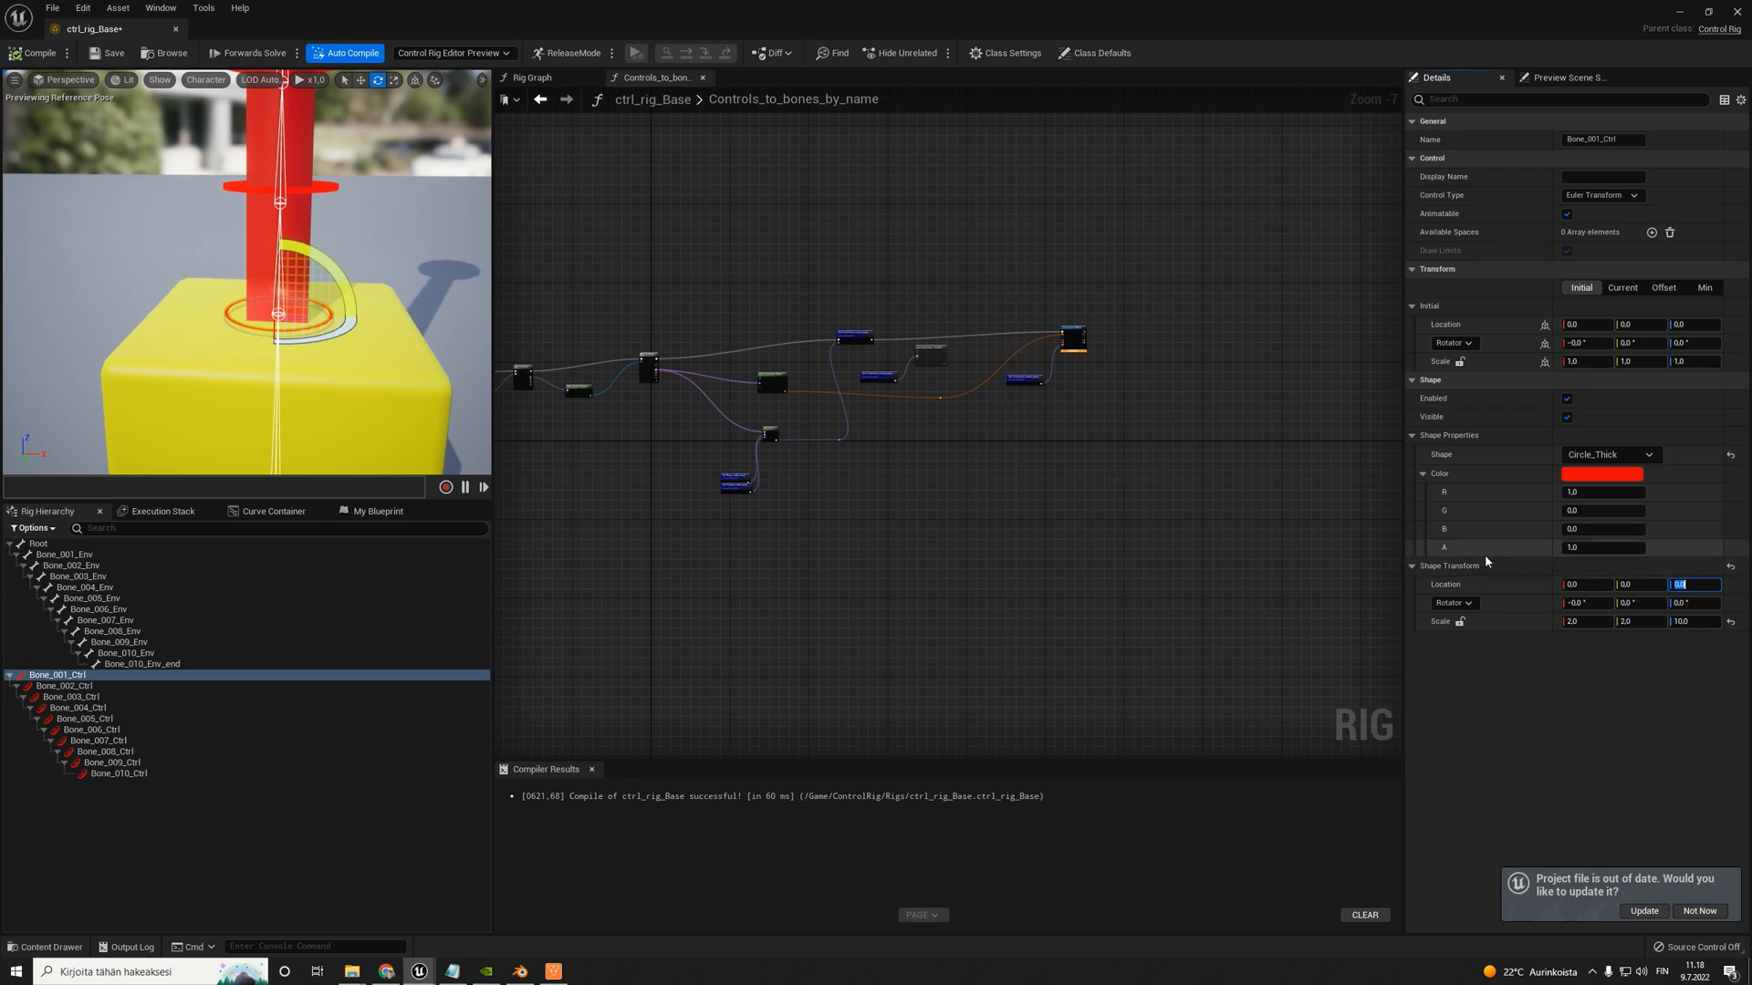
type("3")
key("Return")
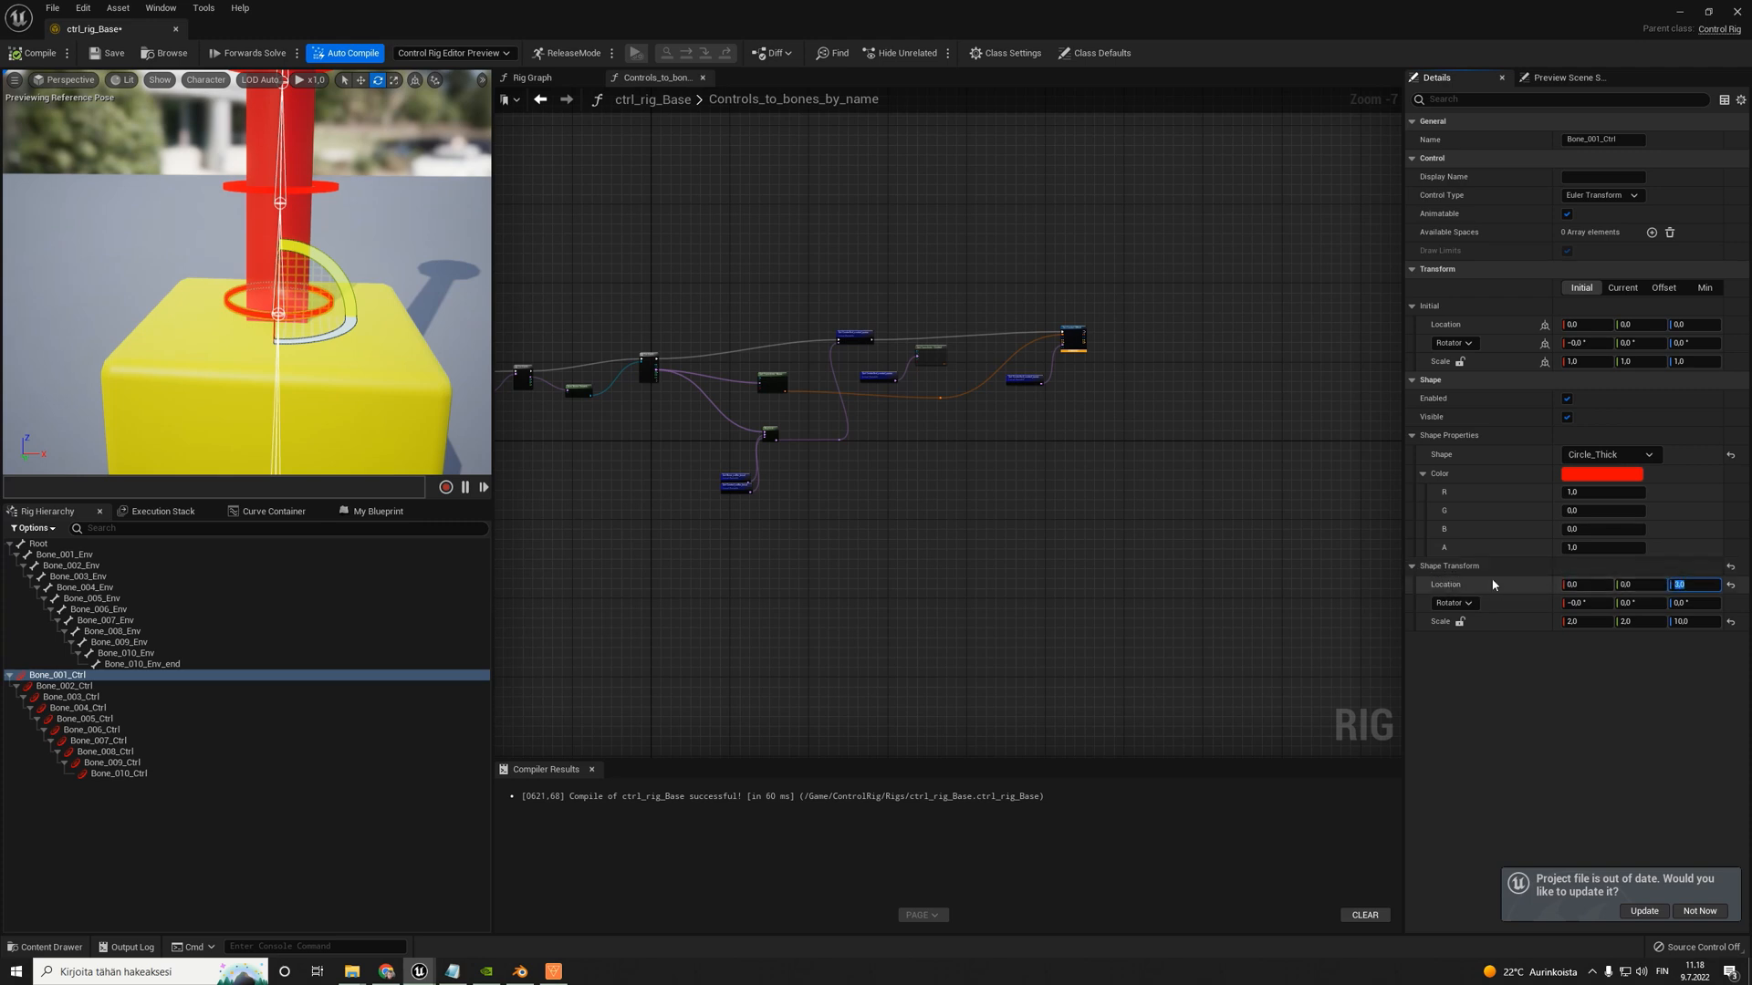
- Inspect the whole control chain in the preview with Bone_001_Ctrl selected
scroll(345, 268, "down", 4)
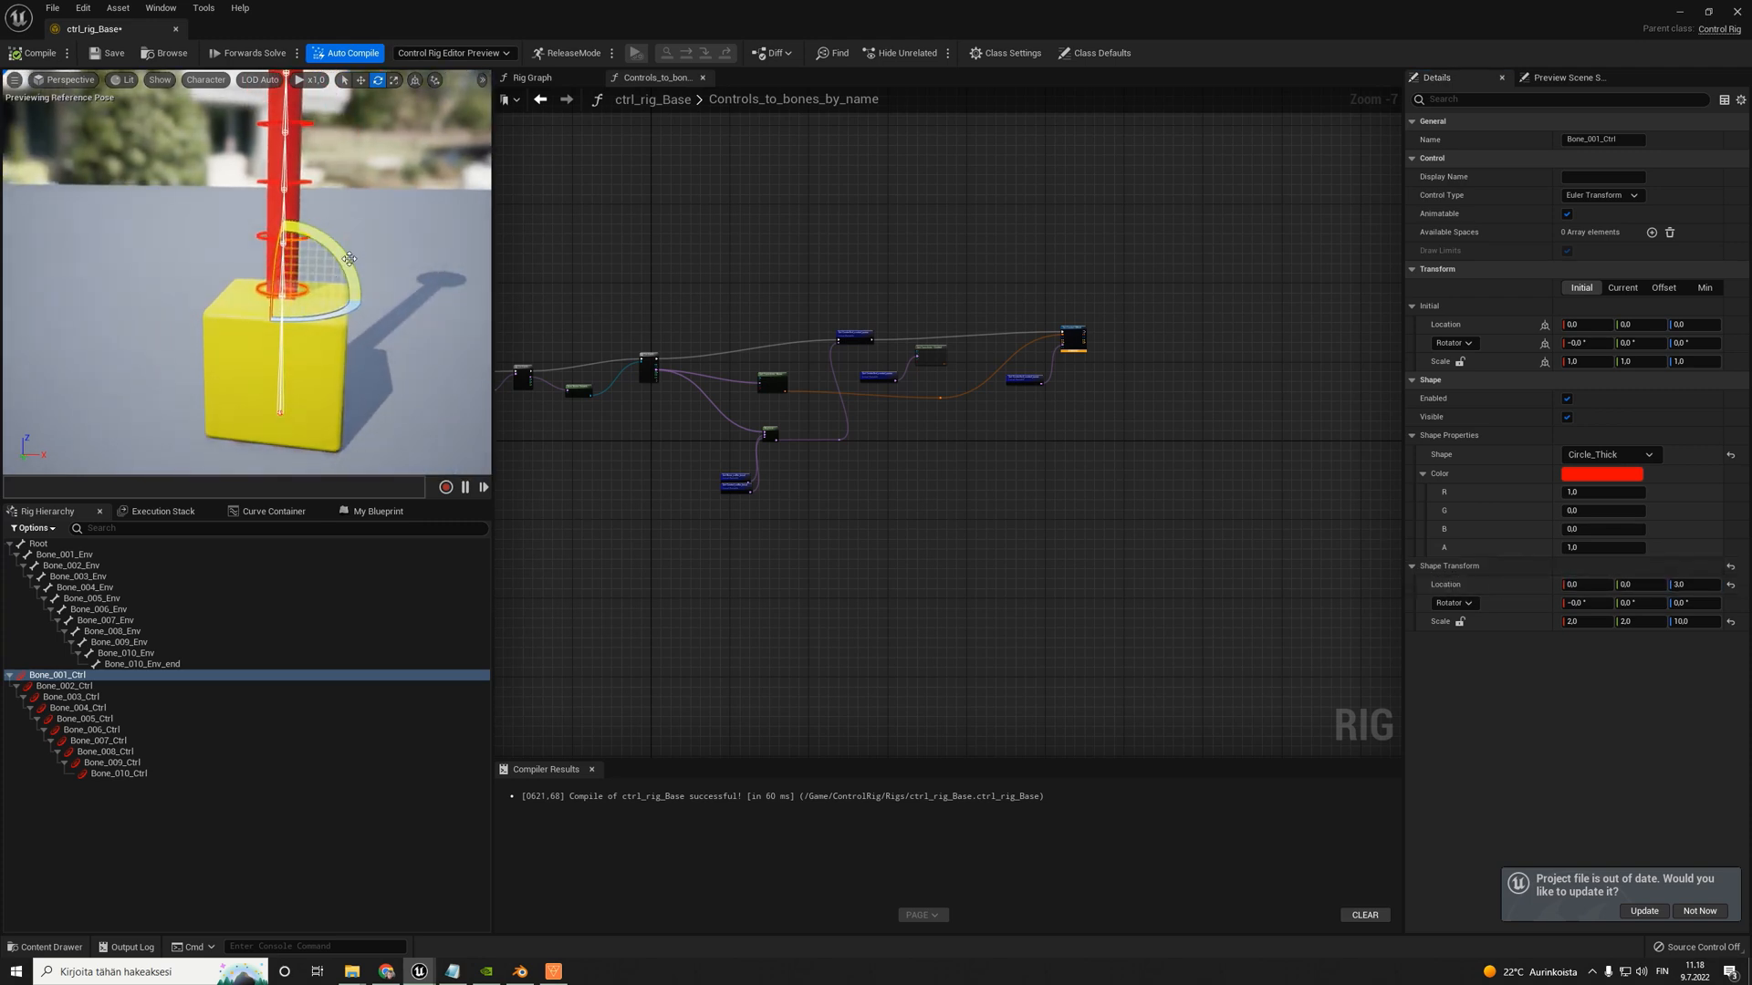
left_click_drag(350, 259, 368, 302)
scroll(337, 312, "down", 6)
right_click_drag(307, 323, 292, 257)
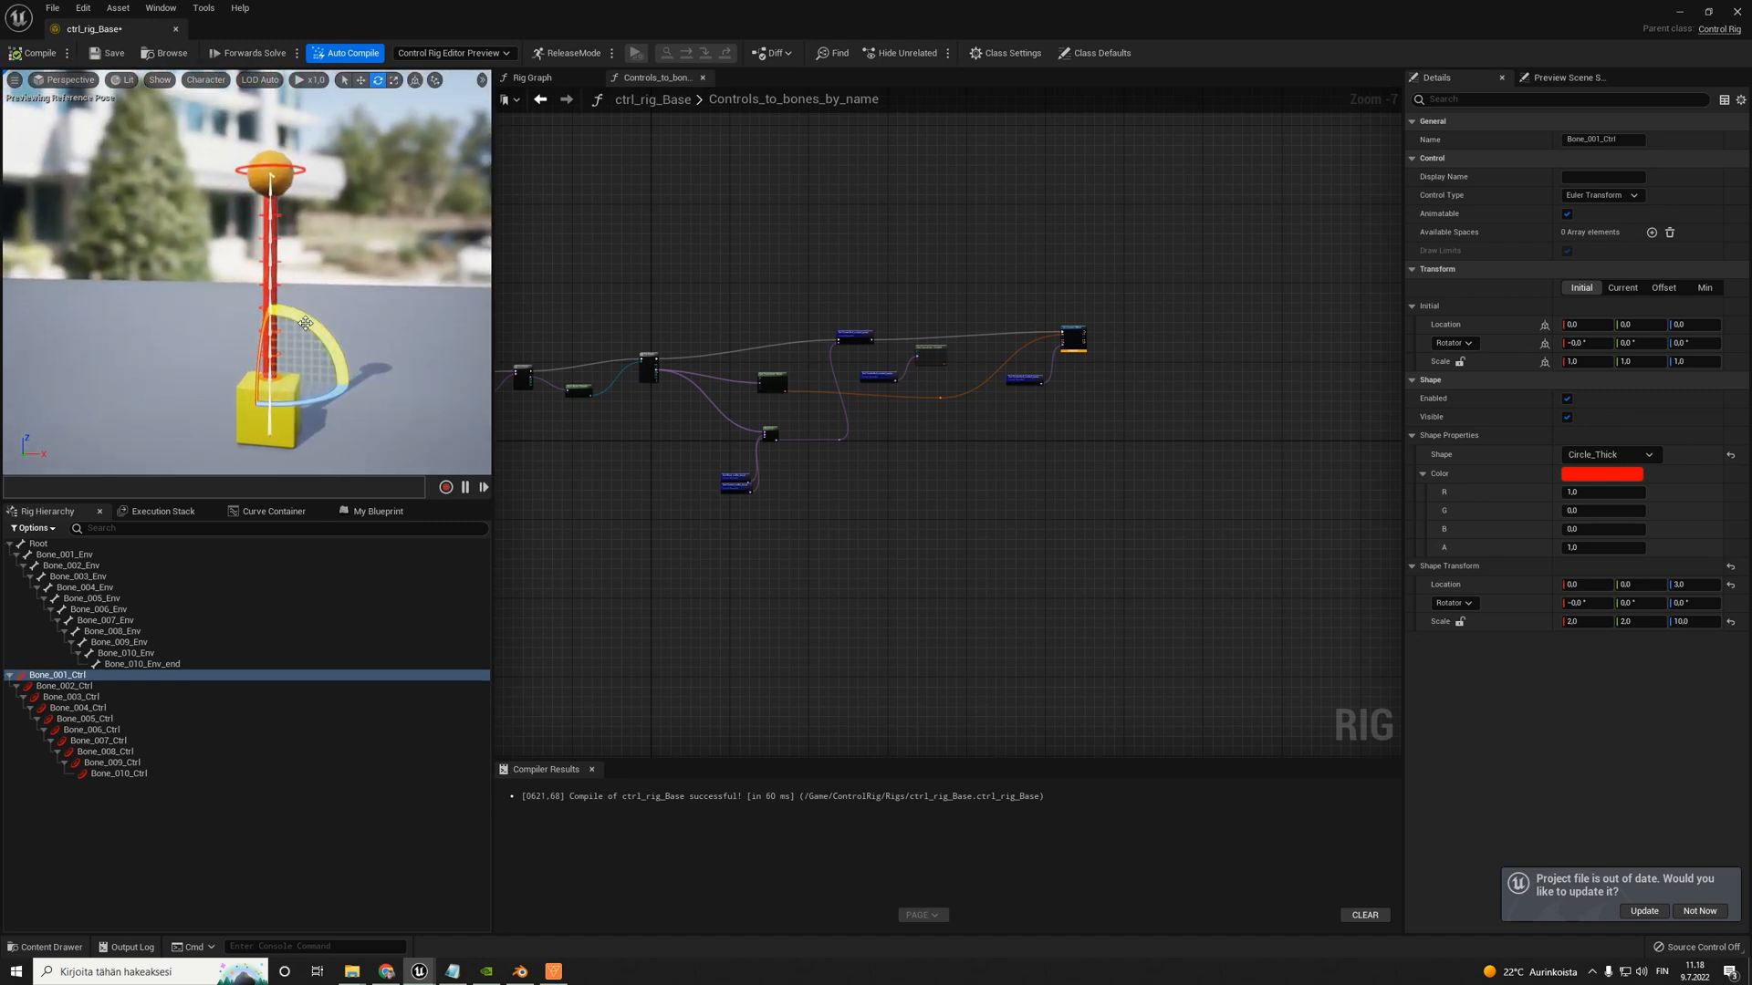
left_click_drag(306, 323, 355, 385)
scroll(281, 324, "up", 2)
scroll(282, 302, "up", 4)
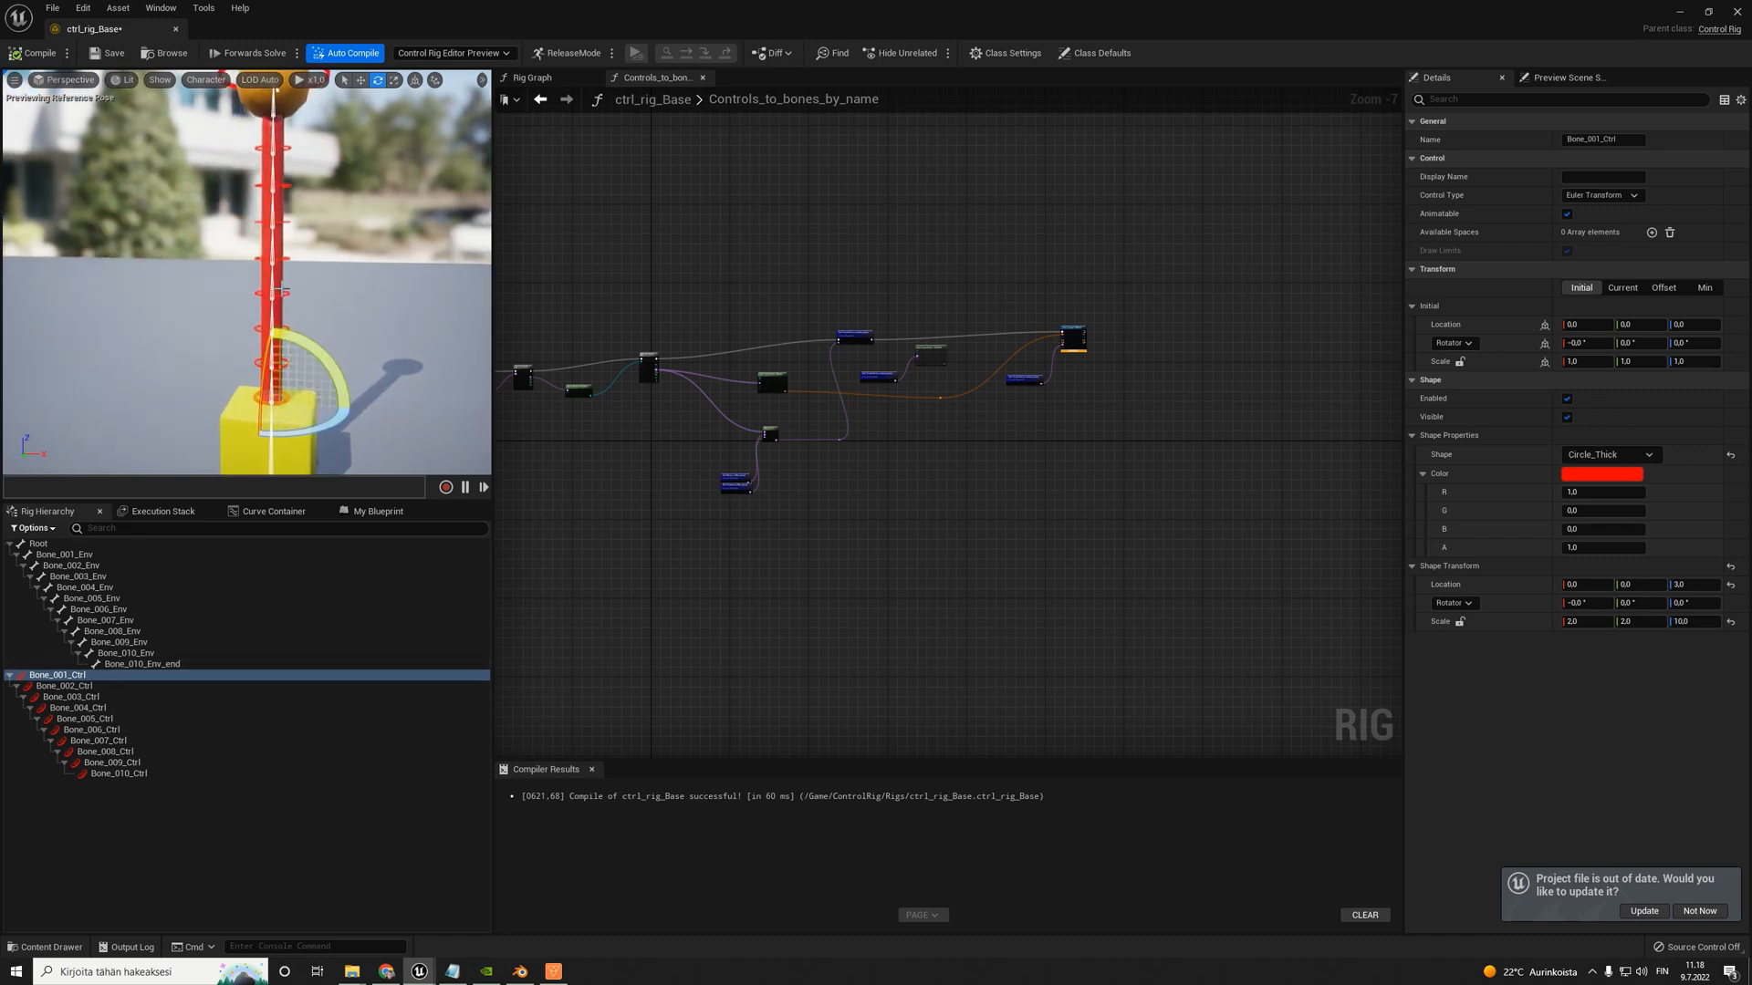
- Test Bone_004_Ctrl's rotation in the preview, and compile and save the control rig
left_click(283, 290)
left_click_drag(324, 278, 358, 304)
left_click(38, 54)
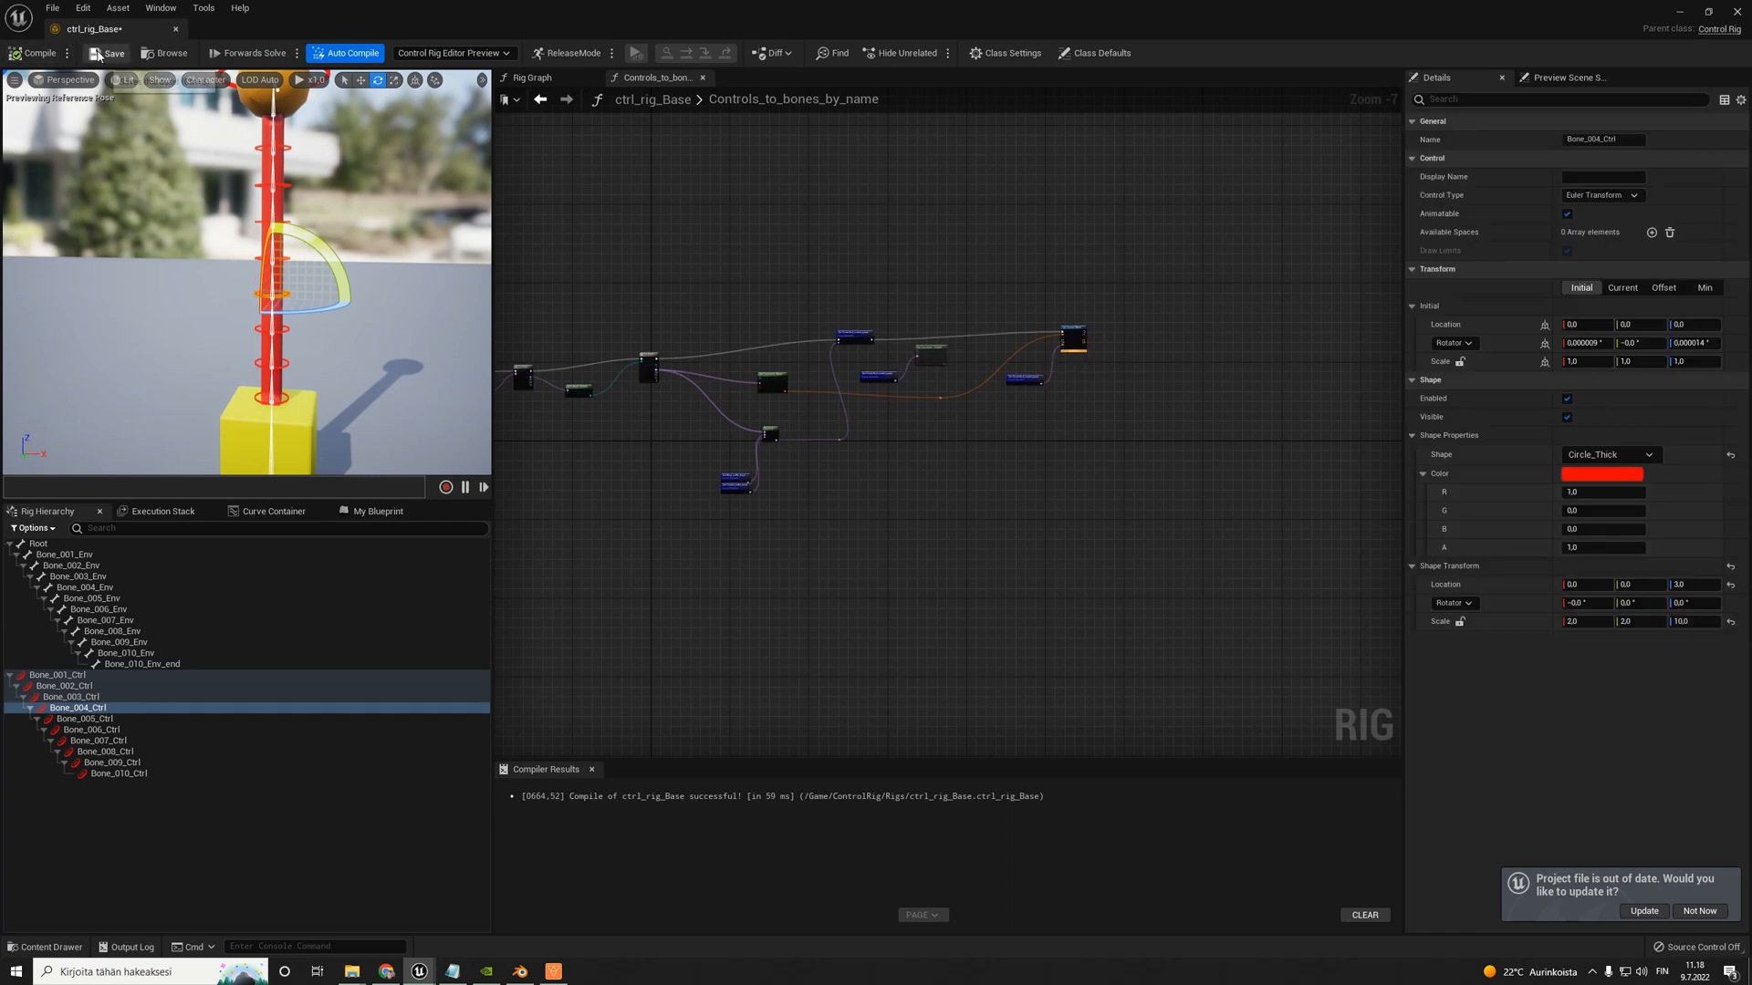
left_click(98, 54)
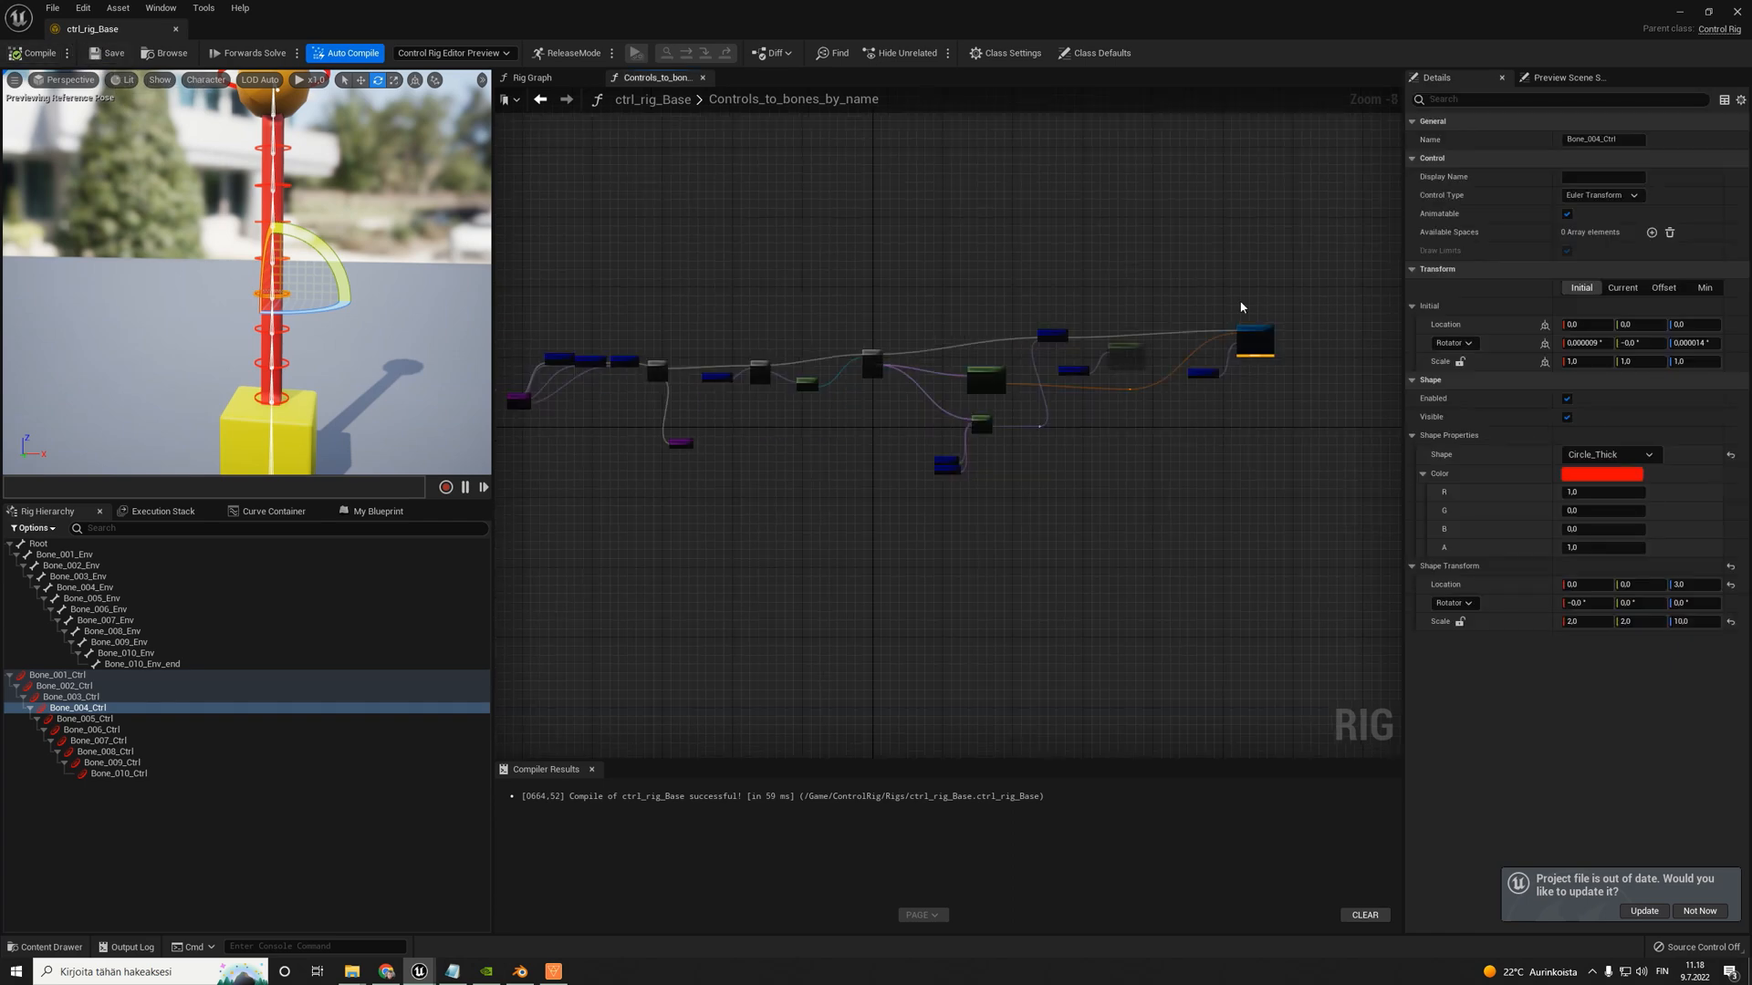
- Open the Rig Graph and examine the Setup Event nodes feeding Controls_to_bones_by_name
left_click(537, 77)
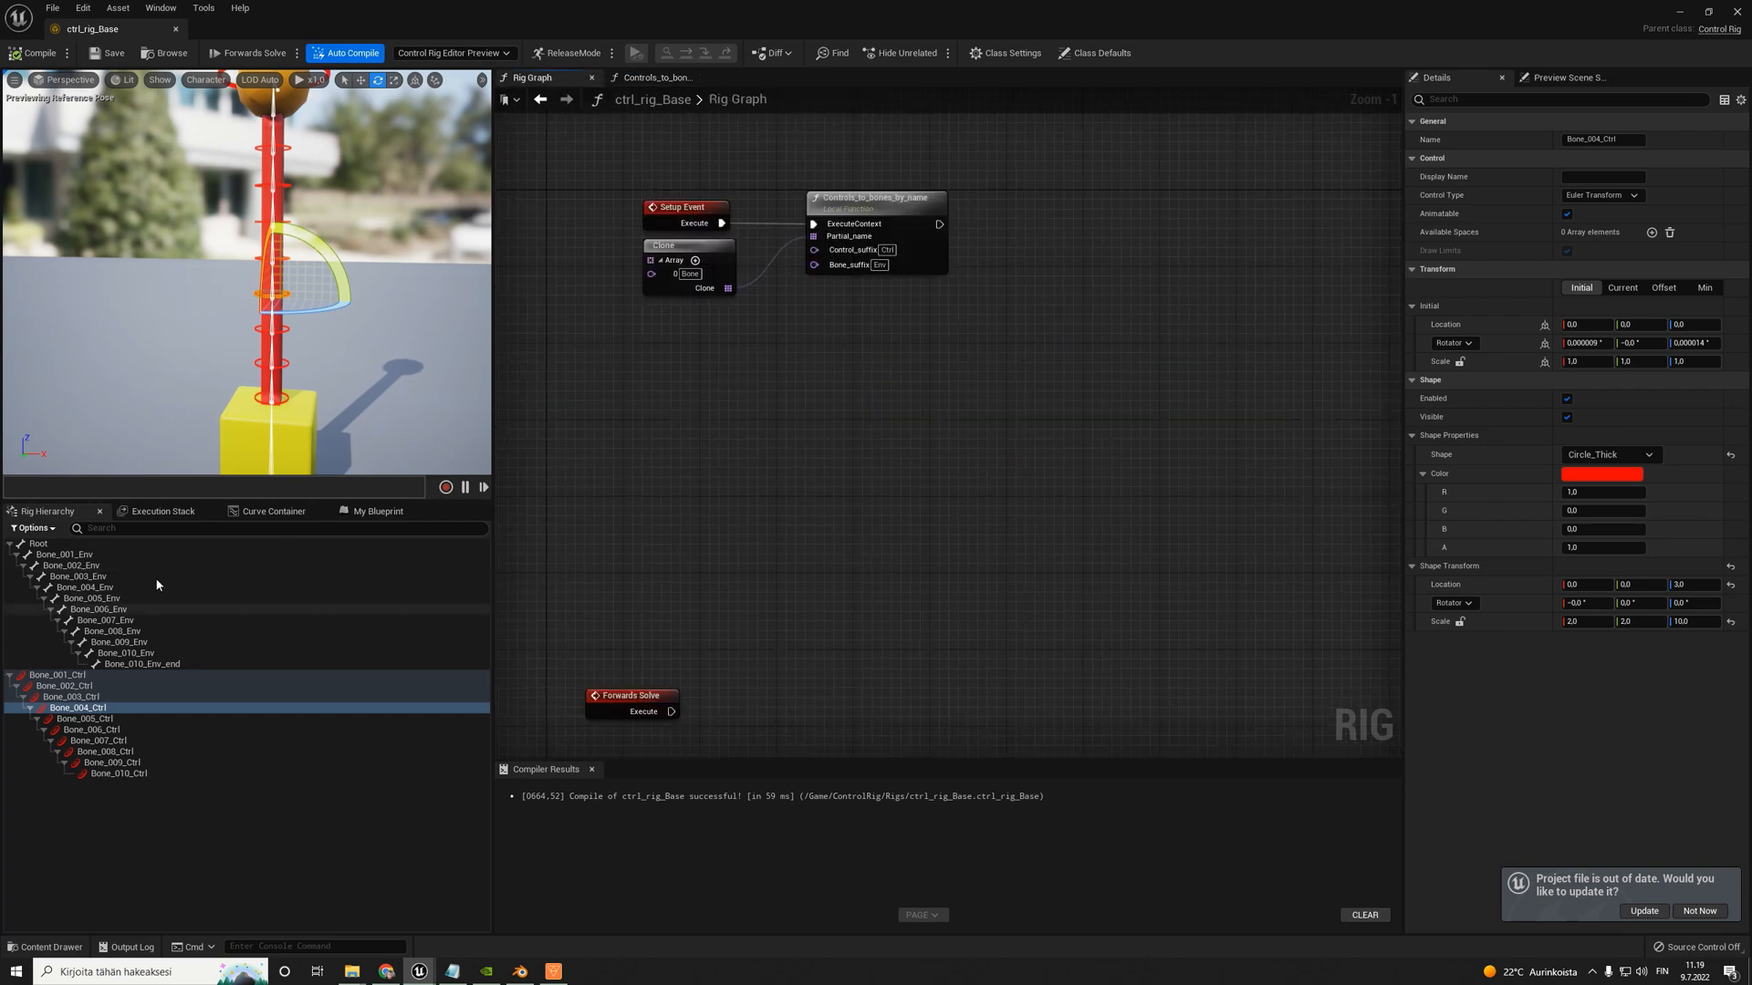
scroll(817, 301, "down", 3)
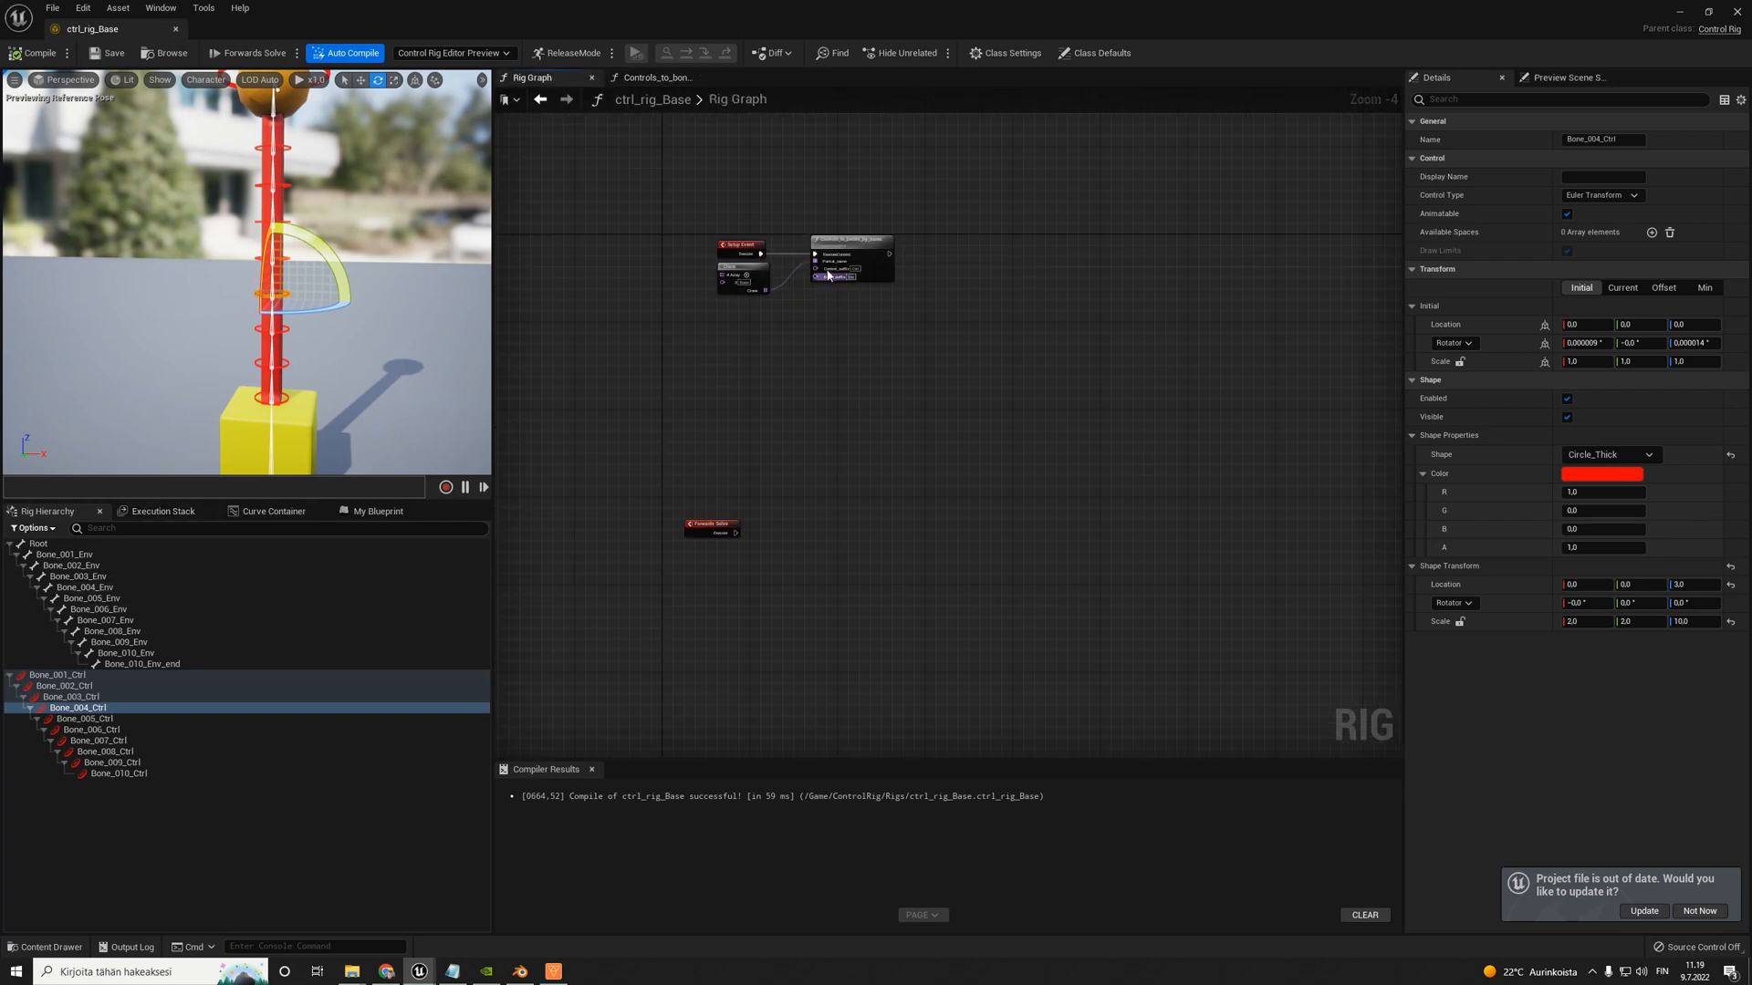
scroll(828, 274, "up", 3)
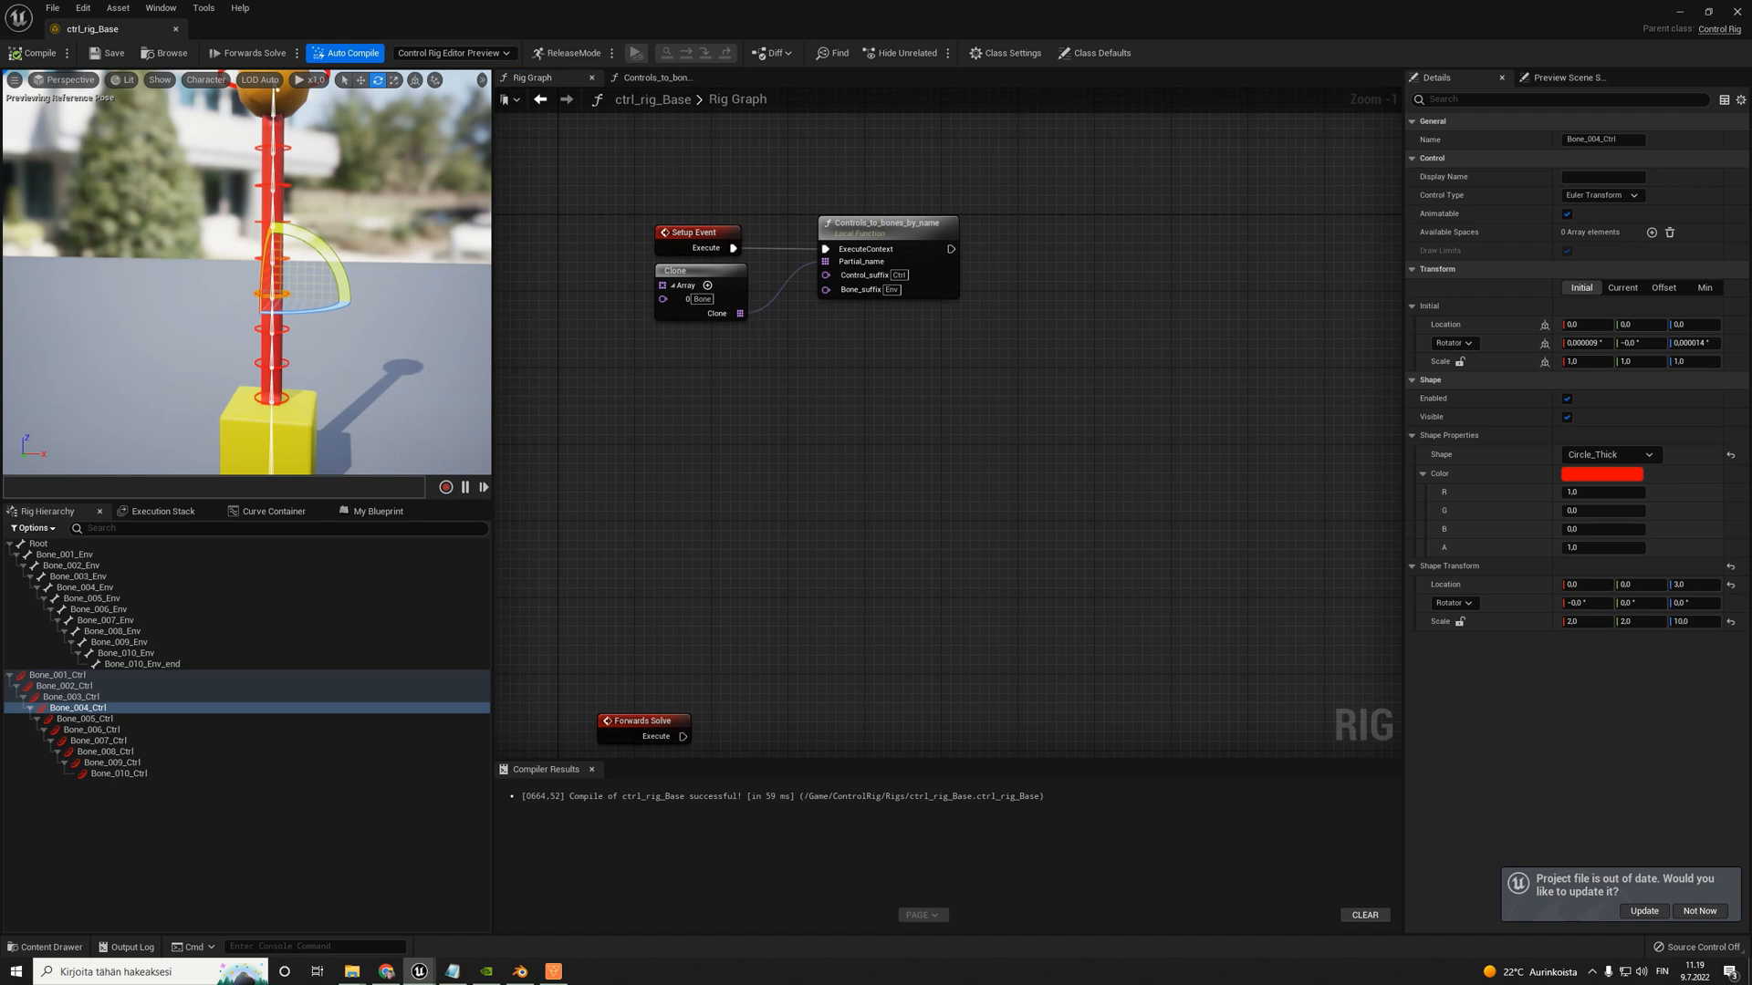
- Rotate Bone_002_Ctrl in the preview to test its child controls, and return it to its upright pose
left_click(320, 337)
mouse_move(338, 331)
left_mouse_down()
mouse_move(376, 380)
mouse_move(325, 310)
left_mouse_up()
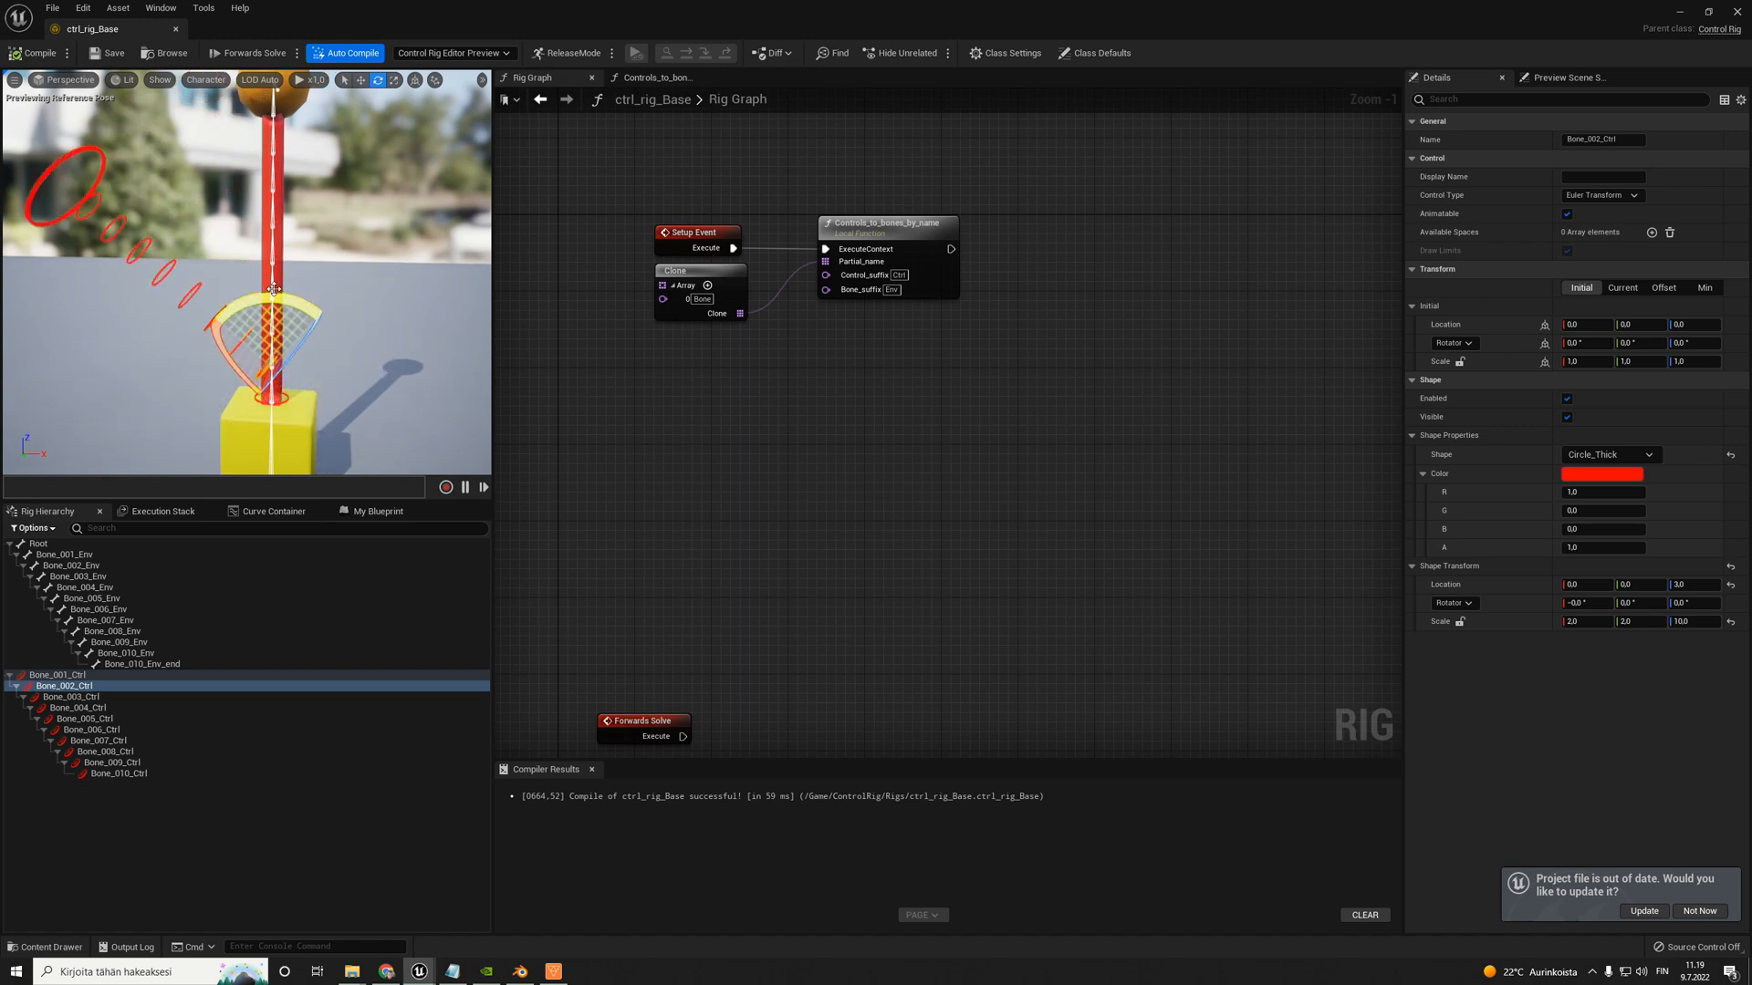
left_click_drag(269, 297, 292, 338)
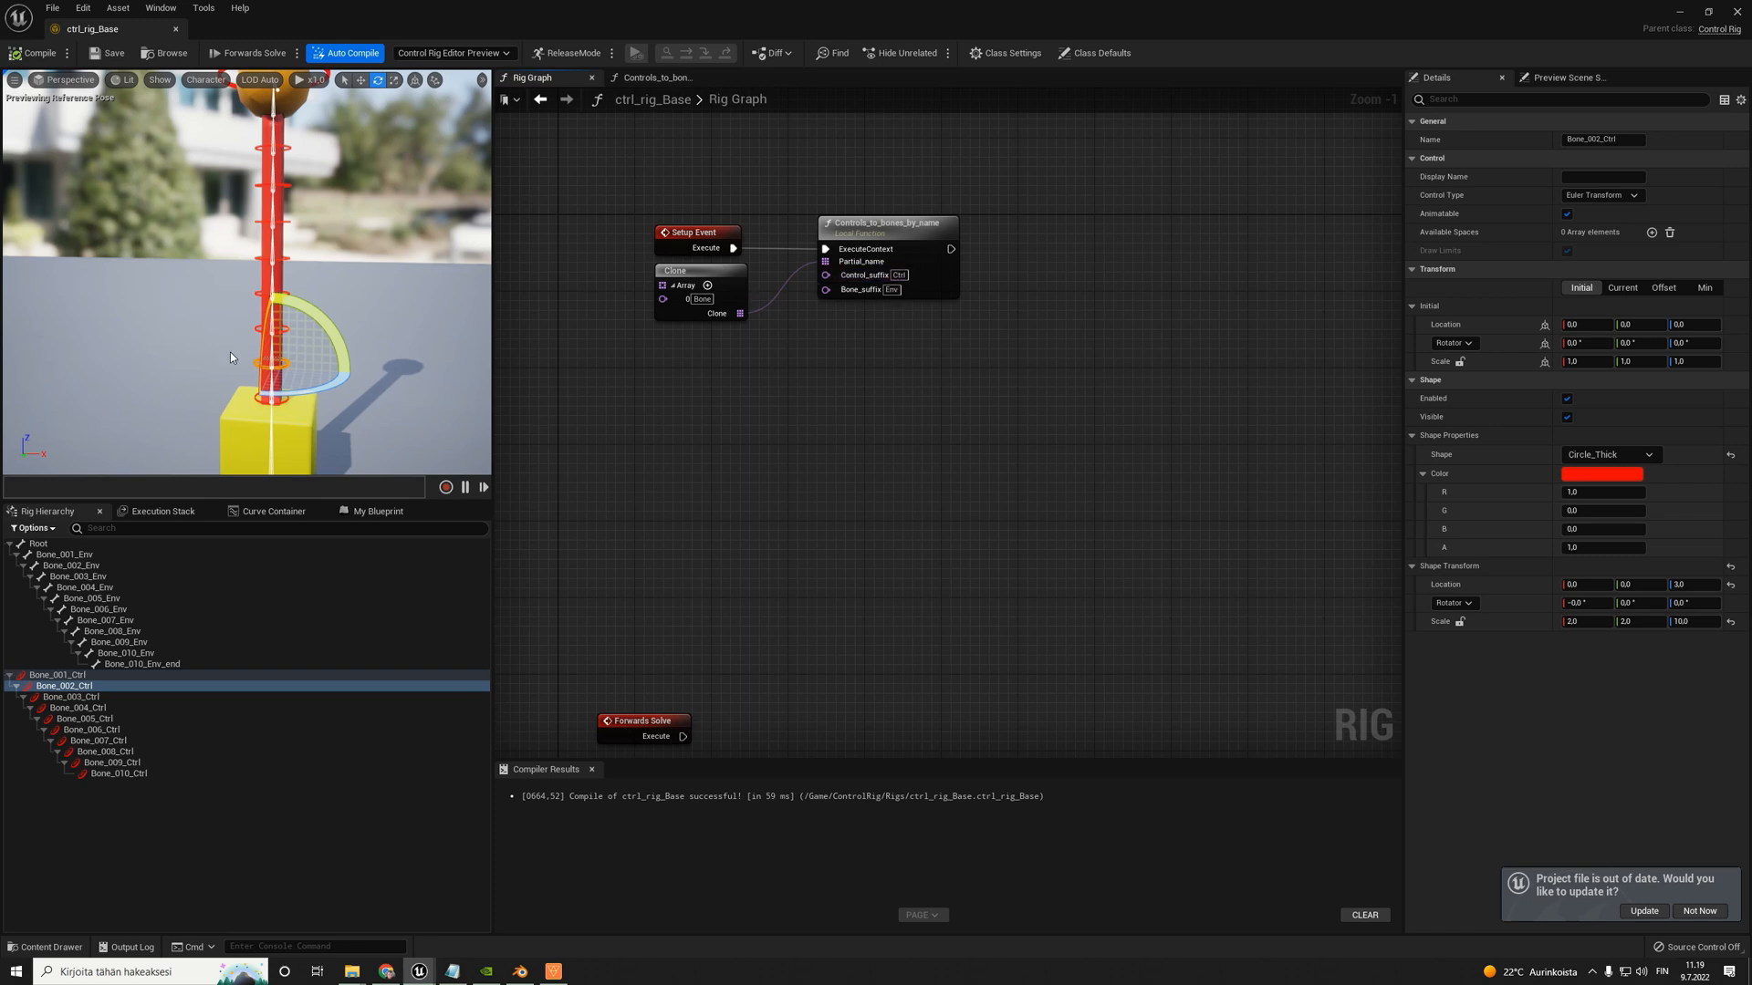
- Review the Controls_to_bones_by_name node and its function graph, and select the function in the blueprint's function list
left_click(874, 237)
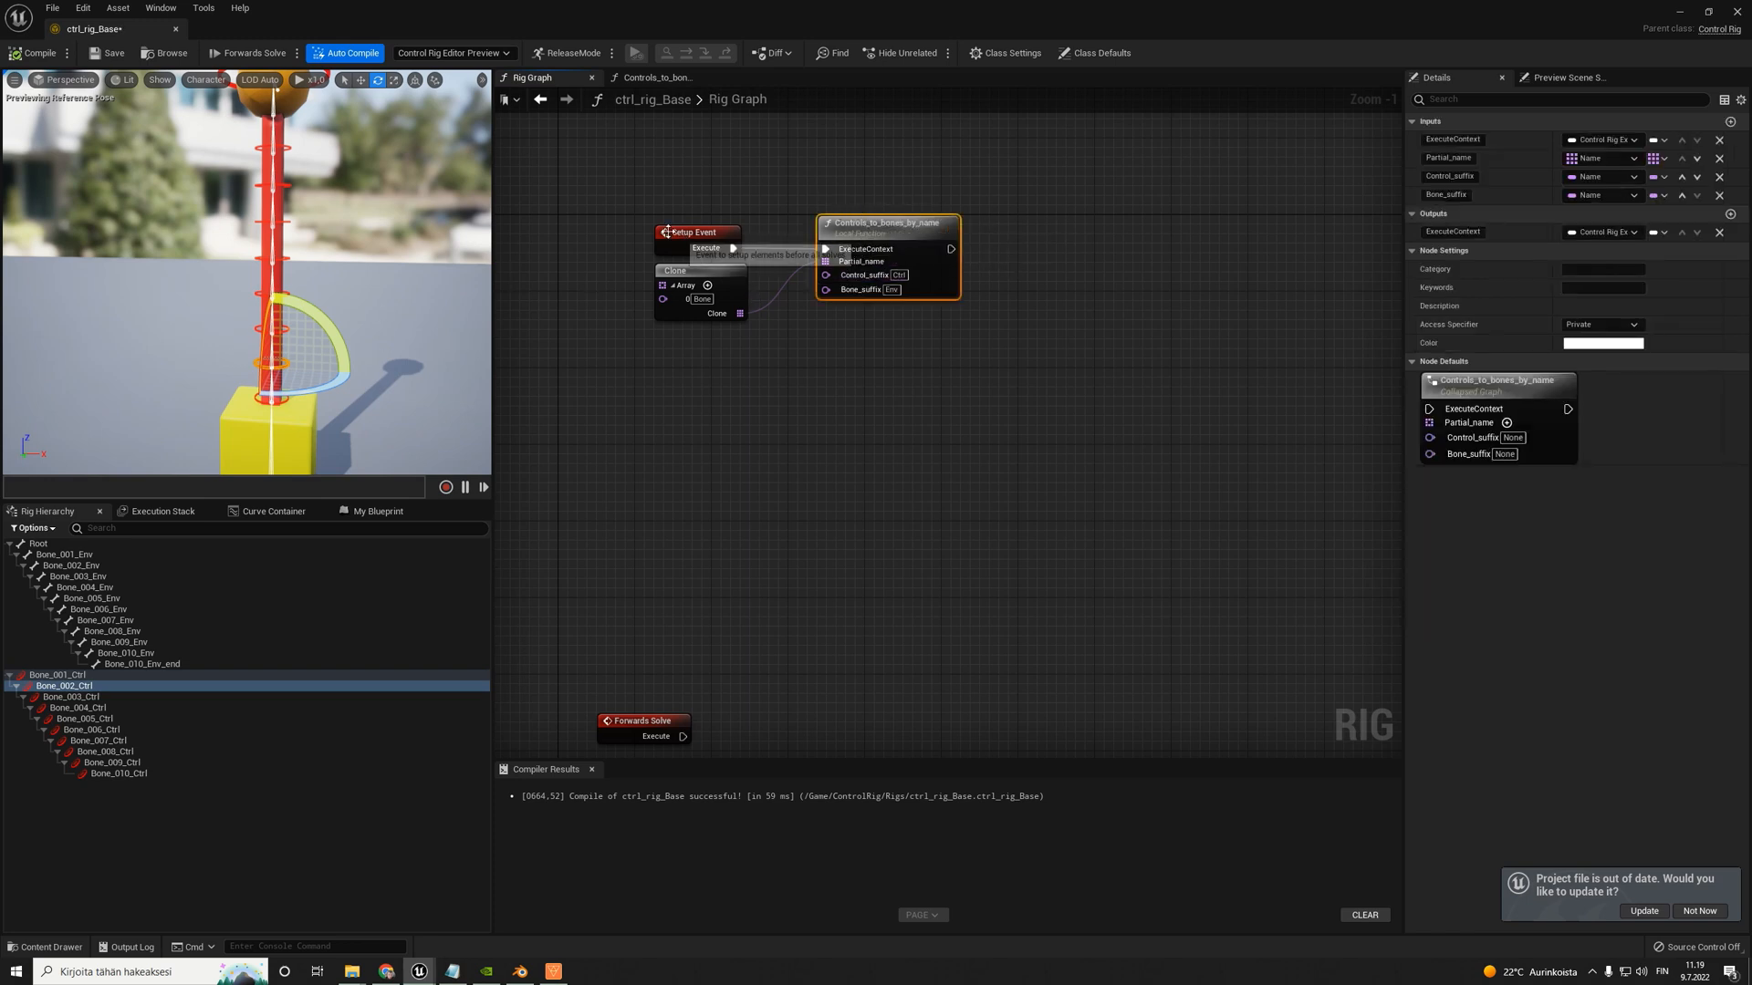
left_click(657, 78)
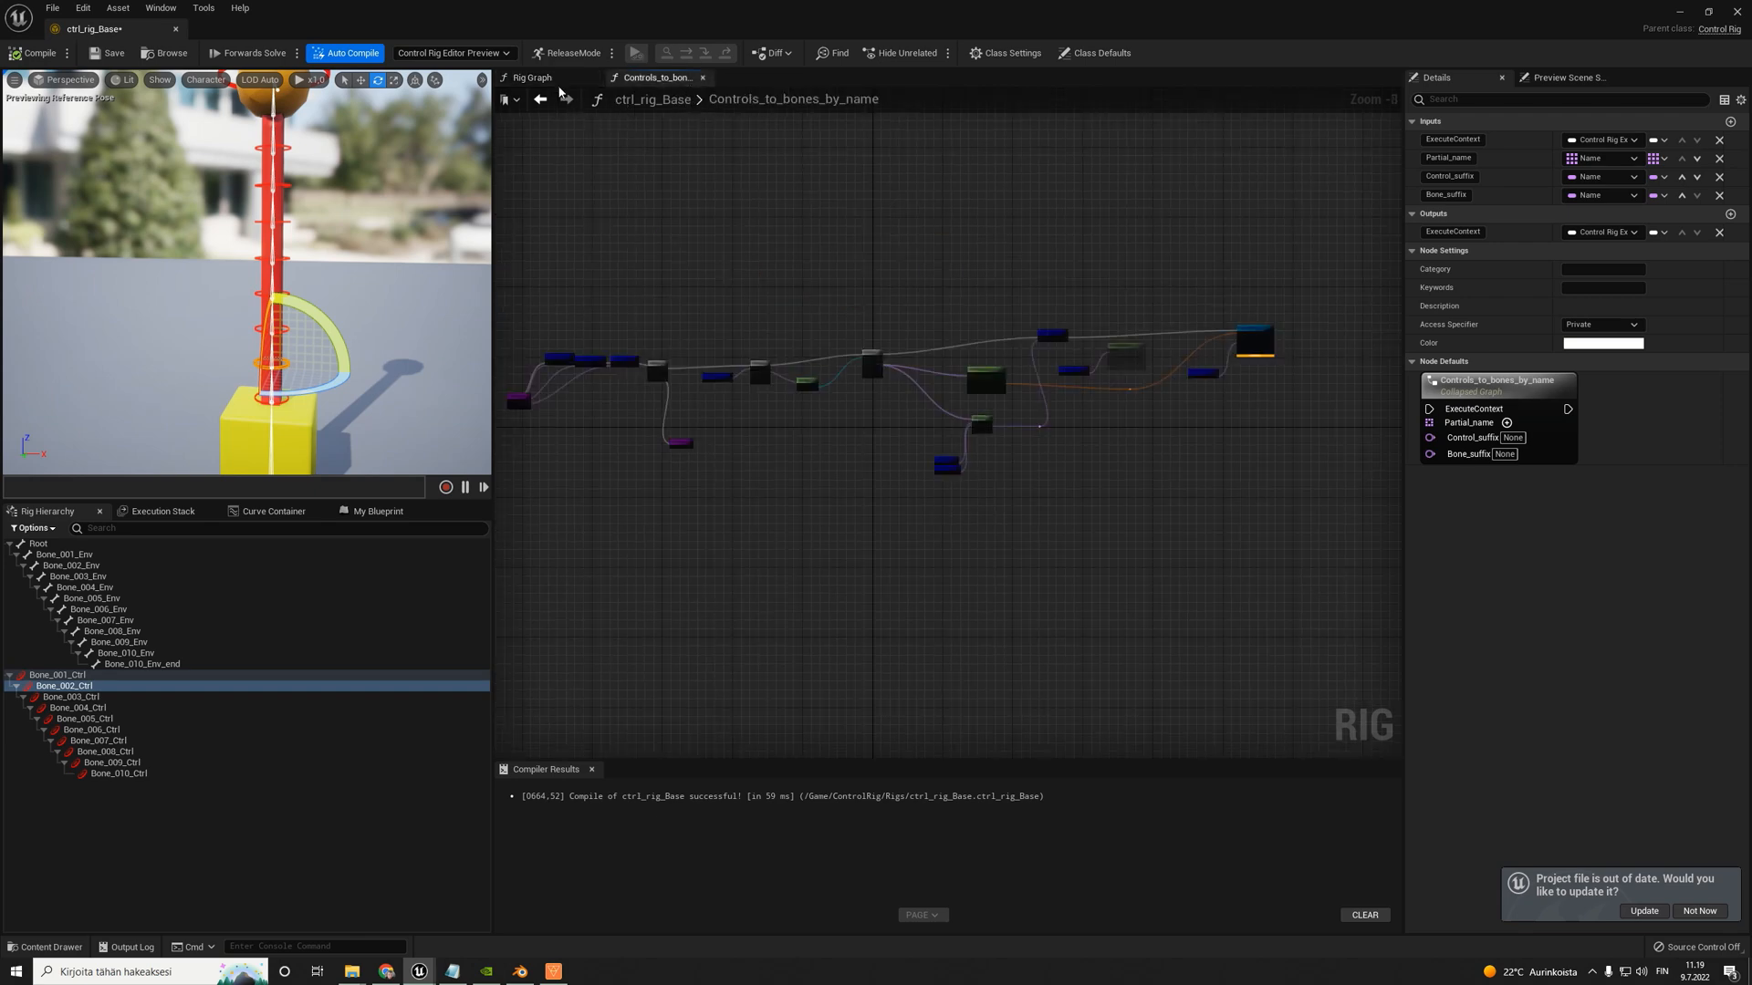
left_click(680, 100)
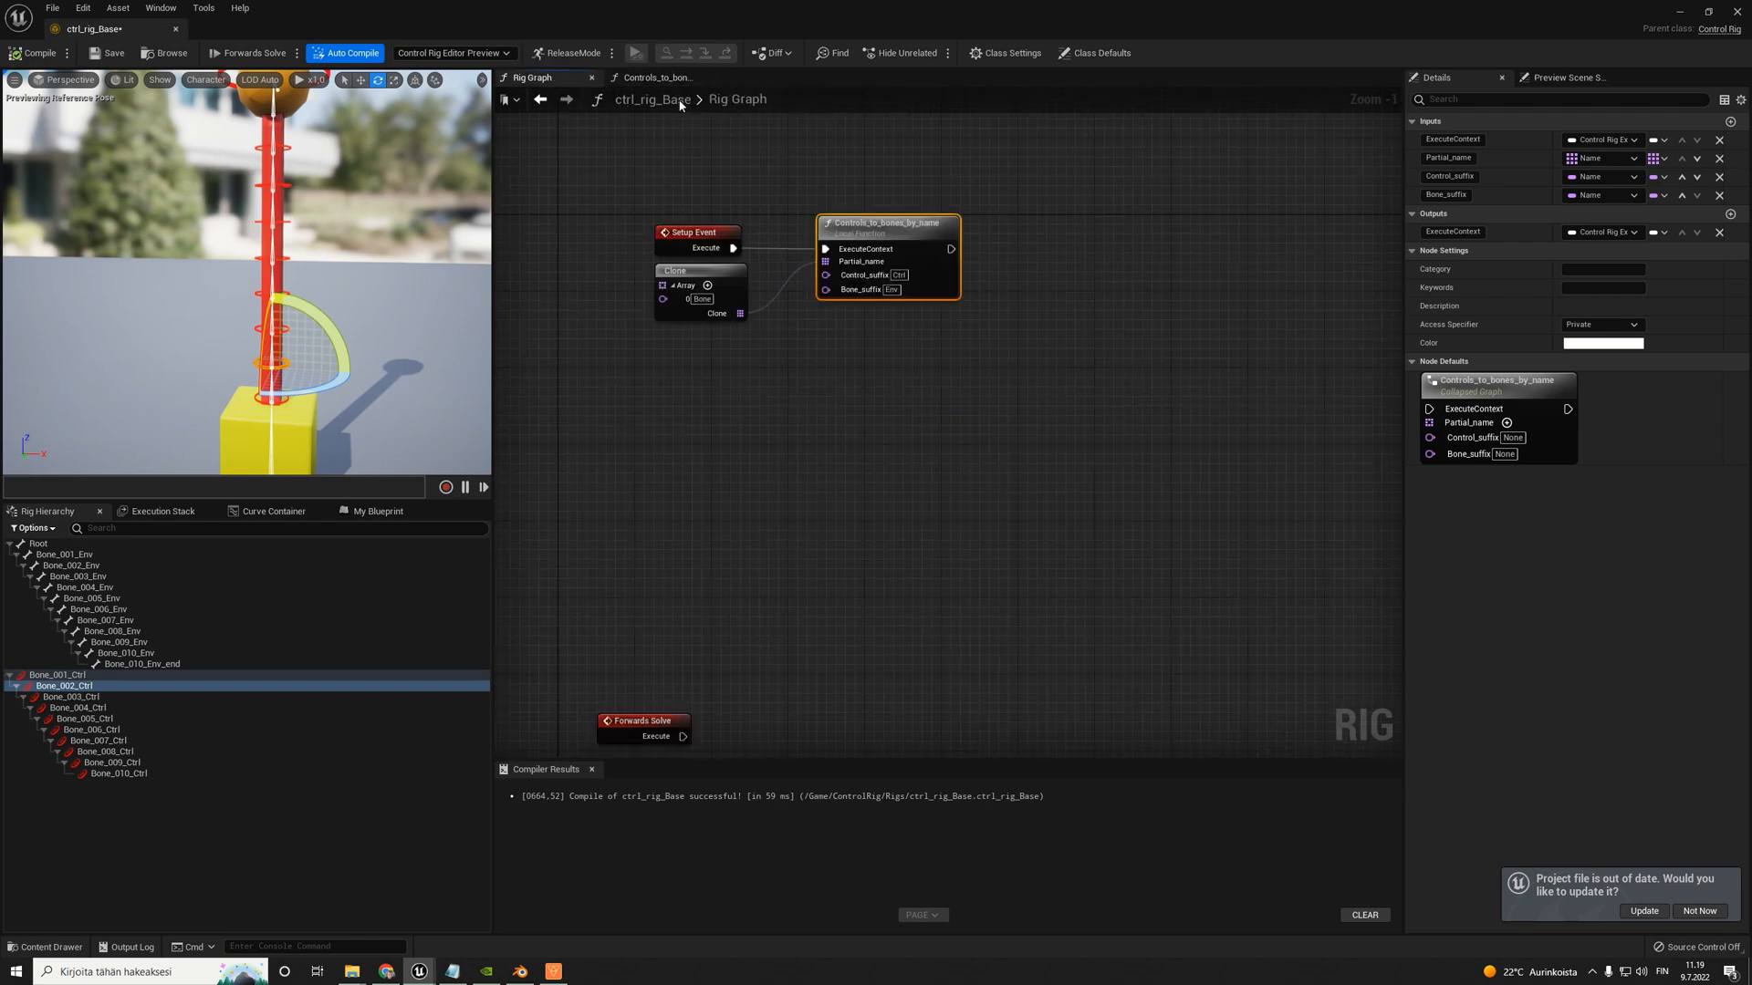
left_click(376, 513)
left_click(62, 613)
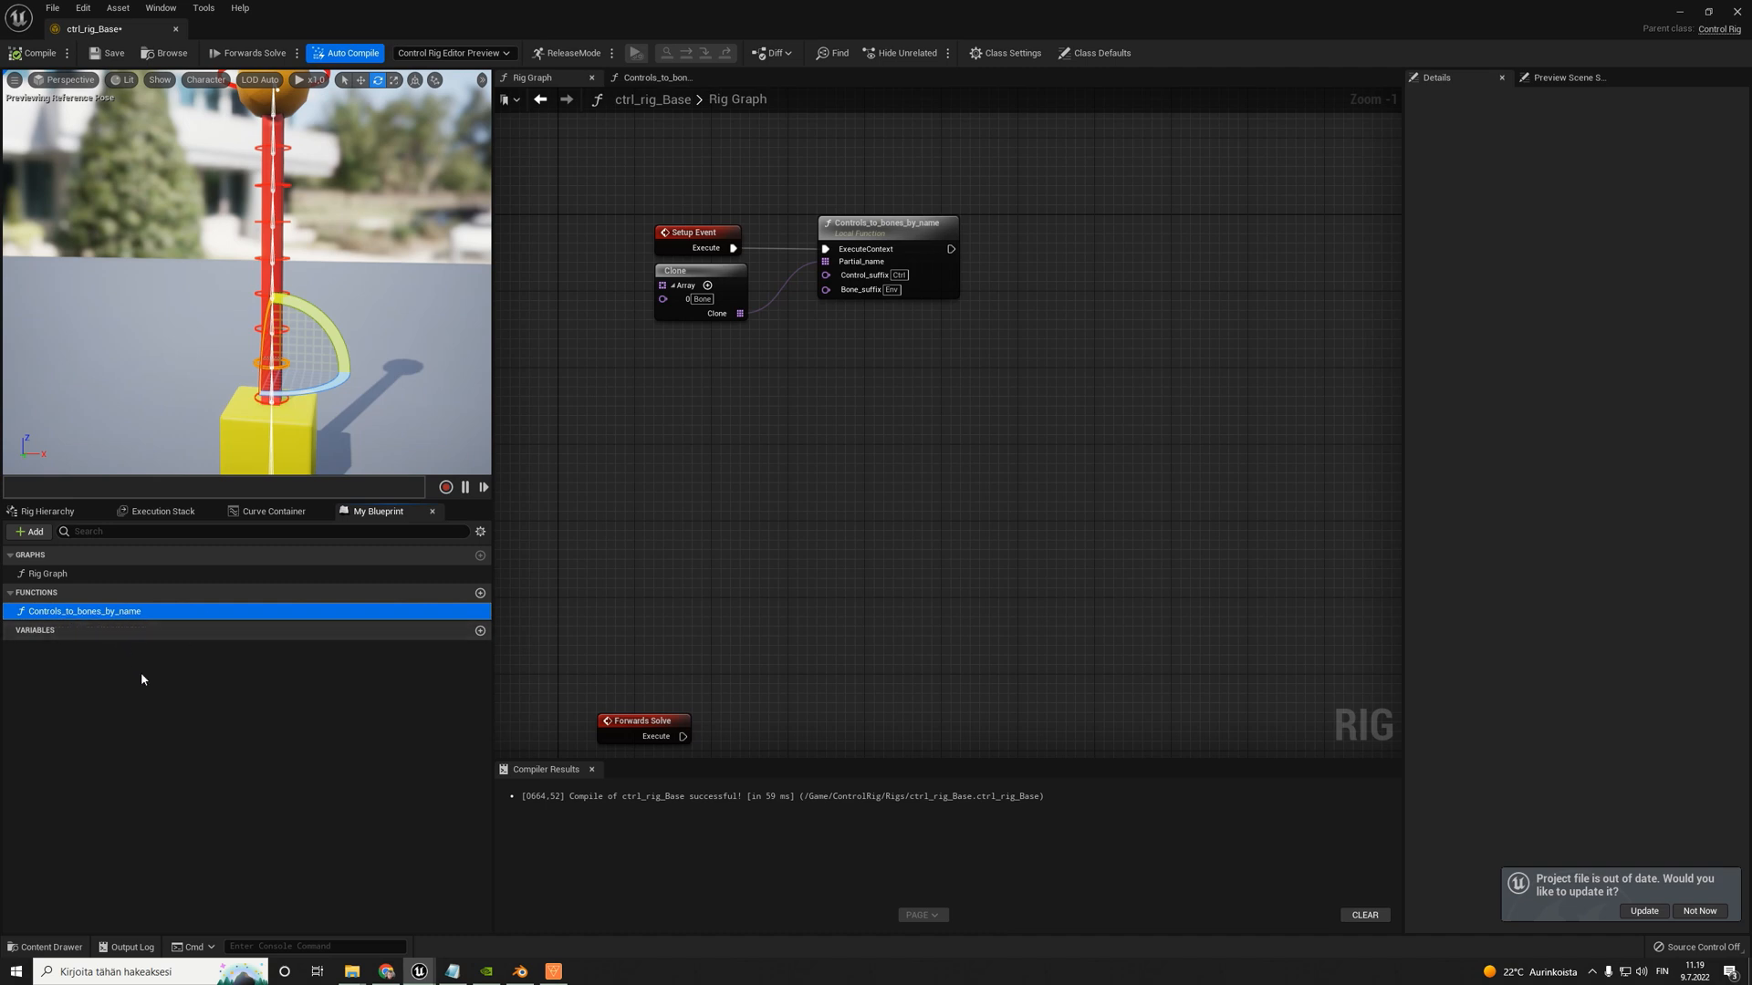
- Duplicate the Controls_to_bones_by_name function as Controls_to_bones_by_name_ and compile the control rig
key("ctrl+w")
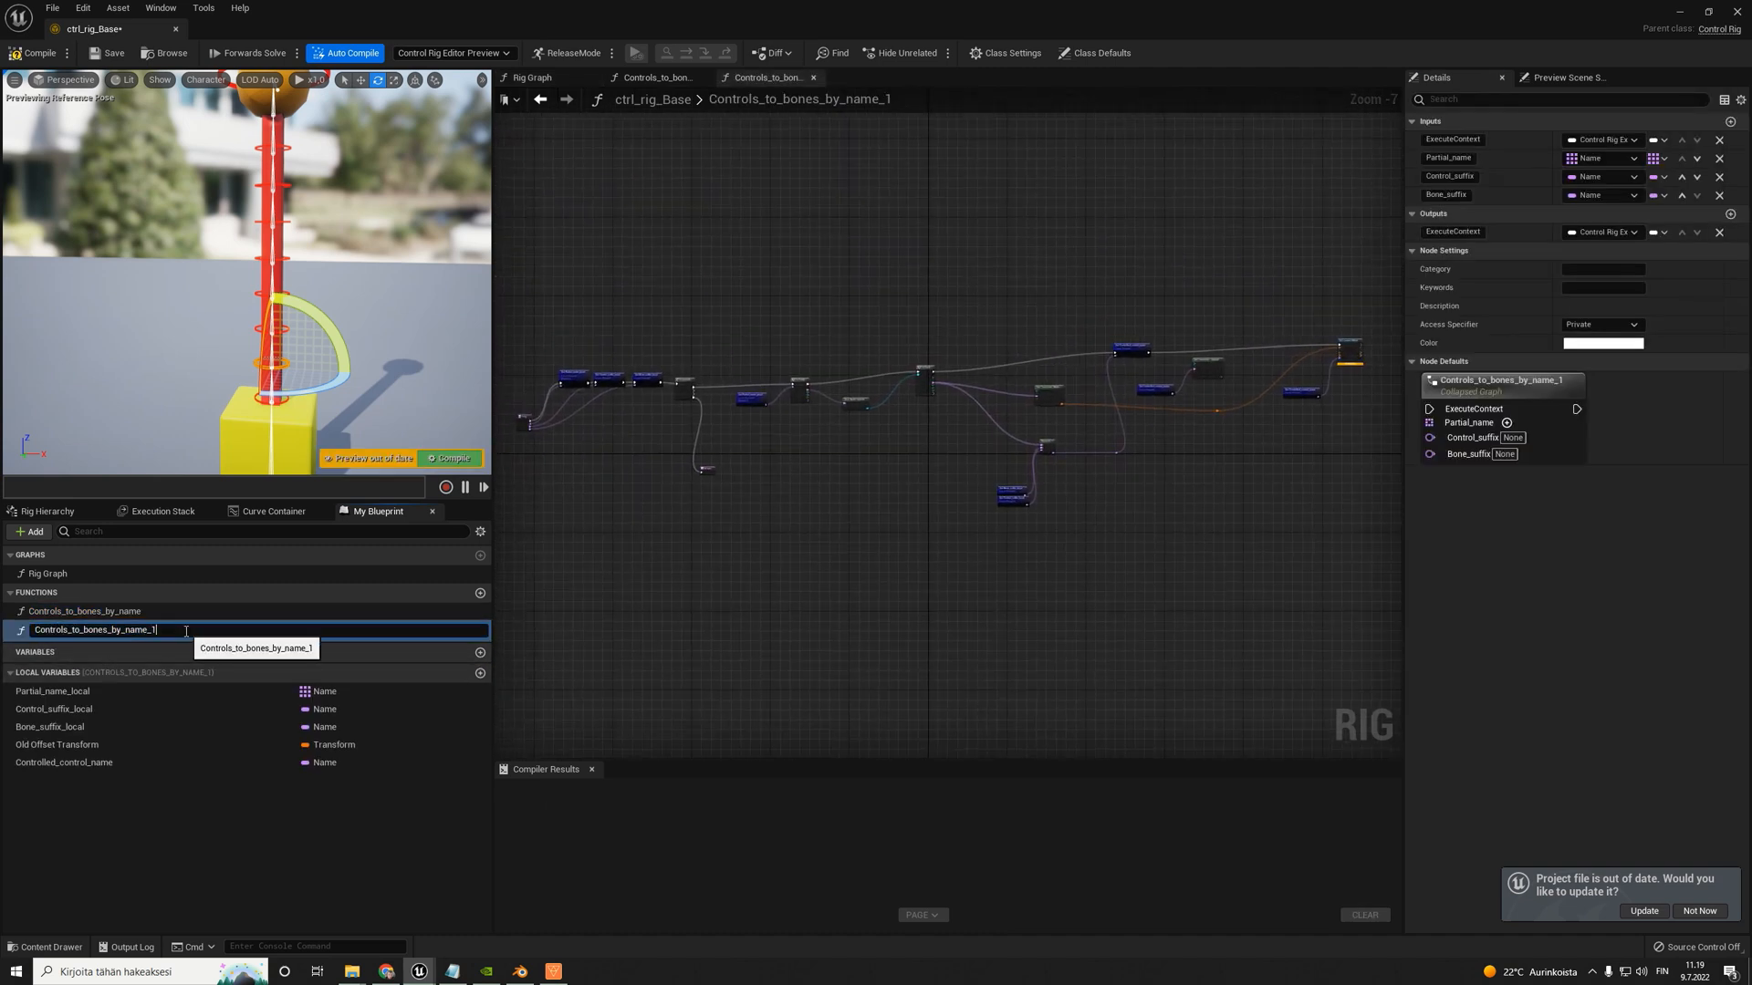
key("Return")
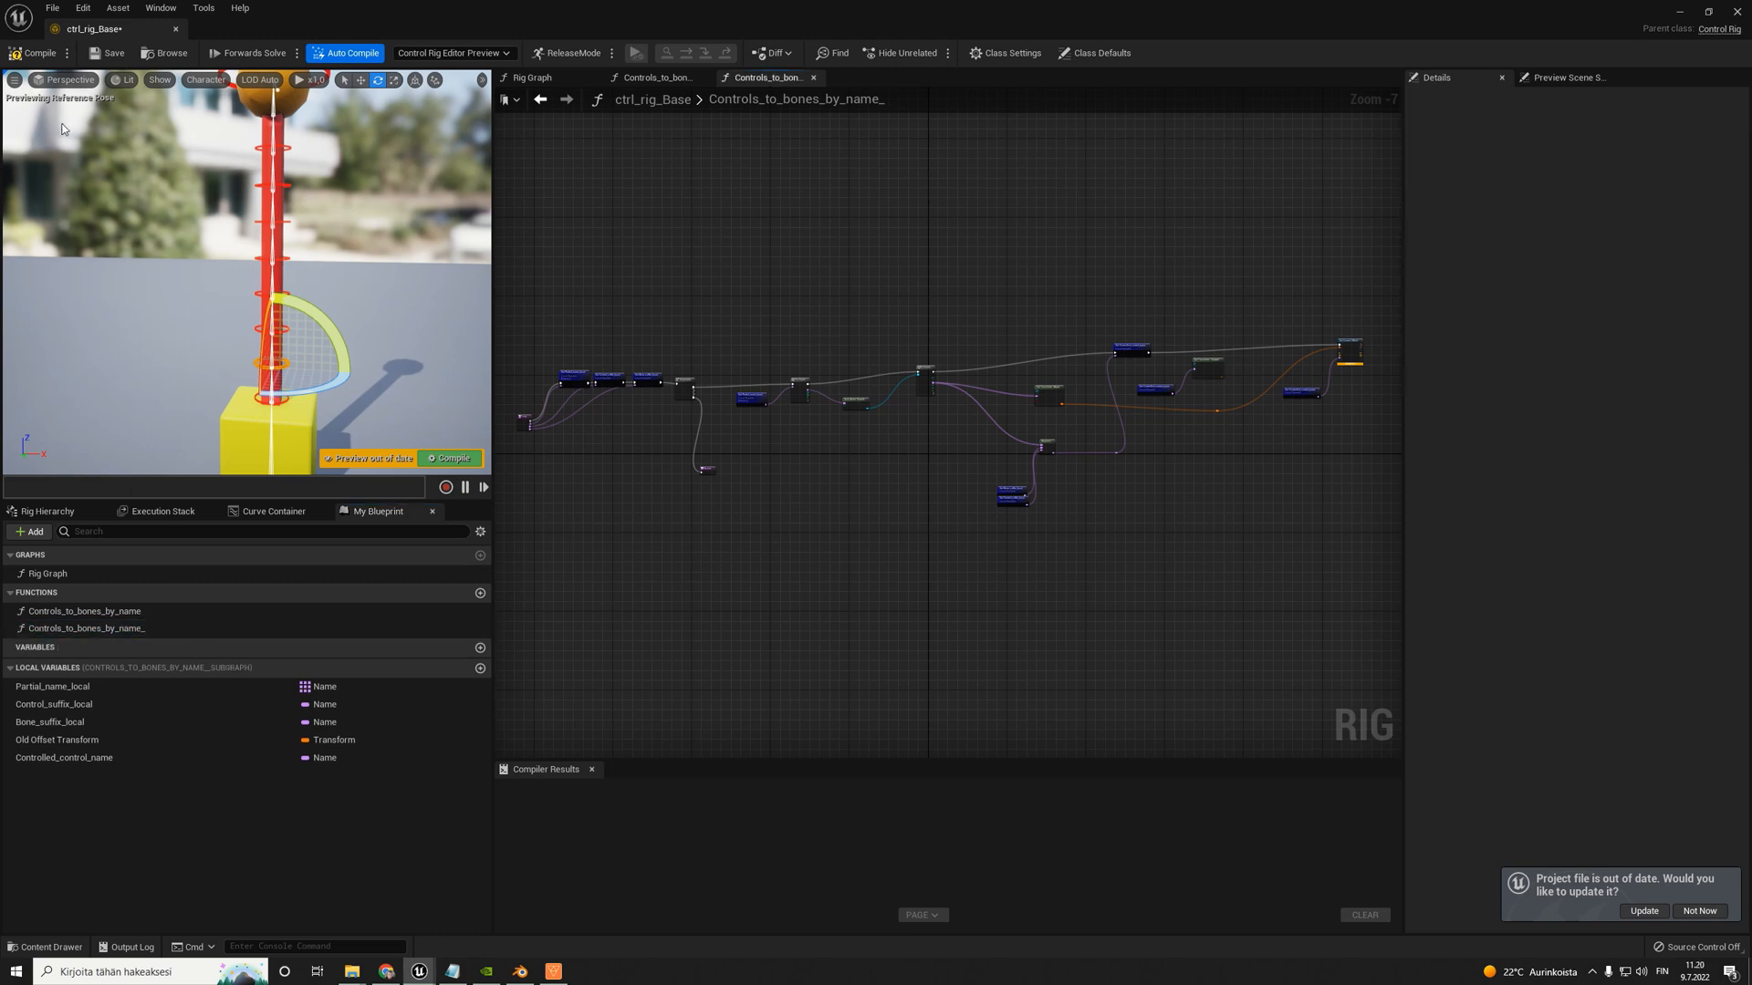
left_click(20, 53)
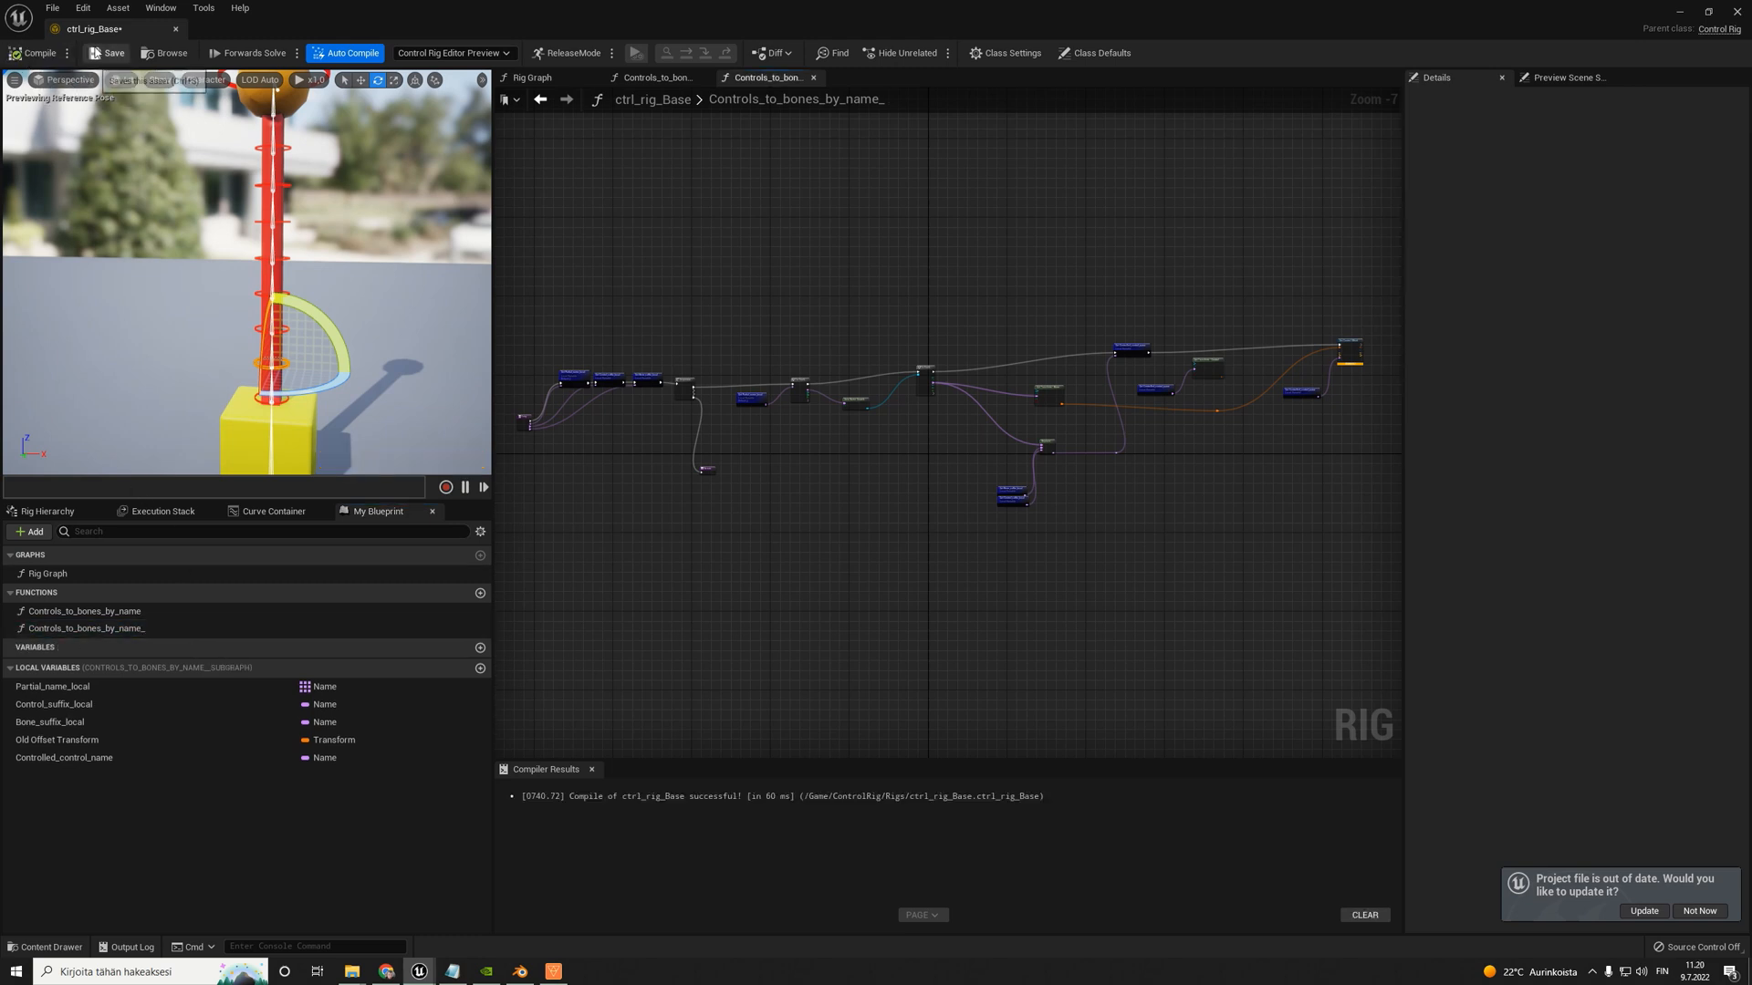
- Rename the duplicated function to Bone_translation_from_controls_by_name and save the control rig
right_click(91, 630)
left_click(139, 672)
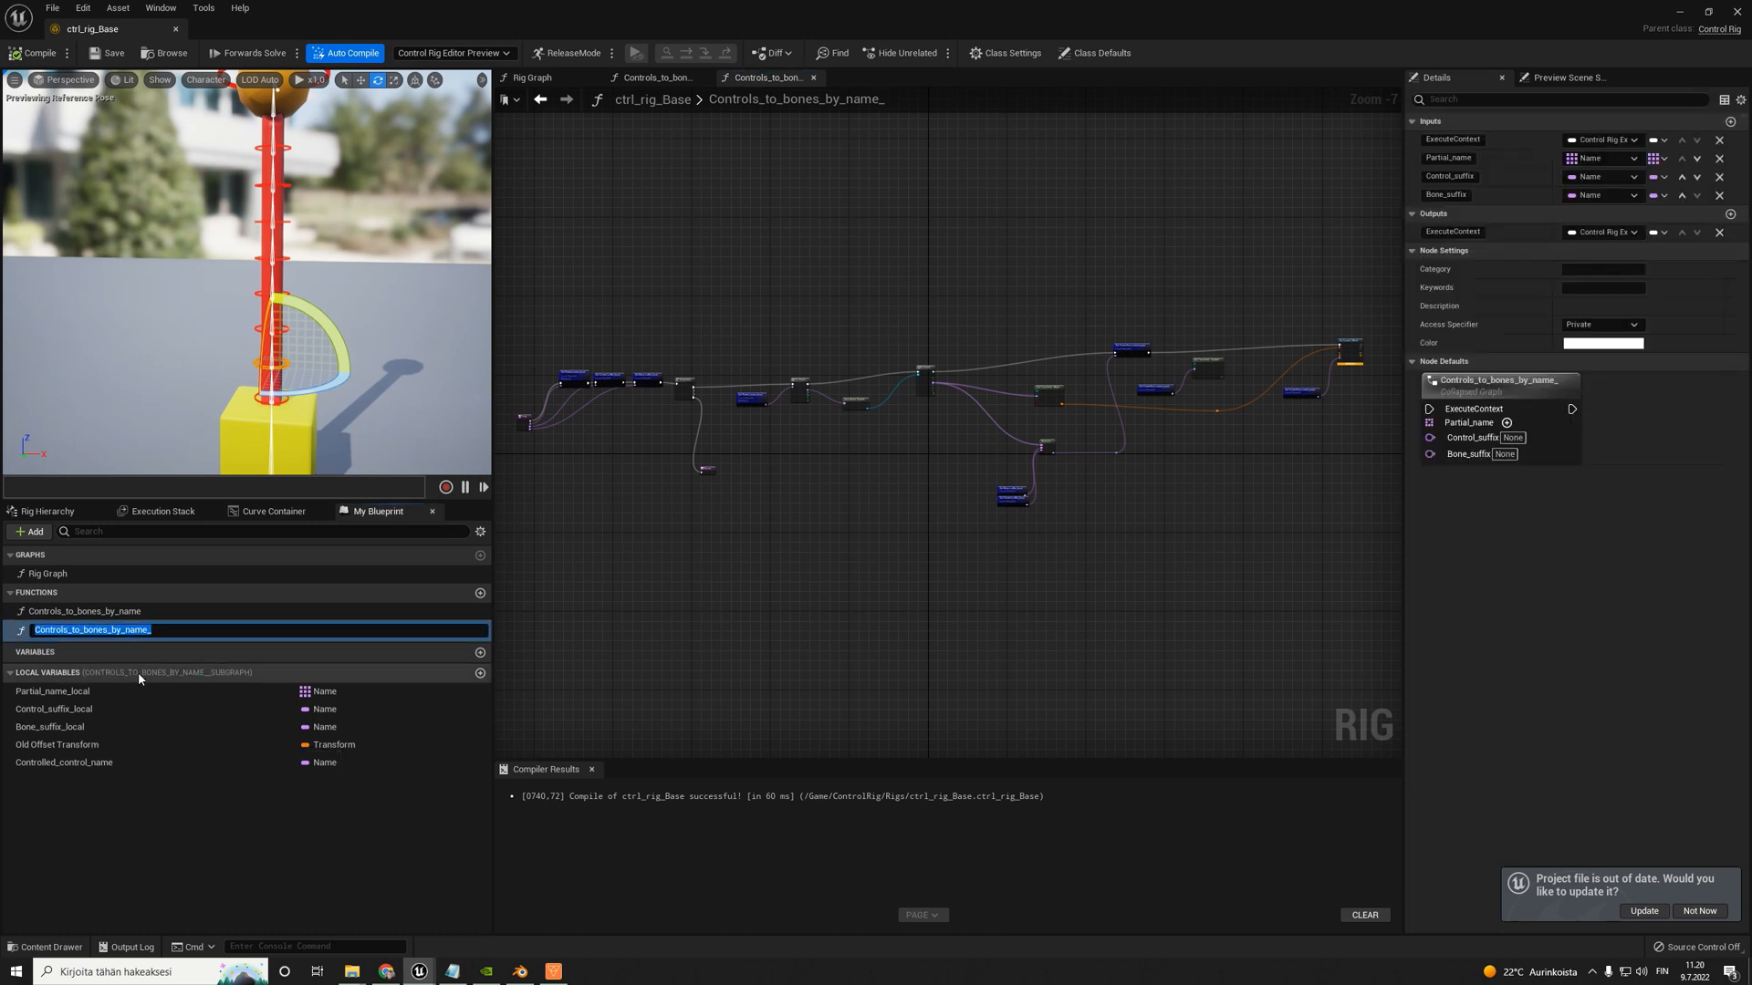
type("Bone_translation_from_controls_by_name")
key("Return")
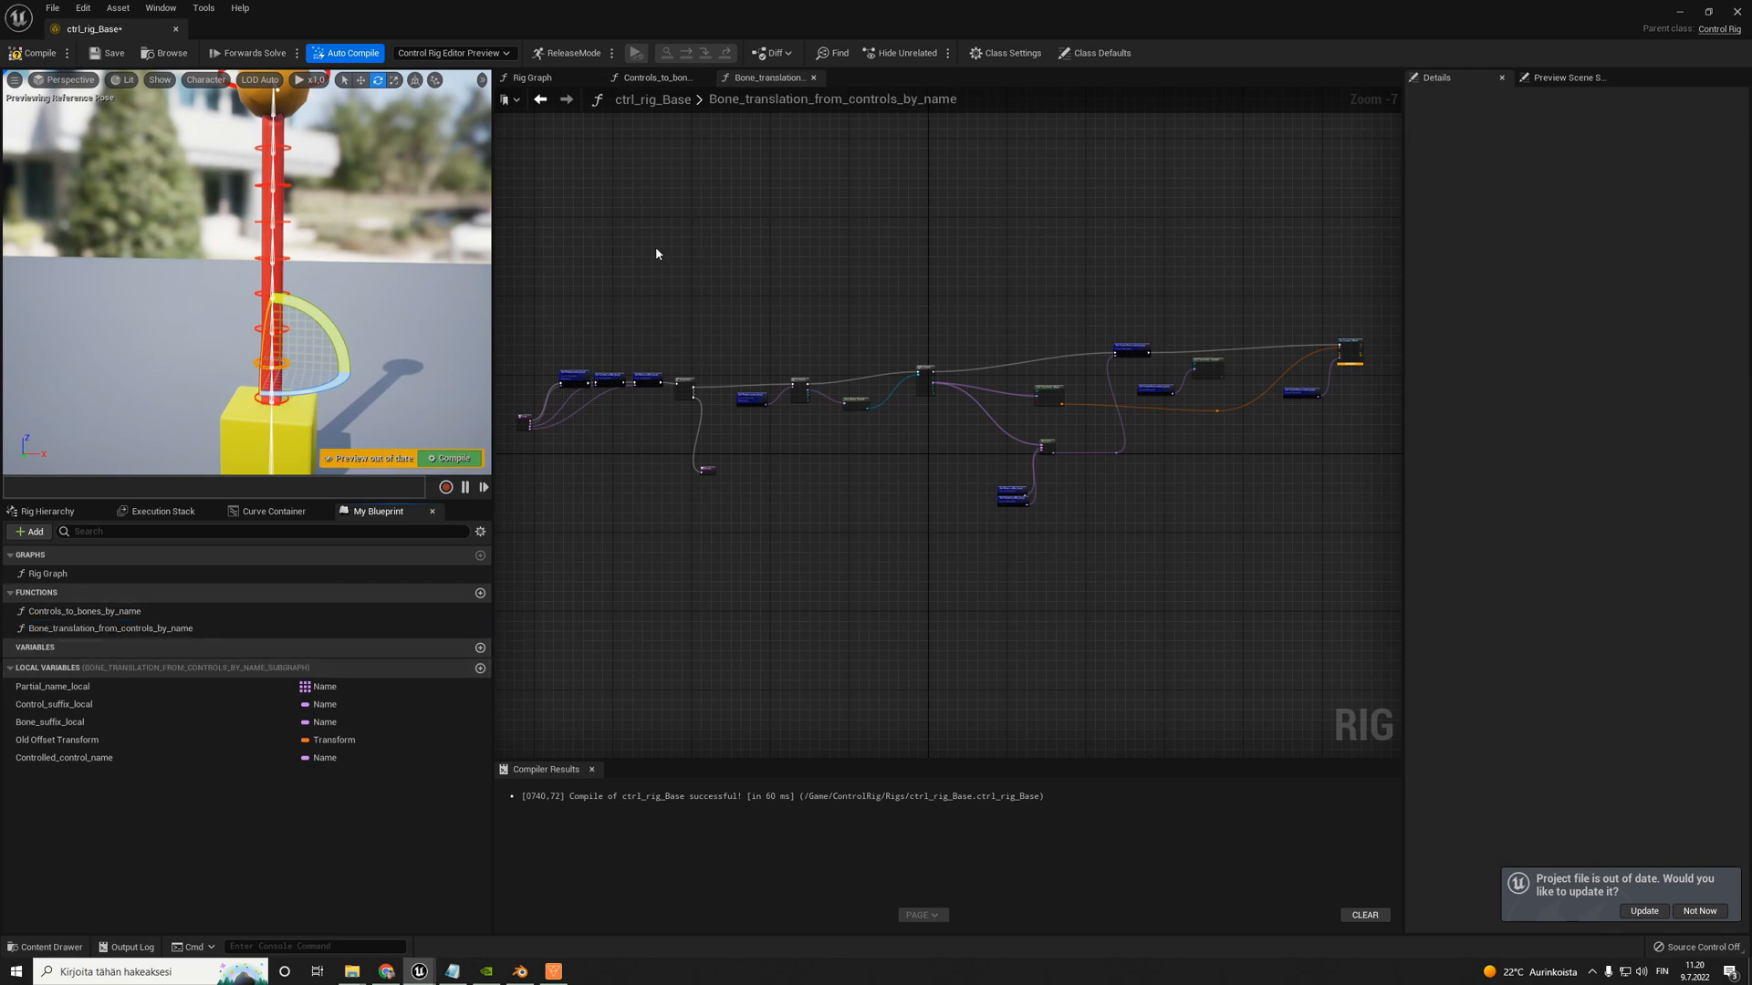
key("ctrl+s")
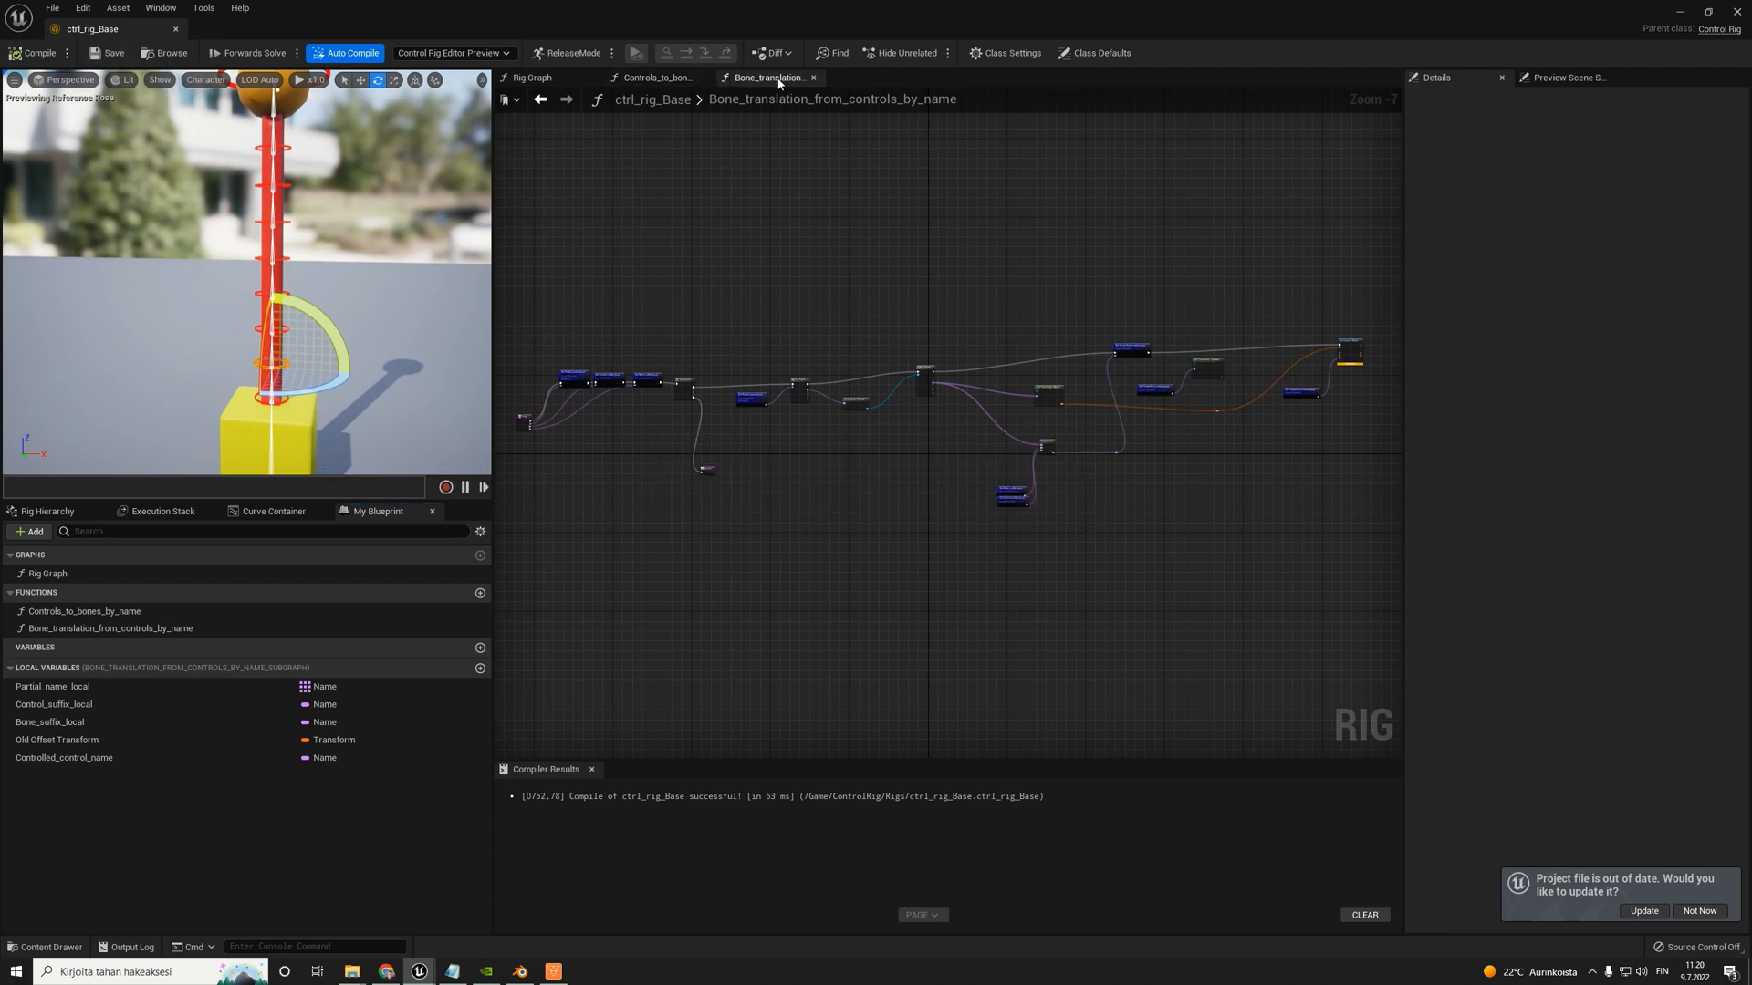
- Set Type to Search to Control on the Item Name Search node in Bone_translation_from_controls_by_name
scroll(528, 383, "up", 3)
left_click_drag(567, 325, 1239, 598)
right_click_drag(1322, 584, 914, 571)
scroll(964, 454, "up", 4)
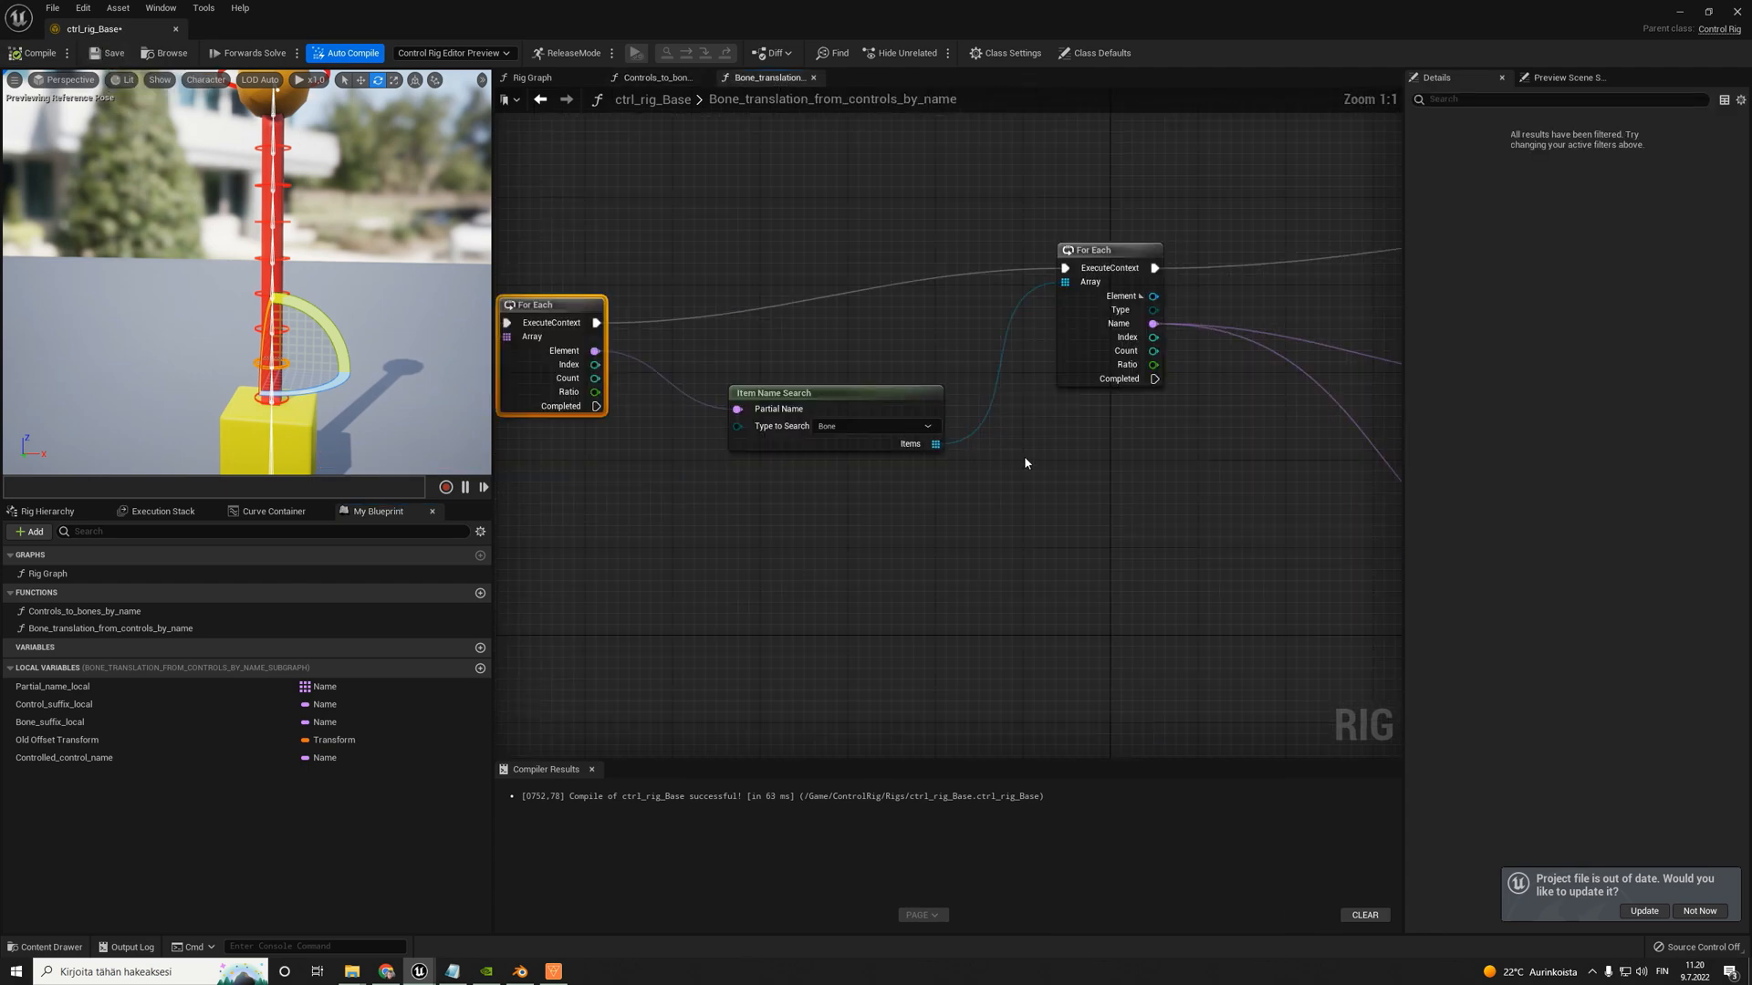
right_click_drag(669, 466, 1008, 443)
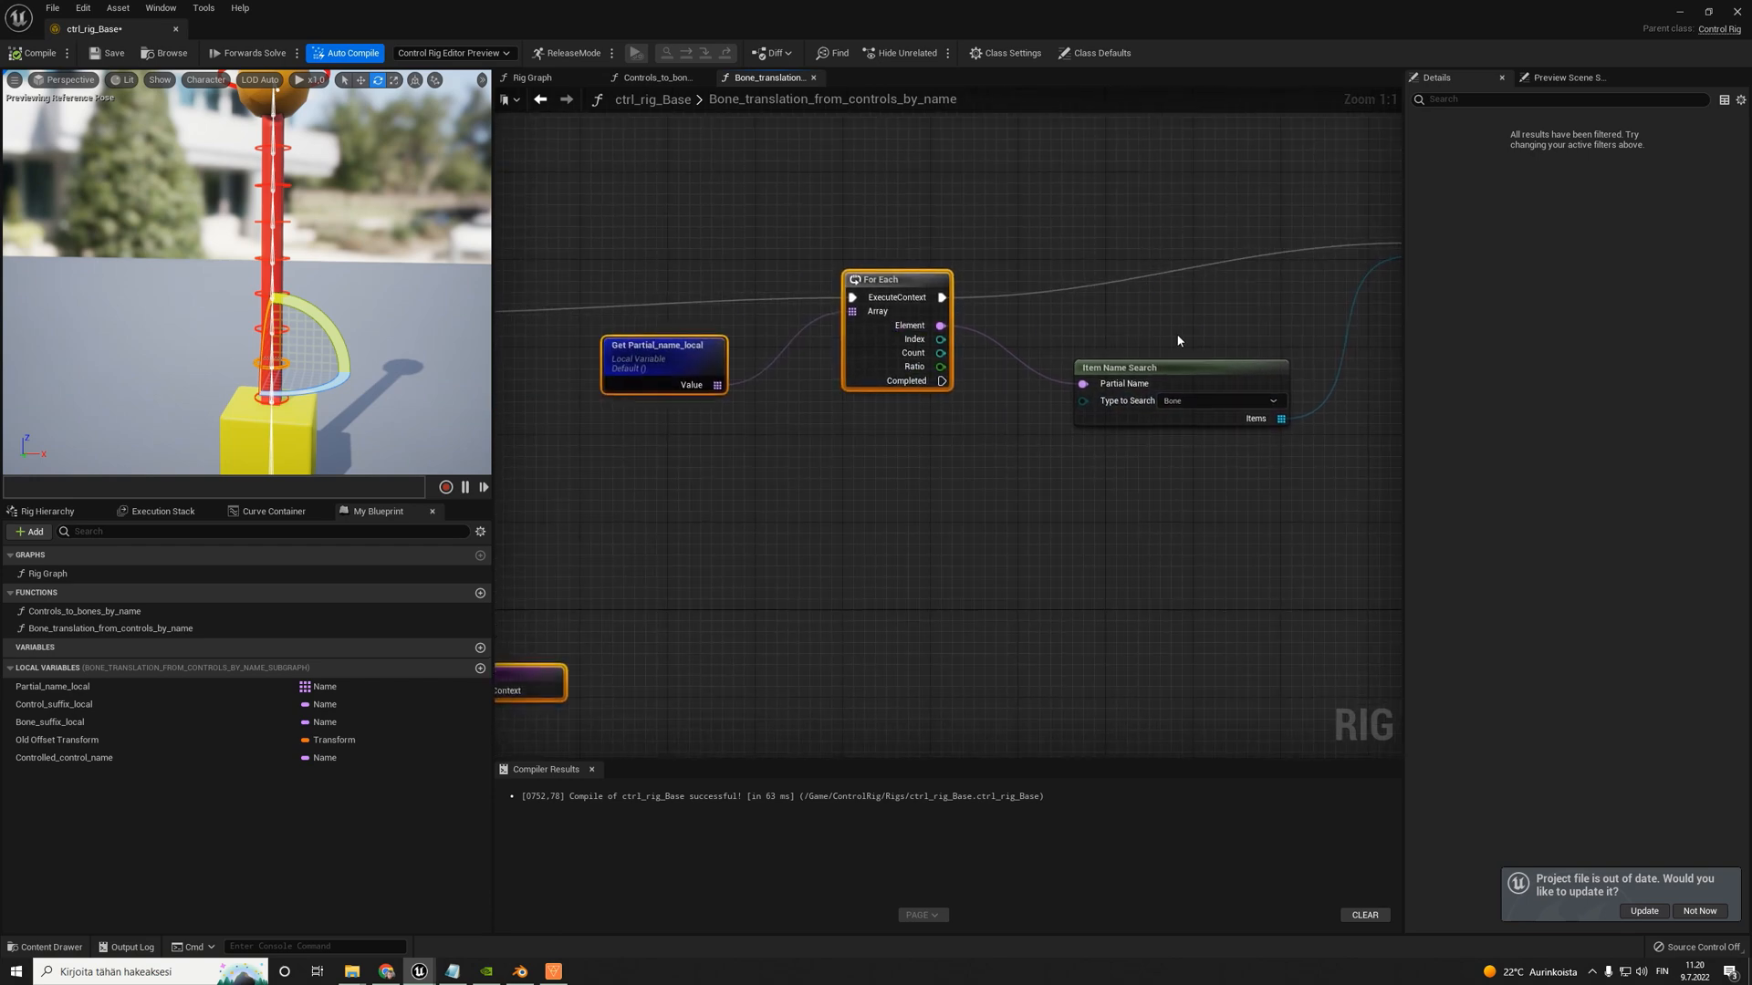
right_click_drag(1177, 341, 1032, 316)
left_click_drag(994, 340, 982, 318)
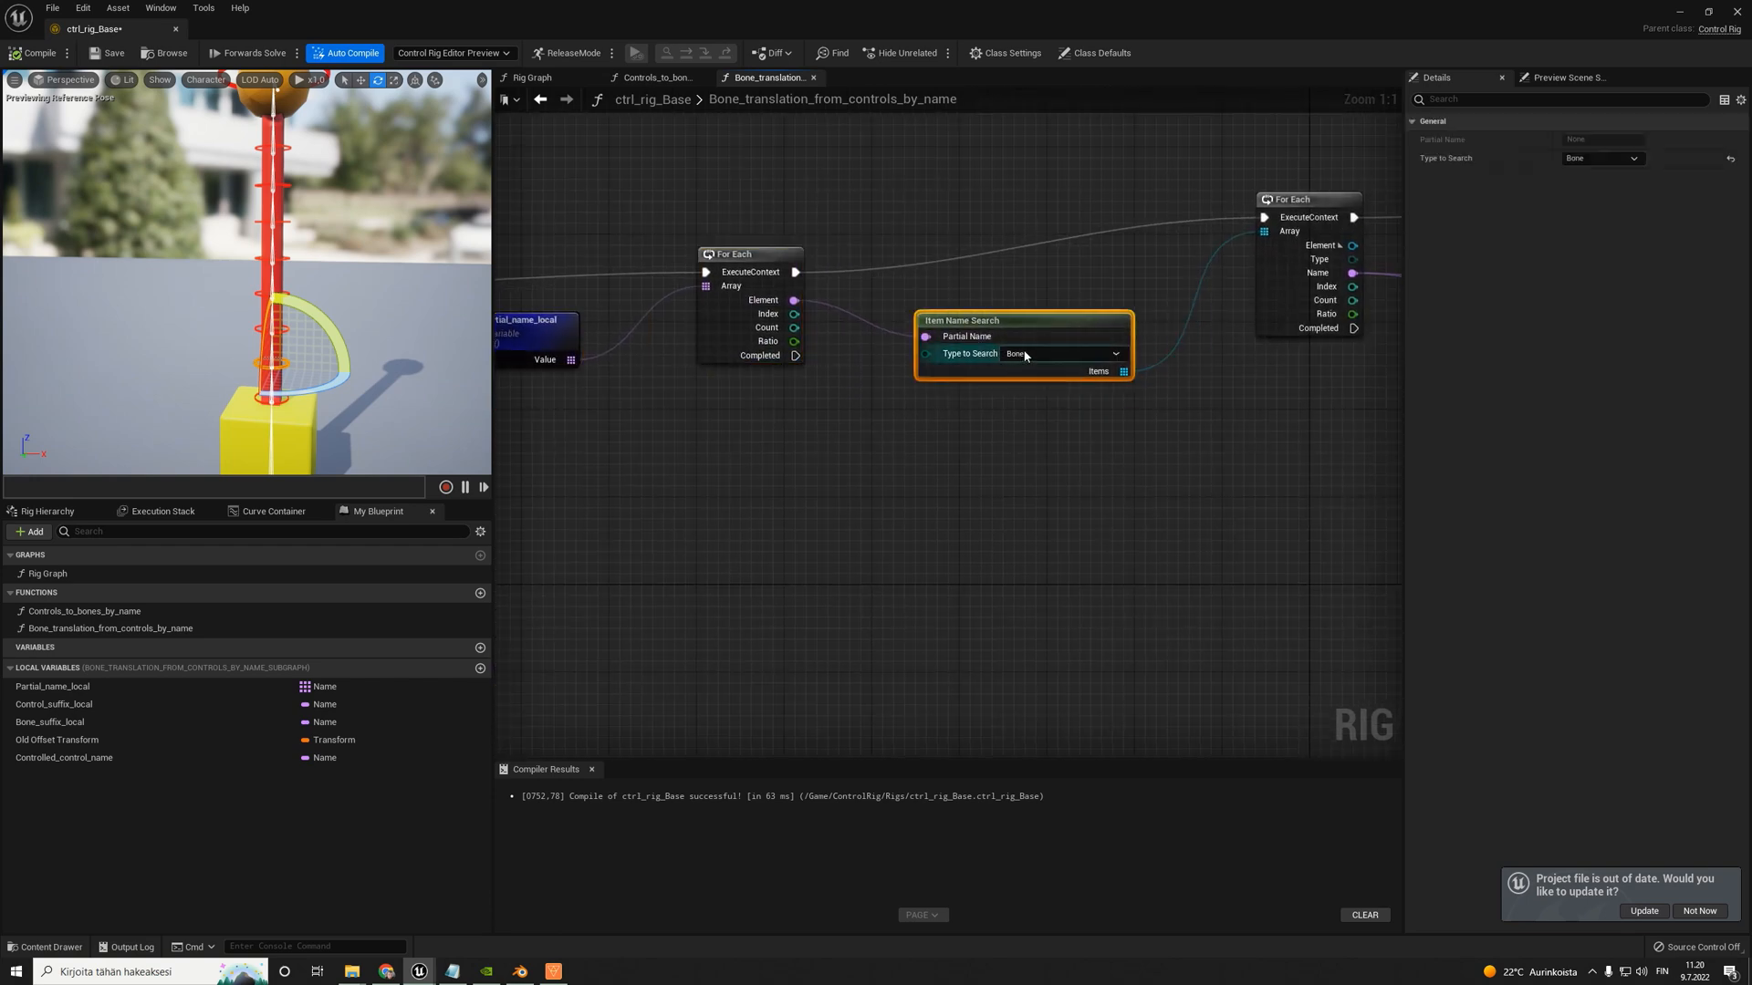
left_click(1026, 356)
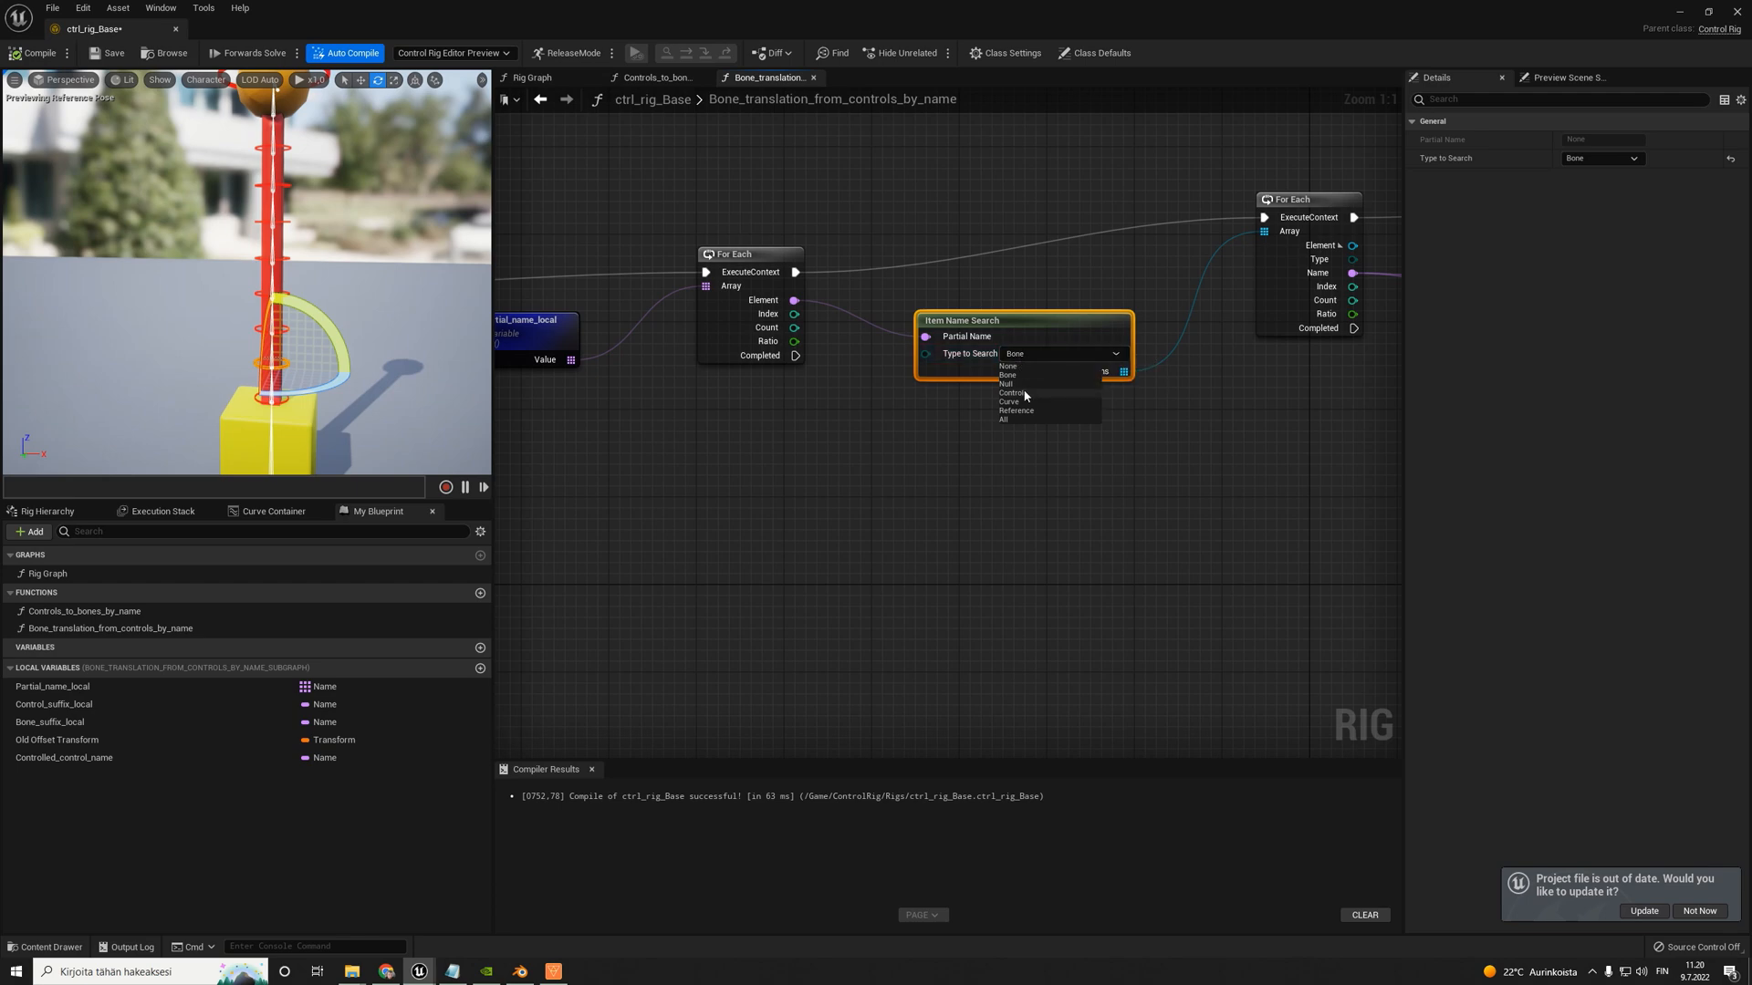
left_click(1024, 393)
- Change the item type to Control on the Get Transform node fed by the second For Each
scroll(1020, 365, "down", 5)
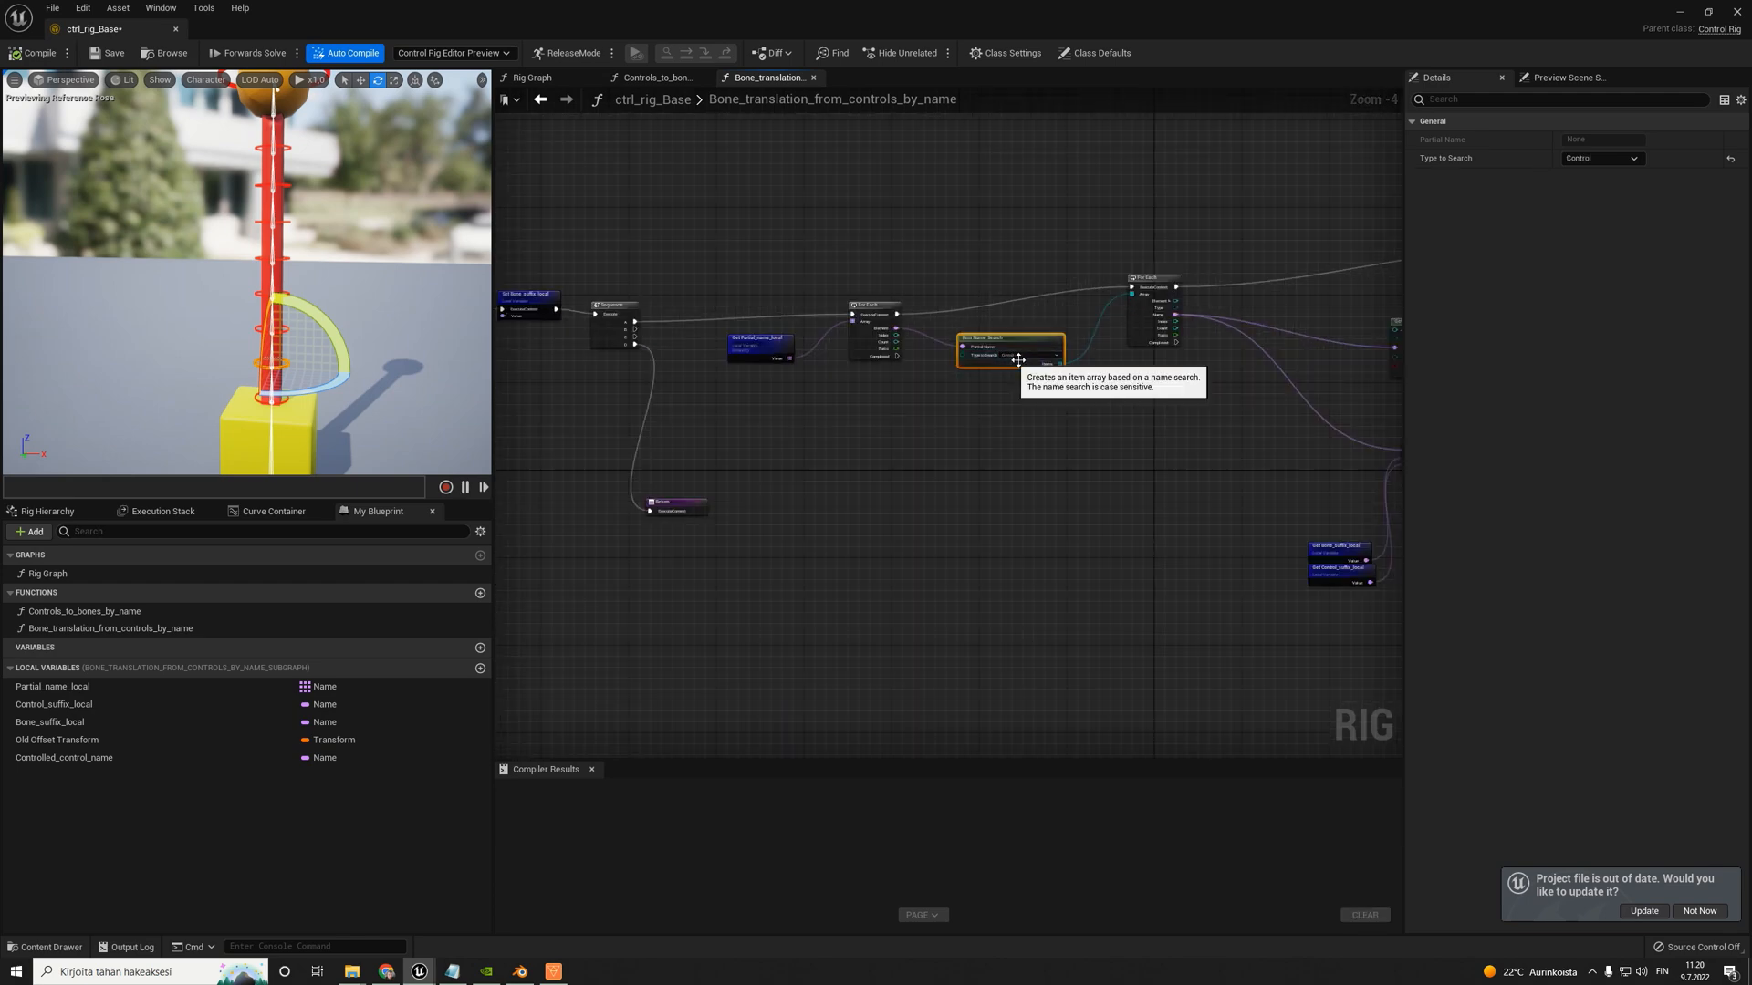
right_click_drag(1269, 392, 913, 377)
scroll(1130, 335, "up", 4)
left_click_drag(1006, 270, 953, 238)
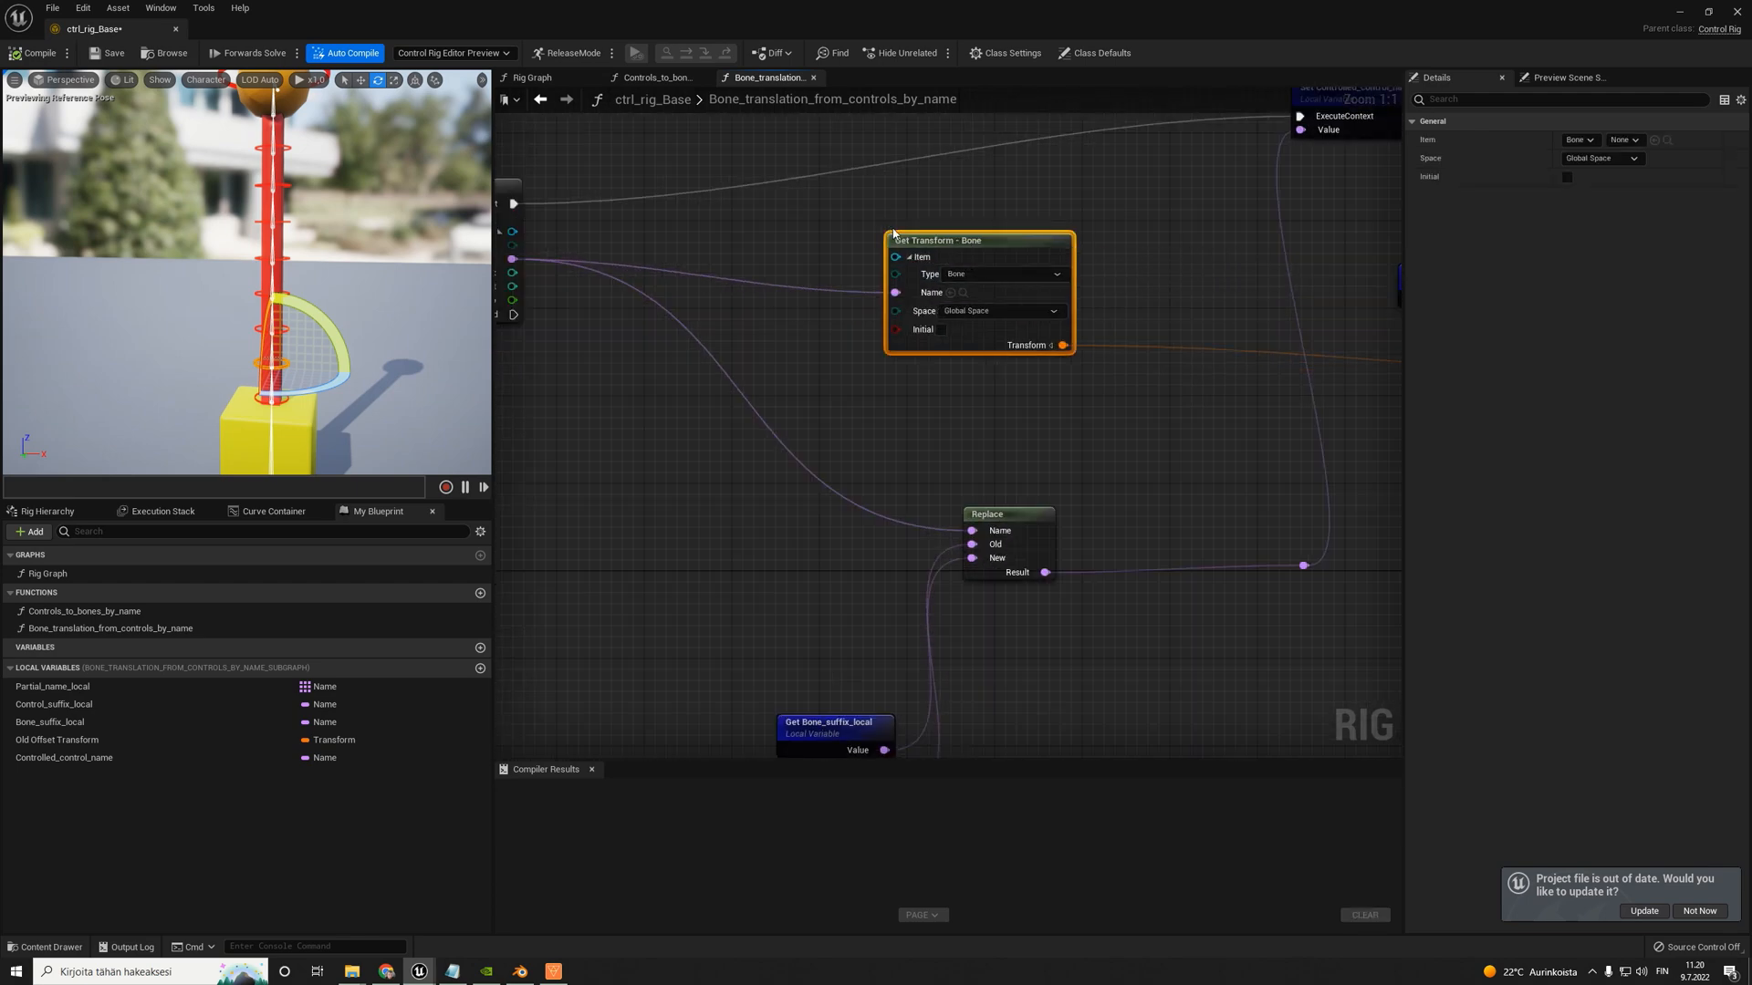
left_click(971, 277)
left_click(969, 318)
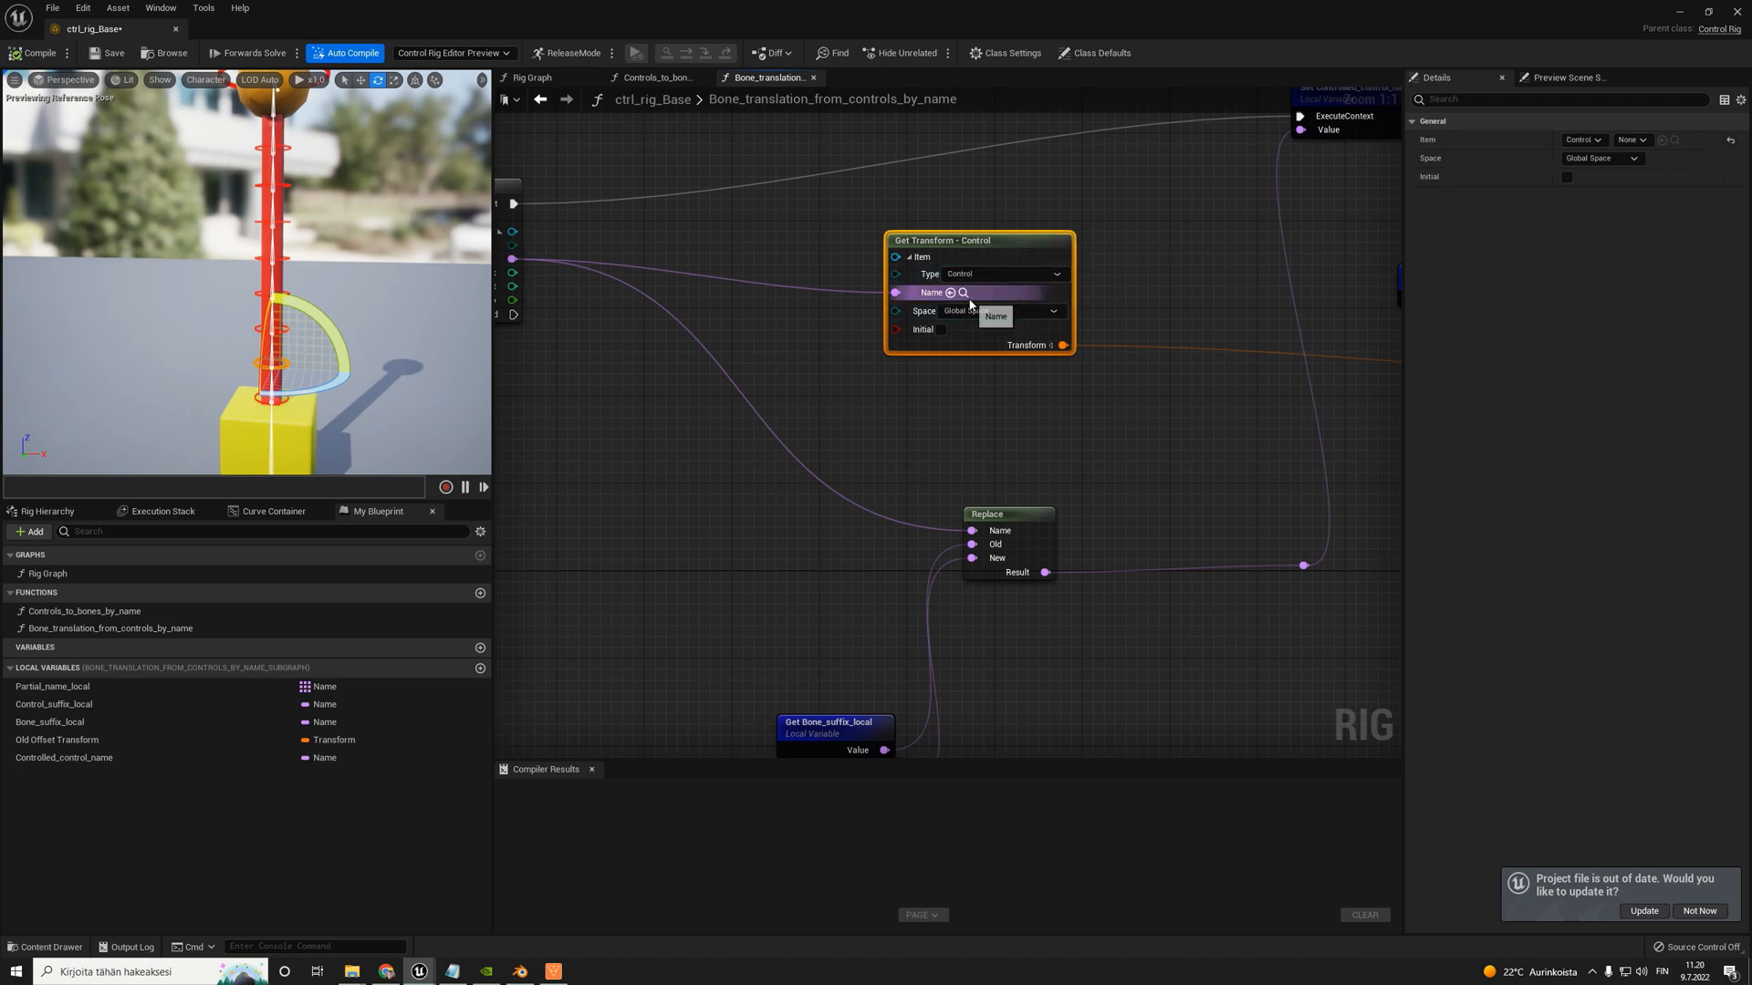
- Move the Set Controlled_control_name node and its reroute point closer to the Replace node
scroll(969, 299, "down", 4)
right_click_drag(1192, 336, 965, 391)
scroll(973, 242, "up", 3)
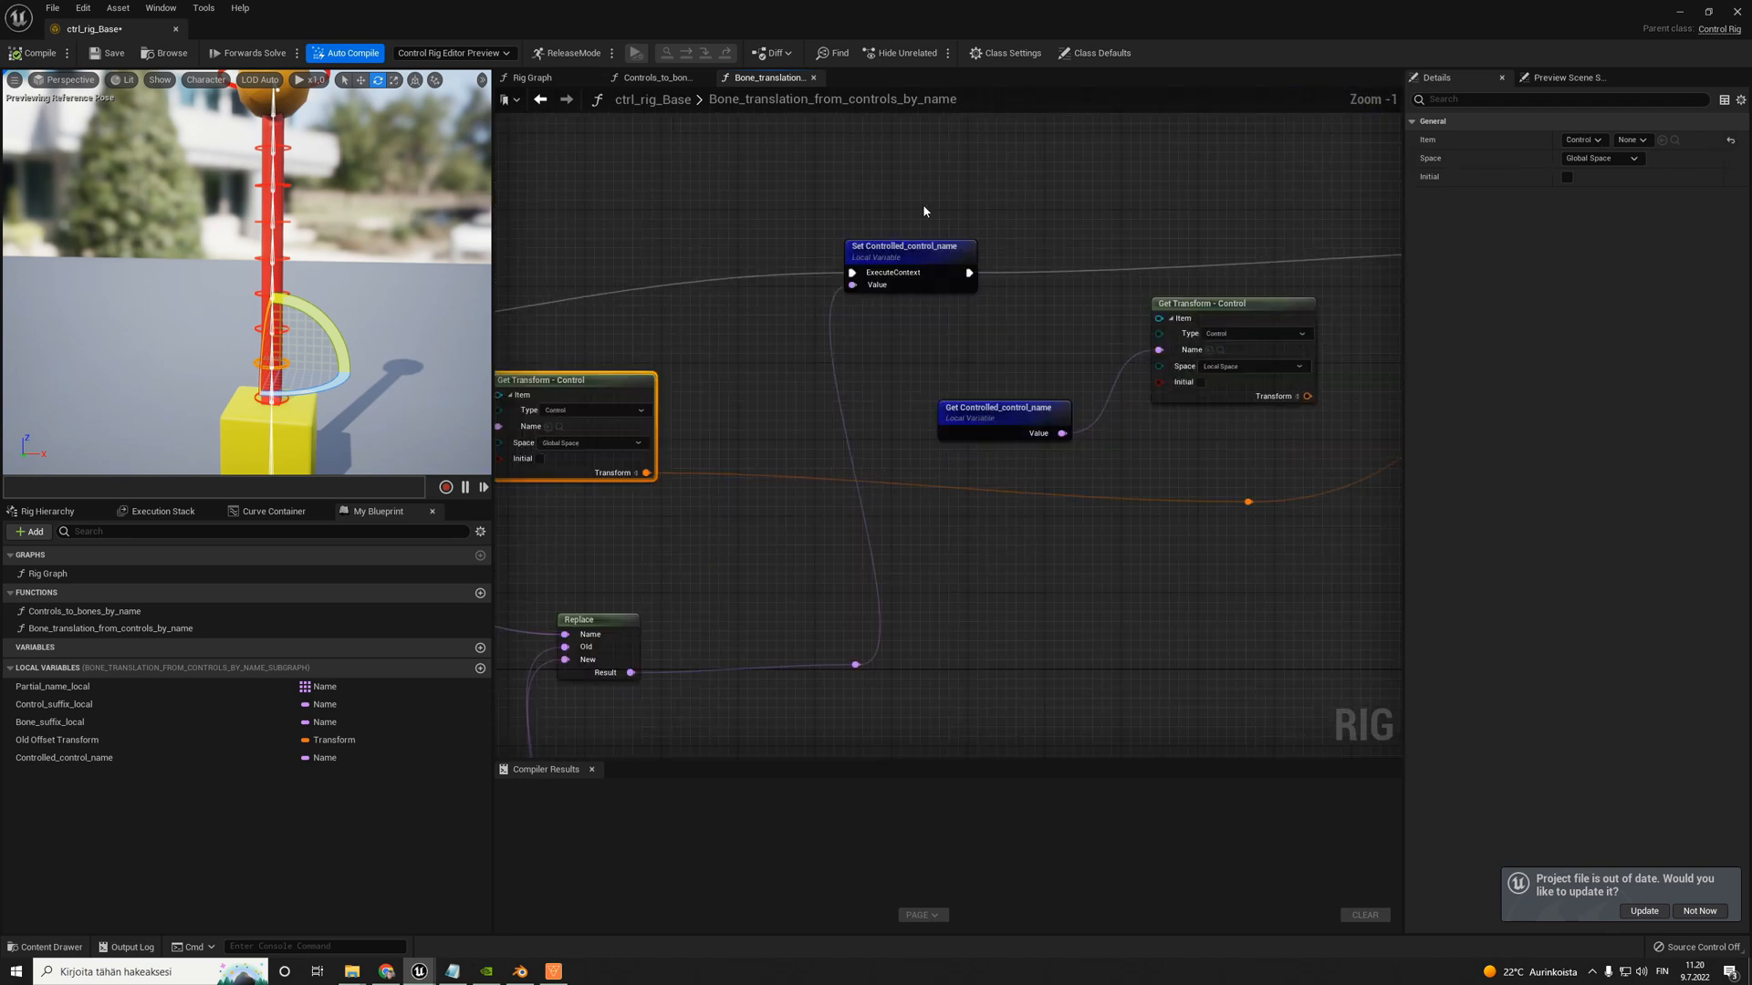
right_click_drag(923, 211, 786, 228)
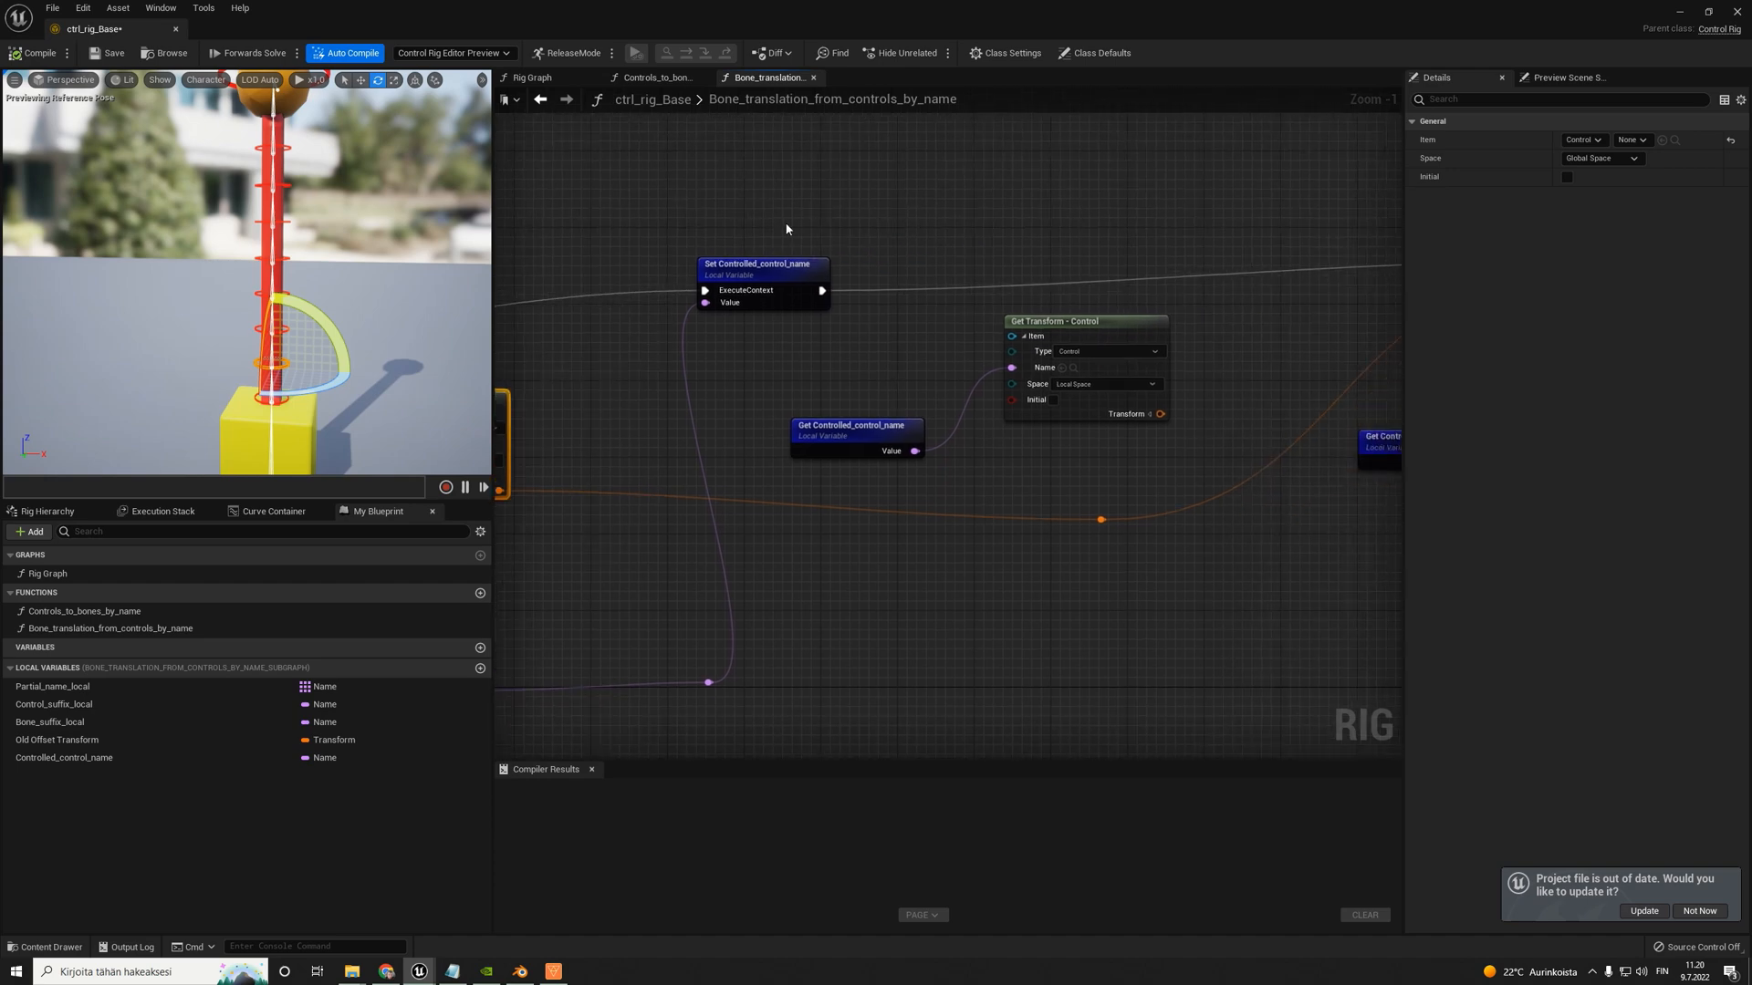
scroll(808, 228, "down", 2)
left_click_drag(765, 260, 678, 275)
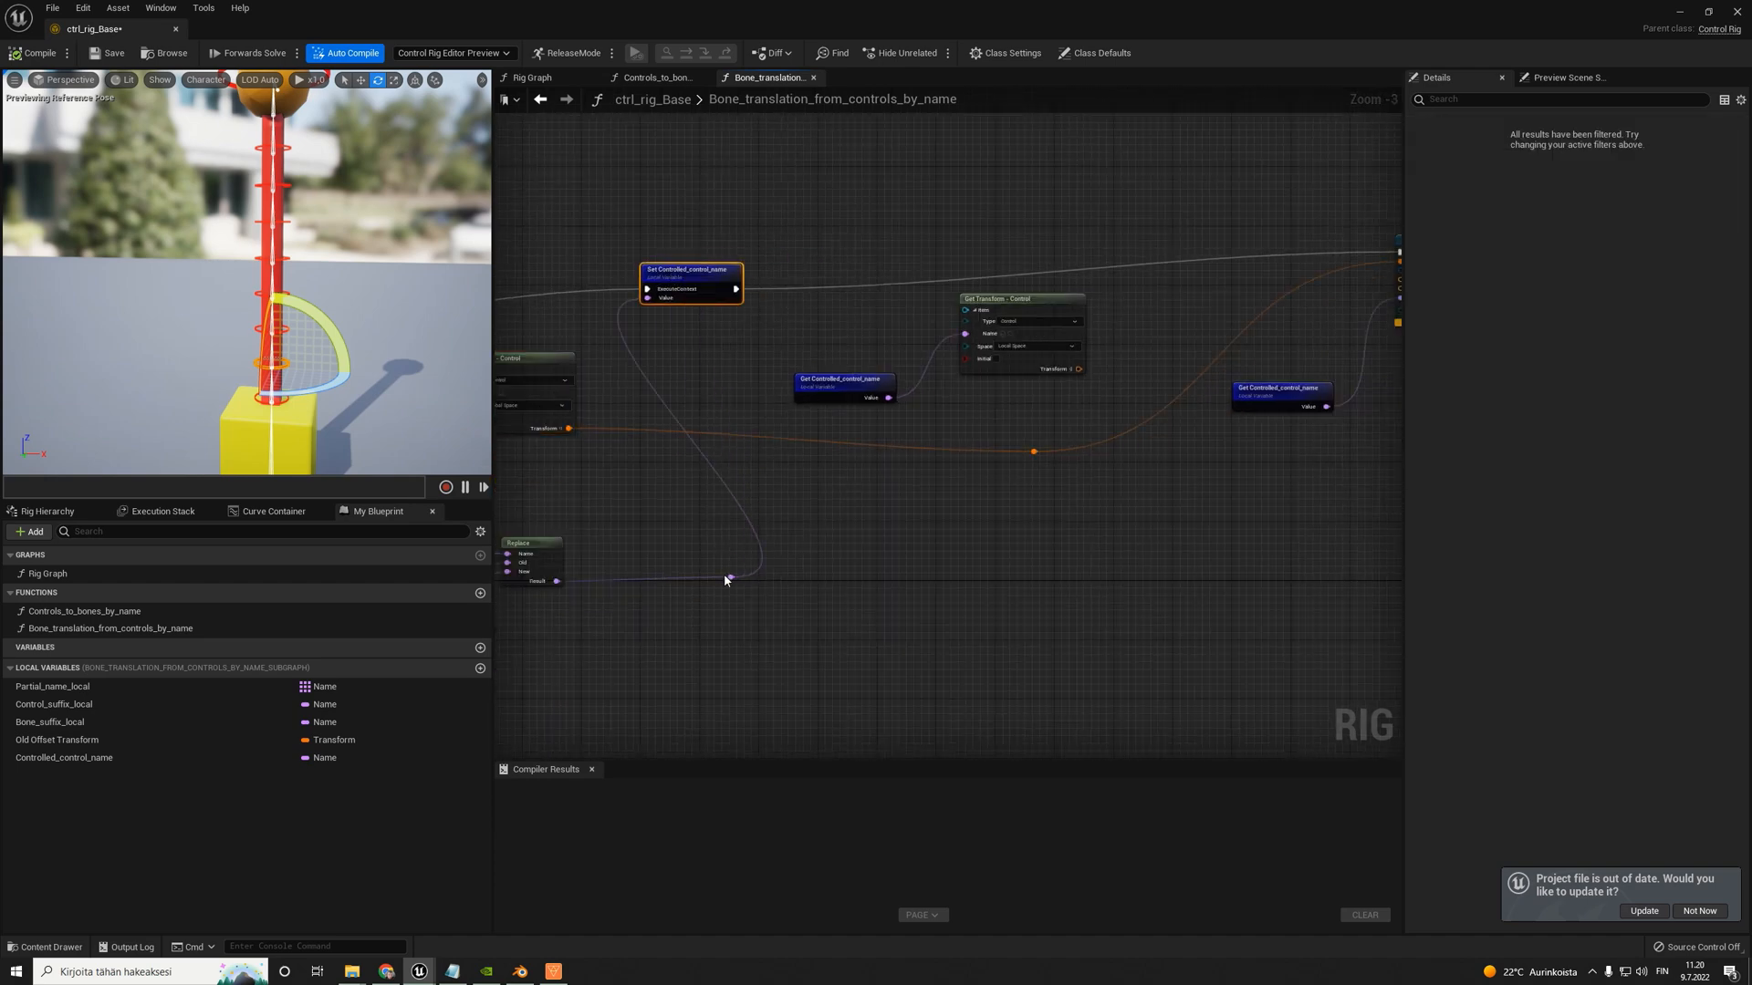
right_click_drag(728, 591, 824, 589)
left_click(823, 594)
scroll(823, 592, "up", 1)
left_click_drag(825, 576, 712, 562)
right_click_drag(960, 366, 864, 391)
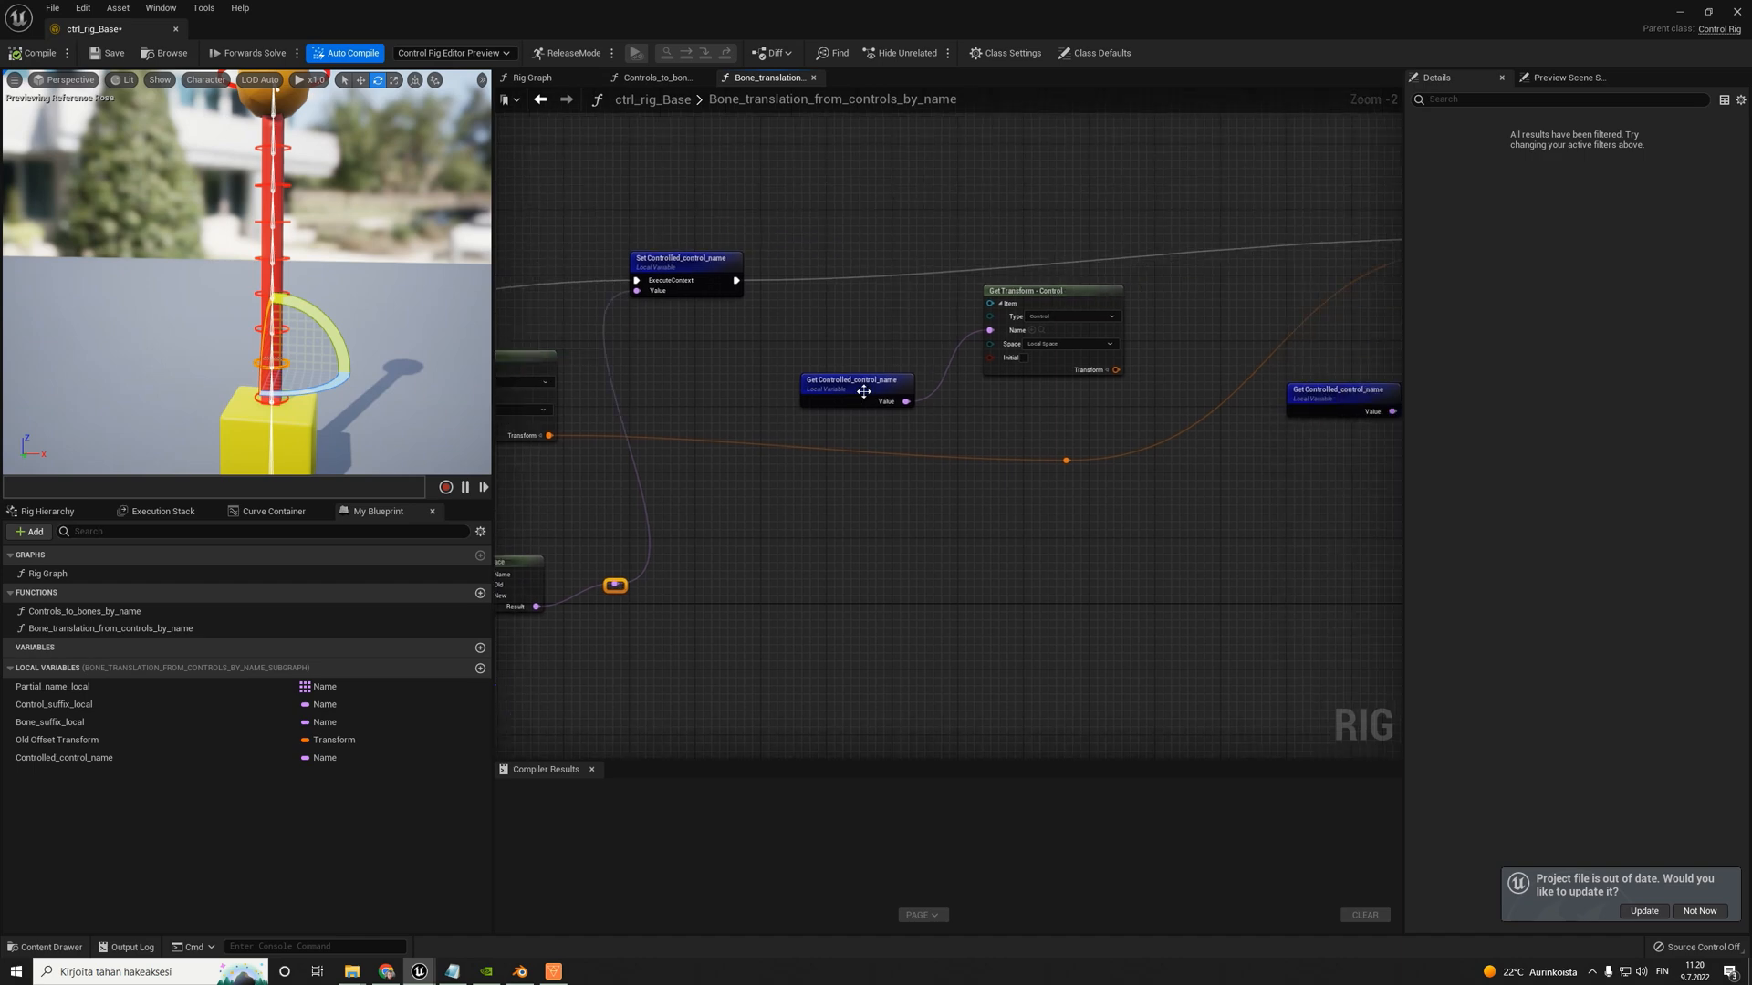
- Delete the unused Get Transform node, the Set Control Offset node and both Get Controlled_control_name nodes
left_click_drag(889, 325, 1039, 394)
key("Delete")
scroll(1039, 393, "down", 3)
right_click_drag(1039, 393, 925, 395)
scroll(1157, 344, "up", 3)
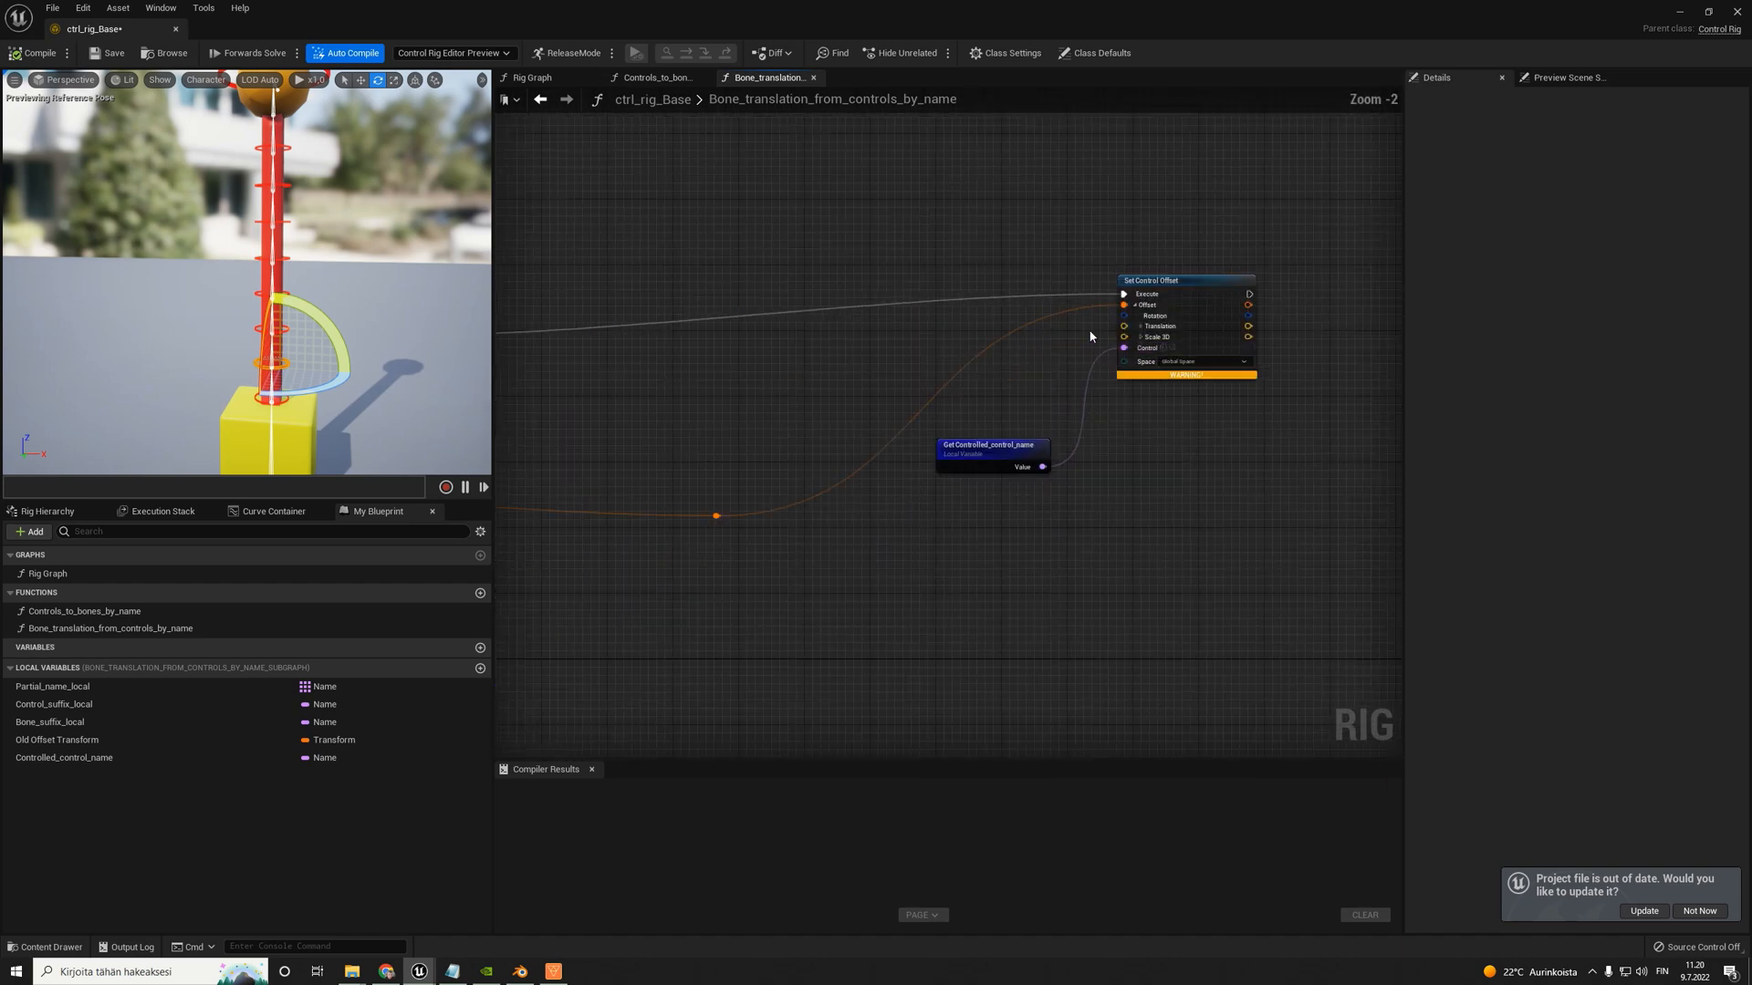
left_click_drag(984, 289, 1205, 508)
key("Delete")
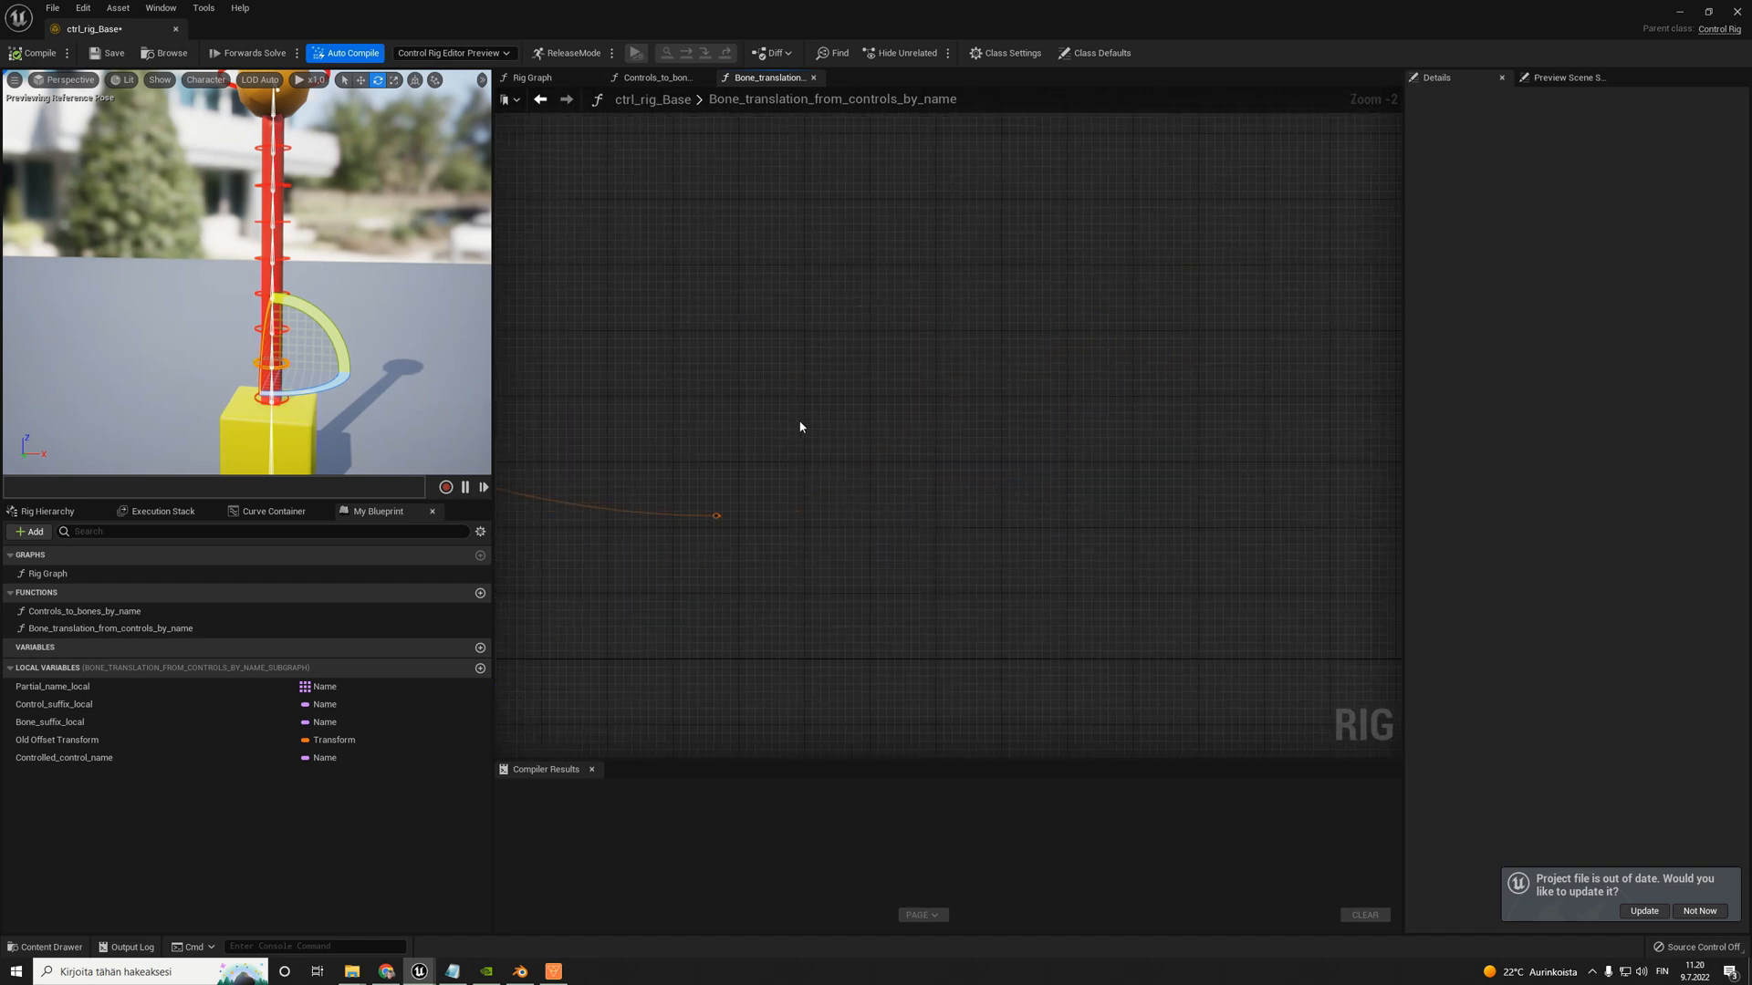
- Add a Set Translation node and place it beside Set Controlled_control_name
right_click_drag(800, 427, 1163, 392)
scroll(1018, 418, "up", 2)
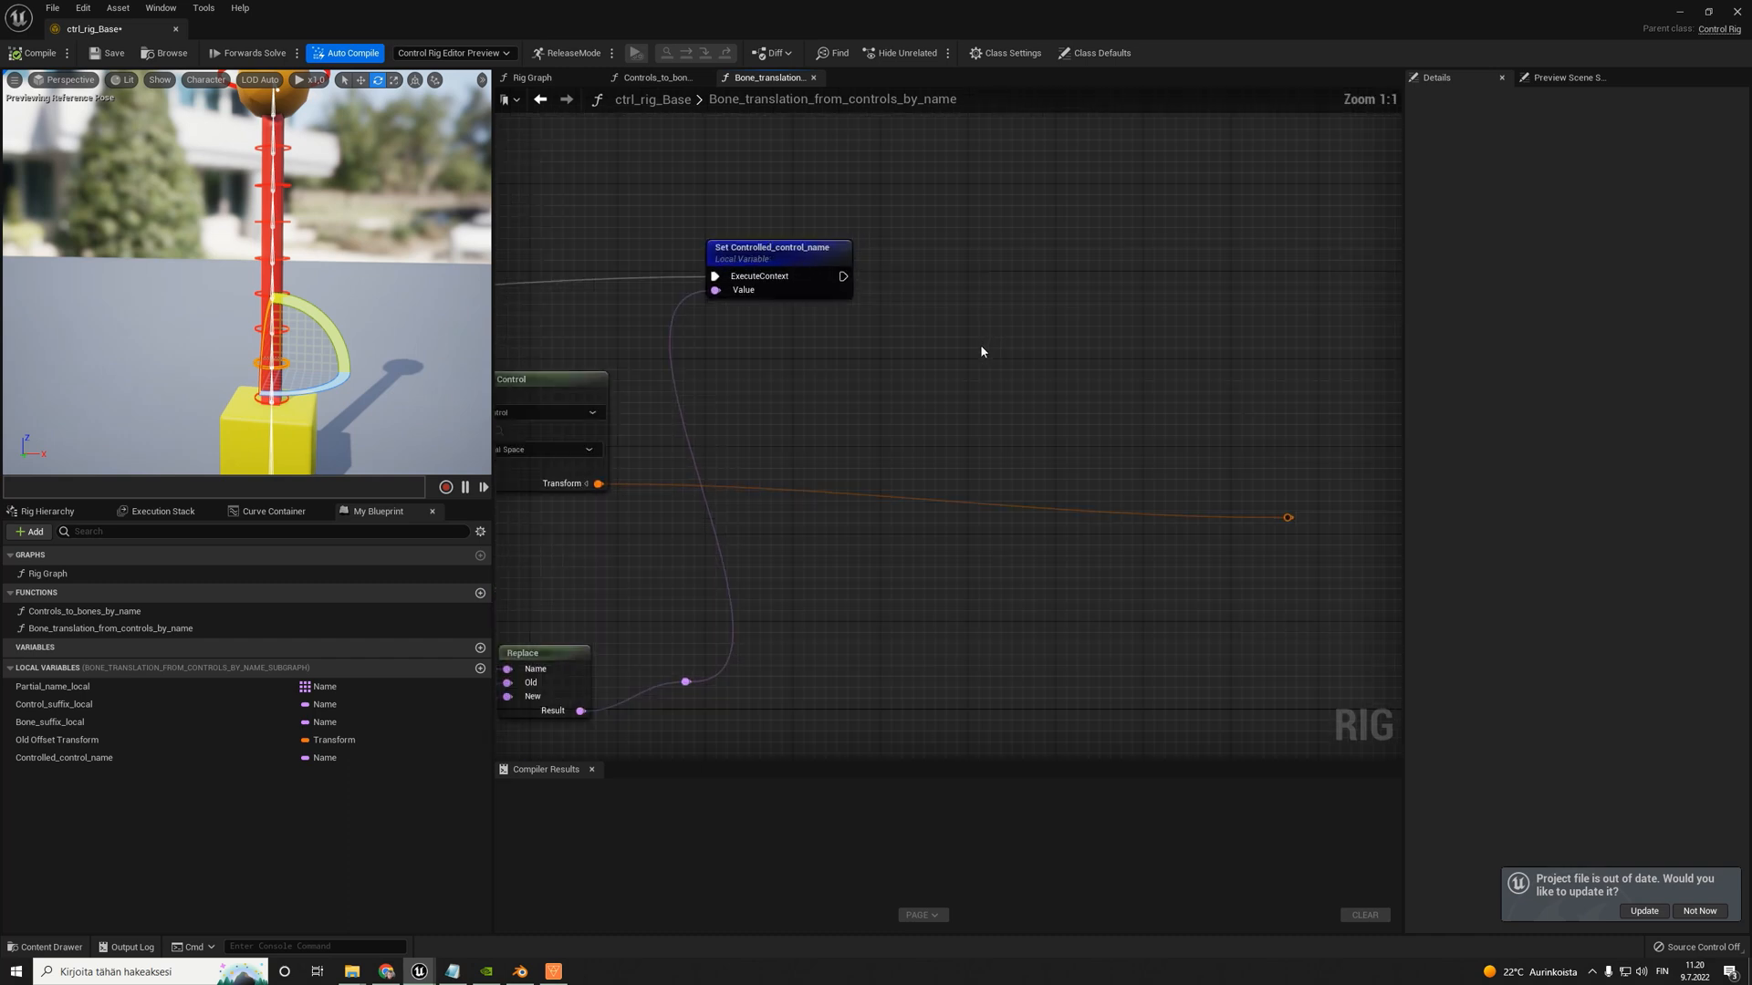
right_click_drag(915, 317, 1001, 334)
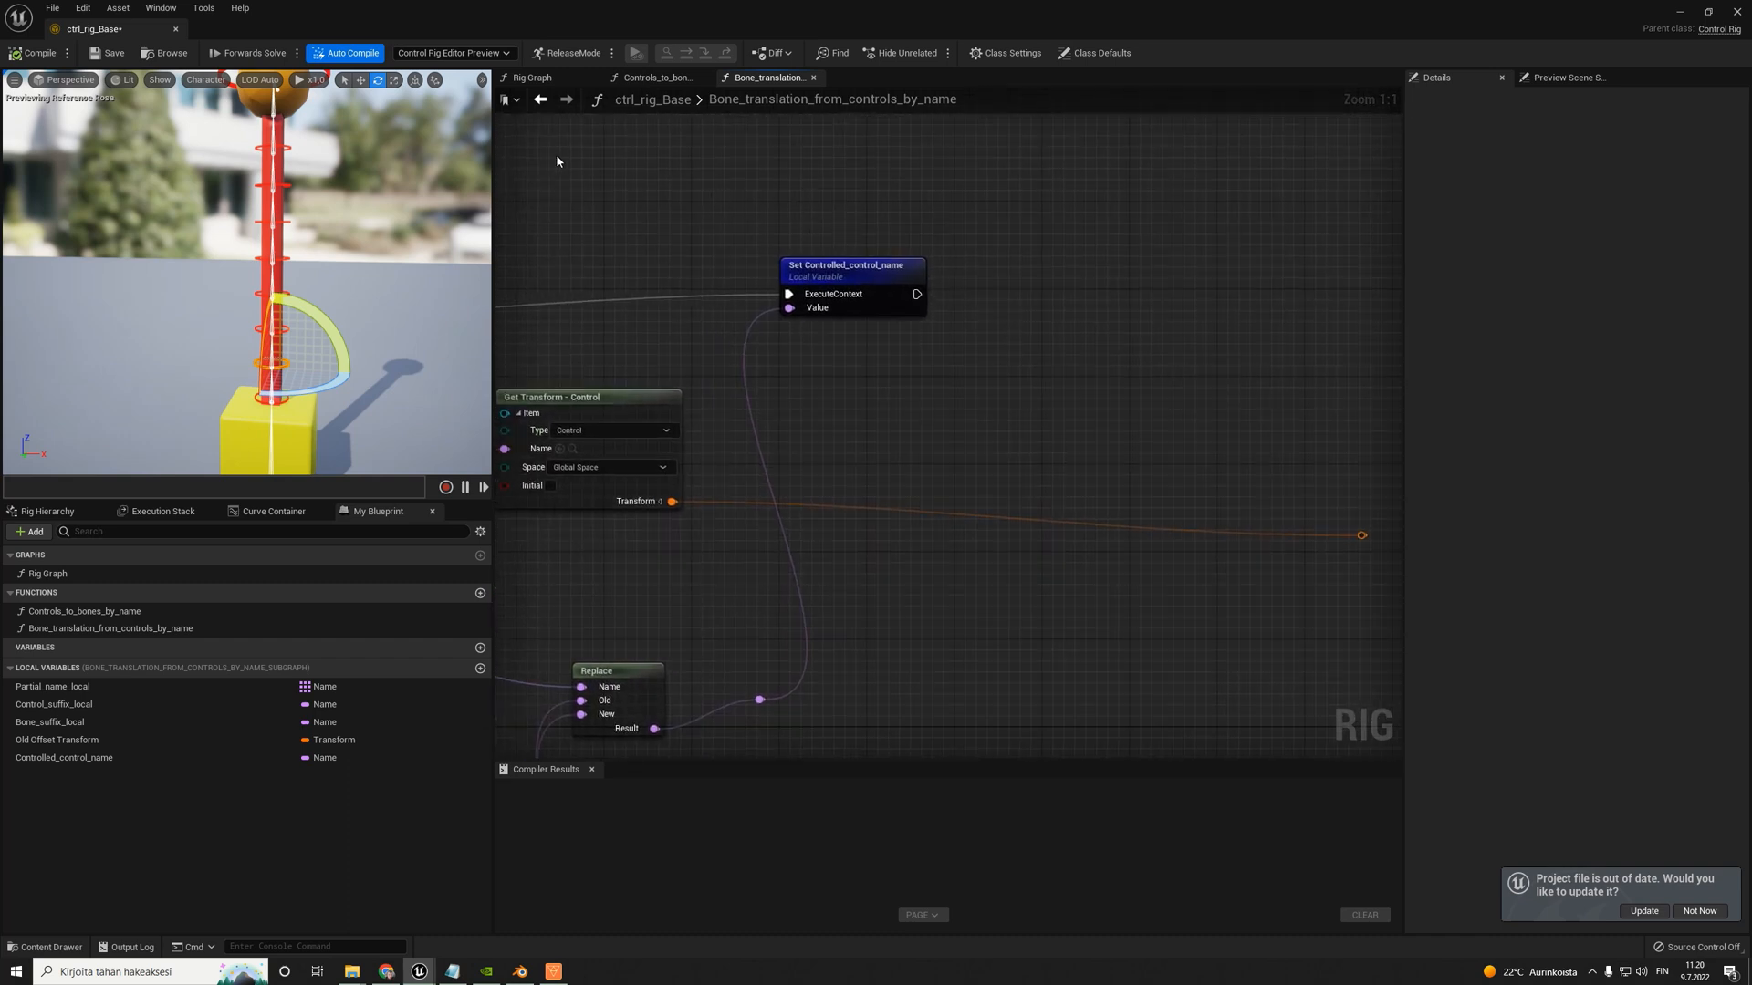
right_click_drag(1031, 377, 935, 385)
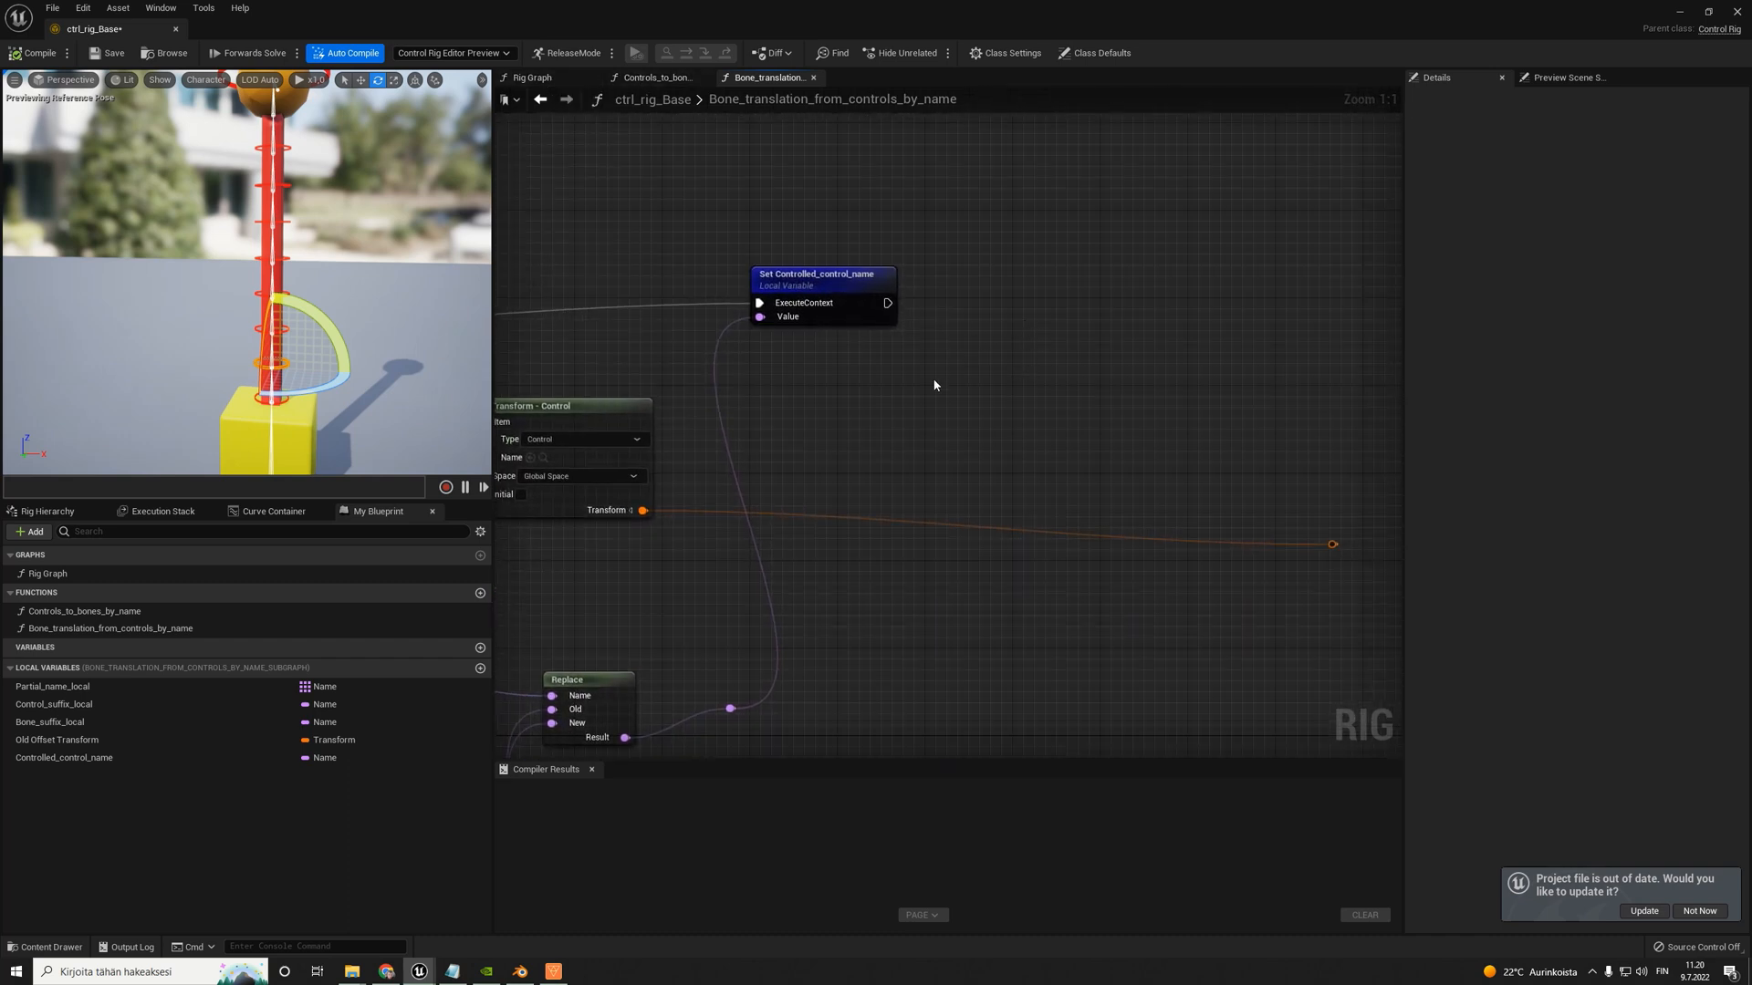
right_click(1018, 335)
type("translati")
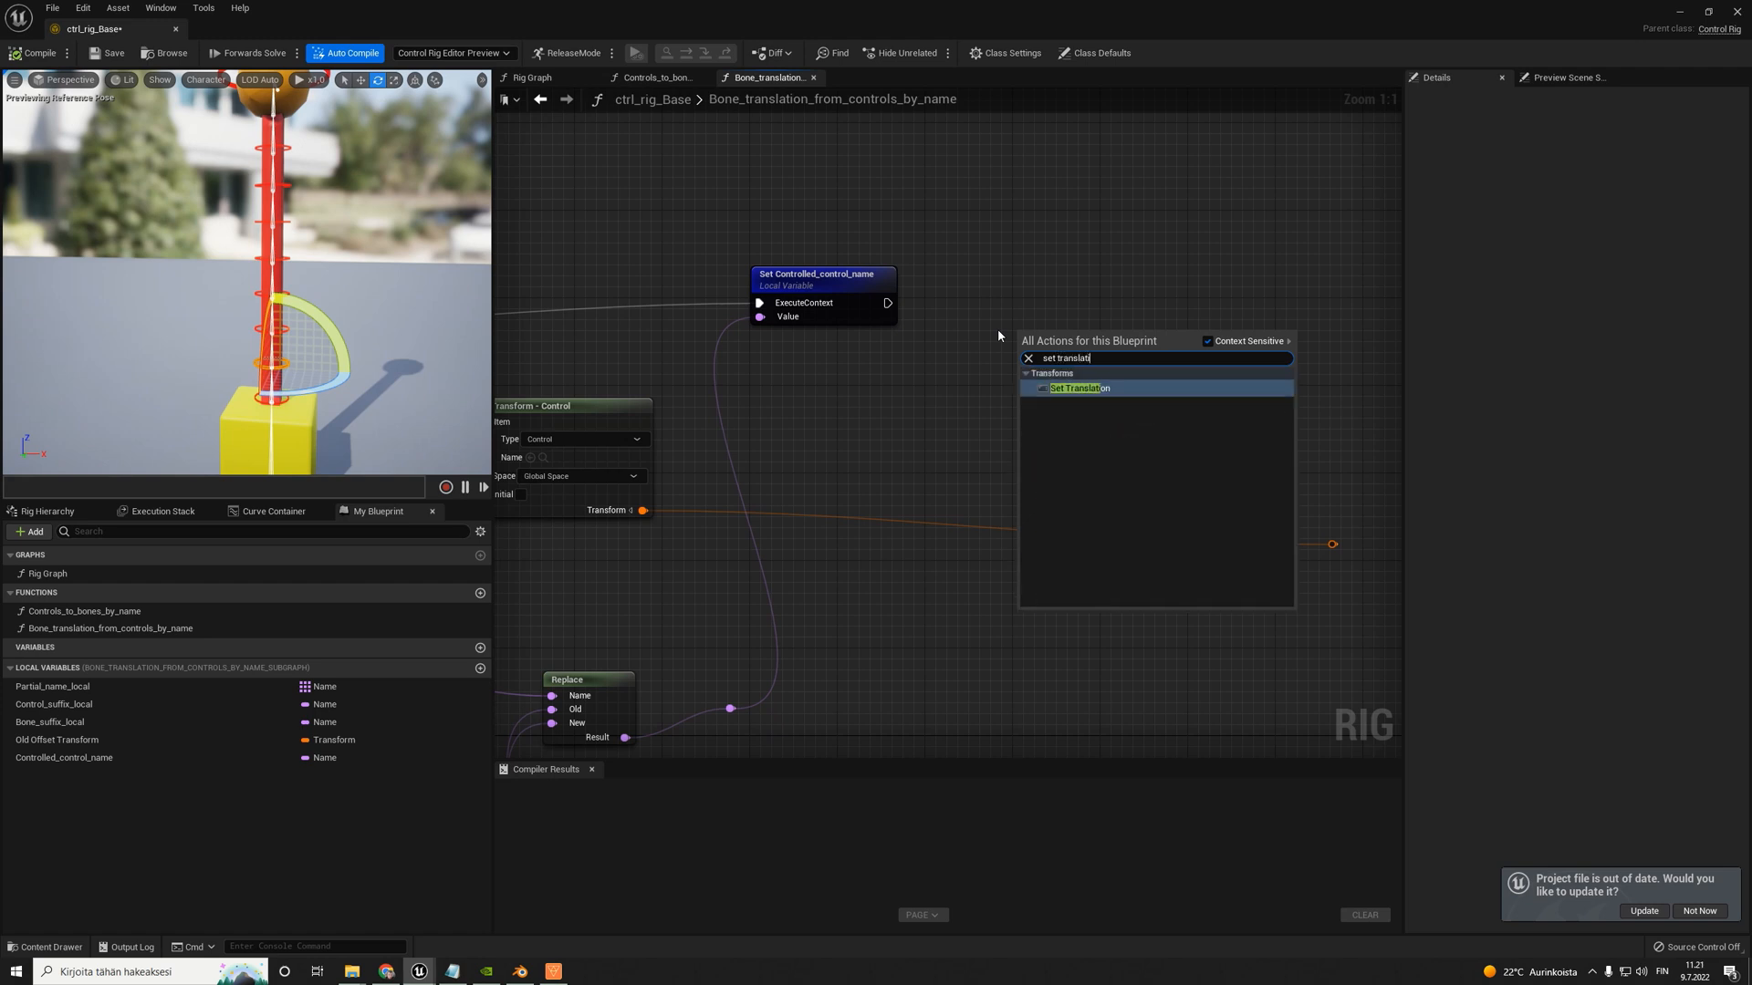
key("Return")
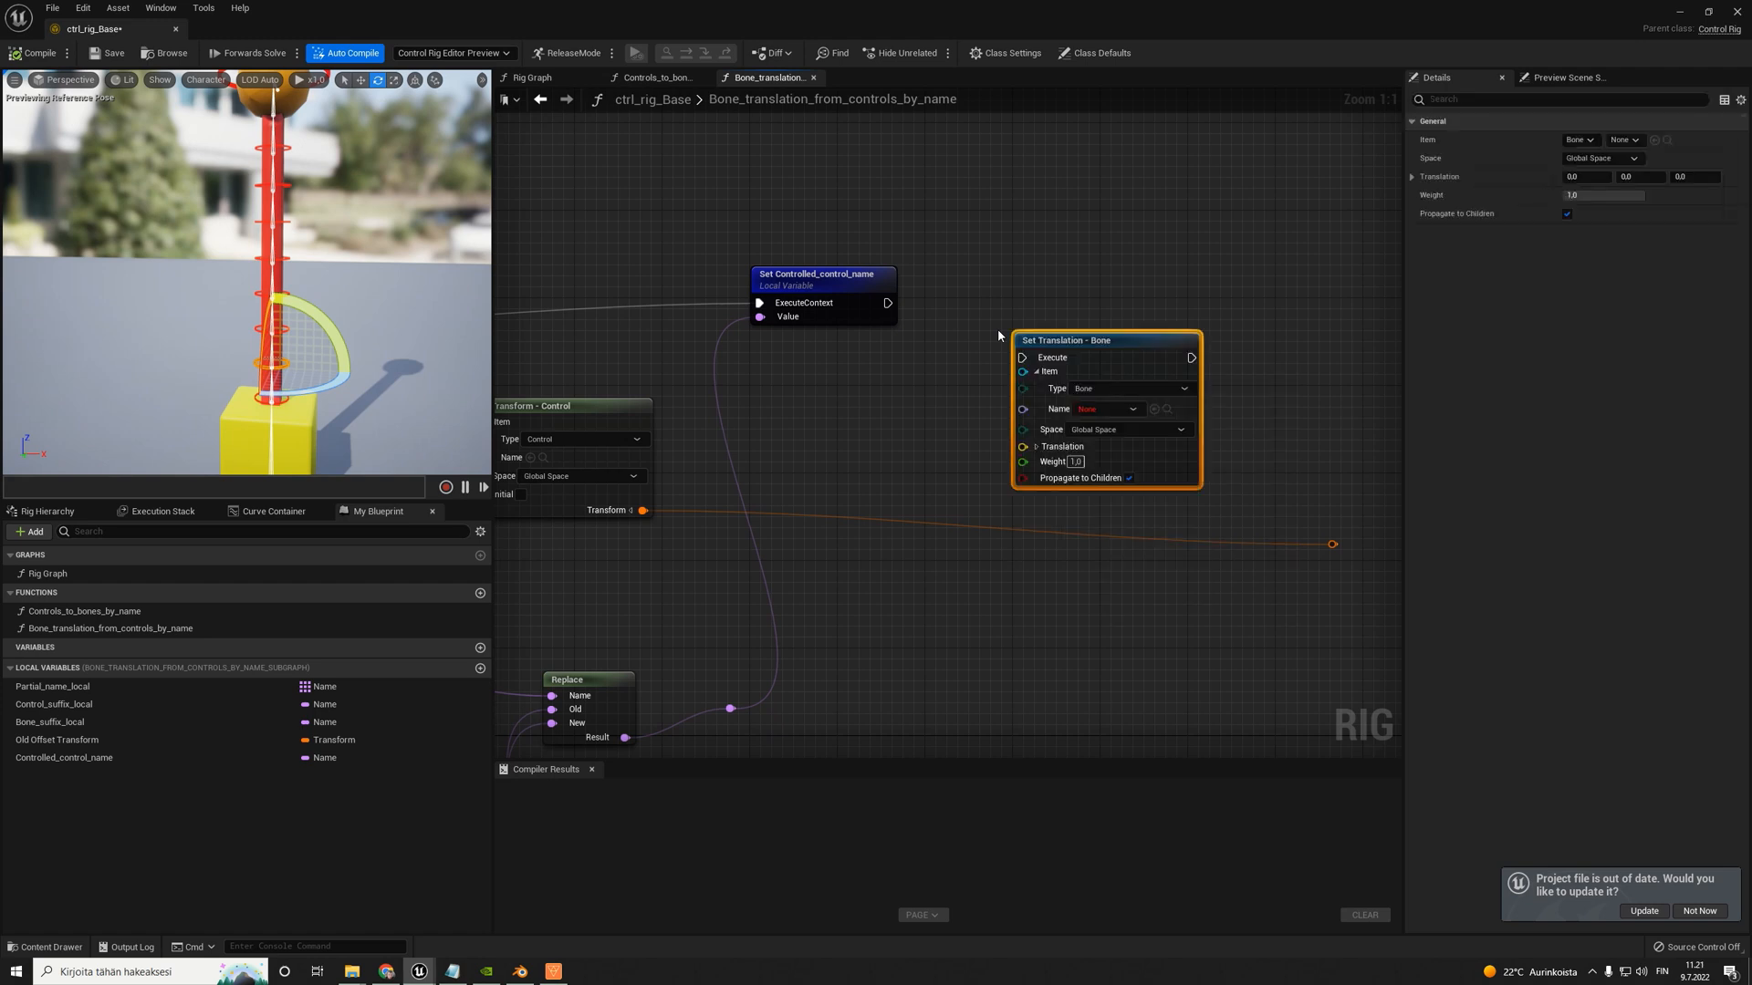
left_click_drag(1047, 374, 1194, 312)
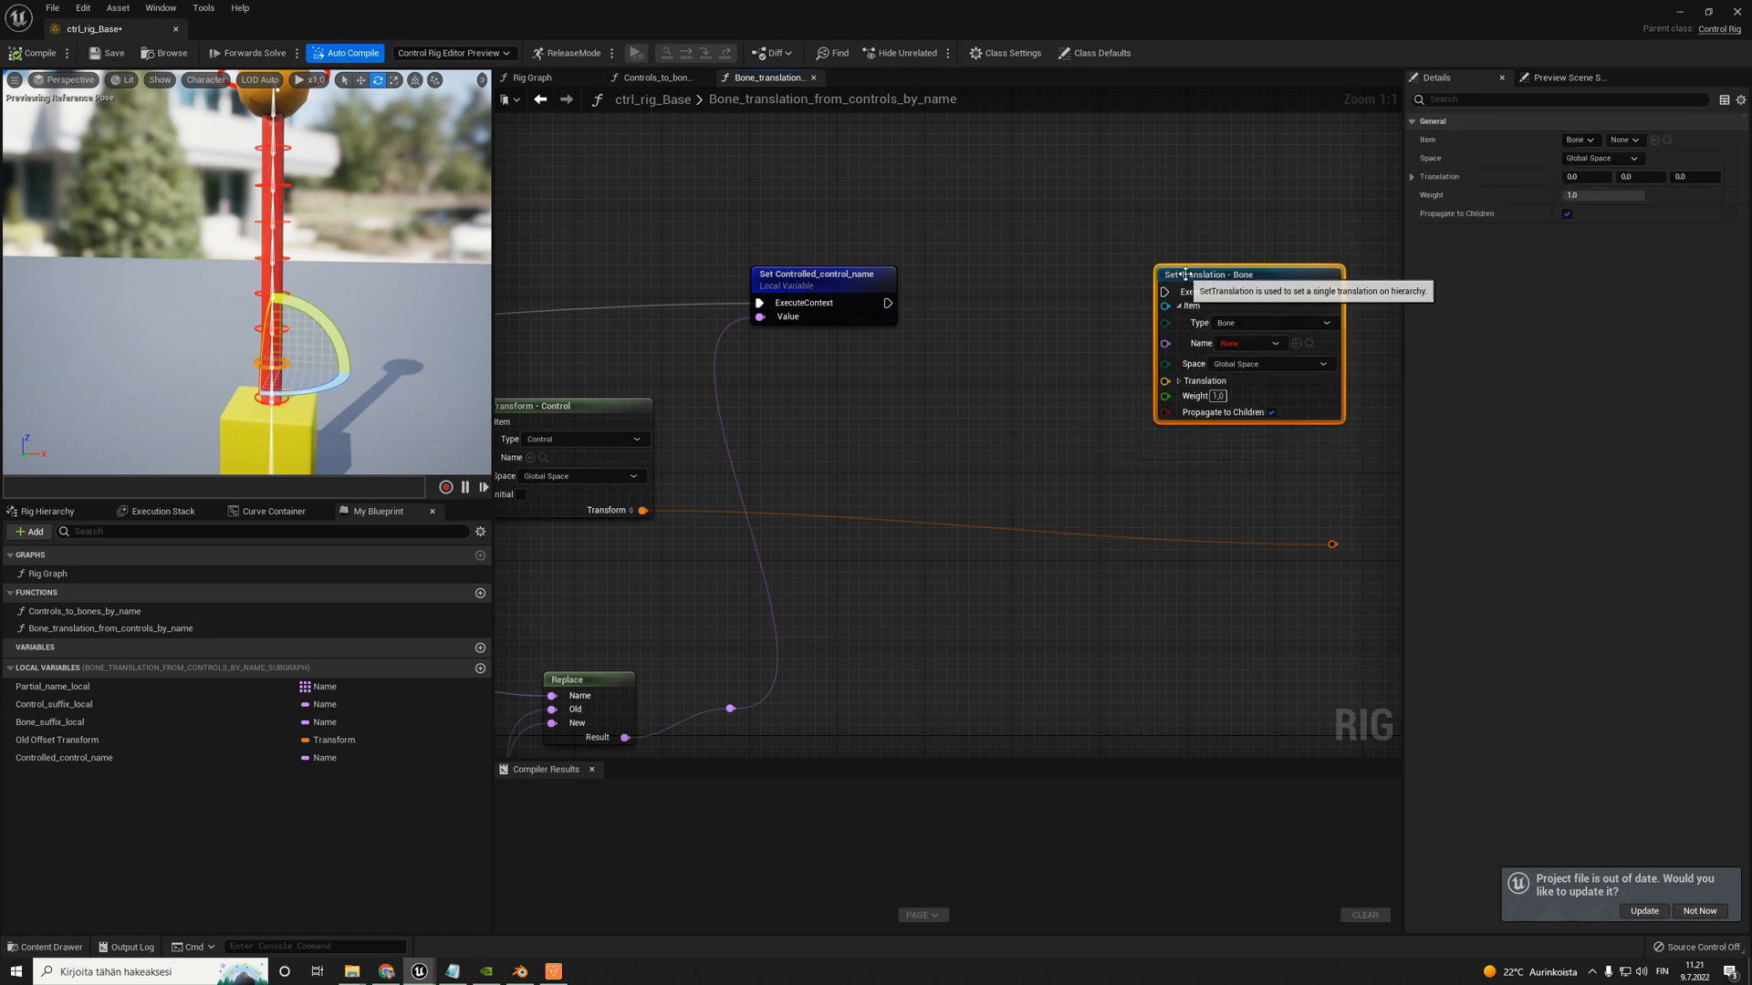
- Try to connect Get Transform's rerouted output to the Set Translation node, and delete the Set Translation node
left_click_drag(1332, 544, 950, 493)
right_click_drag(875, 409, 1040, 403)
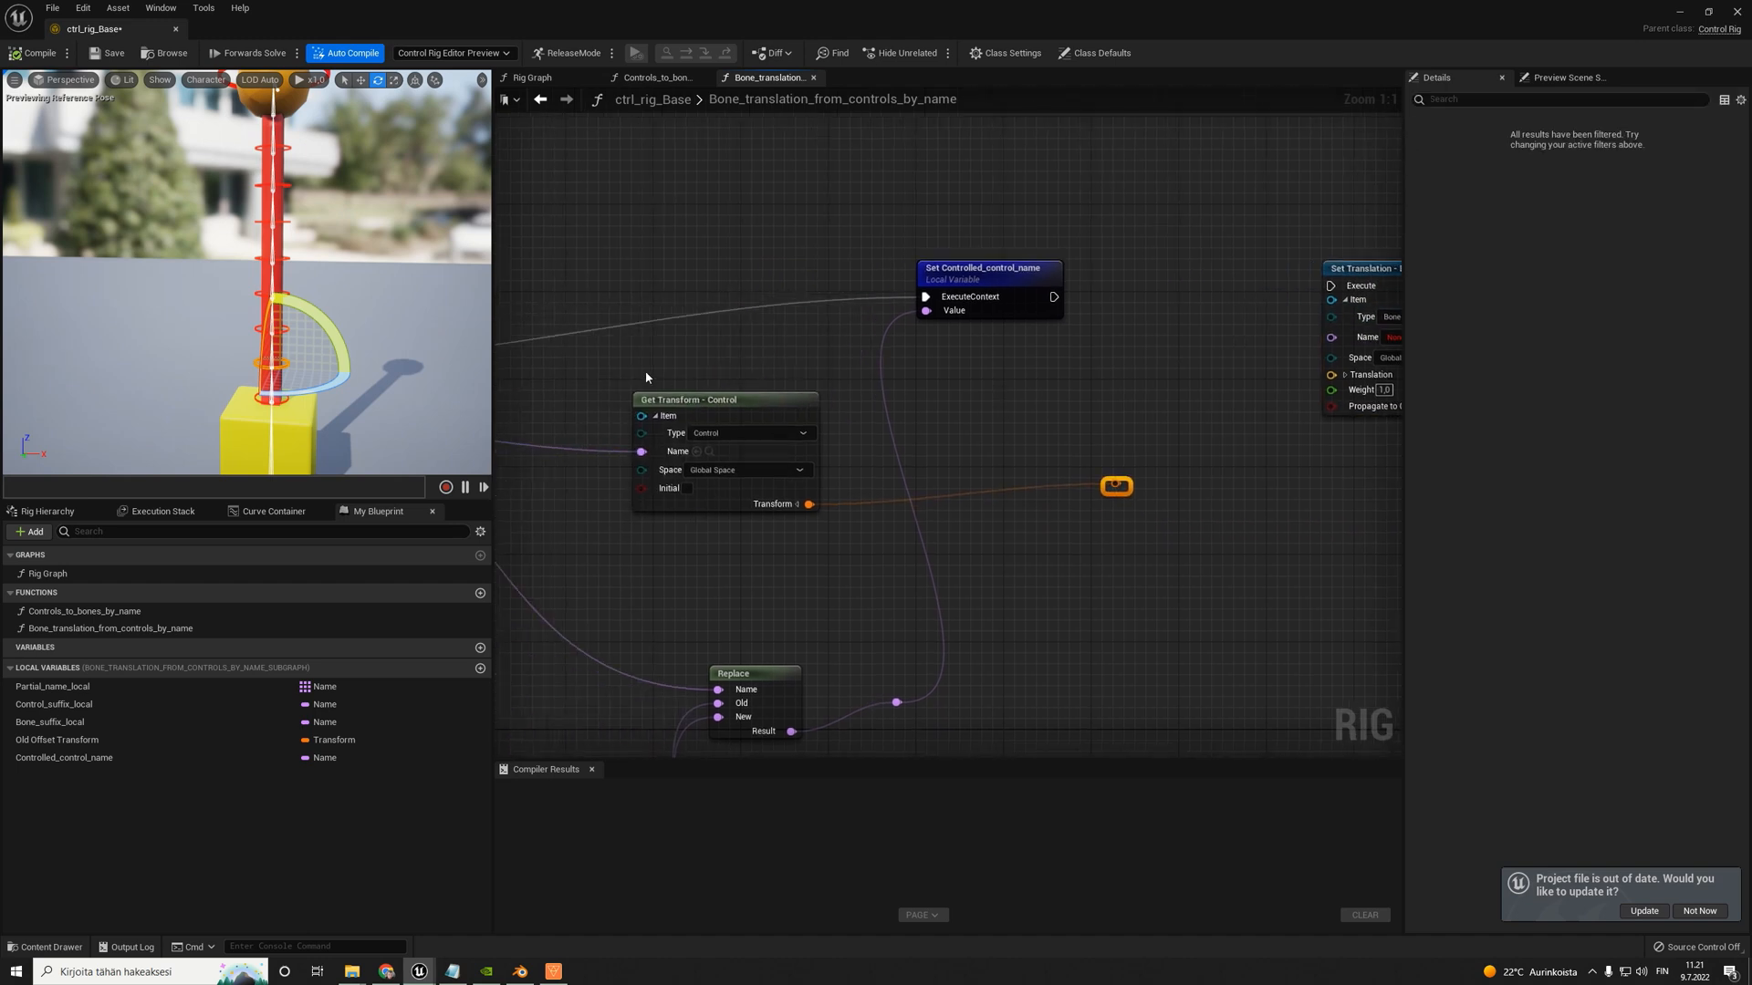
left_click_drag(582, 366, 683, 433)
left_click_drag(835, 534, 835, 533)
right_click_drag(1139, 482, 1048, 481)
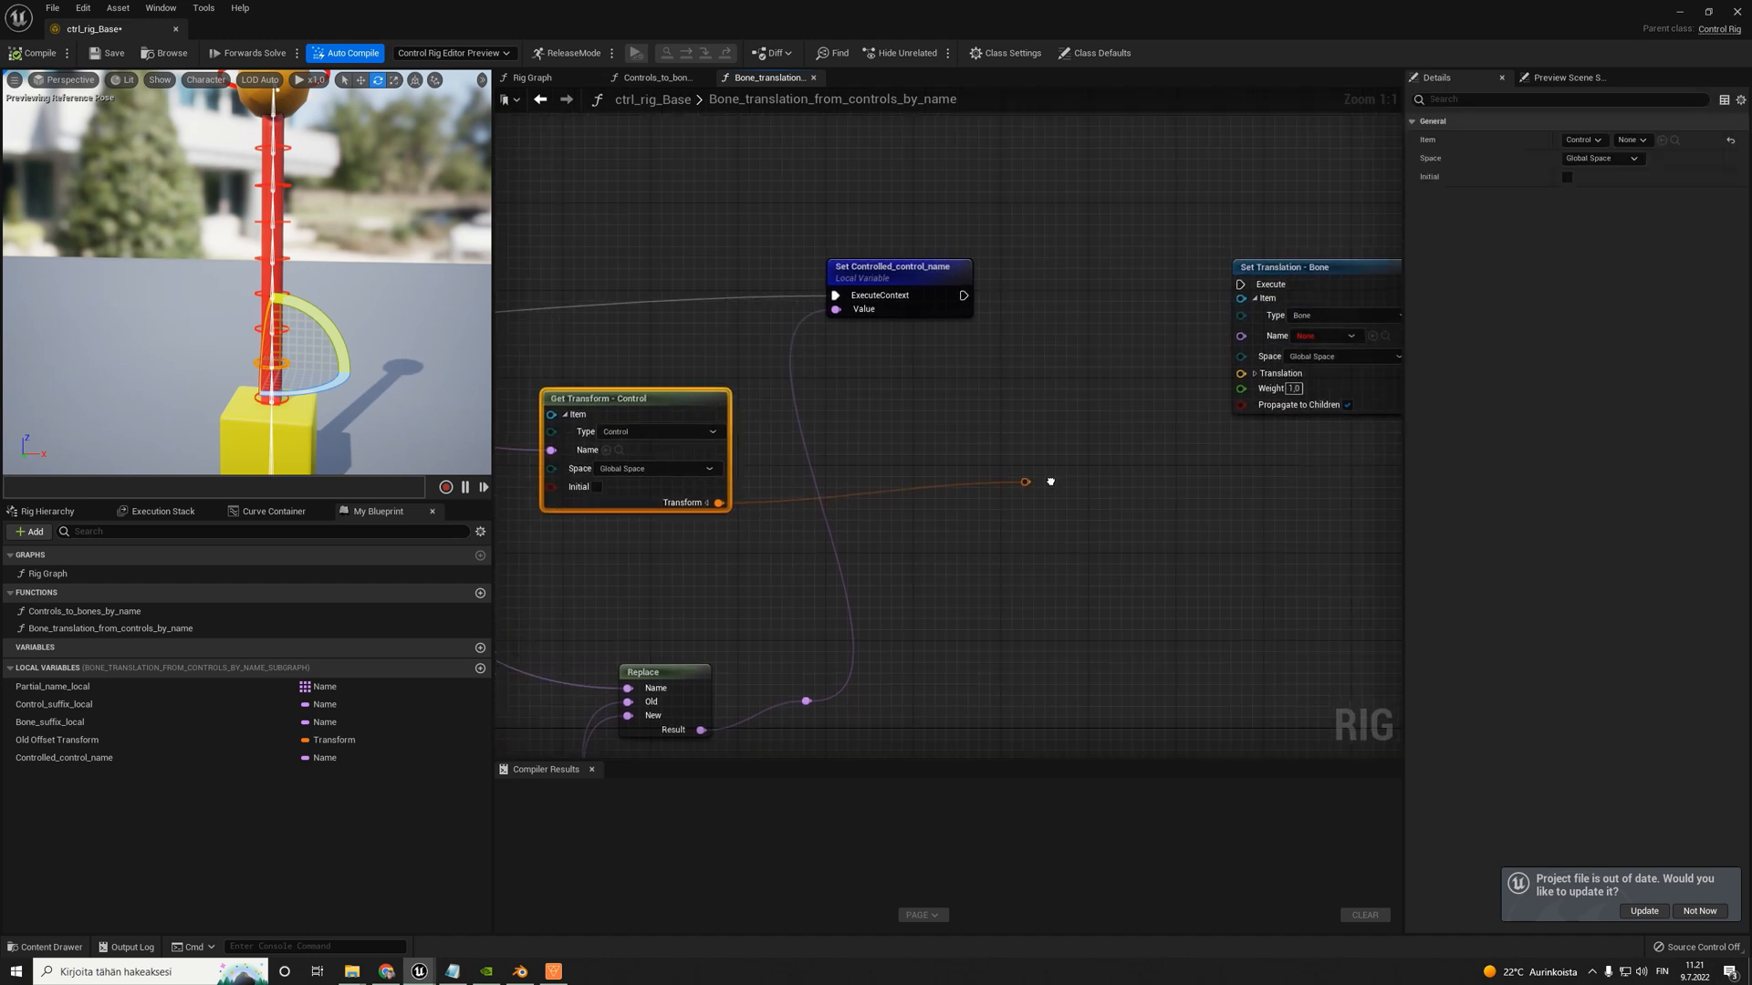
left_click_drag(1027, 482, 1174, 459)
left_click(1094, 338)
right_click_drag(1267, 281, 1245, 285)
left_click(1244, 289)
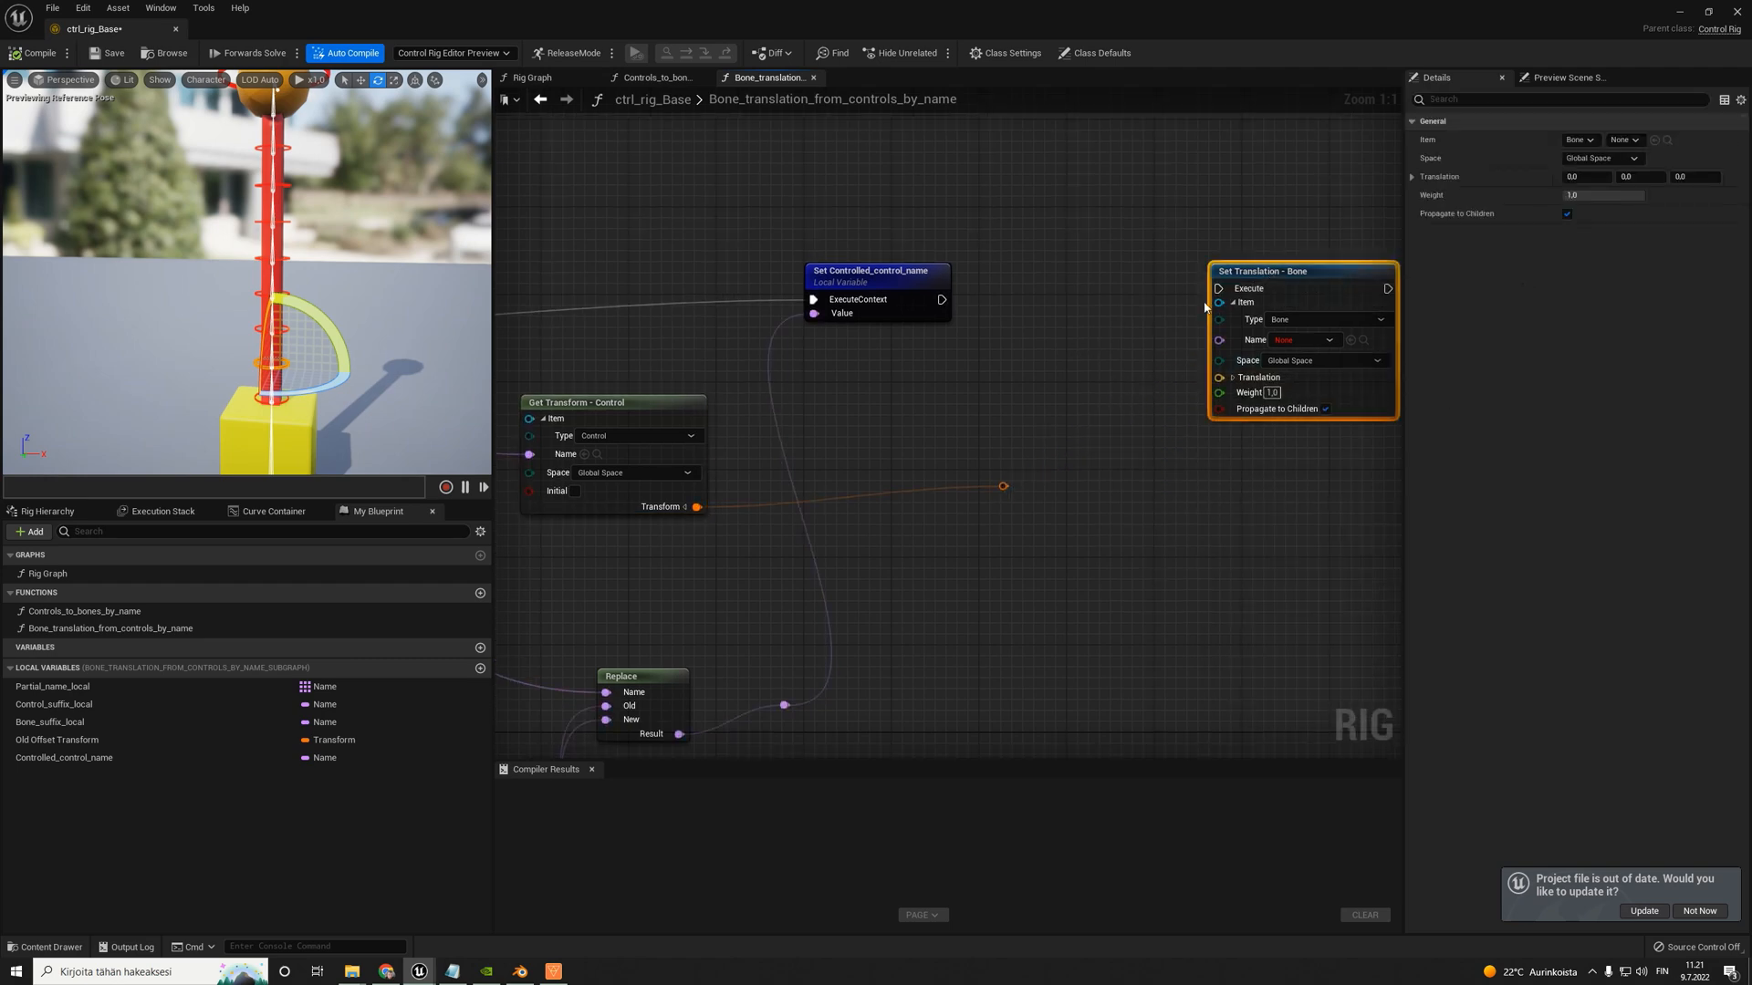
key("Delete")
- Add a Set Transform node for bones and feed Get Transform's rerouted output into its Transform input
right_click(1070, 297)
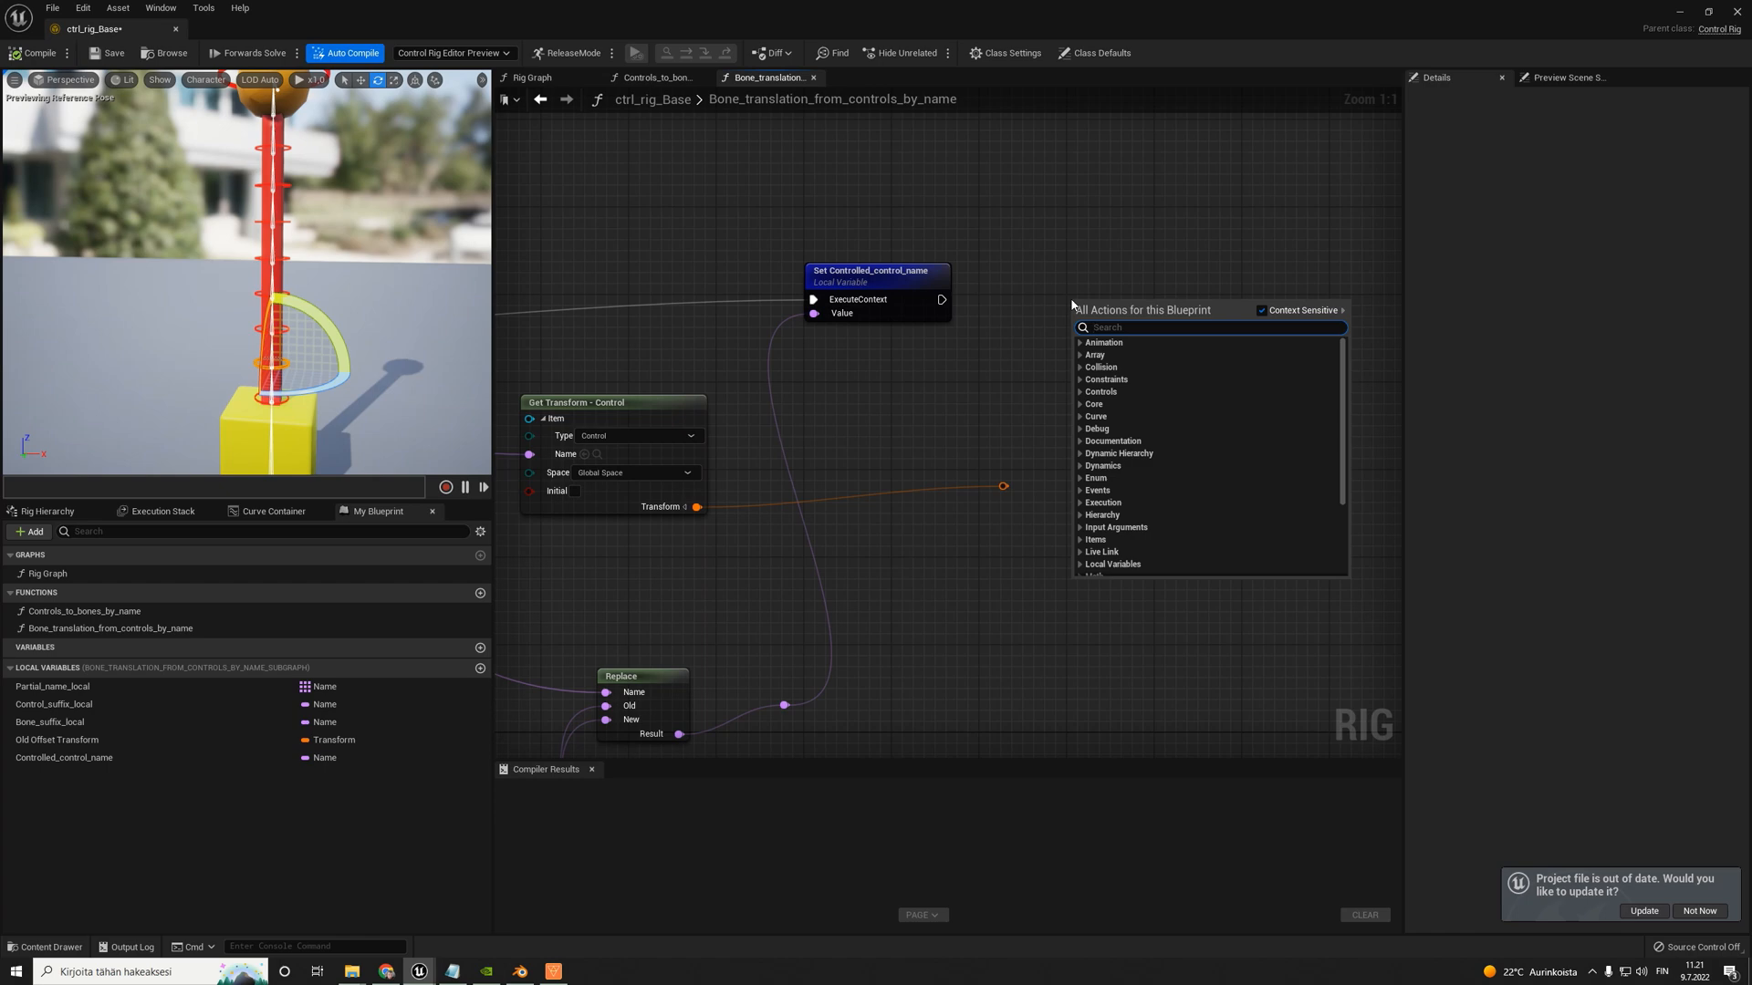
type("transform")
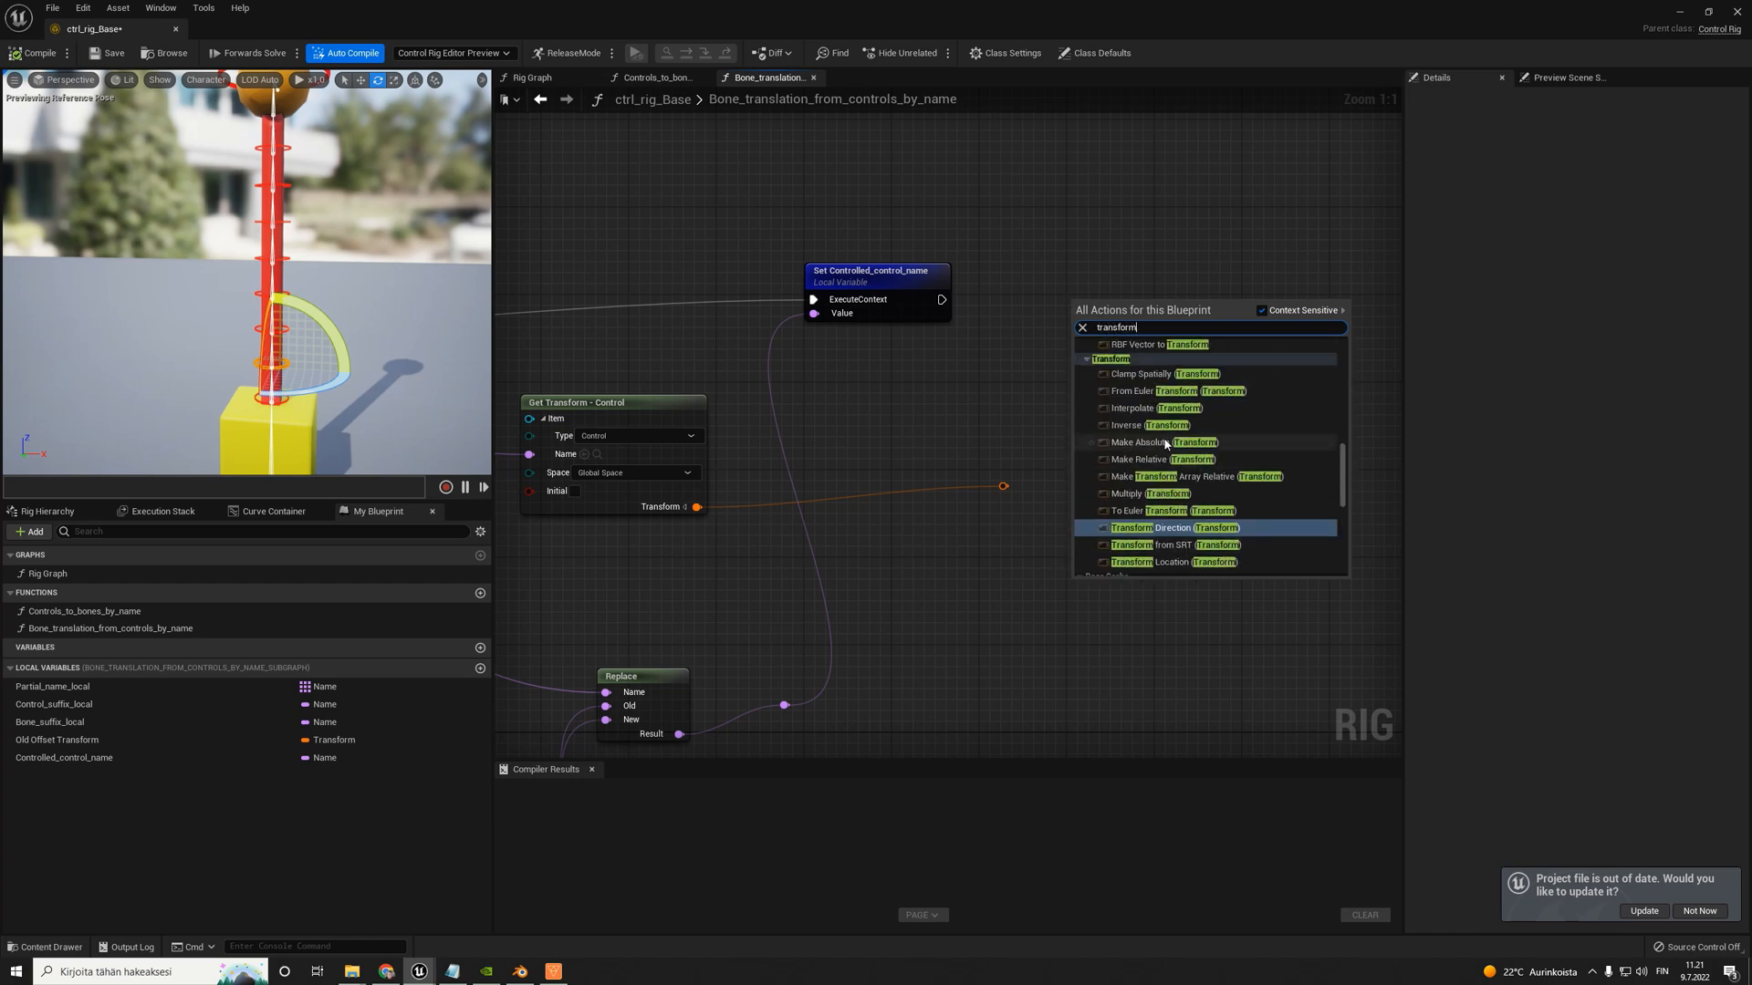
type(" b")
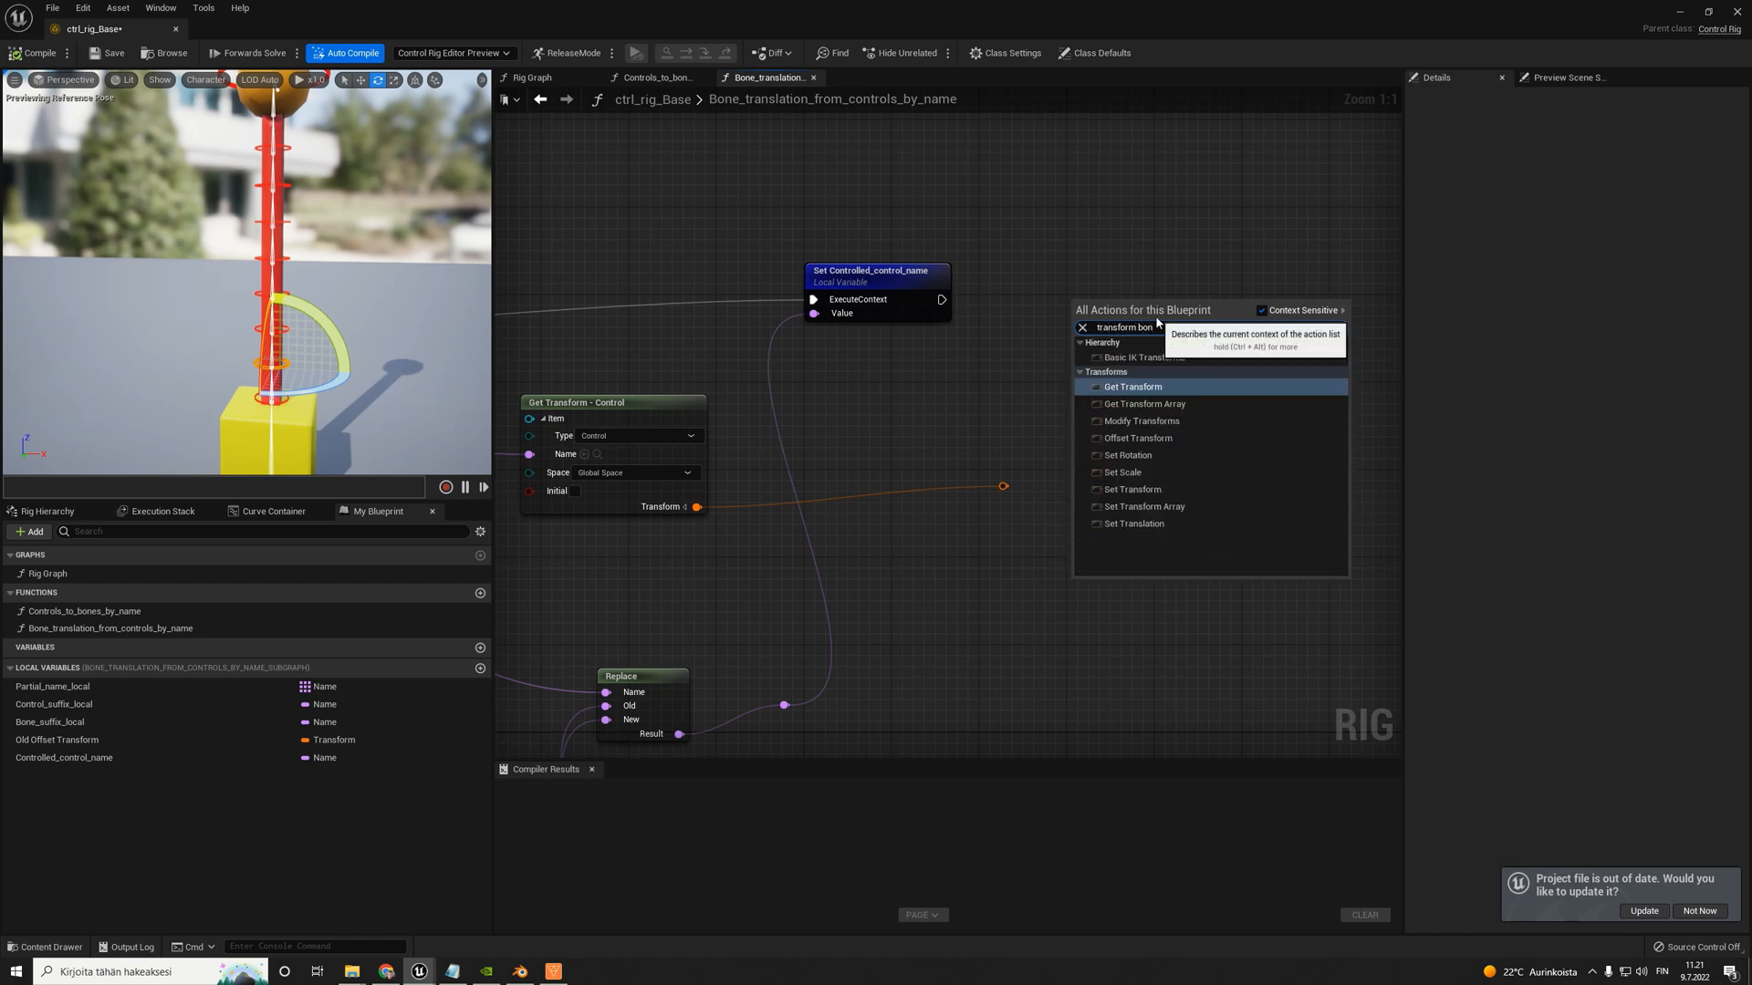
type("on")
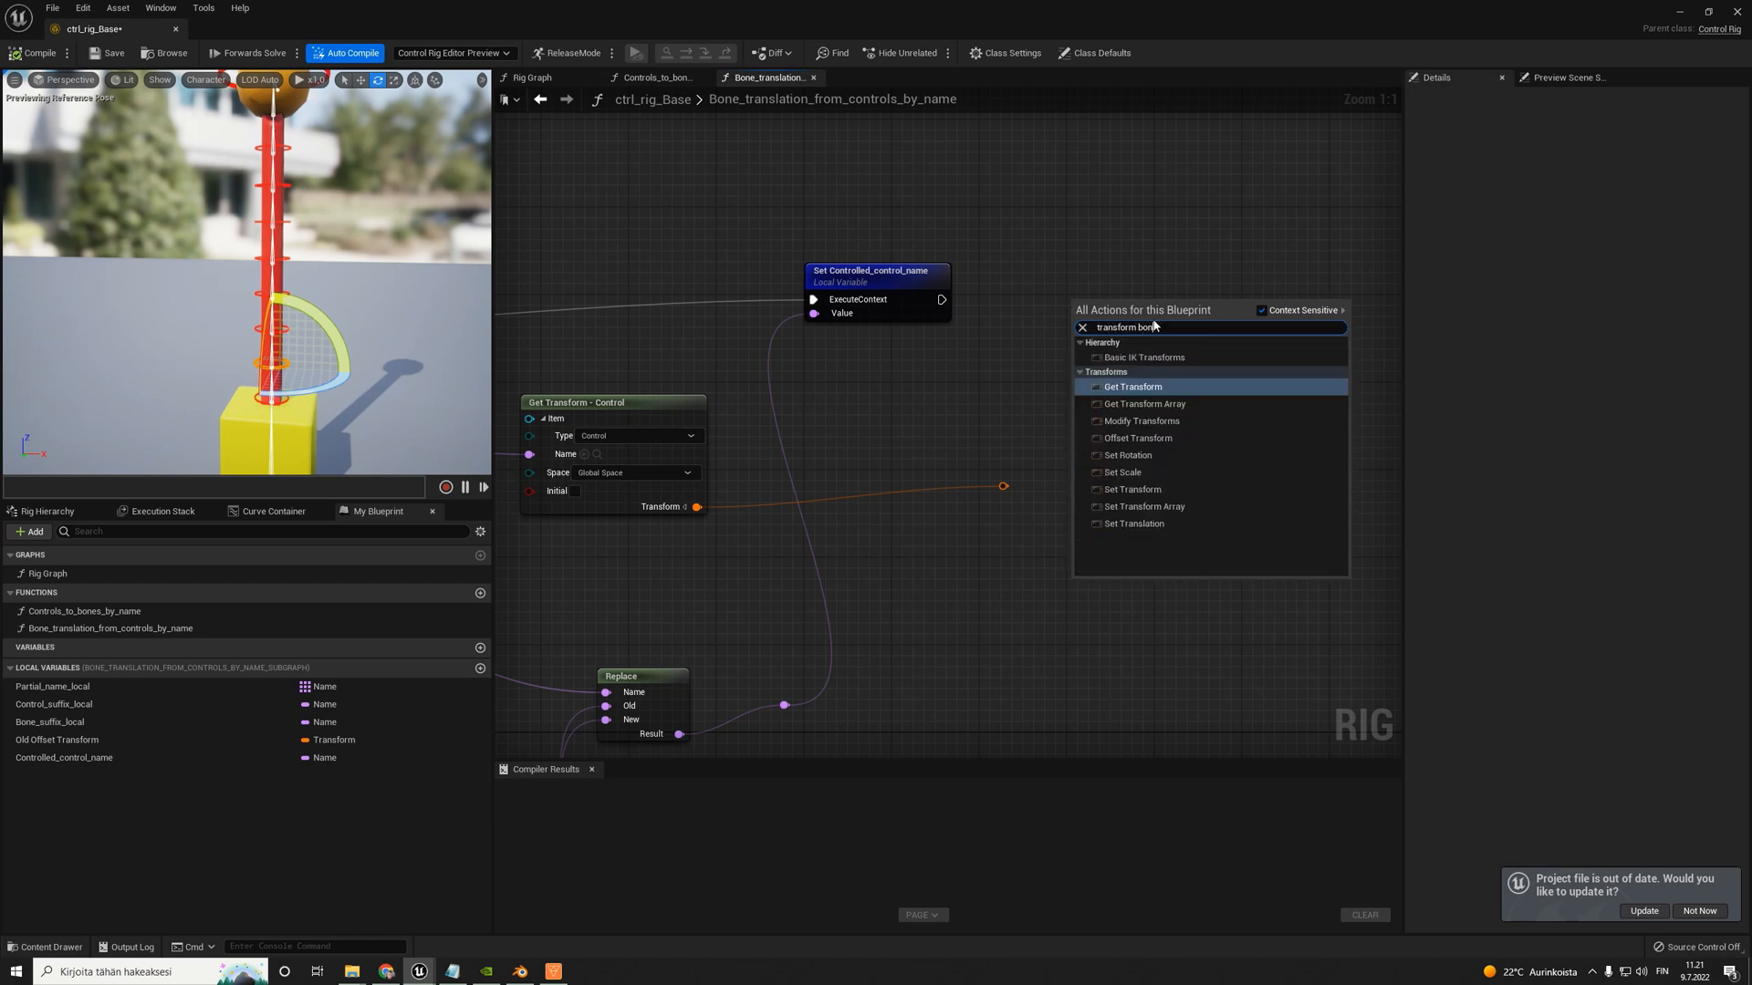
left_click(1151, 489)
left_click_drag(1004, 485, 1154, 416)
left_click(1077, 508)
left_click_drag(1004, 489, 949, 502)
right_click_drag(977, 414, 906, 389)
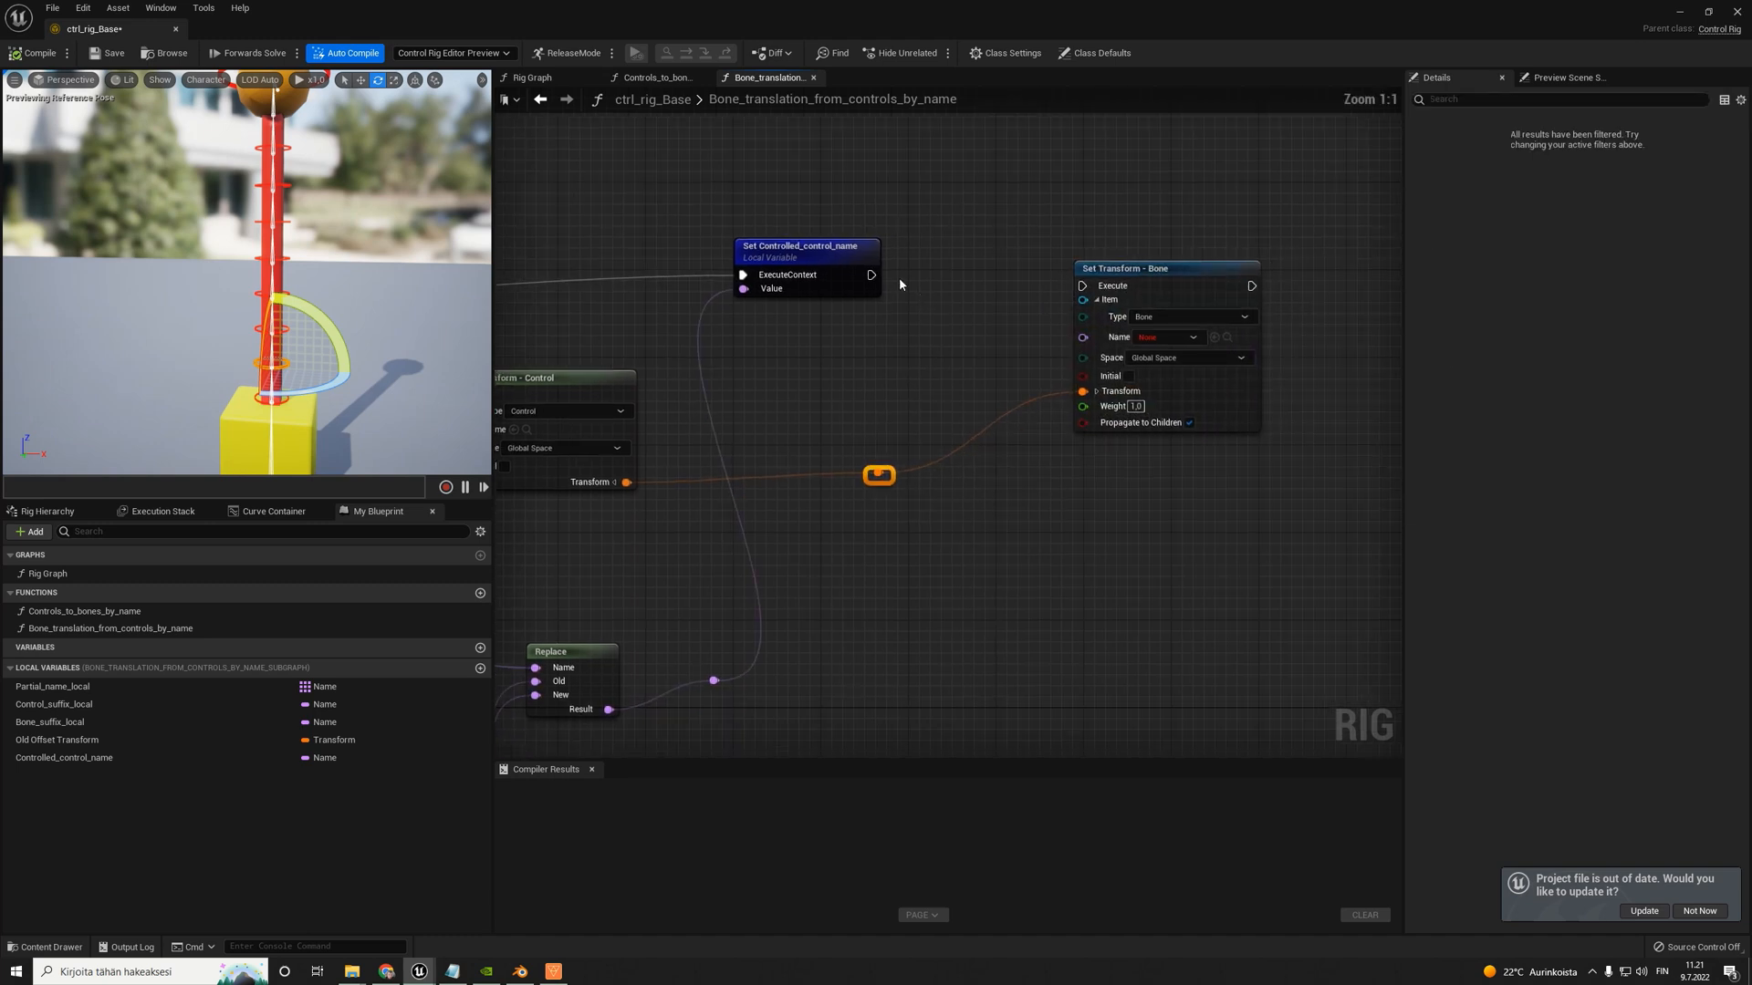
- Feed the Controlled_control_name variable into Set Transform's Name input, and move the transform reroute point below the getter
left_click_drag(871, 274, 953, 365)
left_click(932, 466)
left_click_drag(892, 474, 837, 430)
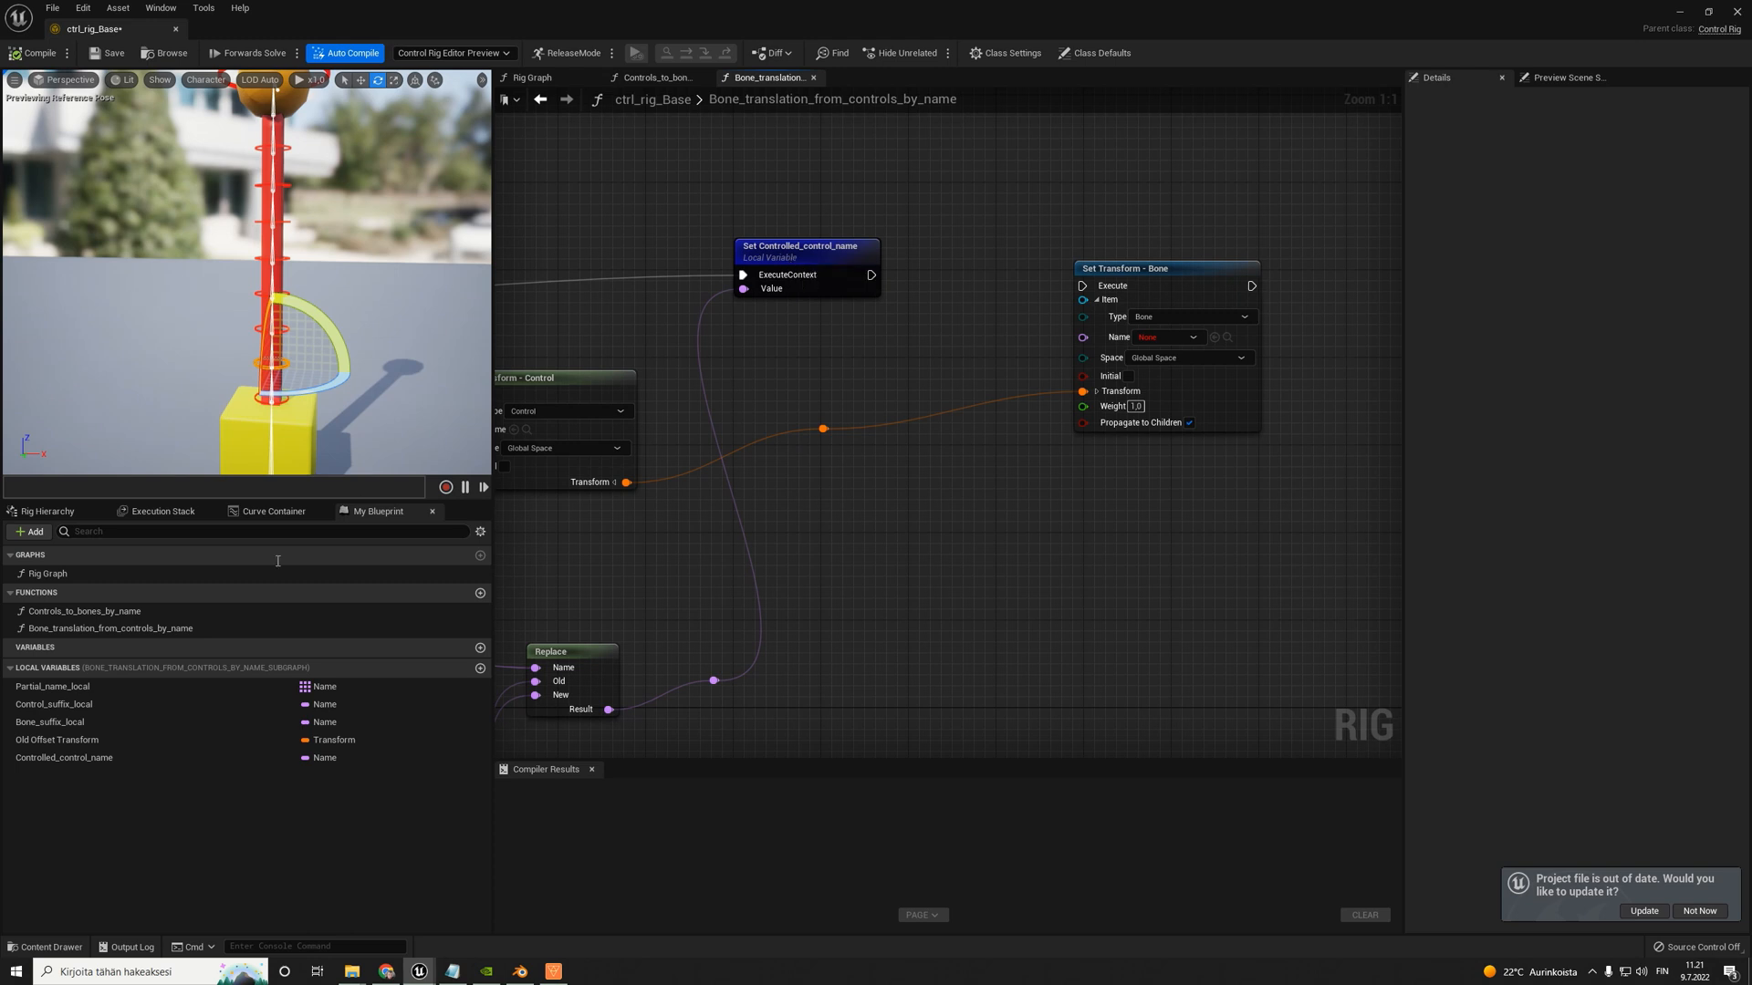
left_click_drag(56, 757, 1083, 336)
left_click(930, 508)
left_click_drag(823, 429, 946, 420)
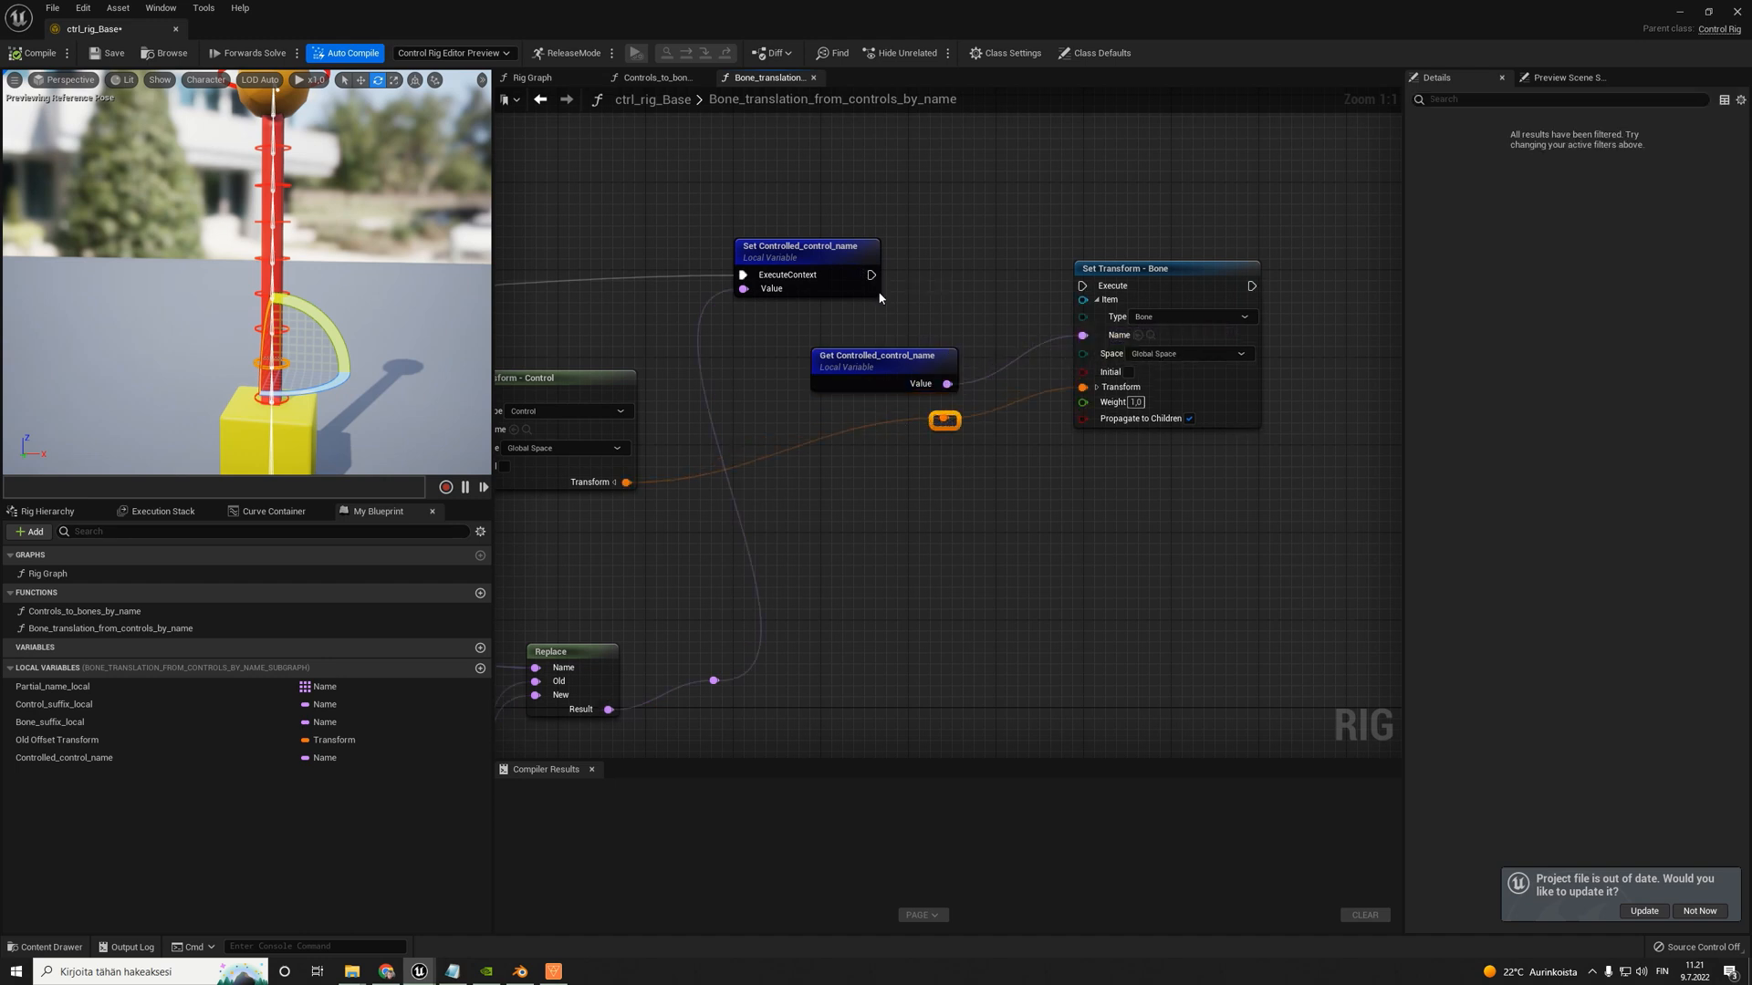
- Connect the execution output of Set Controlled_control_name to the Set Transform node
left_click_drag(869, 283, 1084, 278)
scroll(949, 276, "down", 5)
scroll(767, 344, "up", 4)
scroll(670, 356, "down", 5)
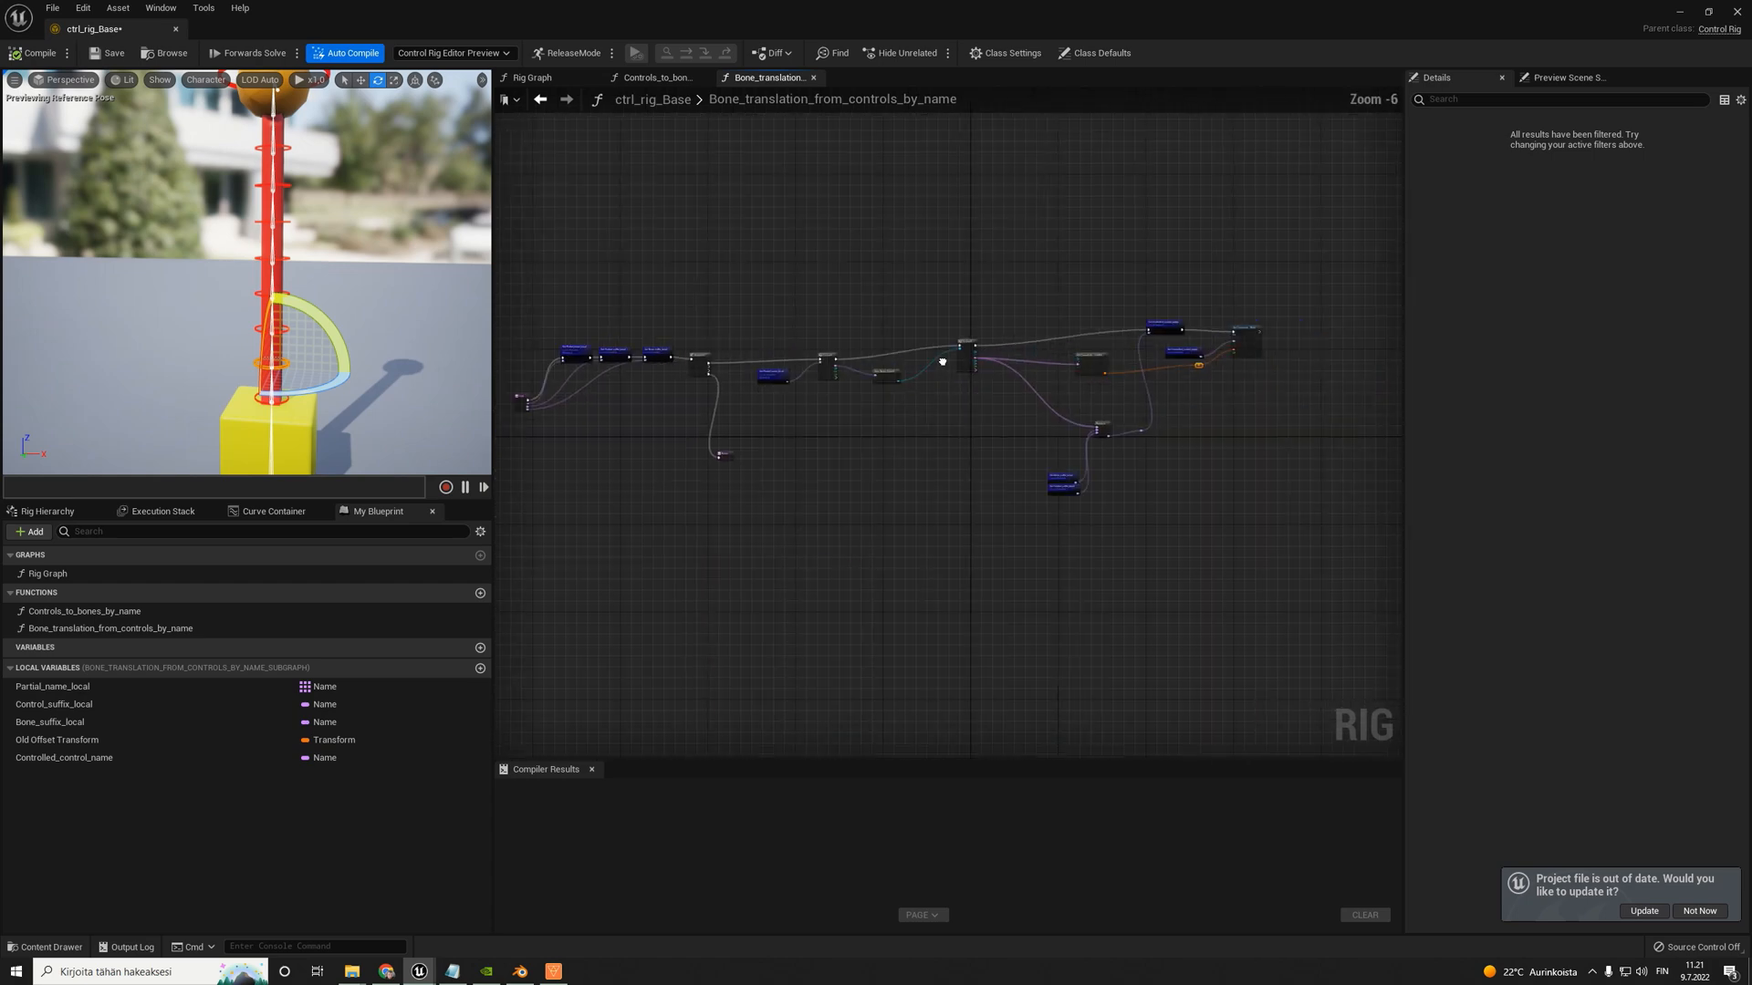
- Examine the Bone_translation_from_controls_by_name node chain, from the For Each loops and name search through to the Set Transform node
right_click_drag(1224, 364, 949, 371)
scroll(950, 370, "up", 6)
right_click_drag(953, 221, 1137, 227)
scroll(1137, 231, "down", 6)
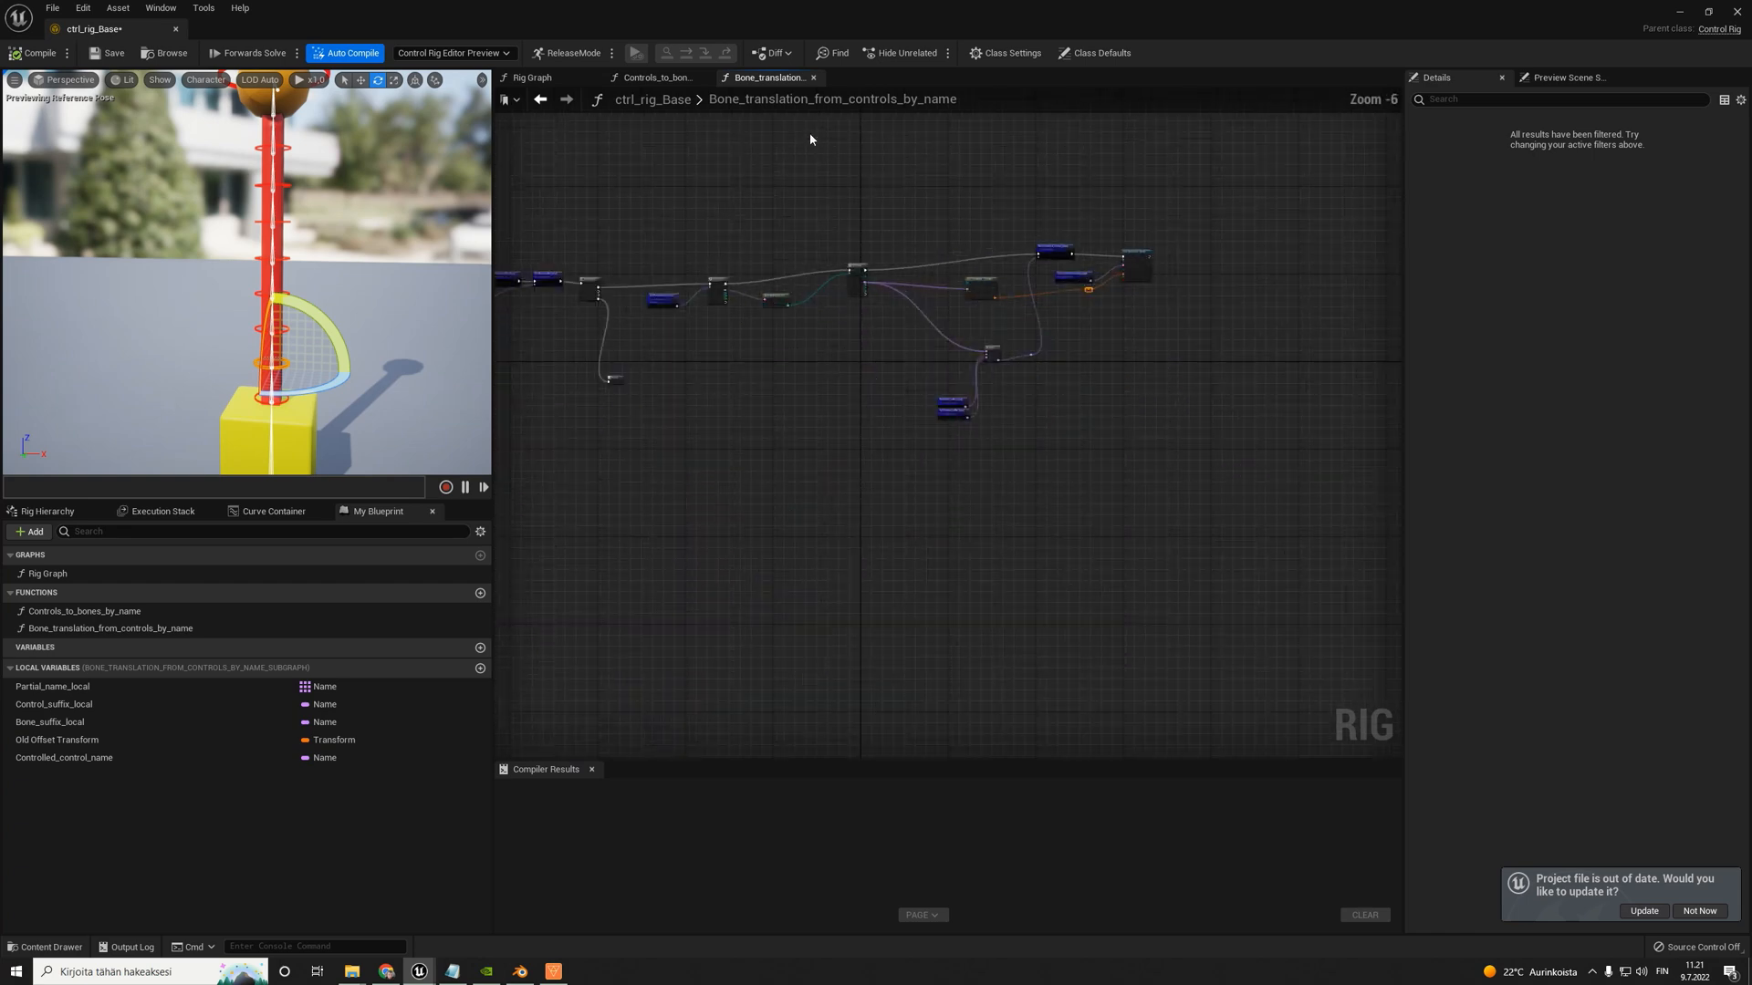
scroll(785, 234, "up", 5)
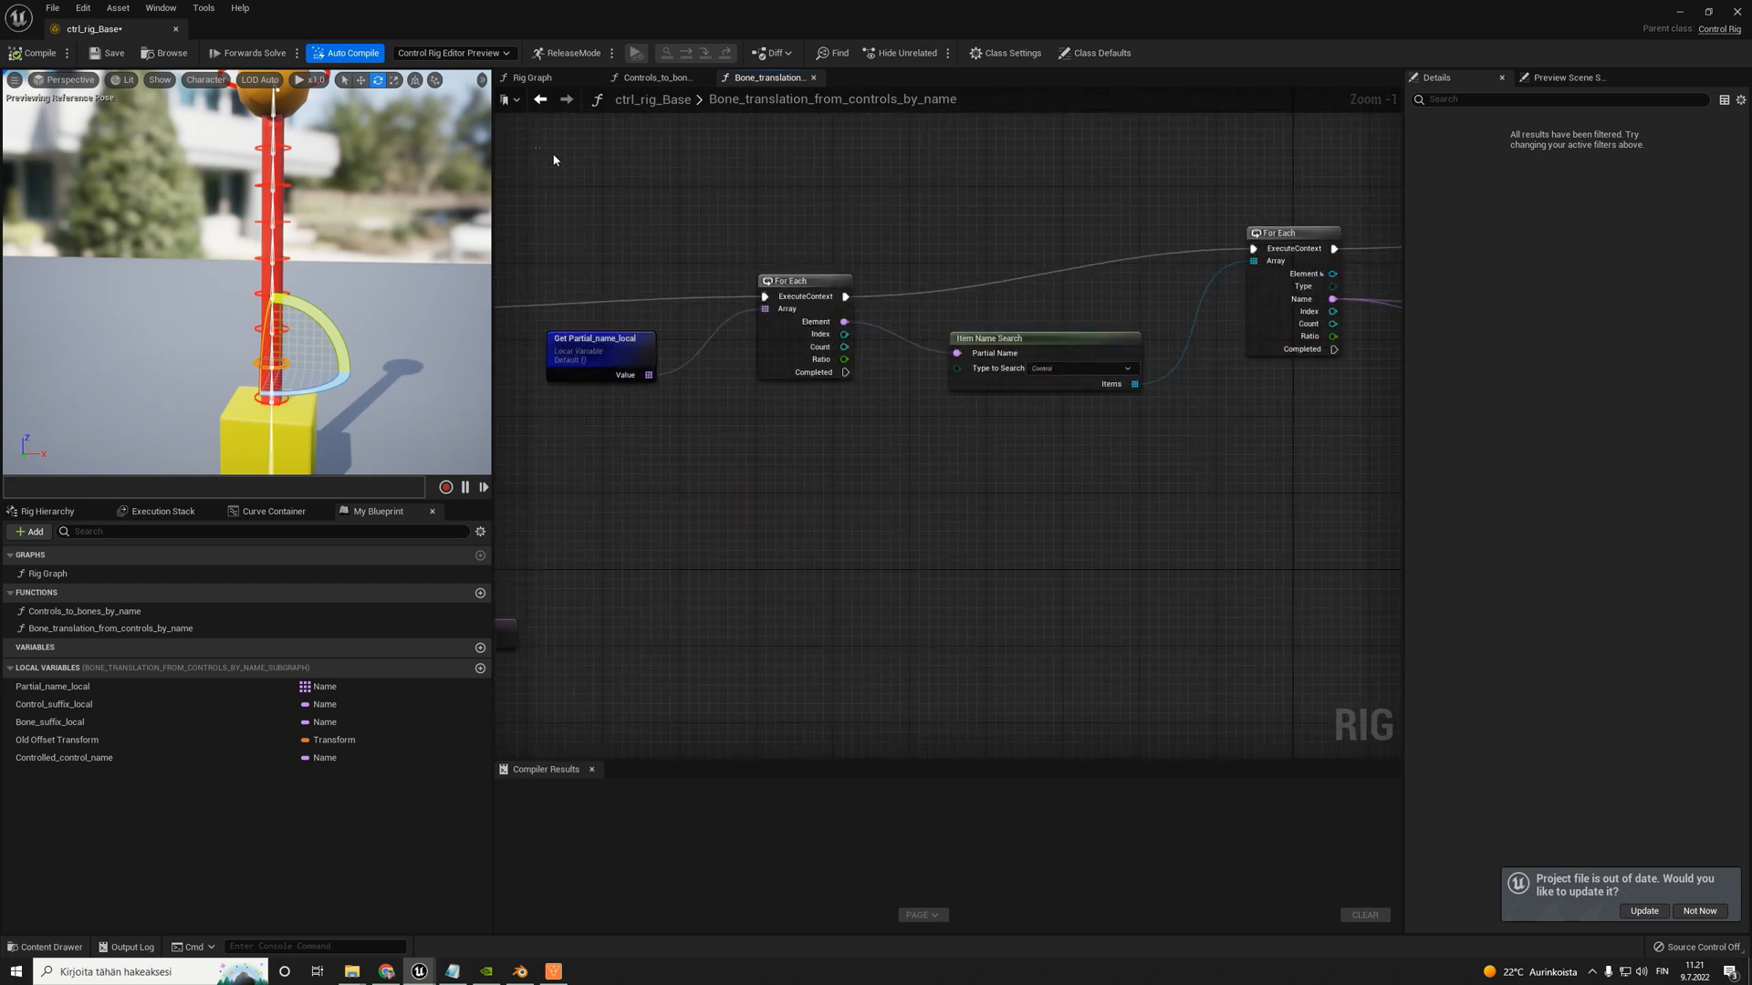
left_click_drag(553, 160, 1328, 430)
right_click_drag(1328, 429, 699, 447)
right_click_drag(1237, 223, 811, 243)
left_click_drag(823, 244, 1343, 645)
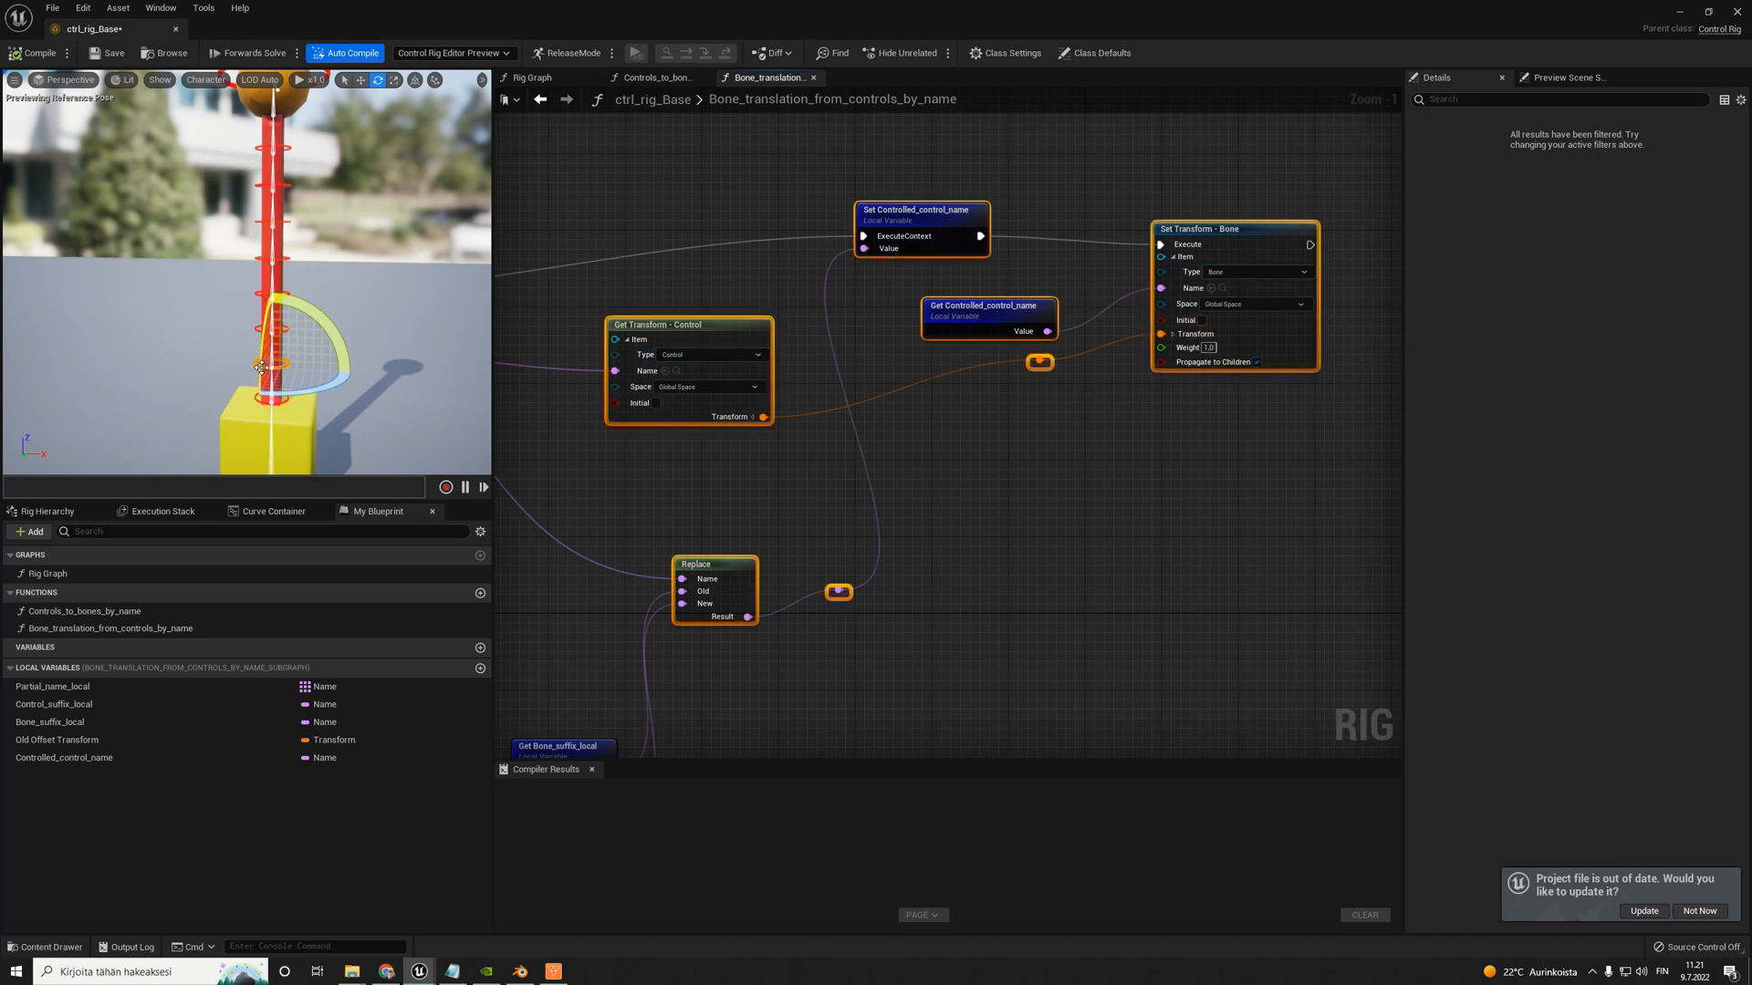
left_click(1010, 232)
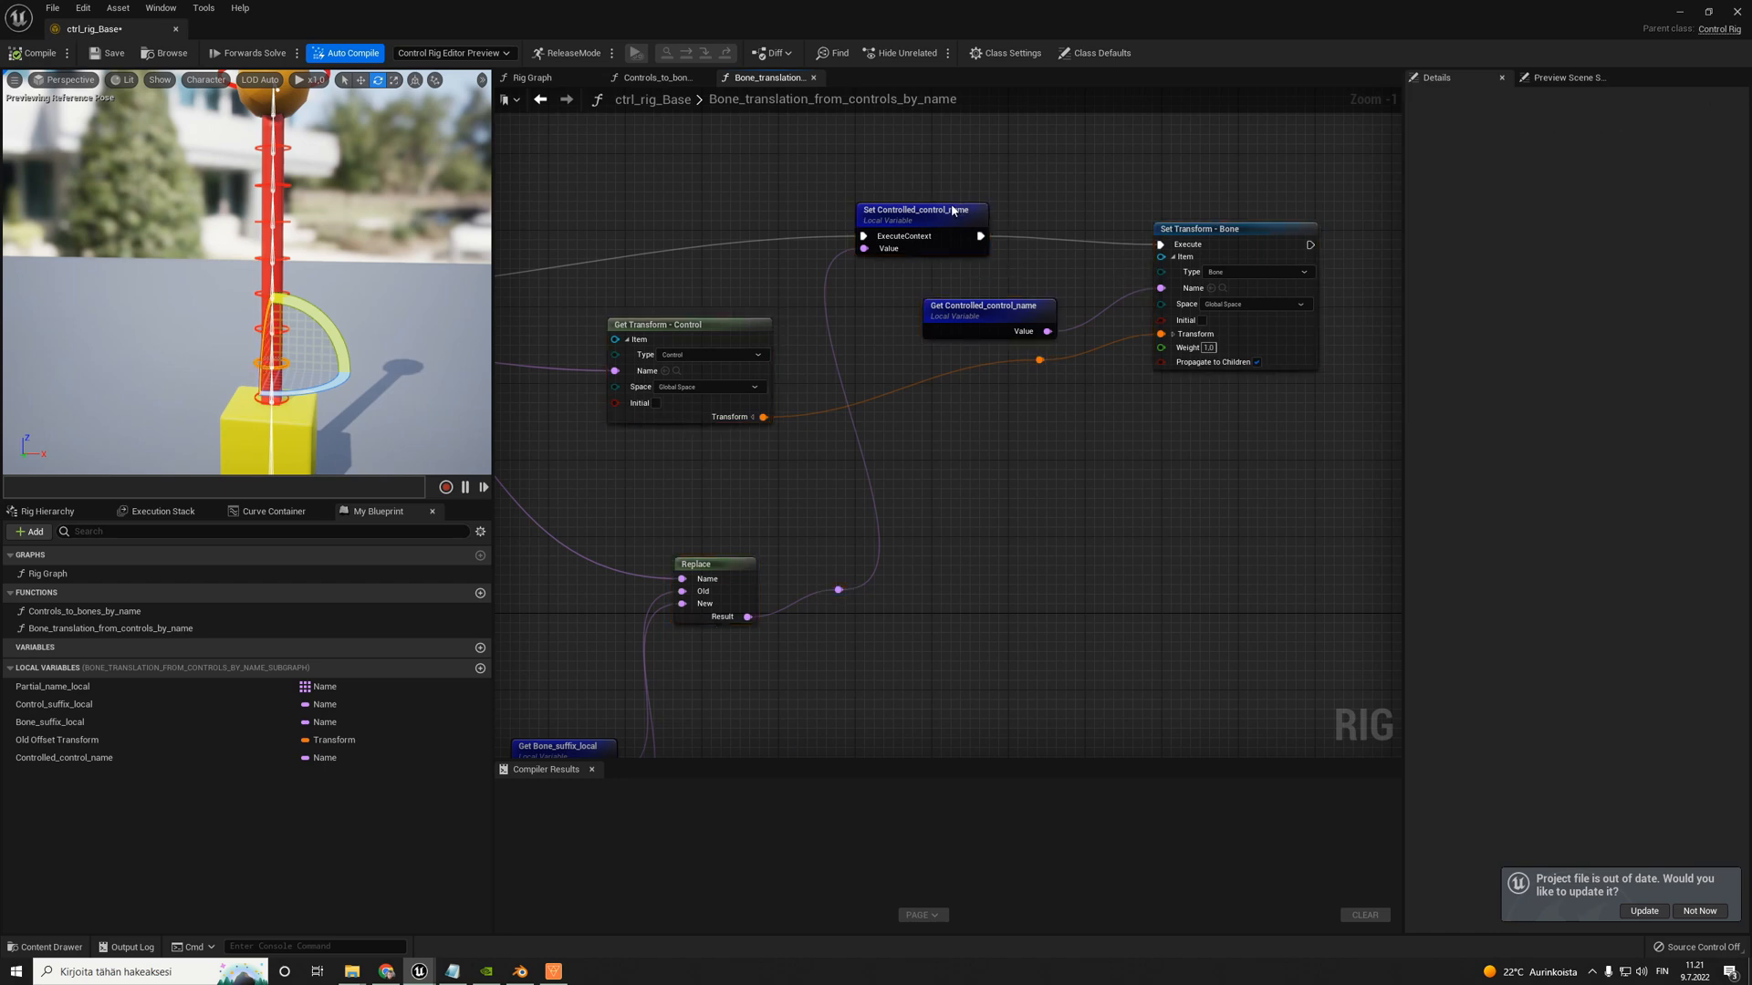
- Stack the Controlled_control_name getter directly beneath its setter and compile the rig
left_click_drag(954, 208, 983, 218)
left_click_drag(997, 306, 968, 277)
left_click(14, 53)
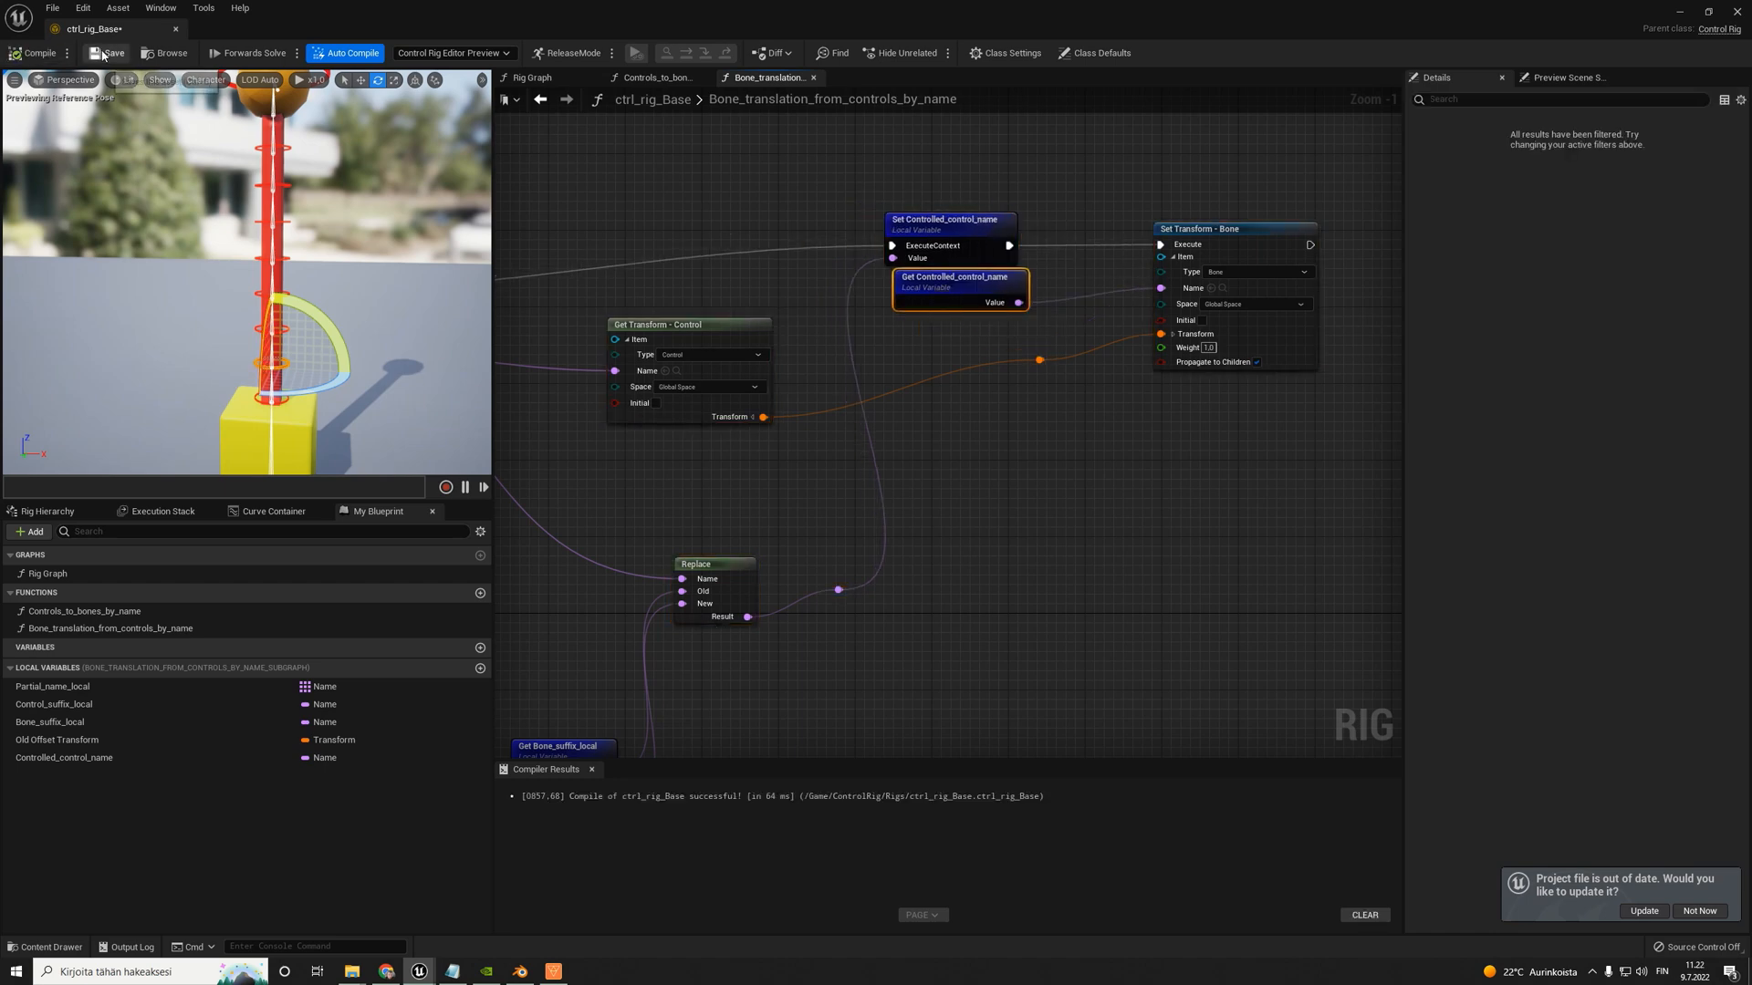
- Add the Bone_translation_from_controls_by_name function to the Rig Graph and connect Forwards Solve's execution output to it
left_click(532, 77)
left_click_drag(685, 665, 723, 492)
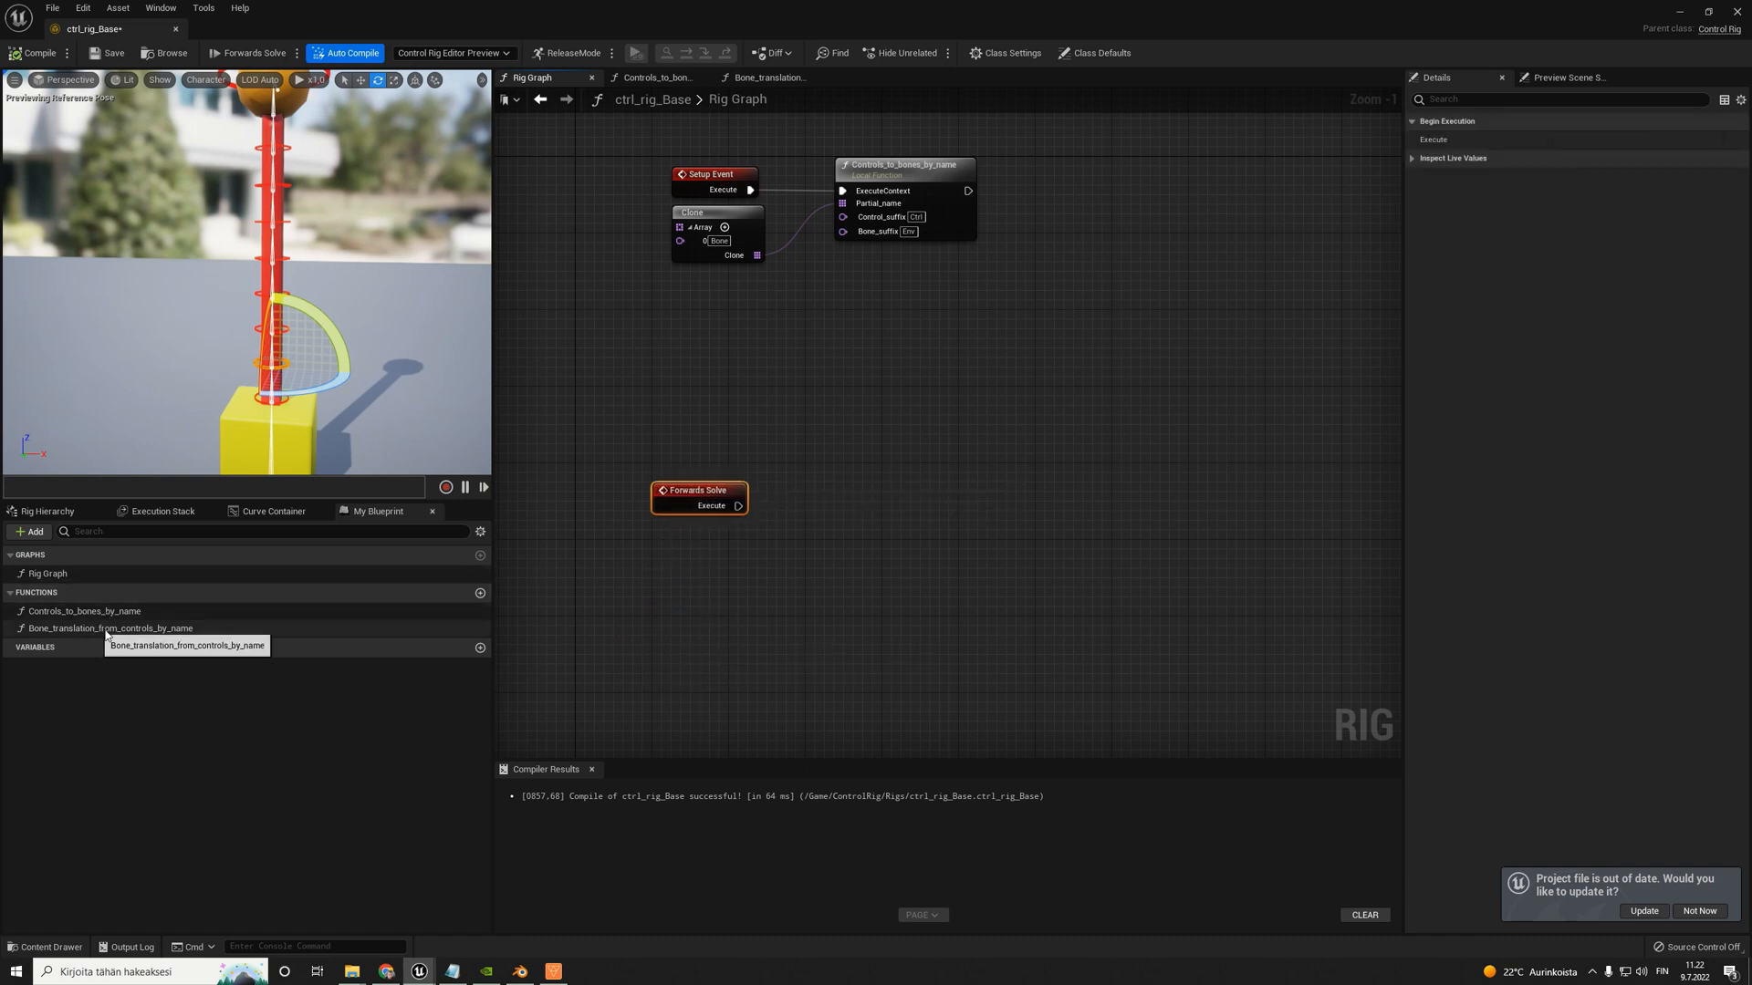
right_click_drag(763, 407, 696, 467)
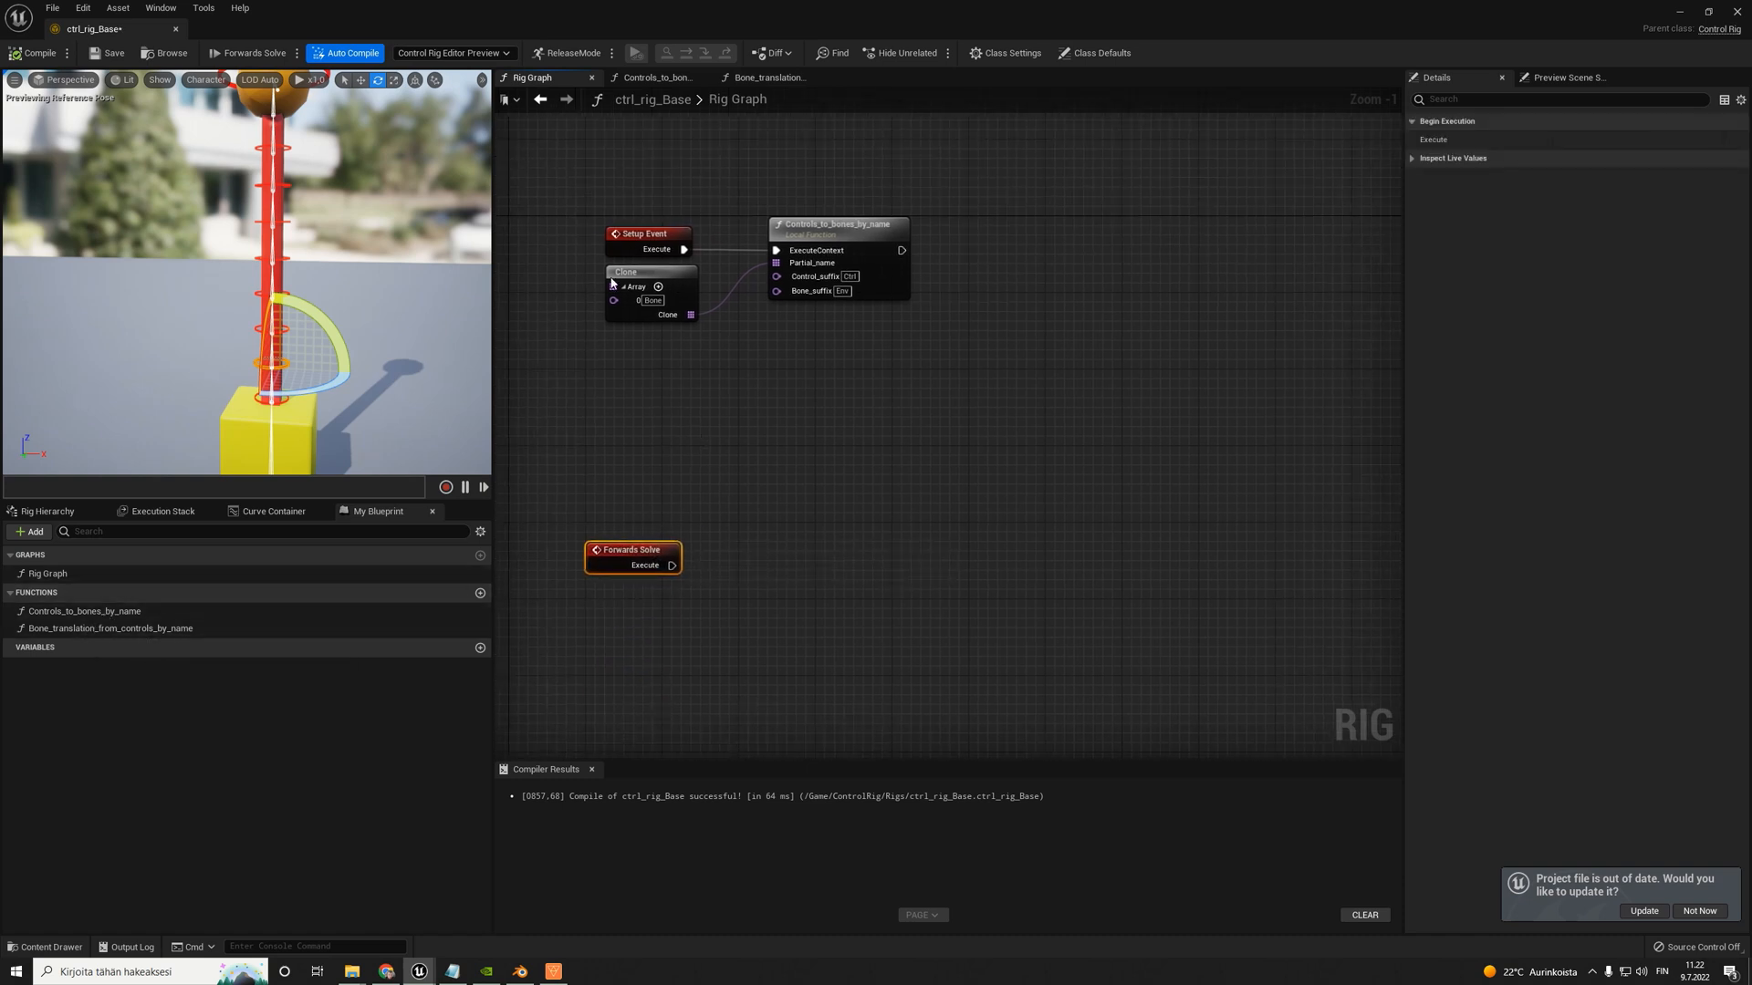
left_click_drag(554, 167, 979, 348)
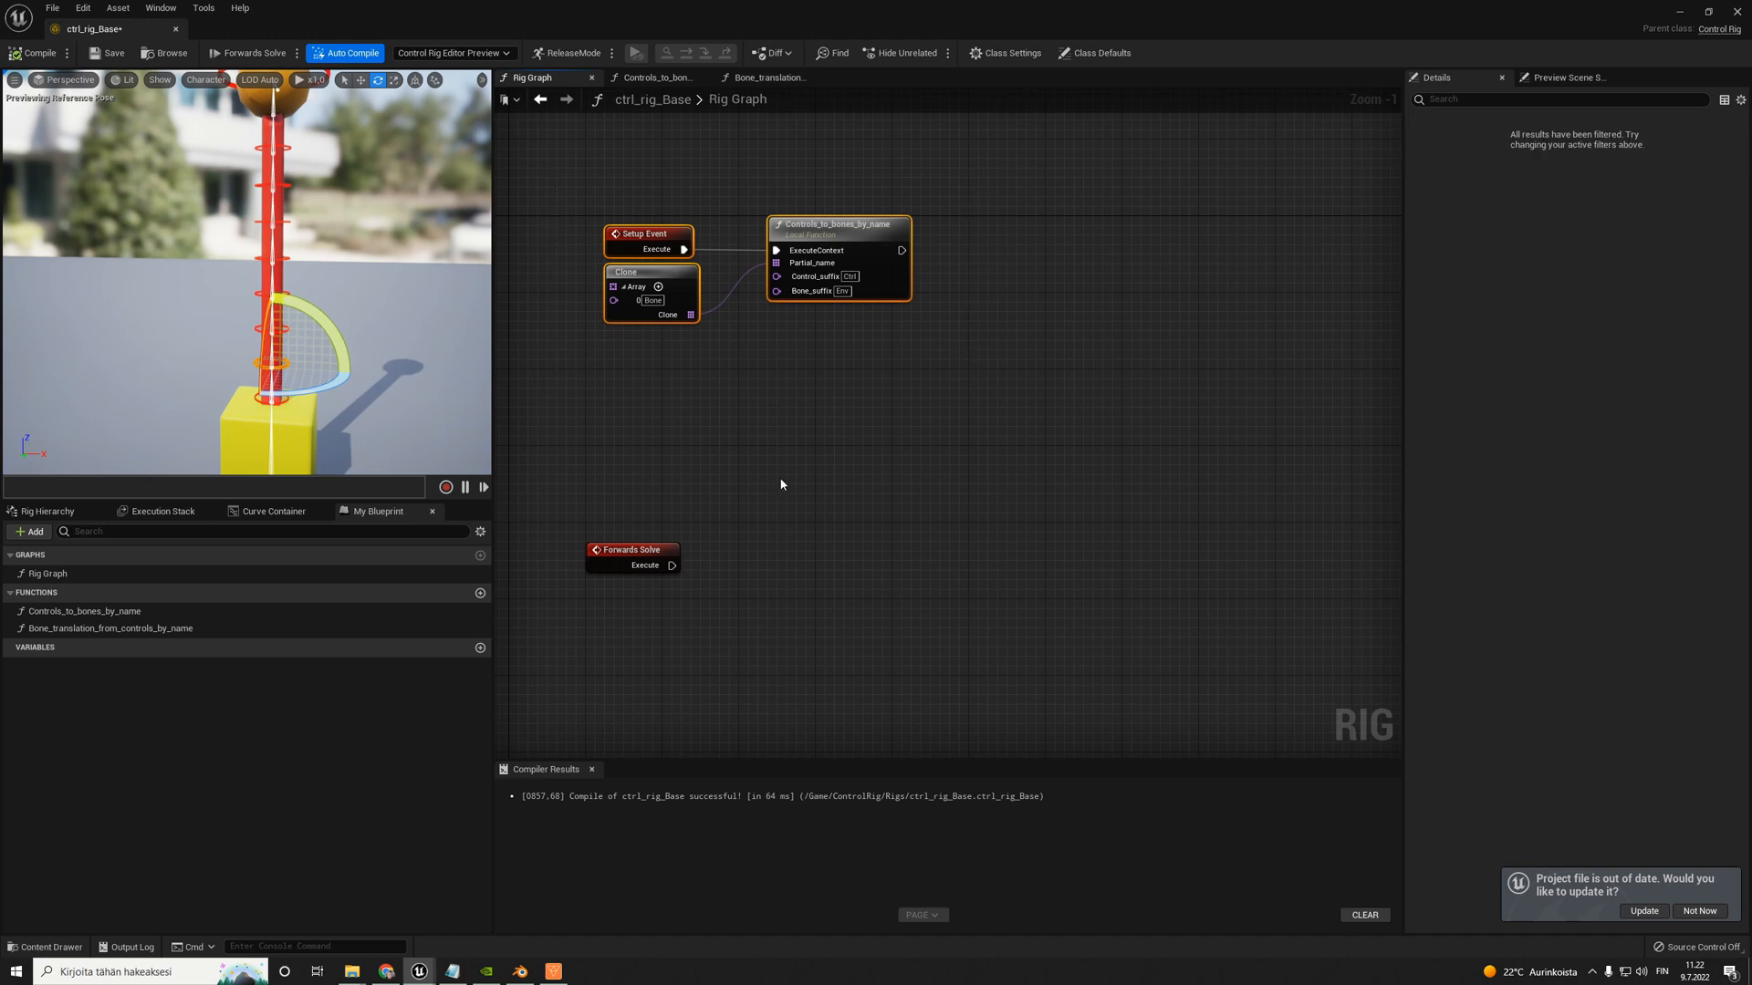
right_click_drag(782, 485, 831, 382)
left_click_drag(695, 464, 674, 521)
left_click_drag(121, 633, 839, 507)
scroll(717, 520, "up", 1)
left_click_drag(698, 520, 898, 482)
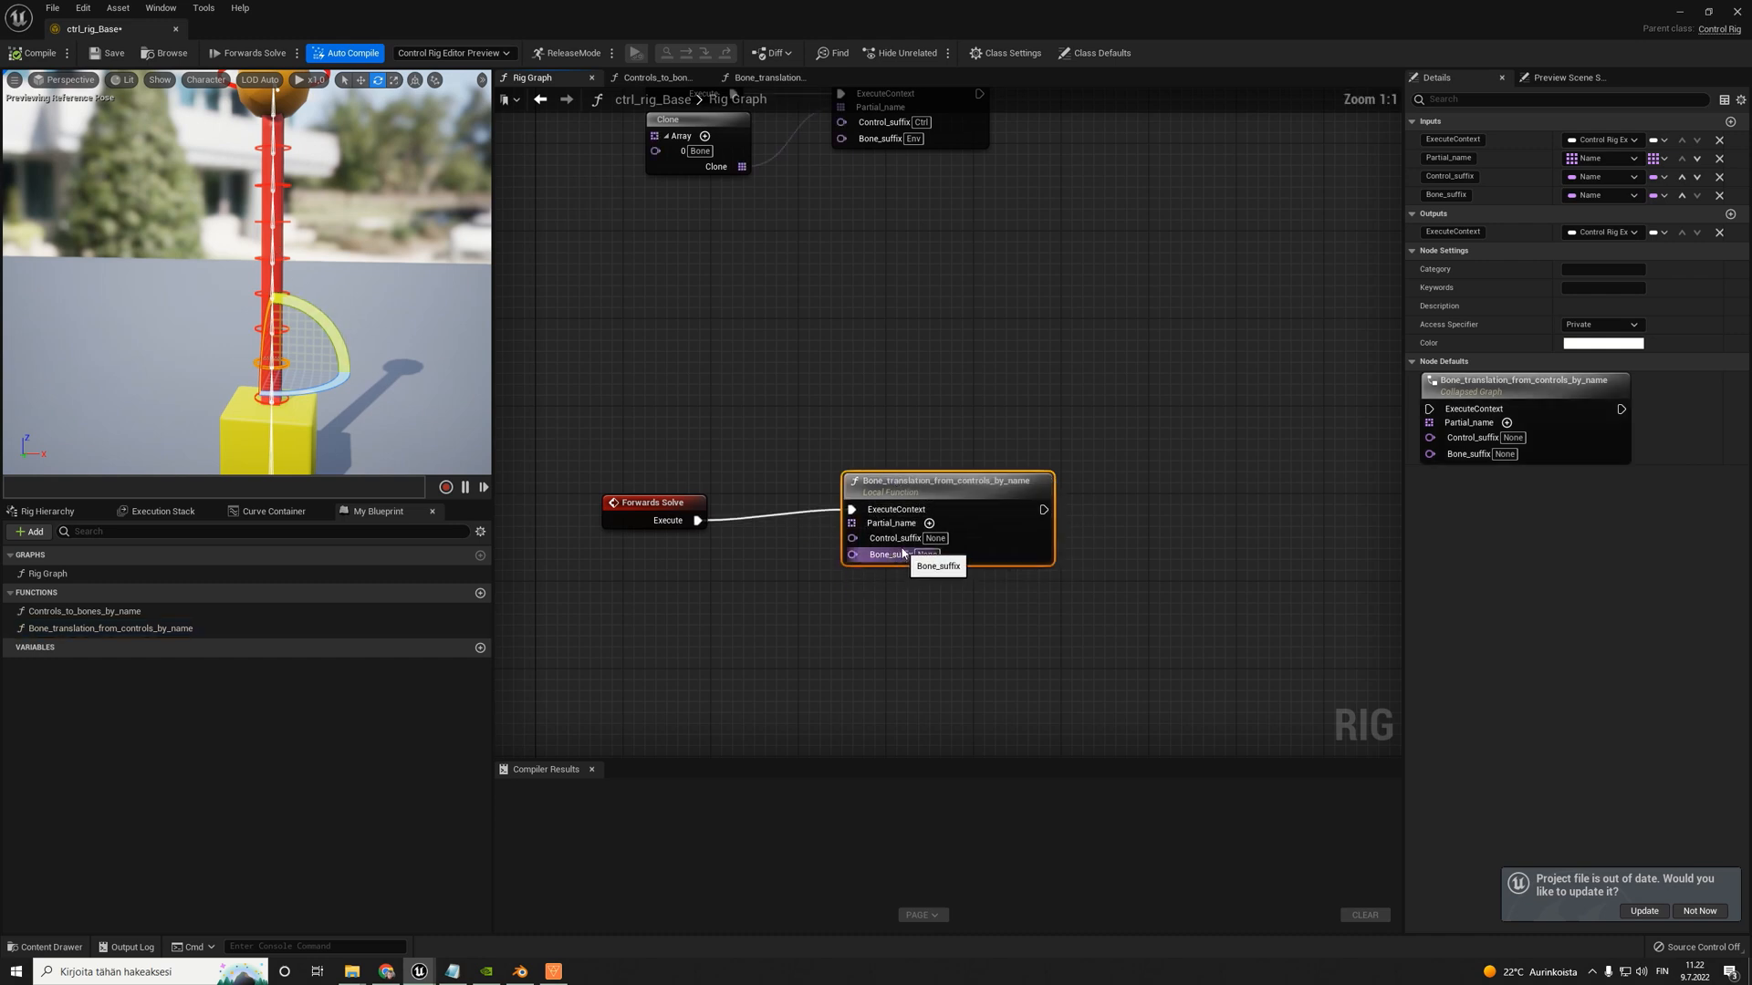
- Duplicate the Clone array node beneath Forwards Solve and connect it to the Partial_name input of Bone_translation_from_controls_by_name
right_click_drag(869, 351, 873, 404)
left_click(691, 212)
key("ctrl+c")
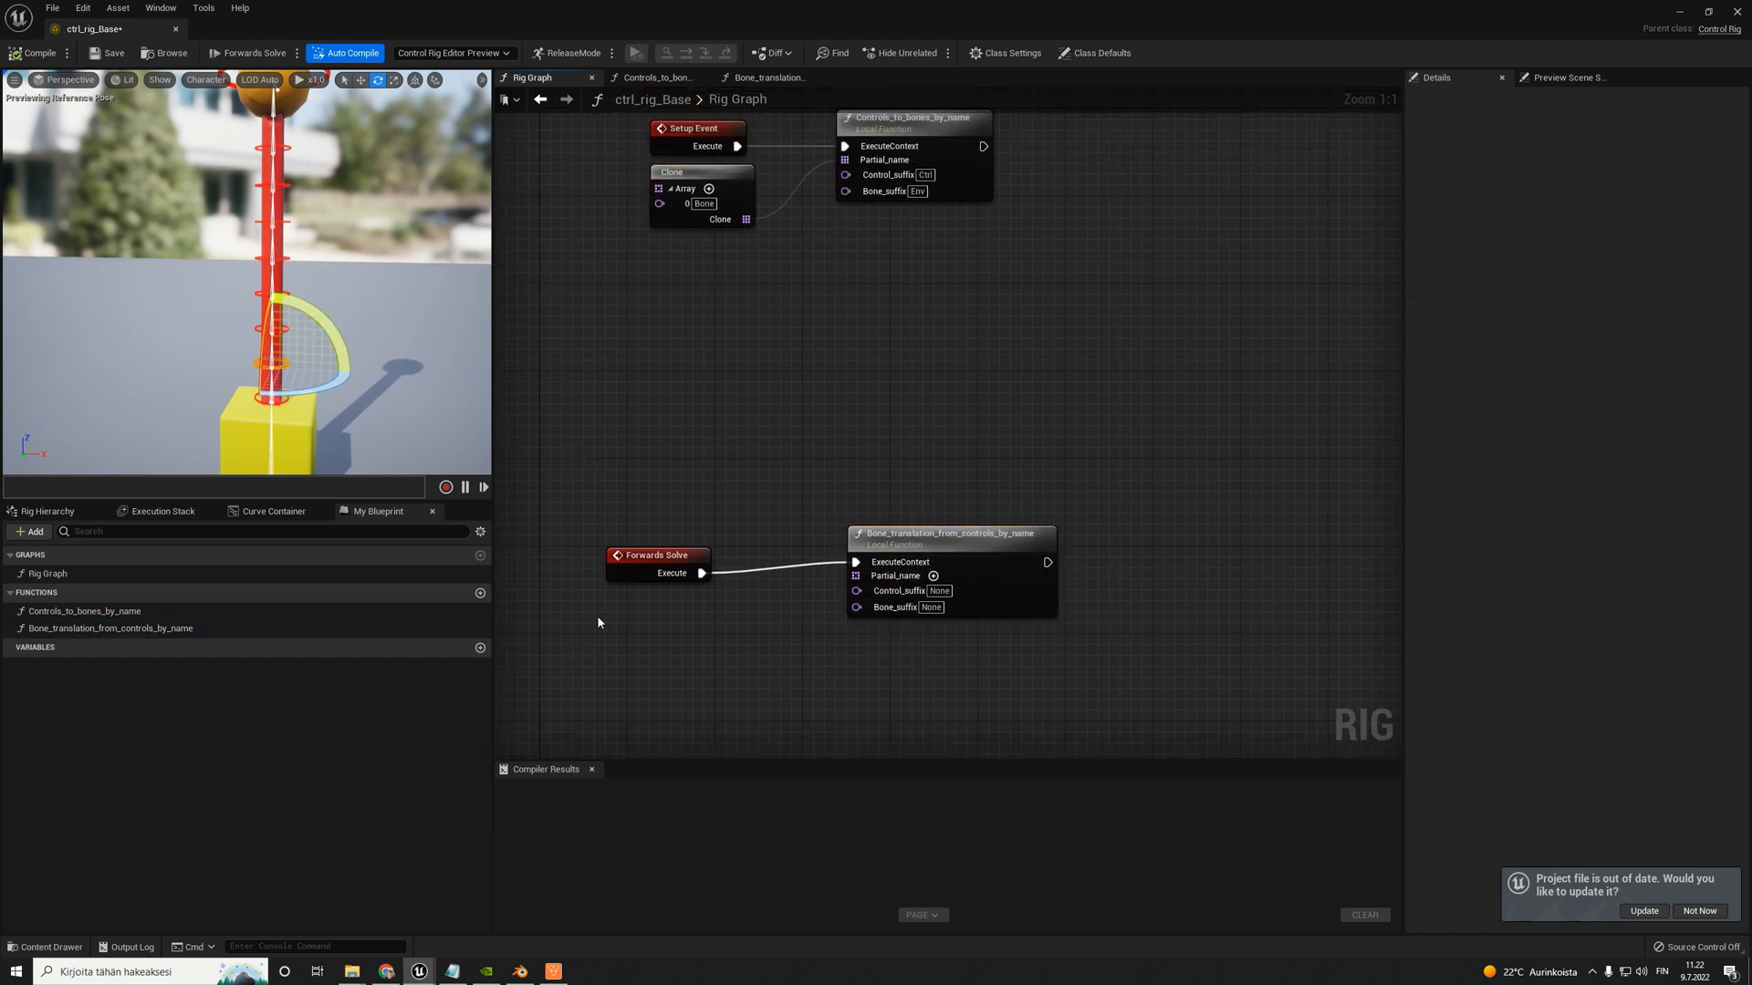
key("ctrl+v")
left_click_drag(698, 665, 865, 577)
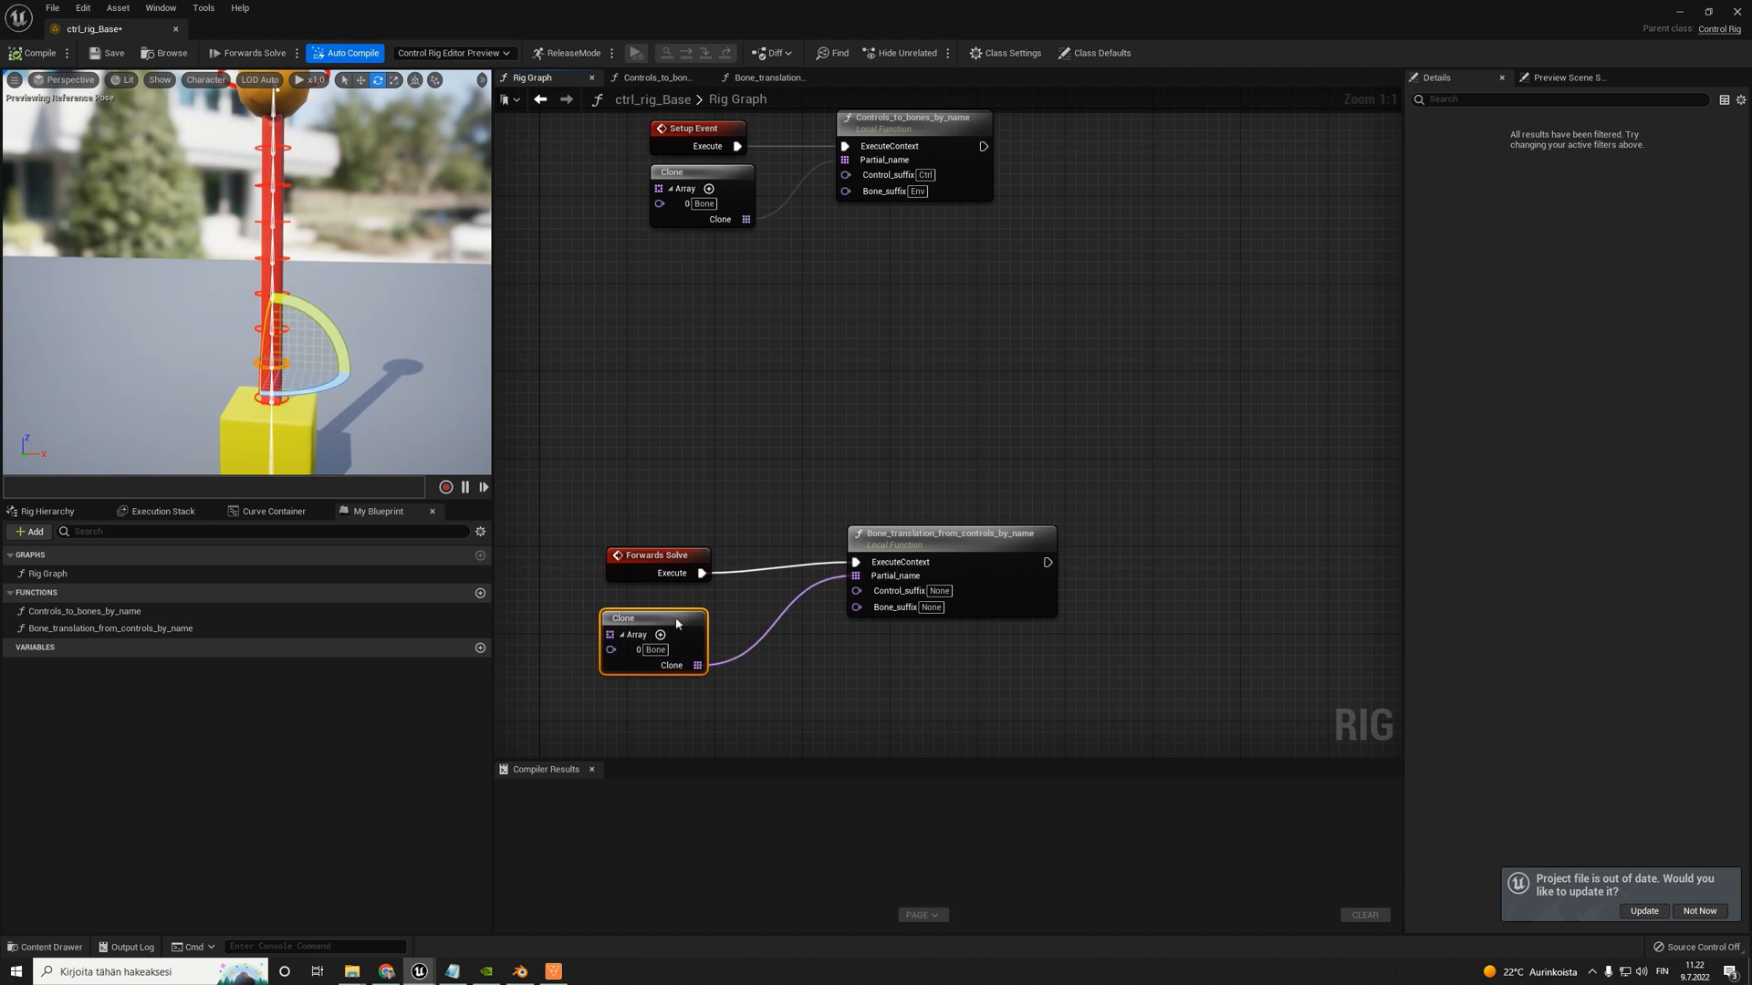
left_click_drag(640, 612, 645, 592)
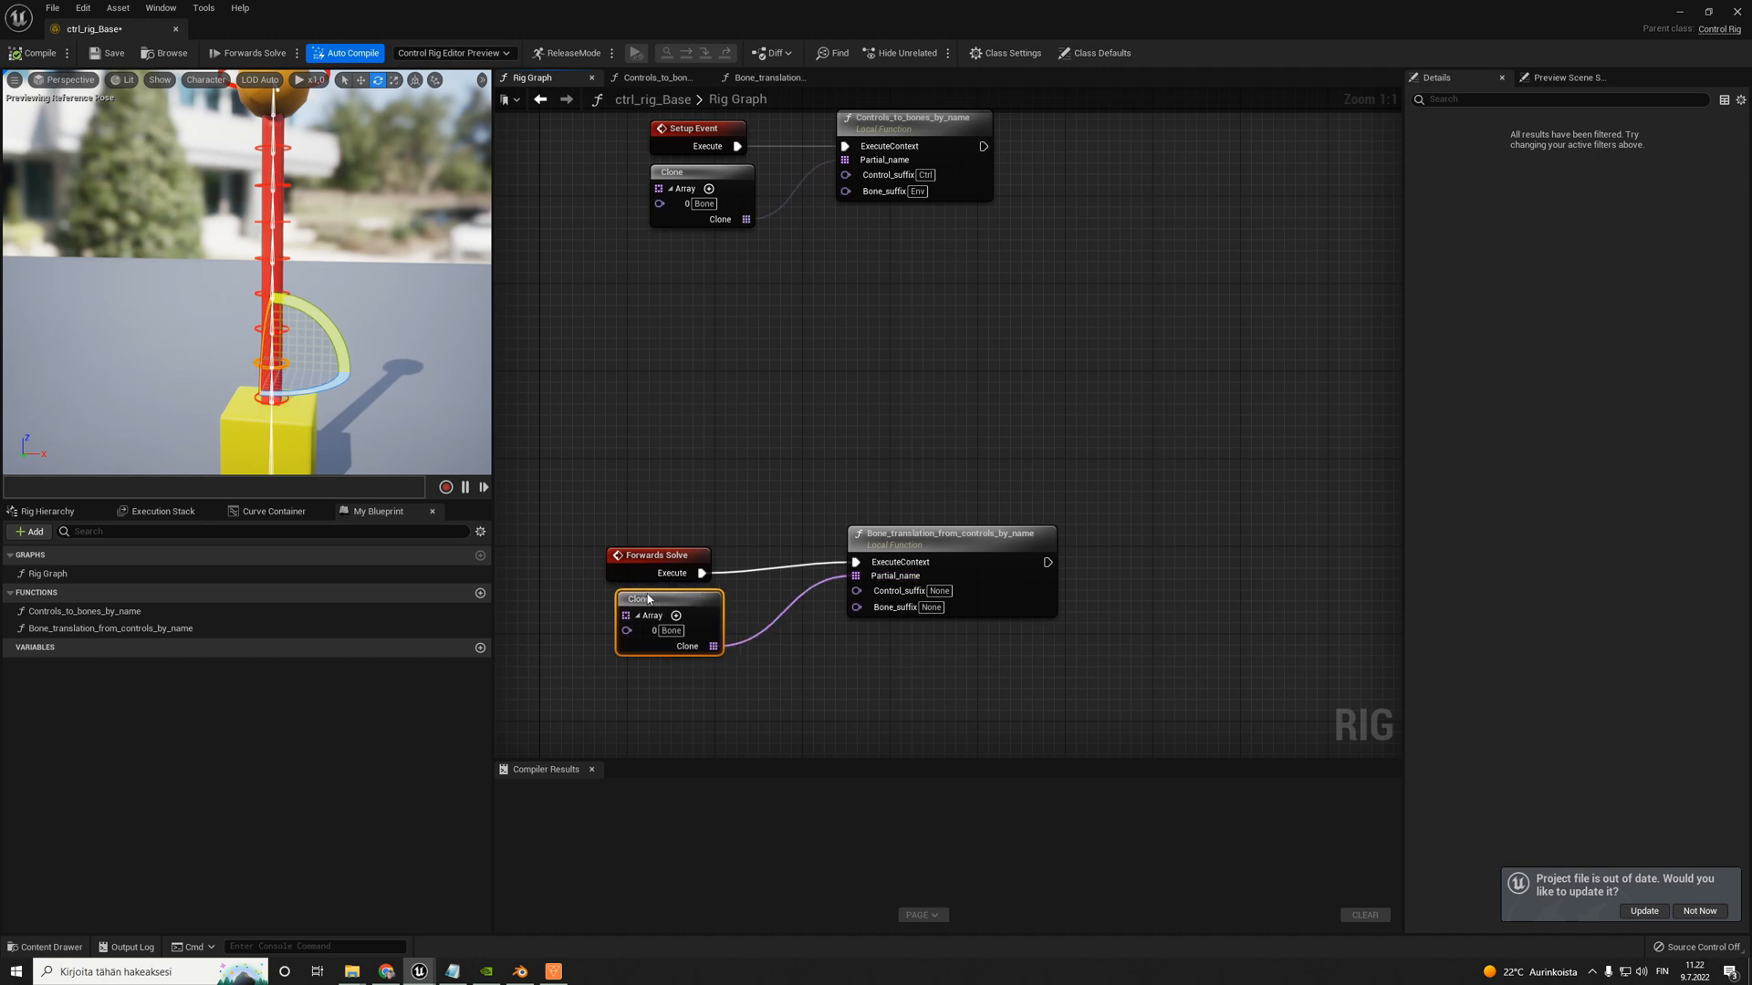
- Set Control_suffix to Ctrl and Bone_suffix to Env on the Bone_translation_from_controls_by_name node
left_click(939, 591)
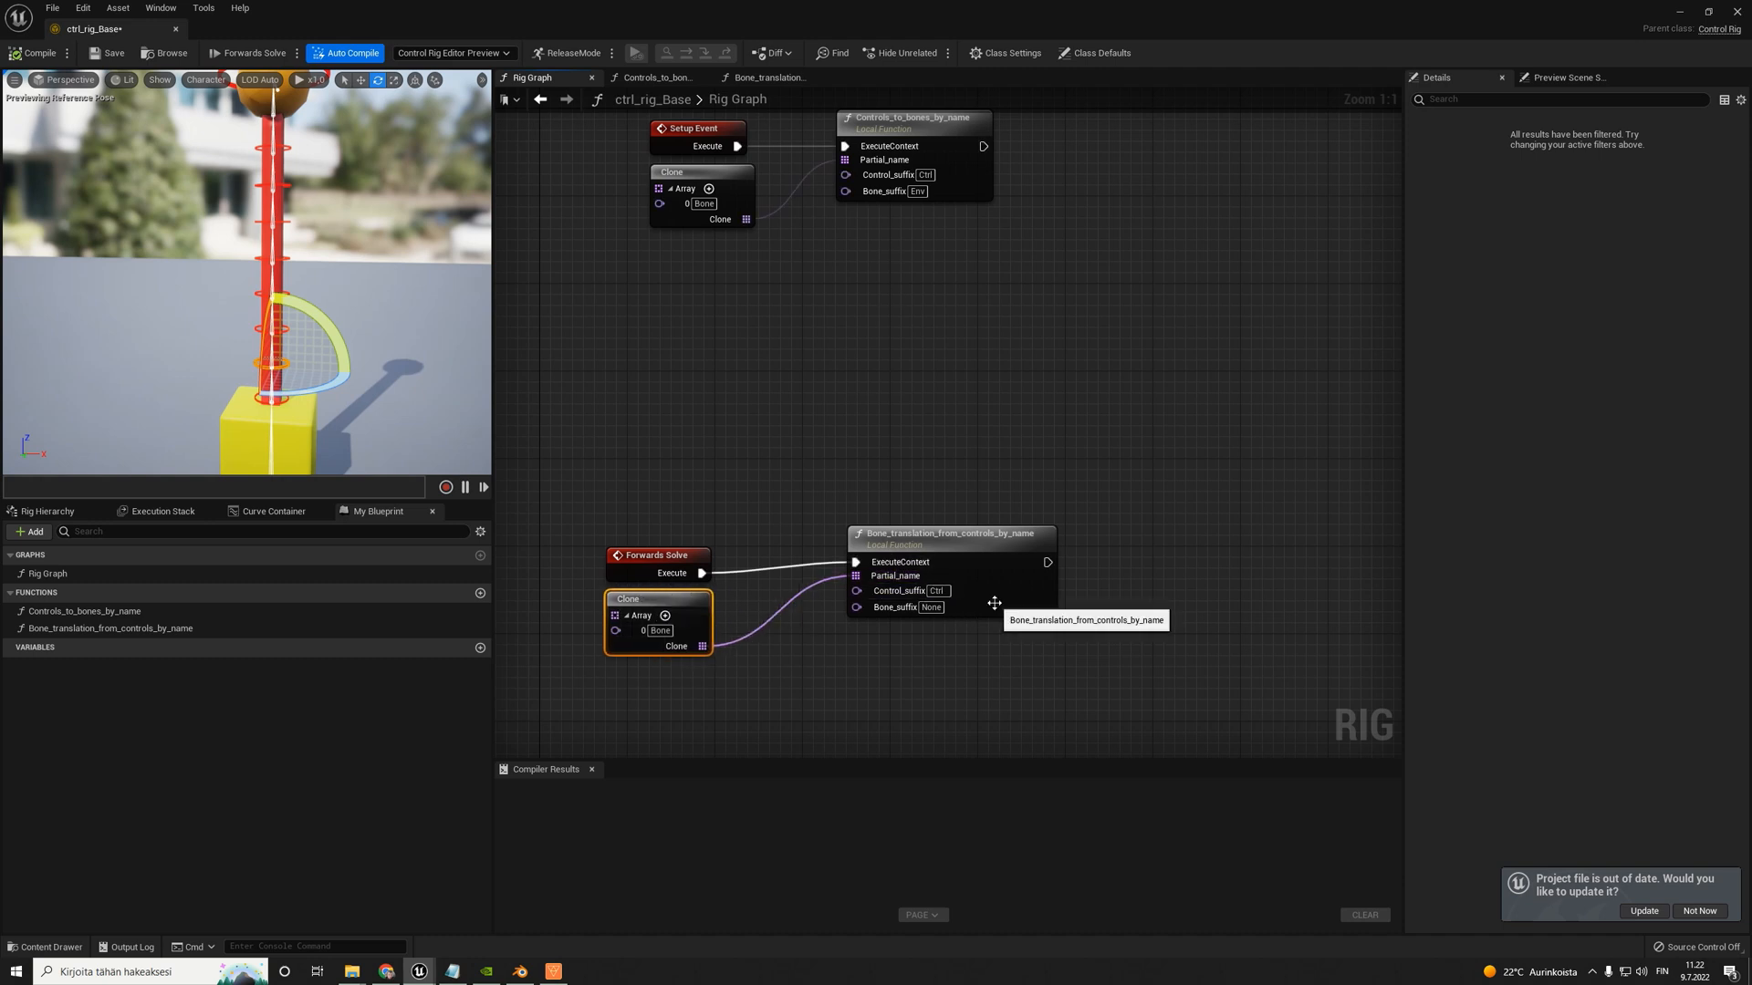
left_click(930, 607)
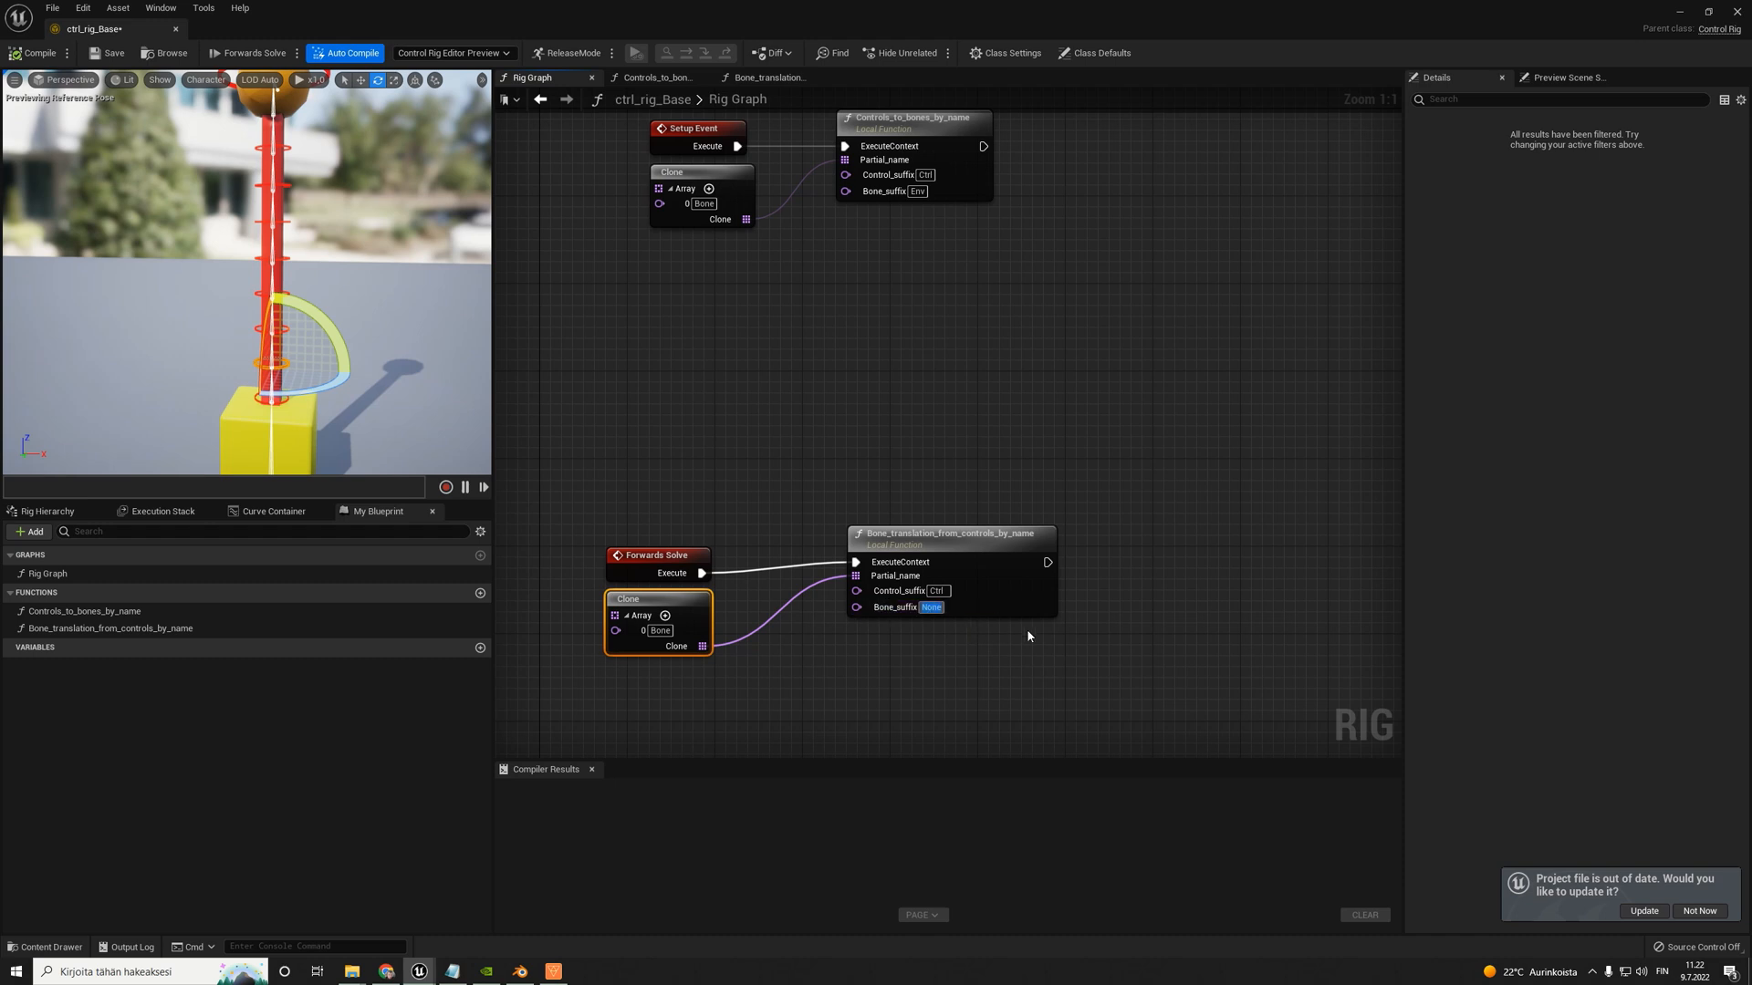
type("Env")
key("Return")
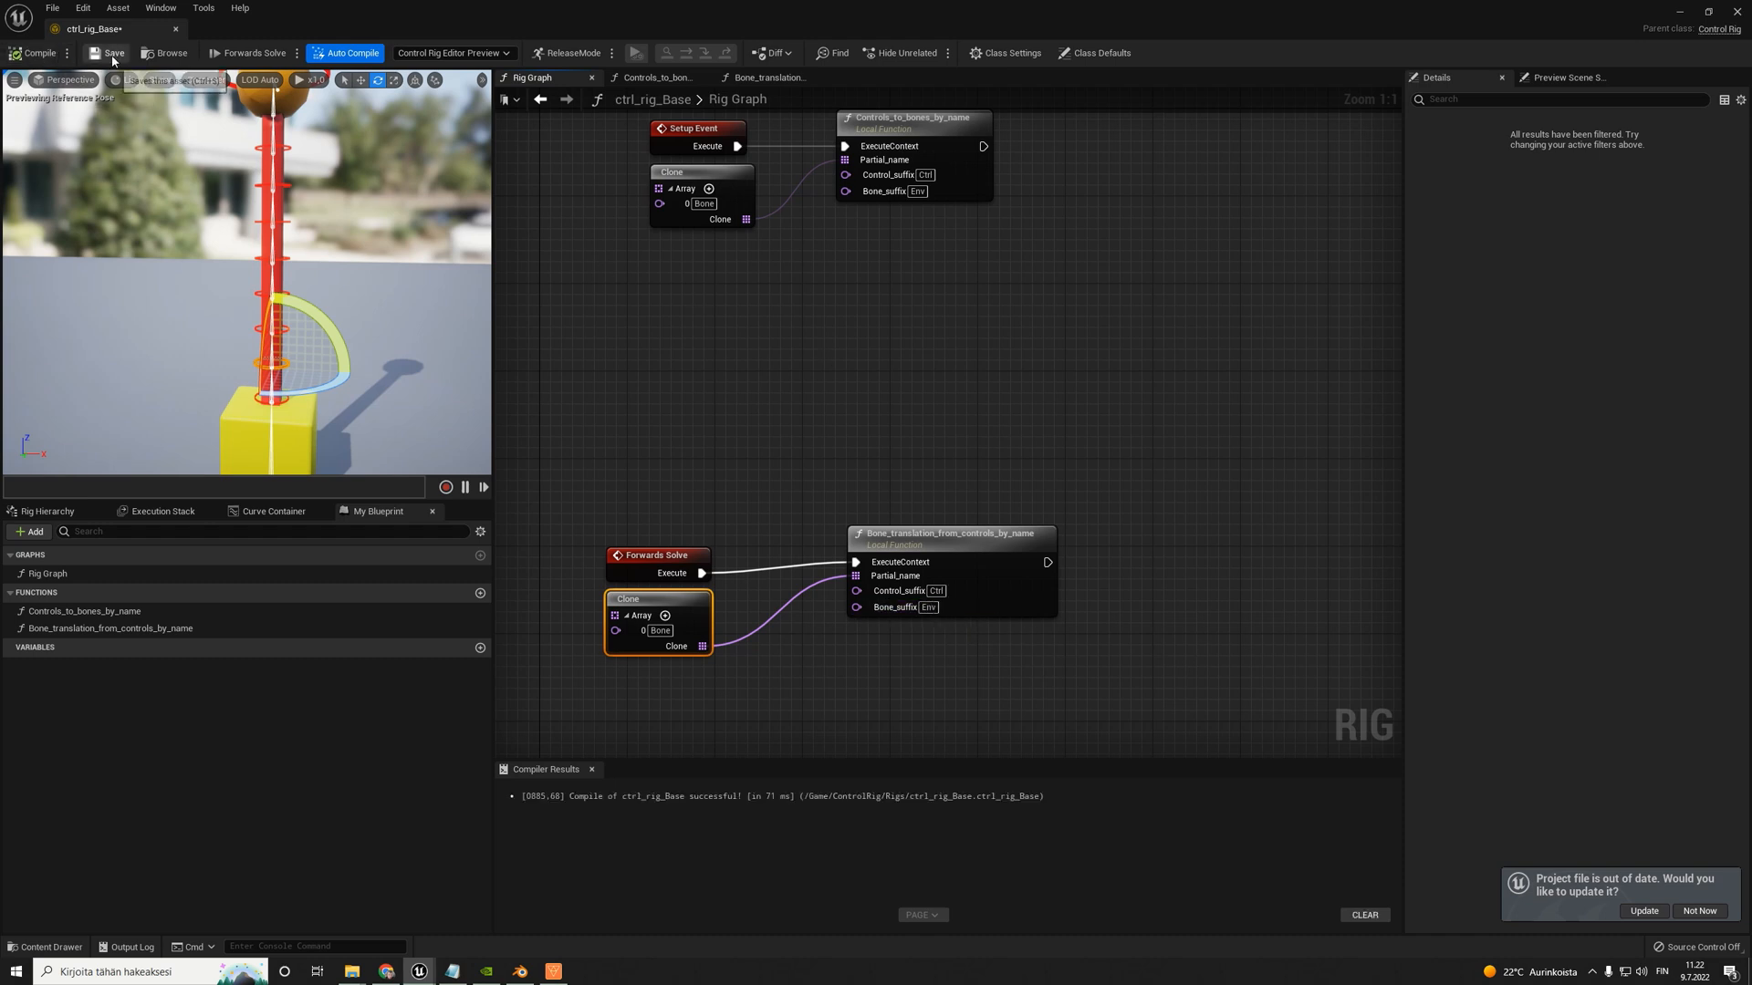
- Test whether rotating the Bone_002_Ctrl control in the viewport drives its bone
left_click(266, 369)
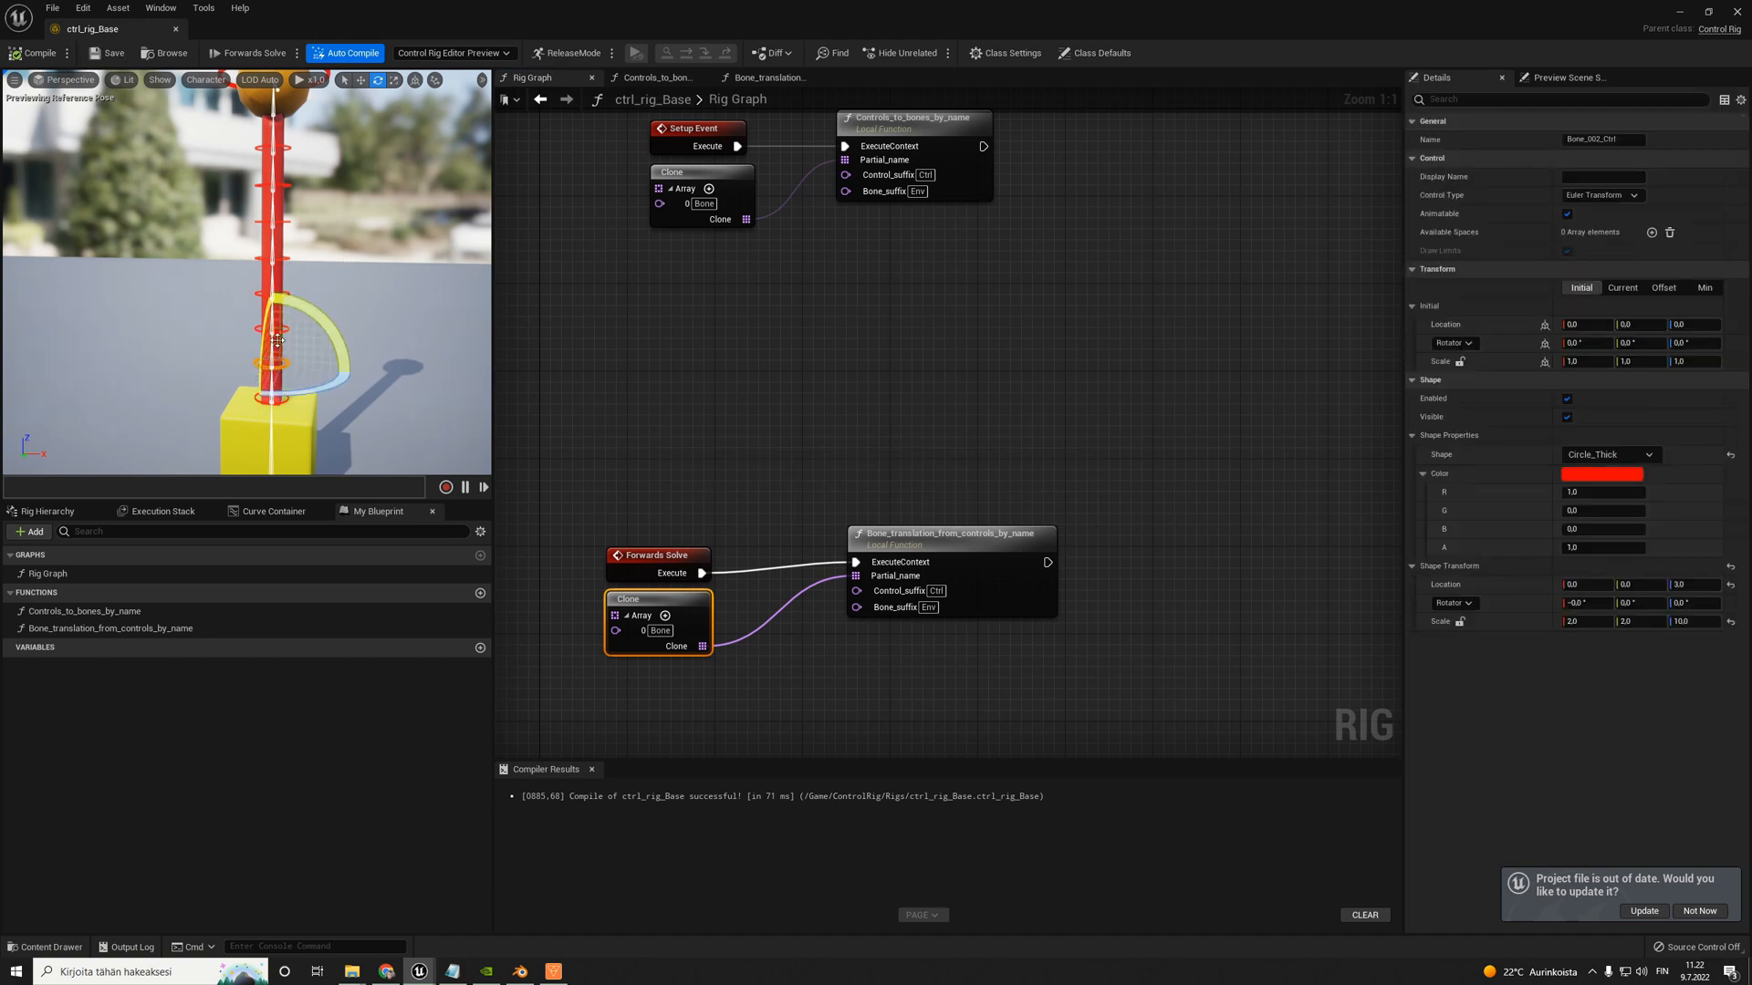
left_click_drag(327, 326, 354, 372)
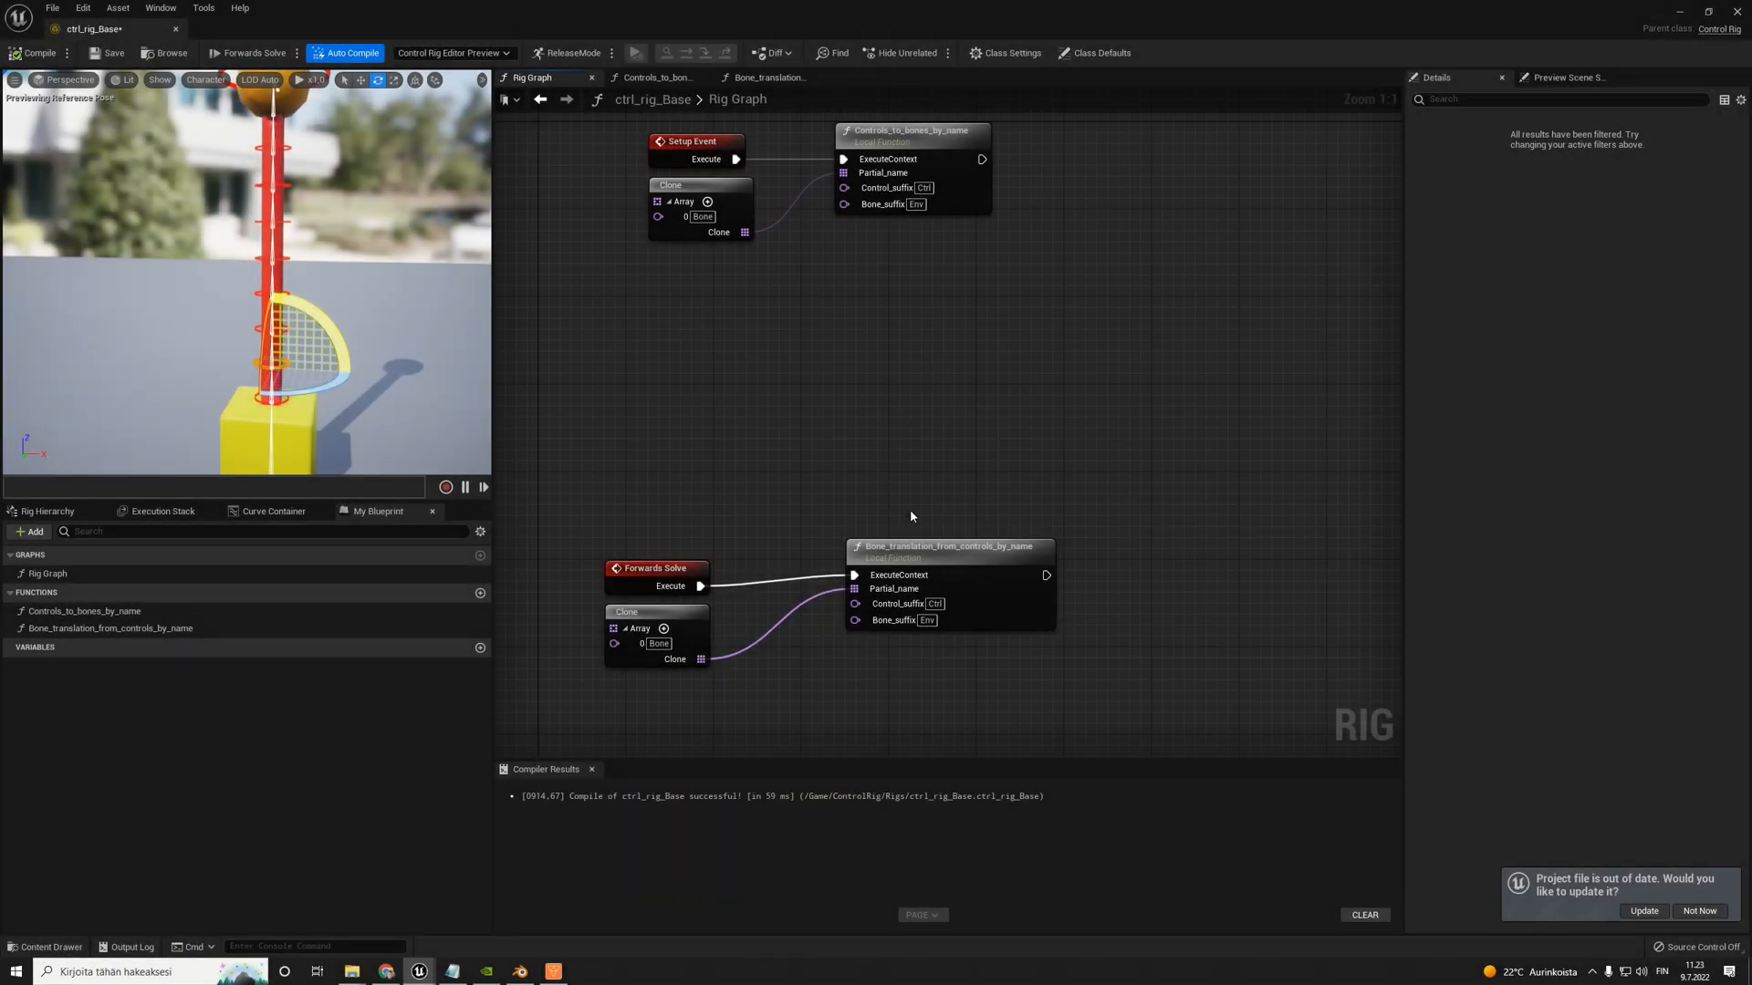
- Inside Bone_translation_from_controls_by_name, rewire Replace so Control_suffix_local feeds Old and Bone_suffix_local feeds New, and stack both getters beside it
double_click(920, 548)
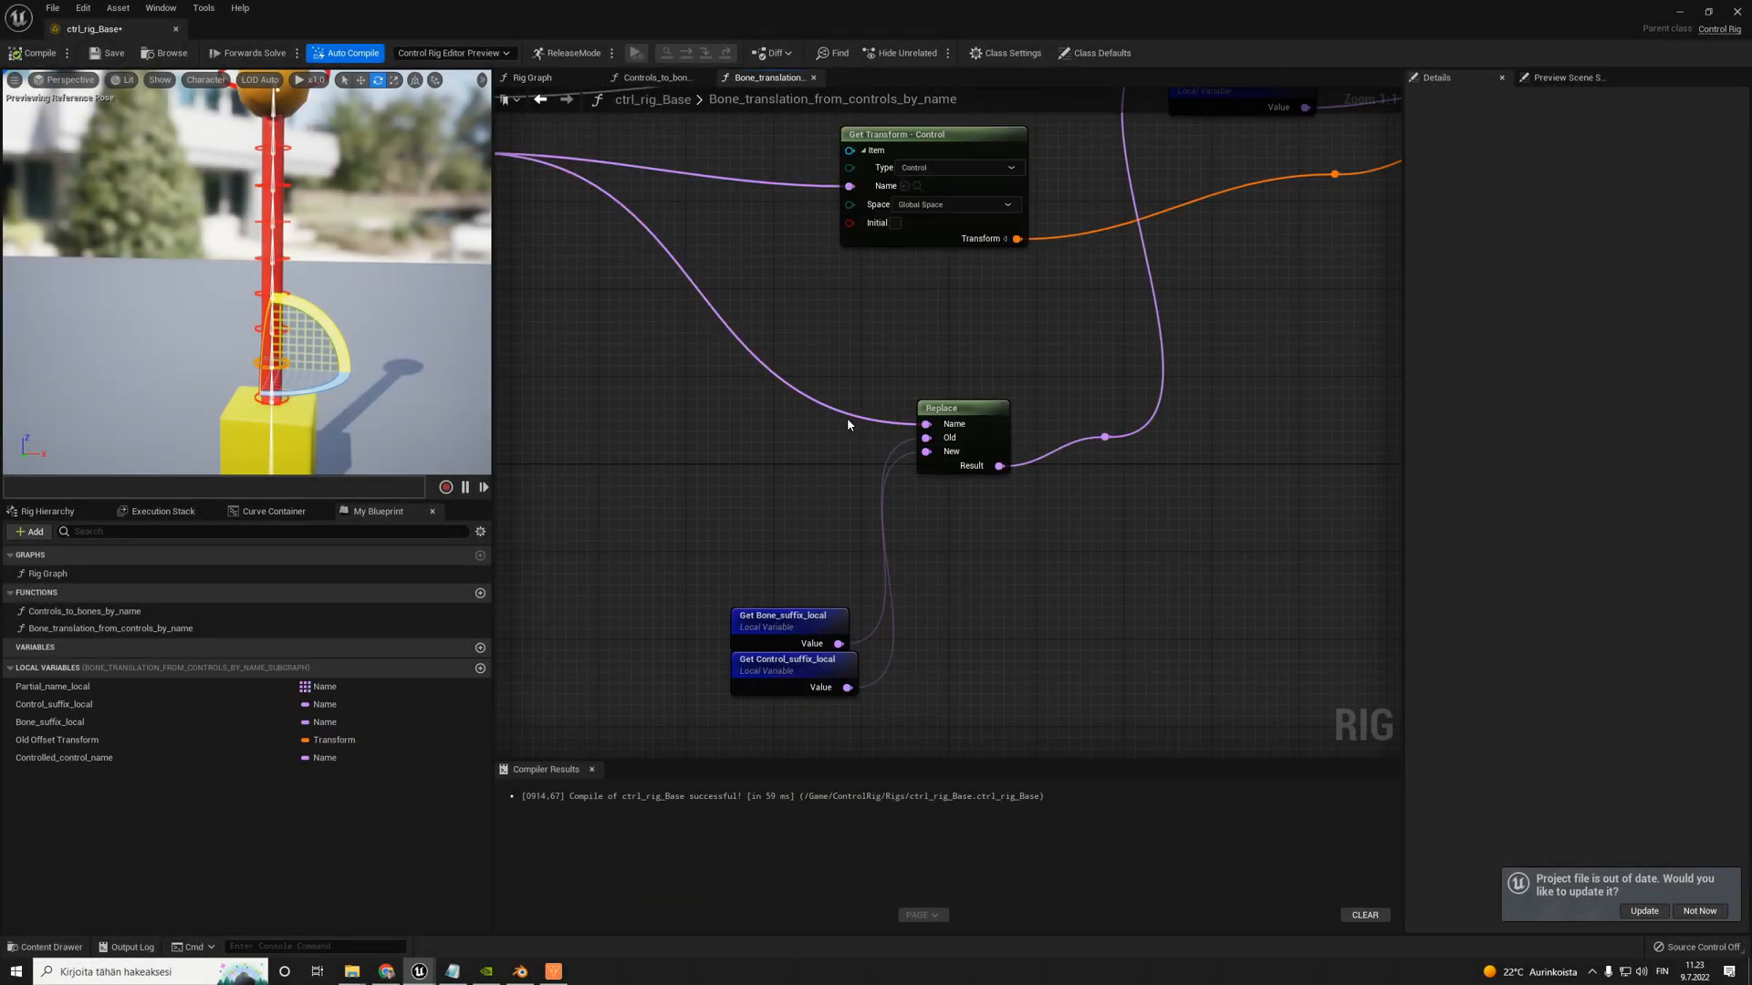
scroll(847, 424, "down", 5)
scroll(874, 310, "up", 5)
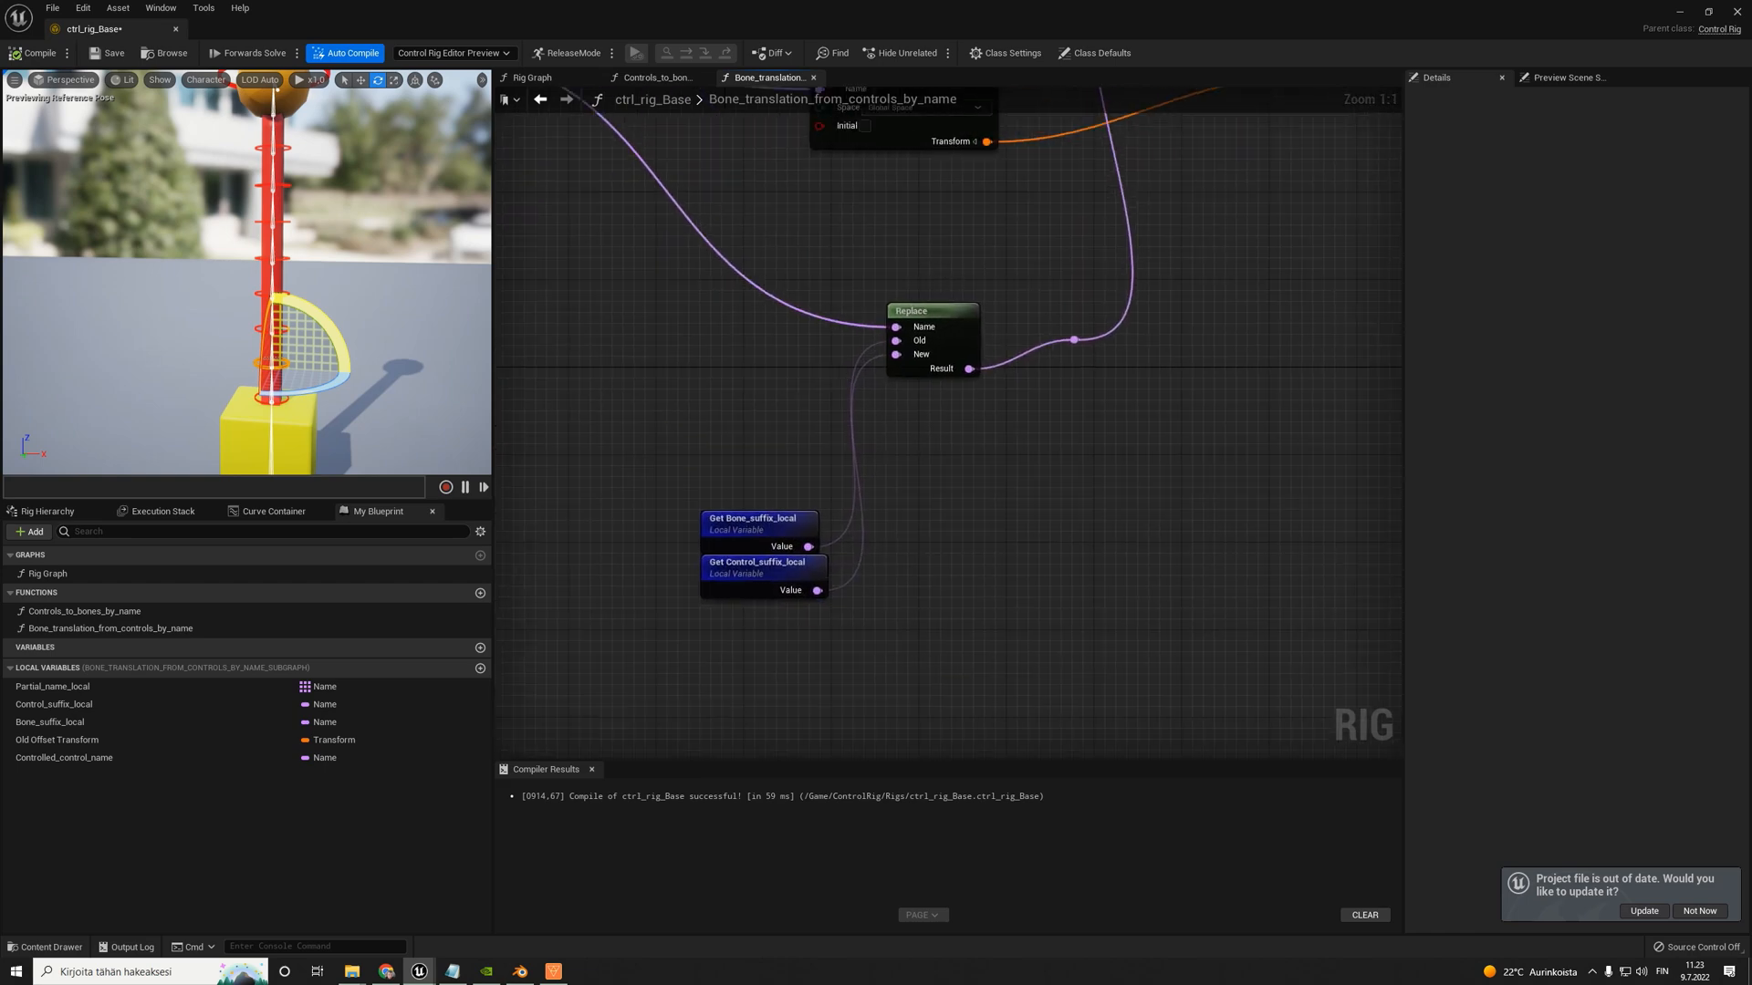
right_click_drag(948, 228, 957, 378)
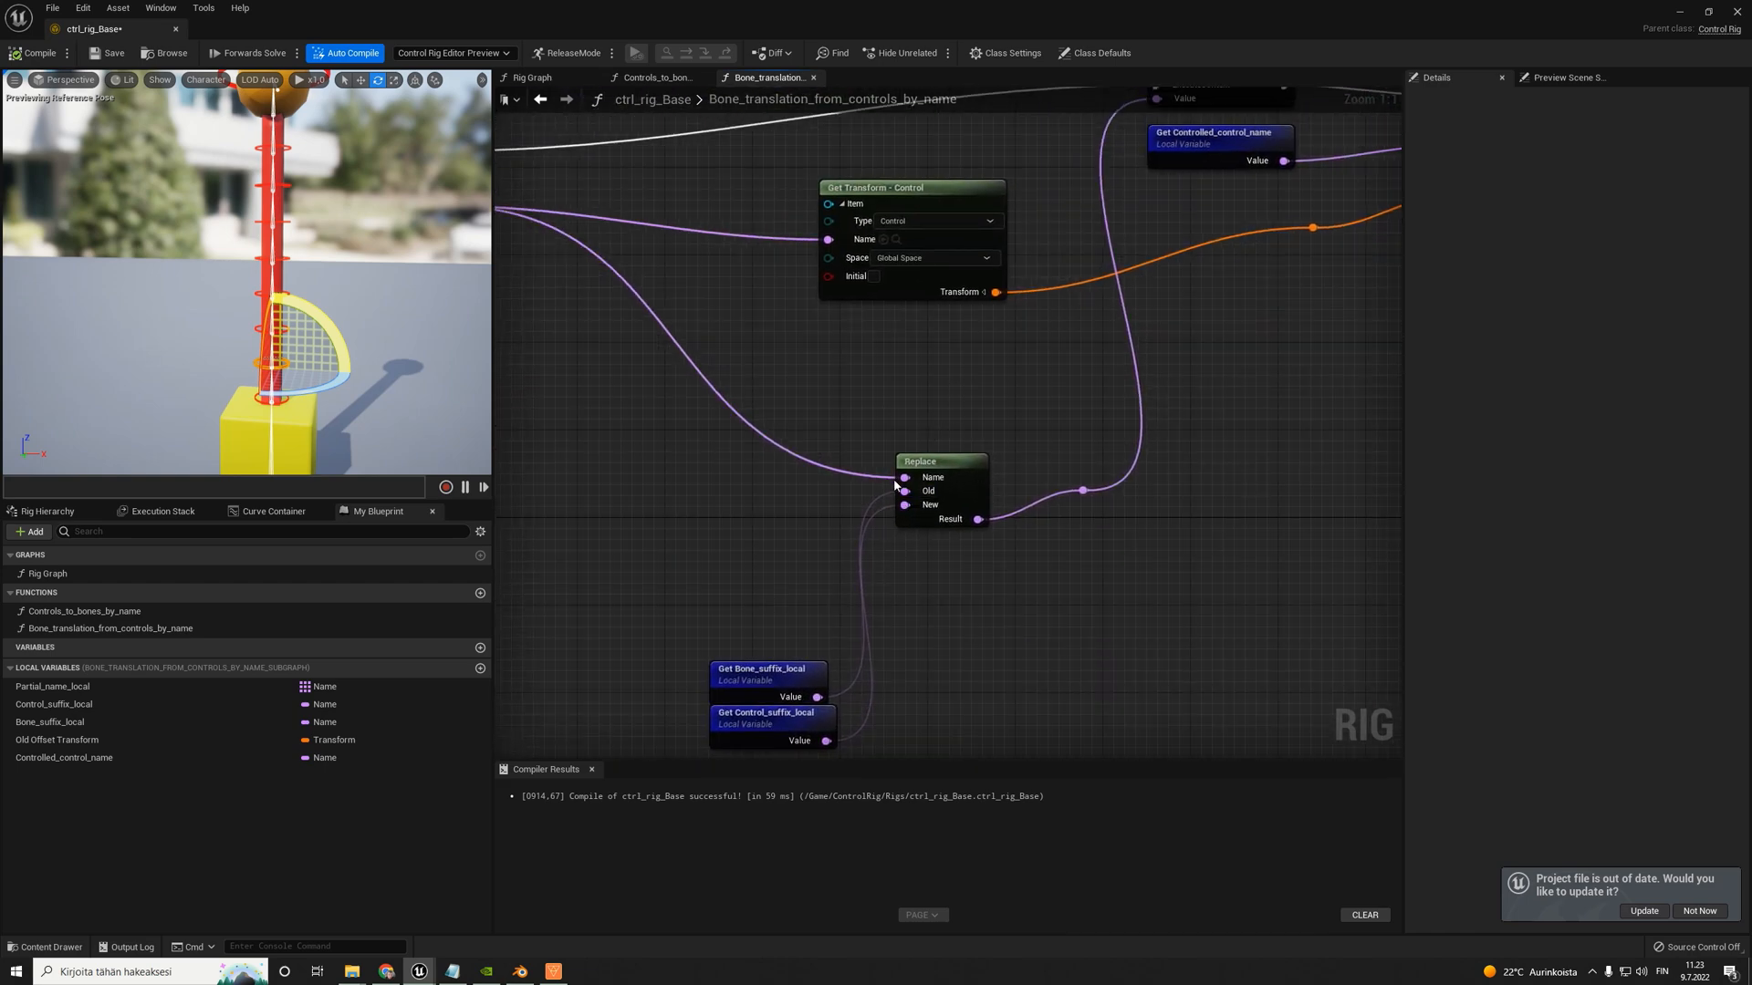
right_click_drag(773, 591, 783, 558)
left_click_drag(776, 693, 915, 458)
left_click_drag(755, 520, 776, 498)
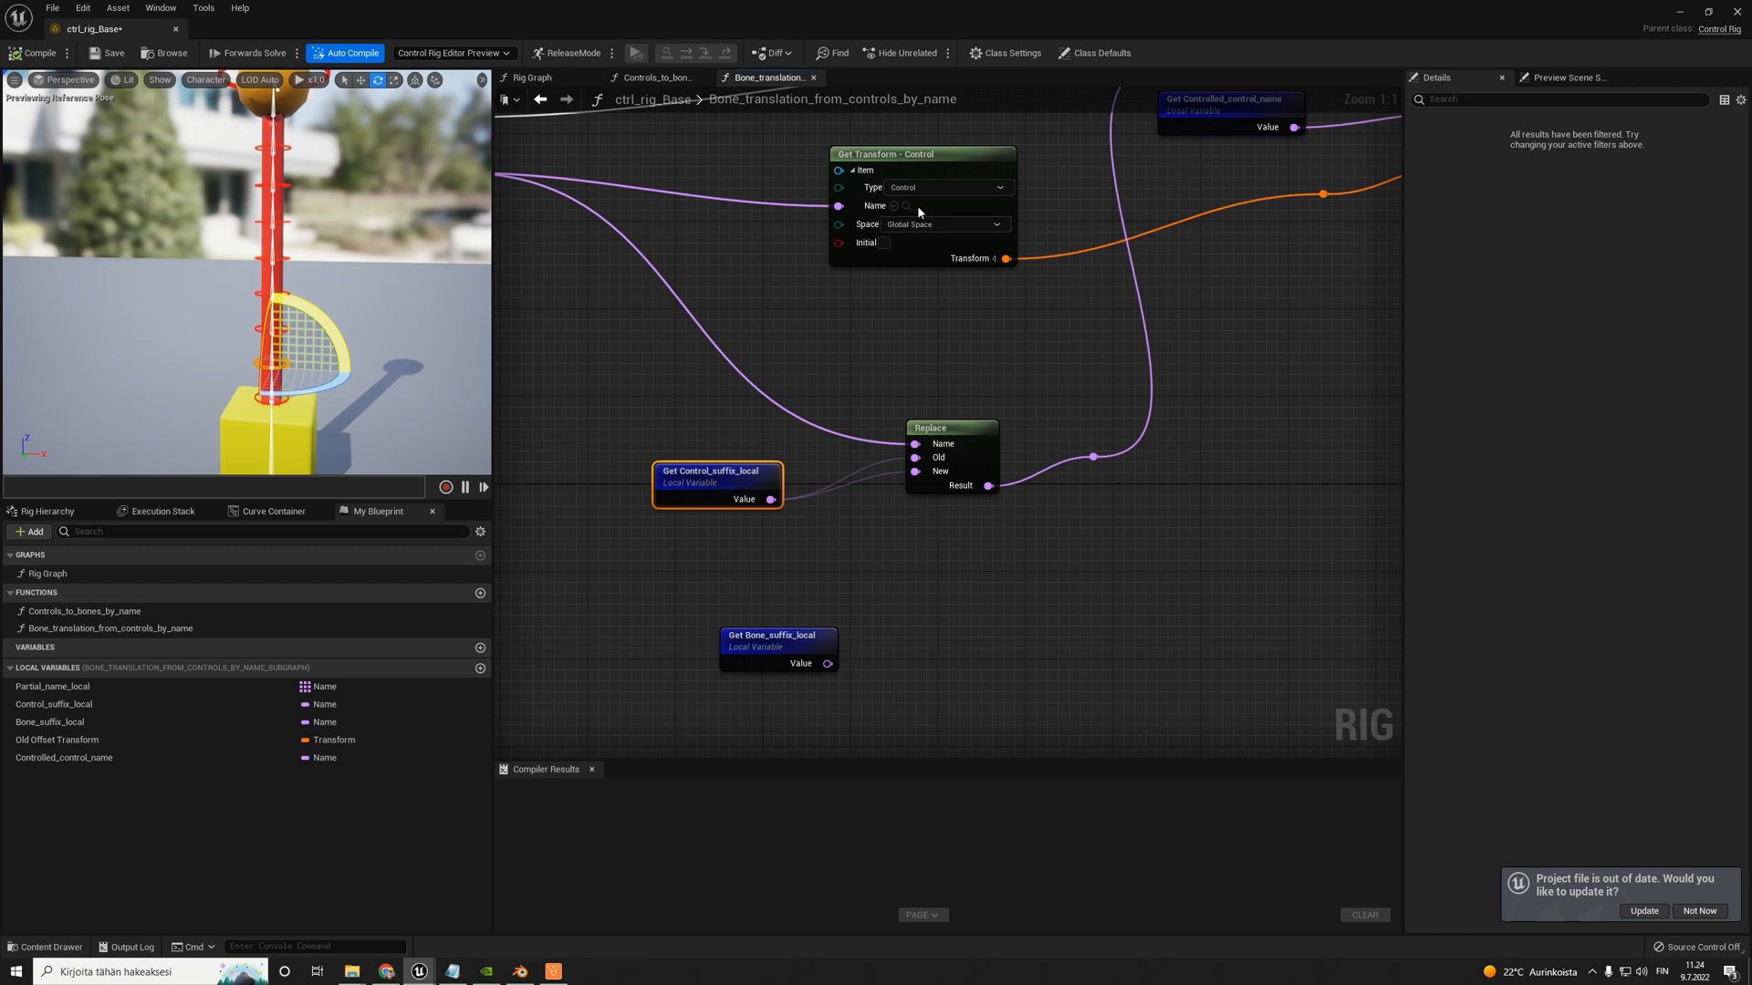
left_click_drag(769, 649, 915, 471)
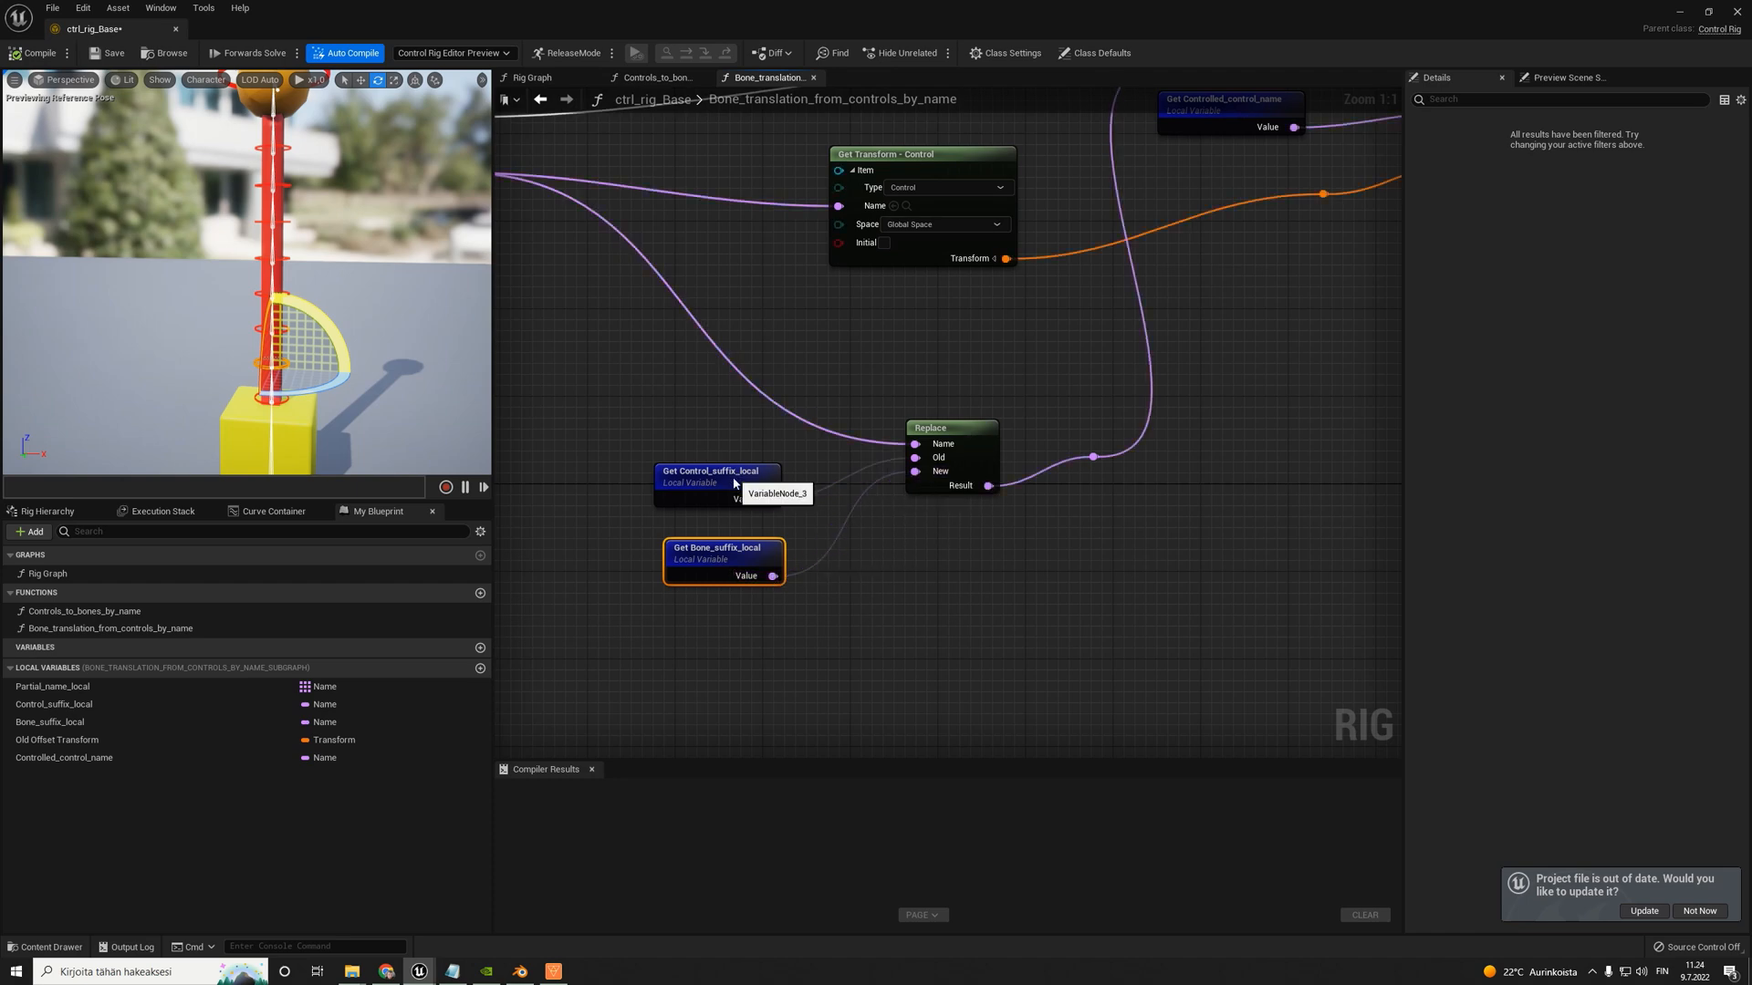
left_click_drag(733, 479, 754, 506)
- Check the For Each, Get Transform and Replace connections, and compile the rig with the swapped suffixes
scroll(845, 481, "down", 3)
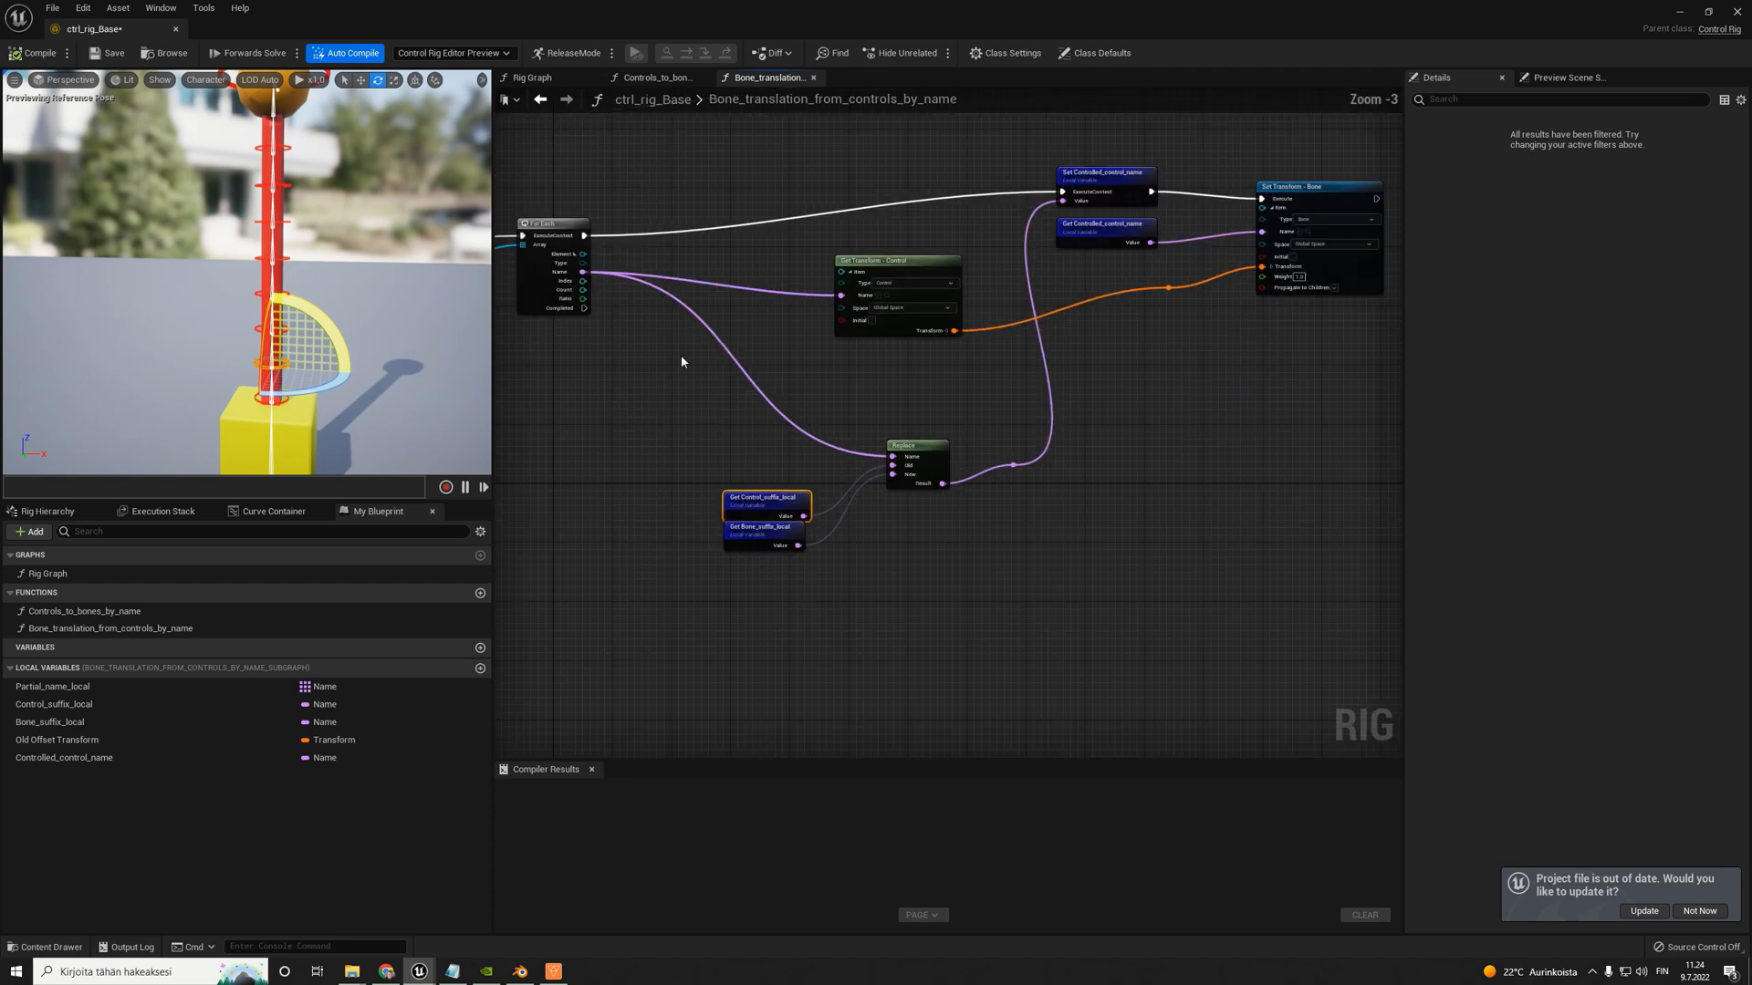
scroll(647, 169, "up", 3)
left_click_drag(988, 349, 900, 362)
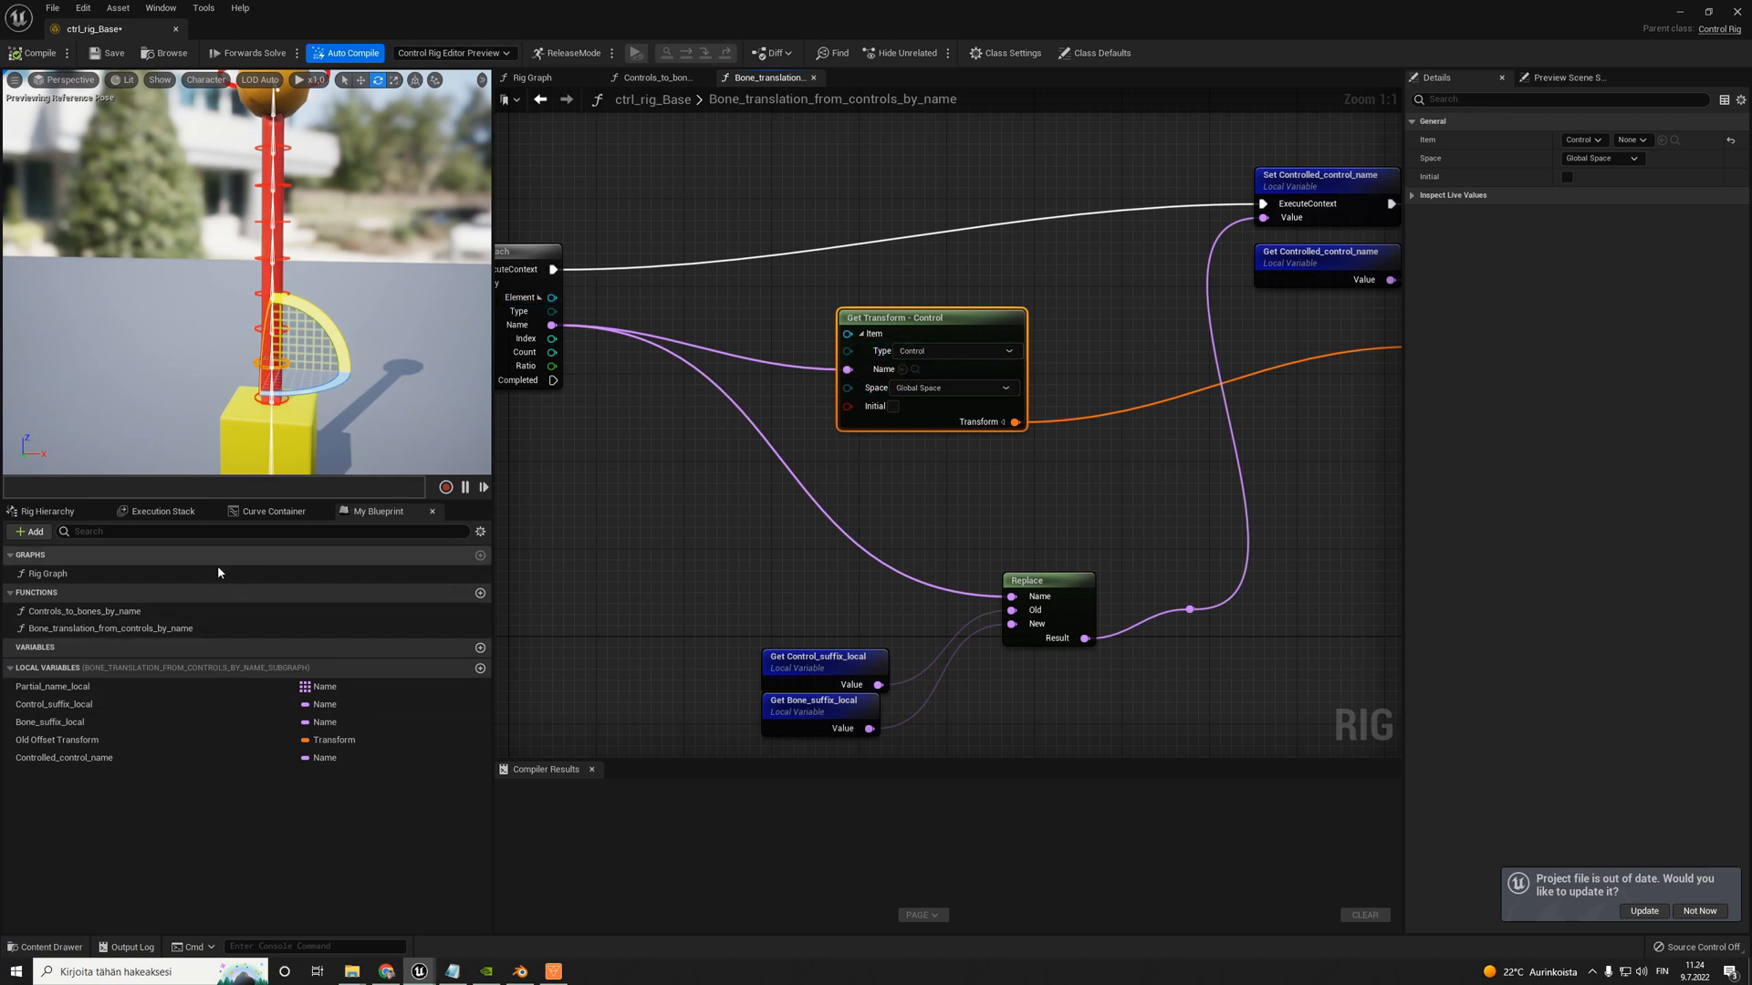
right_click_drag(899, 635, 810, 546)
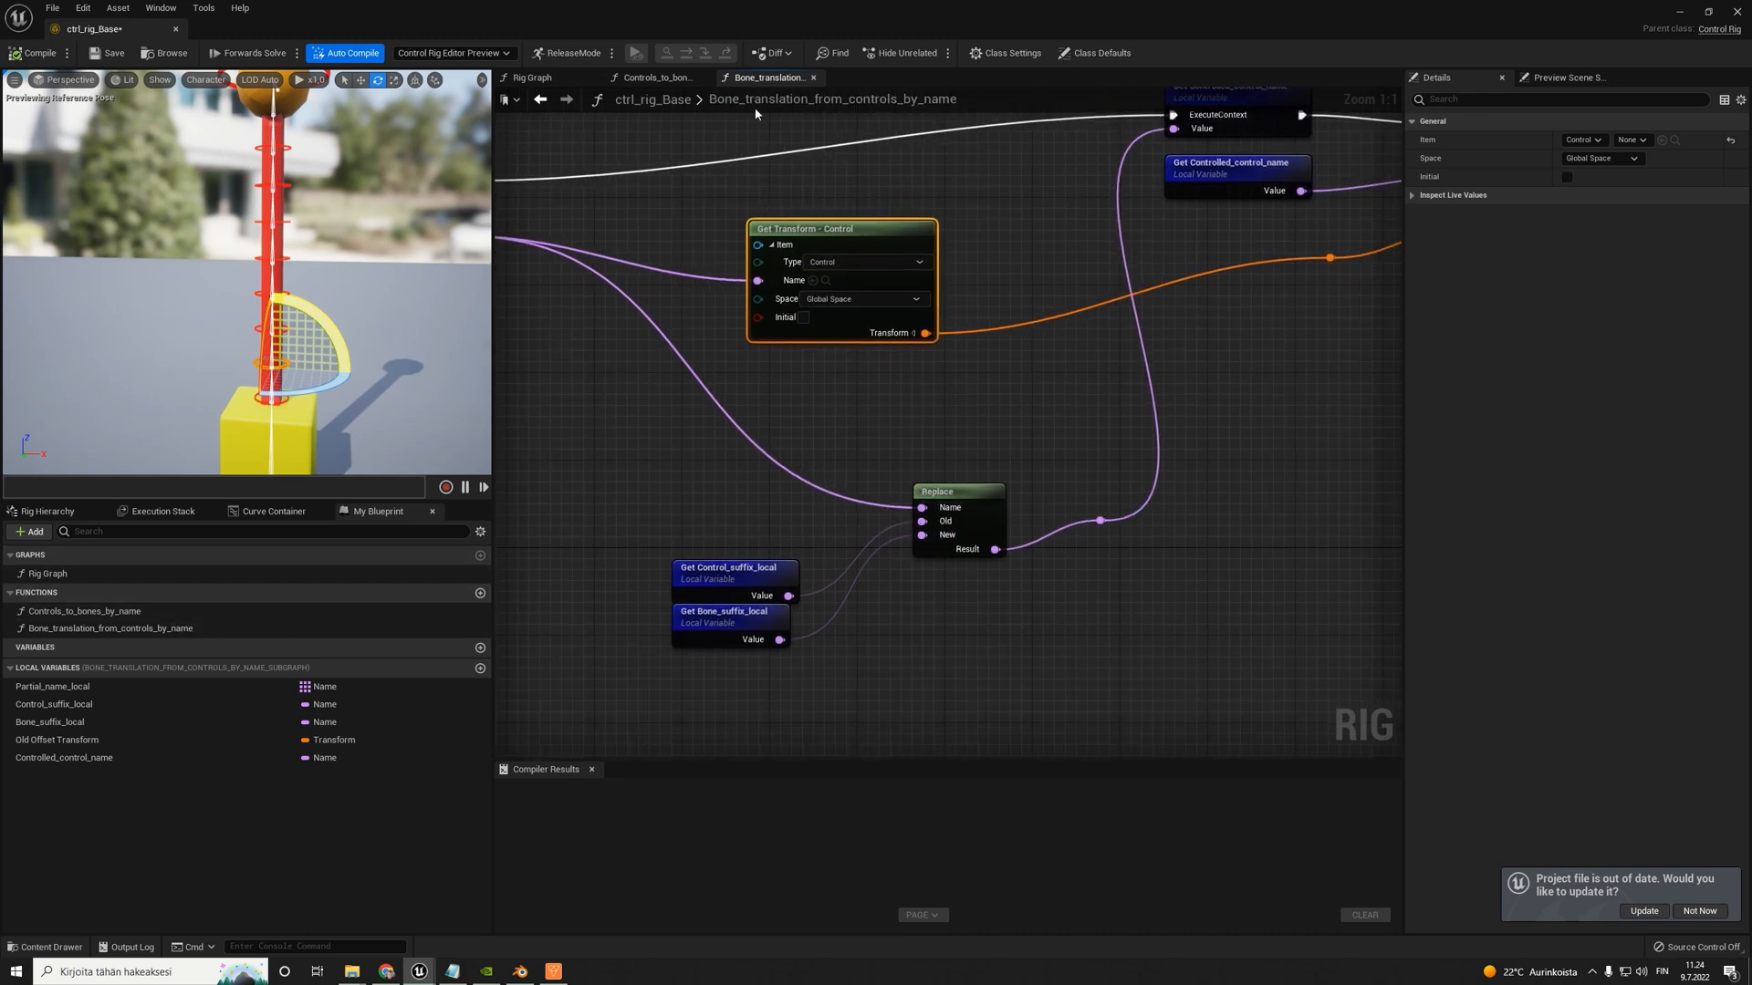
scroll(1000, 467, "down", 3)
left_click(41, 53)
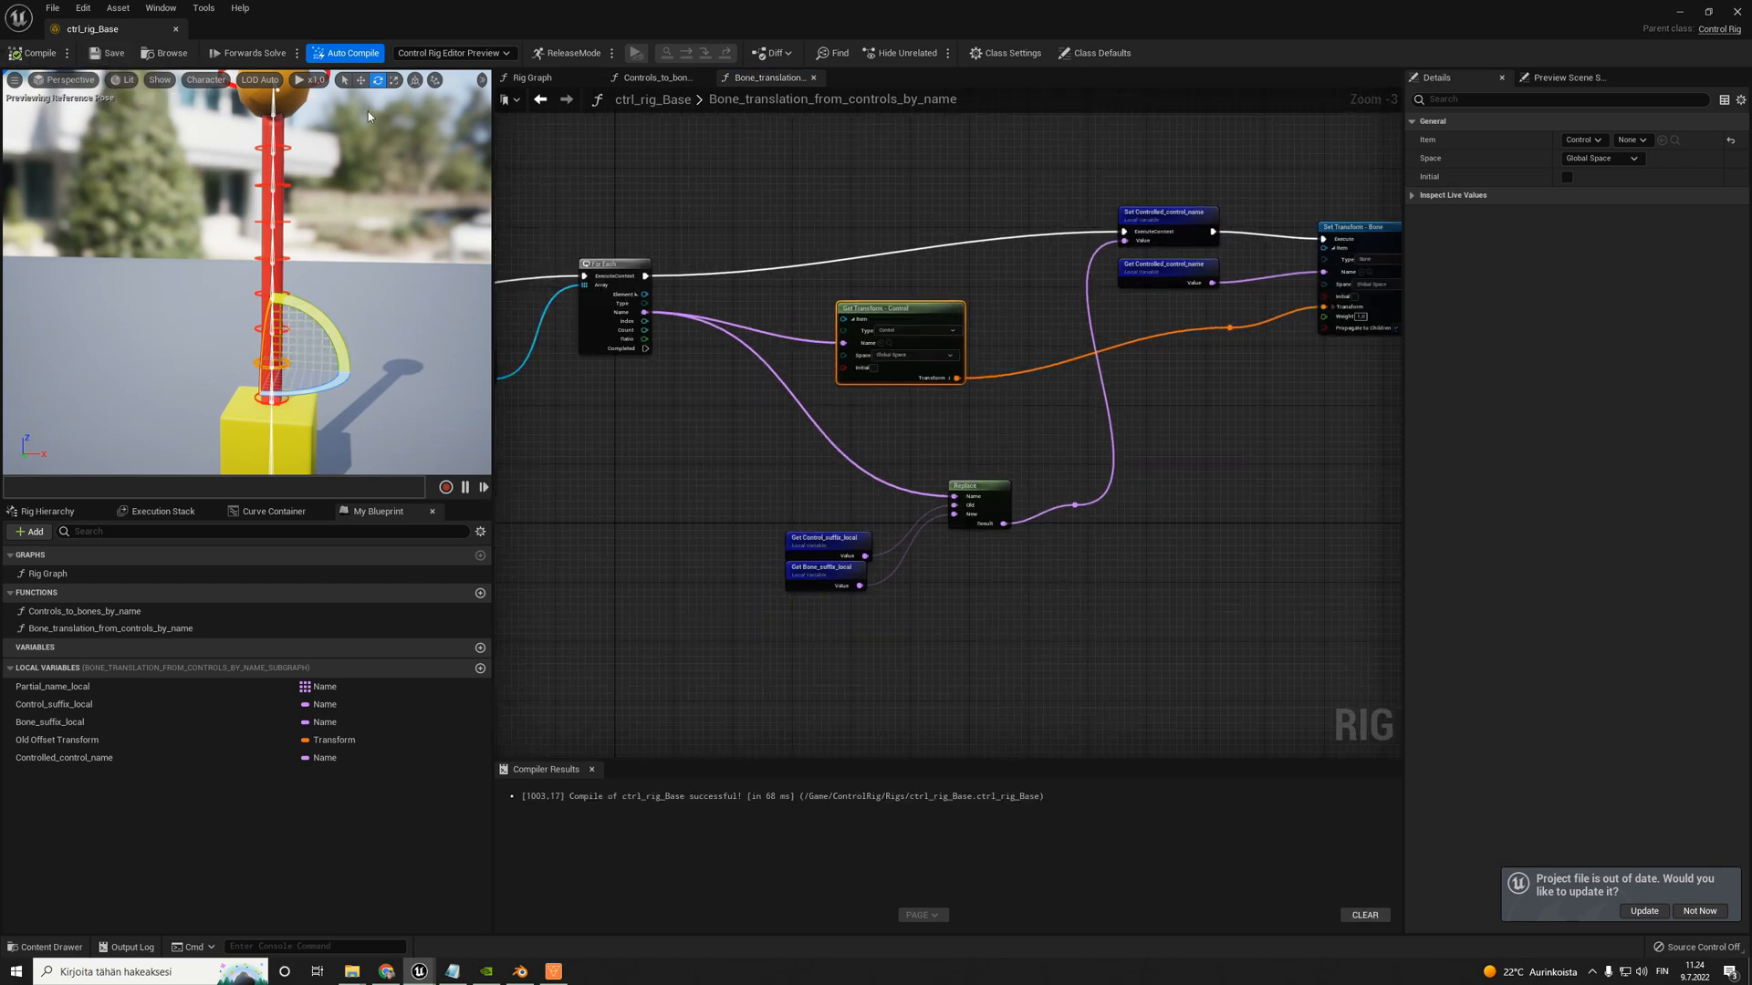
- Return to the Rig Graph, test rotating the Bone_002_Ctrl control, and recompile the rig
left_click(532, 77)
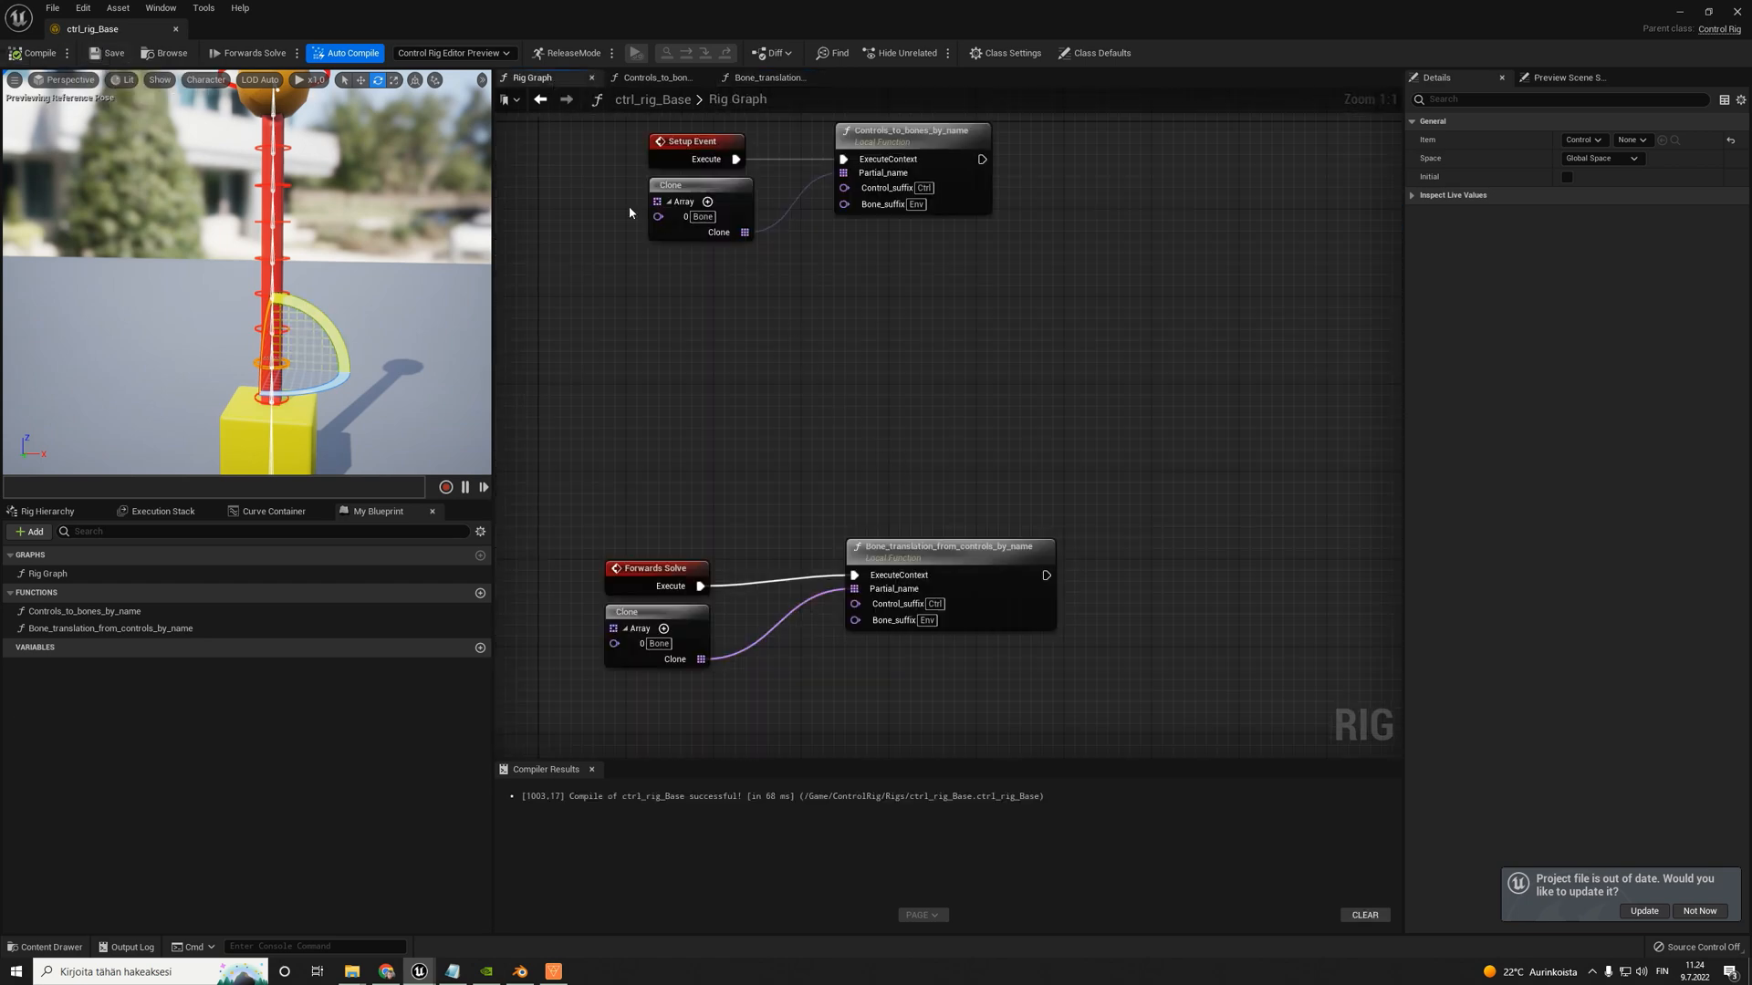
left_click_drag(338, 342, 354, 373)
left_click(35, 54)
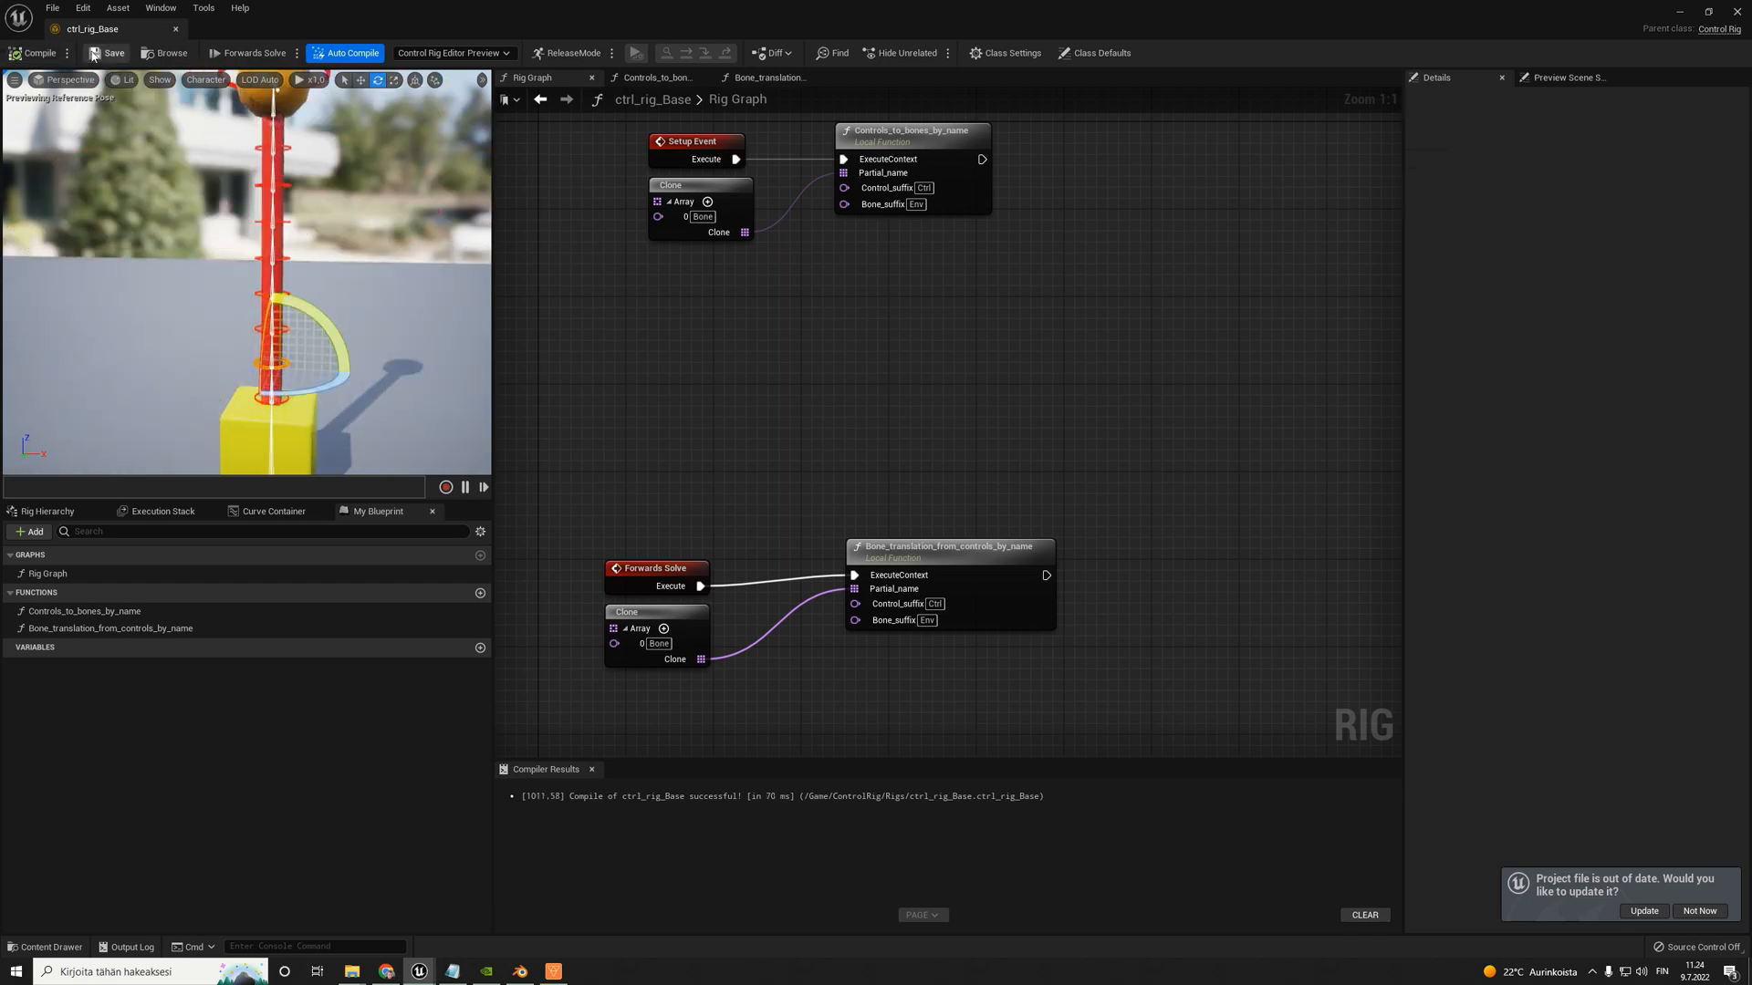
- Test rotating the Bone_006_Ctrl control in the viewport and examine how the upper bones follow it
left_click(321, 261)
left_click(289, 222)
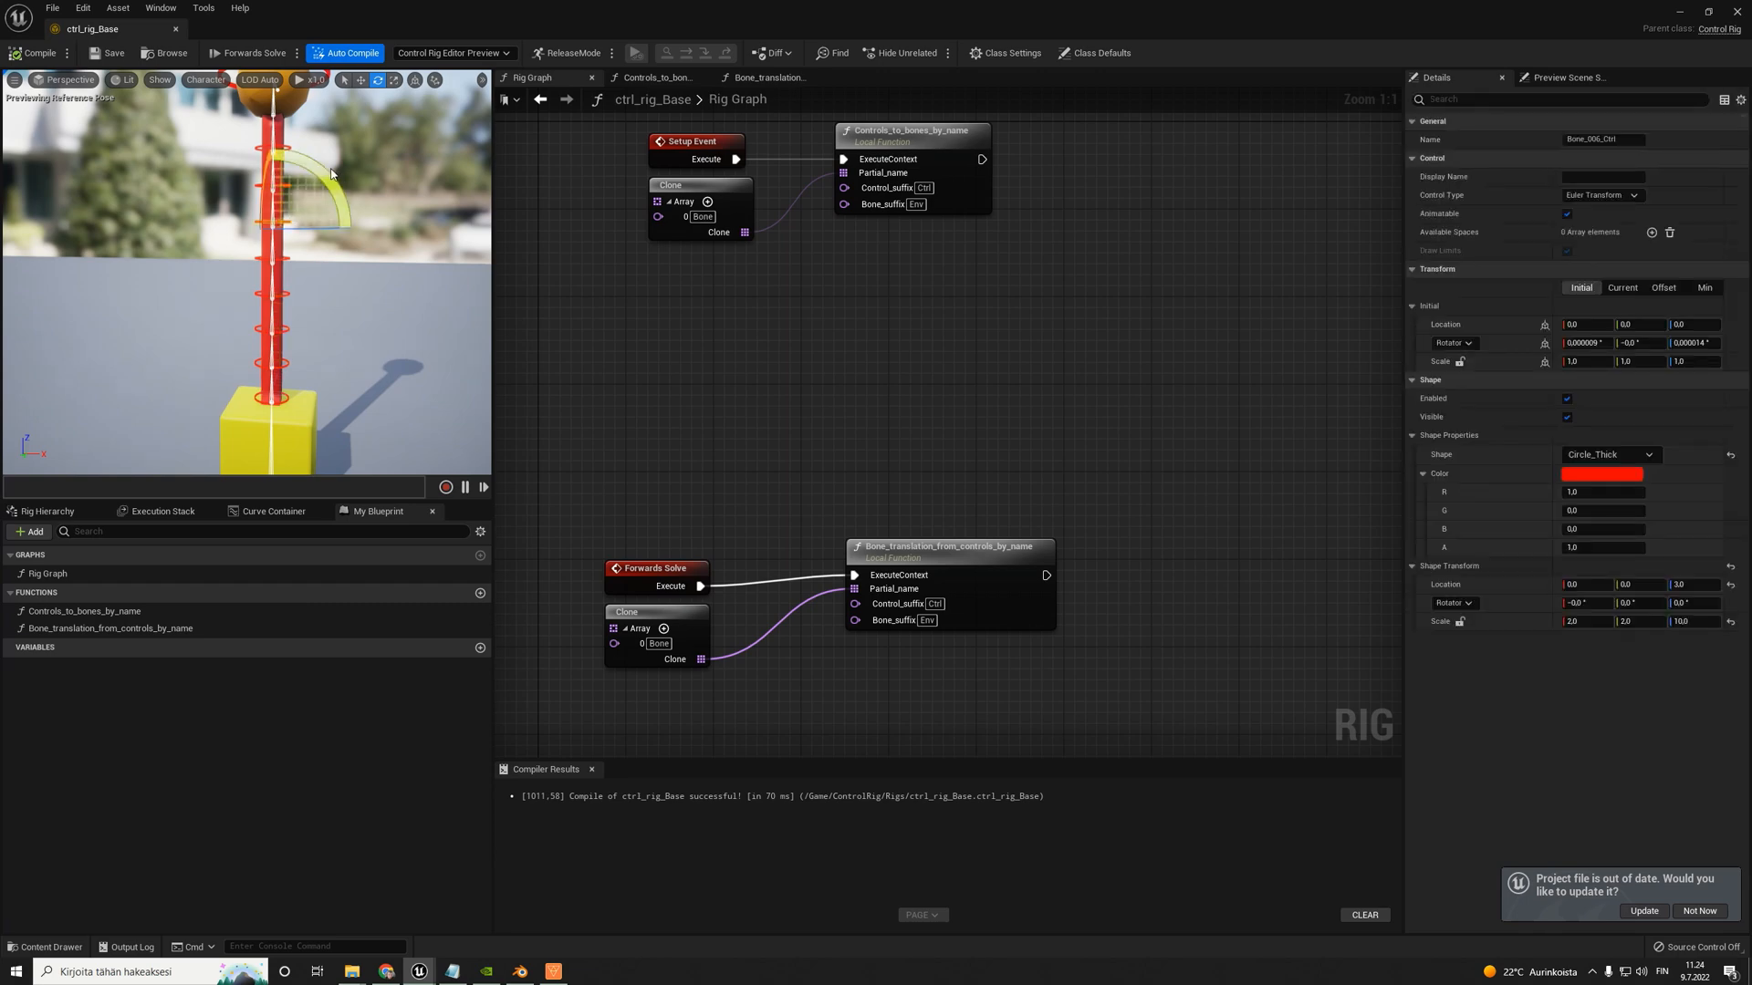
mouse_move(338, 181)
left_mouse_down()
mouse_move(301, 137)
mouse_move(265, 150)
mouse_move(329, 101)
mouse_move(383, 137)
mouse_move(347, 157)
left_mouse_up()
right_click_drag(359, 242, 219, 233)
left_click_drag(219, 361, 321, 333)
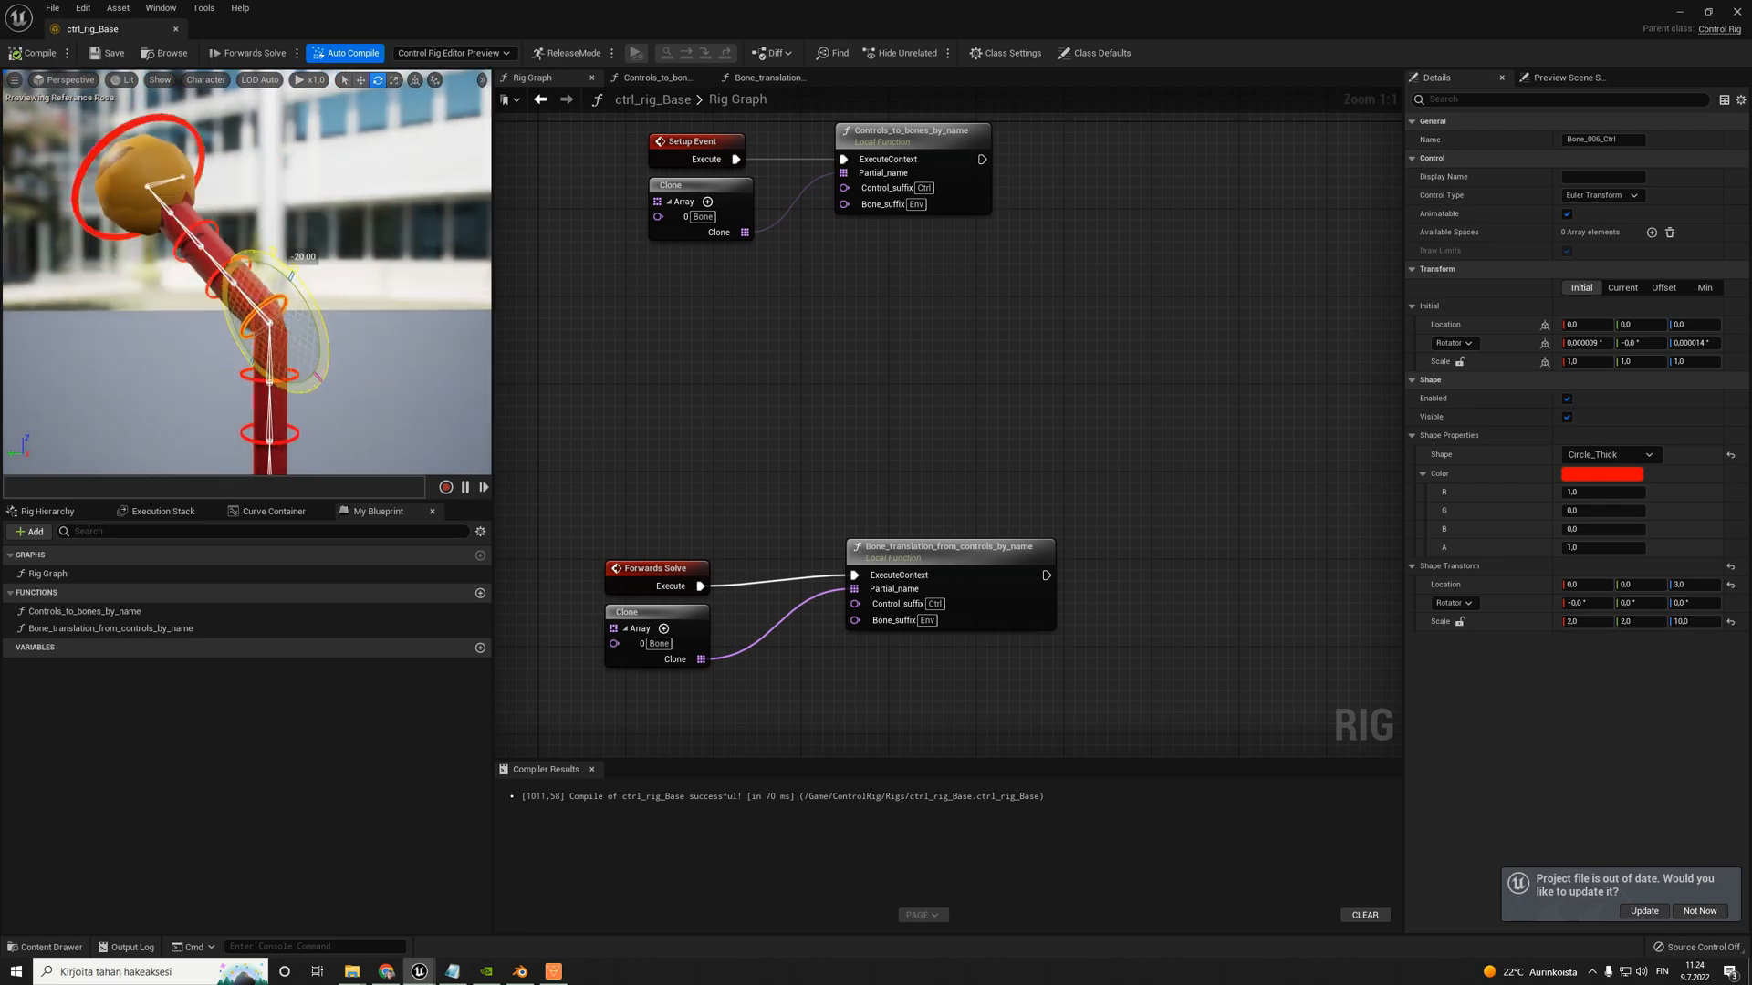
left_click_drag(321, 333, 324, 352)
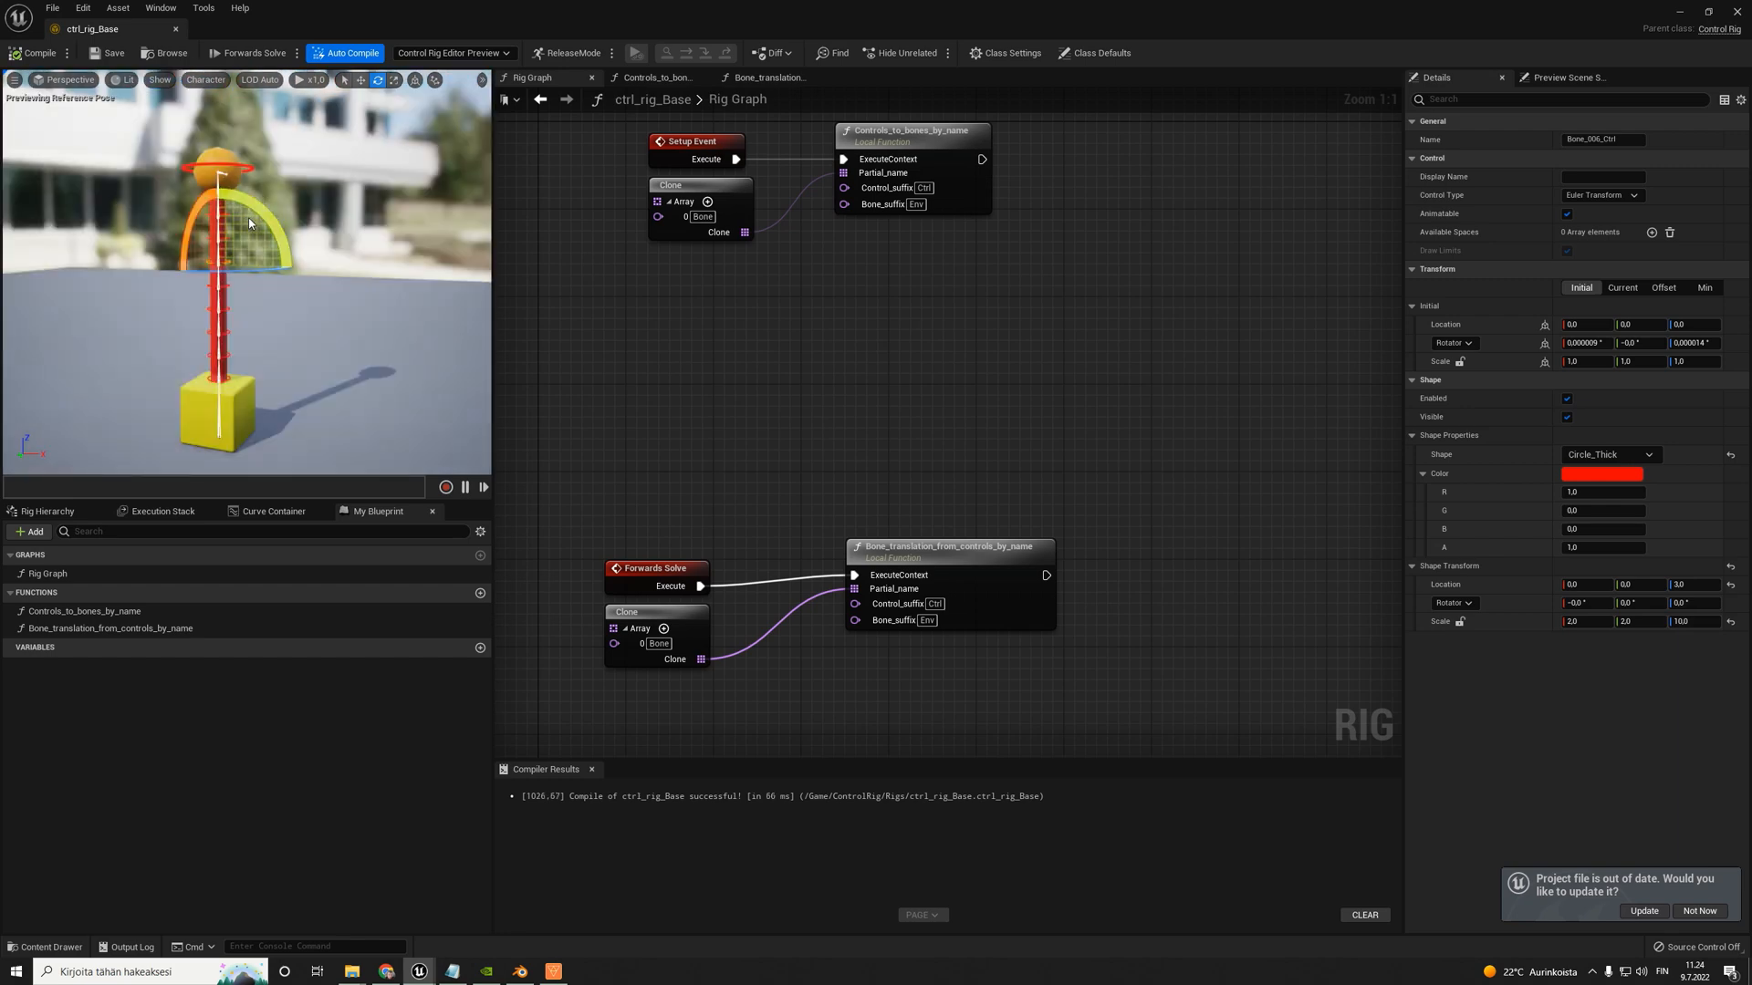
left_click_drag(250, 223, 214, 250)
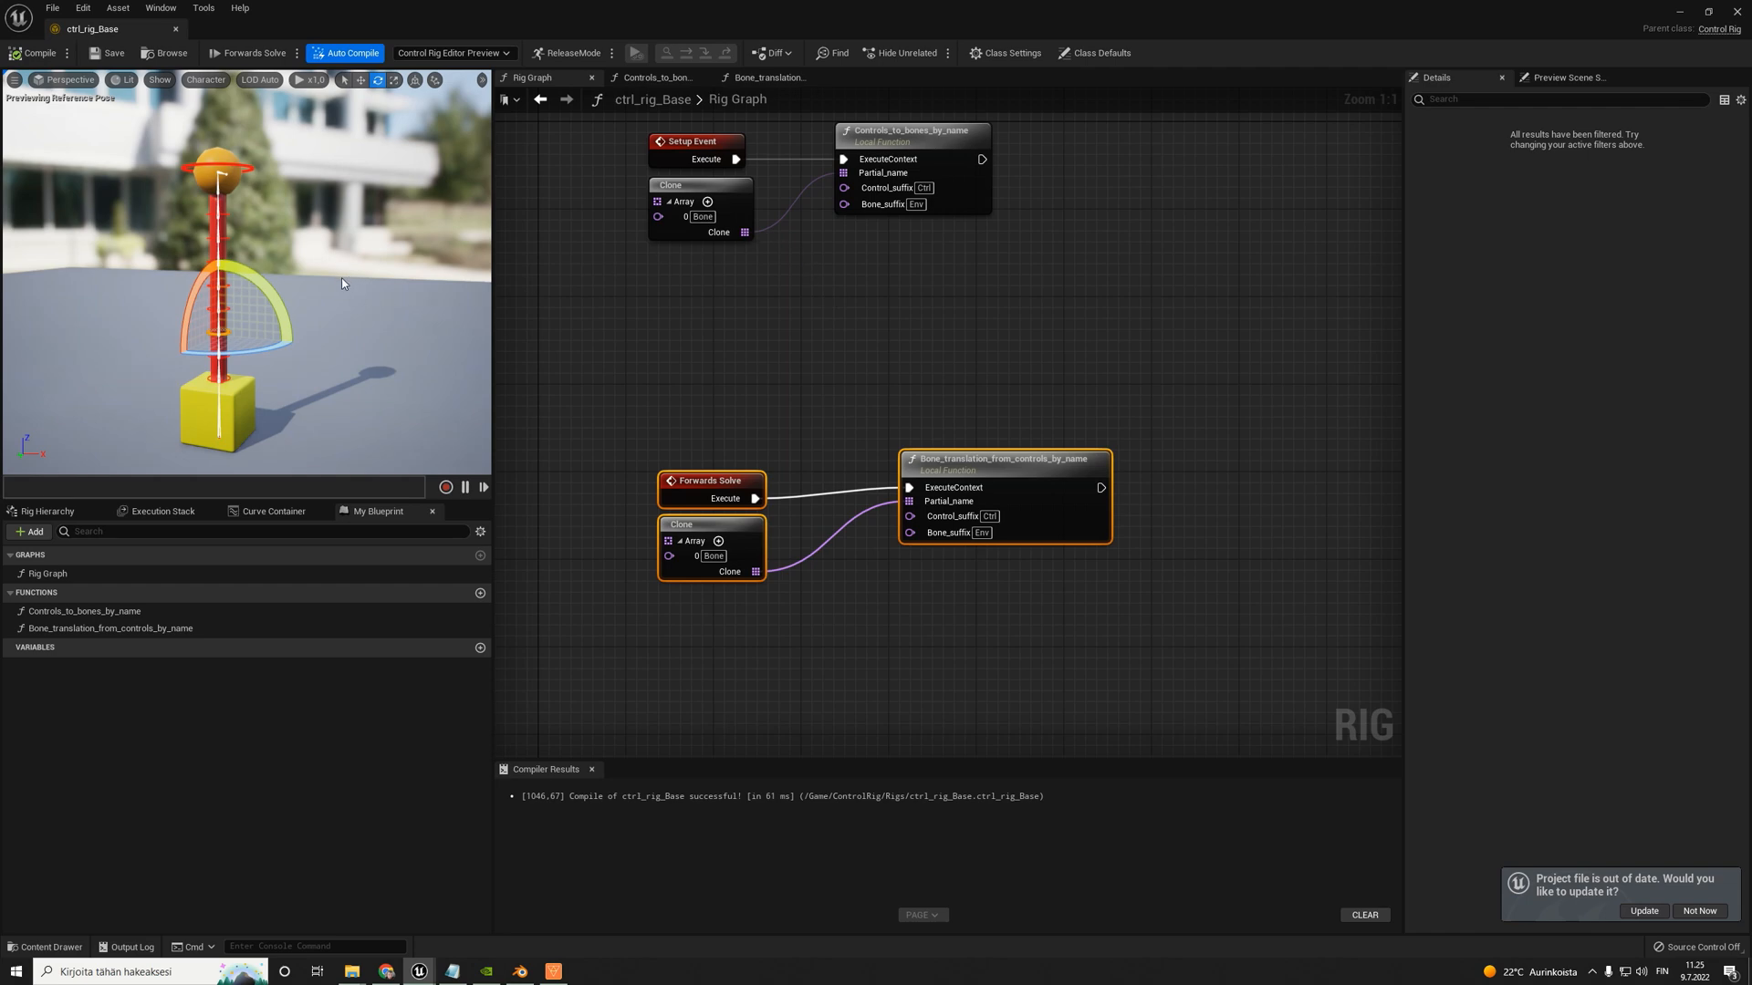
- Test rotating a control near the base of the red column and check how the mesh above it follows
key("w")
mouse_move(325, 294)
right_mouse_down()
mouse_move(301, 310)
mouse_move(308, 287)
right_mouse_up()
left_click_drag(305, 286, 303, 358)
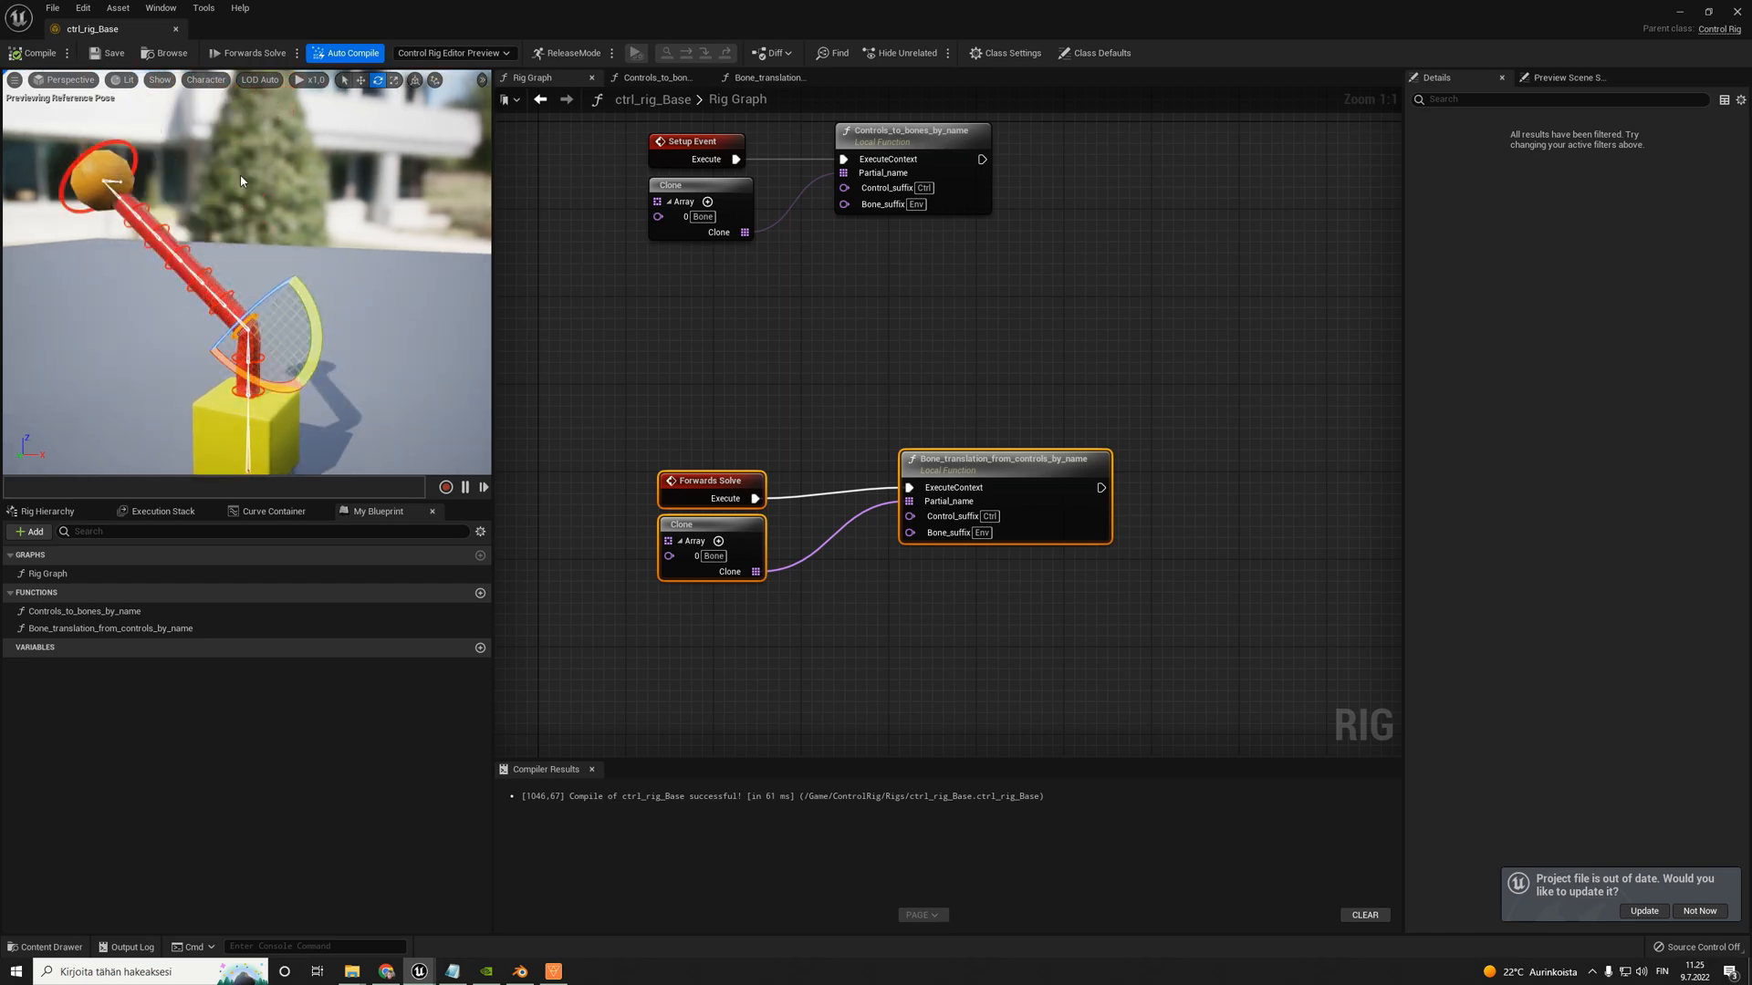
left_click_drag(307, 288, 336, 298)
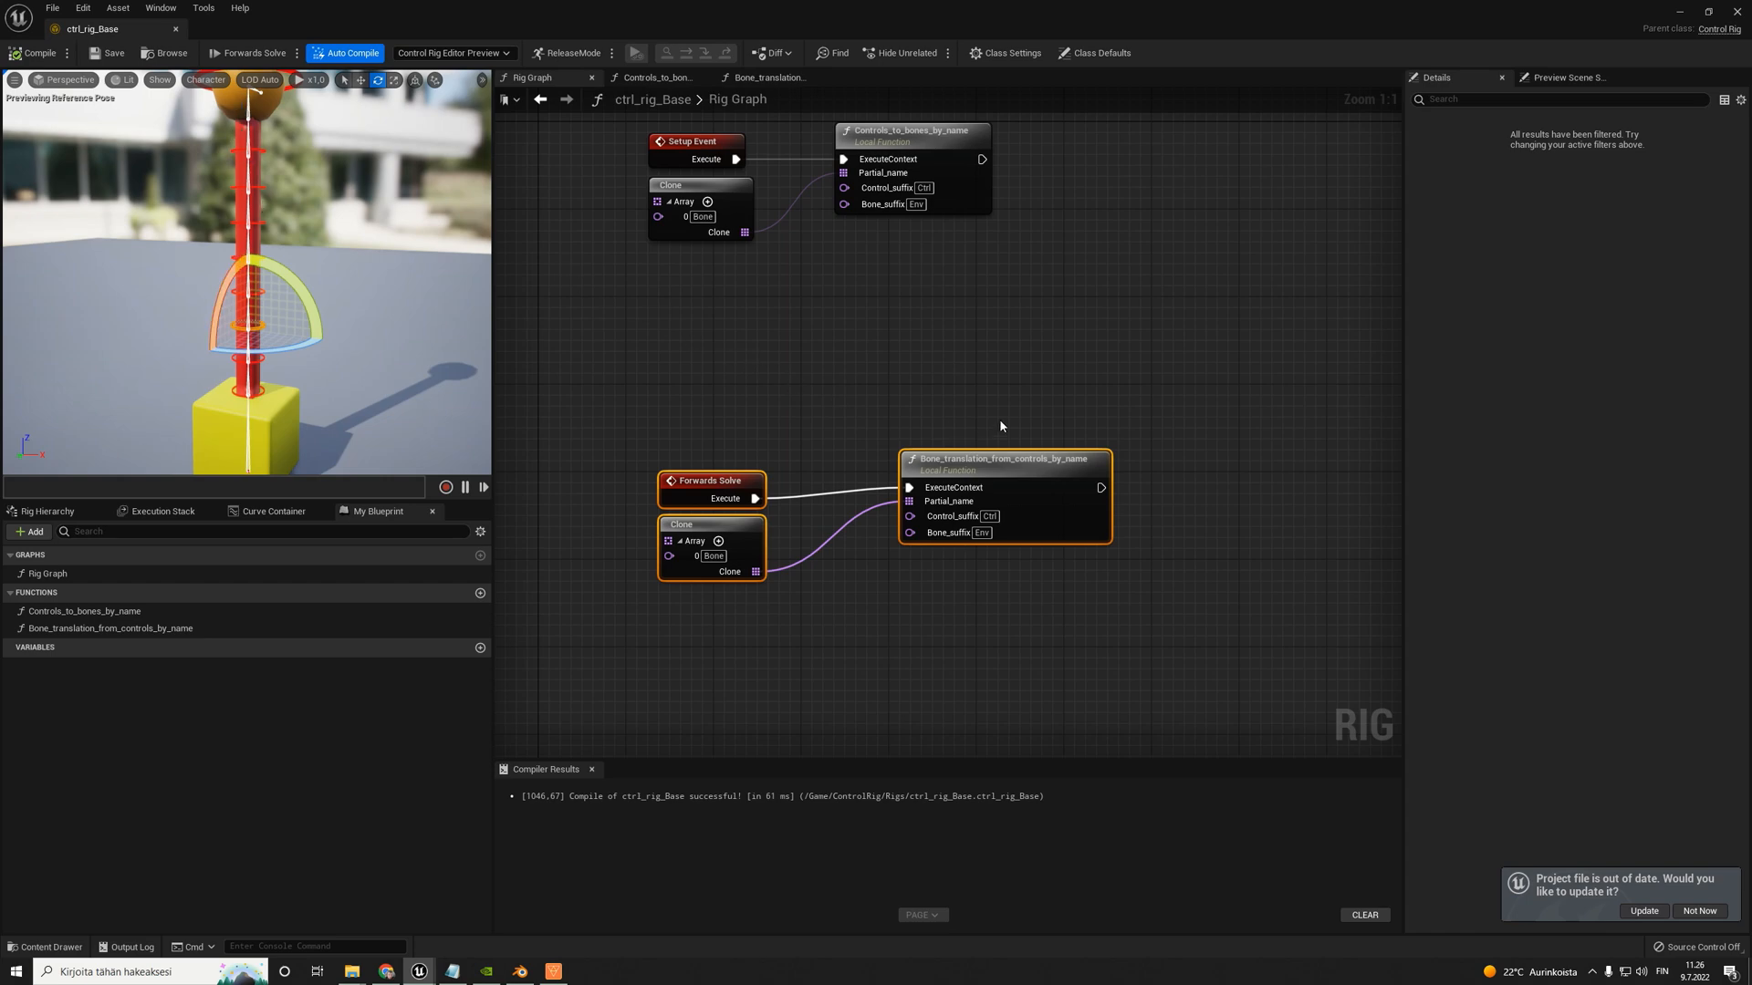
- Break the execution link between Forwards Solve and Bone_translation_from_controls_by_name in the Rig Graph
right_click_drag(999, 418, 922, 389)
scroll(922, 389, "down", 1)
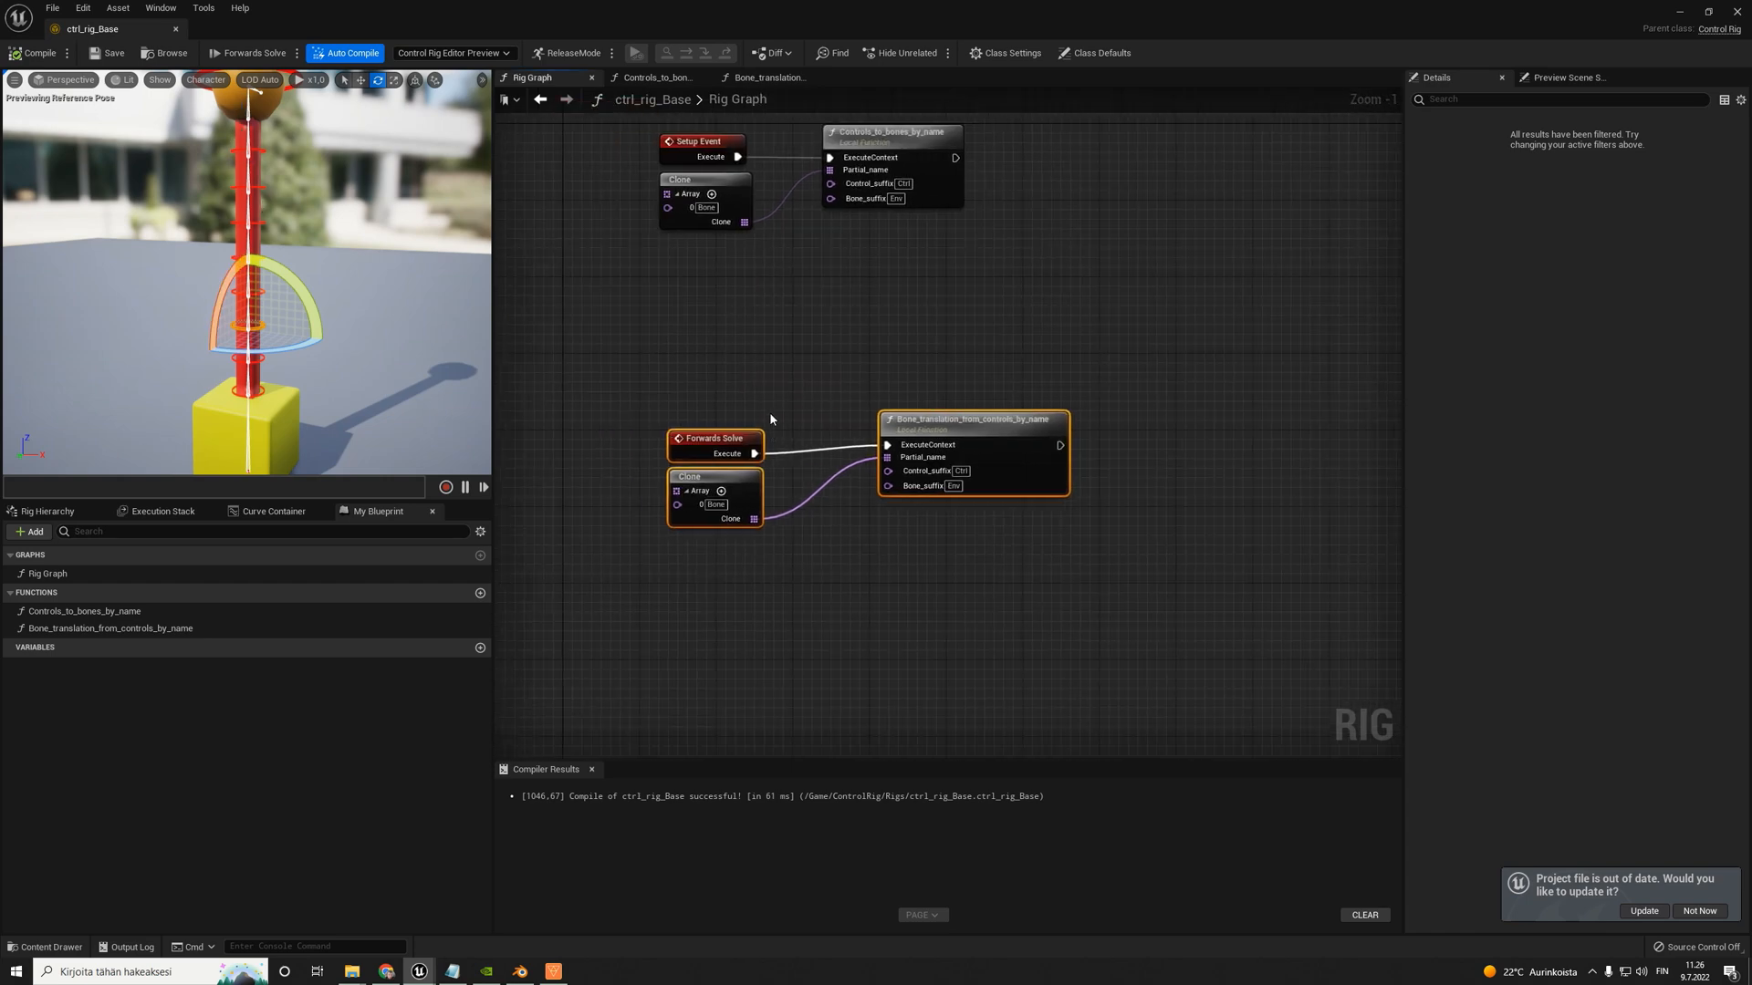
left_click(758, 455, "alt")
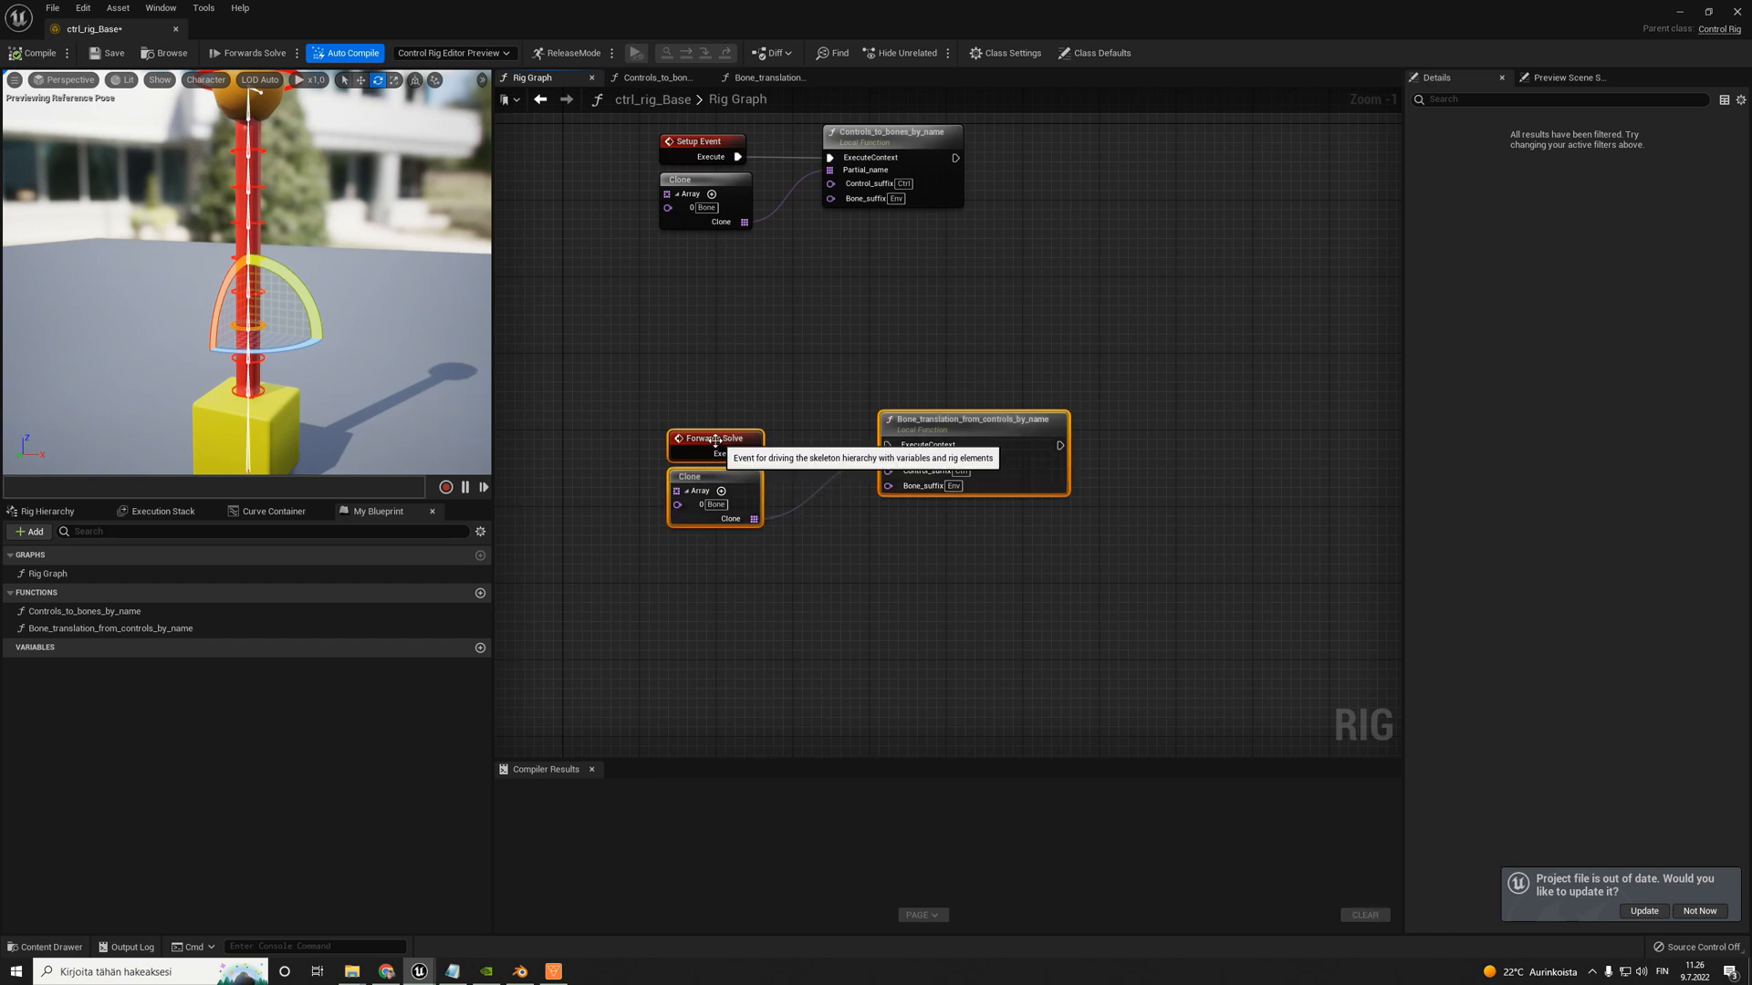
- Reconnect the execution output of Forwards Solve to the Bone_translation_from_controls_by_name node in the Rig Graph
left_click_drag(752, 454, 887, 445)
right_click_drag(1068, 512, 982, 460)
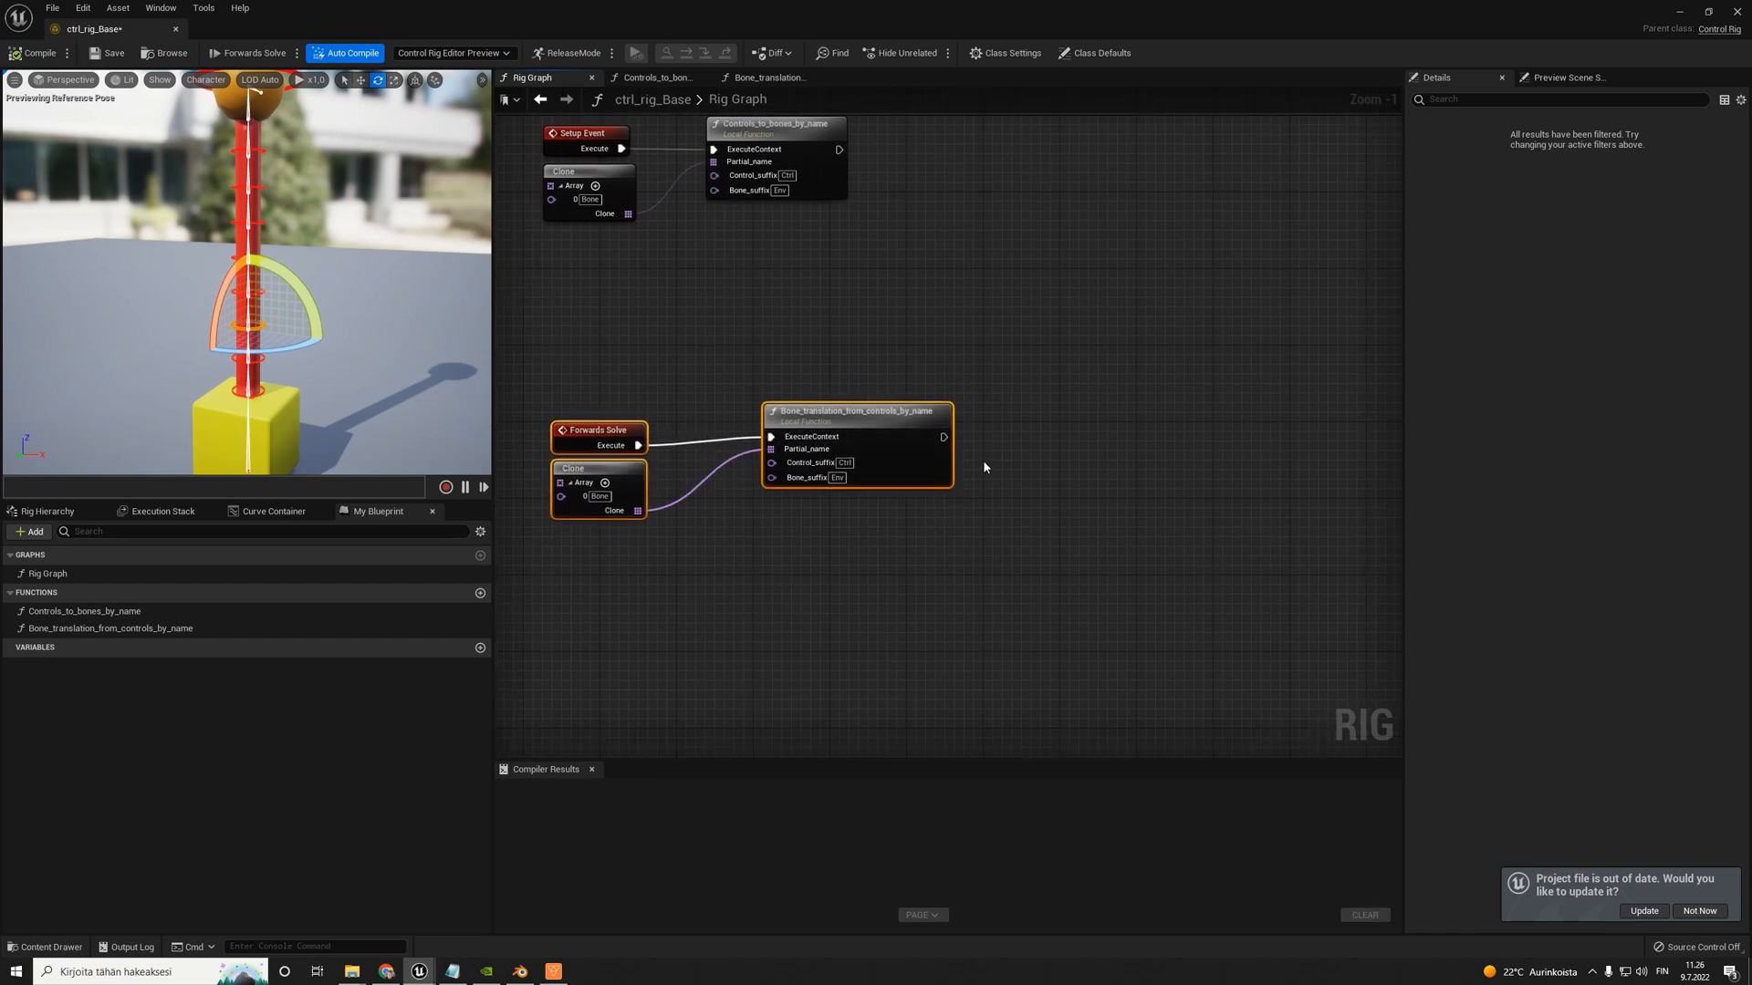
scroll(1036, 462, "up", 1)
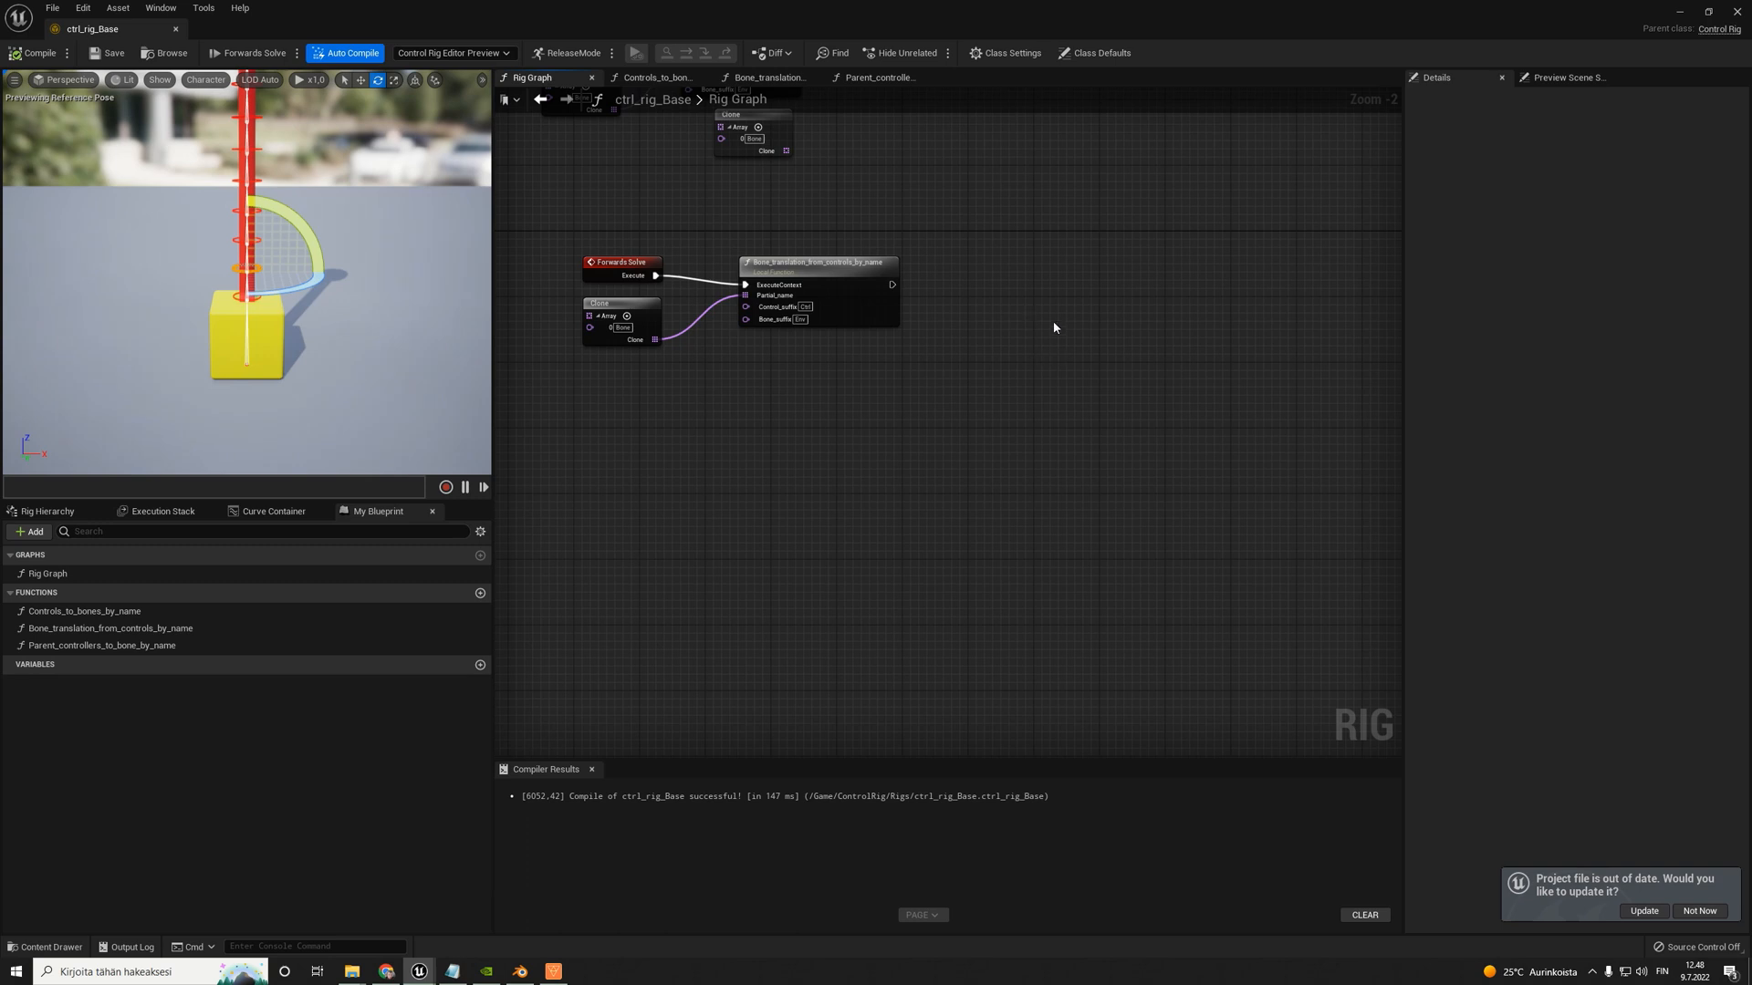
- Add a Distribute Rotation node and place it beyond the Bone_translation_from_controls_by_name node
scroll(1058, 327, "down", 4)
right_click(1055, 326)
type("distr")
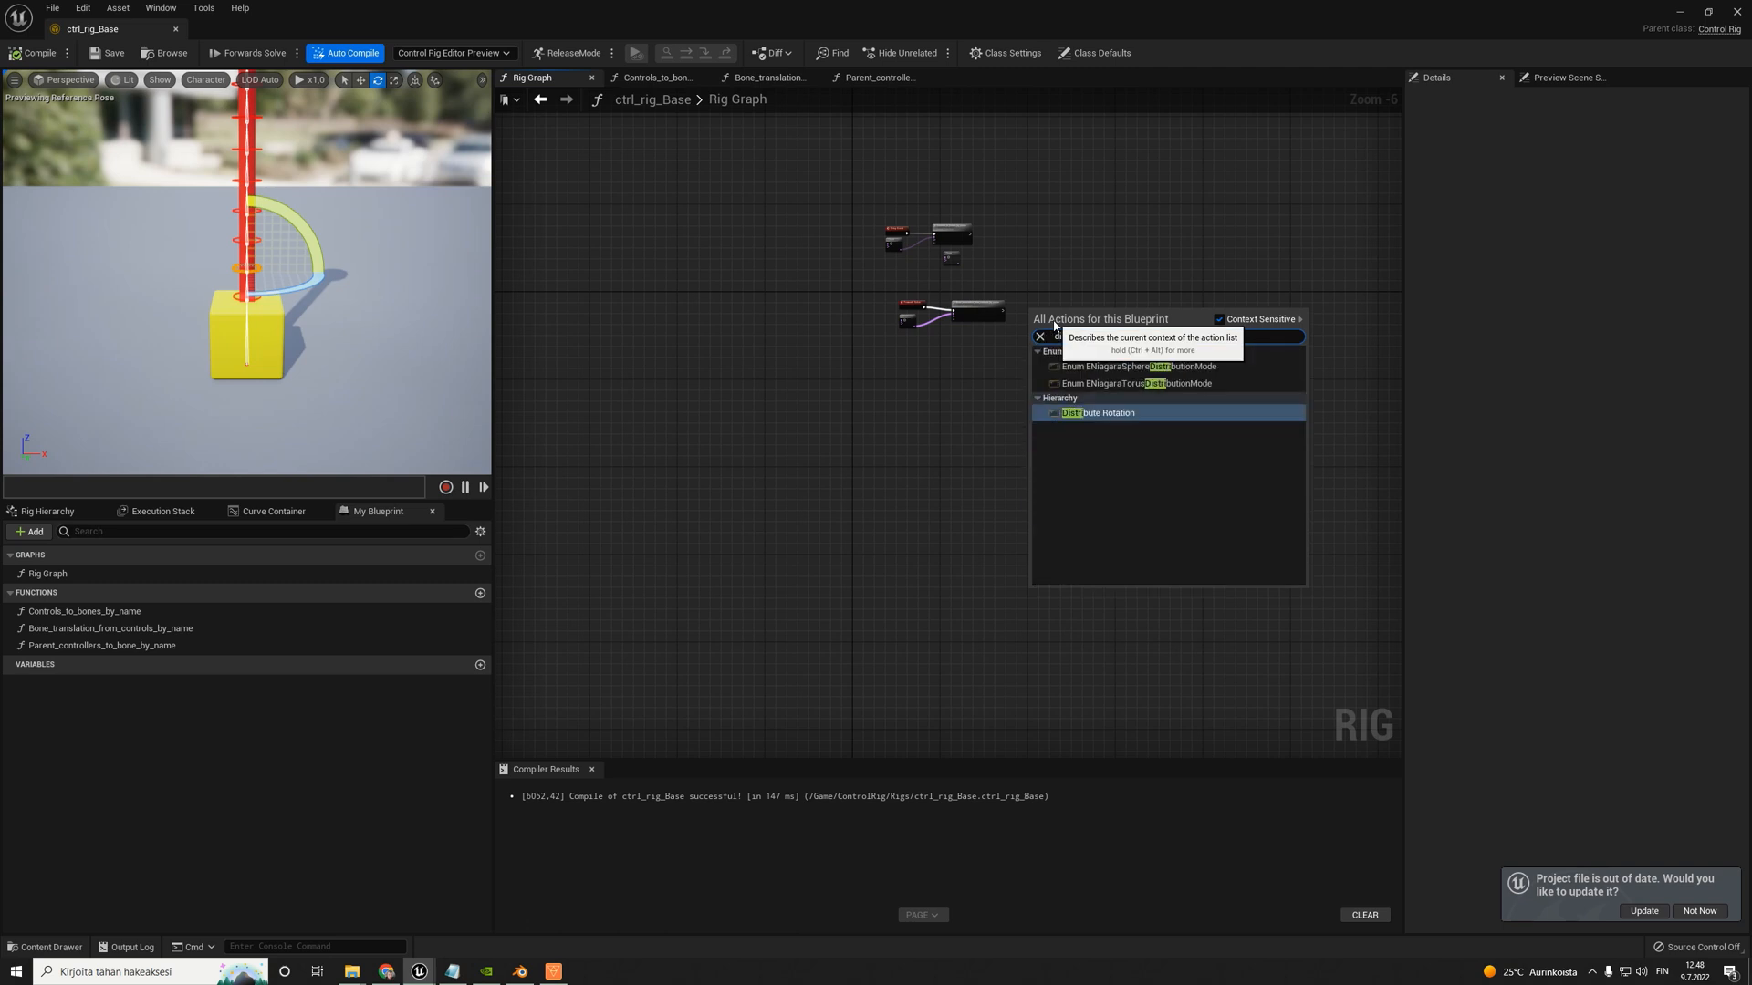
key("Return")
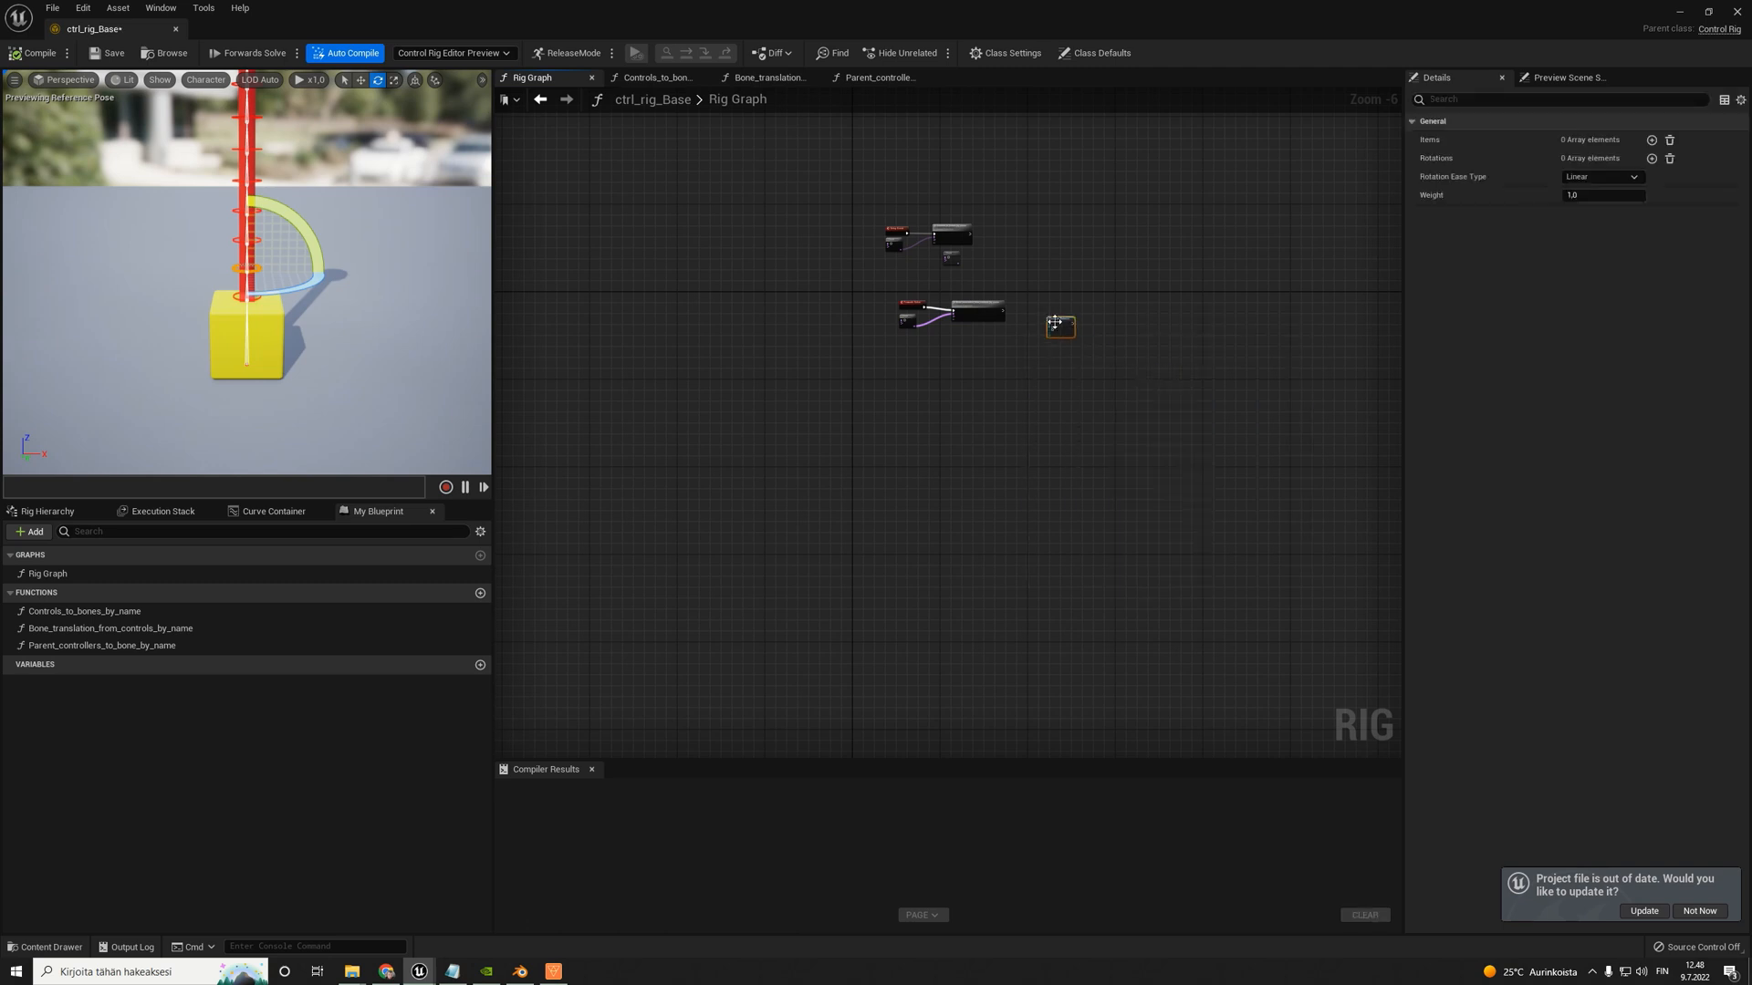
scroll(1055, 323, "up", 6)
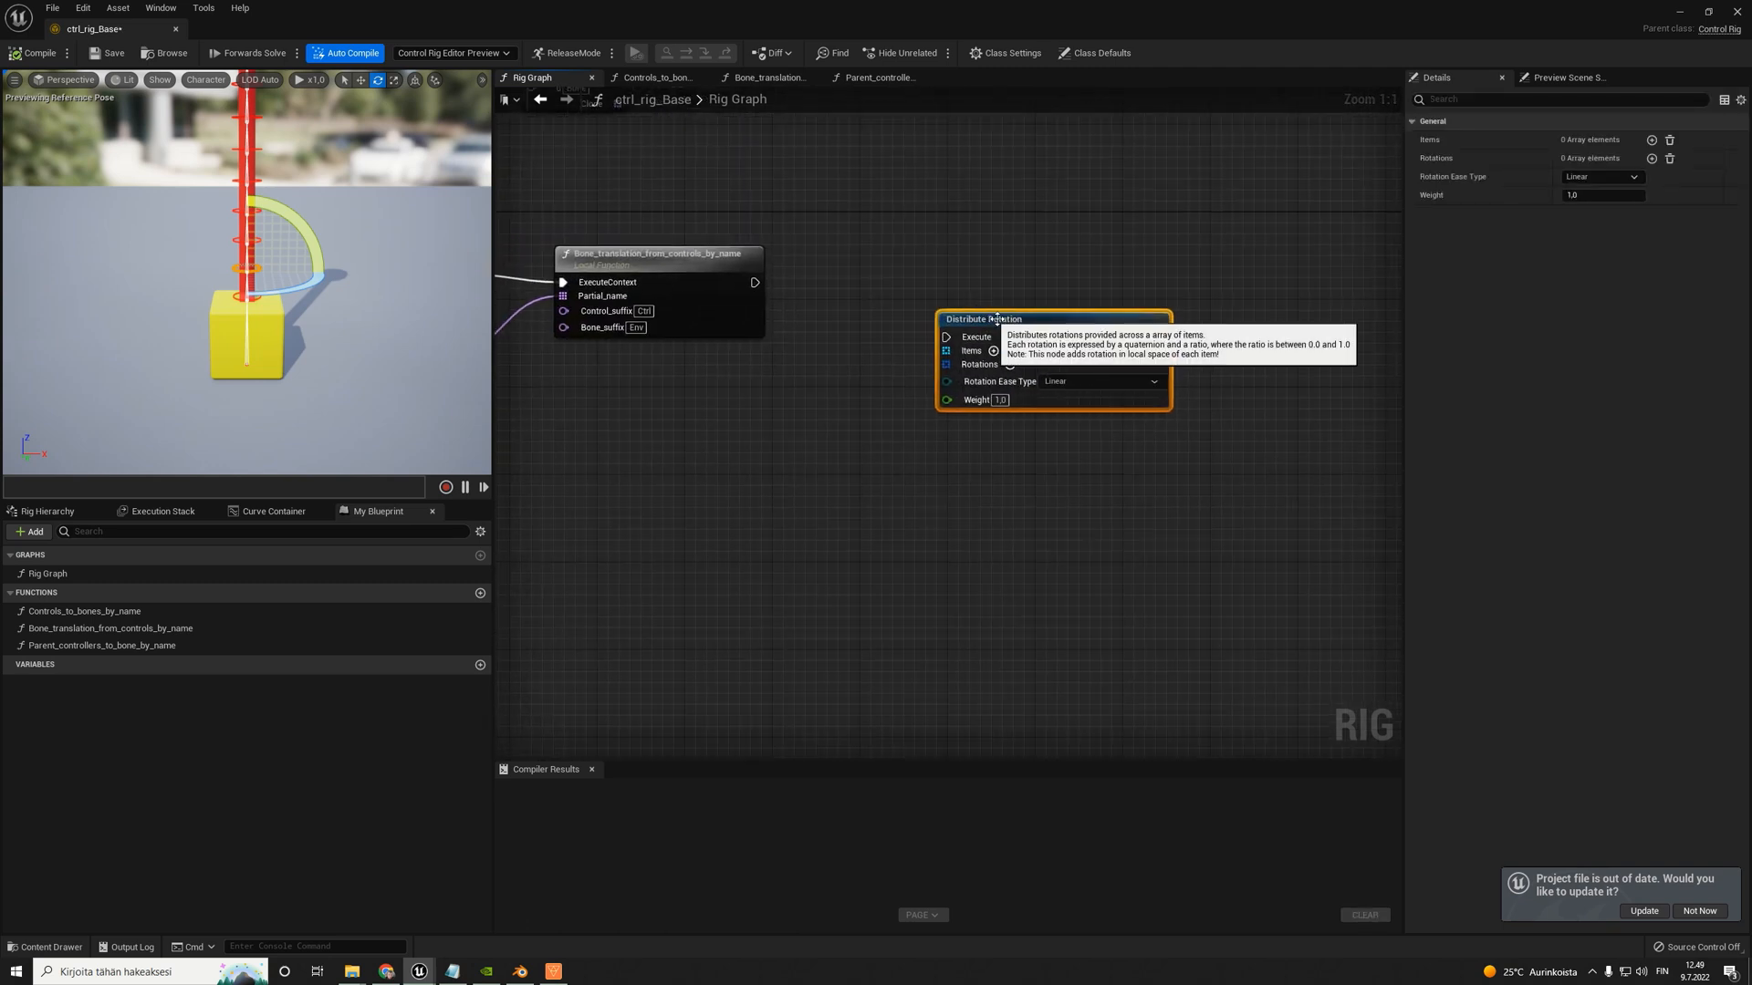
left_click_drag(998, 319, 1184, 254)
right_click_drag(939, 309, 996, 313)
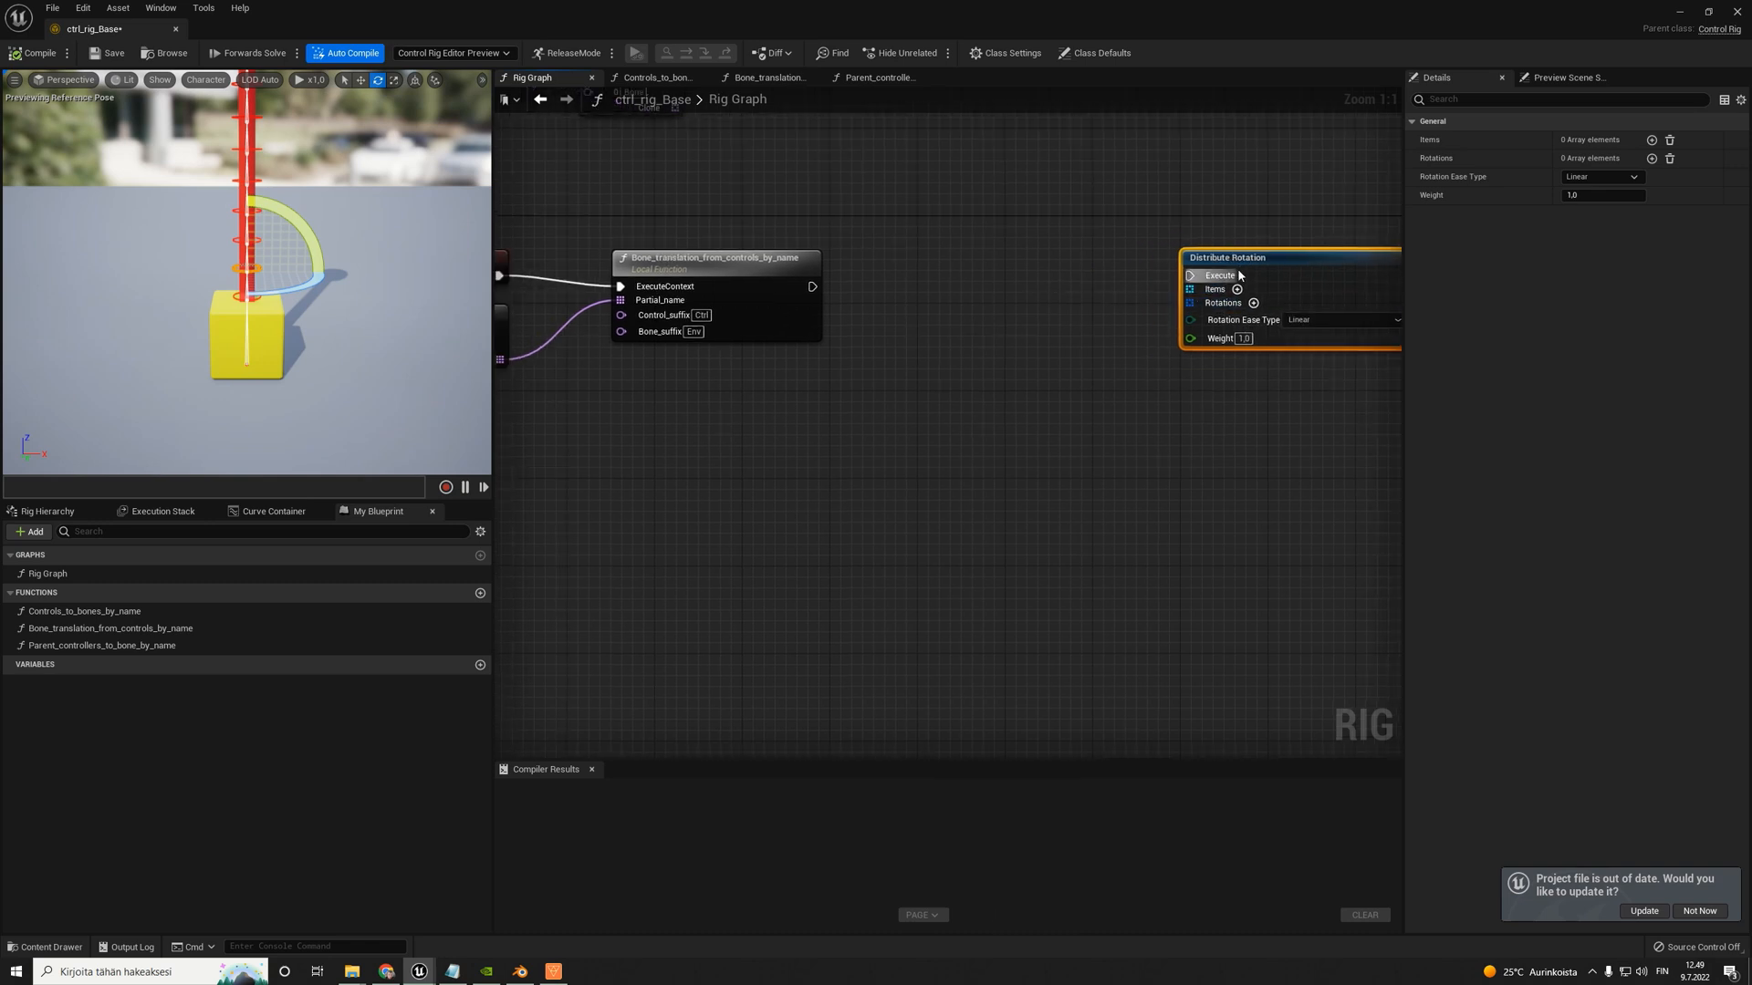
left_click_drag(1238, 274, 1195, 374)
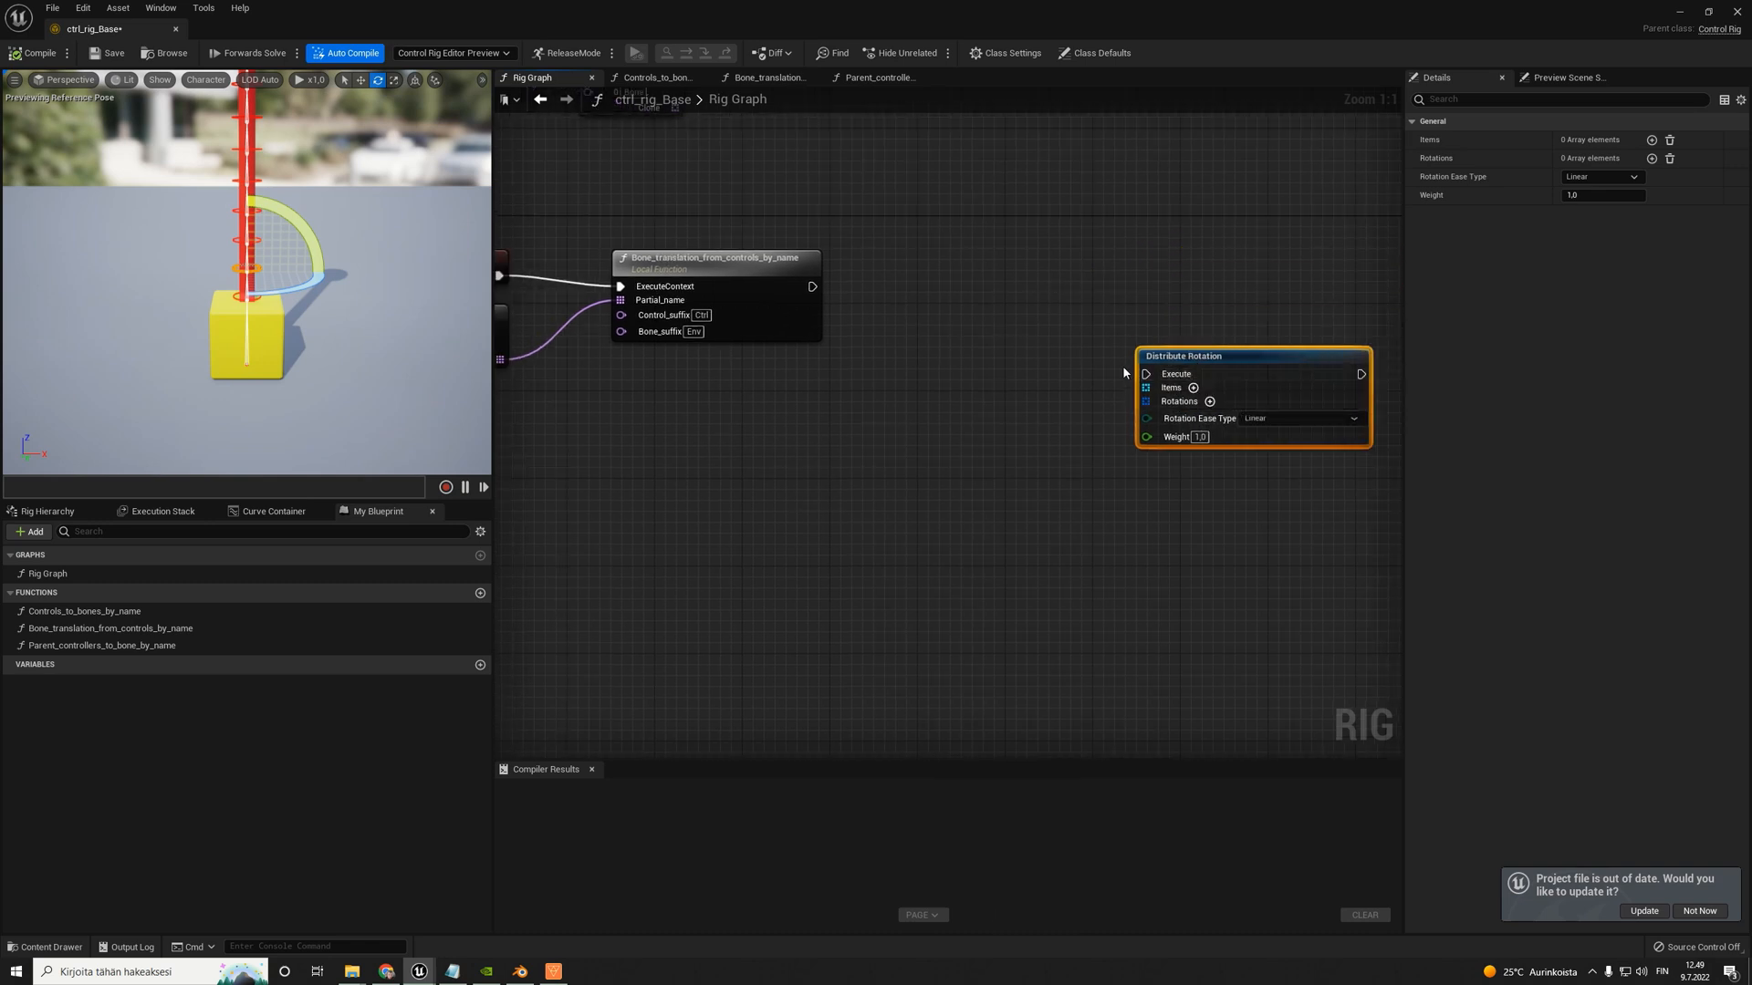
- Add an Item Name Search node with partial name Bone and search type Bone, placed below the Bone_translation_from_controls_by_name node
right_click(810, 432)
type("item name")
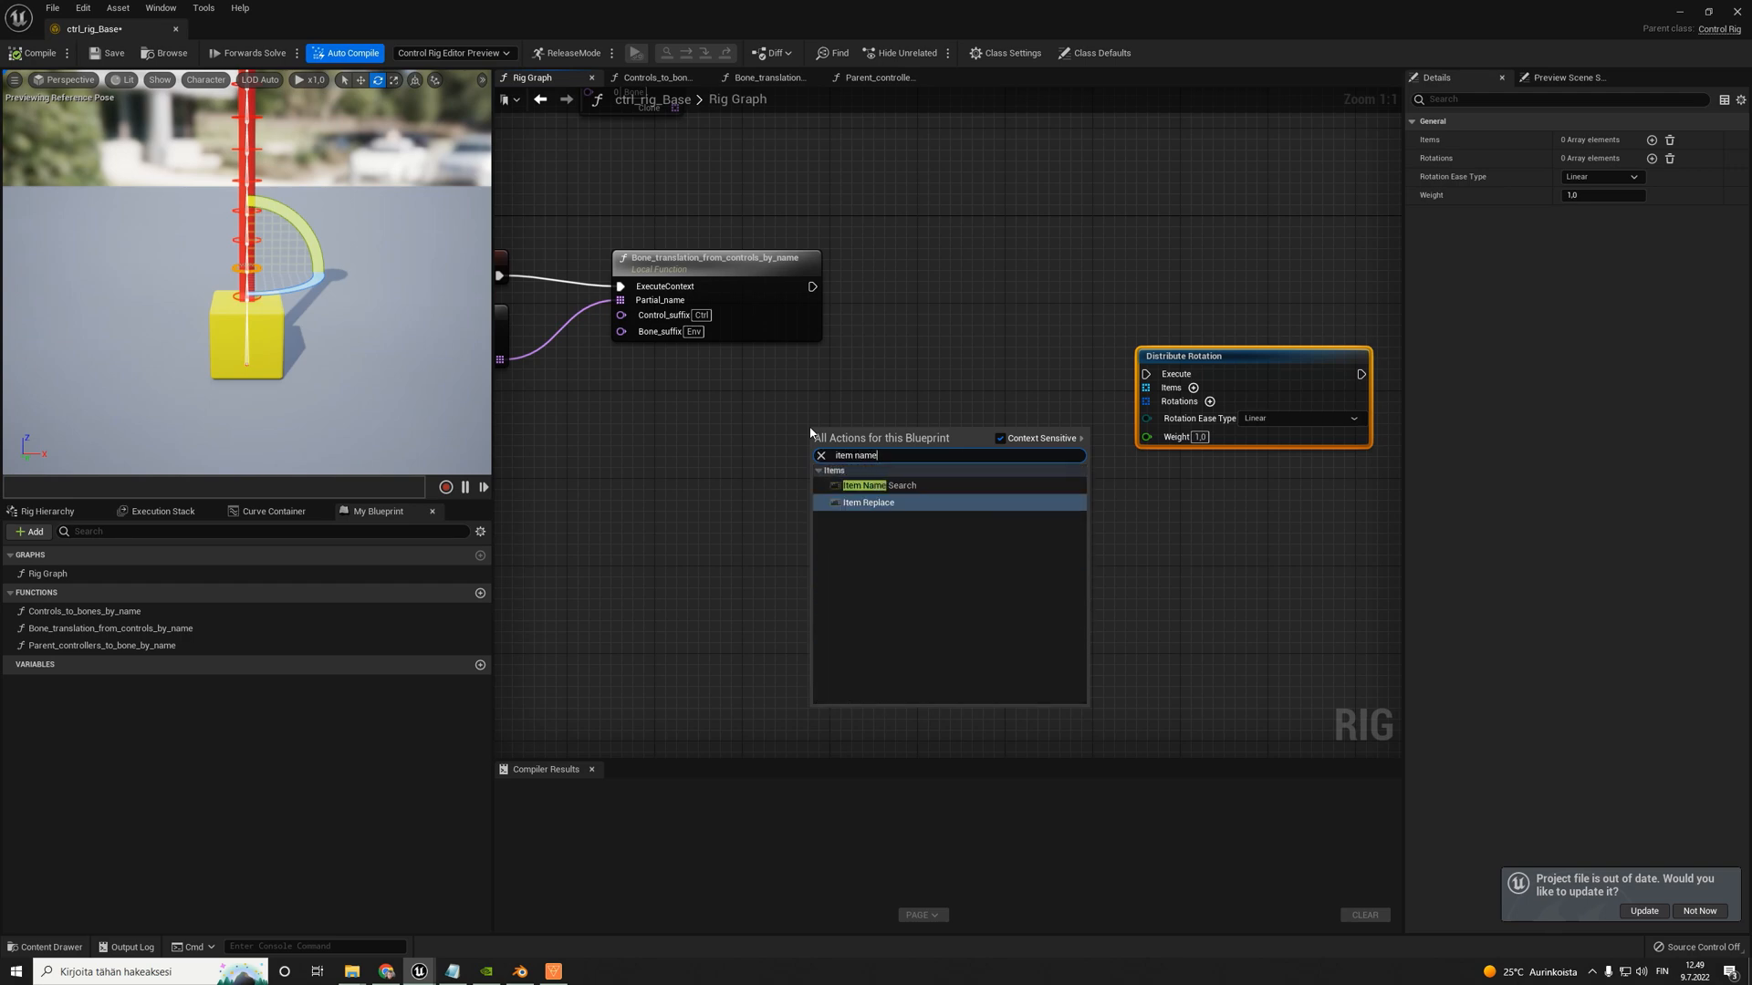
key("Up")
key("Return")
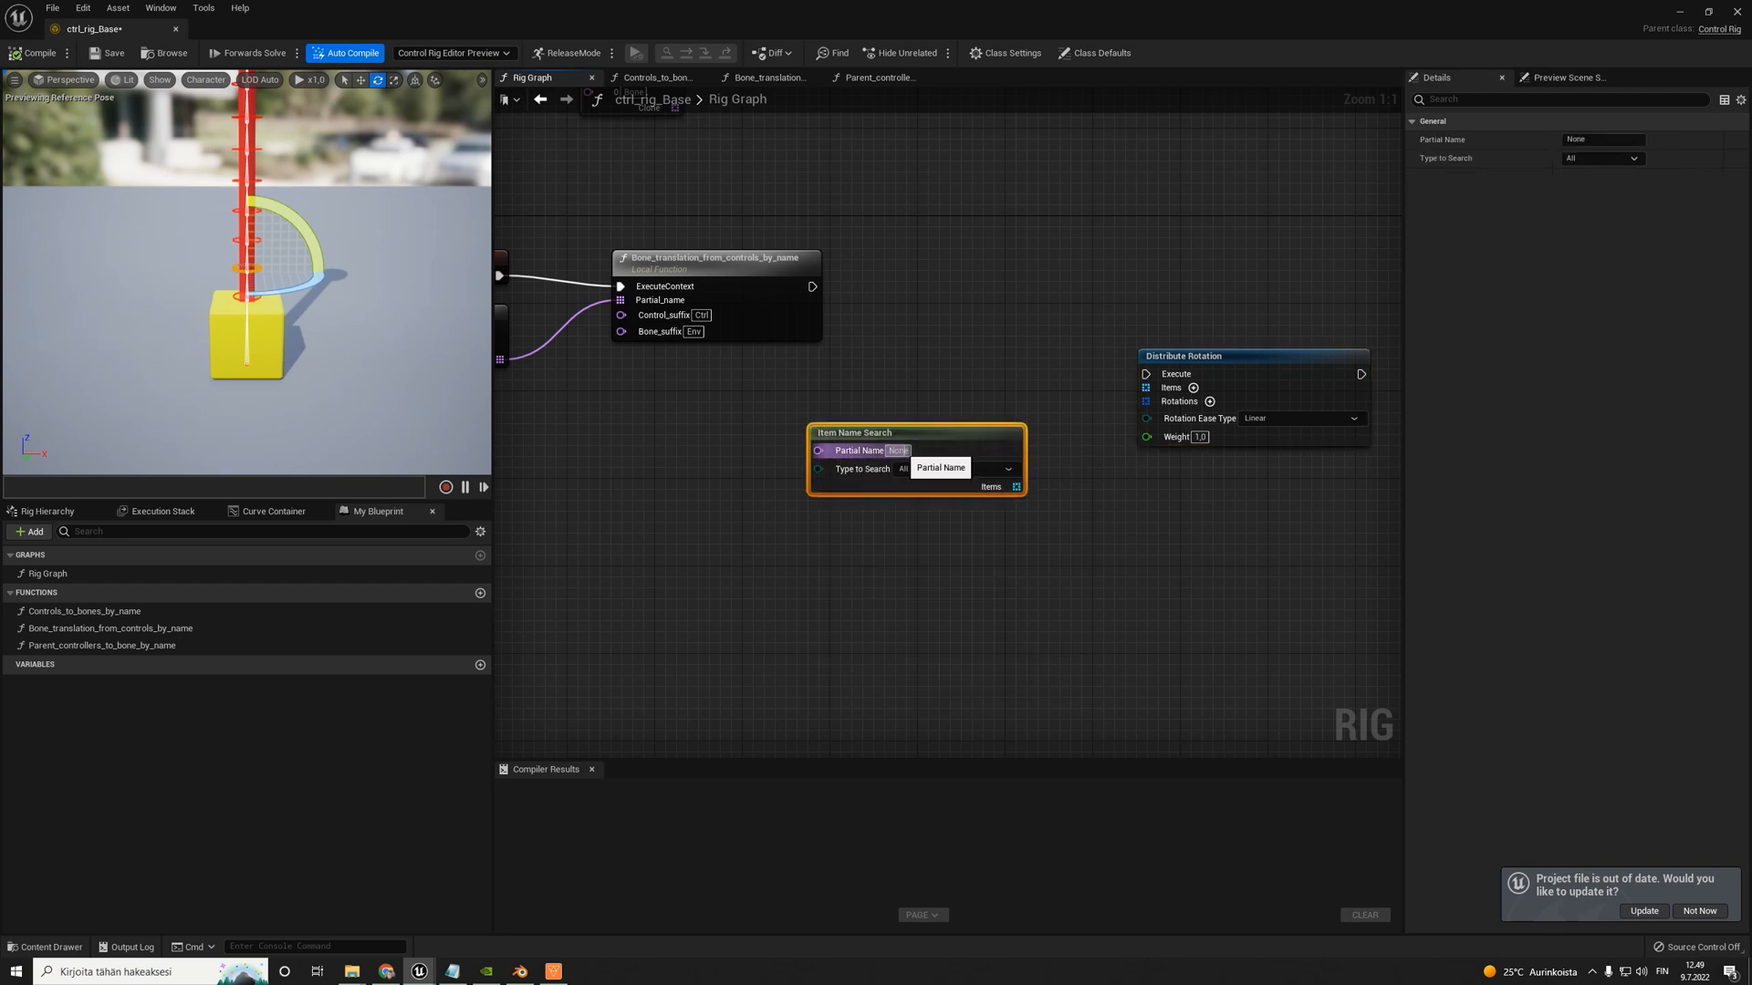
left_click(48, 511)
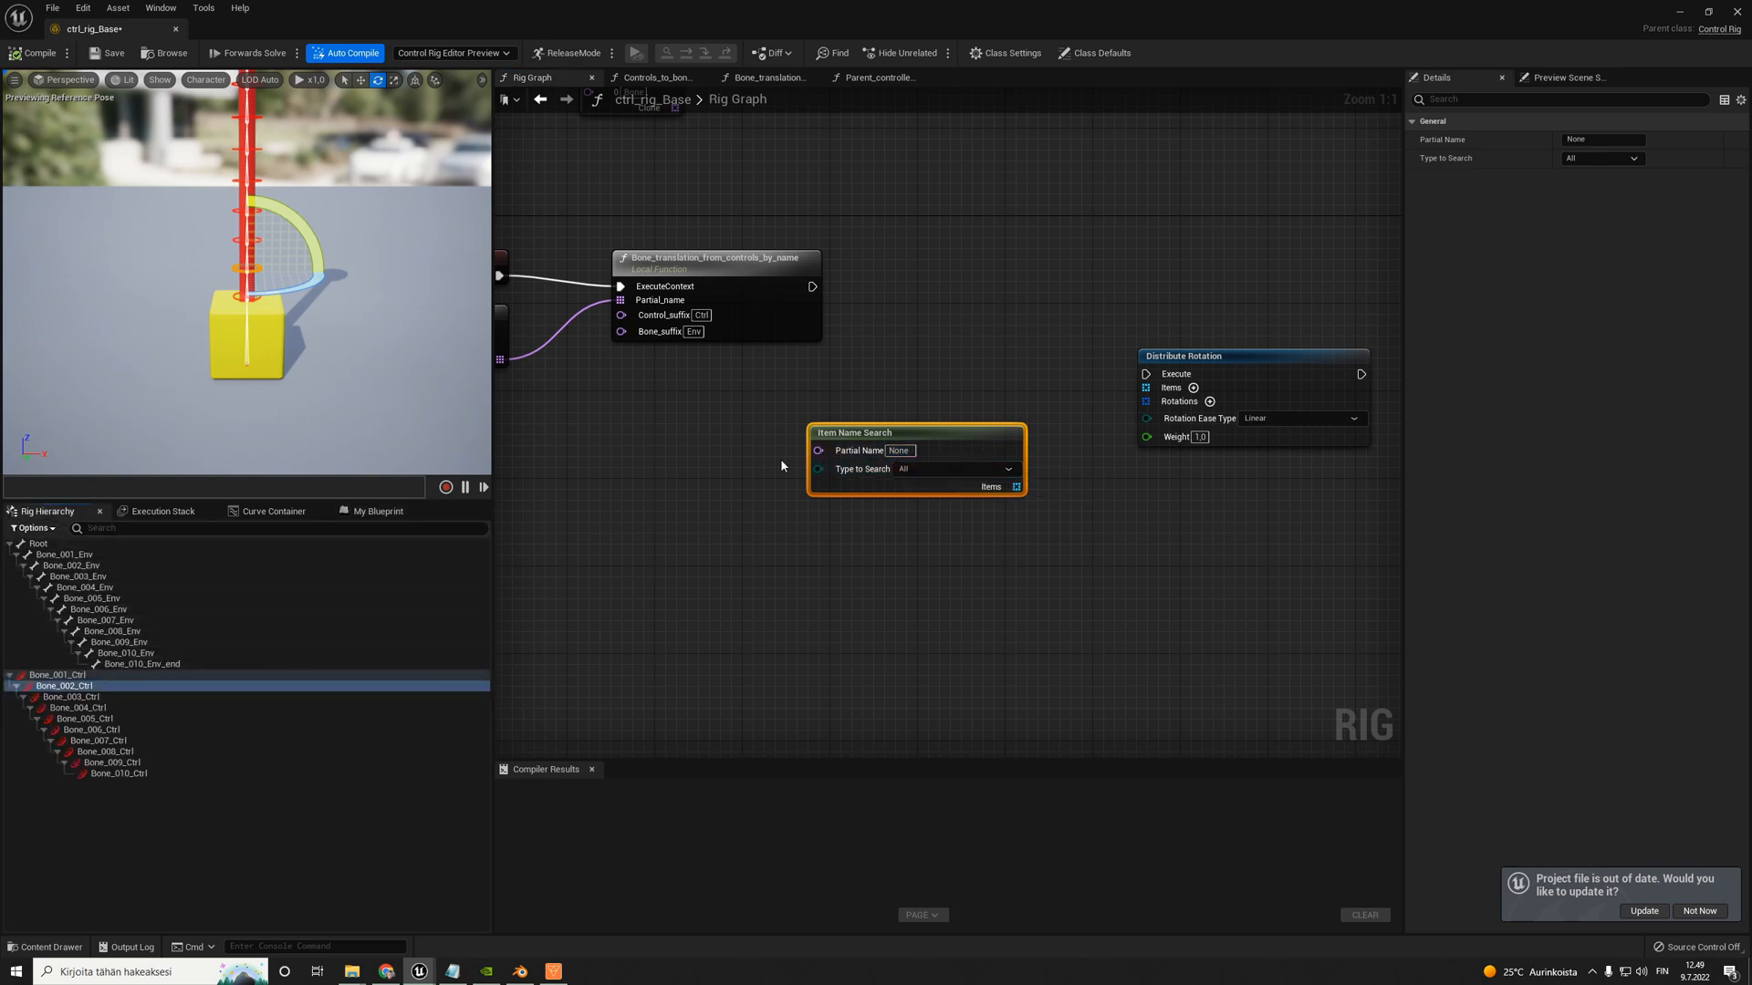
left_click(899, 451)
type("Bone")
key("Return")
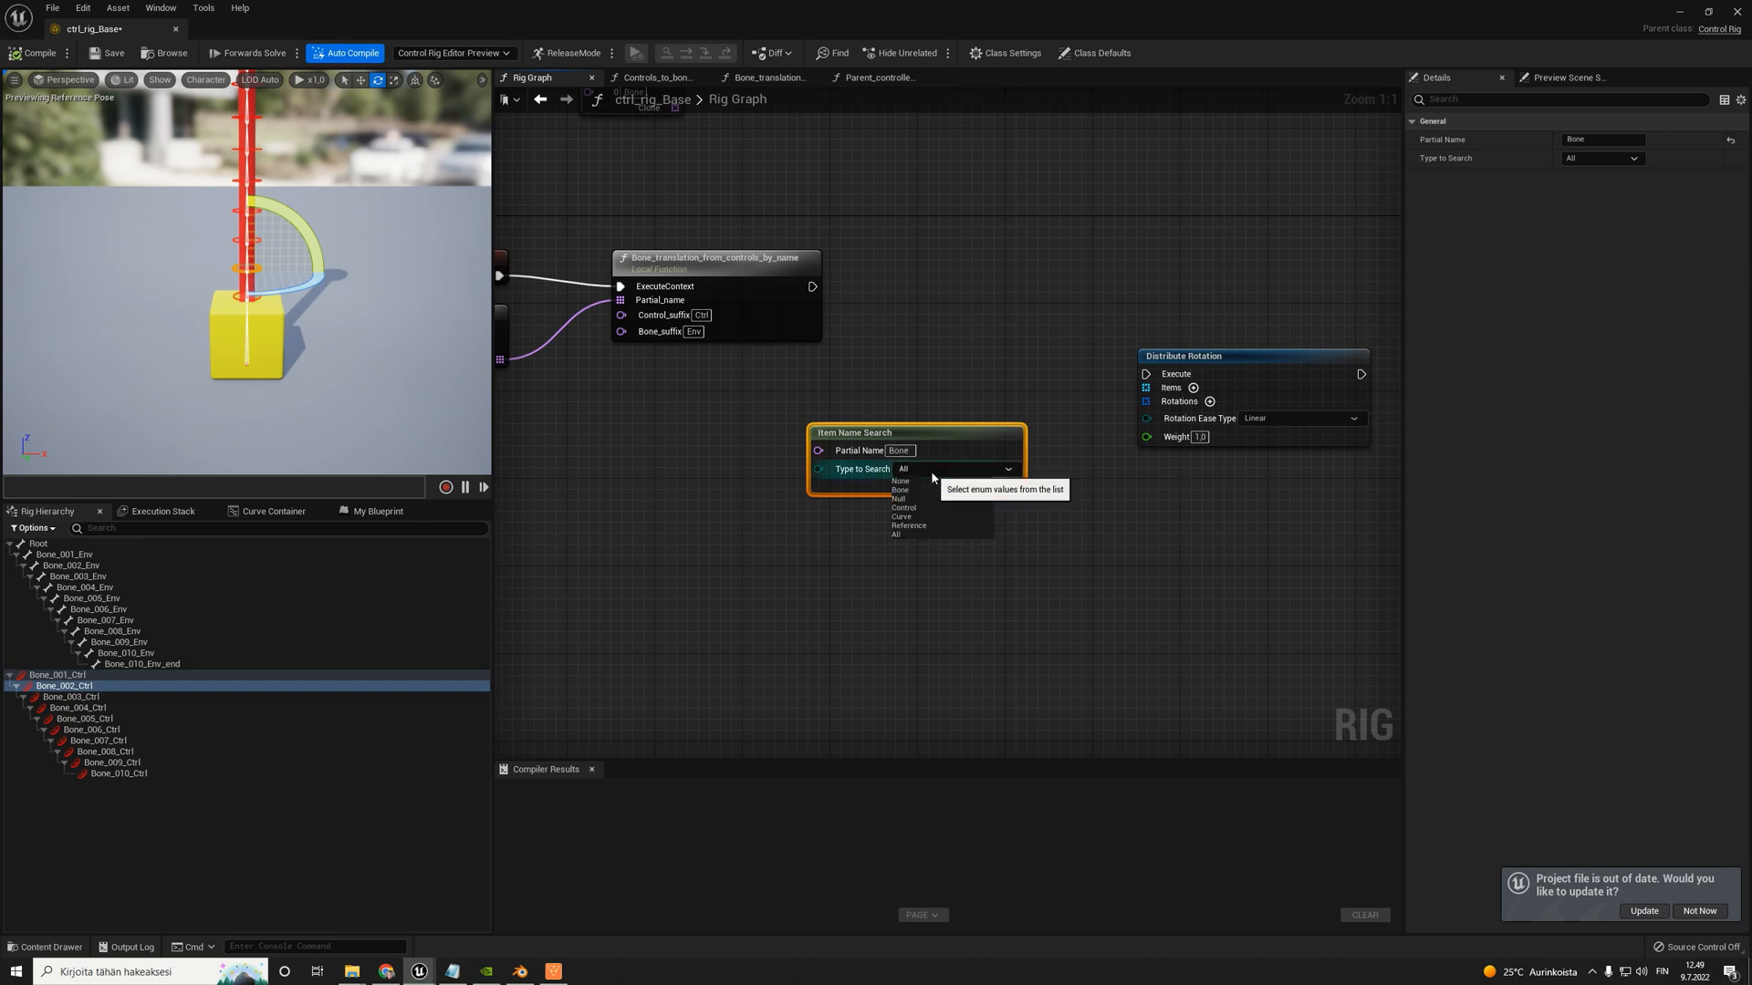
left_click(916, 492)
left_click_drag(906, 432, 661, 478)
- Feed the found items and the Bone_translation_from_controls_by_name execution into Distribute Rotation, then compile and save the rig
left_click_drag(774, 530, 1051, 379)
left_click_drag(813, 287, 1047, 396)
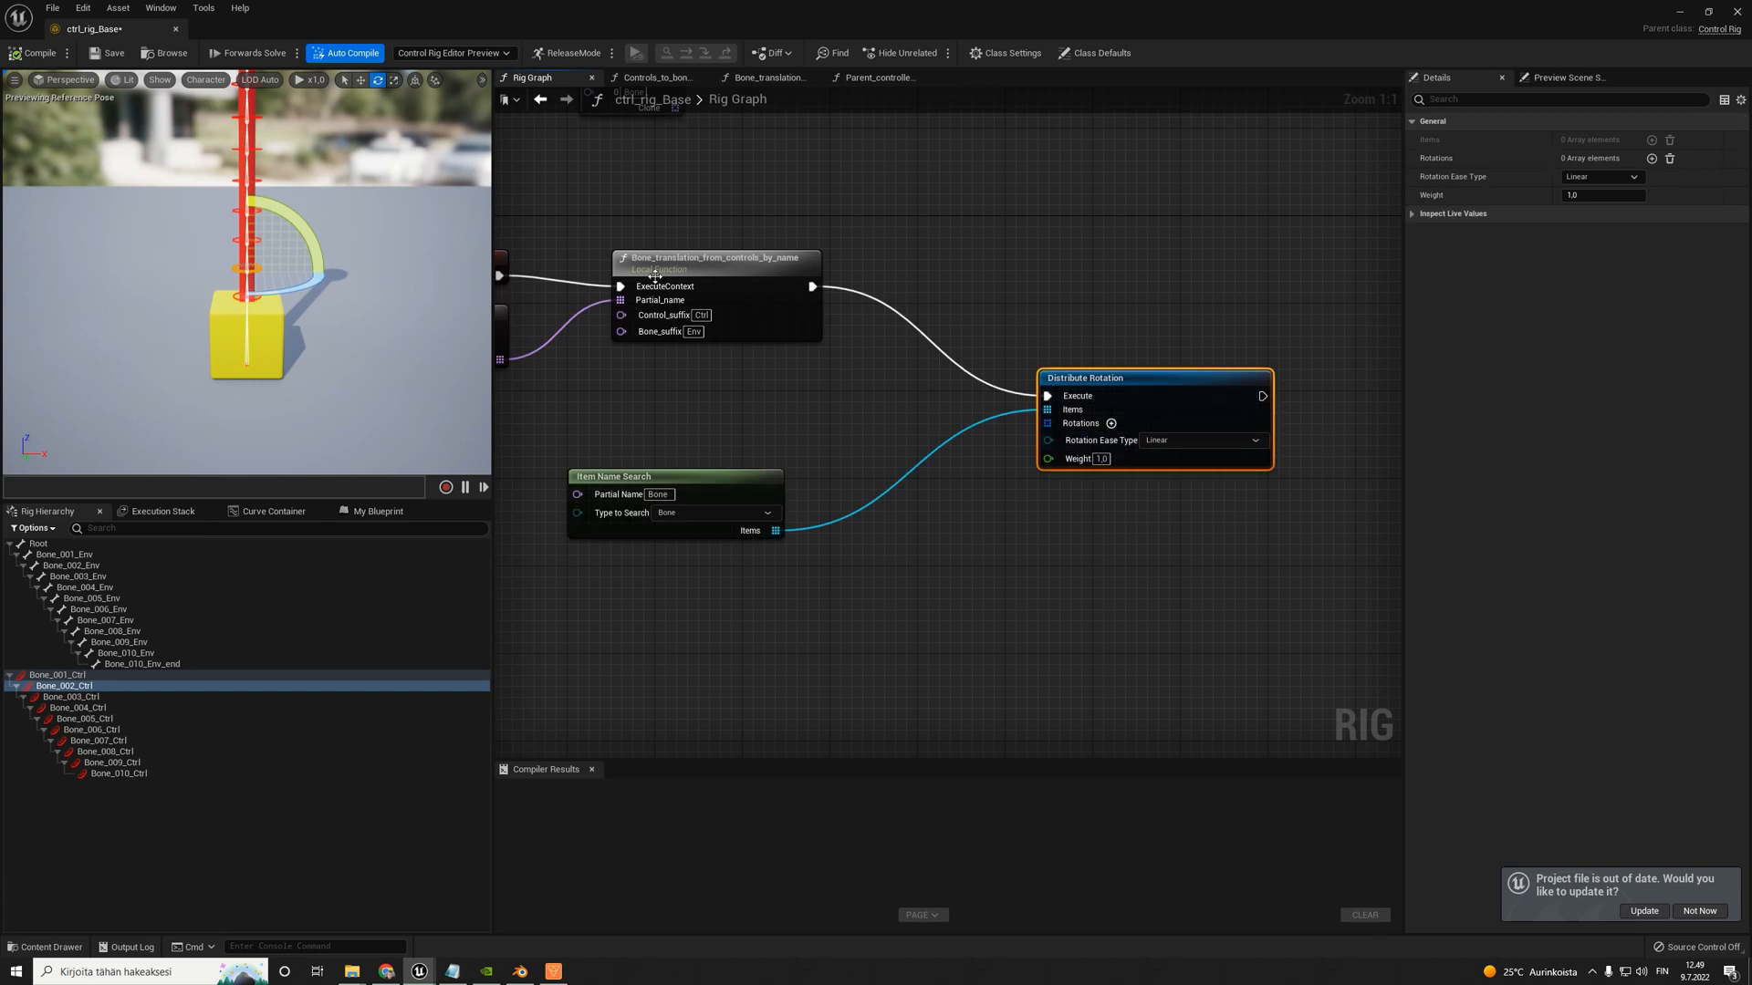
left_click(35, 53)
left_click(108, 53)
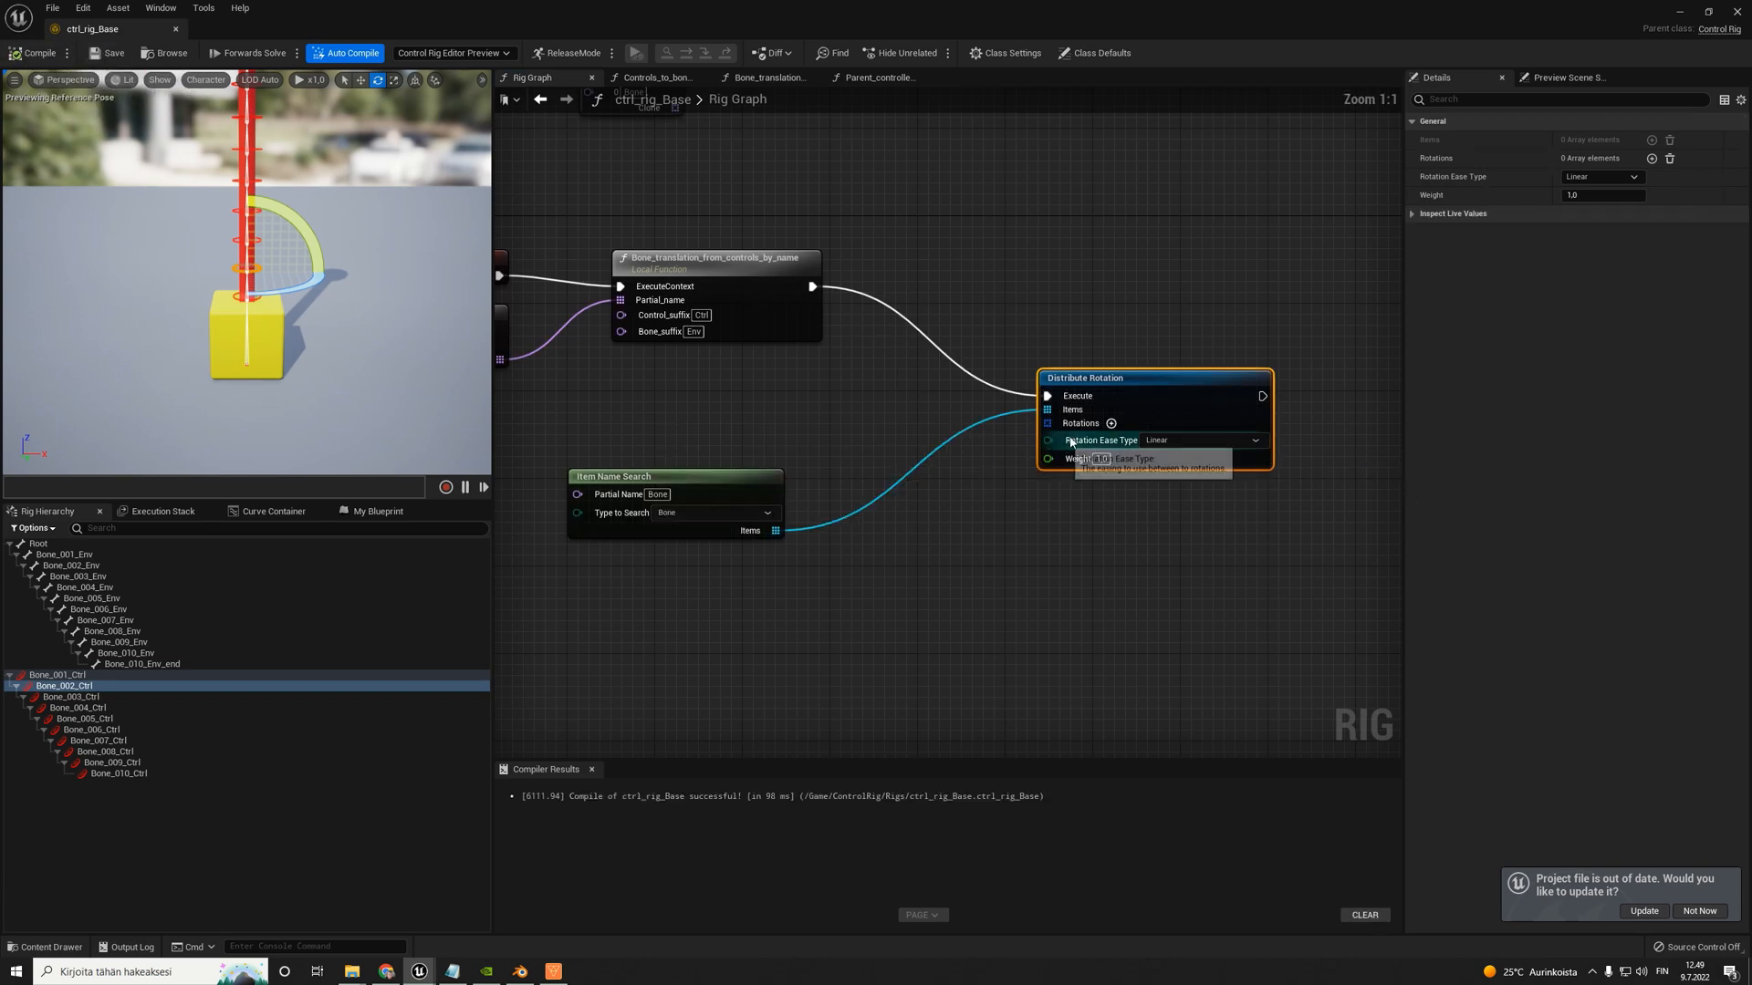
- Add one rotation entry to Distribute Rotation and drive its Rotation with a From Rotator quaternion node
left_click(1111, 423)
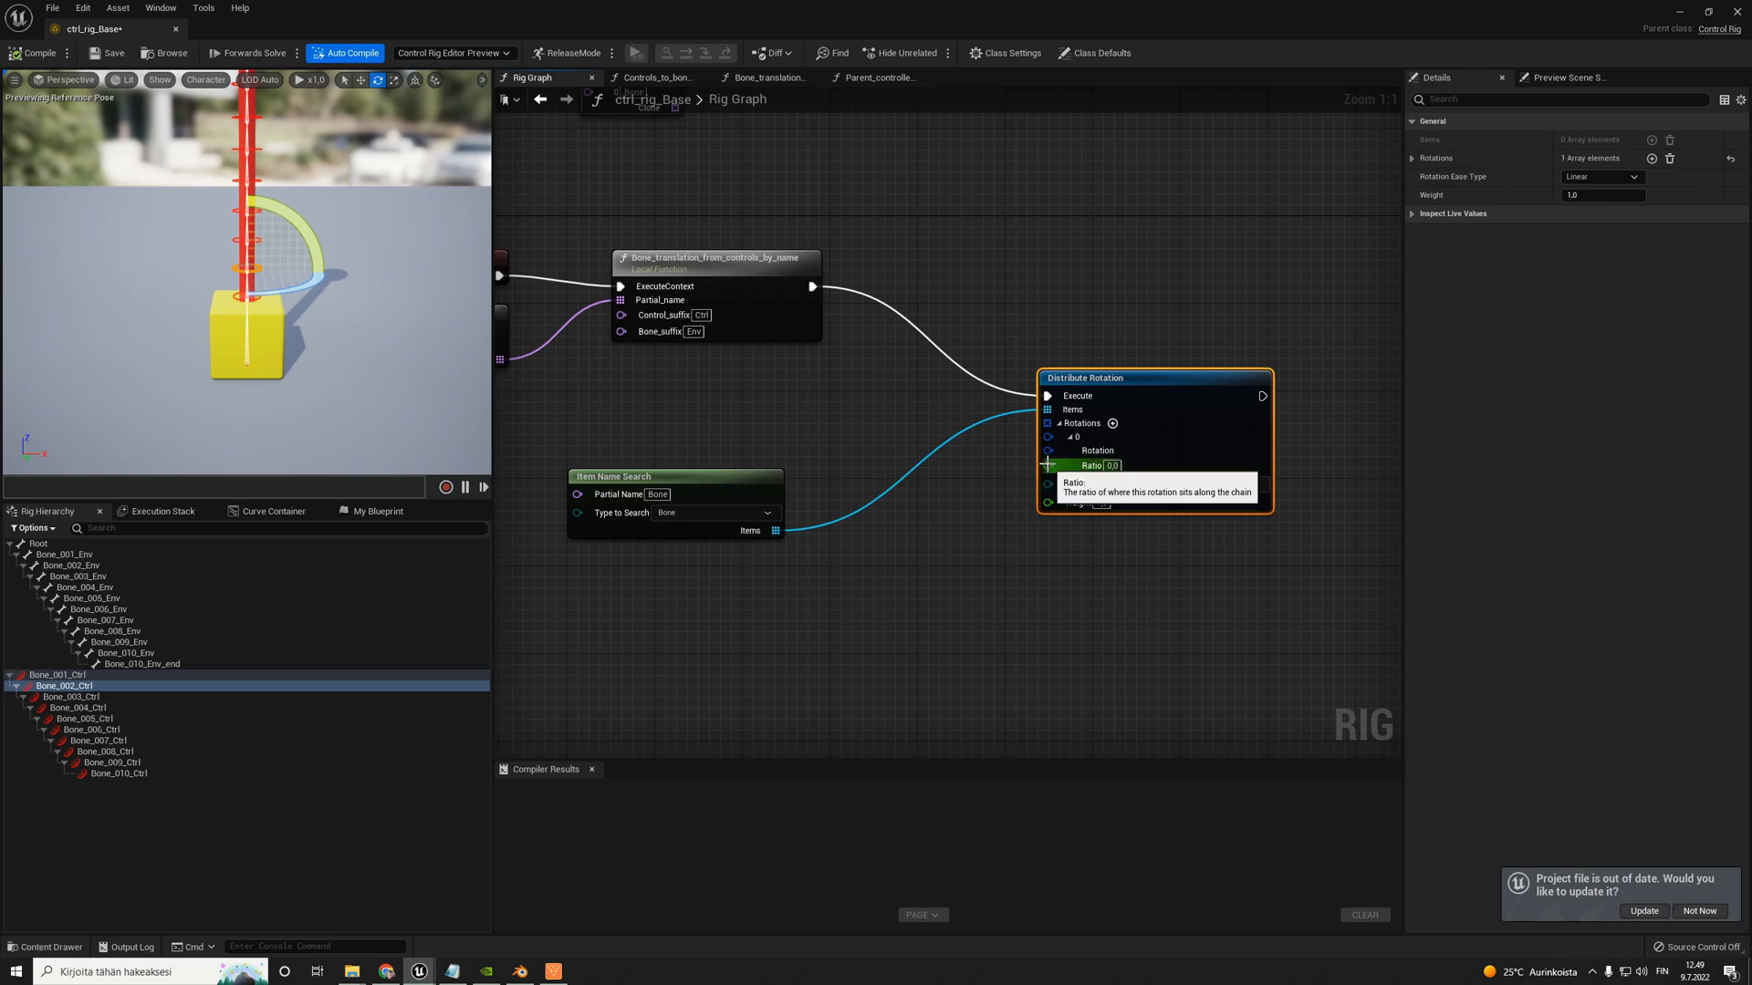
left_click_drag(1049, 451, 772, 635)
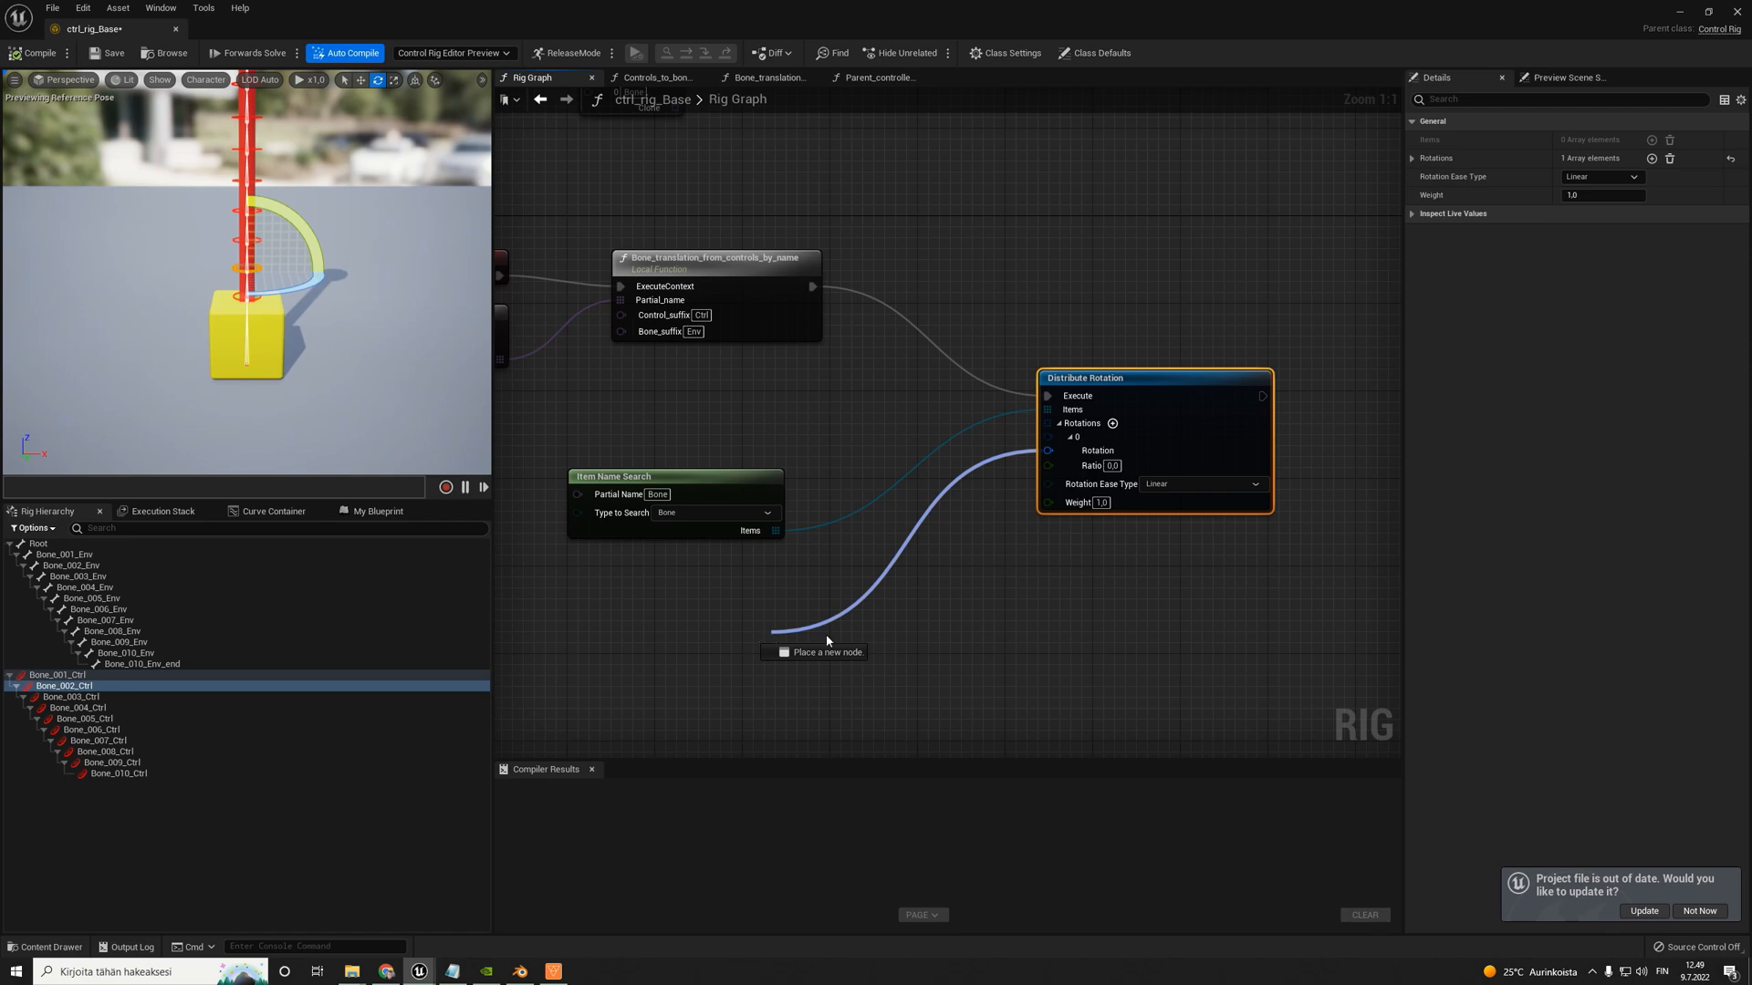
left_click_drag(758, 635, 759, 635)
type("make rota")
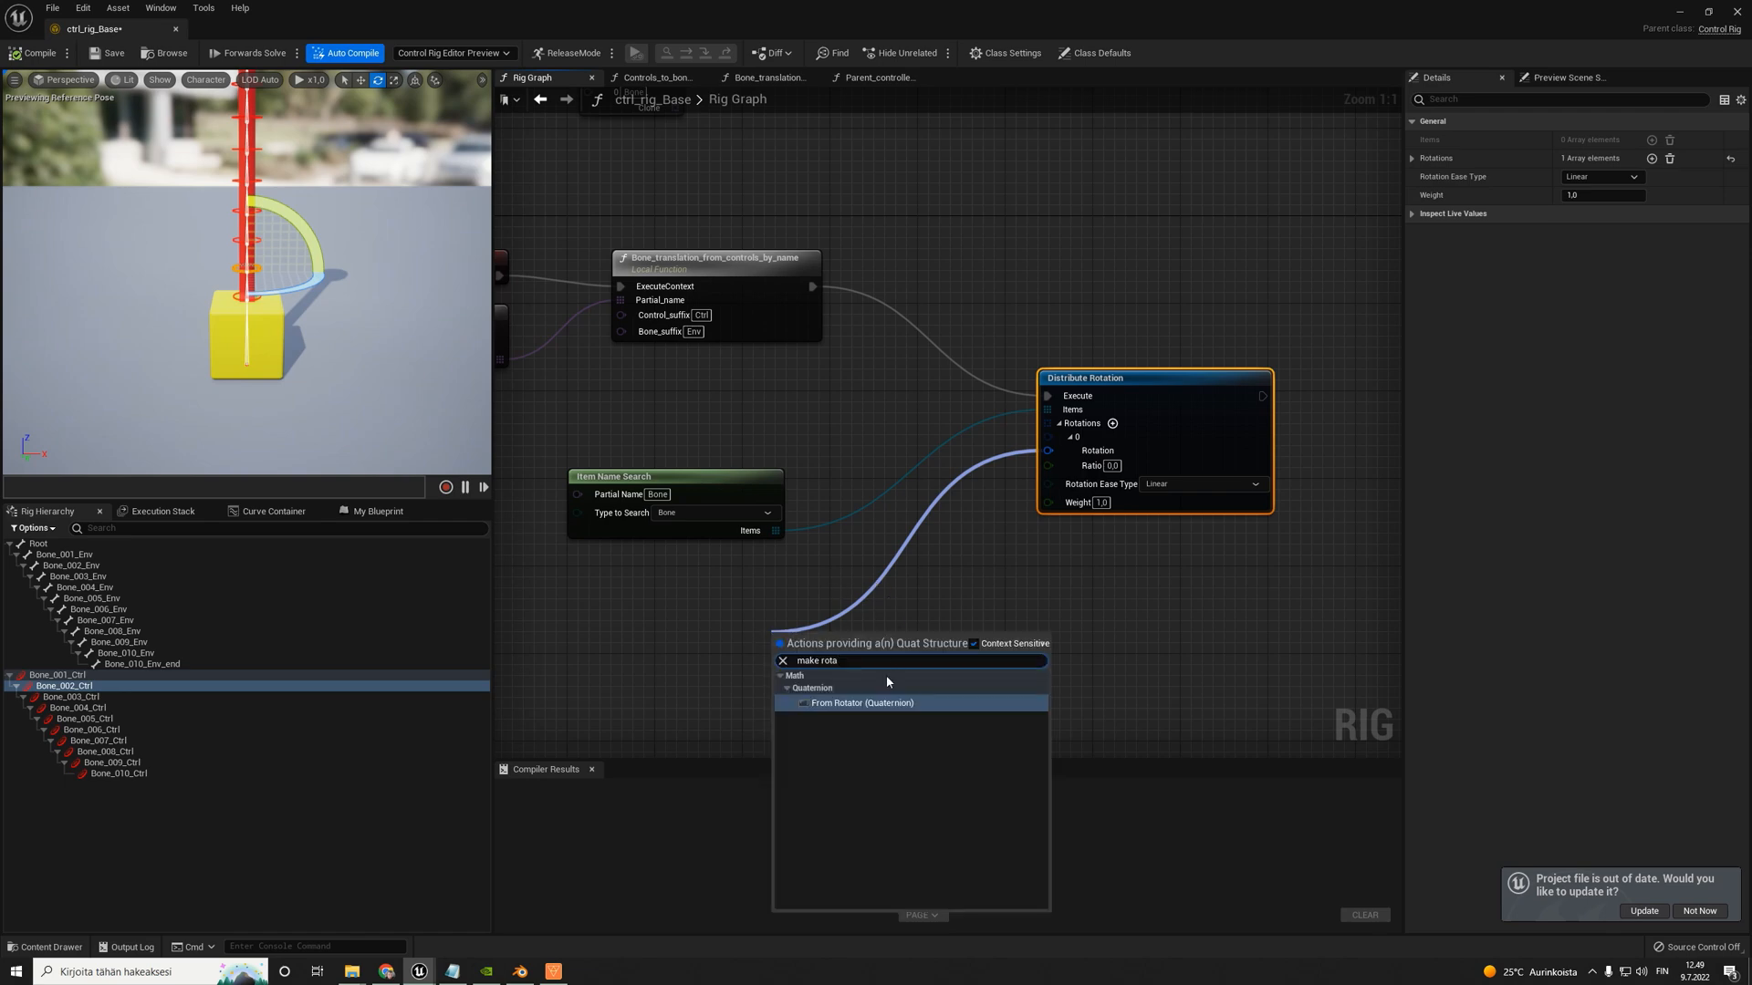
left_click(868, 703)
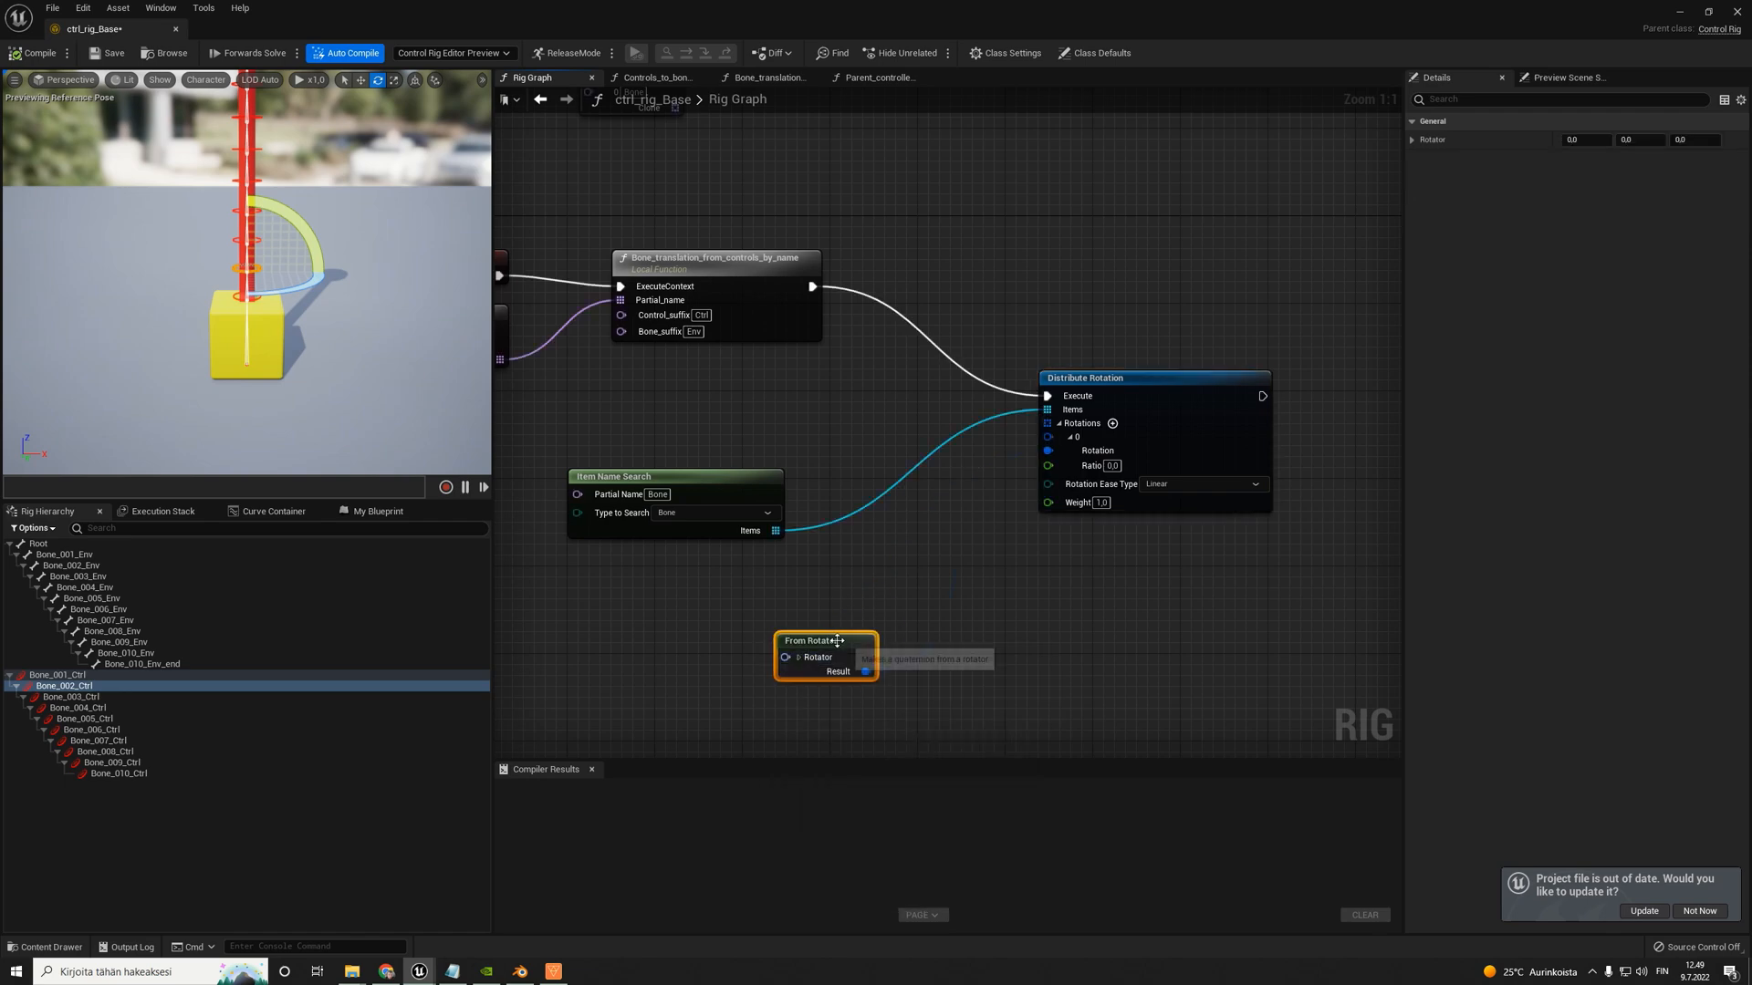
- Set the From Rotator's Y to 10, compile and save the rig, and align Distribute Rotation with the Bone_translation_from_controls_by_name node
left_click(799, 657)
left_click_drag(807, 640, 721, 597)
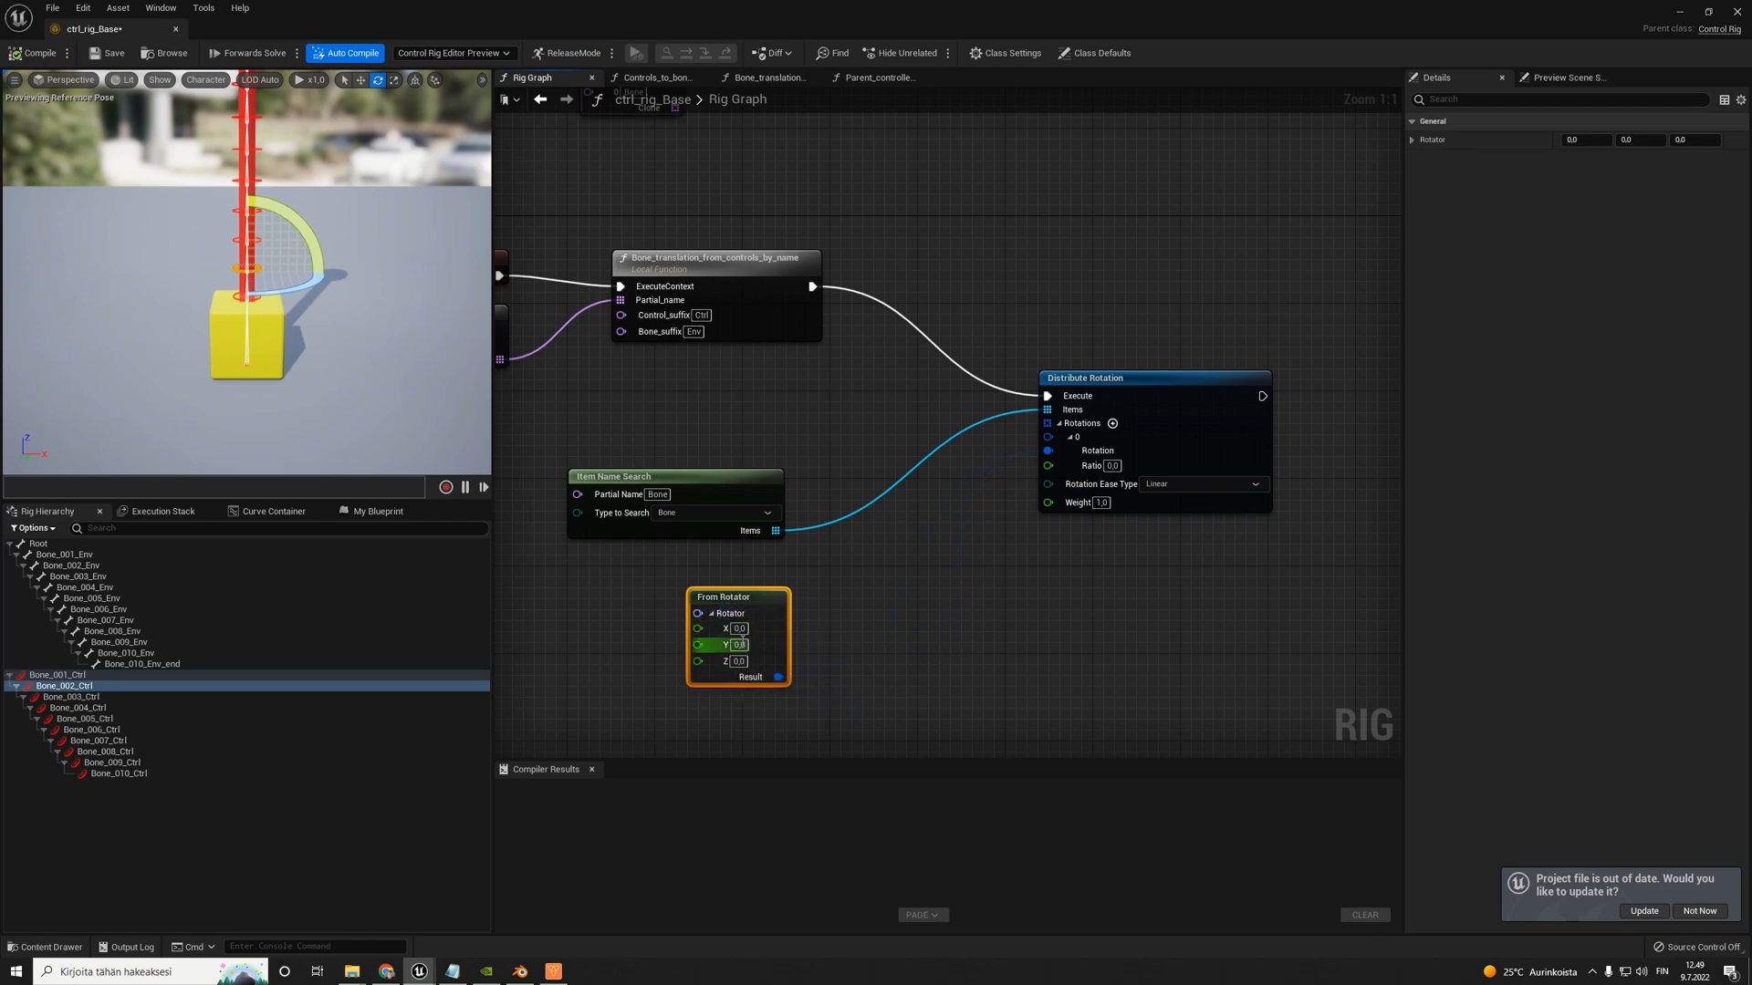
left_click(739, 645)
type("10")
key("Return")
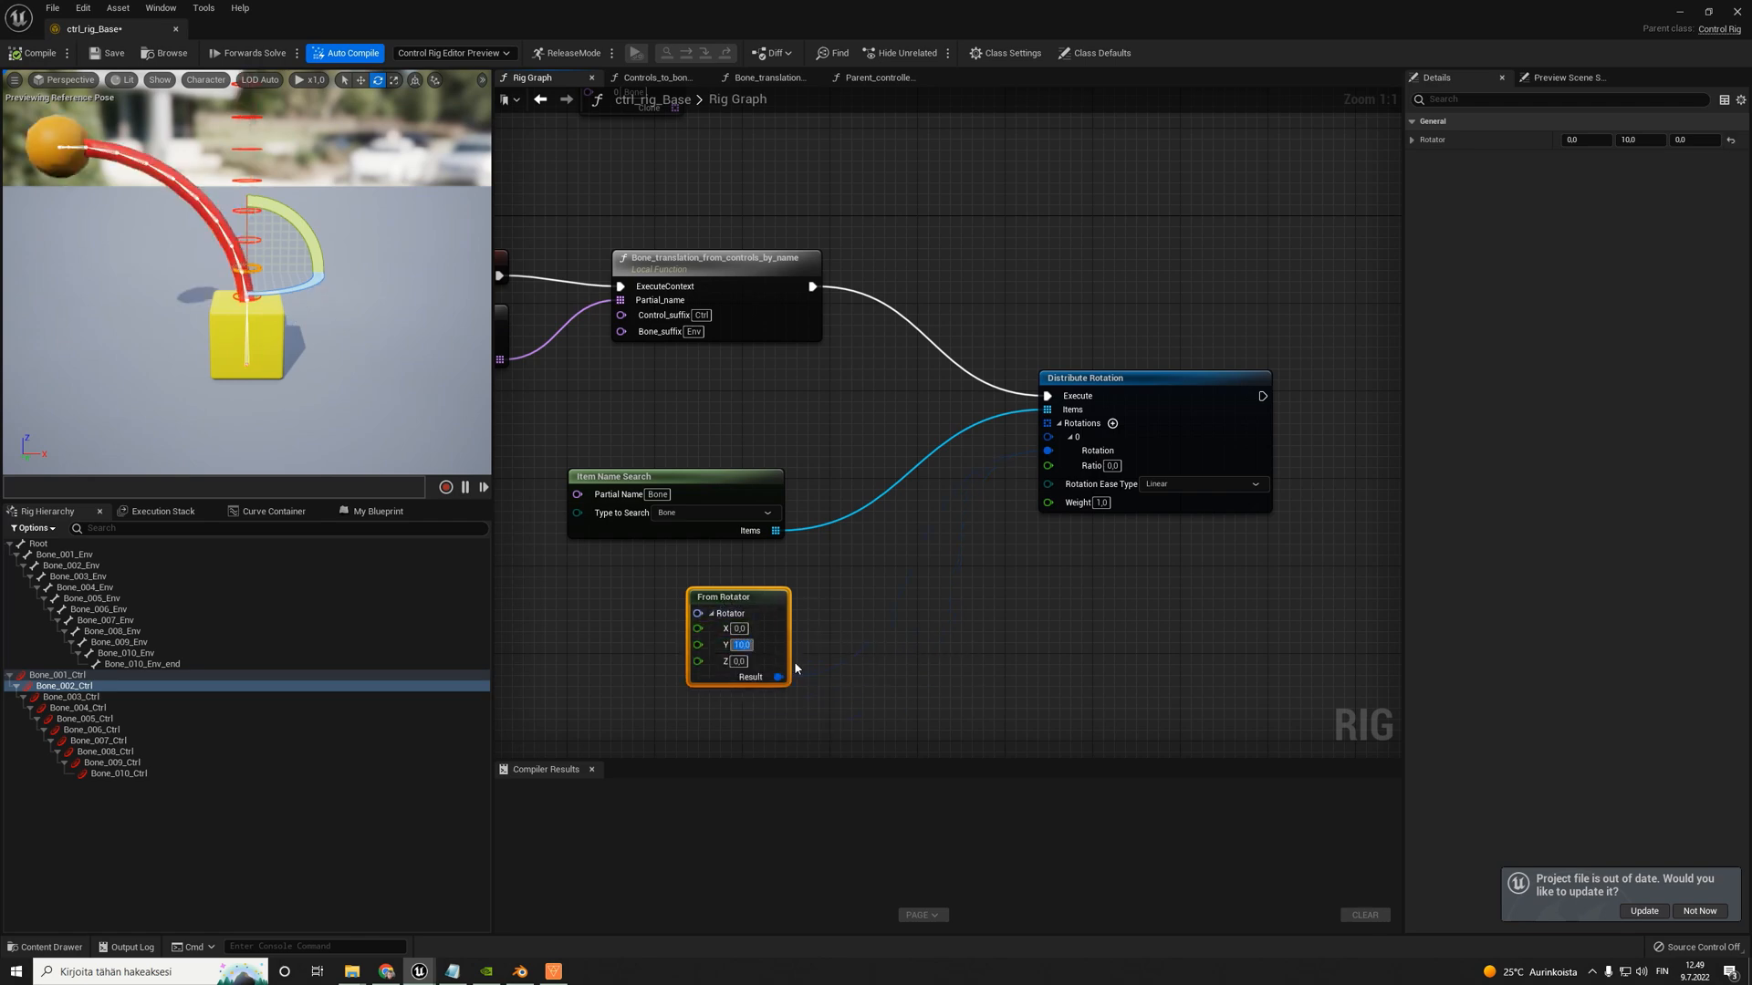
left_click(34, 53)
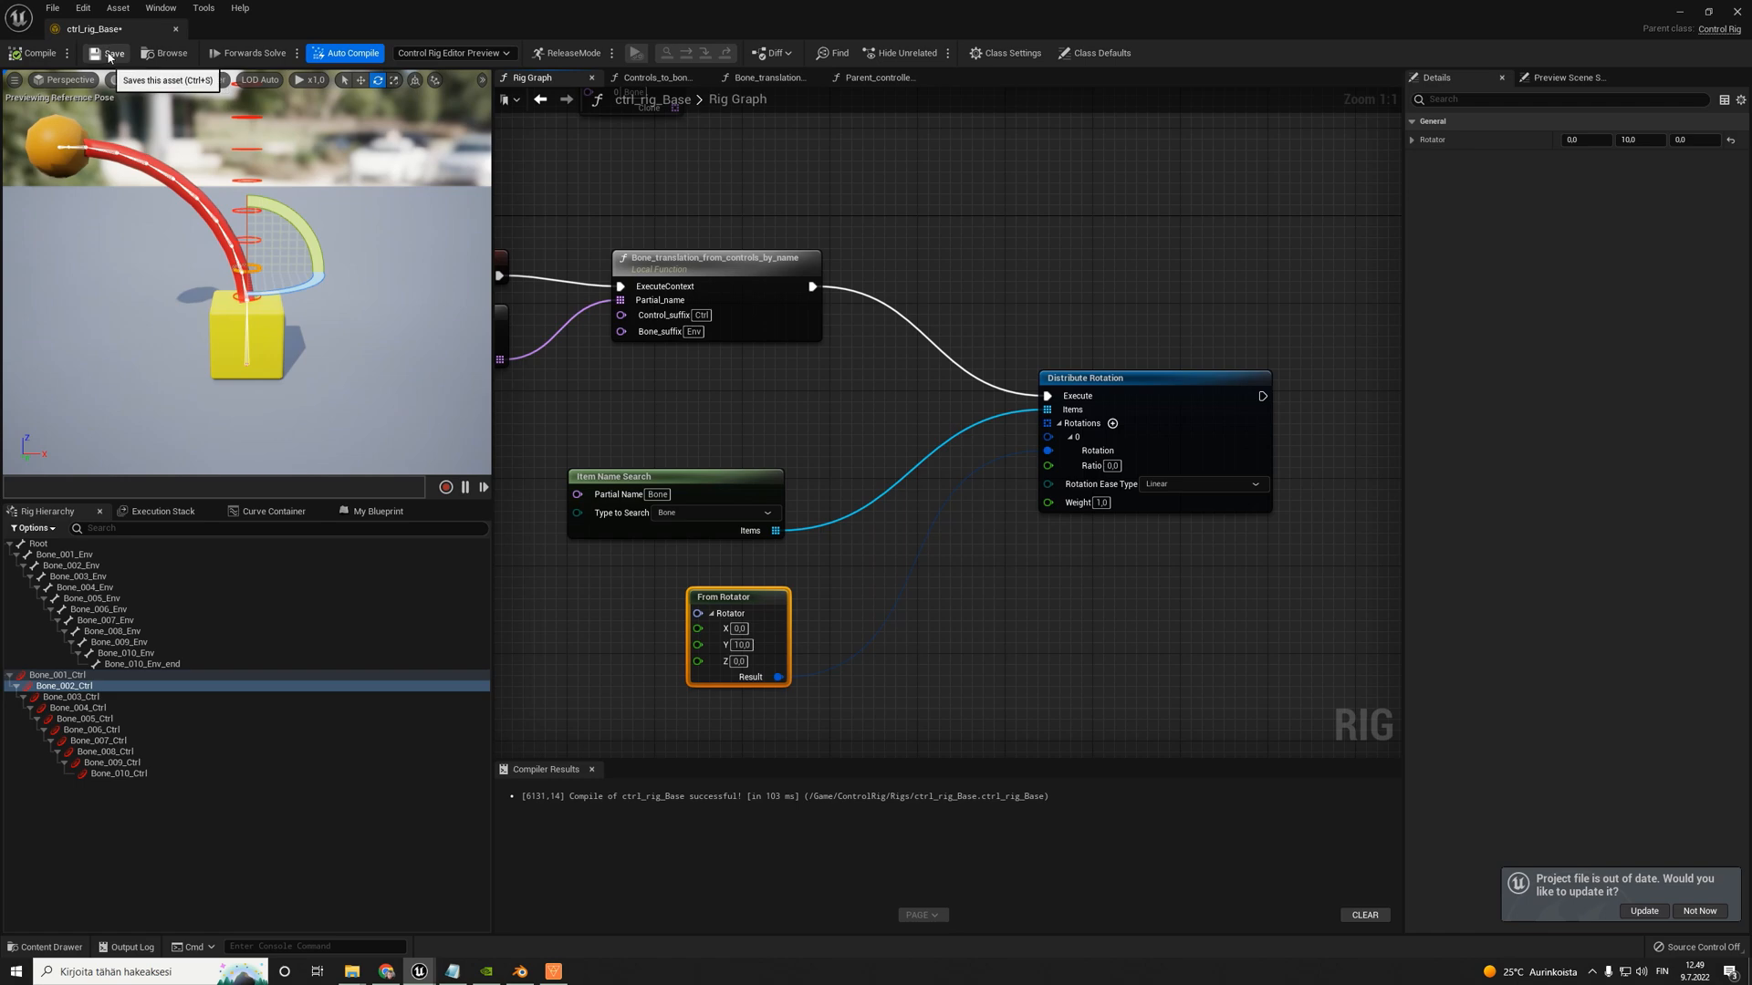
left_click(109, 53)
left_click_drag(1091, 386, 1113, 288)
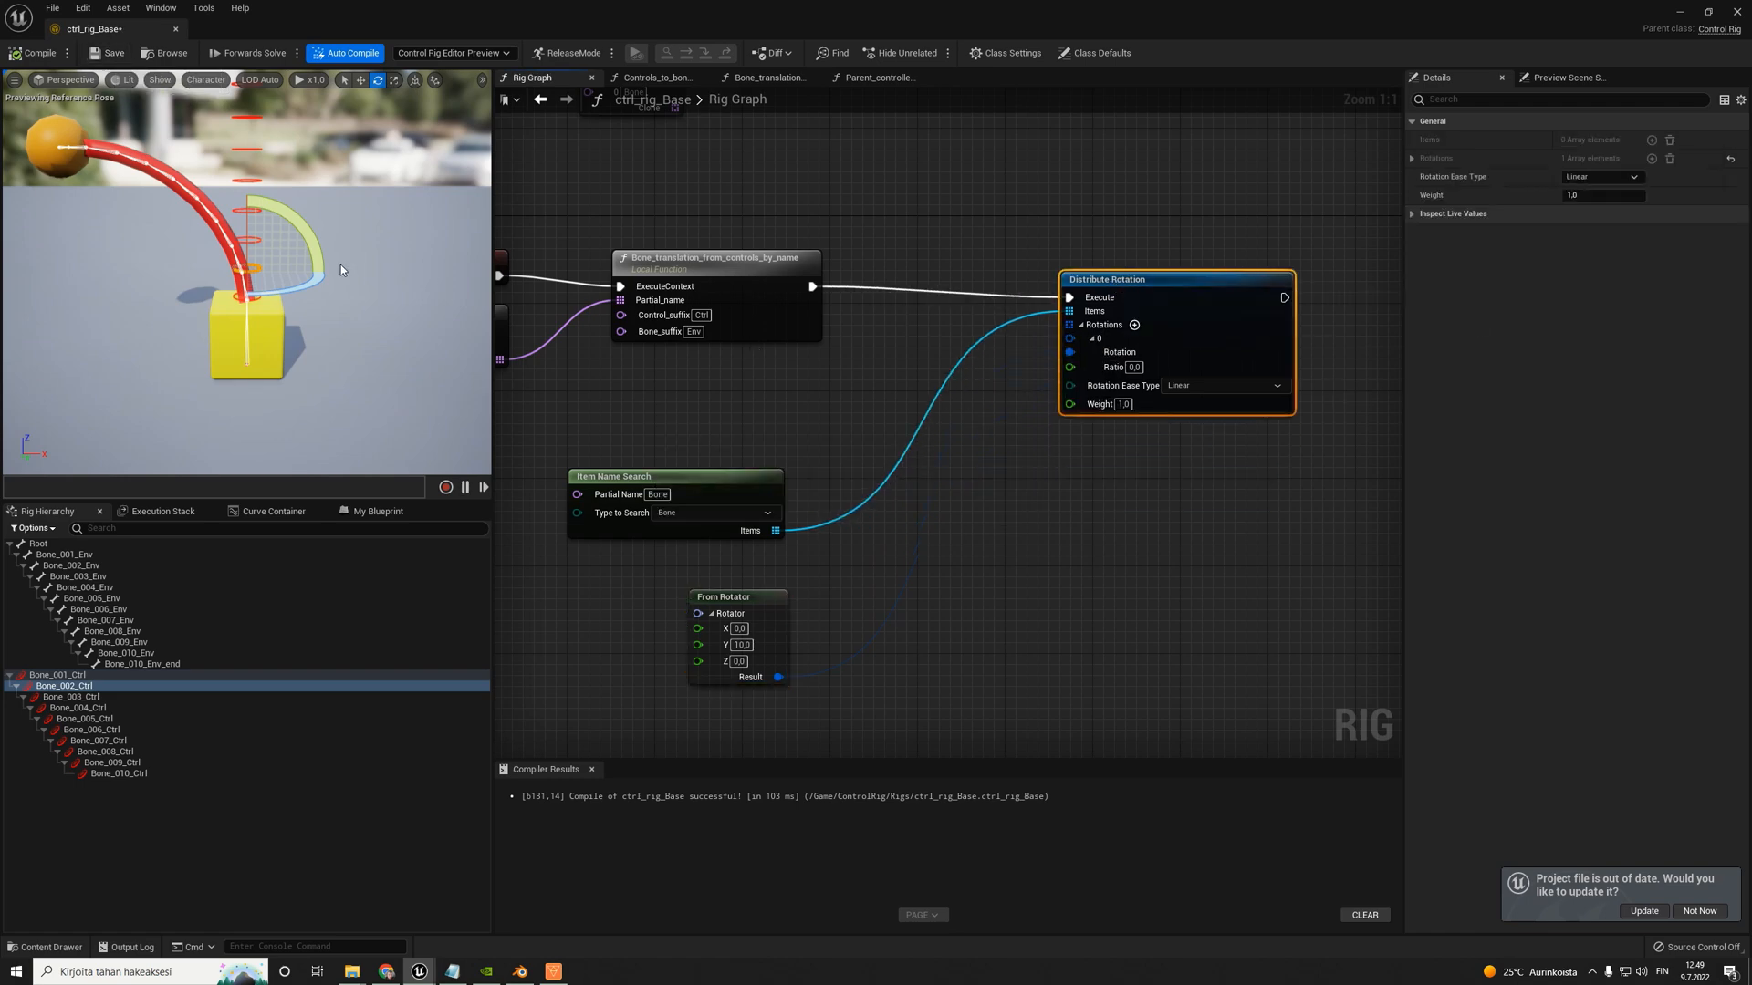
- Test rotating the Bone_007_Ctrl control on the bent column in the viewport, then recompile the rig to reset the pose
left_click_drag(909, 192, 980, 264)
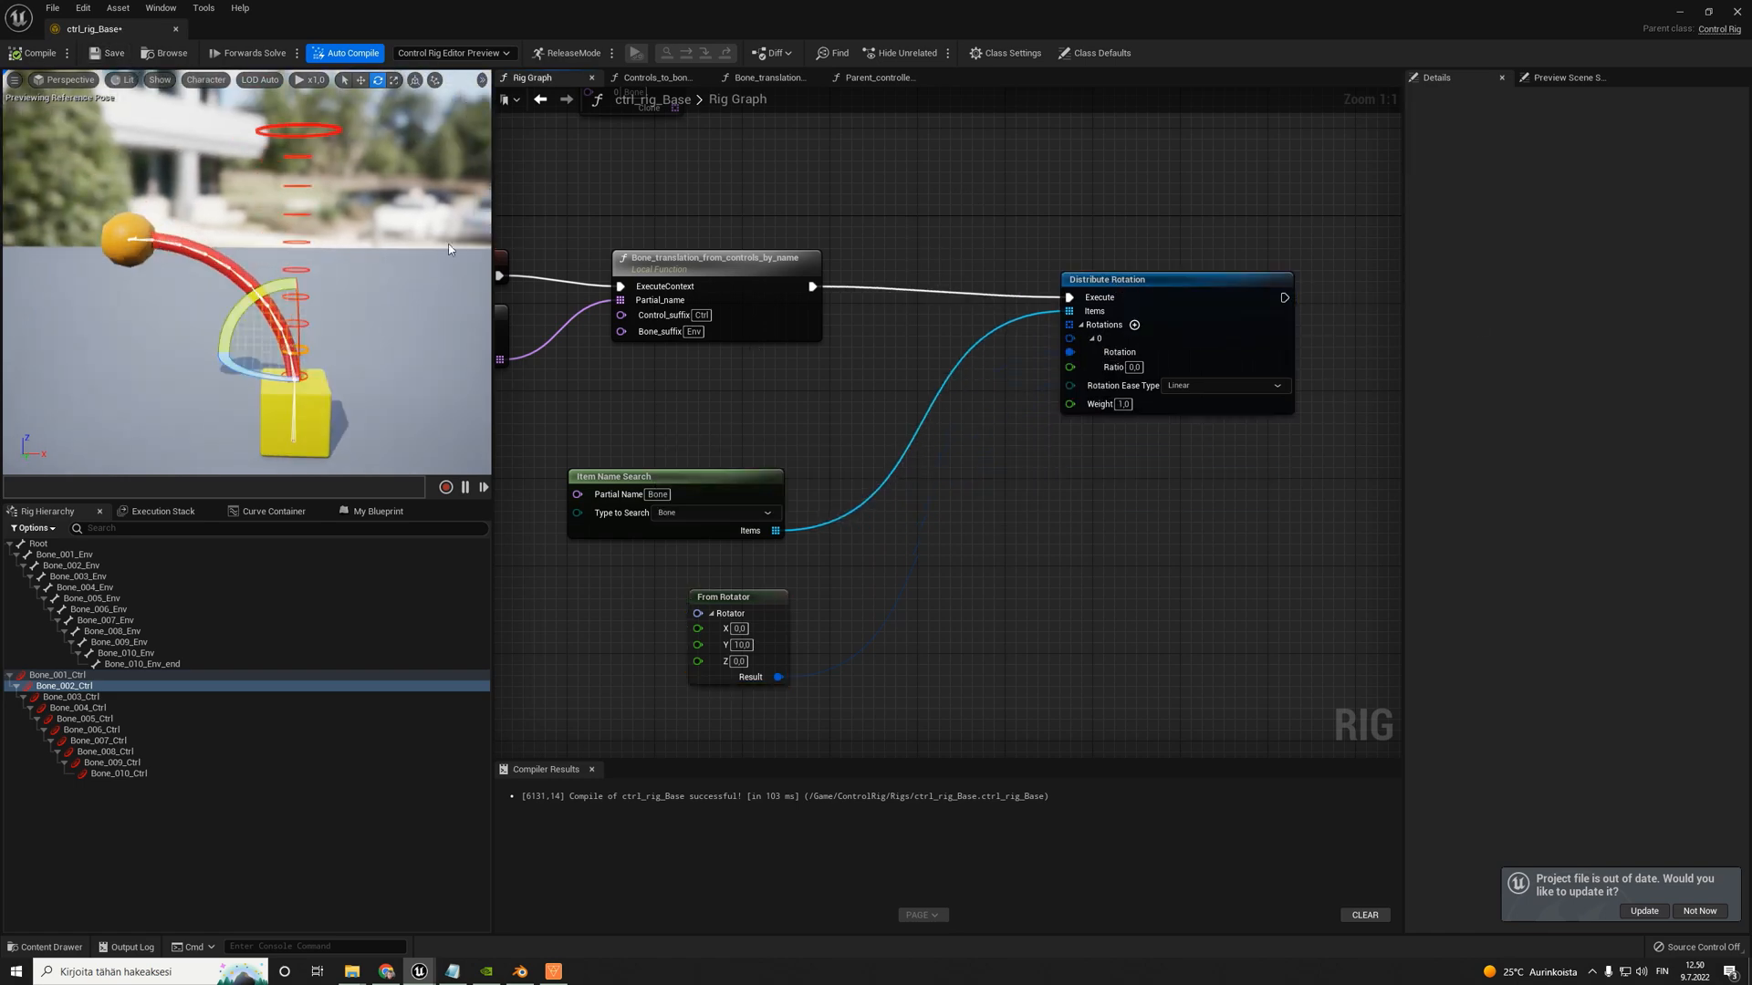
left_click(320, 132)
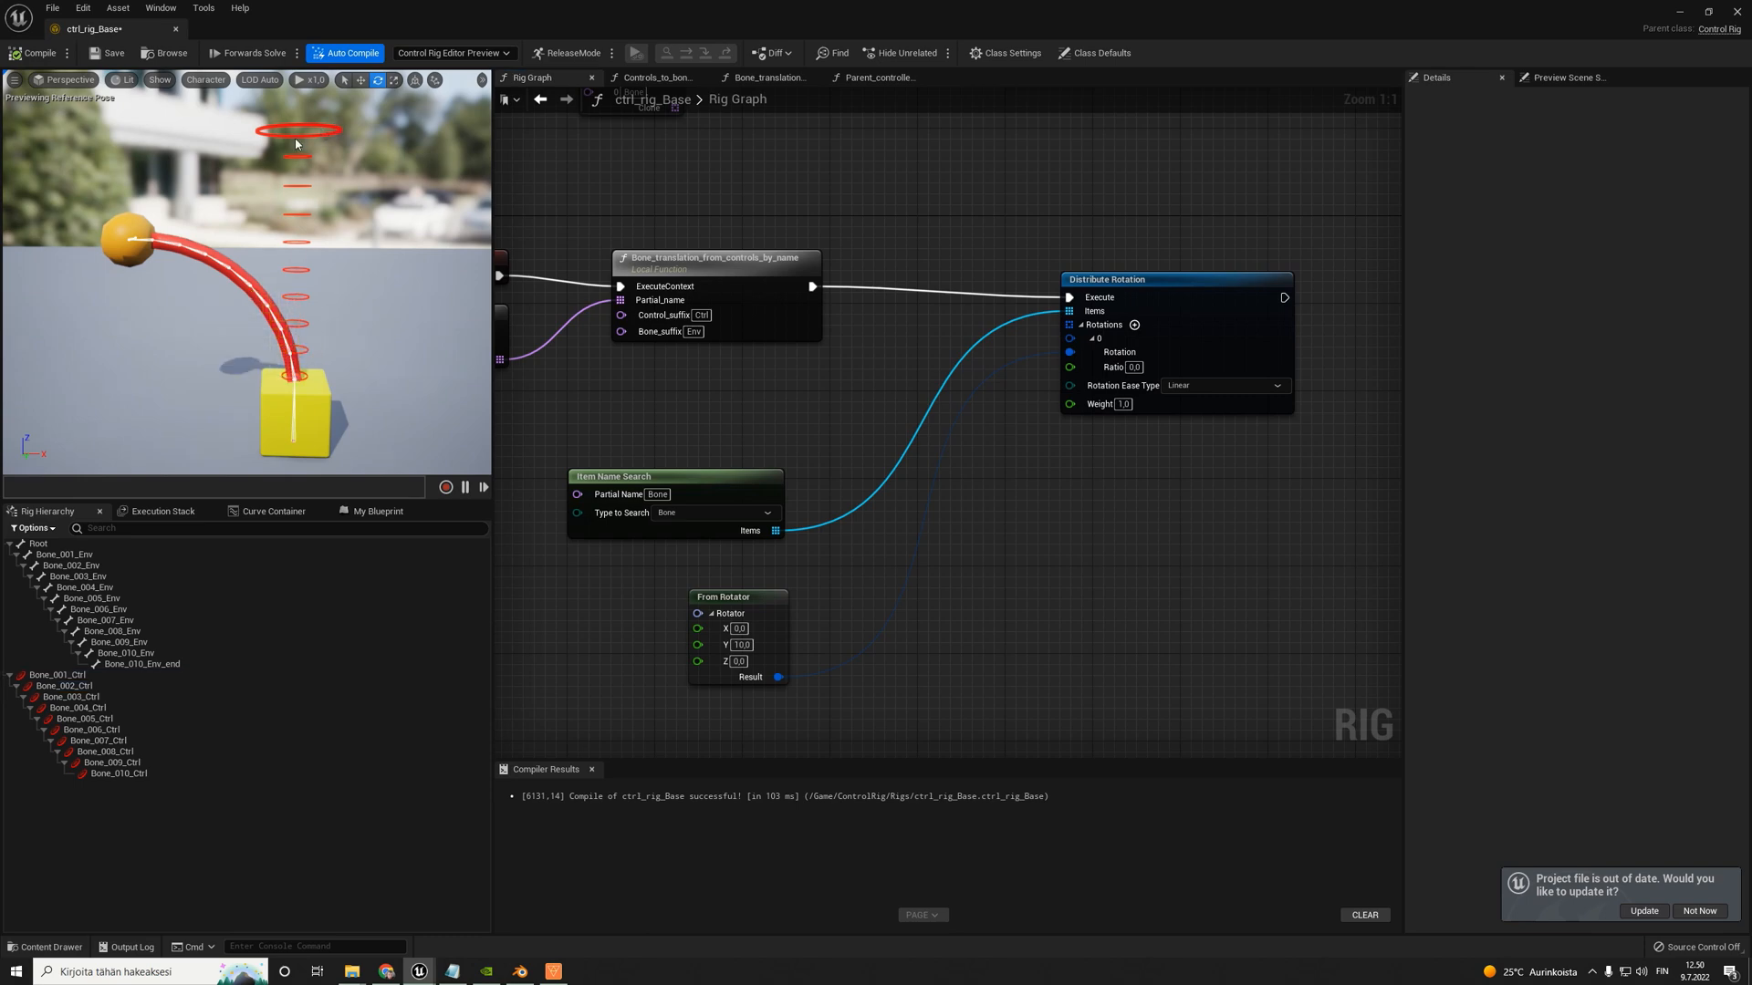
left_click(300, 212)
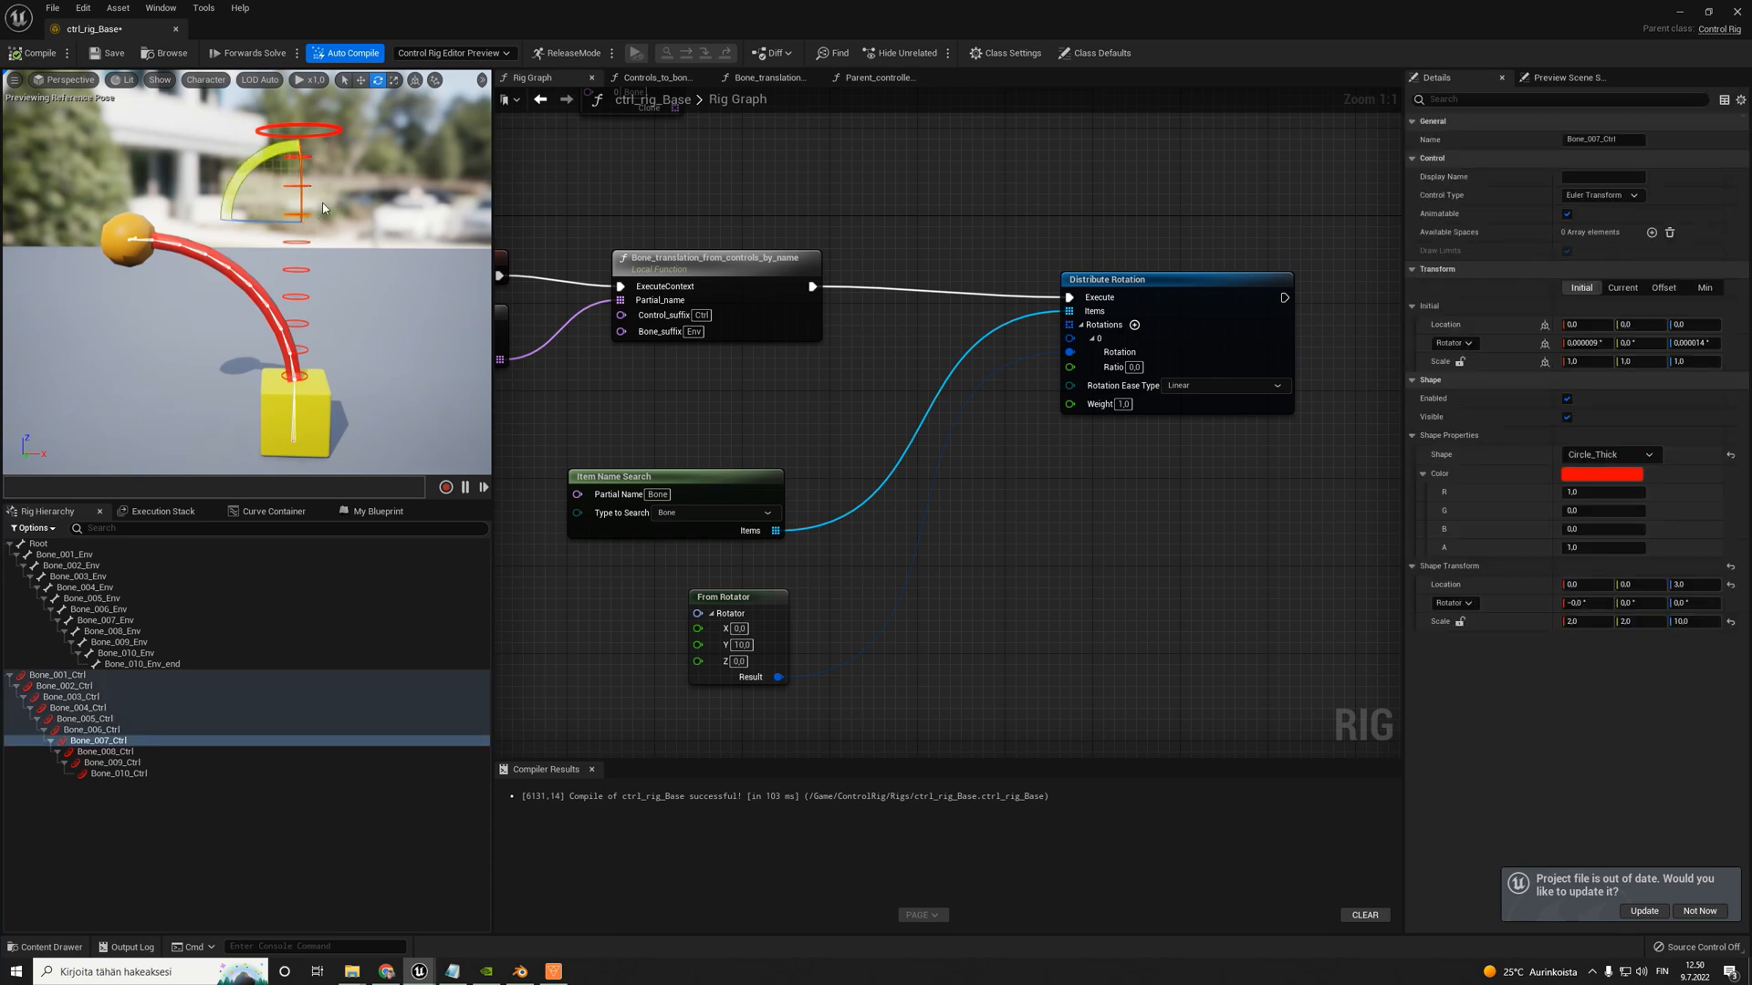
left_click_drag(255, 163, 336, 289)
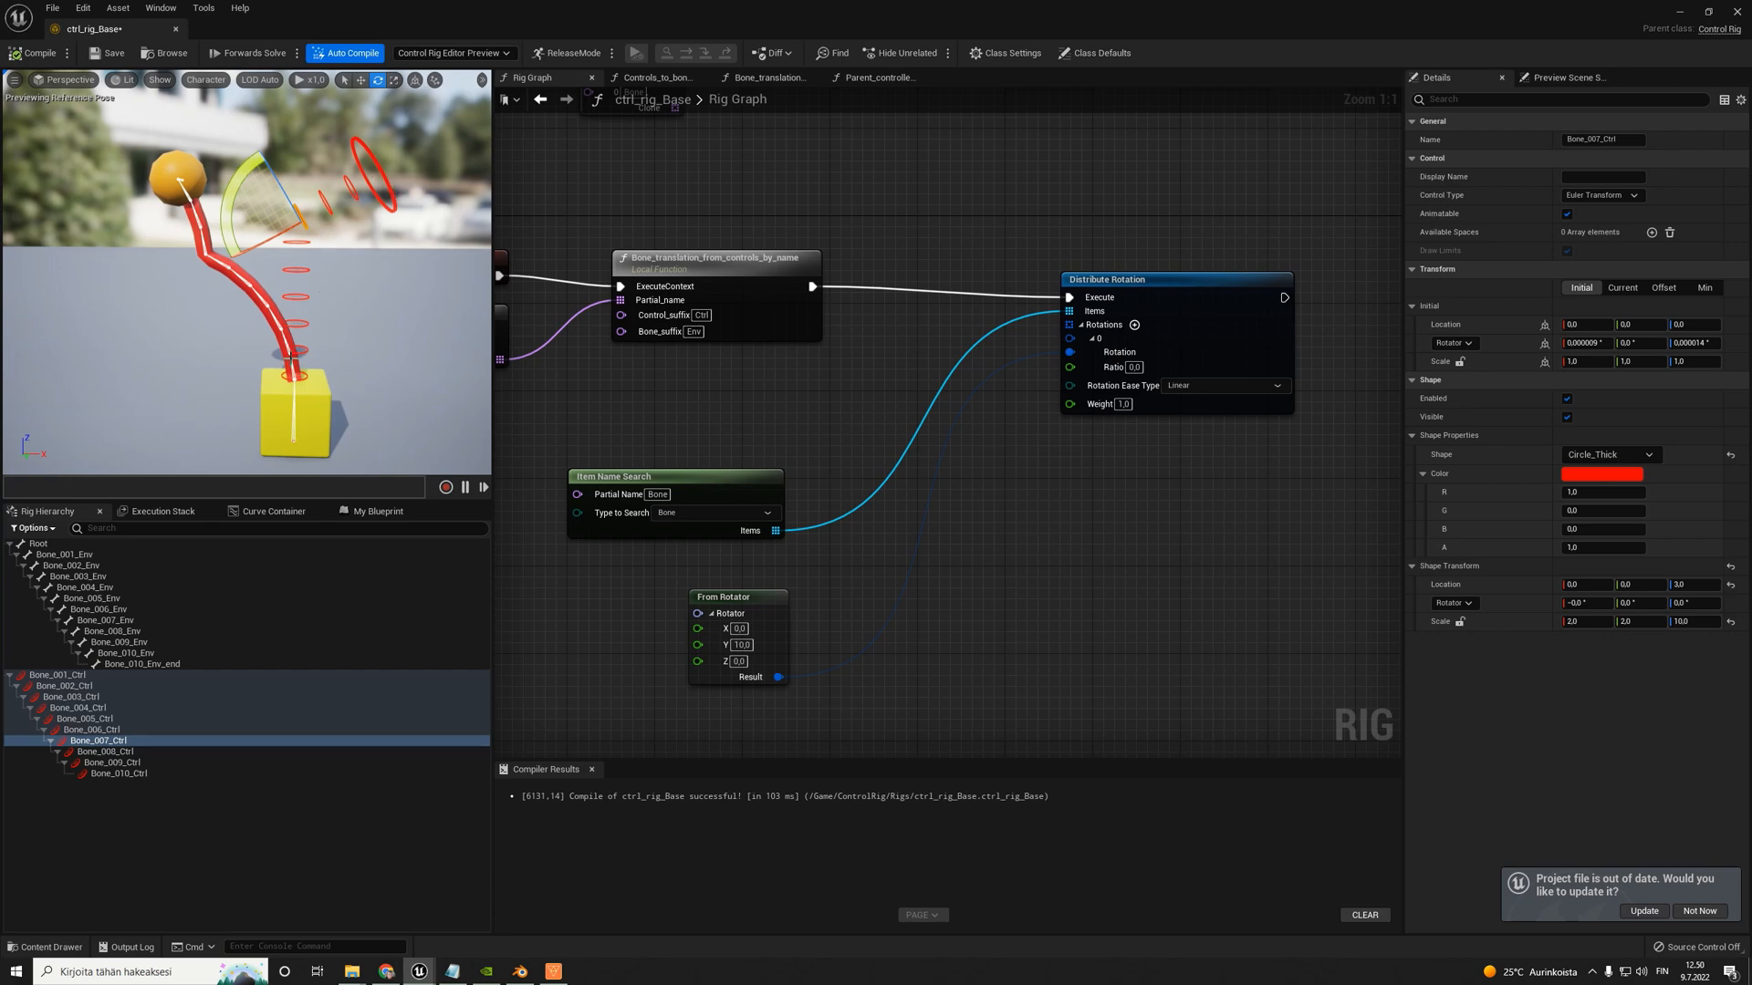
left_click(35, 53)
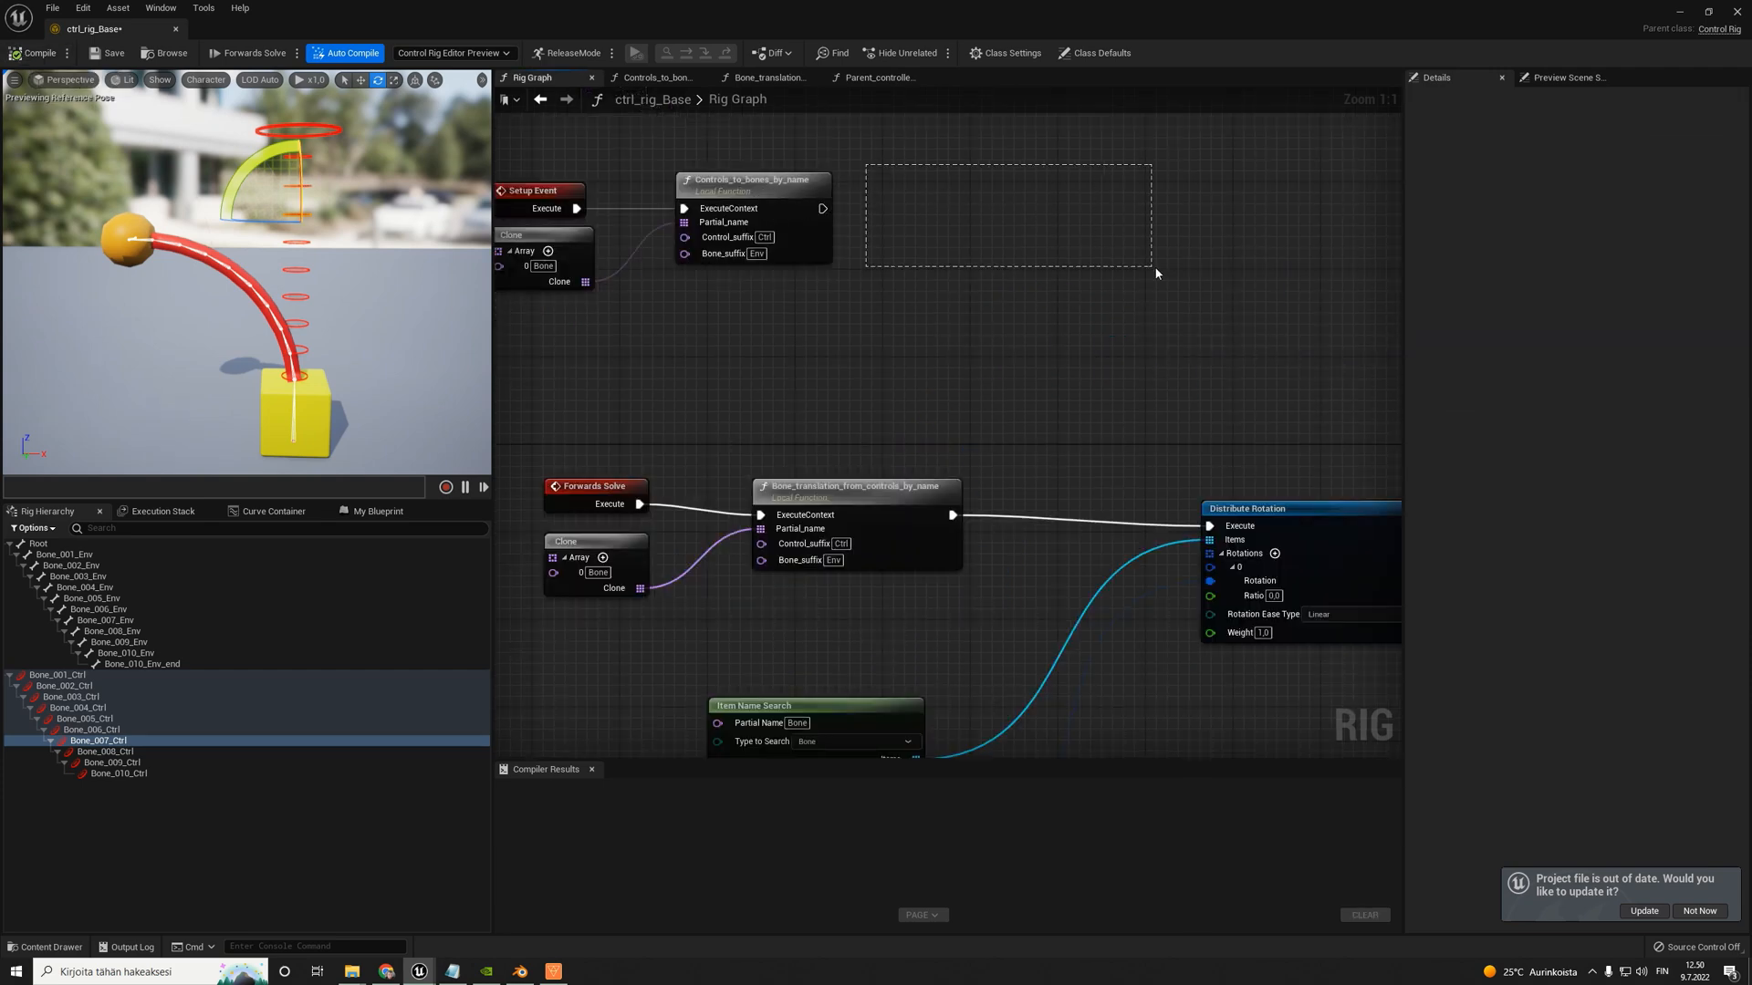
- Inspect the Bone_010_Ctrl and Bone_001_Ctrl controls, the Bone_001_Env bone and the Distribute Rotation node, and recompile the rig
left_click(119, 774)
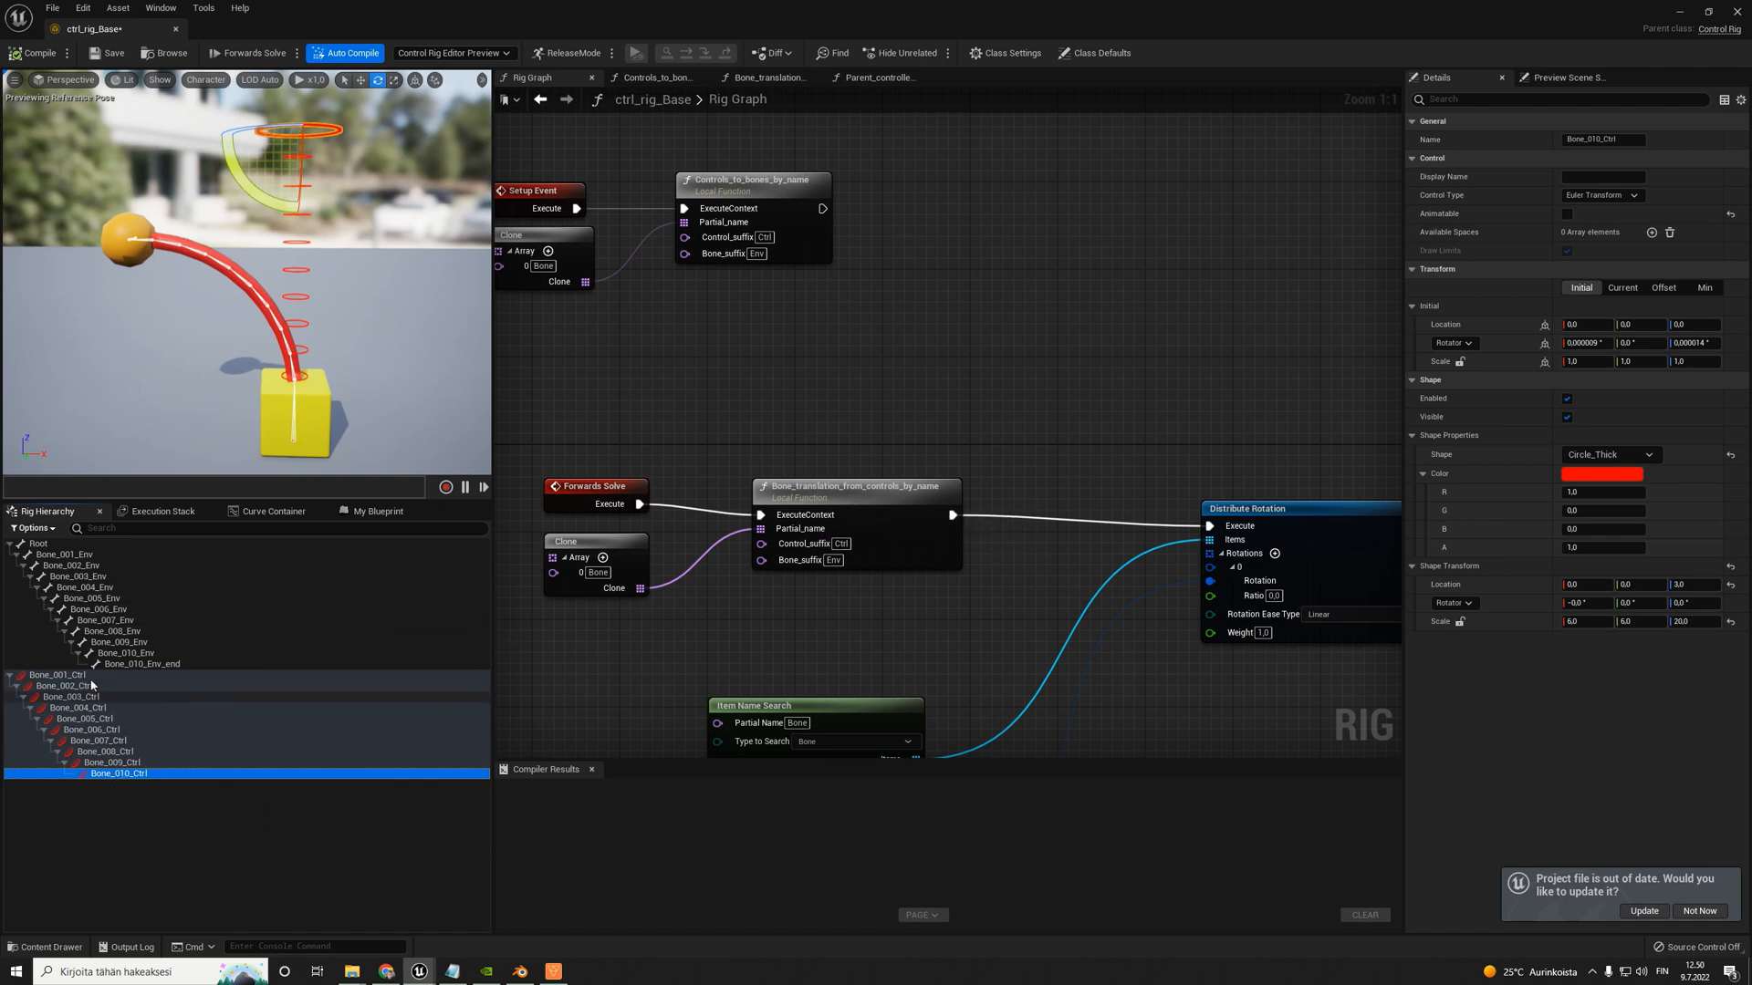
left_click(50, 677)
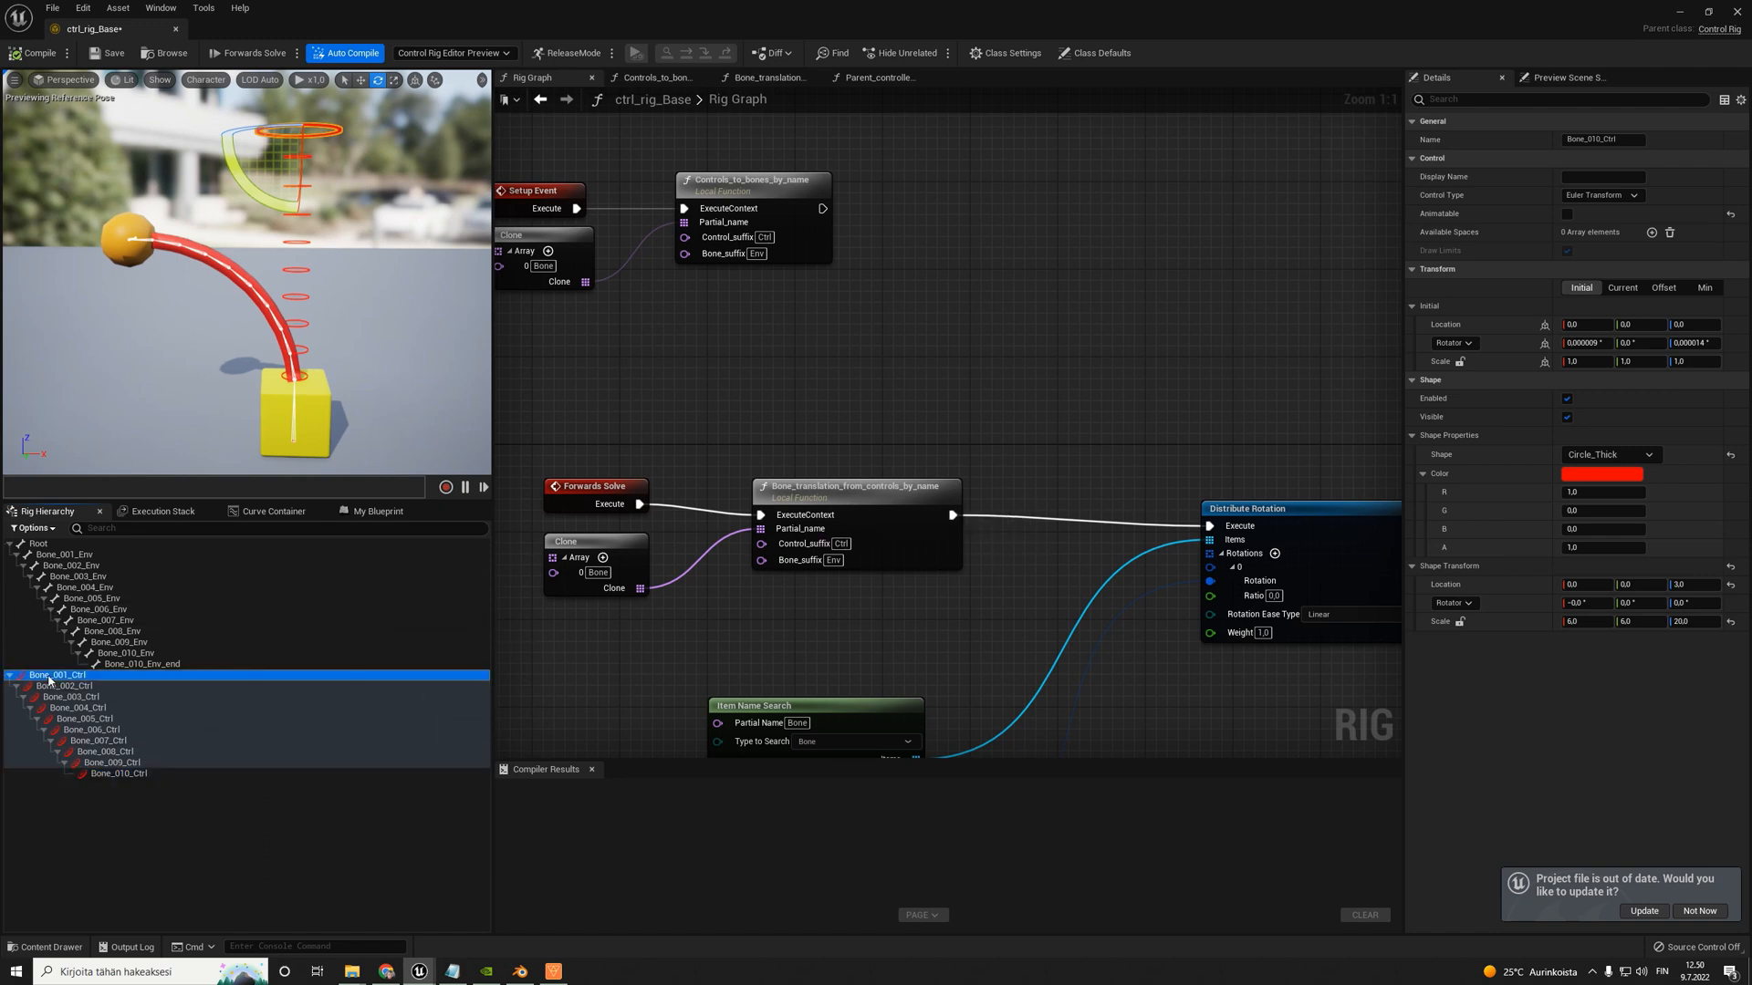
left_click(64, 555)
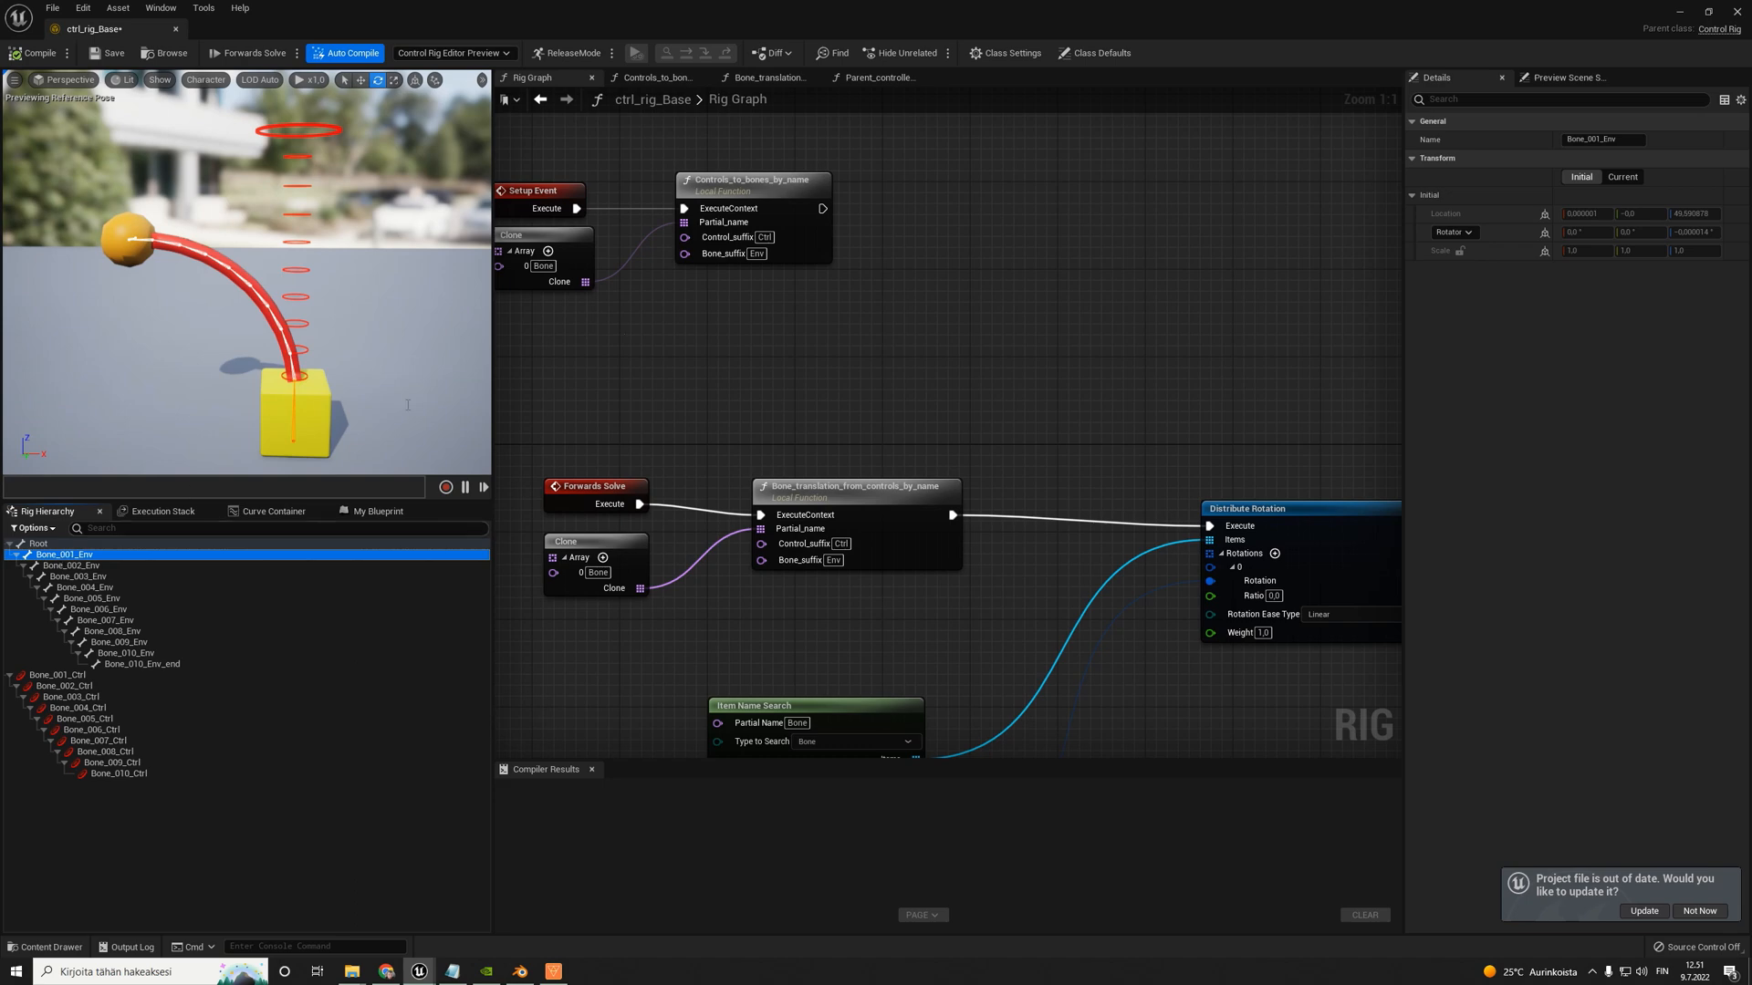
scroll(892, 358, "down", 2)
left_click(1174, 474)
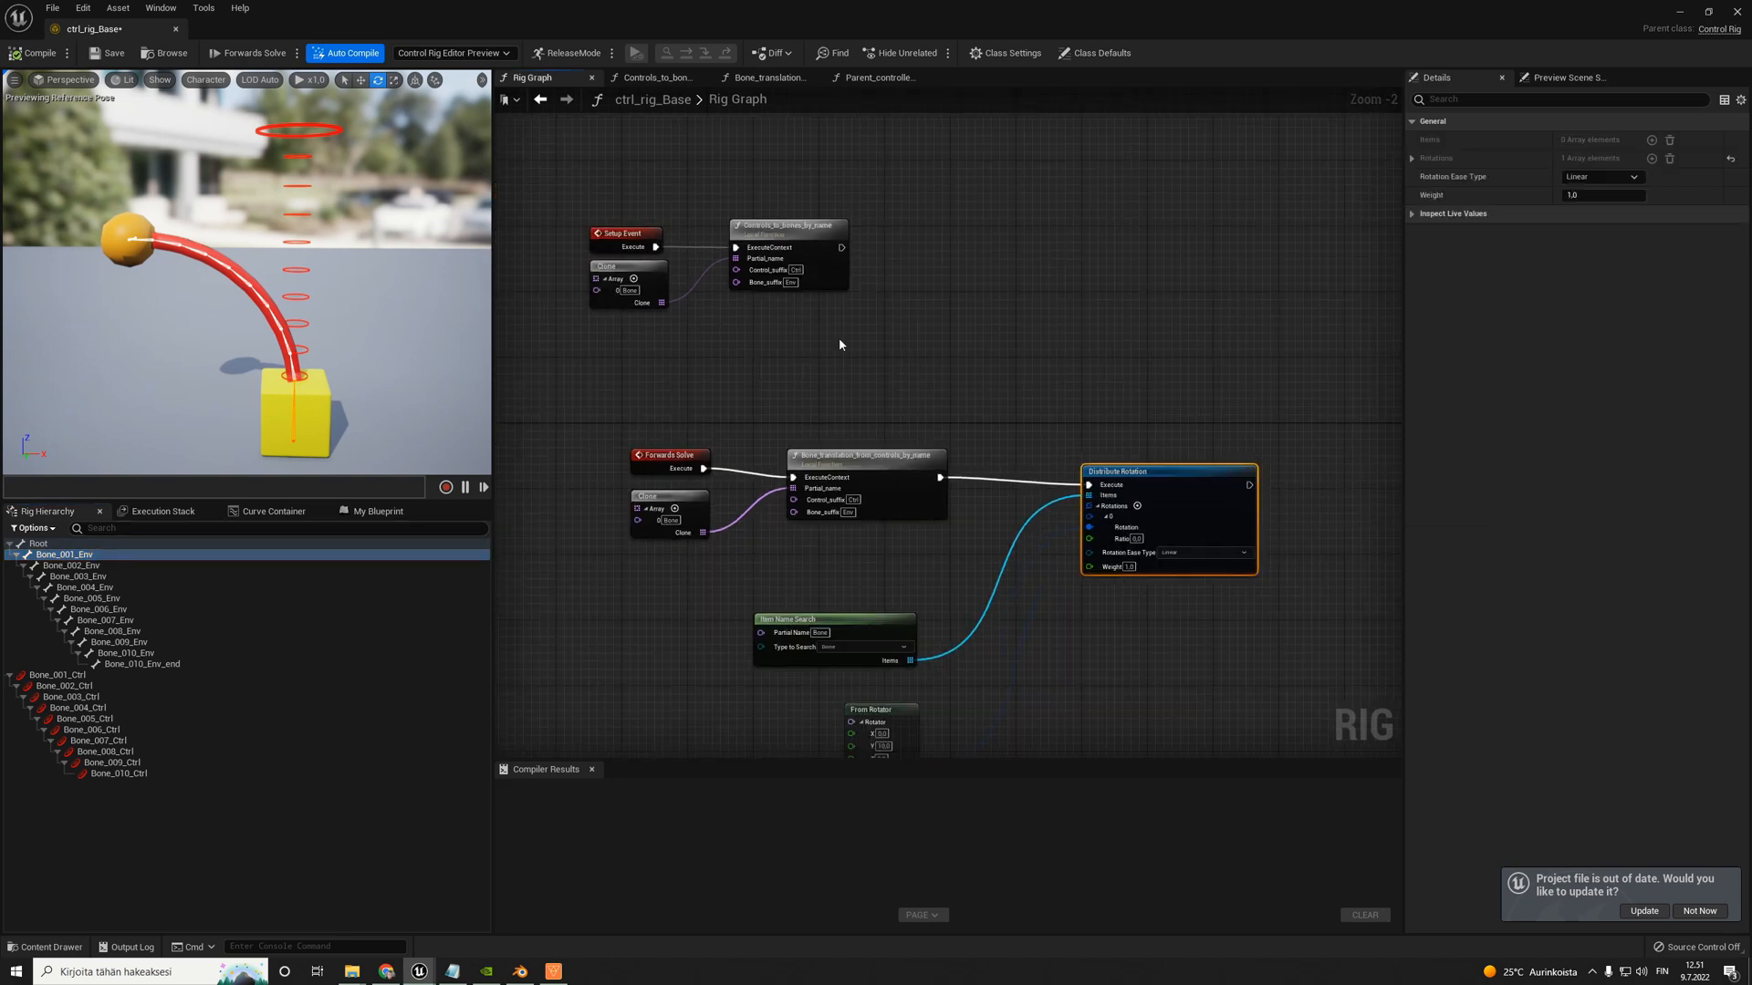
left_click(36, 53)
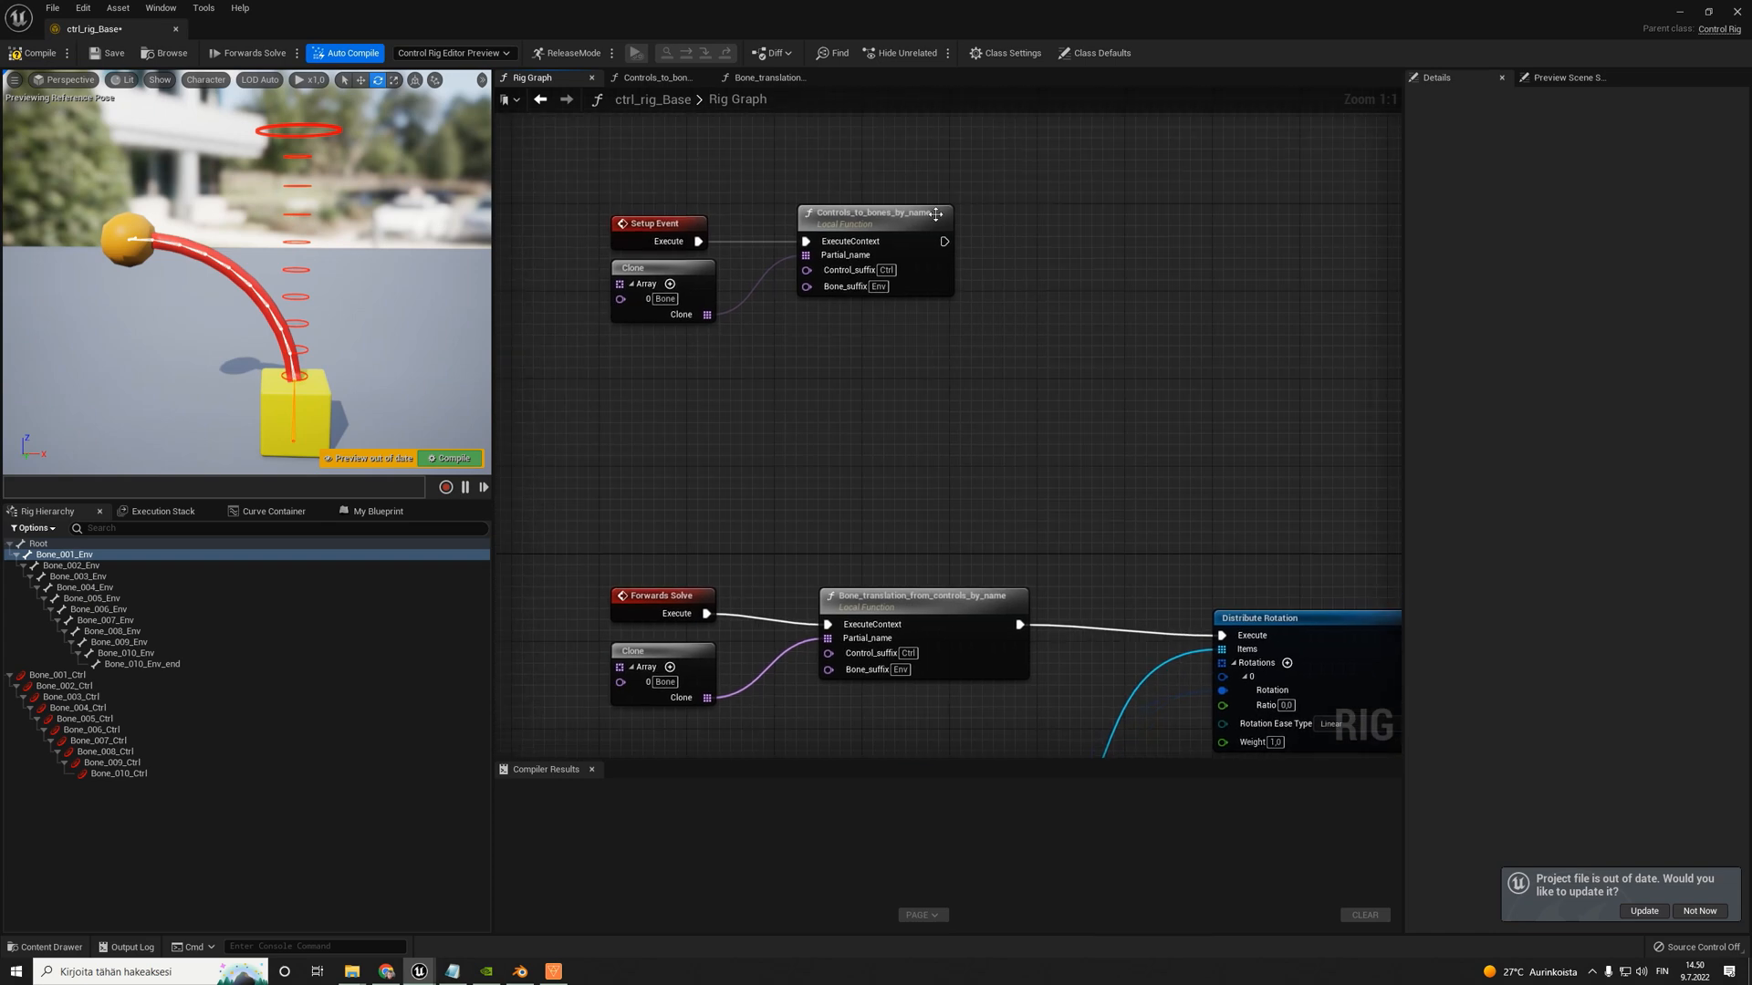
- Duplicate the Bone_translation_from_controls_by_name function in the rig's function list
right_click_drag(938, 575, 888, 560)
left_click(863, 584)
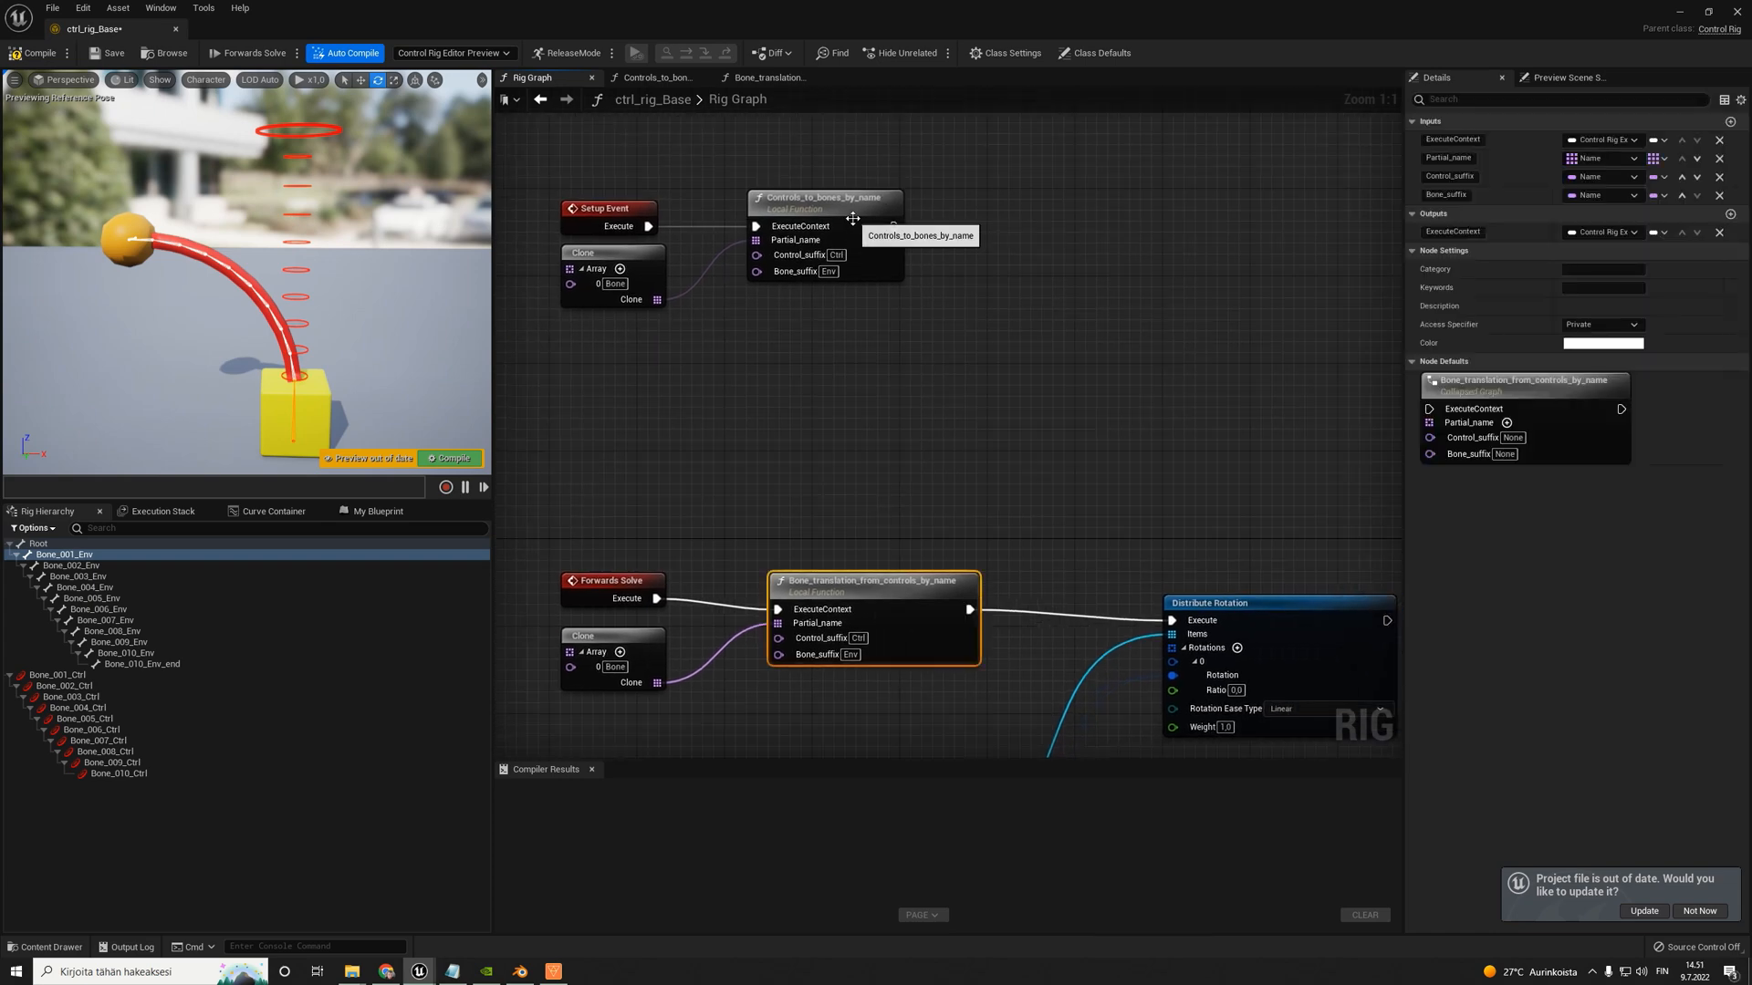
left_click(378, 511)
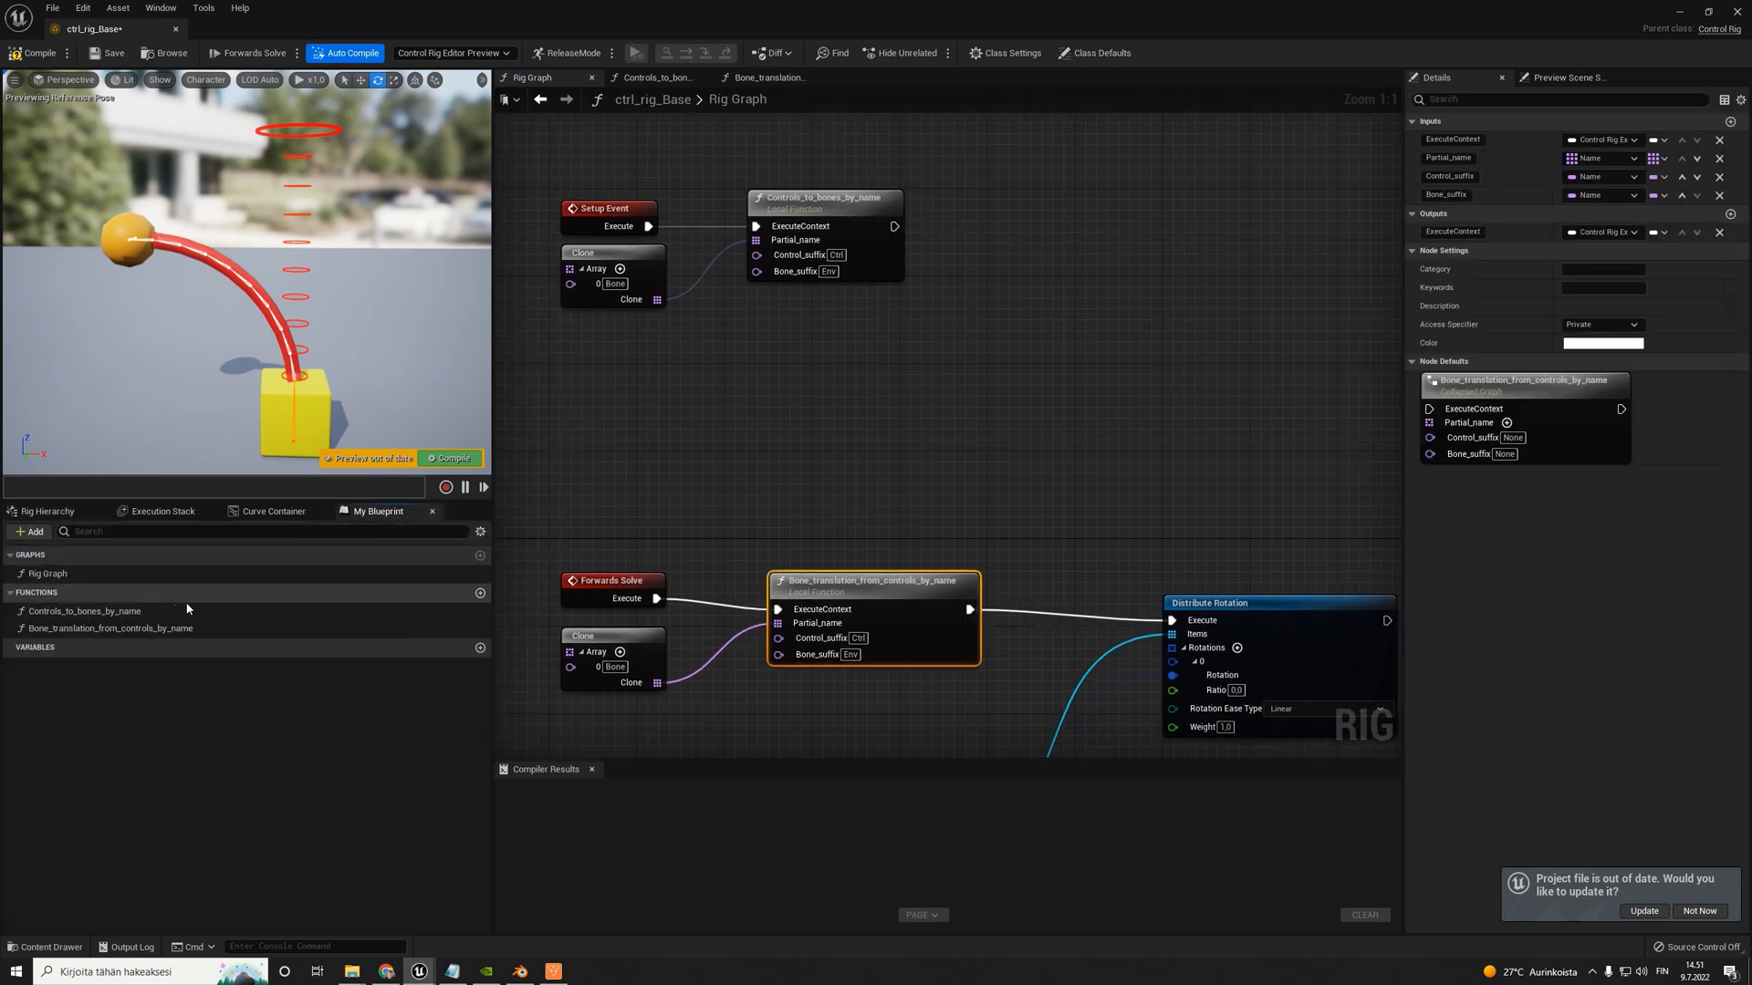
right_click_drag(932, 499, 911, 492)
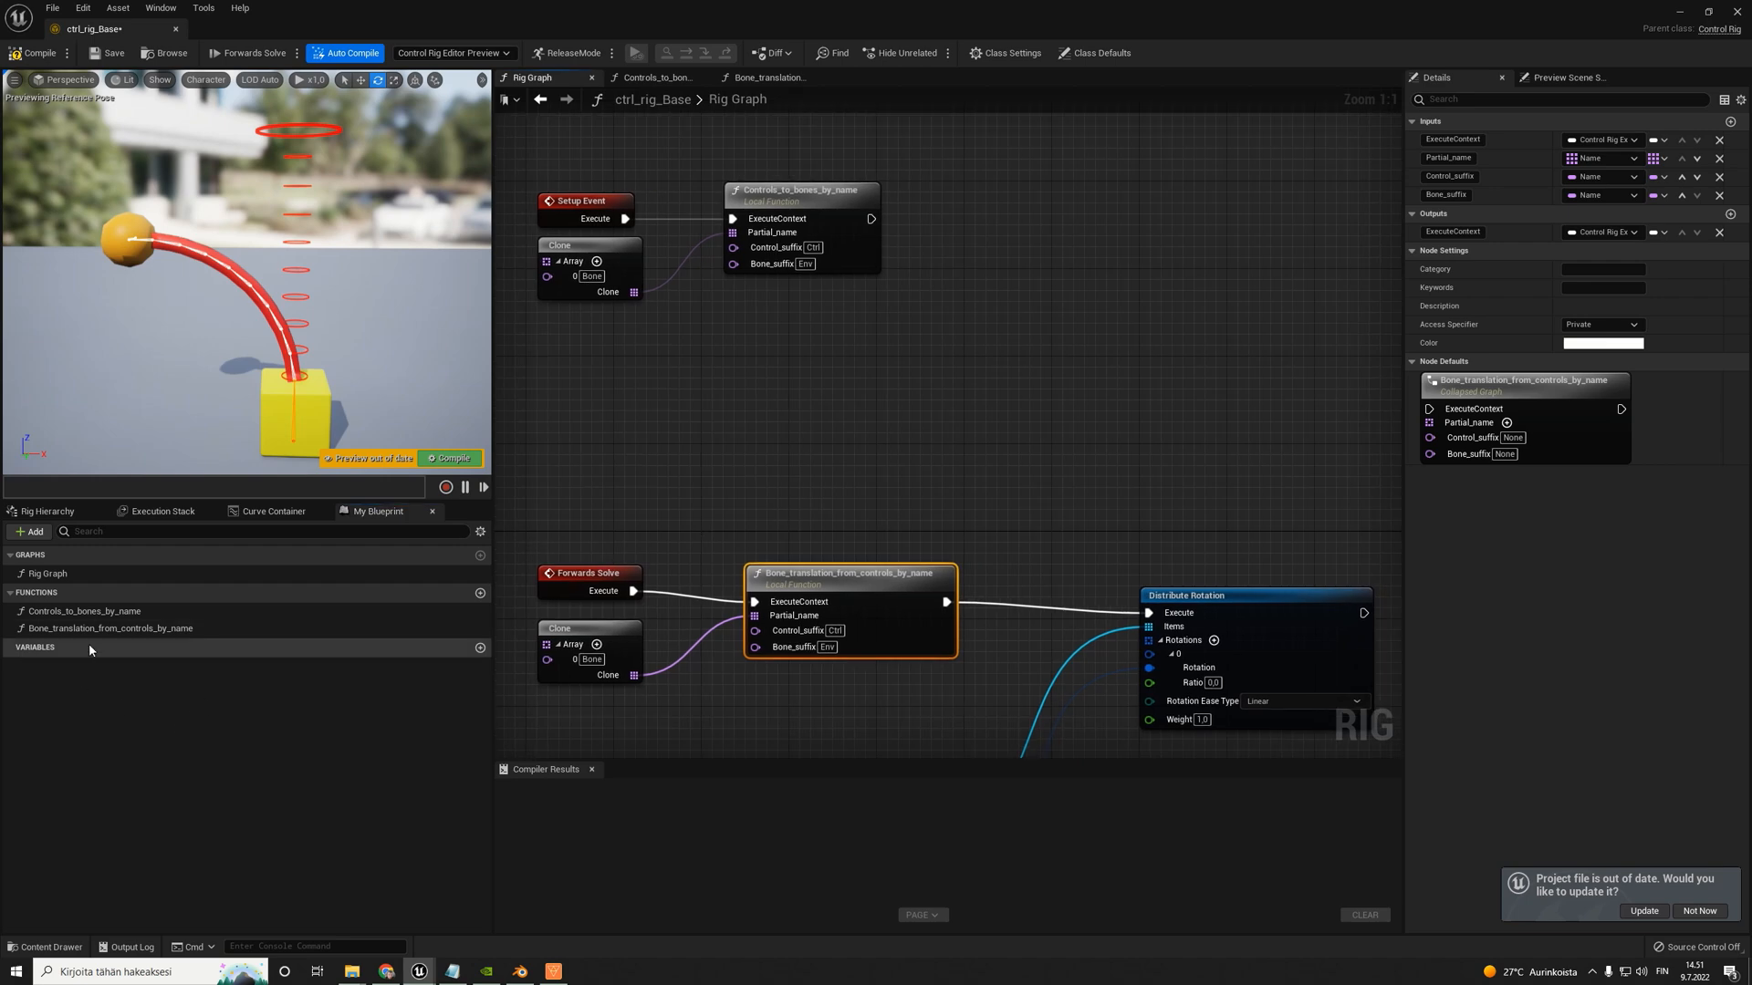
left_click(30, 632)
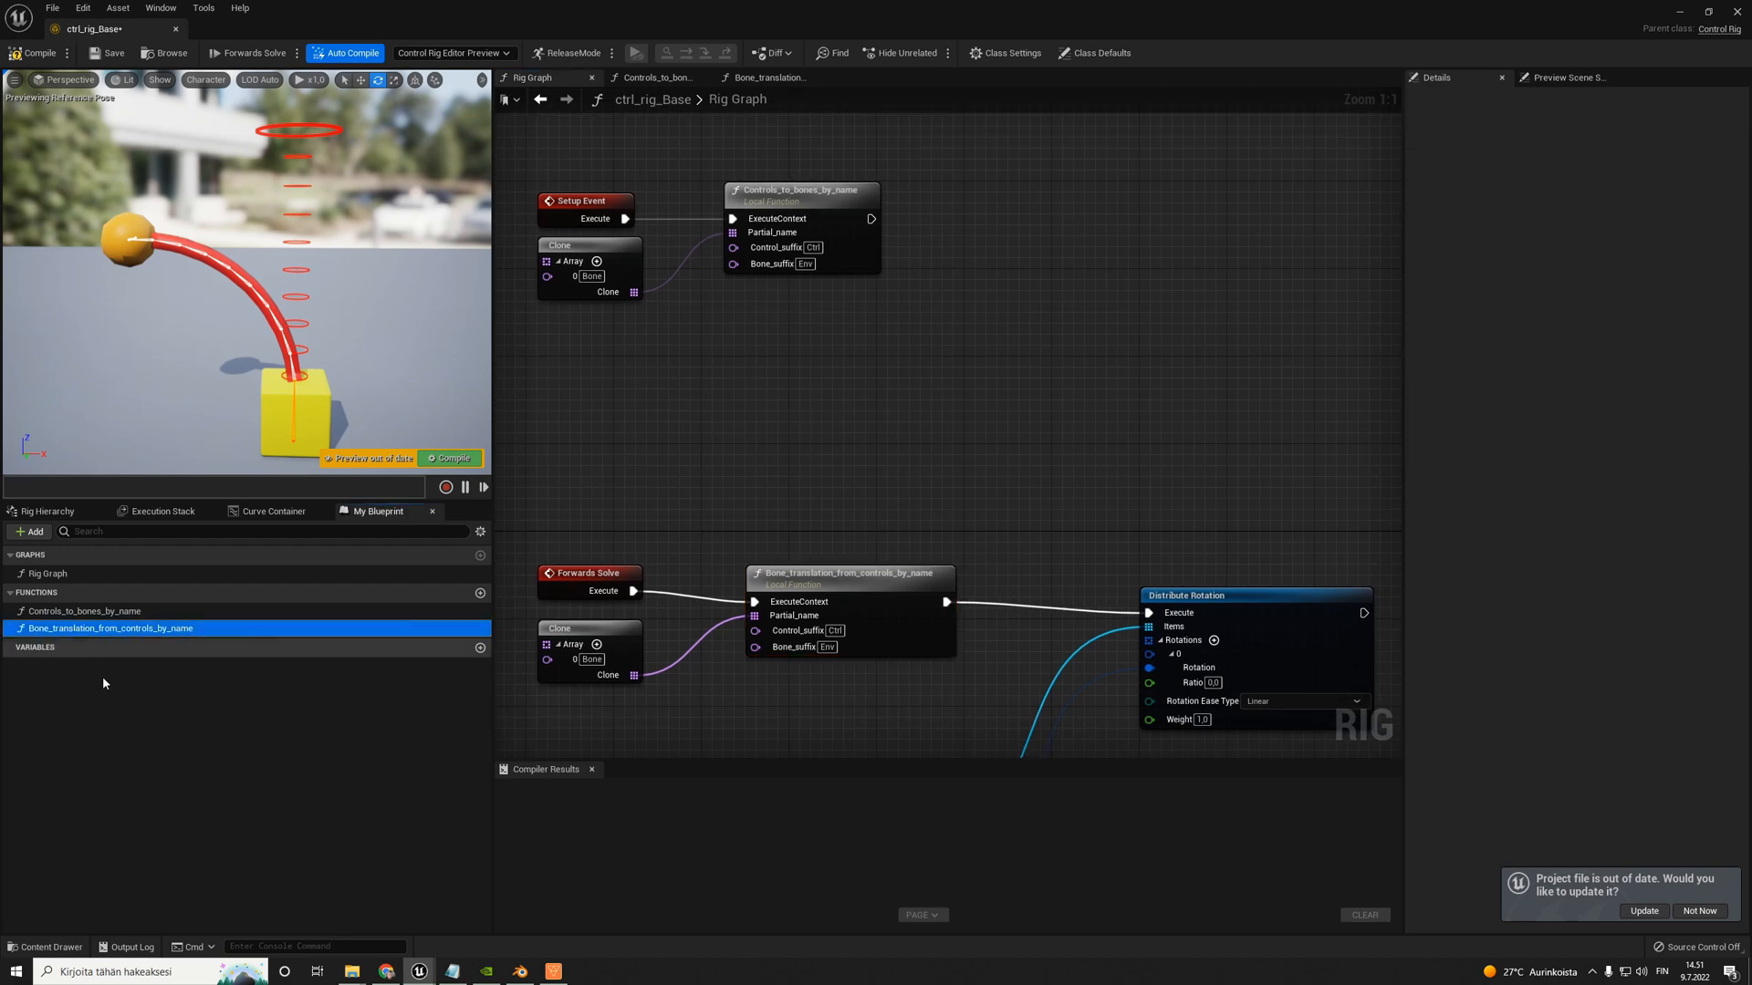
left_click(94, 629)
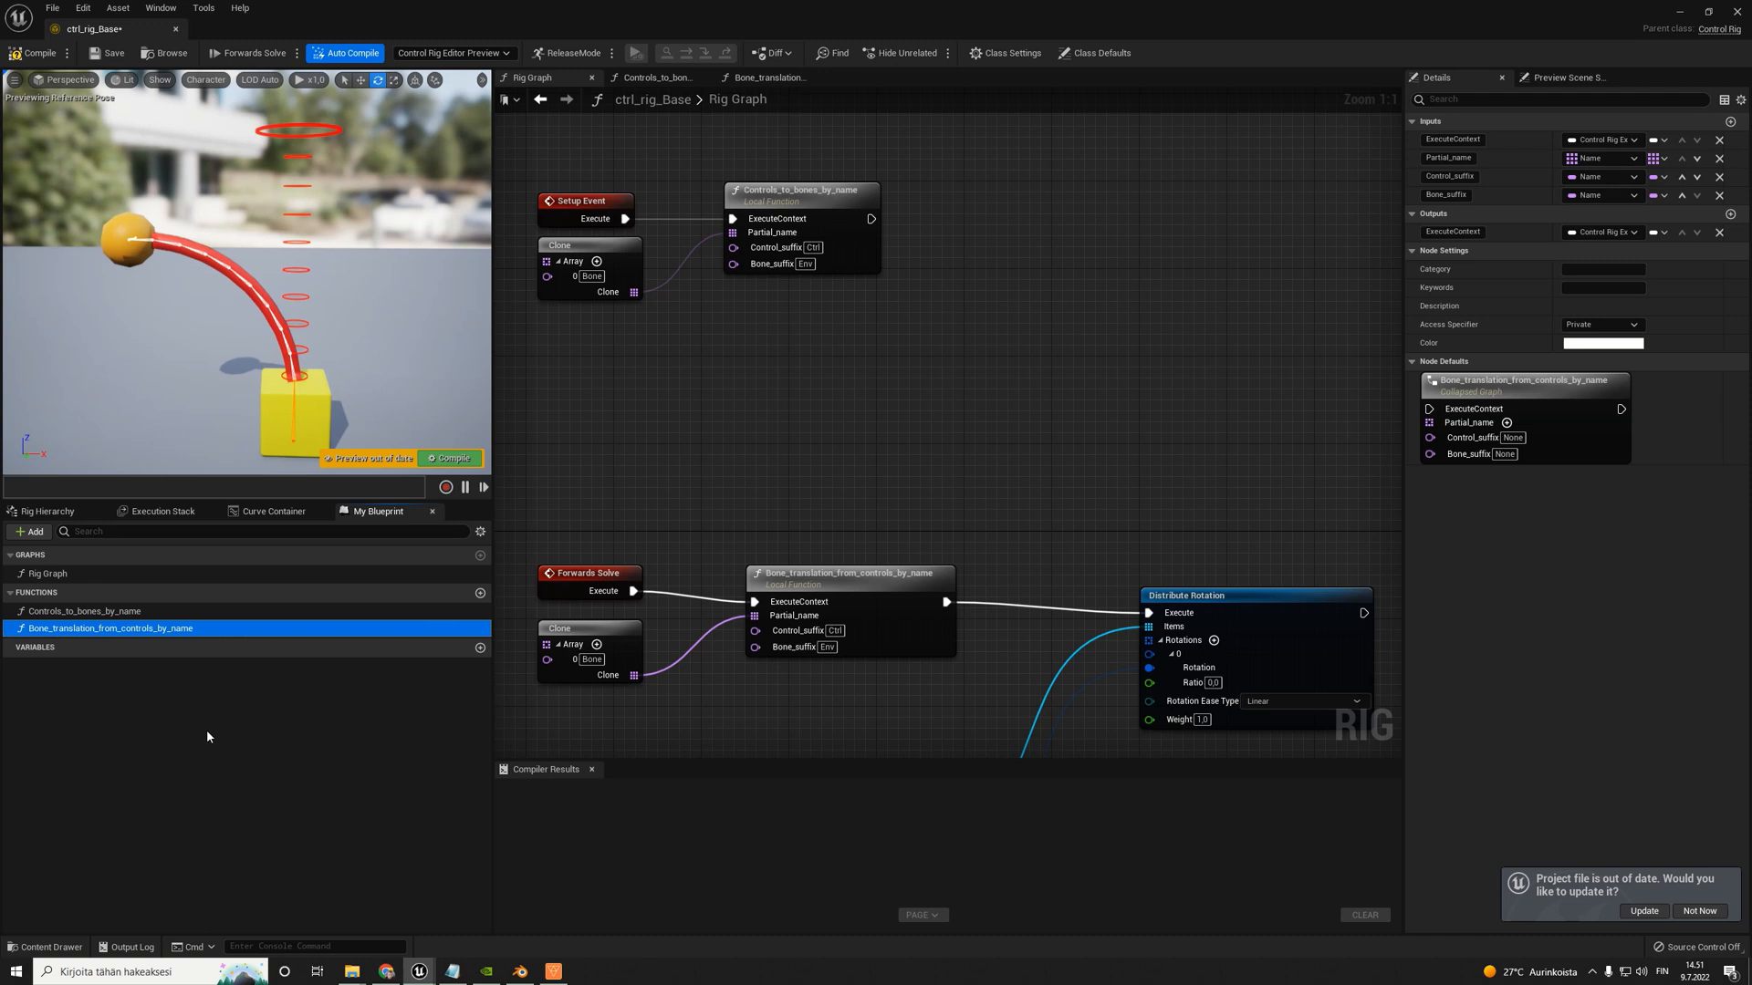
key("ctrl+d")
left_click(216, 615)
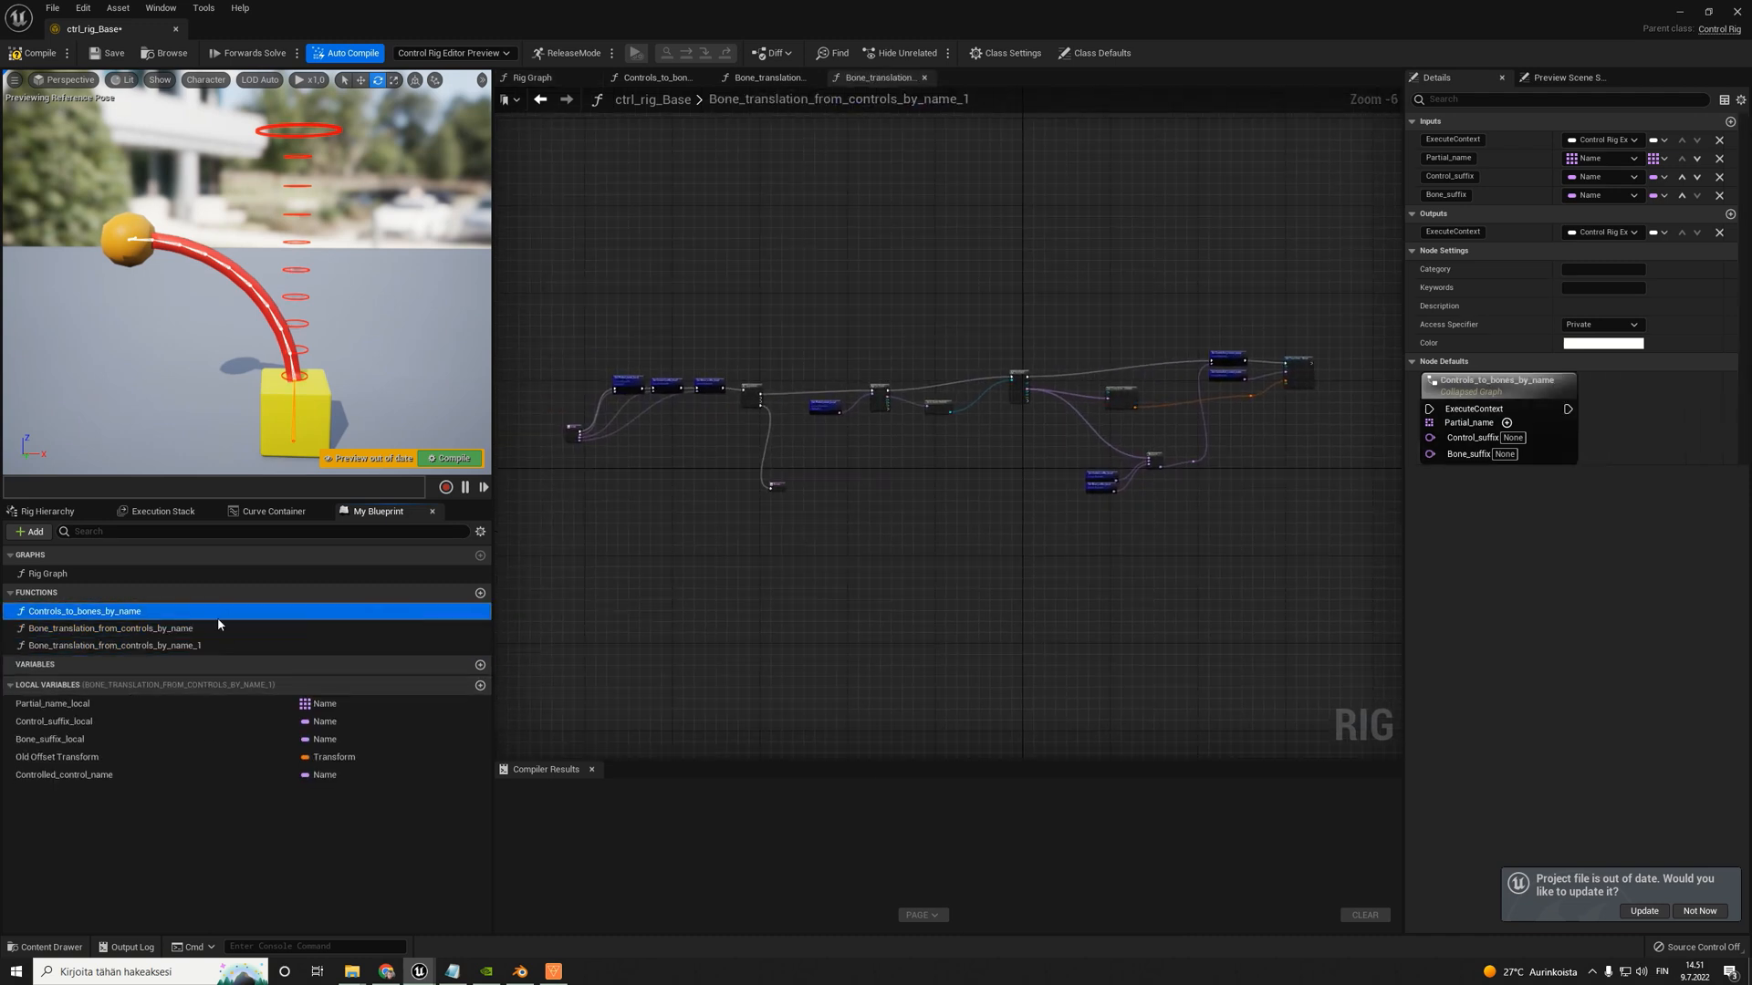
- Rename the duplicated function Parent_controller_to_bone_by_name
left_click(155, 648)
right_click(155, 647)
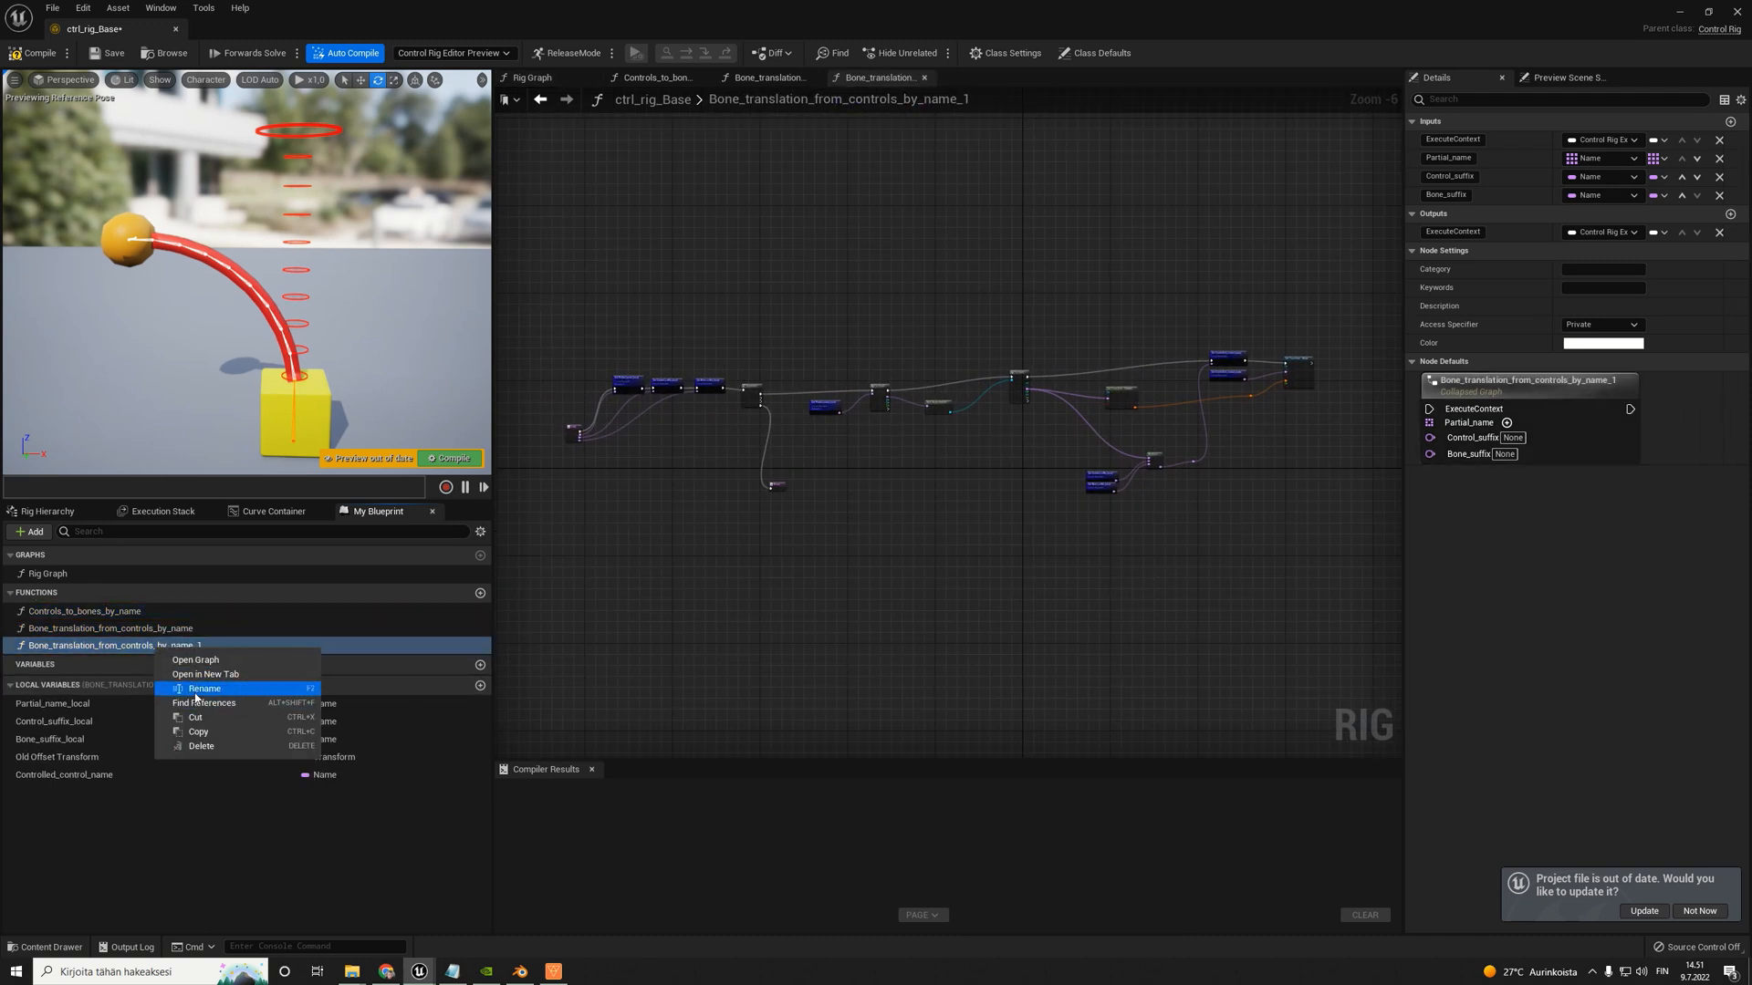
left_click(196, 689)
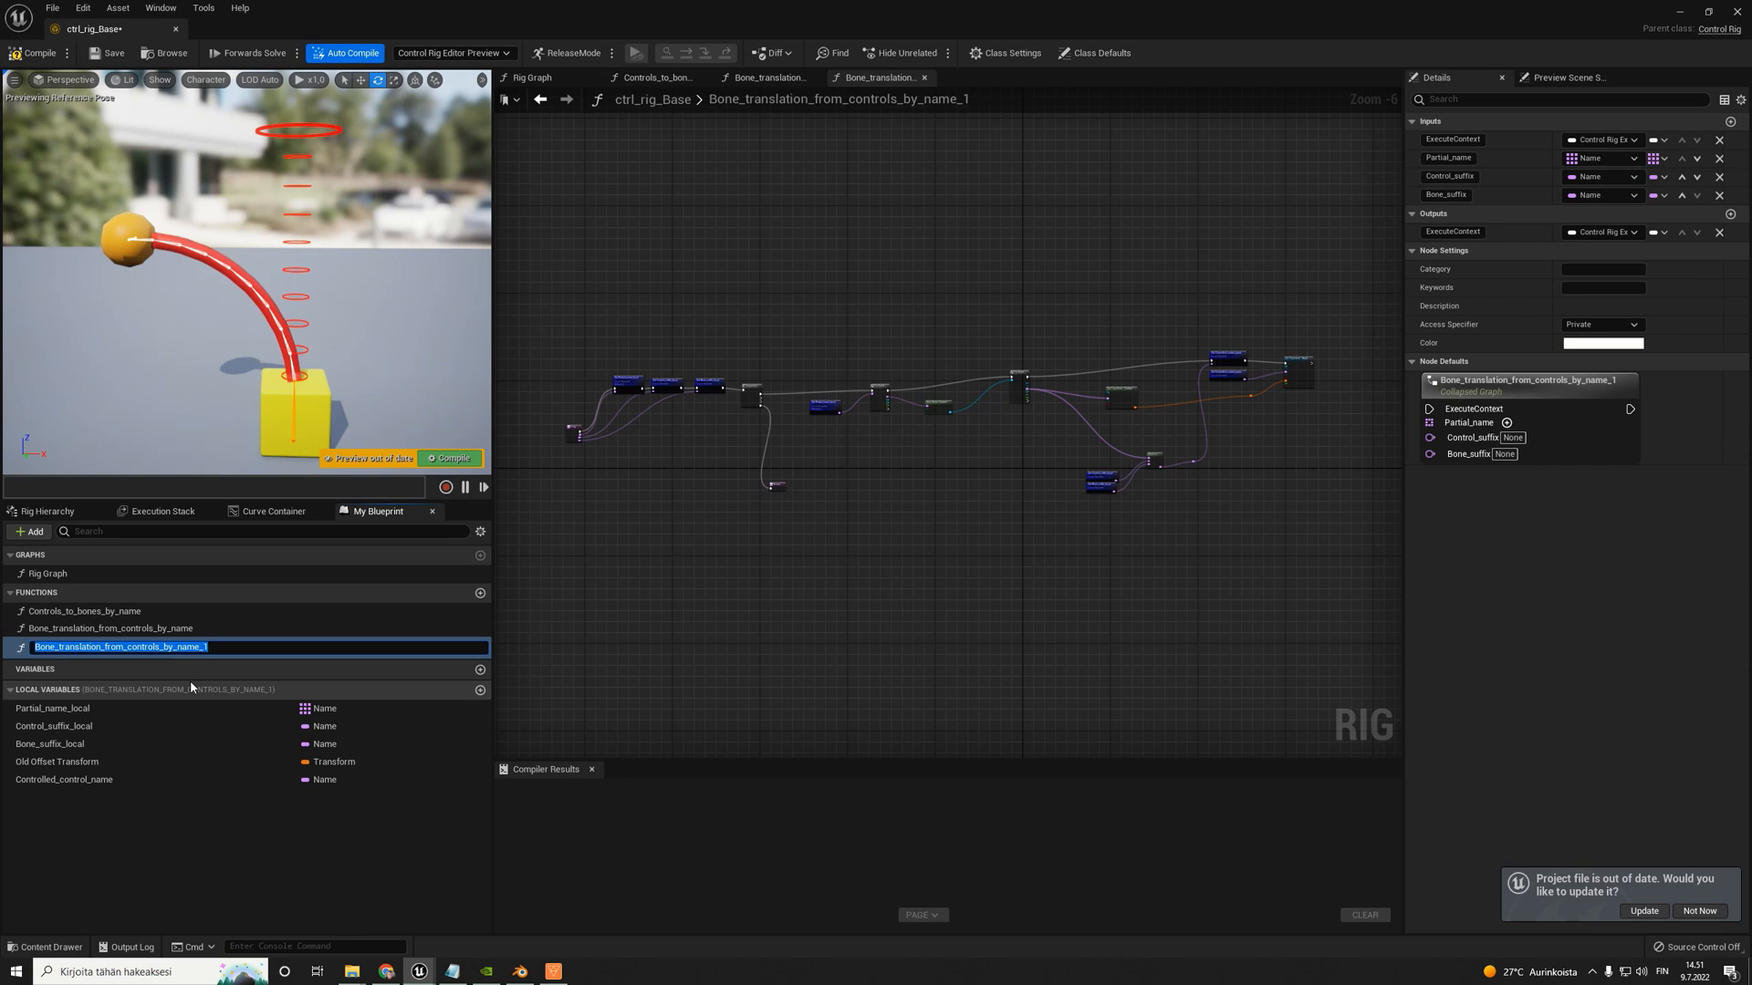
type("Parent_Cont")
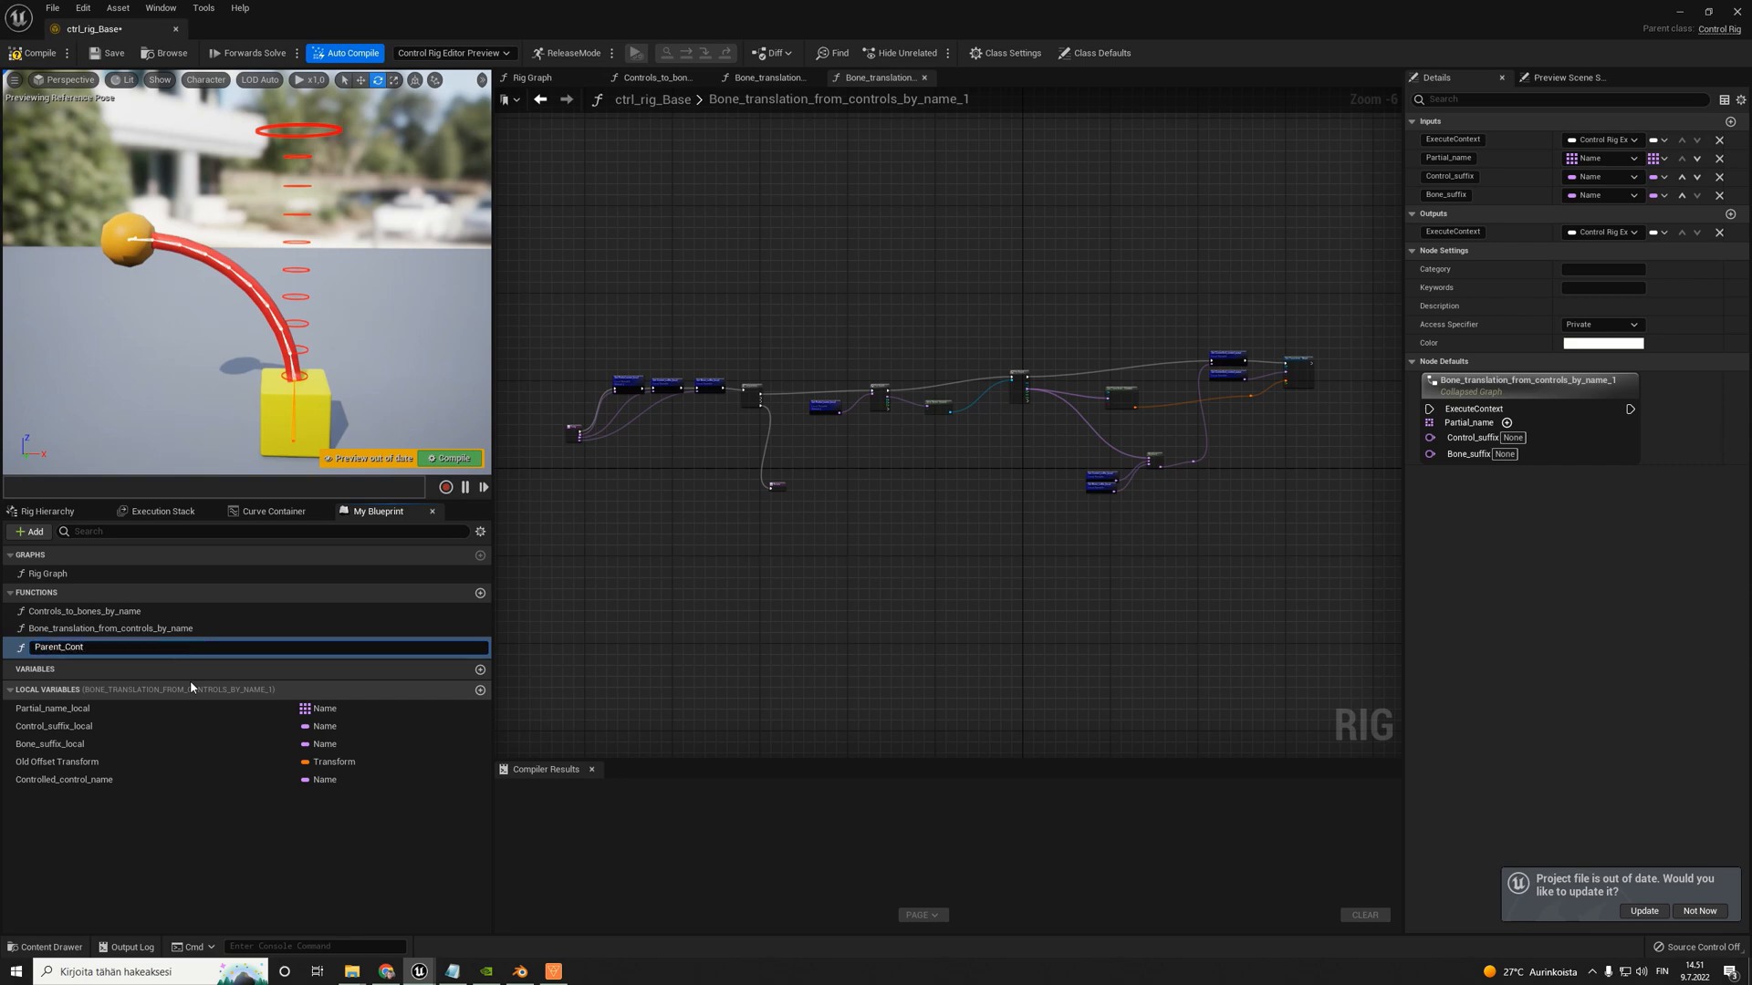
key("BackSpace")
type("controller_to_bone_by_name")
key("Return")
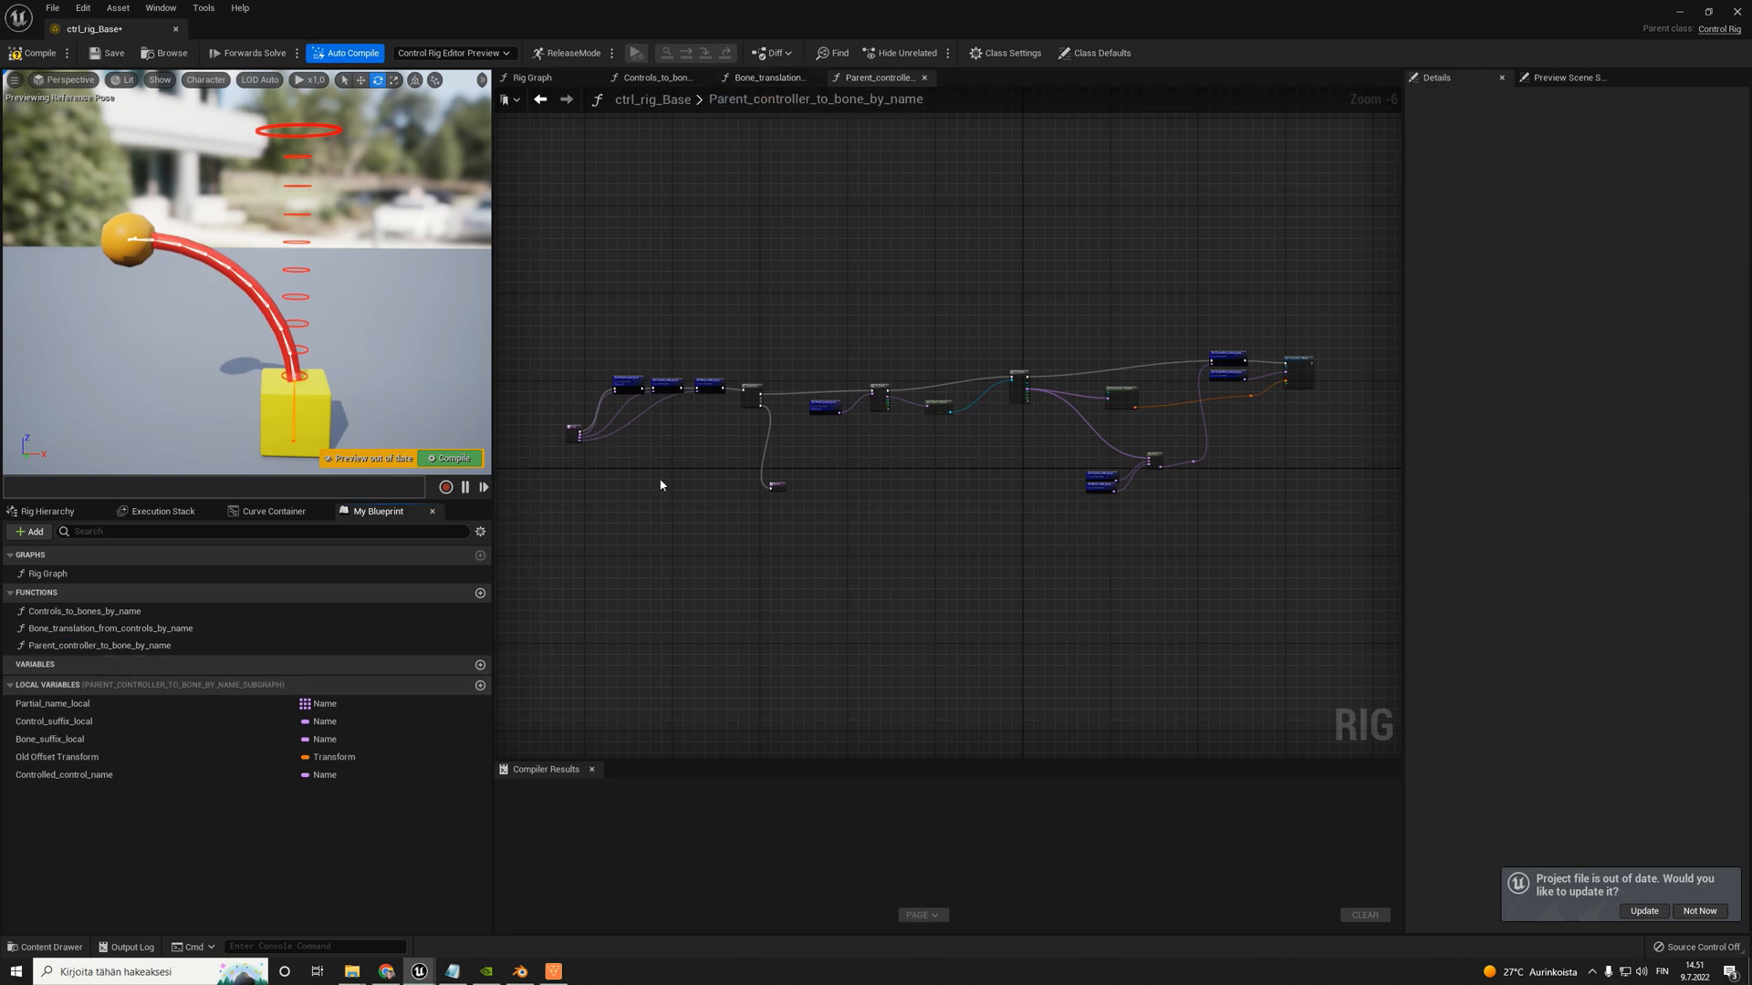
- Delete the Get Transform - Control, Set and Get Controlled_control_name, and Set Transform - Bone nodes from Parent_controller_to_bone_by_name
scroll(872, 420, "up", 4)
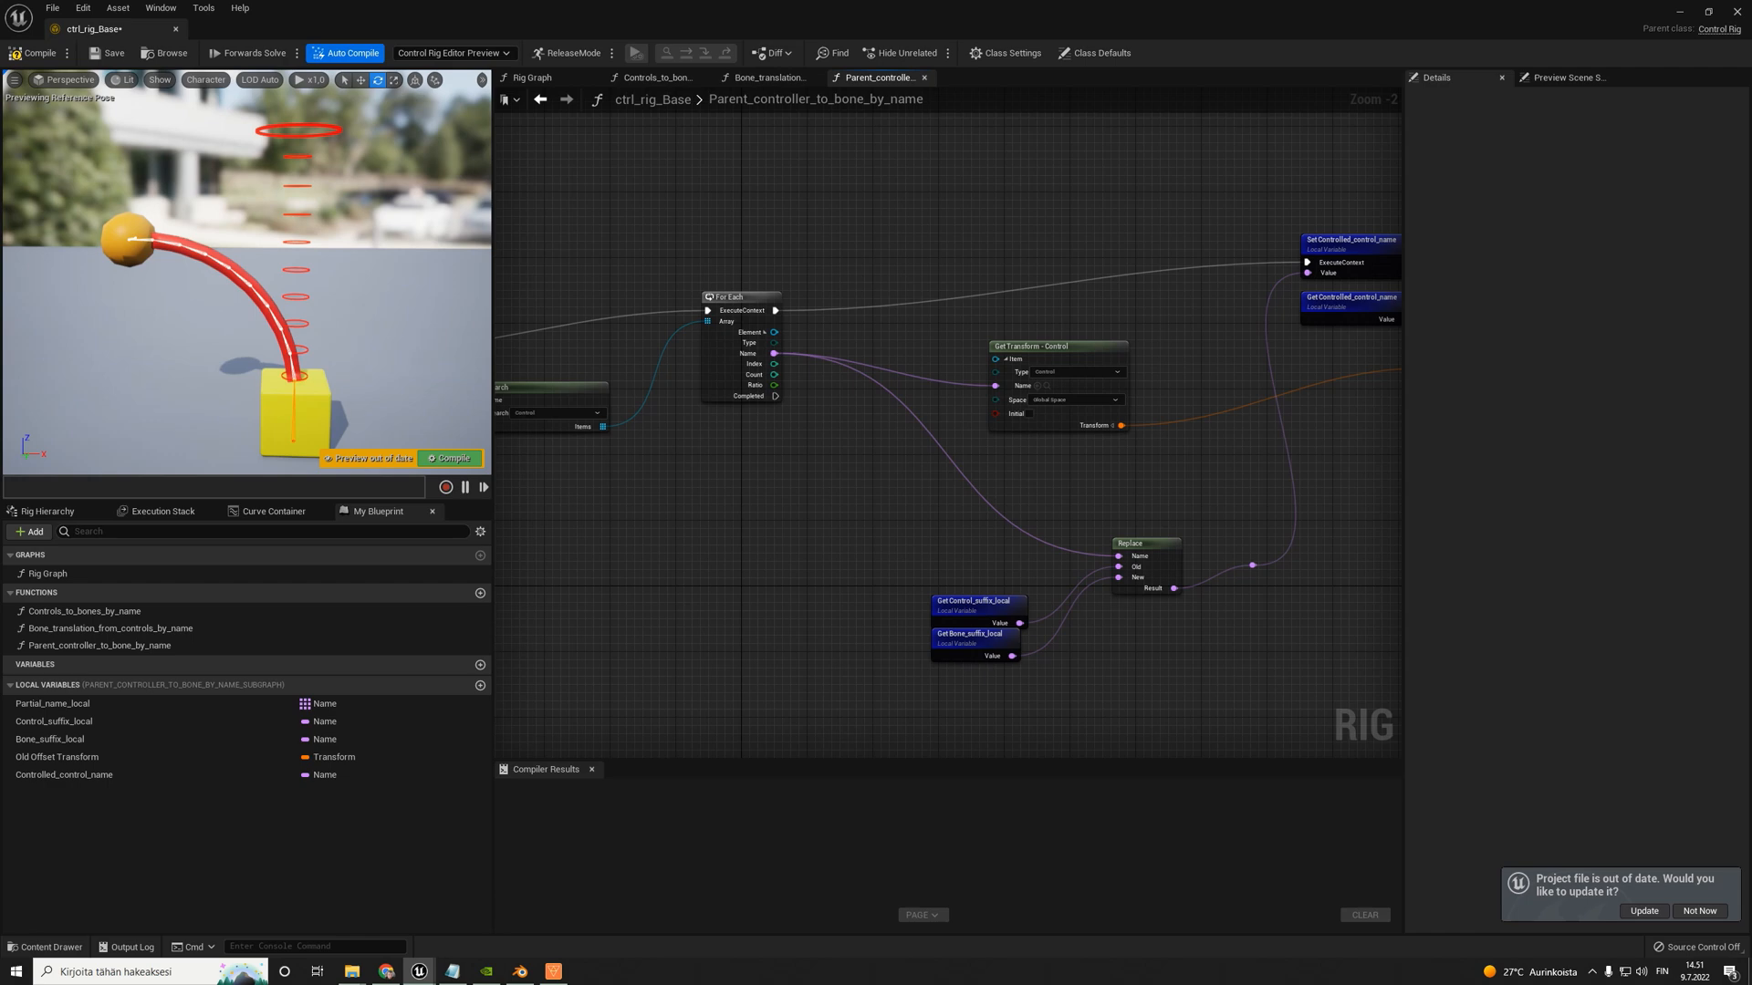
right_click_drag(976, 356, 784, 347)
scroll(784, 347, "down", 2)
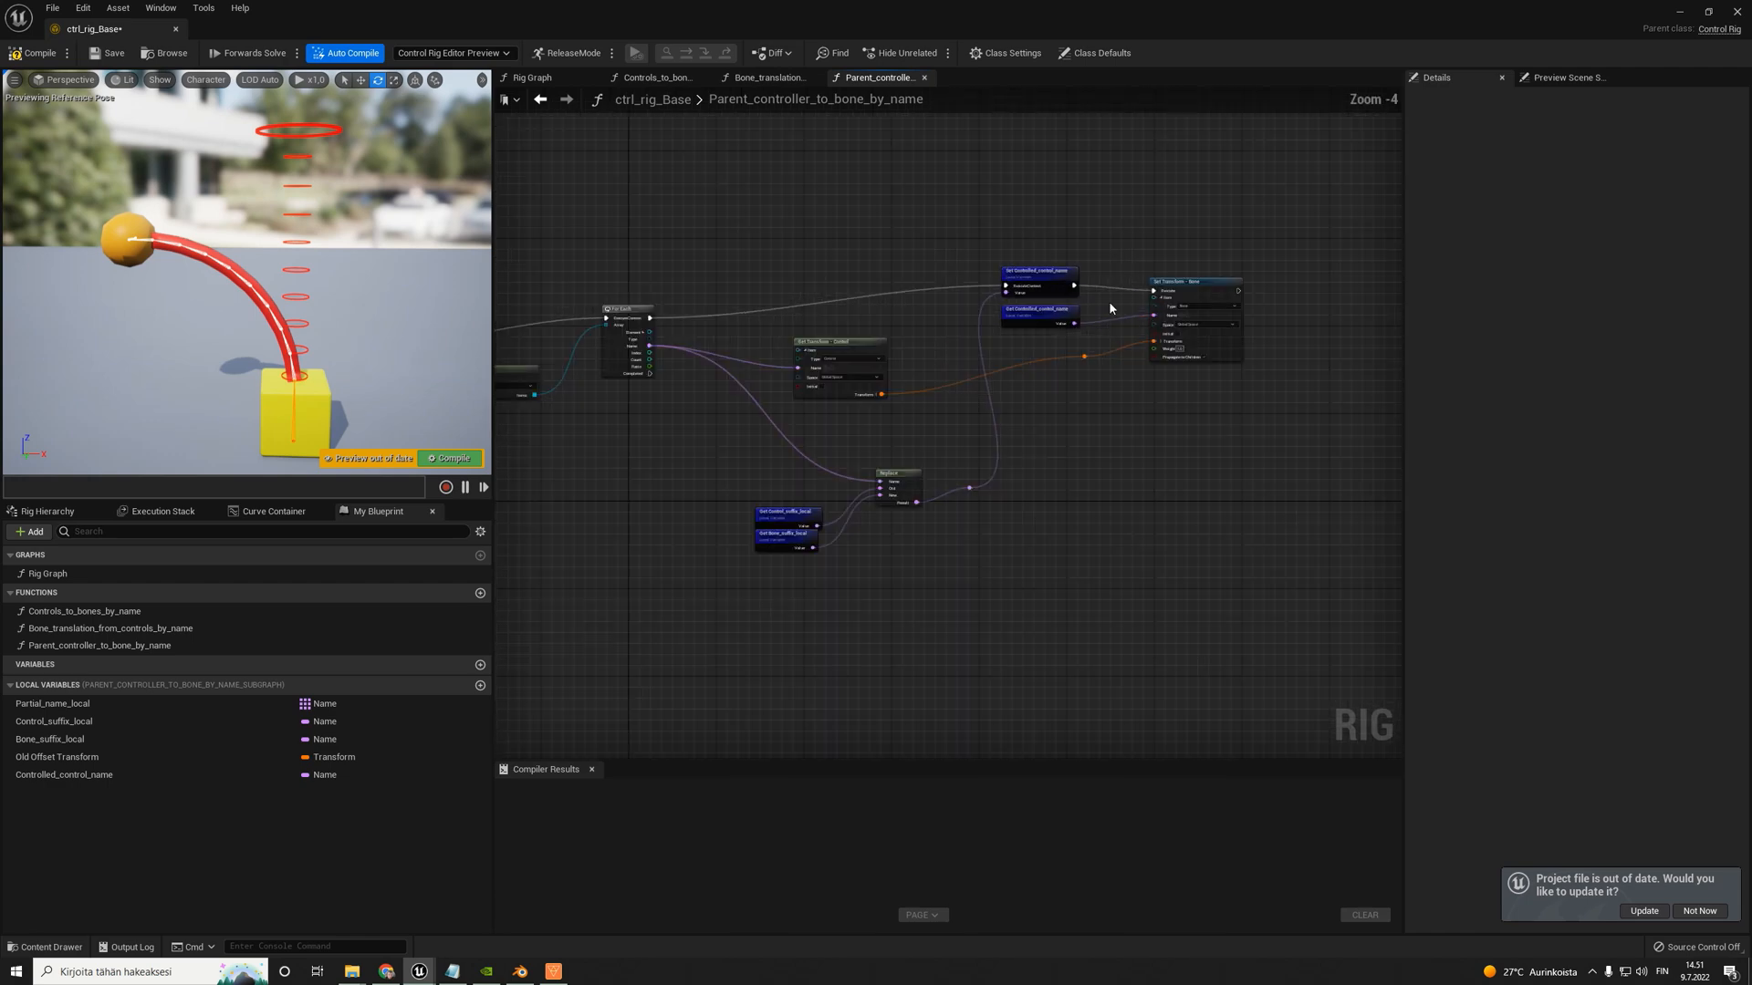
scroll(1146, 295, "up", 3)
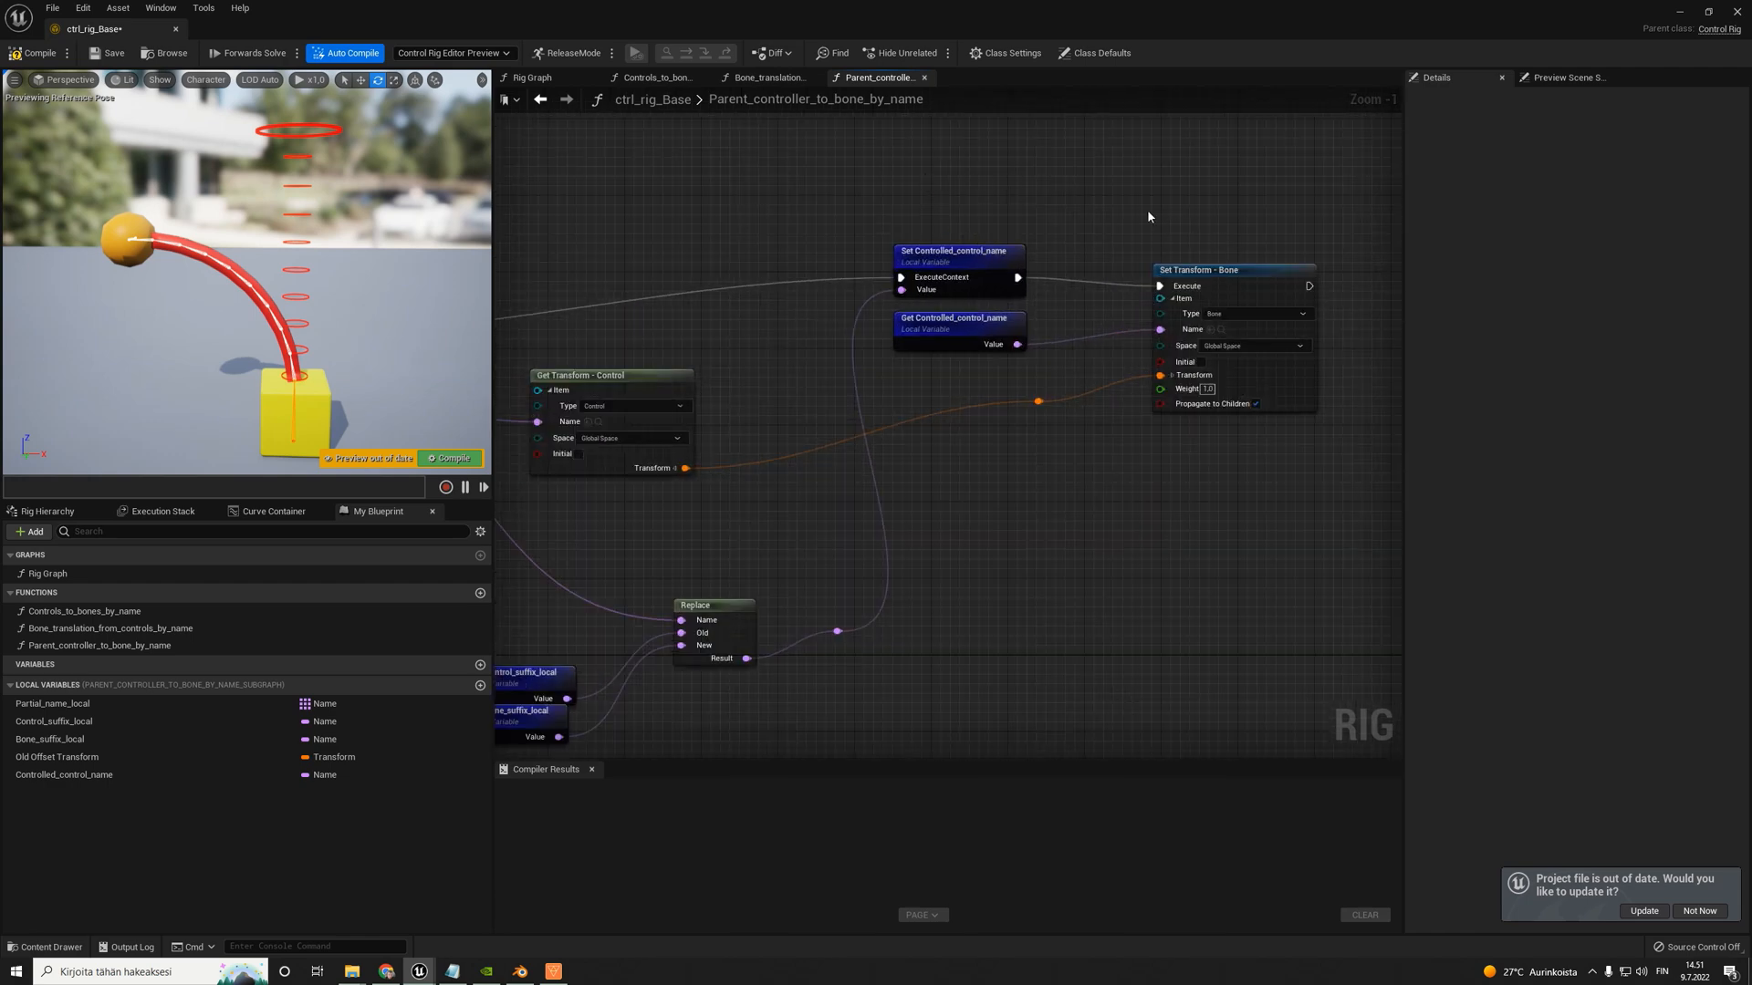
right_click_drag(748, 290, 1018, 279)
scroll(854, 245, "down", 3)
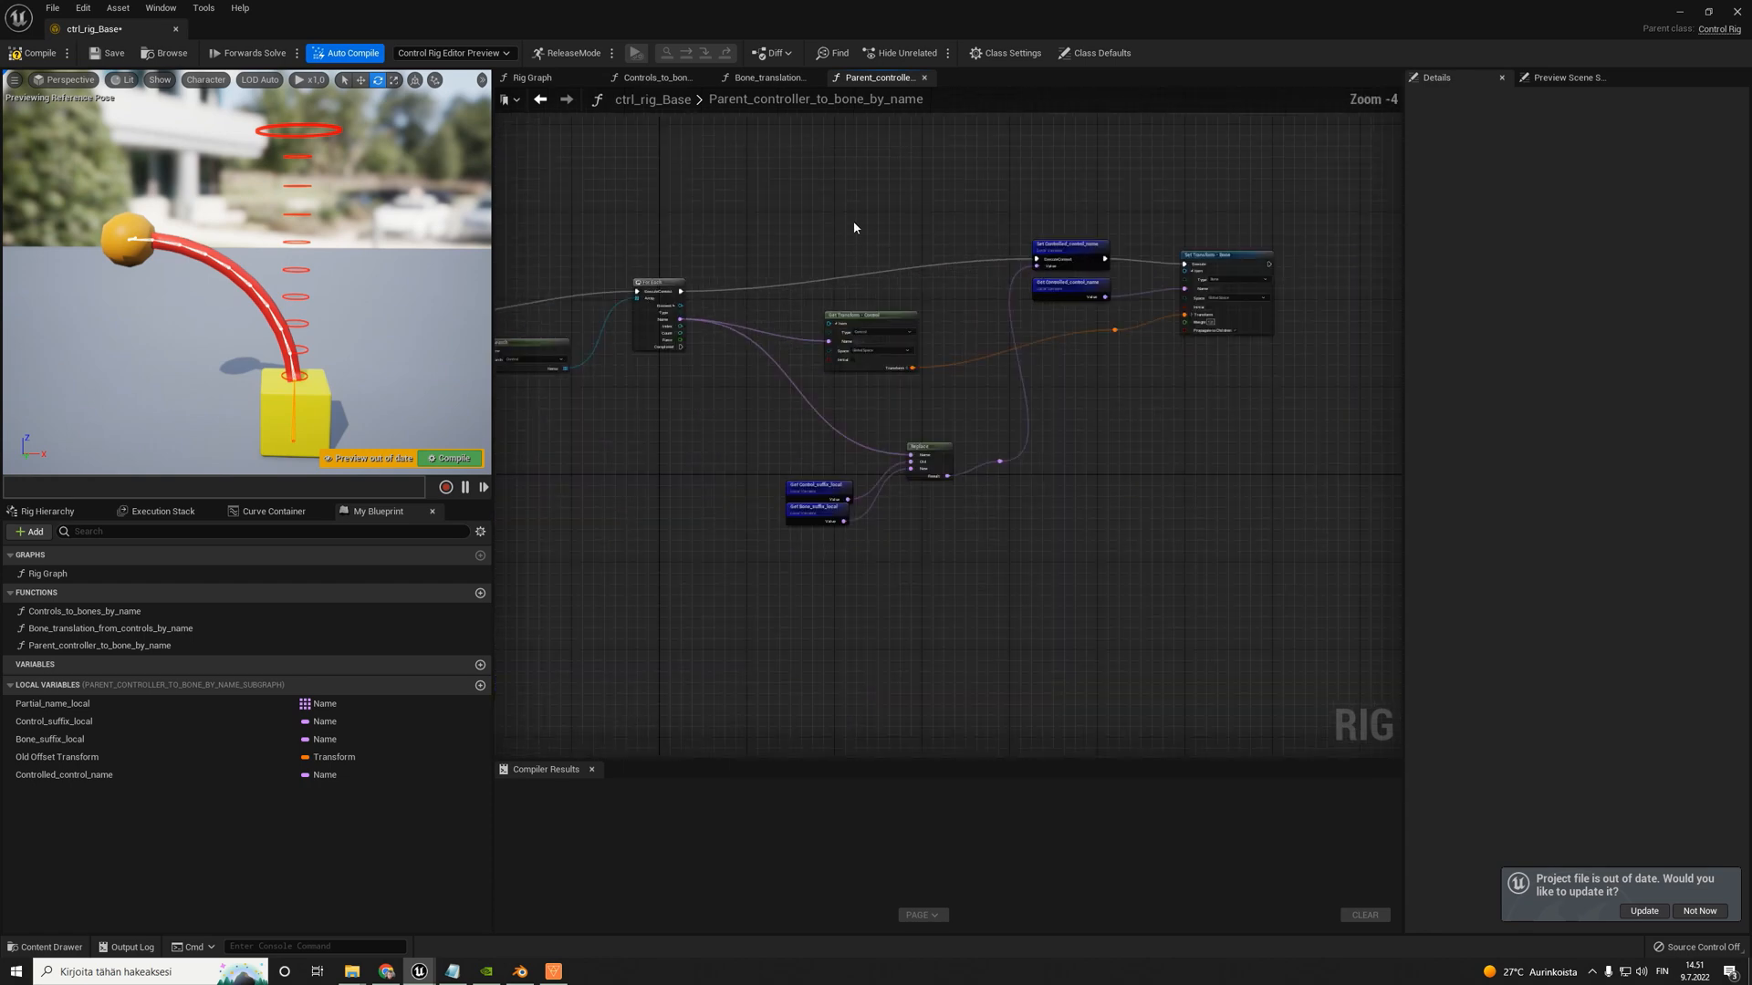
scroll(684, 281, "up", 4)
scroll(797, 299, "down", 2)
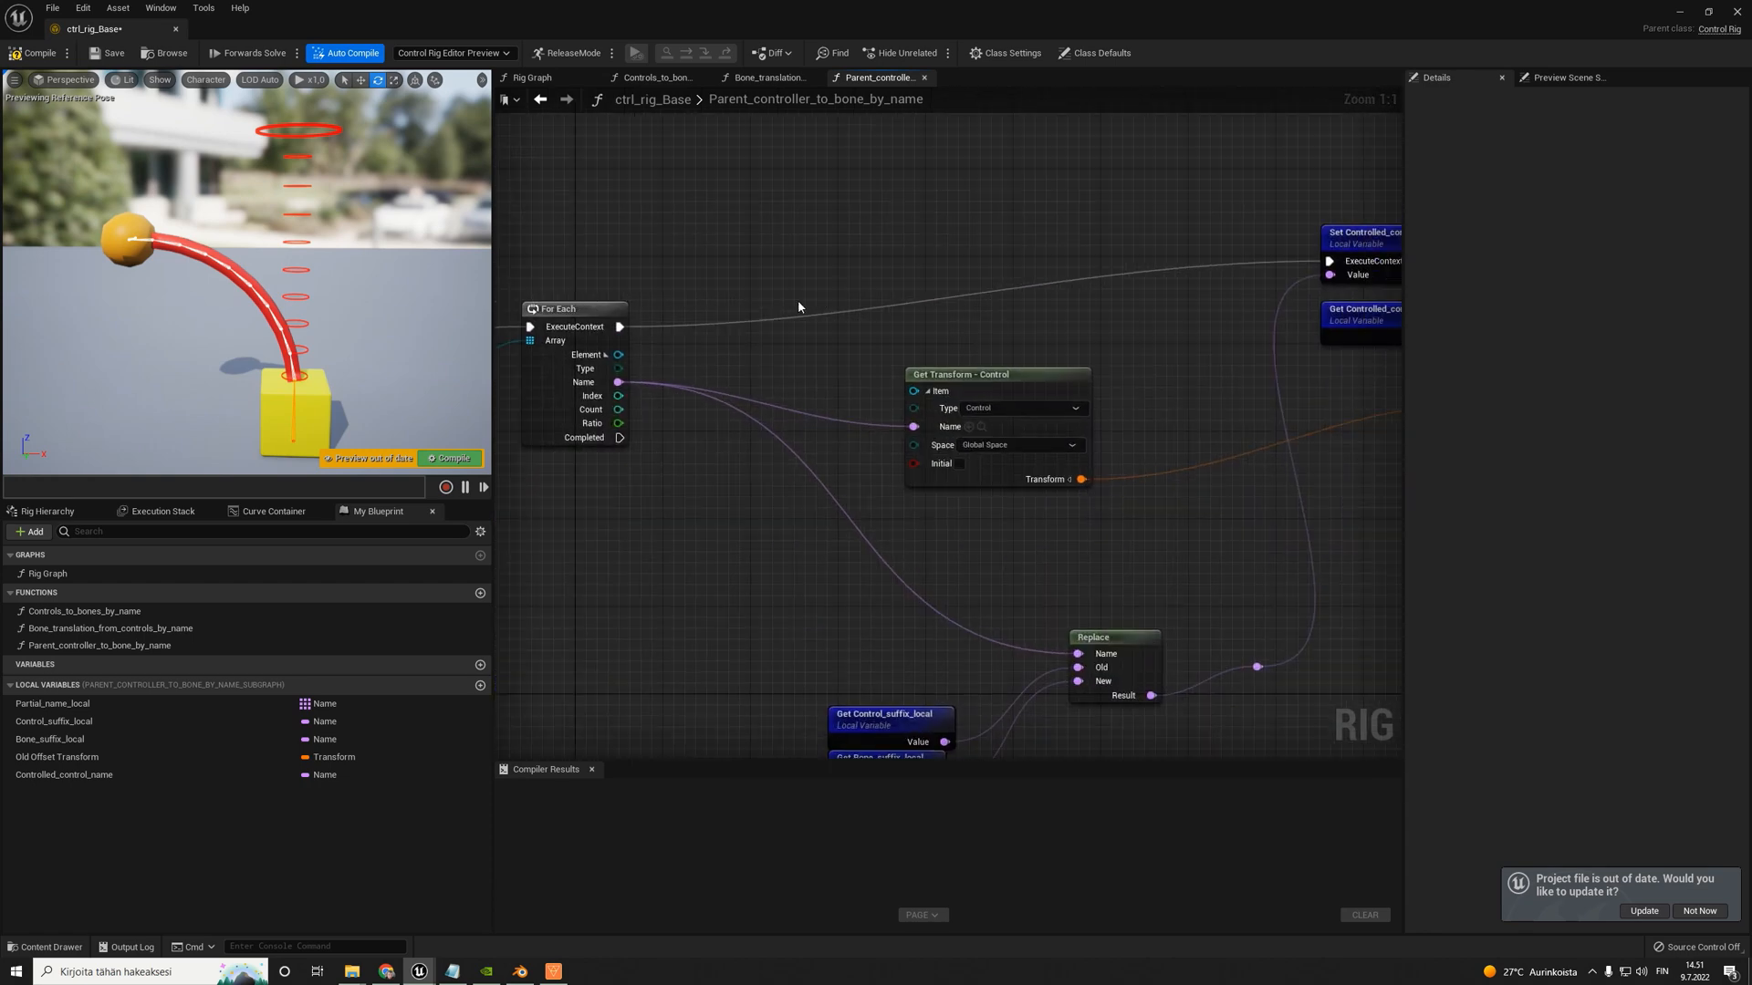
left_click_drag(906, 155, 1310, 453)
key("Delete")
- Move the Replace node and the Control_suffix_local and Bone_suffix_local getters close to the second For Each node
right_click_drag(716, 494, 864, 481)
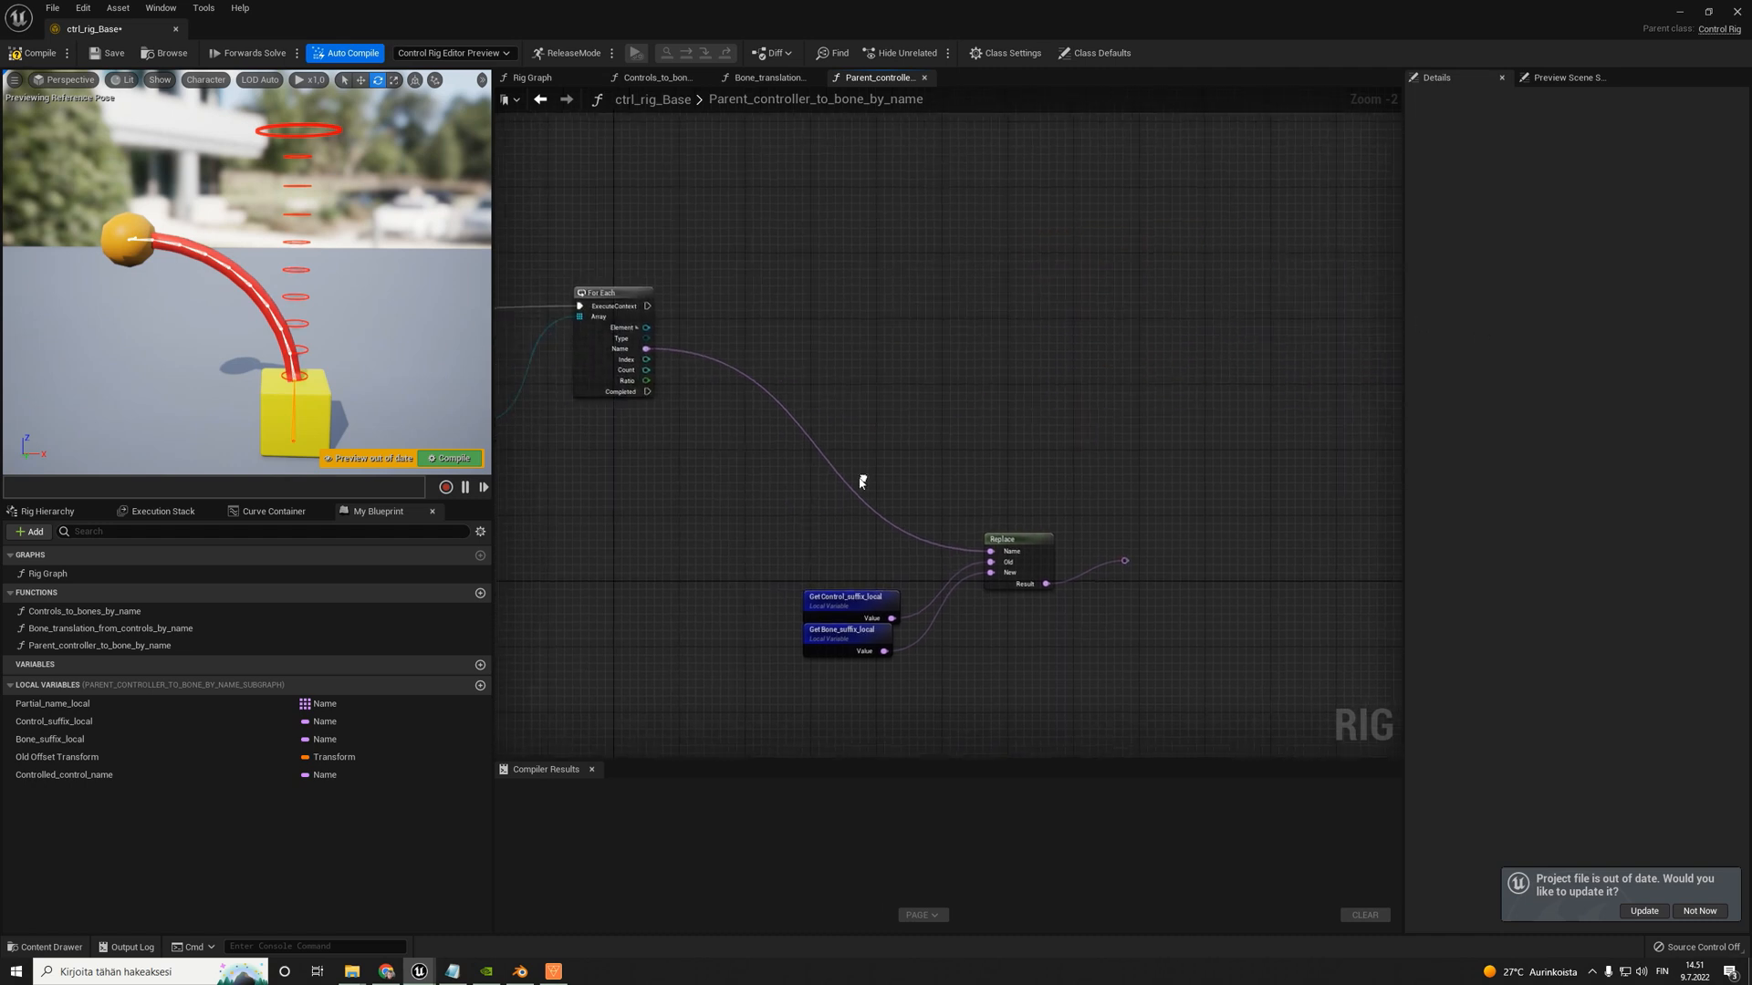
left_click_drag(729, 518, 1152, 716)
left_click_drag(1017, 538, 794, 335)
left_click(793, 351)
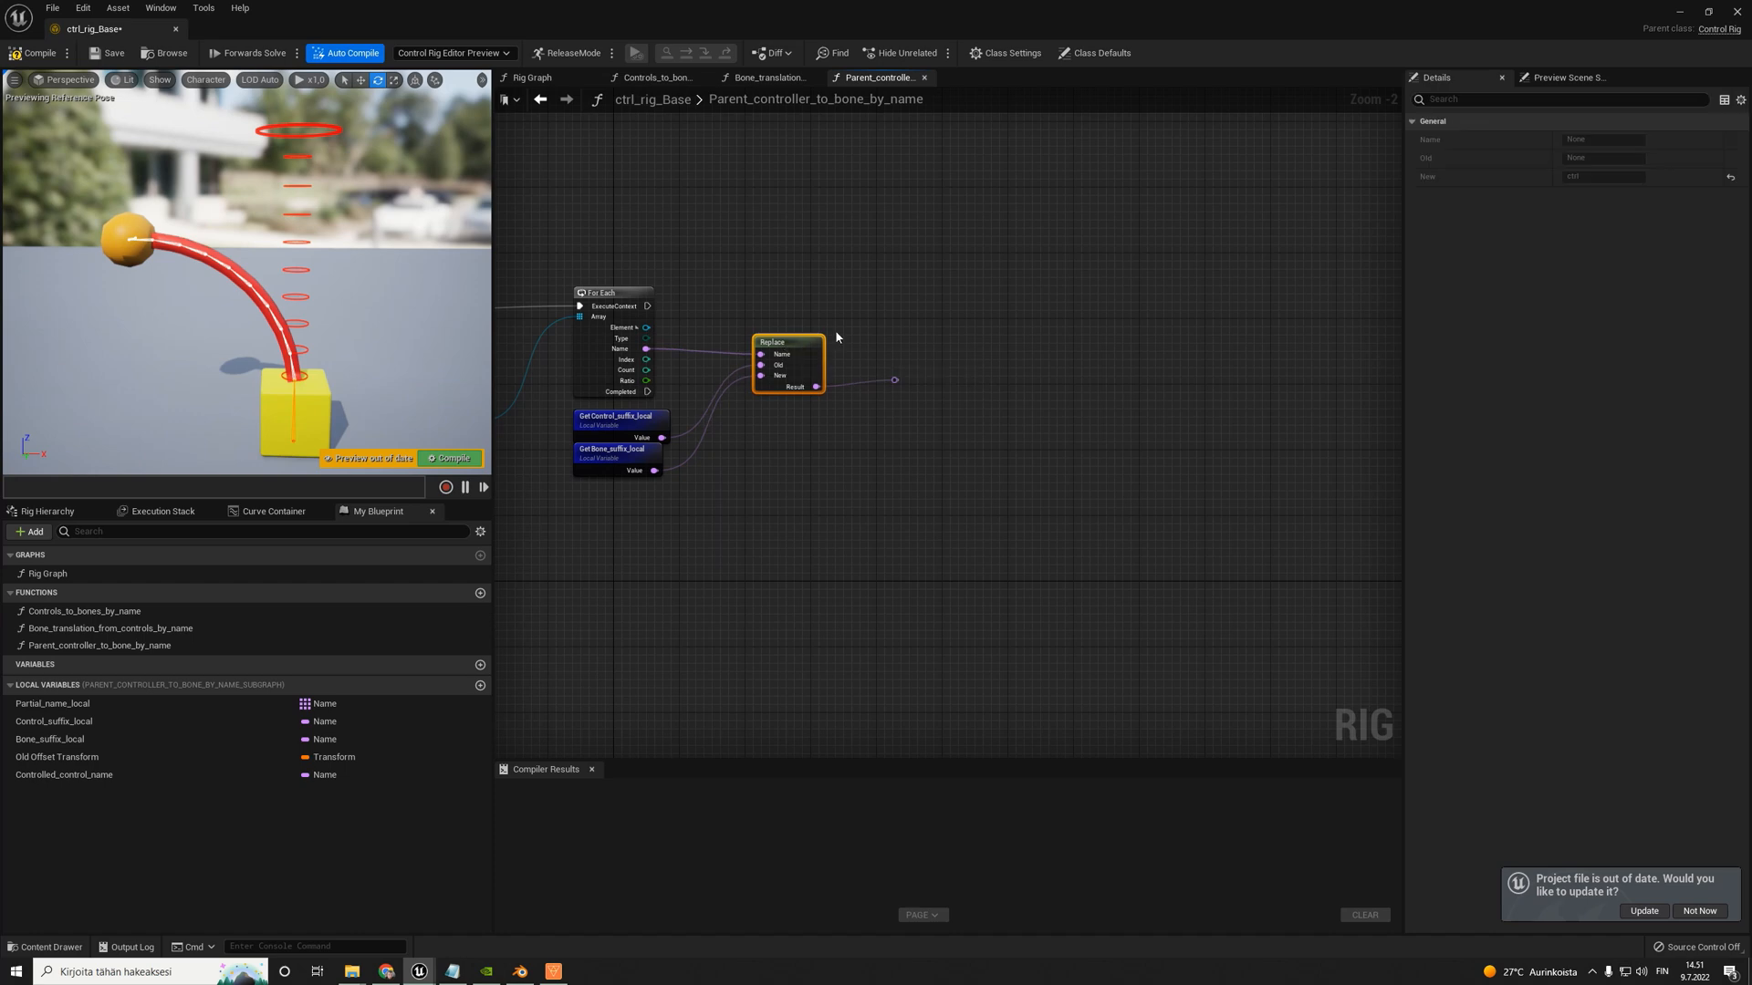
- Add a Switch Parent node beyond the Replace node and connect the second For Each node's execution output to it
scroll(946, 288, "down", 4)
right_click(948, 290)
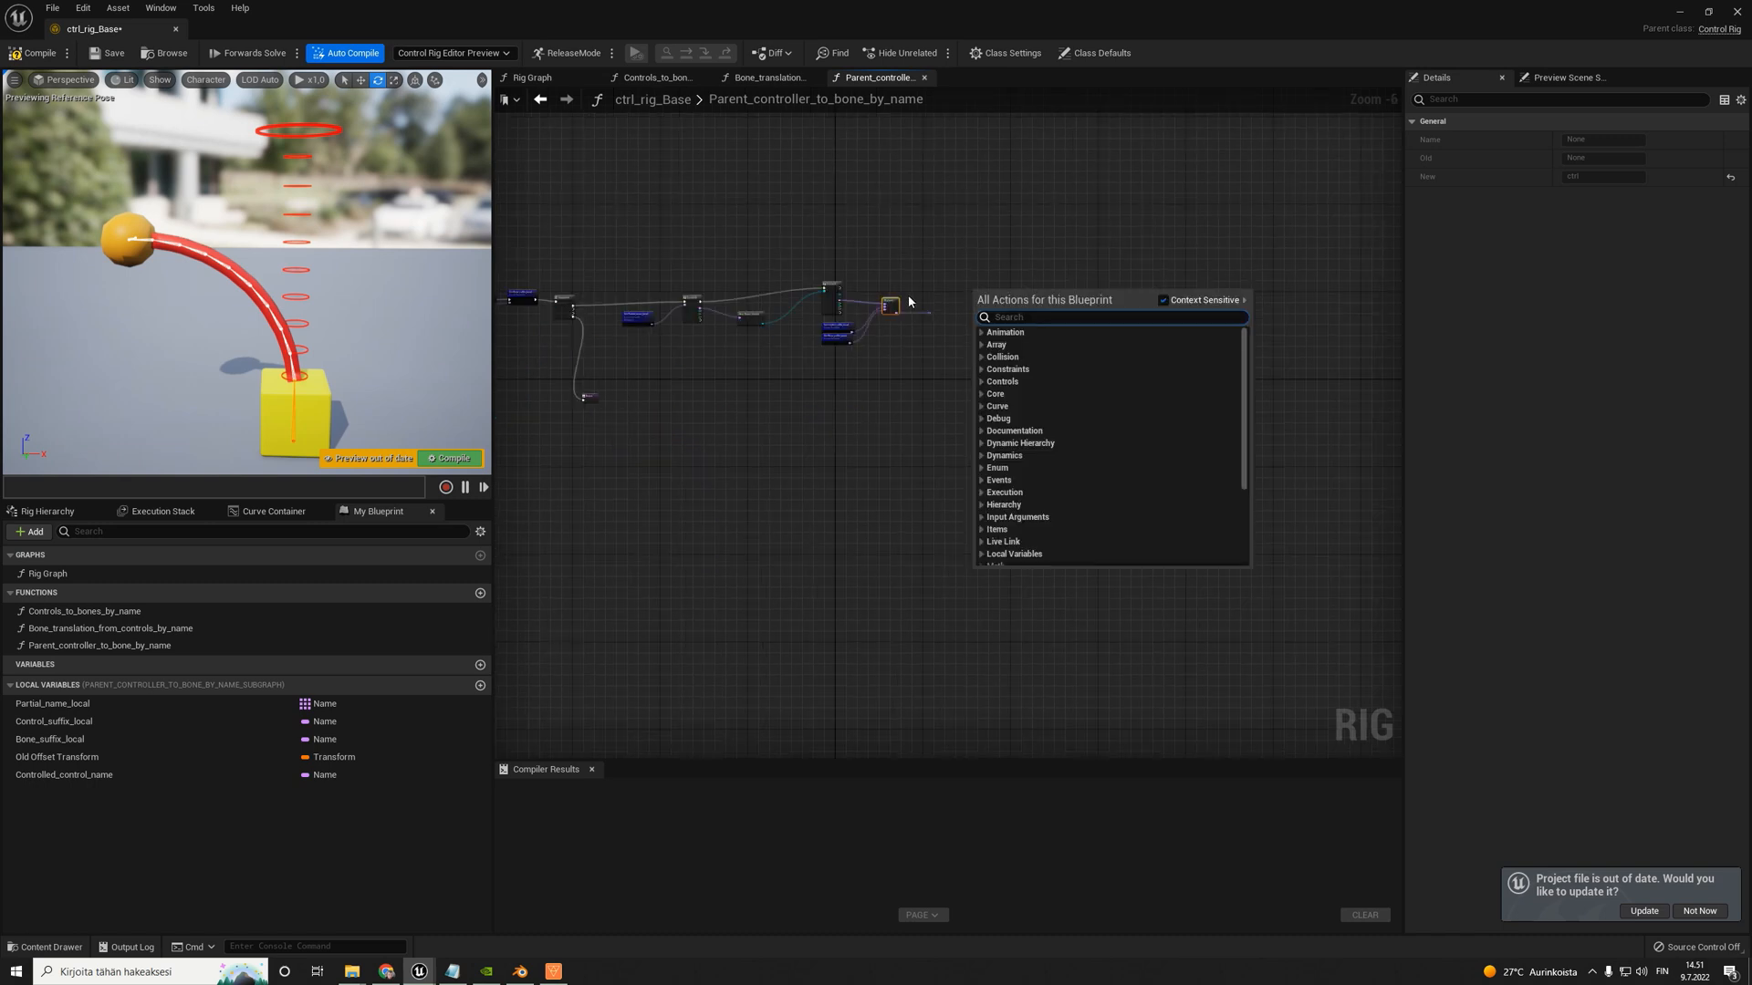
scroll(958, 273, "up", 5)
right_click(888, 321)
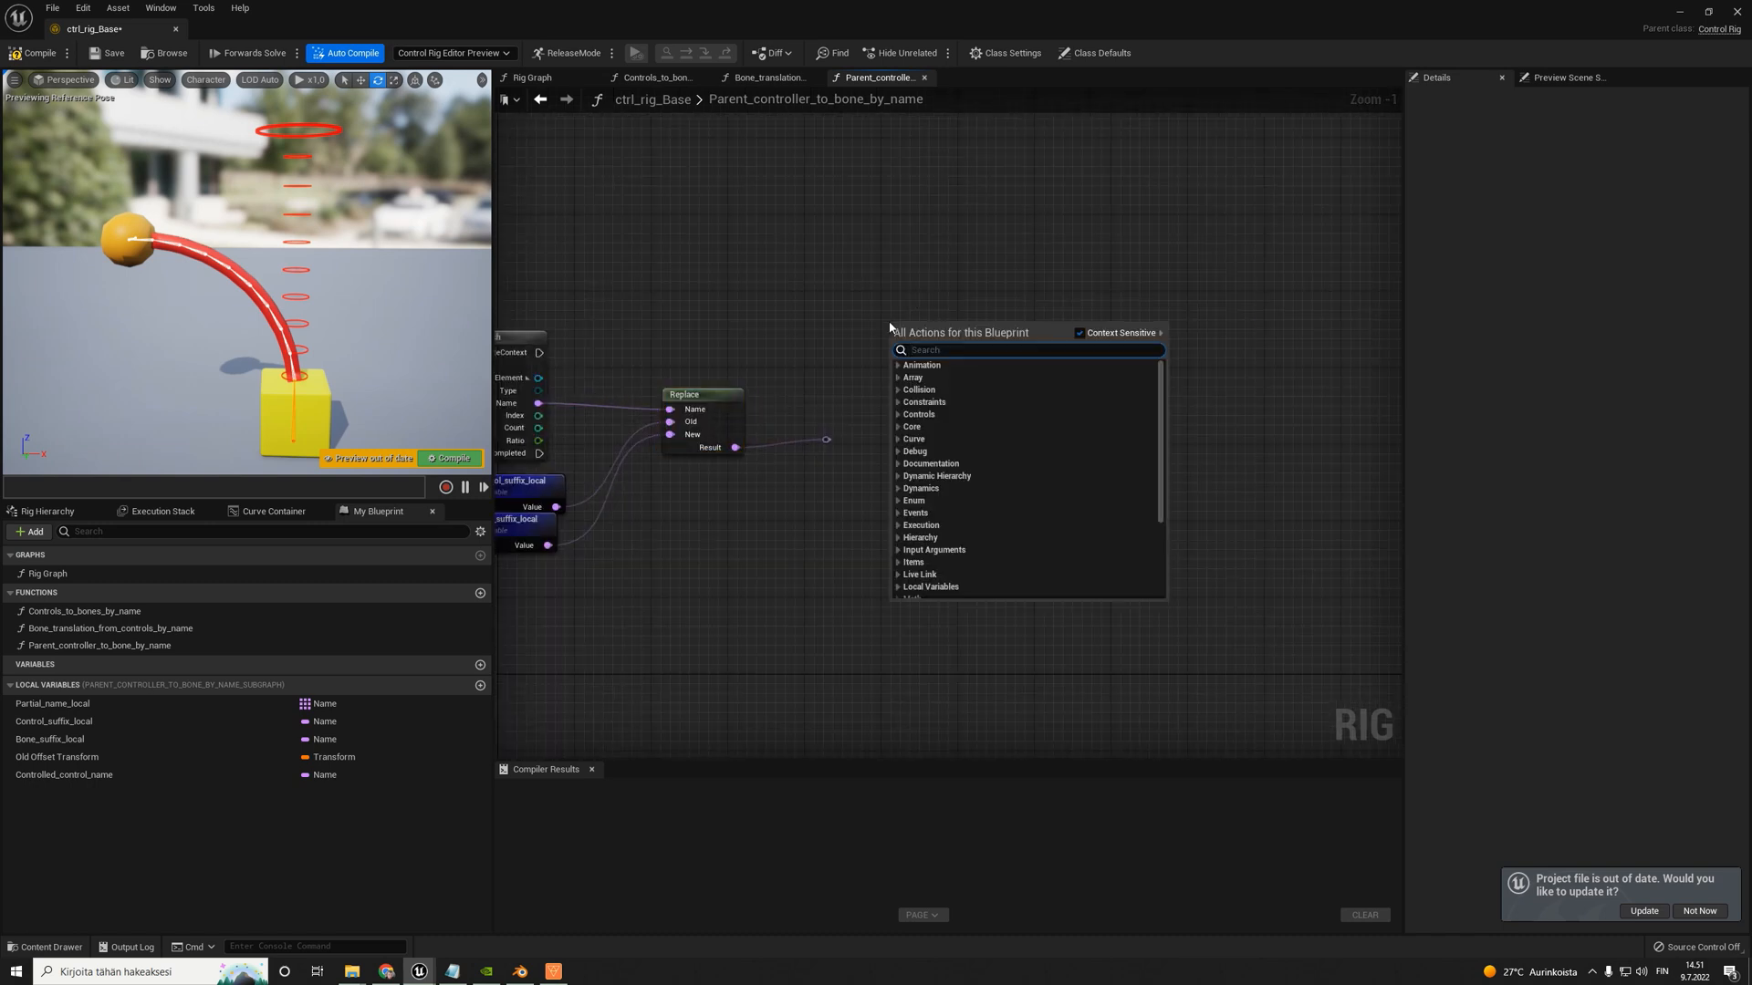
type("switch pa")
key("Return")
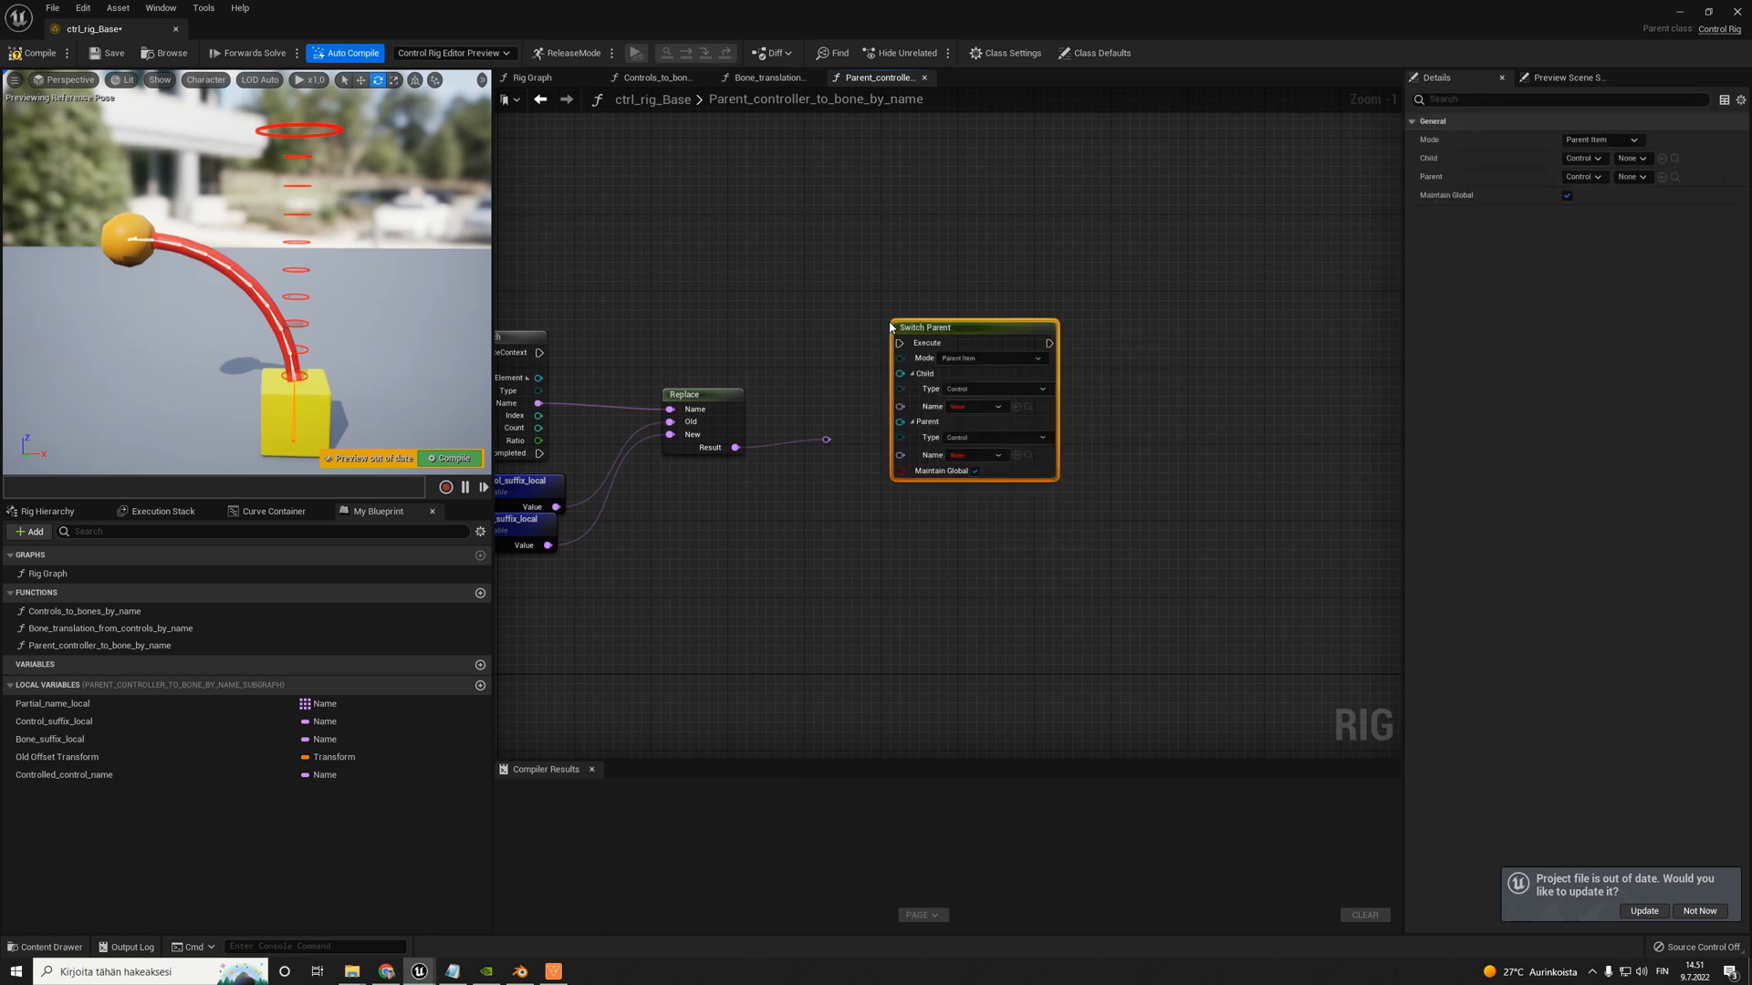
left_click_drag(993, 367, 1233, 339)
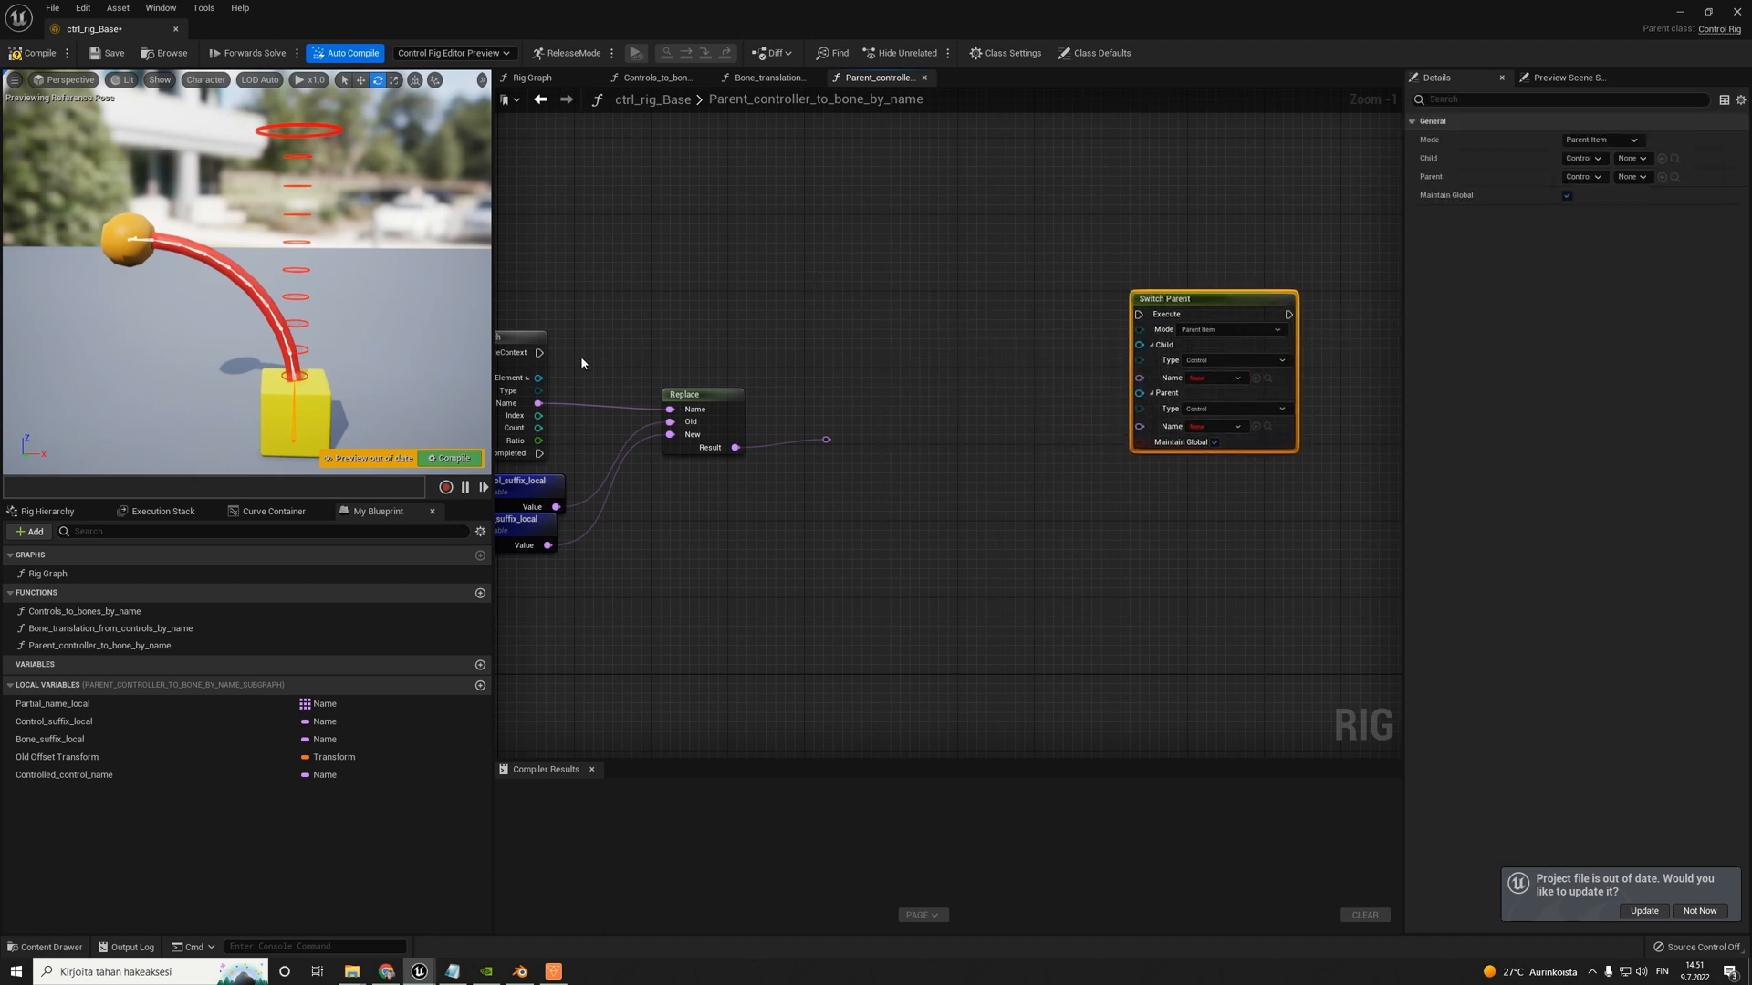
mouse_move(539, 352)
left_mouse_down()
mouse_move(1134, 330)
mouse_move(1108, 276)
left_mouse_up()
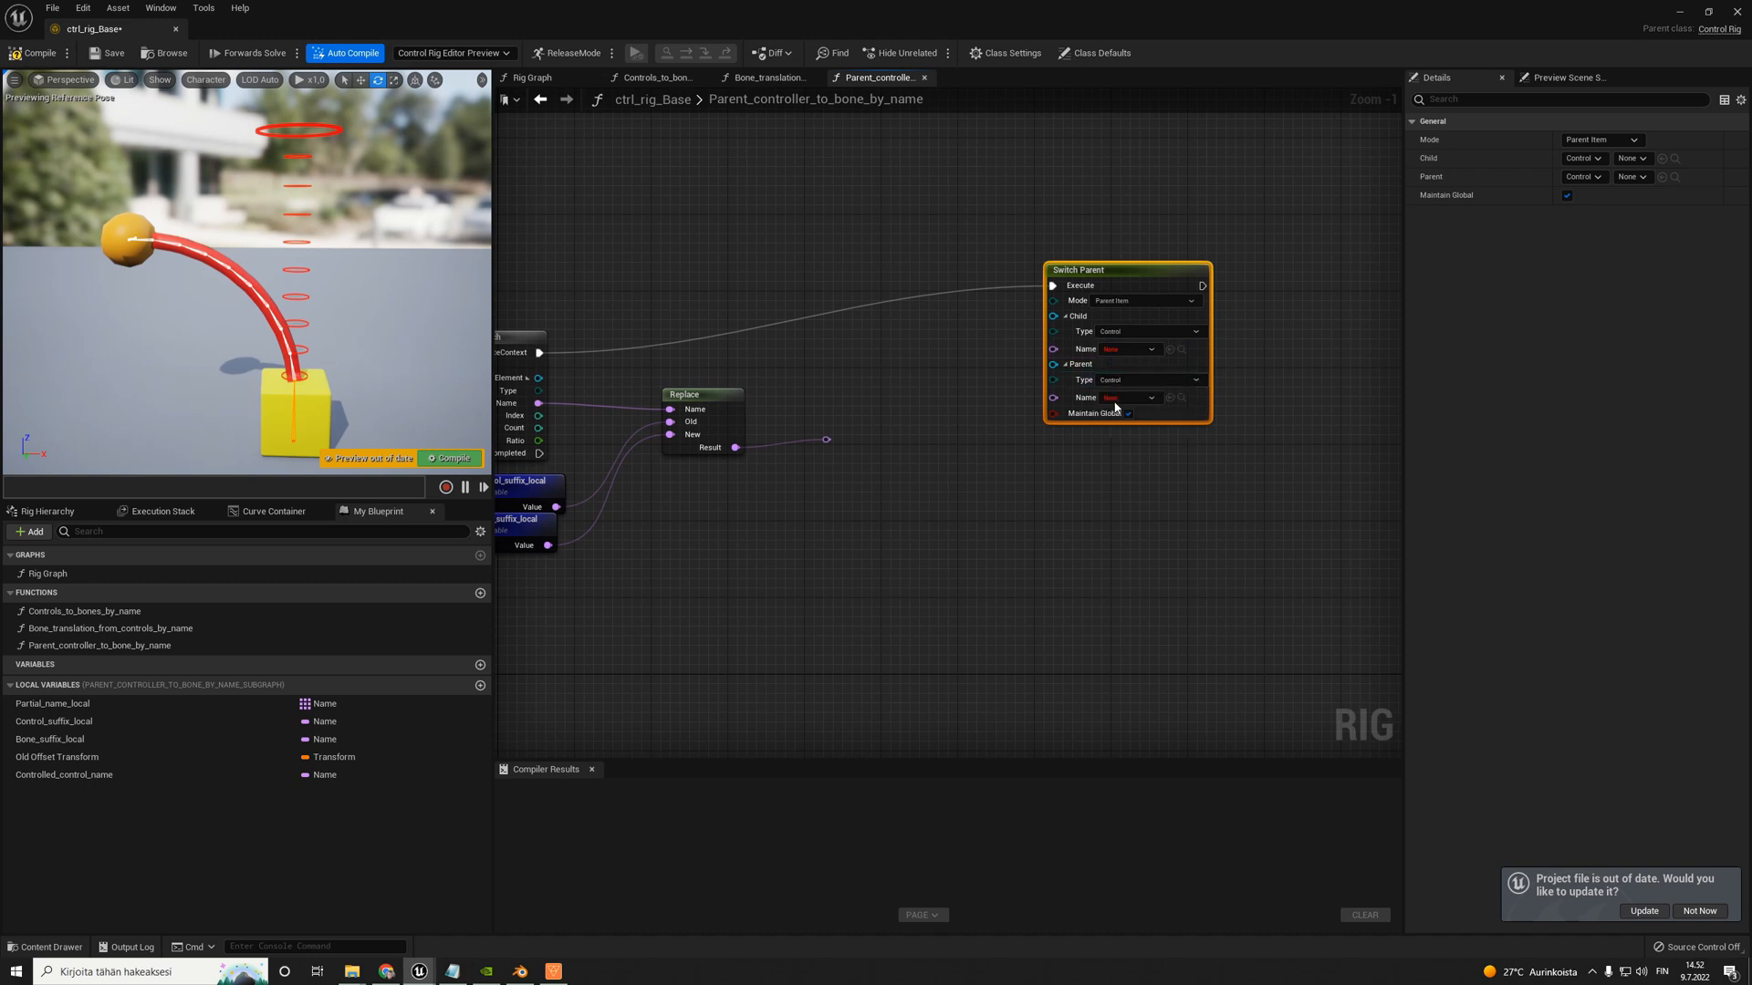
- Set the Parent type of Switch Parent to Bone and reposition the Replace node with its reroute point
left_click(1147, 380)
left_click(1115, 402)
left_click_drag(879, 493, 699, 406)
left_click_drag(702, 410, 721, 429)
right_click_drag(752, 401, 786, 402)
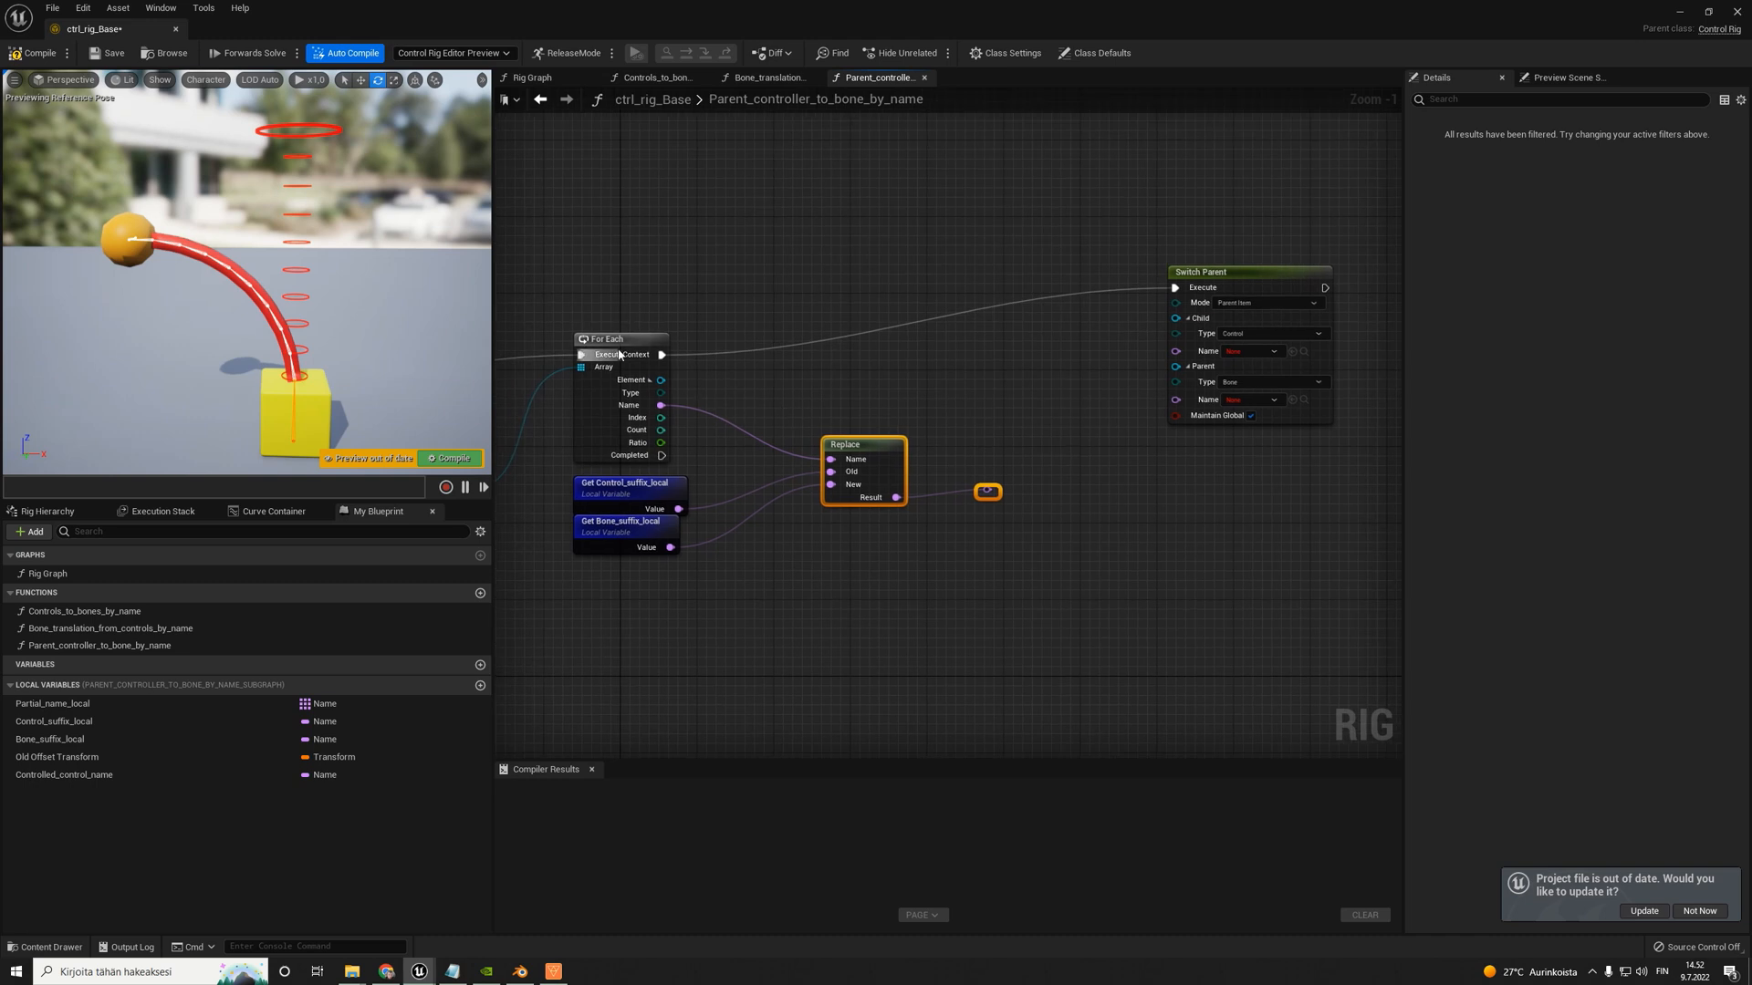
- Connect the For Each Name to Switch Parent's Child Name, and the rerouted Replace Result to its Parent Name
left_click(607, 345)
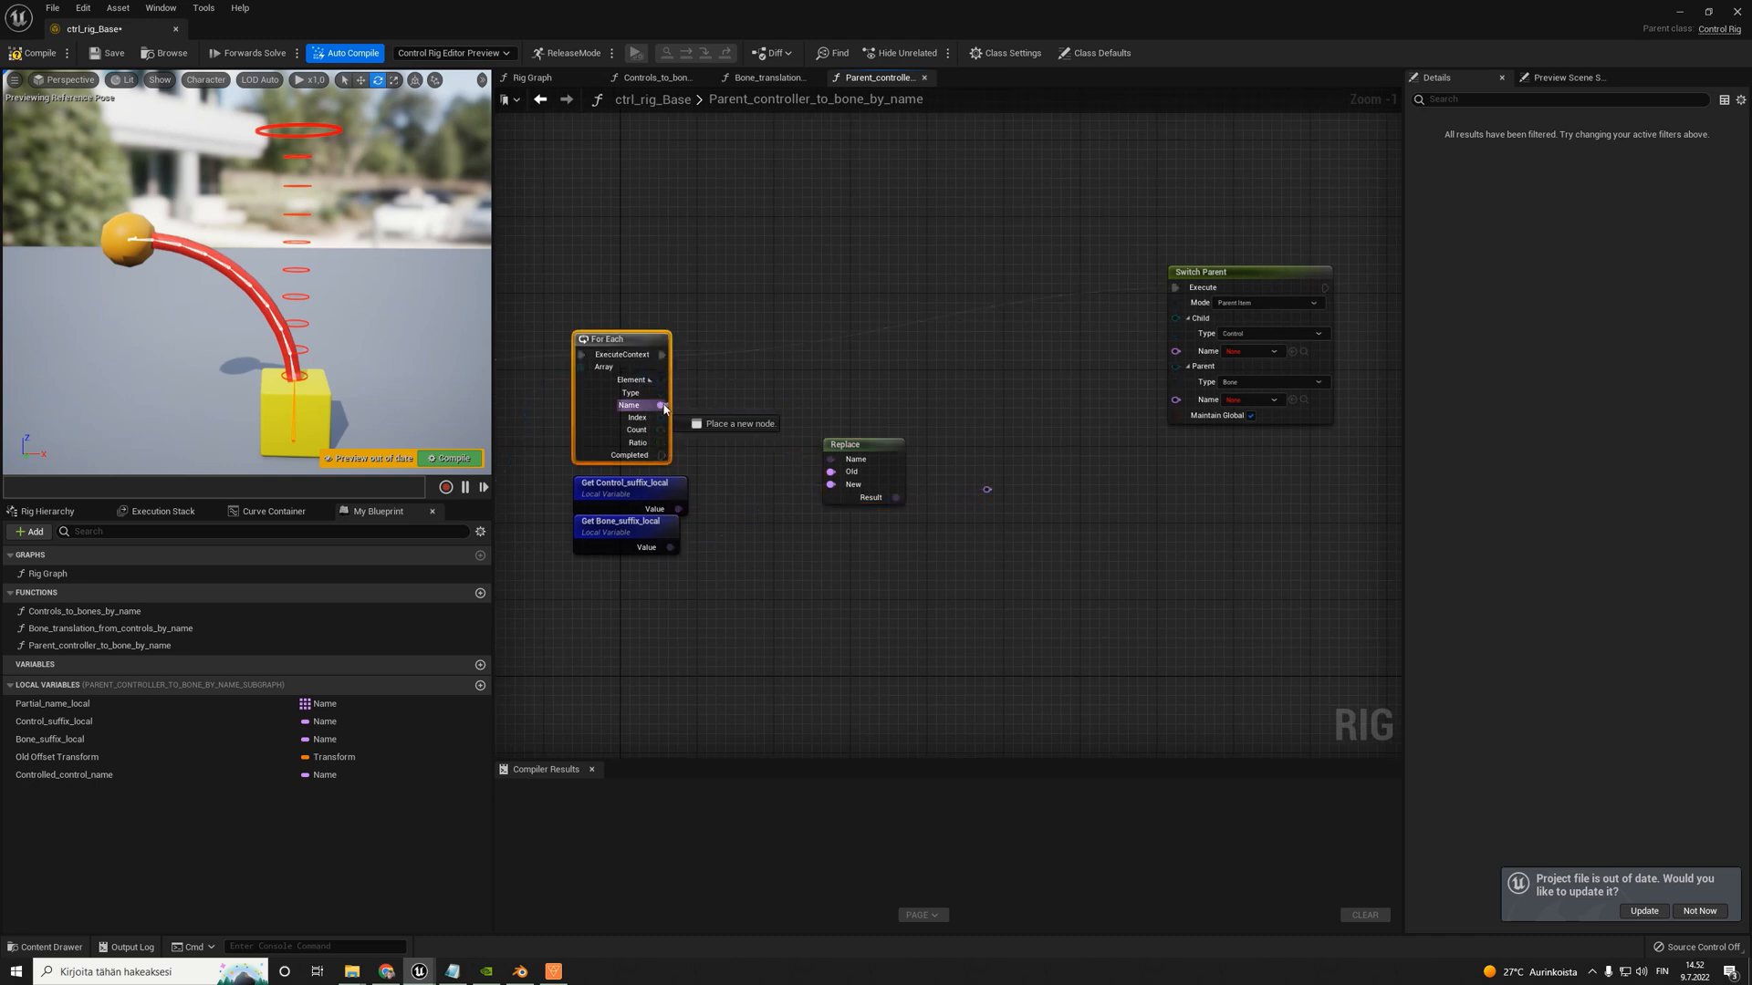
left_click_drag(658, 404, 1183, 356)
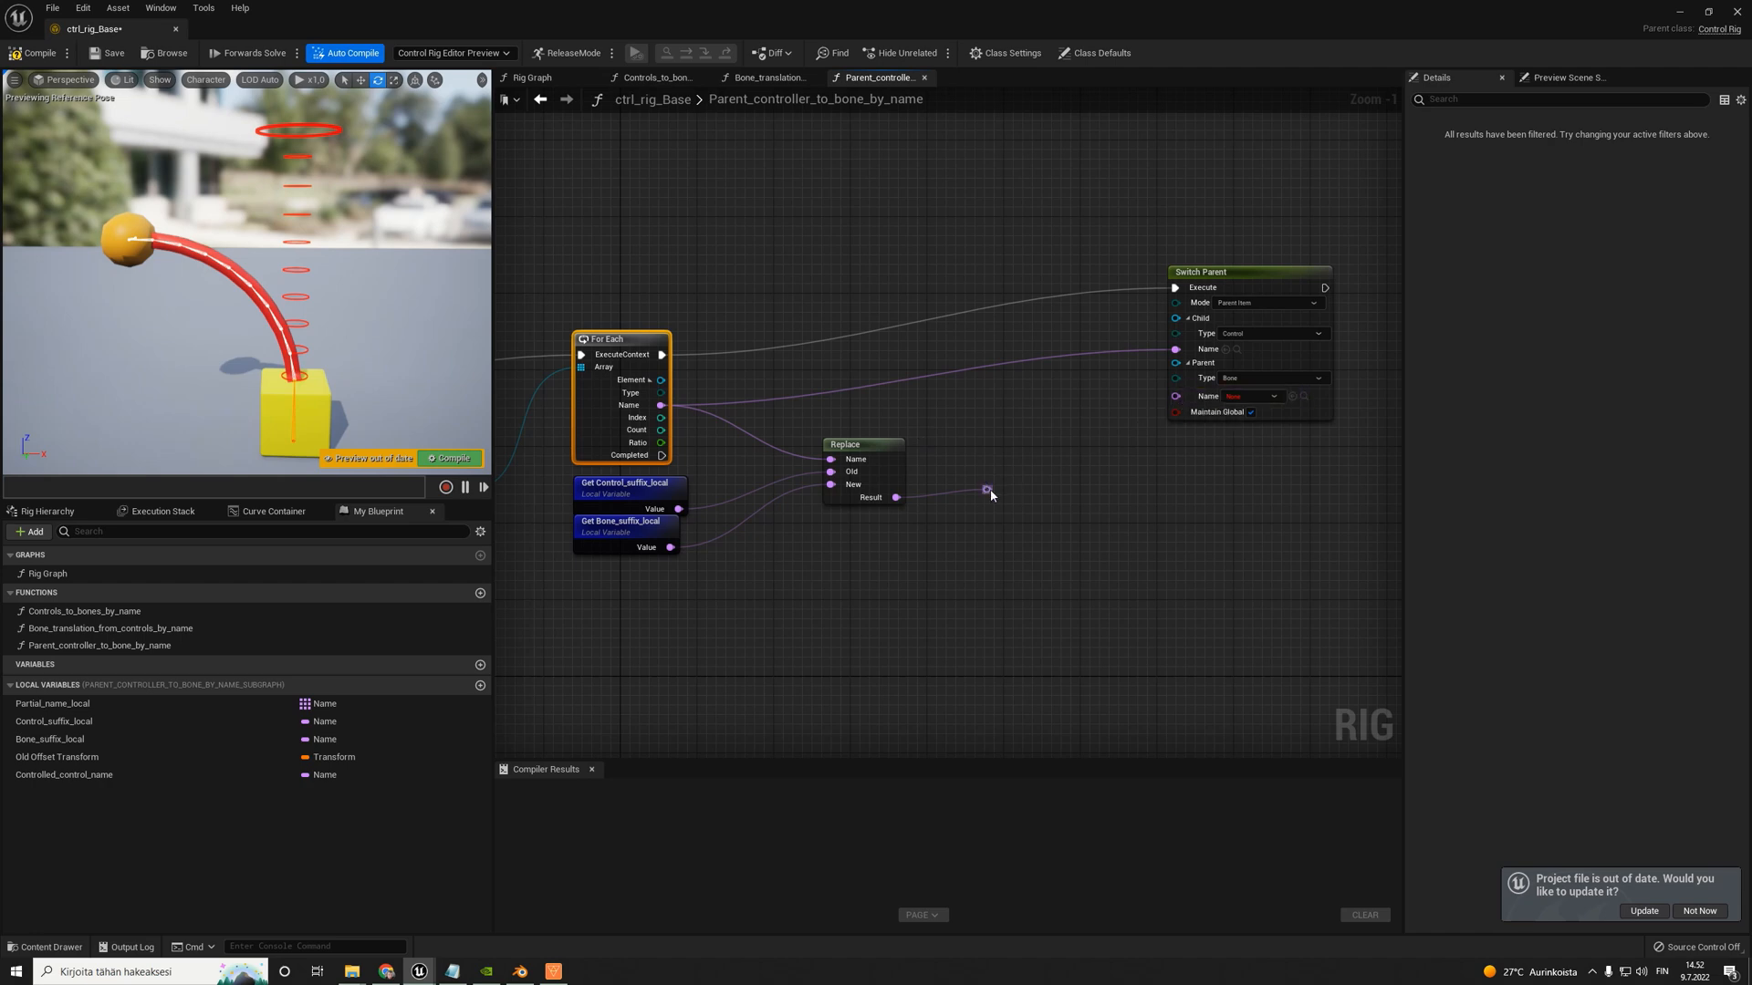
left_click_drag(986, 489, 1175, 399)
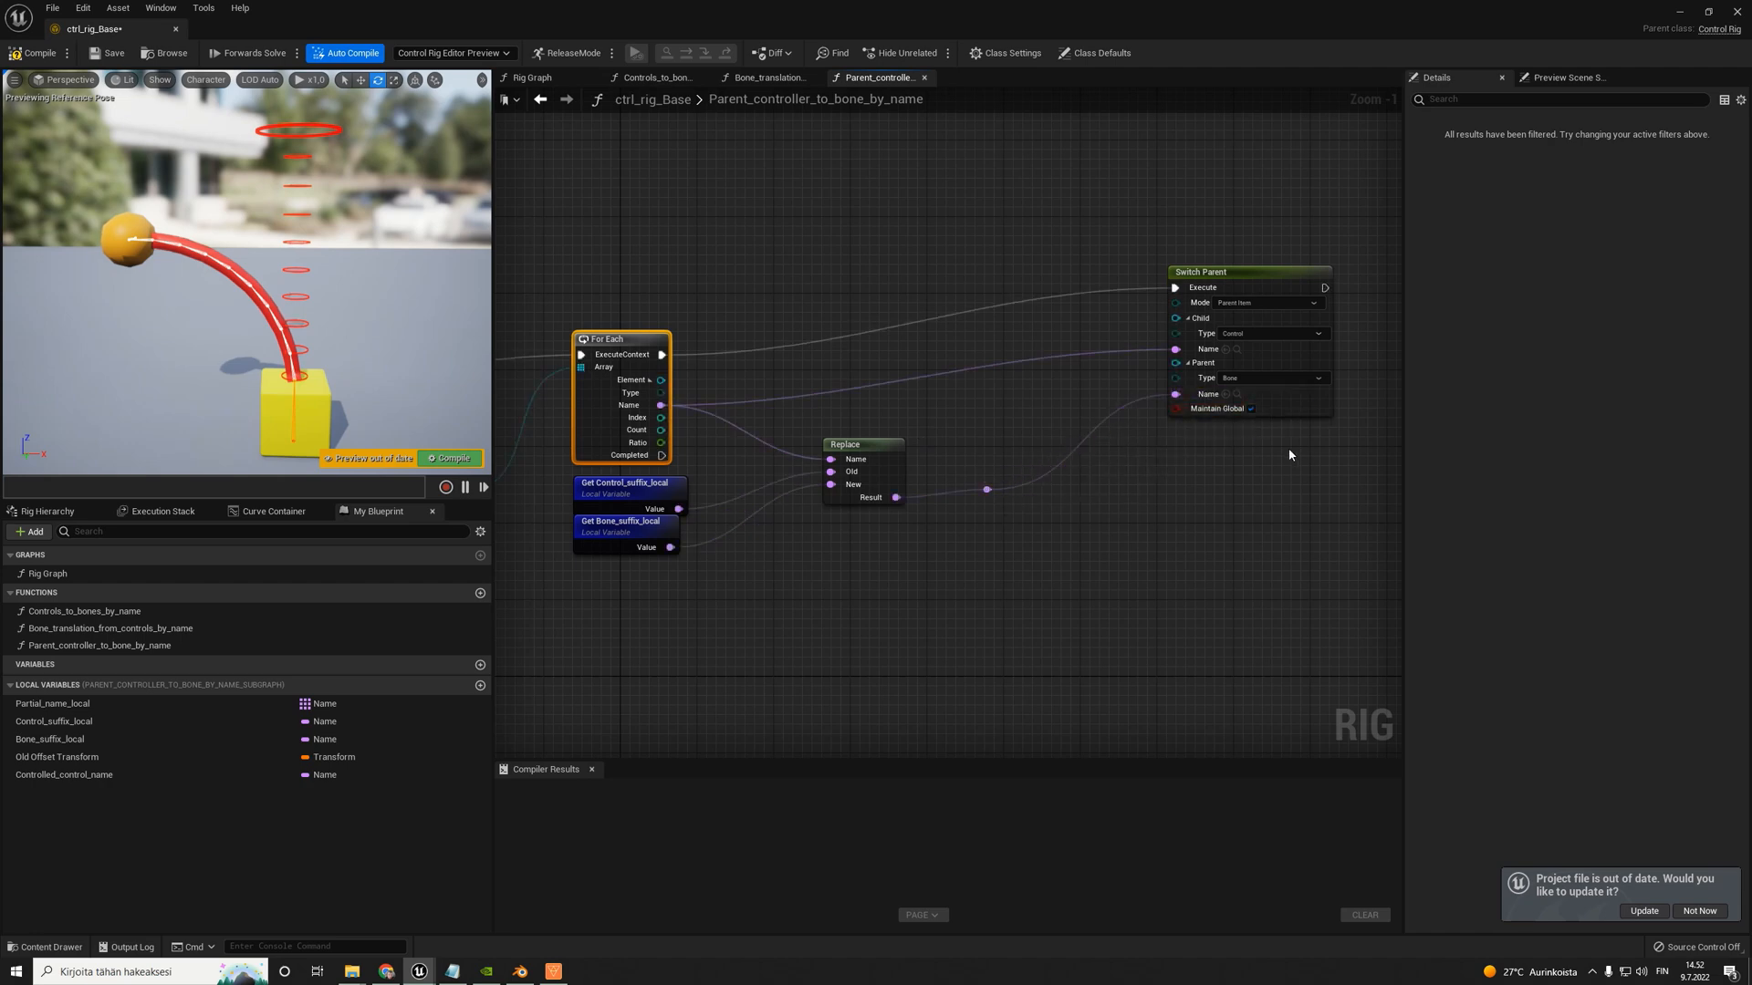
- Review the function's node chain, examining Item Name Search, the suffix getters feeding Replace, and the Switch Parent inputs
scroll(1288, 447, "down", 4)
scroll(870, 468, "up", 5)
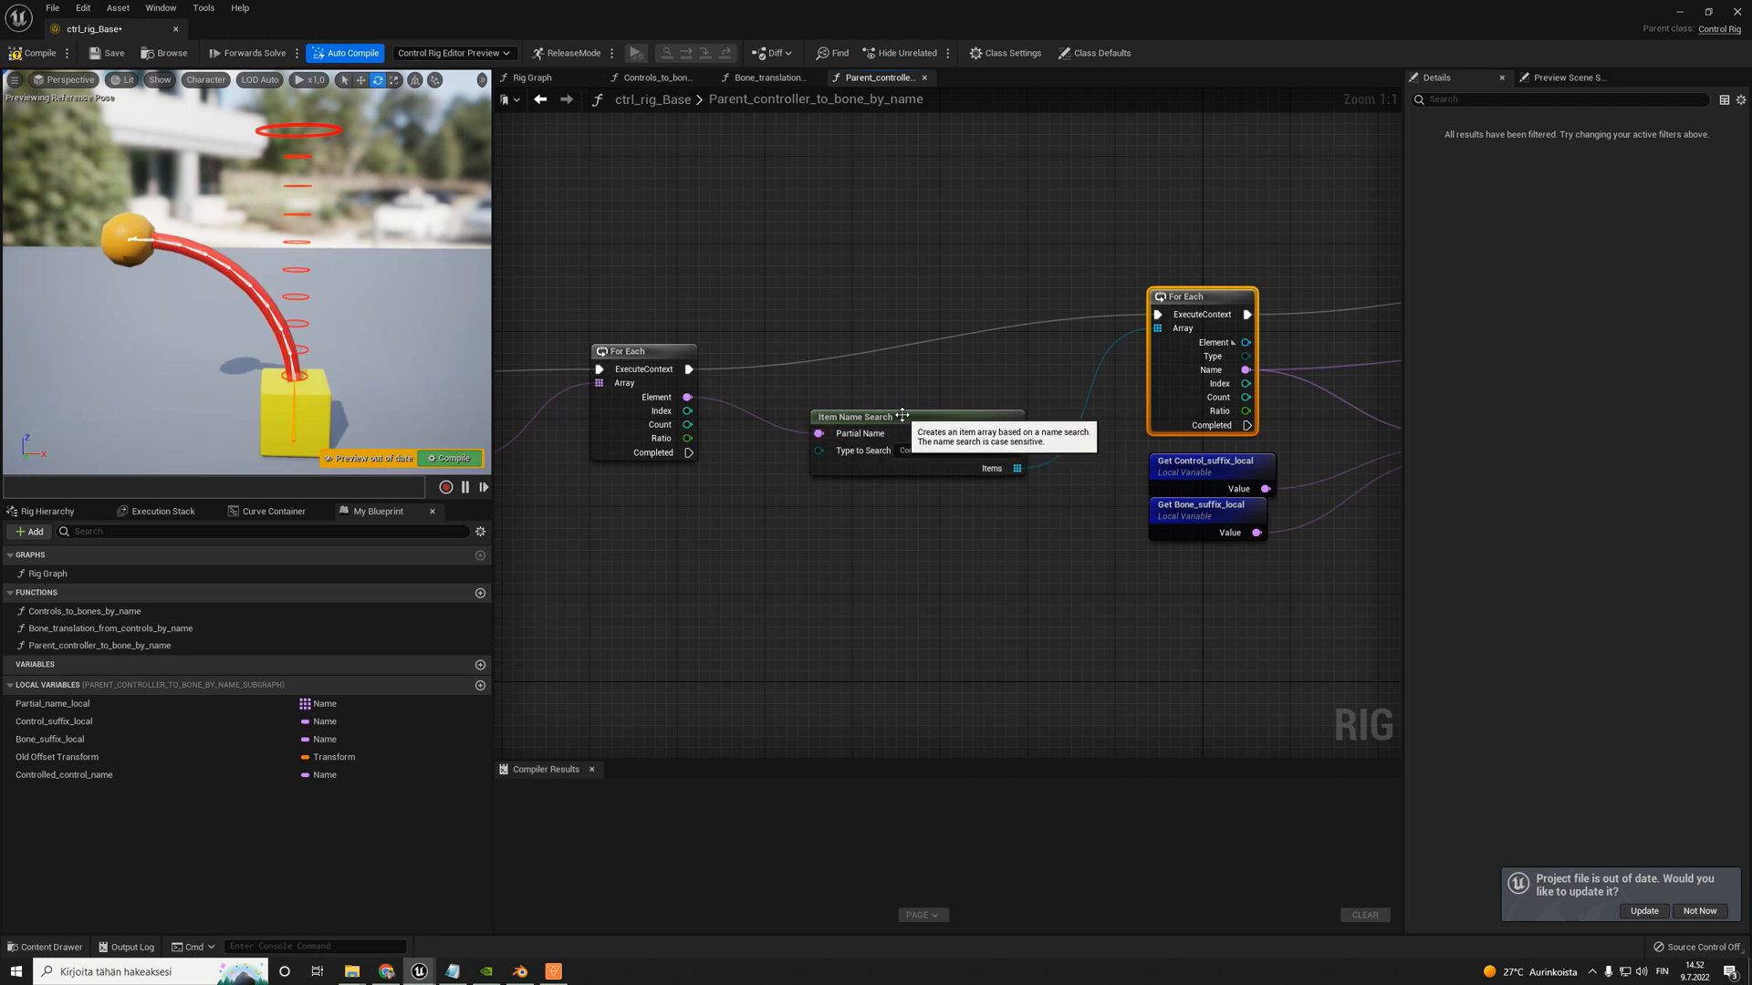
left_click(923, 467)
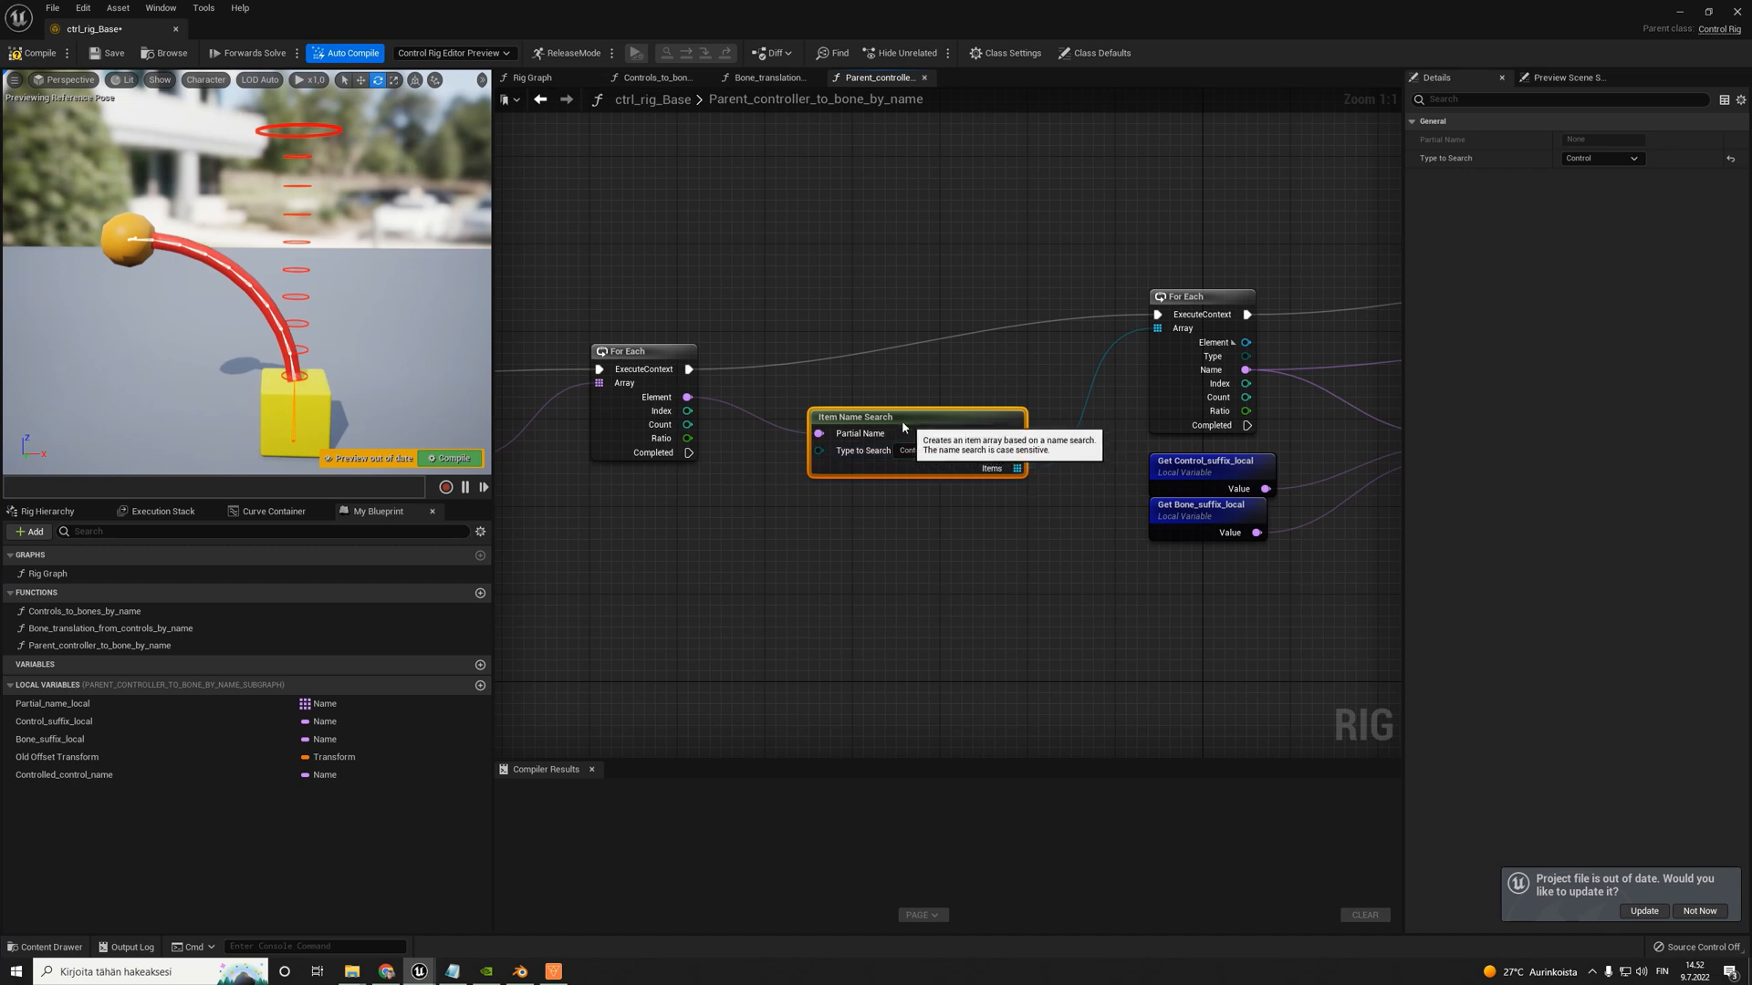
scroll(907, 445, "down", 4)
scroll(1219, 440, "up", 4)
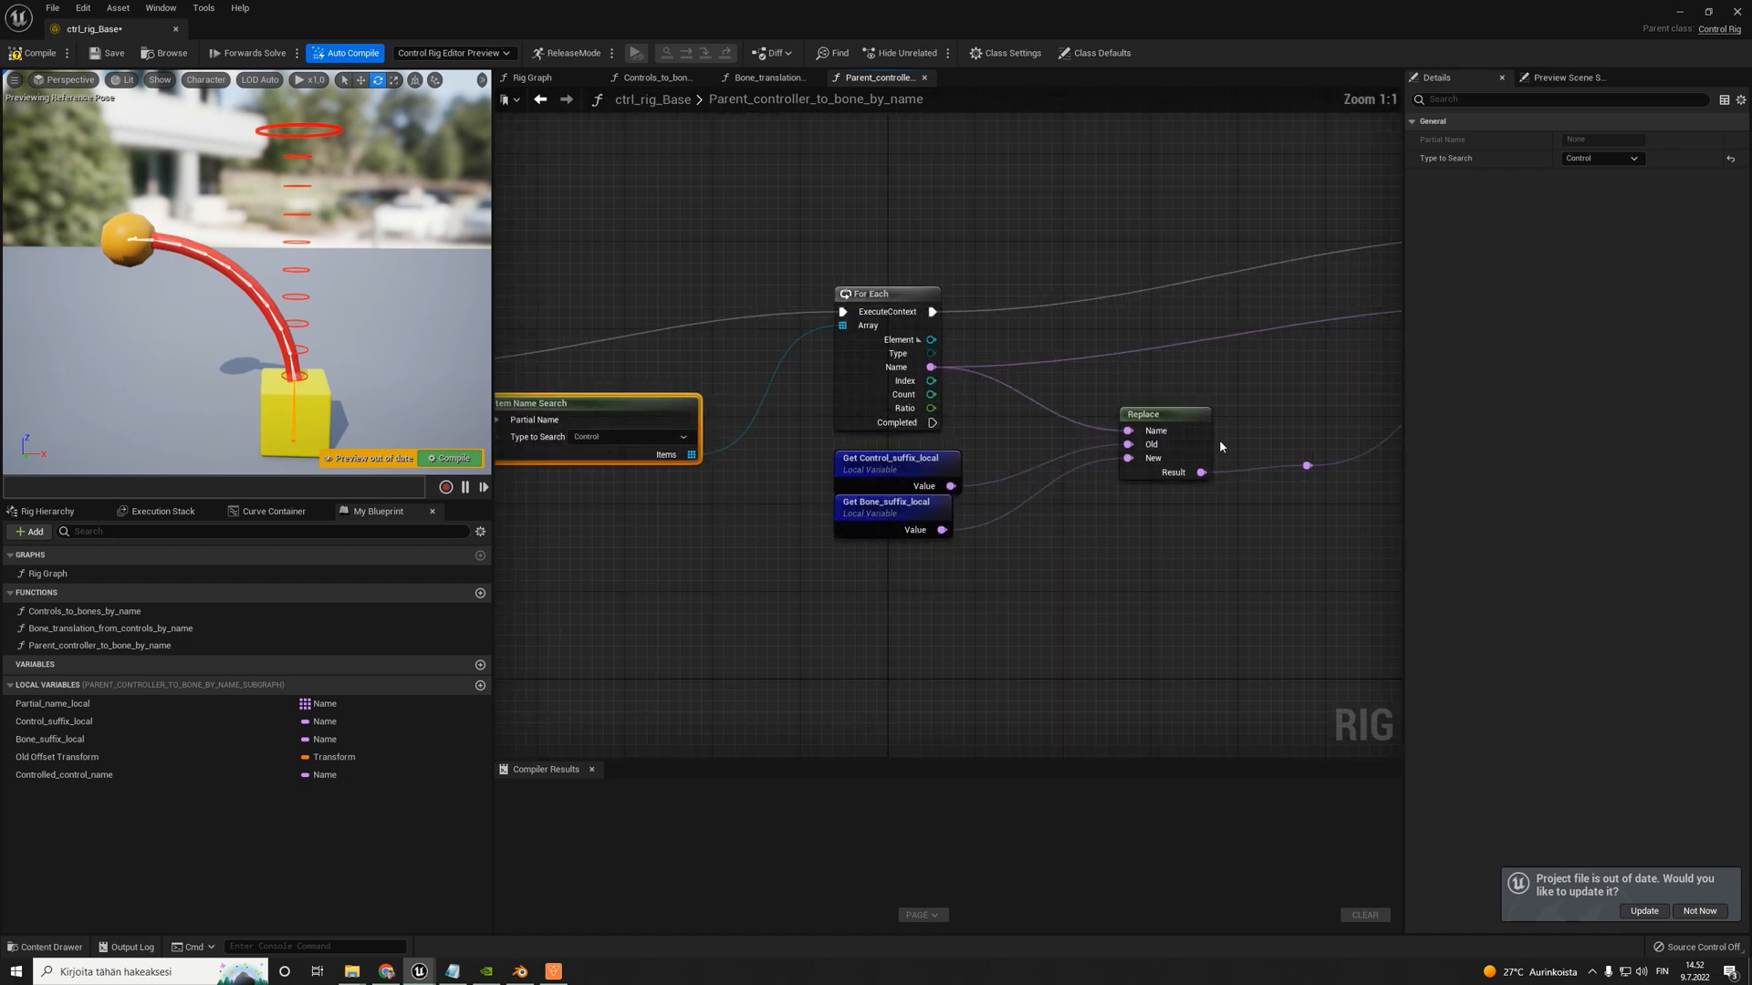
right_click_drag(1221, 363, 1109, 352)
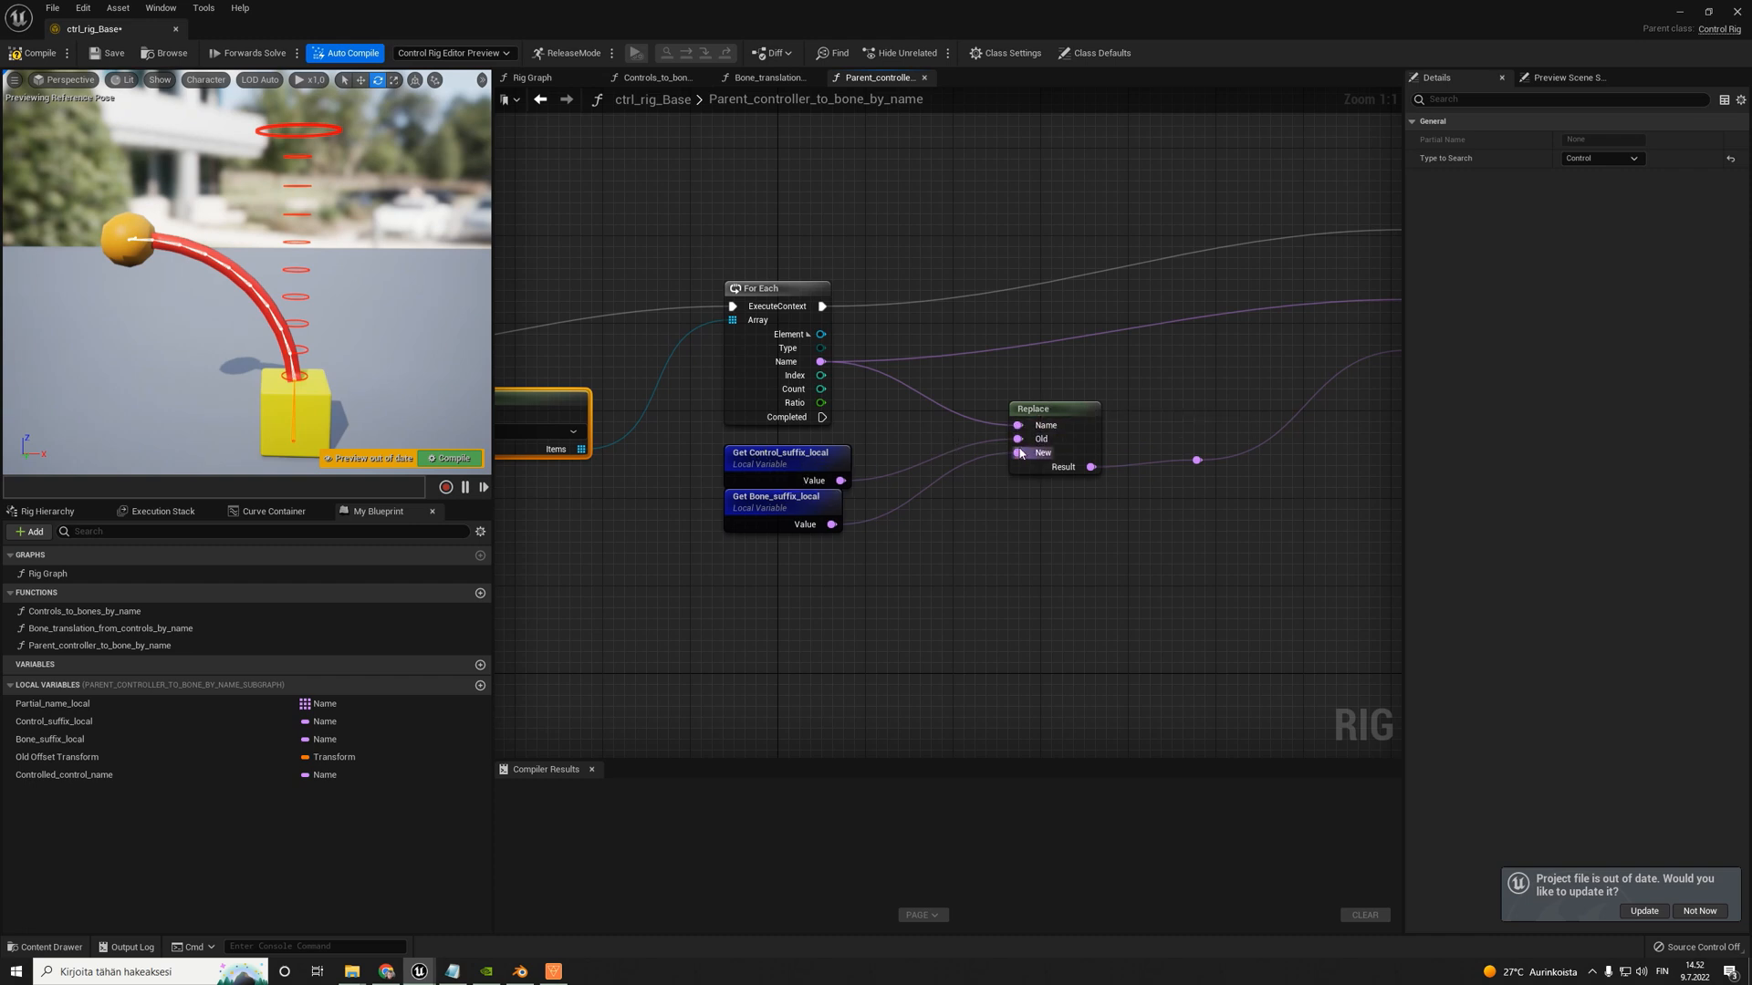
left_click(771, 509)
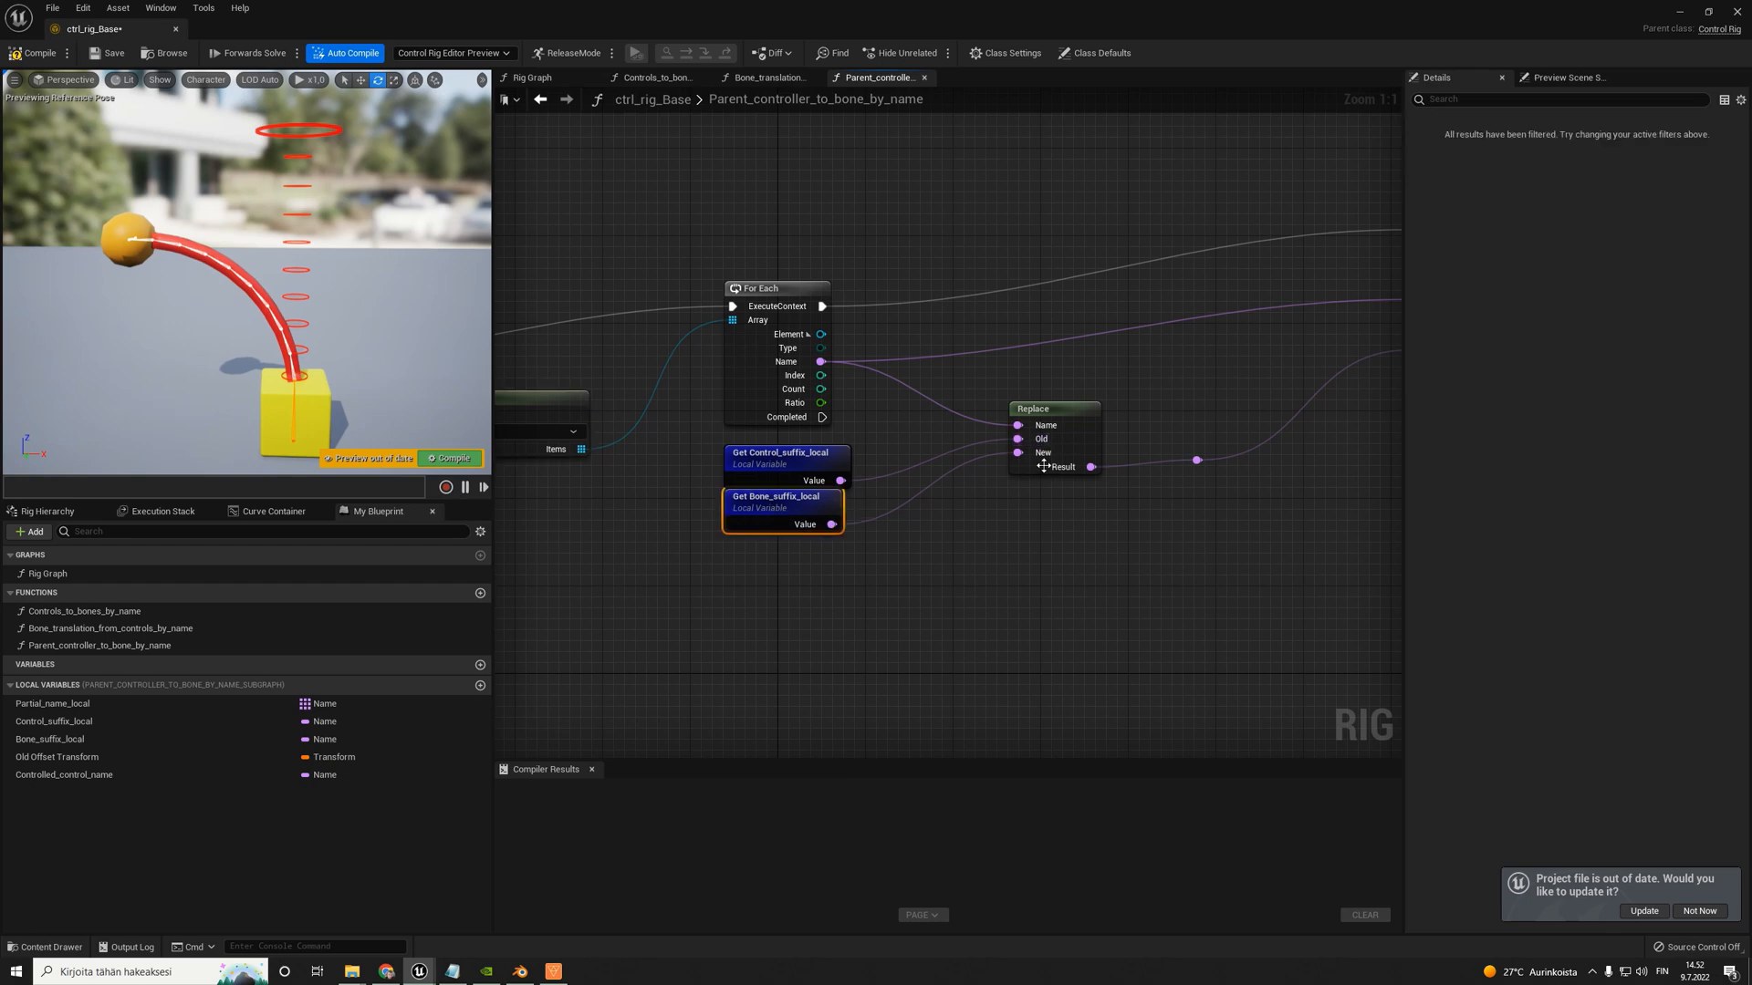
scroll(993, 452, "down", 5)
scroll(1175, 398, "up", 5)
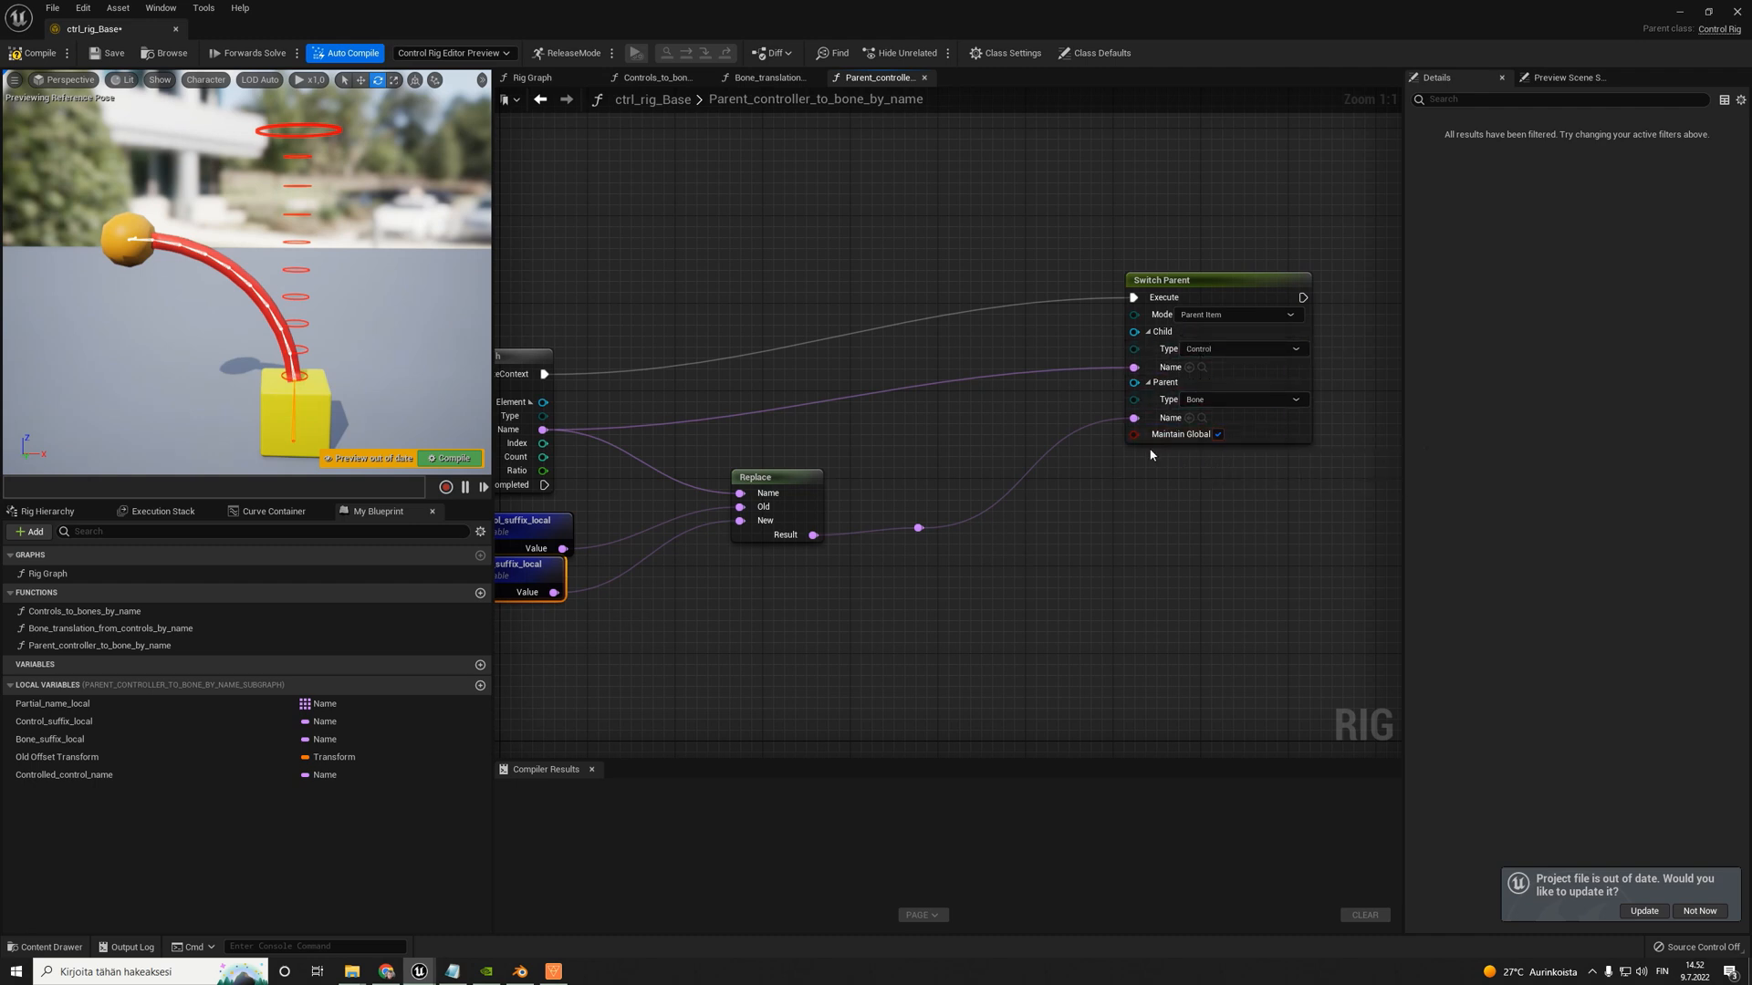
scroll(1154, 455, "down", 5)
right_click_drag(903, 476, 1025, 477)
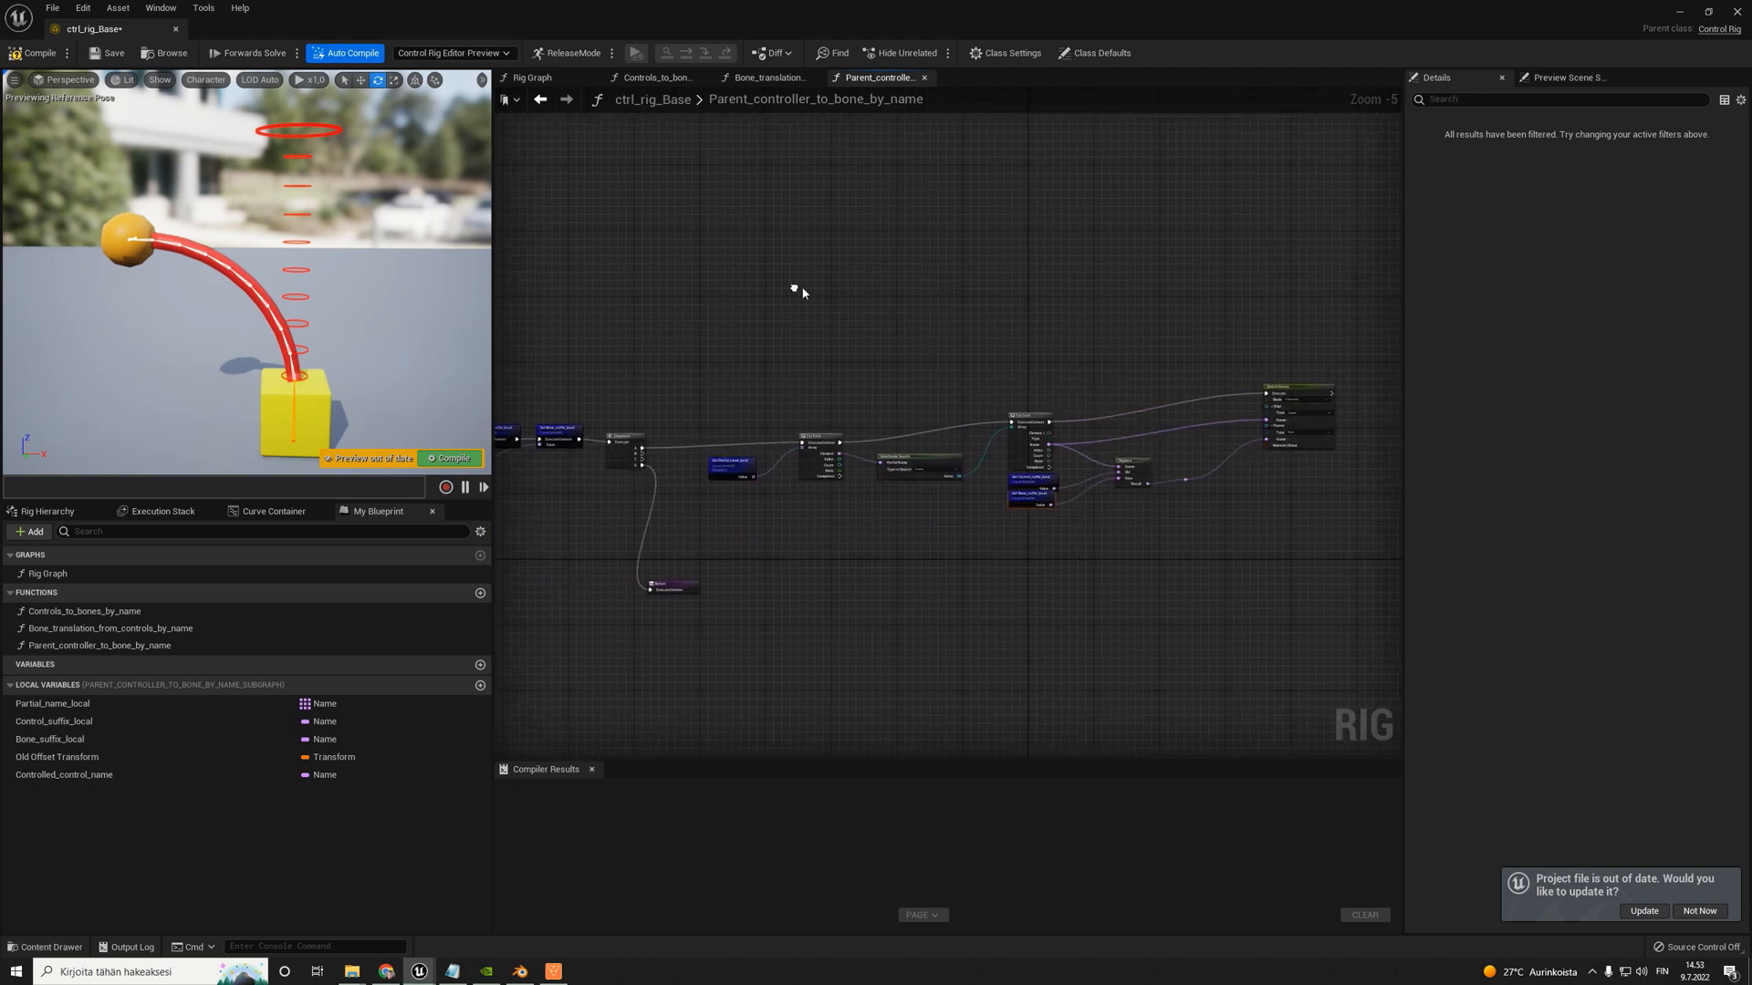
- Compile and save the ctrl_rig_Base control rig
left_click(37, 54)
left_click(102, 54)
scroll(1049, 349, "up", 2)
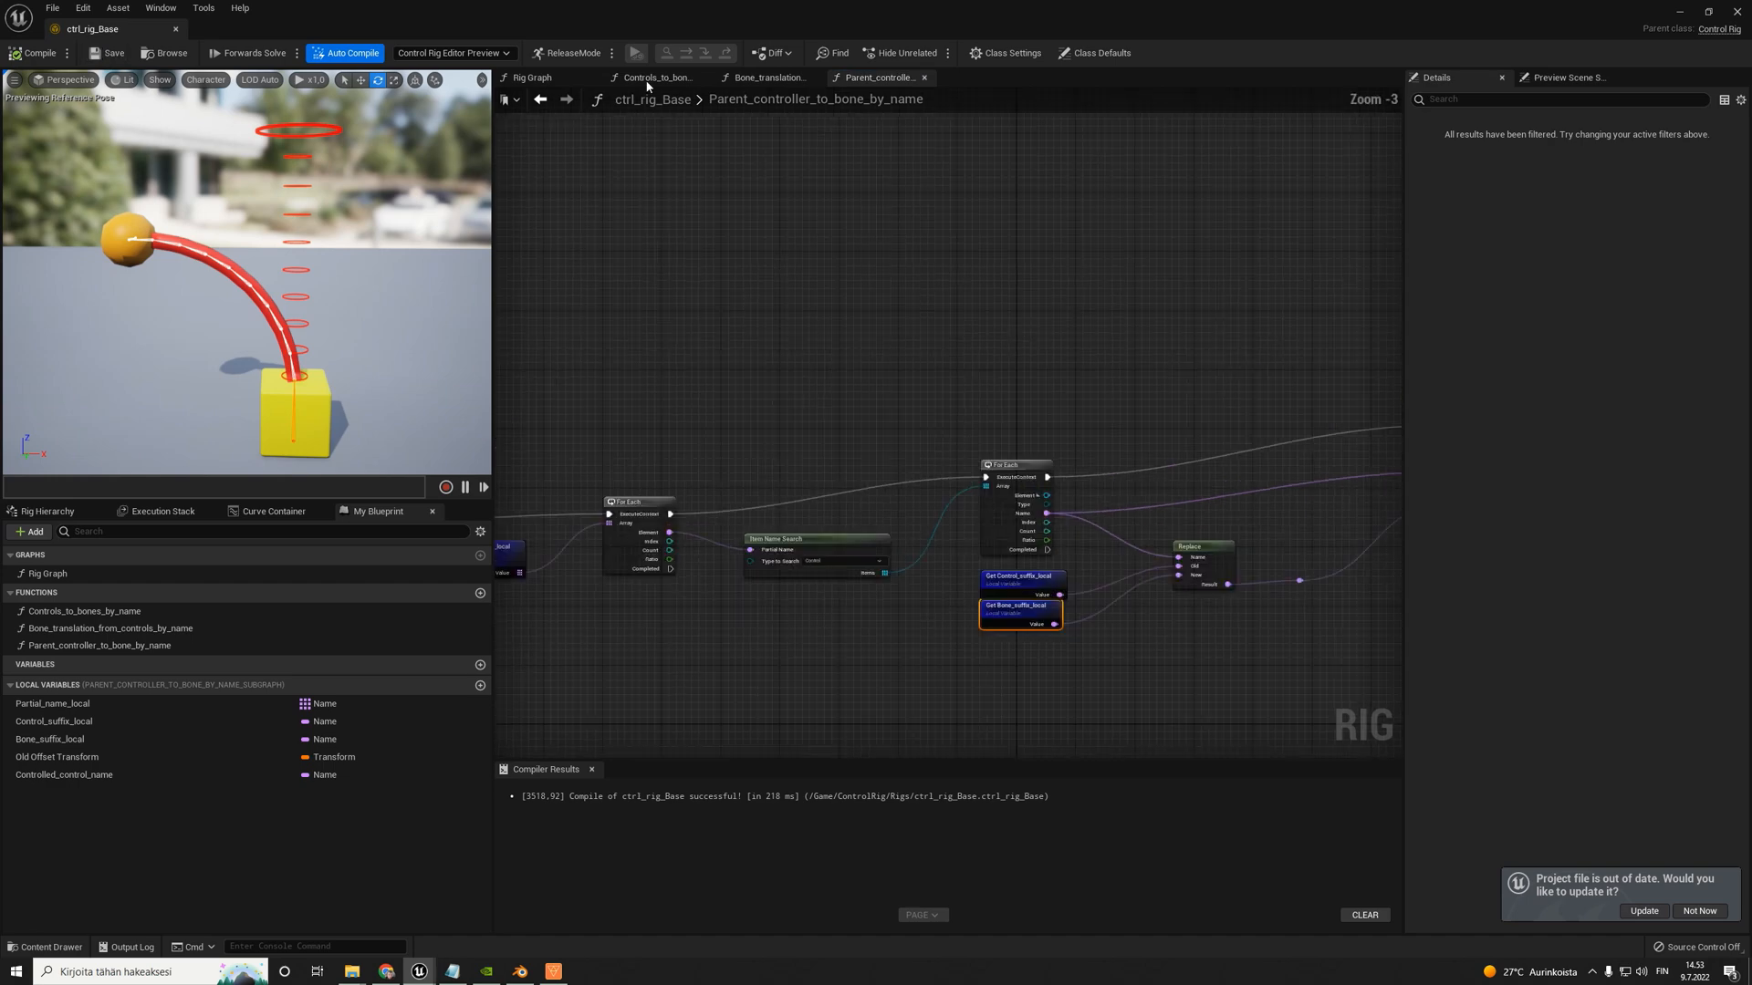
right_click_drag(1187, 502, 988, 432)
scroll(1203, 299, "up", 3)
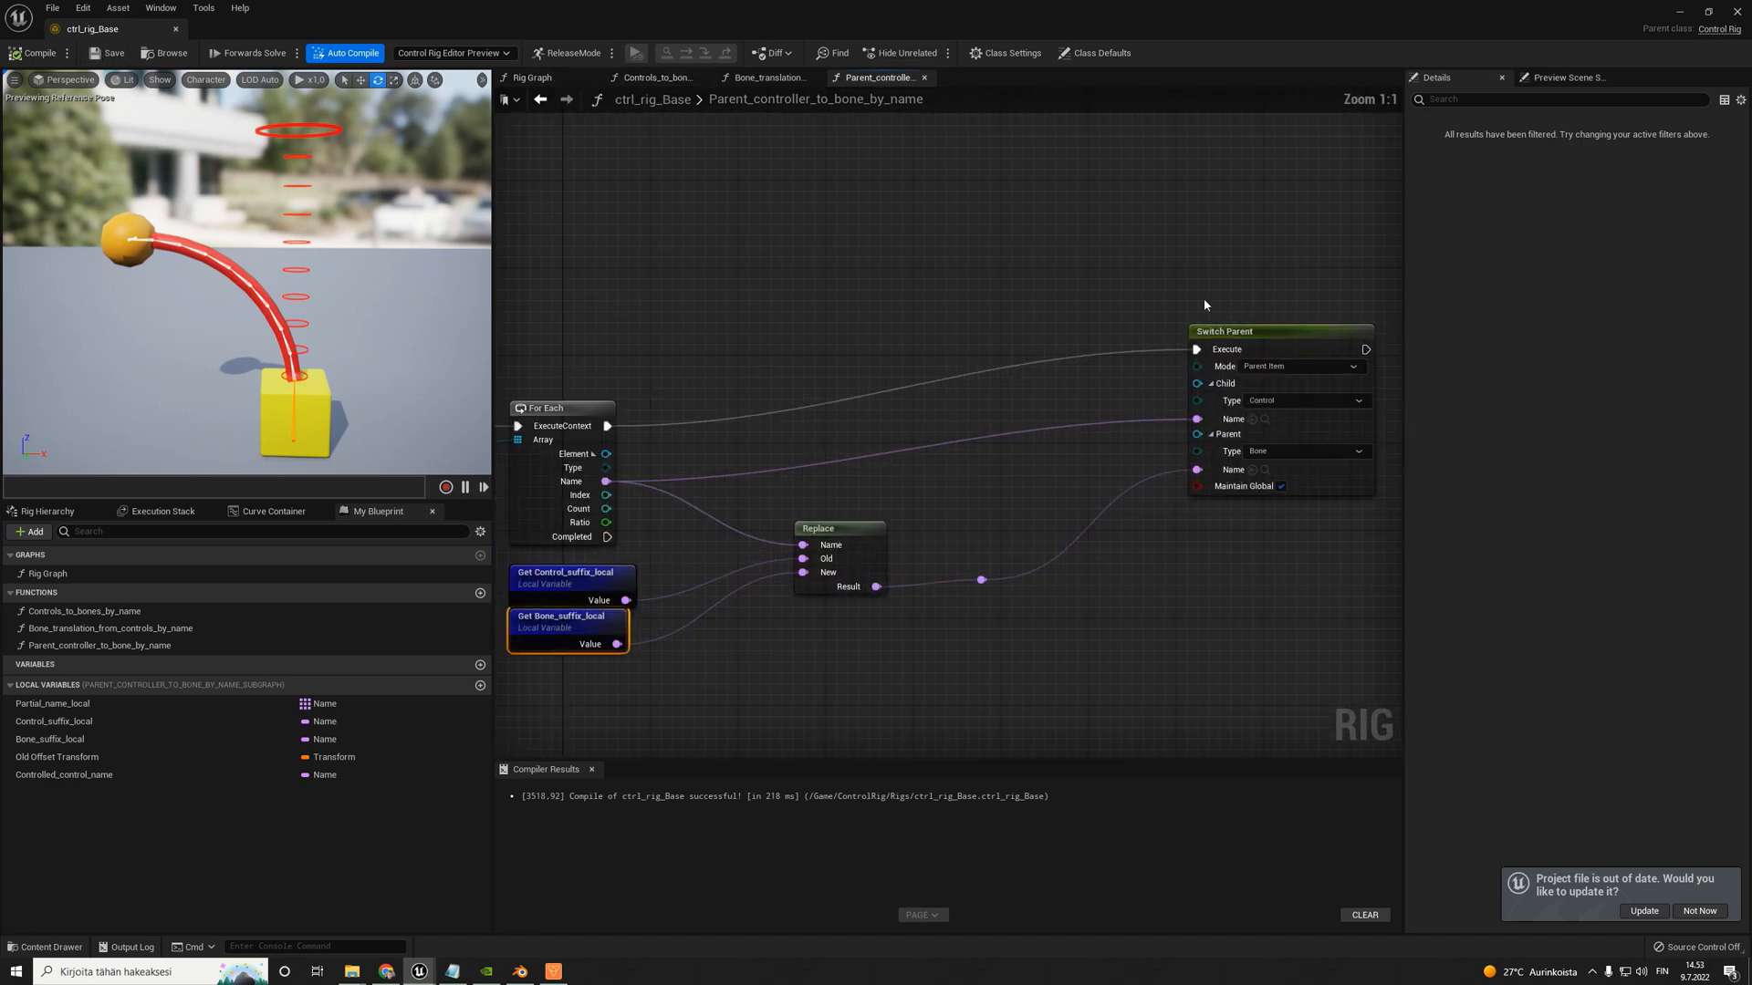
- Try to reparent the last controls, starting with Bone_010_Ctrl under Bone_010_Env_end, by hand in the rig hierarchy
left_click(1155, 303)
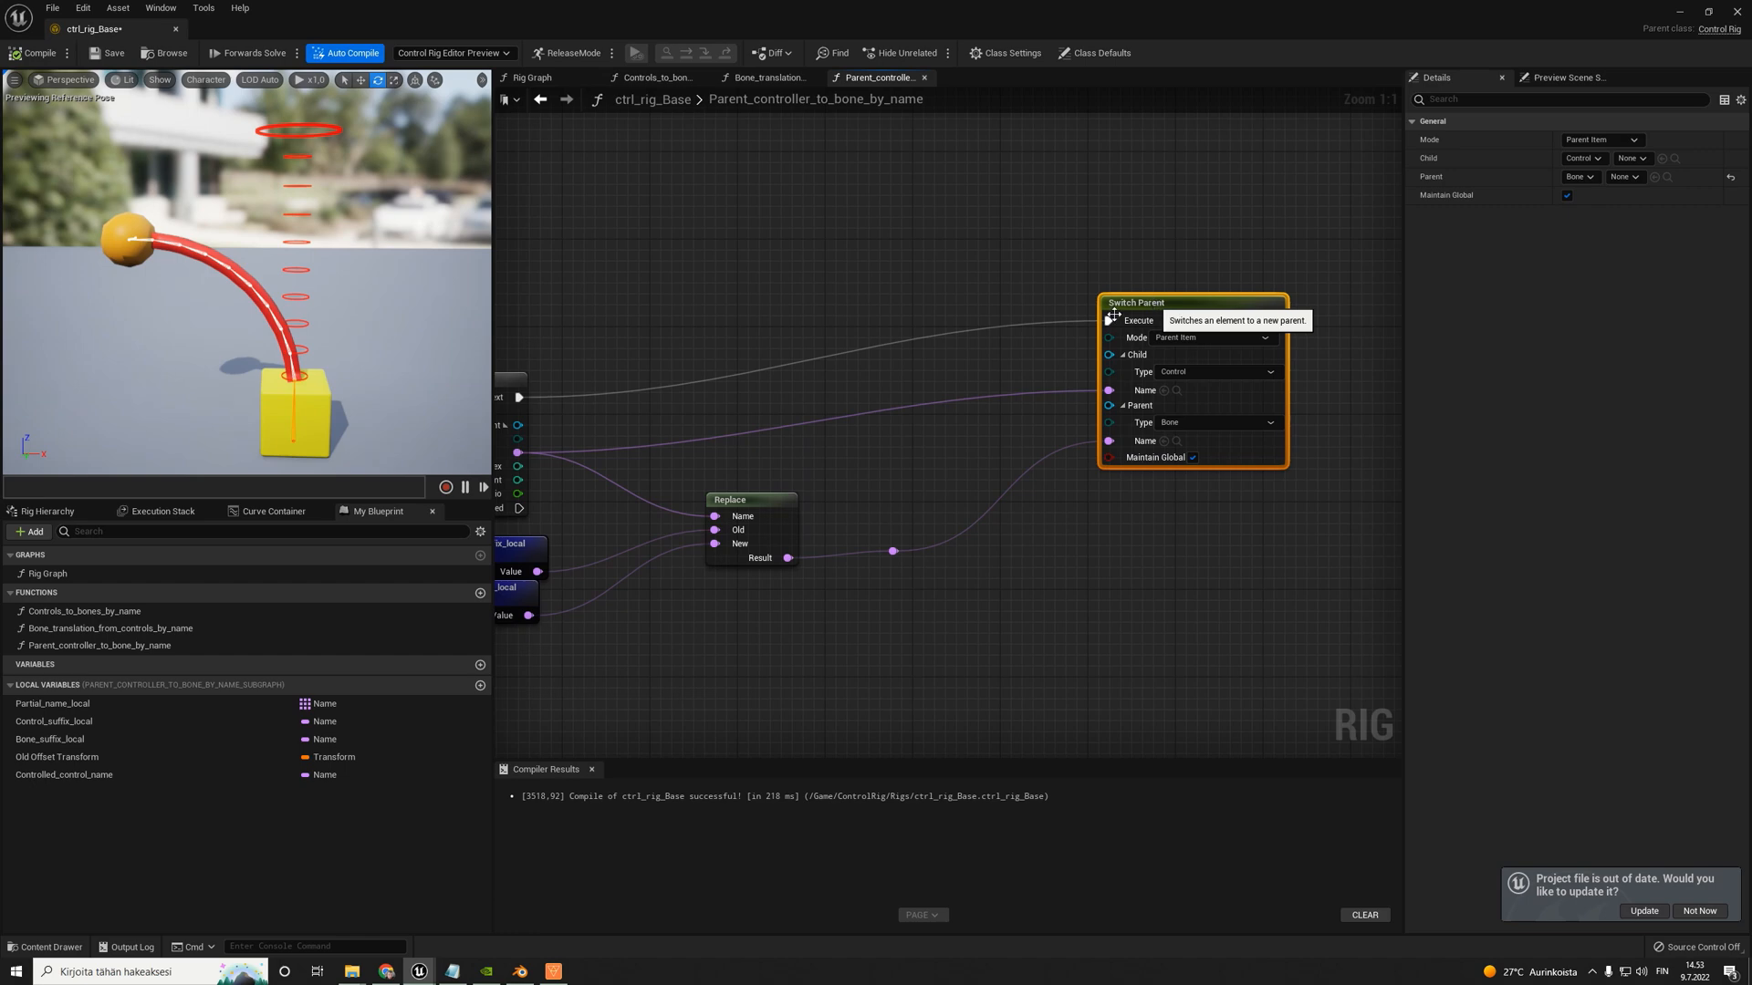
left_click(47, 512)
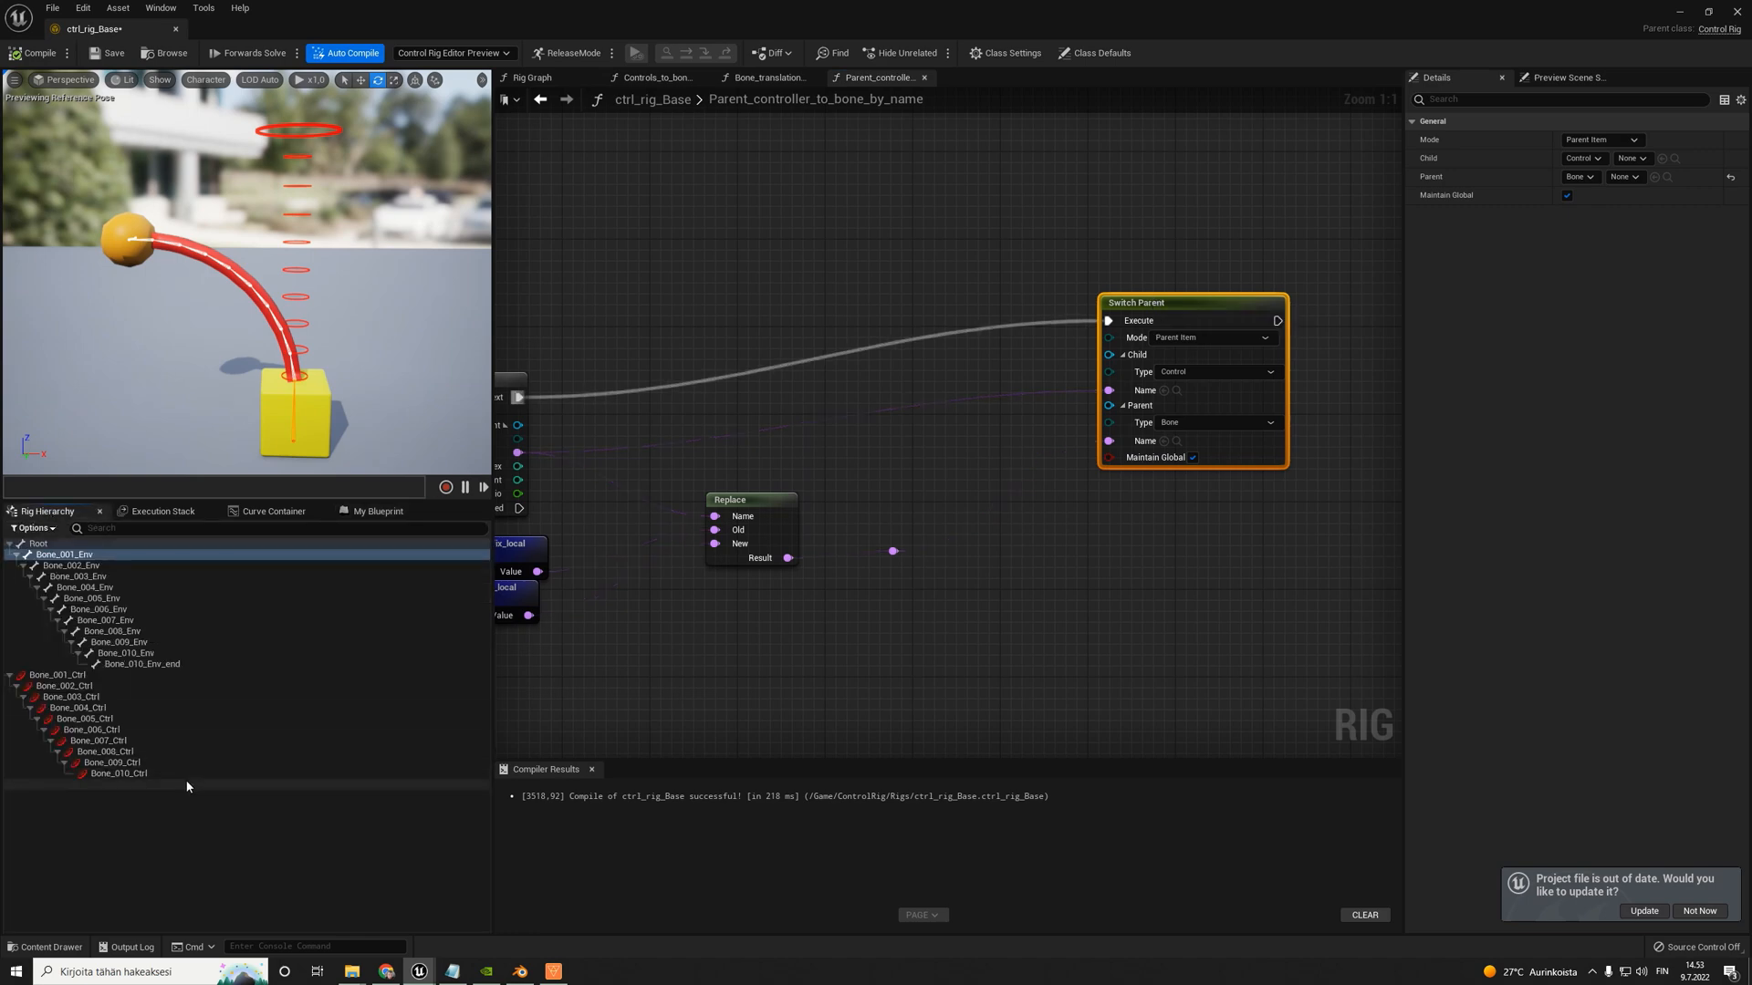
left_click(114, 775)
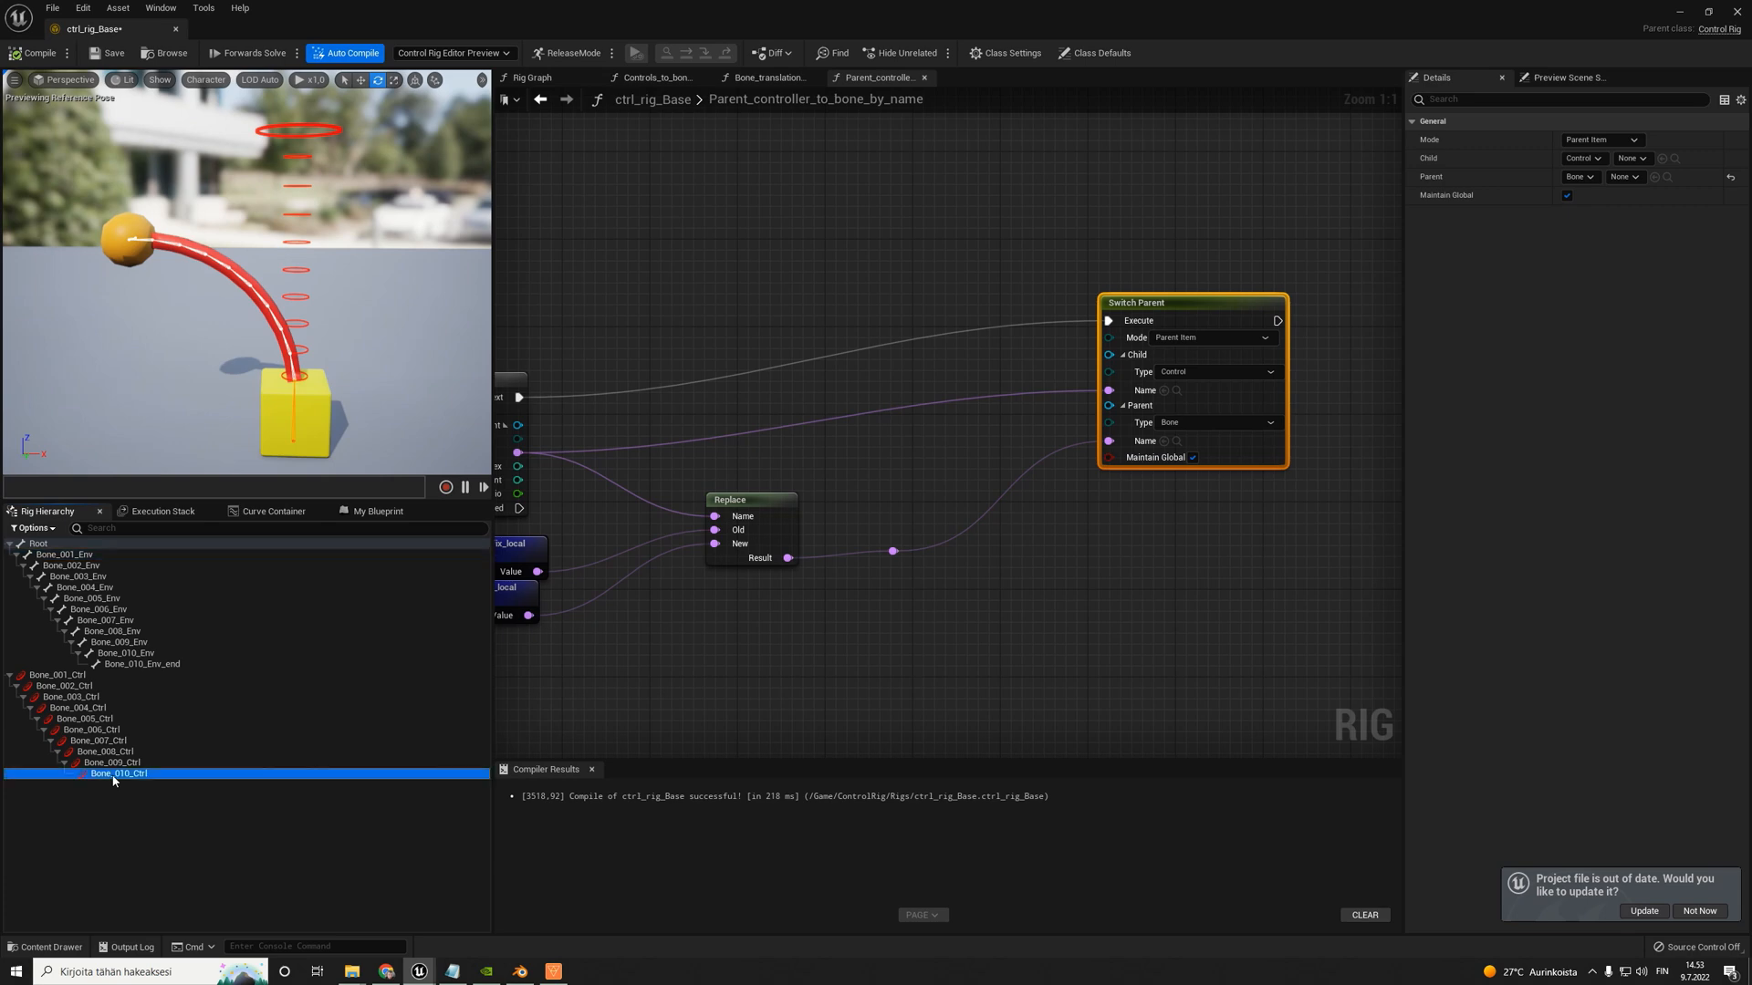
left_click_drag(114, 781, 149, 667)
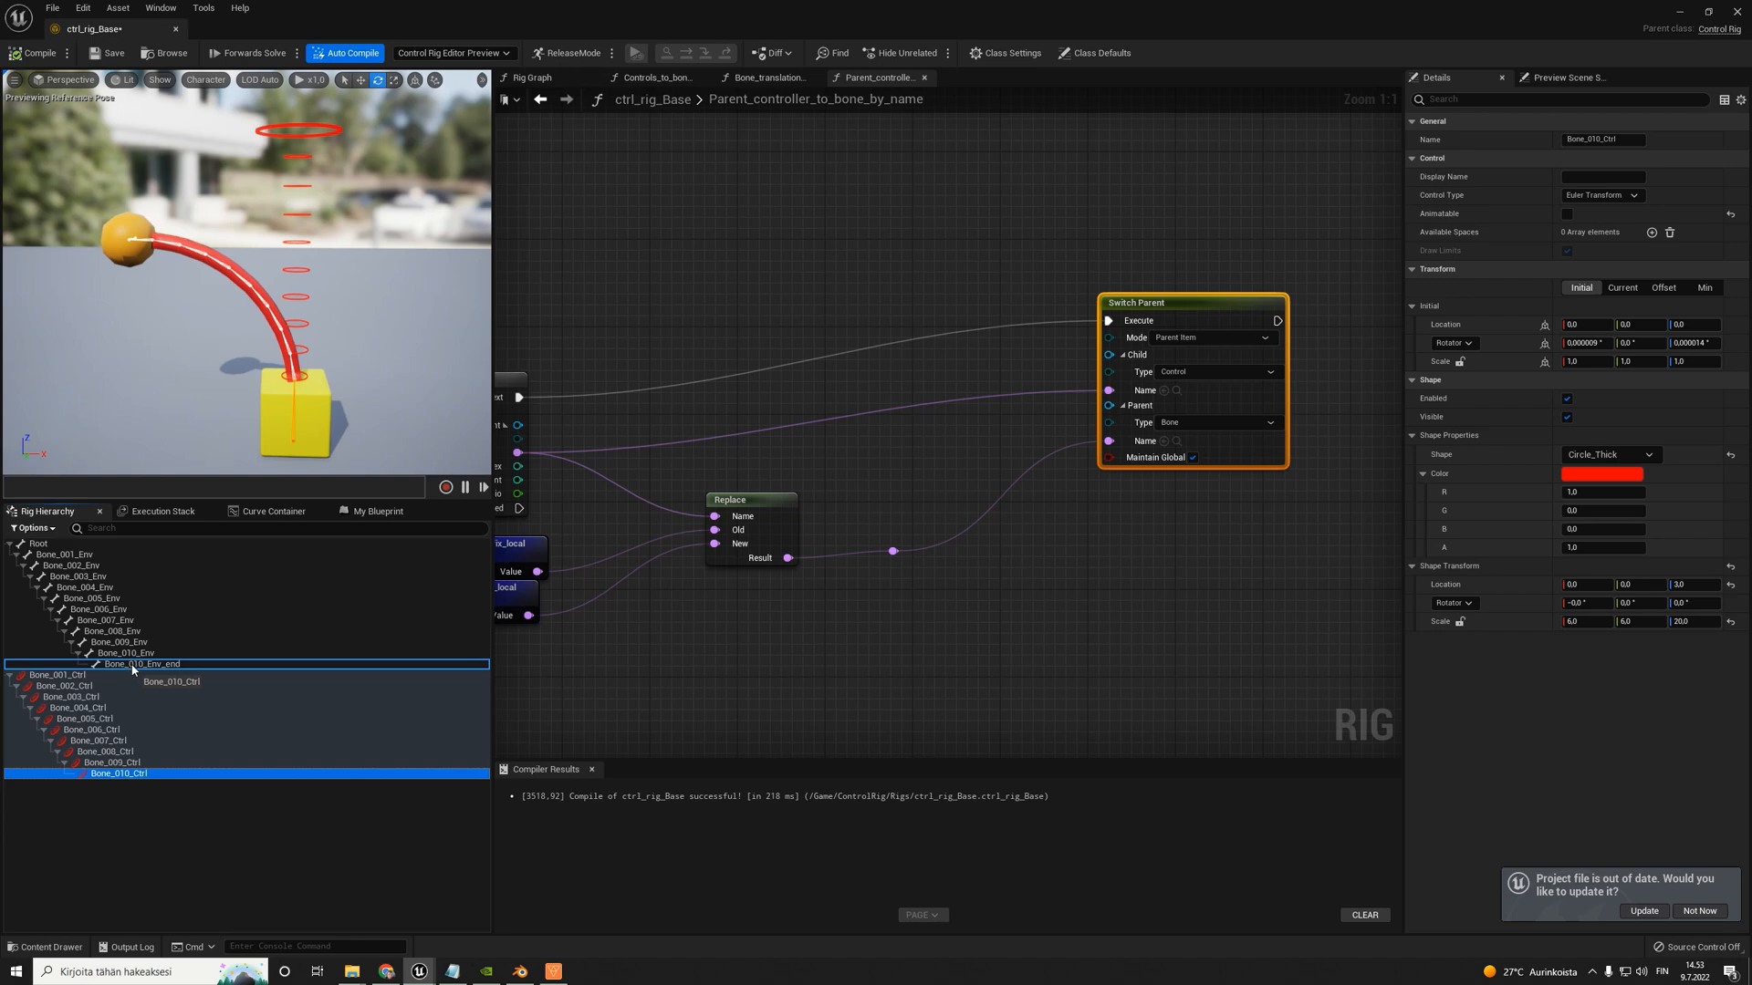
left_click_drag(132, 668, 133, 669)
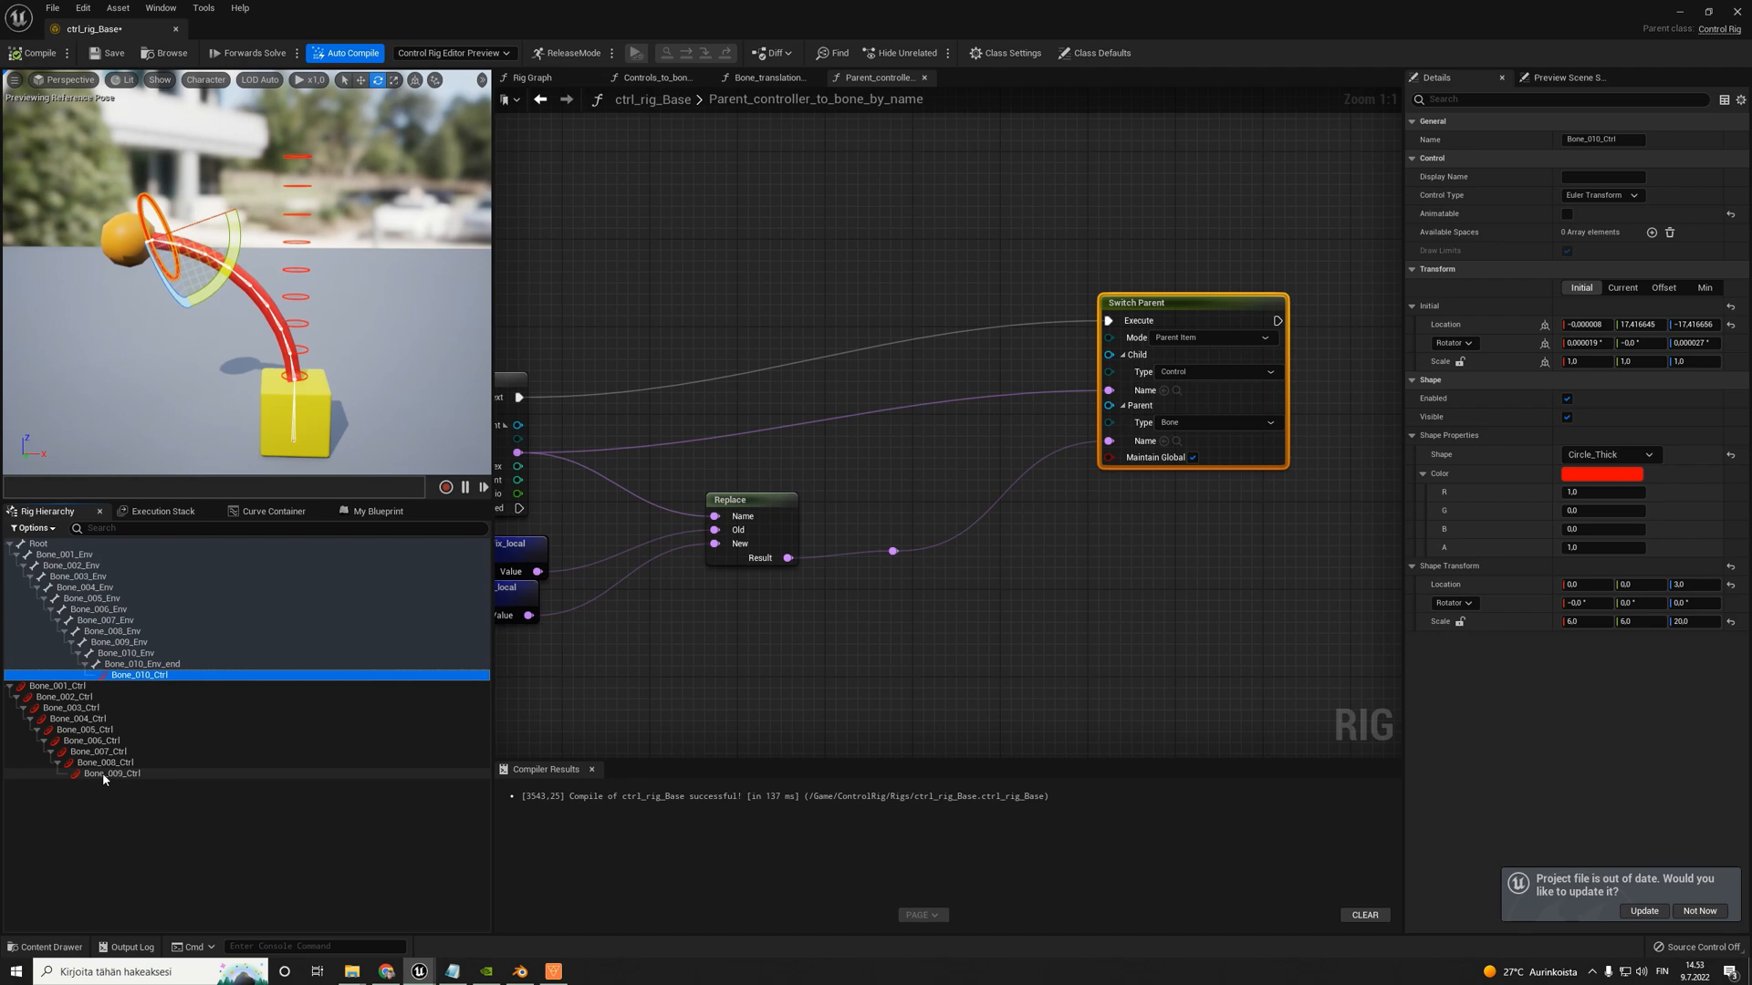
left_click_drag(102, 773, 151, 655)
left_click_drag(102, 777, 134, 631)
- Undo the manual reparenting of the controls in the hierarchy and recompile the rig
key("ctrl+z")
key("ctrl+z")
key("ctrl+z")
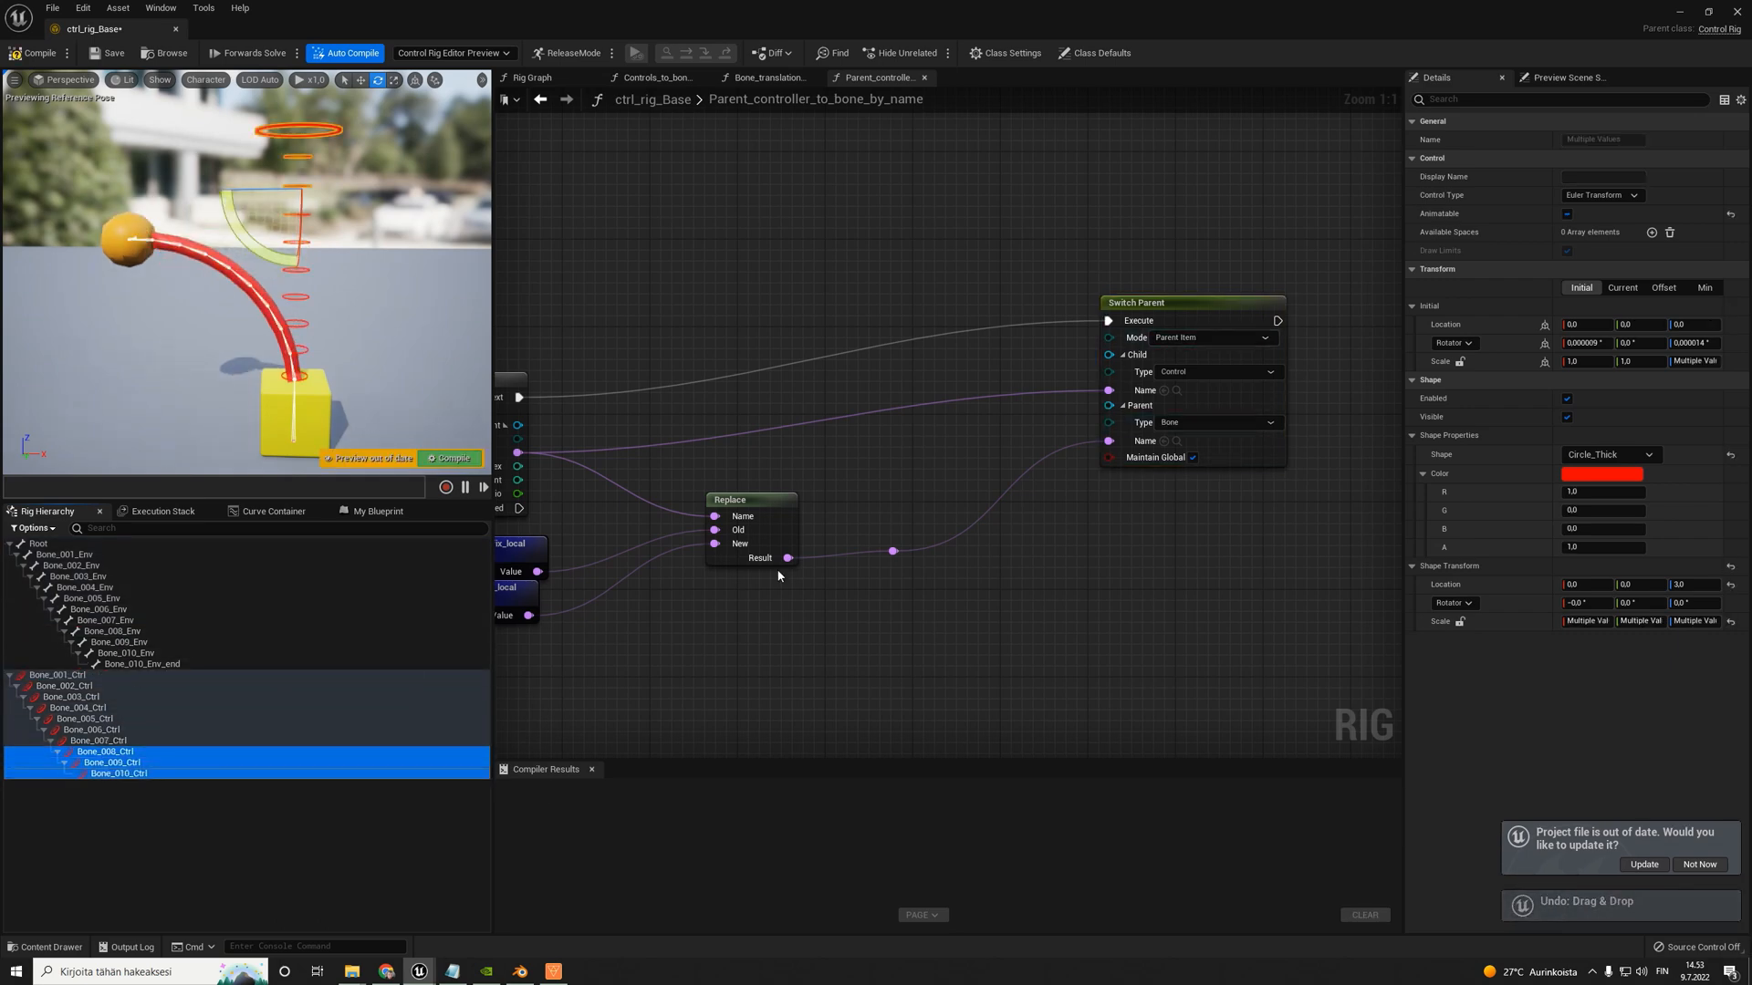
left_click(102, 800)
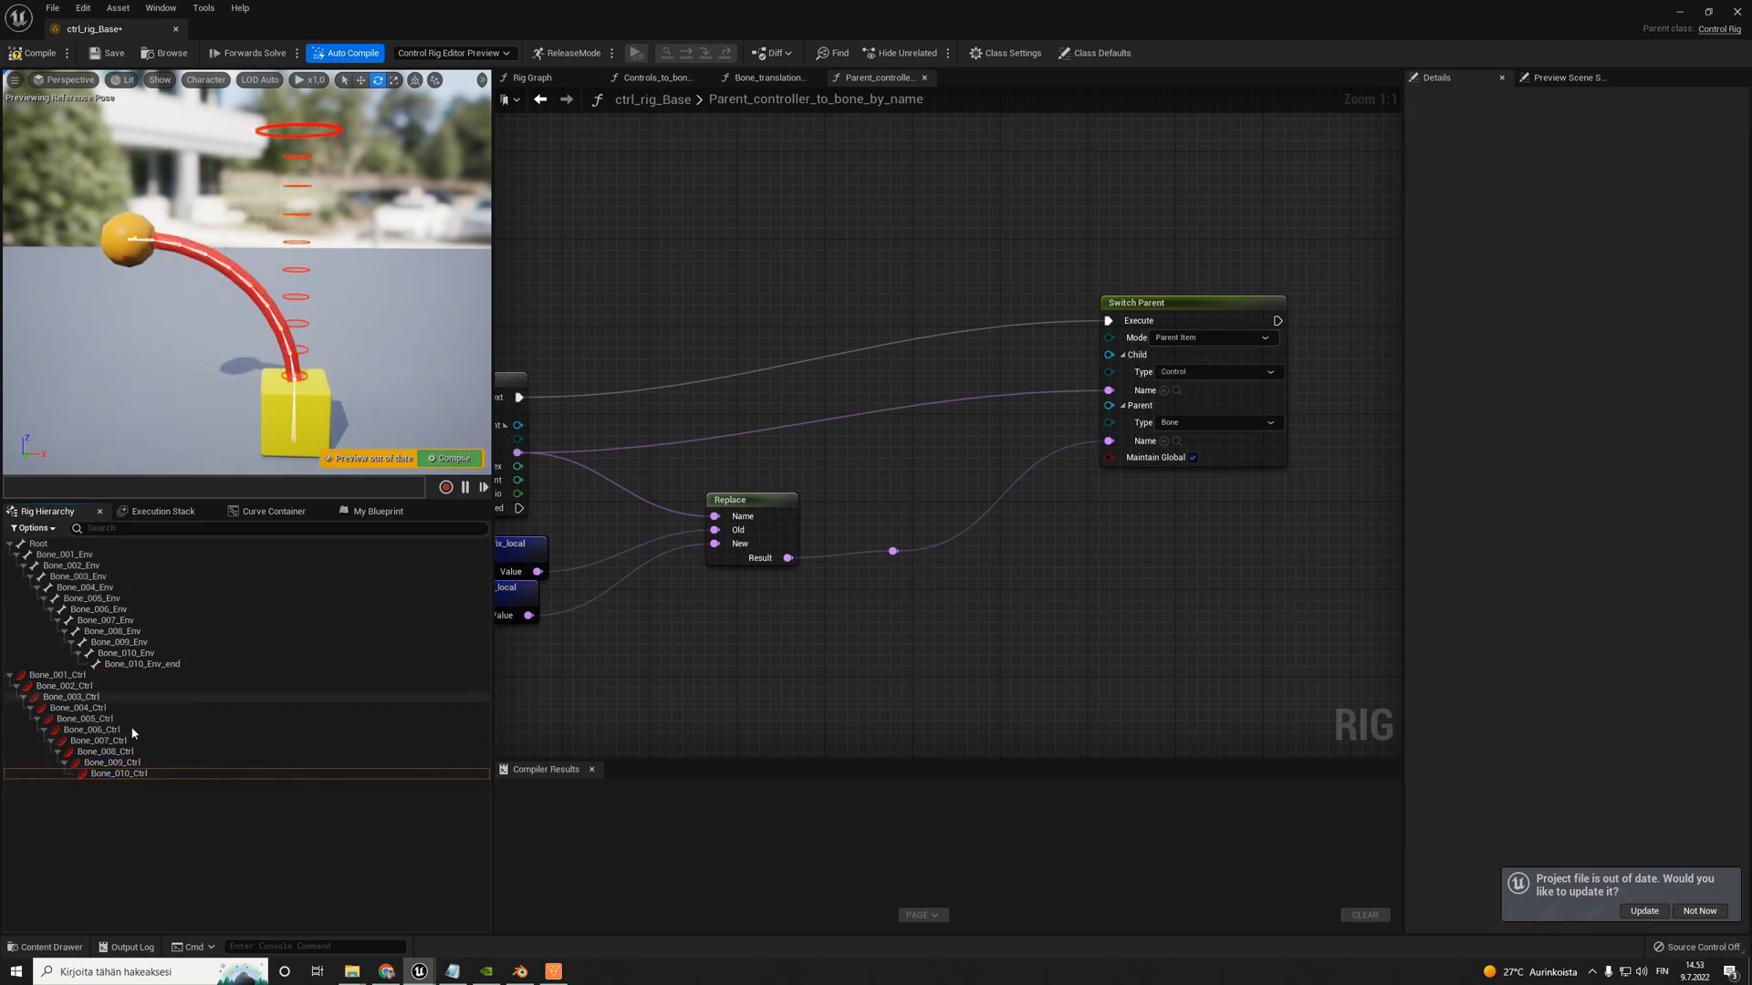
left_click(34, 53)
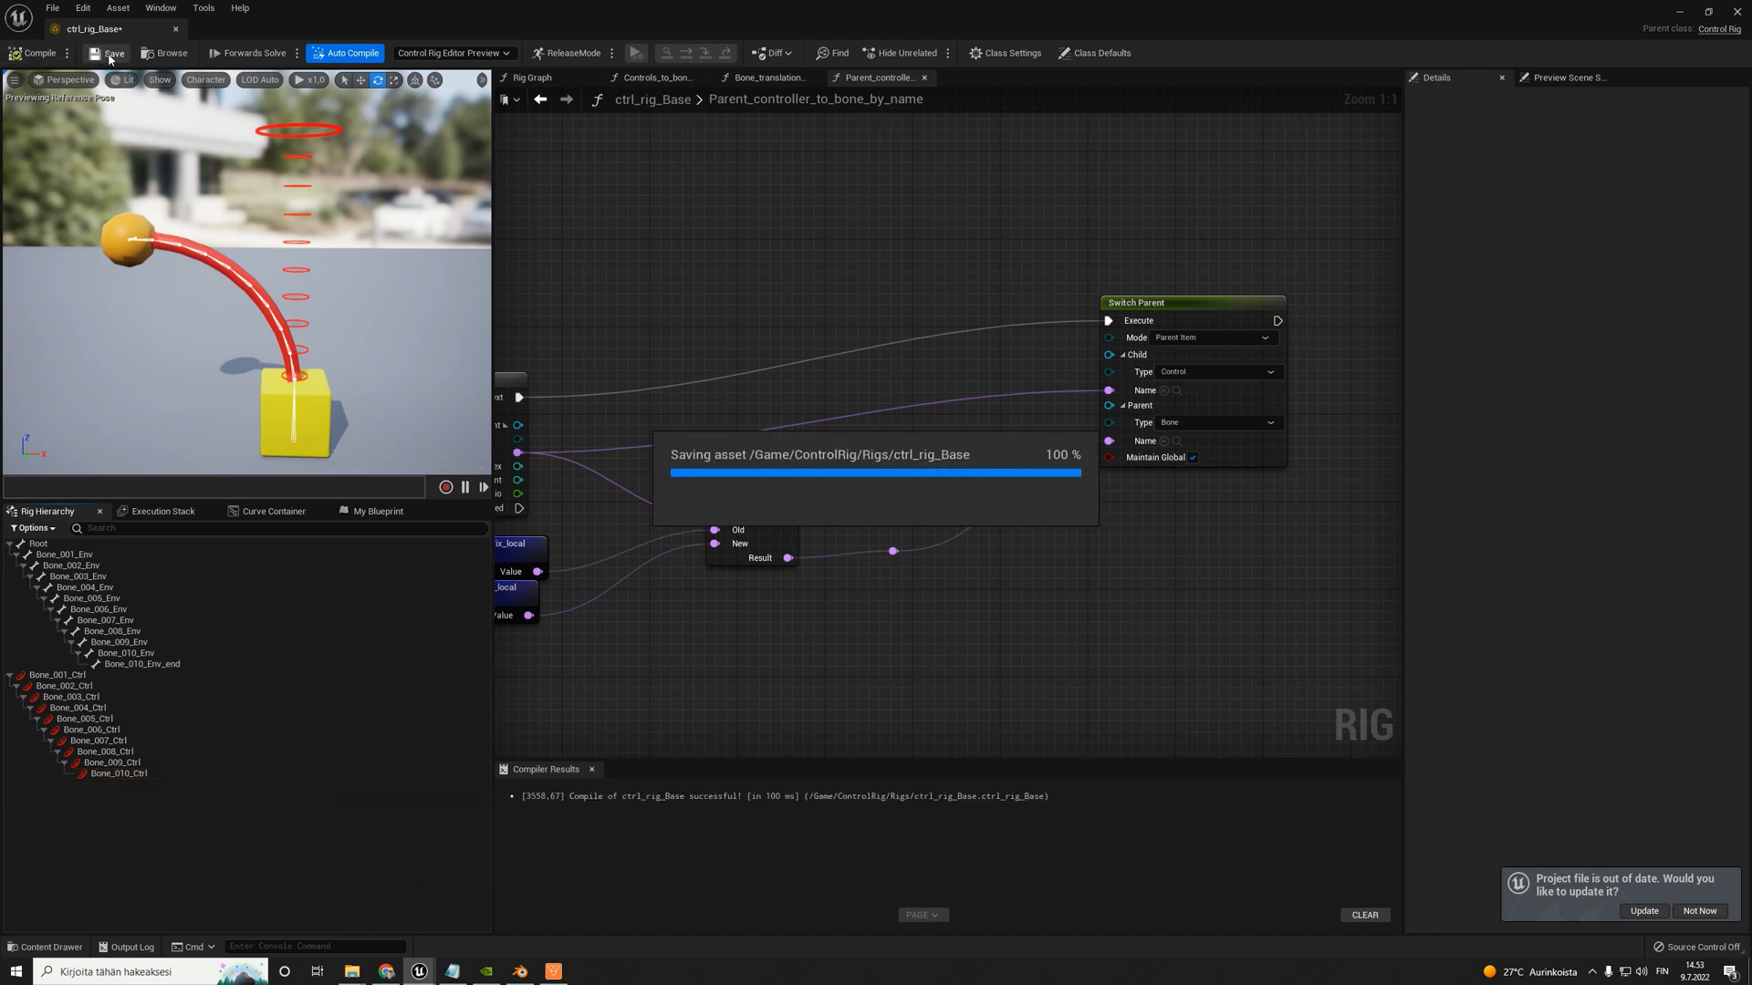
- In the main Rig Graph, move the Setup Event, Clone and Controls_to_bones_by_name nodes up, away from the Forwards Solve chain
left_click(532, 78)
scroll(936, 436, "down", 3)
scroll(936, 436, "up", 4)
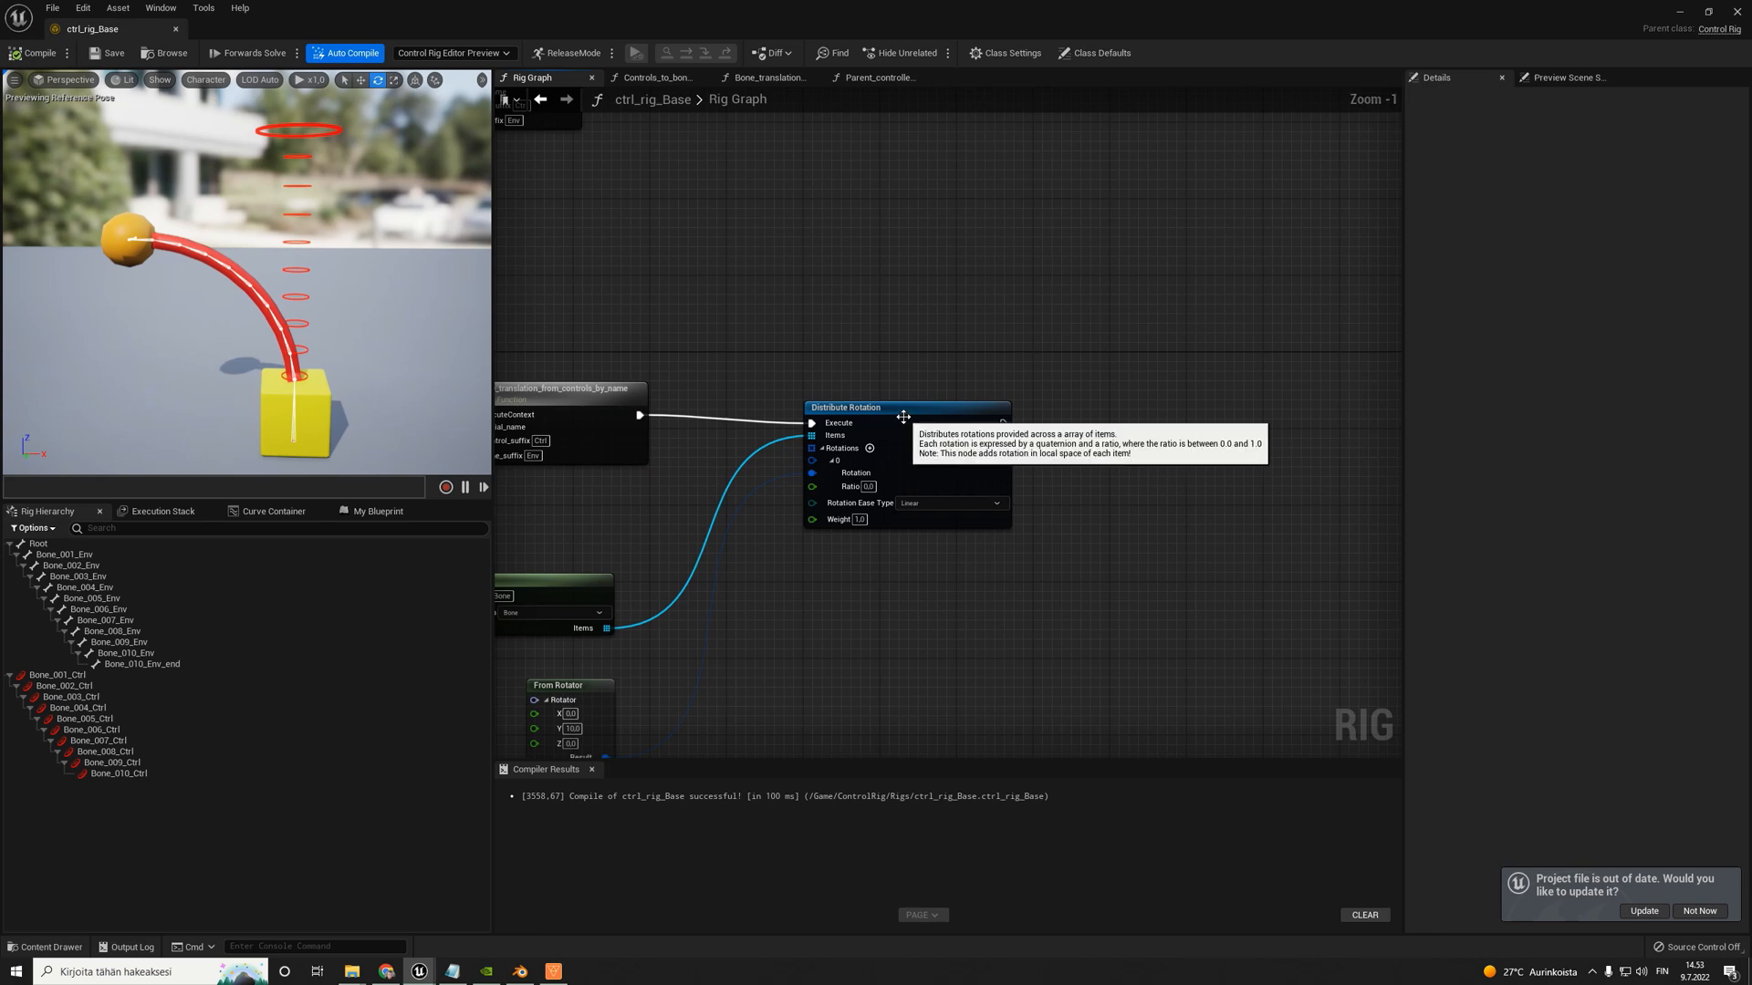
left_click_drag(904, 413, 914, 405)
scroll(849, 320, "down", 3)
right_click_drag(604, 183, 692, 303)
scroll(692, 303, "up", 4)
left_click_drag(521, 204, 819, 363)
left_click_drag(565, 279, 598, 176)
right_click_drag(760, 365, 773, 441)
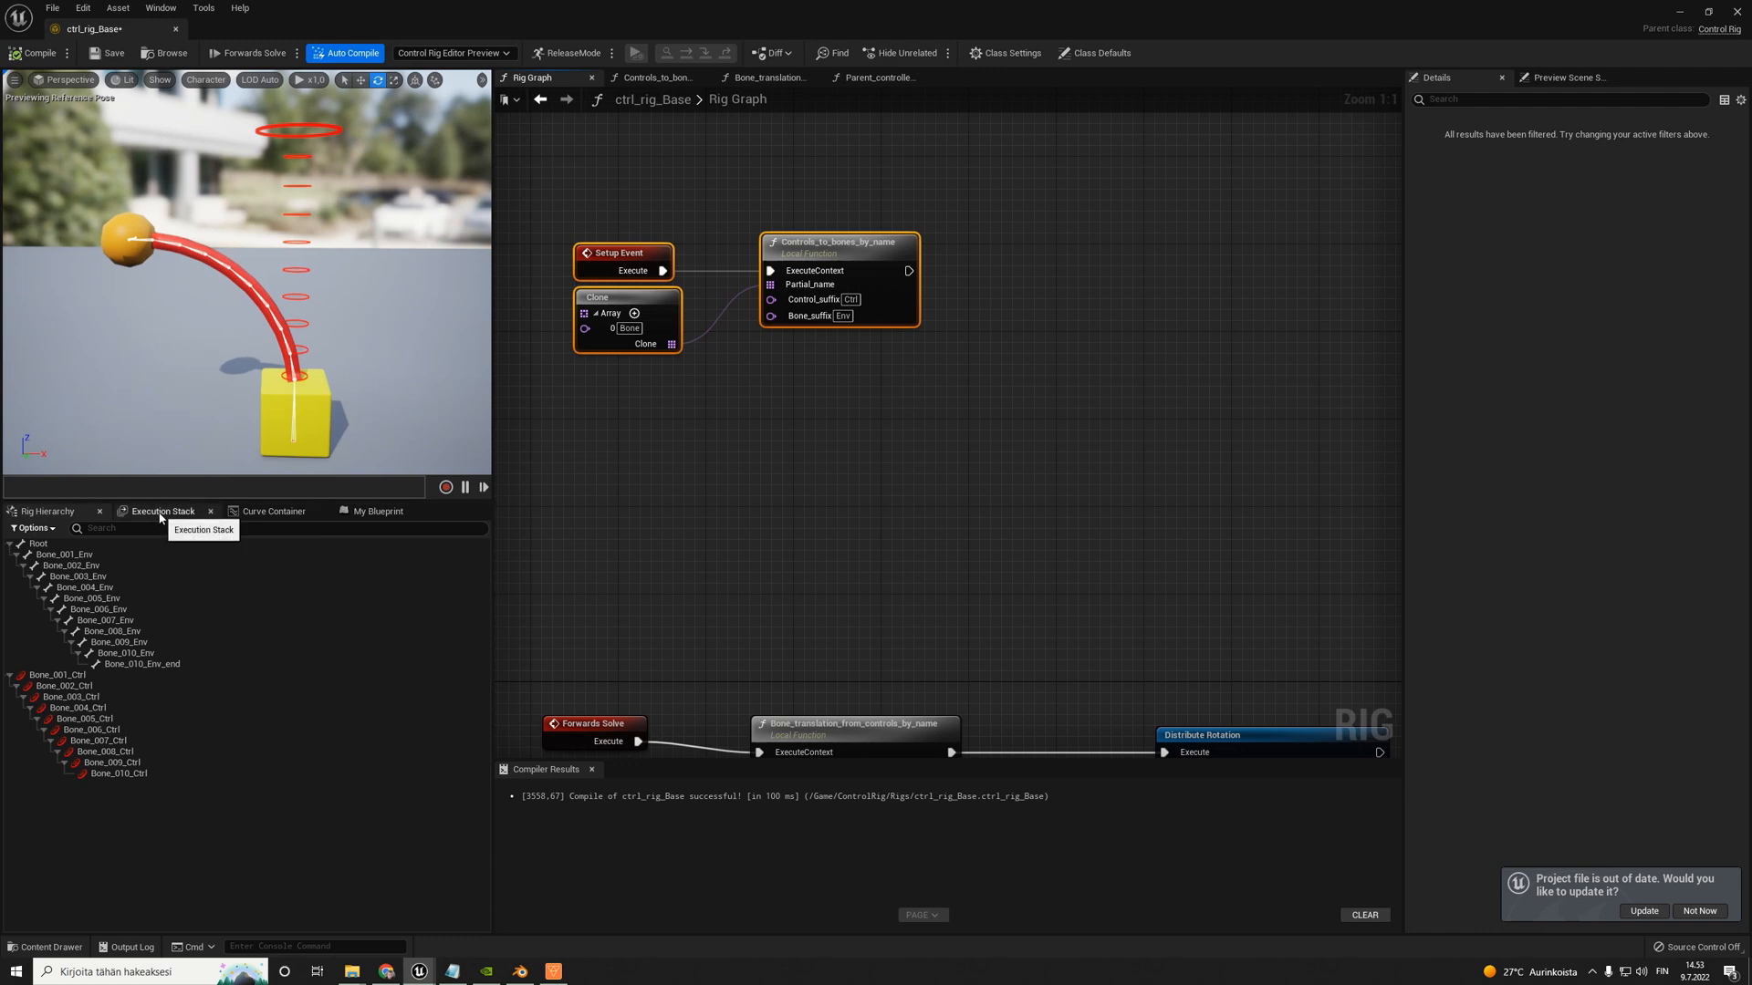
- Add a Parent_controller_to_bone_by_name node beside Controls_to_bones_by_name and connect a copy of the Clone array node to its Partial_name
left_click(371, 511)
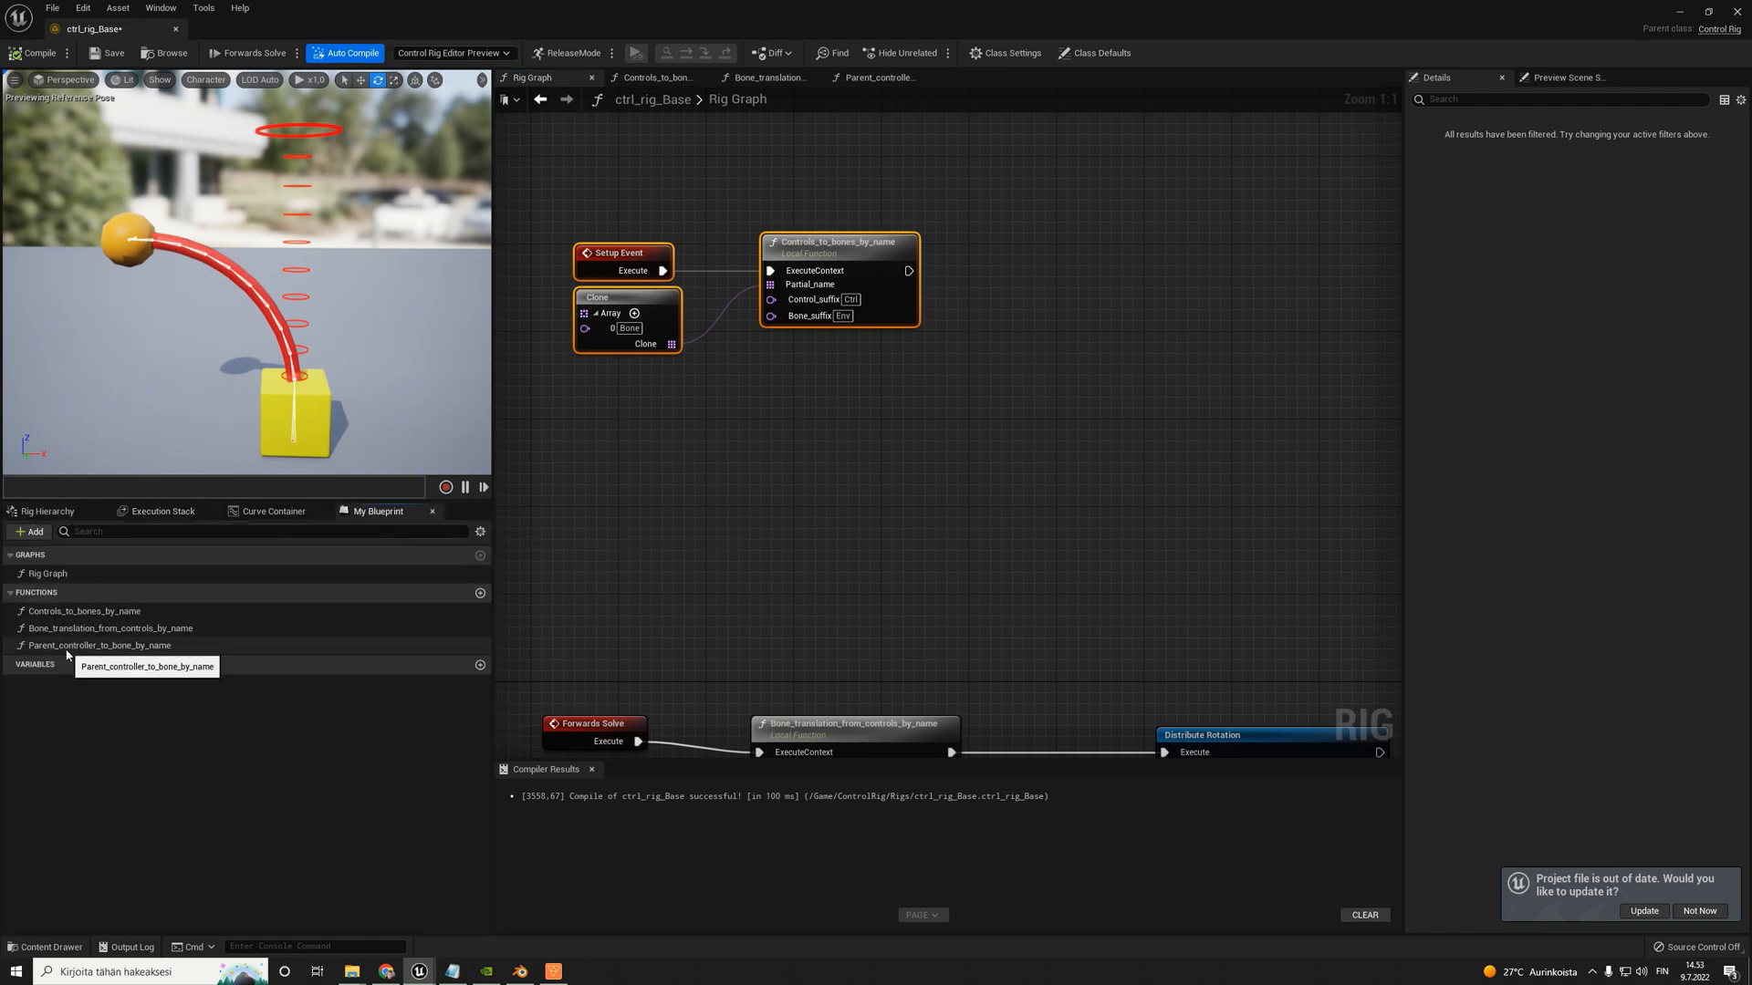
left_click_drag(67, 654, 985, 255)
left_click(587, 305)
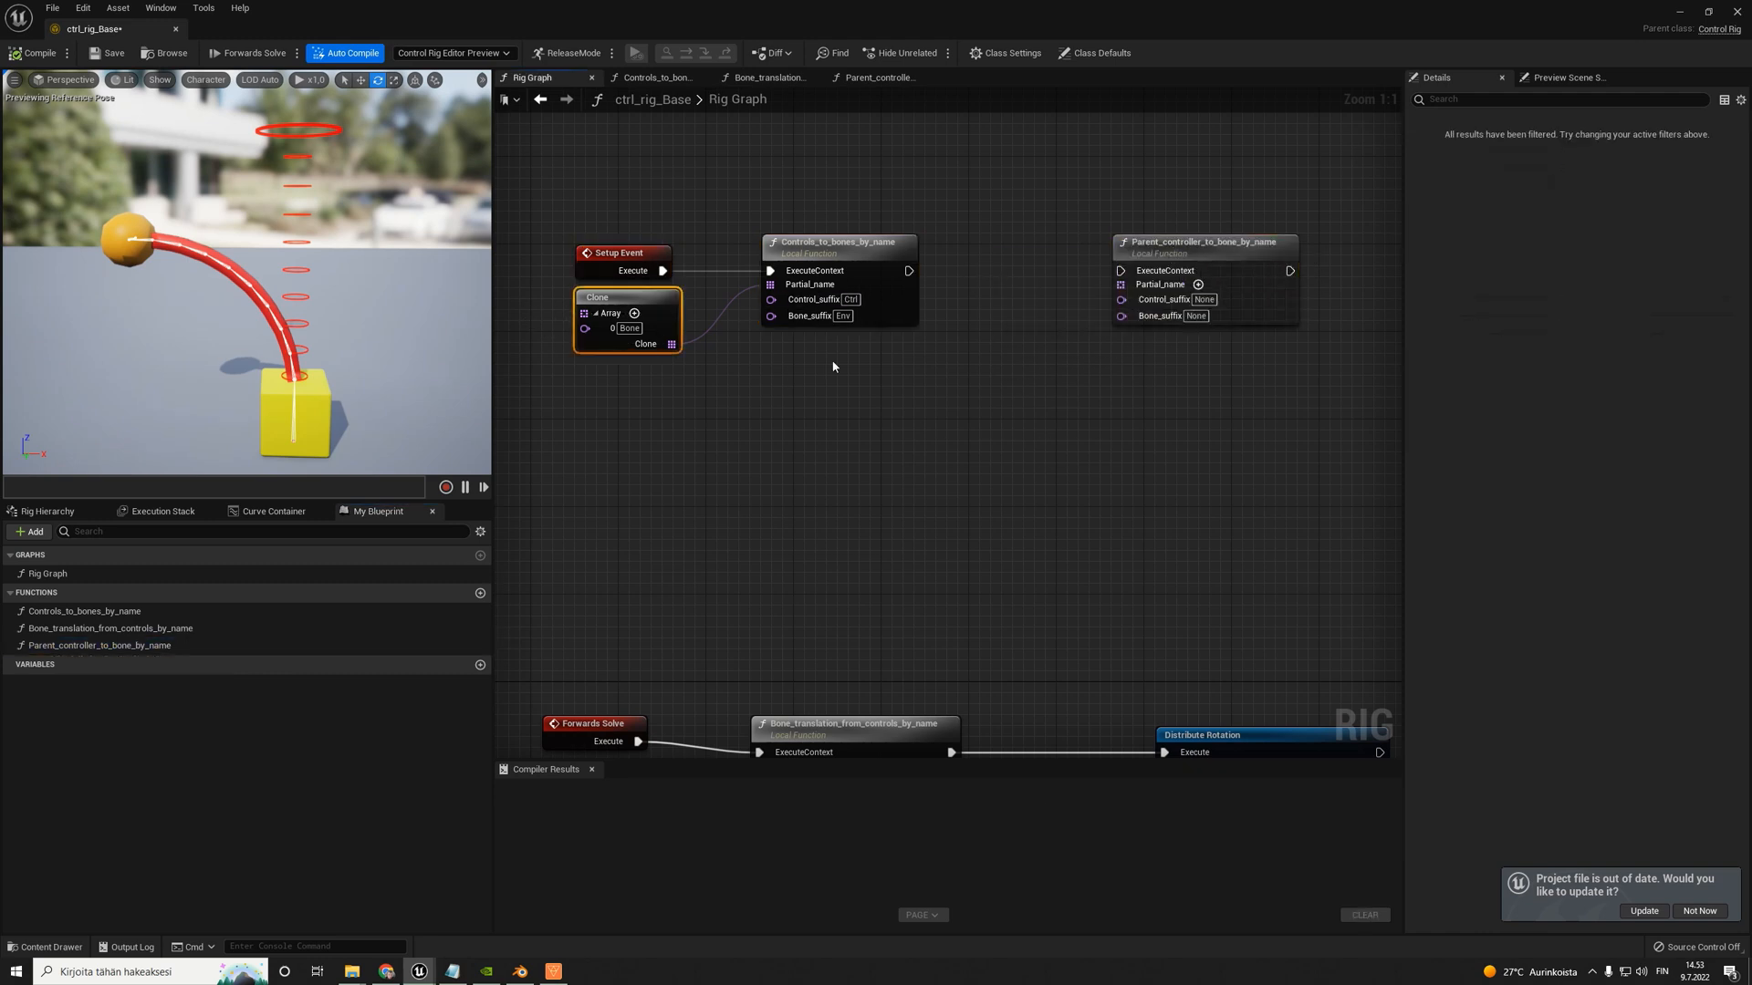
key("ctrl+c")
key("ctrl+v")
mouse_move(891, 394)
left_mouse_down()
mouse_move(1132, 272)
mouse_move(1121, 285)
left_mouse_up()
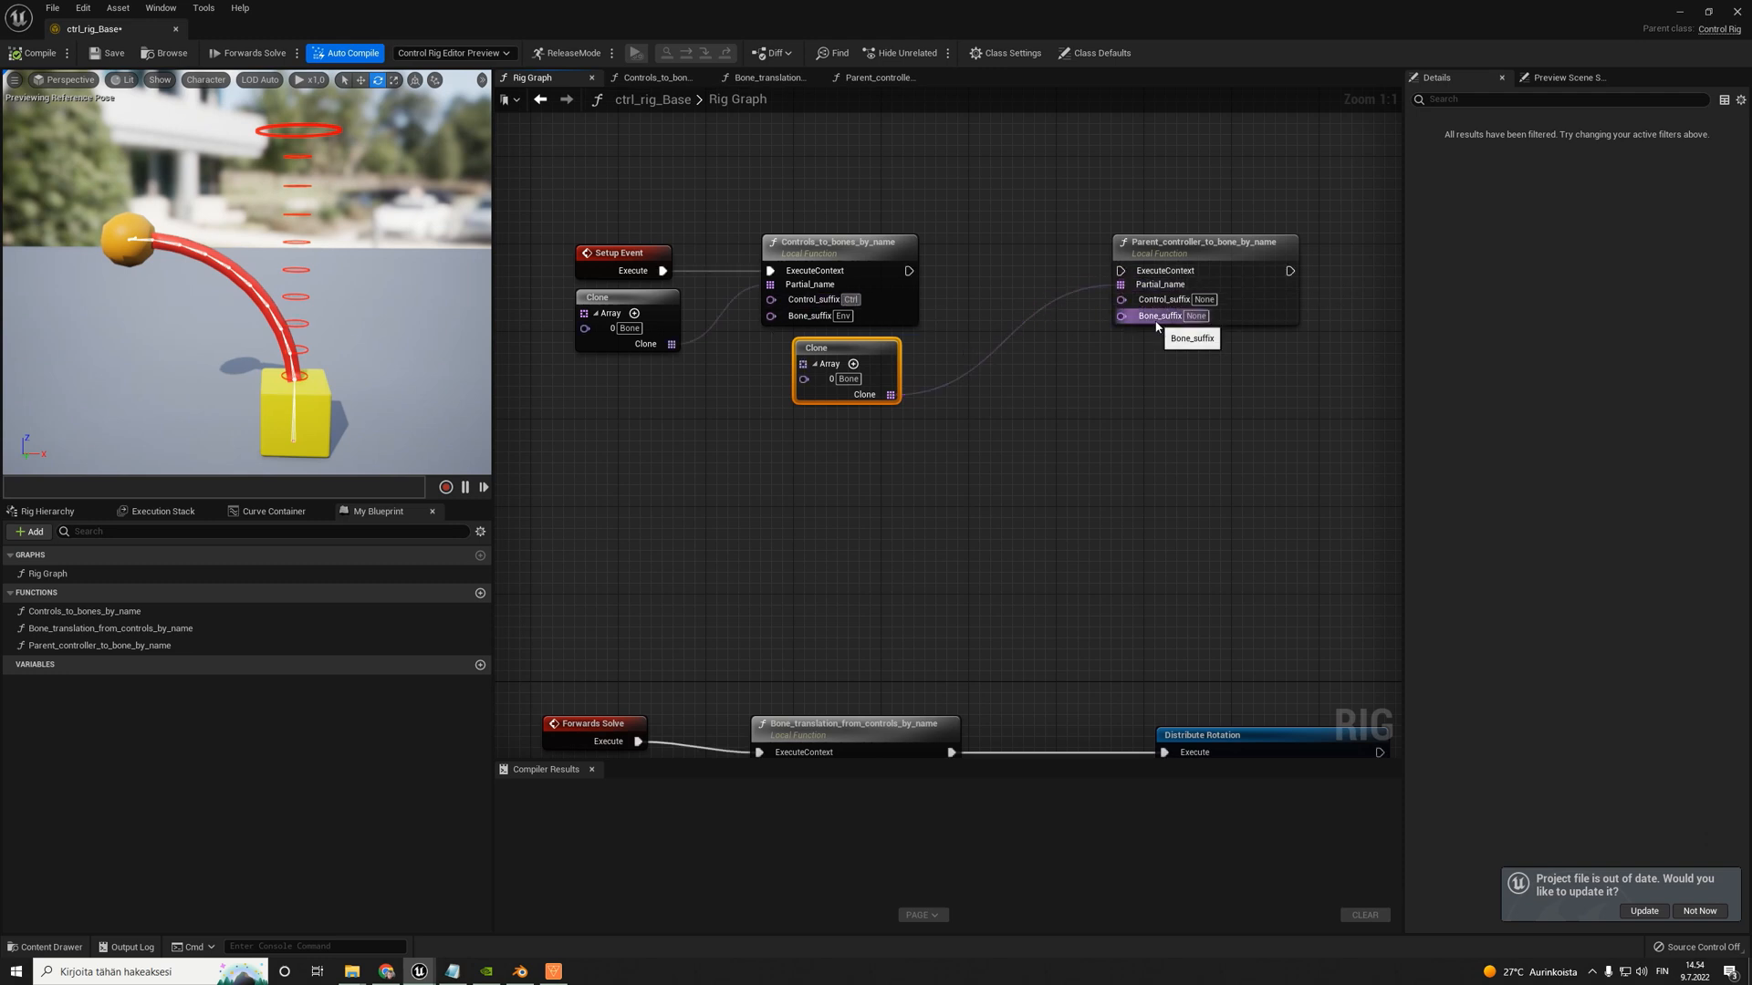
- Set Control_suffix to Ctrl and Bone_suffix to Env on the Parent_controller_to_bone_by_name node
left_click(1204, 300)
type("Ctrl")
key("Return")
left_click(839, 317)
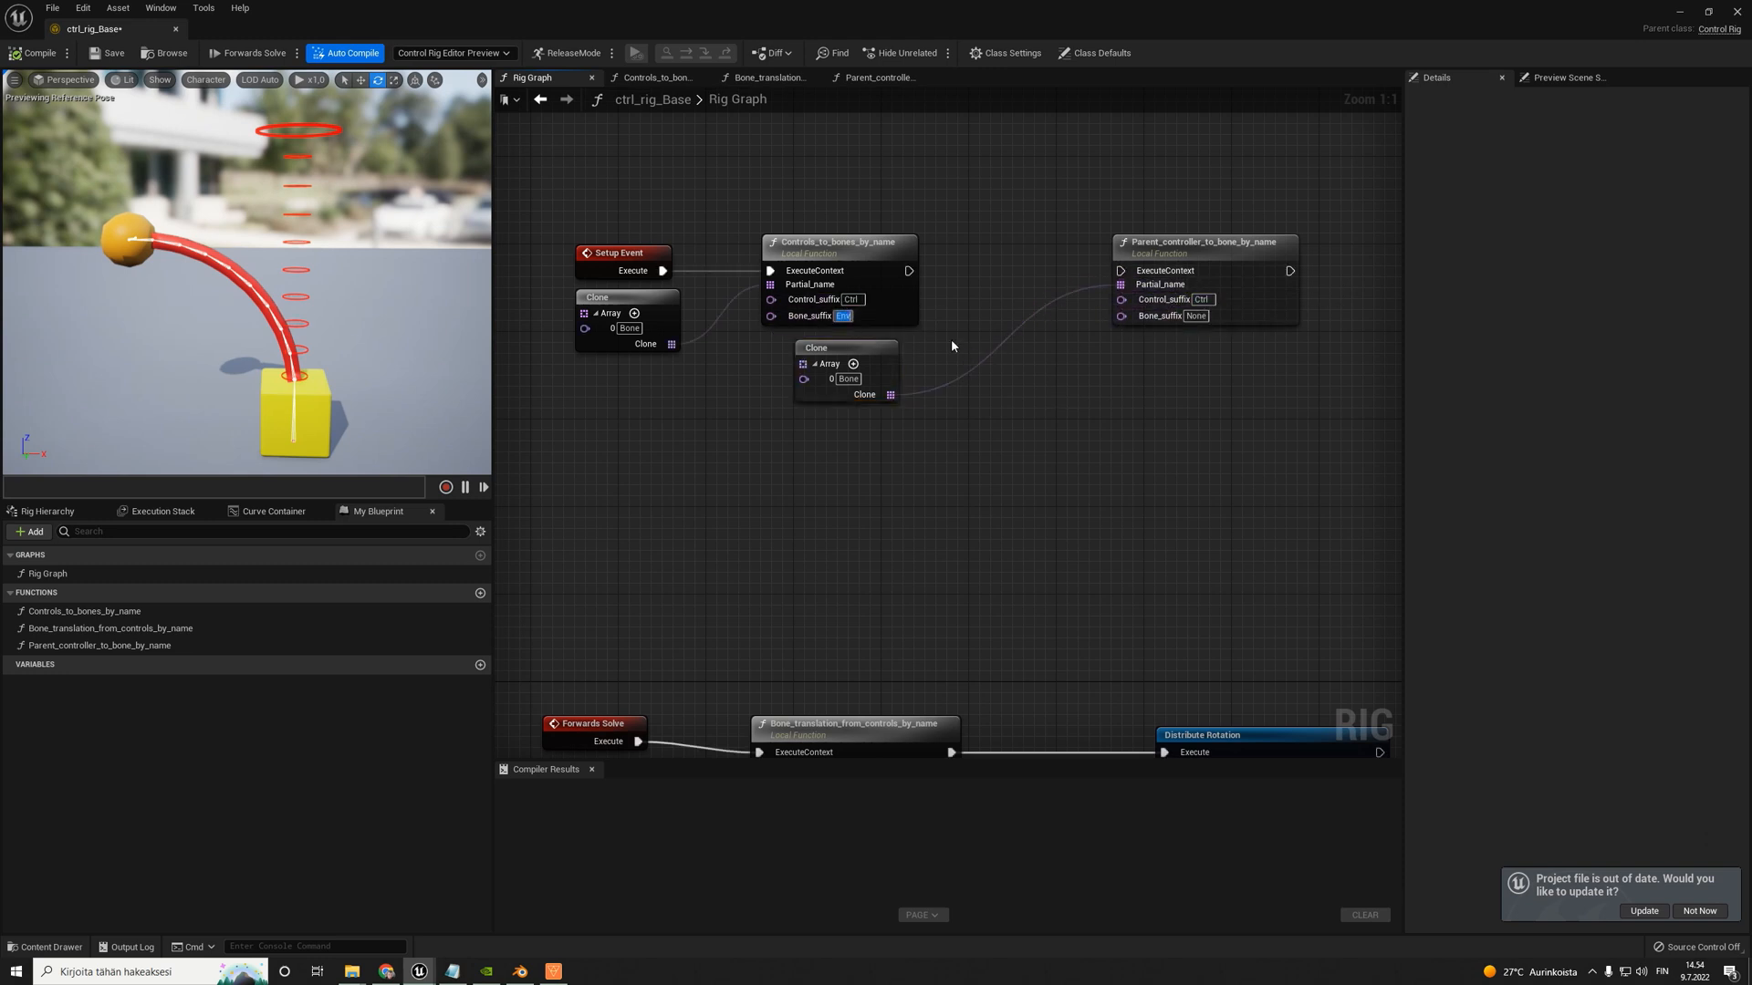
left_click(1193, 317)
key("ctrl+v")
- Connect the execution output of Controls_to_bones_by_name to Parent_controller_to_bone_by_name and compile the rig
left_click(1156, 382)
left_click_drag(1123, 271, 907, 271)
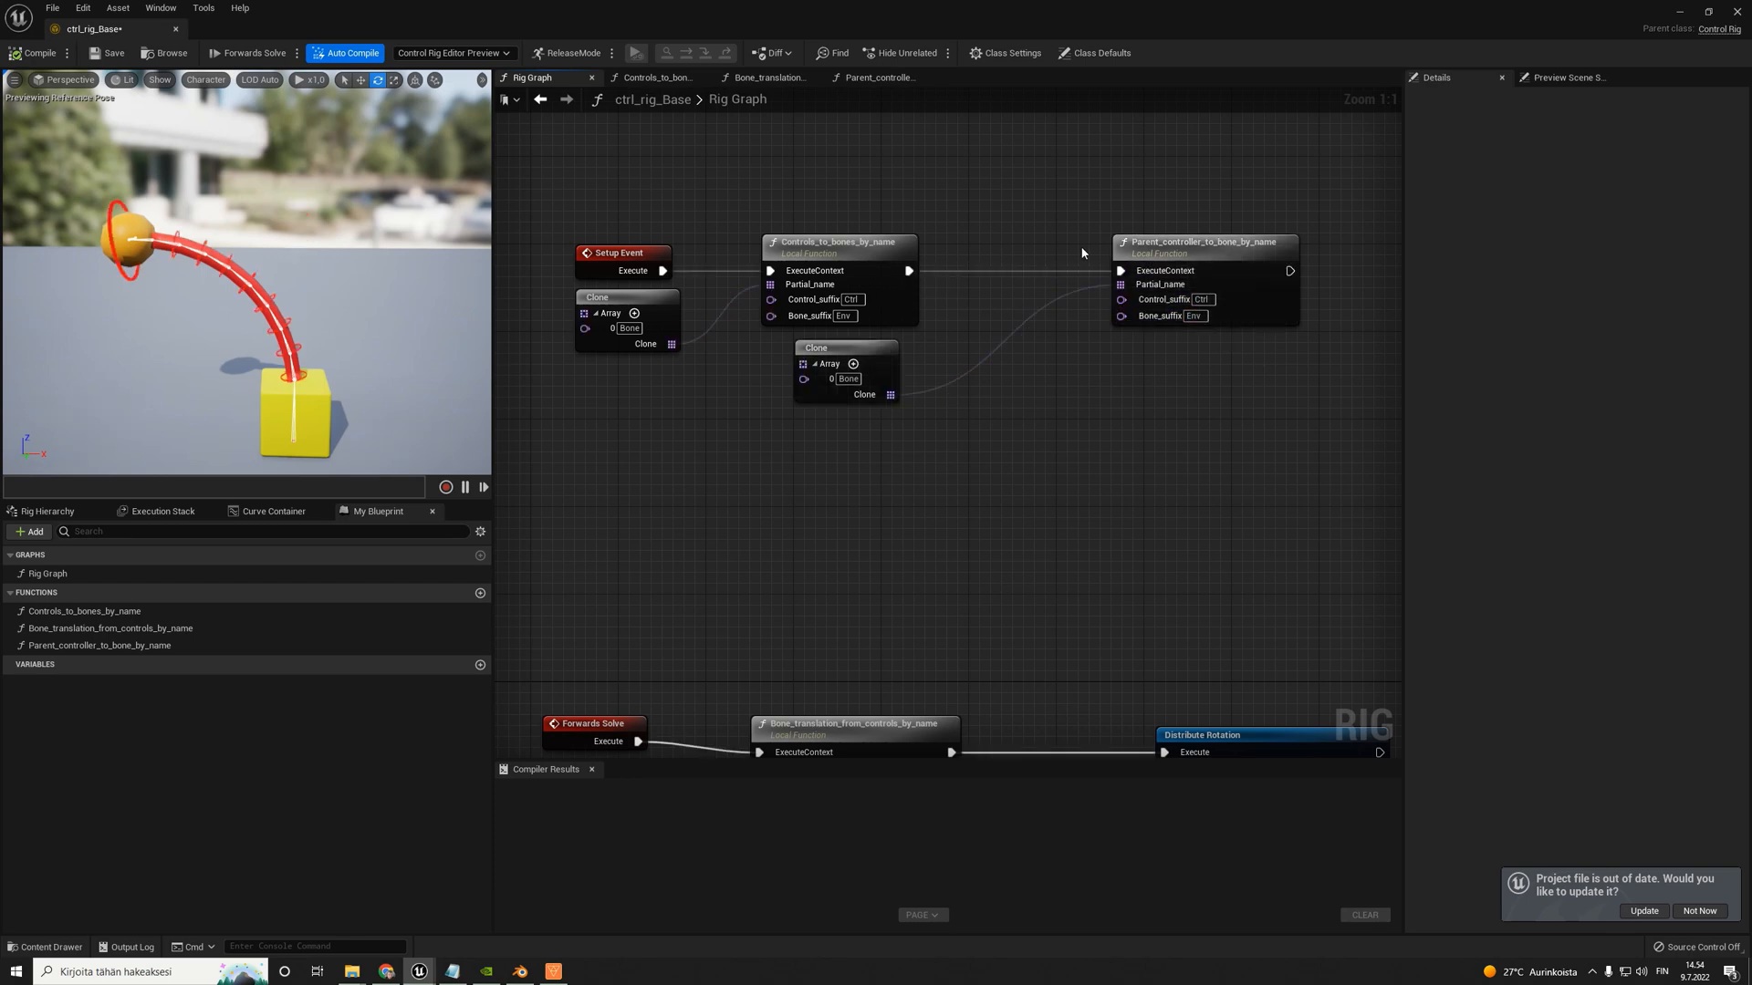
left_click(39, 53)
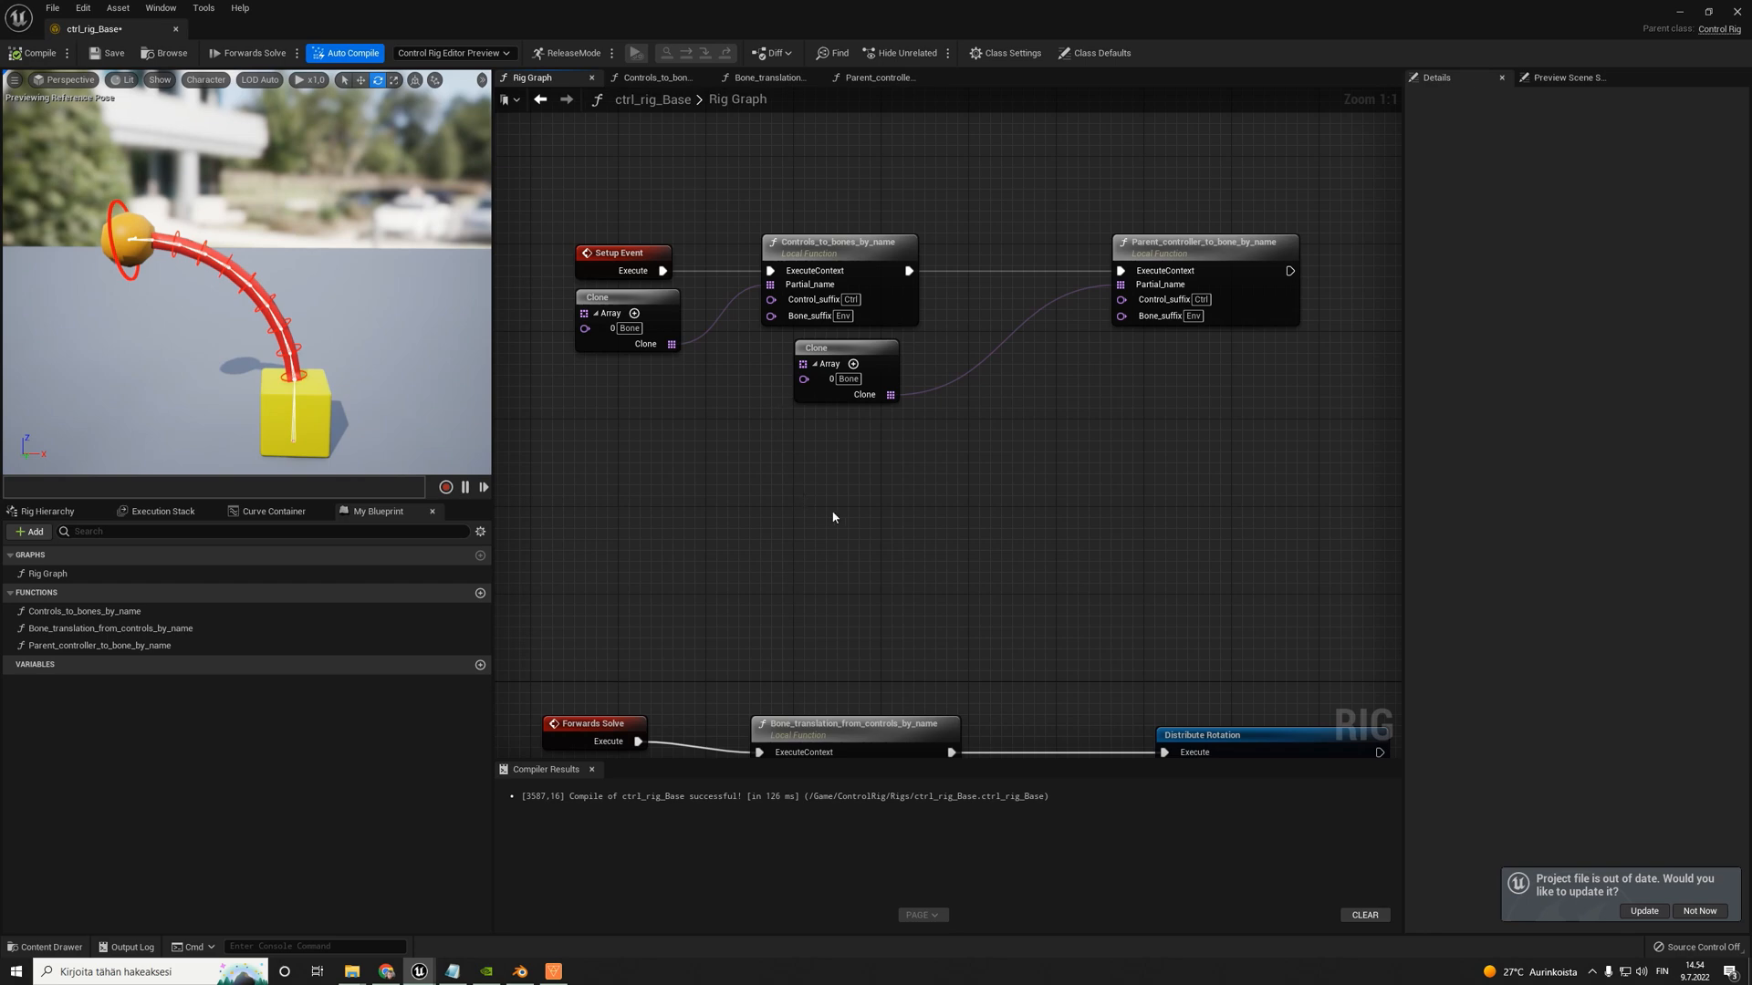
- Examine how the controls sit on the bent bone chain, comparing the Forwards Solve nodes with the Parent_controller_to_bone_by_name node
scroll(938, 584, "down", 2)
right_click_drag(949, 630, 921, 478)
scroll(832, 635, "up", 2)
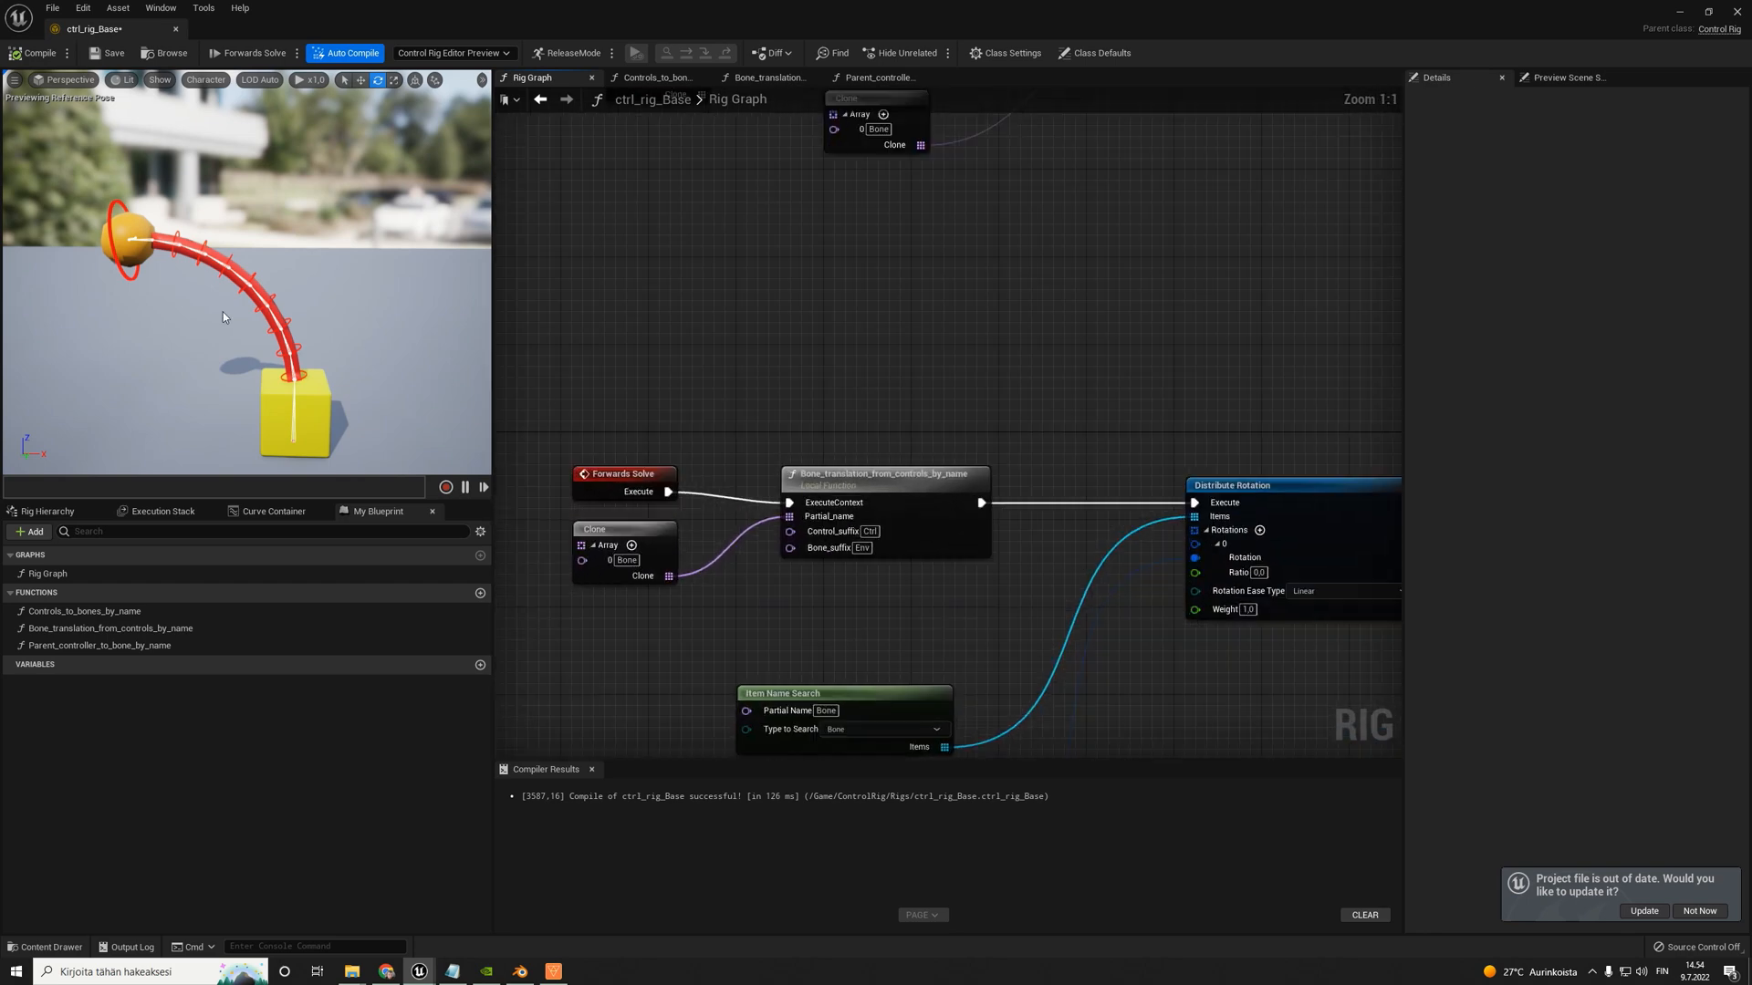
right_click_drag(852, 336, 841, 390)
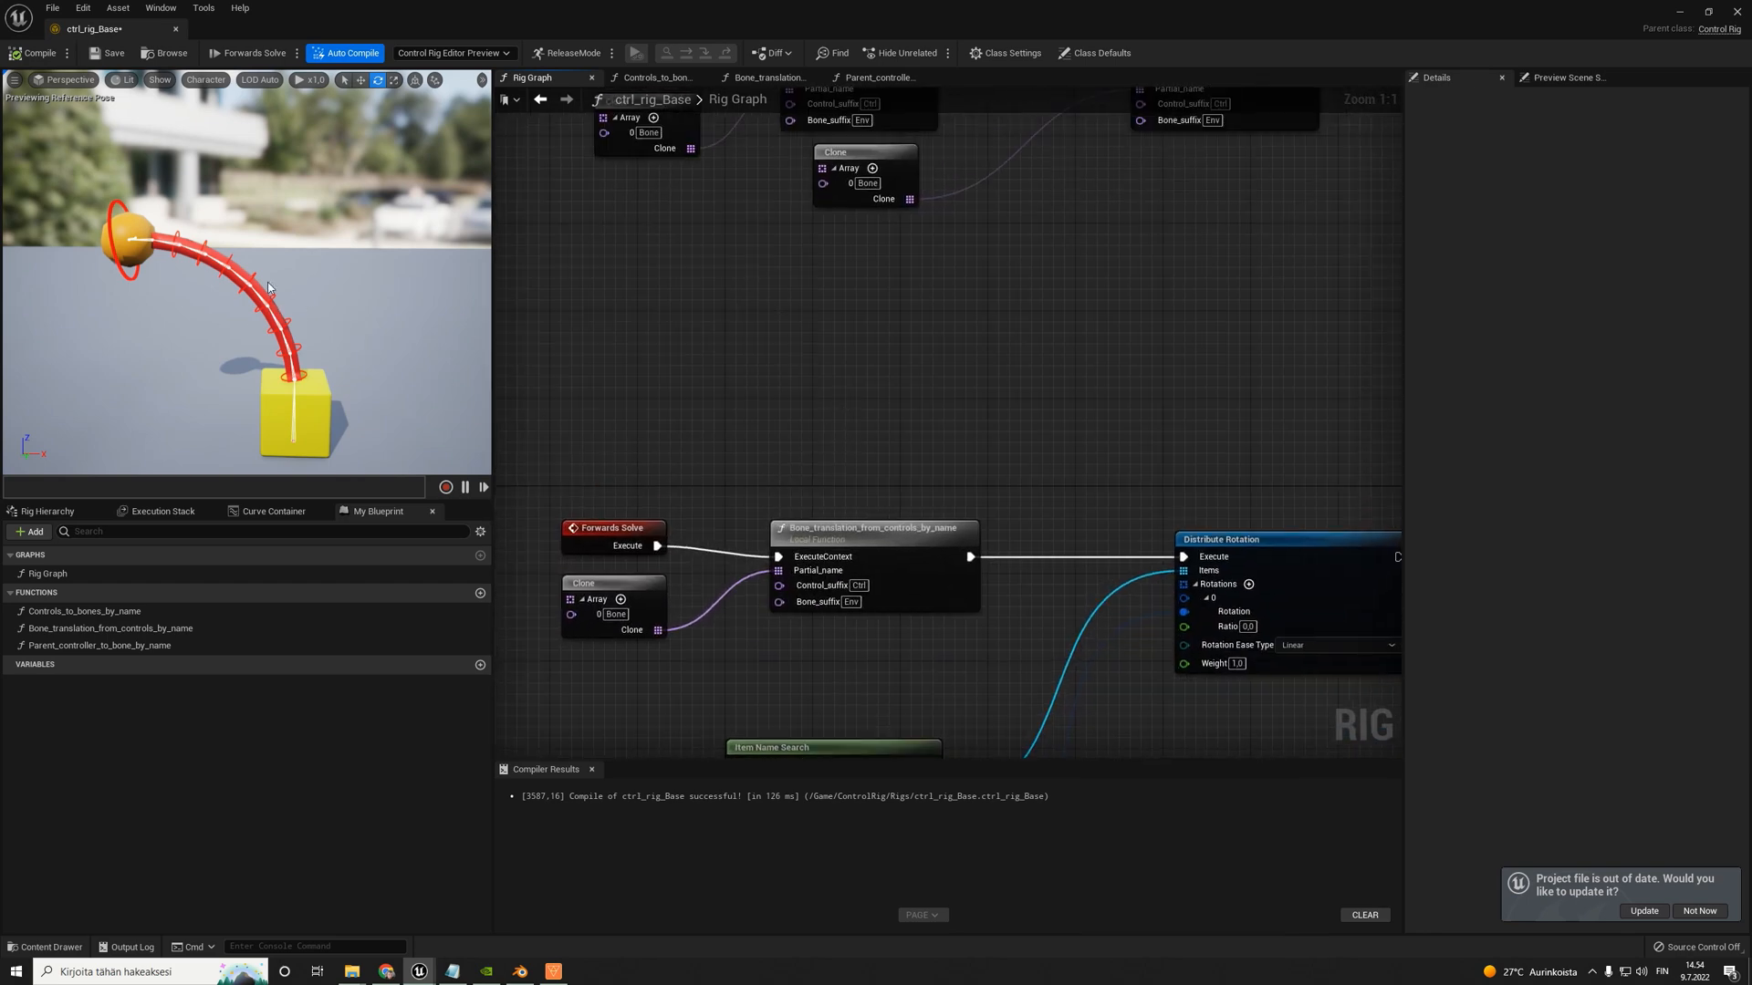
left_click(237, 278)
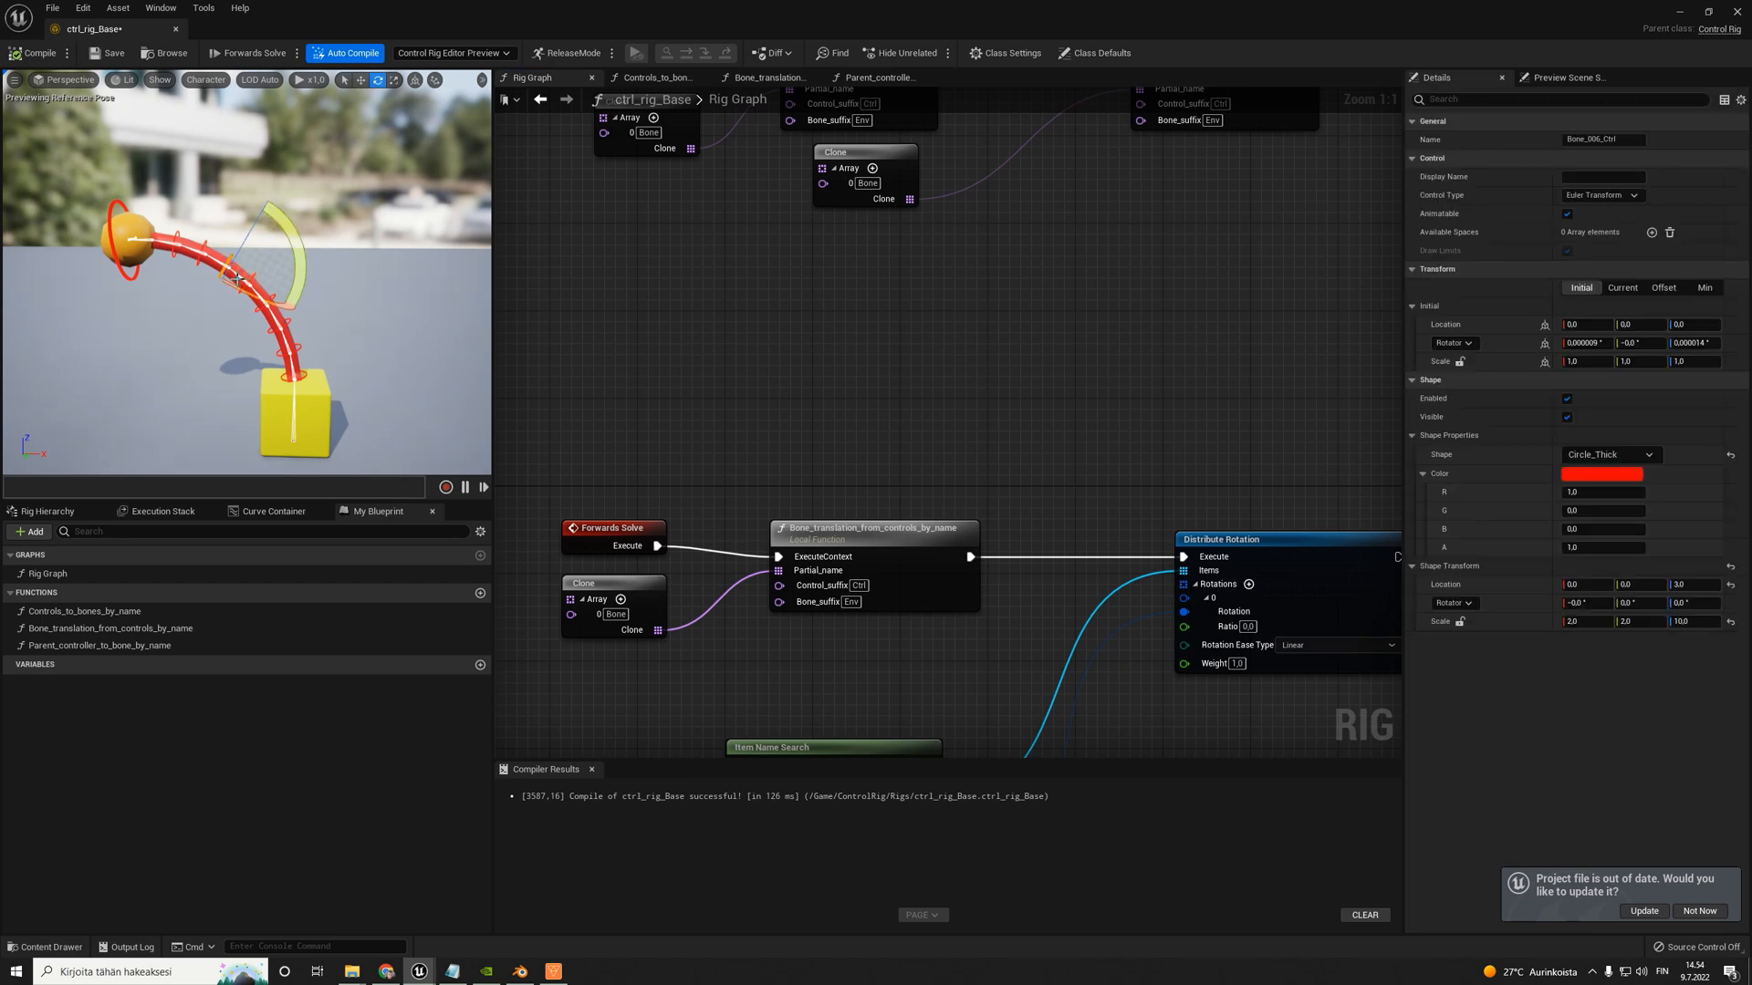
right_click_drag(1091, 454, 936, 570)
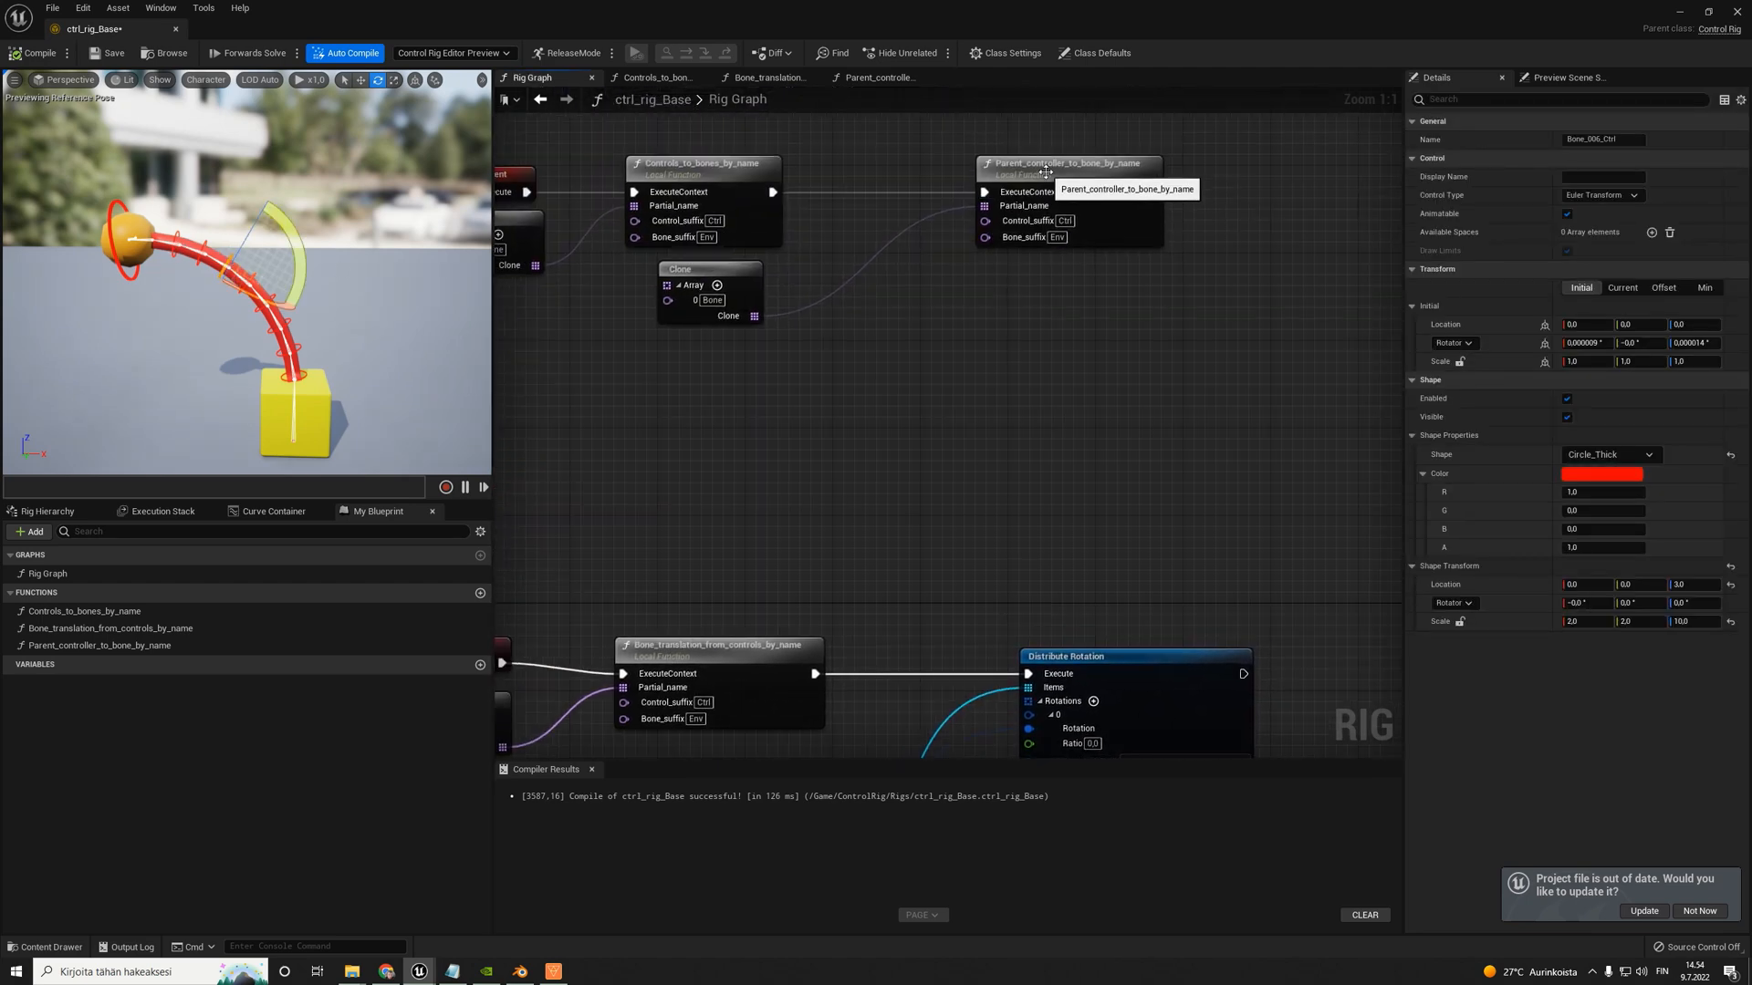
left_click(1109, 220)
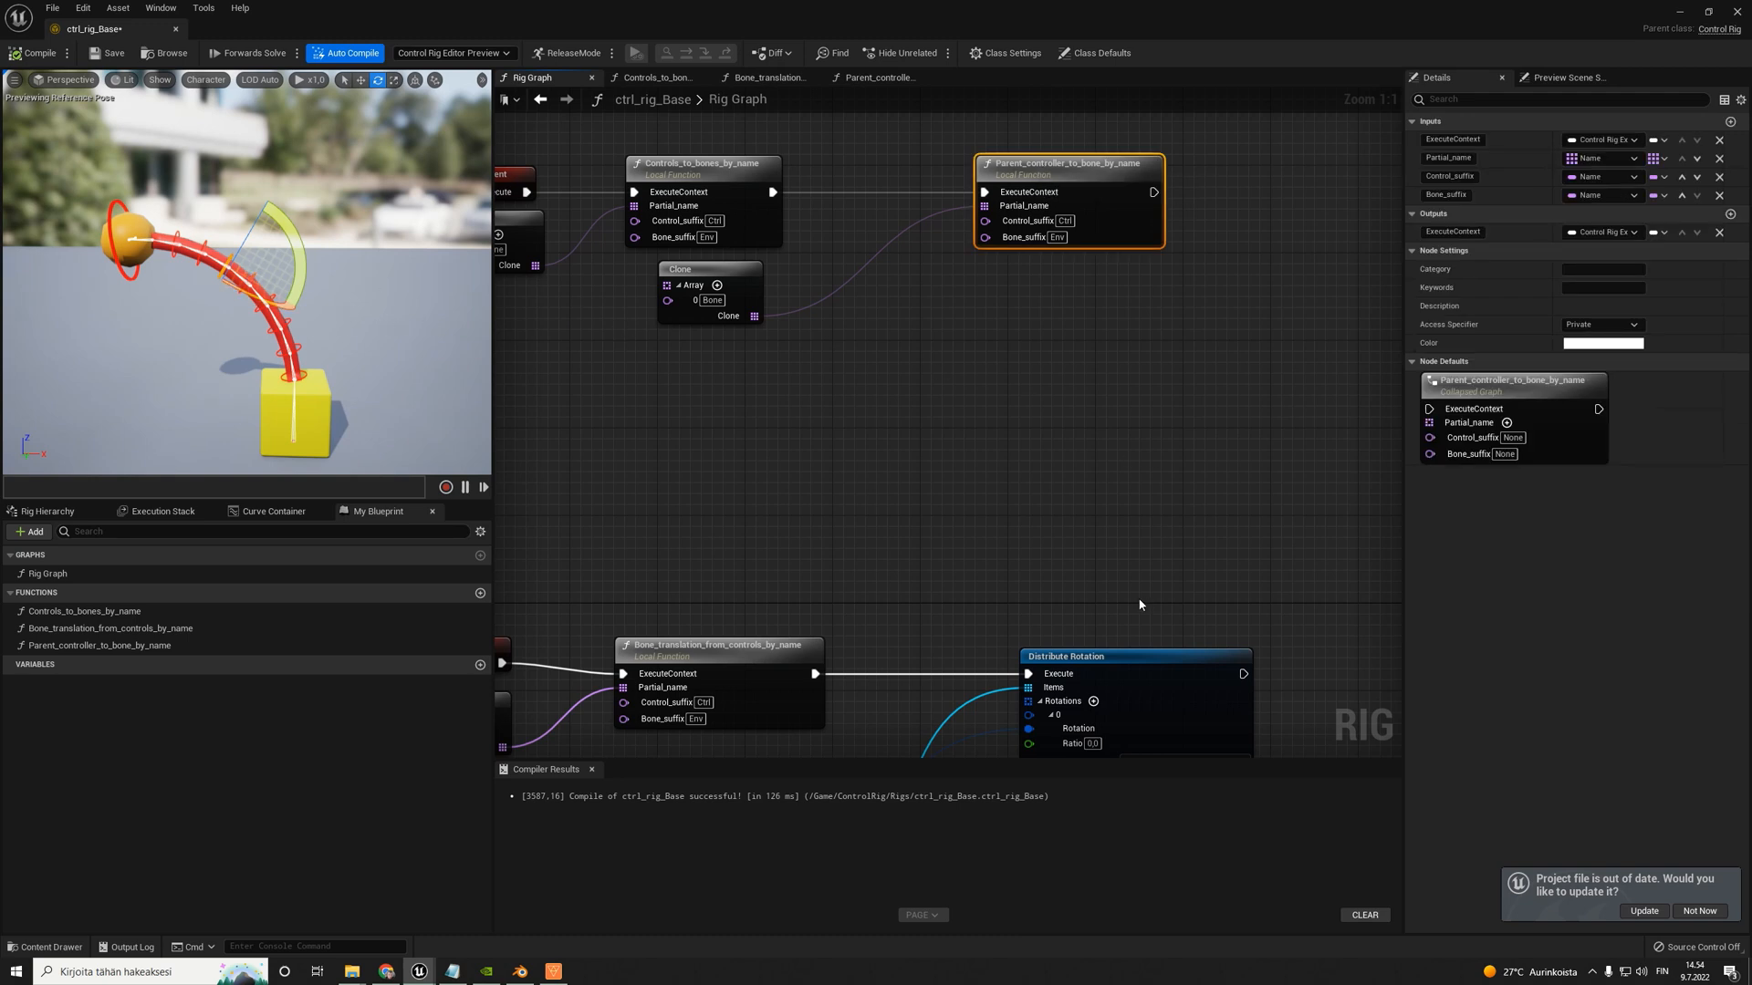
right_click_drag(1140, 605, 1060, 471)
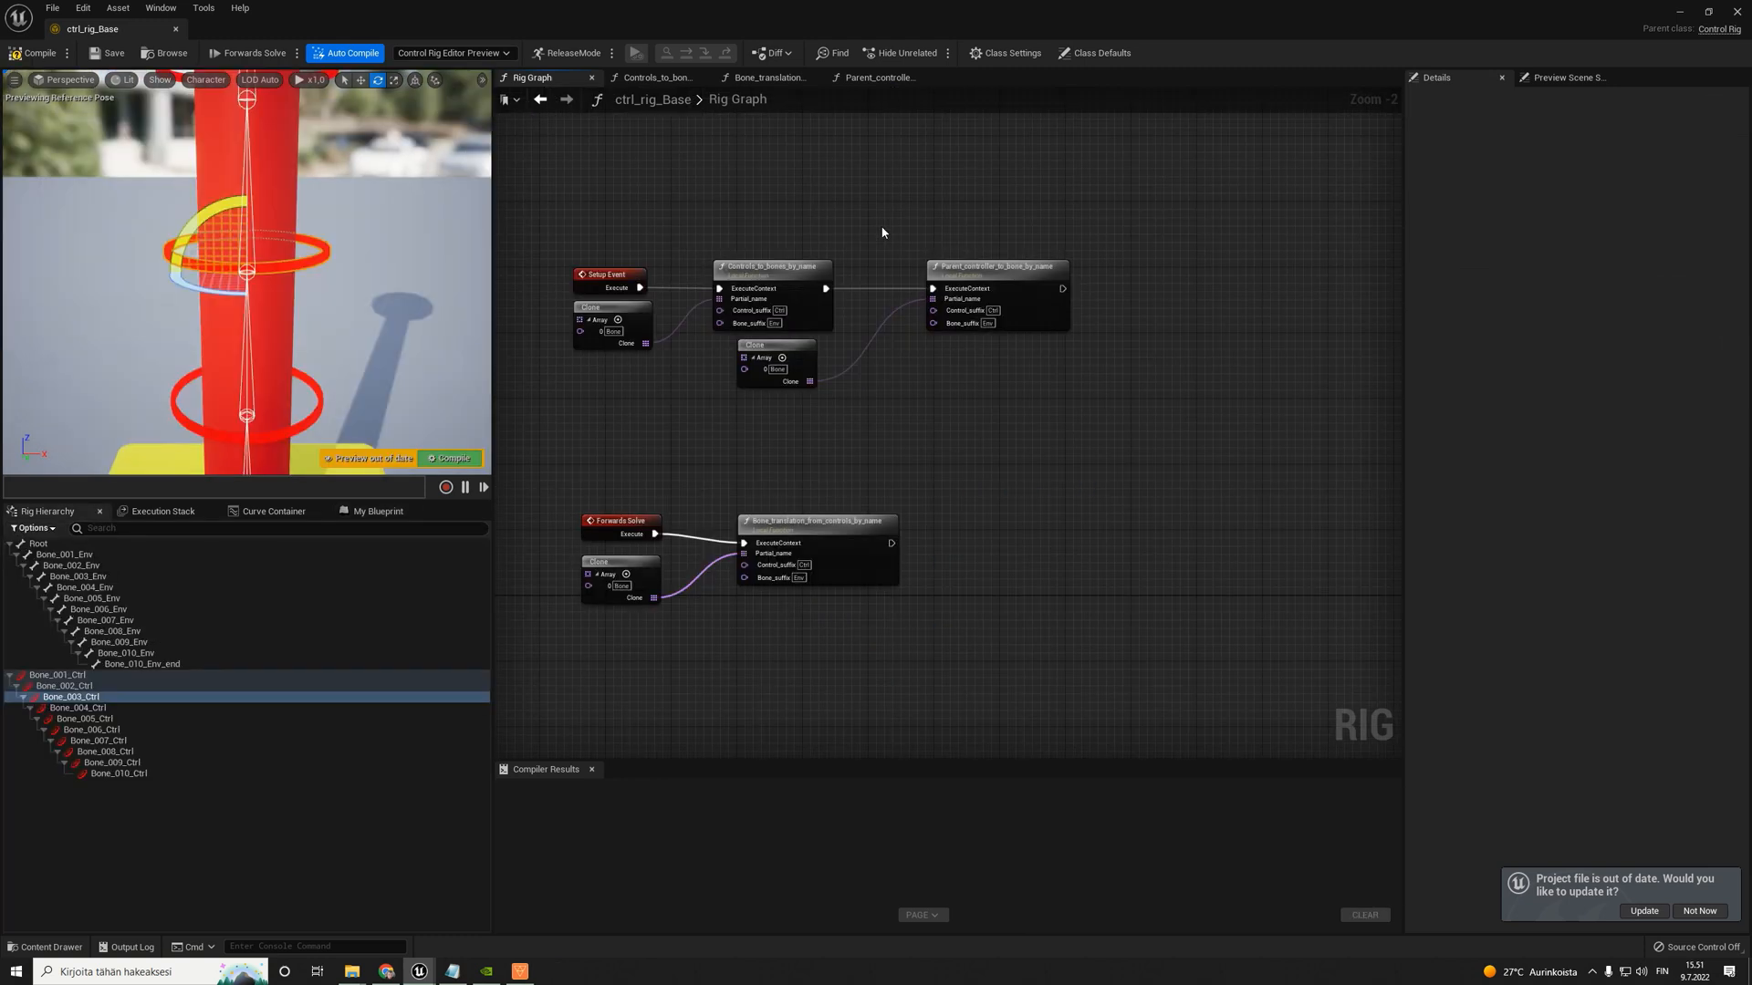
- Select all nodes of the Setup Event and Forwards Solve chains in the Rig Graph and compile ctrl_rig_Base
right_click_drag(1053, 419, 1010, 408)
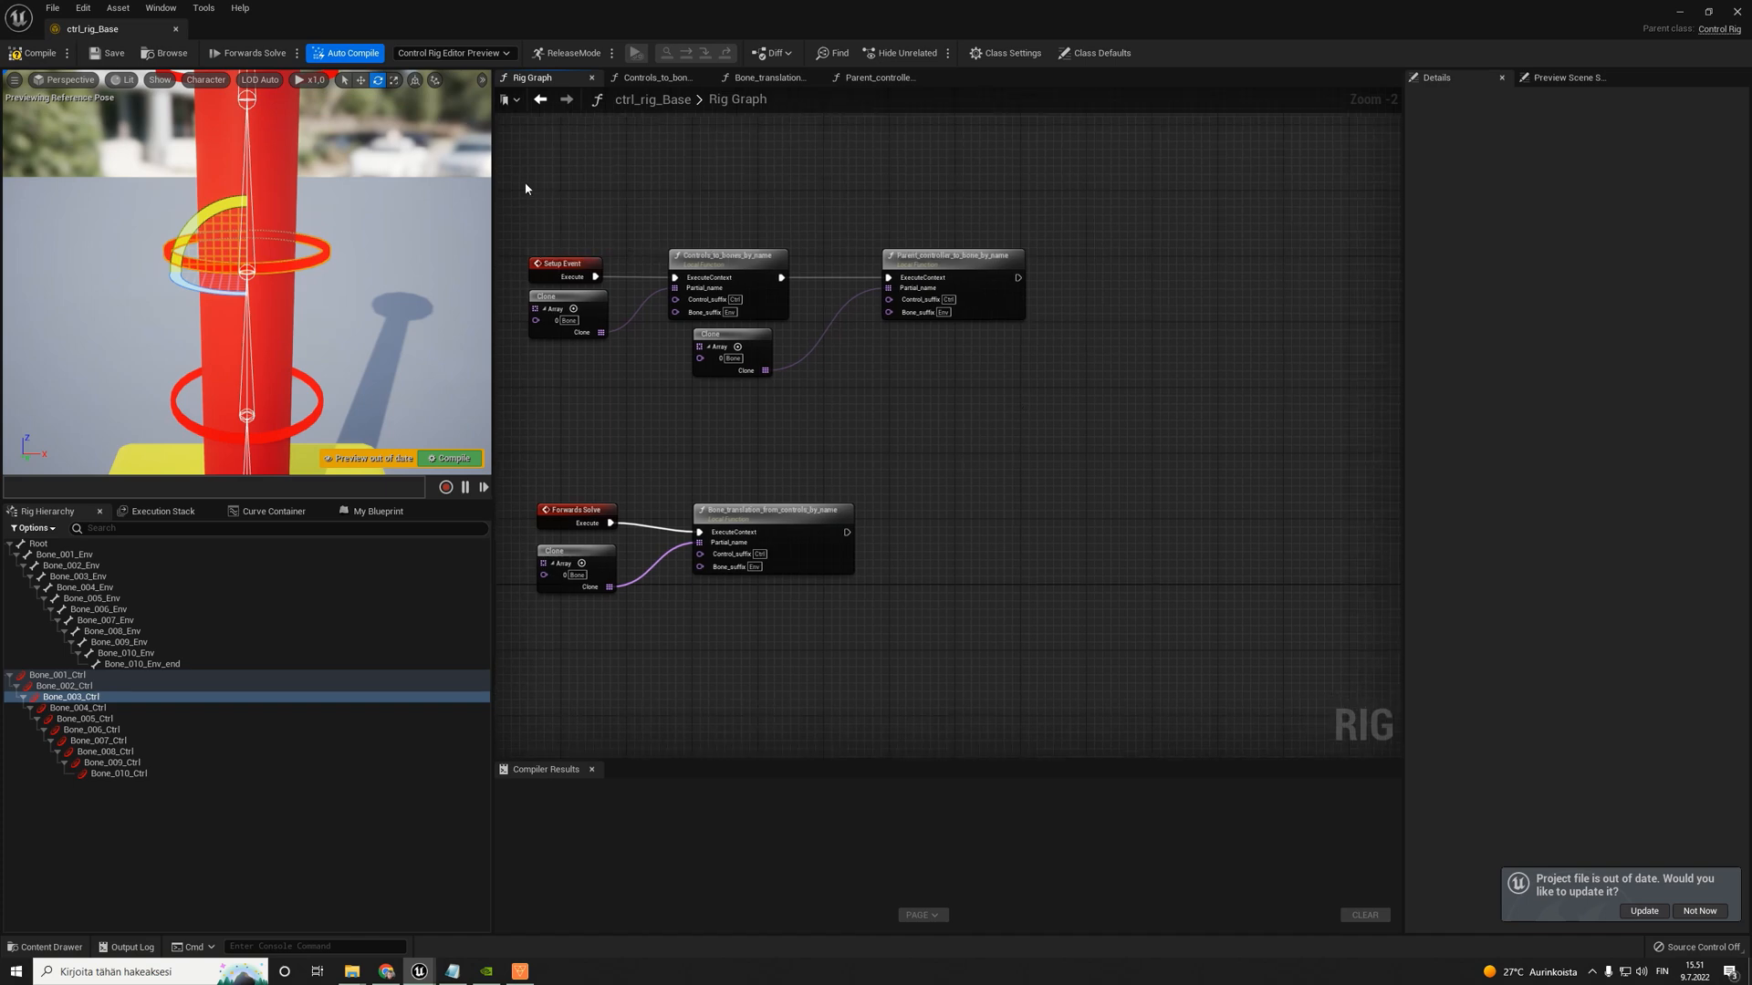
left_click_drag(526, 188, 1049, 530)
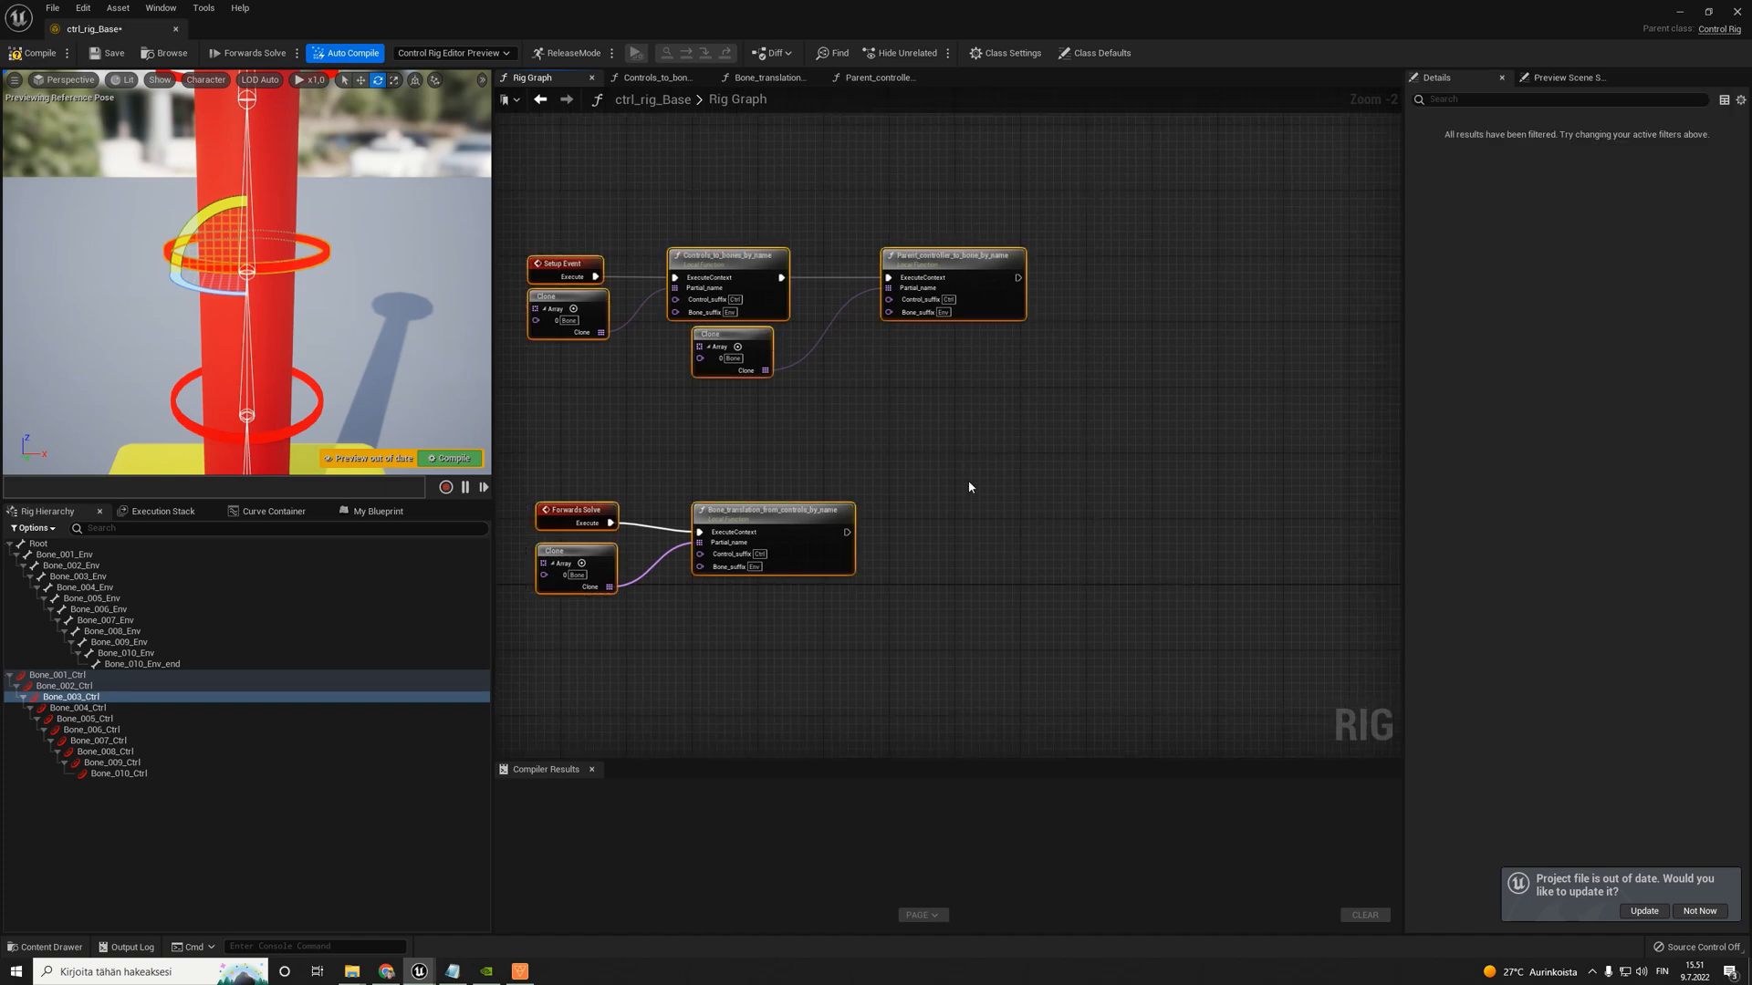
right_click_drag(841, 402, 848, 409)
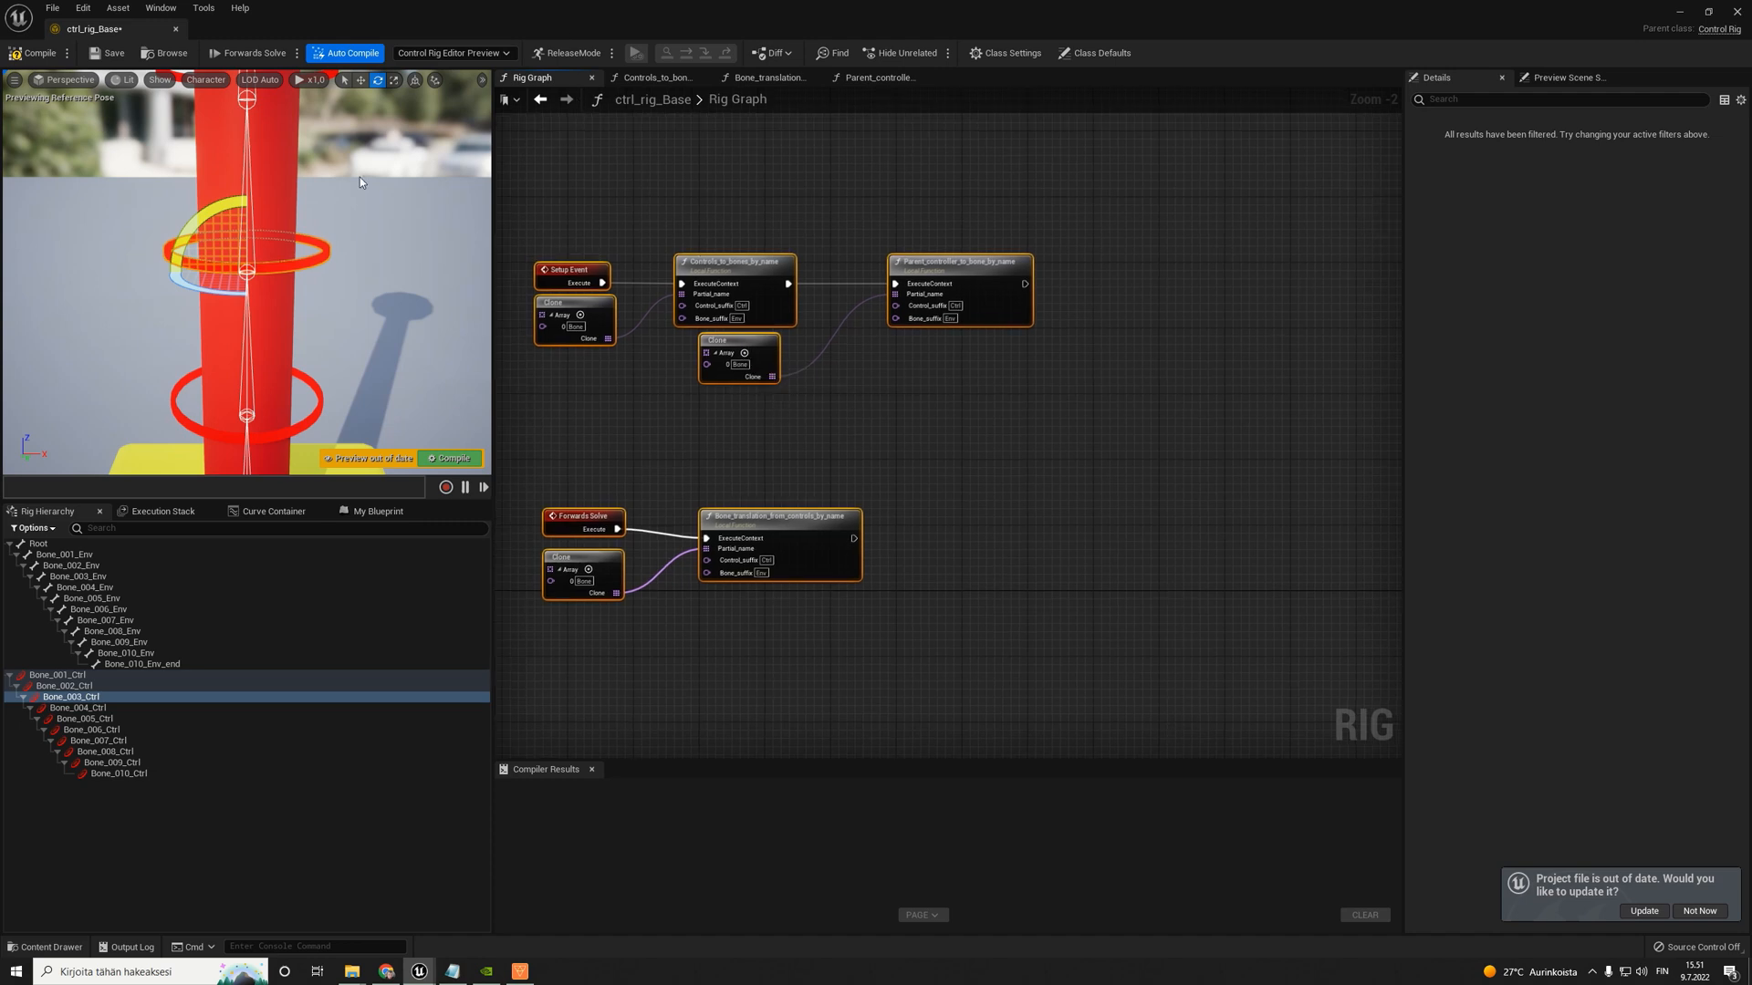
left_click(35, 52)
- Duplicate the ctrl_rig_Base asset in the Rigs folder, accept the suggested name, and save the copy
left_click_drag(336, 9, 558, 686)
left_click(398, 572)
left_click(292, 530)
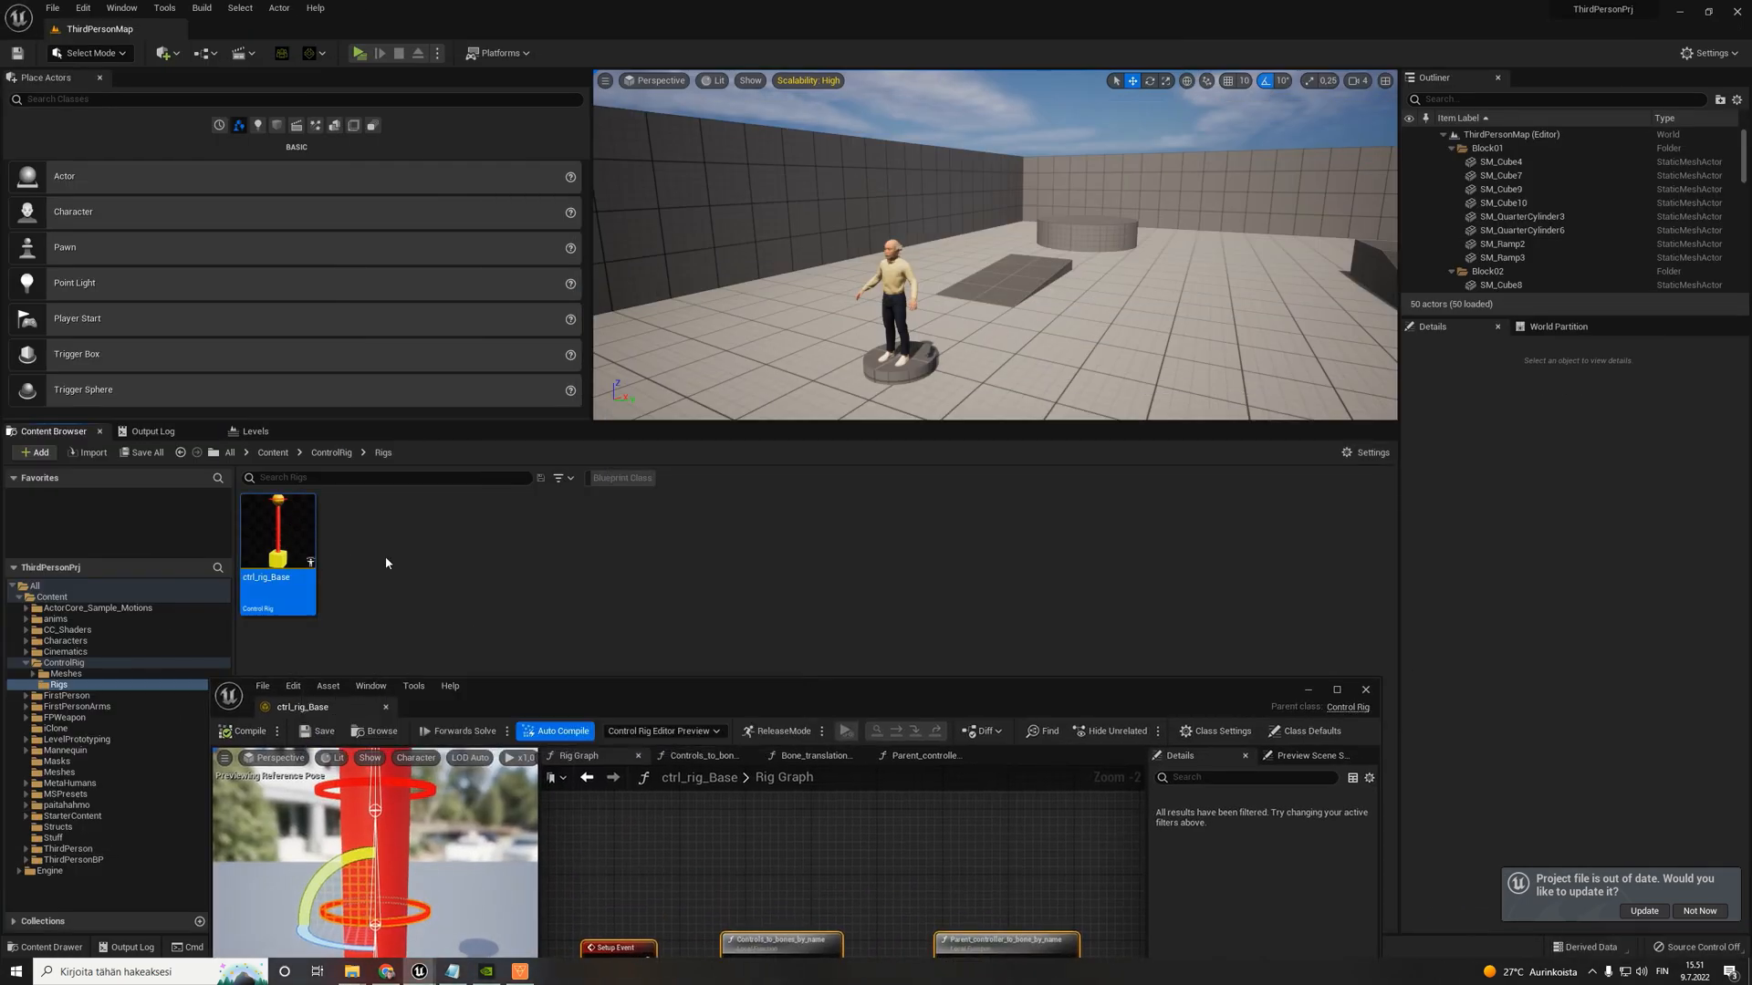
key("ctrl+d")
key("Return")
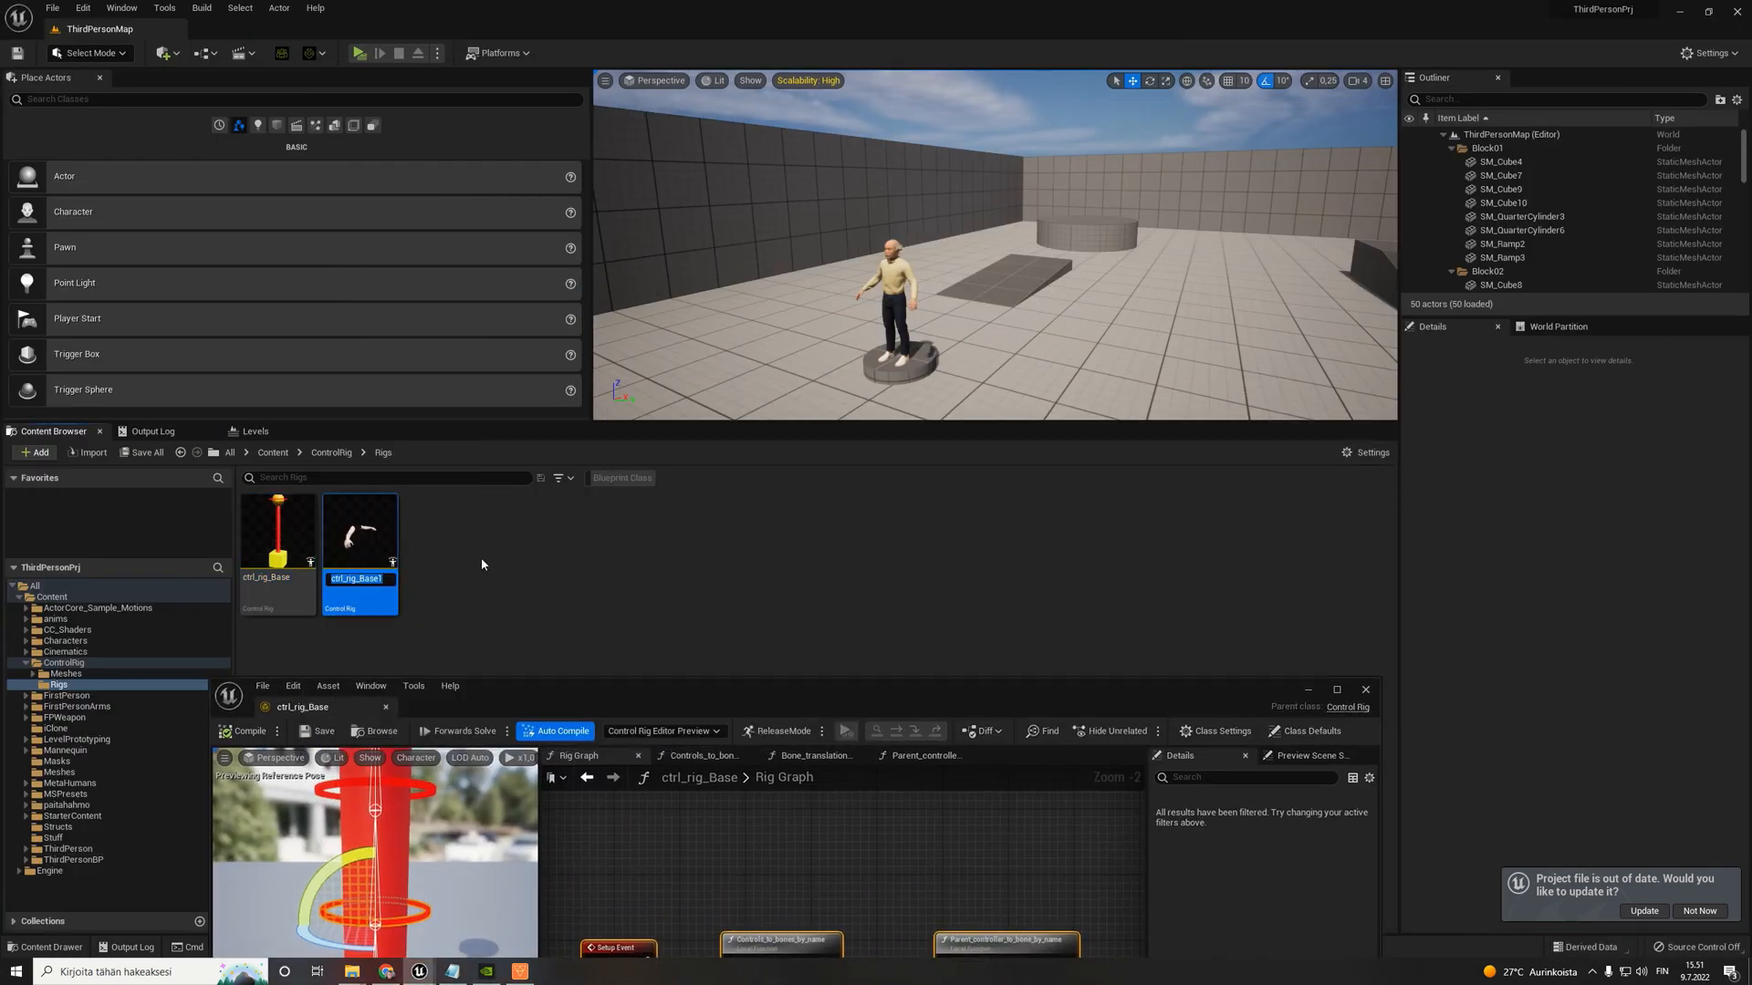
left_click(143, 453)
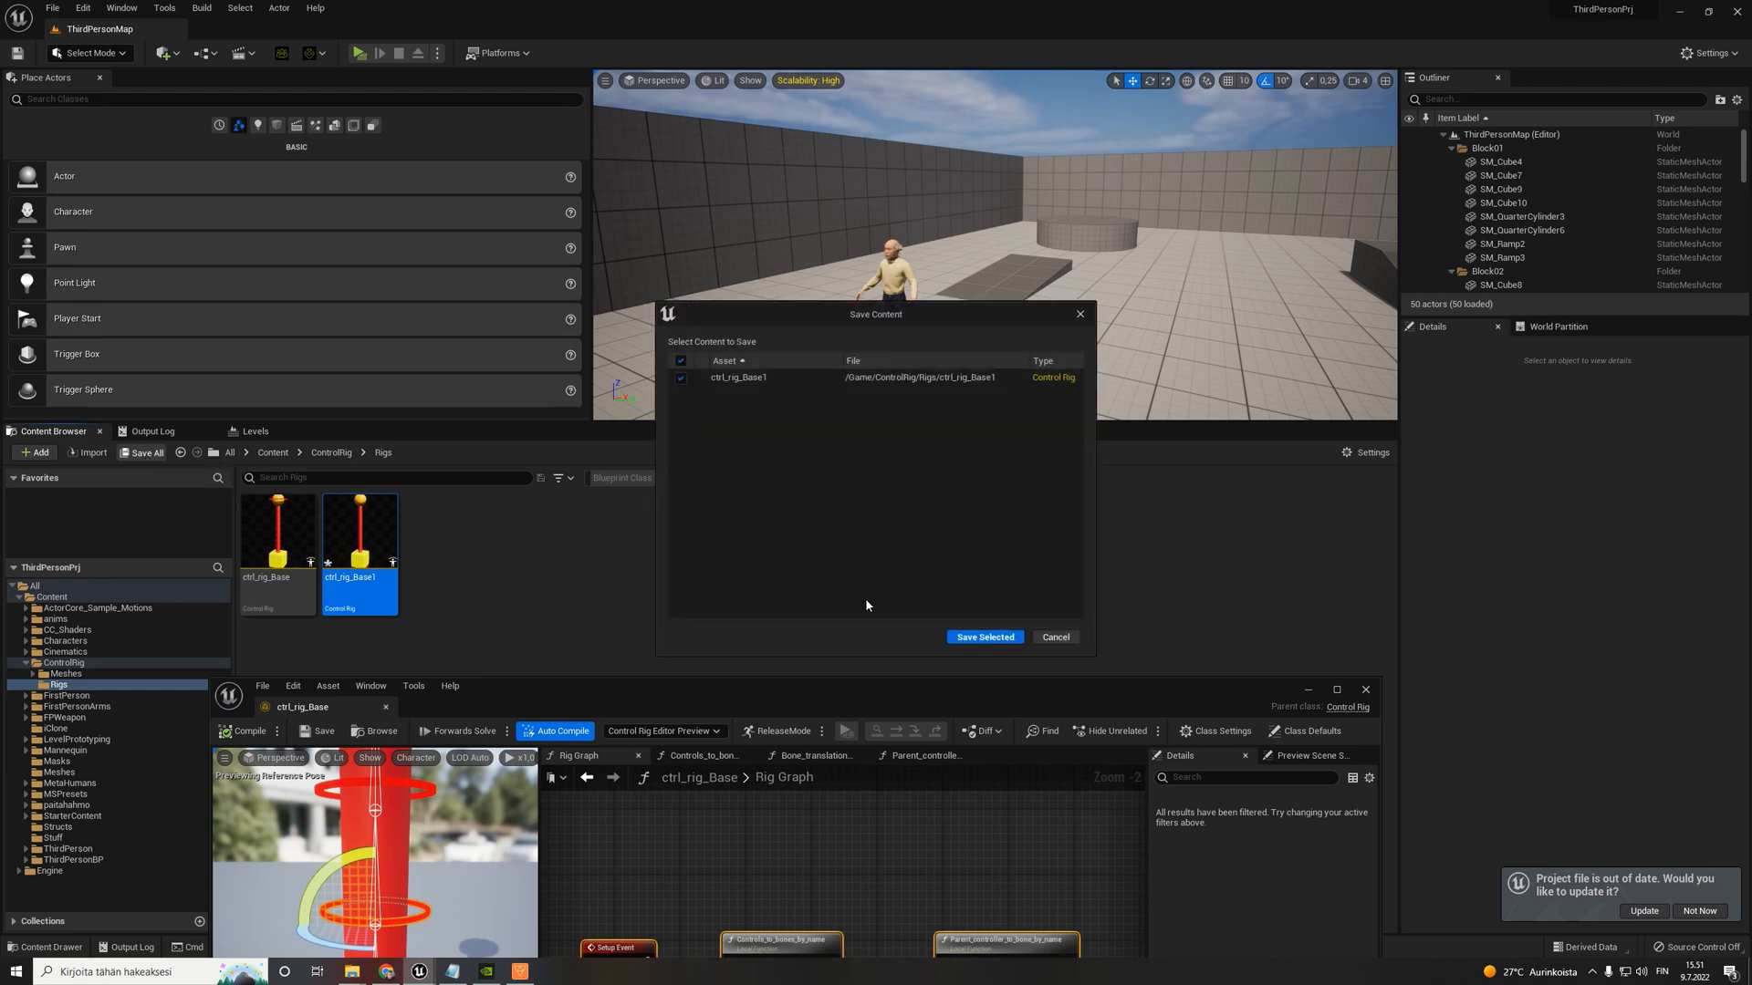
left_click(967, 637)
- Open the ctrl_rig_Base1 duplicate, close the original ctrl_rig_Base, and maximize the rig editor window
left_click(276, 530)
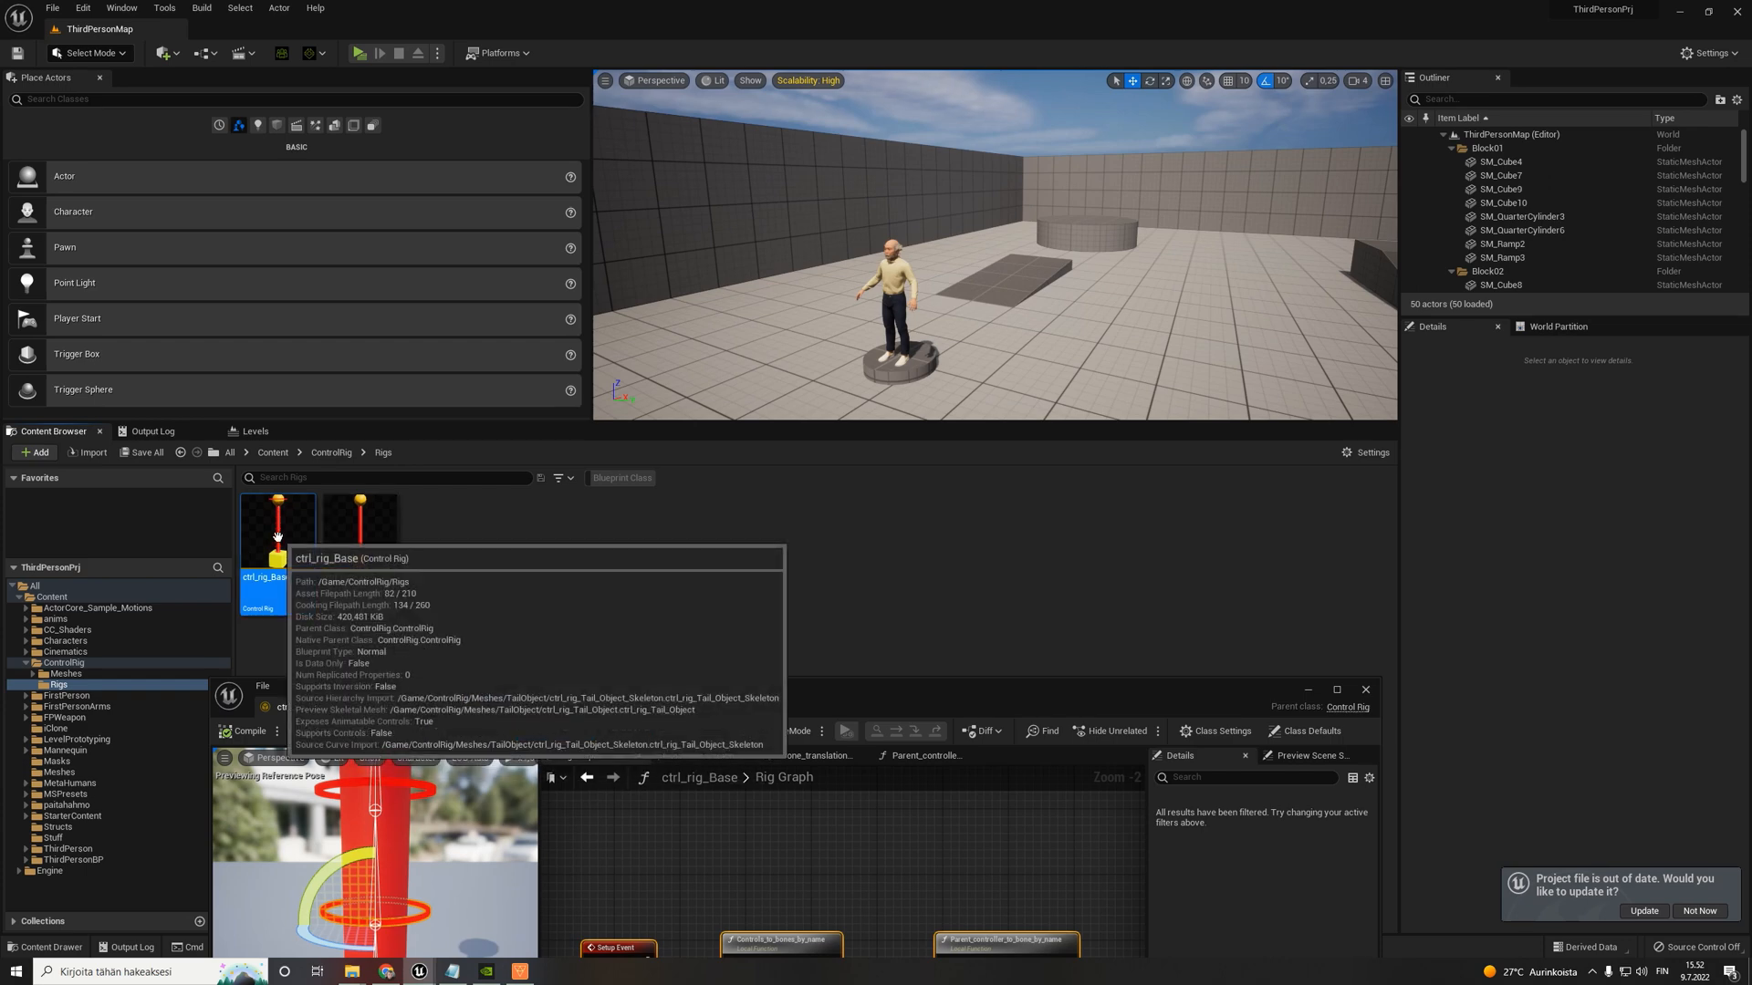
left_click_drag(584, 686, 850, 194)
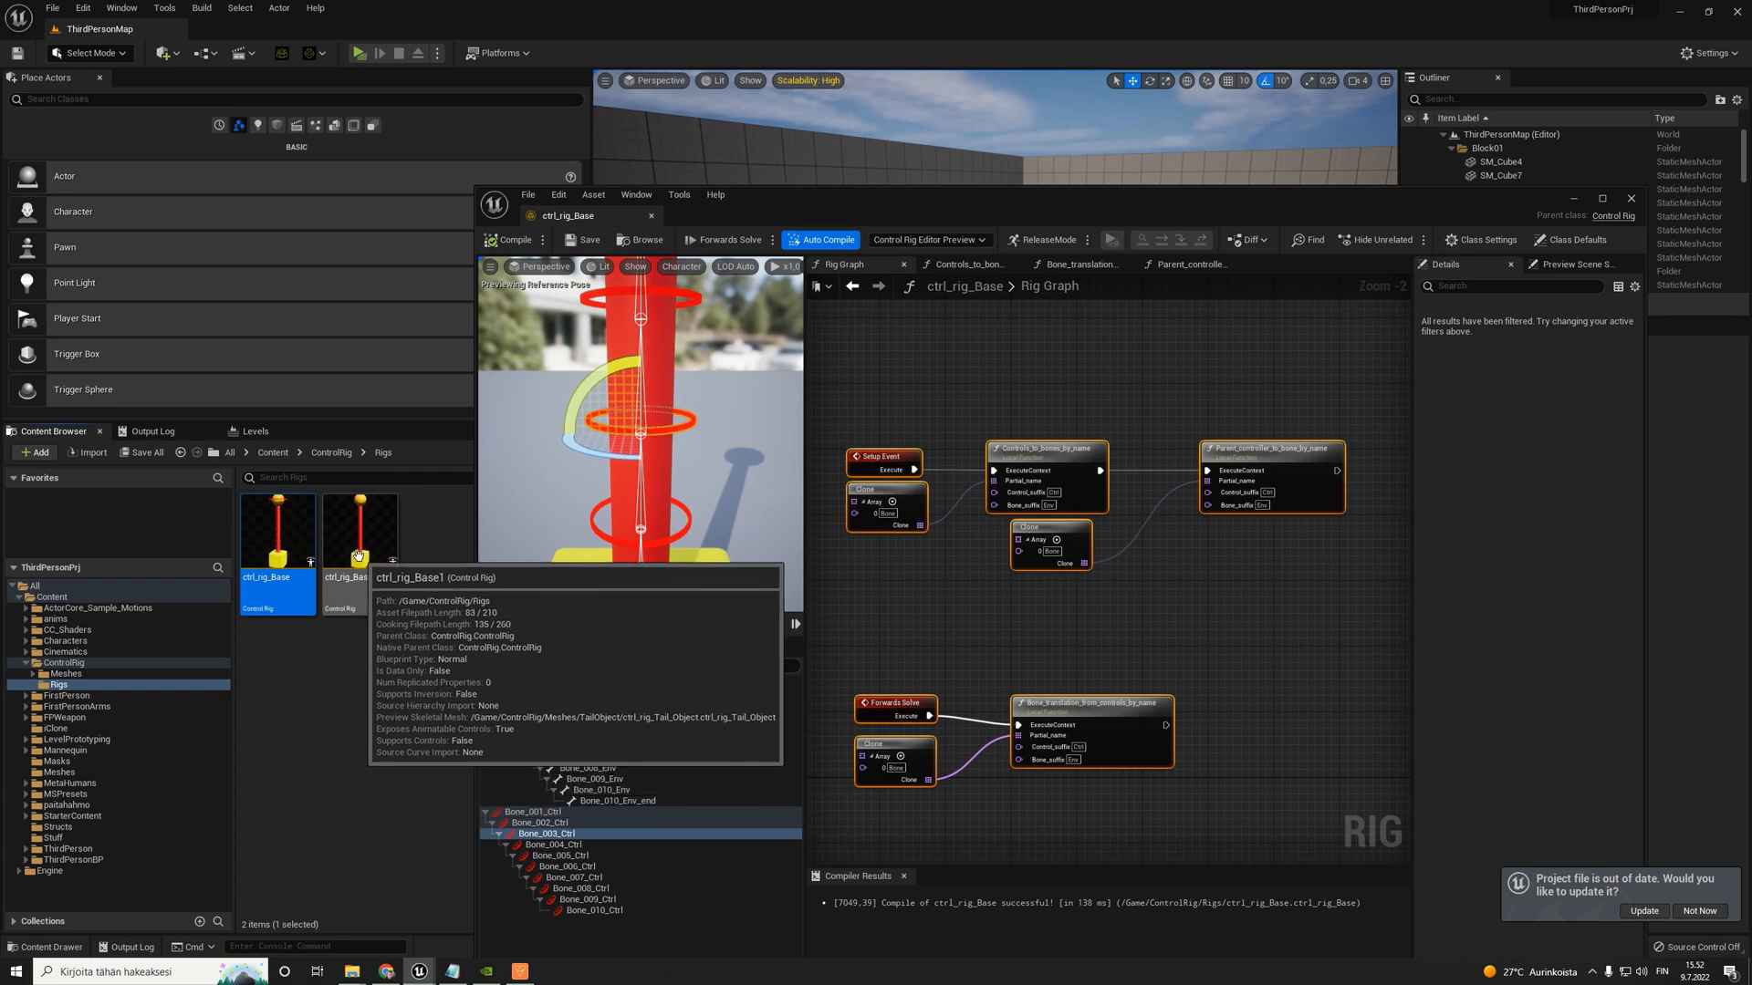
left_click_drag(964, 381, 1365, 736)
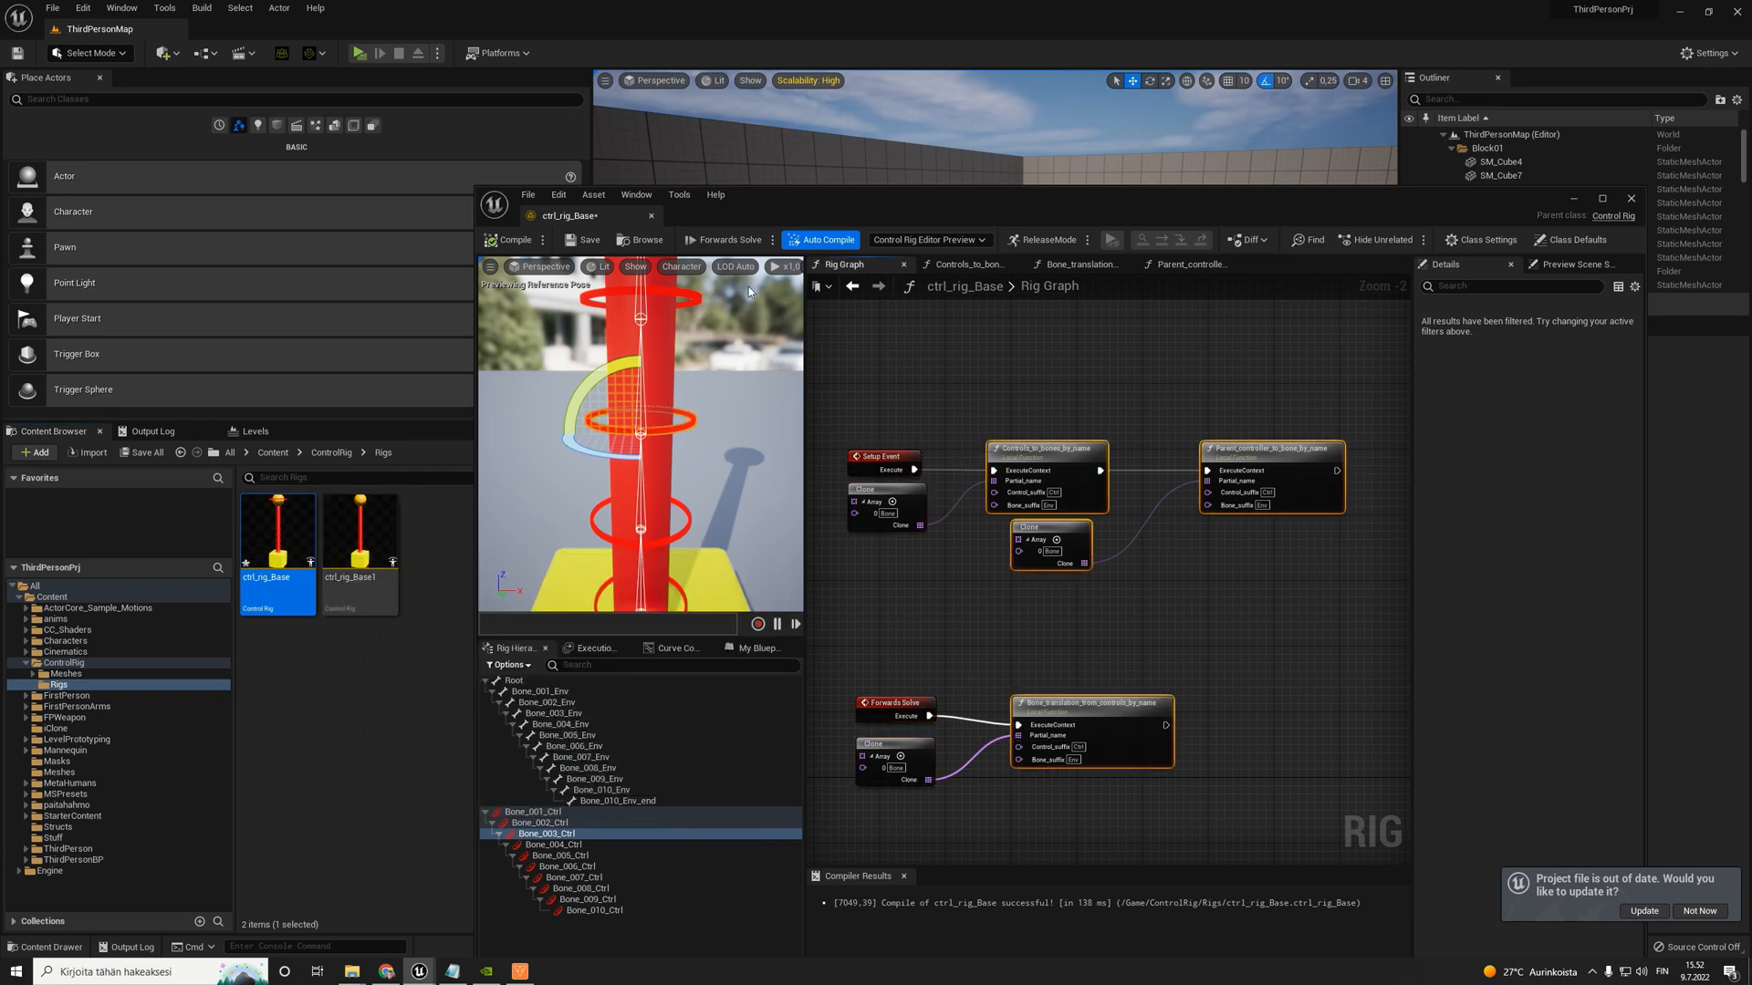
left_click(369, 539)
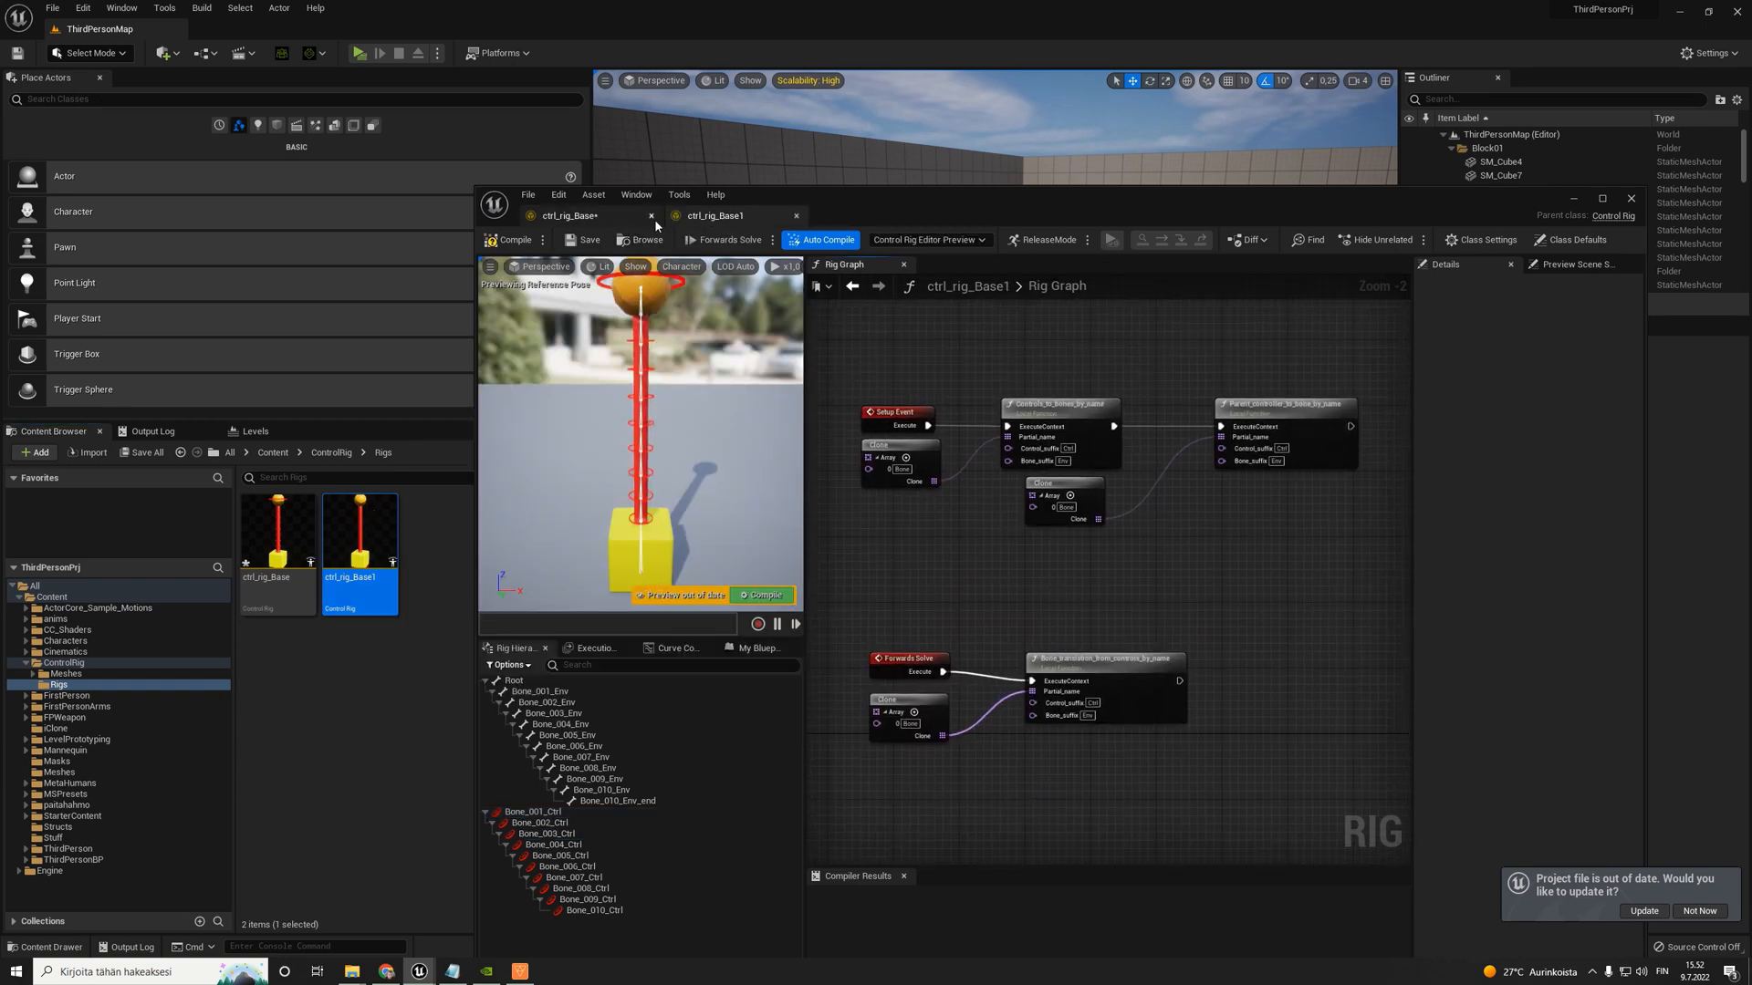
left_click(651, 217)
double_click(764, 209)
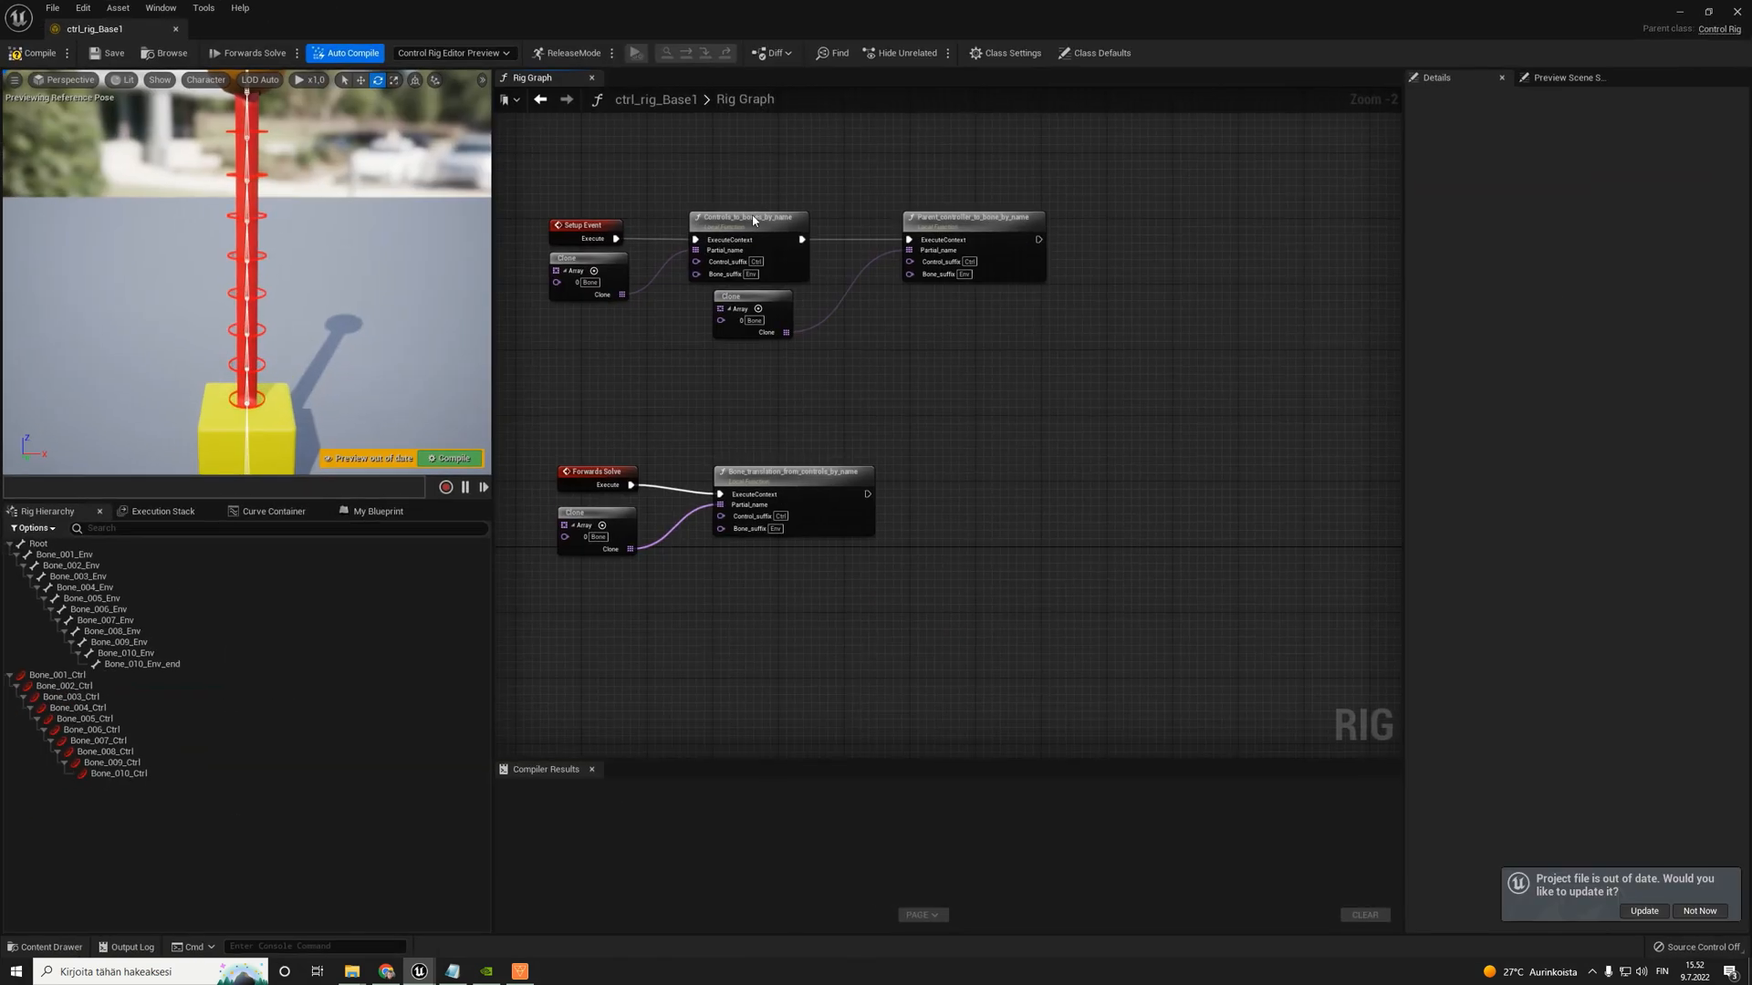
- Delete all controls from Bone_001_Ctrl to Bone_010_Ctrl in the ctrl_rig_Base1 hierarchy and compile the rig
left_click(118, 773)
left_click(94, 677, "shift")
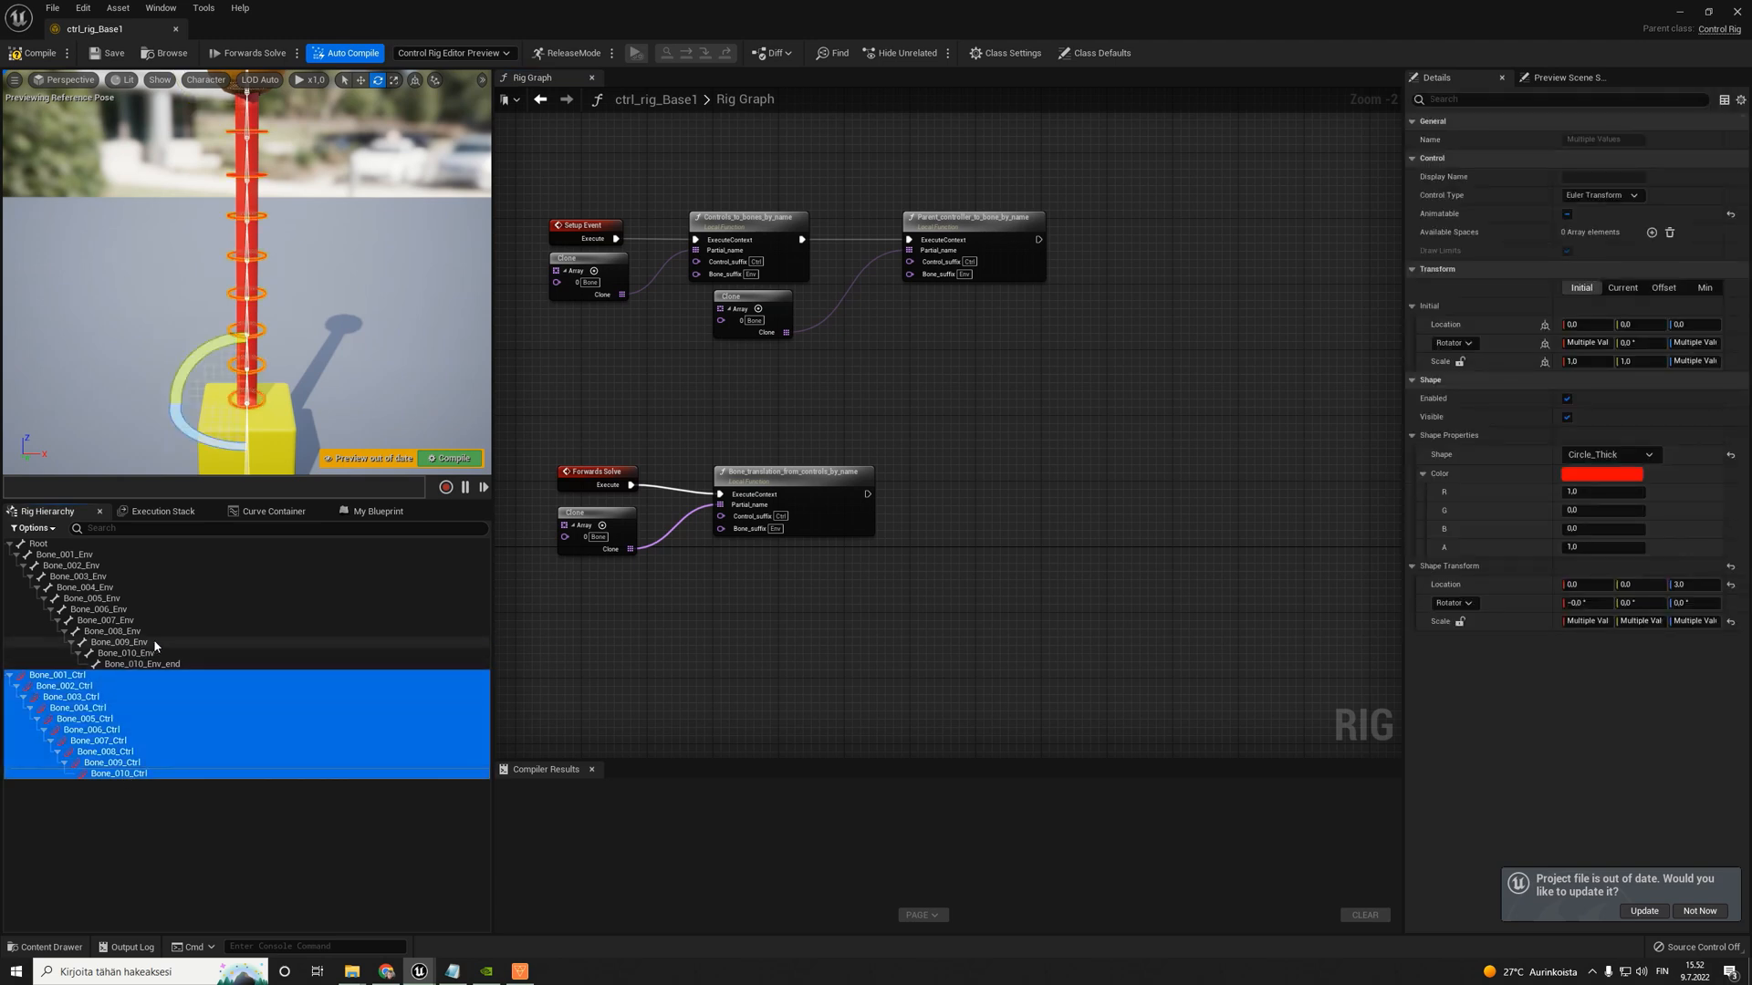
key("Delete")
left_click(33, 53)
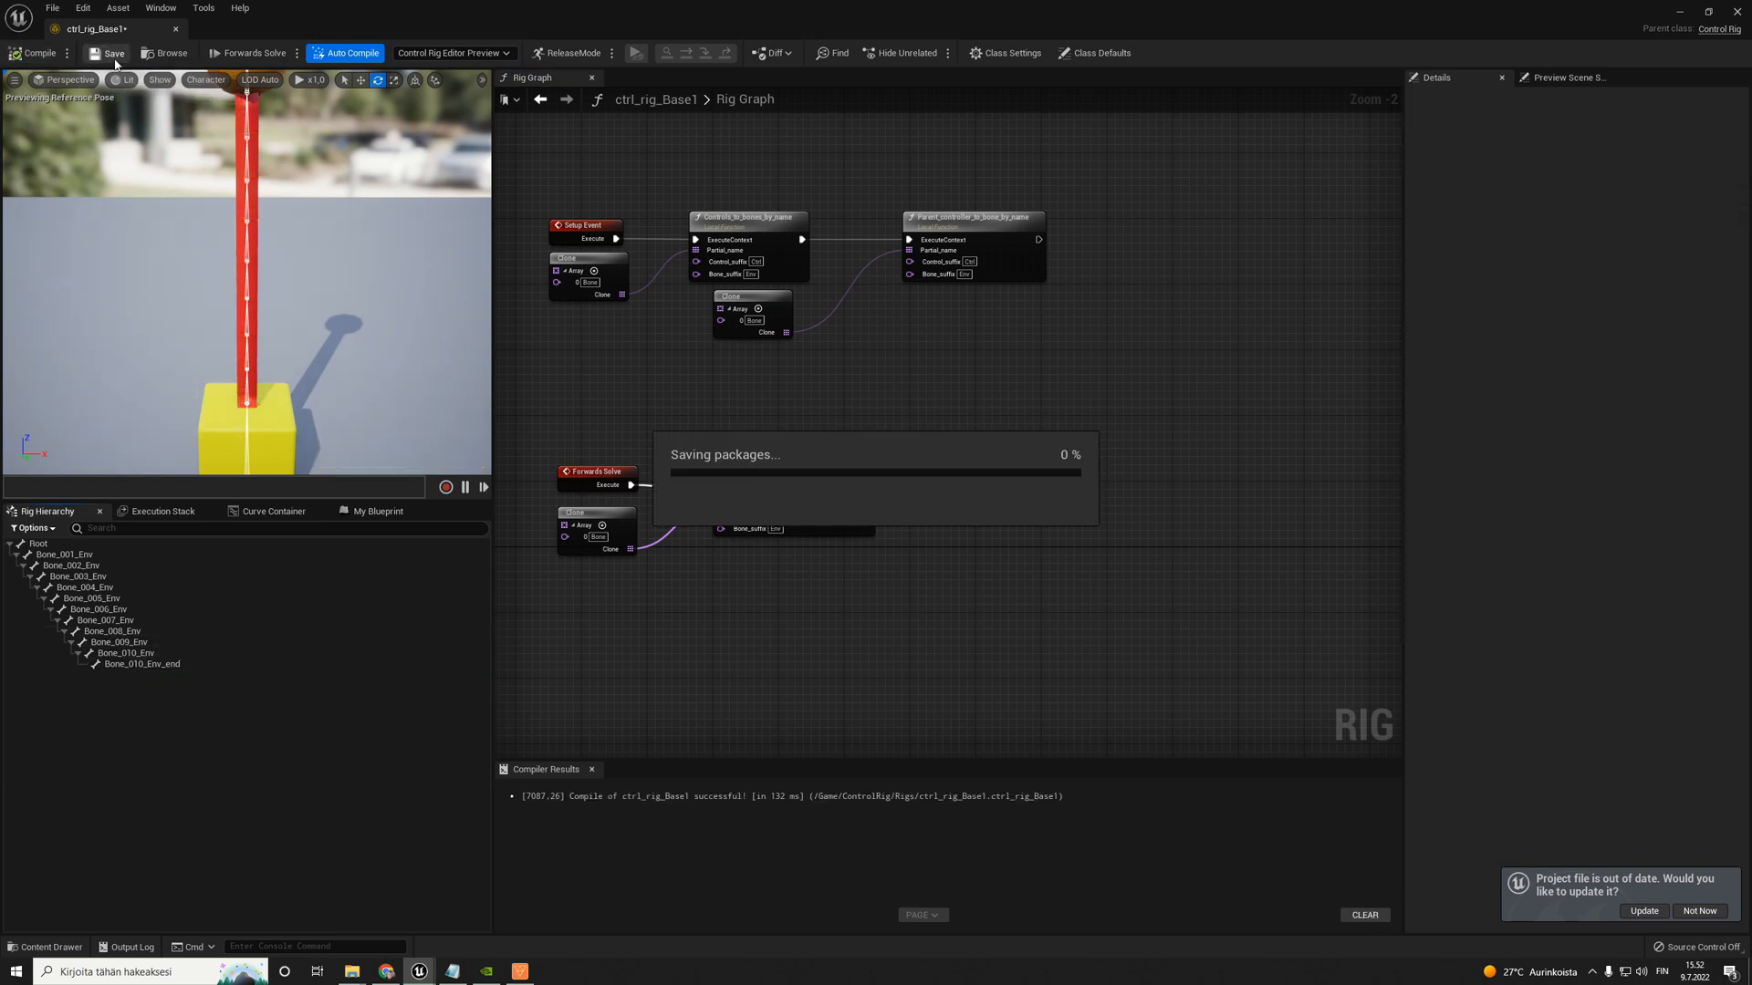
- Refresh the ctrl_rig_Base1 hierarchy from the FpsArmsLow skeletal mesh
right_click(58, 703)
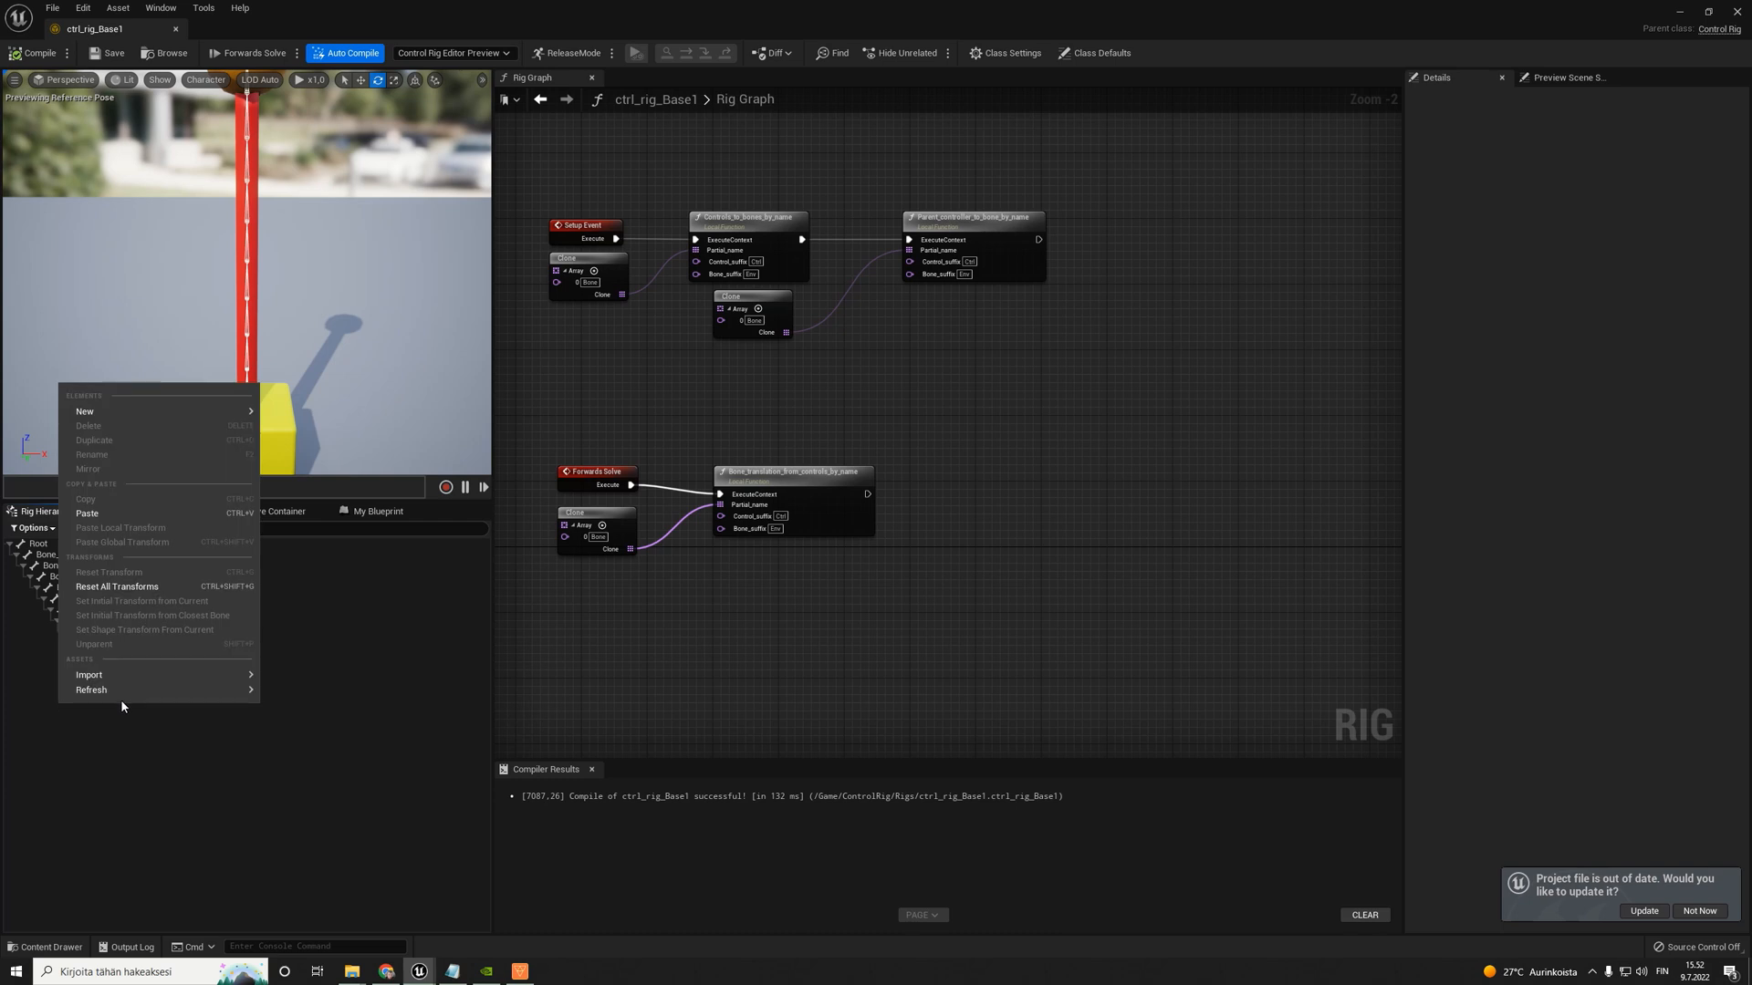
mouse_move(136, 690)
type("ar")
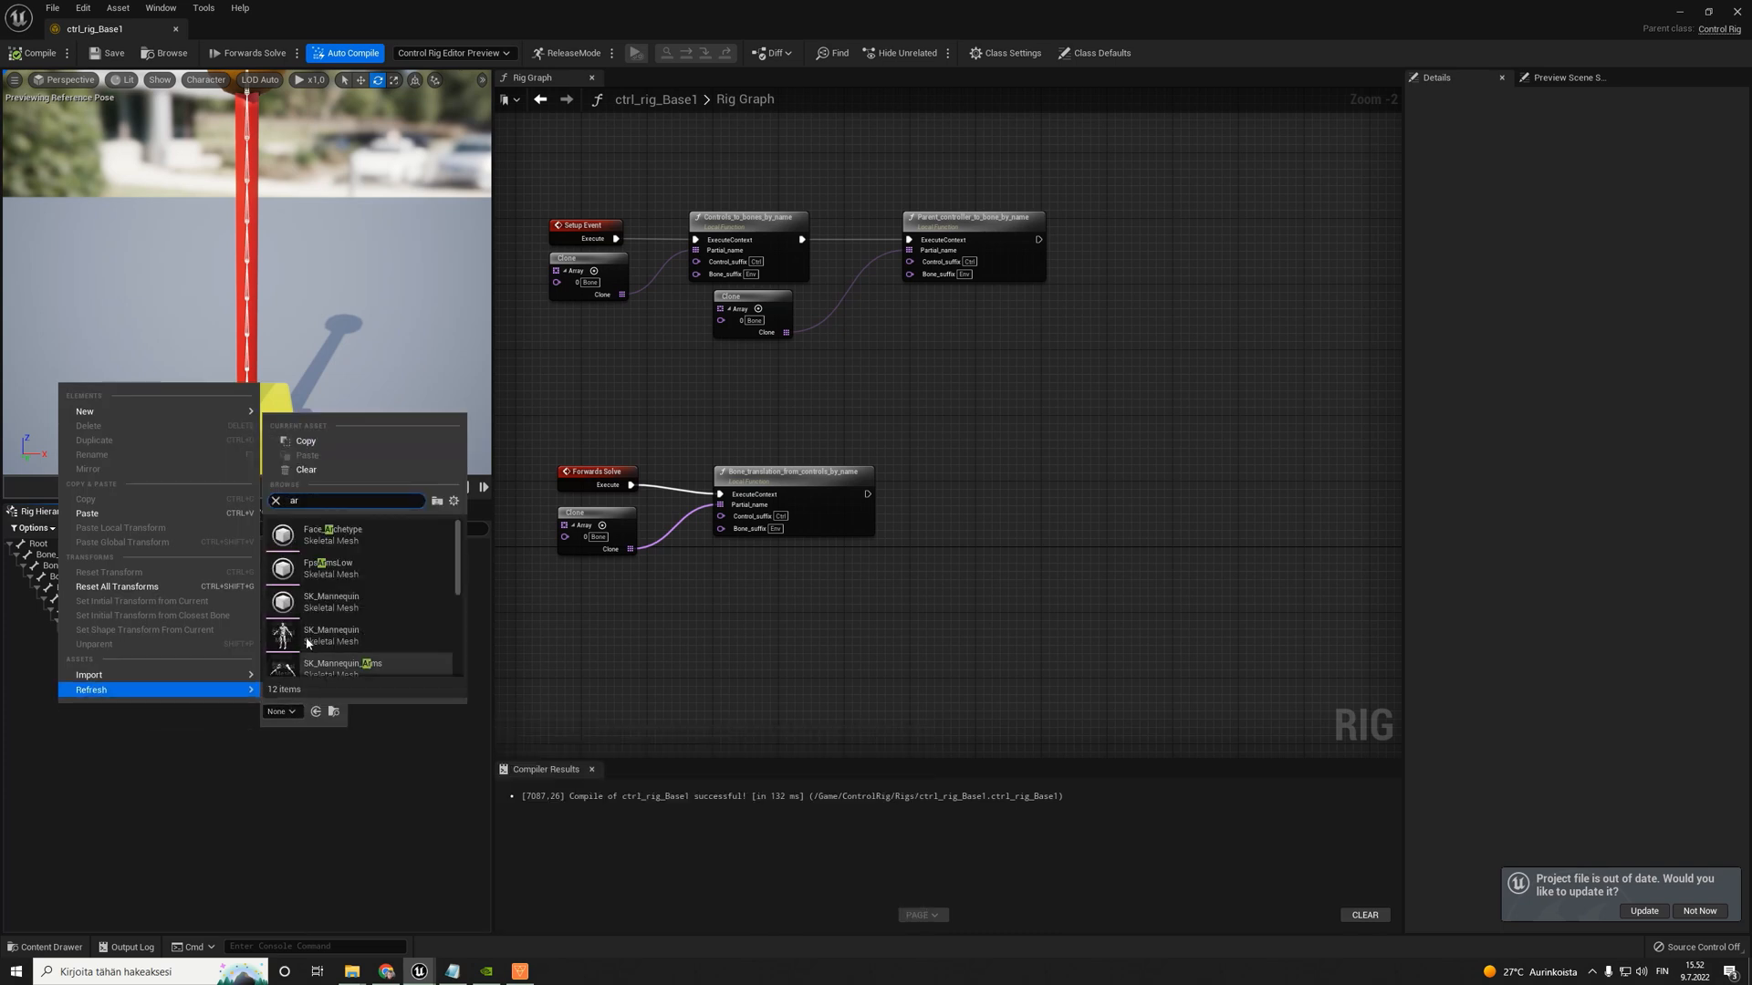
left_click(340, 568)
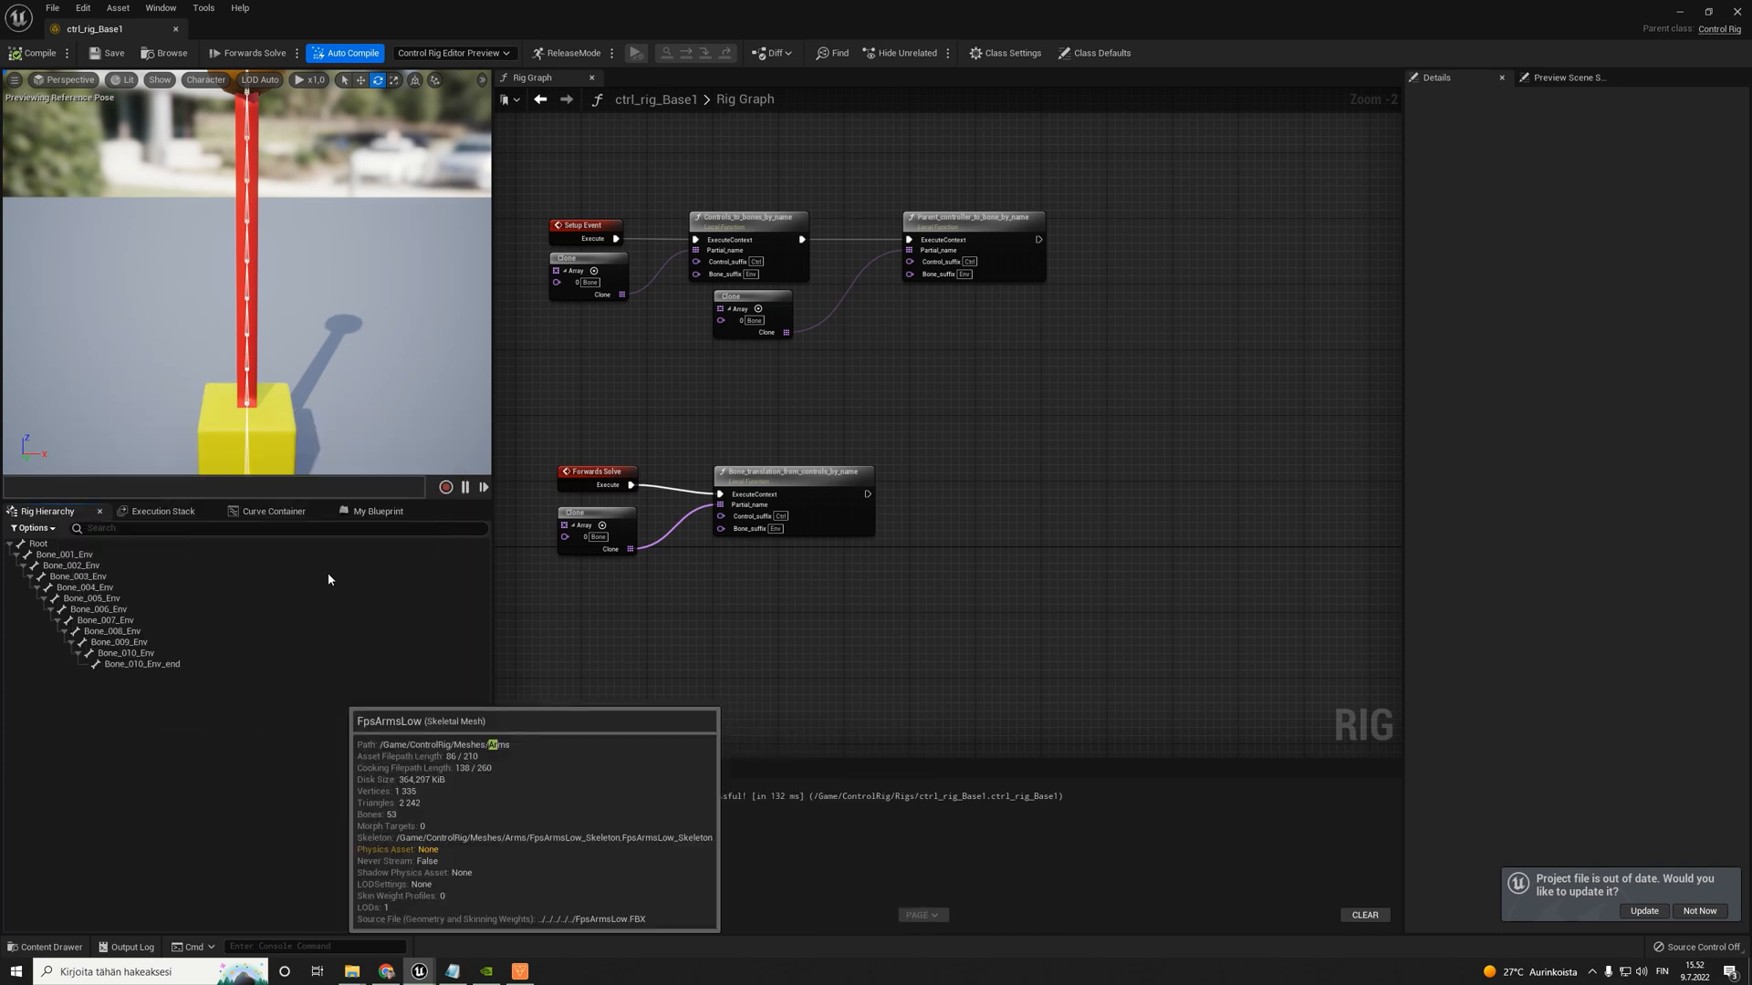
right_click_drag(313, 412, 169, 467)
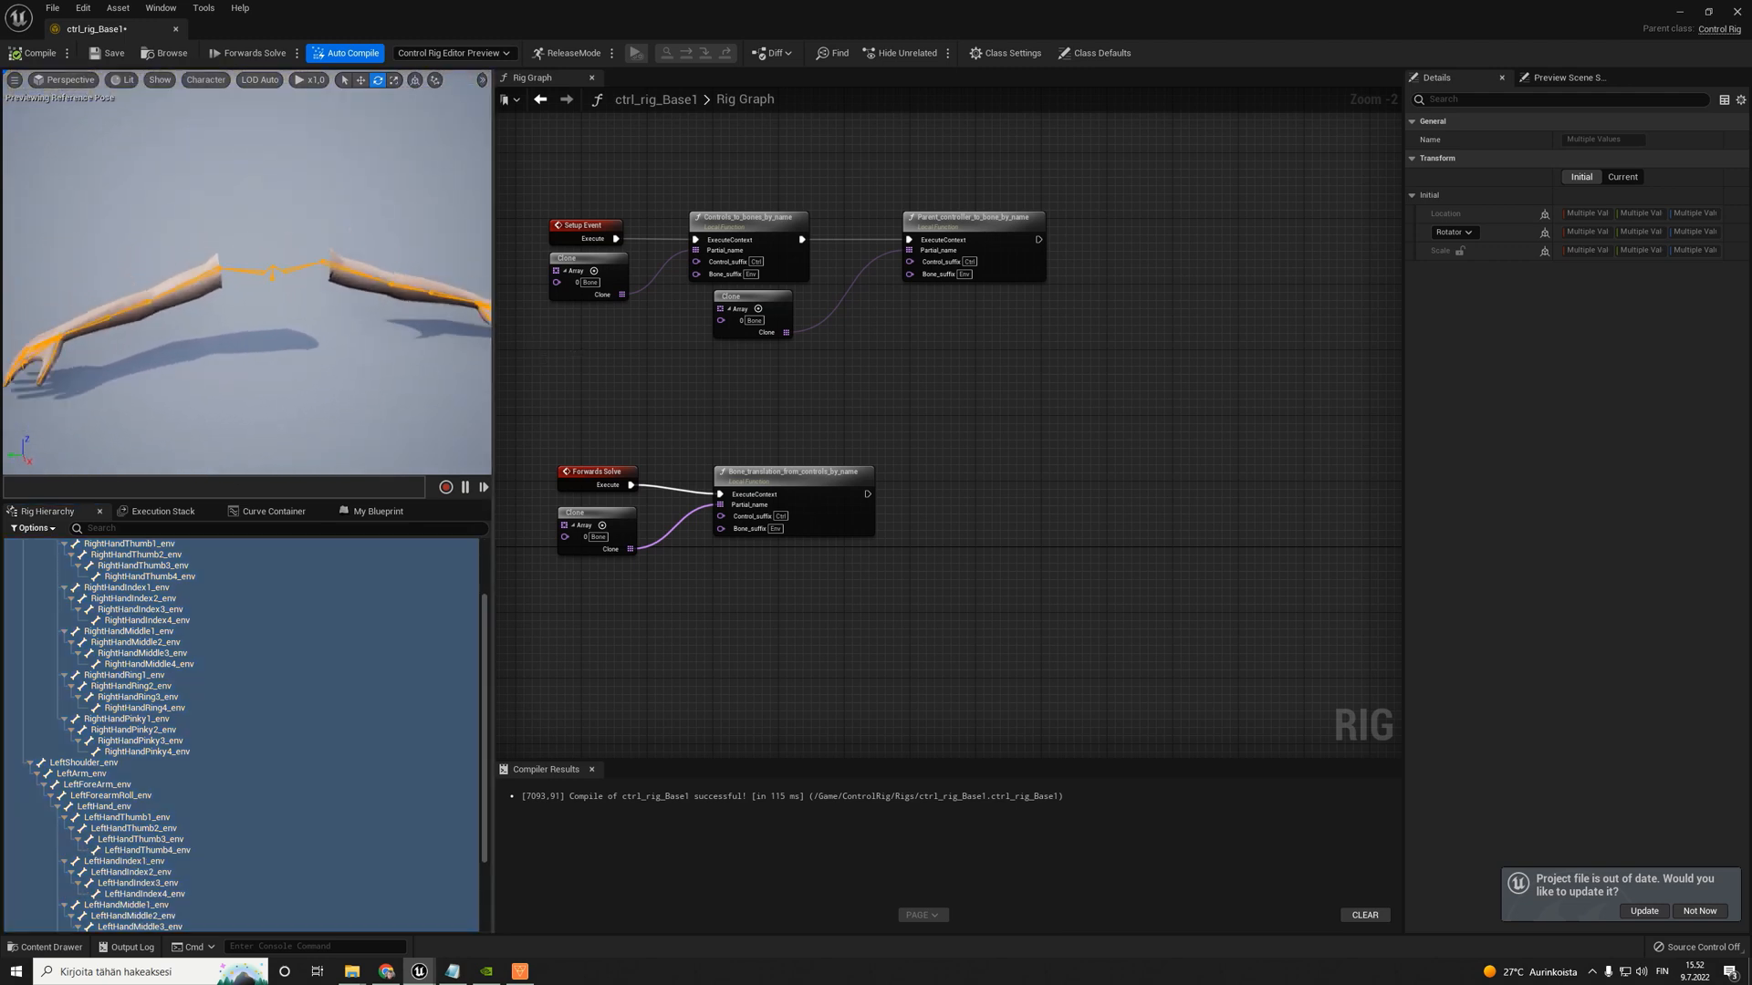
- Disconnect Parent_controller_to_bone_by_name from the Setup Event chain, move it and its Clone node aside, and compile and save the rig
scroll(899, 240, "up", 2)
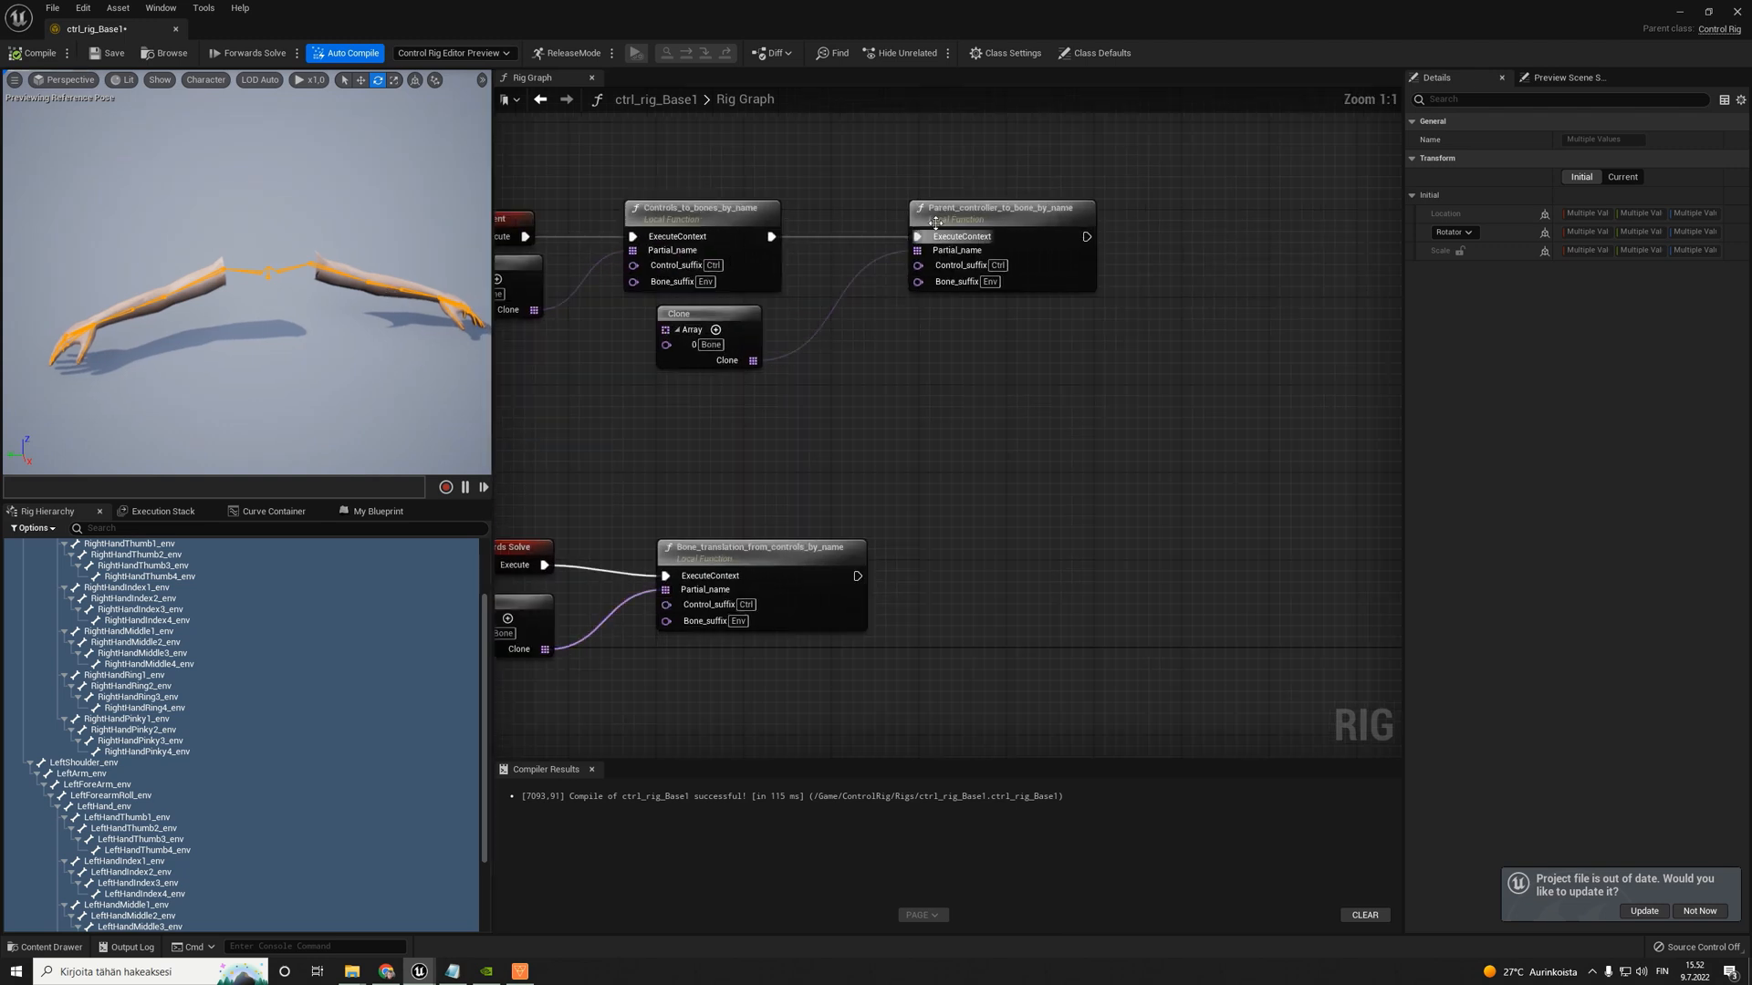
left_click_drag(936, 240, 1154, 240)
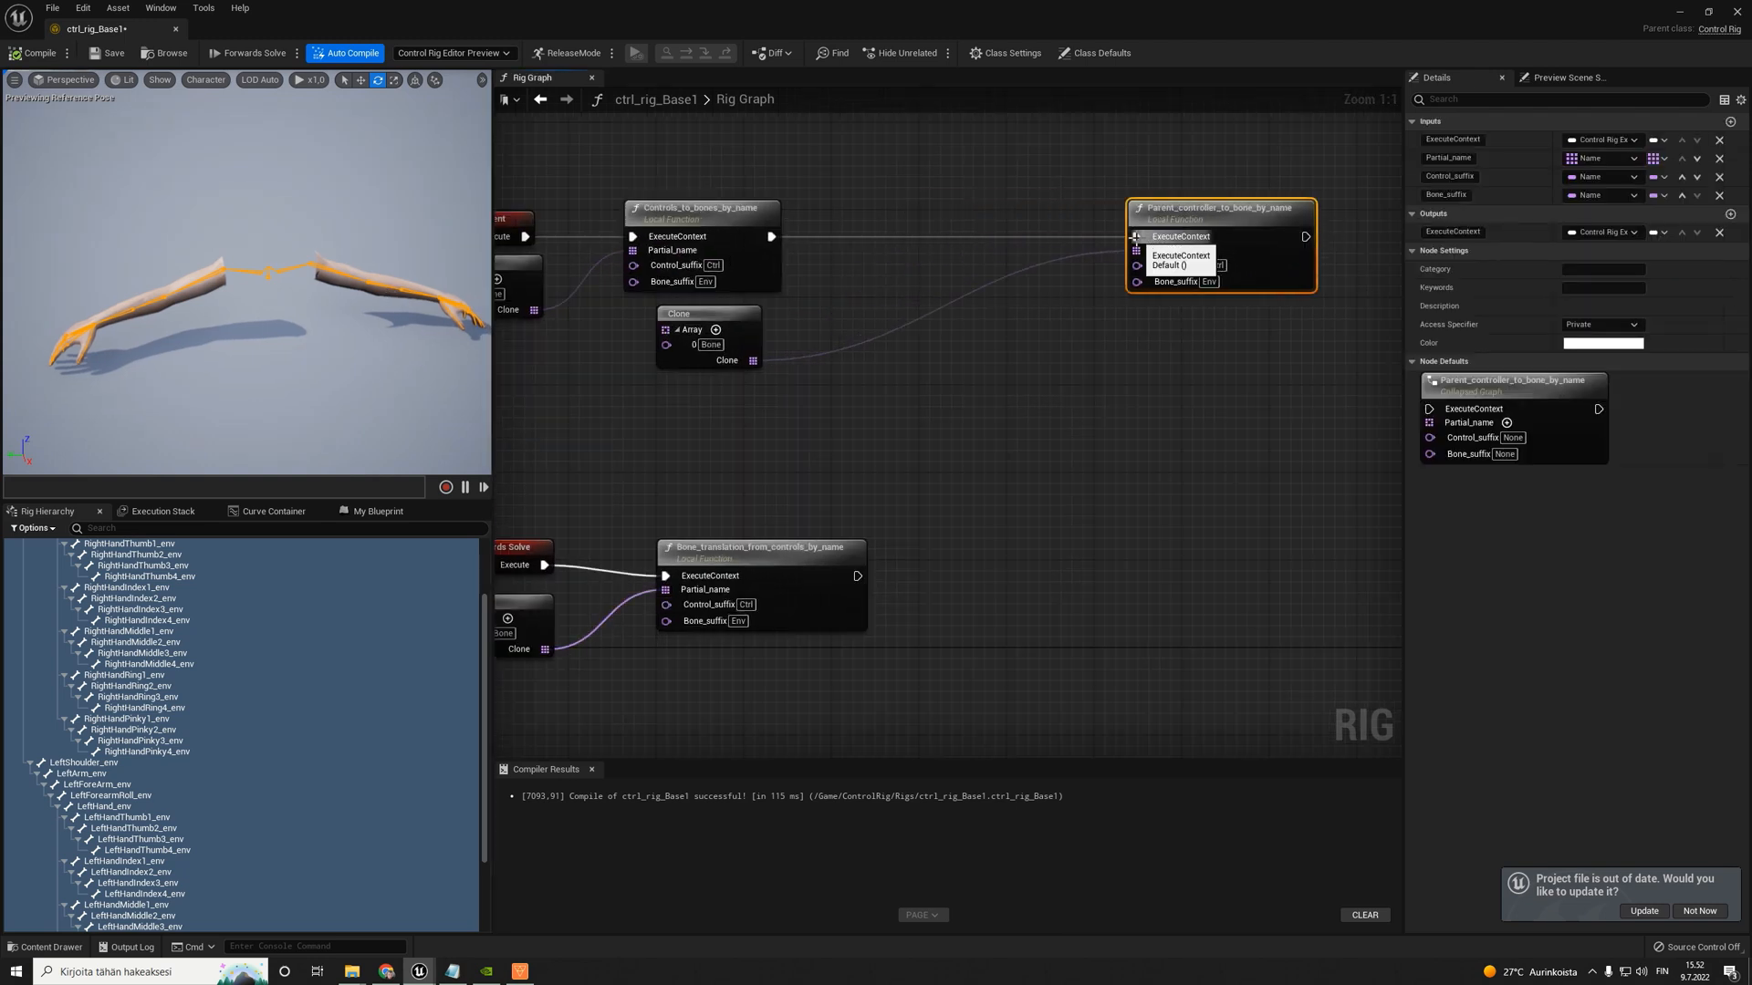
left_click(1135, 236, "alt")
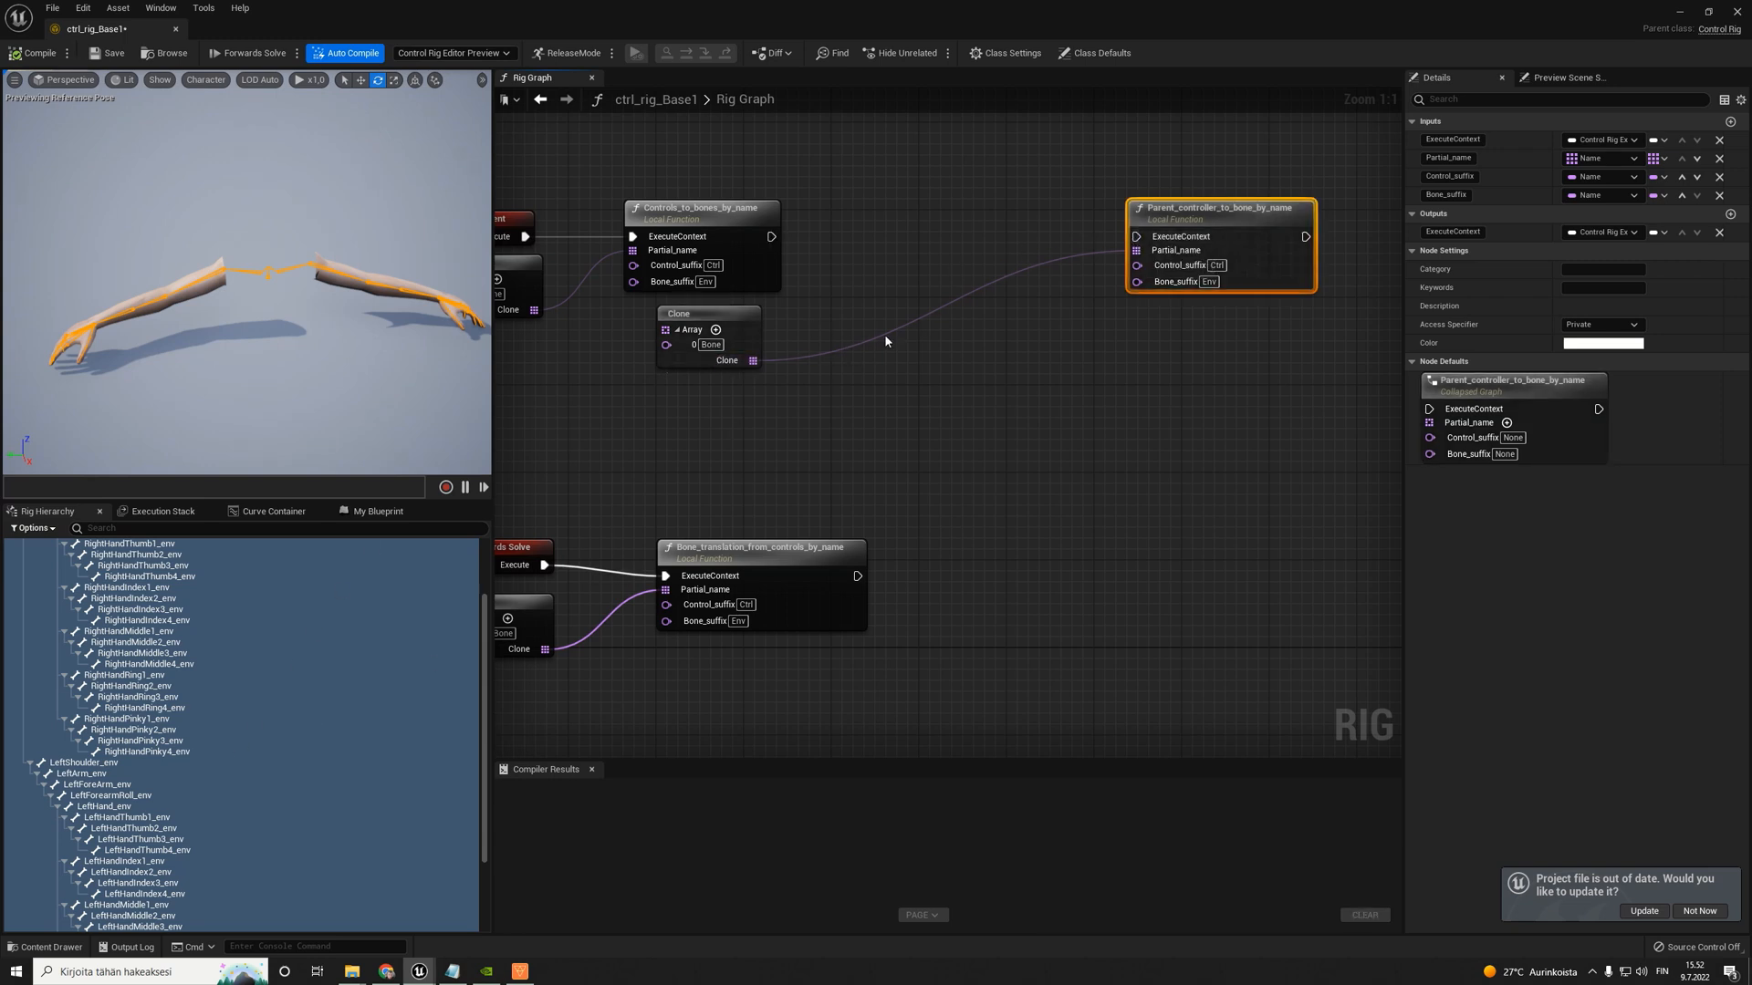
left_click_drag(700, 313, 1105, 305)
left_click_drag(1235, 219, 1333, 219)
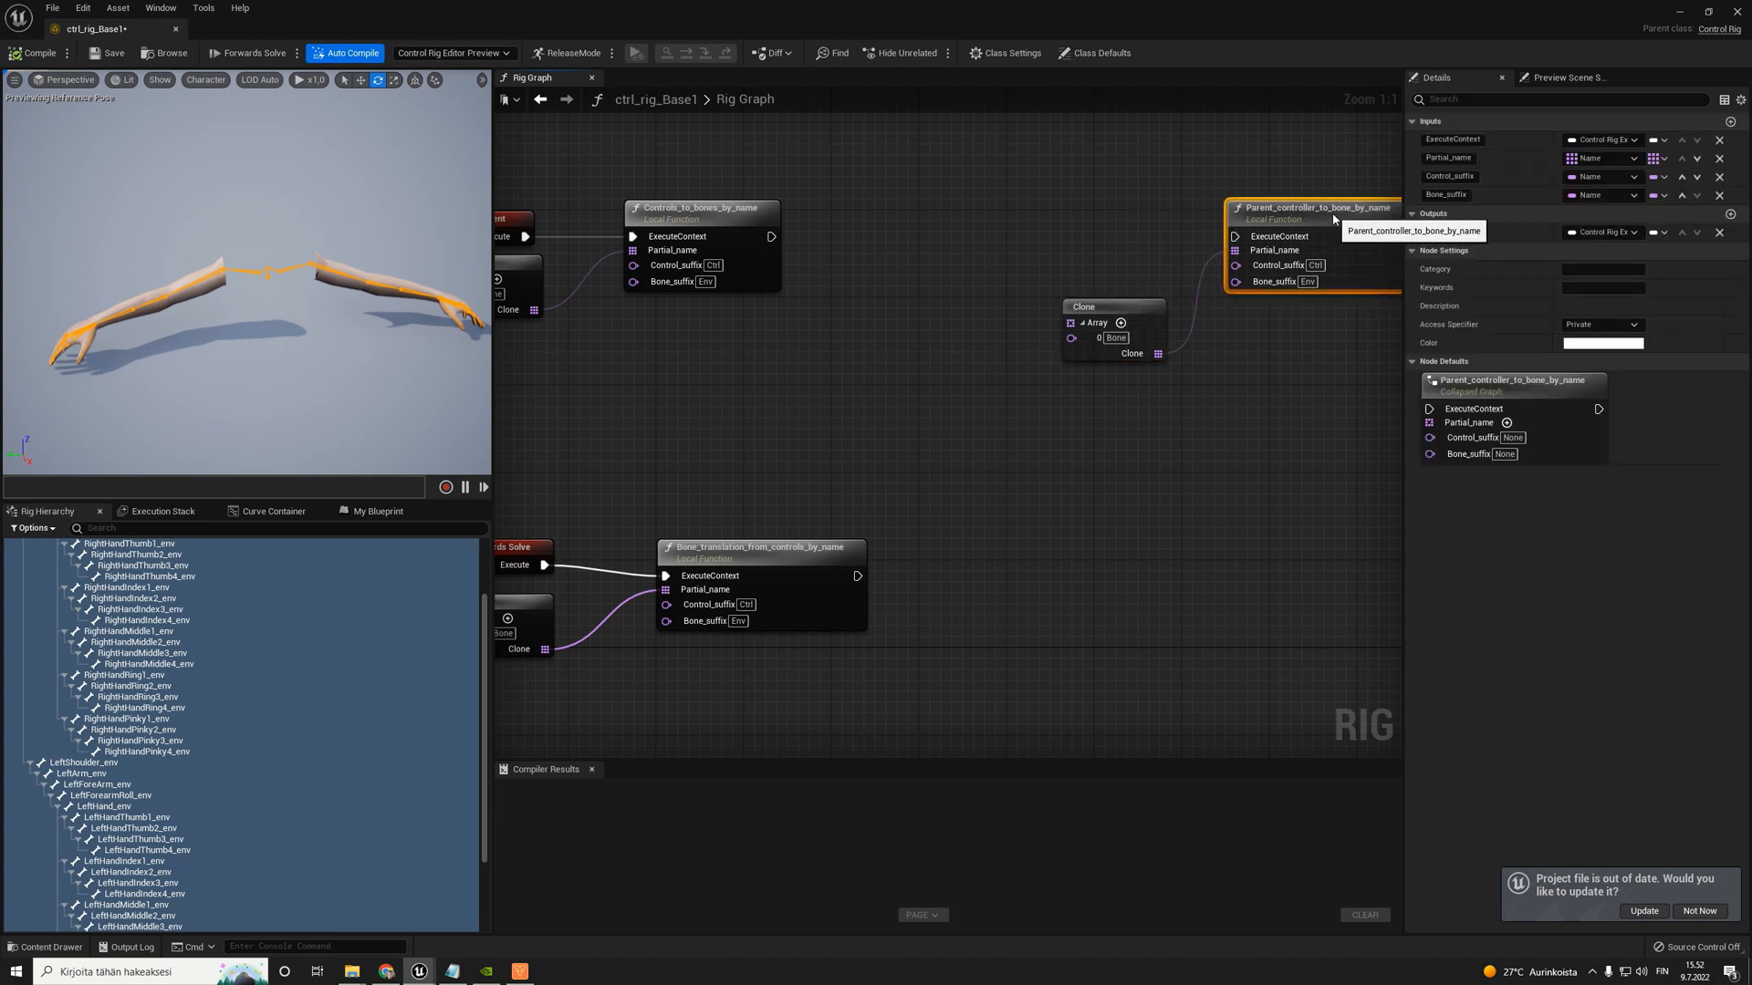
right_click_drag(924, 322, 850, 350)
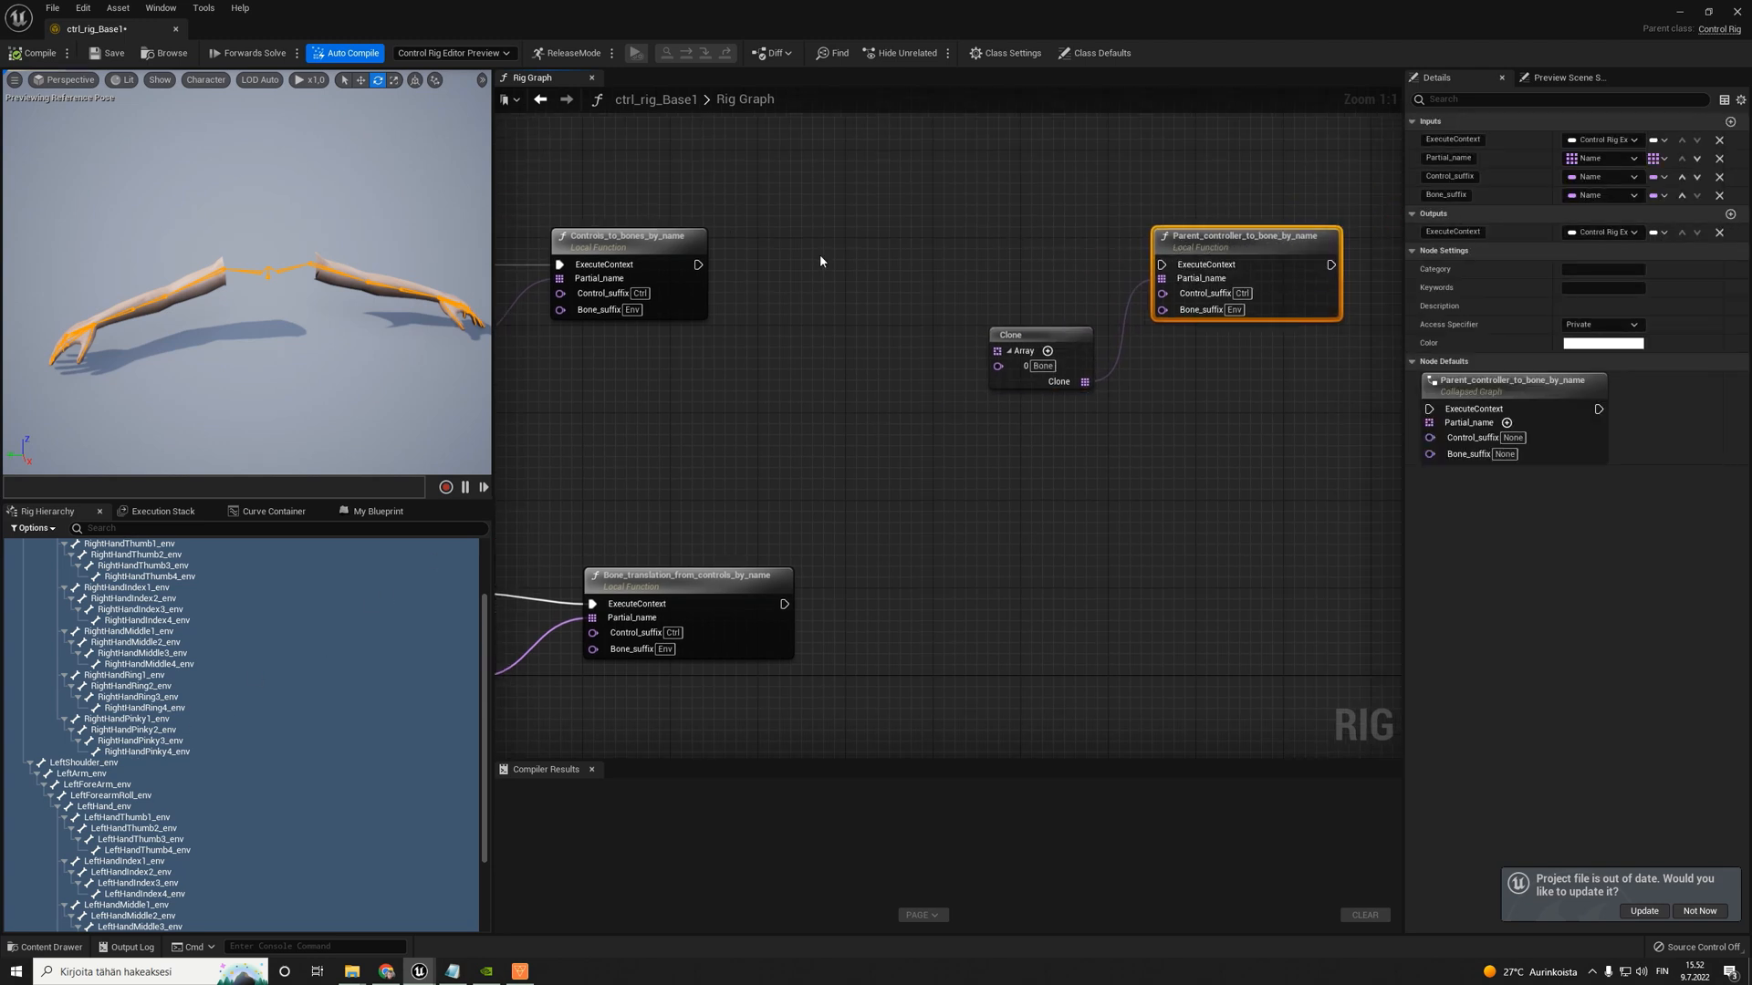
right_click_drag(820, 253, 927, 252)
left_click(26, 55)
left_click(114, 54)
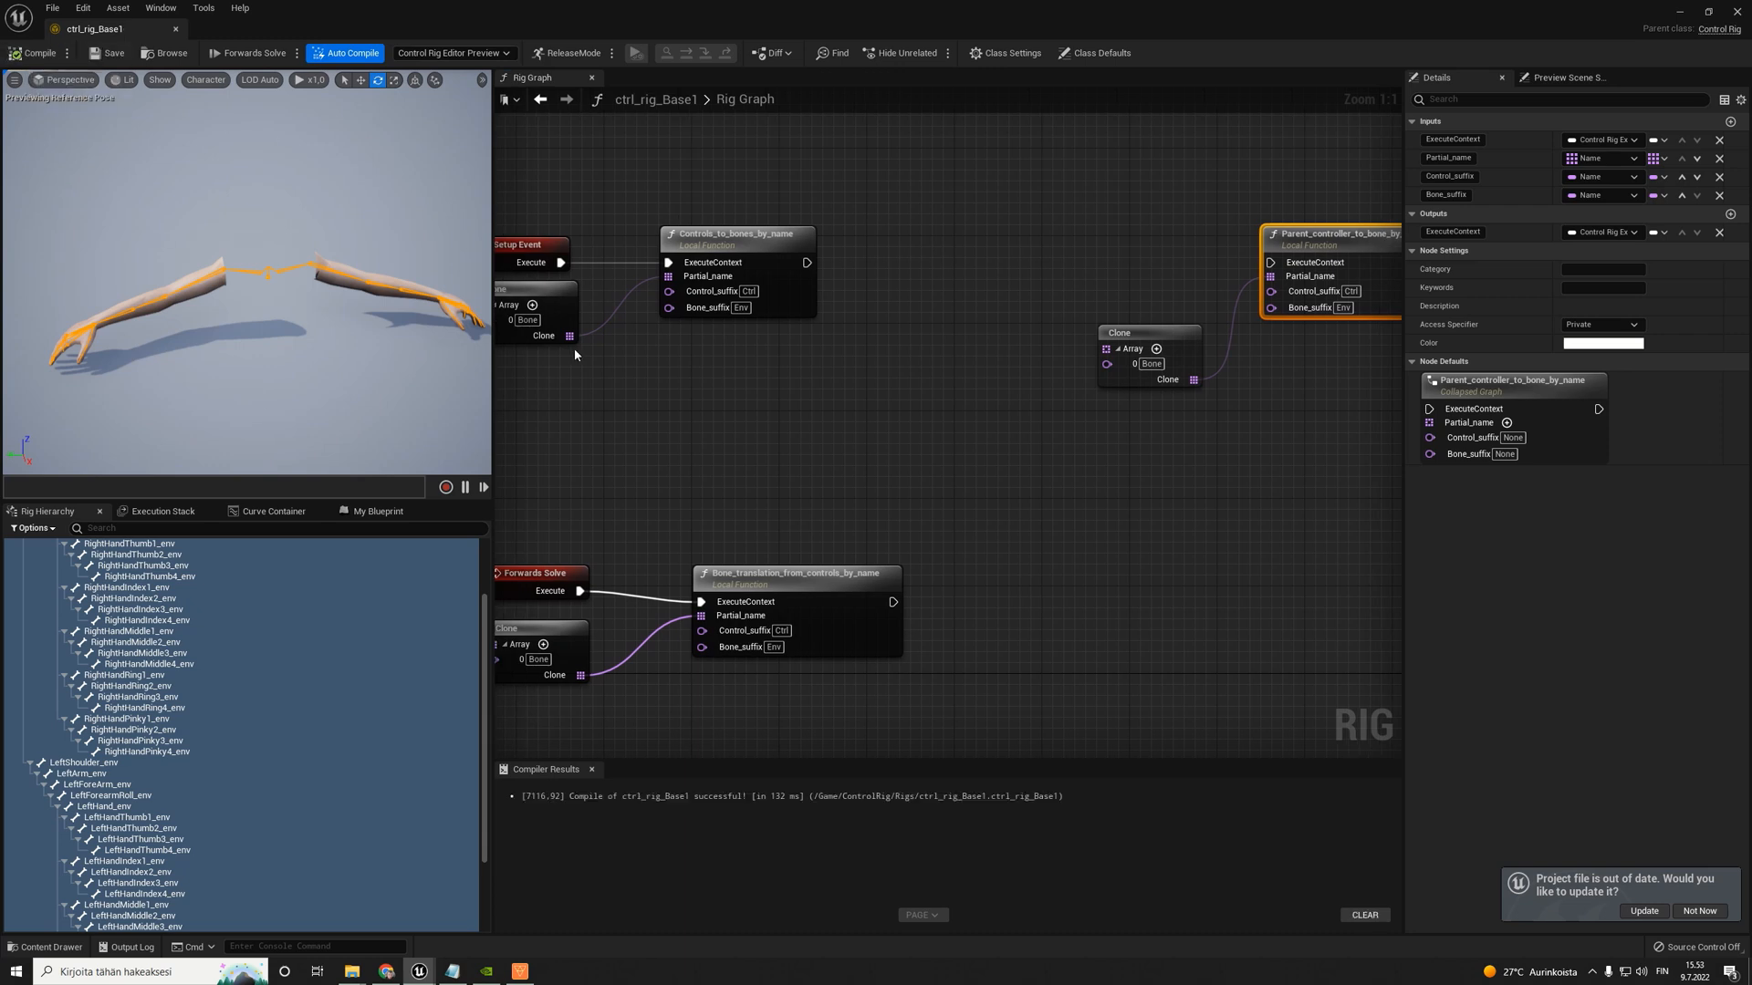
- Add controls for all bones from RightShoulder_env to LeftHandPinky4_env, using the Hierarchy output format and the _ctrl suffix
right_click_drag(573, 348, 667, 337)
scroll(282, 645, "down", 3)
left_click(214, 708)
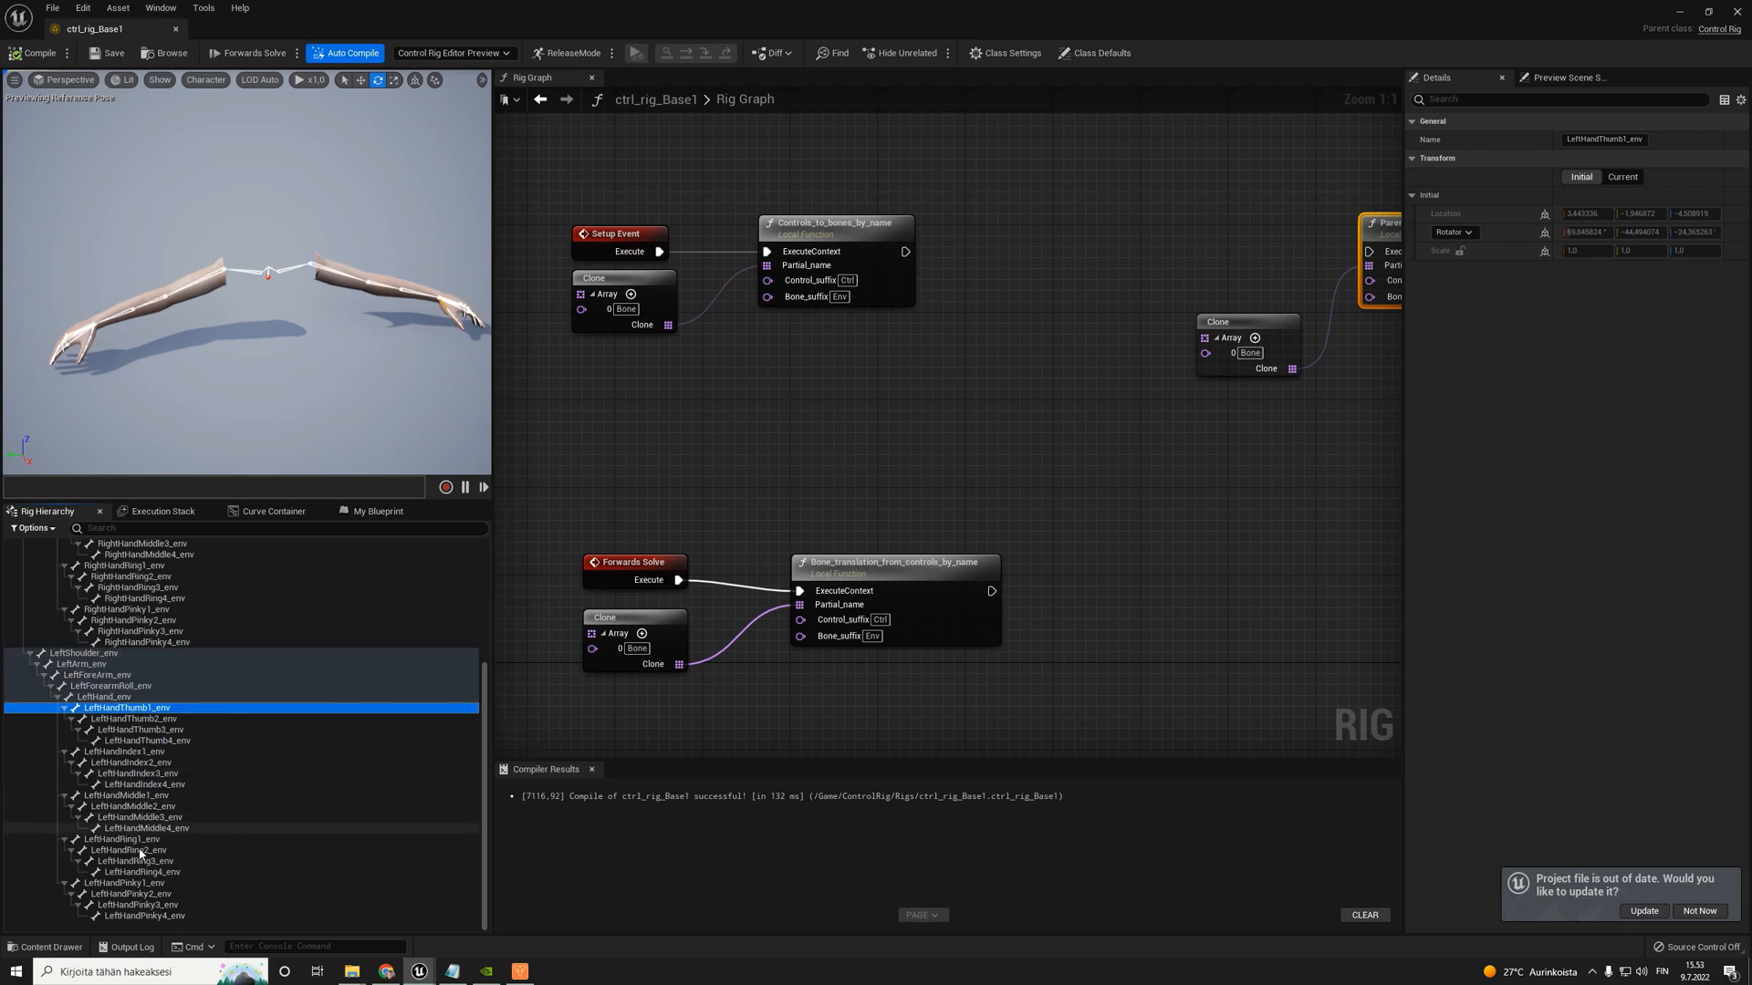
scroll(91, 630, "up", 3)
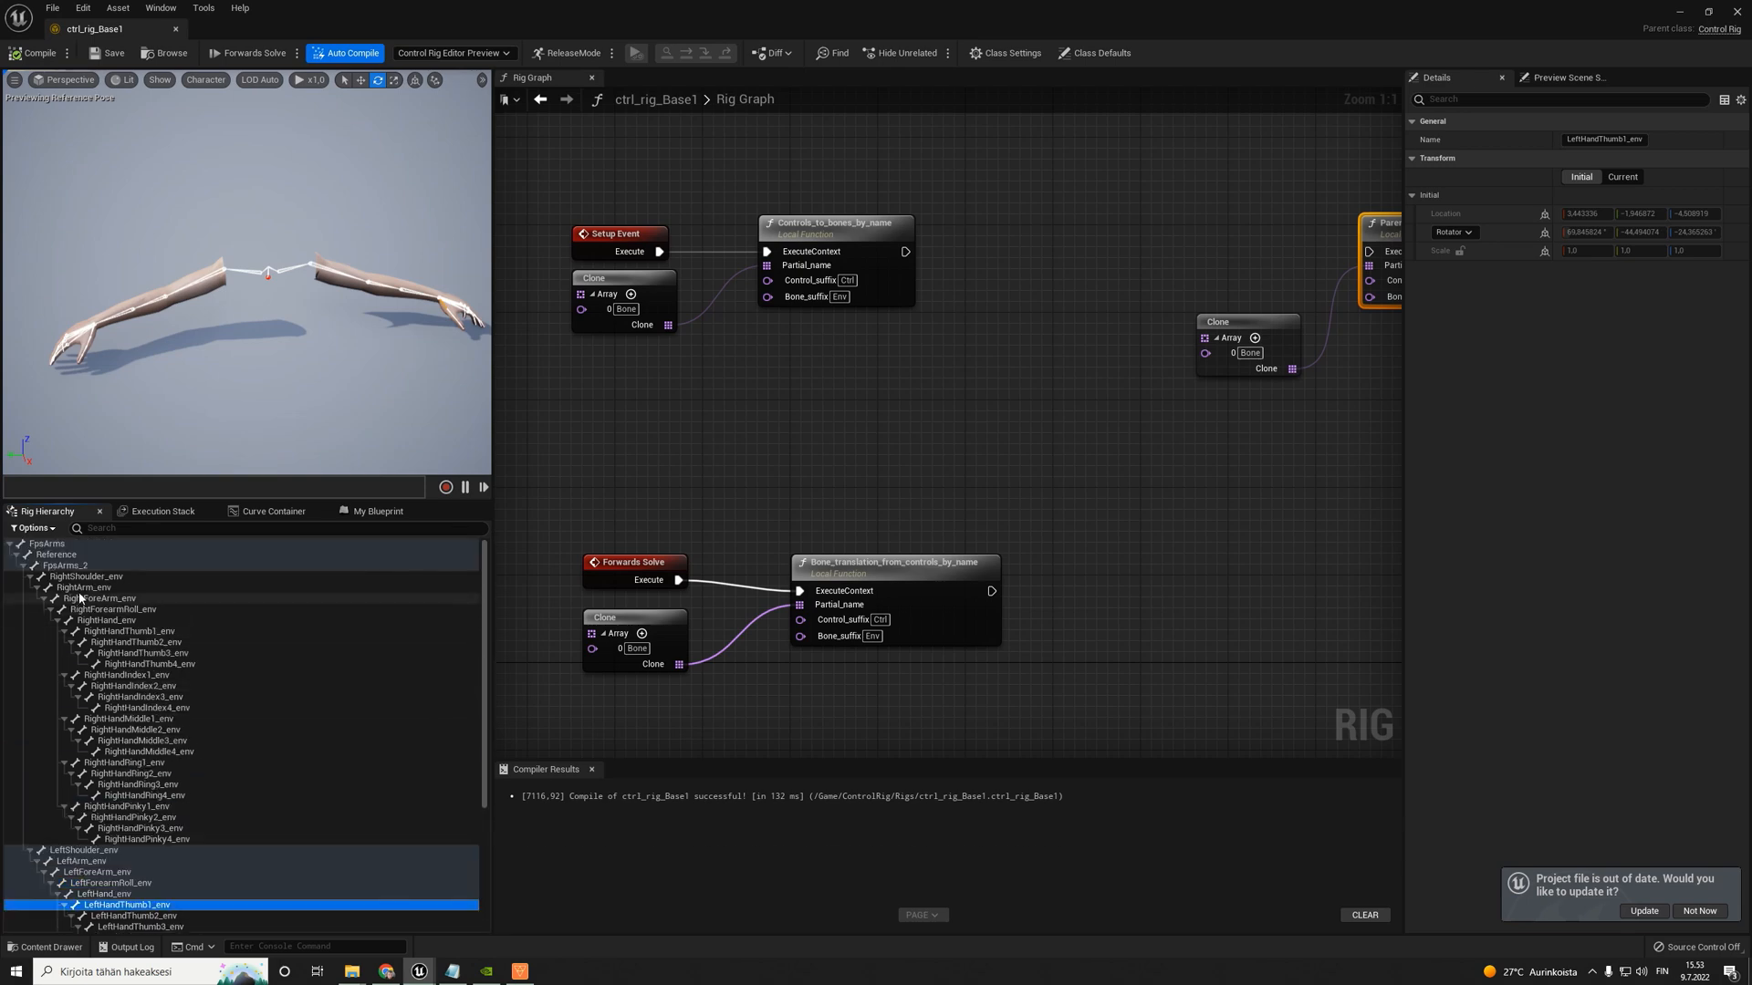
left_click(95, 578)
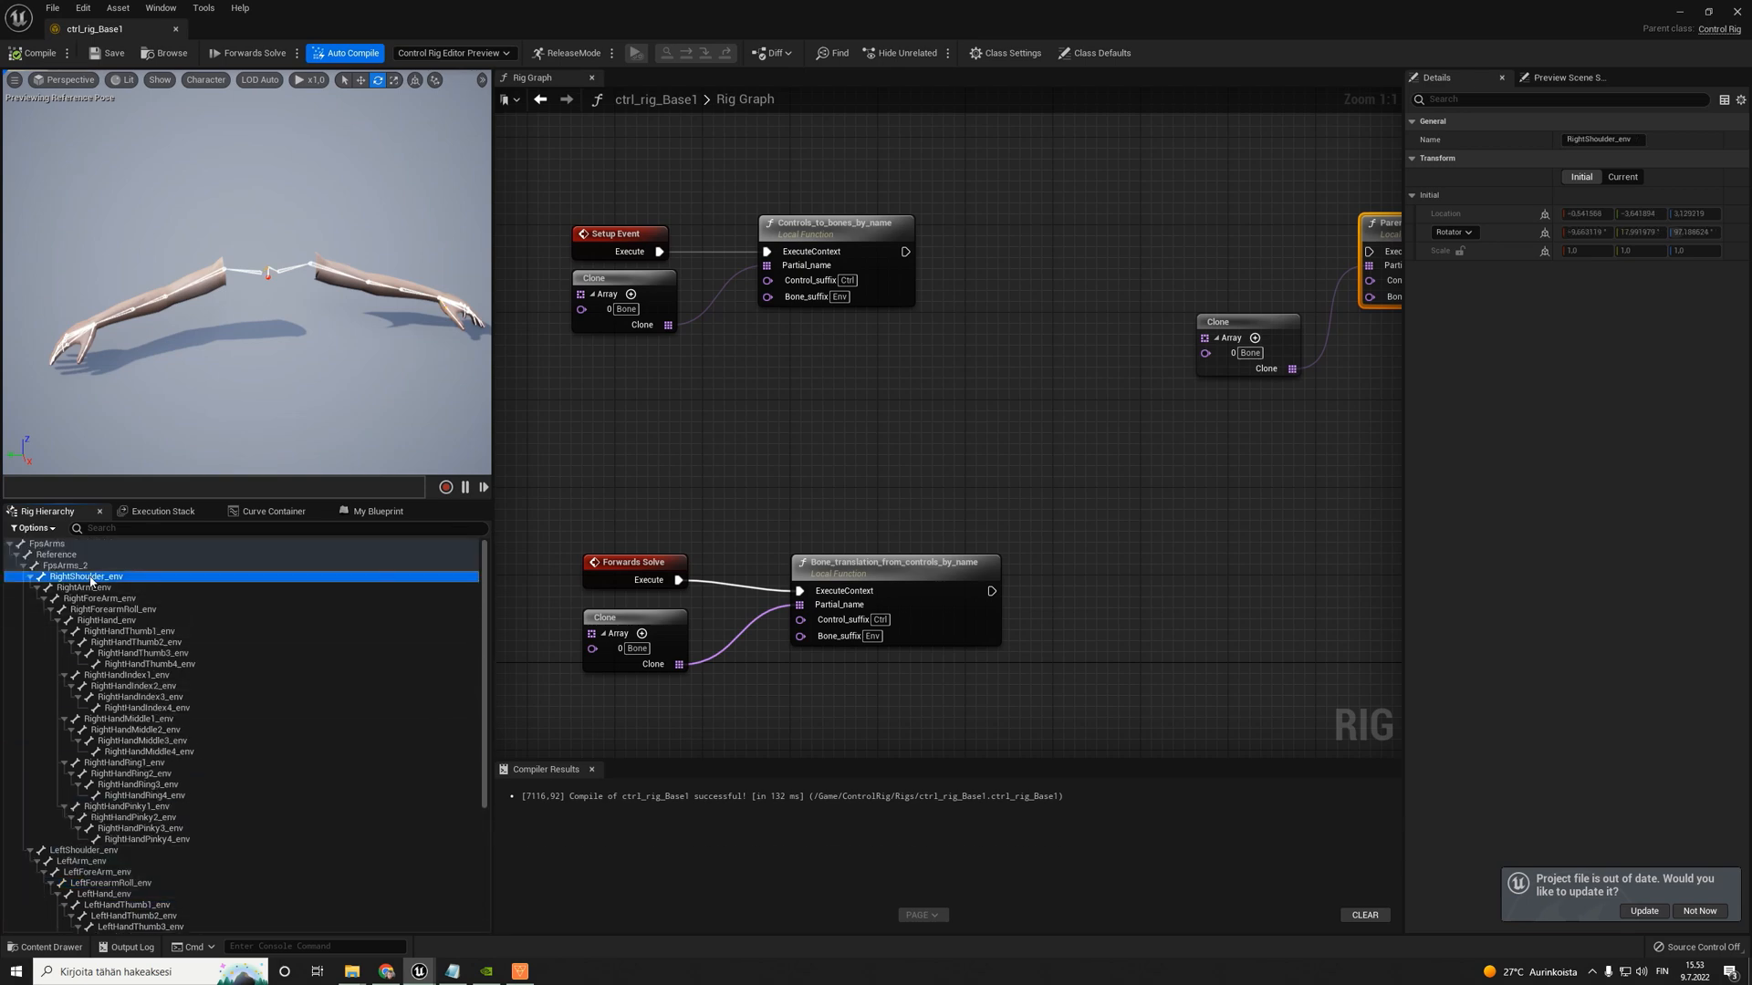
scroll(118, 821, "down", 5)
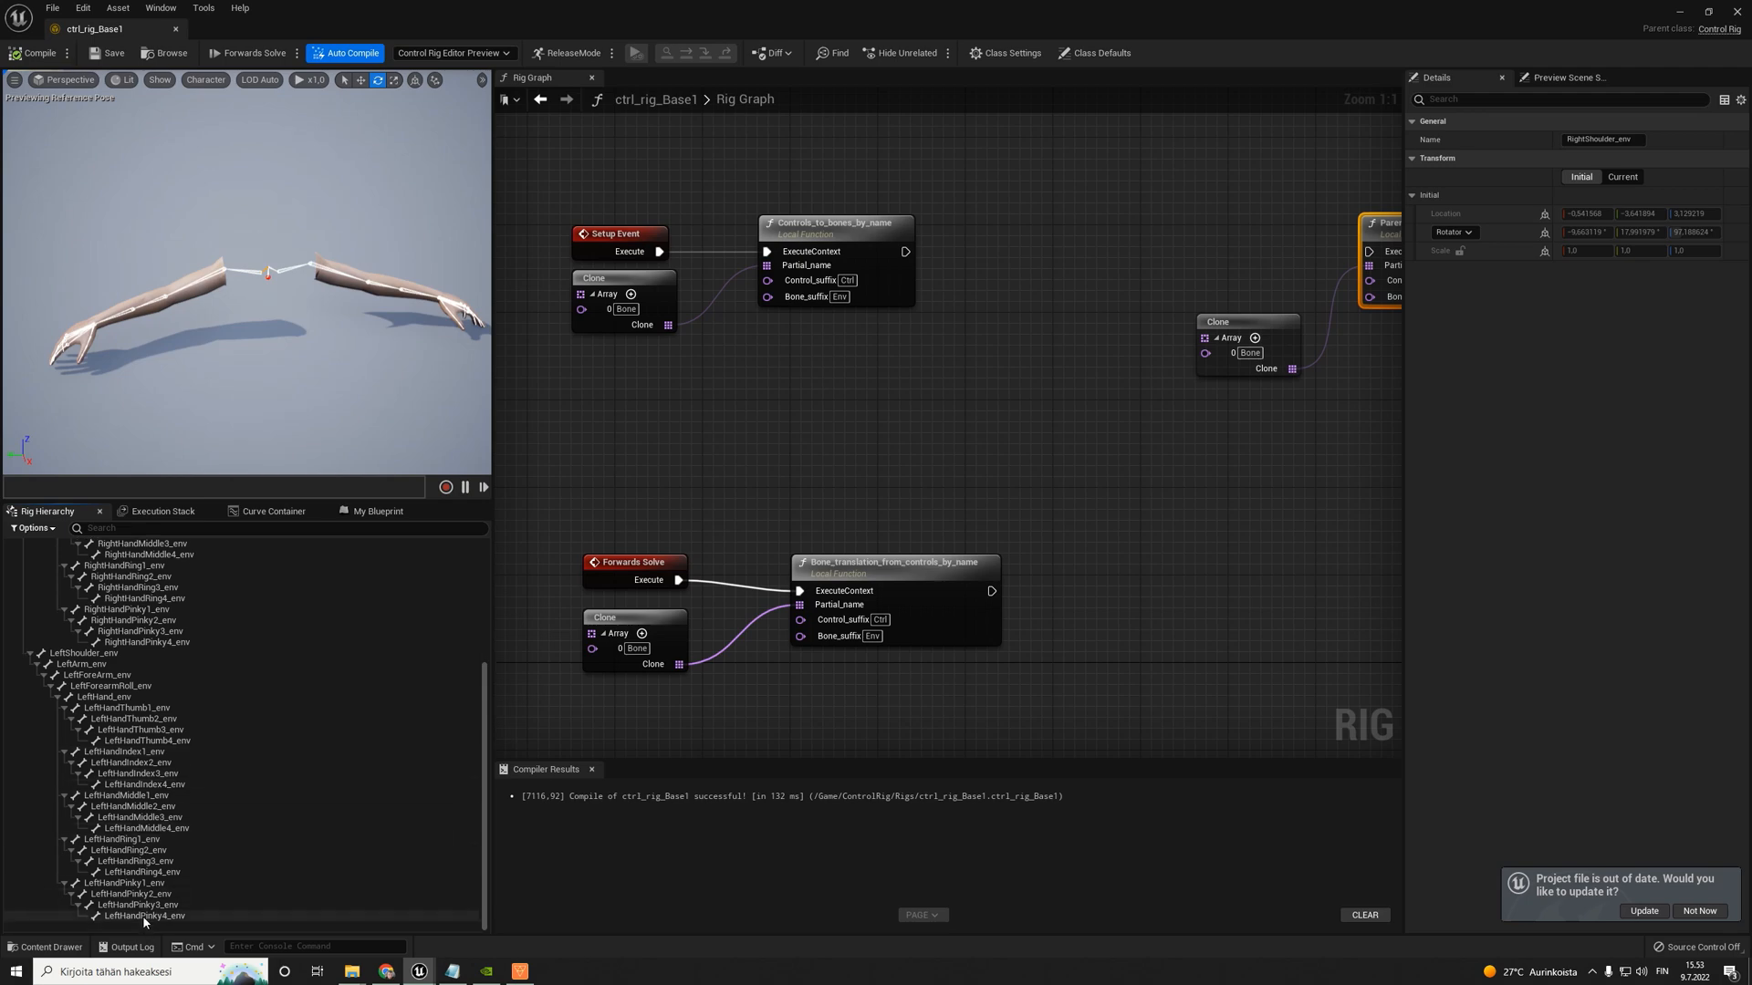
left_click(142, 916, "shift")
scroll(91, 730, "up", 5)
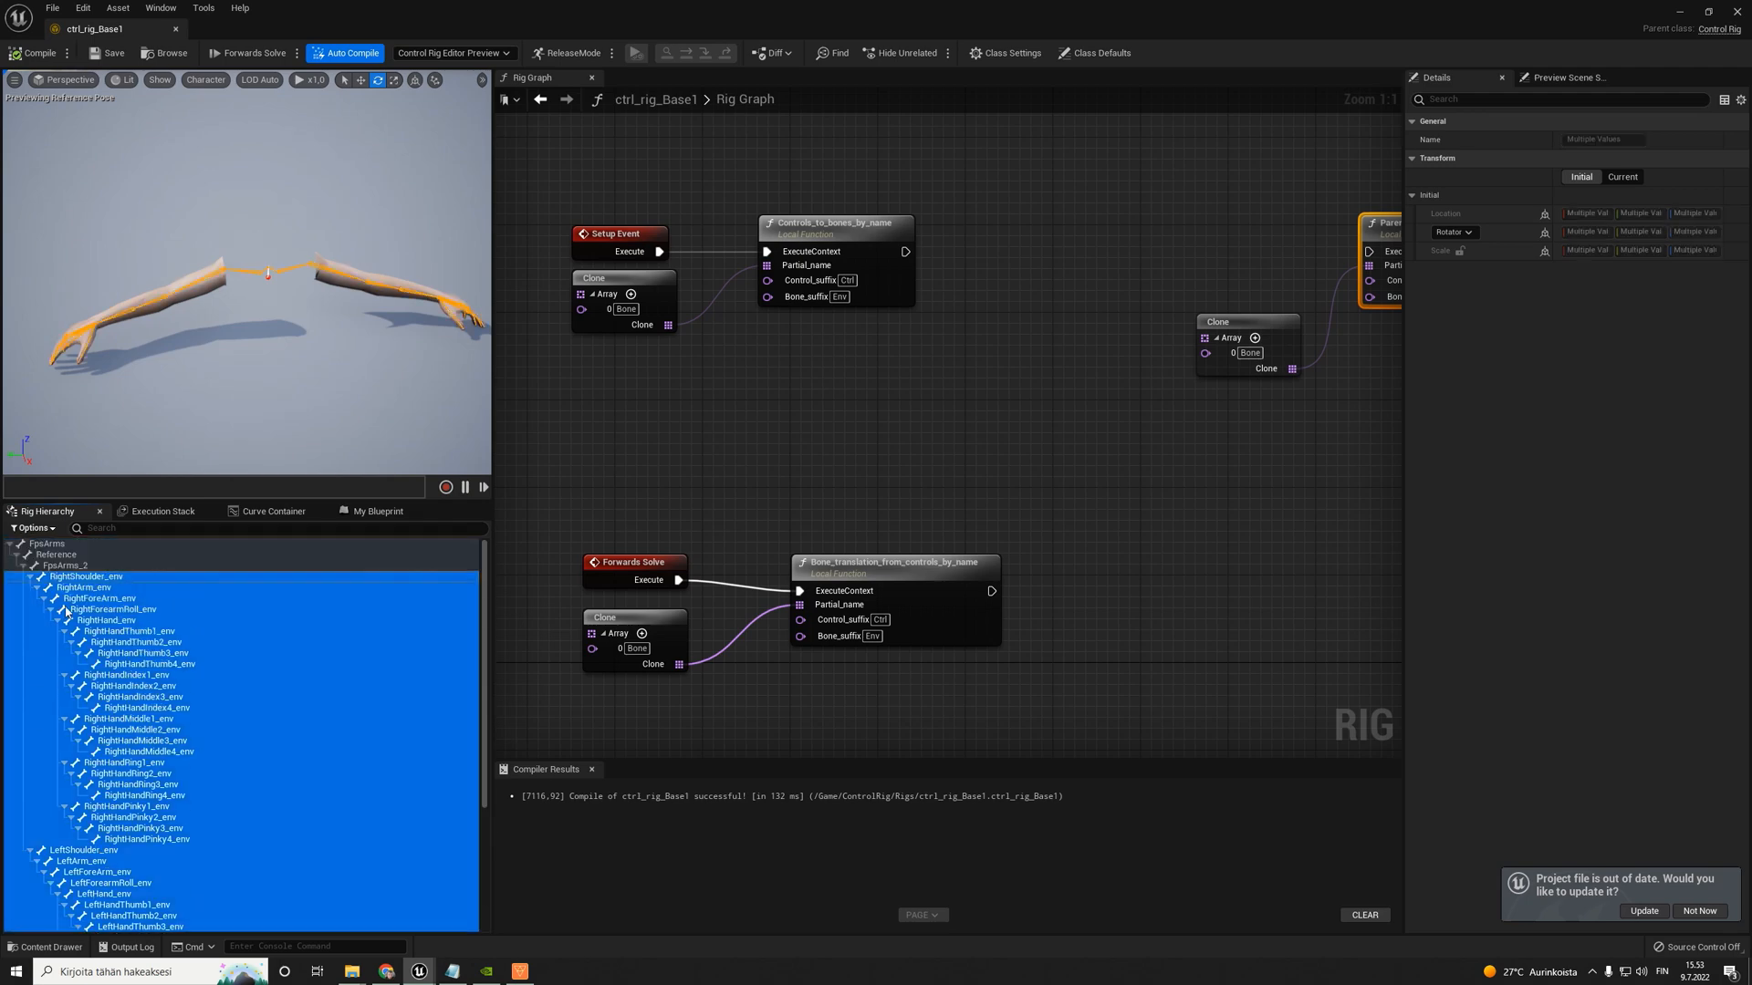
left_click(32, 578)
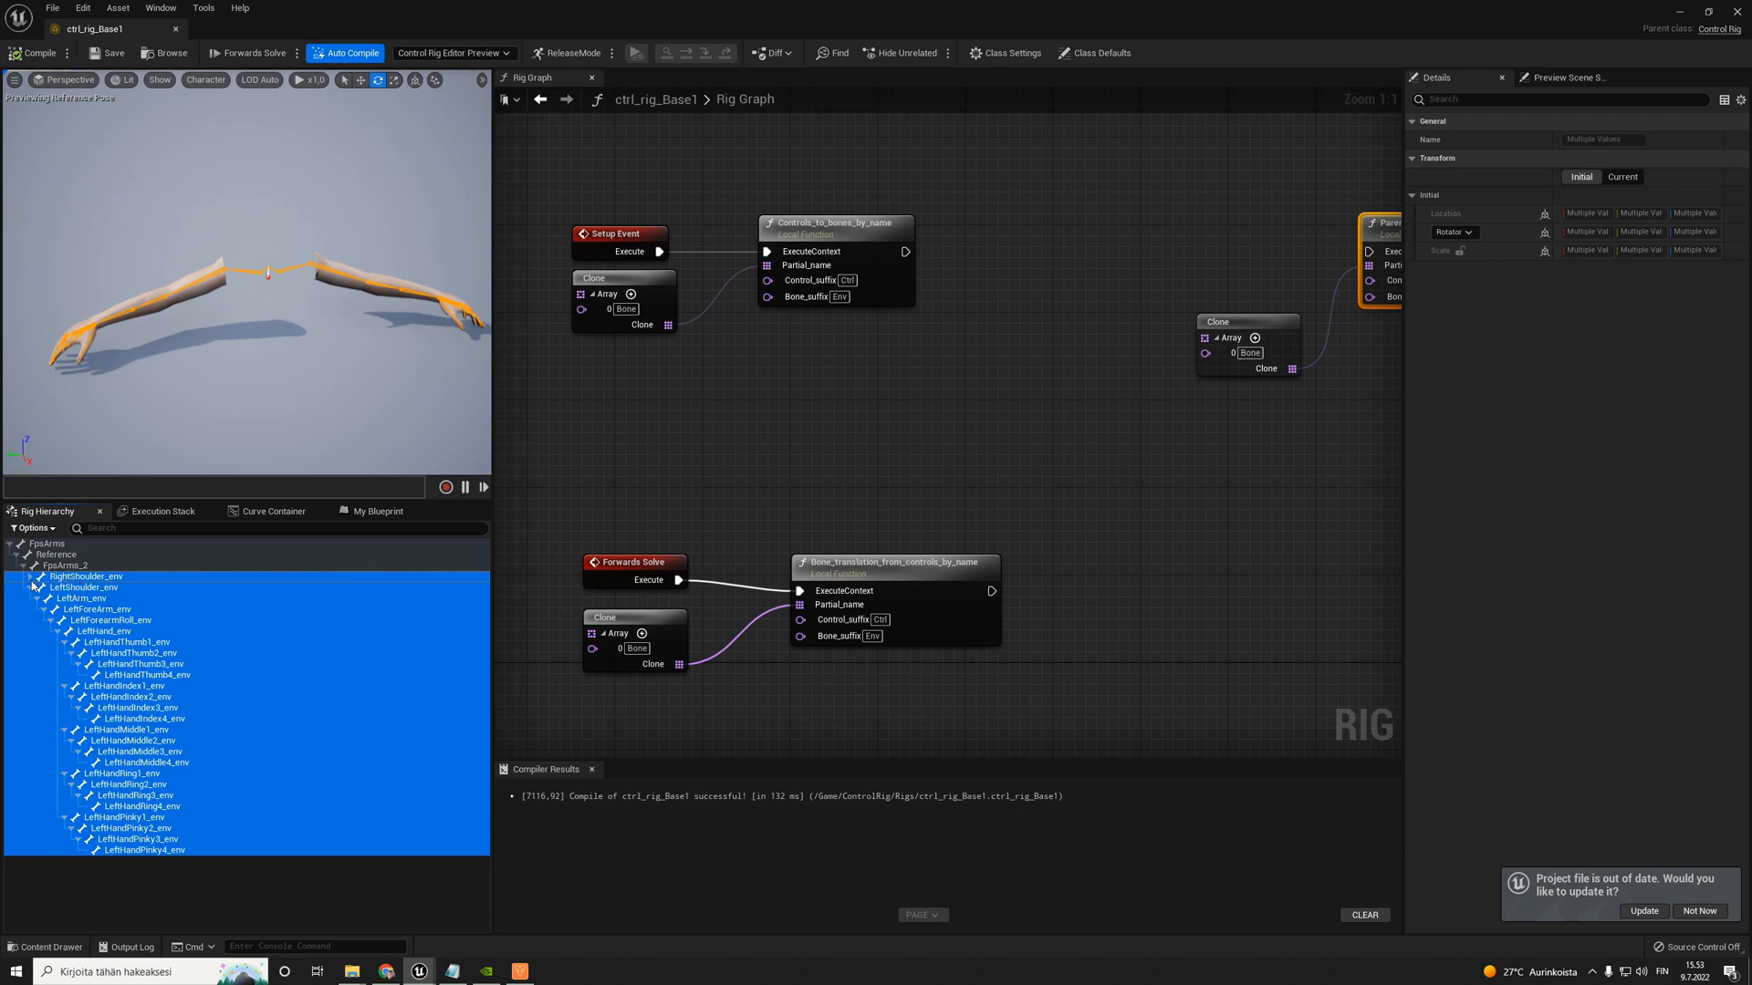
left_click(31, 580)
right_click(93, 578)
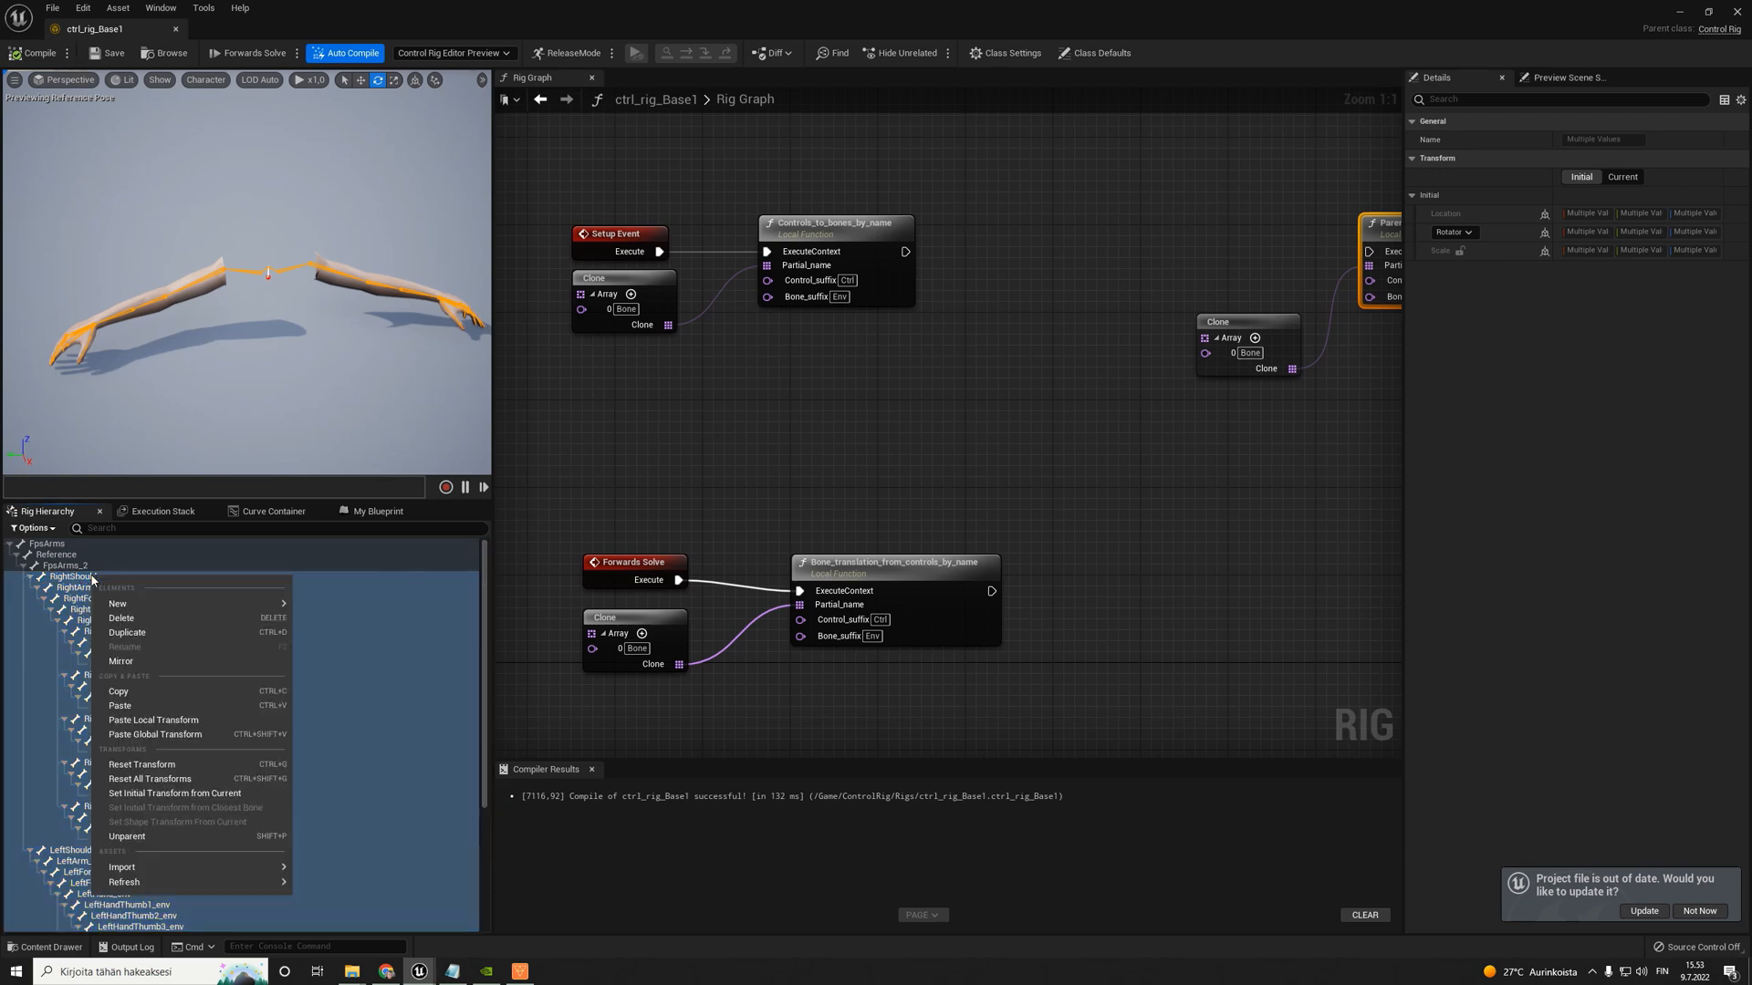
mouse_move(155, 606)
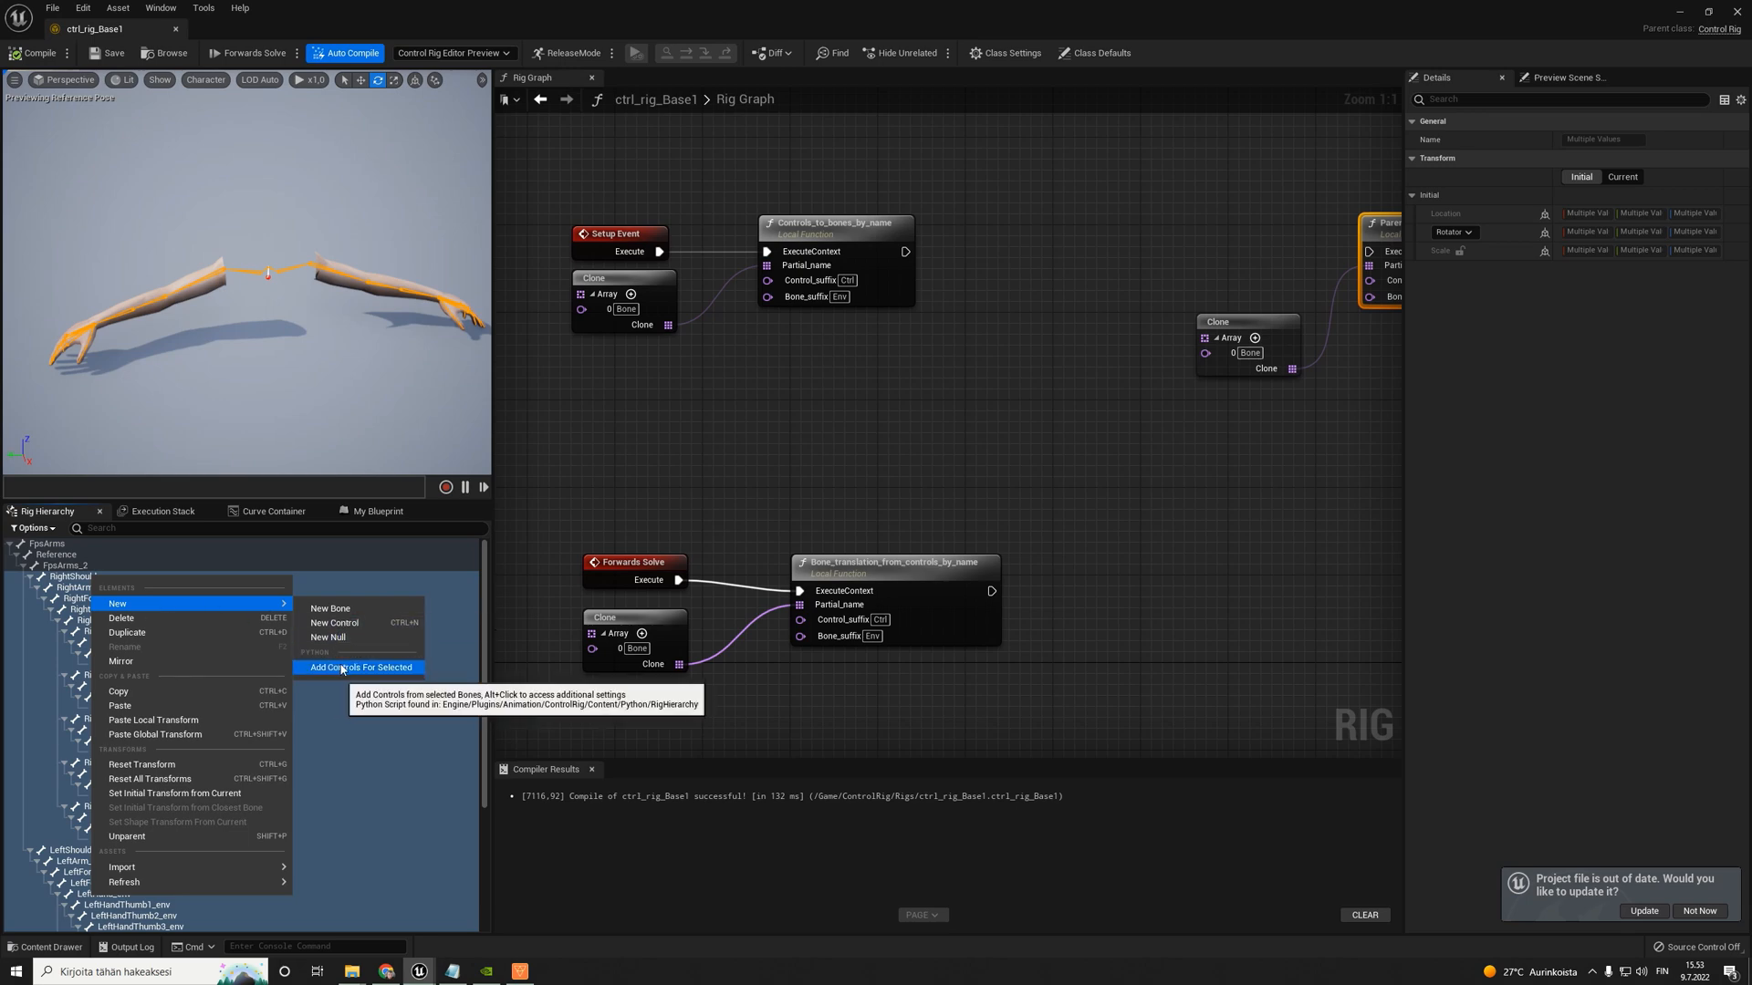
key("alt")
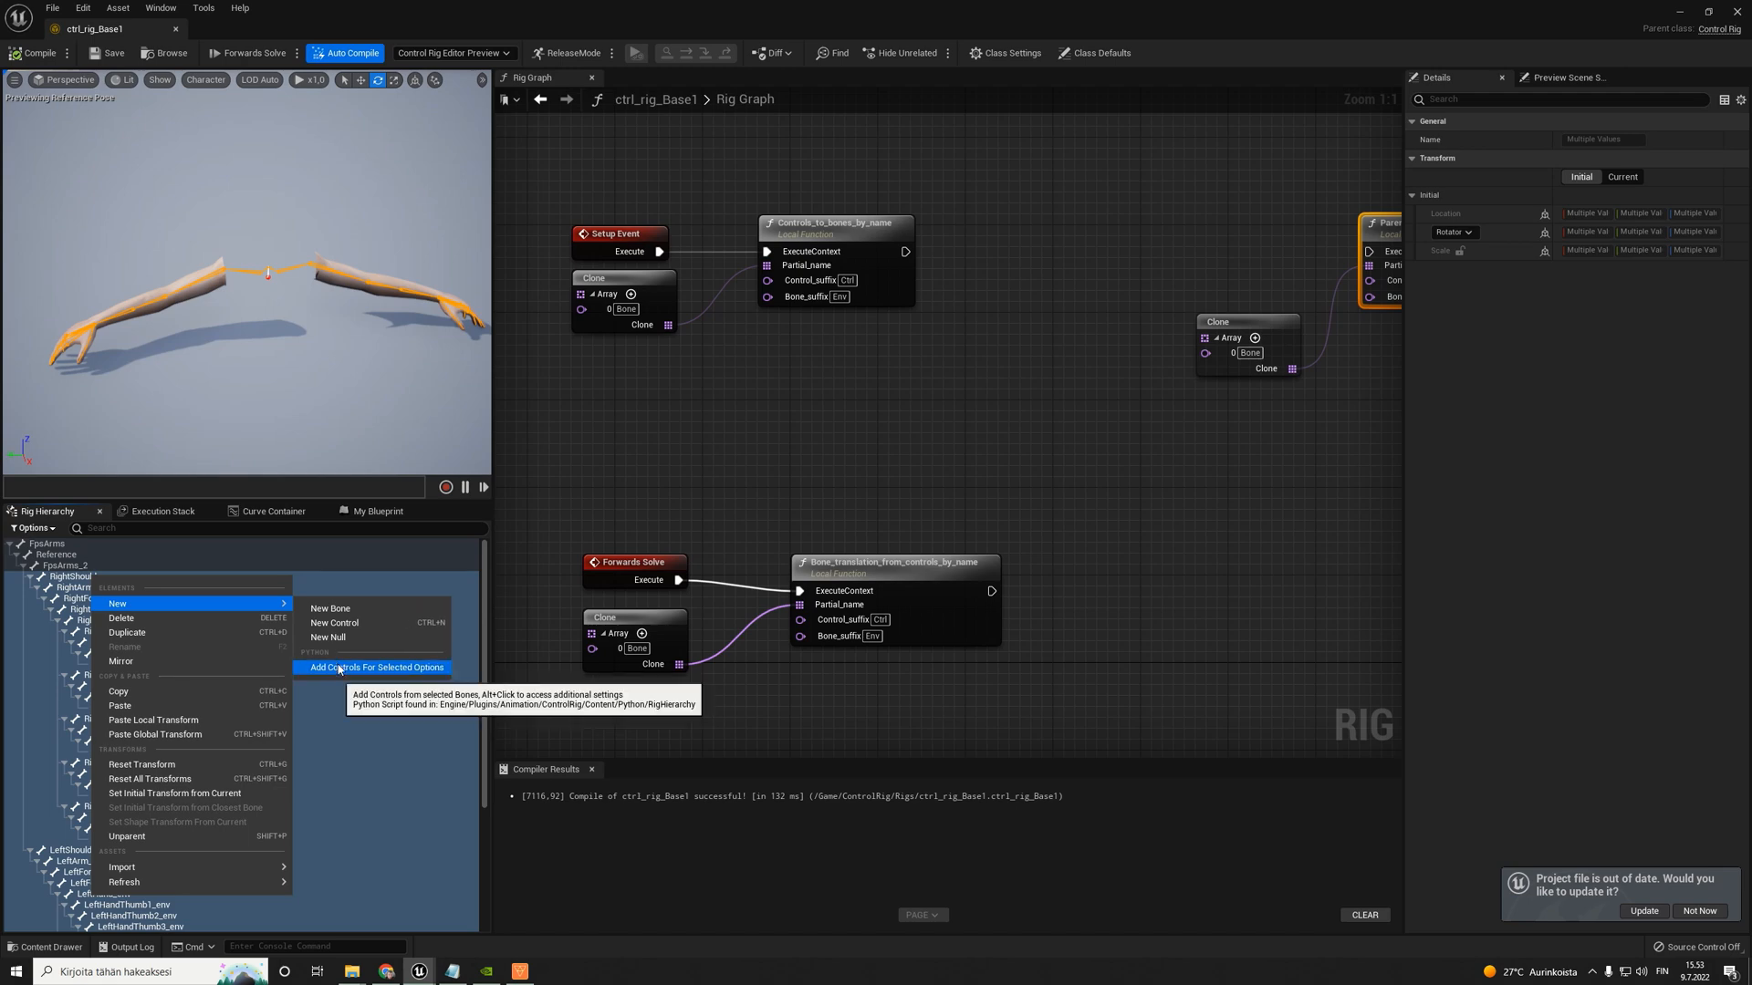
left_click(339, 669)
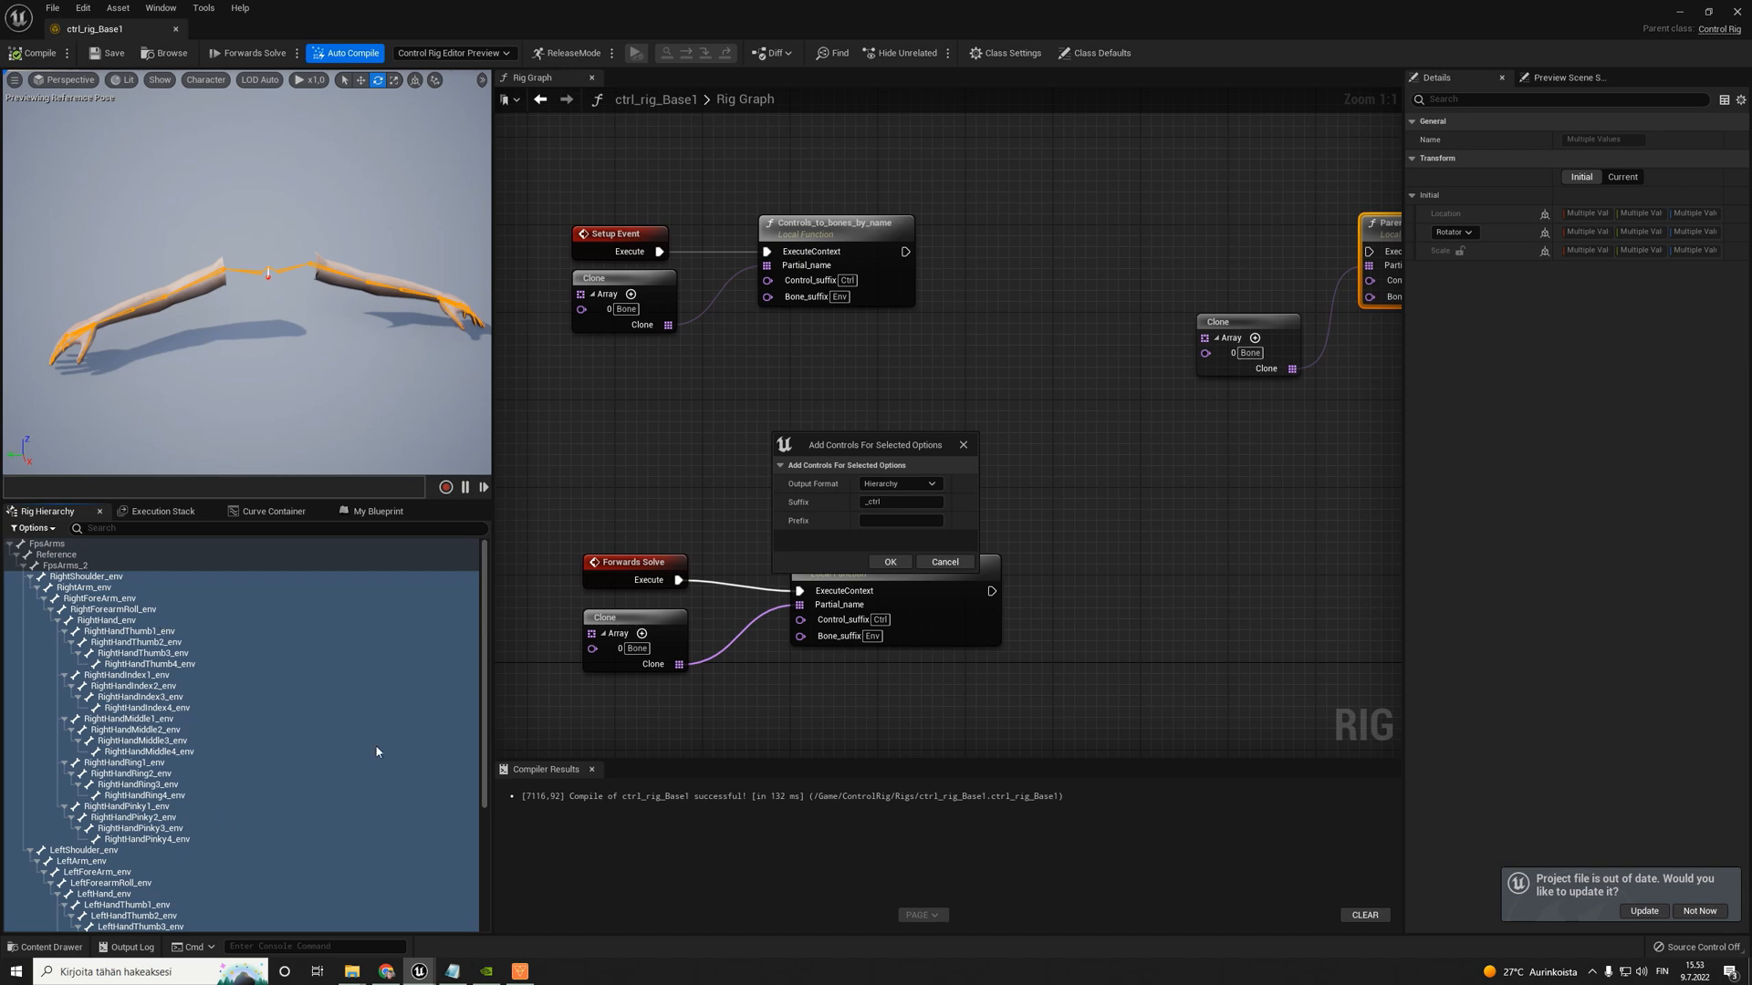
left_click(892, 563)
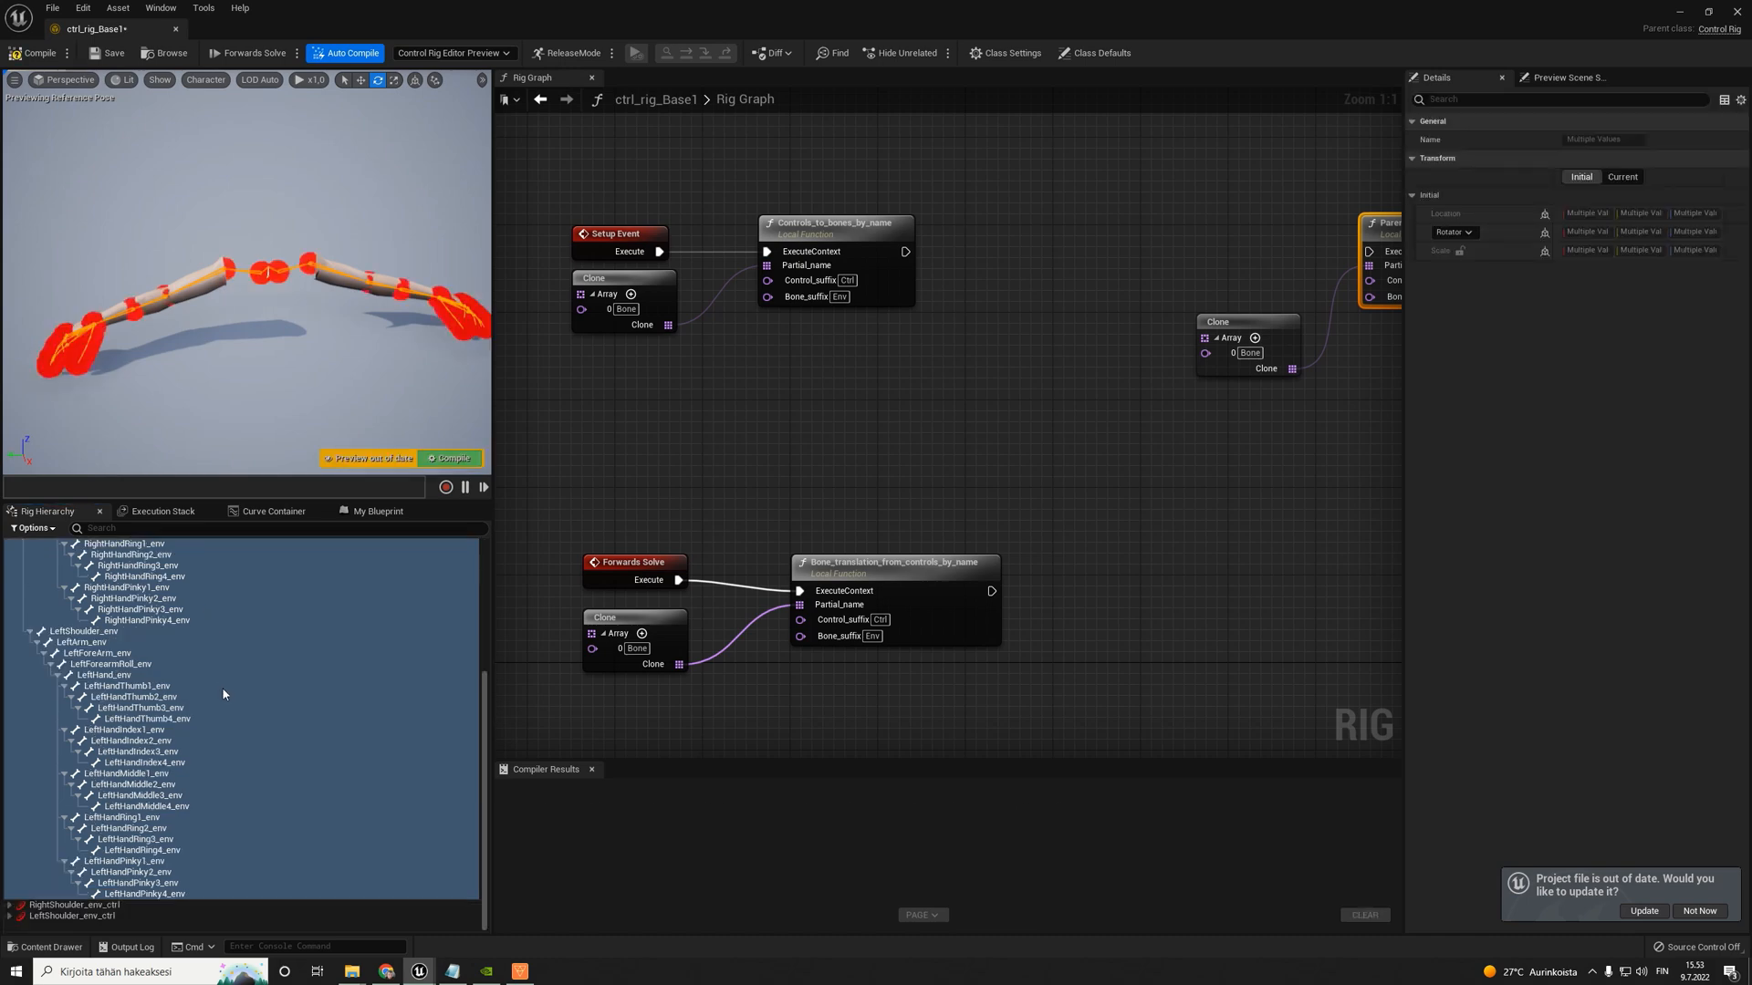
- Set the shape of the right and left shoulder and upper arm controls to Circle_Thick
left_click(10, 905)
left_click(11, 917)
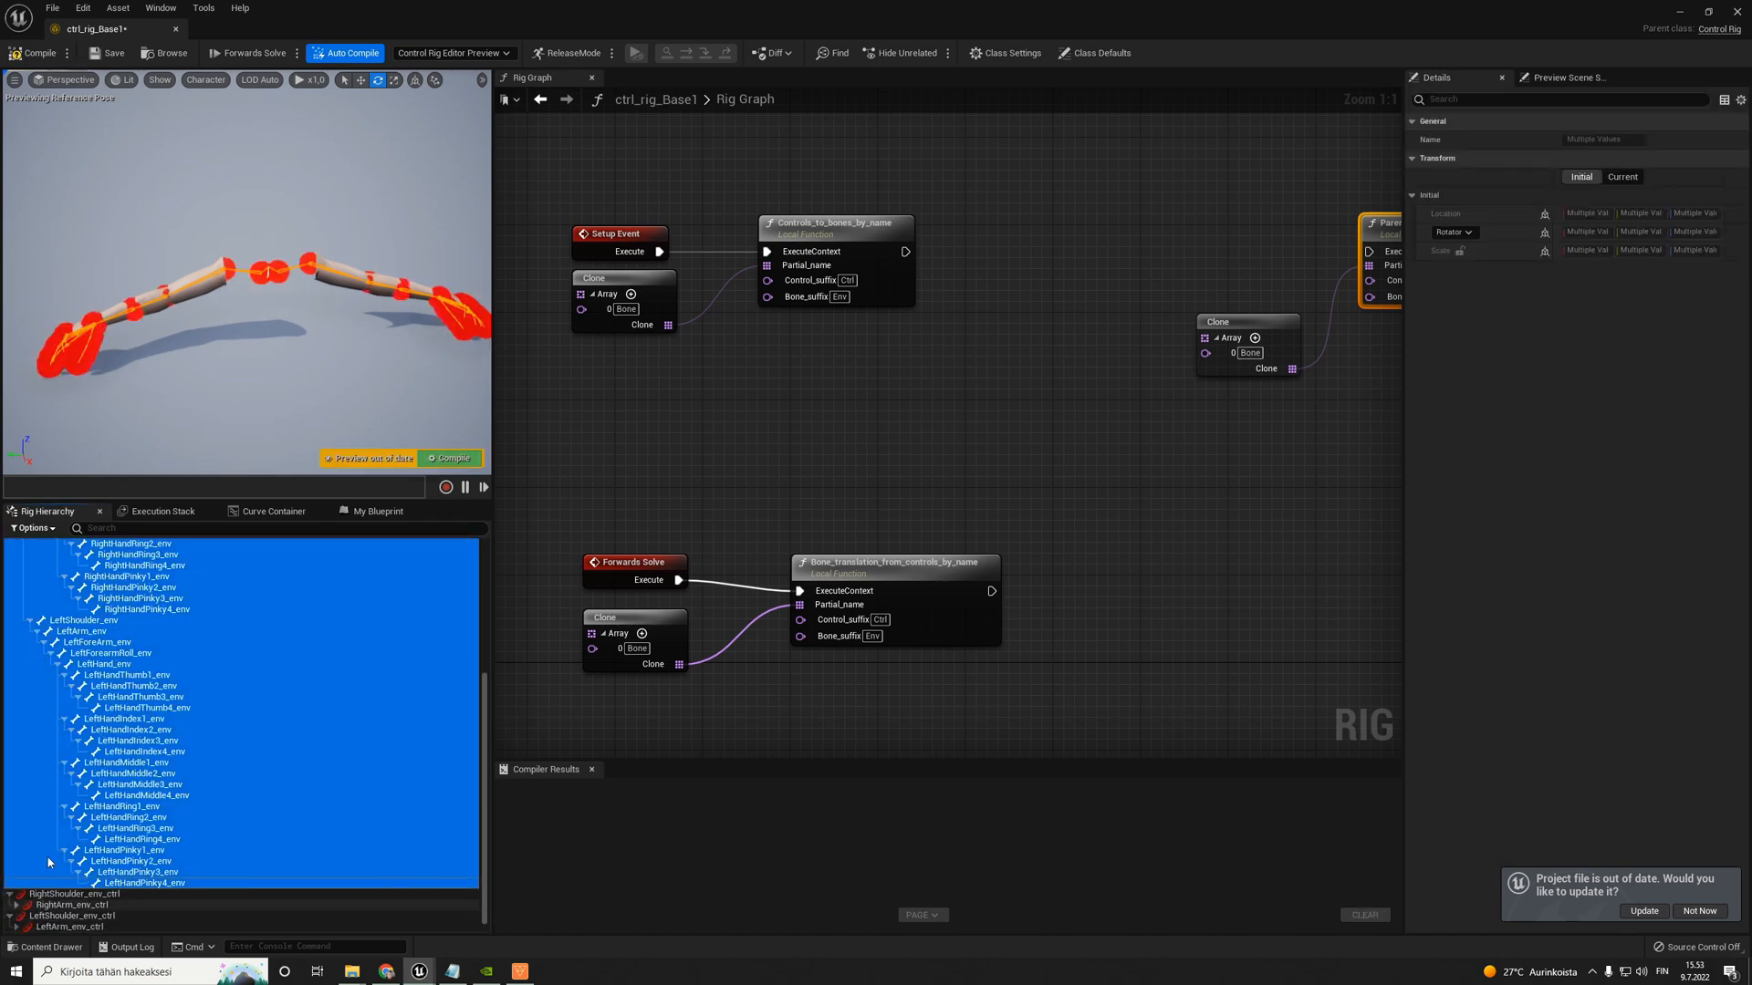
key("f")
left_click_drag(246, 273, 119, 303, "alt")
scroll(88, 894, "down", 1)
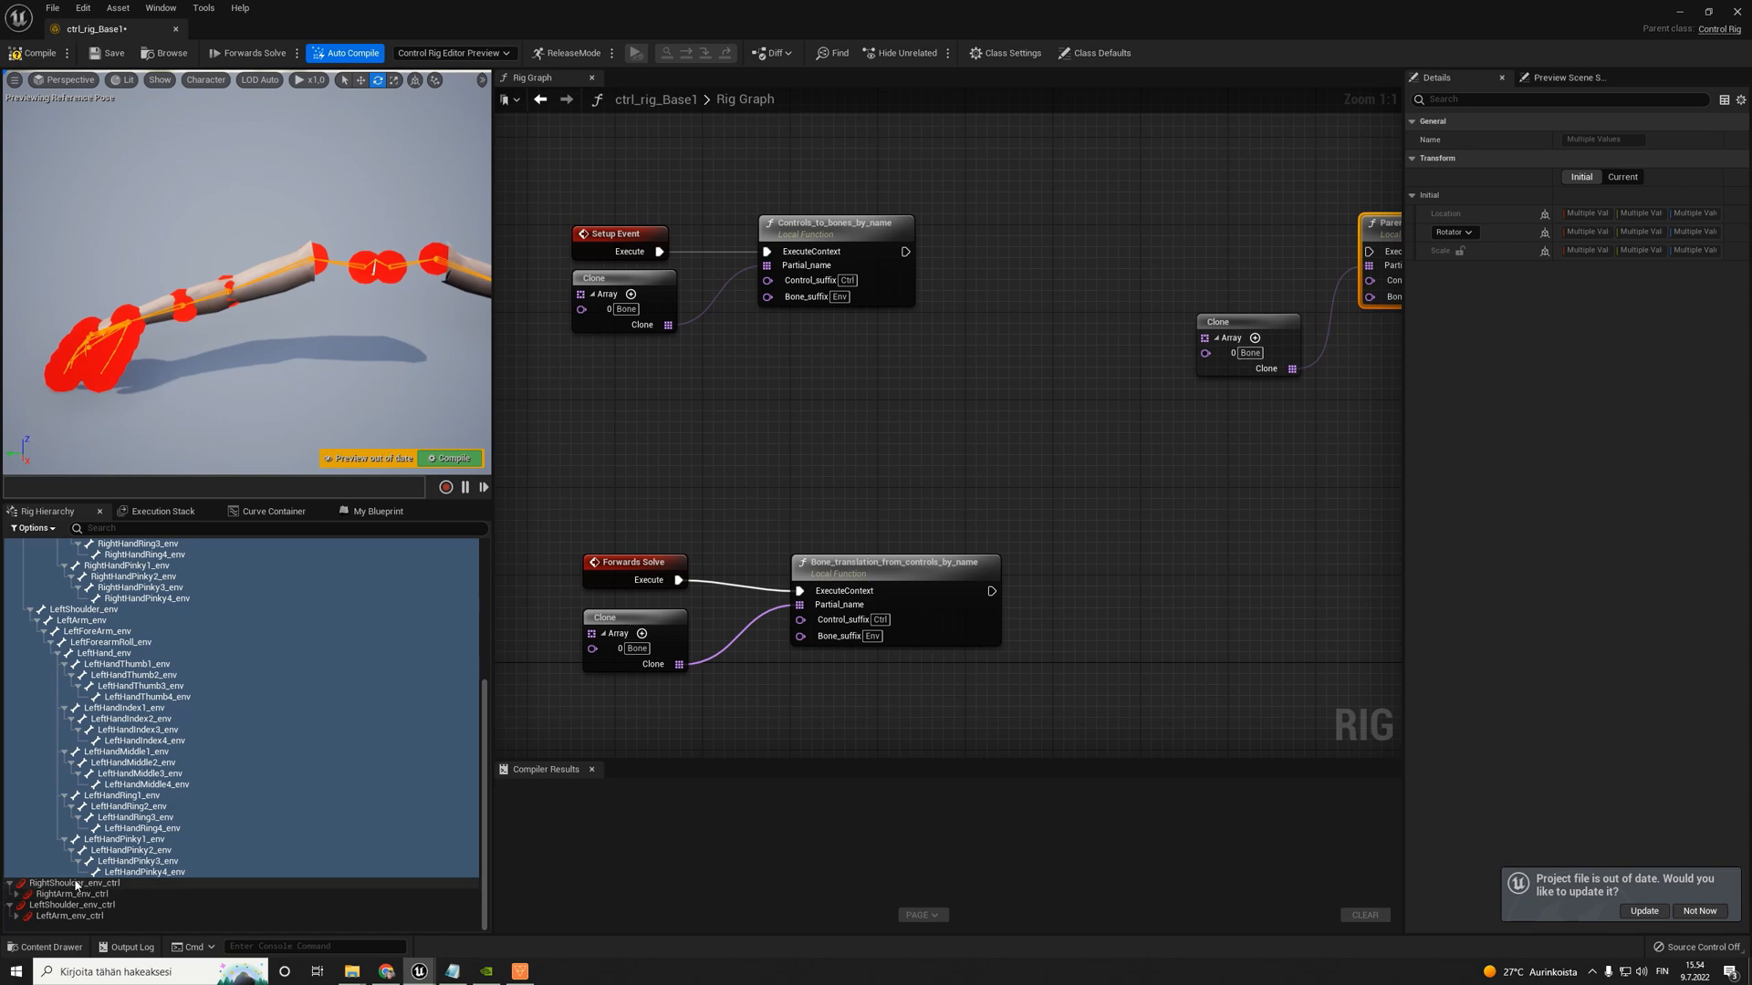
left_click(73, 883)
left_click(55, 916, "shift")
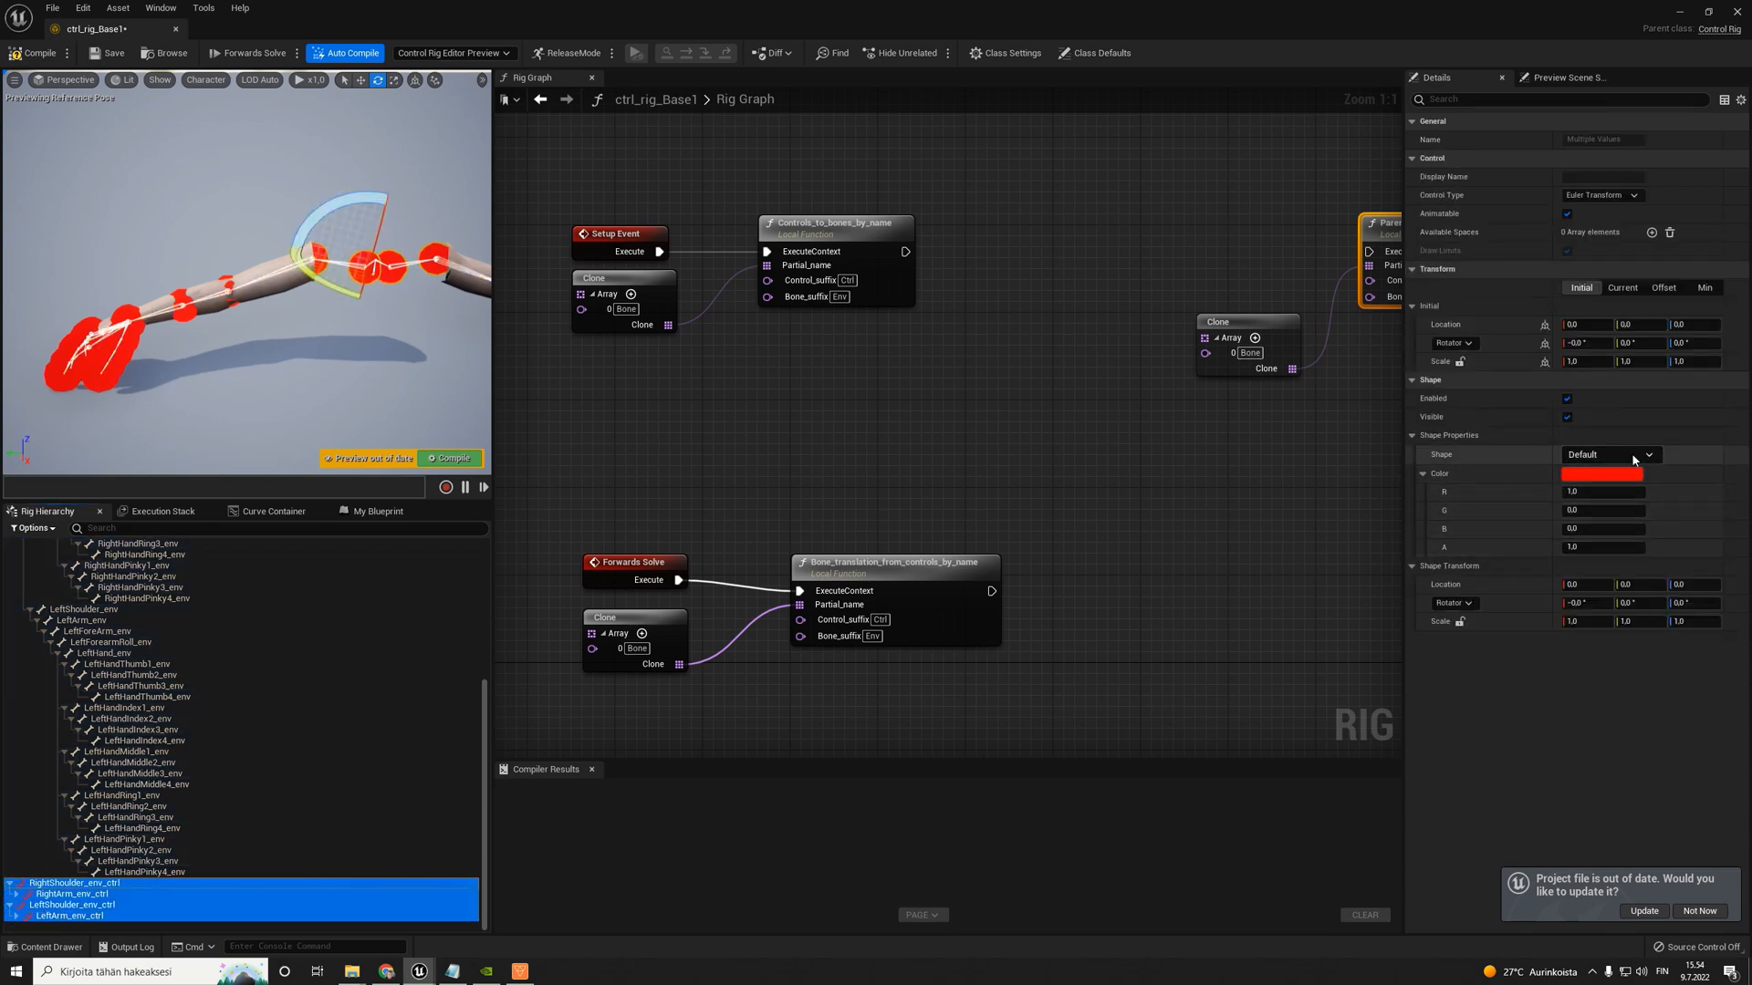
left_click(1666, 455)
left_click(1655, 454)
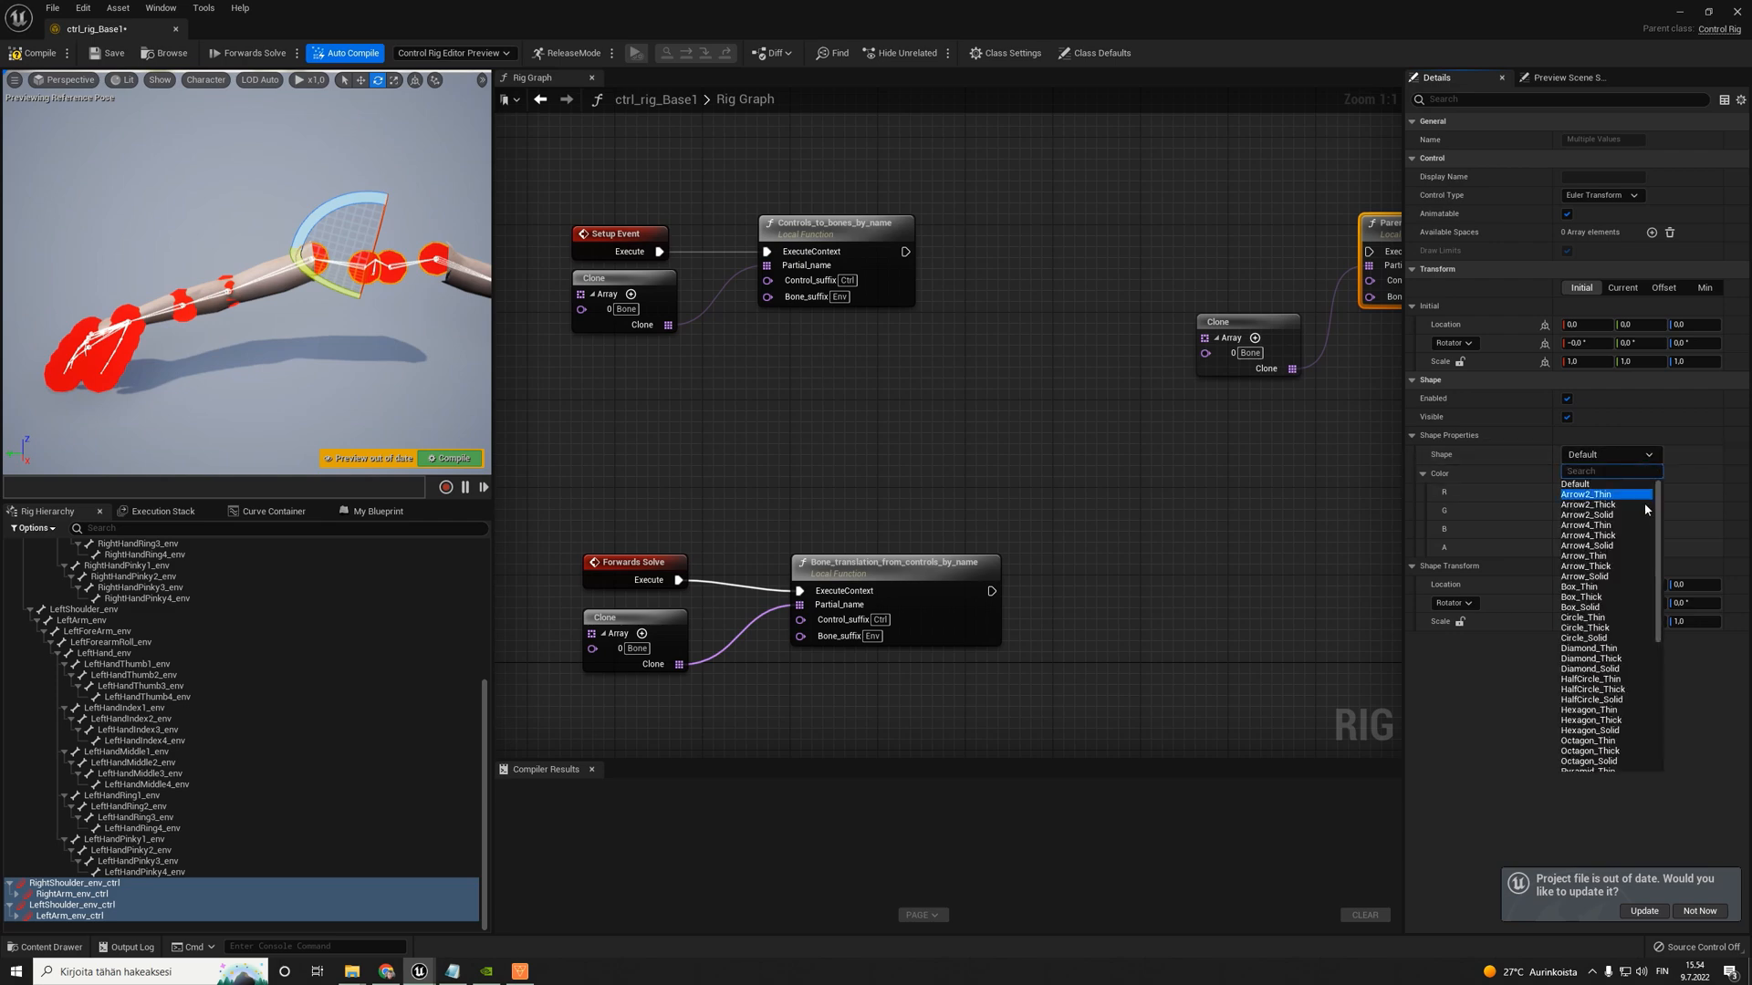
left_click(1595, 629)
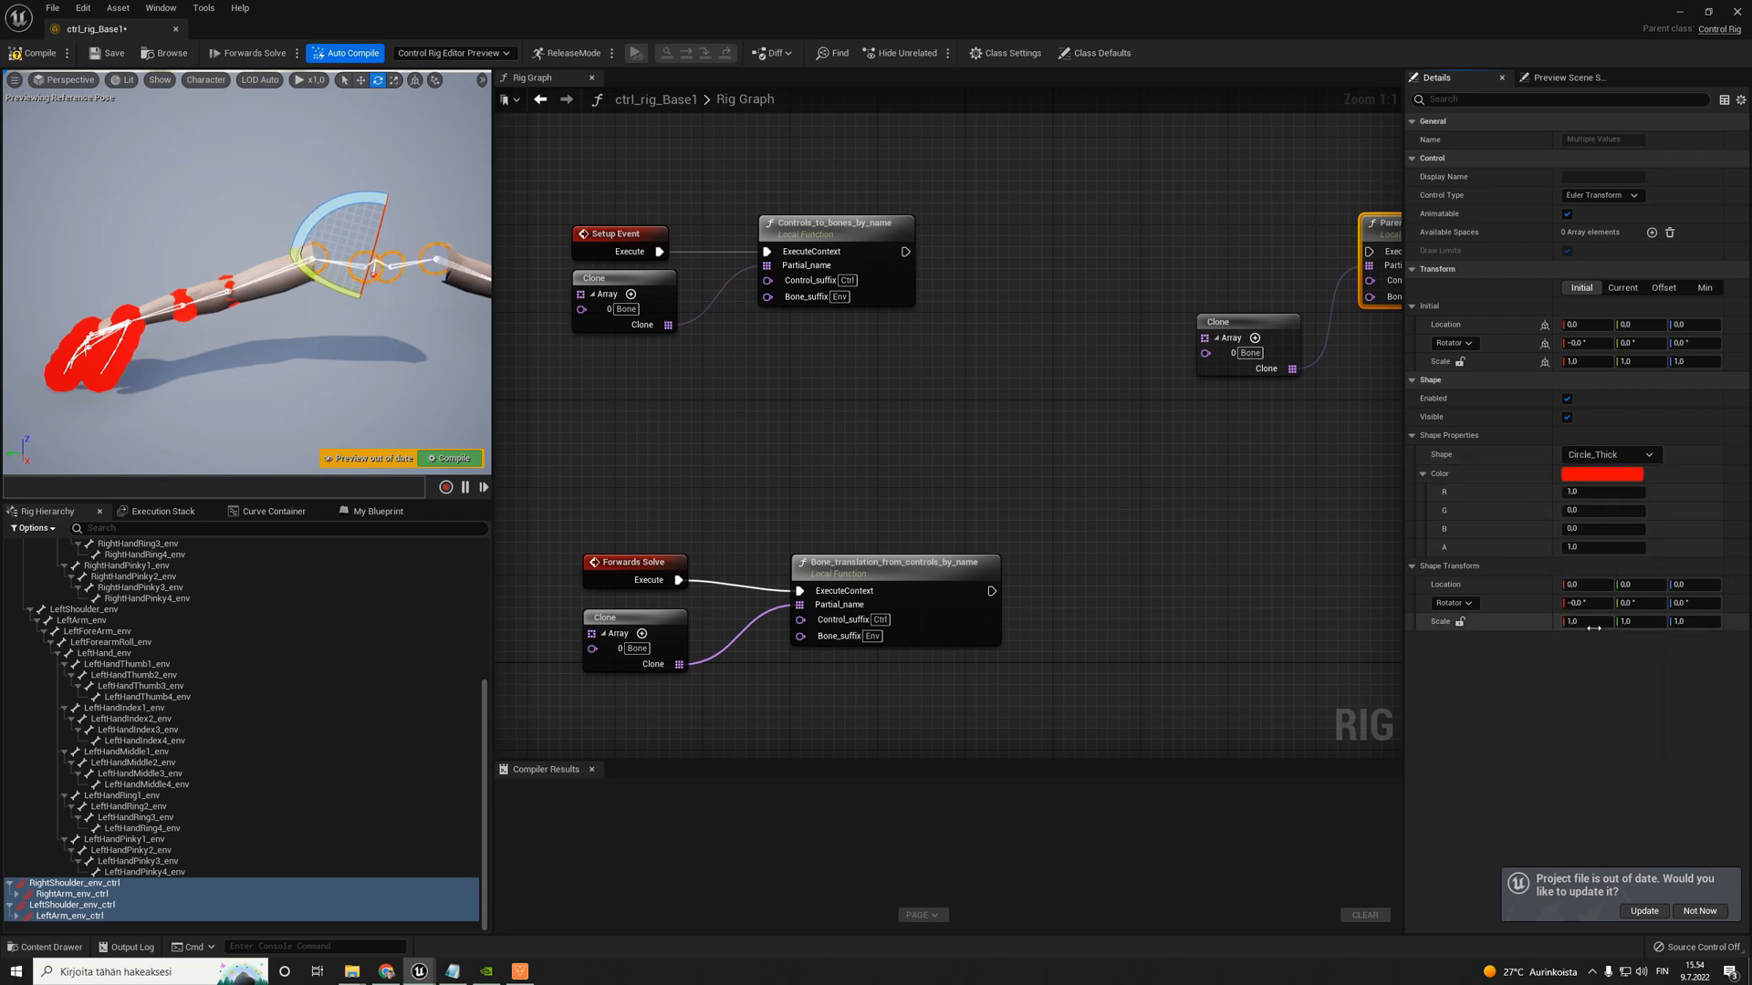
- Set the shape transform of the selected shoulder and arm controls to 90° Y rotation and a Z scale of 10
key("w")
mouse_move(402, 338)
right_mouse_down()
mouse_move(465, 338)
mouse_move(403, 339)
right_mouse_up()
left_click(1630, 603)
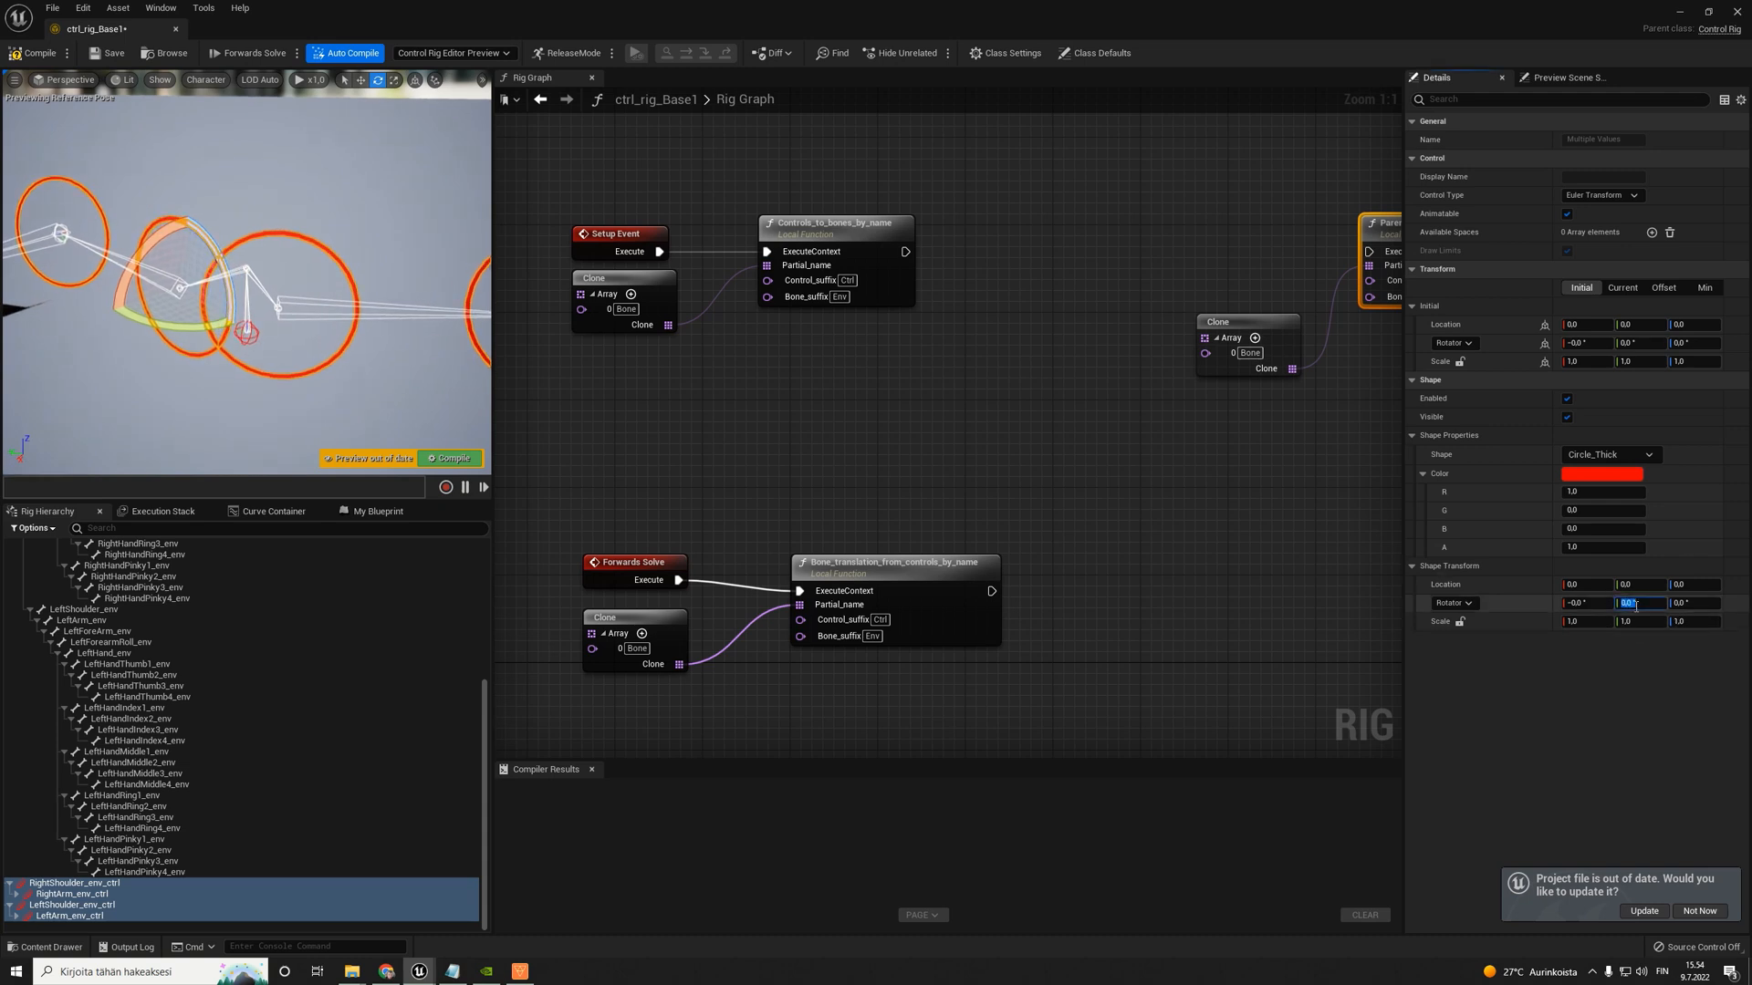
key("Return")
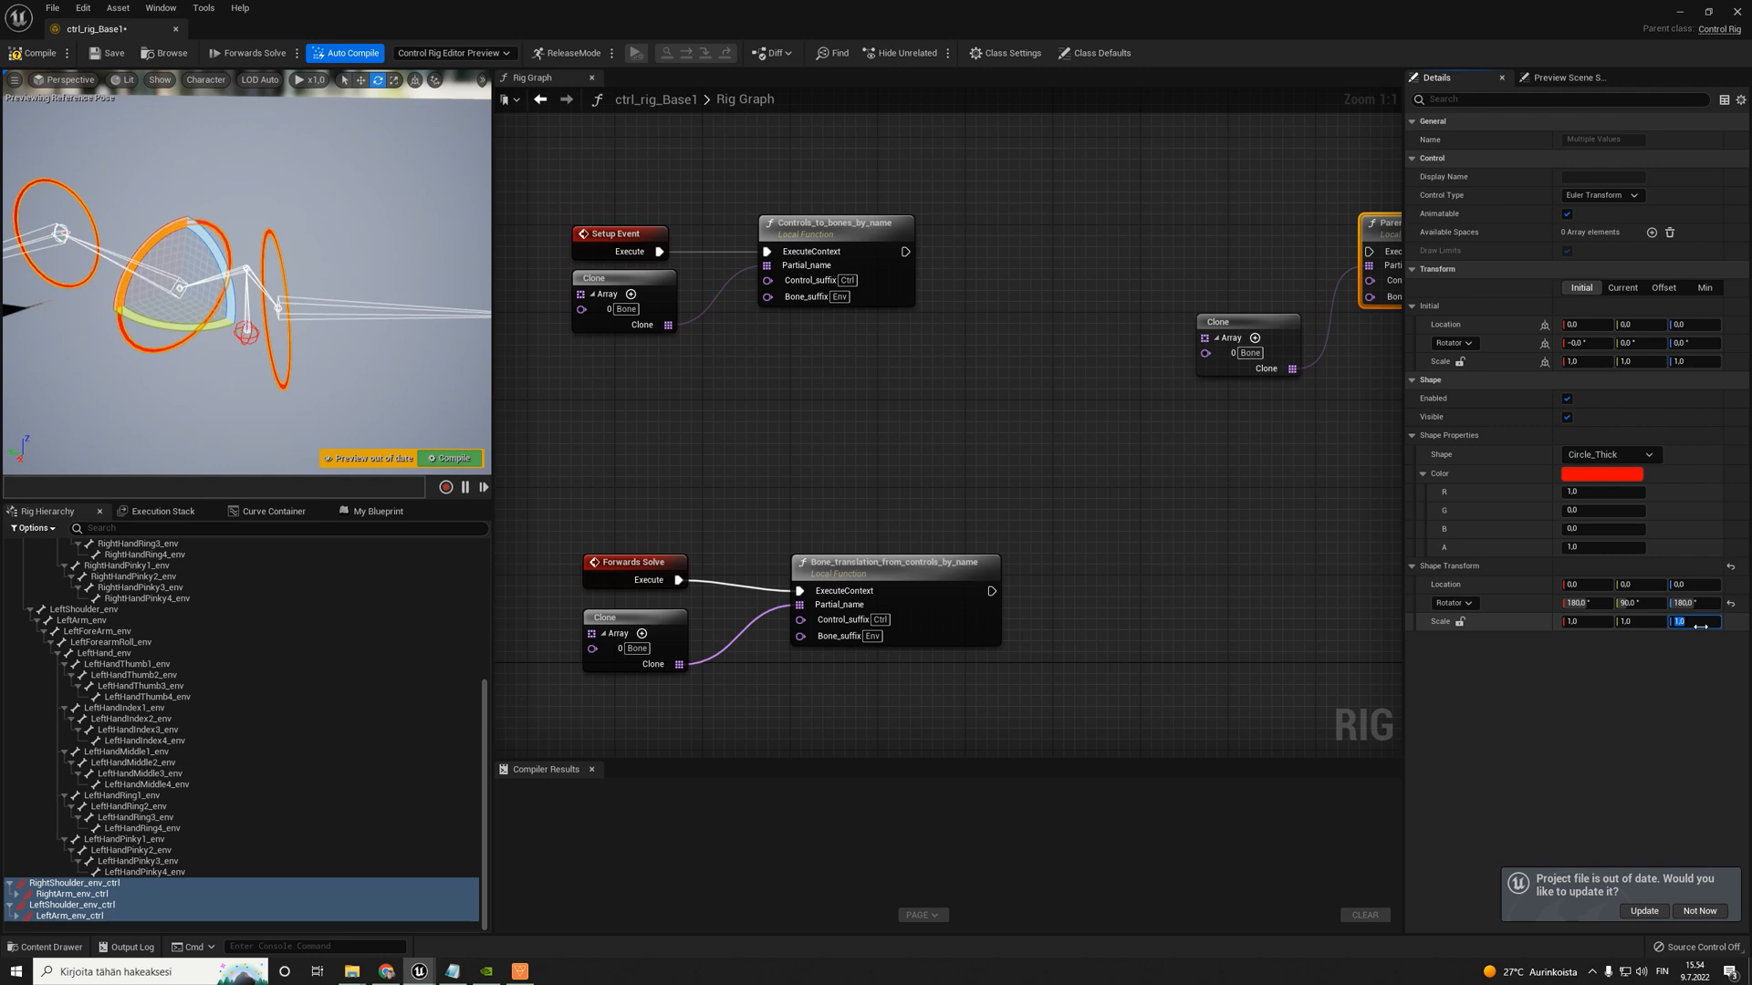
type("10")
key("Return")
- Expand RightArm_env_ctrl in the rig hierarchy and select RightForeArm_env_ctrl
right_click_drag(364, 310, 238, 310)
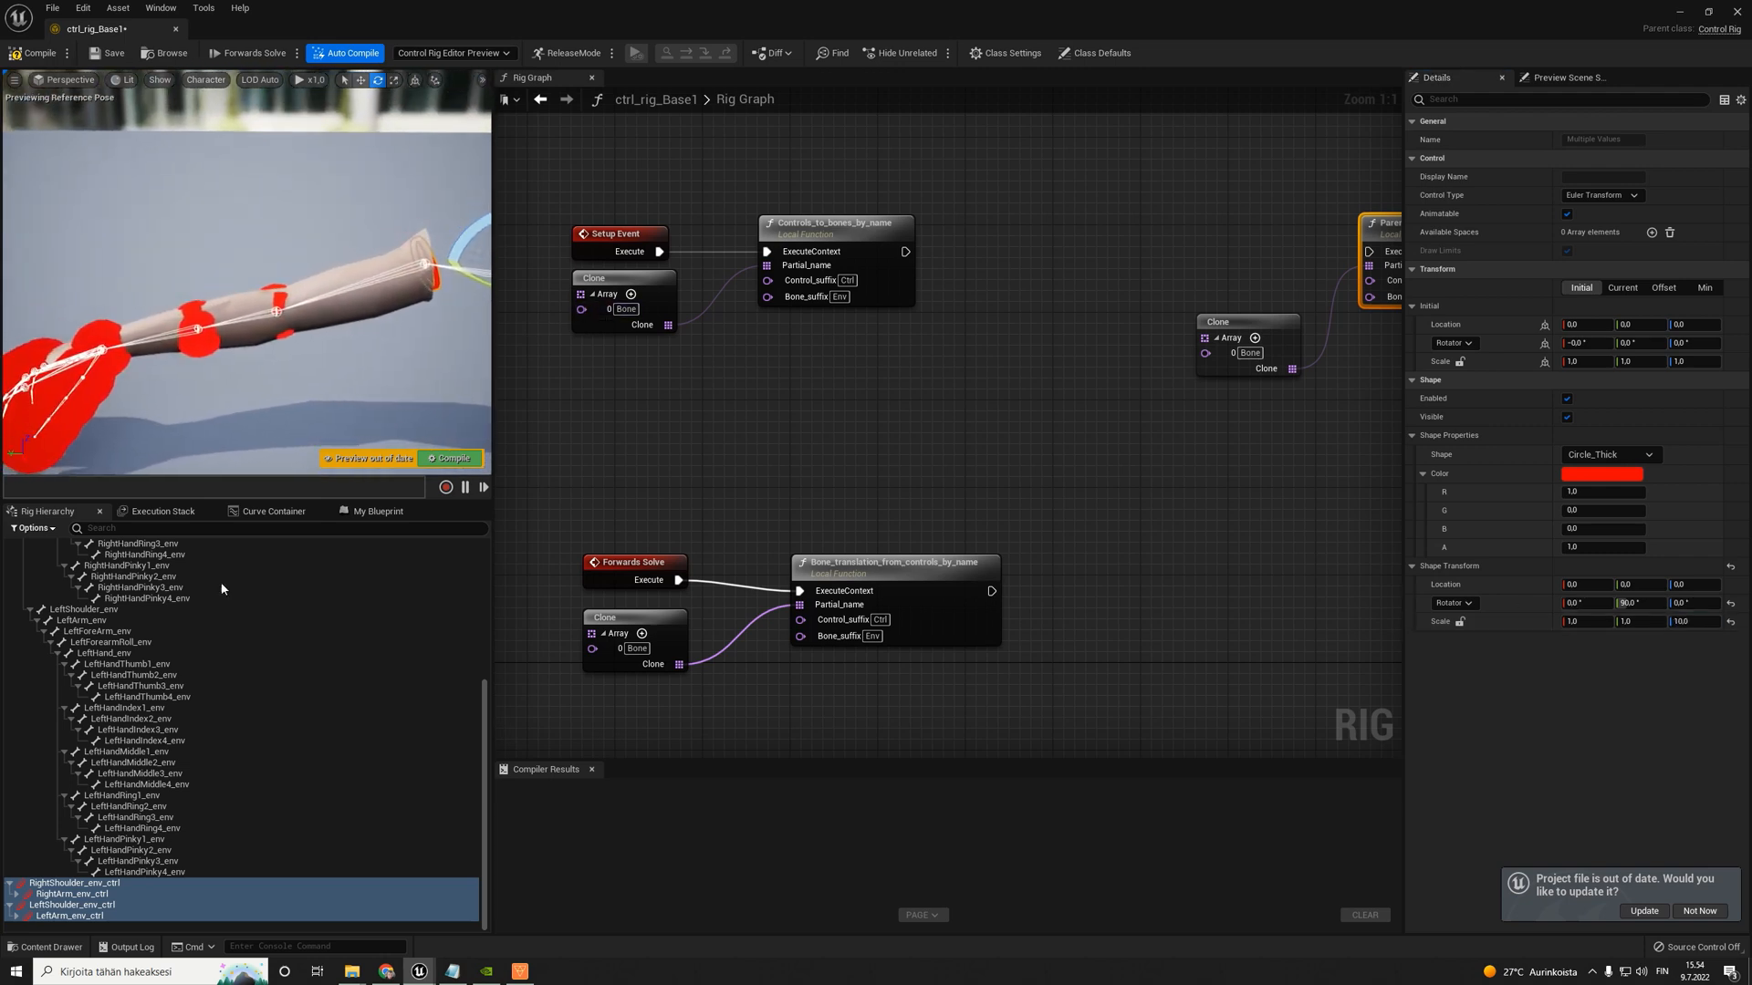
left_click(15, 896)
left_click(27, 896)
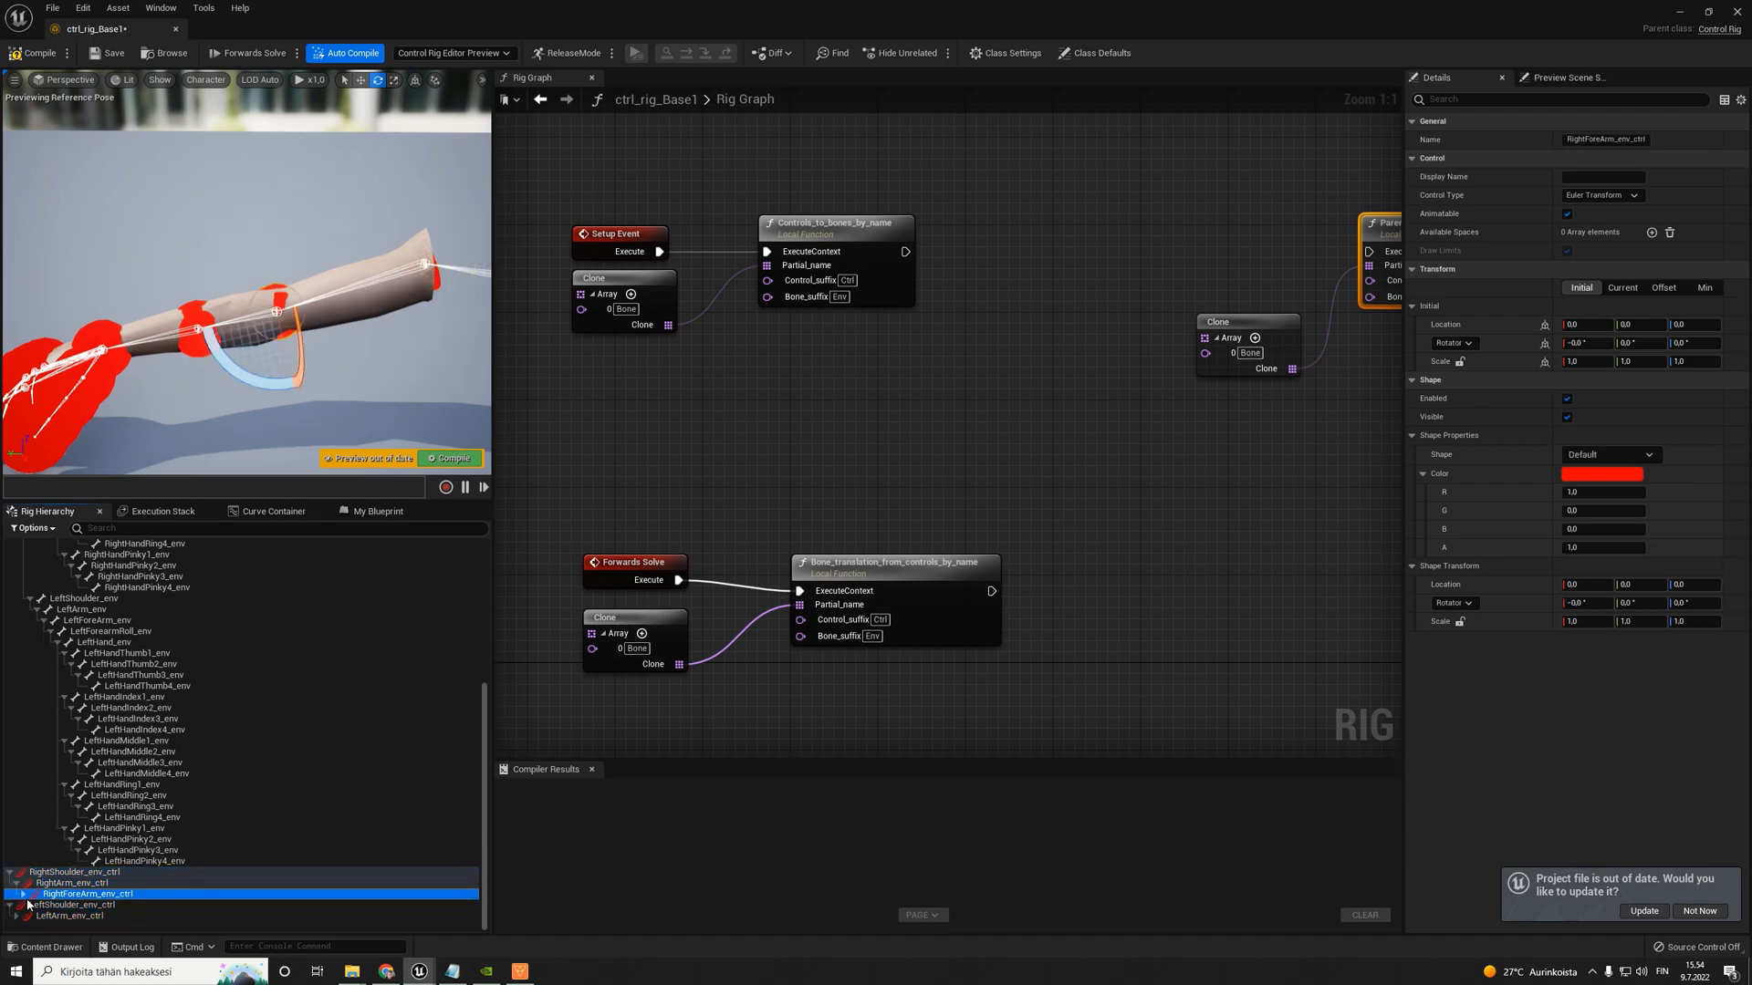
right_click_drag(321, 342, 307, 299)
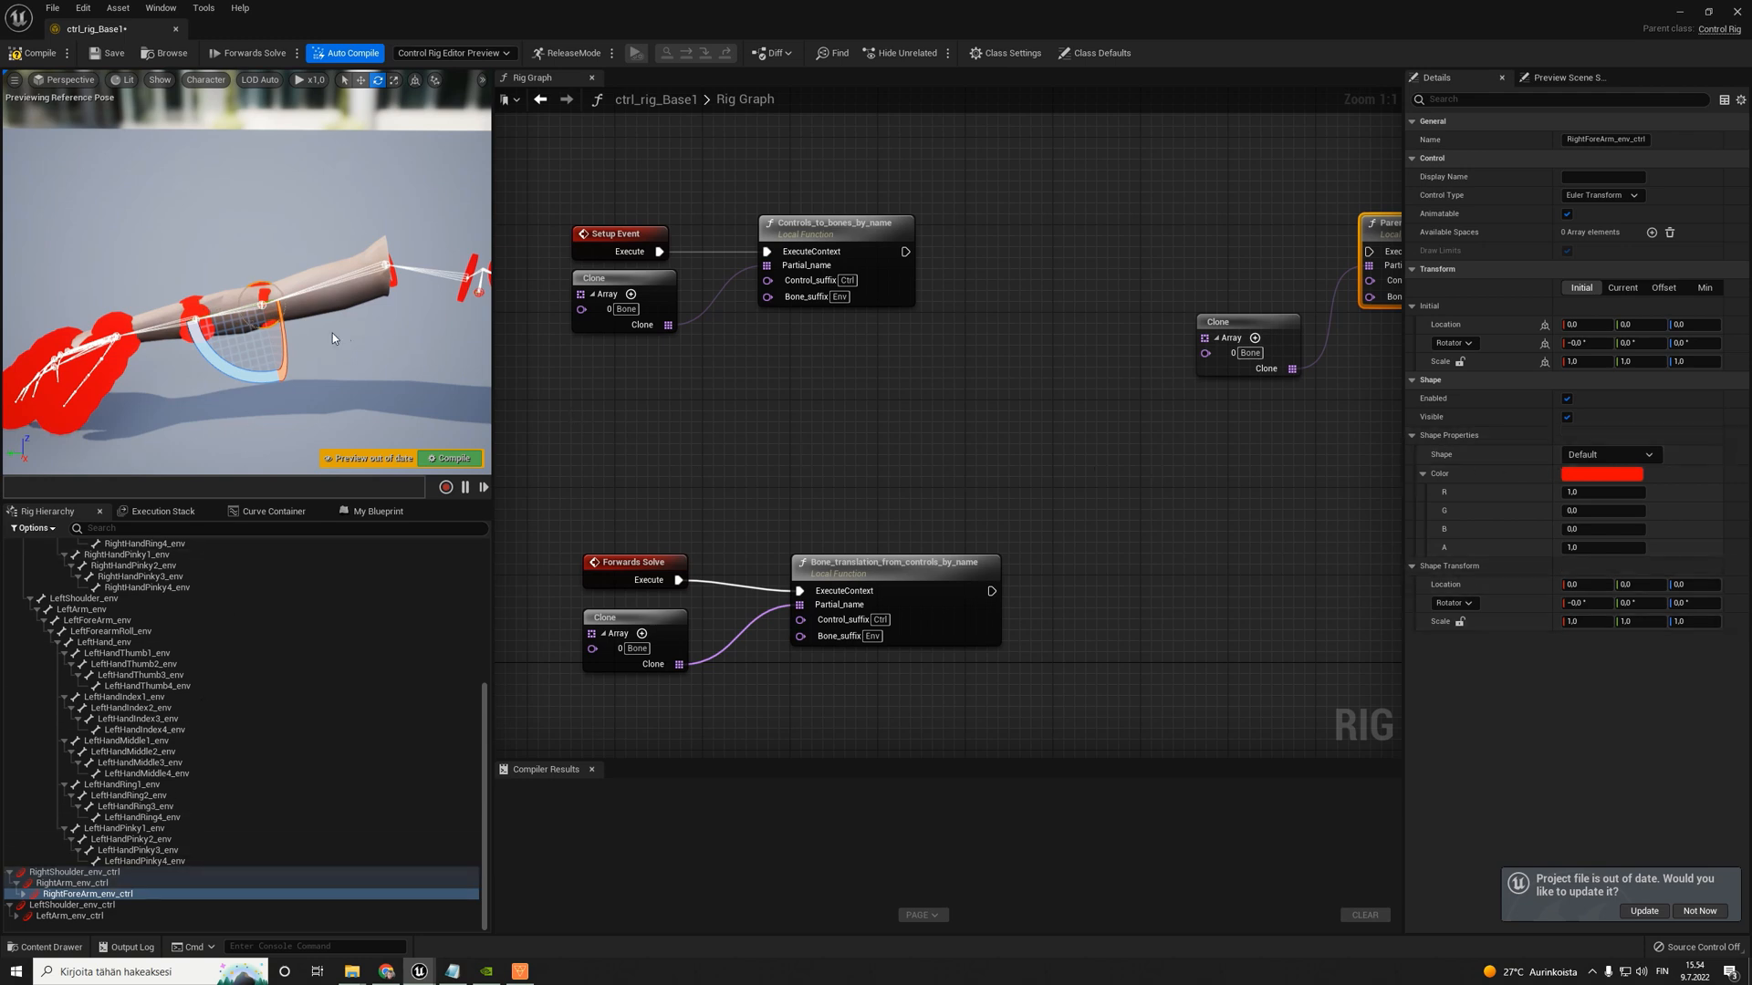
right_click_drag(332, 332, 351, 334)
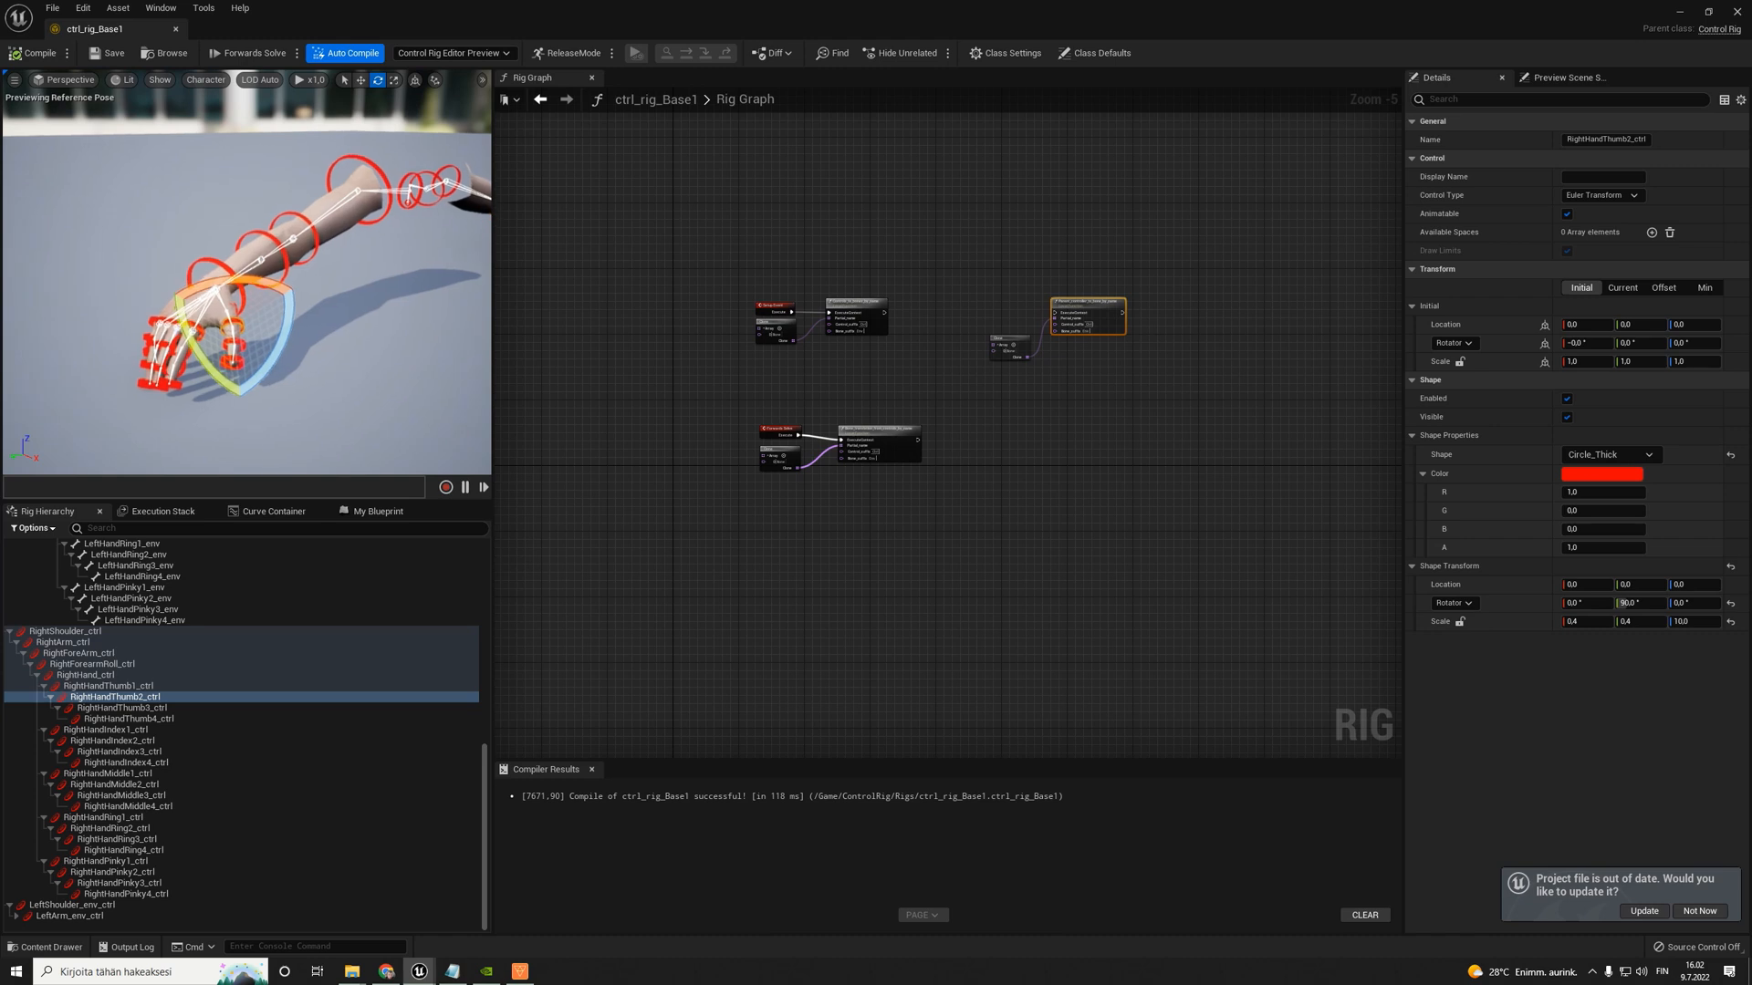
- Examine the shape settings of the RightForeArm_ctrl and RightForearmRoll_ctrl controls
right_click_drag(371, 154, 370, 153)
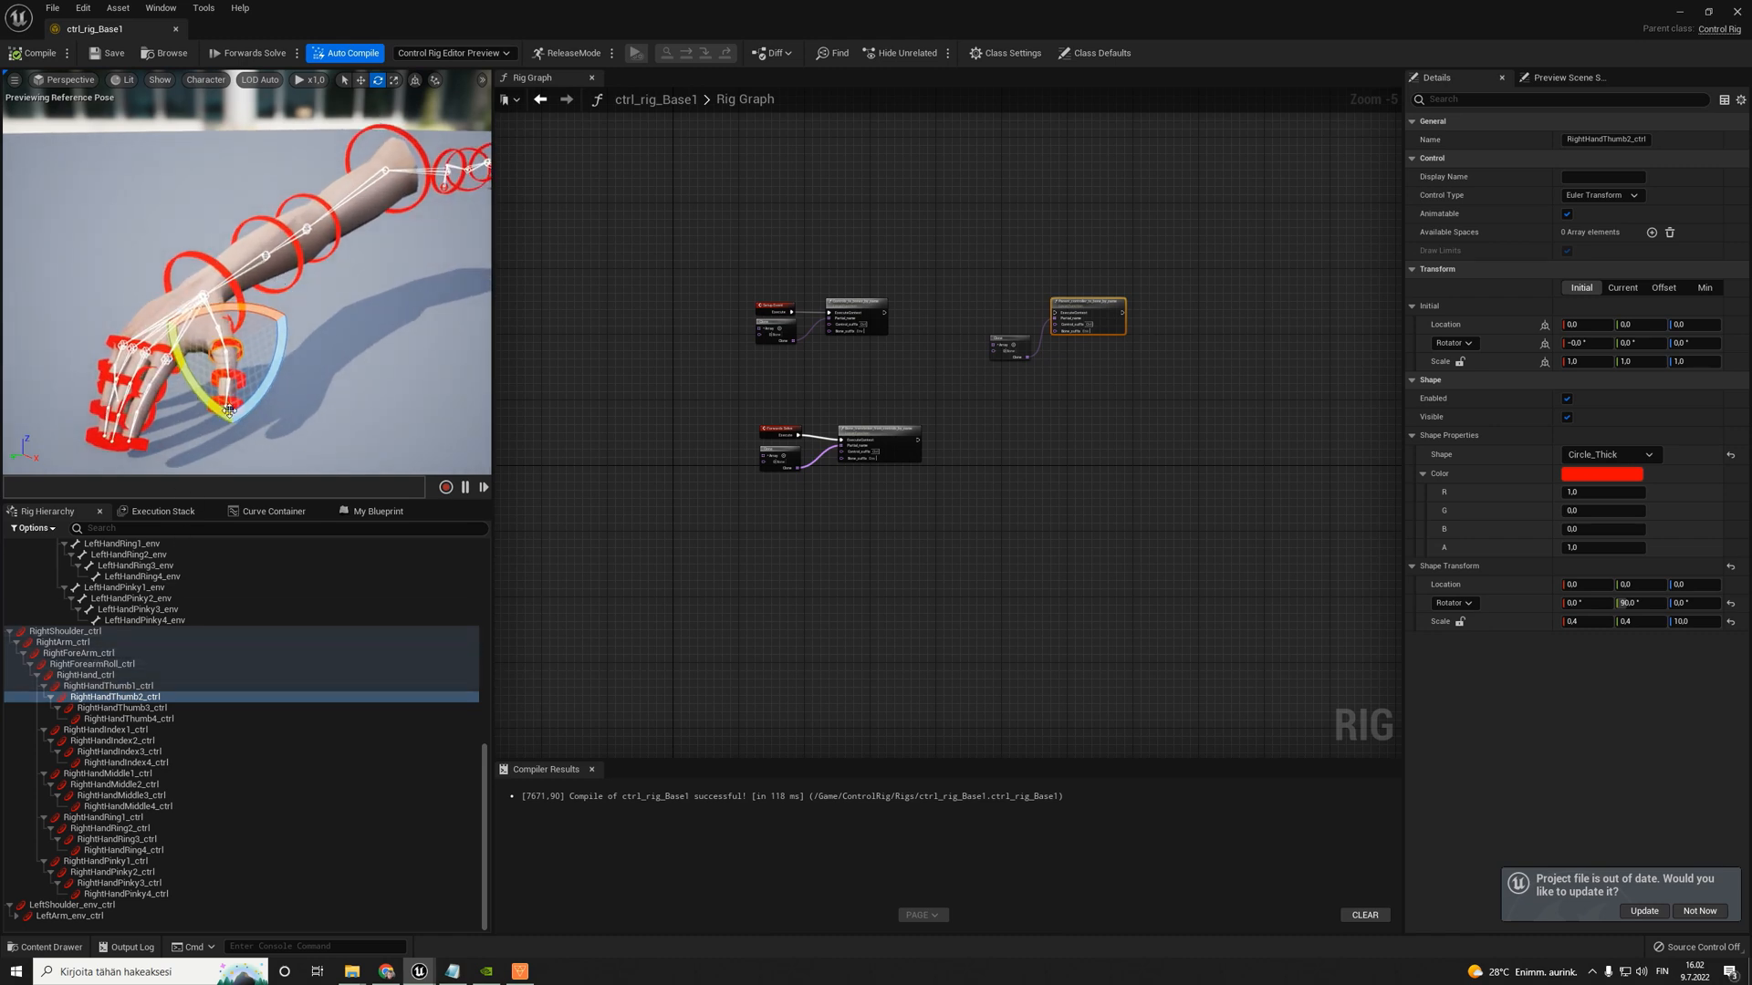
left_click(75, 654)
left_click(86, 664)
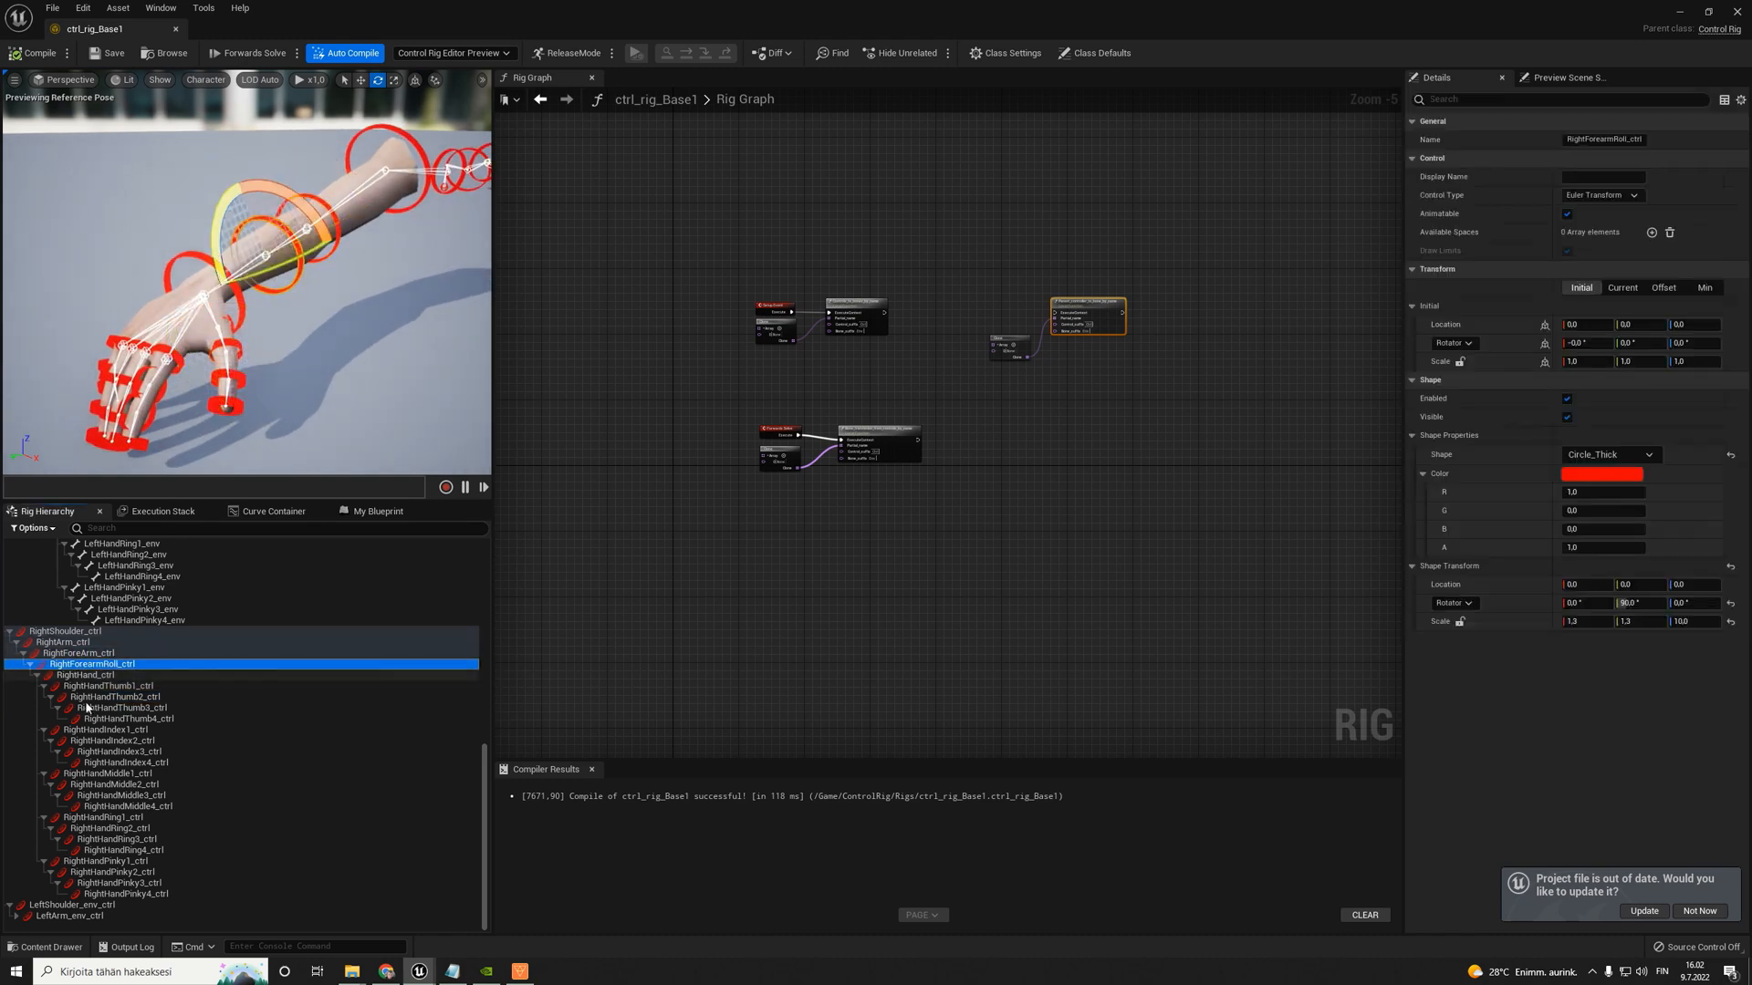
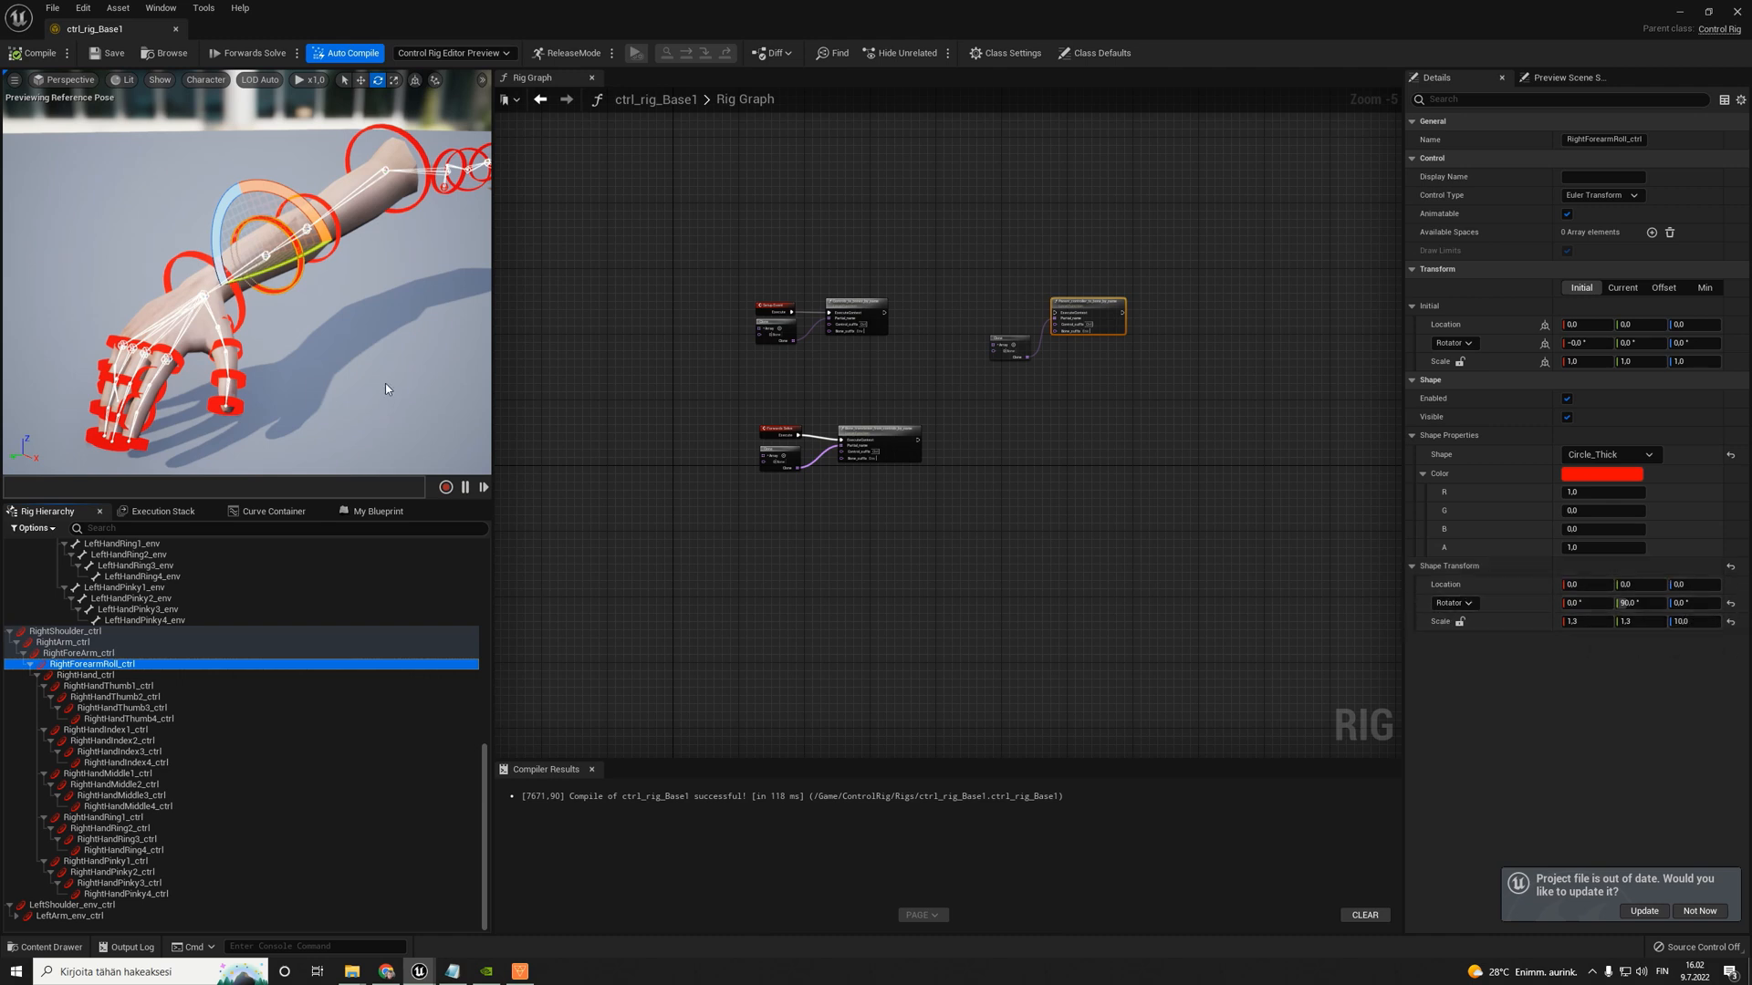
- Examine the shape scale of the right thumb, hand, forearm, upper arm and shoulder controls
key("w")
right_click_drag(385, 384, 357, 400)
left_click(262, 336)
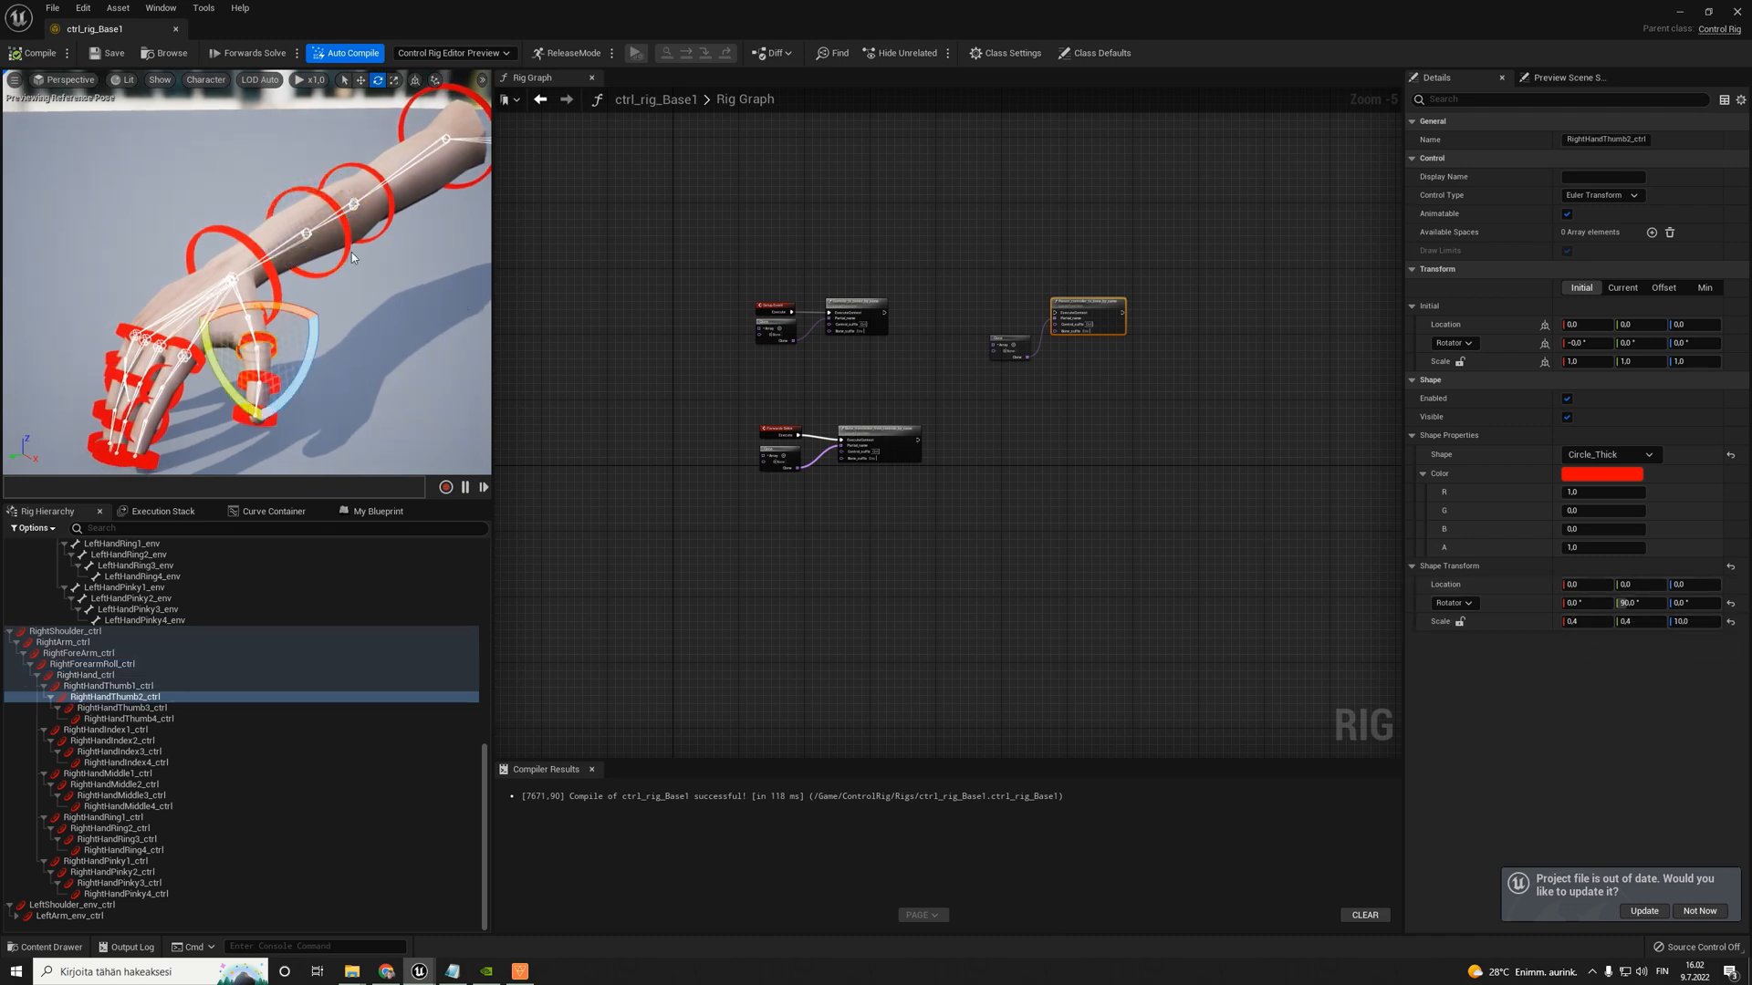
left_click(252, 244)
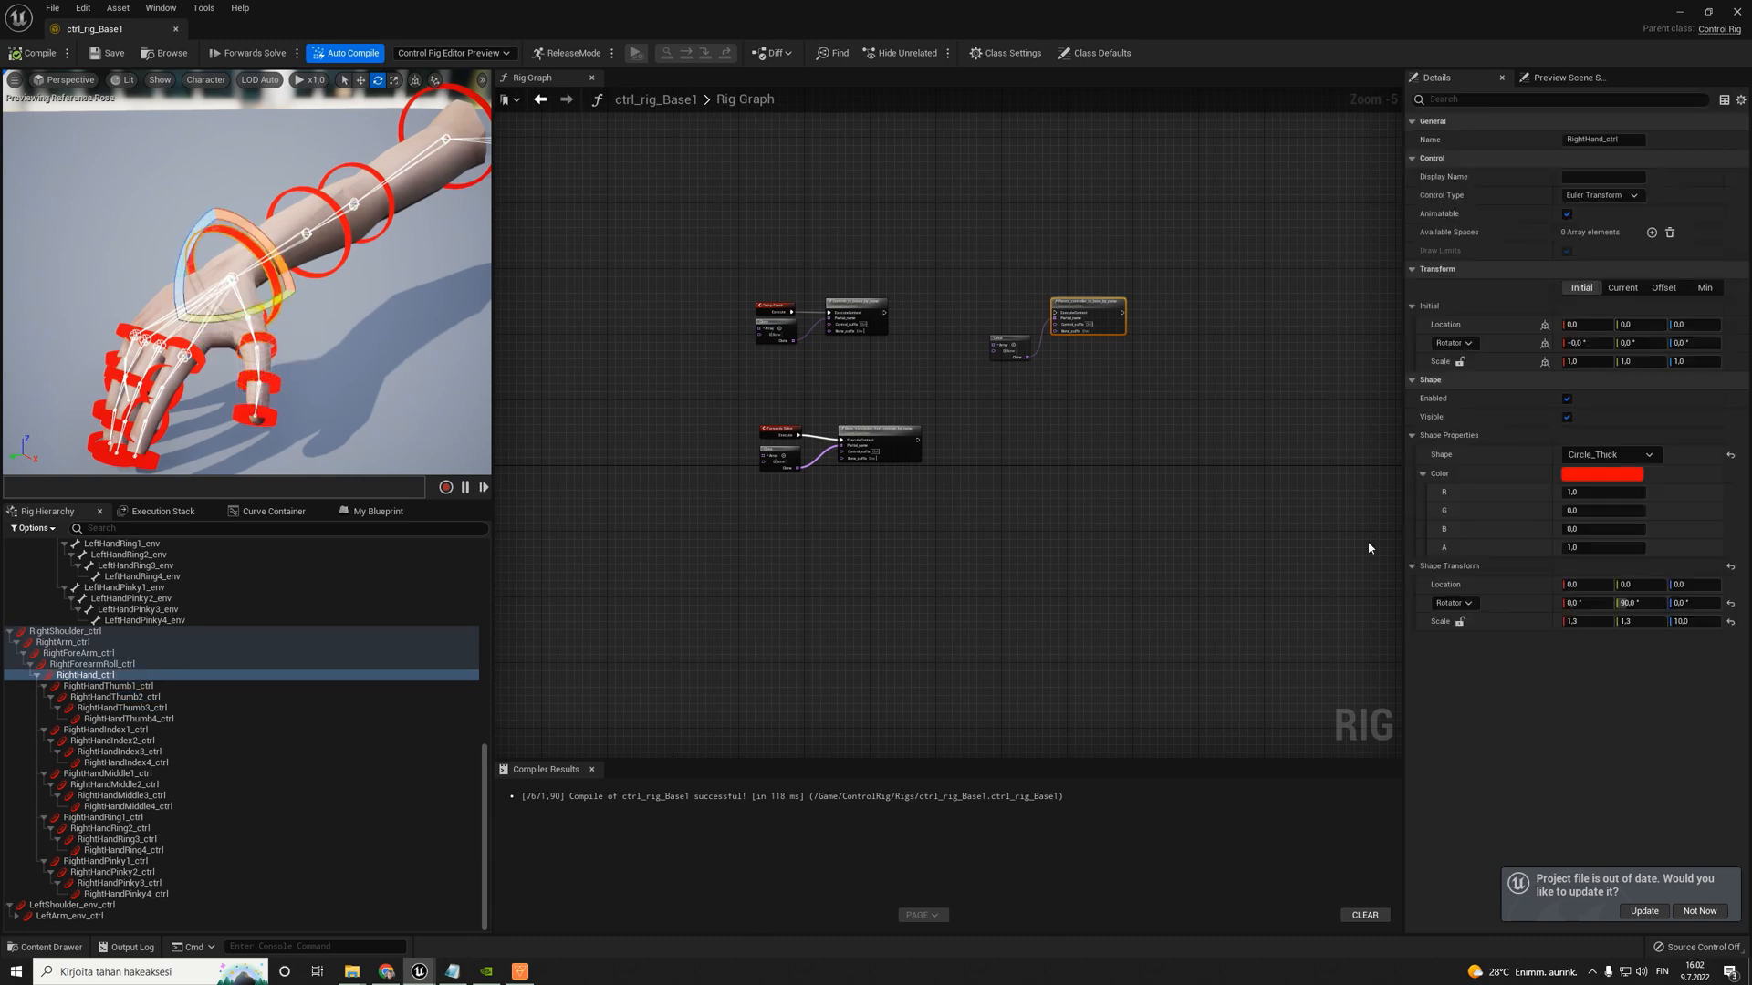
left_click(345, 165)
key("f")
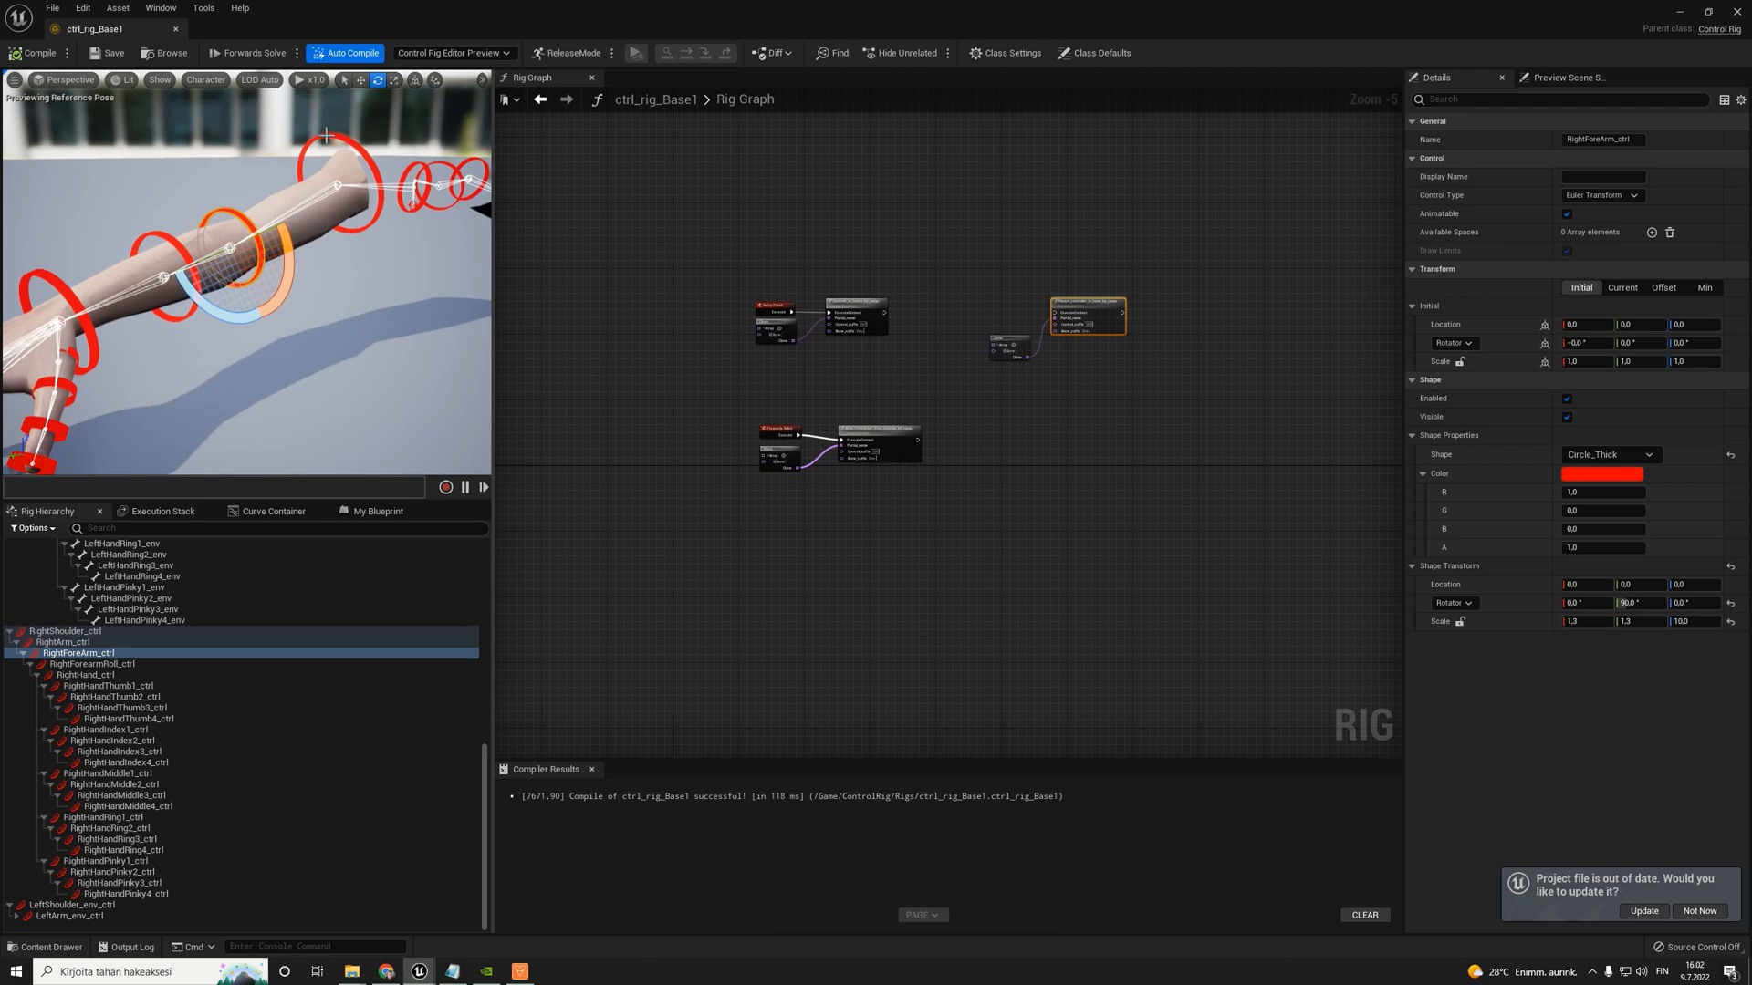
left_click(372, 206)
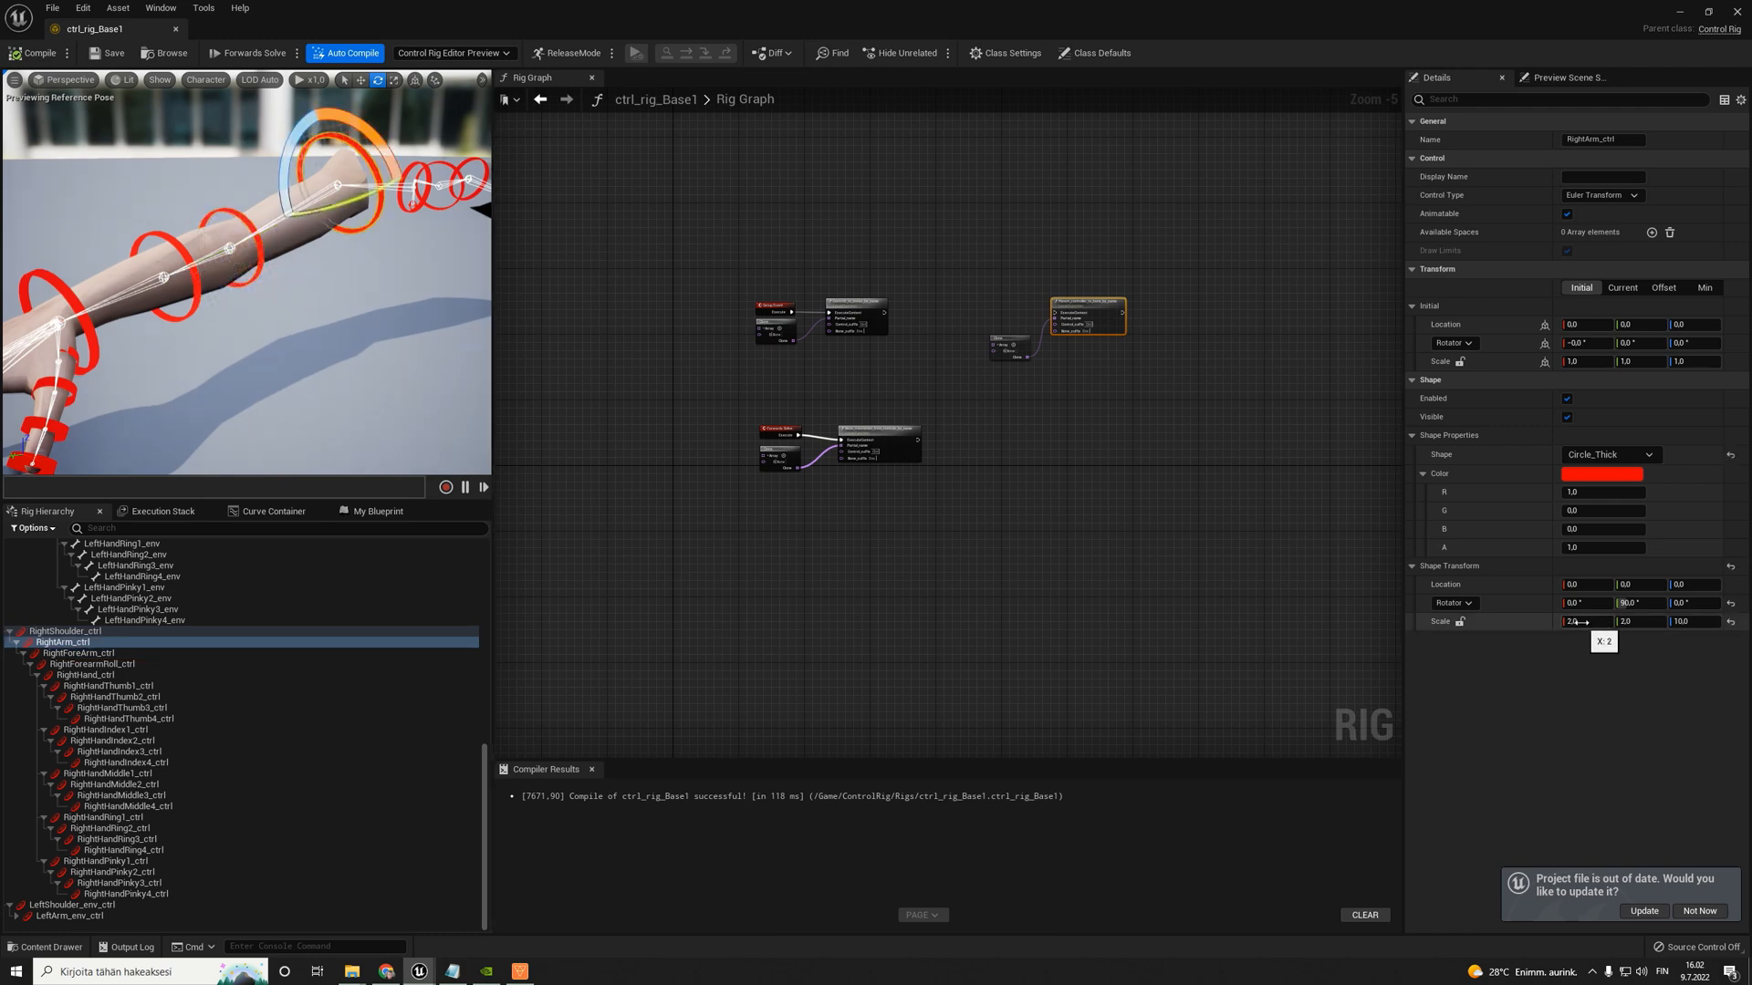
key("f")
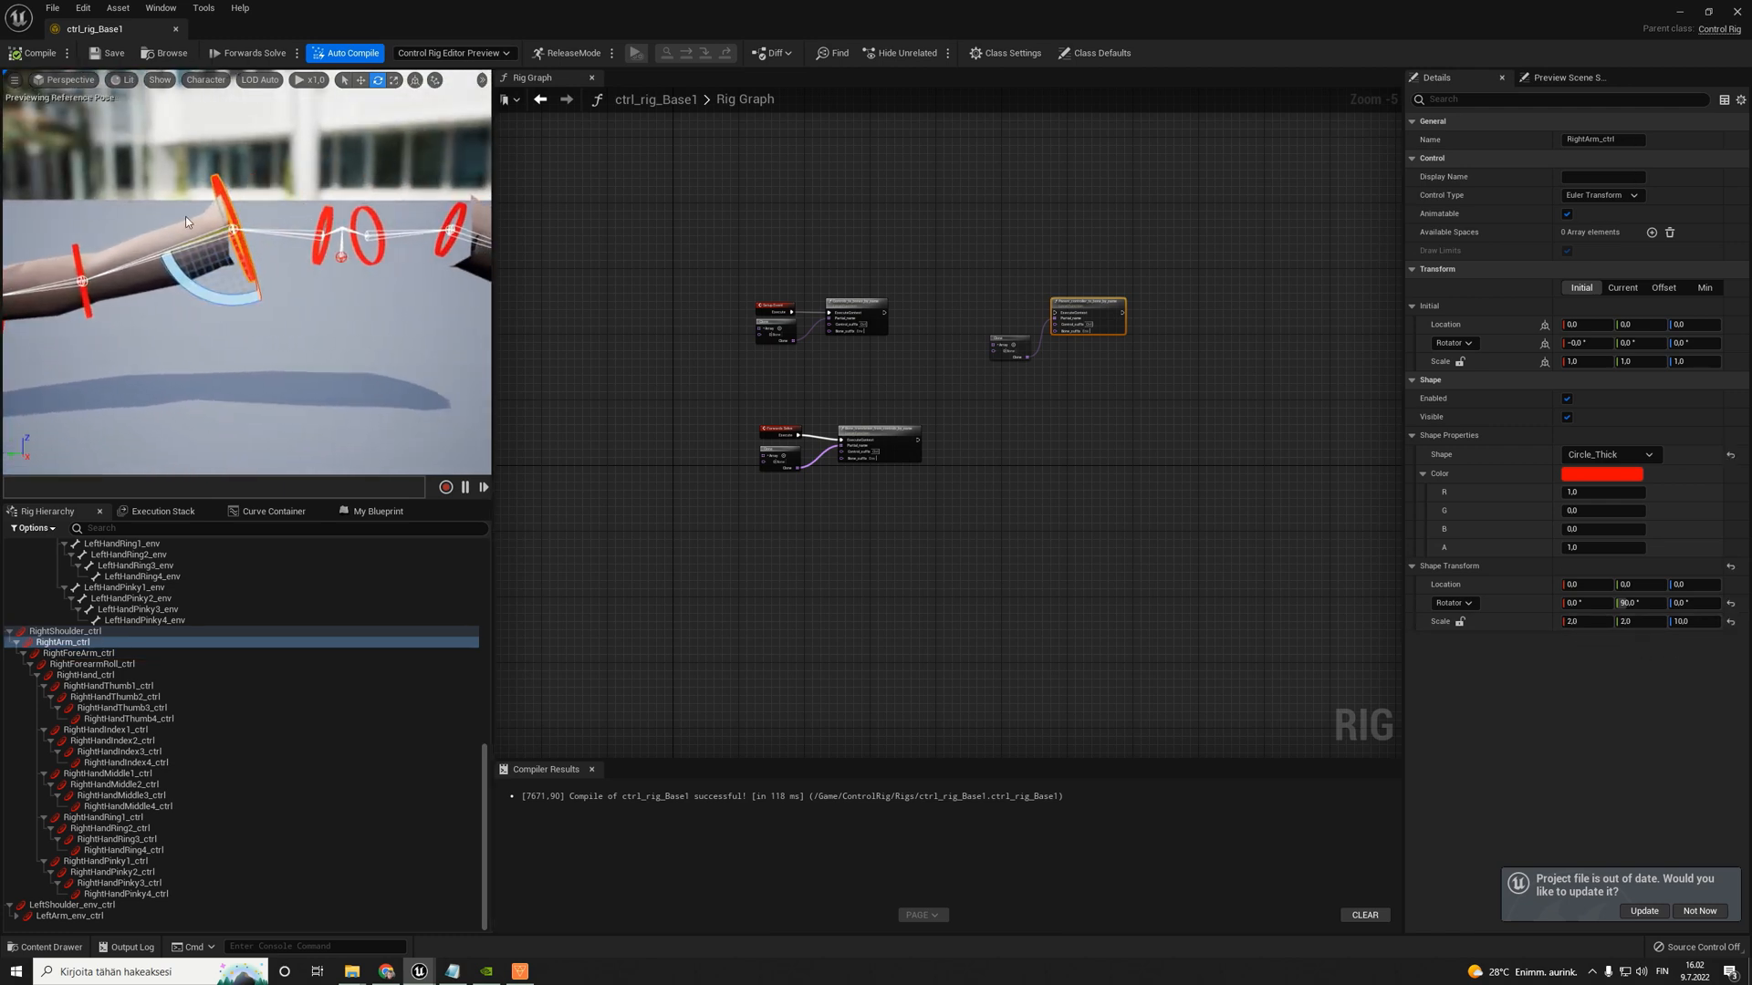
left_click(323, 237)
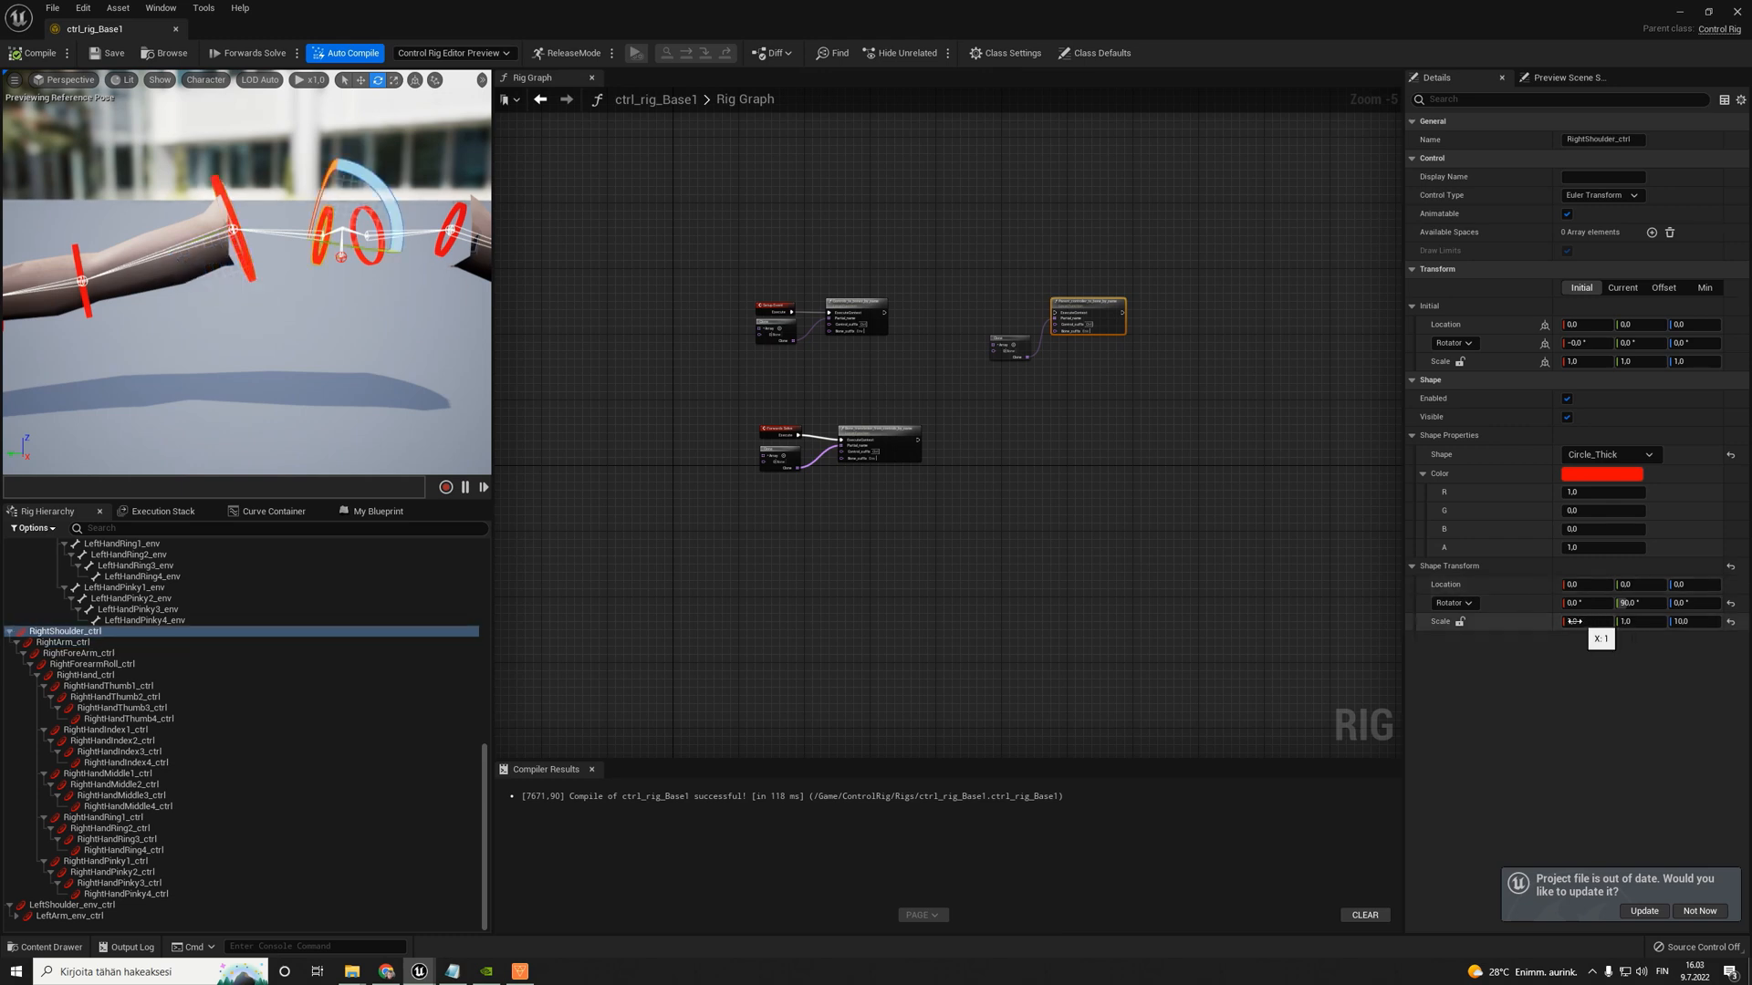
right_click_drag(274, 274, 246, 297)
right_click_drag(273, 356, 294, 380)
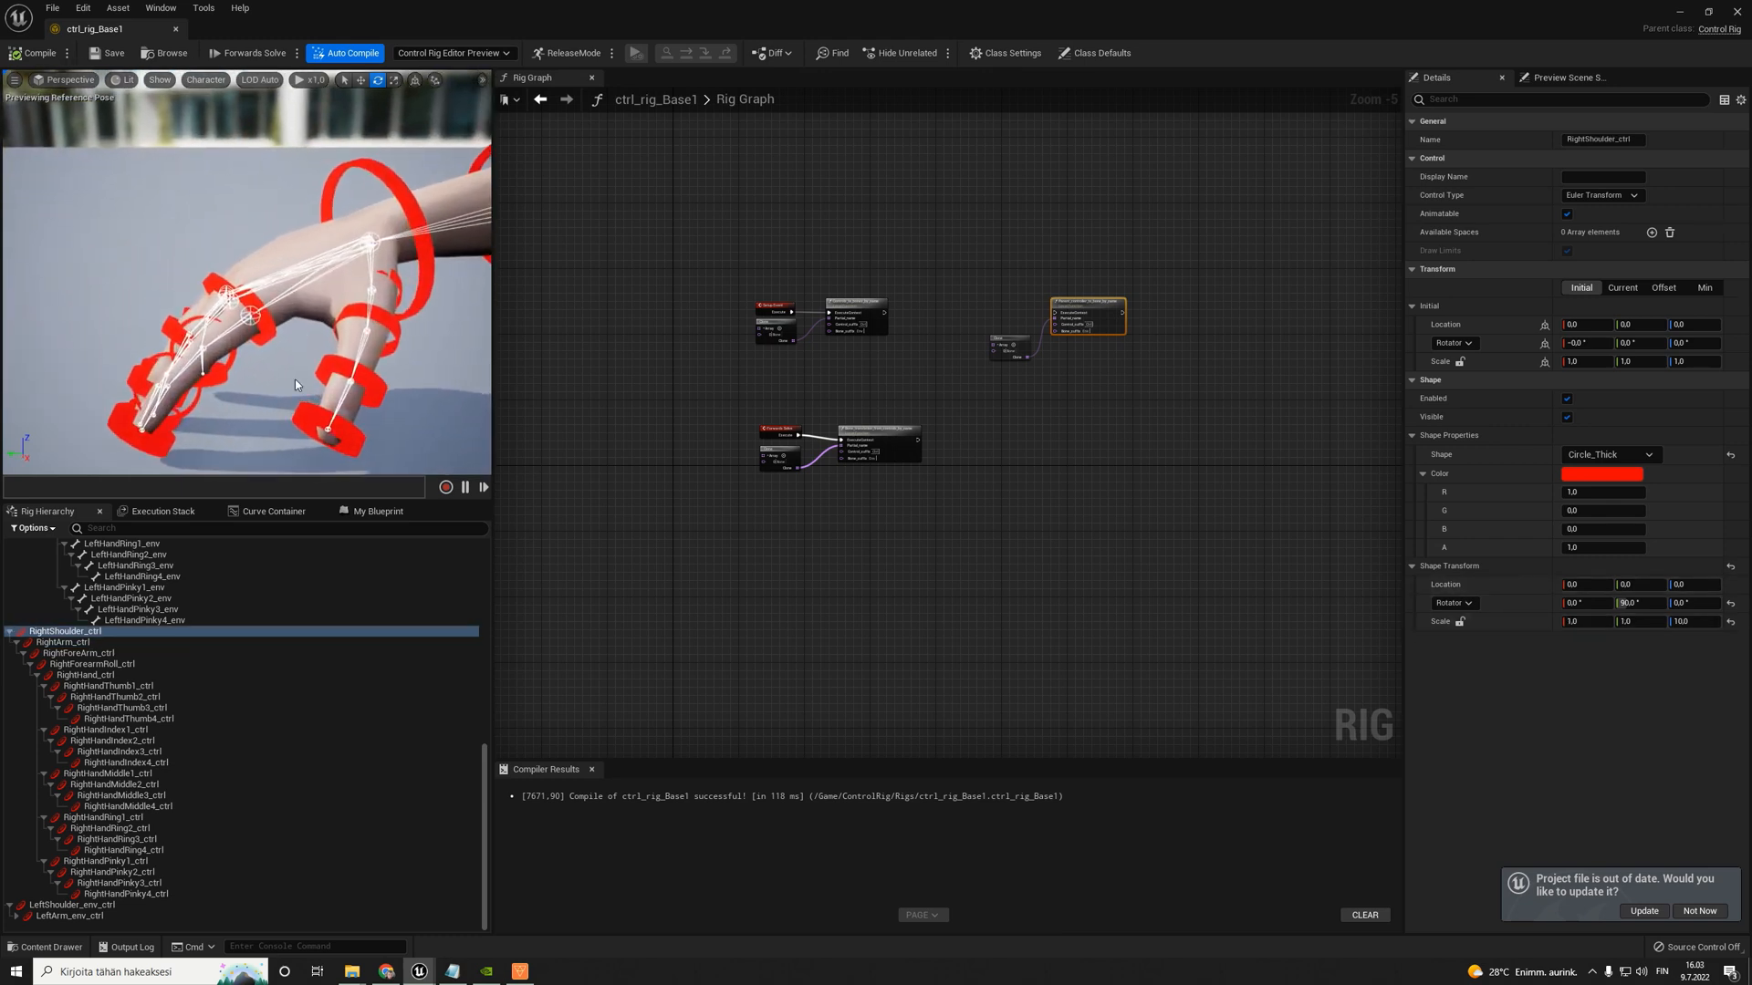
left_click(104, 676)
left_click(80, 644)
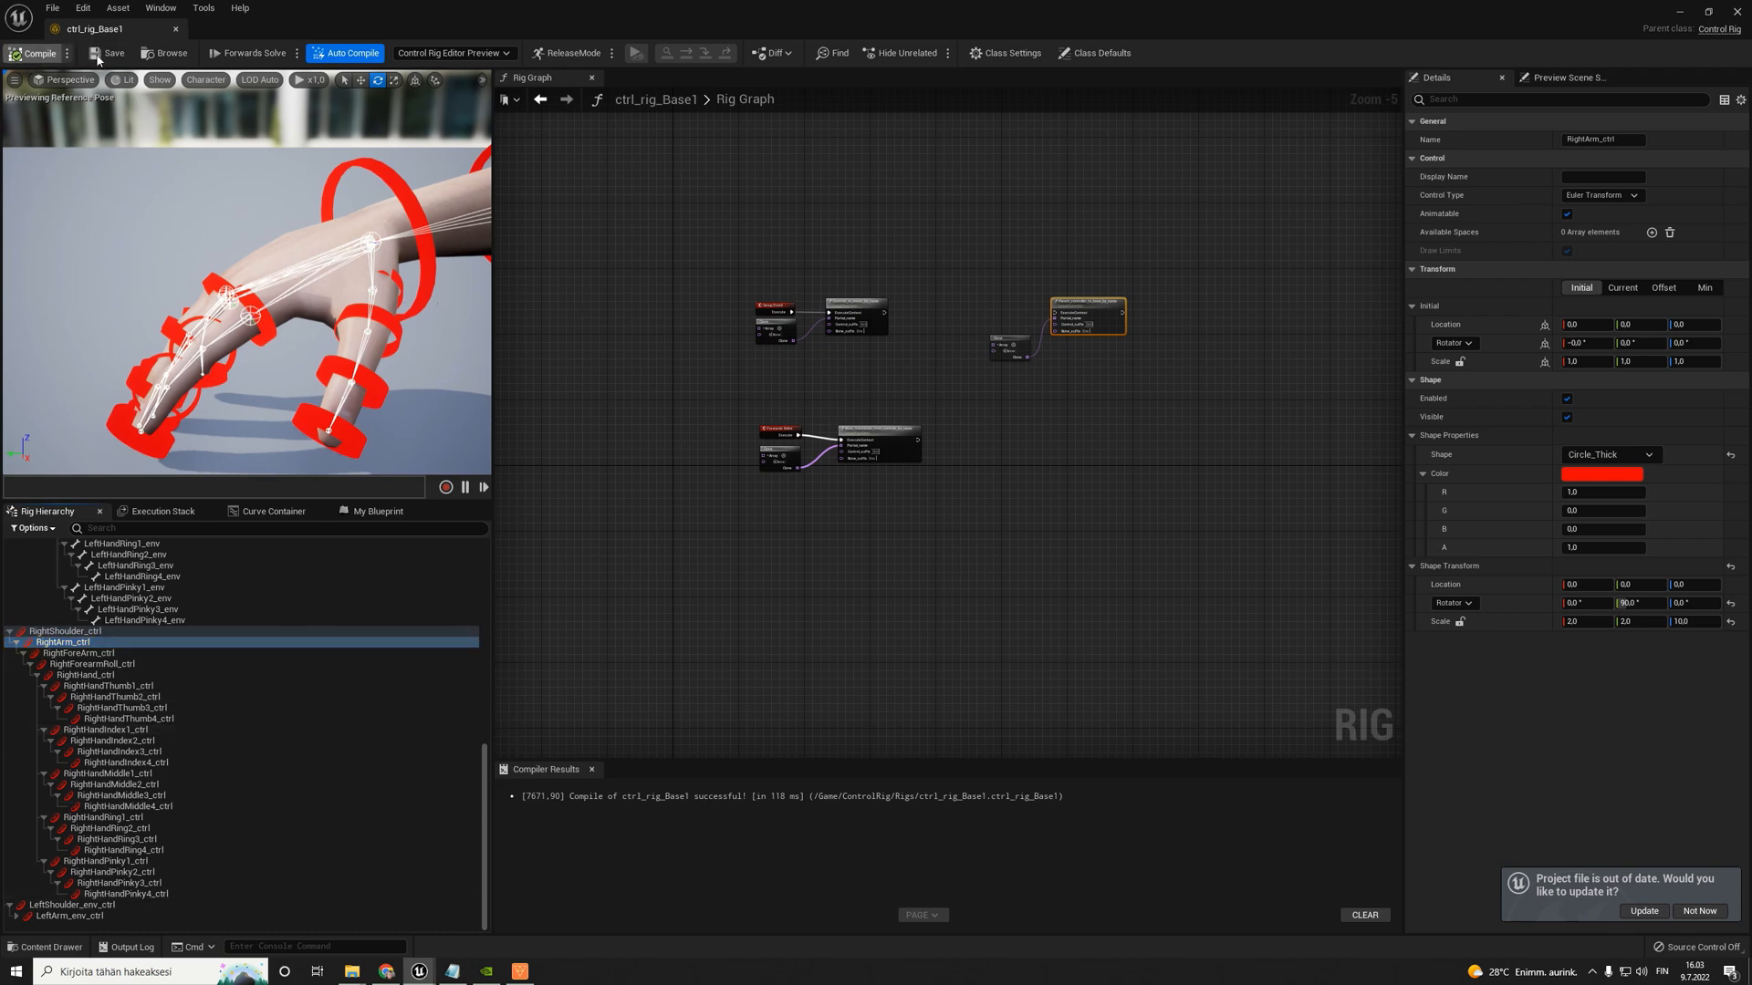
- Move the Setup Event, its Clone node and Controls_to_bones_by_name slightly up in the rig graph
scroll(891, 313, "up", 3)
scroll(790, 265, "up", 2)
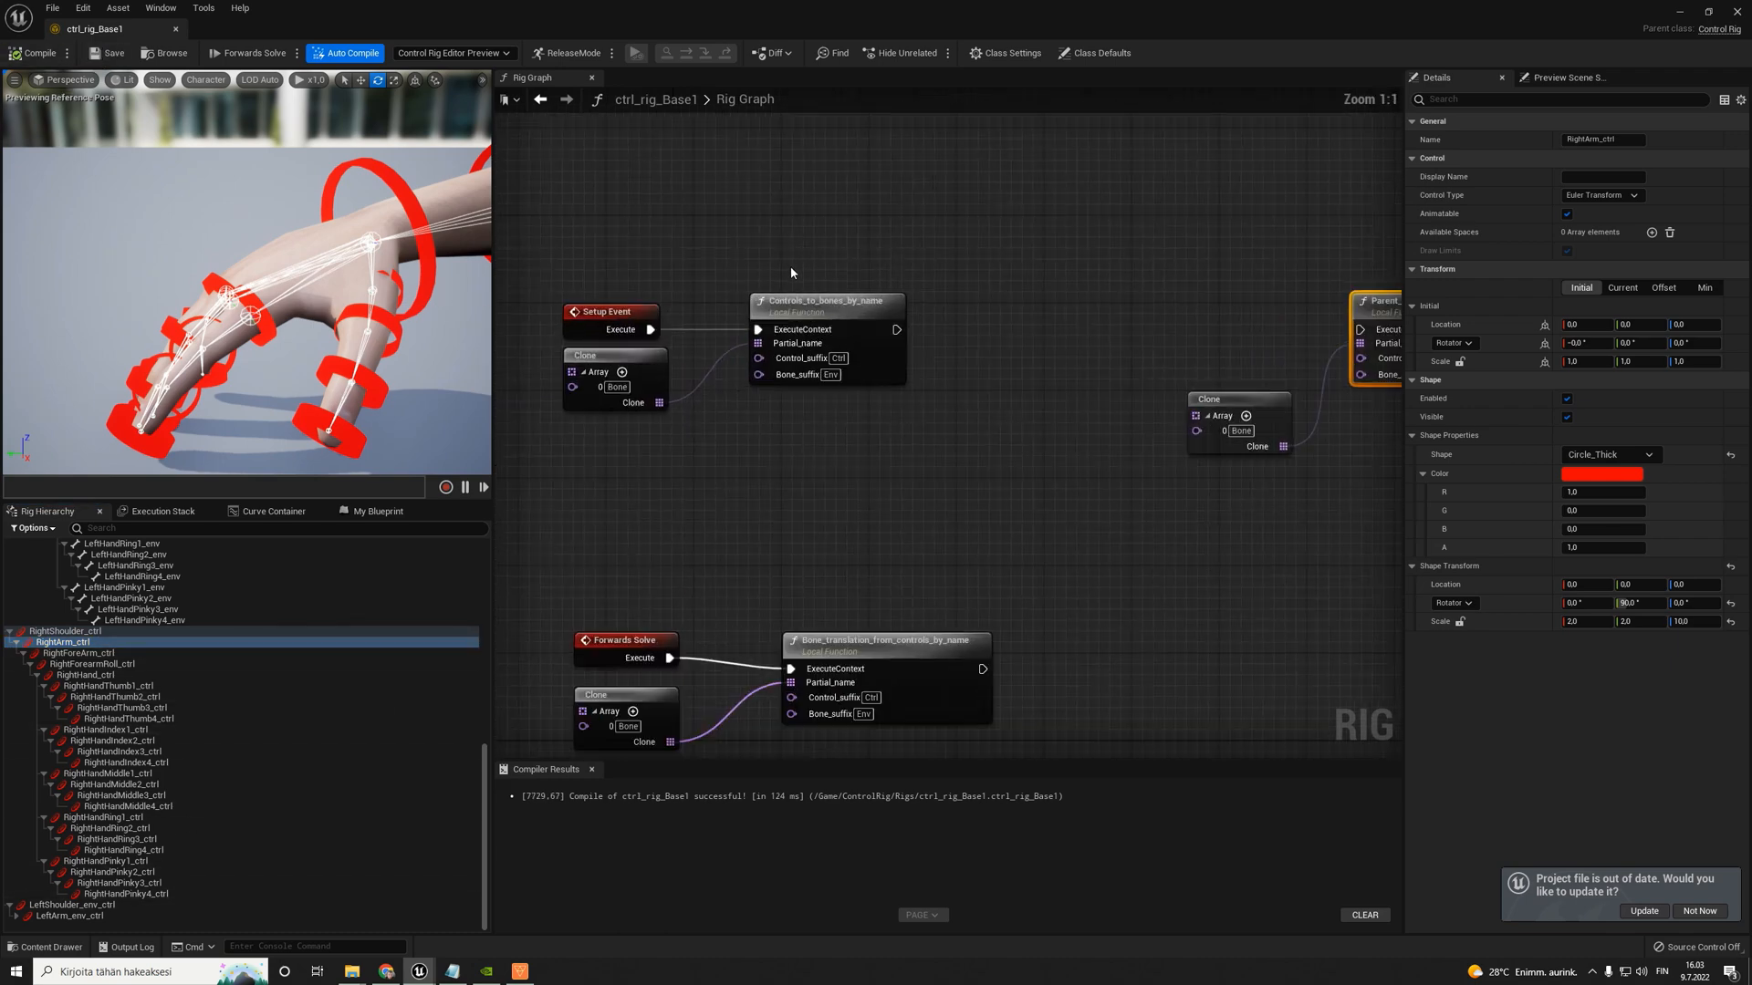
left_click_drag(651, 293, 867, 416)
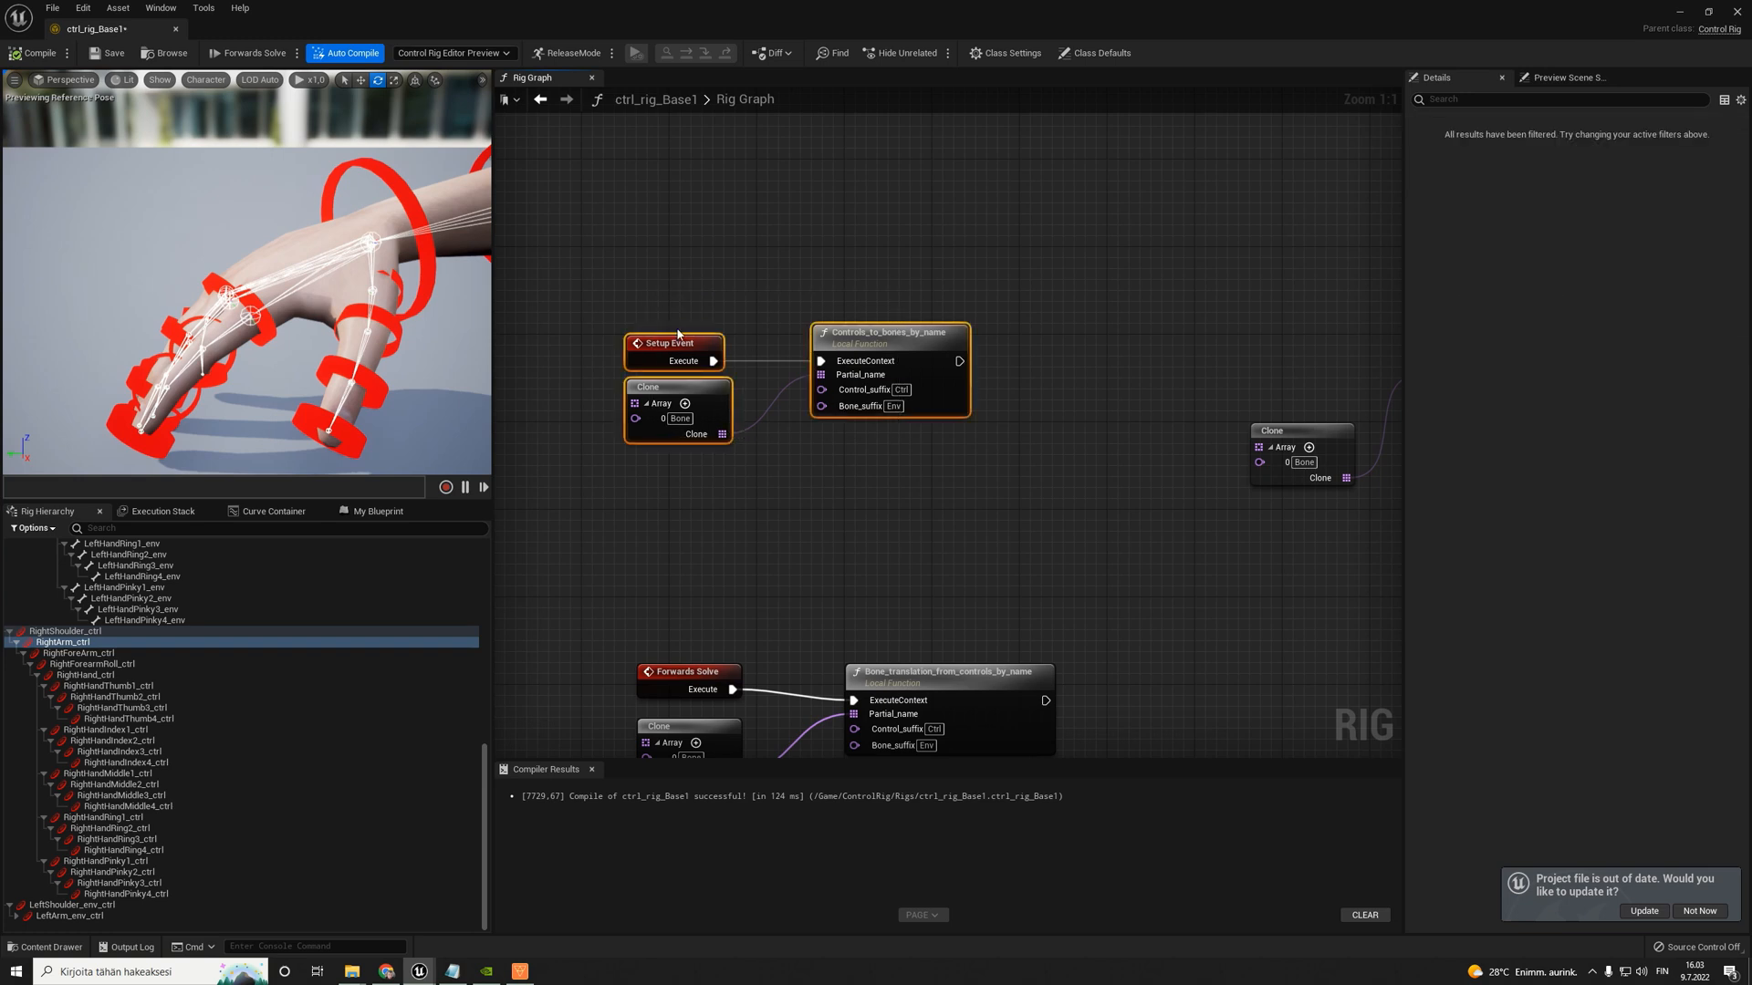
left_click_drag(676, 337, 654, 250)
left_click(824, 210)
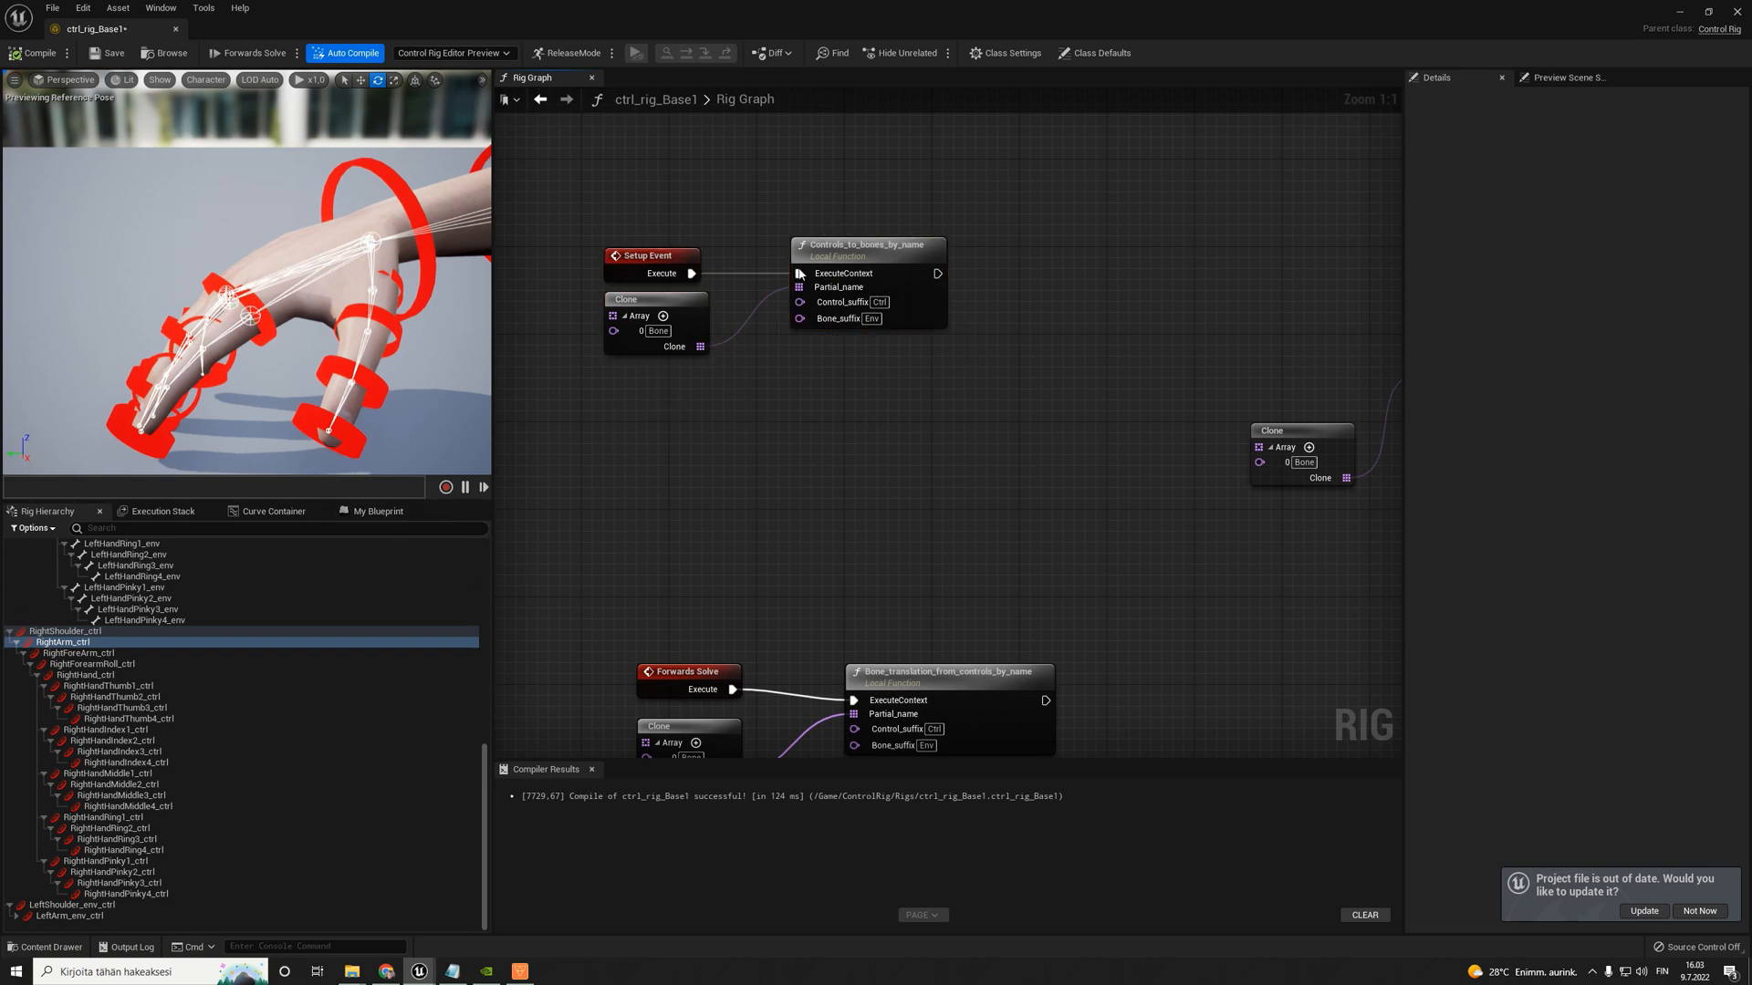
- Replace the Controls_to_bones_by_name node with a fresh instance of the function, fed by the same Clone array
left_click(826, 246)
left_click(360, 512)
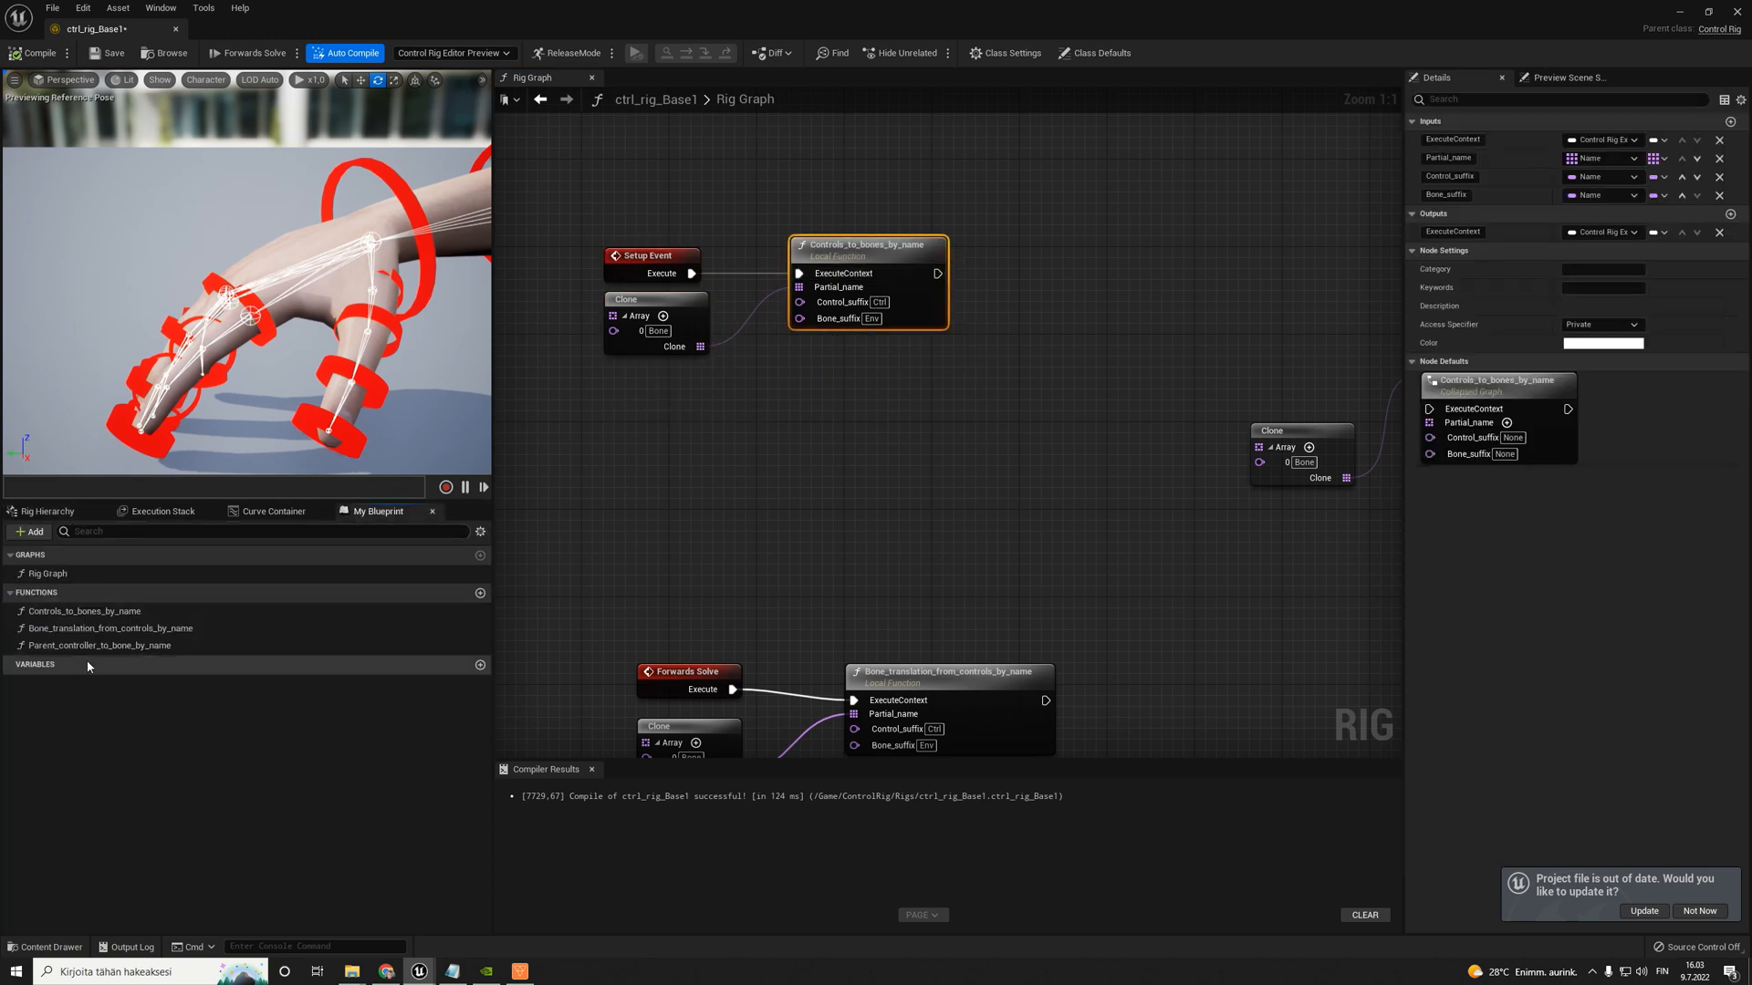
left_click(78, 611)
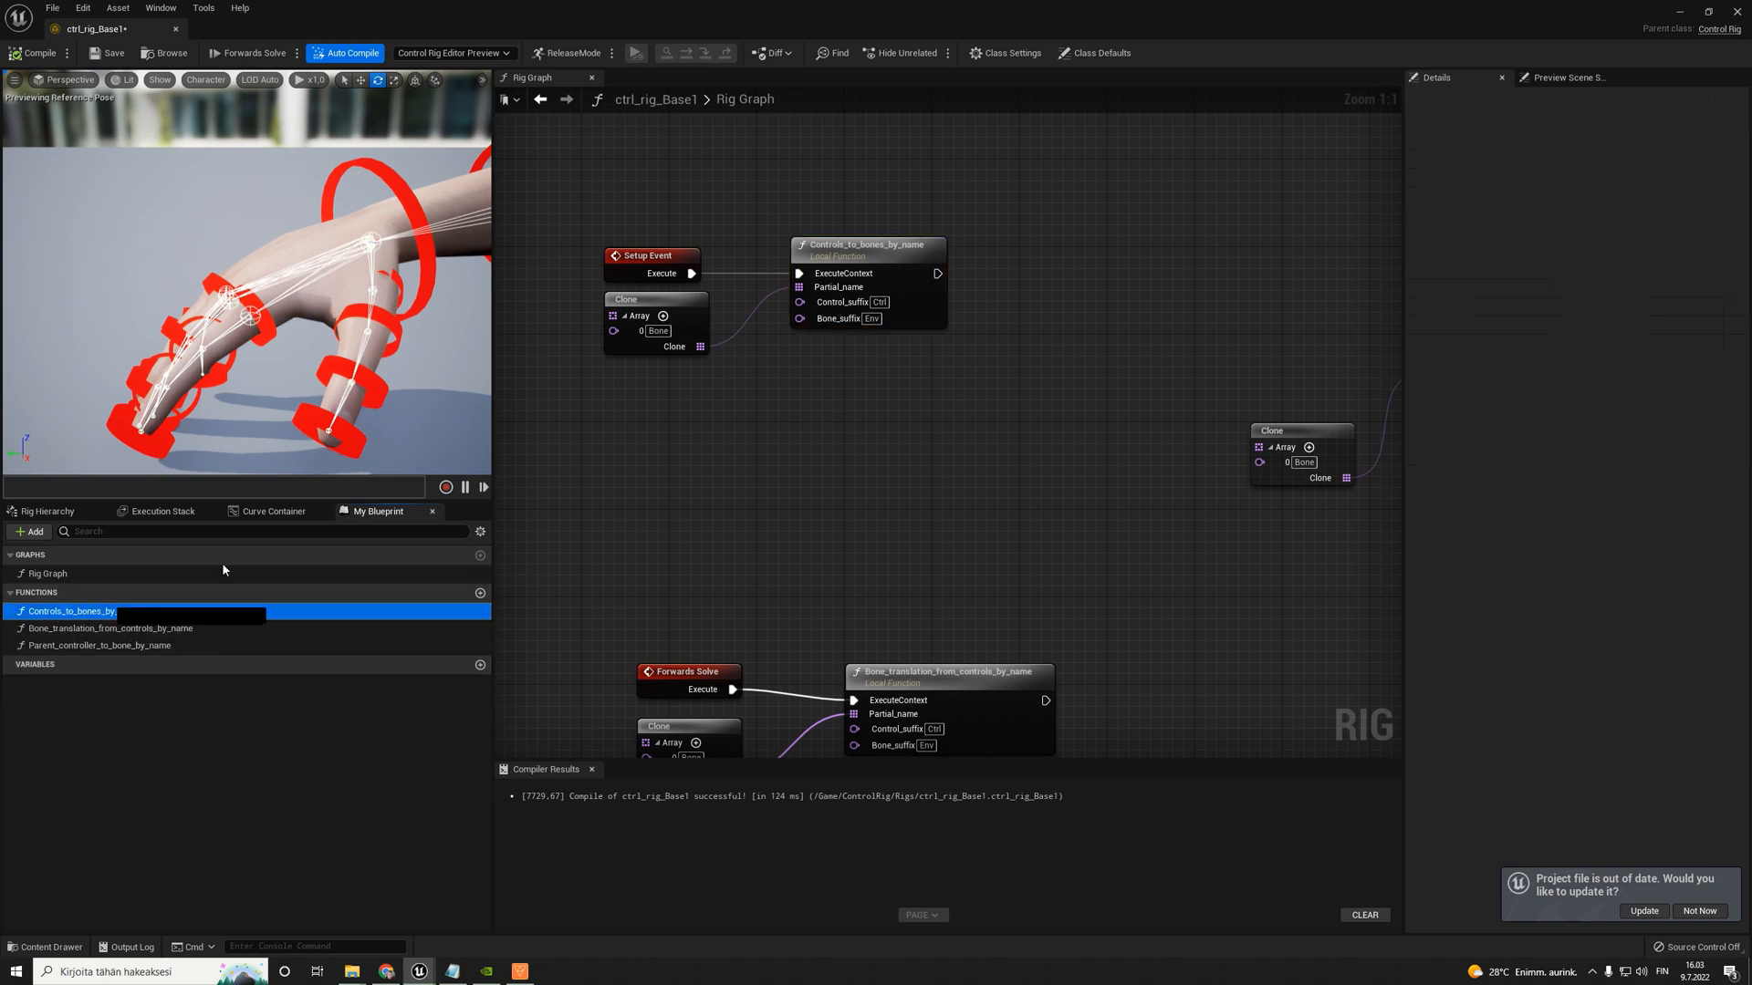
mouse_move(183, 612)
left_mouse_down()
mouse_move(774, 340)
mouse_move(786, 391)
mouse_move(865, 255)
left_mouse_up()
left_click(883, 245)
key("Delete")
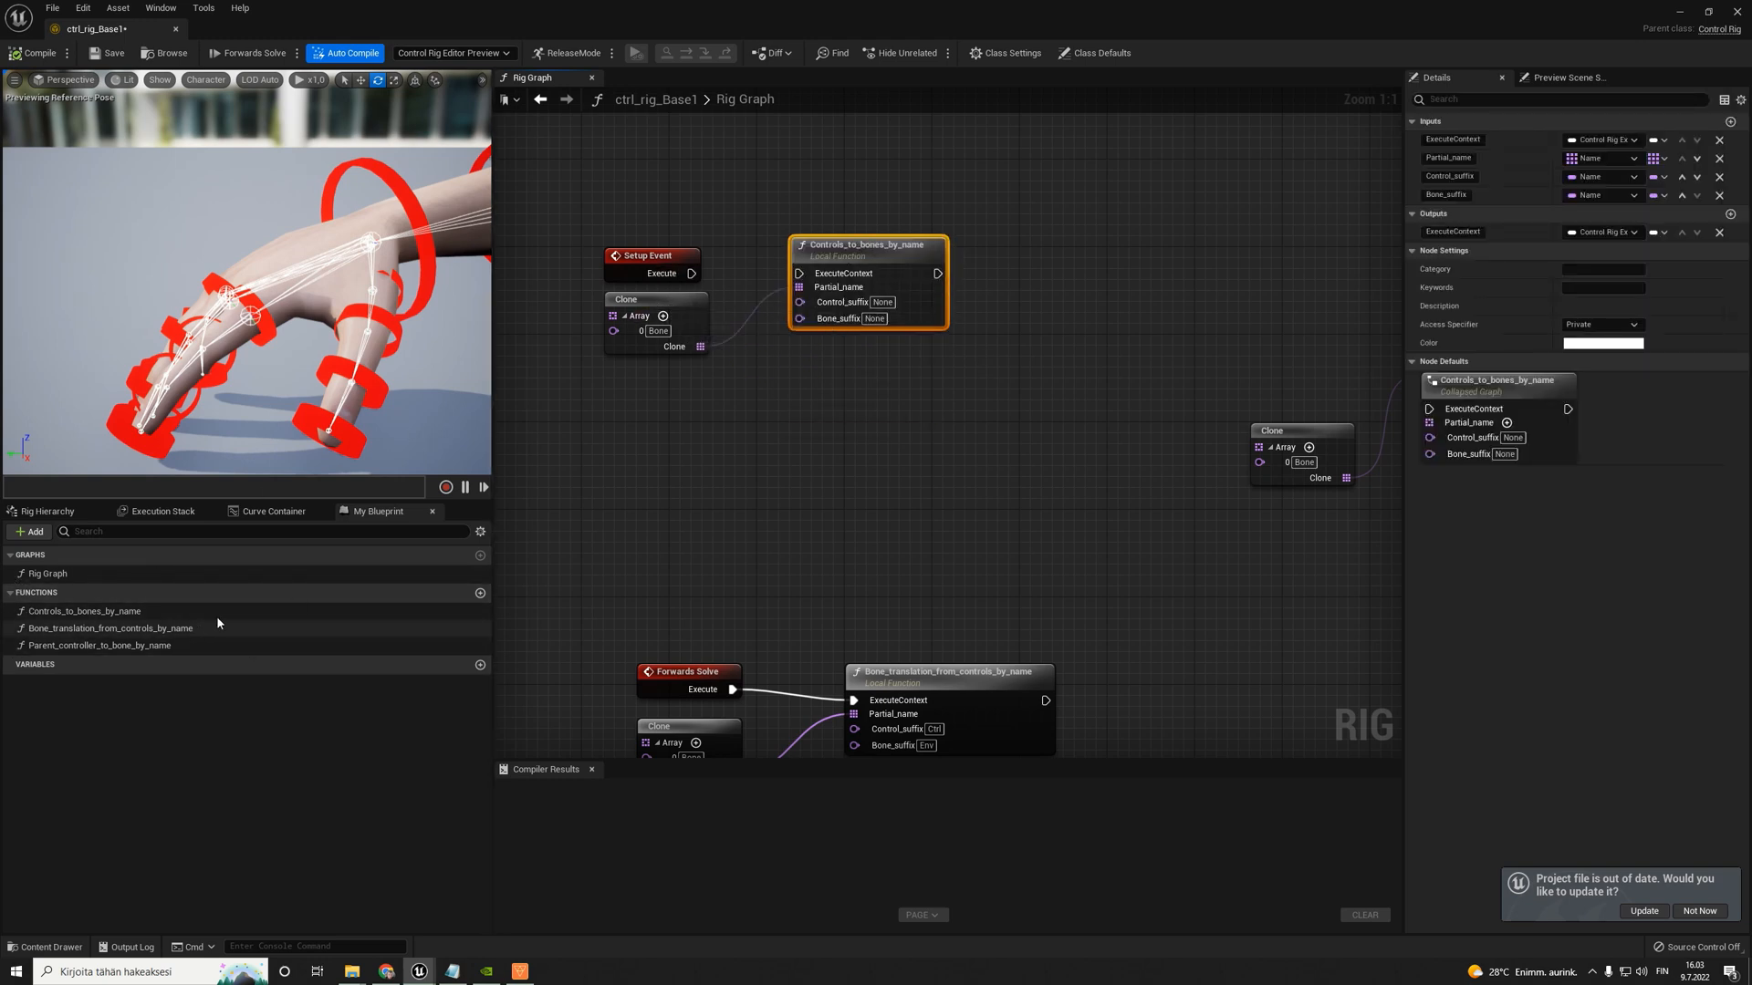
- Add a second entry to the Setup Event's Clone array and set the entries to Left and Right
left_click(48, 511)
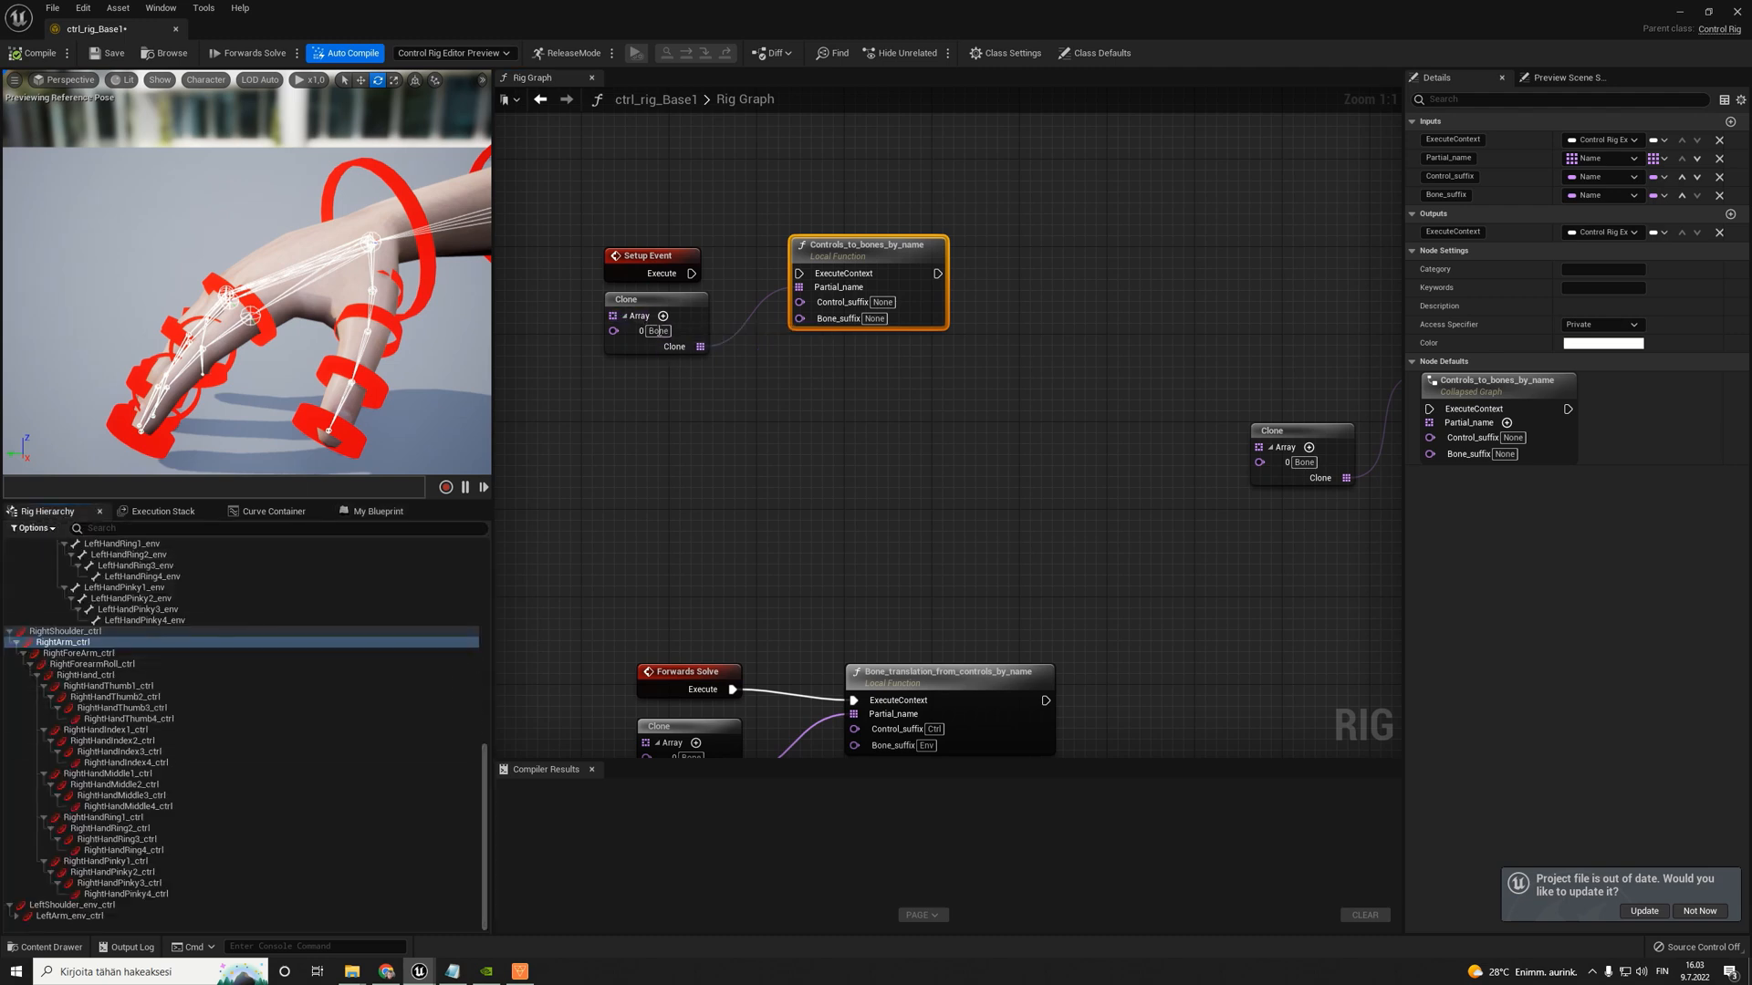
left_click(664, 317)
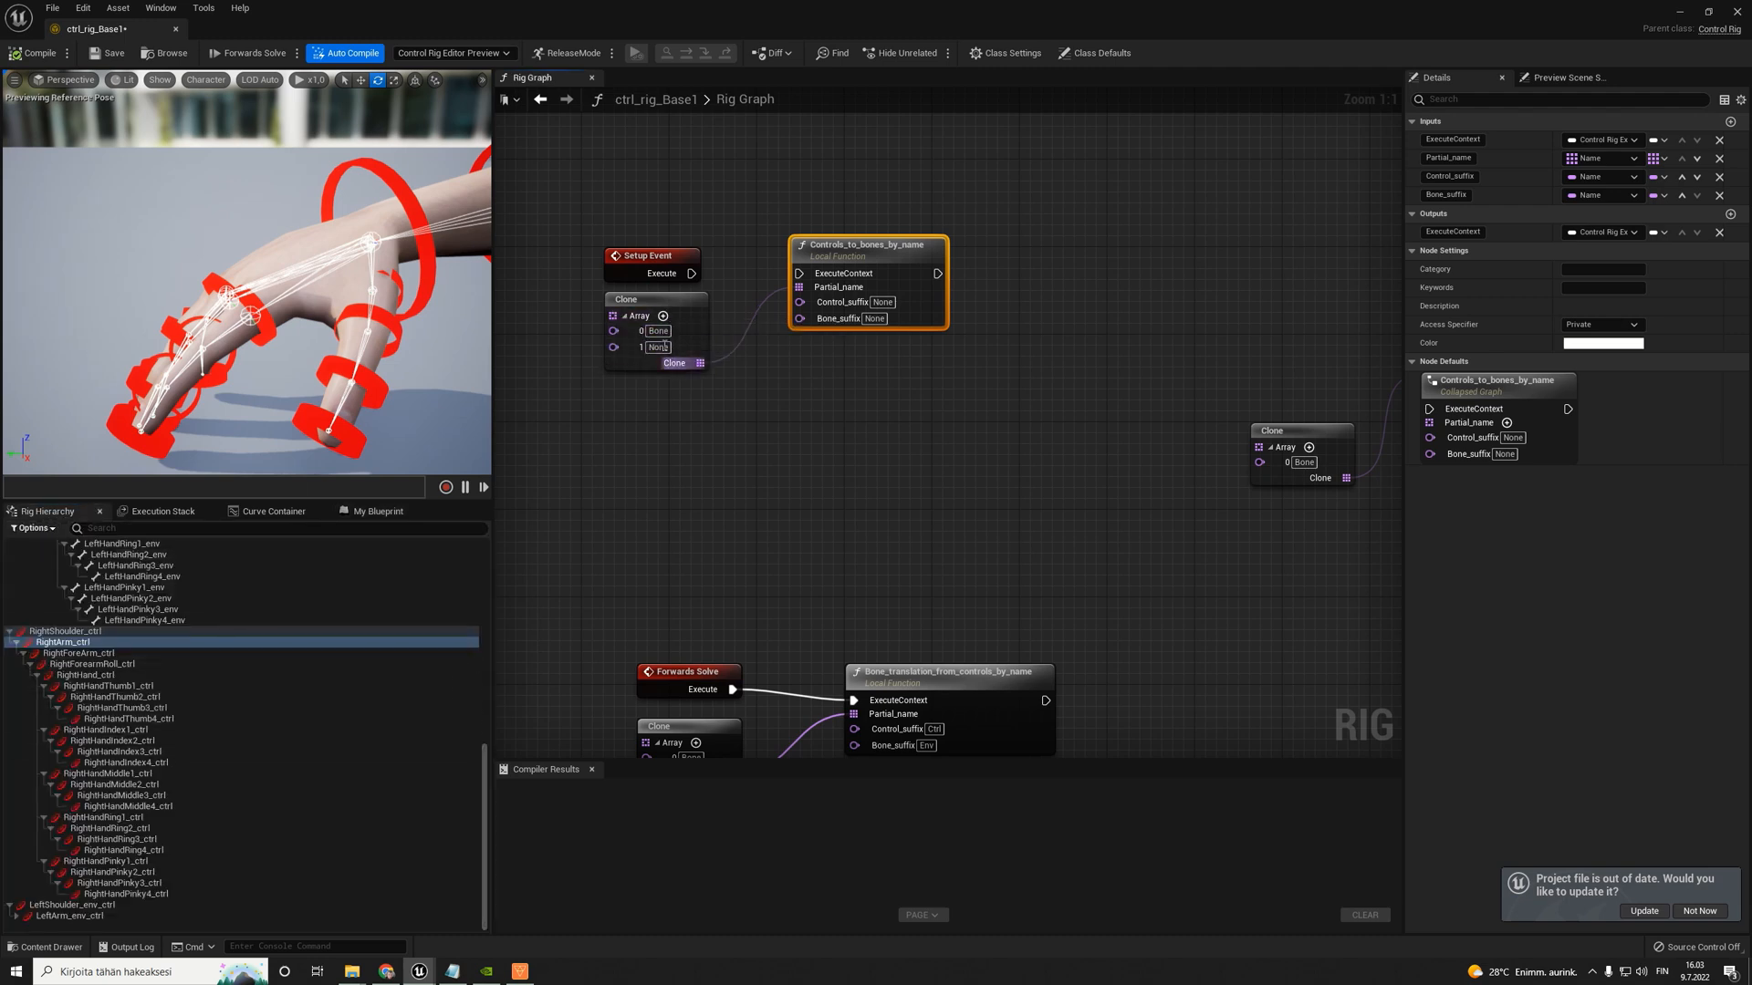
scroll(98, 630, "up", 5)
scroll(98, 630, "up", 5)
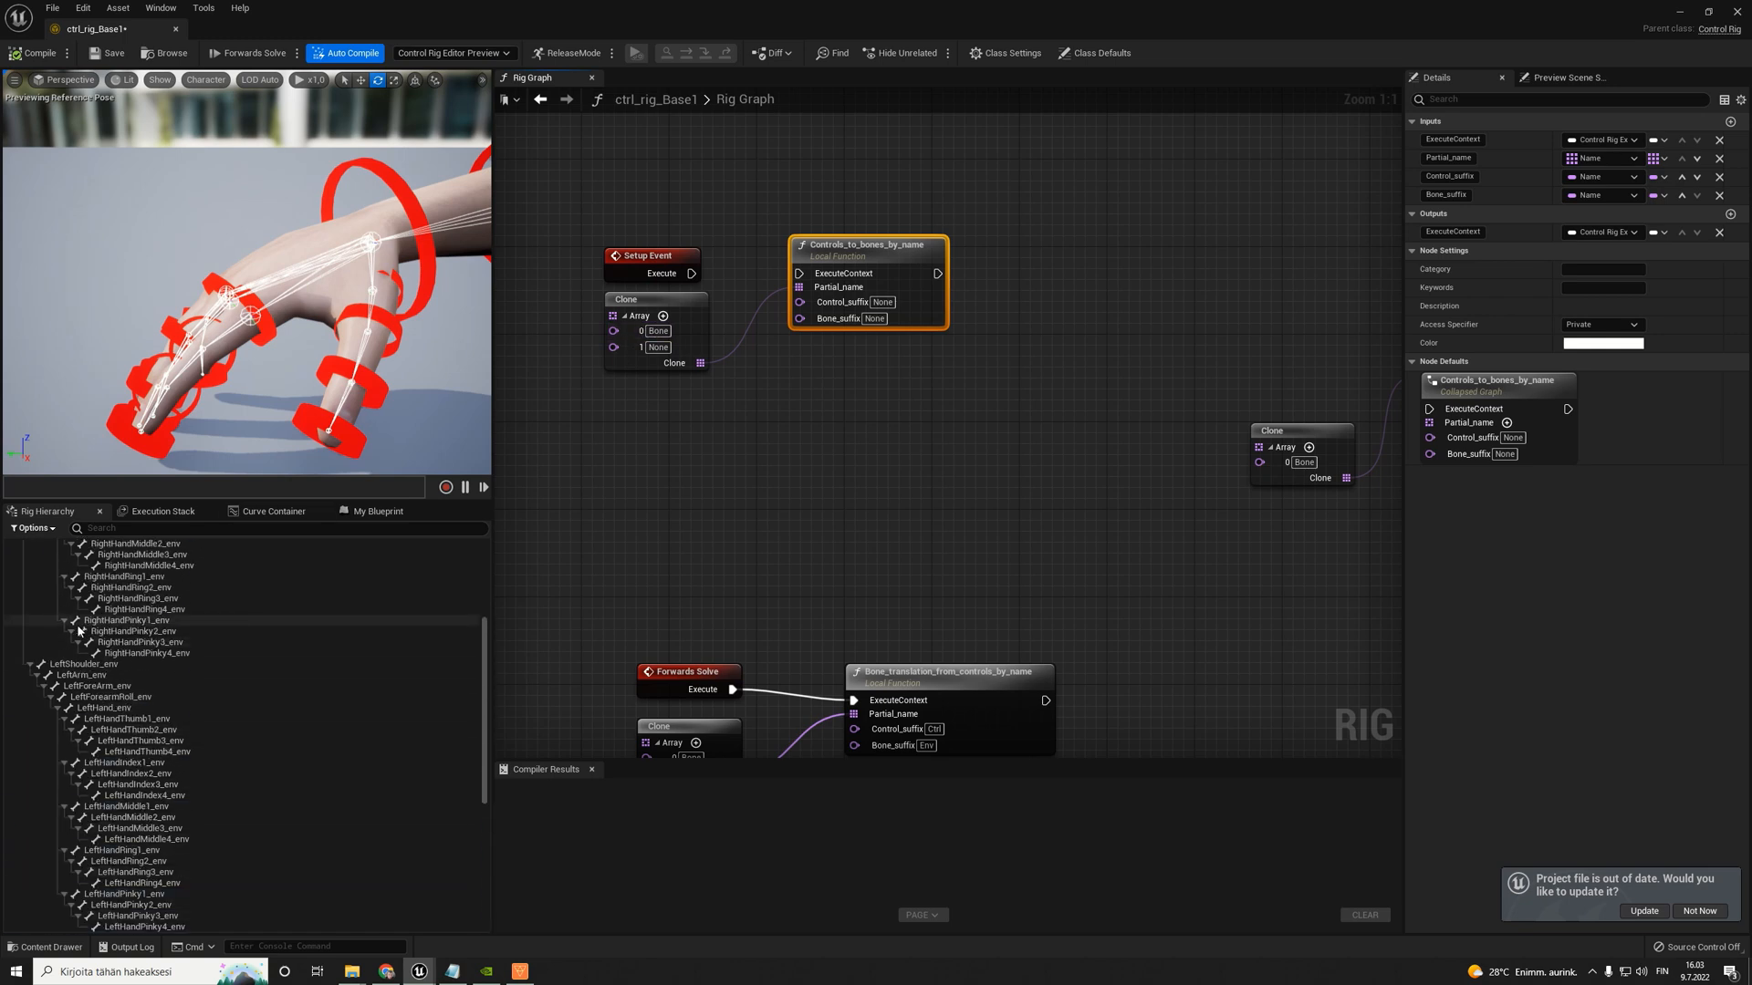
scroll(58, 620, "up", 4)
scroll(73, 666, "down", 12)
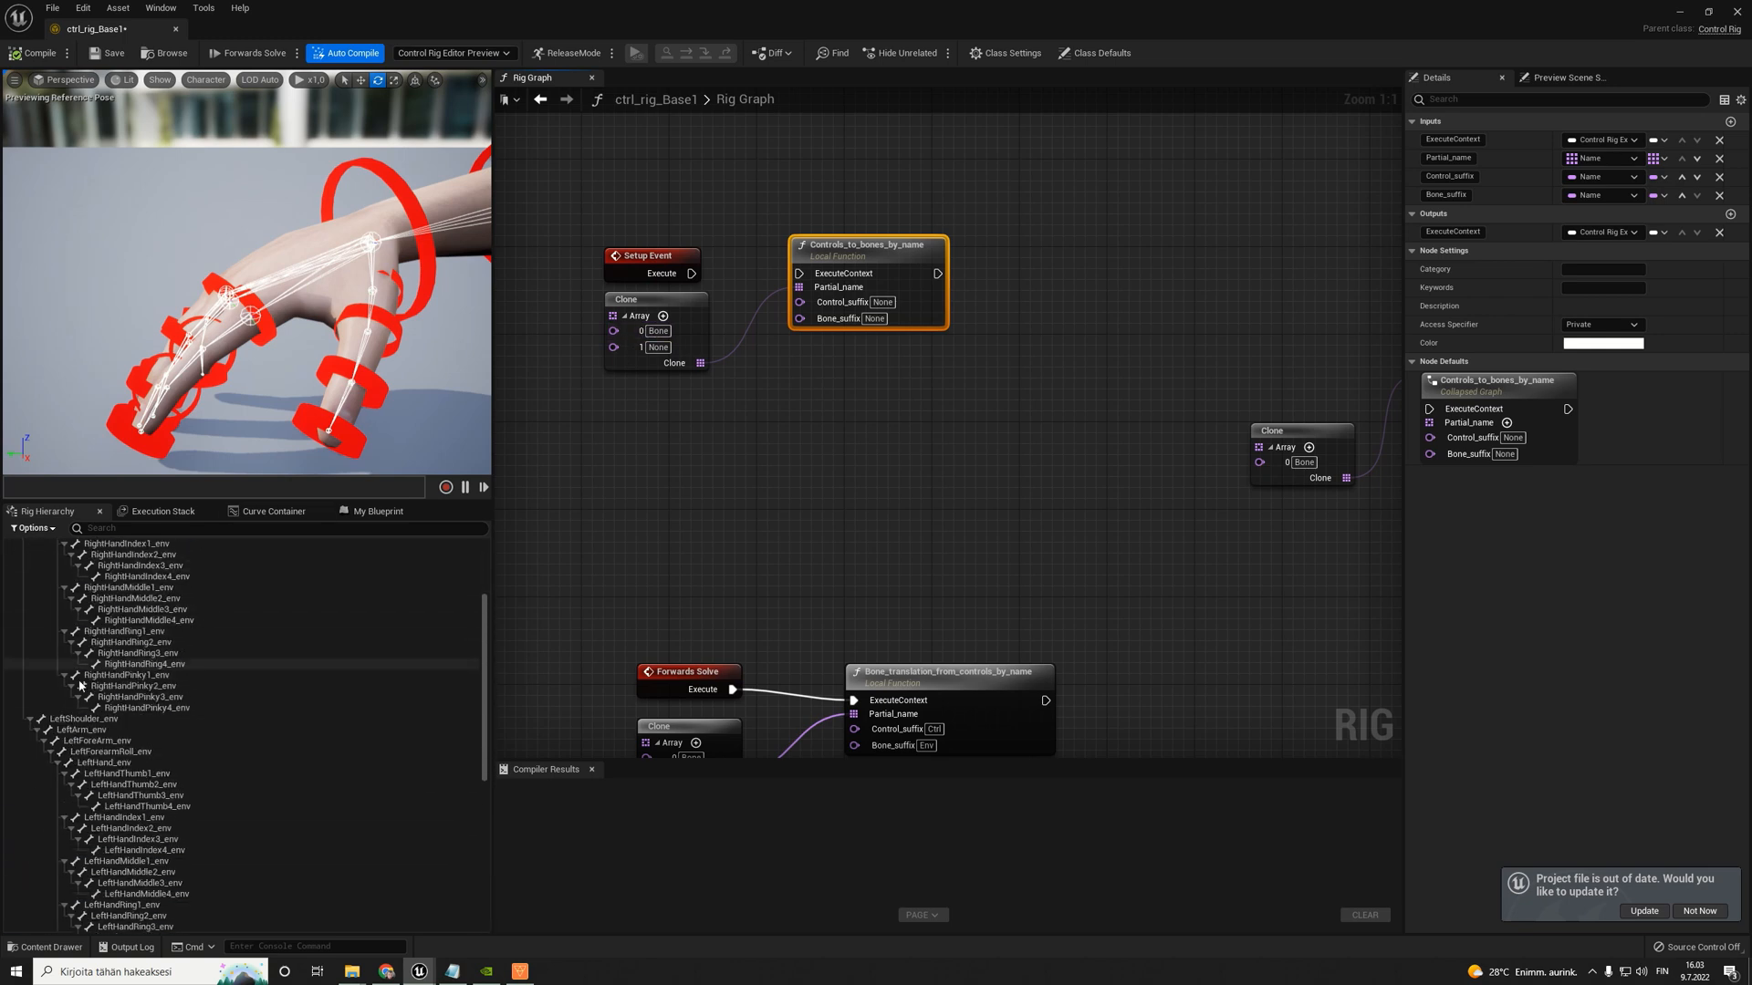
left_click(662, 333)
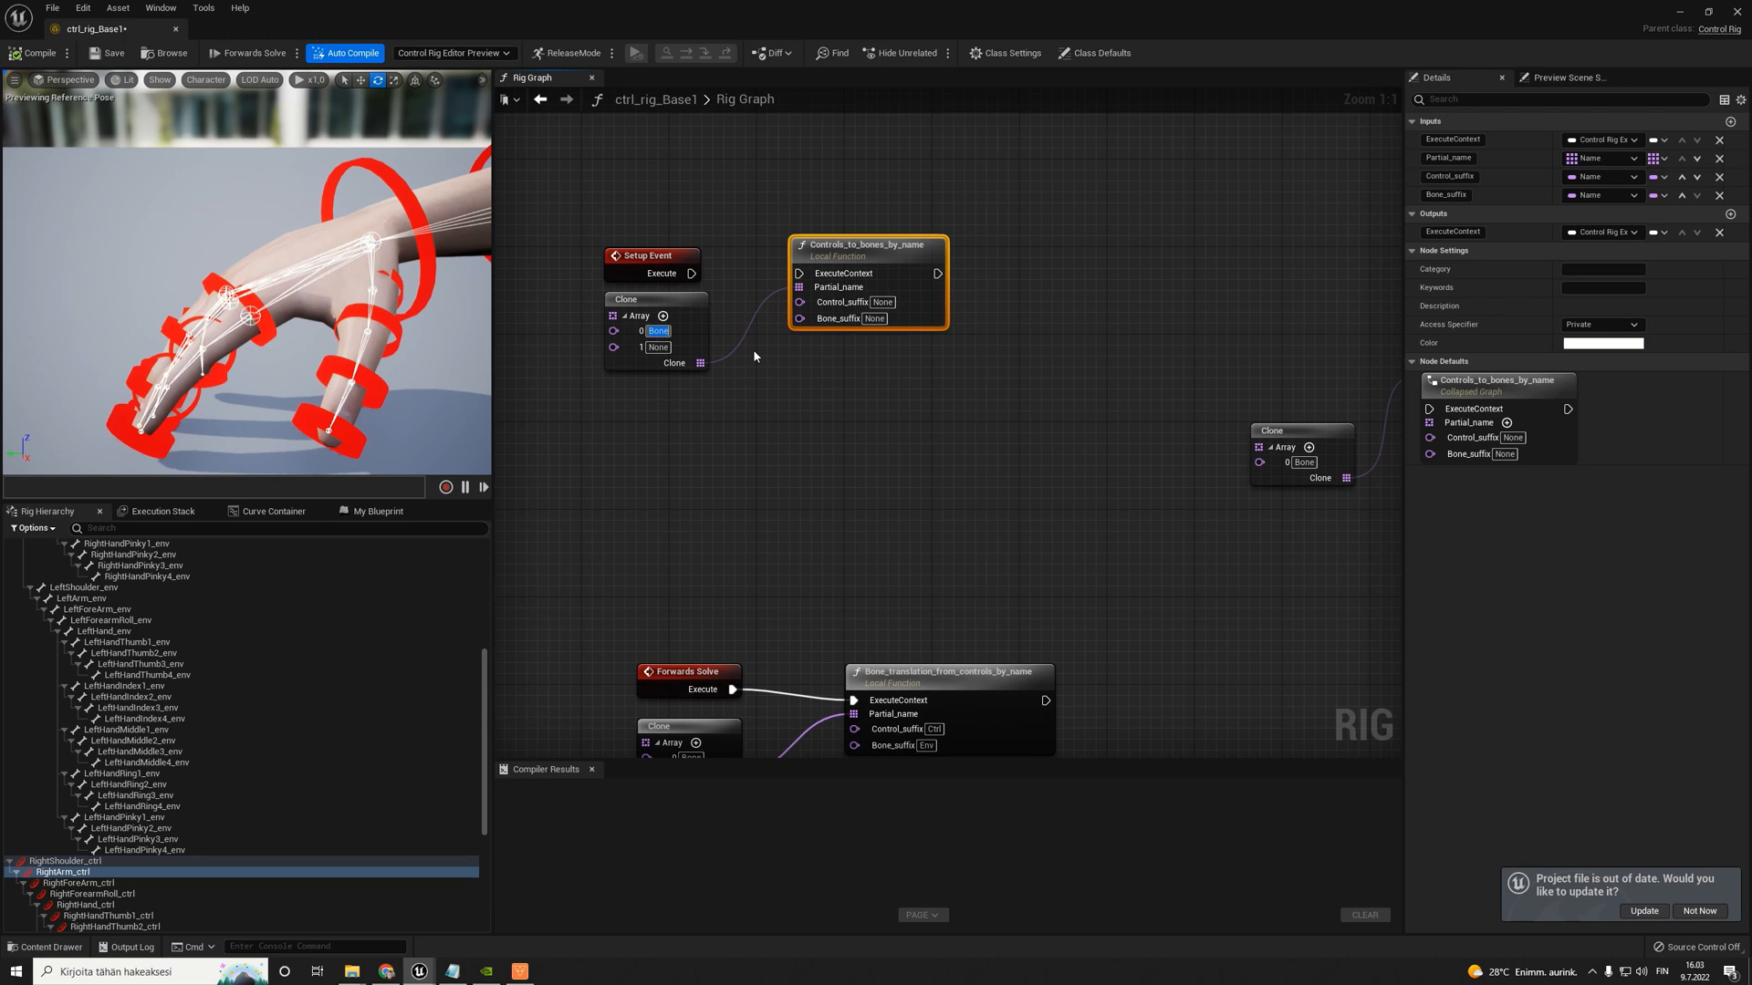
type("Left")
left_click(666, 347)
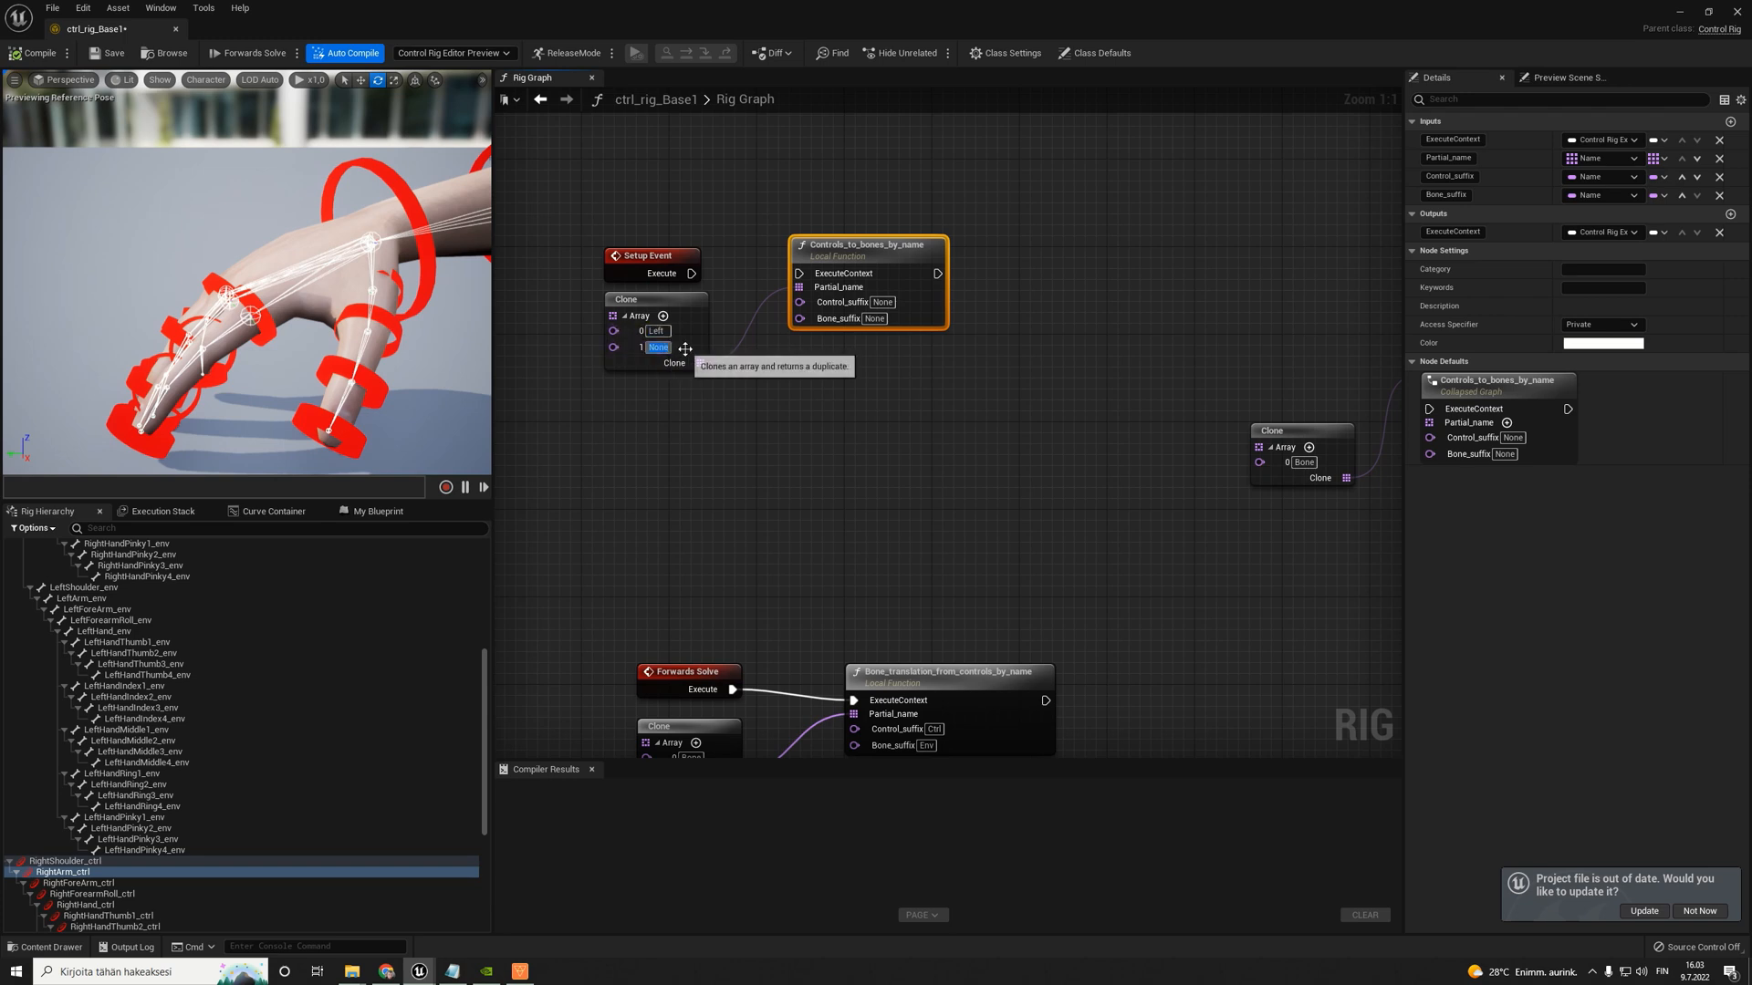
type("Right")
left_click(744, 354)
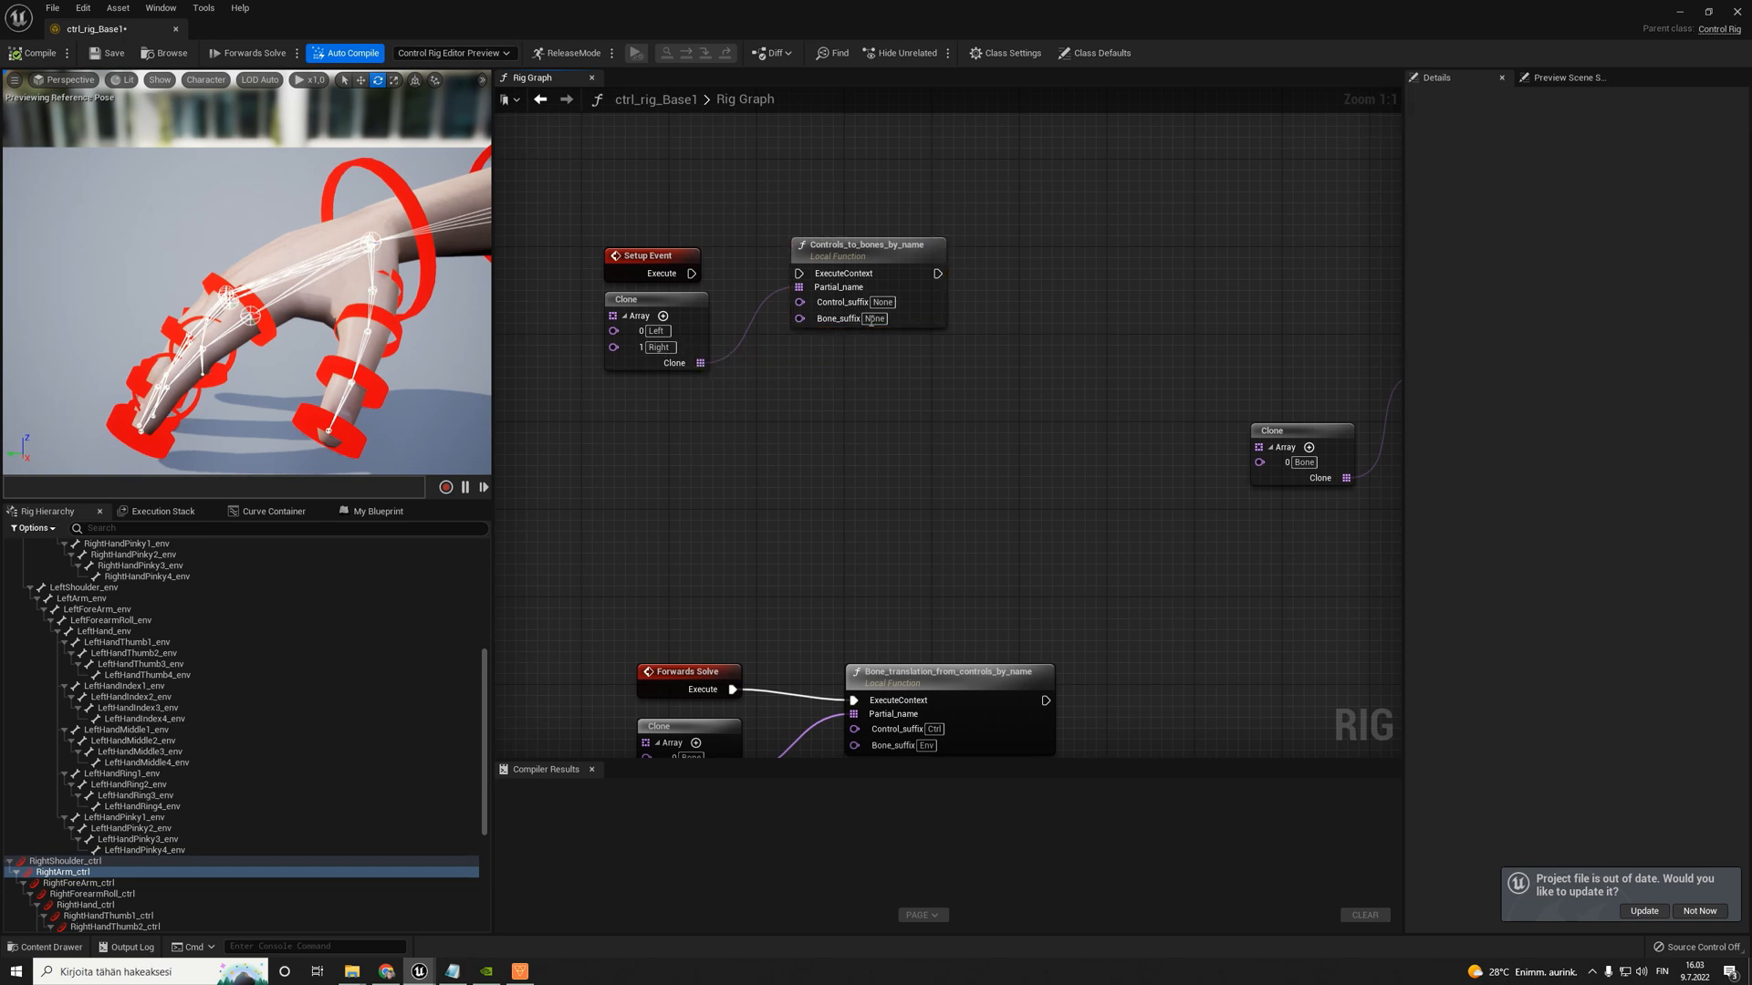
- Set Control_suffix to ctrl and Bone_suffix to env on the Controls_to_bones_by_name node
left_click(885, 302)
type("ctrl")
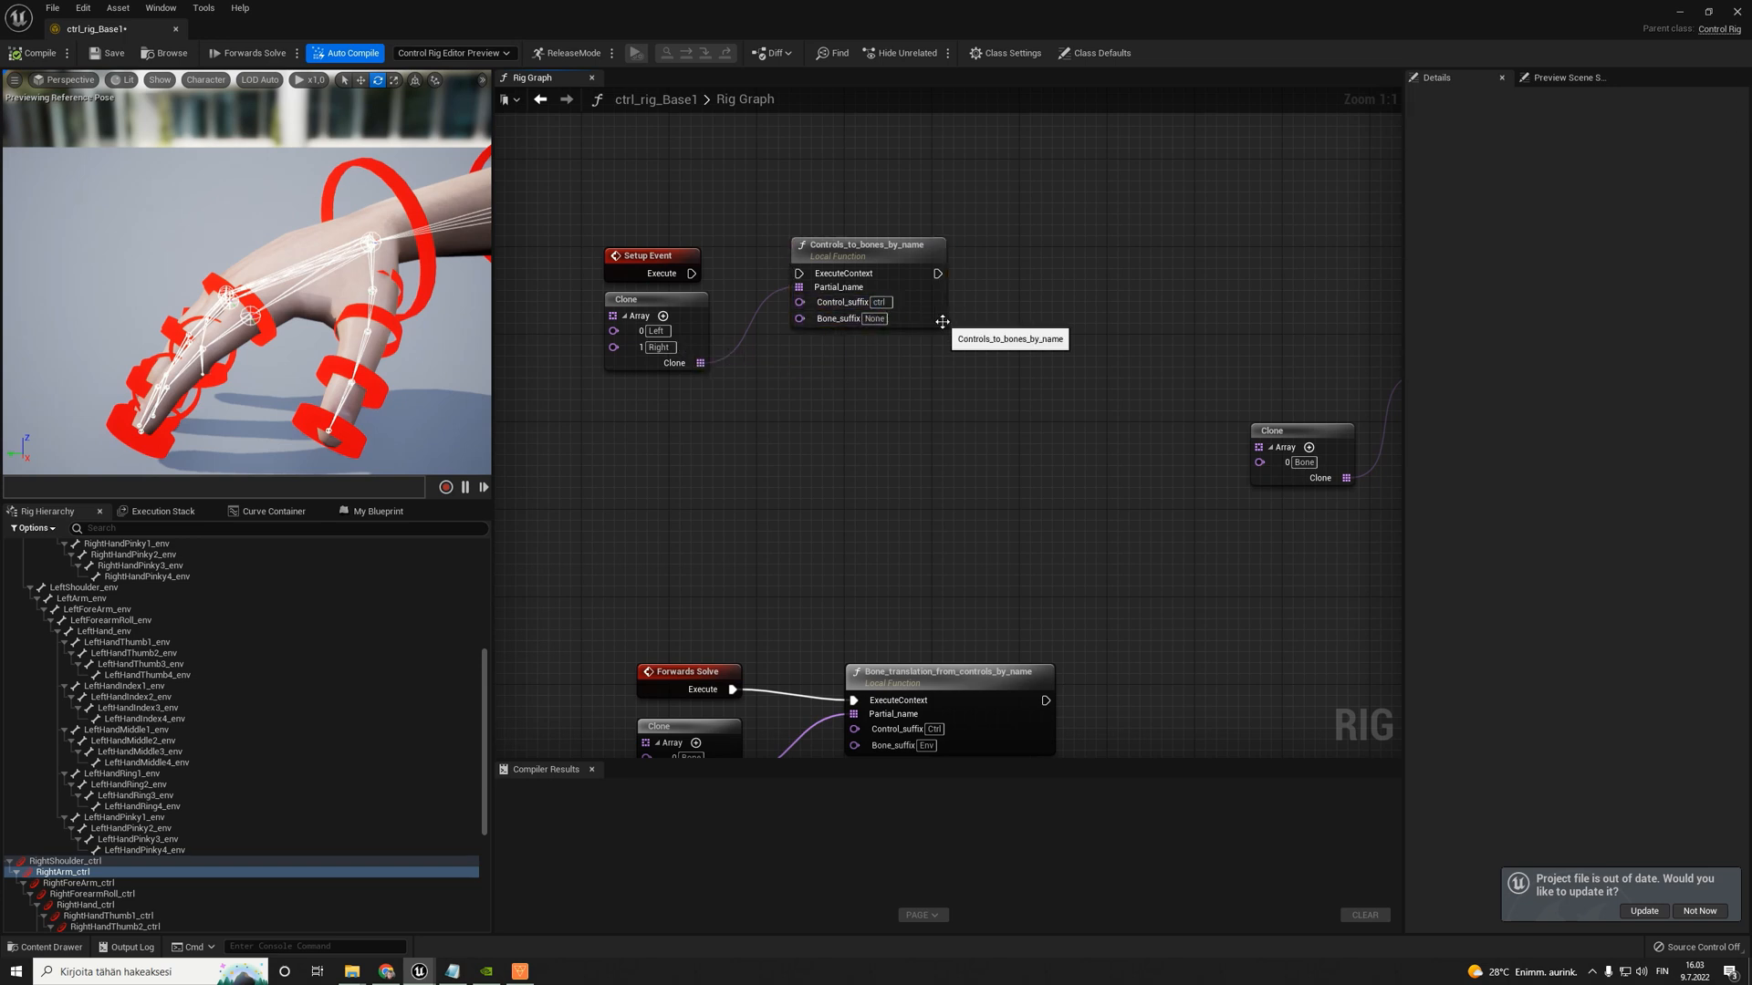
key("Tab")
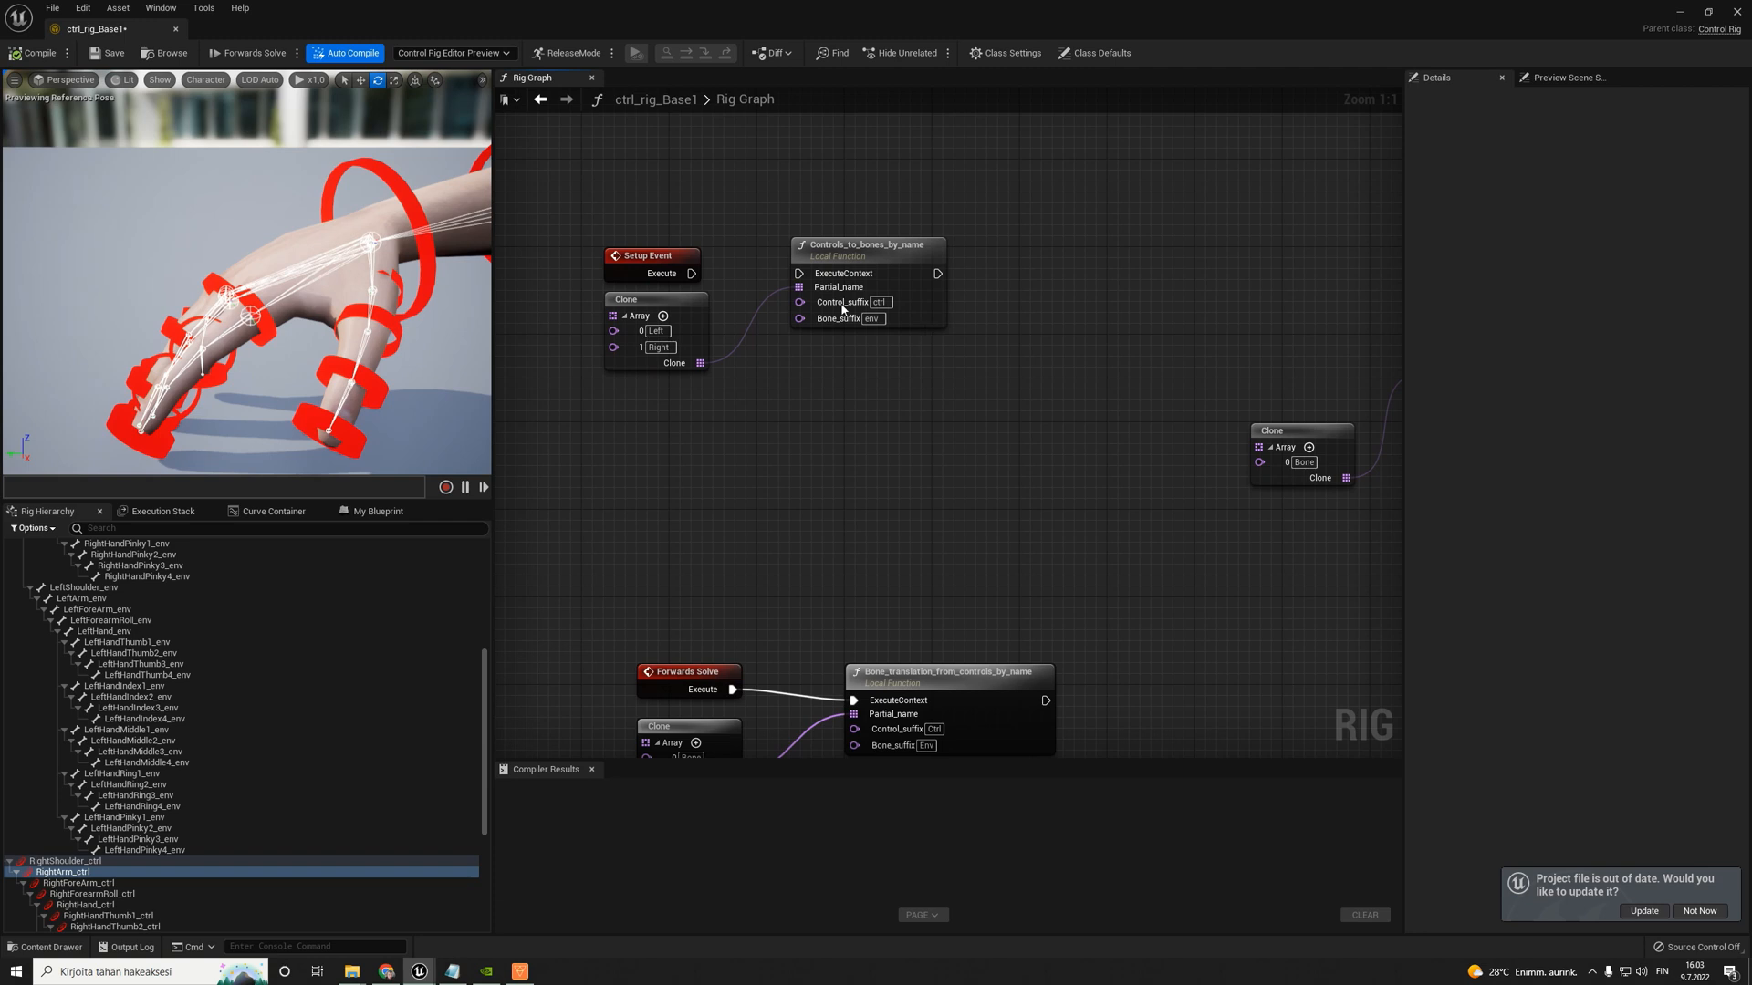
- Connect the Setup Event's execution output to Controls_to_bones_by_name and save the rig
left_click_drag(697, 274, 801, 275)
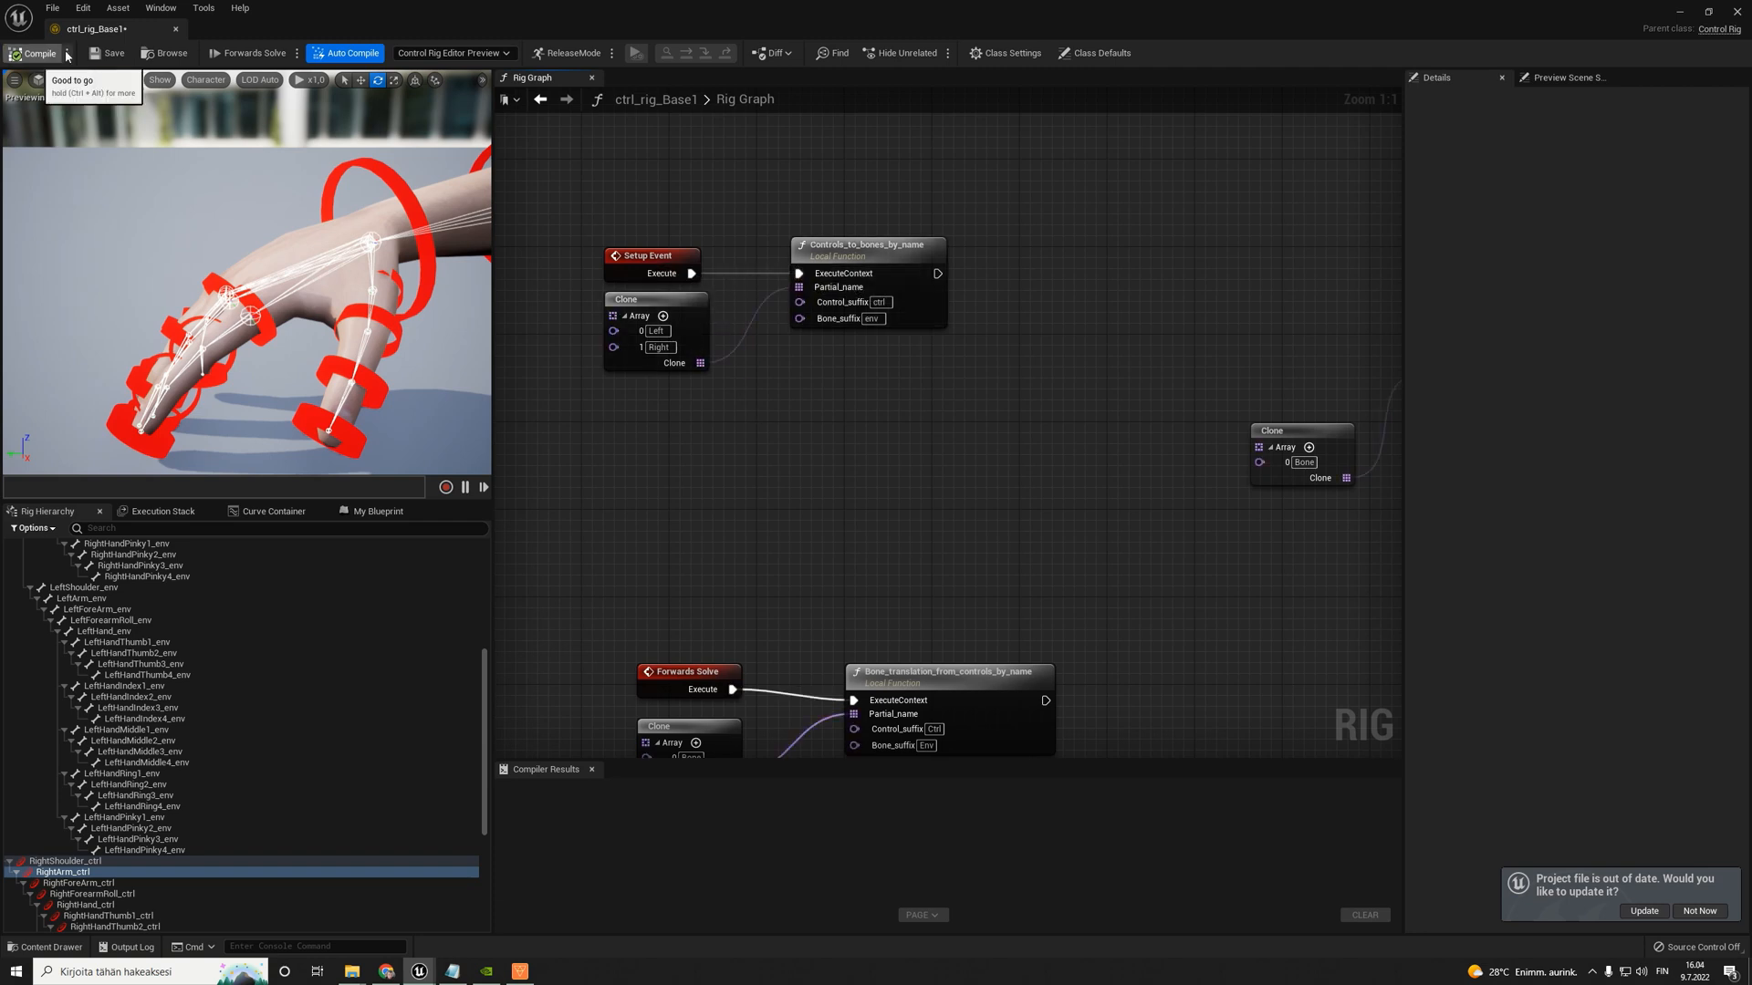
key("ctrl+s")
right_click_drag(684, 416, 684, 410)
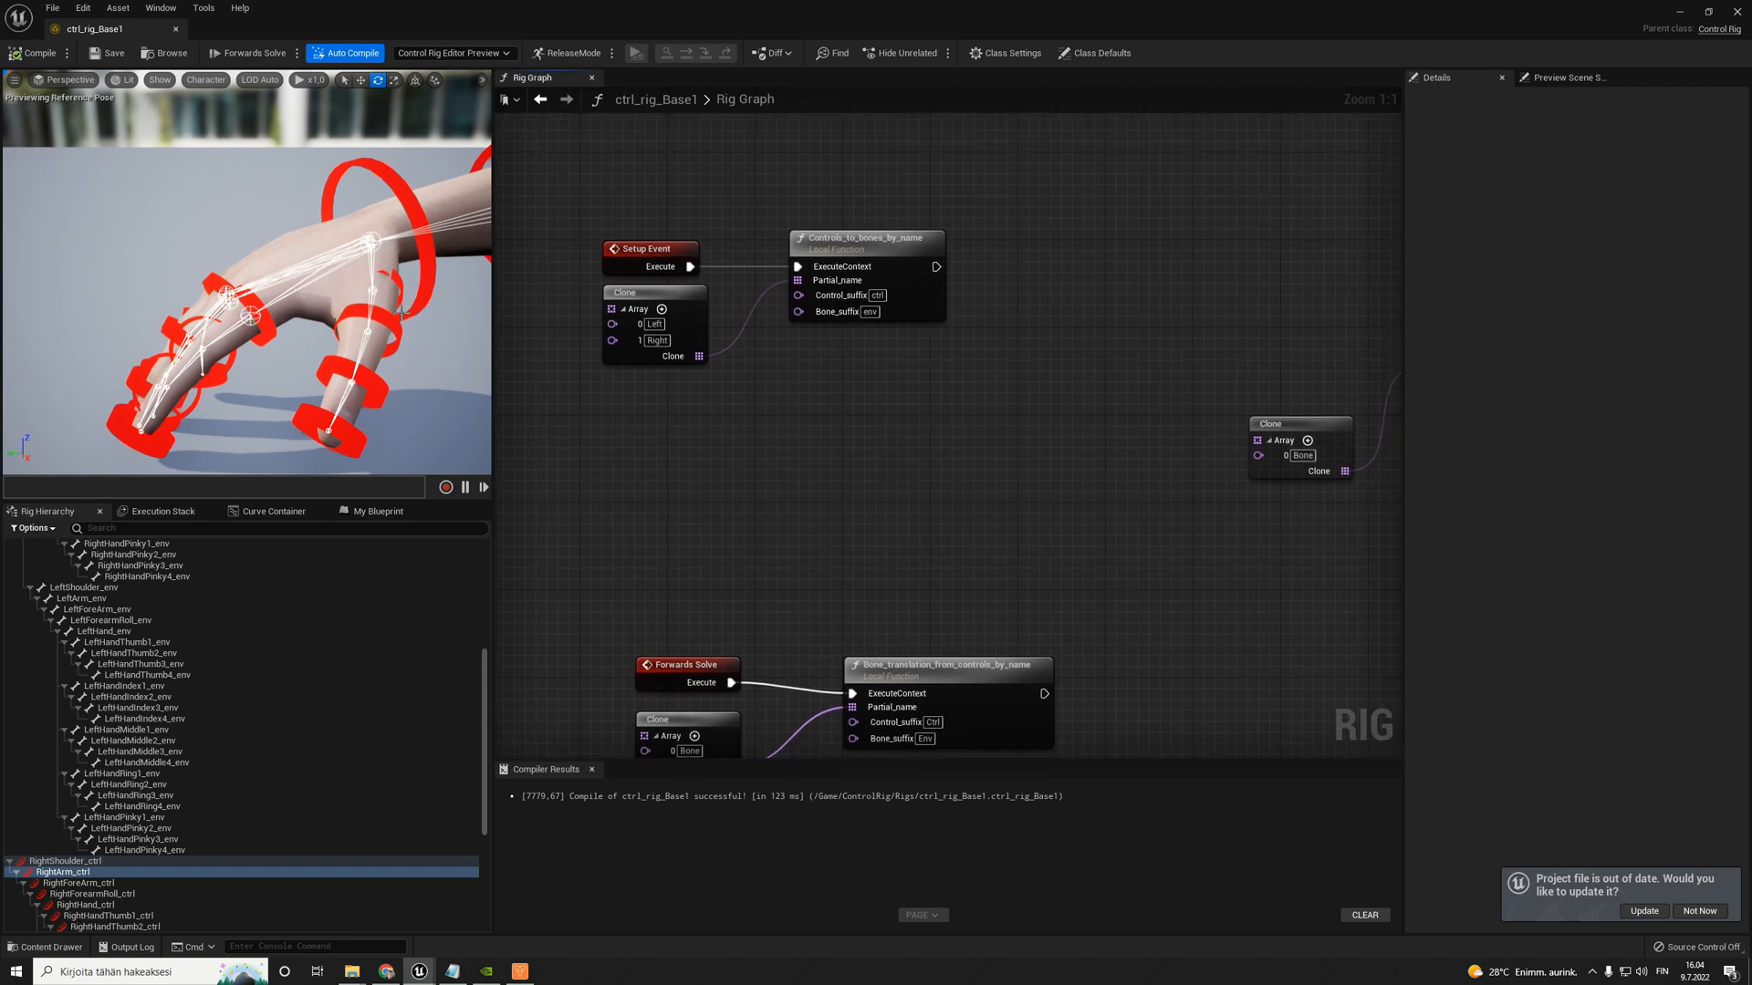
- Try rotating the RightHandThumb2_ctrl control slightly in the viewport and recompile the rig
left_click(114, 926, "shift")
left_click_drag(389, 276, 394, 290)
left_click(37, 54)
- Add a second entry to the Forwards Solve Clone array and set the entries to Right and Left
right_click_drag(850, 570, 835, 375)
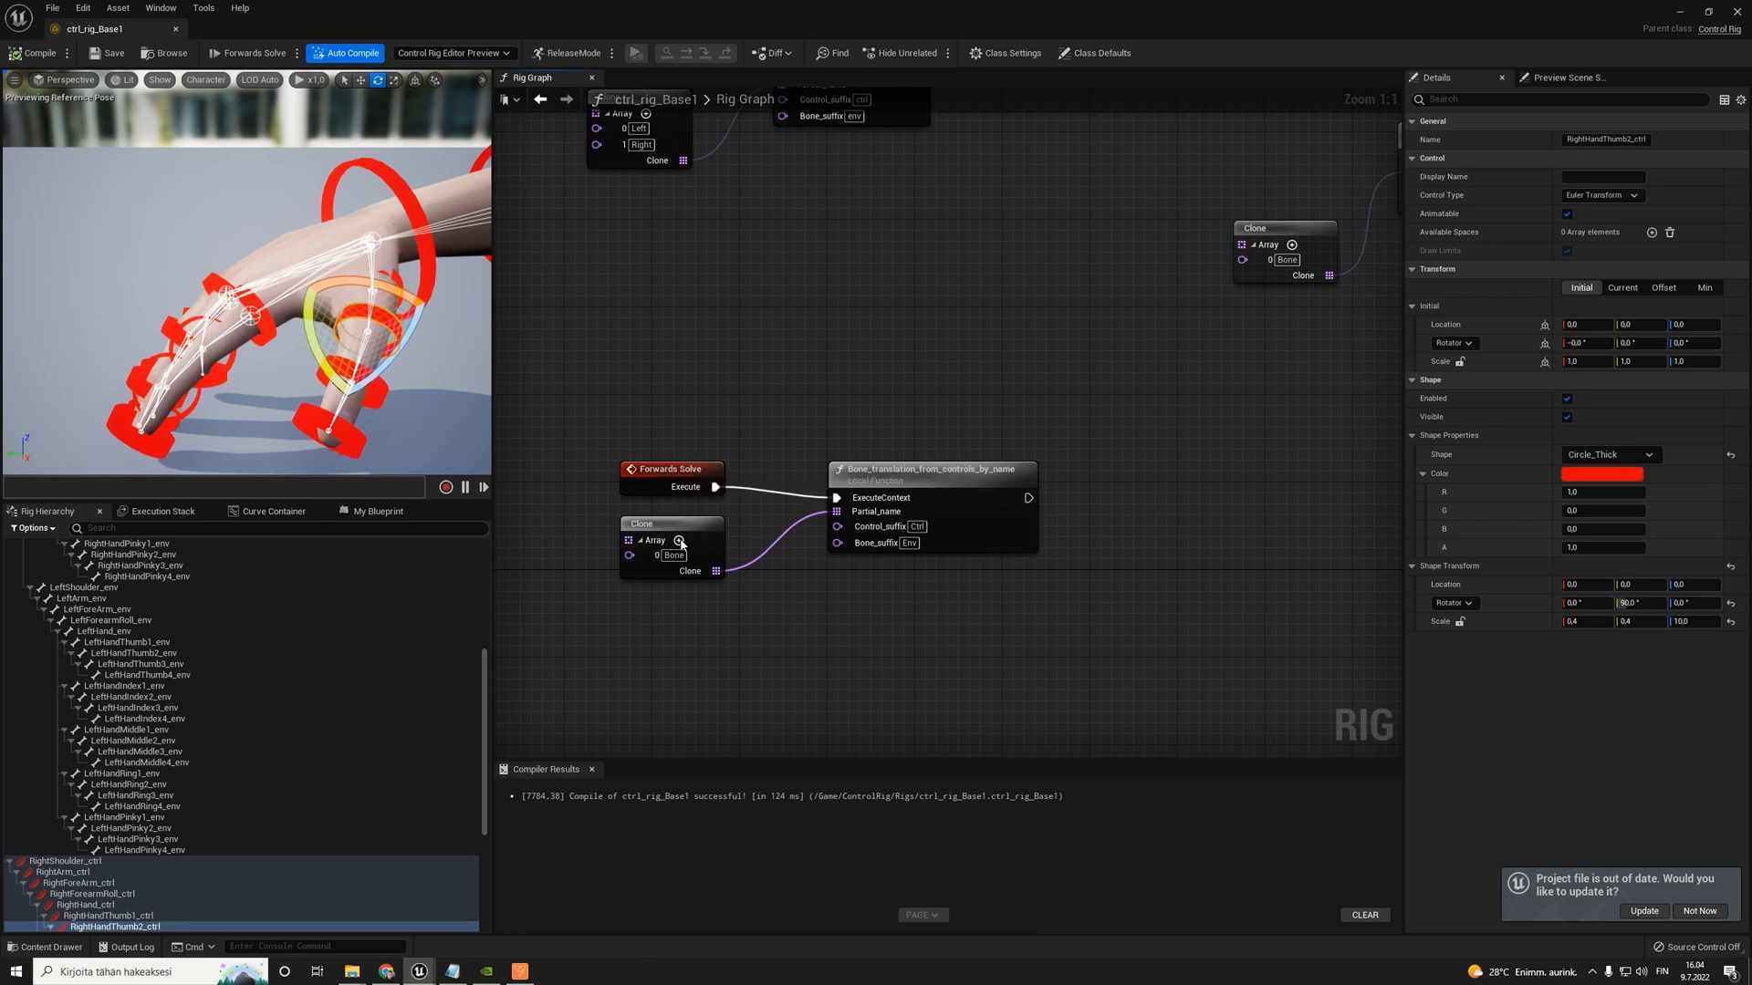
left_click(678, 540)
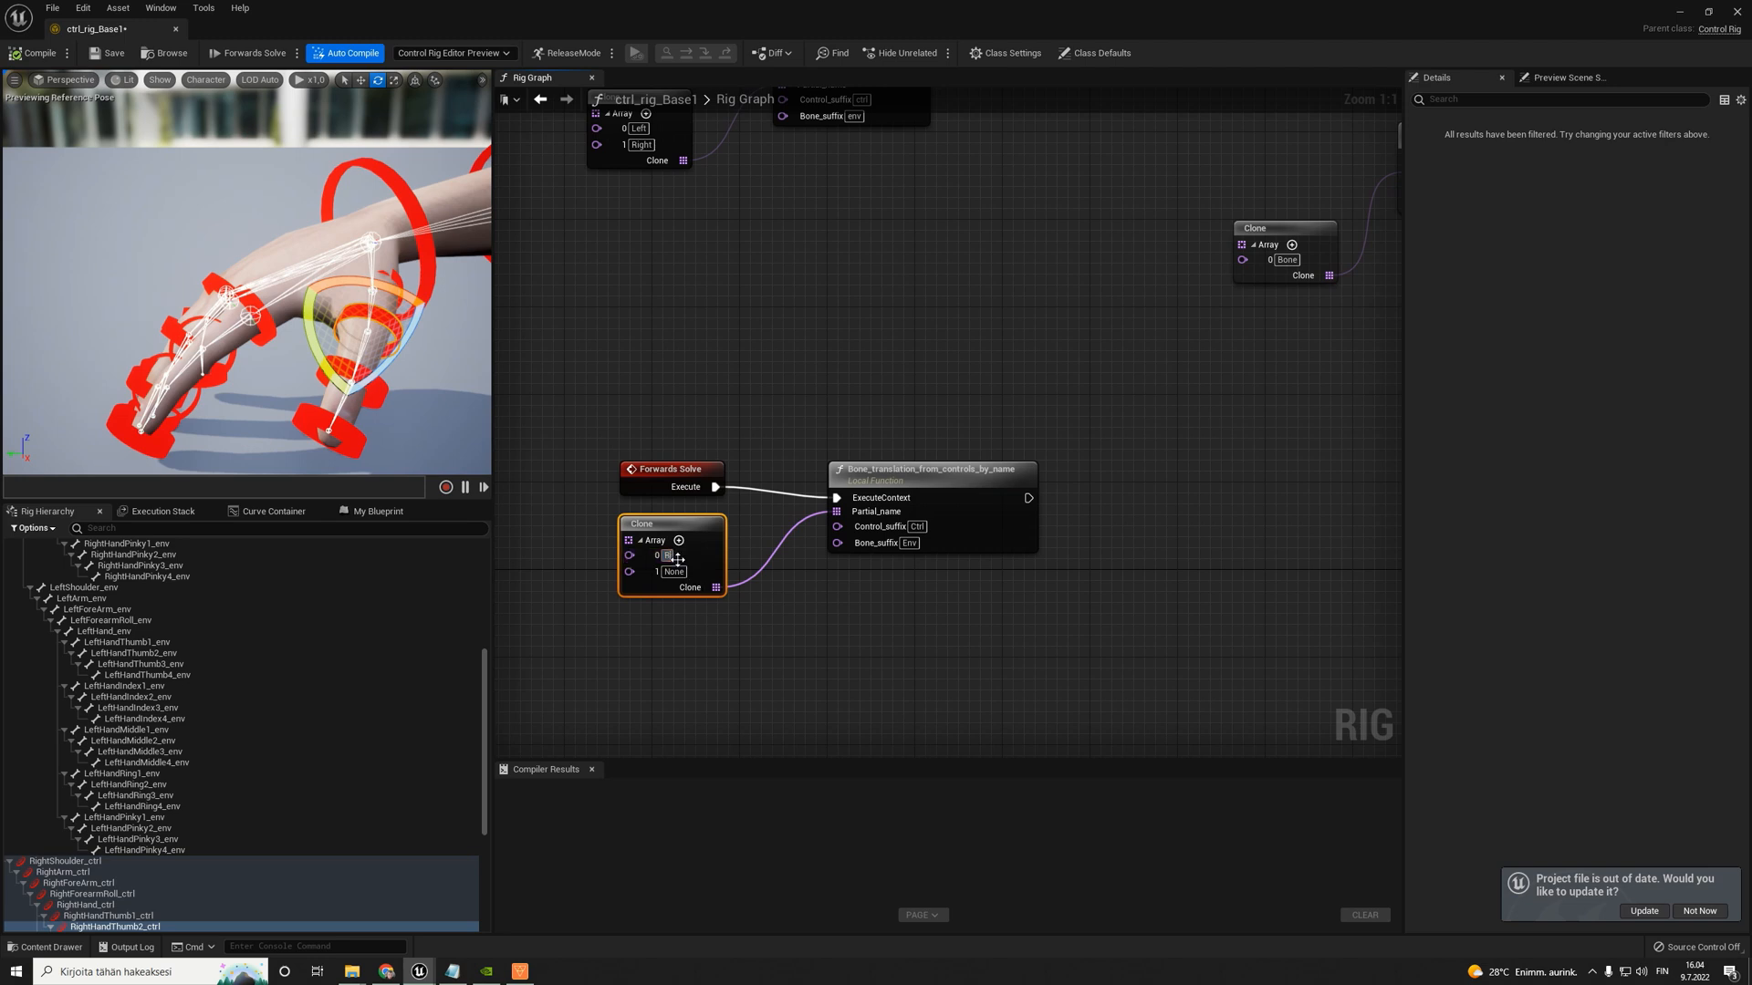
type("ght")
left_click(675, 571)
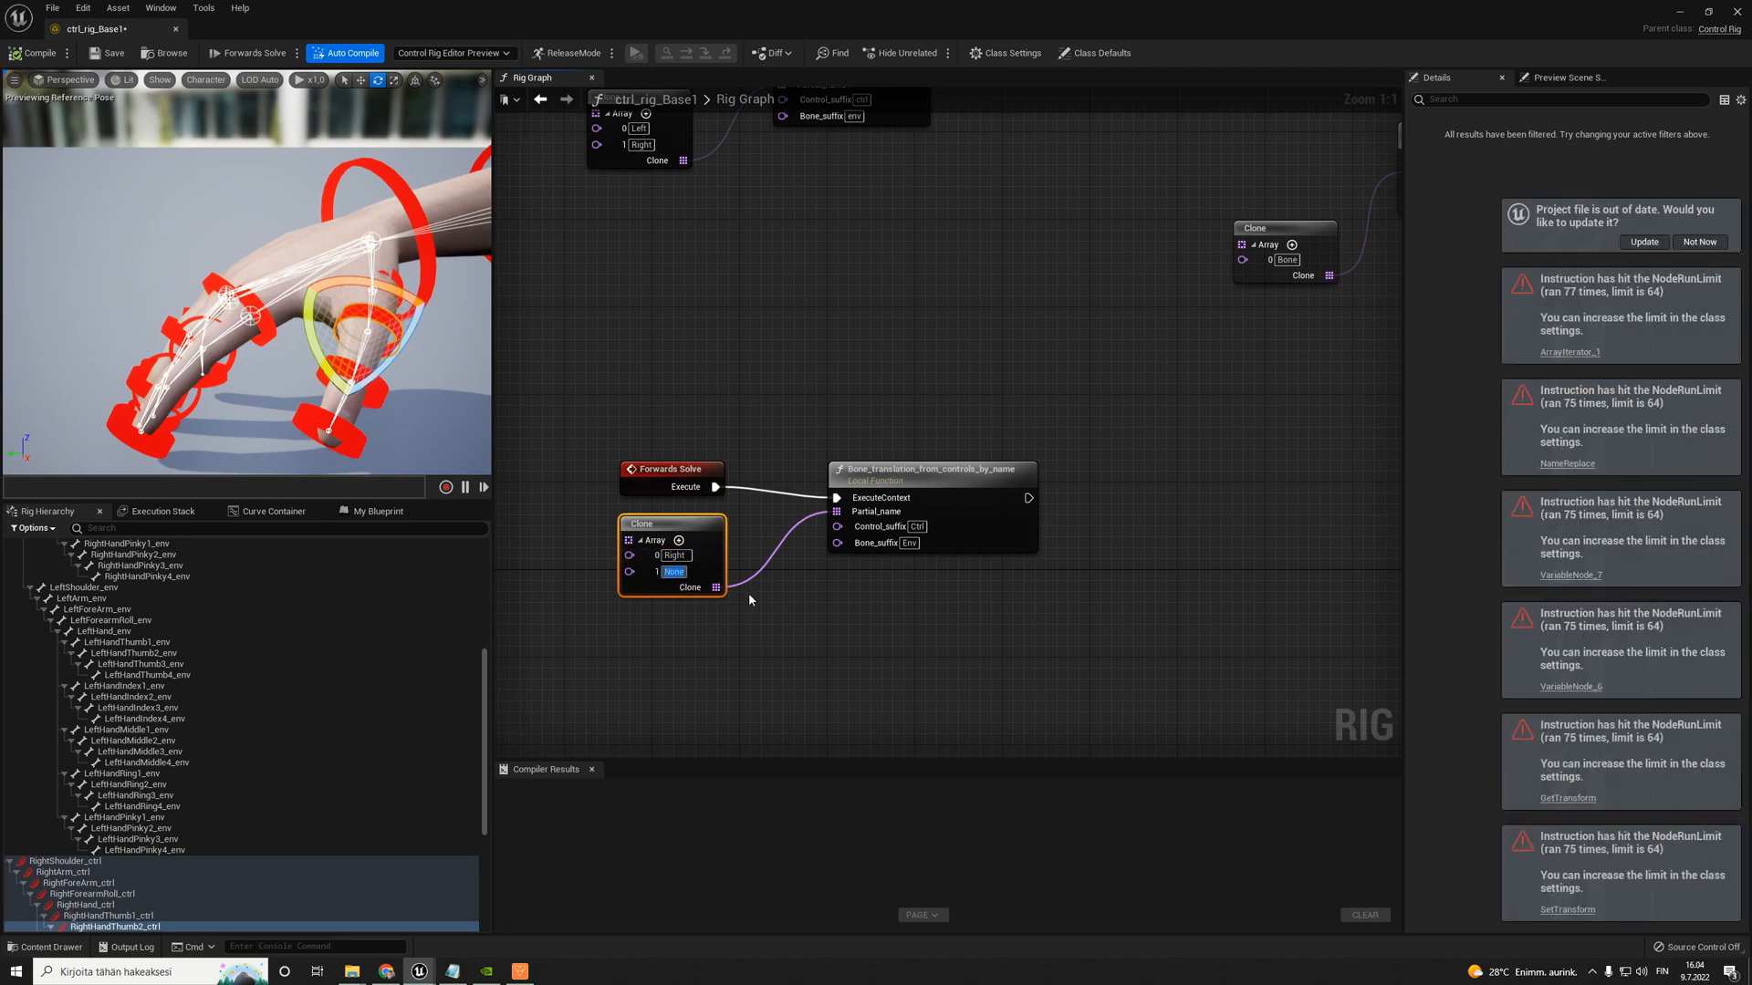
type("Left")
key("Return")
left_click(910, 598)
right_click_drag(907, 407, 890, 422)
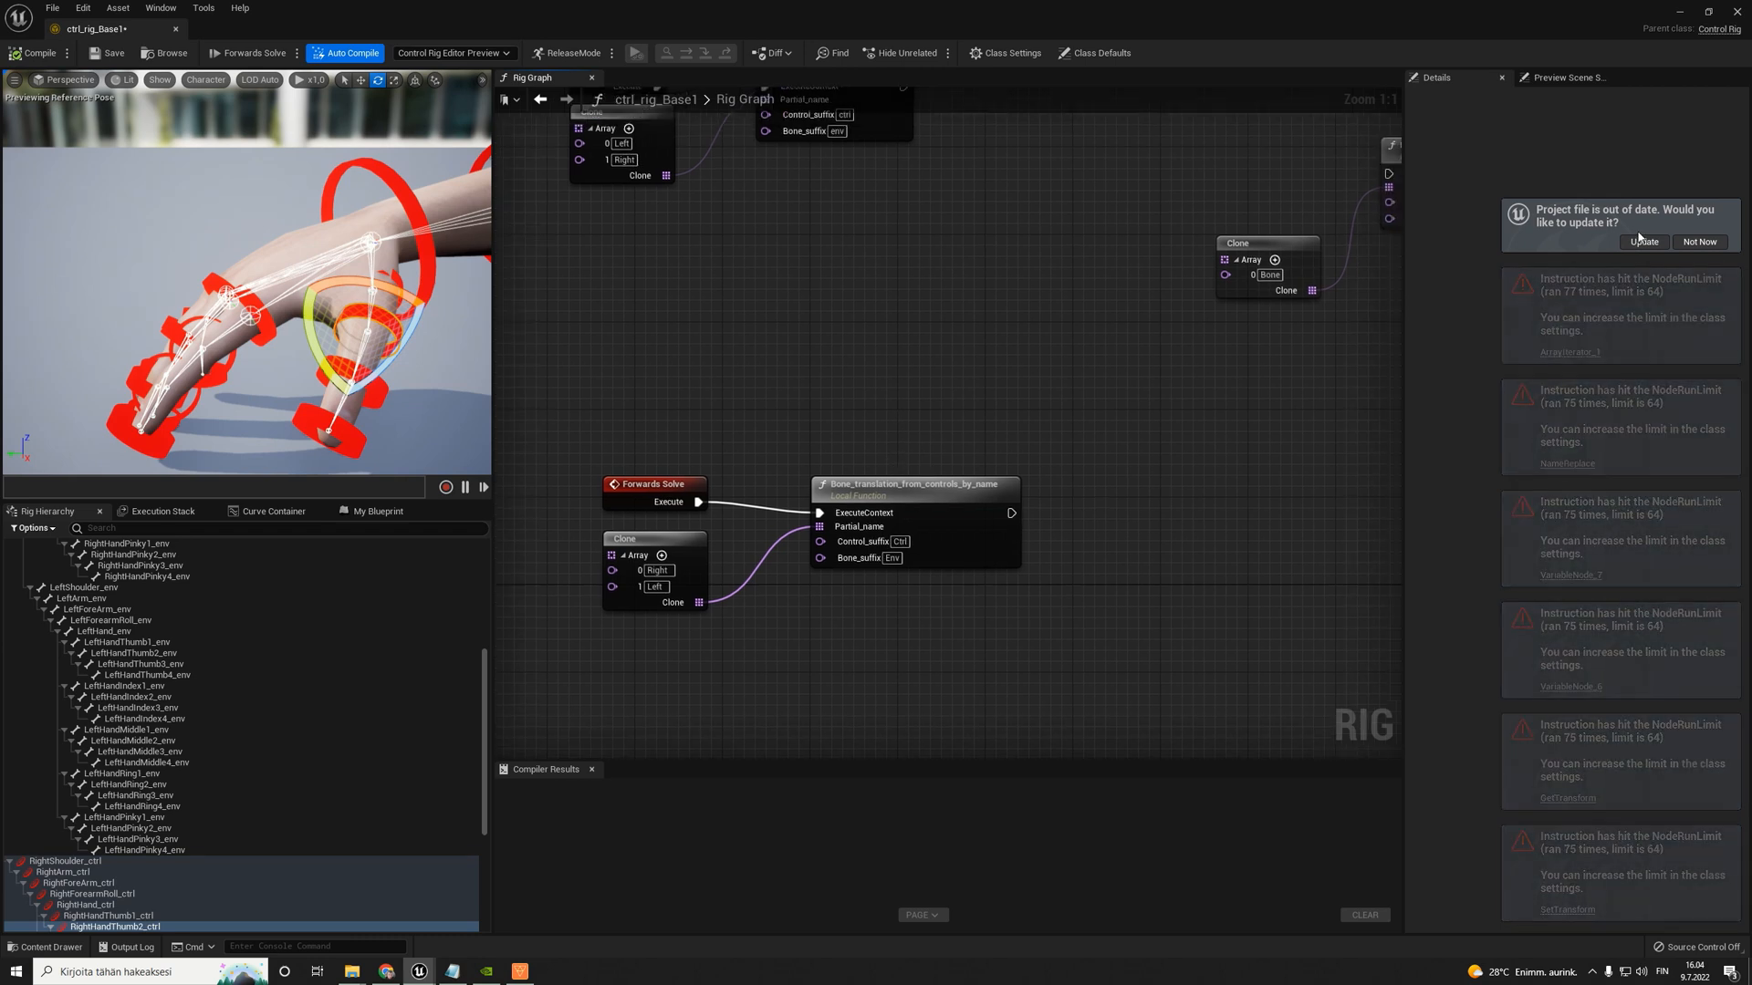
- Move the Bone_translation_from_controls_by_name node slightly up and set its Control_suffix to ctrl and Bone_suffix to env
left_click_drag(893, 485, 902, 452)
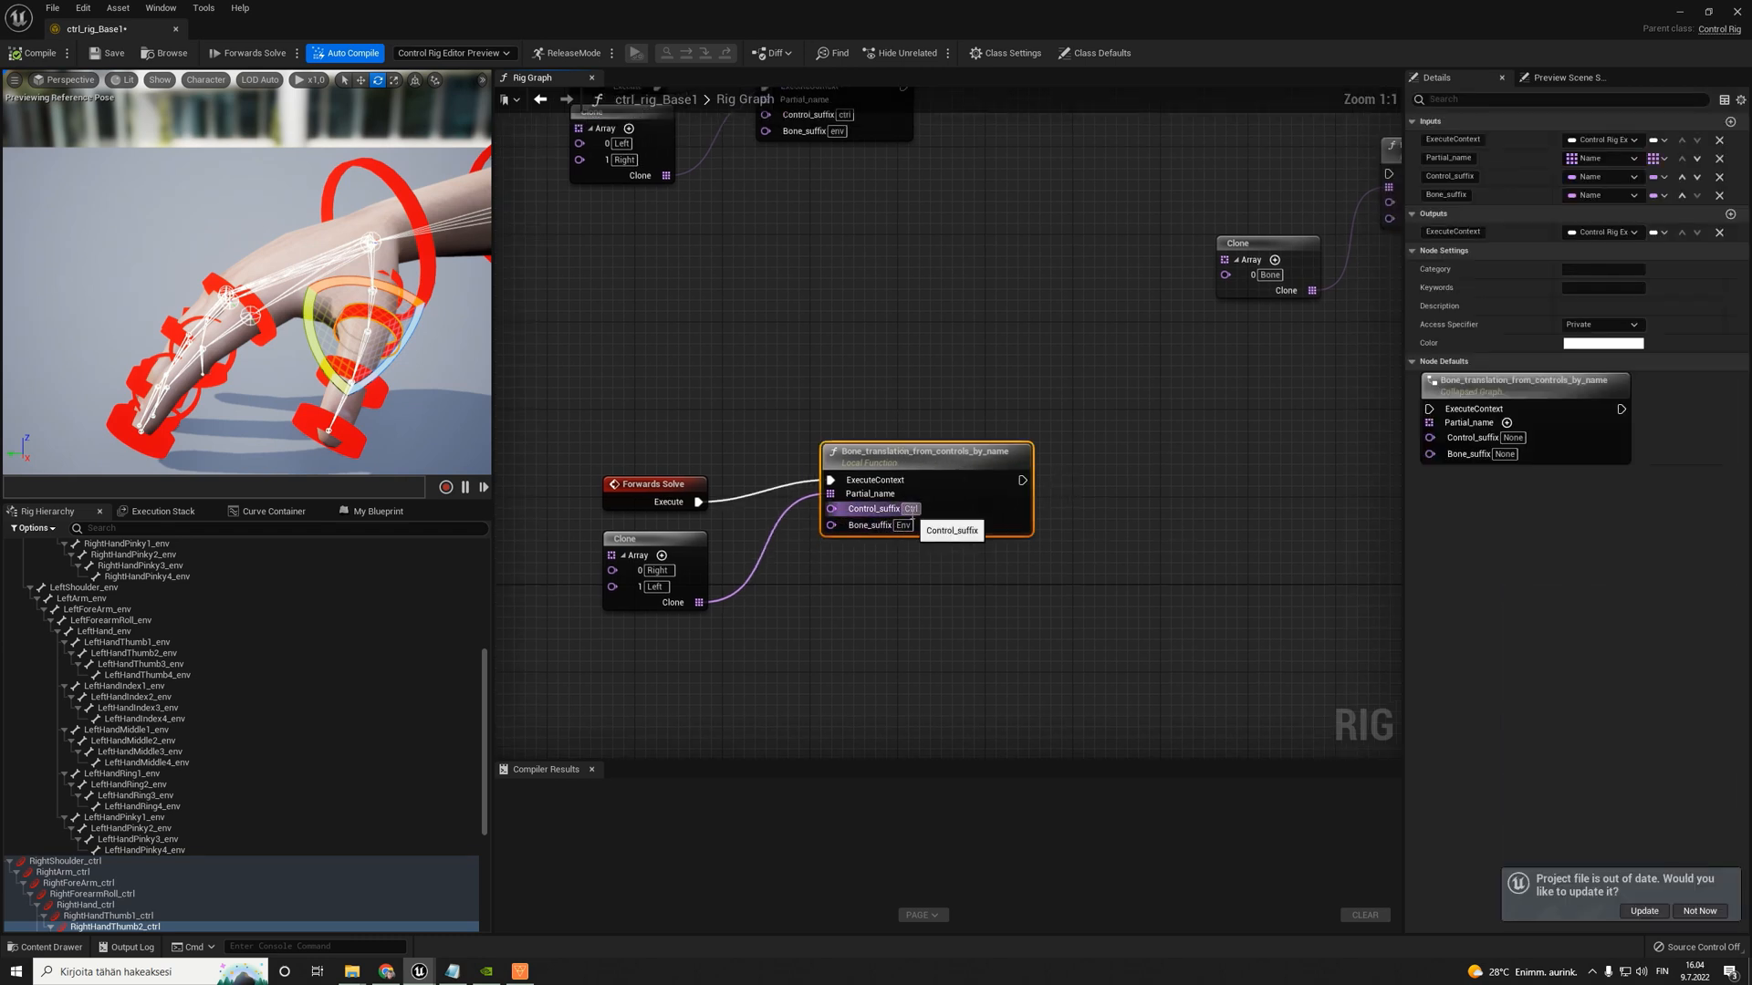
right_click_drag(899, 130, 865, 260)
left_click(875, 638)
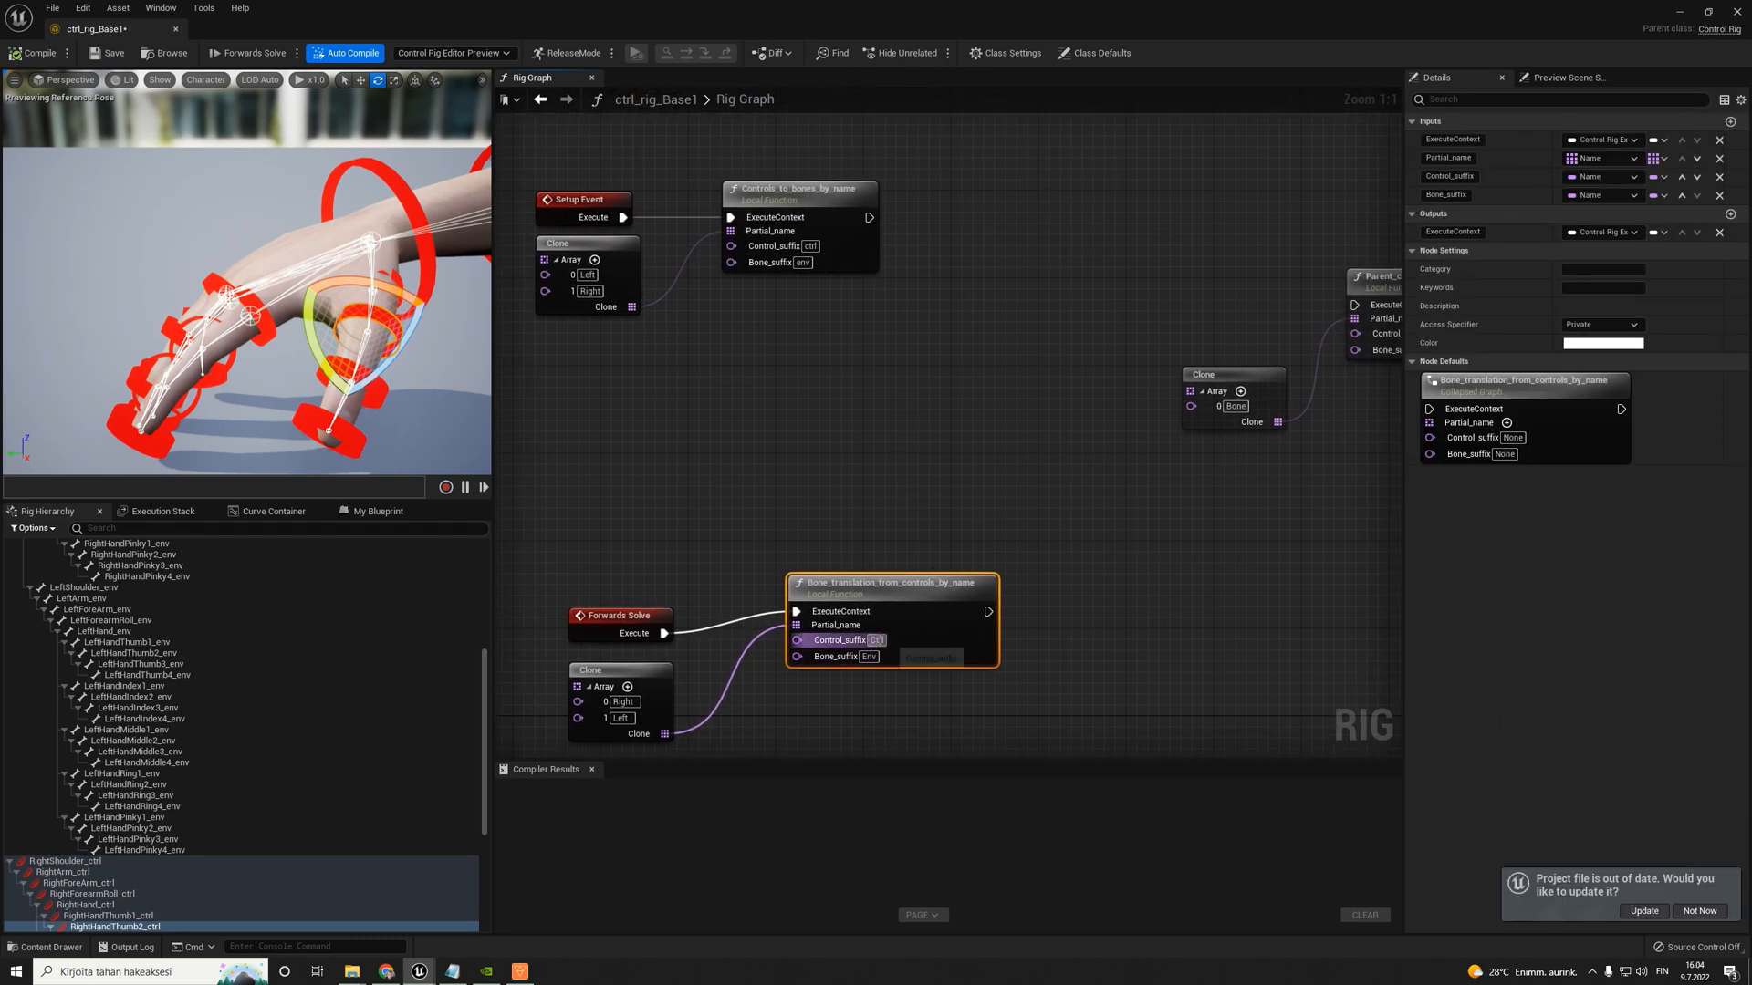
type("c")
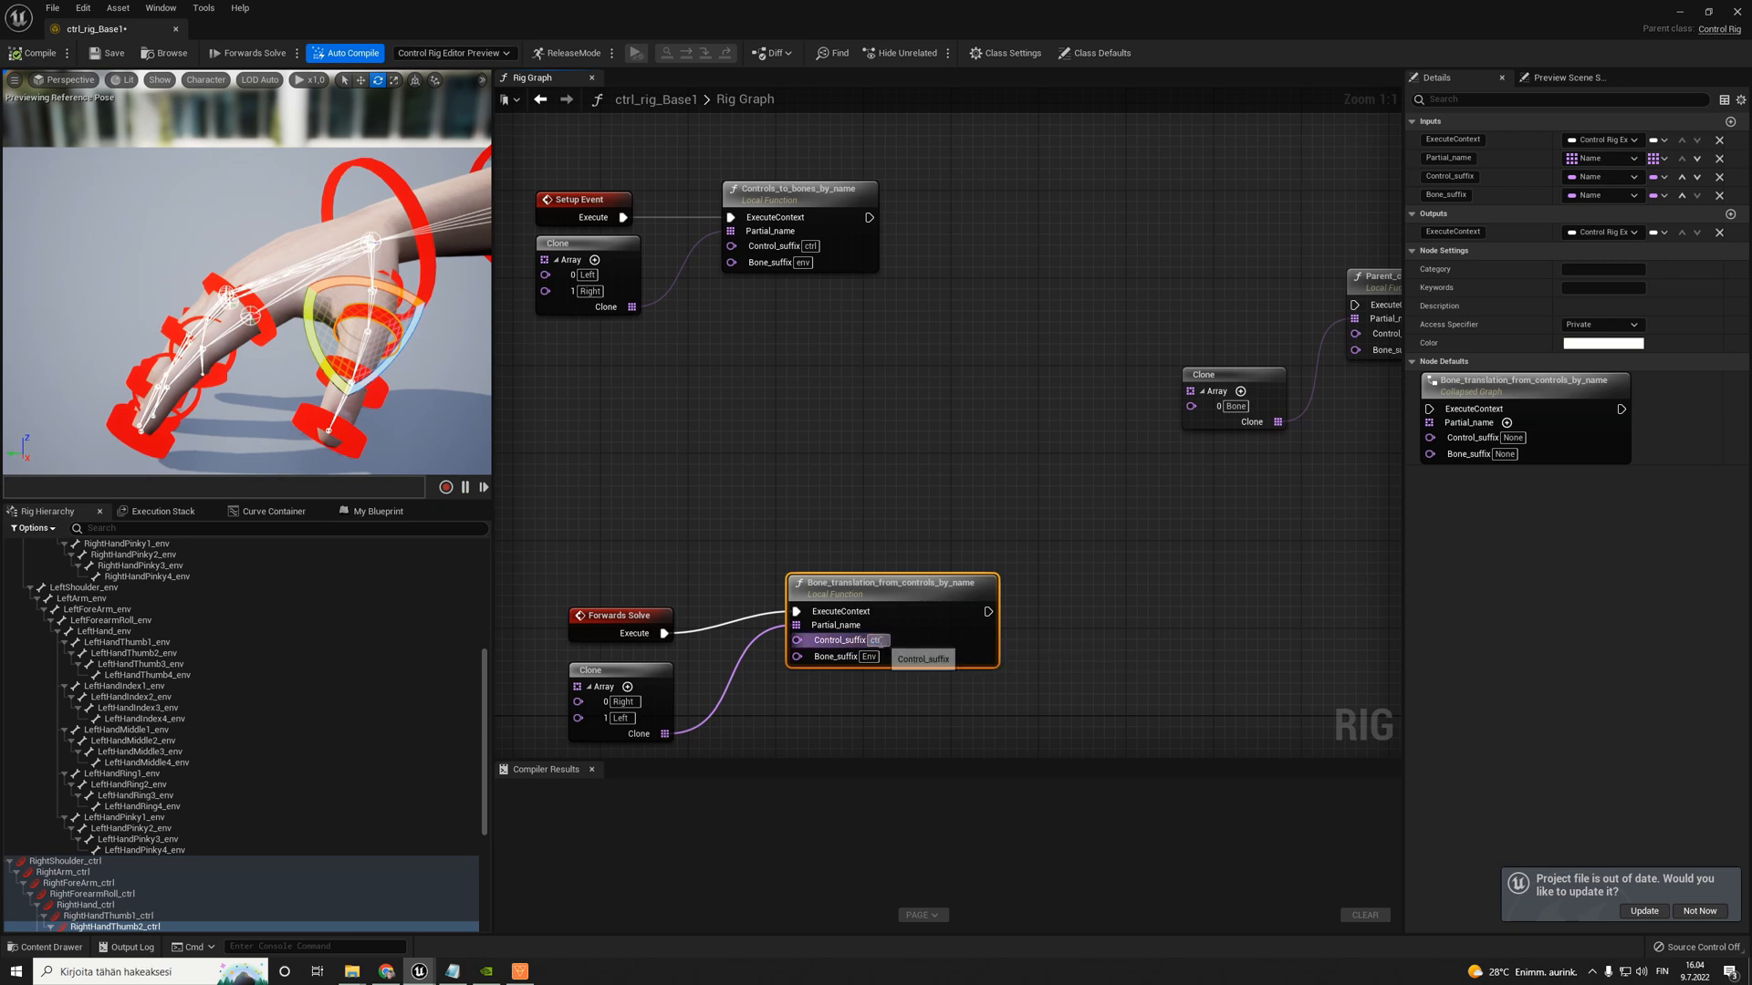
left_click(876, 640)
key("BackSpace")
key("Return")
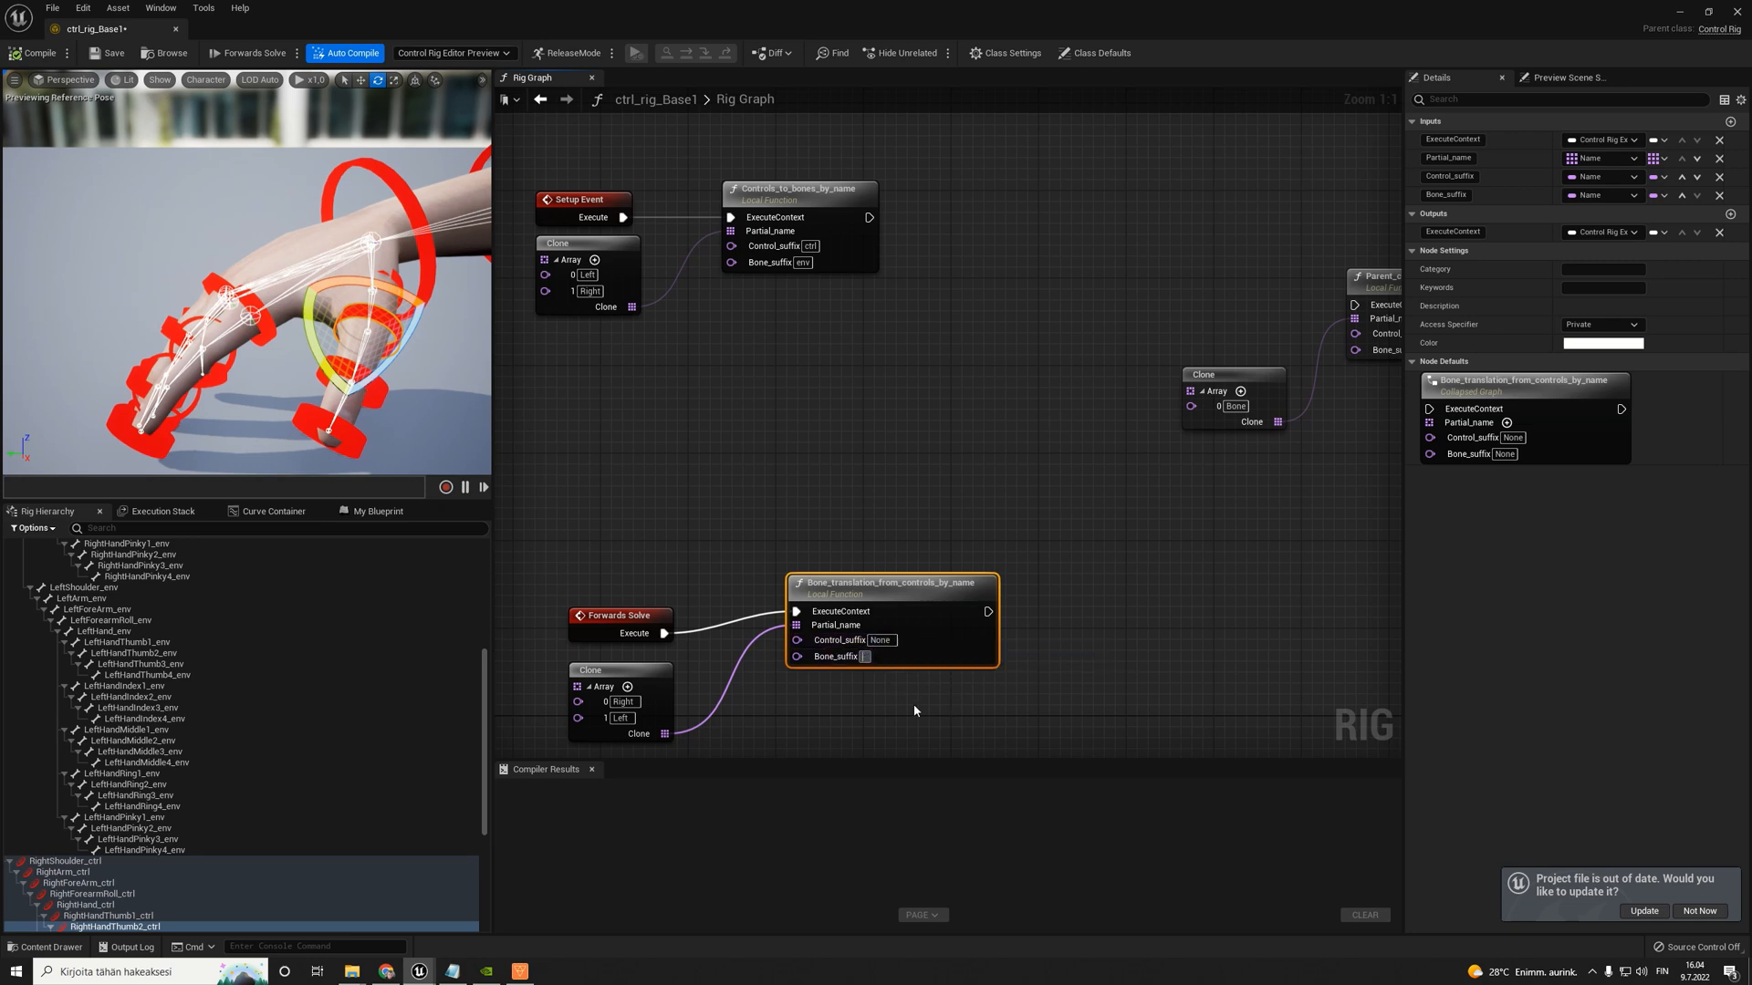
left_click(876, 640)
type("ctrl")
left_click(865, 657)
type("env")
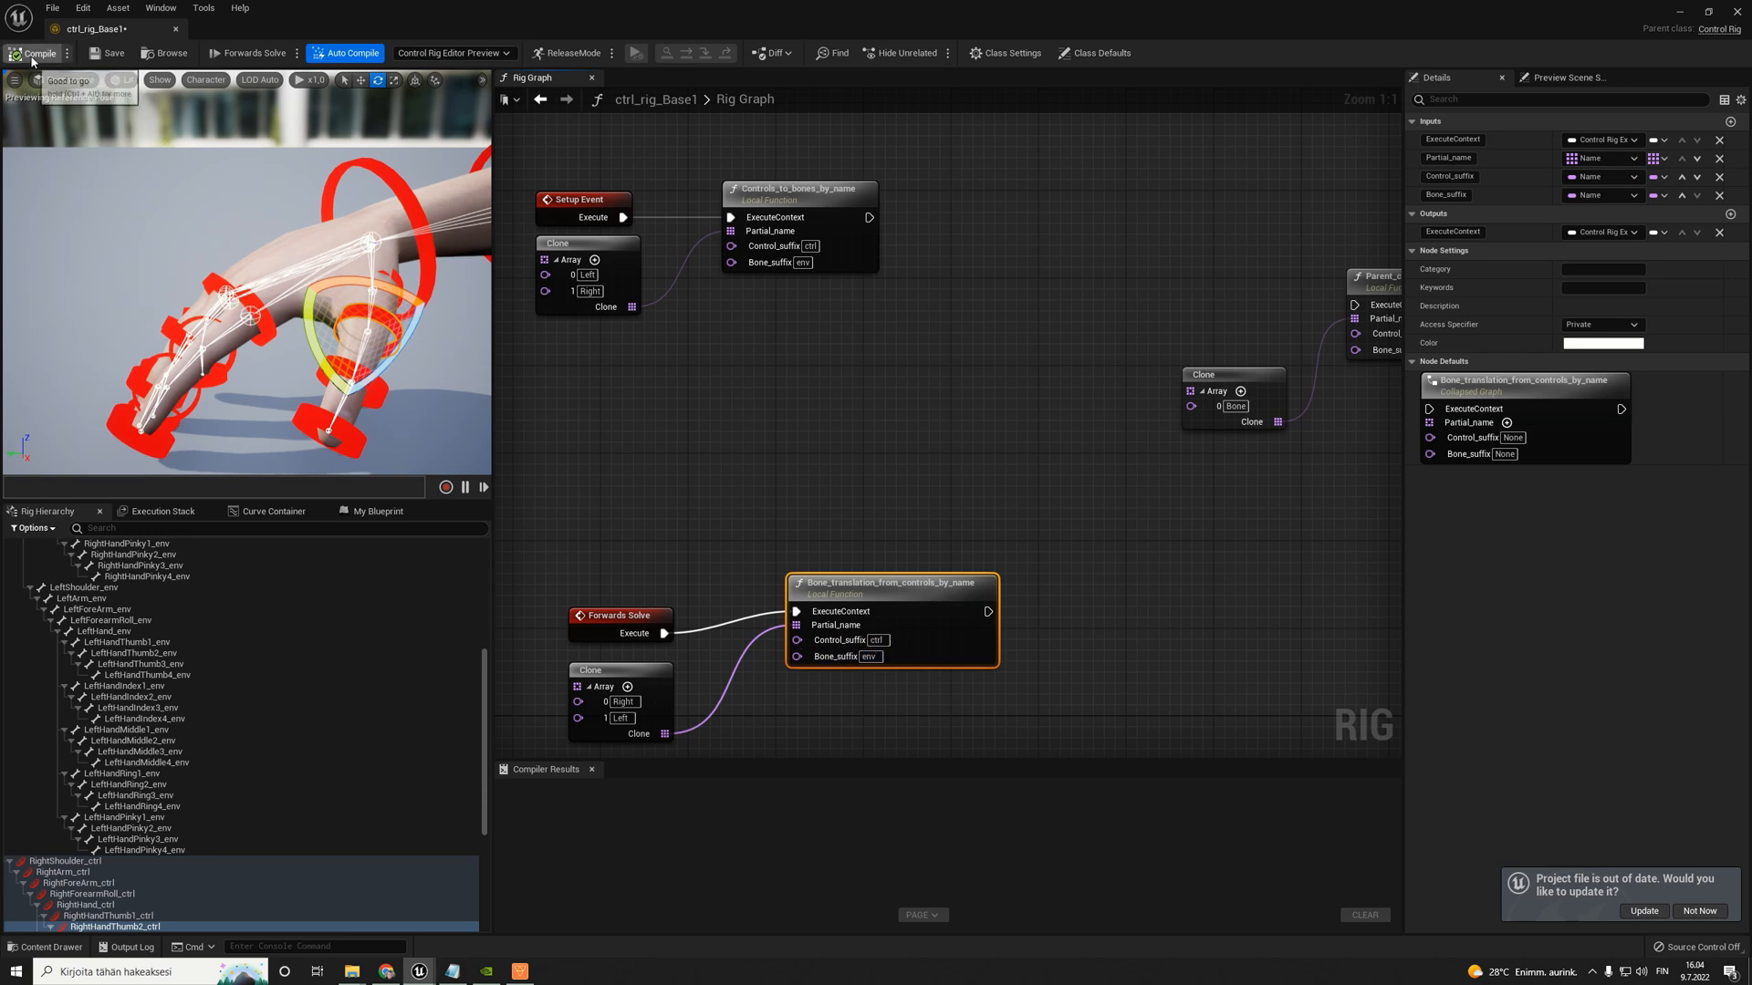
- Compile and save the rig, and rotate RightHandThumb2_ctrl in the viewport to test that the thumb bones follow
left_click(105, 54)
mouse_move(409, 331)
left_mouse_down()
mouse_move(388, 361)
mouse_move(399, 348)
left_mouse_up()
left_click(252, 302)
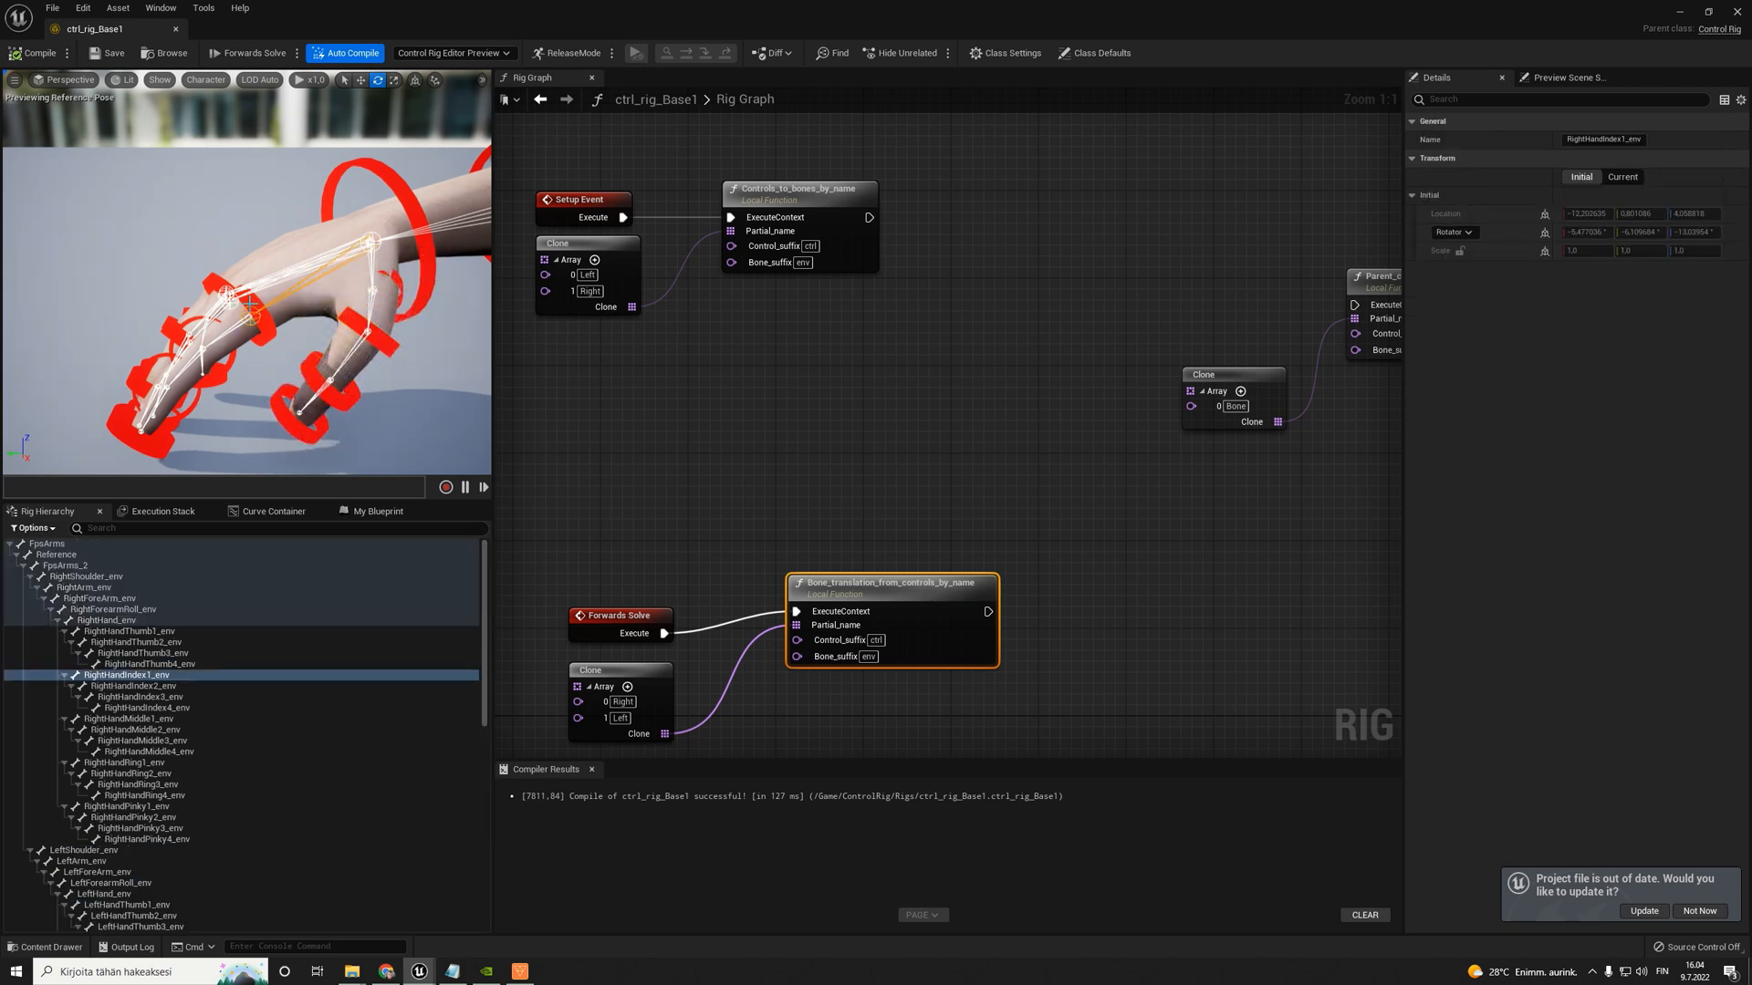
- Set the shape transform's Y rotation of RightHandIndex2_ctrl to 90°
left_click(258, 308)
left_click_drag(185, 319, 195, 356)
key("s")
right_click_drag(184, 319, 228, 313)
left_click(153, 377)
left_click(168, 381)
key("w")
right_click_drag(168, 382, 225, 405)
key("a")
left_click(431, 310)
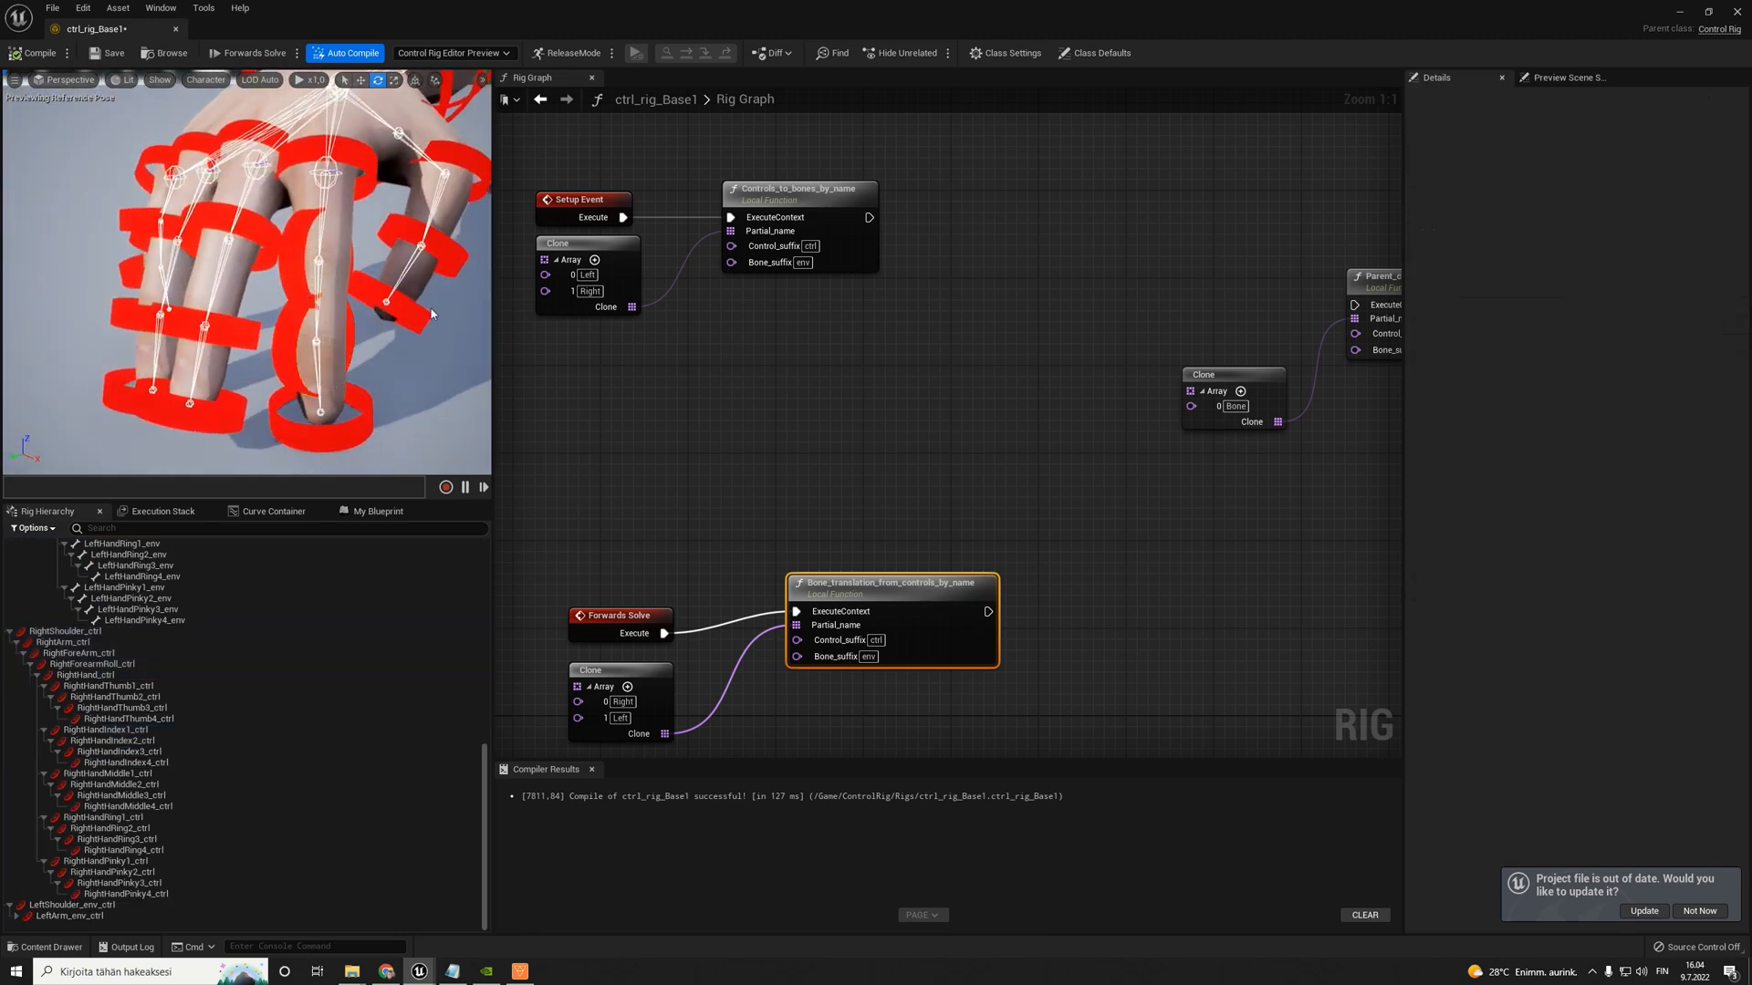
left_click(294, 226)
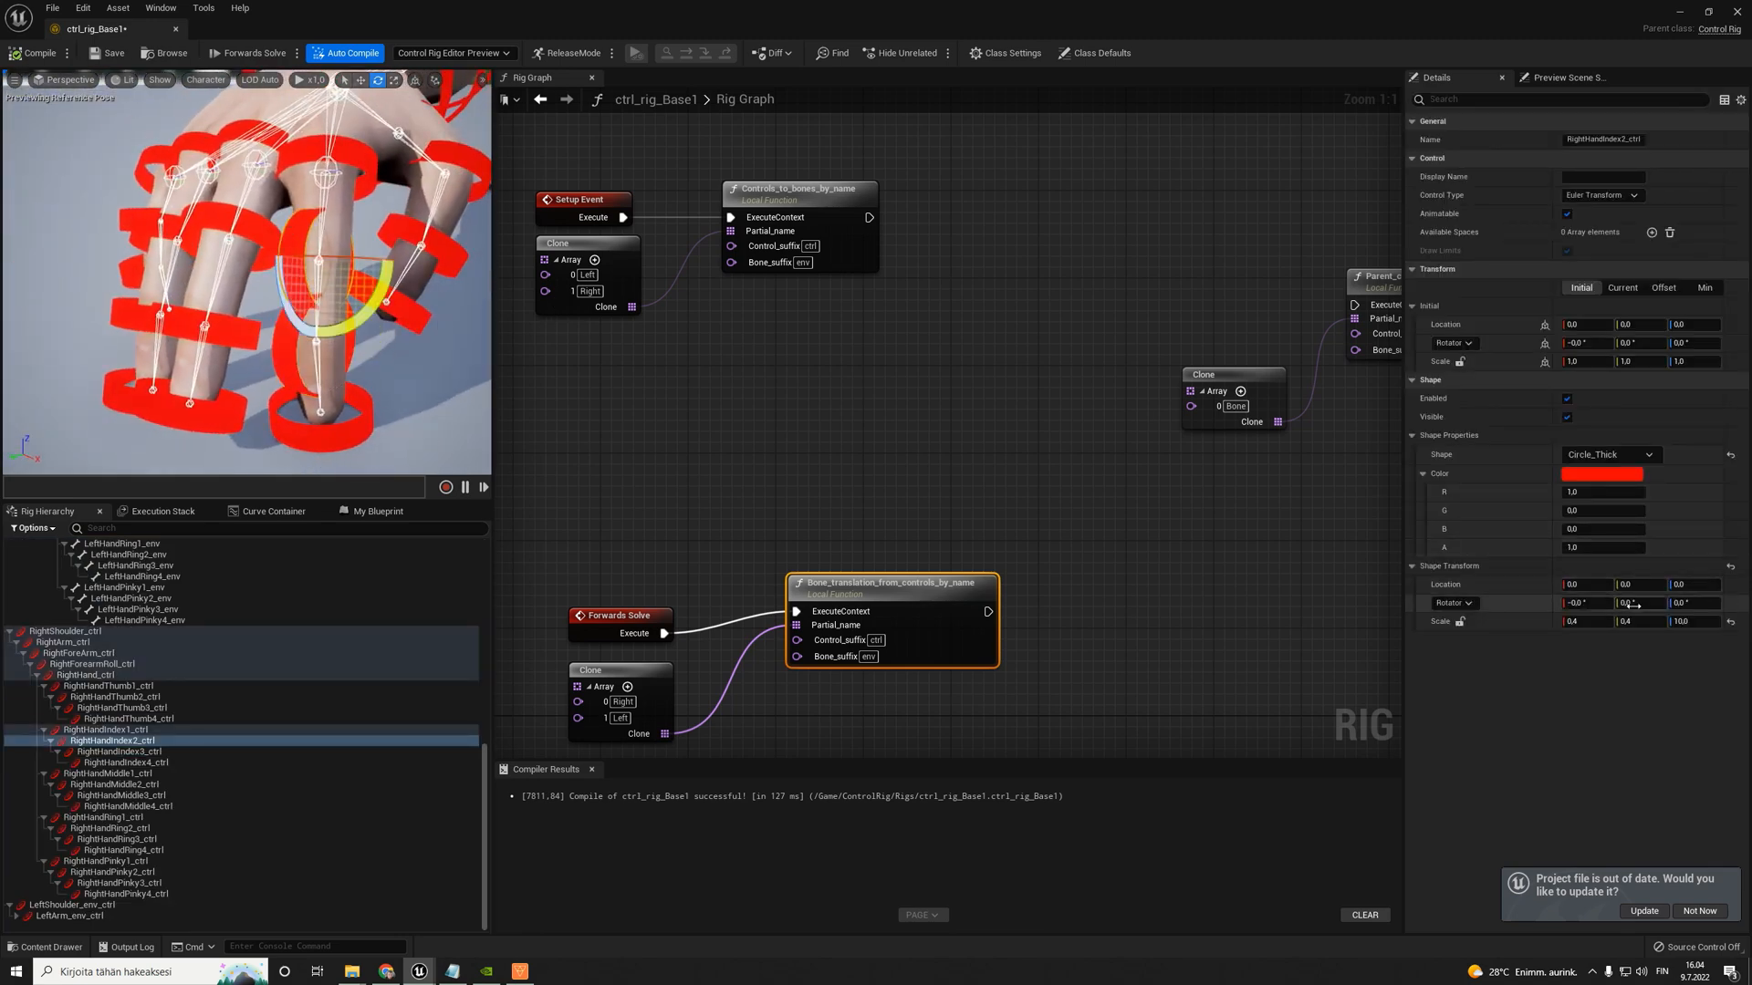
type("90")
key("Return")
- Set the shape transform's Y rotation of RightHandIndex3_ctrl to 90° and compile the rig
left_click(313, 353)
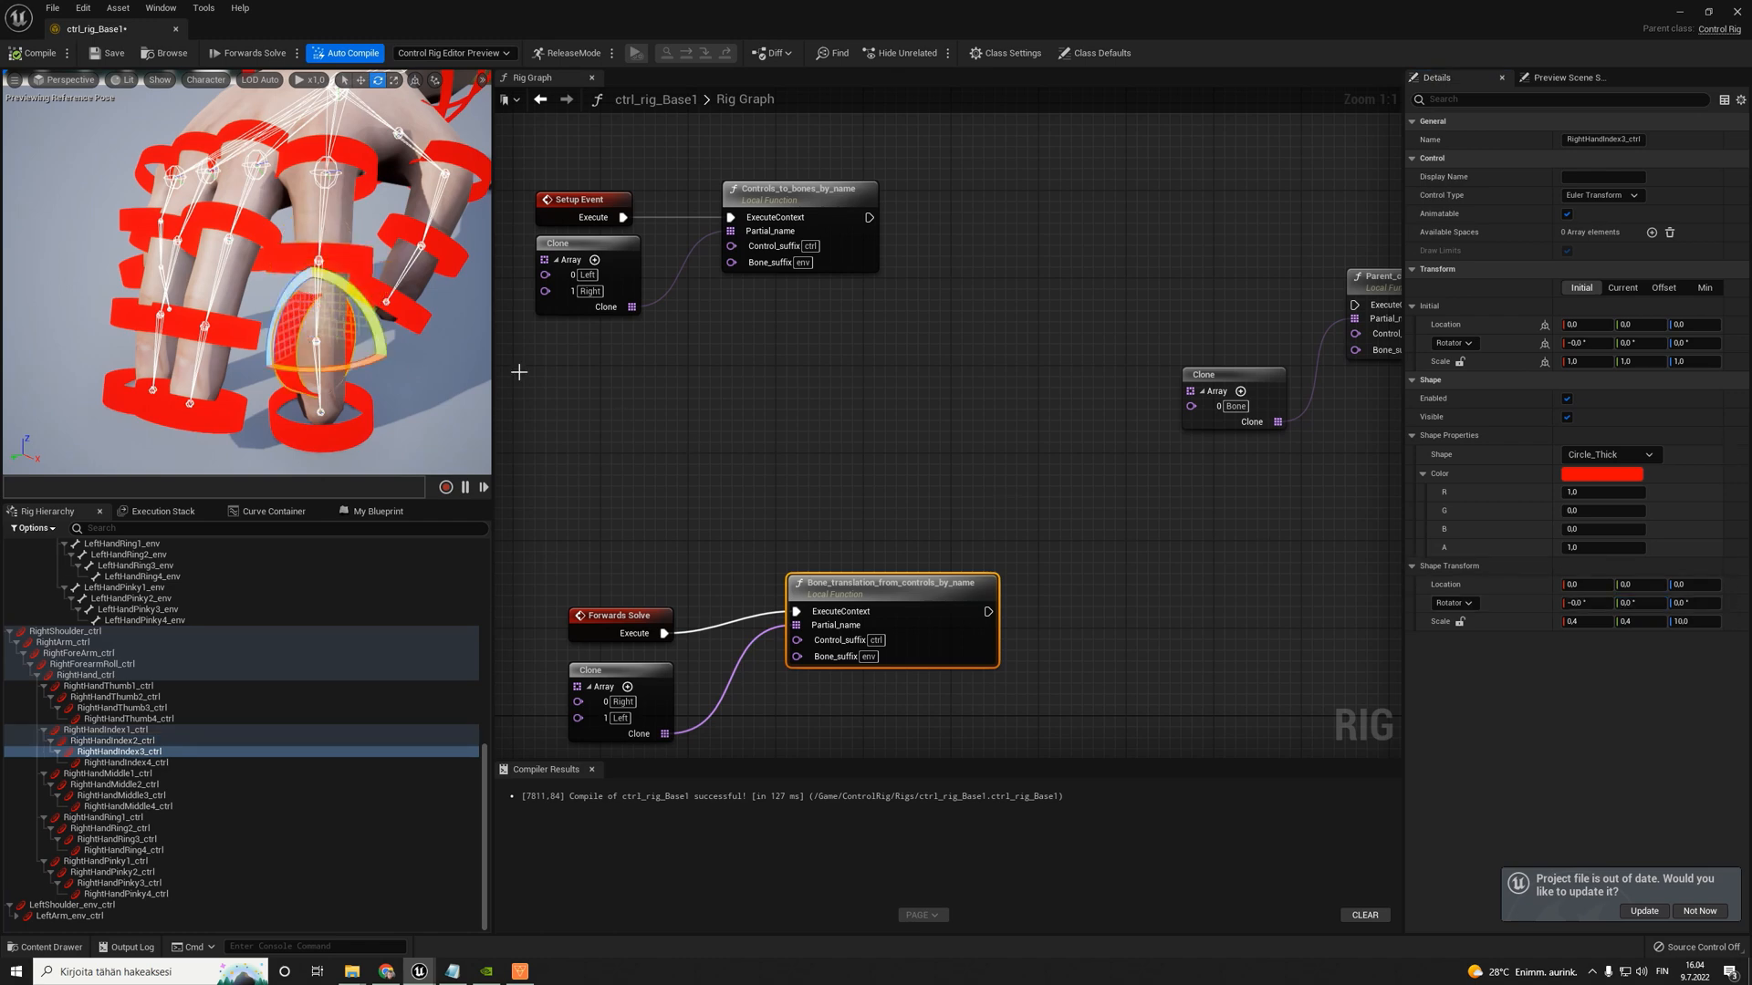
left_click(1628, 603)
type("90")
key("Return")
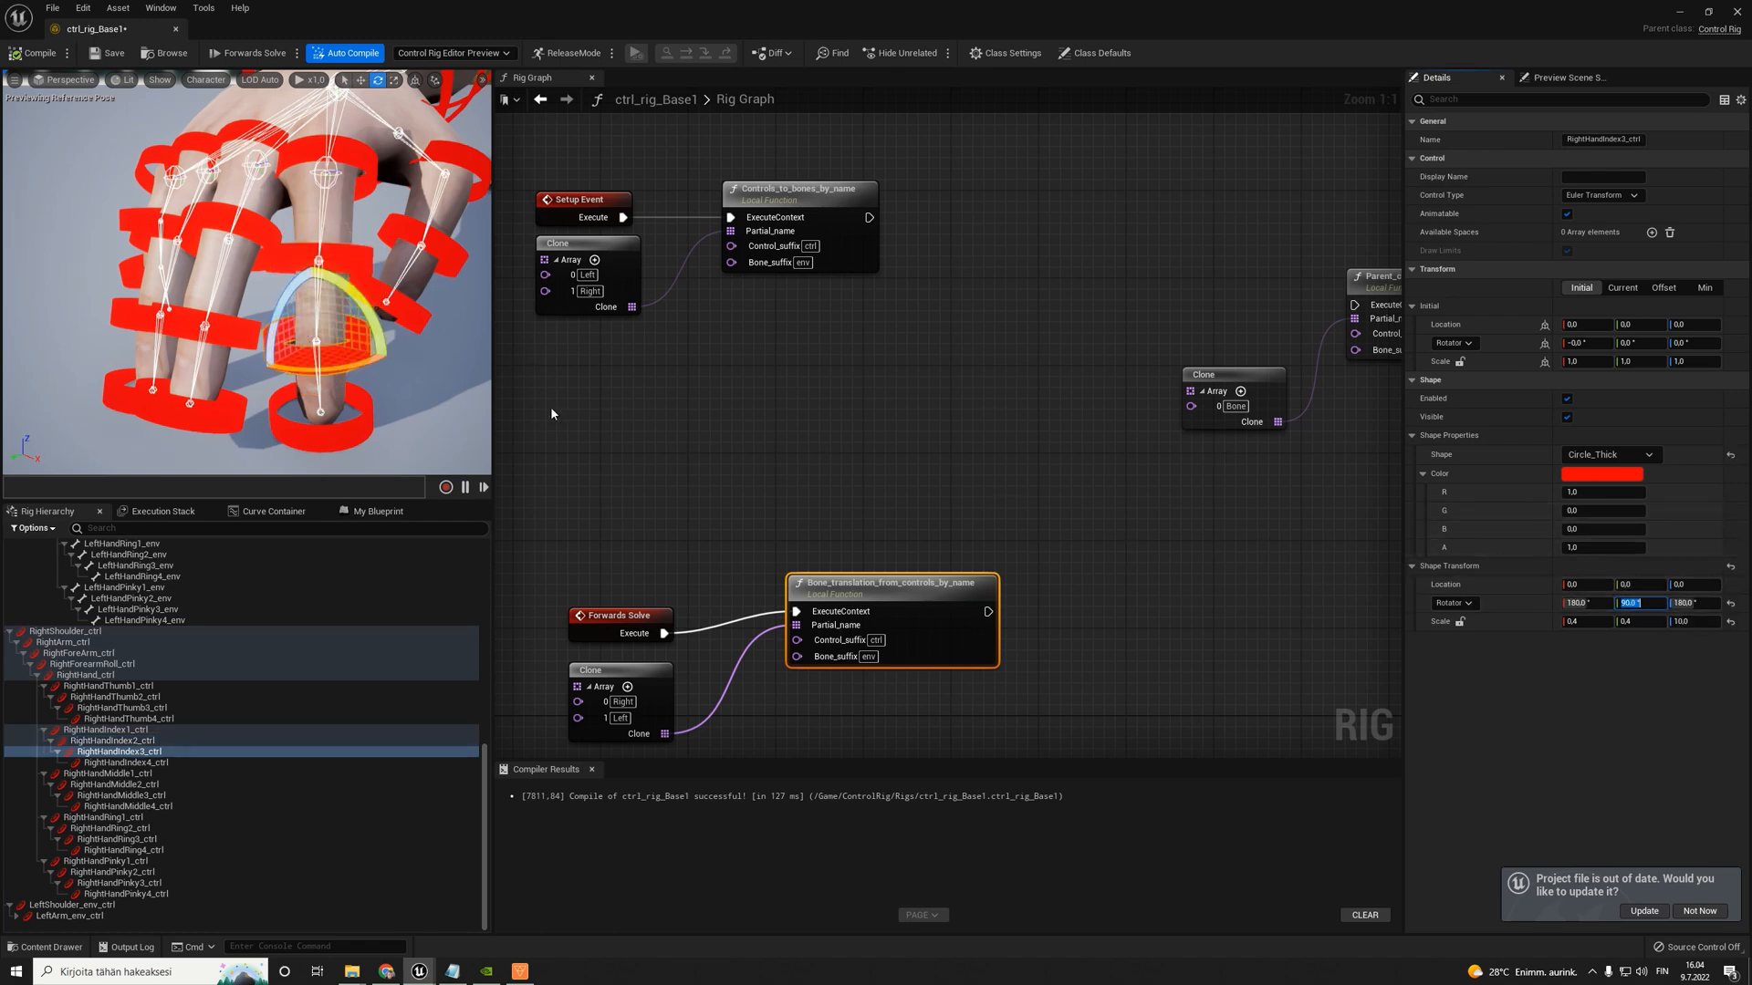
left_click(20, 55)
- Examine the orientation and shape settings of the right hand's index and thumb controls from several angles
left_click_drag(260, 376, 100, 329, "alt")
left_click(310, 228)
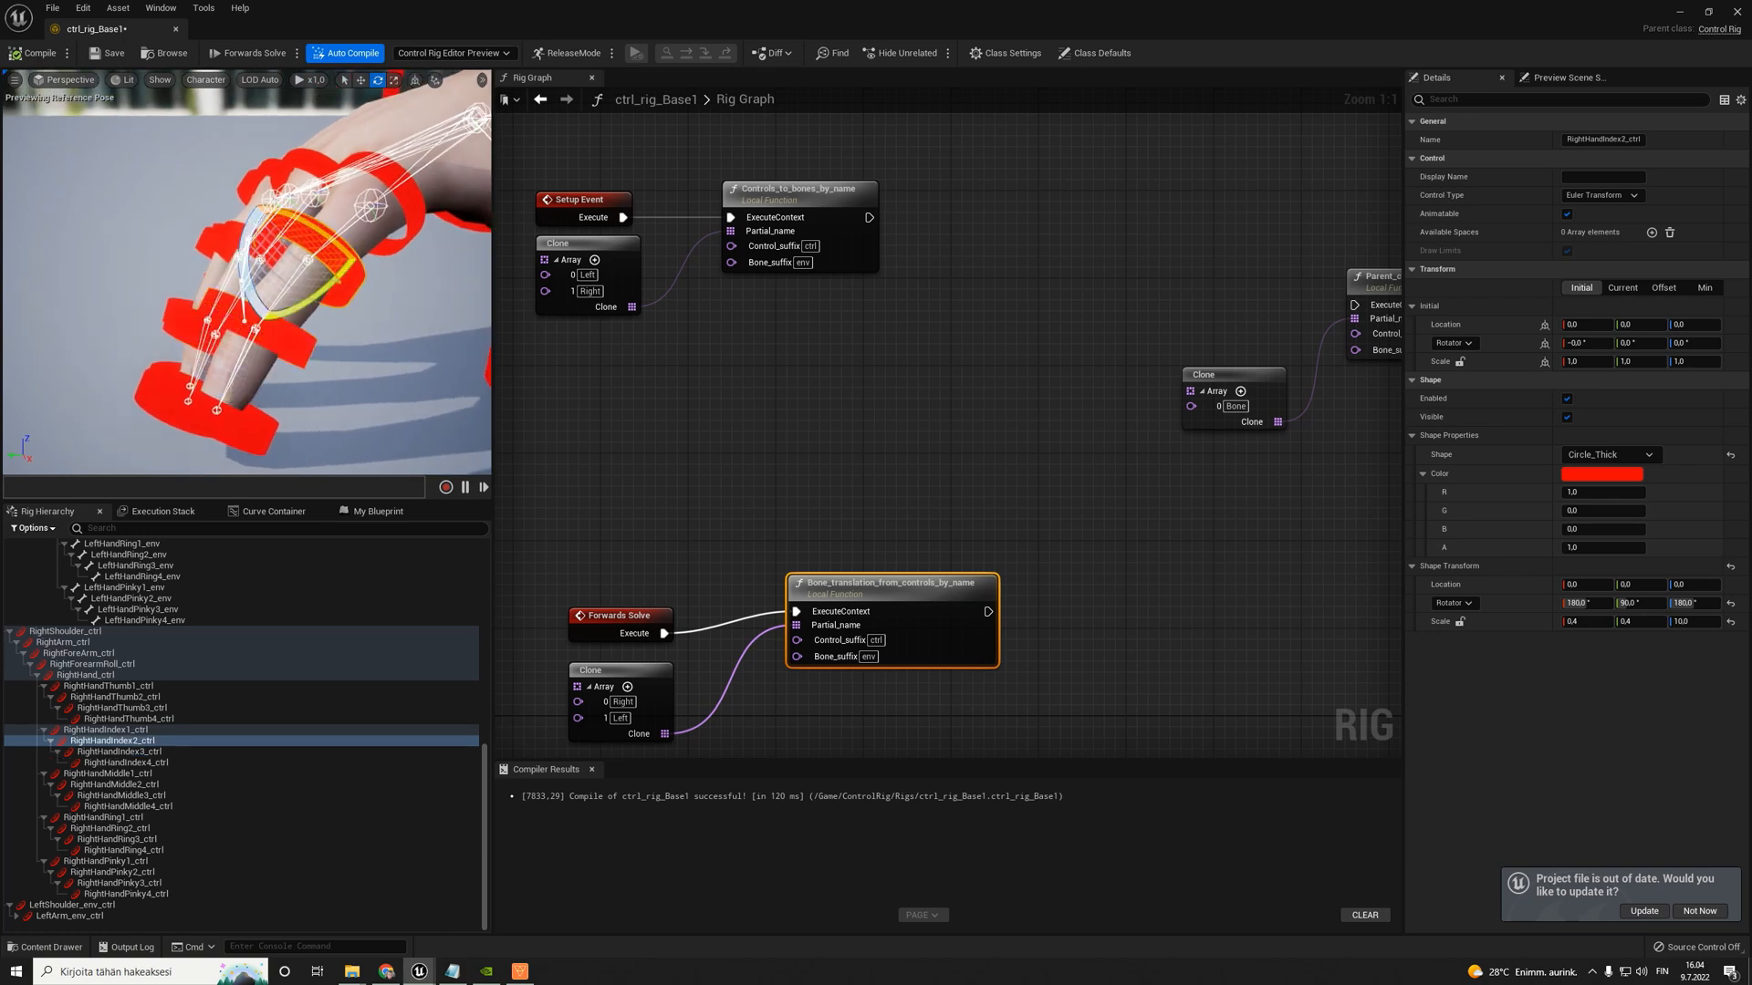
left_click(398, 188)
left_click_drag(318, 214, 272, 403)
left_click(304, 276)
left_click(302, 391)
left_click_drag(365, 247, 350, 248, "alt")
left_click(331, 329)
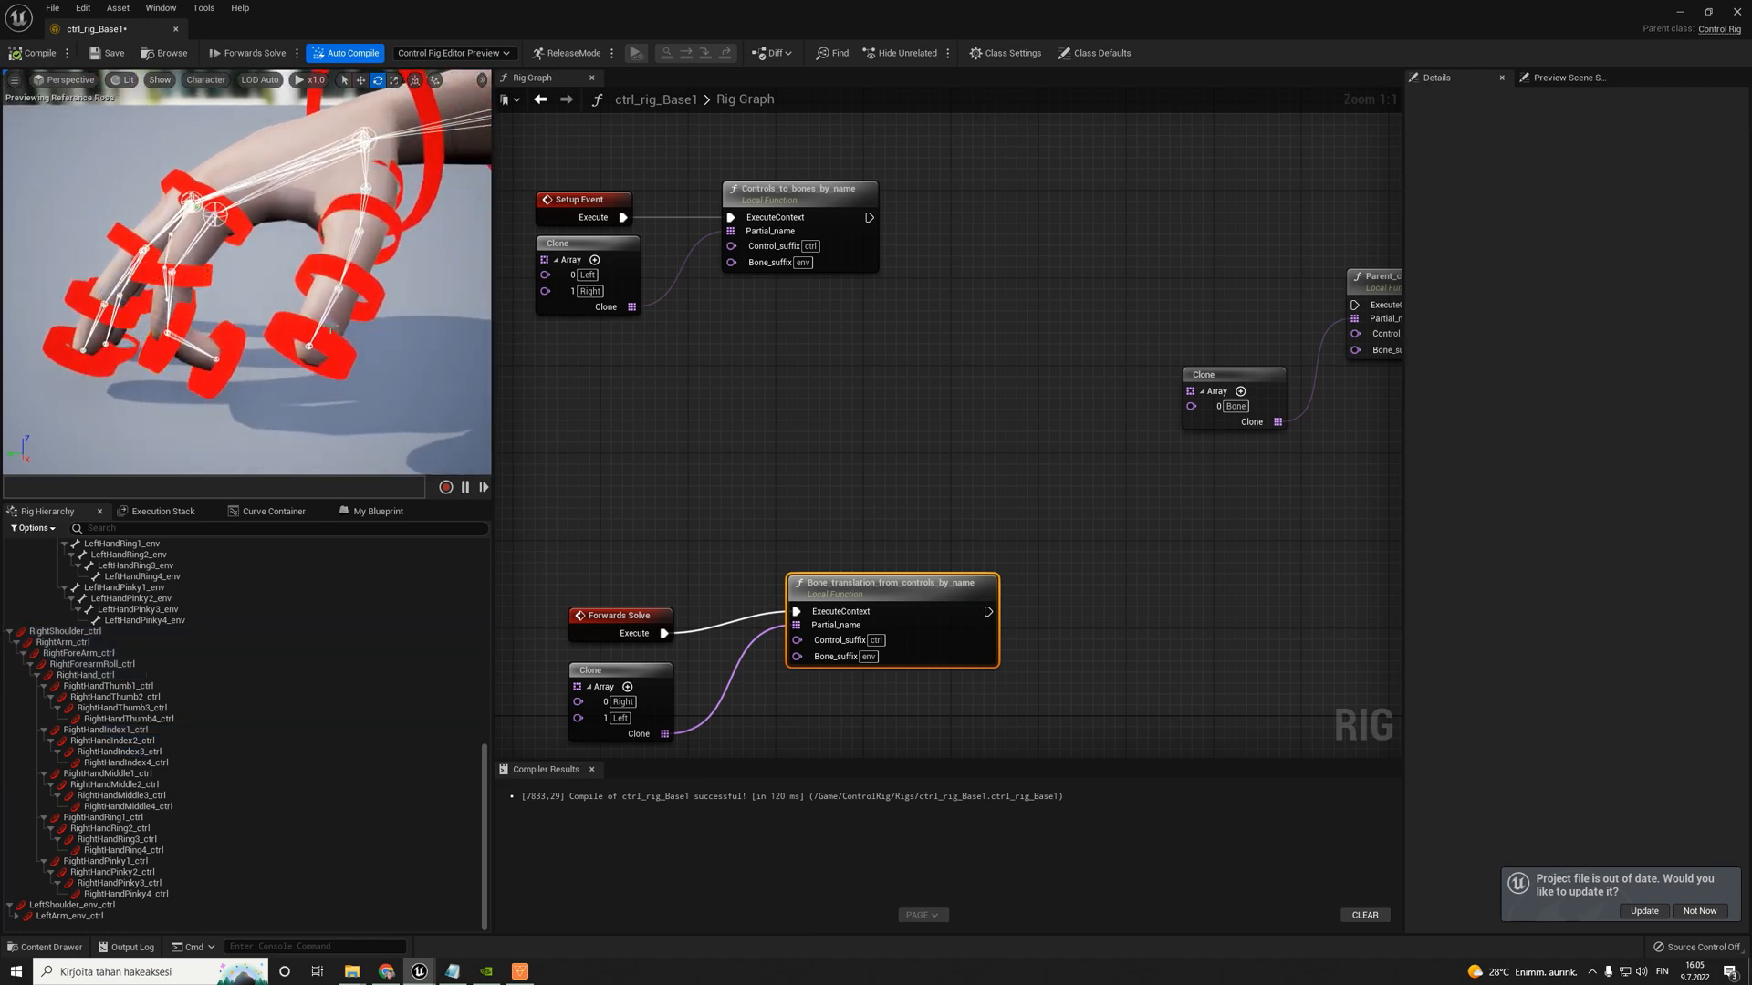
left_click(346, 265)
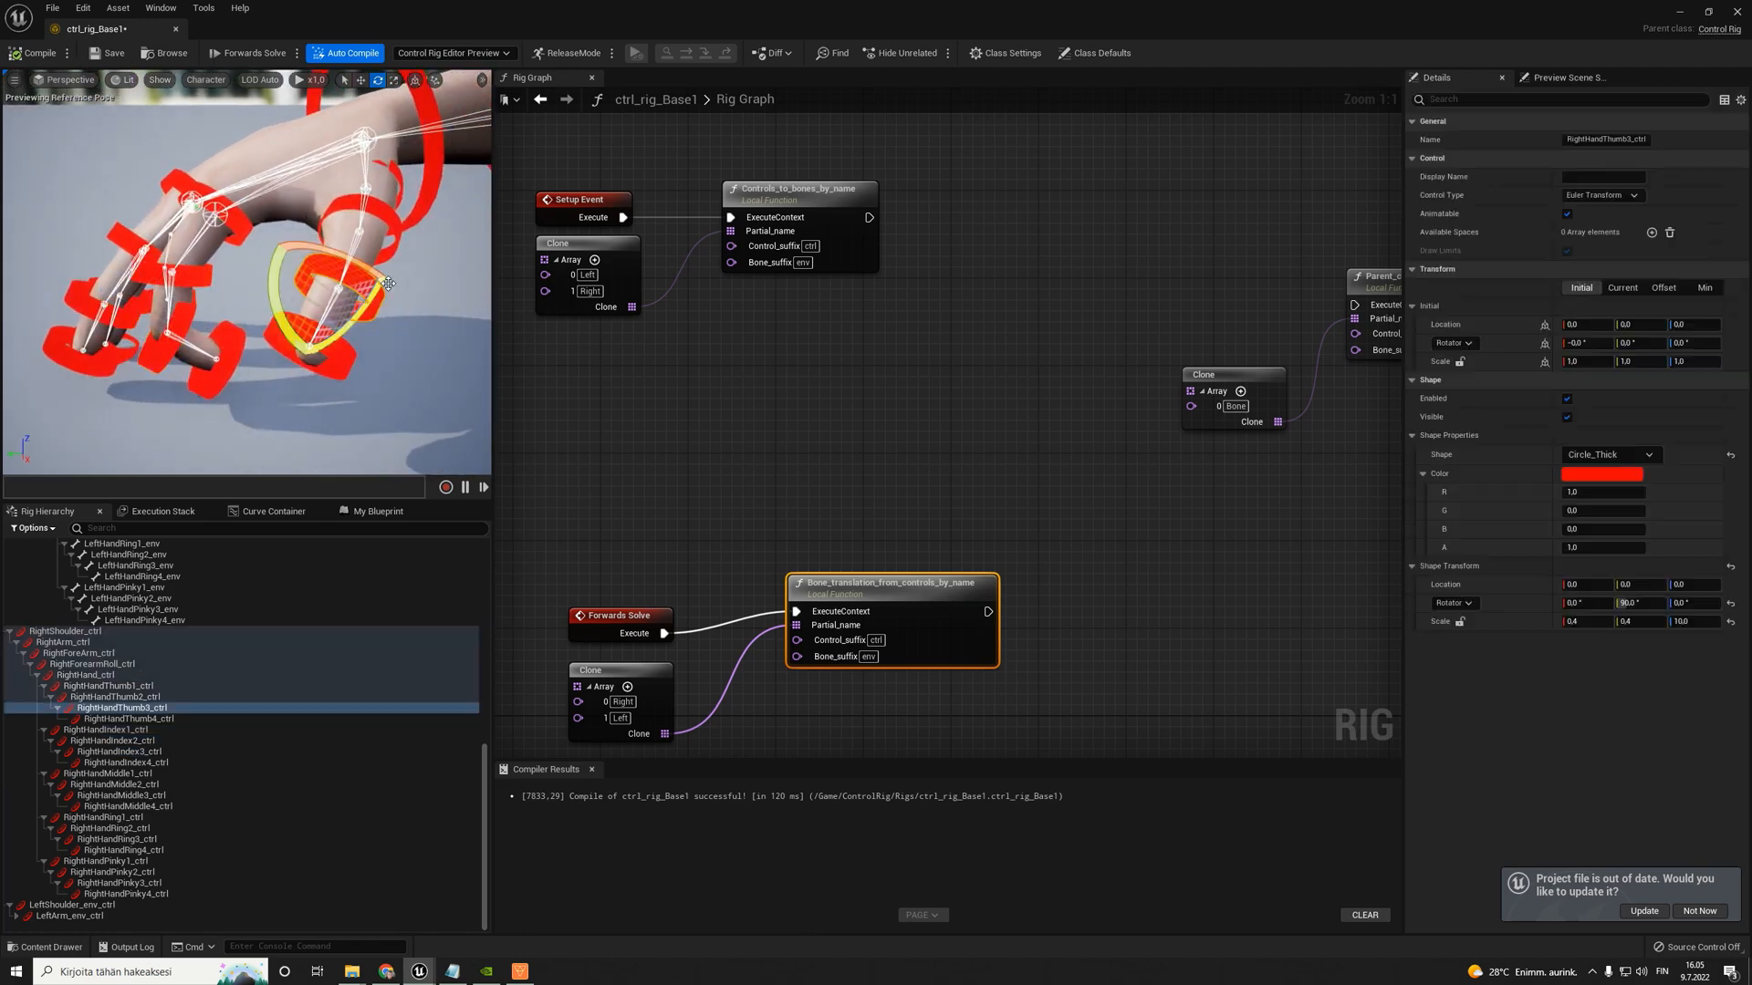
left_click(358, 197)
left_click(338, 200)
left_click_drag(319, 235, 274, 239)
right_click_drag(273, 239, 281, 321)
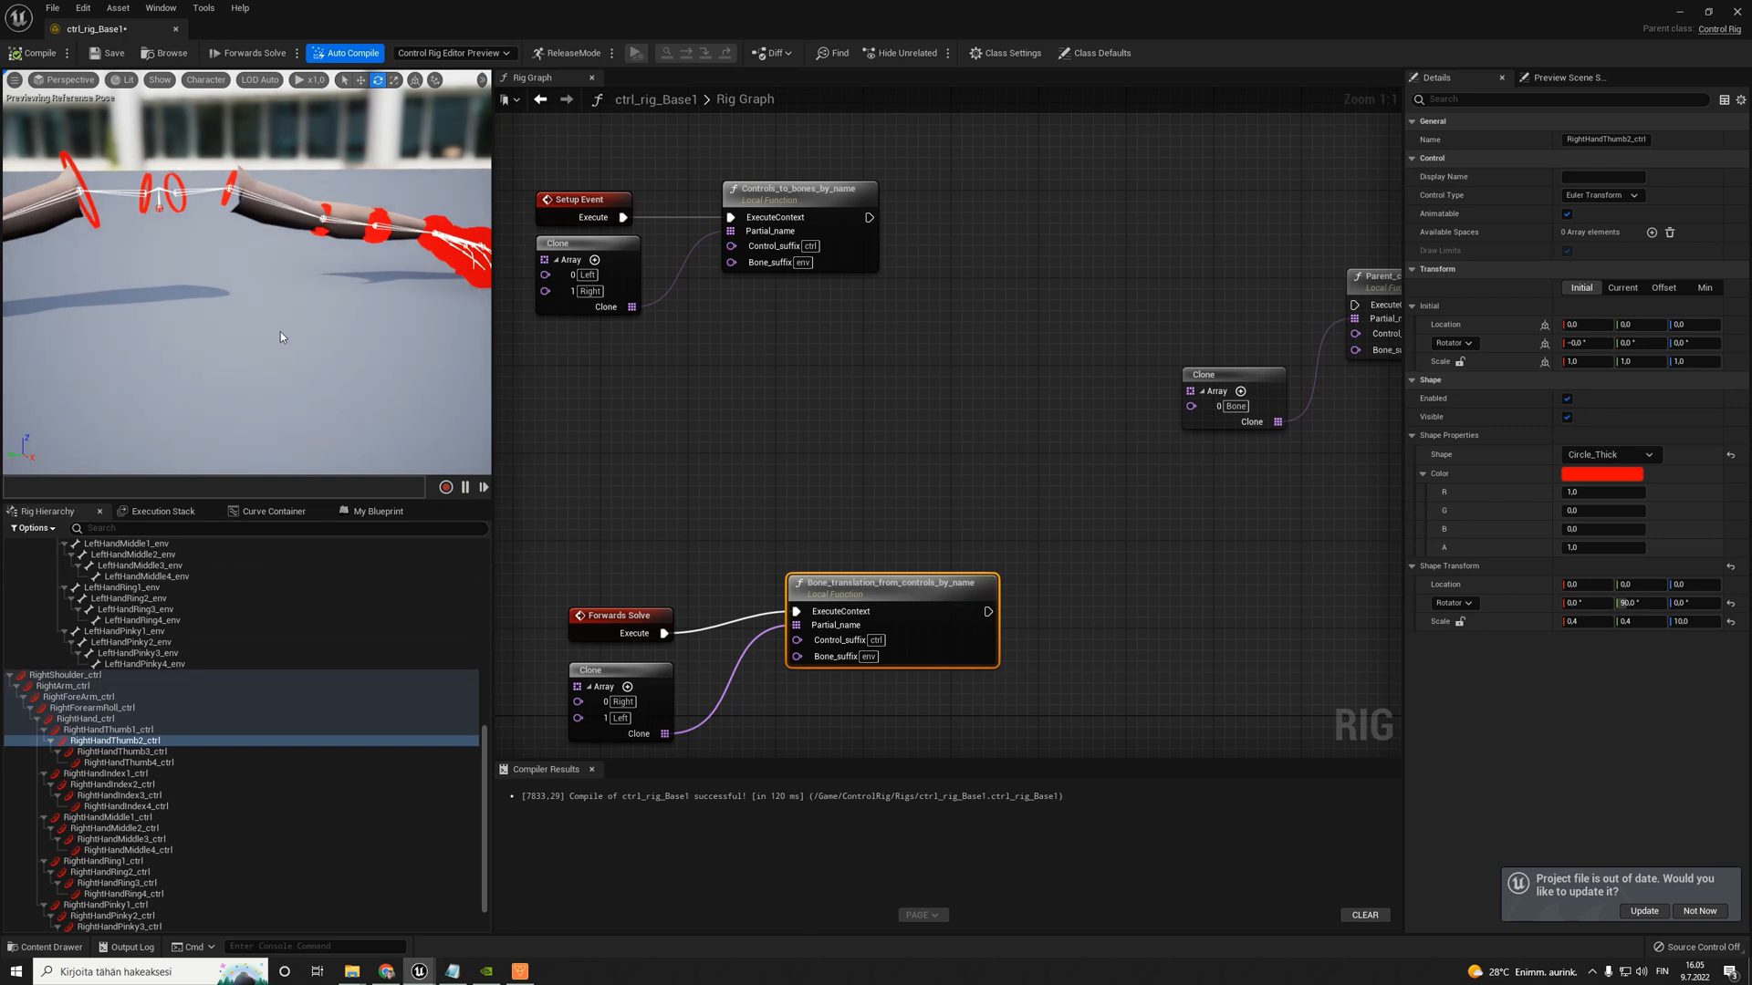
- Compare the left-arm controls with the right-arm controls in the viewport and hierarchy, and recompile the rig
scroll(398, 288, "down", 5)
mouse_move(361, 271)
right_mouse_down()
mouse_move(376, 270)
mouse_move(296, 264)
mouse_move(356, 259)
right_mouse_up()
left_click(361, 271)
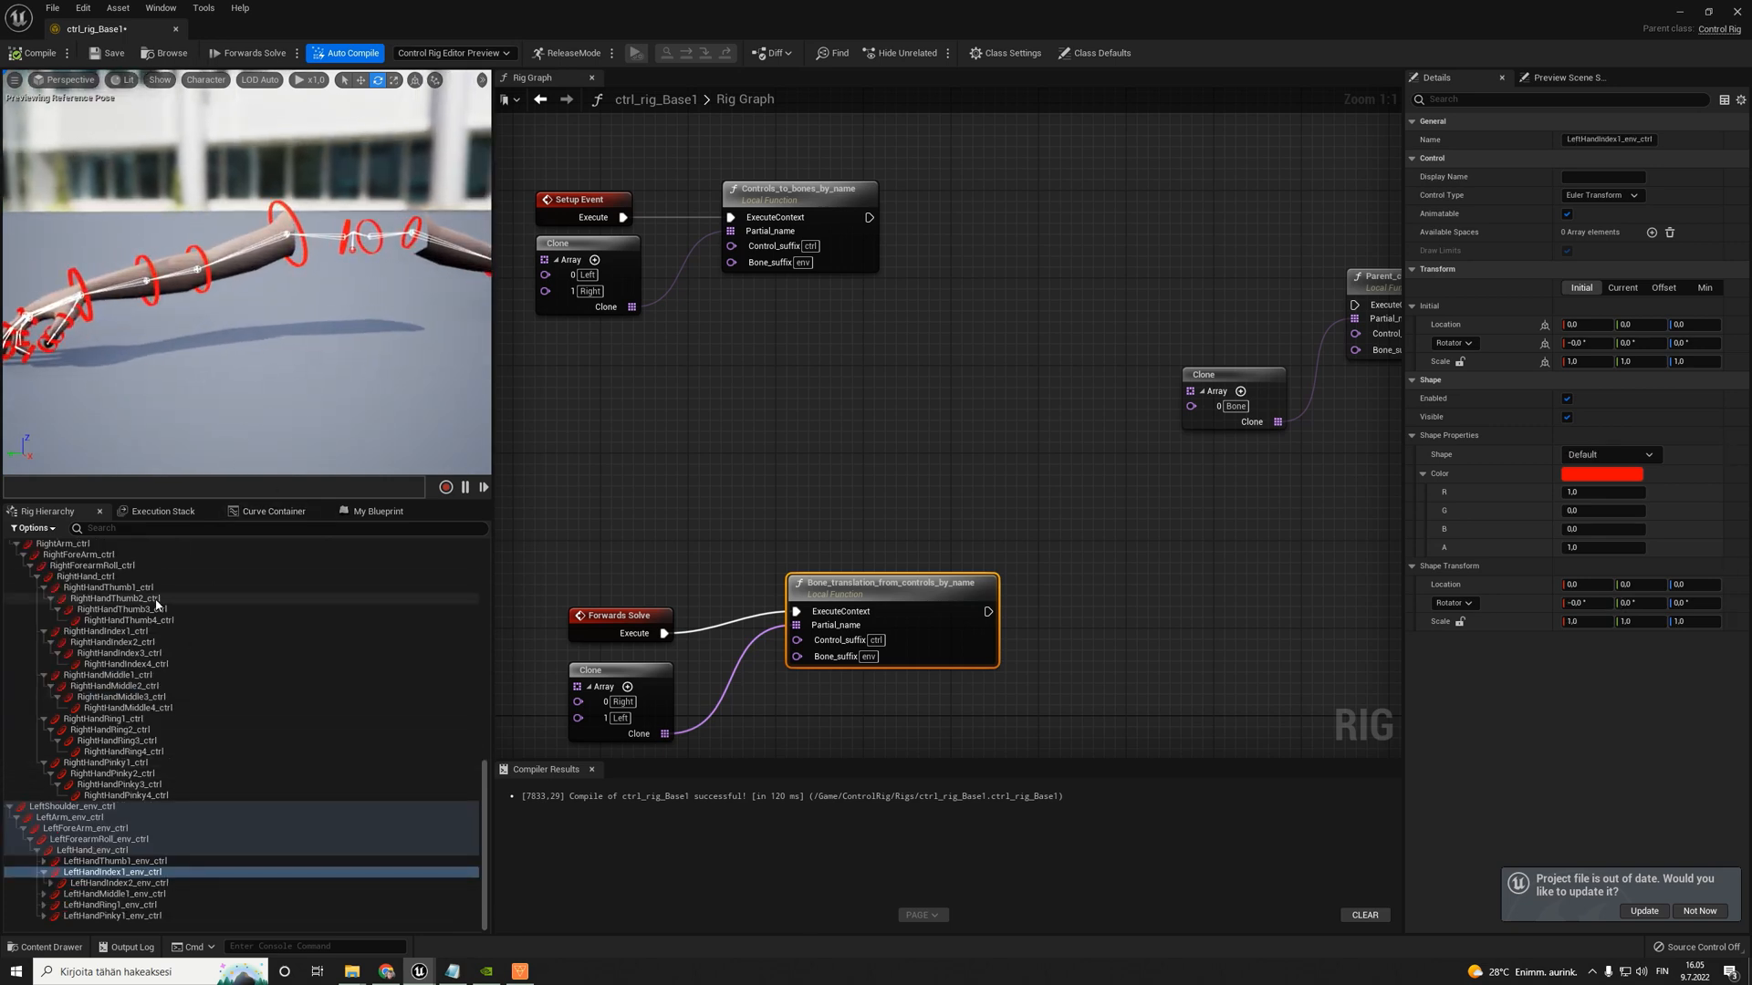
right_click_drag(254, 277, 244, 272)
left_click(332, 126)
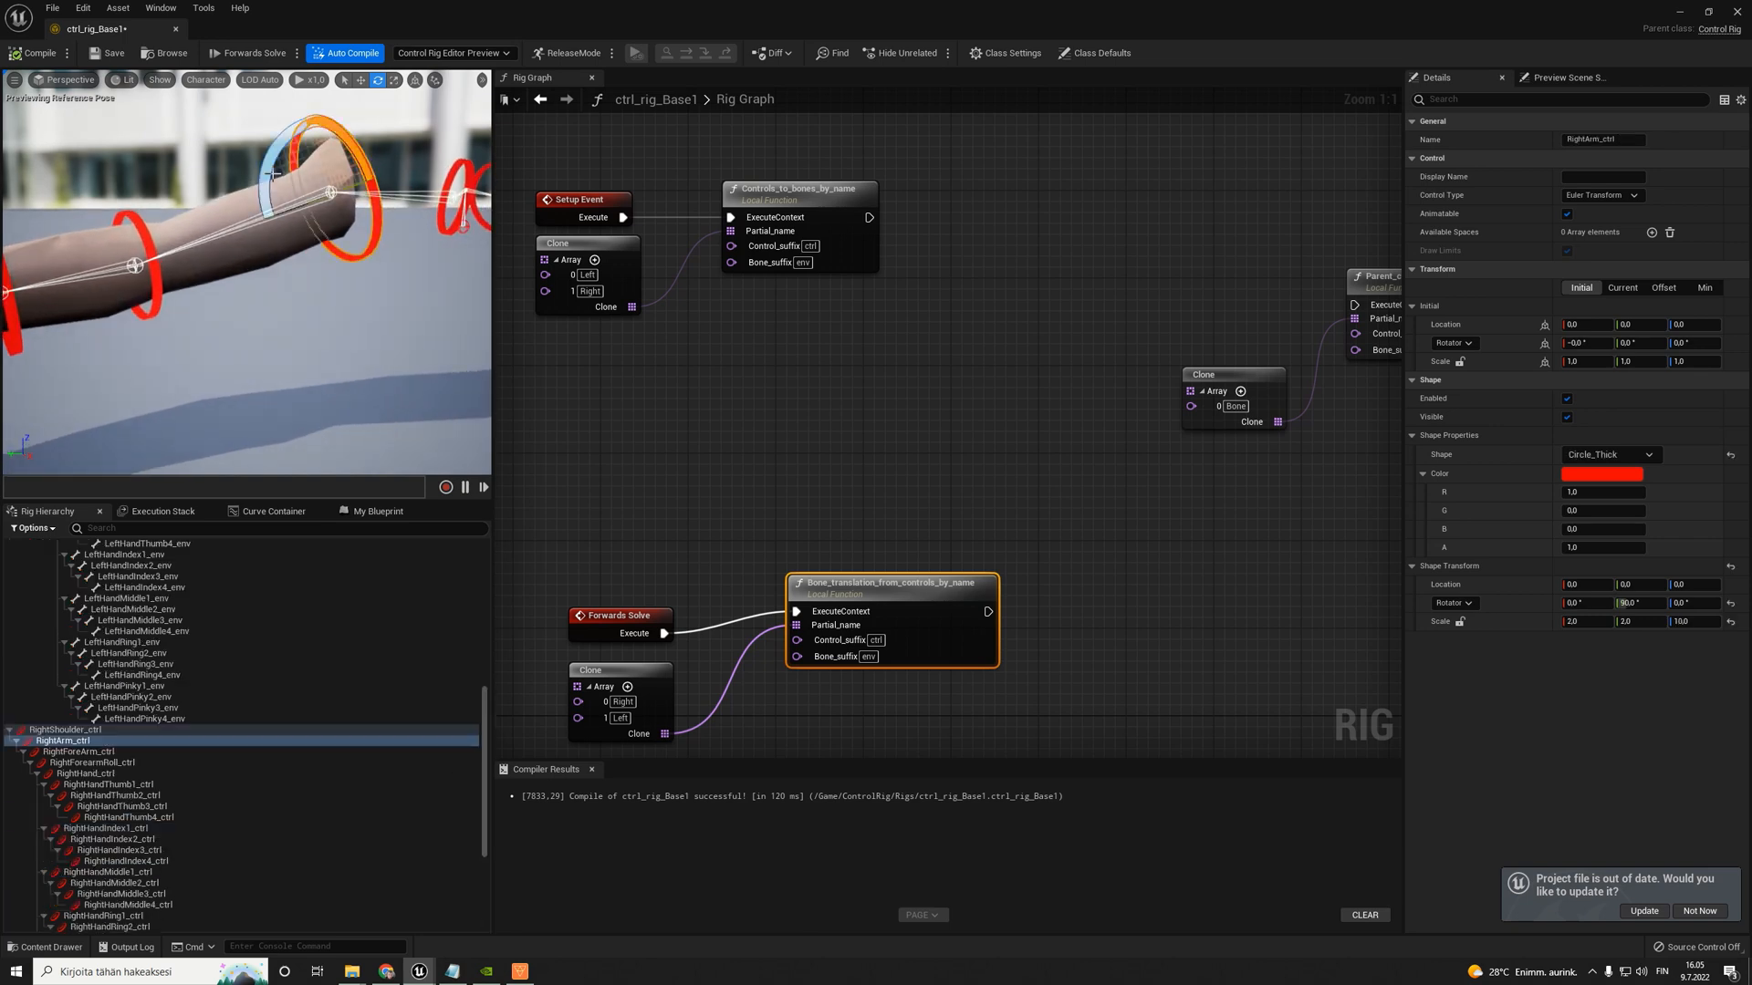
right_click_drag(332, 126, 292, 130)
left_click(33, 55)
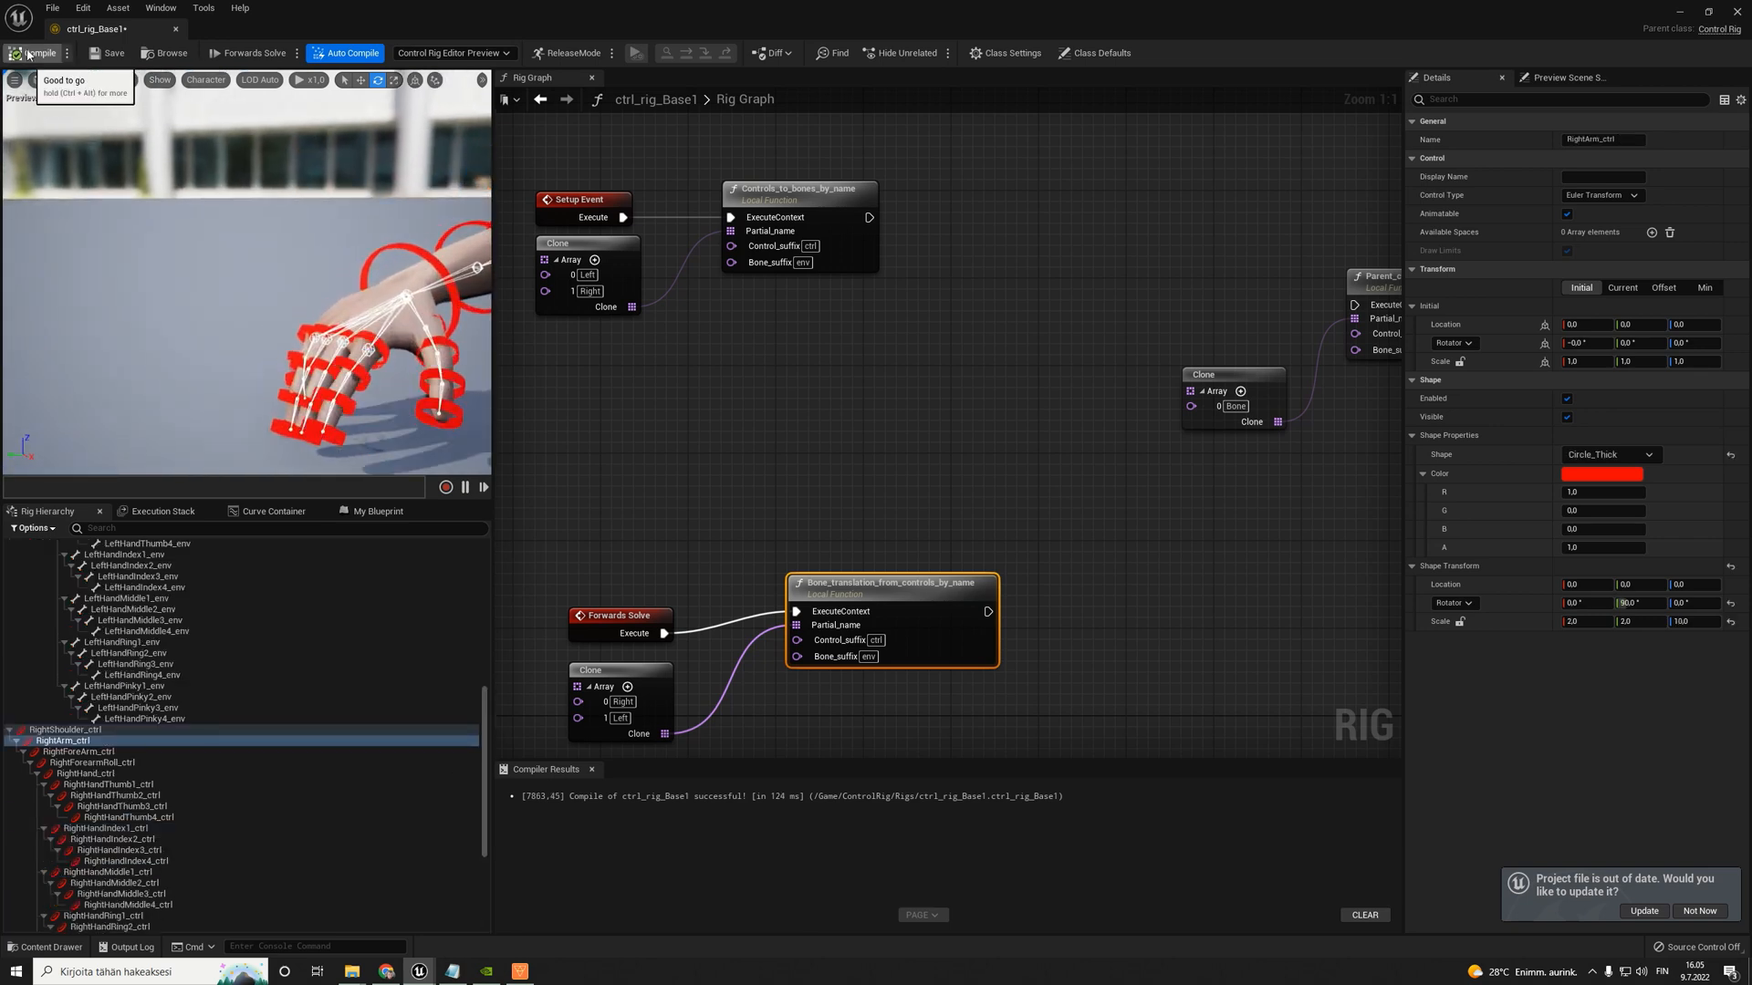
right_click_drag(248, 285, 249, 287)
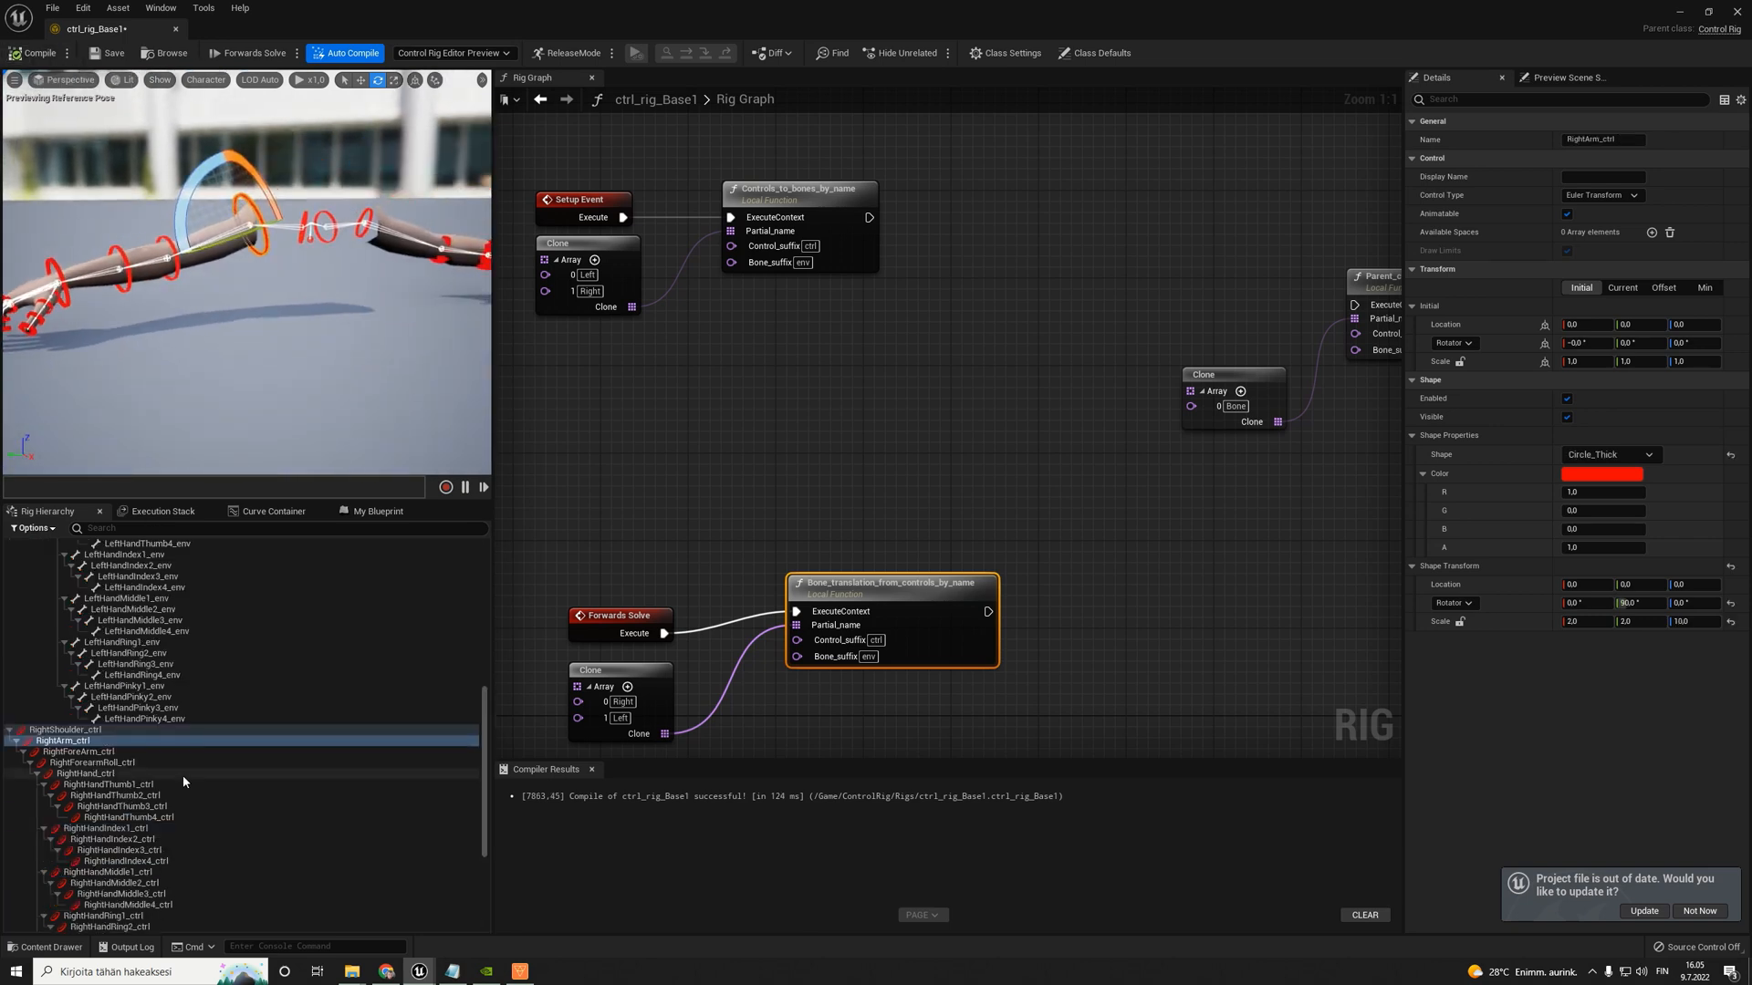
scroll(157, 851, "down", 6)
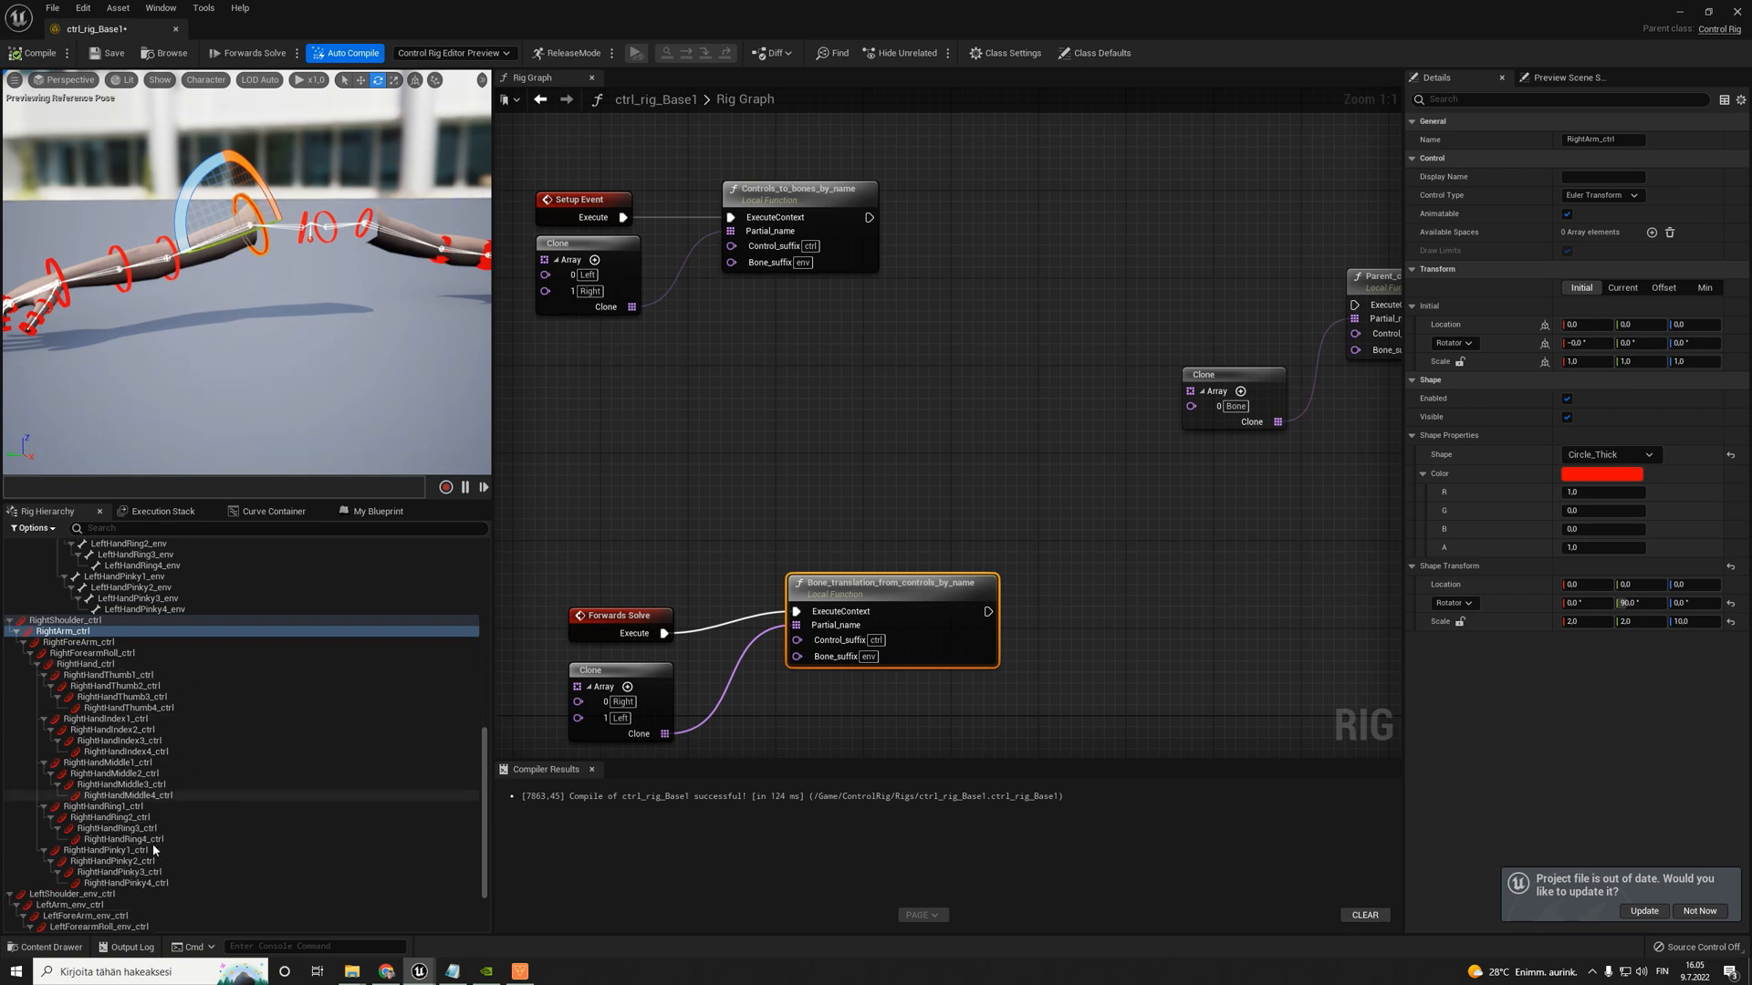
right_click_drag(106, 289, 105, 288)
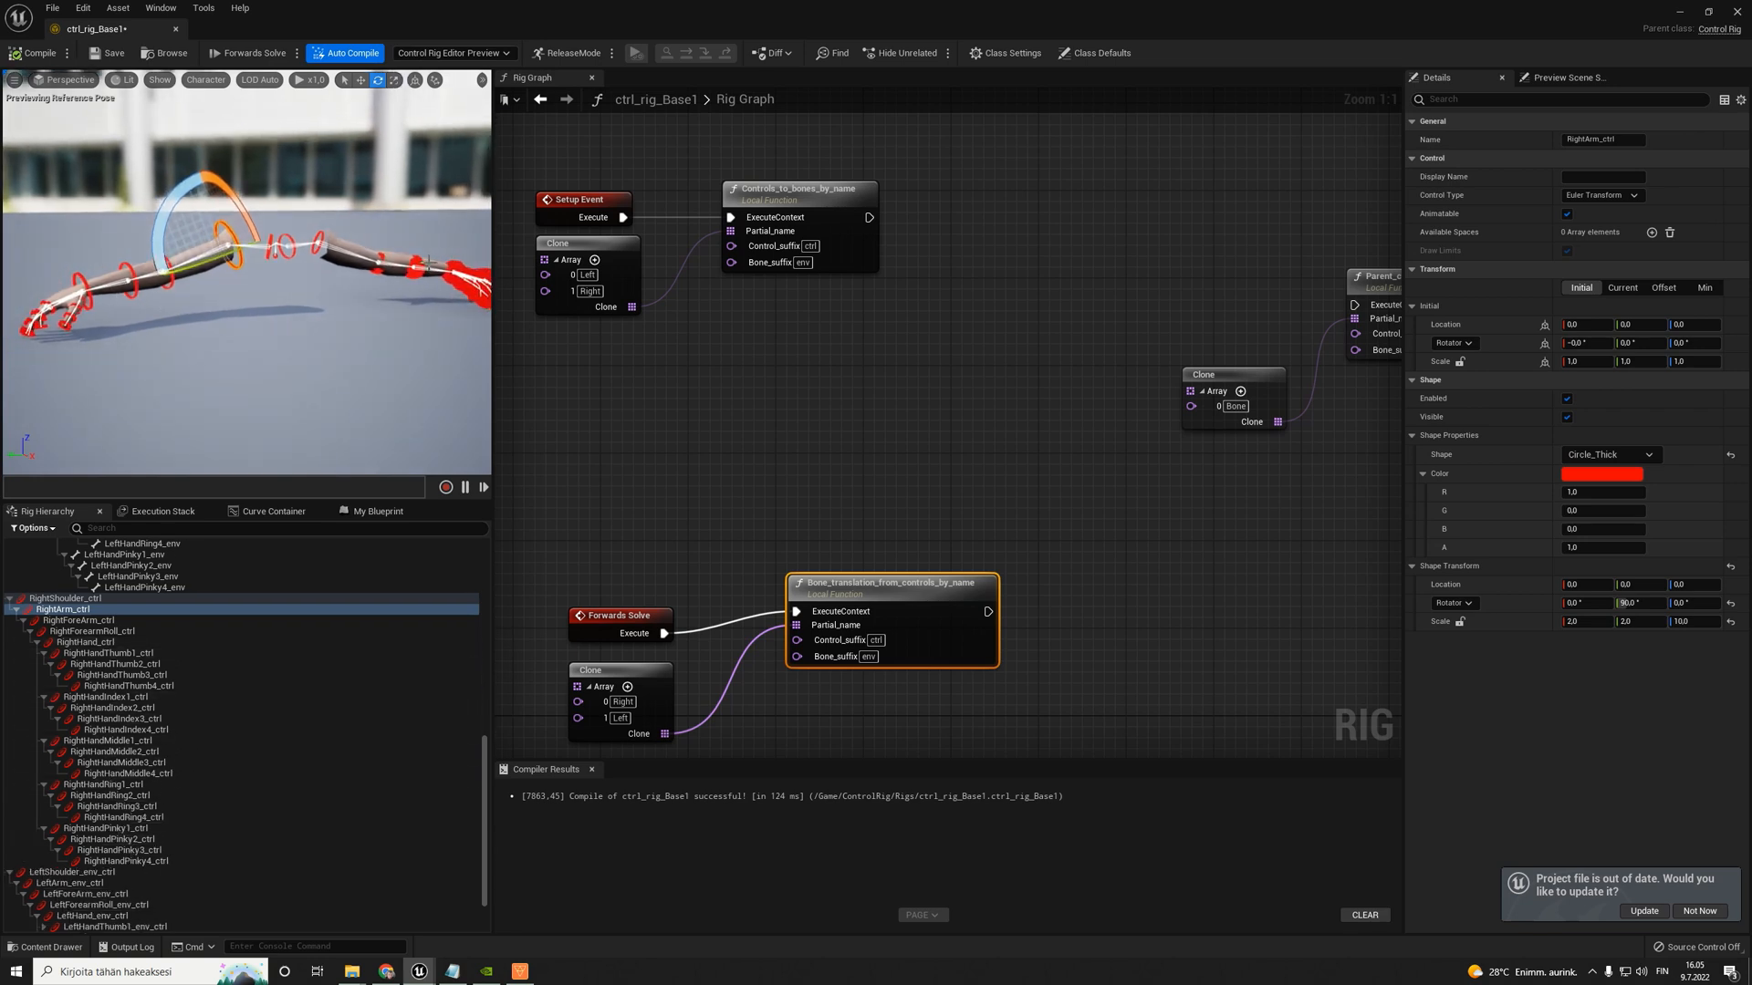
- Delete LeftShoulder_env_ctrl and all the left-arm controls beneath it, then compile and save the rig
left_click(72, 873)
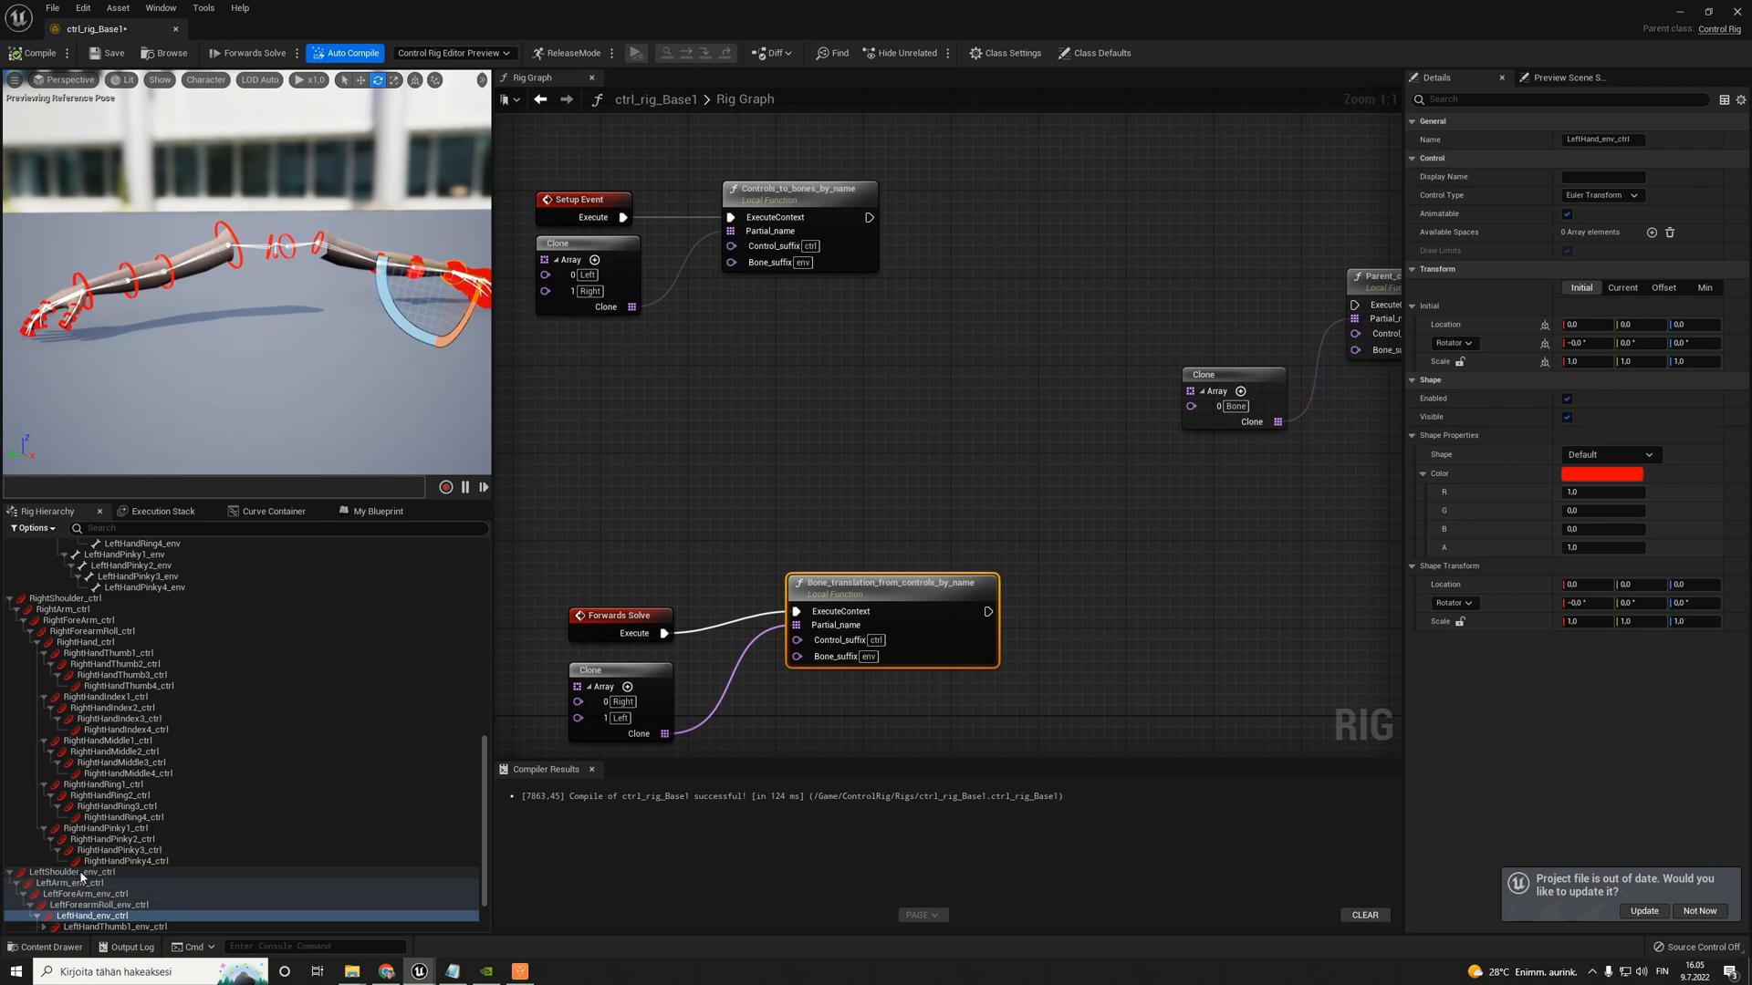
scroll(92, 893, "down", 3)
left_click(96, 915, "shift")
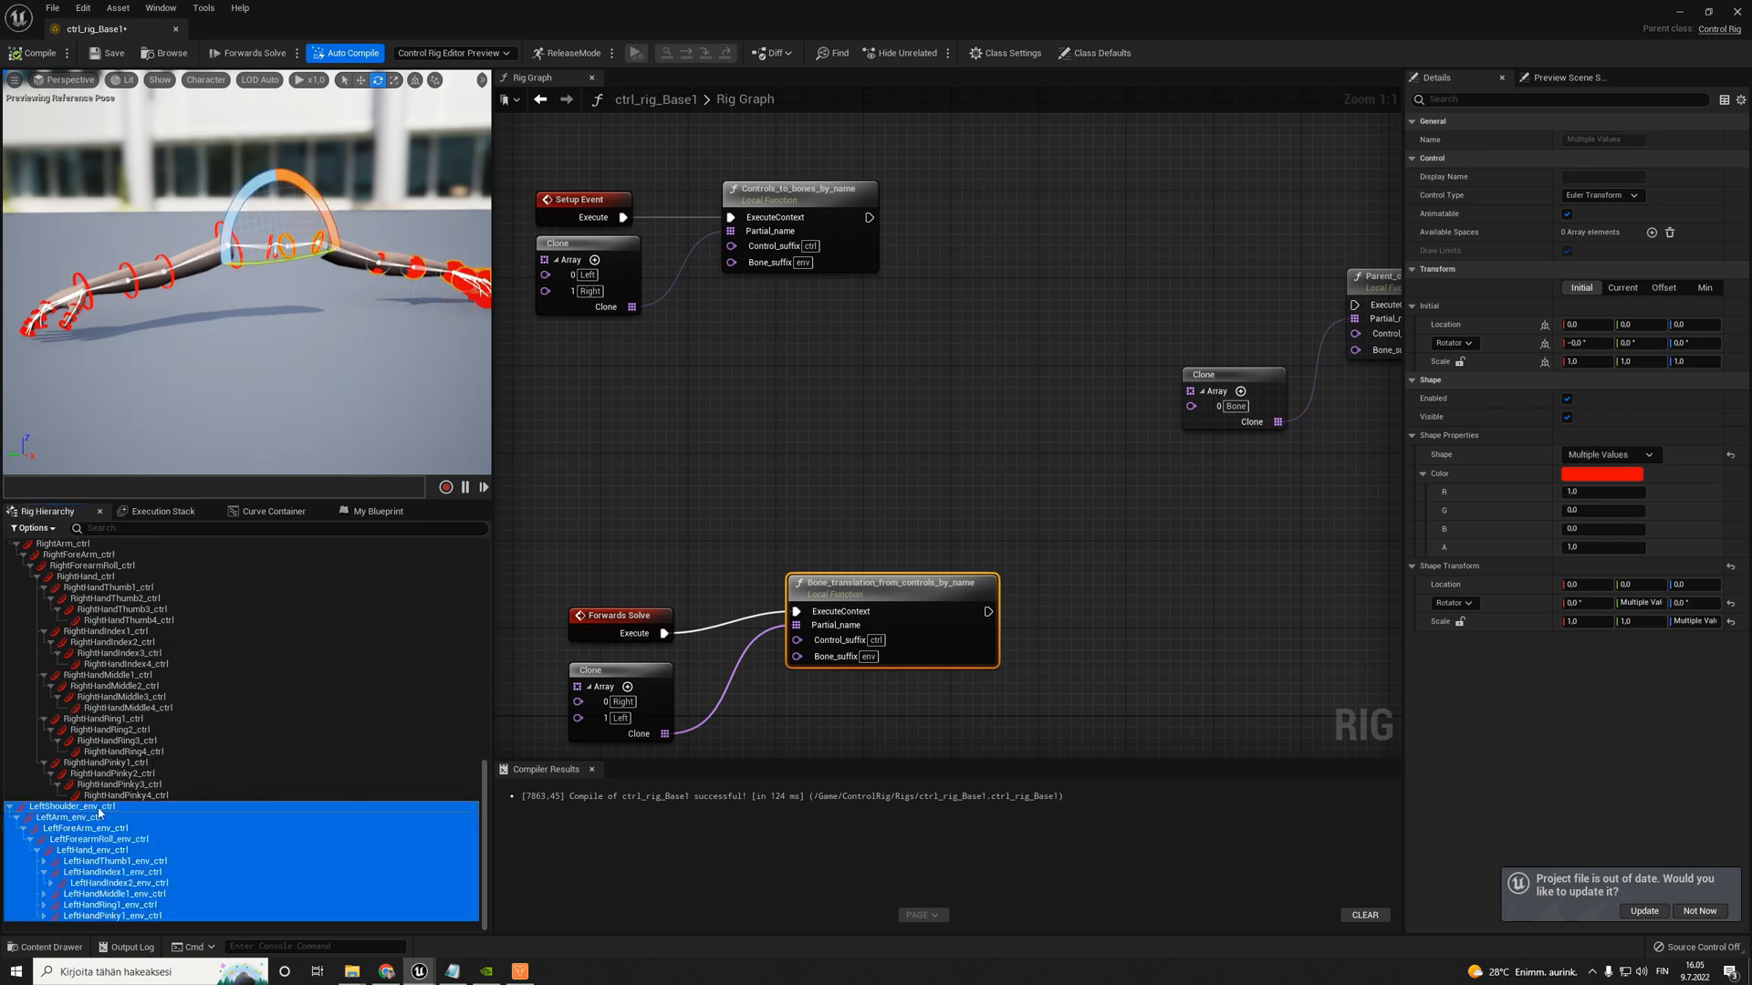
key("Delete")
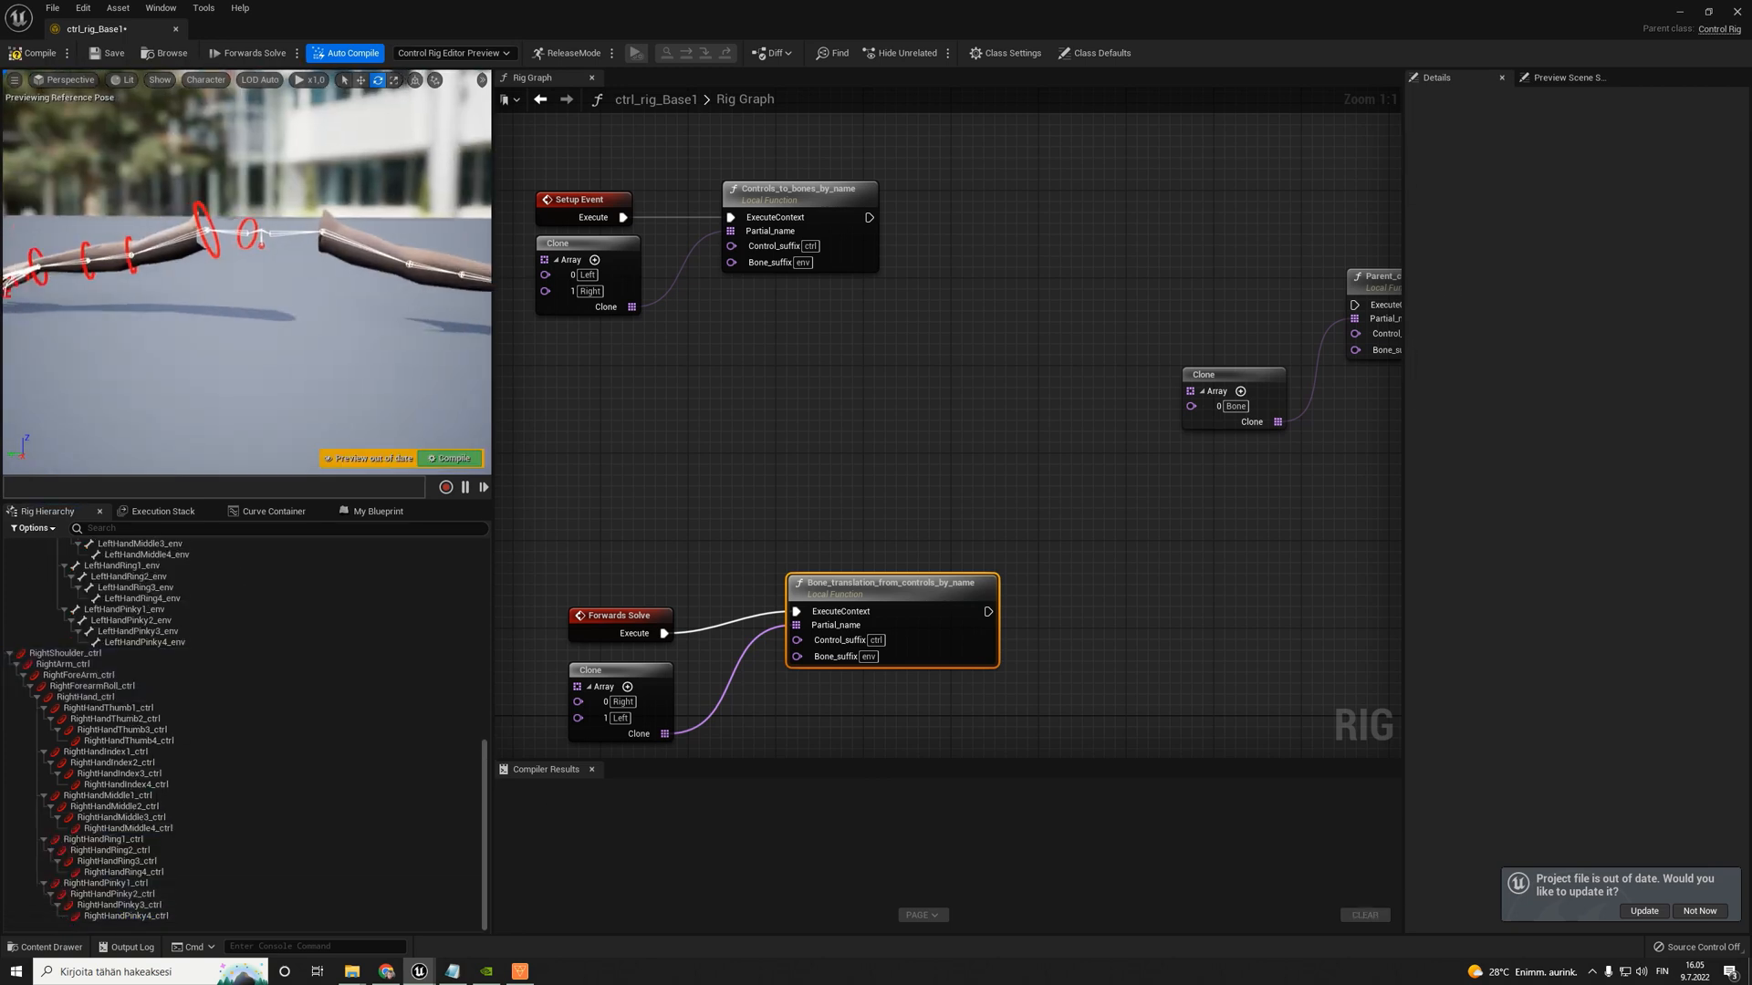
left_click(35, 52)
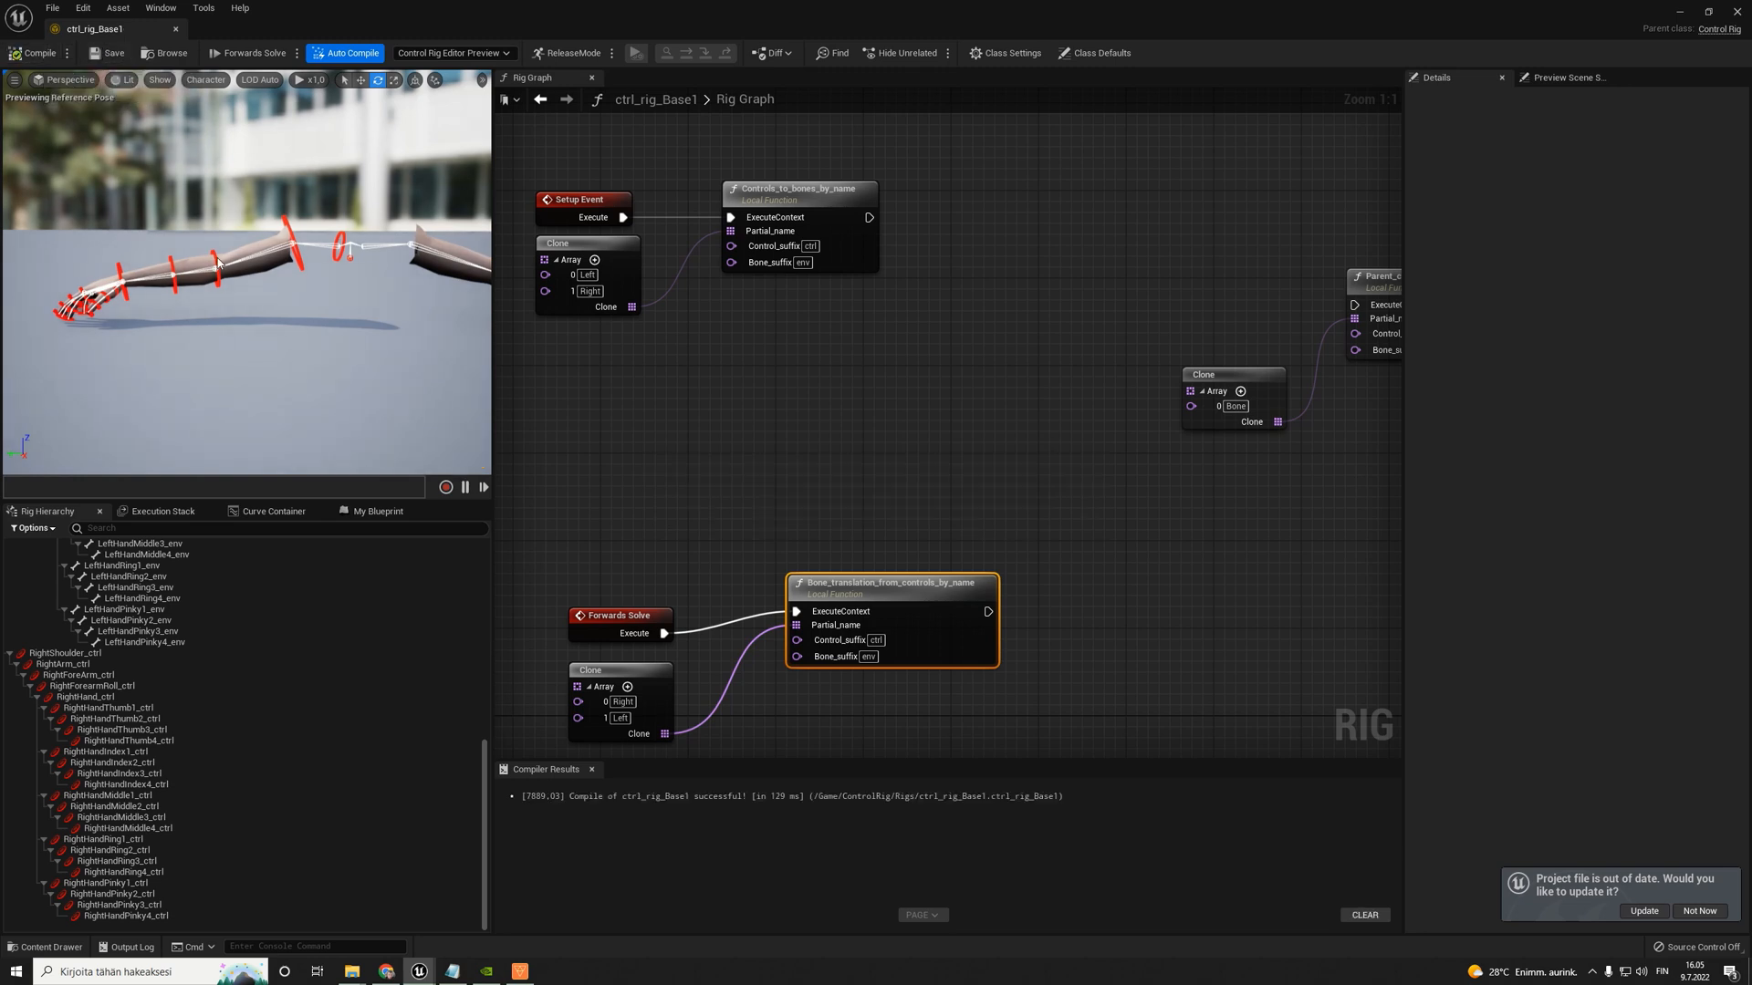
- Move the Parent_controller_to_bone_by_name node and its Clone node closer to the Controls_to_bones_by_name node
right_click_drag(1270, 266, 1146, 270)
left_click_drag(1146, 270, 1318, 396)
mouse_move(1284, 303)
left_mouse_down()
mouse_move(1204, 305)
mouse_move(1007, 251)
mouse_move(997, 274)
left_mouse_up()
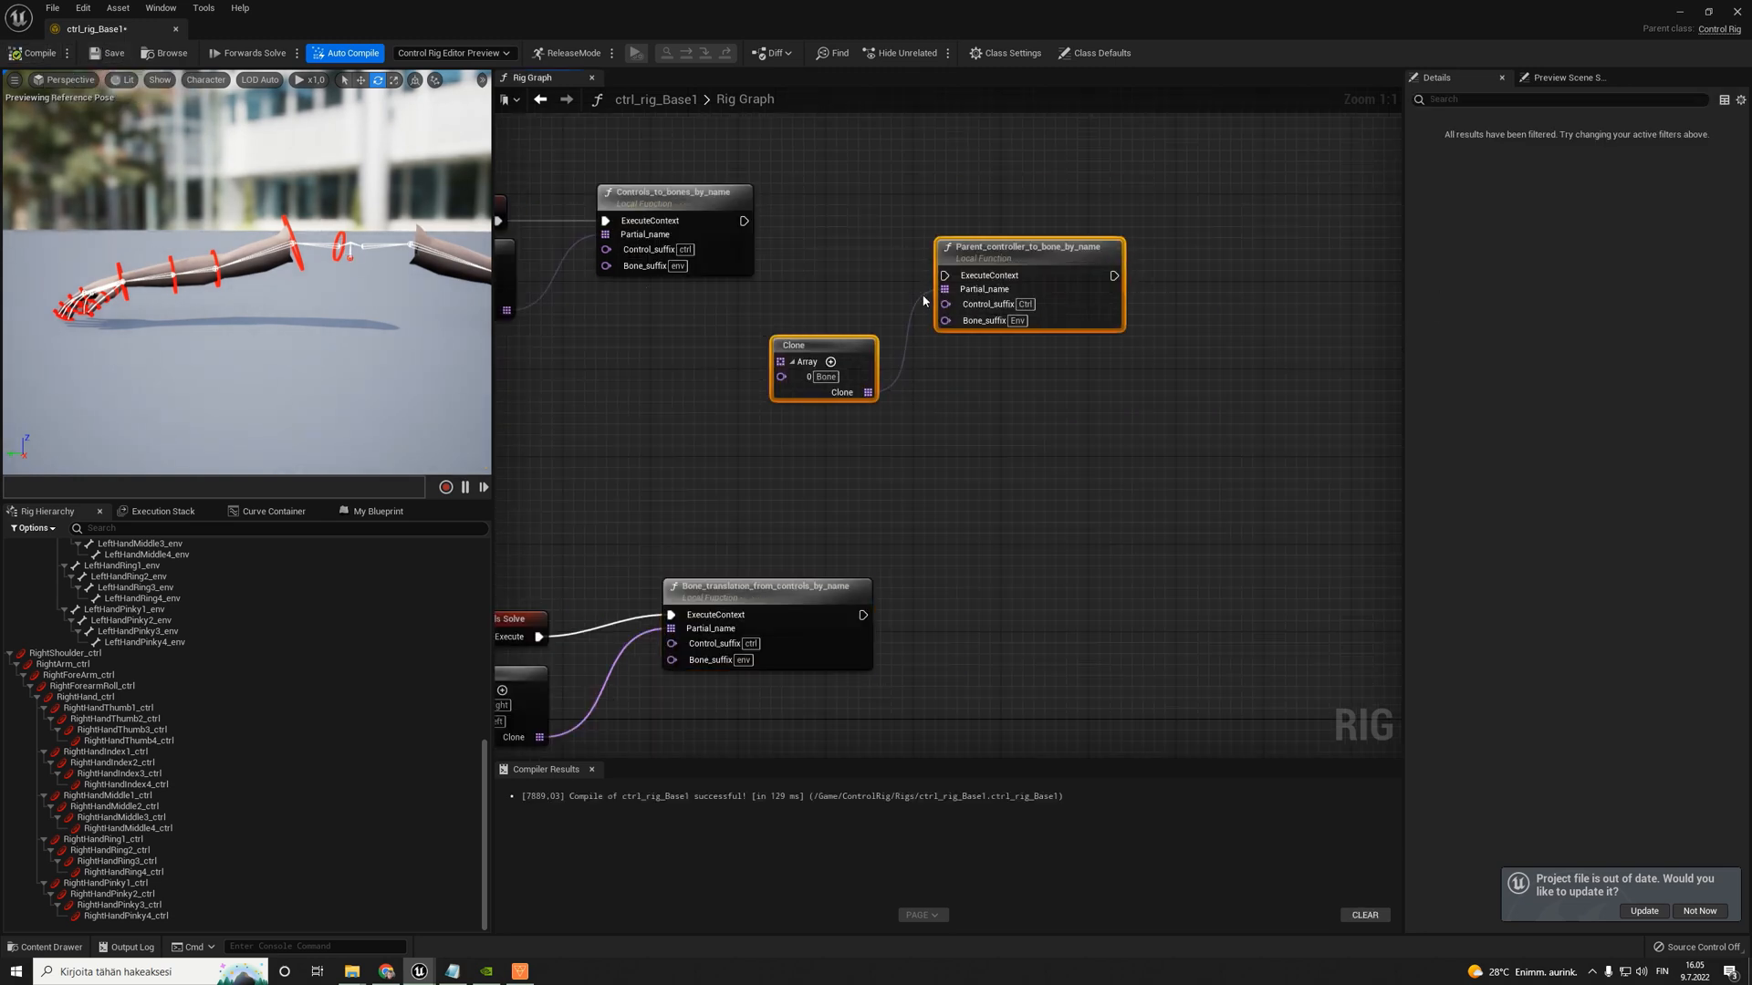
- Mirror all controls from RightShoulder_ctrl to RightHandPinky4_ctrl across X, flipping Z and replacing Right with Left in their names
right_click_drag(208, 299, 239, 280)
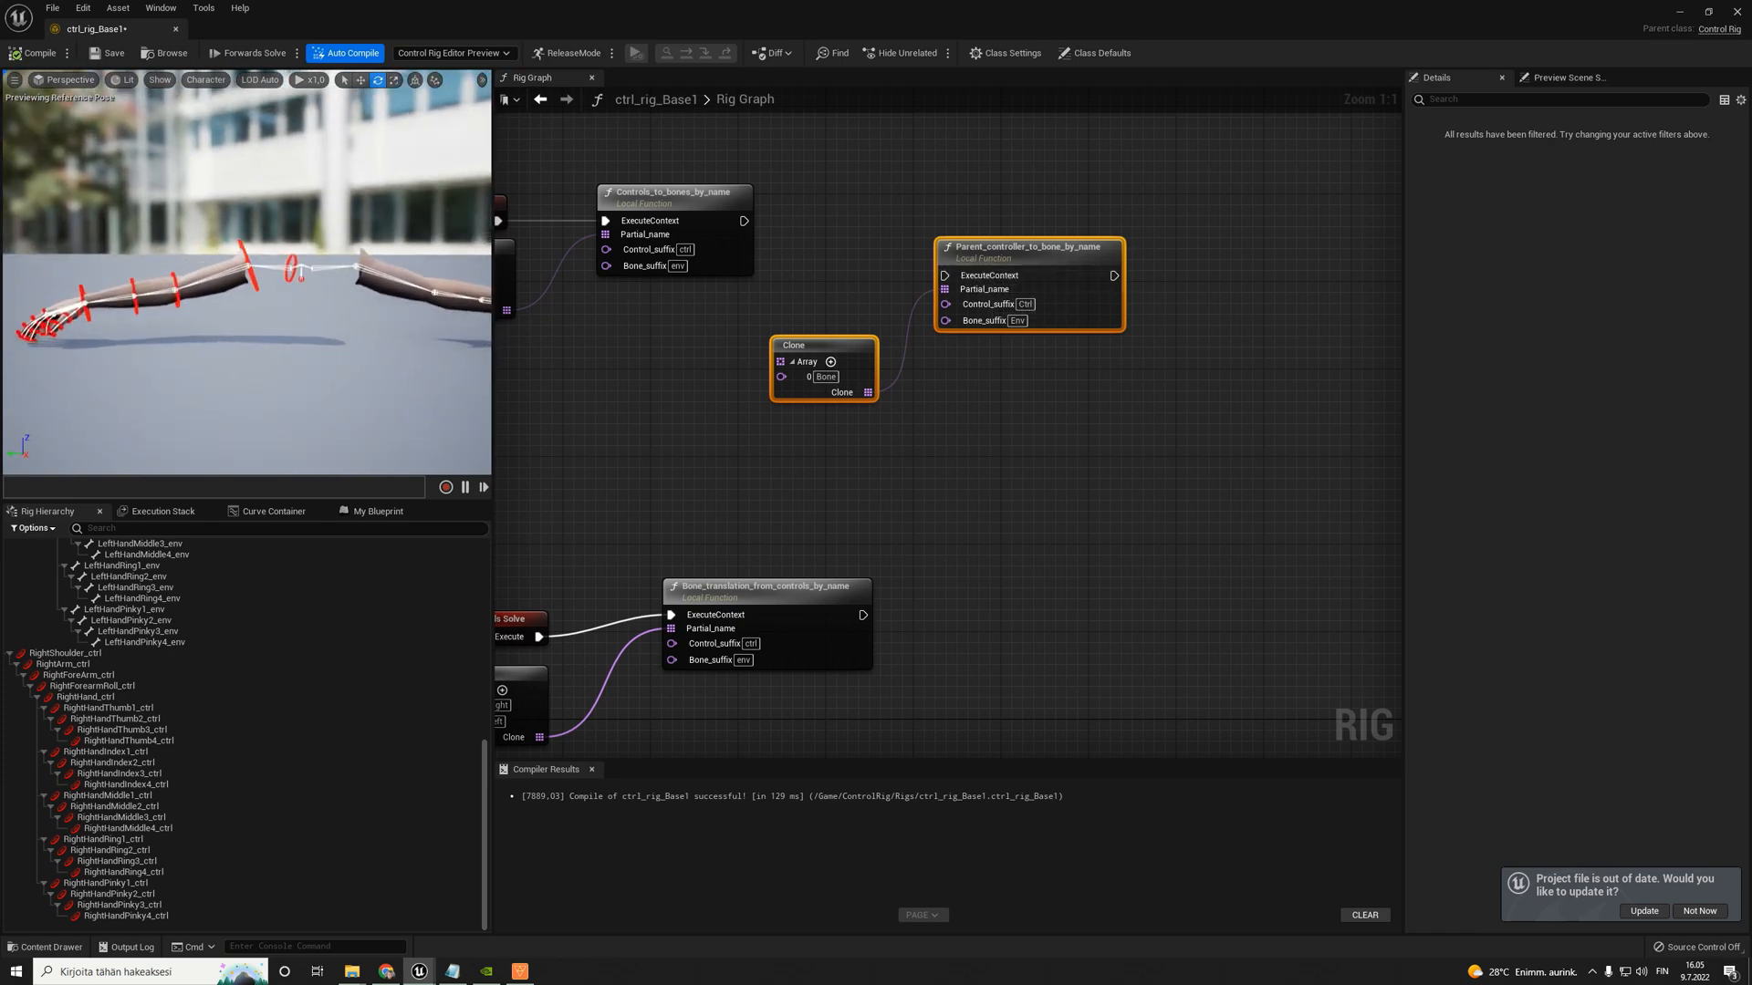
left_click(64, 653)
left_click(127, 916, "shift")
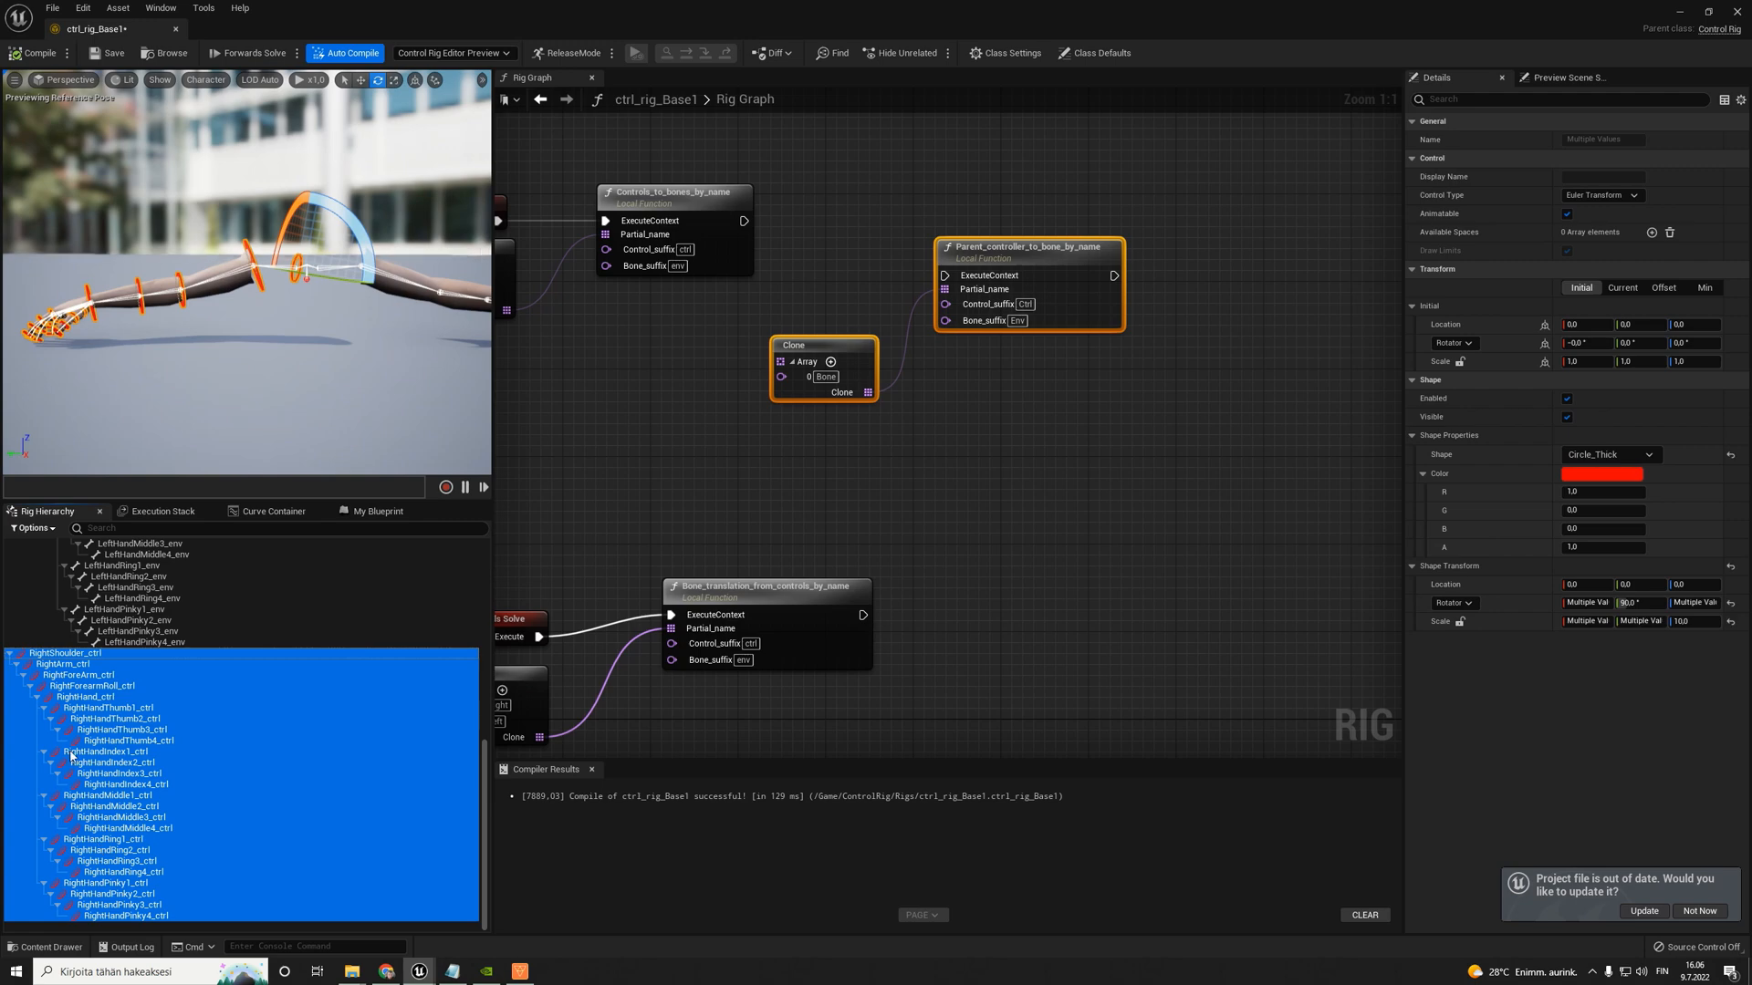
right_click(52, 653)
left_click(111, 393)
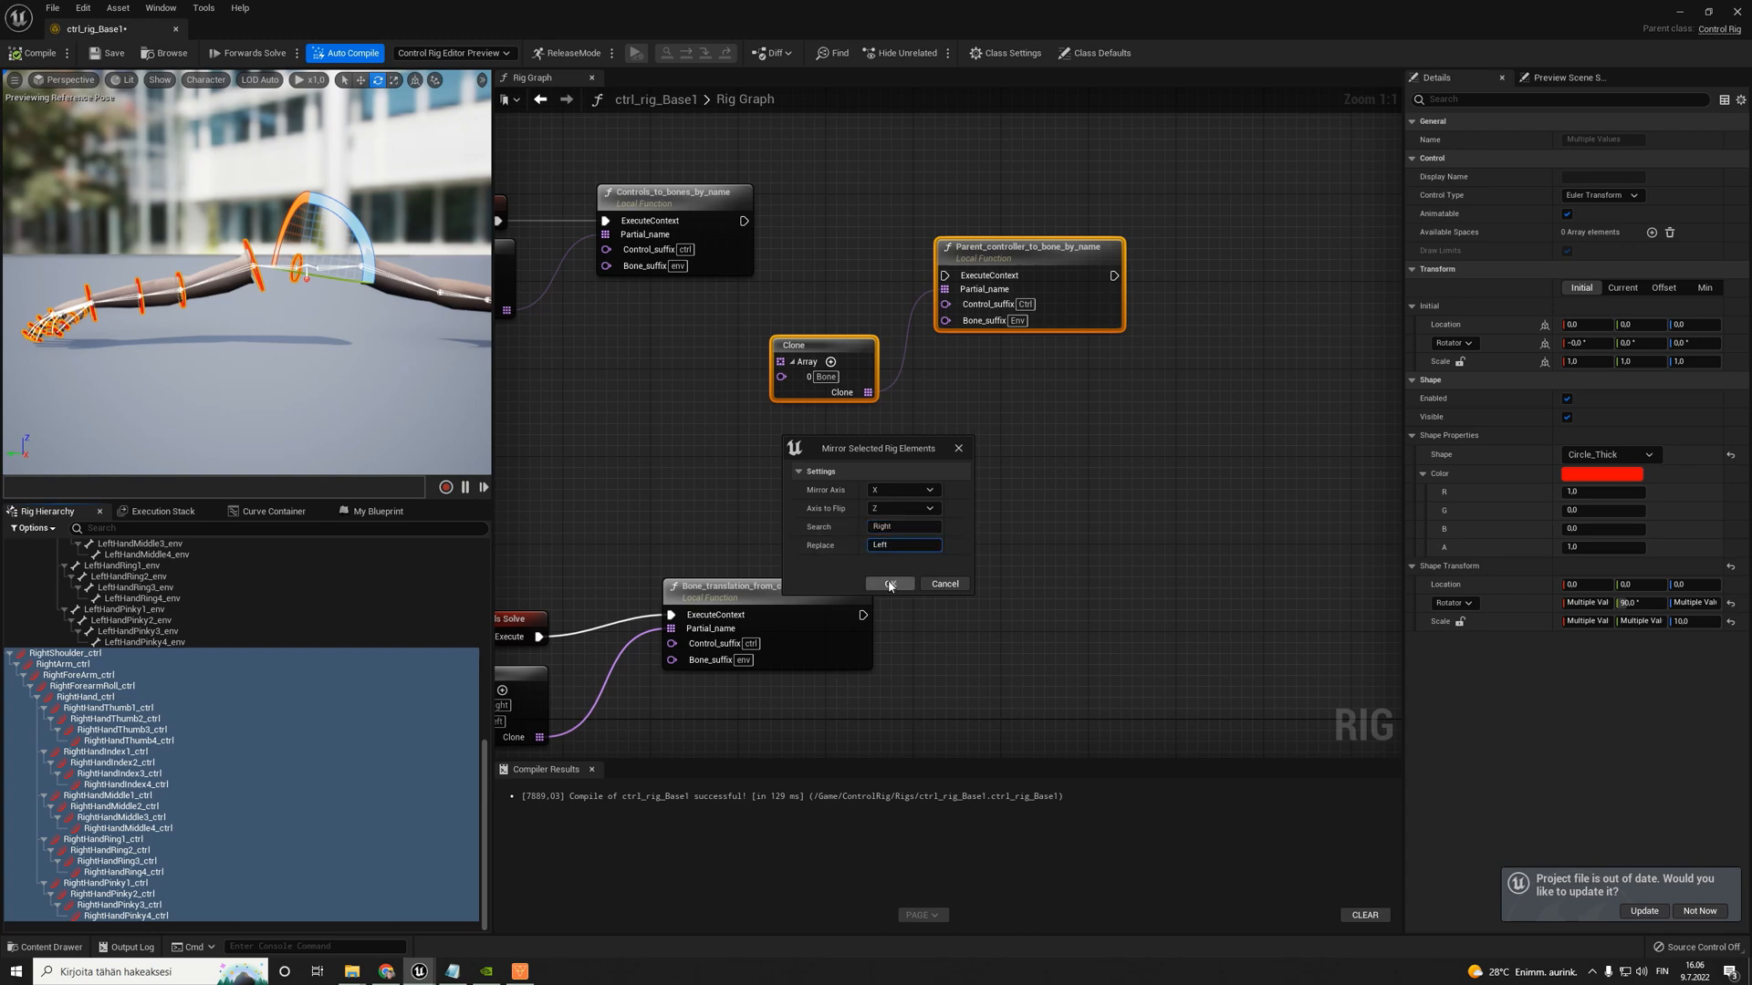
left_click(890, 584)
- Check the mirrored left-arm controls in the hierarchy and viewport, then compile and save the rig
scroll(237, 753, "down", 6)
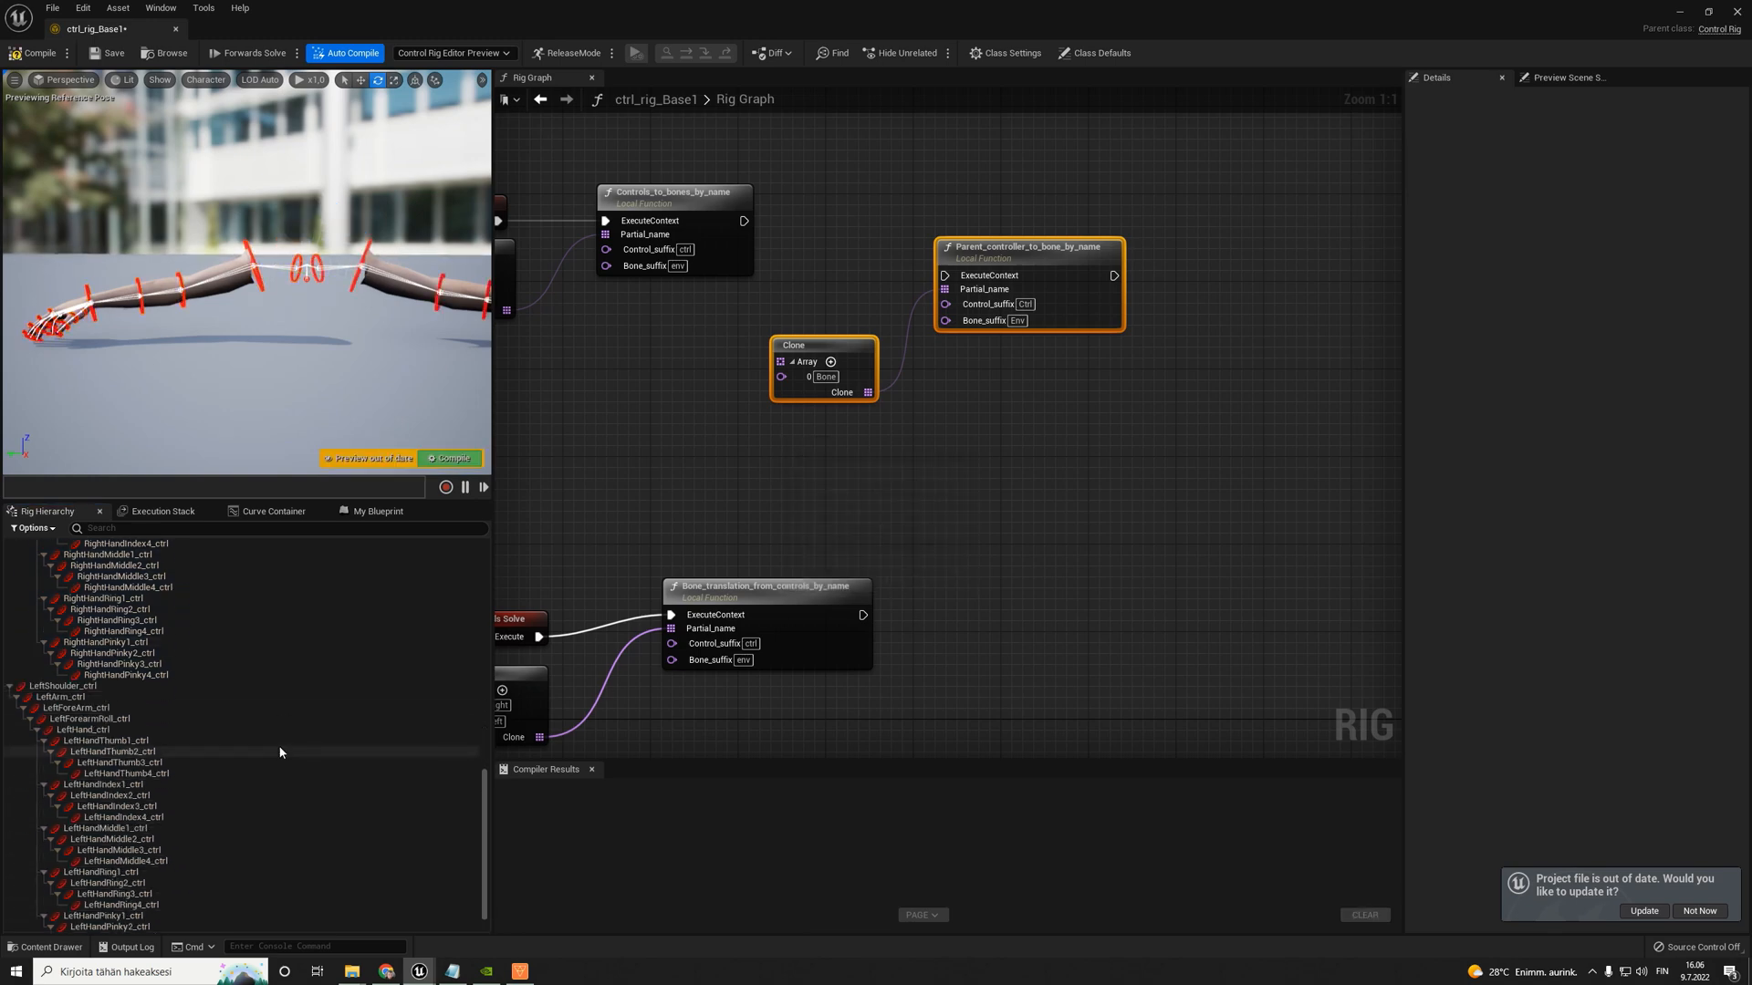
scroll(282, 752, "down", 2)
right_click_drag(286, 361, 314, 422)
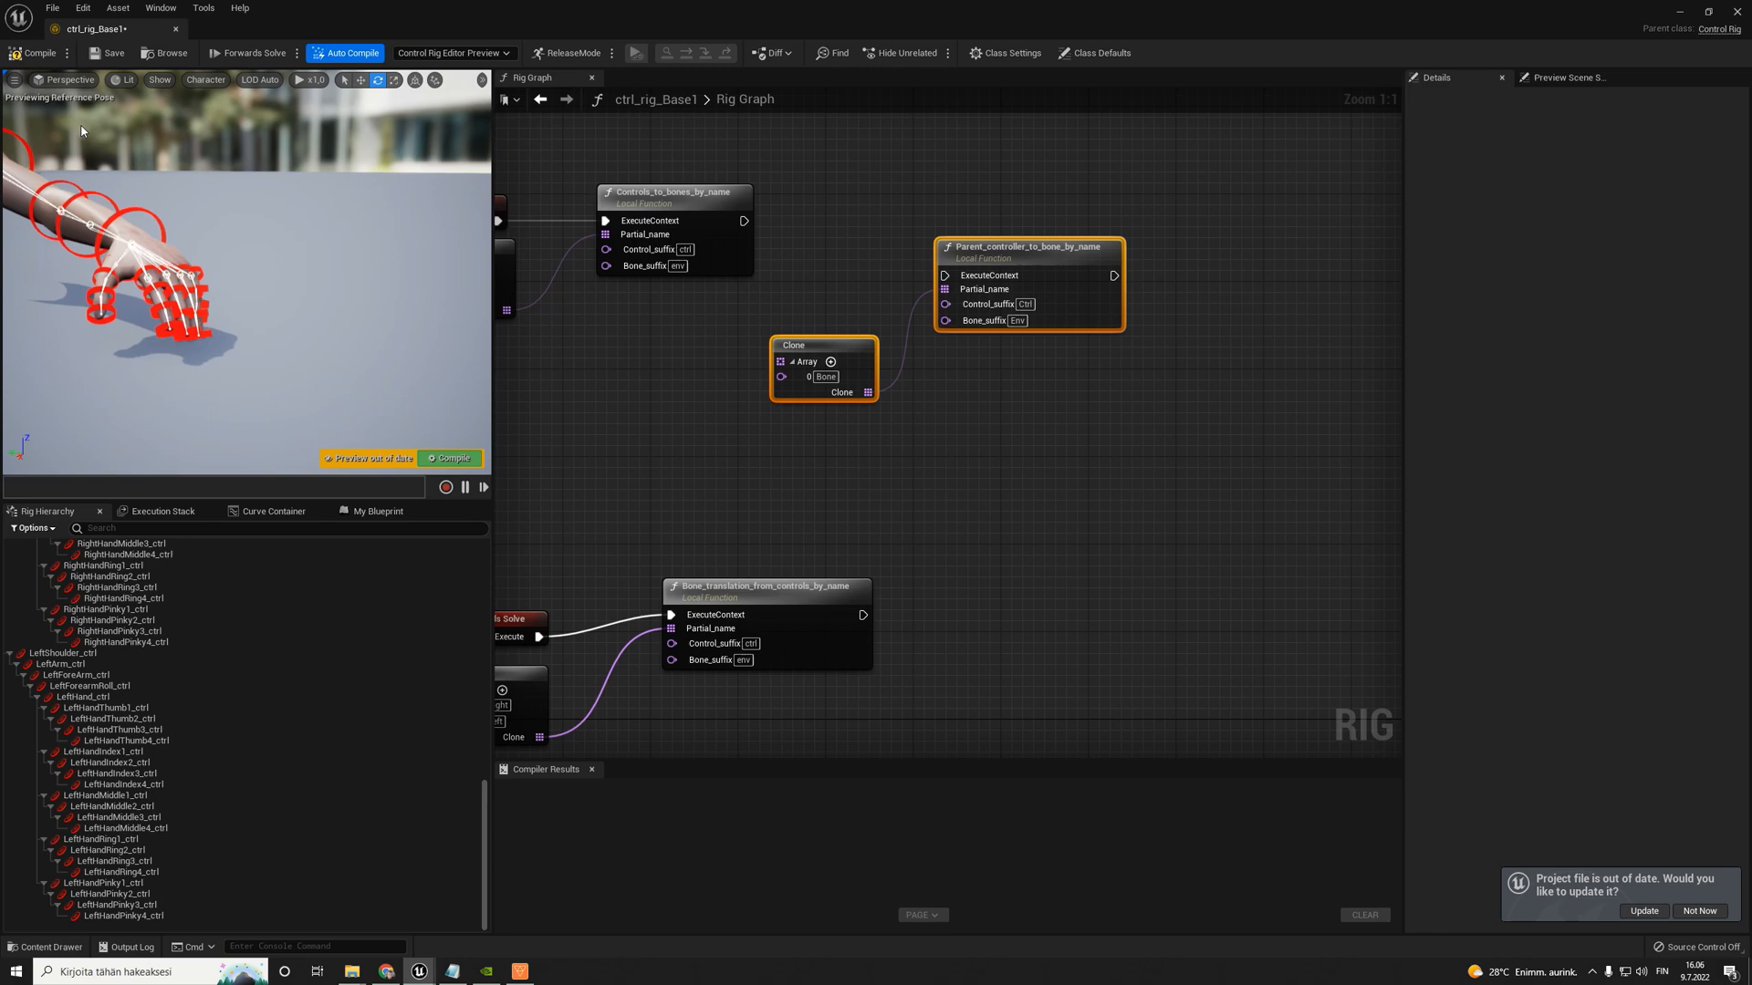
left_click(35, 57)
right_click_drag(314, 270, 270, 285)
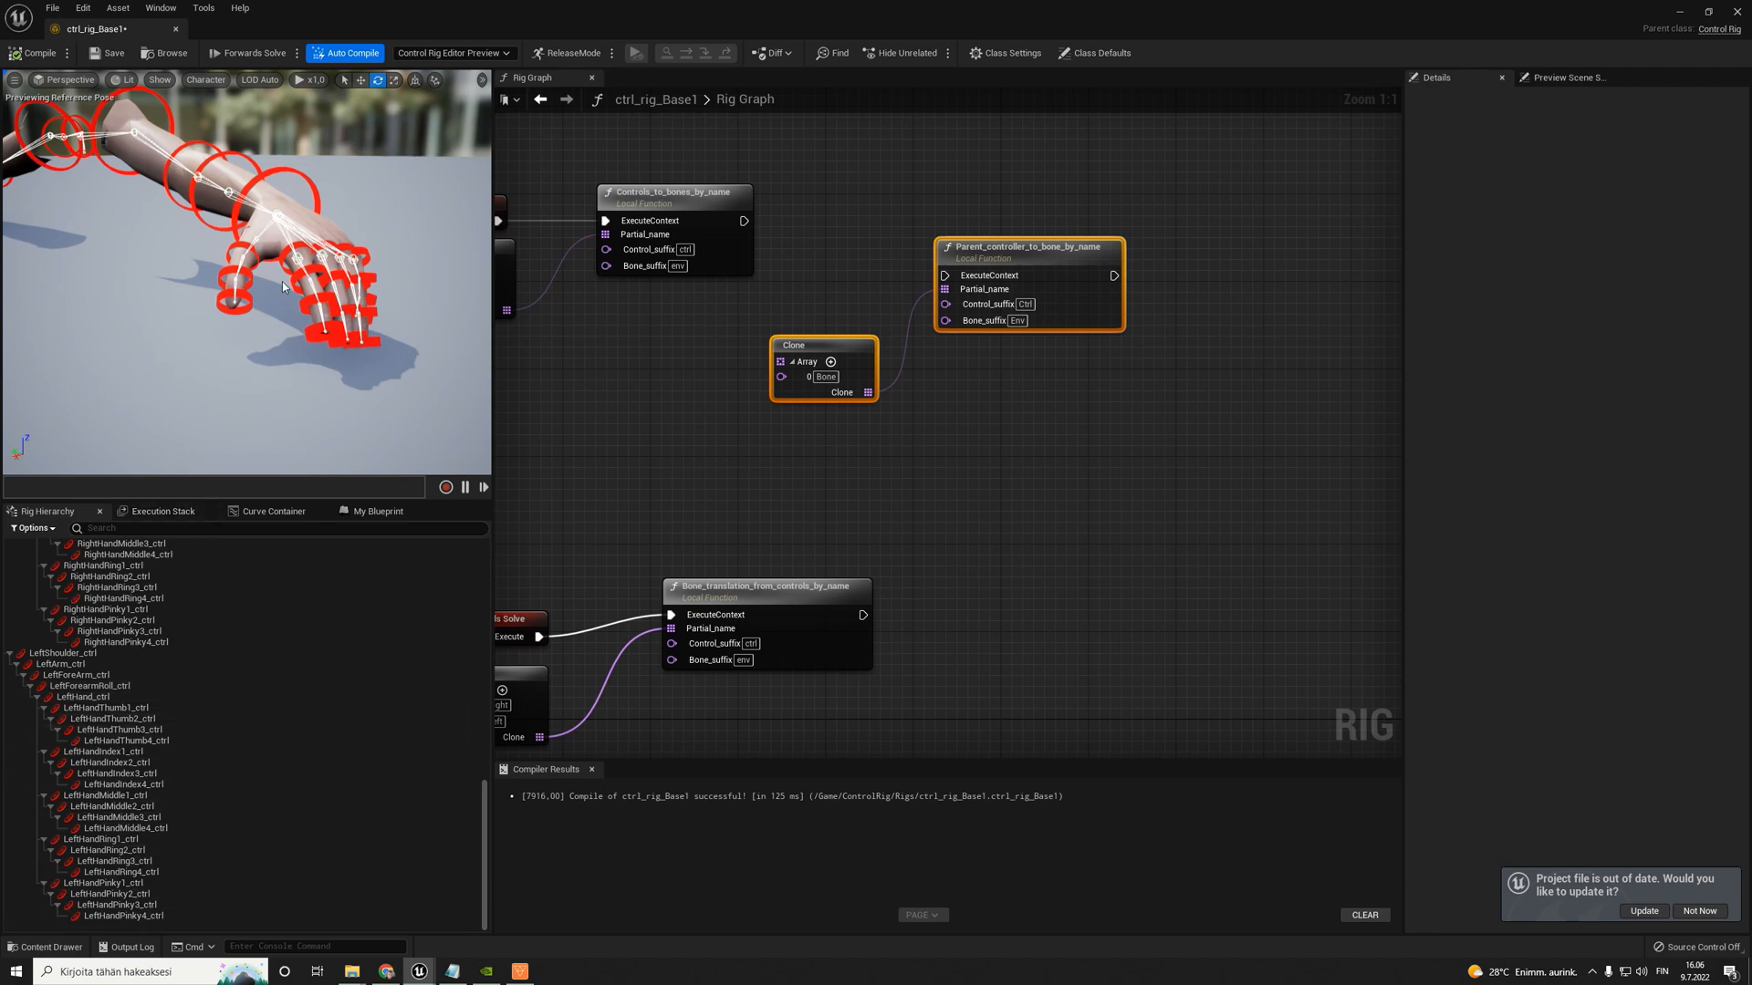
left_click_drag(321, 256, 340, 244, "alt")
key("ctrl+s")
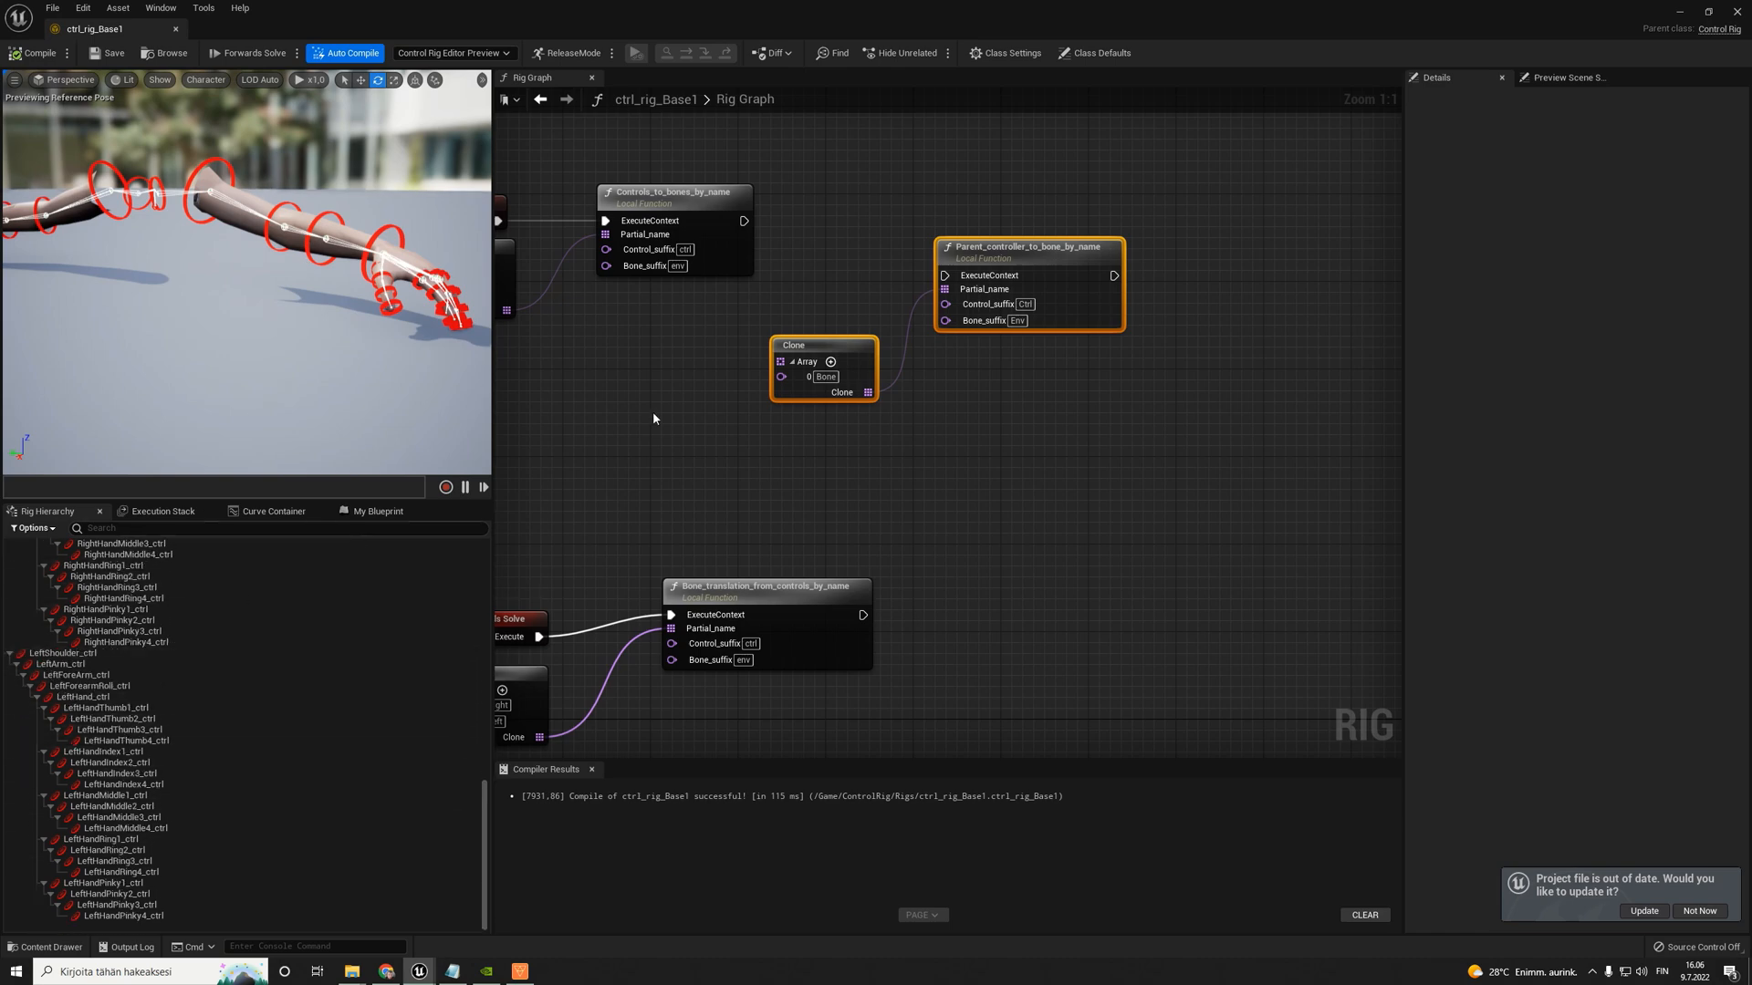
- Add a second entry to the Clone array feeding Parent_controller_to_bone_by_name and set the entries to Left and Right
left_click(866, 242)
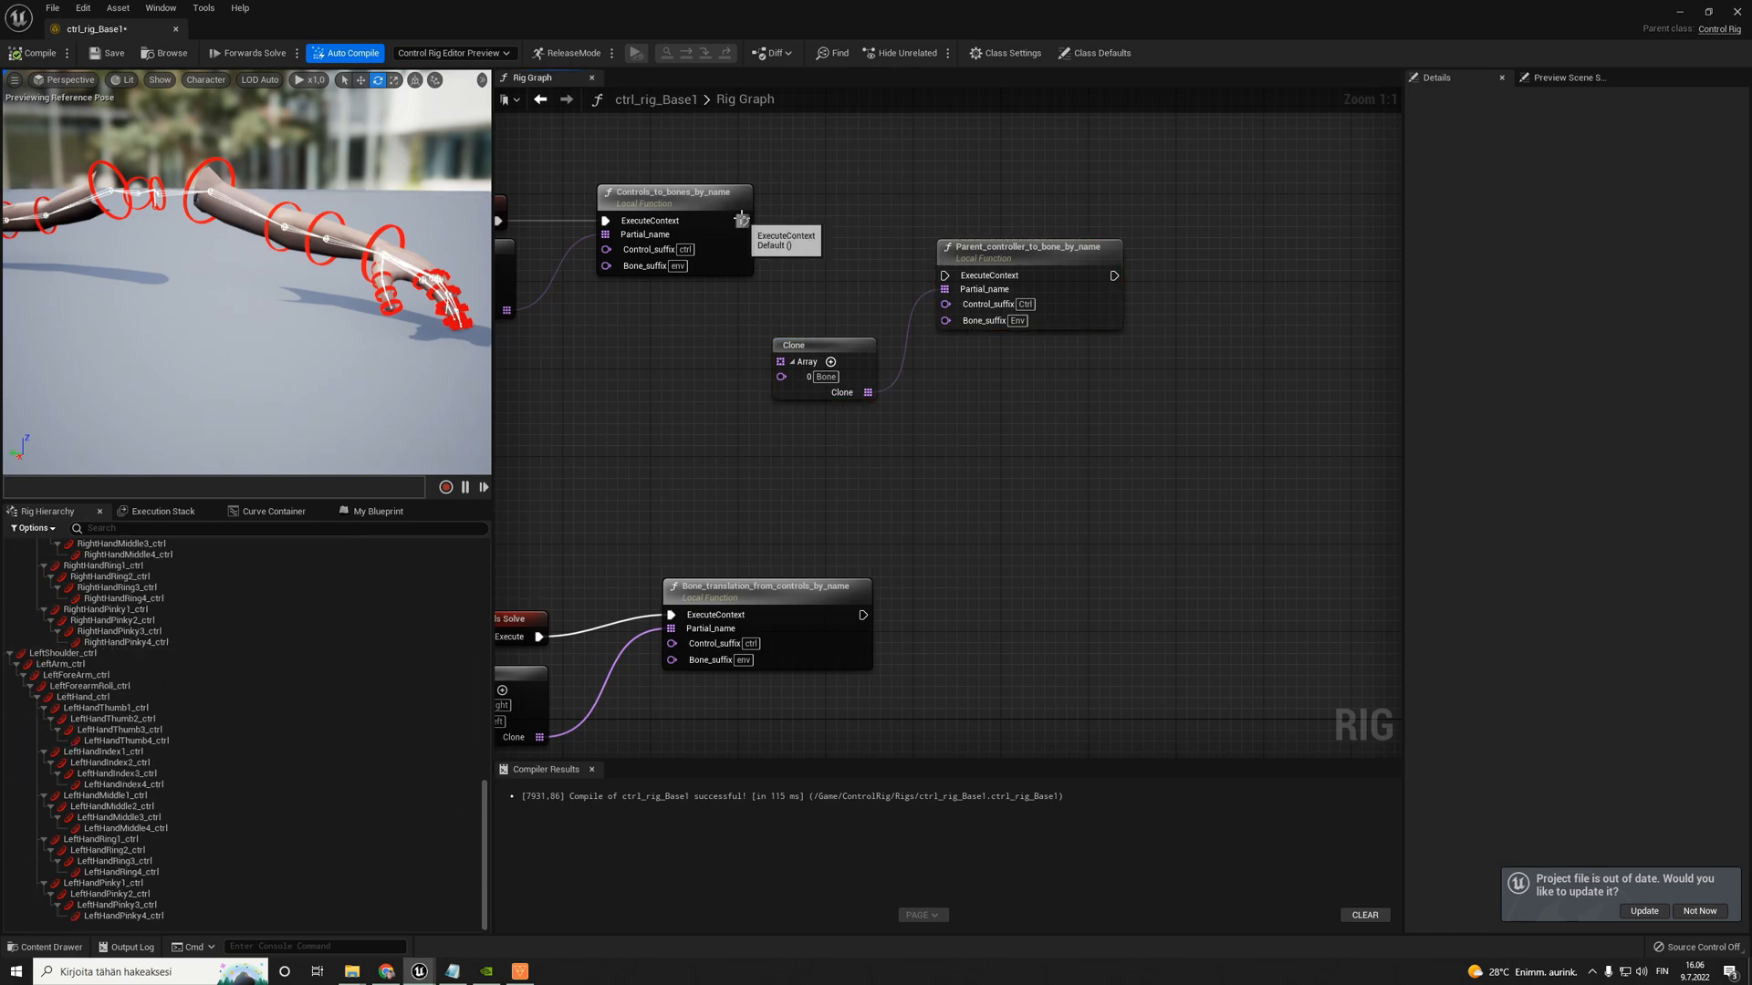
left_click_drag(744, 220, 949, 275)
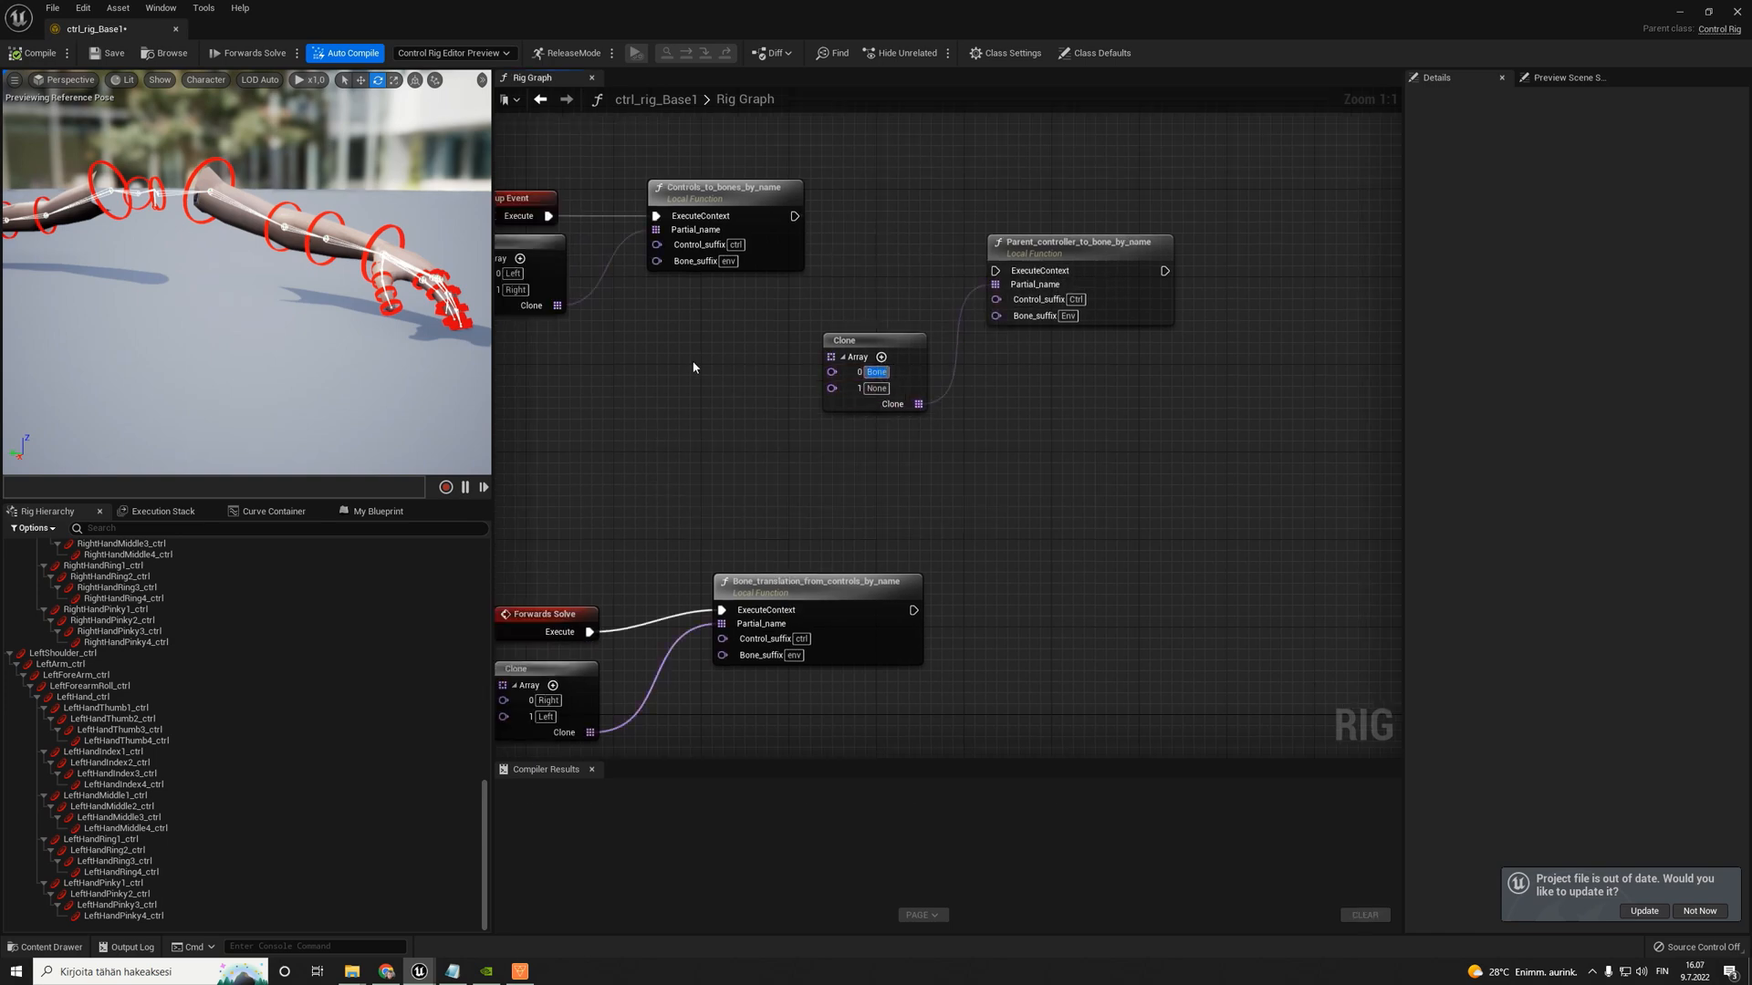
right_click_drag(692, 362, 830, 370)
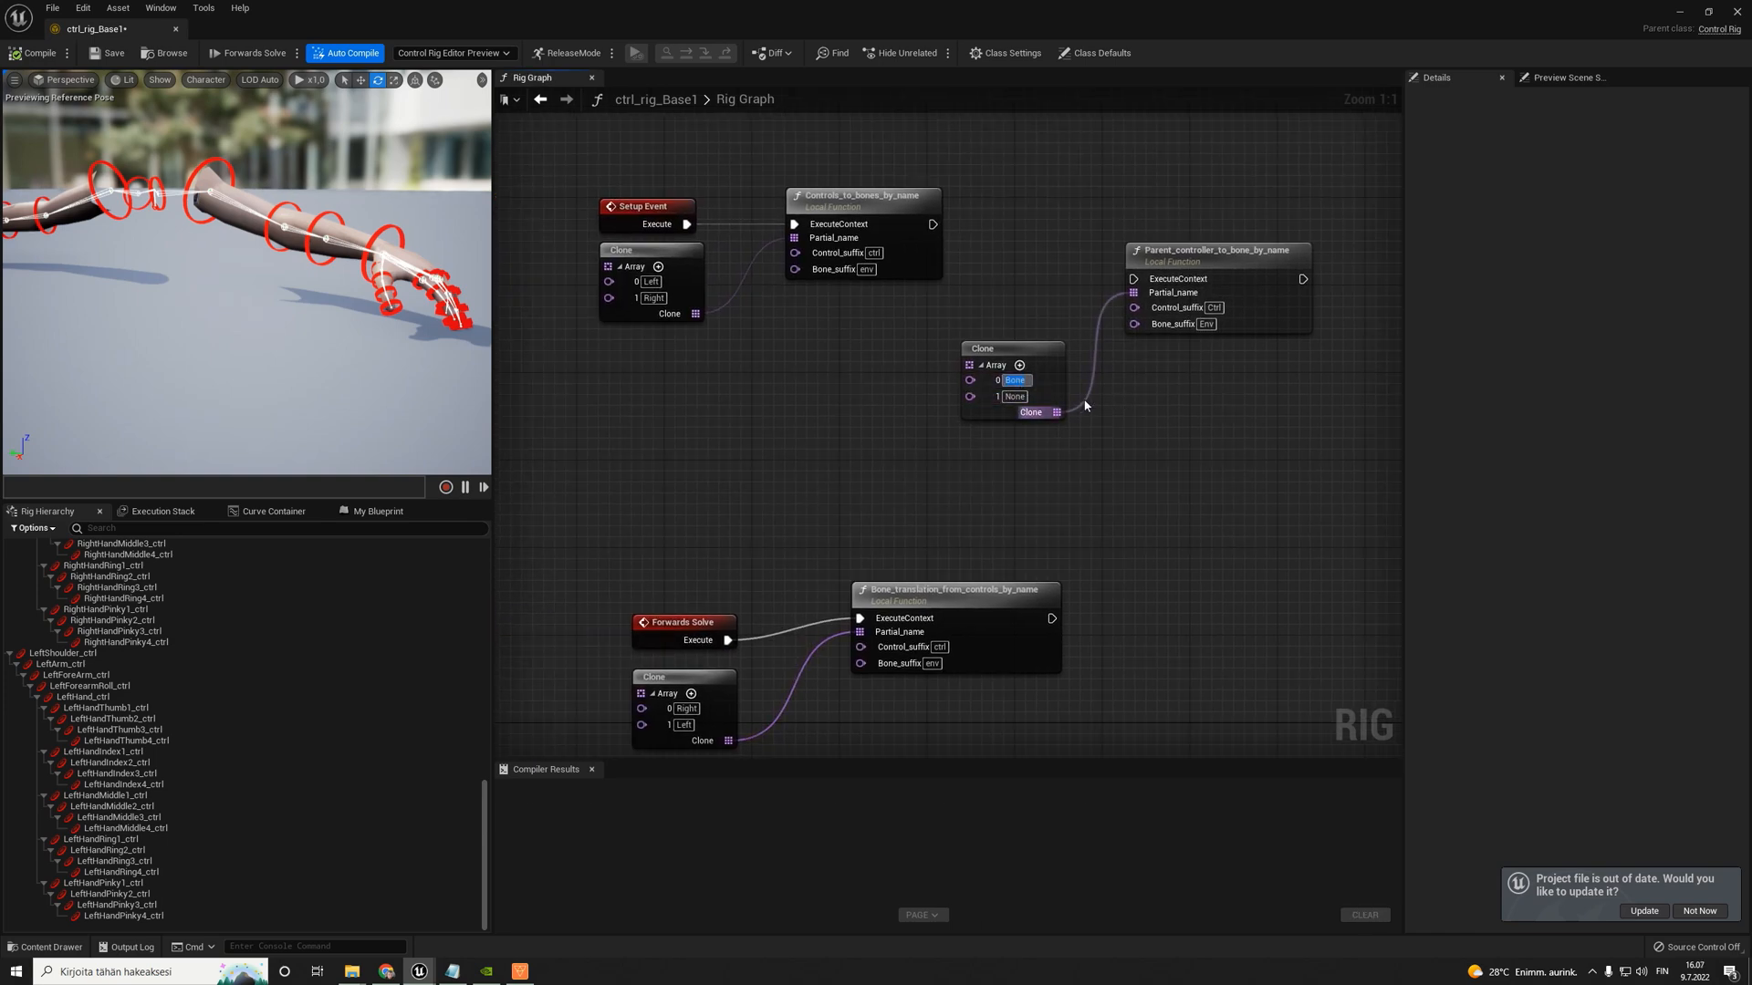
type("t")
key("Return")
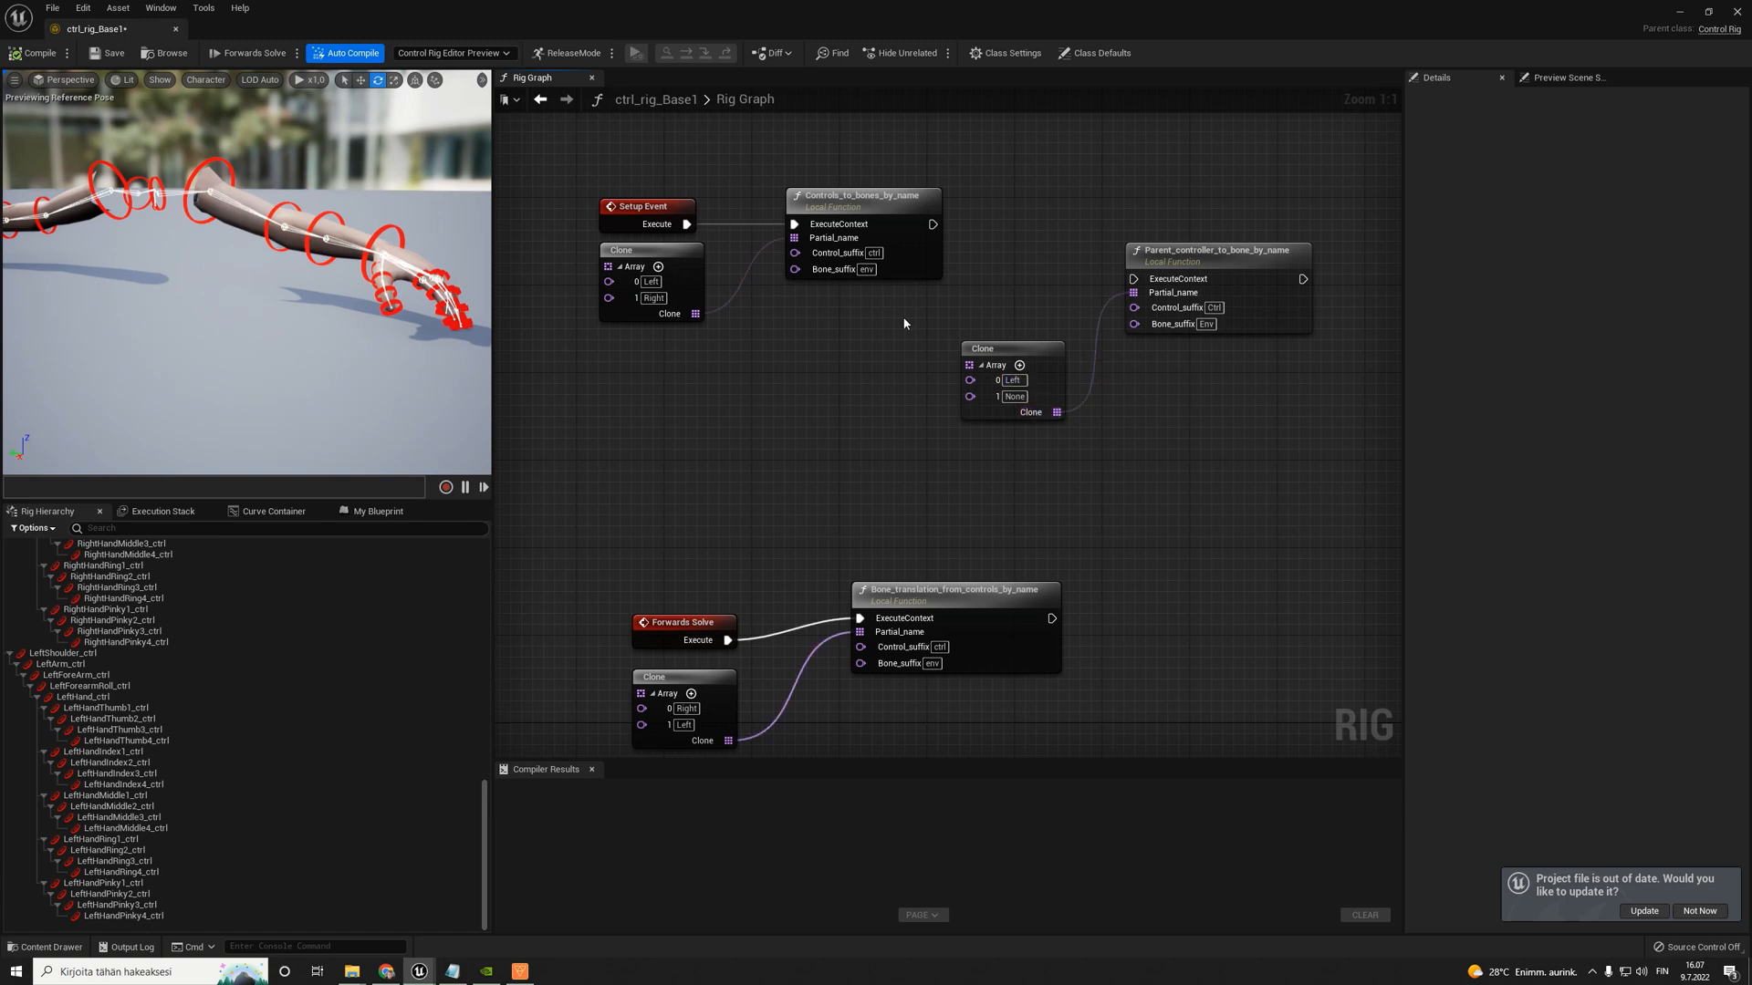
left_click(1022, 398)
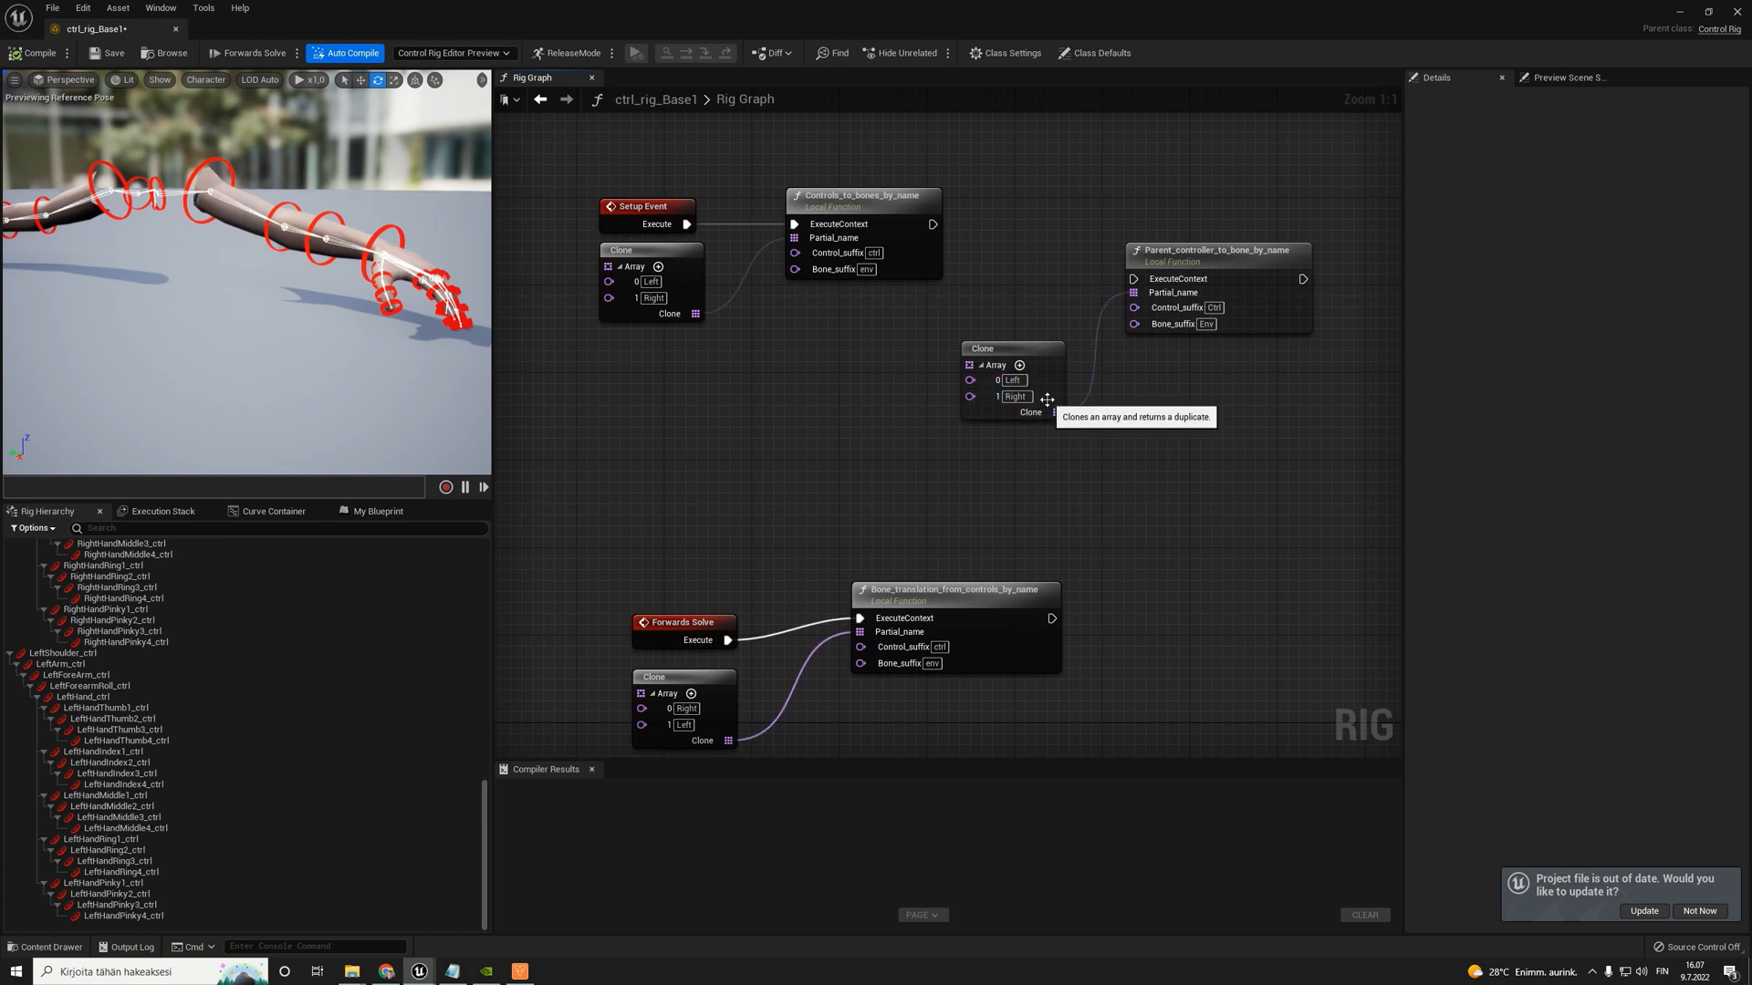
- Move the Parent_controller_to_bone_by_name node slightly up and set its Control_suffix to ctrl and Bone_suffix to env
left_click_drag(1195, 242, 1206, 220)
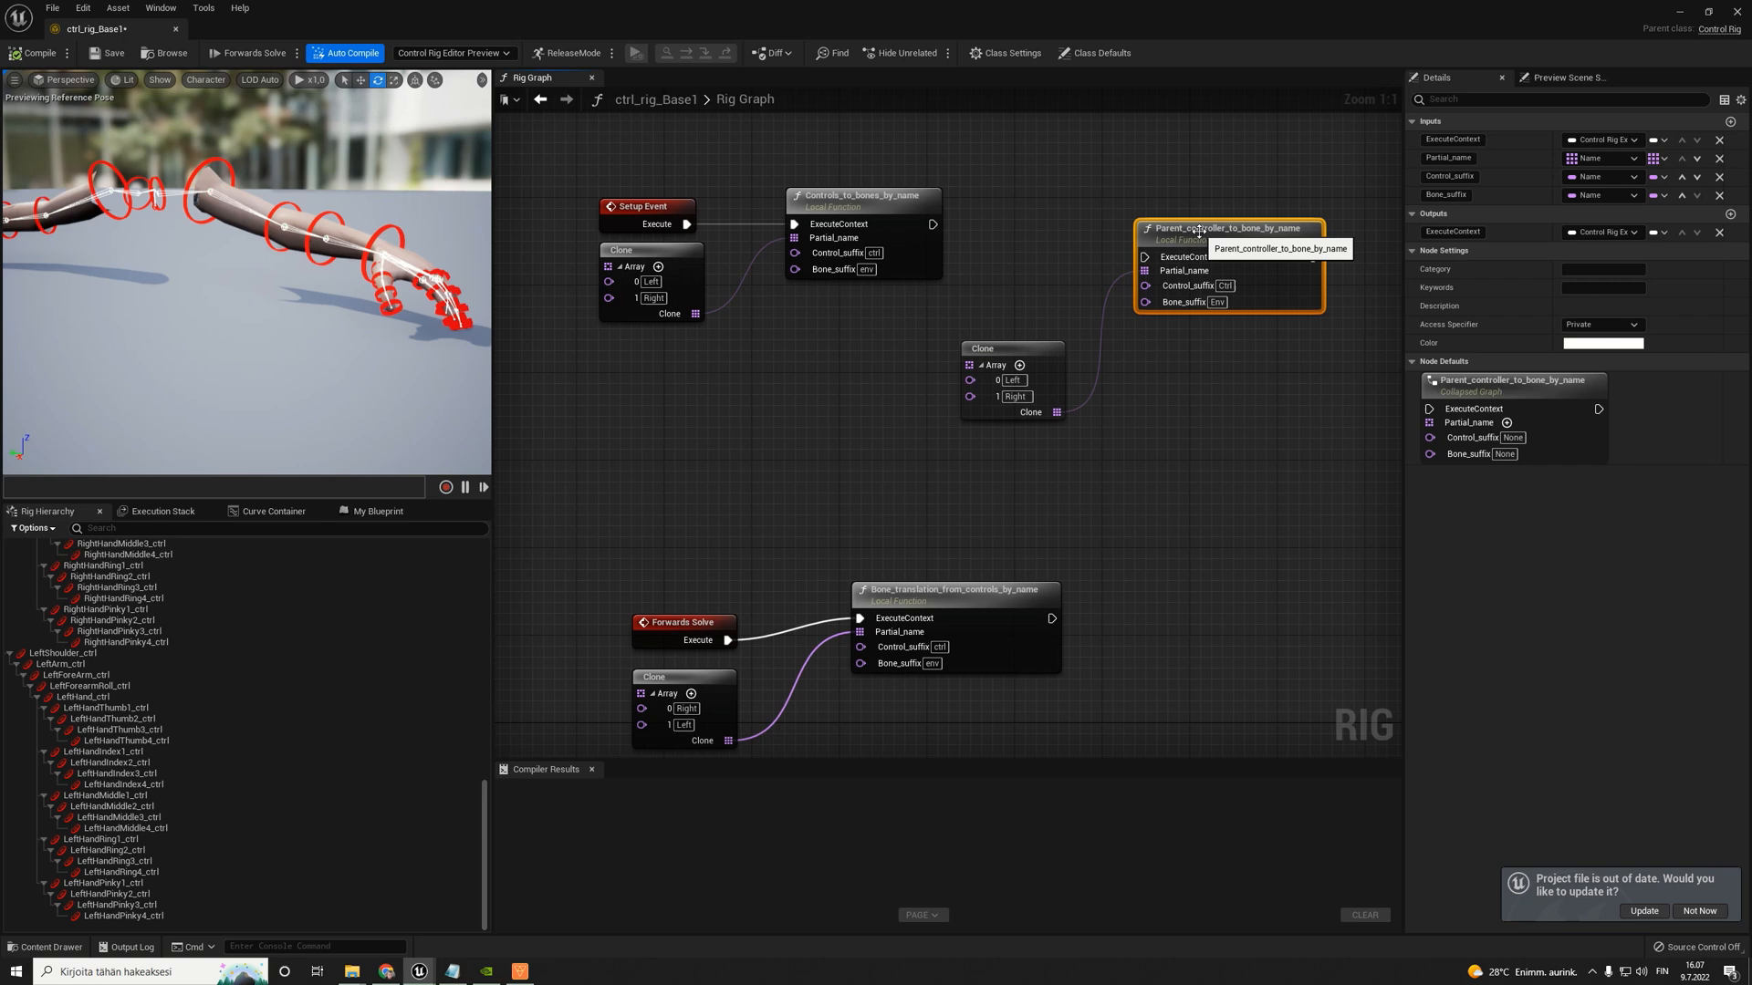
left_click(1266, 363)
left_click(1229, 288)
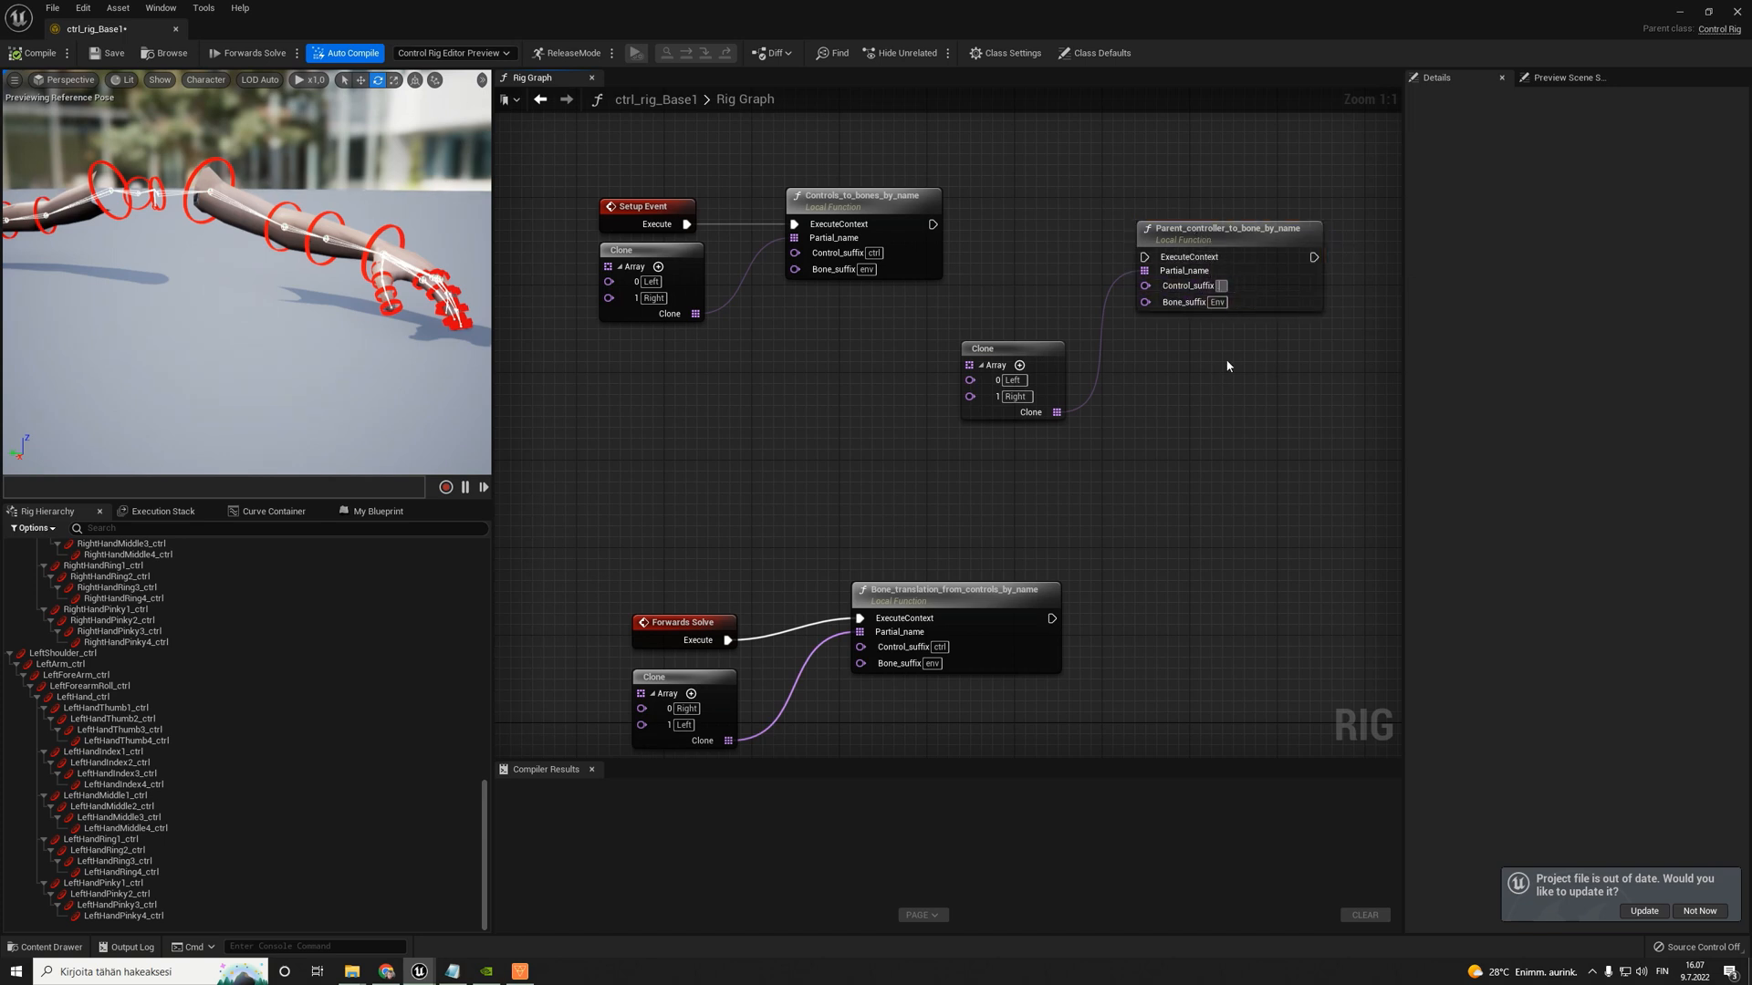
left_click(1219, 303)
key("BackSpace")
left_click(1256, 393)
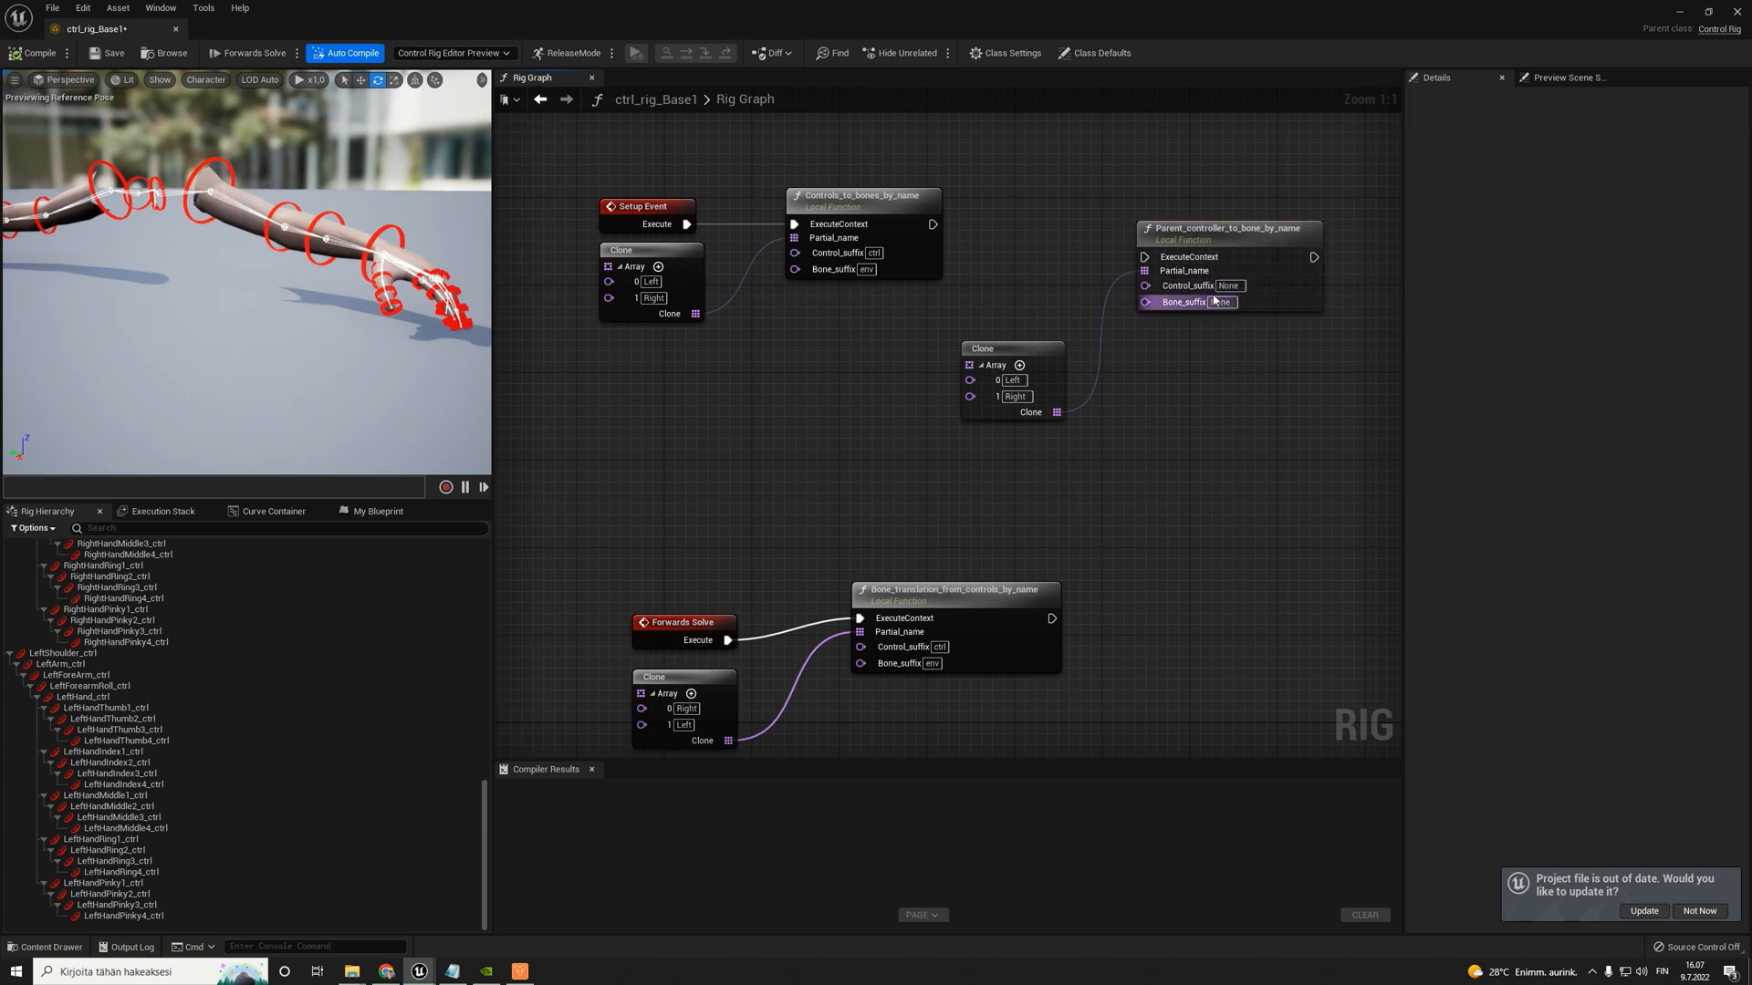
left_click(1228, 287)
type("env")
key("Return")
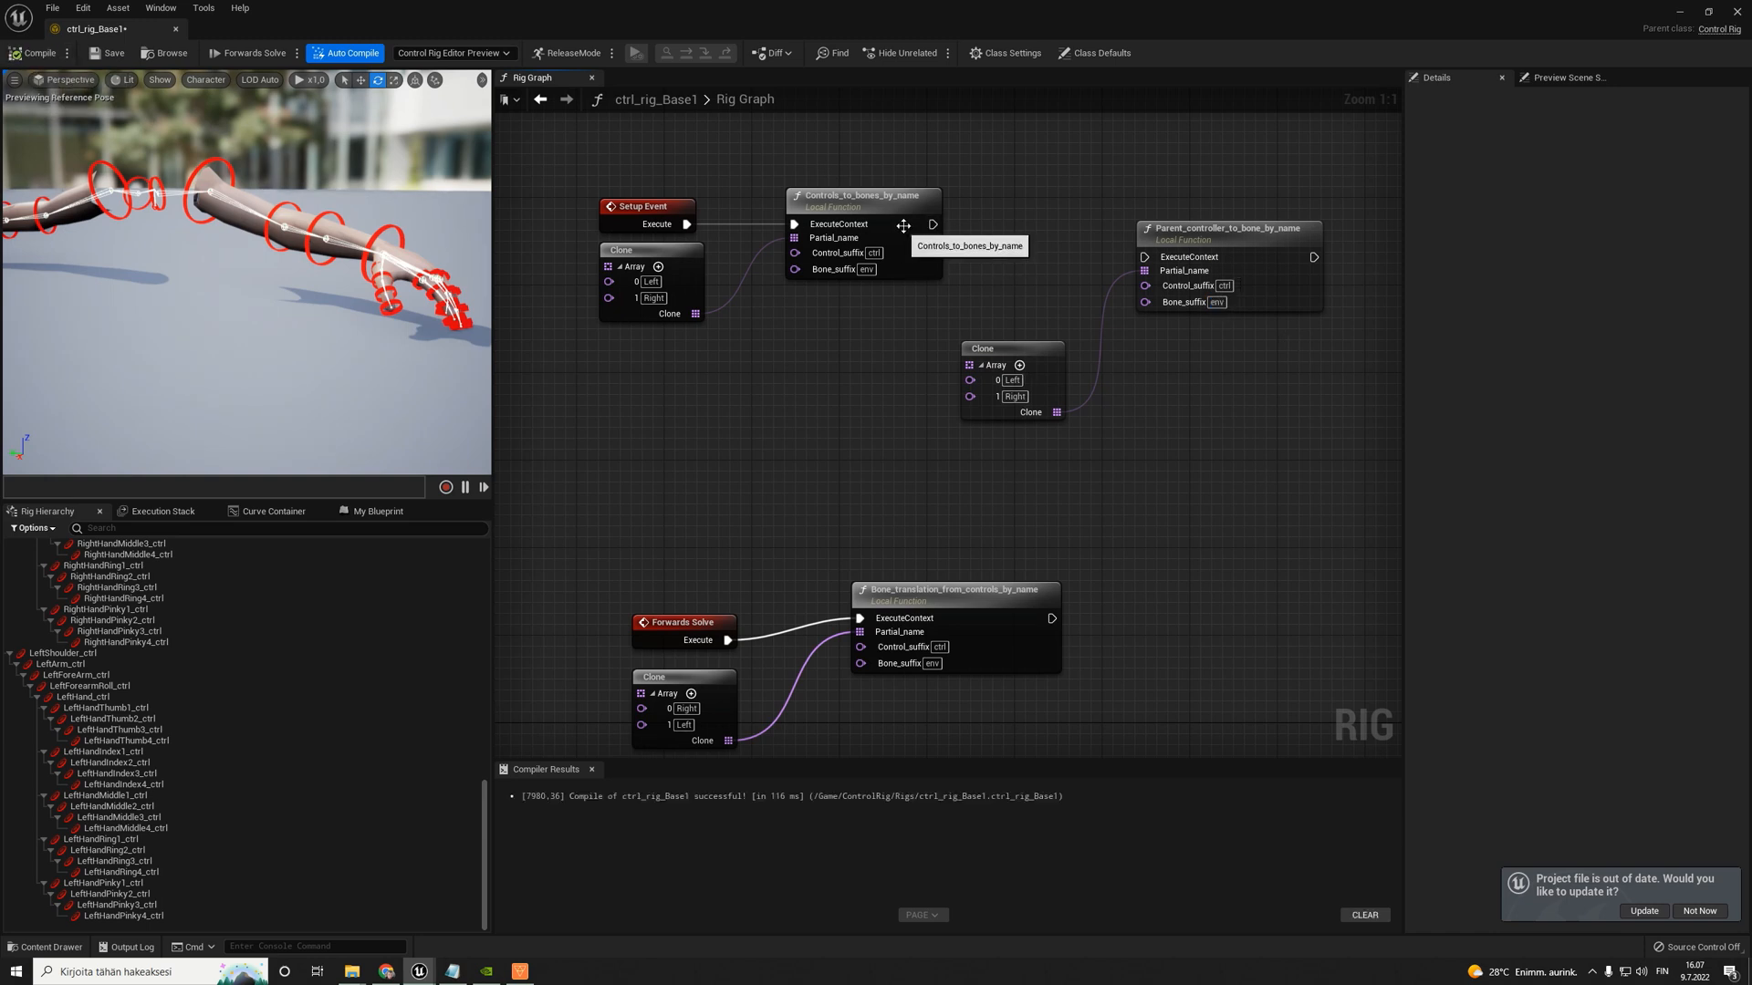
- Connect the execution output of Controls_to_bones_by_name to Parent_controller_to_bone_by_name, place the nodes closer together, and compile and save the rig
left_click_drag(932, 224, 1168, 208)
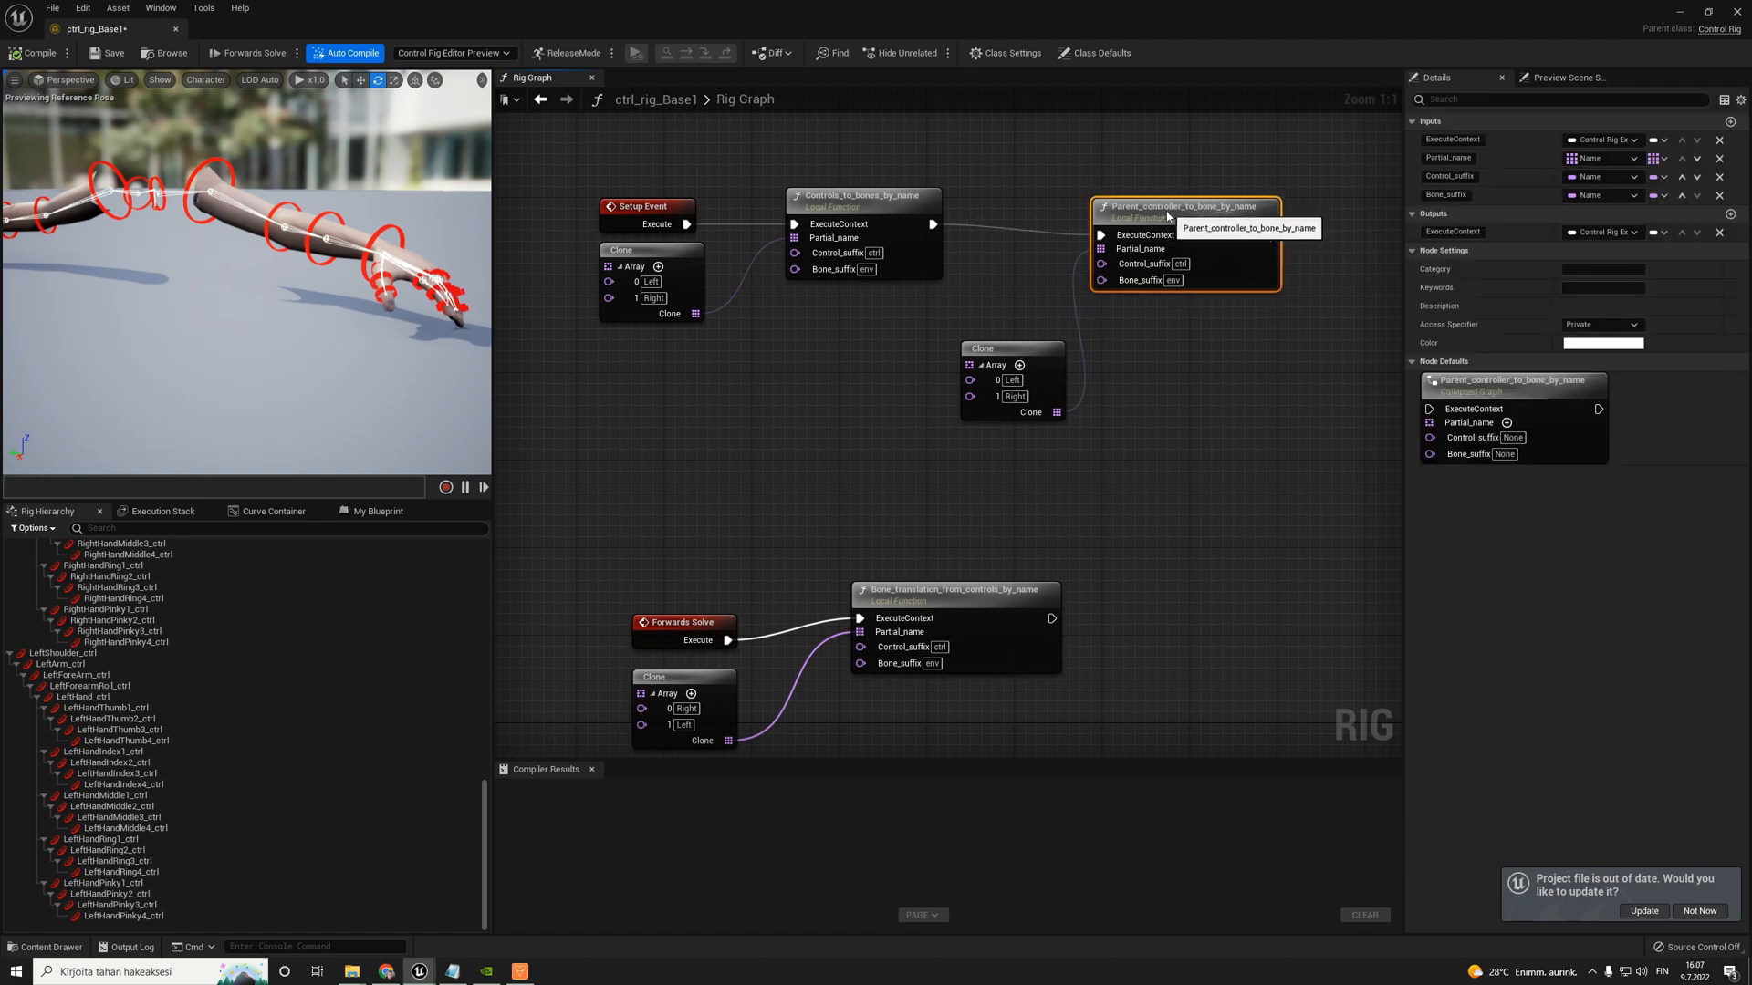
left_click(41, 56)
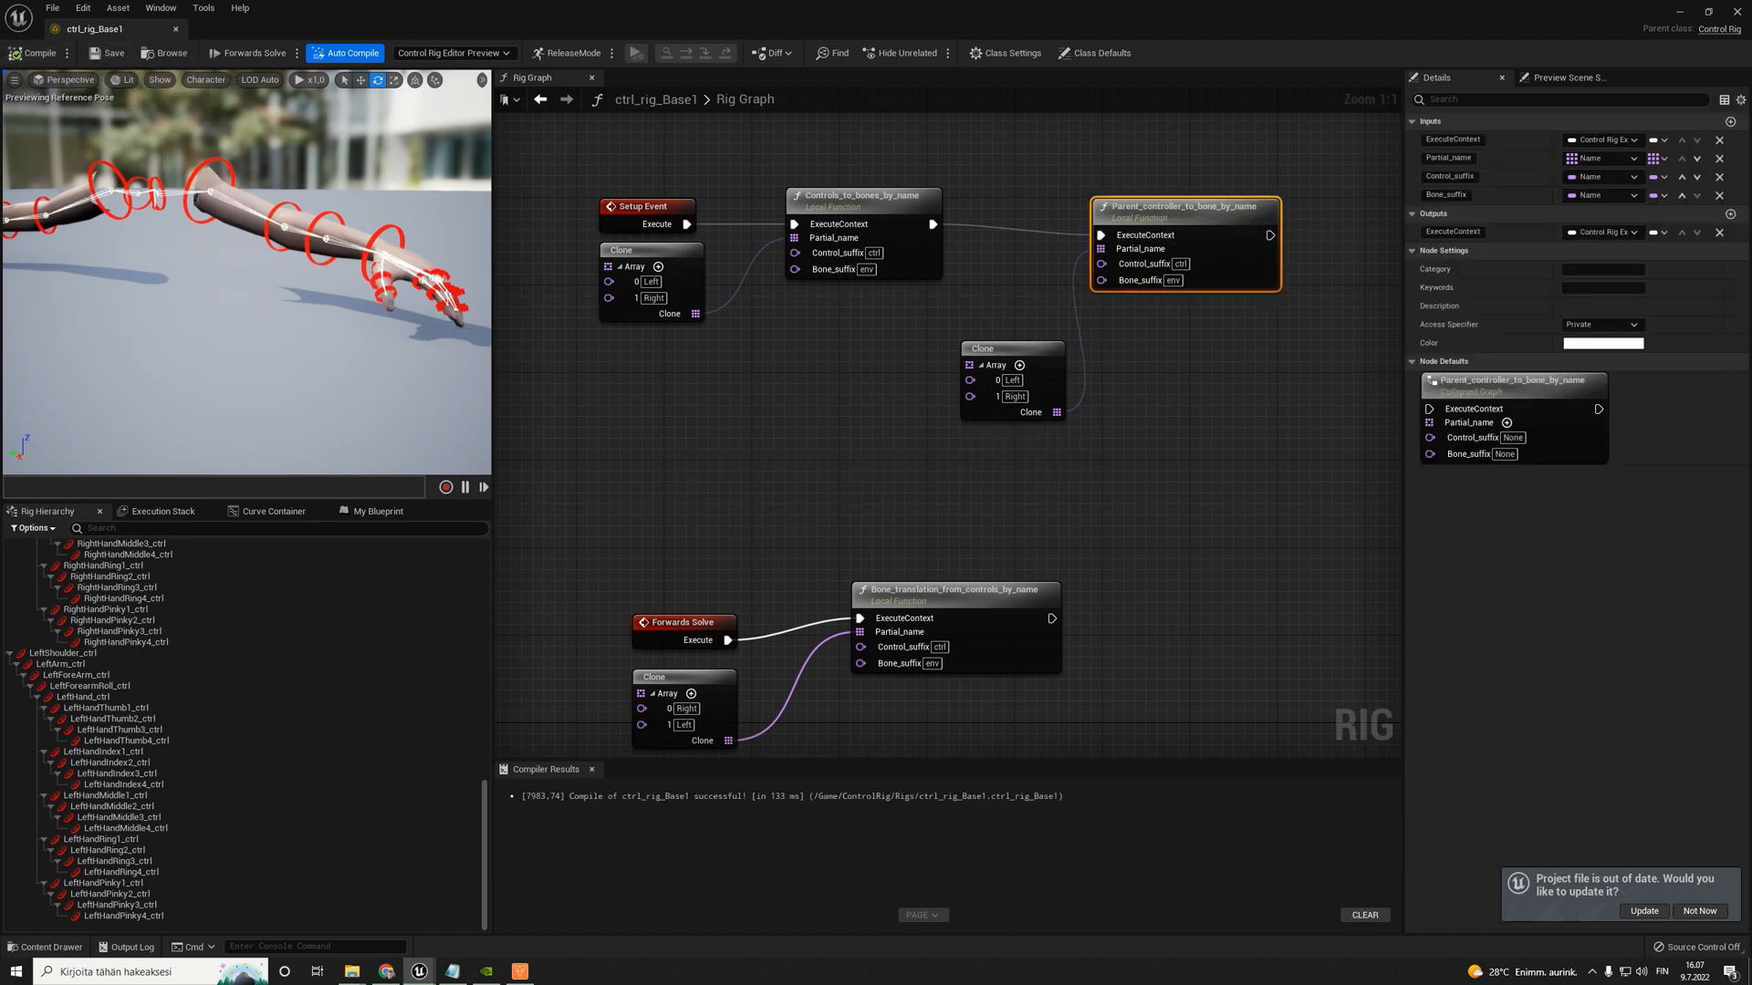
- Test the left index finger by rotating LeftHandIndex1_ctrl and LeftHandIndex2_ctrl about 30° and LeftHandIndex3_ctrl about 20°, and check both arms in the preview
mouse_move(351, 230)
right_mouse_down()
mouse_move(310, 228)
mouse_move(351, 230)
right_mouse_up()
left_click(248, 258)
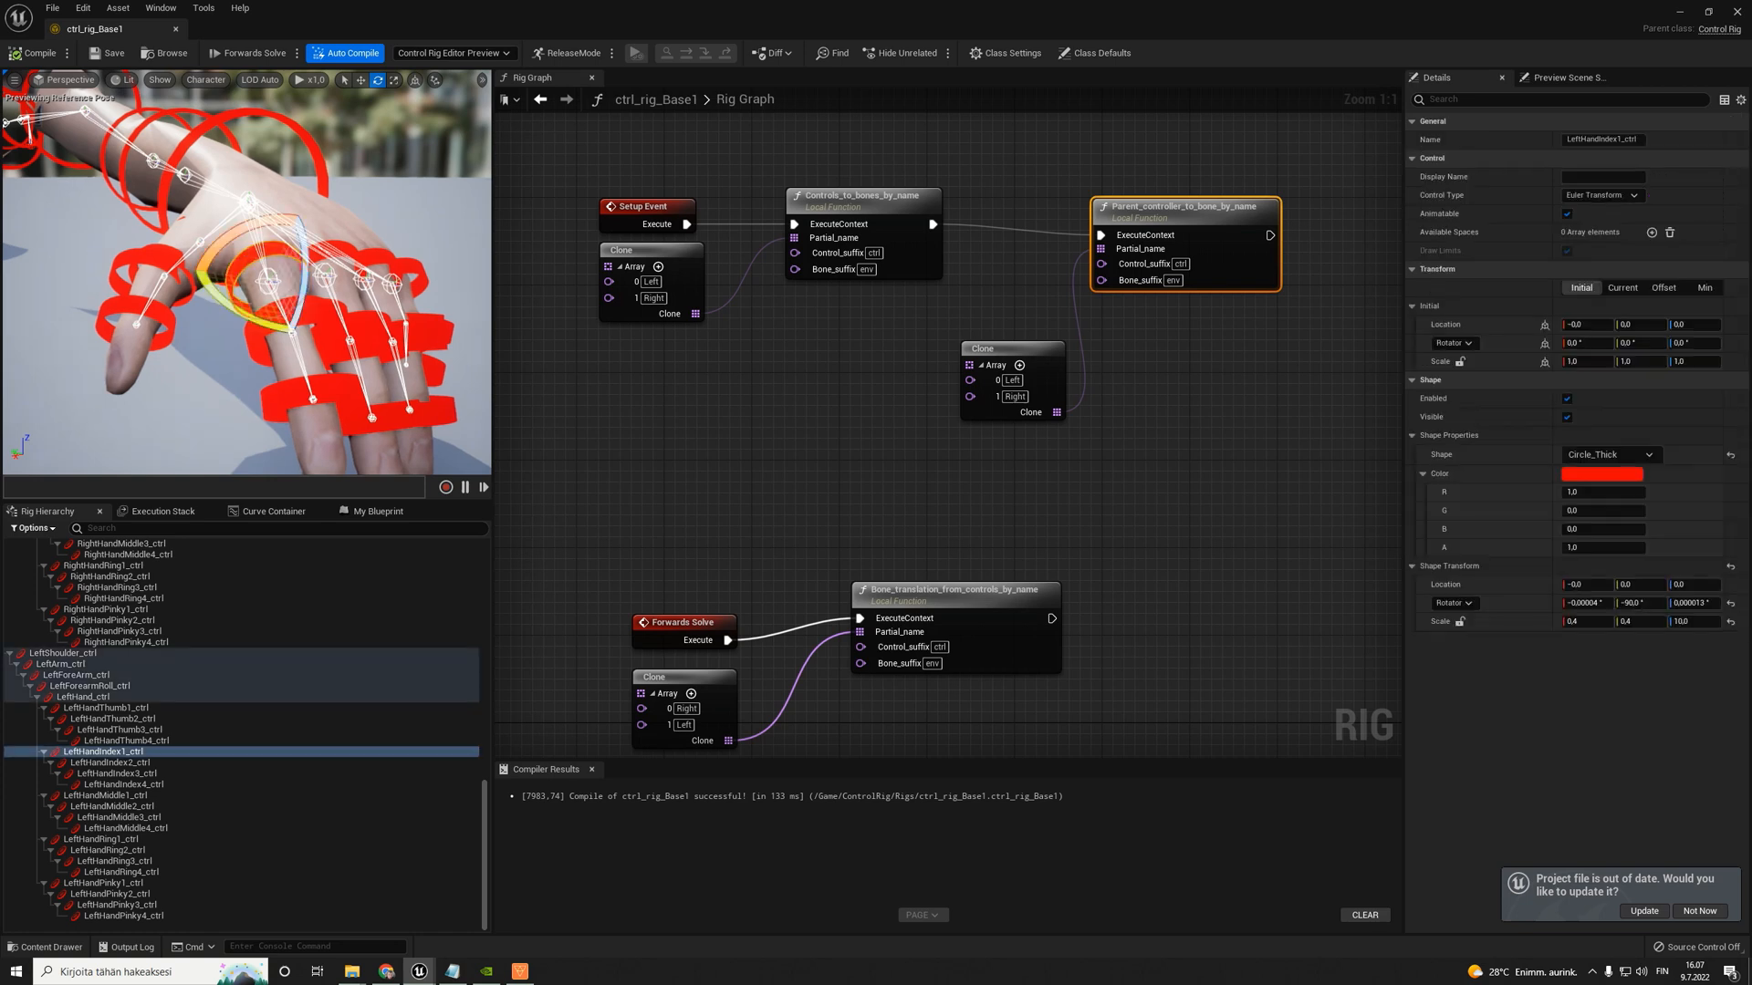
key("f")
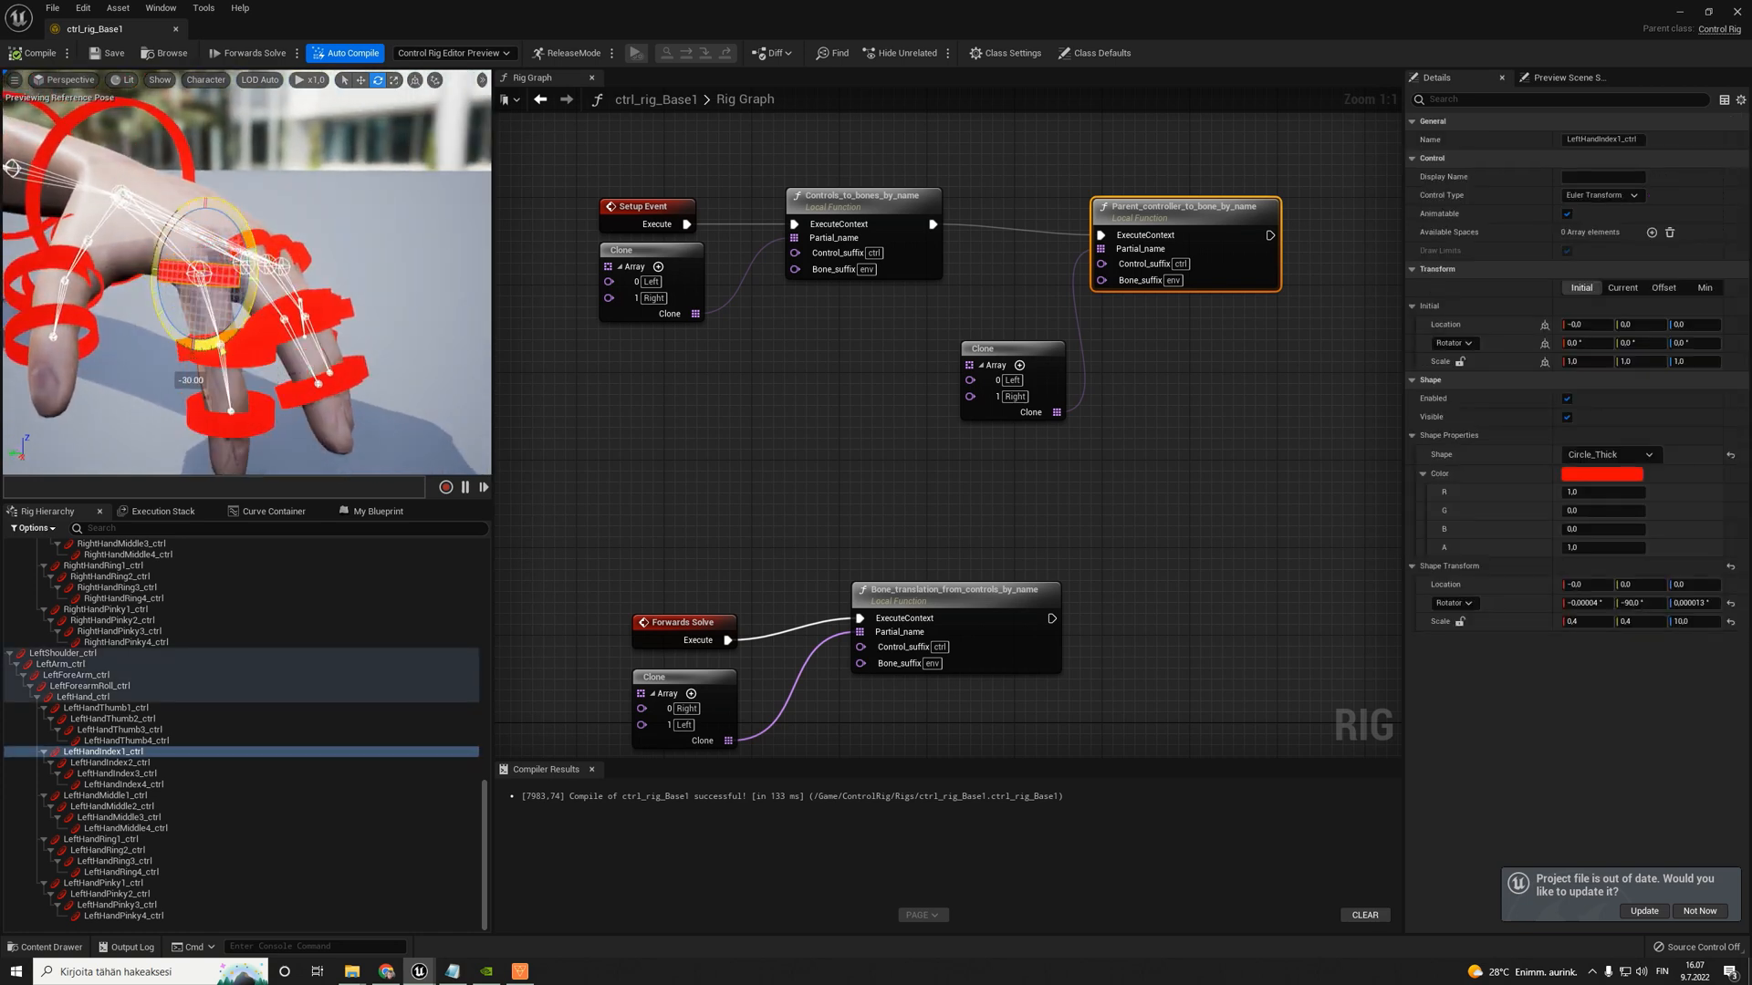
left_click(286, 356)
right_click_drag(286, 356, 269, 360)
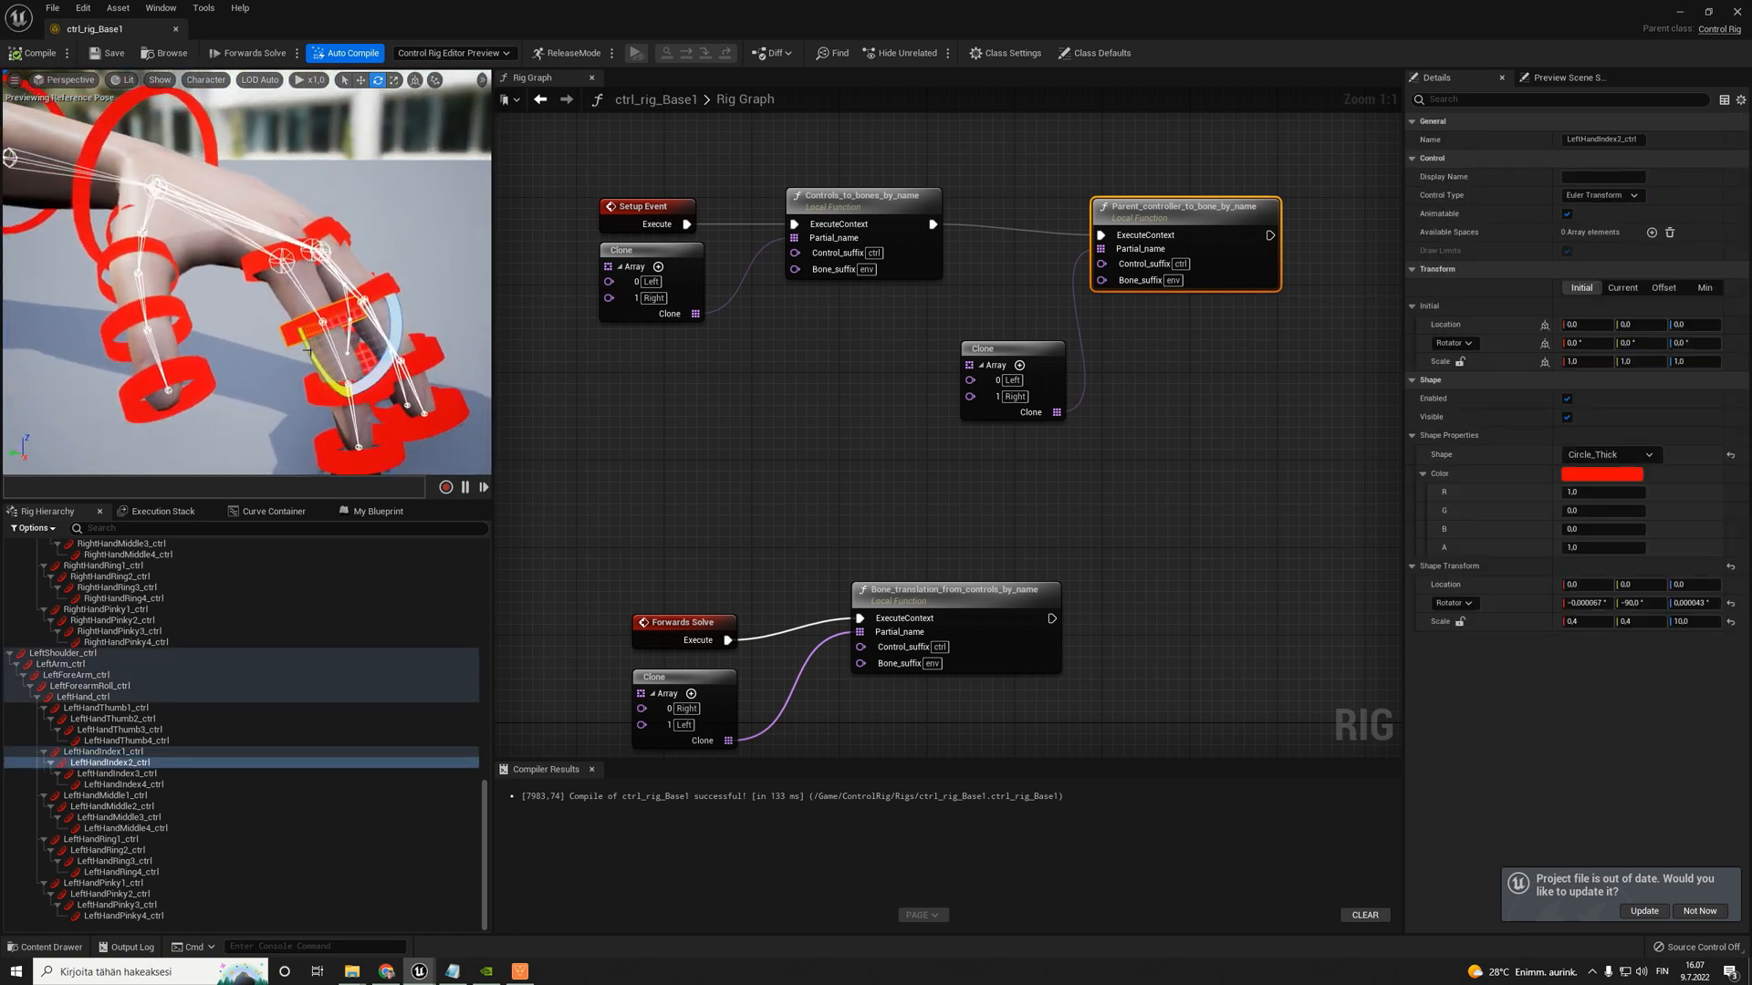
left_click_drag(399, 314, 376, 358)
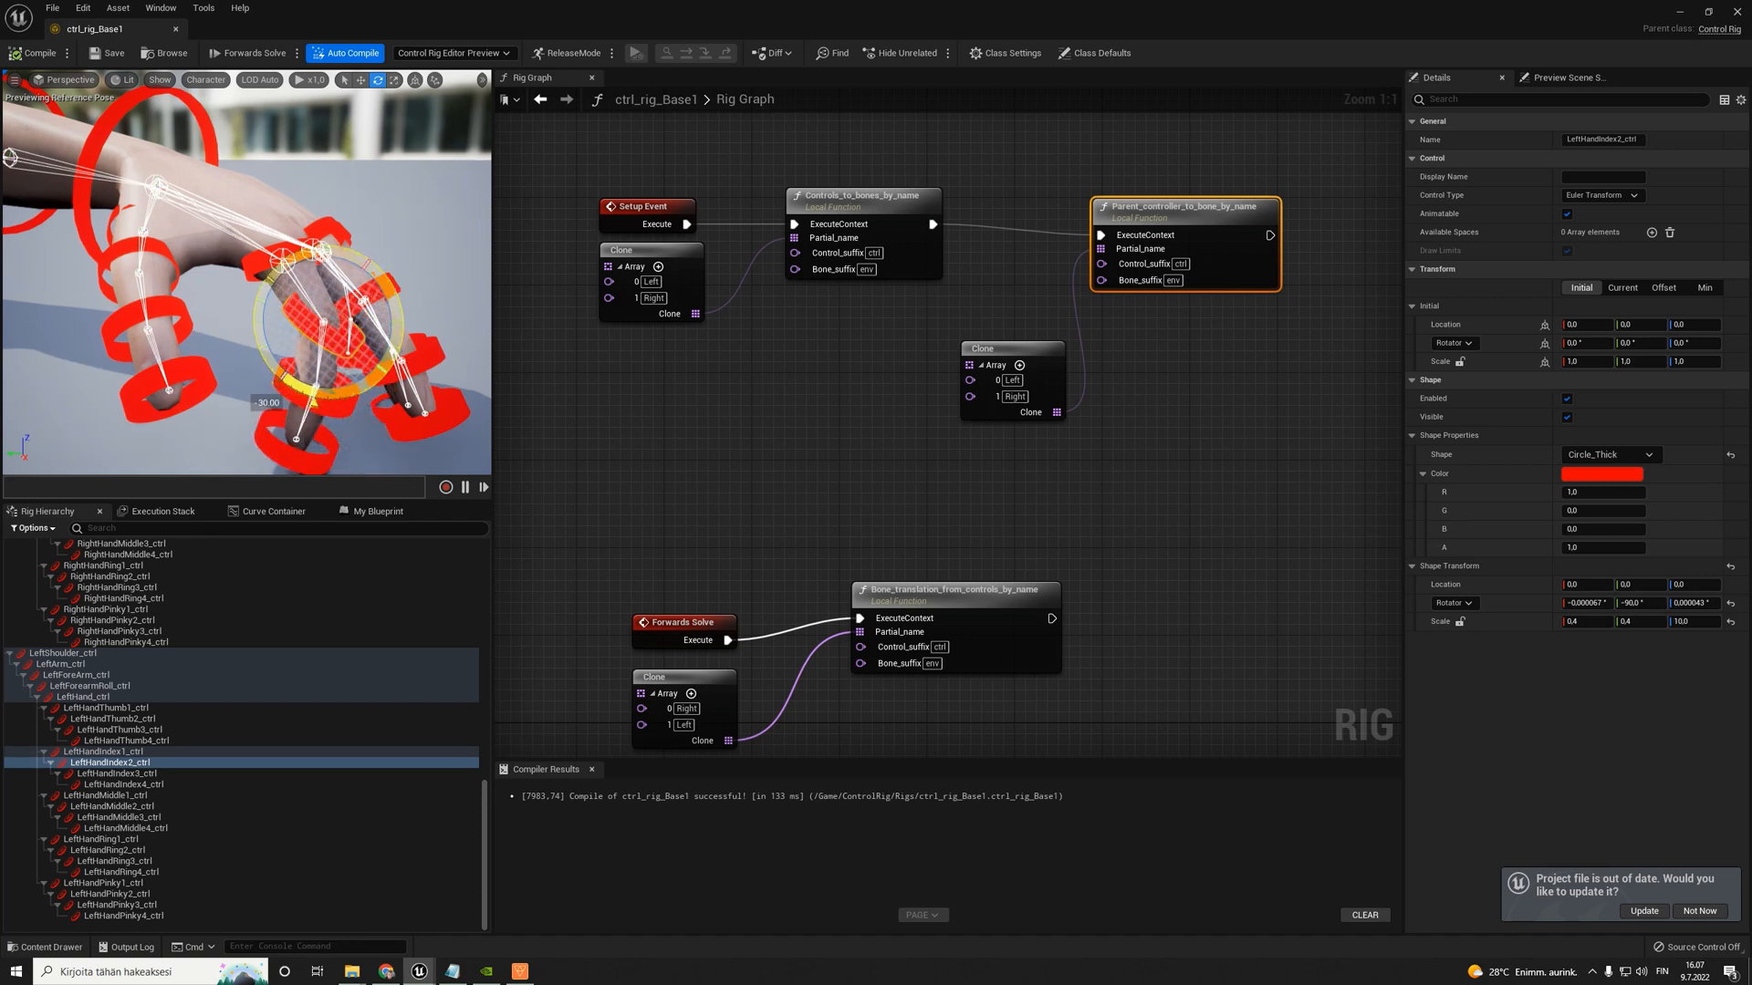
left_click(385, 402)
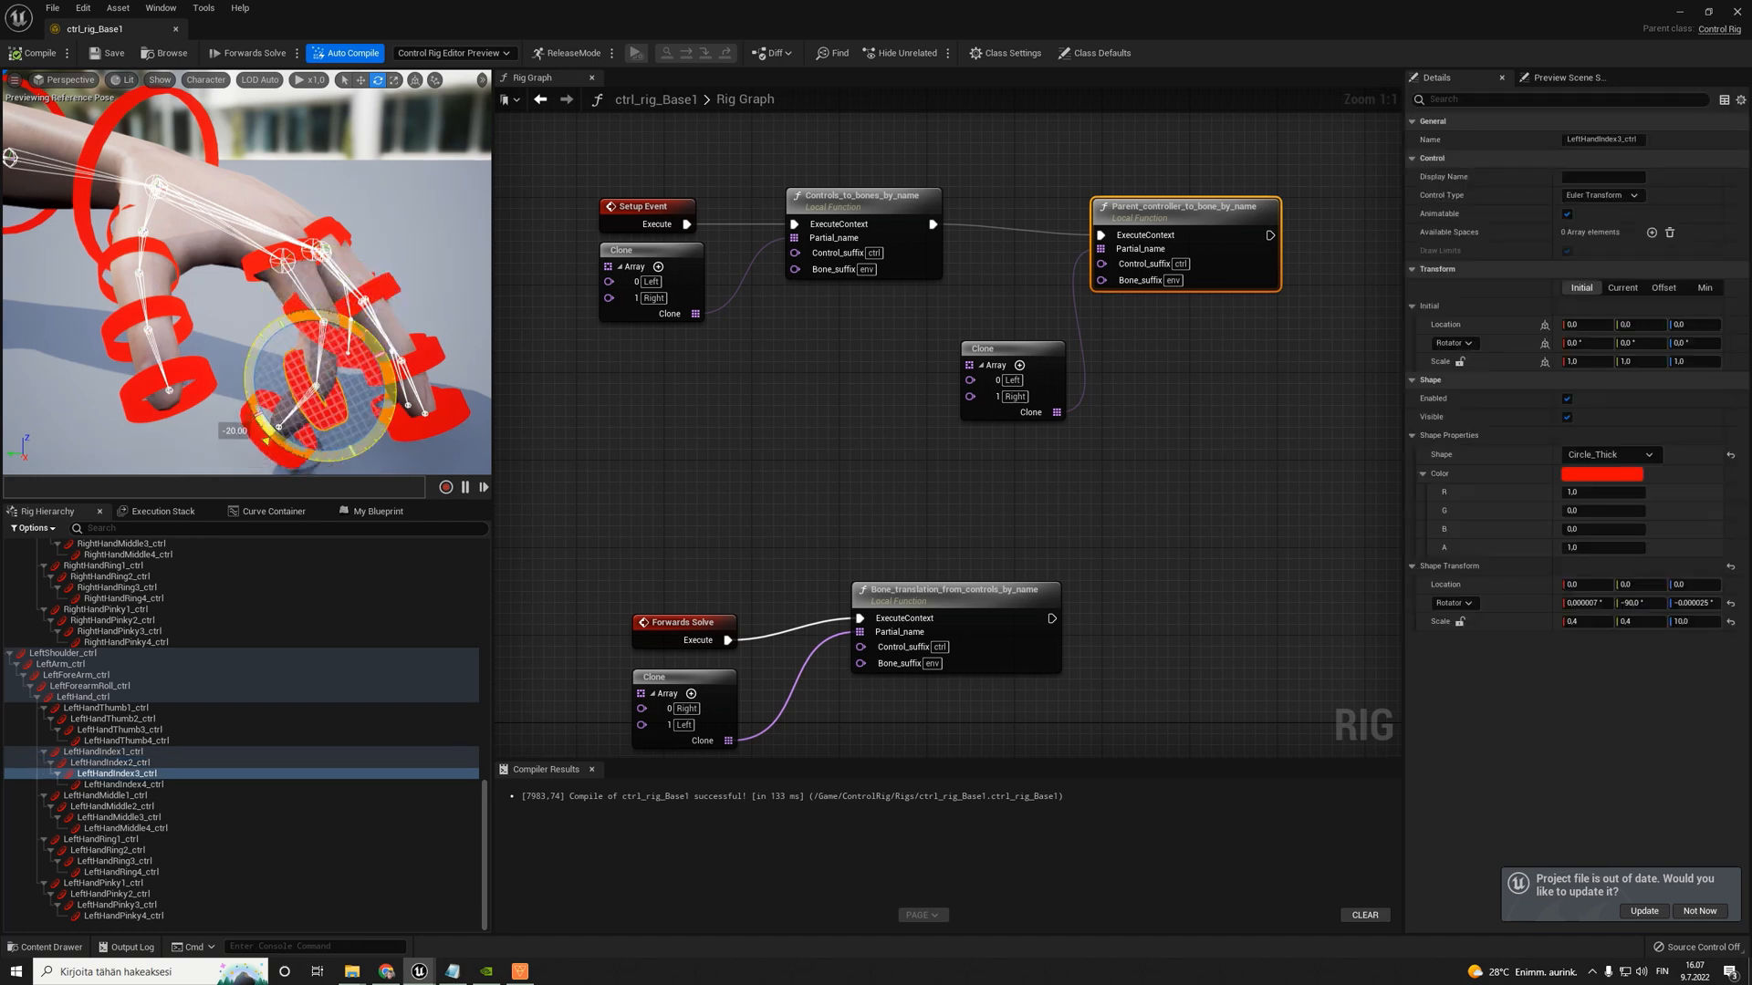
left_click(111, 274)
left_click_drag(97, 259, 153, 373)
left_click(146, 350)
scroll(216, 289, "down", 4)
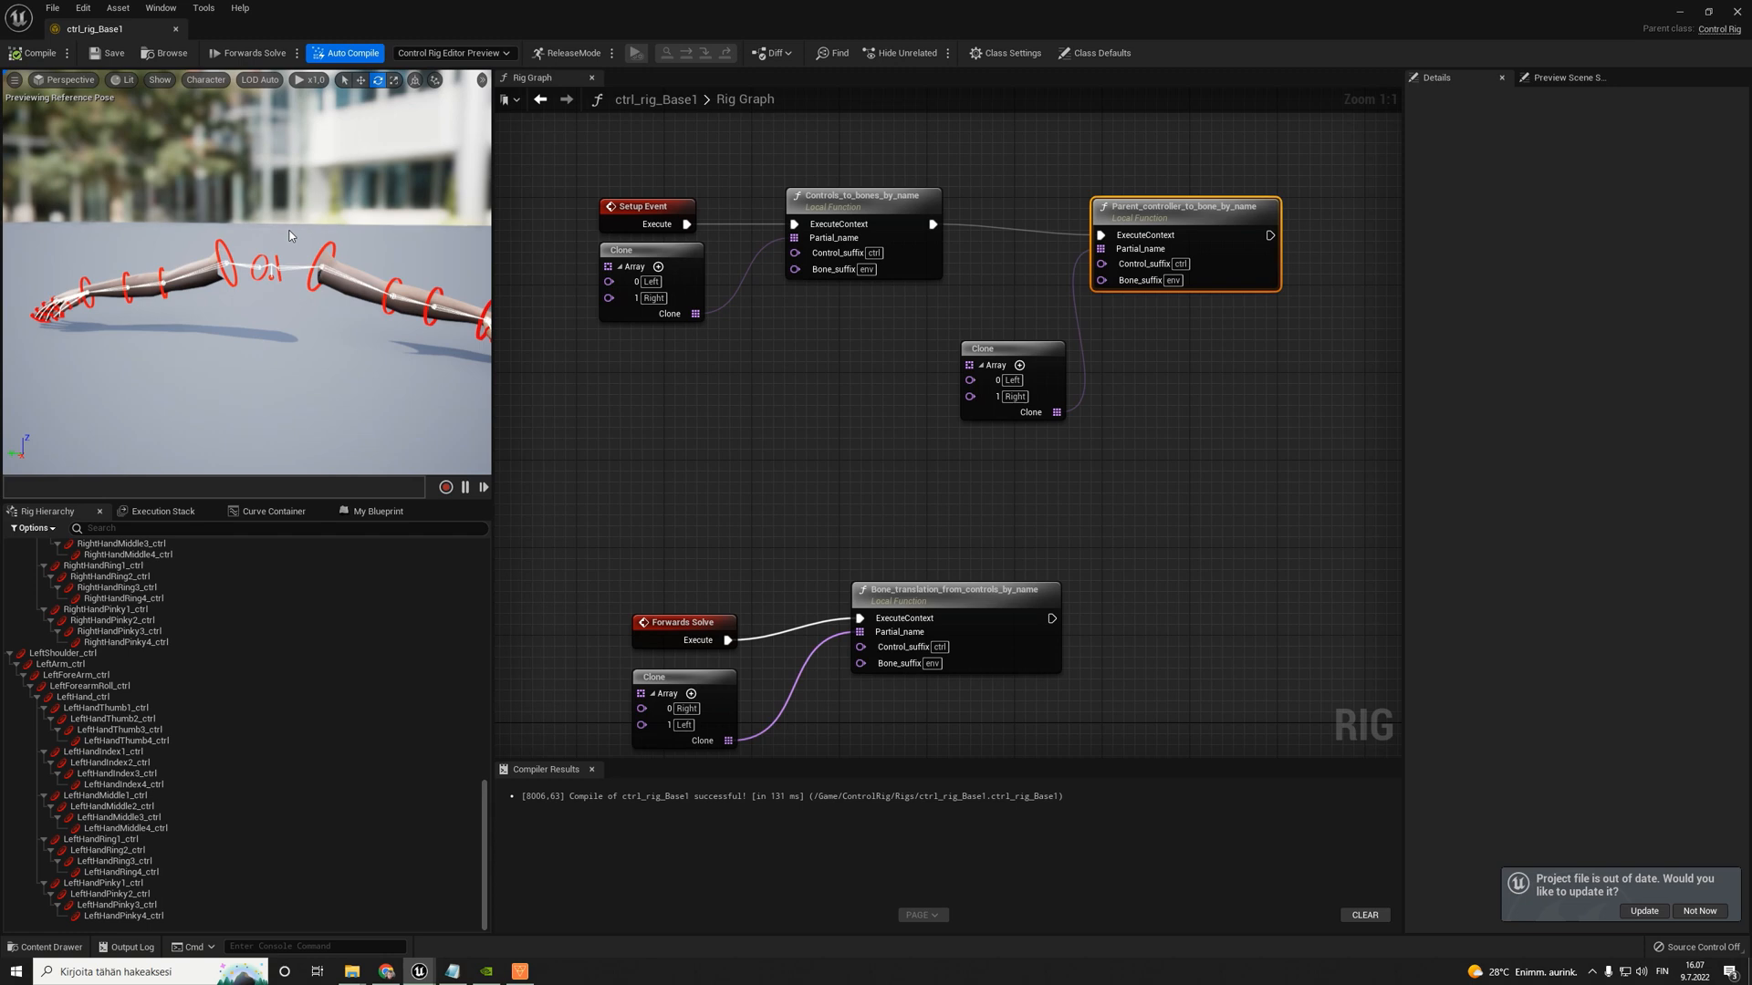
- Locate ctrl_rig_Base1 in the ControlRig Rigs folder and rename it to ctrl_rig_arms_base
left_click(173, 52)
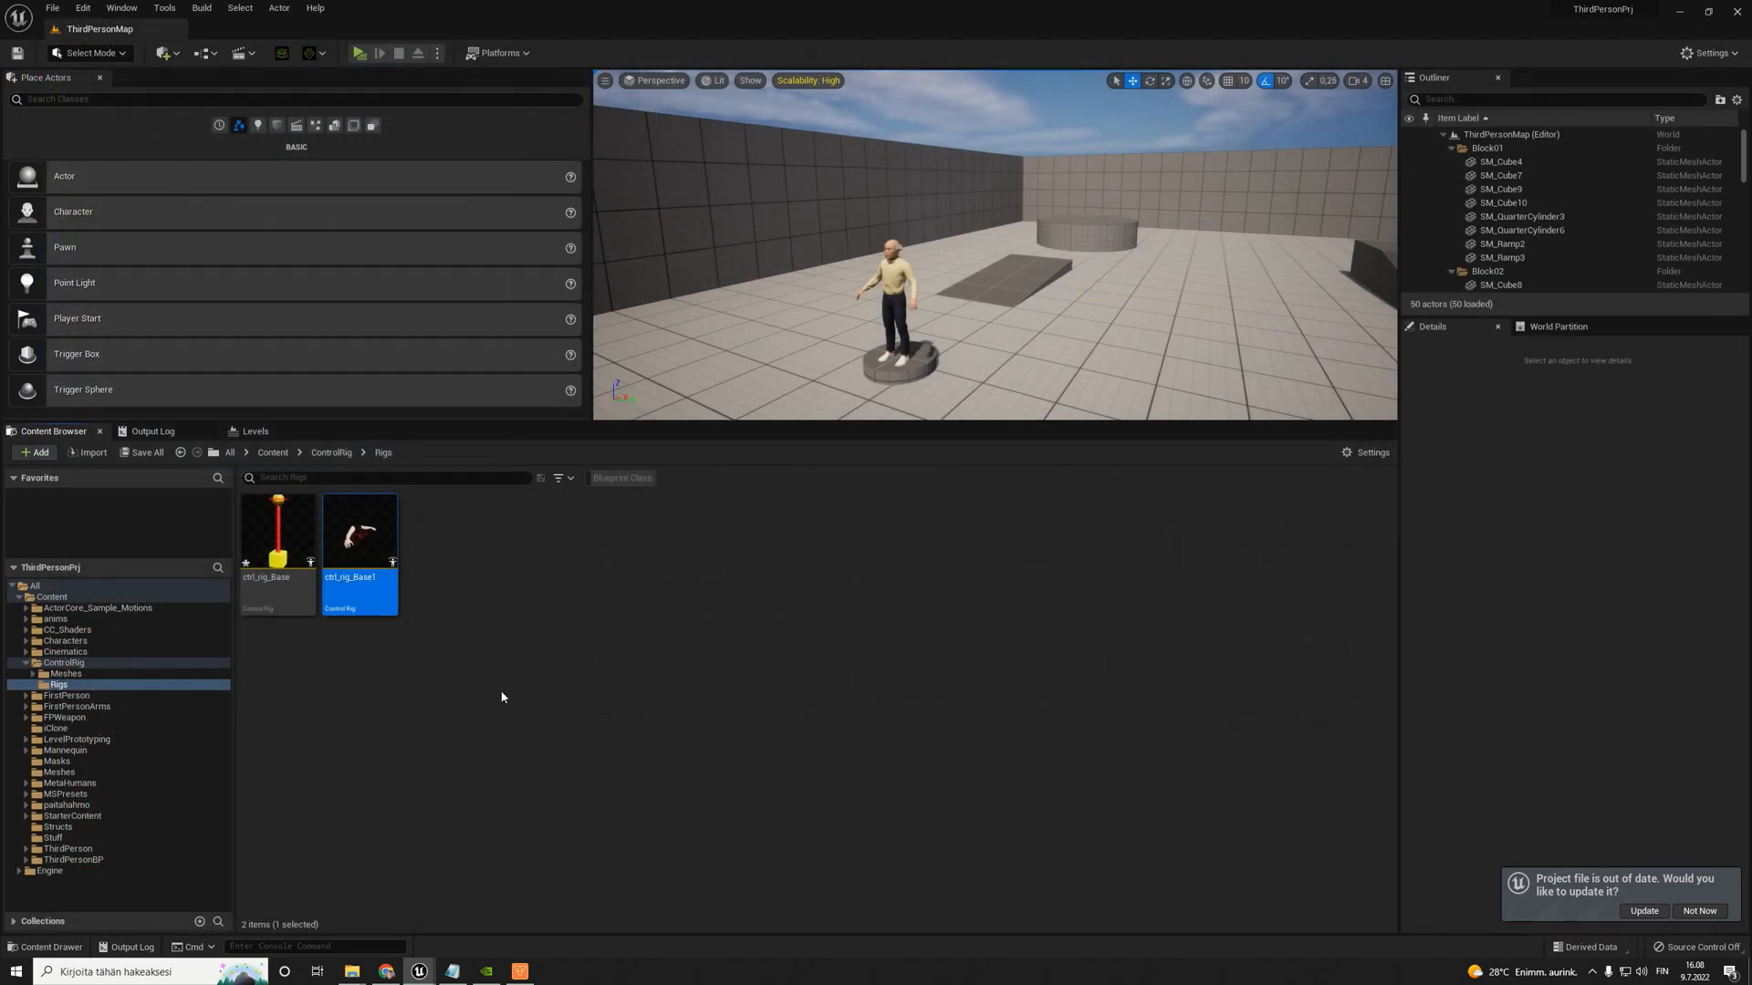
left_click(305, 552)
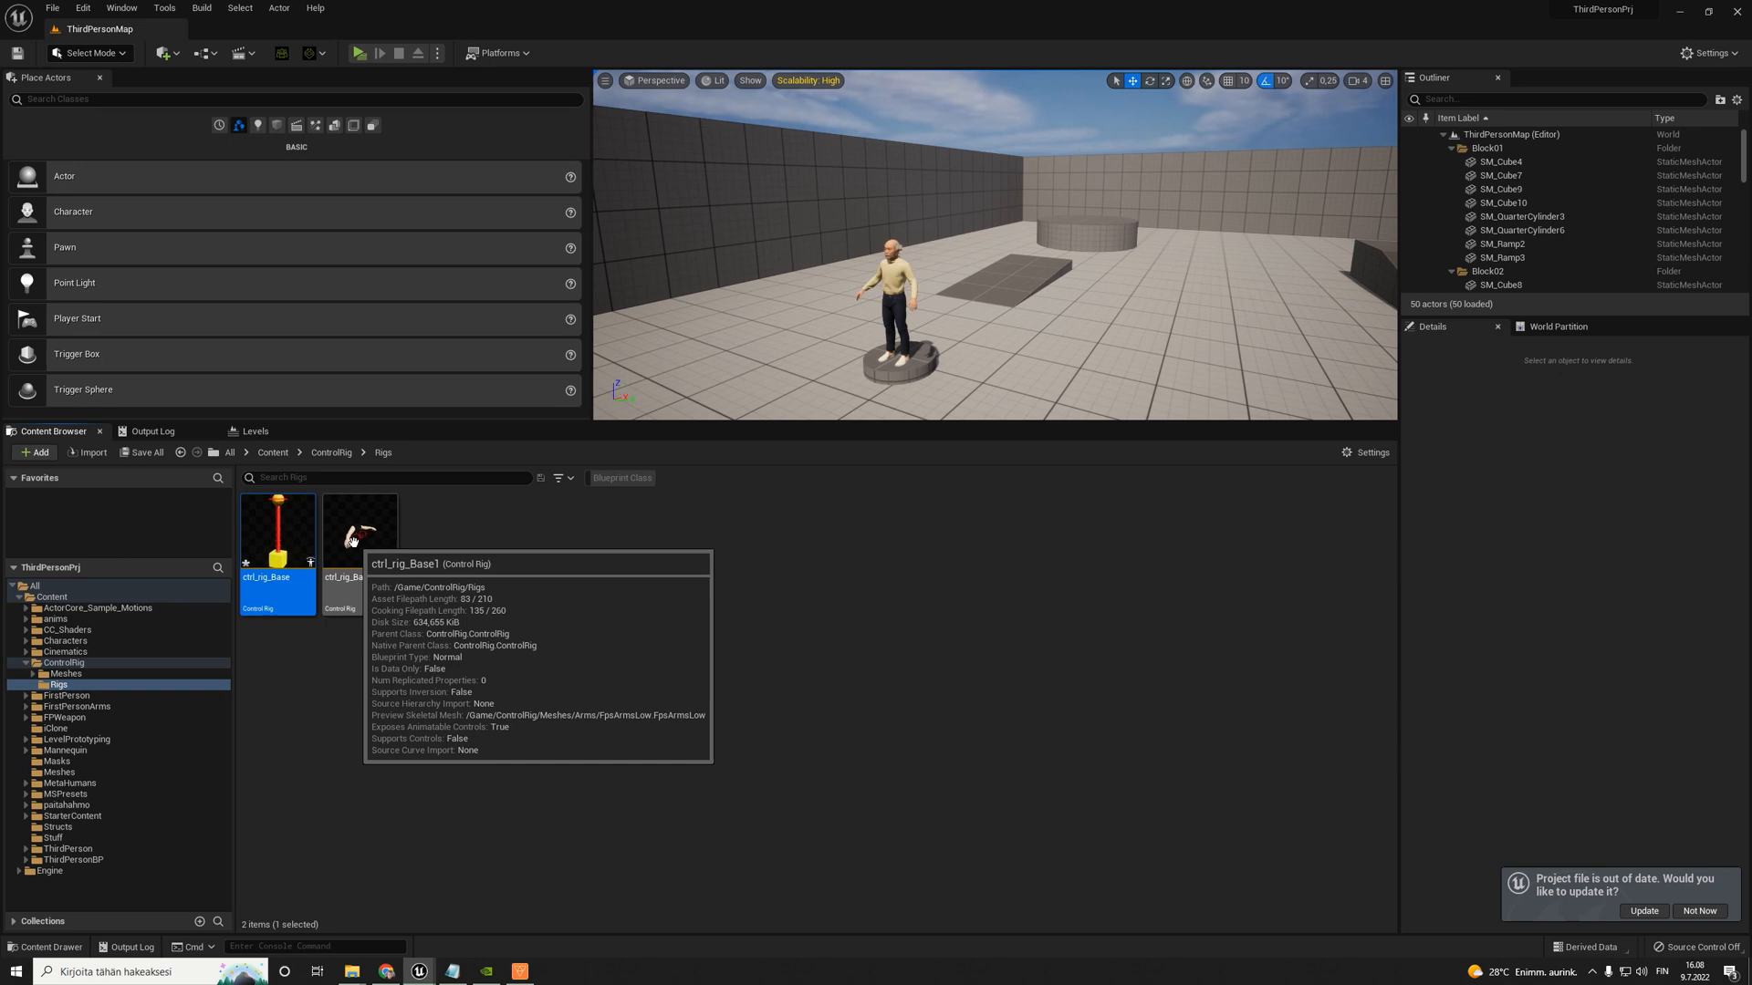
left_click(352, 541)
right_click(352, 543)
left_click(429, 619)
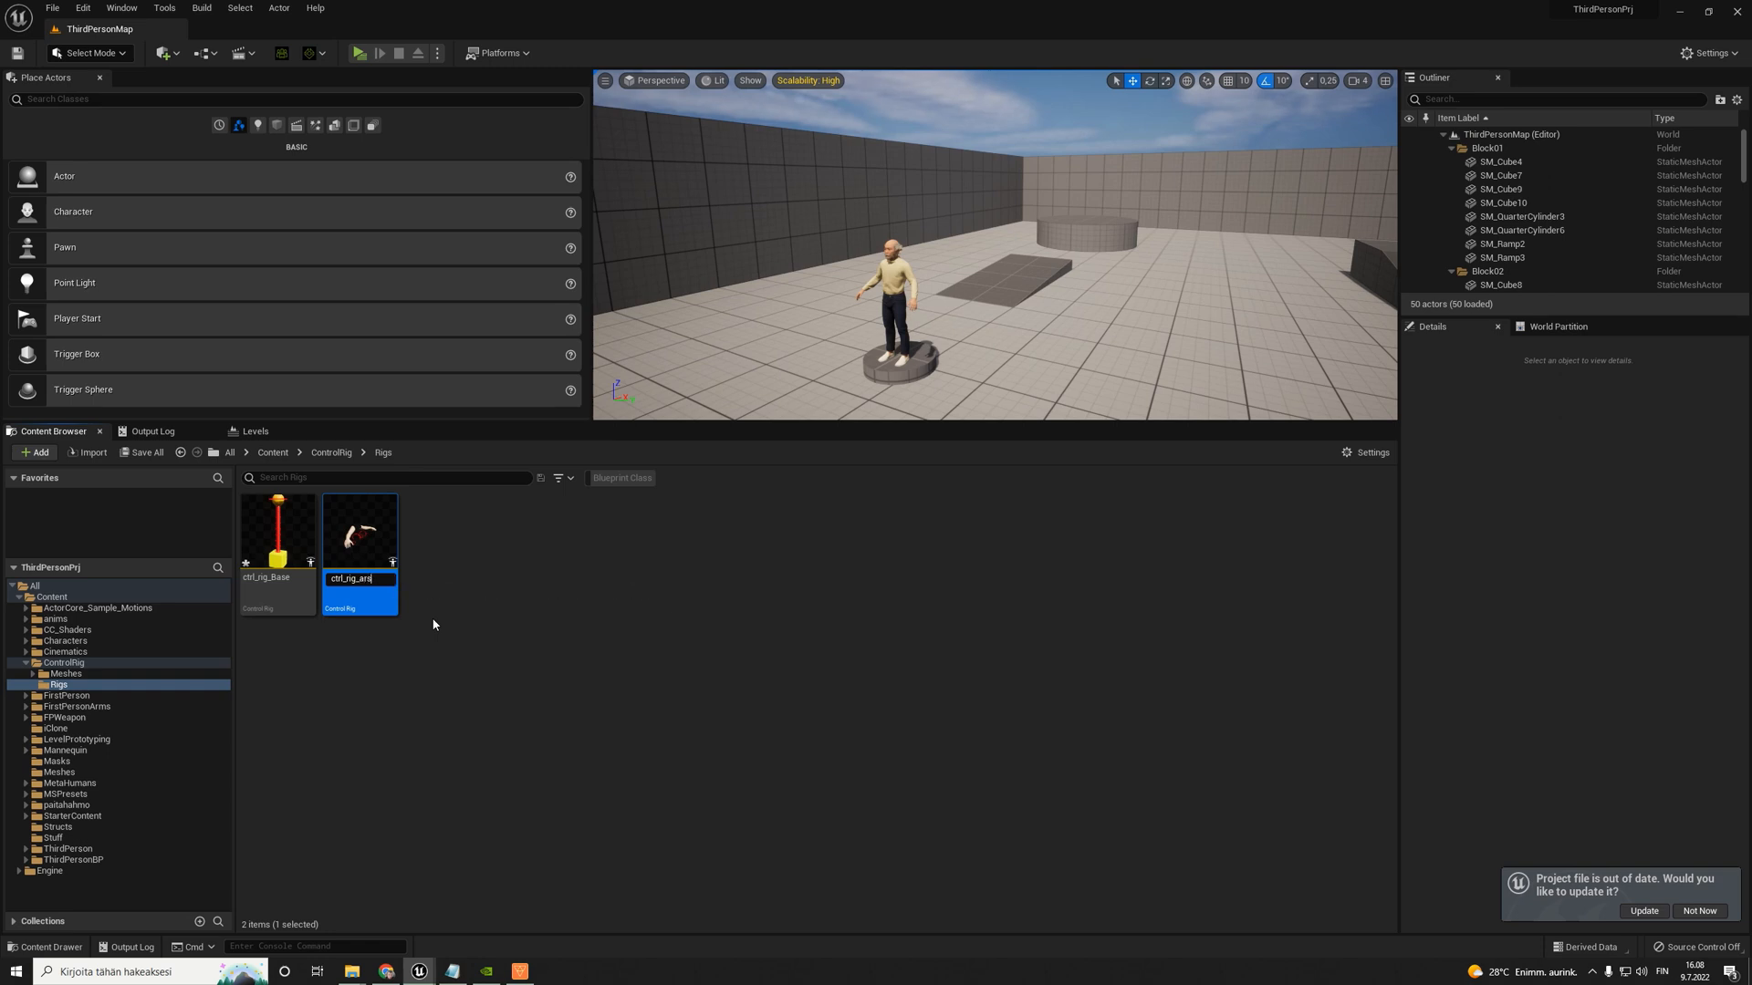
type("base")
key("Return")
- Rename the original ctrl_rig_Base asset to ctrl_rig_tail_object_base
right_click(347, 545)
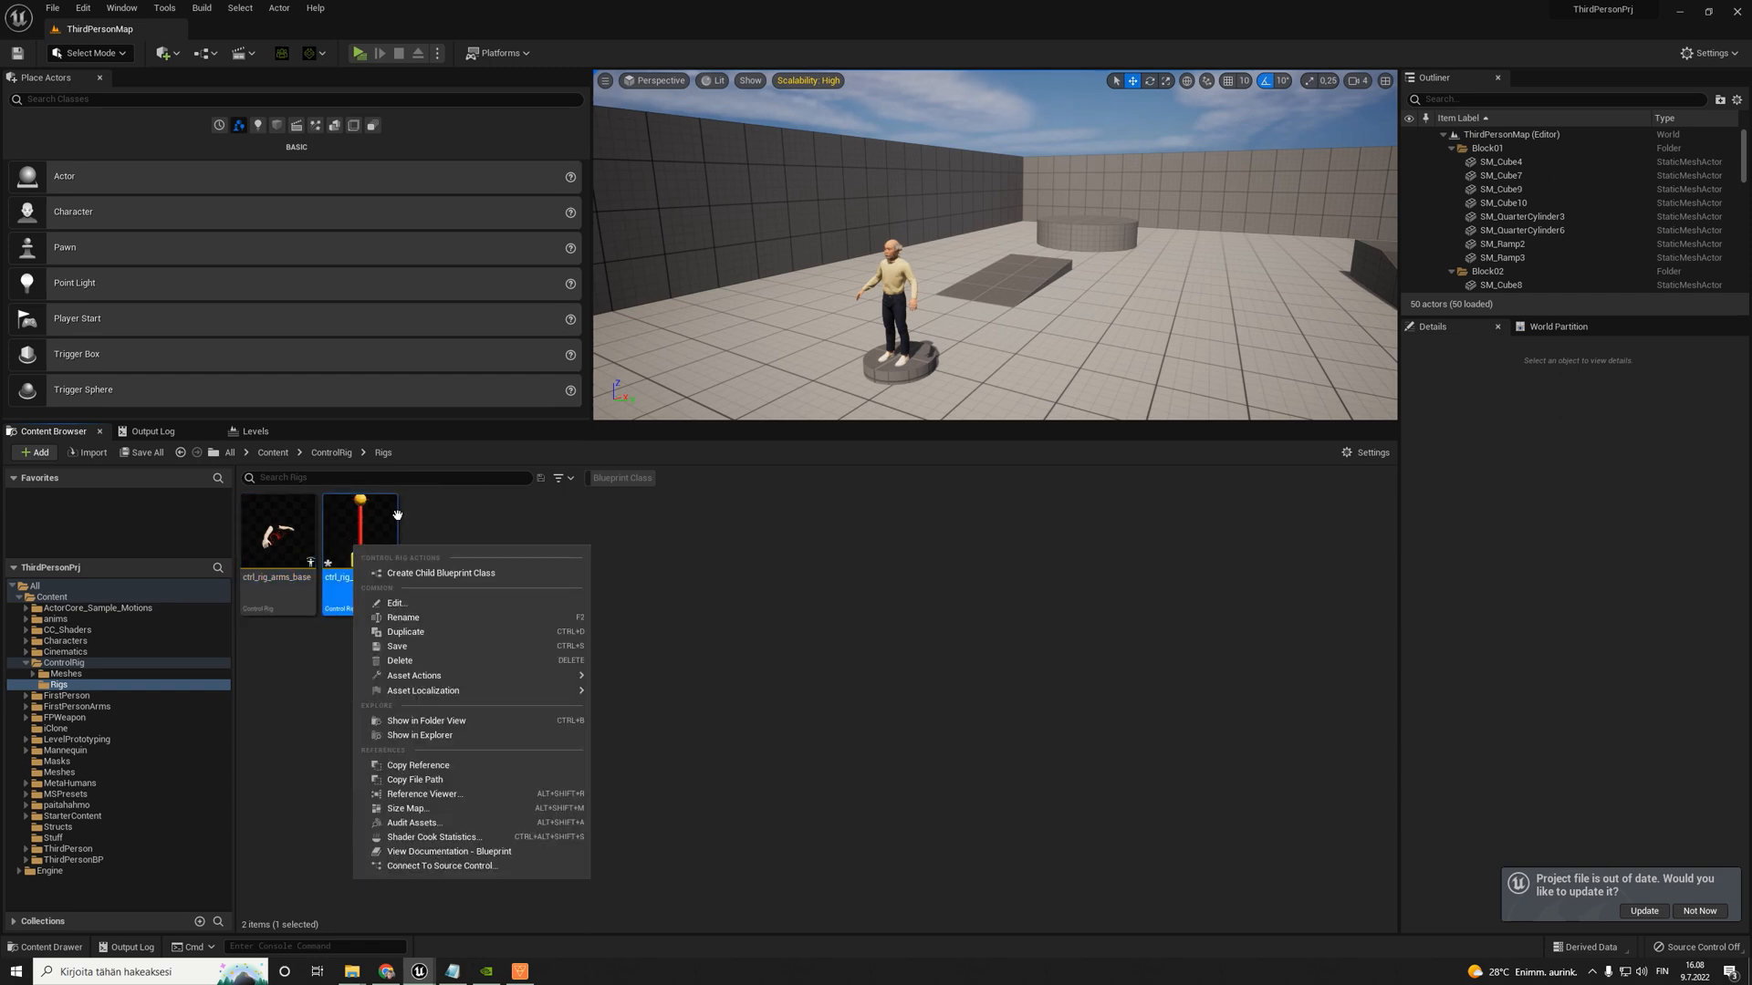
left_click(434, 619)
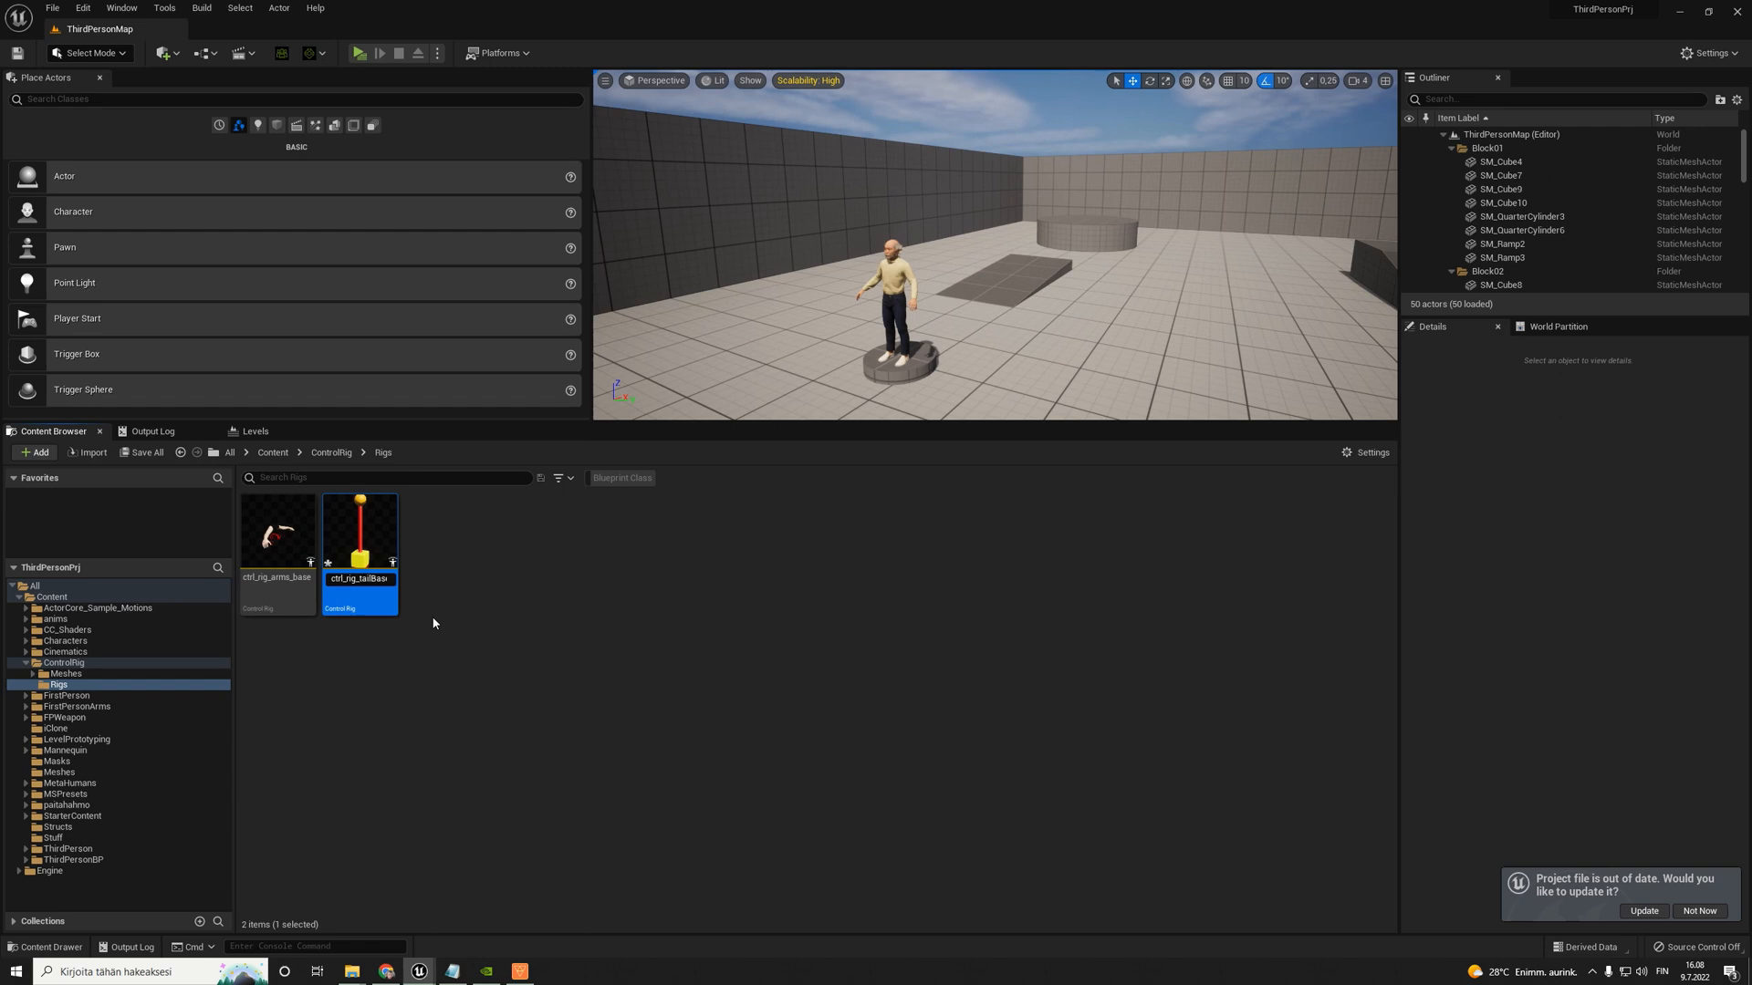
type("tail_object_Base")
left_click(402, 612)
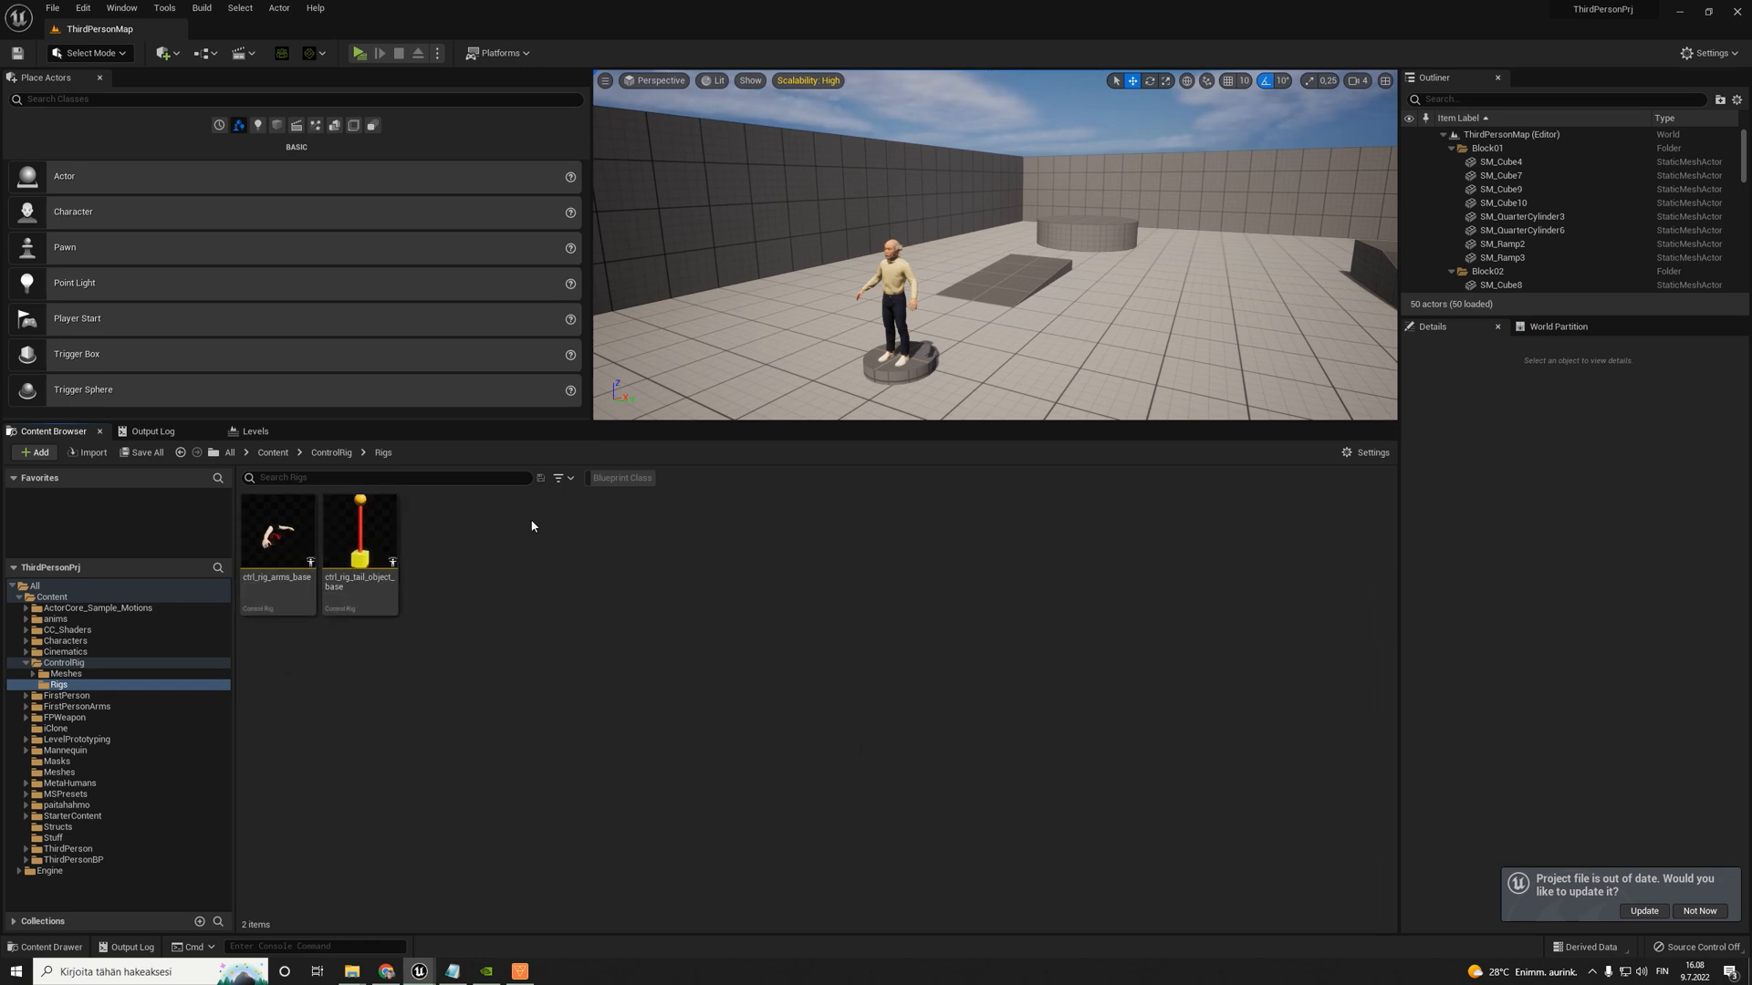
- Open ctrl_rig_tail_object_base and examine the by-name function nodes on its Setup Event and Forwards Solve chains
double_click(359, 546)
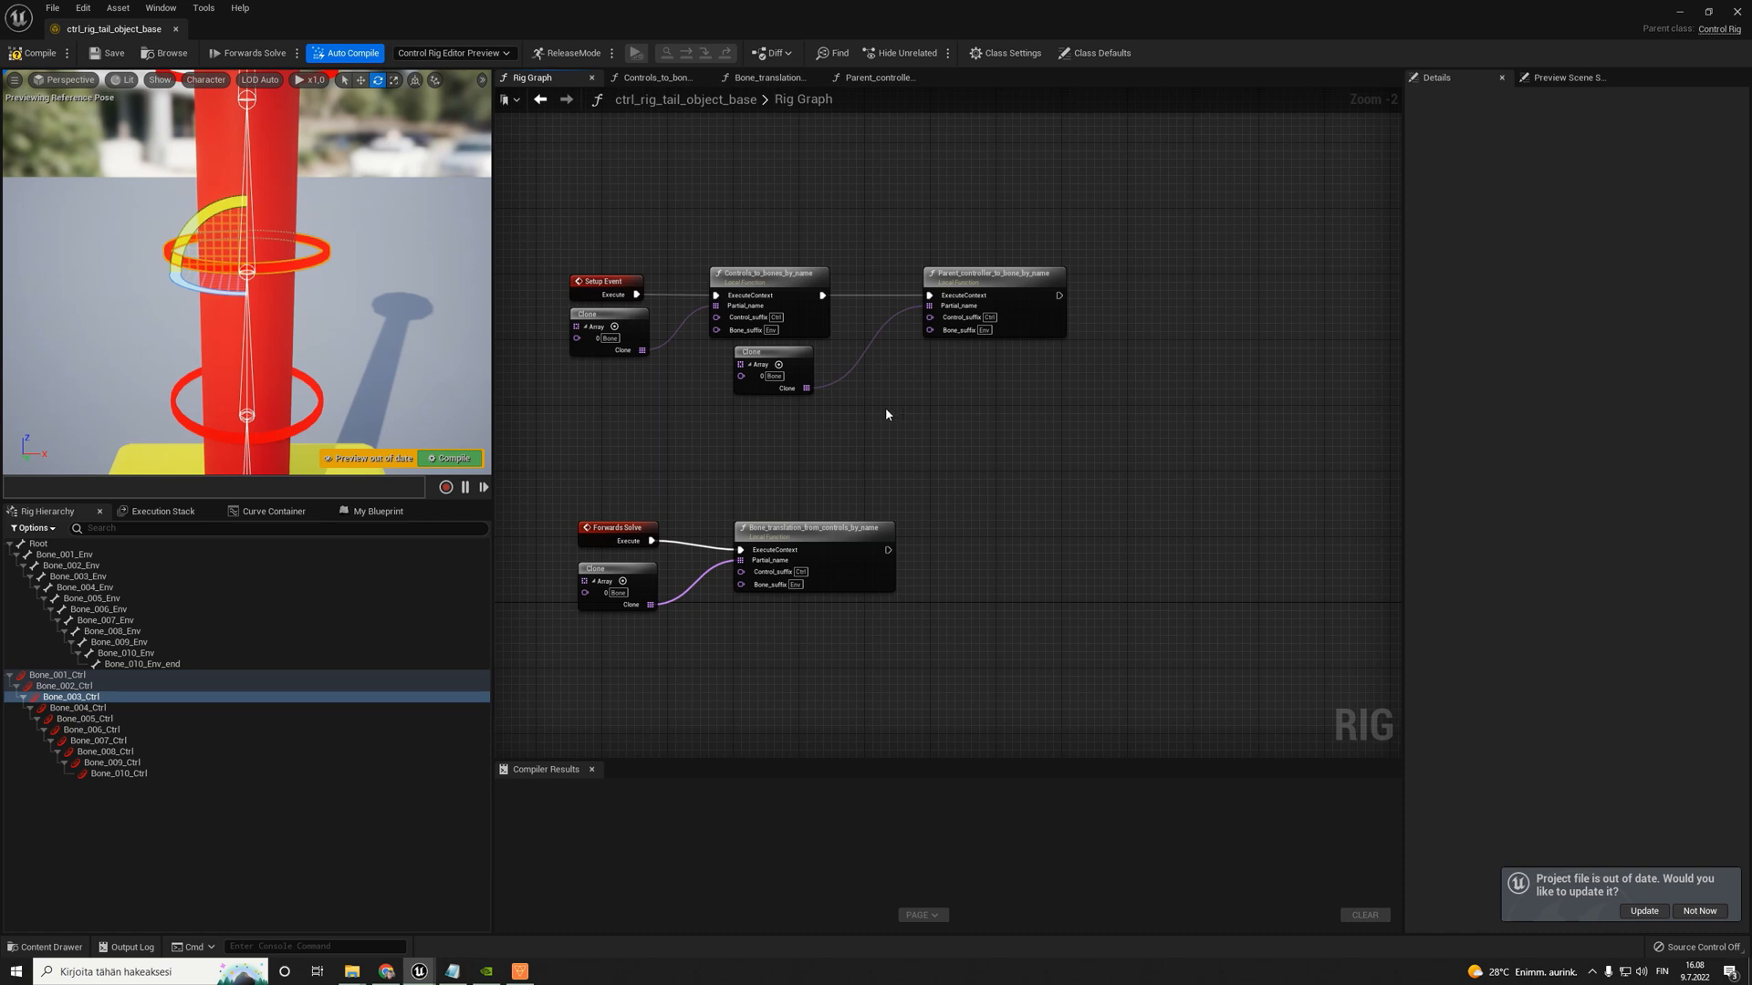
scroll(791, 355, "down", 3)
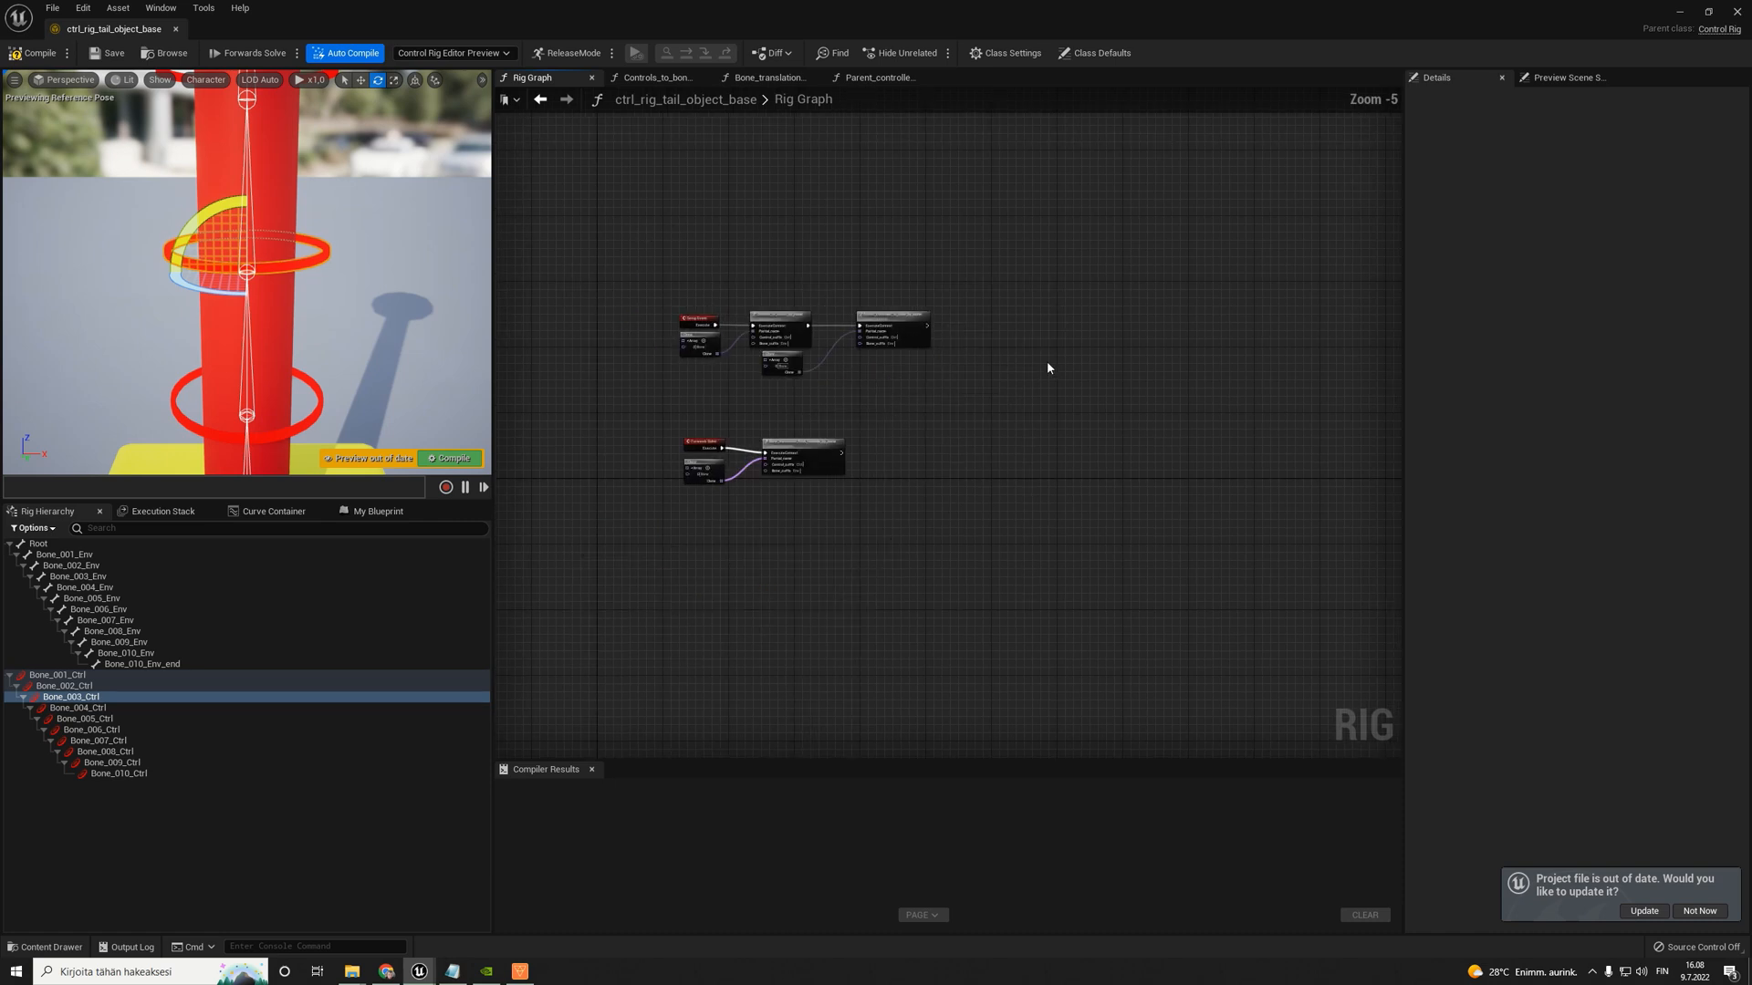
right_click_drag(1047, 363, 841, 347)
left_click_drag(1080, 404, 1323, 503)
right_click_drag(675, 429, 1015, 436)
scroll(716, 345, "up", 3)
left_click_drag(782, 280, 1080, 306)
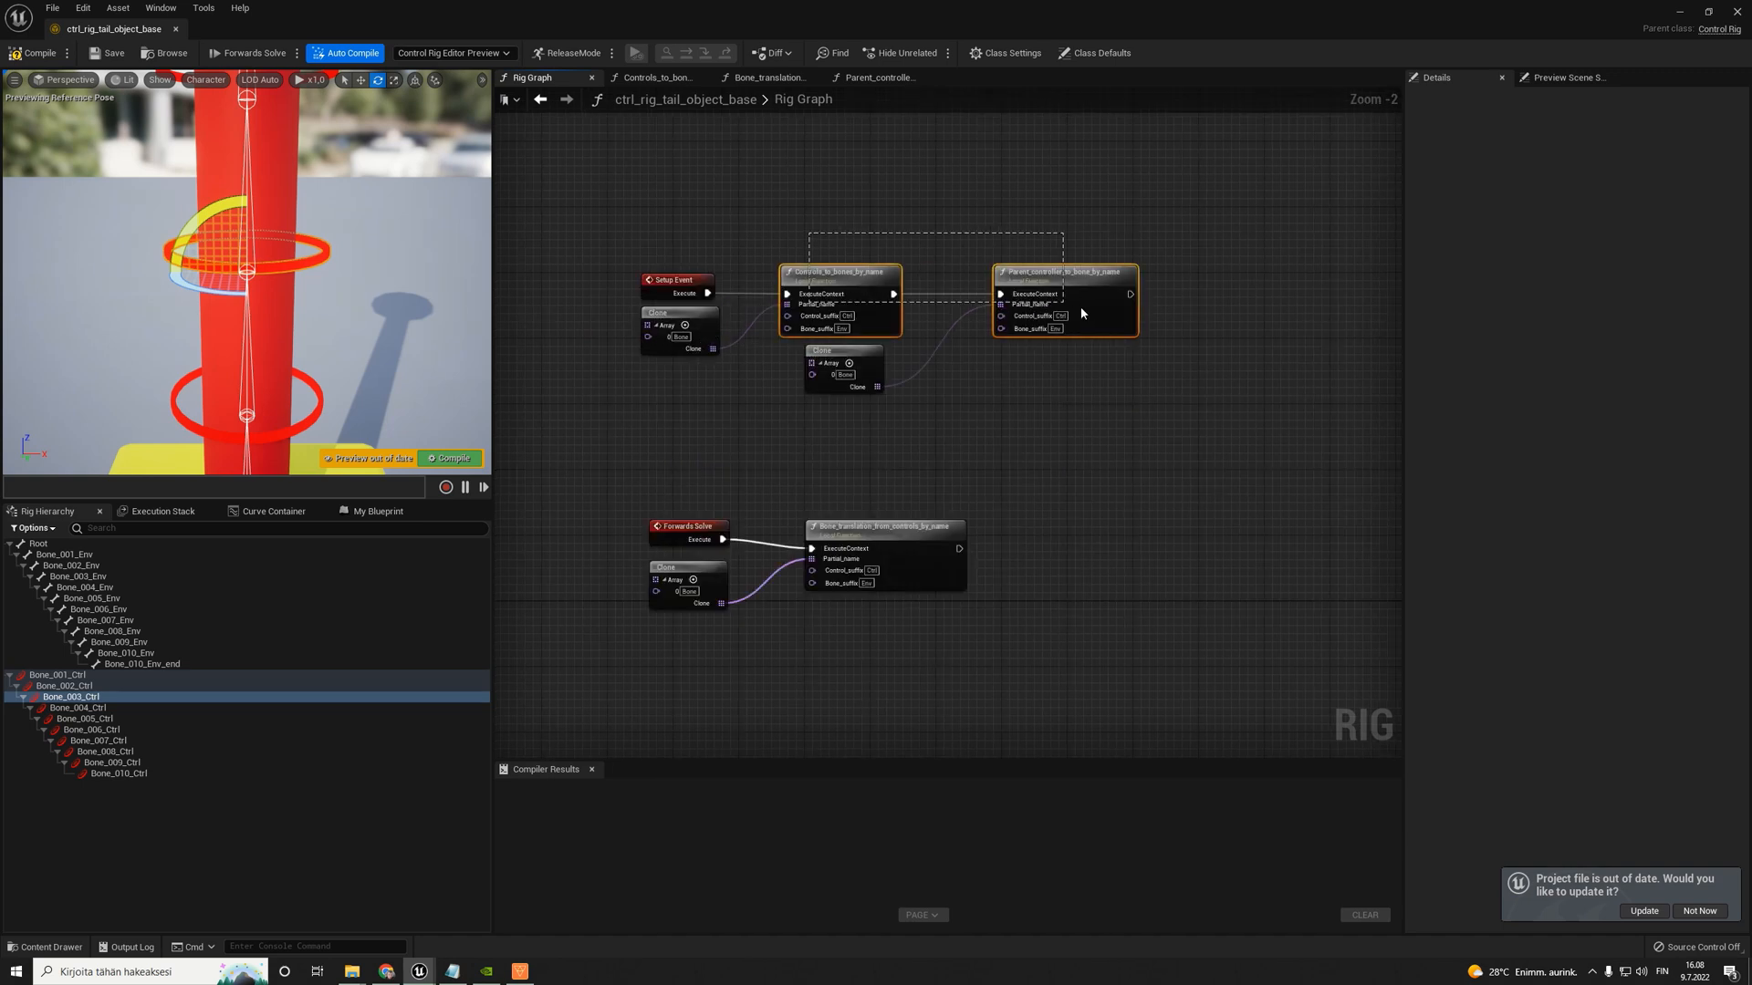
left_click_drag(912, 478, 972, 553)
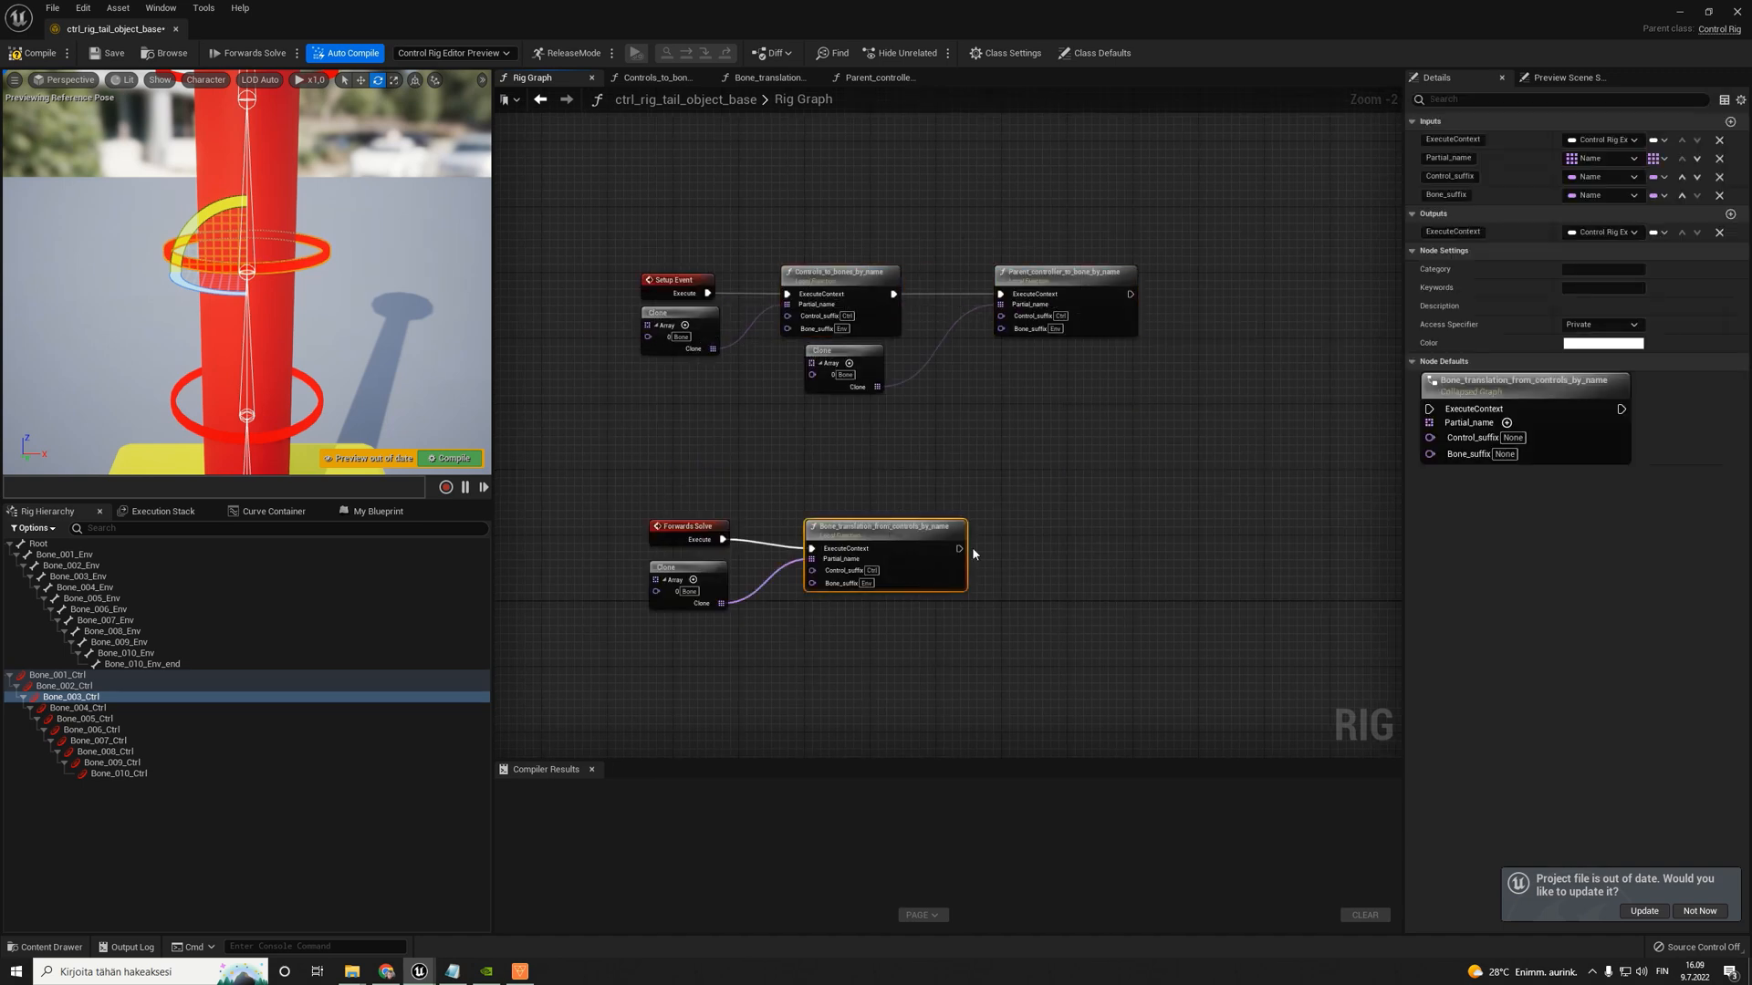
right_click_drag(1019, 475, 999, 481)
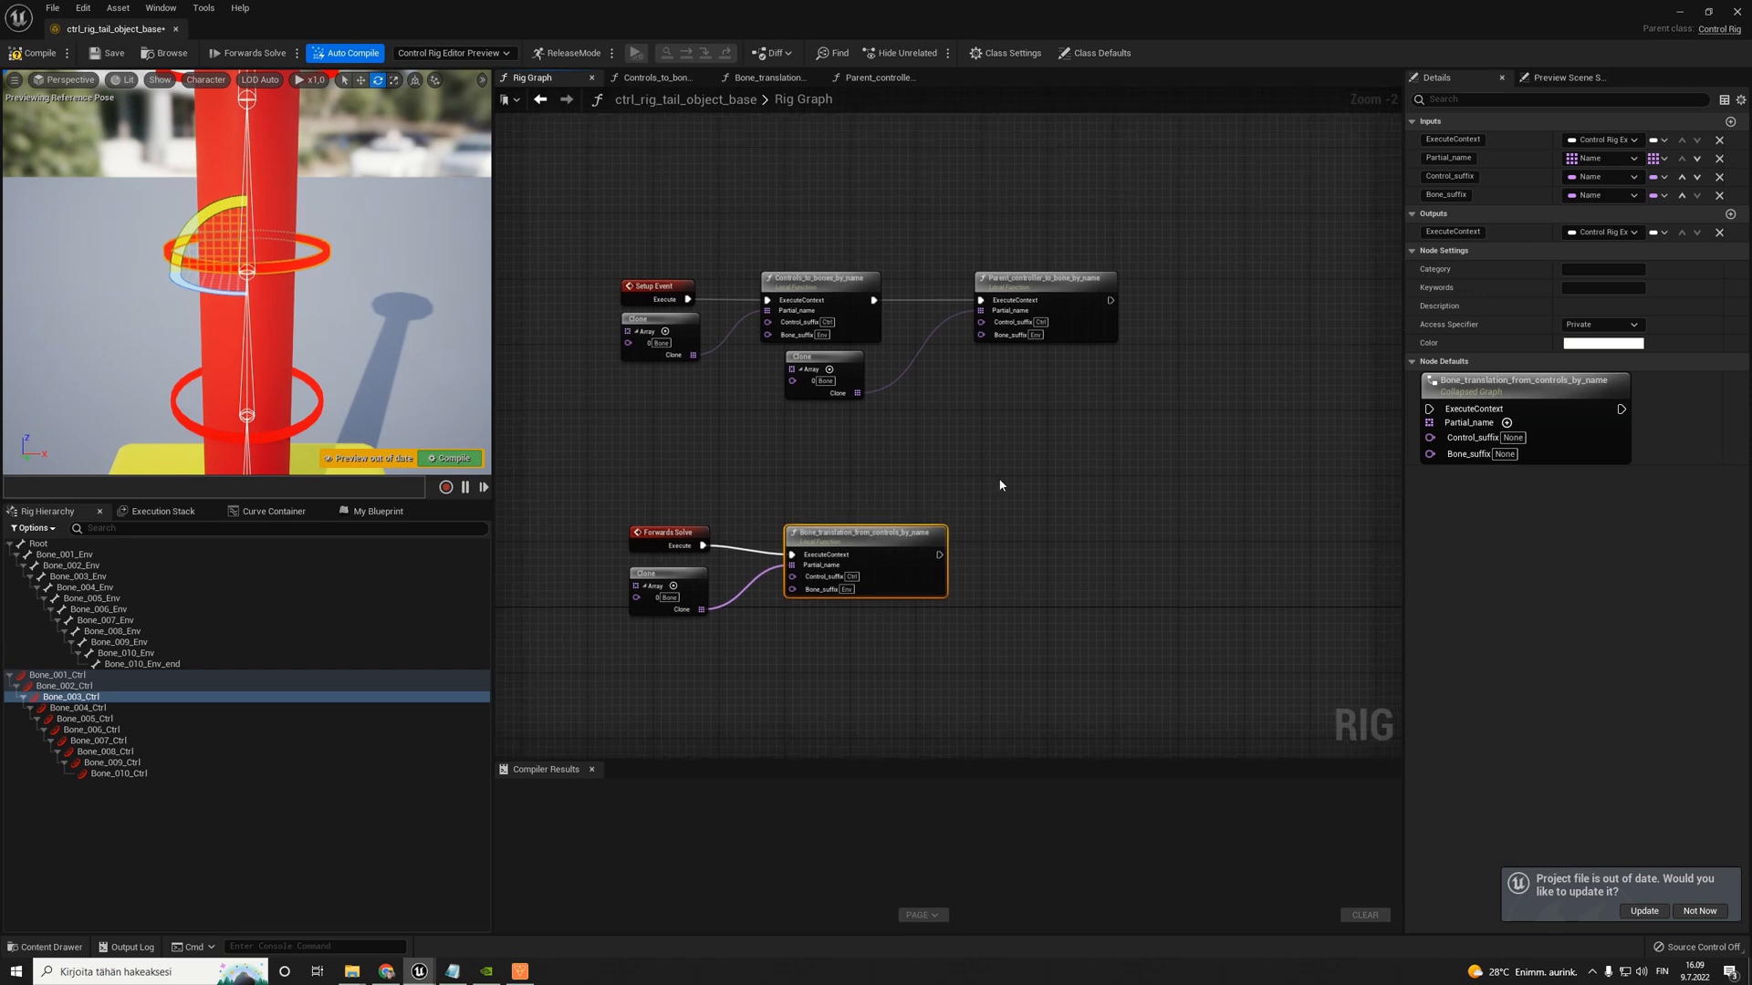